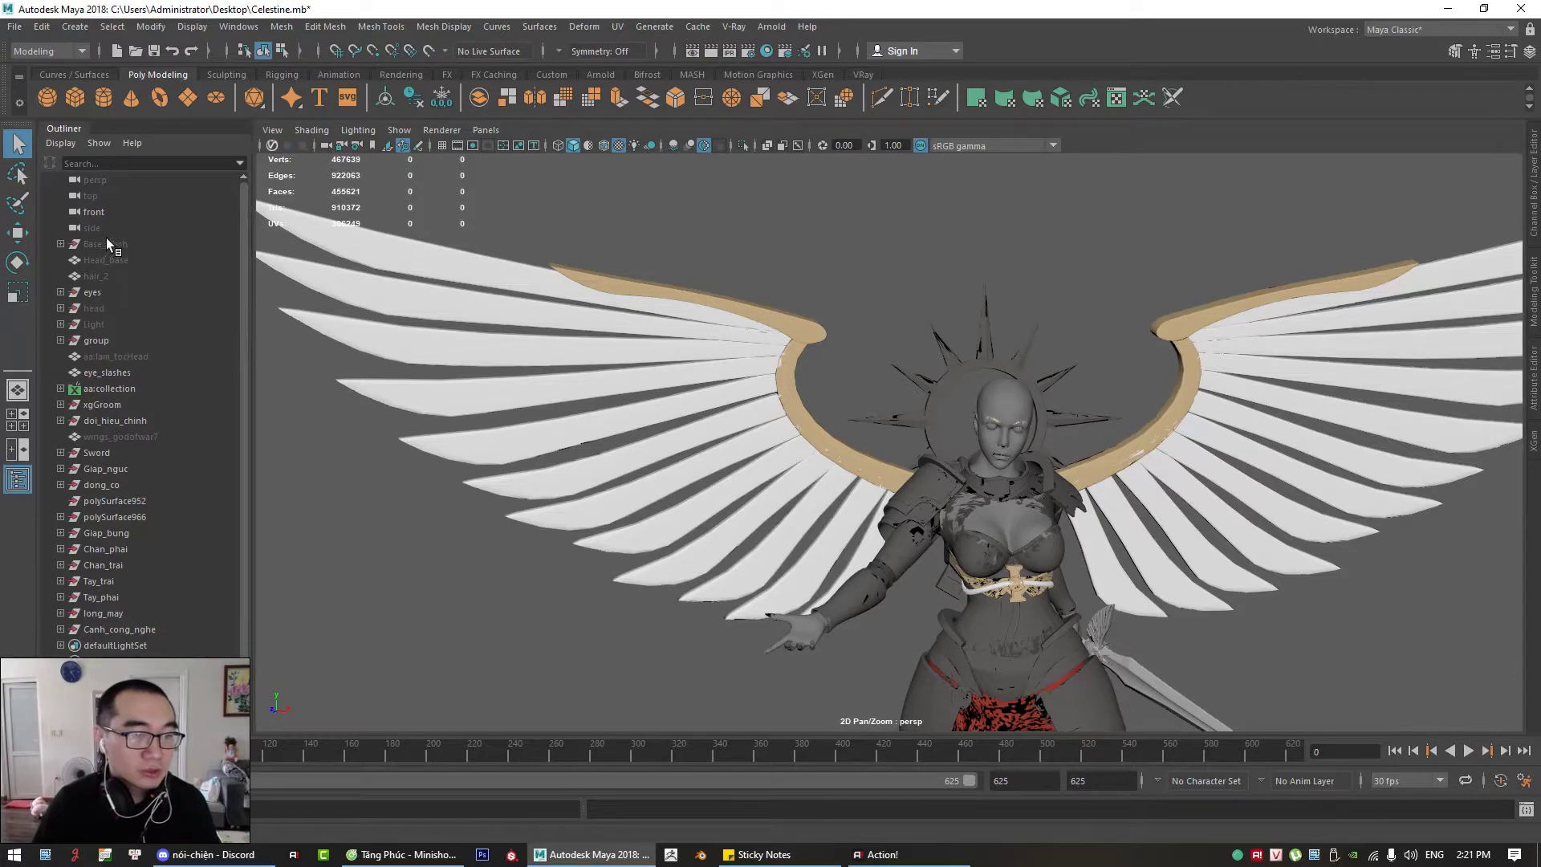
# Step: Delete the white feather mesh and the tan wing frames from the character's back
pyautogui.click(107, 243)
pyautogui.keyDown('shift'); pyautogui.click(101, 276); pyautogui.keyUp('shift')
pyautogui.scroll(-3, 774, 354)
pyautogui.scroll(-3, 774, 354)
pyautogui.keyDown('alt'); pyautogui.moveTo(773, 354); pyautogui.dragTo(682, 240, button='middle'); pyautogui.keyUp('alt')
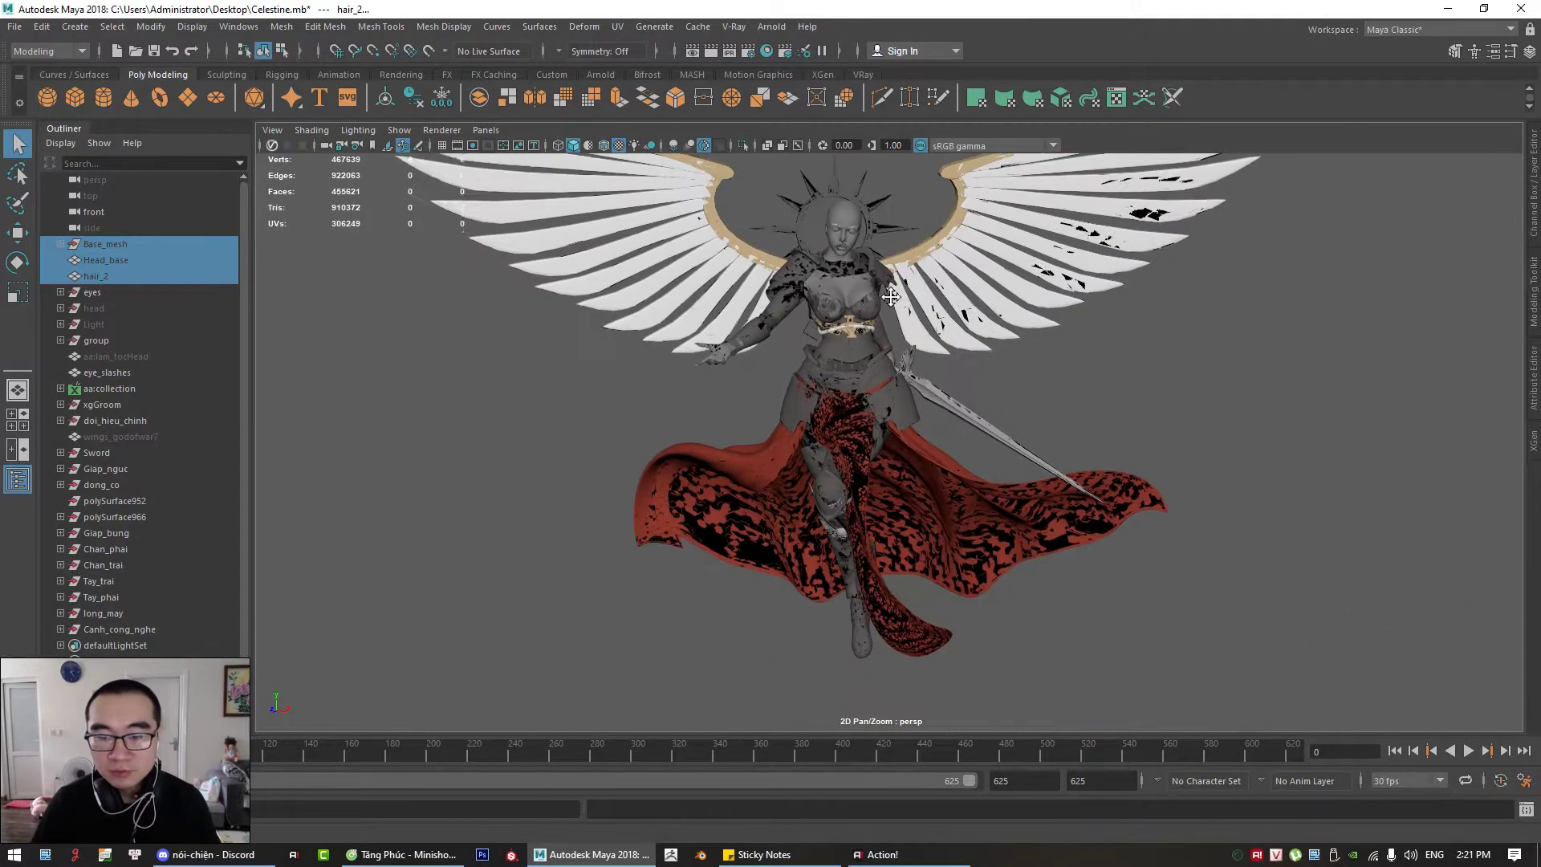
pyautogui.scroll(-3, 831, 325)
pyautogui.keyDown('alt'); pyautogui.moveTo(832, 326); pyautogui.dragTo(839, 406, button='middle'); pyautogui.keyUp('alt')
pyautogui.keyDown('alt'); pyautogui.moveTo(839, 406); pyautogui.dragTo(794, 399); pyautogui.keyUp('alt')
pyautogui.scroll(5, 795, 401)
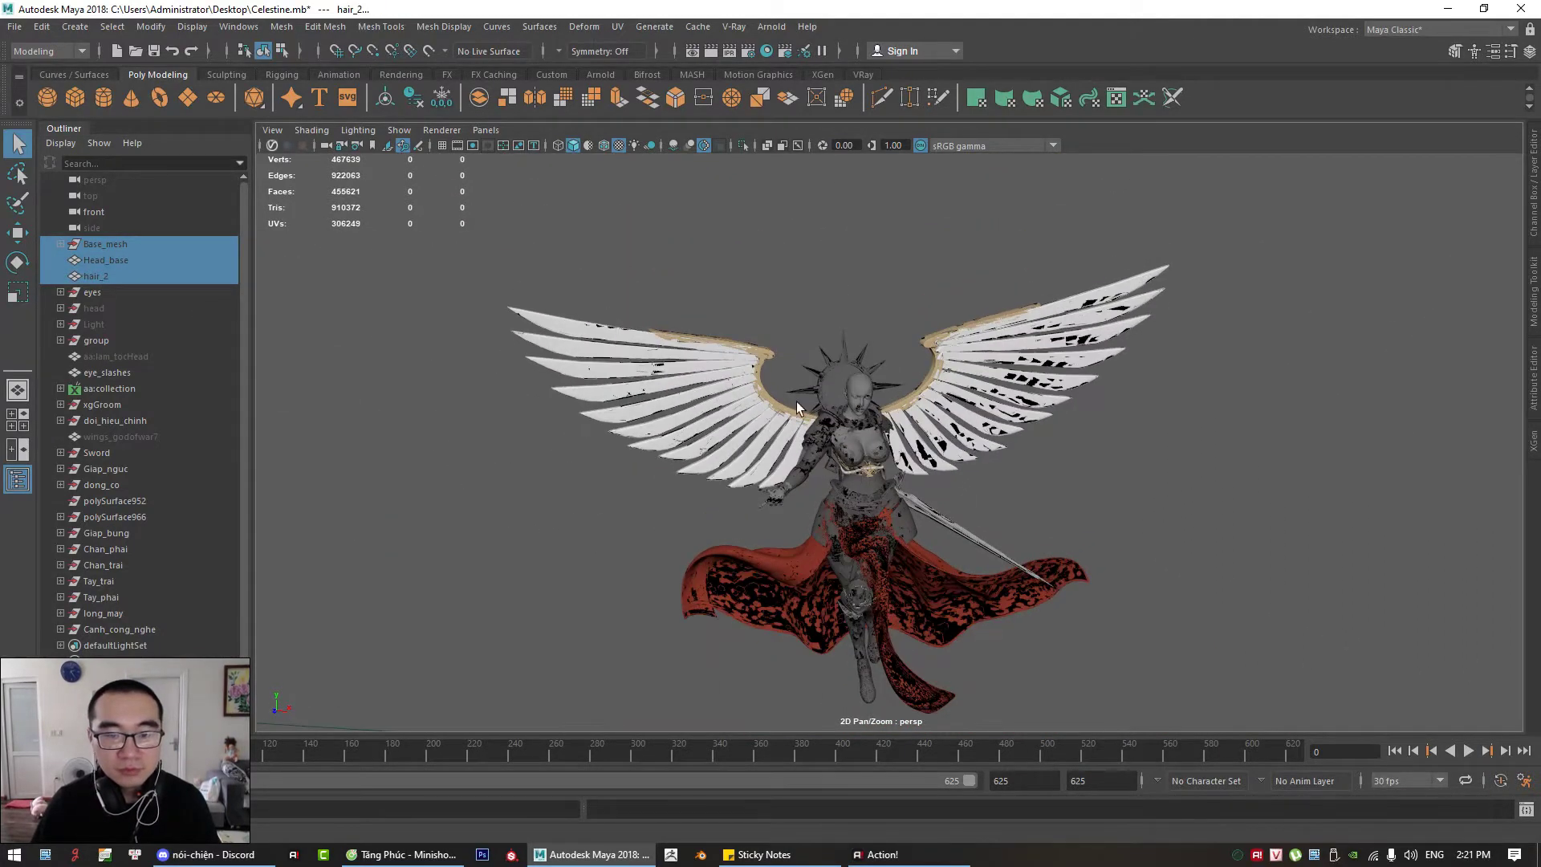
pyautogui.keyDown('alt'); pyautogui.moveTo(1008, 315); pyautogui.dragTo(1011, 339); pyautogui.keyUp('alt')
pyautogui.click(1011, 339)
pyautogui.keyDown('alt'); pyautogui.moveTo(980, 434); pyautogui.dragTo(959, 398); pyautogui.keyUp('alt')
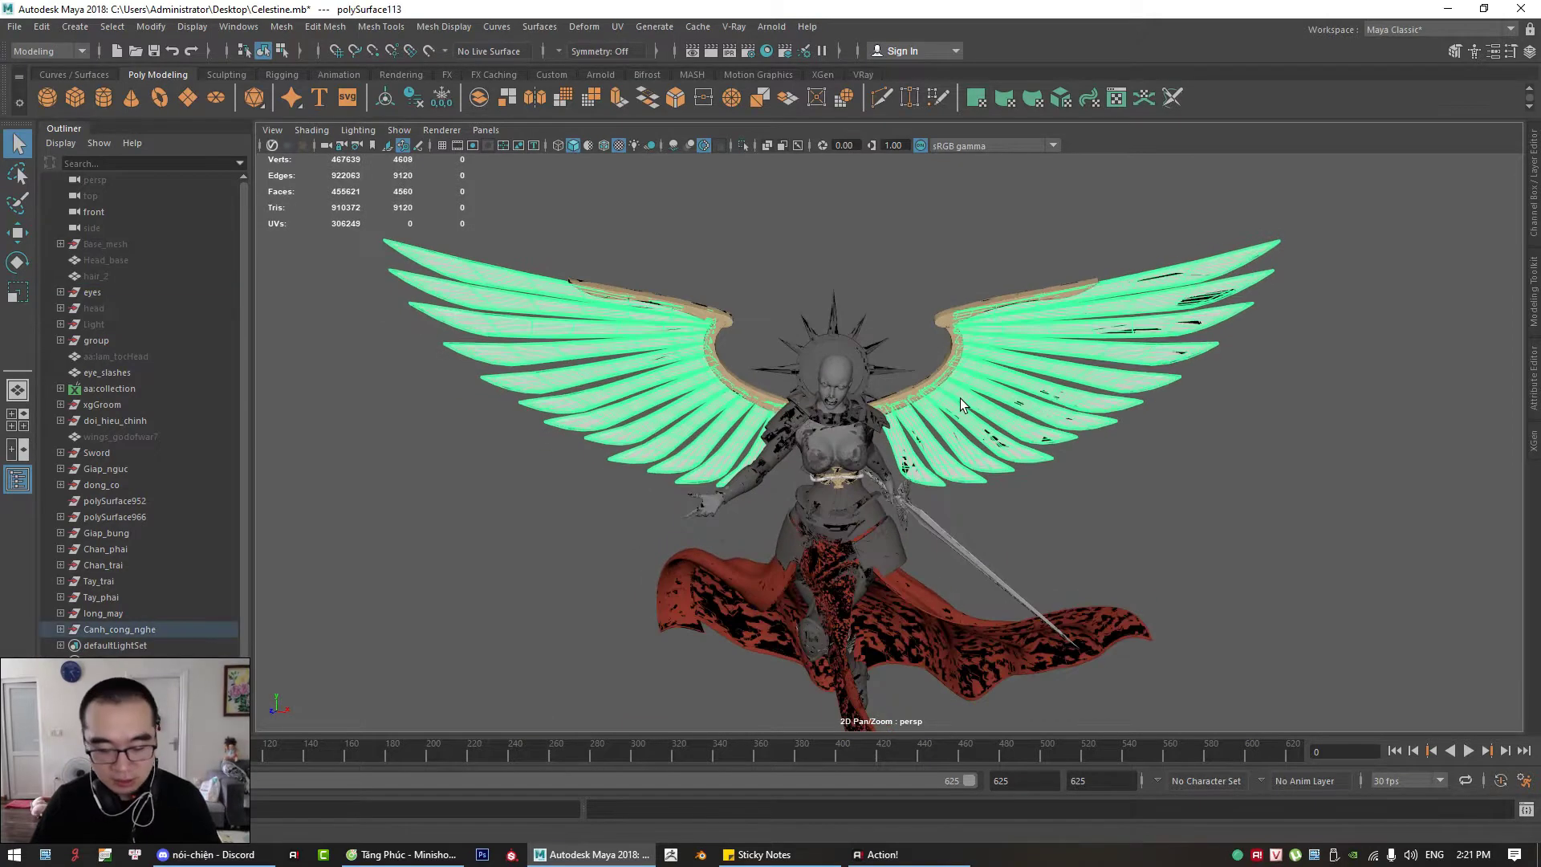
pyautogui.press('Delete')
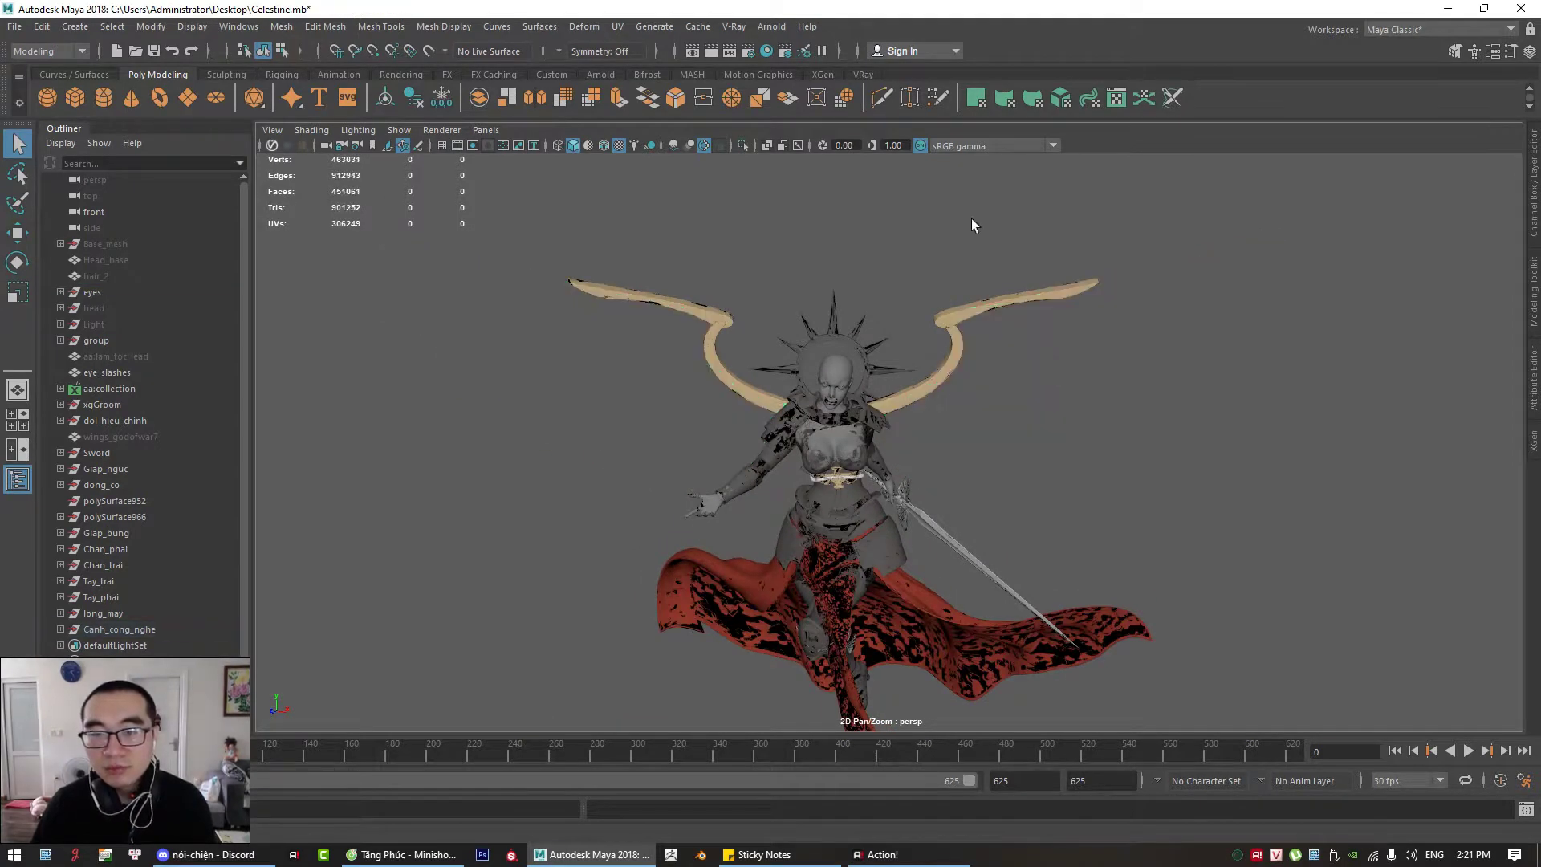
pyautogui.moveTo(971, 218); pyautogui.dragTo(1016, 345)
pyautogui.press('Delete')
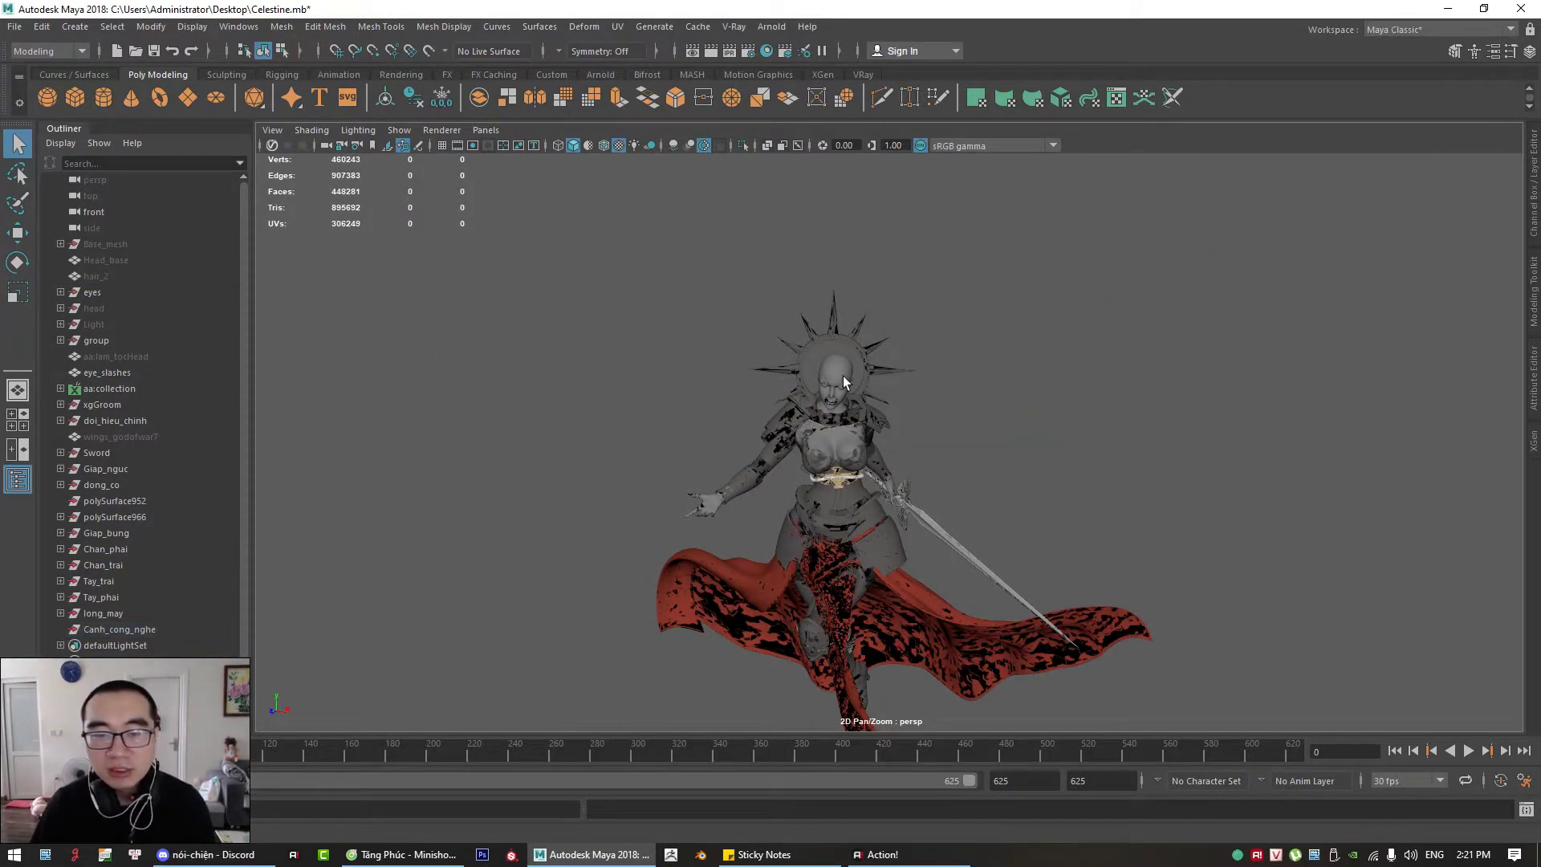
# Step: Delete the hidden Base_mesh, Head_base and hair_2 objects from the scene
pyautogui.click(101, 244)
pyautogui.keyDown('shift'); pyautogui.click(98, 276); pyautogui.keyUp('shift')
pyautogui.keyDown('alt'); pyautogui.moveTo(995, 473); pyautogui.dragTo(1019, 485, button='right'); pyautogui.keyUp('alt')
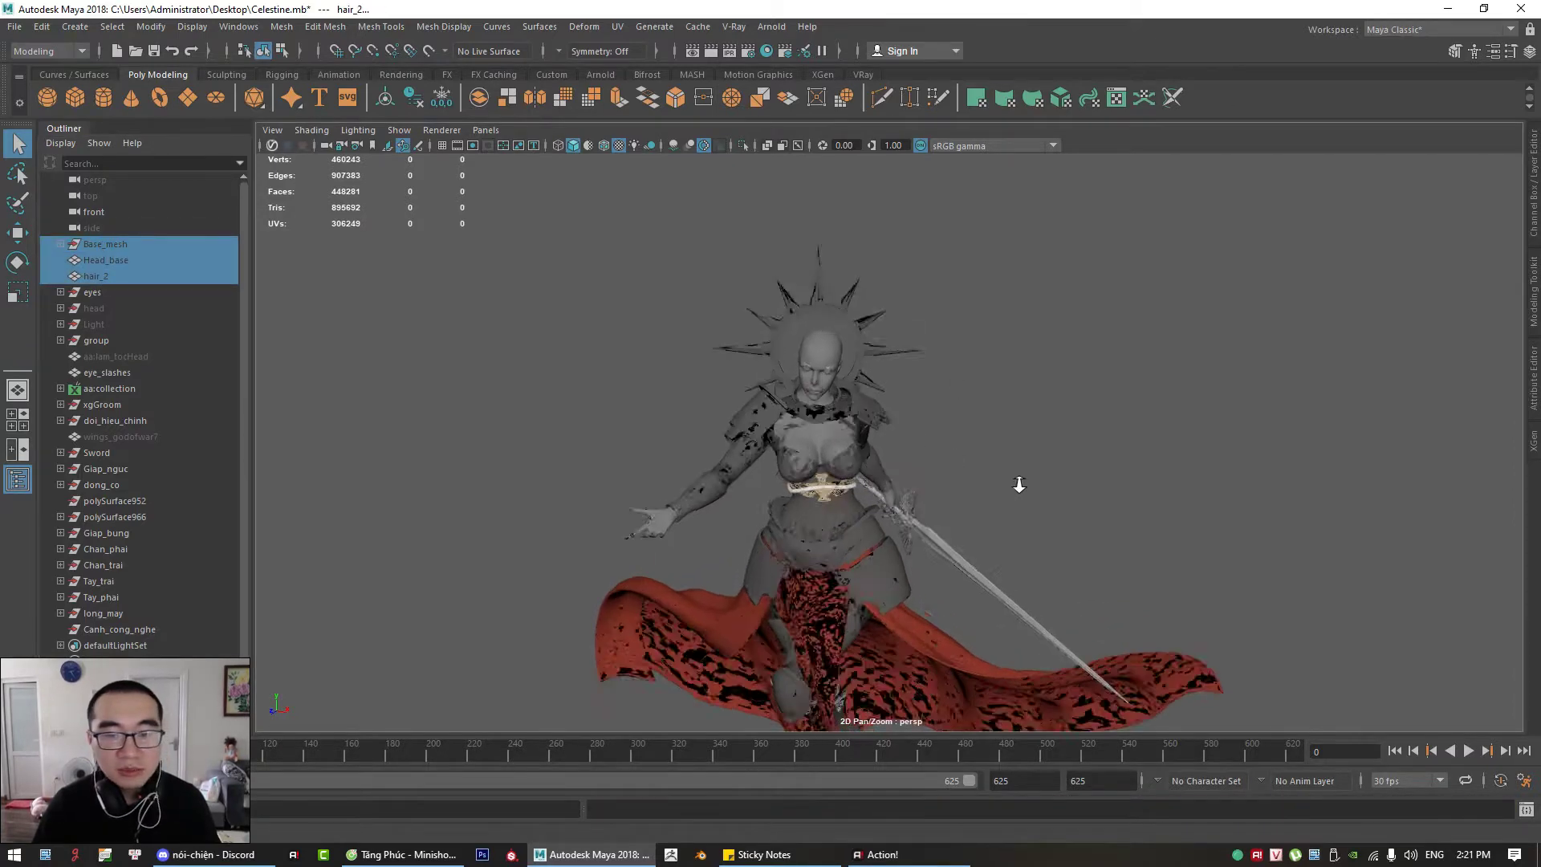
pyautogui.keyDown('alt'); pyautogui.moveTo(1019, 484); pyautogui.dragTo(942, 441); pyautogui.keyUp('alt')
pyautogui.press('Delete')
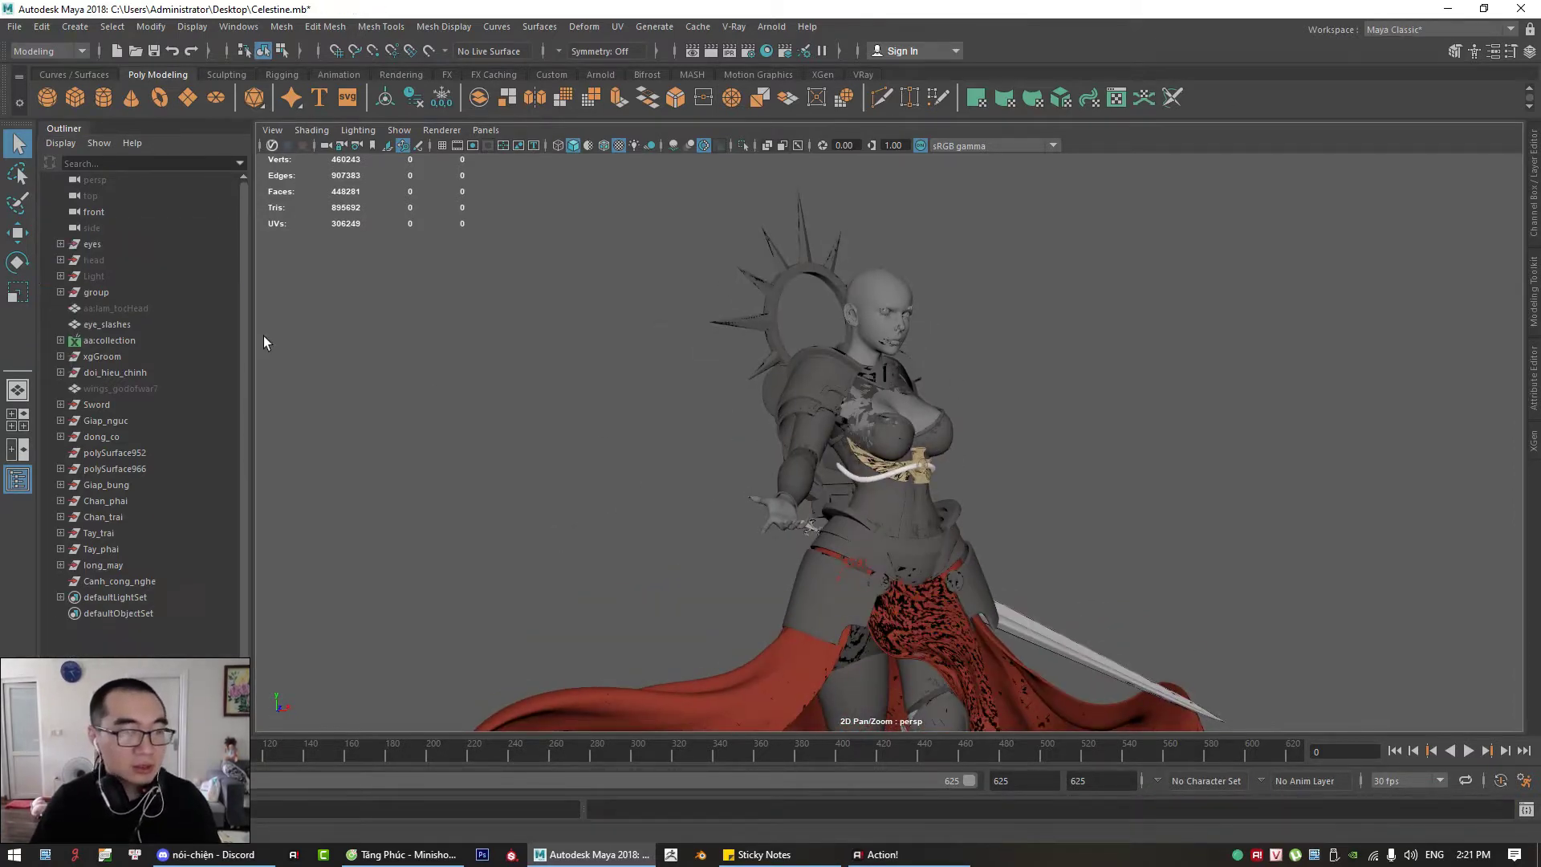
# Step: Delete the hidden head and Light groups
pyautogui.click(94, 264)
pyautogui.keyDown('shift'); pyautogui.click(95, 273); pyautogui.keyUp('shift')
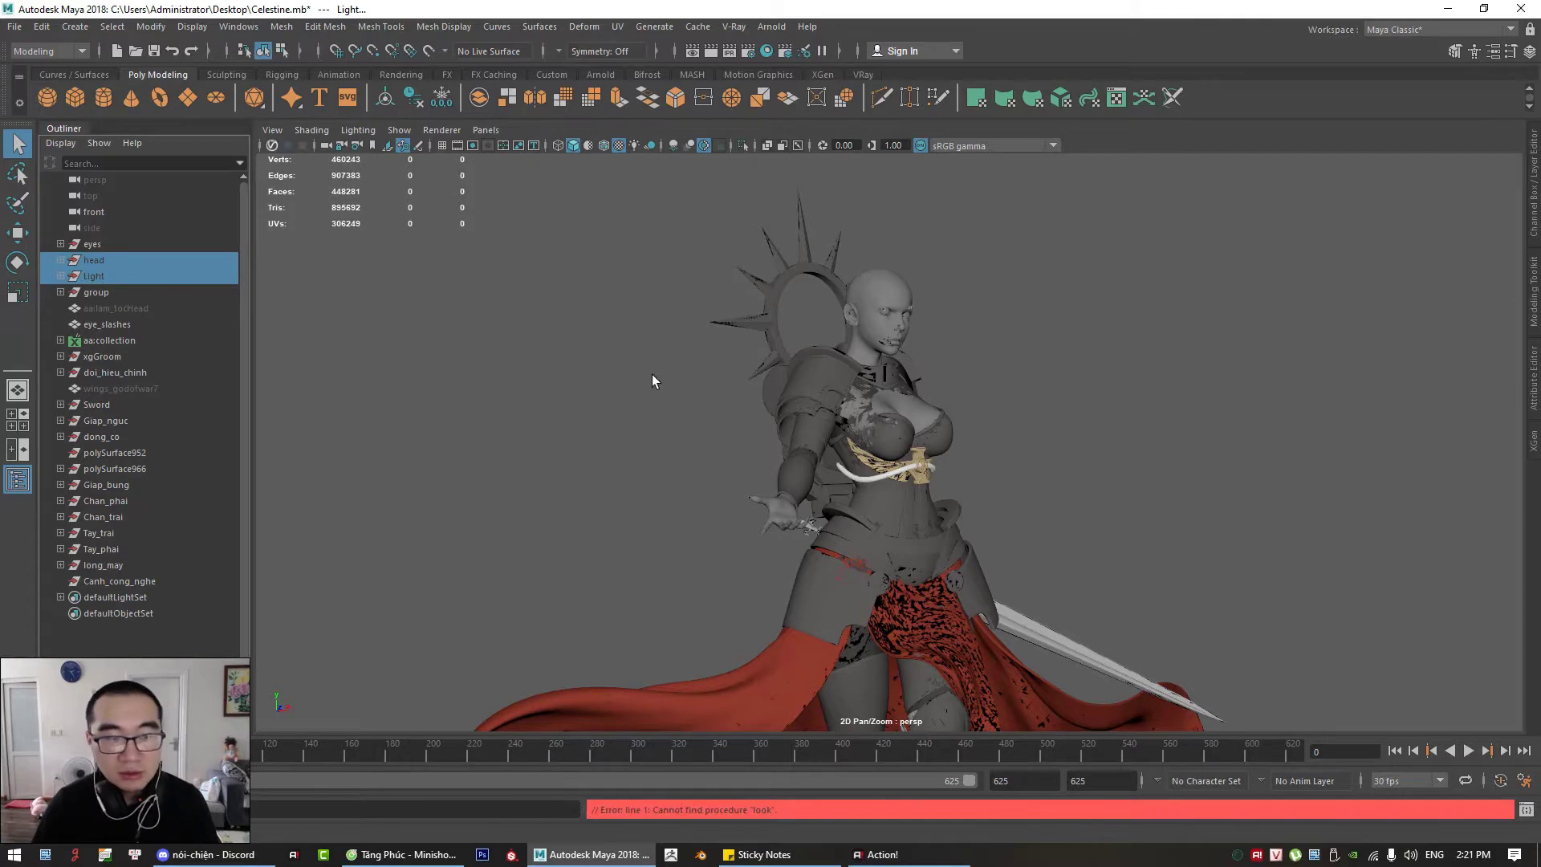
pyautogui.keyDown('alt'); pyautogui.moveTo(651, 374); pyautogui.dragTo(622, 394); pyautogui.keyUp('alt')
pyautogui.press('Delete')
# Step: Delete the hidden mesh listed just above eye_slashes, the wings_godofwar7 mesh and aa:collection
pyautogui.click(133, 275)
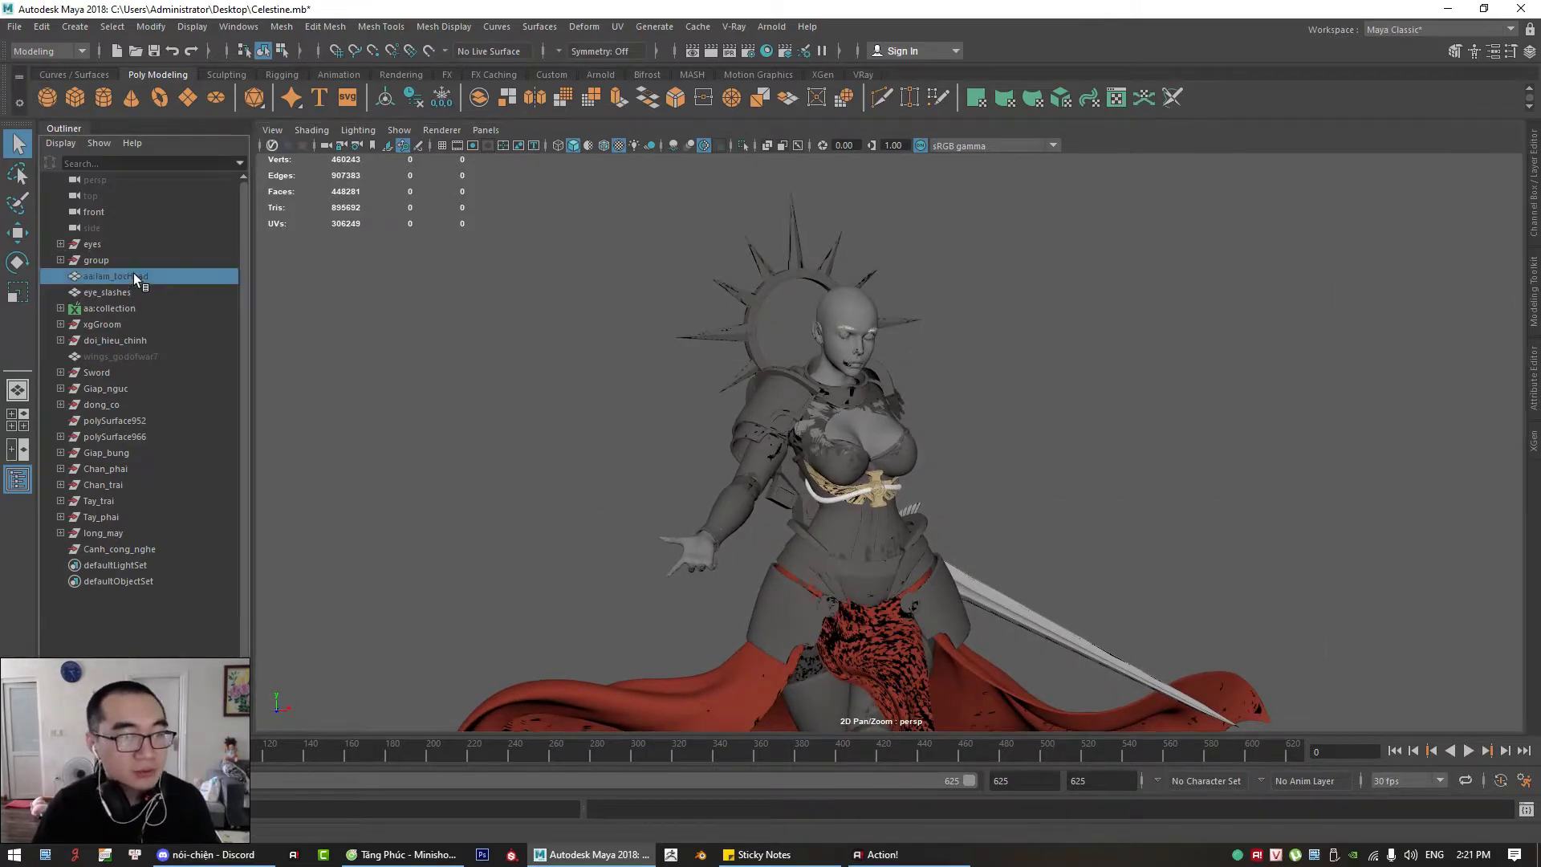
pyautogui.press('Delete')
pyautogui.click(117, 340)
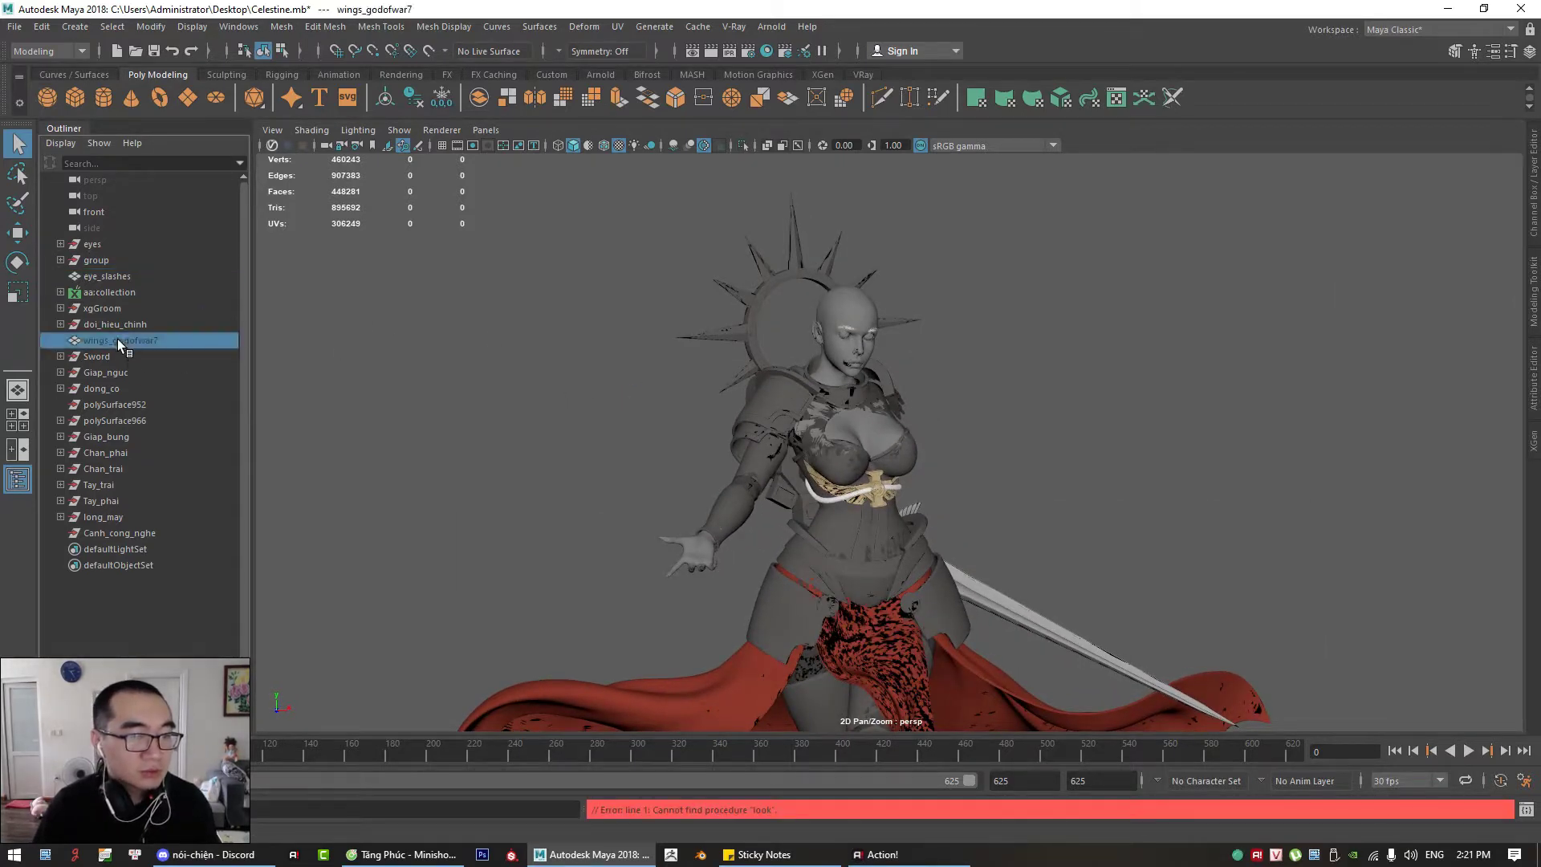
pyautogui.press('Delete')
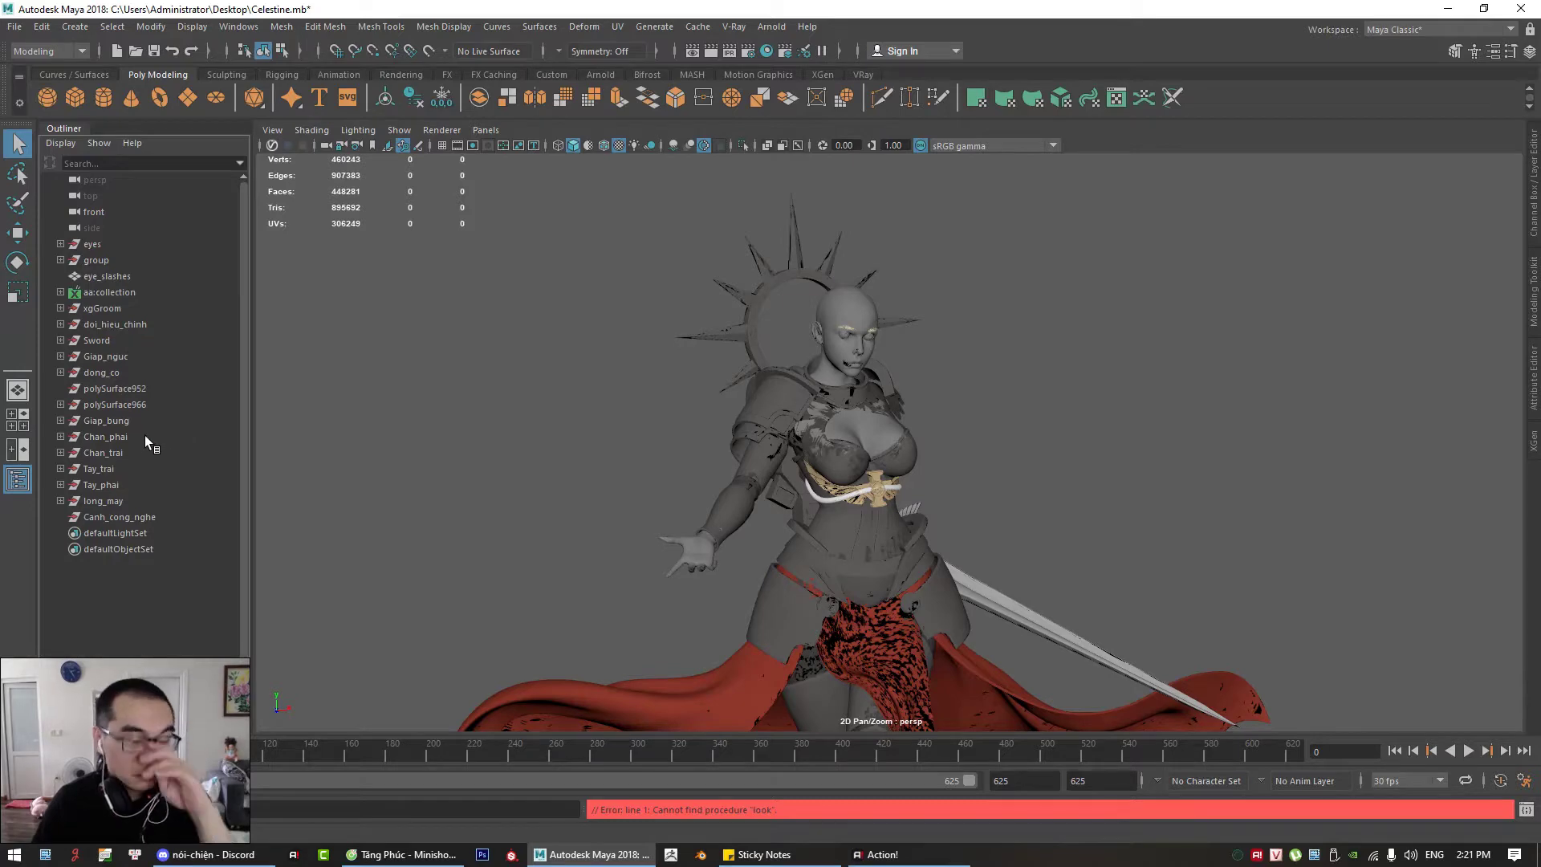
pyautogui.click(122, 292)
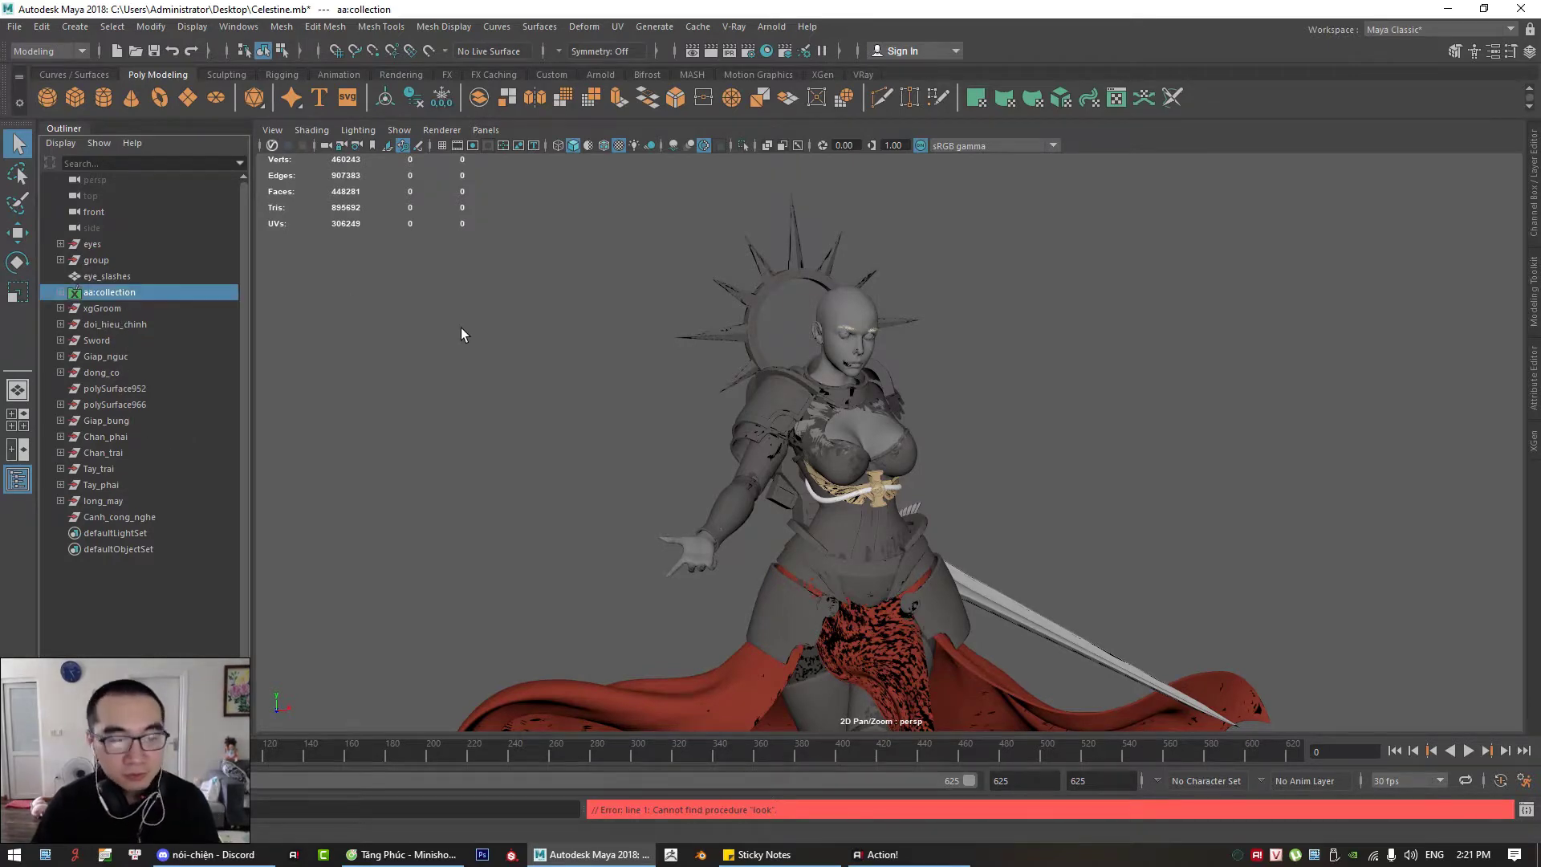
pyautogui.press('Delete')
# Step: Delete the construction history and freeze the transformations of all objects from eyes to Canh_cong_nghe
pyautogui.keyDown('alt'); pyautogui.moveTo(786, 463); pyautogui.dragTo(841, 445); pyautogui.keyUp('alt')
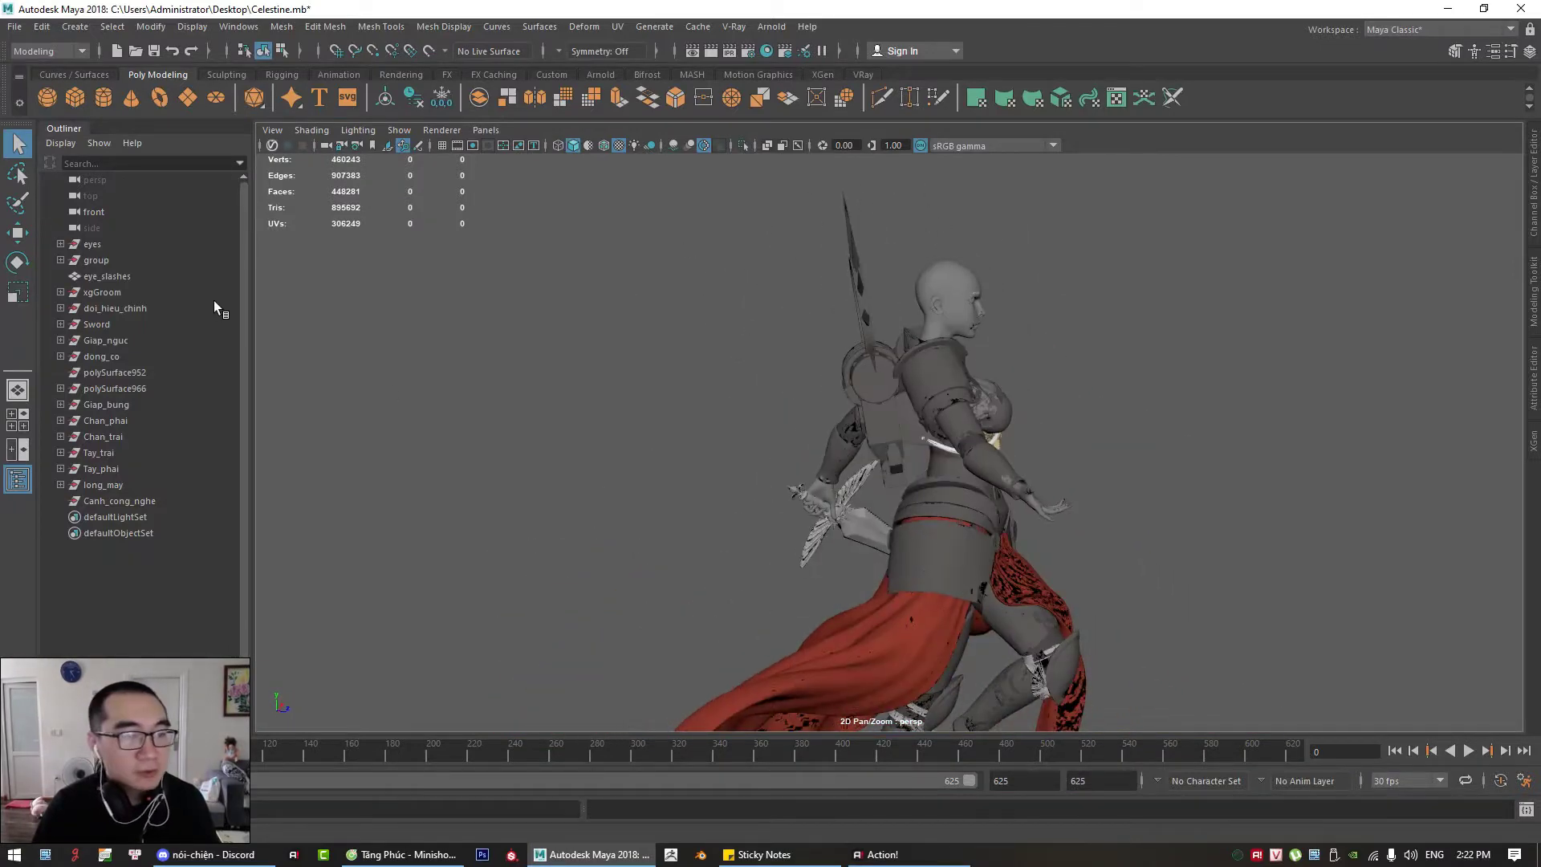
pyautogui.click(60, 244)
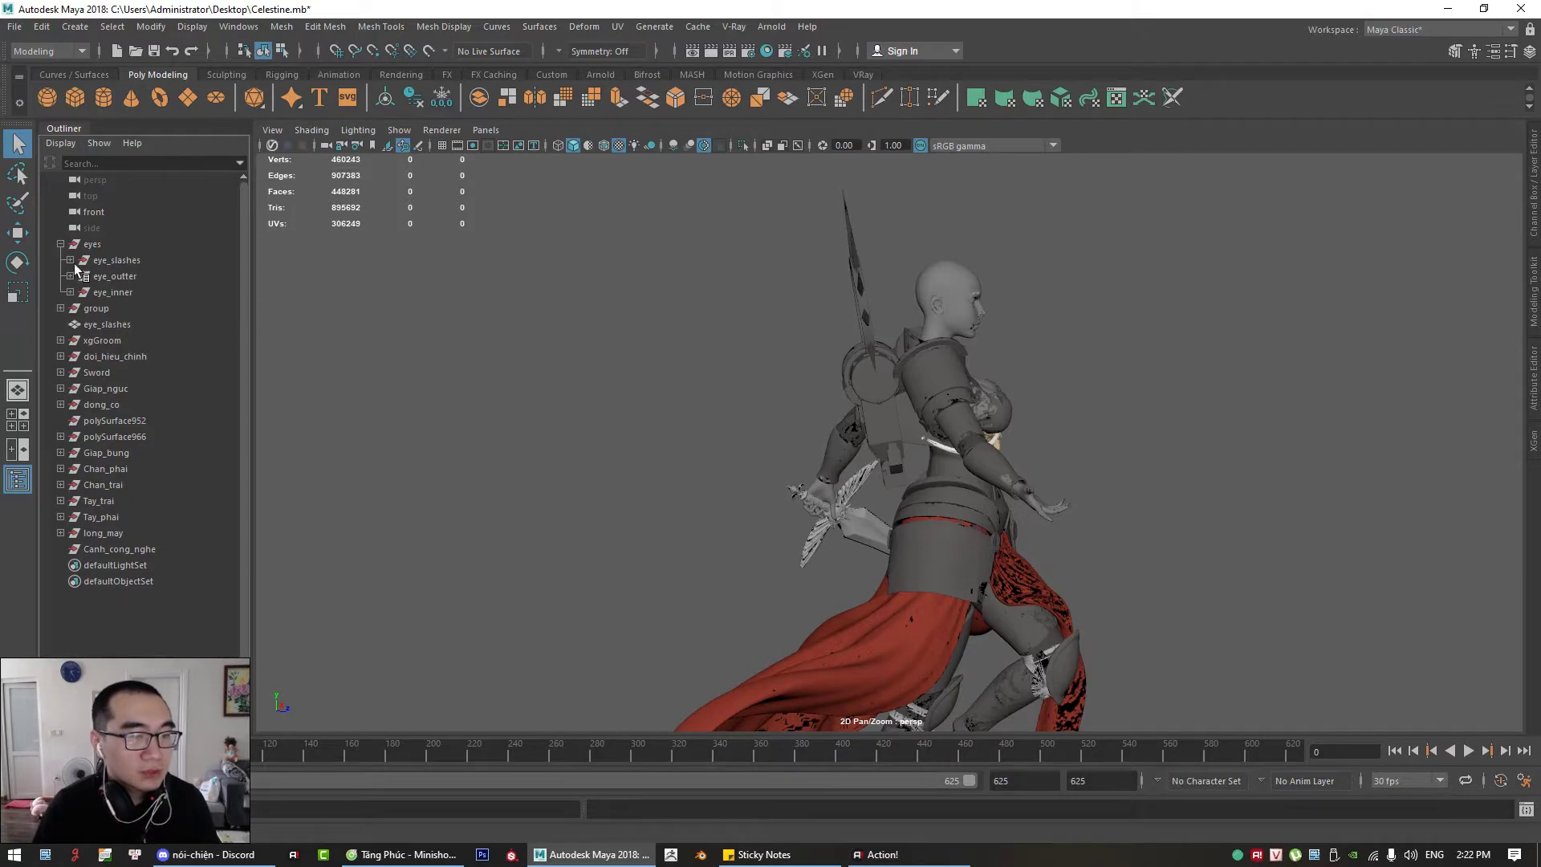
pyautogui.click(82, 244)
pyautogui.keyDown('shift'); pyautogui.click(99, 548); pyautogui.keyUp('shift')
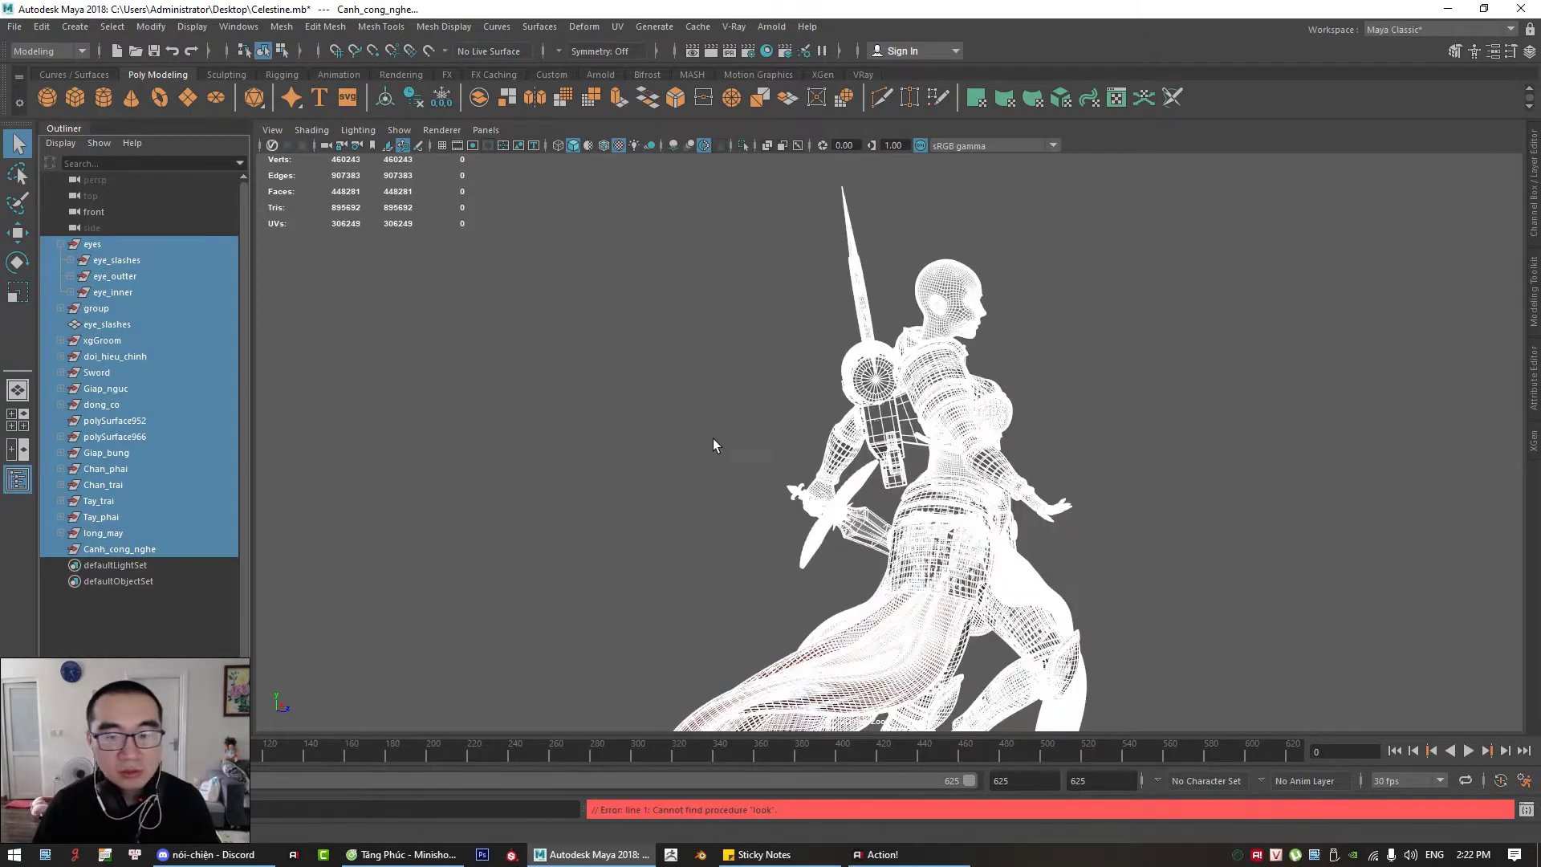
pyautogui.keyDown('alt'); pyautogui.moveTo(715, 440); pyautogui.dragTo(605, 220); pyautogui.keyUp('alt')
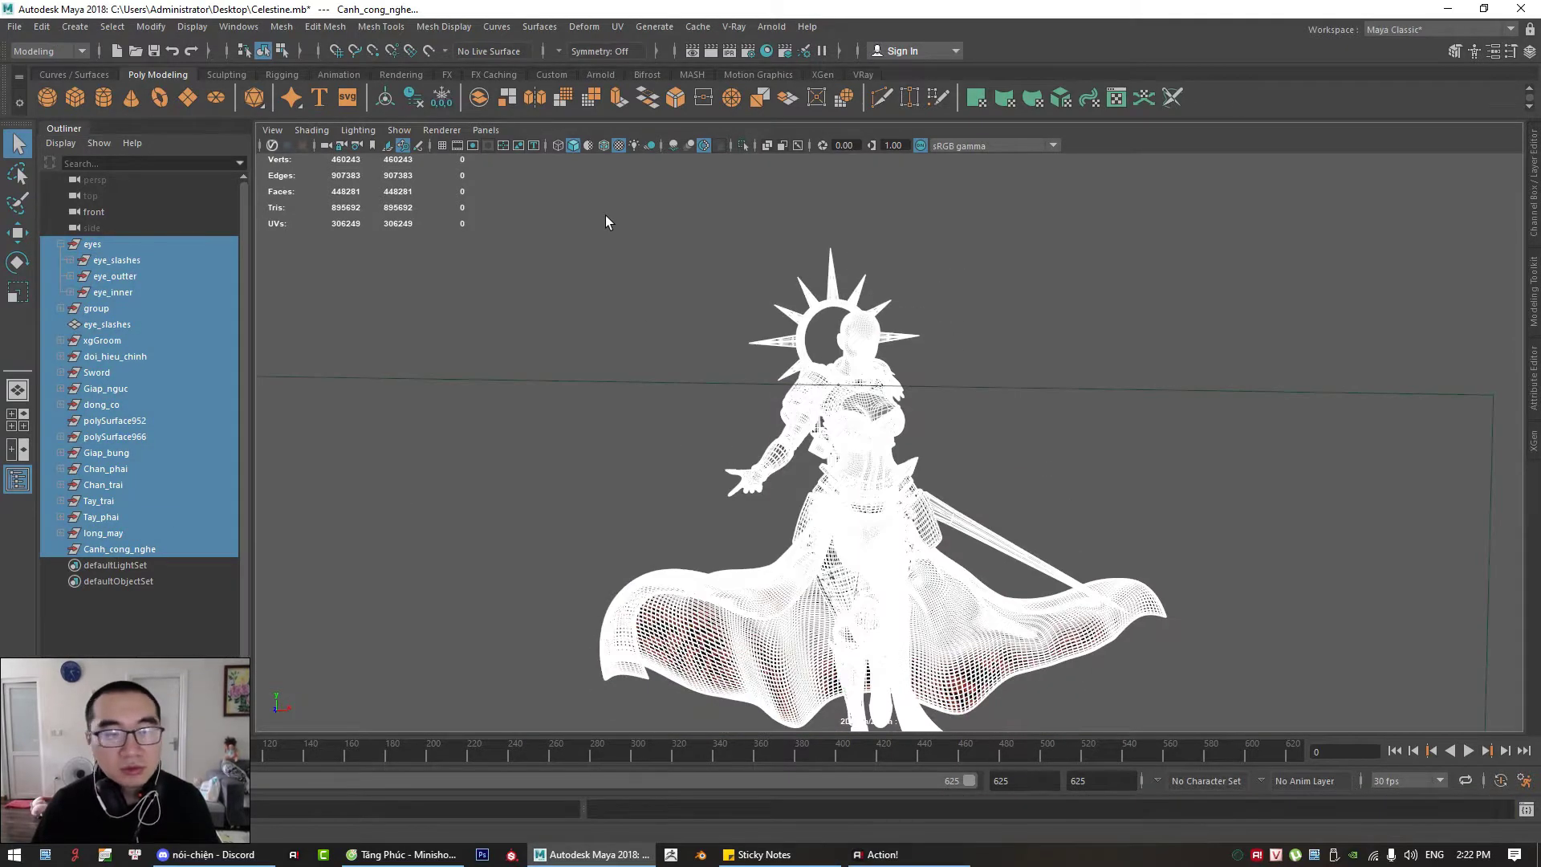
pyautogui.click(412, 97)
pyautogui.click(441, 98)
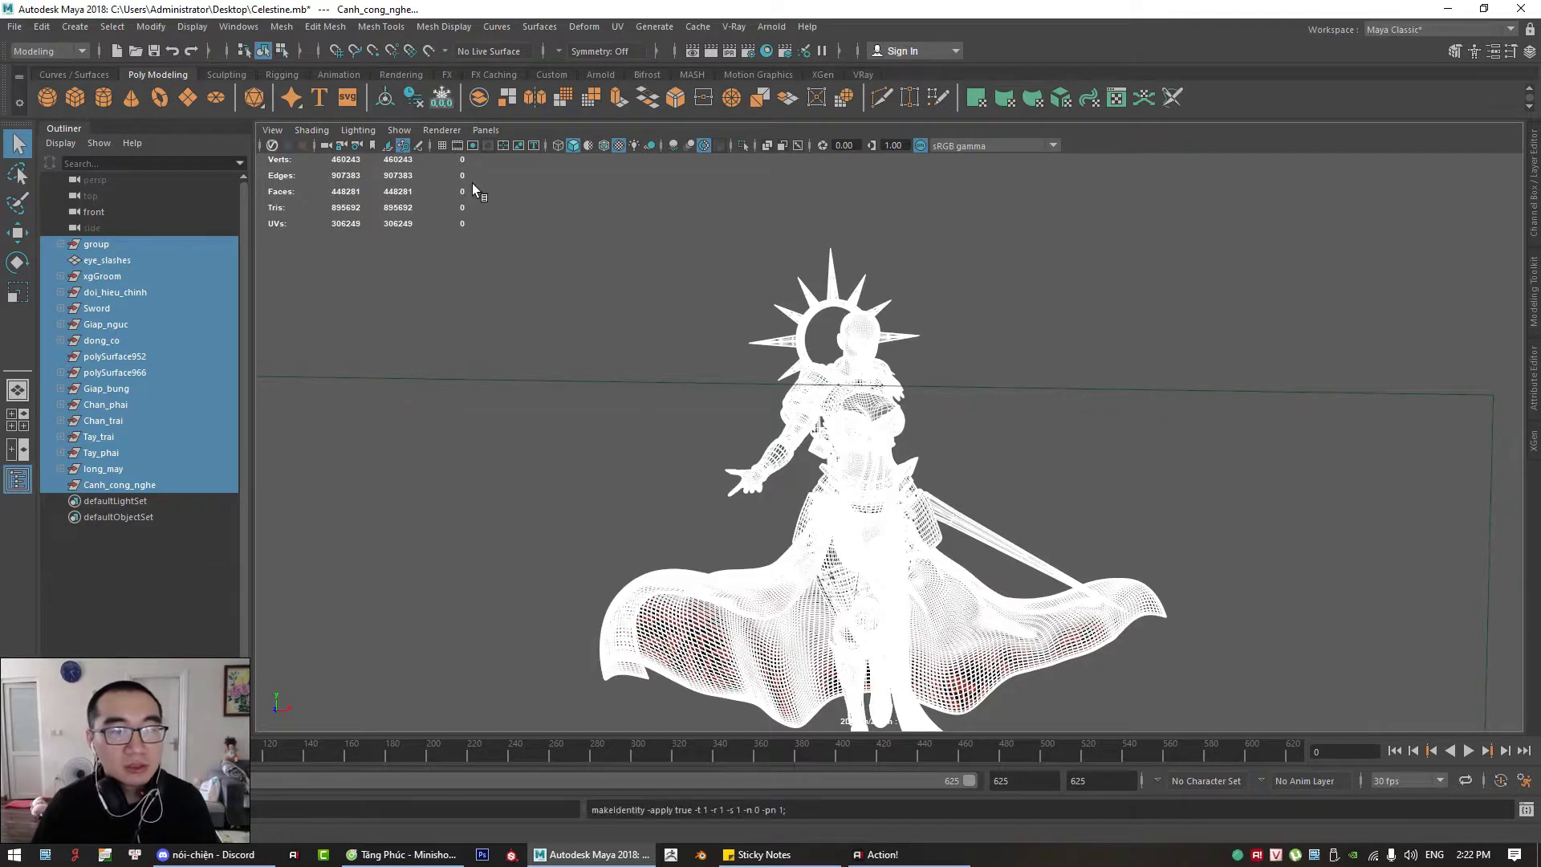
pyautogui.click(1102, 325)
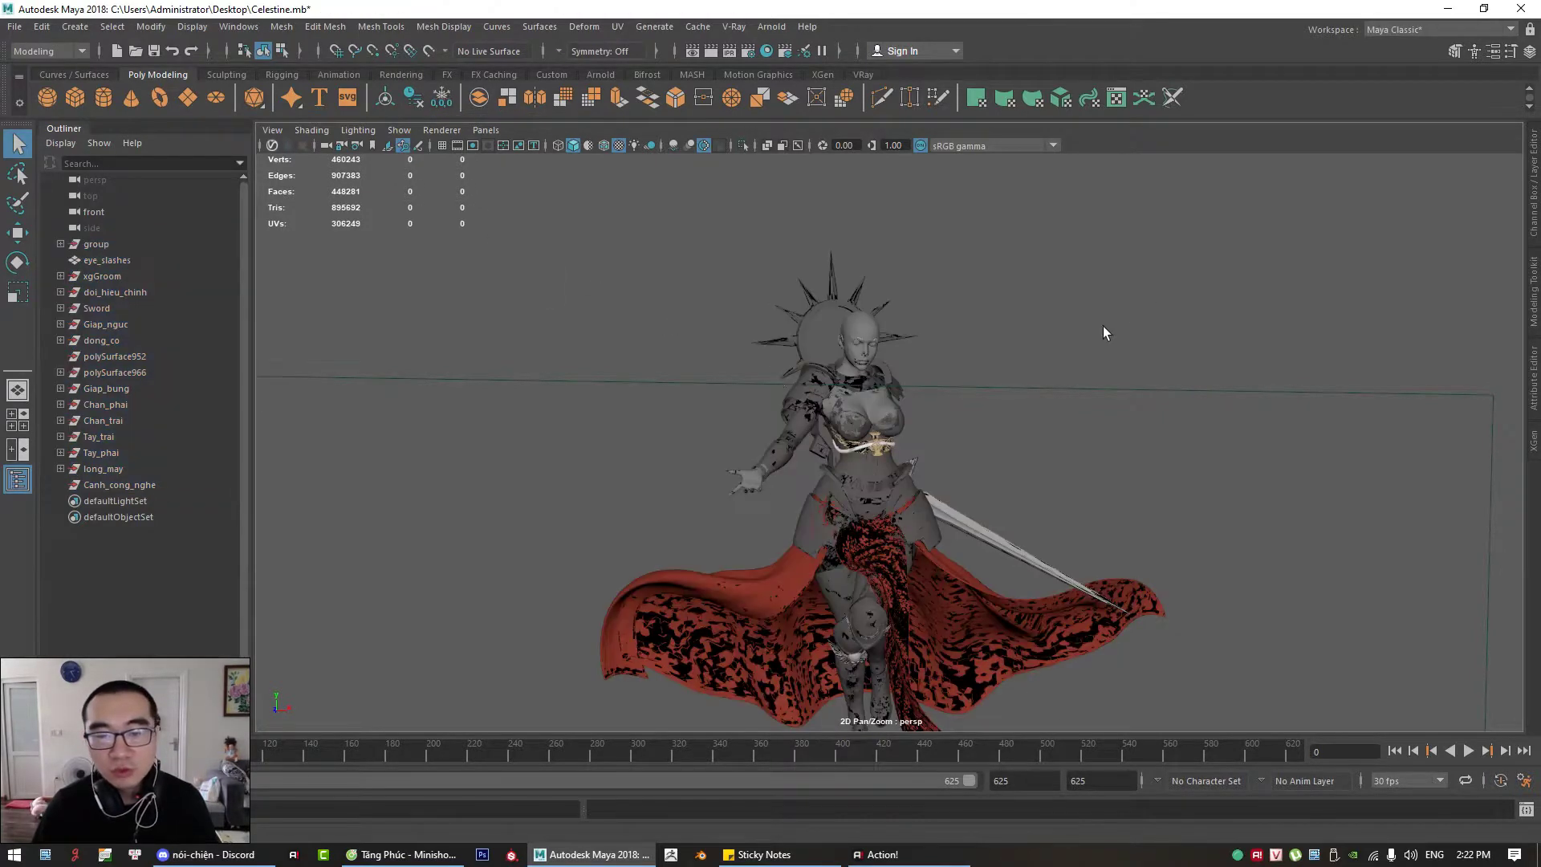
# Step: Hide the front camera so its image plane outline is out of the perspective view
pyautogui.keyDown('alt'); pyautogui.moveTo(963, 481); pyautogui.dragTo(1044, 578, button='right'); pyautogui.keyUp('alt')
pyautogui.keyDown('alt'); pyautogui.moveTo(821, 309); pyautogui.dragTo(834, 415, button='middle'); pyautogui.keyUp('alt')
pyautogui.moveTo(834, 415)
pyautogui.keyDown('alt'); pyautogui.mouseDown(button='right')
pyautogui.moveTo(855, 454)
pyautogui.moveTo(1048, 437)
pyautogui.moveTo(691, 450)
pyautogui.moveTo(952, 492)
pyautogui.moveTo(787, 392)
pyautogui.mouseUp(button='right'); pyautogui.keyUp('alt')
pyautogui.keyDown('alt'); pyautogui.moveTo(787, 393); pyautogui.dragTo(1043, 441); pyautogui.keyUp('alt')
pyautogui.click(94, 212)
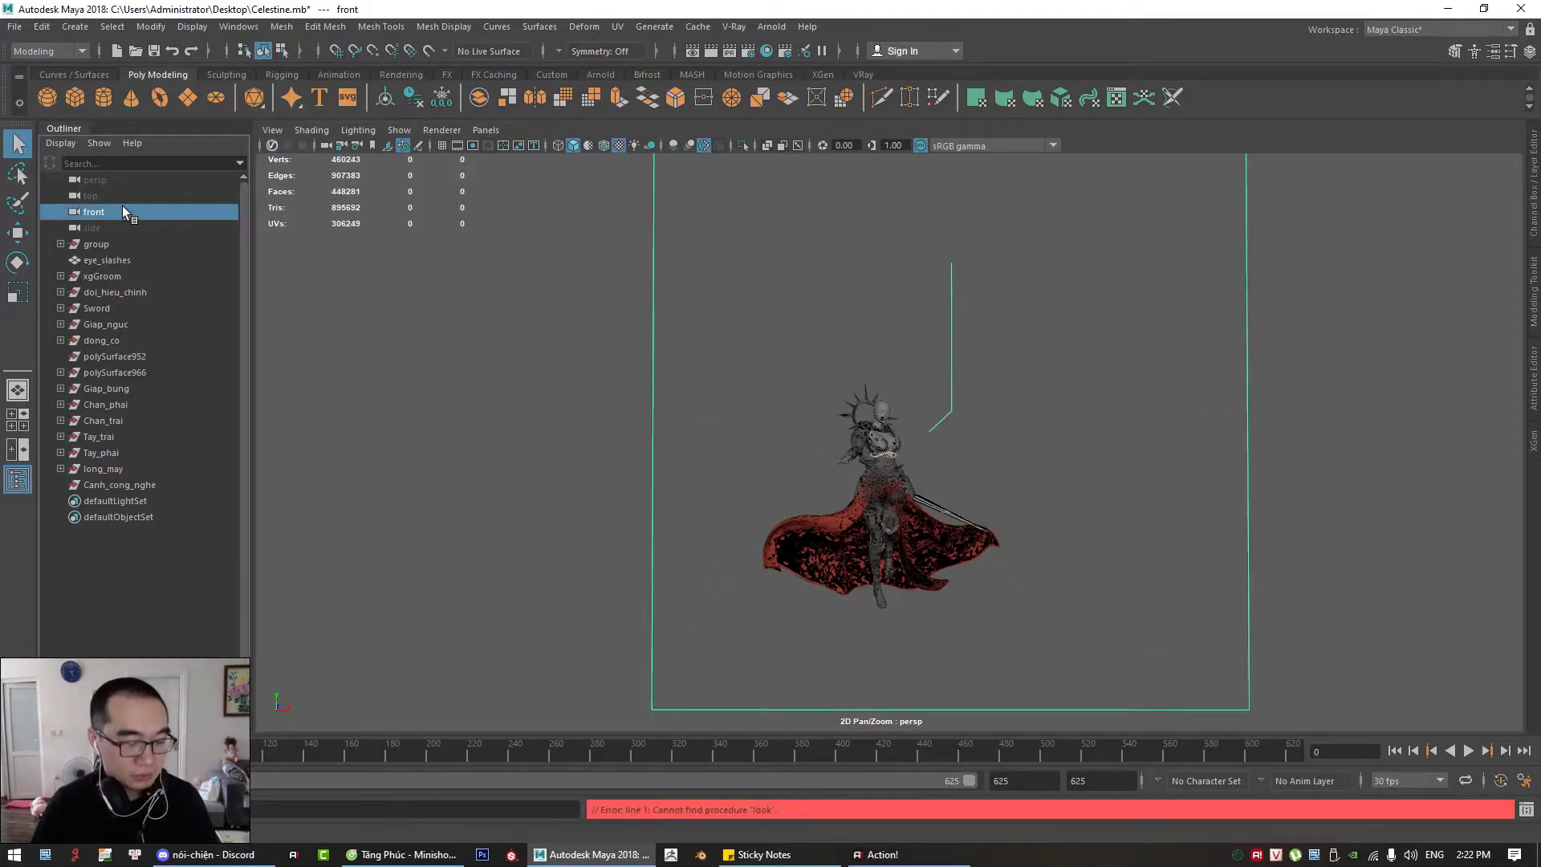
pyautogui.hotkey('ctrl', 'h')
# Step: Frame the head mesh and examine its wireframe from the front and the side
pyautogui.scroll(3, 981, 515)
pyautogui.scroll(5, 784, 290)
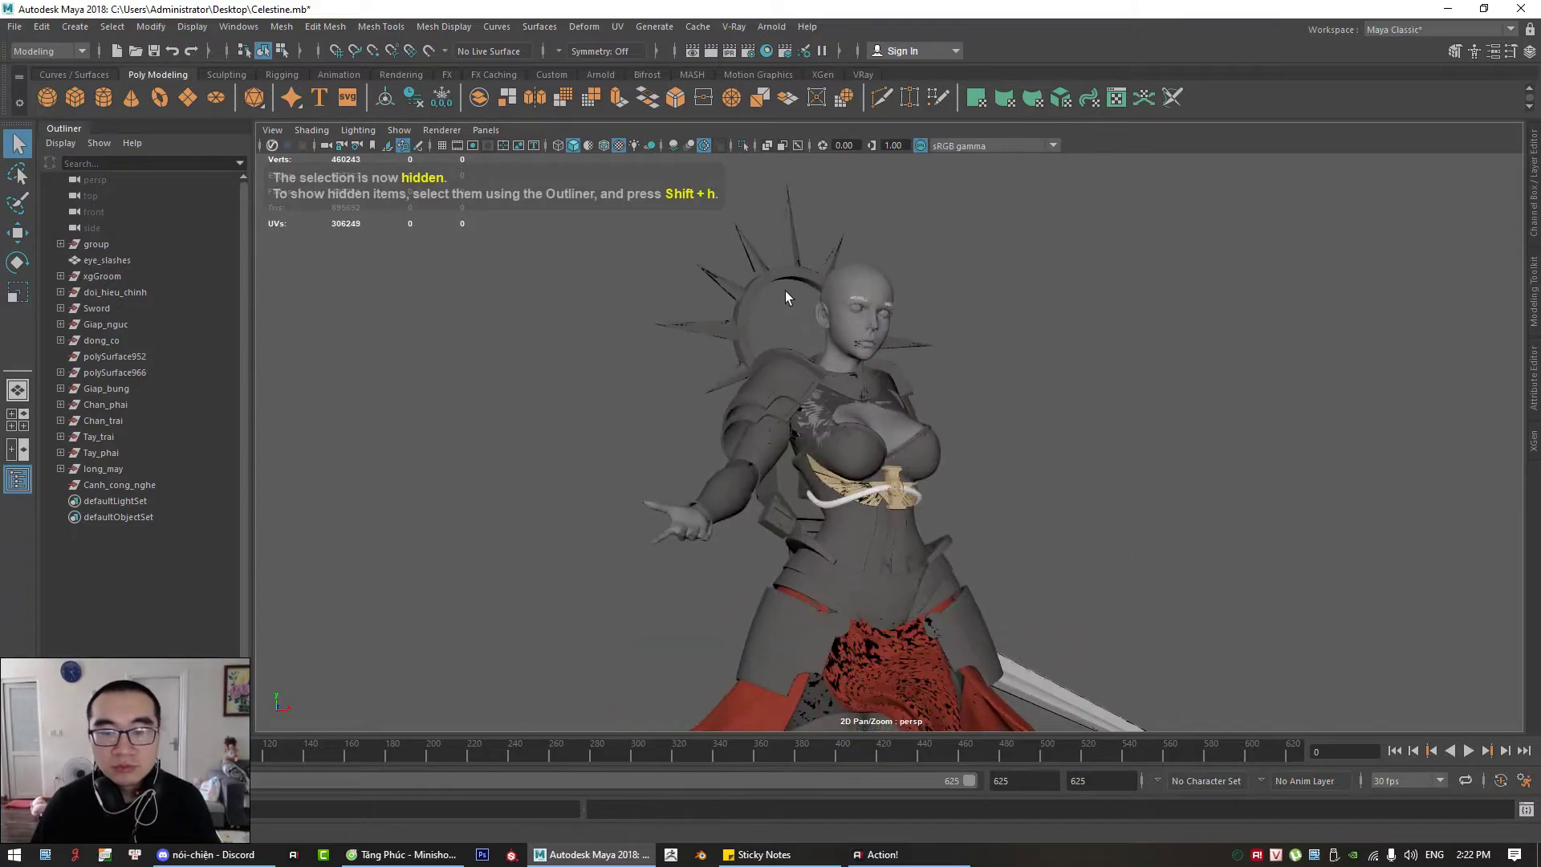
pyautogui.click(798, 336)
pyautogui.press('f')
pyautogui.keyDown('alt'); pyautogui.moveTo(967, 407); pyautogui.dragTo(863, 412); pyautogui.keyUp('alt')
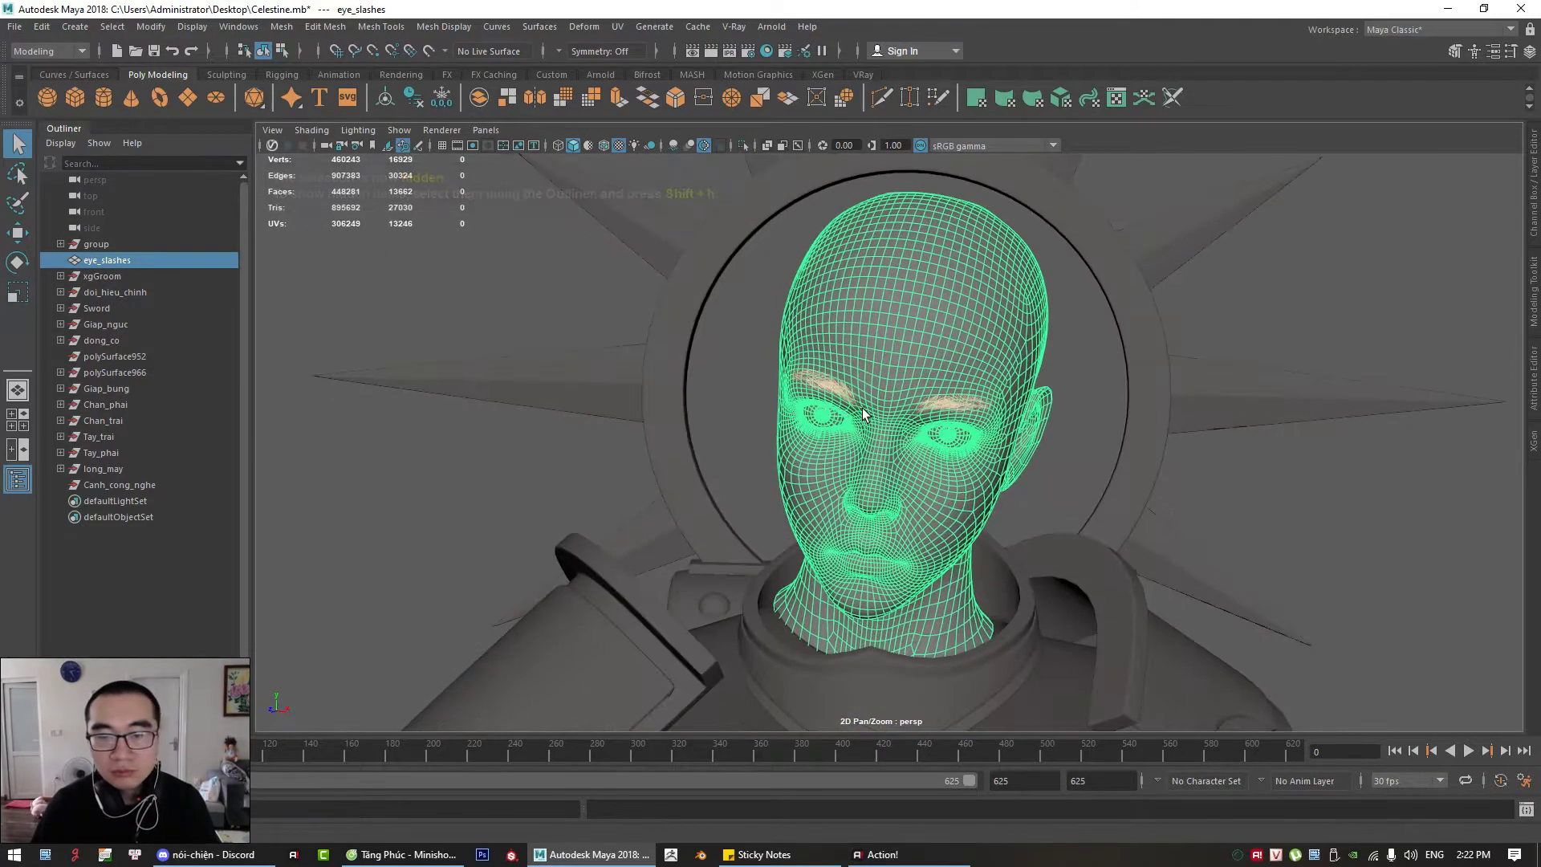
pyautogui.keyDown('alt'); pyautogui.moveTo(863, 413); pyautogui.dragTo(1017, 454, button='right'); pyautogui.keyUp('alt')
pyautogui.keyDown('alt'); pyautogui.moveTo(1110, 356); pyautogui.dragTo(959, 386, button='right'); pyautogui.keyUp('alt')
pyautogui.keyDown('alt'); pyautogui.moveTo(811, 417); pyautogui.dragTo(943, 409); pyautogui.keyUp('alt')
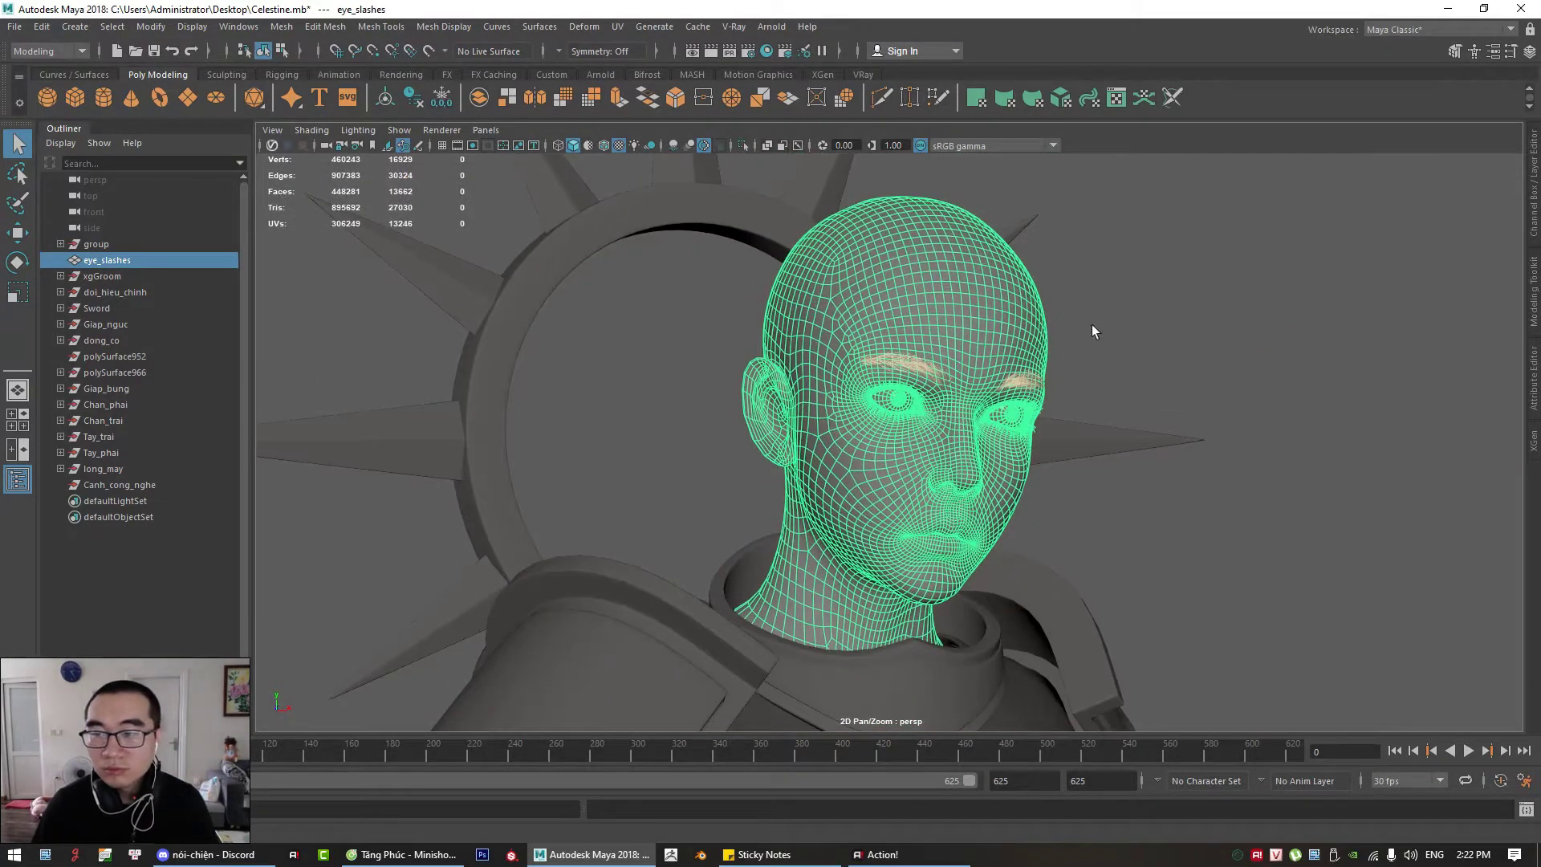
# Step: Open the UV Editor for one upper spike of the halo and turn off viewport anti-aliasing
pyautogui.click(570, 204)
pyautogui.scroll(-3, 619, 335)
pyautogui.keyDown('alt'); pyautogui.moveTo(782, 299); pyautogui.dragTo(778, 401, button='middle'); pyautogui.keyUp('alt')
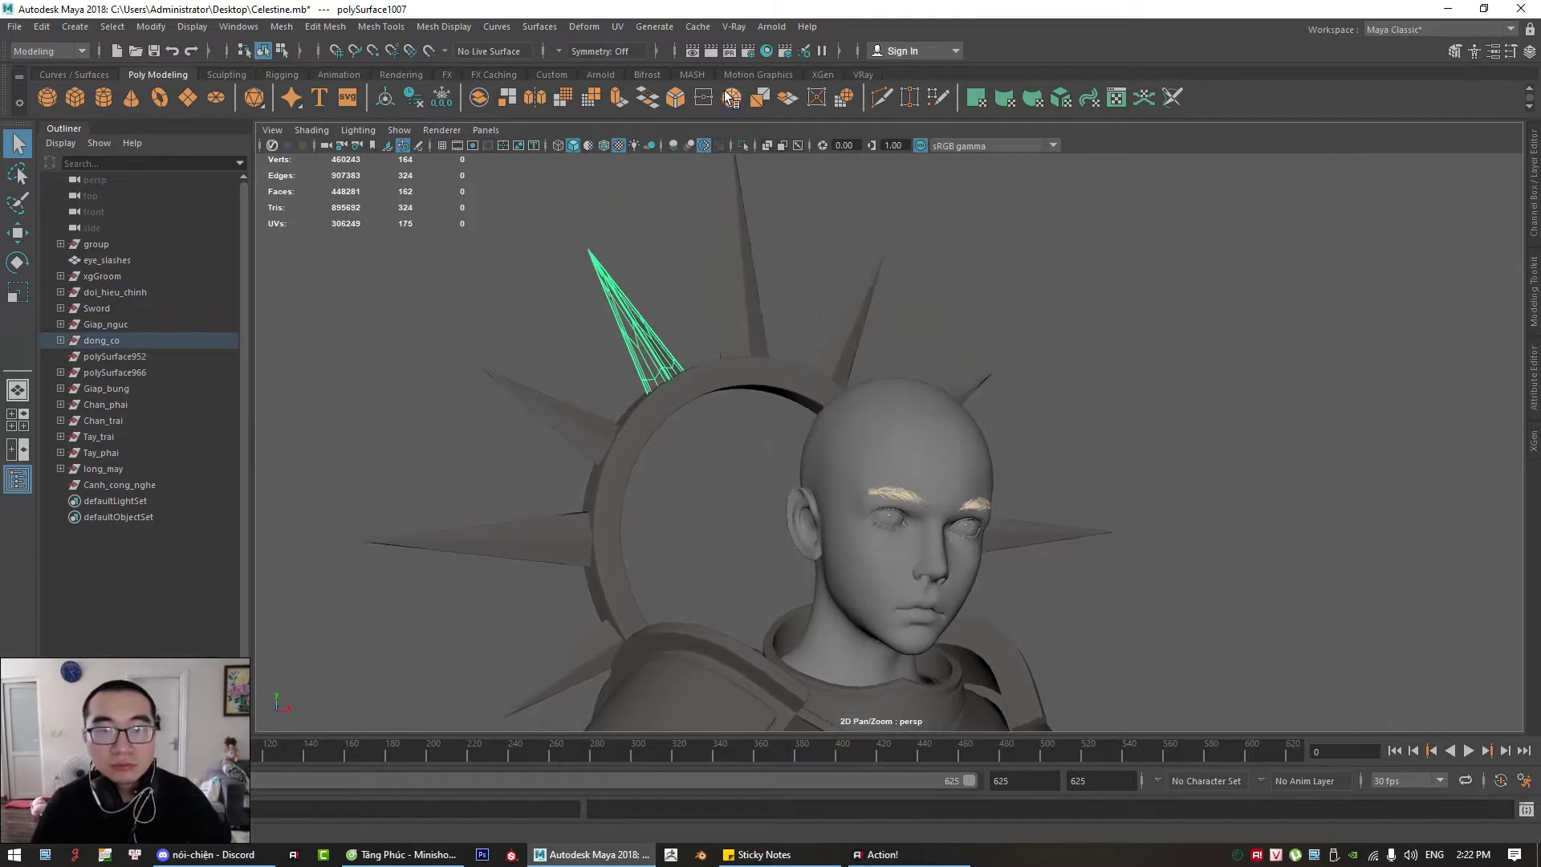
pyautogui.click(617, 29)
pyautogui.click(638, 47)
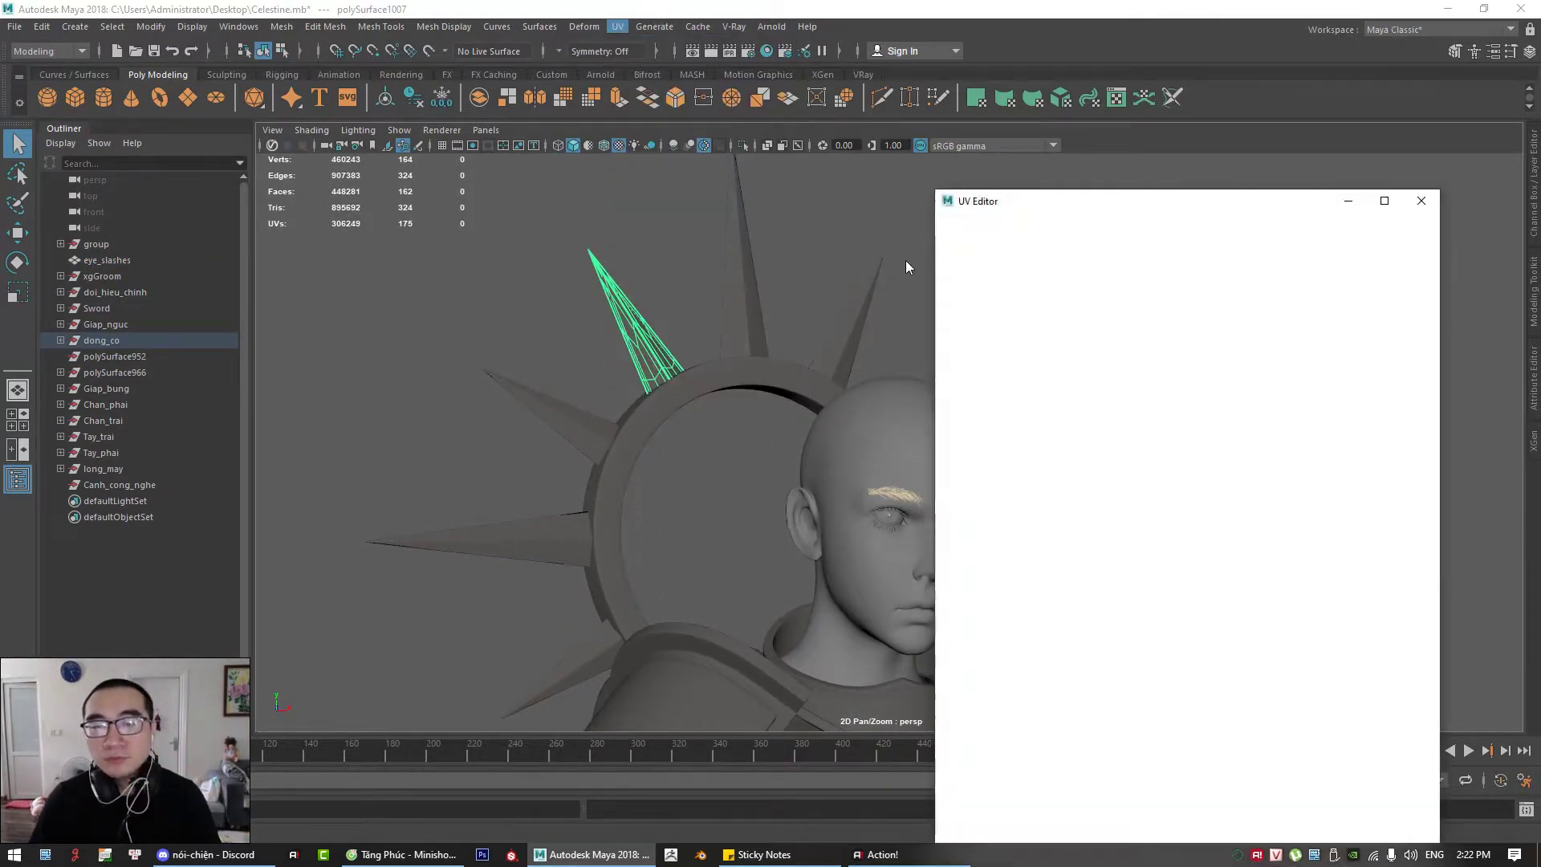
pyautogui.moveTo(1066, 162); pyautogui.dragTo(919, 173)
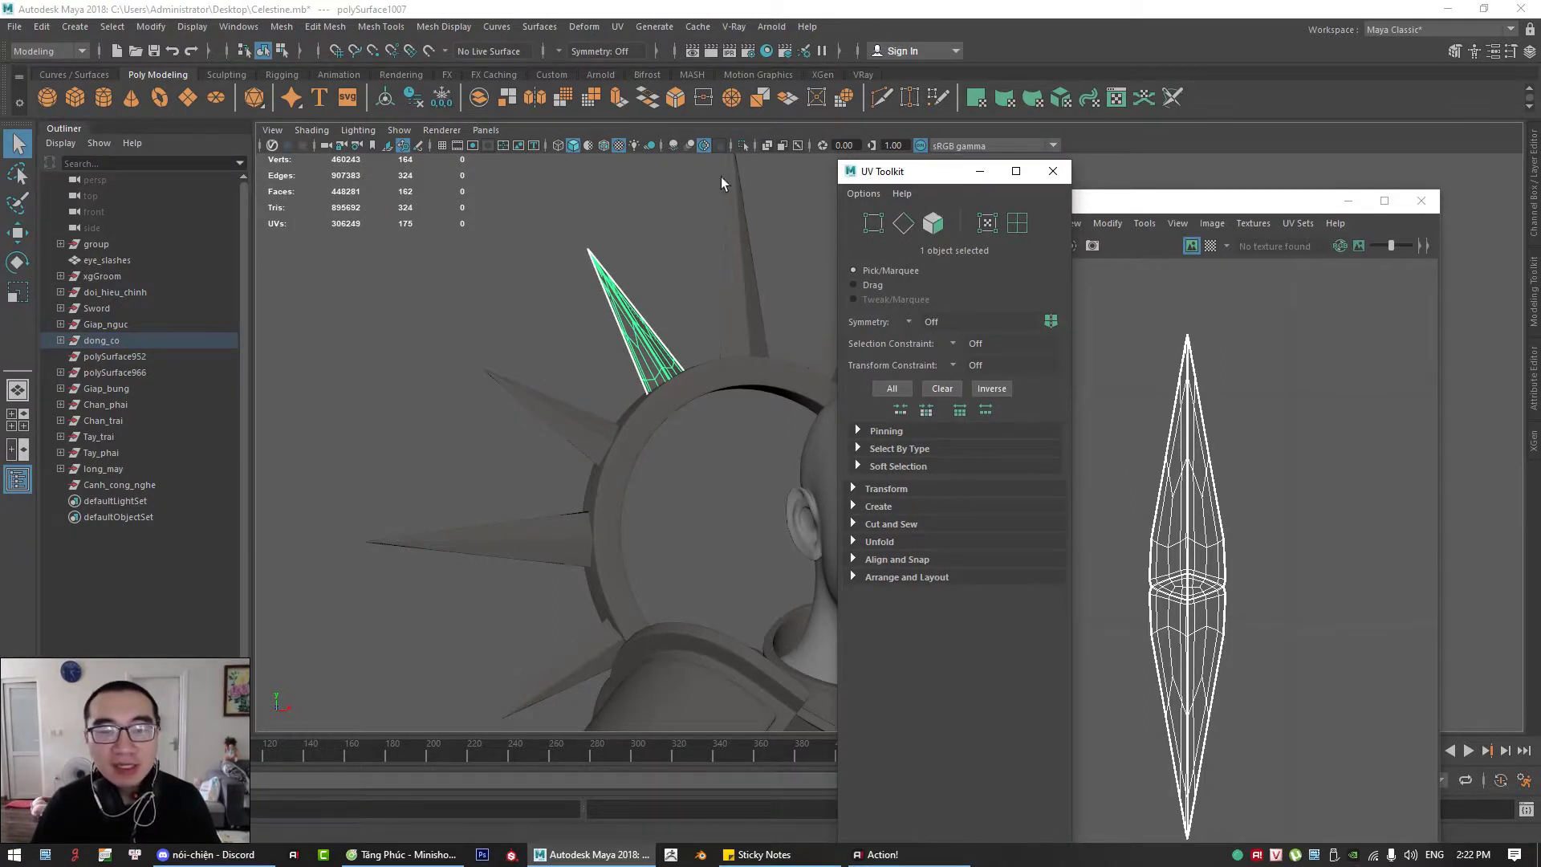
pyautogui.click(703, 147)
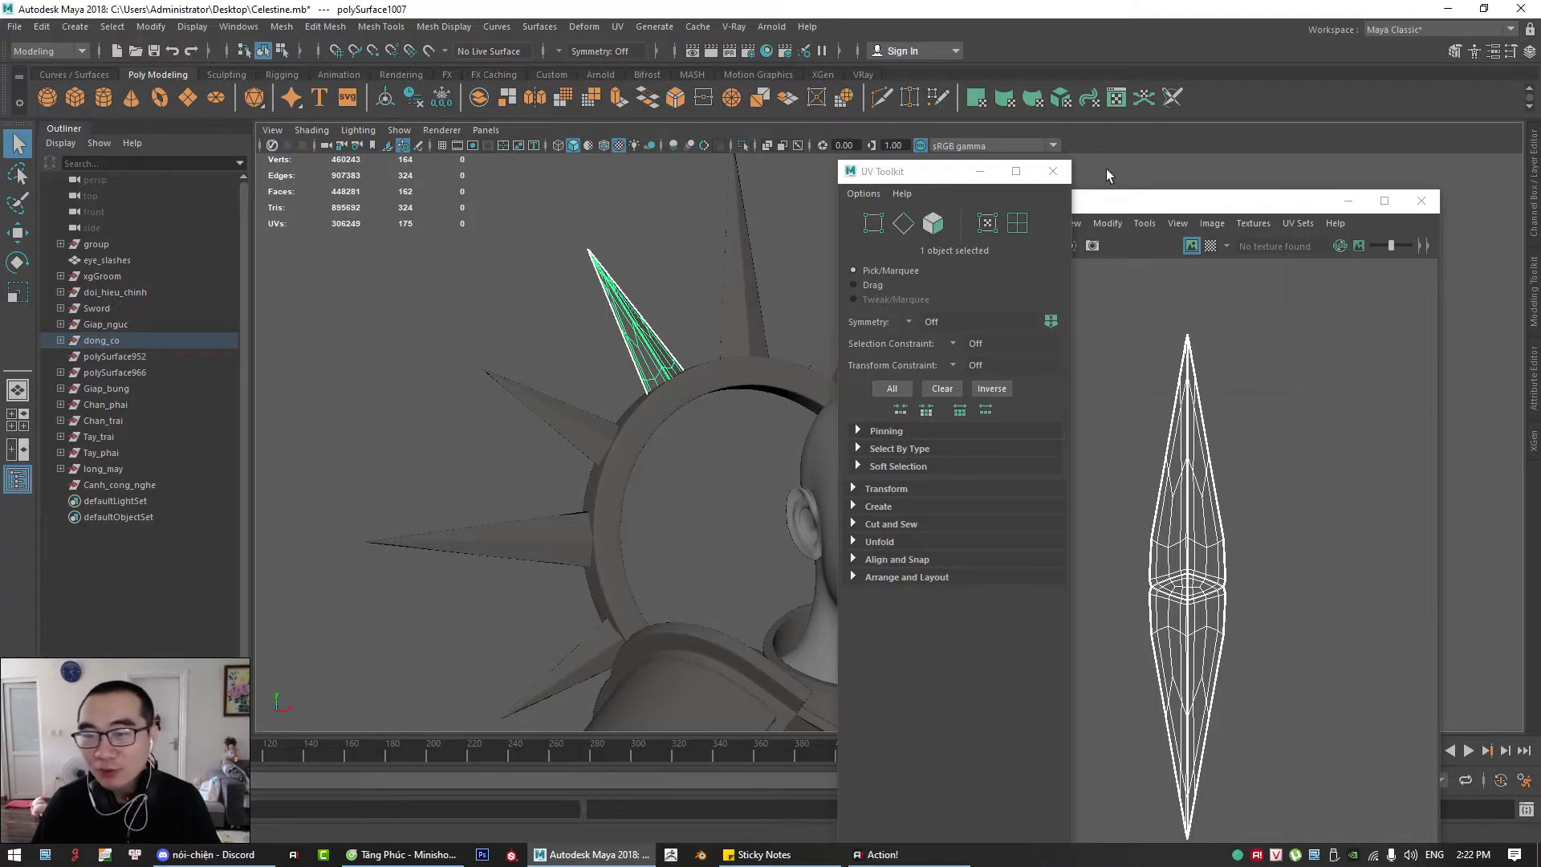
# Step: Dock the UV Toolkit as a tab alongside the Channel Box and Attribute Editor, and close the UV Editor
pyautogui.moveTo(1231, 207); pyautogui.dragTo(1269, 150)
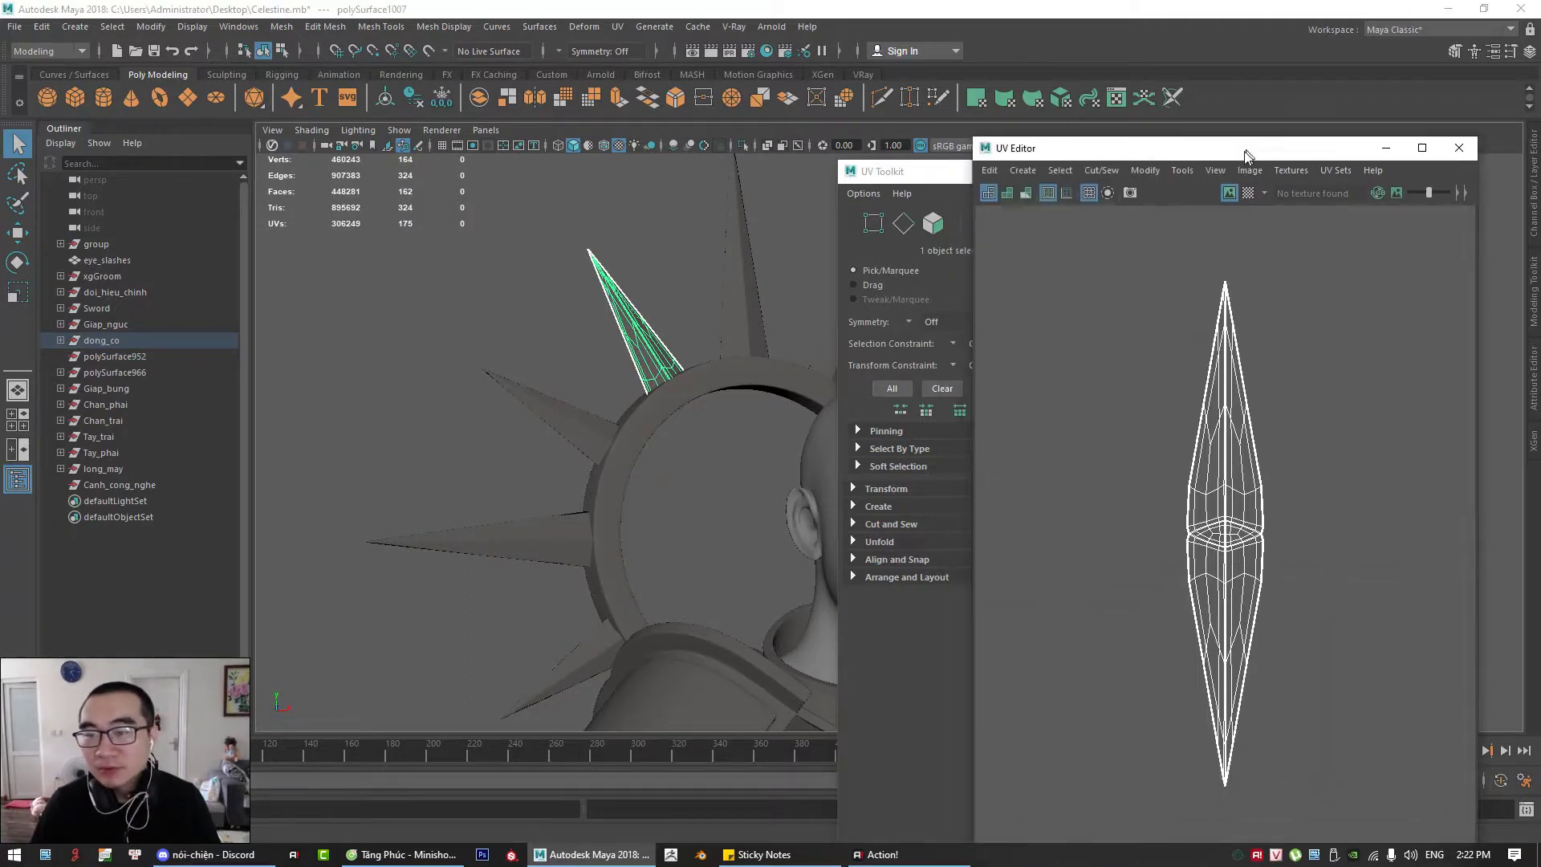
pyautogui.moveTo(912, 173); pyautogui.dragTo(880, 169)
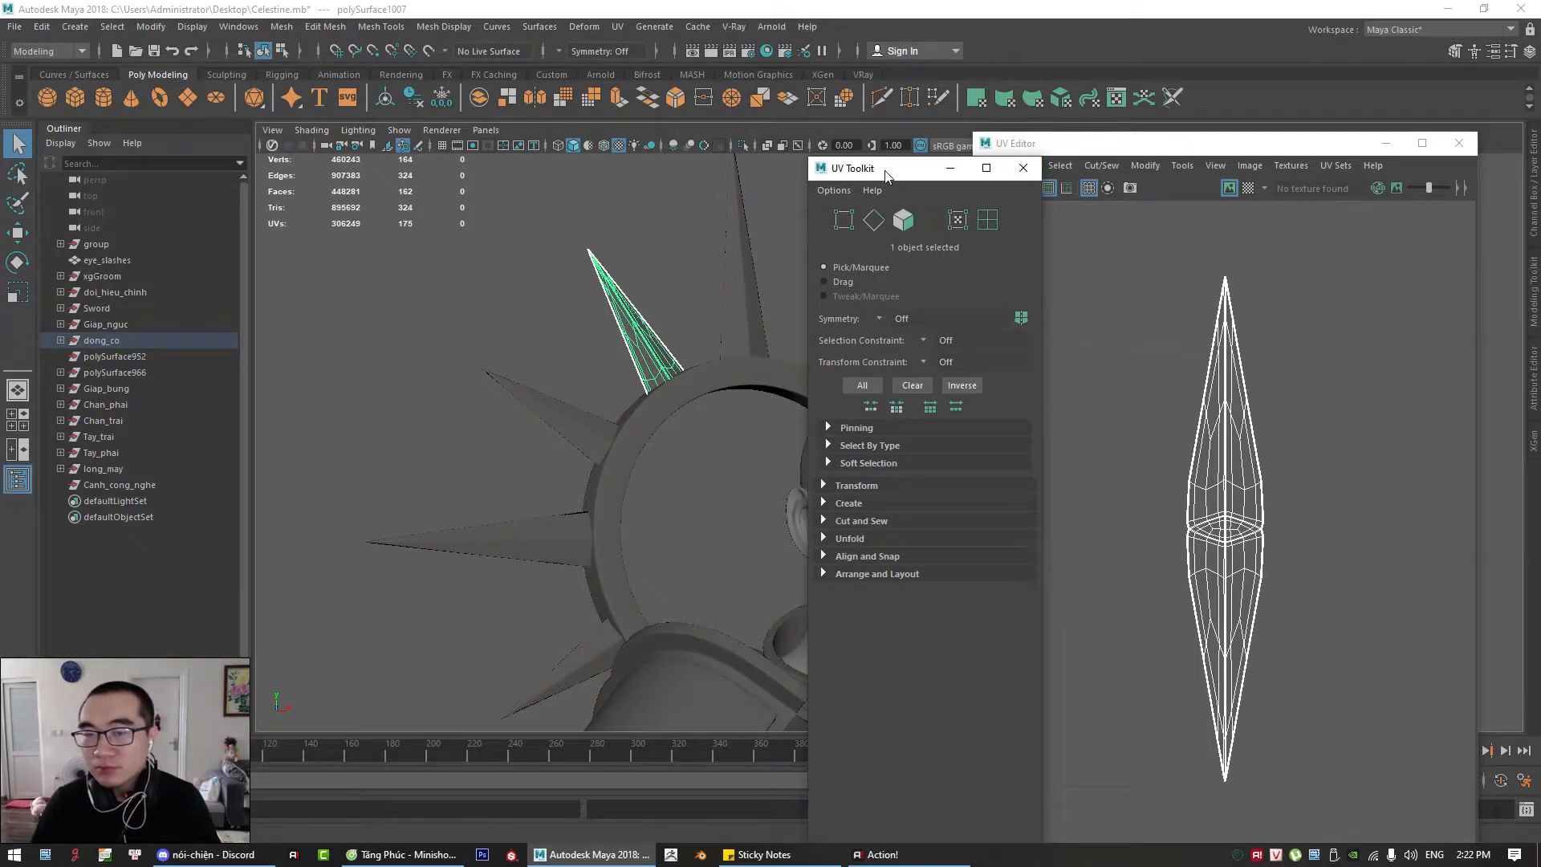
pyautogui.moveTo(885, 174); pyautogui.dragTo(1515, 514)
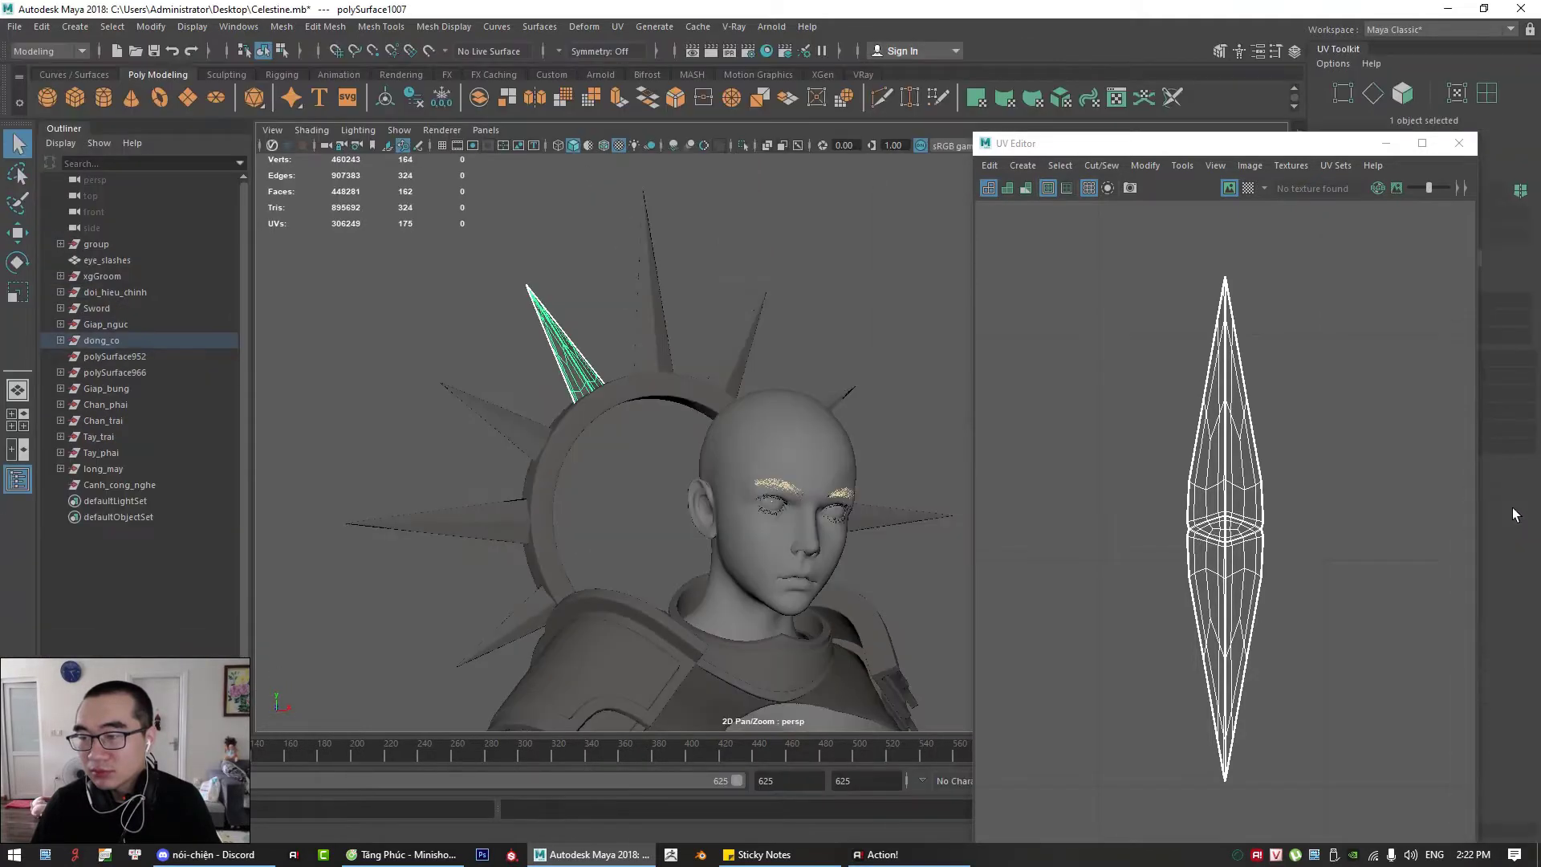
pyautogui.moveTo(1308, 149); pyautogui.dragTo(924, 162)
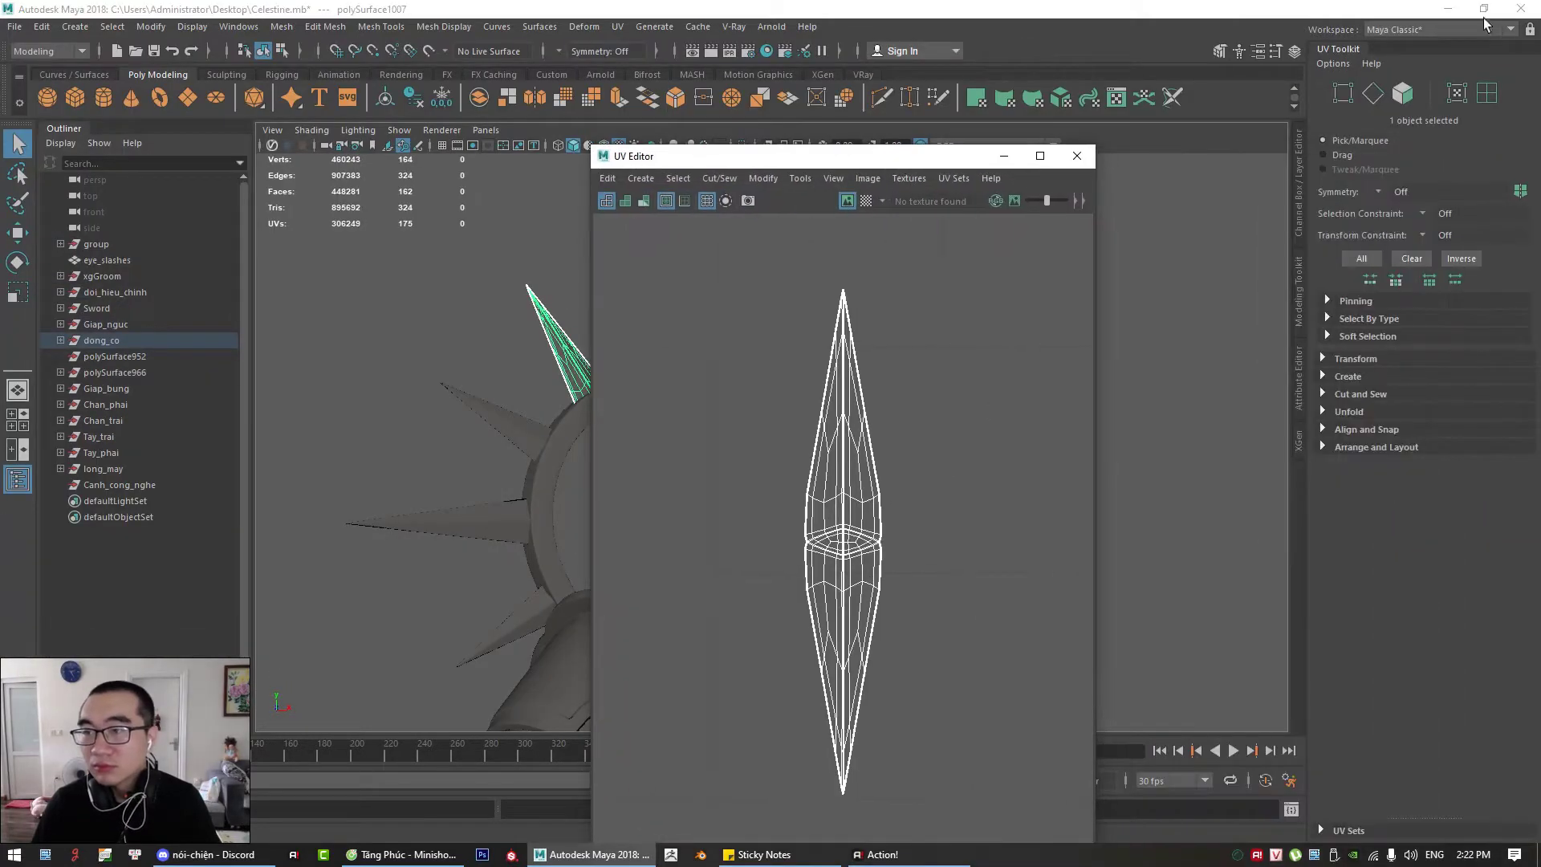
pyautogui.click(1391, 33)
pyautogui.click(1255, 189)
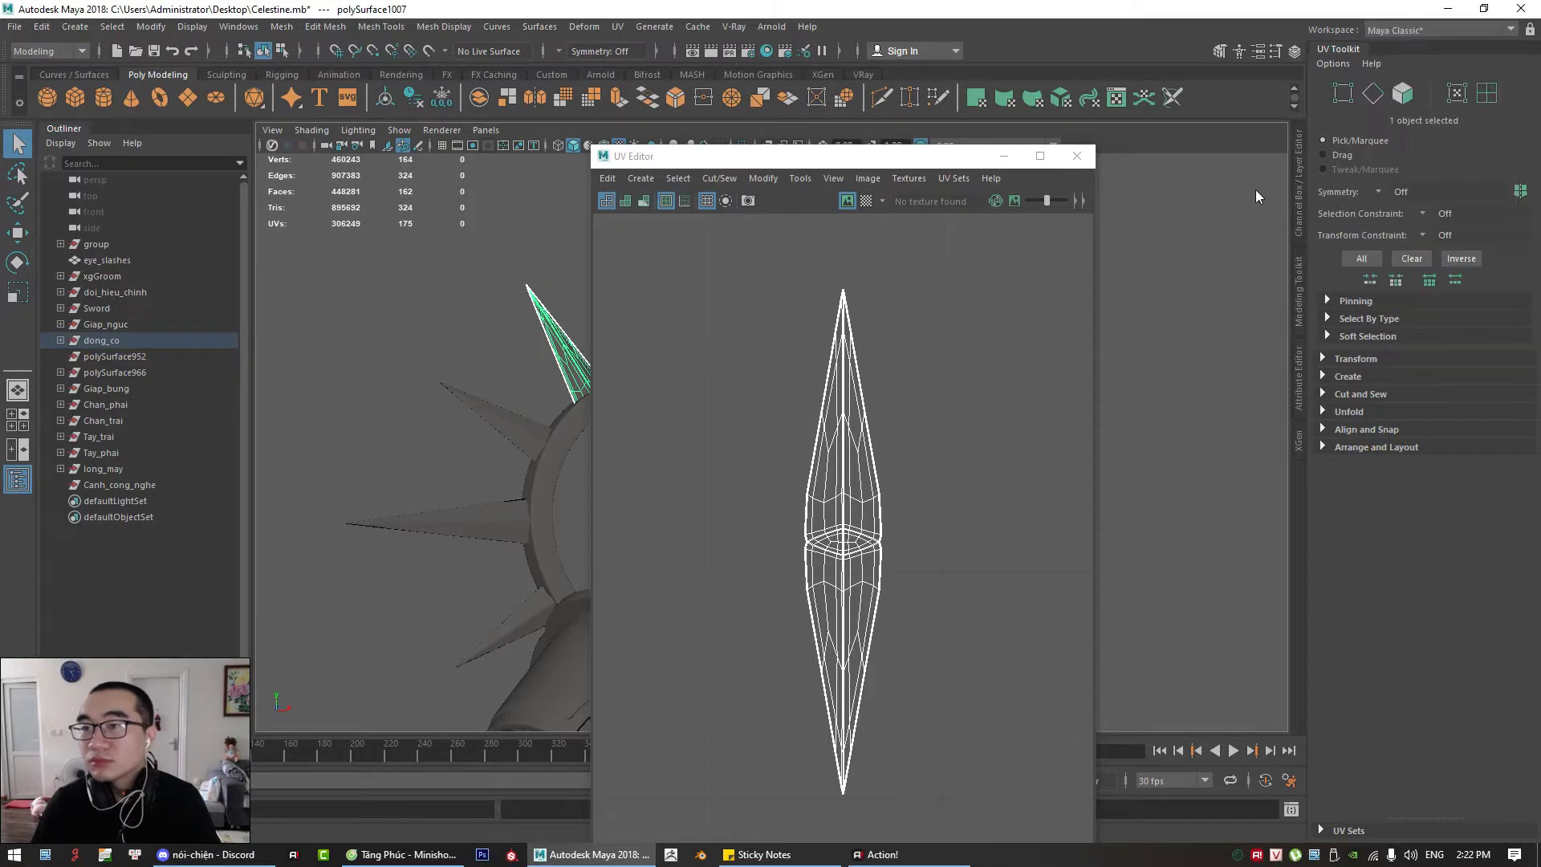
pyautogui.moveTo(1343, 49); pyautogui.dragTo(1524, 520)
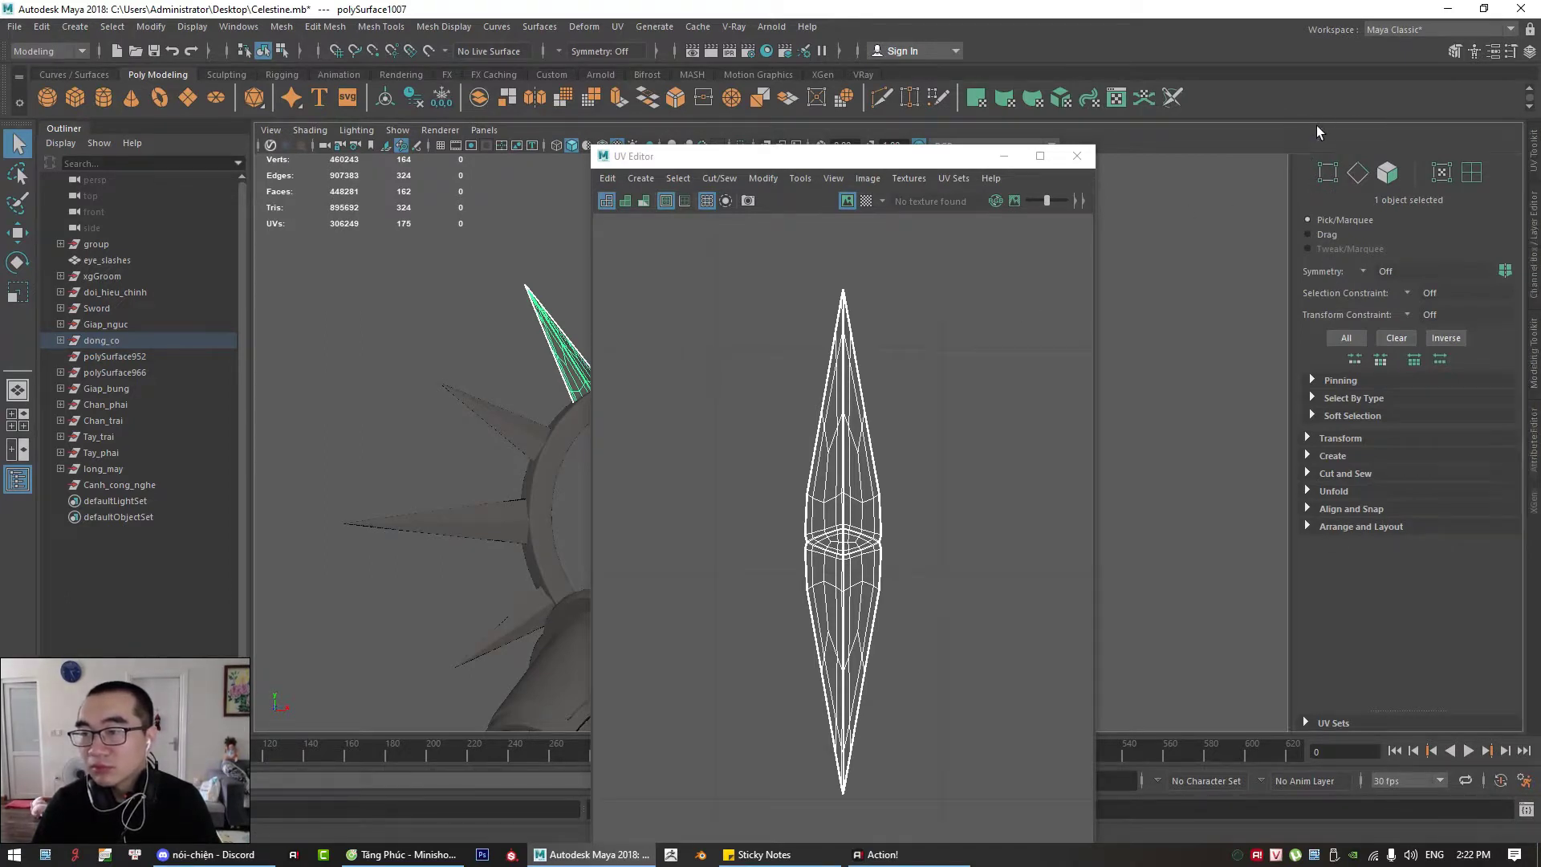
pyautogui.click(1319, 127)
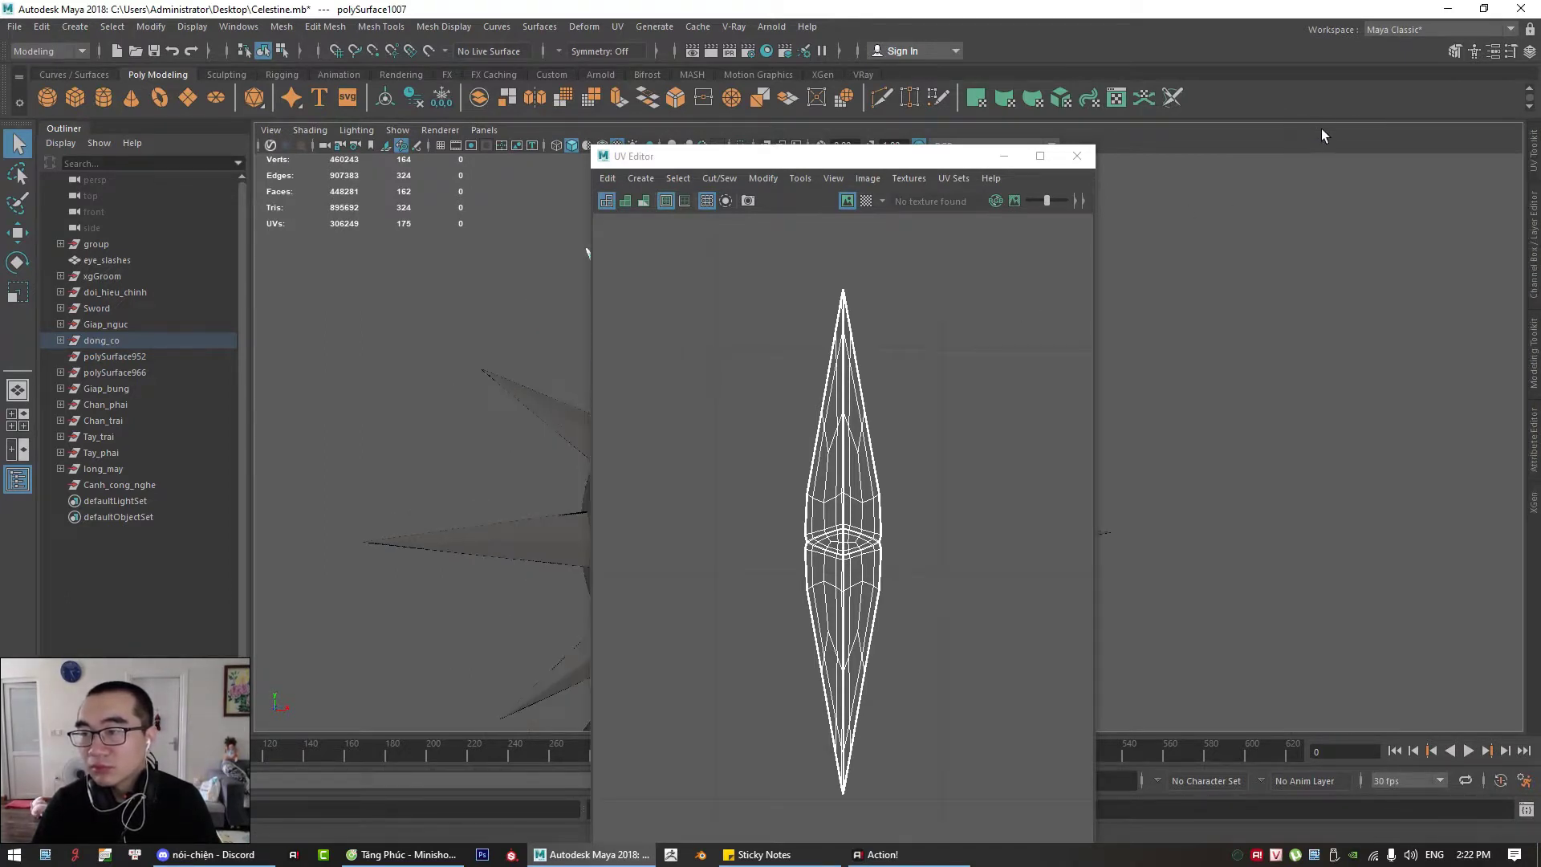
pyautogui.click(1535, 169)
pyautogui.moveTo(891, 167); pyautogui.dragTo(957, 161)
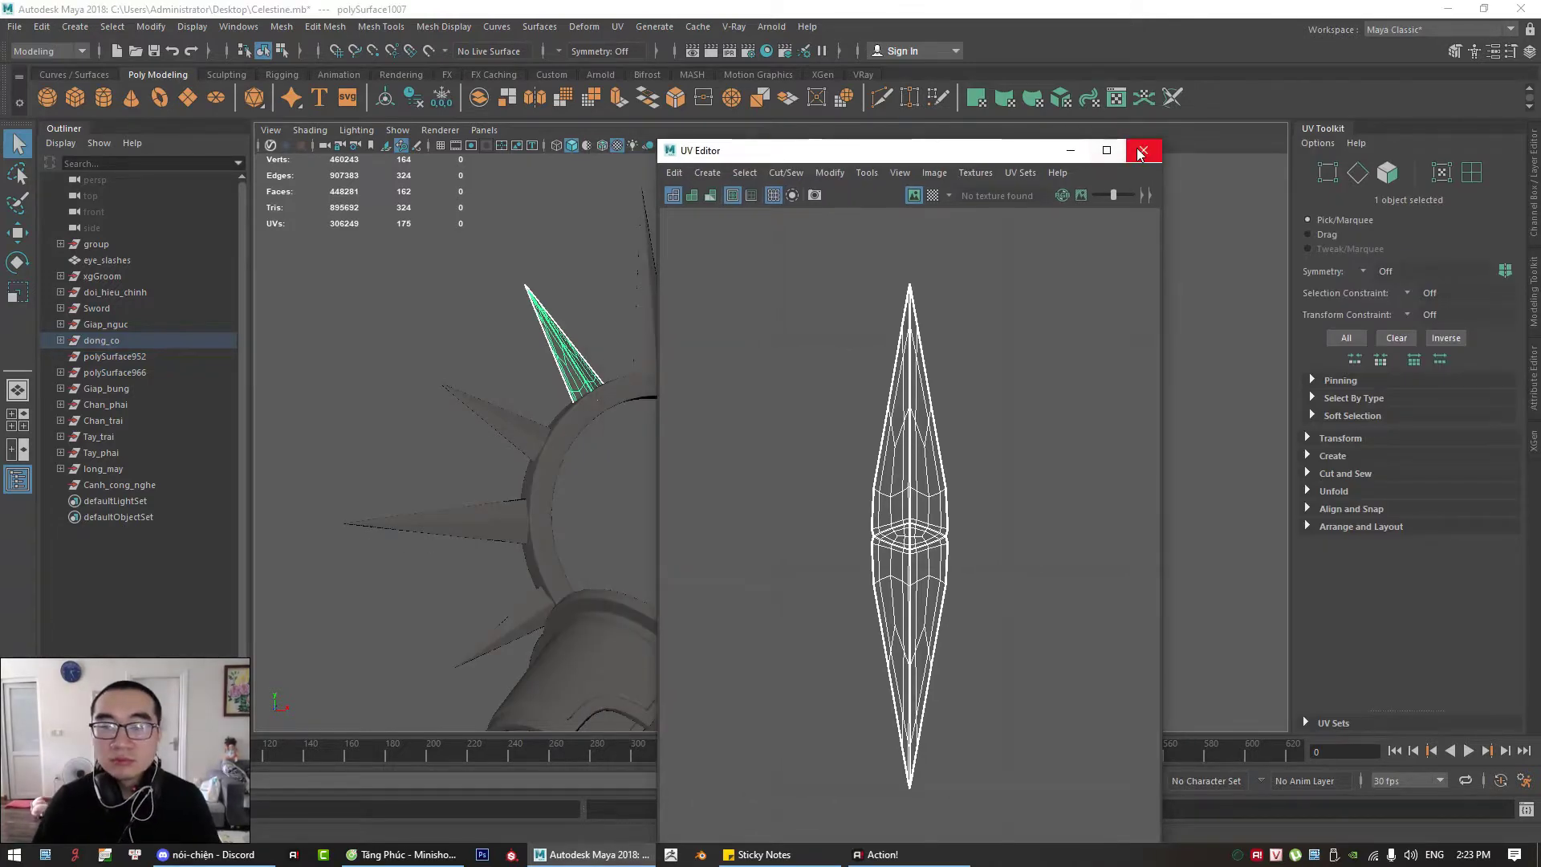
pyautogui.click(1143, 153)
pyautogui.keyDown('alt'); pyautogui.moveTo(712, 411); pyautogui.dragTo(780, 436); pyautogui.keyUp('alt')
pyautogui.keyDown('alt'); pyautogui.moveTo(781, 437); pyautogui.dragTo(698, 482, button='right'); pyautogui.keyUp('alt')
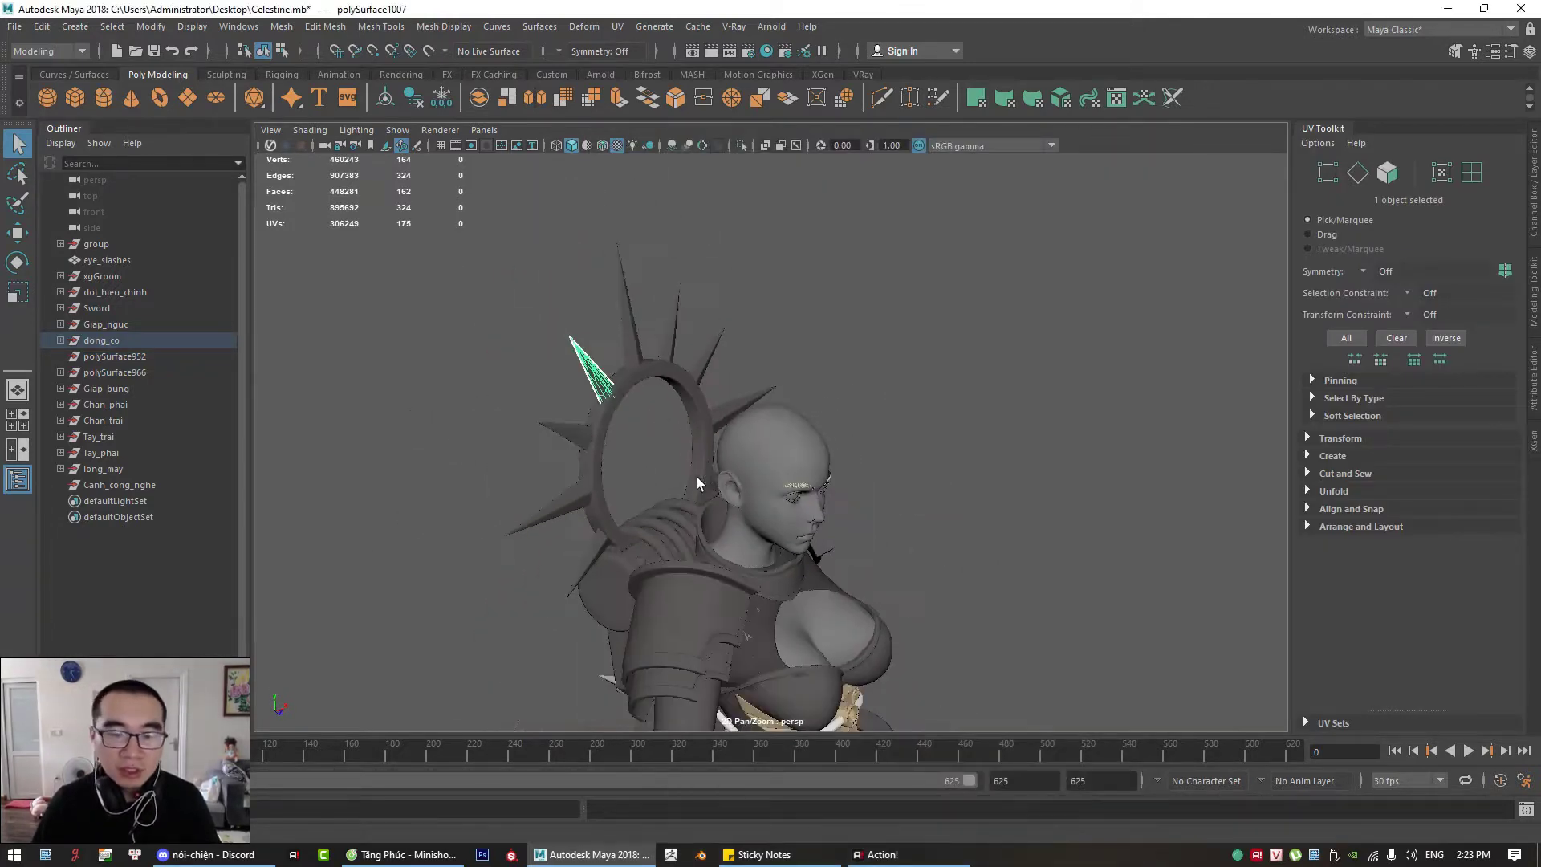
# Step: Deselect the halo spike and view the full character from the front
pyautogui.keyDown('alt'); pyautogui.moveTo(698, 481); pyautogui.dragTo(726, 328, button='middle'); pyautogui.keyUp('alt')
pyautogui.keyDown('alt'); pyautogui.moveTo(726, 329); pyautogui.dragTo(560, 291, button='right'); pyautogui.keyUp('alt')
pyautogui.moveTo(574, 340); pyautogui.dragTo(1066, 730)
pyautogui.click(1000, 398)
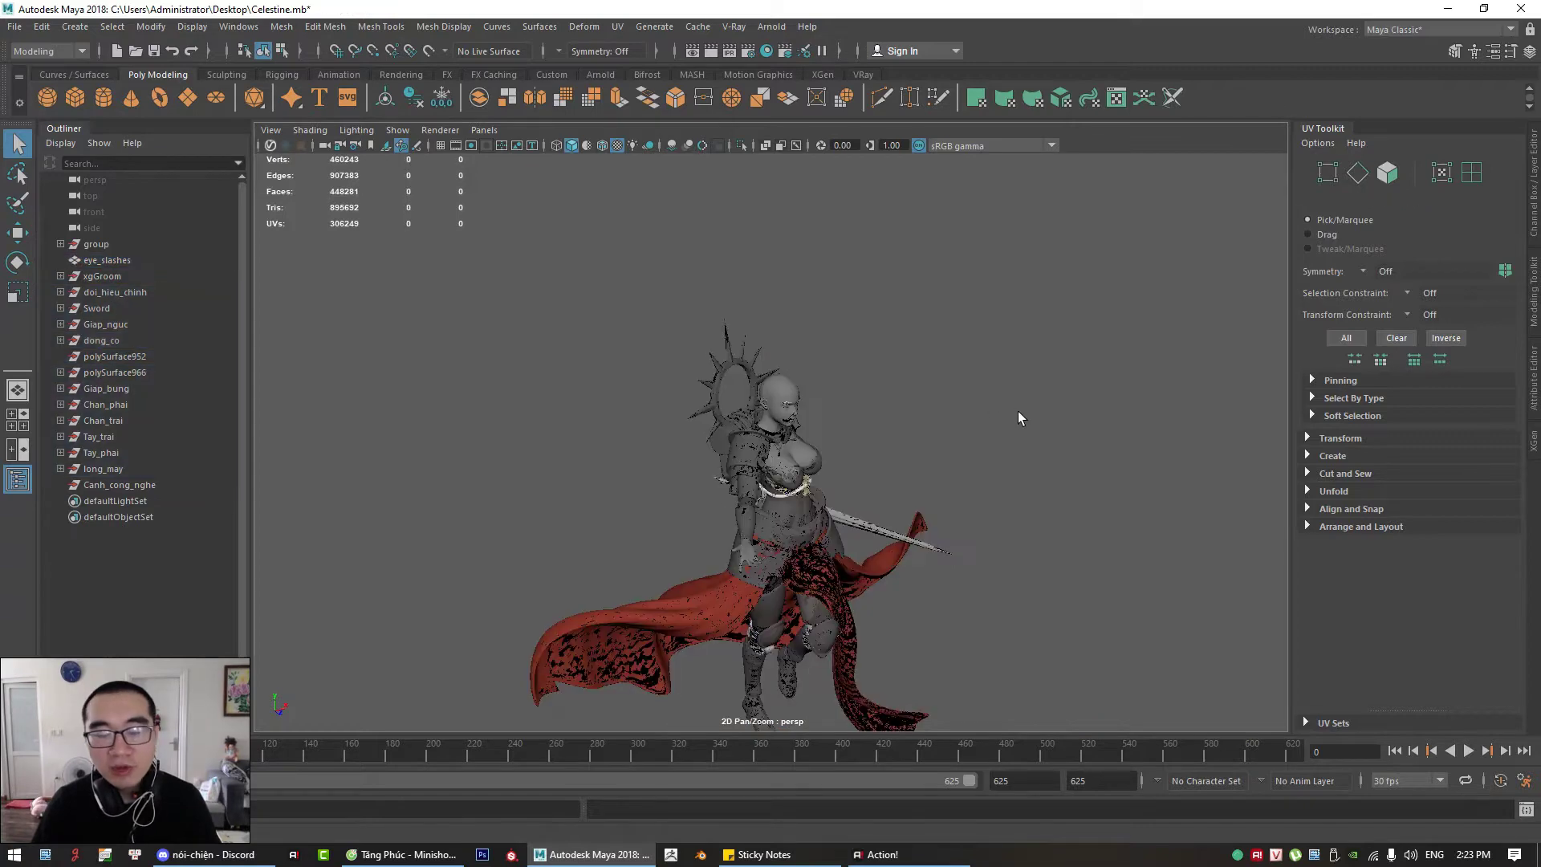
pyautogui.keyDown('alt'); pyautogui.moveTo(1017, 417); pyautogui.dragTo(924, 416); pyautogui.keyUp('alt')
pyautogui.scroll(3, 925, 503)
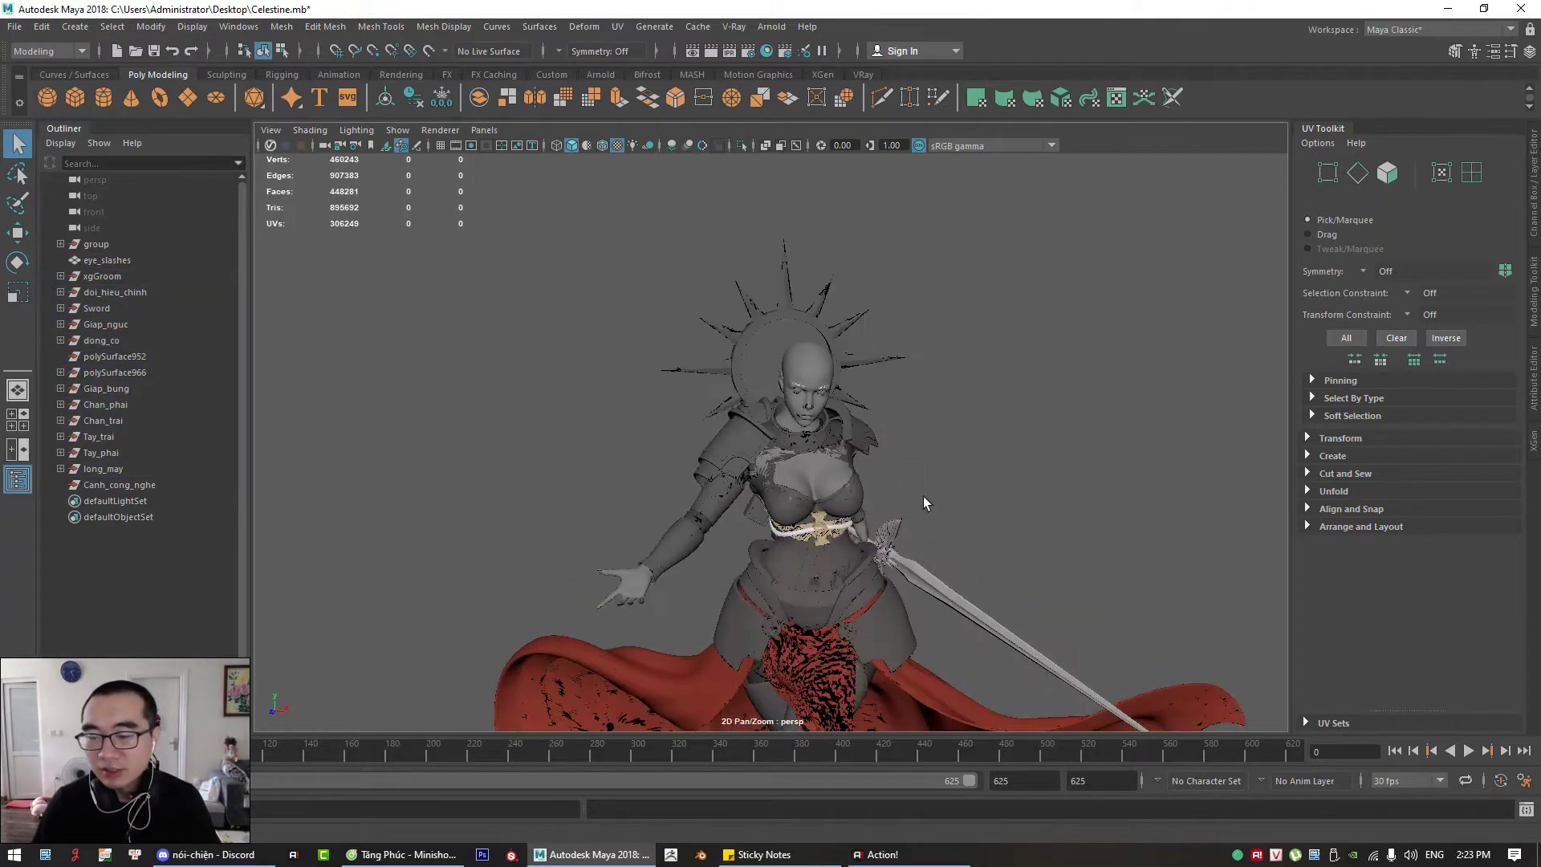
# Step: Quit the Vietnamese keyboard input utility running in the background
pyautogui.rightClick(1277, 852)
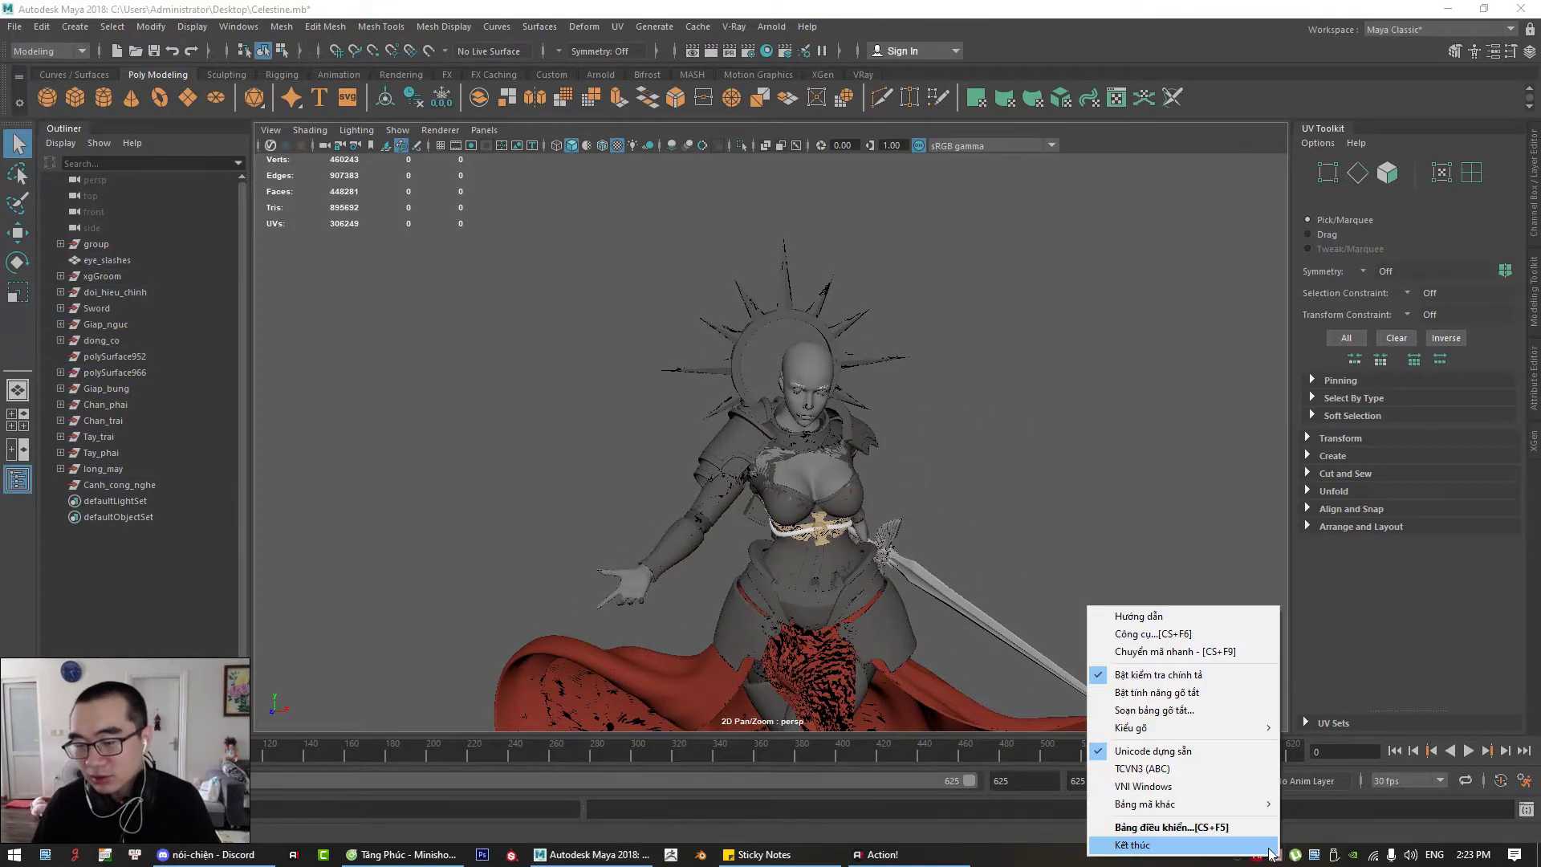
pyautogui.click(1269, 845)
# Step: Select the topmost halo spike and frame the spot where its base meets the ring from behind
pyautogui.keyDown('alt'); pyautogui.moveTo(766, 400); pyautogui.dragTo(881, 401); pyautogui.keyUp('alt')
pyautogui.keyDown('alt'); pyautogui.moveTo(798, 420); pyautogui.dragTo(825, 475, button='right'); pyautogui.keyUp('alt')
pyautogui.click(718, 298)
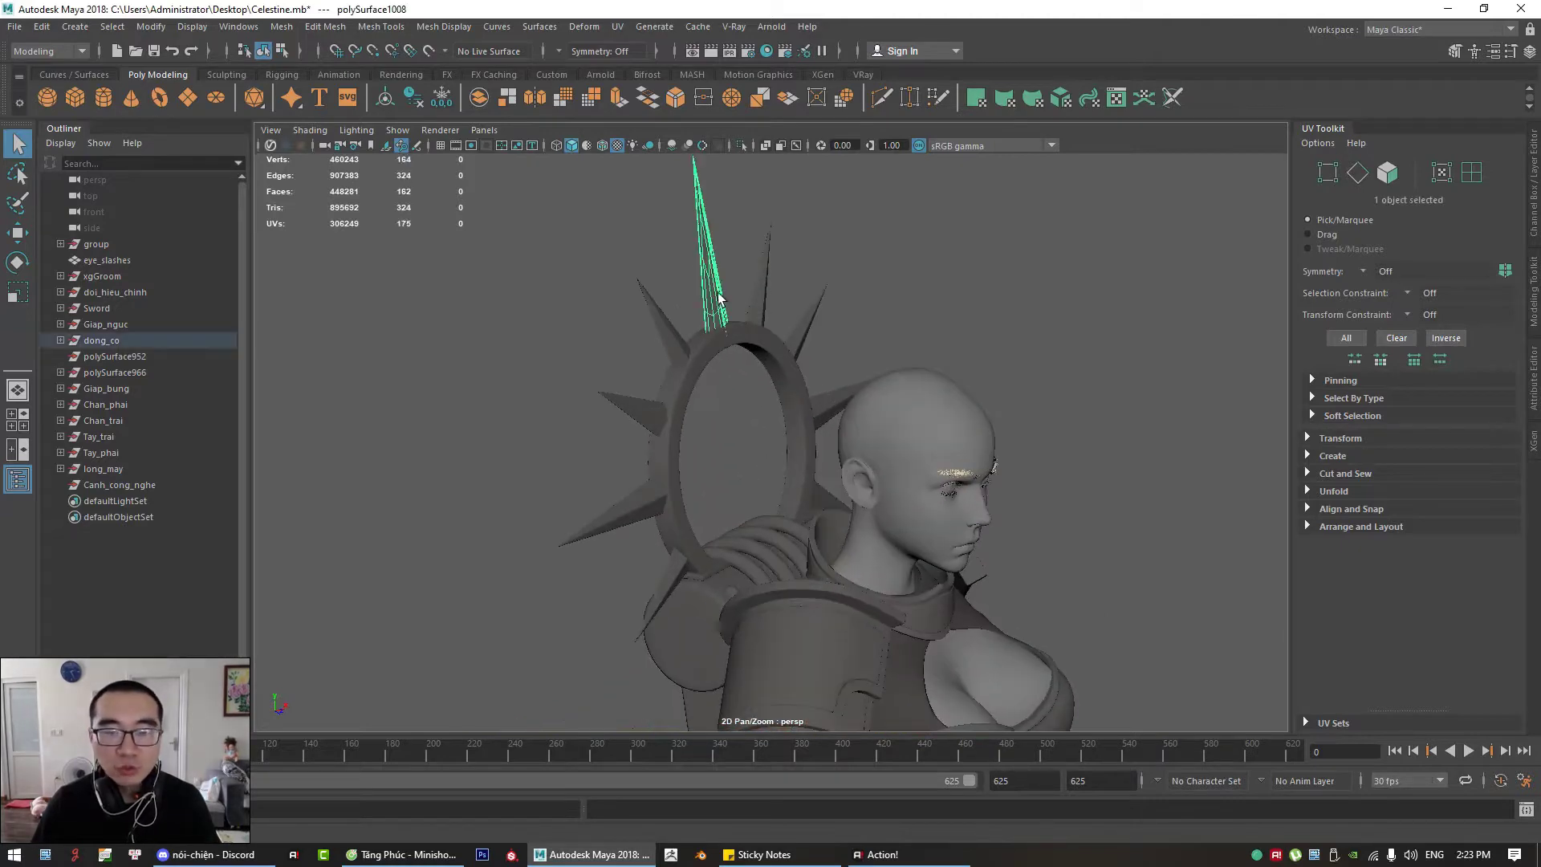
pyautogui.keyDown('alt'); pyautogui.moveTo(717, 298); pyautogui.dragTo(1034, 341); pyautogui.keyUp('alt')
pyautogui.keyDown('alt'); pyautogui.moveTo(587, 313); pyautogui.dragTo(739, 385, button='middle'); pyautogui.keyUp('alt')
pyautogui.keyDown('alt'); pyautogui.moveTo(739, 385); pyautogui.dragTo(867, 470, button='right'); pyautogui.keyUp('alt')
pyautogui.moveTo(866, 469)
pyautogui.keyDown('alt'); pyautogui.mouseDown()
pyautogui.moveTo(864, 447)
pyautogui.moveTo(870, 465)
pyautogui.mouseUp(); pyautogui.keyUp('alt')
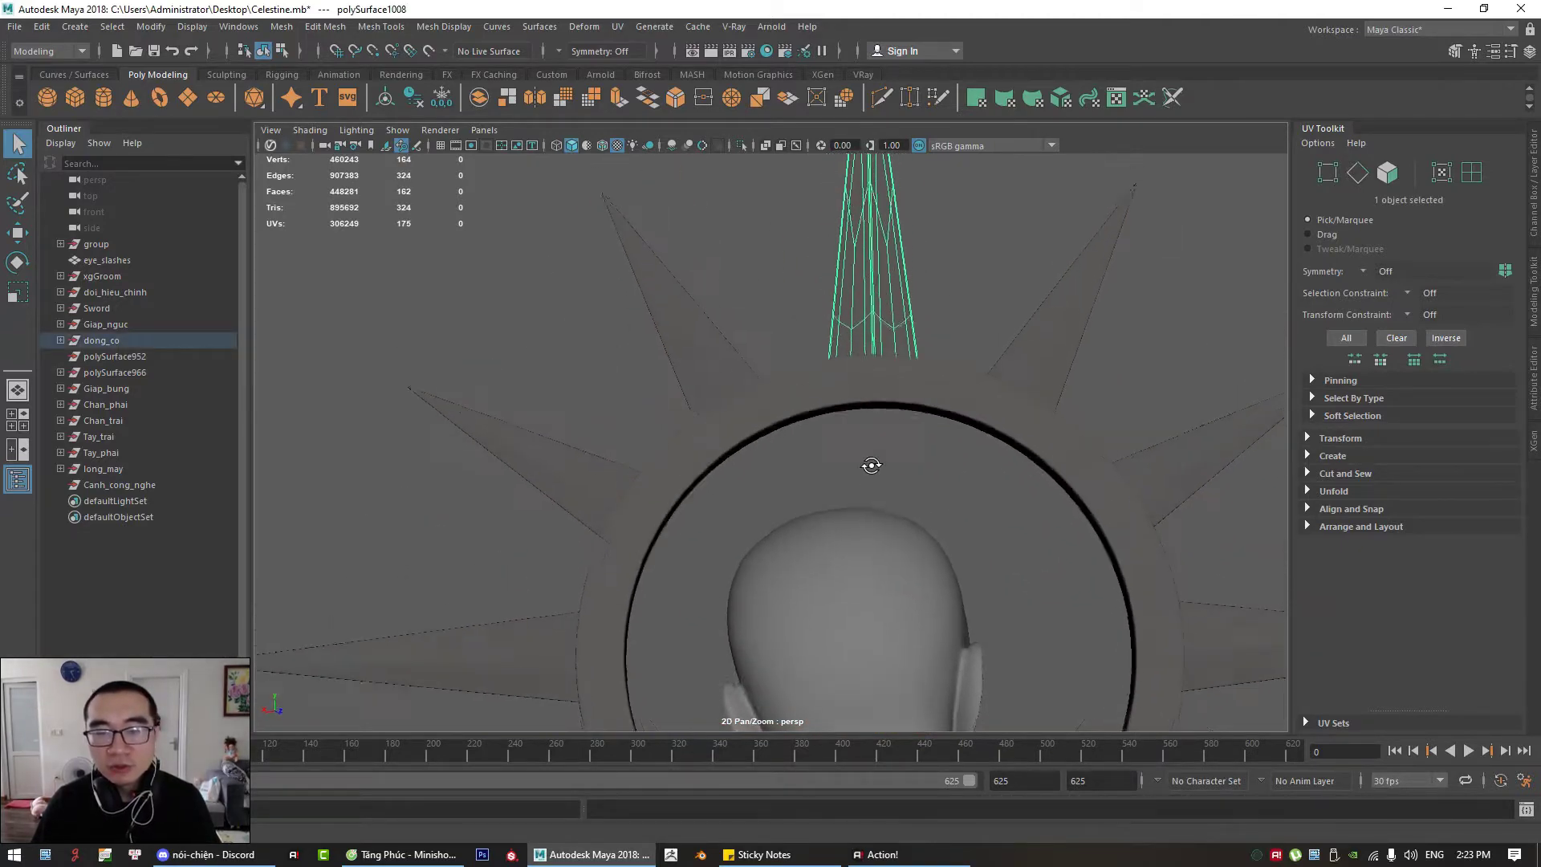
pyautogui.keyDown('alt'); pyautogui.moveTo(870, 465); pyautogui.dragTo(743, 457, button='right'); pyautogui.keyUp('alt')
pyautogui.keyDown('alt'); pyautogui.moveTo(743, 457); pyautogui.dragTo(706, 464, button='middle'); pyautogui.keyUp('alt')
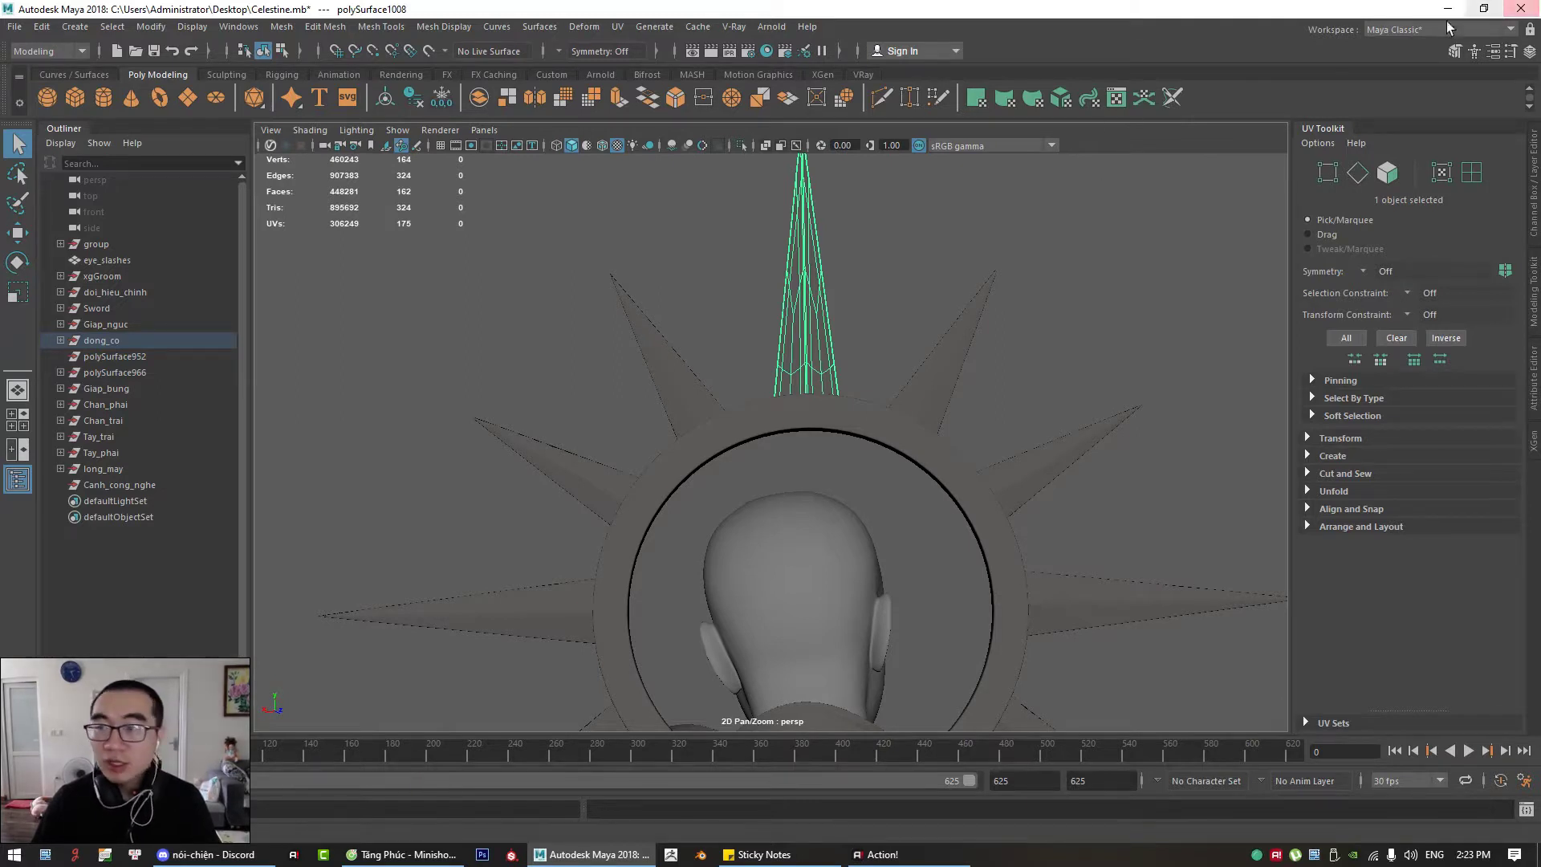
pyautogui.scroll(4, 794, 361)
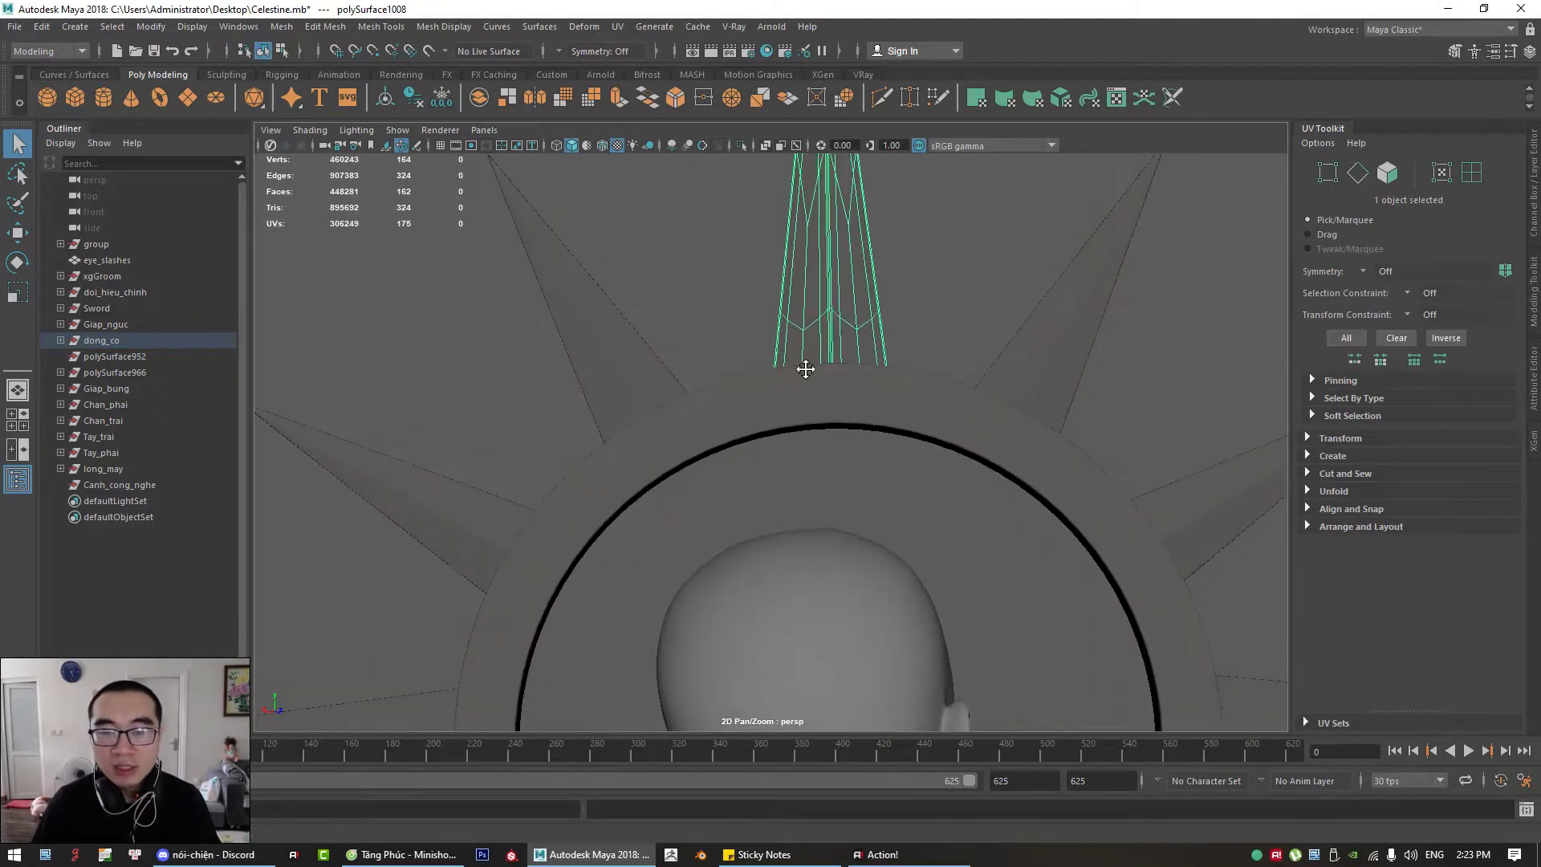
pyautogui.moveTo(806, 368); pyautogui.dragTo(806, 321)
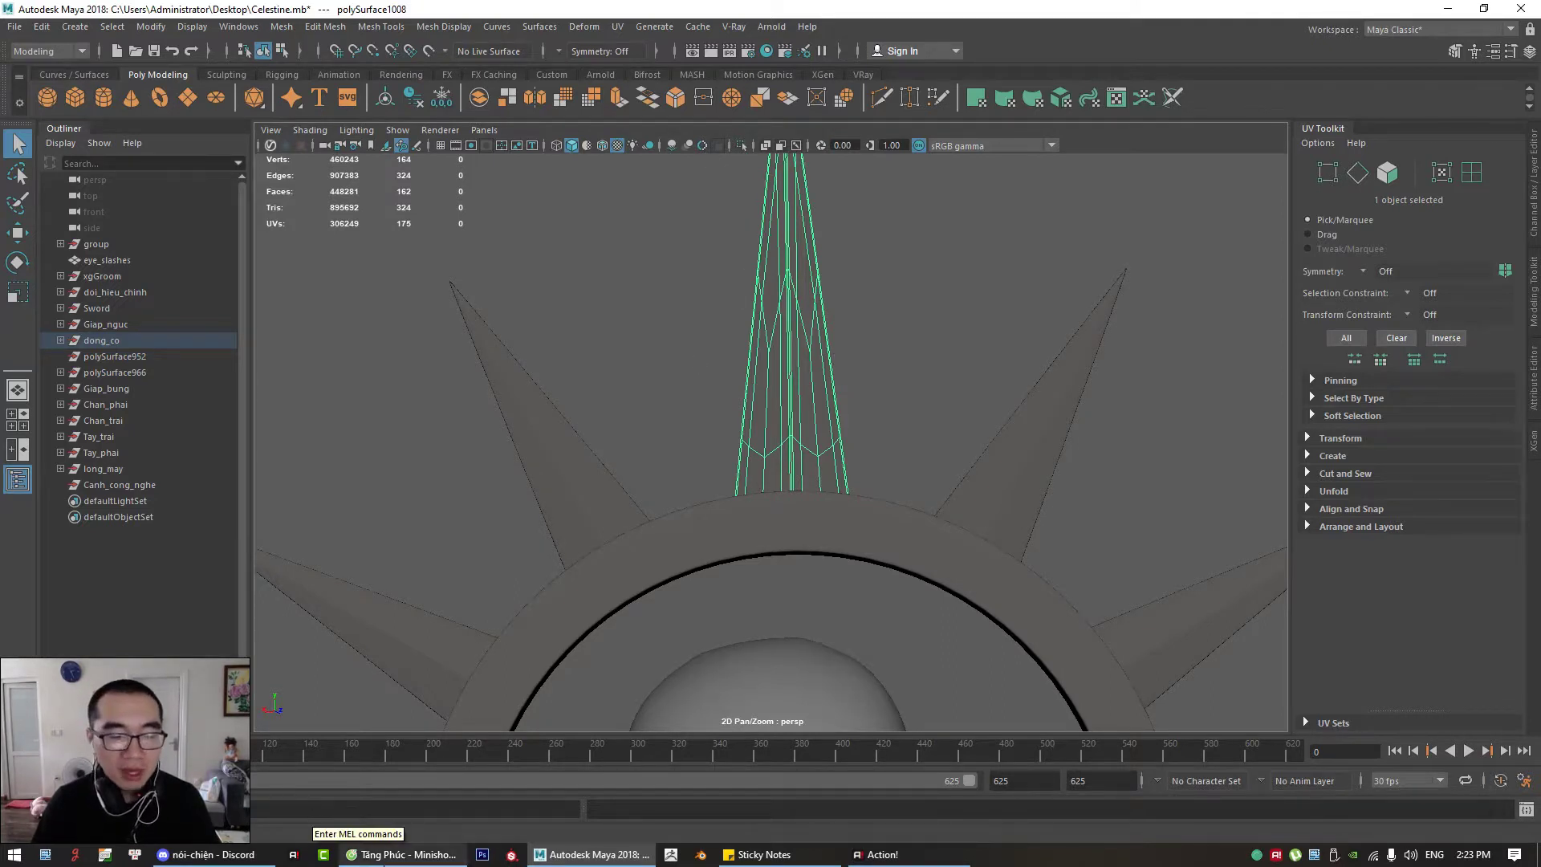
pyautogui.moveTo(363, 852)
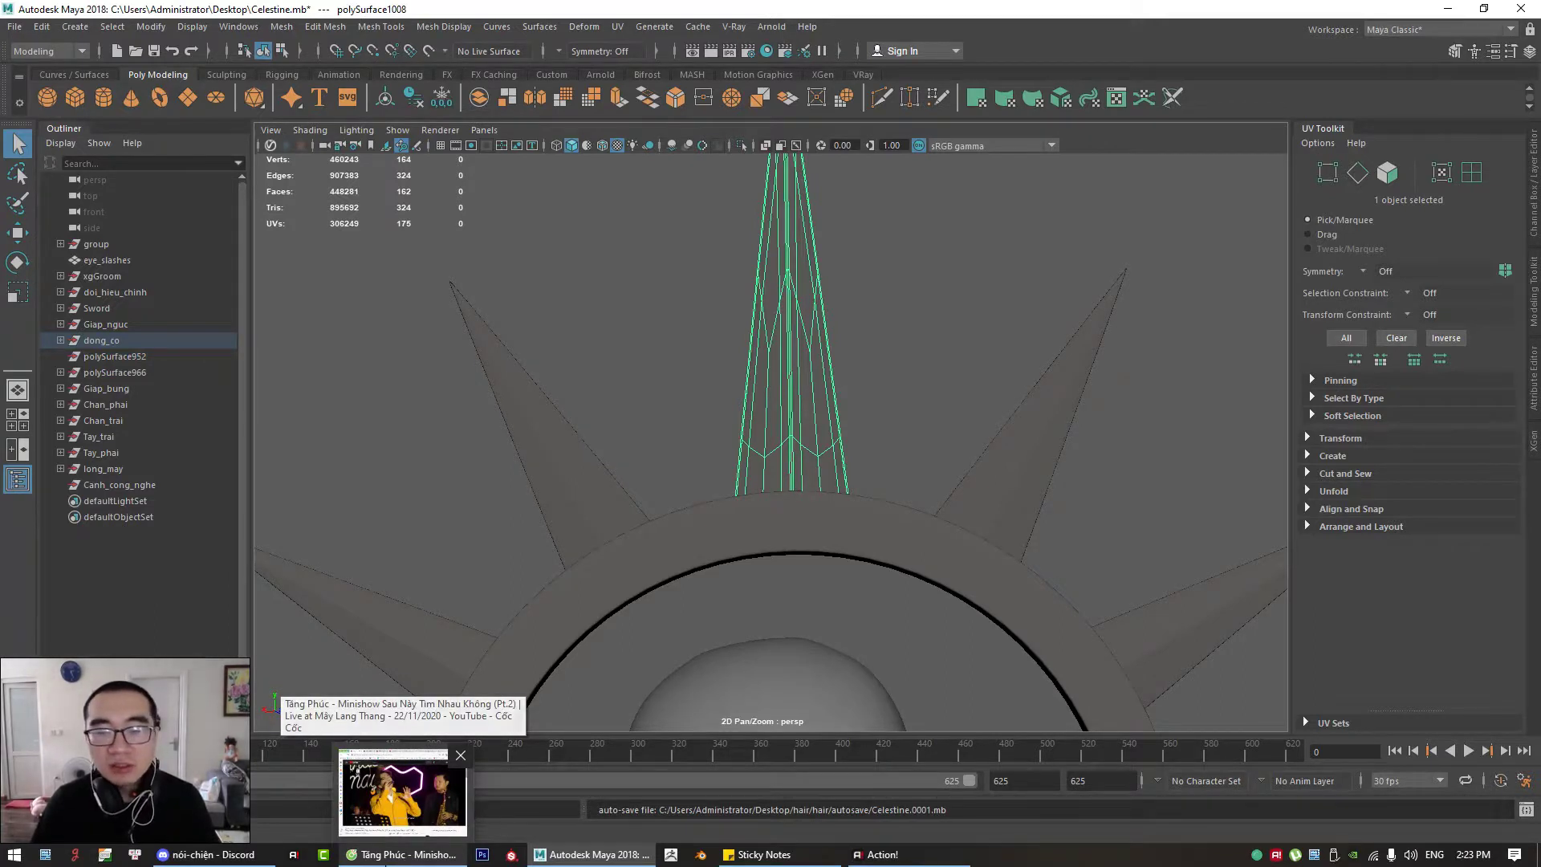
pyautogui.click(402, 793)
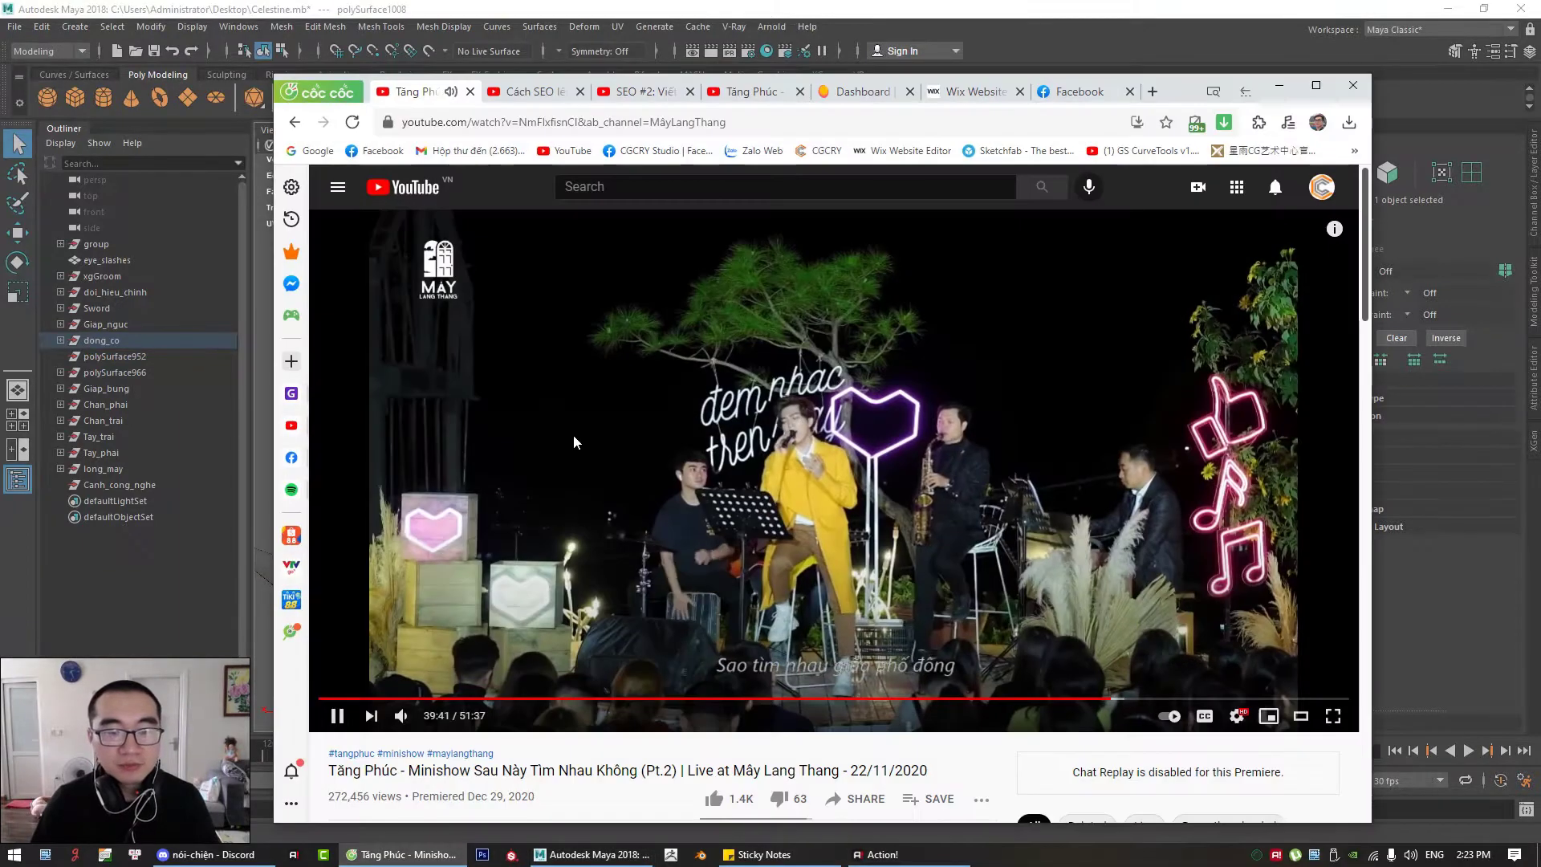
pyautogui.click(1278, 85)
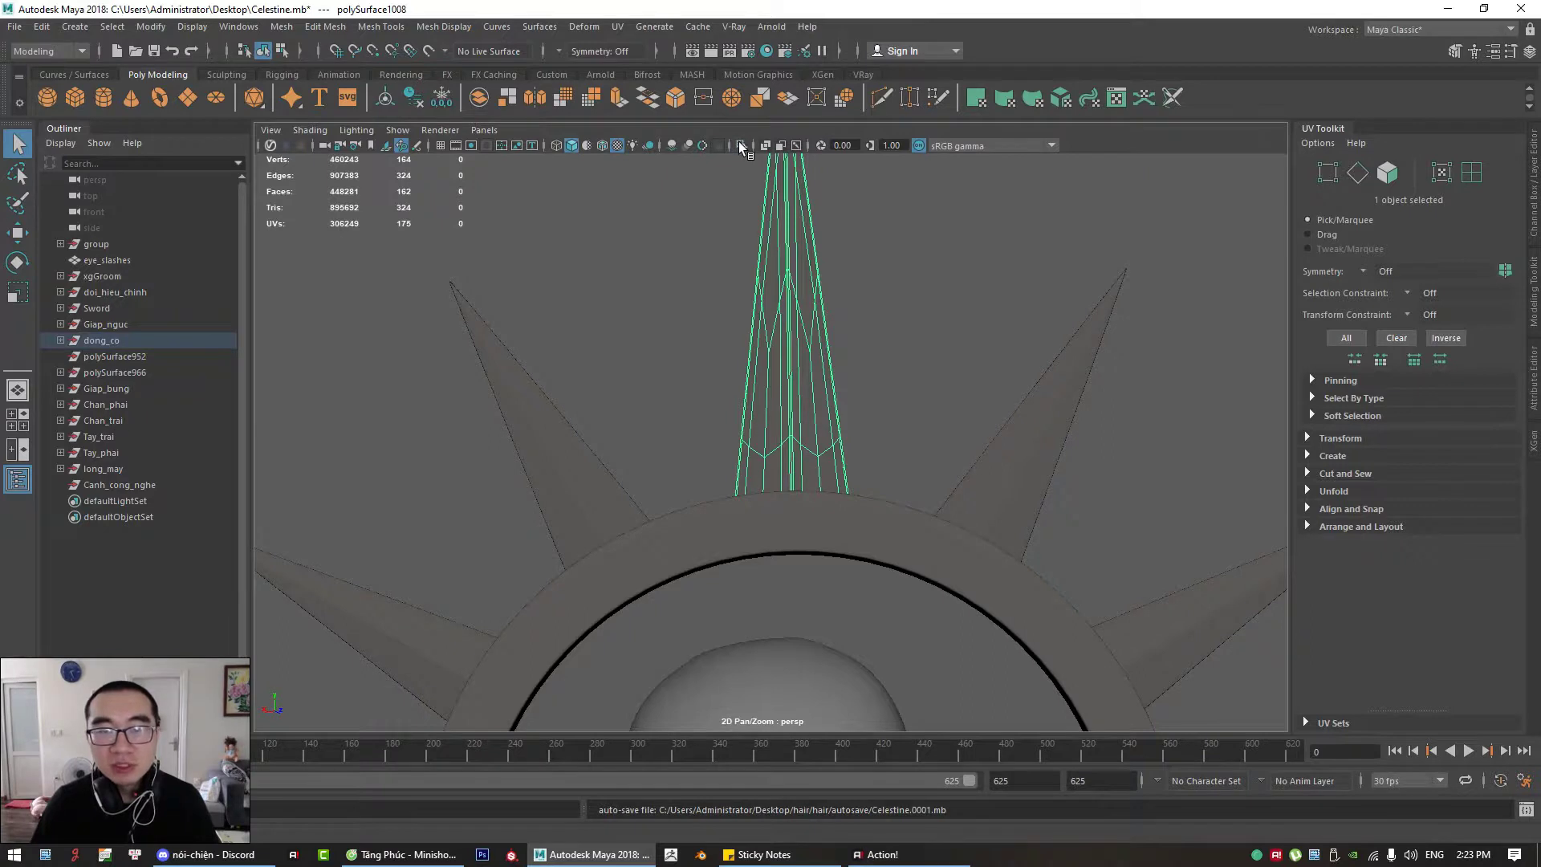
# Step: Isolate the topmost halo spike, examine its base faces hidden inside the ring, and show the full model again
pyautogui.click(741, 146)
pyautogui.keyDown('alt'); pyautogui.moveTo(818, 454); pyautogui.dragTo(797, 347); pyautogui.keyUp('alt')
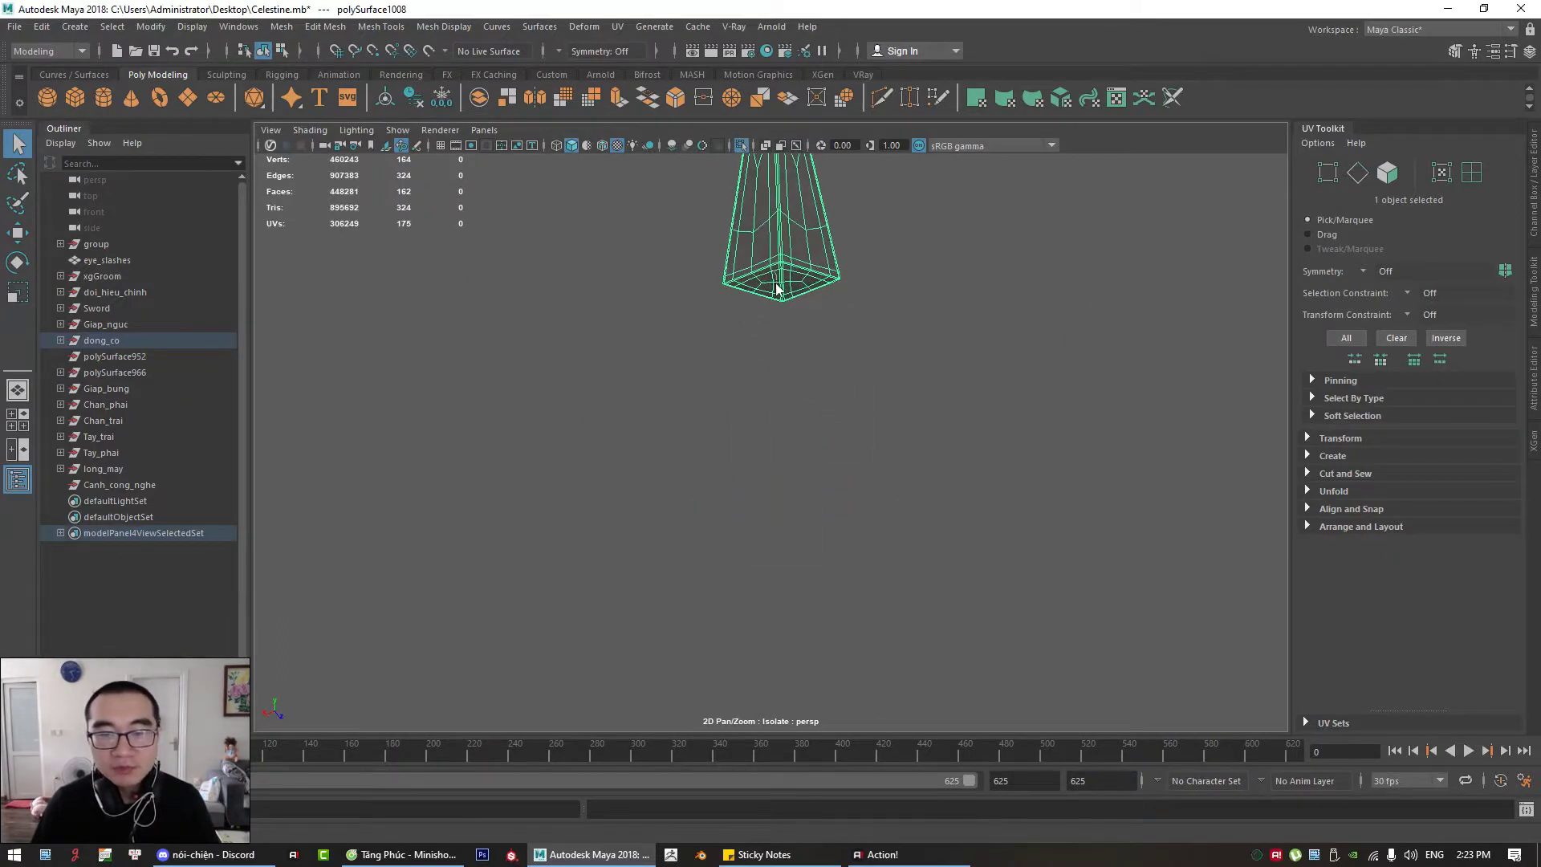
pyautogui.moveTo(777, 291); pyautogui.dragTo(775, 321, button='right')
pyautogui.click(743, 296)
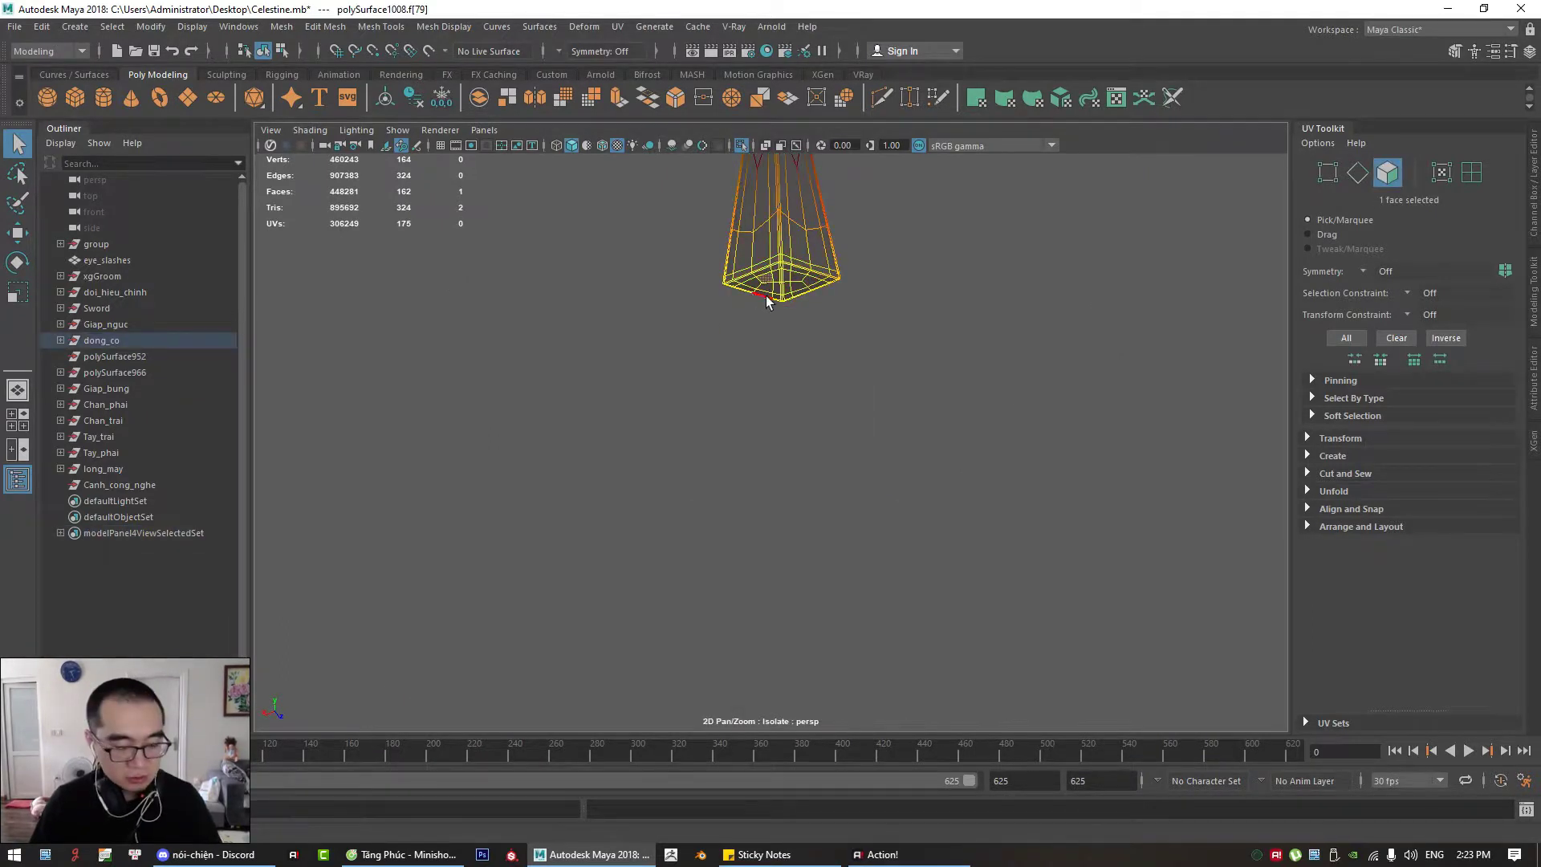
pyautogui.press('b')
pyautogui.moveTo(712, 313); pyautogui.dragTo(865, 255)
pyautogui.keyDown('alt'); pyautogui.moveTo(795, 258); pyautogui.dragTo(794, 358, button='middle'); pyautogui.keyUp('alt')
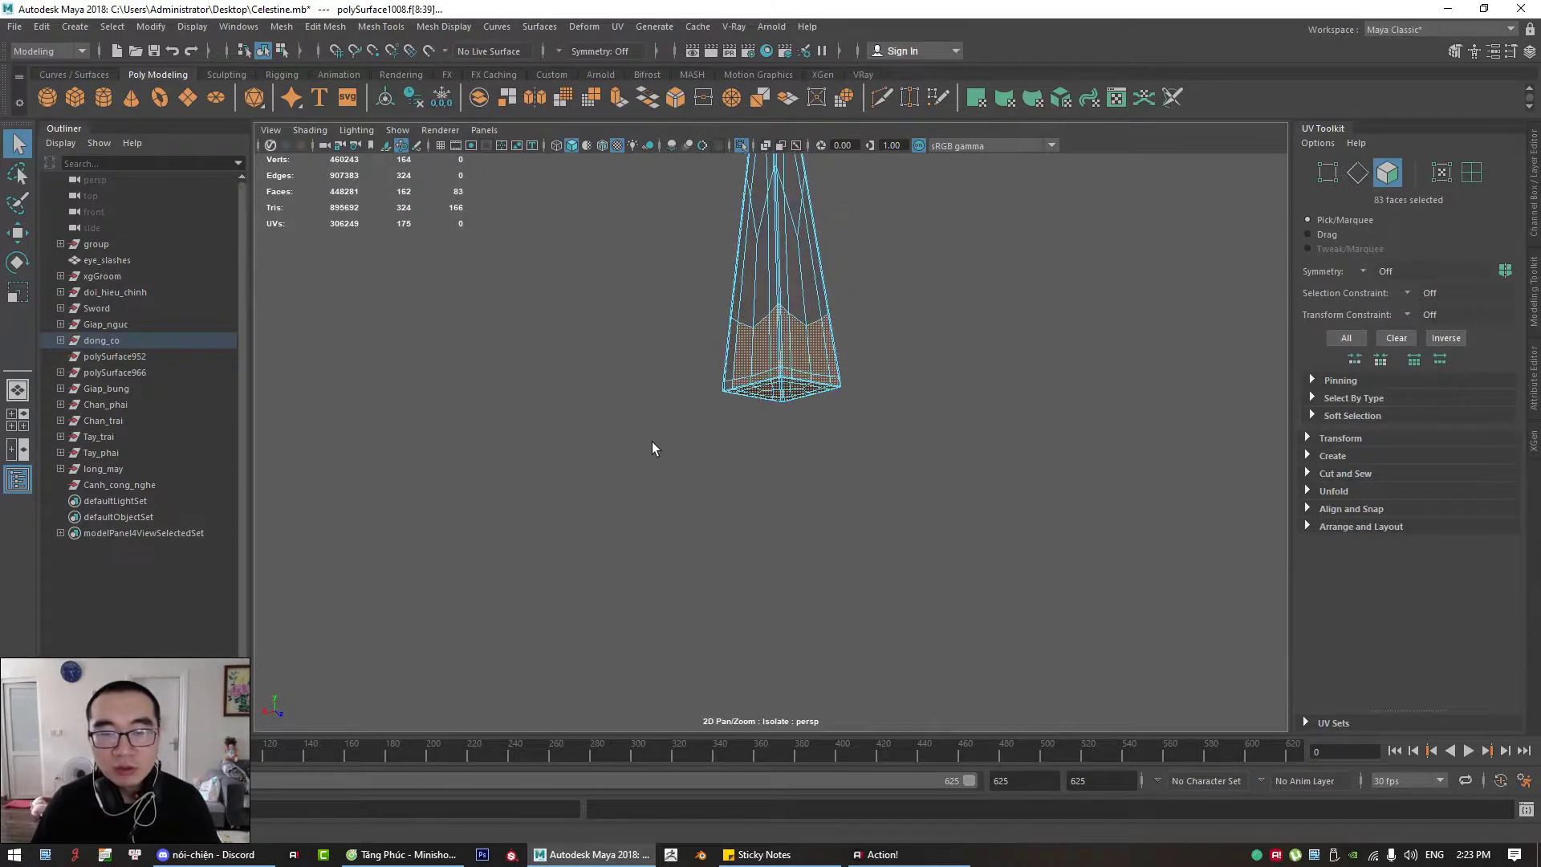
pyautogui.moveTo(646, 438); pyautogui.dragTo(912, 358)
pyautogui.keyDown('alt'); pyautogui.moveTo(912, 359); pyautogui.dragTo(547, 437); pyautogui.keyUp('alt')
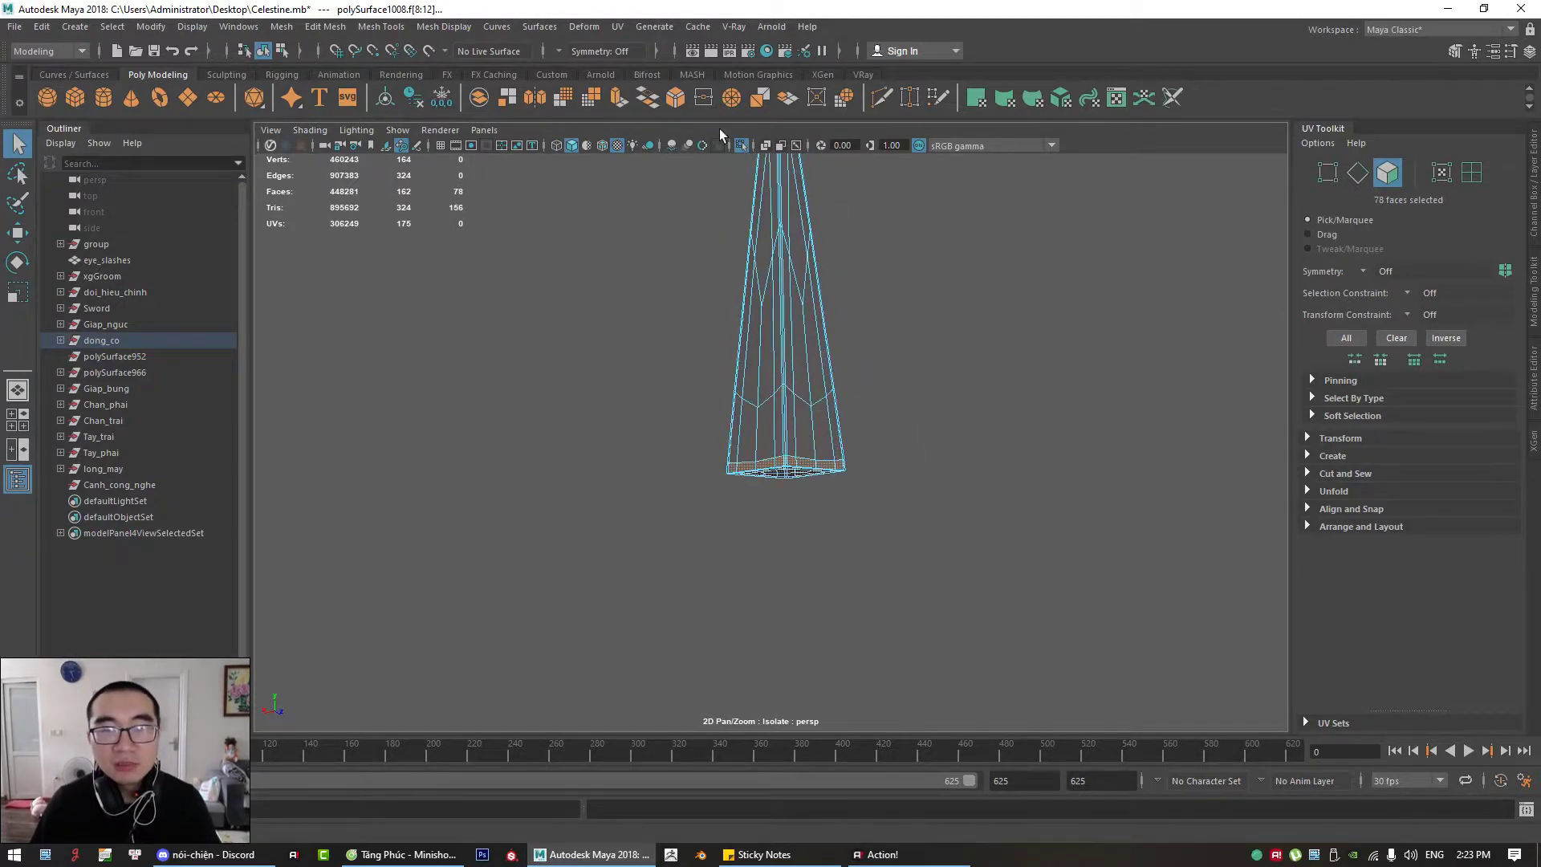
pyautogui.click(739, 145)
pyautogui.keyDown('alt'); pyautogui.moveTo(774, 141); pyautogui.dragTo(489, 413); pyautogui.keyUp('alt')
pyautogui.keyDown('alt'); pyautogui.moveTo(607, 608); pyautogui.dragTo(859, 540); pyautogui.keyUp('alt')
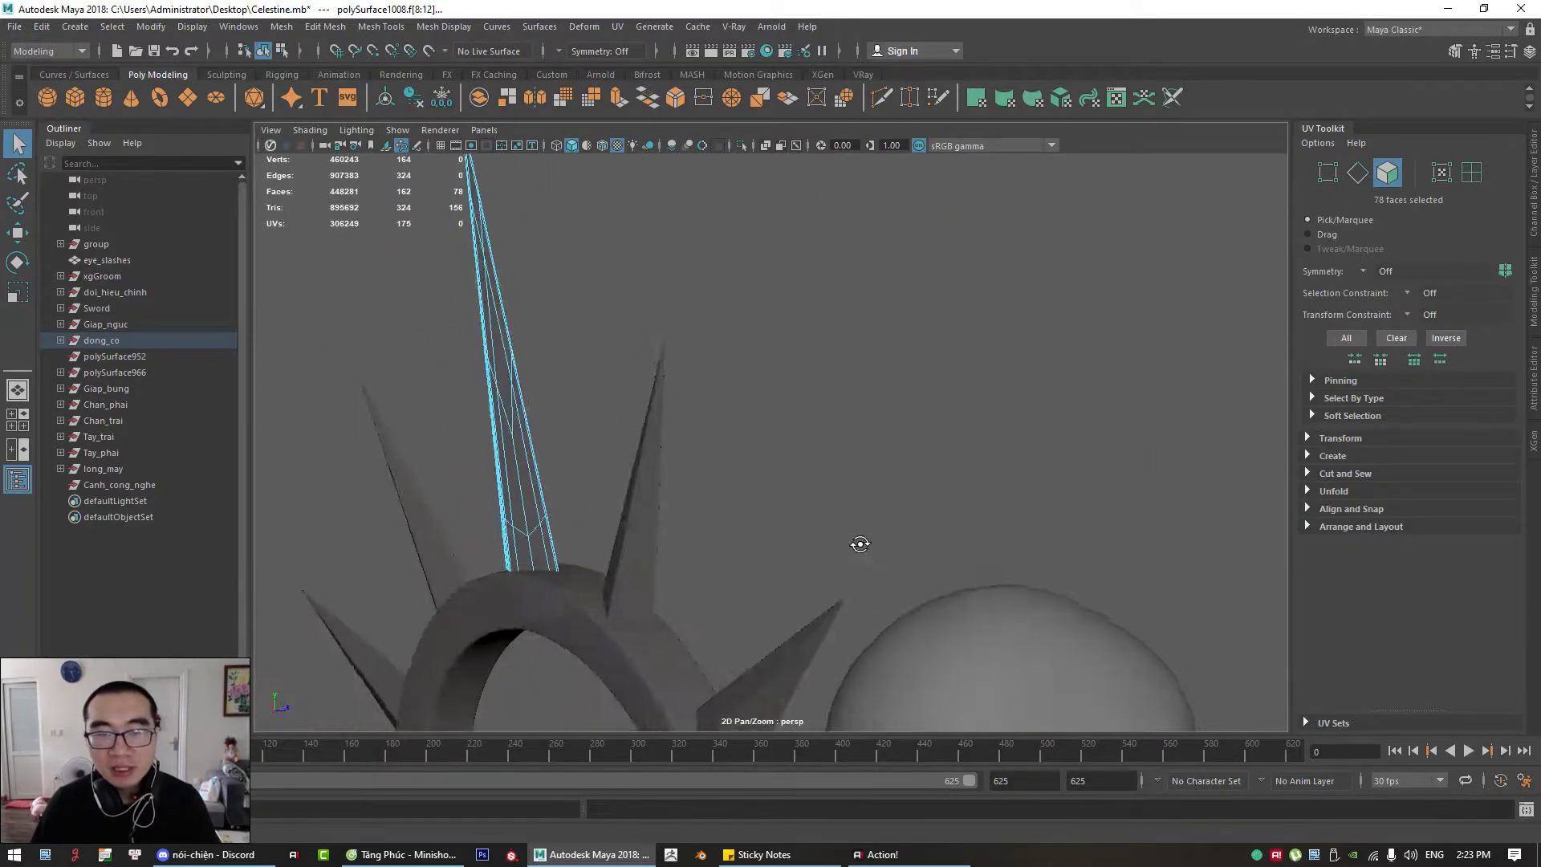
pyautogui.moveTo(826, 441); pyautogui.dragTo(1056, 320, button='right')
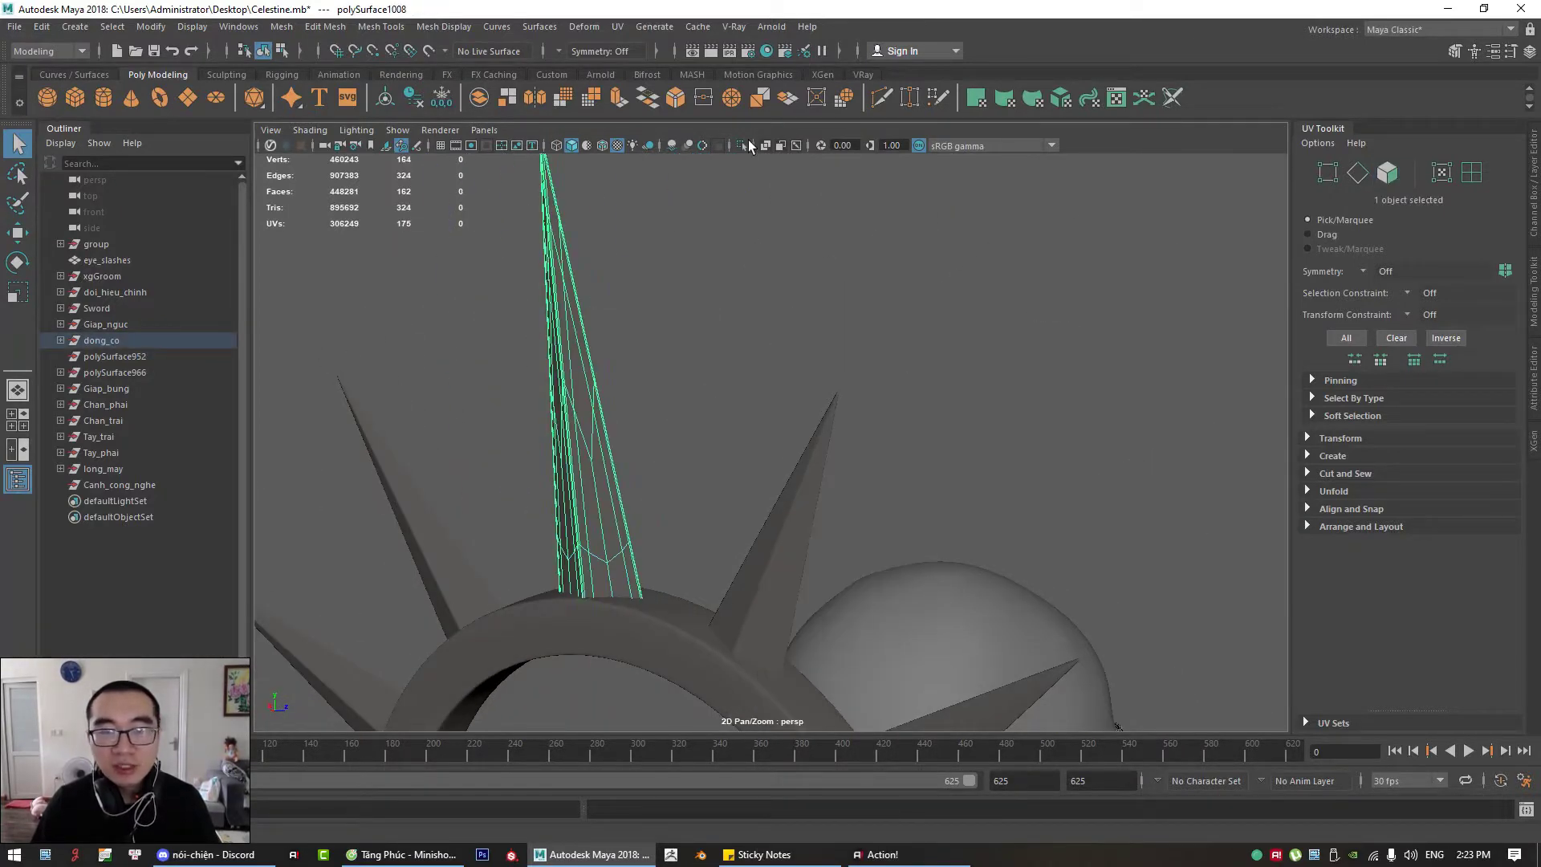
# Step: Isolate the topmost spike, delete its lowest face loop and the base cap, and return to the full model in object mode
pyautogui.click(741, 146)
pyautogui.keyDown('alt'); pyautogui.moveTo(791, 340); pyautogui.dragTo(783, 404); pyautogui.keyUp('alt')
pyautogui.moveTo(784, 404); pyautogui.dragTo(784, 441, button='right')
pyautogui.click(789, 403)
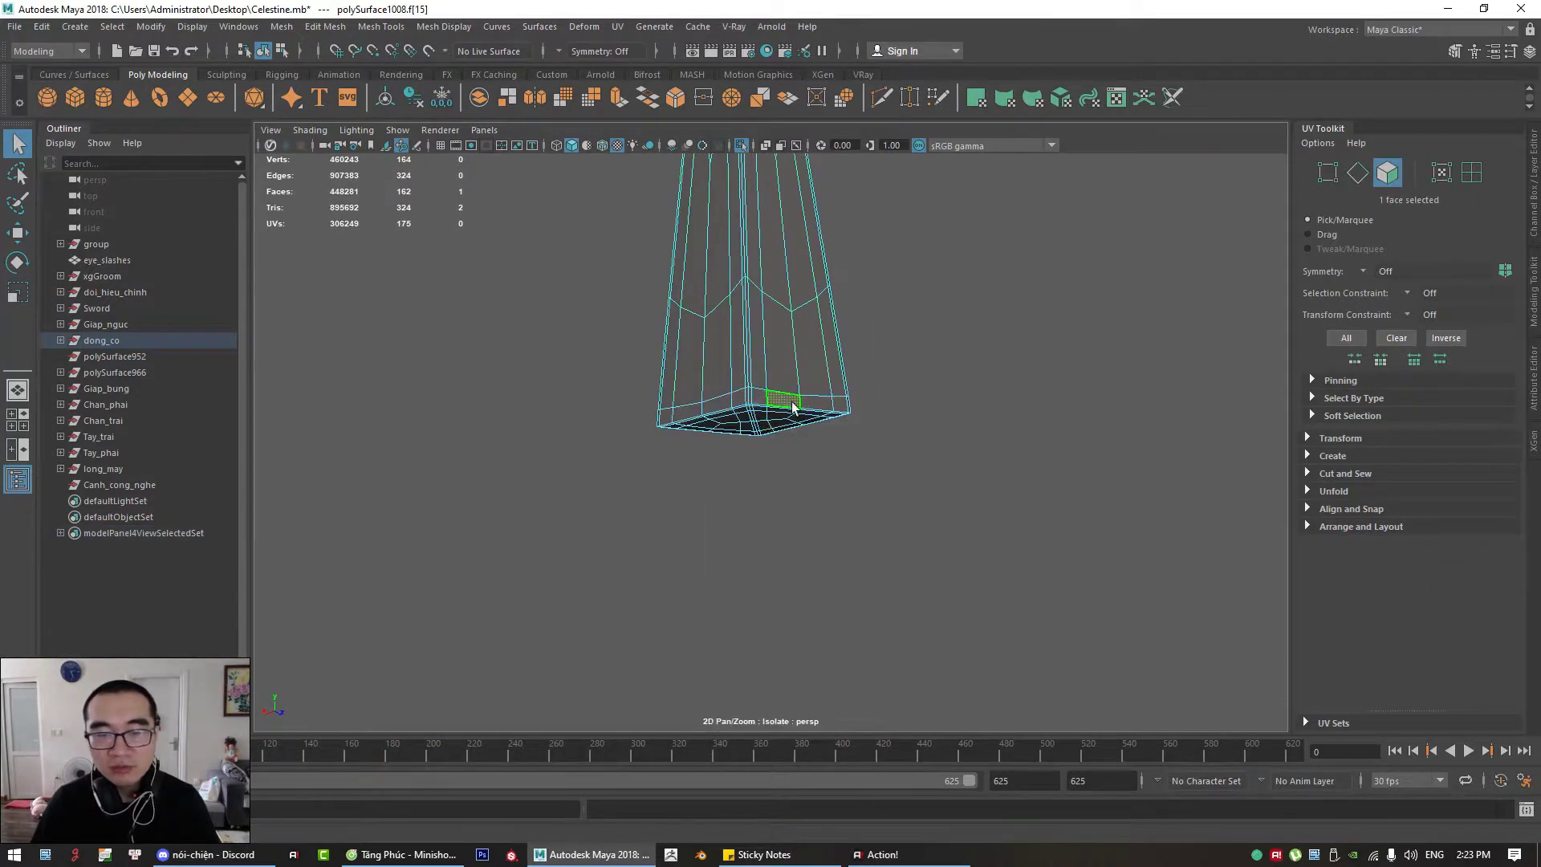
pyautogui.doubleClick(789, 413)
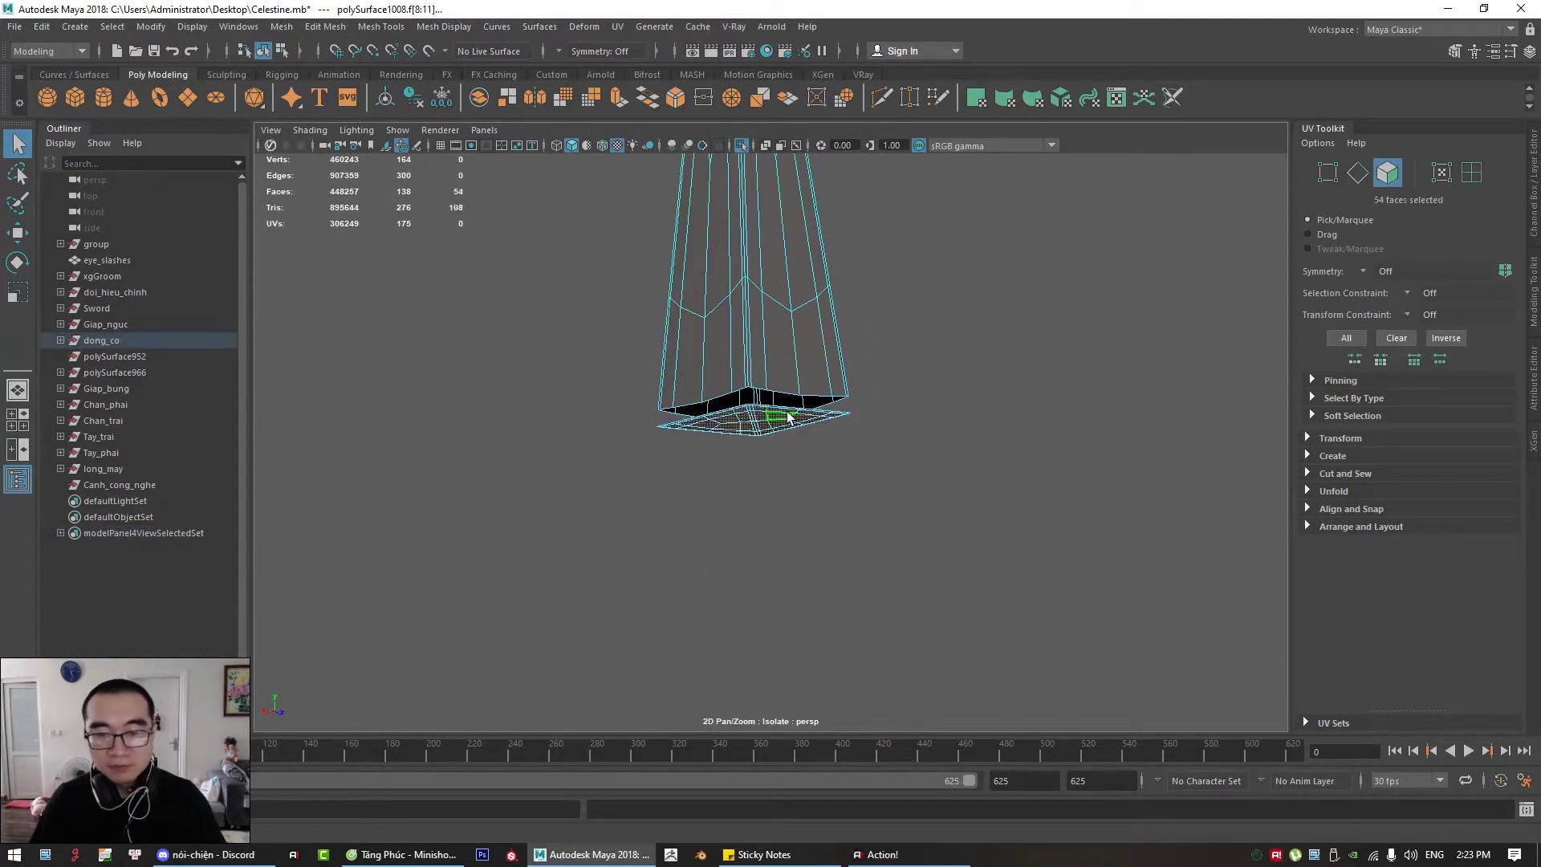
pyautogui.press('Delete')
pyautogui.click(741, 145)
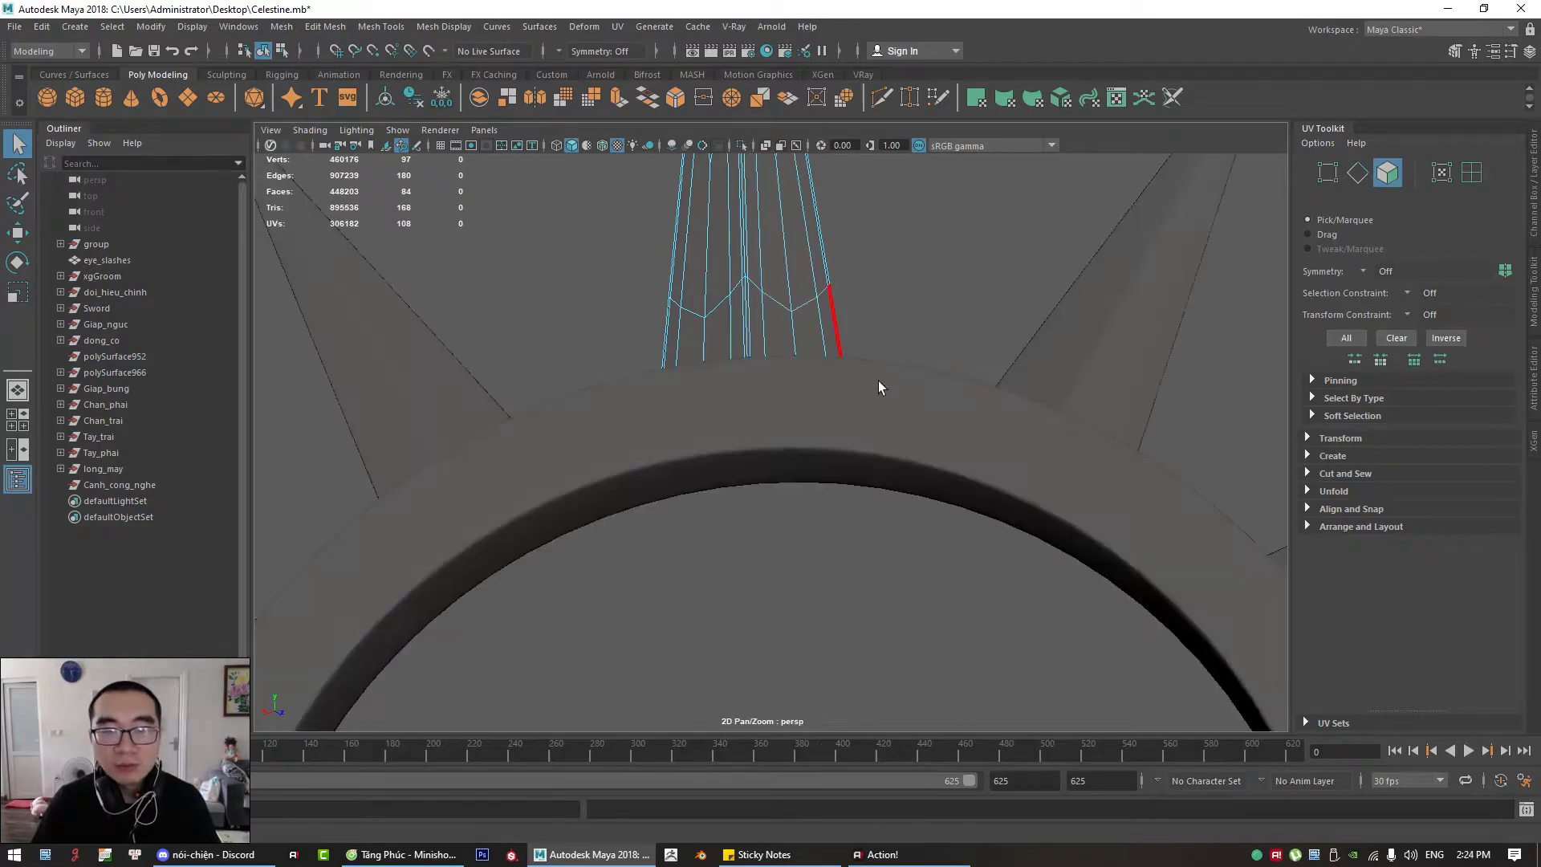
pyautogui.keyDown('alt'); pyautogui.moveTo(878, 388); pyautogui.dragTo(746, 399, button='right'); pyautogui.keyUp('alt')
pyautogui.keyDown('alt'); pyautogui.moveTo(923, 542); pyautogui.dragTo(894, 430, button='middle'); pyautogui.keyUp('alt')
pyautogui.moveTo(910, 357); pyautogui.dragTo(1059, 303, button='right')
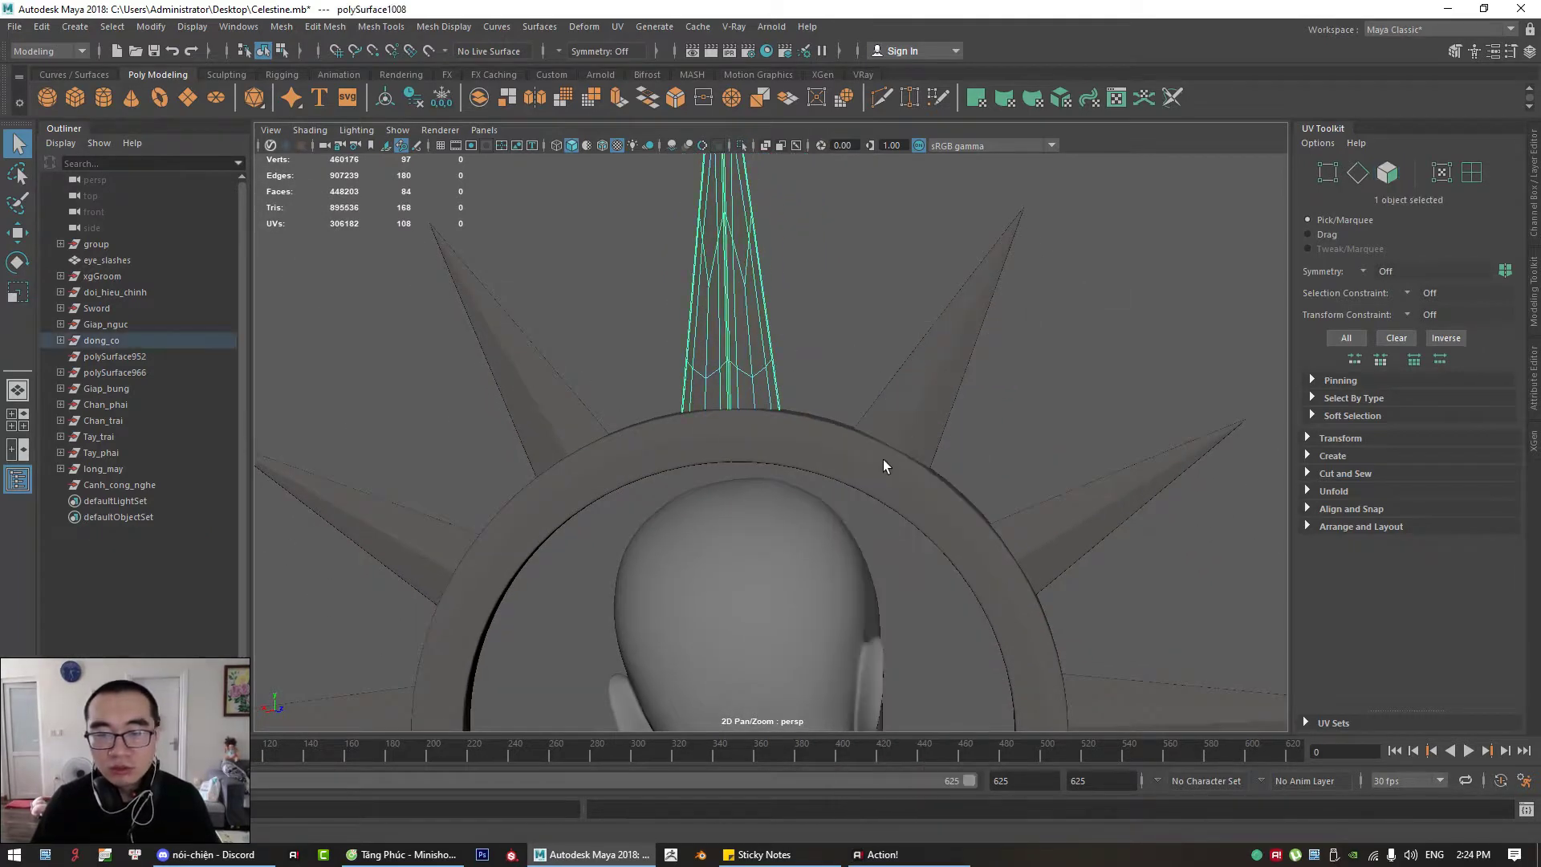
# Step: Select the halo ring and examine its mesh in isolation, ending with the full model shown
pyautogui.click(882, 464)
pyautogui.scroll(-3, 788, 441)
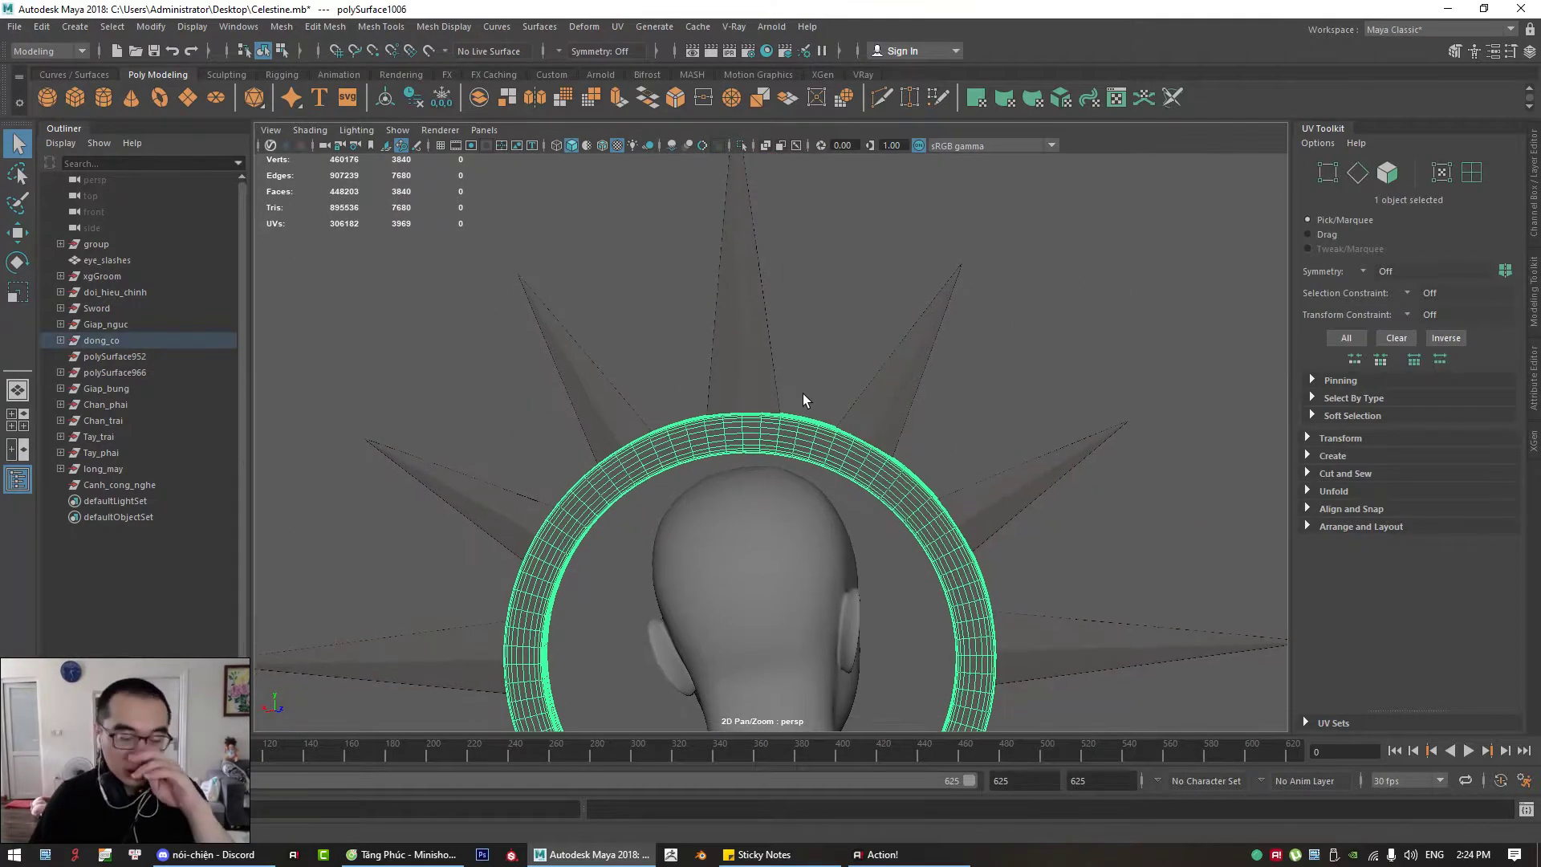
pyautogui.click(741, 145)
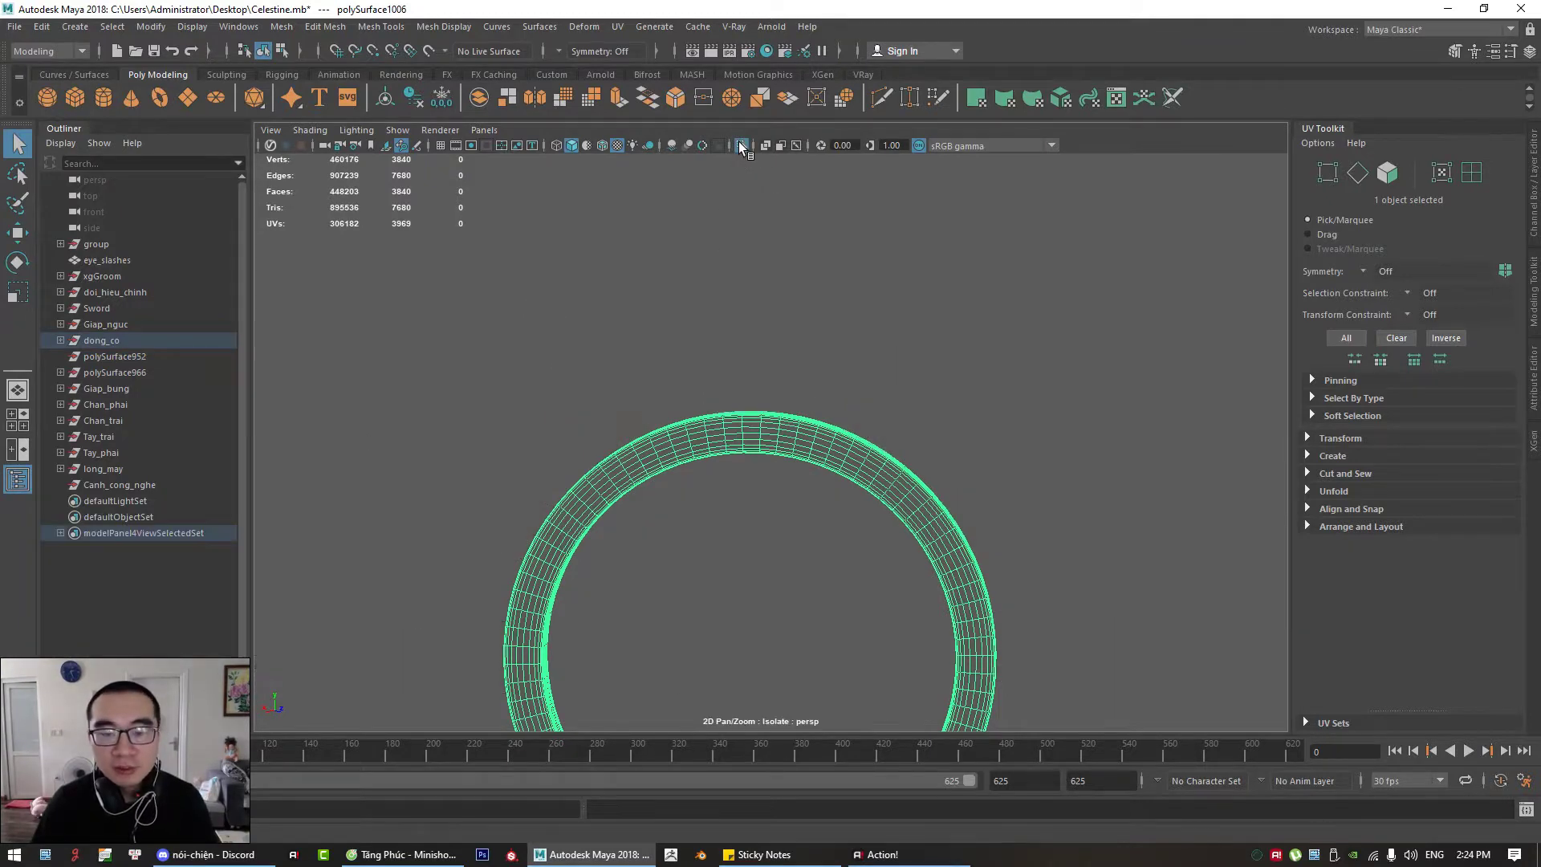
pyautogui.keyDown('alt'); pyautogui.moveTo(893, 280); pyautogui.dragTo(716, 351); pyautogui.keyUp('alt')
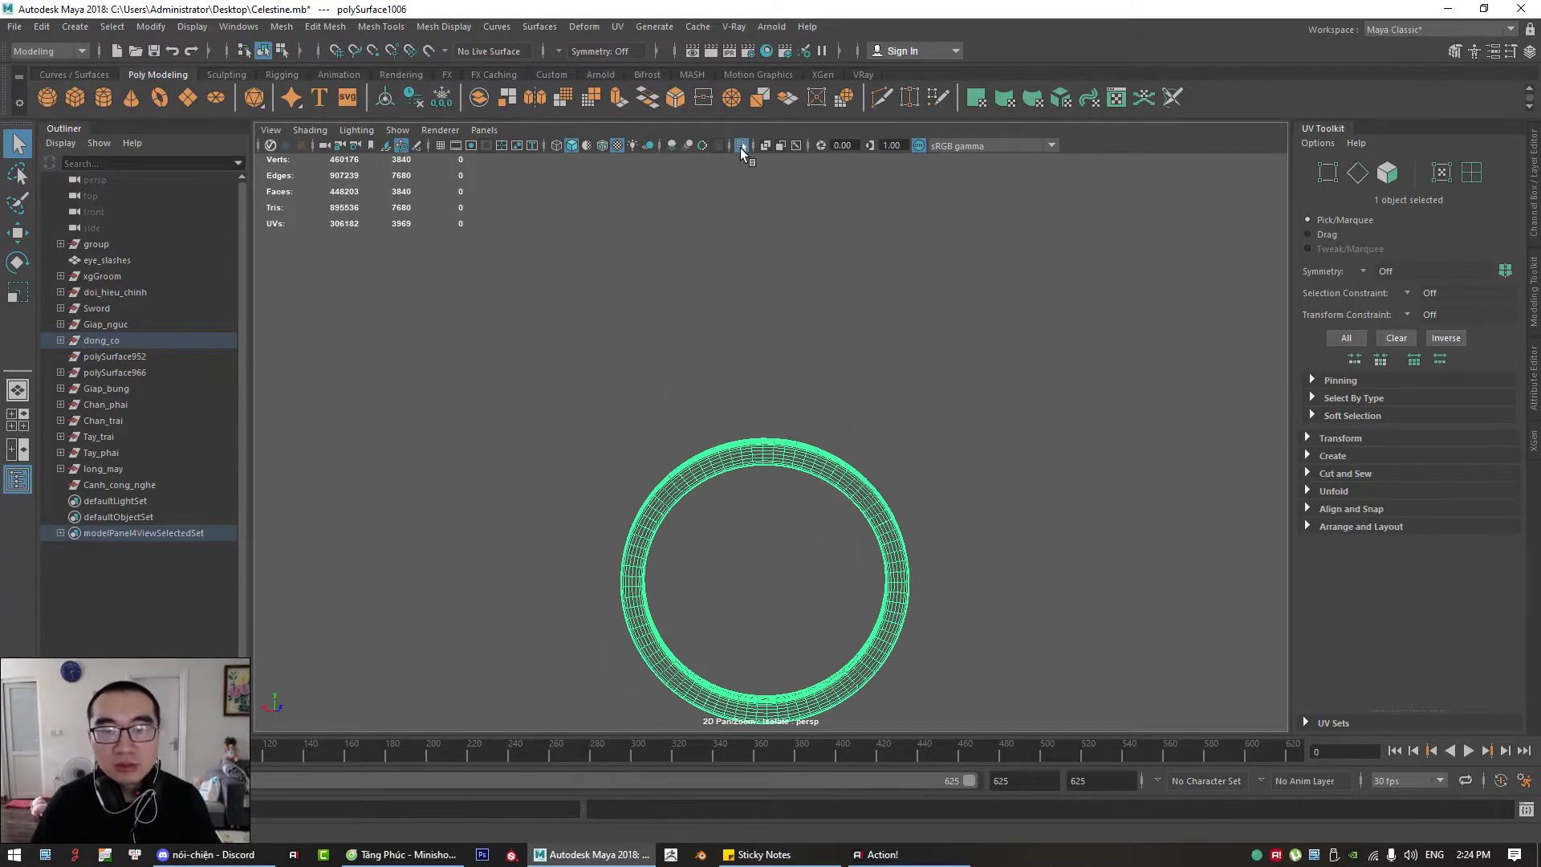
pyautogui.click(741, 145)
# Step: Isolate the spike just right of the topmost one as seen from behind and delete its lowest face loop and base cap
pyautogui.click(851, 369)
pyautogui.scroll(3, 812, 406)
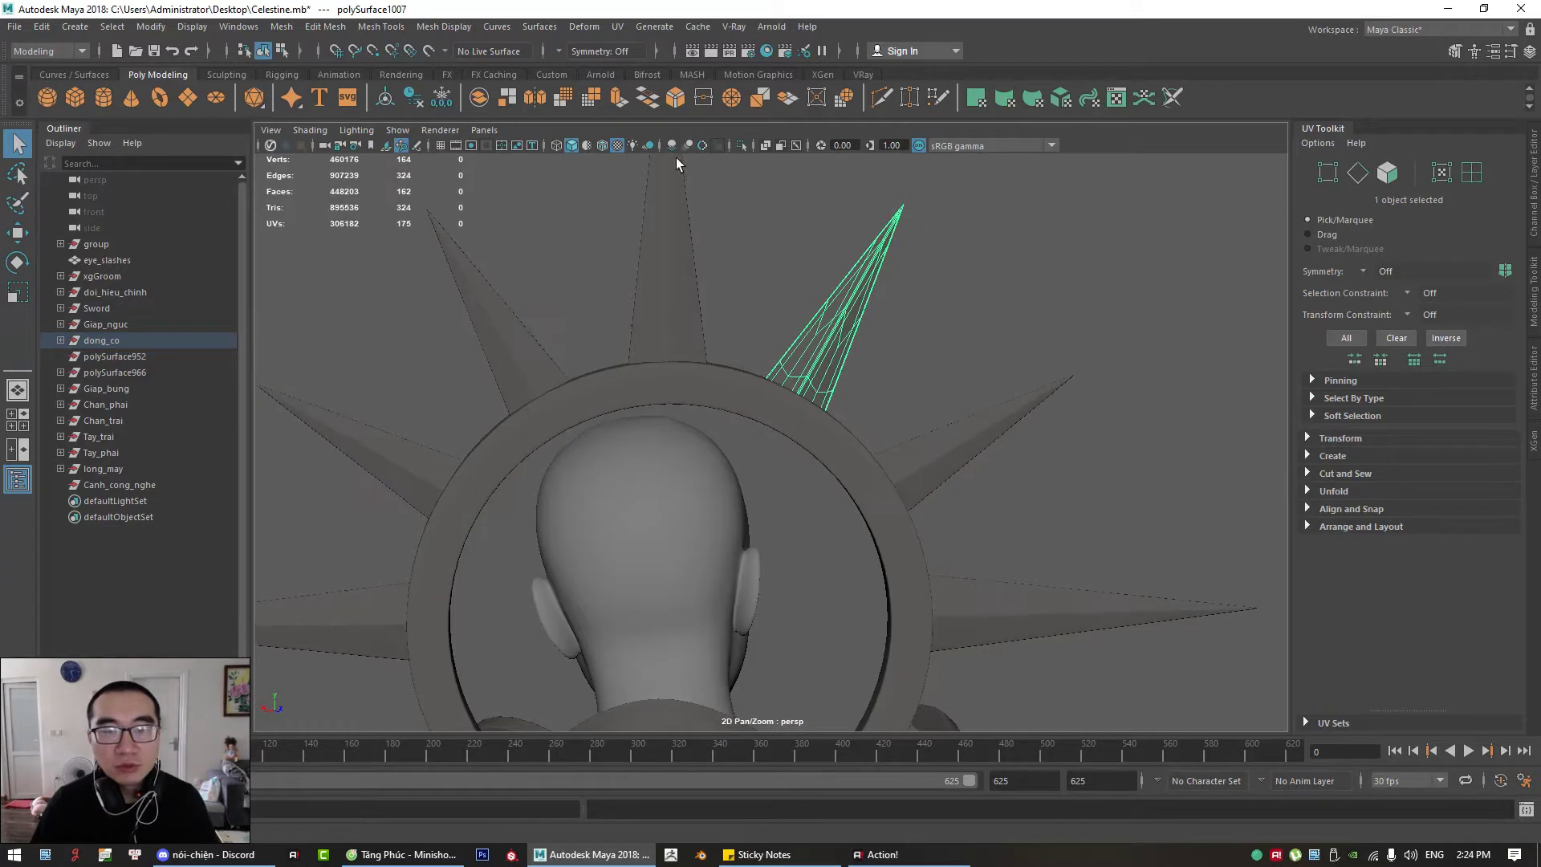
pyautogui.click(741, 145)
pyautogui.moveTo(836, 354)
pyautogui.keyDown('alt'); pyautogui.mouseDown()
pyautogui.moveTo(894, 436)
pyautogui.moveTo(815, 512)
pyautogui.moveTo(812, 363)
pyautogui.mouseUp(); pyautogui.keyUp('alt')
pyautogui.rightClick(812, 362)
pyautogui.click(810, 403)
pyautogui.click(797, 382)
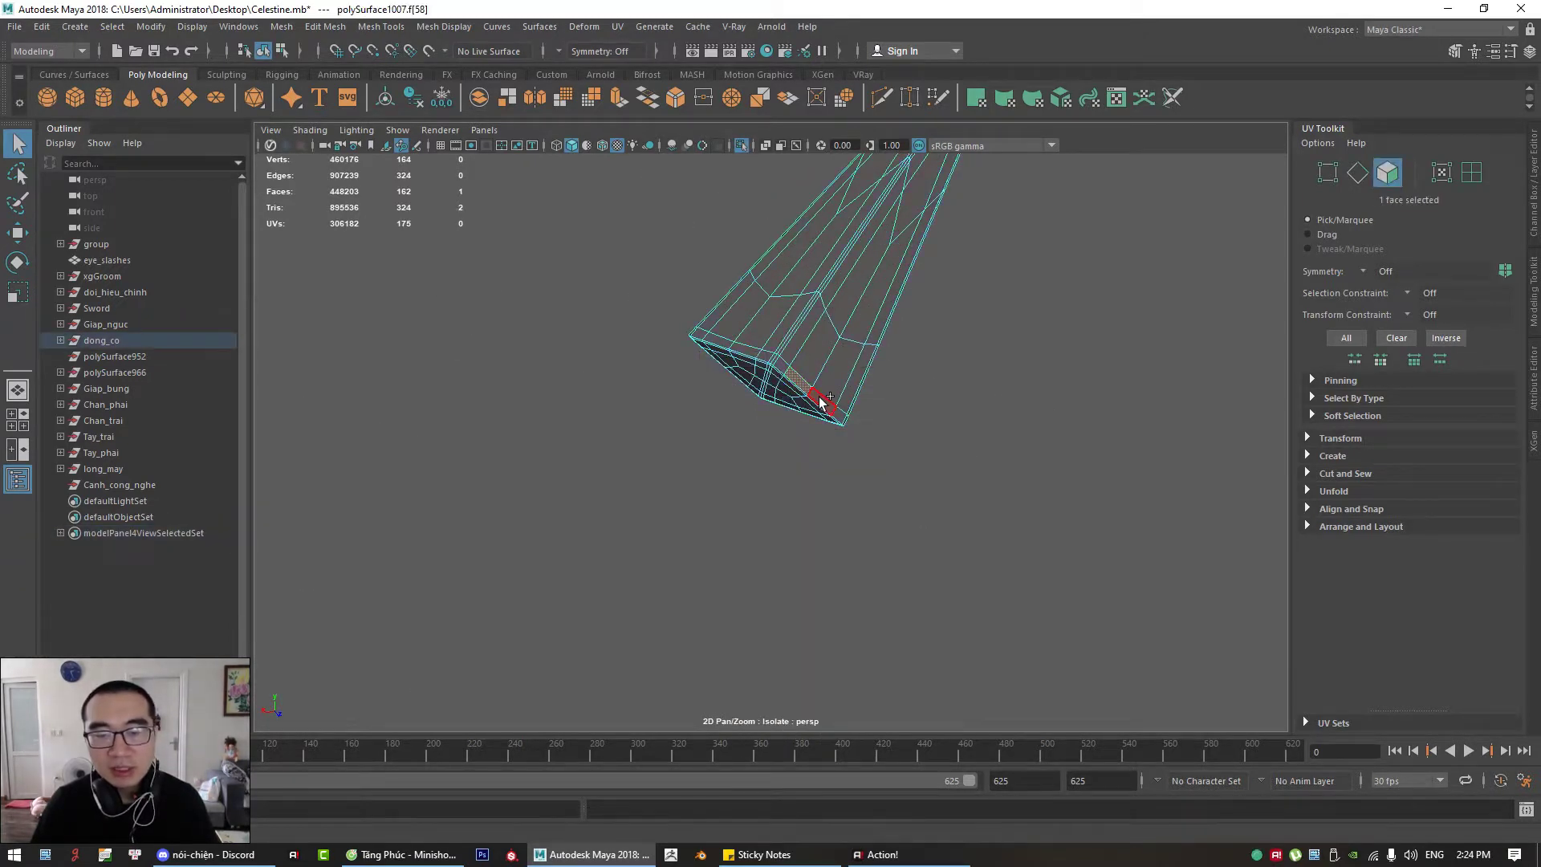
pyautogui.keyDown('shift'); pyautogui.doubleClick(820, 401); pyautogui.keyUp('shift')
pyautogui.press('Delete')
pyautogui.doubleClick(791, 402)
pyautogui.press('Delete')
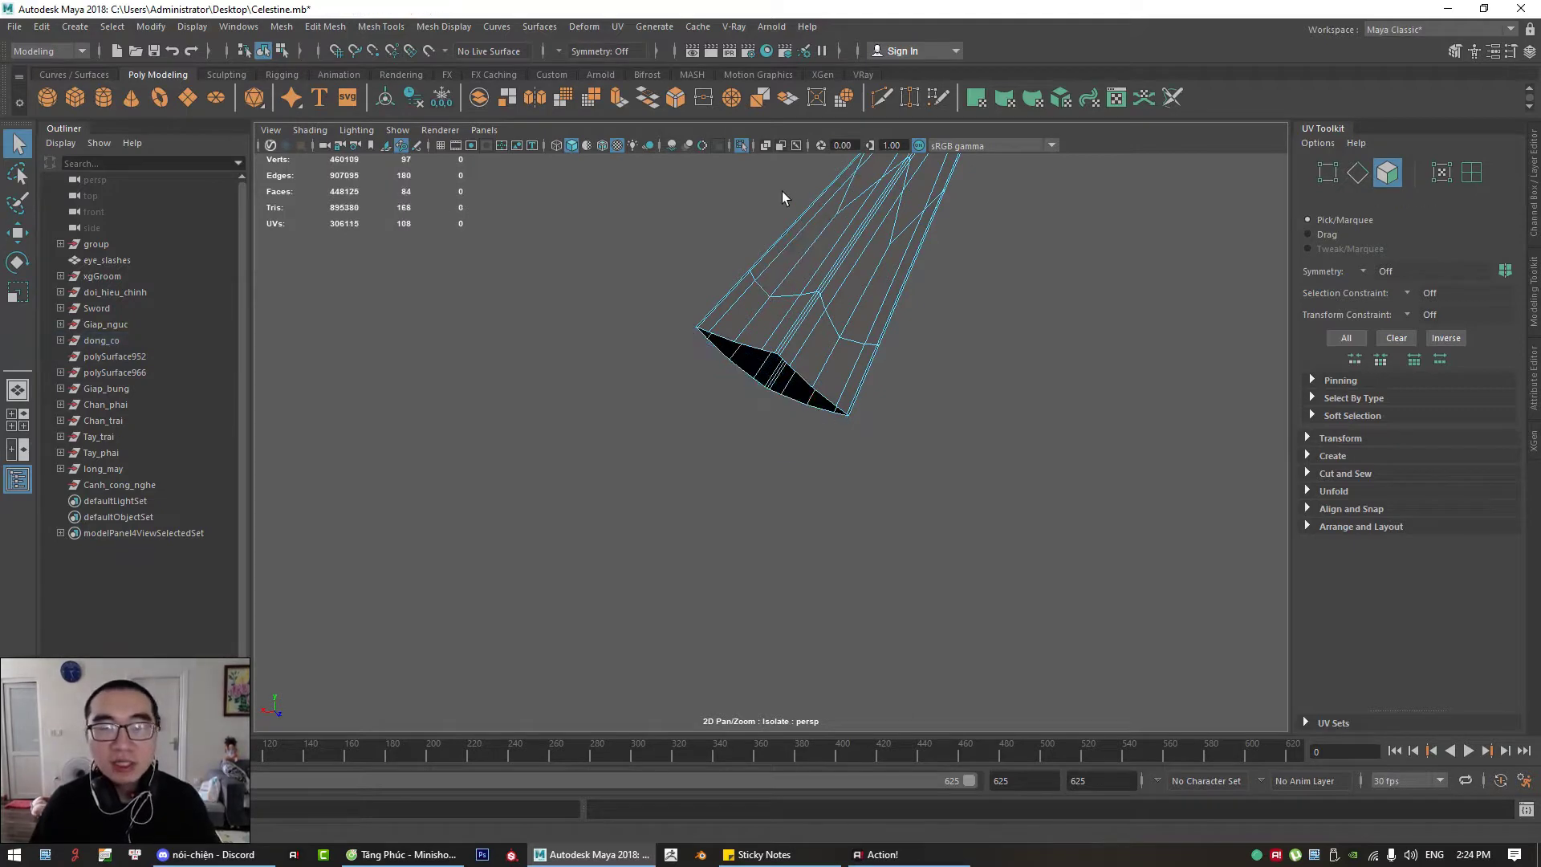
pyautogui.click(741, 145)
pyautogui.keyDown('alt'); pyautogui.moveTo(812, 396); pyautogui.dragTo(502, 351, button='right'); pyautogui.keyUp('alt')
pyautogui.keyDown('alt'); pyautogui.moveTo(502, 351); pyautogui.dragTo(725, 406); pyautogui.keyUp('alt')
pyautogui.moveTo(725, 406); pyautogui.dragTo(631, 394, button='right')
# Step: Select the halo ring and turn on X-ray shading to expose its lower part behind the back armor
pyautogui.click(945, 289)
pyautogui.keyDown('alt'); pyautogui.moveTo(730, 453); pyautogui.dragTo(750, 341, button='middle'); pyautogui.keyUp('alt')
pyautogui.keyDown('alt'); pyautogui.moveTo(855, 378); pyautogui.dragTo(739, 461); pyautogui.keyUp('alt')
pyautogui.keyDown('alt'); pyautogui.moveTo(739, 461); pyautogui.dragTo(719, 503, button='right'); pyautogui.keyUp('alt')
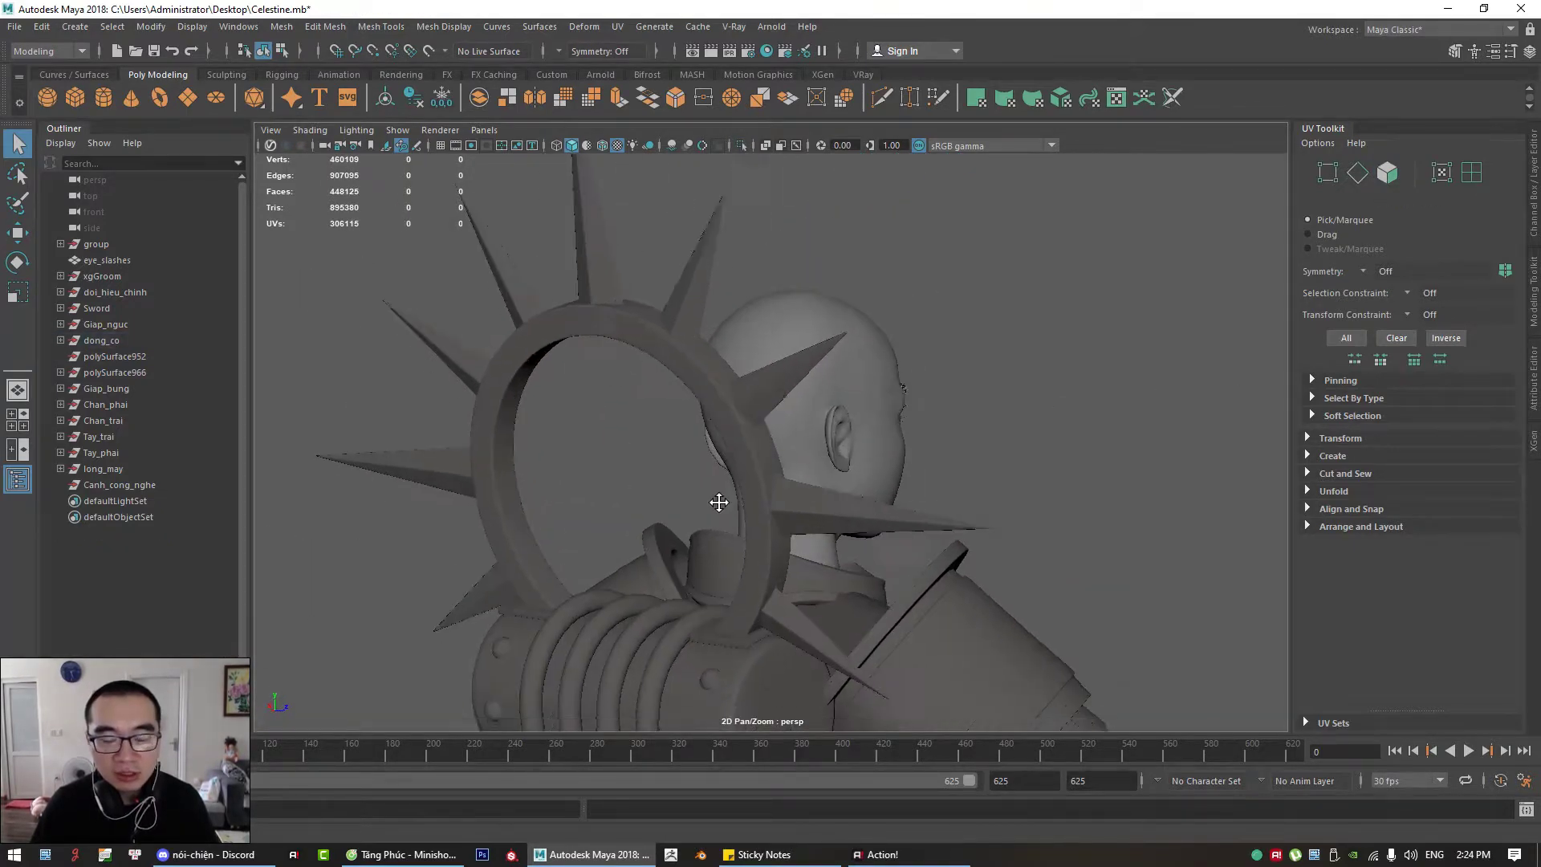
pyautogui.keyDown('alt'); pyautogui.moveTo(719, 503); pyautogui.dragTo(849, 325, button='middle'); pyautogui.keyUp('alt')
pyautogui.click(893, 408)
pyautogui.keyDown('alt'); pyautogui.moveTo(892, 408); pyautogui.dragTo(834, 178); pyautogui.keyUp('alt')
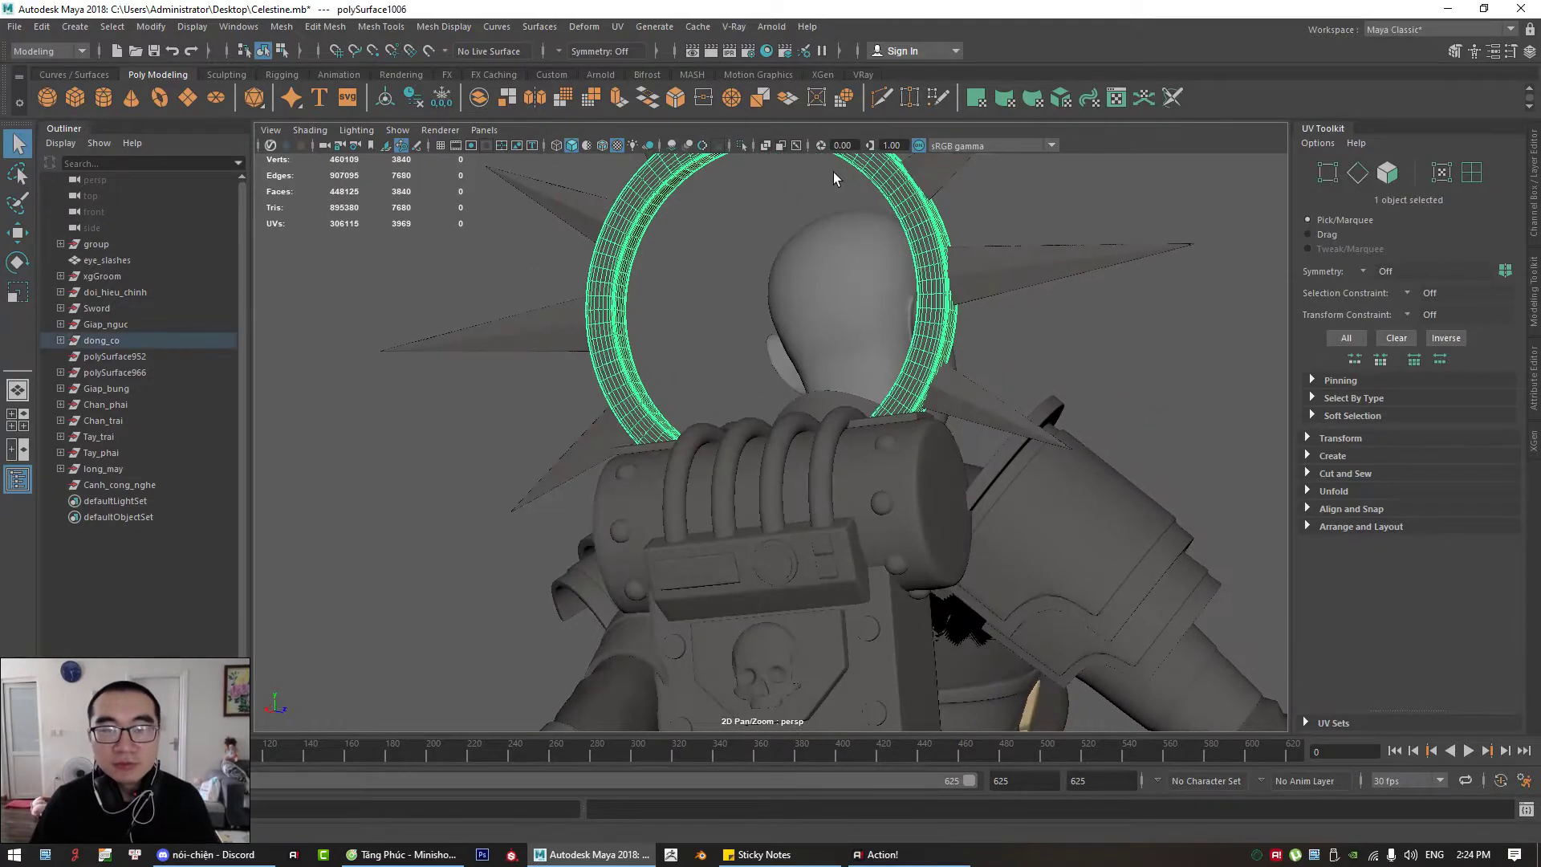
pyautogui.click(744, 145)
pyautogui.click(744, 145)
pyautogui.keyDown('alt'); pyautogui.moveTo(850, 401); pyautogui.dragTo(833, 437); pyautogui.keyUp('alt')
pyautogui.click(765, 146)
pyautogui.keyDown('alt'); pyautogui.moveTo(872, 453); pyautogui.dragTo(1011, 557, button='right'); pyautogui.keyUp('alt')
pyautogui.keyDown('alt'); pyautogui.moveTo(915, 529); pyautogui.dragTo(842, 510, button='middle'); pyautogui.keyUp('alt')
pyautogui.keyDown('alt'); pyautogui.moveTo(842, 510); pyautogui.dragTo(898, 509, button='right'); pyautogui.keyUp('alt')
pyautogui.keyDown('alt'); pyautogui.moveTo(898, 508); pyautogui.dragTo(1059, 522); pyautogui.keyUp('alt')
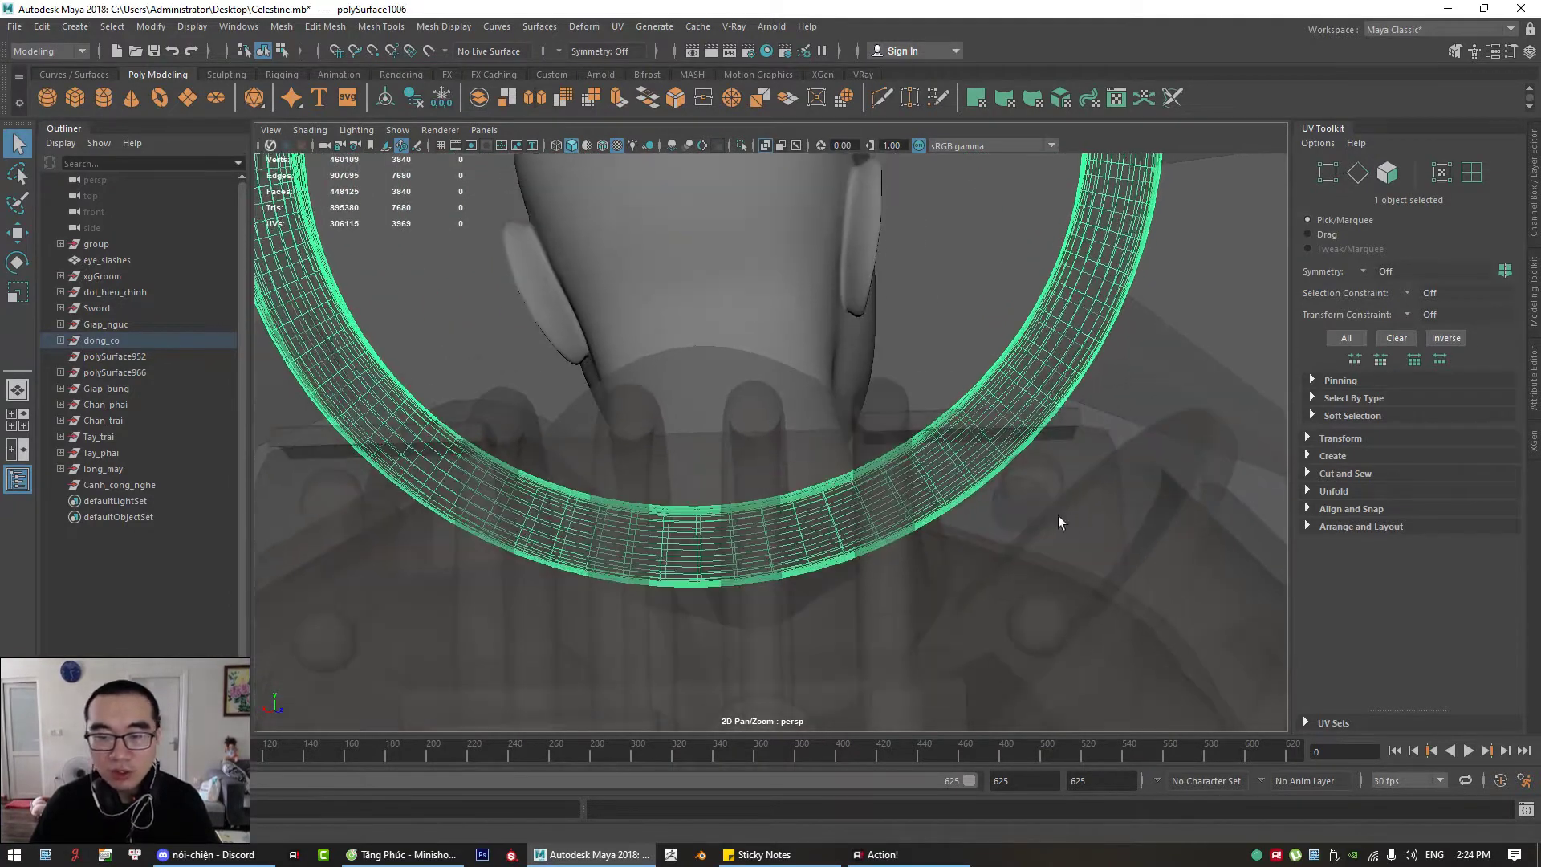
pyautogui.keyDown('alt'); pyautogui.moveTo(1060, 522); pyautogui.dragTo(653, 660, button='right'); pyautogui.keyUp('alt')
# Step: Start the screen annotation pen and mark in red the boundary of the ring's lower section inside the armor
pyautogui.click(75, 853)
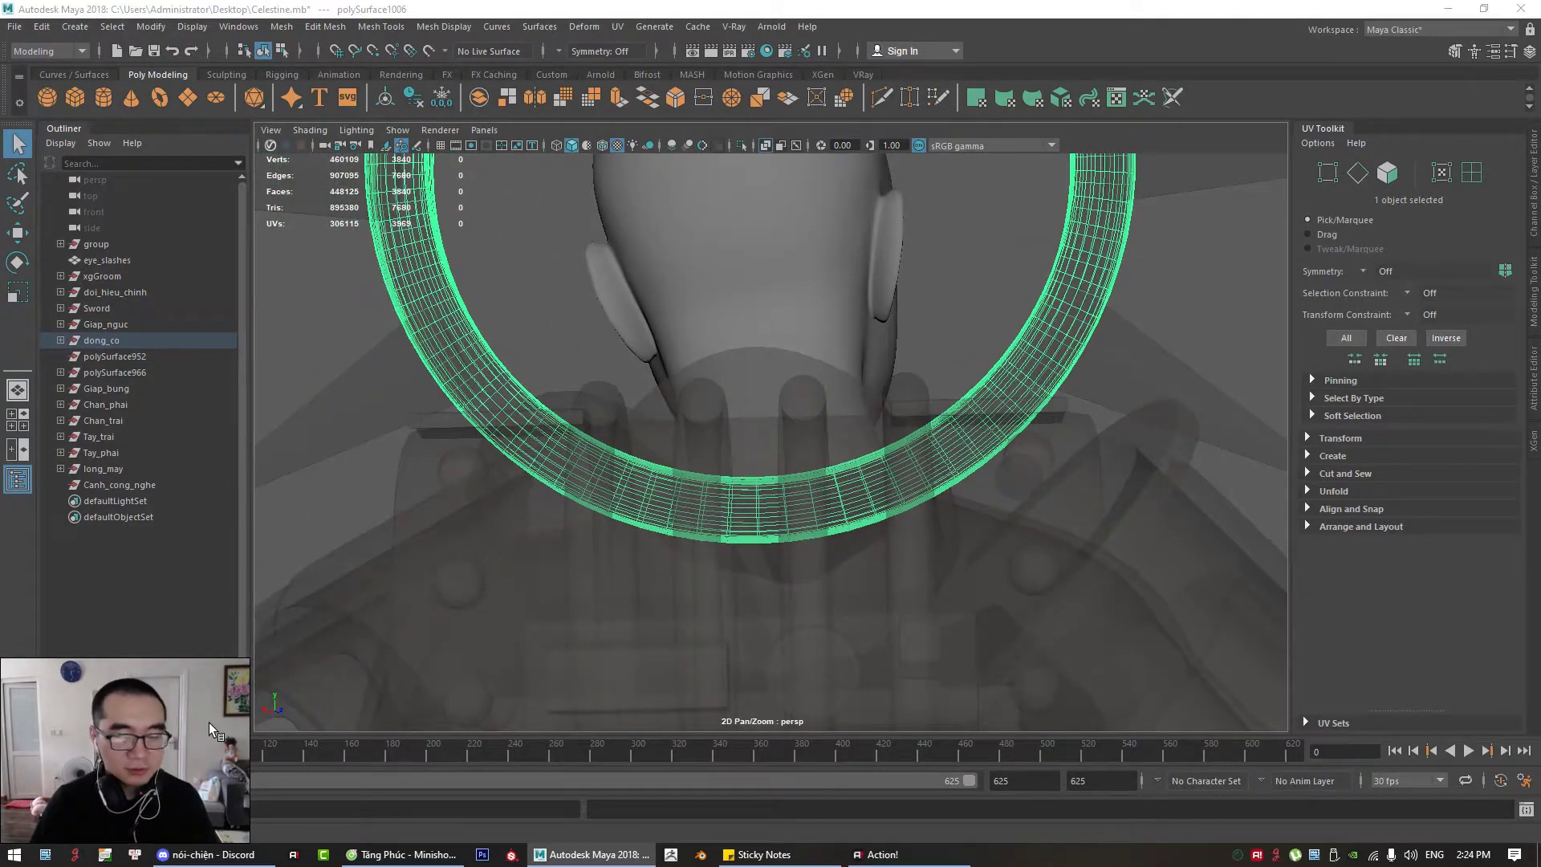
pyautogui.keyDown('alt'); pyautogui.moveTo(830, 345); pyautogui.dragTo(818, 189); pyautogui.keyUp('alt')
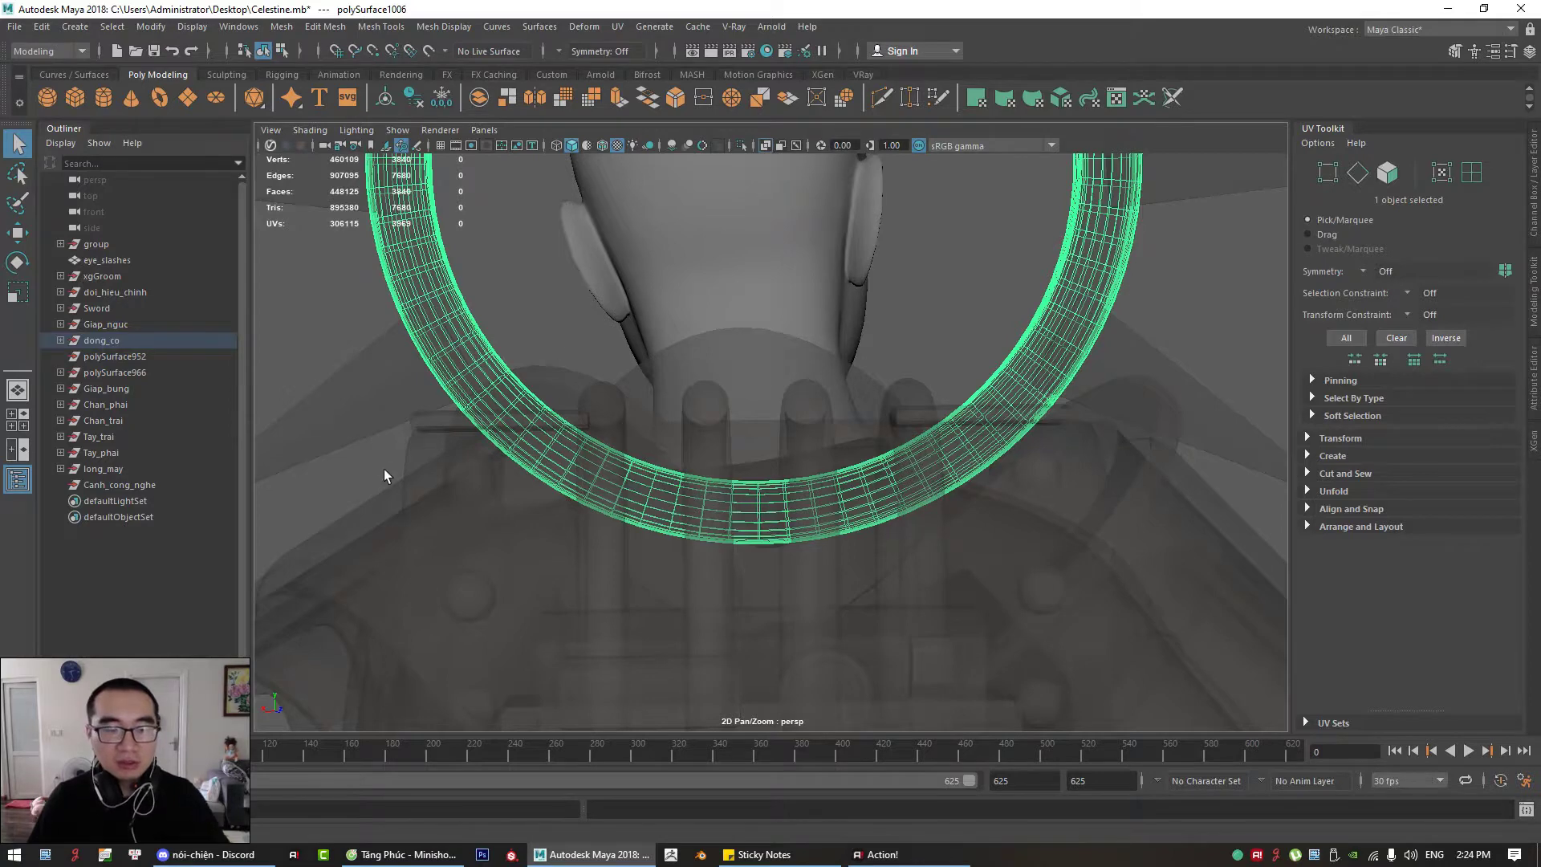
pyautogui.press('F8')
pyautogui.moveTo(407, 432); pyautogui.dragTo(885, 434)
pyautogui.moveTo(1101, 423); pyautogui.dragTo(1136, 615)
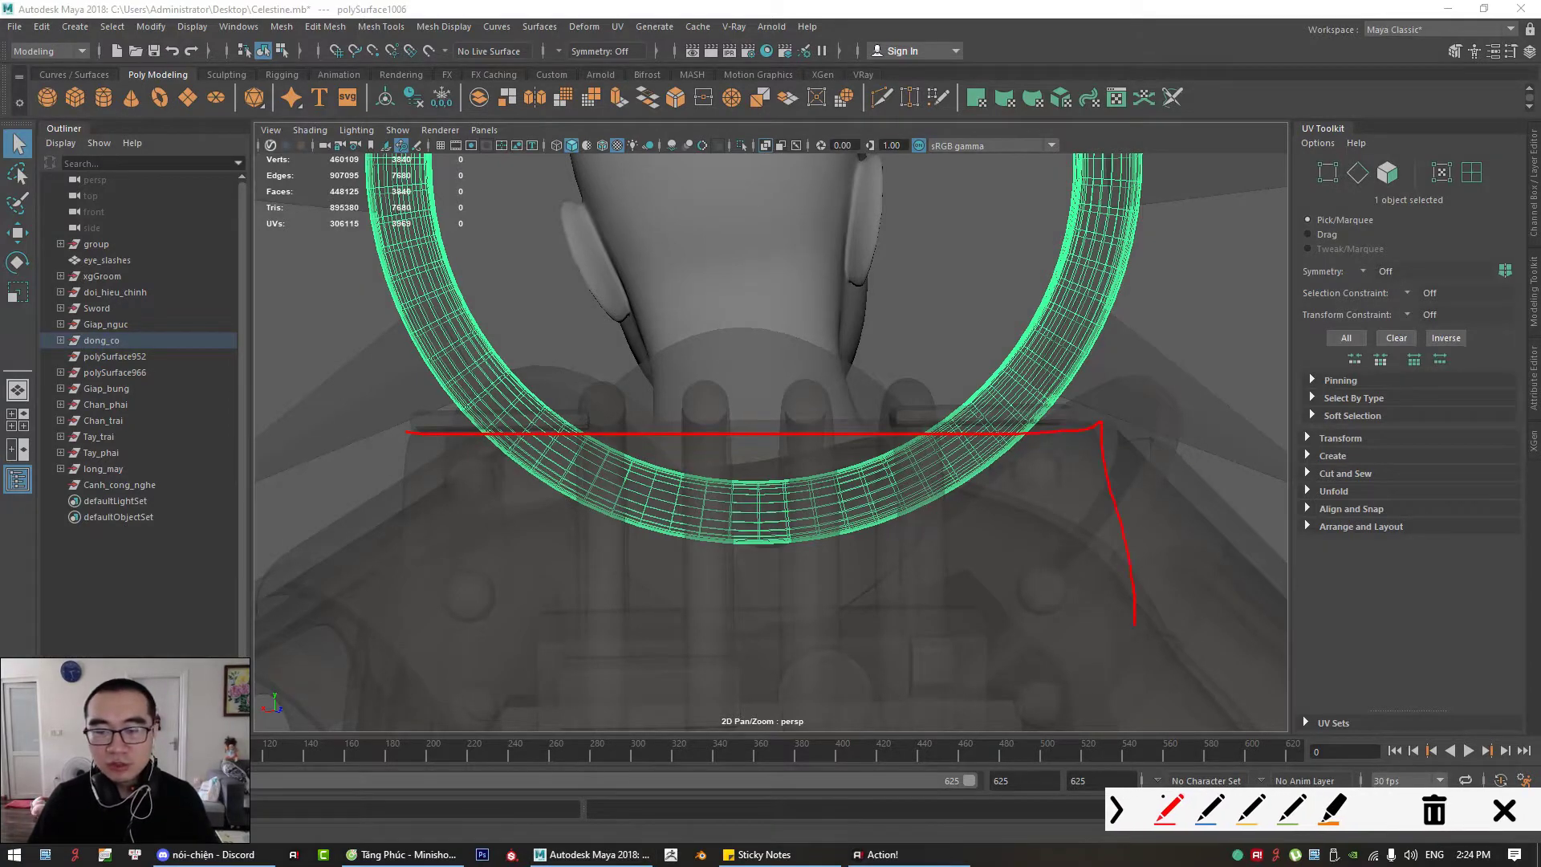
pyautogui.press('F8')
# Step: Leave the annotation, switch the halo ring to face selection and delete the face loop at the left edge of its hidden lower section
pyautogui.keyDown('alt'); pyautogui.moveTo(548, 436); pyautogui.dragTo(645, 535, button='right'); pyautogui.keyUp('alt')
pyautogui.moveTo(556, 411); pyautogui.dragTo(553, 469, button='right')
pyautogui.click(611, 503)
pyautogui.moveTo(1004, 298); pyautogui.dragTo(1122, 258, button='right')
pyautogui.click(1124, 256)
pyautogui.moveTo(1075, 247); pyautogui.dragTo(1076, 247, button='right')
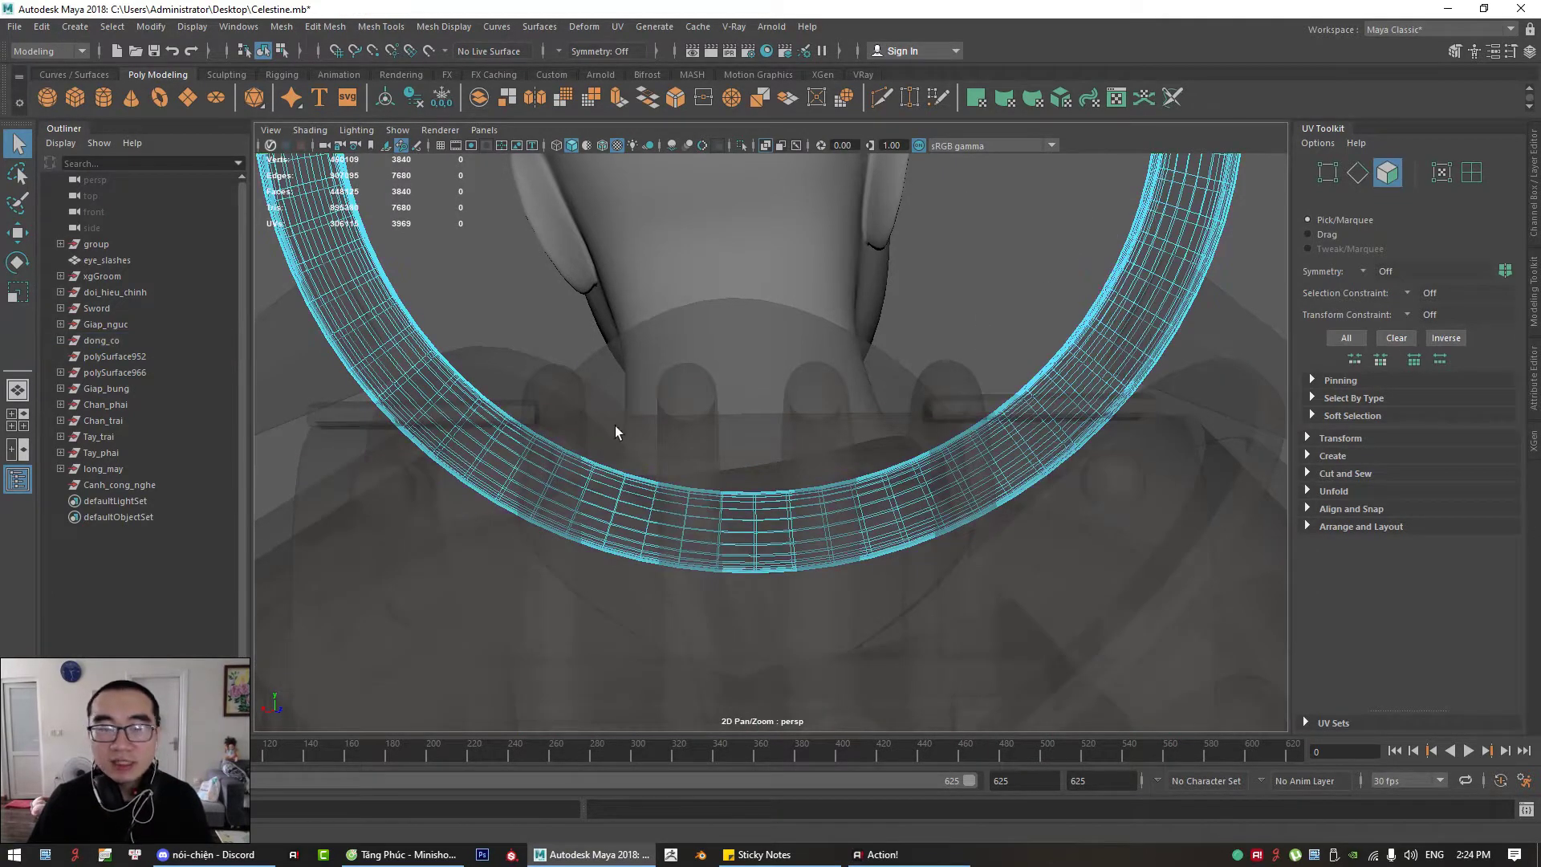
pyautogui.doubleClick(561, 486)
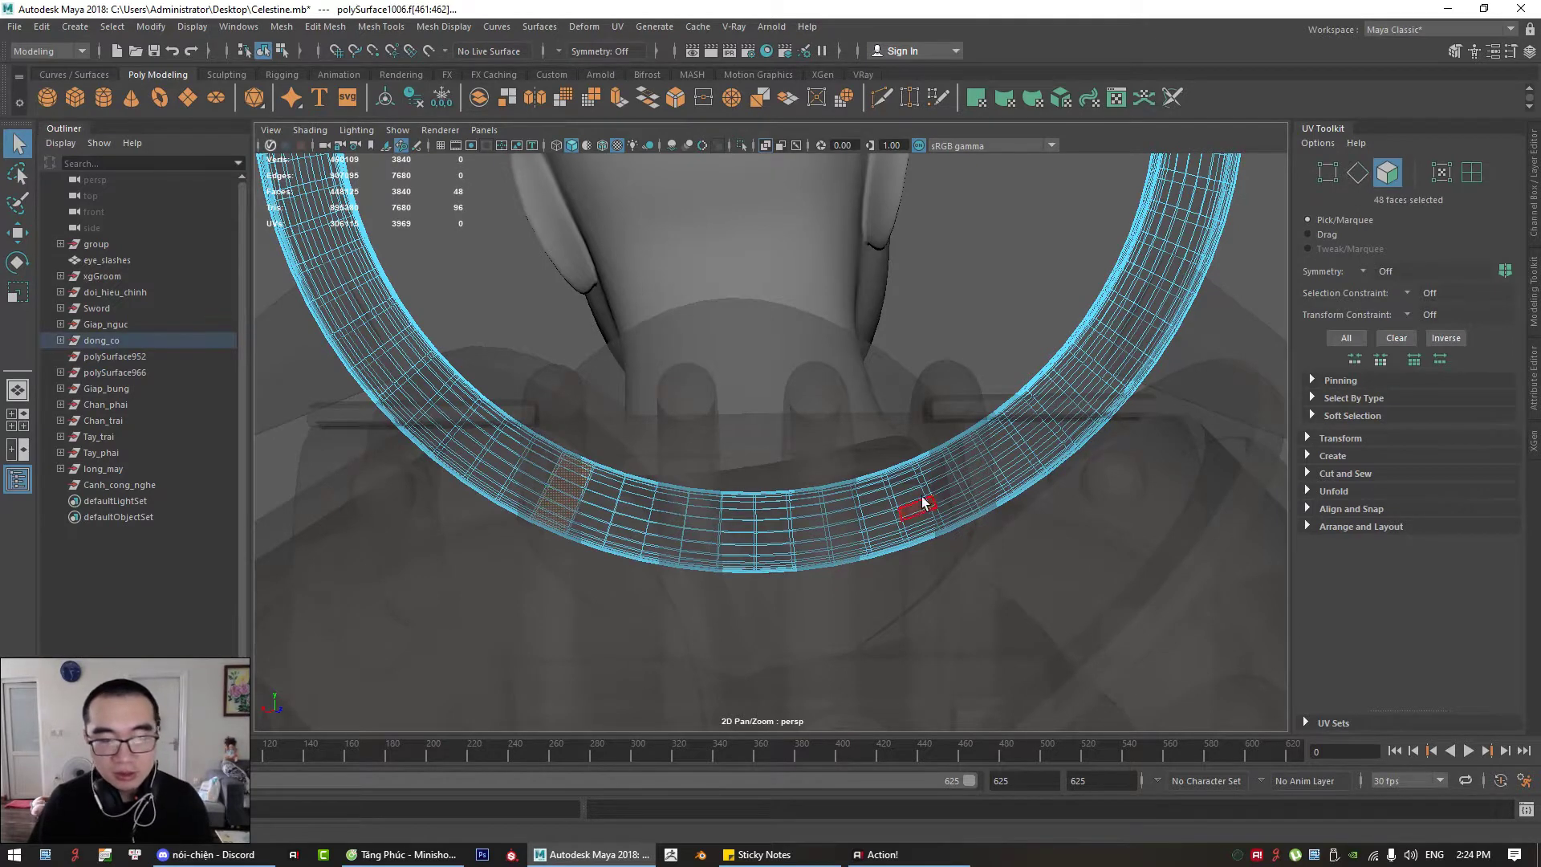
pyautogui.press('Delete')
# Step: Delete the face loop at the right edge of the halo ring's hidden section and all ring faces between the two cuts
pyautogui.click(975, 463)
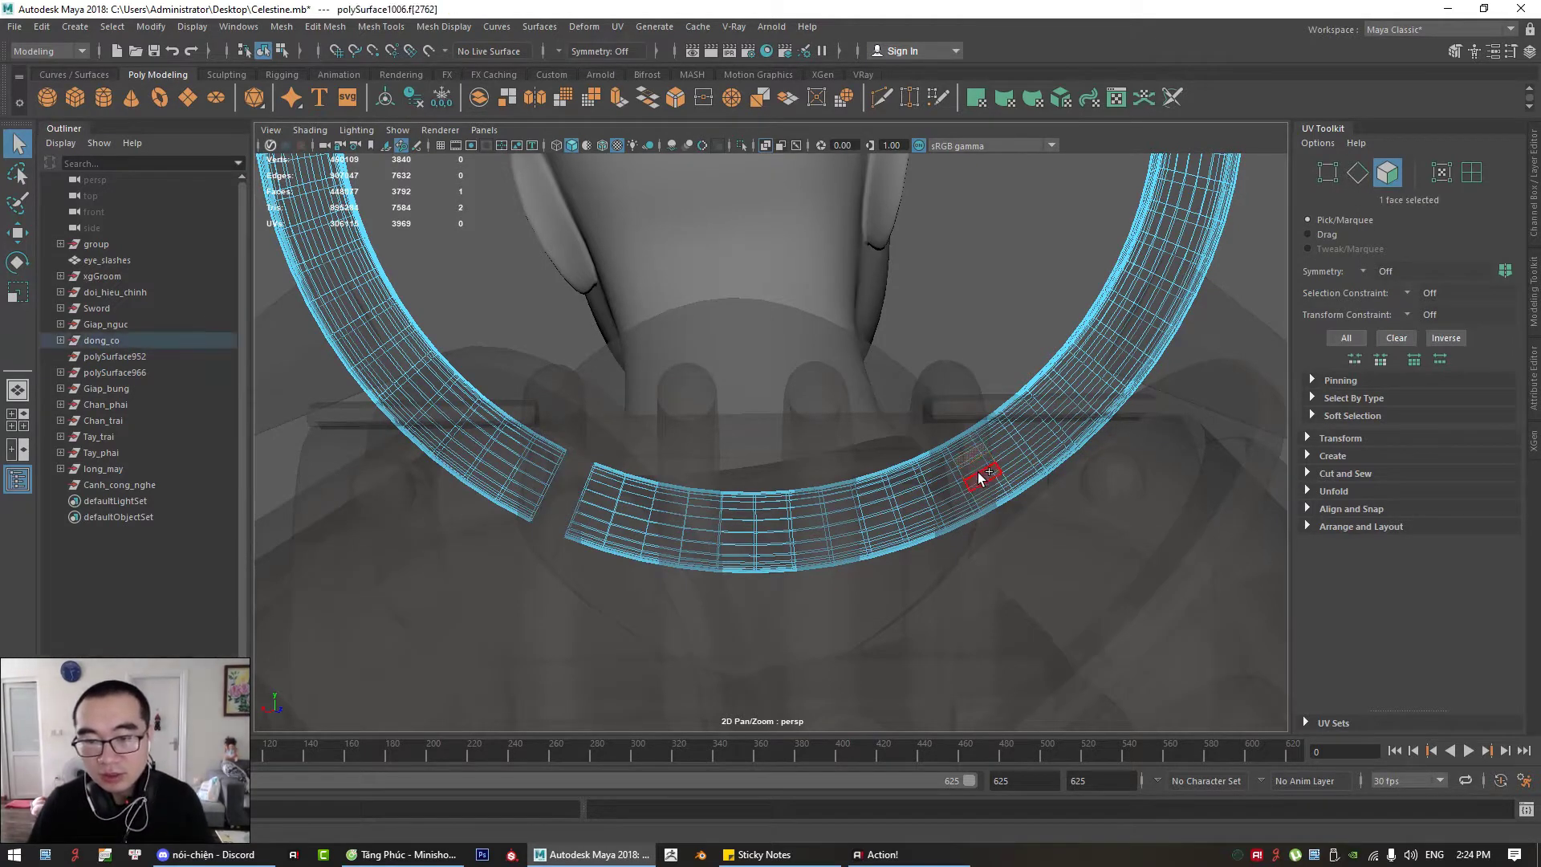
pyautogui.keyDown('shift'); pyautogui.doubleClick(984, 485); pyautogui.keyUp('shift')
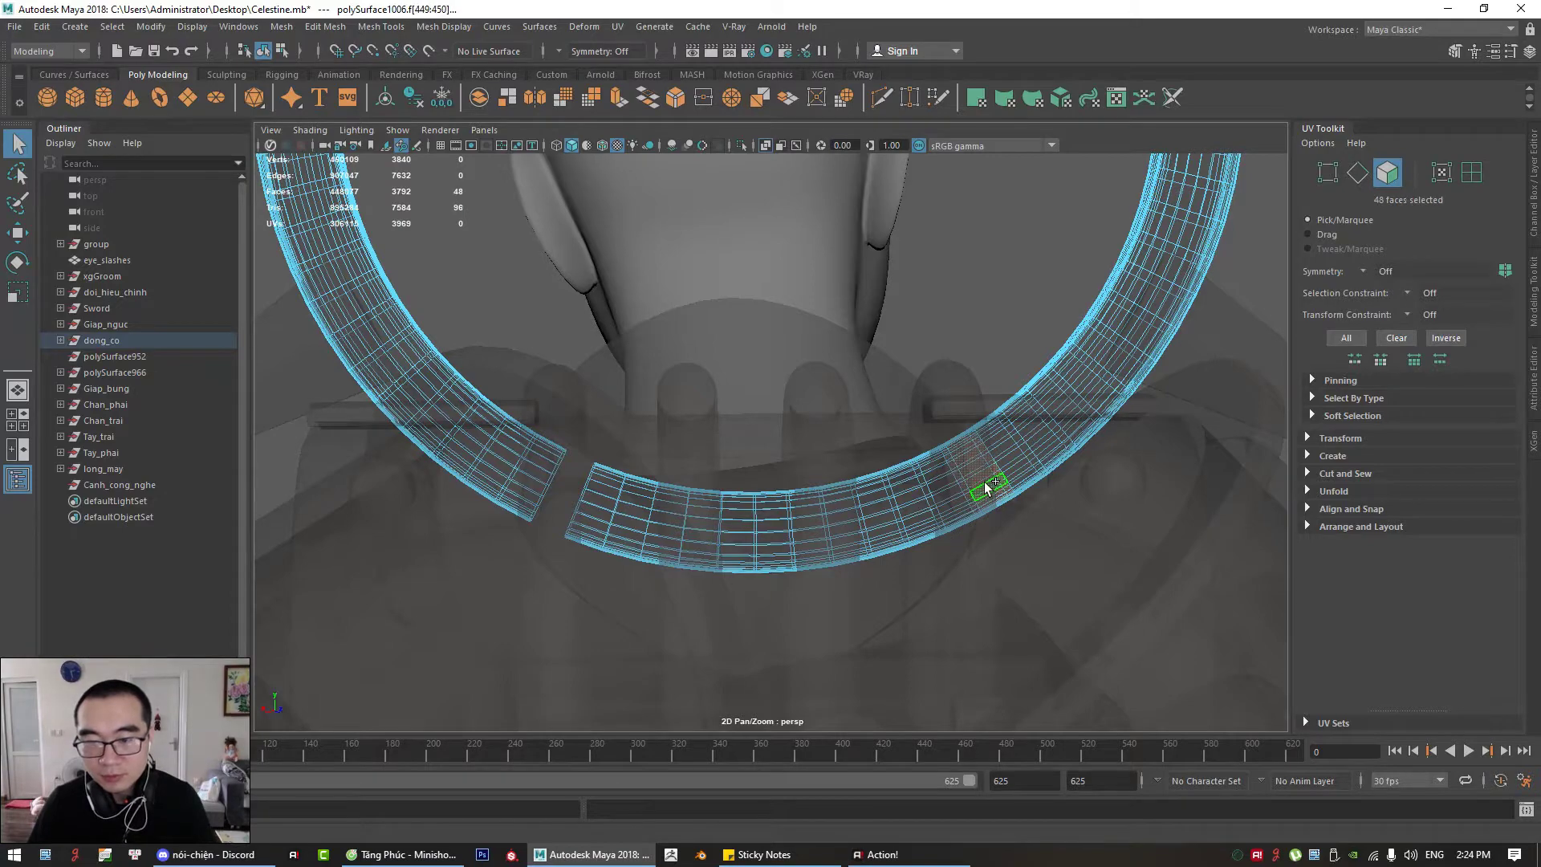
pyautogui.press('Delete')
pyautogui.doubleClick(915, 494)
pyautogui.press('Delete')
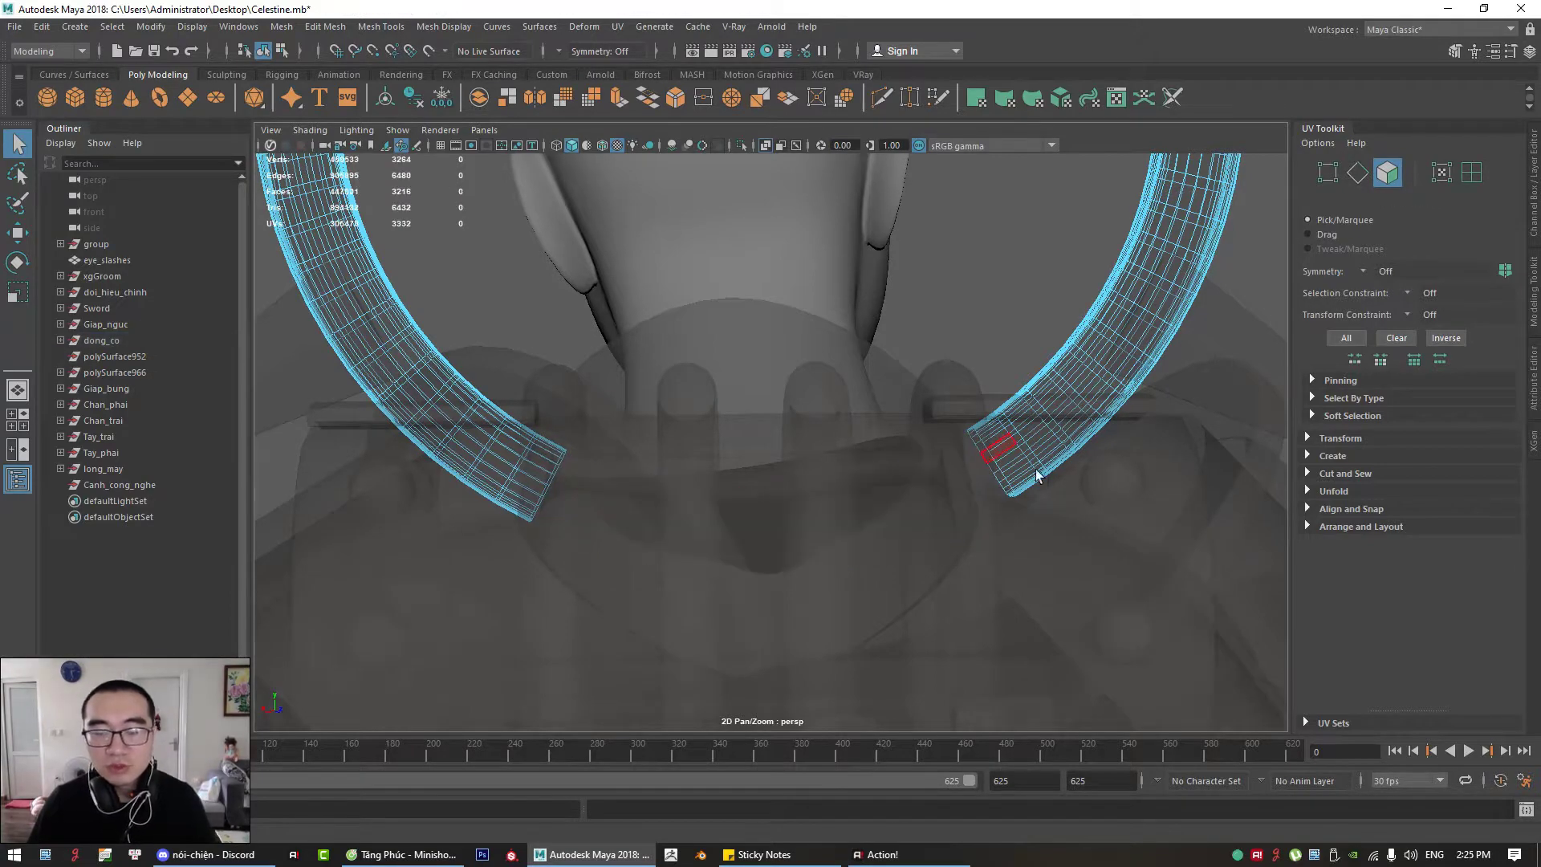
# Step: Turn off X-ray shading and examine the trimmed halo ring and shoulder armor from the back and front
pyautogui.scroll(-4, 1035, 469)
pyautogui.keyDown('alt'); pyautogui.moveTo(819, 361); pyautogui.dragTo(918, 465); pyautogui.keyUp('alt')
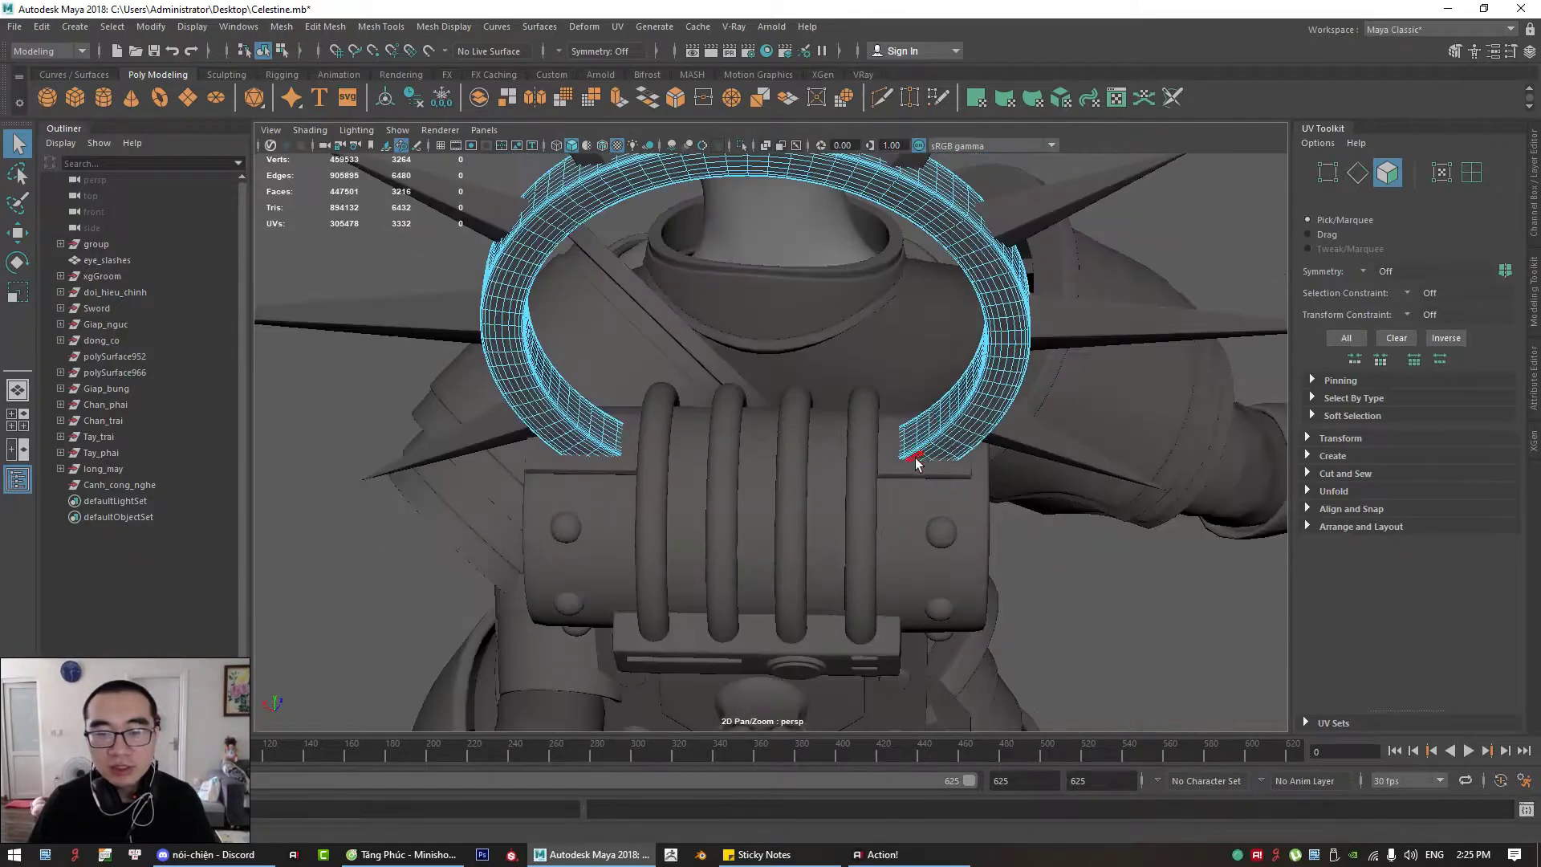
pyautogui.keyDown('alt'); pyautogui.moveTo(918, 464); pyautogui.dragTo(978, 541, button='right'); pyautogui.keyUp('alt')
pyautogui.keyDown('alt'); pyautogui.moveTo(977, 541); pyautogui.dragTo(883, 546); pyautogui.keyUp('alt')
pyautogui.keyDown('alt'); pyautogui.moveTo(883, 546); pyautogui.dragTo(941, 555, button='right'); pyautogui.keyUp('alt')
pyautogui.keyDown('alt'); pyautogui.moveTo(940, 554); pyautogui.dragTo(768, 431); pyautogui.keyUp('alt')
pyautogui.keyDown('alt'); pyautogui.moveTo(769, 431); pyautogui.dragTo(802, 529, button='right'); pyautogui.keyUp('alt')
pyautogui.keyDown('alt'); pyautogui.moveTo(803, 530); pyautogui.dragTo(701, 432); pyautogui.keyUp('alt')
pyautogui.click(869, 444)
pyautogui.click(627, 562)
pyautogui.click(602, 652)
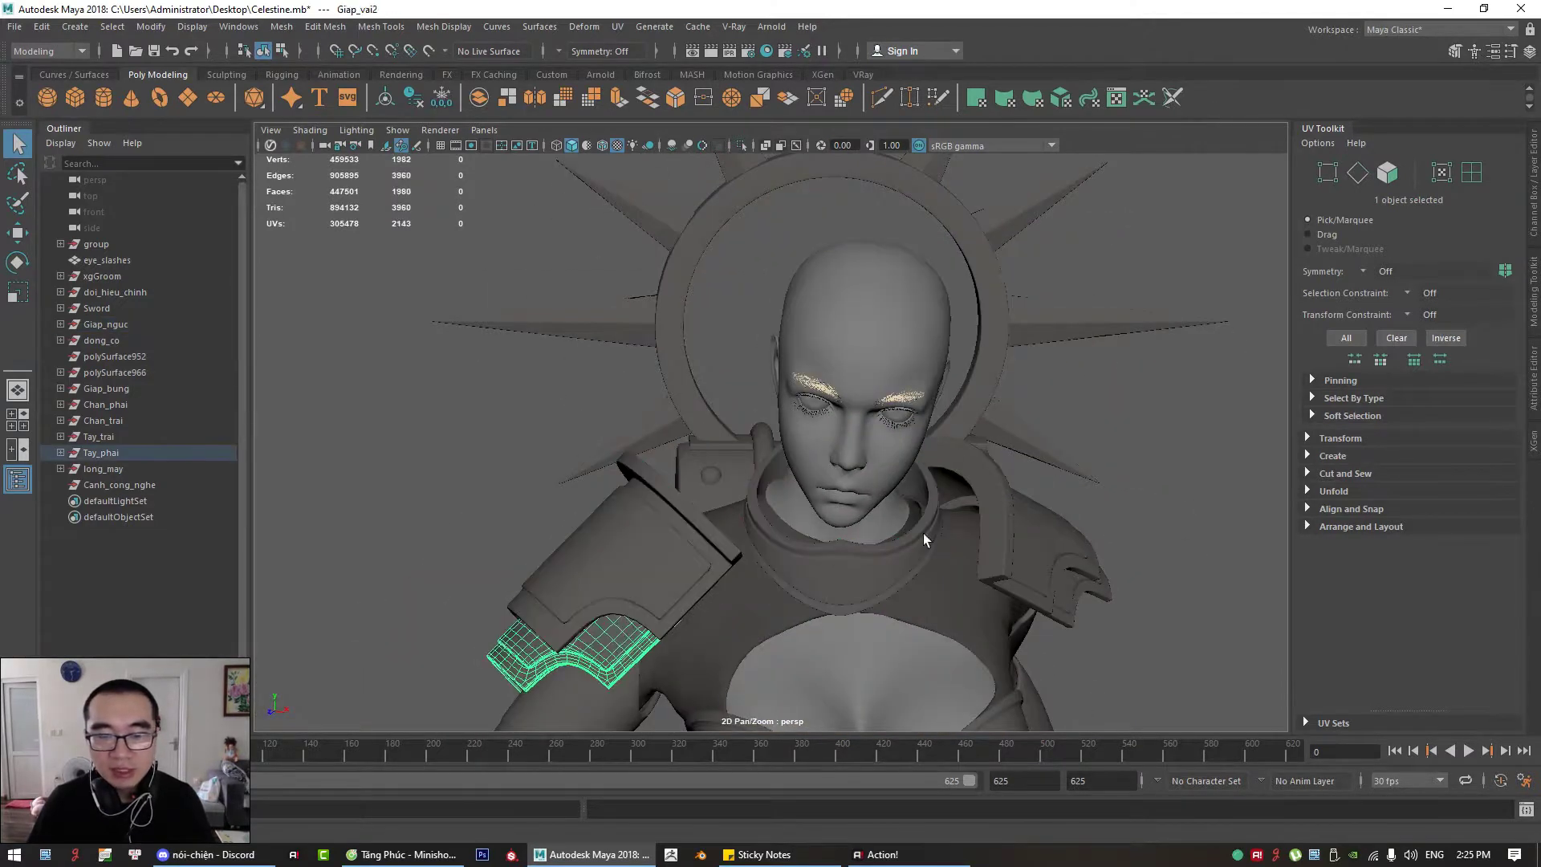
# Step: Select several spikes on one side of the halo and examine where they meet the ring
pyautogui.keyDown('alt'); pyautogui.moveTo(982, 573); pyautogui.dragTo(878, 438, button='middle'); pyautogui.keyUp('alt')
pyautogui.click(986, 452)
pyautogui.keyDown('alt'); pyautogui.moveTo(988, 459); pyautogui.dragTo(940, 384); pyautogui.keyUp('alt')
pyautogui.click(889, 419)
pyautogui.click(854, 260)
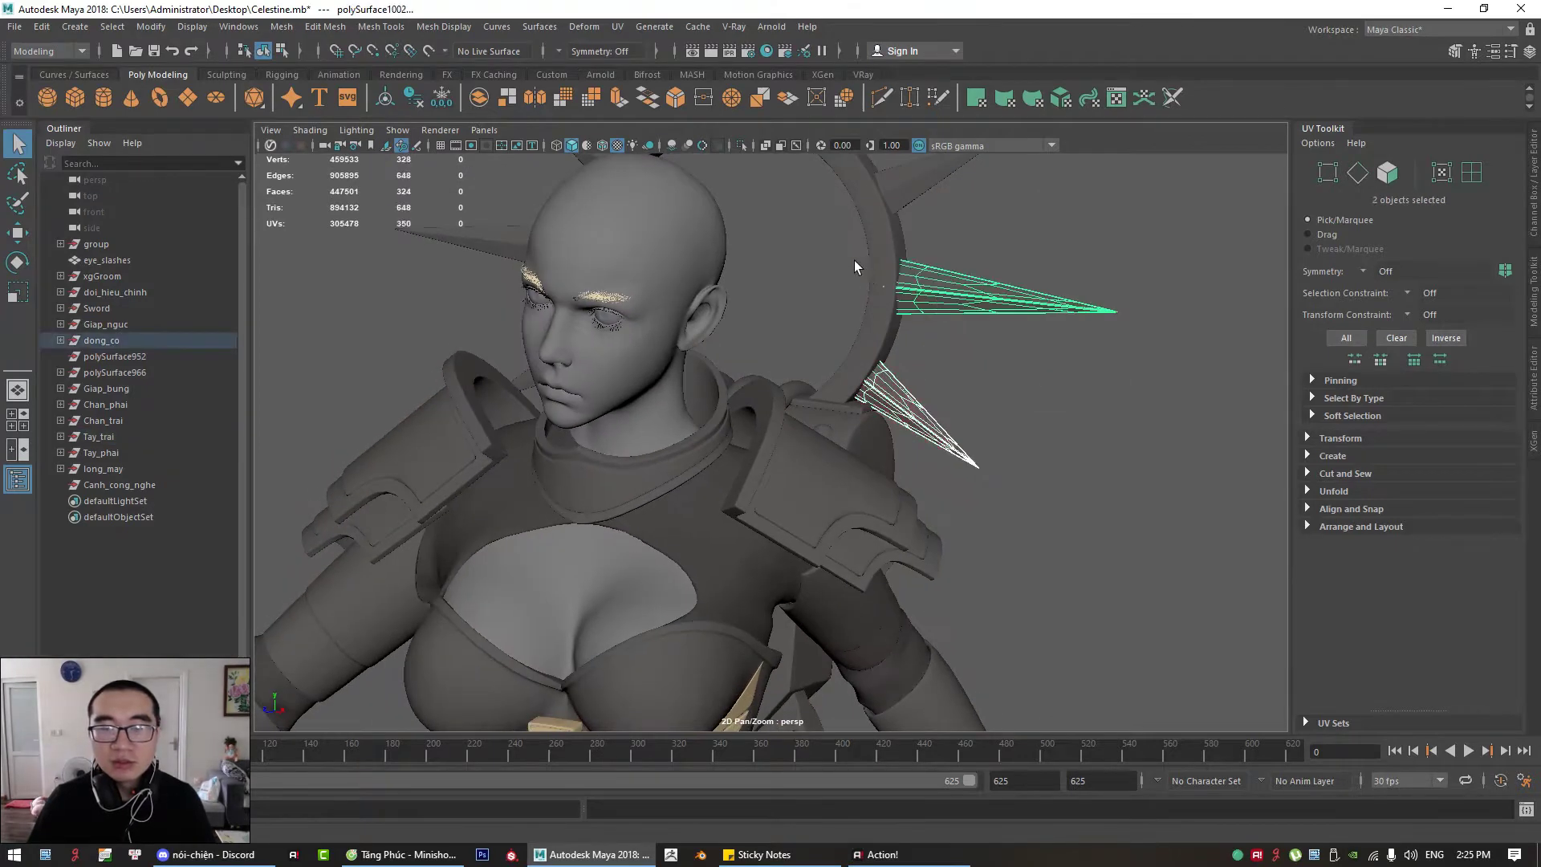
pyautogui.keyDown('alt'); pyautogui.moveTo(854, 260); pyautogui.dragTo(886, 413); pyautogui.keyUp('alt')
pyautogui.keyDown('shift'); pyautogui.click(941, 492); pyautogui.keyUp('shift')
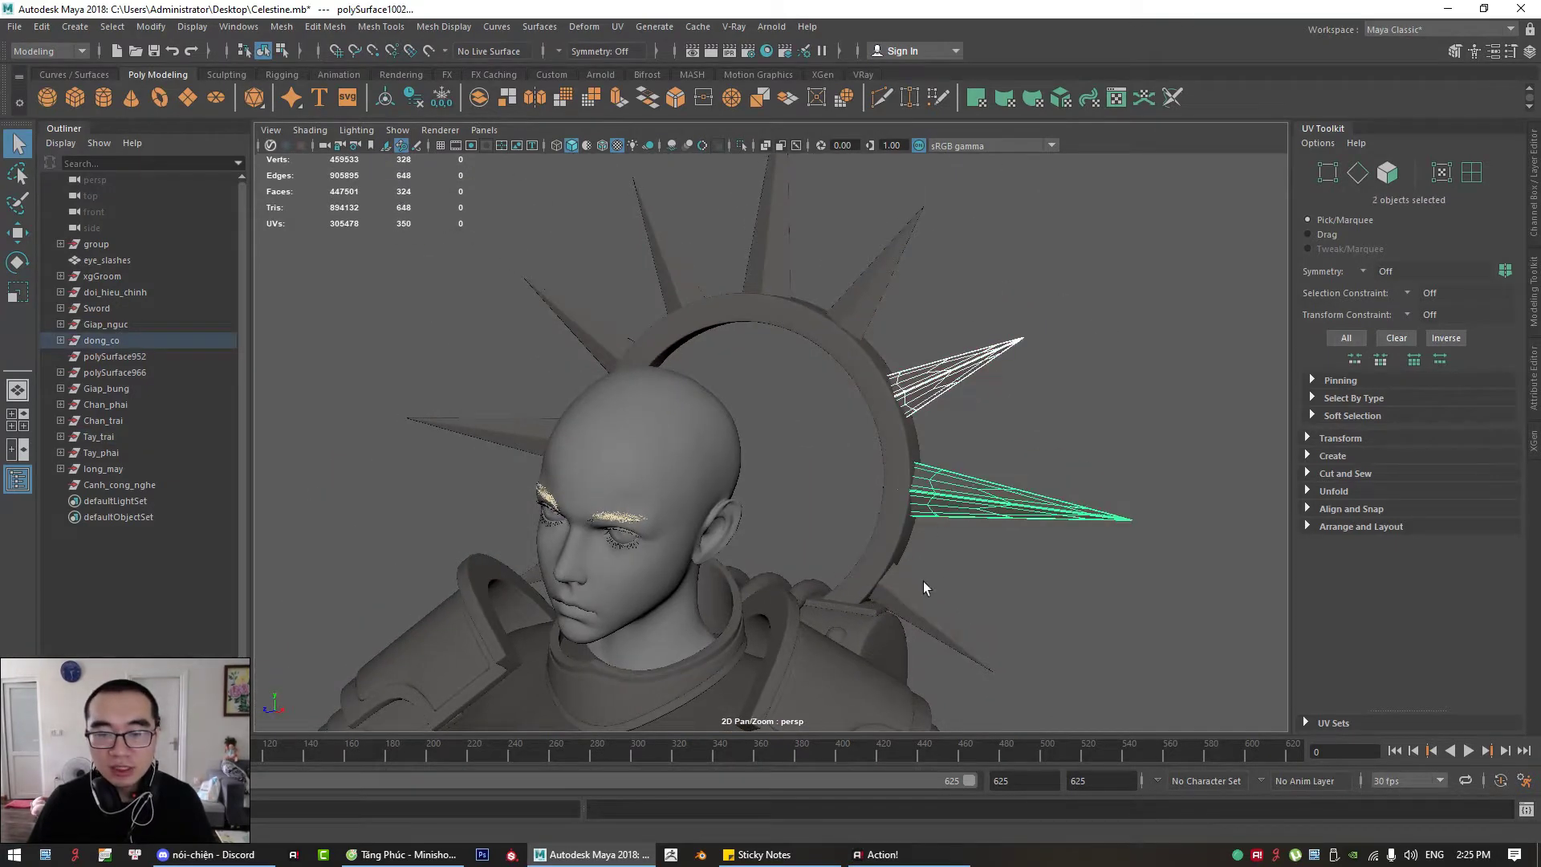
pyautogui.keyDown('alt'); pyautogui.moveTo(923, 581); pyautogui.dragTo(920, 494); pyautogui.keyUp('alt')
# Step: Select the rightmost curved tube on the back cylinder, turn on X-ray shading and switch the tube to face selection
pyautogui.click(786, 348)
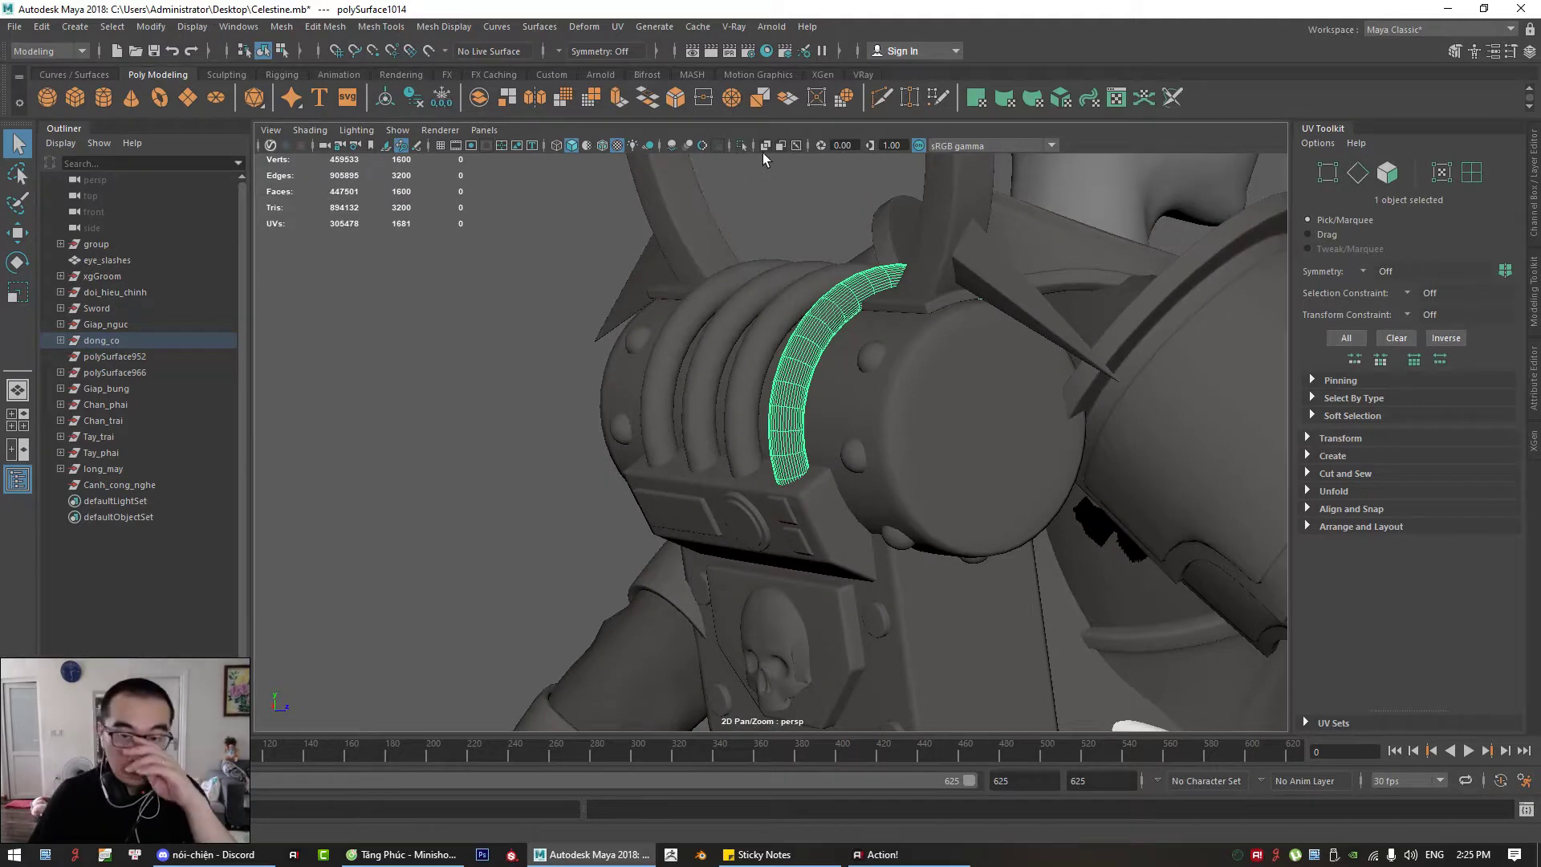
pyautogui.click(766, 144)
pyautogui.keyDown('alt'); pyautogui.moveTo(856, 412); pyautogui.dragTo(834, 337, button='middle'); pyautogui.keyUp('alt')
pyautogui.keyDown('alt'); pyautogui.moveTo(802, 377); pyautogui.dragTo(682, 385); pyautogui.keyUp('alt')
pyautogui.keyDown('alt'); pyautogui.moveTo(691, 375); pyautogui.dragTo(753, 408, button='right'); pyautogui.keyUp('alt')
pyautogui.click(589, 354)
pyautogui.moveTo(585, 354); pyautogui.dragTo(645, 307, button='right')
pyautogui.click(632, 300)
pyautogui.click(713, 248)
pyautogui.moveTo(410, 386); pyautogui.dragTo(433, 424, button='right')
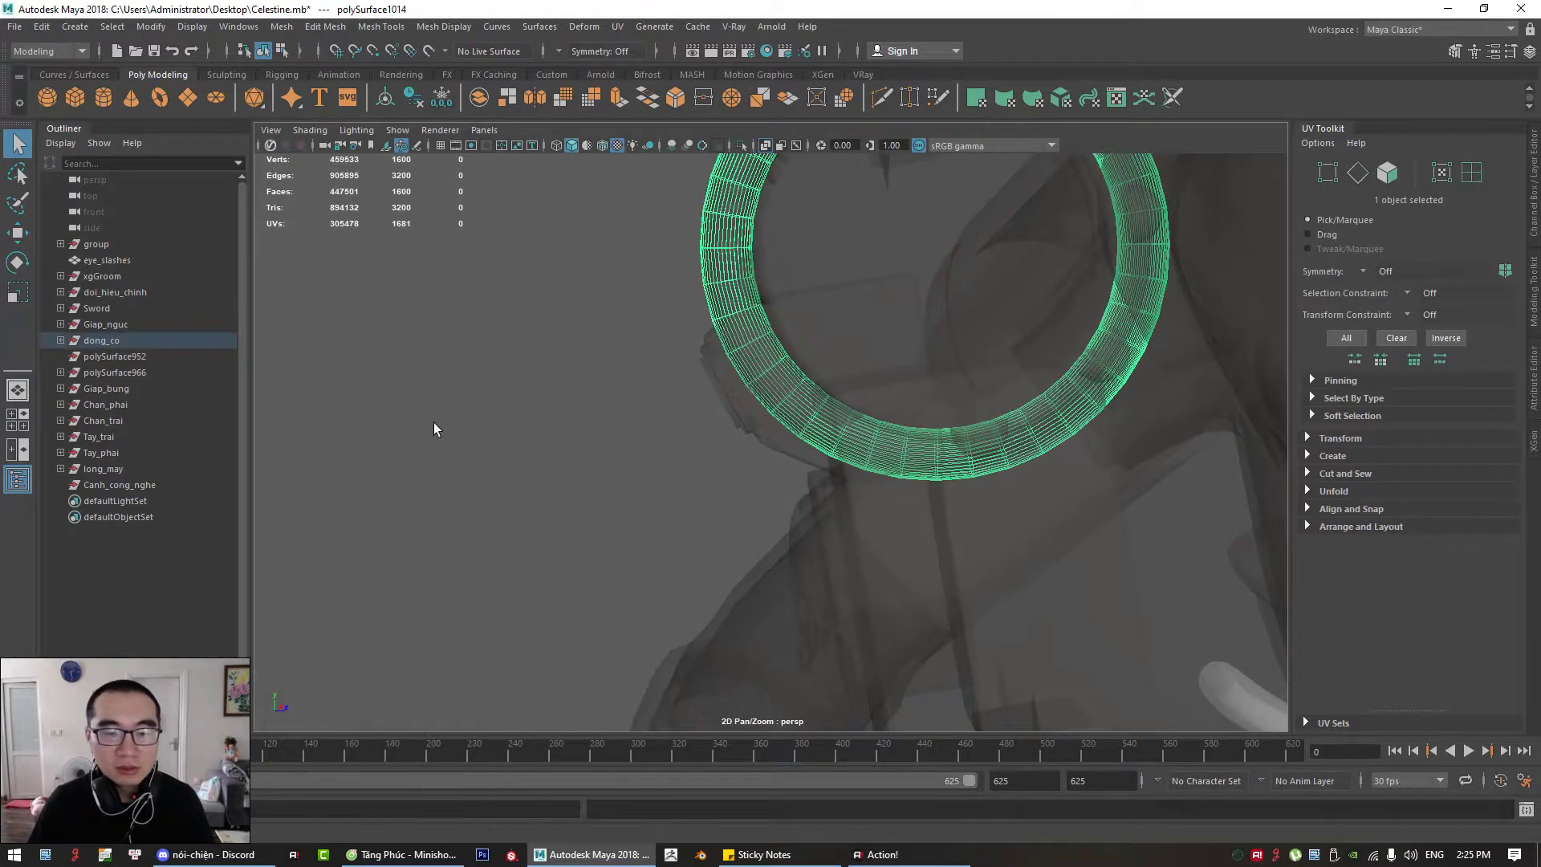
pyautogui.scroll(1, 748, 430)
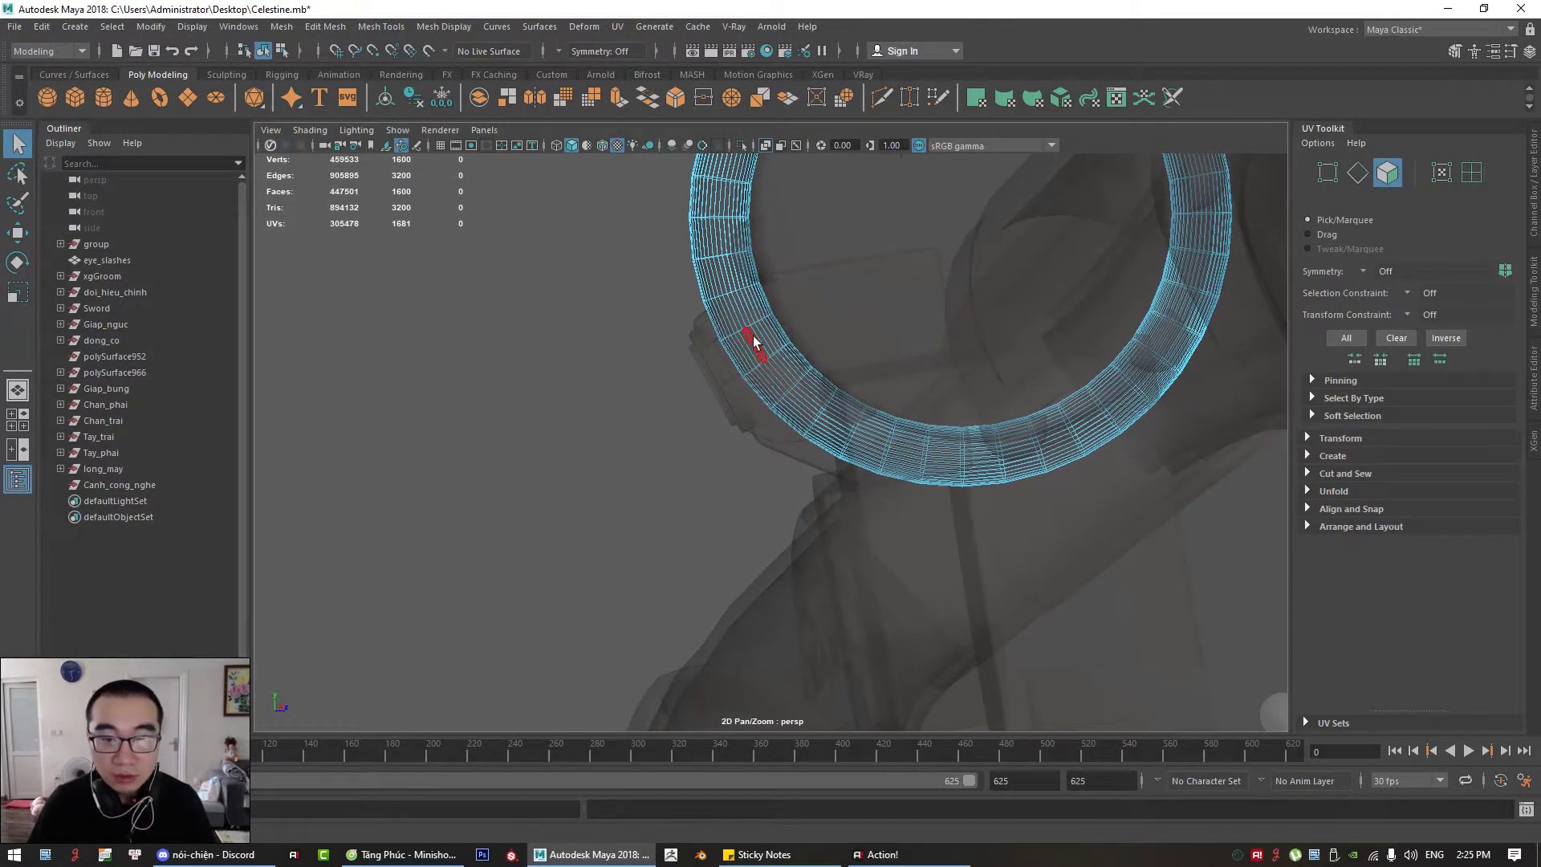
# Step: Mark the tube's hidden lower section with the red annotation pen and delete the face loop at its rear boundary
pyautogui.press('F8')
pyautogui.moveTo(718, 318); pyautogui.dragTo(774, 293)
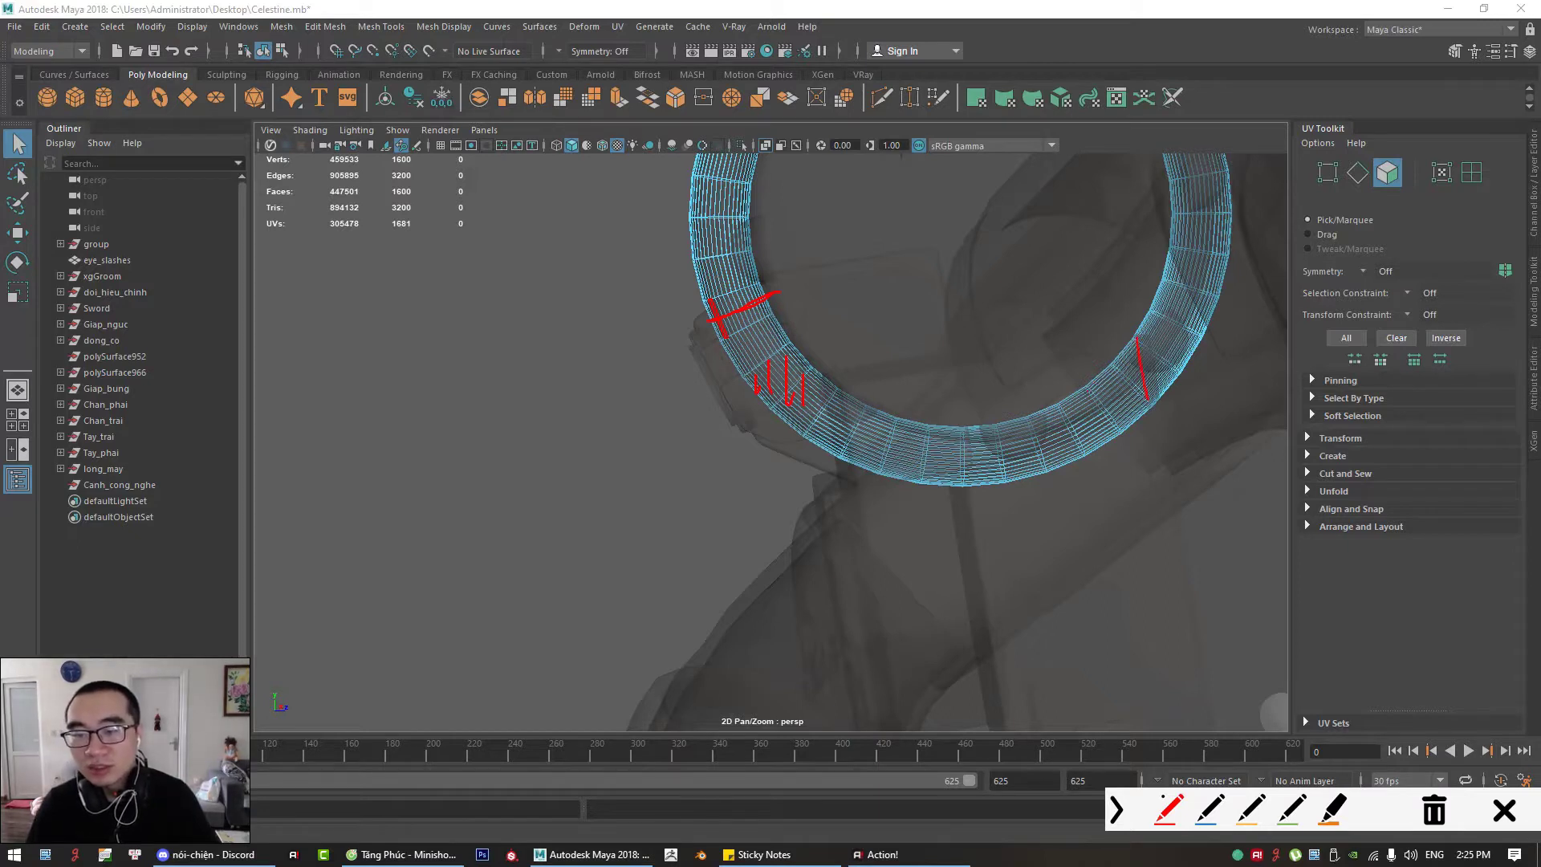
pyautogui.hotkey('ctrl', 'shift', 'd')
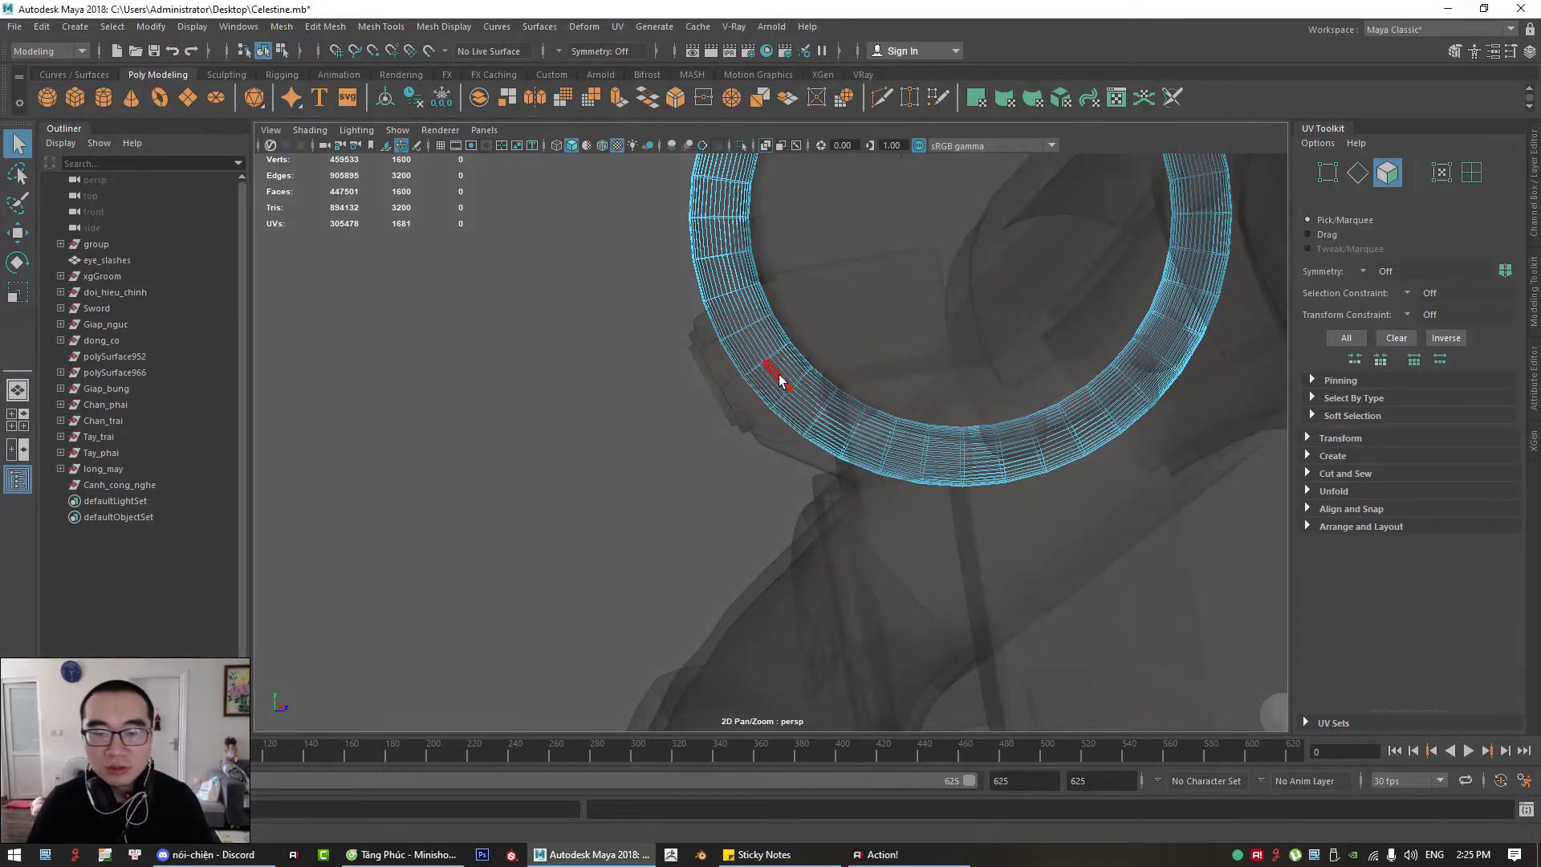
pyautogui.doubleClick(773, 382)
pyautogui.press('Delete')
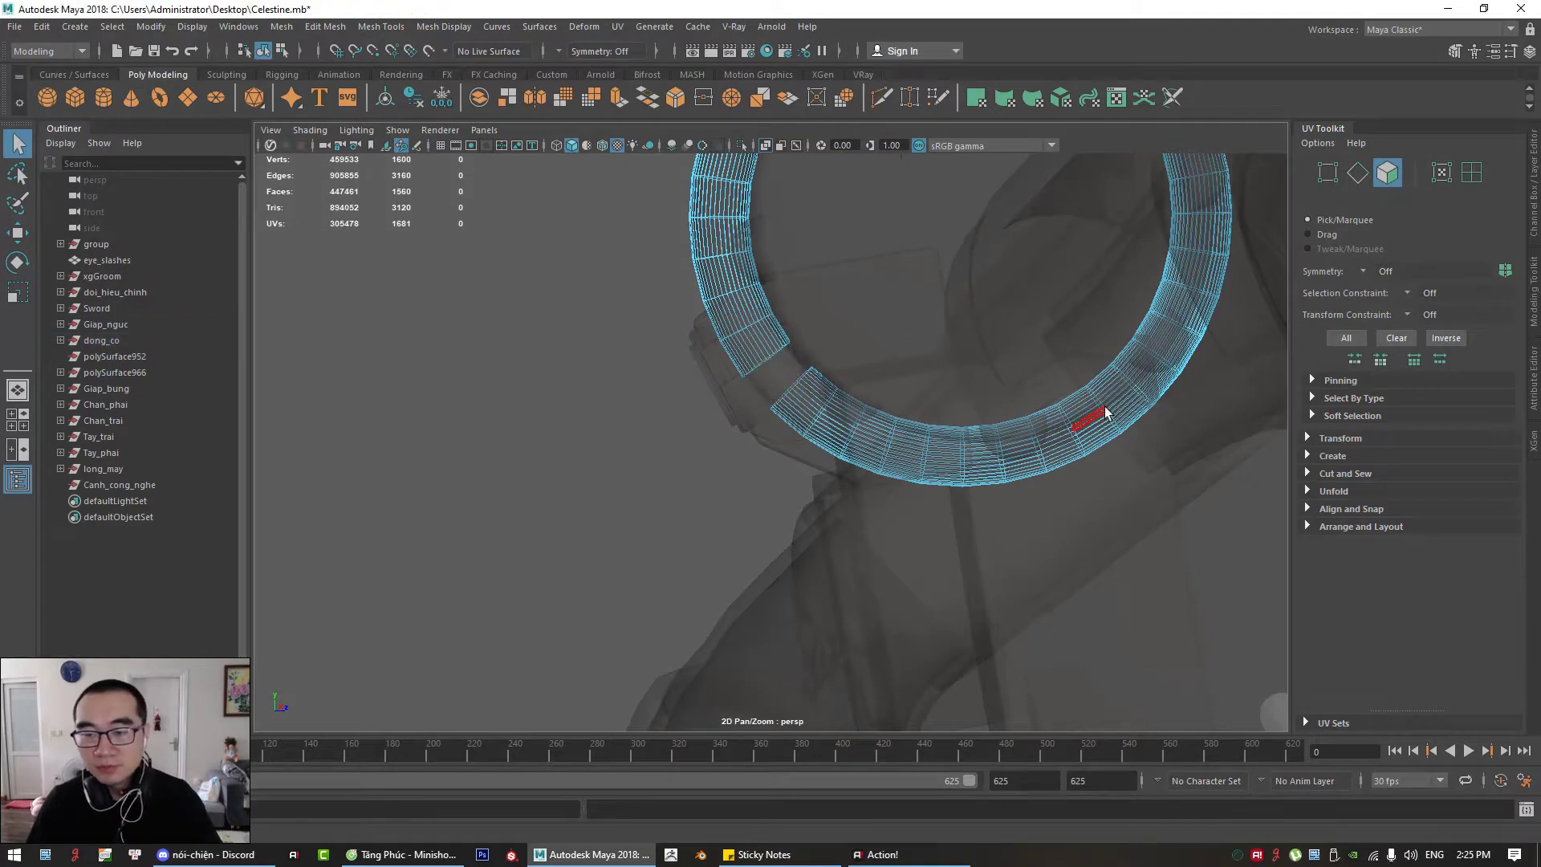
# Step: Mark in red the opposite boundary of the tube's hidden section where it passes inside the body, then close the annotation
pyautogui.keyDown('alt'); pyautogui.moveTo(1079, 416); pyautogui.dragTo(1081, 419); pyautogui.keyUp('alt')
pyautogui.hotkey('ctrl', 'shift', 'd')
pyautogui.moveTo(1143, 342); pyautogui.dragTo(1150, 394)
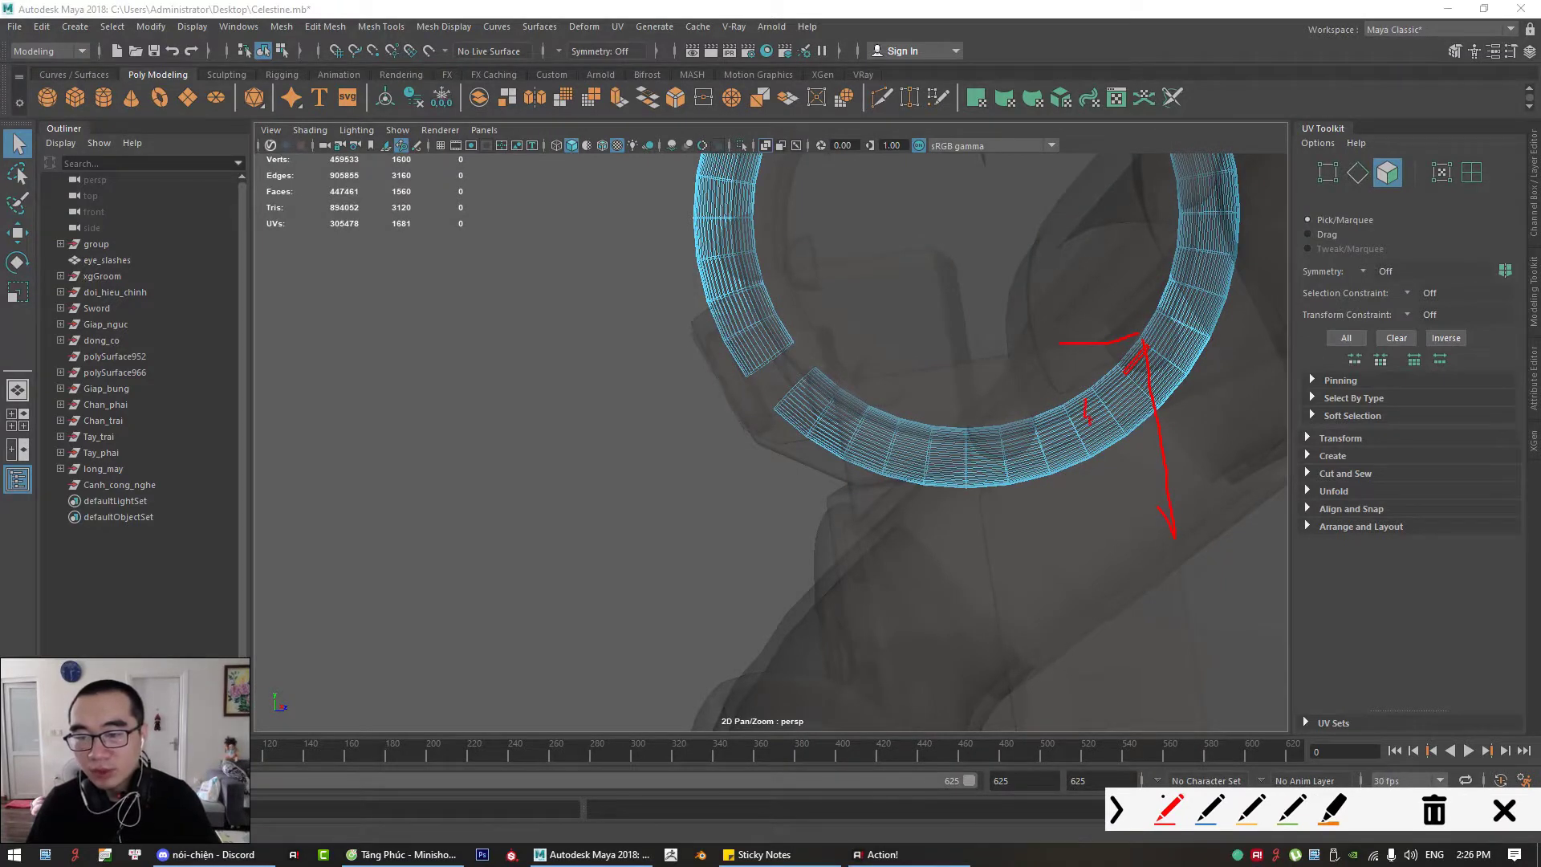
pyautogui.hotkey('ctrl', 'shift', 'd')
# Step: Delete the face loop at the tube's opposite boundary and the remaining hidden faces between the two cuts
pyautogui.click(1091, 417)
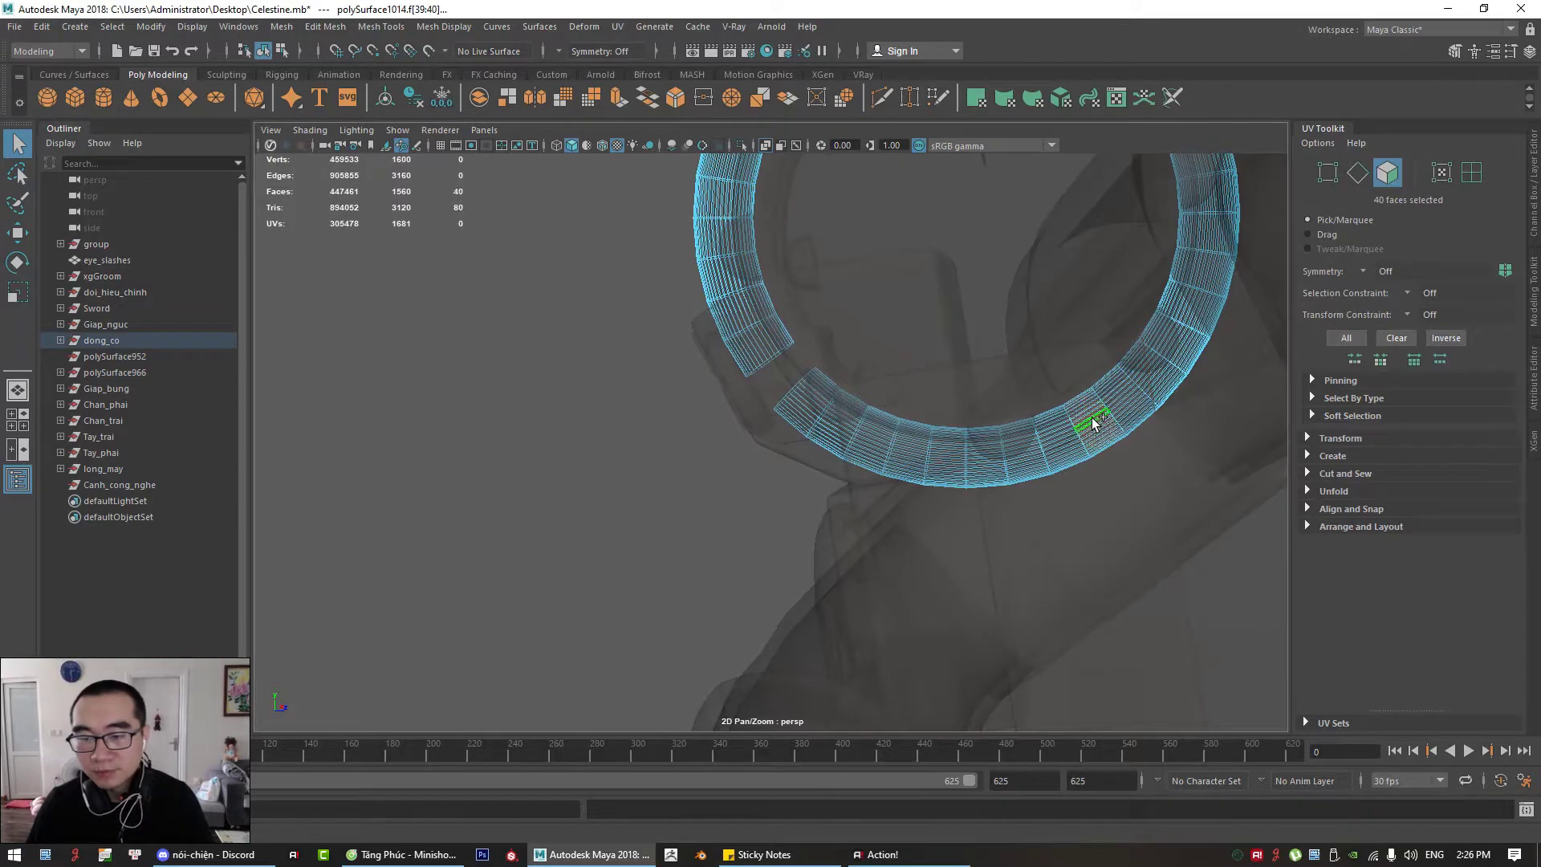
pyautogui.press('Delete')
pyautogui.doubleClick(1032, 444)
pyautogui.press('Delete')
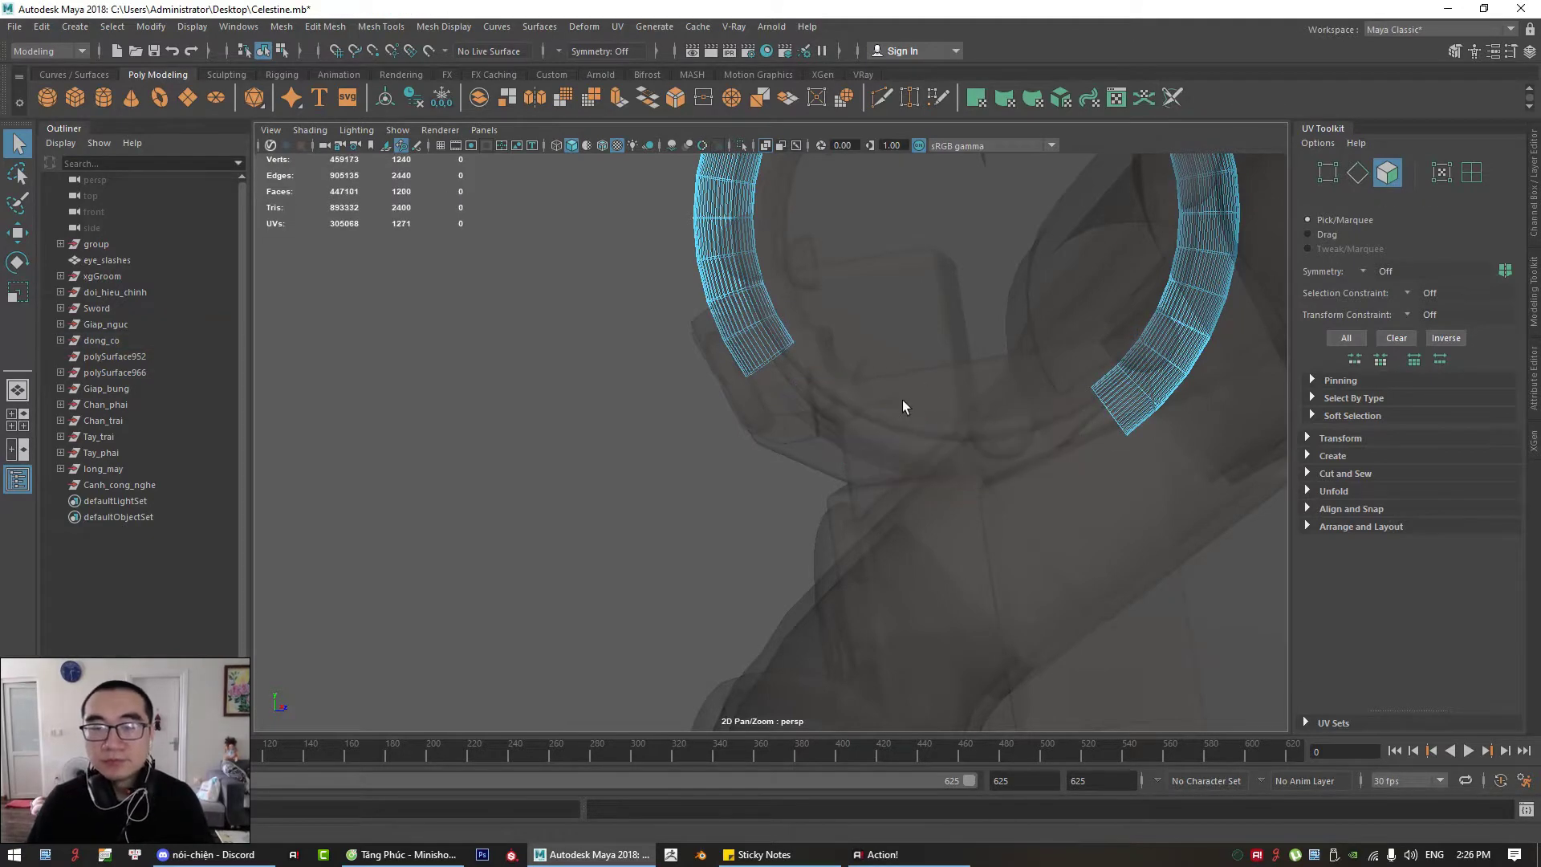
# Step: Return to object selection, select the neighboring uncut tube and turn off X-ray shading
pyautogui.scroll(-6, 902, 399)
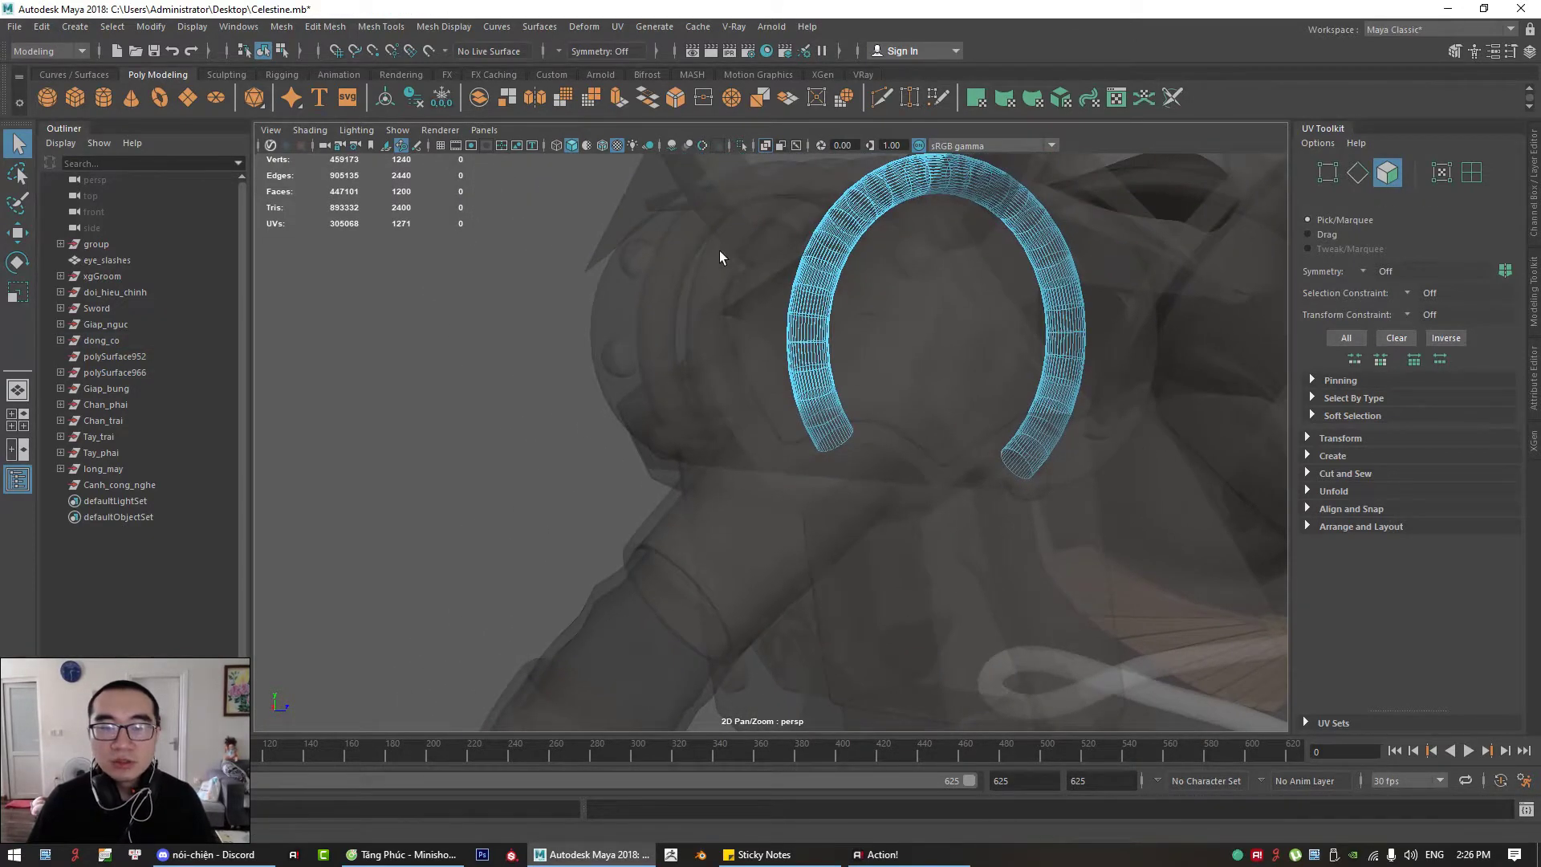
pyautogui.moveTo(721, 250); pyautogui.dragTo(785, 237, button='right')
pyautogui.click(760, 245)
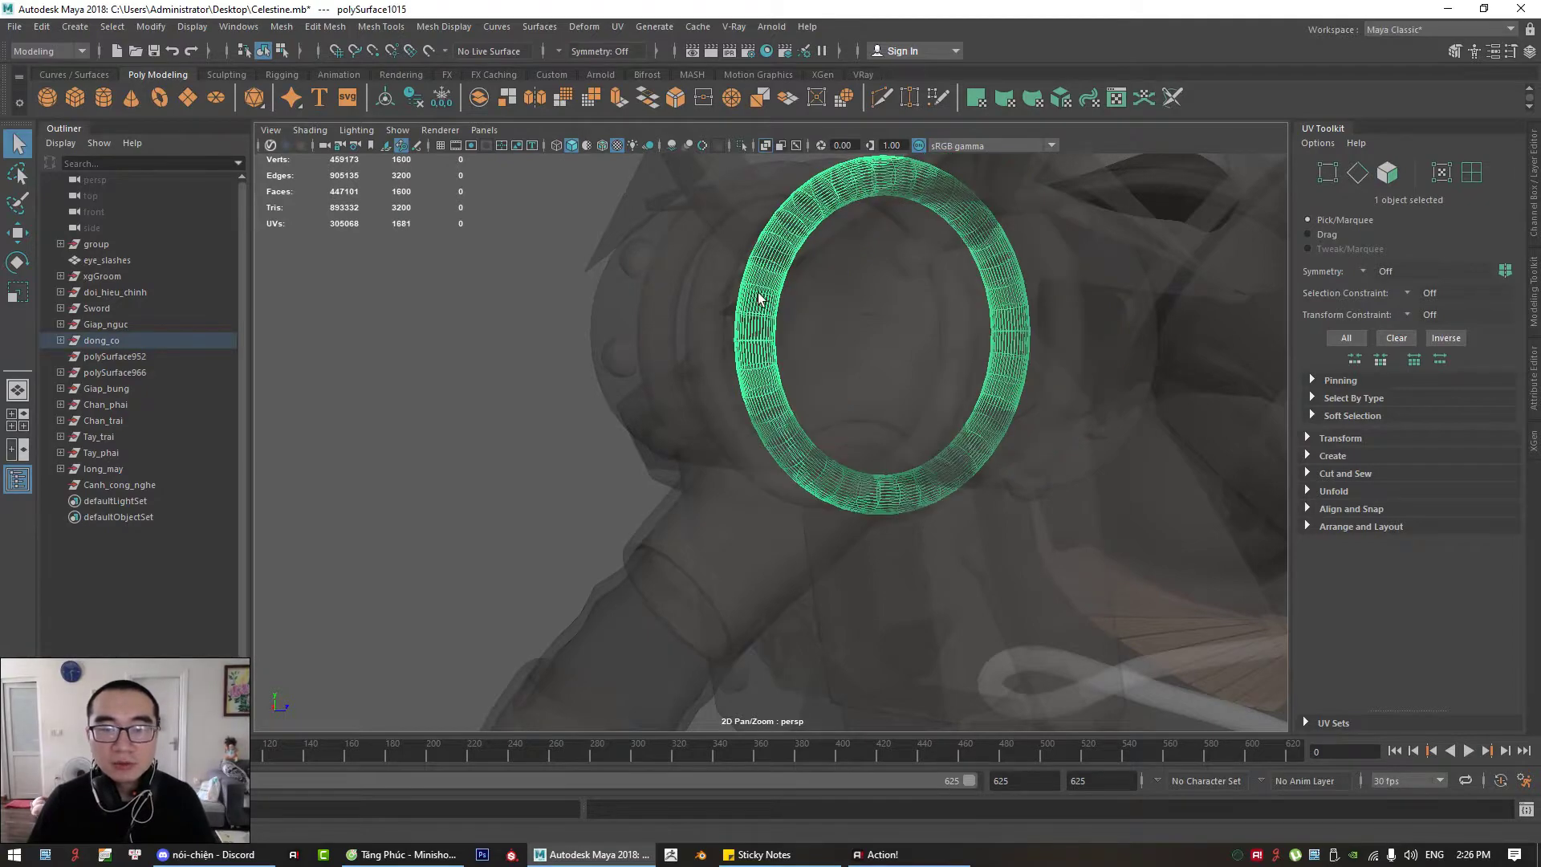
pyautogui.moveTo(759, 298)
pyautogui.keyDown('alt'); pyautogui.mouseDown()
pyautogui.moveTo(678, 313)
pyautogui.moveTo(839, 316)
pyautogui.mouseUp(); pyautogui.keyUp('alt')
pyautogui.click(766, 145)
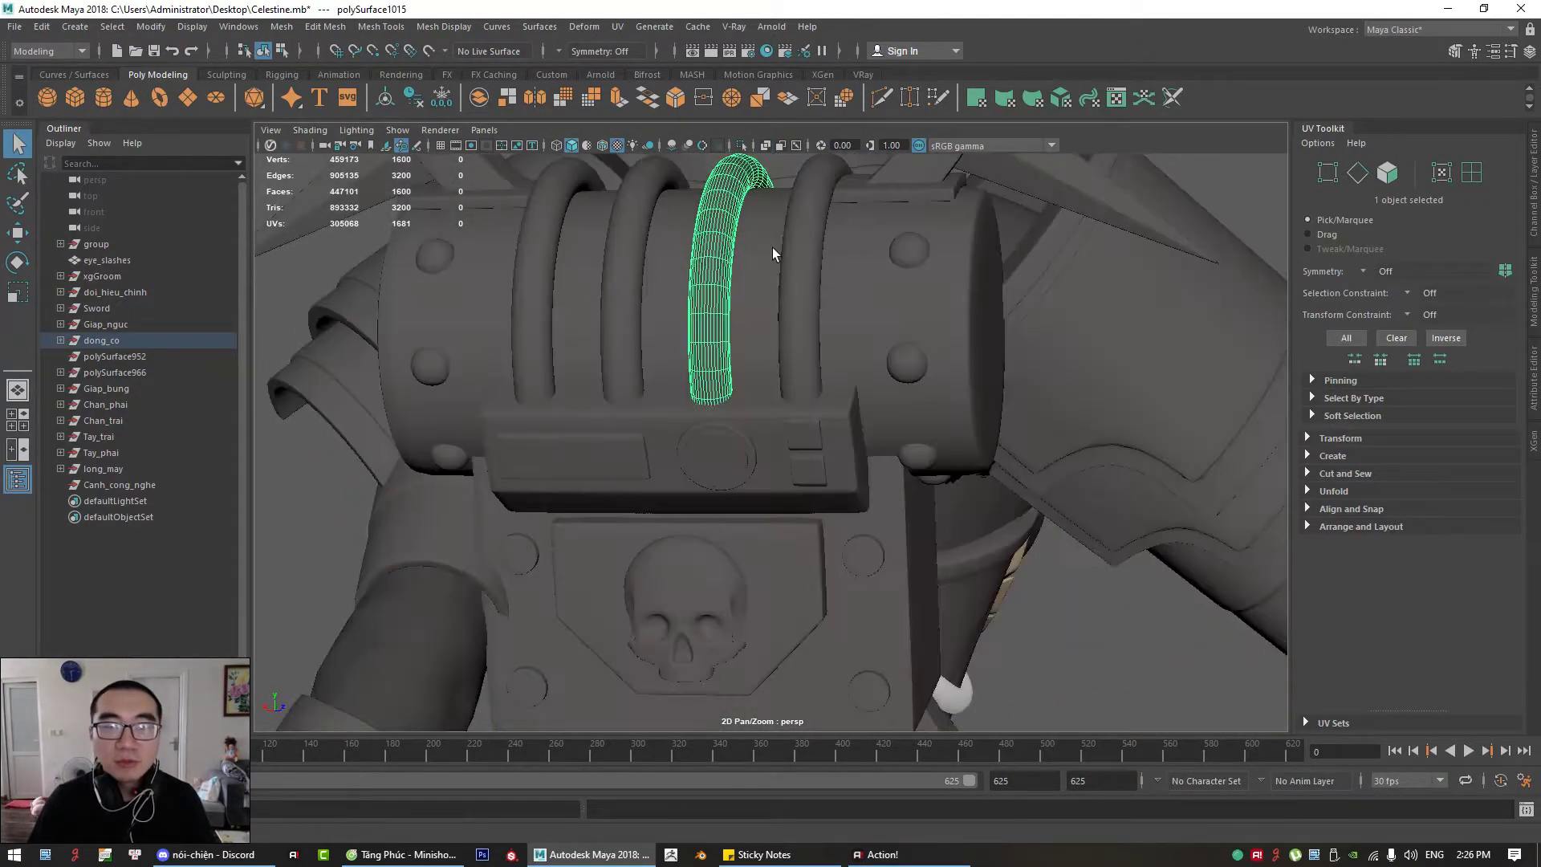
# Step: Select the flat plate under the halo ring's right end on top of the cylinder and frame it in isolation
pyautogui.keyDown('alt'); pyautogui.moveTo(772, 249); pyautogui.dragTo(1133, 584); pyautogui.keyUp('alt')
pyautogui.click(923, 441)
pyautogui.keyDown('alt'); pyautogui.moveTo(1133, 584); pyautogui.dragTo(947, 550, button='middle'); pyautogui.keyUp('alt')
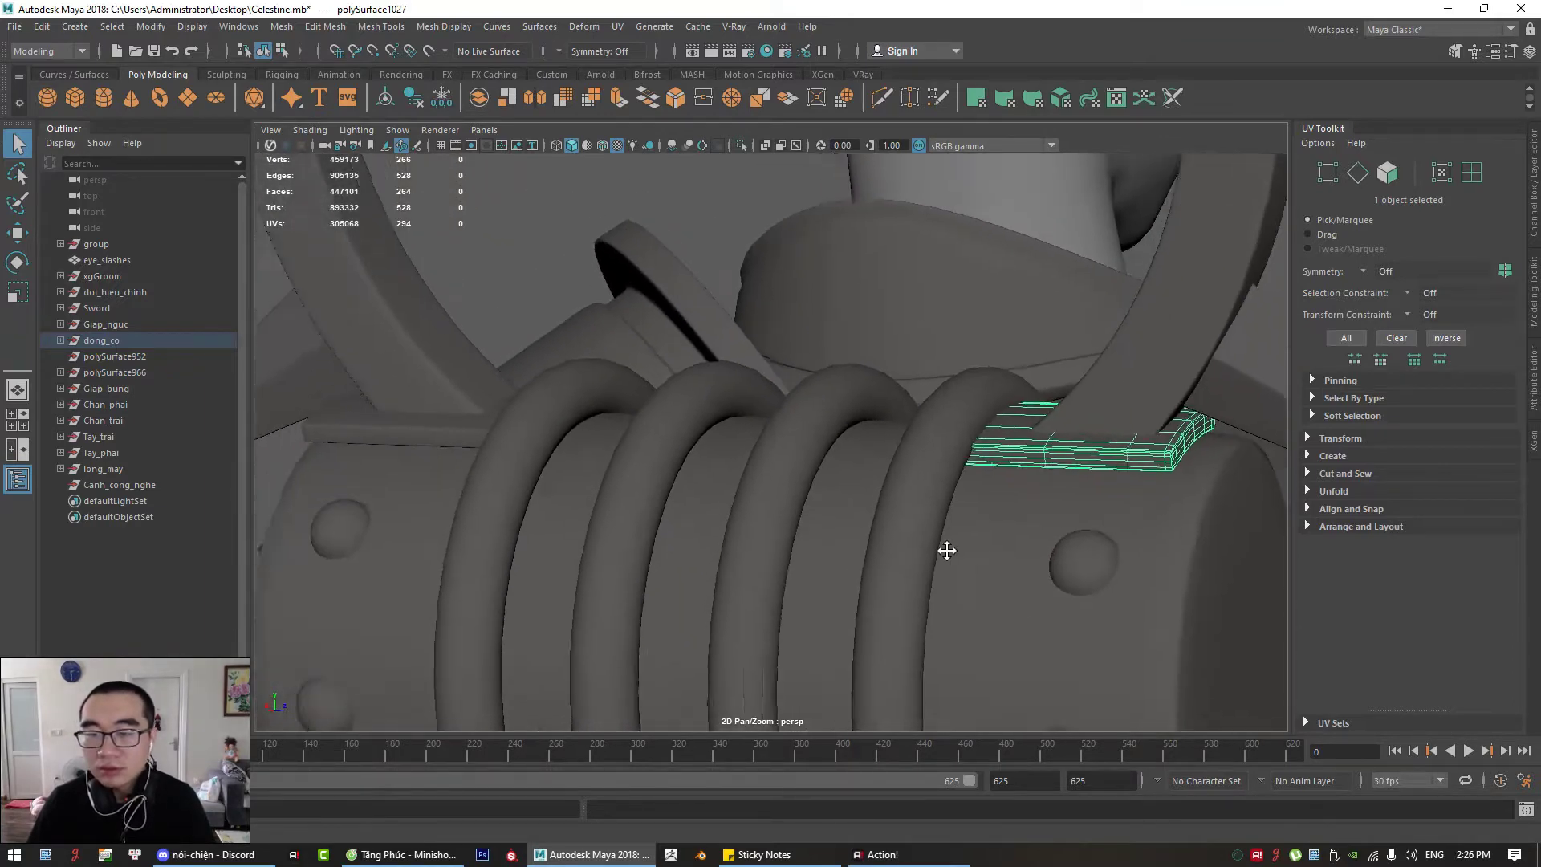
pyautogui.keyDown('alt'); pyautogui.moveTo(947, 550); pyautogui.dragTo(1066, 361); pyautogui.keyUp('alt')
pyautogui.click(741, 146)
pyautogui.press('f')
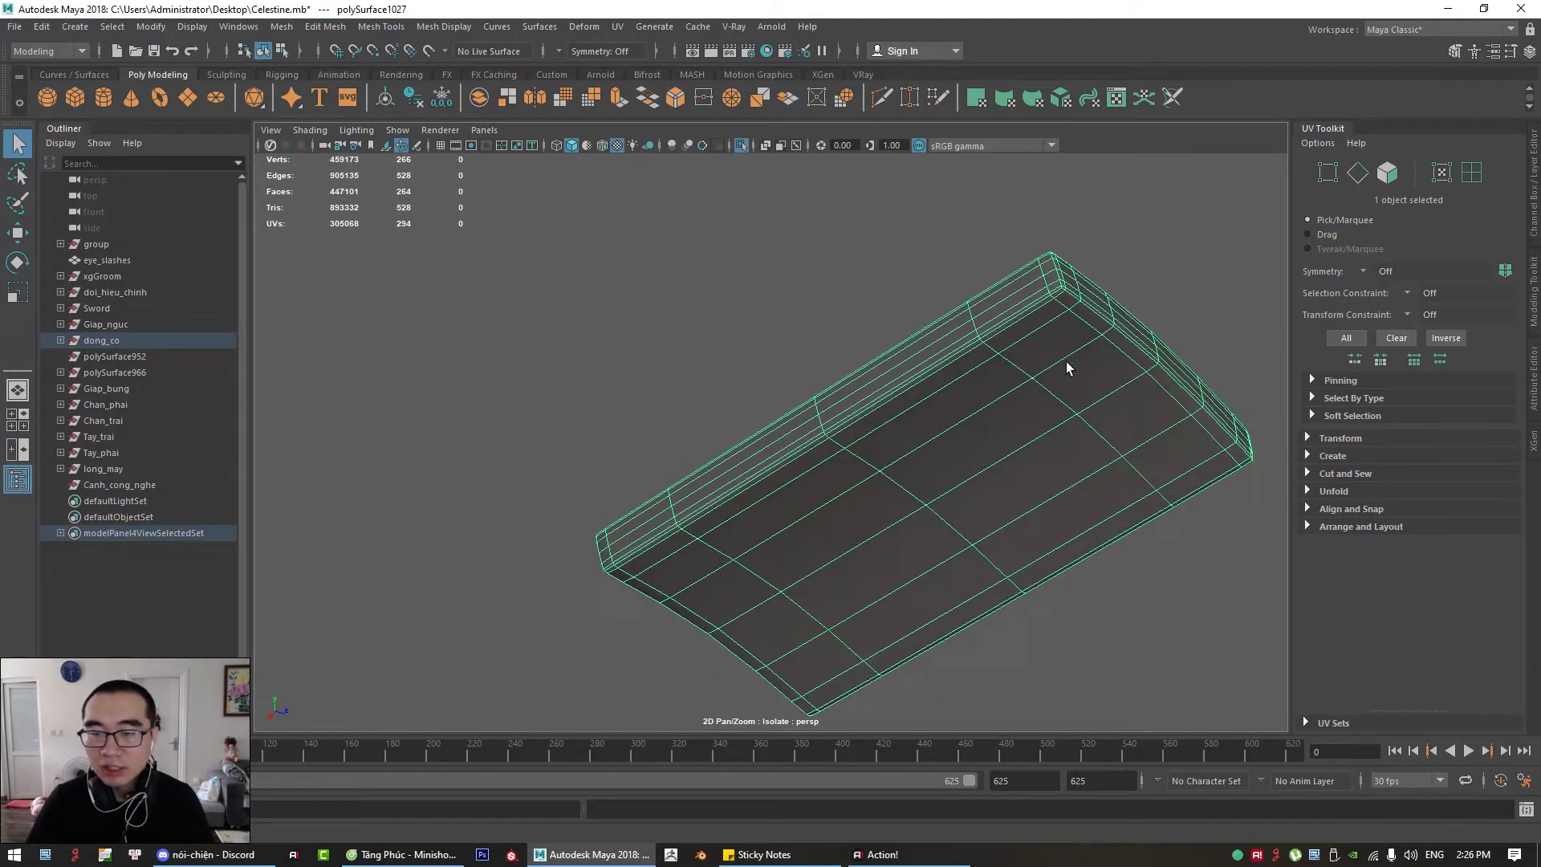
# Step: Select the four central faces on the plate's underside and grow the face selection across the whole underside
pyautogui.moveTo(943, 472)
pyautogui.mouseDown(button='right')
pyautogui.moveTo(945, 490)
pyautogui.moveTo(946, 452)
pyautogui.mouseUp(button='right')
pyautogui.click(940, 484)
pyautogui.keyDown('shift'); pyautogui.click(894, 507); pyautogui.keyUp('shift')
pyautogui.keyDown('shift'); pyautogui.click(915, 536); pyautogui.keyUp('shift')
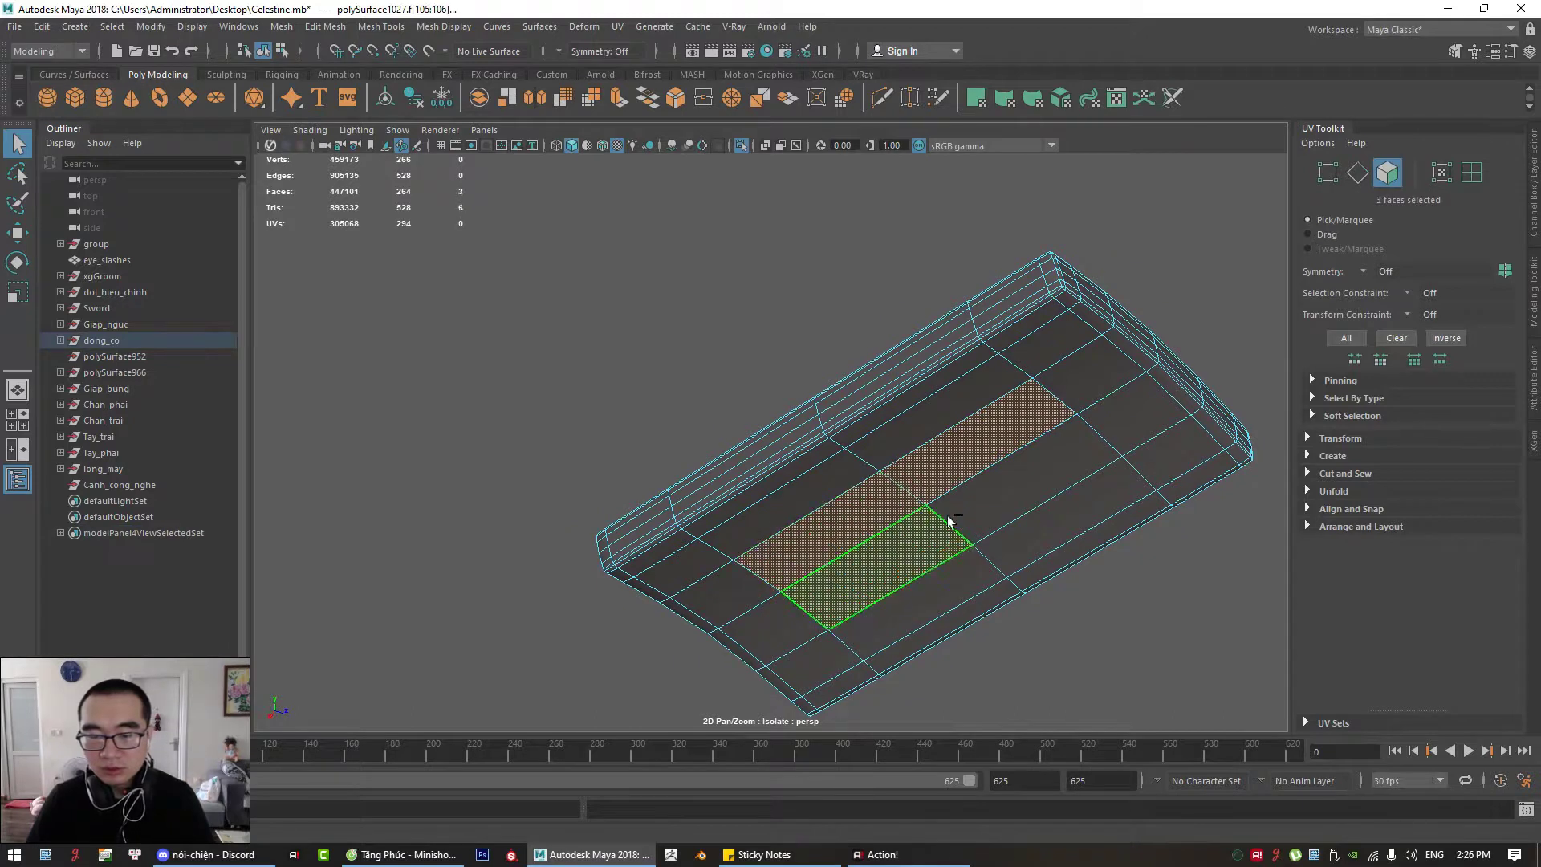
pyautogui.keyDown('shift'); pyautogui.click(949, 516); pyautogui.keyUp('shift')
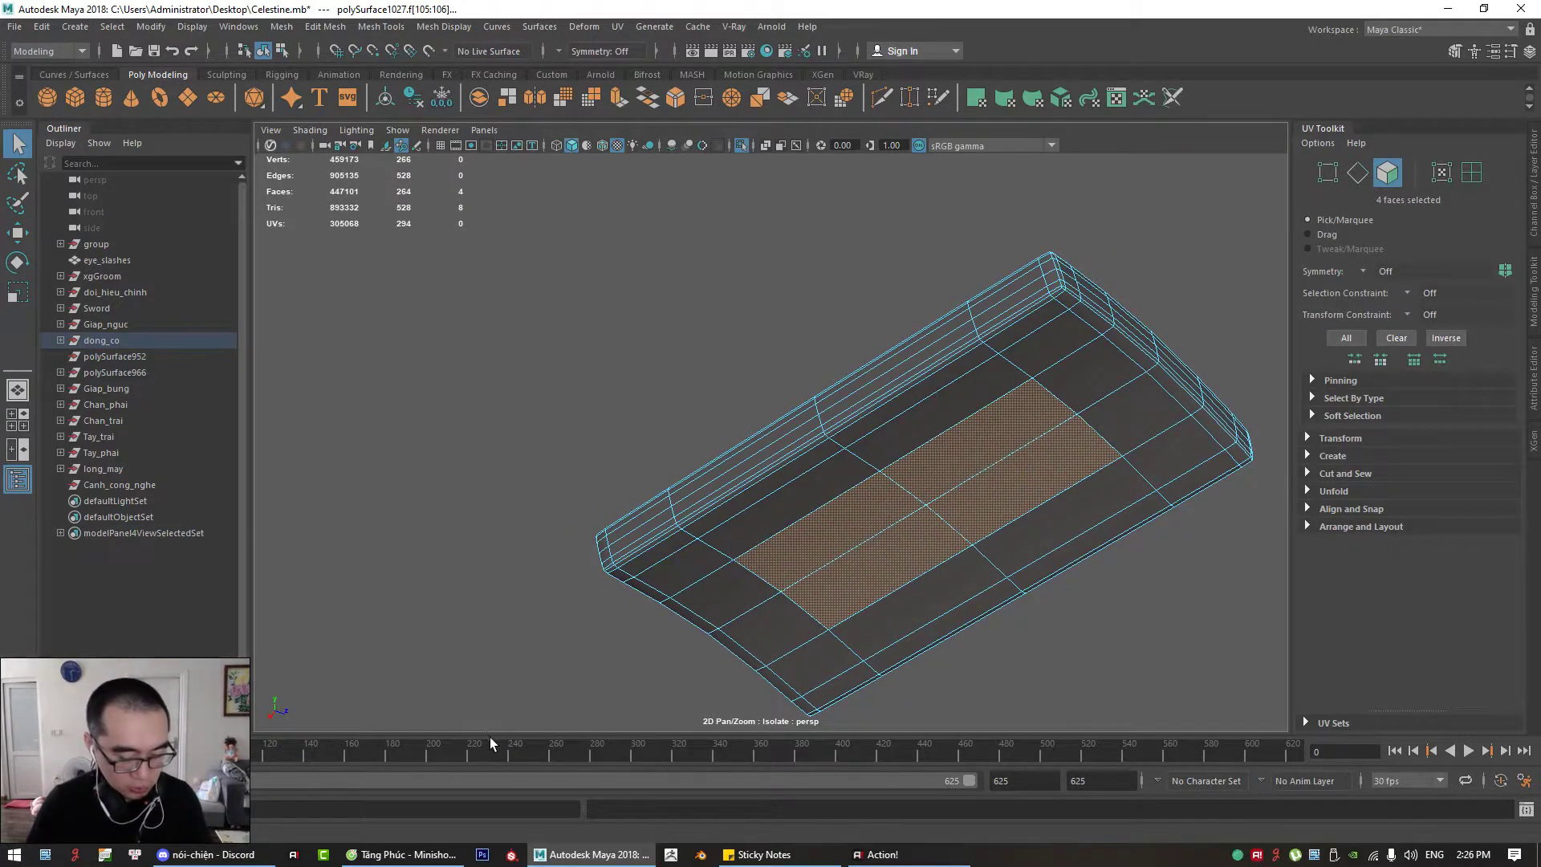
pyautogui.hotkey('alt', 'w')
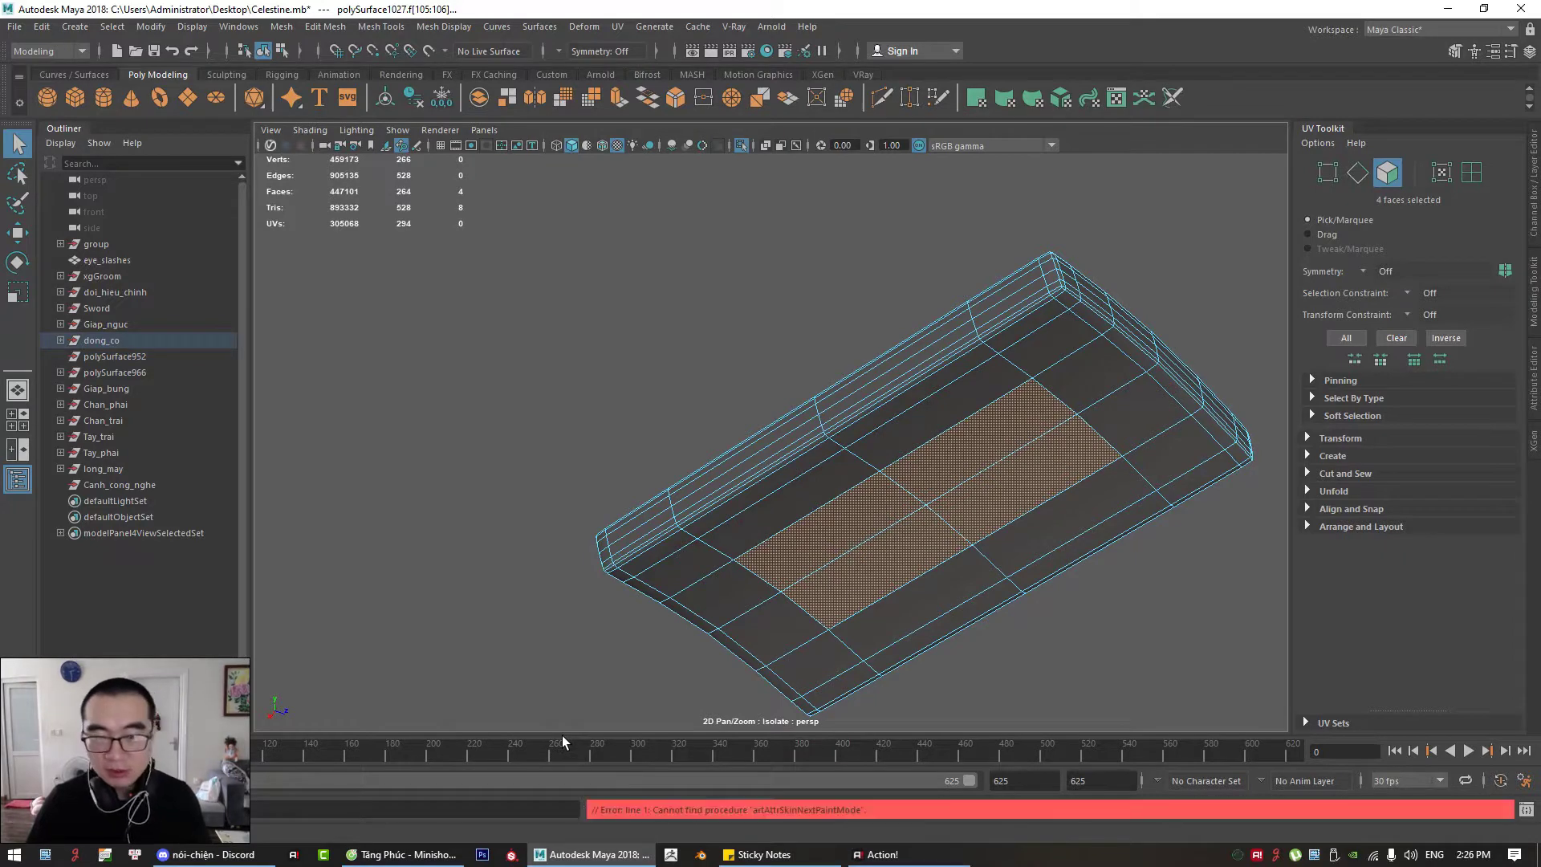
pyautogui.hotkey('shift', '.')
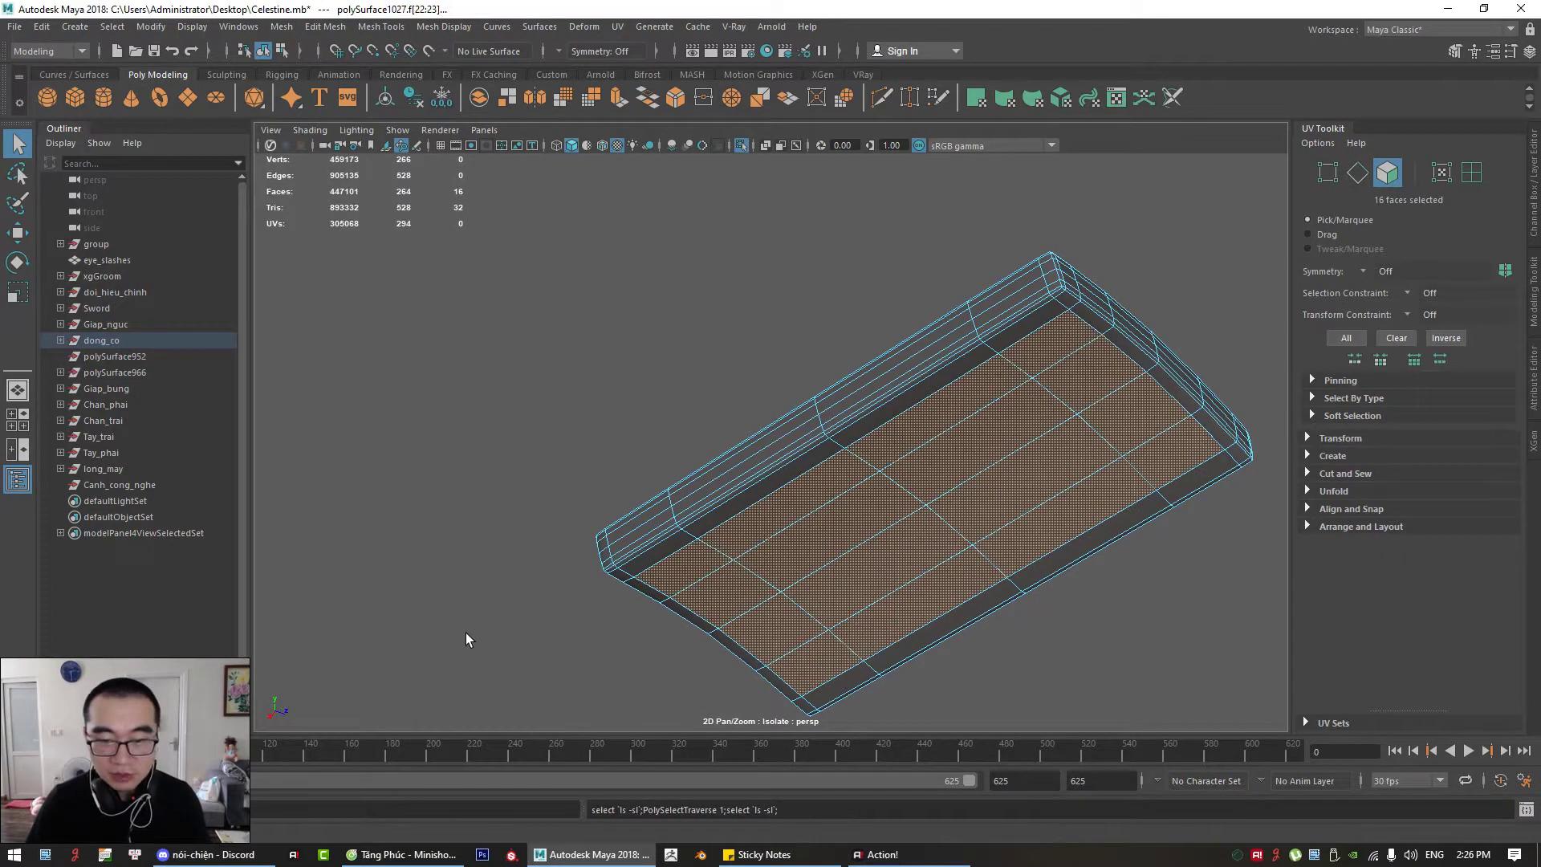
pyautogui.hotkey('shift', '.')
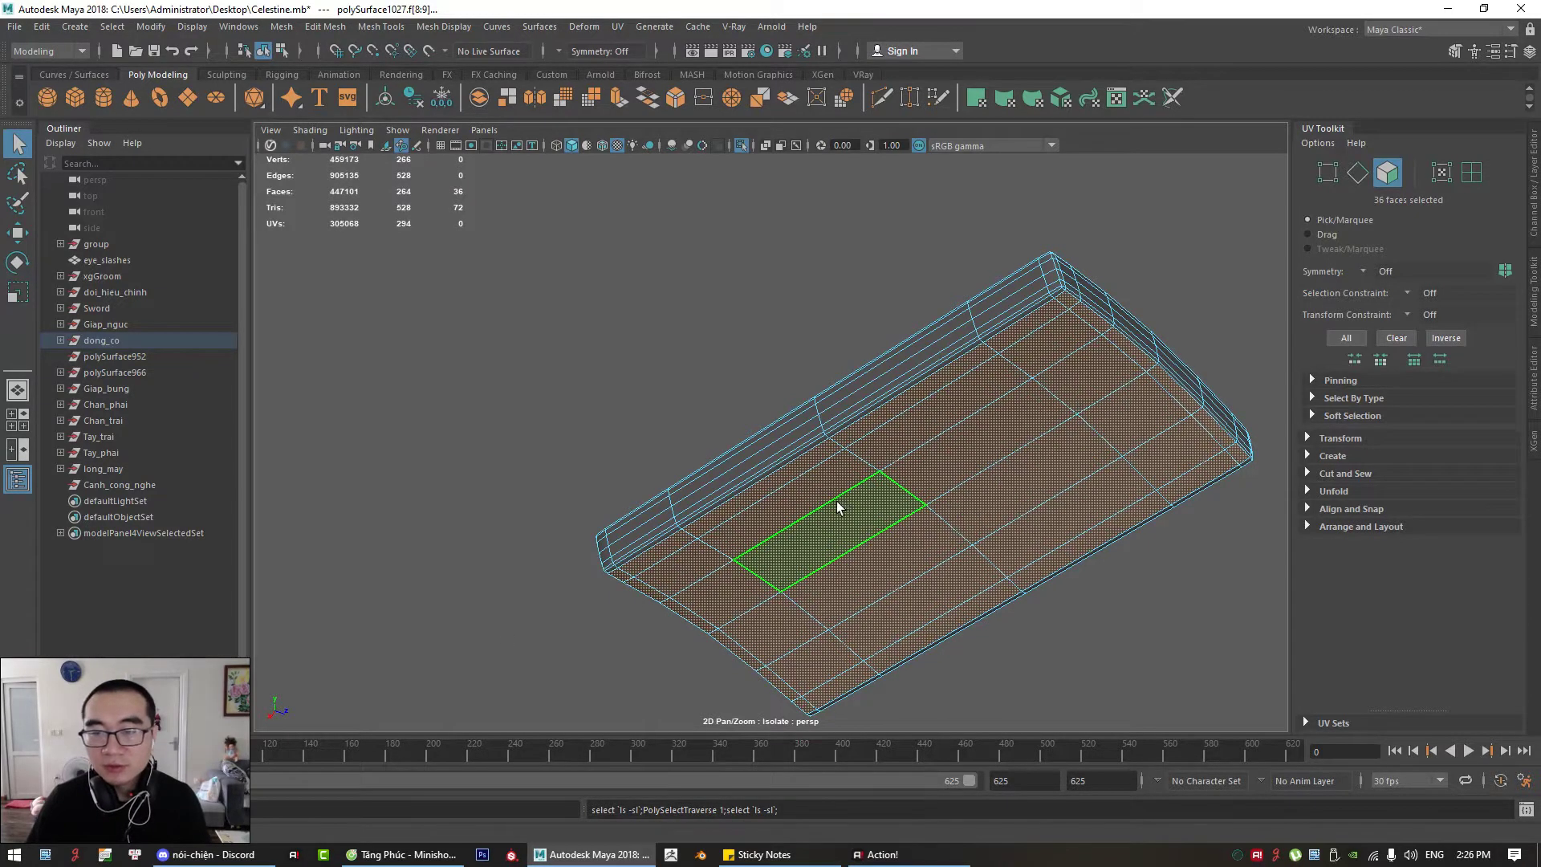
pyautogui.keyDown('alt'); pyautogui.moveTo(835, 501); pyautogui.dragTo(800, 524); pyautogui.keyUp('alt')
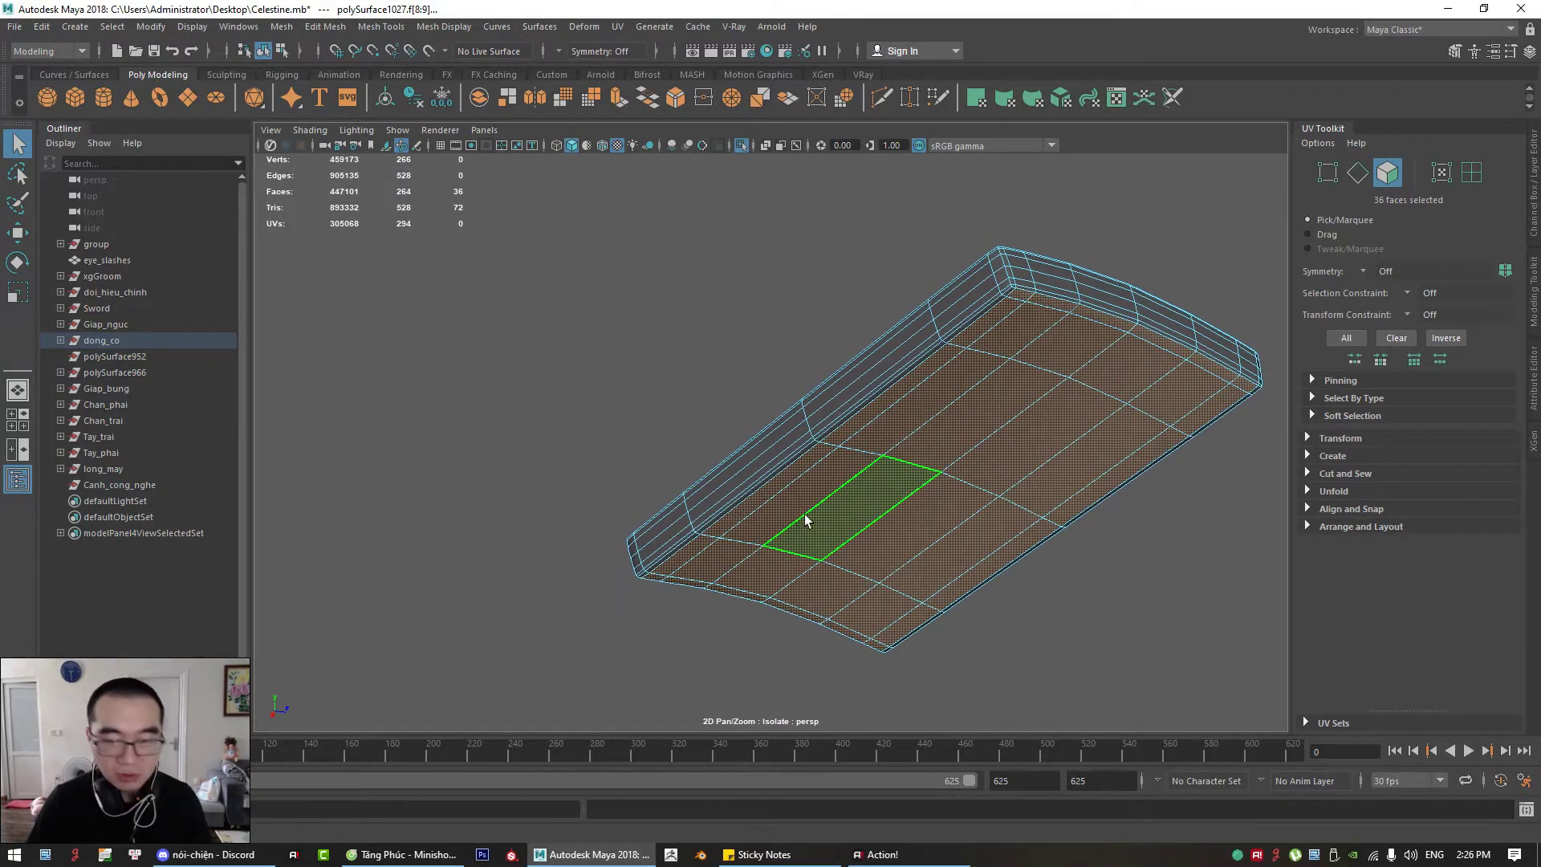
pyautogui.press('b')
pyautogui.click(971, 304)
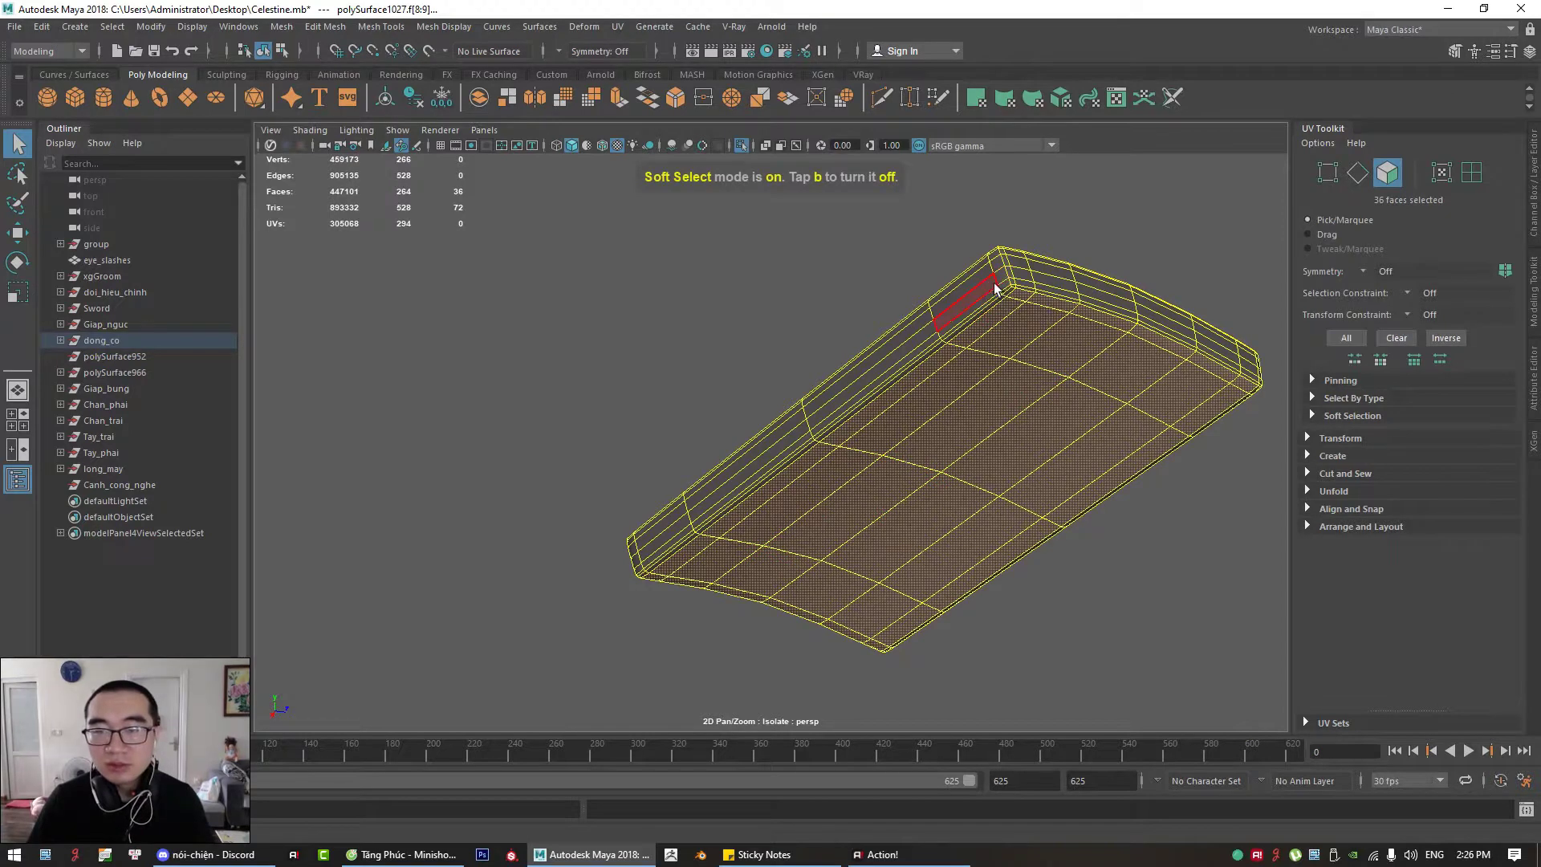
pyautogui.moveTo(995, 297); pyautogui.dragTo(290, 662)
pyautogui.keyDown('alt'); pyautogui.moveTo(1004, 488); pyautogui.dragTo(754, 526); pyautogui.keyUp('alt')
# Step: Show the full model again, return to object selection and examine how the plate sits on the cylinder
pyautogui.click(742, 145)
pyautogui.keyDown('alt'); pyautogui.moveTo(824, 315); pyautogui.dragTo(889, 421); pyautogui.keyUp('alt')
pyautogui.moveTo(772, 283); pyautogui.dragTo(834, 254, button='right')
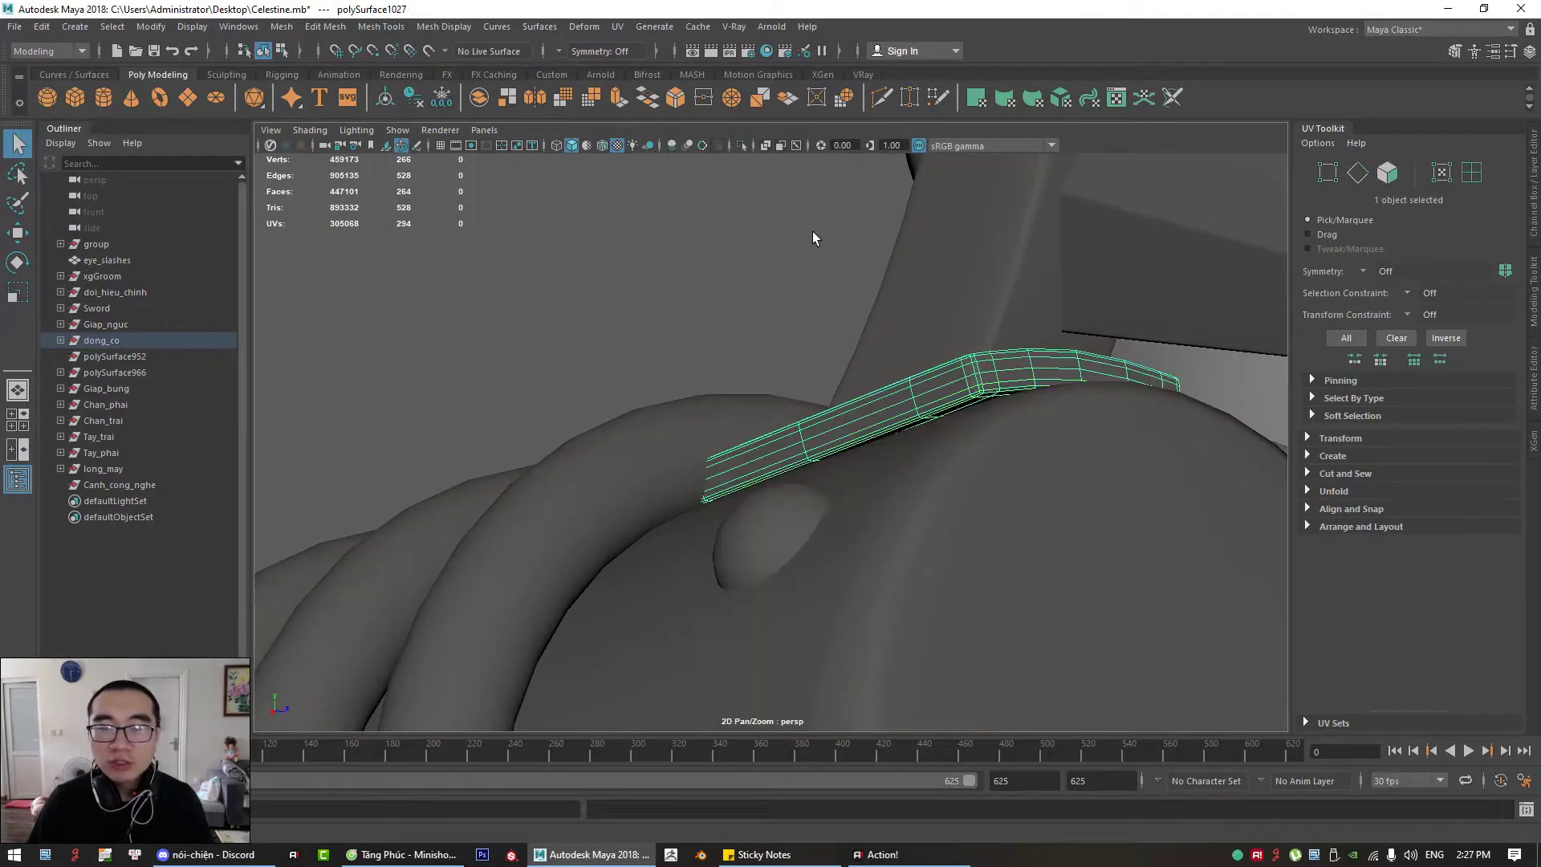
pyautogui.click(812, 231)
pyautogui.keyDown('alt'); pyautogui.moveTo(796, 268); pyautogui.dragTo(766, 302); pyautogui.keyUp('alt')
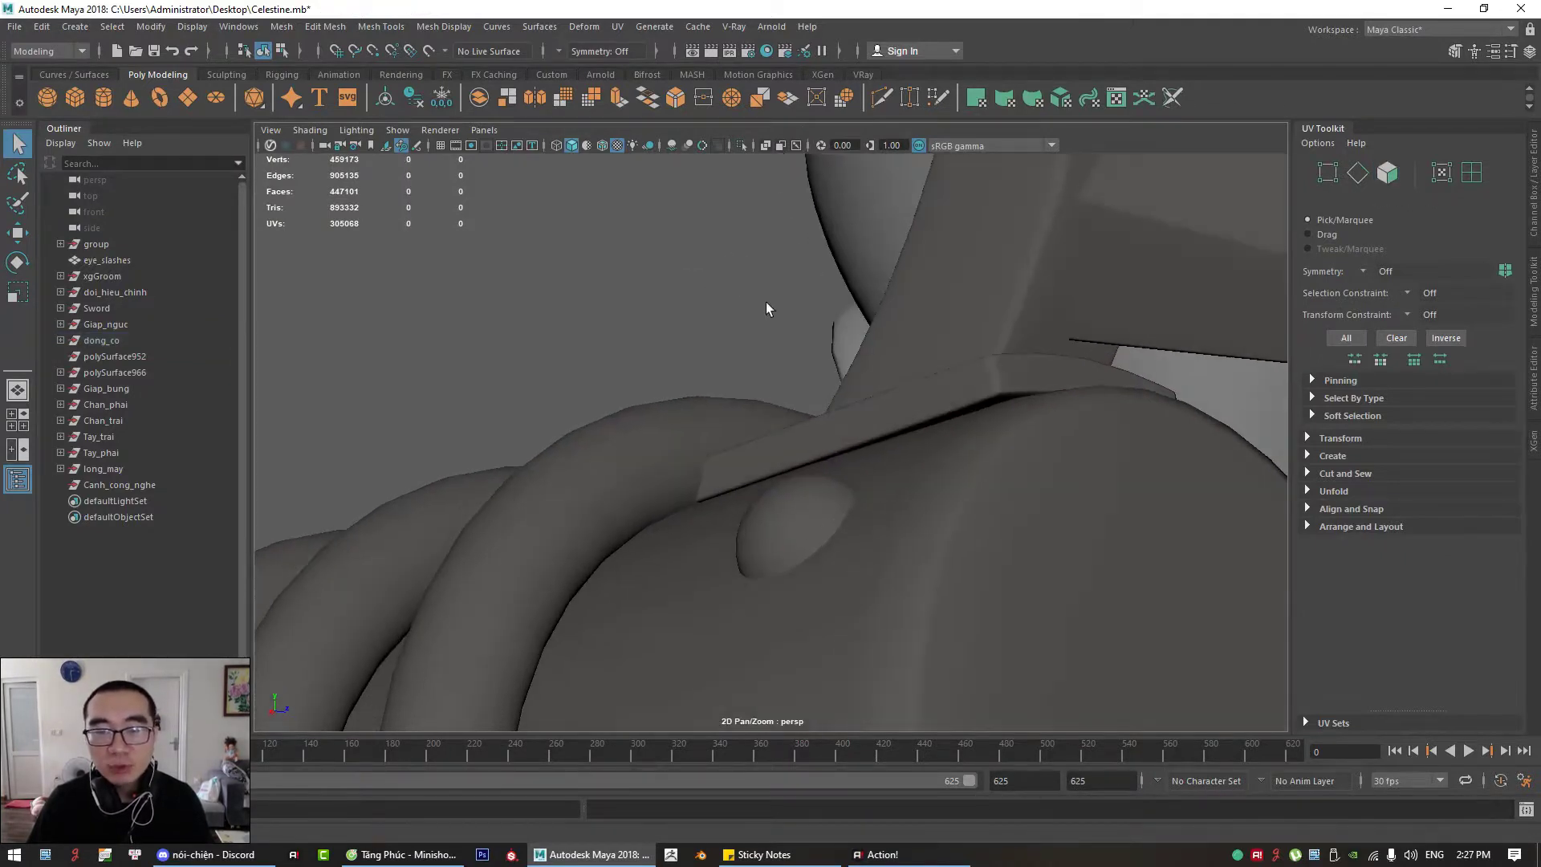
# Step: Select the plate on top of the cylinder and examine how its underside meets the curved surface
pyautogui.click(938, 410)
pyautogui.moveTo(938, 411)
pyautogui.keyDown('alt'); pyautogui.mouseDown()
pyautogui.moveTo(891, 369)
pyautogui.moveTo(904, 447)
pyautogui.moveTo(959, 429)
pyautogui.mouseUp(); pyautogui.keyUp('alt')
pyautogui.moveTo(966, 408); pyautogui.dragTo(971, 439, button='right')
pyautogui.press('F8')
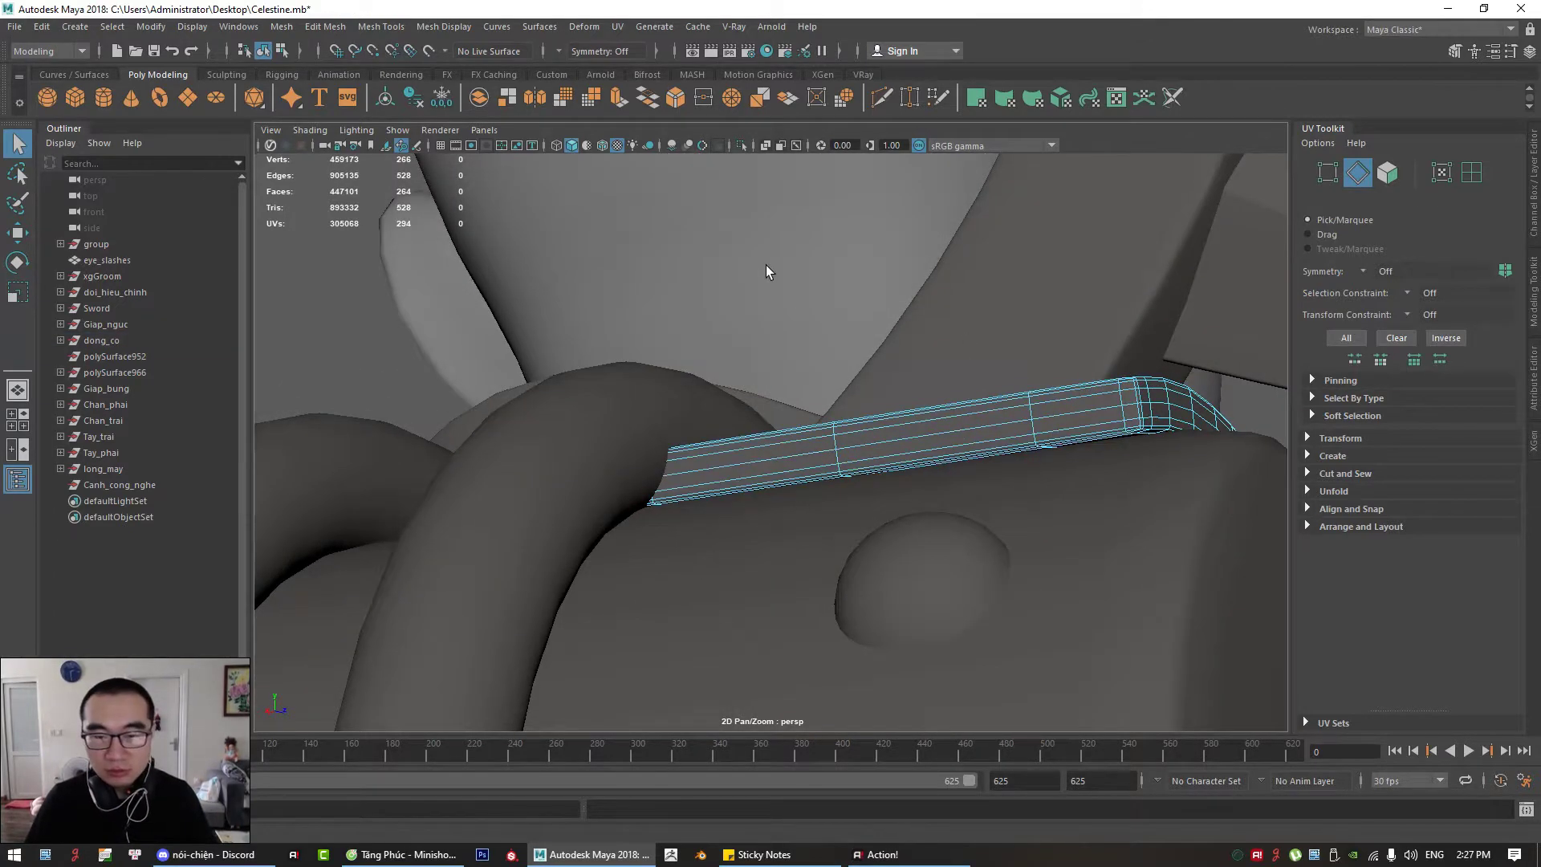
pyautogui.click(766, 265)
pyautogui.click(955, 424)
pyautogui.keyDown('alt'); pyautogui.moveTo(955, 424); pyautogui.dragTo(923, 455); pyautogui.keyUp('alt')
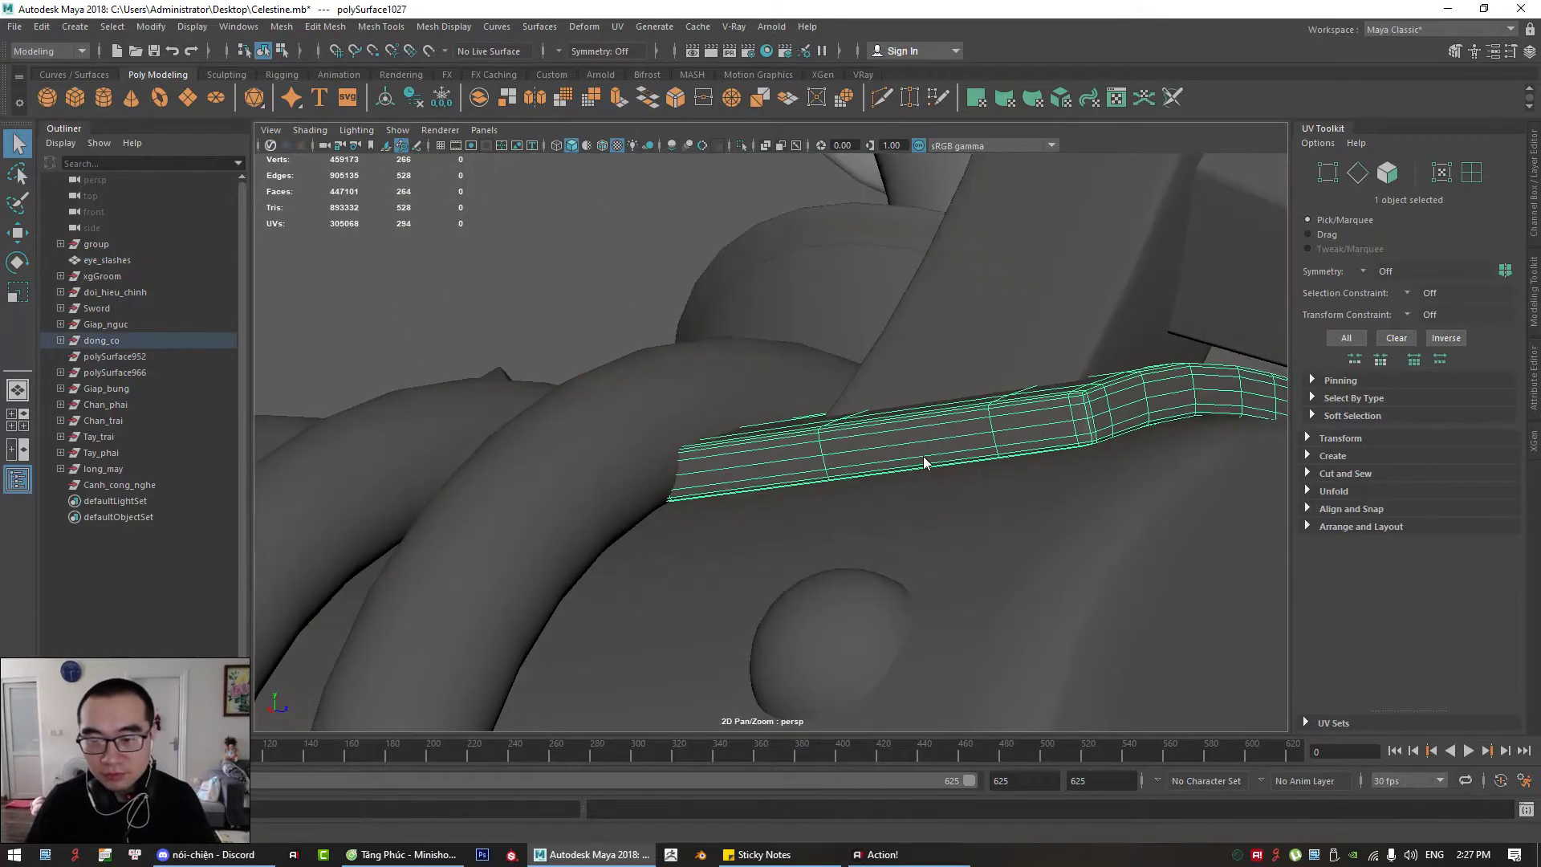
# Step: Display the plate's edges and mark its bend and lower edge with temporary red pen strokes, then clear the strokes
pyautogui.moveTo(923, 427); pyautogui.dragTo(937, 369, button='right')
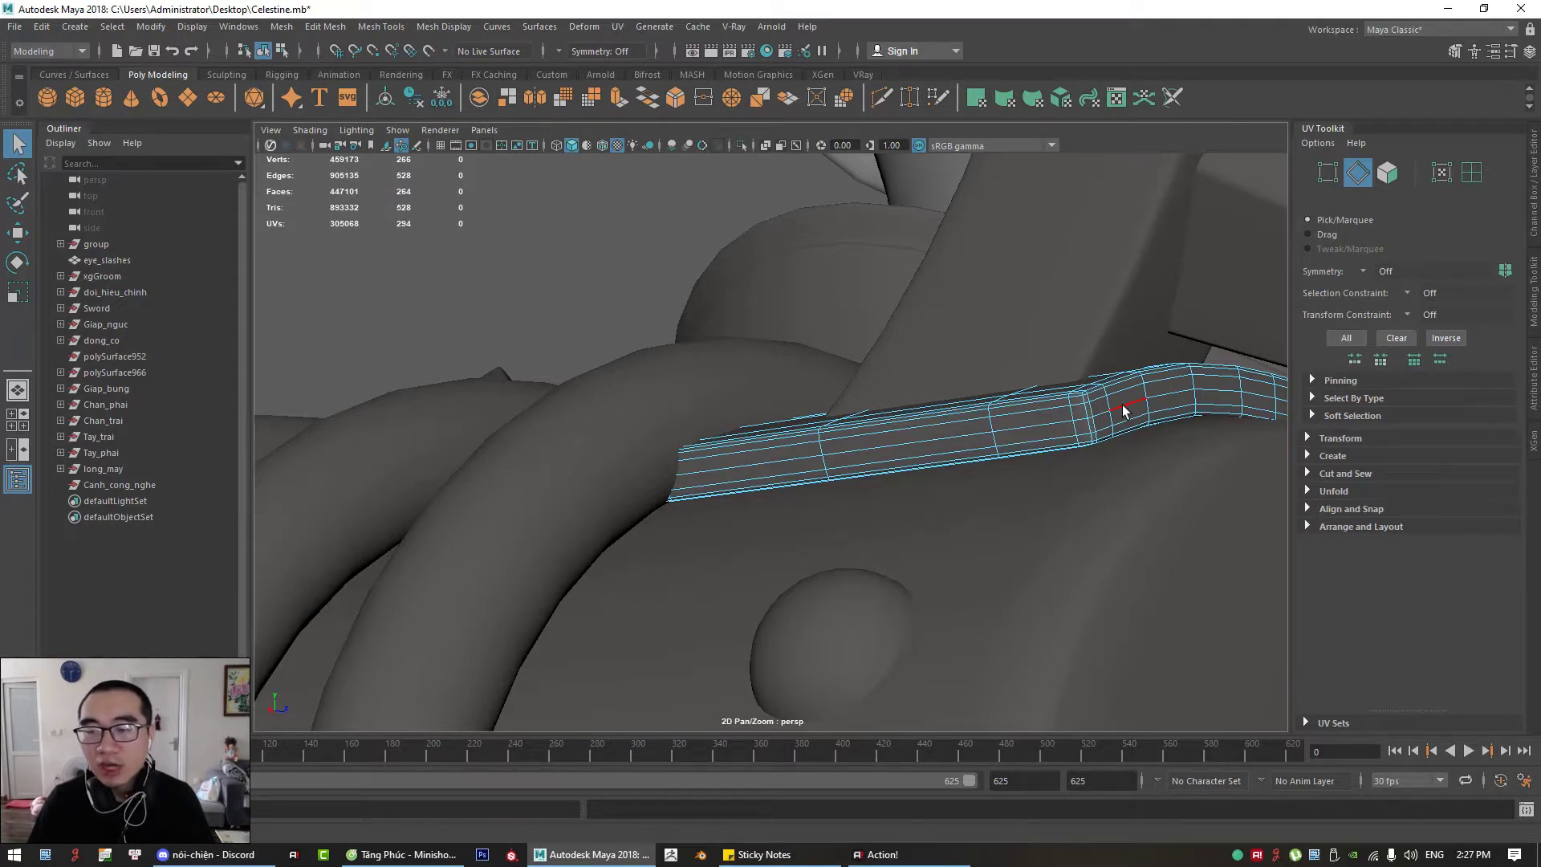
pyautogui.keyDown('alt'); pyautogui.moveTo(1126, 411); pyautogui.dragTo(1008, 443, button='middle'); pyautogui.keyUp('alt')
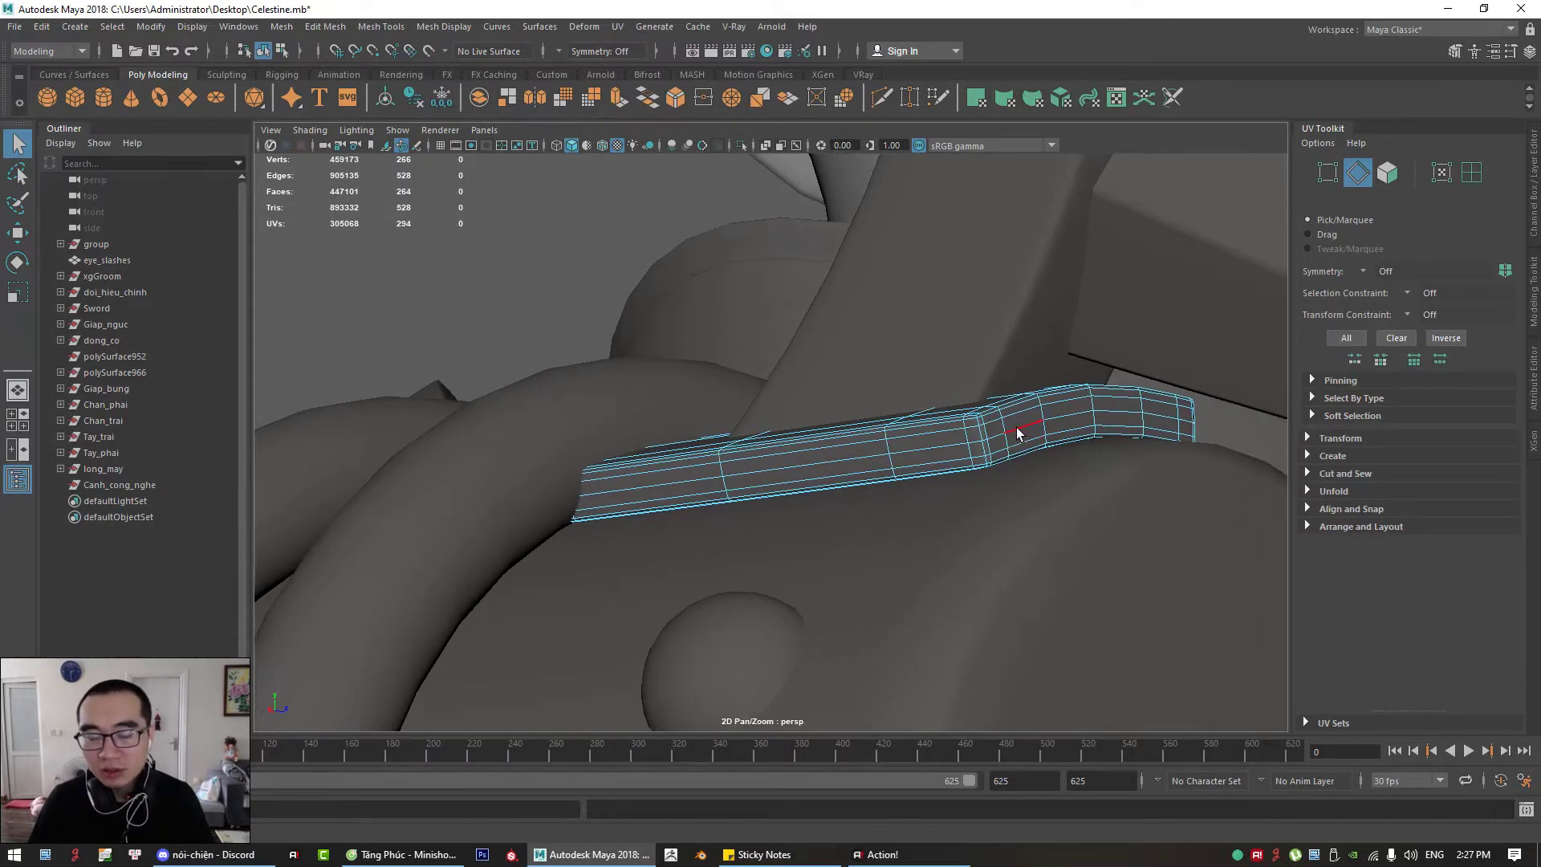
pyautogui.moveTo(984, 433)
pyautogui.keyDown('alt'); pyautogui.mouseDown()
pyautogui.moveTo(995, 464)
pyautogui.moveTo(1011, 450)
pyautogui.moveTo(999, 435)
pyautogui.moveTo(1011, 486)
pyautogui.mouseUp(); pyautogui.keyUp('alt')
pyautogui.press('F8')
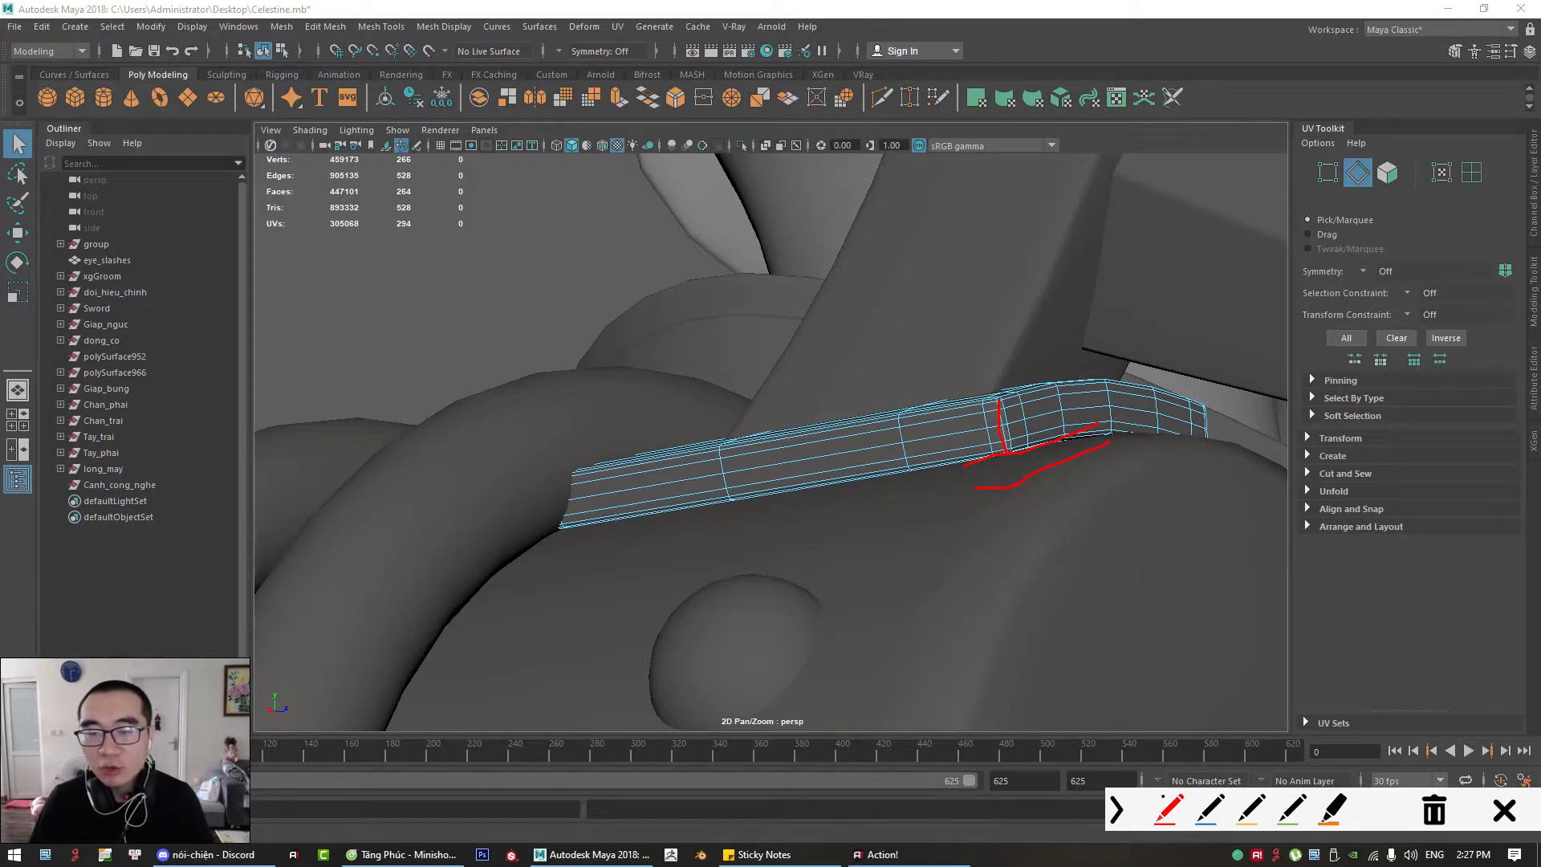
pyautogui.press('F8')
pyautogui.press('F8')
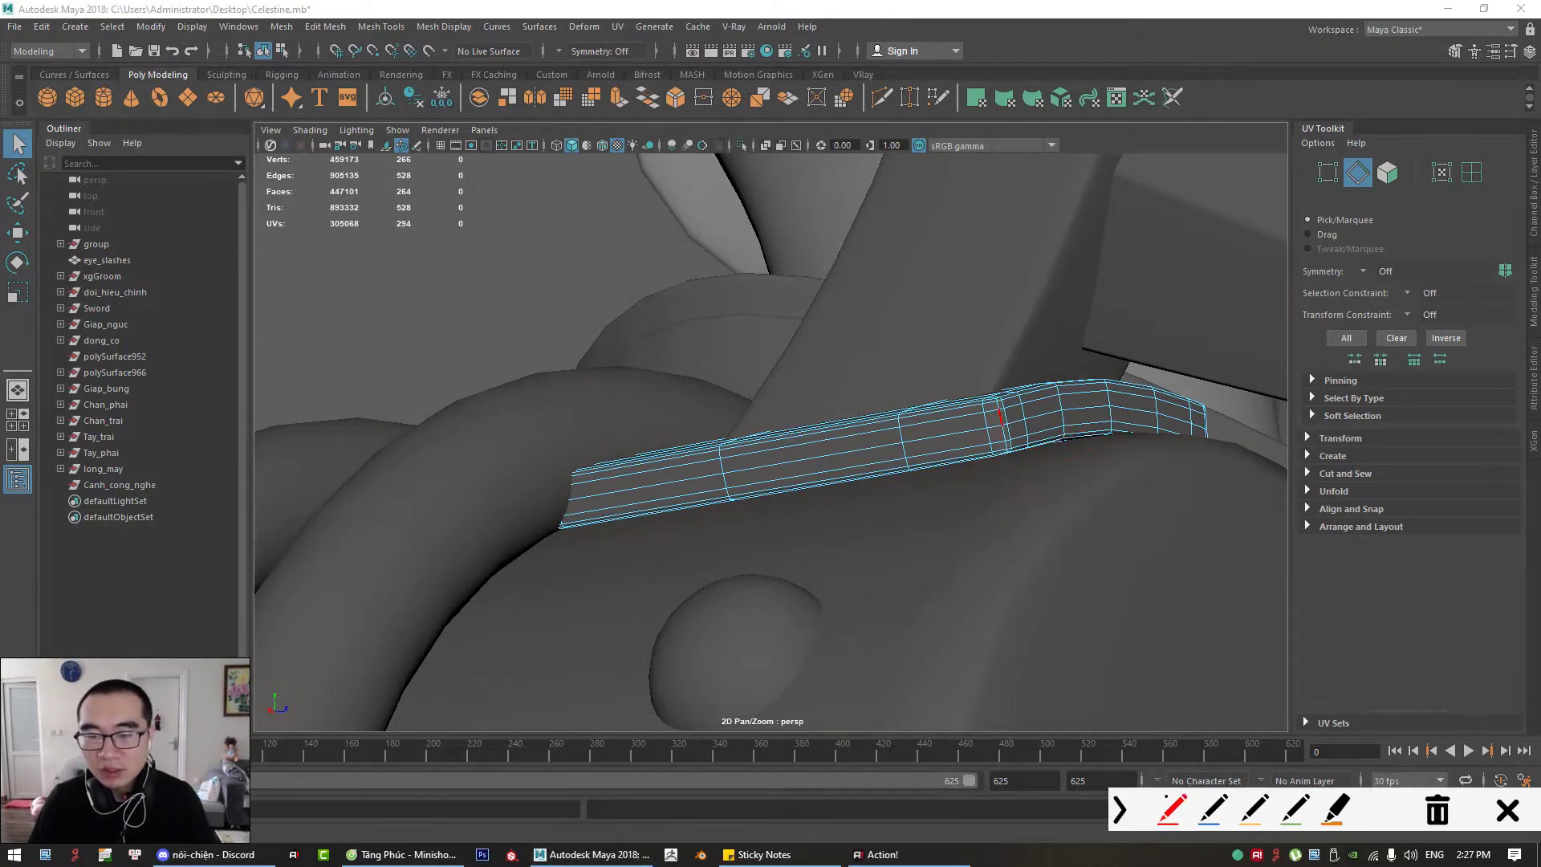
pyautogui.moveTo(999, 409)
pyautogui.mouseDown()
pyautogui.moveTo(1007, 458)
pyautogui.moveTo(995, 394)
pyautogui.mouseUp()
pyautogui.press('F8')
pyautogui.press('F8')
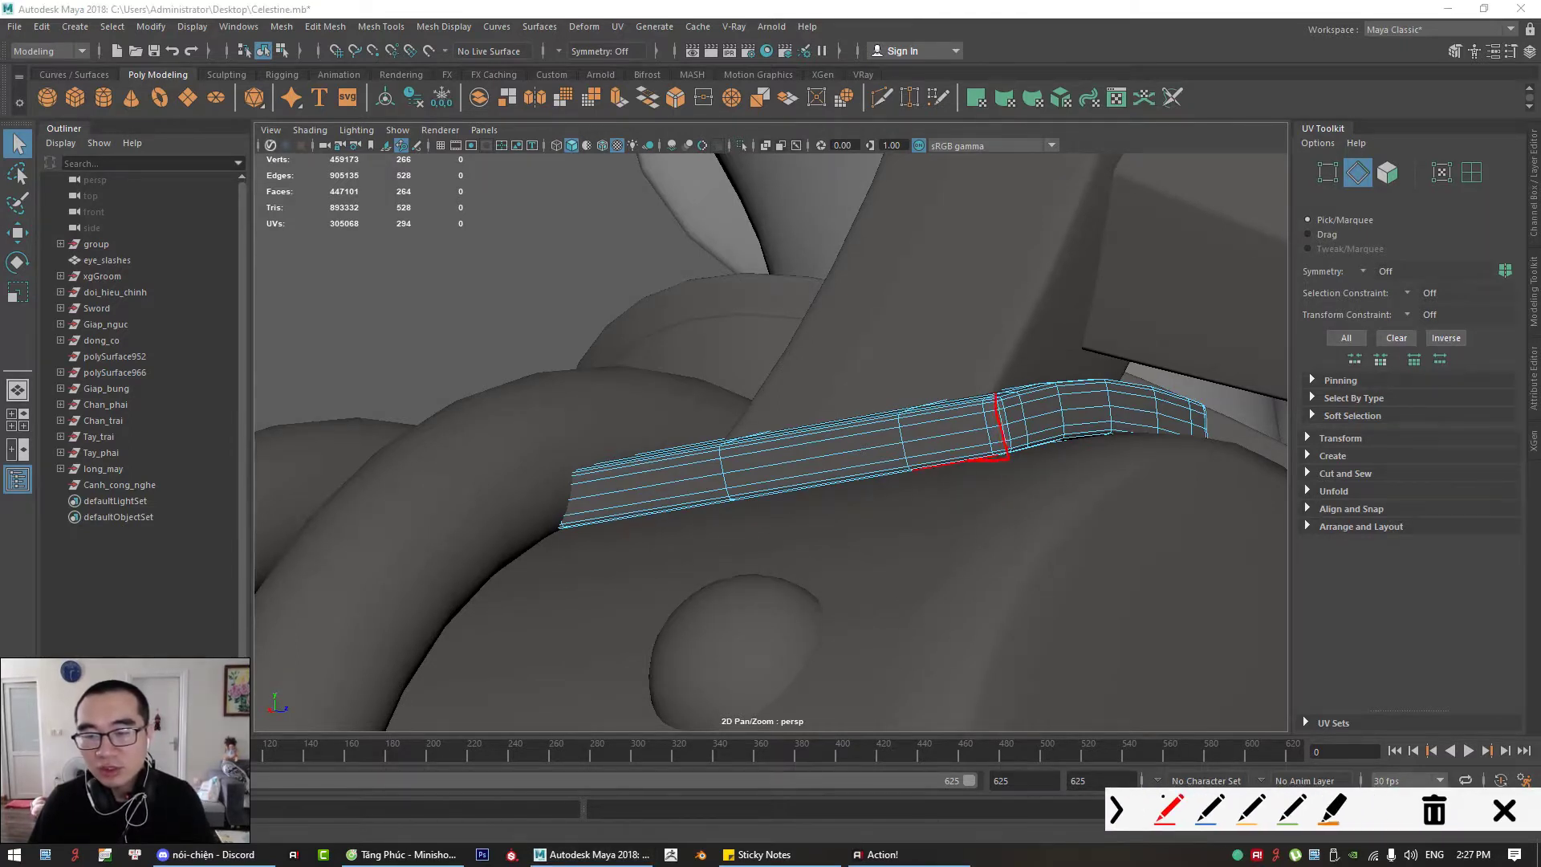
pyautogui.hotkey('ctrl', 'alt', 'g')
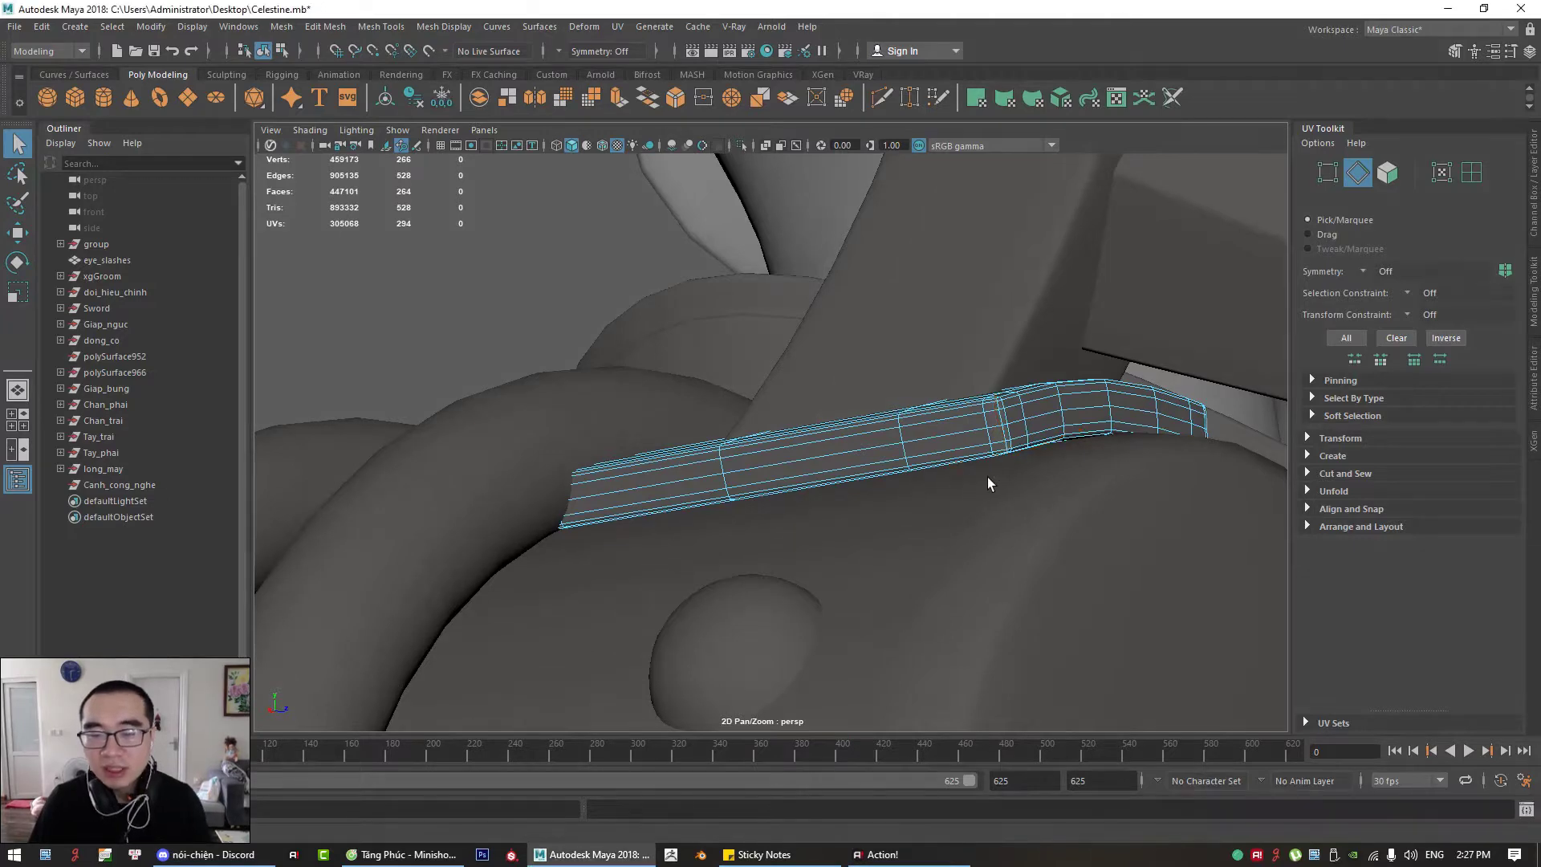
# Step: Return to object selection and select the dome rivet below the plate to check how it sits in the cylinder with X-ray shading
pyautogui.moveTo(987, 477)
pyautogui.keyDown('alt'); pyautogui.mouseDown()
pyautogui.moveTo(984, 447)
pyautogui.moveTo(1014, 498)
pyautogui.moveTo(1008, 457)
pyautogui.moveTo(1000, 478)
pyautogui.moveTo(1056, 500)
pyautogui.moveTo(1087, 481)
pyautogui.moveTo(839, 488)
pyautogui.moveTo(1044, 457)
pyautogui.moveTo(941, 497)
pyautogui.moveTo(752, 465)
pyautogui.moveTo(784, 488)
pyautogui.moveTo(971, 433)
pyautogui.mouseUp(); pyautogui.keyUp('alt')
pyautogui.moveTo(975, 433); pyautogui.dragTo(1109, 356, button='right')
pyautogui.click(882, 576)
pyautogui.keyDown('alt'); pyautogui.moveTo(881, 576); pyautogui.dragTo(770, 178); pyautogui.keyUp('alt')
pyautogui.click(754, 155)
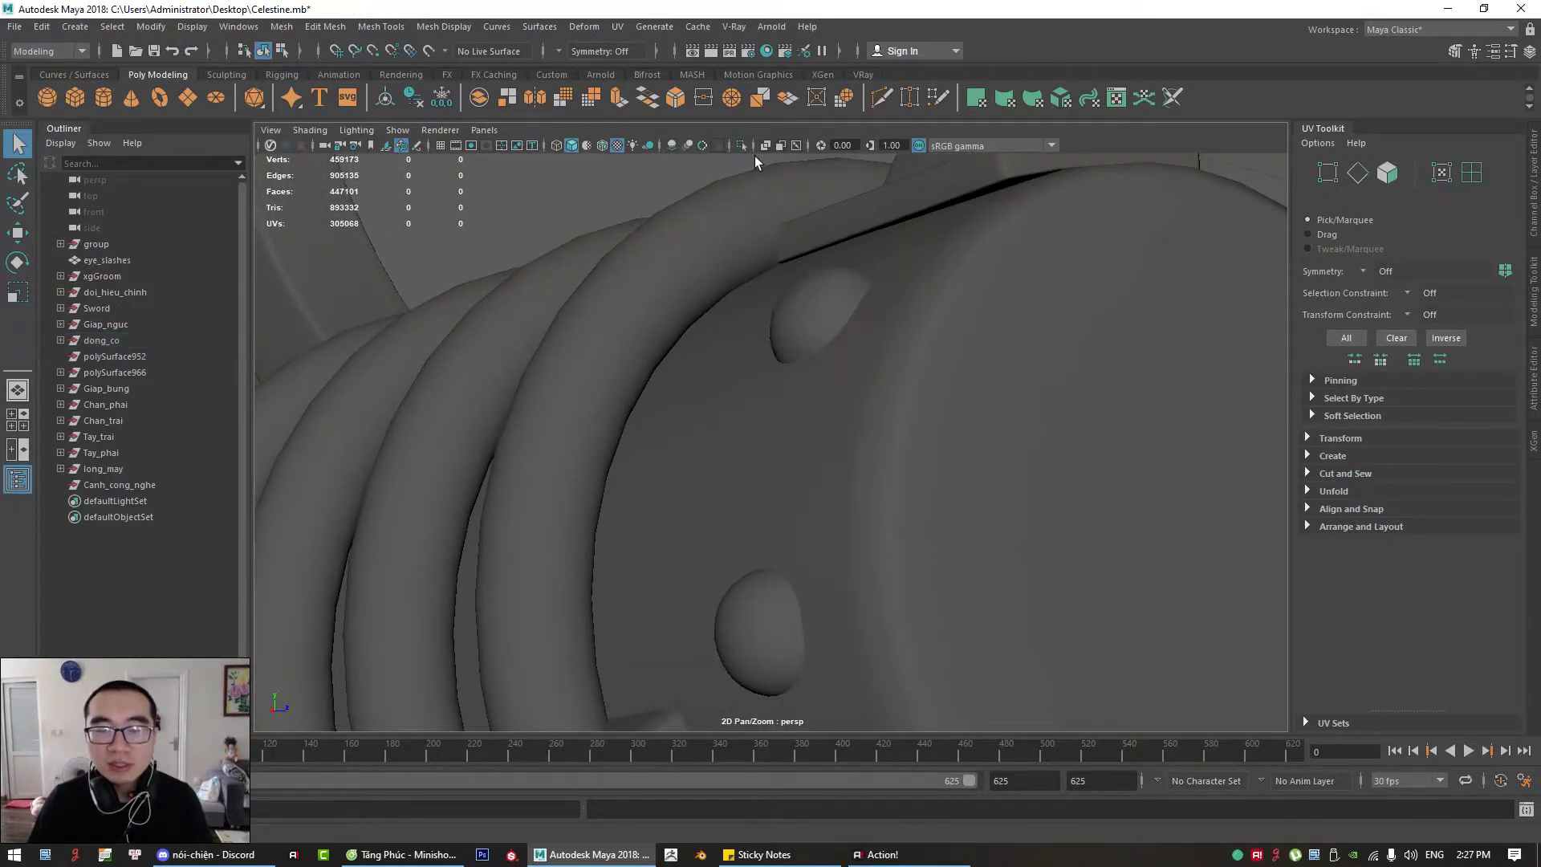
pyautogui.moveTo(795, 313)
pyautogui.keyDown('alt'); pyautogui.mouseDown()
pyautogui.moveTo(818, 347)
pyautogui.moveTo(807, 325)
pyautogui.moveTo(790, 343)
pyautogui.moveTo(743, 345)
pyautogui.moveTo(755, 328)
pyautogui.mouseUp(); pyautogui.keyUp('alt')
pyautogui.click(767, 143)
pyautogui.click(794, 299)
pyautogui.click(767, 145)
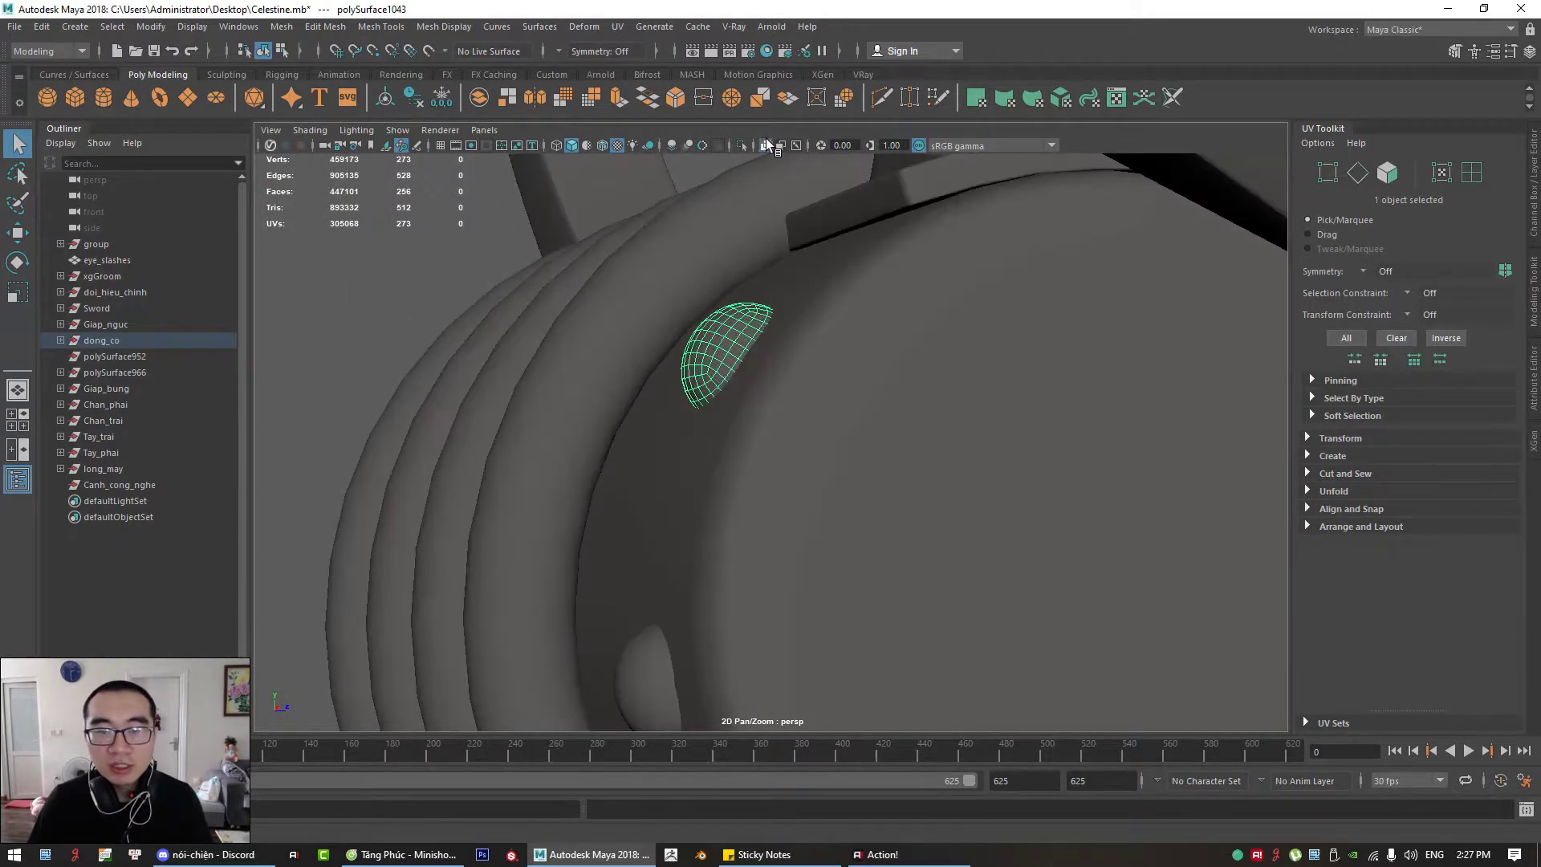
# Step: Select the box-shaped mount at the lower ends of the tubes and view it from the side with X-ray shading on
pyautogui.keyDown('alt'); pyautogui.moveTo(746, 329); pyautogui.dragTo(653, 369, button='right'); pyautogui.keyUp('alt')
pyautogui.keyDown('alt'); pyautogui.moveTo(653, 370); pyautogui.dragTo(830, 448); pyautogui.keyUp('alt')
pyautogui.keyDown('alt'); pyautogui.moveTo(830, 447); pyautogui.dragTo(873, 342, button='middle'); pyautogui.keyUp('alt')
pyautogui.keyDown('alt'); pyautogui.moveTo(873, 341); pyautogui.dragTo(694, 385, button='right'); pyautogui.keyUp('alt')
pyautogui.keyDown('alt'); pyautogui.moveTo(694, 385); pyautogui.dragTo(921, 458); pyautogui.keyUp('alt')
pyautogui.click(922, 457)
pyautogui.keyDown('alt'); pyautogui.moveTo(1042, 422); pyautogui.dragTo(850, 353); pyautogui.keyUp('alt')
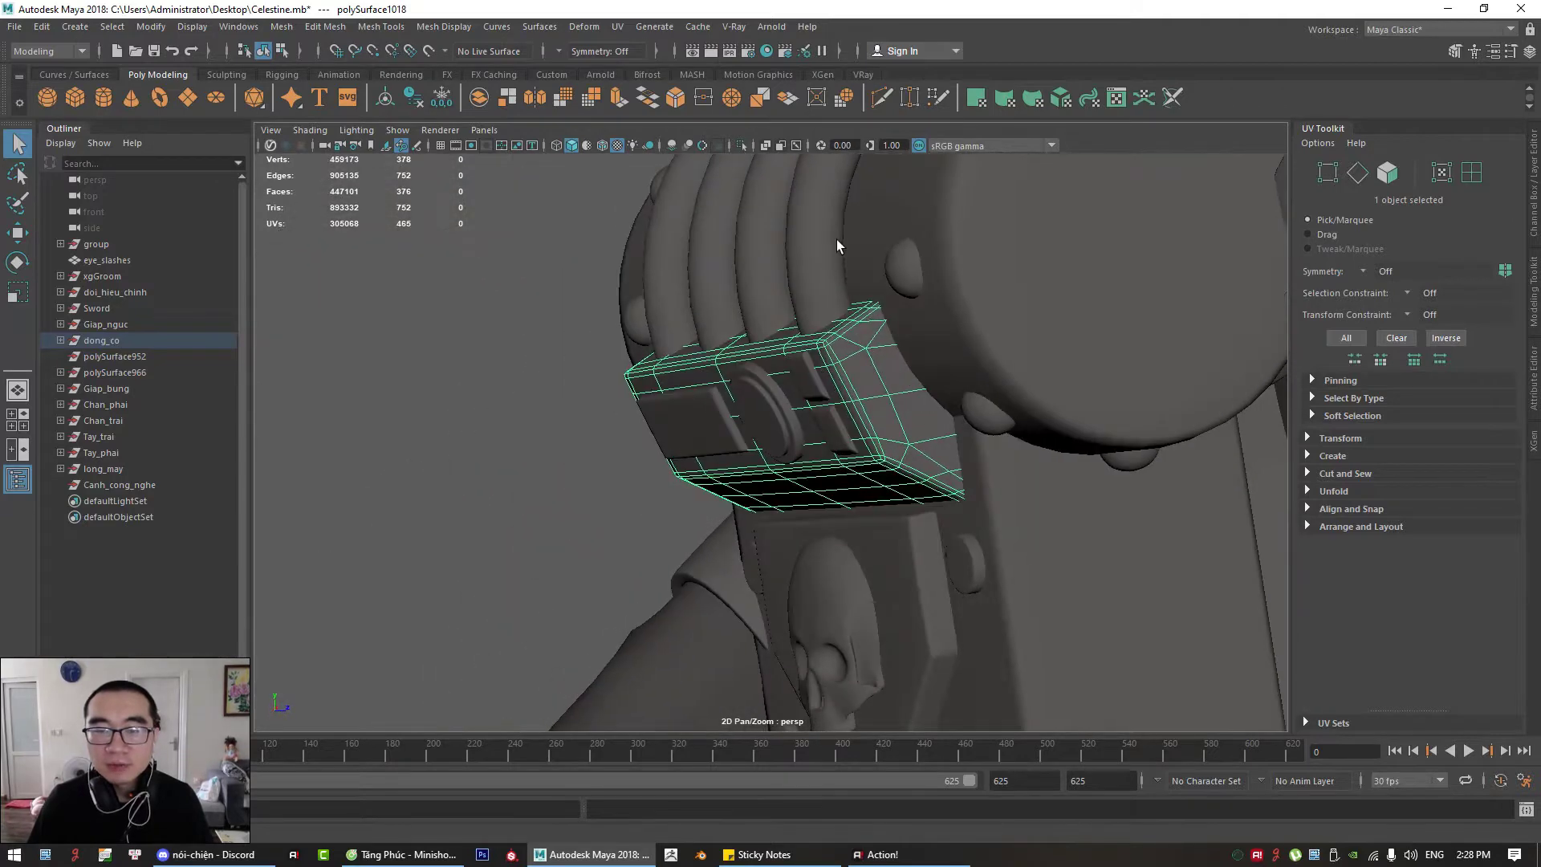
pyautogui.click(761, 145)
pyautogui.keyDown('alt'); pyautogui.moveTo(931, 309); pyautogui.dragTo(869, 296); pyautogui.keyUp('alt')
pyautogui.keyDown('alt'); pyautogui.moveTo(870, 304); pyautogui.dragTo(953, 402, button='right'); pyautogui.keyUp('alt')
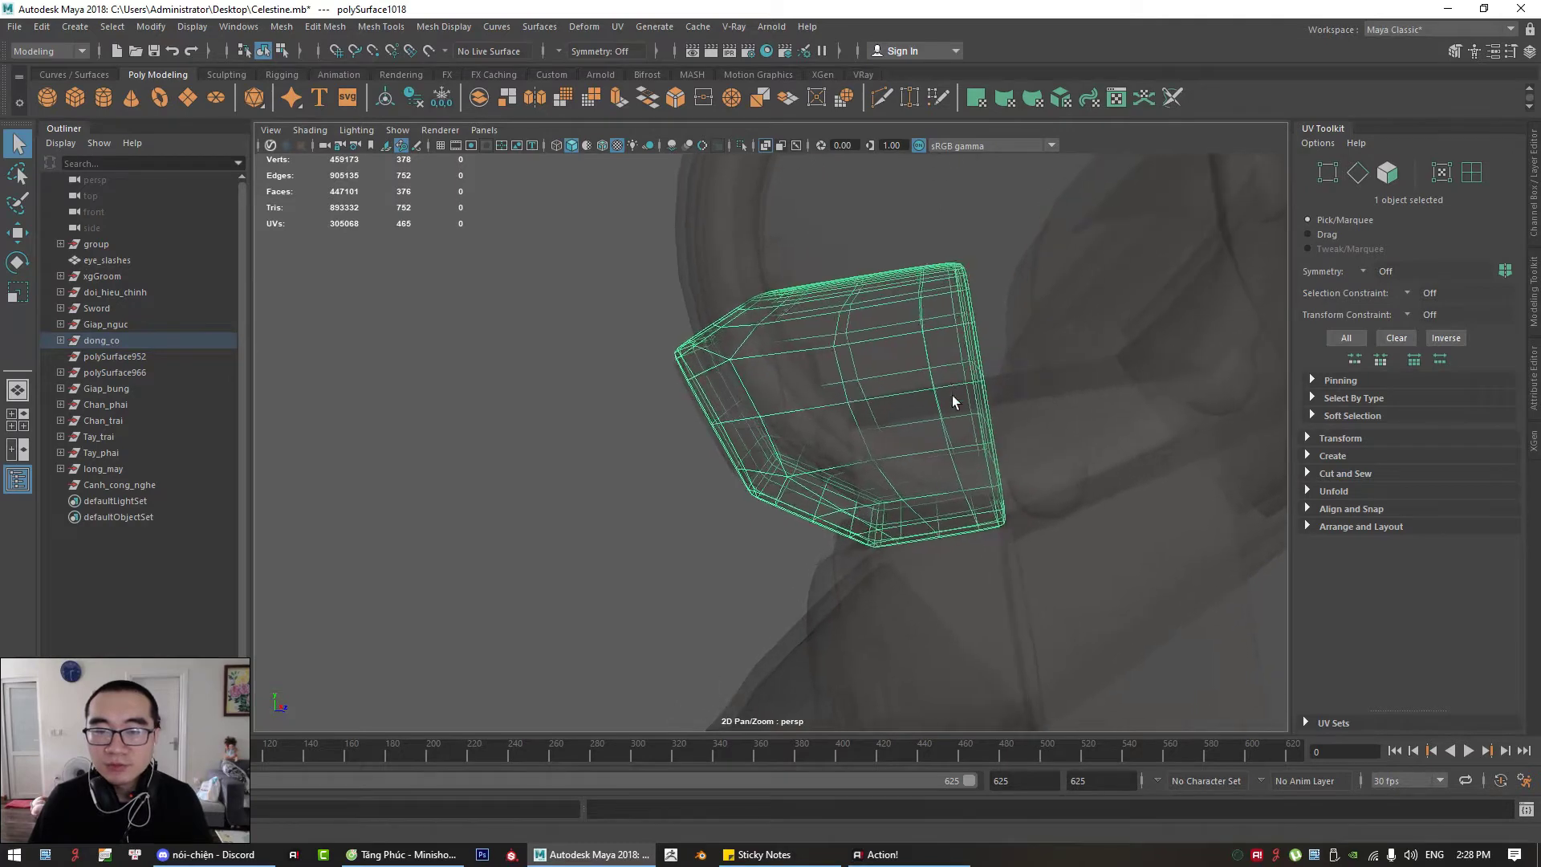
# Step: Reselect the box-shaped mount after the stray cylinder pick and switch it to face selection
pyautogui.moveTo(952, 330); pyautogui.dragTo(952, 371, button='right')
pyautogui.moveTo(799, 374); pyautogui.dragTo(957, 276, button='right')
pyautogui.click(710, 447)
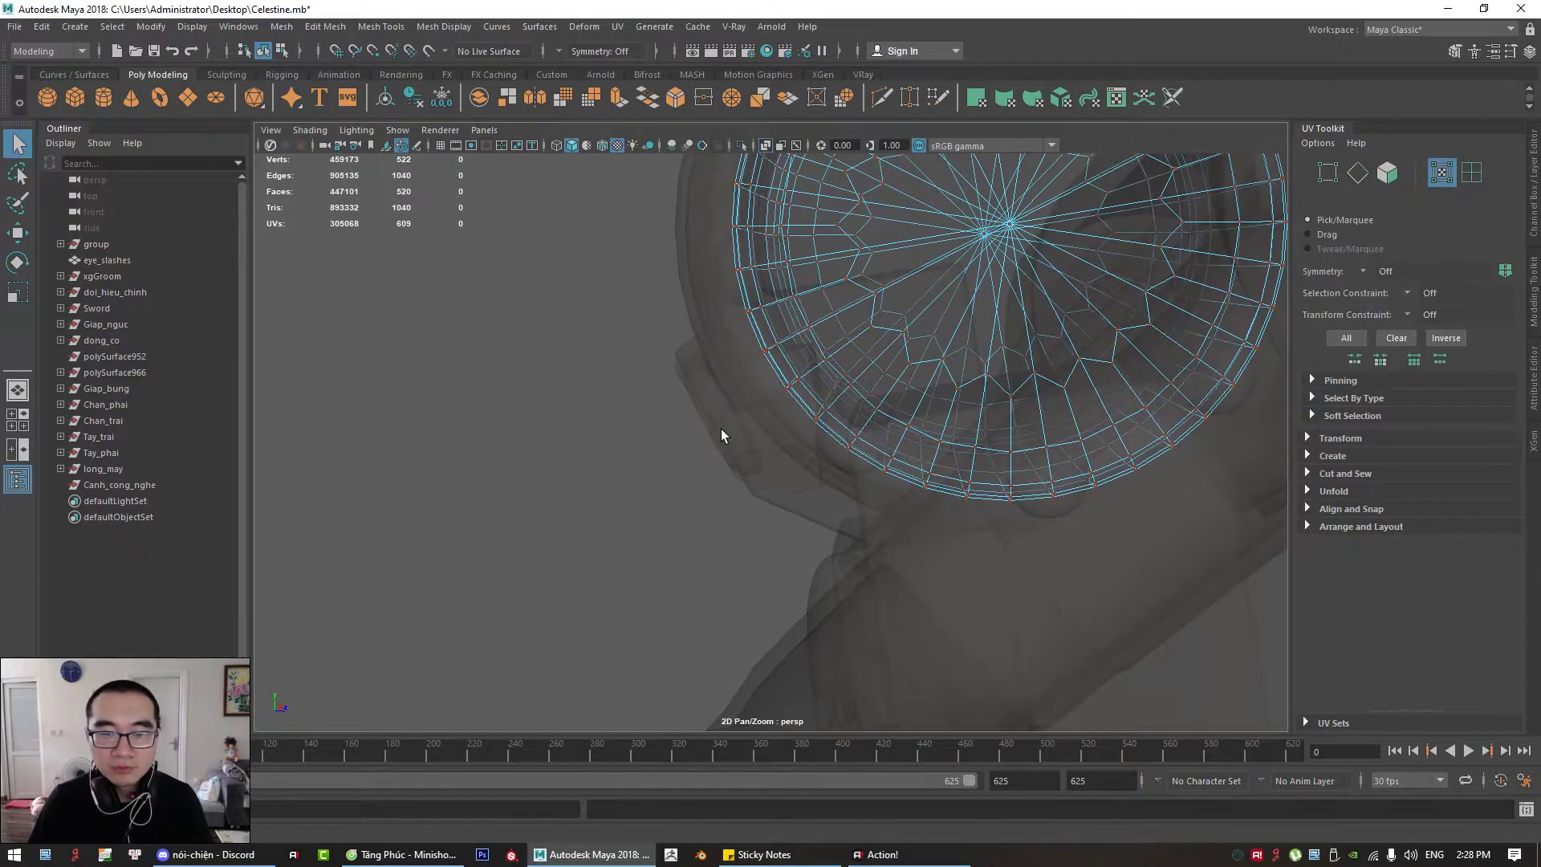
pyautogui.click(720, 428)
pyautogui.moveTo(482, 407); pyautogui.dragTo(481, 449, button='right')
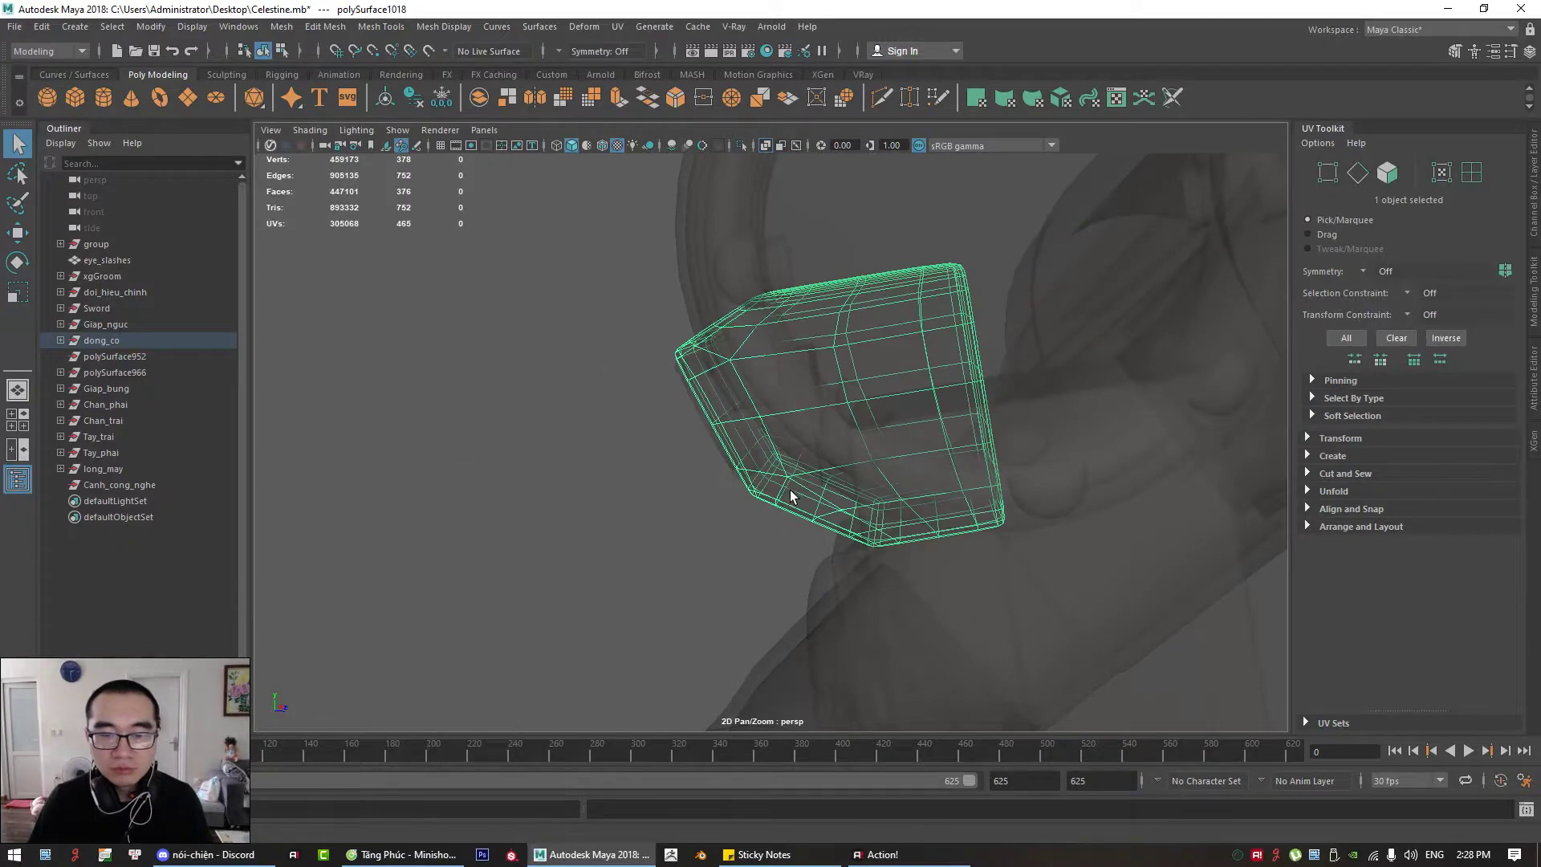
pyautogui.moveTo(413, 406); pyautogui.dragTo(414, 451, button='right')
# Step: Delete the face loops and rear cap at the back of the box mount, hidden inside the cylinder
pyautogui.click(943, 365)
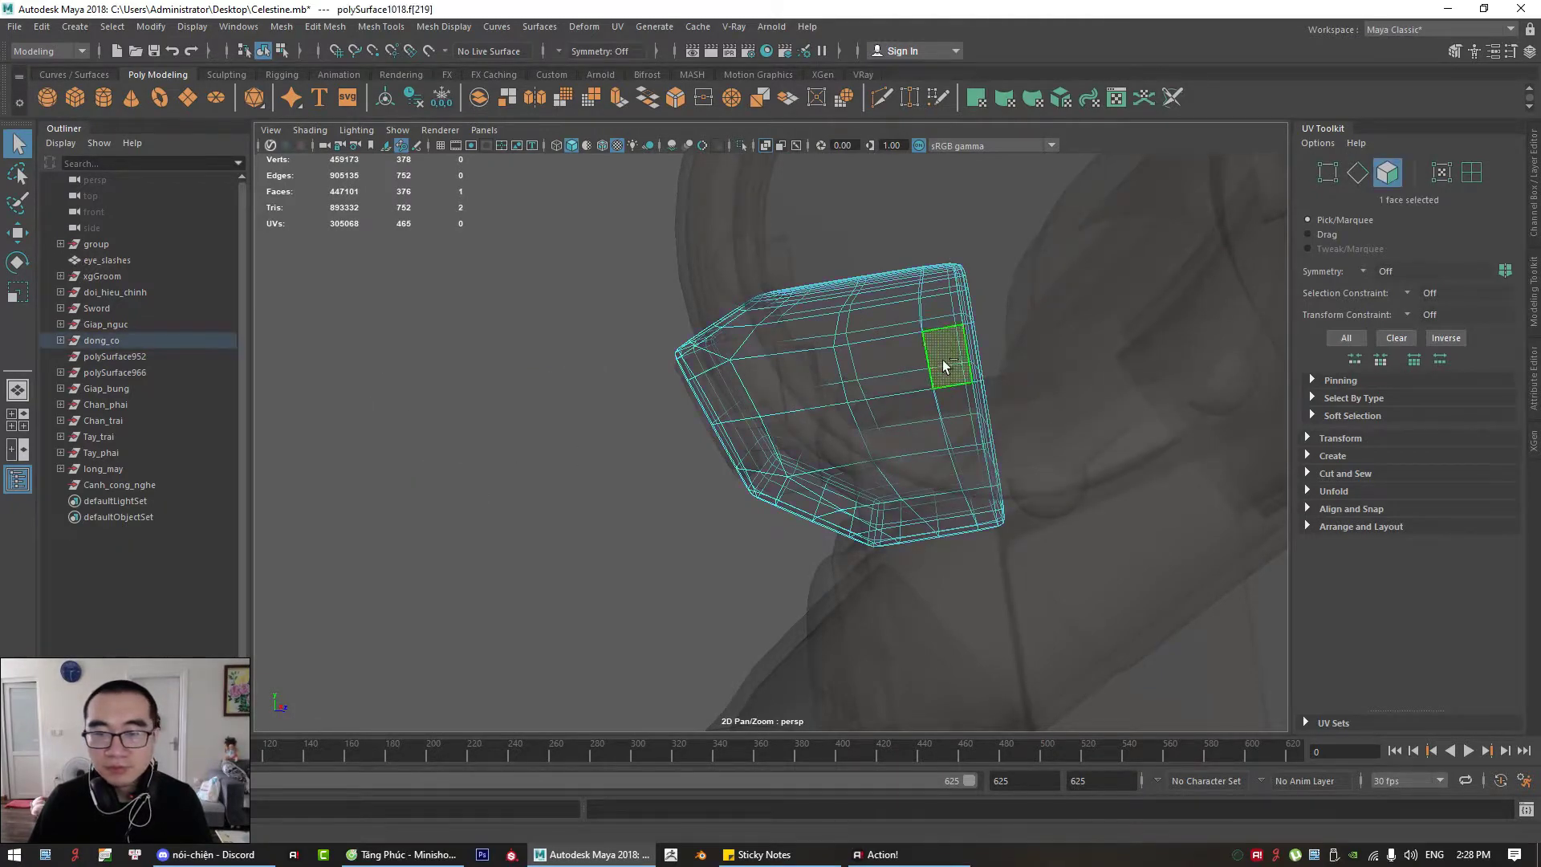
pyautogui.keyDown('shift'); pyautogui.doubleClick(949, 396); pyautogui.keyUp('shift')
pyautogui.moveTo(903, 417)
pyautogui.keyDown('alt'); pyautogui.mouseDown()
pyautogui.moveTo(960, 390)
pyautogui.moveTo(966, 355)
pyautogui.moveTo(958, 382)
pyautogui.moveTo(989, 357)
pyautogui.moveTo(941, 390)
pyautogui.mouseUp(); pyautogui.keyUp('alt')
pyautogui.click(768, 146)
pyautogui.click(767, 146)
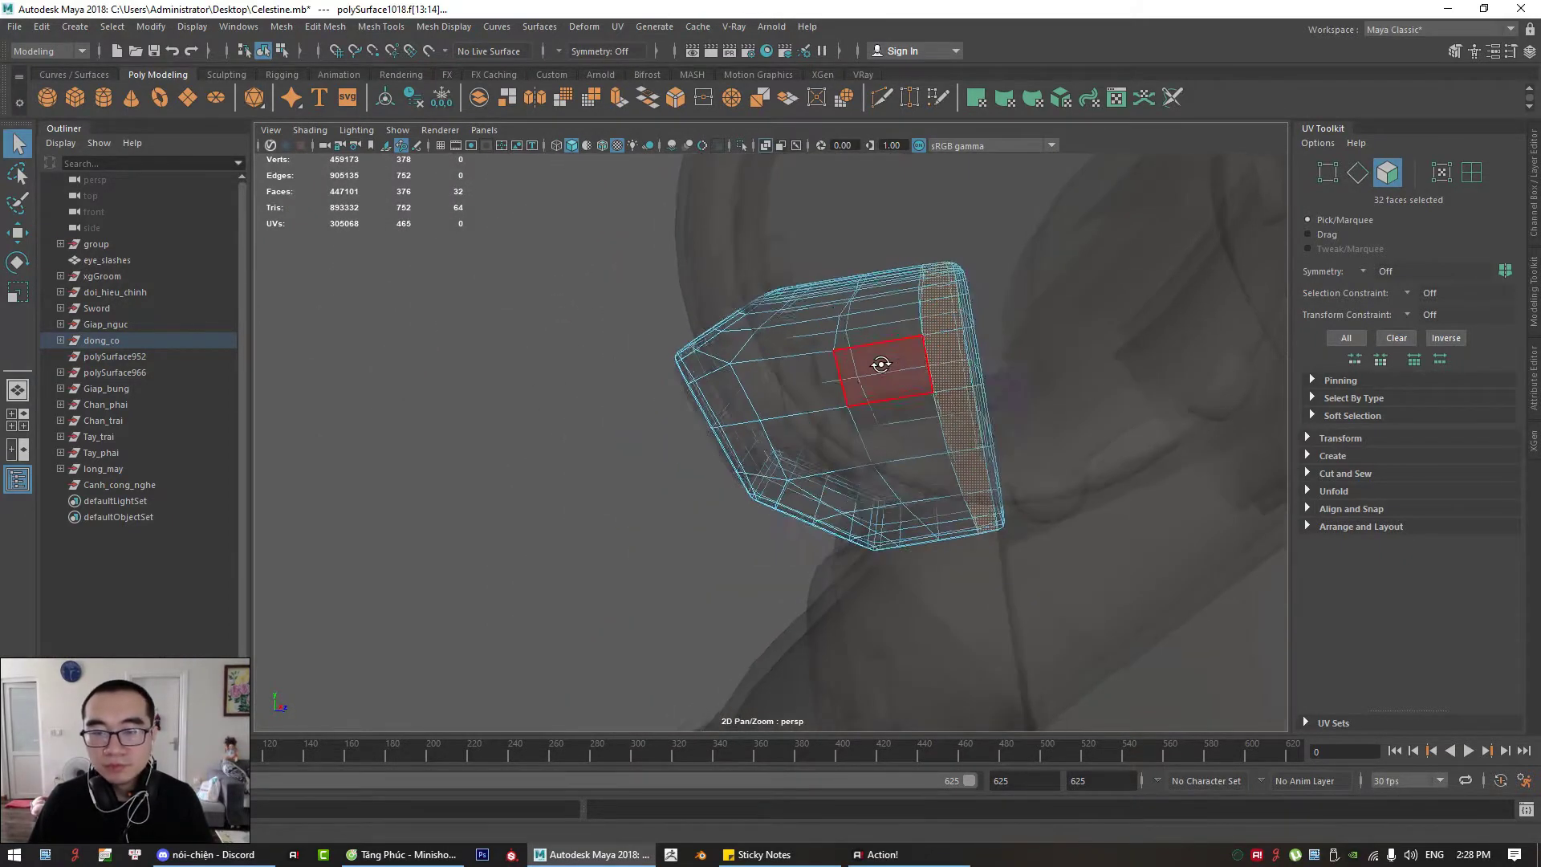
pyautogui.press('Delete')
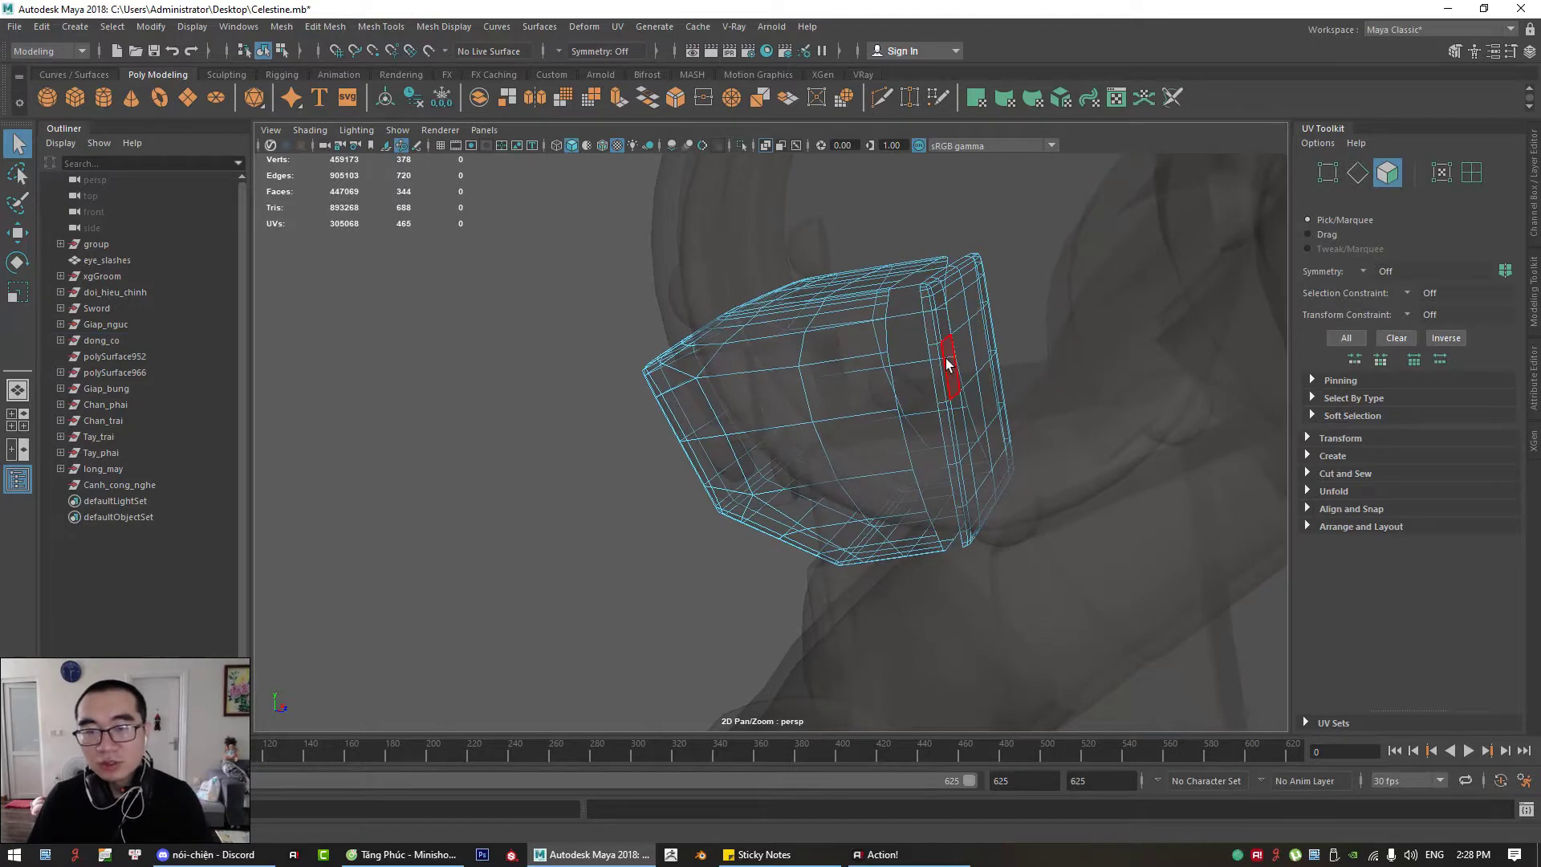
pyautogui.doubleClick(944, 359)
pyautogui.press('Delete')
# Step: Select the face loop at the box mount's open rear edge and compare it with the cylinder in solid shading
pyautogui.keyDown('alt'); pyautogui.moveTo(912, 385); pyautogui.dragTo(901, 414); pyautogui.keyUp('alt')
pyautogui.doubleClick(913, 394)
pyautogui.click(767, 147)
pyautogui.moveTo(684, 339)
pyautogui.keyDown('alt'); pyautogui.mouseDown()
pyautogui.moveTo(826, 296)
pyautogui.moveTo(925, 333)
pyautogui.mouseUp(); pyautogui.keyUp('alt')
pyautogui.keyDown('alt'); pyautogui.moveTo(868, 349); pyautogui.dragTo(812, 353, button='right'); pyautogui.keyUp('alt')
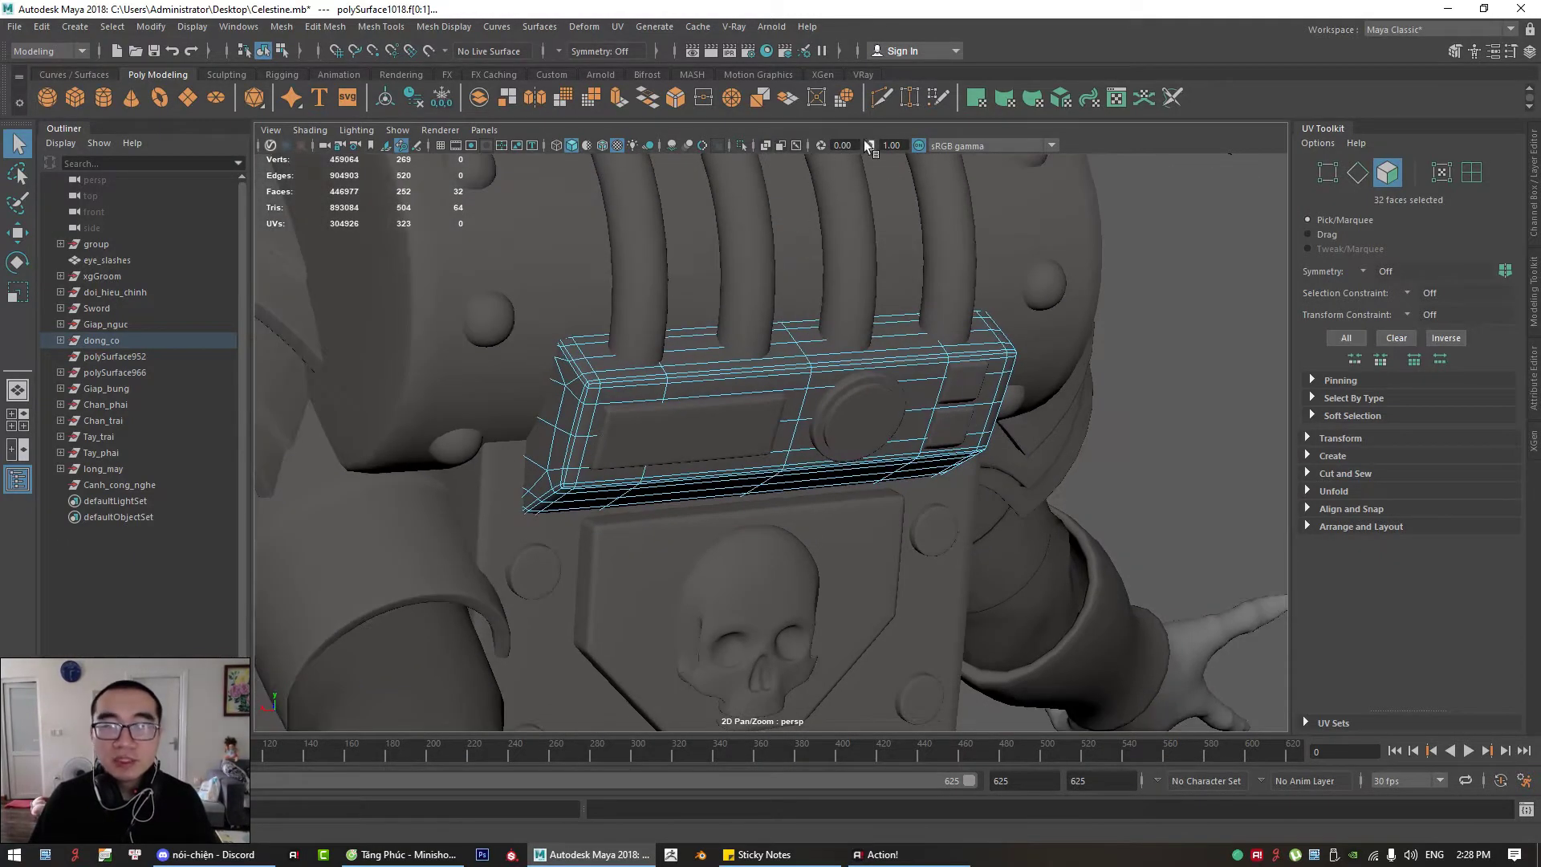
# Step: Delete the full face loop along the box mount's open rear edge after checking its overlap with the cylinder
pyautogui.click(765, 145)
pyautogui.keyDown('alt'); pyautogui.moveTo(815, 368); pyautogui.dragTo(663, 357); pyautogui.keyUp('alt')
pyautogui.click(883, 376)
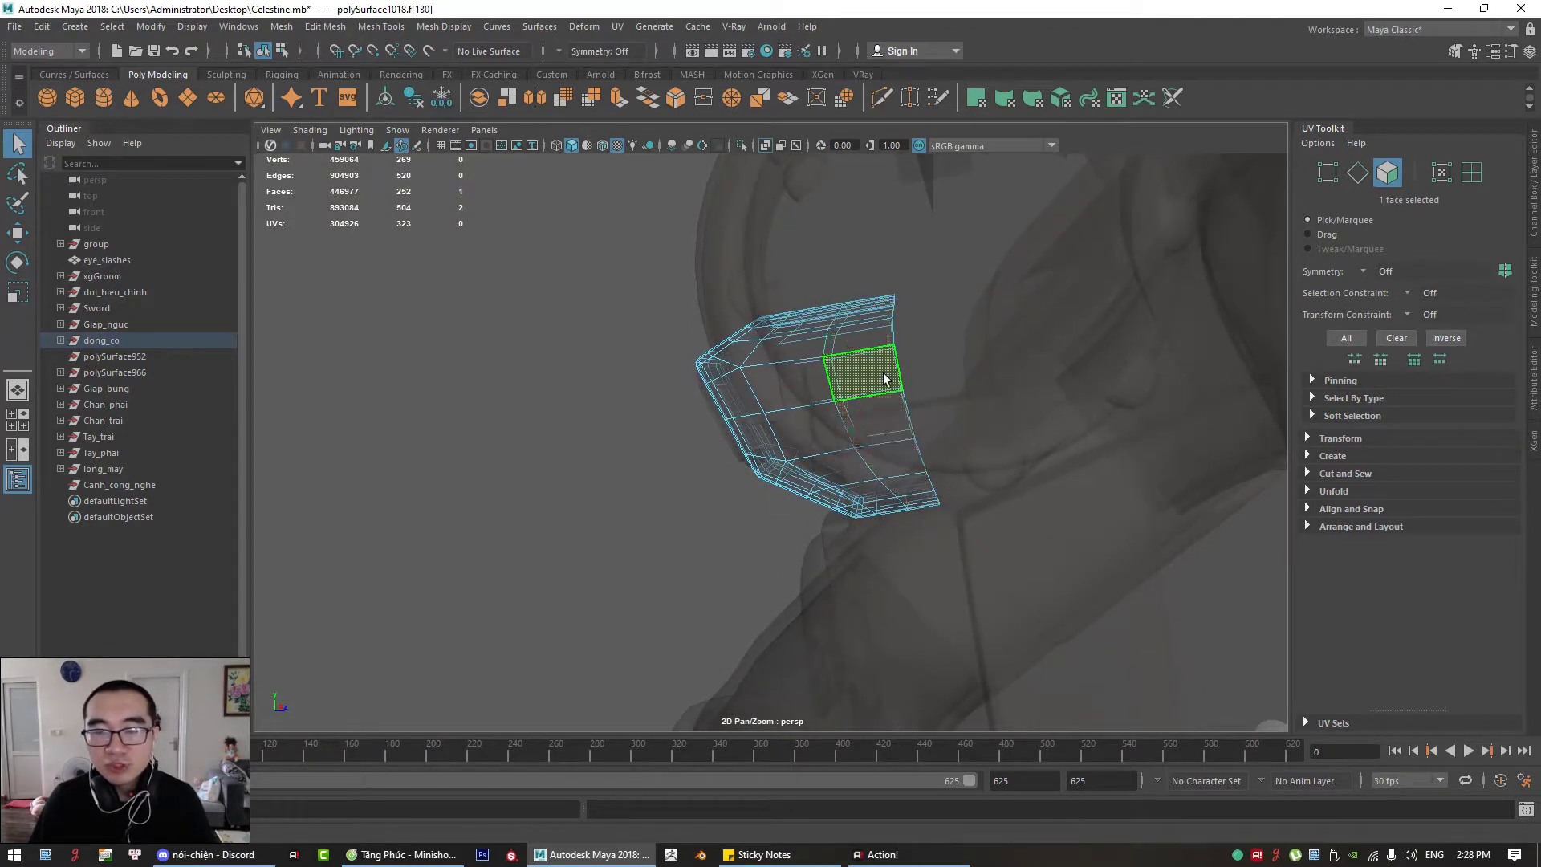
pyautogui.keyDown('shift'); pyautogui.doubleClick(888, 401); pyautogui.keyUp('shift')
pyautogui.click(766, 146)
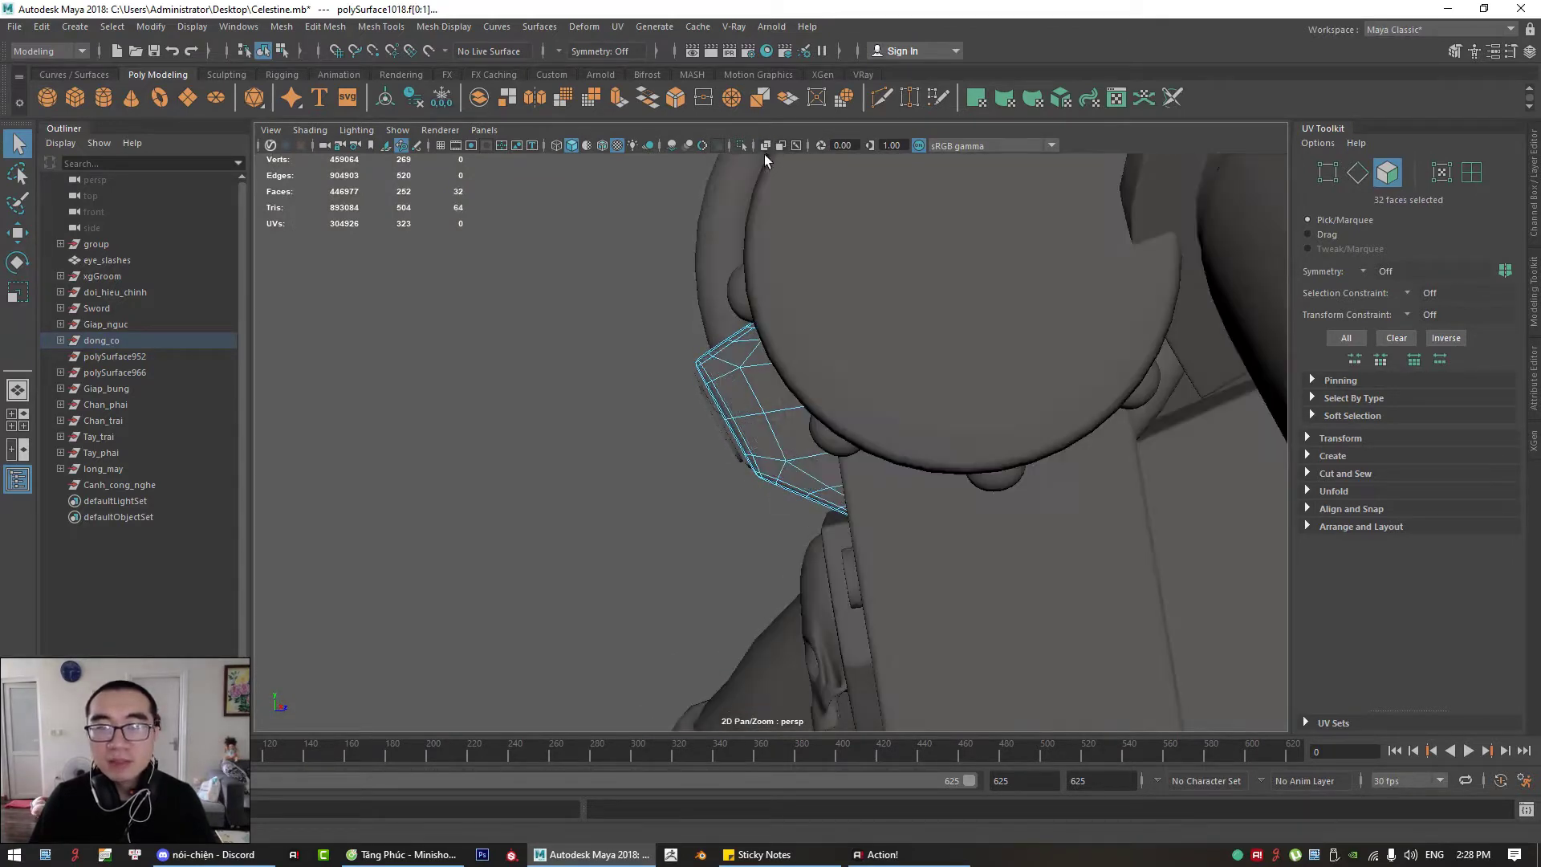
pyautogui.keyDown('alt'); pyautogui.moveTo(771, 353); pyautogui.dragTo(815, 179); pyautogui.keyUp('alt')
pyautogui.click(766, 145)
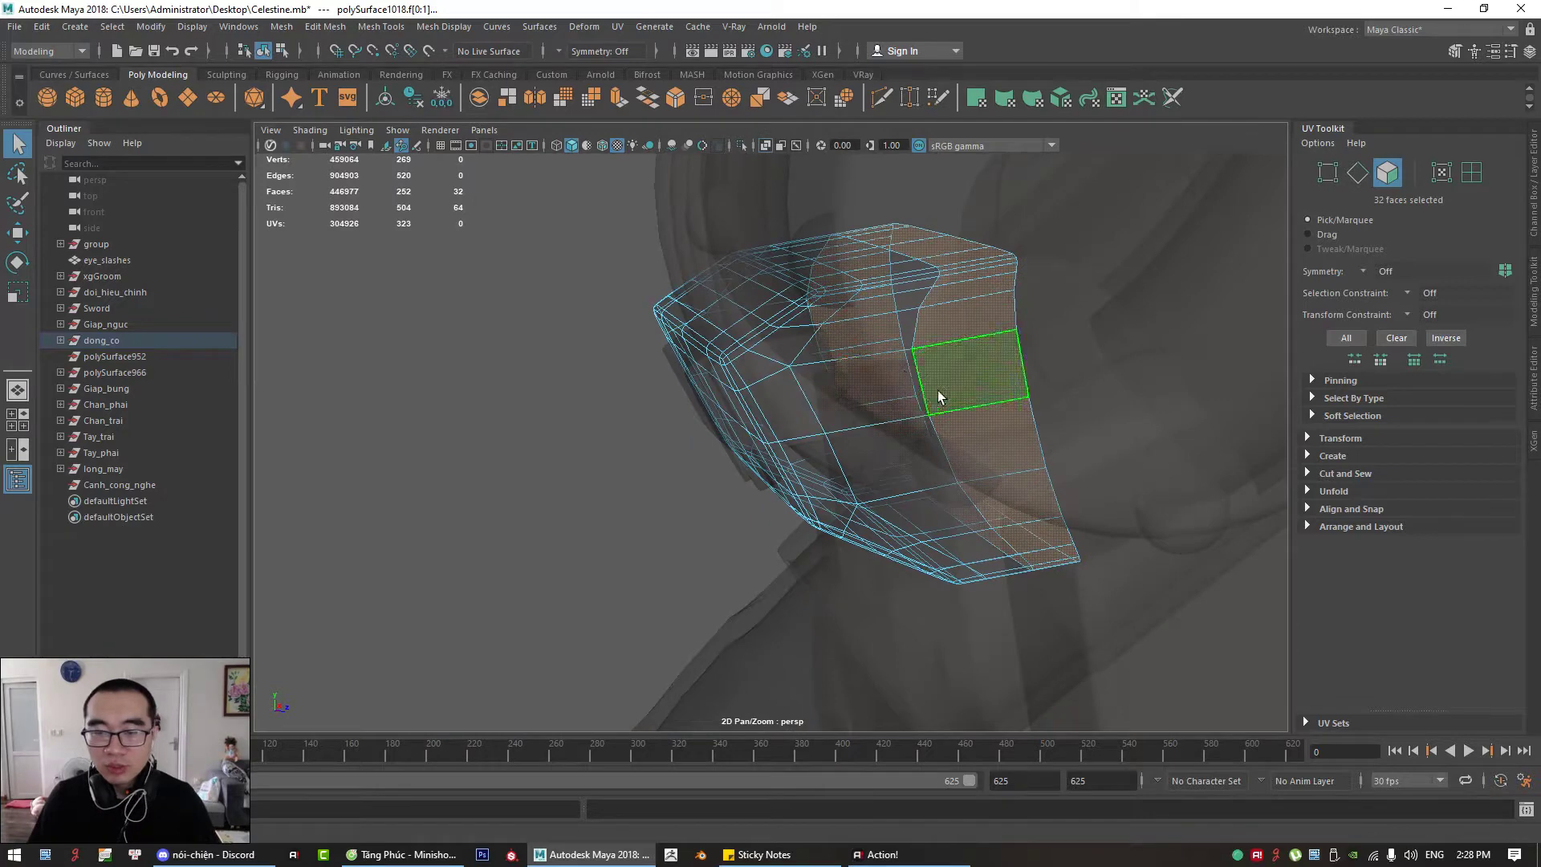
pyautogui.press('Delete')
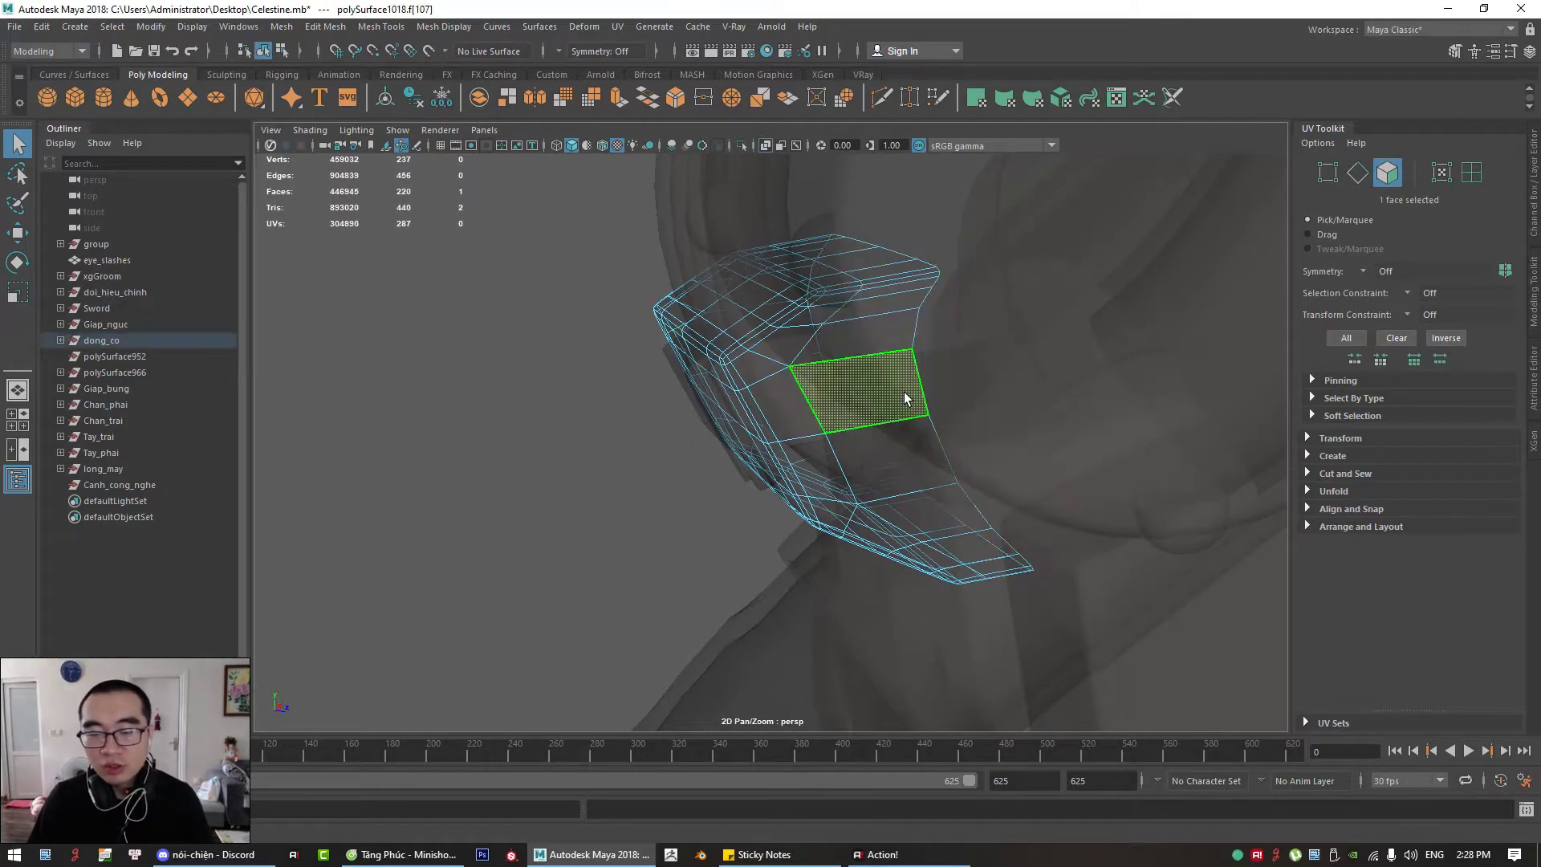
# Step: Try deleting the next face loop of the box mount in solid shading, then undo the deletion
pyautogui.click(766, 145)
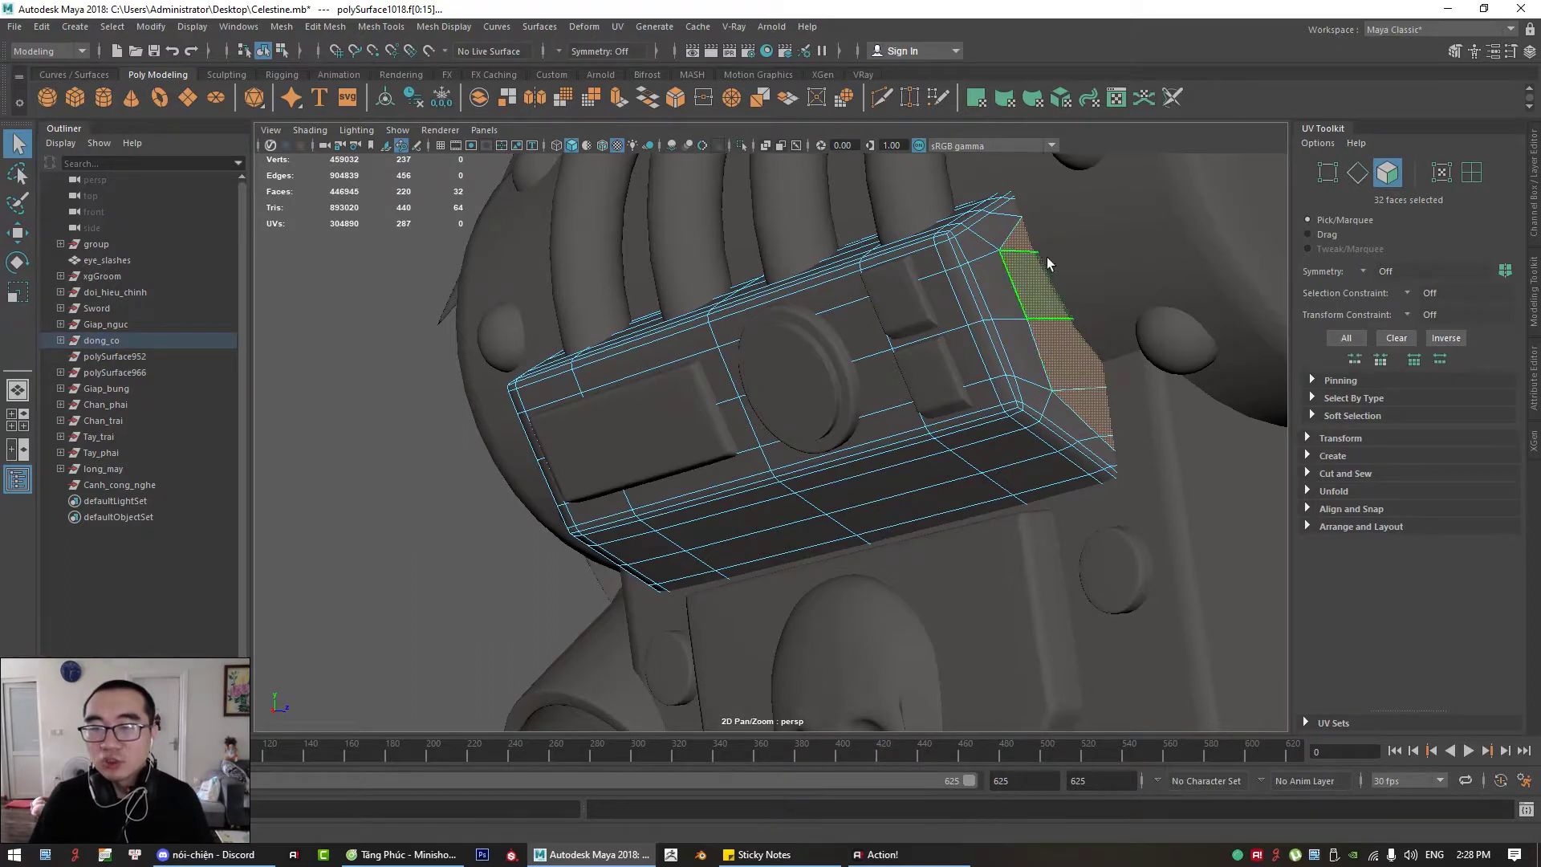
pyautogui.press('Delete')
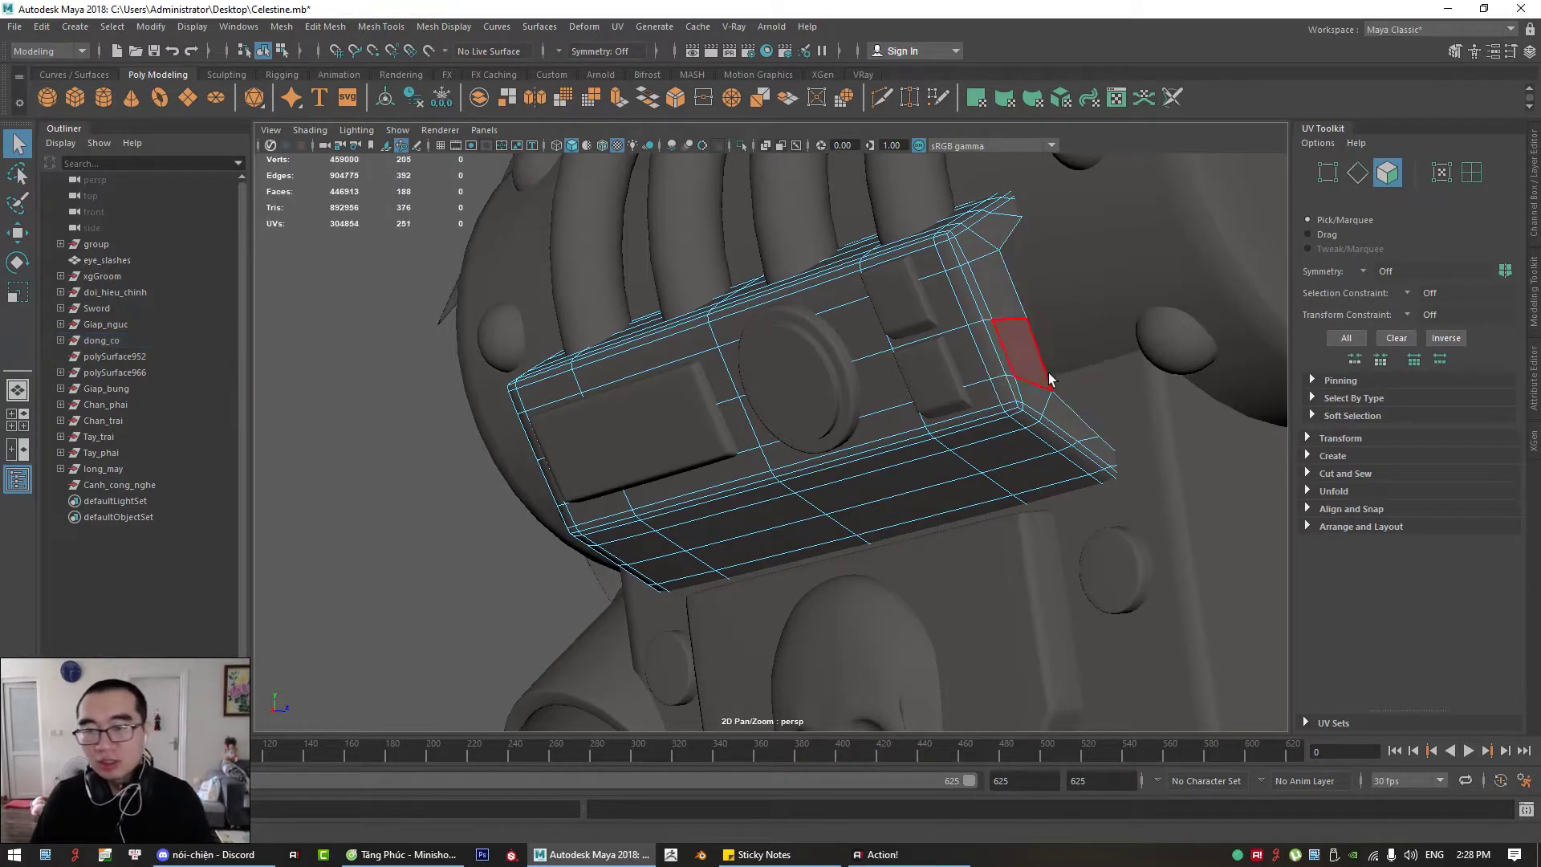
pyautogui.hotkey('ctrl', 'z')
pyautogui.keyDown('alt'); pyautogui.moveTo(1051, 337); pyautogui.dragTo(849, 463); pyautogui.keyUp('alt')
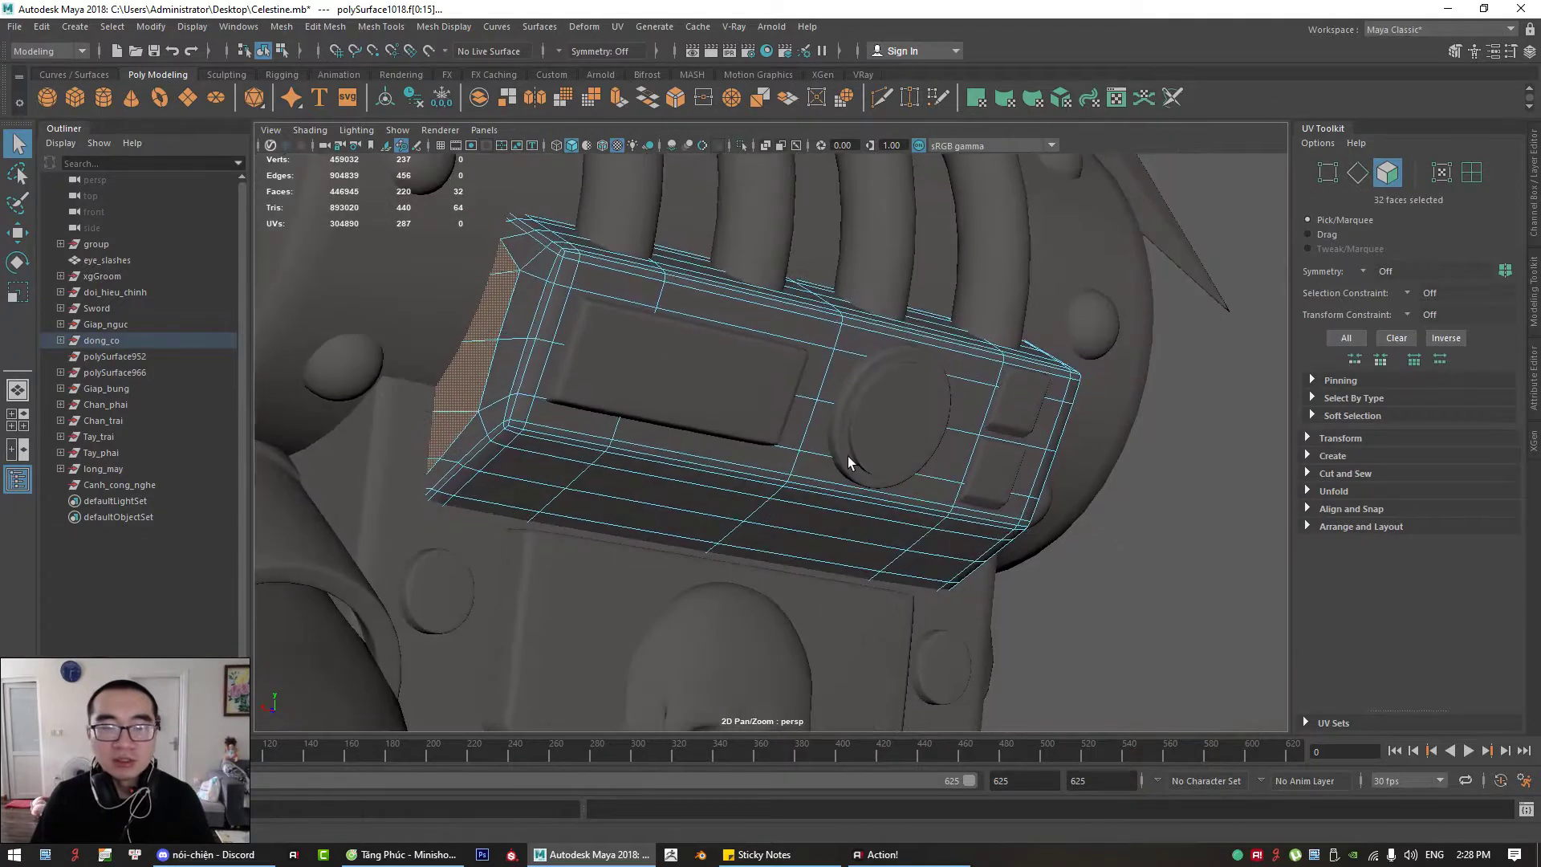
# Step: Return to object selection, select the upper small block on the mount's front and frame it with X-ray shading on
pyautogui.click(1122, 544)
pyautogui.keyDown('alt'); pyautogui.moveTo(1124, 543); pyautogui.dragTo(932, 567); pyautogui.keyUp('alt')
pyautogui.keyDown('alt'); pyautogui.moveTo(931, 567); pyautogui.dragTo(812, 437, button='right'); pyautogui.keyUp('alt')
pyautogui.rightClick(824, 402)
pyautogui.click(903, 378)
pyautogui.click(915, 377)
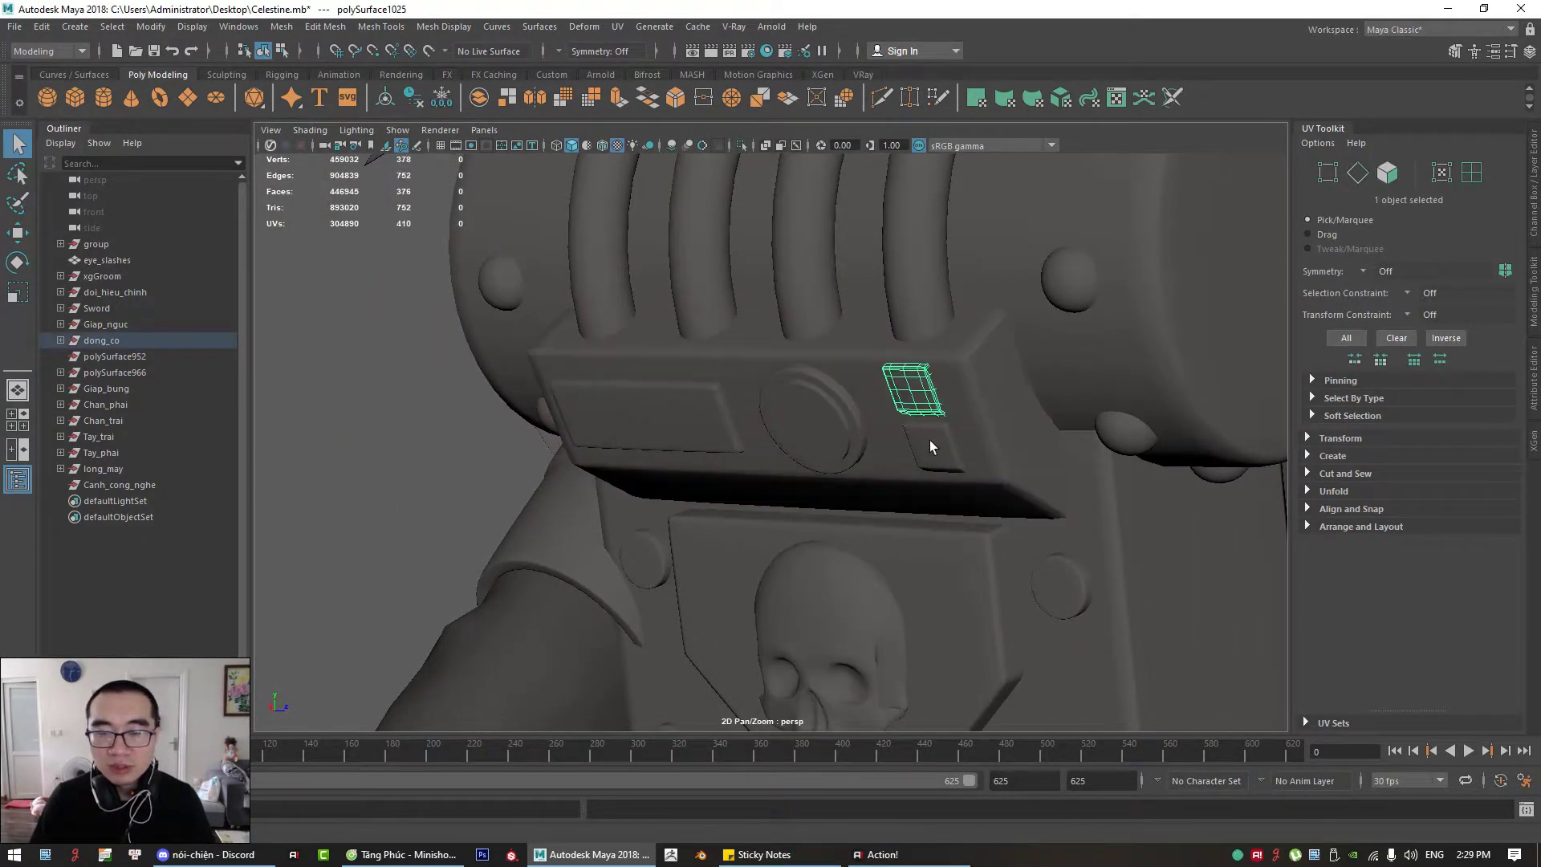
pyautogui.keyDown('alt'); pyautogui.moveTo(929, 440); pyautogui.dragTo(842, 321); pyautogui.keyUp('alt')
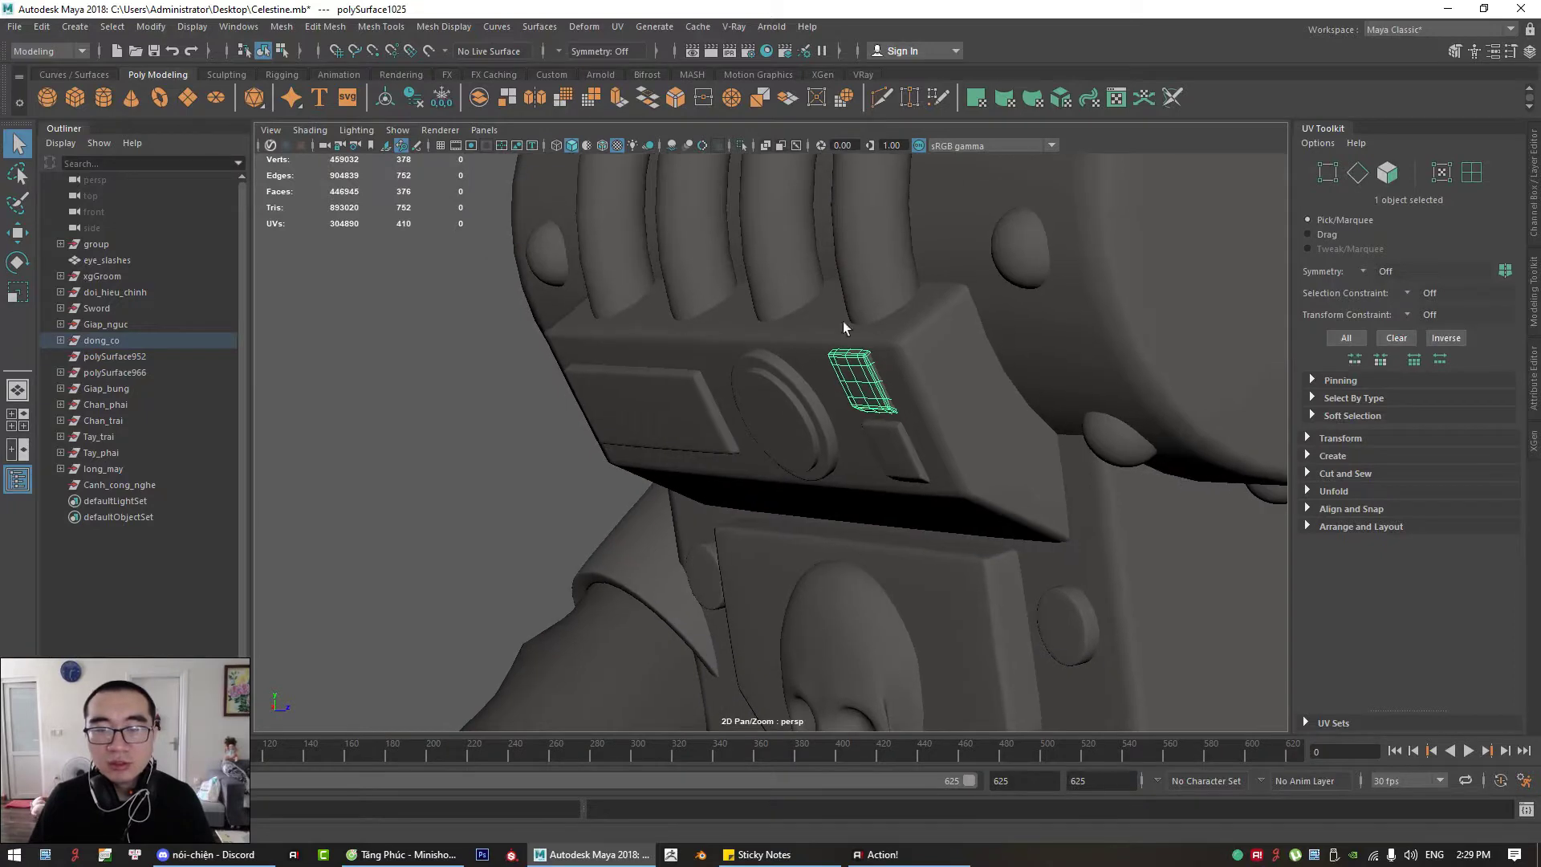
pyautogui.click(764, 146)
pyautogui.press('f')
# Step: Reselect only the upper small block and switch it to face selection
pyautogui.rightClick(801, 366)
pyautogui.moveTo(807, 393); pyautogui.dragTo(809, 409, button='right')
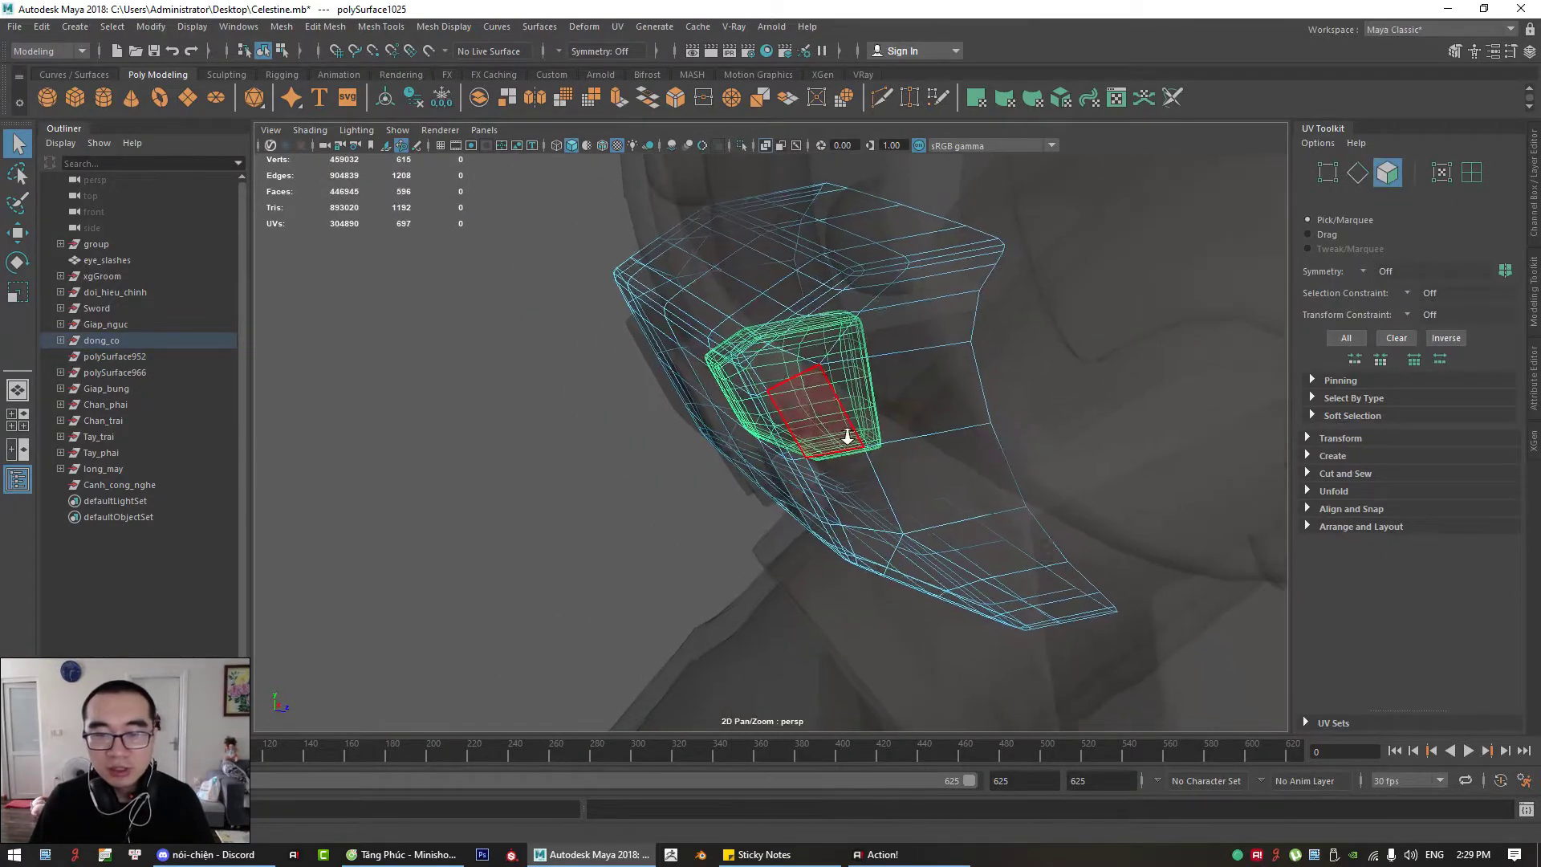
pyautogui.moveTo(351, 443); pyautogui.dragTo(449, 332, button='right')
pyautogui.click(450, 332)
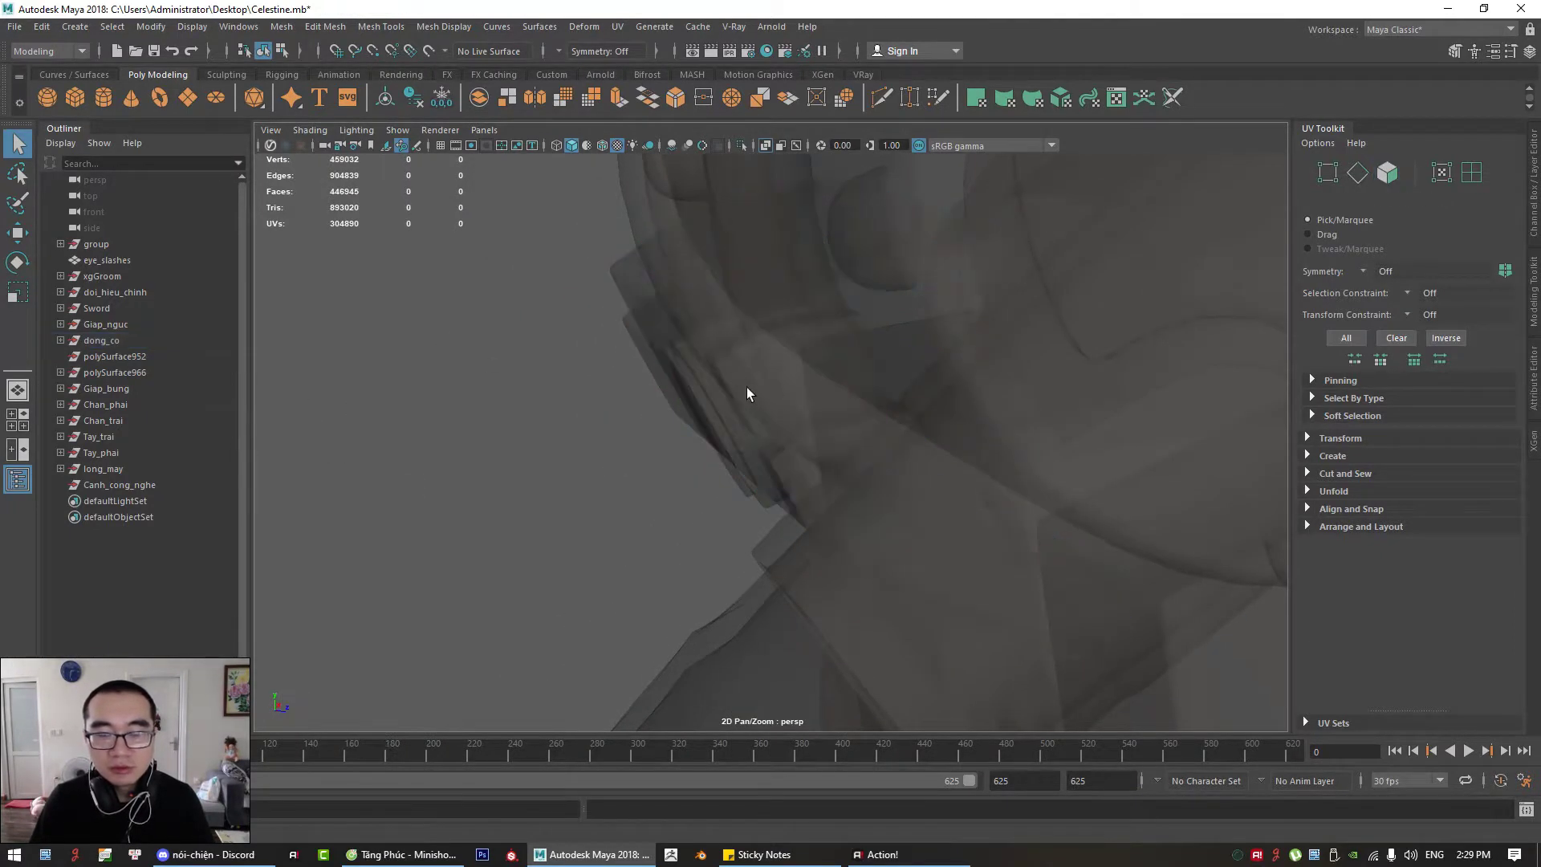
pyautogui.click(747, 388)
pyautogui.click(737, 399)
pyautogui.keyDown('alt'); pyautogui.moveTo(650, 425); pyautogui.dragTo(523, 430); pyautogui.keyUp('alt')
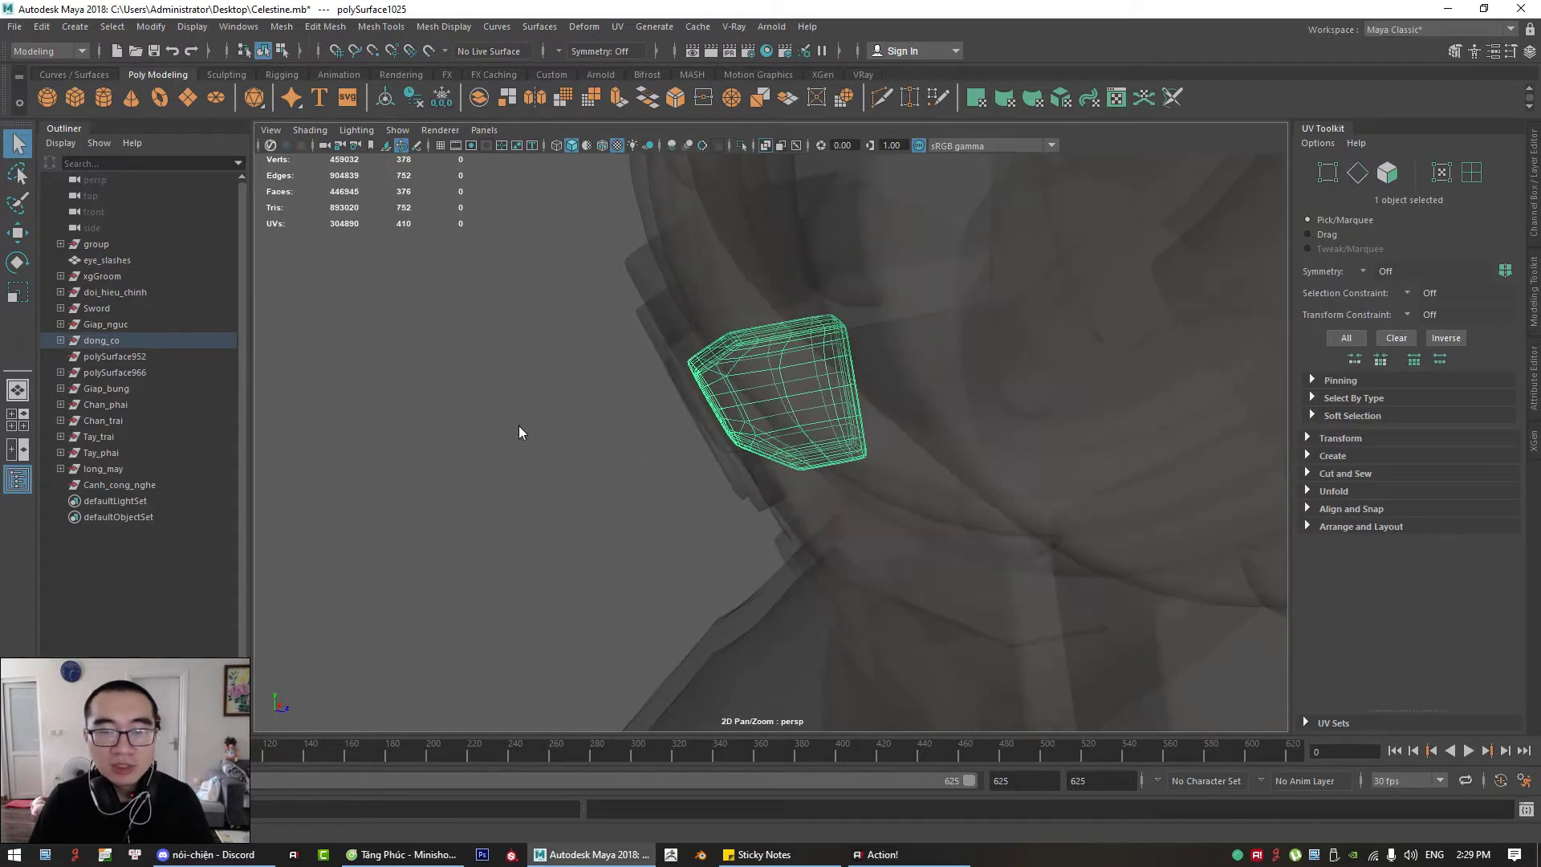
pyautogui.rightClick(506, 406)
pyautogui.click(505, 447)
# Step: Delete the small block's rear faces embedded in the box mount, checking the selection in solid shading
pyautogui.click(767, 393)
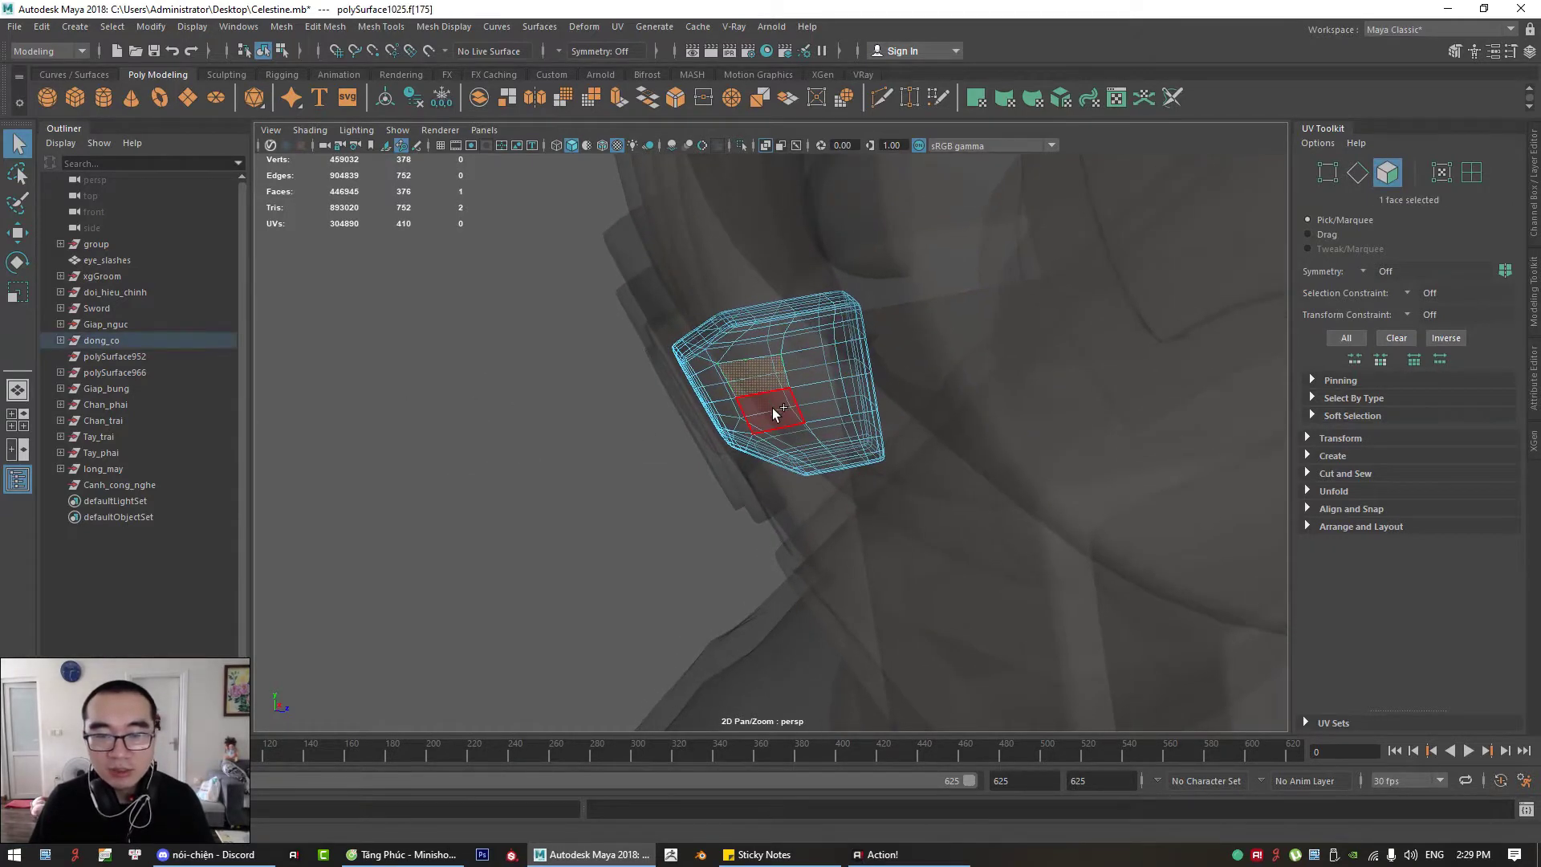
pyautogui.keyDown('shift'); pyautogui.doubleClick(773, 412); pyautogui.keyUp('shift')
pyautogui.keyDown('alt'); pyautogui.moveTo(717, 415); pyautogui.dragTo(847, 380); pyautogui.keyUp('alt')
pyautogui.click(764, 145)
pyautogui.keyDown('alt'); pyautogui.moveTo(931, 258); pyautogui.dragTo(743, 291); pyautogui.keyUp('alt')
pyautogui.click(765, 145)
pyautogui.press('Delete')
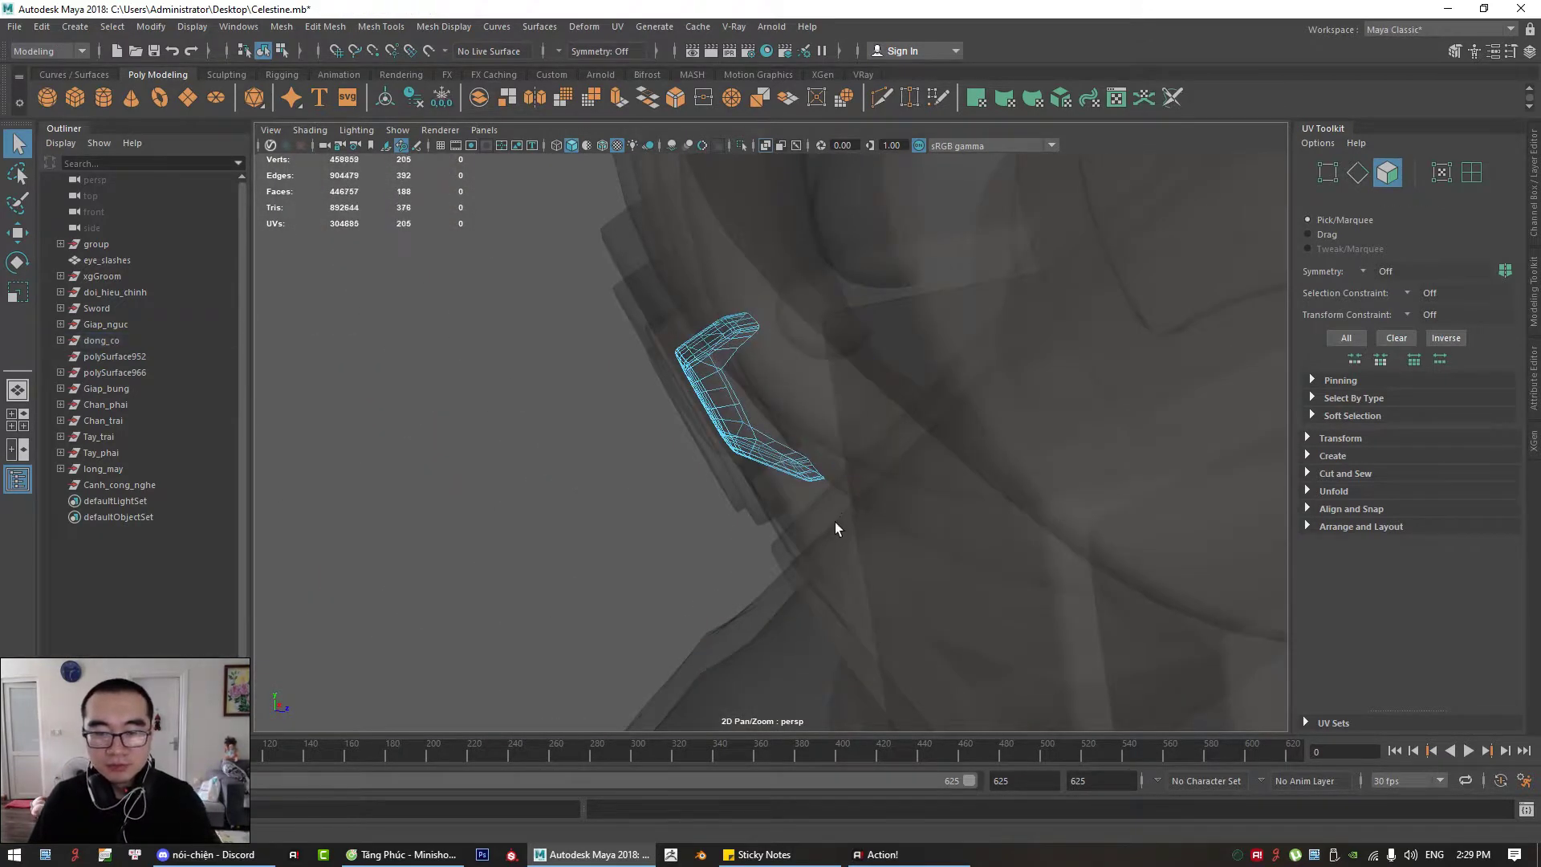
# Step: Delete the face loop running across the upper arm of the small block's remaining shell
pyautogui.keyDown('alt'); pyautogui.moveTo(864, 428); pyautogui.dragTo(893, 410); pyautogui.keyUp('alt')
pyautogui.keyDown('alt'); pyautogui.moveTo(798, 272); pyautogui.dragTo(782, 385); pyautogui.keyUp('alt')
pyautogui.click(793, 323)
pyautogui.keyDown('shift'); pyautogui.doubleClick(801, 332); pyautogui.keyUp('shift')
pyautogui.click(765, 144)
pyautogui.click(766, 144)
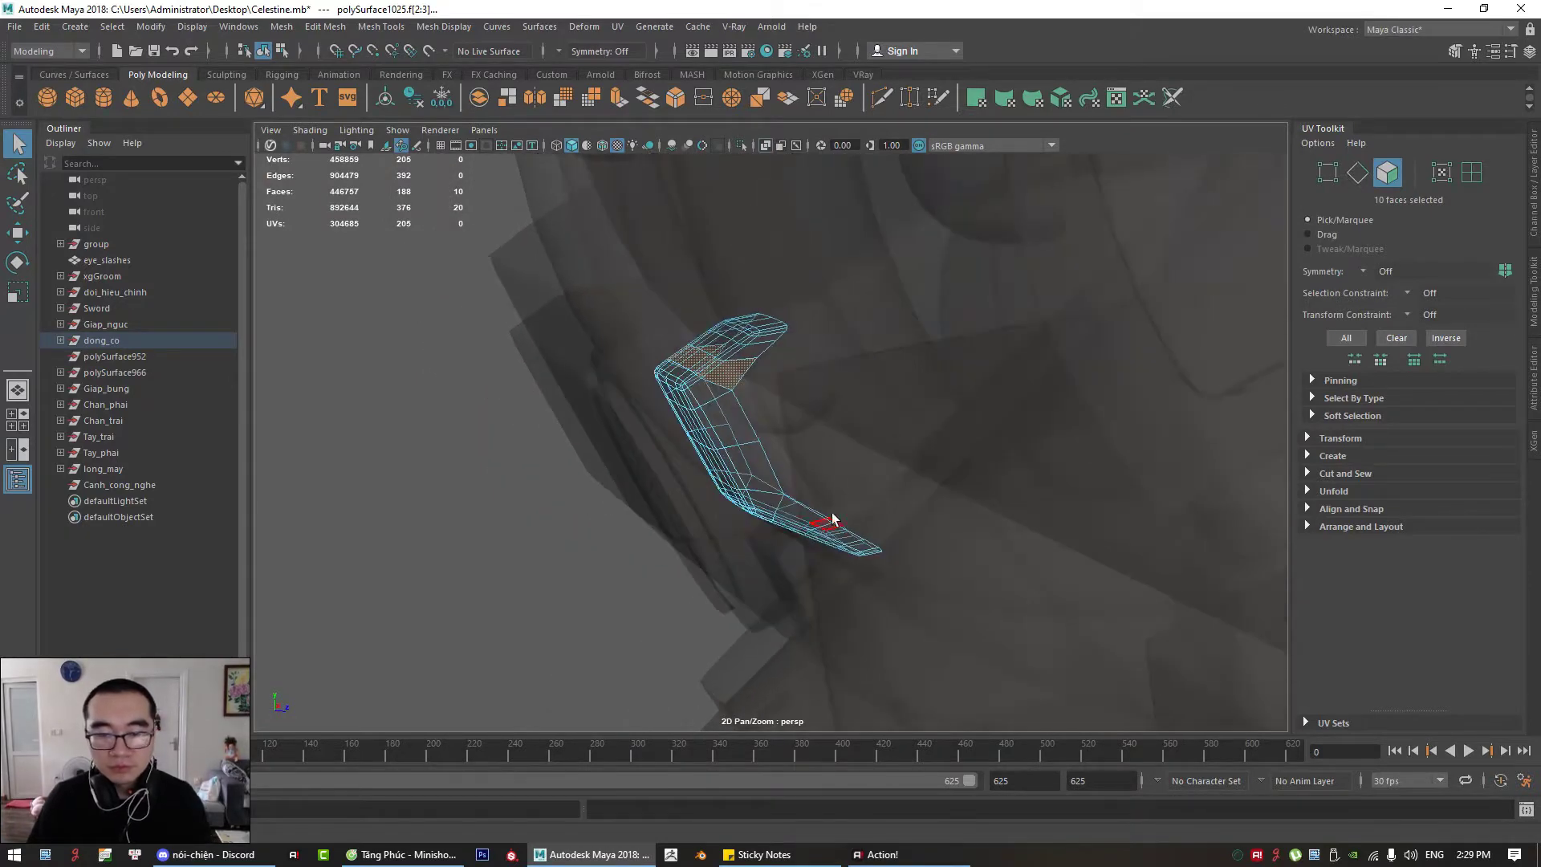
pyautogui.press('Delete')
# Step: Select the face loop across the lower arm of the upper small block's shell and check it against the mount in solid shading
pyautogui.click(806, 518)
pyautogui.keyDown('alt'); pyautogui.moveTo(820, 488); pyautogui.dragTo(854, 395); pyautogui.keyUp('alt')
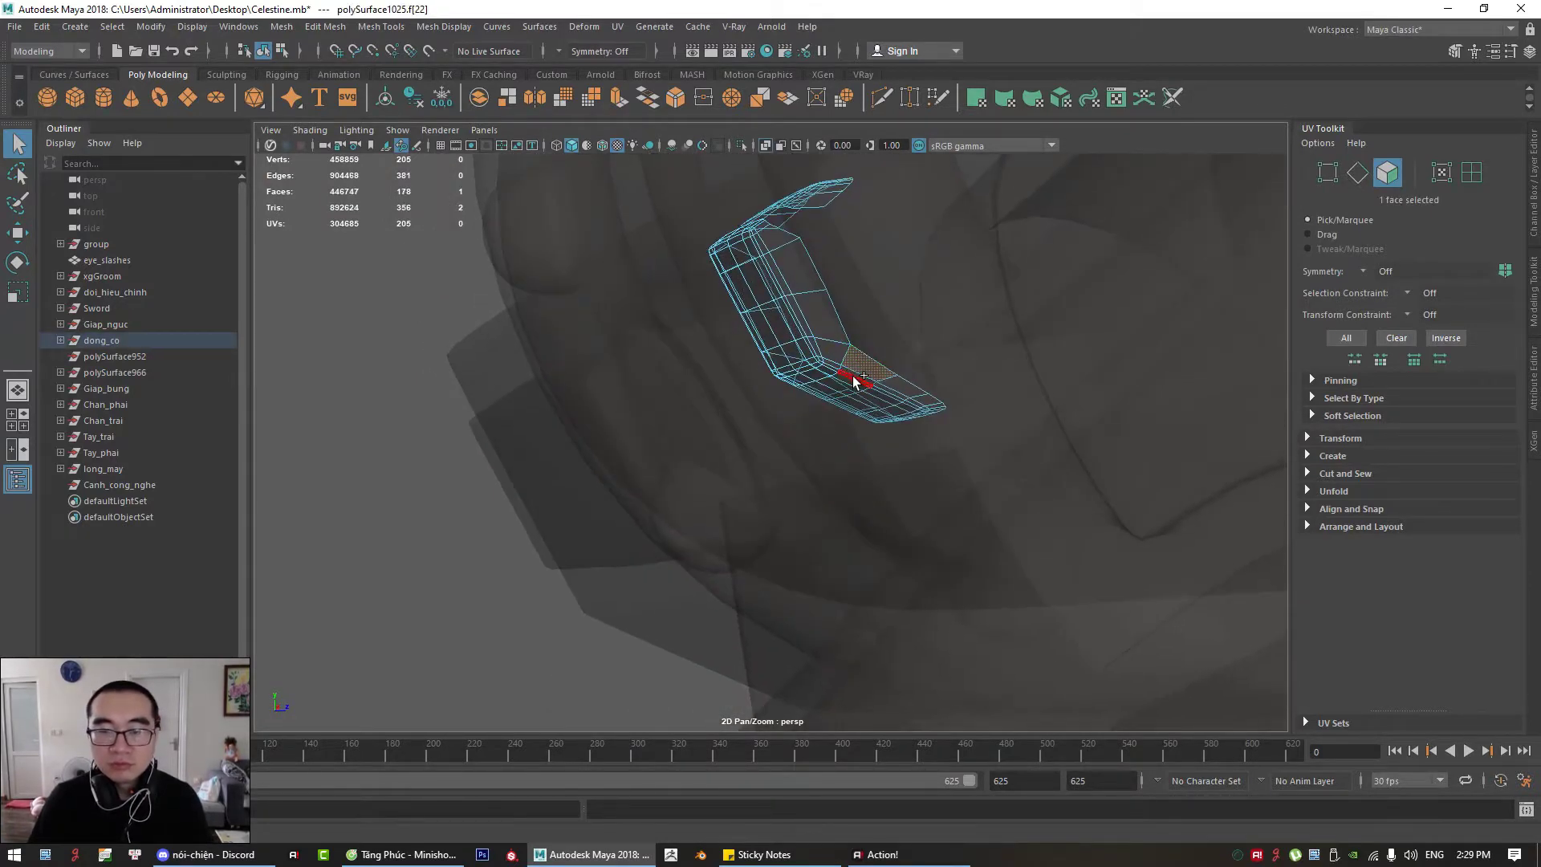
pyautogui.doubleClick(848, 380)
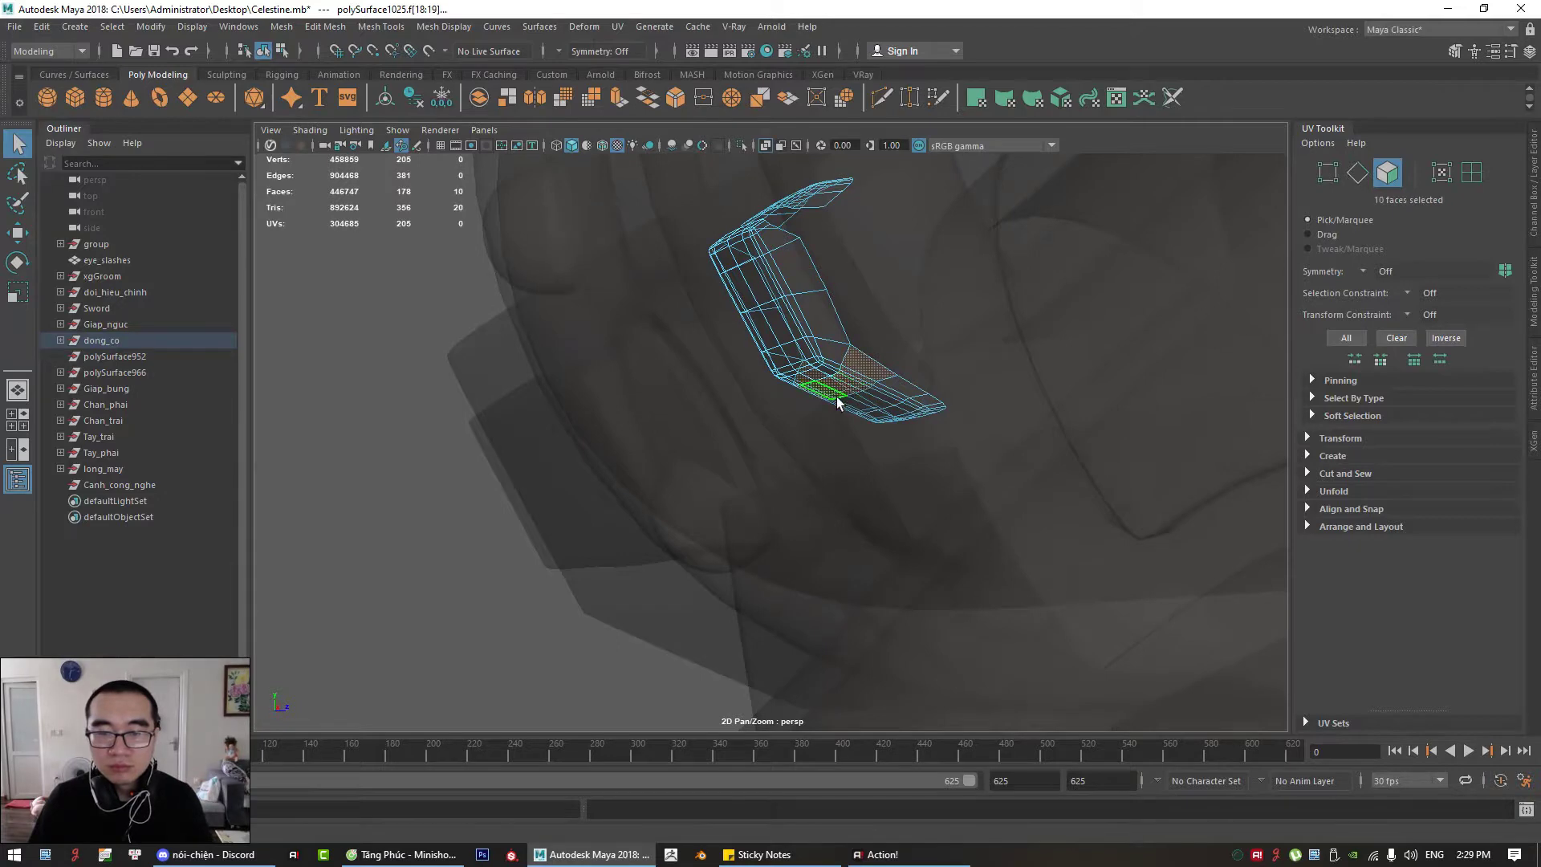
pyautogui.keyDown('alt'); pyautogui.moveTo(847, 381); pyautogui.dragTo(905, 376, button='right'); pyautogui.keyUp('alt')
pyautogui.click(765, 144)
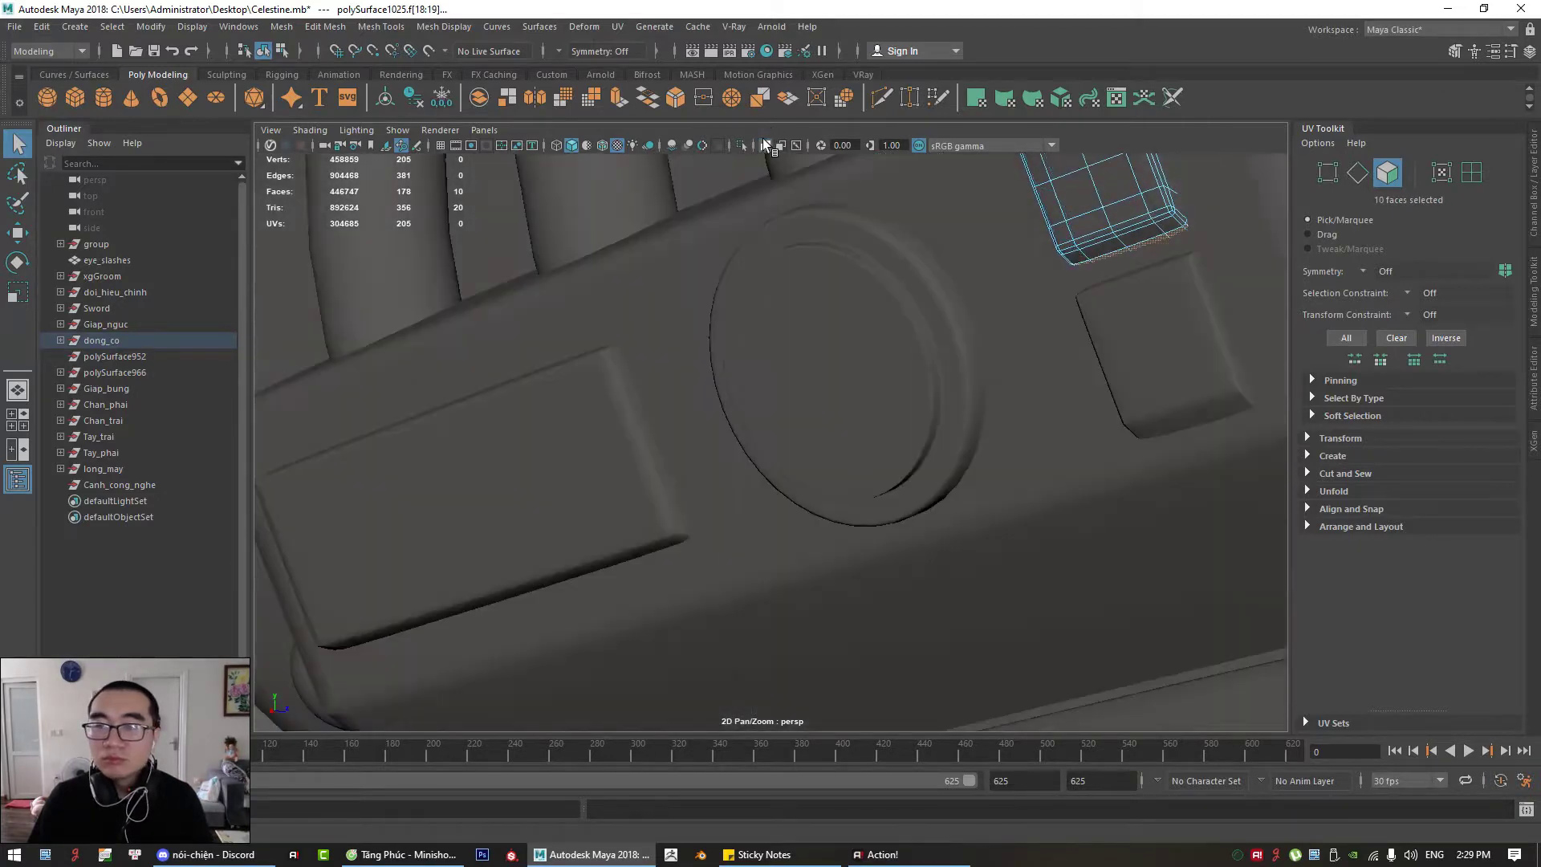
pyautogui.keyDown('alt'); pyautogui.moveTo(1122, 275); pyautogui.dragTo(949, 402, button='middle'); pyautogui.keyUp('alt')
pyautogui.keyDown('alt'); pyautogui.moveTo(949, 402); pyautogui.dragTo(1009, 360, button='right'); pyautogui.keyUp('alt')
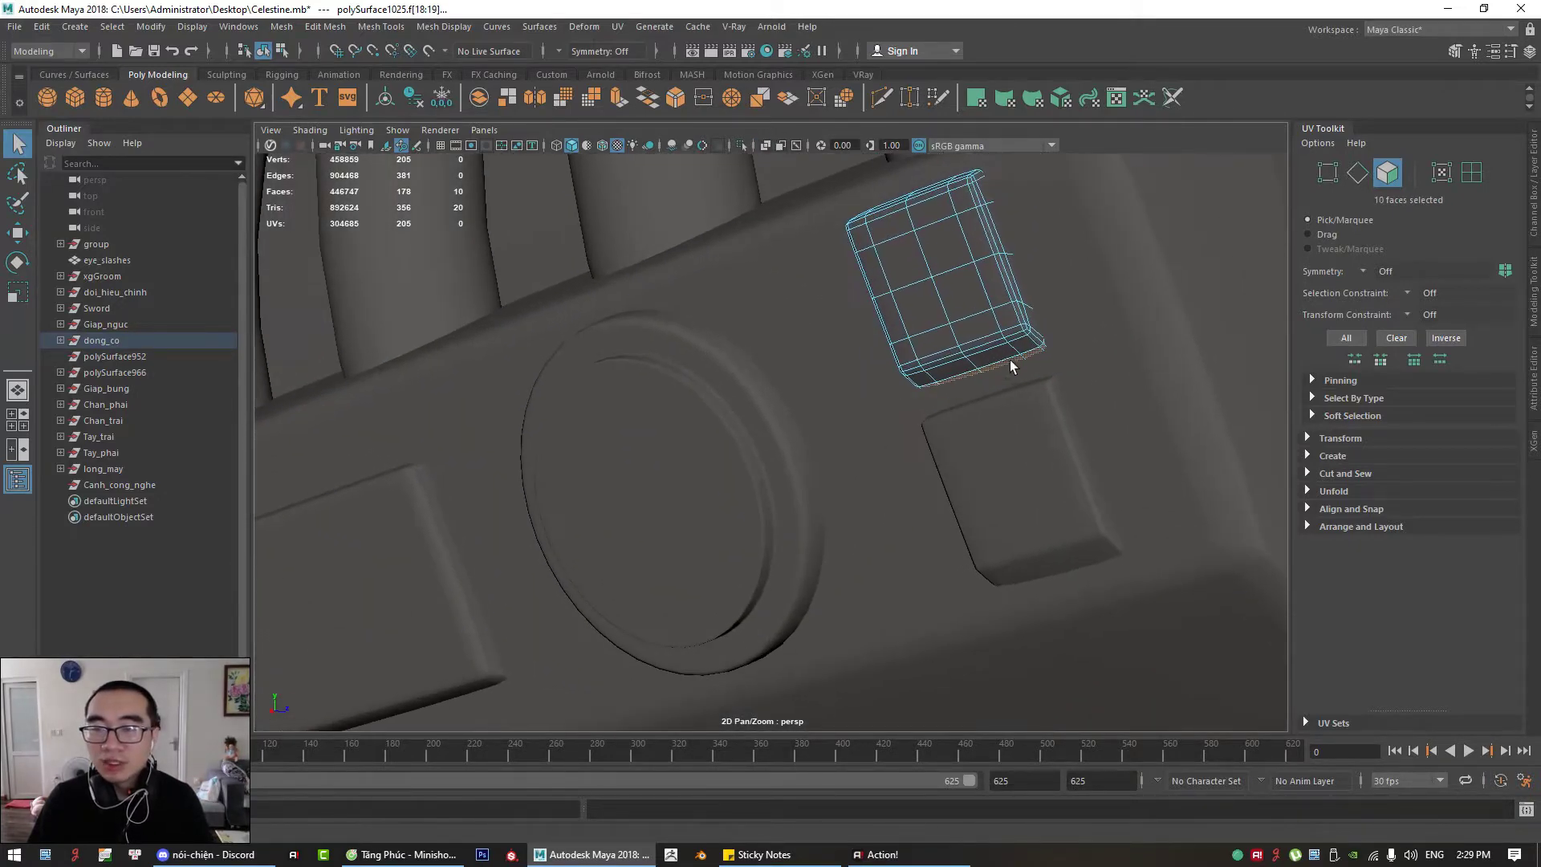
pyautogui.click(740, 143)
pyautogui.keyDown('alt'); pyautogui.moveTo(853, 383); pyautogui.dragTo(766, 419); pyautogui.keyUp('alt')
pyautogui.click(737, 146)
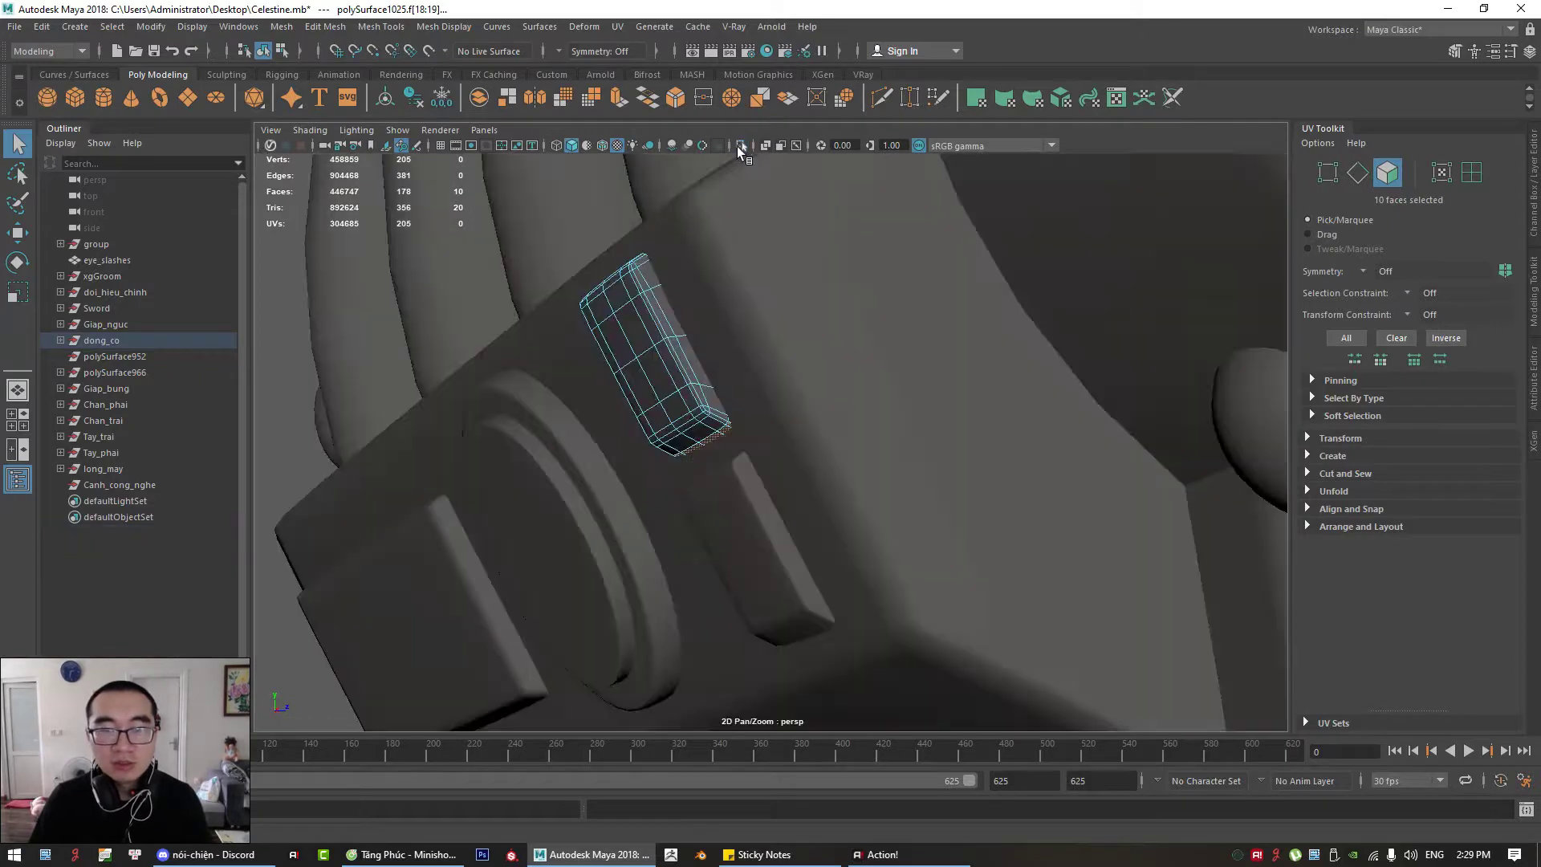
pyautogui.keyDown('alt'); pyautogui.moveTo(784, 337); pyautogui.dragTo(727, 347); pyautogui.keyUp('alt')
pyautogui.click(766, 146)
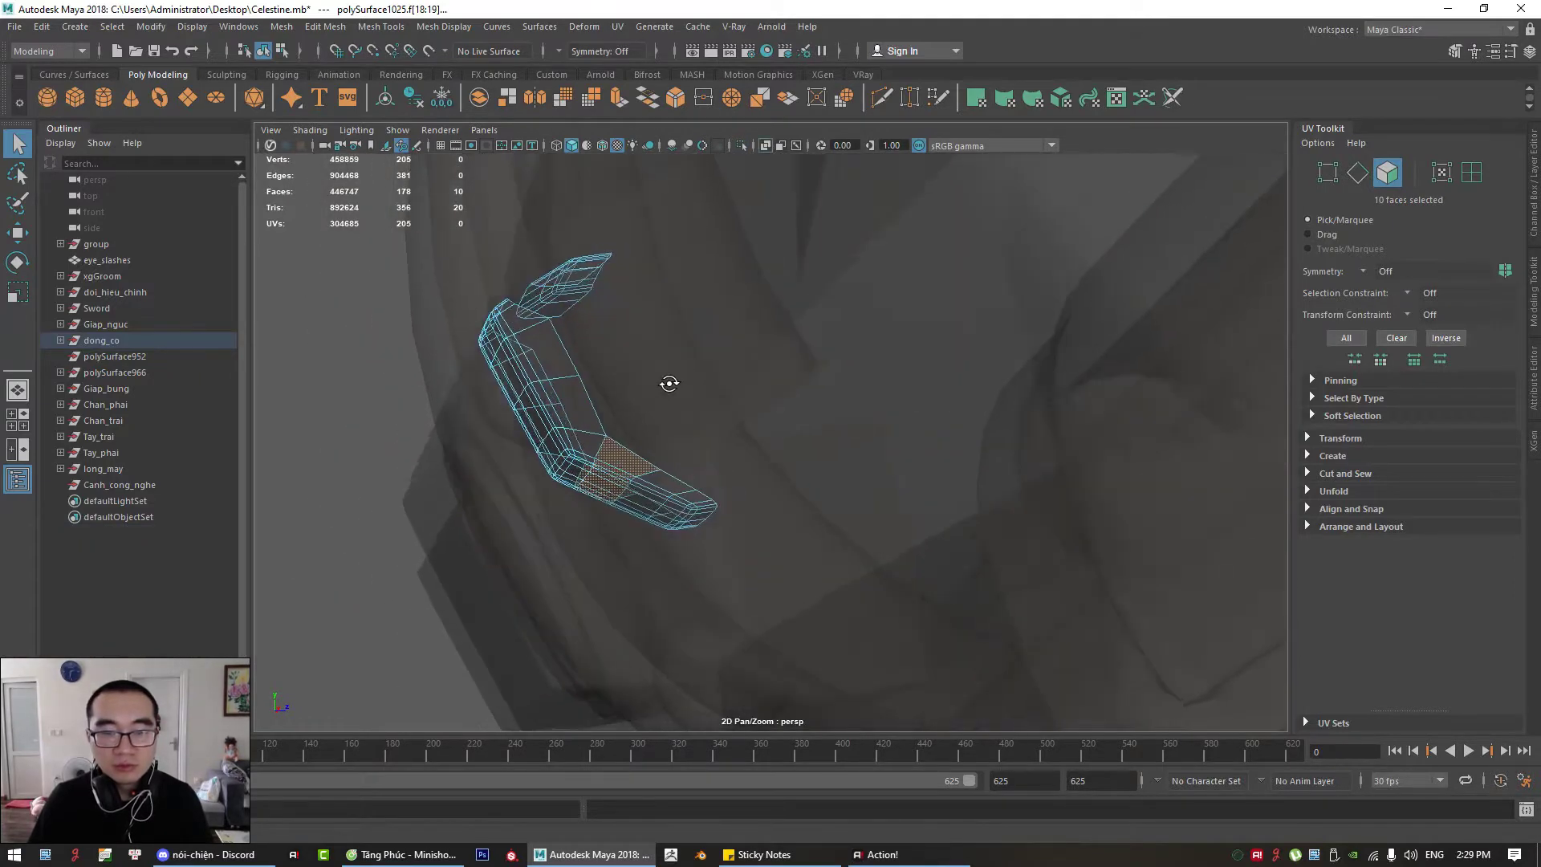
# Step: Delete the outer face loop on the lower arm and both severed end pieces of the upper small block, restoring solid shading
pyautogui.click(666, 492)
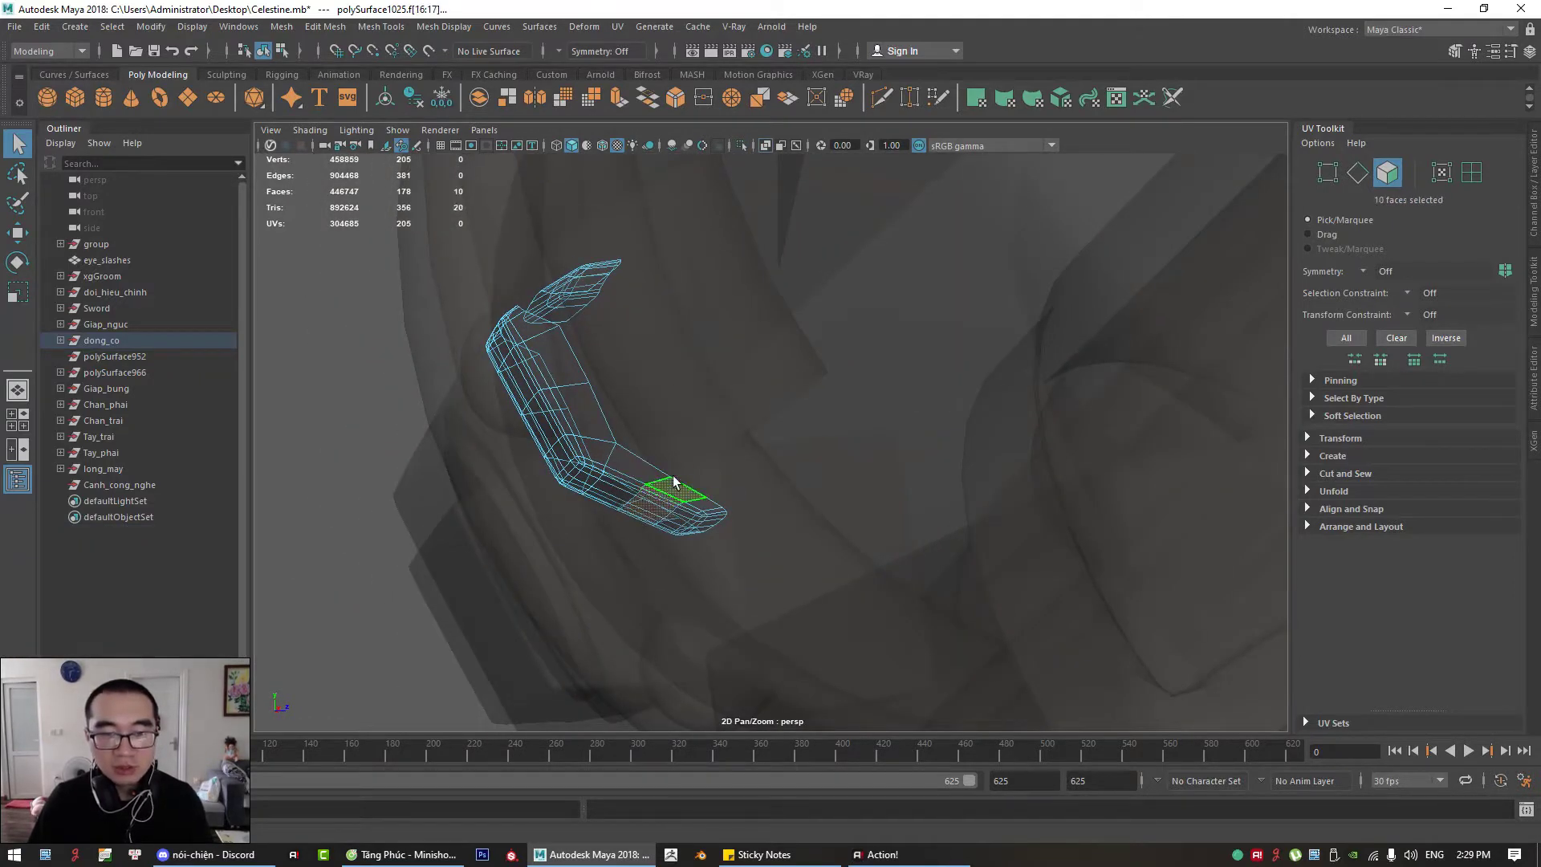
pyautogui.press('Delete')
pyautogui.doubleClick(693, 510)
pyautogui.press('Delete')
pyautogui.doubleClick(584, 276)
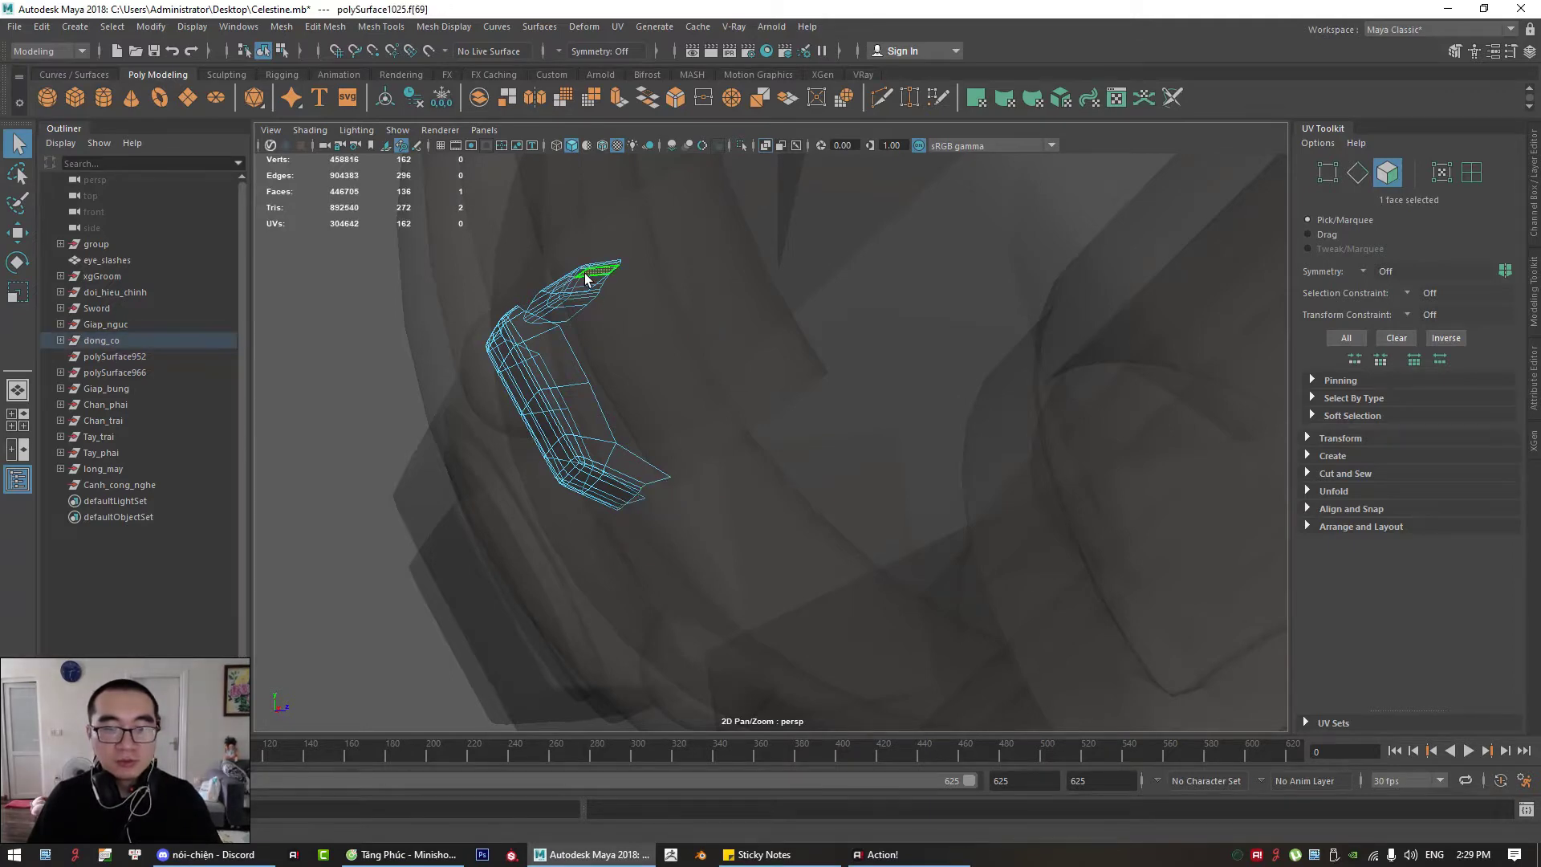
pyautogui.press('Delete')
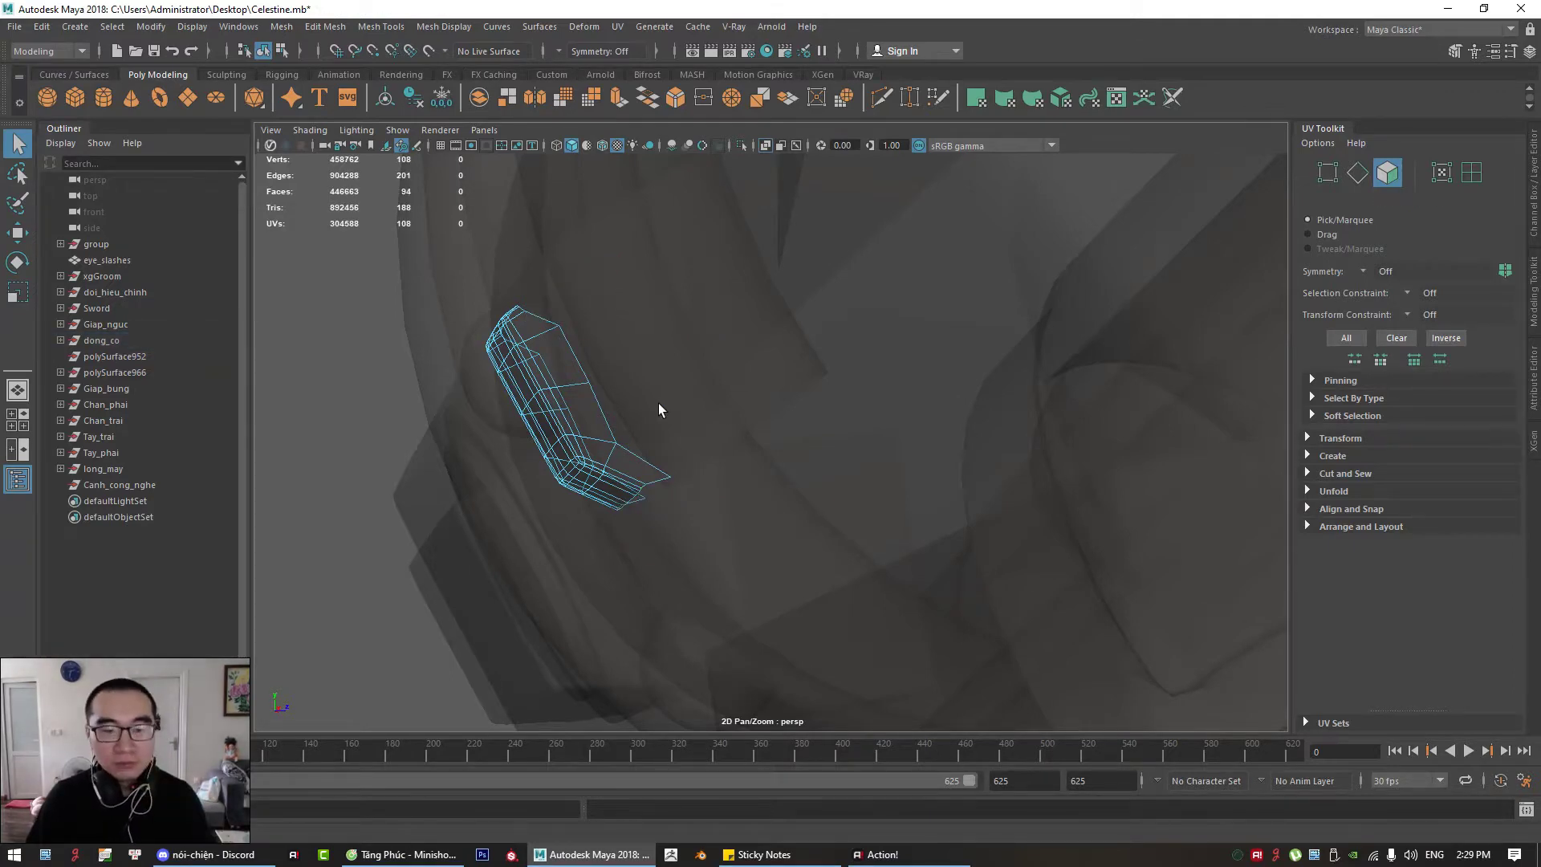
pyautogui.keyDown('alt'); pyautogui.moveTo(658, 409); pyautogui.dragTo(797, 213); pyautogui.keyUp('alt')
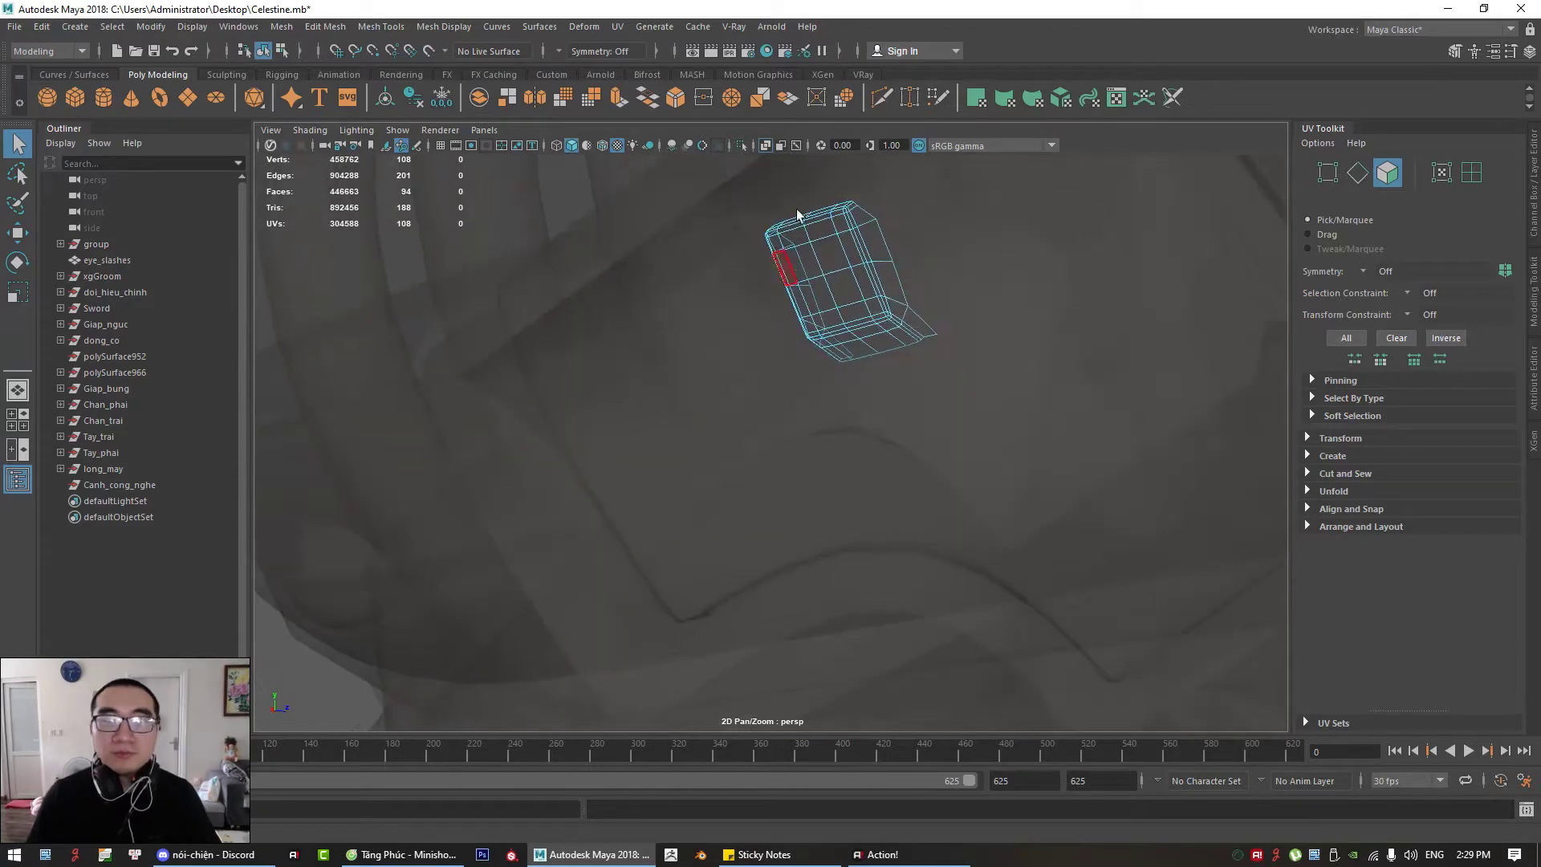
pyautogui.click(763, 145)
pyautogui.keyDown('alt'); pyautogui.moveTo(839, 300); pyautogui.dragTo(730, 351, button='right'); pyautogui.keyUp('alt')
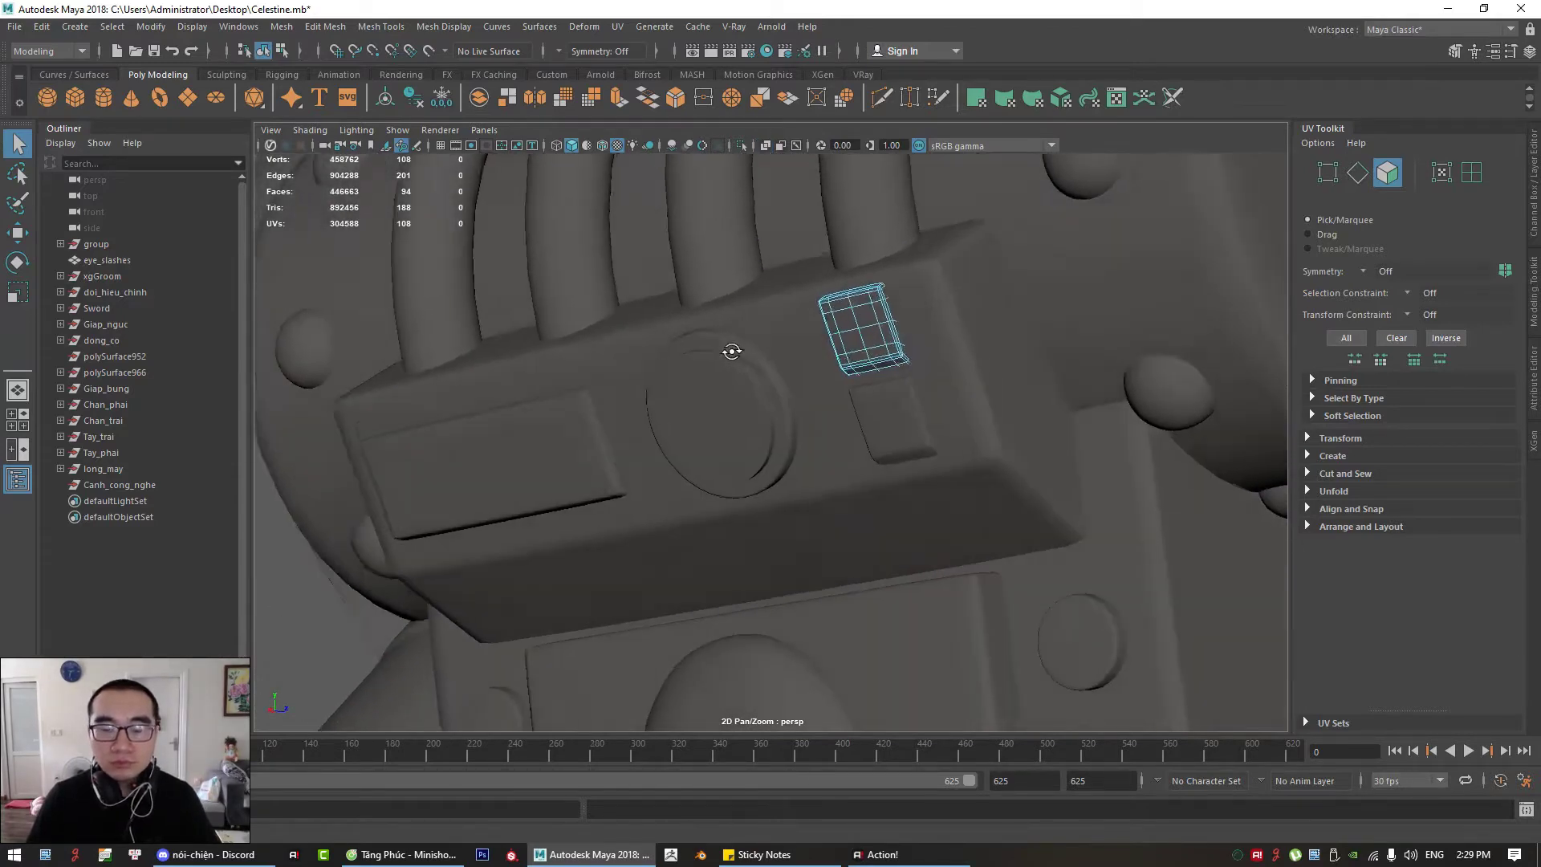
# Step: Select the lower small block on the mount's front and switch it to face selection with X-ray shading on
pyautogui.click(921, 421)
pyautogui.keyDown('alt'); pyautogui.moveTo(900, 418); pyautogui.dragTo(756, 160); pyautogui.keyUp('alt')
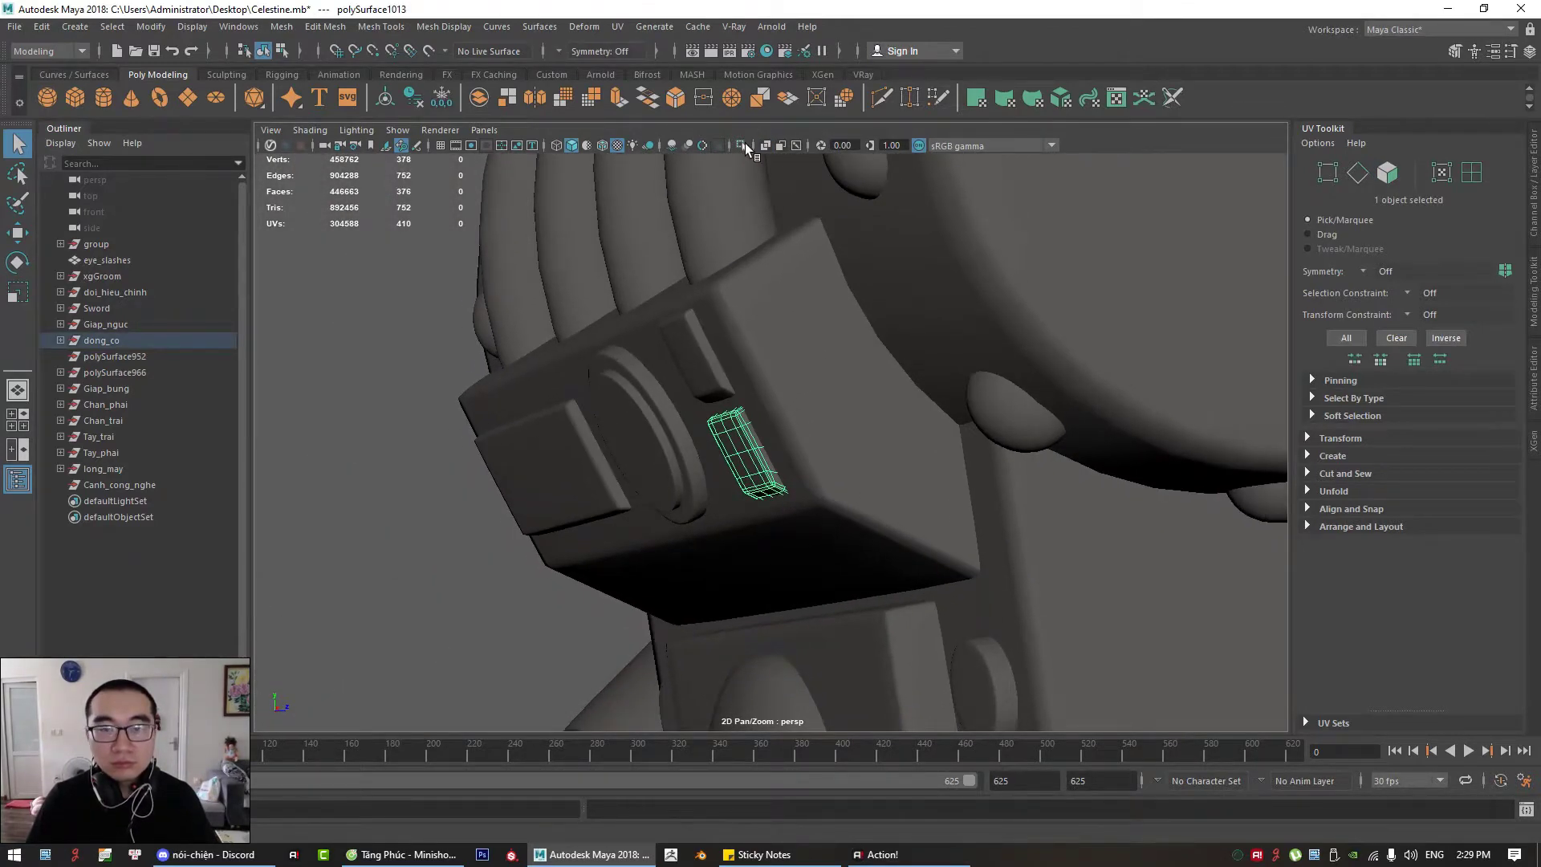
pyautogui.click(764, 146)
pyautogui.keyDown('alt'); pyautogui.moveTo(738, 344); pyautogui.dragTo(703, 392); pyautogui.keyUp('alt')
pyautogui.moveTo(760, 408); pyautogui.dragTo(758, 446, button='right')
pyautogui.moveTo(339, 452); pyautogui.dragTo(394, 374, button='right')
pyautogui.click(395, 374)
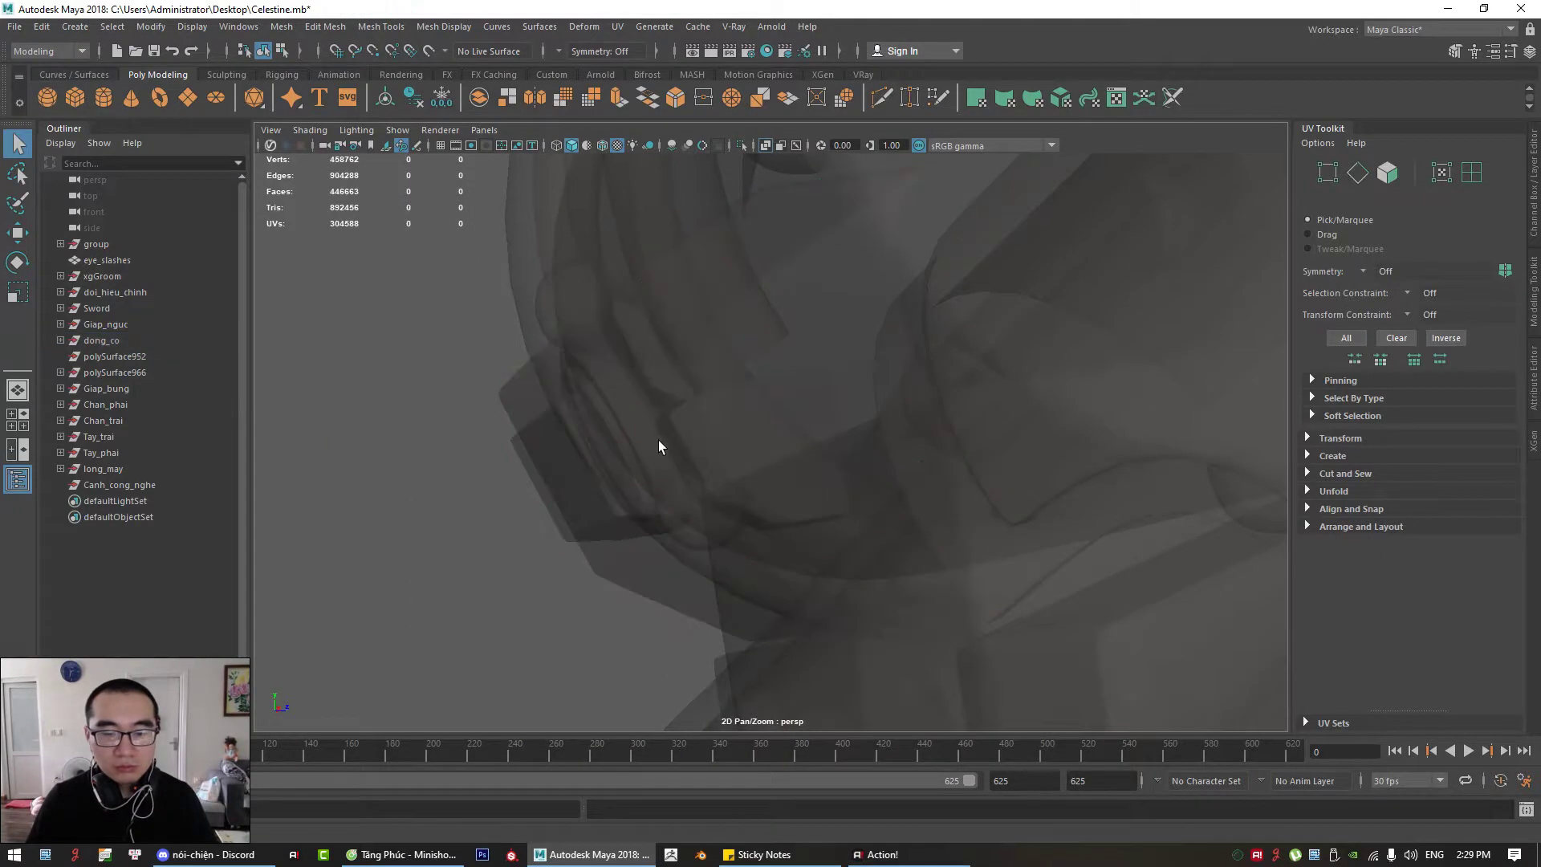
pyautogui.click(665, 449)
pyautogui.moveTo(389, 475); pyautogui.dragTo(389, 504, button='right')
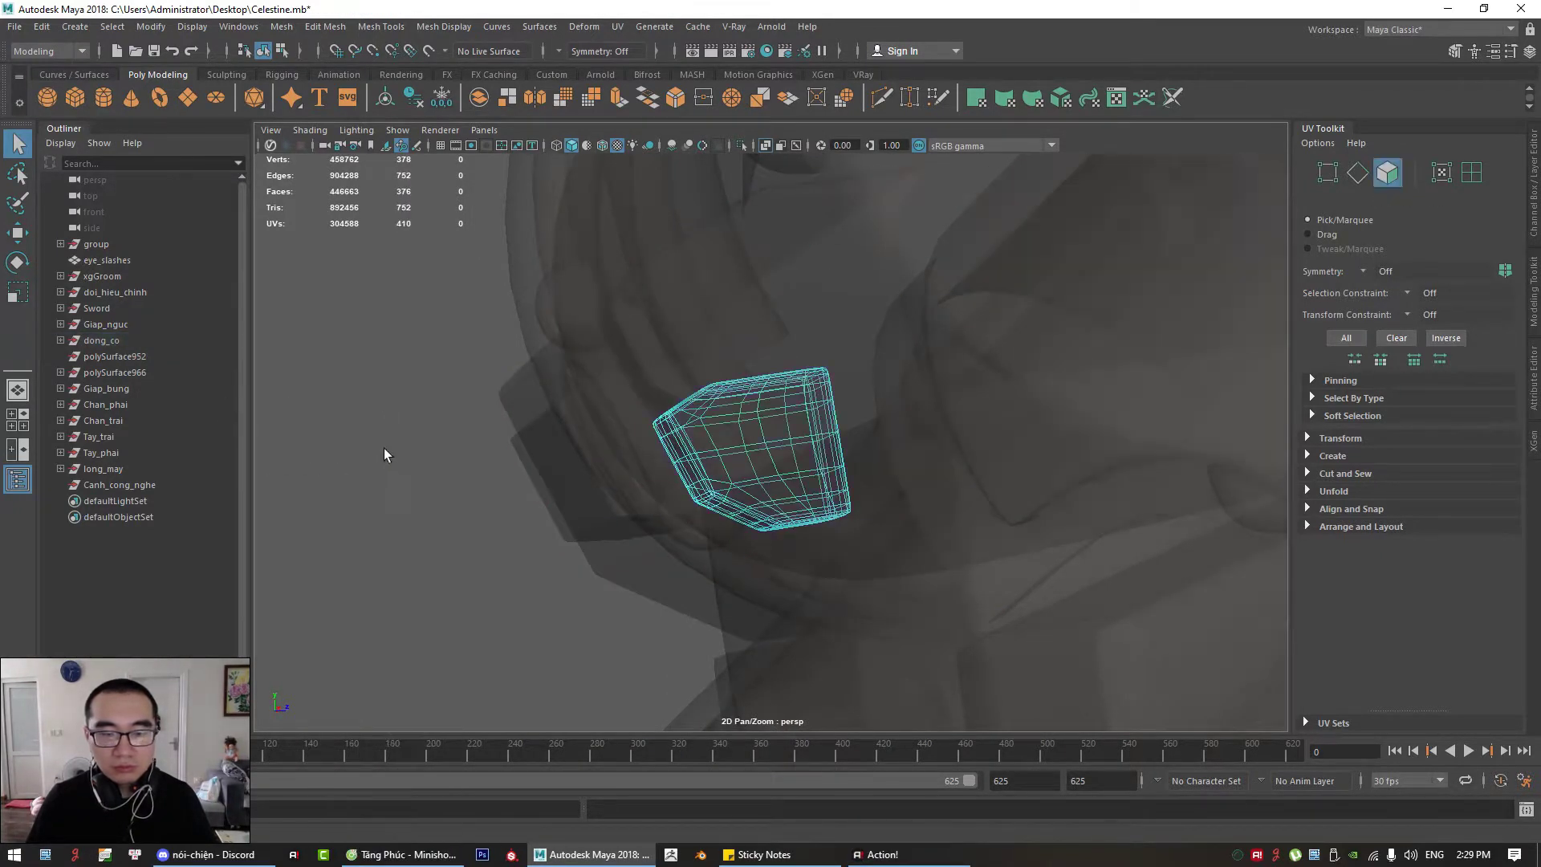
# Step: Delete the face loop around the middle of the lower small block and the separated rear part embedded in the mount
pyautogui.click(742, 437)
pyautogui.keyDown('shift'); pyautogui.doubleClick(744, 448); pyautogui.keyUp('shift')
pyautogui.keyDown('alt'); pyautogui.moveTo(739, 446); pyautogui.dragTo(803, 499, button='right'); pyautogui.keyUp('alt')
pyautogui.press('Delete')
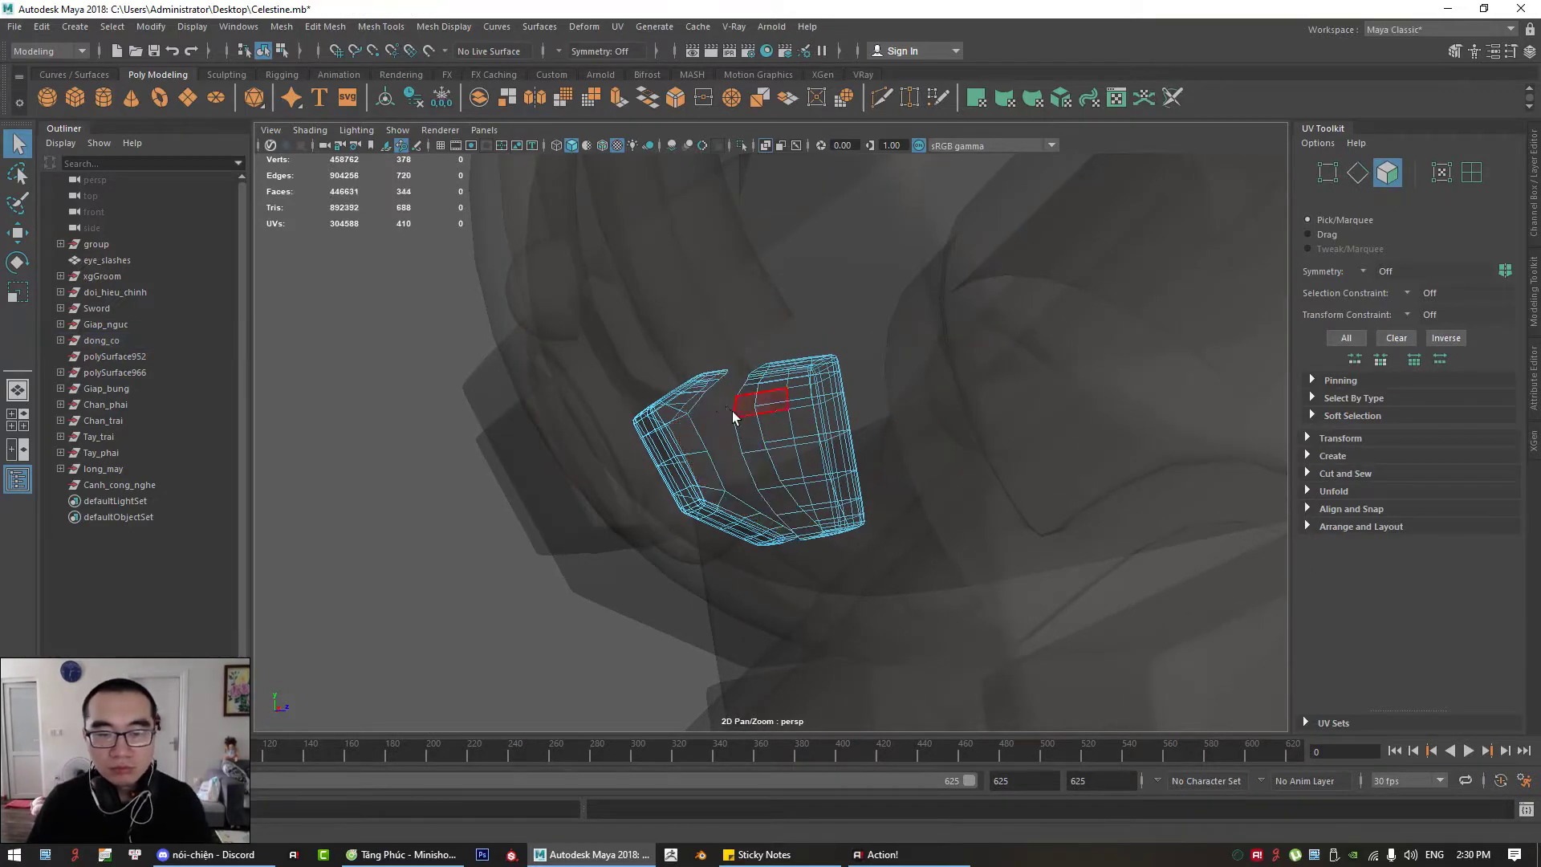
pyautogui.doubleClick(776, 425)
pyautogui.keyDown('alt'); pyautogui.moveTo(776, 425); pyautogui.dragTo(802, 459); pyautogui.keyUp('alt')
pyautogui.press('Delete')
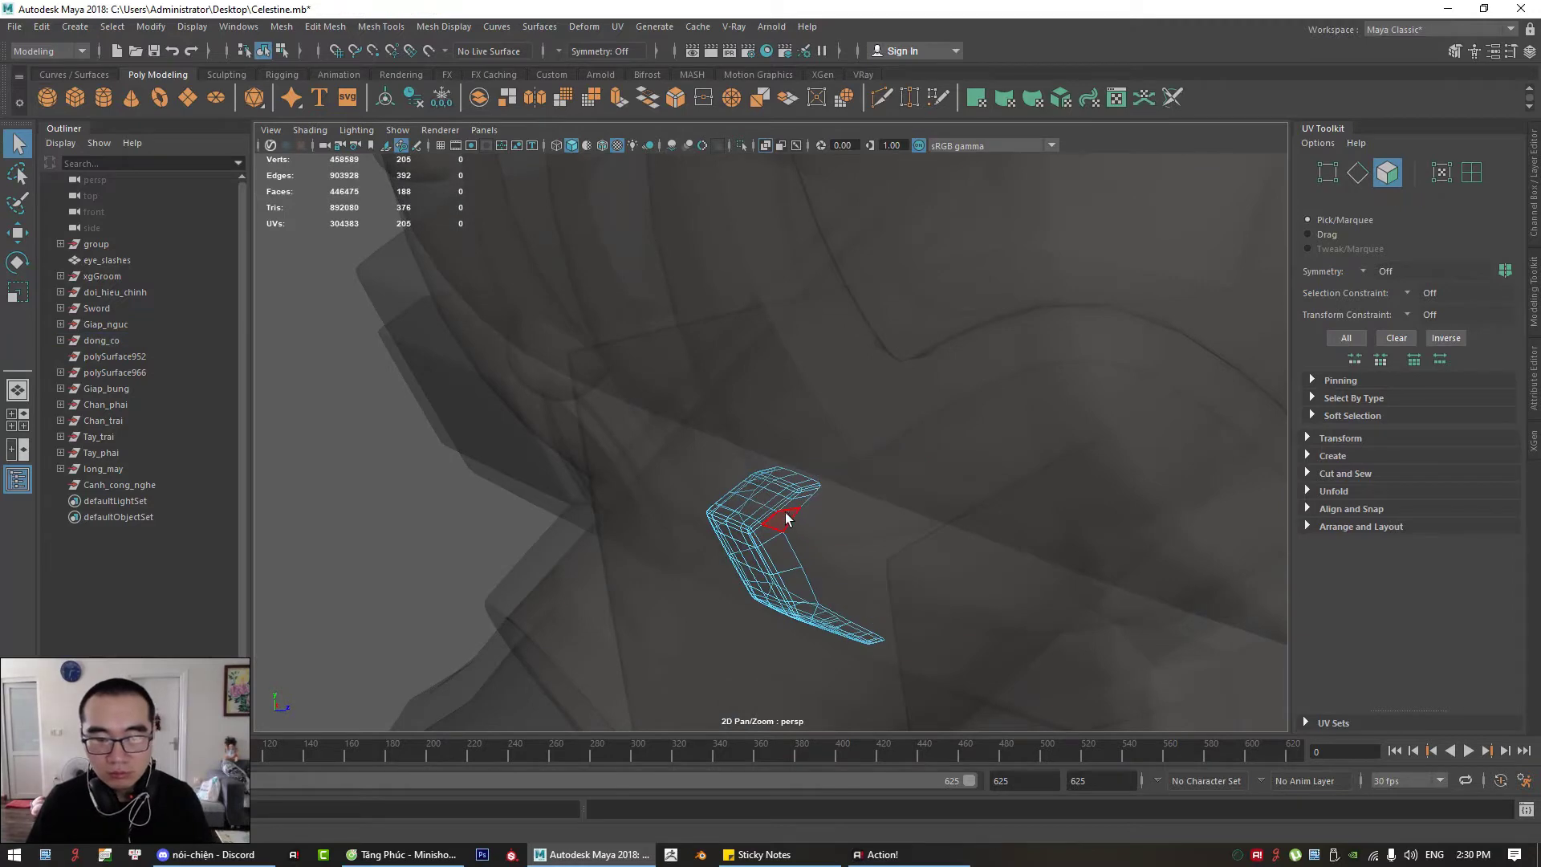
# Step: Delete the face loop across the upper arm of the lower small block's remaining shell
pyautogui.click(767, 514)
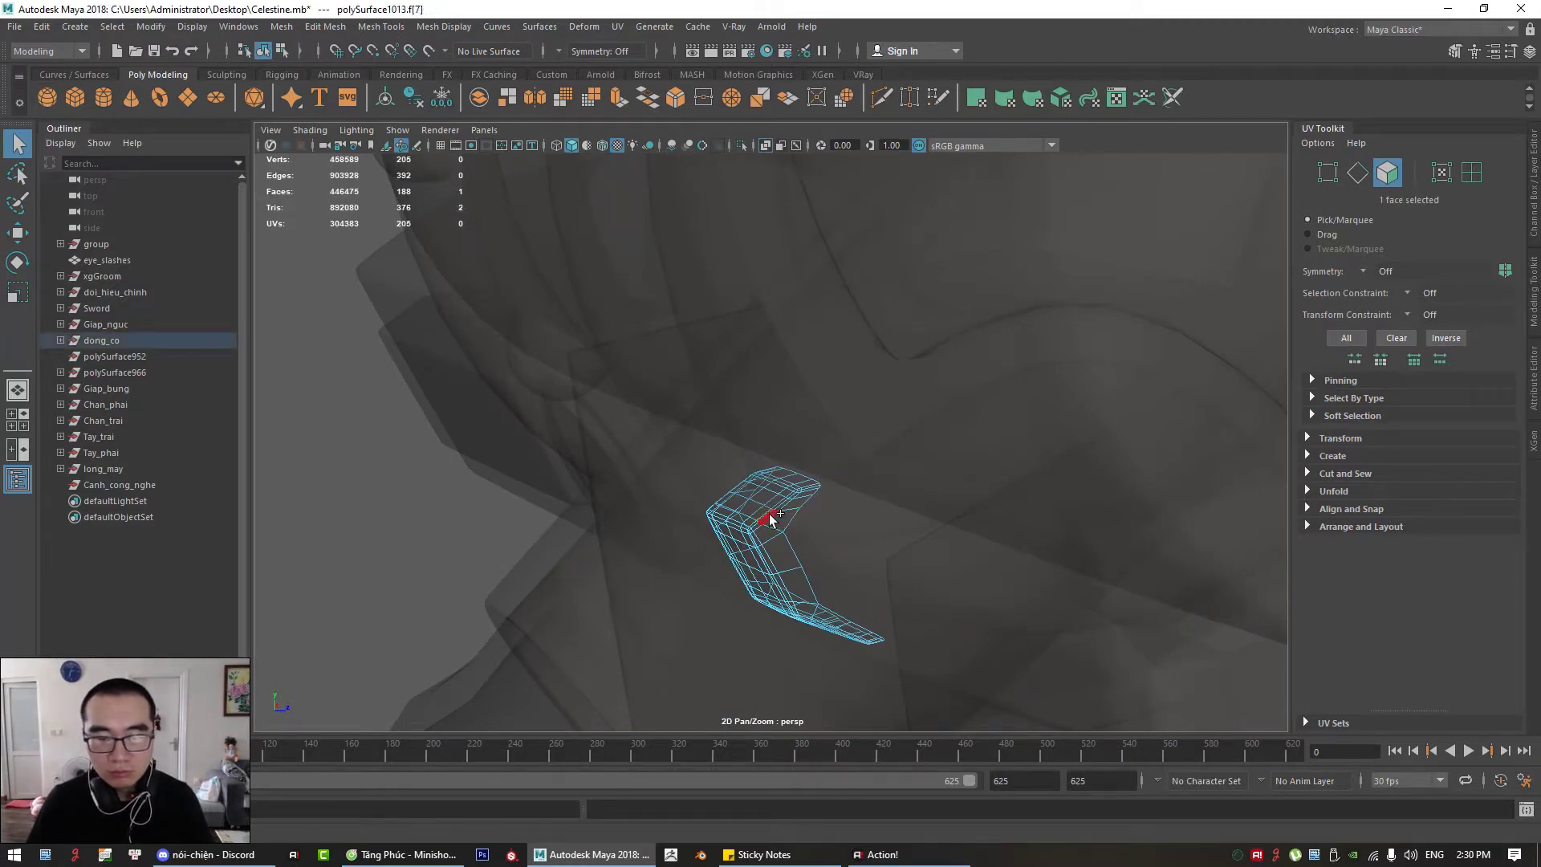
pyautogui.keyDown('shift'); pyautogui.doubleClick(769, 514); pyautogui.keyUp('shift')
pyautogui.keyDown('alt'); pyautogui.moveTo(769, 514); pyautogui.dragTo(834, 513); pyautogui.keyUp('alt')
pyautogui.click(769, 434)
# Step: Delete the face loop across the lower arm and both severed end pieces of the lower small block, returning to solid shading
pyautogui.click(852, 540)
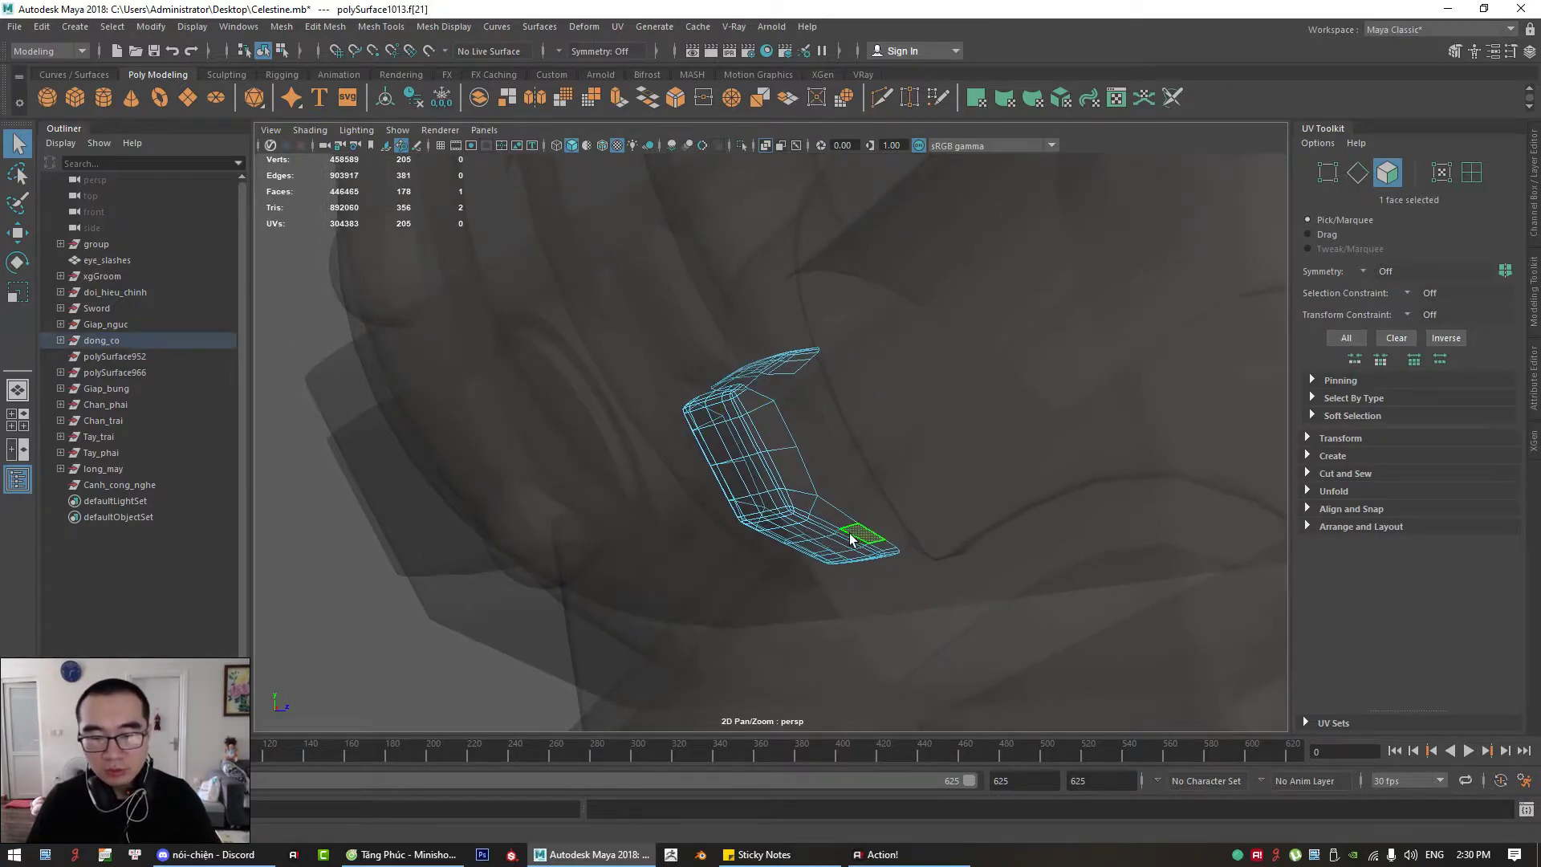
pyautogui.click(854, 541)
pyautogui.doubleClick(854, 539)
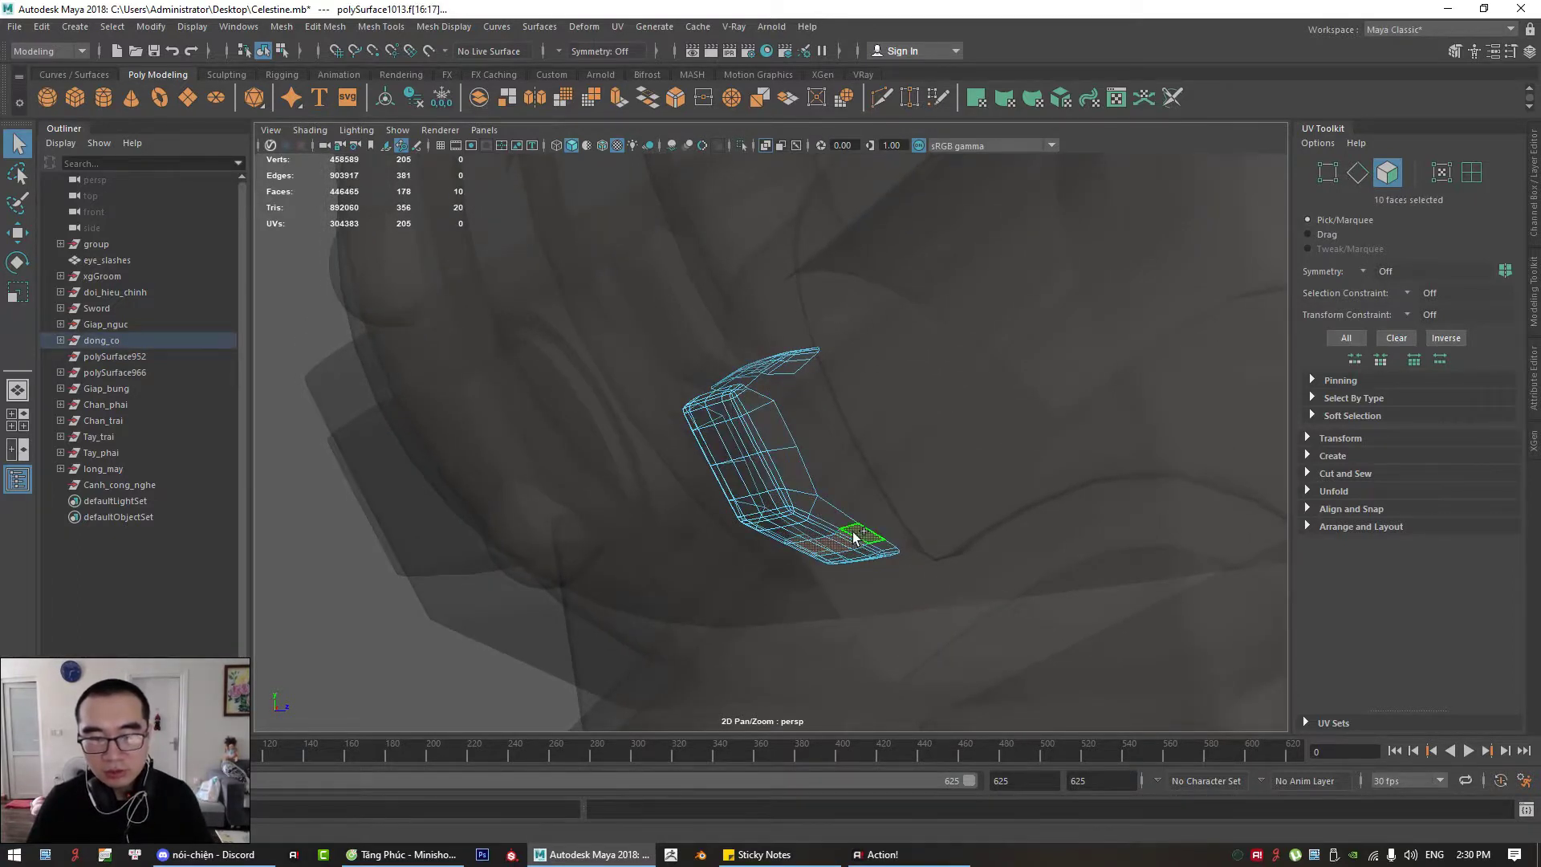
pyautogui.press('Delete')
pyautogui.doubleClick(788, 370)
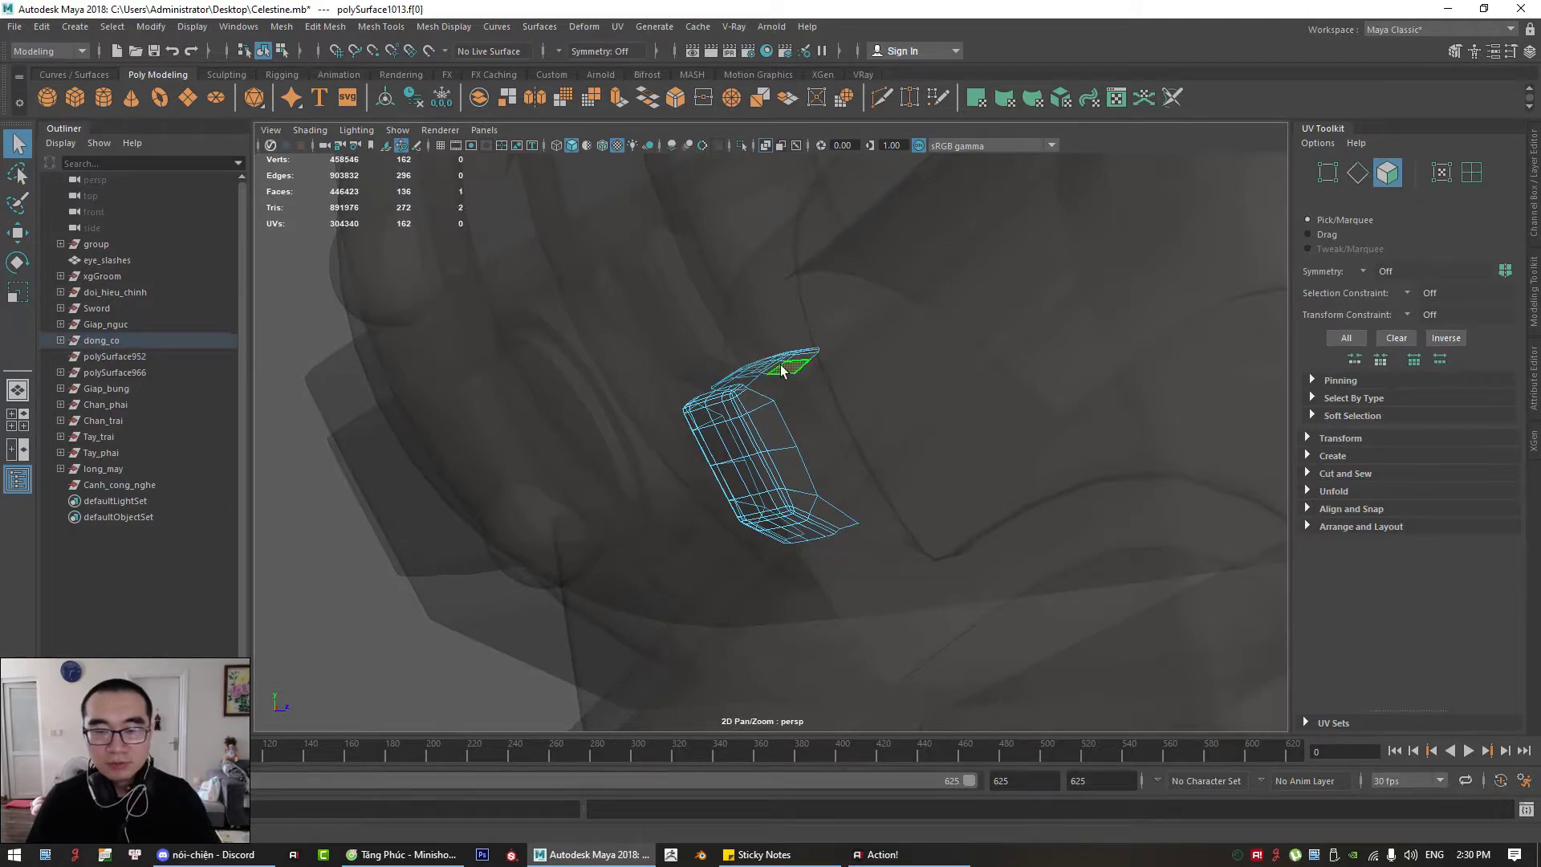
pyautogui.press('Delete')
pyautogui.click(760, 146)
pyautogui.keyDown('alt'); pyautogui.moveTo(762, 401); pyautogui.dragTo(820, 369); pyautogui.keyUp('alt')
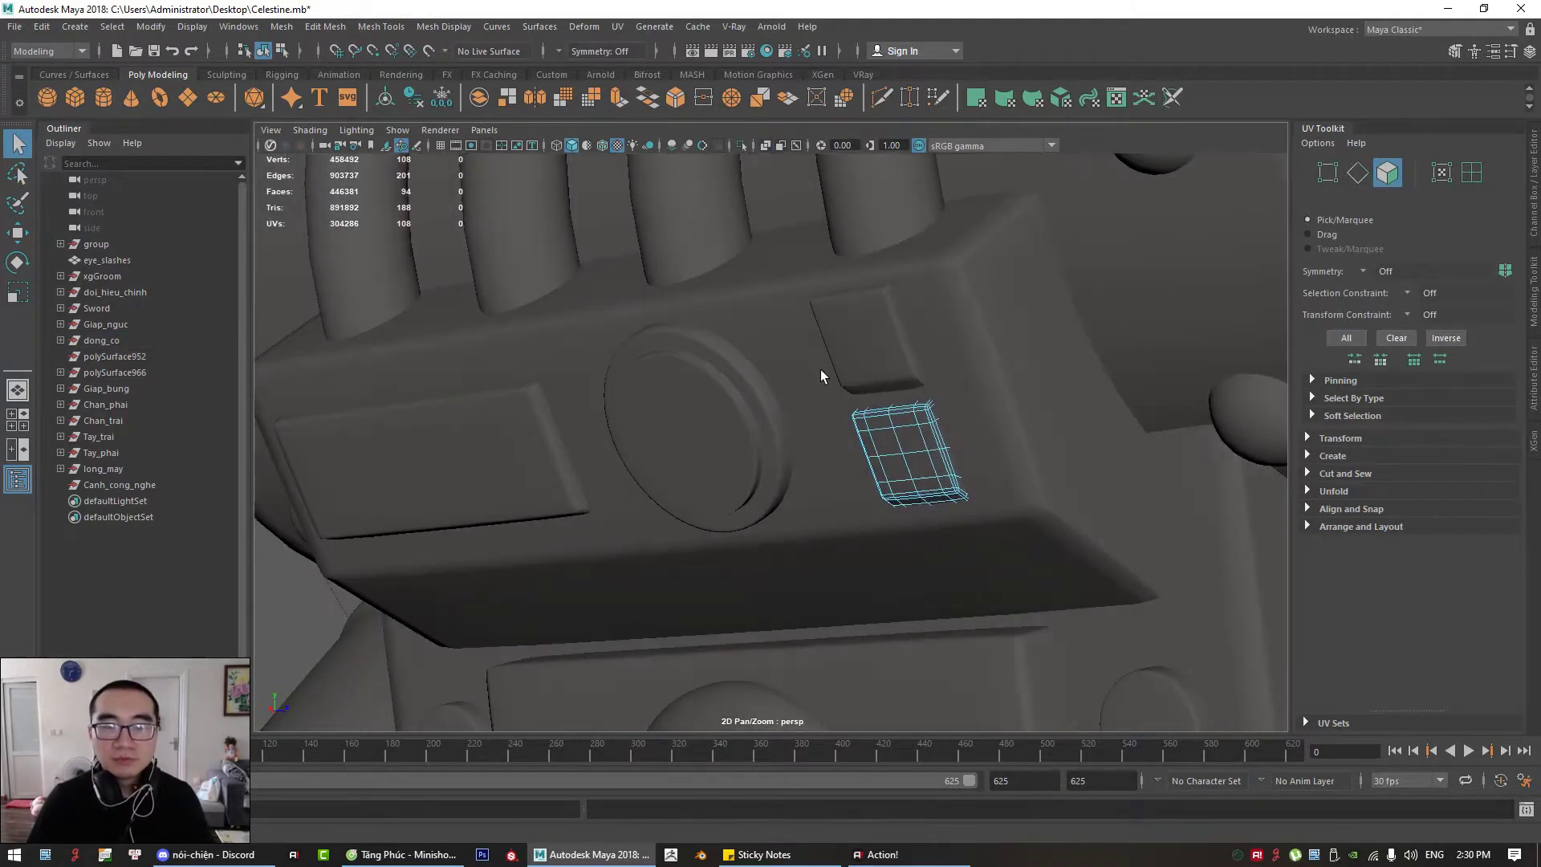
# Step: Select the round disc on the mount's front and switch it to face selection with X-ray shading on
pyautogui.click(763, 420)
pyautogui.keyDown('alt'); pyautogui.moveTo(762, 419); pyautogui.dragTo(713, 451); pyautogui.keyUp('alt')
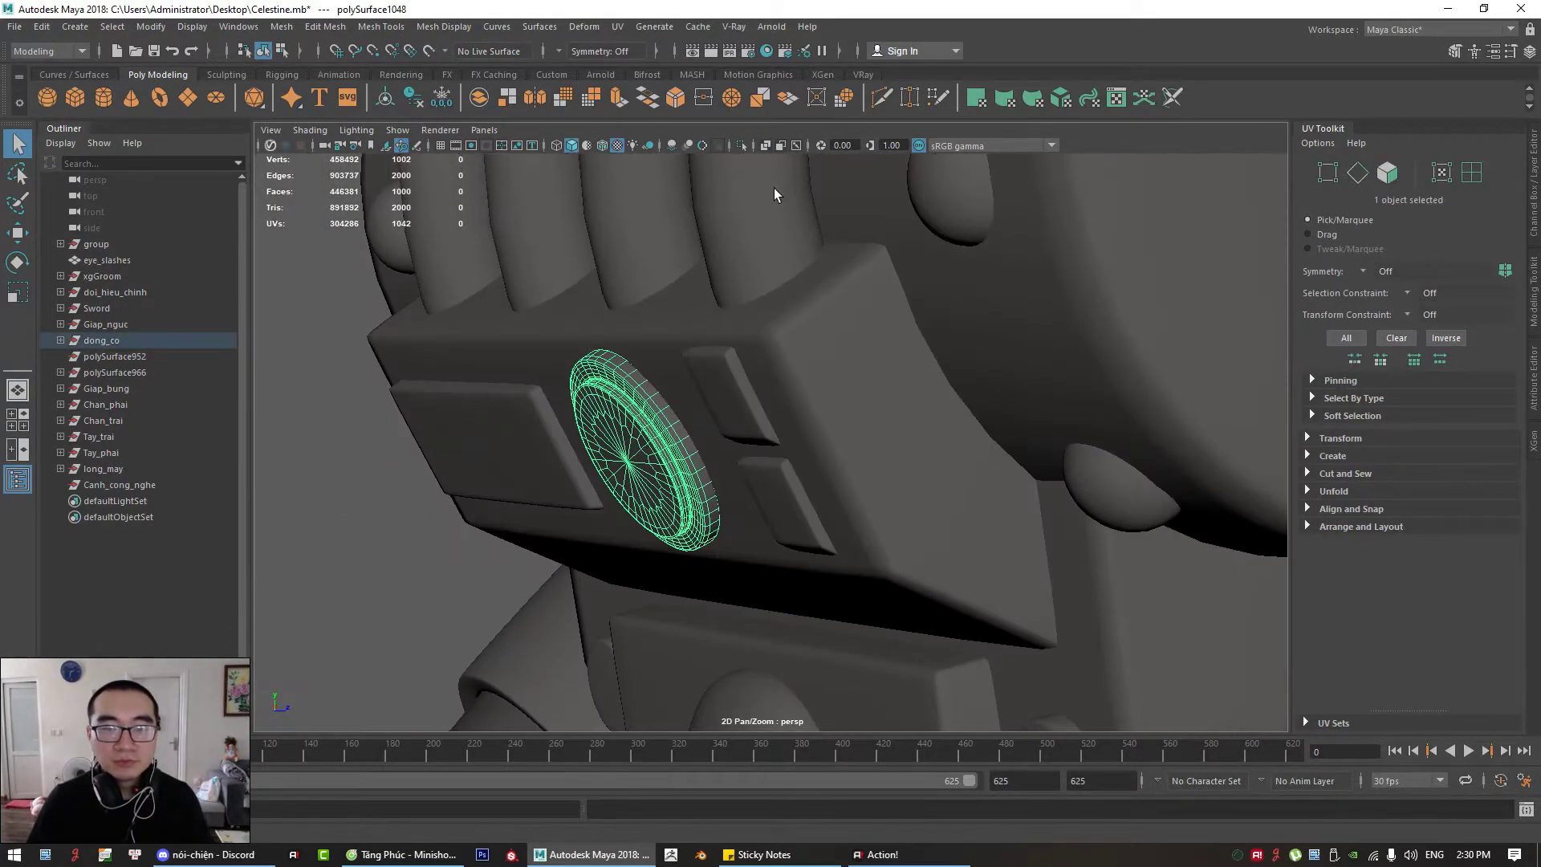
pyautogui.click(762, 146)
pyautogui.keyDown('alt'); pyautogui.moveTo(706, 377); pyautogui.dragTo(664, 365); pyautogui.keyUp('alt')
pyautogui.keyDown('alt'); pyautogui.moveTo(664, 365); pyautogui.dragTo(609, 468, button='right'); pyautogui.keyUp('alt')
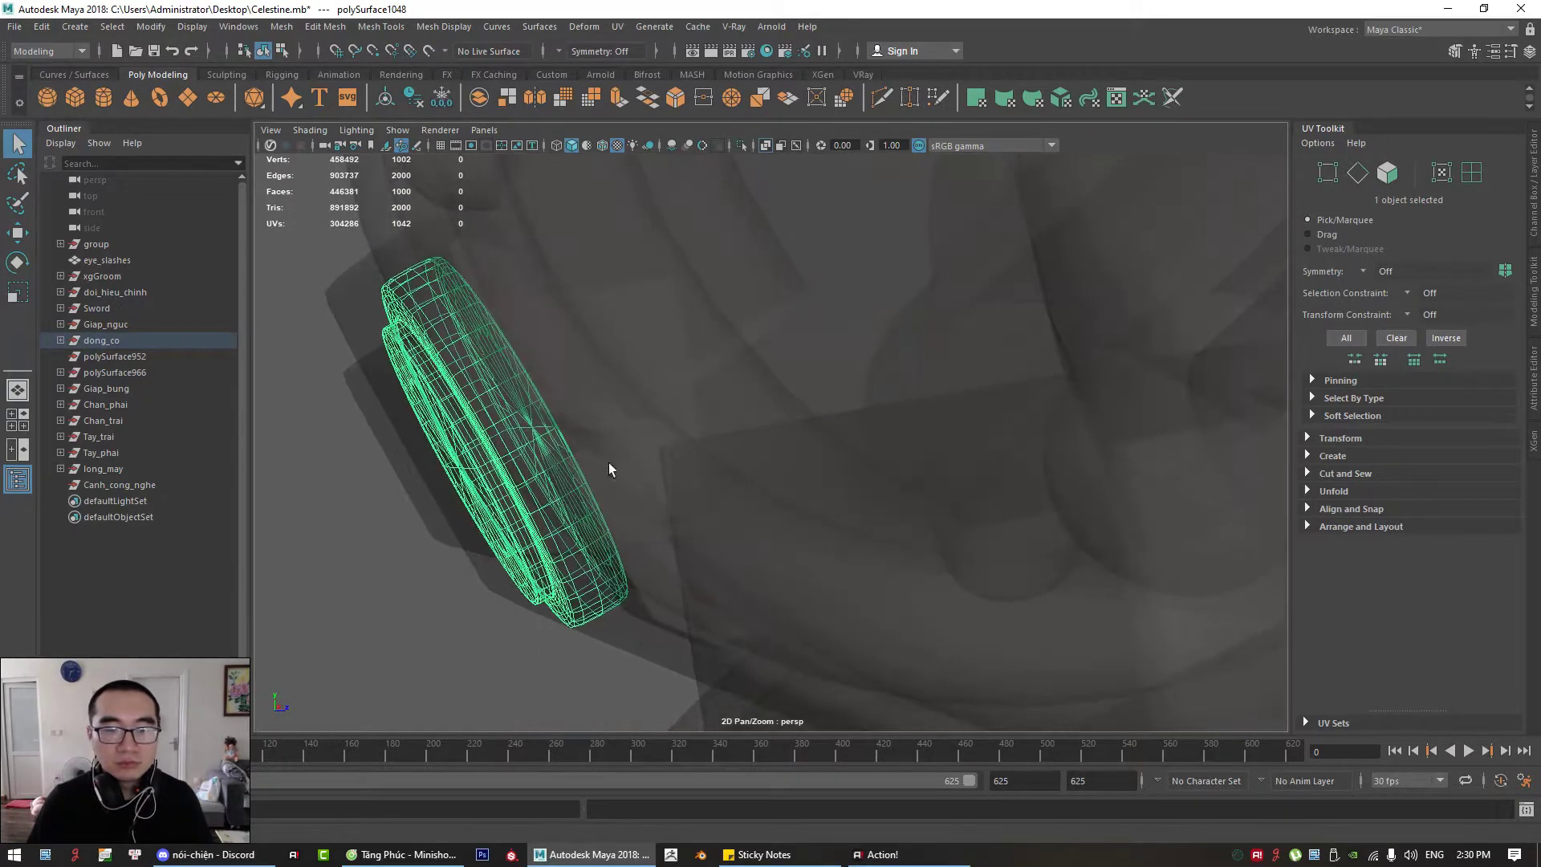
pyautogui.keyDown('alt'); pyautogui.moveTo(609, 468); pyautogui.dragTo(718, 404, button='middle'); pyautogui.keyUp('alt')
pyautogui.keyDown('alt'); pyautogui.moveTo(719, 405); pyautogui.dragTo(745, 380); pyautogui.keyUp('alt')
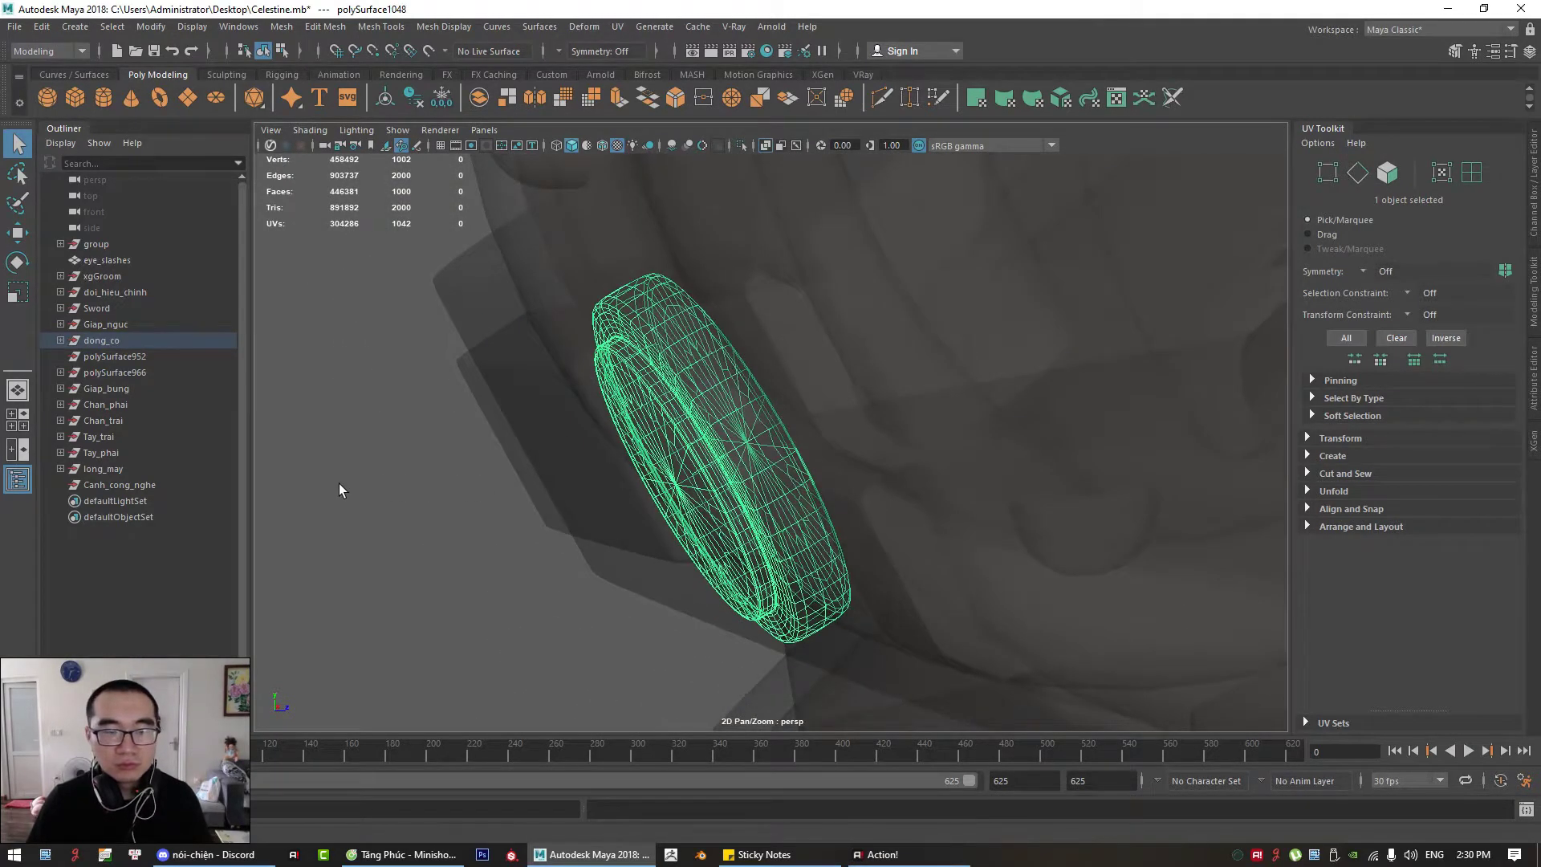
pyautogui.moveTo(339, 483); pyautogui.dragTo(343, 461, button='right')
# Step: Delete the face loop around the disc's side wall inside the mount, checking the selection in solid shading
pyautogui.click(738, 394)
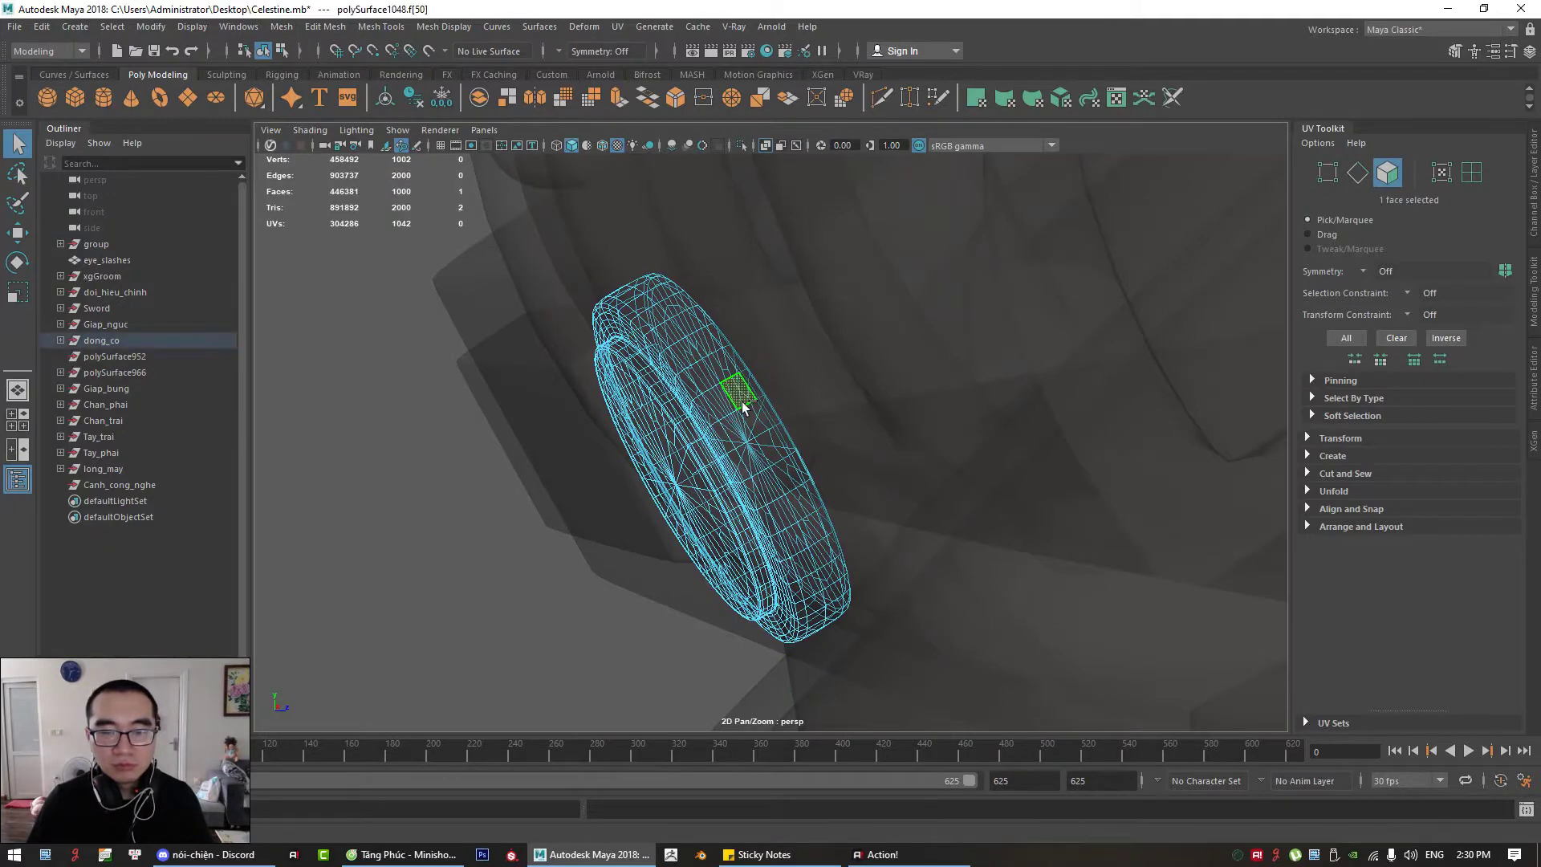
pyautogui.keyDown('shift'); pyautogui.doubleClick(742, 401); pyautogui.keyUp('shift')
pyautogui.click(745, 391)
pyautogui.keyDown('shift'); pyautogui.doubleClick(754, 411); pyautogui.keyUp('shift')
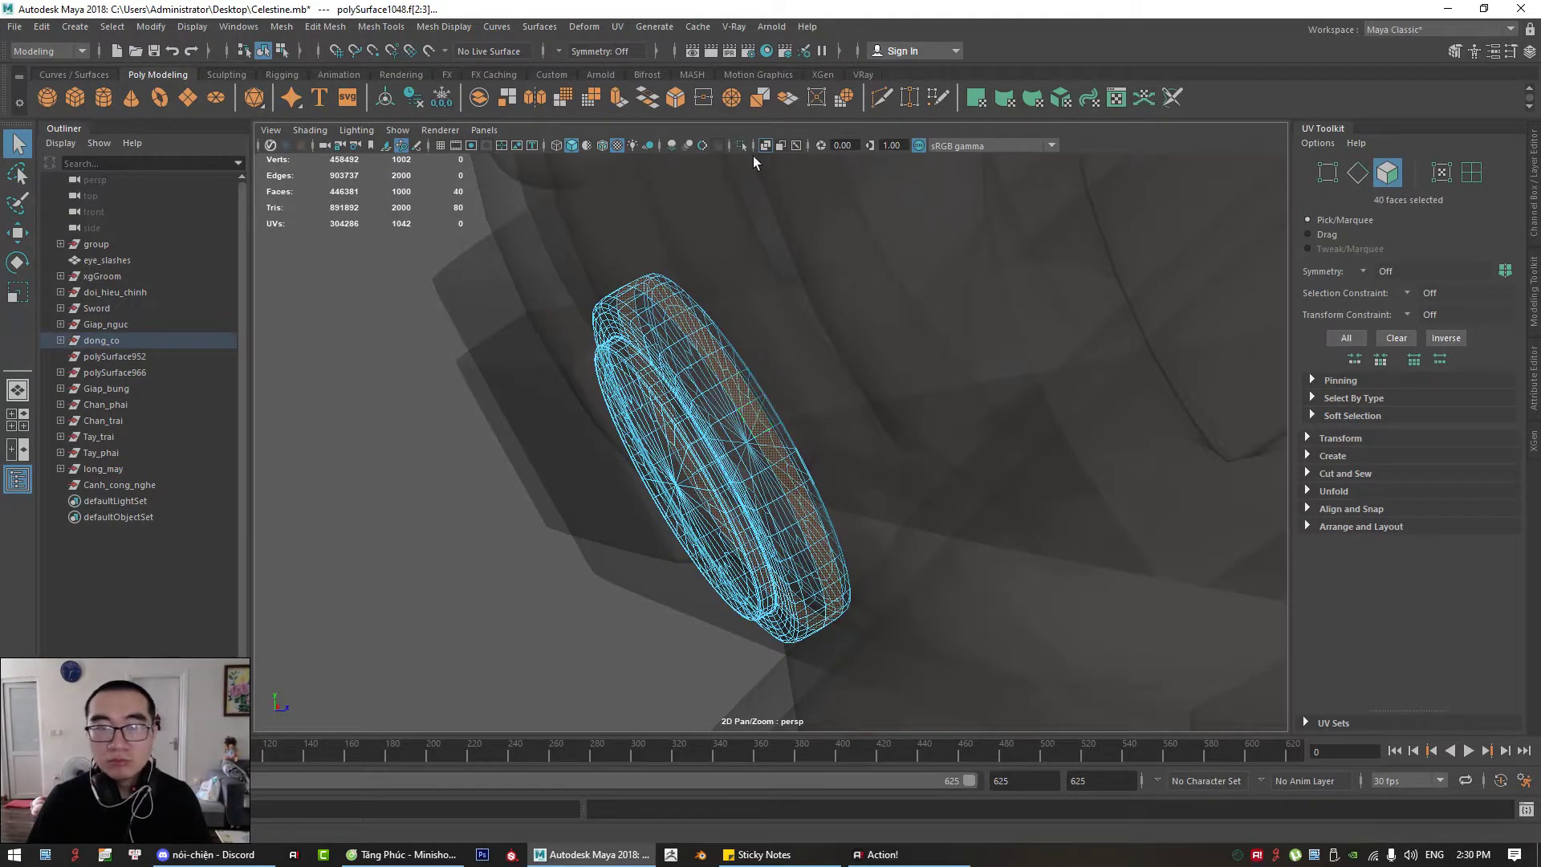
pyautogui.click(764, 145)
pyautogui.moveTo(795, 309)
pyautogui.keyDown('alt'); pyautogui.mouseDown()
pyautogui.moveTo(874, 327)
pyautogui.moveTo(866, 269)
pyautogui.moveTo(782, 319)
pyautogui.mouseUp(); pyautogui.keyUp('alt')
pyautogui.click(766, 146)
pyautogui.press('Delete')
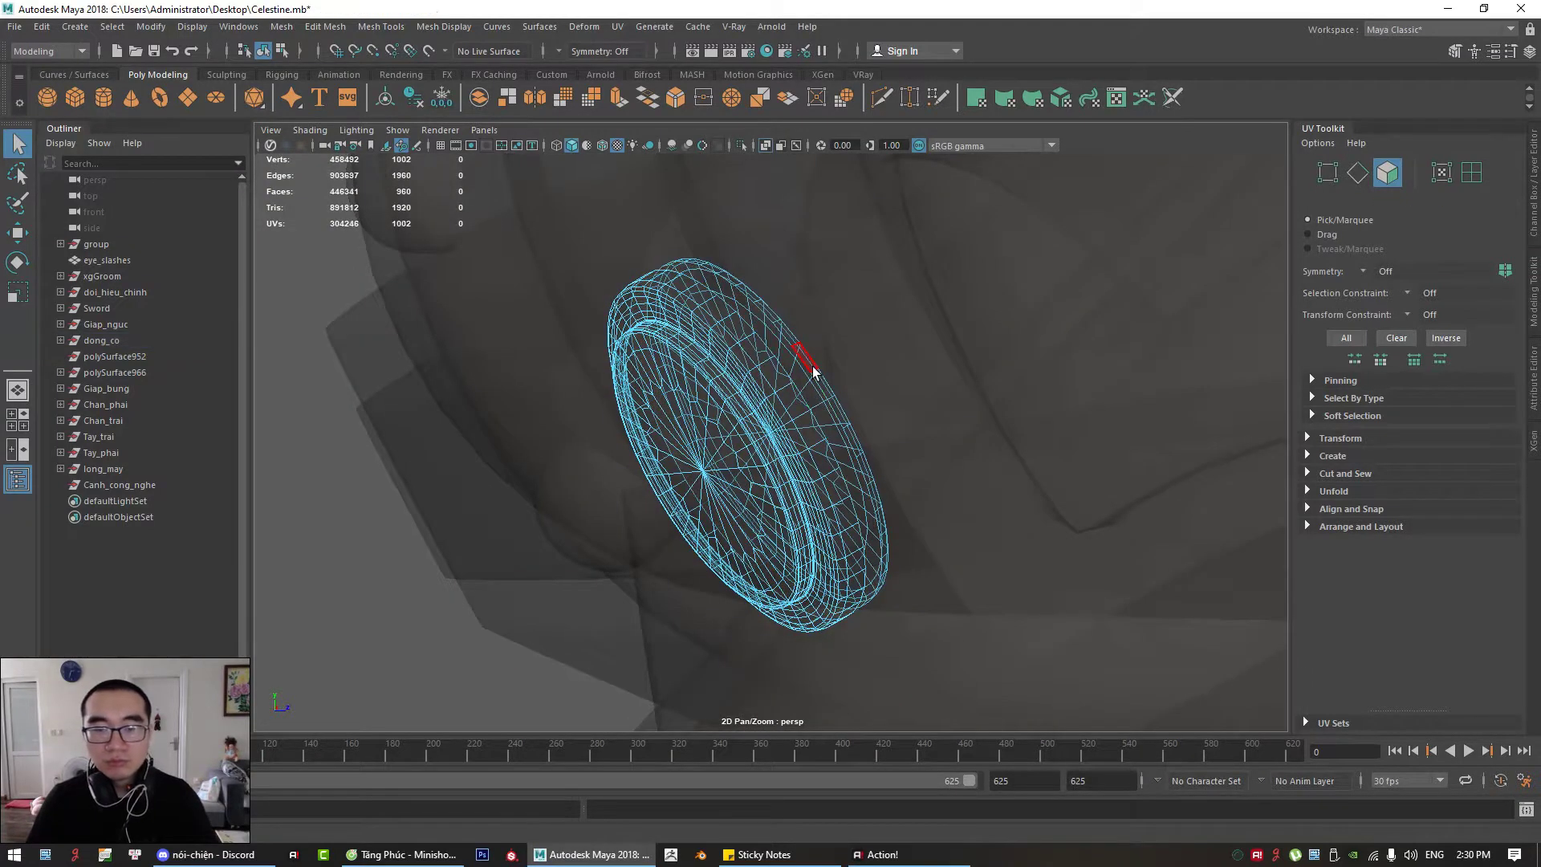
# Step: Delete the disc's separated rear part, return to object selection and inspect the remaining front in solid shading
pyautogui.doubleClick(813, 369)
pyautogui.press('Delete')
pyautogui.scroll(-3, 866, 395)
pyautogui.moveTo(748, 352); pyautogui.dragTo(846, 316, button='right')
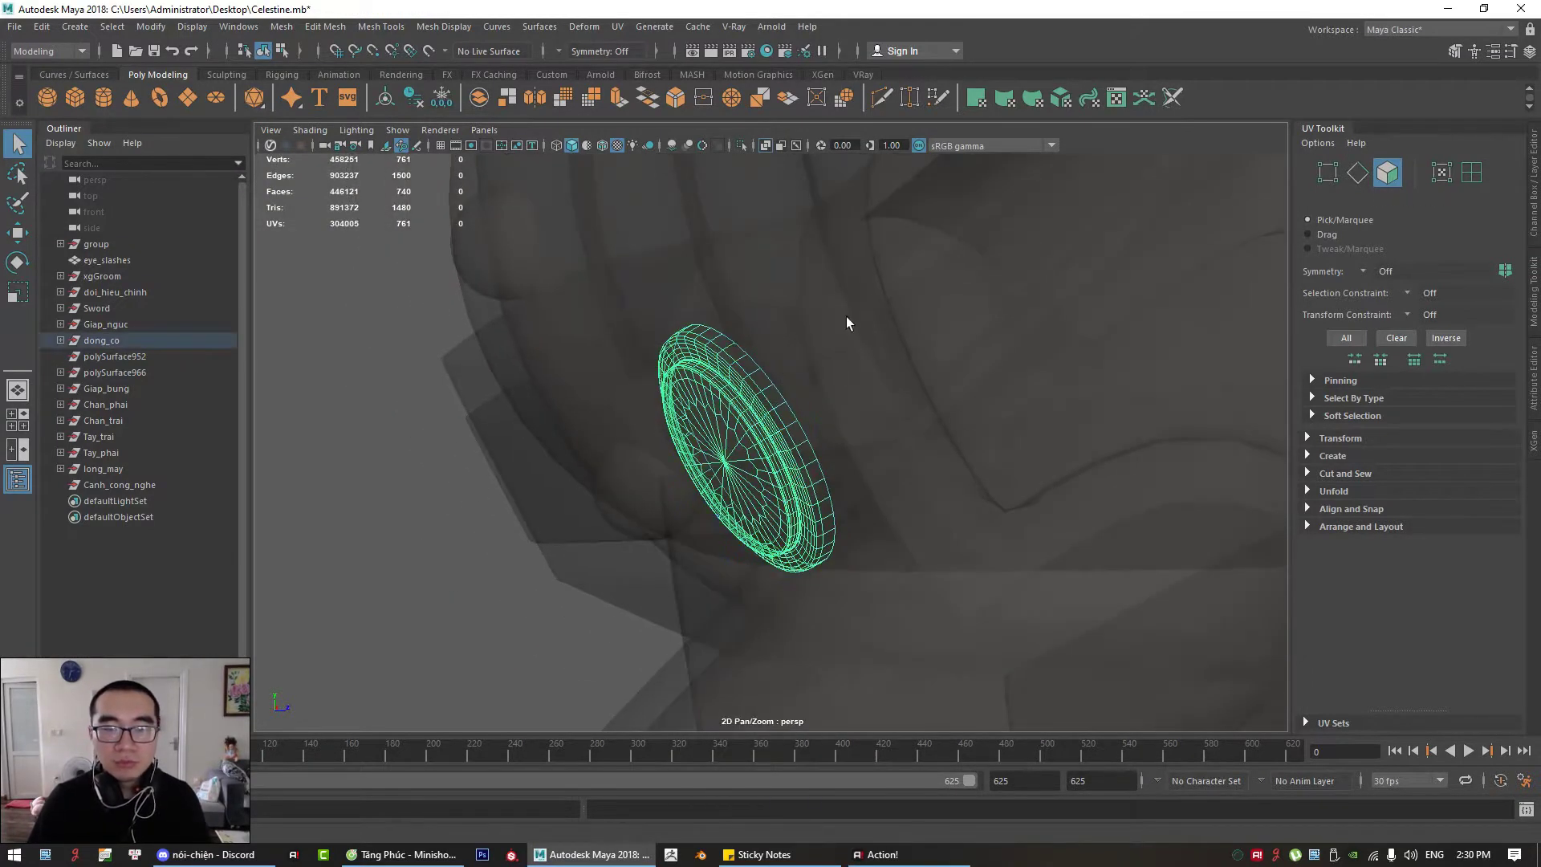
pyautogui.click(765, 145)
pyautogui.scroll(-1, 667, 385)
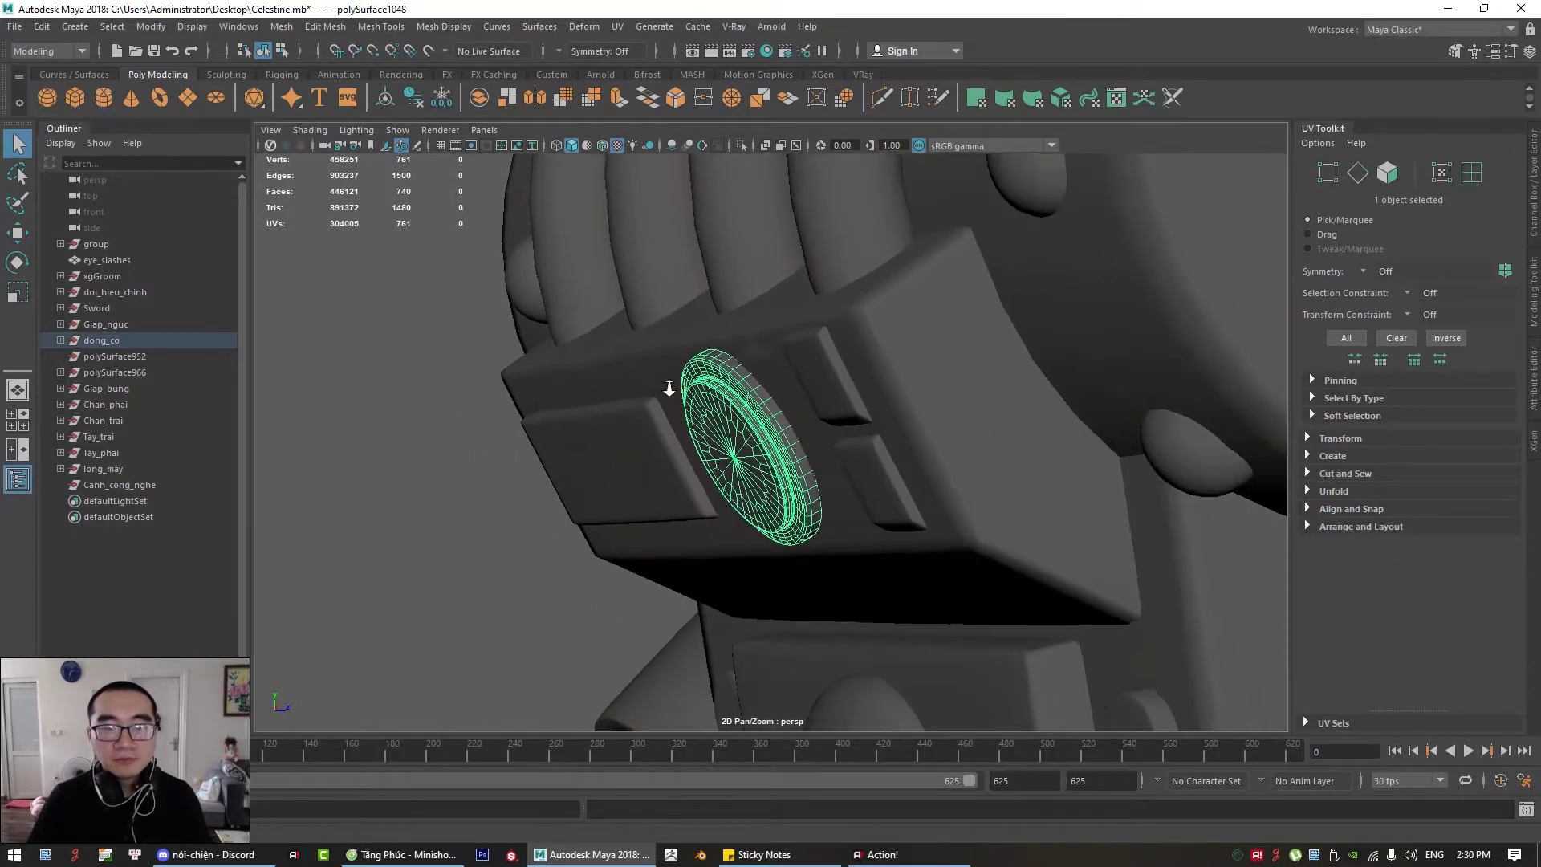
pyautogui.keyDown('alt'); pyautogui.moveTo(666, 386); pyautogui.dragTo(739, 396); pyautogui.keyUp('alt')
pyautogui.scroll(1, 771, 426)
pyautogui.keyDown('alt'); pyautogui.moveTo(835, 434); pyautogui.dragTo(864, 444); pyautogui.keyUp('alt')
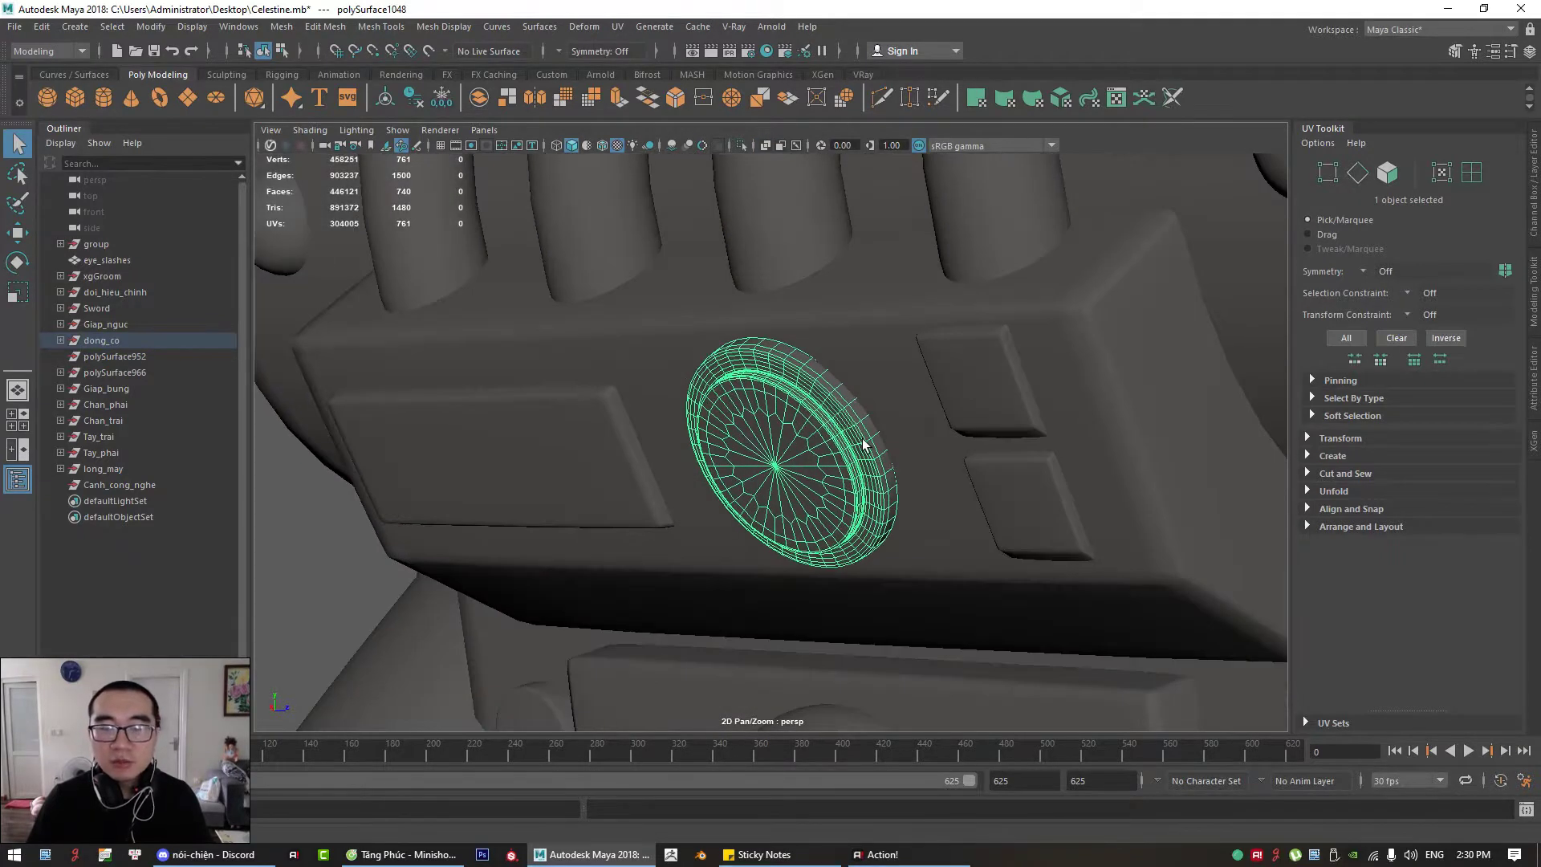
# Step: Select both small blocks and the round disc together and open them in the UV Editor, placed beside the model
pyautogui.scroll(-3, 855, 436)
pyautogui.click(925, 413)
pyautogui.keyDown('shift'); pyautogui.click(945, 473); pyautogui.keyUp('shift')
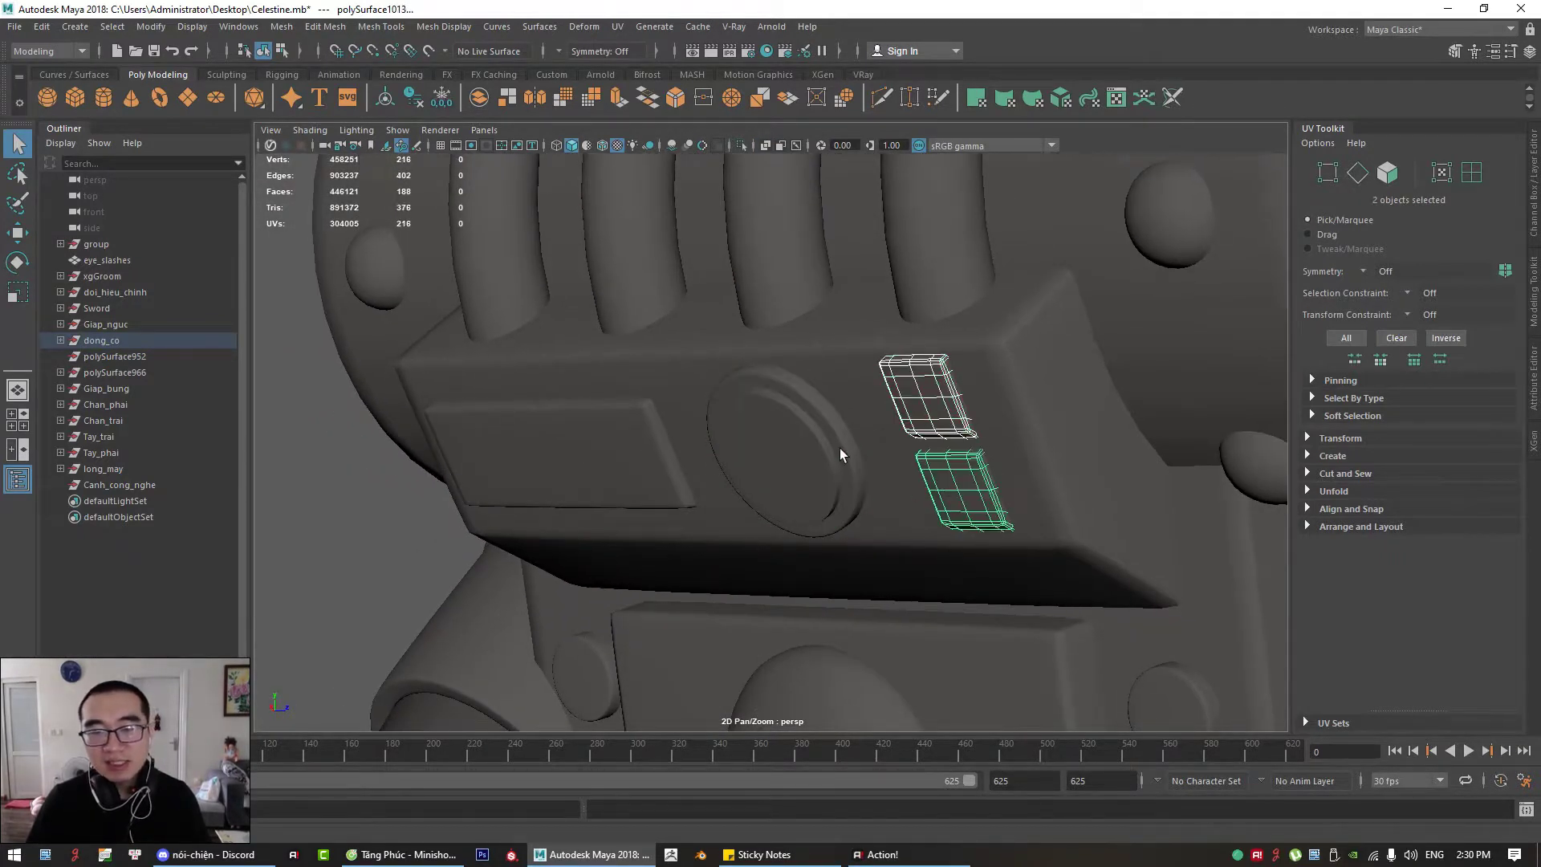
pyautogui.keyDown('shift'); pyautogui.click(839, 448); pyautogui.keyUp('shift')
pyautogui.click(622, 26)
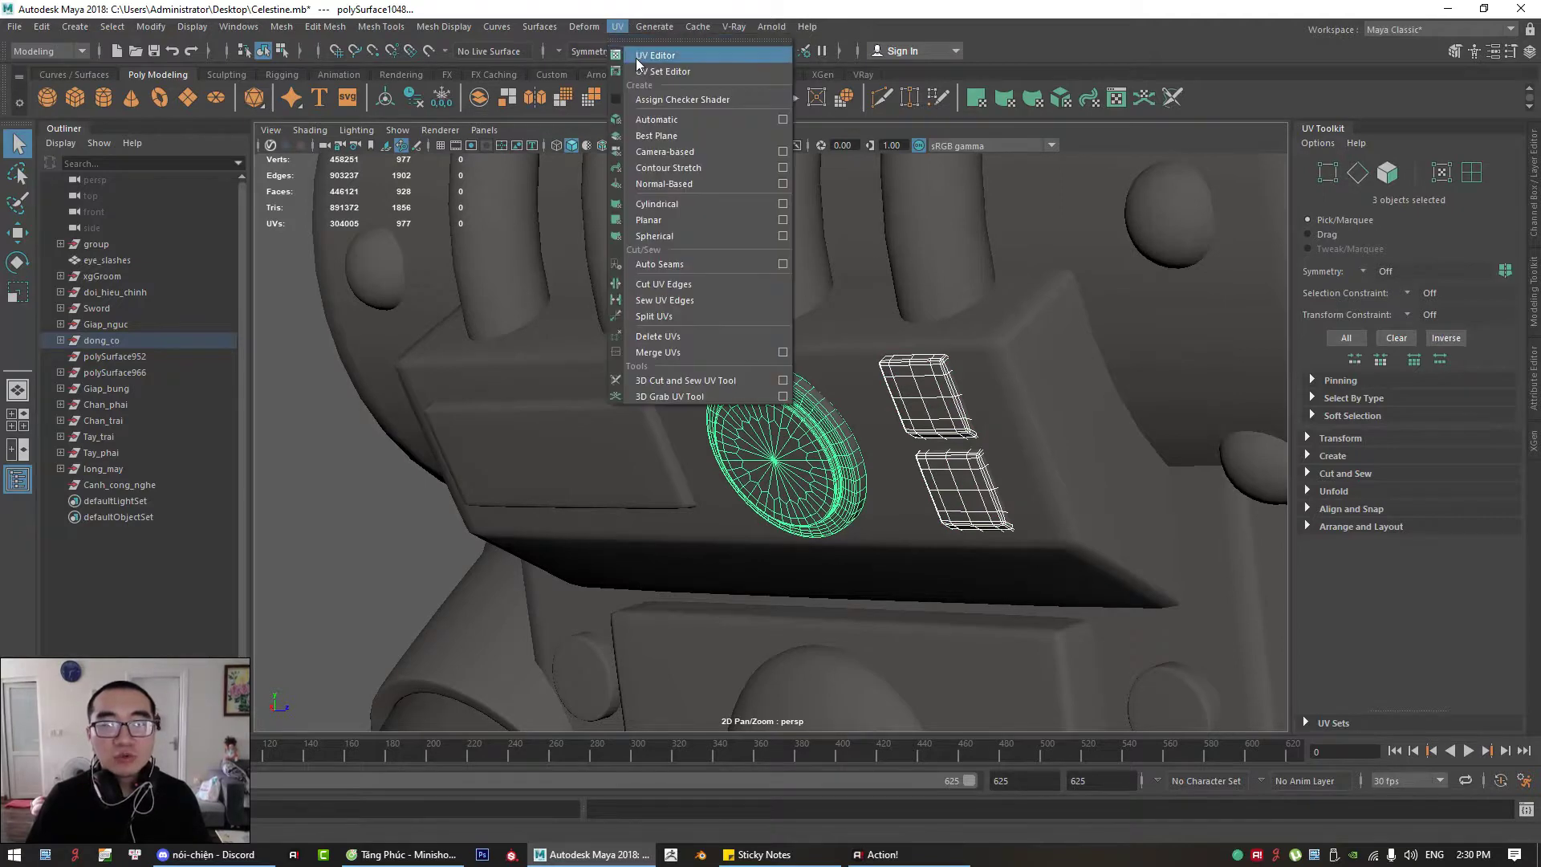
pyautogui.click(636, 58)
pyautogui.moveTo(806, 157); pyautogui.dragTo(76, 206)
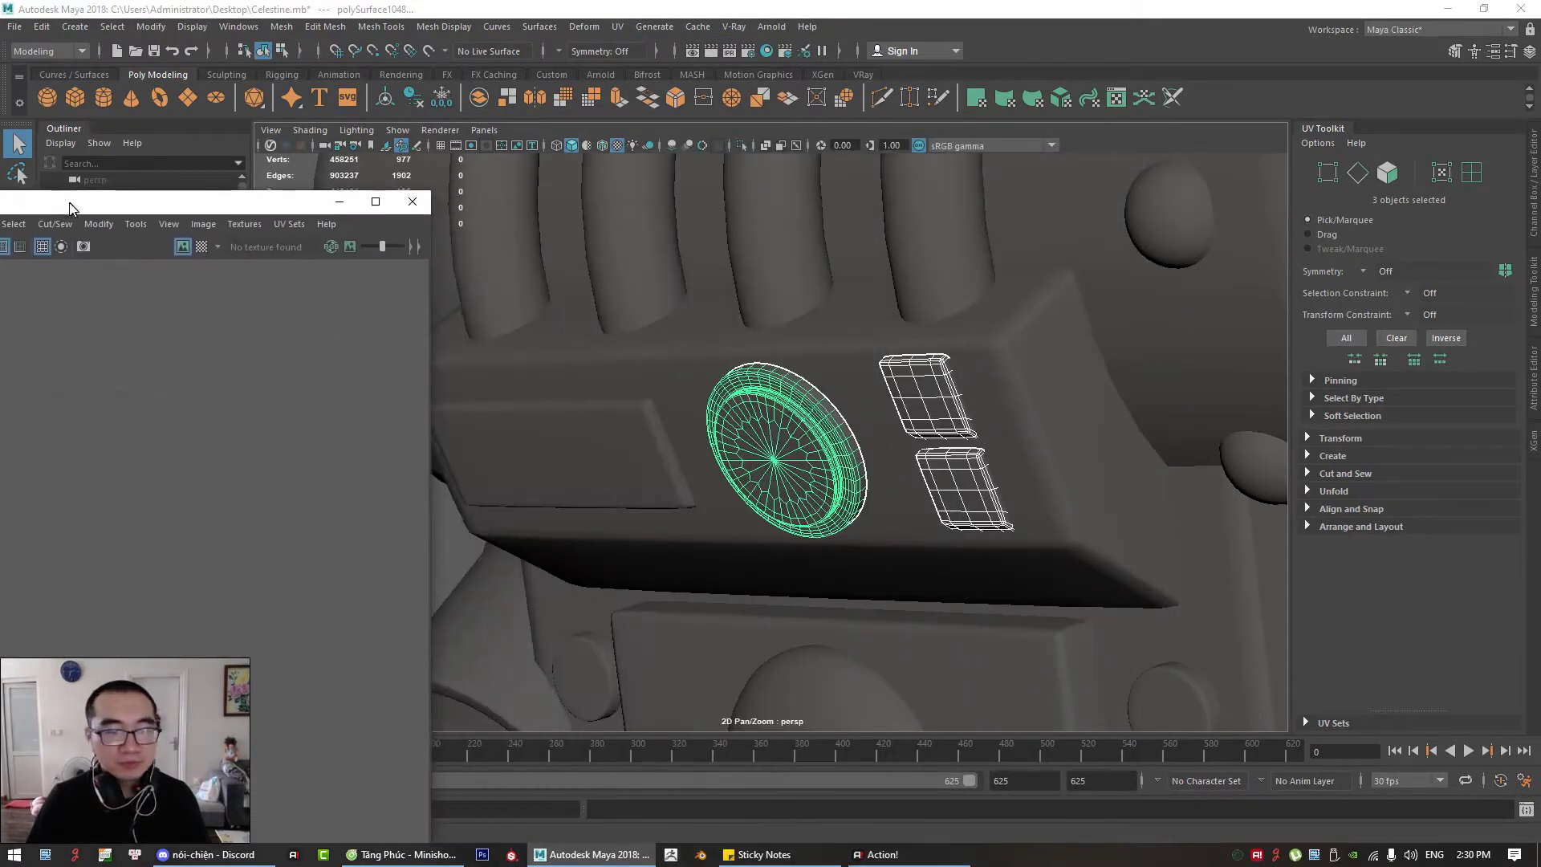
# Step: Switch to UV shell selection and select the round disc's UV shell in the UV Editor
pyautogui.scroll(-3, 688, 446)
pyautogui.scroll(-8, 308, 409)
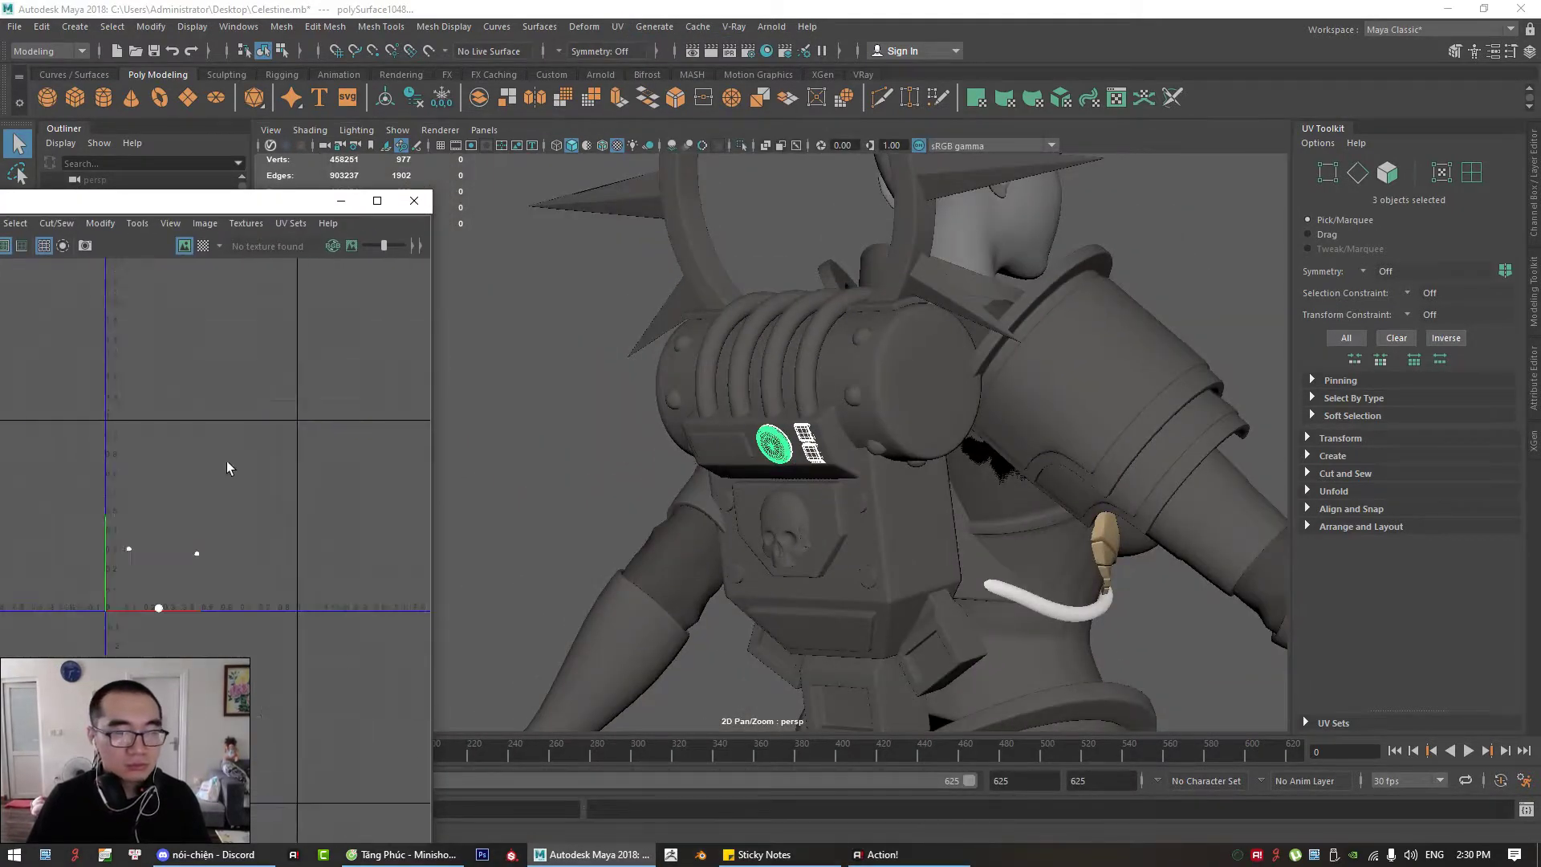
pyautogui.scroll(8, 125, 570)
pyautogui.keyDown('alt'); pyautogui.moveTo(293, 407); pyautogui.dragTo(255, 462, button='middle'); pyautogui.keyUp('alt')
pyautogui.keyDown('alt'); pyautogui.moveTo(242, 392); pyautogui.dragTo(160, 444, button='middle'); pyautogui.keyUp('alt')
pyautogui.scroll(-4, 214, 461)
pyautogui.keyDown('alt'); pyautogui.moveTo(231, 536); pyautogui.dragTo(174, 444, button='middle'); pyautogui.keyUp('alt')
pyautogui.moveTo(214, 505); pyautogui.dragTo(148, 481, button='right')
pyautogui.click(277, 603)
pyautogui.keyDown('alt'); pyautogui.moveTo(323, 647); pyautogui.dragTo(268, 599, button='middle'); pyautogui.keyUp('alt')
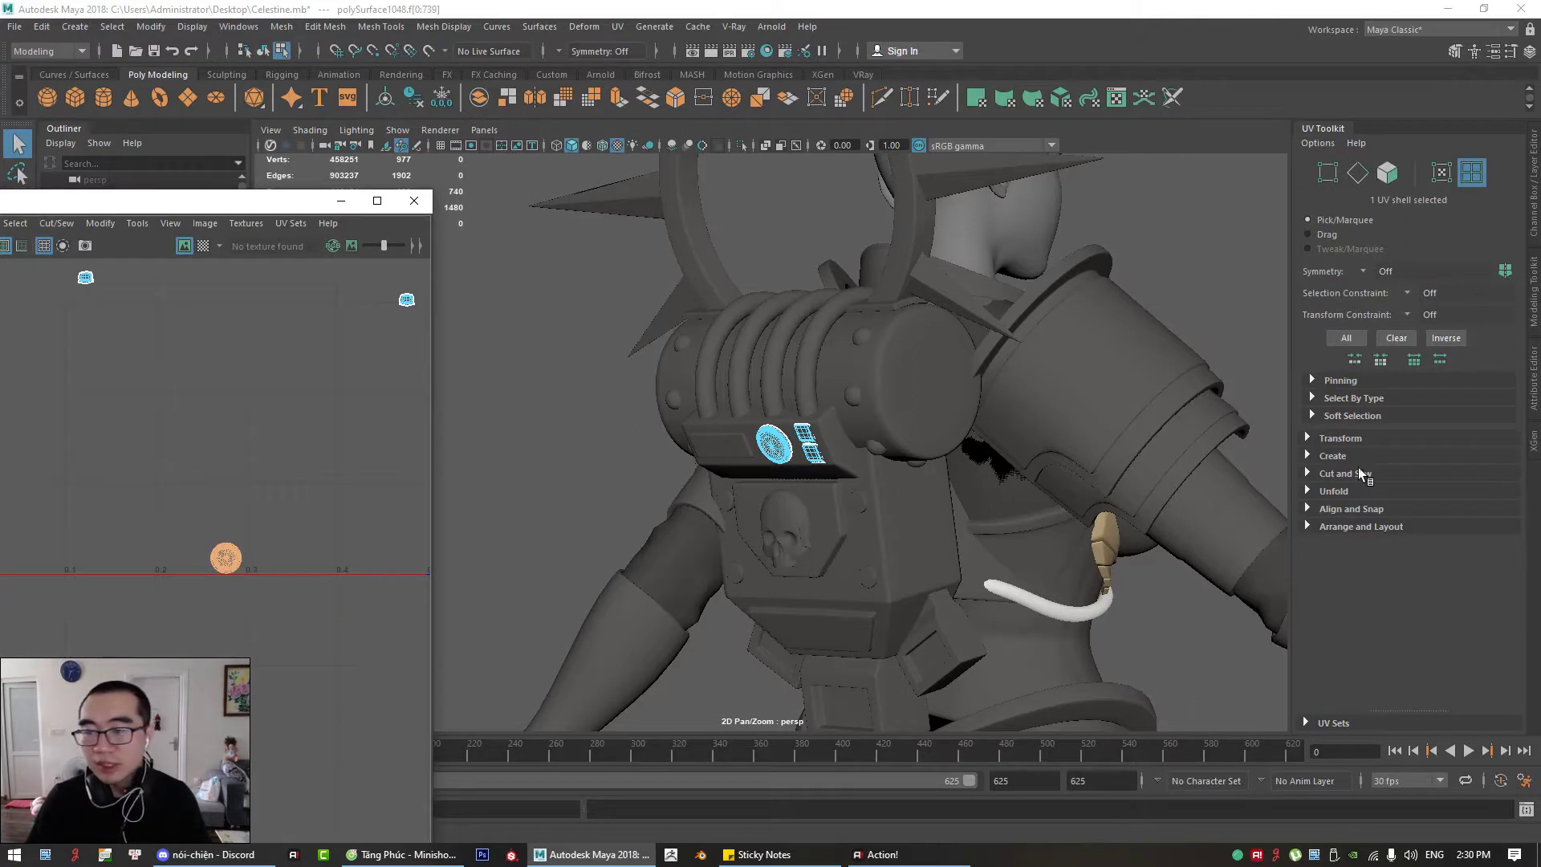
# Step: Try to unfold the round disc's UV shell directly
pyautogui.click(1335, 488)
pyautogui.click(1336, 530)
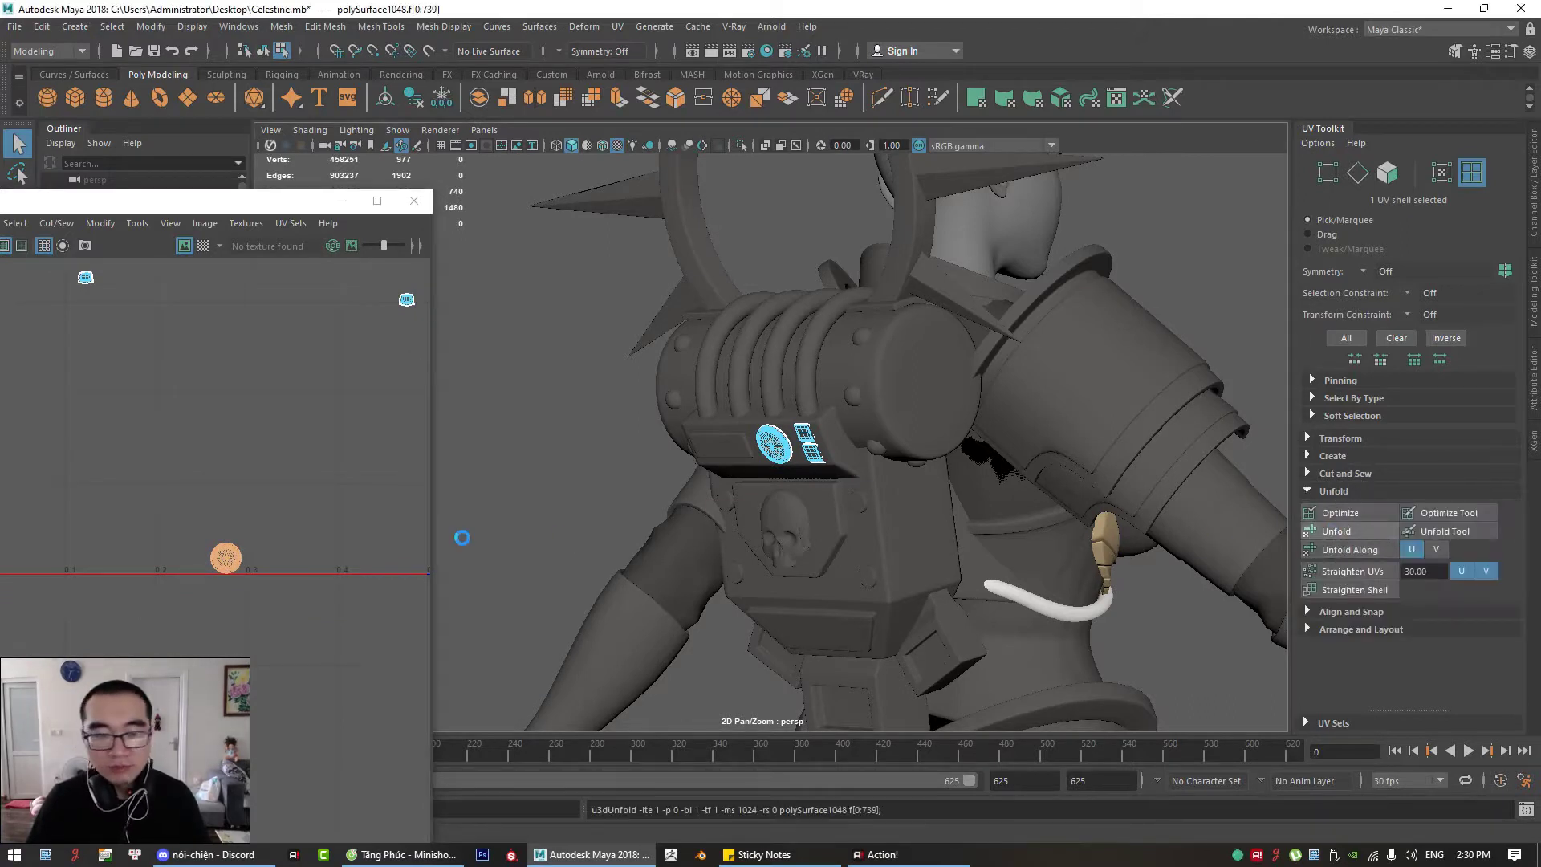
pyautogui.scroll(-8, 270, 518)
pyautogui.scroll(6, 312, 450)
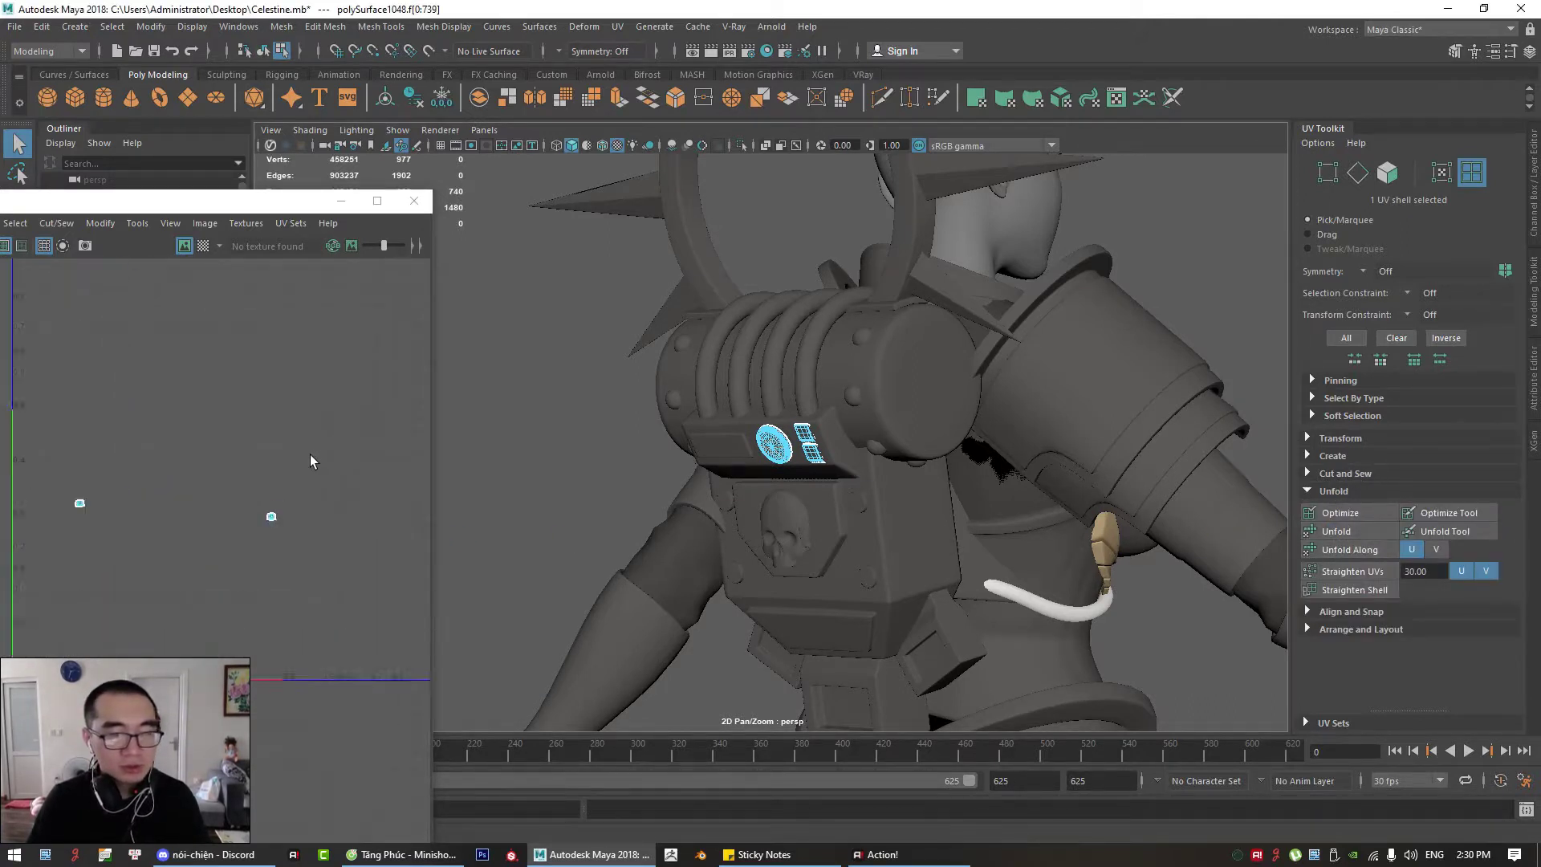
pyautogui.scroll(-3, 309, 456)
# Step: Create new UVs for the round disc with a camera-based projection and unfold the resulting shell
pyautogui.click(1330, 456)
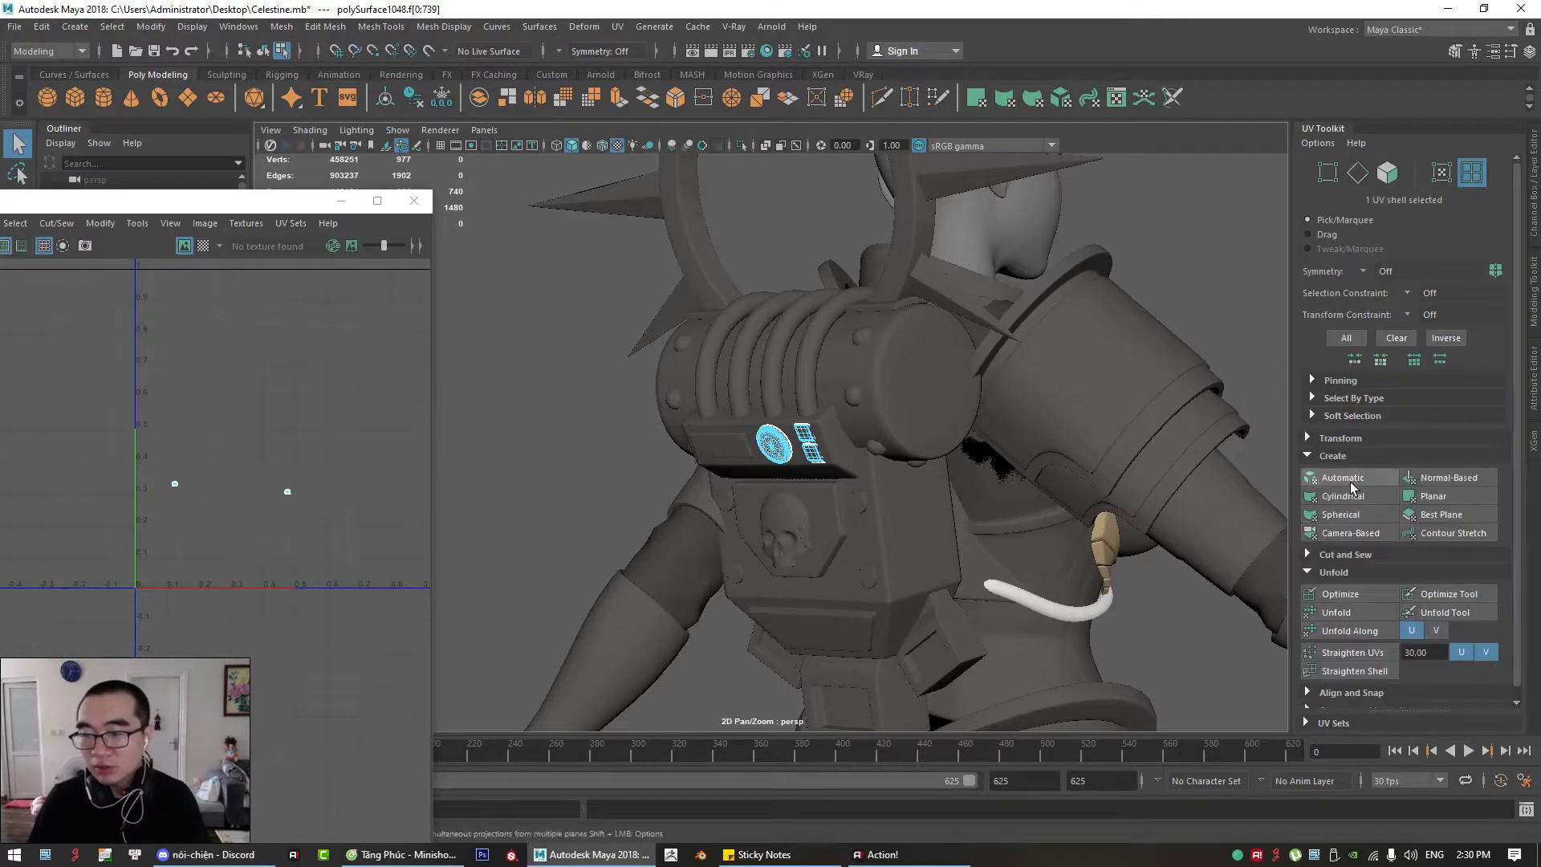
pyautogui.click(1340, 535)
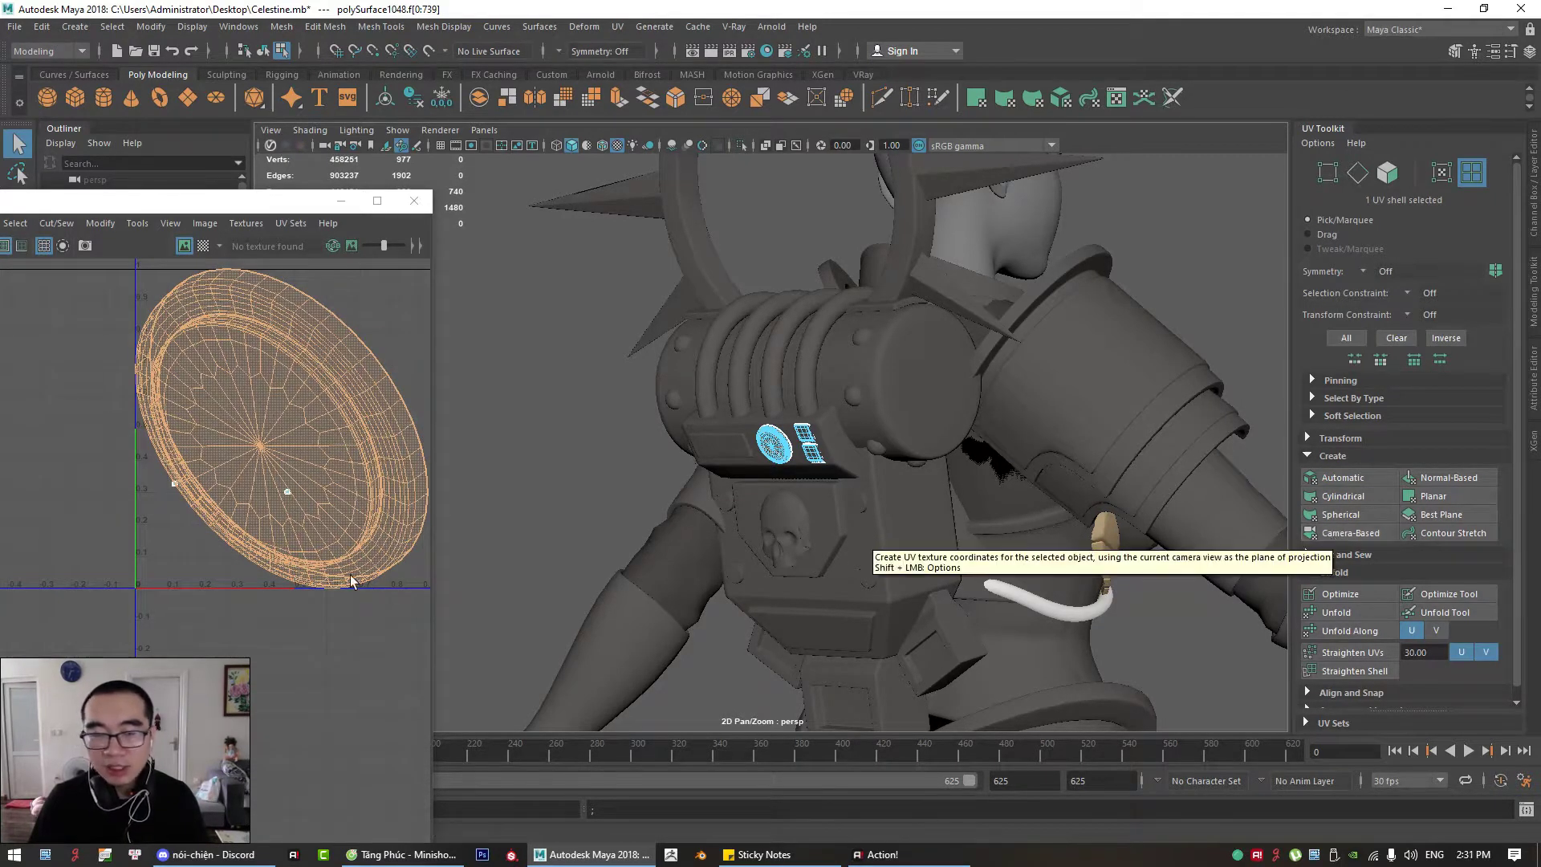
pyautogui.click(1330, 536)
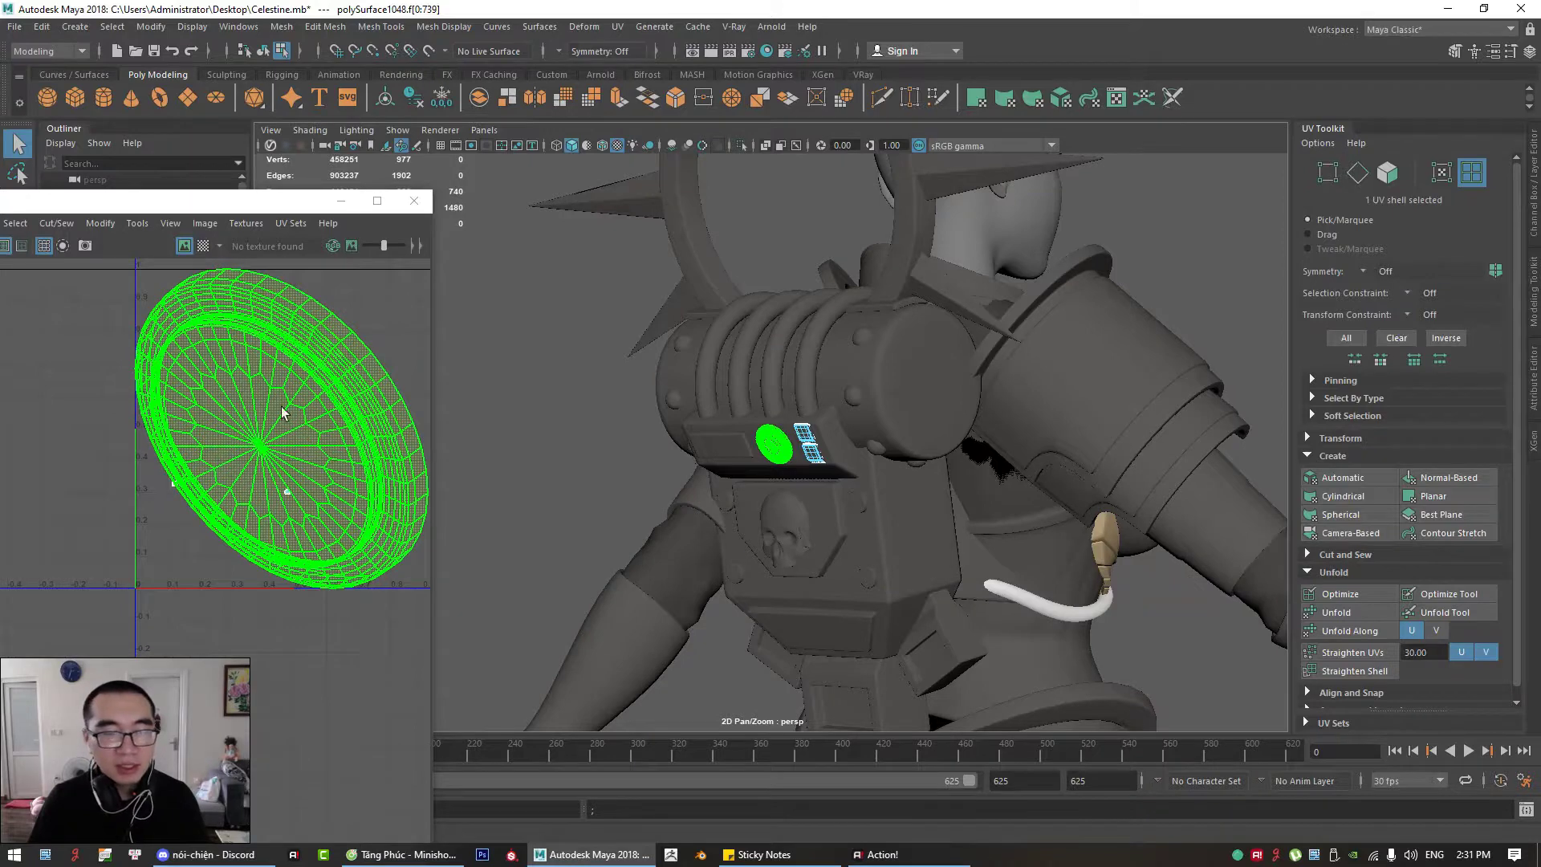
pyautogui.click(1337, 613)
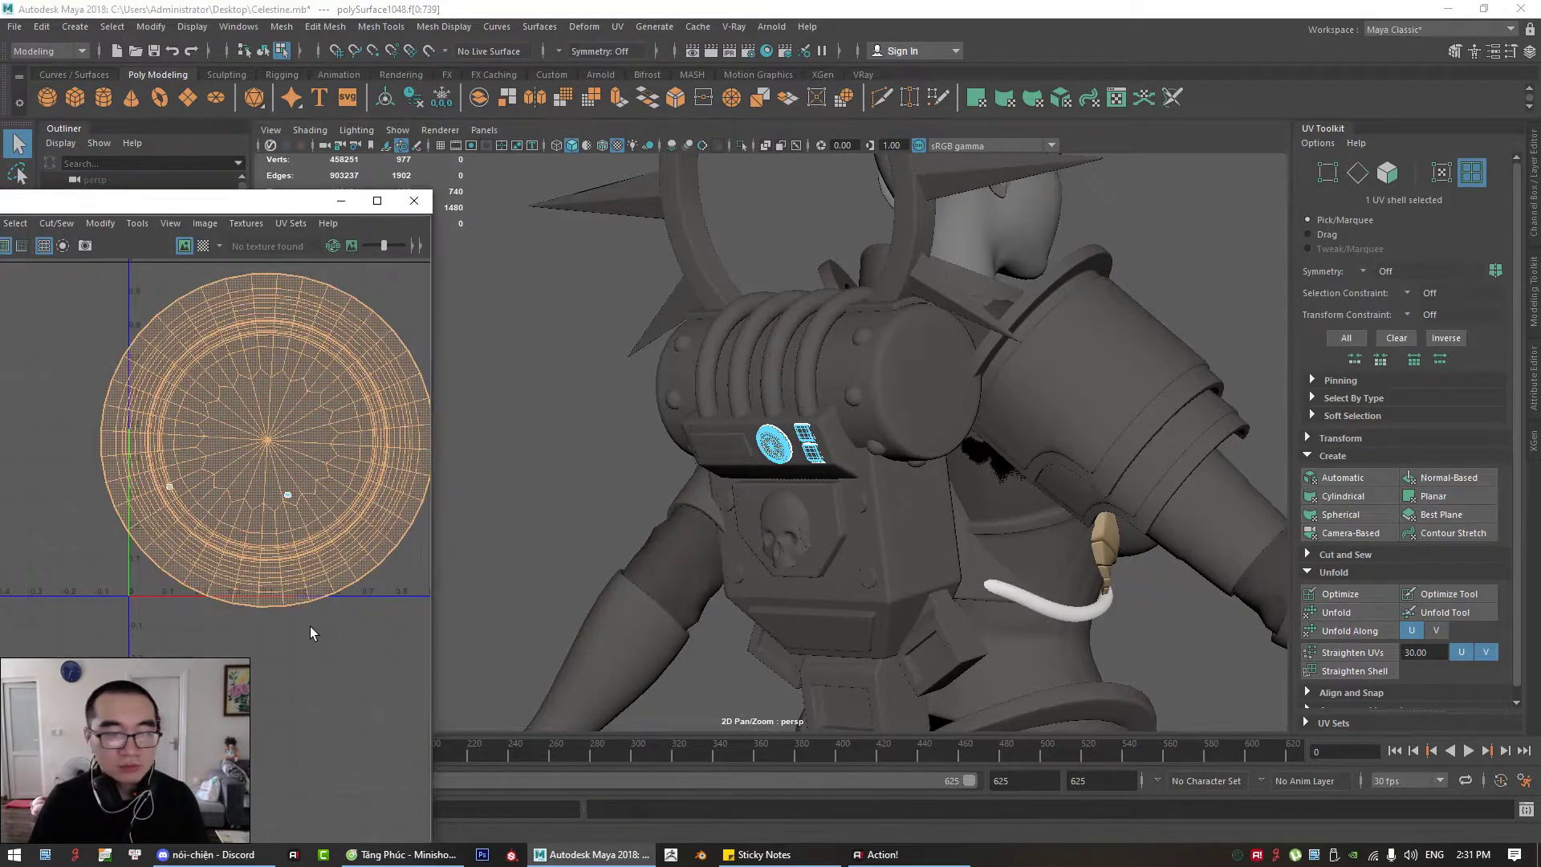
# Step: Select the disc's unfolded UV shell and move it below the 0–1 UV tile
pyautogui.rightClick(184, 415)
pyautogui.moveTo(183, 415); pyautogui.dragTo(115, 388, button='right')
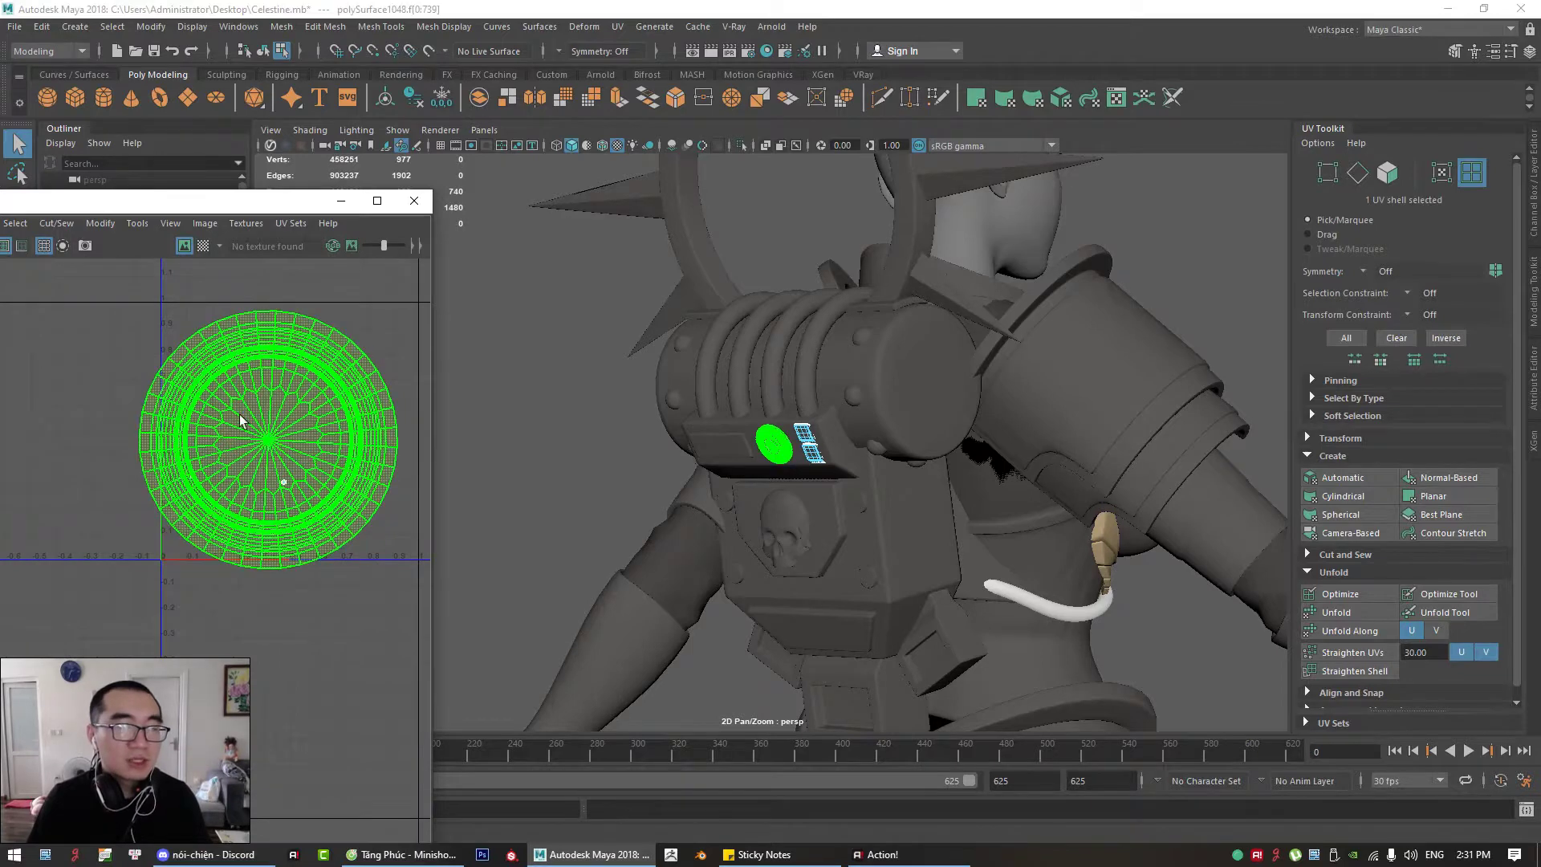
pyautogui.click(268, 439)
pyautogui.press('w')
pyautogui.moveTo(269, 441); pyautogui.dragTo(179, 726)
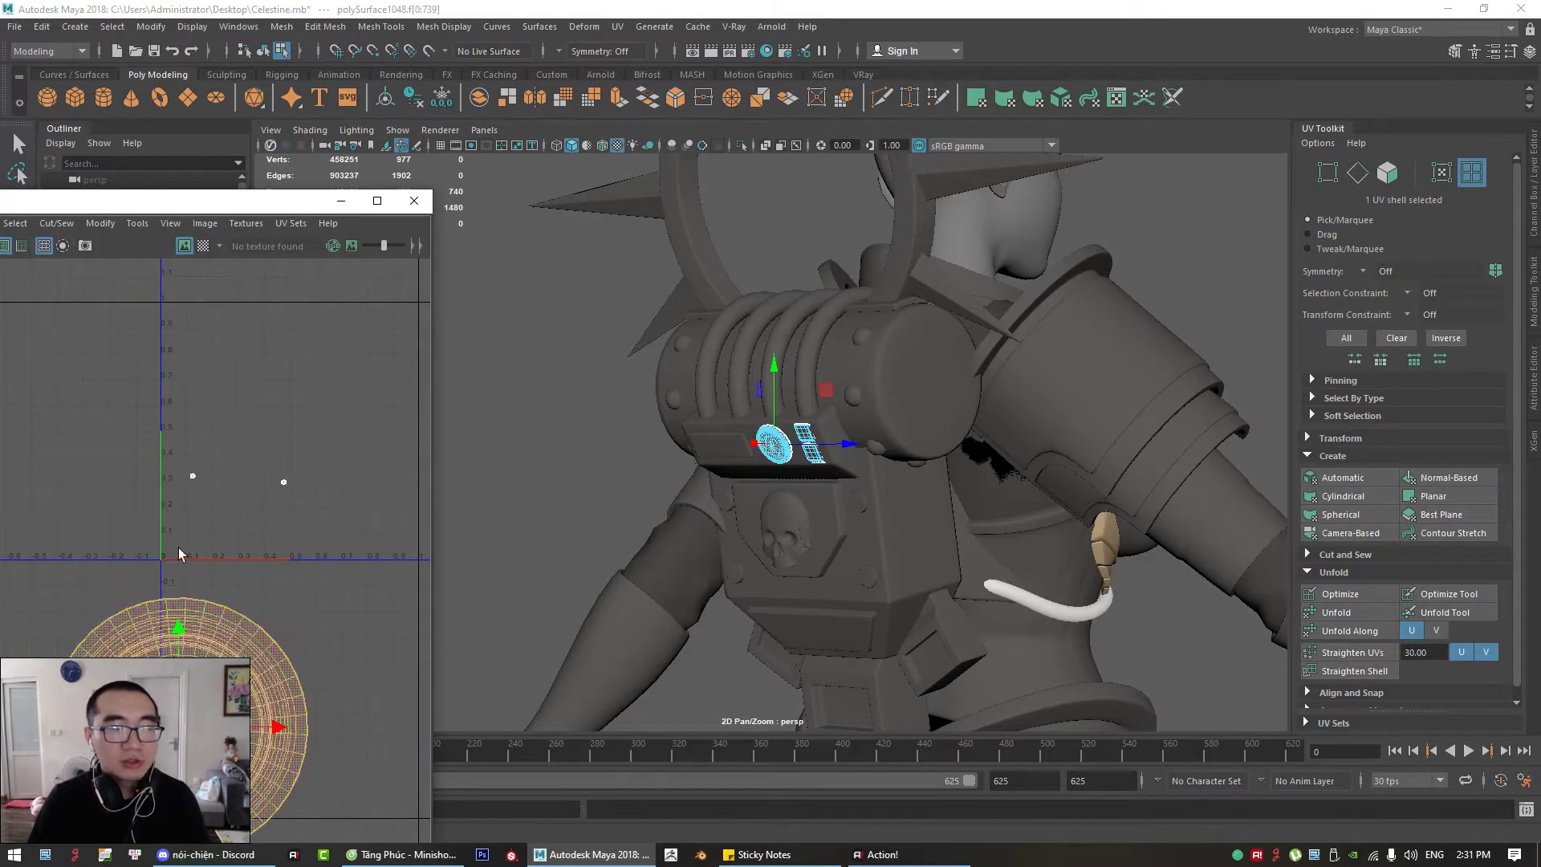
# Step: Give the lower small block camera-based UVs from a view facing it, unfold its shell and move it aside
pyautogui.moveTo(188, 472); pyautogui.dragTo(242, 531)
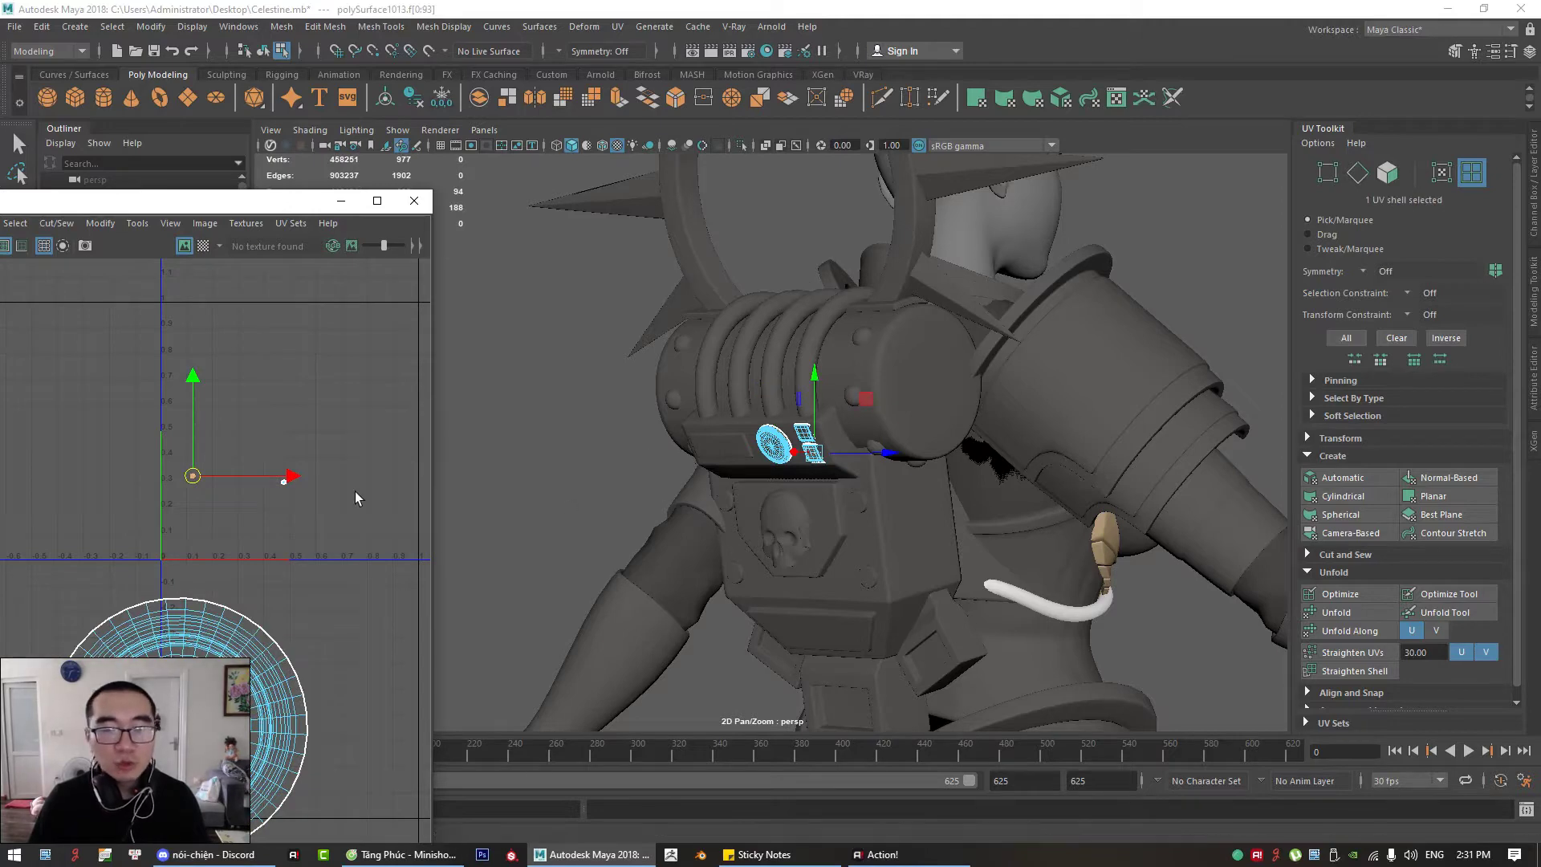
pyautogui.scroll(5, 149, 417)
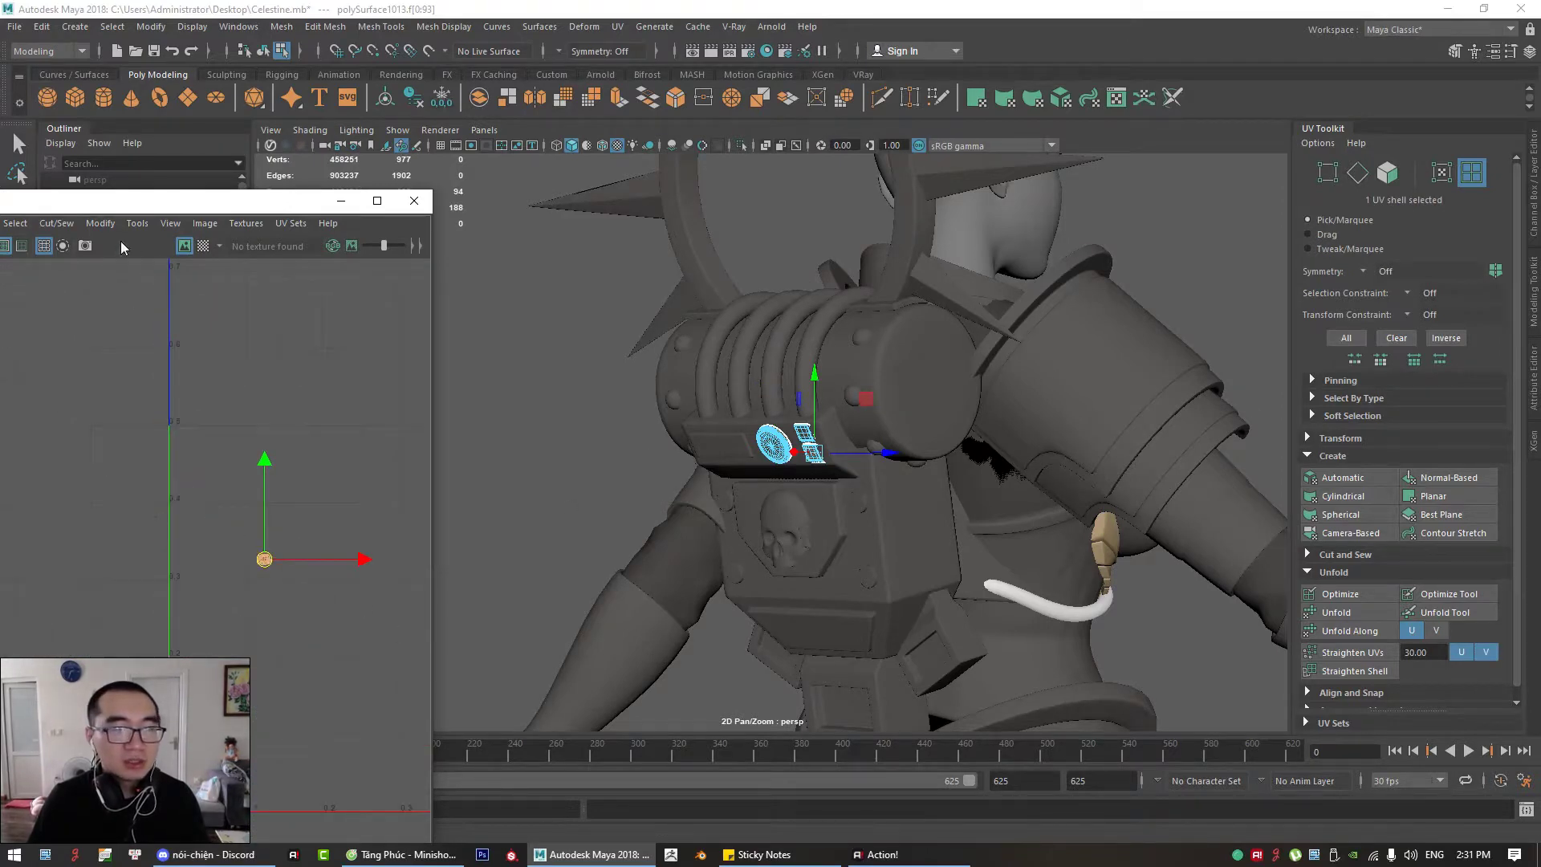
pyautogui.press('f')
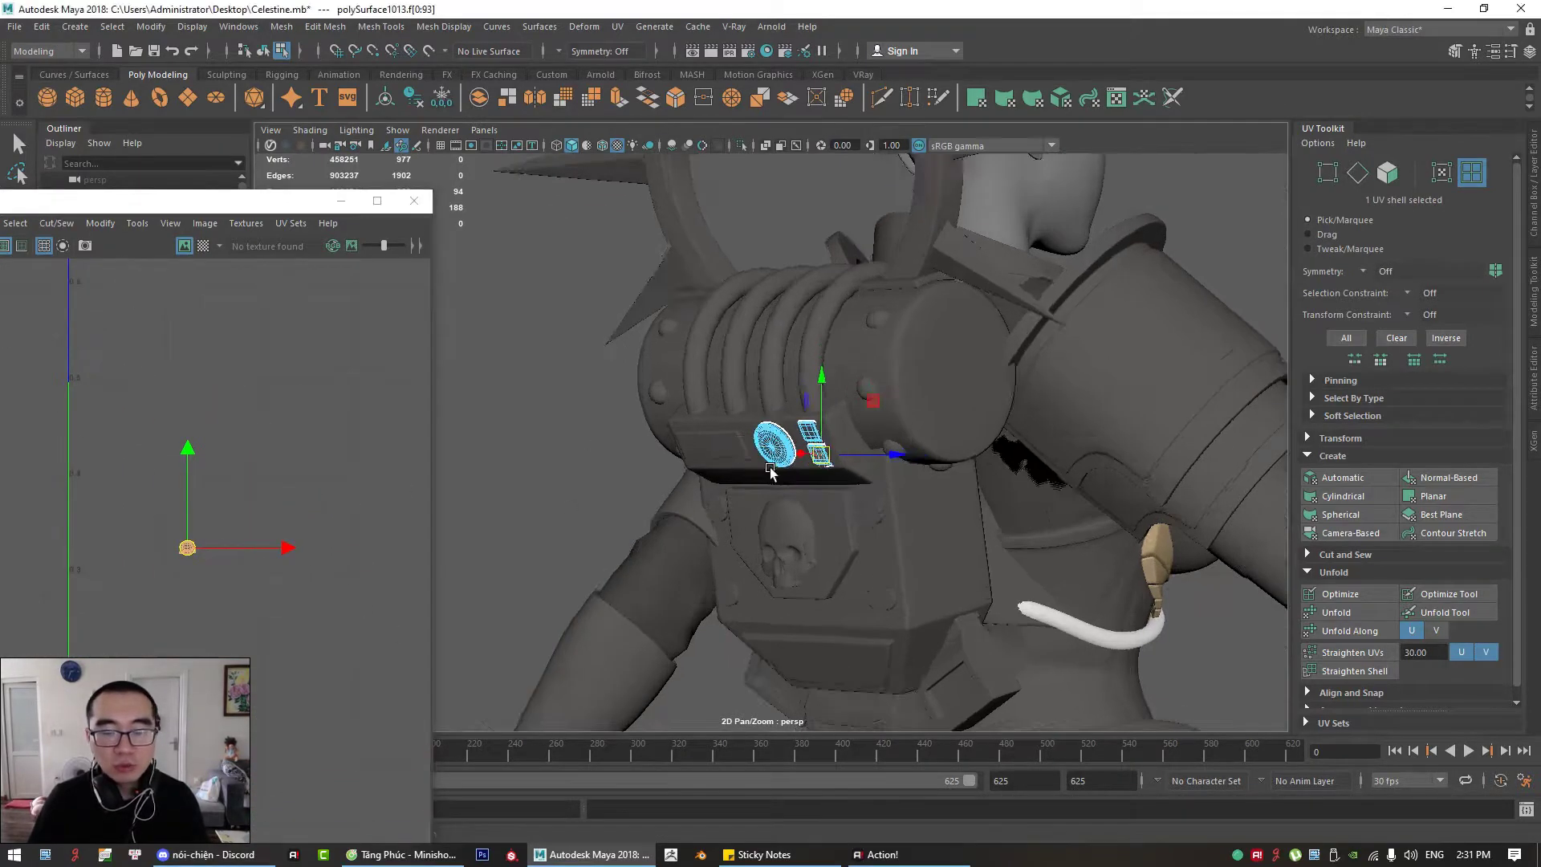
pyautogui.keyDown('alt'); pyautogui.moveTo(855, 527); pyautogui.dragTo(966, 527); pyautogui.keyUp('alt')
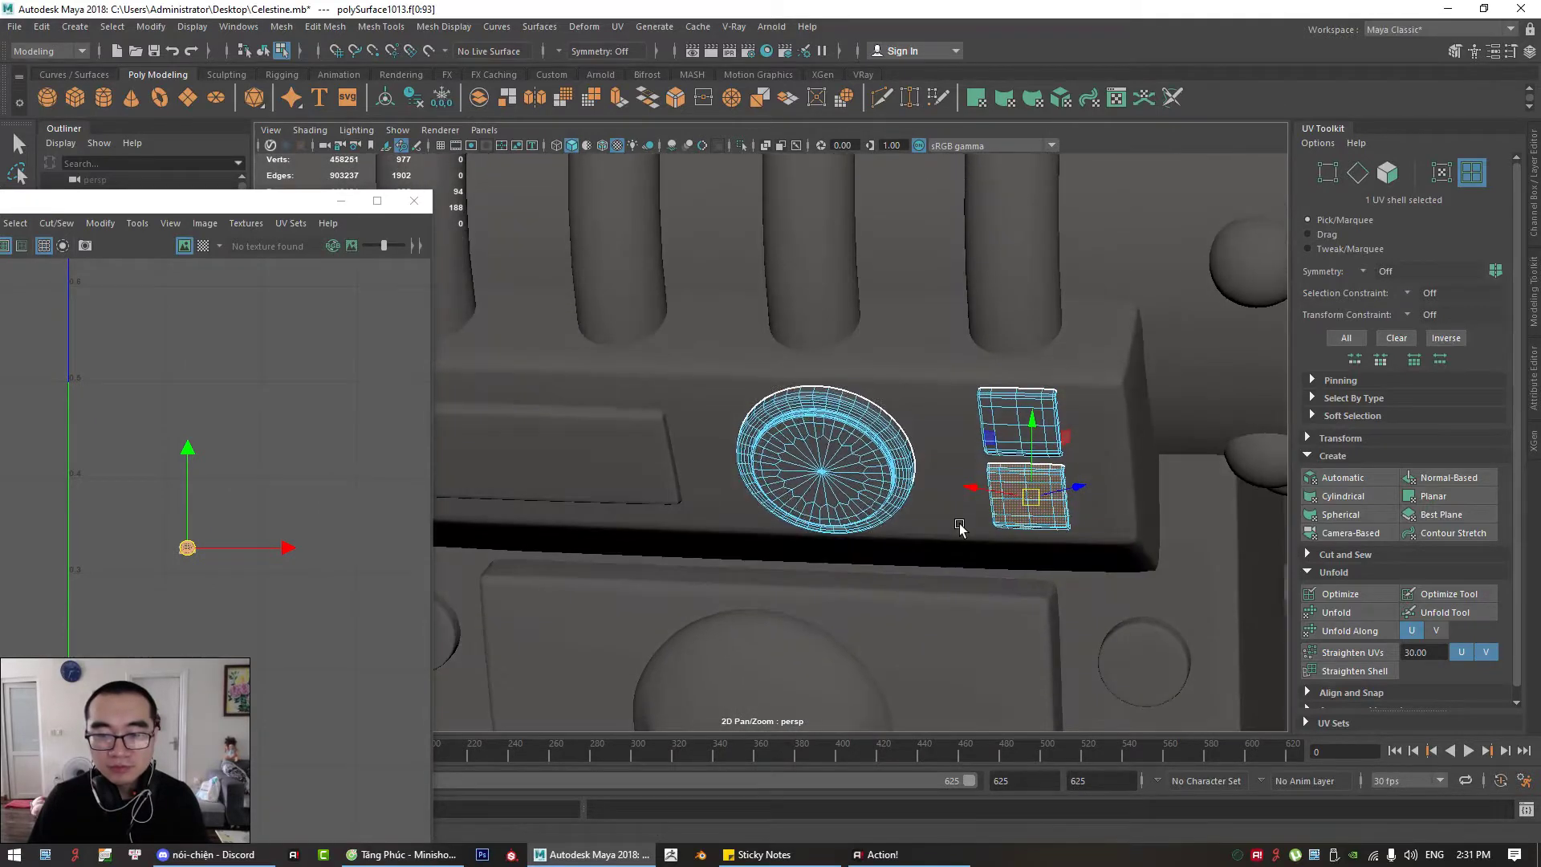
pyautogui.click(1324, 616)
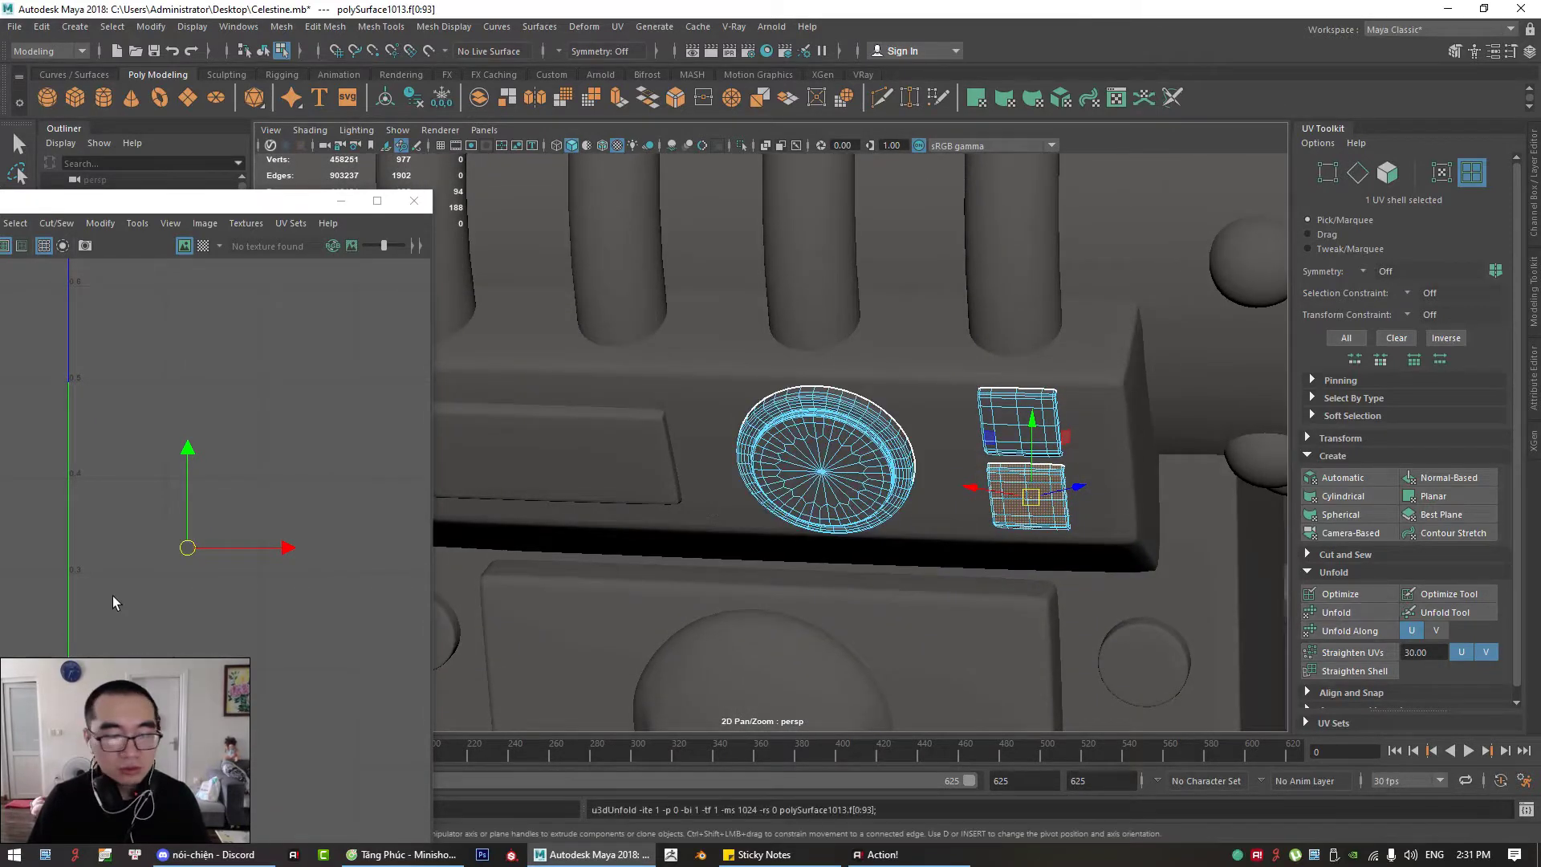
pyautogui.keyDown('alt'); pyautogui.moveTo(253, 612); pyautogui.dragTo(34, 509, button='right'); pyautogui.keyUp('alt')
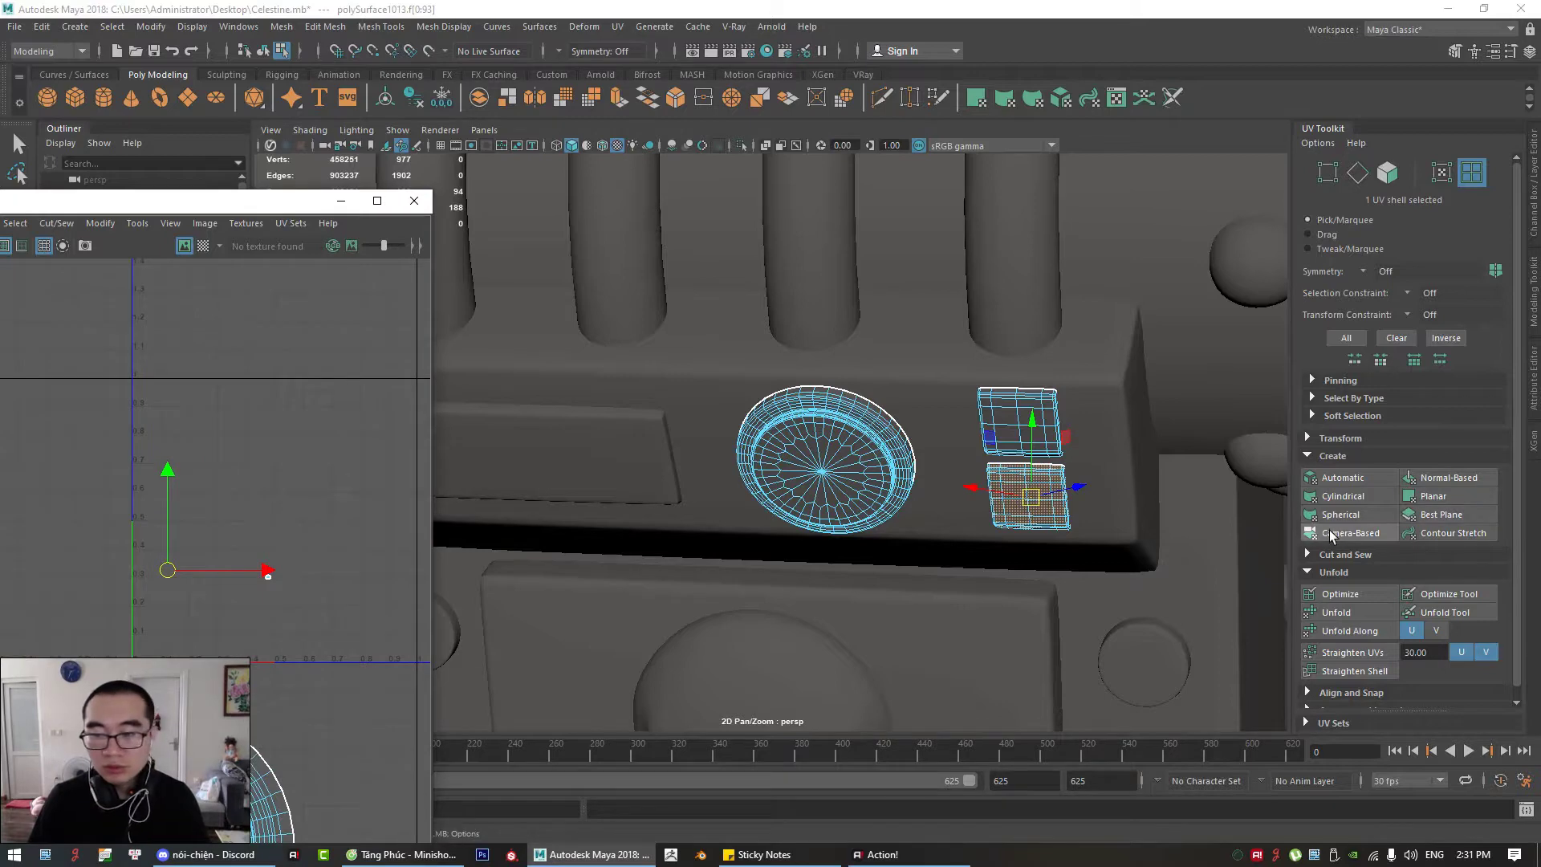
pyautogui.click(1339, 611)
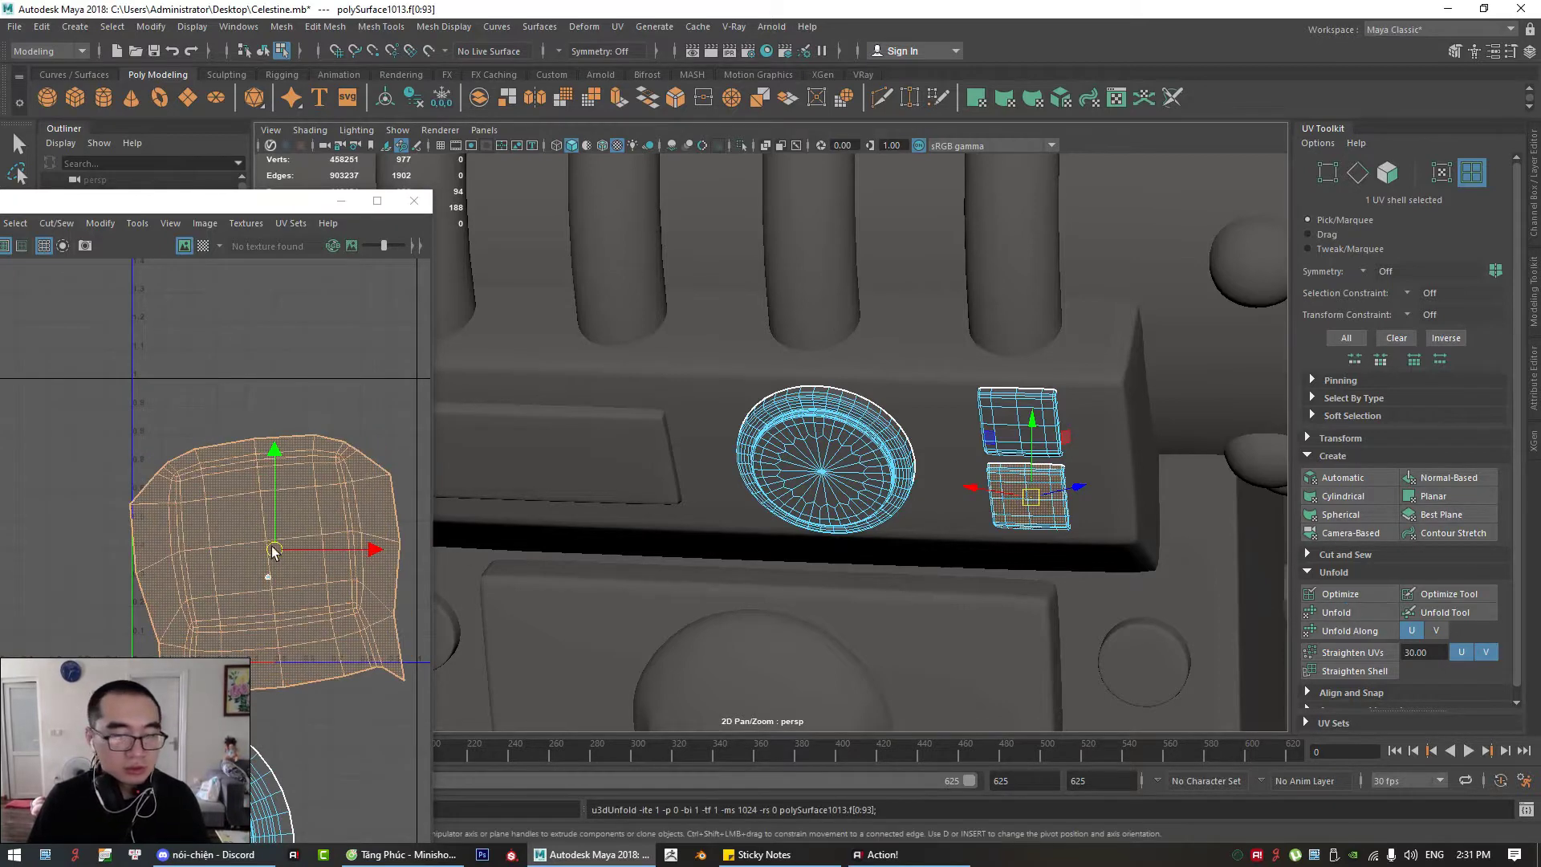
pyautogui.moveTo(272, 546); pyautogui.dragTo(321, 619)
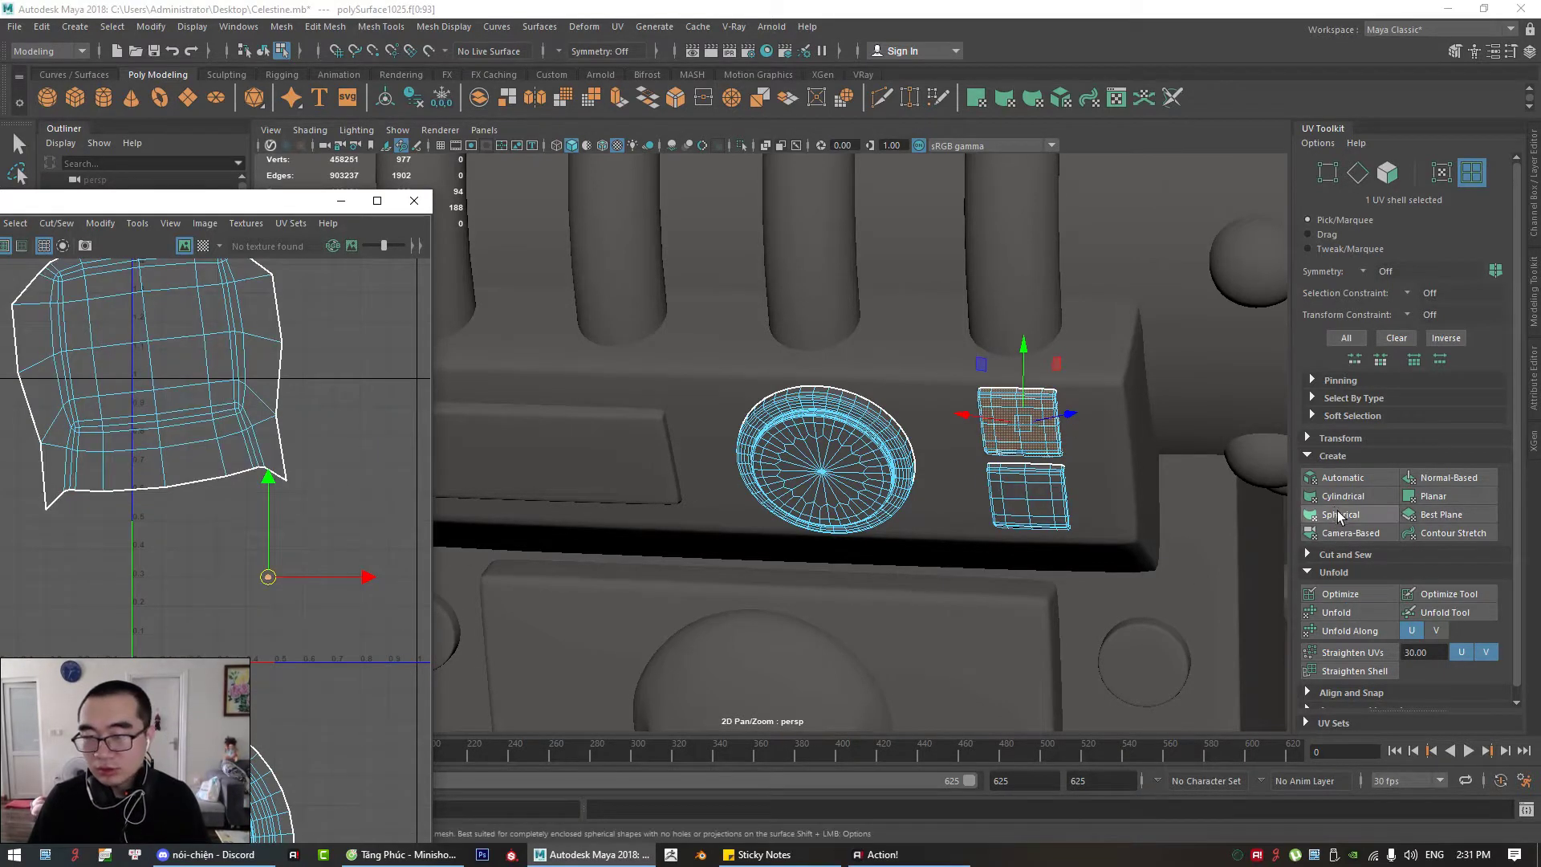
# Step: Give the upper small block camera-based UVs from the facing view and unfold its shell
pyautogui.click(1336, 611)
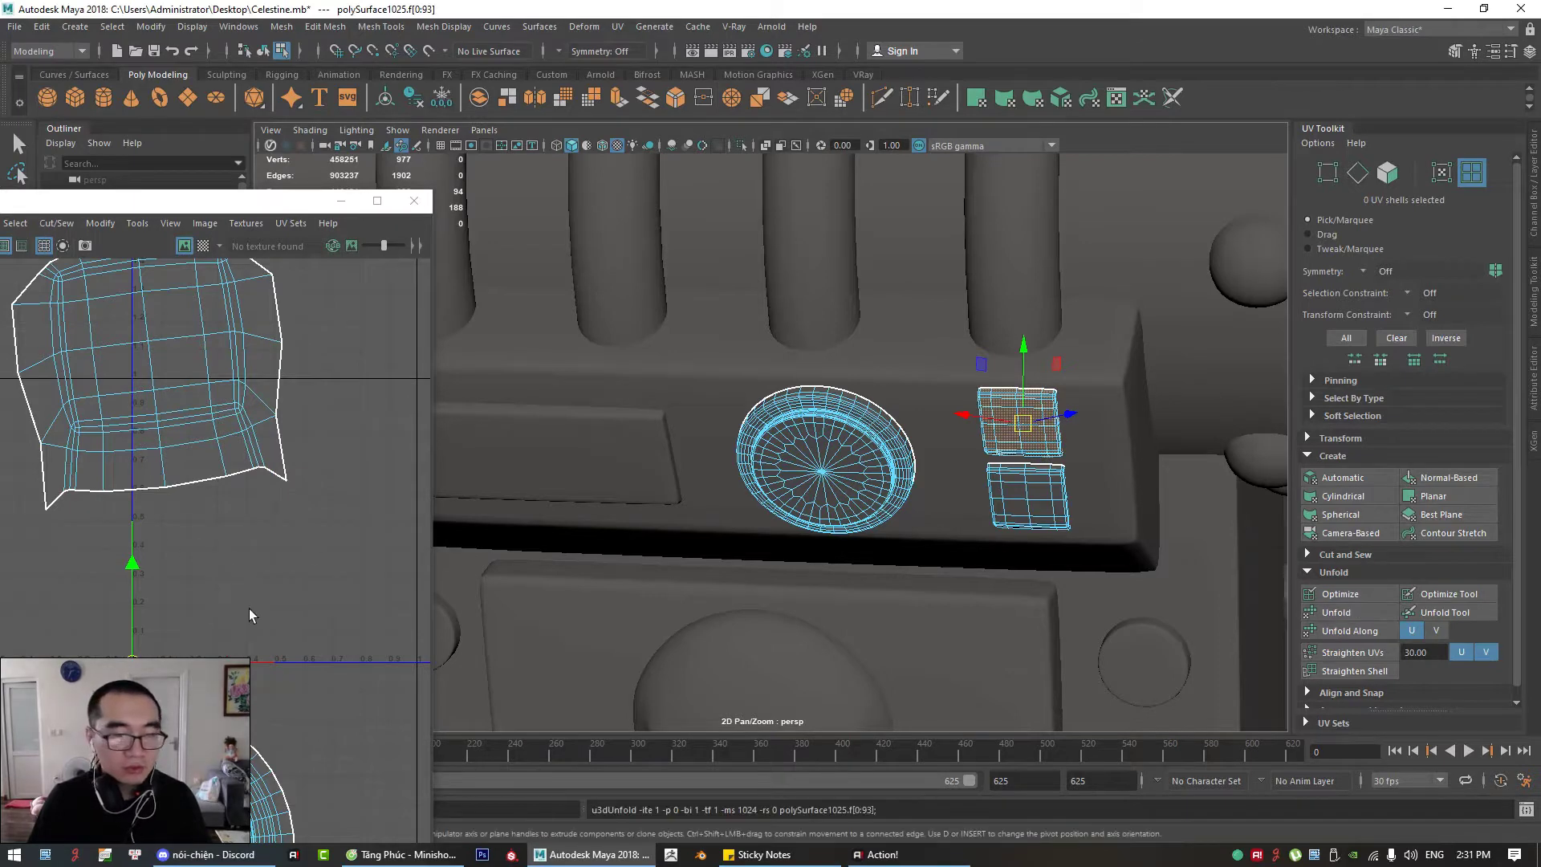
pyautogui.scroll(-2, 245, 611)
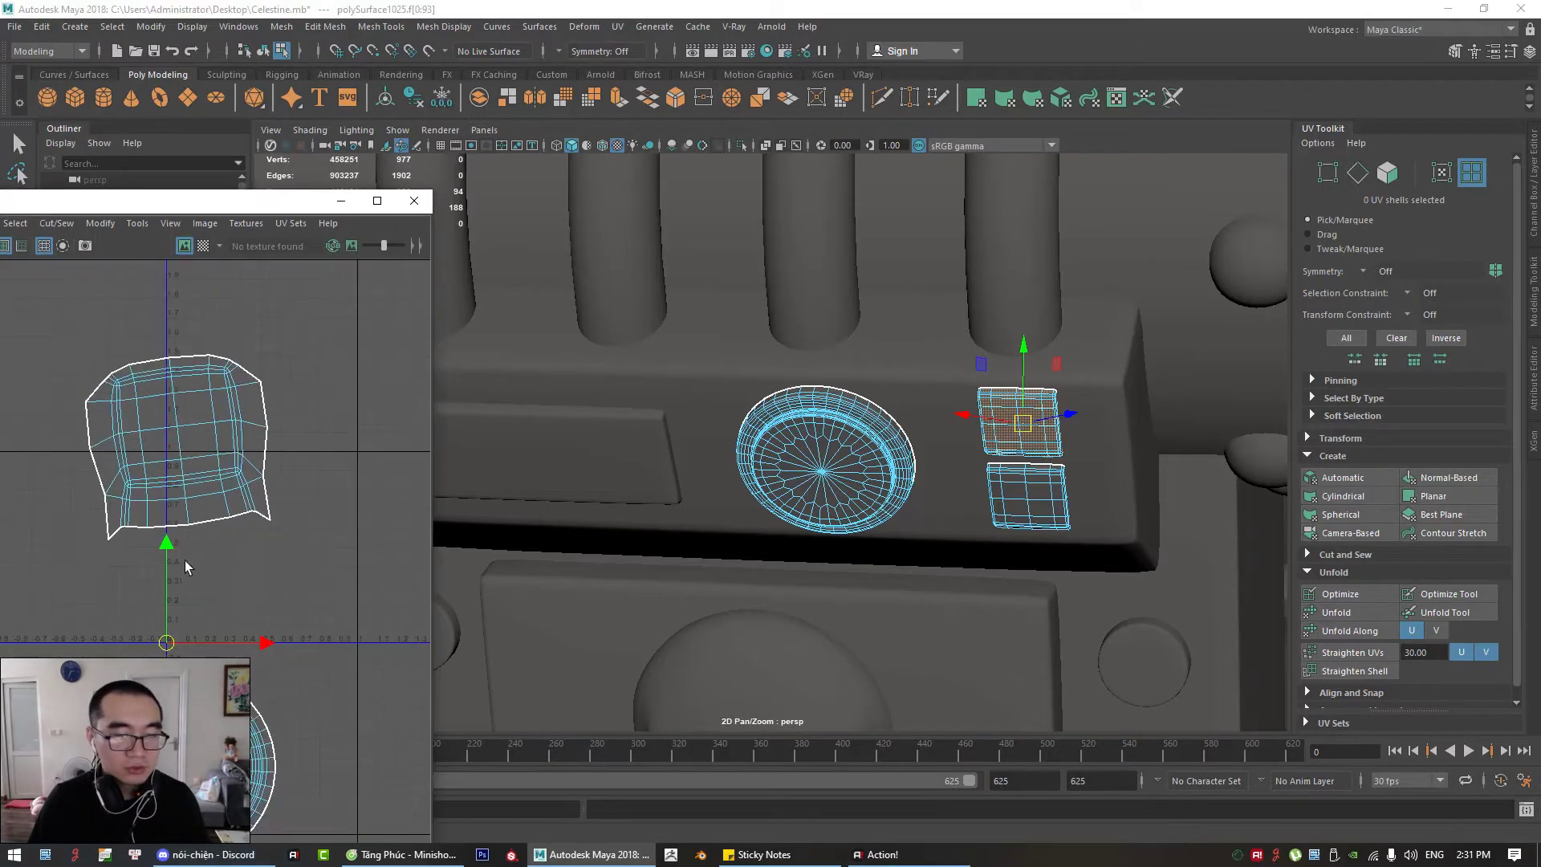
pyautogui.click(1351, 533)
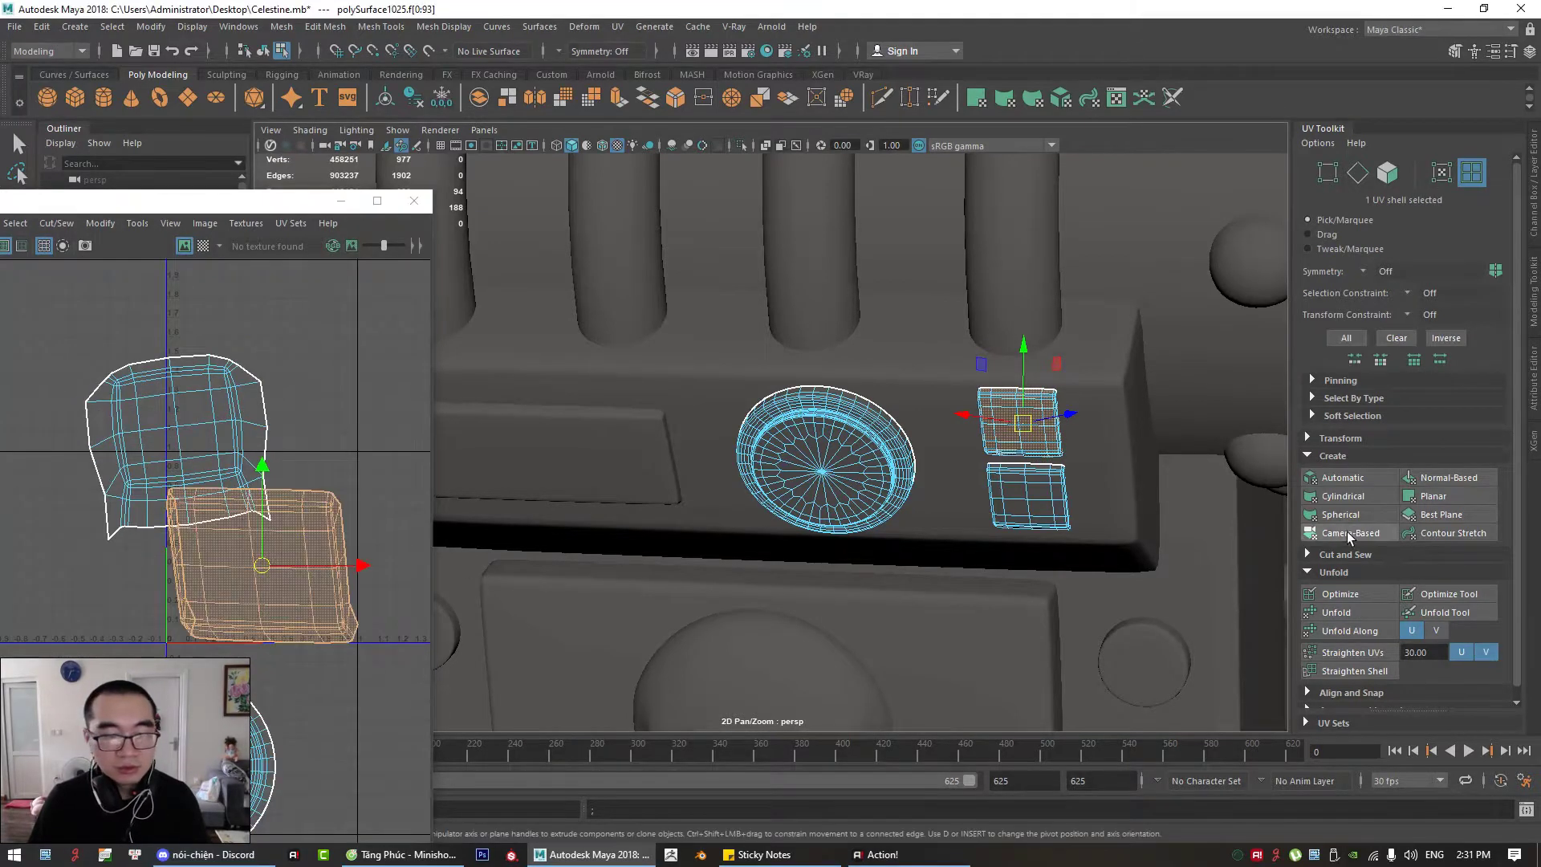
pyautogui.click(1337, 613)
pyautogui.scroll(-2, 353, 498)
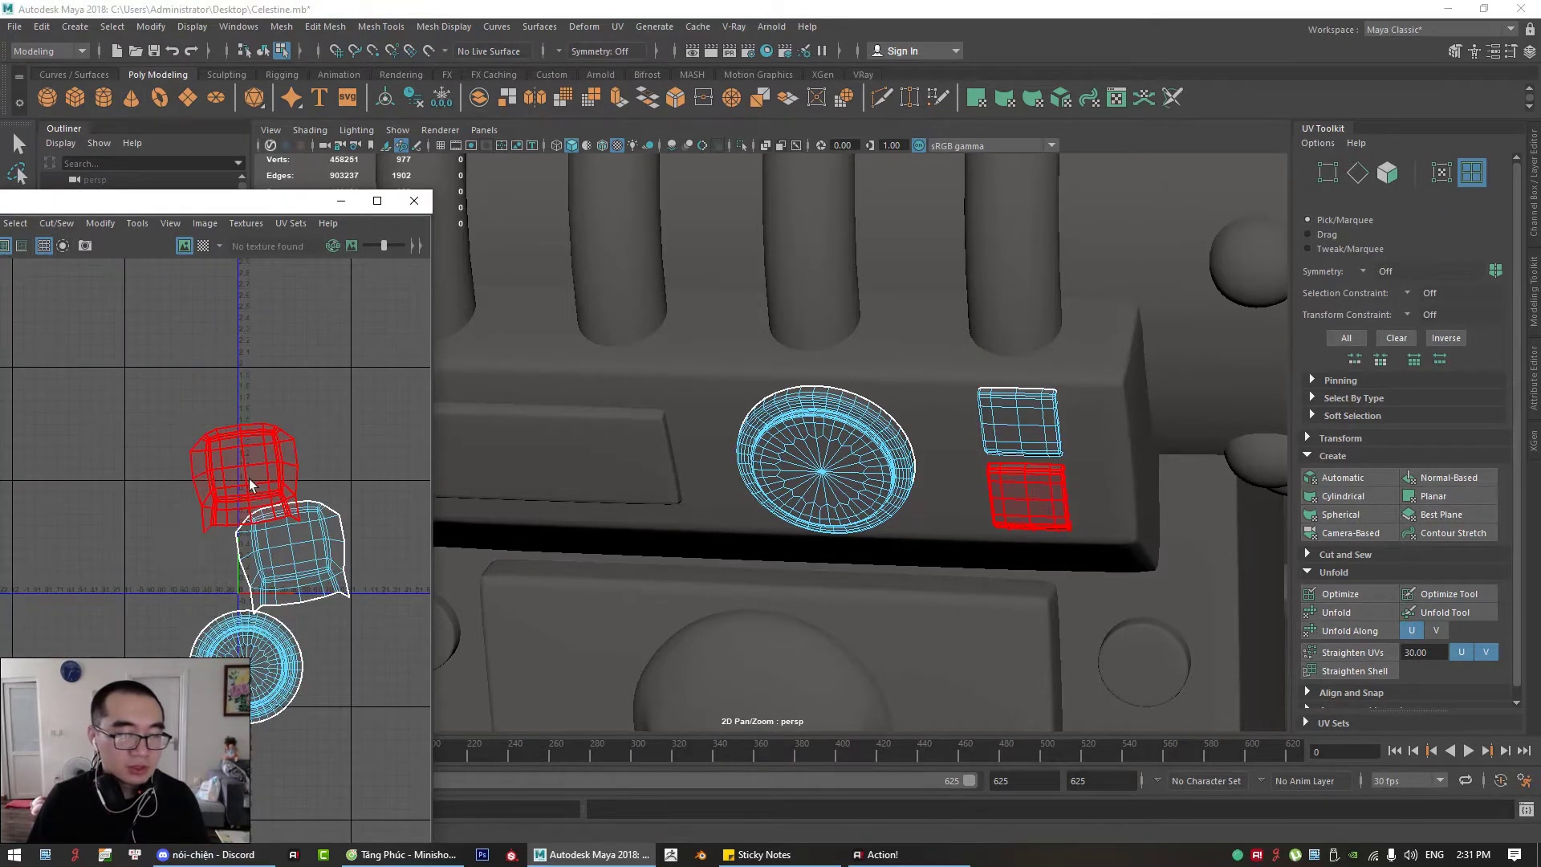
# Step: Rotate the UV shells of both small blocks until they stand upright and square to the grid
pyautogui.click(307, 473)
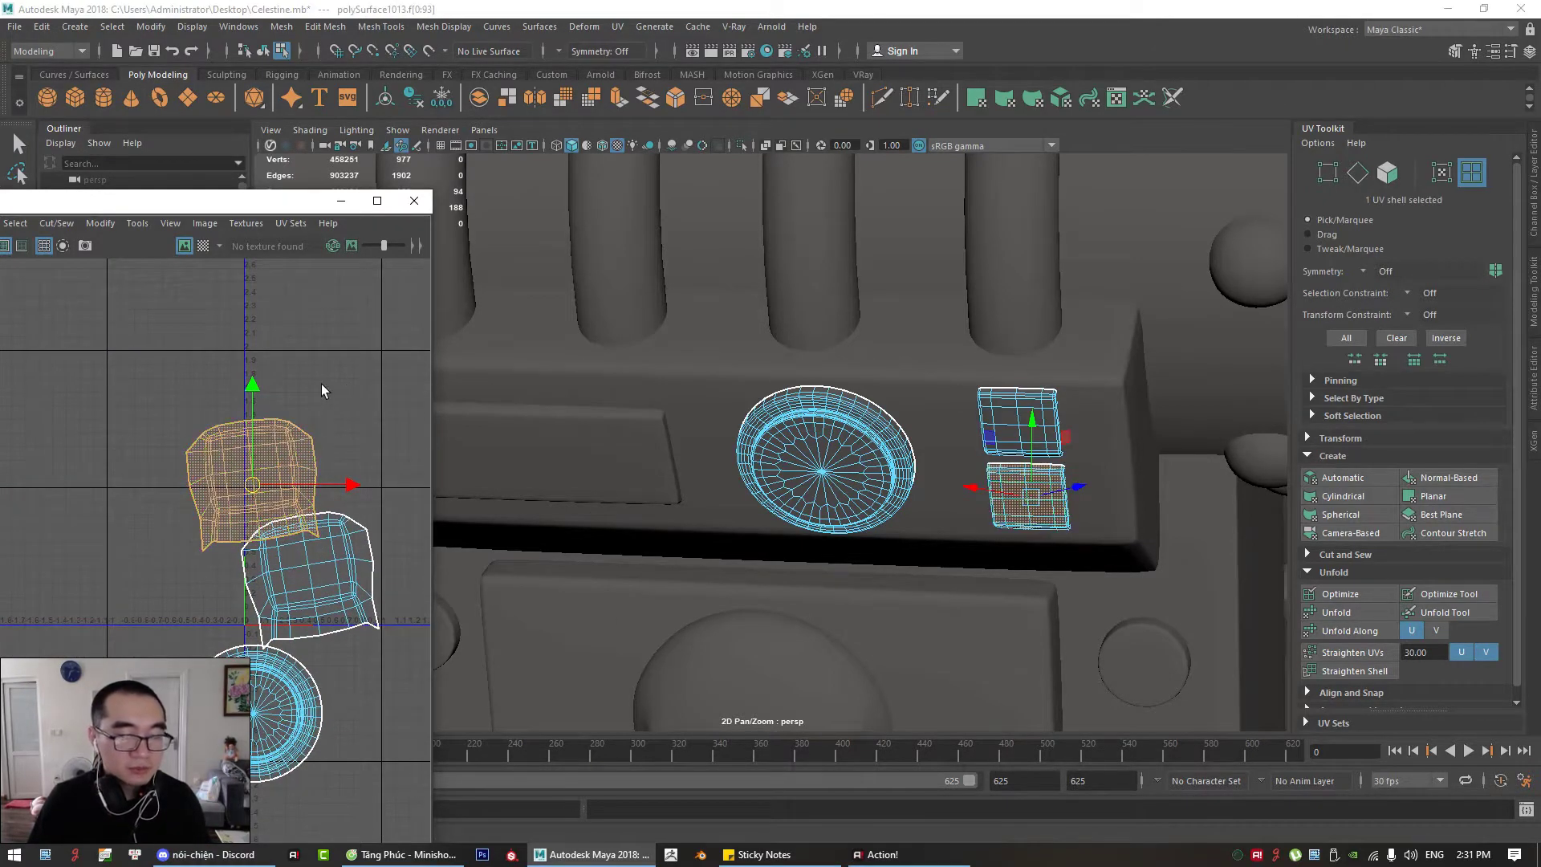
pyautogui.click(287, 368)
pyautogui.moveTo(273, 316); pyautogui.dragTo(275, 317, button='right')
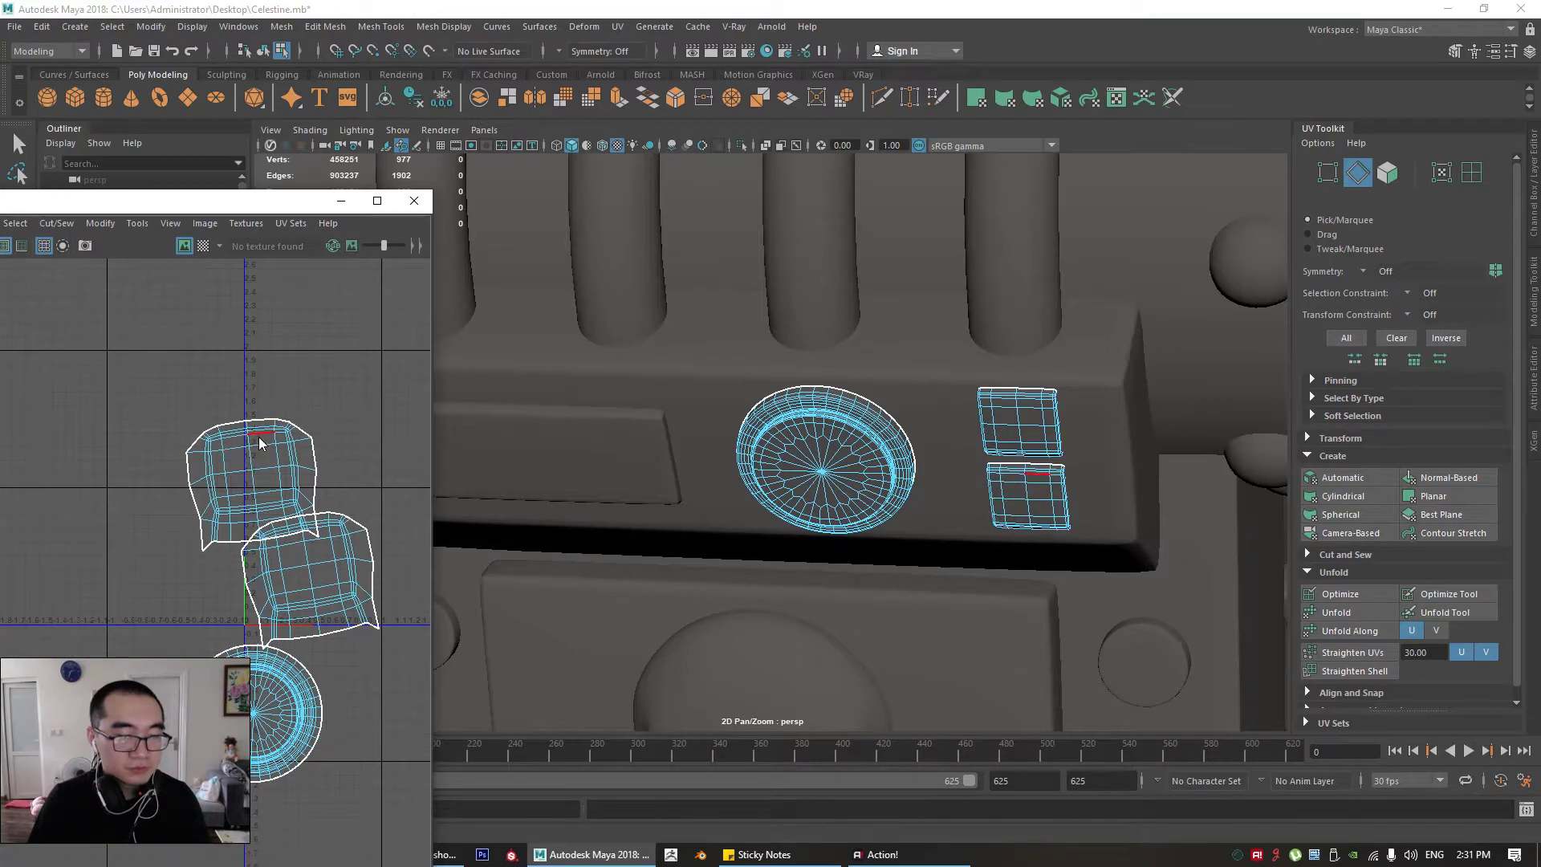
pyautogui.moveTo(259, 437); pyautogui.dragTo(176, 392, button='right')
pyautogui.click(260, 484)
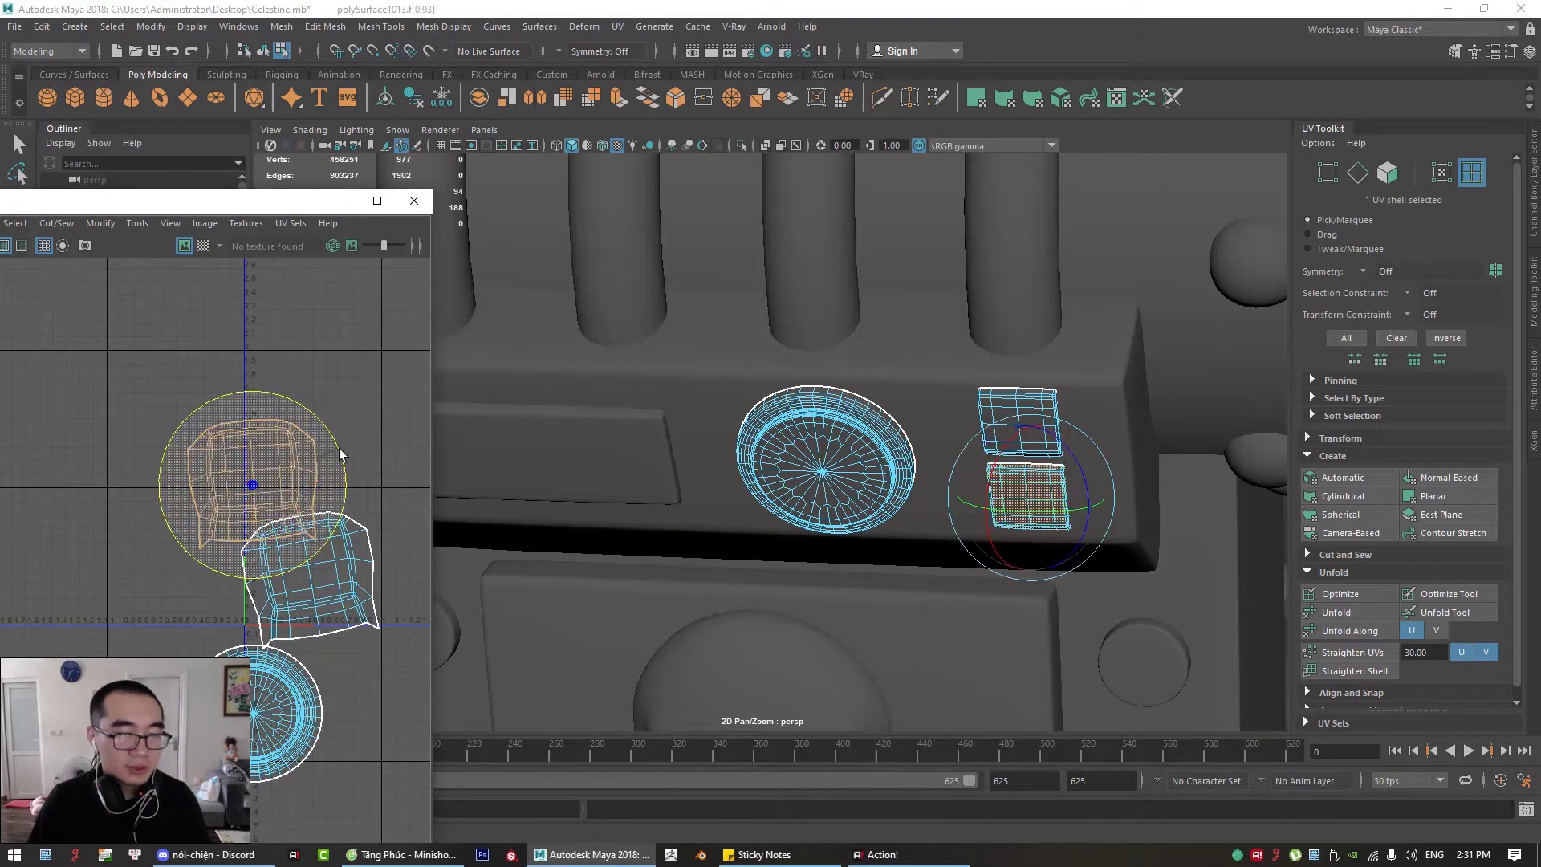
pyautogui.click(360, 540)
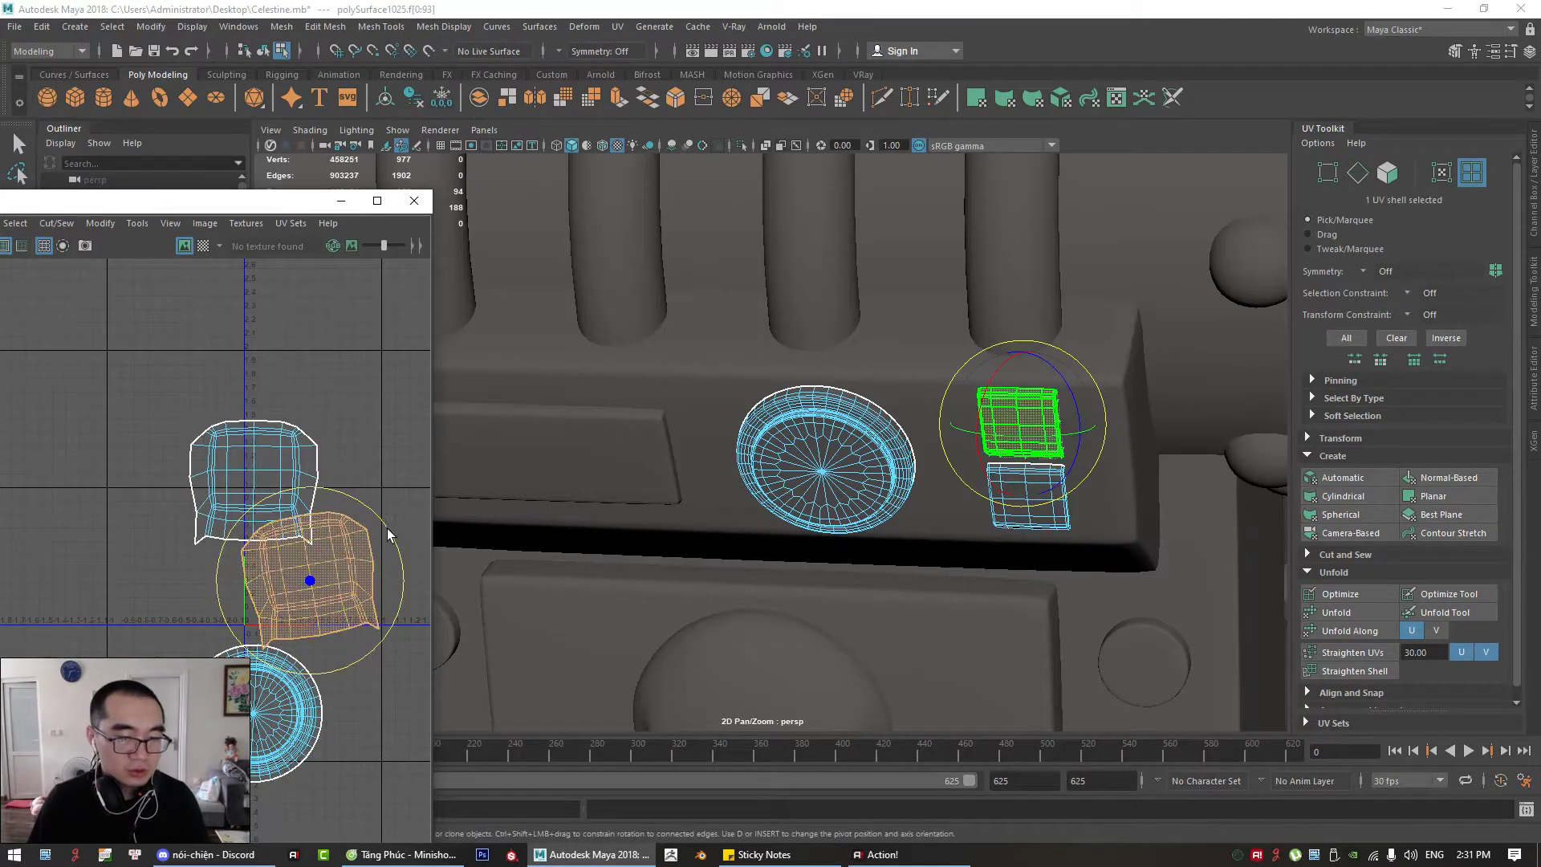
pyautogui.moveTo(388, 534); pyautogui.dragTo(400, 555)
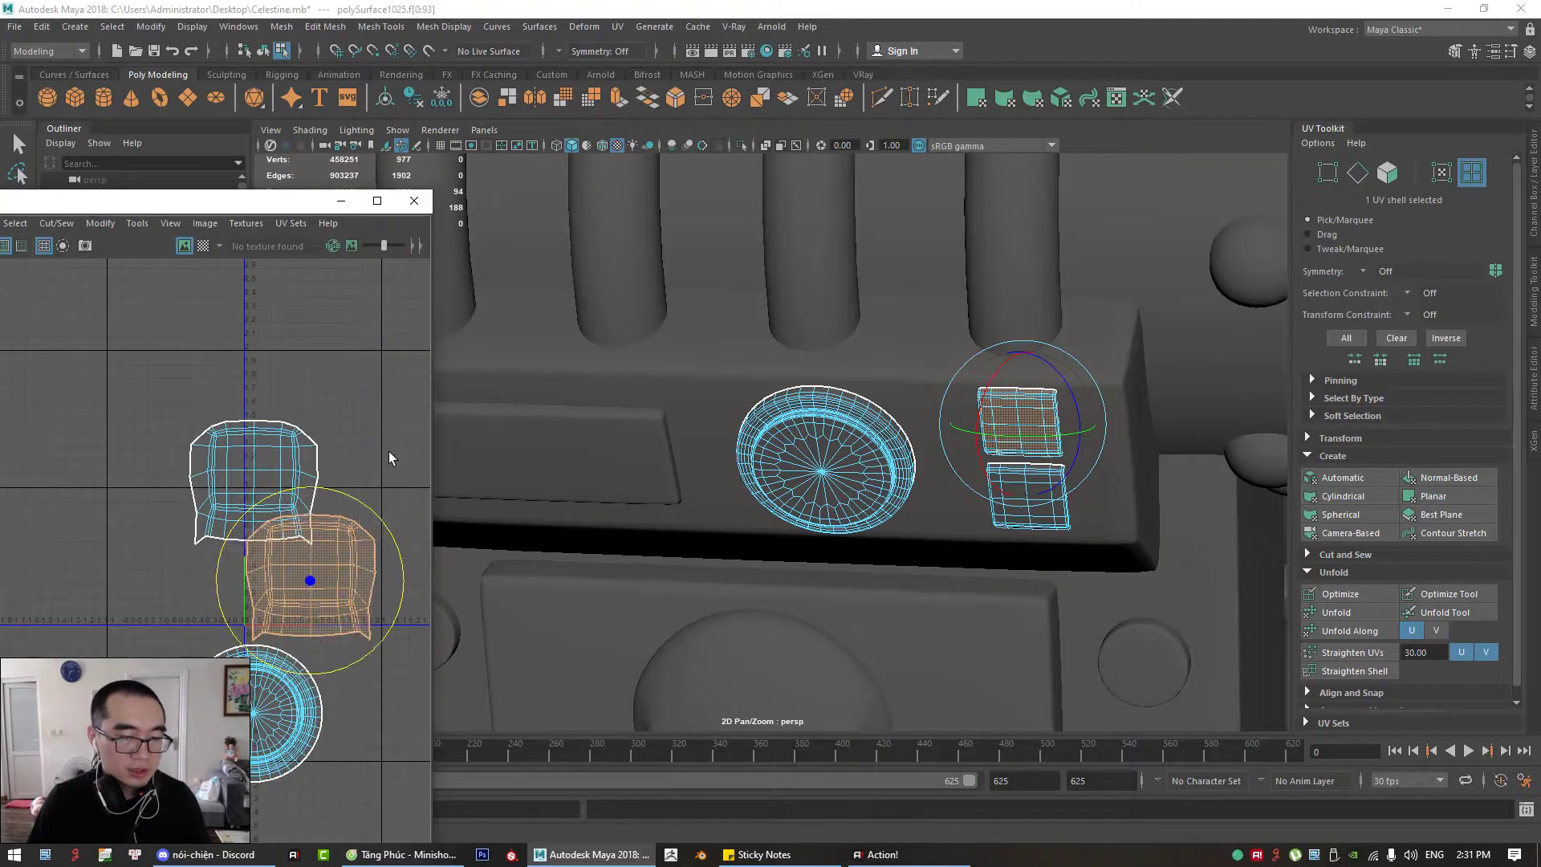
# Step: Select the UV shells of the disc and both blocks and pack them into the UV tile with Layout
pyautogui.moveTo(165, 437); pyautogui.dragTo(374, 762)
pyautogui.moveTo(158, 211); pyautogui.dragTo(410, 107)
pyautogui.click(350, 130)
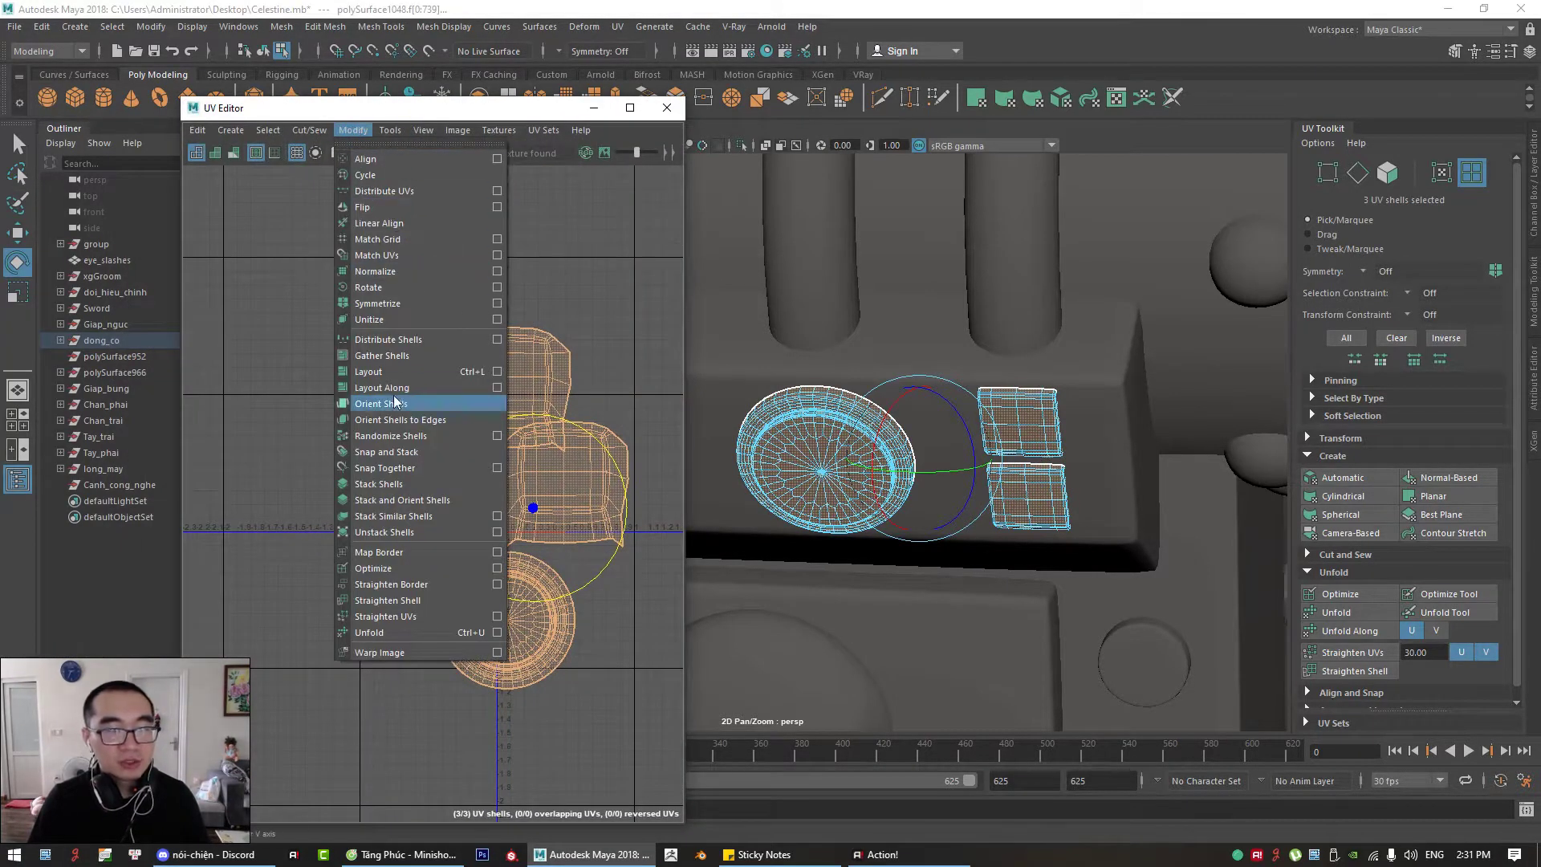
pyautogui.click(399, 372)
pyautogui.click(401, 484)
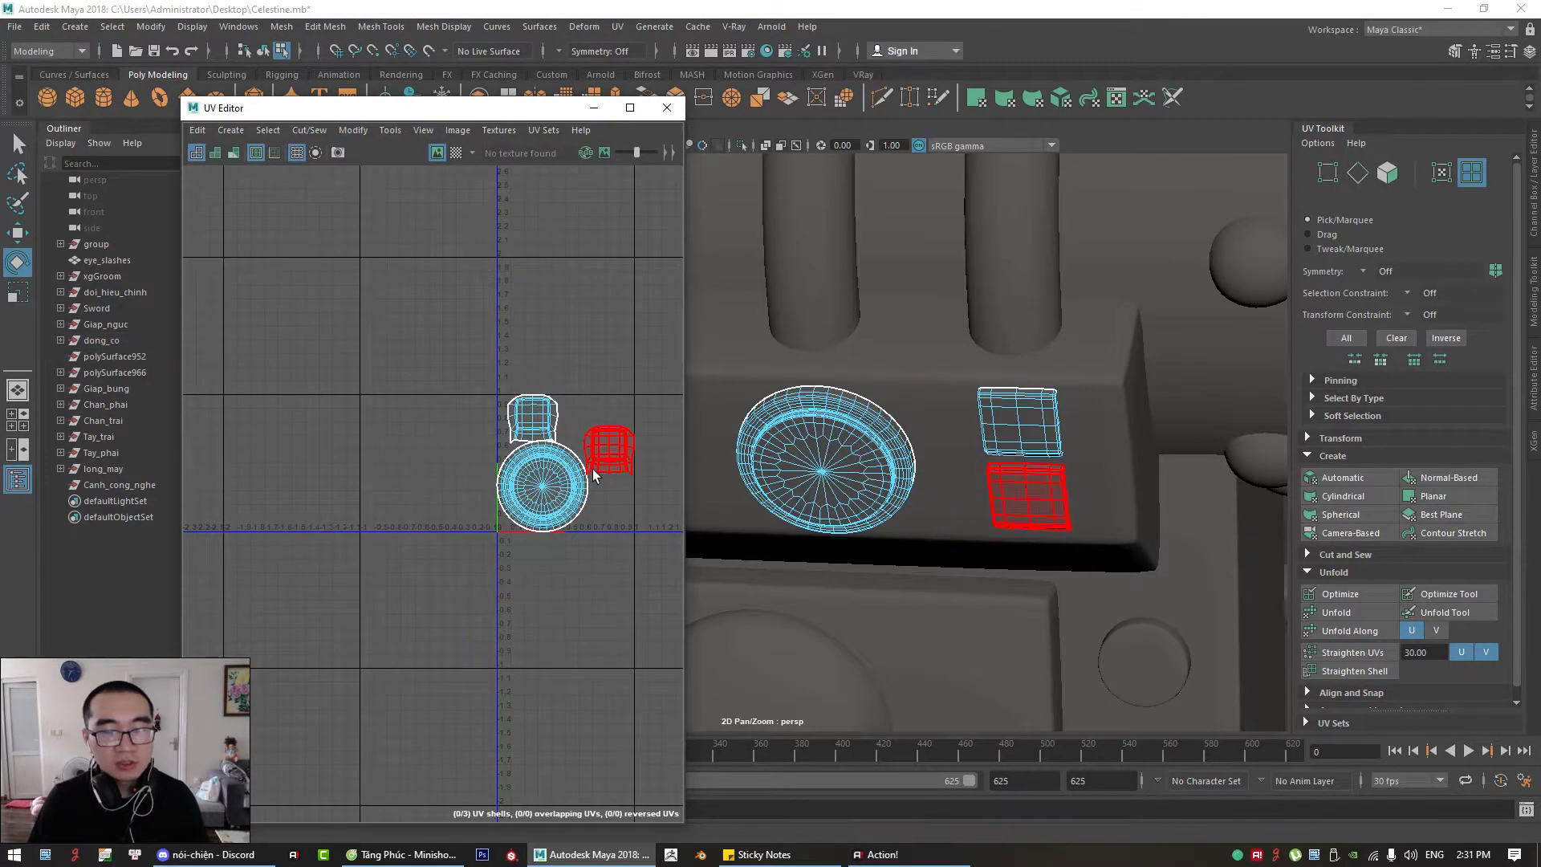
# Step: Show the checker map on the disc and both blocks and inspect its squares on the model
pyautogui.keyDown('alt'); pyautogui.moveTo(522, 485); pyautogui.dragTo(359, 499, button='middle'); pyautogui.keyUp('alt')
pyautogui.scroll(1, 359, 499)
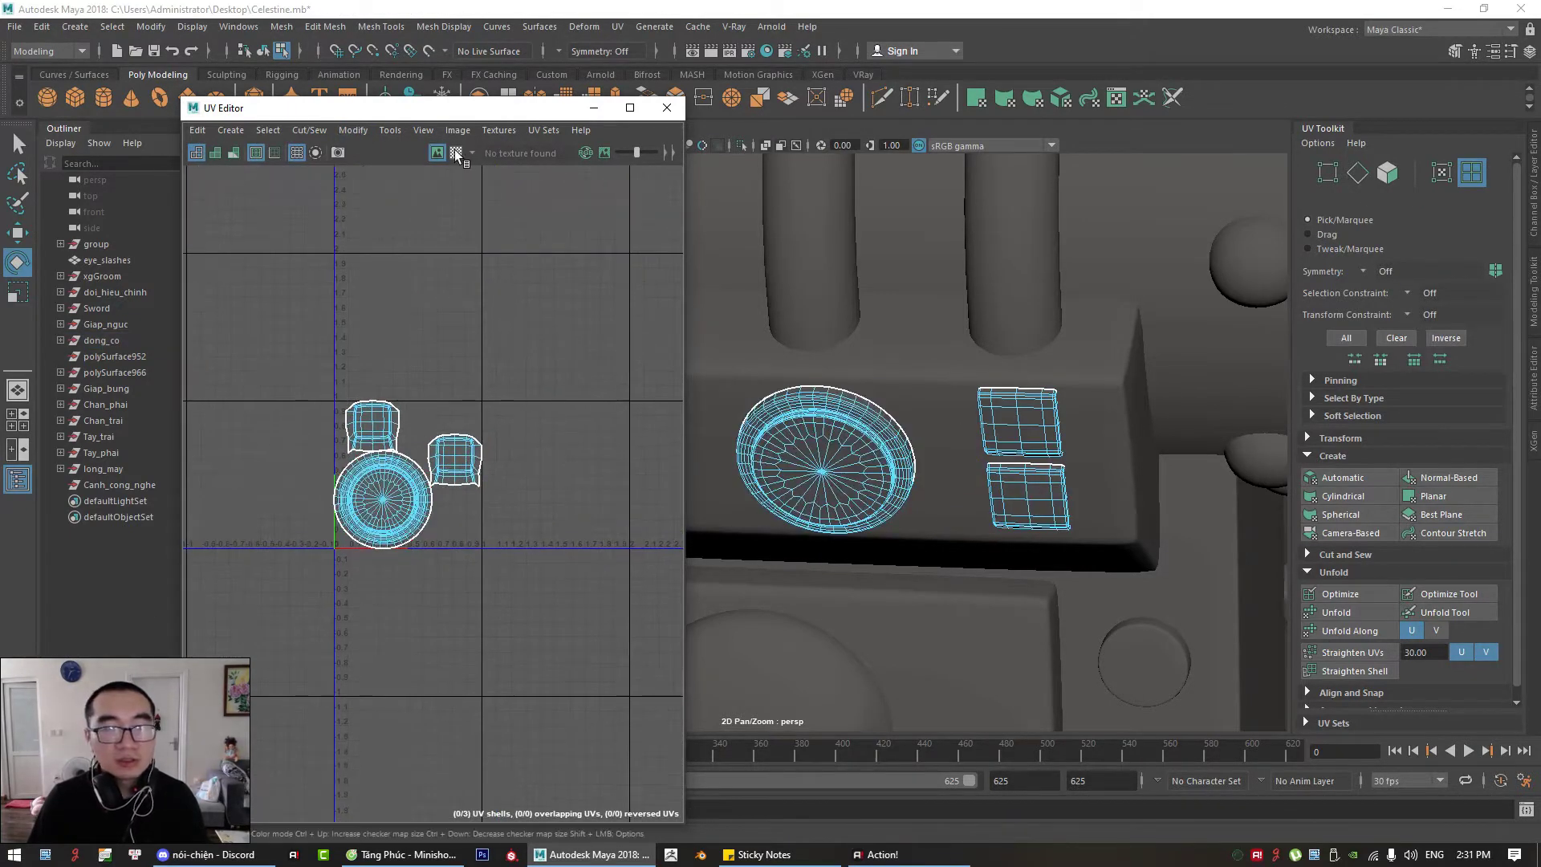
pyautogui.click(455, 152)
pyautogui.scroll(5, 1043, 465)
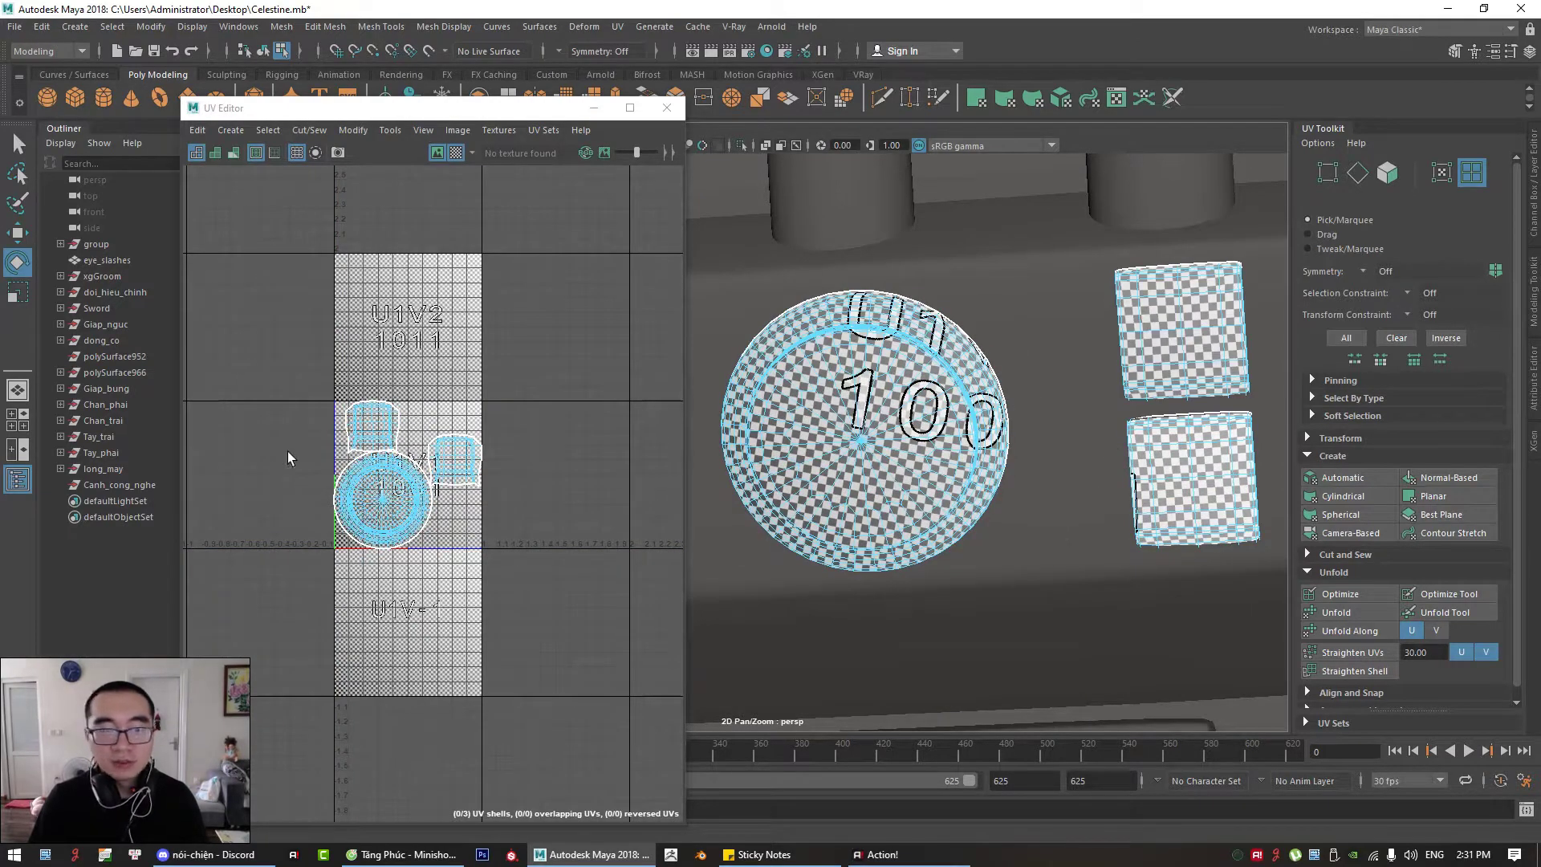
# Step: Scale all three UV shells down slightly together so they sit clear of the UV tile's borders
pyautogui.moveTo(290, 458); pyautogui.dragTo(406, 477)
pyautogui.press('r')
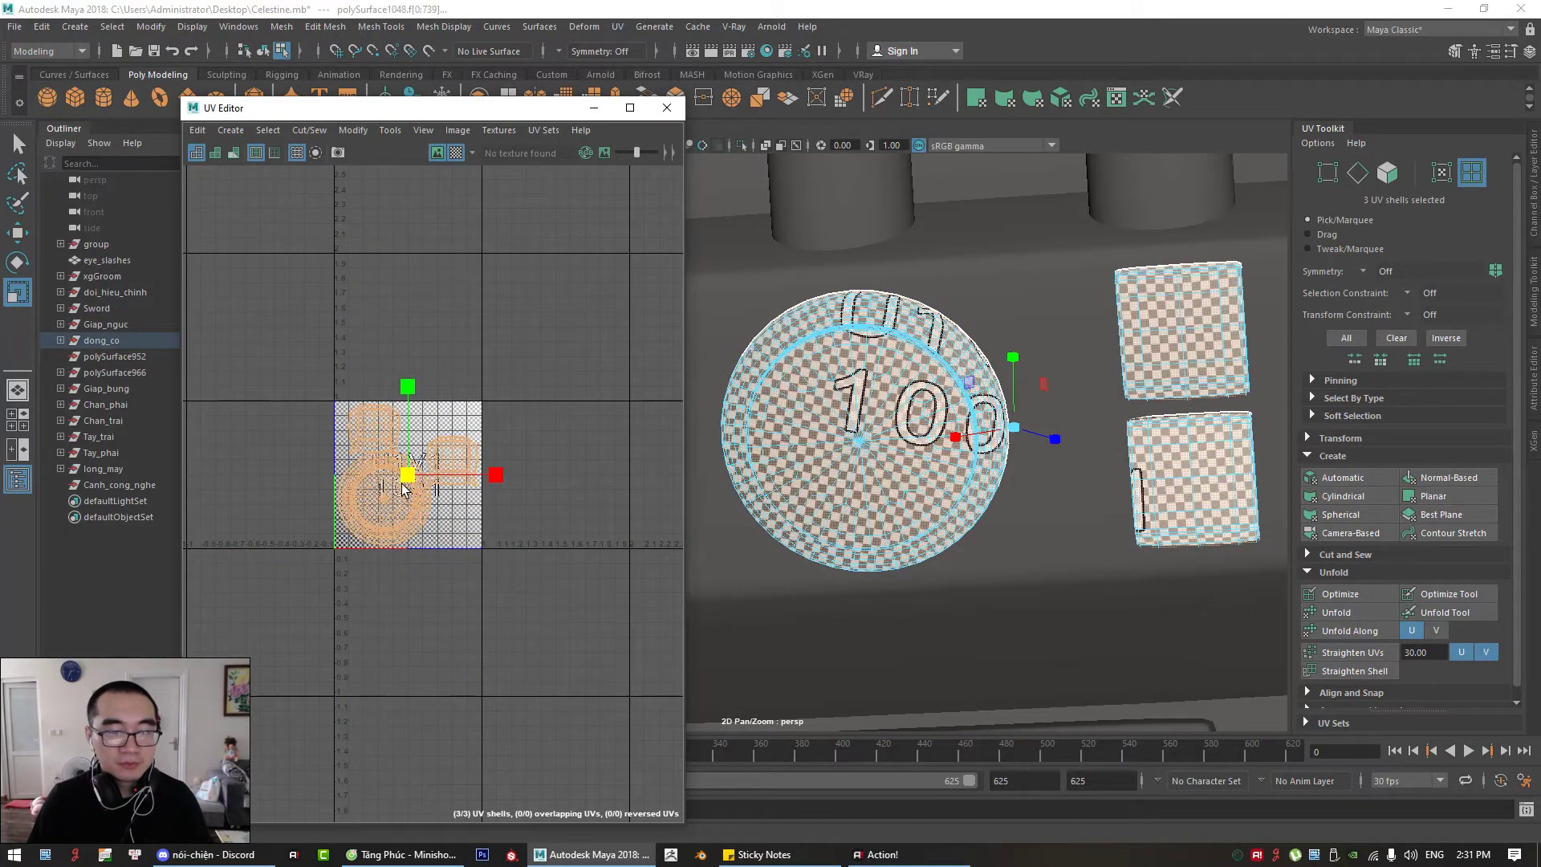
pyautogui.click(655, 379)
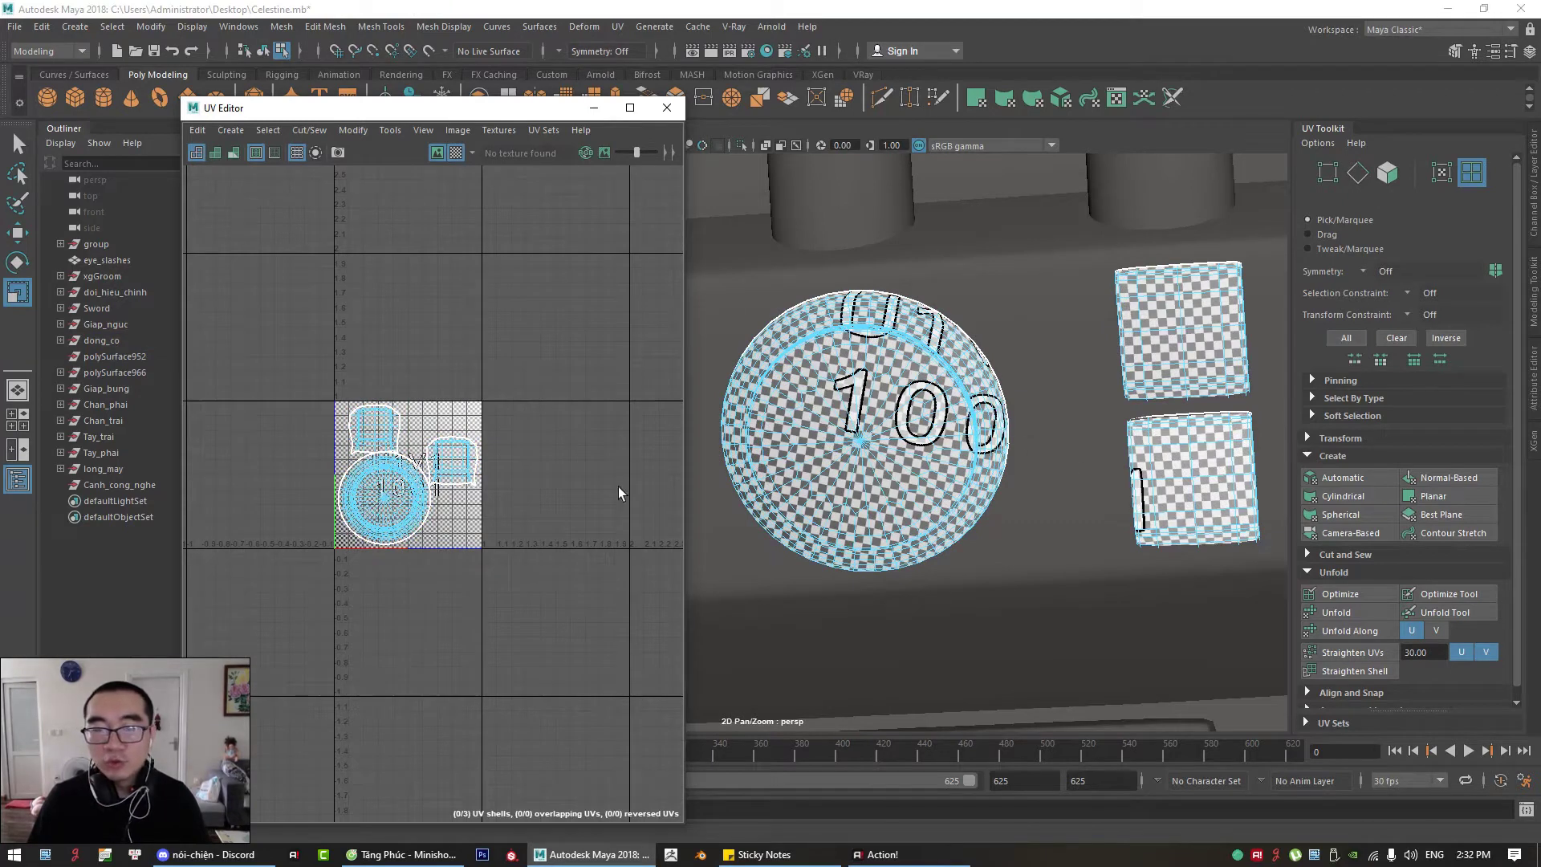
# Step: Recheck the pattern on the disc and blocks, revisit the Layout command and turn off the checker map
pyautogui.keyDown('alt'); pyautogui.moveTo(963, 533); pyautogui.dragTo(974, 516, button='middle'); pyautogui.keyUp('alt')
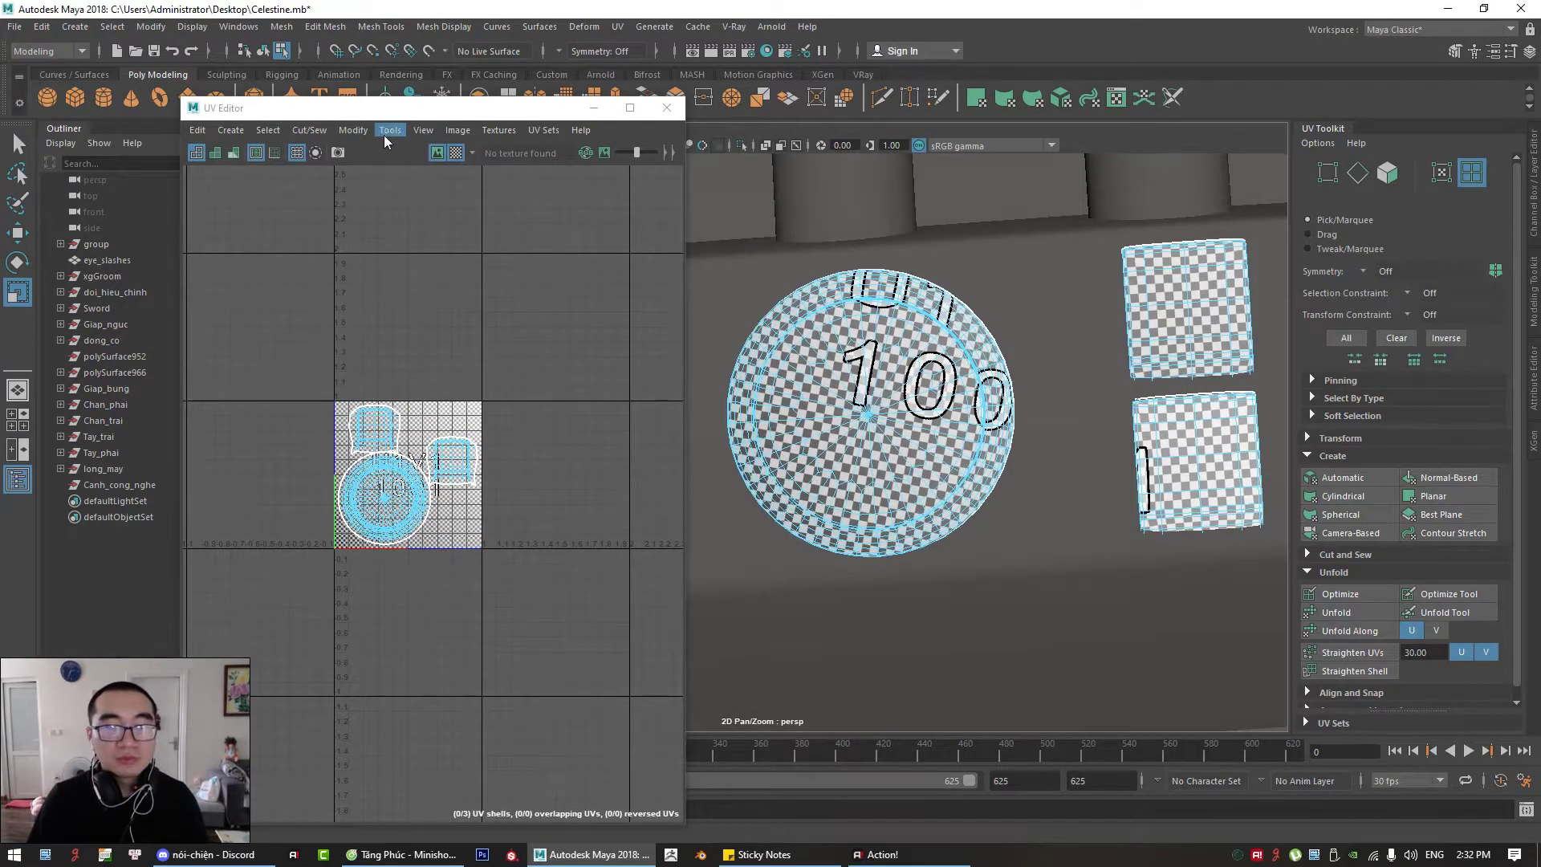
pyautogui.click(353, 130)
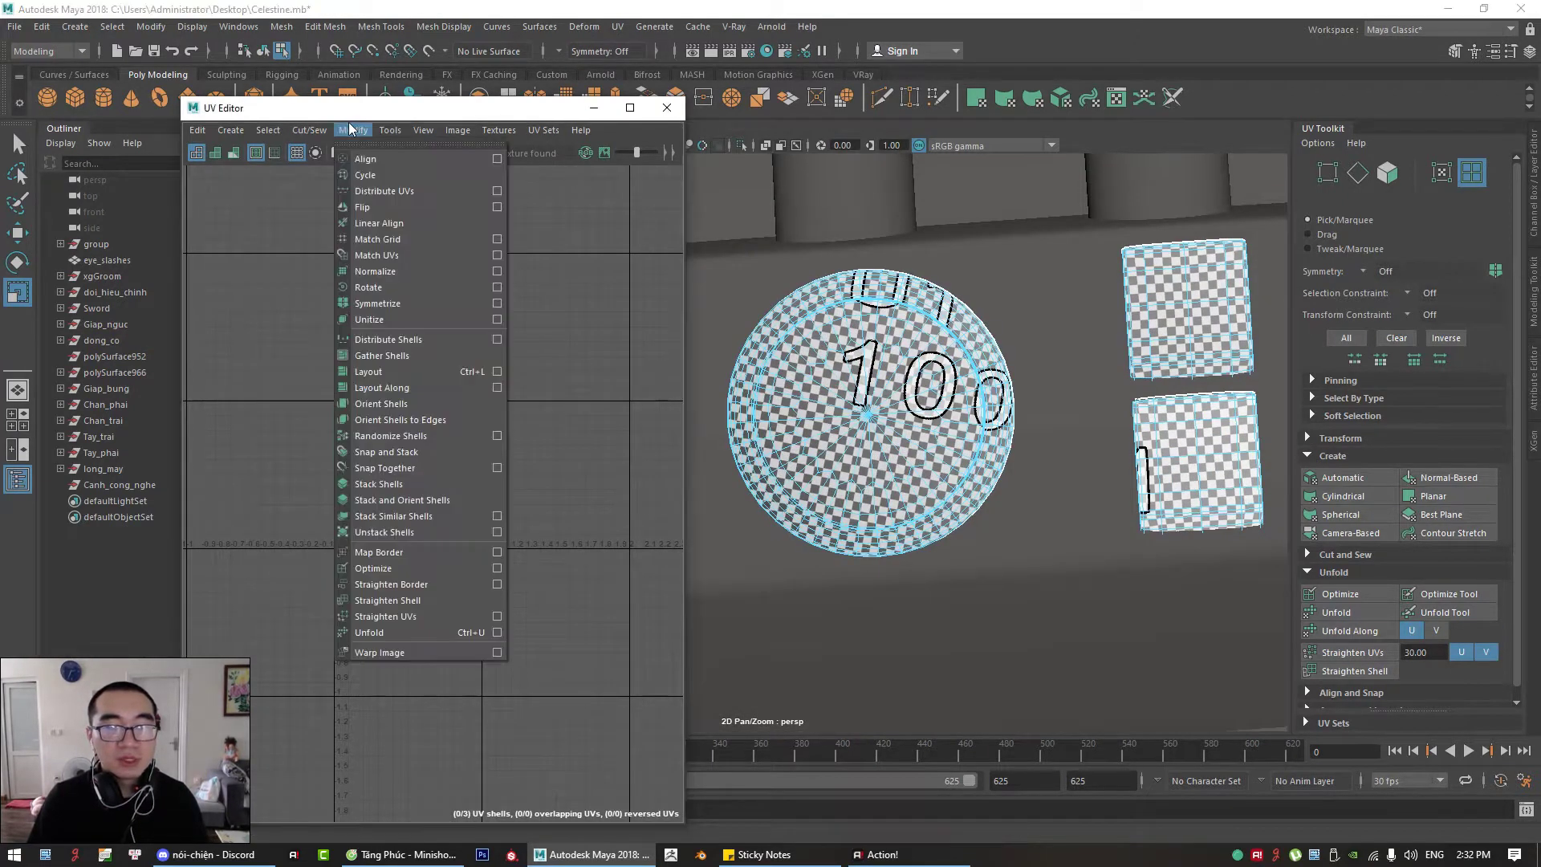
pyautogui.click(436, 371)
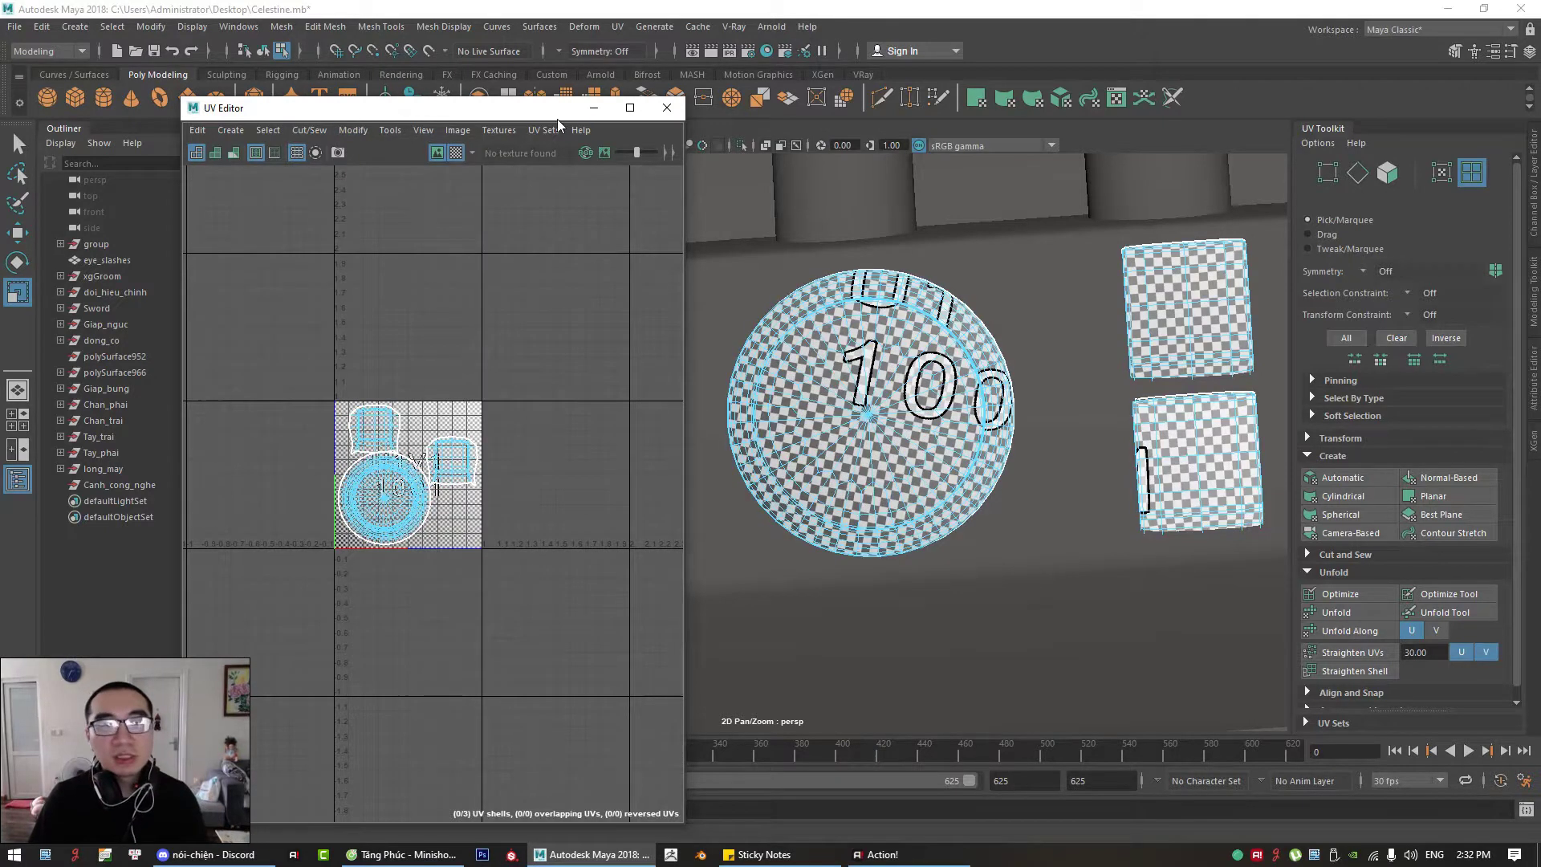
pyautogui.click(456, 153)
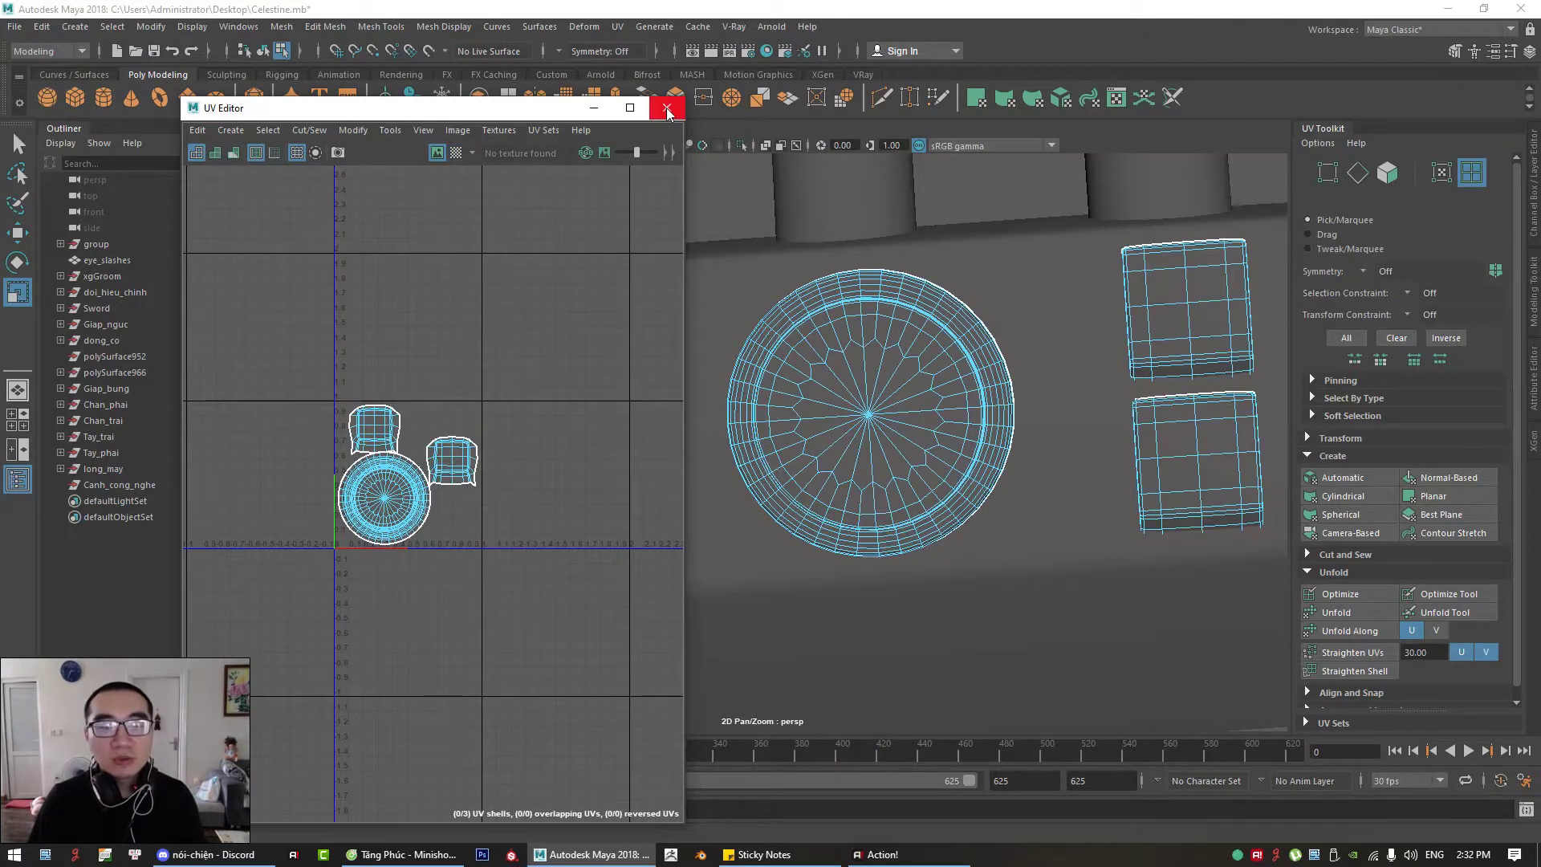
# Step: Preview the checker map on the disc and both blocks once more, close the UV Editor and return to object selection
pyautogui.click(456, 152)
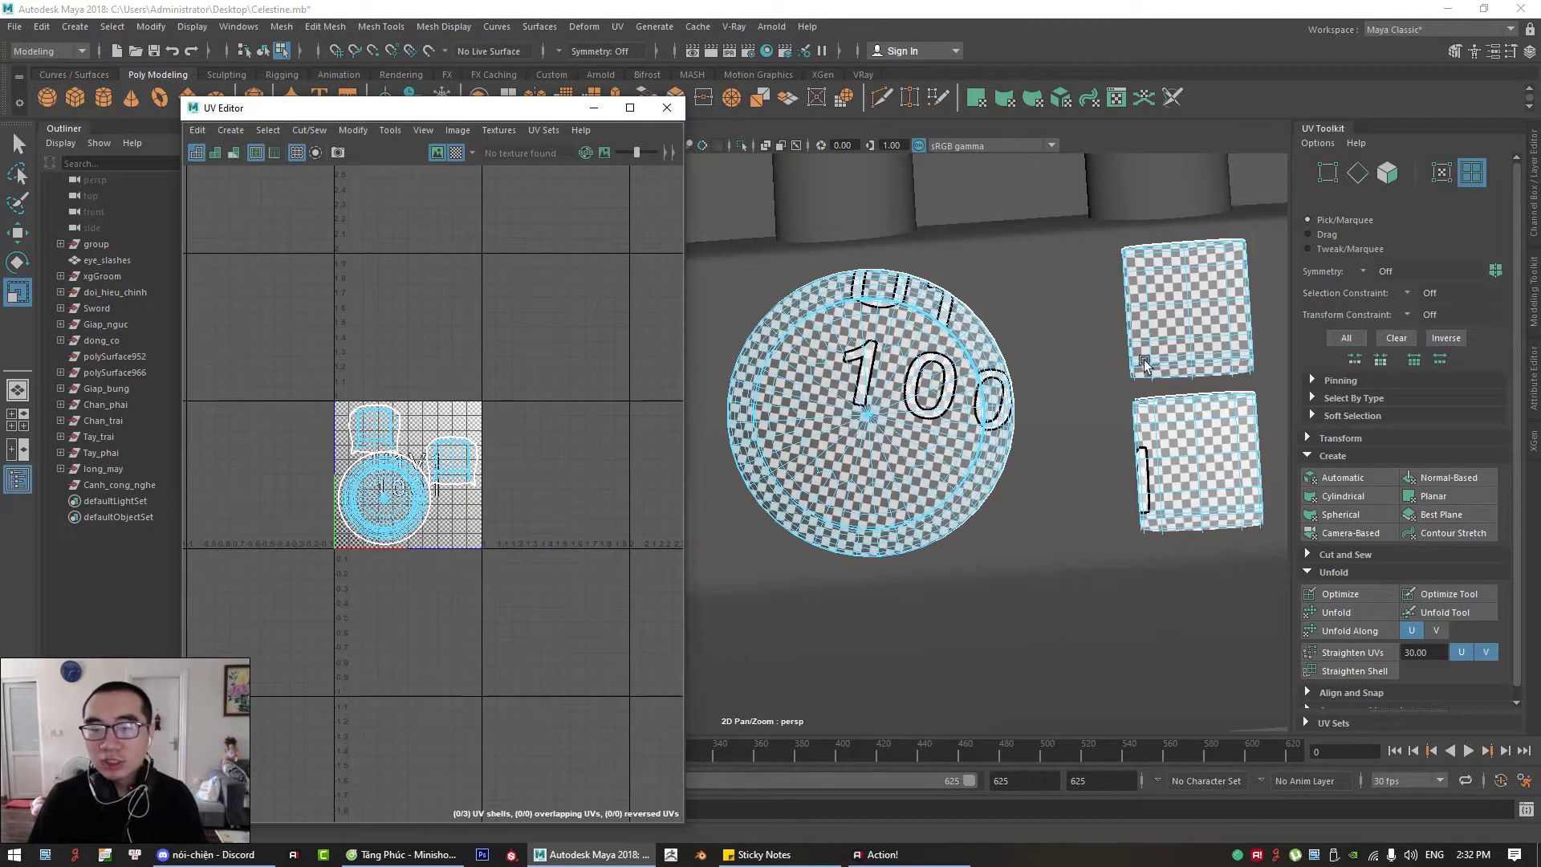
pyautogui.click(664, 110)
pyautogui.keyDown('alt'); pyautogui.moveTo(946, 441); pyautogui.dragTo(959, 414); pyautogui.keyUp('alt')
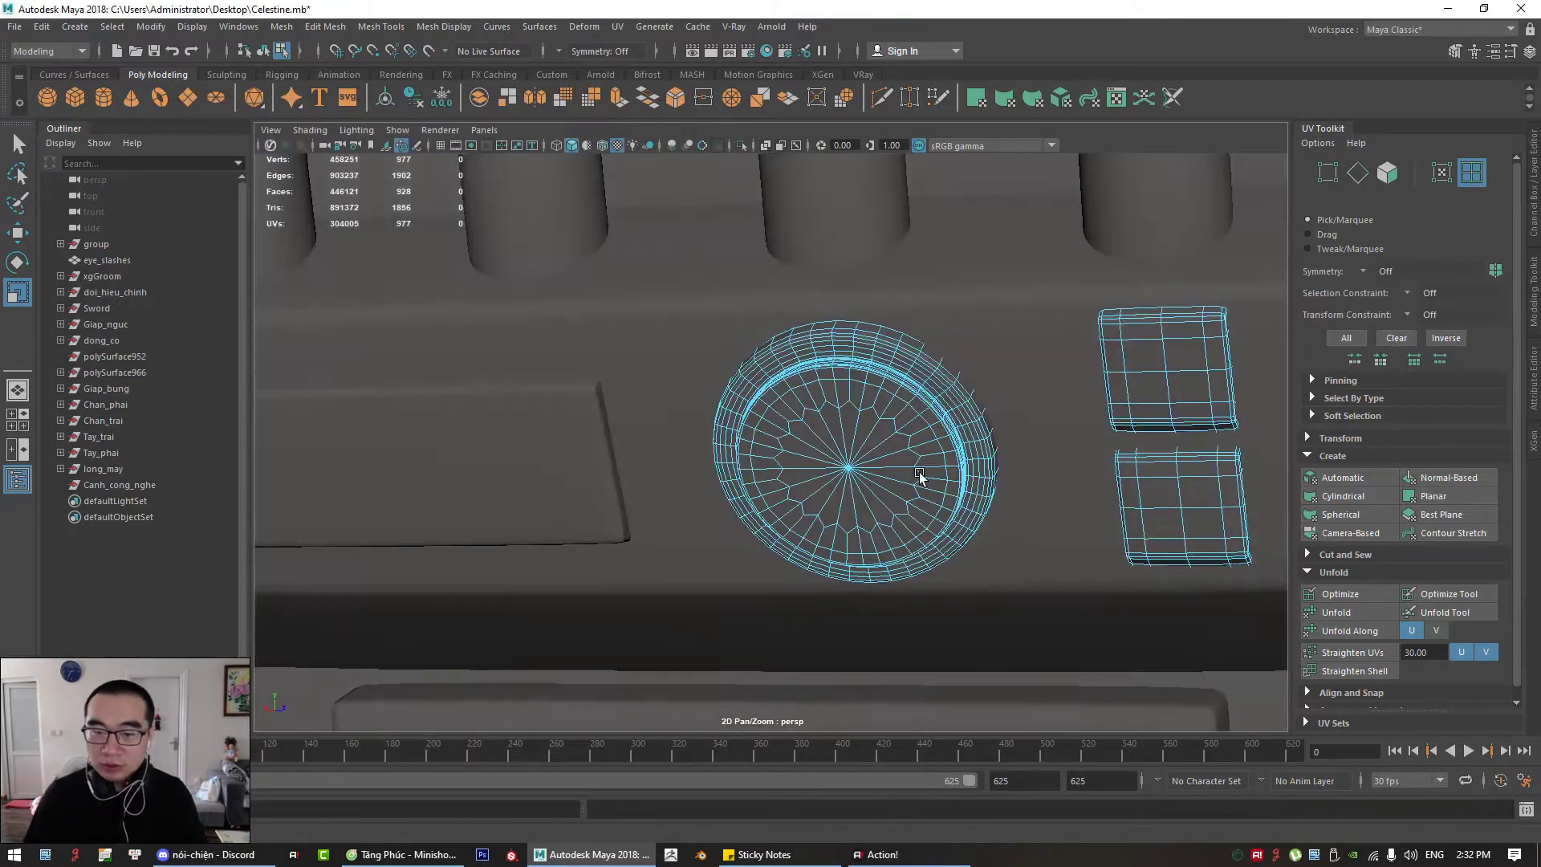
pyautogui.rightClick(961, 409)
pyautogui.click(1039, 385)
pyautogui.scroll(-3, 682, 428)
# Step: Select the long rectangular panel beside the disc and turn on X-ray display to reveal its hidden part
pyautogui.click(614, 454)
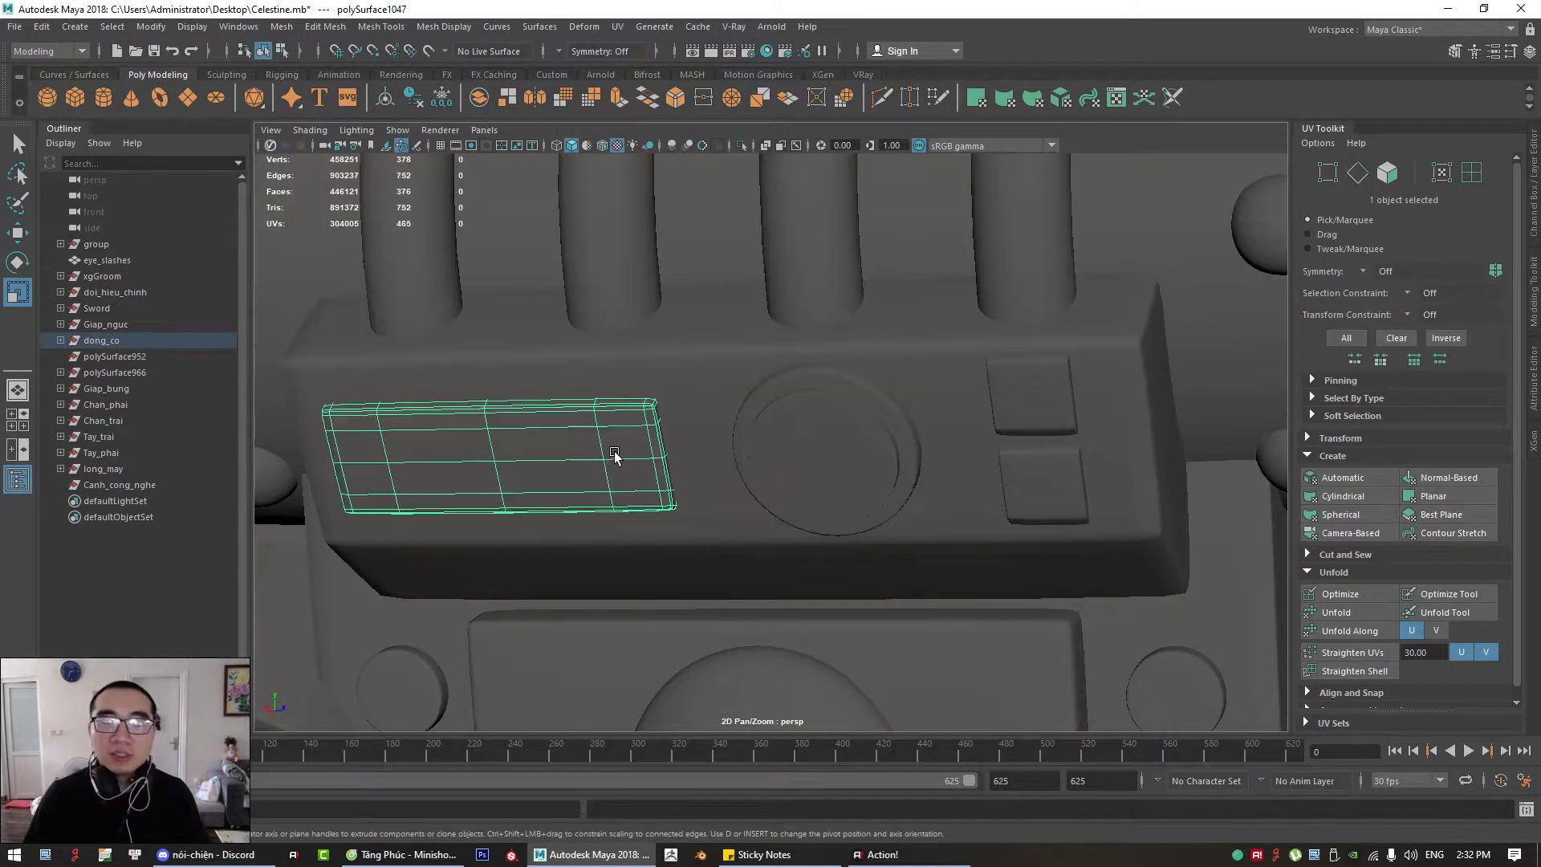
pyautogui.keyDown('alt'); pyautogui.moveTo(660, 469); pyautogui.dragTo(901, 426, button='middle'); pyautogui.keyUp('alt')
pyautogui.keyDown('alt'); pyautogui.moveTo(901, 426); pyautogui.dragTo(810, 429); pyautogui.keyUp('alt')
pyautogui.keyDown('alt'); pyautogui.moveTo(811, 428); pyautogui.dragTo(792, 463, button='middle'); pyautogui.keyUp('alt')
pyautogui.scroll(4, 792, 462)
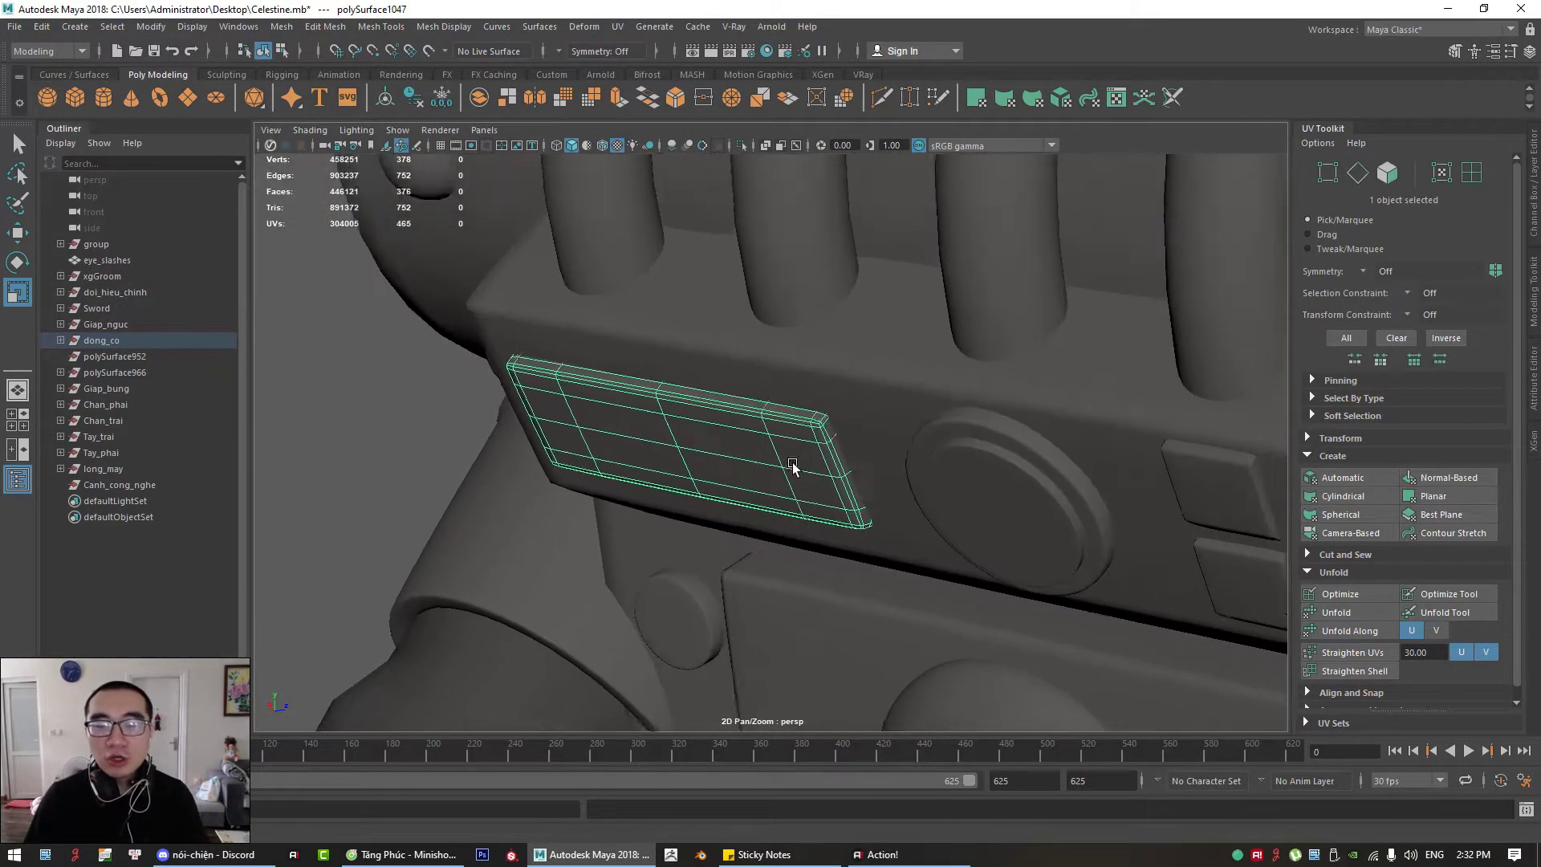
pyautogui.click(766, 144)
pyautogui.keyDown('alt'); pyautogui.moveTo(825, 378); pyautogui.dragTo(779, 382); pyautogui.keyUp('alt')
pyautogui.rightClick(780, 382)
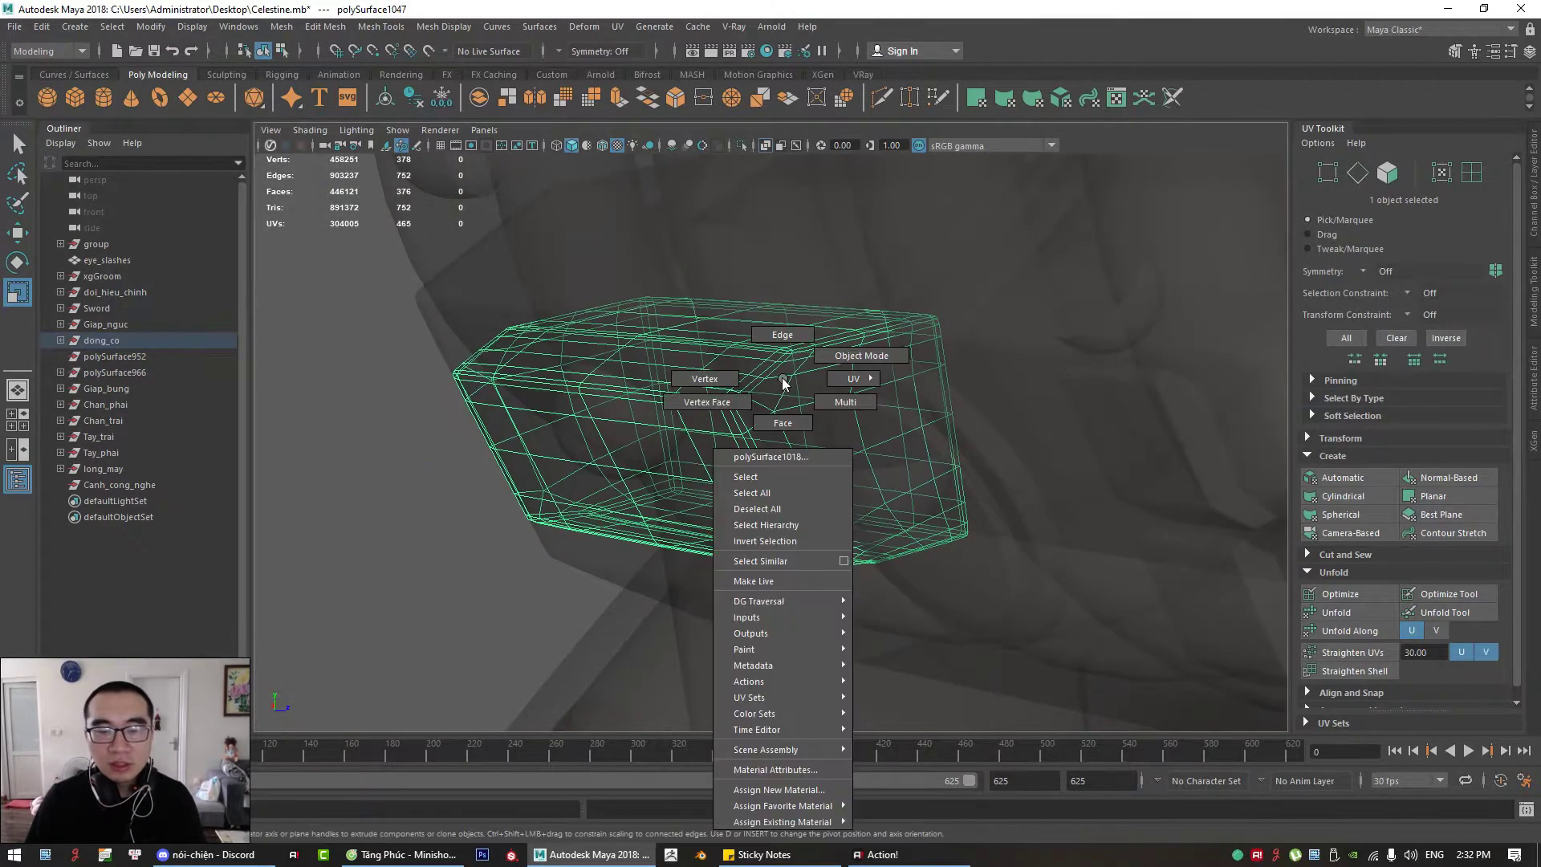
pyautogui.moveTo(781, 420); pyautogui.dragTo(781, 422, button='right')
pyautogui.click(354, 493)
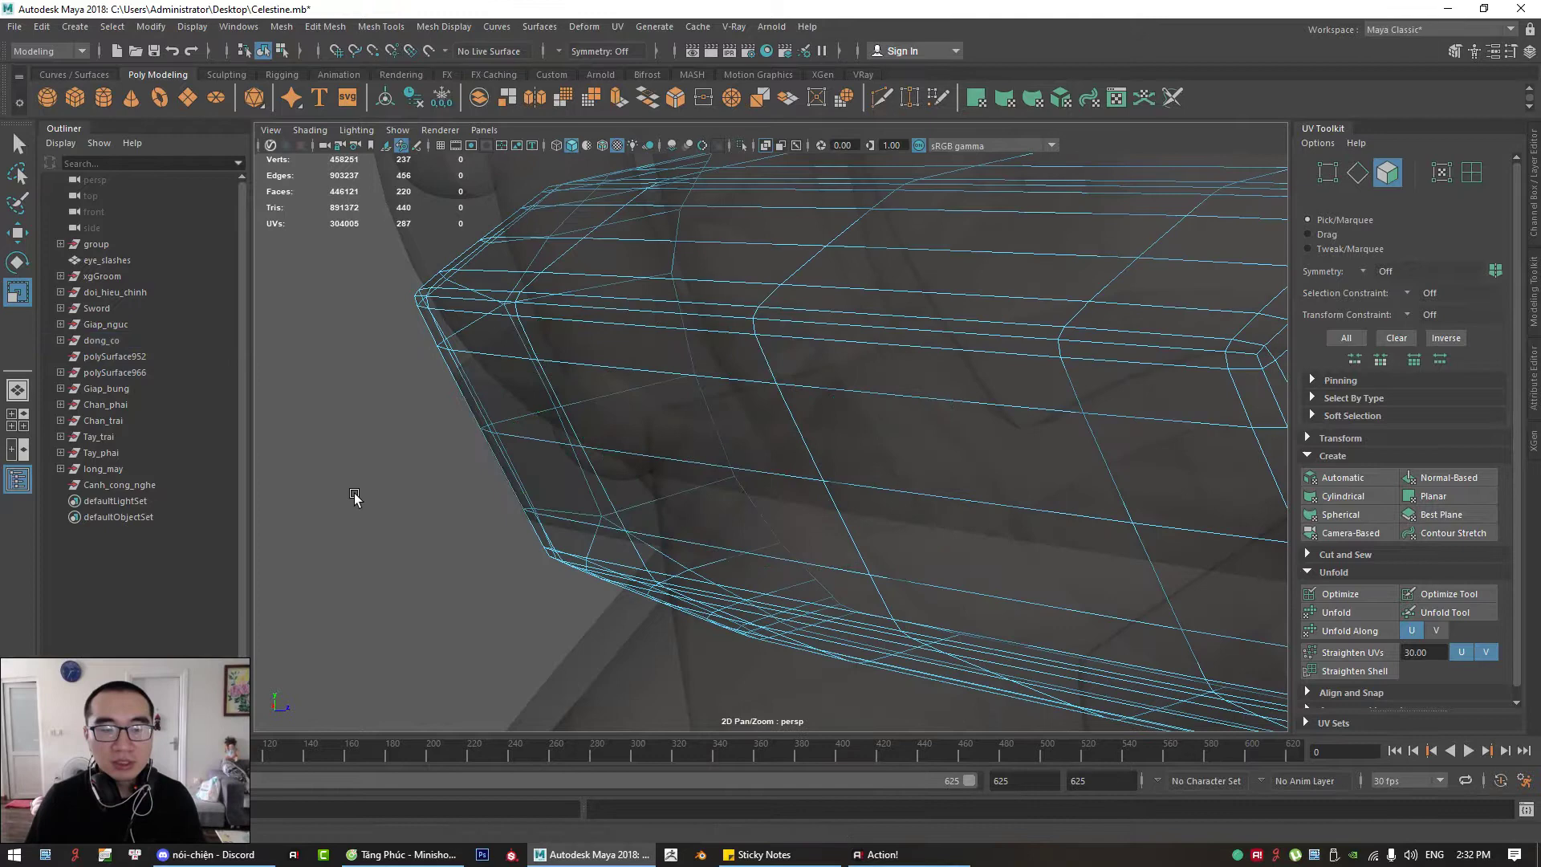
pyautogui.click(593, 414)
pyautogui.moveTo(370, 407); pyautogui.dragTo(470, 380, button='right')
pyautogui.click(454, 427)
pyautogui.click(483, 433)
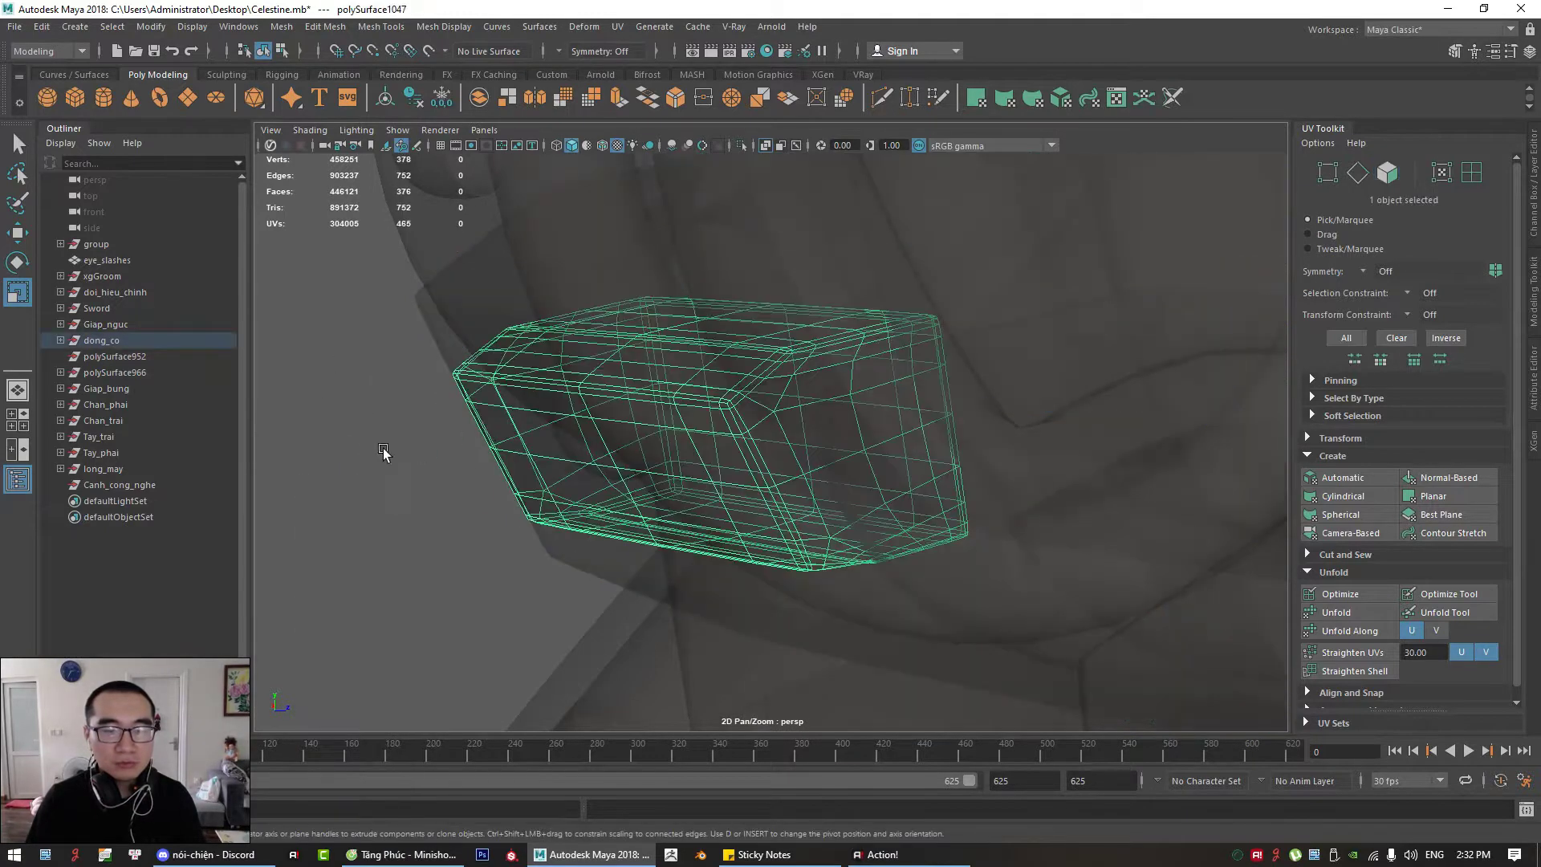
# Step: Select the face loop running around the panel's sides behind its front bevel and delete it
pyautogui.rightClick(369, 406)
pyautogui.click(379, 453)
pyautogui.click(767, 388)
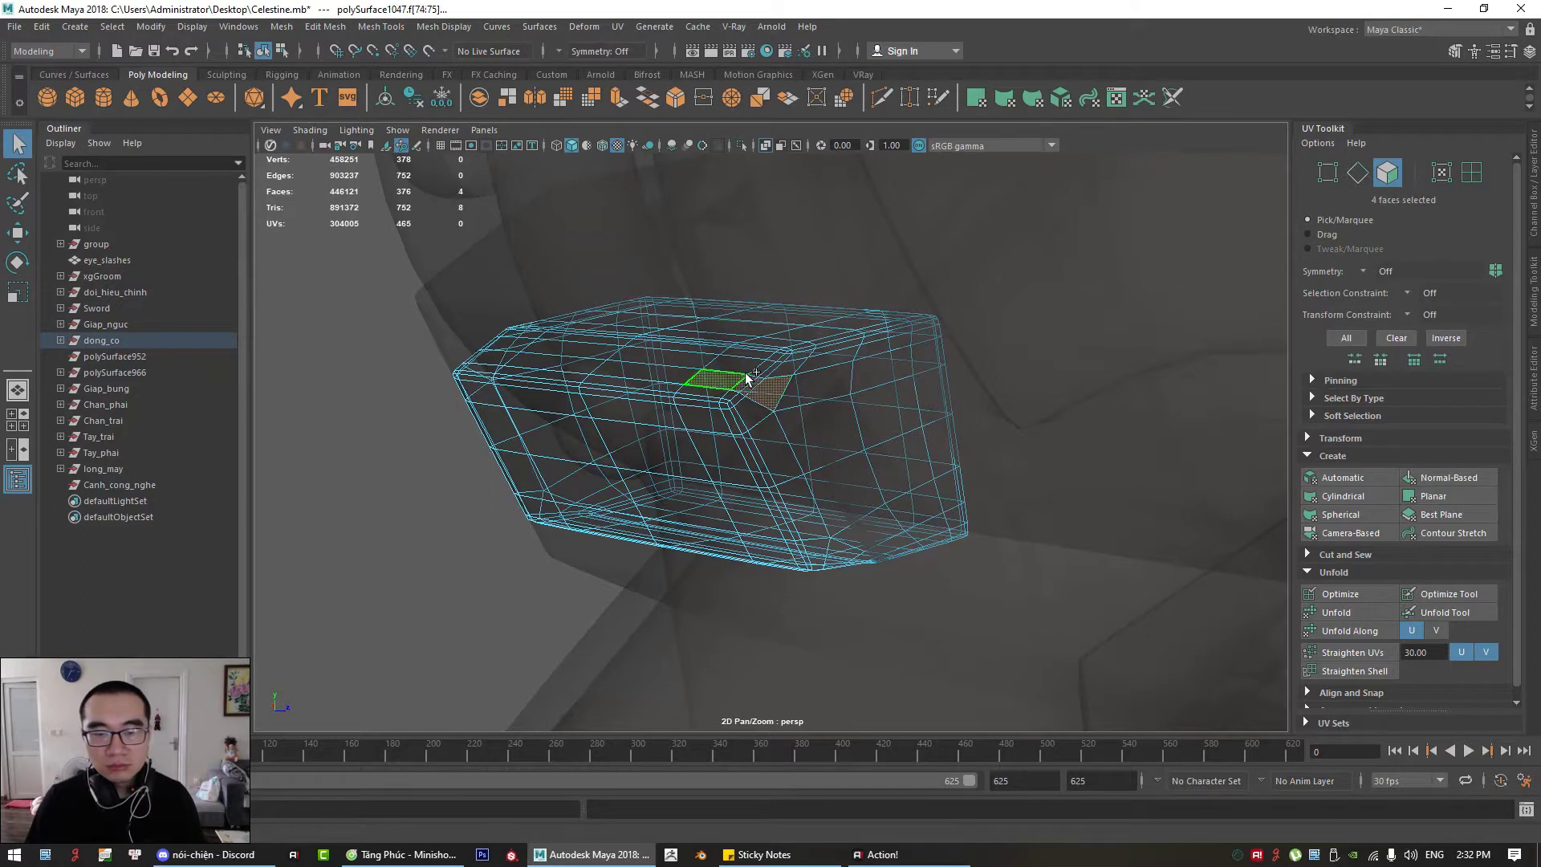
pyautogui.keyDown('shift'); pyautogui.click(745, 372); pyautogui.keyUp('shift')
pyautogui.keyDown('shift'); pyautogui.doubleClick(758, 392); pyautogui.keyUp('shift')
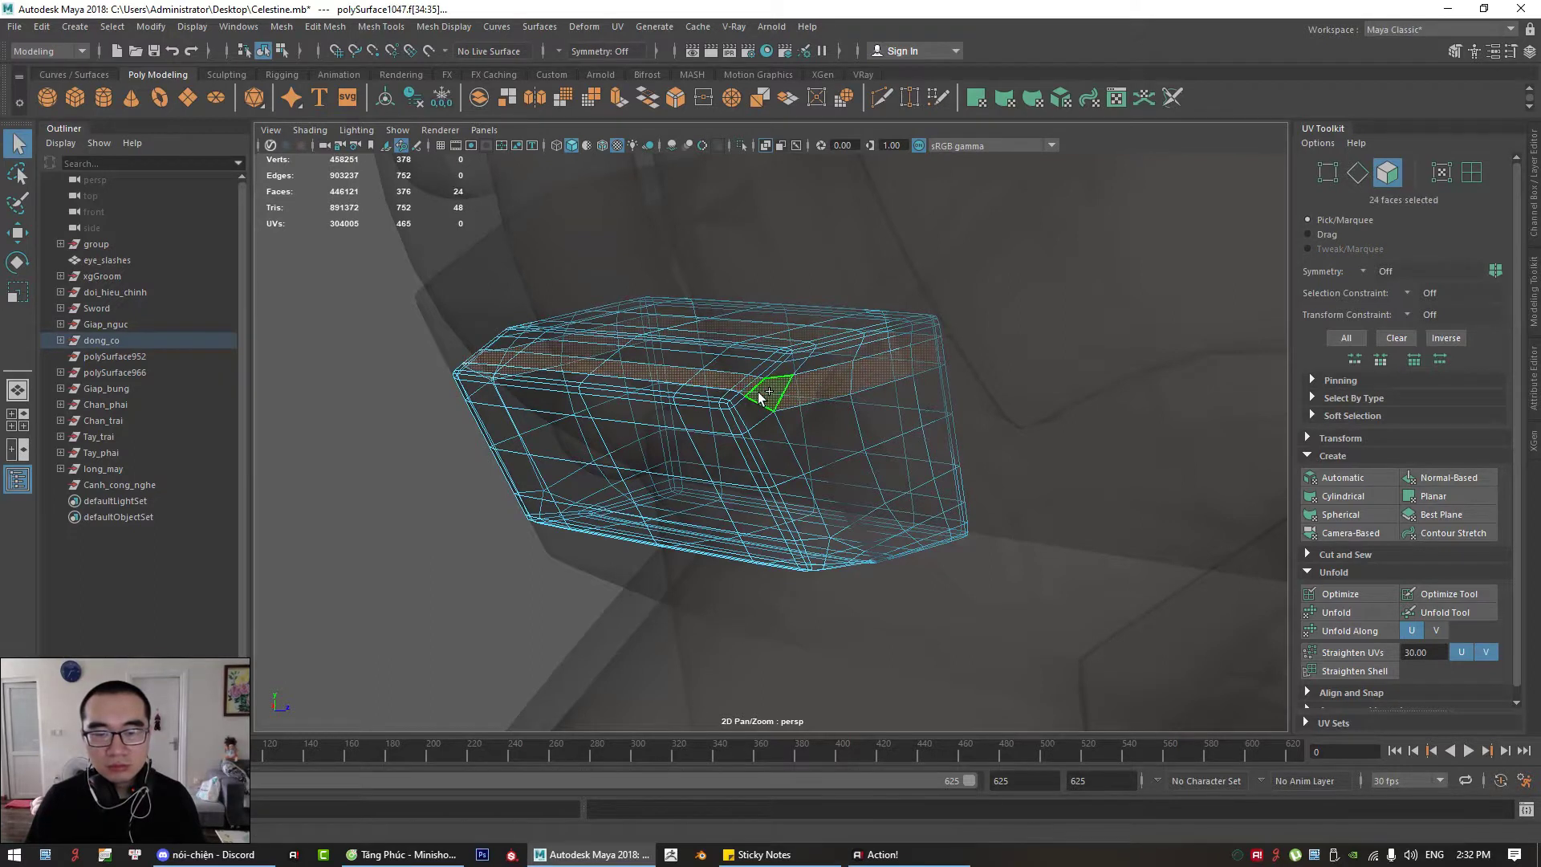
pyautogui.click(802, 415)
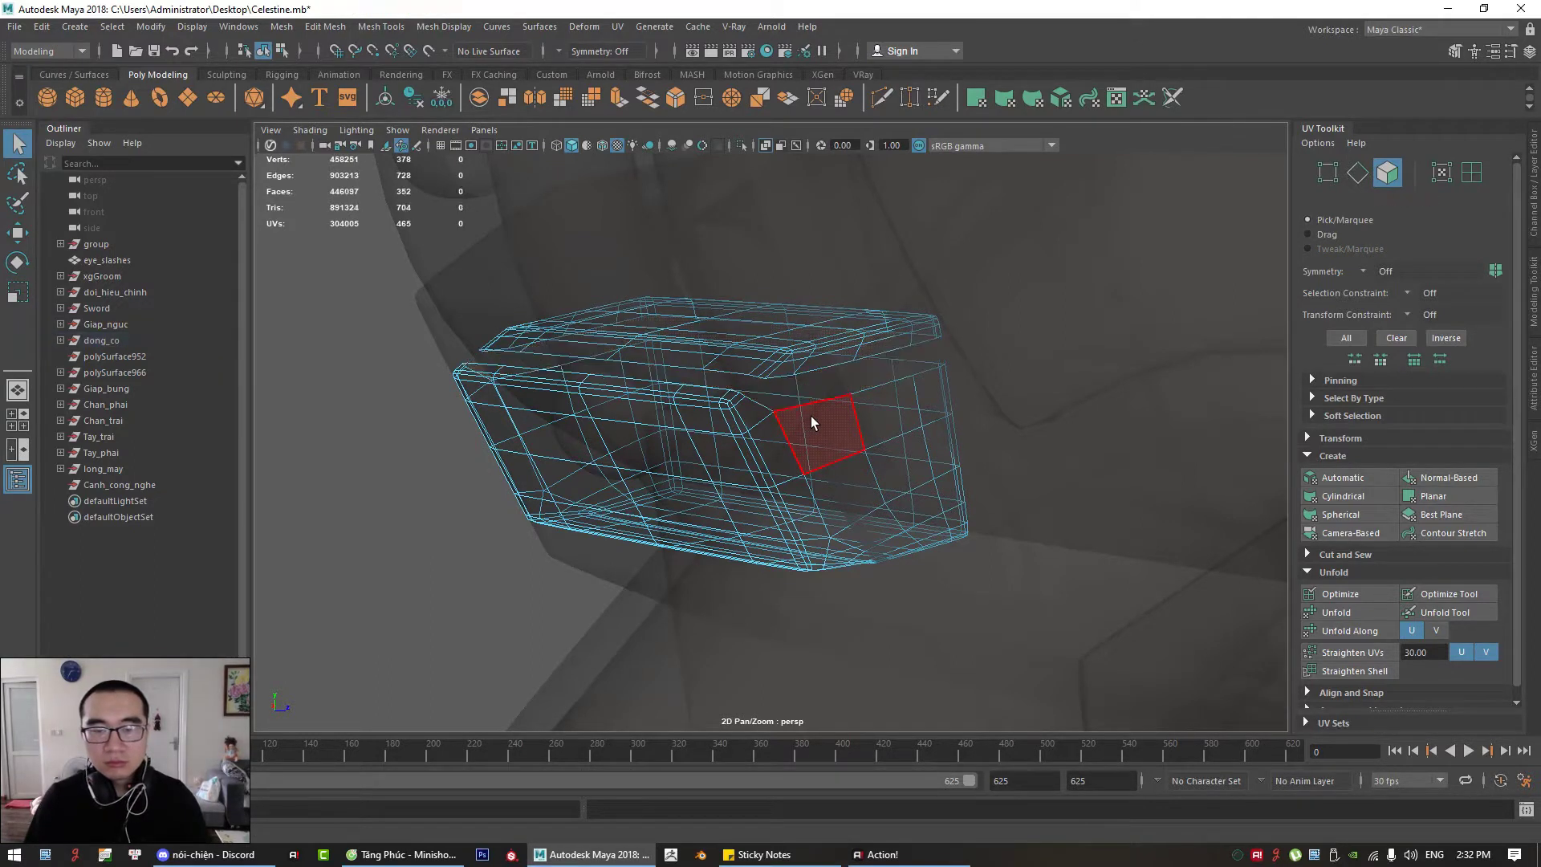
# Step: Delete the panel's remaining side and rear faces so only the visible front part is left, and turn off X-ray display
pyautogui.keyDown('shift'); pyautogui.doubleClick(831, 476); pyautogui.keyUp('shift')
pyautogui.click(825, 358)
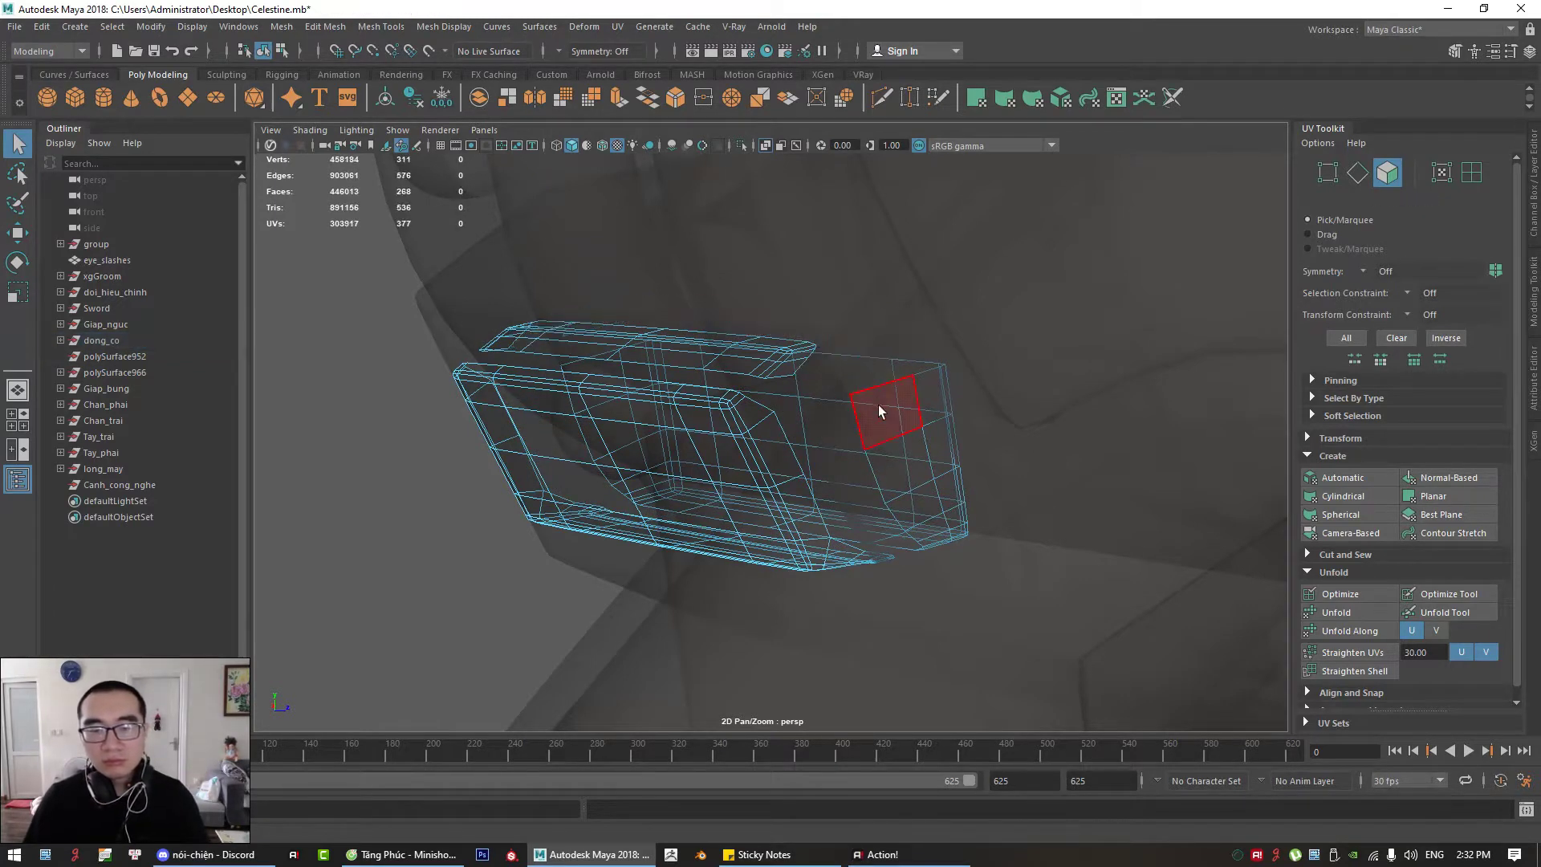
pyautogui.doubleClick(886, 428)
pyautogui.press('Delete')
pyautogui.doubleClick(783, 353)
pyautogui.press('Delete')
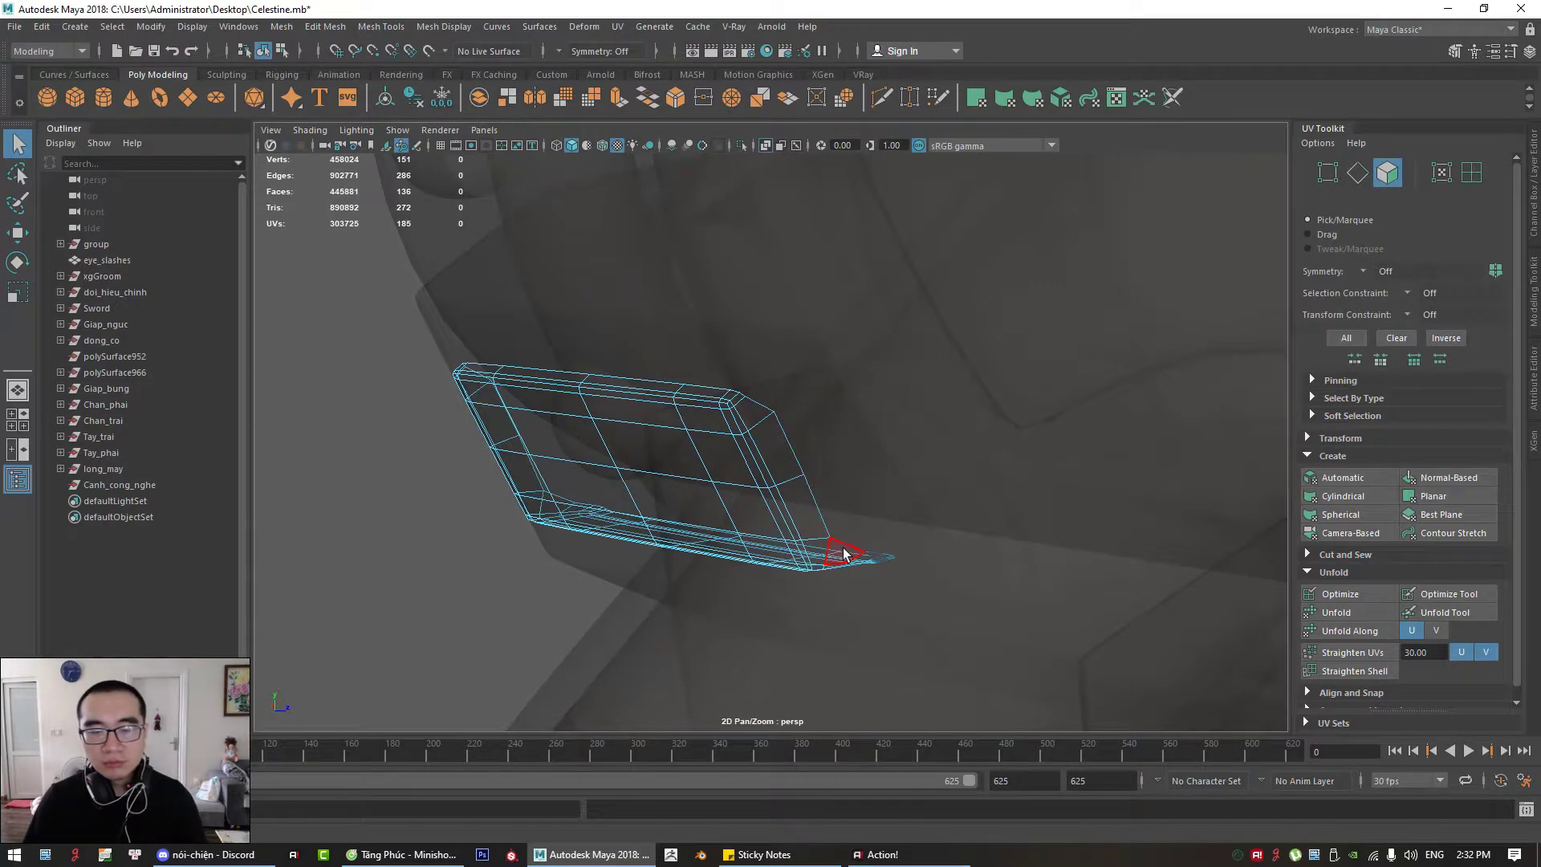
pyautogui.keyDown('alt'); pyautogui.moveTo(849, 528); pyautogui.dragTo(837, 438); pyautogui.keyUp('alt')
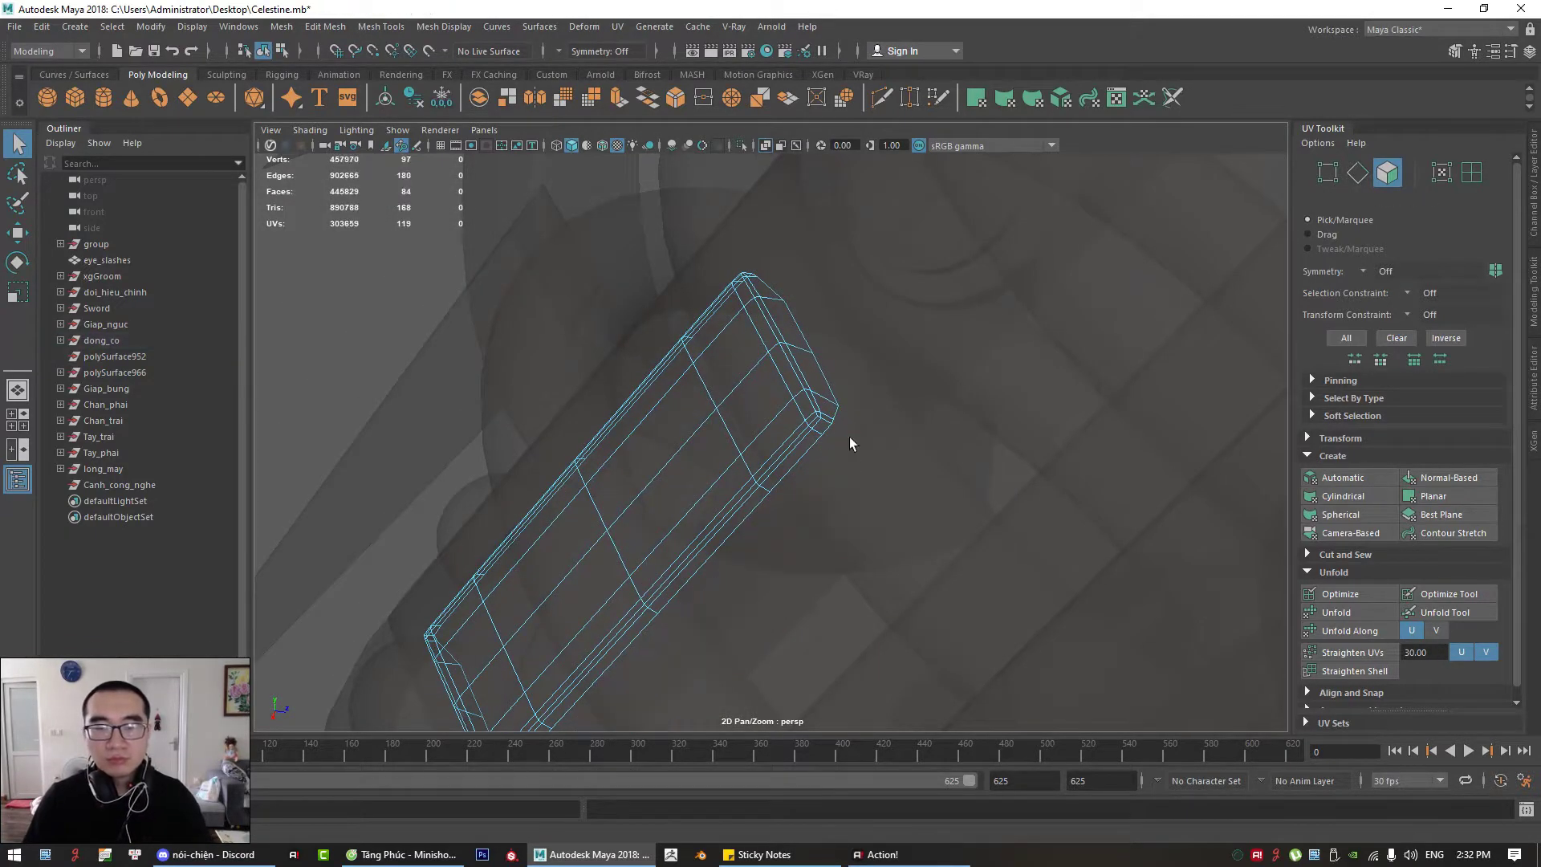
pyautogui.click(765, 147)
pyautogui.moveTo(853, 323)
pyautogui.keyDown('alt'); pyautogui.mouseDown()
pyautogui.moveTo(830, 440)
pyautogui.moveTo(696, 416)
pyautogui.moveTo(937, 409)
pyautogui.moveTo(877, 396)
pyautogui.moveTo(964, 353)
pyautogui.moveTo(970, 392)
pyautogui.moveTo(1039, 292)
pyautogui.mouseUp(); pyautogui.keyUp('alt')
# Step: Examine the plate behind the skull, the round bolt and the lower box for hidden geometry, using X-ray display
pyautogui.click(937, 411)
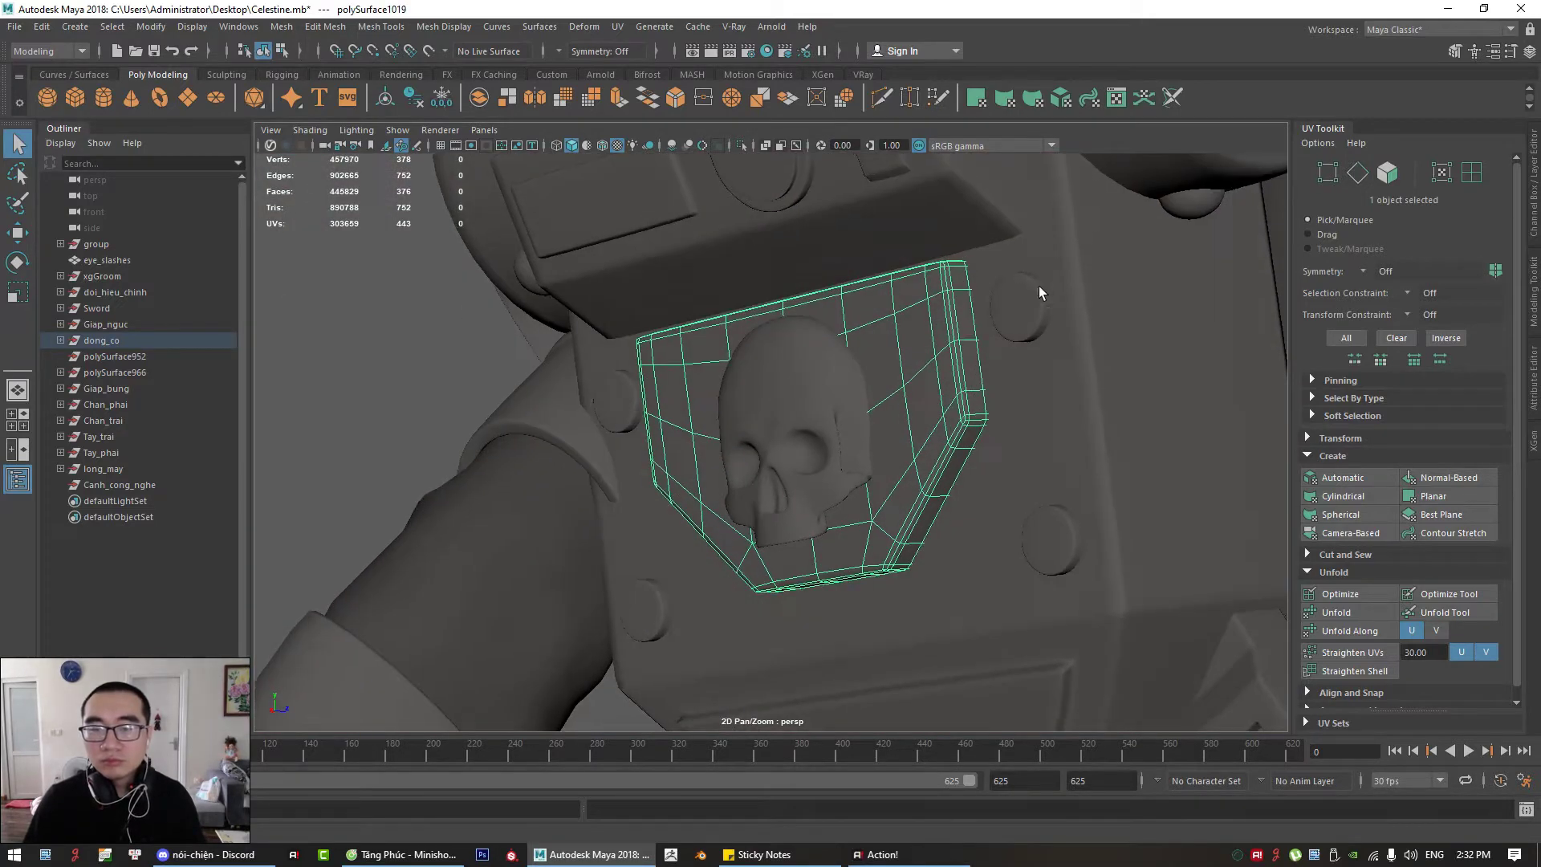
pyautogui.click(767, 146)
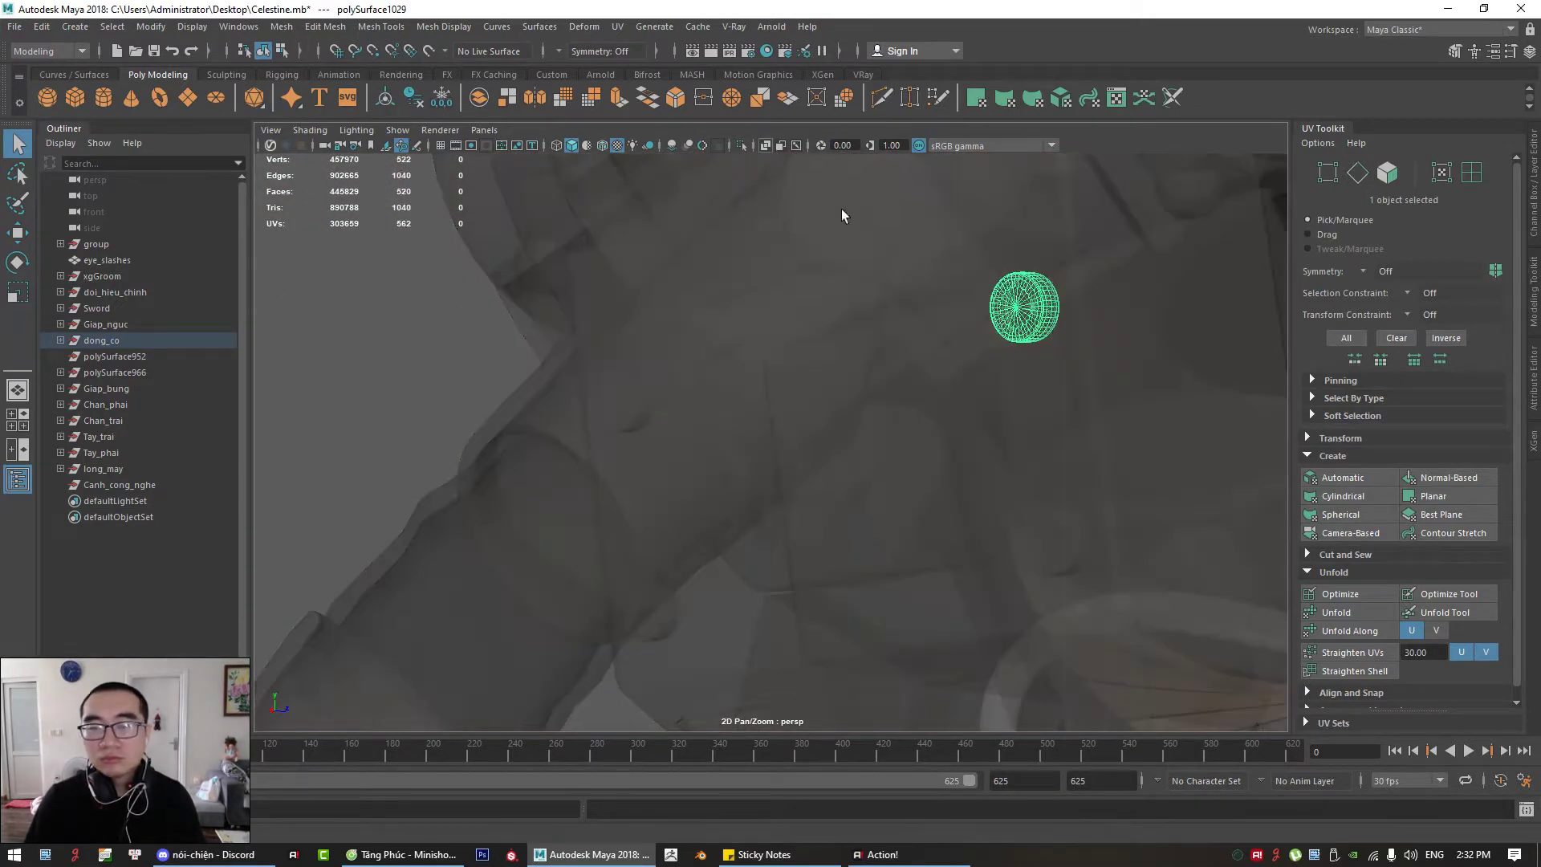
pyautogui.keyDown('alt'); pyautogui.moveTo(911, 277); pyautogui.dragTo(894, 310); pyautogui.keyUp('alt')
pyautogui.click(766, 145)
pyautogui.keyDown('alt'); pyautogui.moveTo(765, 144); pyautogui.dragTo(964, 447); pyautogui.keyUp('alt')
pyautogui.keyDown('alt'); pyautogui.moveTo(918, 396); pyautogui.dragTo(947, 400, button='right'); pyautogui.keyUp('alt')
pyautogui.keyDown('alt'); pyautogui.moveTo(947, 399); pyautogui.dragTo(877, 399); pyautogui.keyUp('alt')
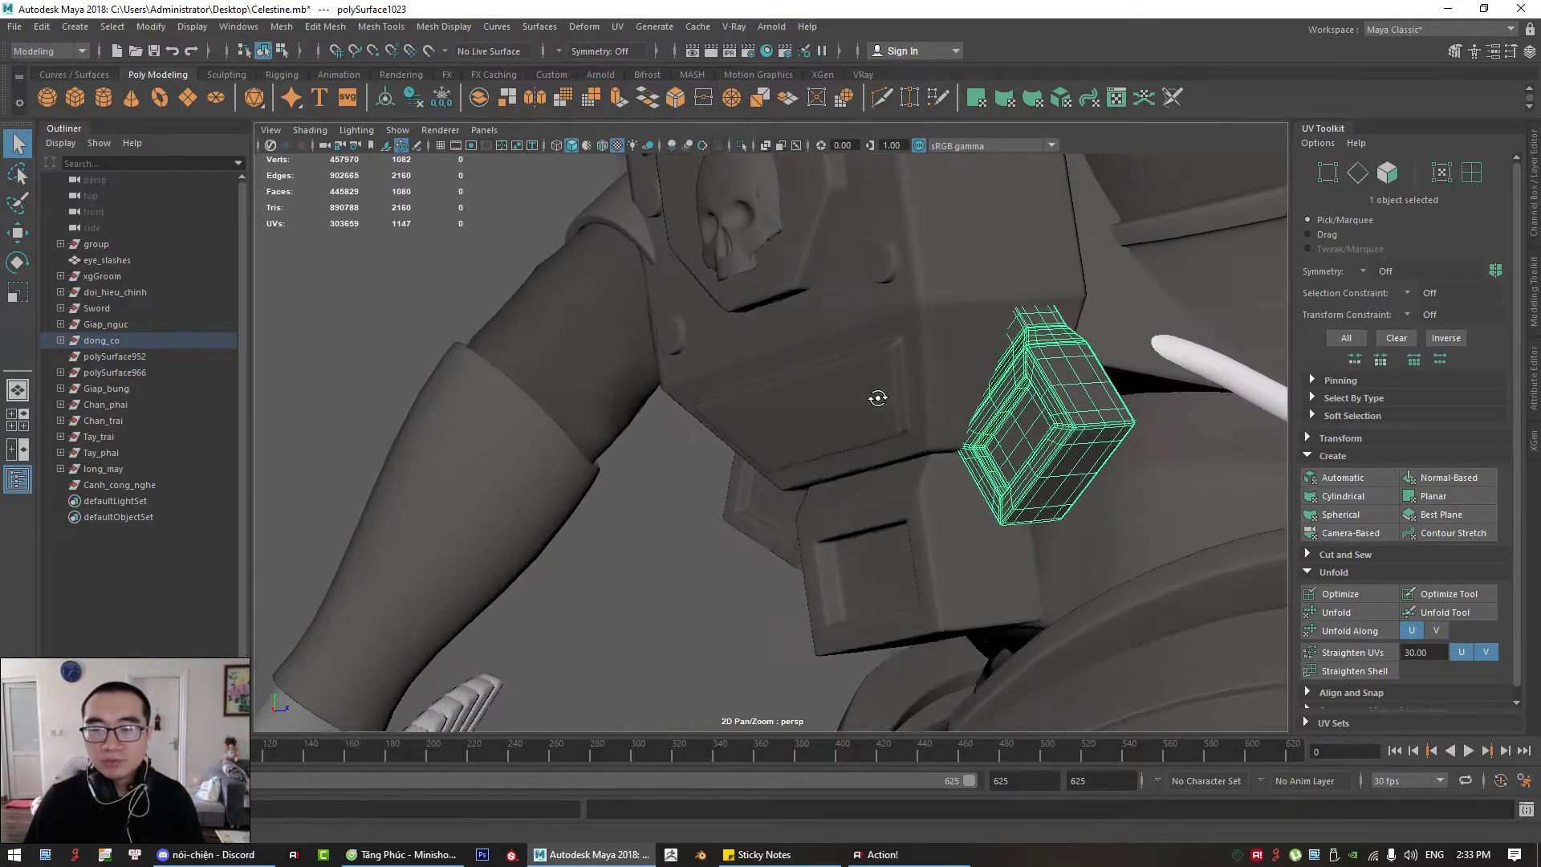
pyautogui.keyDown('alt'); pyautogui.moveTo(877, 399); pyautogui.dragTo(791, 529, button='middle'); pyautogui.keyUp('alt')
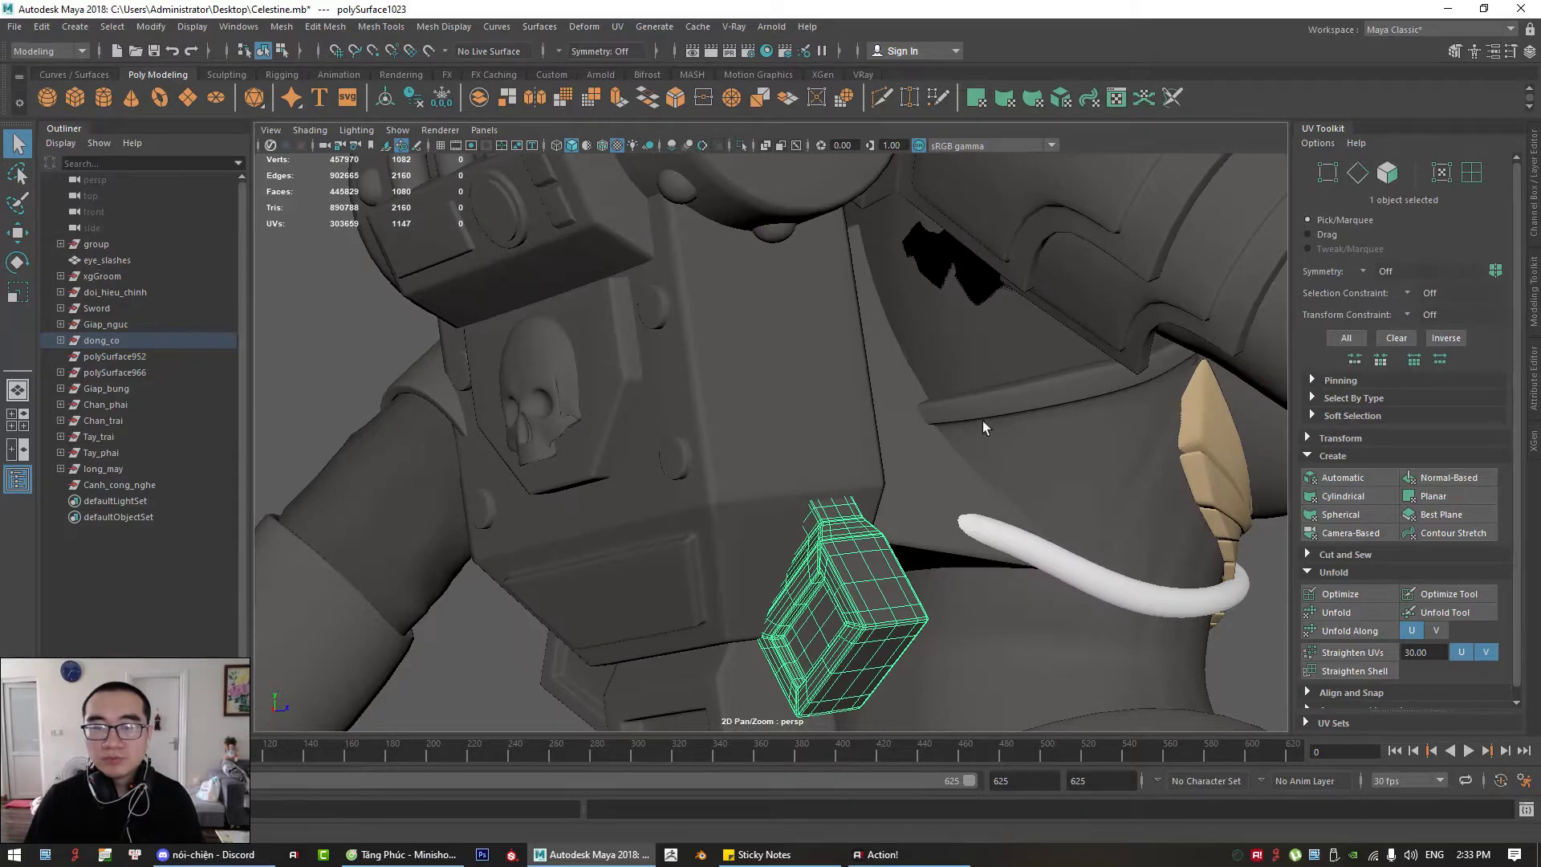
pyautogui.keyDown('alt'); pyautogui.moveTo(982, 421); pyautogui.dragTo(1000, 363); pyautogui.keyUp('alt')
# Step: Select the upper-body garment ao_than_tren, isolate it in the view and inspect its inner layer and sleeves
pyautogui.click(930, 313)
pyautogui.keyDown('alt'); pyautogui.moveTo(929, 313); pyautogui.dragTo(957, 468); pyautogui.keyUp('alt')
pyautogui.keyDown('alt'); pyautogui.moveTo(949, 463); pyautogui.dragTo(791, 423, button='middle'); pyautogui.keyUp('alt')
pyautogui.keyDown('alt'); pyautogui.moveTo(791, 423); pyautogui.dragTo(1035, 485, button='right'); pyautogui.keyUp('alt')
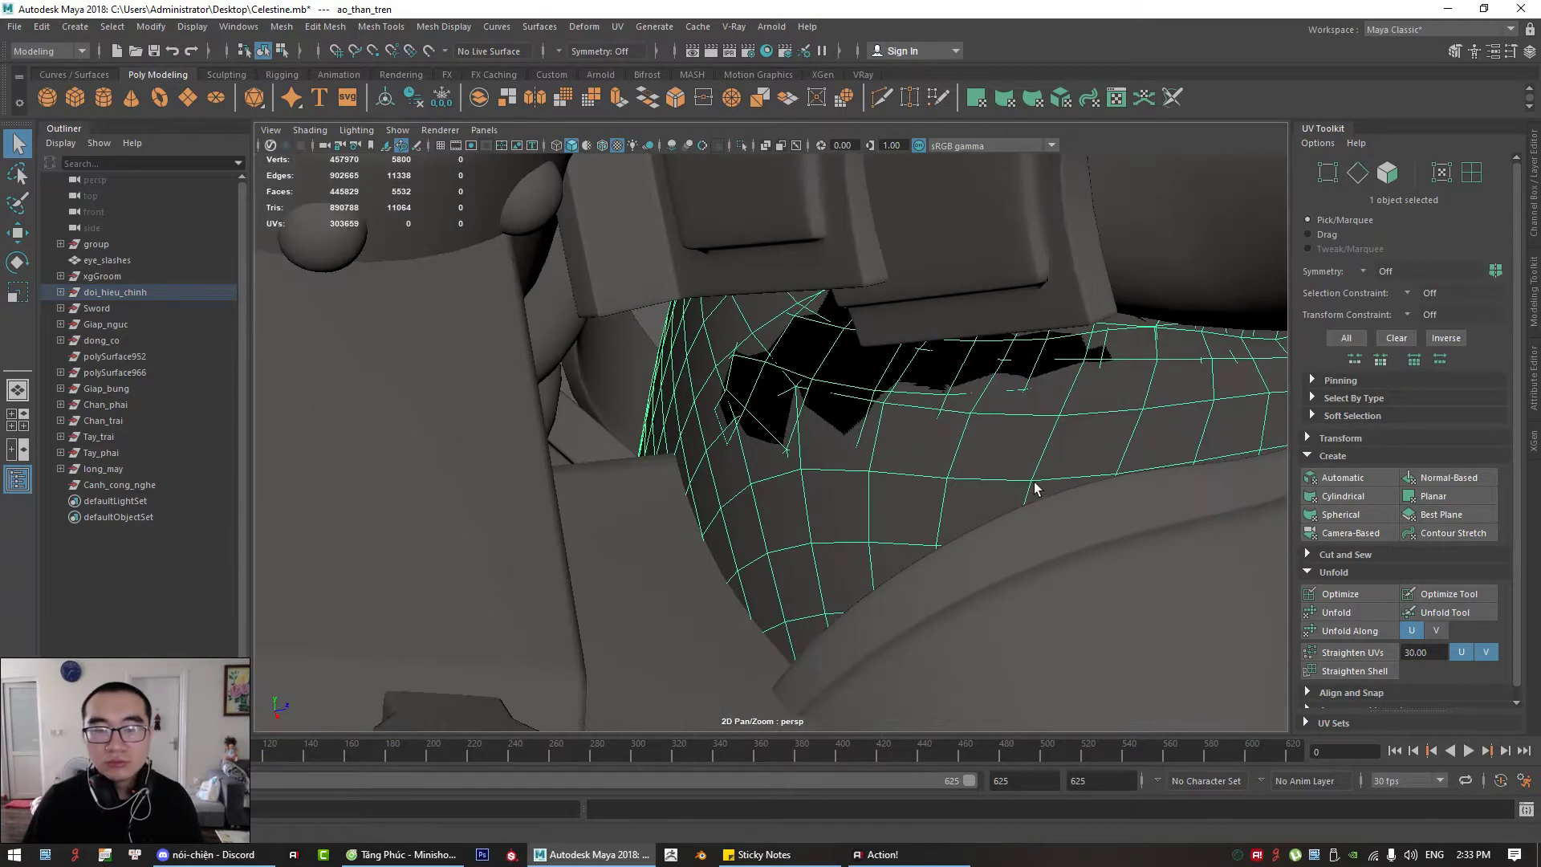
pyautogui.keyDown('alt'); pyautogui.moveTo(1036, 485); pyautogui.dragTo(967, 454); pyautogui.keyUp('alt')
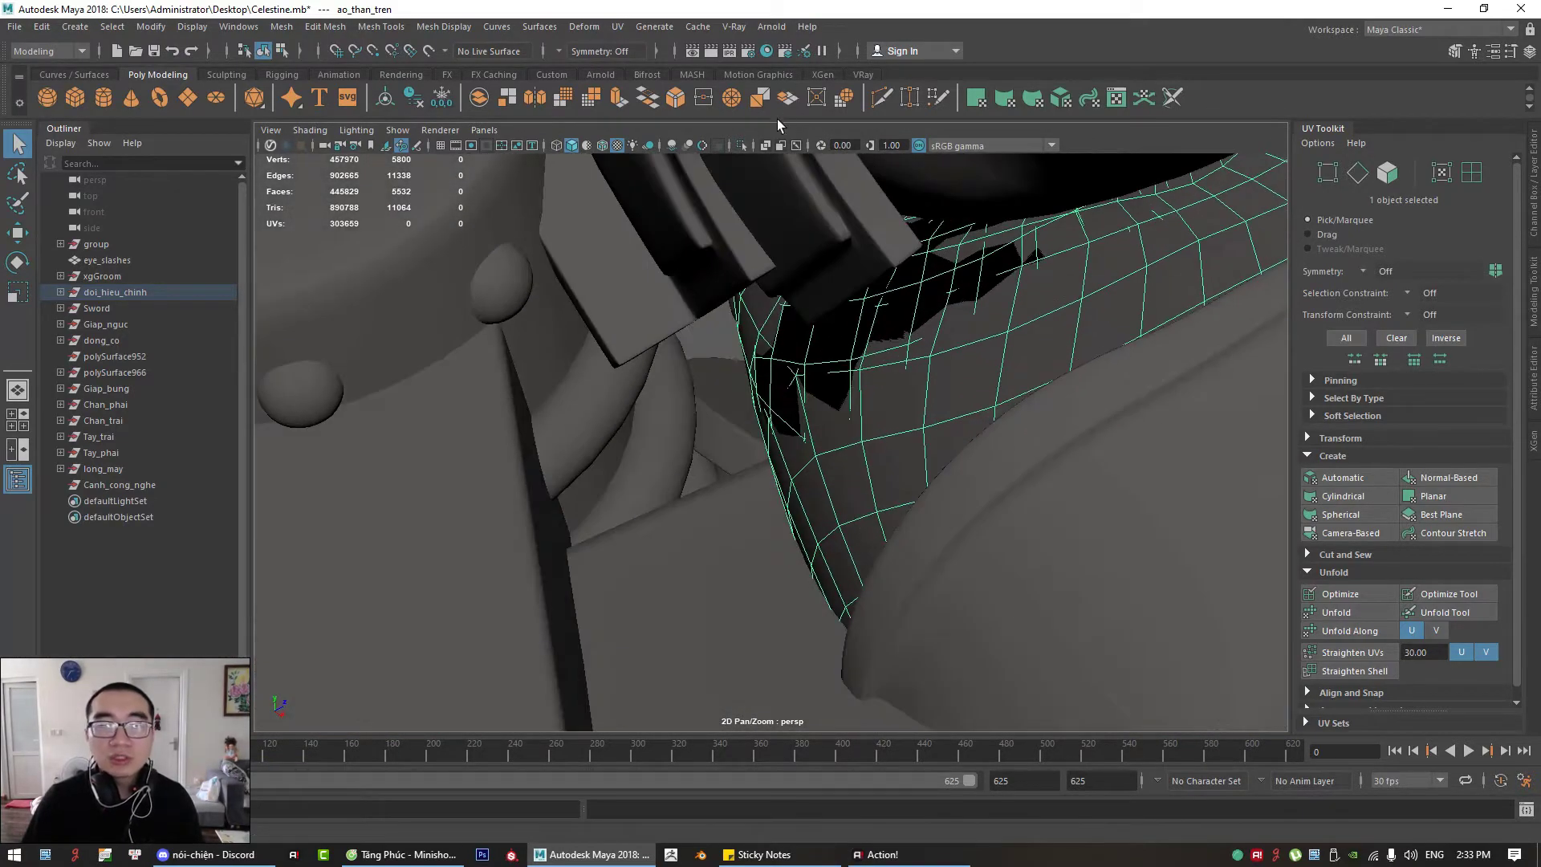
pyautogui.click(739, 146)
pyautogui.keyDown('alt'); pyautogui.moveTo(626, 377); pyautogui.dragTo(966, 338); pyautogui.keyUp('alt')
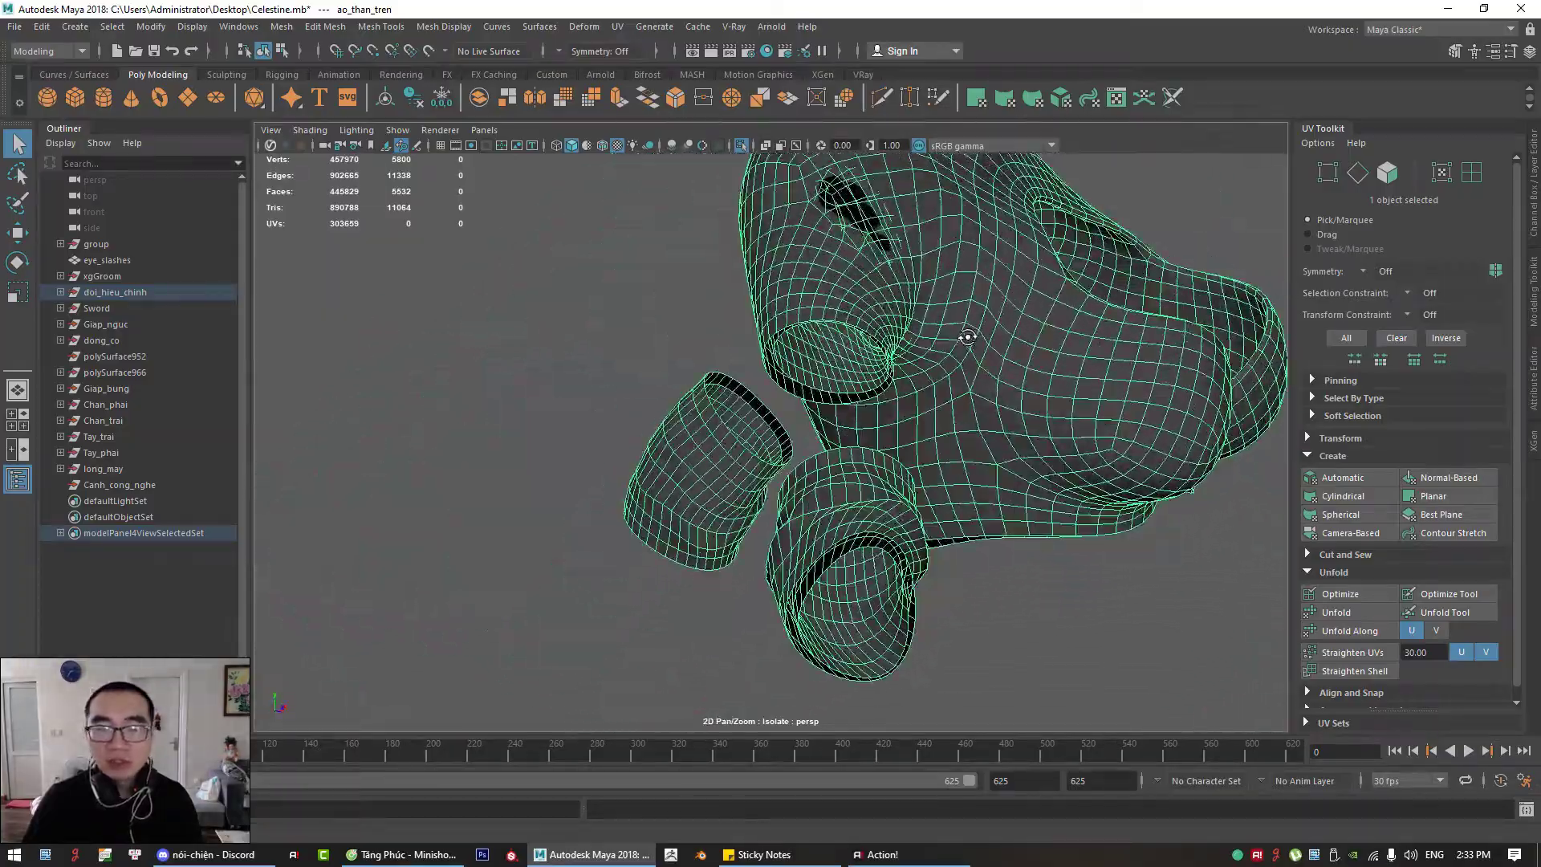
pyautogui.keyDown('alt'); pyautogui.moveTo(821, 398); pyautogui.dragTo(644, 373); pyautogui.keyUp('alt')
pyautogui.scroll(3, 767, 433)
# Step: Show the whole character to compare how the armour covers the garment, and isolate the garment again
pyautogui.click(742, 145)
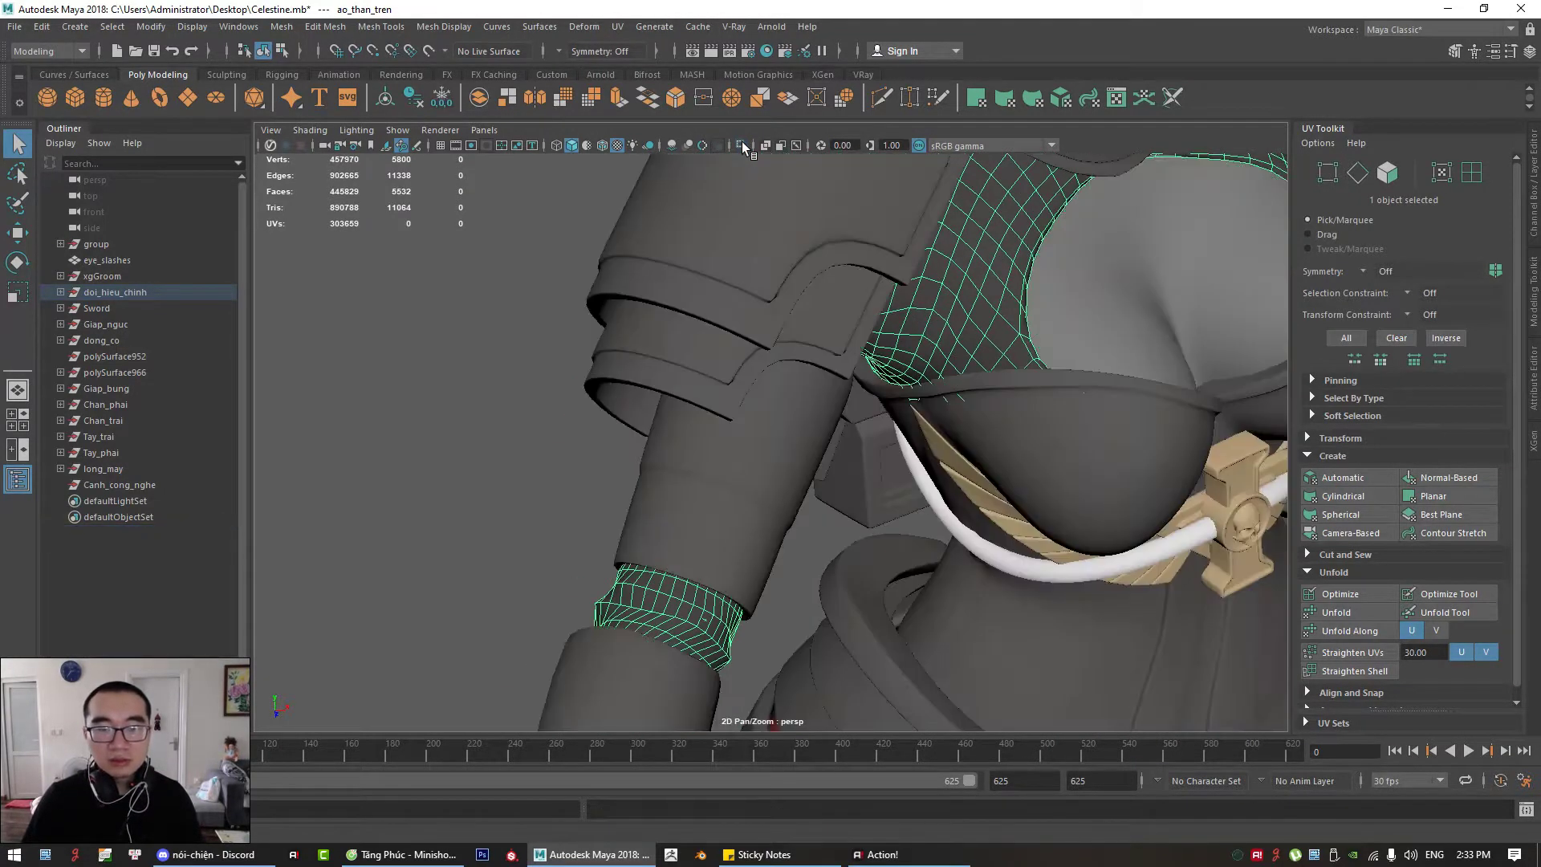
pyautogui.click(741, 145)
pyautogui.moveTo(682, 310); pyautogui.dragTo(774, 335)
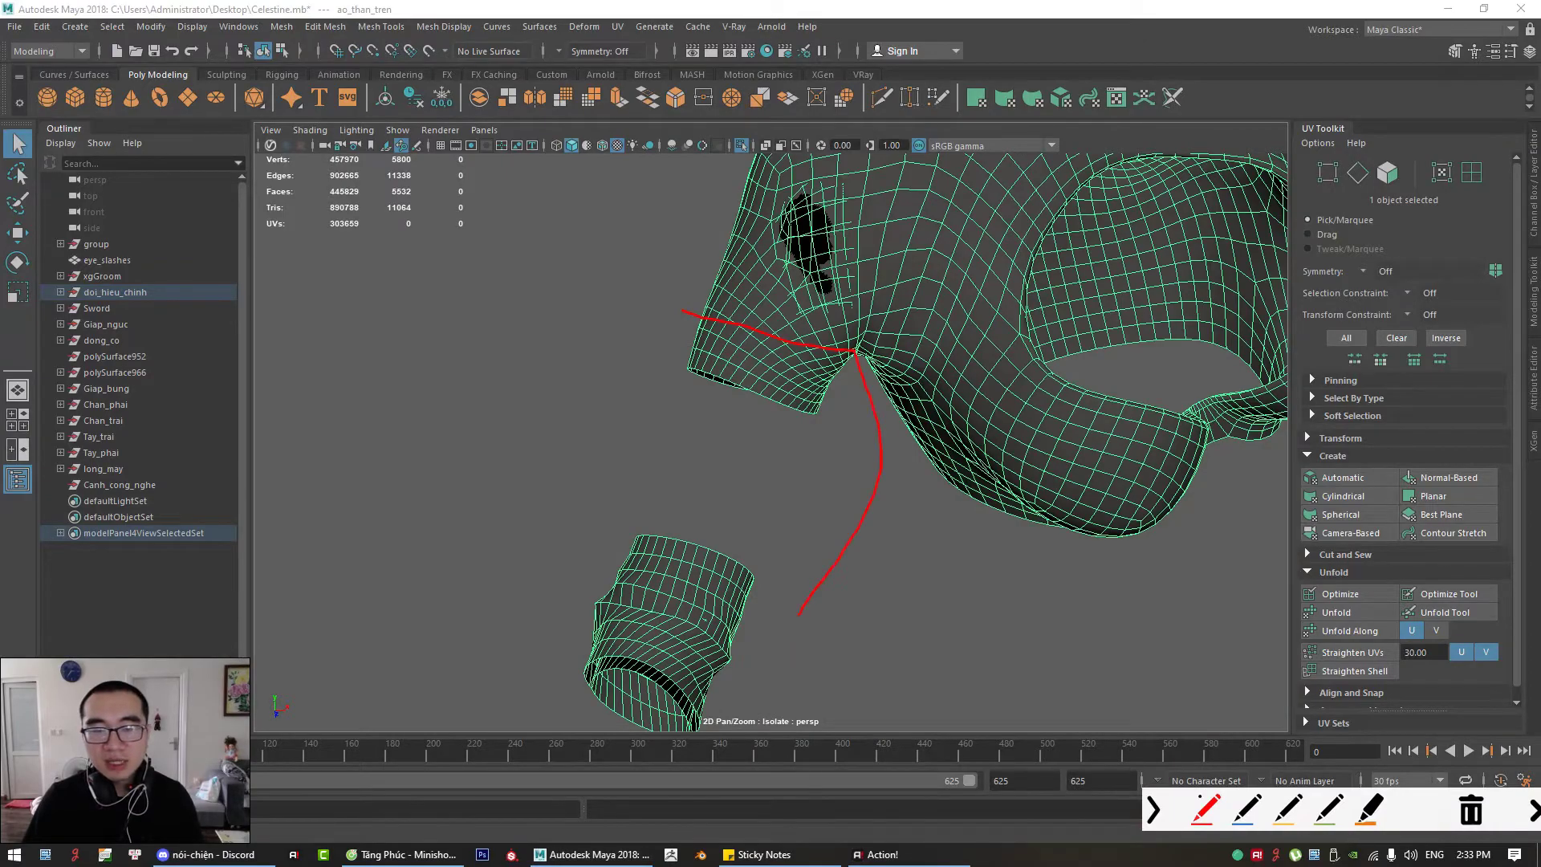
pyautogui.press('Escape')
# Step: Delete the face loop inside the garment's neck opening and the inner layer of one arm sleeve
pyautogui.moveTo(978, 414)
pyautogui.keyDown('alt'); pyautogui.mouseDown()
pyautogui.moveTo(874, 426)
pyautogui.moveTo(781, 369)
pyautogui.moveTo(761, 390)
pyautogui.moveTo(780, 429)
pyautogui.mouseUp(); pyautogui.keyUp('alt')
pyautogui.moveTo(855, 417); pyautogui.dragTo(846, 449, button='right')
pyautogui.keyDown('alt'); pyautogui.moveTo(963, 255); pyautogui.dragTo(991, 286); pyautogui.keyUp('alt')
pyautogui.keyDown('alt'); pyautogui.moveTo(991, 285); pyautogui.dragTo(945, 369, button='middle'); pyautogui.keyUp('alt')
pyautogui.keyDown('alt'); pyautogui.moveTo(946, 369); pyautogui.dragTo(1064, 481, button='right'); pyautogui.keyUp('alt')
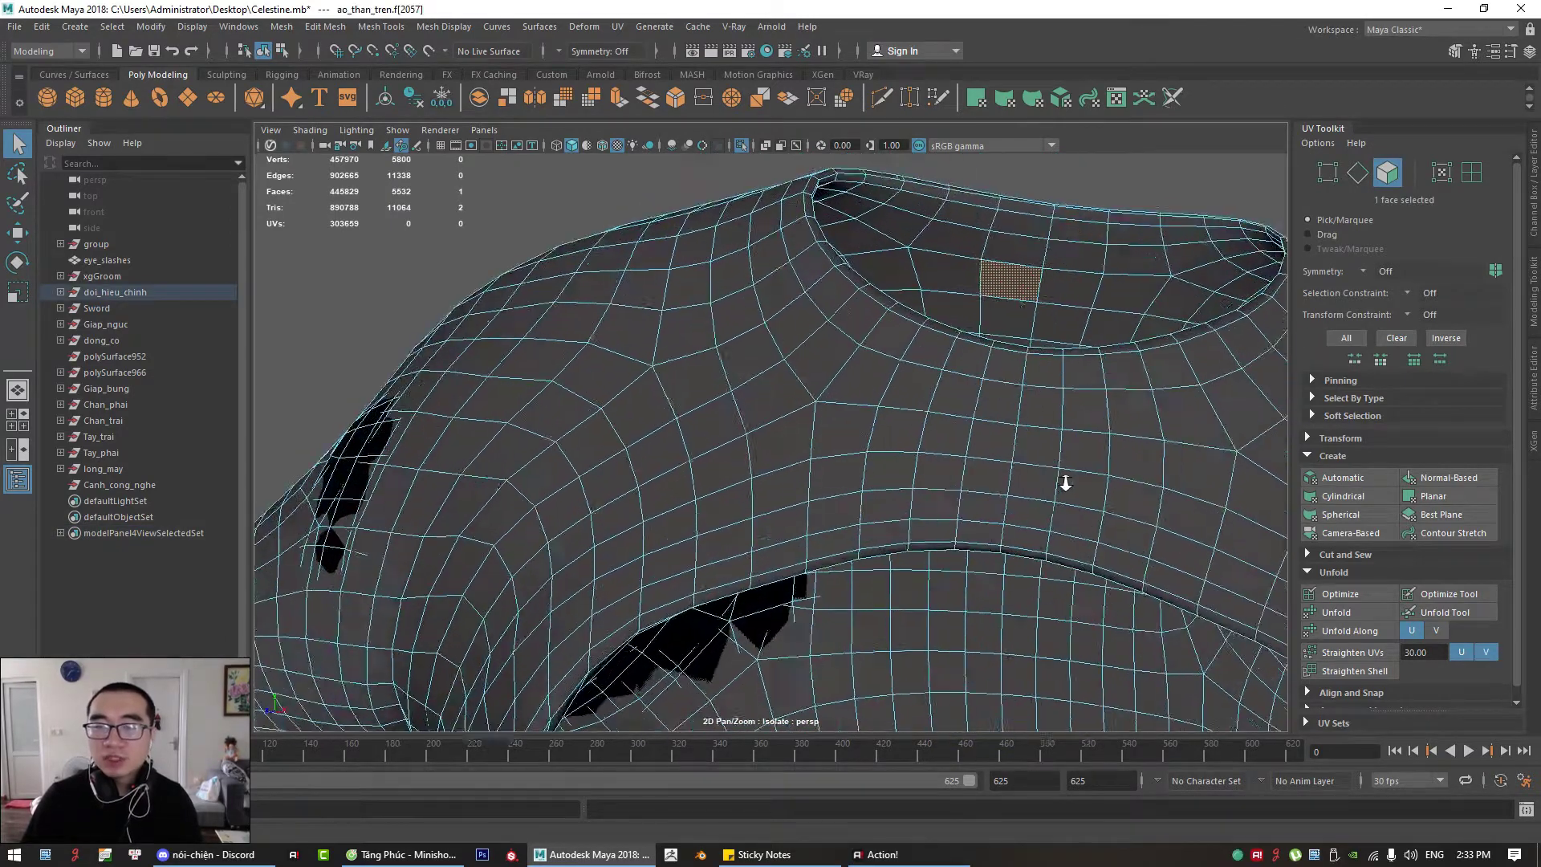
pyautogui.keyDown('alt'); pyautogui.moveTo(1063, 287); pyautogui.dragTo(843, 465, button='middle'); pyautogui.keyUp('alt')
pyautogui.keyDown('alt'); pyautogui.moveTo(842, 465); pyautogui.dragTo(913, 459, button='right'); pyautogui.keyUp('alt')
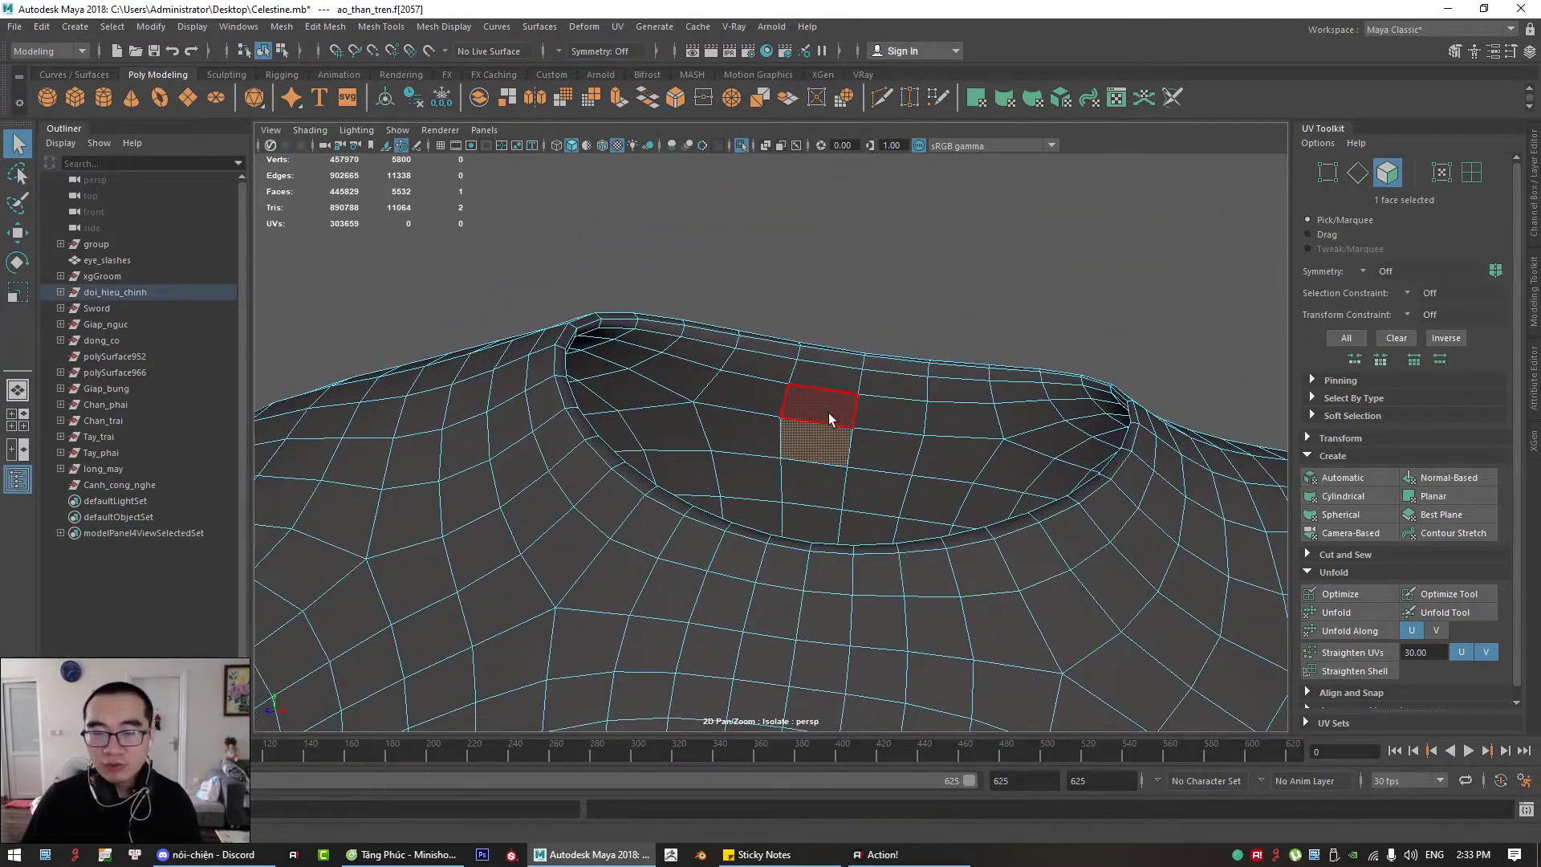
pyautogui.keyDown('shift'); pyautogui.doubleClick(869, 411); pyautogui.keyUp('shift')
pyautogui.keyDown('alt'); pyautogui.moveTo(869, 437); pyautogui.dragTo(742, 618); pyautogui.keyUp('alt')
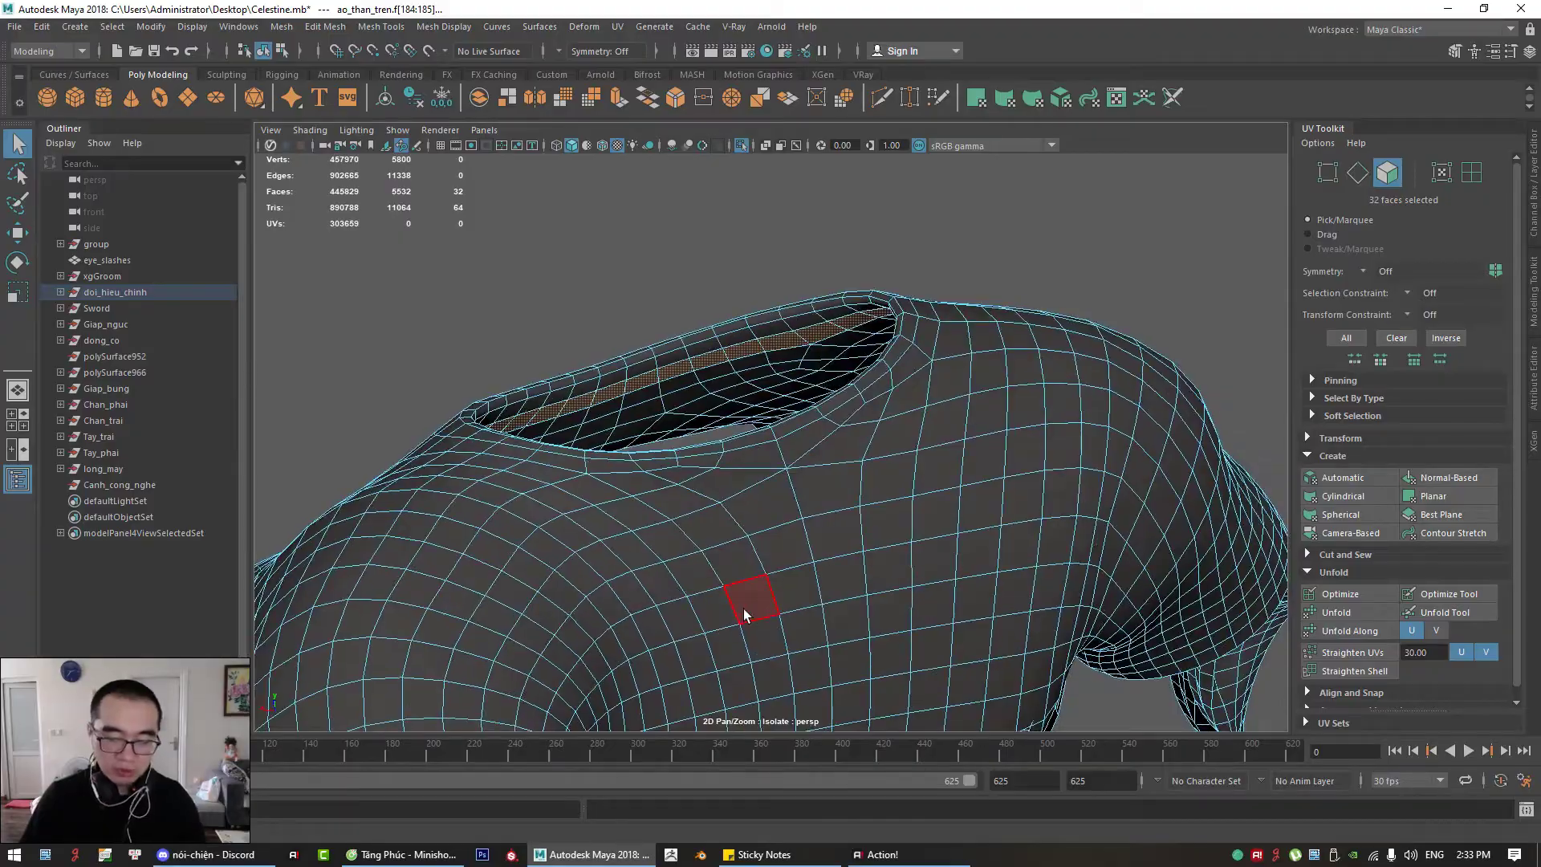
pyautogui.keyDown('alt'); pyautogui.moveTo(802, 520); pyautogui.dragTo(657, 480); pyautogui.keyUp('alt')
pyautogui.press('Delete')
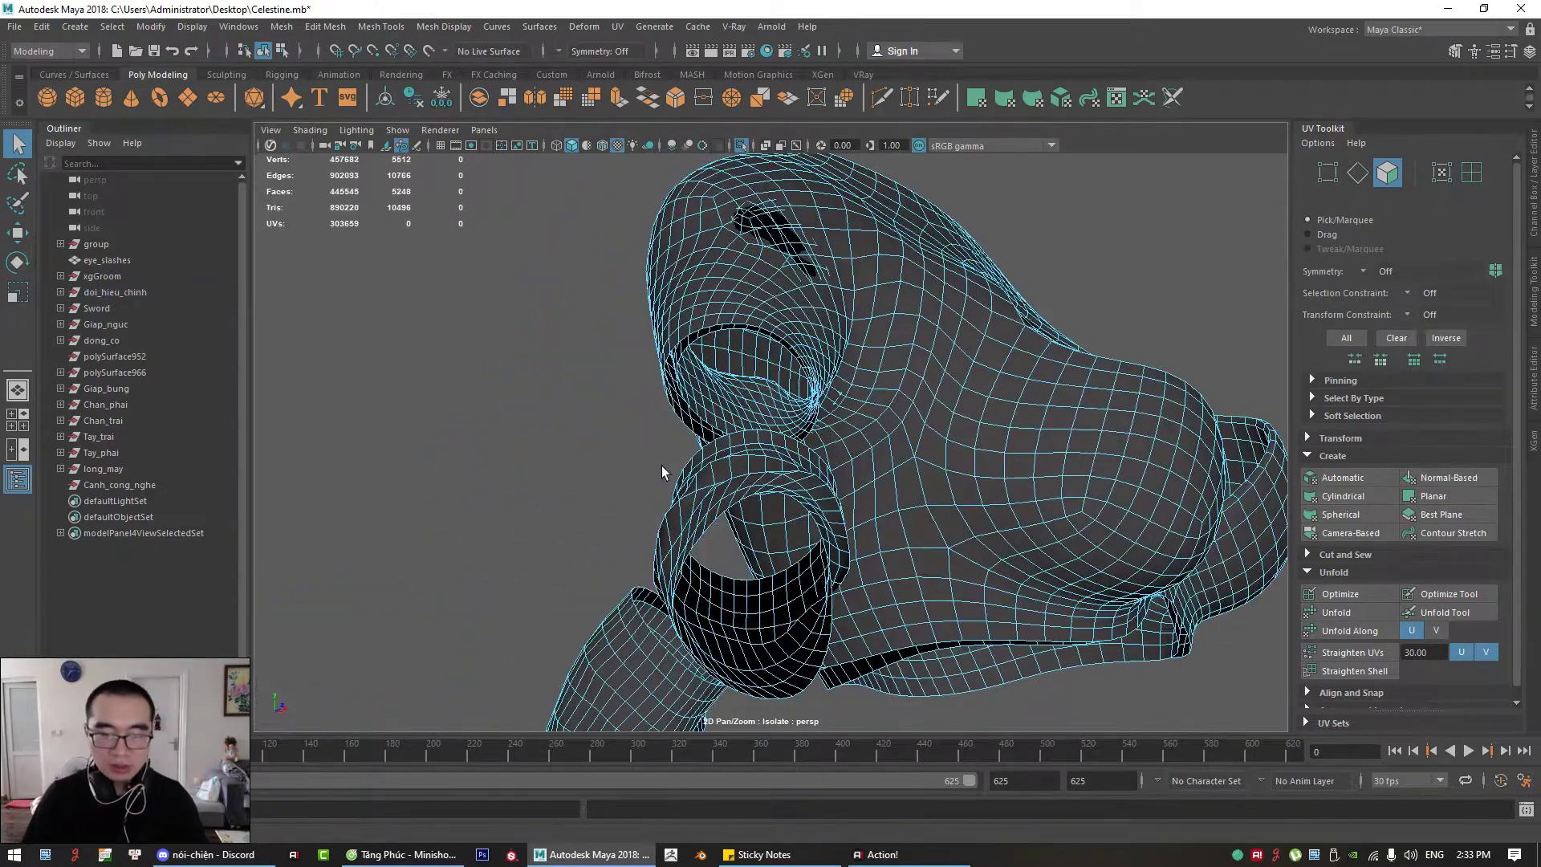
# Step: Select the inner faces of the other detached arm sleeve and delete them
pyautogui.keyDown('alt'); pyautogui.moveTo(903, 548); pyautogui.dragTo(822, 585, button='right'); pyautogui.keyUp('alt')
pyautogui.keyDown('alt'); pyautogui.moveTo(821, 585); pyautogui.dragTo(562, 437); pyautogui.keyUp('alt')
pyautogui.scroll(5, 855, 394)
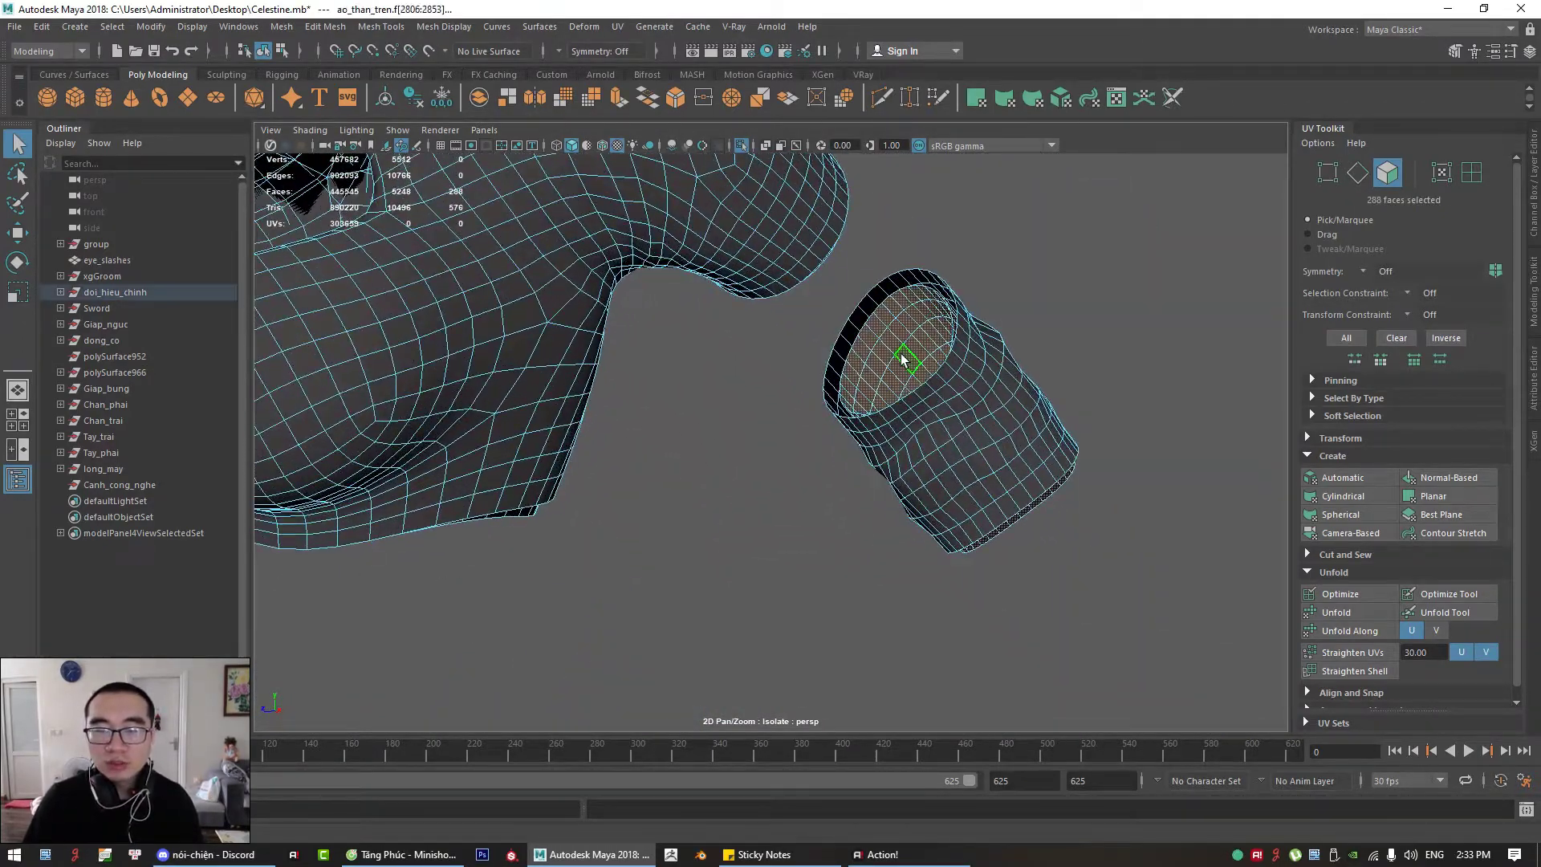
pyautogui.keyDown('alt'); pyautogui.moveTo(903, 361); pyautogui.dragTo(690, 469); pyautogui.keyUp('alt')
pyautogui.keyDown('alt'); pyautogui.moveTo(690, 470); pyautogui.dragTo(814, 482, button='right'); pyautogui.keyUp('alt')
pyautogui.keyDown('alt'); pyautogui.moveTo(815, 485); pyautogui.dragTo(498, 433); pyautogui.keyUp('alt')
# Step: Delete the inner face loops that cross the inside of the garment near its chest opening and lower hem
pyautogui.keyDown('alt'); pyautogui.moveTo(497, 433); pyautogui.dragTo(572, 430, button='middle'); pyautogui.keyUp('alt')
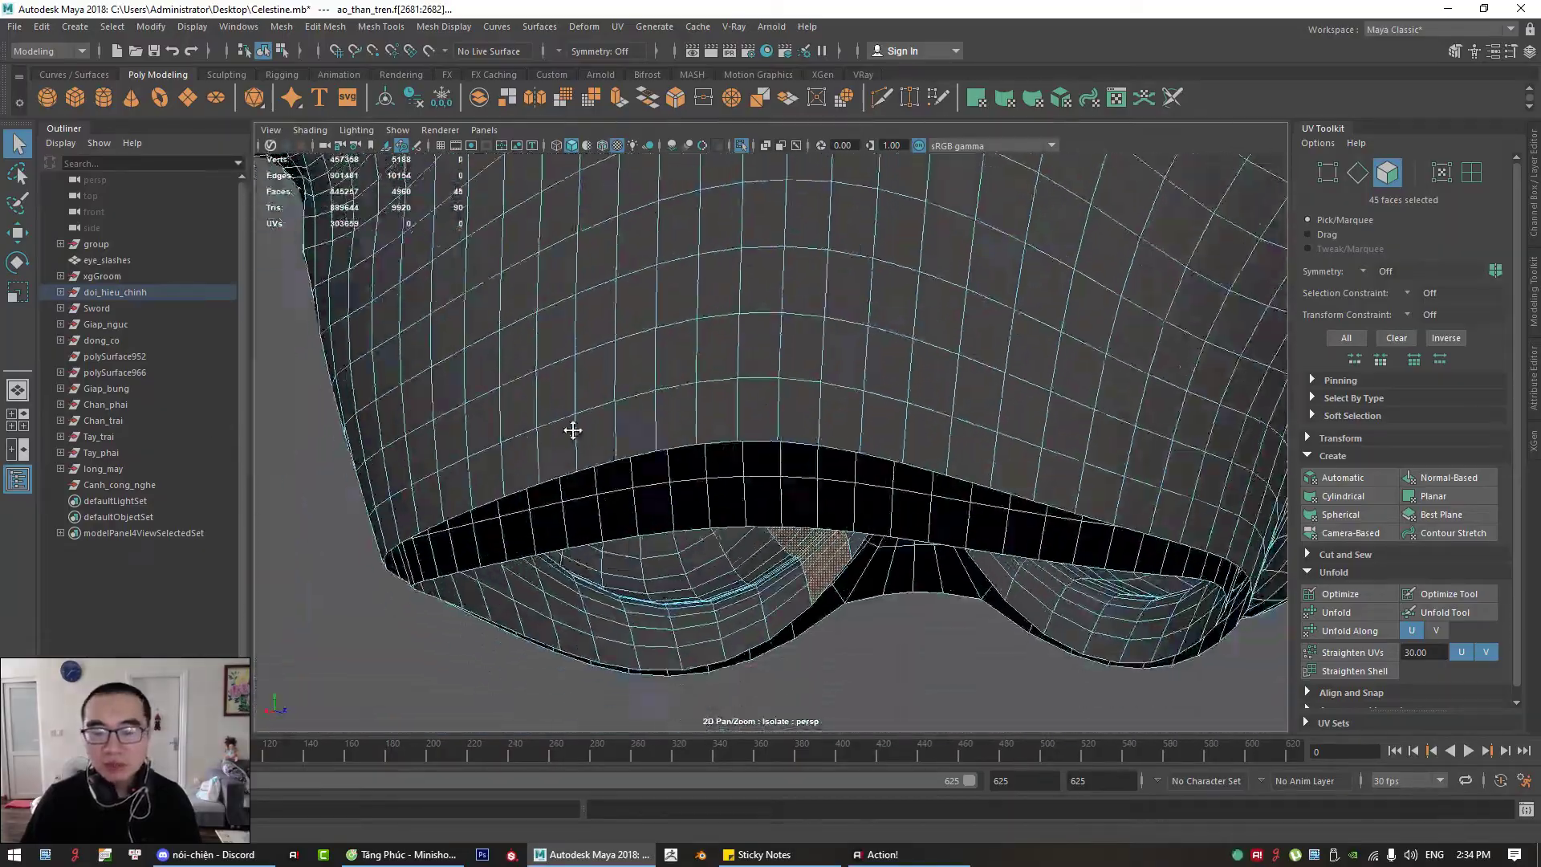
pyautogui.scroll(-4, 787, 401)
pyautogui.keyDown('alt'); pyautogui.moveTo(787, 401); pyautogui.dragTo(996, 465); pyautogui.keyUp('alt')
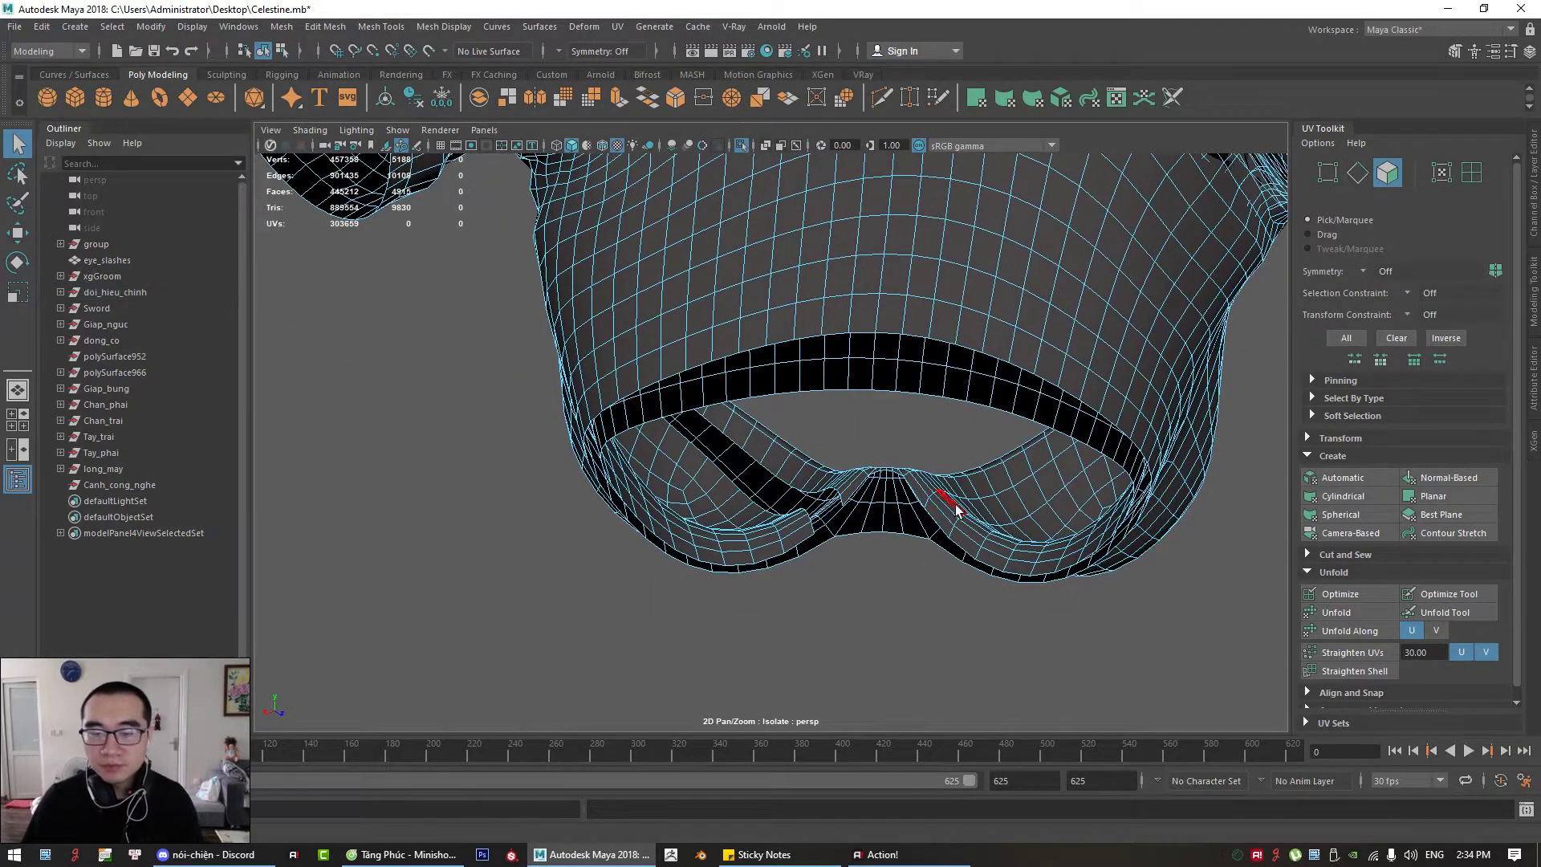
pyautogui.keyDown('shift'); pyautogui.doubleClick(1009, 495); pyautogui.keyUp('shift')
pyautogui.keyDown('alt'); pyautogui.moveTo(1007, 509); pyautogui.dragTo(909, 253); pyautogui.keyUp('alt')
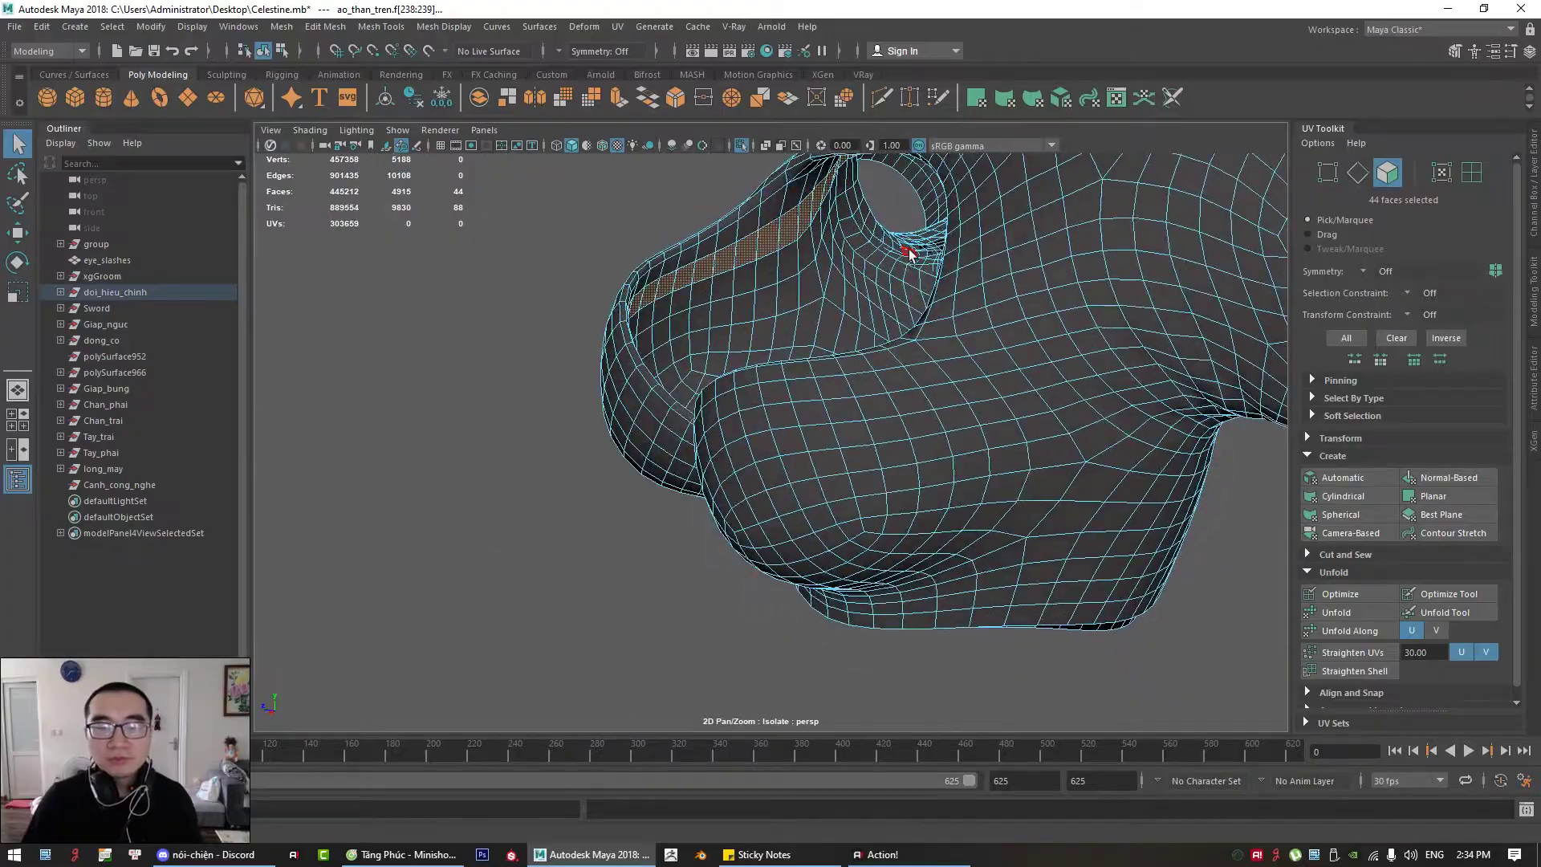
pyautogui.keyDown('alt'); pyautogui.moveTo(847, 229); pyautogui.dragTo(813, 371, button='middle'); pyautogui.keyUp('alt')
pyautogui.doubleClick(819, 387)
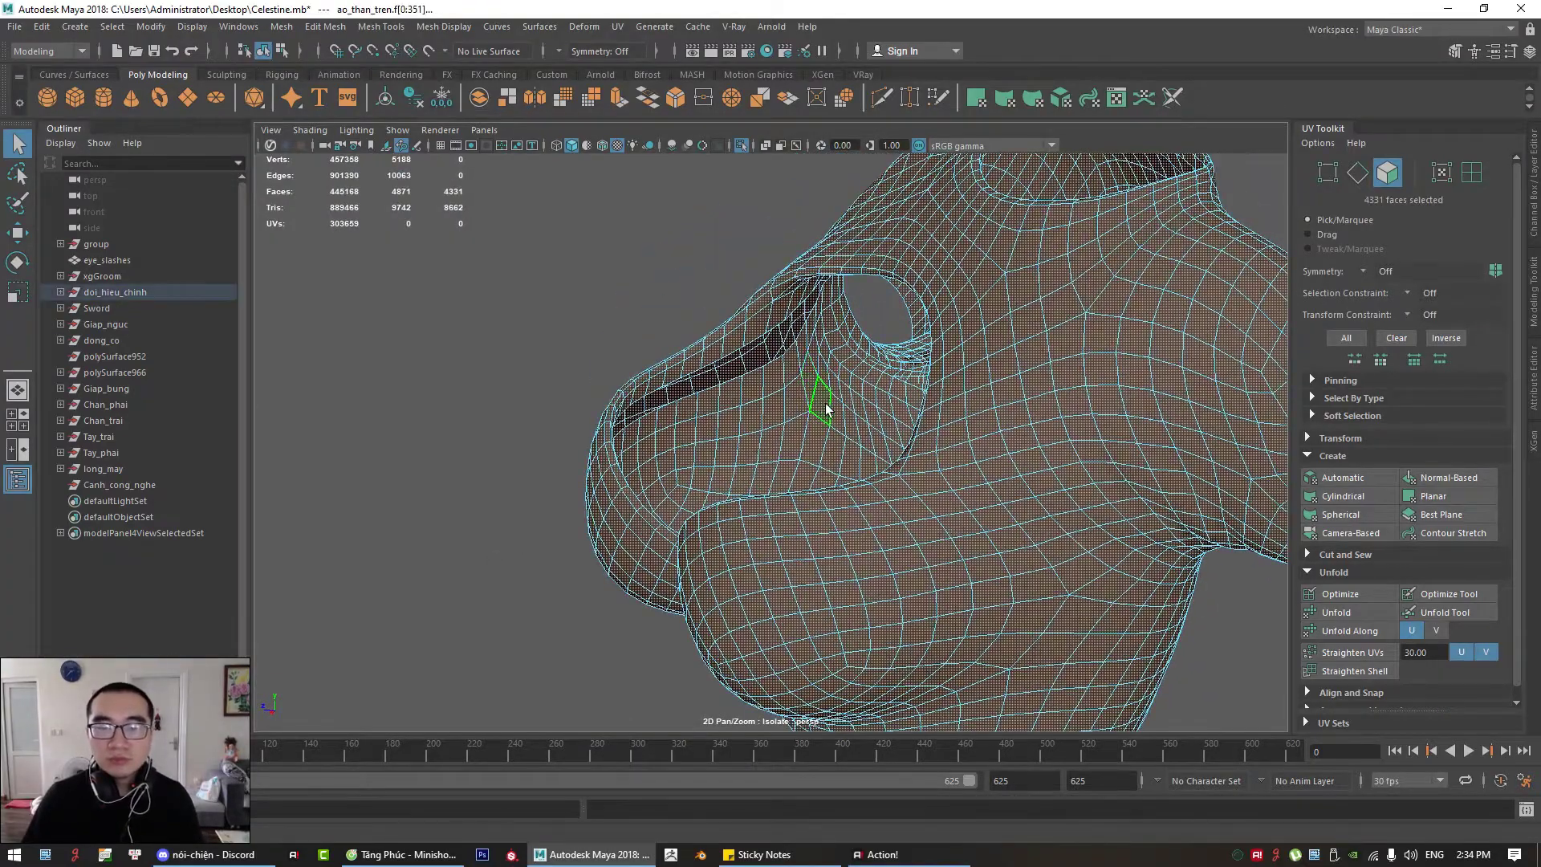
pyautogui.keyDown('alt'); pyautogui.moveTo(824, 399); pyautogui.dragTo(931, 371); pyautogui.keyUp('alt')
pyautogui.click(548, 215)
# Step: Delete the inner face loop along the edge of the chest opening and the torso's separated inner layer
pyautogui.keyDown('alt'); pyautogui.moveTo(562, 328); pyautogui.dragTo(341, 223); pyautogui.keyUp('alt')
pyautogui.keyDown('alt'); pyautogui.moveTo(942, 345); pyautogui.dragTo(874, 385, button='middle'); pyautogui.keyUp('alt')
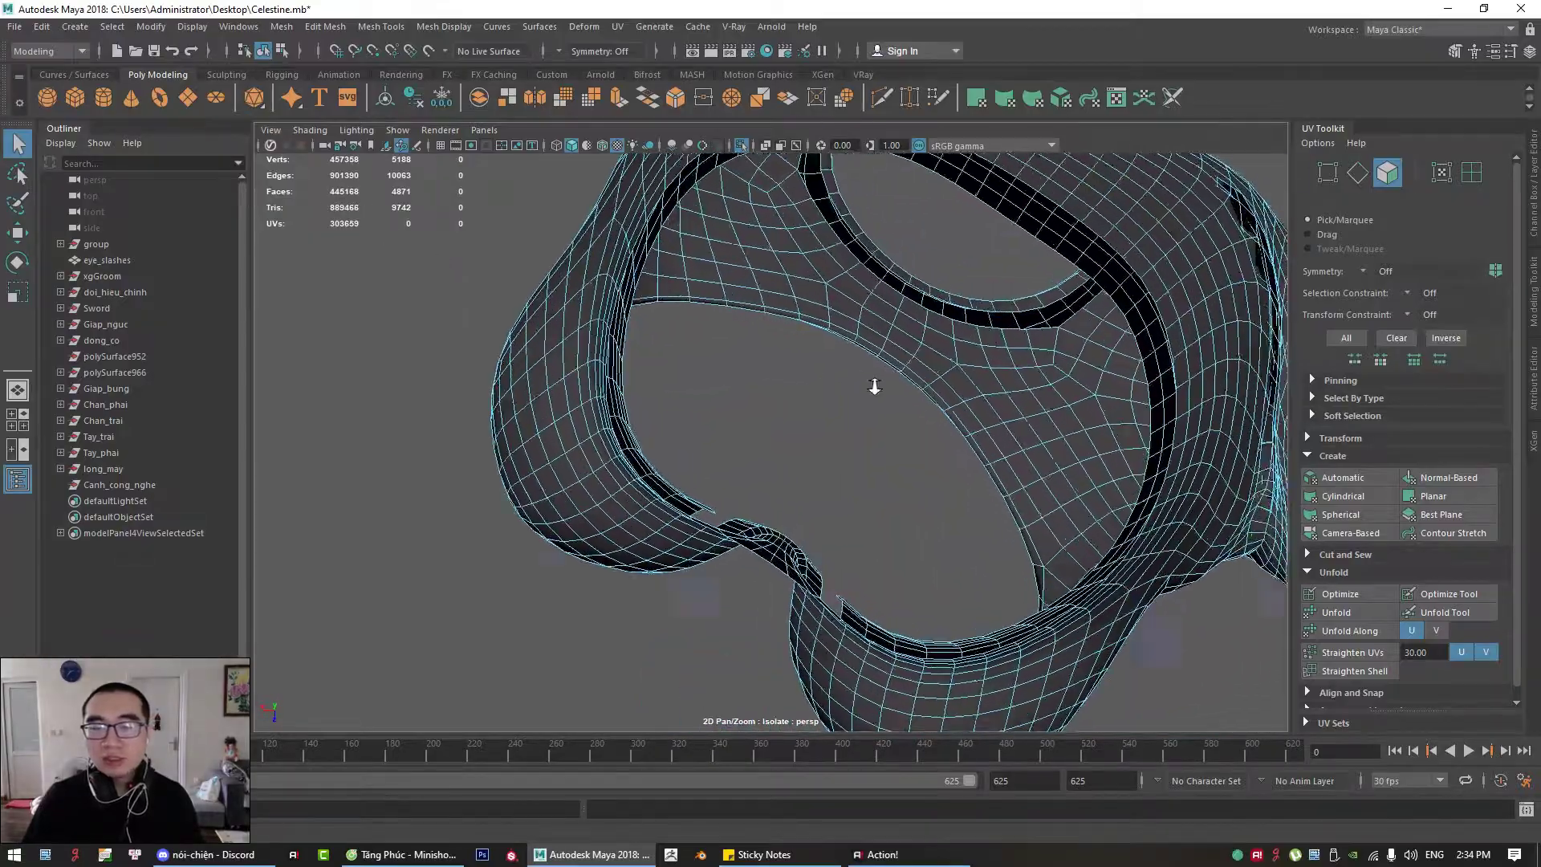
pyautogui.keyDown('alt'); pyautogui.moveTo(874, 385); pyautogui.dragTo(915, 346, button='right'); pyautogui.keyUp('alt')
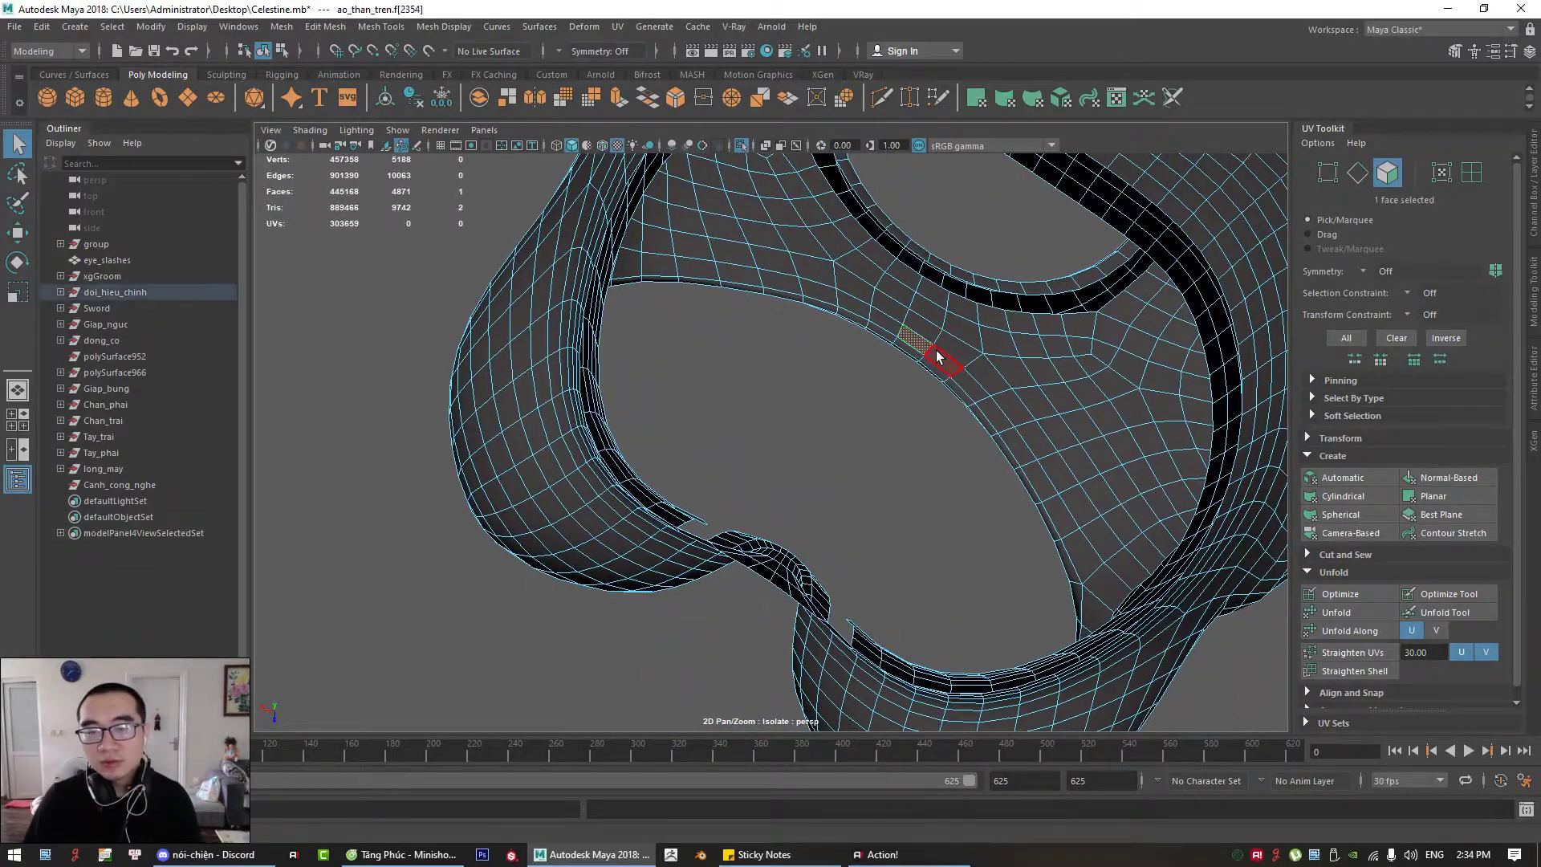
pyautogui.keyDown('alt'); pyautogui.moveTo(939, 357); pyautogui.dragTo(906, 429); pyautogui.keyUp('alt')
pyautogui.press('Delete')
pyautogui.doubleClick(1098, 534)
pyautogui.press('Delete')
# Step: Check the cleaned garment from all sides, picking faces on the torso and sleeves to examine the remaining single layer
pyautogui.keyDown('alt'); pyautogui.moveTo(907, 429); pyautogui.dragTo(799, 378, button='right'); pyautogui.keyUp('alt')
pyautogui.keyDown('alt'); pyautogui.moveTo(761, 451); pyautogui.dragTo(923, 473); pyautogui.keyUp('alt')
pyautogui.click(990, 338)
pyautogui.keyDown('alt'); pyautogui.moveTo(990, 338); pyautogui.dragTo(878, 403); pyautogui.keyUp('alt')
pyautogui.doubleClick(844, 467)
pyautogui.doubleClick(567, 505)
pyautogui.keyDown('alt'); pyautogui.moveTo(568, 507); pyautogui.dragTo(670, 531); pyautogui.keyUp('alt')
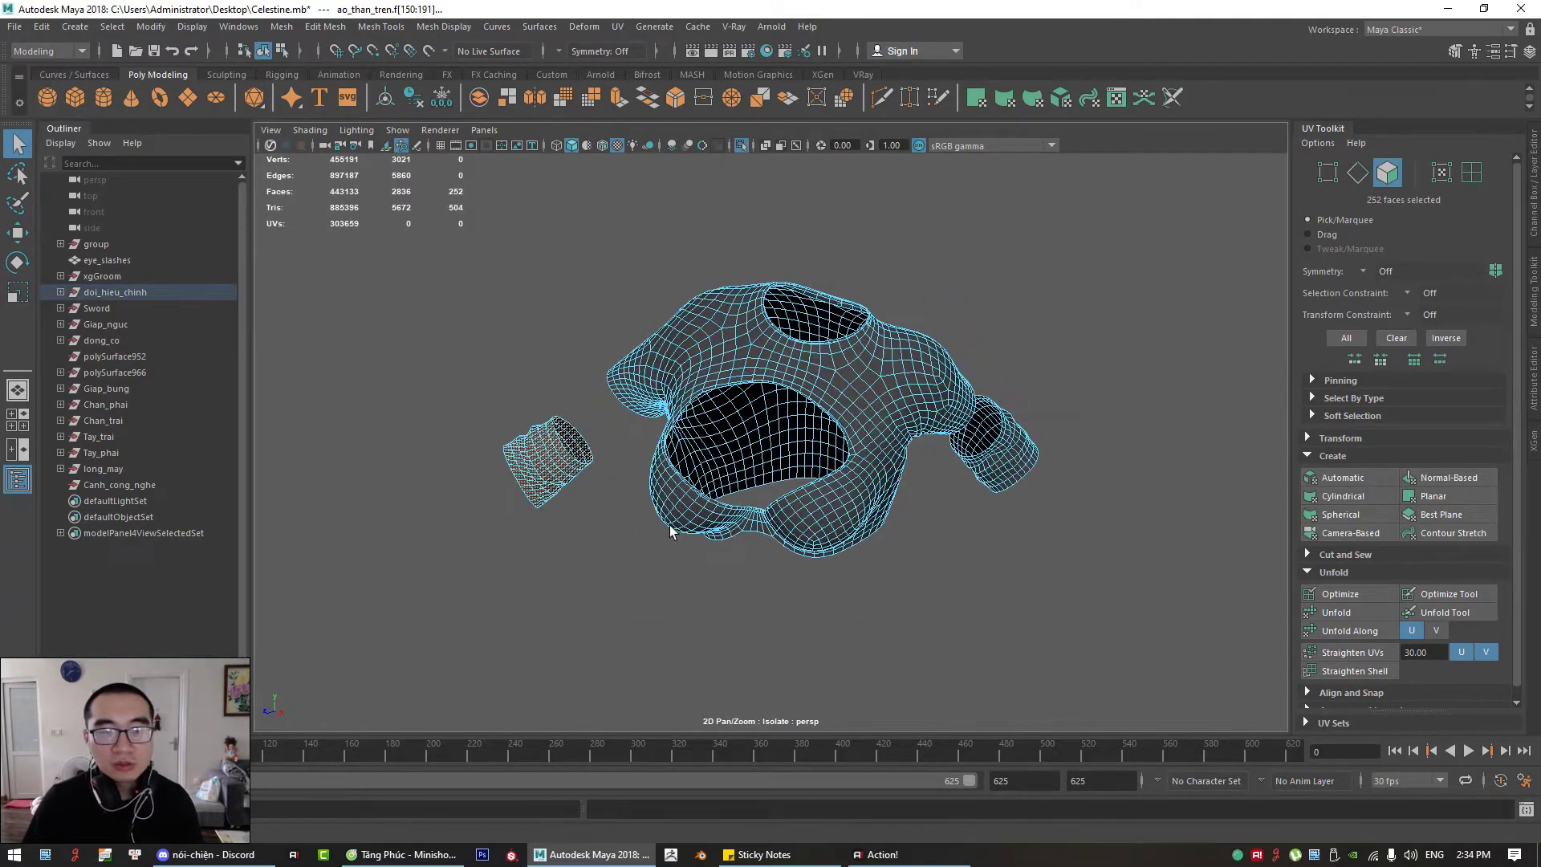
pyautogui.click(995, 356)
pyautogui.keyDown('alt'); pyautogui.moveTo(795, 368); pyautogui.dragTo(873, 390, button='right'); pyautogui.keyUp('alt')
pyautogui.click(873, 390)
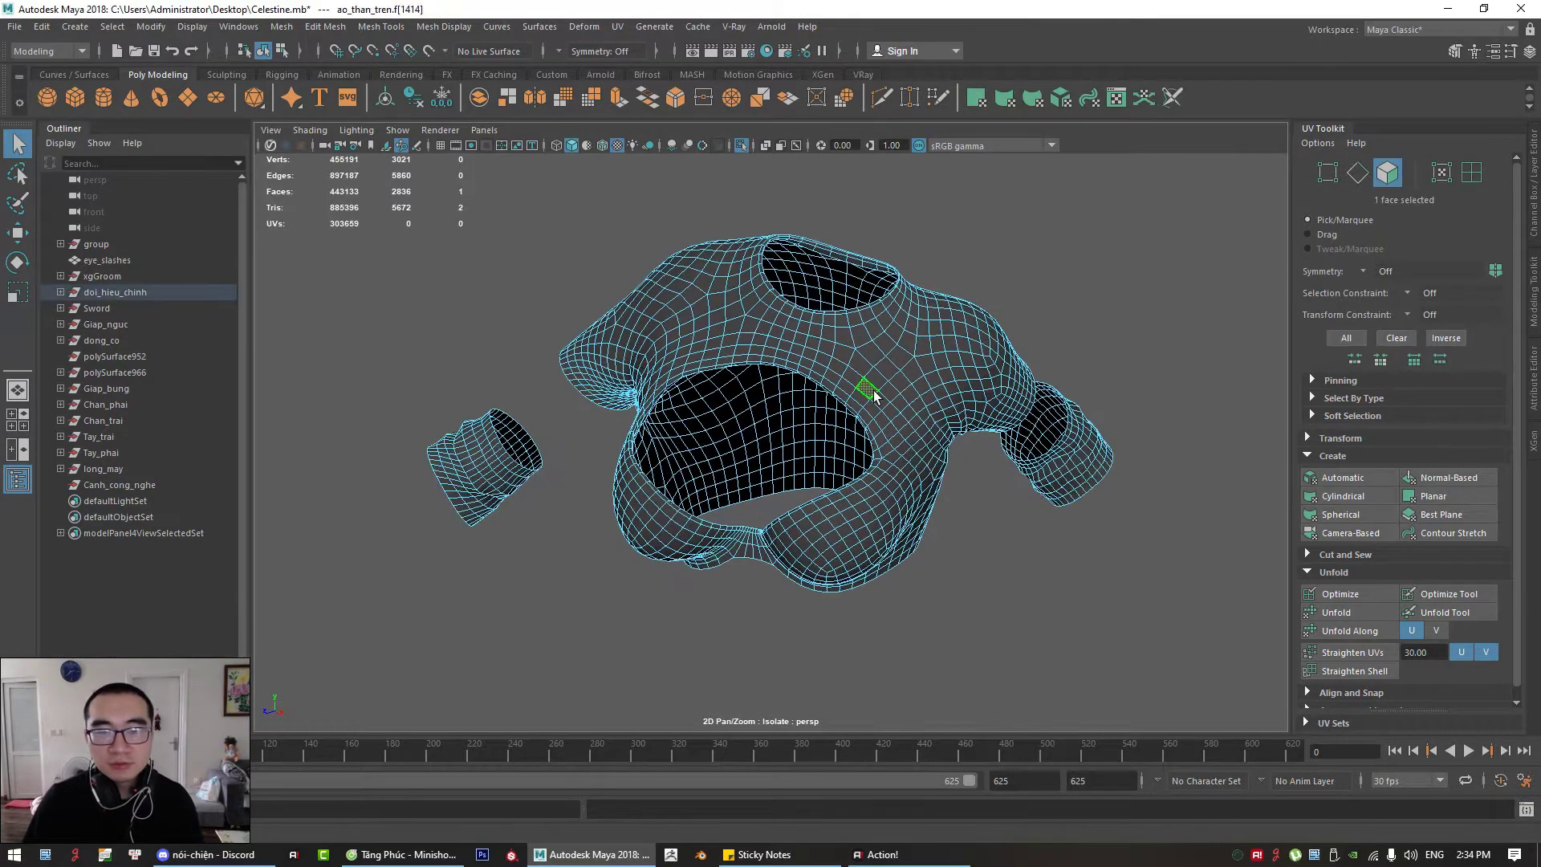
# Step: Exit the isolated view and return the upper-body garment to object mode on the full character
pyautogui.click(1009, 240)
pyautogui.click(739, 145)
pyautogui.keyDown('alt'); pyautogui.moveTo(767, 181); pyautogui.dragTo(866, 415); pyautogui.keyUp('alt')
pyautogui.scroll(3, 831, 272)
pyautogui.keyDown('alt'); pyautogui.moveTo(866, 409); pyautogui.dragTo(760, 316, button='right'); pyautogui.keyUp('alt')
pyautogui.keyDown('alt'); pyautogui.moveTo(759, 317); pyautogui.dragTo(772, 328); pyautogui.keyUp('alt')
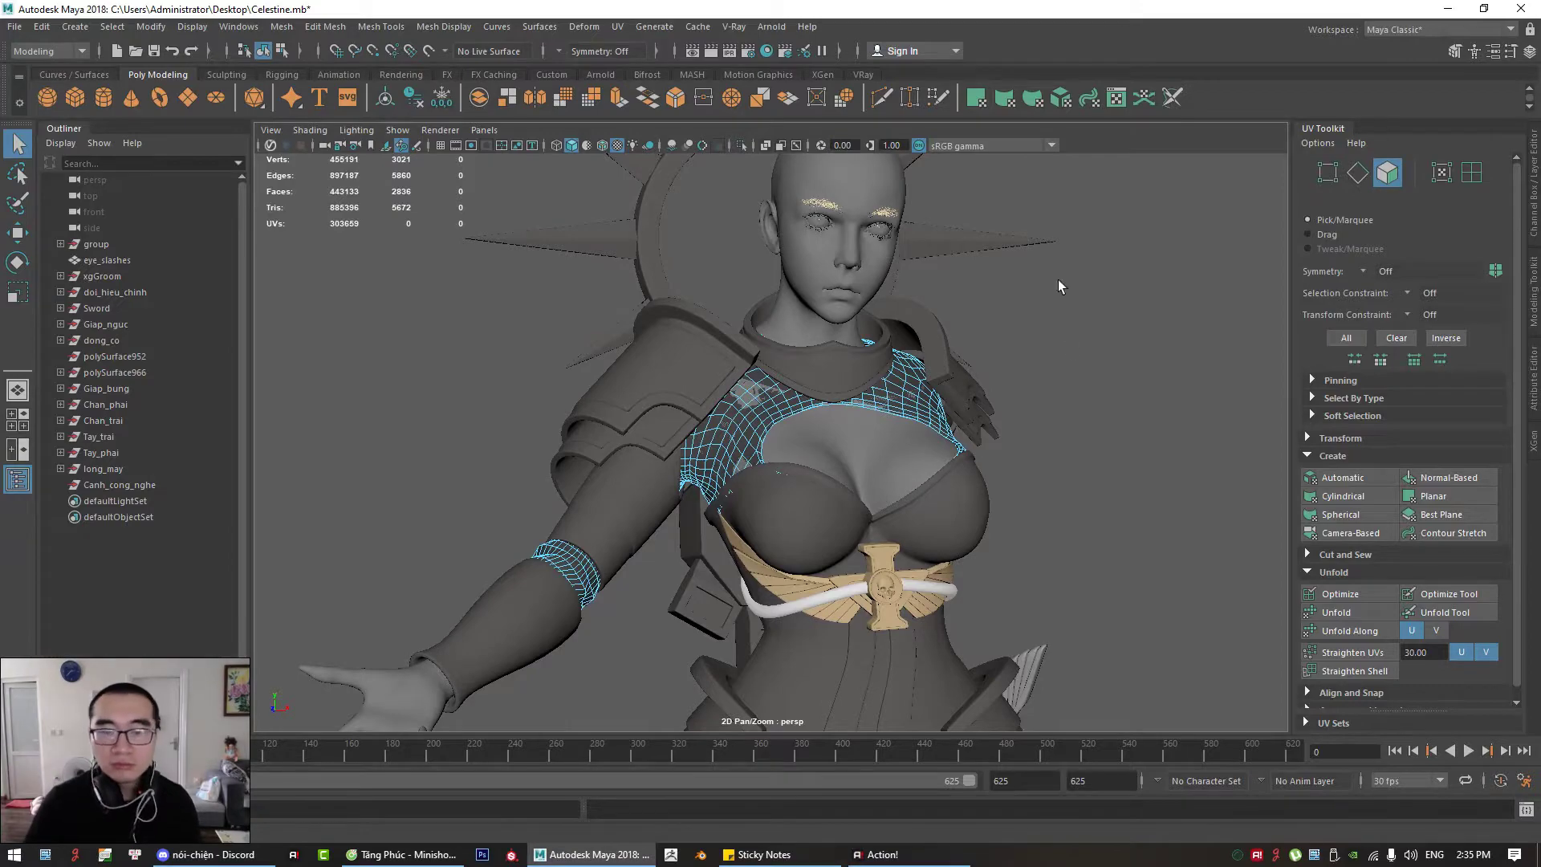
pyautogui.keyDown('alt'); pyautogui.moveTo(1057, 279); pyautogui.dragTo(661, 498); pyautogui.keyUp('alt')
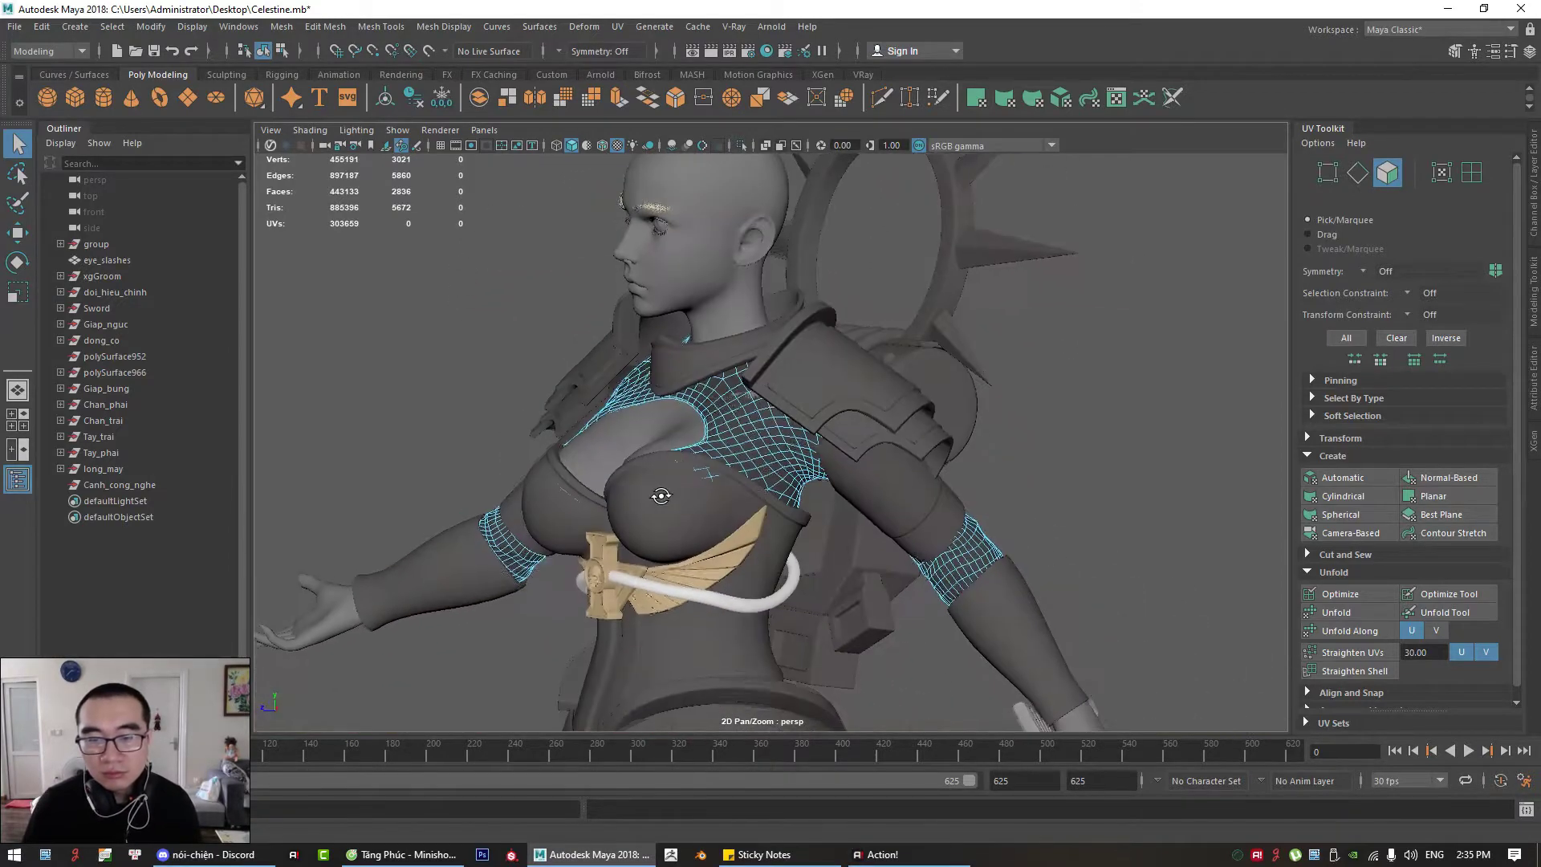
pyautogui.click(810, 372)
pyautogui.keyDown('alt'); pyautogui.moveTo(810, 372); pyautogui.dragTo(895, 422, button='middle'); pyautogui.keyUp('alt')
pyautogui.rightClick(1106, 351)
pyautogui.moveTo(1107, 353); pyautogui.dragTo(1126, 347, button='right')
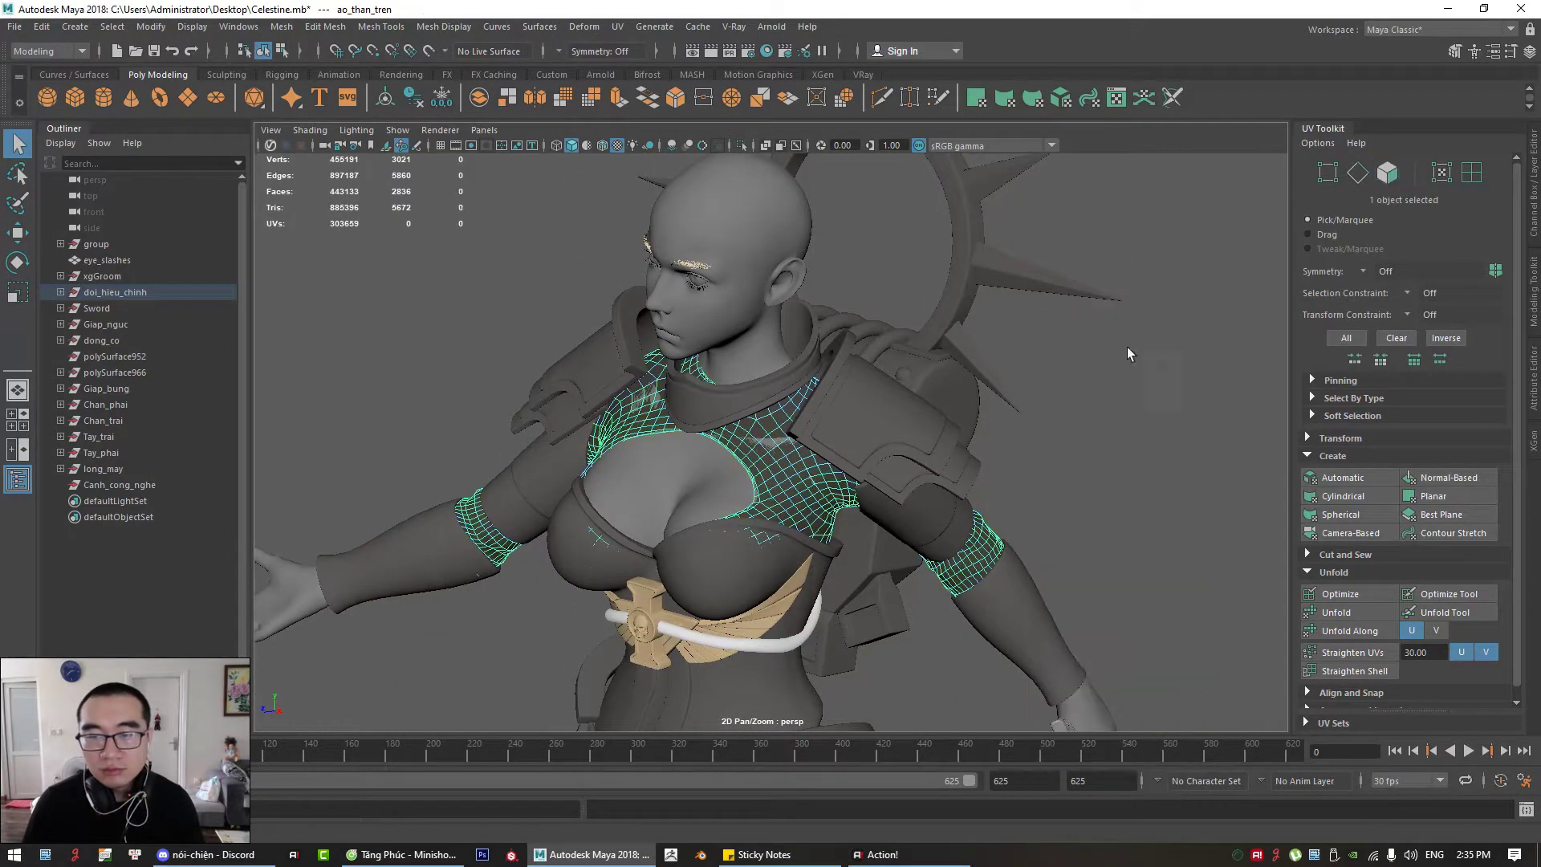
# Step: Examine the side panel between the back mount and the torso in X-ray view, then restore the solid display
pyautogui.click(913, 375)
pyautogui.keyDown('alt'); pyautogui.moveTo(913, 376); pyautogui.dragTo(652, 475); pyautogui.keyUp('alt')
pyautogui.click(793, 404)
pyautogui.click(735, 482)
pyautogui.click(783, 502)
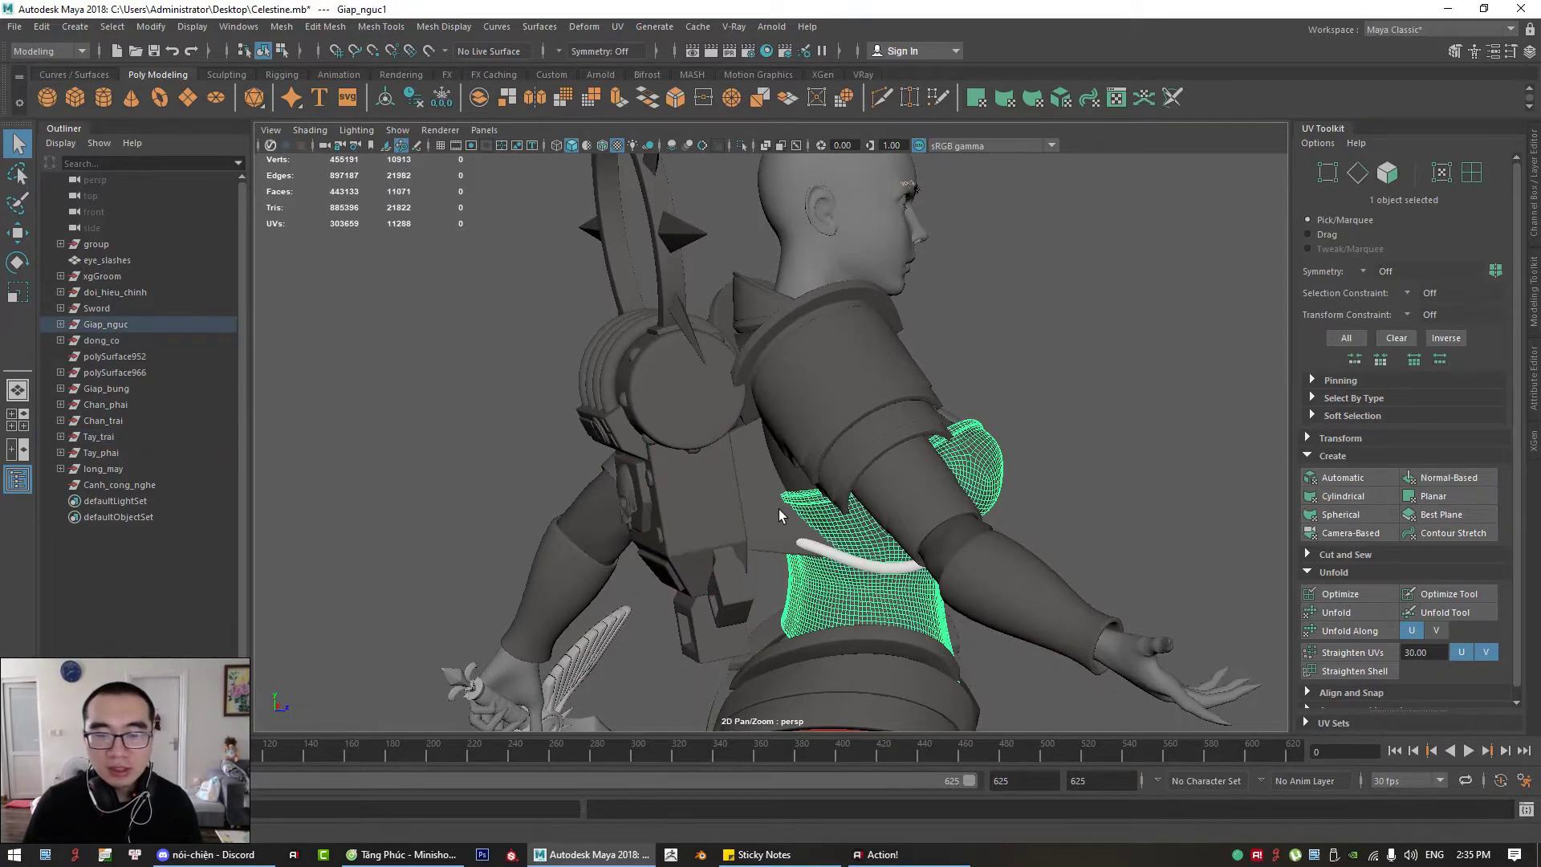
pyautogui.scroll(2, 767, 515)
pyautogui.click(753, 522)
pyautogui.moveTo(753, 521)
pyautogui.keyDown('alt'); pyautogui.mouseDown()
pyautogui.moveTo(766, 548)
pyautogui.moveTo(772, 529)
pyautogui.mouseUp(); pyautogui.keyUp('alt')
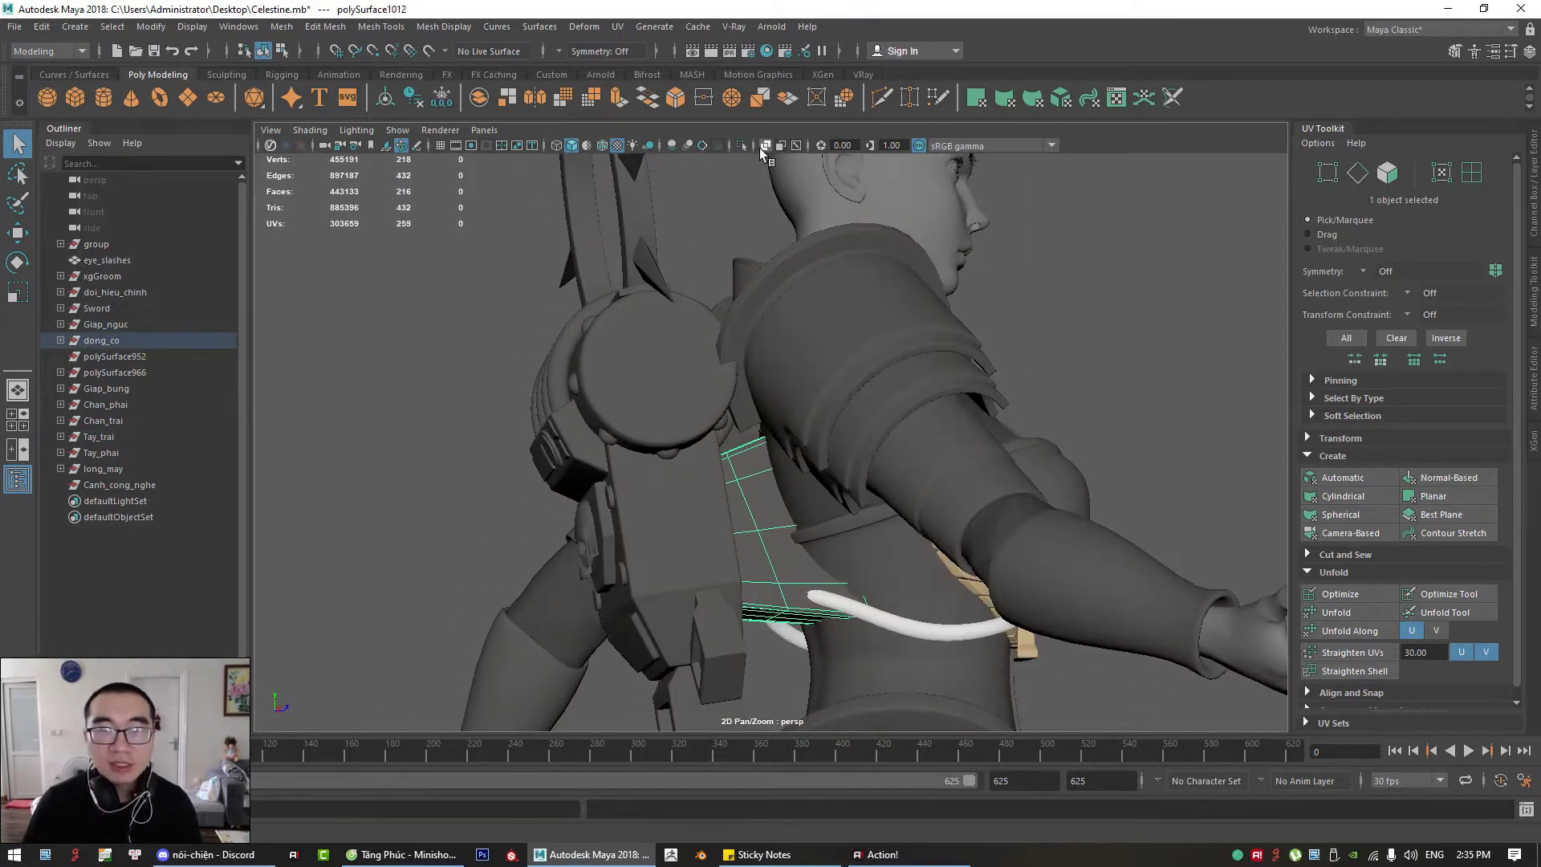
pyautogui.click(762, 145)
pyautogui.keyDown('alt'); pyautogui.moveTo(722, 337); pyautogui.dragTo(676, 411); pyautogui.keyUp('alt')
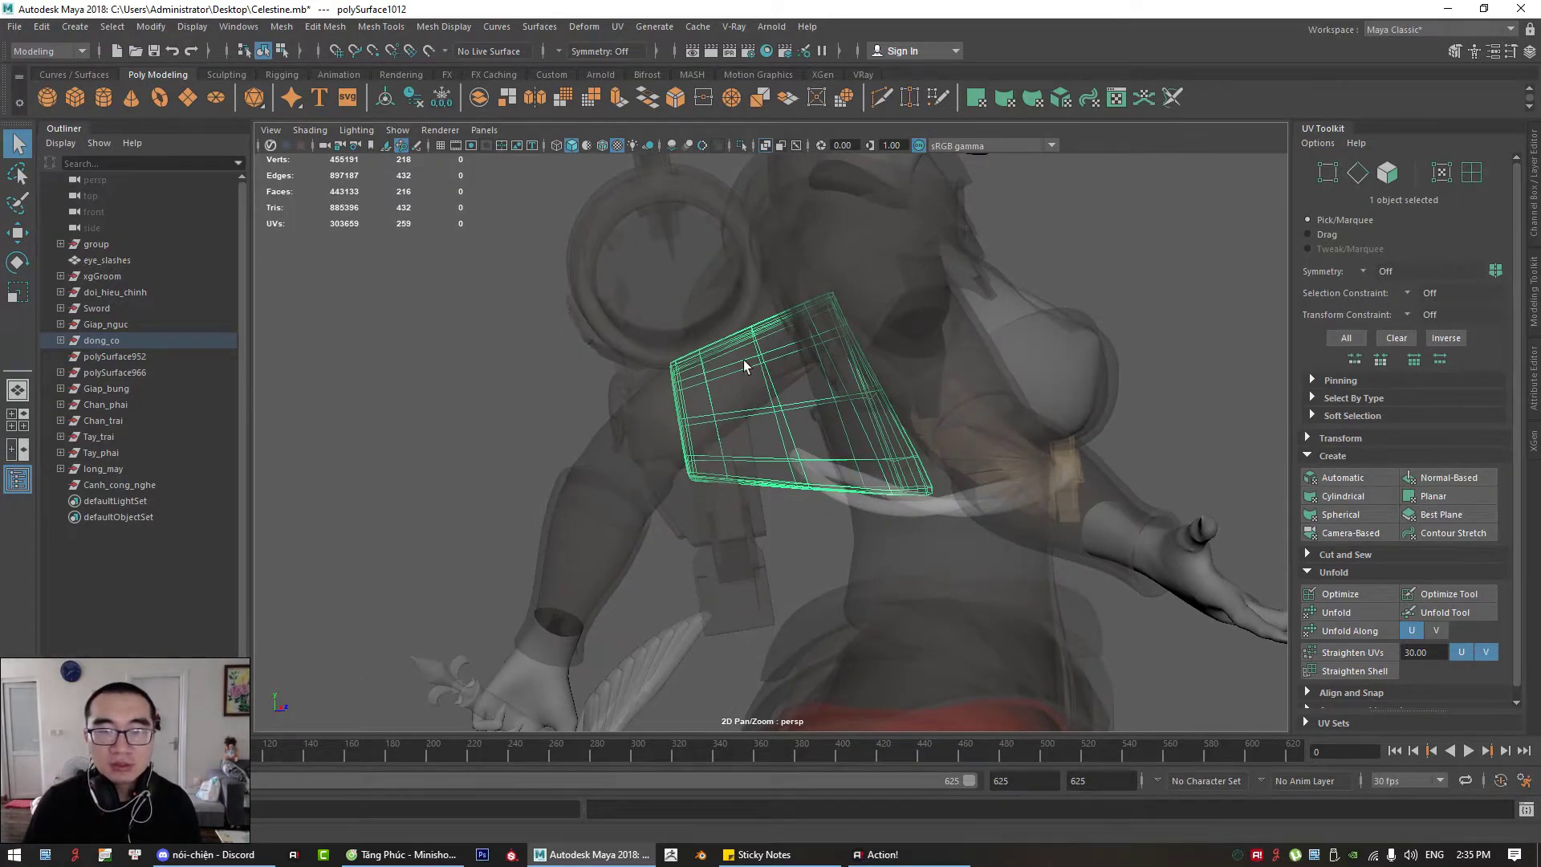
pyautogui.keyDown('alt'); pyautogui.moveTo(743, 360); pyautogui.dragTo(606, 374, button='right'); pyautogui.keyUp('alt')
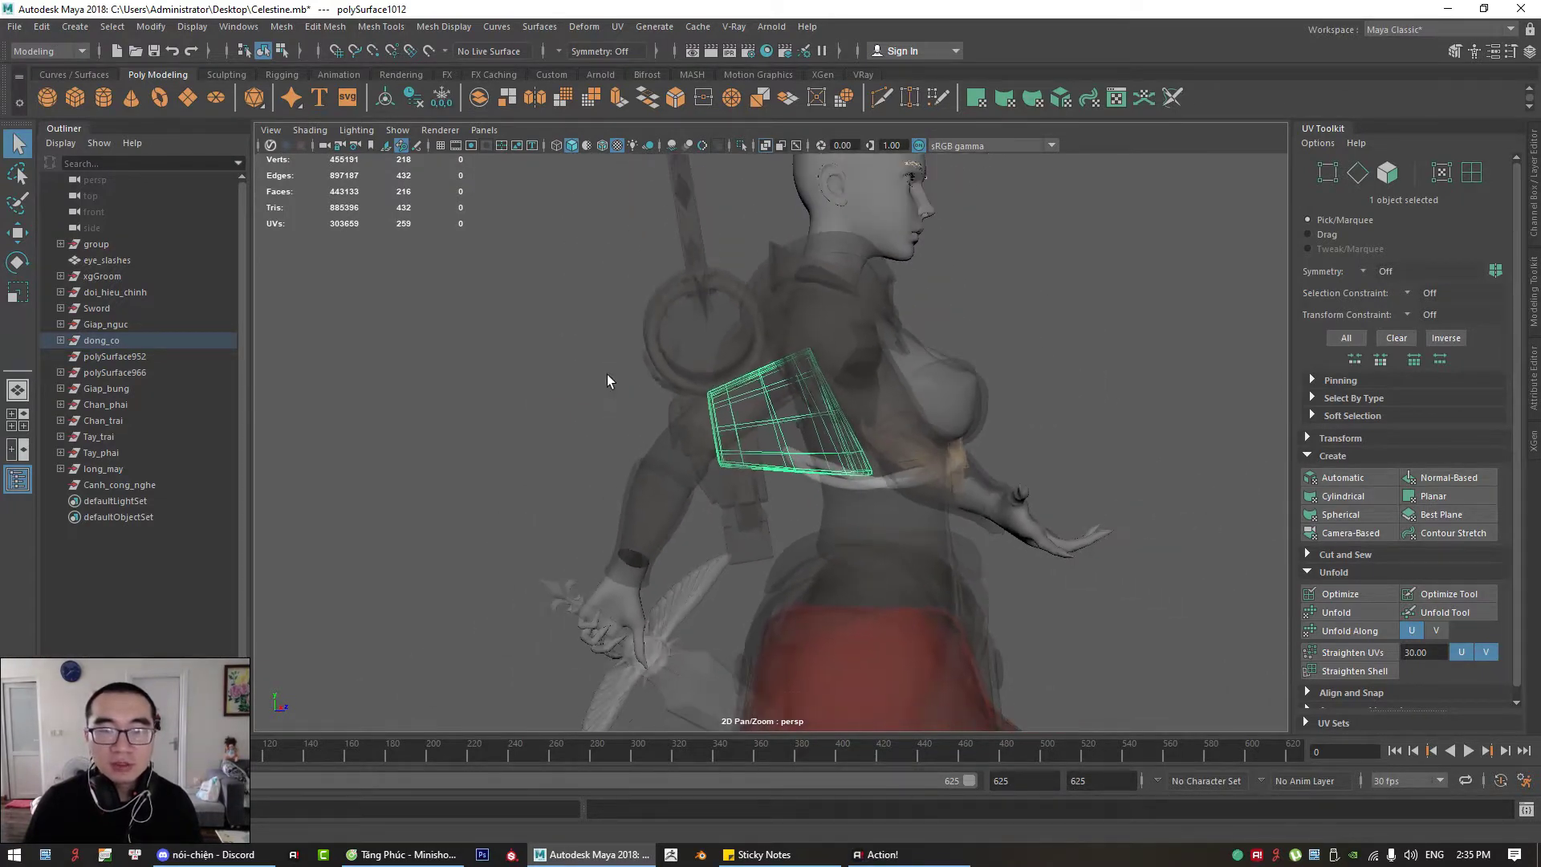
pyautogui.click(765, 145)
pyautogui.keyDown('alt'); pyautogui.moveTo(762, 337); pyautogui.dragTo(683, 464); pyautogui.keyUp('alt')
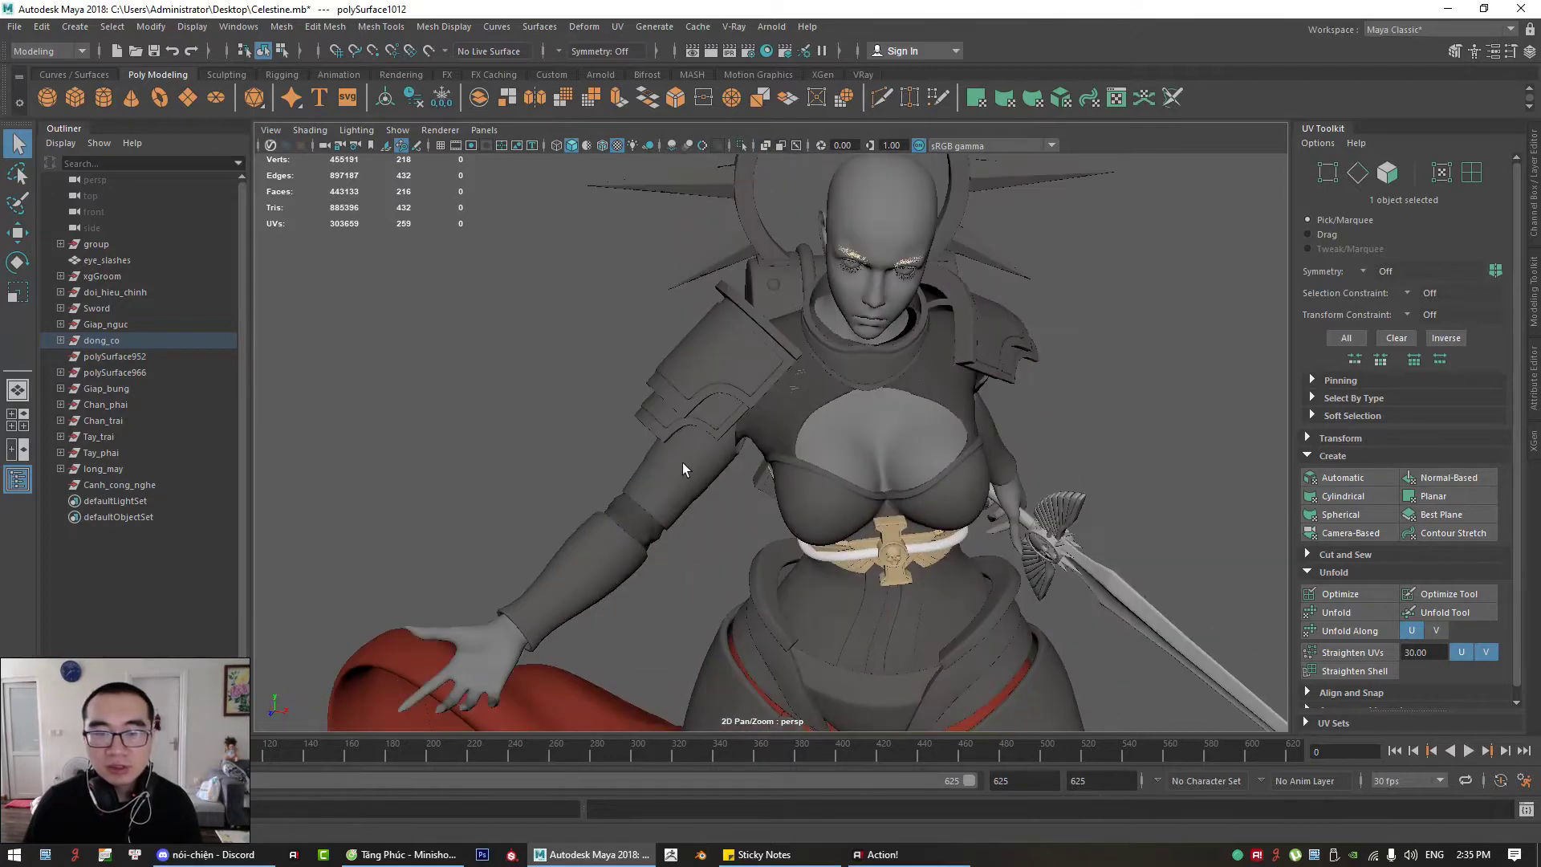
# Step: Isolate the right upper-arm sleeve and frame its angled upper opening
pyautogui.keyDown('alt'); pyautogui.moveTo(690, 445); pyautogui.dragTo(832, 386, button='middle'); pyautogui.keyUp('alt')
pyautogui.keyDown('alt'); pyautogui.moveTo(832, 386); pyautogui.dragTo(859, 404, button='right'); pyautogui.keyUp('alt')
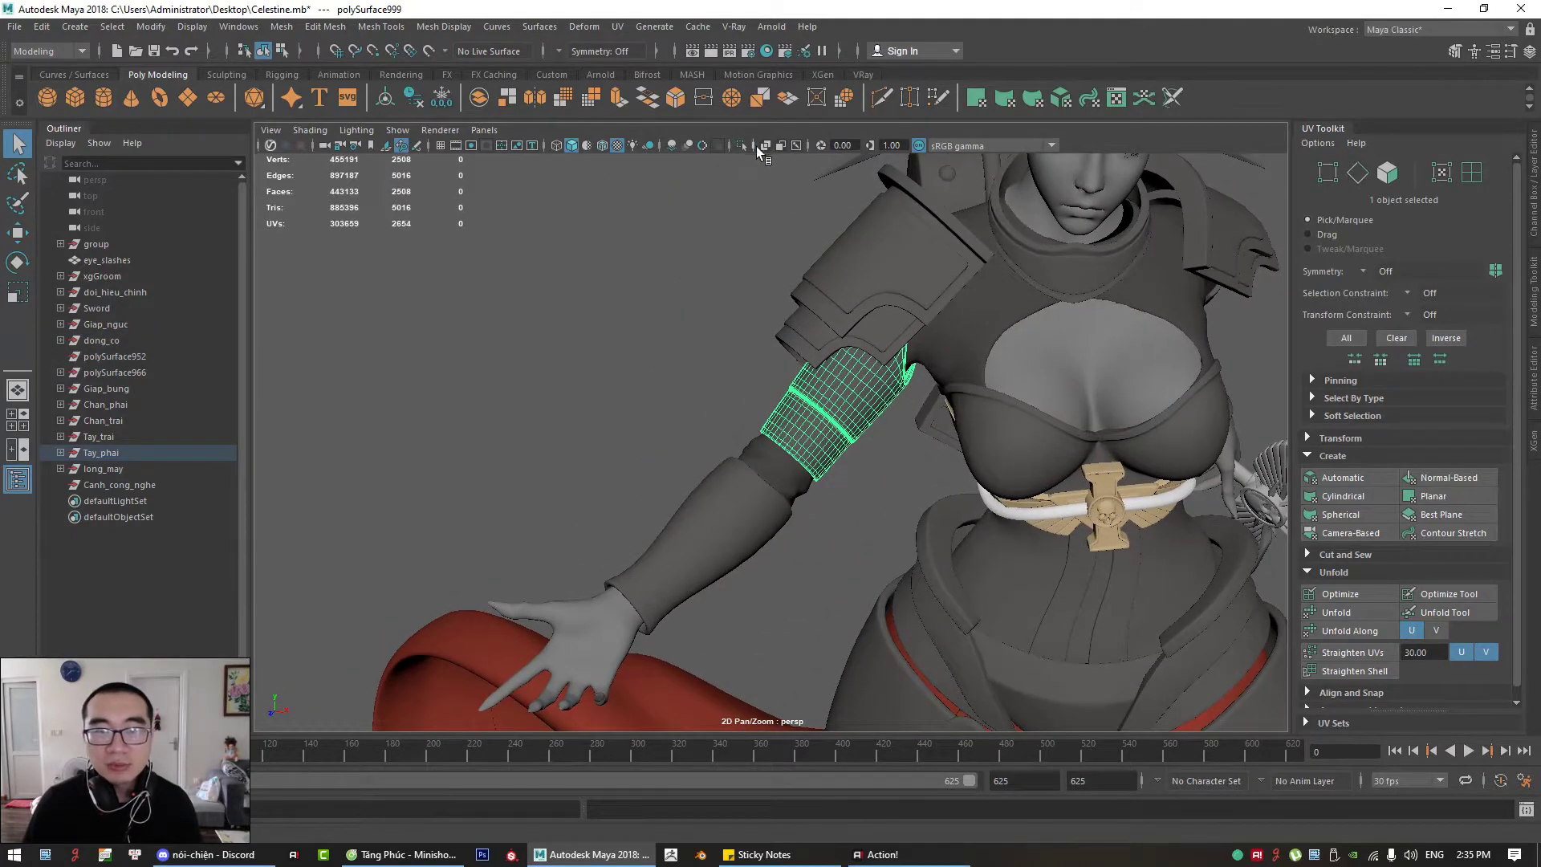
pyautogui.click(742, 145)
pyautogui.keyDown('alt'); pyautogui.moveTo(874, 341); pyautogui.dragTo(719, 358); pyautogui.keyUp('alt')
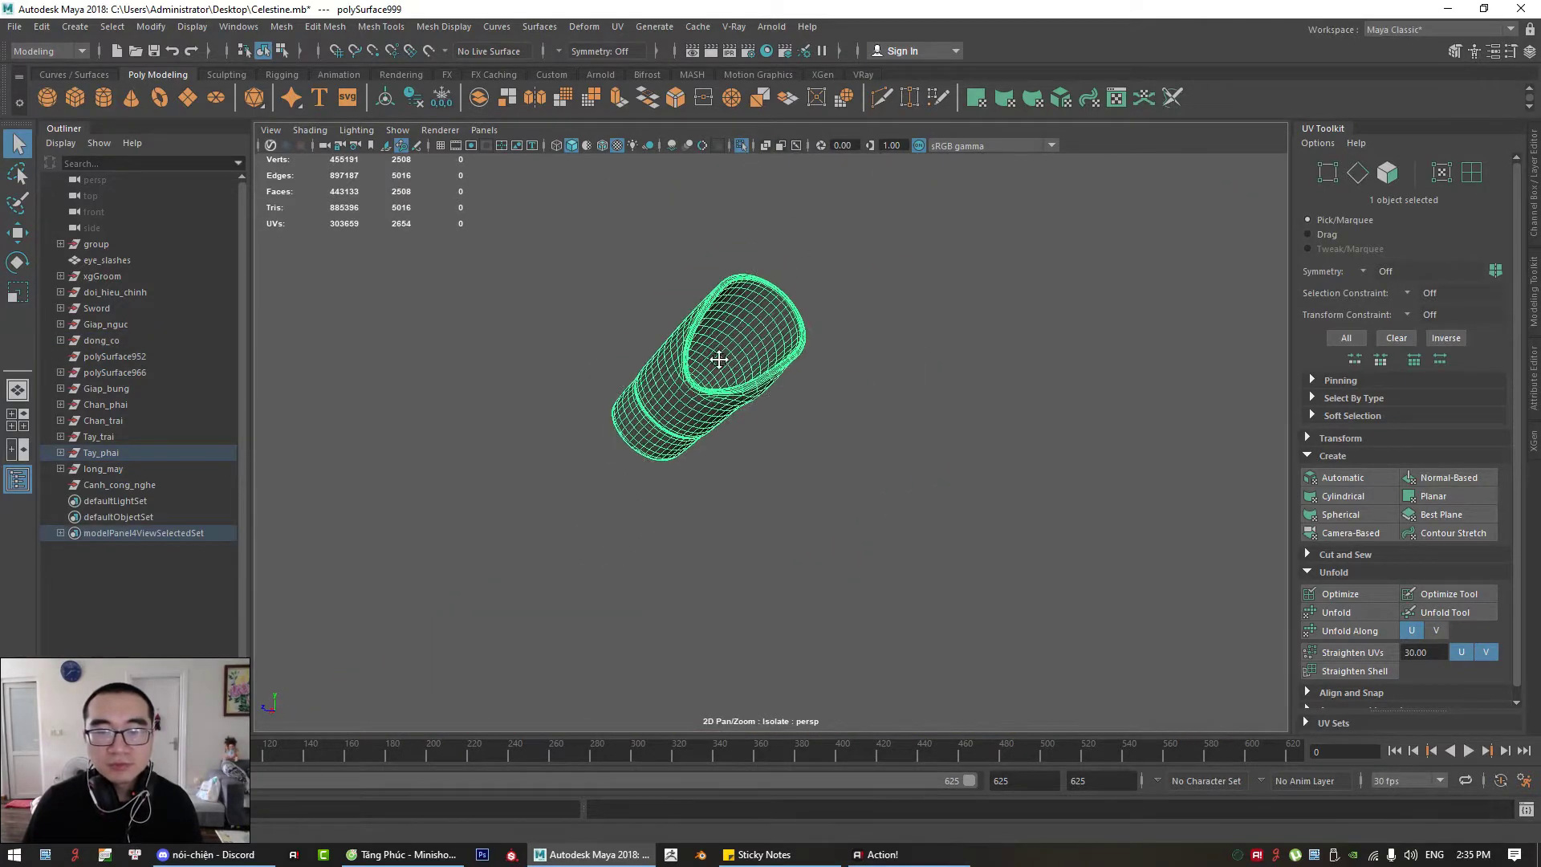
pyautogui.keyDown('alt'); pyautogui.moveTo(719, 357); pyautogui.dragTo(750, 406, button='middle'); pyautogui.keyUp('alt')
pyautogui.keyDown('alt'); pyautogui.moveTo(750, 406); pyautogui.dragTo(892, 442, button='right'); pyautogui.keyUp('alt')
pyautogui.keyDown('alt'); pyautogui.moveTo(894, 447); pyautogui.dragTo(798, 560); pyautogui.keyUp('alt')
# Step: Select the strip of inner faces beneath the sleeve's upper rim and delete it
pyautogui.moveTo(764, 407); pyautogui.dragTo(748, 426, button='right')
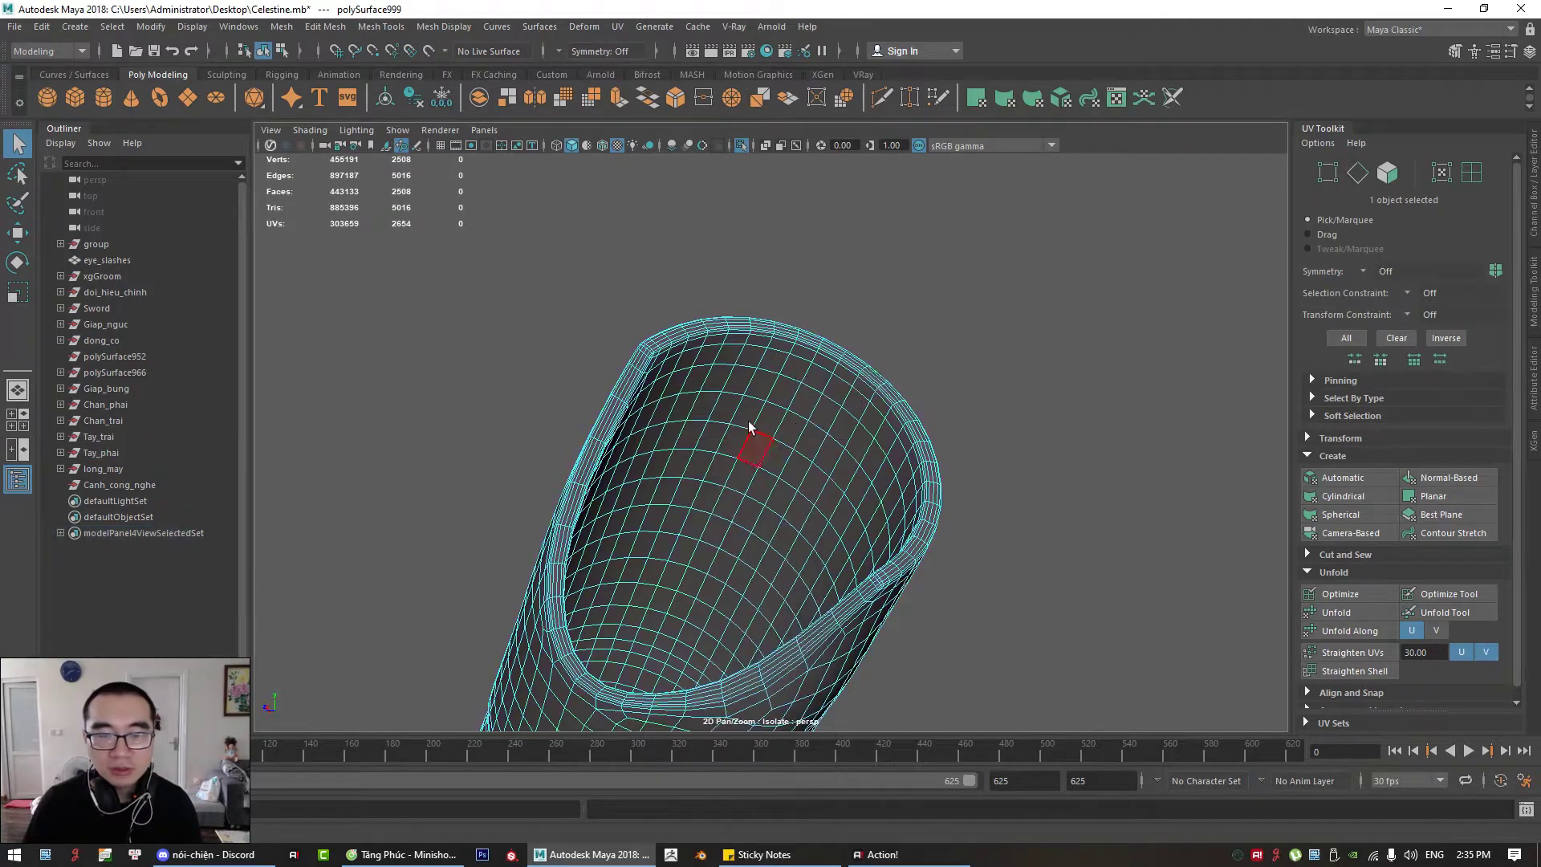
pyautogui.click(674, 369)
pyautogui.keyDown('alt'); pyautogui.moveTo(674, 370); pyautogui.dragTo(778, 365); pyautogui.keyUp('alt')
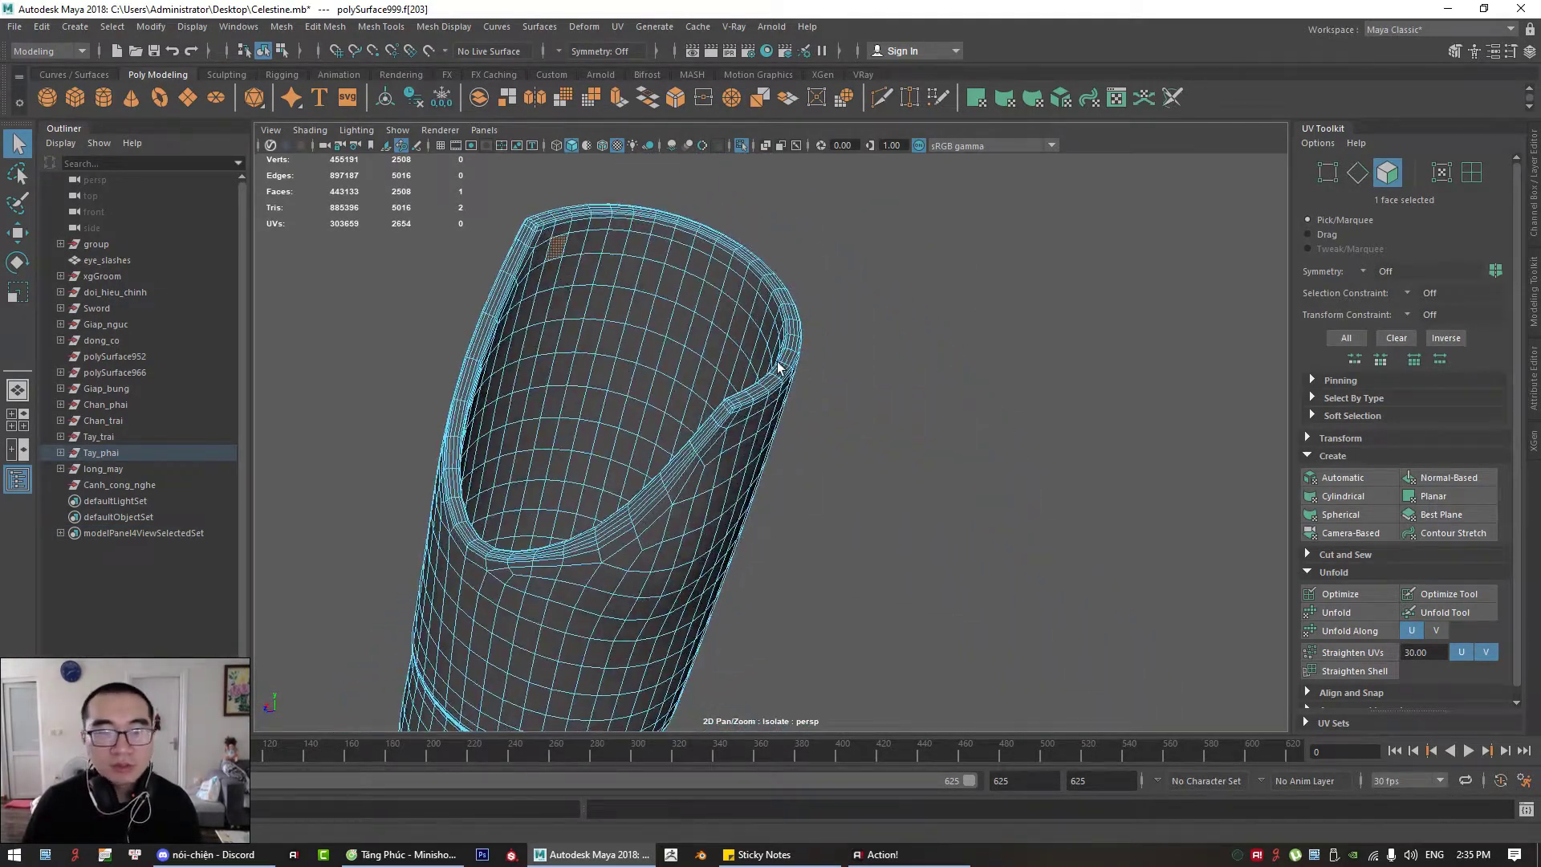
pyautogui.keyDown('alt'); pyautogui.moveTo(682, 334); pyautogui.dragTo(931, 493); pyautogui.keyUp('alt')
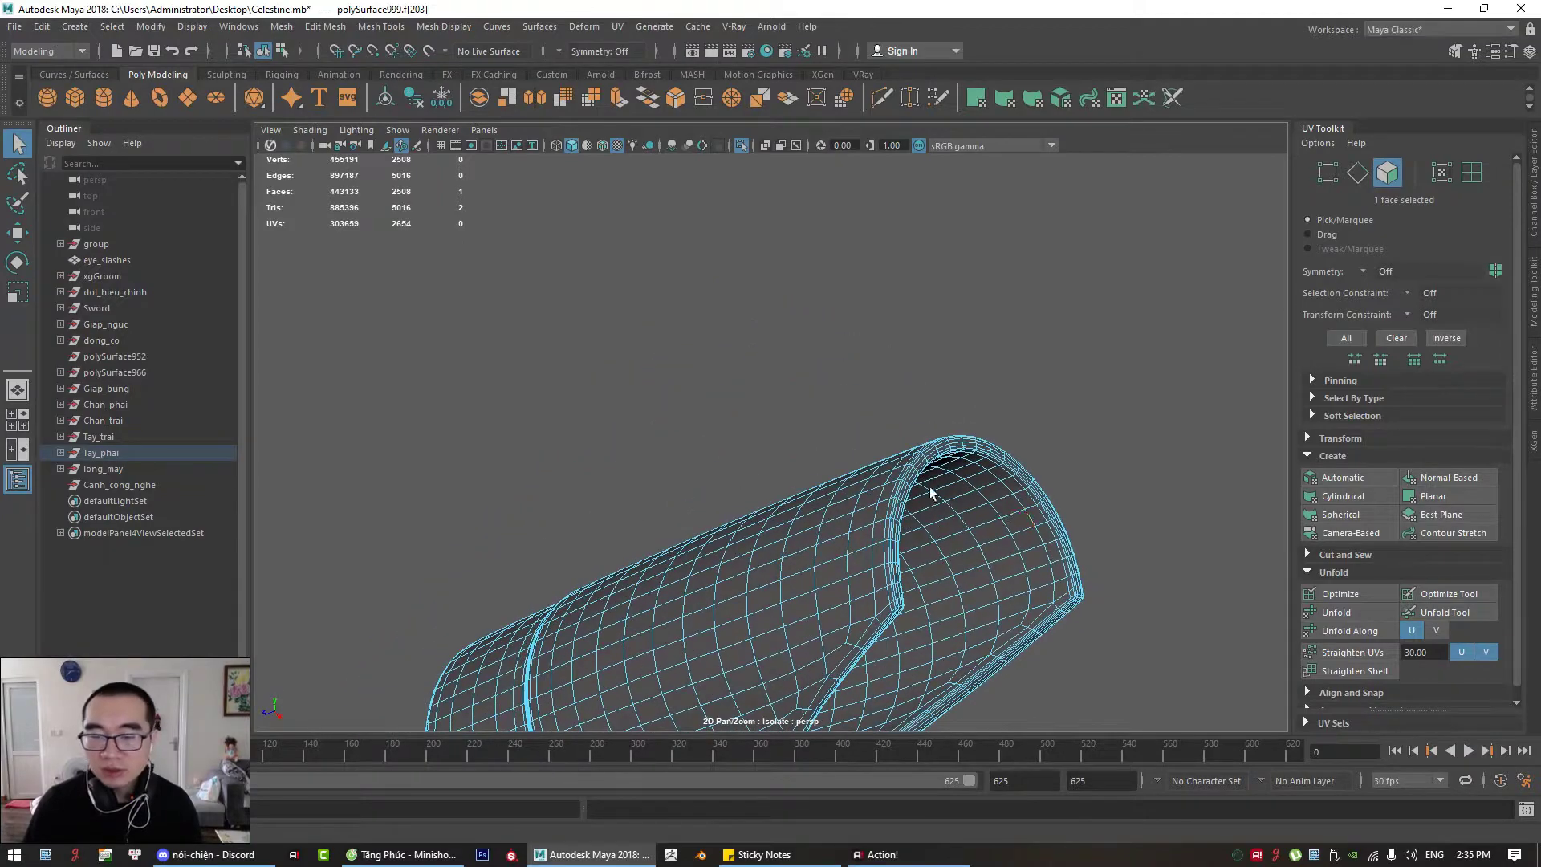
pyautogui.keyDown('shift'); pyautogui.doubleClick(1035, 577); pyautogui.keyUp('shift')
pyautogui.keyDown('alt'); pyautogui.moveTo(1035, 576); pyautogui.dragTo(784, 417); pyautogui.keyUp('alt')
pyautogui.keyDown('alt'); pyautogui.moveTo(665, 384); pyautogui.dragTo(733, 417, button='middle'); pyautogui.keyUp('alt')
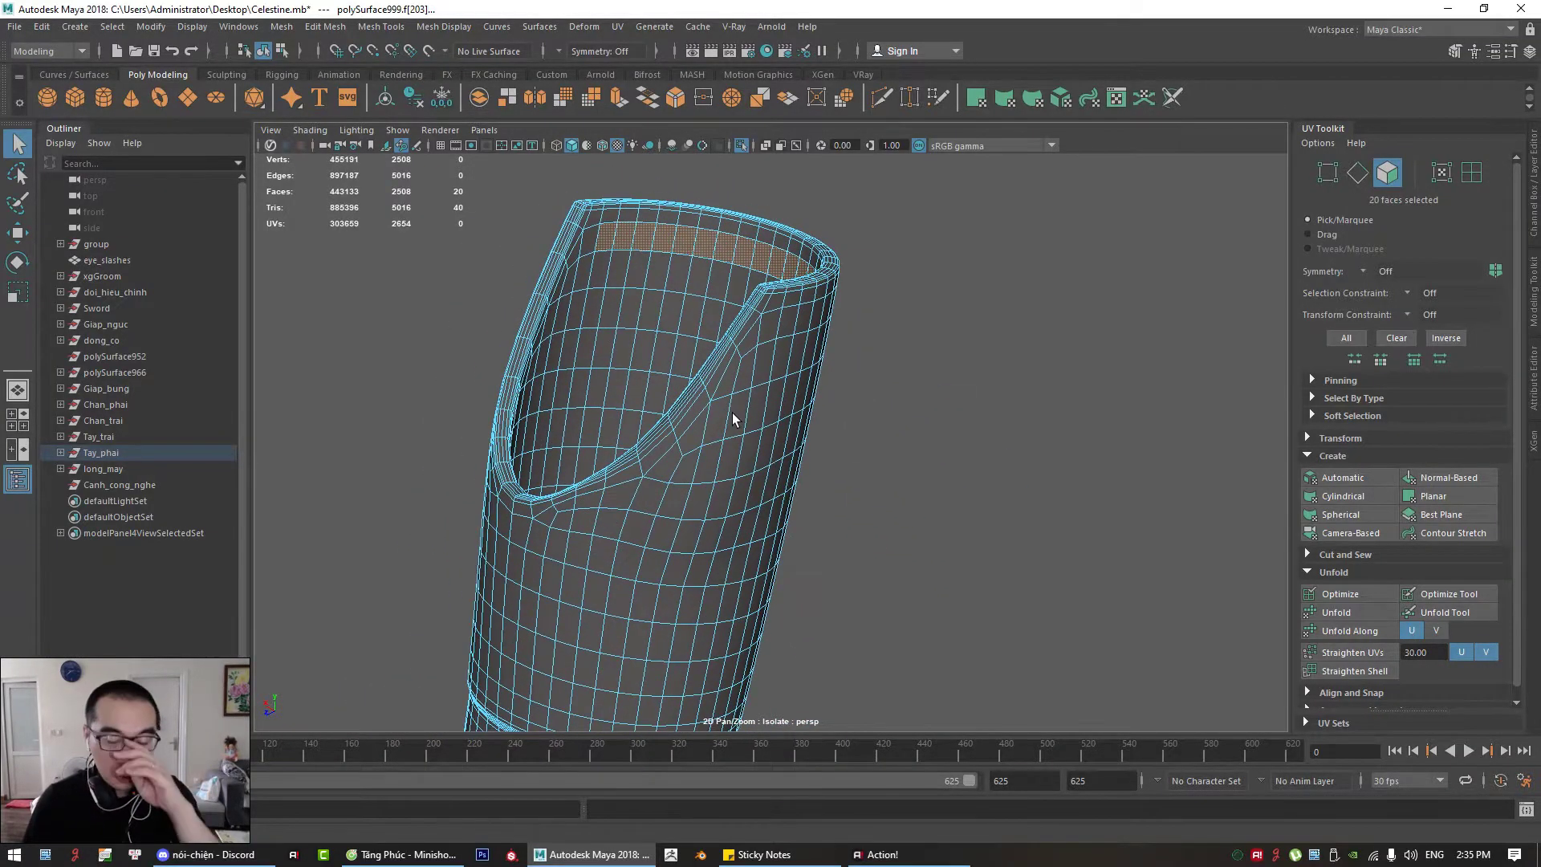
pyautogui.press('Delete')
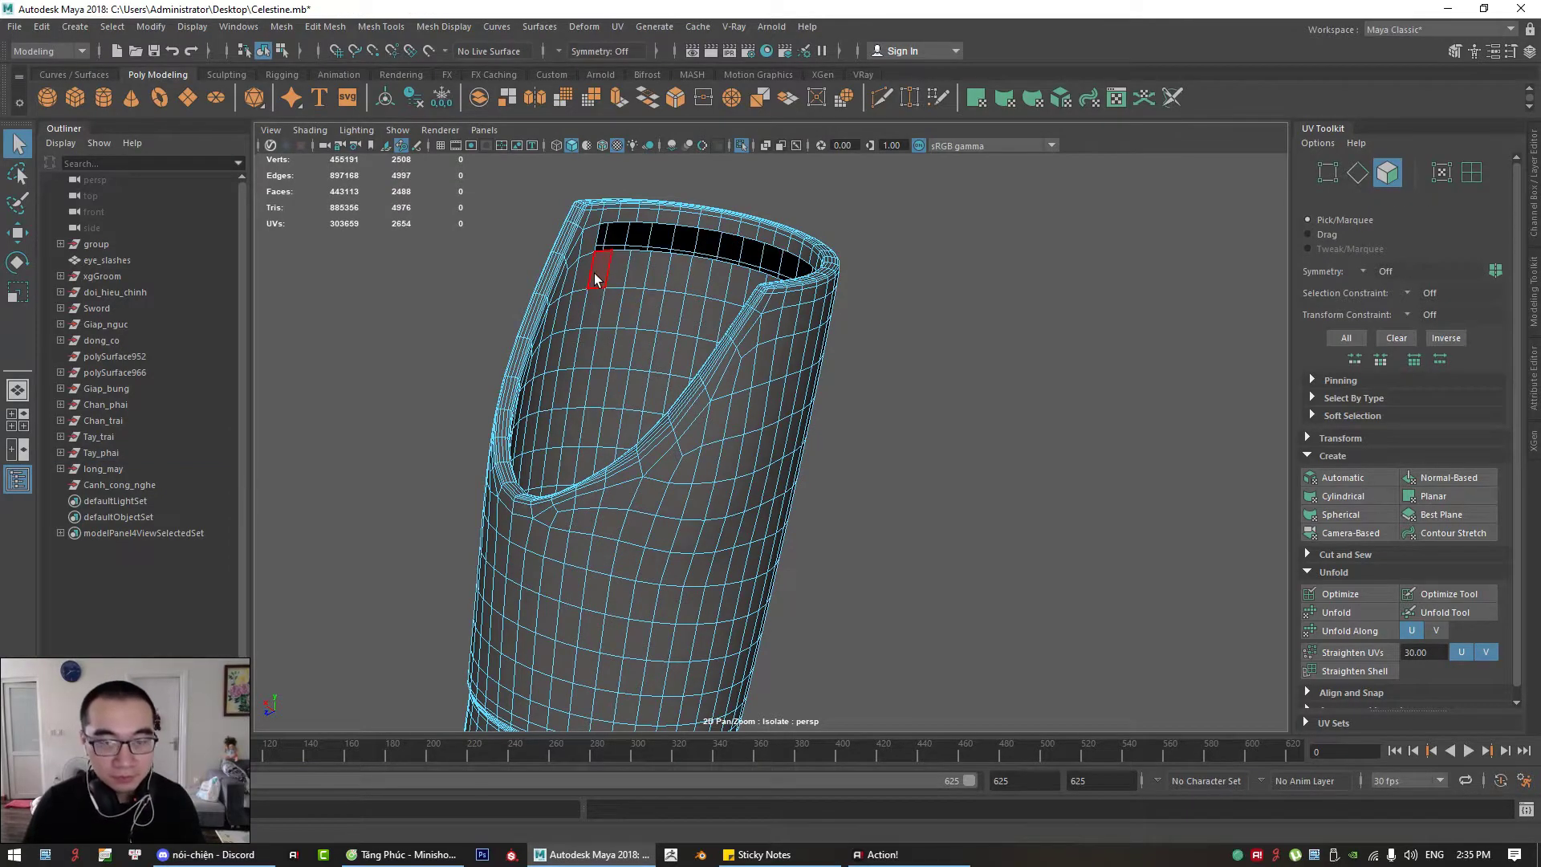
# Step: Delete the full inner face loop that crosses the inside of the sleeve below its angled opening
pyautogui.keyDown('alt'); pyautogui.moveTo(597, 308); pyautogui.dragTo(517, 454); pyautogui.keyUp('alt')
pyautogui.keyDown('alt'); pyautogui.moveTo(554, 343); pyautogui.dragTo(560, 345); pyautogui.keyUp('alt')
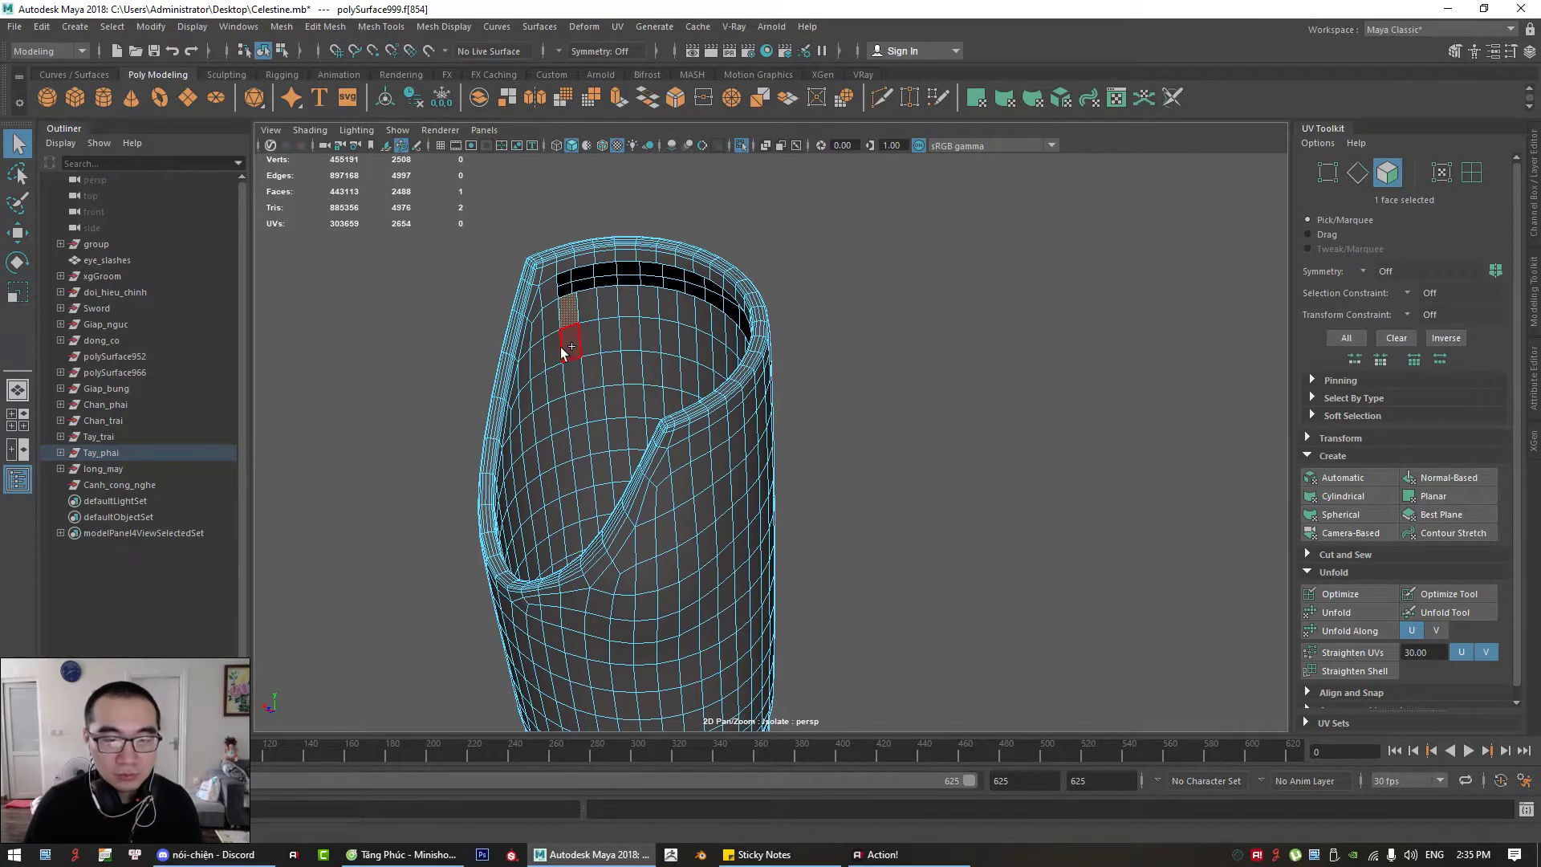
pyautogui.keyDown('shift'); pyautogui.click(554, 343); pyautogui.keyUp('shift')
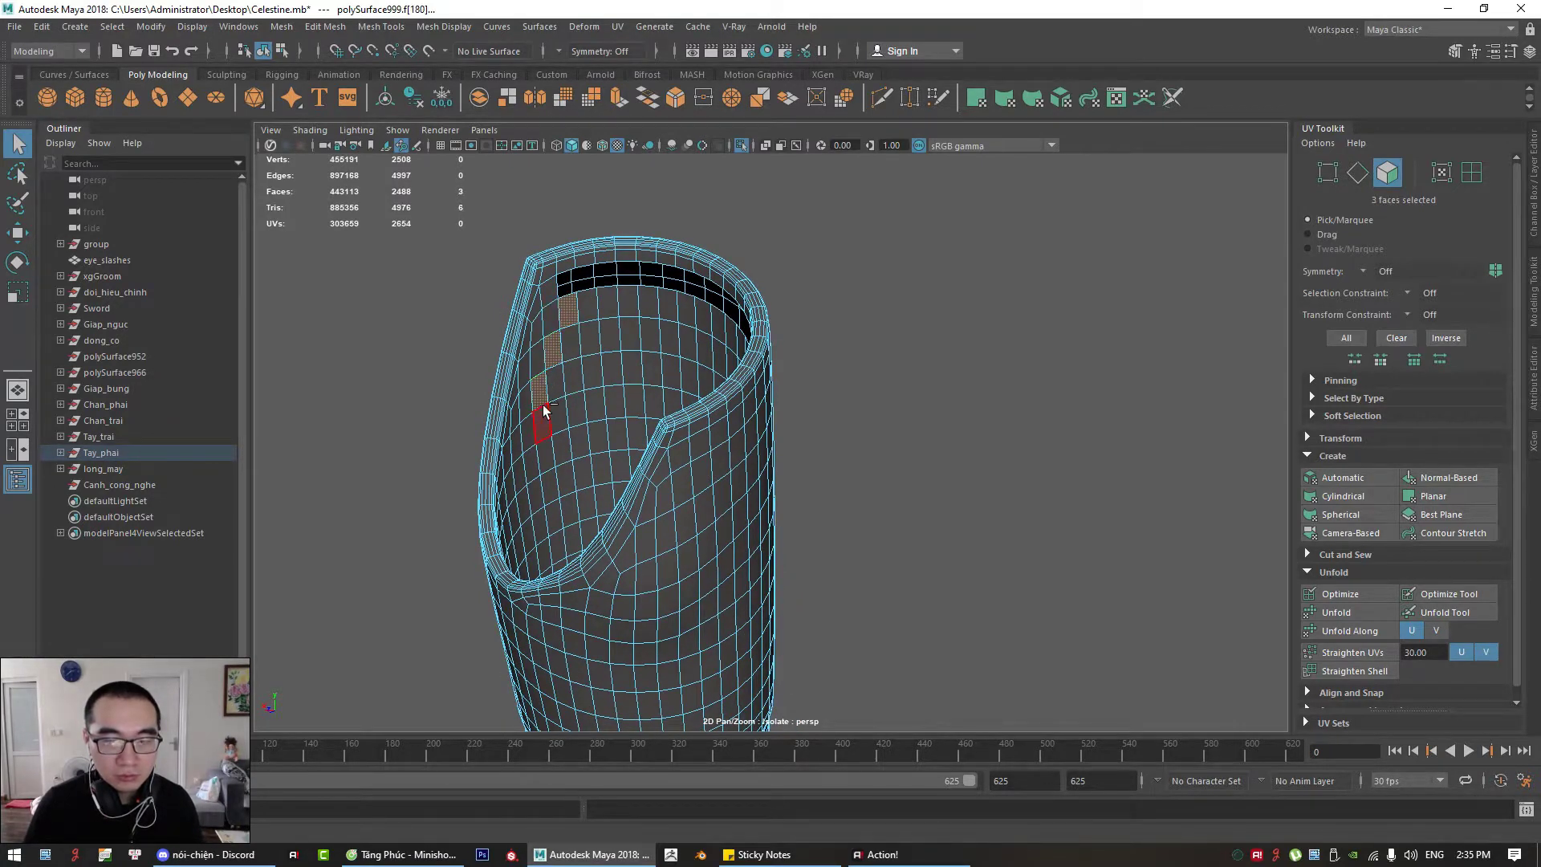
pyautogui.keyDown('alt'); pyautogui.moveTo(533, 461); pyautogui.dragTo(523, 594); pyautogui.keyUp('alt')
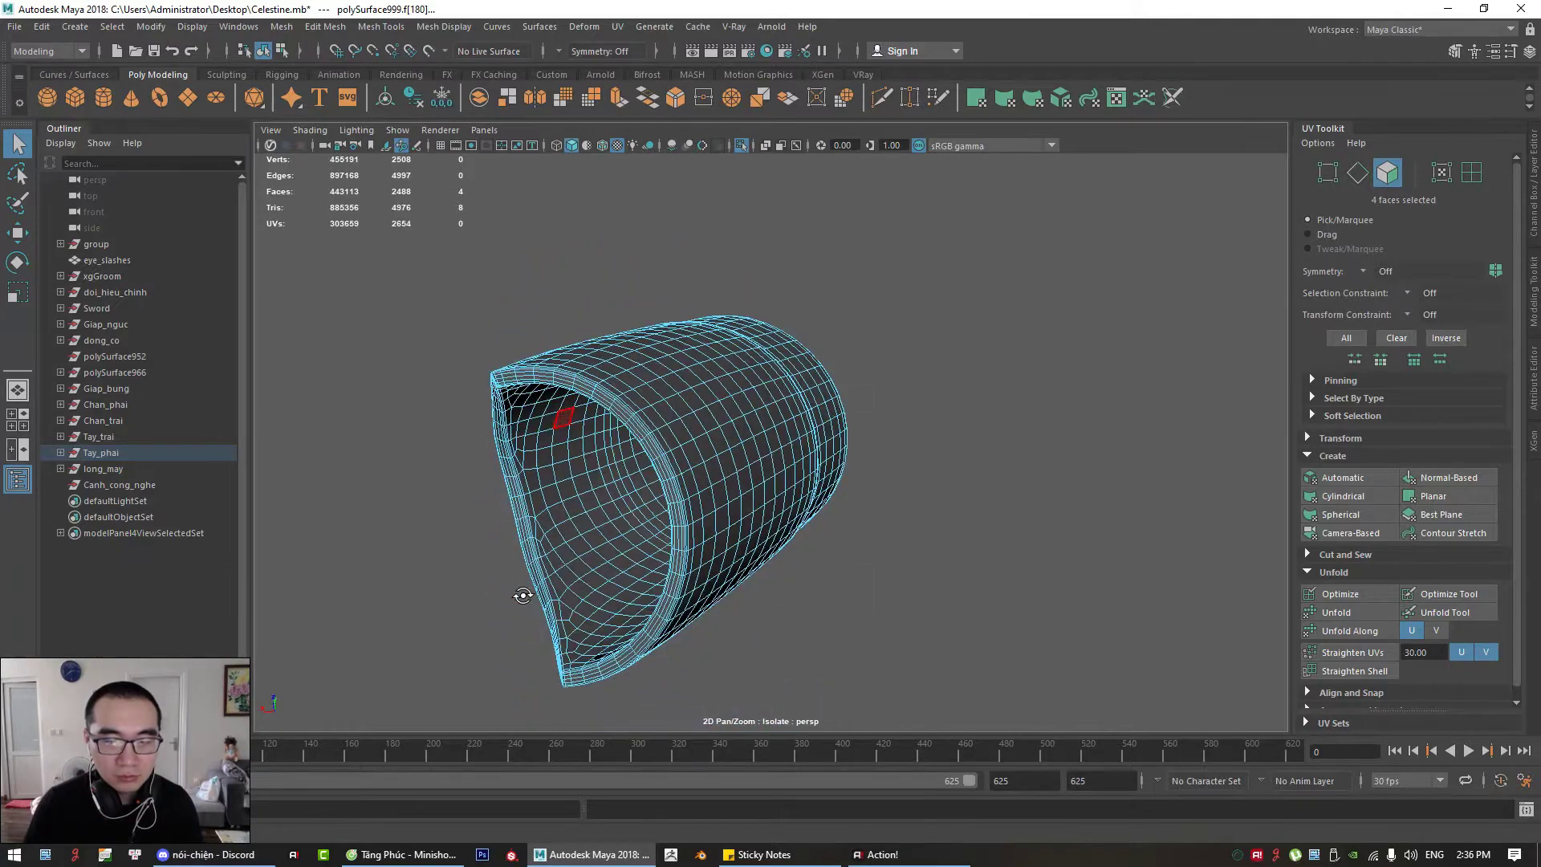
pyautogui.keyDown('shift'); pyautogui.doubleClick(555, 508); pyautogui.keyUp('shift')
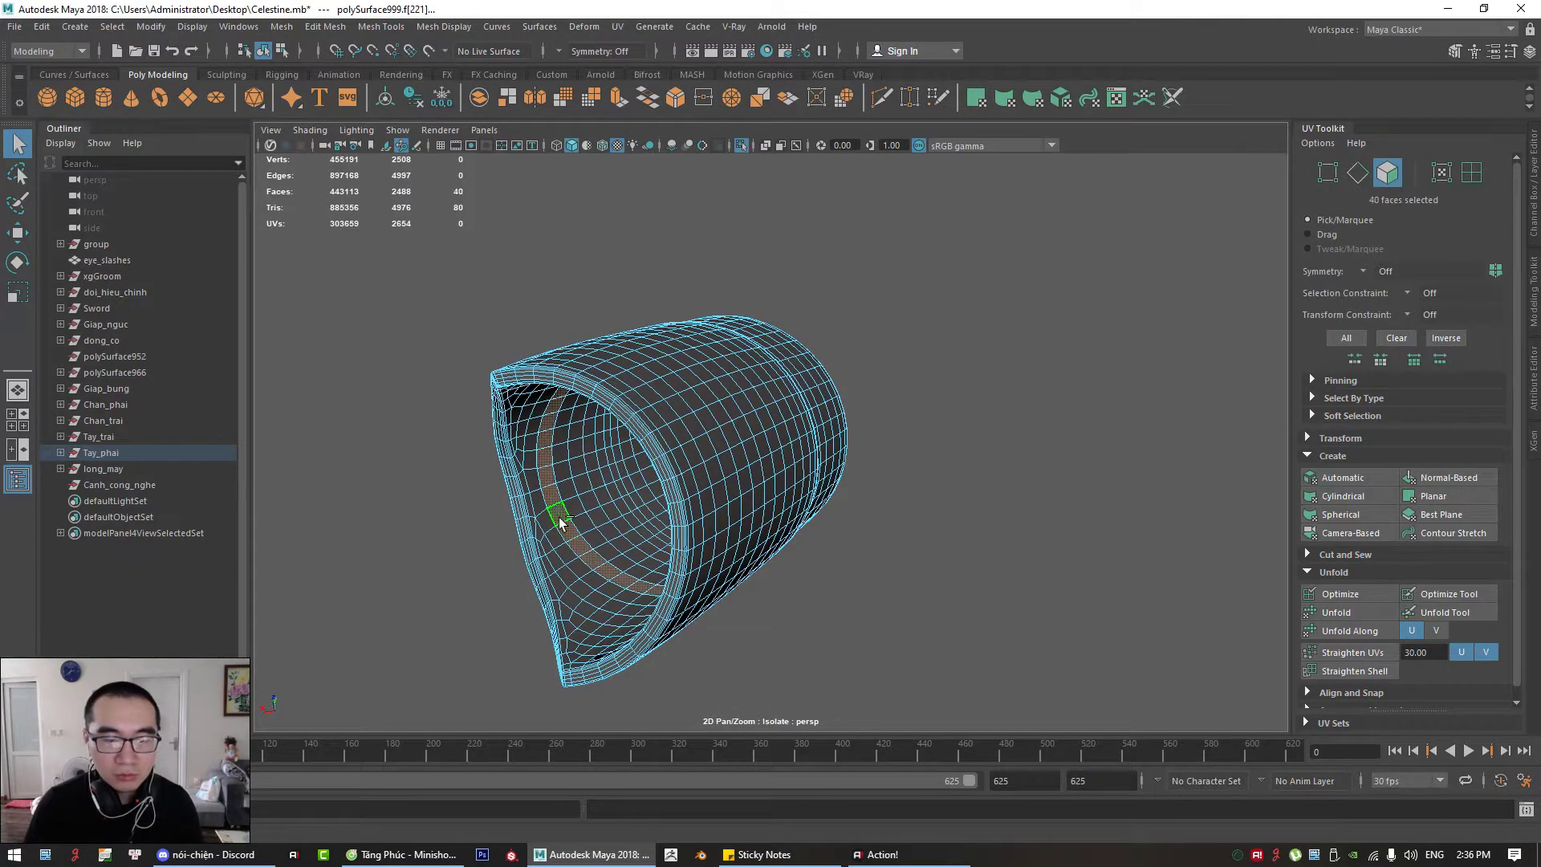
pyautogui.keyDown('alt'); pyautogui.moveTo(559, 517); pyautogui.dragTo(600, 484); pyautogui.keyUp('alt')
# Step: Delete the staggered inner faces linking the upper strip to the lower loop inside the sleeve
pyautogui.keyDown('alt'); pyautogui.moveTo(557, 436); pyautogui.dragTo(543, 346); pyautogui.keyUp('alt')
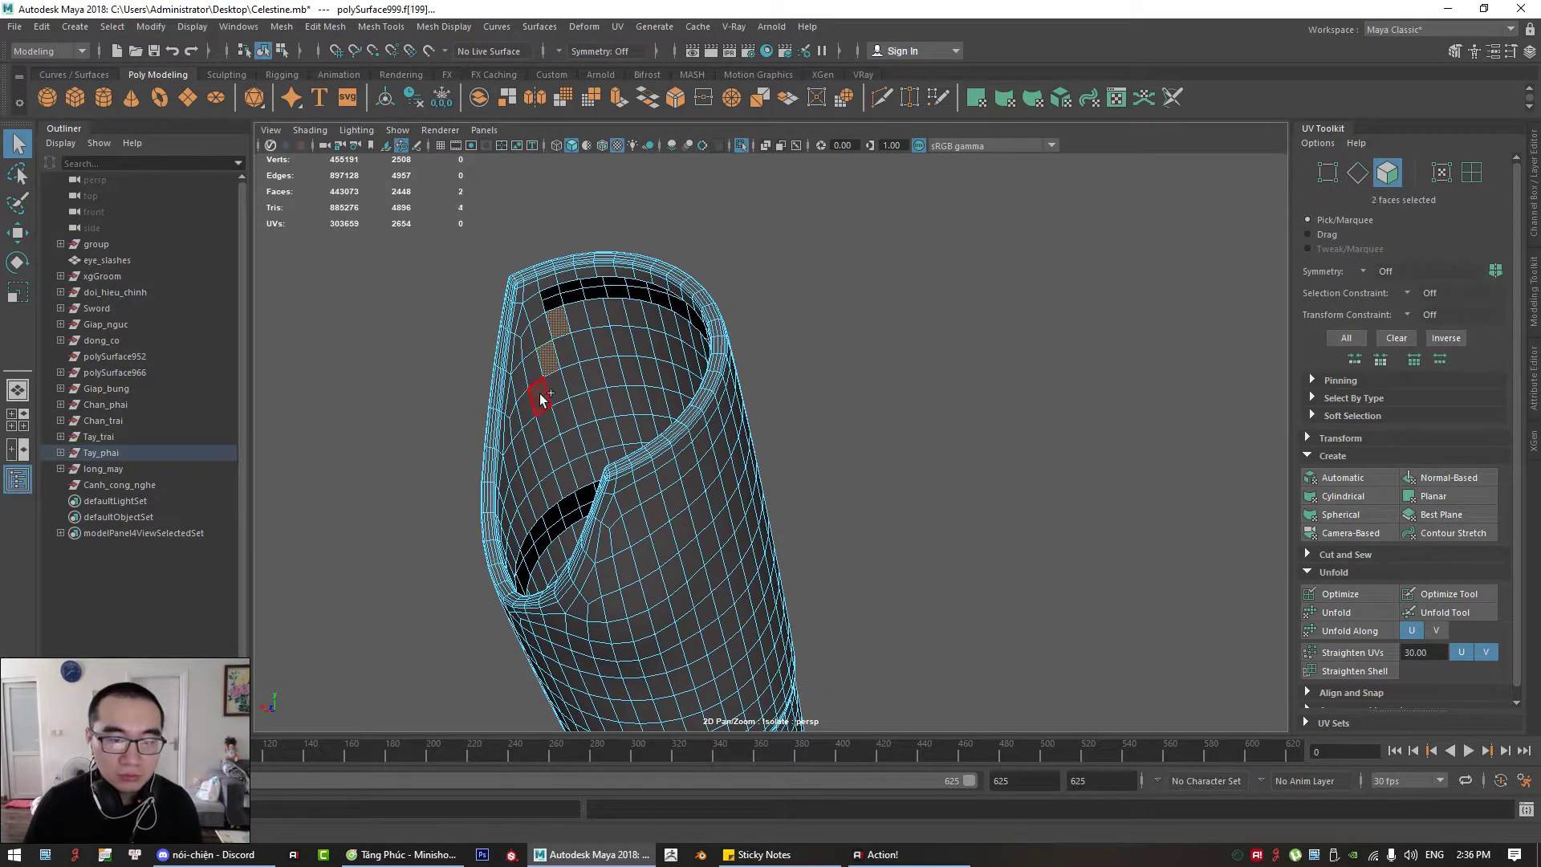
pyautogui.keyDown('shift'); pyautogui.click(534, 436); pyautogui.keyUp('shift')
pyautogui.keyDown('shift'); pyautogui.click(528, 475); pyautogui.keyUp('shift')
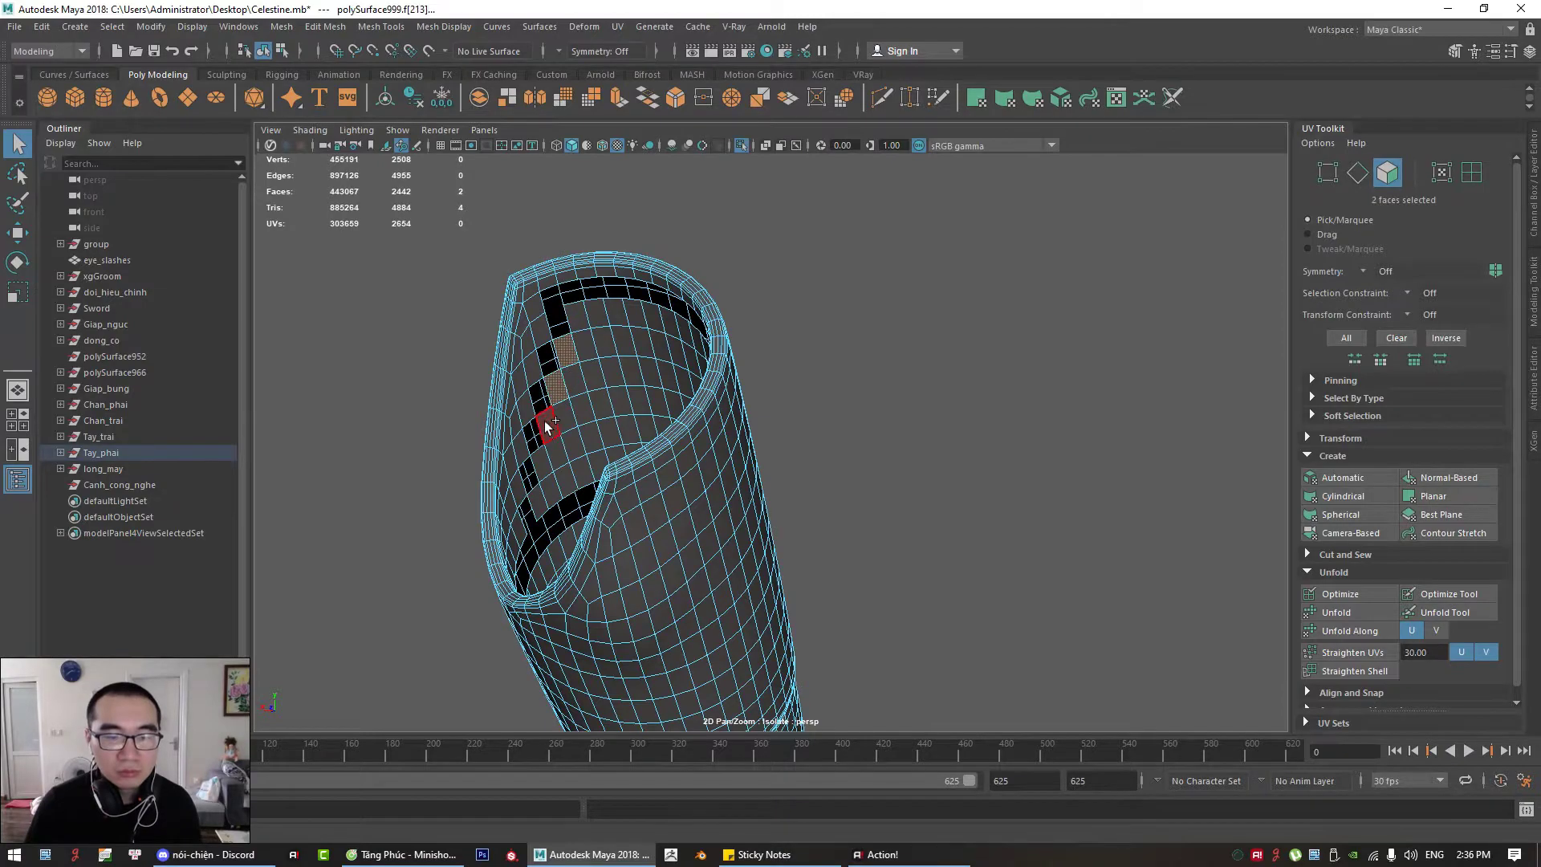
pyautogui.press('Delete')
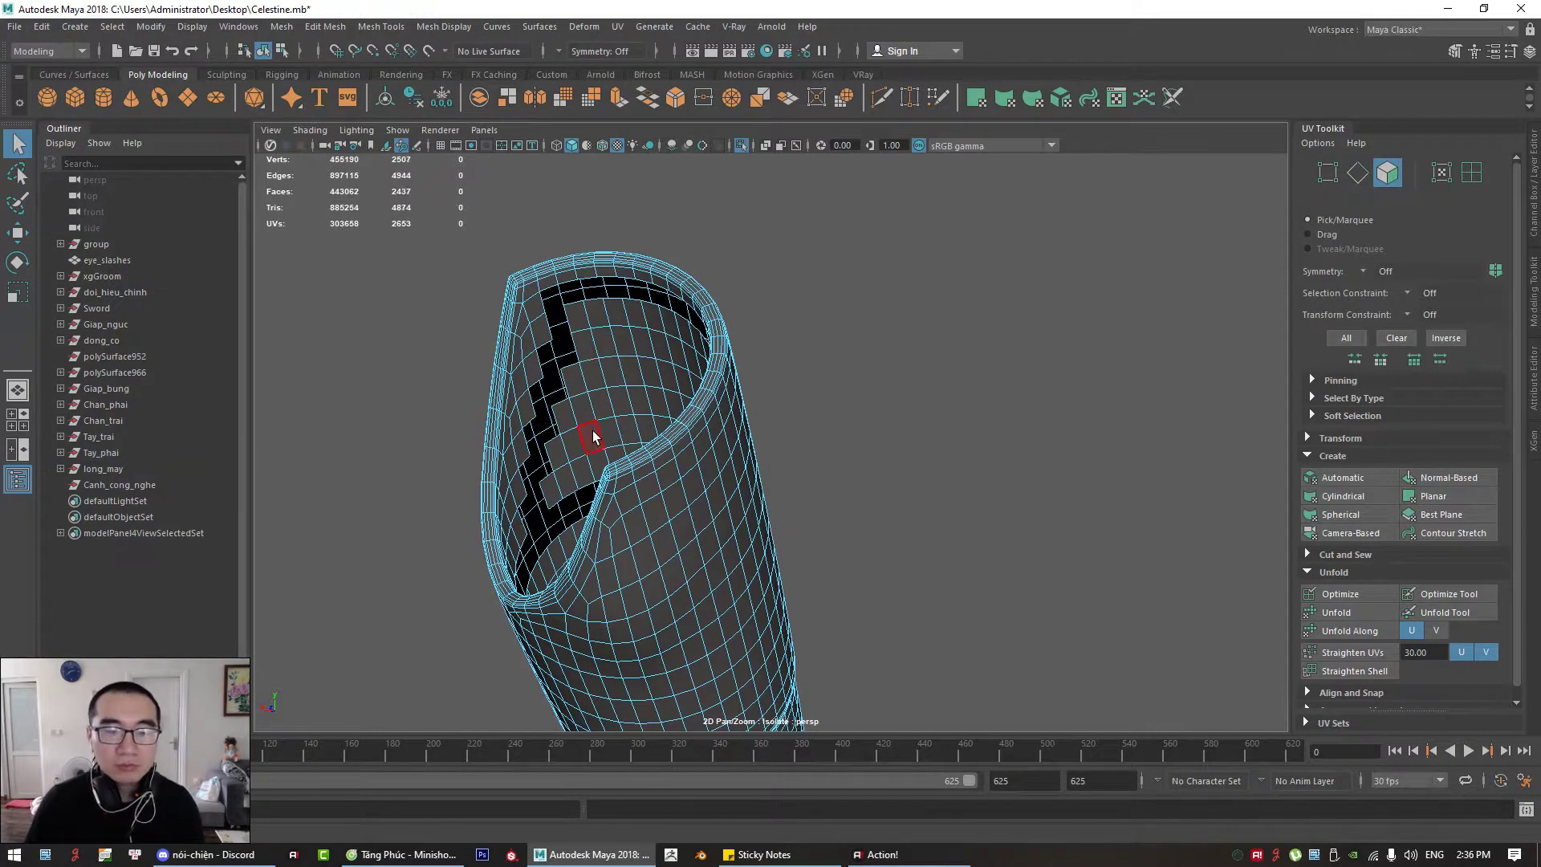
pyautogui.keyDown('alt'); pyautogui.moveTo(592, 430); pyautogui.dragTo(927, 392); pyautogui.keyUp('alt')
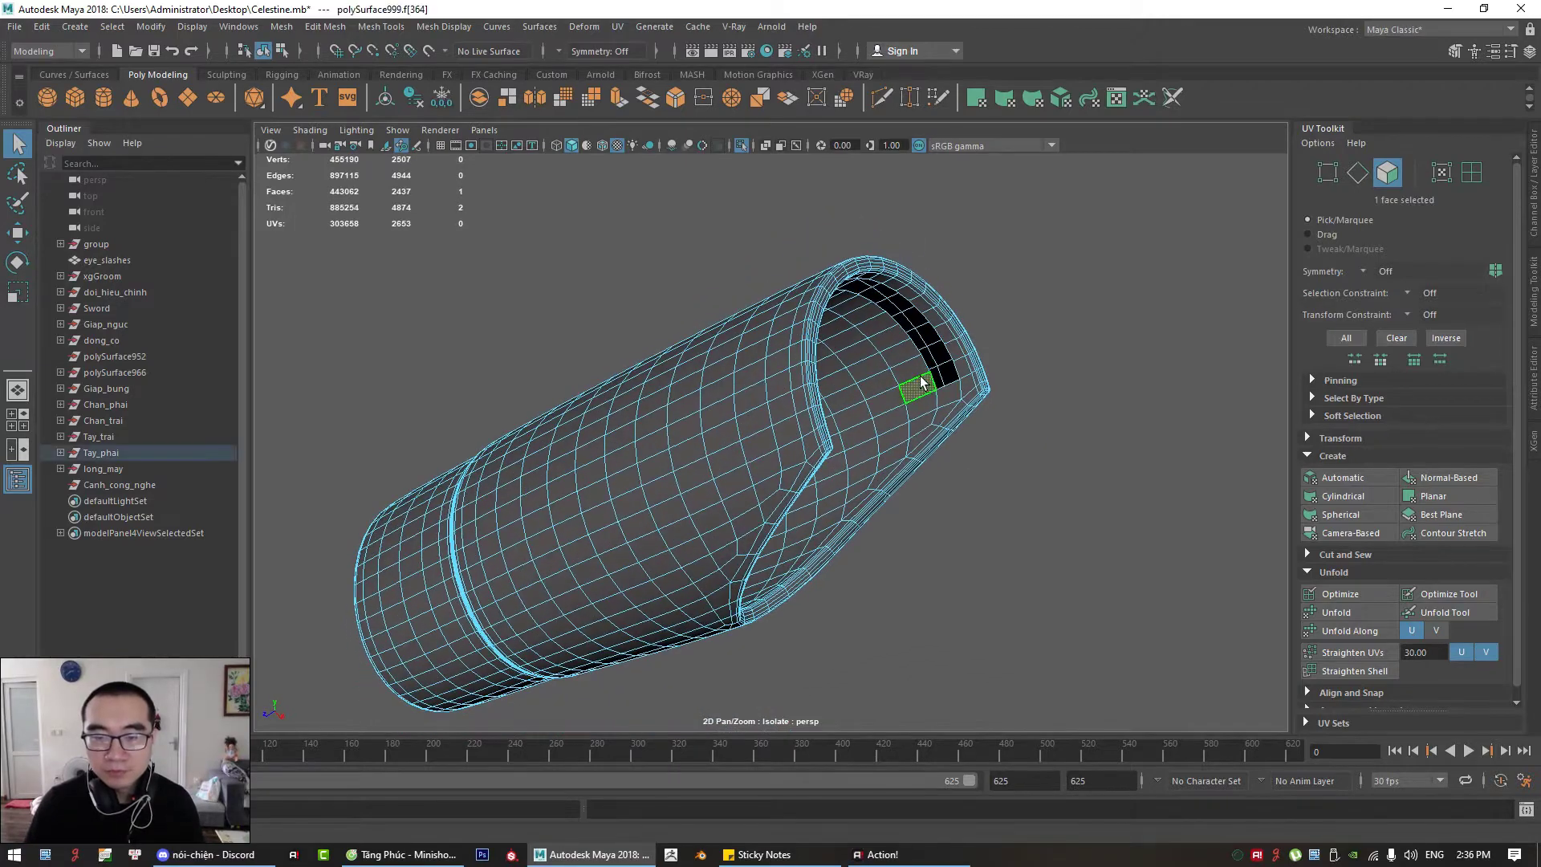
pyautogui.keyDown('shift'); pyautogui.click(831, 481); pyautogui.keyUp('shift')
pyautogui.keyDown('alt'); pyautogui.moveTo(831, 482); pyautogui.dragTo(802, 501); pyautogui.keyUp('alt')
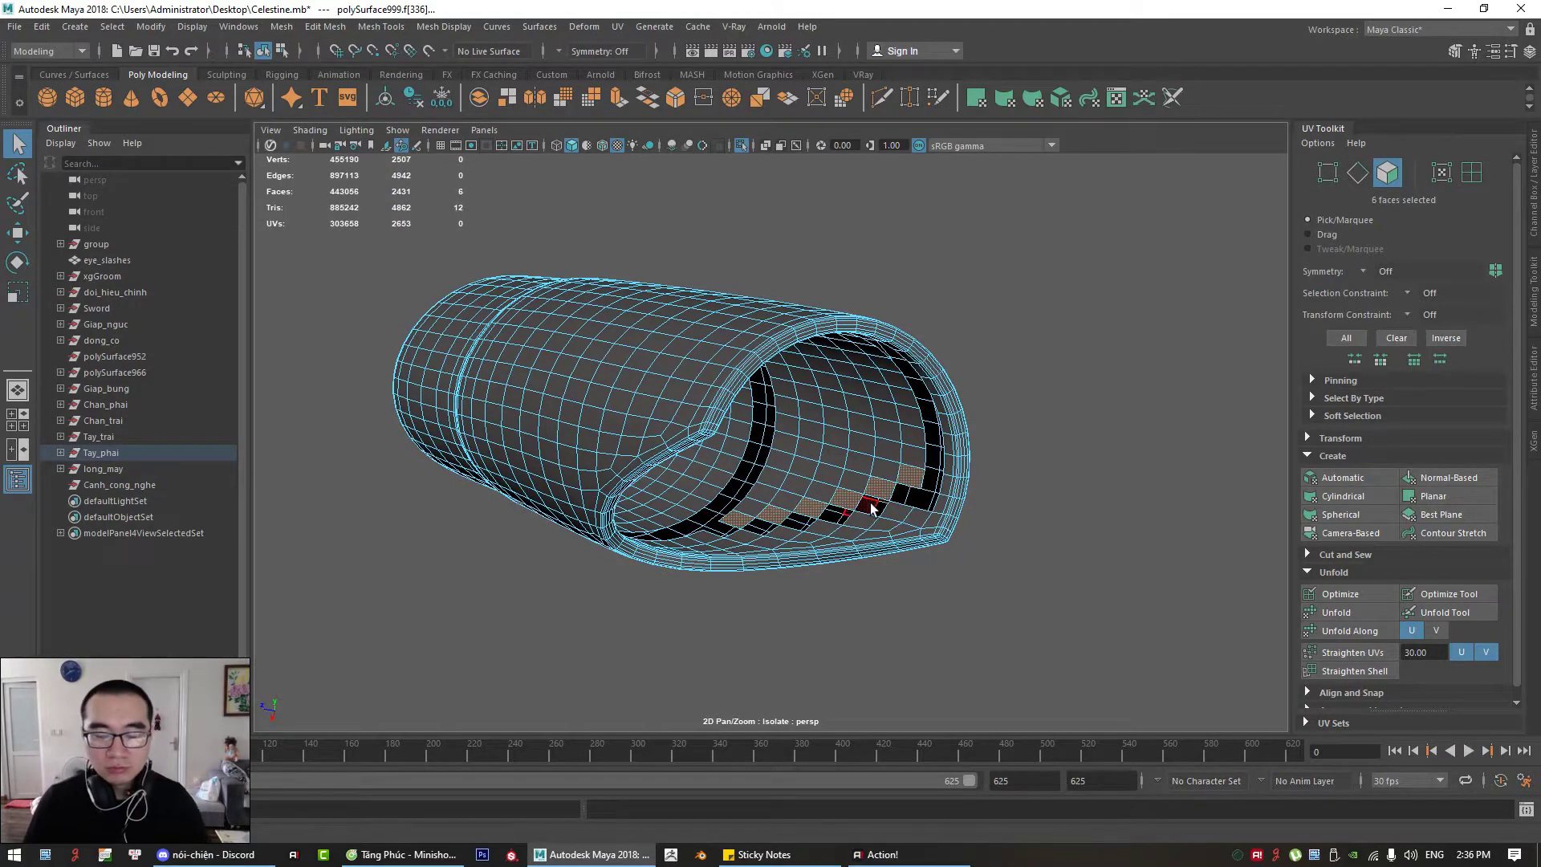
# Step: Delete the inner face loop at the sleeve's lower cuff and the separated inner layer
pyautogui.doubleClick(844, 479)
pyautogui.keyDown('alt'); pyautogui.moveTo(827, 473); pyautogui.dragTo(786, 434); pyautogui.keyUp('alt')
pyautogui.click(749, 419)
pyautogui.keyDown('shift'); pyautogui.doubleClick(733, 332); pyautogui.keyUp('shift')
pyautogui.press('Delete')
pyautogui.doubleClick(766, 458)
pyautogui.press('Delete')
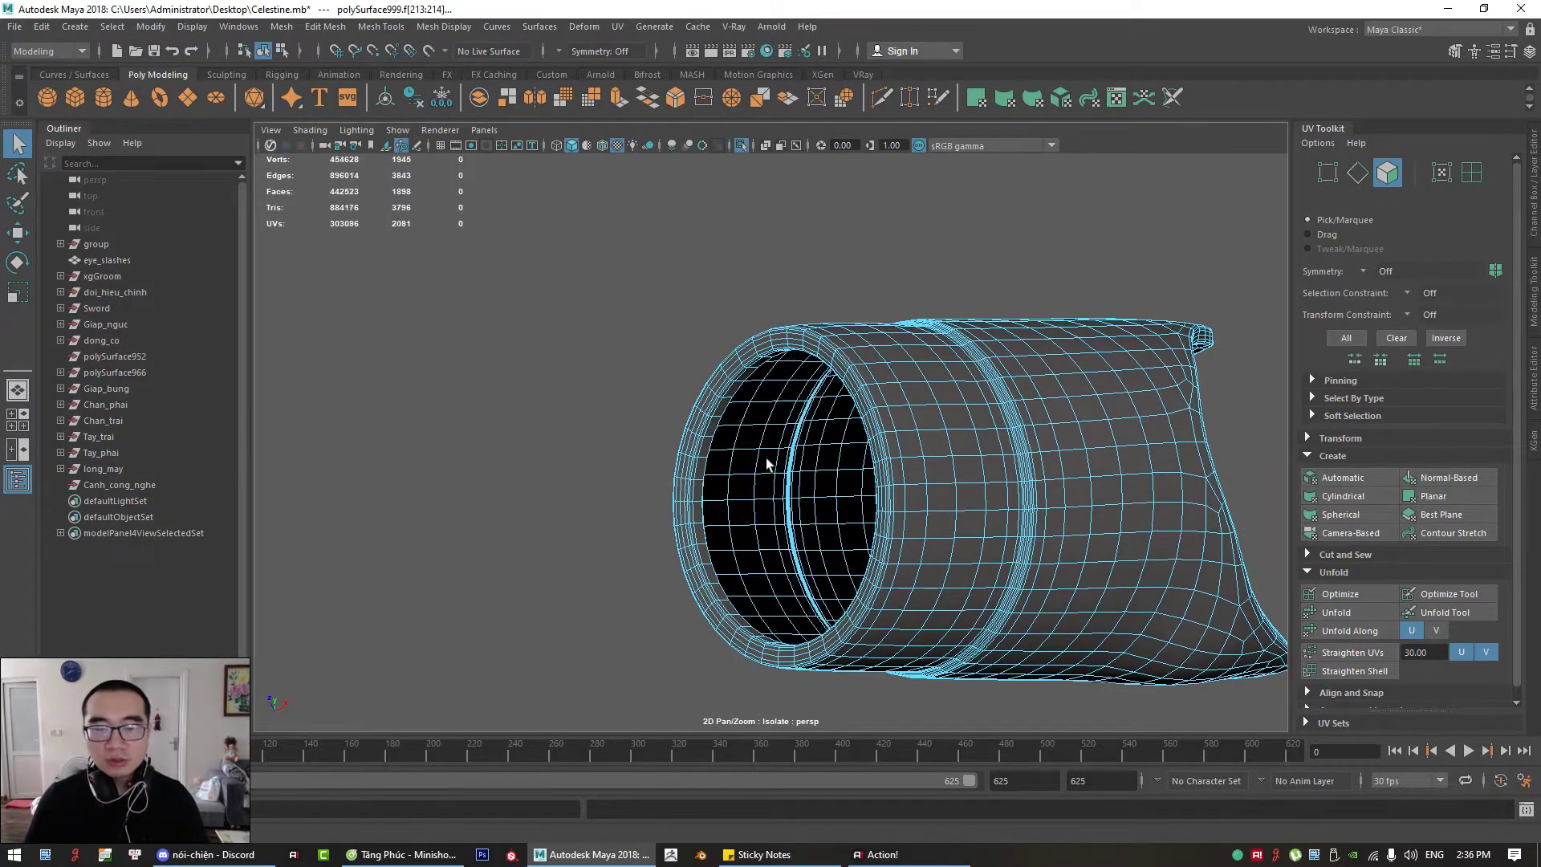
# Step: Leave the sleeve's isolated view, isolate the right forearm guard and switch it to face selection
pyautogui.keyDown('alt'); pyautogui.moveTo(820, 411); pyautogui.dragTo(735, 564); pyautogui.keyUp('alt')
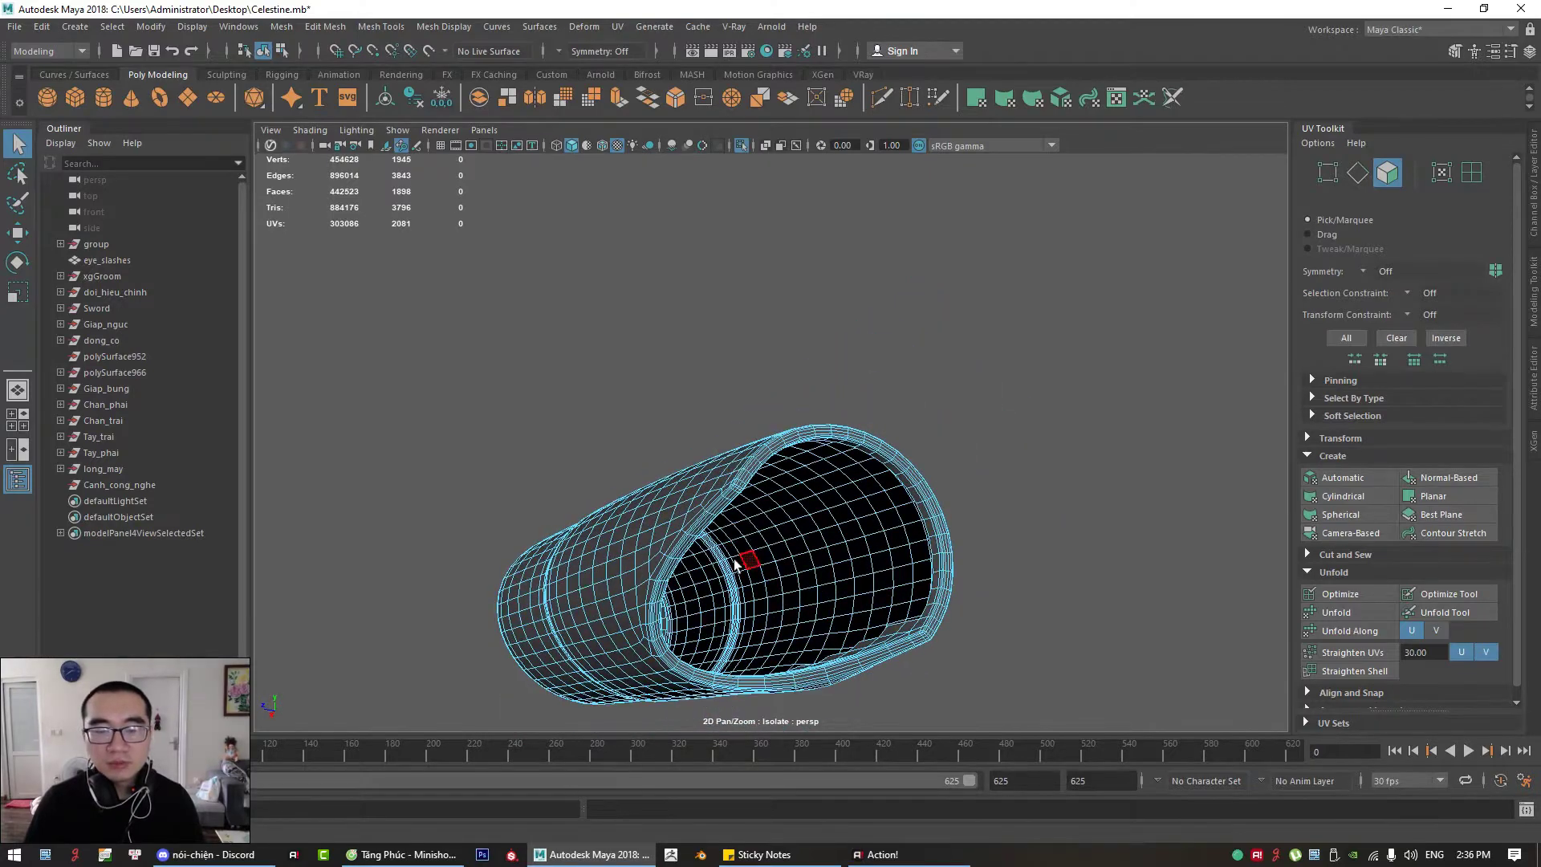
pyautogui.click(740, 146)
pyautogui.keyDown('alt'); pyautogui.moveTo(812, 329); pyautogui.dragTo(777, 379); pyautogui.keyUp('alt')
pyautogui.click(792, 443)
pyautogui.click(742, 142)
pyautogui.scroll(2, 777, 379)
pyautogui.rightClick(777, 351)
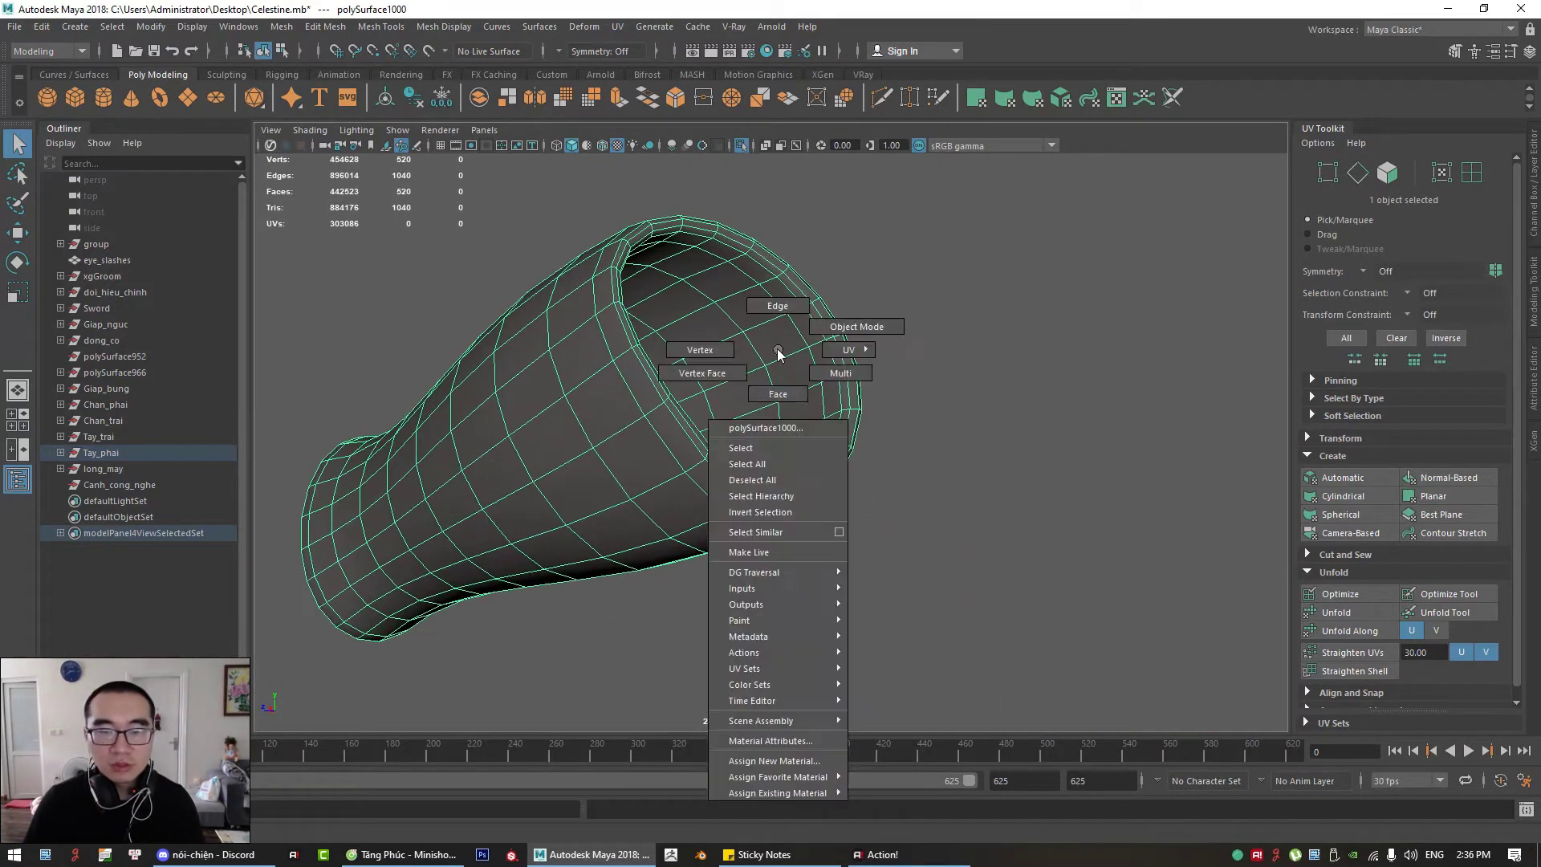
pyautogui.click(777, 393)
# Step: Delete the forearm guard's inner face loops at both openings along with the inner layer between them
pyautogui.click(716, 329)
pyautogui.keyDown('shift'); pyautogui.doubleClick(730, 361); pyautogui.keyUp('shift')
pyautogui.keyDown('alt'); pyautogui.moveTo(658, 365); pyautogui.dragTo(916, 353); pyautogui.keyUp('alt')
pyautogui.keyDown('shift'); pyautogui.click(599, 312); pyautogui.keyUp('shift')
pyautogui.keyDown('shift'); pyautogui.doubleClick(603, 331); pyautogui.keyUp('shift')
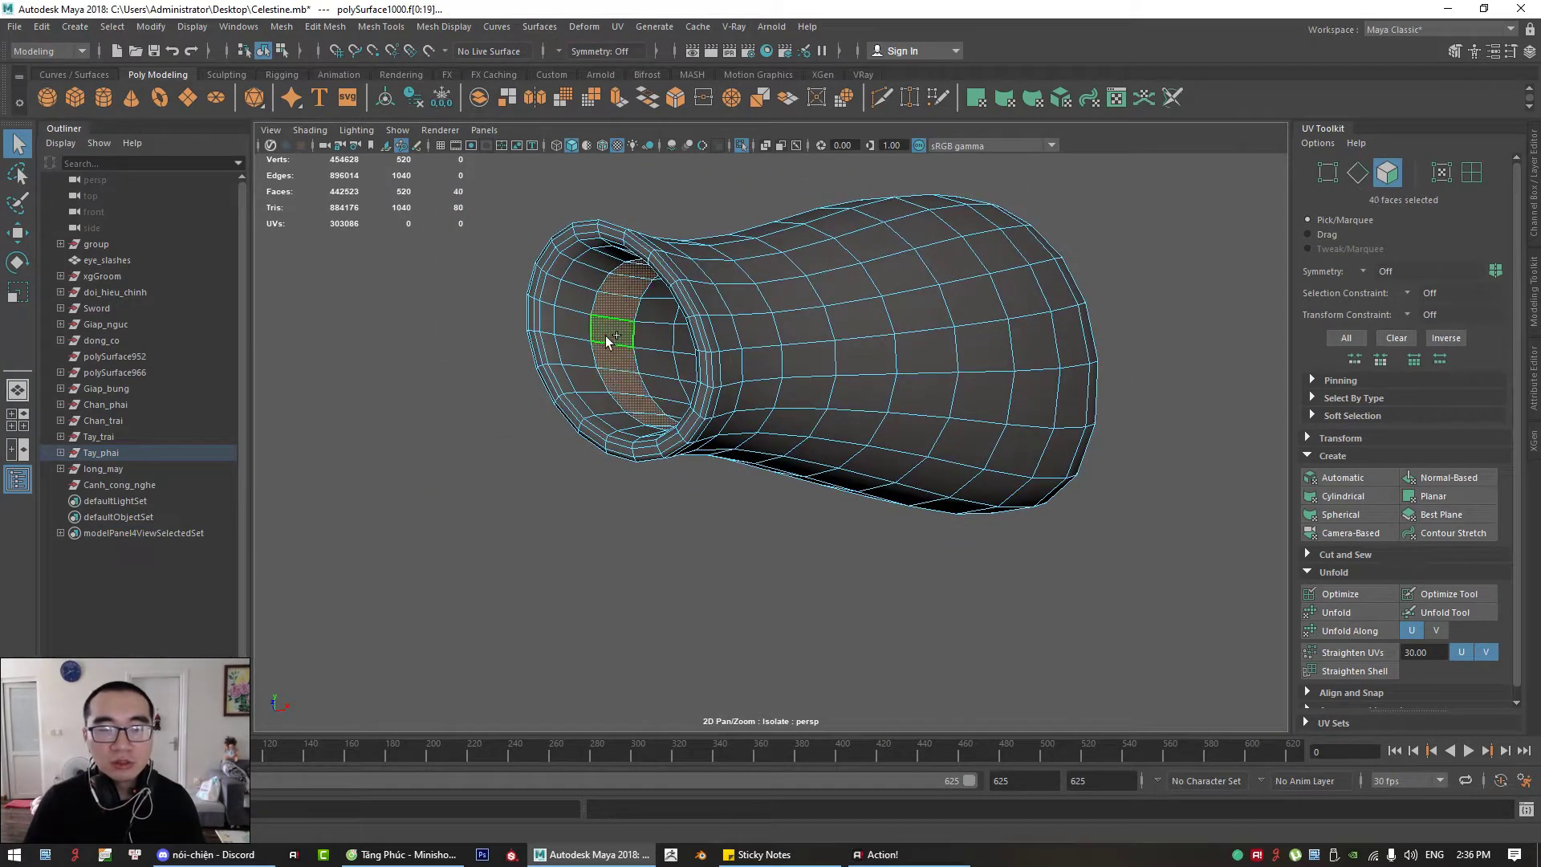
pyautogui.press('Delete')
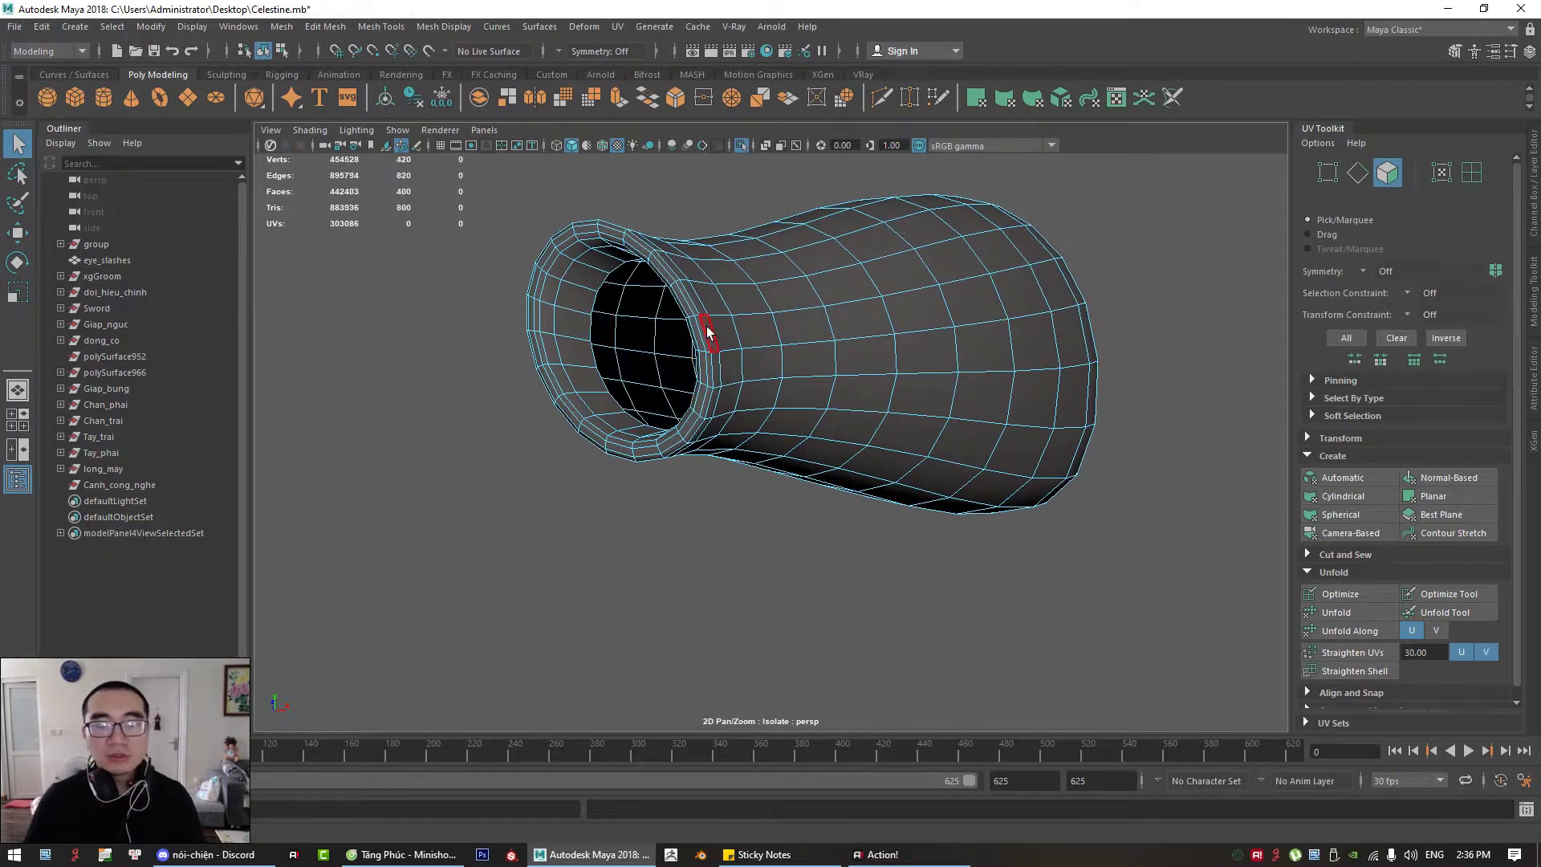
# Step: Exit isolation and check the forearm guard's elbow and wrist rims against the arm
pyautogui.keyDown('alt'); pyautogui.moveTo(708, 331); pyautogui.dragTo(720, 389); pyautogui.keyUp('alt')
pyautogui.click(740, 146)
pyautogui.keyDown('alt'); pyautogui.moveTo(718, 232); pyautogui.dragTo(755, 313); pyautogui.keyUp('alt')
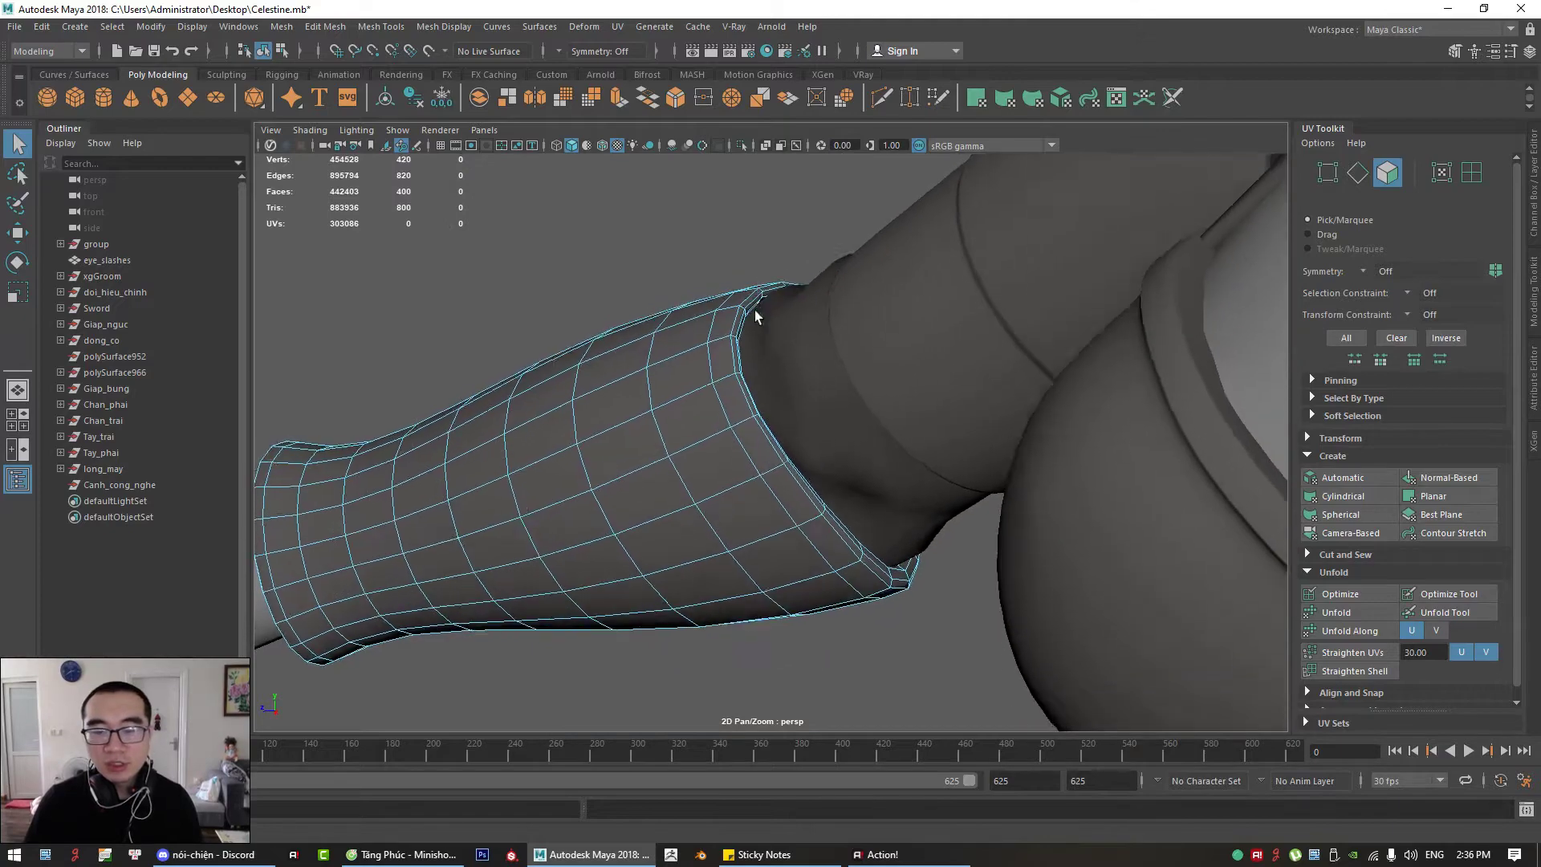
pyautogui.keyDown('alt'); pyautogui.moveTo(921, 572); pyautogui.dragTo(842, 472, button='middle'); pyautogui.keyUp('alt')
pyautogui.scroll(3, 842, 470)
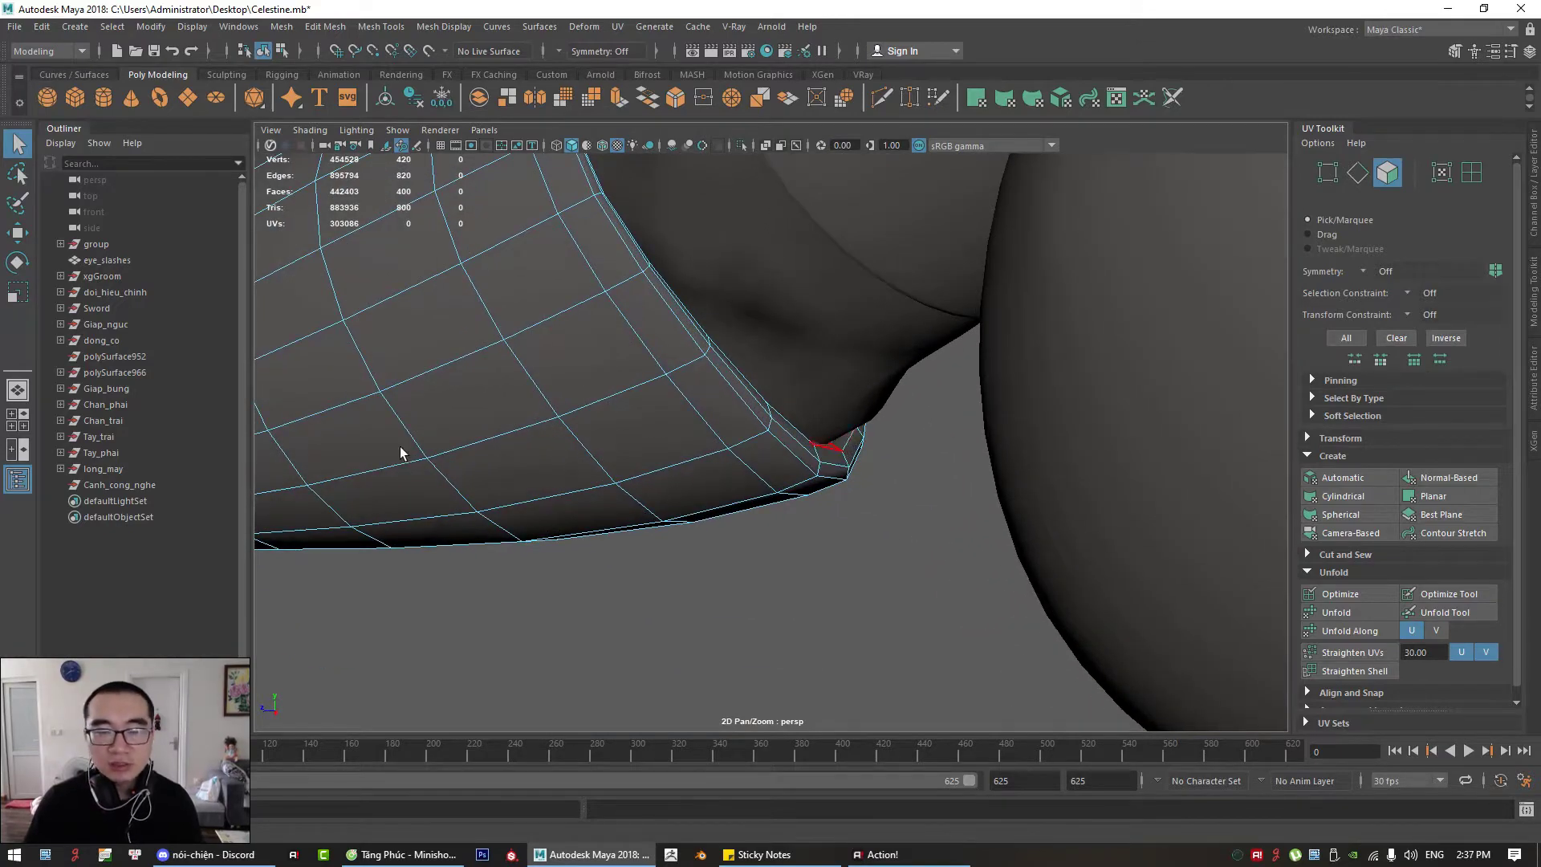
pyautogui.keyDown('alt'); pyautogui.moveTo(400, 454); pyautogui.dragTo(656, 402, button='middle'); pyautogui.keyUp('alt')
pyautogui.scroll(-3, 526, 411)
pyautogui.keyDown('alt'); pyautogui.moveTo(527, 411); pyautogui.dragTo(663, 454); pyautogui.keyUp('alt')
pyautogui.keyDown('alt'); pyautogui.moveTo(663, 454); pyautogui.dragTo(619, 378, button='right'); pyautogui.keyUp('alt')
pyautogui.keyDown('alt'); pyautogui.moveTo(618, 378); pyautogui.dragTo(549, 403); pyautogui.keyUp('alt')
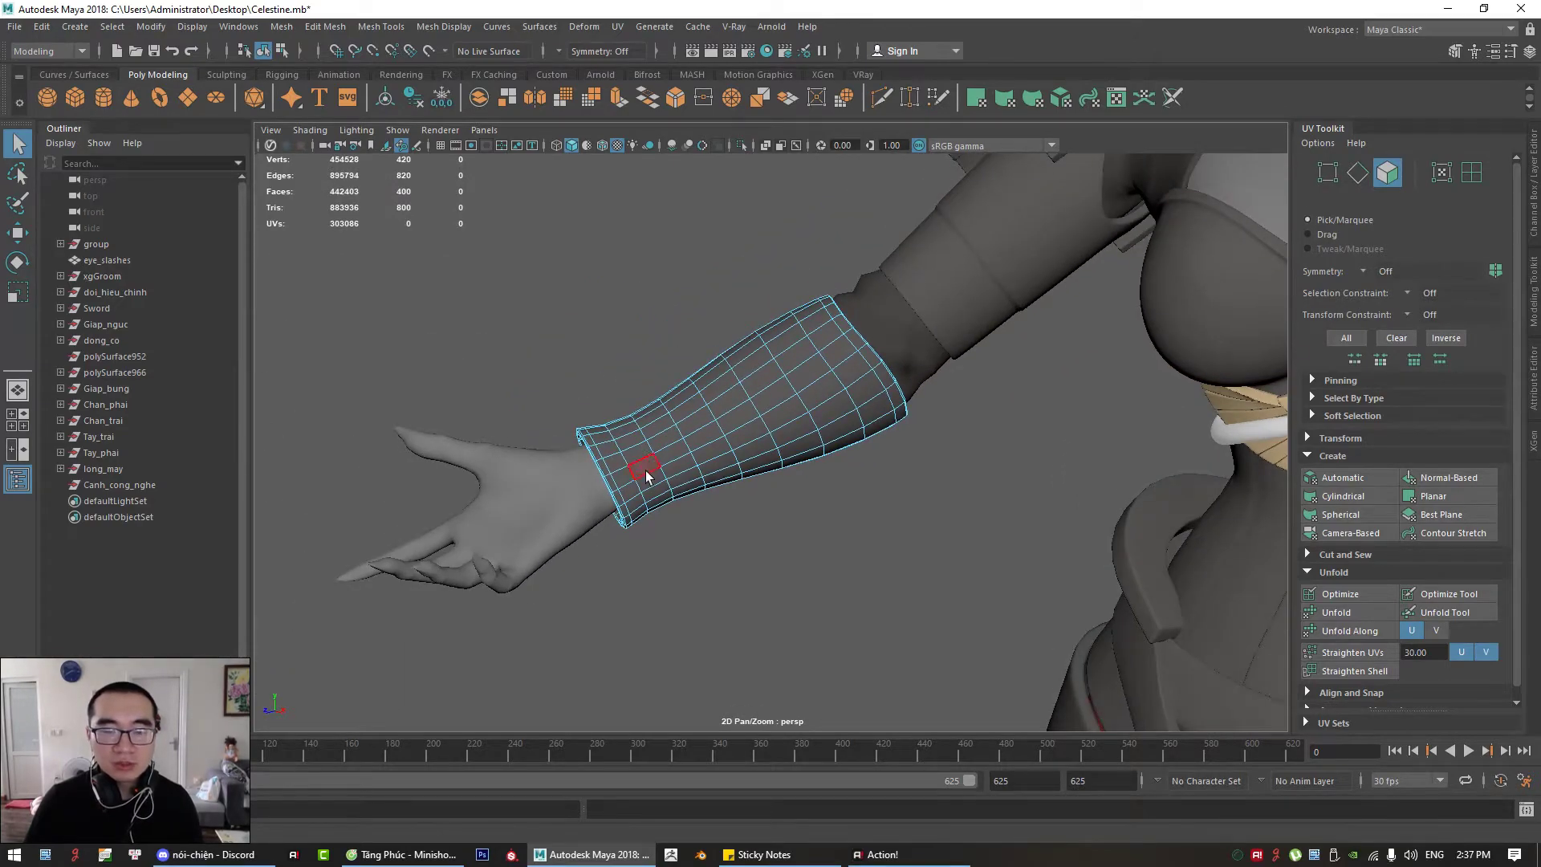
# Step: Look over the torso and both arms, picking the left upper-arm sleeve to inspect it
pyautogui.scroll(-4, 820, 361)
pyautogui.keyDown('alt'); pyautogui.moveTo(1124, 369); pyautogui.dragTo(802, 457, button='middle'); pyautogui.keyUp('alt')
pyautogui.keyDown('alt'); pyautogui.moveTo(646, 434); pyautogui.dragTo(578, 438); pyautogui.keyUp('alt')
pyautogui.keyDown('alt'); pyautogui.moveTo(770, 469); pyautogui.dragTo(907, 446, button='middle'); pyautogui.keyUp('alt')
pyautogui.scroll(2, 686, 437)
pyautogui.click(782, 375)
pyautogui.keyDown('alt'); pyautogui.moveTo(791, 439); pyautogui.dragTo(906, 427); pyautogui.keyUp('alt')
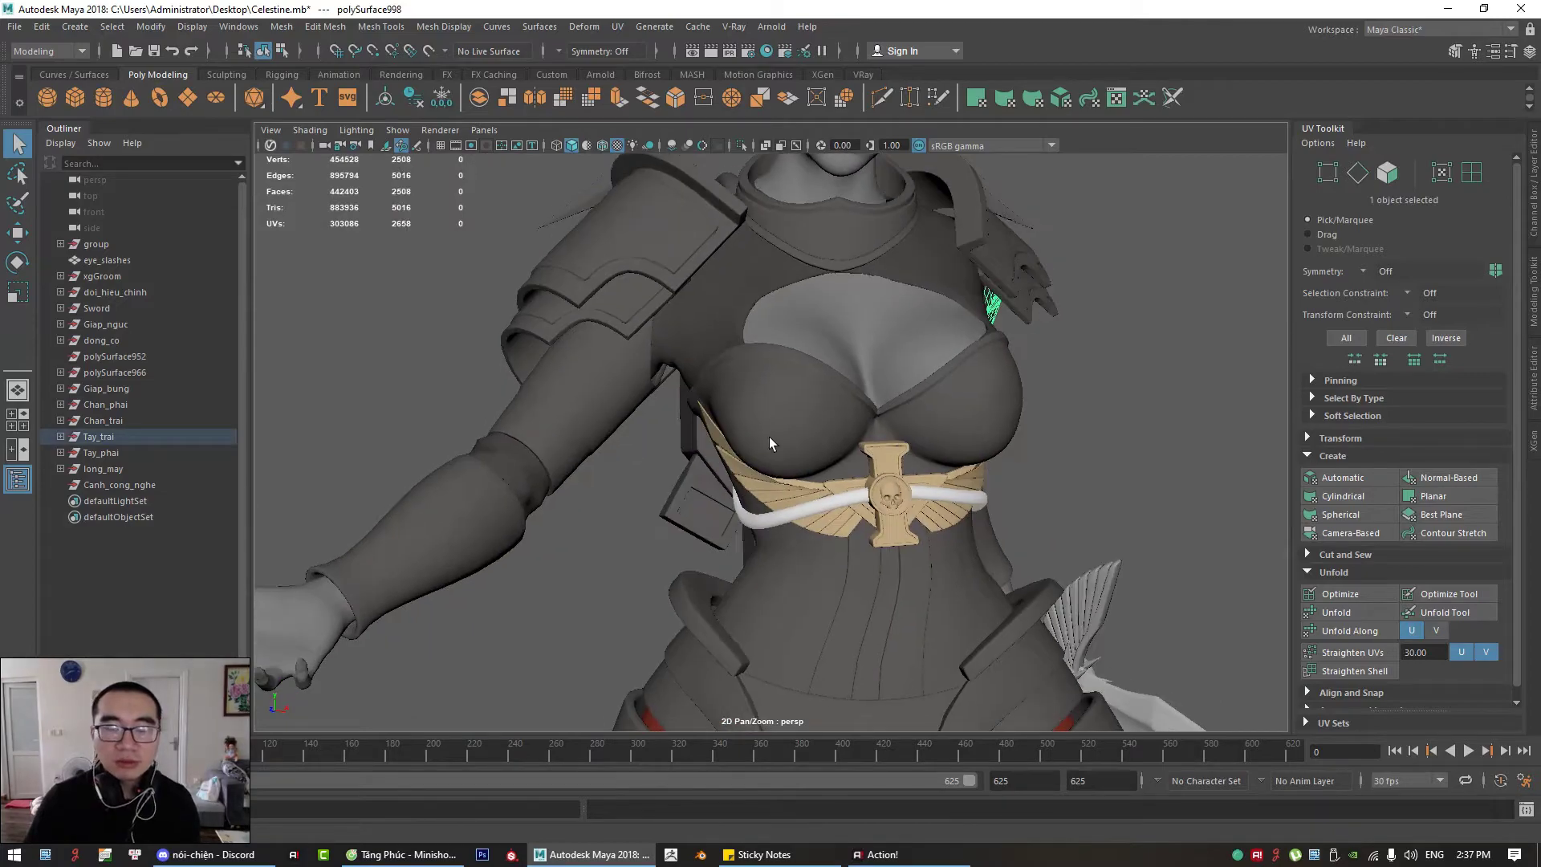
# Step: Select the small angled box beside the back mount's base and examine its hidden portion in X-ray view
pyautogui.click(769, 437)
pyautogui.keyDown('alt'); pyautogui.moveTo(708, 480); pyautogui.dragTo(1140, 442); pyautogui.keyUp('alt')
pyautogui.scroll(2, 963, 444)
pyautogui.click(864, 445)
pyautogui.scroll(2, 899, 473)
pyautogui.keyDown('alt'); pyautogui.moveTo(932, 497); pyautogui.dragTo(825, 459); pyautogui.keyUp('alt')
pyautogui.keyDown('alt'); pyautogui.moveTo(753, 298); pyautogui.dragTo(828, 260); pyautogui.keyUp('alt')
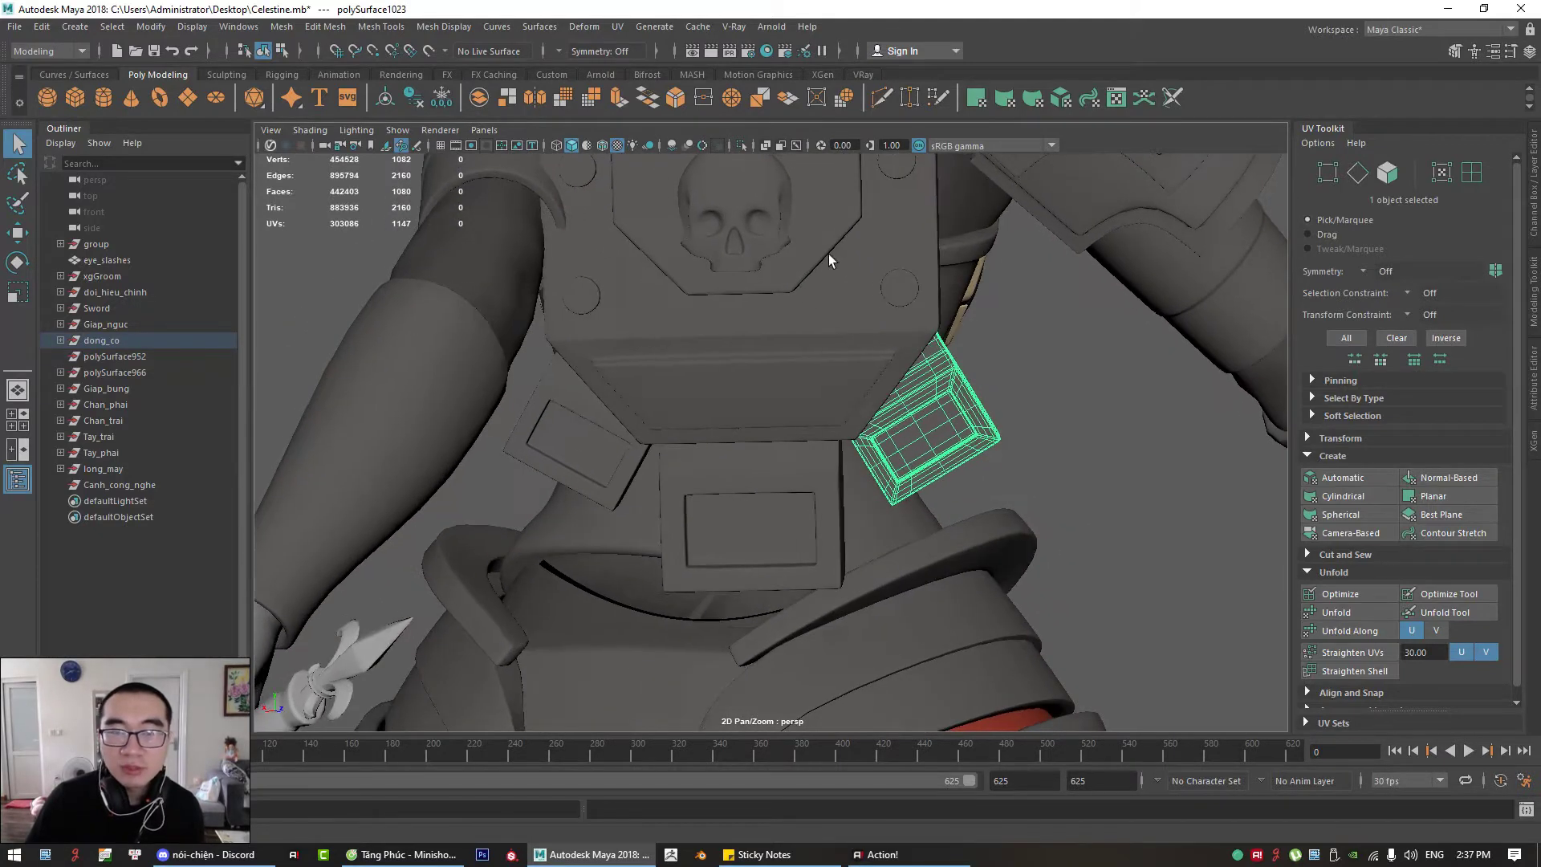
pyautogui.click(766, 147)
pyautogui.moveTo(1013, 371)
pyautogui.keyDown('alt'); pyautogui.mouseDown()
pyautogui.moveTo(1035, 372)
pyautogui.moveTo(1013, 369)
pyautogui.mouseUp(); pyautogui.keyUp('alt')
pyautogui.keyDown('alt'); pyautogui.moveTo(914, 329); pyautogui.dragTo(875, 388, button='middle'); pyautogui.keyUp('alt')
pyautogui.scroll(2, 912, 446)
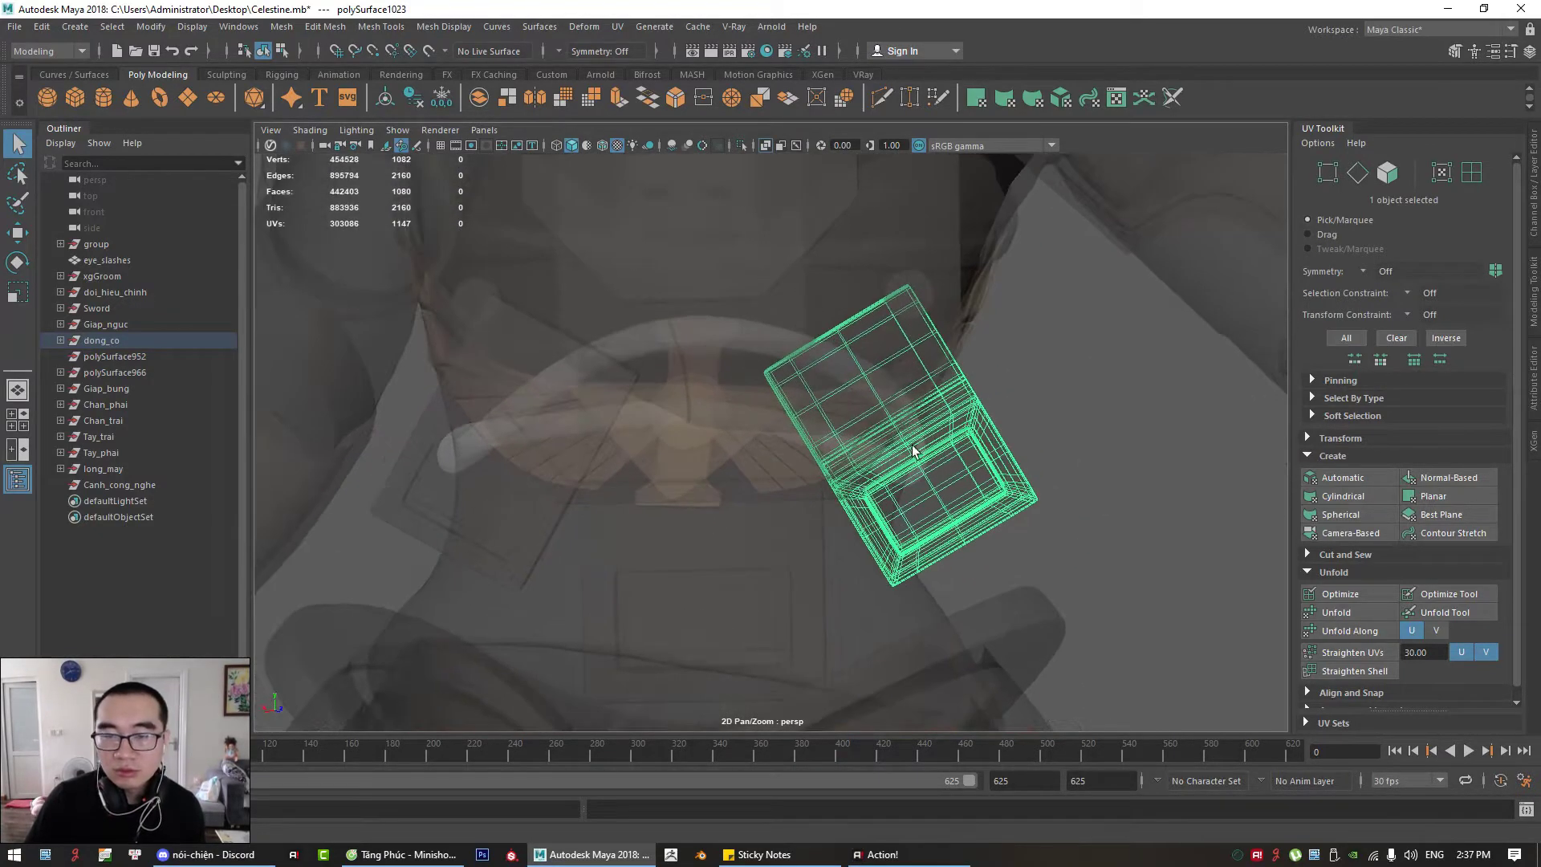
# Step: Delete the face loop around the angled box's hidden end and the detached end cap, and return to object selection
pyautogui.keyDown('alt'); pyautogui.moveTo(913, 451); pyautogui.dragTo(882, 405); pyautogui.keyUp('alt')
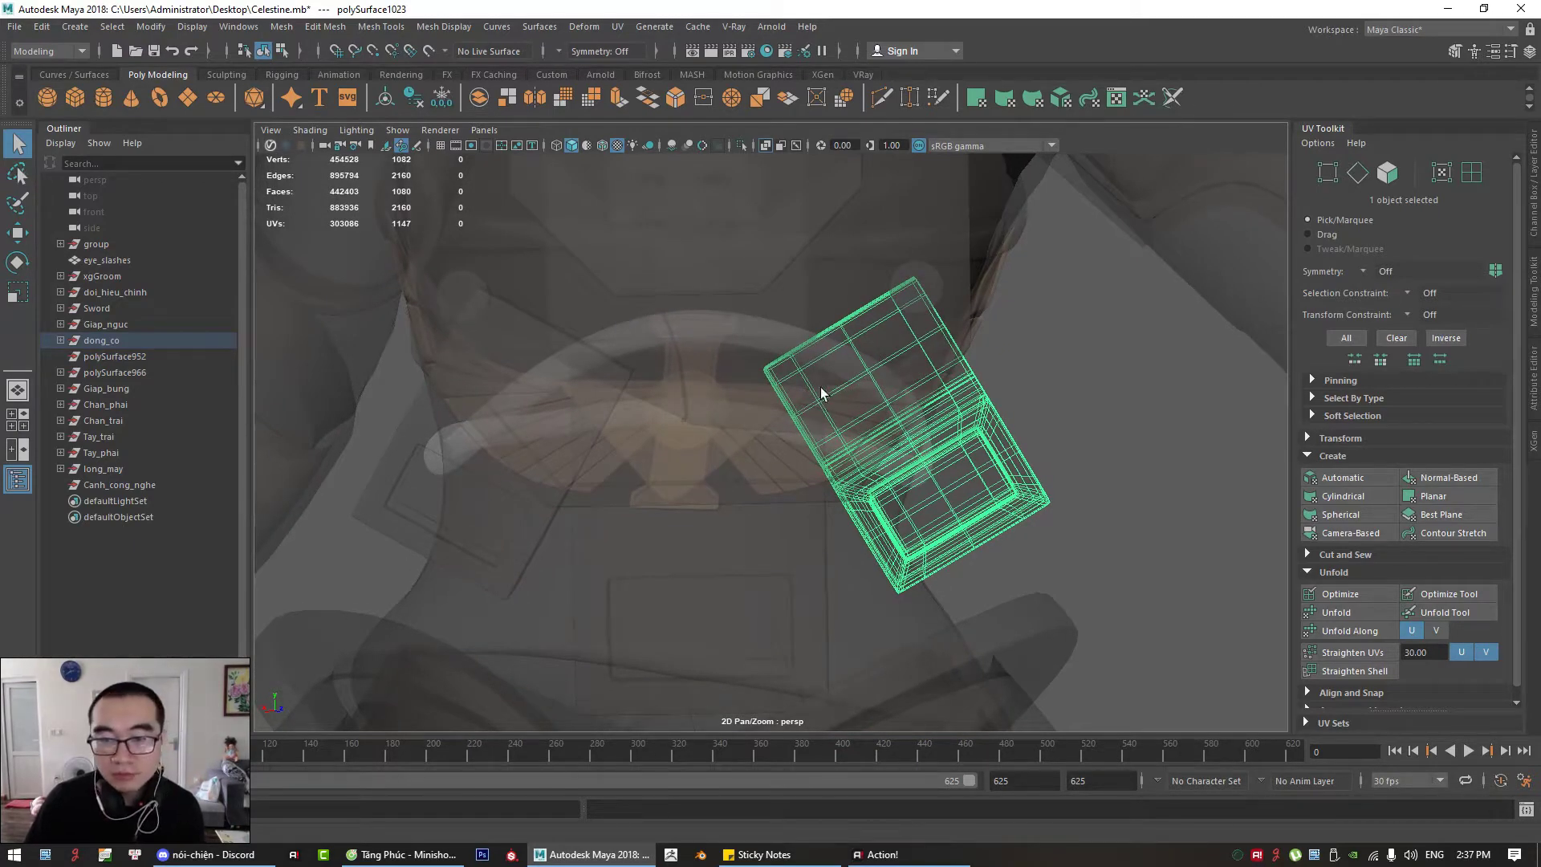
pyautogui.keyDown('alt'); pyautogui.moveTo(878, 375); pyautogui.dragTo(848, 343); pyautogui.keyUp('alt')
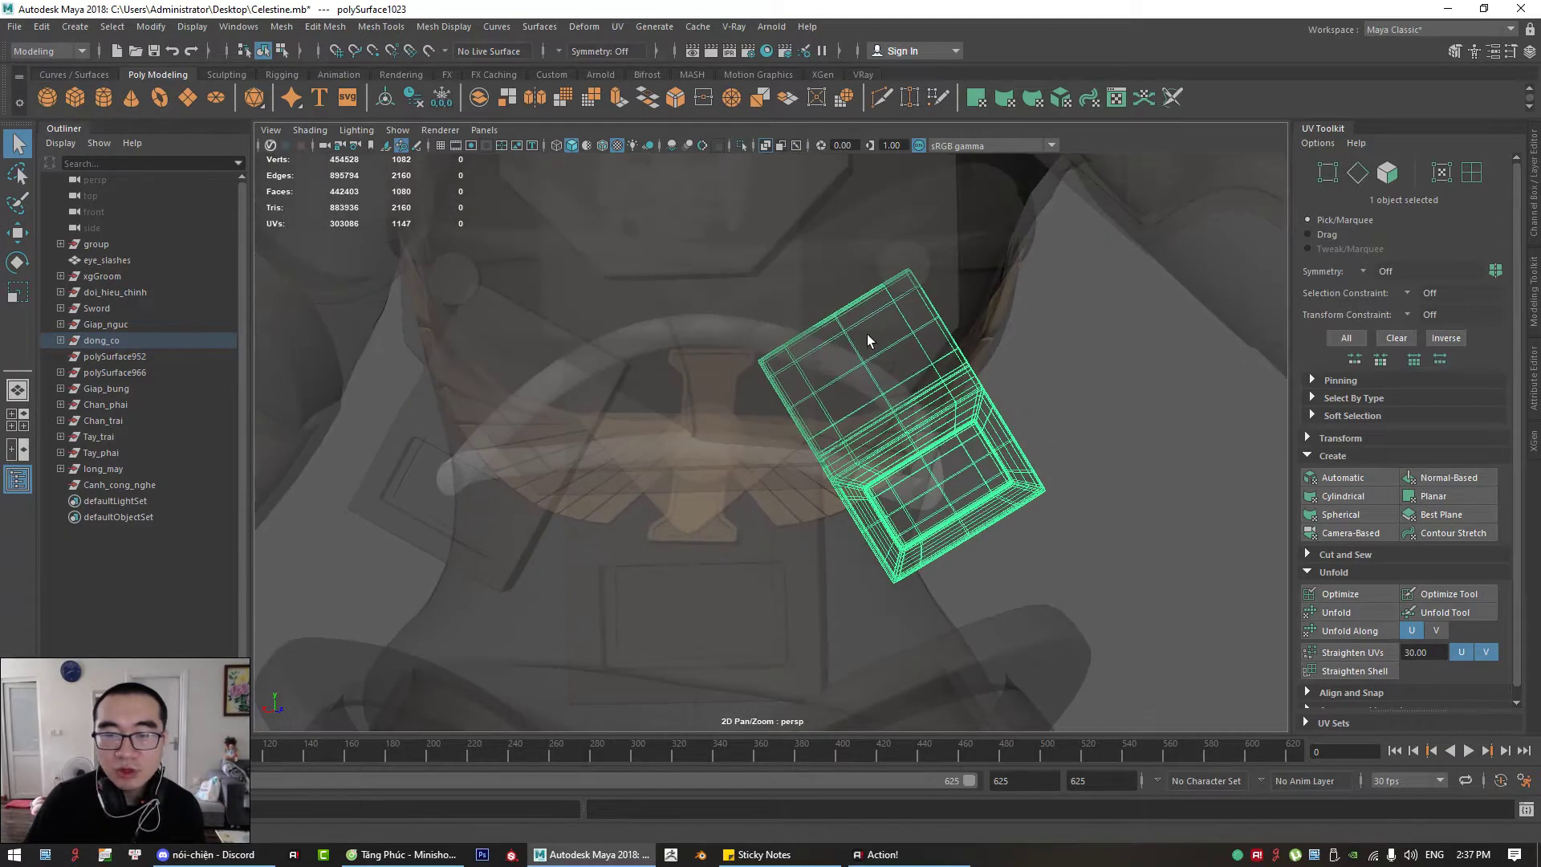
pyautogui.moveTo(1156, 363); pyautogui.dragTo(1159, 401, button='right')
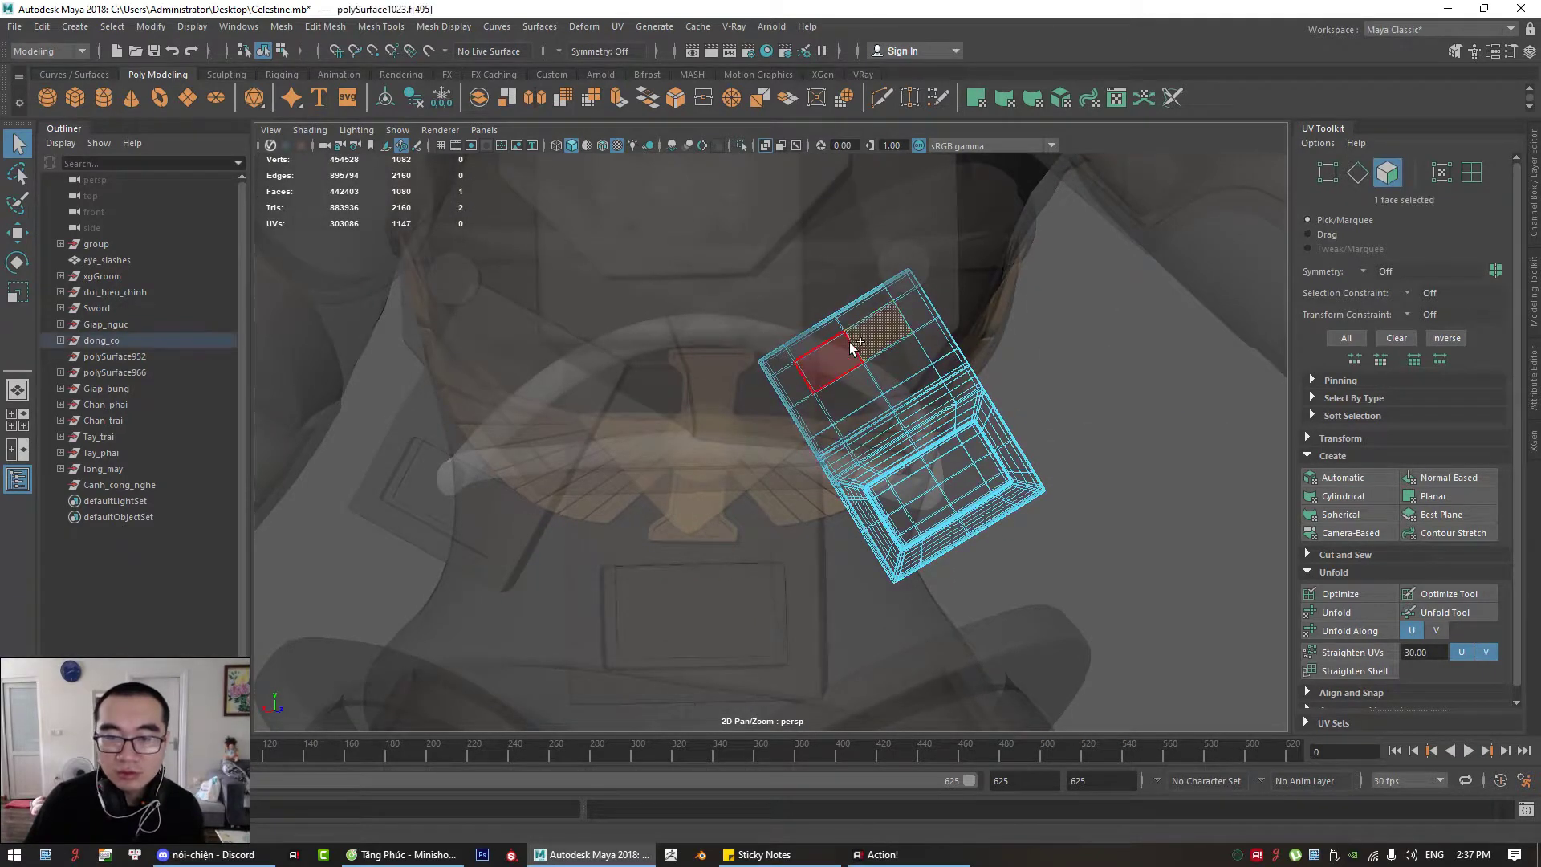
pyautogui.press('Delete')
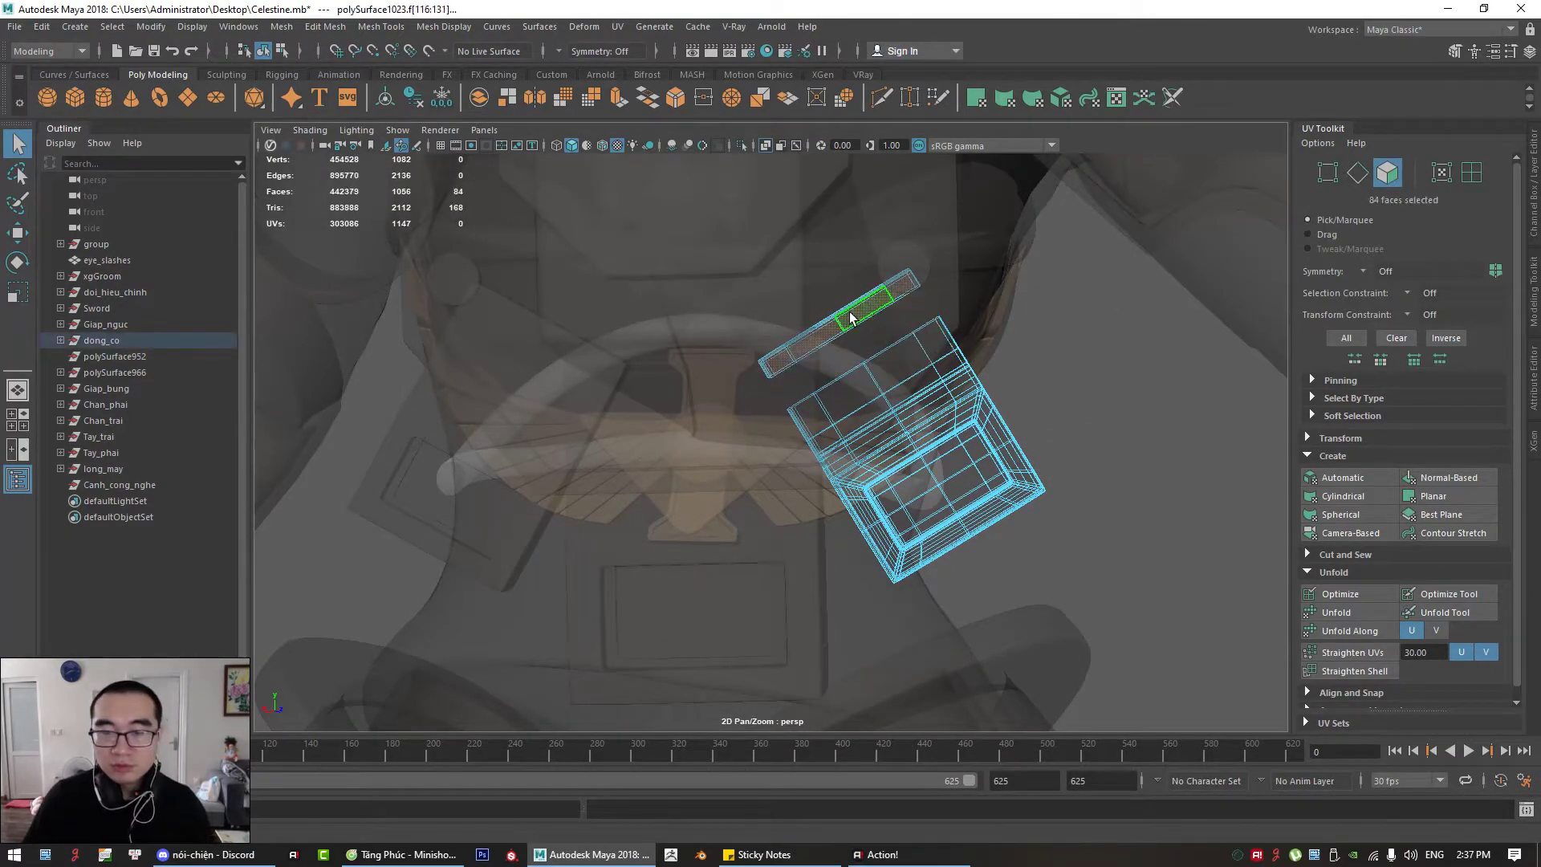
pyautogui.press('Delete')
pyautogui.keyDown('alt'); pyautogui.moveTo(850, 319); pyautogui.dragTo(861, 443); pyautogui.keyUp('alt')
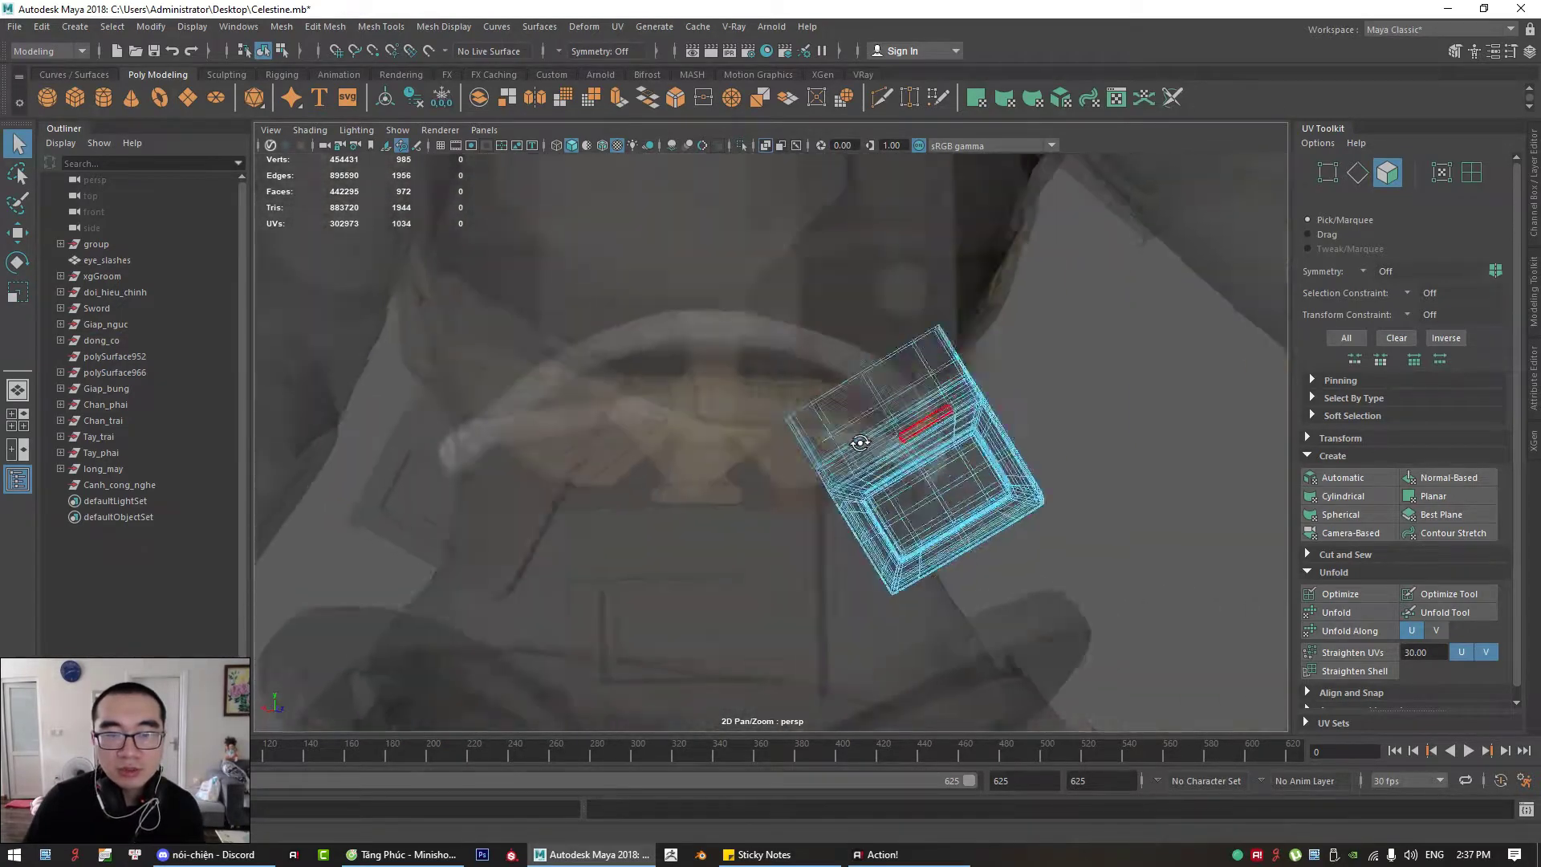
pyautogui.keyDown('alt'); pyautogui.moveTo(860, 443); pyautogui.dragTo(715, 426, button='right'); pyautogui.keyUp('alt')
pyautogui.keyDown('alt'); pyautogui.moveTo(715, 427); pyautogui.dragTo(915, 414); pyautogui.keyUp('alt')
pyautogui.moveTo(915, 413); pyautogui.dragTo(1077, 334, button='right')
pyautogui.click(1077, 334)
# Step: Turn off X-ray shading and select the upper-body bodice mesh on the front of the torso
pyautogui.keyDown('alt'); pyautogui.moveTo(1043, 361); pyautogui.dragTo(957, 417, button='right'); pyautogui.keyUp('alt')
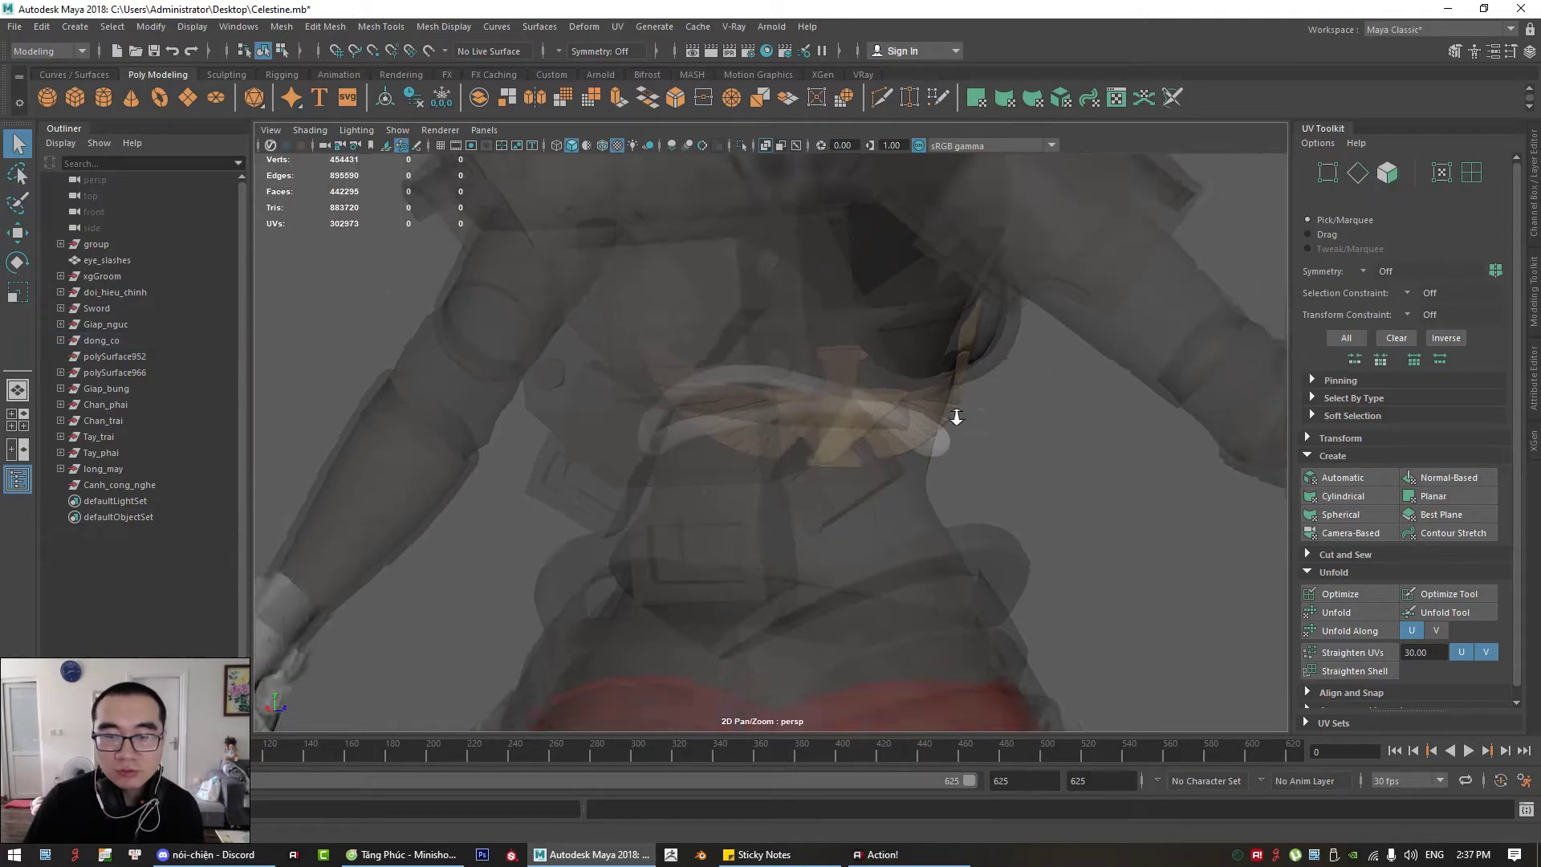
pyautogui.keyDown('alt'); pyautogui.moveTo(956, 417); pyautogui.dragTo(783, 414); pyautogui.keyUp('alt')
pyautogui.click(765, 145)
pyautogui.moveTo(814, 247)
pyautogui.keyDown('alt'); pyautogui.mouseDown()
pyautogui.moveTo(802, 327)
pyautogui.moveTo(921, 350)
pyautogui.moveTo(744, 416)
pyautogui.moveTo(860, 389)
pyautogui.moveTo(845, 358)
pyautogui.moveTo(871, 359)
pyautogui.mouseUp(); pyautogui.keyUp('alt')
pyautogui.click(923, 401)
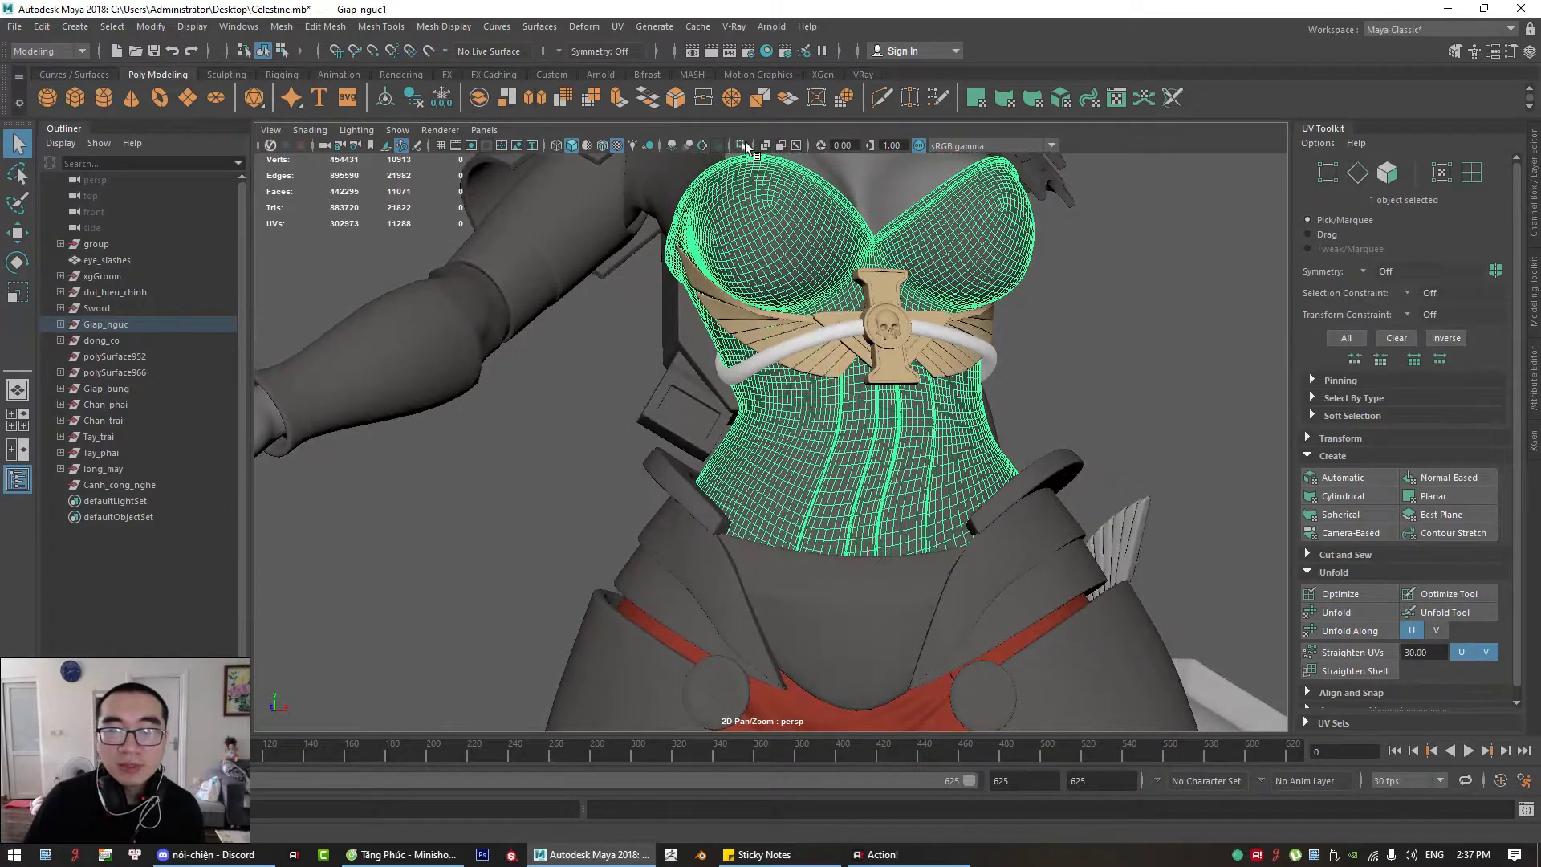
# Step: Isolate the chest armor, select the center vertex of its bottom cap, convert it to the surrounding faces and delete them
pyautogui.click(741, 145)
pyautogui.keyDown('alt'); pyautogui.moveTo(754, 321); pyautogui.dragTo(853, 353); pyautogui.keyUp('alt')
pyautogui.moveTo(853, 350); pyautogui.dragTo(949, 356, button='right')
pyautogui.moveTo(654, 287); pyautogui.dragTo(654, 333, button='right')
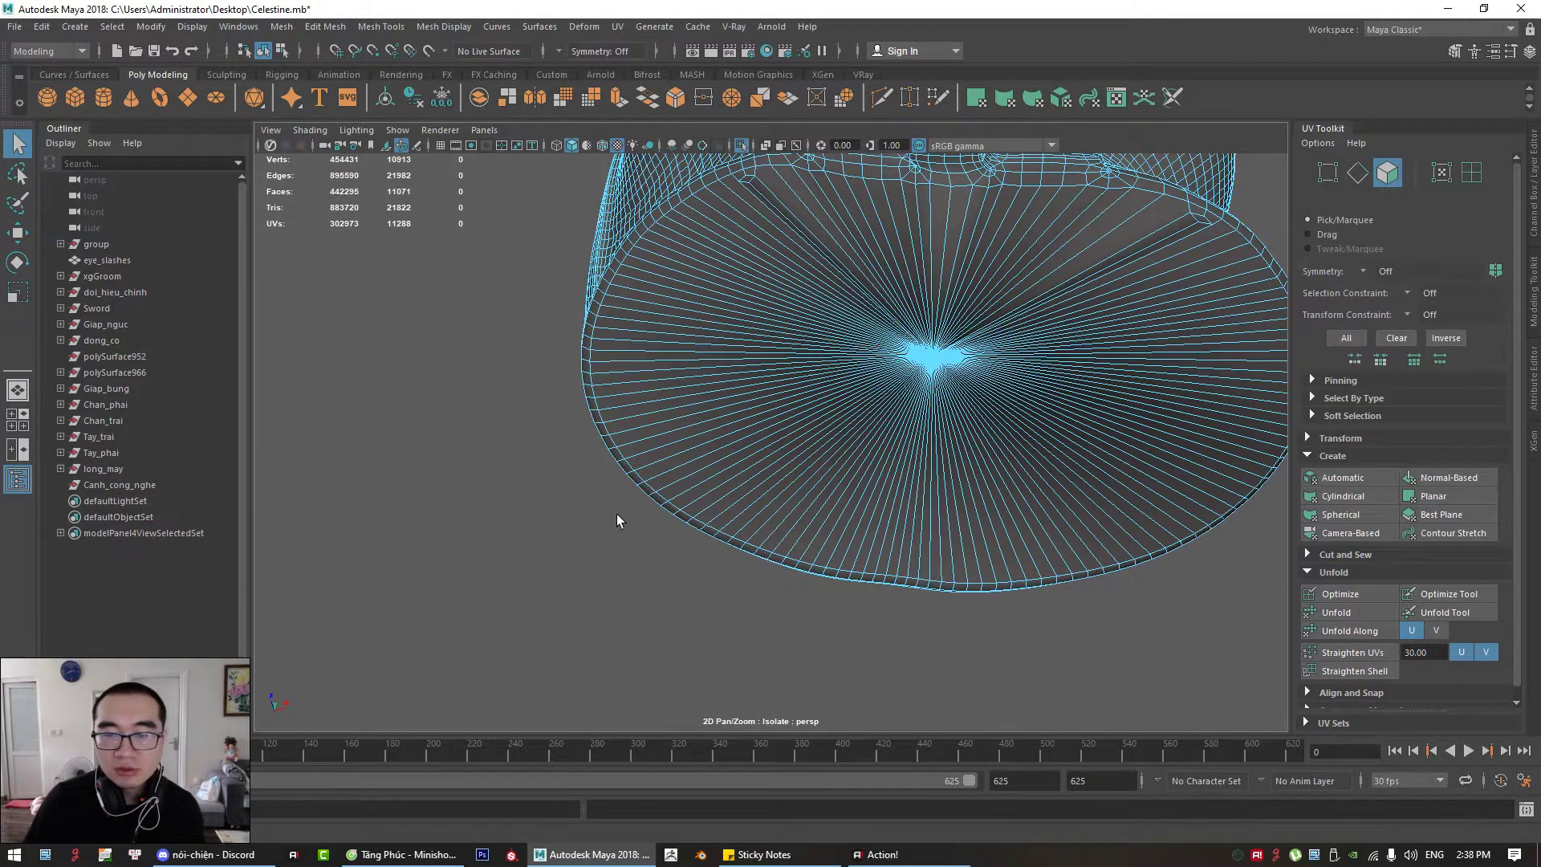
pyautogui.moveTo(532, 408); pyautogui.dragTo(510, 530, button='right')
pyautogui.moveTo(475, 411); pyautogui.dragTo(476, 411, button='right')
pyautogui.click(957, 362)
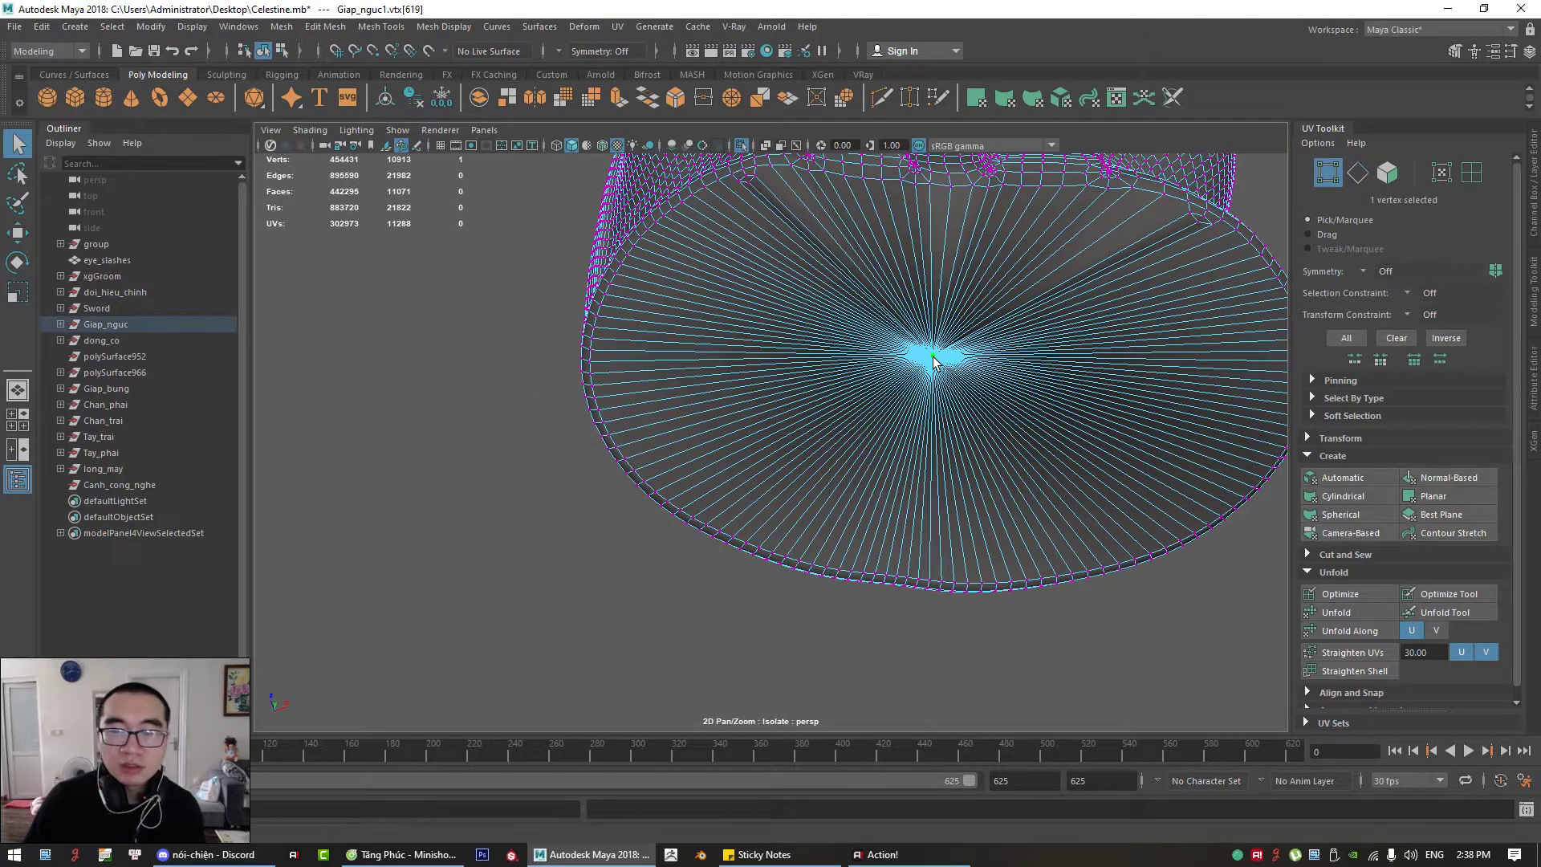
pyautogui.keyDown('ctrl'); pyautogui.moveTo(933, 361); pyautogui.dragTo(931, 443, button='right'); pyautogui.keyUp('ctrl')
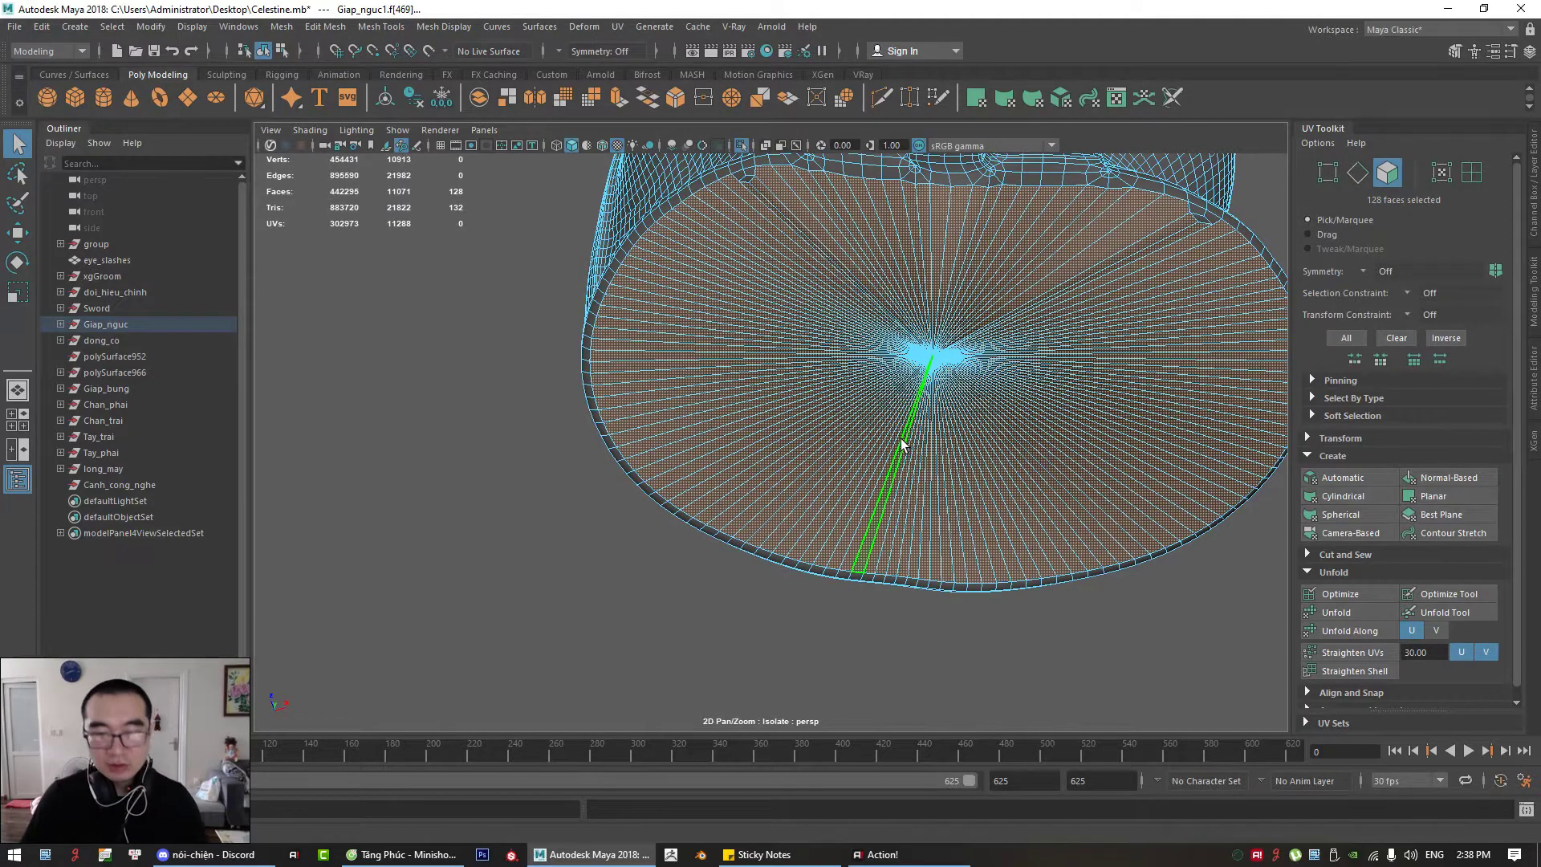
pyautogui.press('Delete')
# Step: Delete the leftover small faces along both sides of the chest armor's bottom rim
pyautogui.keyDown('alt'); pyautogui.moveTo(792, 241); pyautogui.dragTo(875, 469); pyautogui.keyUp('alt')
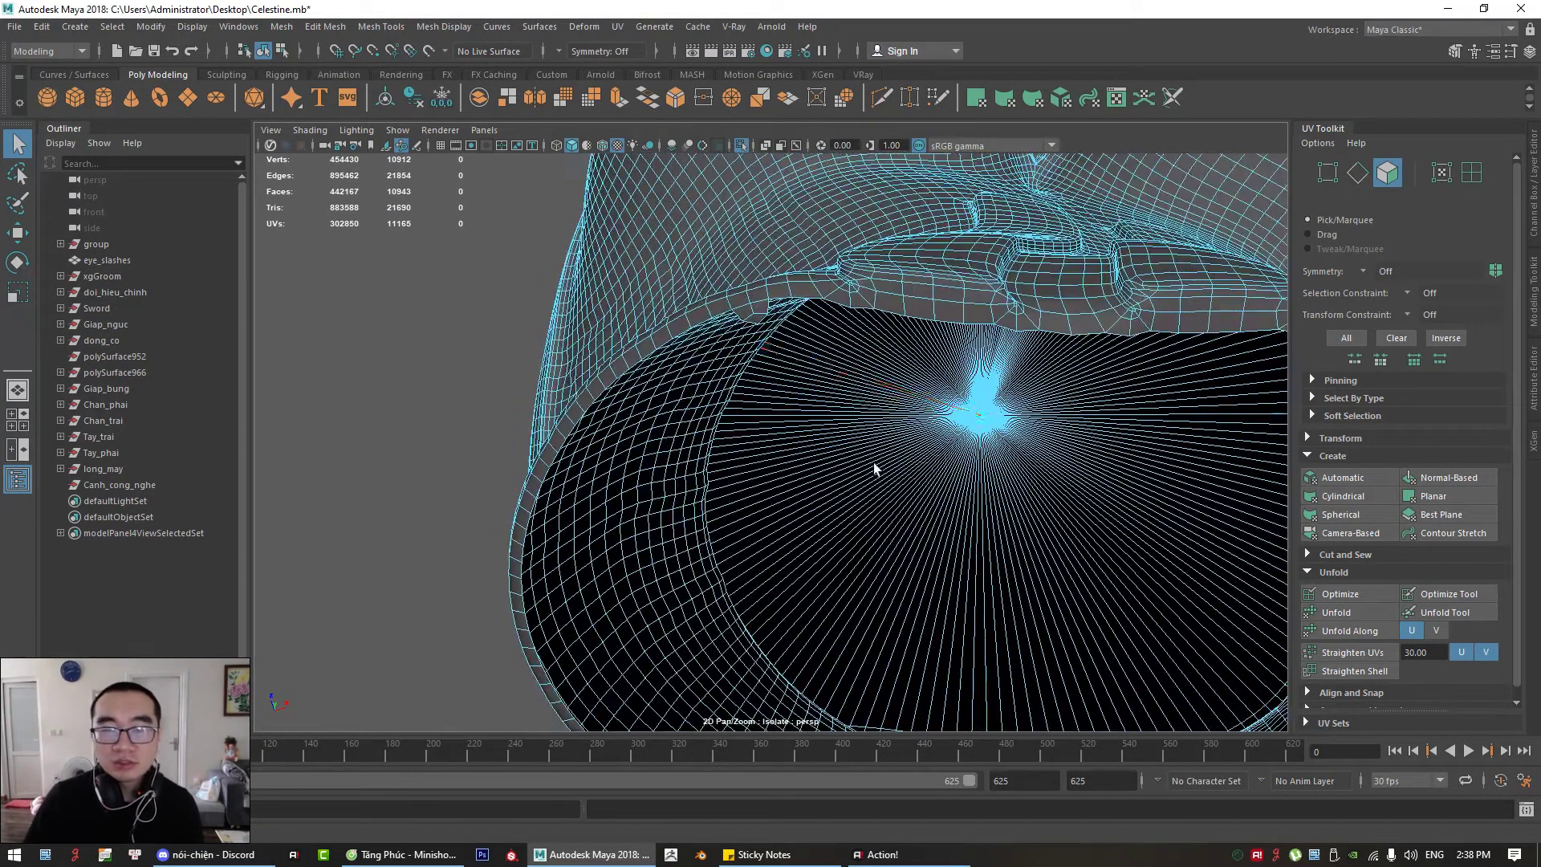
pyautogui.click(744, 311)
pyautogui.keyDown('alt'); pyautogui.moveTo(750, 317); pyautogui.dragTo(1118, 386); pyautogui.keyUp('alt')
pyautogui.press('Delete')
pyautogui.click(1199, 389)
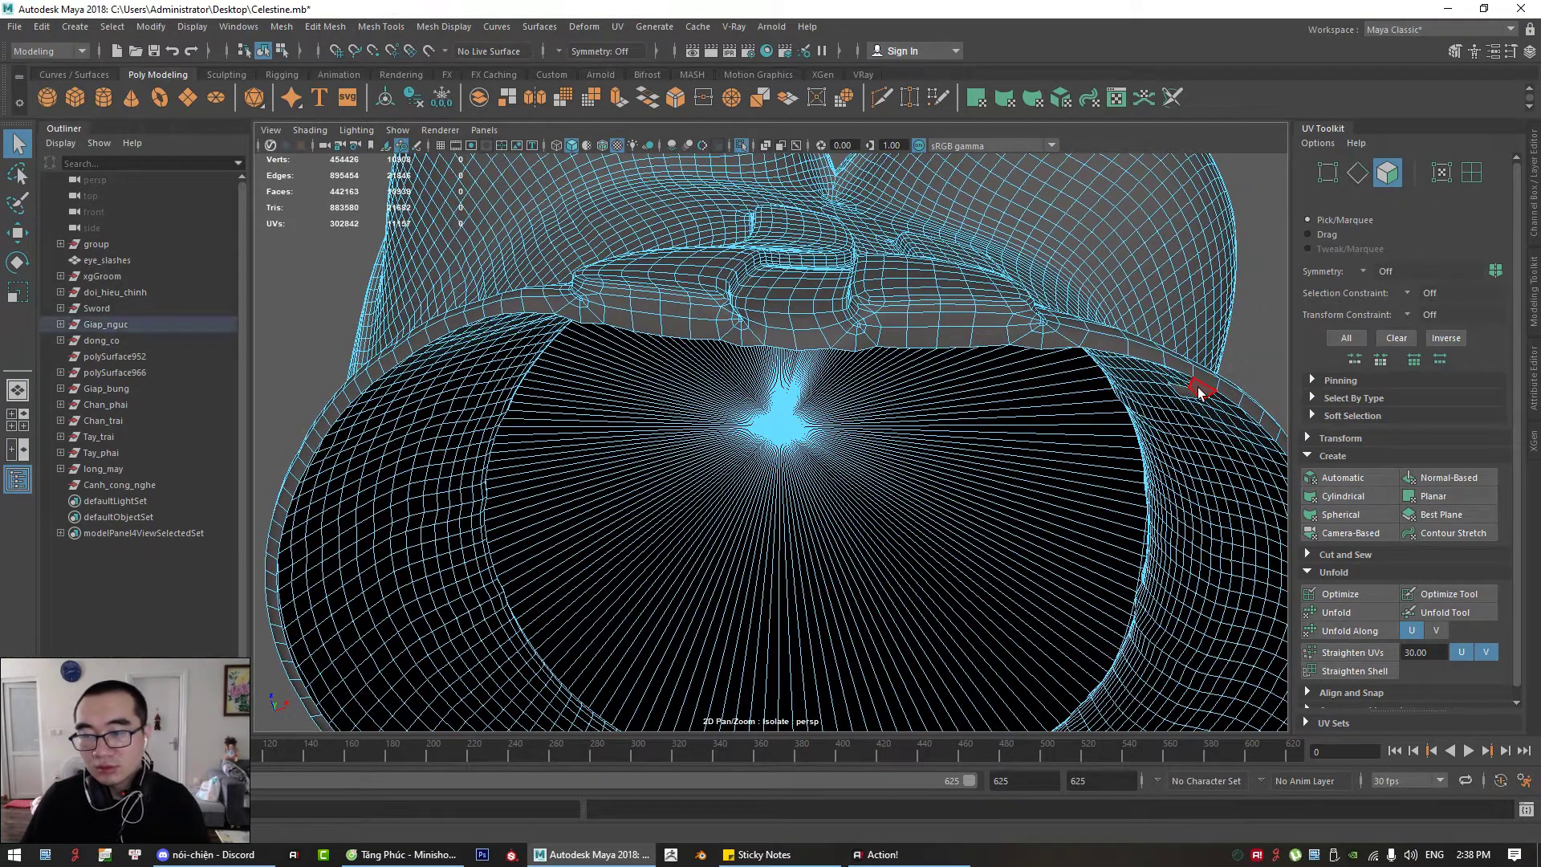
pyautogui.press('Delete')
pyautogui.click(1183, 391)
pyautogui.press('Delete')
# Step: Show the full character again, return the chest armor to object mode and examine how its upper edge meets the body
pyautogui.click(1013, 438)
pyautogui.scroll(-3, 1013, 438)
pyautogui.keyDown('alt'); pyautogui.moveTo(903, 445); pyautogui.dragTo(878, 550); pyautogui.keyUp('alt')
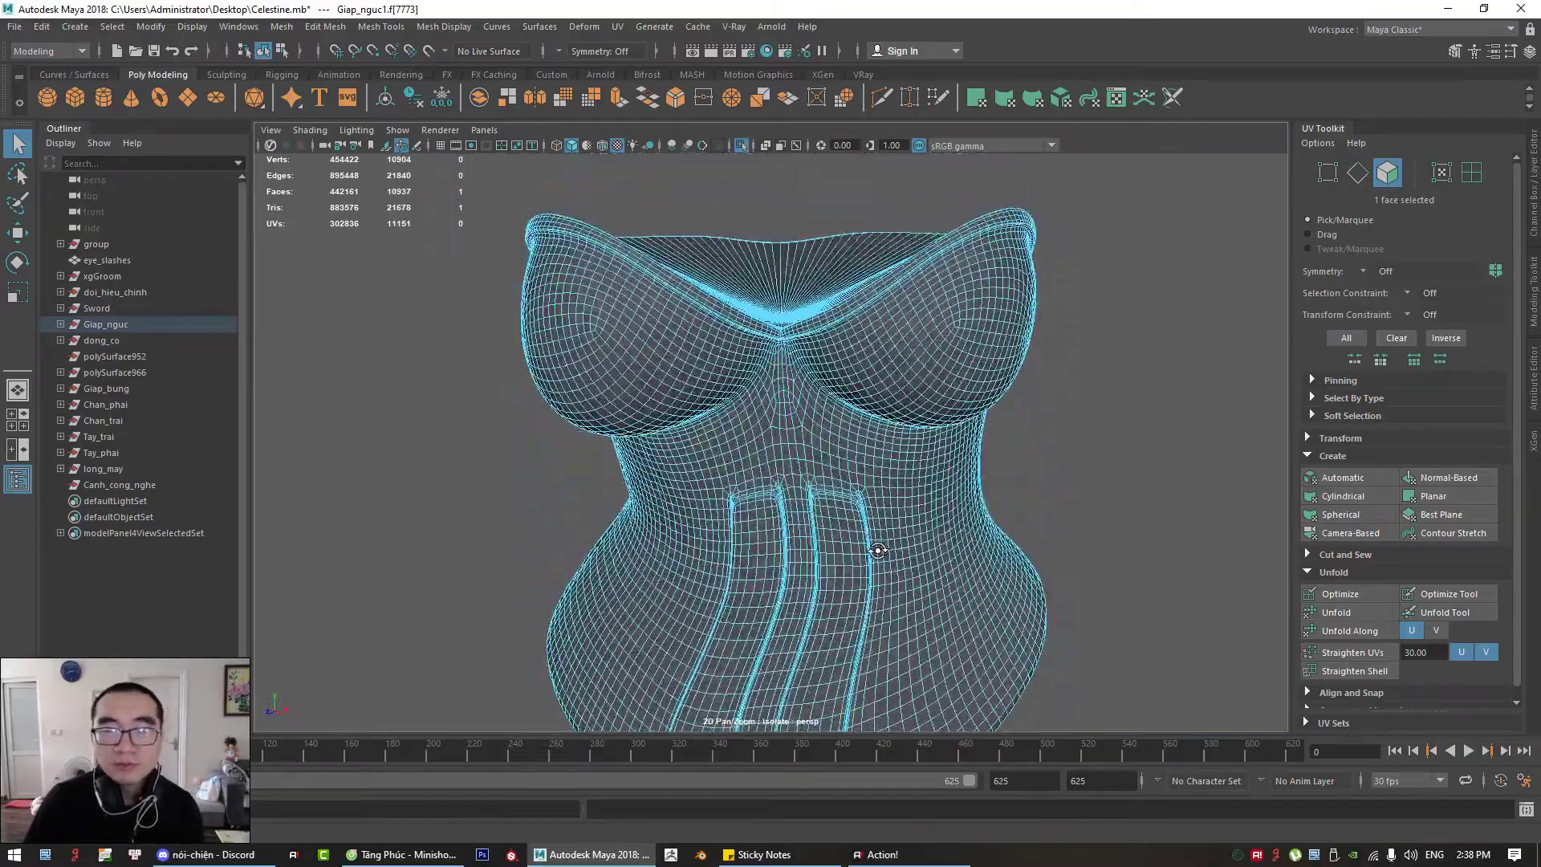
pyautogui.click(742, 146)
pyautogui.keyDown('alt'); pyautogui.moveTo(797, 233); pyautogui.dragTo(797, 315); pyautogui.keyUp('alt')
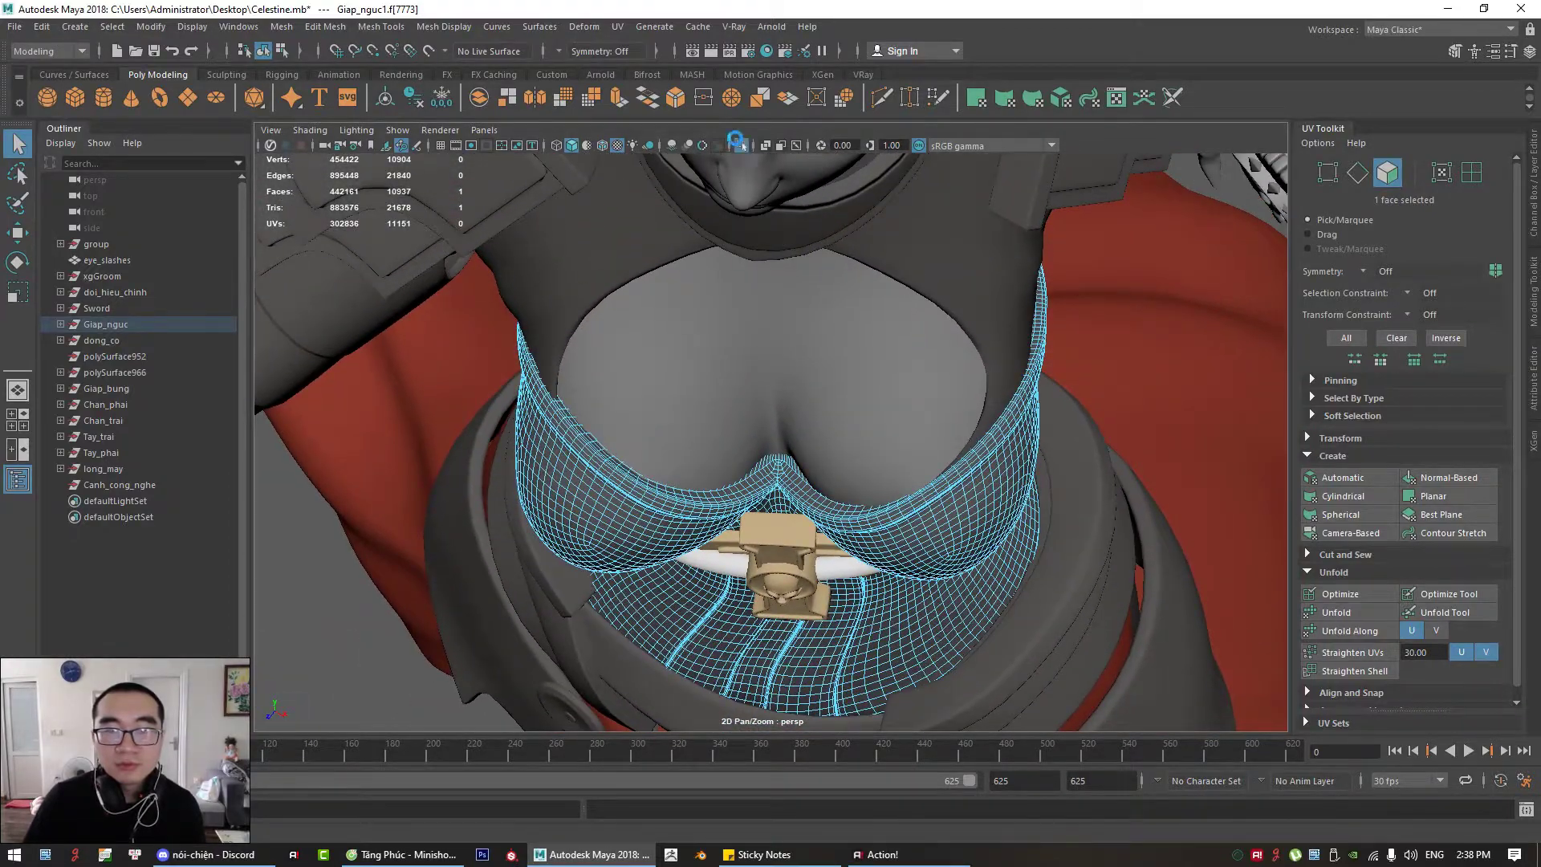
pyautogui.click(740, 144)
pyautogui.click(740, 146)
pyautogui.moveTo(880, 344); pyautogui.dragTo(1060, 262, button='right')
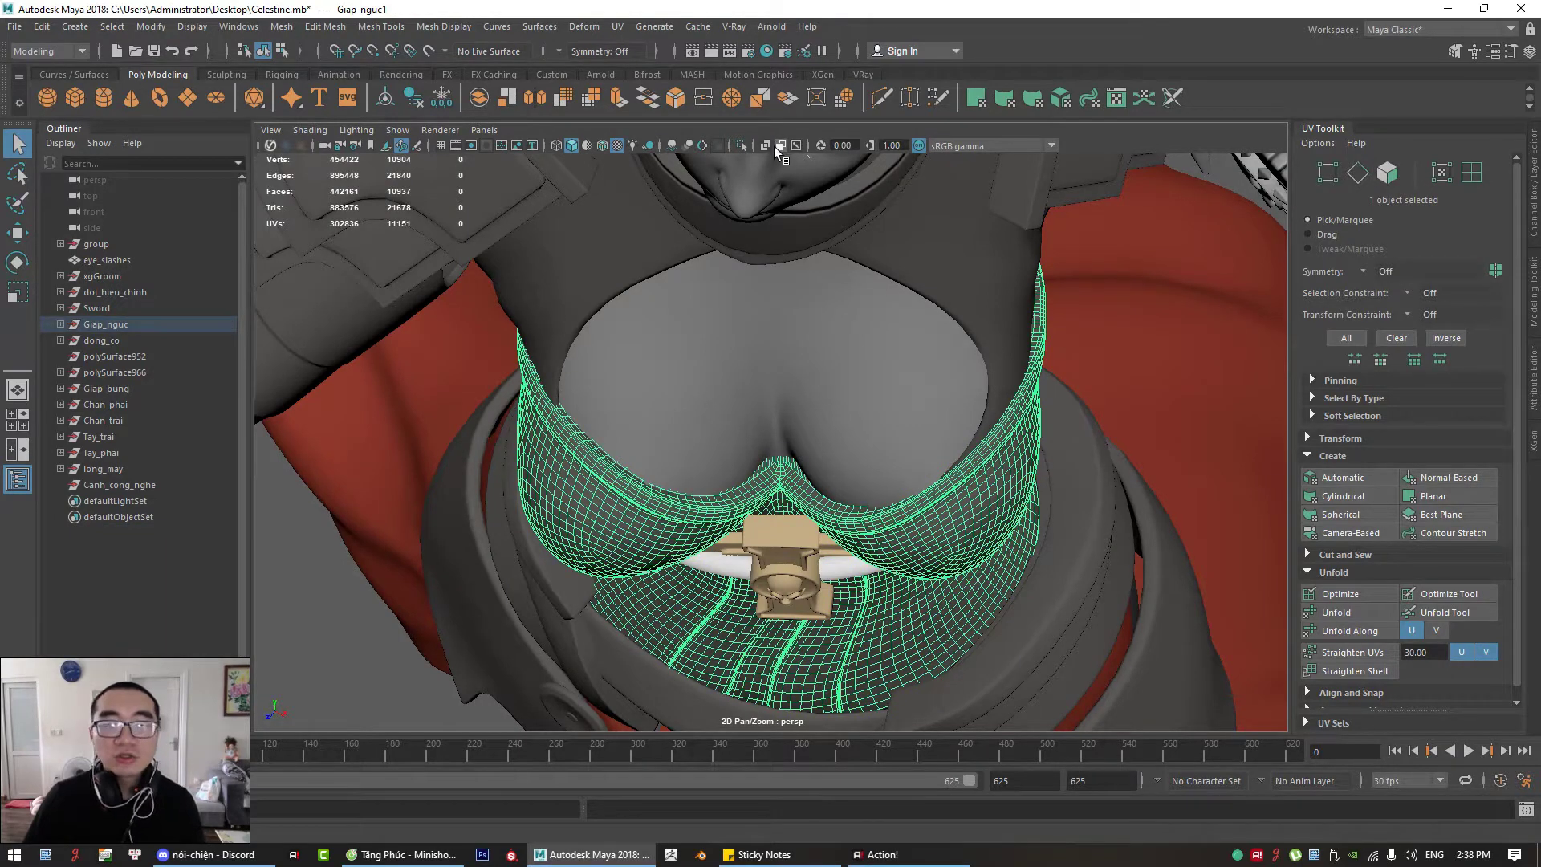
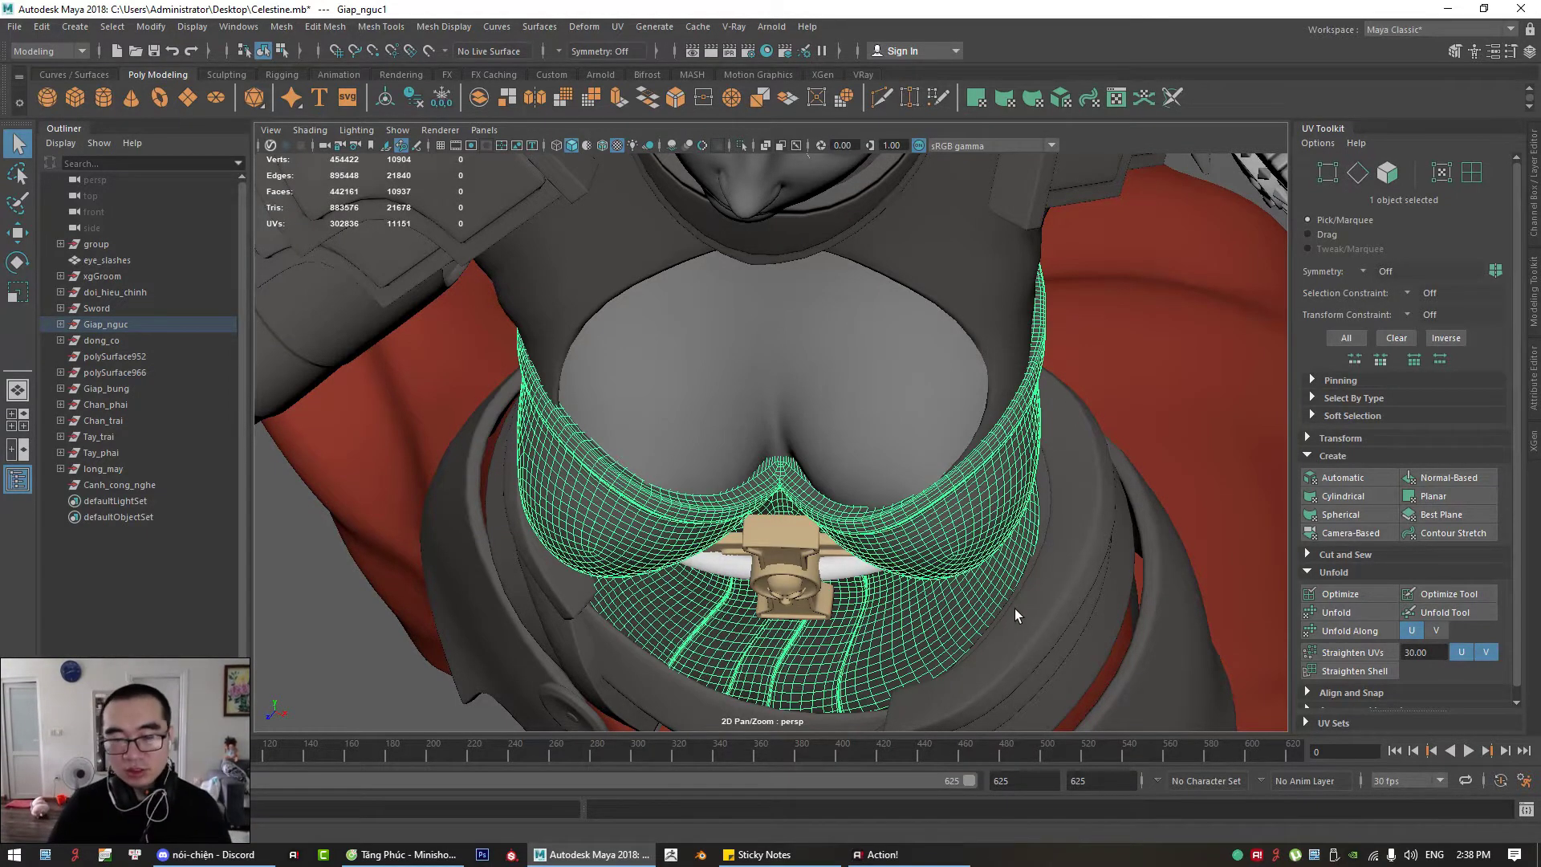
pyautogui.keyDown('alt'); pyautogui.moveTo(1014, 608); pyautogui.dragTo(983, 610, button='right'); pyautogui.keyUp('alt')
pyautogui.scroll(-3, 982, 610)
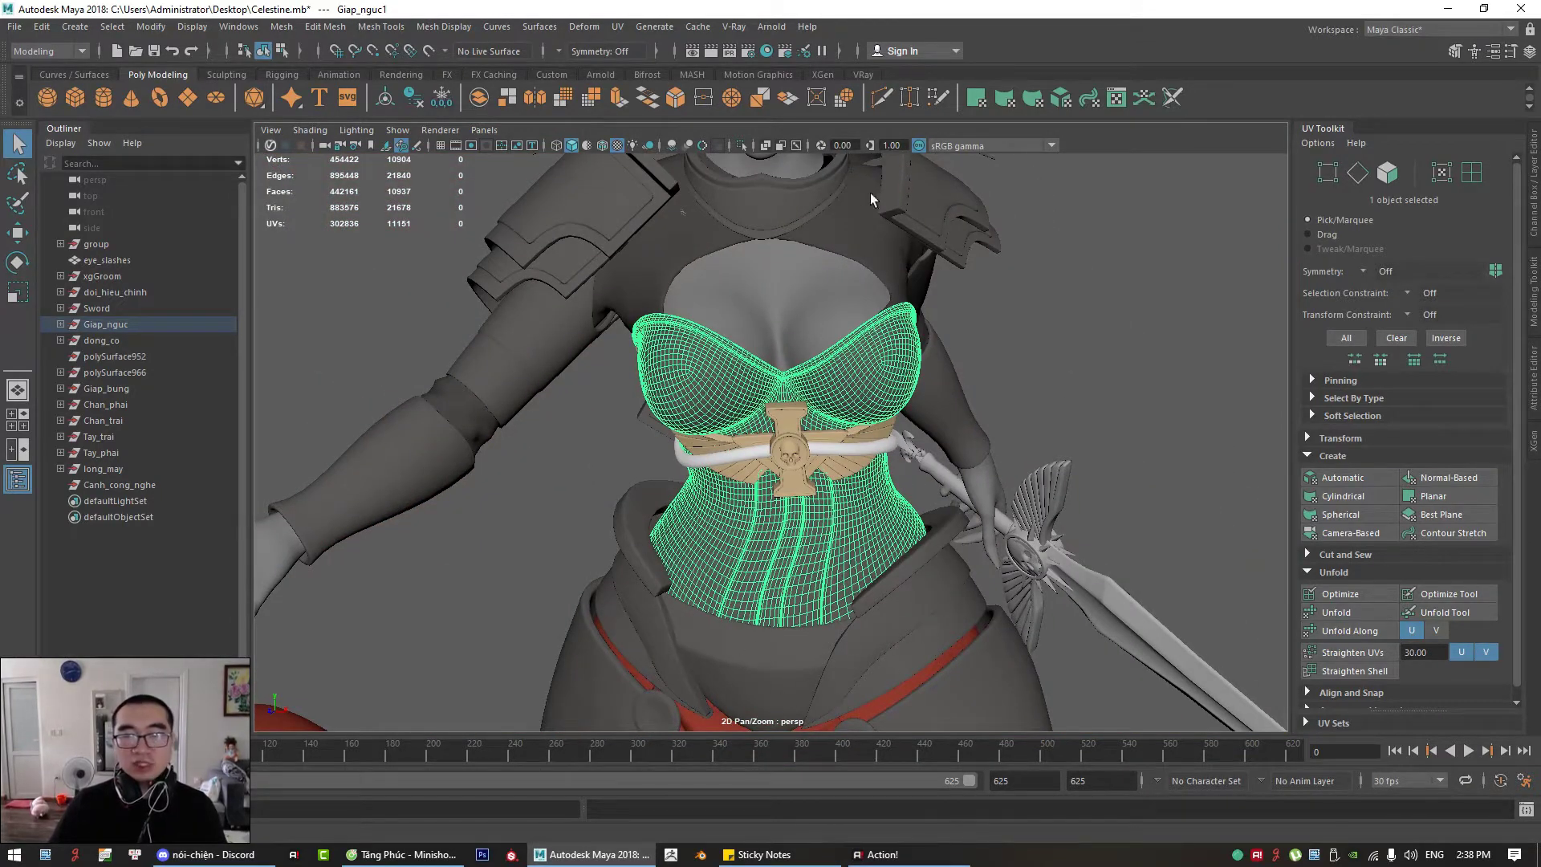
# Step: Isolate the chest armor and examine the fan-shaped cap closing its top opening
pyautogui.click(741, 144)
pyautogui.keyDown('alt'); pyautogui.moveTo(843, 388); pyautogui.dragTo(719, 426); pyautogui.keyUp('alt')
pyautogui.scroll(2, 787, 474)
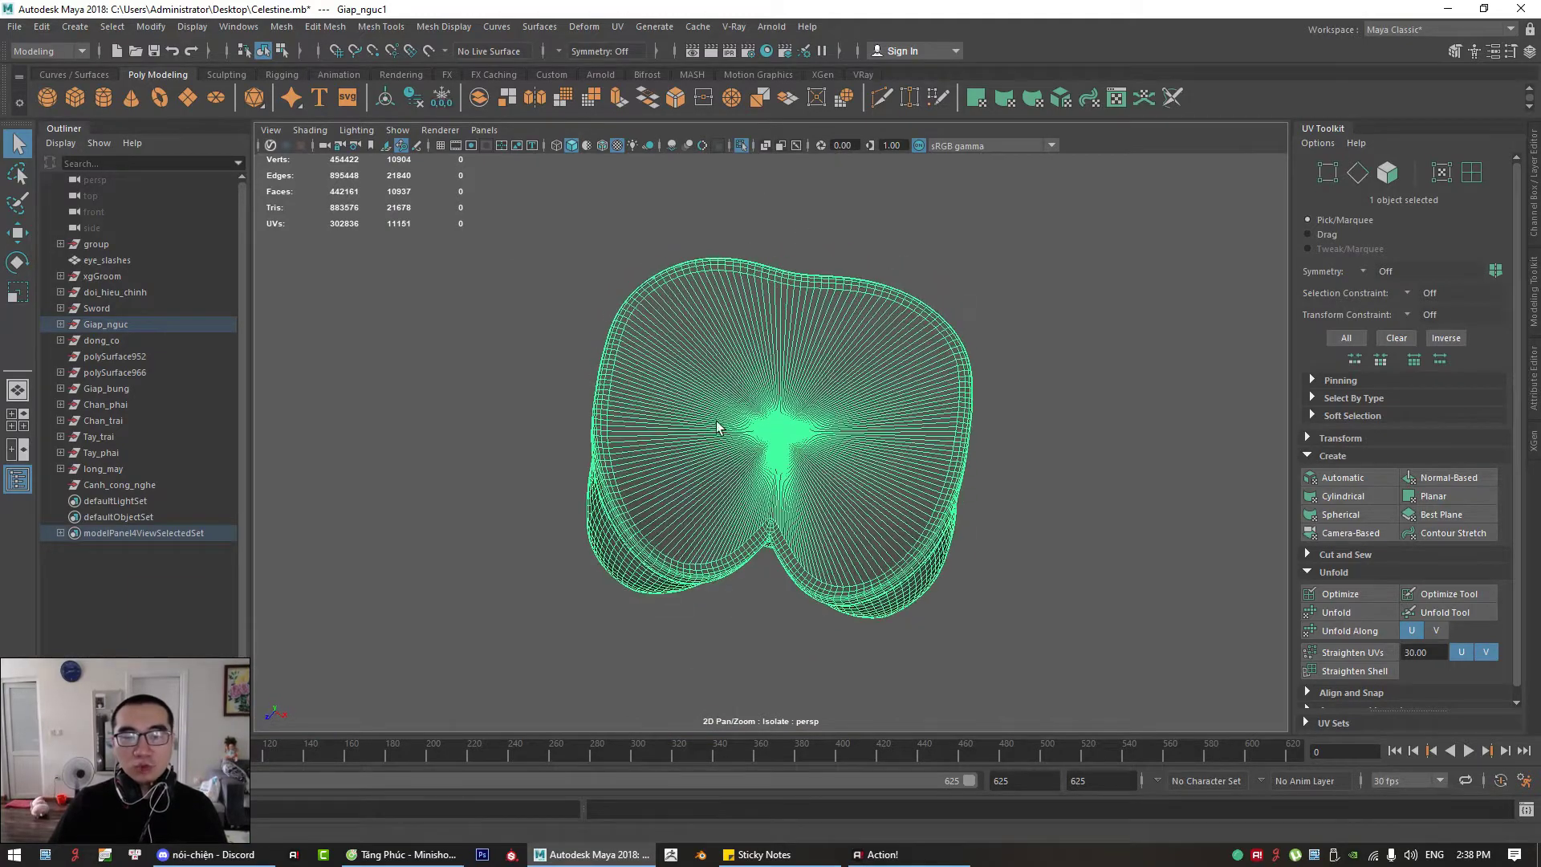
pyautogui.scroll(3, 719, 426)
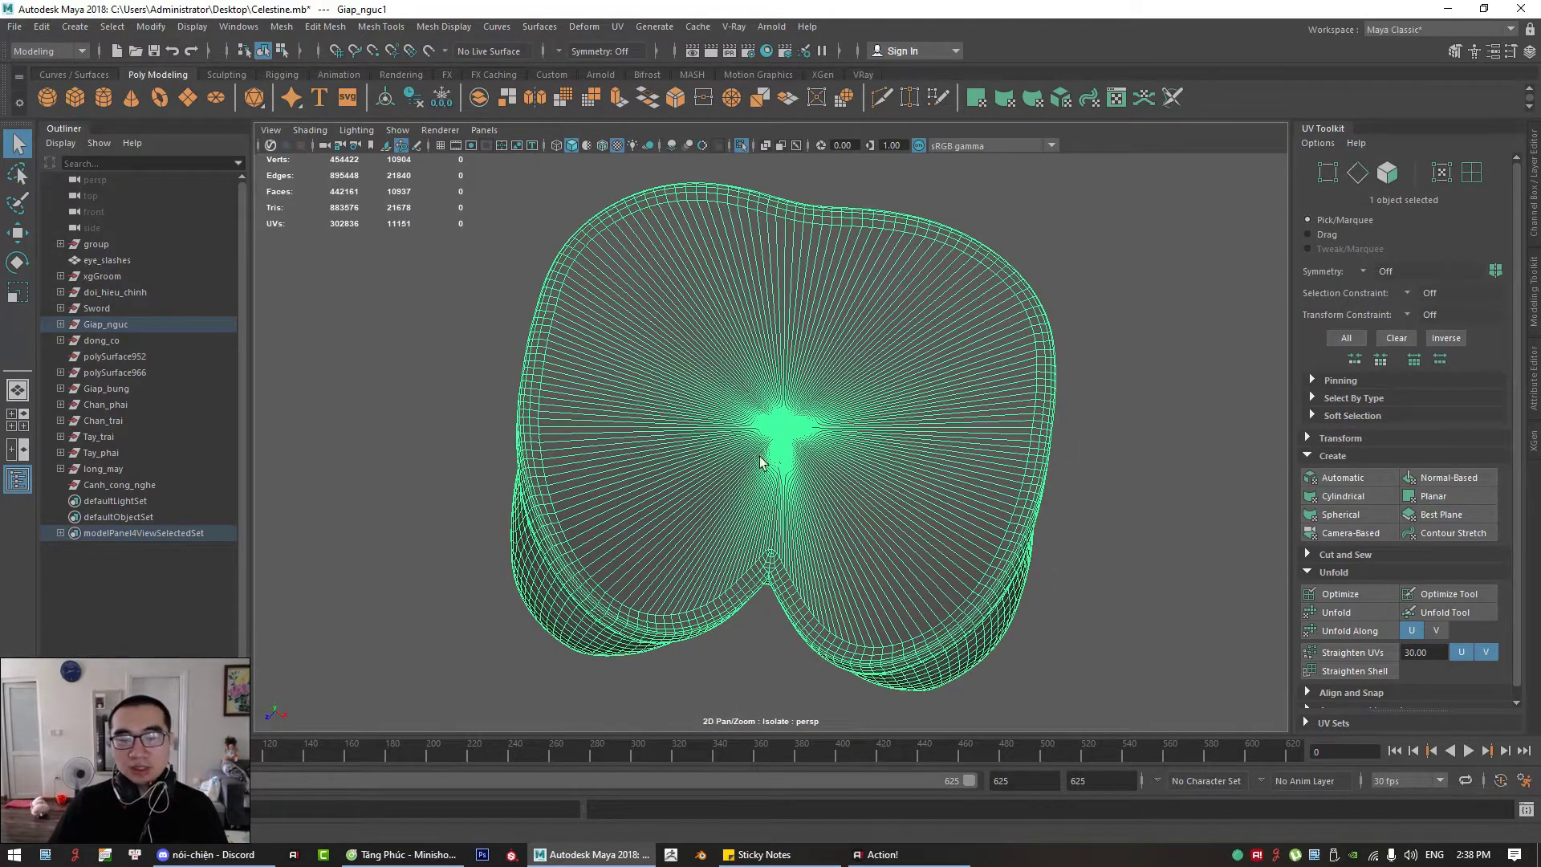
pyautogui.press('F8')
pyautogui.moveTo(579, 301); pyautogui.dragTo(573, 375)
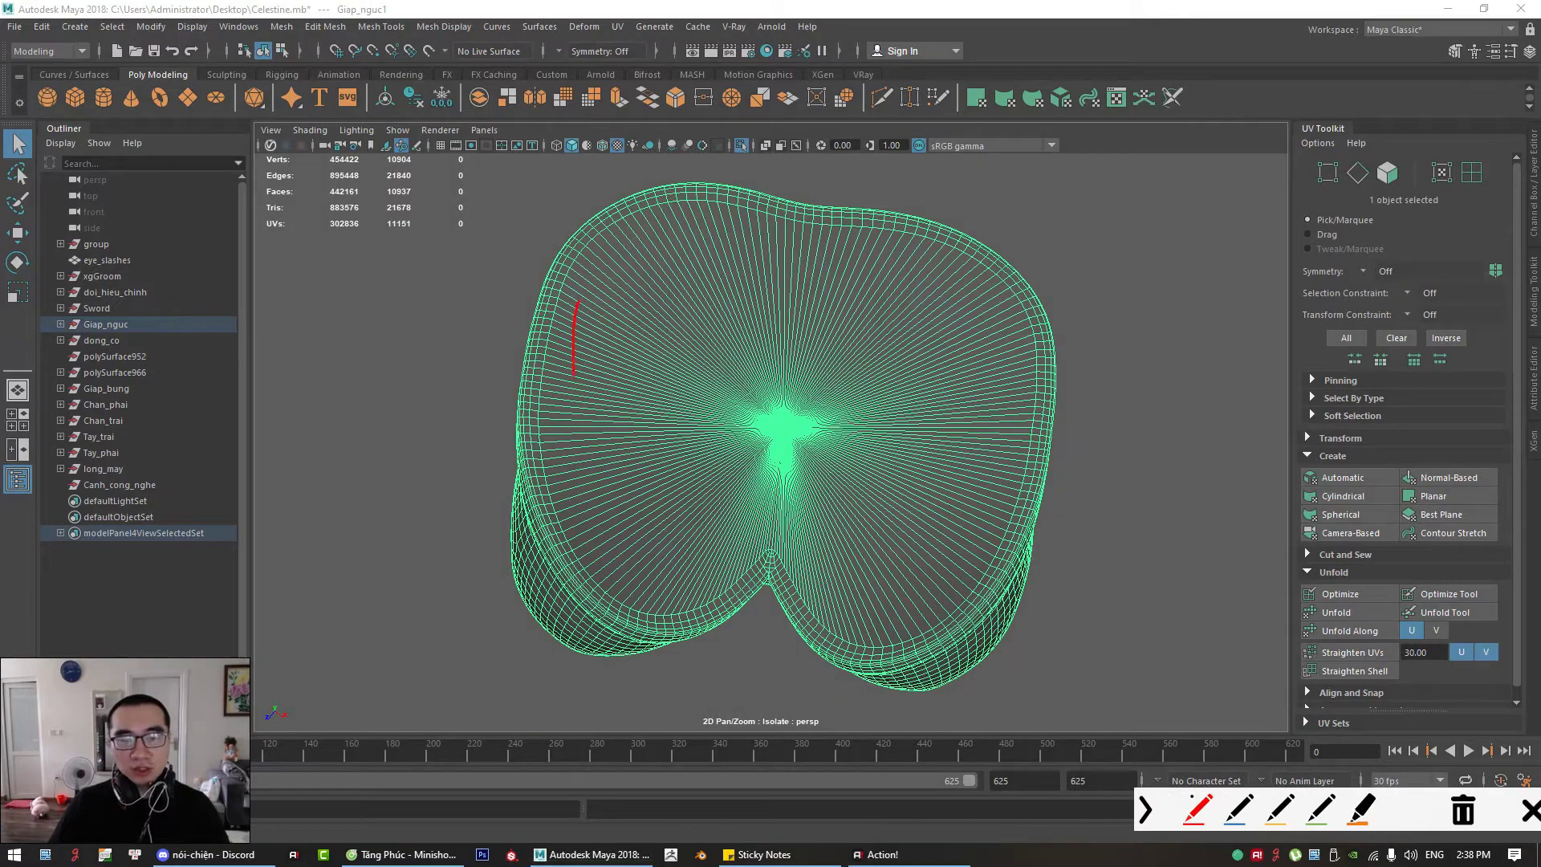
pyautogui.press('F8')
pyautogui.moveTo(881, 371); pyautogui.dragTo(935, 341, button='right')
# Step: Show the full character and inspect the chest armor's upper rim where it curves around the bust
pyautogui.click(739, 144)
pyautogui.scroll(5, 954, 593)
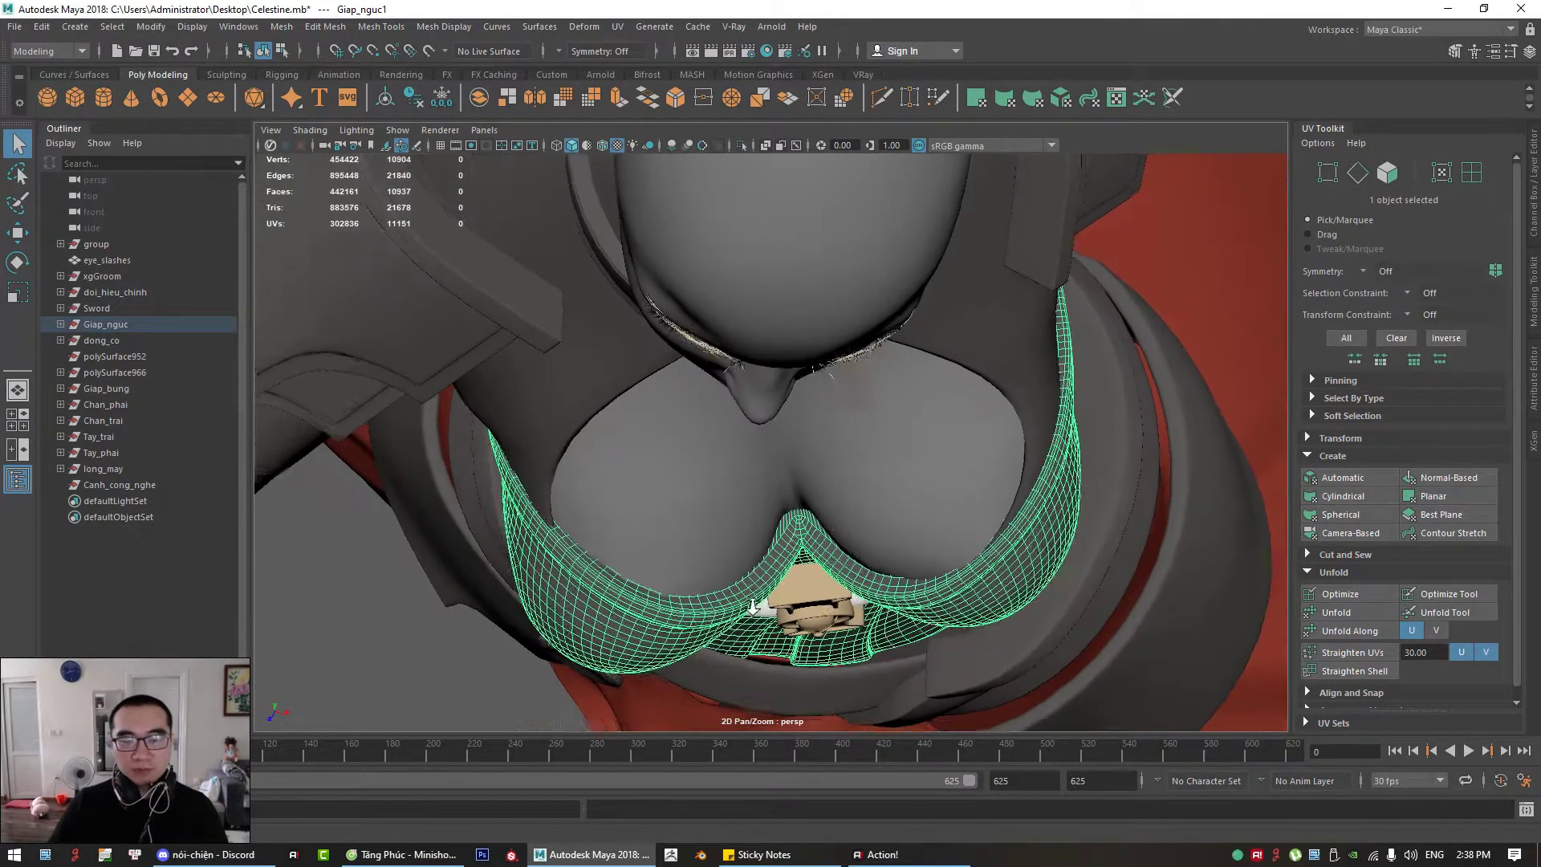
pyautogui.keyDown('alt'); pyautogui.moveTo(987, 609); pyautogui.dragTo(1085, 379); pyautogui.keyUp('alt')
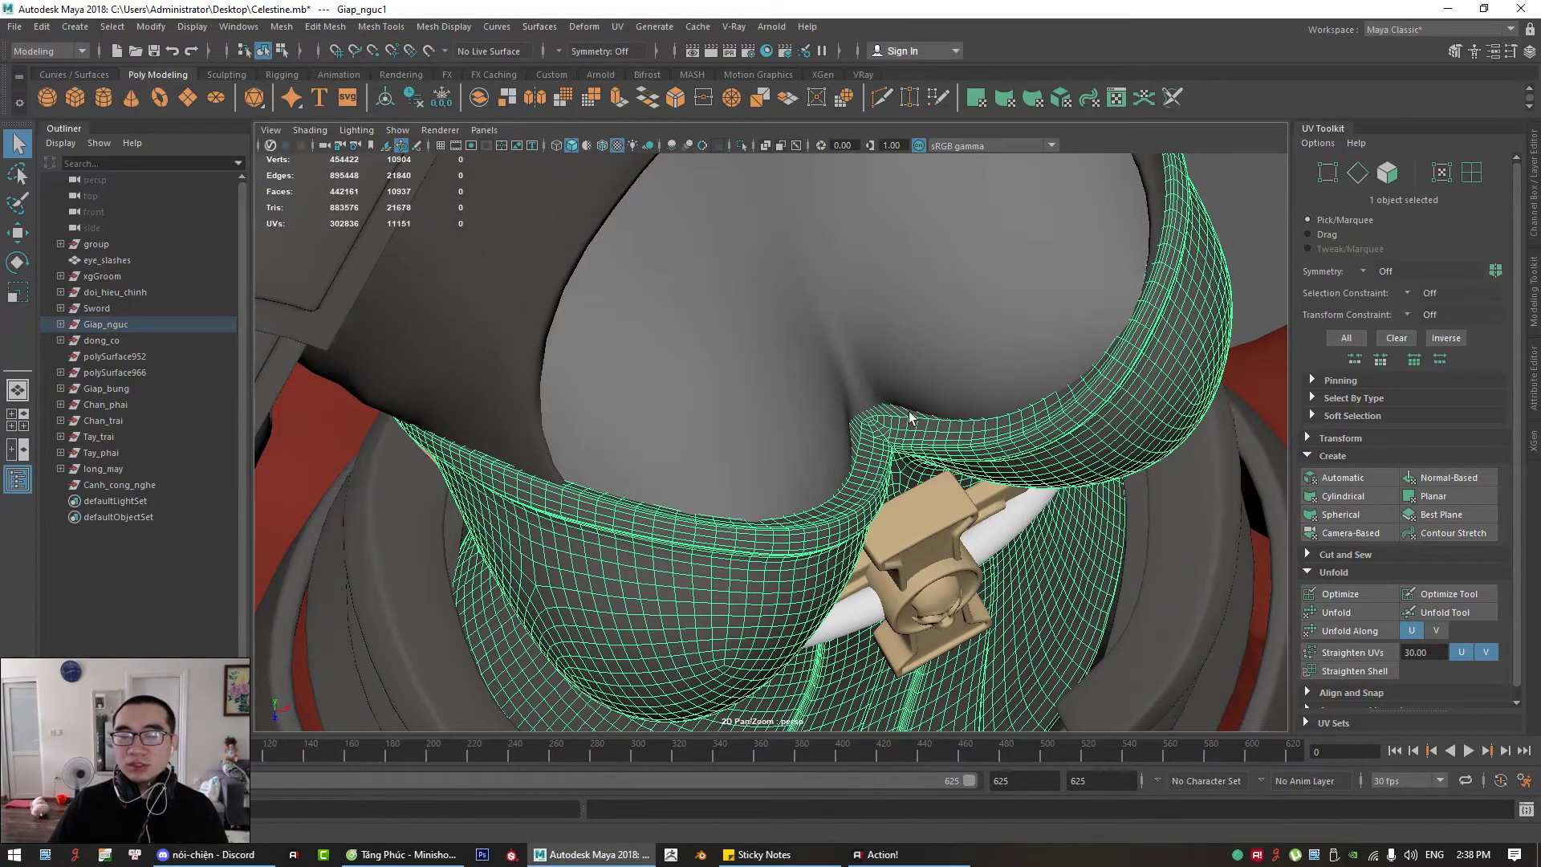
pyautogui.keyDown('alt'); pyautogui.moveTo(909, 411); pyautogui.dragTo(826, 407); pyautogui.keyUp('alt')
# Step: Isolate the chest armor again and bring up the mesh modeling tools
pyautogui.click(740, 144)
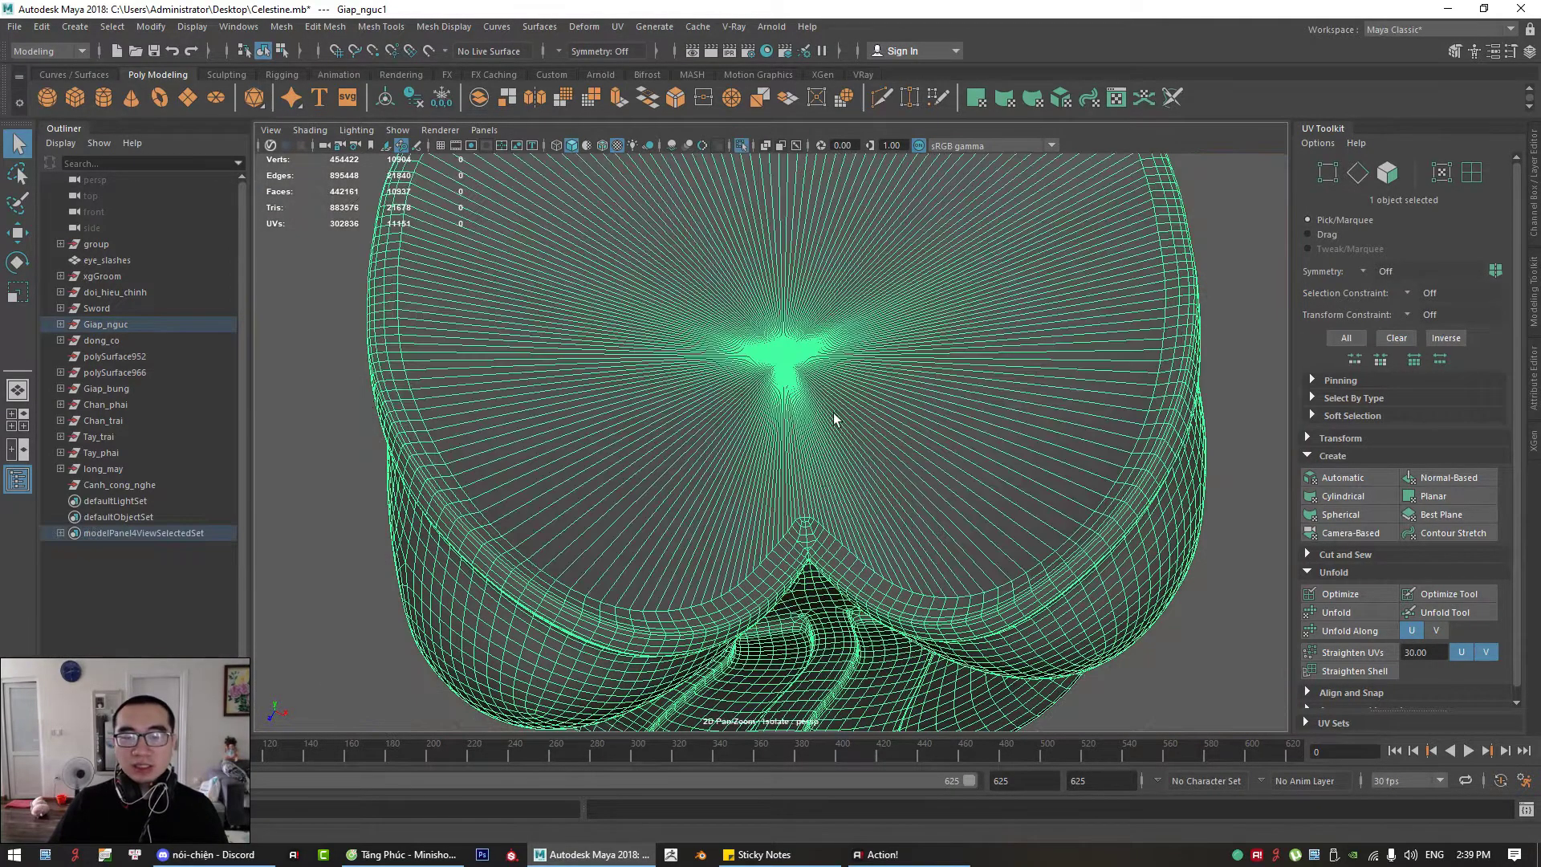
pyautogui.moveTo(843, 522); pyautogui.dragTo(947, 562)
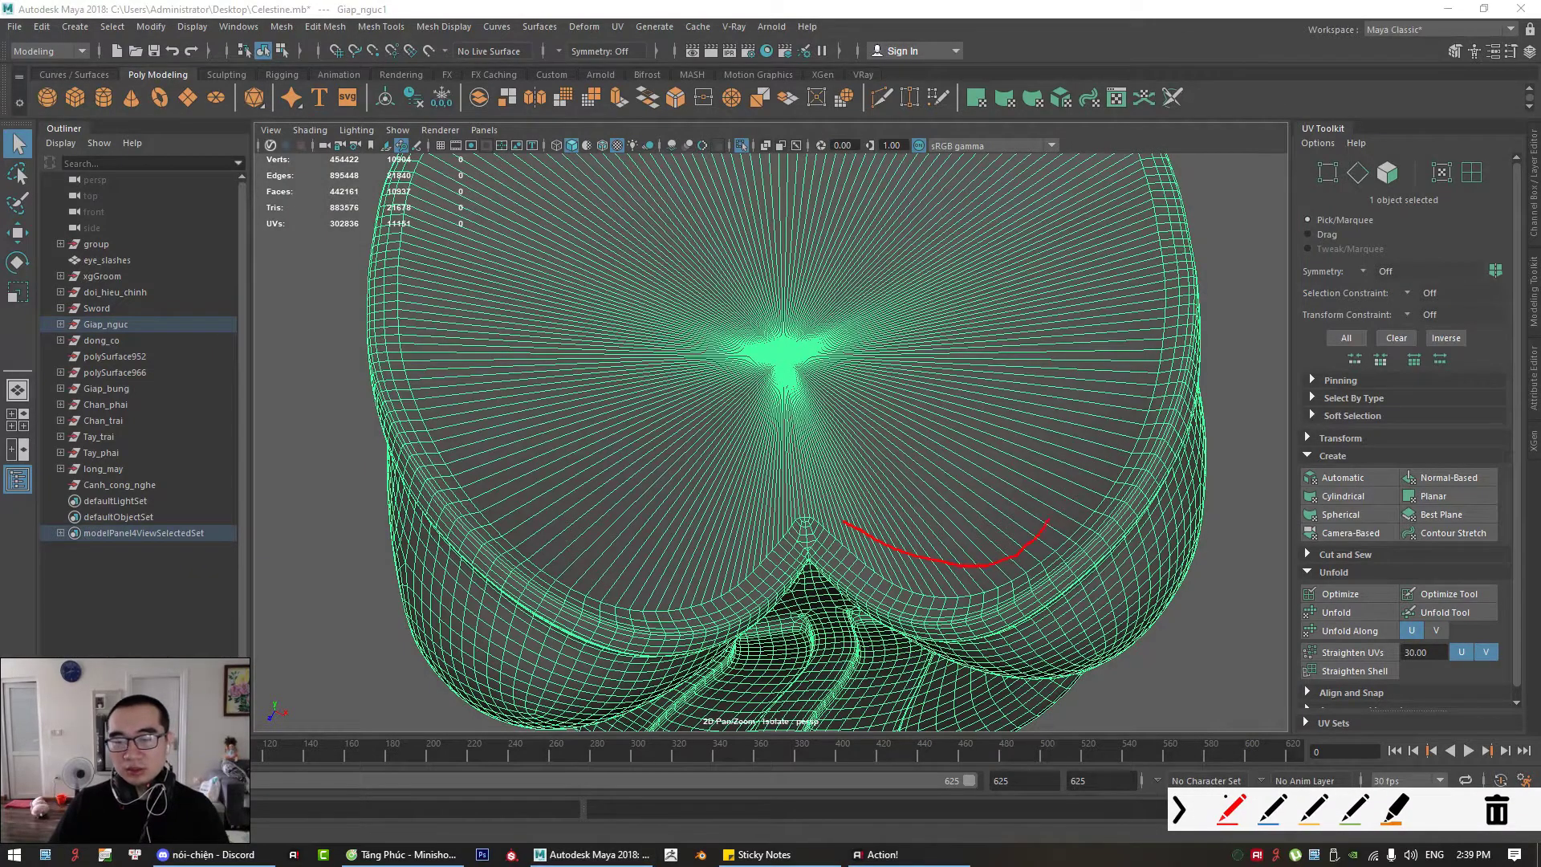
pyautogui.press('Escape')
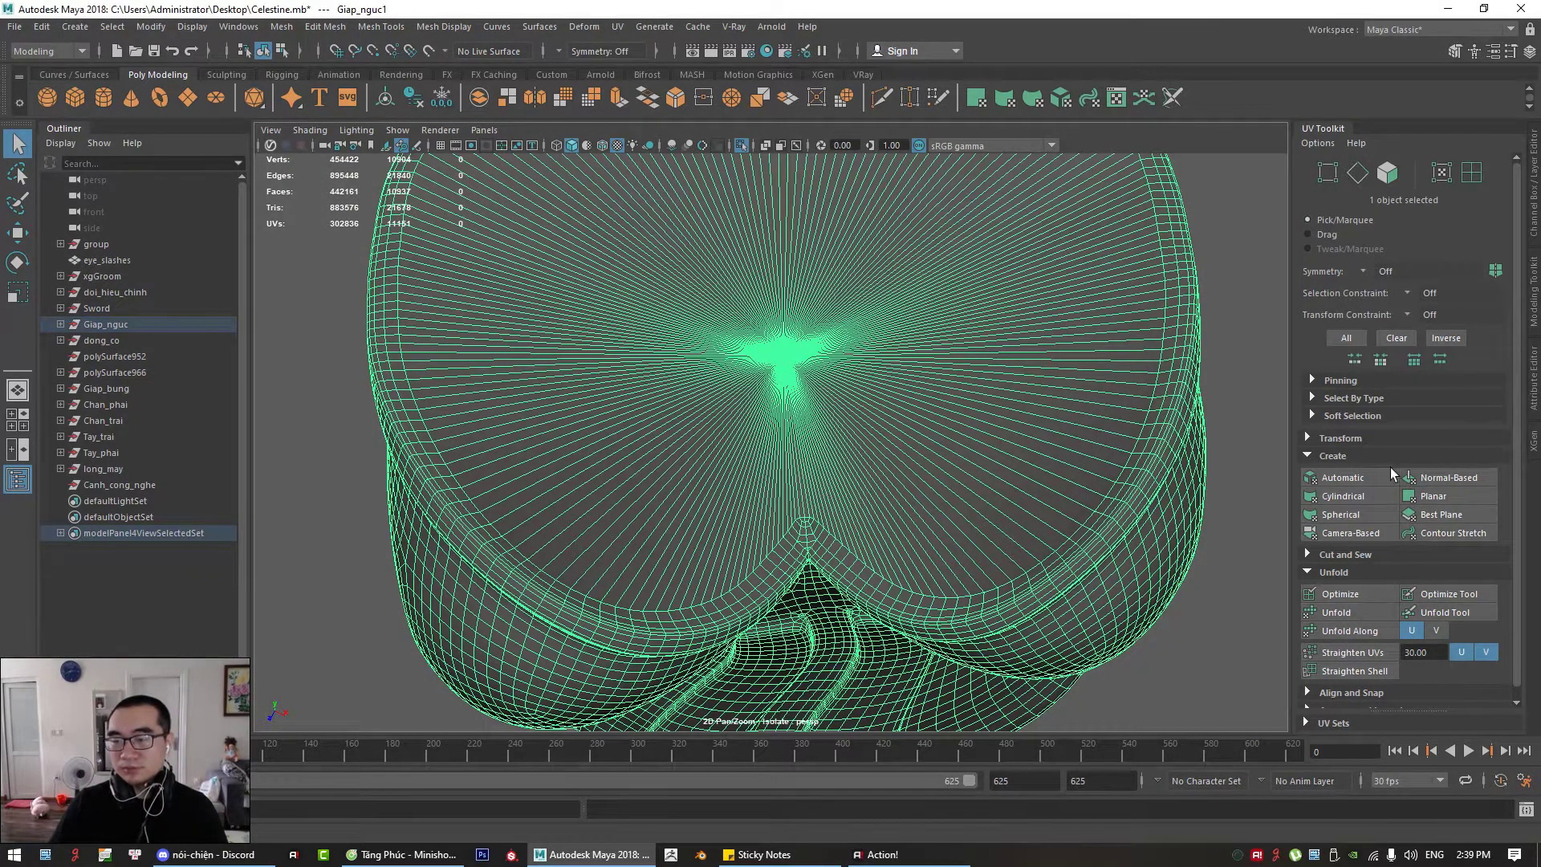
pyautogui.click(1533, 324)
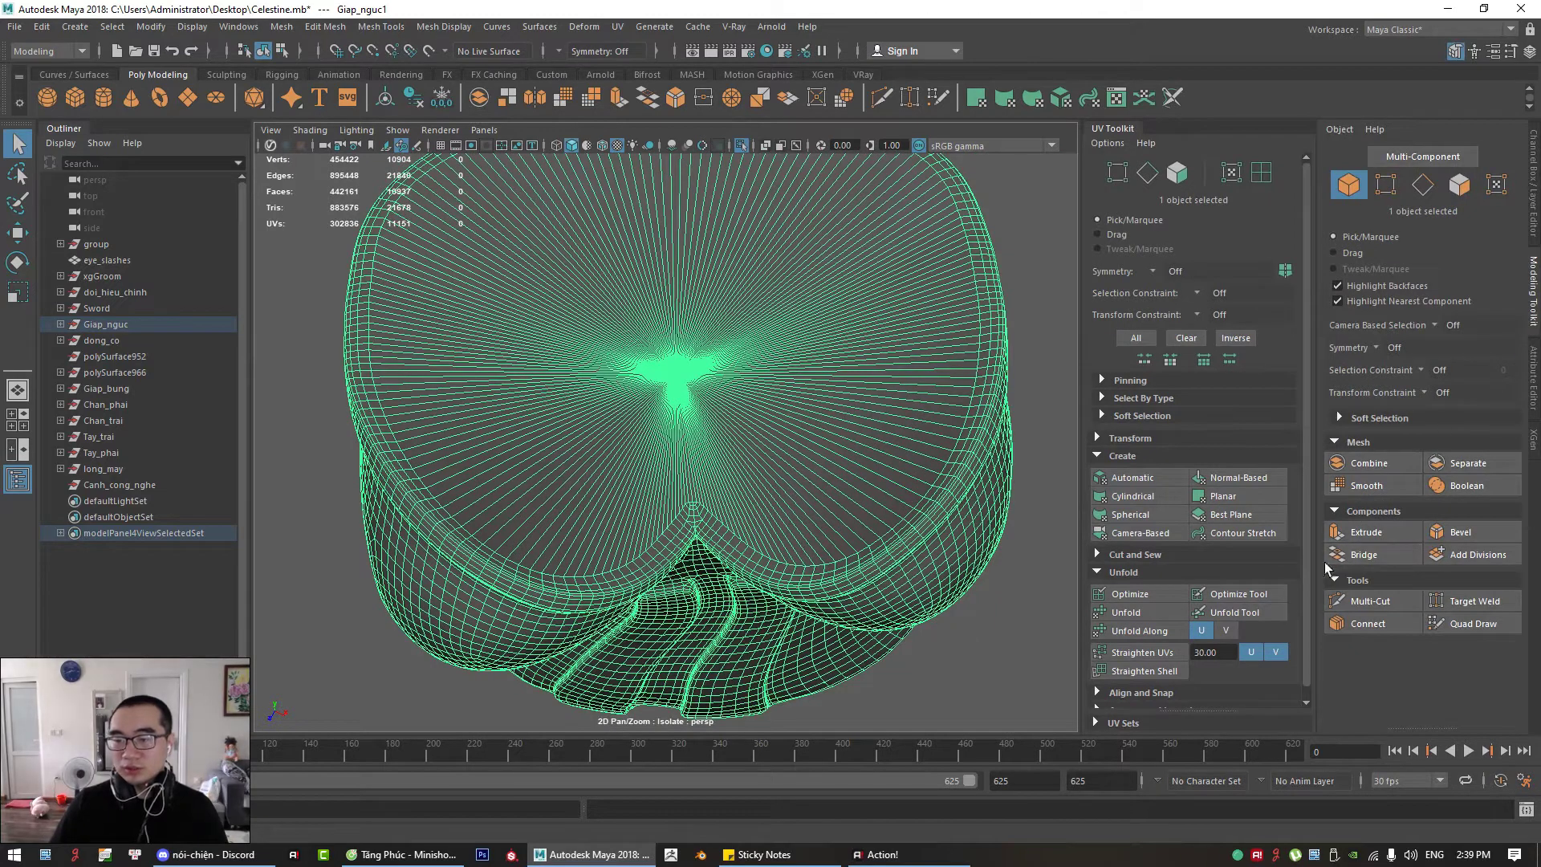
pyautogui.click(1367, 600)
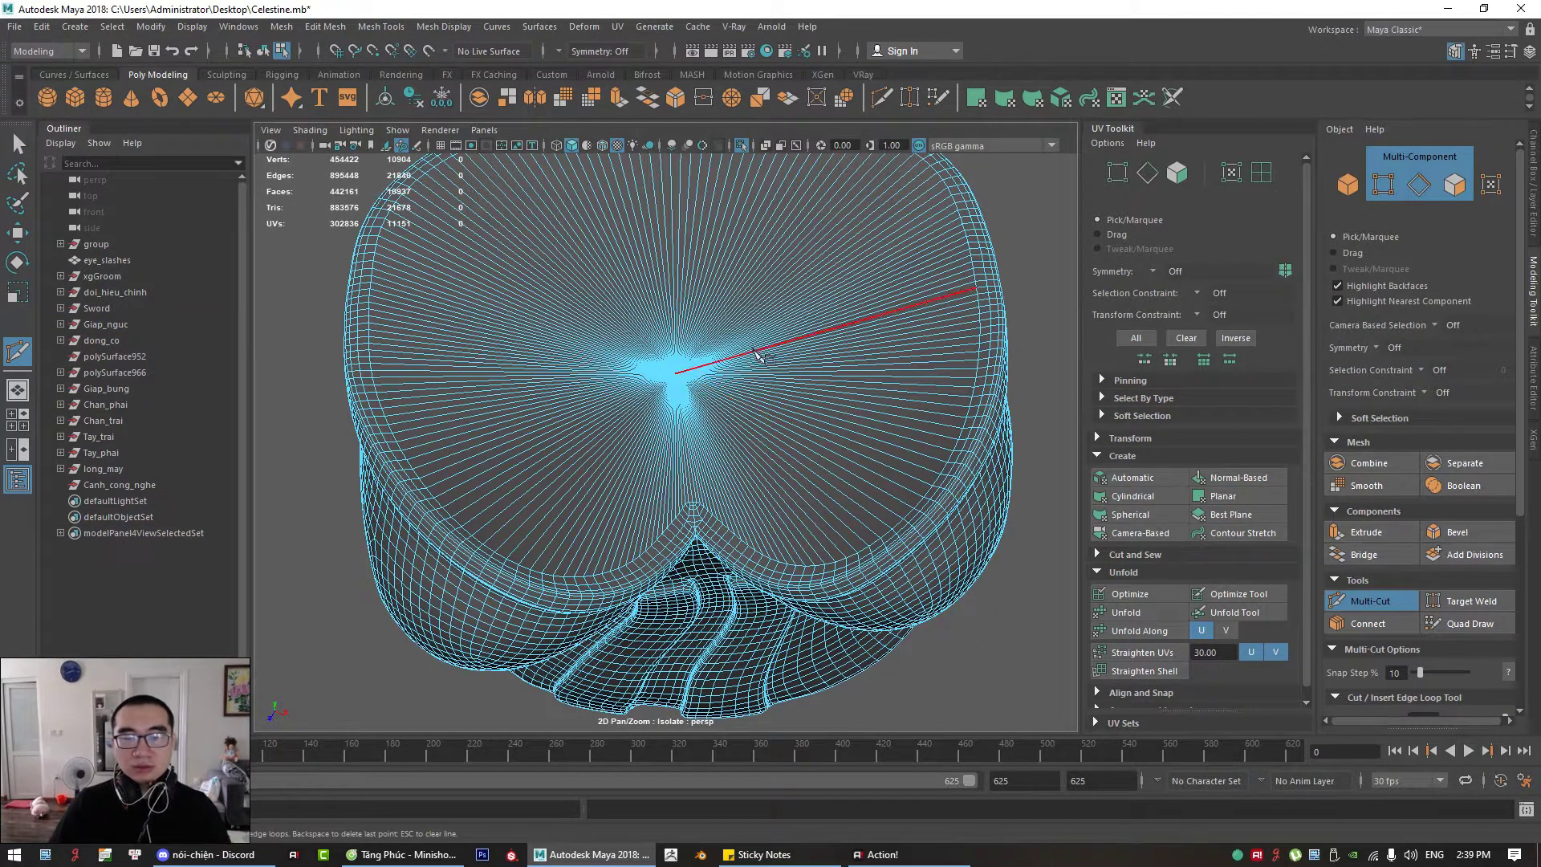
pyautogui.press('q')
# Step: Select the center vertex of the armor's top cap and convert the selection to its radiating edges
pyautogui.moveTo(674, 377); pyautogui.dragTo(634, 362, button='right')
pyautogui.scroll(1, 678, 373)
pyautogui.click(677, 370)
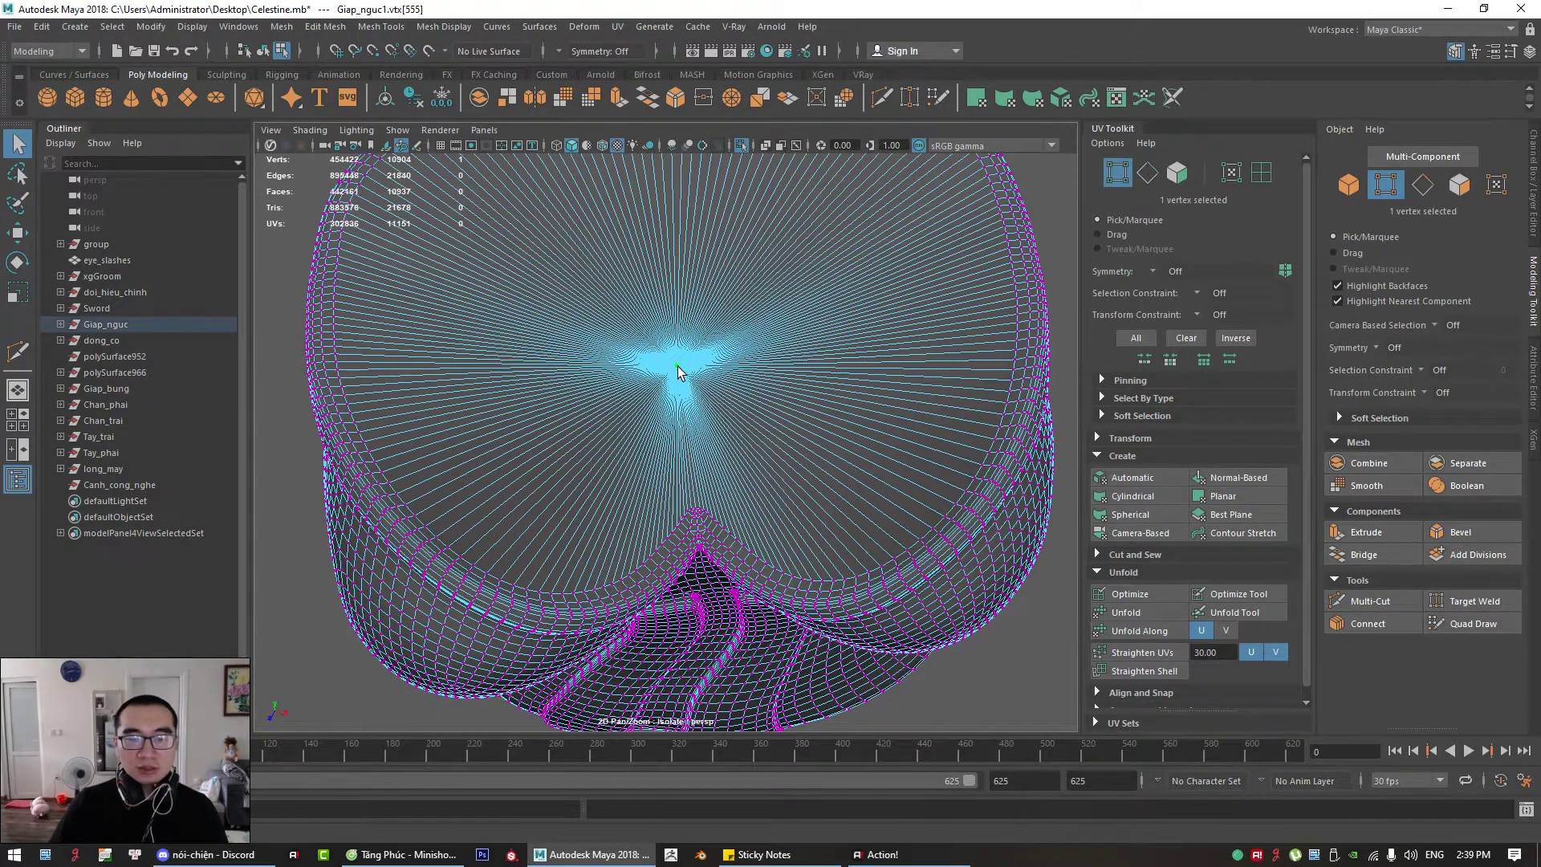
pyautogui.keyDown('ctrl'); pyautogui.rightClick(678, 371); pyautogui.keyUp('ctrl')
pyautogui.keyDown('ctrl'); pyautogui.moveTo(679, 367); pyautogui.dragTo(679, 274, button='right'); pyautogui.keyUp('ctrl')
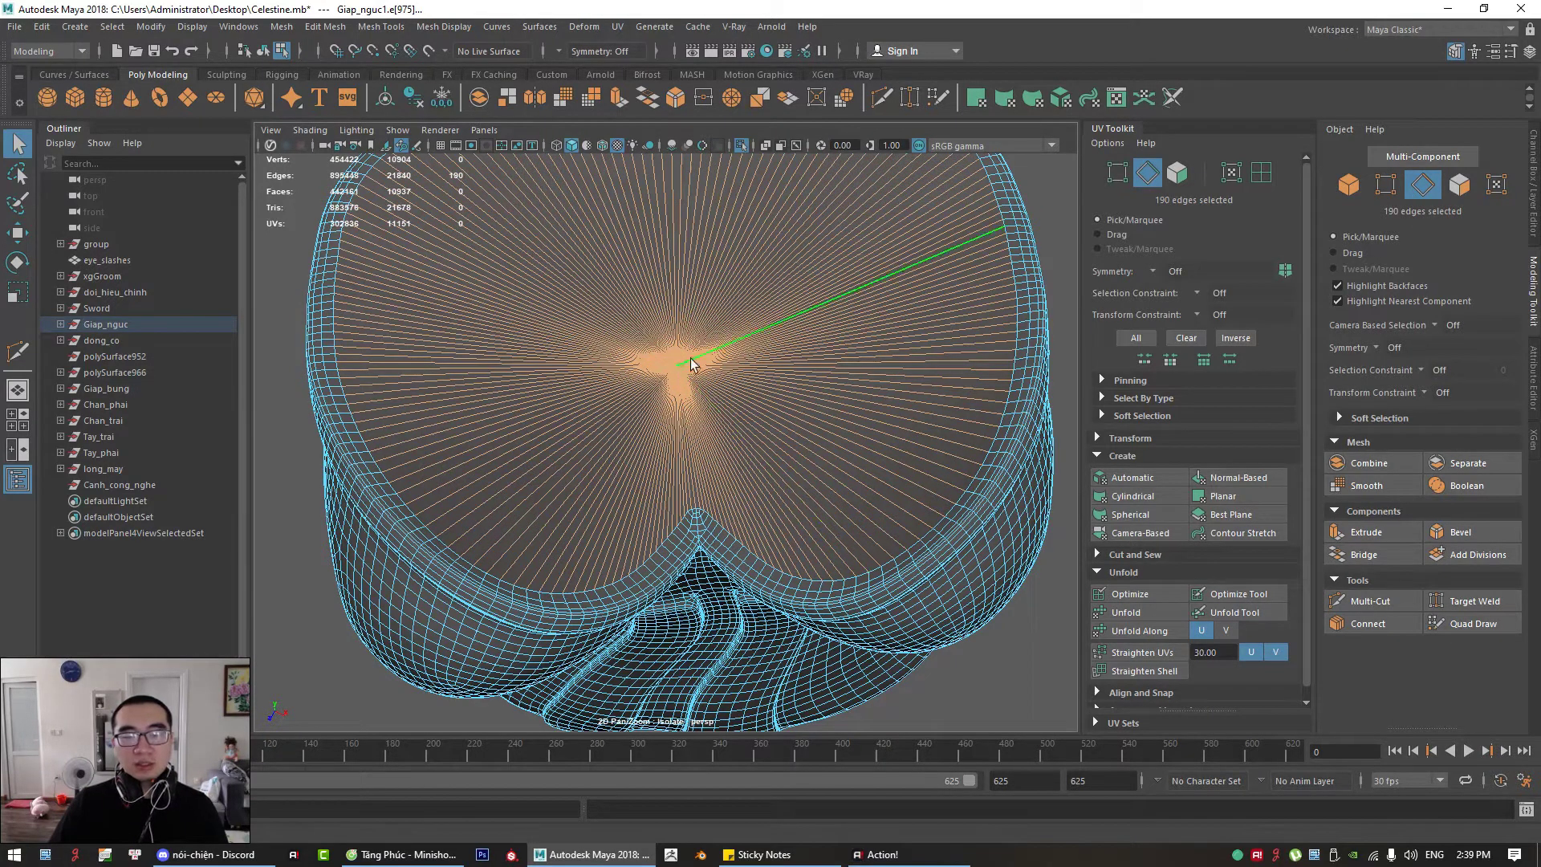
# Step: Connect the top cap's radiating edges with a one-segment edge loop near the rim, using a Slide of 0.1
pyautogui.click(1372, 623)
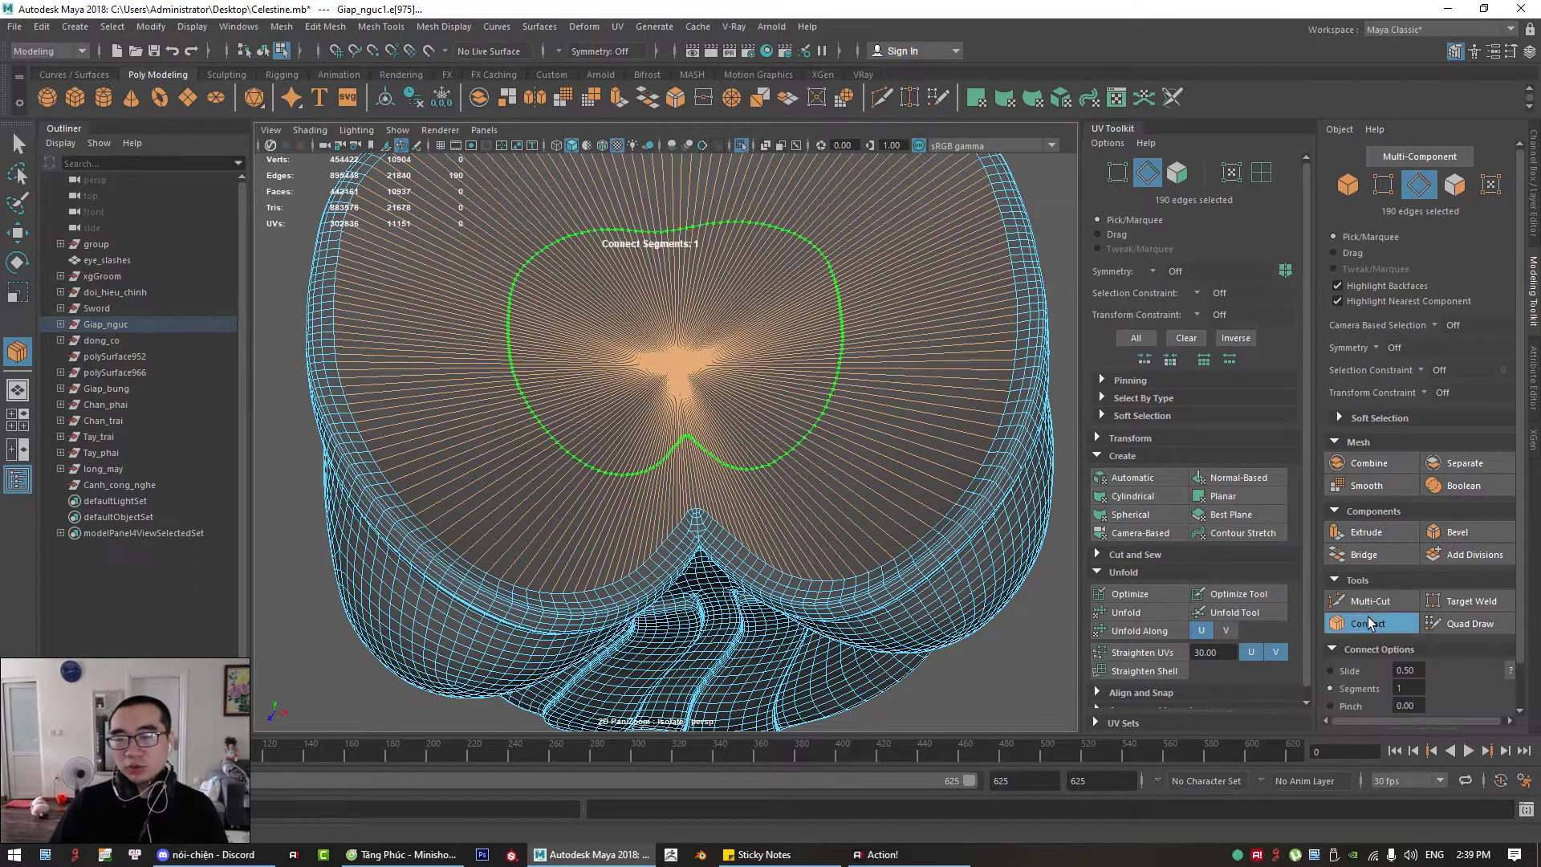
pyautogui.scroll(-3, 1522, 650)
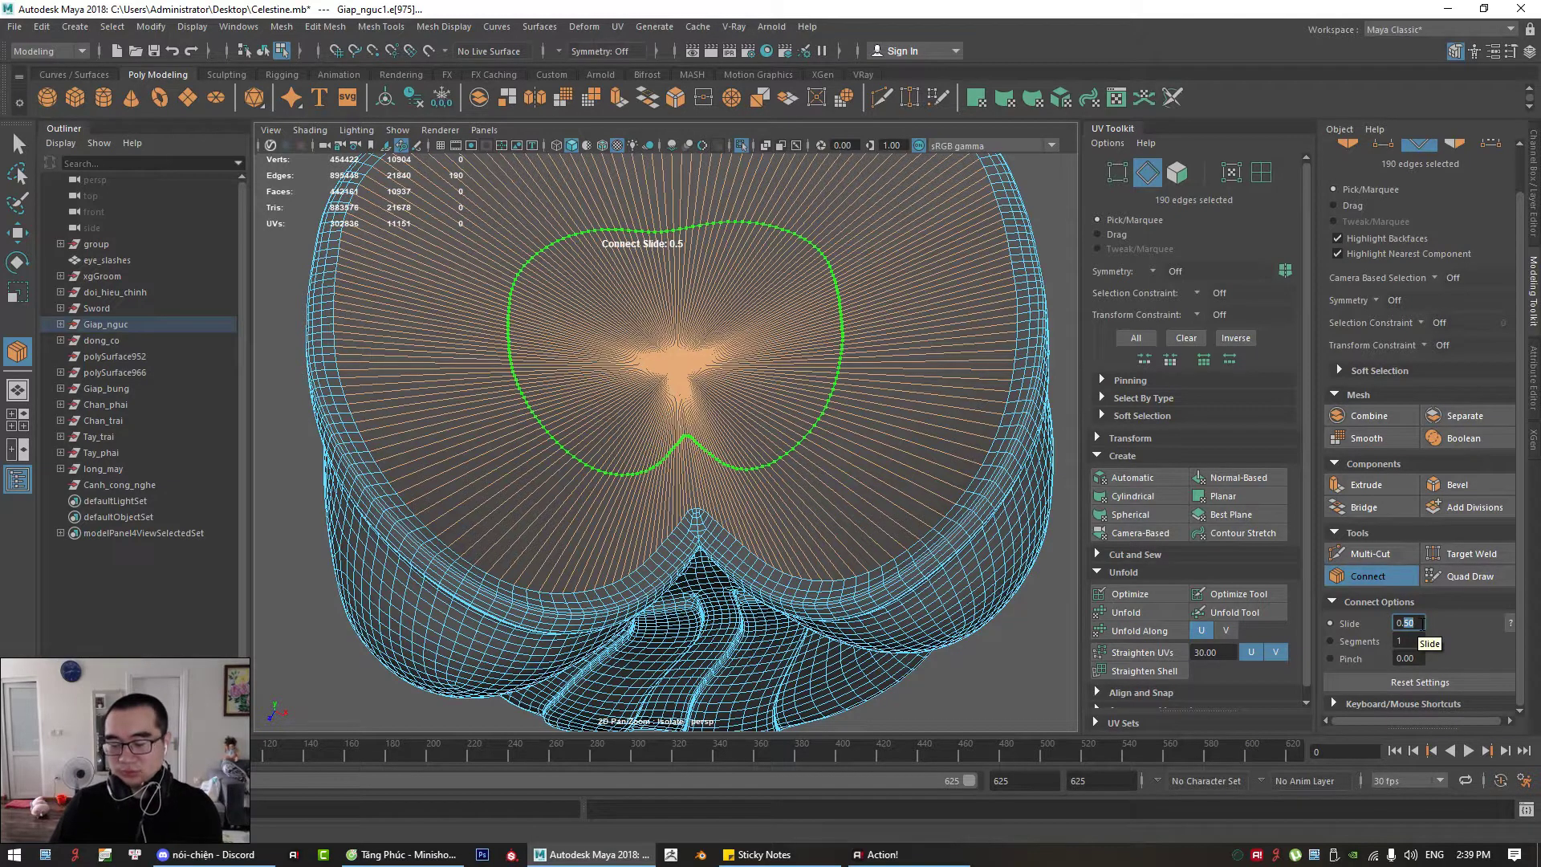
pyautogui.press('Return')
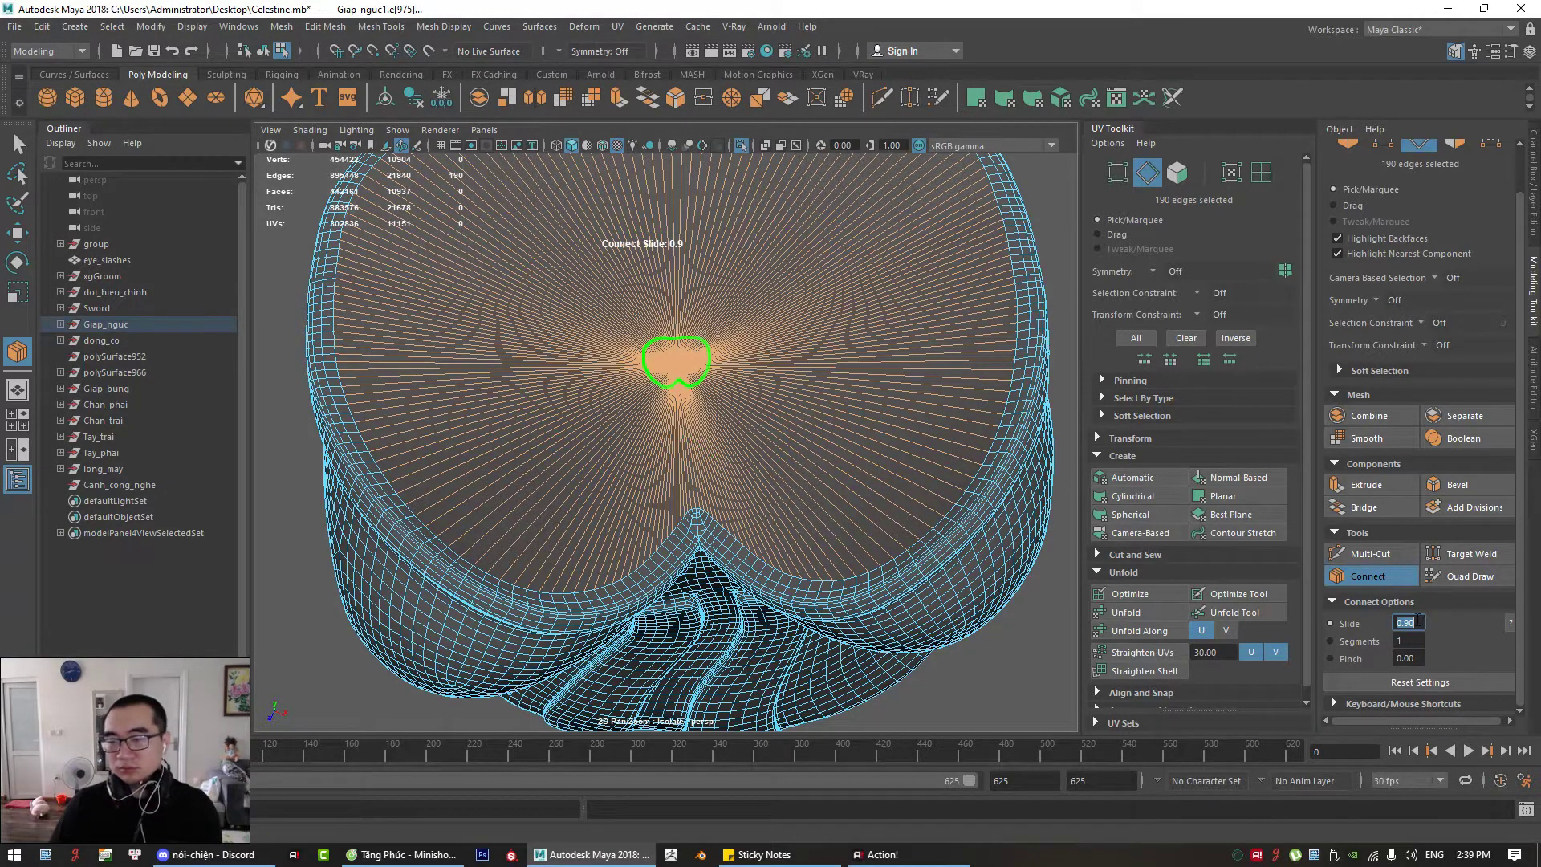
pyautogui.write('0.2')
pyautogui.press('Return')
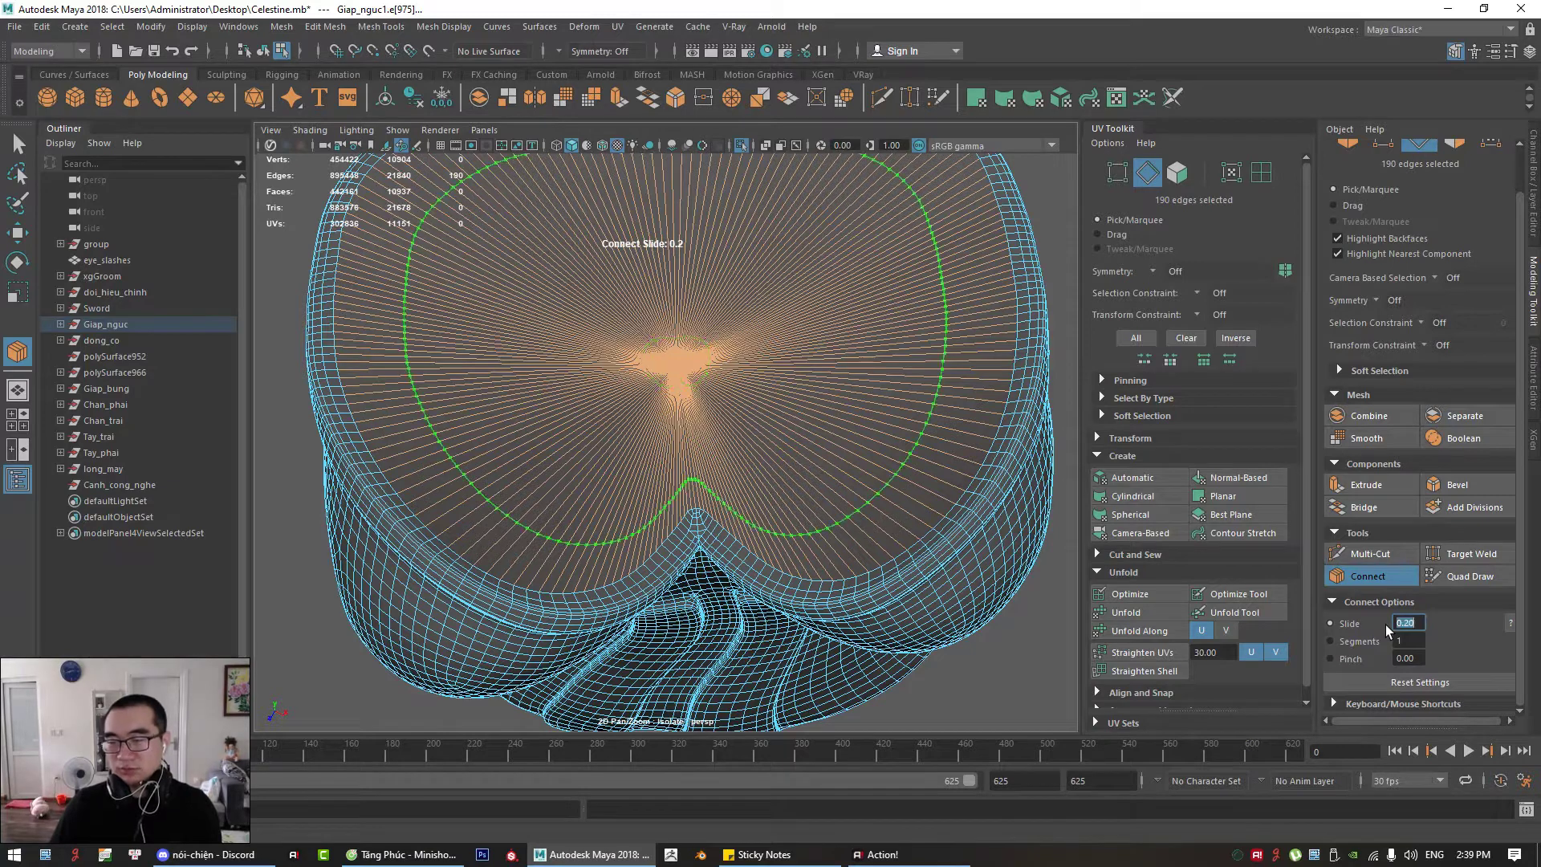
pyautogui.write('0.1')
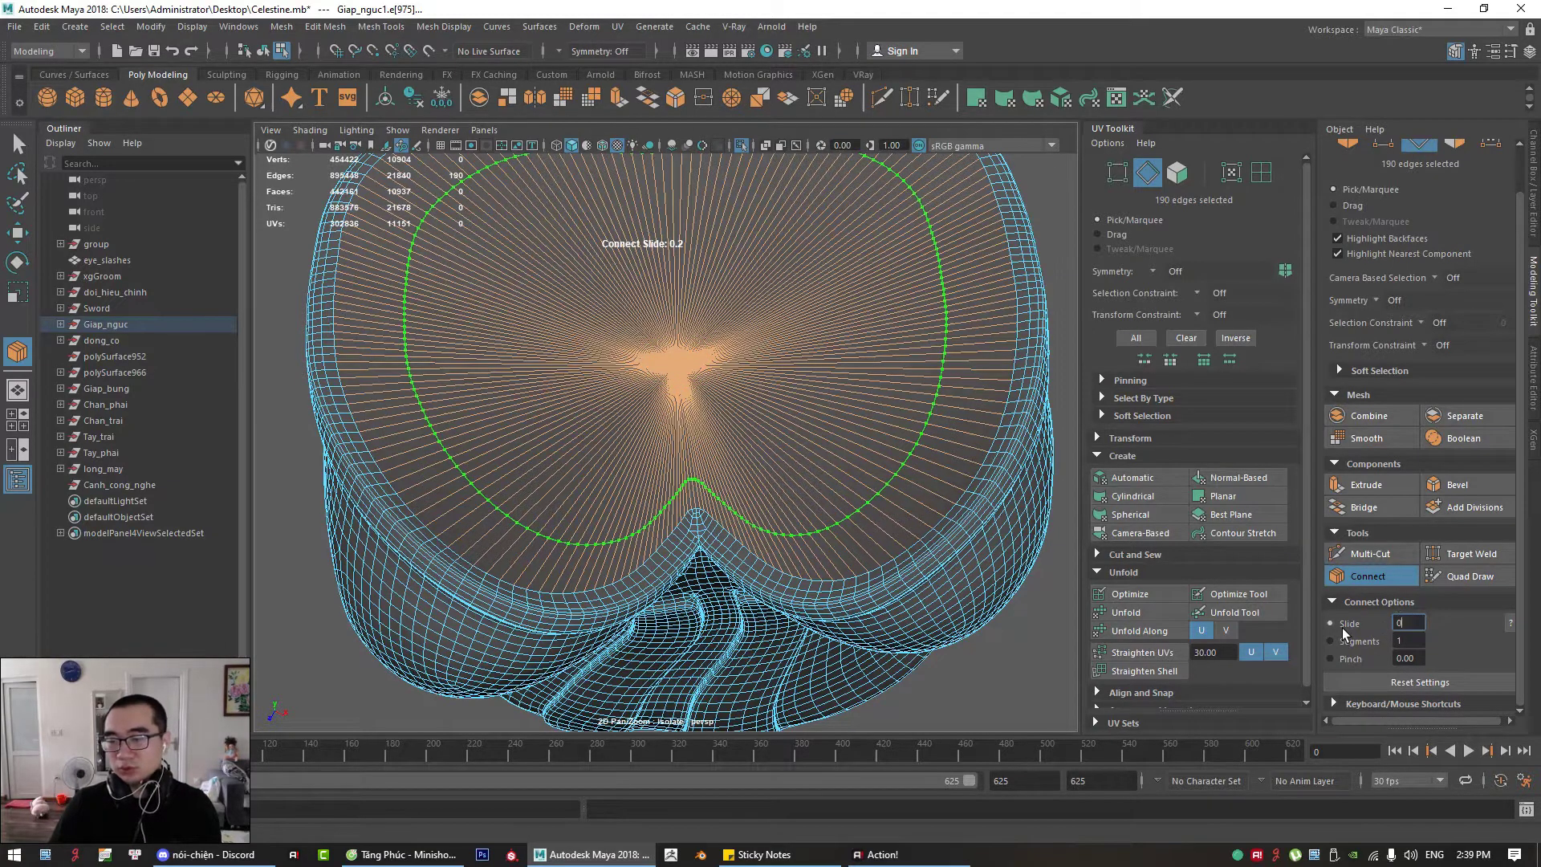
pyautogui.press('Return')
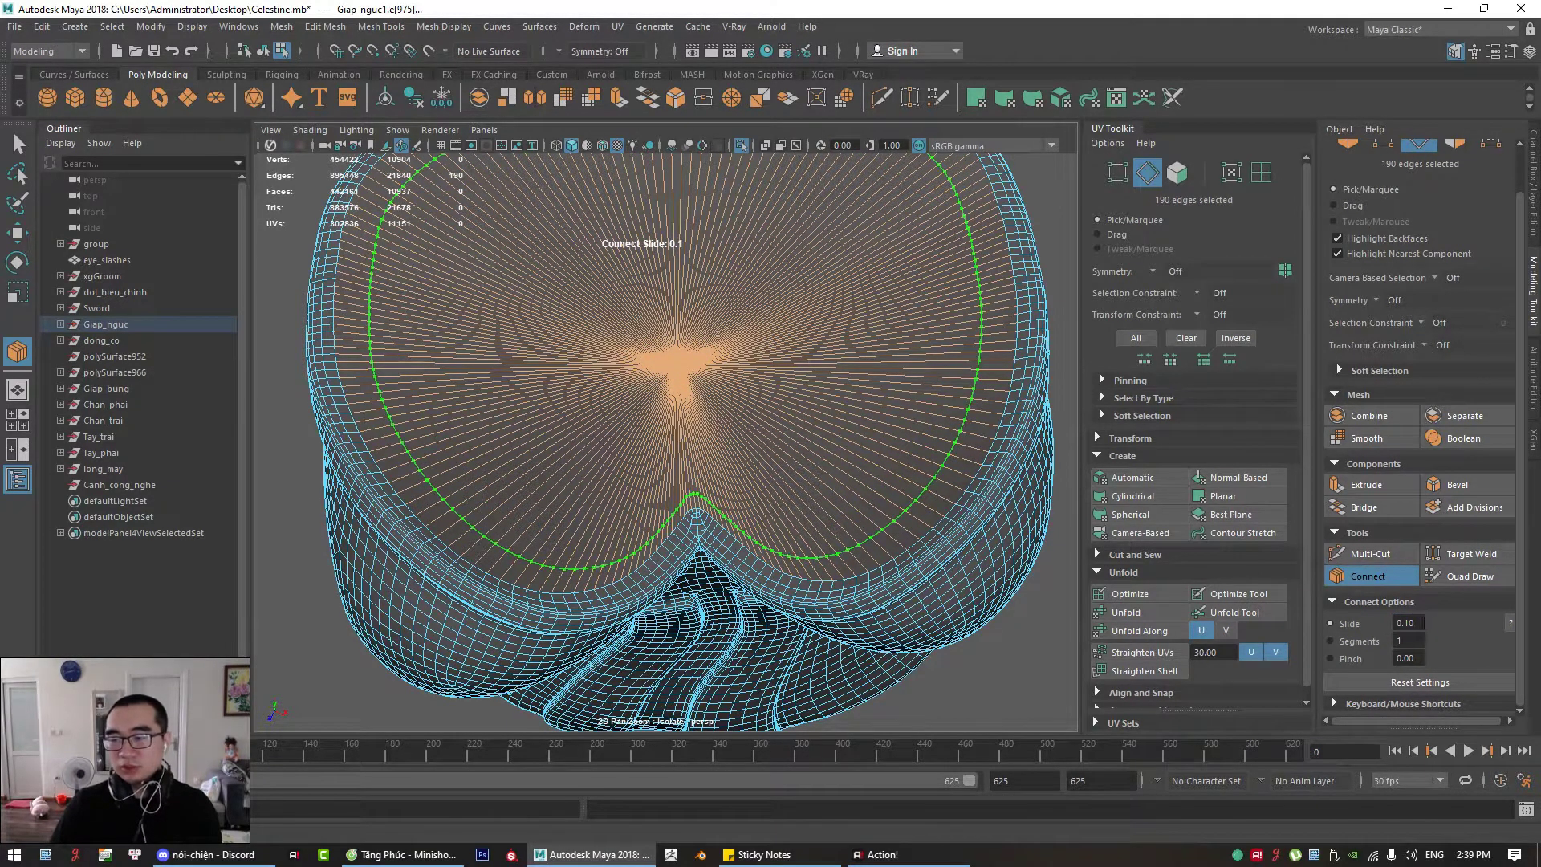
pyautogui.click(1377, 578)
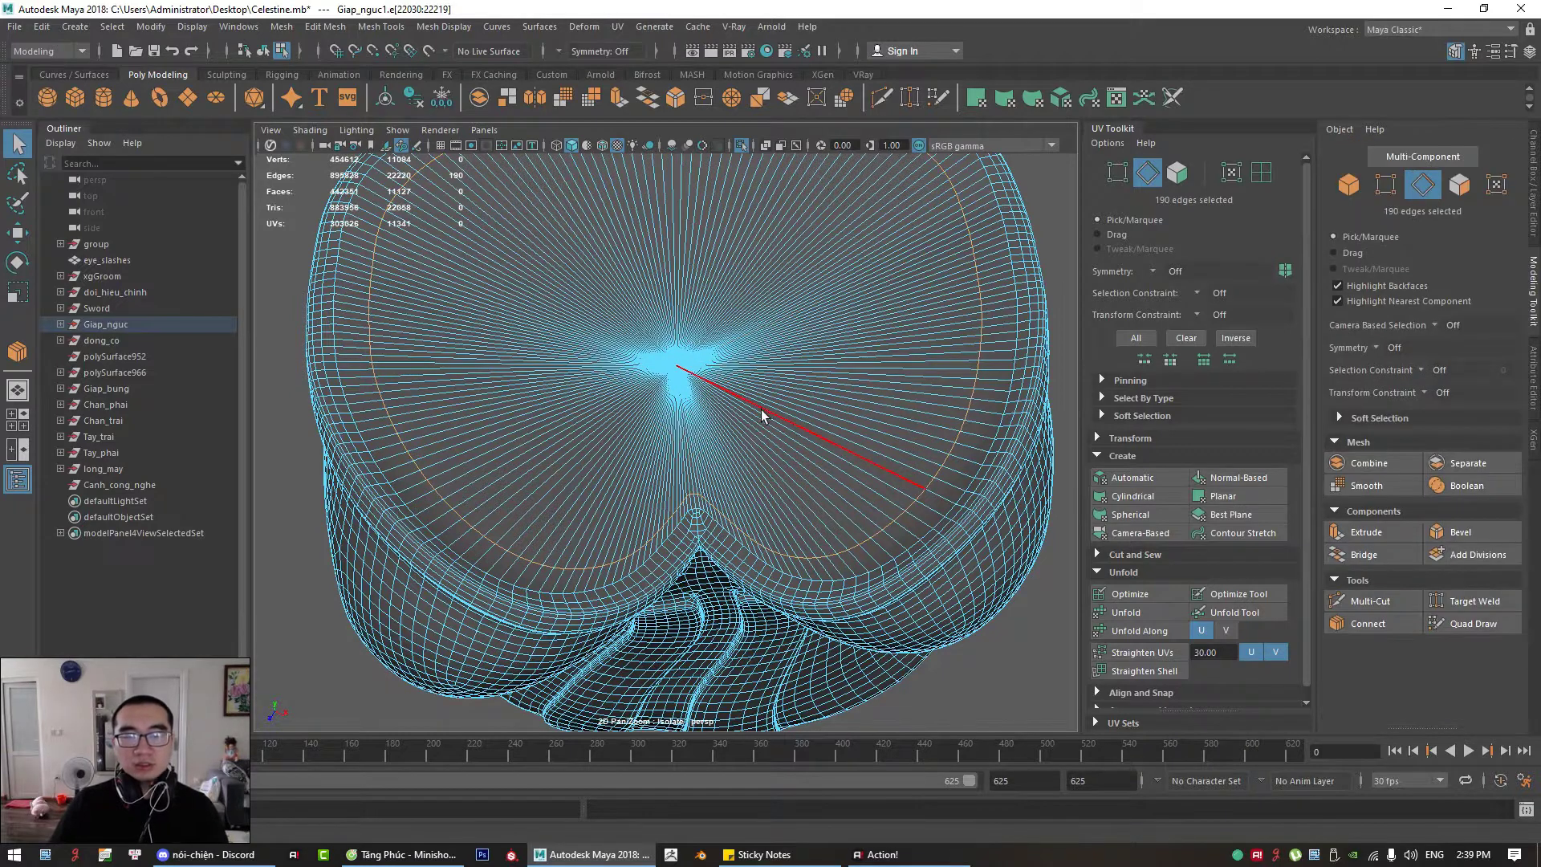
# Step: Delete the top cap's faces around its center vertex inside the new edge loop, then return the armor to object mode
pyautogui.moveTo(723, 361); pyautogui.dragTo(606, 313, button='right')
pyautogui.click(675, 364)
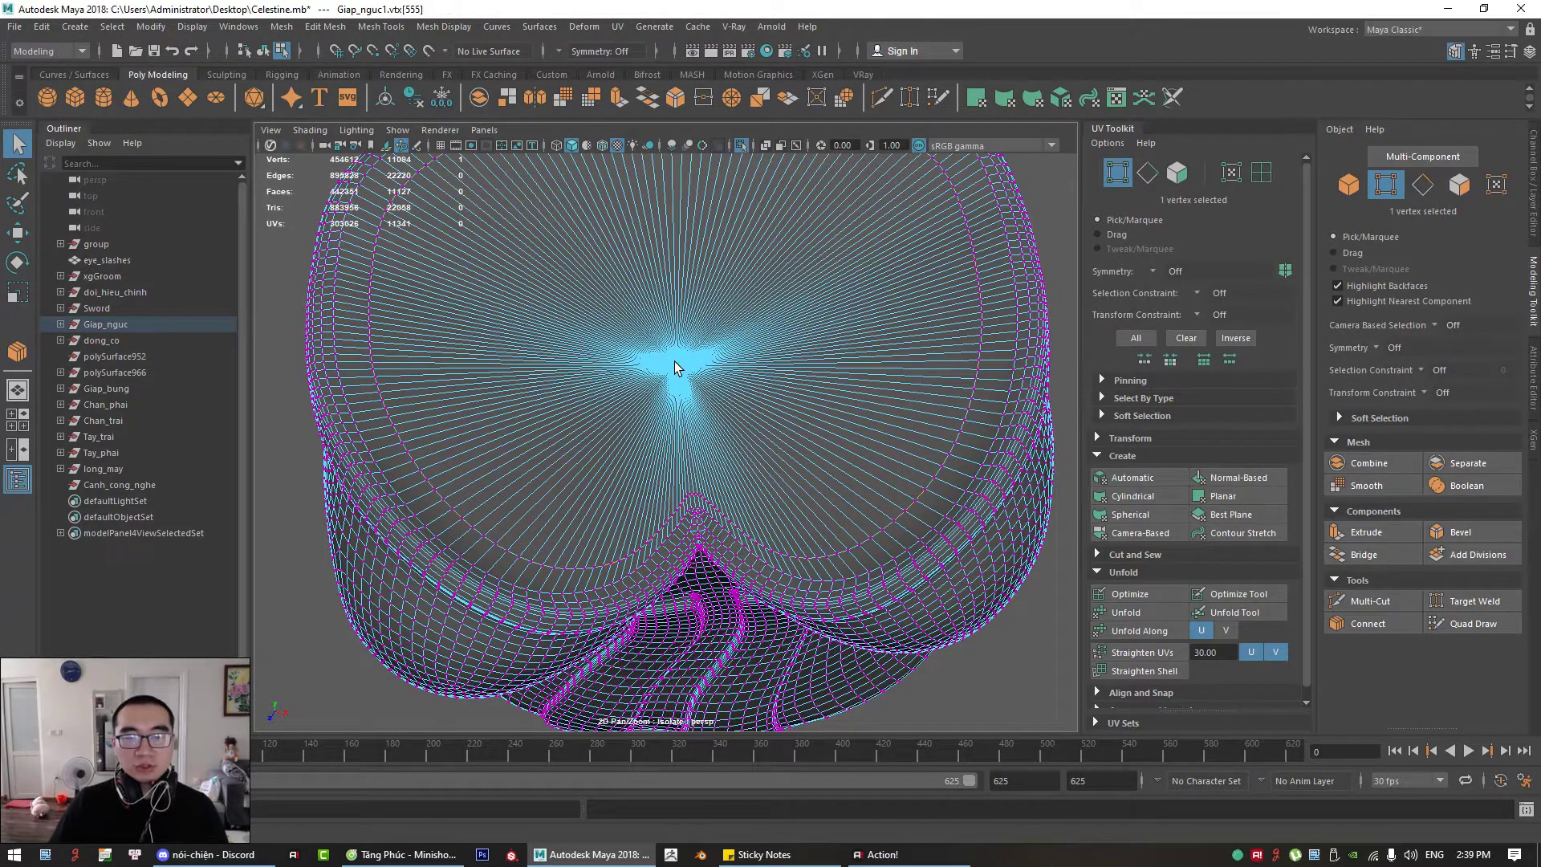
pyautogui.keyDown('ctrl'); pyautogui.rightClick(676, 369); pyautogui.keyUp('ctrl')
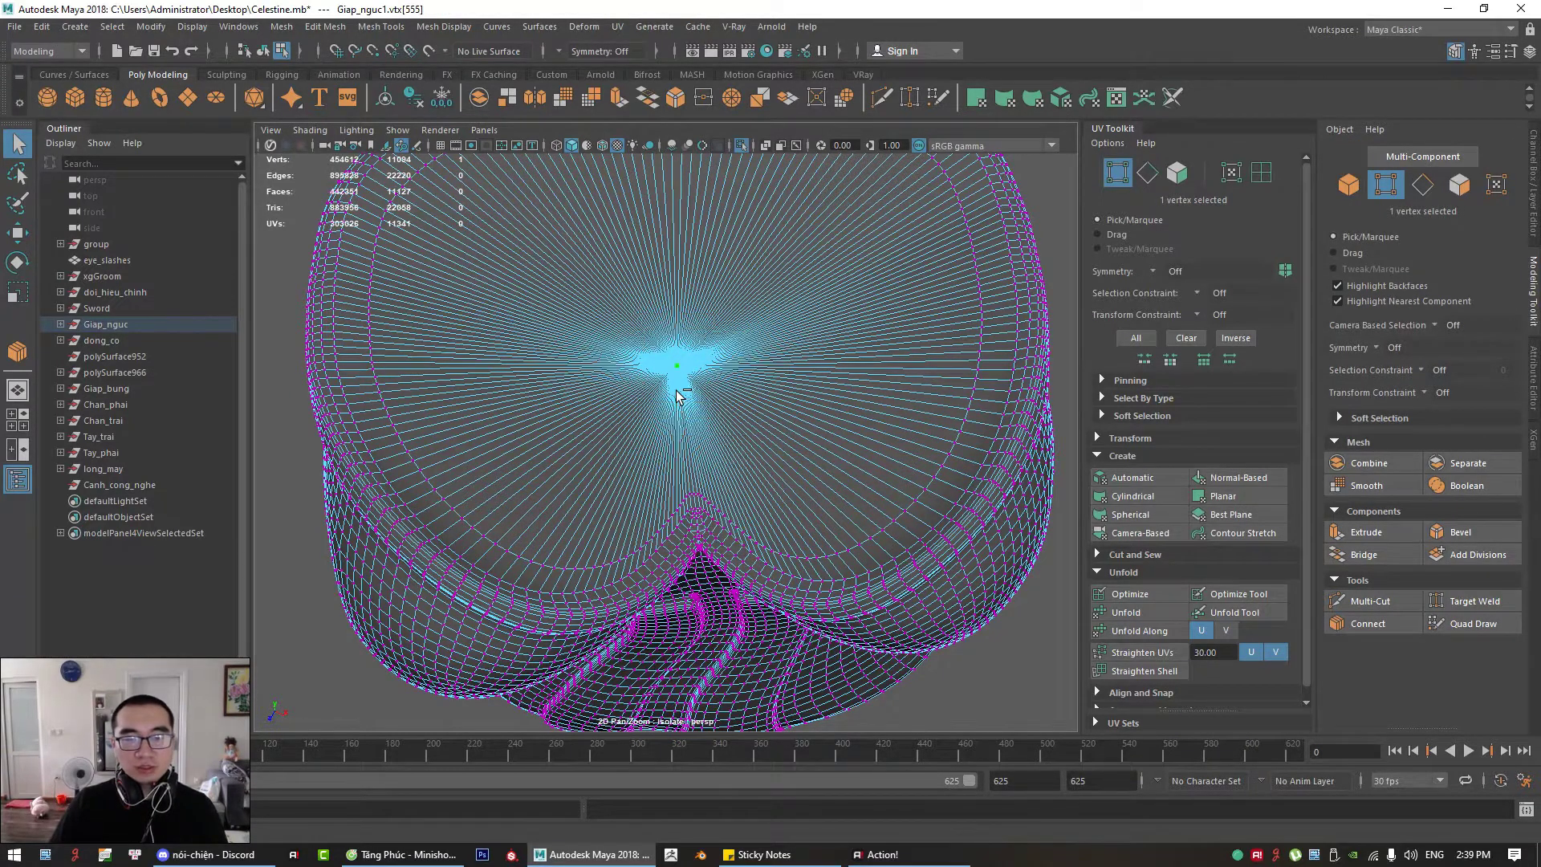
pyautogui.keyDown('ctrl'); pyautogui.rightClick(681, 365); pyautogui.keyUp('ctrl')
pyautogui.keyDown('ctrl'); pyautogui.moveTo(680, 361); pyautogui.dragTo(678, 445, button='right'); pyautogui.keyUp('ctrl')
pyautogui.press('Delete')
pyautogui.moveTo(728, 371)
pyautogui.keyDown('alt'); pyautogui.mouseDown()
pyautogui.moveTo(749, 413)
pyautogui.moveTo(718, 359)
pyautogui.moveTo(734, 353)
pyautogui.mouseUp(); pyautogui.keyUp('alt')
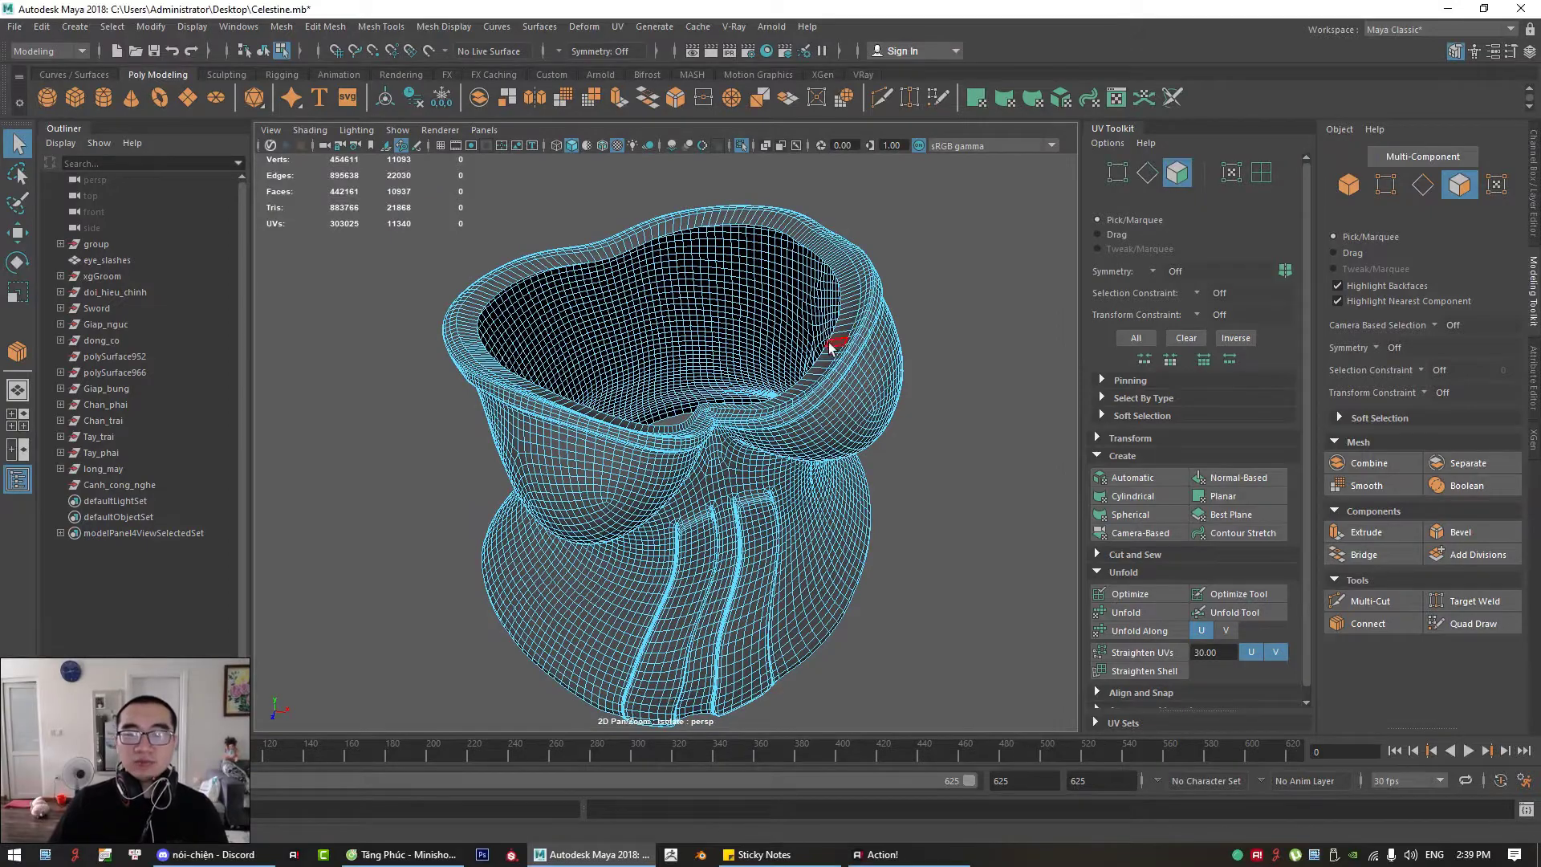
pyautogui.keyDown('alt'); pyautogui.moveTo(832, 375); pyautogui.dragTo(646, 373); pyautogui.keyUp('alt')
pyautogui.moveTo(919, 408); pyautogui.dragTo(919, 413, button='right')
pyautogui.click(998, 385)
pyautogui.keyDown('alt'); pyautogui.moveTo(995, 355); pyautogui.dragTo(958, 398); pyautogui.keyUp('alt')
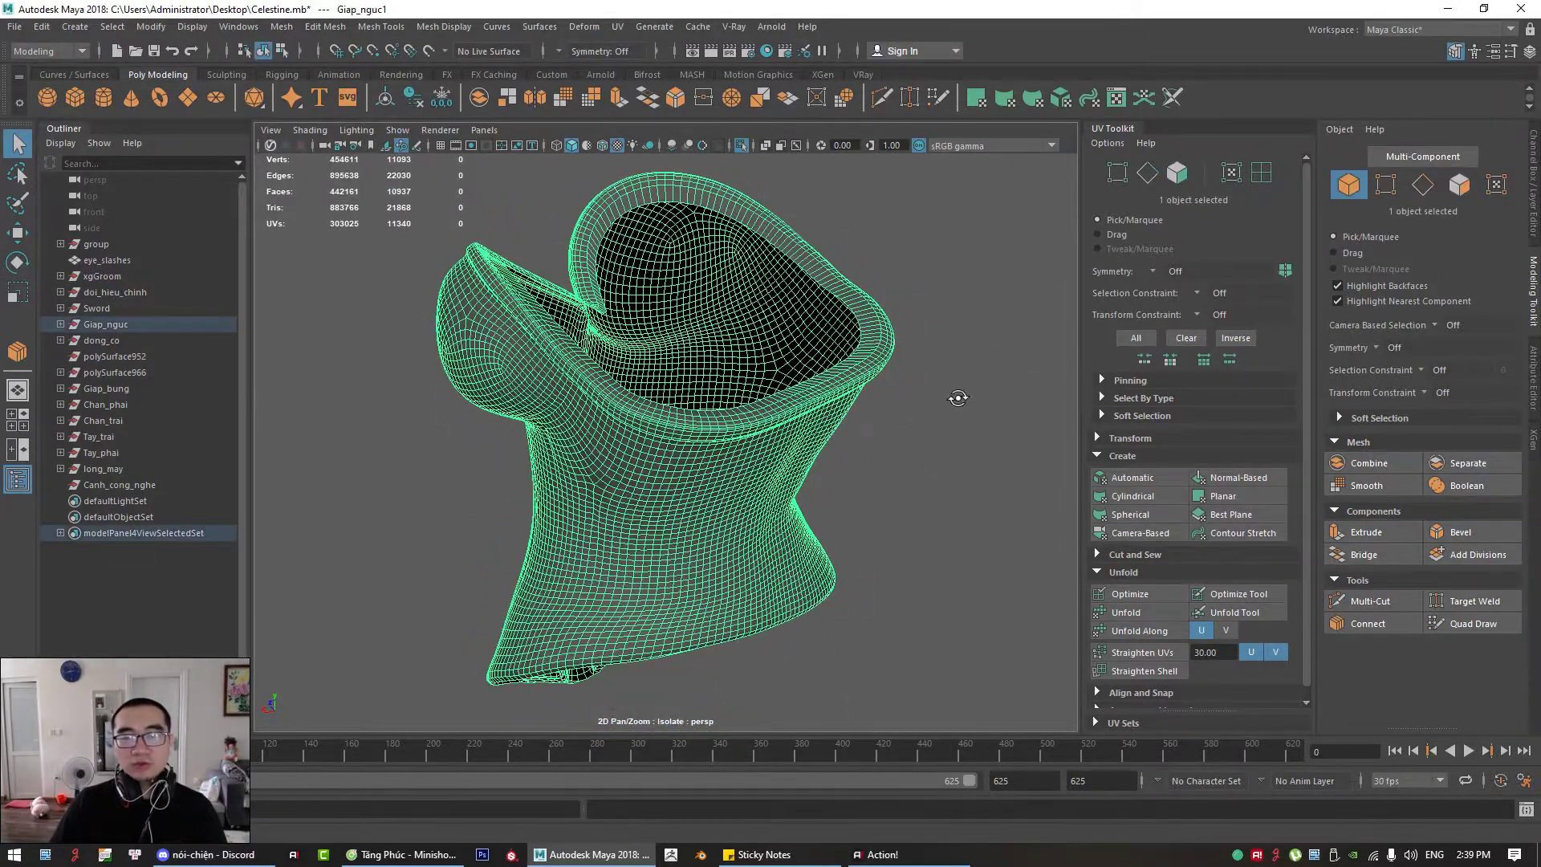
# Step: Show the full character again and inspect the opened chest armor on the body from the front and side
pyautogui.click(741, 146)
pyautogui.keyDown('alt'); pyautogui.moveTo(689, 294); pyautogui.dragTo(721, 345); pyautogui.keyUp('alt')
pyautogui.keyDown('alt'); pyautogui.moveTo(833, 356); pyautogui.dragTo(763, 350, button='right'); pyautogui.keyUp('alt')
pyautogui.keyDown('alt'); pyautogui.moveTo(763, 350); pyautogui.dragTo(711, 341); pyautogui.keyUp('alt')
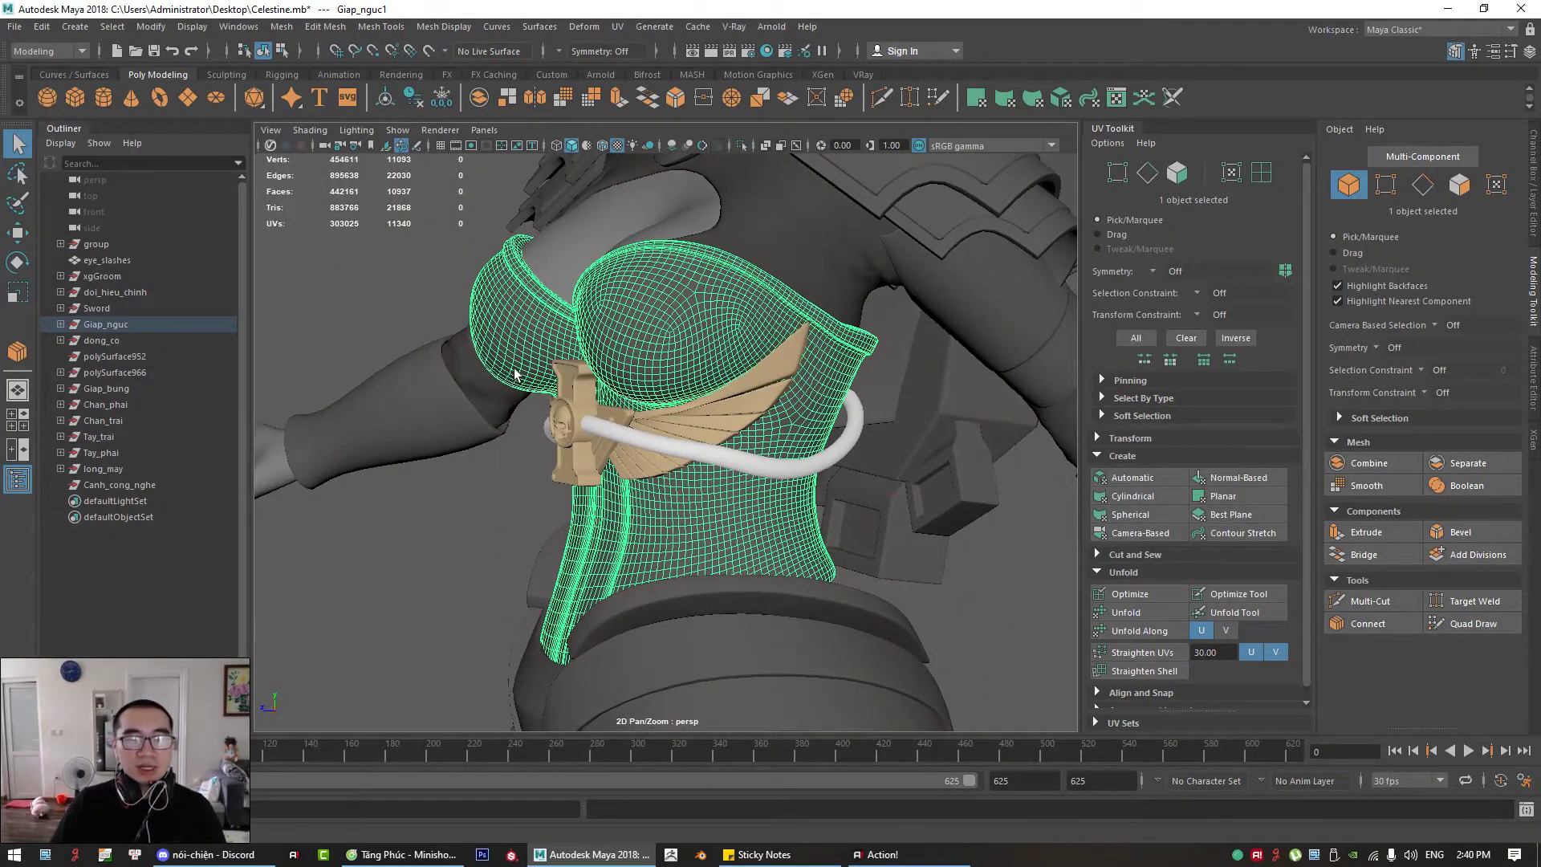
pyautogui.keyDown('alt'); pyautogui.moveTo(511, 379); pyautogui.dragTo(451, 334); pyautogui.keyUp('alt')
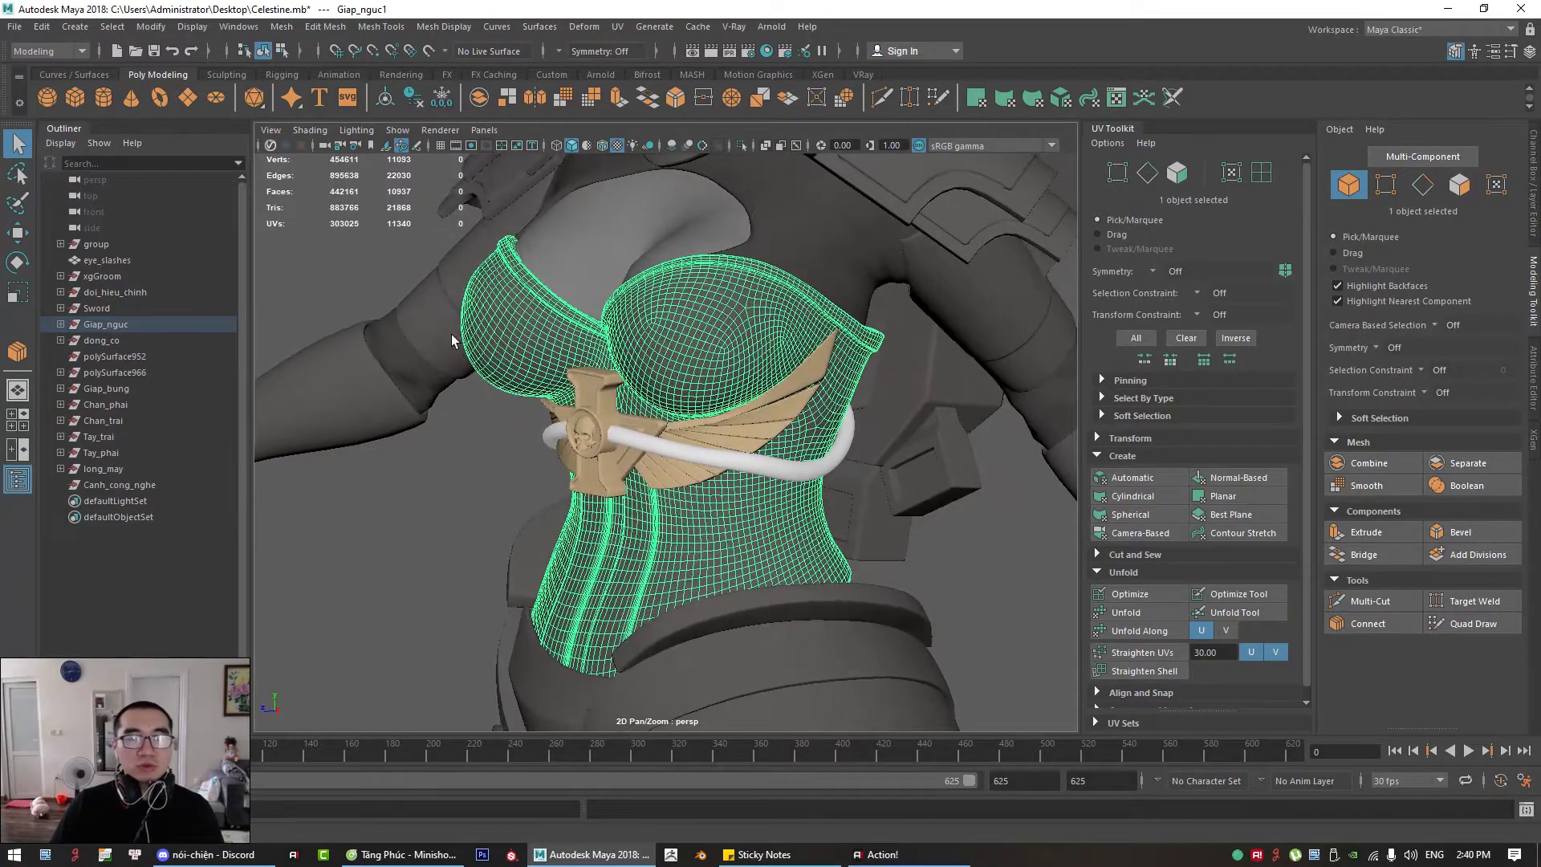
# Step: Examine the chest armor's upper and lower edges against the body from several sides
pyautogui.moveTo(527, 391)
pyautogui.keyDown('alt'); pyautogui.mouseDown()
pyautogui.moveTo(562, 387)
pyautogui.moveTo(481, 388)
pyautogui.moveTo(529, 379)
pyautogui.moveTo(585, 465)
pyautogui.moveTo(567, 450)
pyautogui.moveTo(582, 399)
pyautogui.moveTo(483, 324)
pyautogui.mouseUp(); pyautogui.keyUp('alt')
pyautogui.press('capslock')
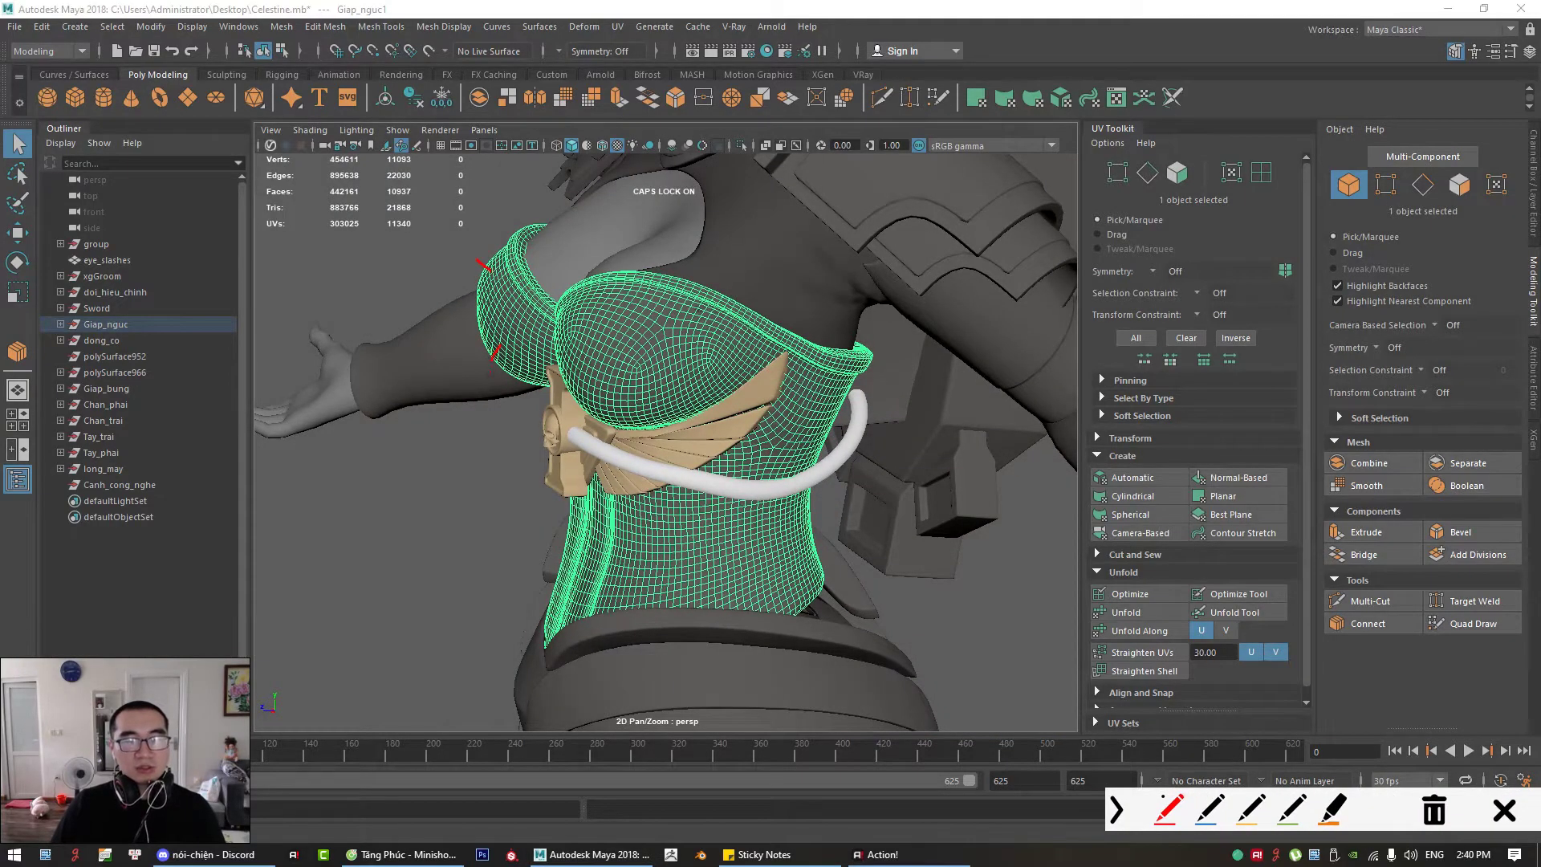
pyautogui.keyDown('alt'); pyautogui.moveTo(459, 416); pyautogui.dragTo(509, 418); pyautogui.keyUp('alt')
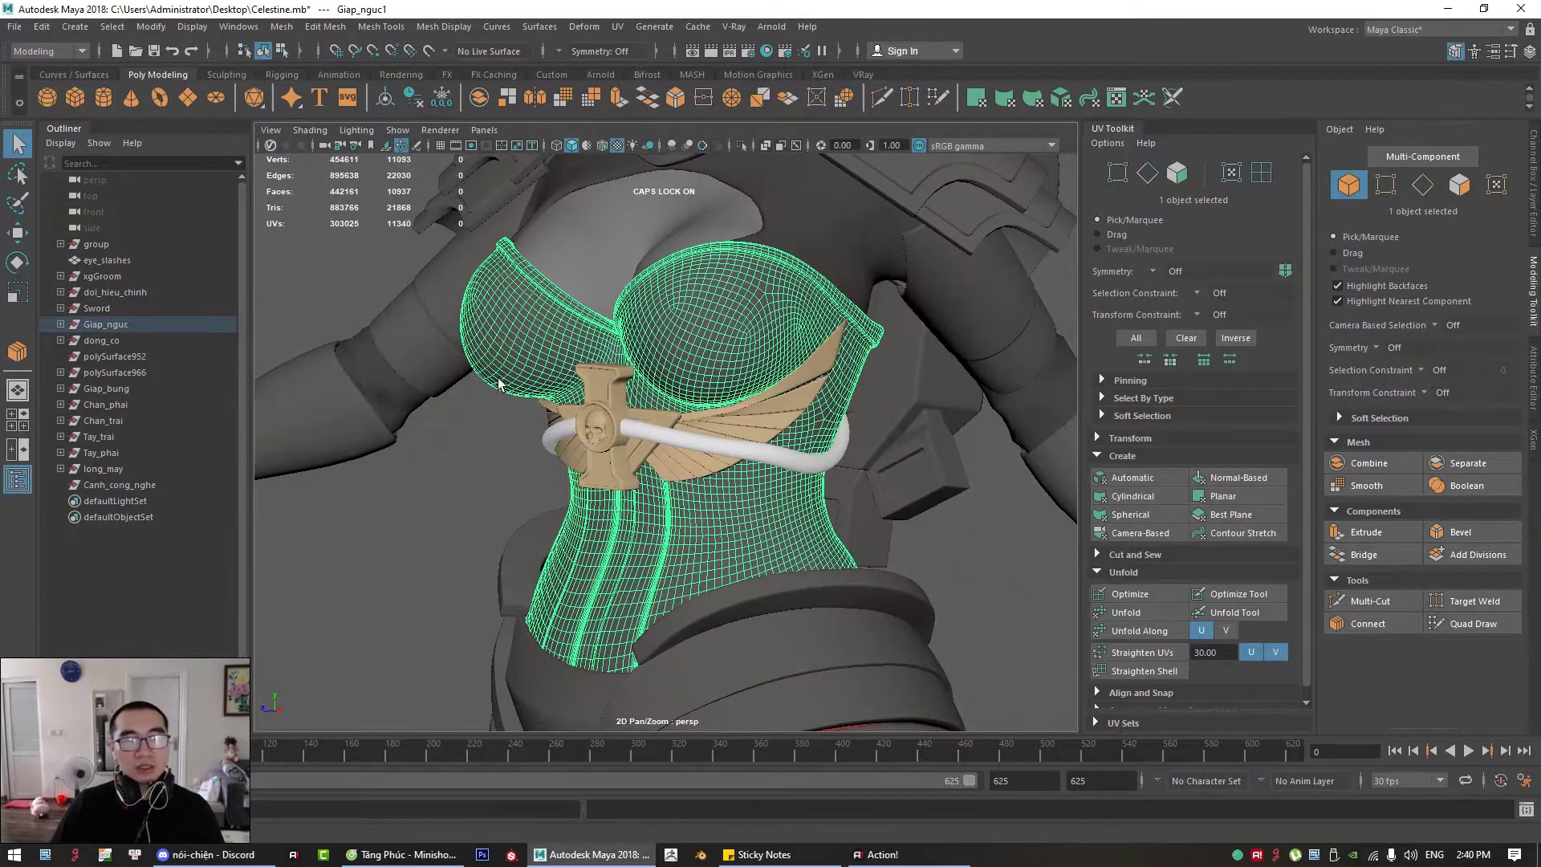
pyautogui.press('F8')
pyautogui.moveTo(489, 363); pyautogui.dragTo(475, 386)
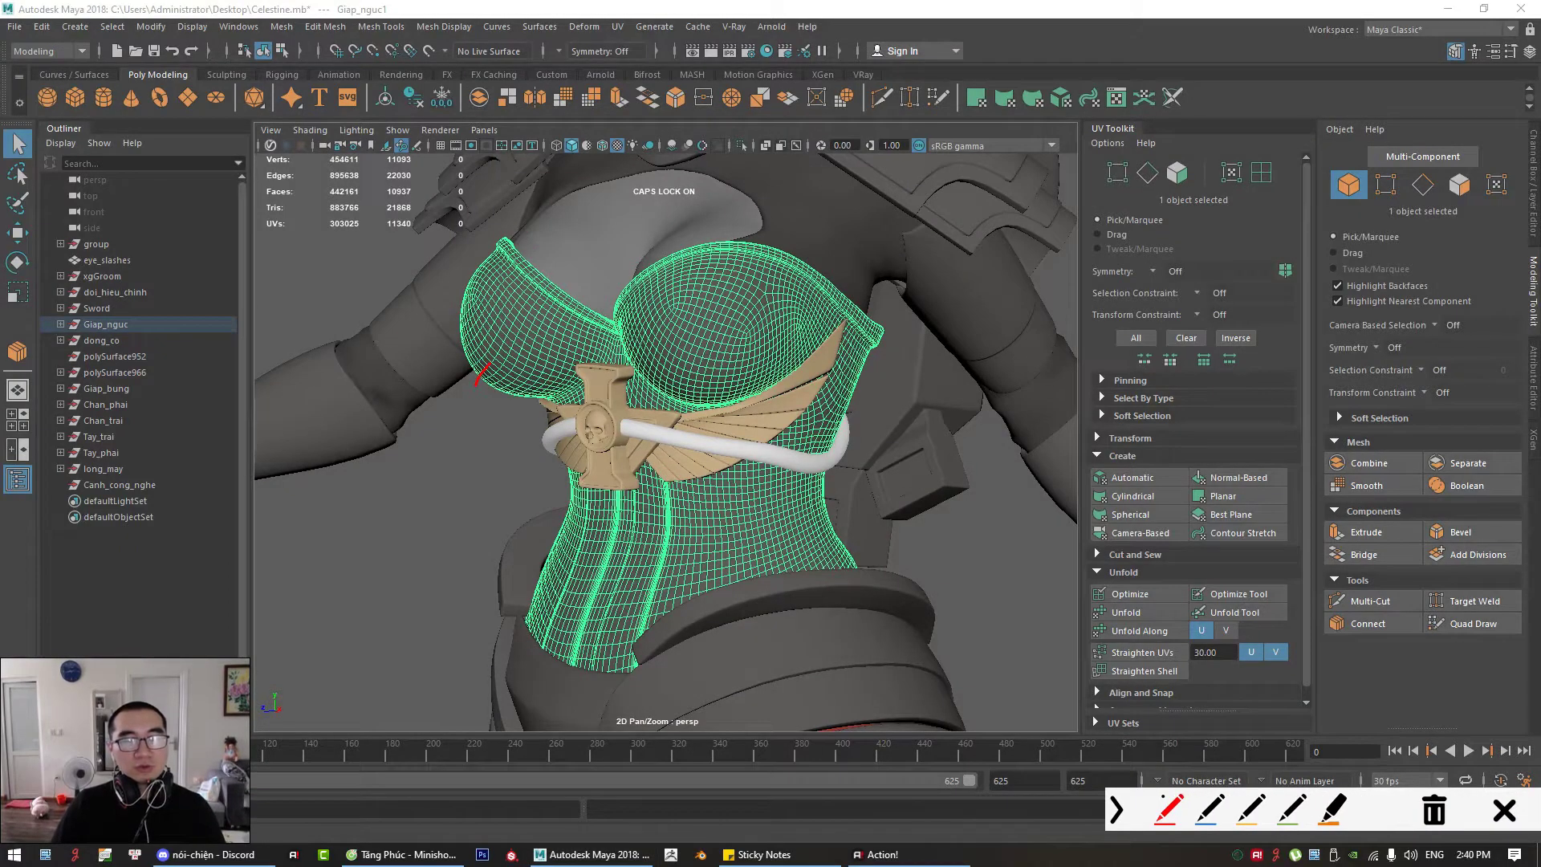
pyautogui.press('Escape')
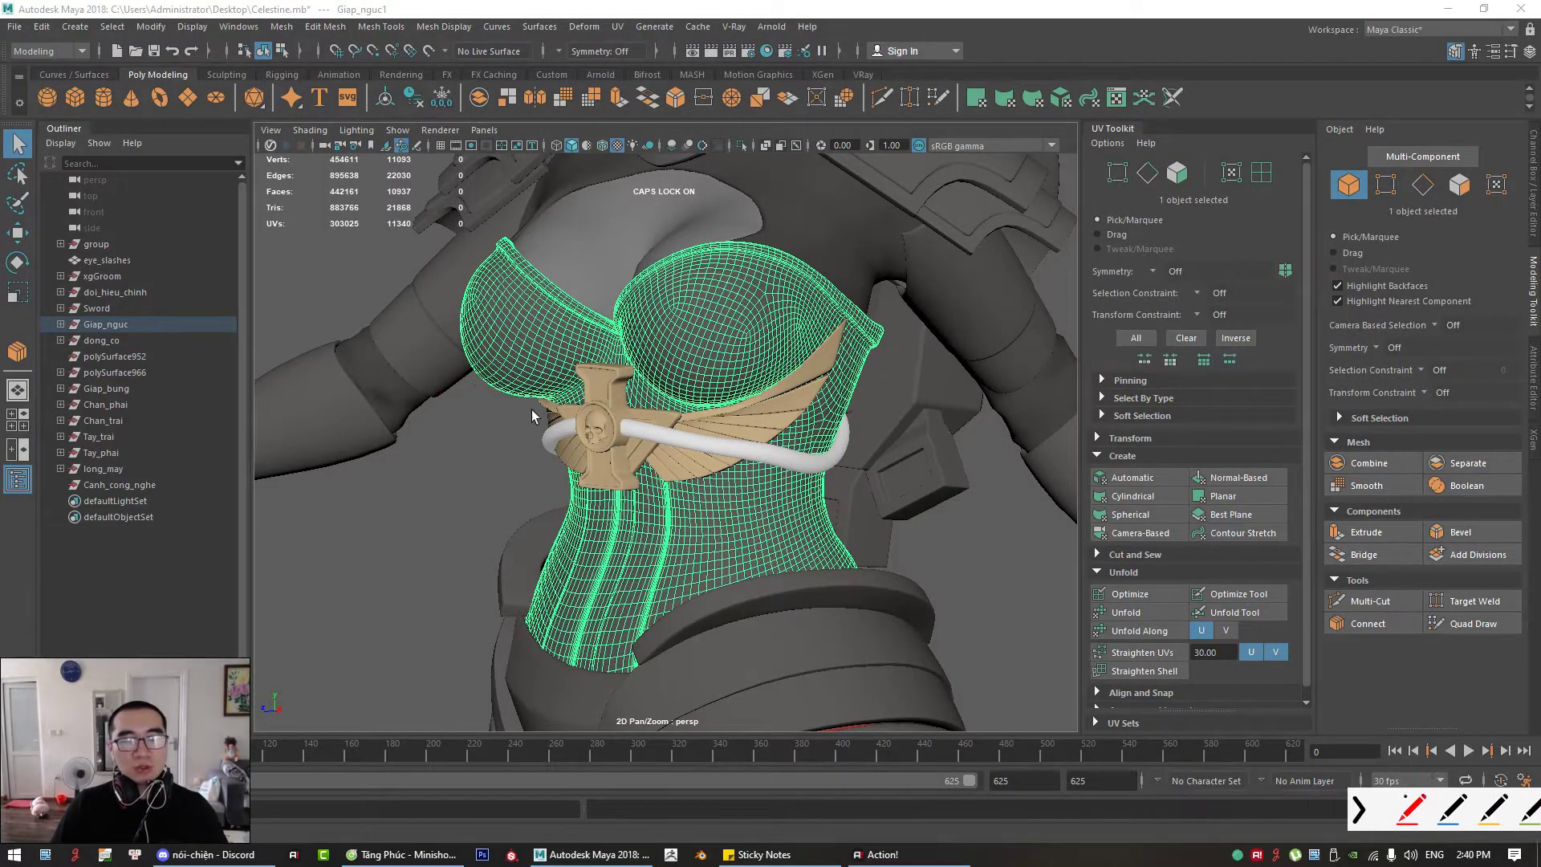
pyautogui.moveTo(533, 417)
pyautogui.keyDown('alt'); pyautogui.mouseDown()
pyautogui.moveTo(769, 474)
pyautogui.moveTo(746, 537)
pyautogui.moveTo(726, 472)
pyautogui.moveTo(698, 469)
pyautogui.moveTo(750, 421)
pyautogui.moveTo(785, 276)
pyautogui.moveTo(785, 337)
pyautogui.mouseUp(); pyautogui.keyUp('alt')
pyautogui.click(755, 419)
pyautogui.click(740, 145)
pyautogui.click(740, 147)
pyautogui.keyDown('alt'); pyautogui.moveTo(762, 208); pyautogui.dragTo(593, 557); pyautogui.keyUp('alt')
pyautogui.click(714, 497)
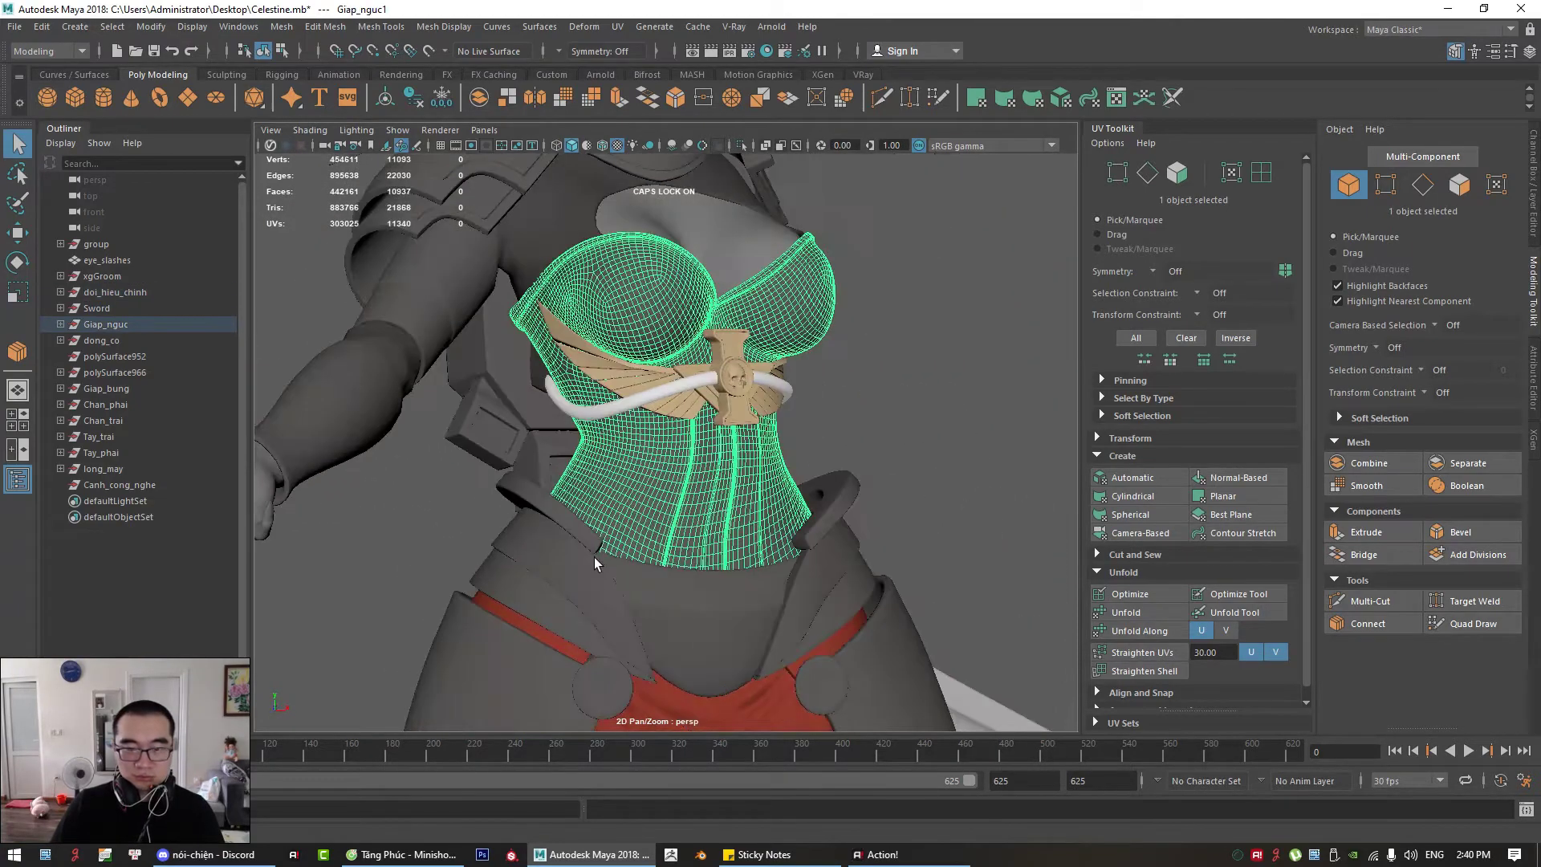
# Step: Check the waist and belly armor by selecting the torso piece, the round hip discs and the front belly plate
pyautogui.keyDown('alt'); pyautogui.moveTo(594, 557); pyautogui.dragTo(750, 474, button='middle'); pyautogui.keyUp('alt')
pyautogui.scroll(2, 750, 474)
pyautogui.click(749, 475)
pyautogui.click(642, 548)
pyautogui.click(769, 548)
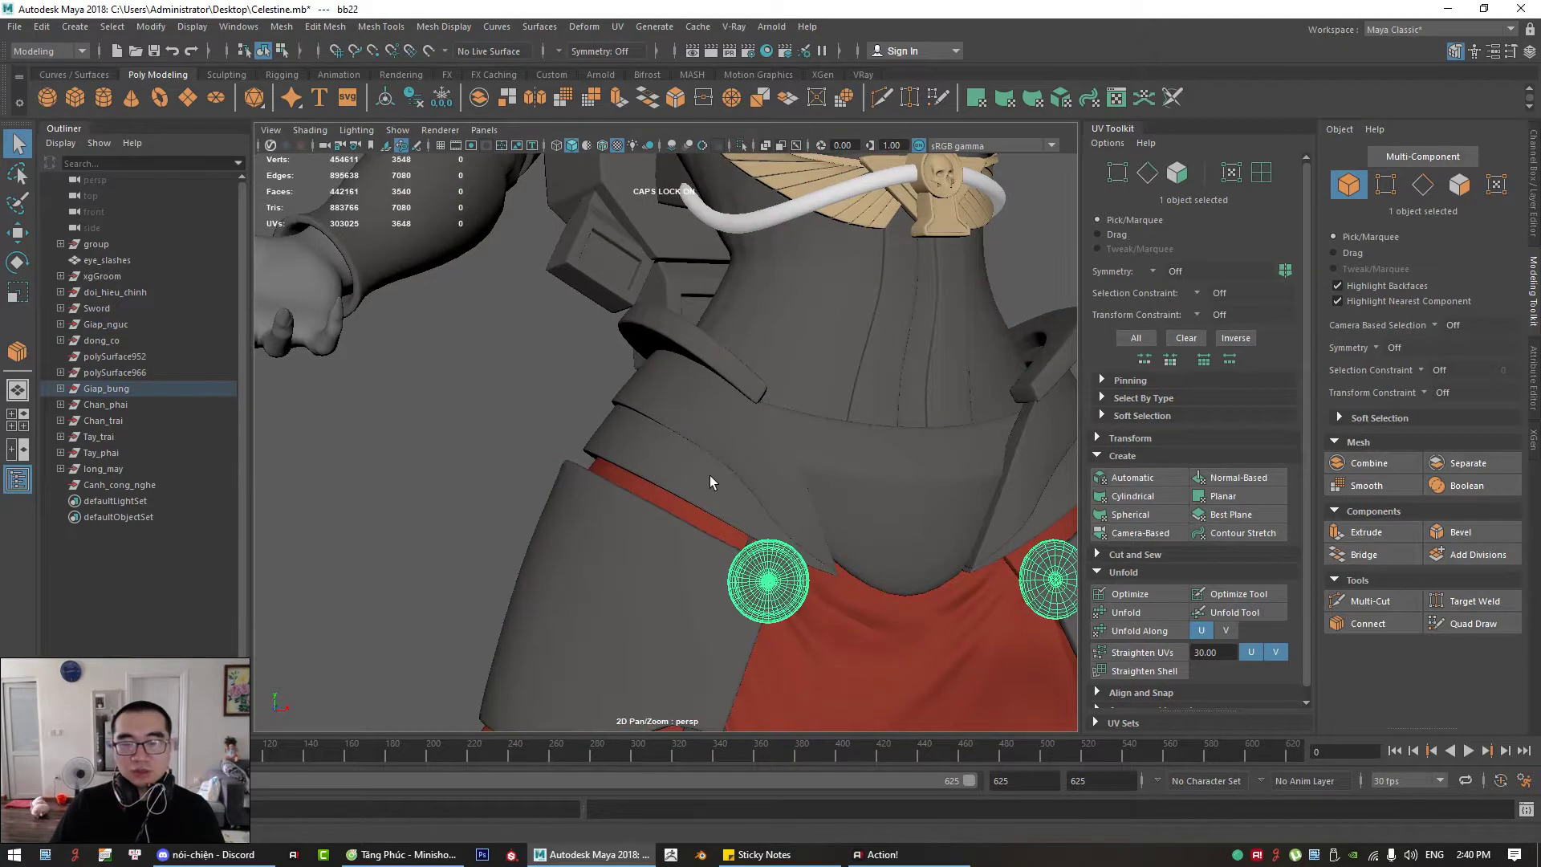
pyautogui.click(709, 475)
pyautogui.click(875, 464)
pyautogui.keyDown('alt'); pyautogui.moveTo(875, 464); pyautogui.dragTo(576, 483, button='right'); pyautogui.keyUp('alt')
pyautogui.keyDown('alt'); pyautogui.moveTo(762, 546); pyautogui.dragTo(711, 423, button='middle'); pyautogui.keyUp('alt')
pyautogui.scroll(-2, 661, 523)
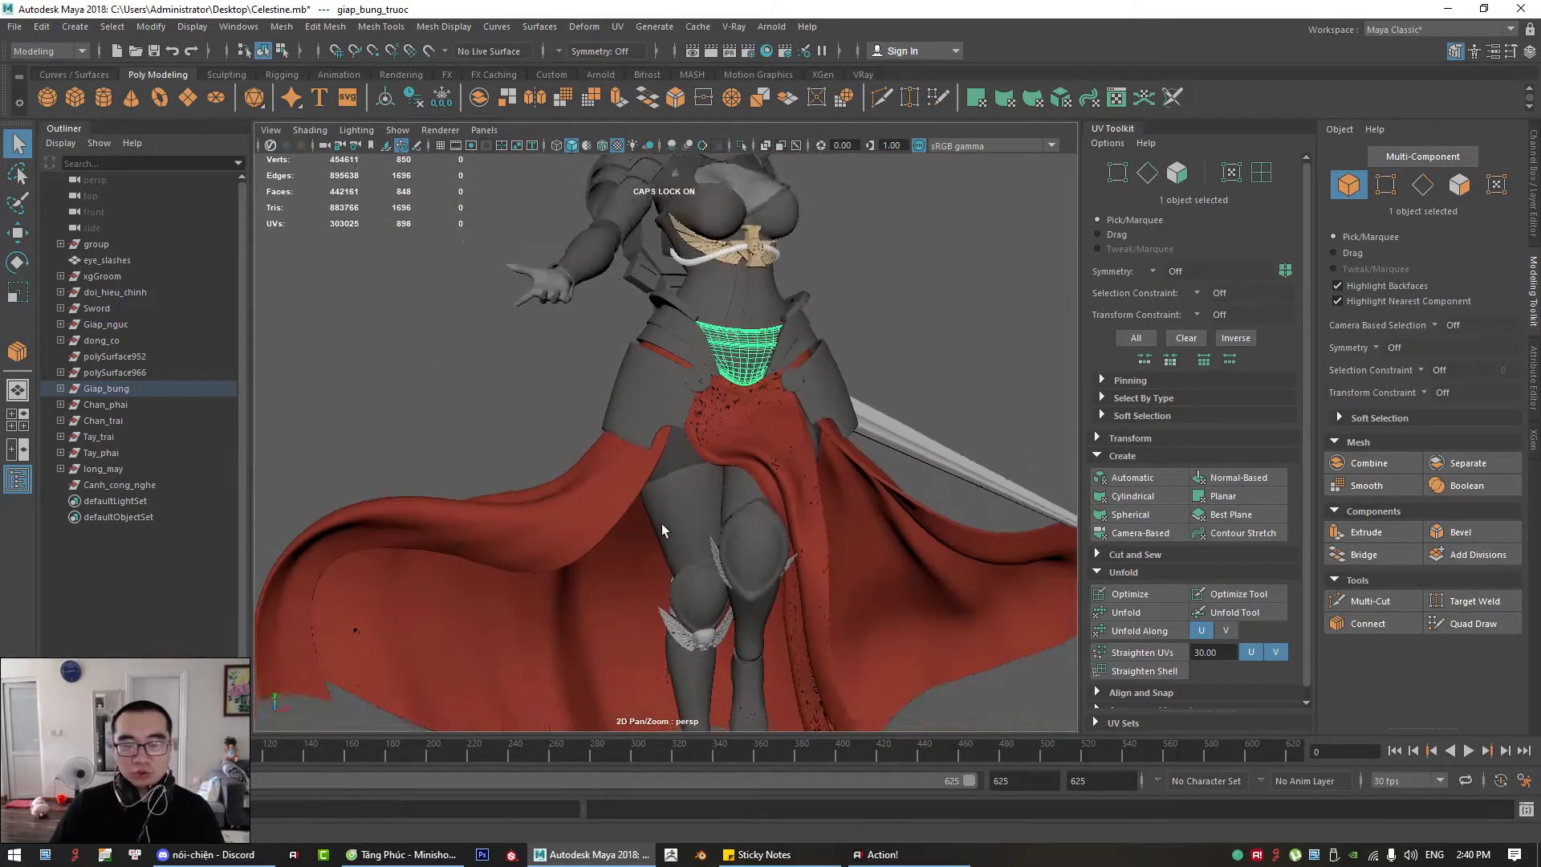
# Step: Check the right thigh, shin and hip armor by selecting the pieces on the character
pyautogui.keyDown('alt'); pyautogui.moveTo(661, 523); pyautogui.dragTo(645, 320, button='middle'); pyautogui.keyUp('alt')
pyautogui.keyDown('alt'); pyautogui.moveTo(646, 321); pyautogui.dragTo(702, 450, button='right'); pyautogui.keyUp('alt')
pyautogui.click(658, 342)
pyautogui.keyDown('alt'); pyautogui.moveTo(702, 449); pyautogui.dragTo(774, 510); pyautogui.keyUp('alt')
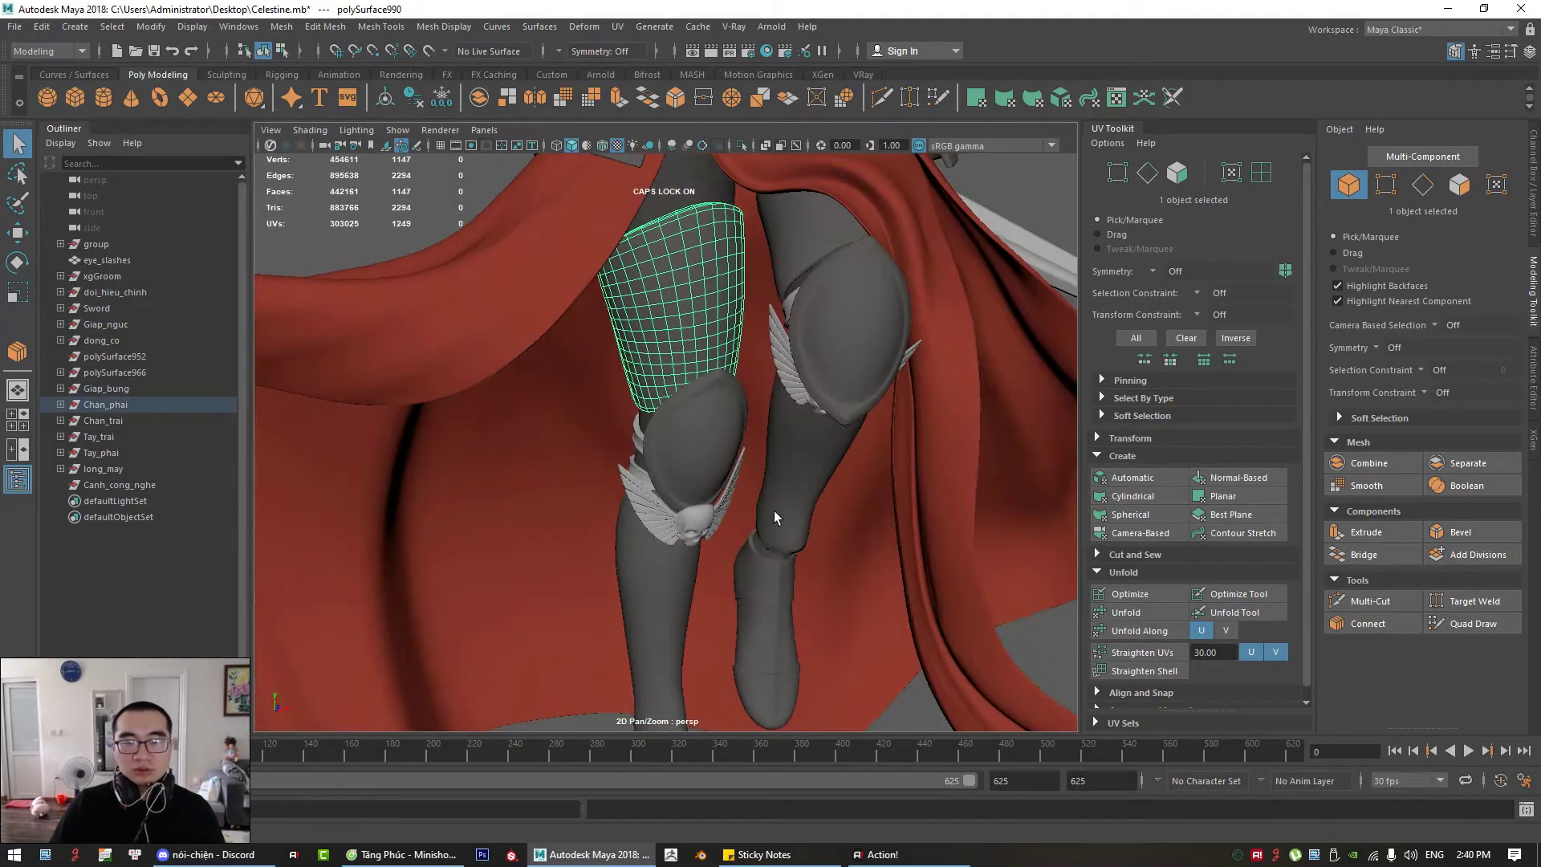
pyautogui.keyDown('shift'); pyautogui.click(666, 601); pyautogui.keyUp('shift')
pyautogui.keyDown('alt'); pyautogui.moveTo(841, 490); pyautogui.dragTo(666, 454, button='right'); pyautogui.keyUp('alt')
pyautogui.keyDown('alt'); pyautogui.moveTo(666, 454); pyautogui.dragTo(694, 469); pyautogui.keyUp('alt')
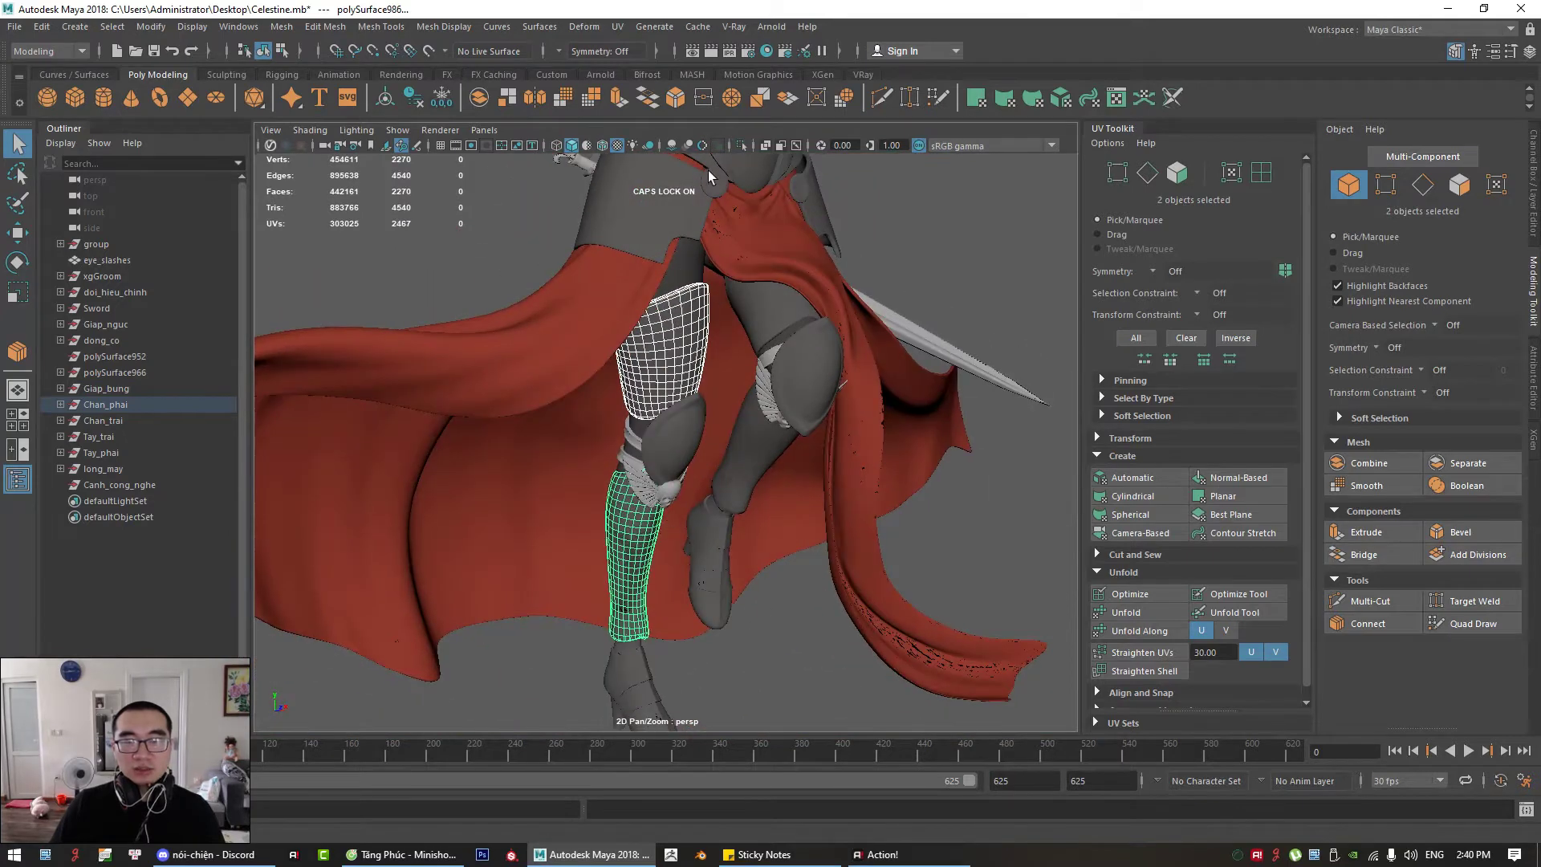
pyautogui.keyDown('alt'); pyautogui.moveTo(693, 199); pyautogui.dragTo(656, 294); pyautogui.keyUp('alt')
pyautogui.click(656, 257)
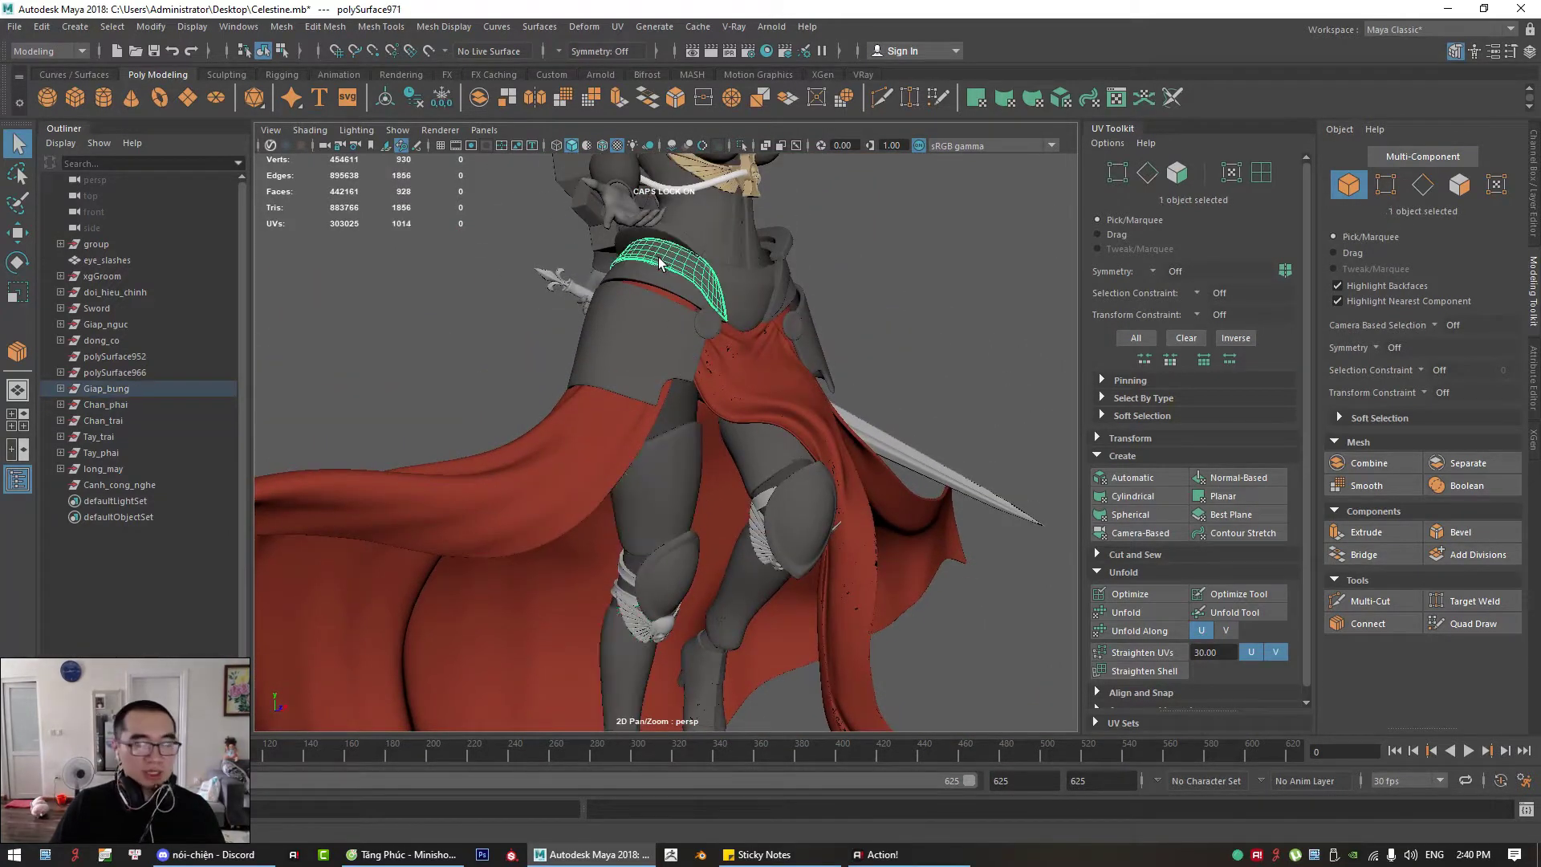
# Step: Select the right leg's thigh and shin armor pieces and isolate them in the view
pyautogui.click(670, 545)
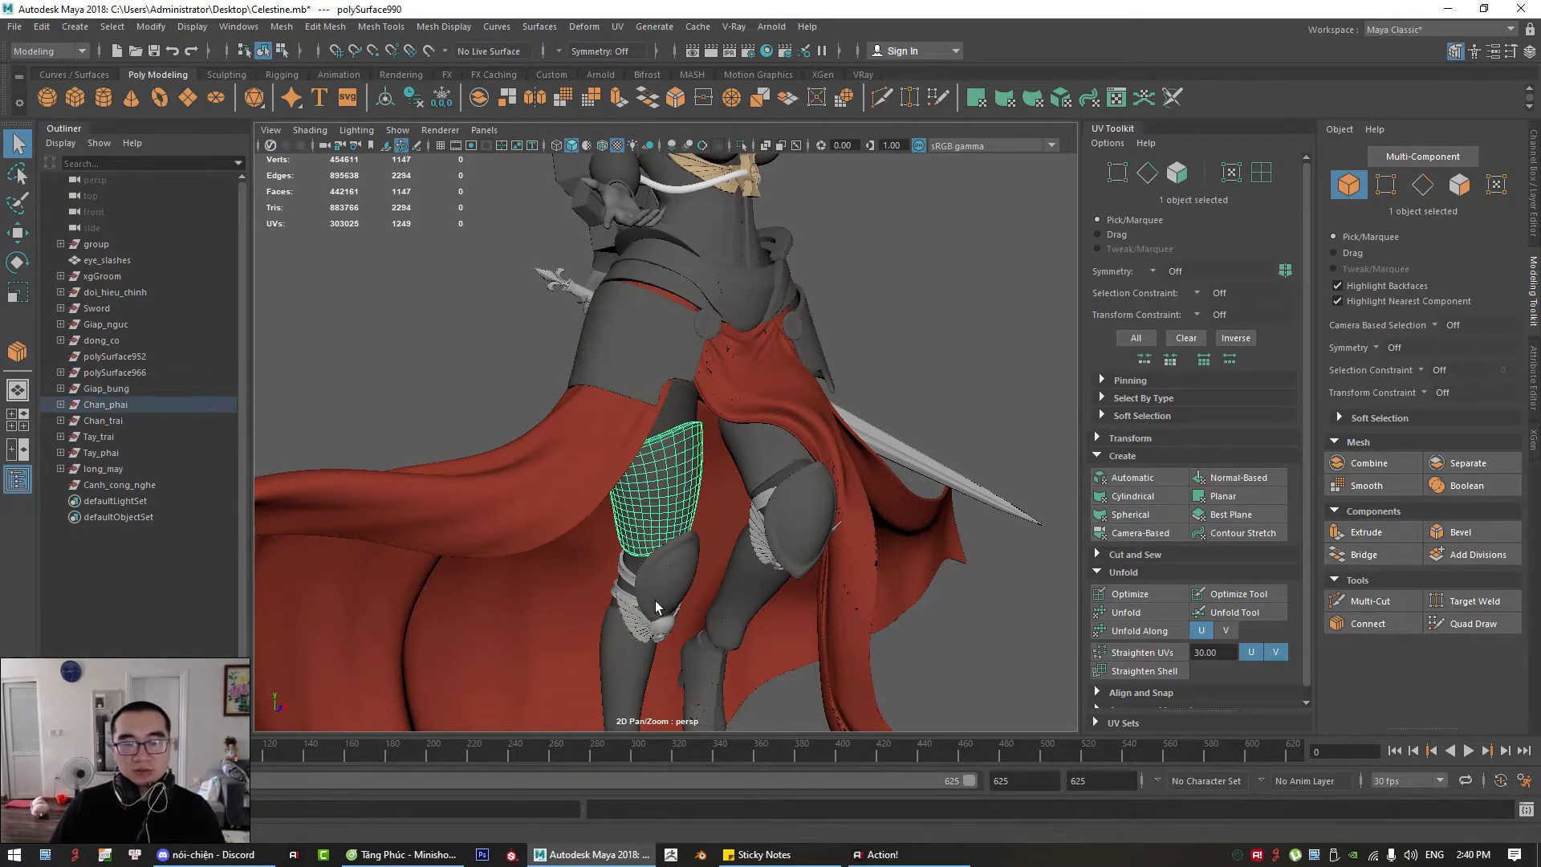
pyautogui.keyDown('alt'); pyautogui.moveTo(655, 600); pyautogui.dragTo(650, 573, button='middle'); pyautogui.keyUp('alt')
pyautogui.keyDown('shift'); pyautogui.click(648, 574); pyautogui.keyUp('shift')
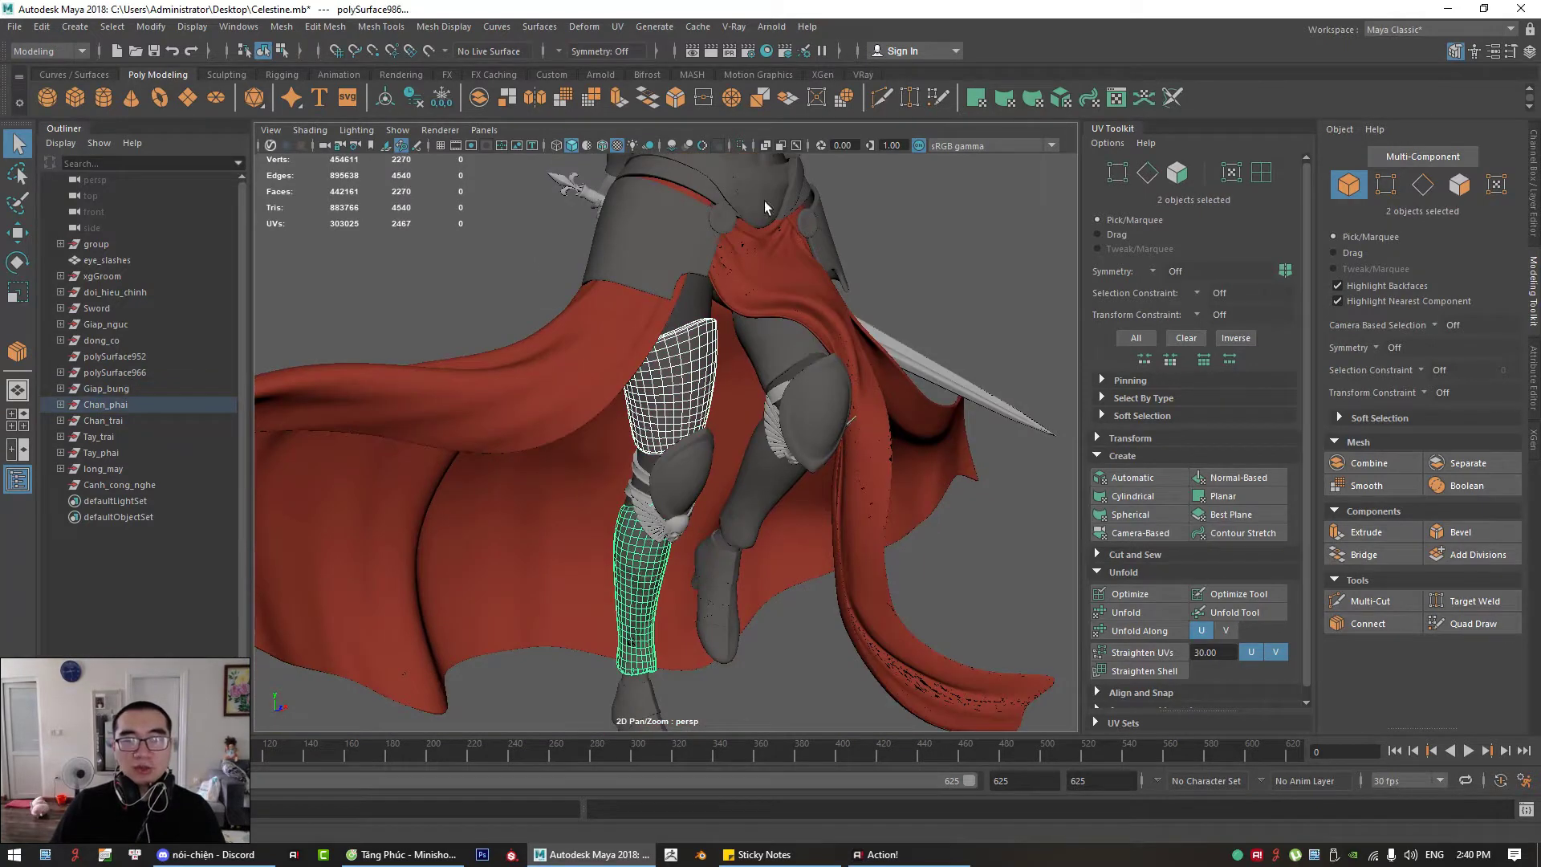
pyautogui.click(739, 145)
pyautogui.keyDown('alt'); pyautogui.moveTo(745, 197); pyautogui.dragTo(645, 445); pyautogui.keyUp('alt')
pyautogui.keyDown('alt'); pyautogui.moveTo(751, 376); pyautogui.dragTo(722, 433); pyautogui.keyUp('alt')
pyautogui.keyDown('alt'); pyautogui.moveTo(682, 433); pyautogui.dragTo(754, 449, button='right'); pyautogui.keyUp('alt')
pyautogui.keyDown('alt'); pyautogui.moveTo(754, 450); pyautogui.dragTo(552, 226); pyautogui.keyUp('alt')
# Step: Delete one face loop inside each opening of the thigh armor, plus the inner wall between them
pyautogui.moveTo(553, 226); pyautogui.dragTo(552, 251, button='right')
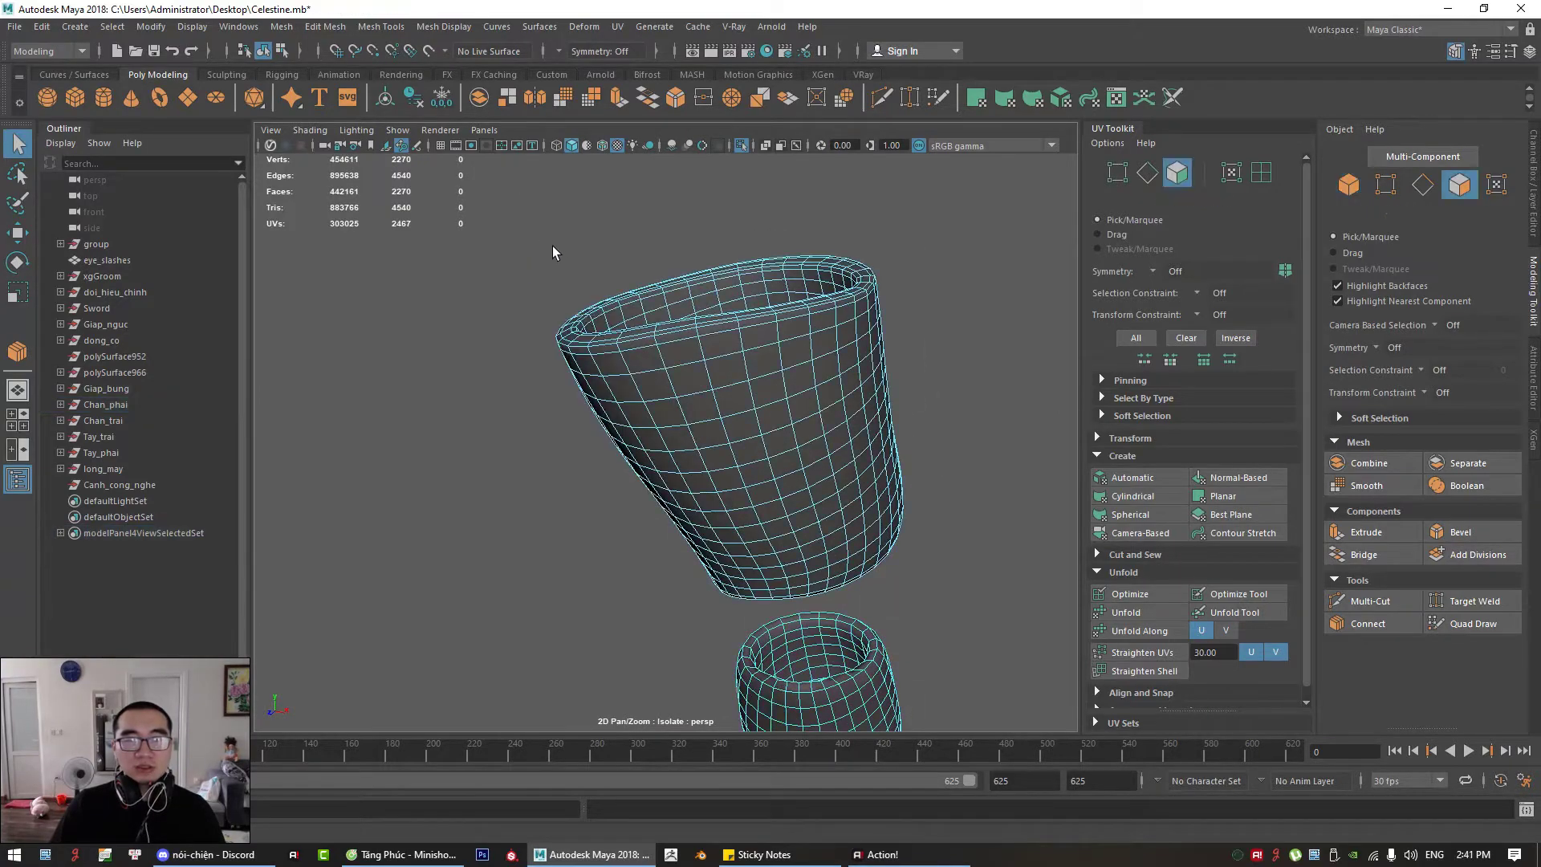
pyautogui.keyDown('alt'); pyautogui.moveTo(552, 252); pyautogui.dragTo(672, 368); pyautogui.keyUp('alt')
pyautogui.click(663, 379)
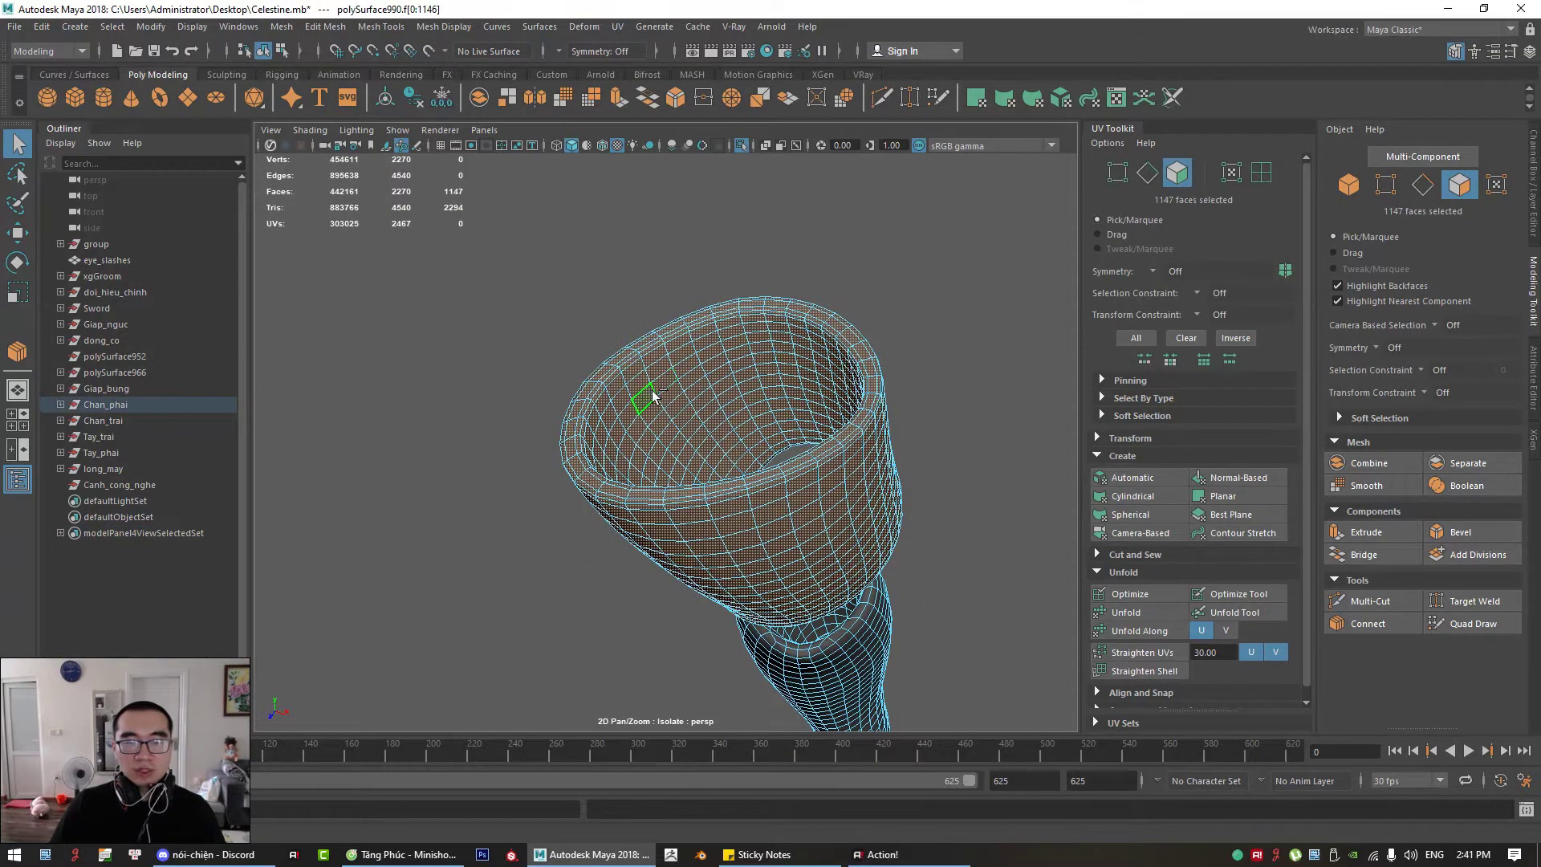
pyautogui.doubleClick(658, 386)
pyautogui.press('Delete')
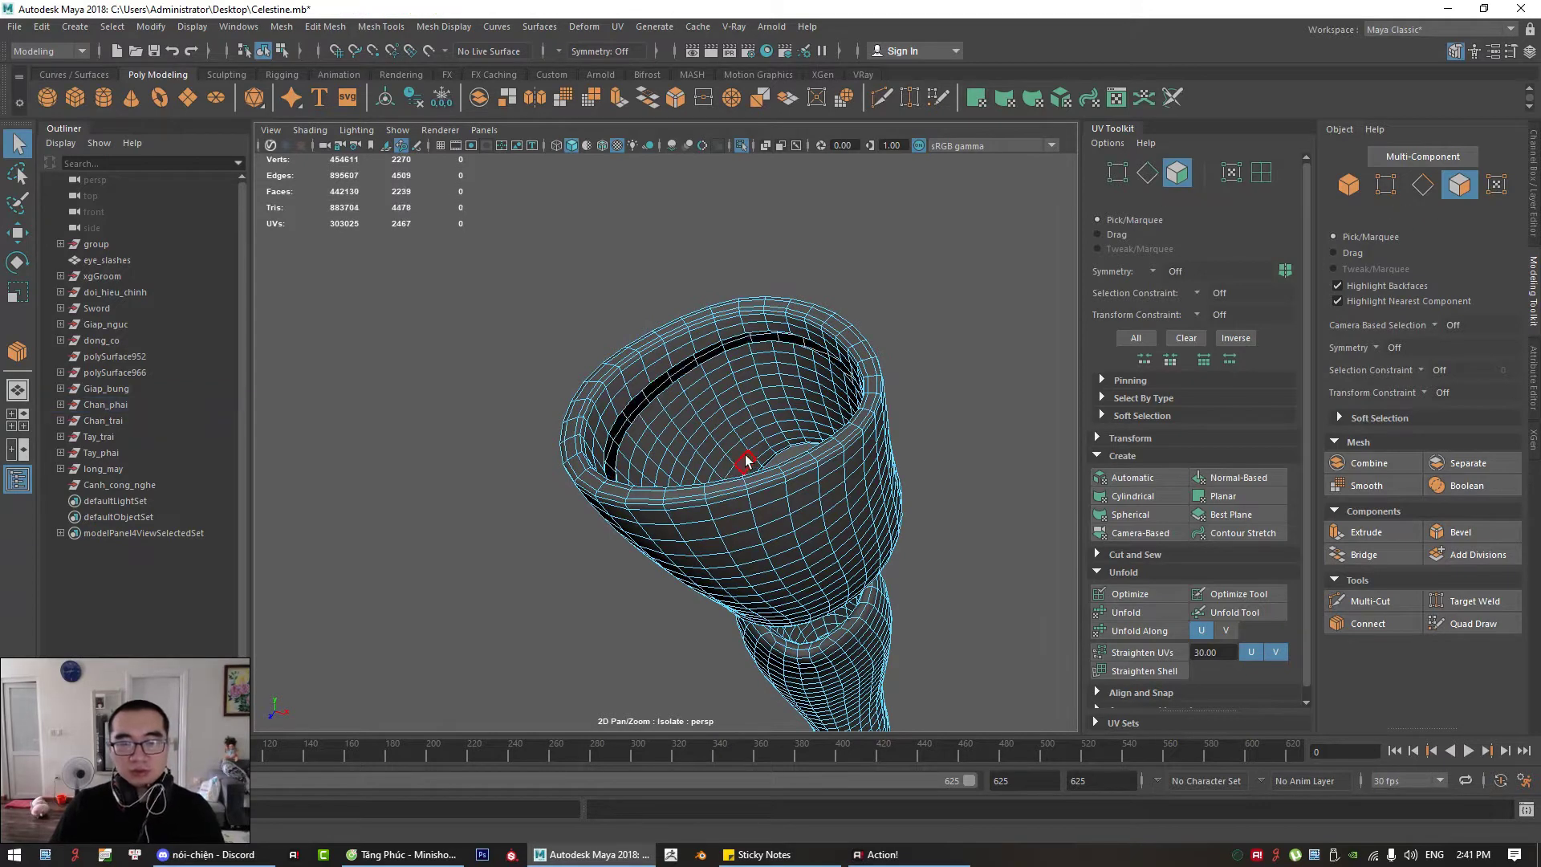
pyautogui.doubleClick(723, 402)
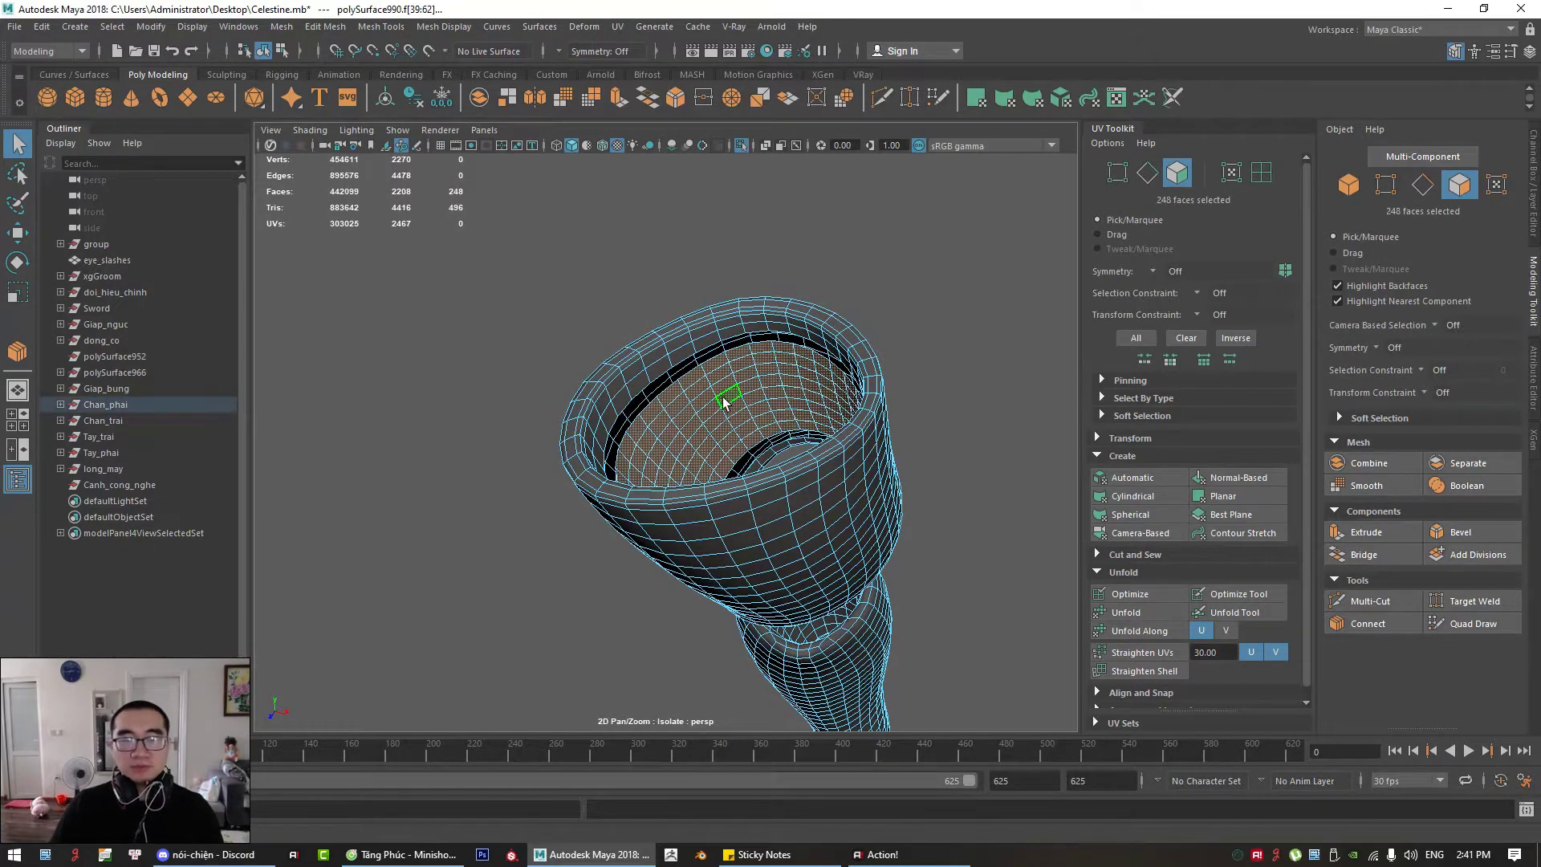
pyautogui.press('Delete')
# Step: Delete a face loop on the shin armor's inner wall just below its upper opening
pyautogui.moveTo(744, 456)
pyautogui.keyDown('alt'); pyautogui.mouseDown()
pyautogui.moveTo(729, 433)
pyautogui.moveTo(787, 492)
pyautogui.moveTo(685, 433)
pyautogui.moveTo(642, 511)
pyautogui.moveTo(729, 532)
pyautogui.moveTo(730, 449)
pyautogui.mouseUp(); pyautogui.keyUp('alt')
pyautogui.doubleClick(679, 434)
pyautogui.press('Delete')
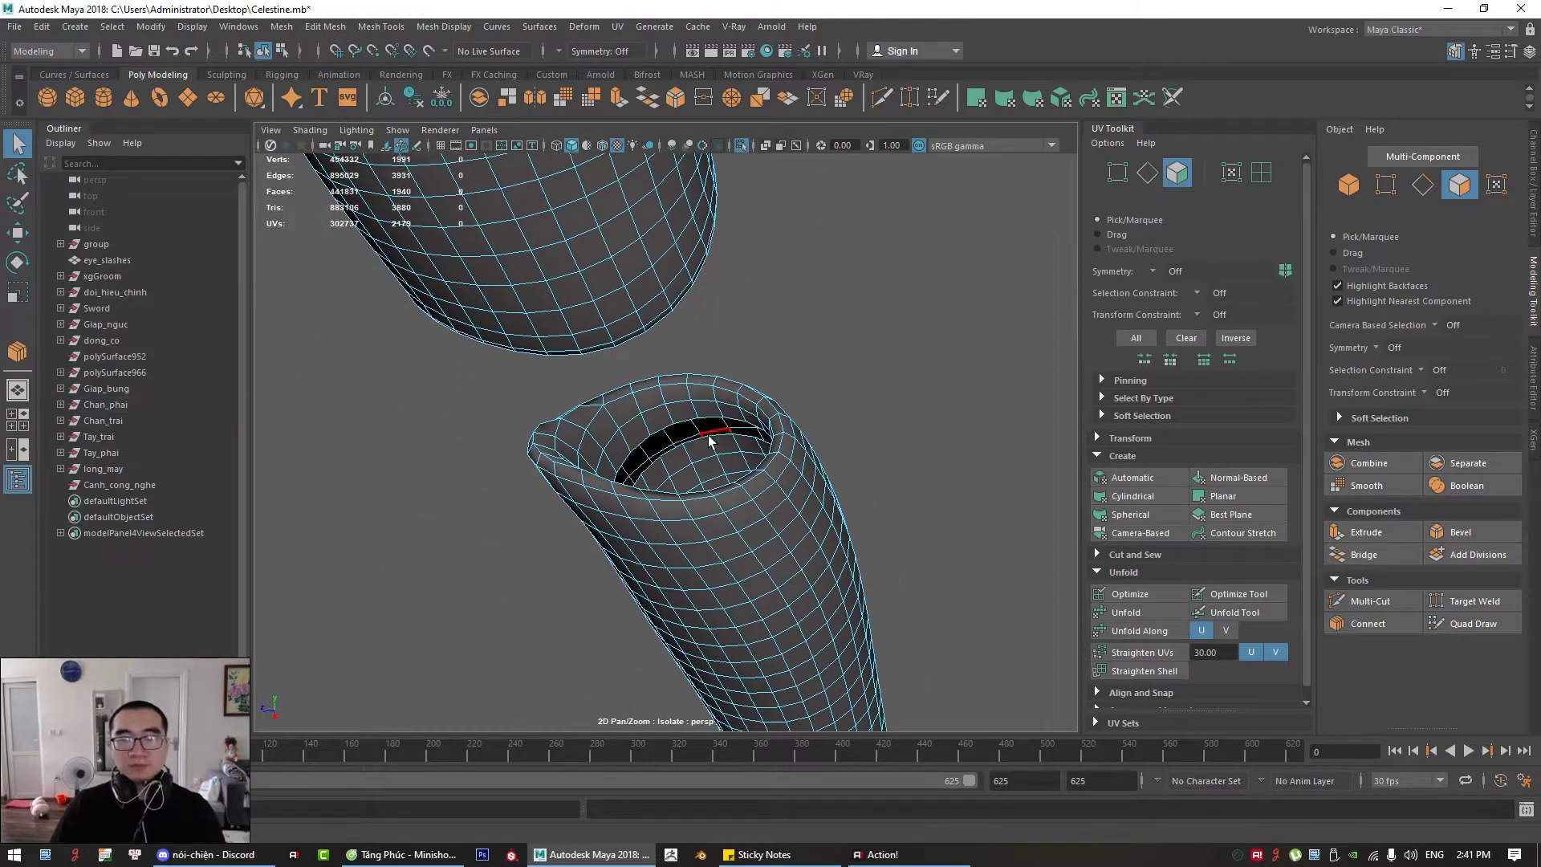
# Step: Delete a face loop inside the shin armor's lower opening and the remaining inner wall faces above it
pyautogui.keyDown('alt'); pyautogui.moveTo(936, 560); pyautogui.dragTo(848, 536); pyautogui.keyUp('alt')
pyautogui.keyDown('alt'); pyautogui.moveTo(785, 586); pyautogui.dragTo(736, 485, button='middle'); pyautogui.keyUp('alt')
pyautogui.keyDown('alt'); pyautogui.moveTo(735, 485); pyautogui.dragTo(761, 505, button='right'); pyautogui.keyUp('alt')
pyautogui.click(744, 493)
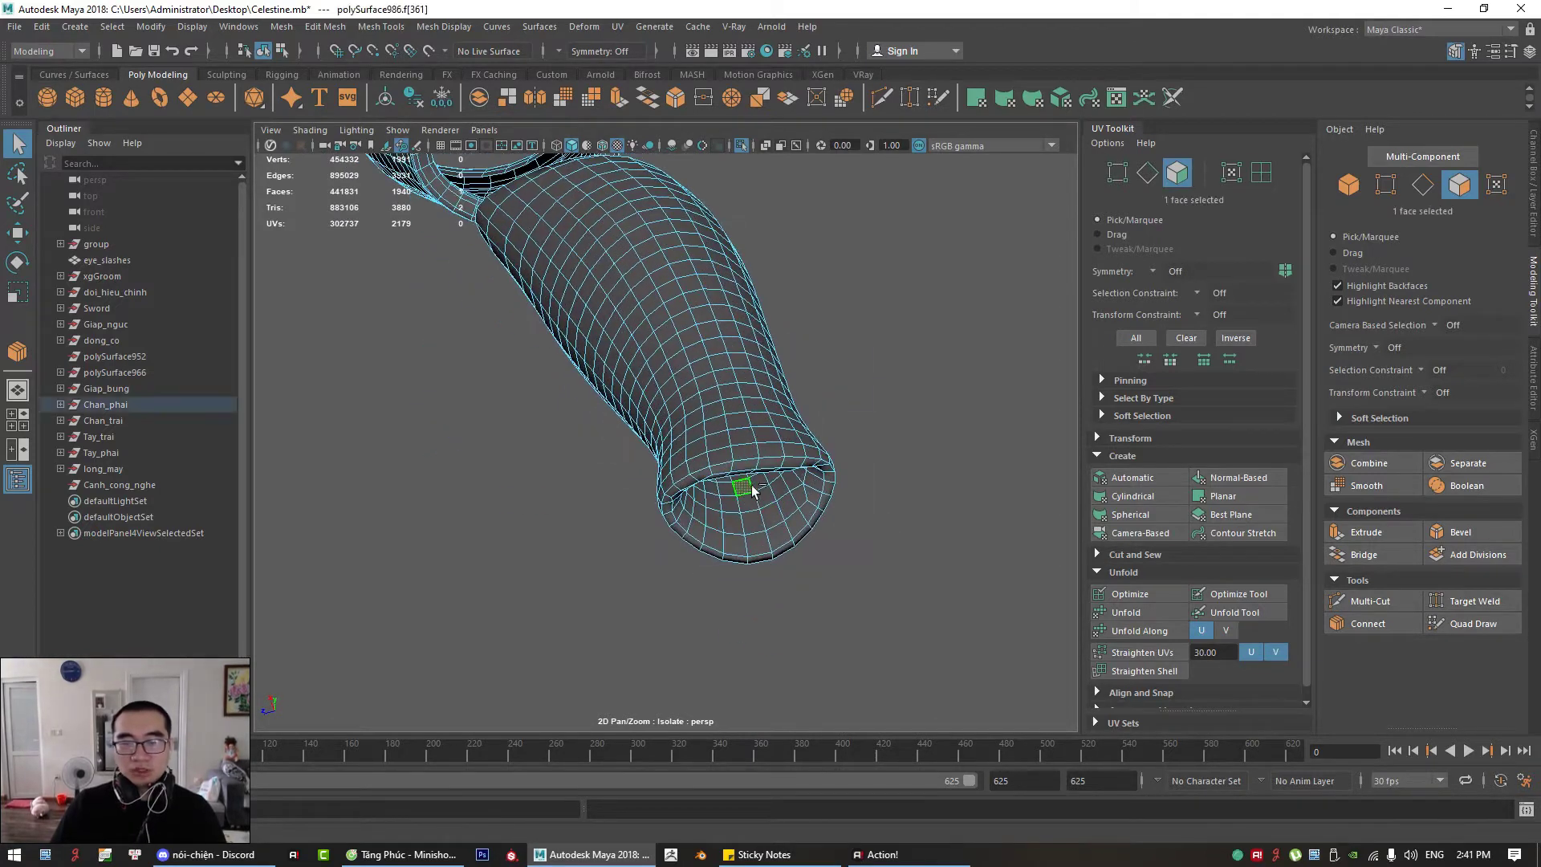
pyautogui.keyDown('shift'); pyautogui.doubleClick(754, 490); pyautogui.keyUp('shift')
pyautogui.press('Delete')
pyautogui.click(737, 480)
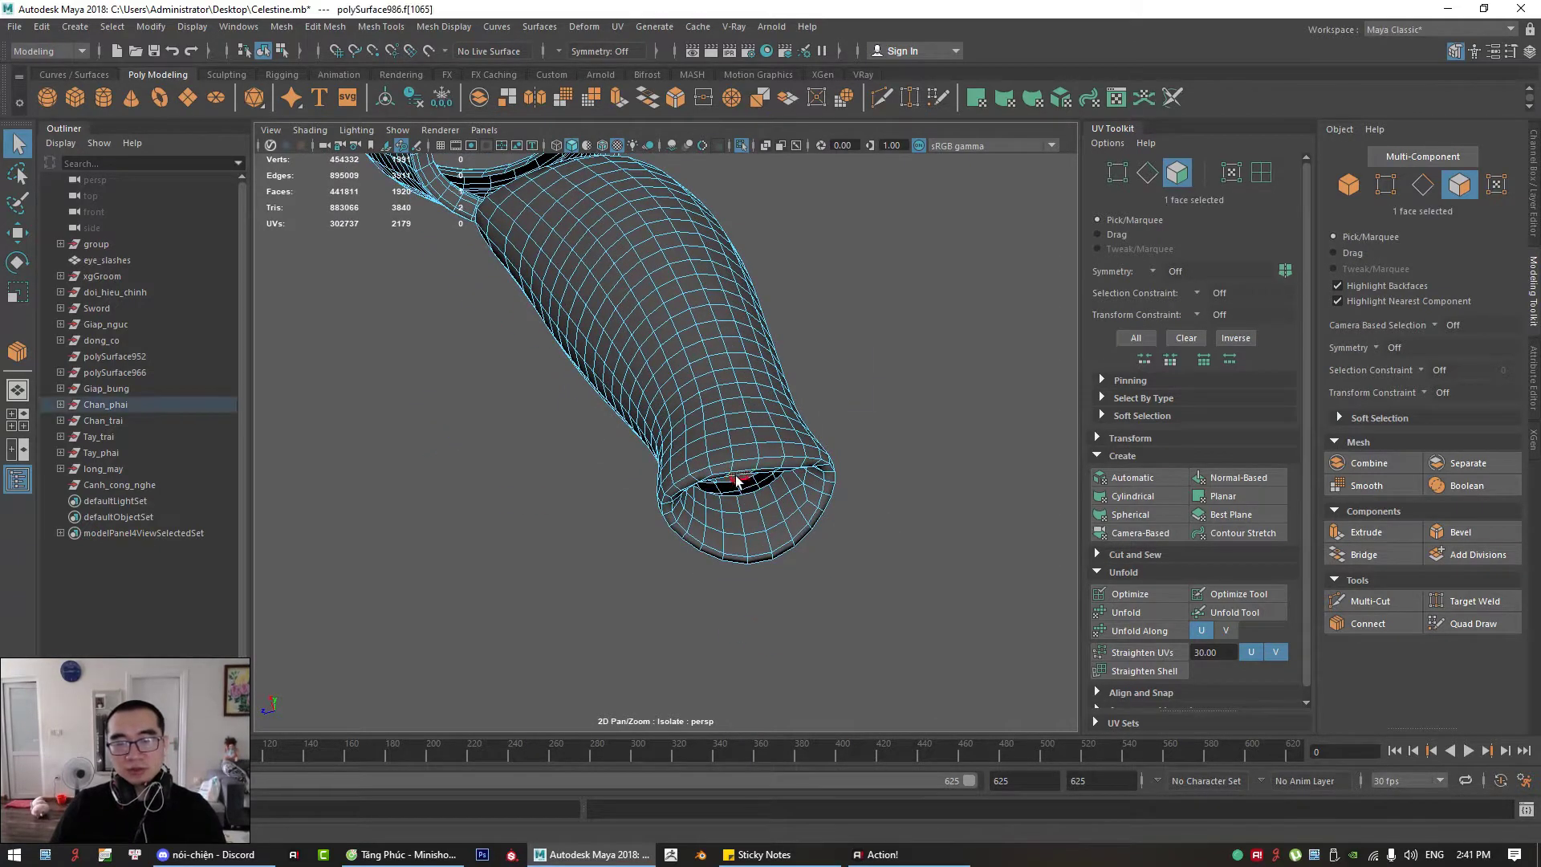
pyautogui.doubleClick(735, 475)
pyautogui.press('Delete')
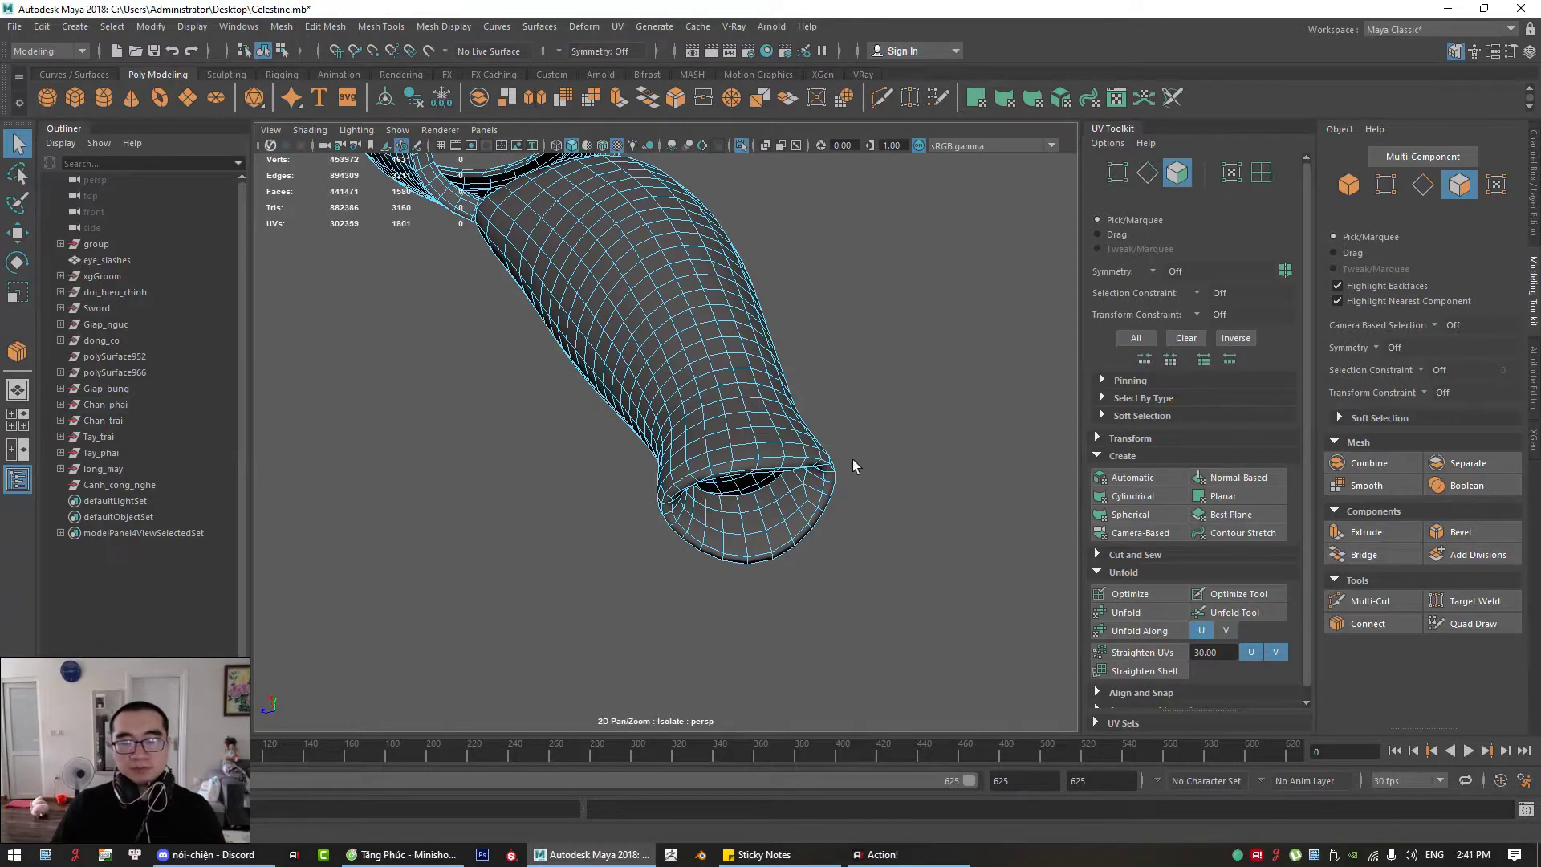
# Step: Turn off isolation to show the full character and bring the cleaned right leg armor into view
pyautogui.keyDown('alt'); pyautogui.moveTo(852, 459); pyautogui.dragTo(424, 464, button='right'); pyautogui.keyUp('alt')
pyautogui.keyDown('alt'); pyautogui.moveTo(727, 385); pyautogui.dragTo(753, 456); pyautogui.keyUp('alt')
pyautogui.click(742, 146)
pyautogui.keyDown('alt'); pyautogui.moveTo(801, 212); pyautogui.dragTo(619, 305, button='right'); pyautogui.keyUp('alt')
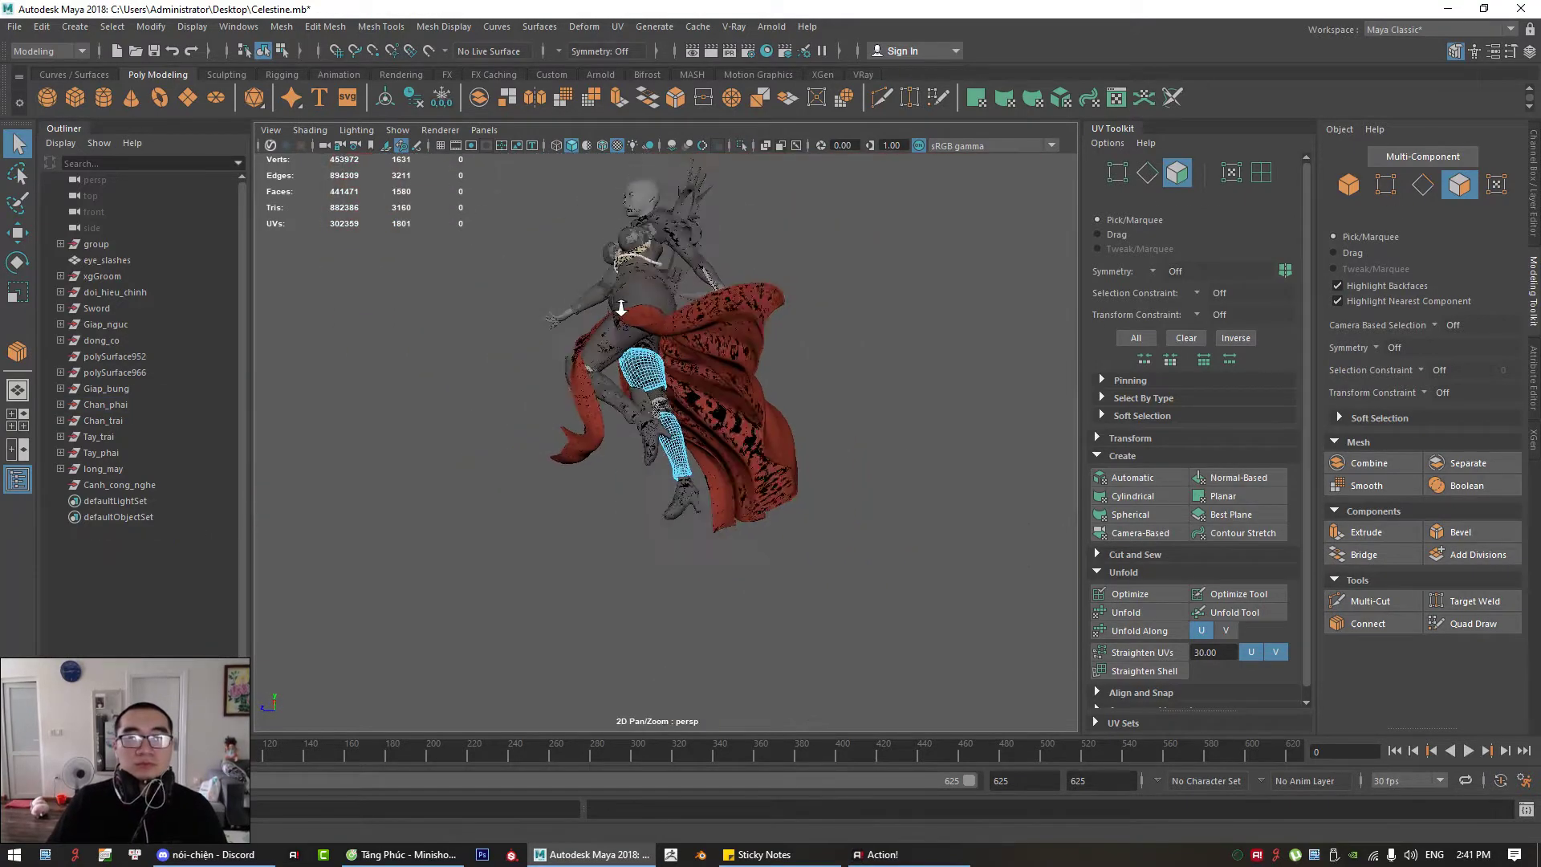
pyautogui.keyDown('alt'); pyautogui.moveTo(618, 305); pyautogui.dragTo(795, 469); pyautogui.keyUp('alt')
pyautogui.keyDown('alt'); pyautogui.moveTo(795, 469); pyautogui.dragTo(877, 512, button='right'); pyautogui.keyUp('alt')
pyautogui.keyDown('alt'); pyautogui.moveTo(734, 481); pyautogui.dragTo(832, 495); pyautogui.keyUp('alt')
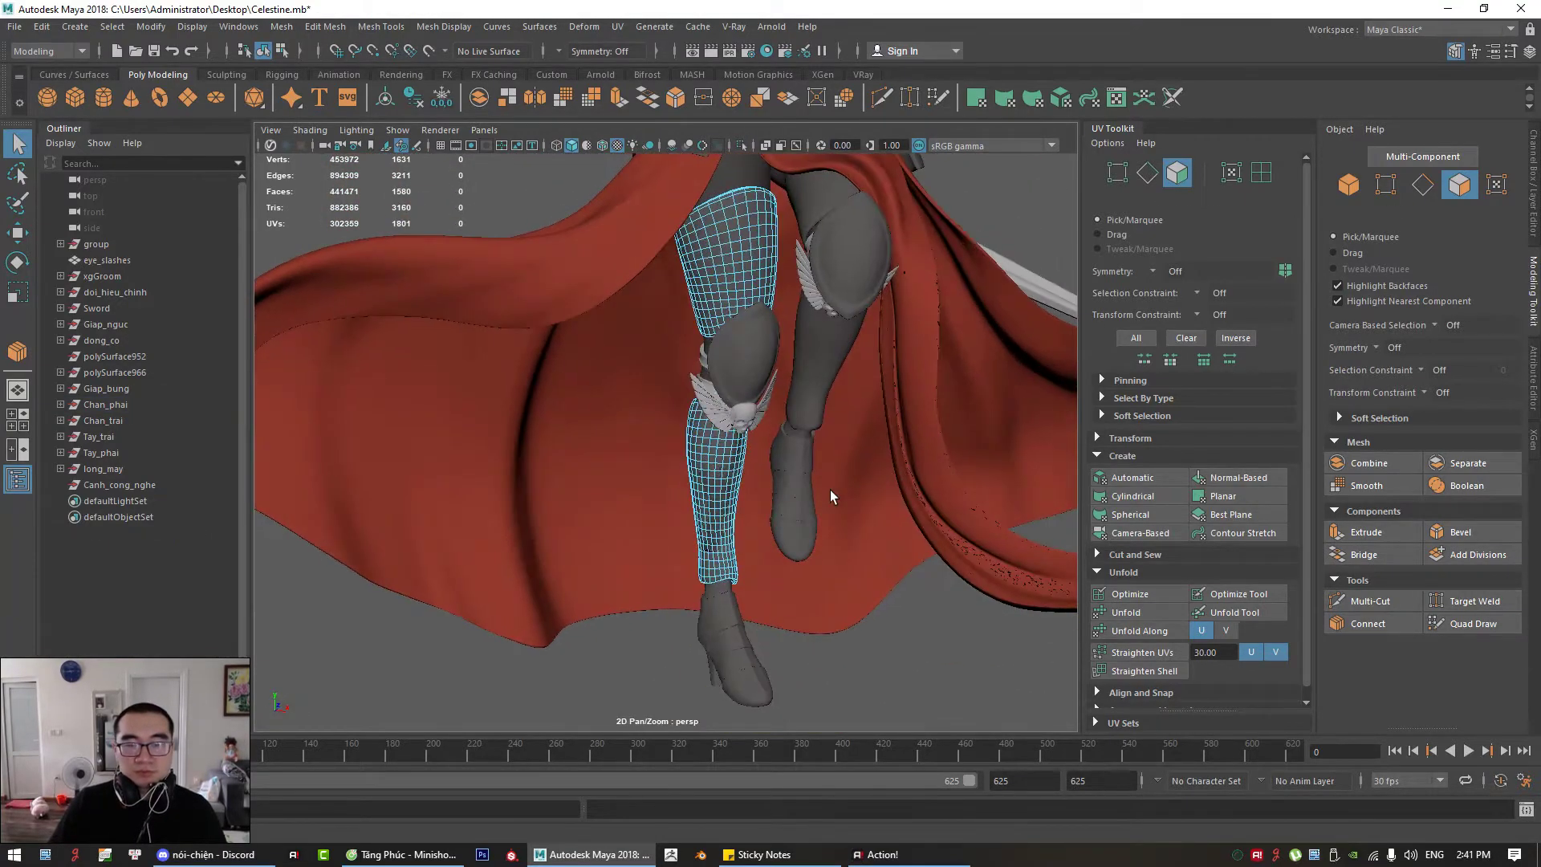
# Step: Return to object mode and select the high-heeled boot on the right foot
pyautogui.keyDown('alt'); pyautogui.moveTo(832, 495); pyautogui.dragTo(826, 369, button='middle'); pyautogui.keyUp('alt')
pyautogui.keyDown('alt'); pyautogui.moveTo(826, 513); pyautogui.dragTo(1013, 641, button='right'); pyautogui.keyUp('alt')
pyautogui.click(754, 585)
pyautogui.keyDown('alt'); pyautogui.moveTo(768, 608); pyautogui.dragTo(756, 489, button='middle'); pyautogui.keyUp('alt')
pyautogui.keyDown('alt'); pyautogui.moveTo(757, 489); pyautogui.dragTo(822, 530, button='right'); pyautogui.keyUp('alt')
pyautogui.keyDown('alt'); pyautogui.moveTo(823, 530); pyautogui.dragTo(764, 425, button='middle'); pyautogui.keyUp('alt')
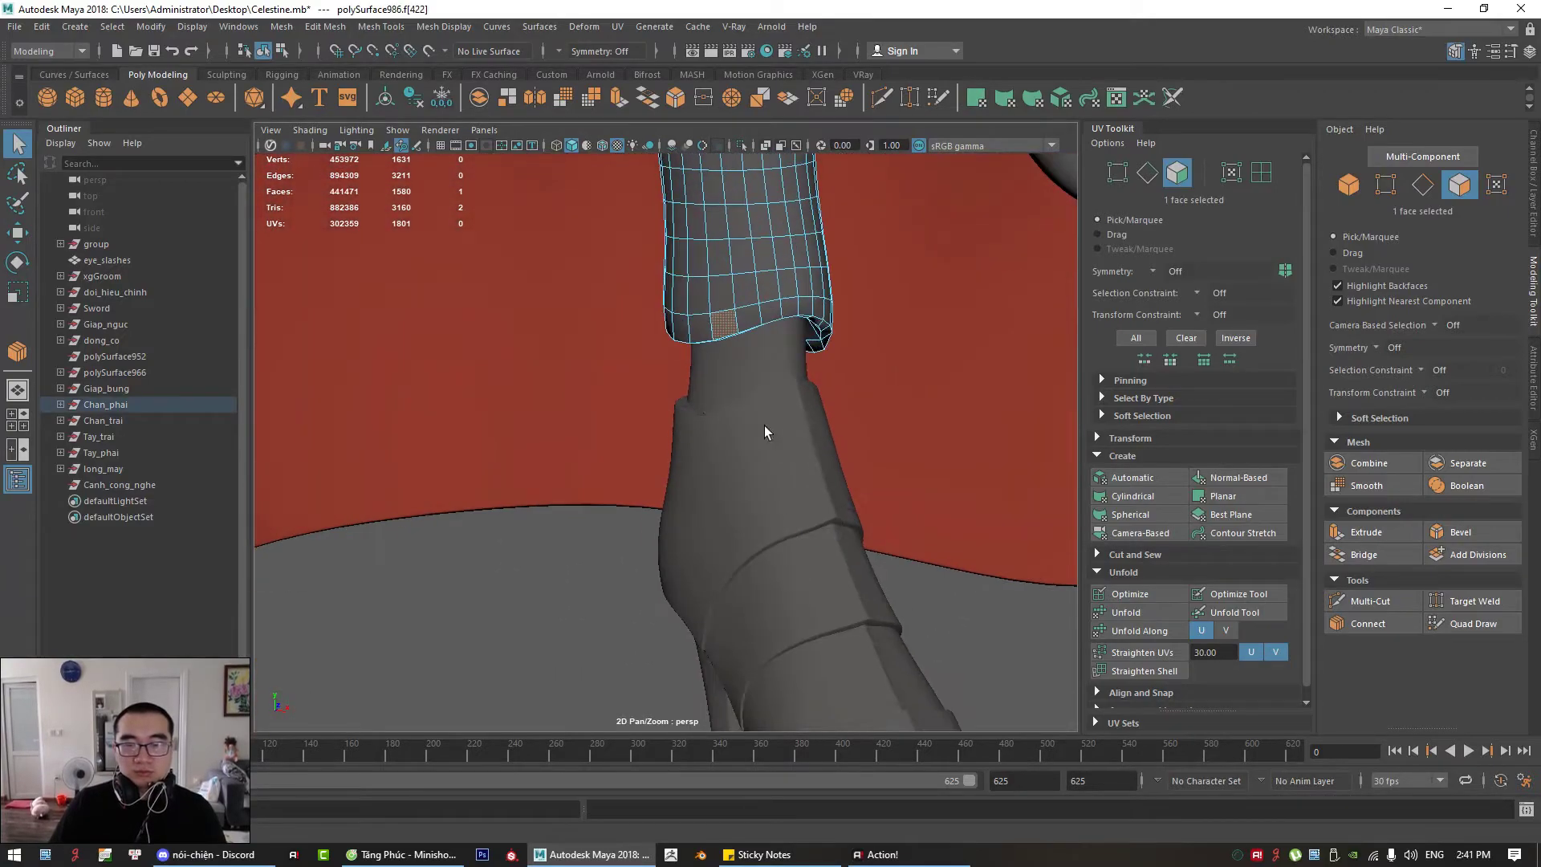
pyautogui.moveTo(767, 425); pyautogui.dragTo(886, 351, button='right')
pyautogui.click(742, 499)
pyautogui.keyDown('alt'); pyautogui.moveTo(742, 499); pyautogui.dragTo(713, 441); pyautogui.keyUp('alt')
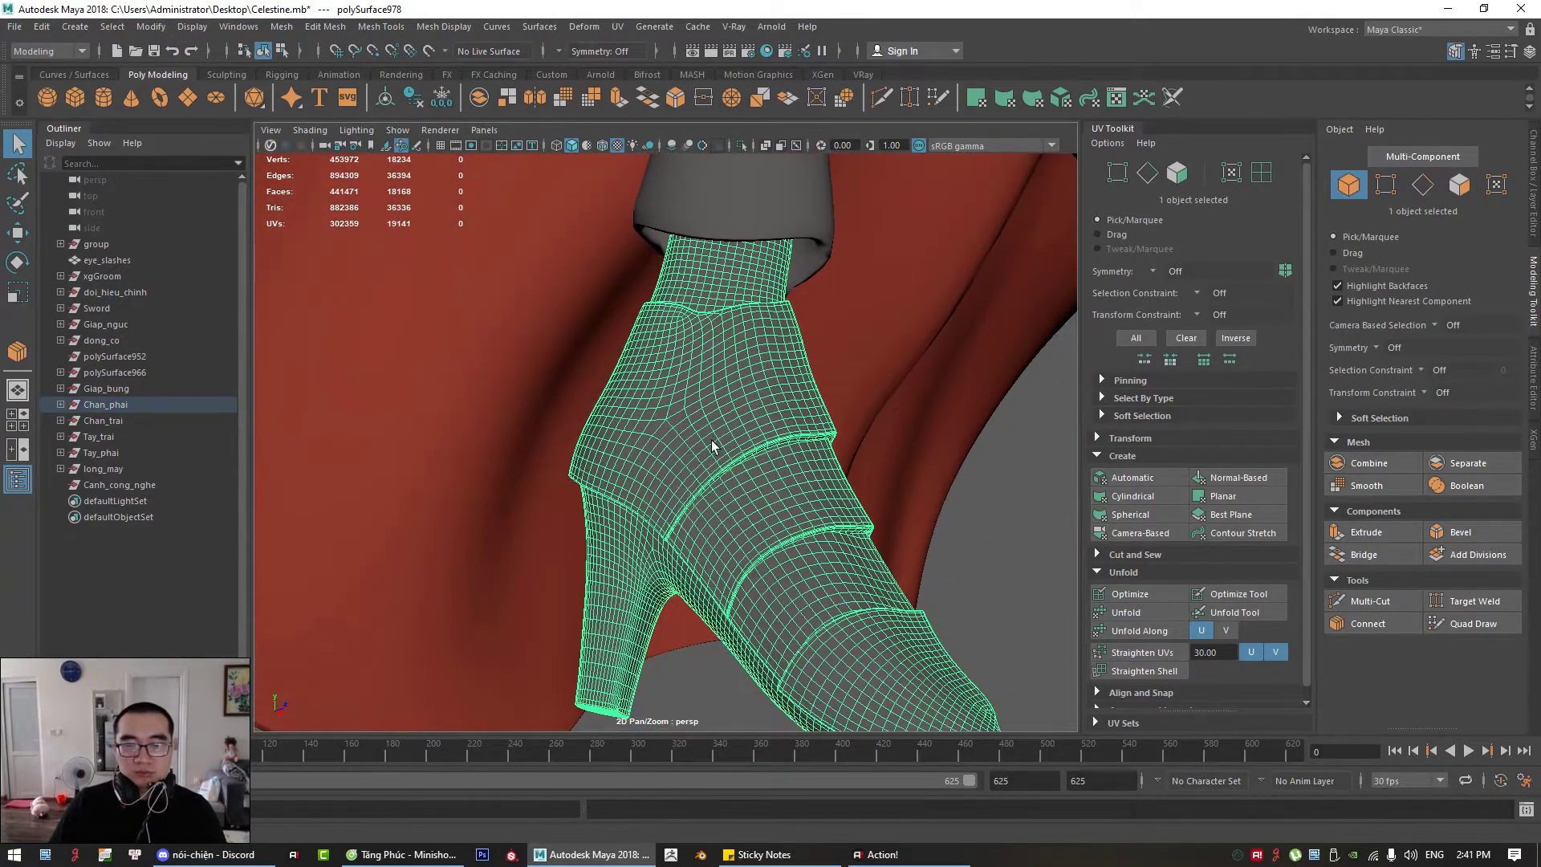
# Step: Separate the right boot mesh into its individual pieces
pyautogui.moveTo(706, 447); pyautogui.dragTo(702, 413, button='right')
pyautogui.click(700, 393)
pyautogui.keyDown('alt'); pyautogui.moveTo(780, 388); pyautogui.dragTo(843, 329); pyautogui.keyUp('alt')
pyautogui.moveTo(745, 421); pyautogui.dragTo(824, 401, button='right')
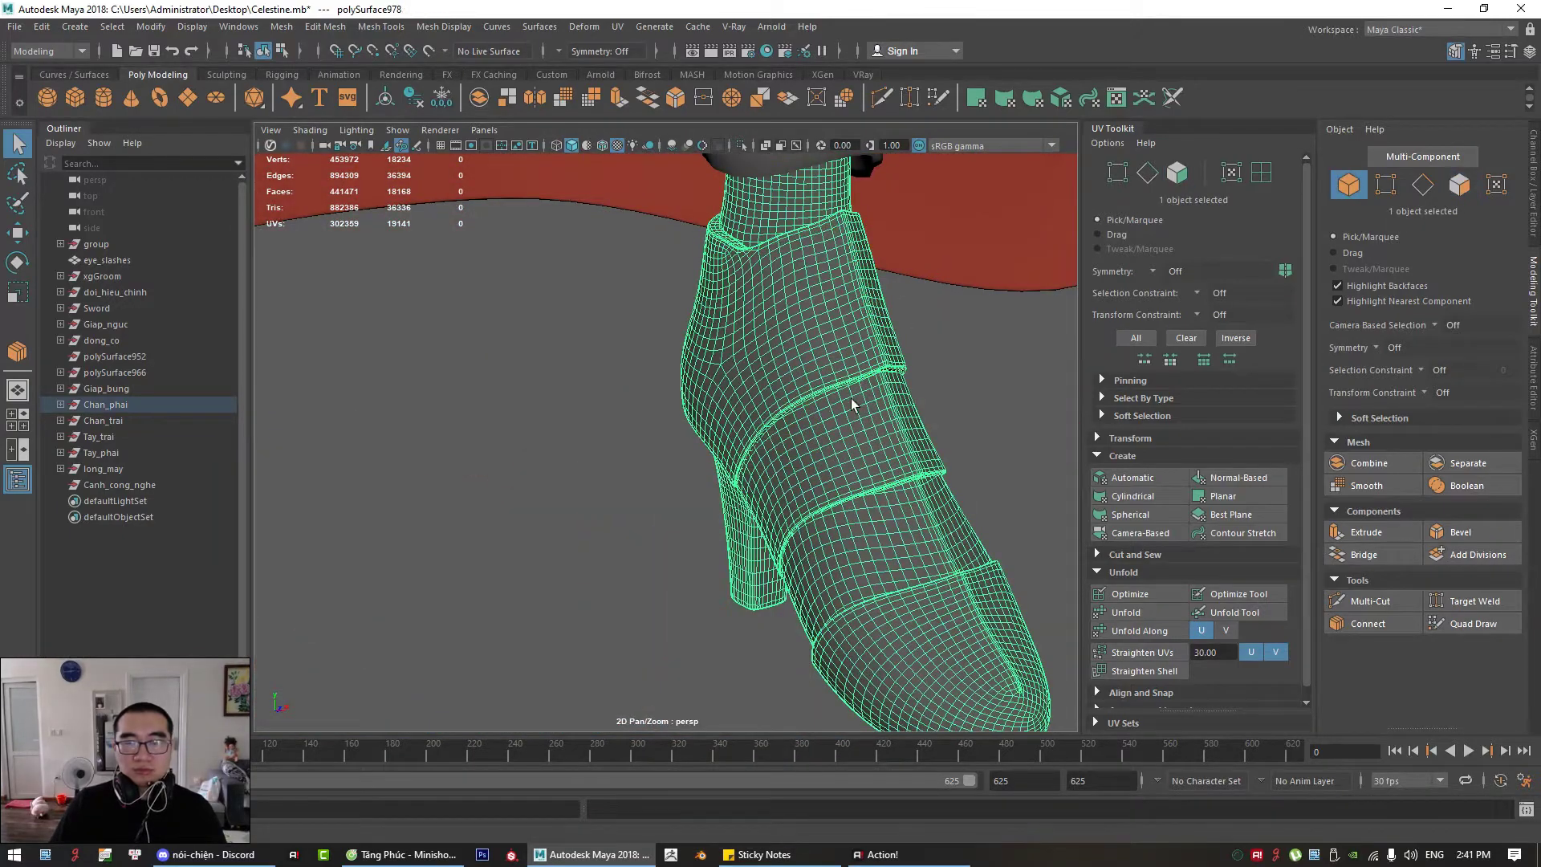
pyautogui.scroll(-3, 852, 404)
pyautogui.click(296, 27)
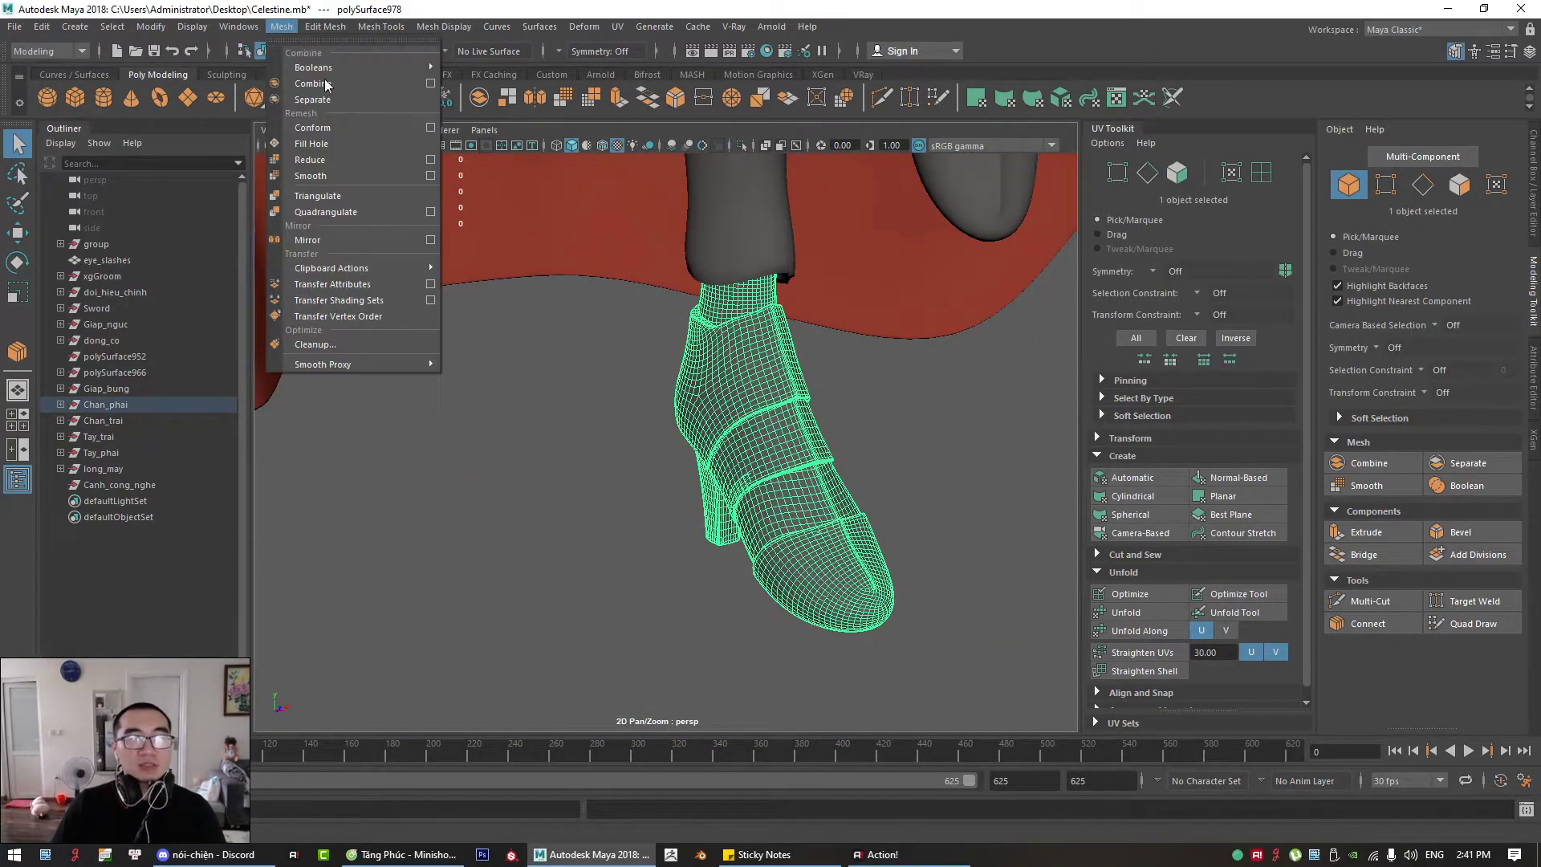
pyautogui.click(337, 98)
# Step: Select the boot's separated ankle piece and isolate it to show its inner side
pyautogui.click(720, 421)
pyautogui.keyDown('alt'); pyautogui.moveTo(720, 421); pyautogui.dragTo(642, 150); pyautogui.keyUp('alt')
pyautogui.click(741, 145)
pyautogui.keyDown('alt'); pyautogui.moveTo(682, 385); pyautogui.dragTo(567, 275); pyautogui.keyUp('alt')
pyautogui.keyDown('alt'); pyautogui.moveTo(754, 508); pyautogui.dragTo(737, 498); pyautogui.keyUp('alt')
pyautogui.keyDown('alt'); pyautogui.moveTo(737, 498); pyautogui.dragTo(814, 542, button='right'); pyautogui.keyUp('alt')
pyautogui.keyDown('alt'); pyautogui.moveTo(814, 542); pyautogui.dragTo(719, 447); pyautogui.keyUp('alt')
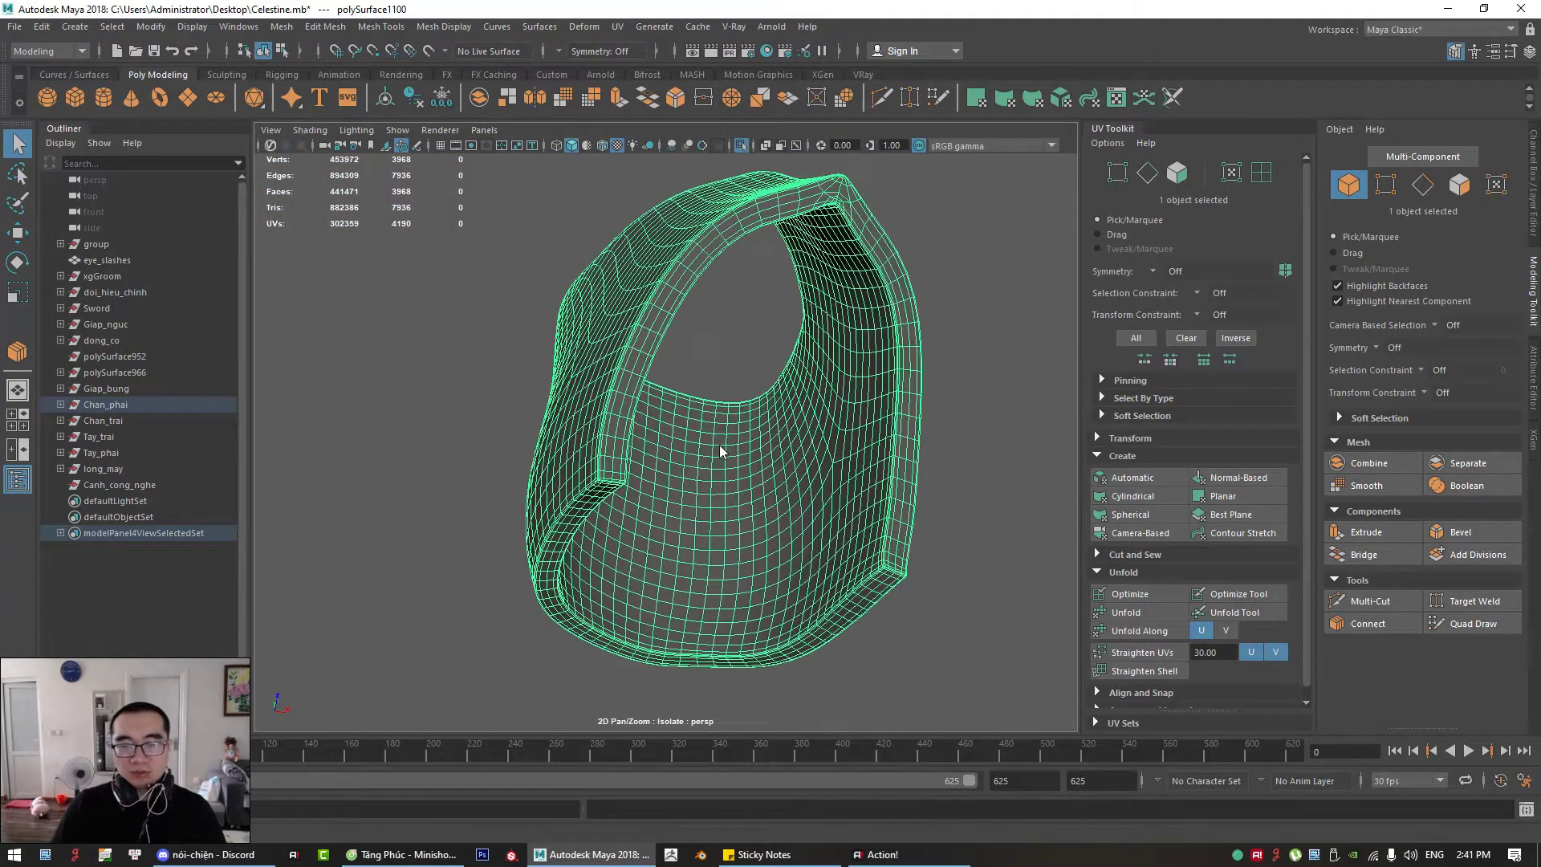
# Step: Delete one inner-wall face at each lower corner of the ankle piece to break the face loops there
pyautogui.moveTo(719, 447); pyautogui.dragTo(857, 586, button='right')
pyautogui.moveTo(862, 555)
pyautogui.keyDown('alt'); pyautogui.mouseDown()
pyautogui.moveTo(778, 505)
pyautogui.moveTo(854, 582)
pyautogui.mouseUp(); pyautogui.keyUp('alt')
pyautogui.click(813, 546)
pyautogui.press('Delete')
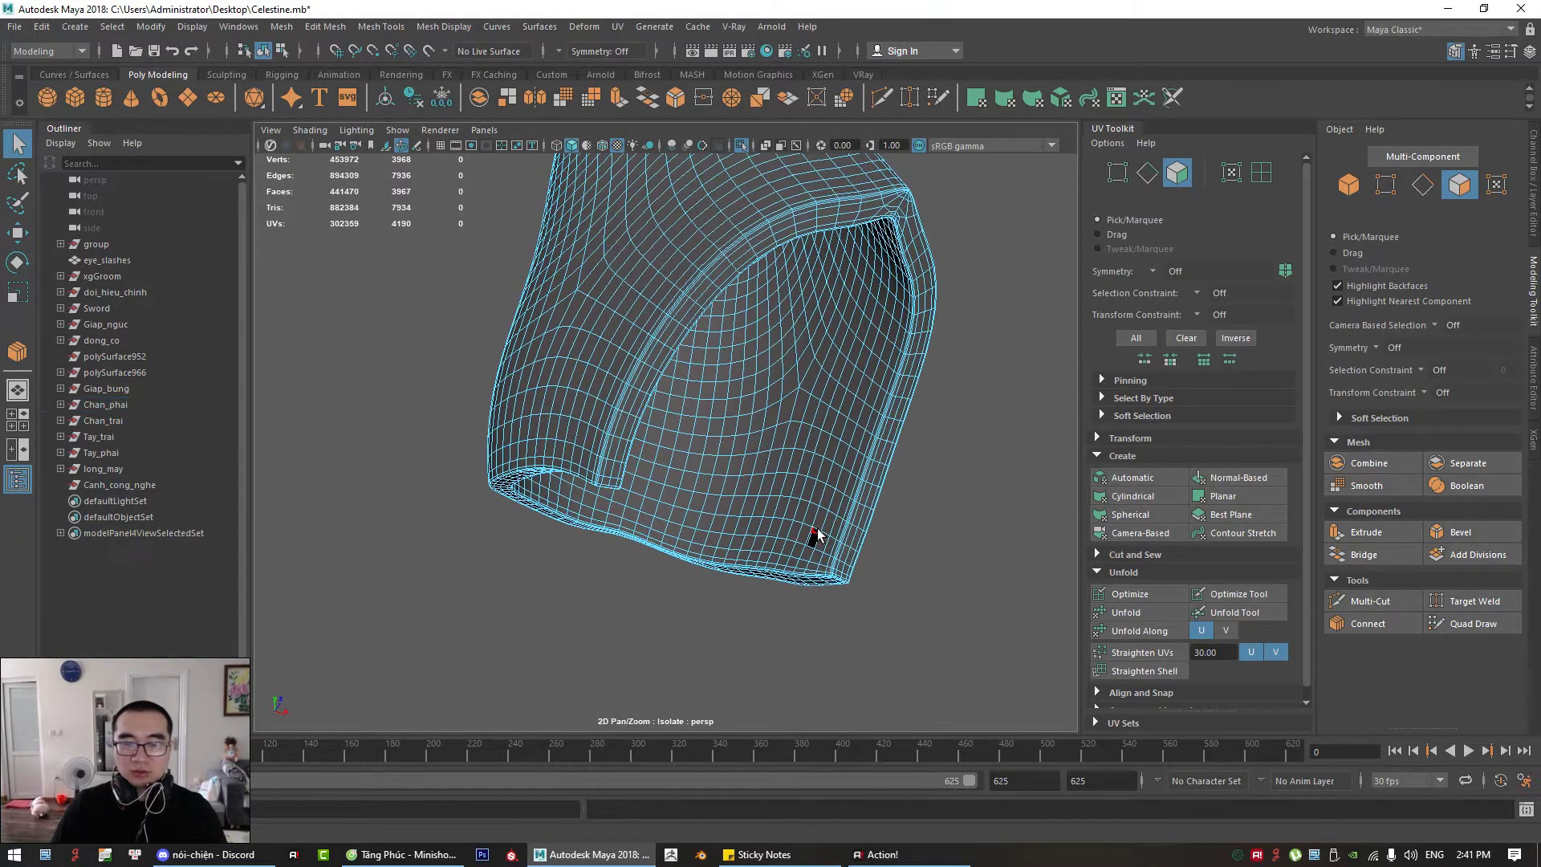
pyautogui.doubleClick(827, 497)
pyautogui.keyDown('alt'); pyautogui.moveTo(819, 522); pyautogui.dragTo(676, 492); pyautogui.keyUp('alt')
pyautogui.click(663, 459)
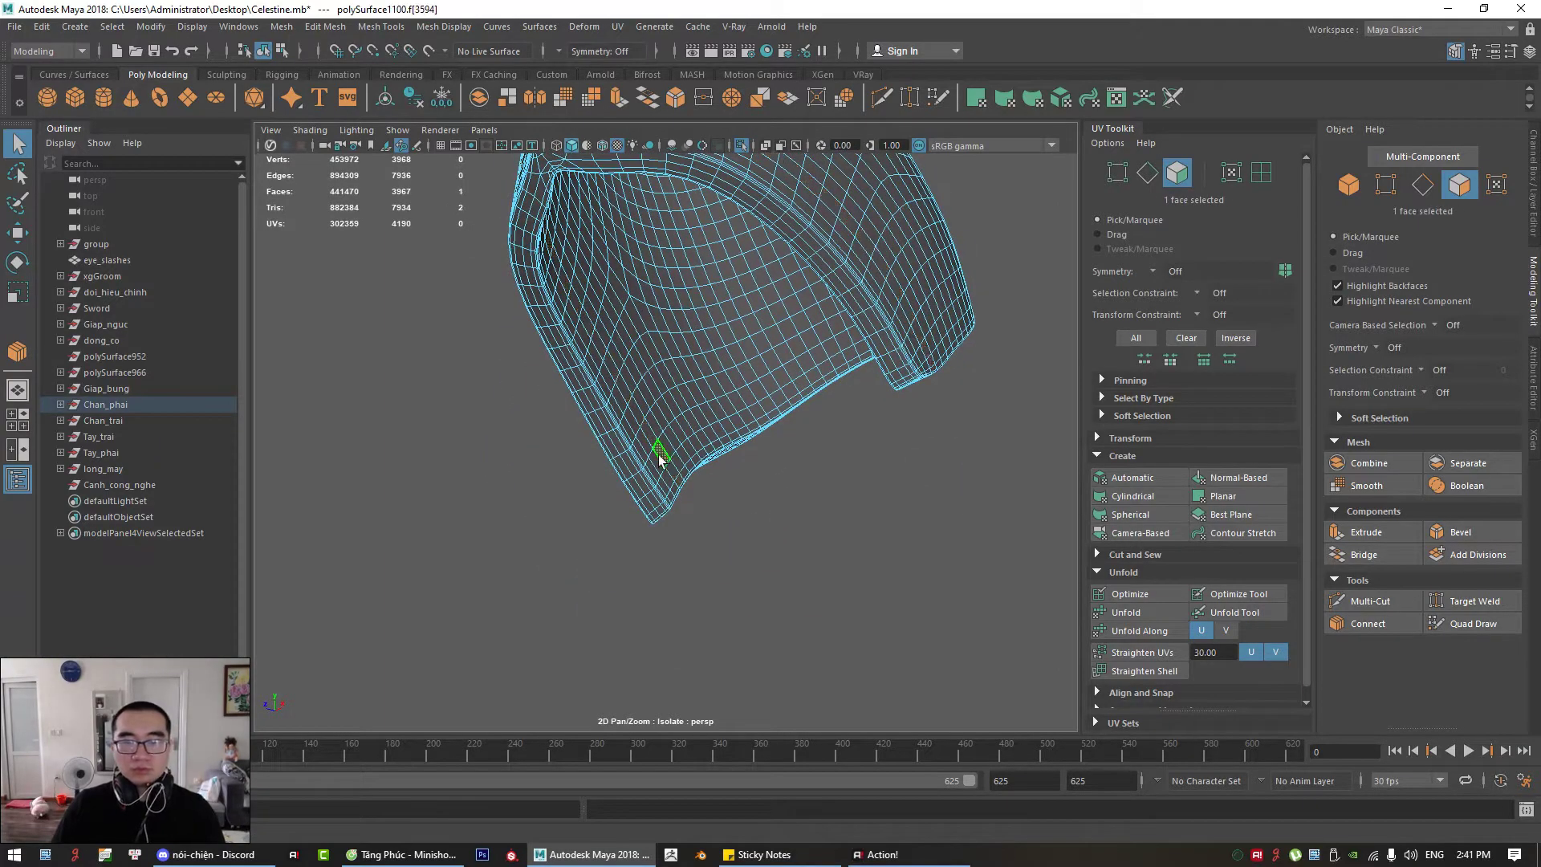
pyautogui.press('Delete')
# Step: Delete the inner face loops that run between the removed corner faces of the ankle piece
pyautogui.doubleClick(646, 423)
pyautogui.moveTo(646, 424)
pyautogui.keyDown('alt'); pyautogui.mouseDown()
pyautogui.moveTo(826, 522)
pyautogui.moveTo(770, 502)
pyautogui.moveTo(760, 406)
pyautogui.moveTo(763, 327)
pyautogui.moveTo(803, 227)
pyautogui.moveTo(599, 447)
pyautogui.moveTo(629, 402)
pyautogui.mouseUp(); pyautogui.keyUp('alt')
pyautogui.press('Delete')
pyautogui.click(812, 532)
pyautogui.doubleClick(810, 530)
pyautogui.press('Delete')
# Step: Try to select a clean face loop just inside the ankle piece's upper opening
pyautogui.click(751, 388)
pyautogui.doubleClick(760, 382)
pyautogui.keyDown('alt'); pyautogui.moveTo(629, 402); pyautogui.dragTo(682, 416, button='right'); pyautogui.keyUp('alt')
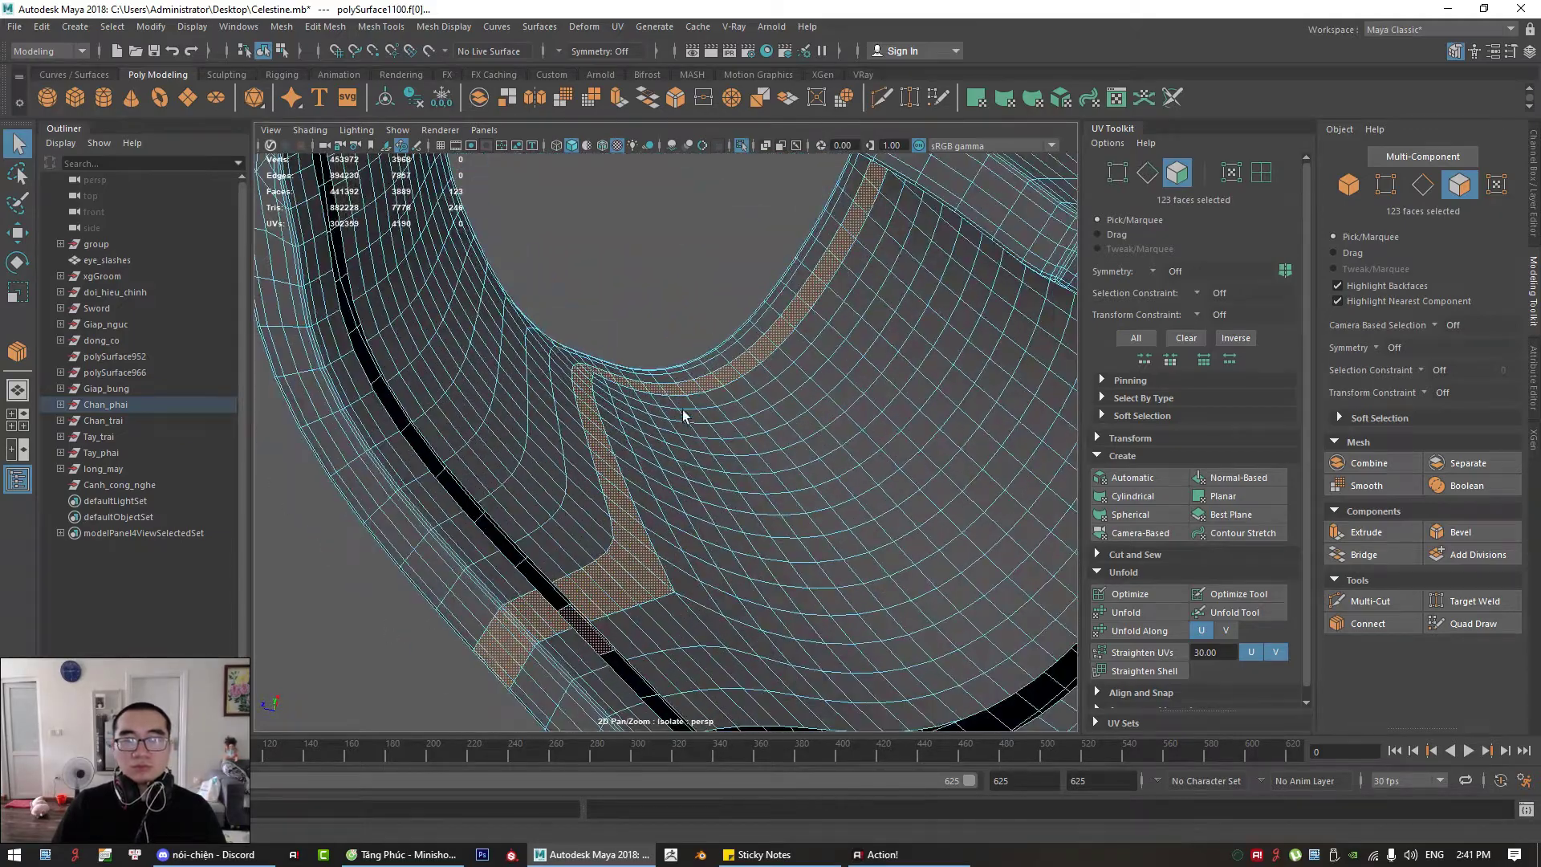
pyautogui.keyDown('alt'); pyautogui.moveTo(675, 377); pyautogui.dragTo(664, 491); pyautogui.keyUp('alt')
pyautogui.keyDown('alt'); pyautogui.moveTo(663, 492); pyautogui.dragTo(736, 316, button='right'); pyautogui.keyUp('alt')
pyautogui.keyDown('alt'); pyautogui.moveTo(736, 316); pyautogui.dragTo(727, 323); pyautogui.keyUp('alt')
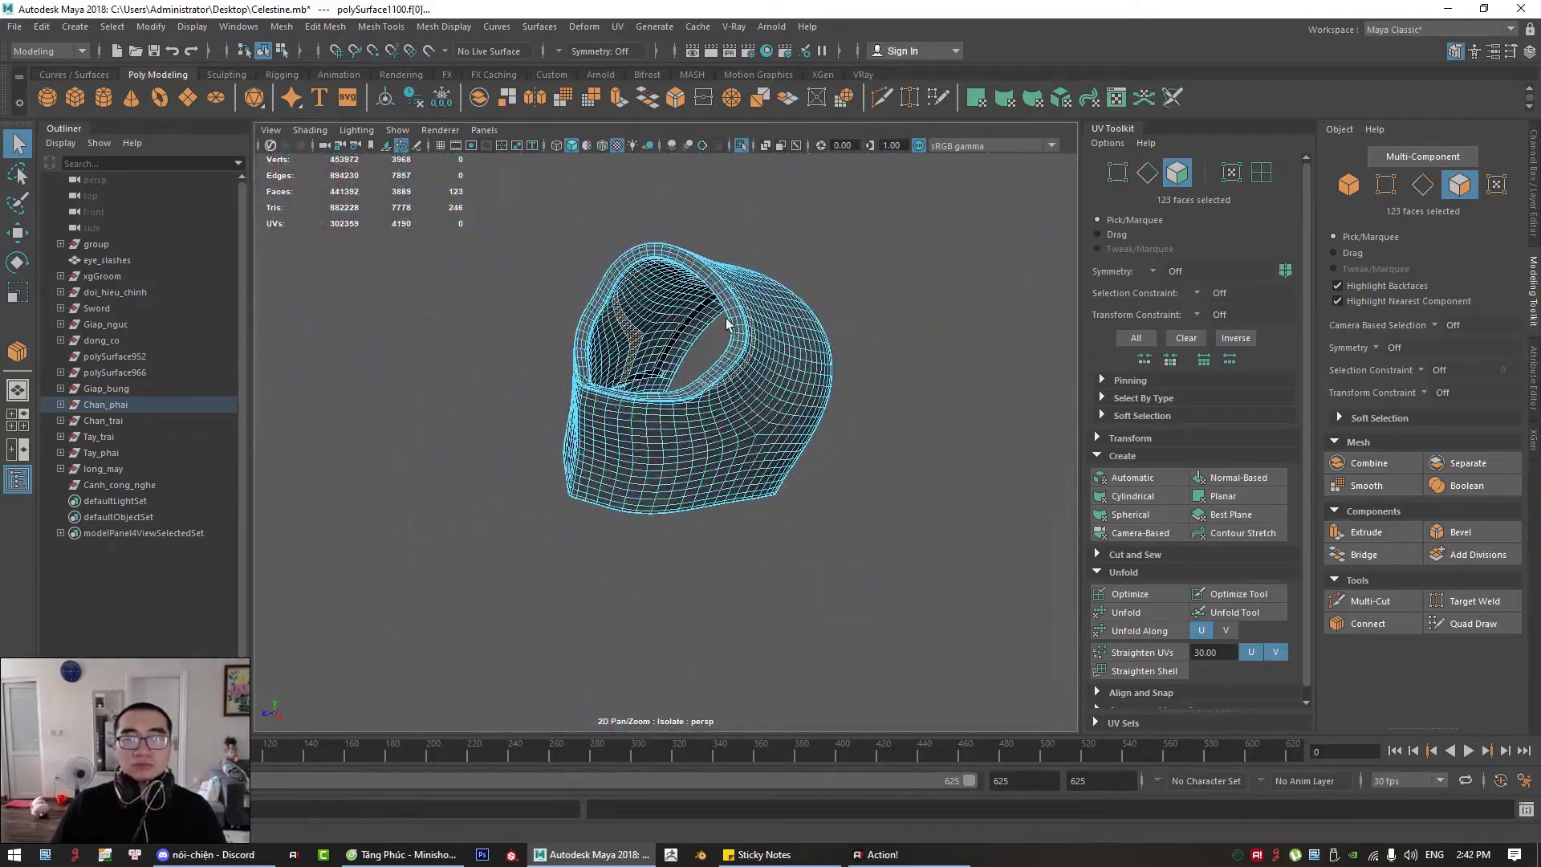
pyautogui.keyDown('alt'); pyautogui.moveTo(727, 324); pyautogui.dragTo(740, 409, button='middle'); pyautogui.keyUp('alt')
pyautogui.keyDown('alt'); pyautogui.moveTo(740, 409); pyautogui.dragTo(863, 502, button='right'); pyautogui.keyUp('alt')
pyautogui.keyDown('alt'); pyautogui.moveTo(863, 503); pyautogui.dragTo(760, 540); pyautogui.keyUp('alt')
pyautogui.scroll(5, 634, 455)
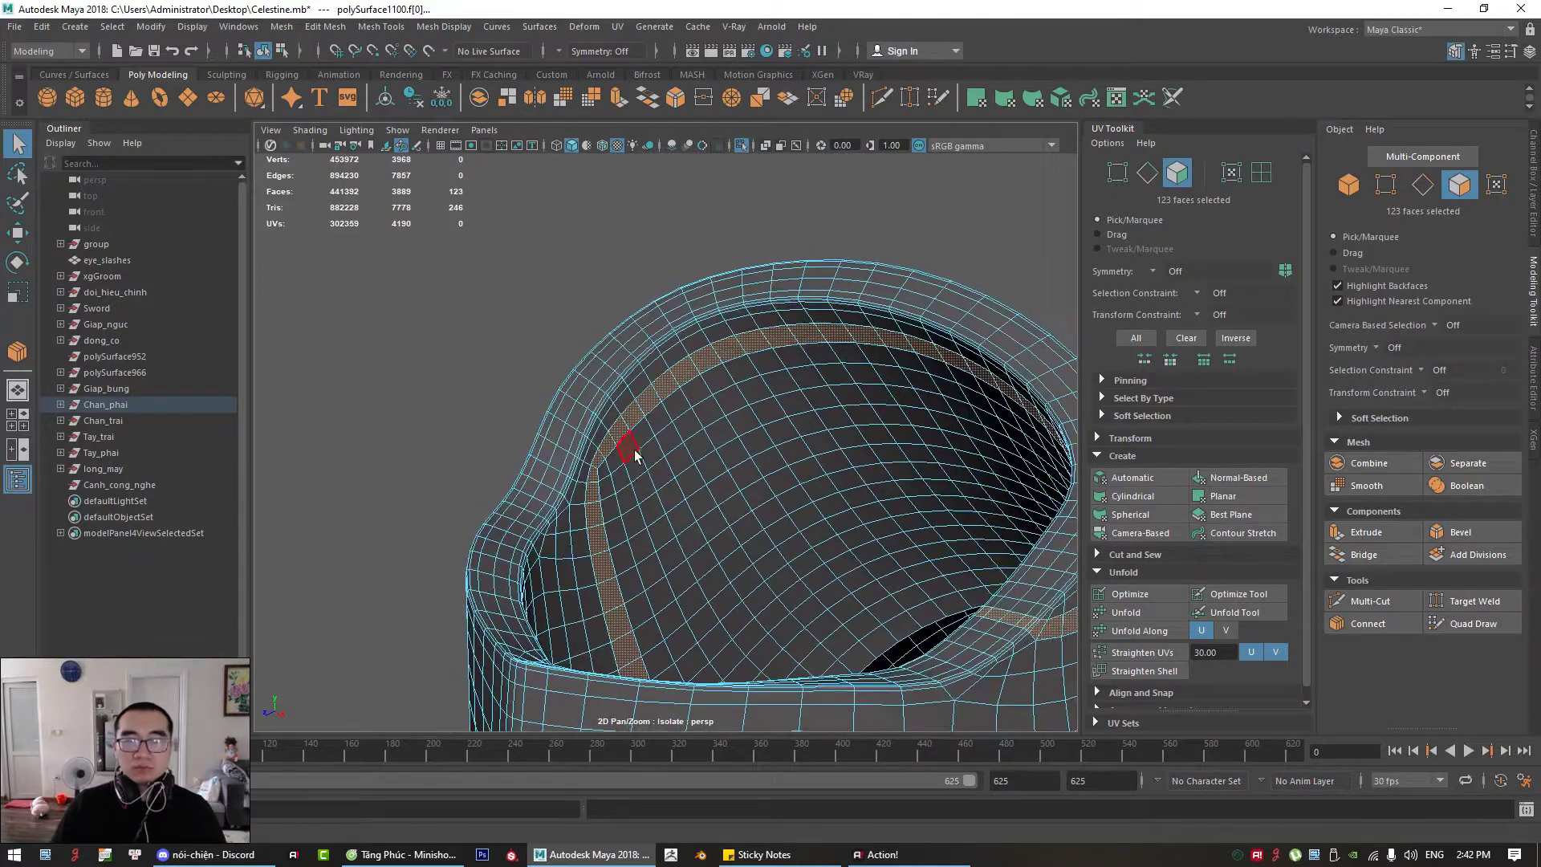
pyautogui.click(628, 449)
pyautogui.keyDown('shift'); pyautogui.doubleClick(638, 440); pyautogui.keyUp('shift')
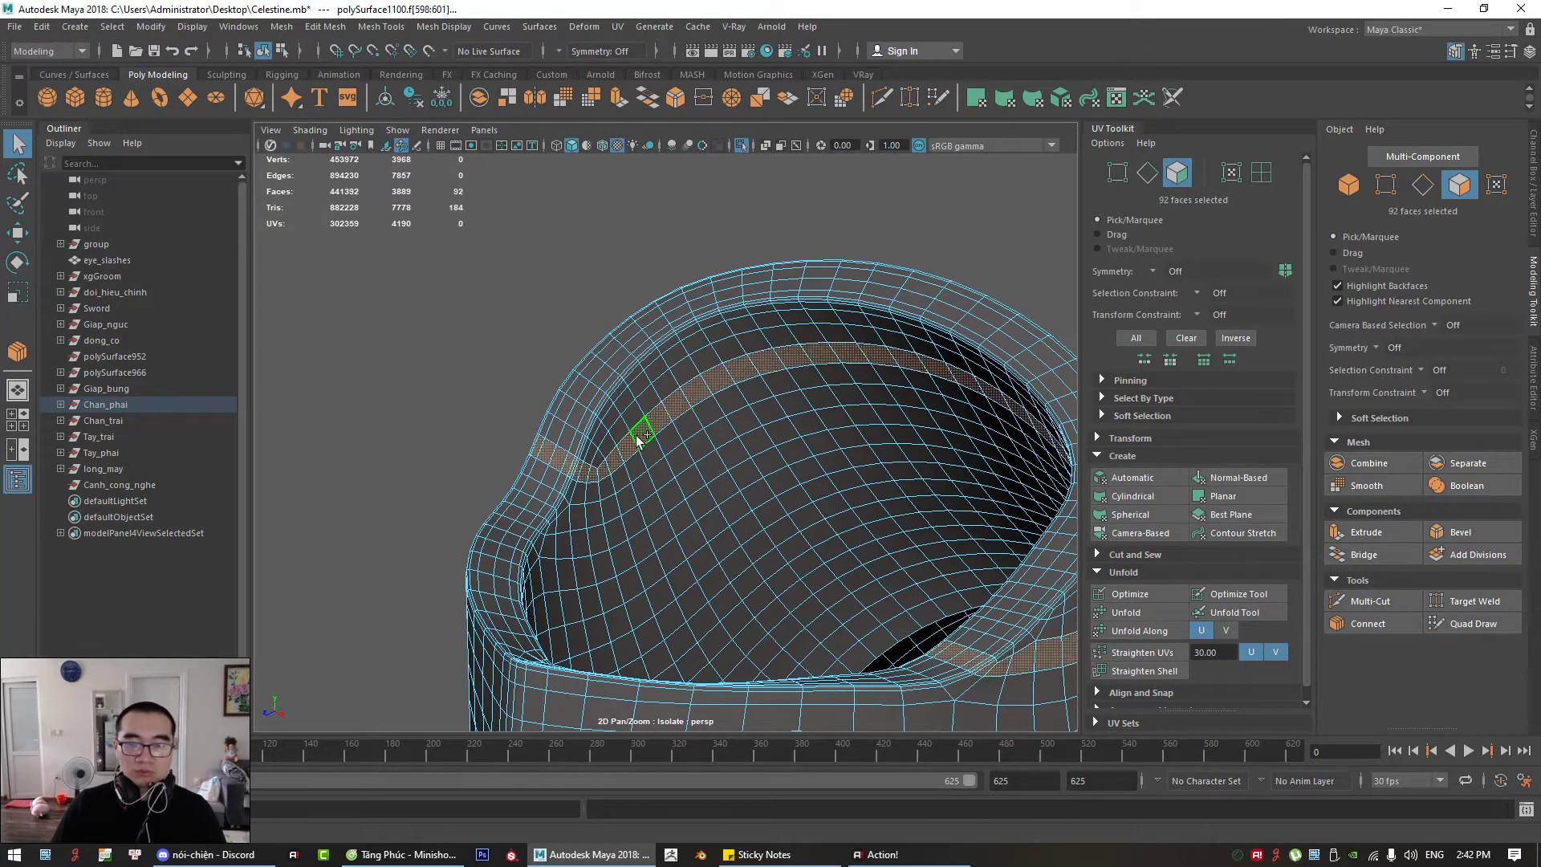
# Step: Delete one inner-wall face and the face row running from it just below the ankle piece's upper opening
pyautogui.keyDown('alt'); pyautogui.moveTo(660, 452); pyautogui.dragTo(877, 416); pyautogui.keyUp('alt')
pyautogui.click(608, 440)
pyautogui.press('Delete')
pyautogui.click(629, 419)
pyautogui.keyDown('shift'); pyautogui.doubleClick(642, 409); pyautogui.keyUp('shift')
pyautogui.click(876, 345)
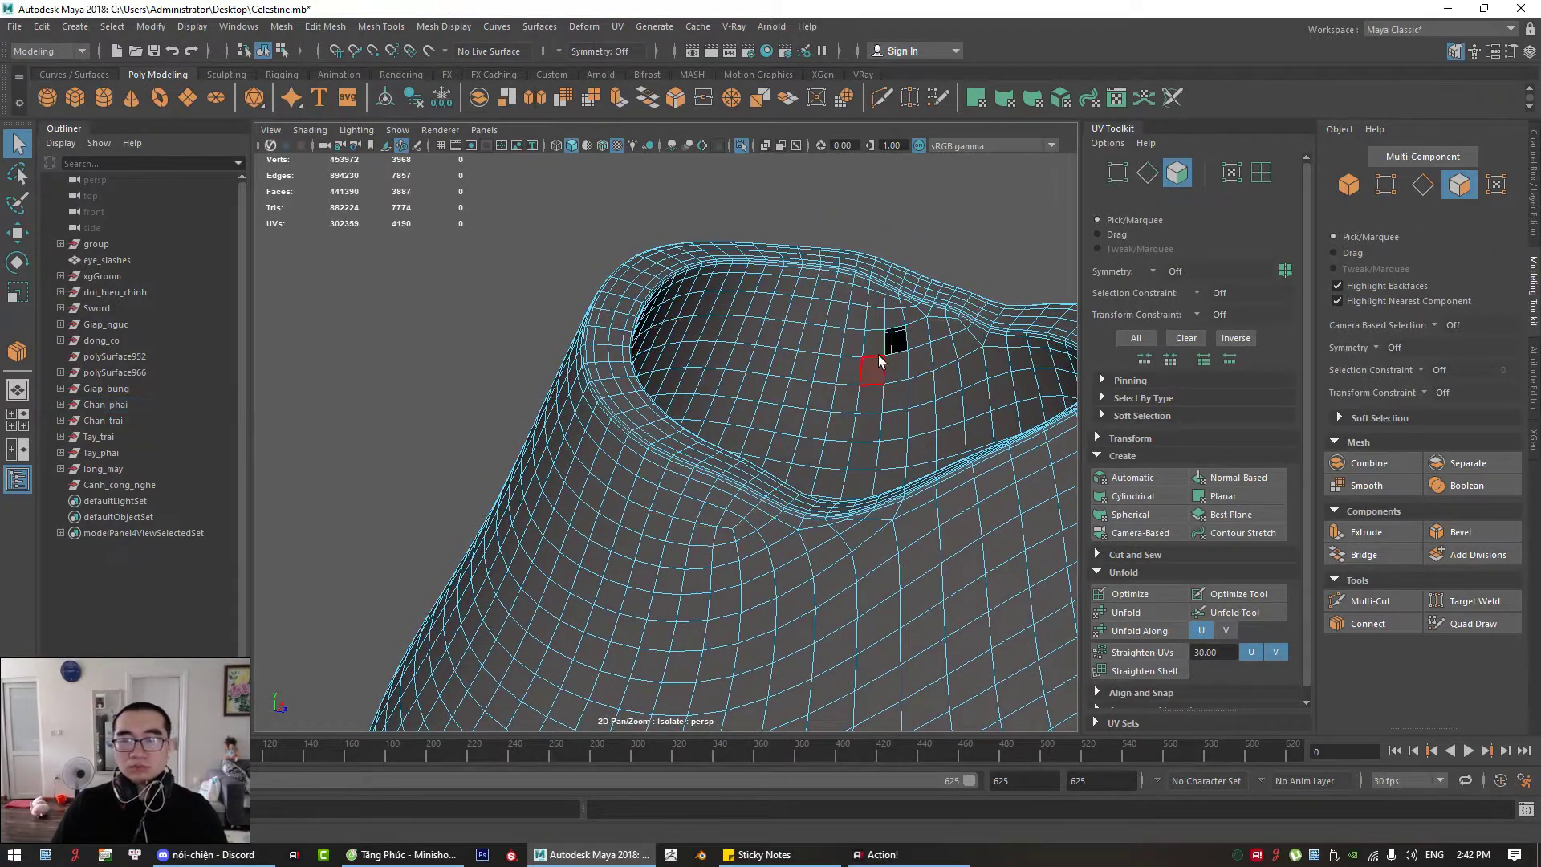
pyautogui.doubleClick(853, 345)
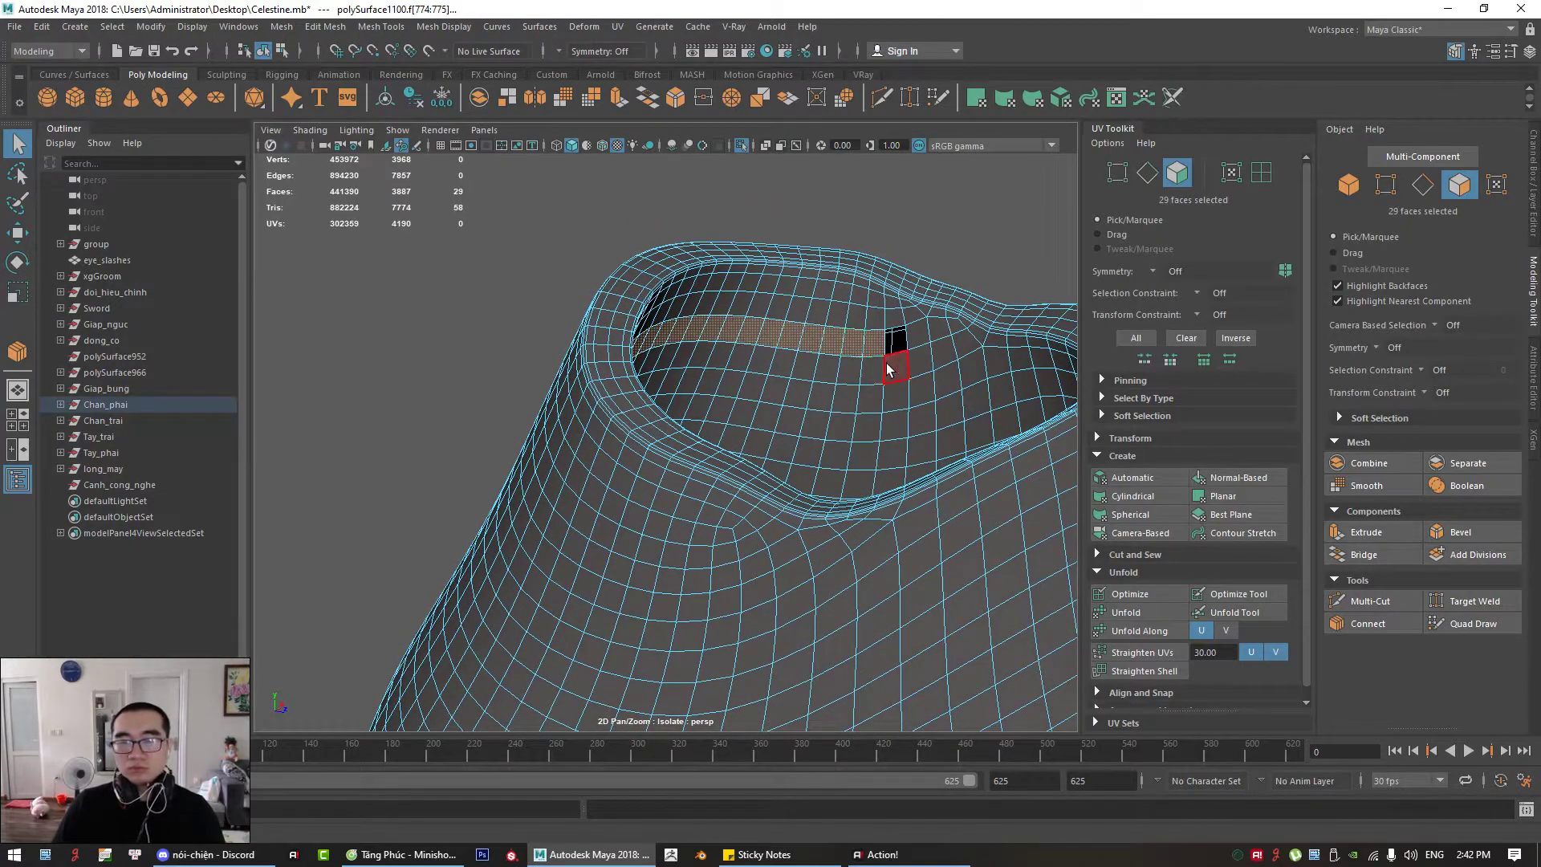
pyautogui.press('Delete')
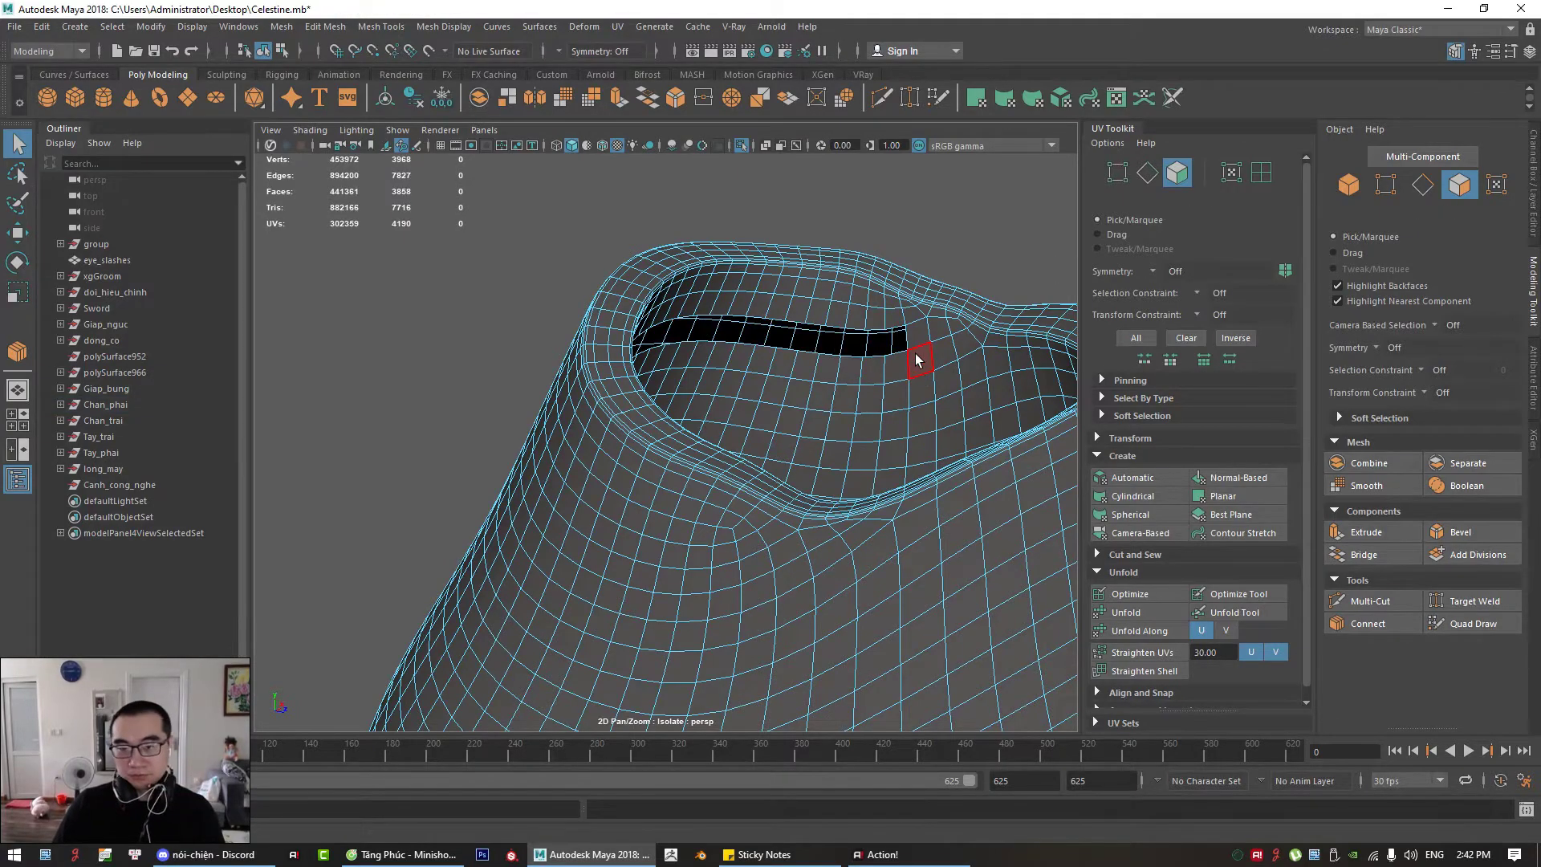
# Step: Delete one inner face on the opposite section of the ankle piece's wall to break the face loop there
pyautogui.click(917, 374)
pyautogui.keyDown('alt'); pyautogui.moveTo(916, 382); pyautogui.dragTo(777, 367); pyautogui.keyUp('alt')
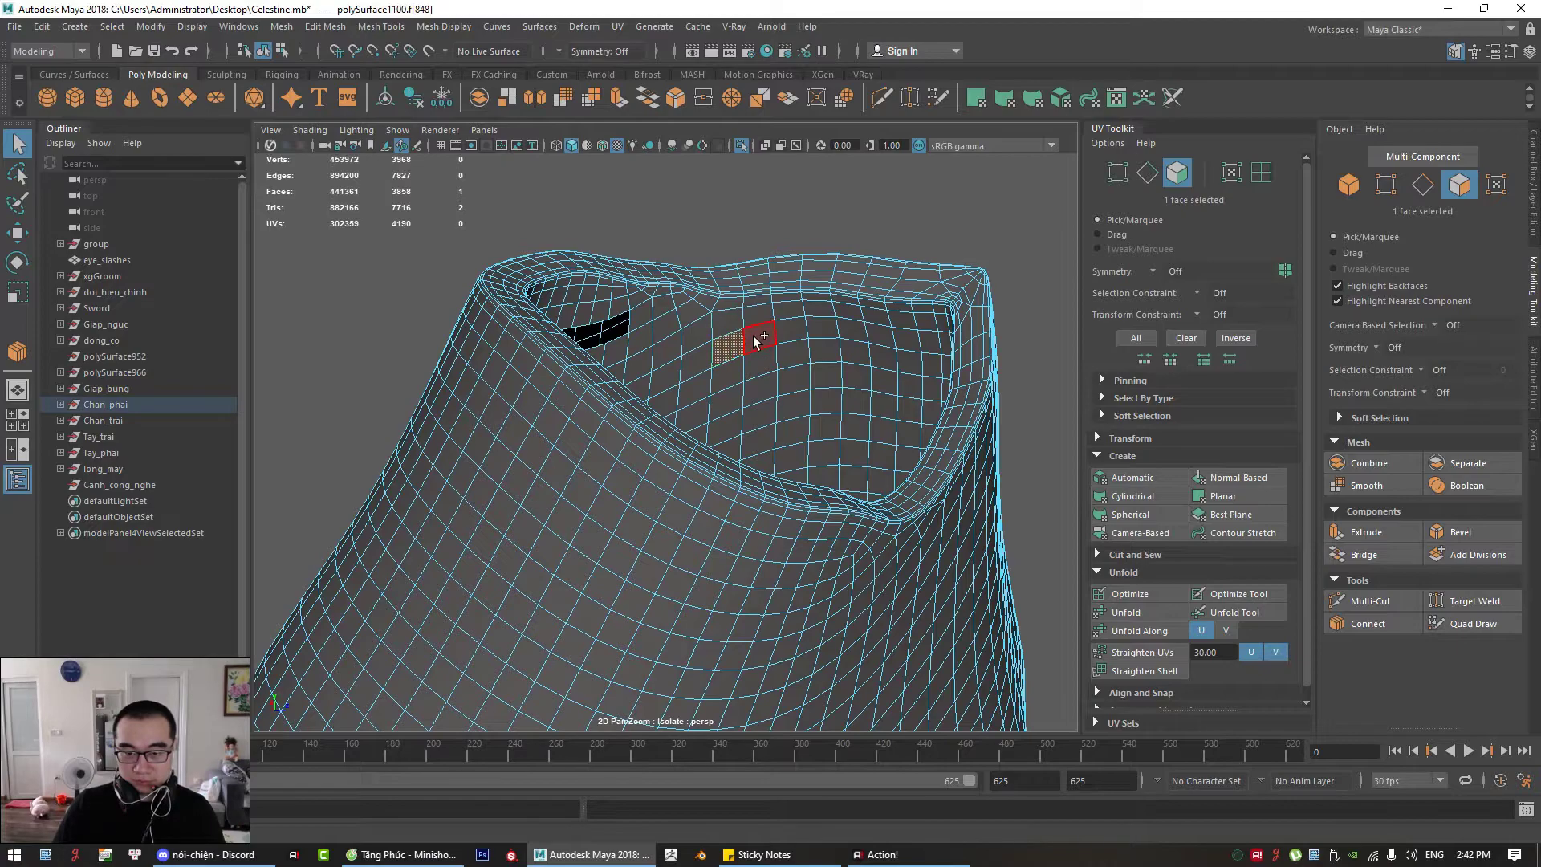
pyautogui.keyDown('shift'); pyautogui.doubleClick(754, 341); pyautogui.keyUp('shift')
pyautogui.keyDown('alt'); pyautogui.moveTo(757, 339); pyautogui.dragTo(927, 397); pyautogui.keyUp('alt')
pyautogui.click(696, 312)
pyautogui.press('Delete')
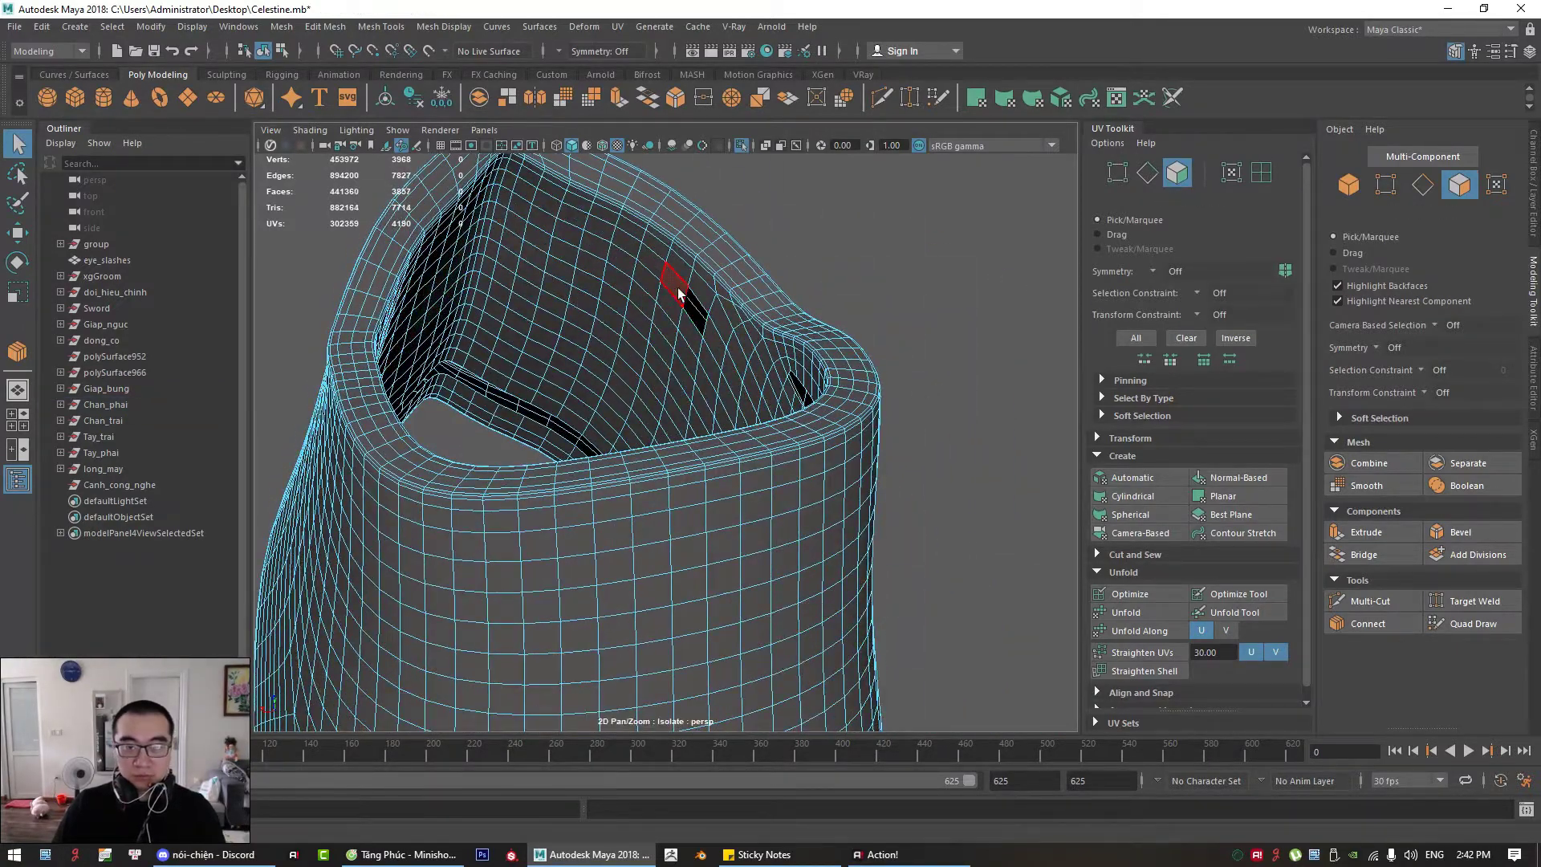
# Step: Delete the neighbouring inner face and the face row running from it toward the sharp corner of the upper opening
pyautogui.click(677, 291)
pyautogui.keyDown('shift'); pyautogui.doubleClick(655, 268); pyautogui.keyUp('shift')
pyautogui.keyDown('alt'); pyautogui.moveTo(671, 306); pyautogui.dragTo(706, 300); pyautogui.keyUp('alt')
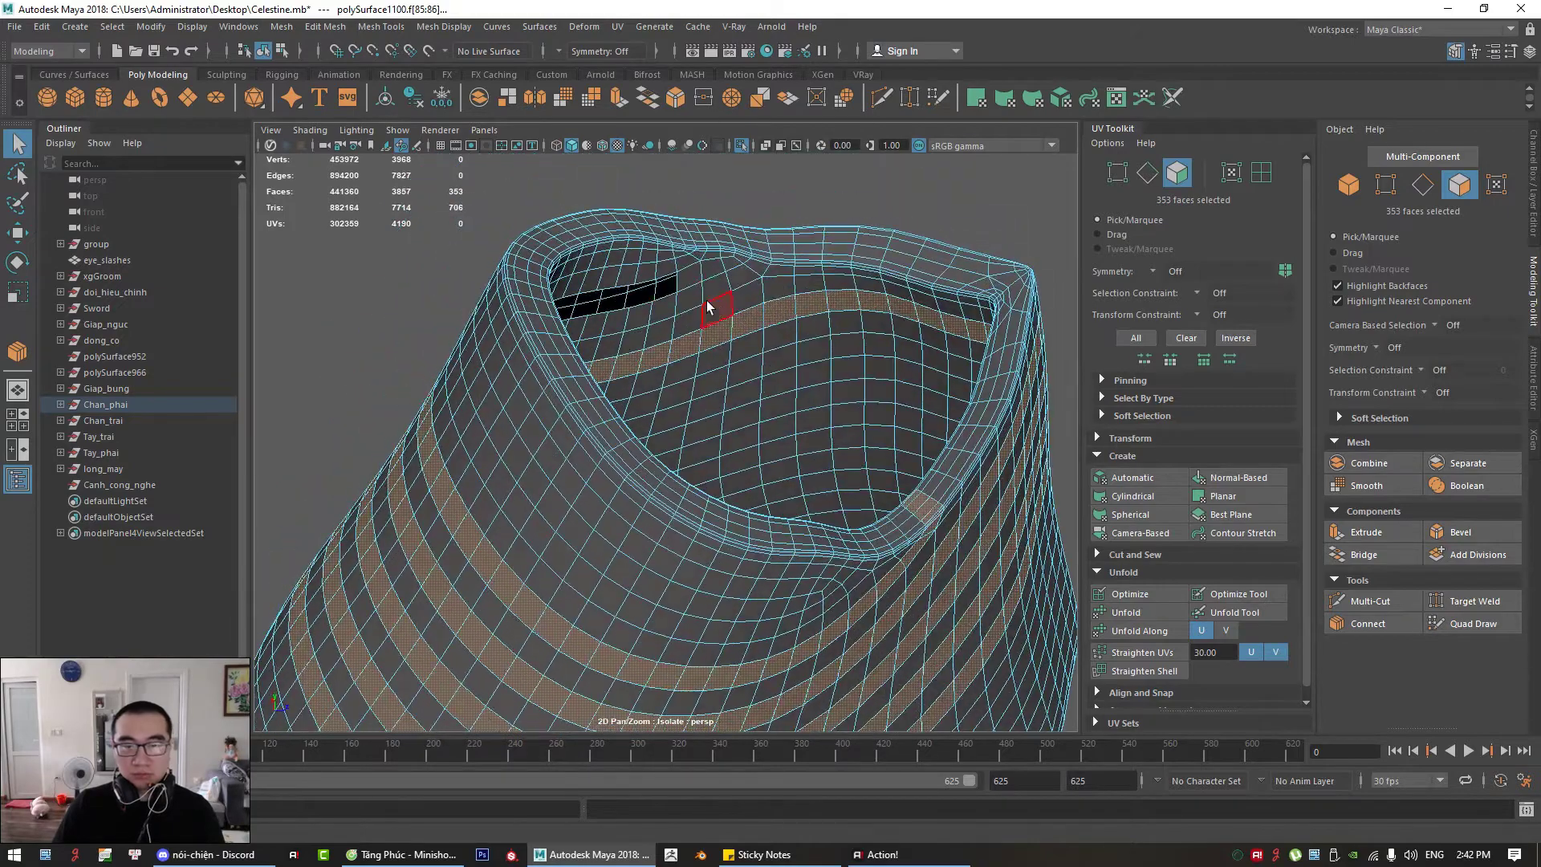
pyautogui.click(783, 312)
pyautogui.press('Delete')
pyautogui.doubleClick(838, 301)
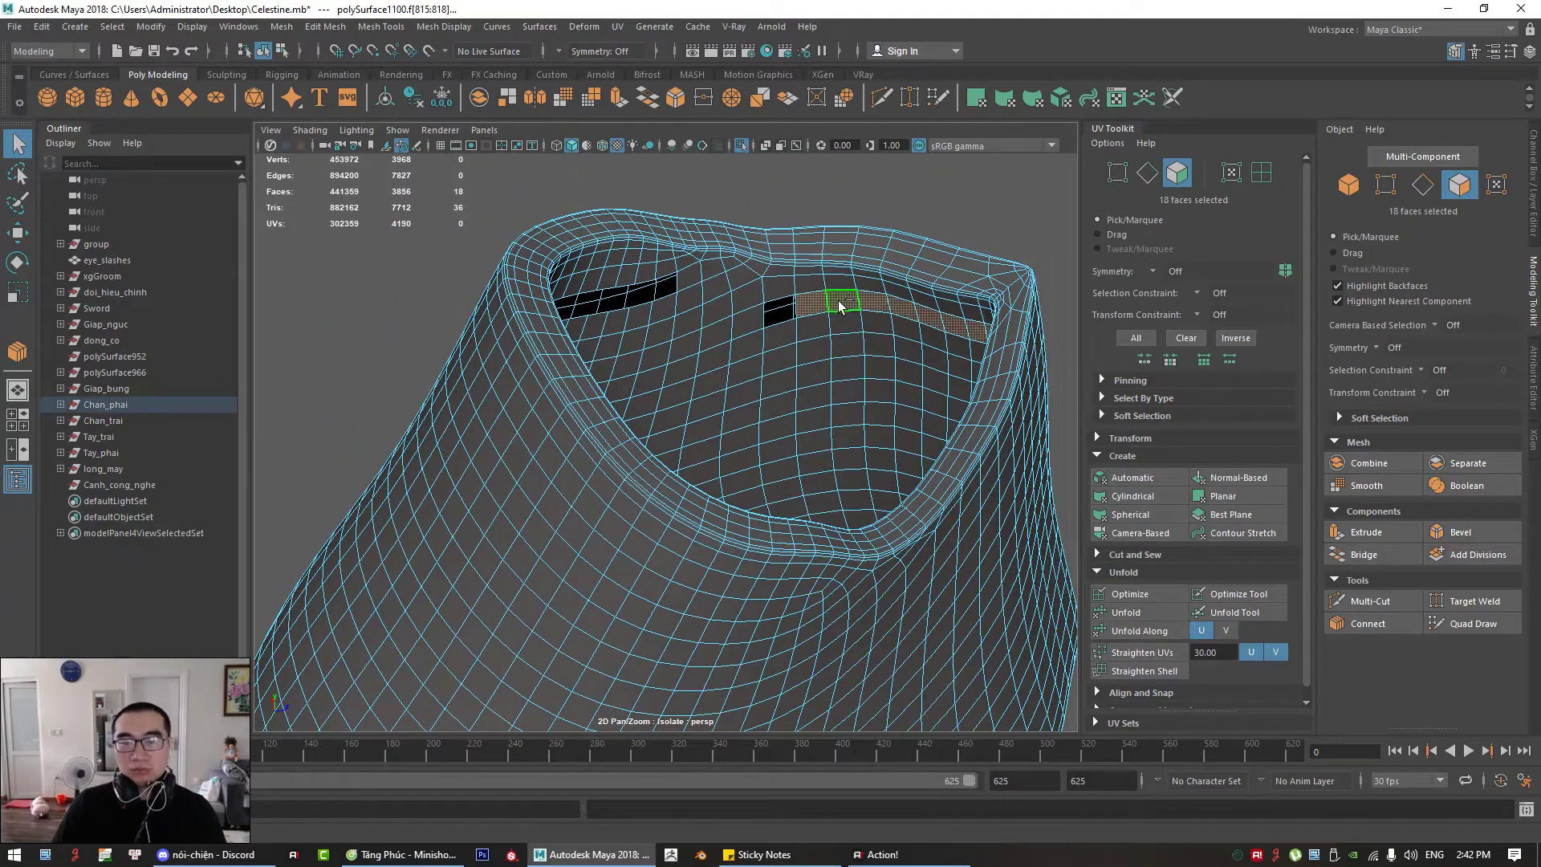
pyautogui.press('Delete')
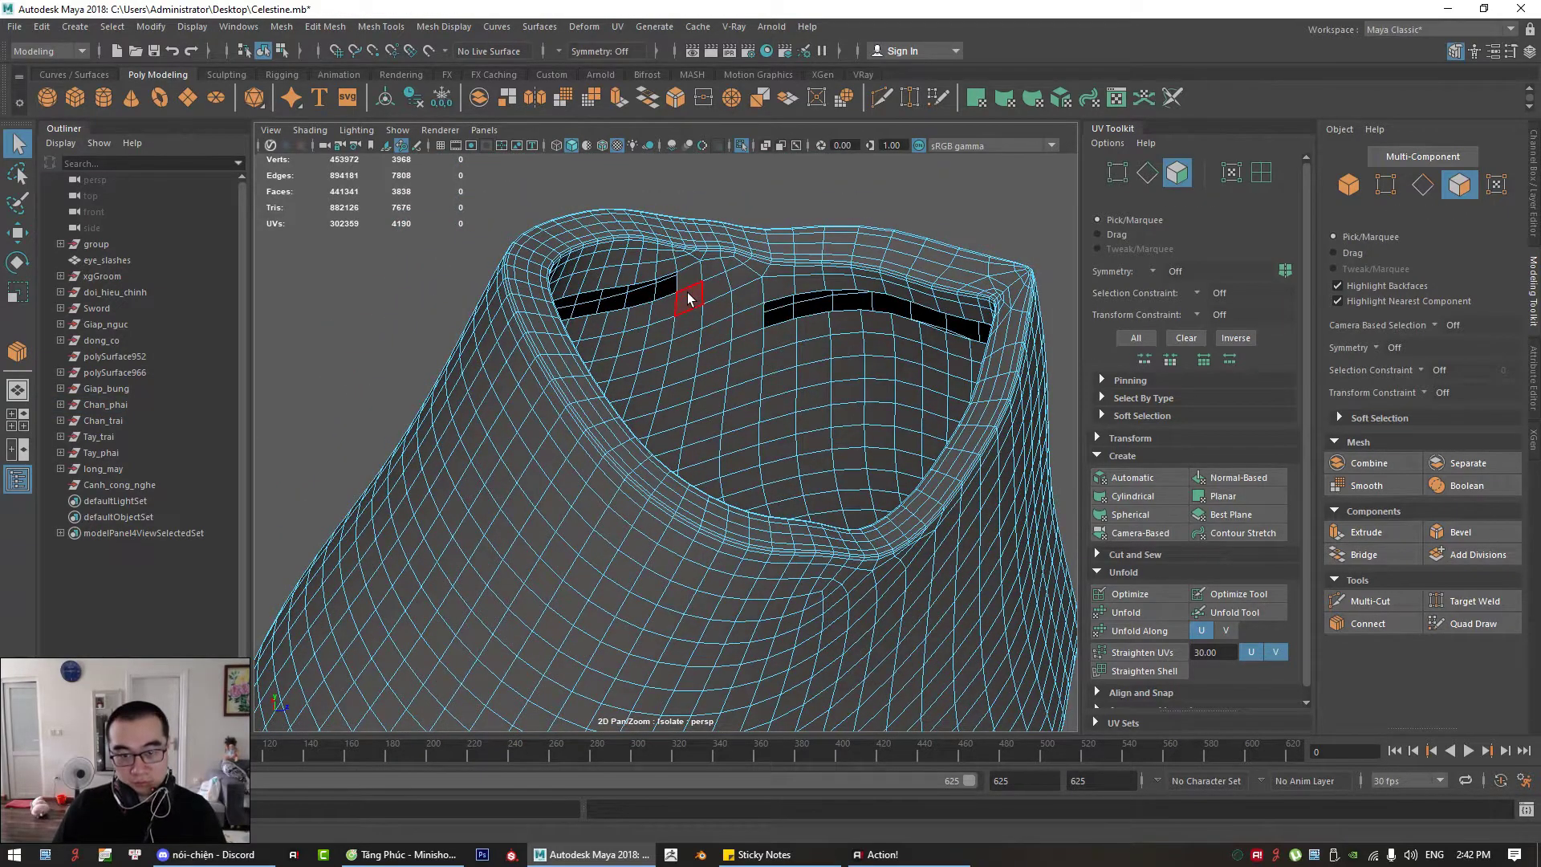
# Step: Delete the diagonal steps of inner faces that separate the two cut rows on one side of the opening
pyautogui.click(687, 299)
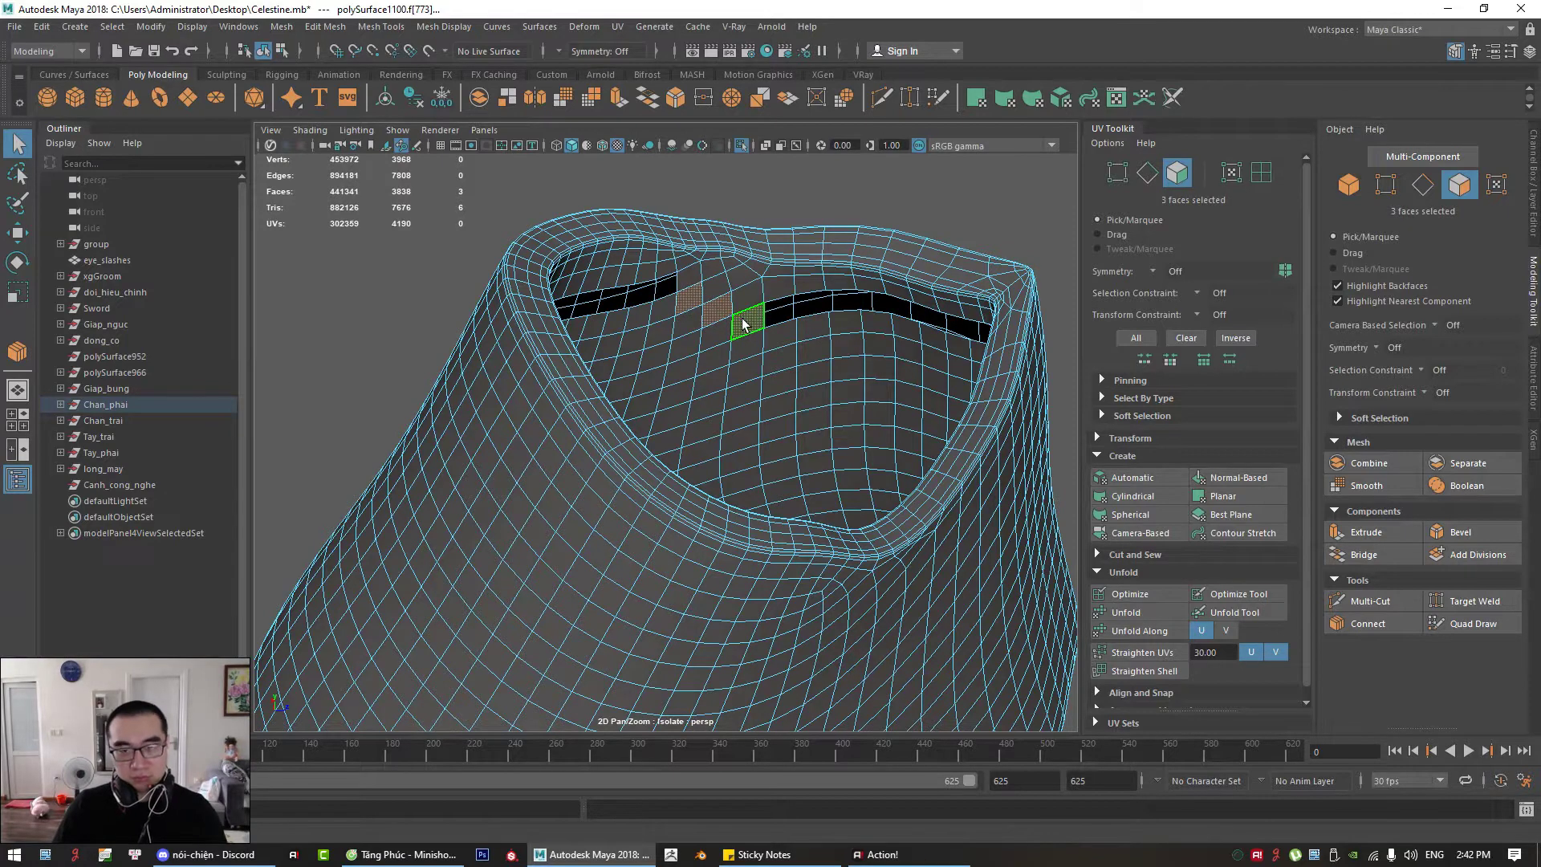
pyautogui.press('Delete')
pyautogui.click(664, 307)
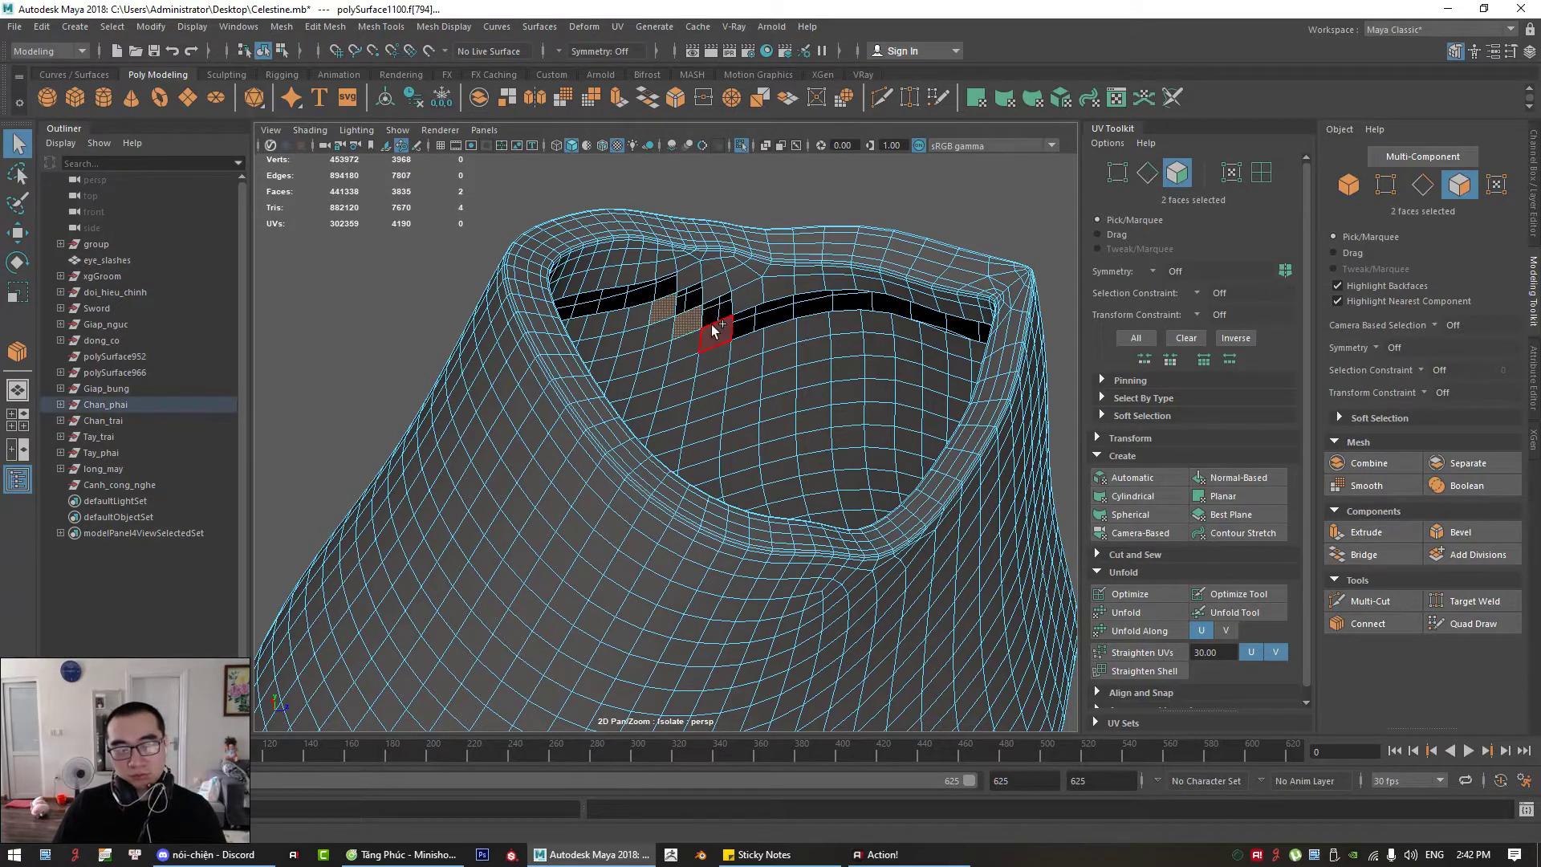
pyautogui.press('Delete')
# Step: Delete the matching diagonal steps of inner faces on the other side so both cut rows join
pyautogui.click(735, 379)
pyautogui.keyDown('alt'); pyautogui.moveTo(733, 388); pyautogui.dragTo(551, 441); pyautogui.keyUp('alt')
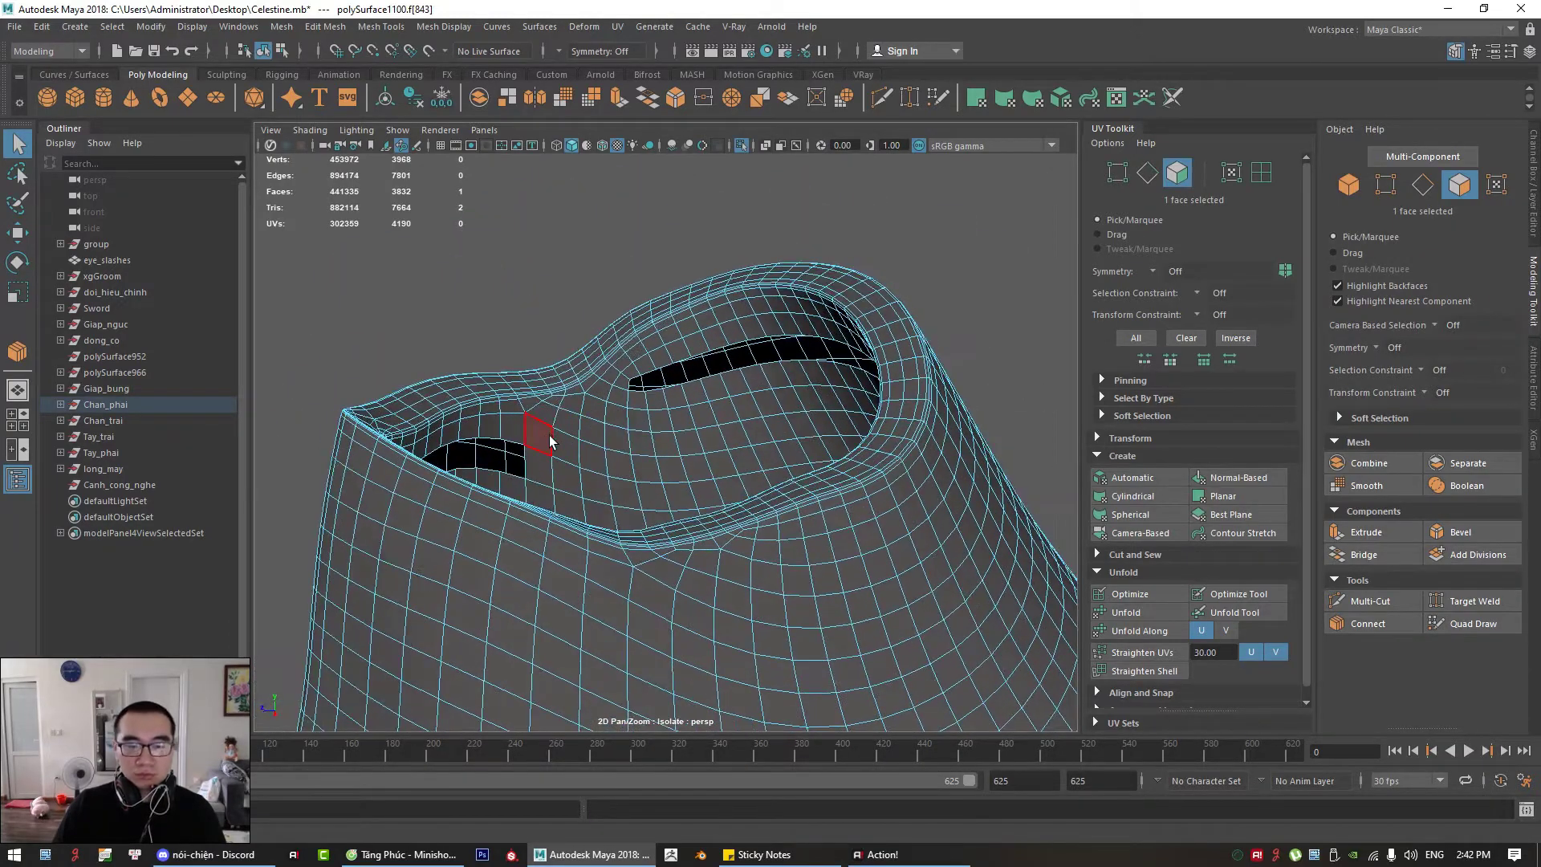
pyautogui.keyDown('shift'); pyautogui.click(556, 447); pyautogui.keyUp('shift')
pyautogui.keyDown('shift'); pyautogui.click(588, 433); pyautogui.keyUp('shift')
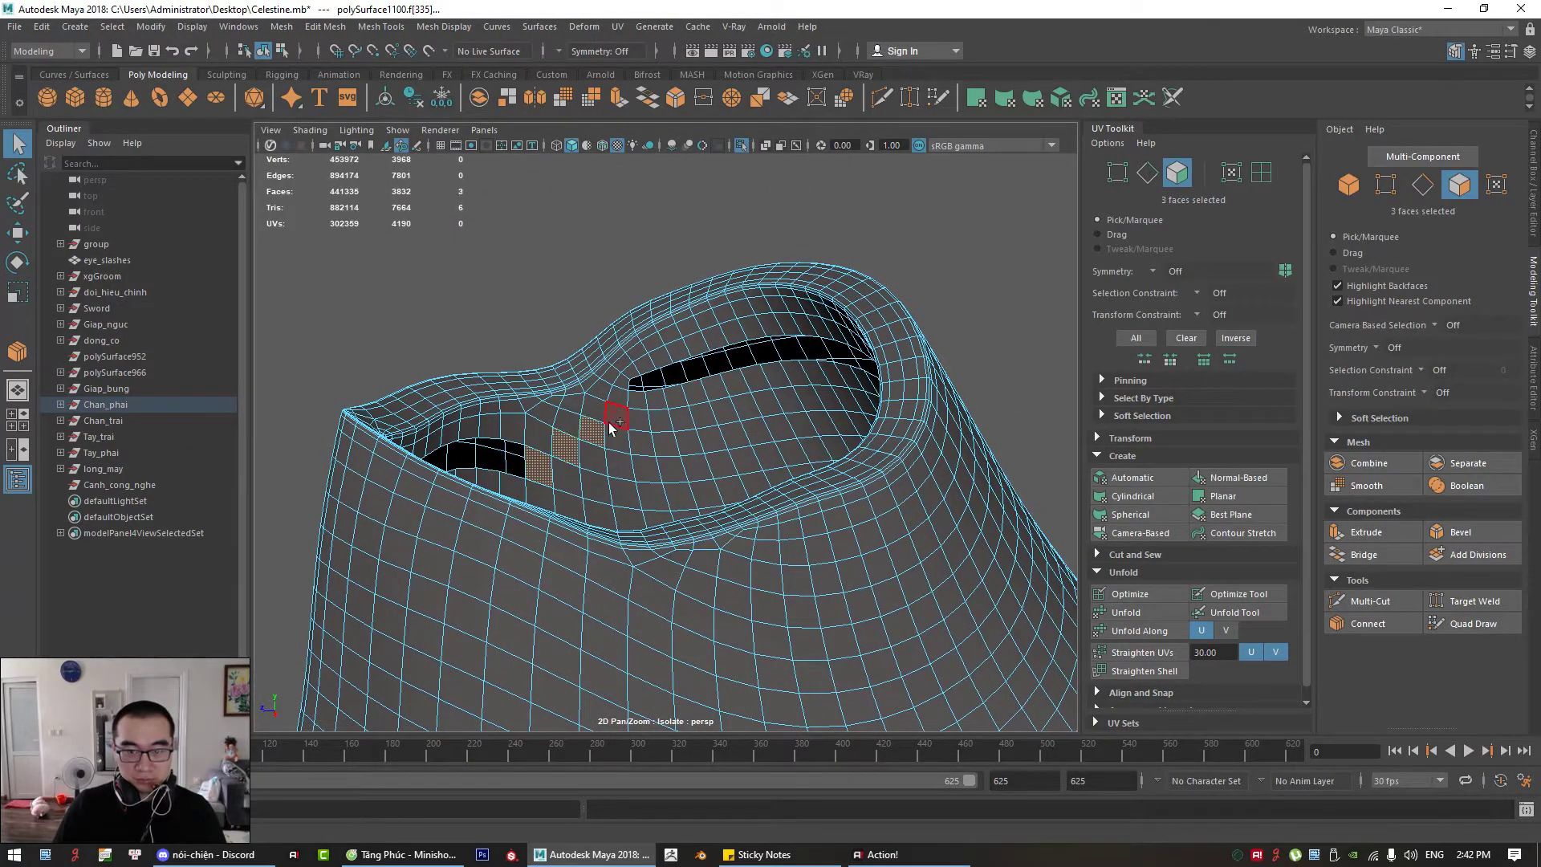
pyautogui.keyDown('shift'); pyautogui.click(634, 402); pyautogui.keyUp('shift')
pyautogui.press('Delete')
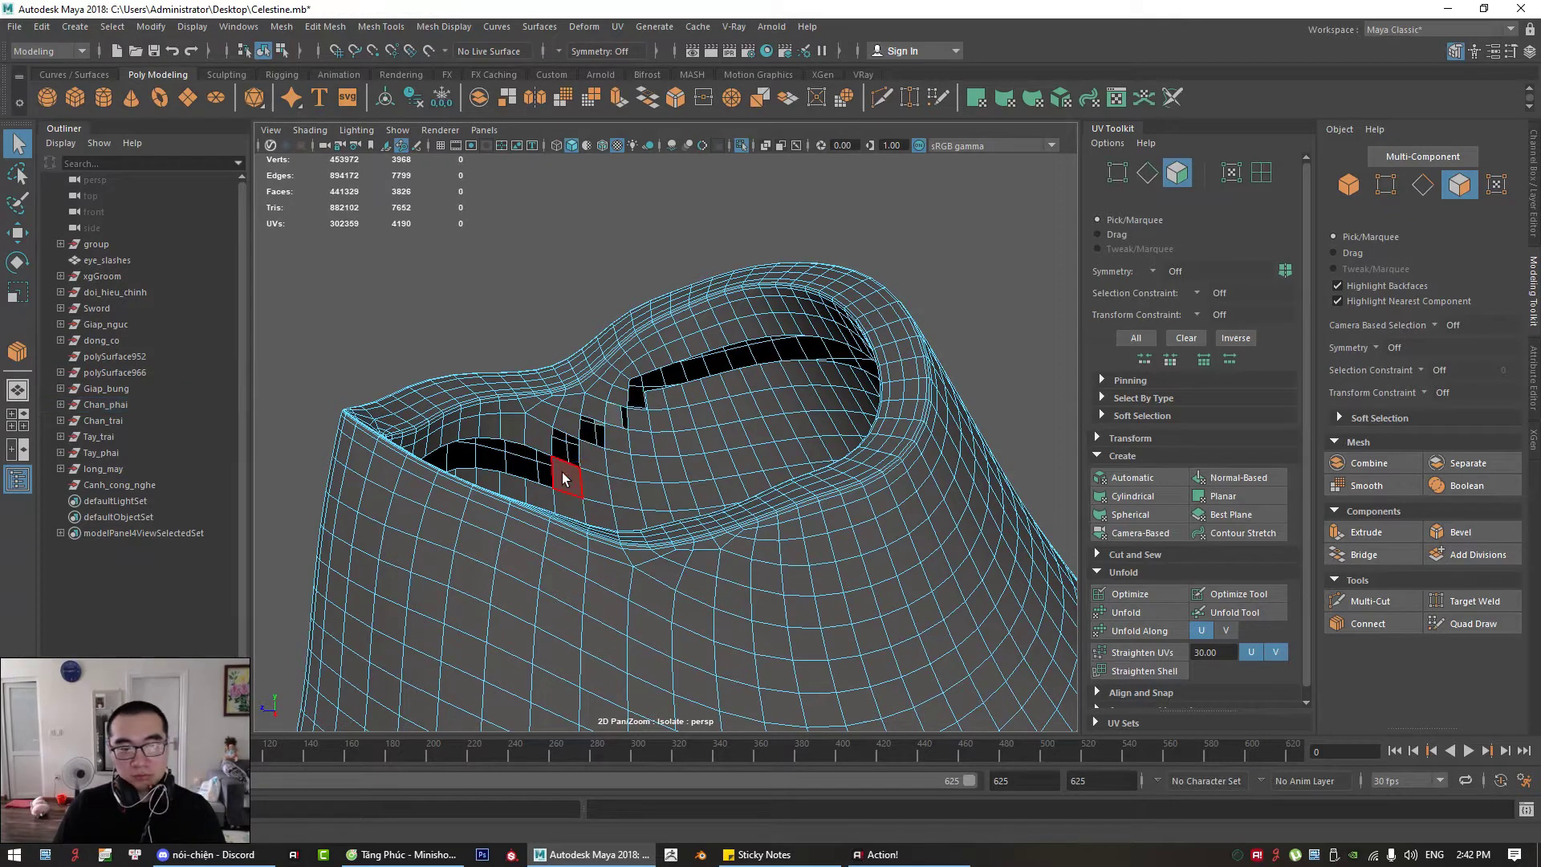
pyautogui.click(565, 477)
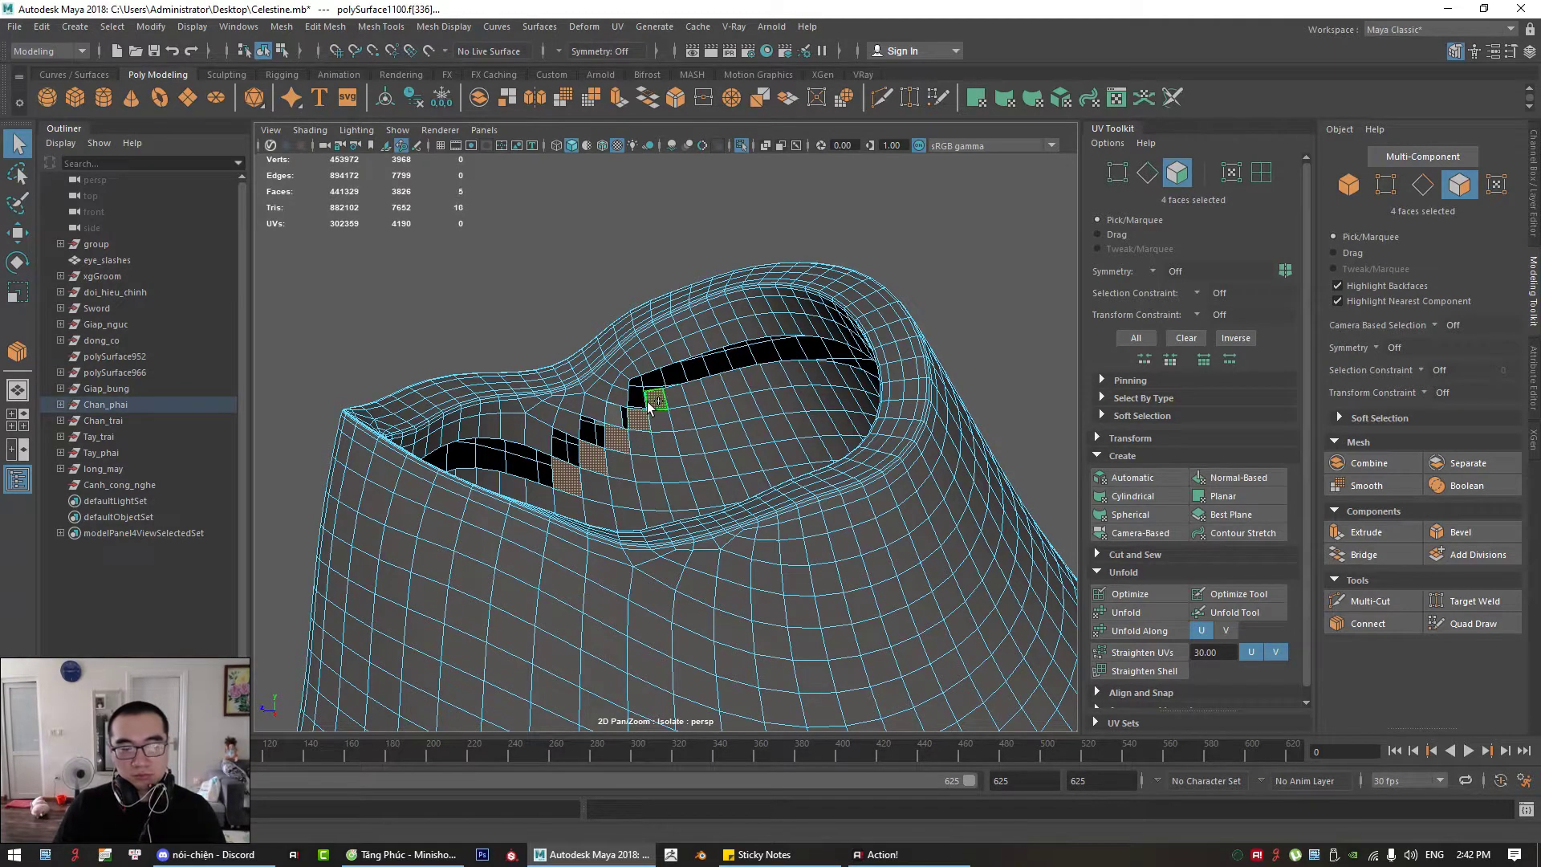
pyautogui.press('Delete')
# Step: Select the whole detached inner wall of the ankle piece and delete it
pyautogui.doubleClick(688, 437)
pyautogui.keyDown('alt'); pyautogui.moveTo(853, 417); pyautogui.dragTo(706, 456, button='right'); pyautogui.keyUp('alt')
pyautogui.keyDown('alt'); pyautogui.moveTo(706, 456); pyautogui.dragTo(514, 414); pyautogui.keyUp('alt')
pyautogui.scroll(3, 513, 414)
pyautogui.press('Delete')
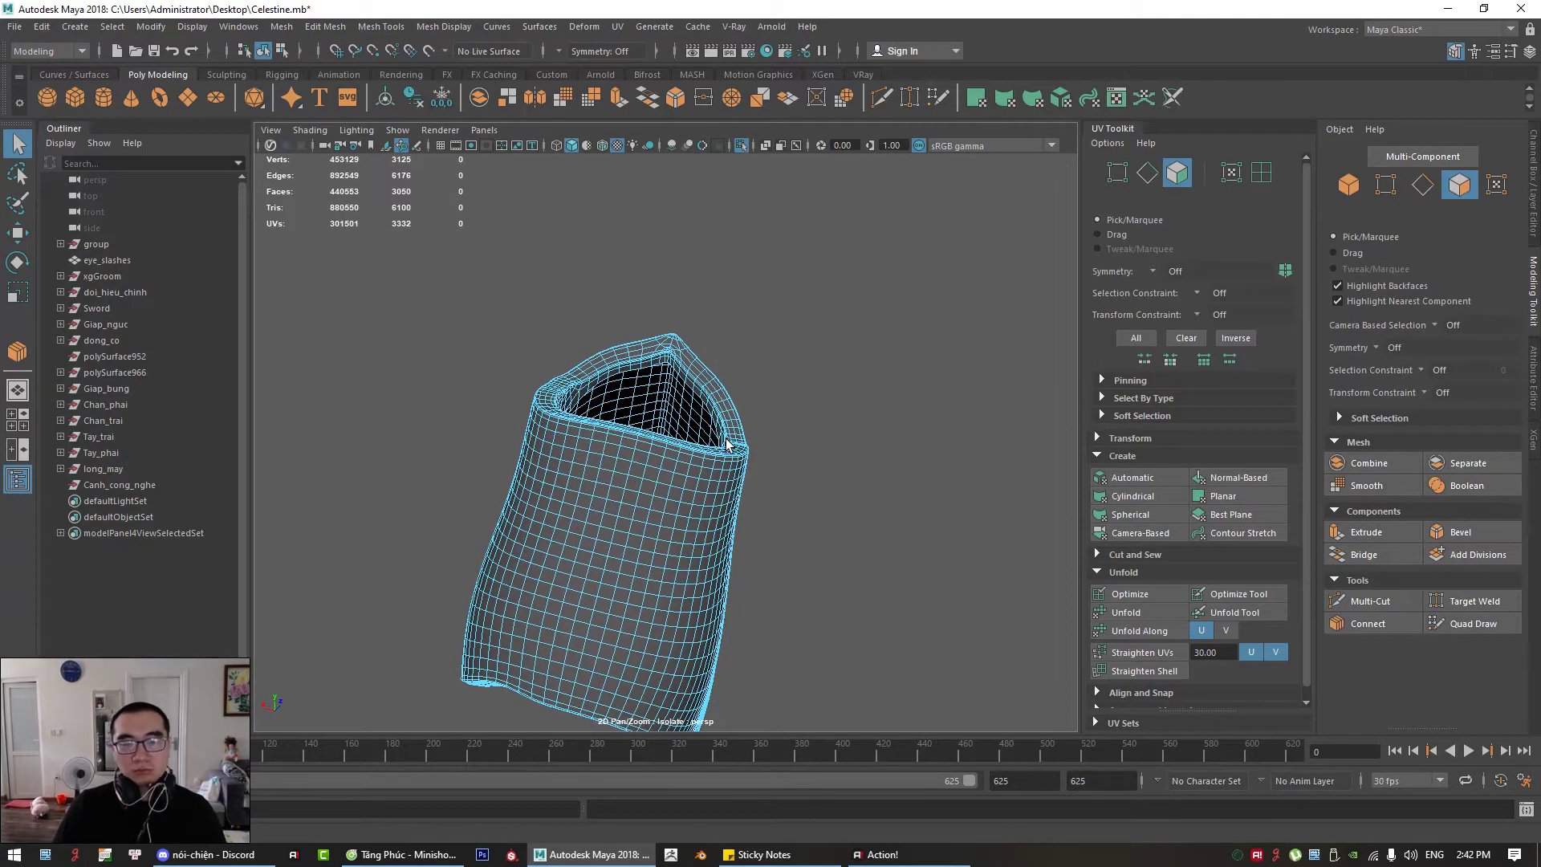
# Step: Check the ankle piece from outside and undo the inner wall deletion
pyautogui.keyDown('alt'); pyautogui.moveTo(726, 442); pyautogui.dragTo(621, 438); pyautogui.keyUp('alt')
pyautogui.keyDown('alt'); pyautogui.moveTo(640, 514); pyautogui.dragTo(651, 453, button='middle'); pyautogui.keyUp('alt')
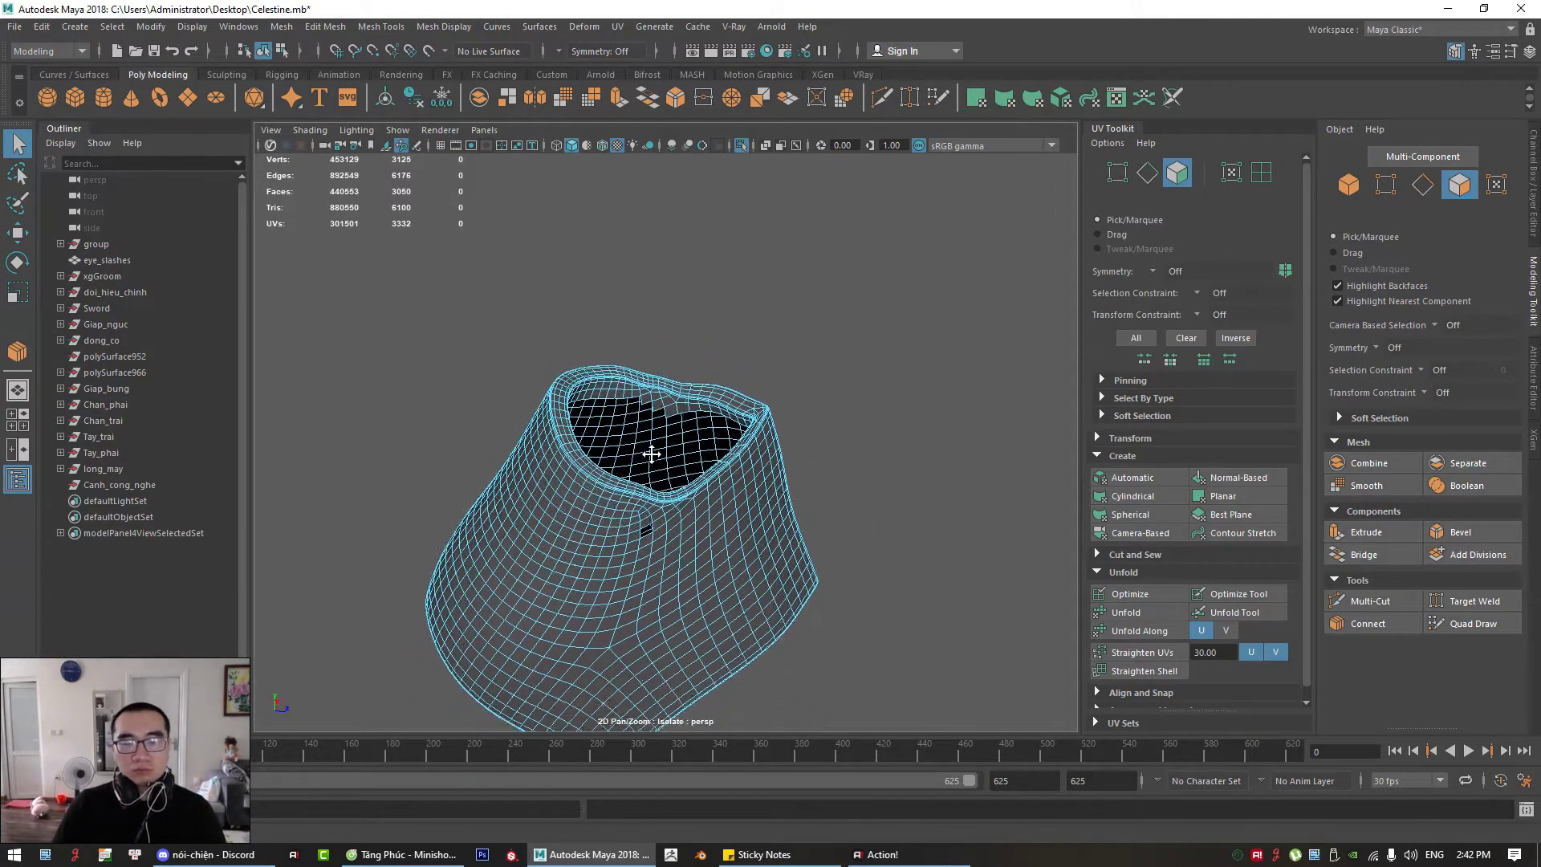
pyautogui.keyDown('alt'); pyautogui.moveTo(651, 454); pyautogui.dragTo(750, 537); pyautogui.keyUp('alt')
pyautogui.hotkey('ctrl', 'z')
pyautogui.hotkey('ctrl', 'z')
pyautogui.hotkey('ctrl', 'z')
# Step: Reselect the ankle piece's detached inner wall and delete it again
pyautogui.doubleClick(695, 286)
pyautogui.press('Delete')
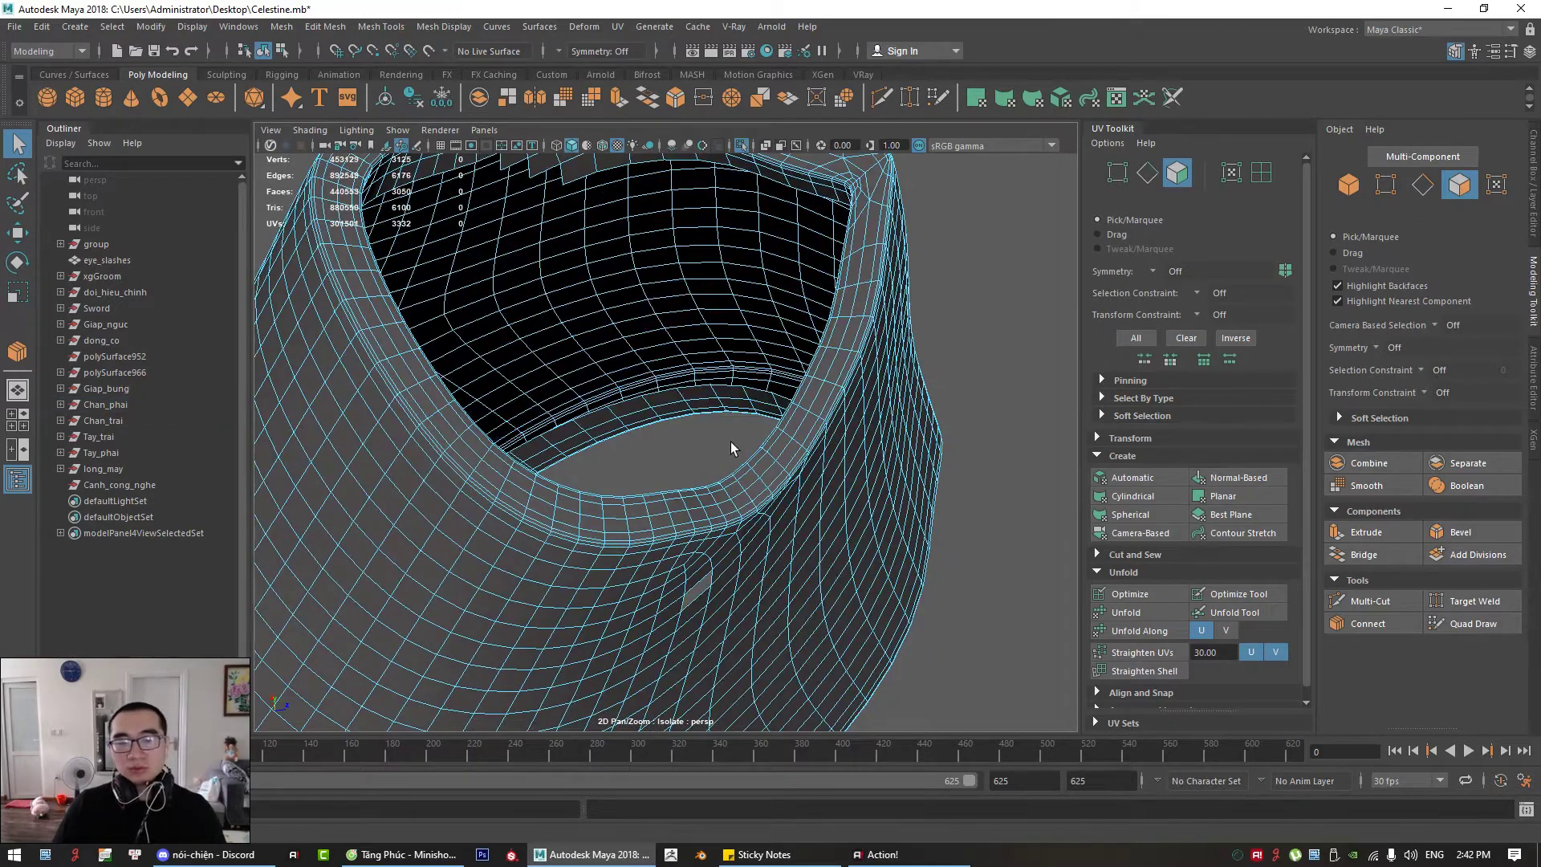
# Step: Bridge two opposite border edges to close the one-face hole in the ankle piece's outer surface
pyautogui.keyDown('alt'); pyautogui.moveTo(726, 480); pyautogui.dragTo(573, 408); pyautogui.keyUp('alt')
pyautogui.moveTo(573, 408); pyautogui.dragTo(573, 418, button='right')
pyautogui.click(572, 366)
pyautogui.click(572, 411)
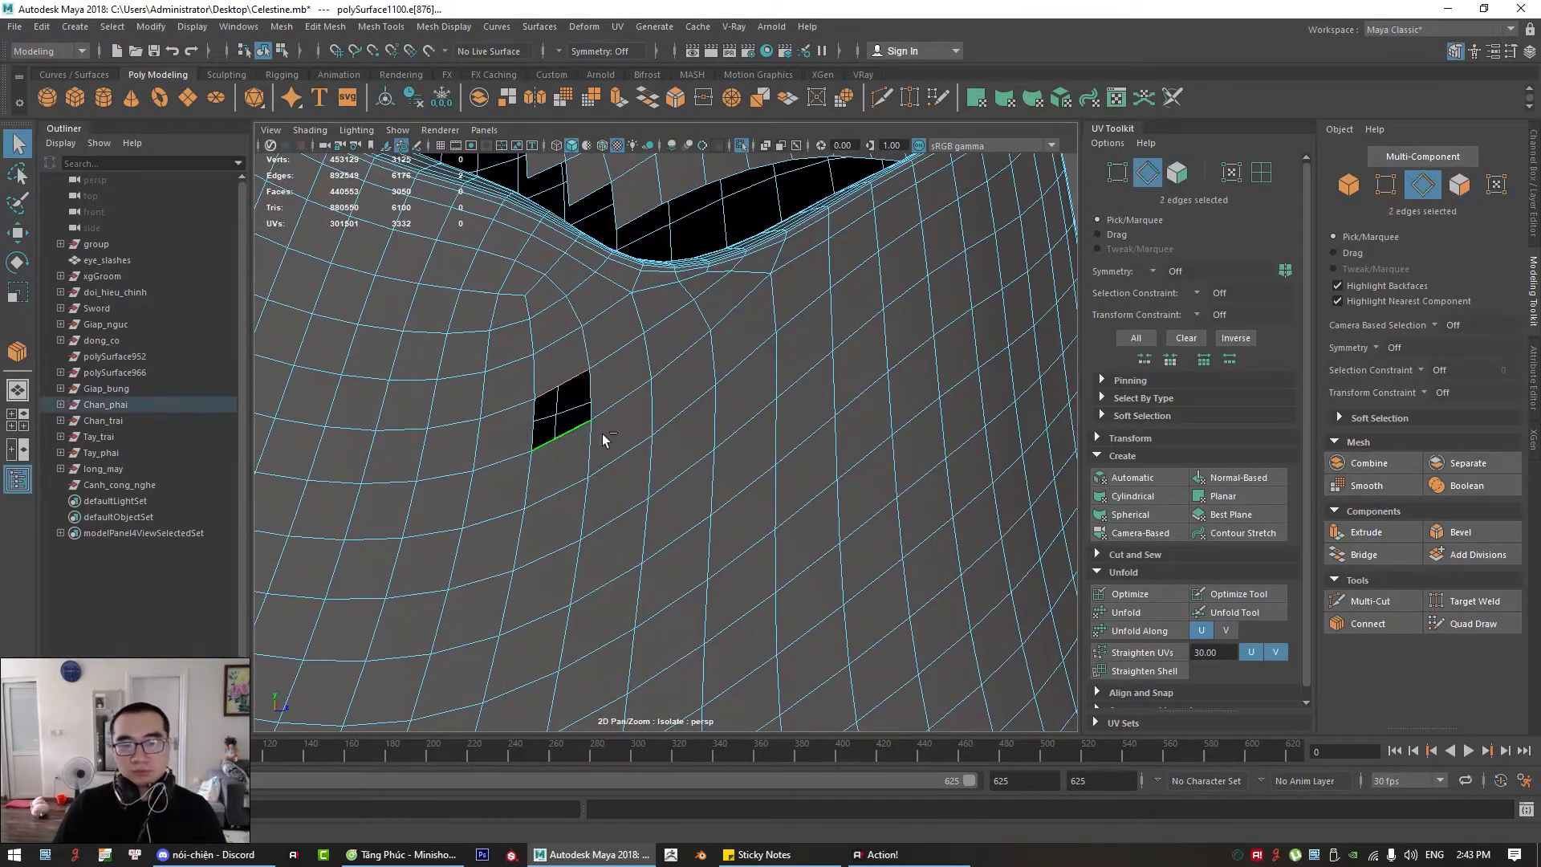
pyautogui.click(1363, 554)
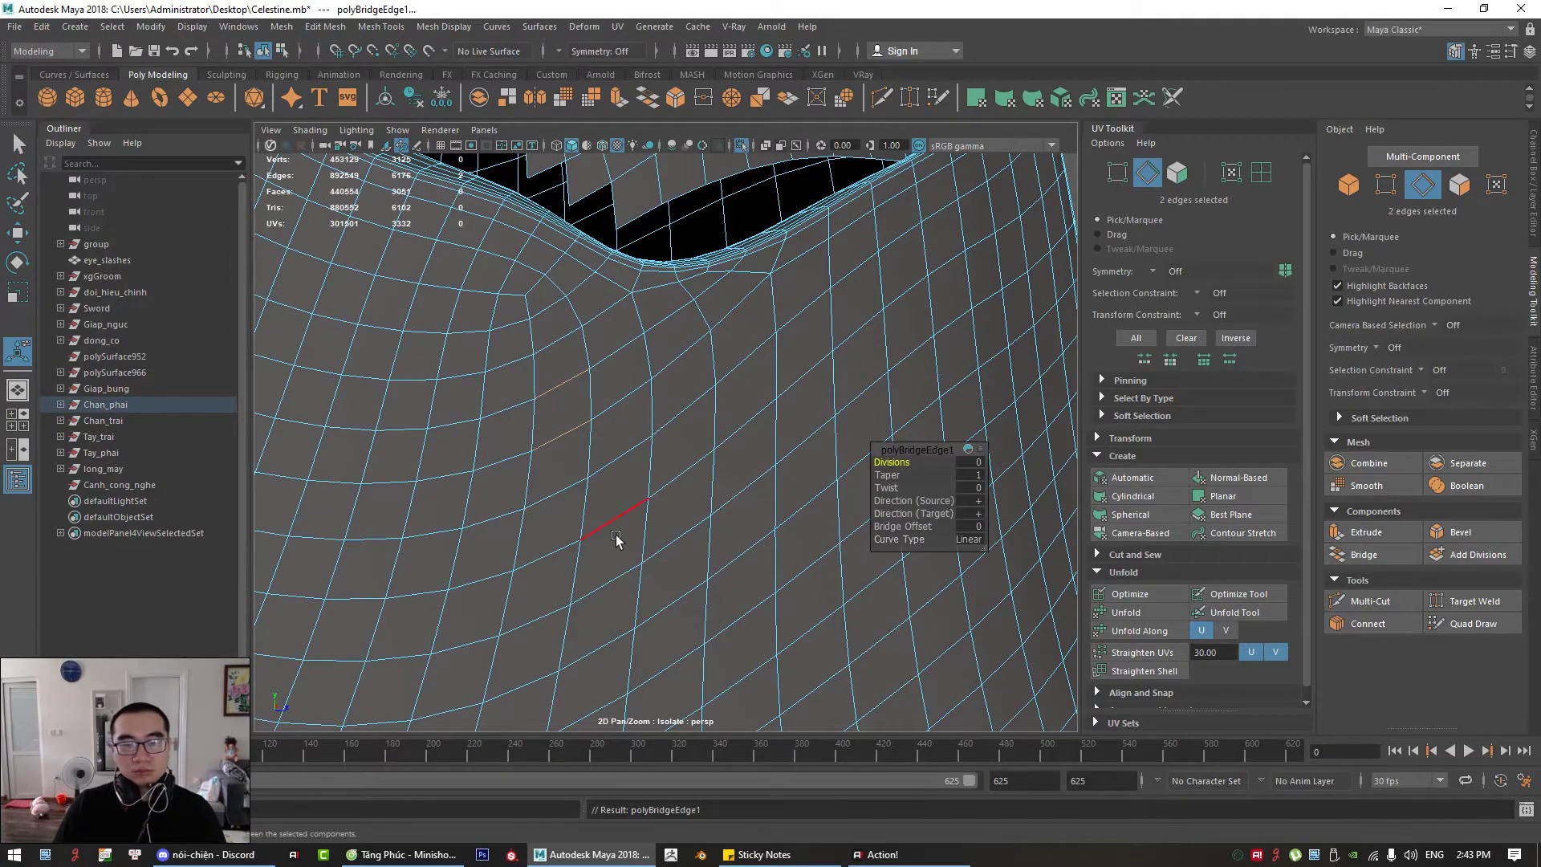
pyautogui.press('q')
# Step: Delete the protruding step vertices on one side of the inner rim to straighten its jagged border
pyautogui.scroll(-2, 674, 488)
pyautogui.keyDown('alt'); pyautogui.moveTo(674, 488); pyautogui.dragTo(610, 506); pyautogui.keyUp('alt')
pyautogui.scroll(-3, 729, 479)
pyautogui.keyDown('alt'); pyautogui.moveTo(729, 478); pyautogui.dragTo(607, 469); pyautogui.keyUp('alt')
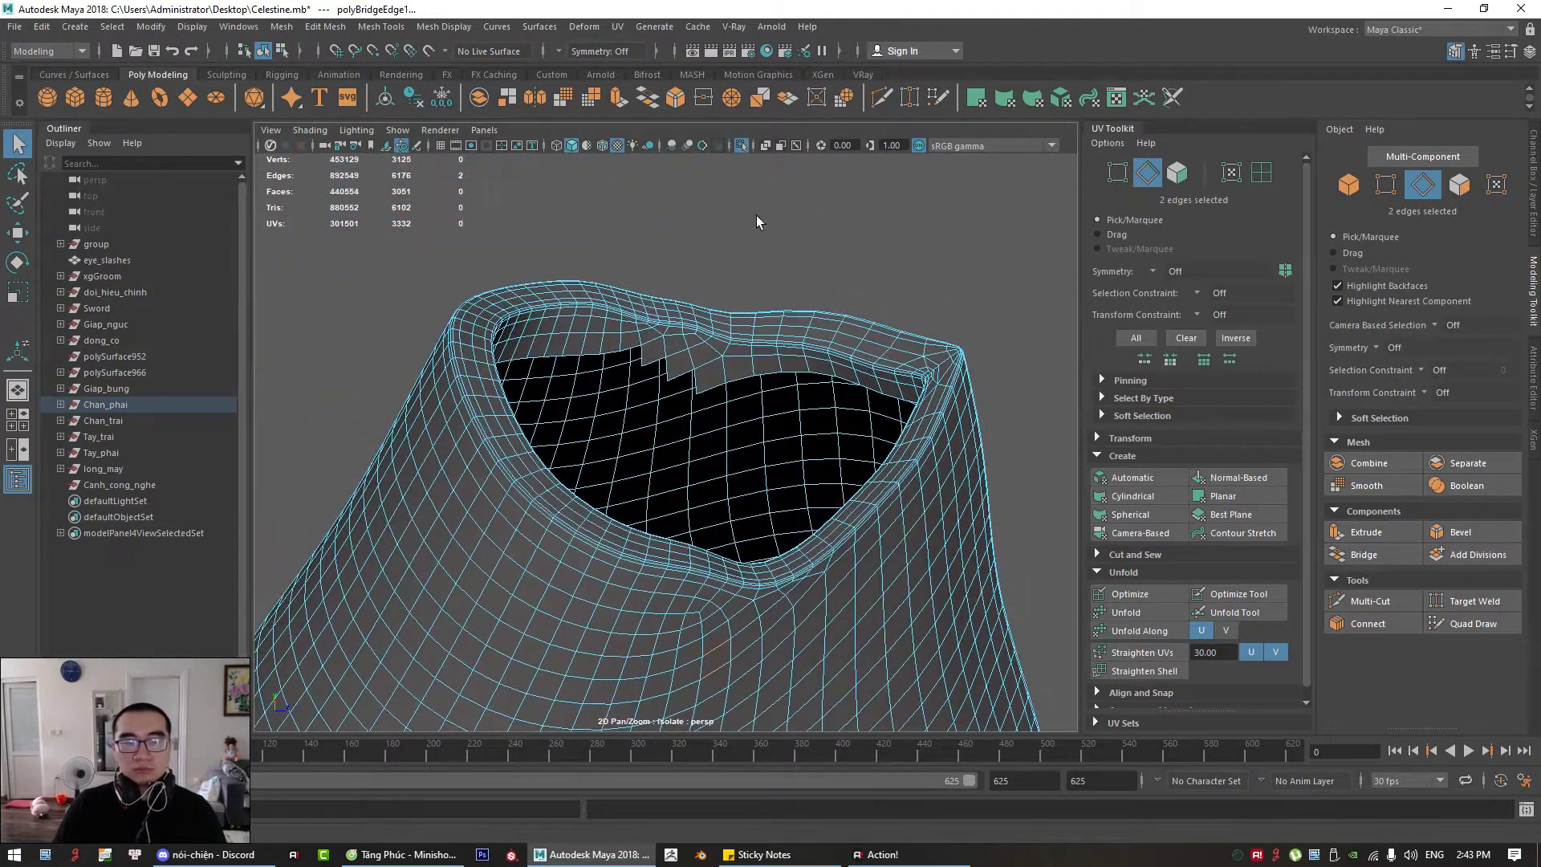
pyautogui.moveTo(757, 215); pyautogui.dragTo(642, 189, button='right')
pyautogui.scroll(3, 736, 339)
pyautogui.click(637, 342)
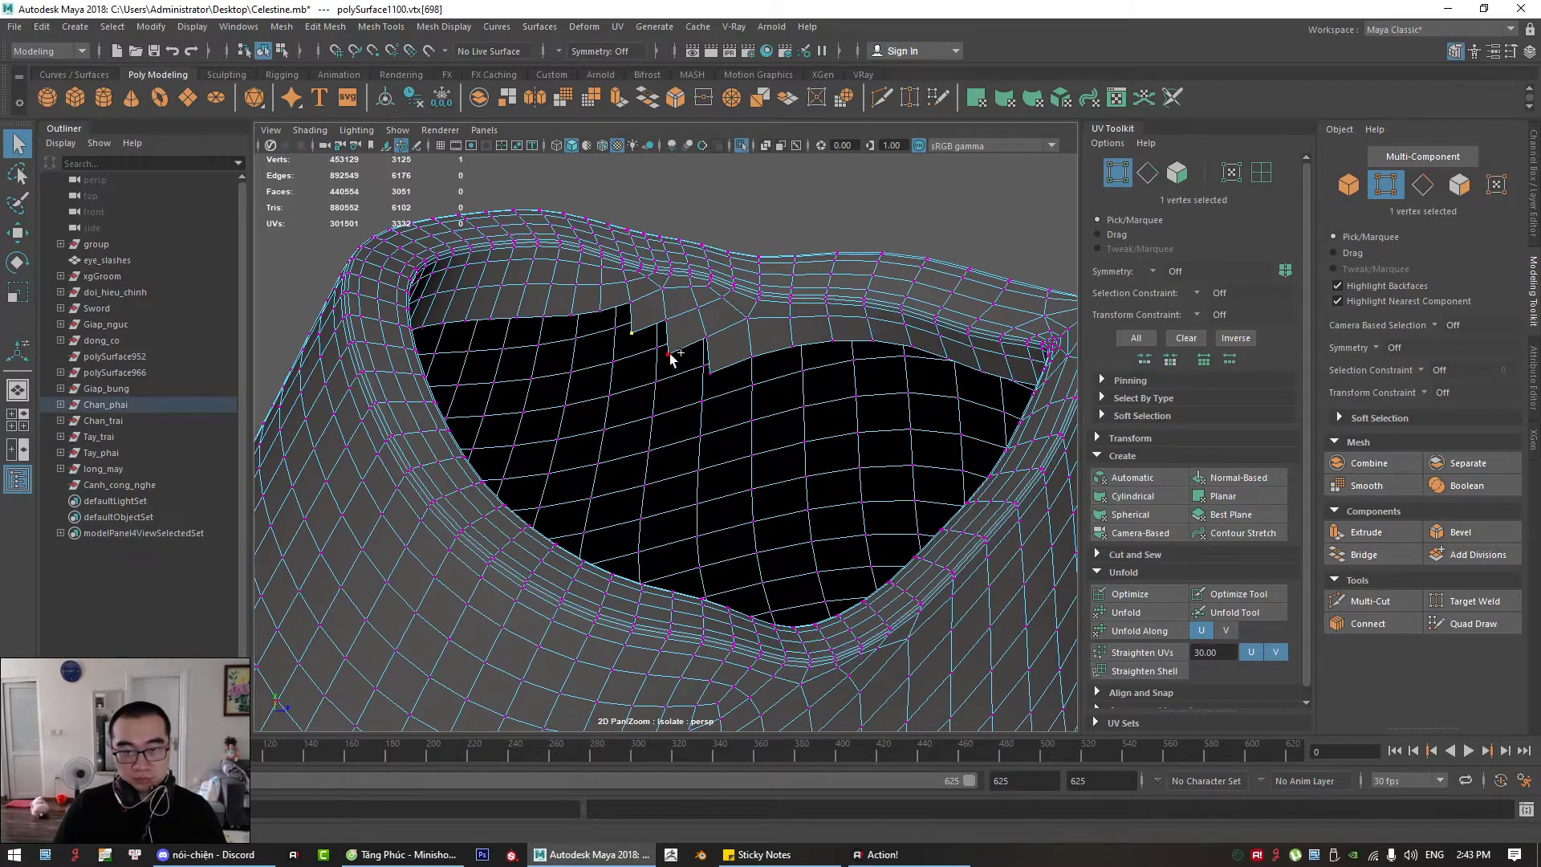
pyautogui.press('Delete')
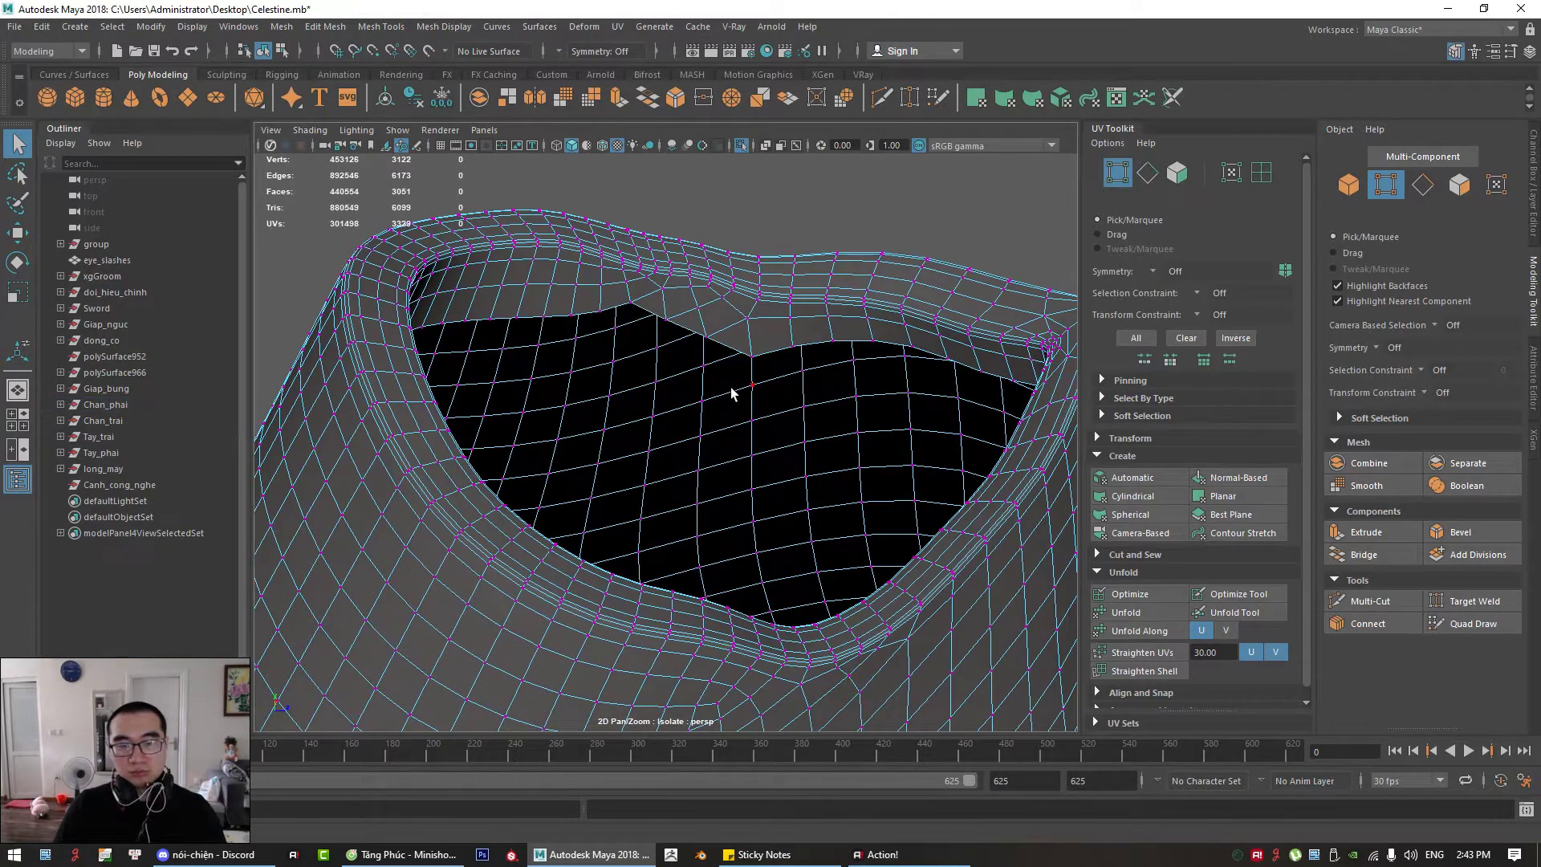
# Step: Delete the step vertices along the jagged rim border on the opposite side of the opening
pyautogui.keyDown('alt'); pyautogui.moveTo(732, 384); pyautogui.dragTo(882, 417); pyautogui.keyUp('alt')
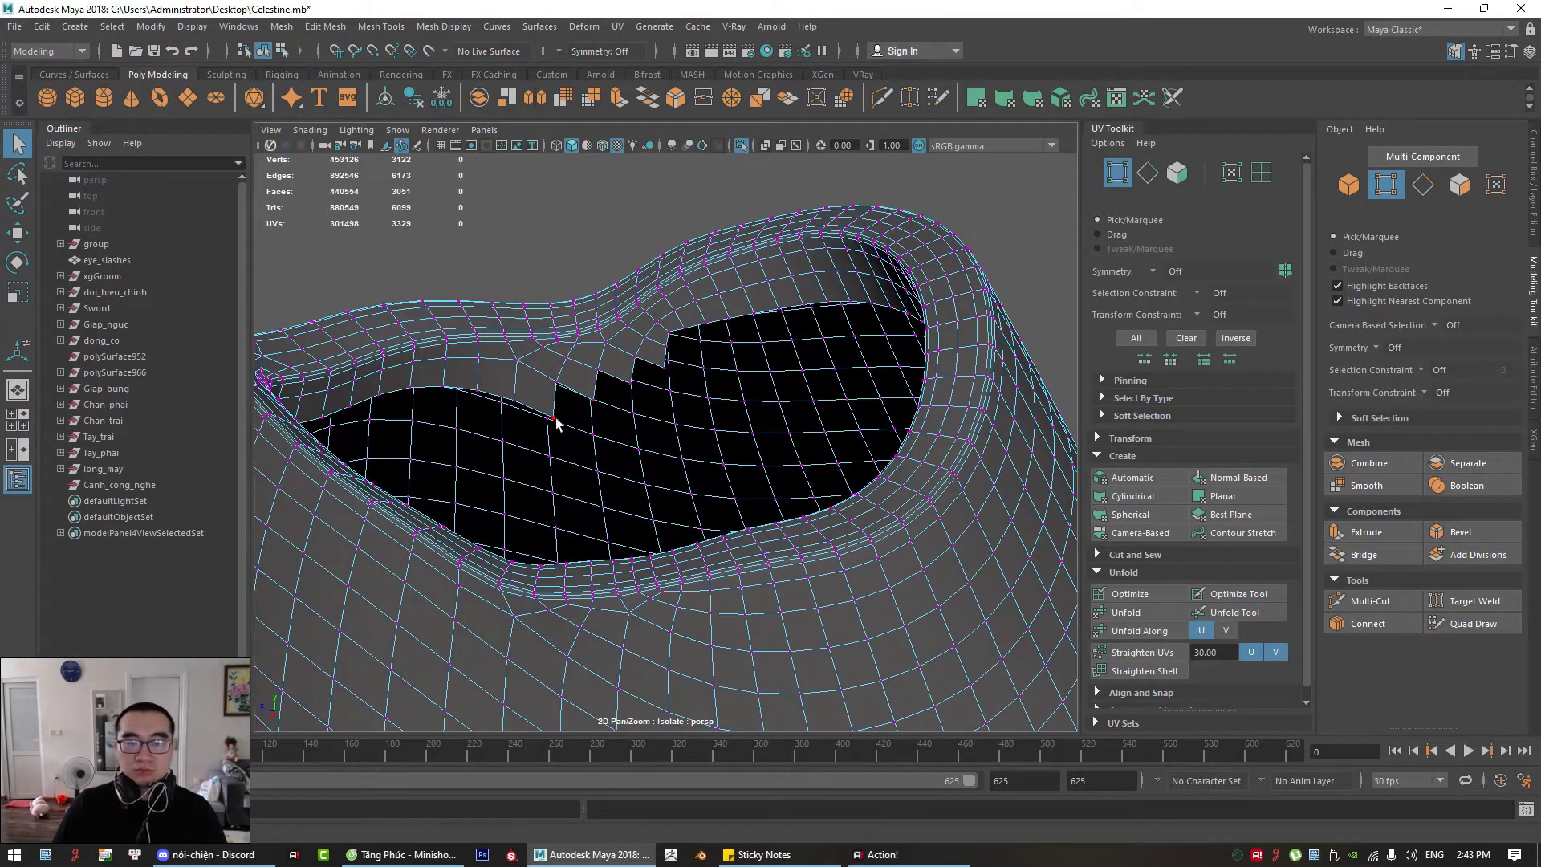
pyautogui.click(554, 416)
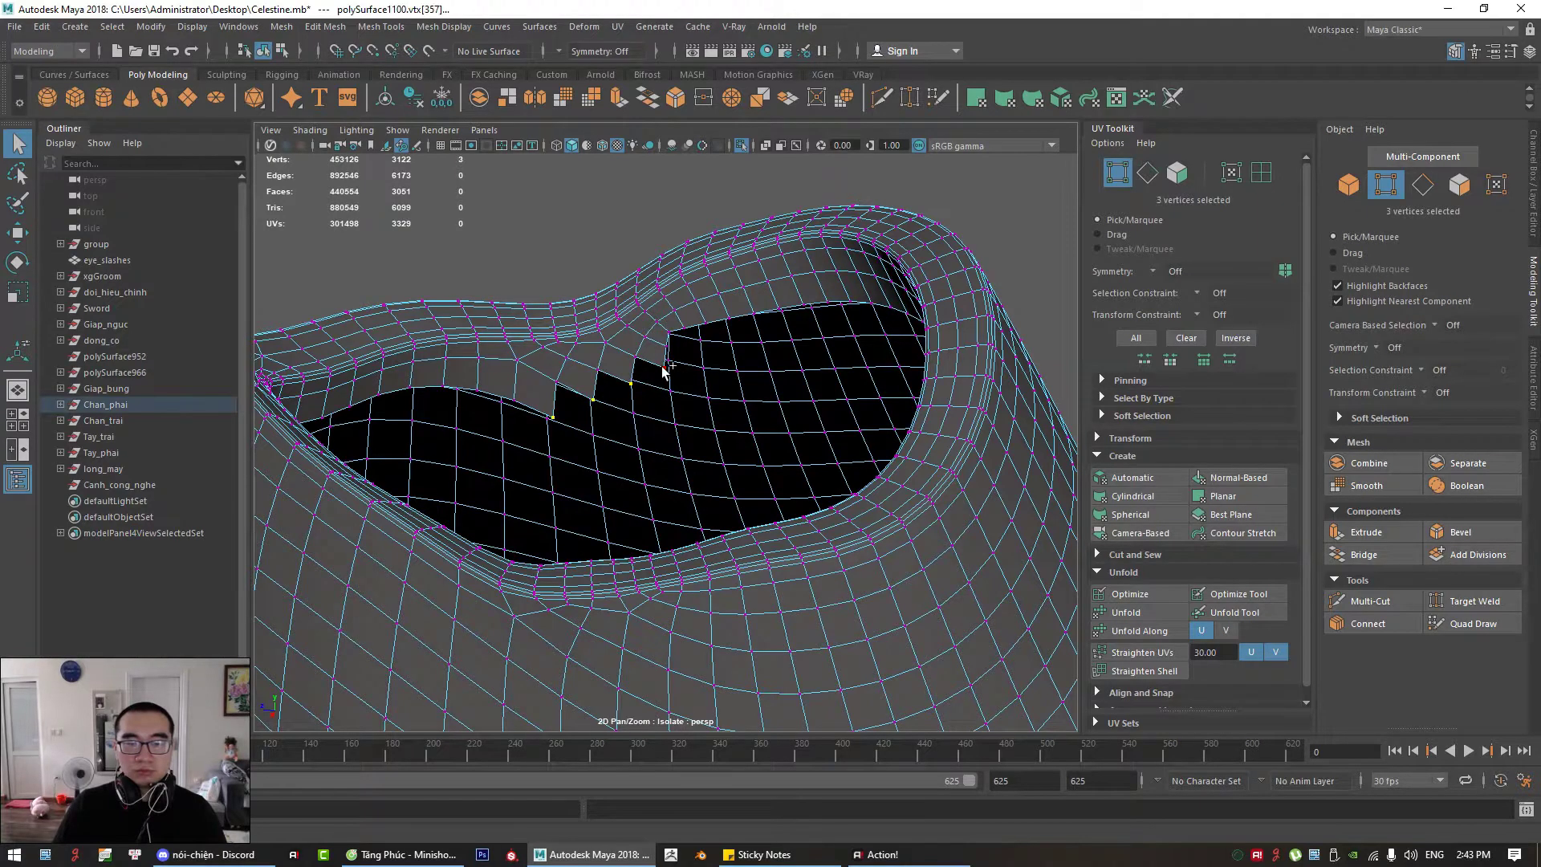
pyautogui.press('Delete')
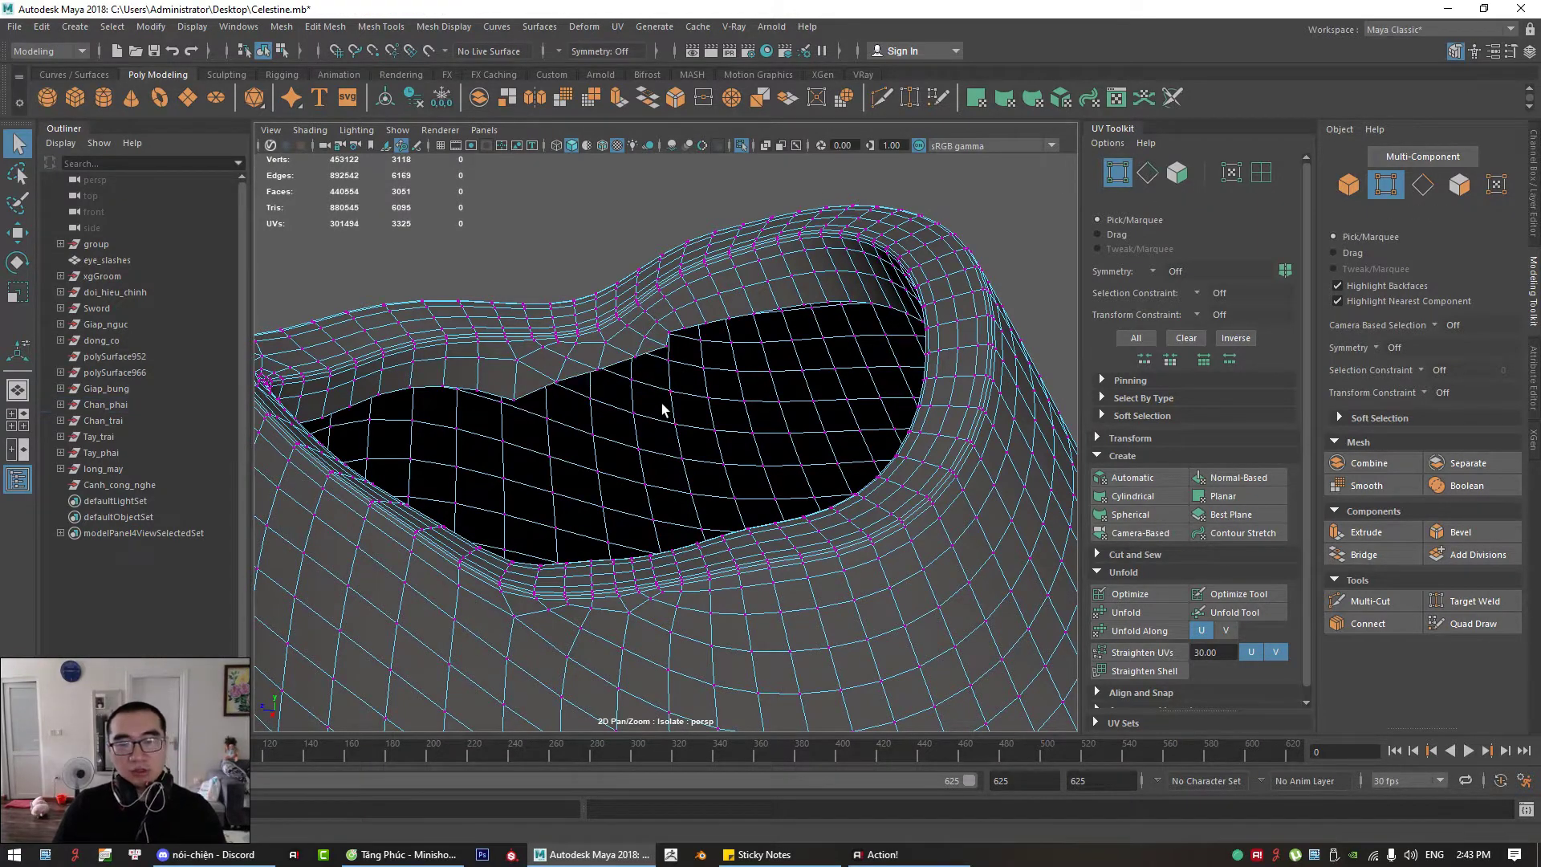
# Step: Return the ankle piece to object mode and turn off isolation to show the whole model
pyautogui.keyDown('alt'); pyautogui.moveTo(699, 396); pyautogui.dragTo(663, 380); pyautogui.keyUp('alt')
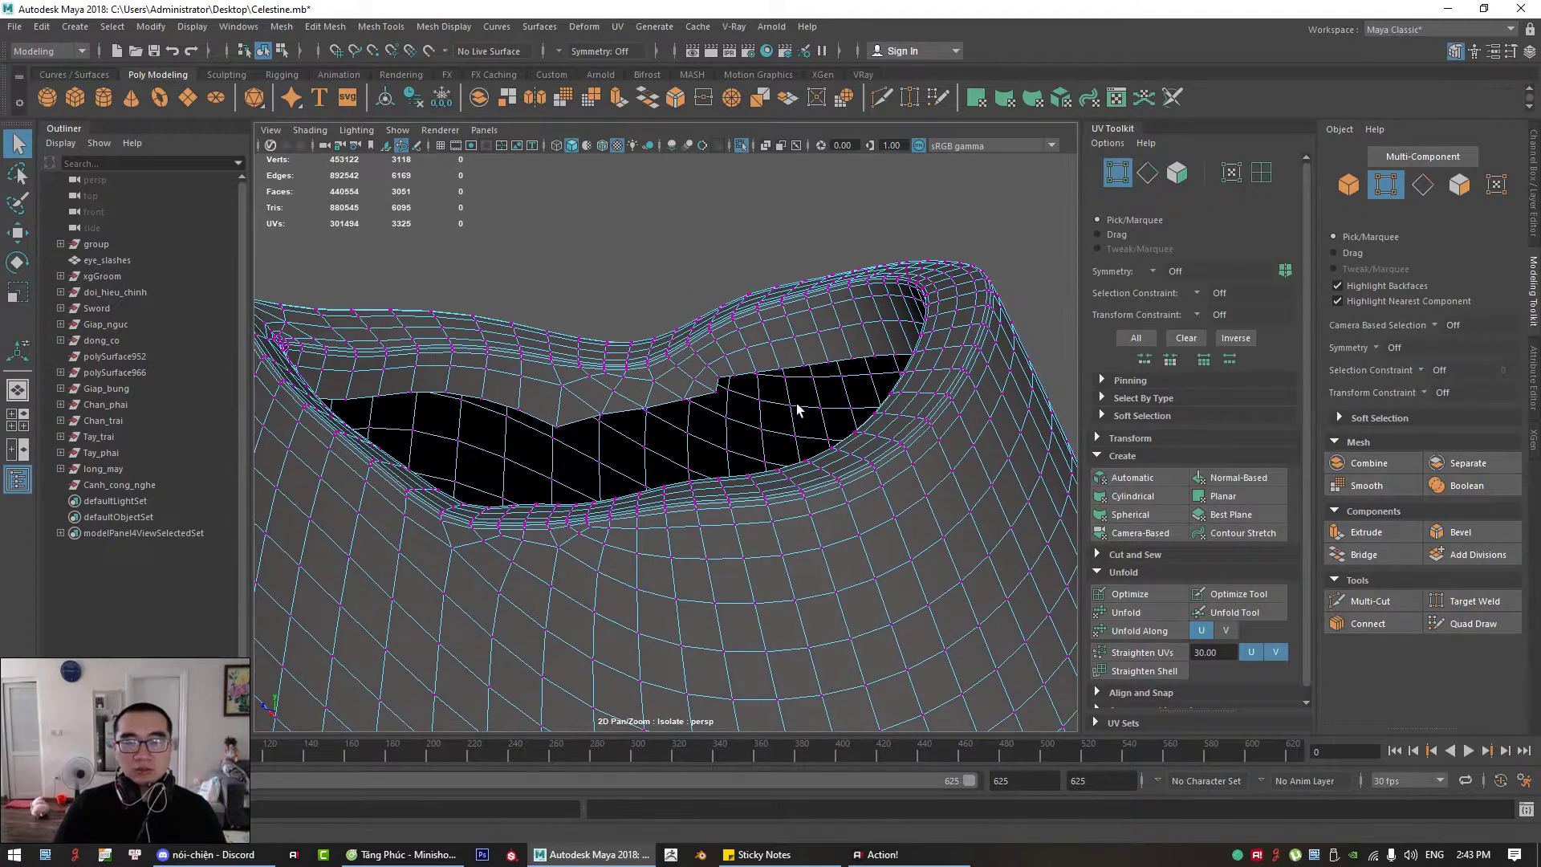
pyautogui.scroll(-5, 797, 410)
pyautogui.keyDown('alt'); pyautogui.moveTo(797, 410); pyautogui.dragTo(778, 261); pyautogui.keyUp('alt')
pyautogui.moveTo(778, 261); pyautogui.dragTo(955, 176, button='right')
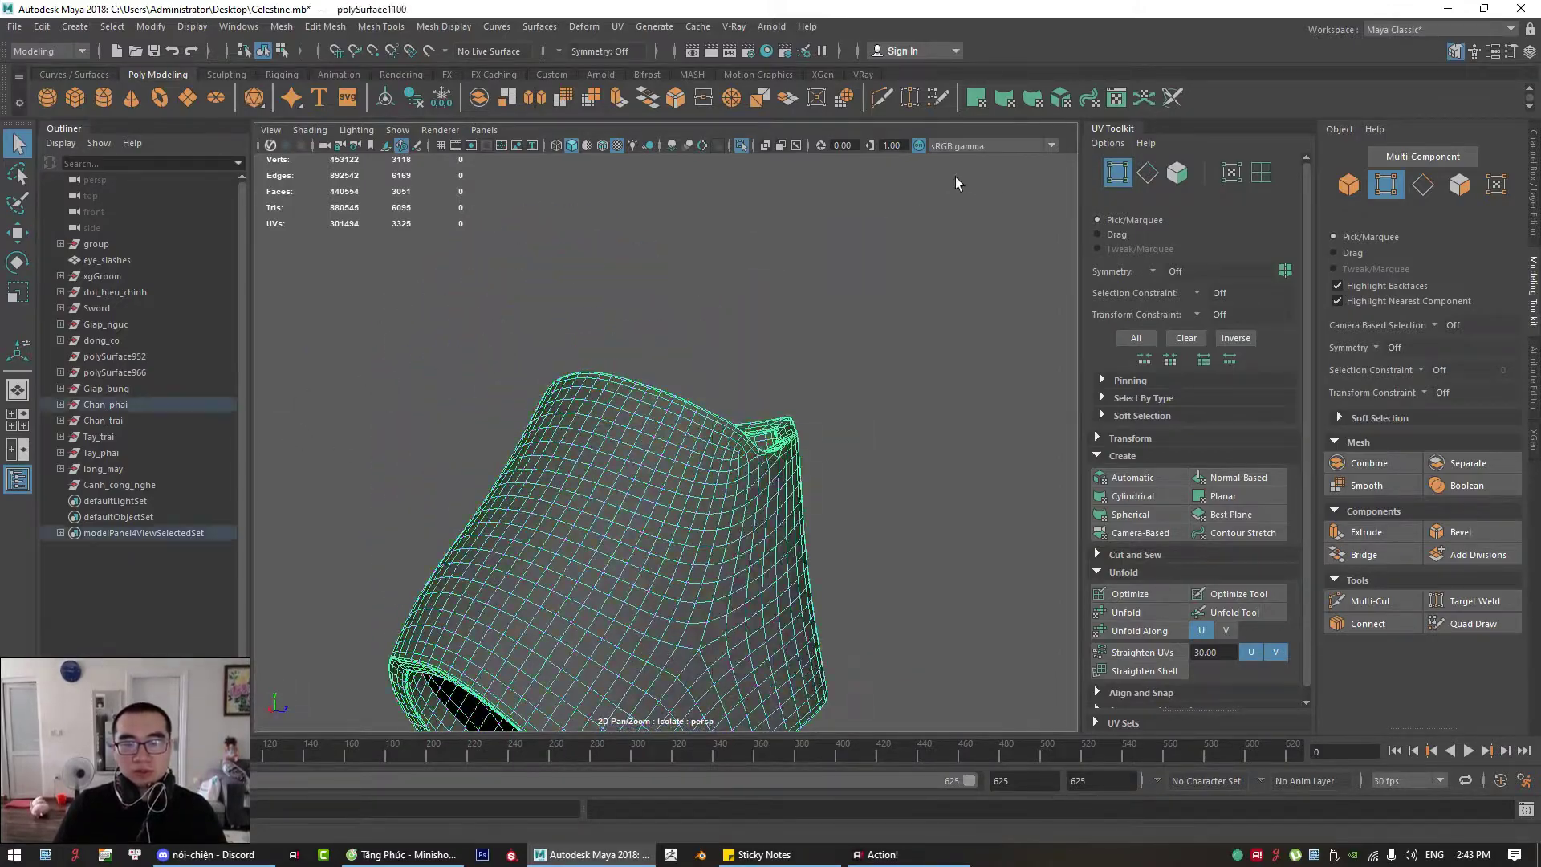
pyautogui.click(741, 145)
# Step: Select the curved boot band just below the ankle piece and isolate it
pyautogui.scroll(-5, 443, 344)
pyautogui.keyDown('alt'); pyautogui.moveTo(443, 343); pyautogui.dragTo(765, 496); pyautogui.keyUp('alt')
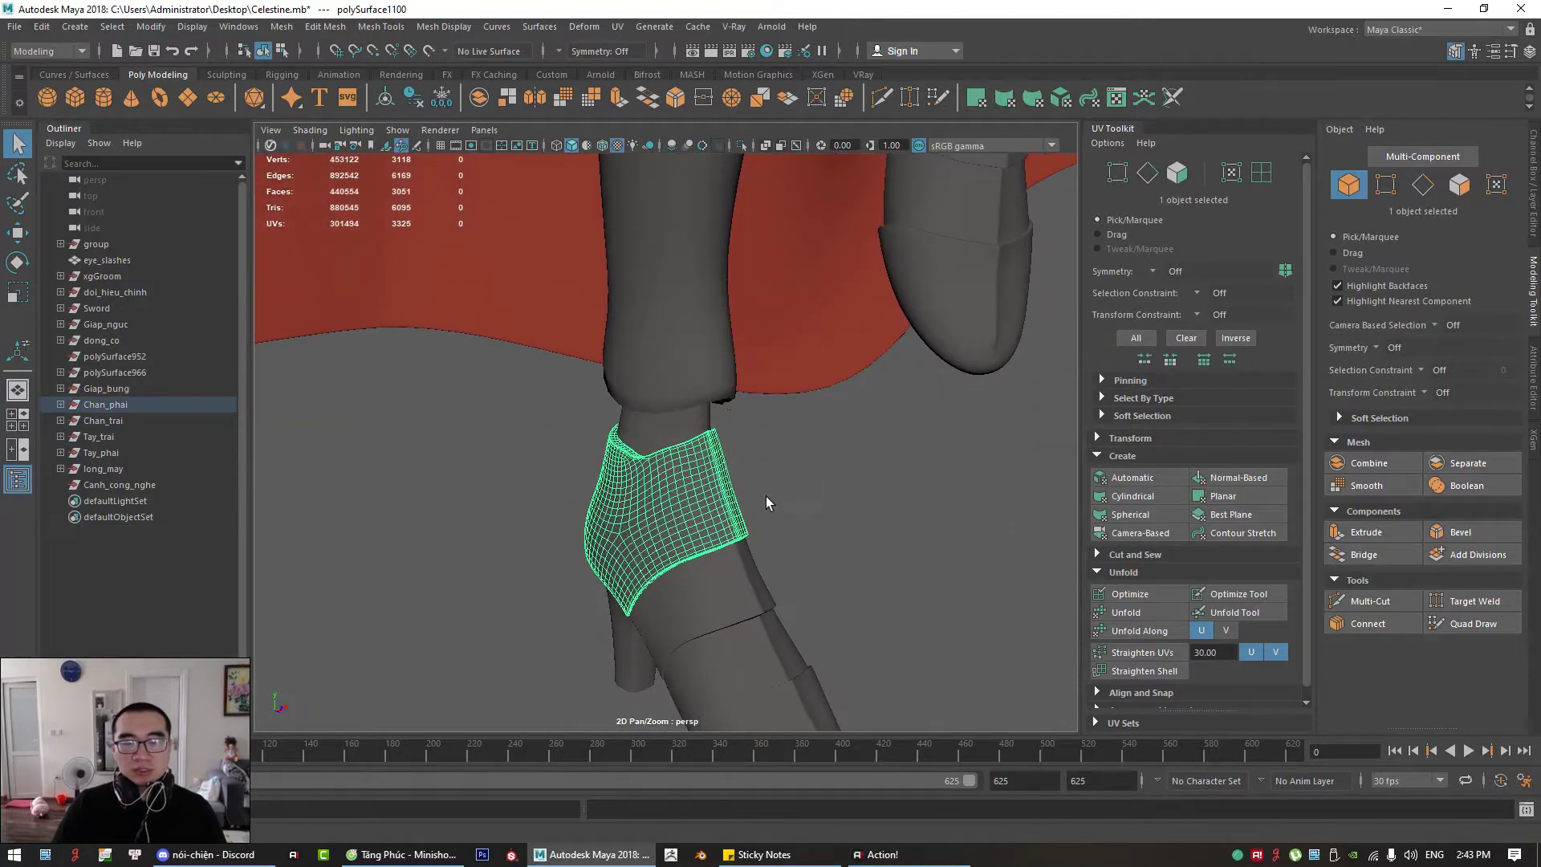
pyautogui.keyDown('alt'); pyautogui.moveTo(765, 495); pyautogui.dragTo(806, 411, button='middle'); pyautogui.keyUp('alt')
pyautogui.scroll(4, 806, 411)
pyautogui.click(756, 326)
pyautogui.keyDown('alt'); pyautogui.moveTo(756, 331); pyautogui.dragTo(745, 167); pyautogui.keyUp('alt')
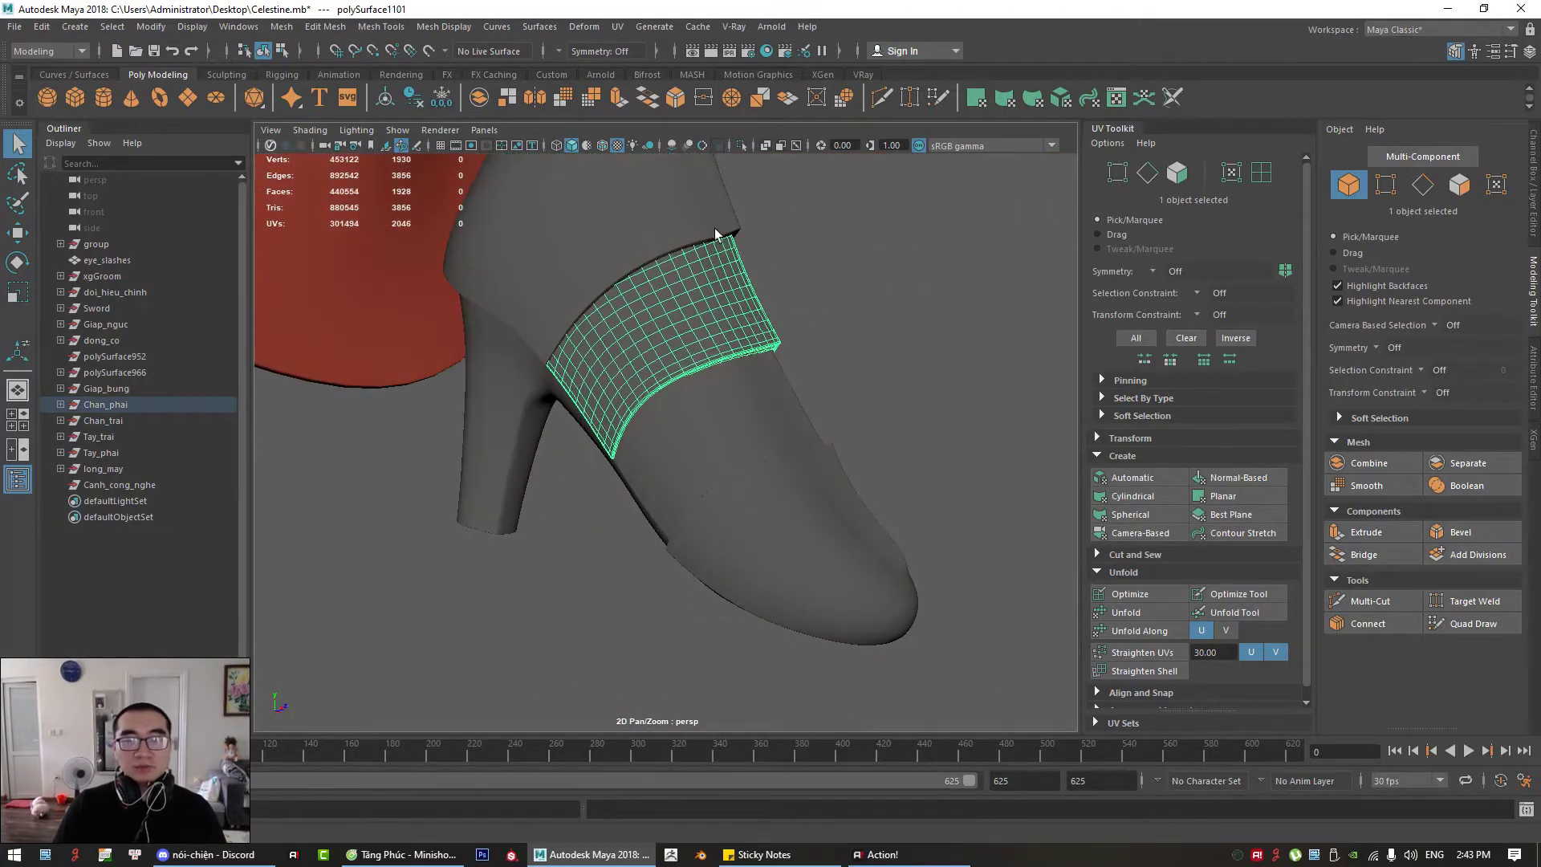
pyautogui.keyDown('alt'); pyautogui.moveTo(715, 234); pyautogui.dragTo(736, 165); pyautogui.keyUp('alt')
pyautogui.click(741, 146)
# Step: Delete the strip of inner faces along one open end of the boot band
pyautogui.keyDown('alt'); pyautogui.moveTo(613, 320); pyautogui.dragTo(611, 395); pyautogui.keyUp('alt')
pyautogui.scroll(3, 880, 440)
pyautogui.moveTo(396, 294); pyautogui.dragTo(402, 335, button='right')
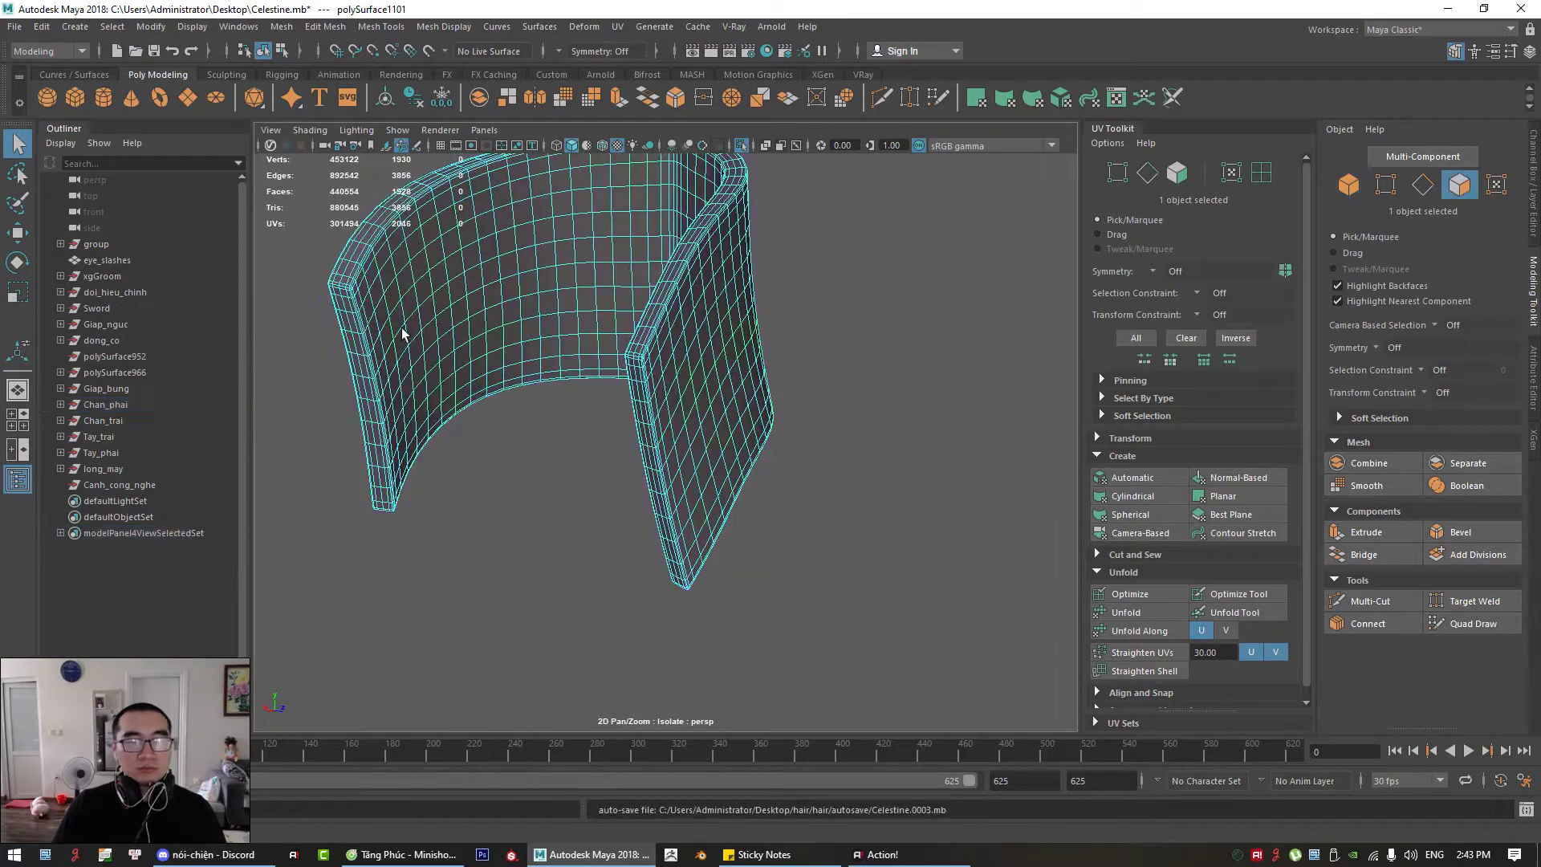
pyautogui.moveTo(402, 333)
pyautogui.keyDown('alt'); pyautogui.mouseDown()
pyautogui.moveTo(485, 327)
pyautogui.moveTo(499, 372)
pyautogui.moveTo(413, 309)
pyautogui.mouseUp(); pyautogui.keyUp('alt')
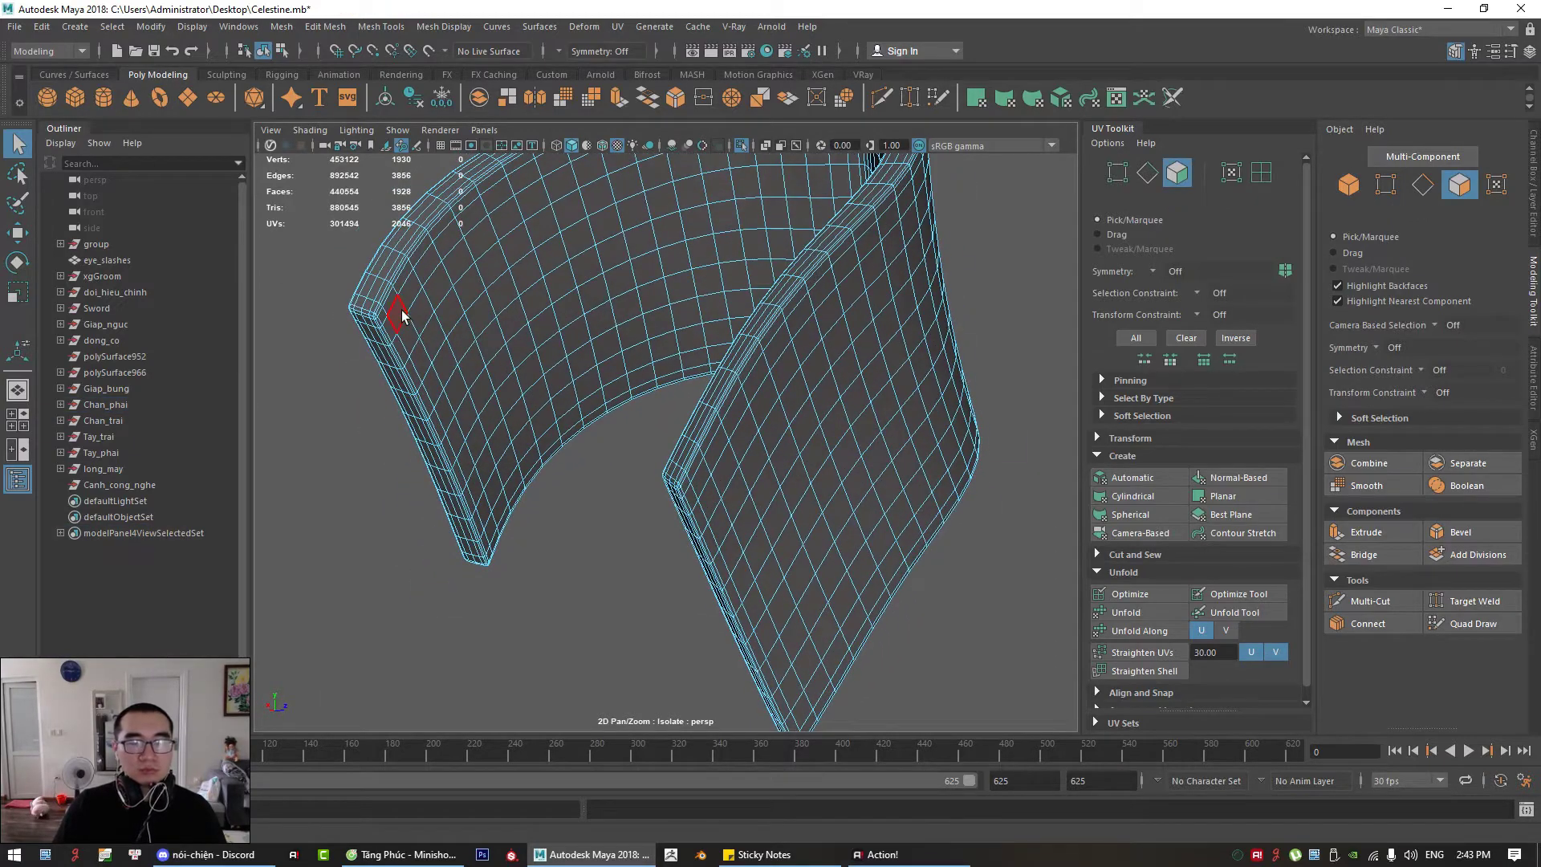
pyautogui.click(398, 314)
pyautogui.keyDown('shift'); pyautogui.doubleClick(491, 531); pyautogui.keyUp('shift')
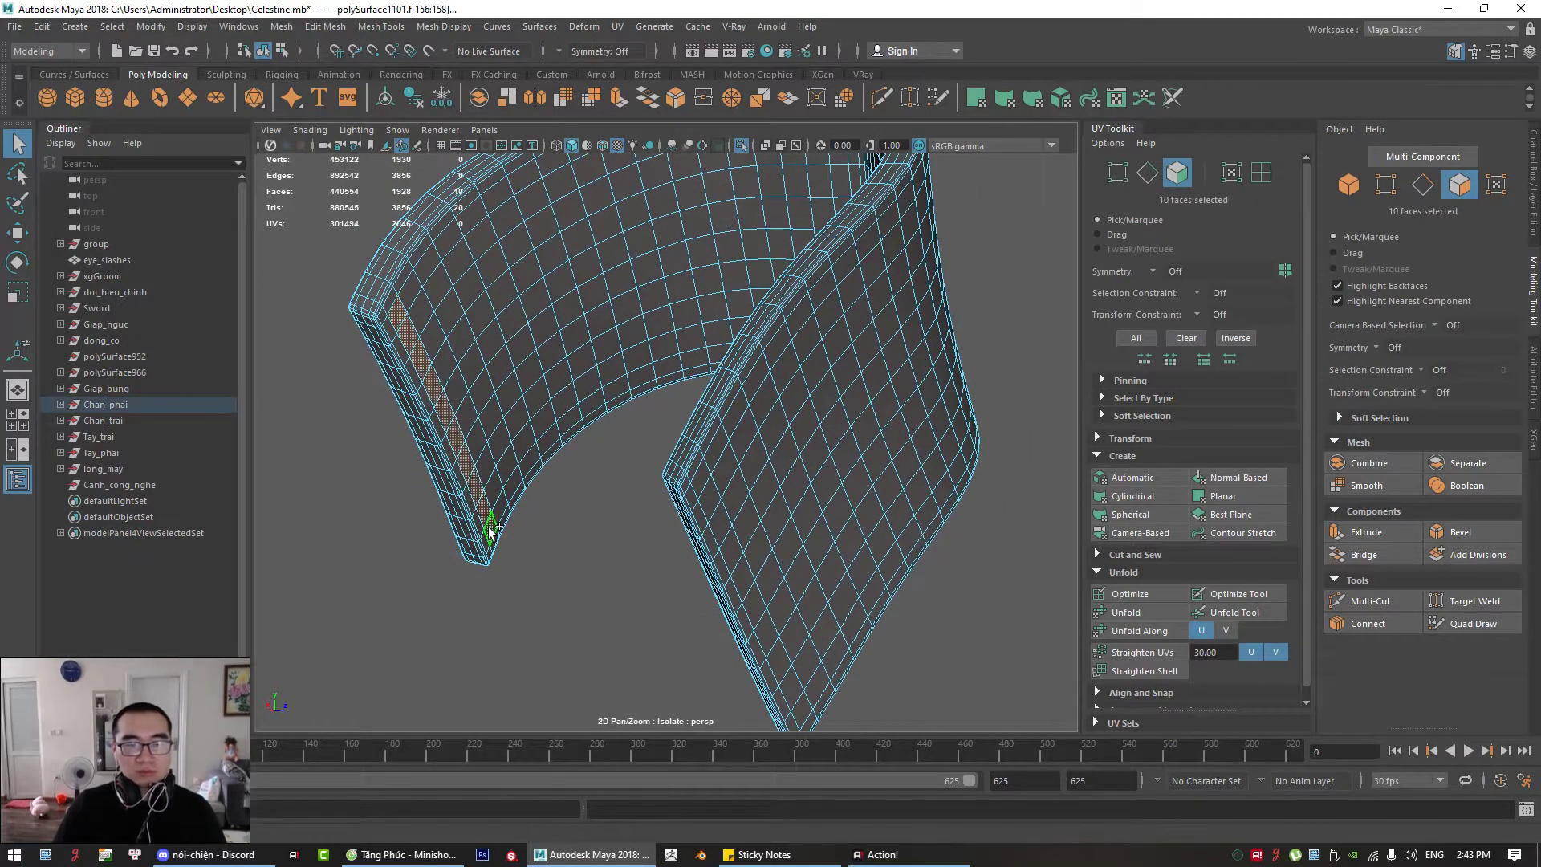
pyautogui.press('Delete')
pyautogui.click(410, 293)
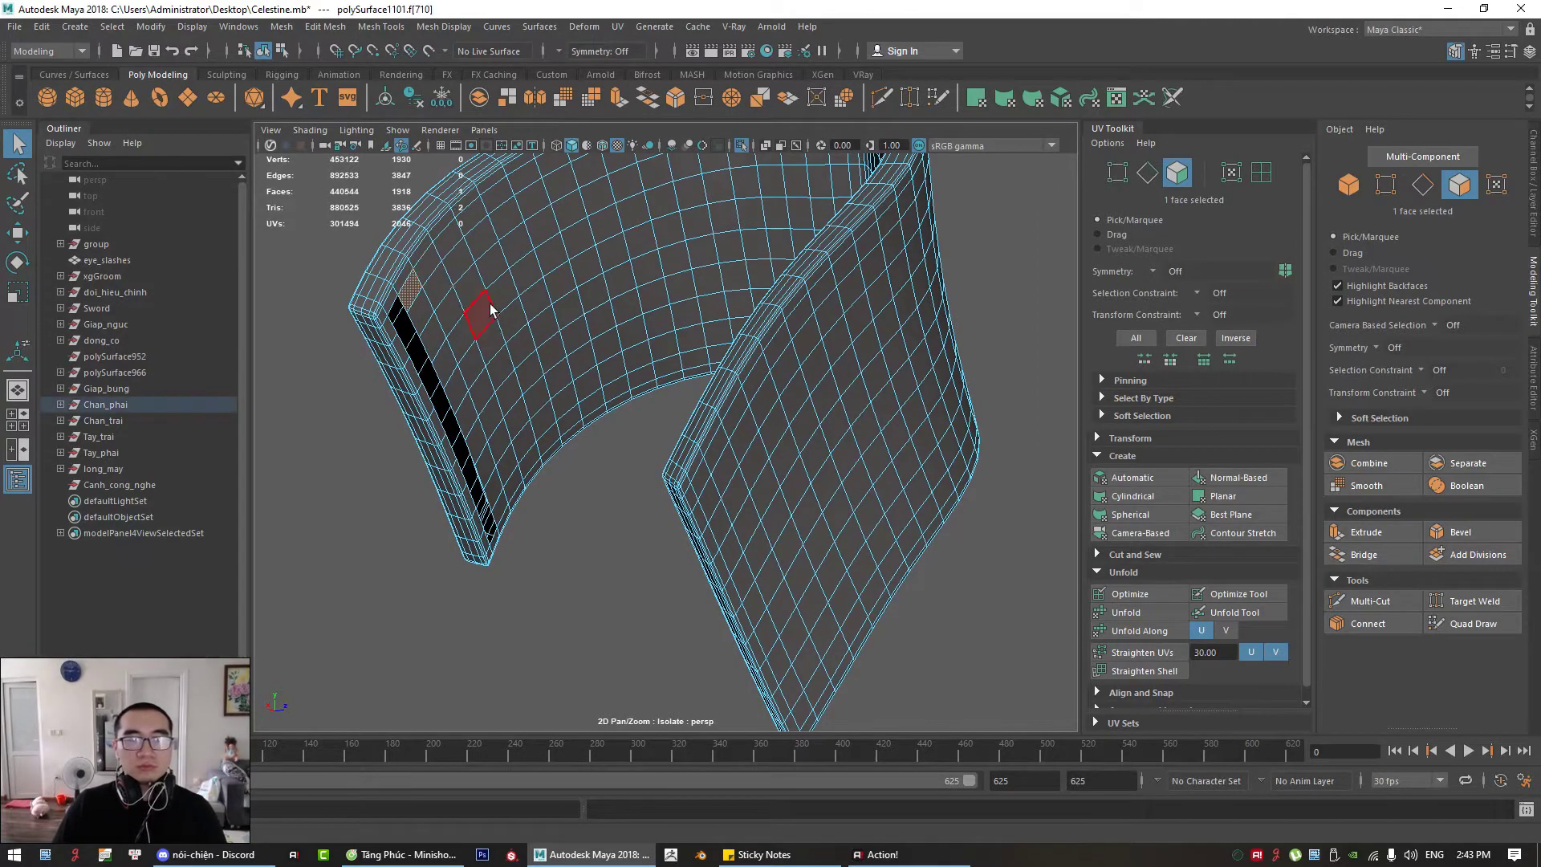
pyautogui.keyDown('alt'); pyautogui.moveTo(482, 309); pyautogui.dragTo(471, 267); pyautogui.keyUp('alt')
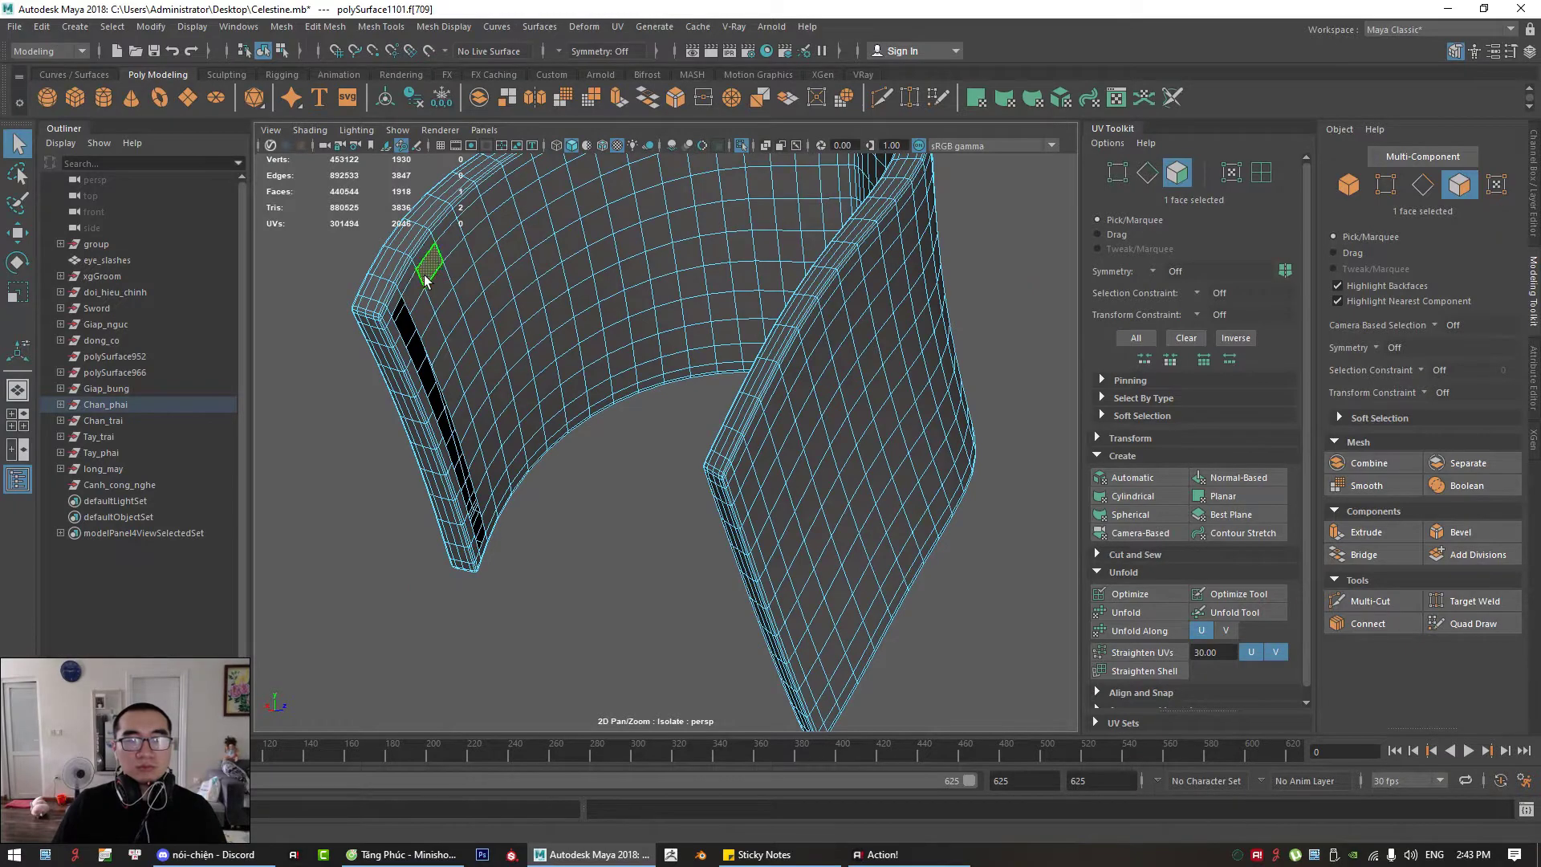
pyautogui.doubleClick(427, 266)
pyautogui.click(404, 301)
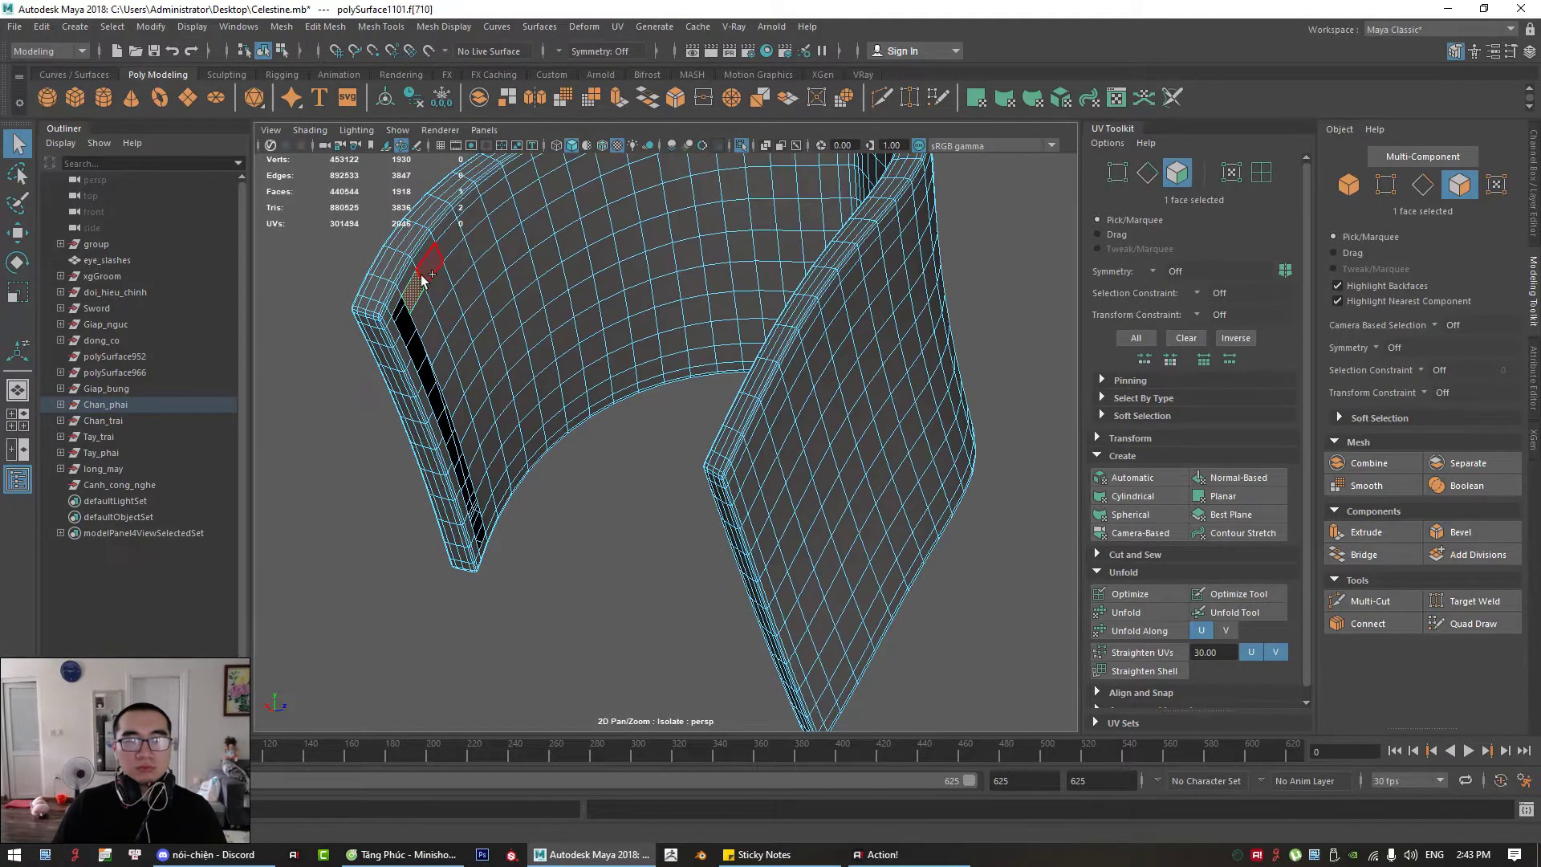
pyautogui.keyDown('shift'); pyautogui.doubleClick(421, 274); pyautogui.keyUp('shift')
# Step: Delete the long strip of inner faces running along the upper edge of the boot band
pyautogui.keyDown('alt'); pyautogui.moveTo(421, 274); pyautogui.dragTo(962, 358); pyautogui.keyUp('alt')
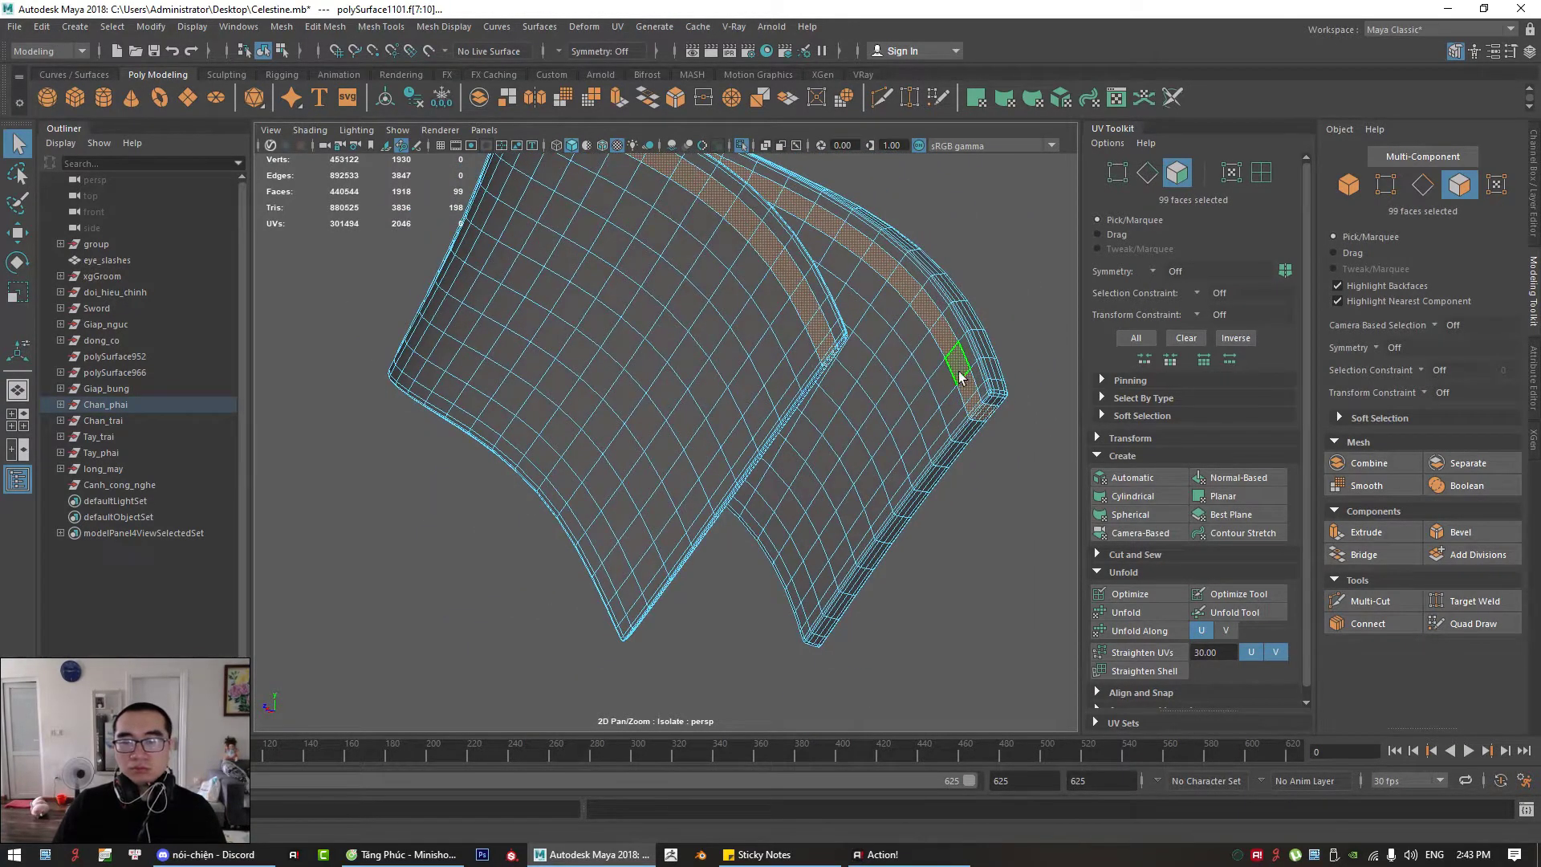
pyautogui.click(959, 375)
pyautogui.press('Delete')
pyautogui.click(949, 343)
pyautogui.keyDown('shift'); pyautogui.doubleClick(926, 303); pyautogui.keyUp('shift')
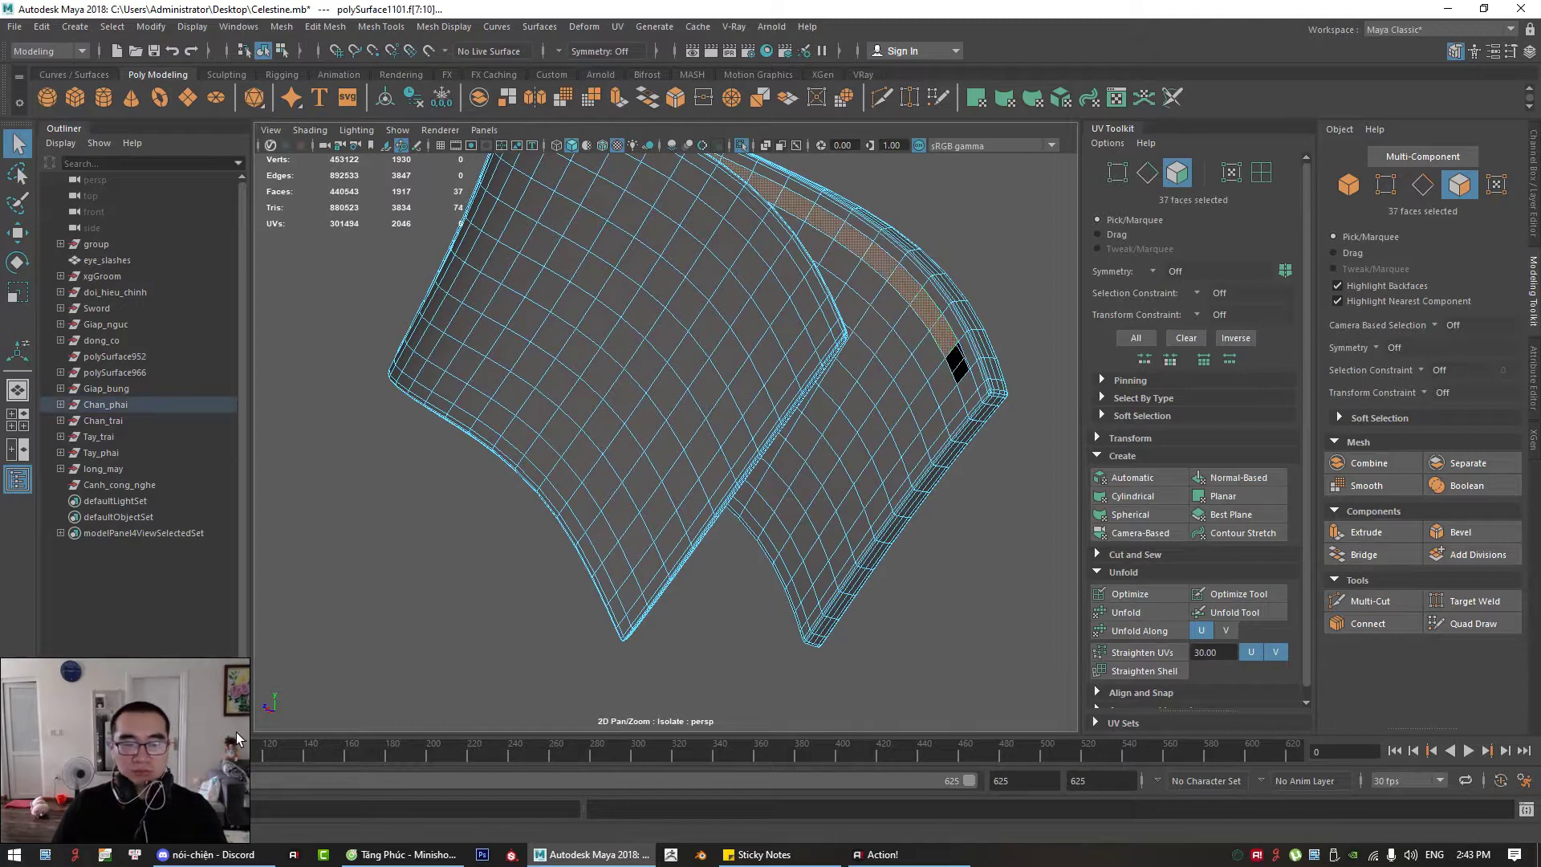
pyautogui.press('Delete')
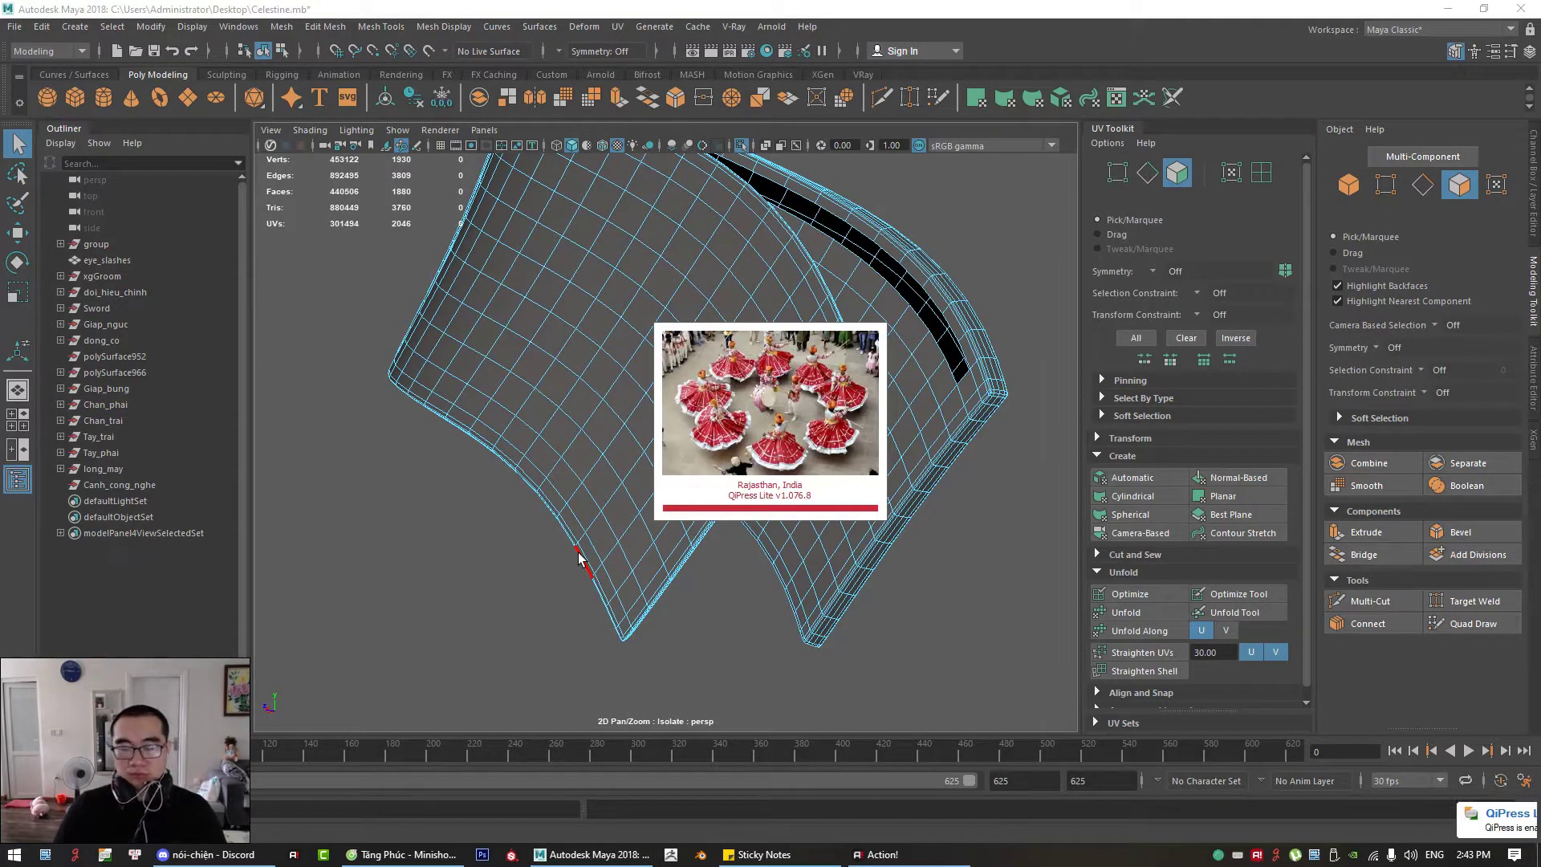
# Step: Delete the strip of inner faces along the boot band's opposite open end
pyautogui.keyDown('alt'); pyautogui.moveTo(849, 370); pyautogui.dragTo(870, 379); pyautogui.keyUp('alt')
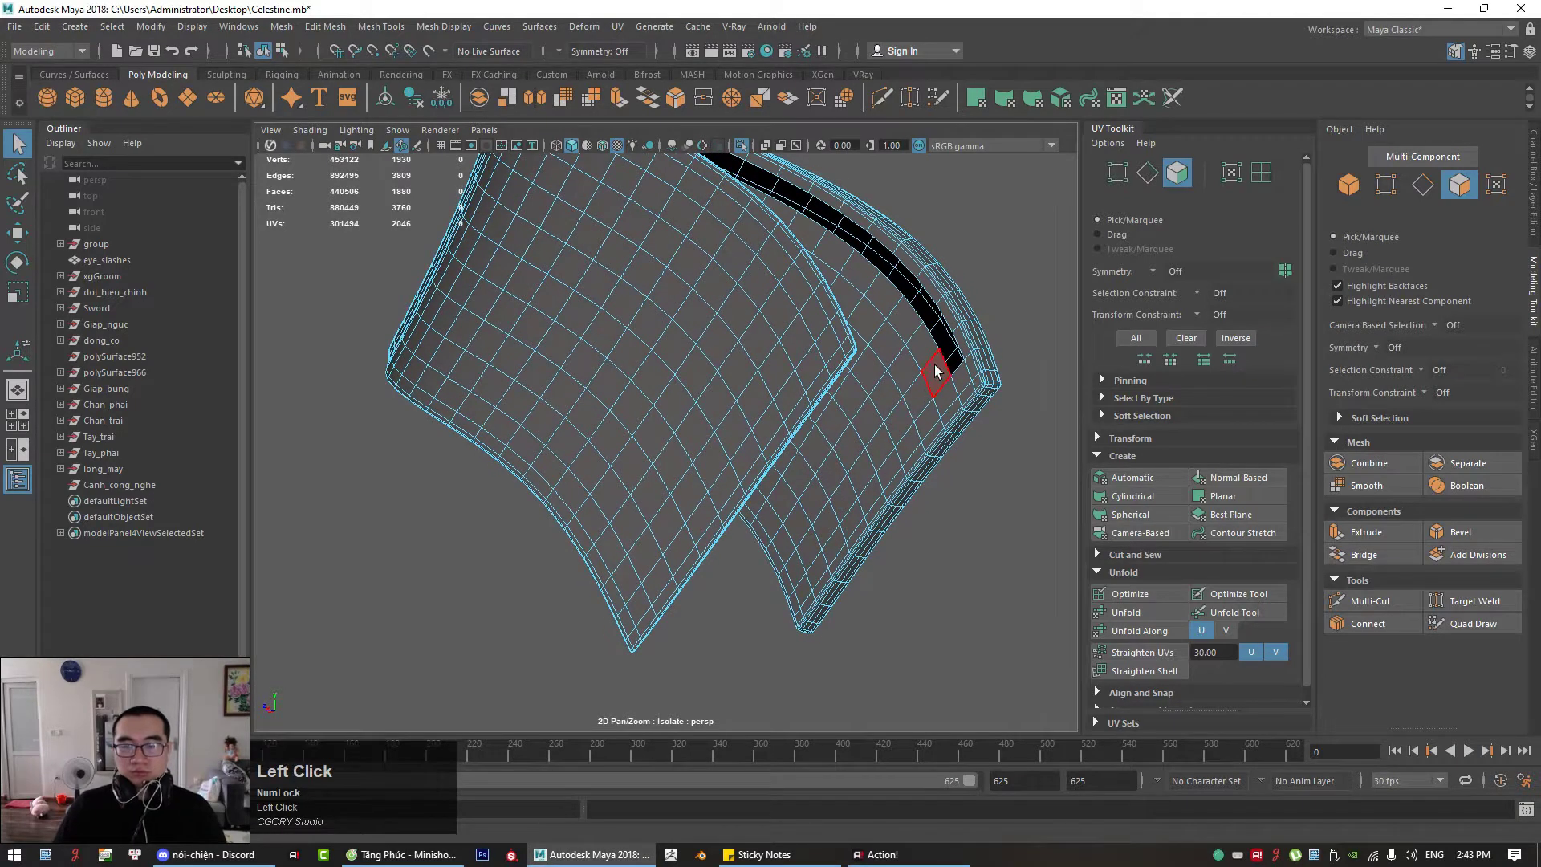
pyautogui.click(936, 370)
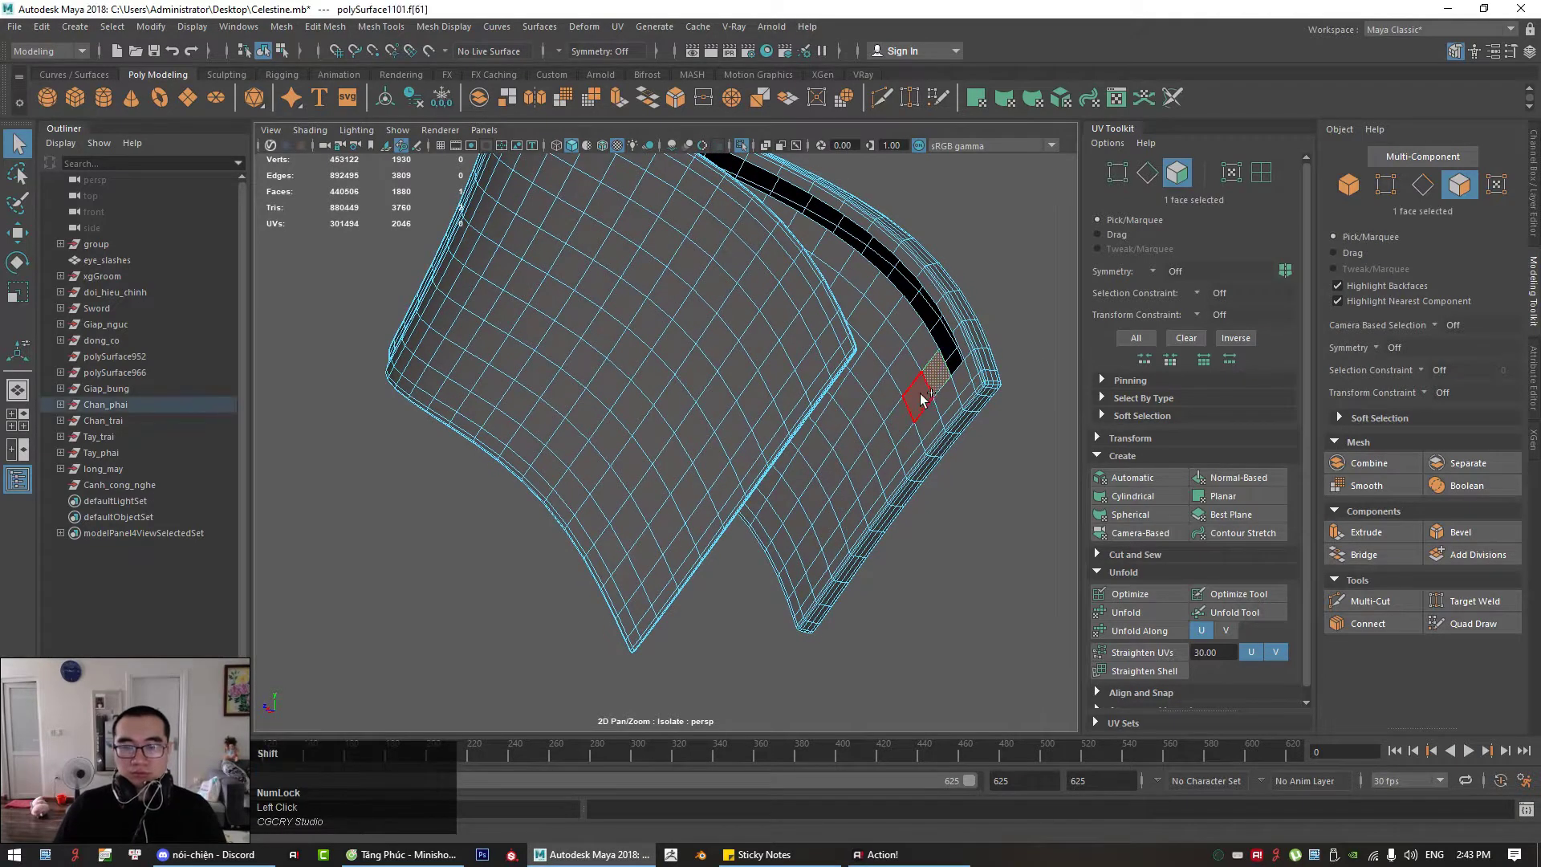
pyautogui.keyDown('shift'); pyautogui.click(806, 547); pyautogui.keyUp('shift')
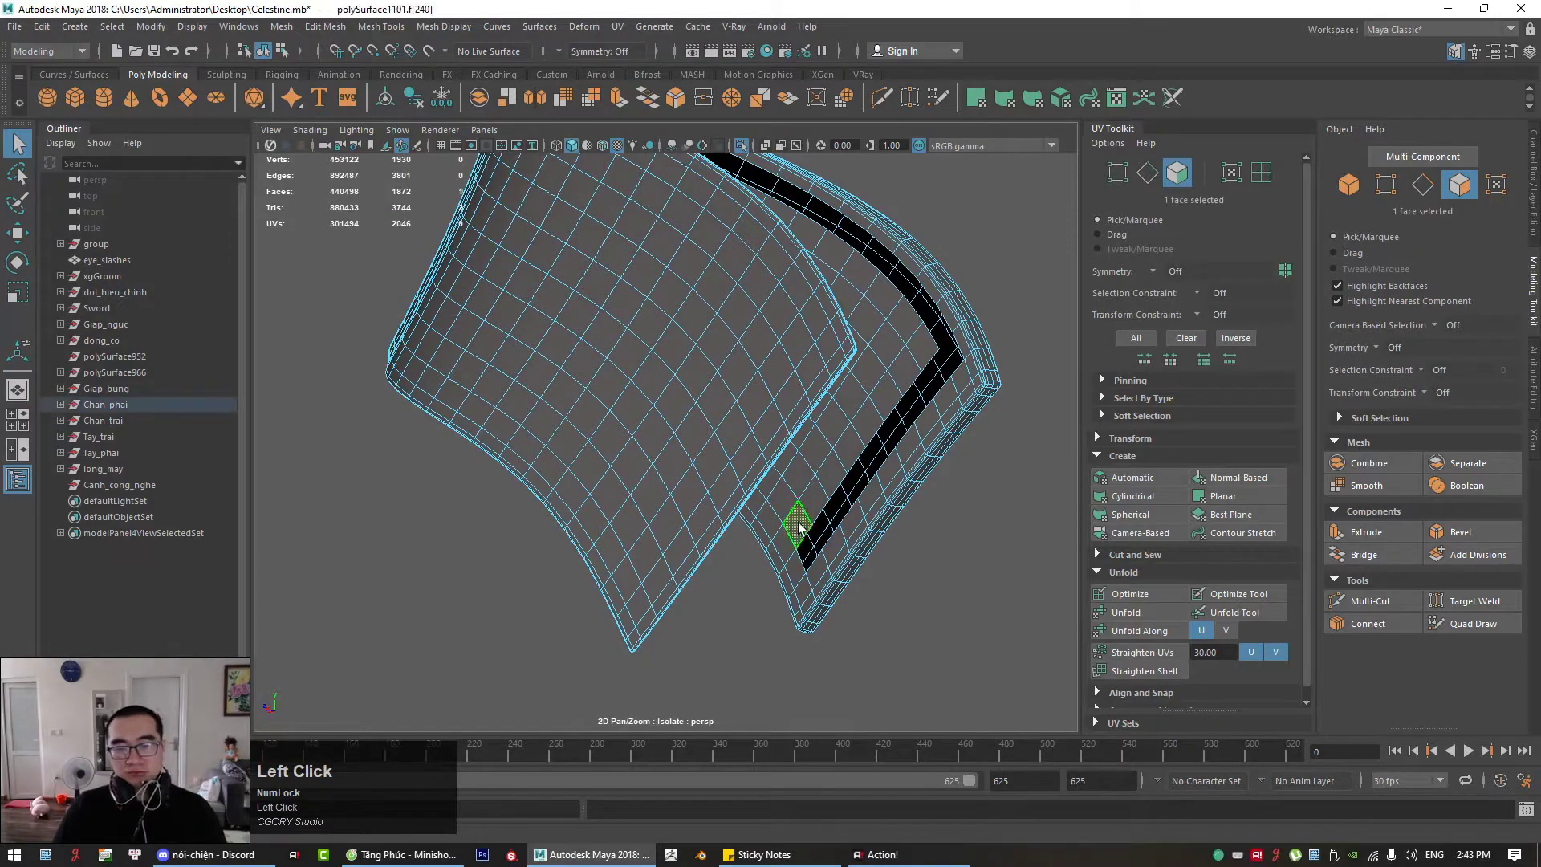
# Step: Delete the strip of inner faces along the band's lower edge, including the leftover corner face
pyautogui.keyDown('shift'); pyautogui.doubleClick(791, 509); pyautogui.keyUp('shift')
pyautogui.keyDown('alt'); pyautogui.moveTo(791, 509); pyautogui.dragTo(853, 509); pyautogui.keyUp('alt')
pyautogui.keyDown('shift'); pyautogui.doubleClick(529, 528); pyautogui.keyUp('shift')
pyautogui.click(855, 618)
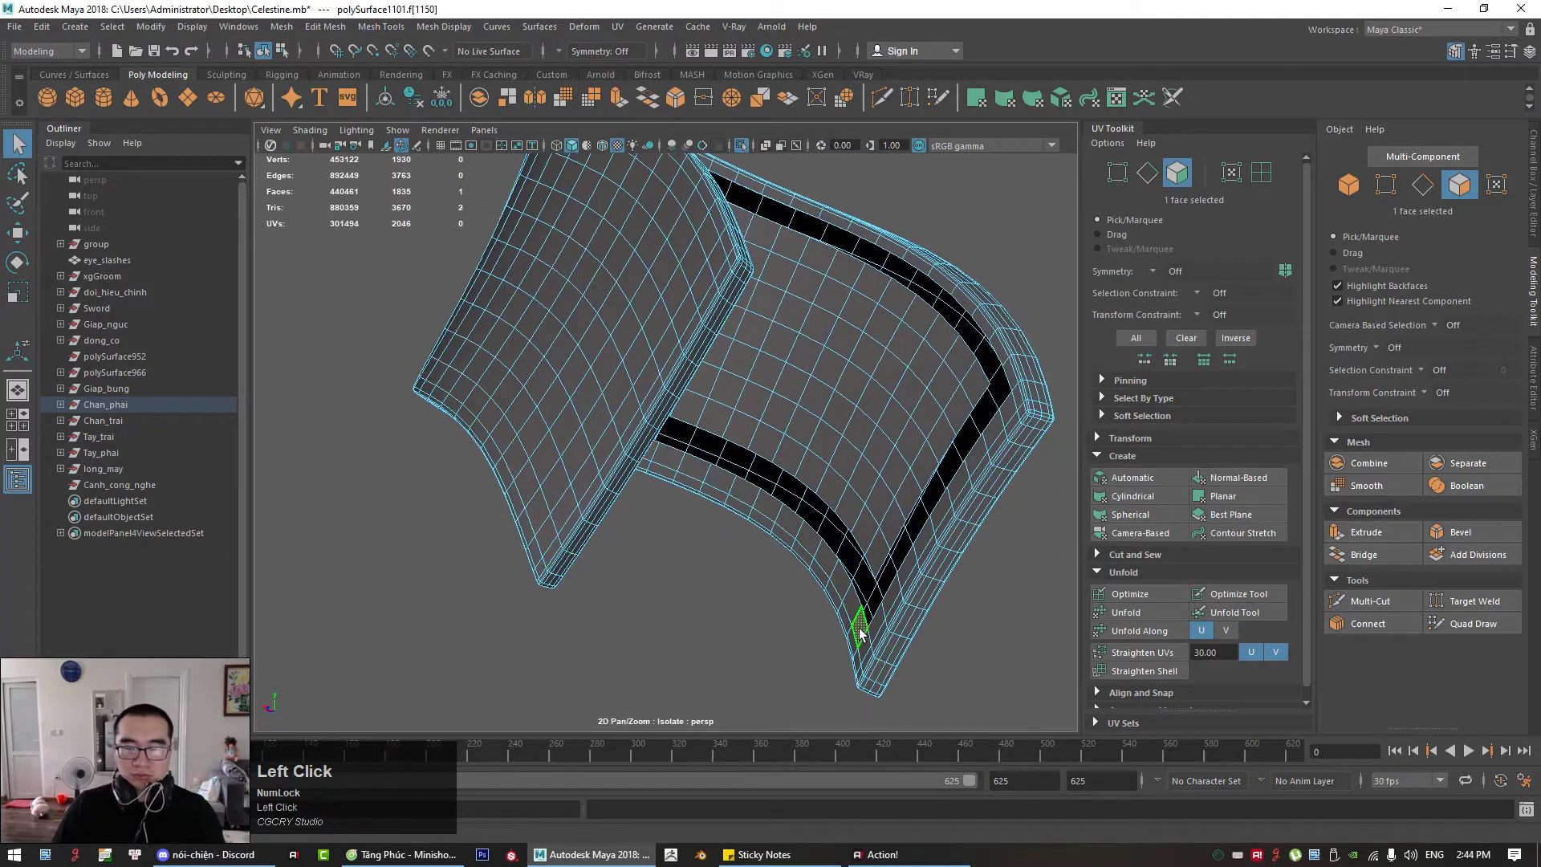
pyautogui.click(855, 618)
pyautogui.keyDown('shift'); pyautogui.doubleClick(842, 580); pyautogui.keyUp('shift')
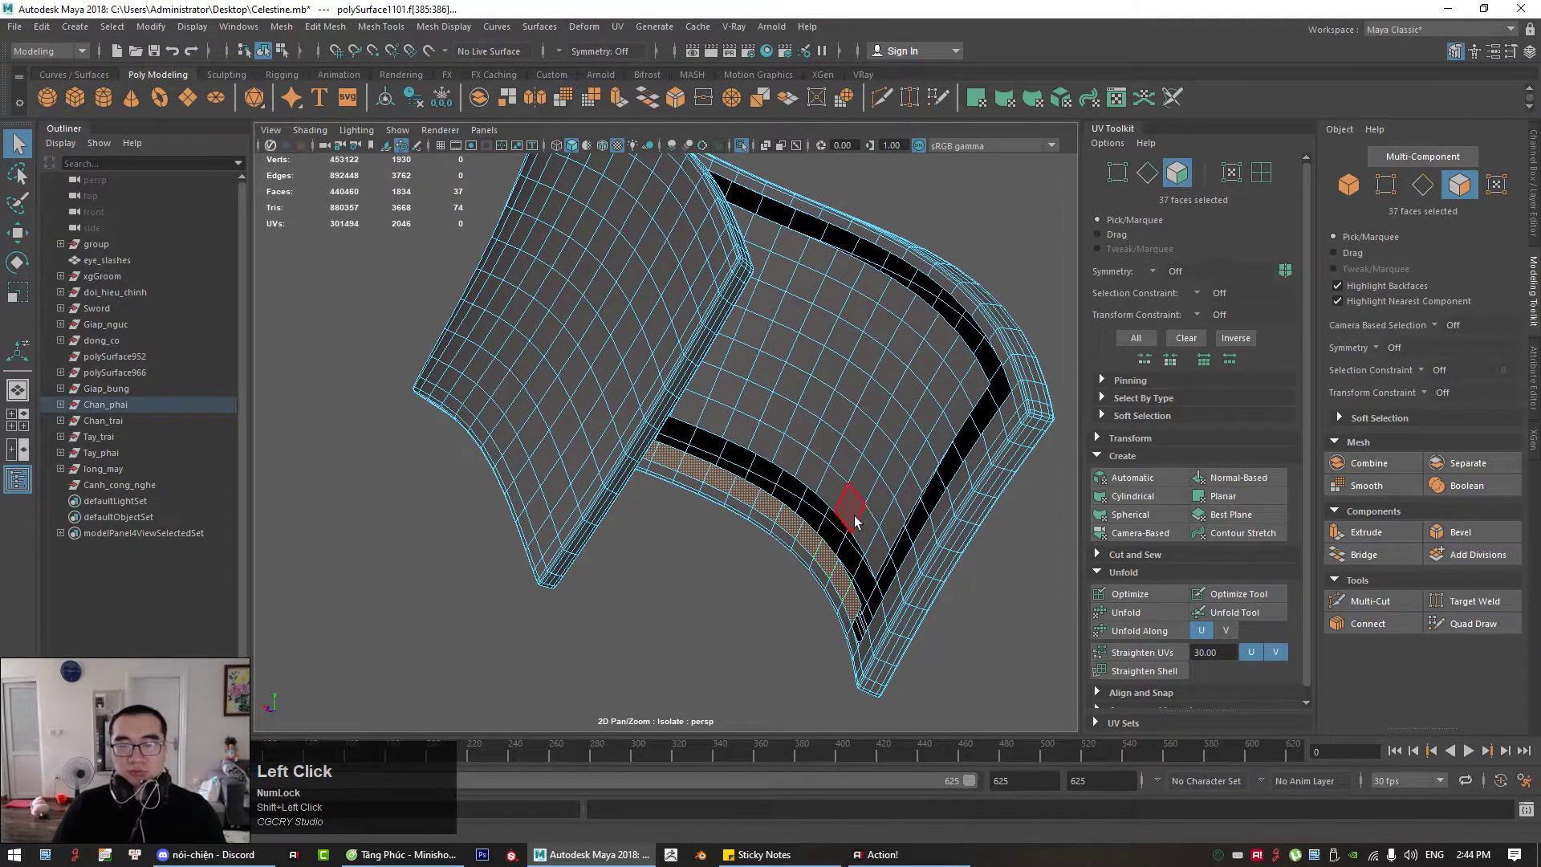
pyautogui.press('Delete')
# Step: Delete the remaining patch of inner faces enclosed by the removed strips, keeping the thin rim
pyautogui.doubleClick(880, 502)
pyautogui.keyDown('alt'); pyautogui.moveTo(880, 503); pyautogui.dragTo(691, 522, button='right'); pyautogui.keyUp('alt')
pyautogui.press('Delete')
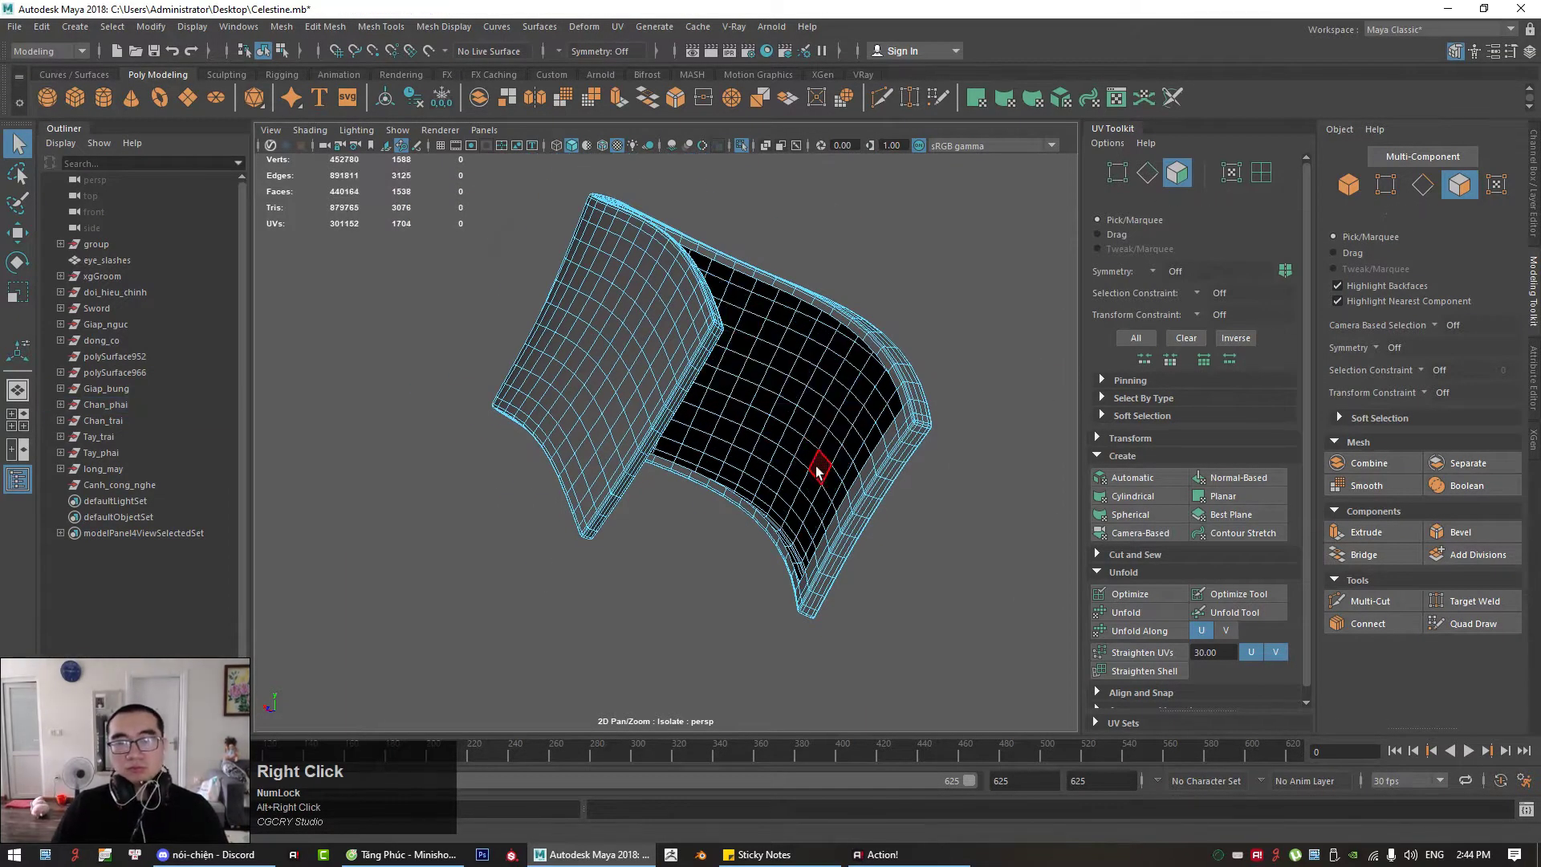
pyautogui.keyDown('alt'); pyautogui.moveTo(817, 470); pyautogui.dragTo(867, 450); pyautogui.keyUp('alt')
pyautogui.keyDown('alt'); pyautogui.moveTo(867, 450); pyautogui.dragTo(865, 402, button='middle'); pyautogui.keyUp('alt')
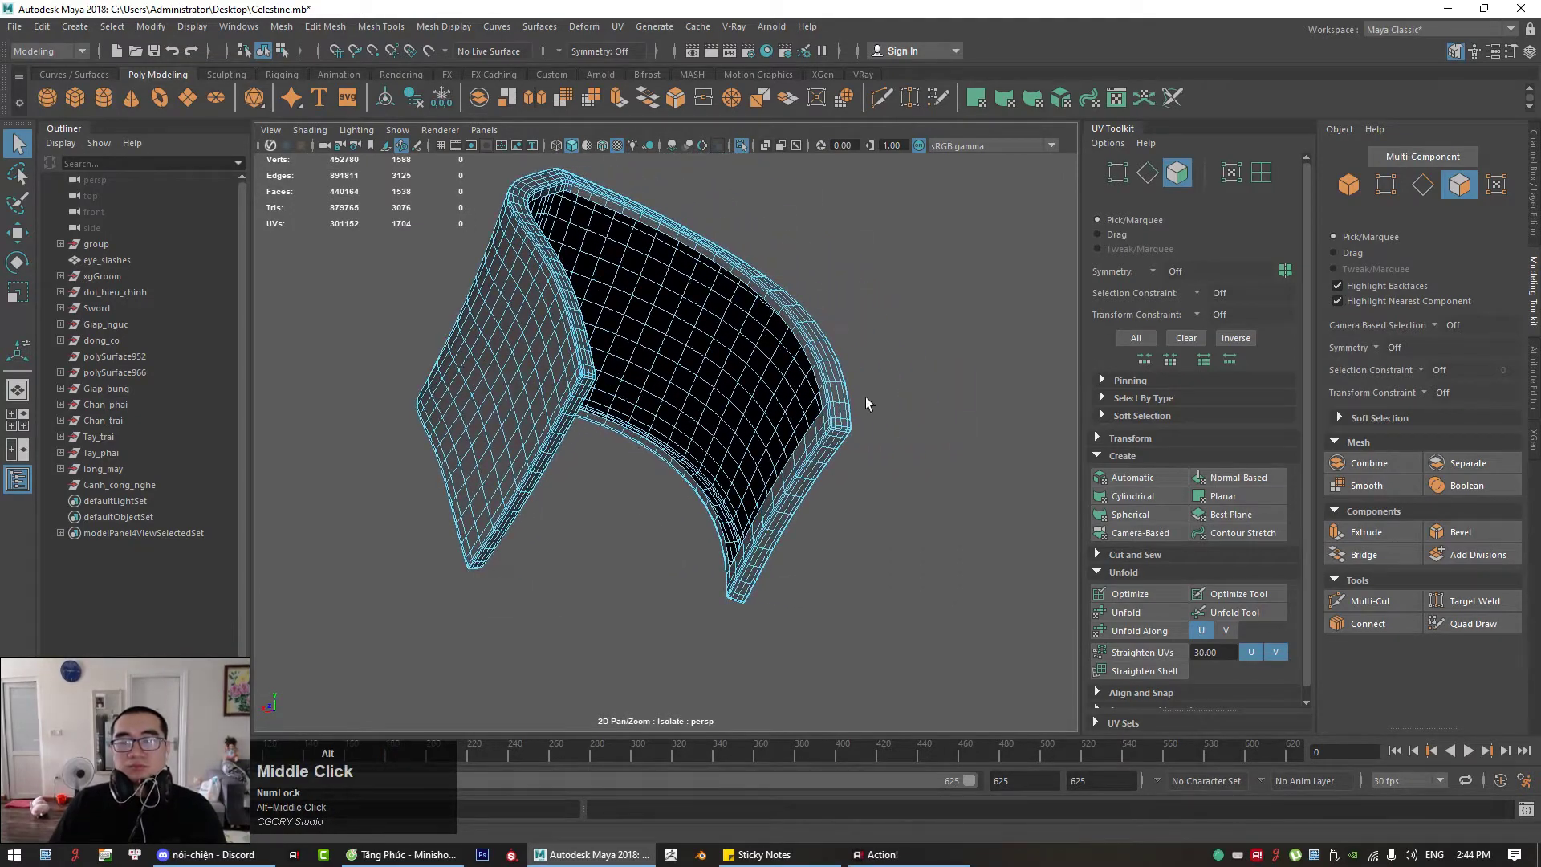
# Step: Return the boot band to object mode, open the UV Editor and move its window clear of the model
pyautogui.keyDown('alt'); pyautogui.moveTo(865, 396); pyautogui.dragTo(966, 435, button='right'); pyautogui.keyUp('alt')
pyautogui.keyDown('alt'); pyautogui.moveTo(966, 435); pyautogui.dragTo(642, 568, button='middle'); pyautogui.keyUp('alt')
pyautogui.keyDown('alt'); pyautogui.moveTo(722, 568); pyautogui.dragTo(788, 568, button='right'); pyautogui.keyUp('alt')
pyautogui.keyDown('alt'); pyautogui.moveTo(788, 568); pyautogui.dragTo(766, 521); pyautogui.keyUp('alt')
pyautogui.keyDown('alt'); pyautogui.moveTo(766, 522); pyautogui.dragTo(778, 495, button='middle'); pyautogui.keyUp('alt')
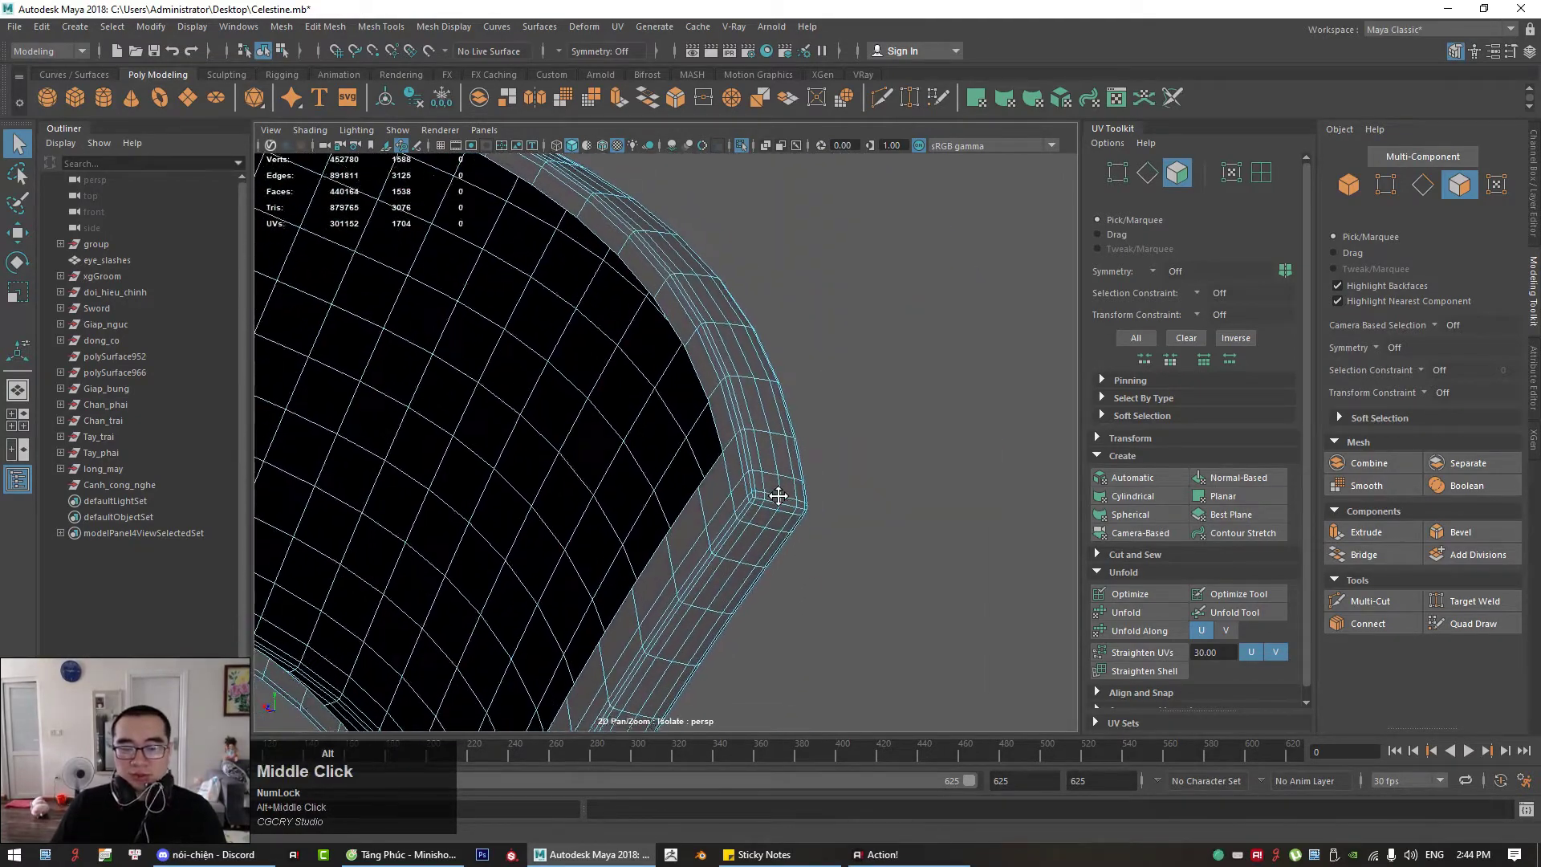
pyautogui.keyDown('alt'); pyautogui.moveTo(779, 495); pyautogui.dragTo(744, 406, button='right'); pyautogui.keyUp('alt')
pyautogui.moveTo(877, 375); pyautogui.dragTo(1013, 322, button='right')
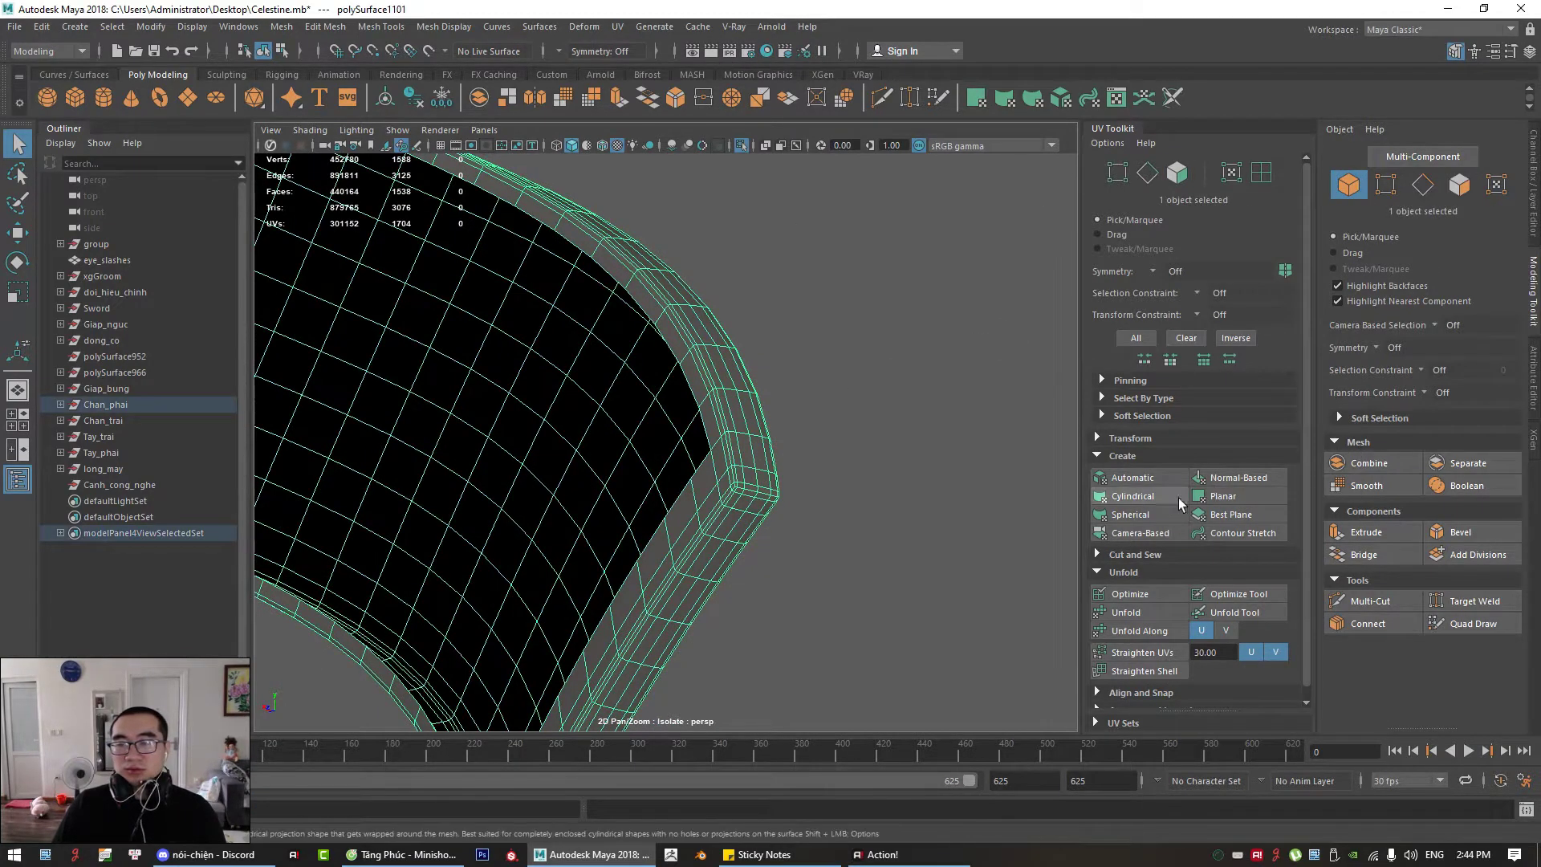
pyautogui.click(617, 26)
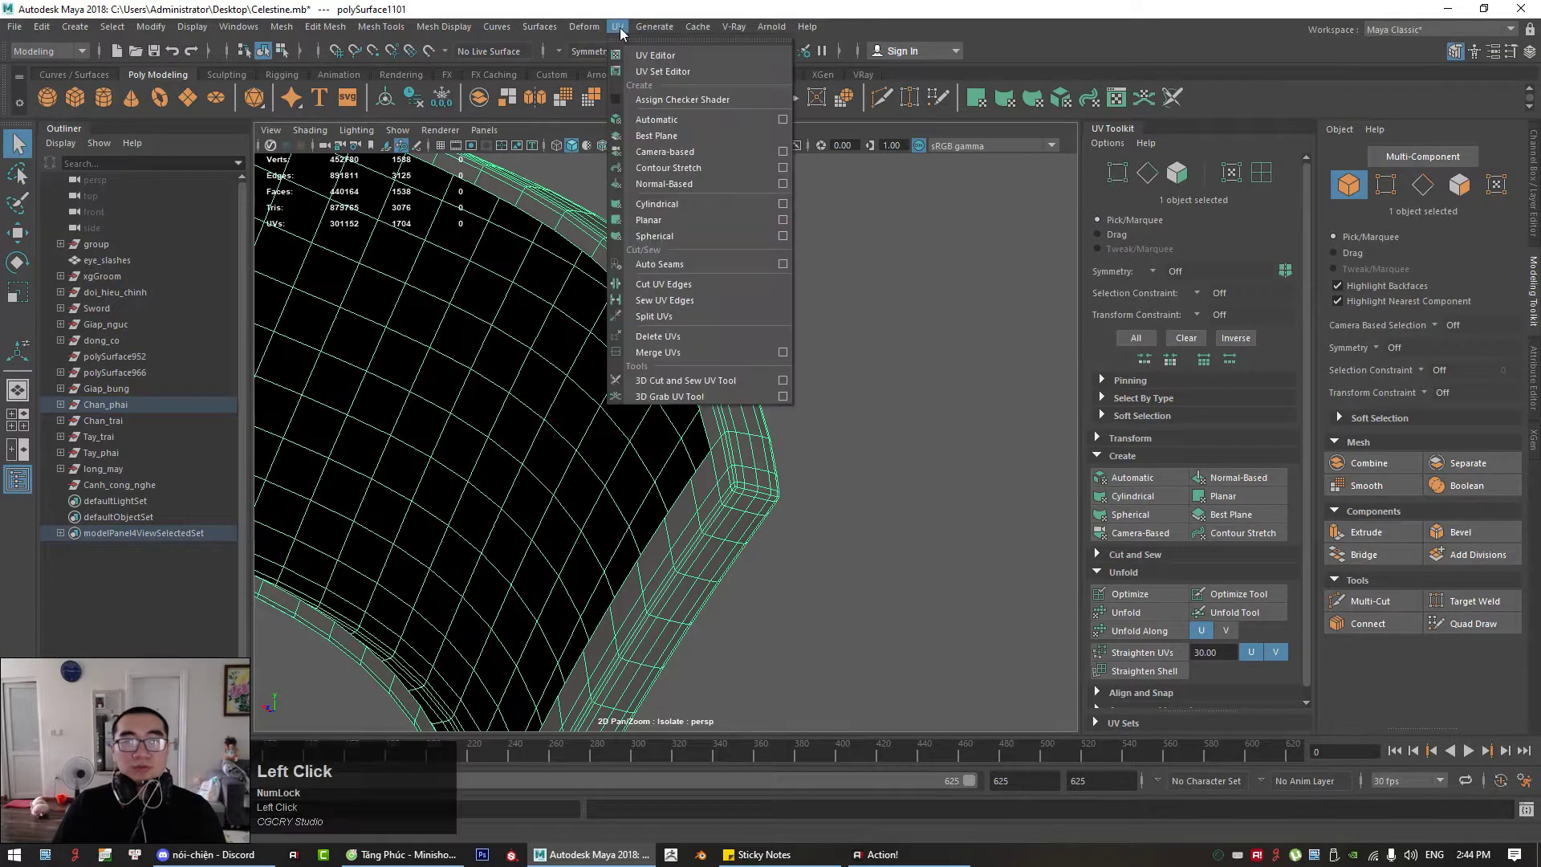
pyautogui.click(642, 53)
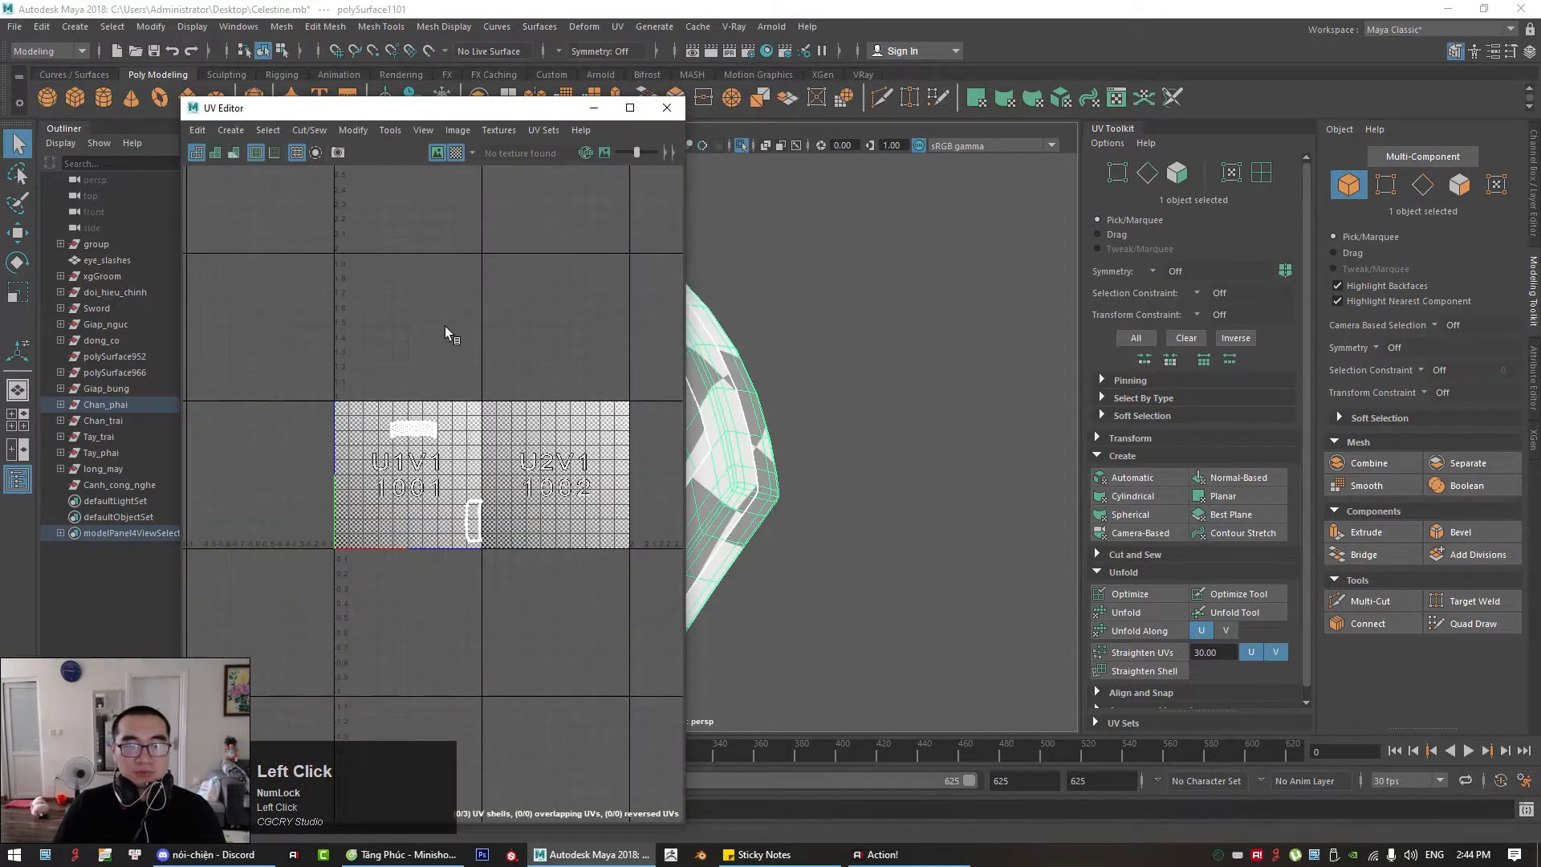
pyautogui.moveTo(456, 110); pyautogui.dragTo(1027, 160)
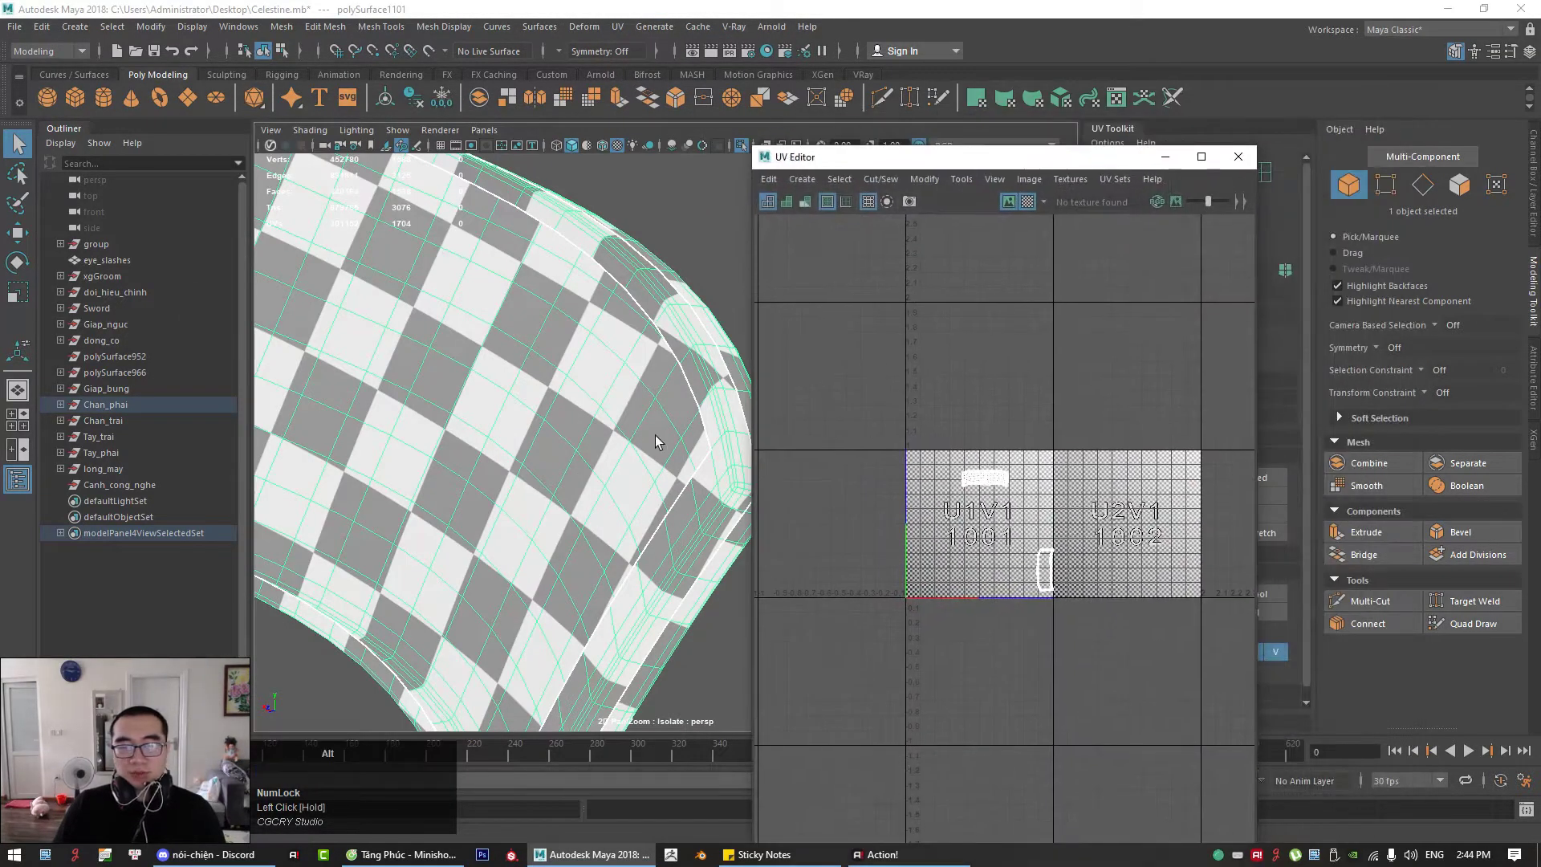
# Step: Examine the checker pattern along the band's inner rim and end corner for UV distortion
pyautogui.keyDown('alt'); pyautogui.moveTo(655, 435); pyautogui.dragTo(421, 460, button='right'); pyautogui.keyUp('alt')
pyautogui.moveTo(584, 398); pyautogui.dragTo(642, 379, button='right')
pyautogui.keyDown('alt'); pyautogui.moveTo(624, 398); pyautogui.dragTo(636, 453); pyautogui.keyUp('alt')
pyautogui.keyDown('alt'); pyautogui.moveTo(636, 454); pyautogui.dragTo(530, 340, button='right'); pyautogui.keyUp('alt')
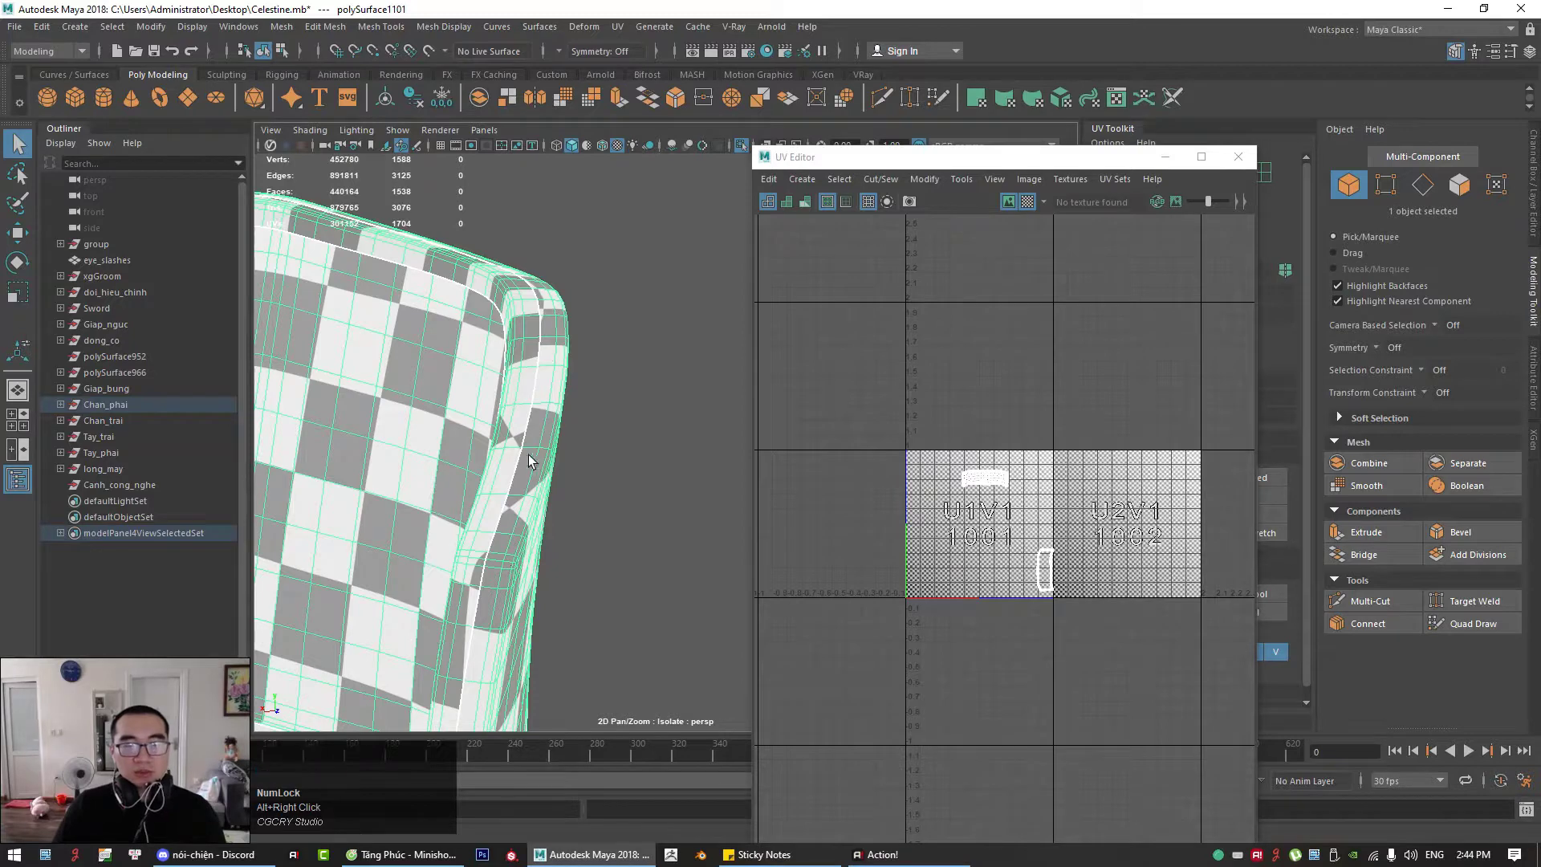
pyautogui.scroll(3, 498, 542)
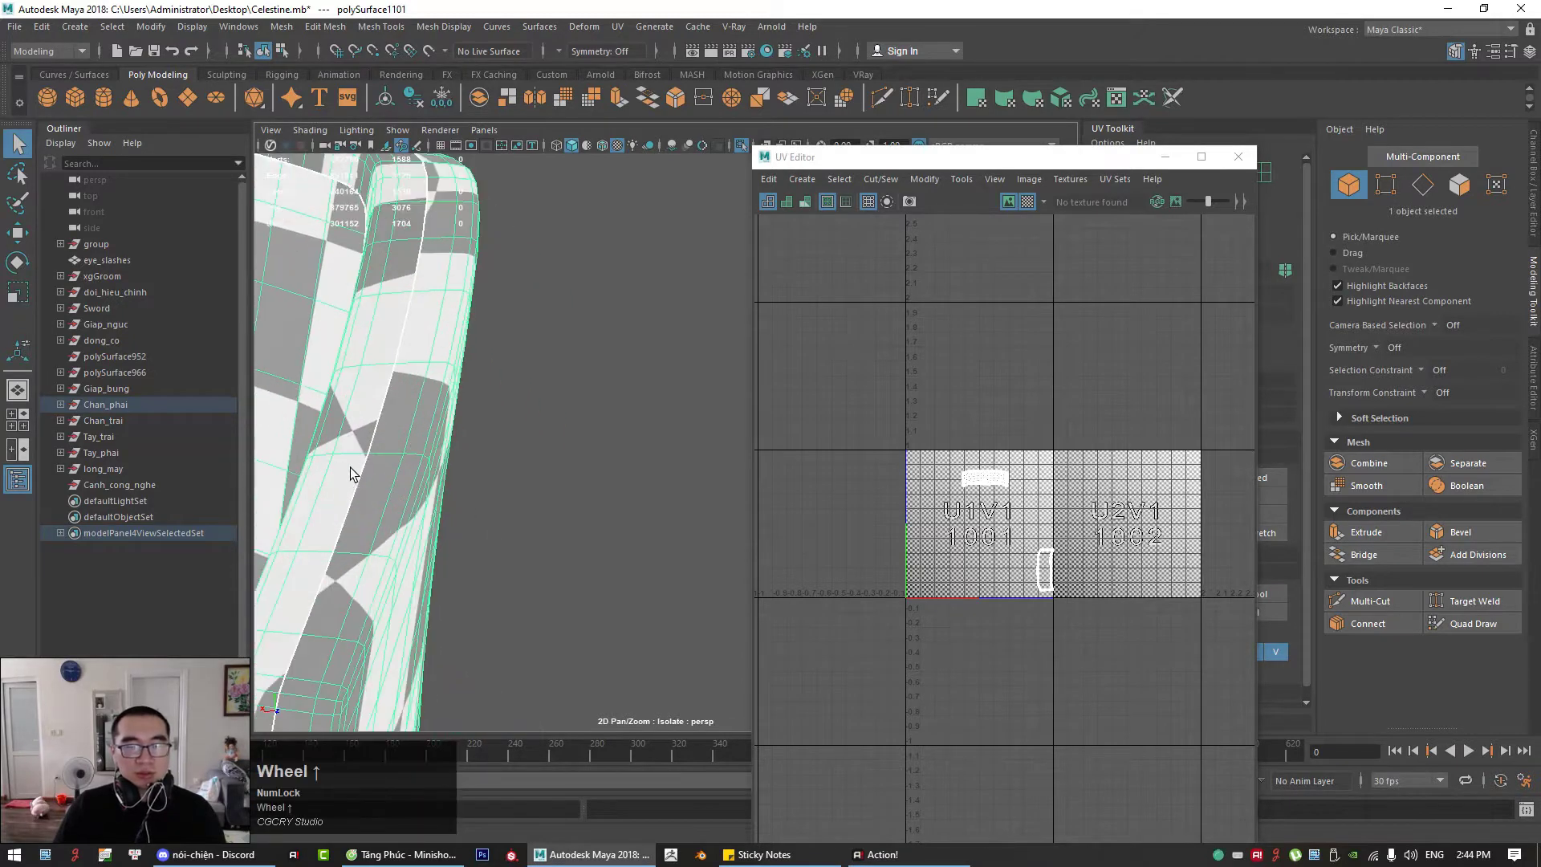
pyautogui.scroll(-5, 351, 473)
pyautogui.moveTo(424, 504)
pyautogui.keyDown('alt'); pyautogui.mouseDown()
pyautogui.moveTo(509, 505)
pyautogui.moveTo(437, 528)
pyautogui.mouseUp(); pyautogui.keyUp('alt')
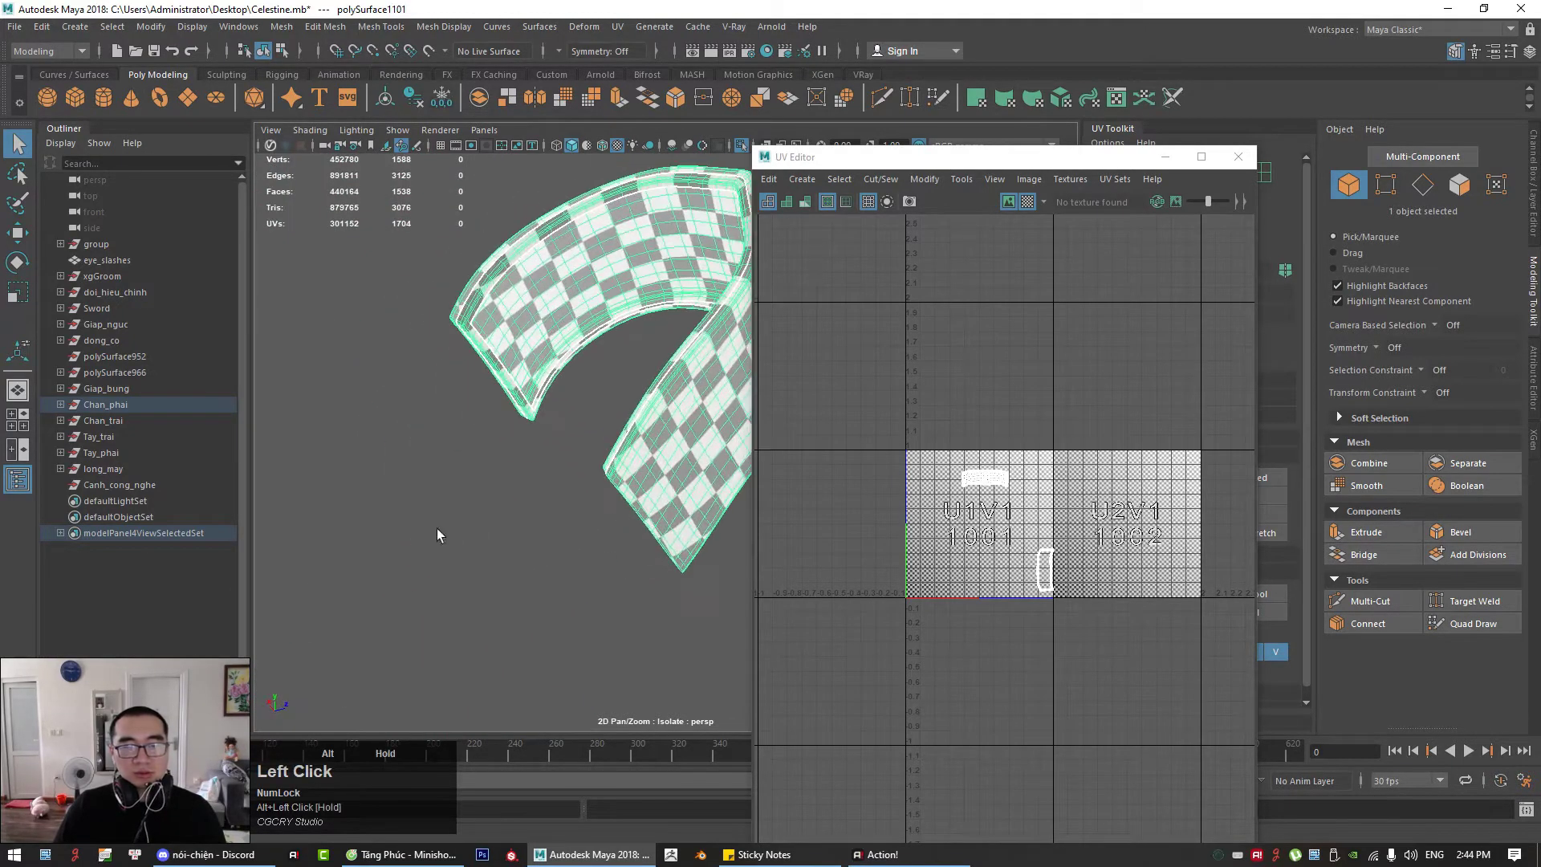
# Step: Move the UV Editor to the other side of the model and inspect the checker pattern at the band's corner
pyautogui.moveTo(946, 172); pyautogui.dragTo(226, 206)
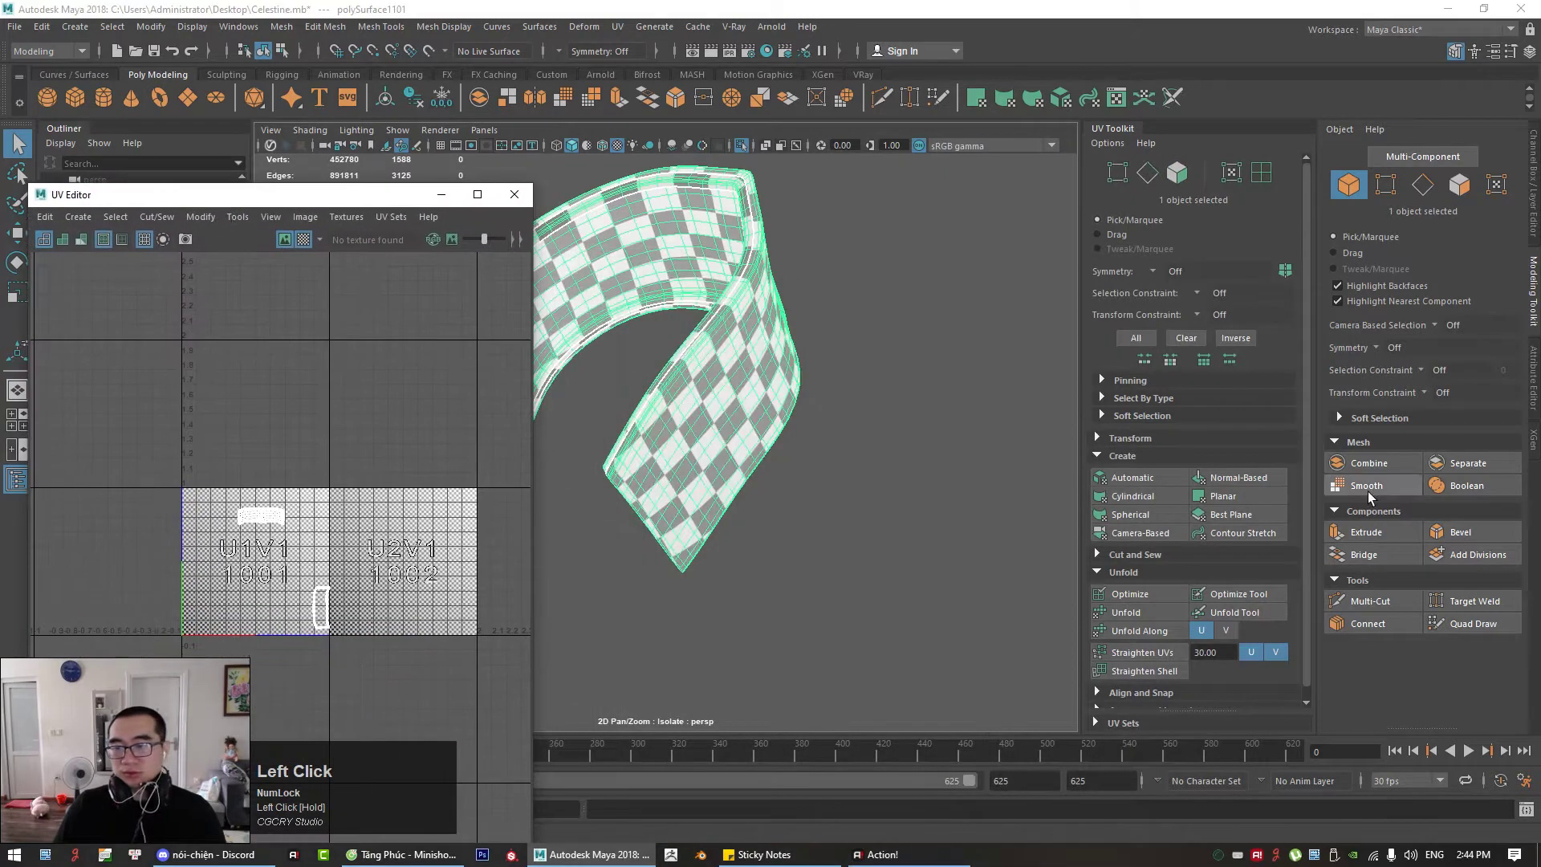
pyautogui.keyDown('alt'); pyautogui.moveTo(888, 435); pyautogui.dragTo(858, 459); pyautogui.keyUp('alt')
pyautogui.keyDown('alt'); pyautogui.moveTo(858, 459); pyautogui.dragTo(937, 421, button='middle'); pyautogui.keyUp('alt')
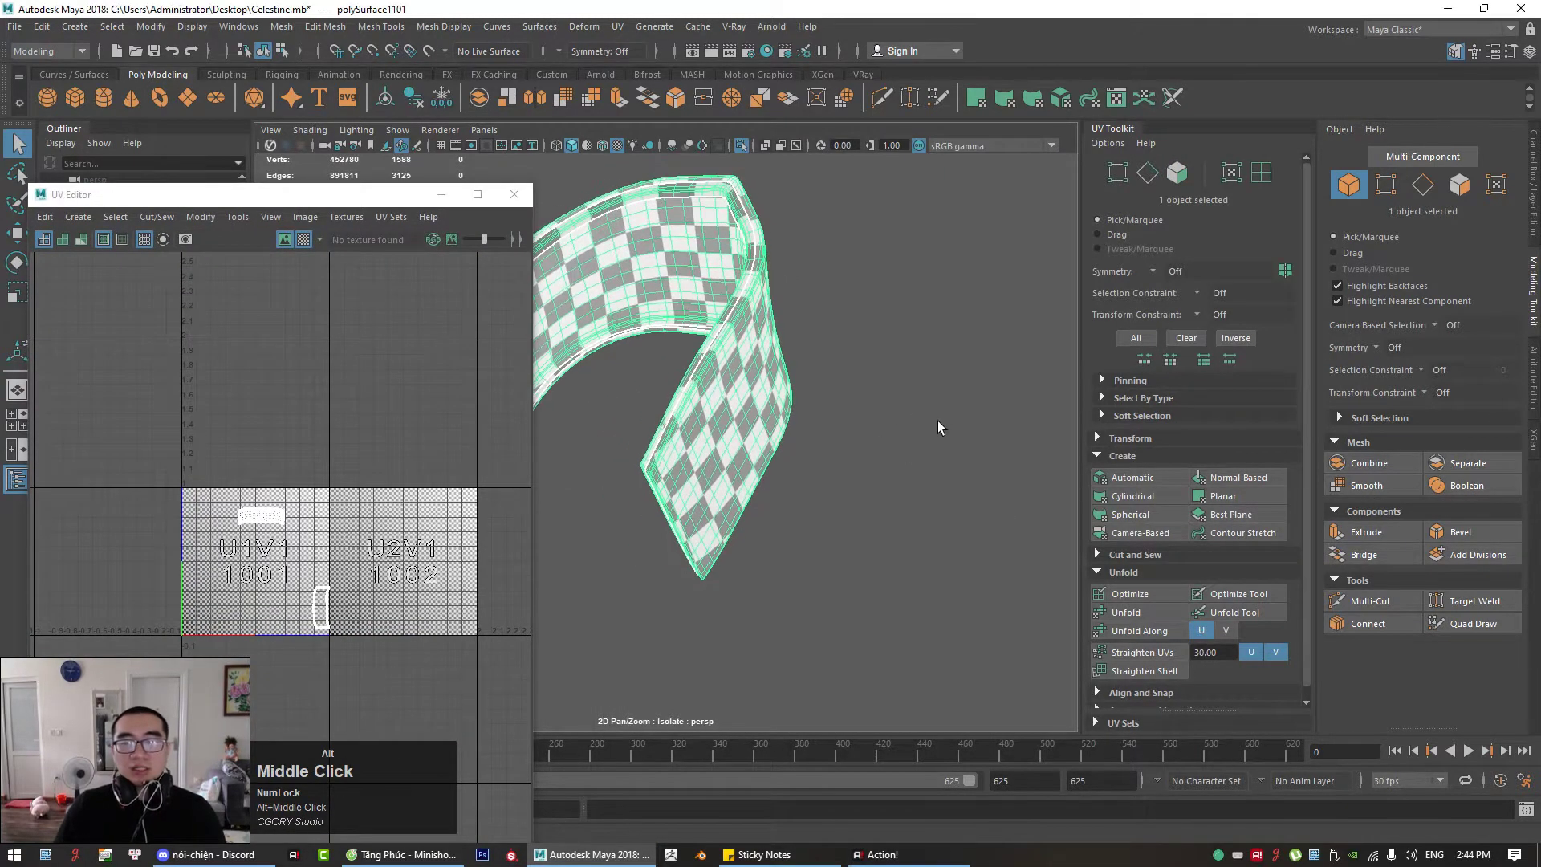
pyautogui.keyDown('alt'); pyautogui.moveTo(791, 456); pyautogui.dragTo(740, 478); pyautogui.keyUp('alt')
pyautogui.keyDown('alt'); pyautogui.moveTo(740, 478); pyautogui.dragTo(829, 409, button='middle'); pyautogui.keyUp('alt')
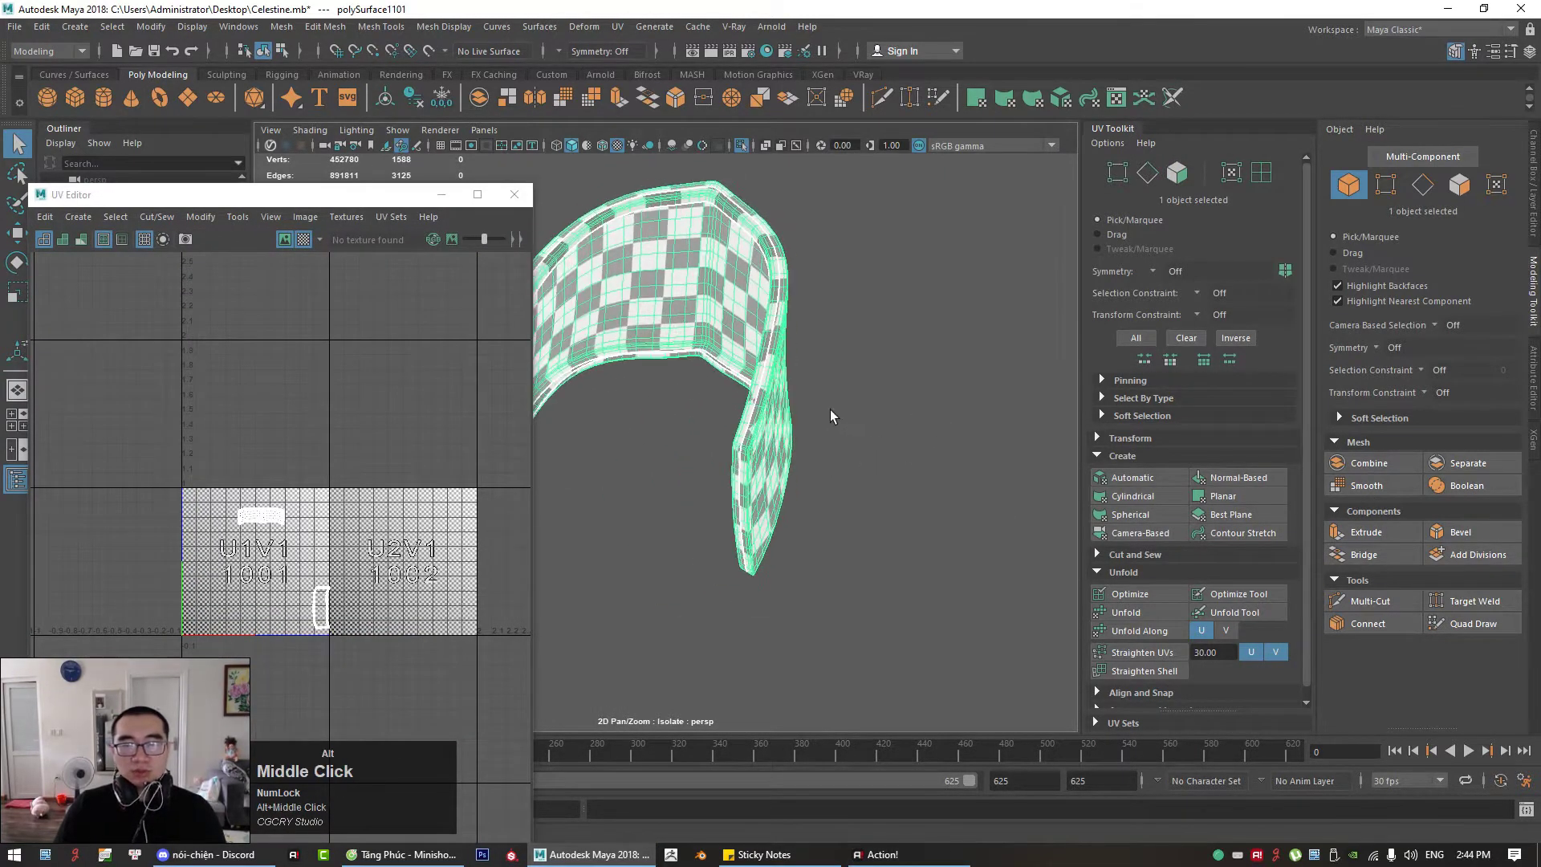
pyautogui.keyDown('alt'); pyautogui.moveTo(830, 409); pyautogui.dragTo(844, 458); pyautogui.keyUp('alt')
pyautogui.keyDown('alt'); pyautogui.moveTo(671, 406); pyautogui.dragTo(805, 458, button='right'); pyautogui.keyUp('alt')
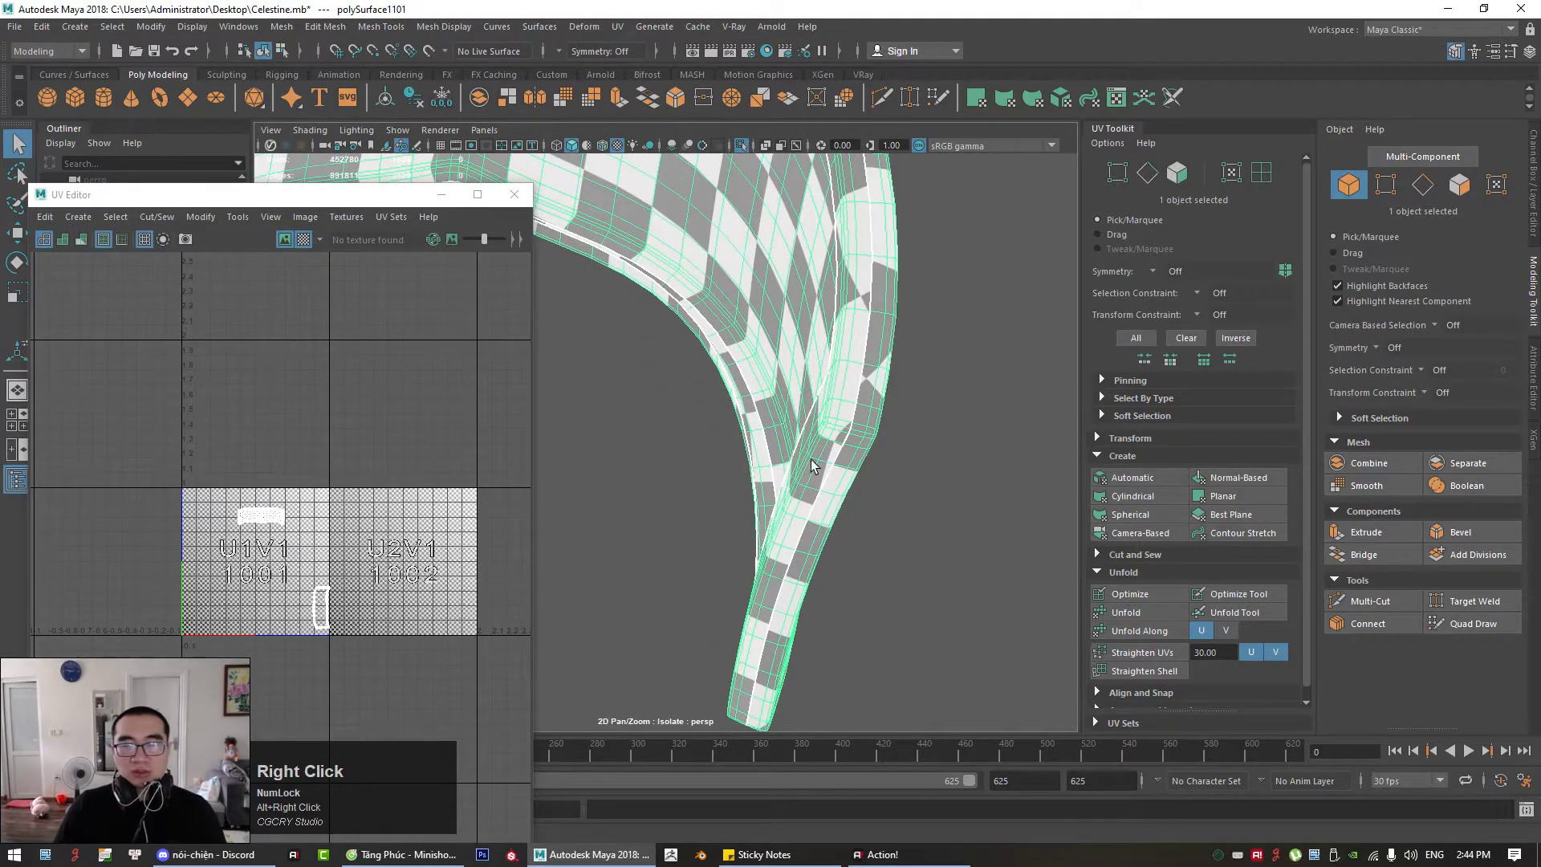
# Step: Mark the rim's seam path and outward unfolding directions with red pen annotations, and clear the marks
pyautogui.hotkey('ctrl', 'shift', '1')
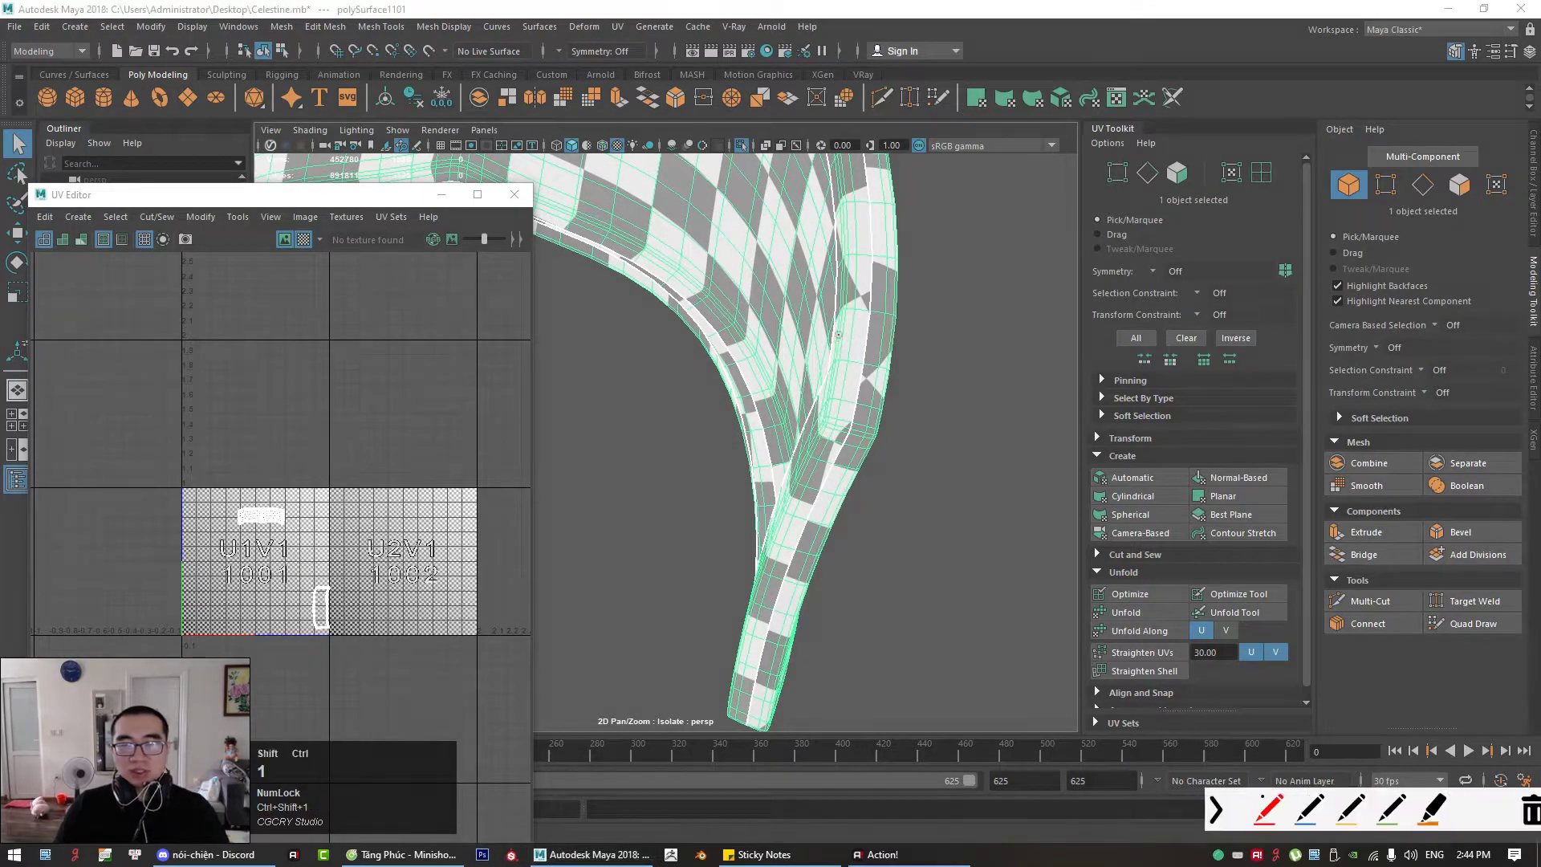
pyautogui.moveTo(841, 344); pyautogui.dragTo(832, 409)
pyautogui.moveTo(736, 664); pyautogui.dragTo(722, 638)
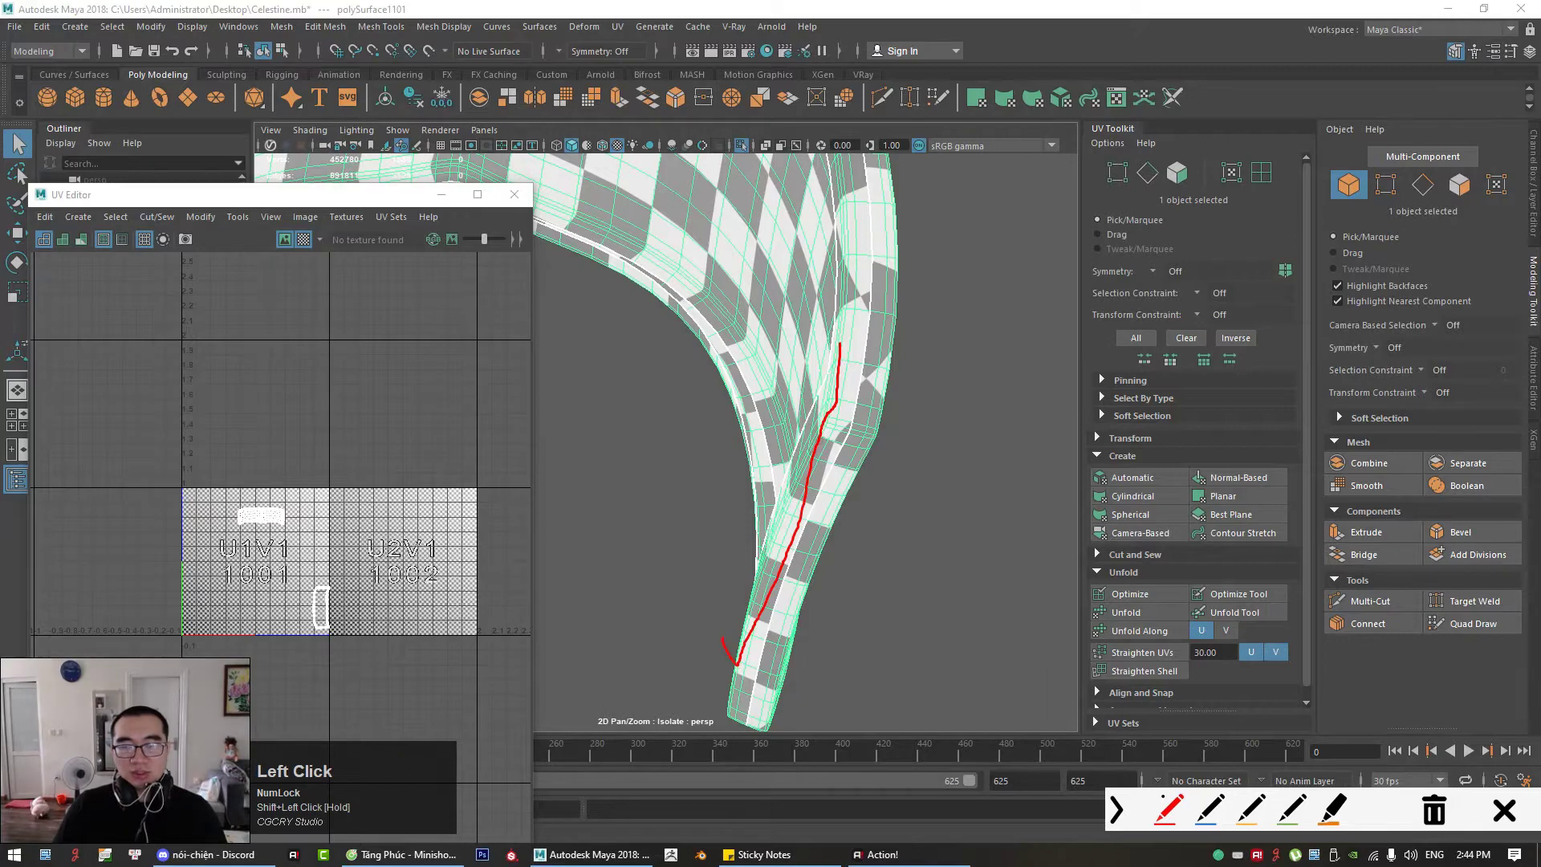
pyautogui.press('Escape')
pyautogui.hotkey('ctrl', '1')
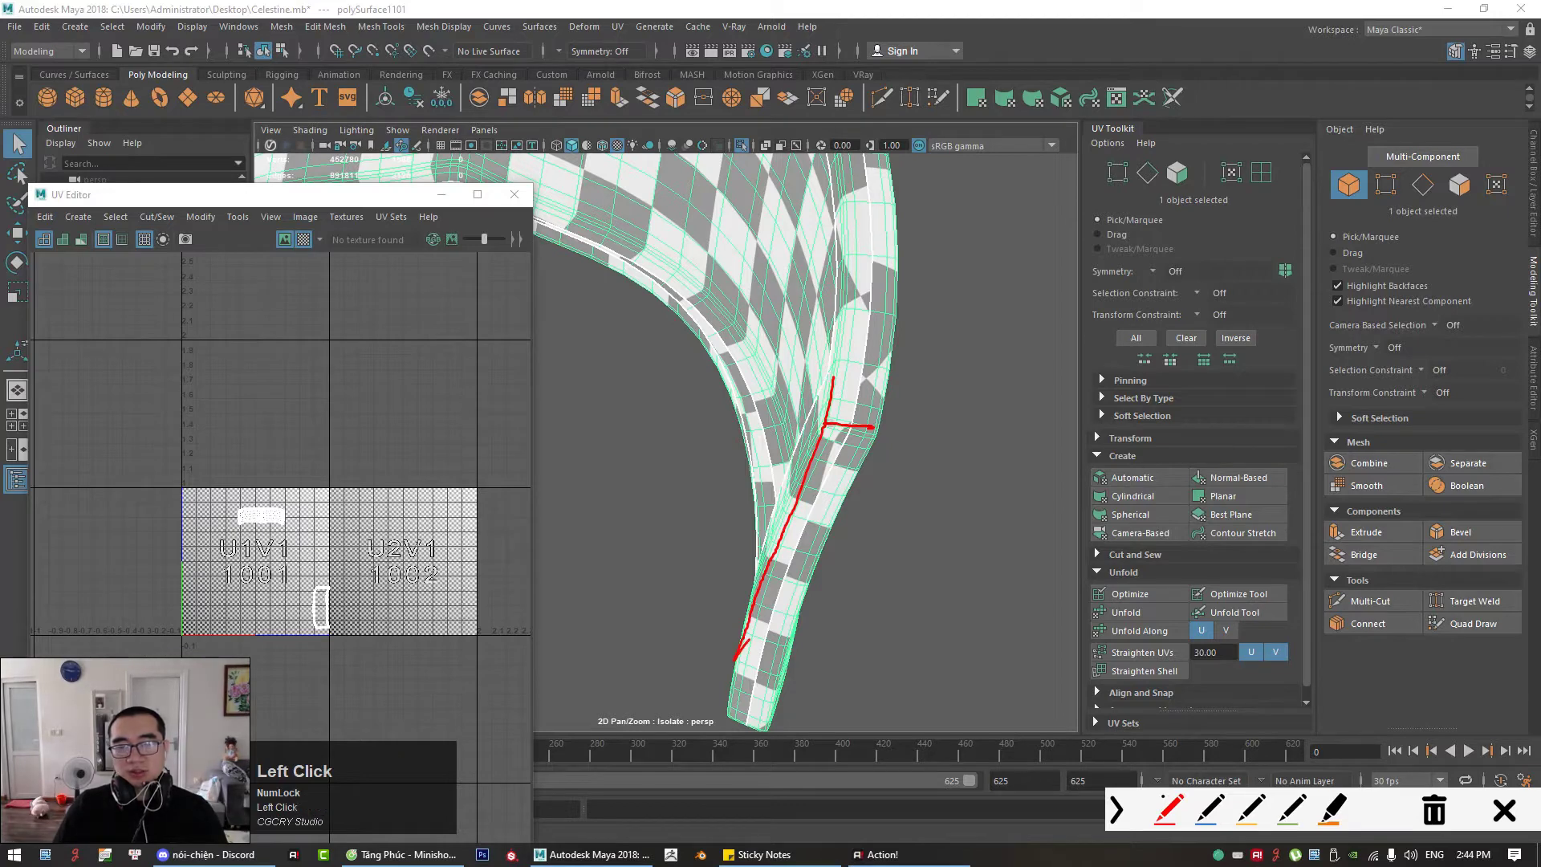
pyautogui.press('Num_Lock')
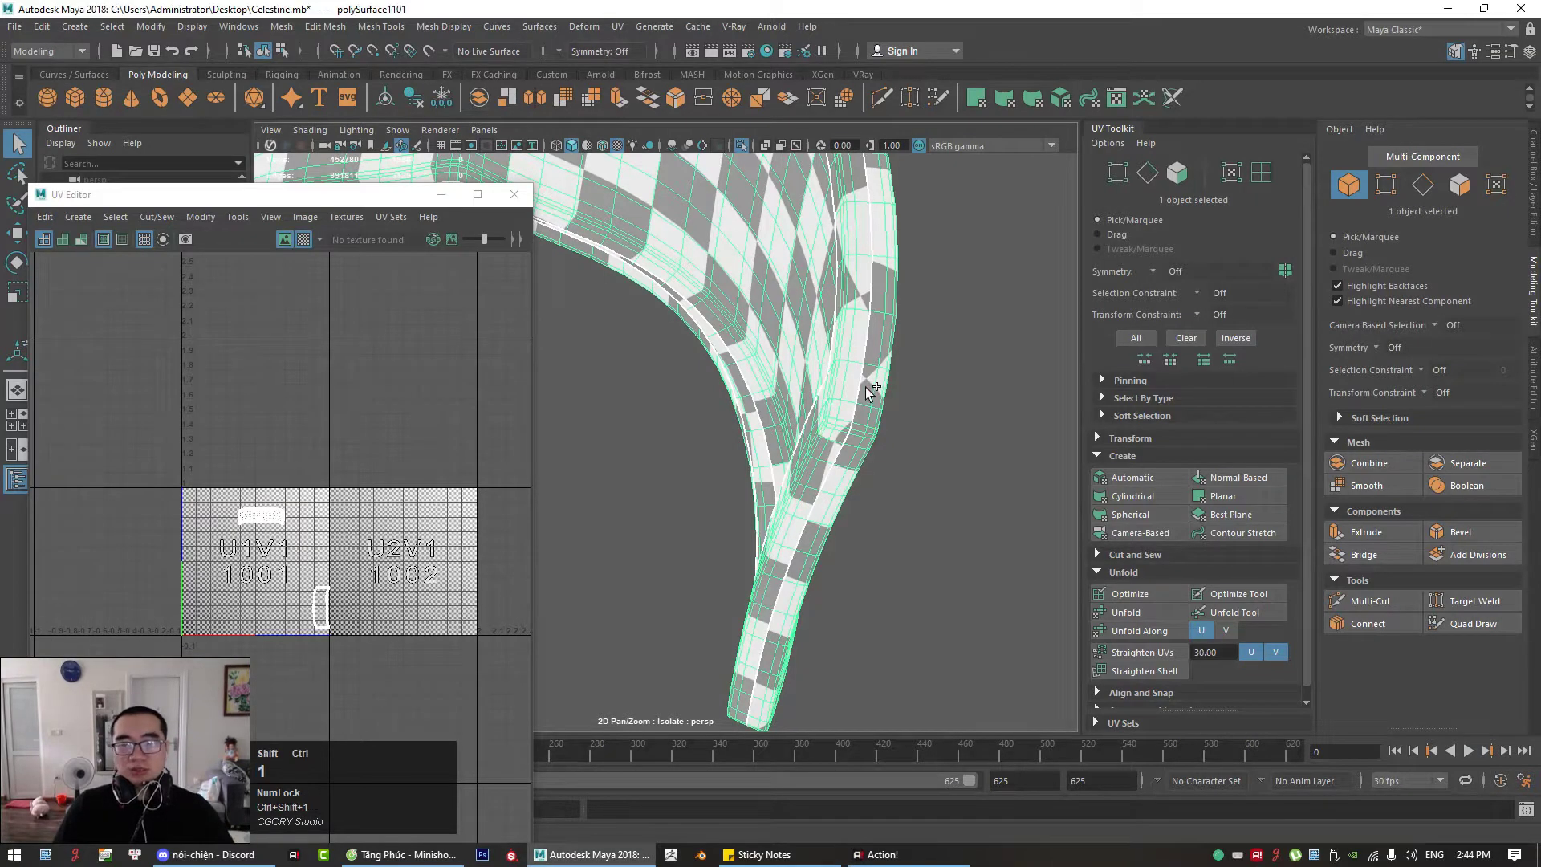
pyautogui.moveTo(865, 377); pyautogui.dragTo(921, 343)
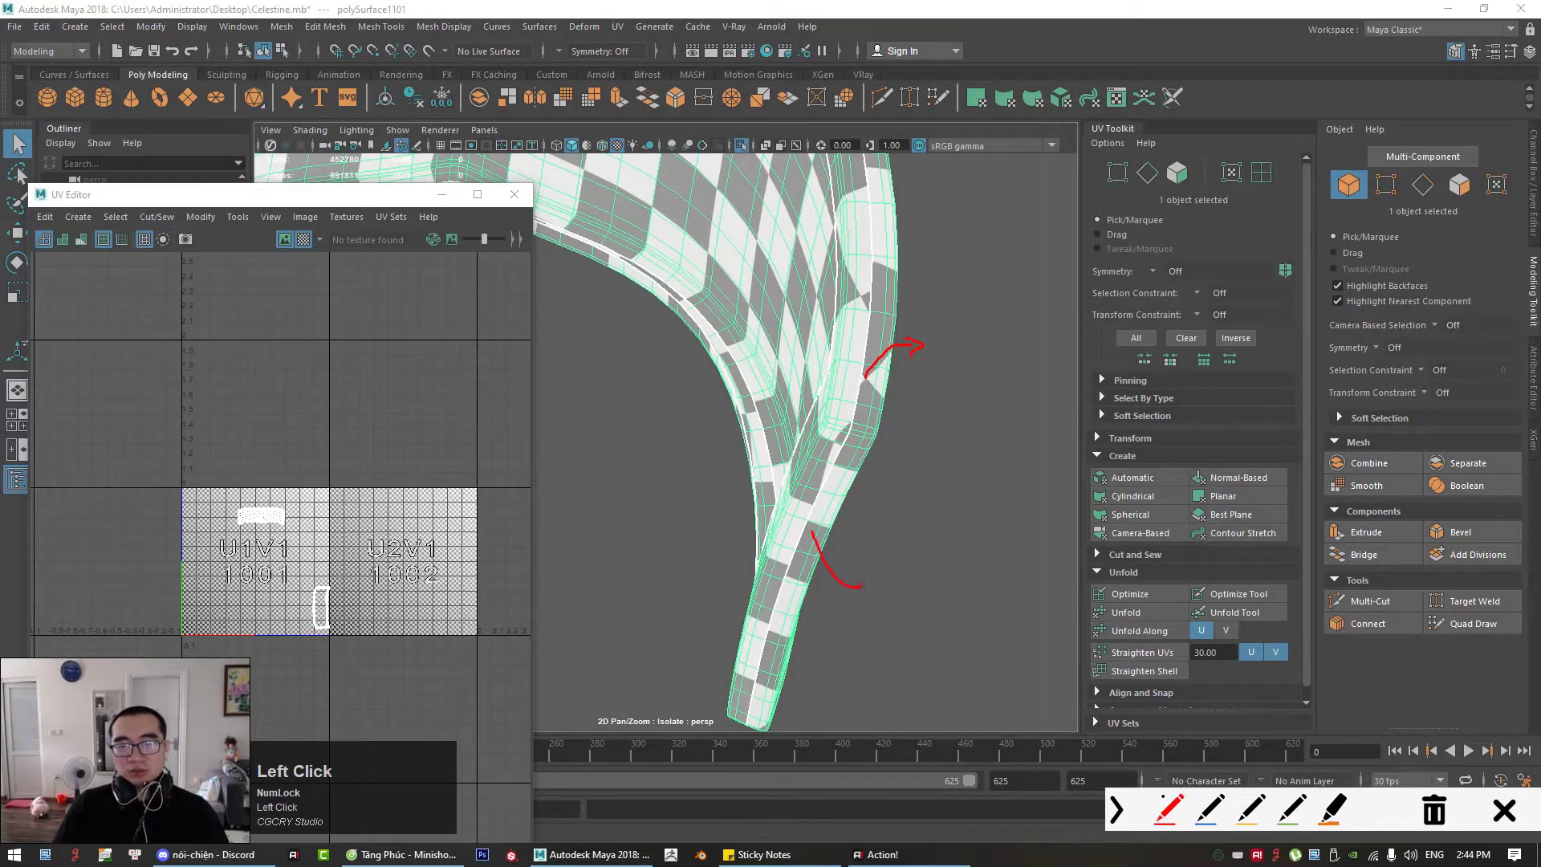
pyautogui.press('Escape')
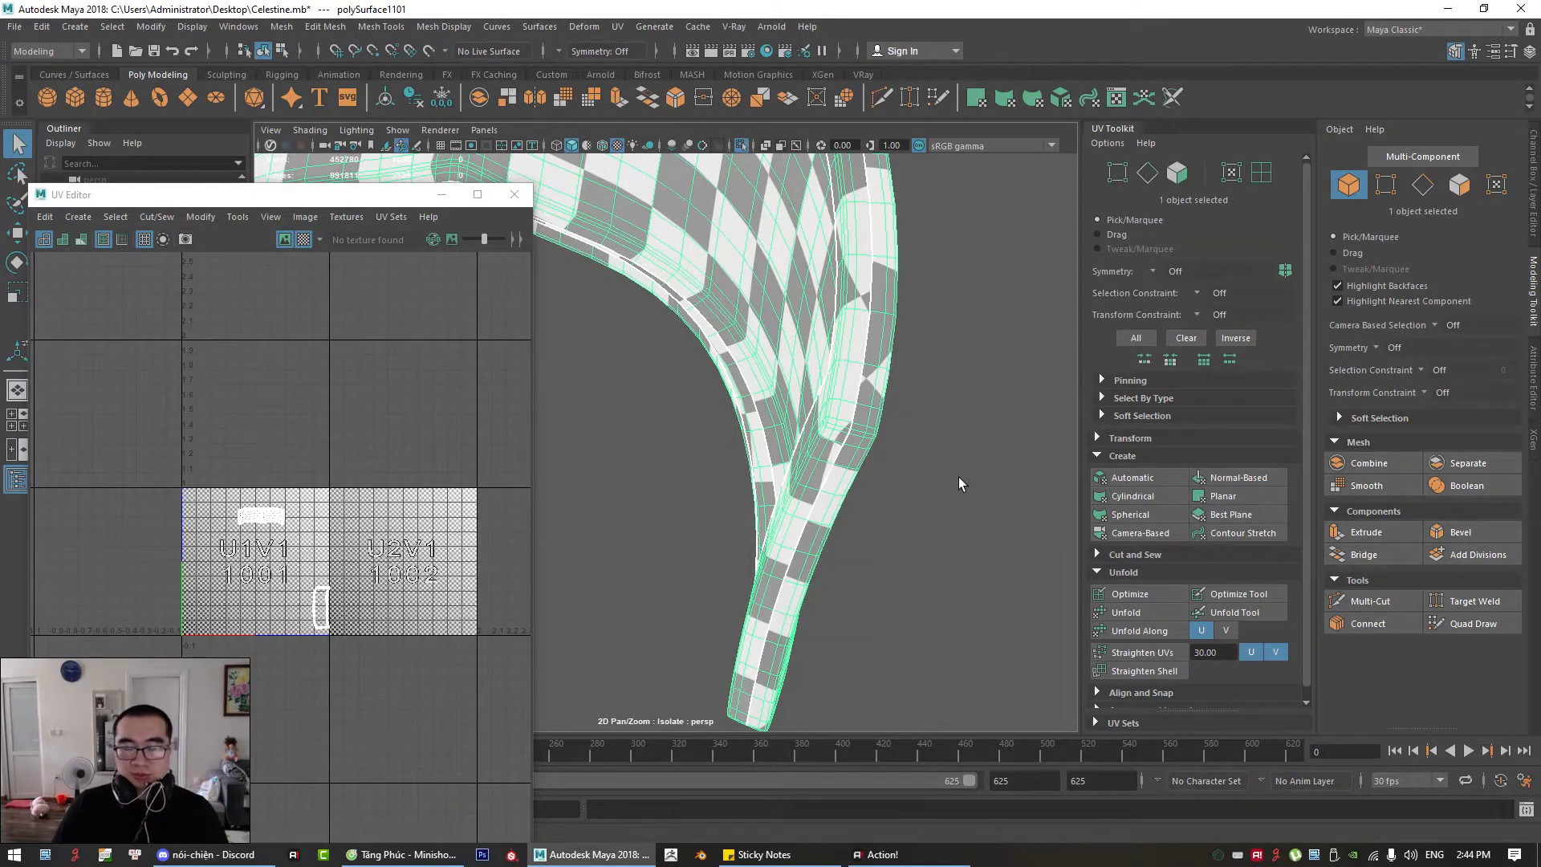
# Step: Select all UV shells of the boot band and apply a camera-based UV projection
pyautogui.moveTo(850, 482); pyautogui.dragTo(873, 455, button='middle')
pyautogui.keyDown('alt'); pyautogui.moveTo(889, 418); pyautogui.dragTo(876, 481); pyautogui.keyUp('alt')
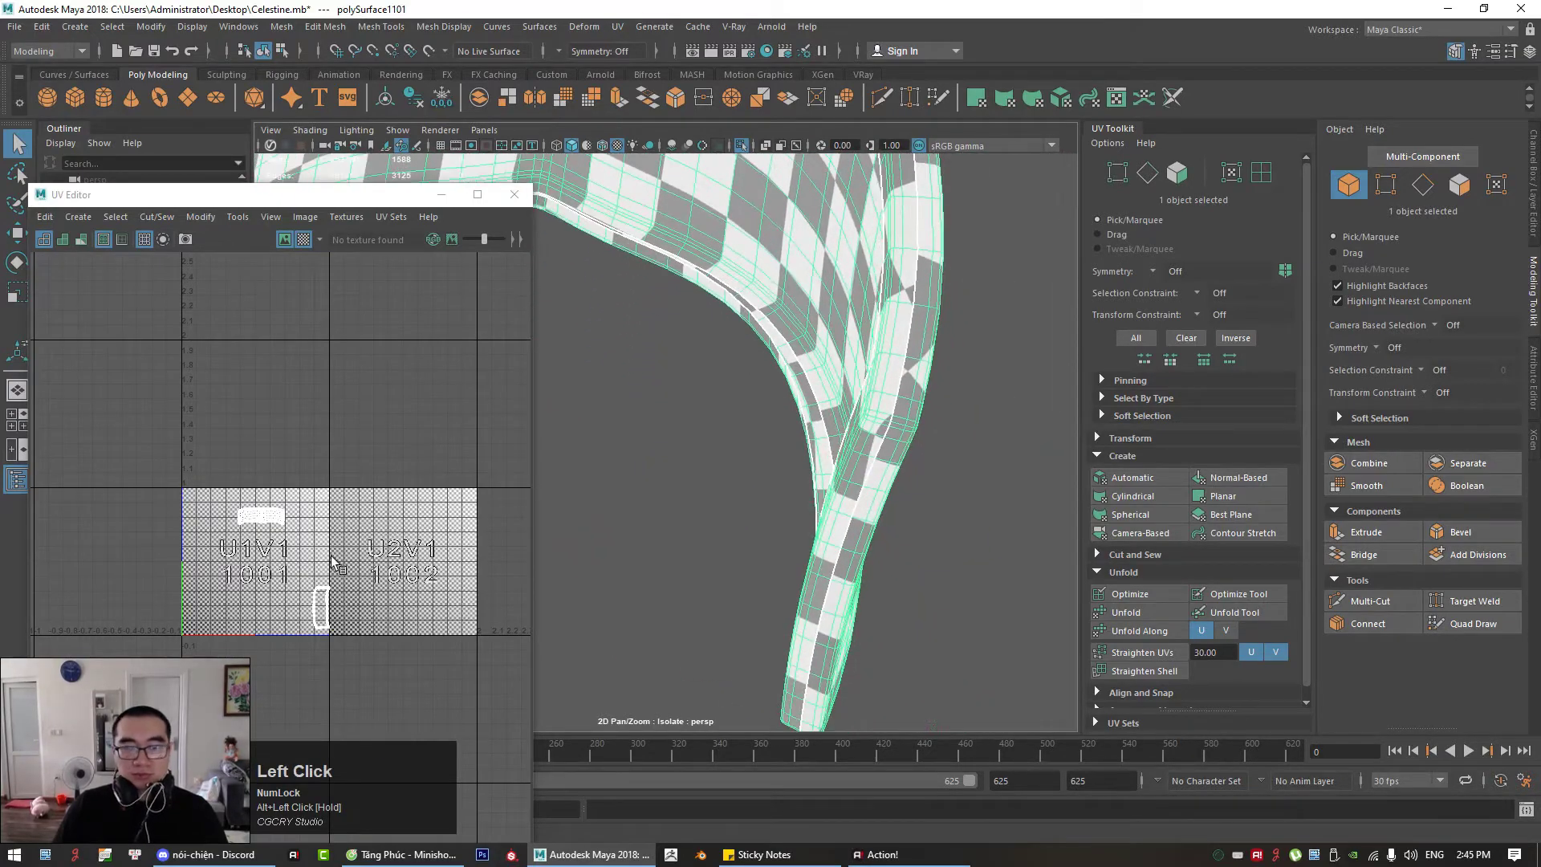
pyautogui.moveTo(185, 543); pyautogui.dragTo(114, 505, button='right')
pyautogui.moveTo(160, 459); pyautogui.dragTo(463, 688)
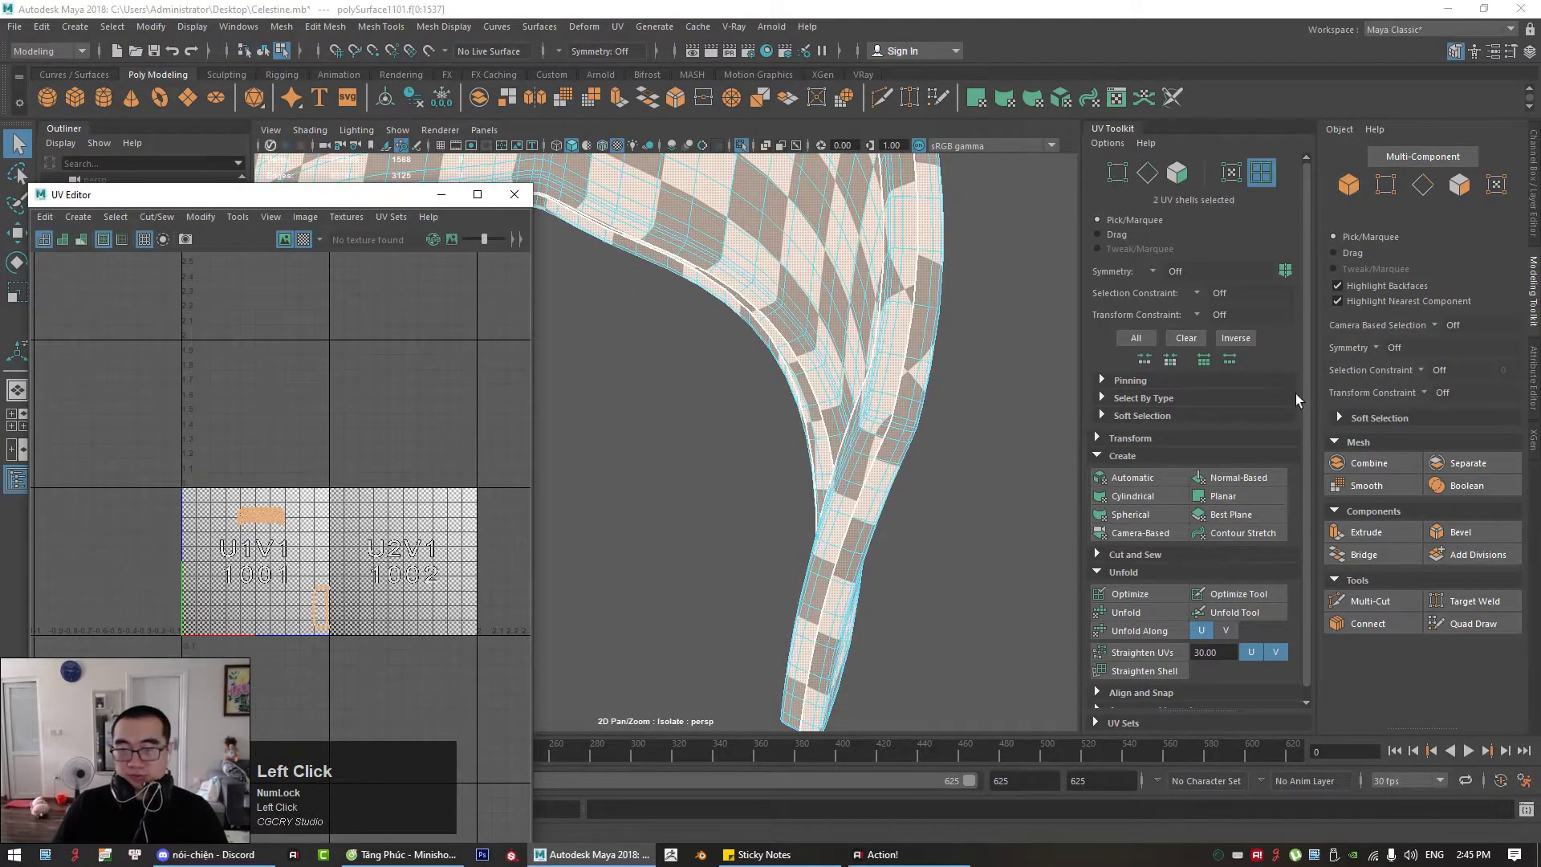
pyautogui.click(1146, 531)
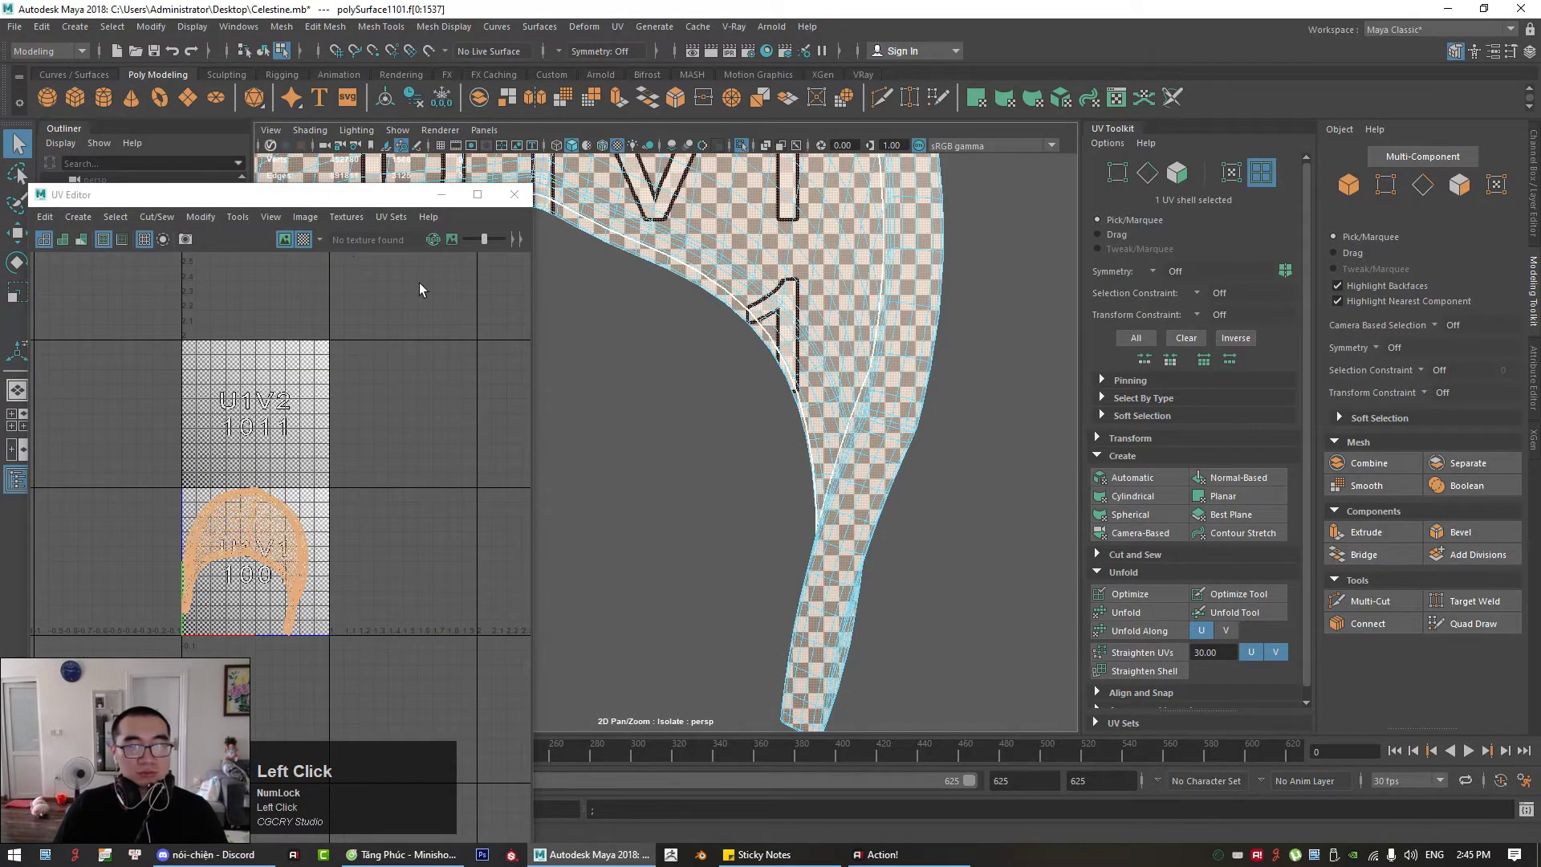
# Step: Switch the band to edge selection at the rim corner and turn off the checker display
pyautogui.keyDown('alt'); pyautogui.moveTo(859, 457); pyautogui.dragTo(1000, 492); pyautogui.keyUp('alt')
pyautogui.moveTo(734, 395)
pyautogui.mouseDown(button='right')
pyautogui.moveTo(728, 349)
pyautogui.moveTo(795, 393)
pyautogui.moveTo(758, 396)
pyautogui.mouseUp(button='right')
pyautogui.click(304, 239)
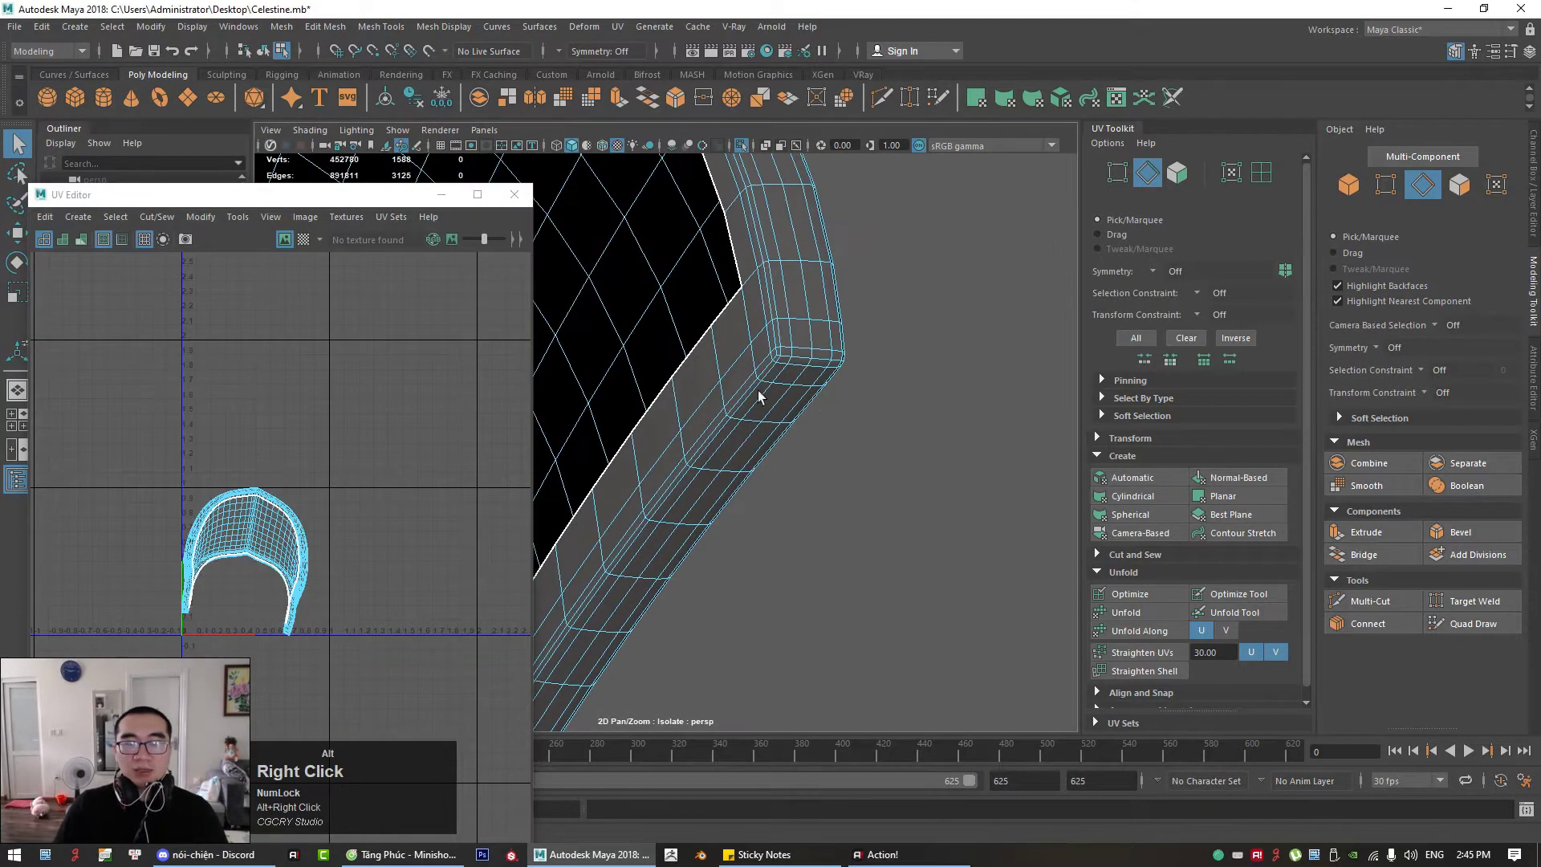
# Step: Select the short rim edge at the opening's inner corner, sketch the seam path across the corner in red pen, and clear the mark
pyautogui.click(745, 309)
pyautogui.keyDown('alt'); pyautogui.moveTo(745, 309); pyautogui.dragTo(800, 401, button='right'); pyautogui.keyUp('alt')
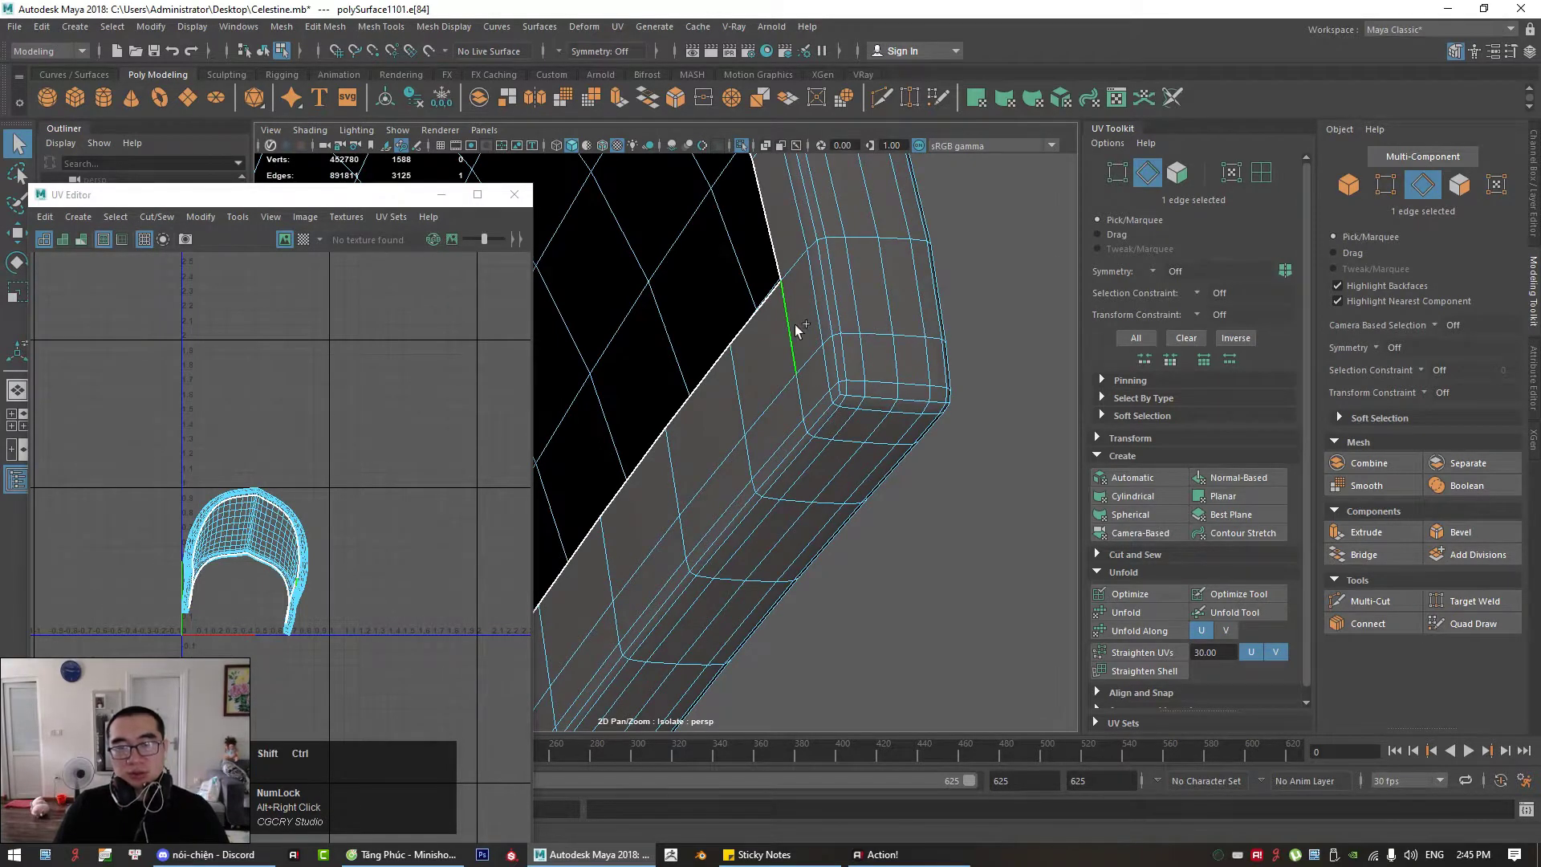
pyautogui.hotkey('ctrl', 'shift', '1')
pyautogui.moveTo(775, 280); pyautogui.dragTo(811, 343)
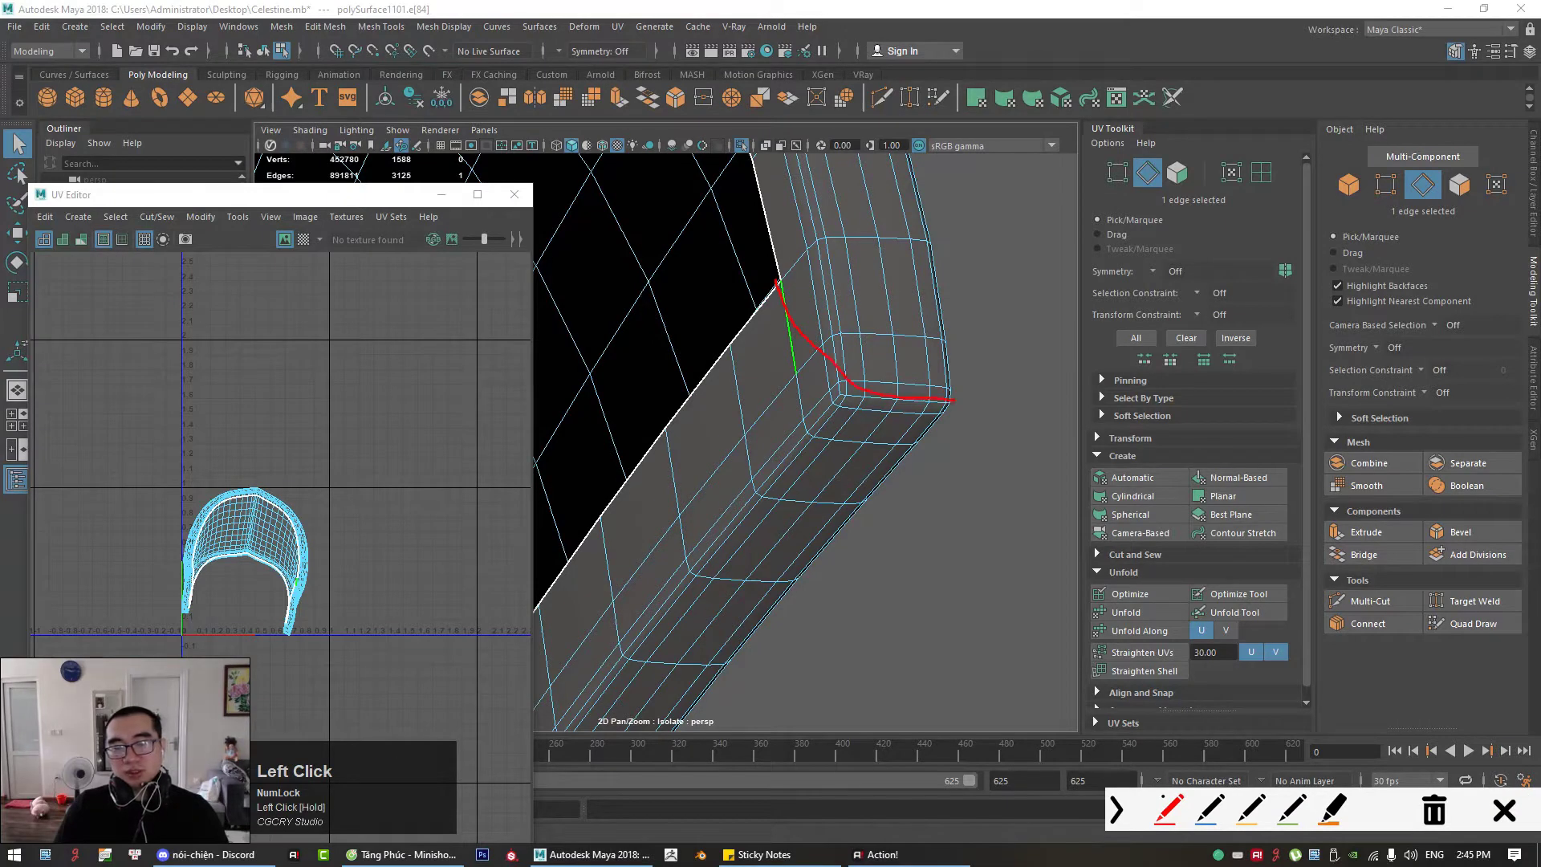
pyautogui.hotkey('ctrl', 'shift', '1')
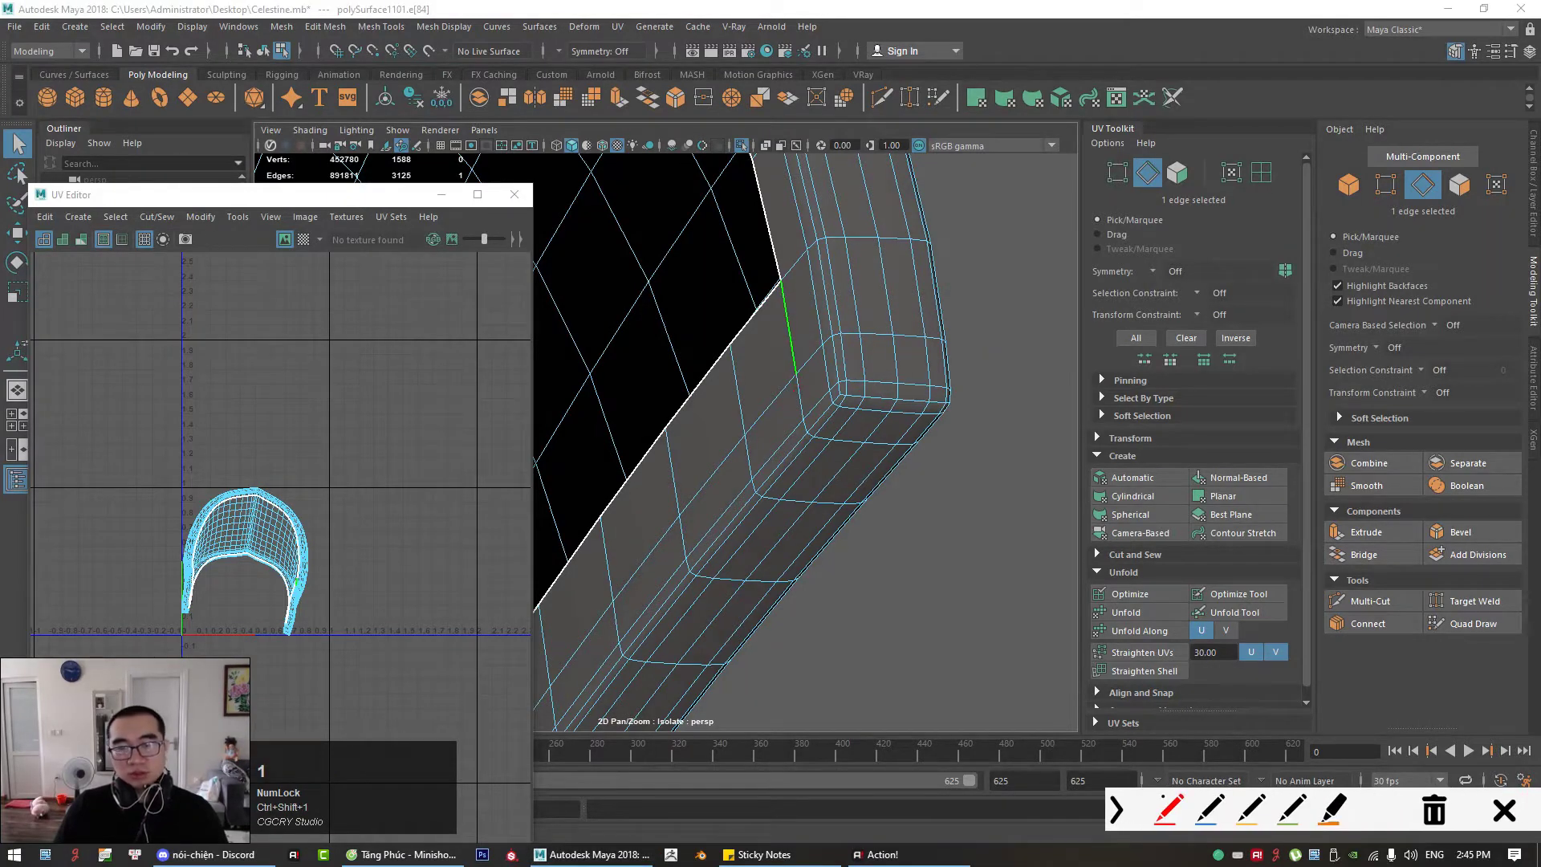
pyautogui.click(1504, 811)
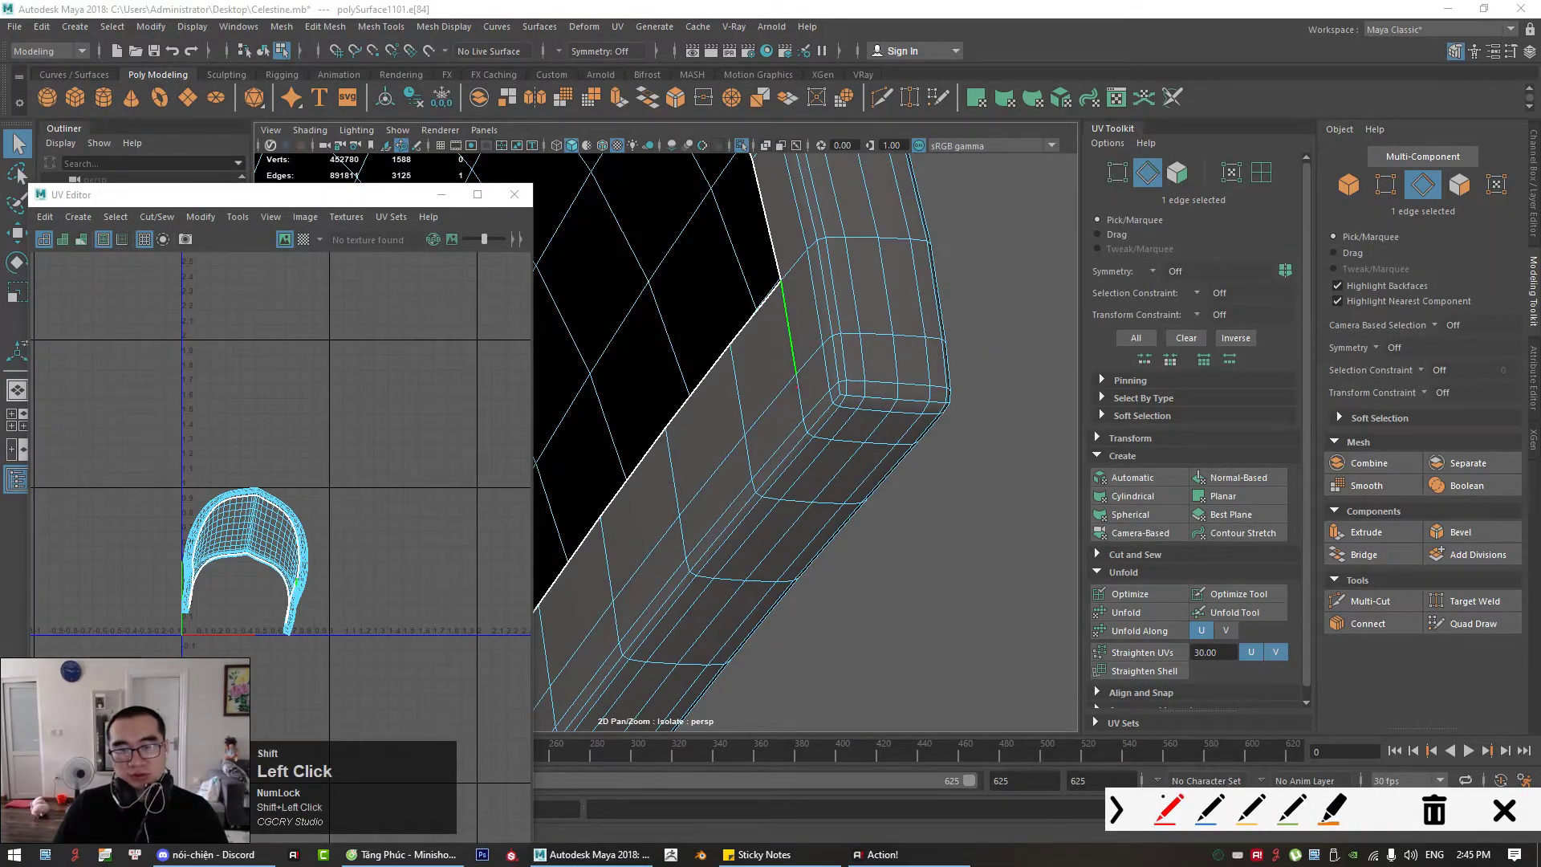
# Step: Extend the edge selection from the inner corner across the rim's rounded end to the band's outer side
pyautogui.keyDown('shift'); pyautogui.click(810, 414); pyautogui.keyUp('shift')
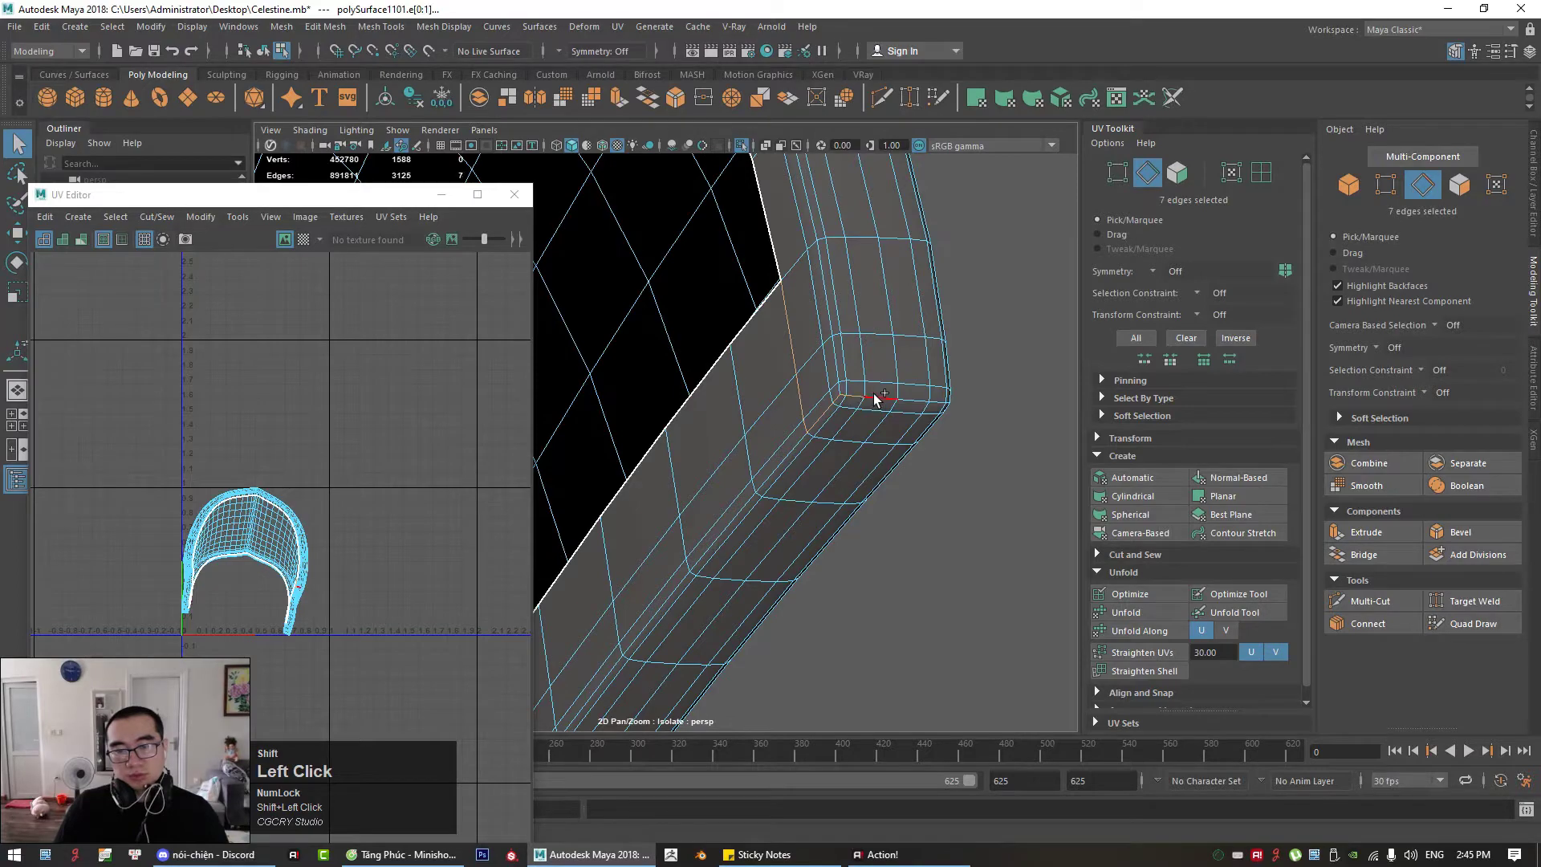
pyautogui.keyDown('shift'); pyautogui.click(940, 406); pyautogui.keyUp('shift')
pyautogui.keyDown('alt'); pyautogui.moveTo(939, 416); pyautogui.dragTo(881, 417); pyautogui.keyUp('alt')
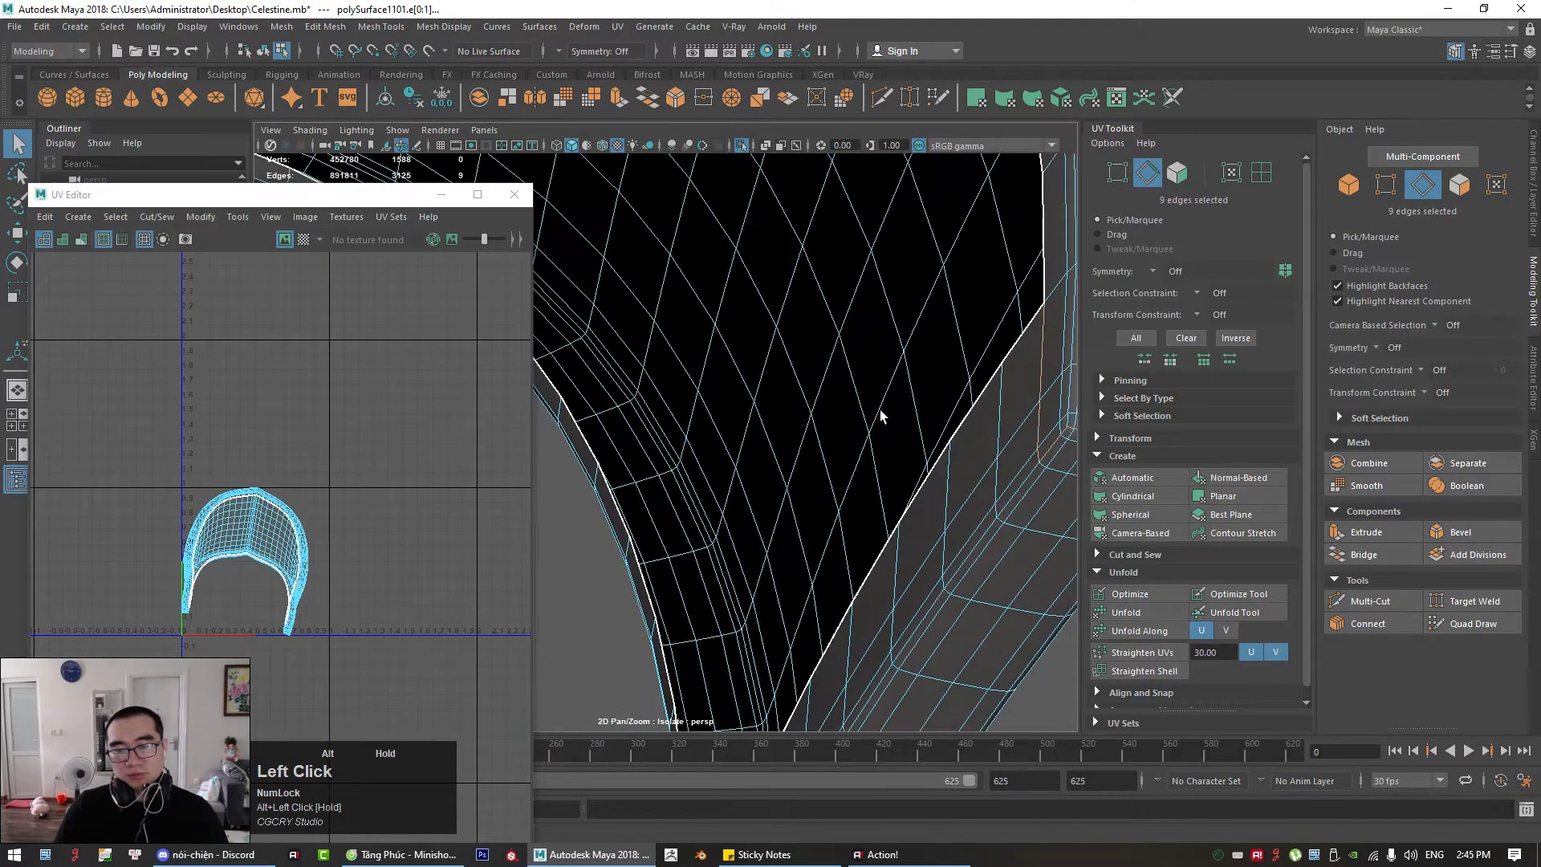
pyautogui.keyDown('alt'); pyautogui.moveTo(881, 416); pyautogui.dragTo(666, 421, button='middle'); pyautogui.keyUp('alt')
pyautogui.keyDown('shift'); pyautogui.click(869, 435); pyautogui.keyUp('shift')
pyautogui.keyDown('alt'); pyautogui.moveTo(869, 435); pyautogui.dragTo(826, 419); pyautogui.keyUp('alt')
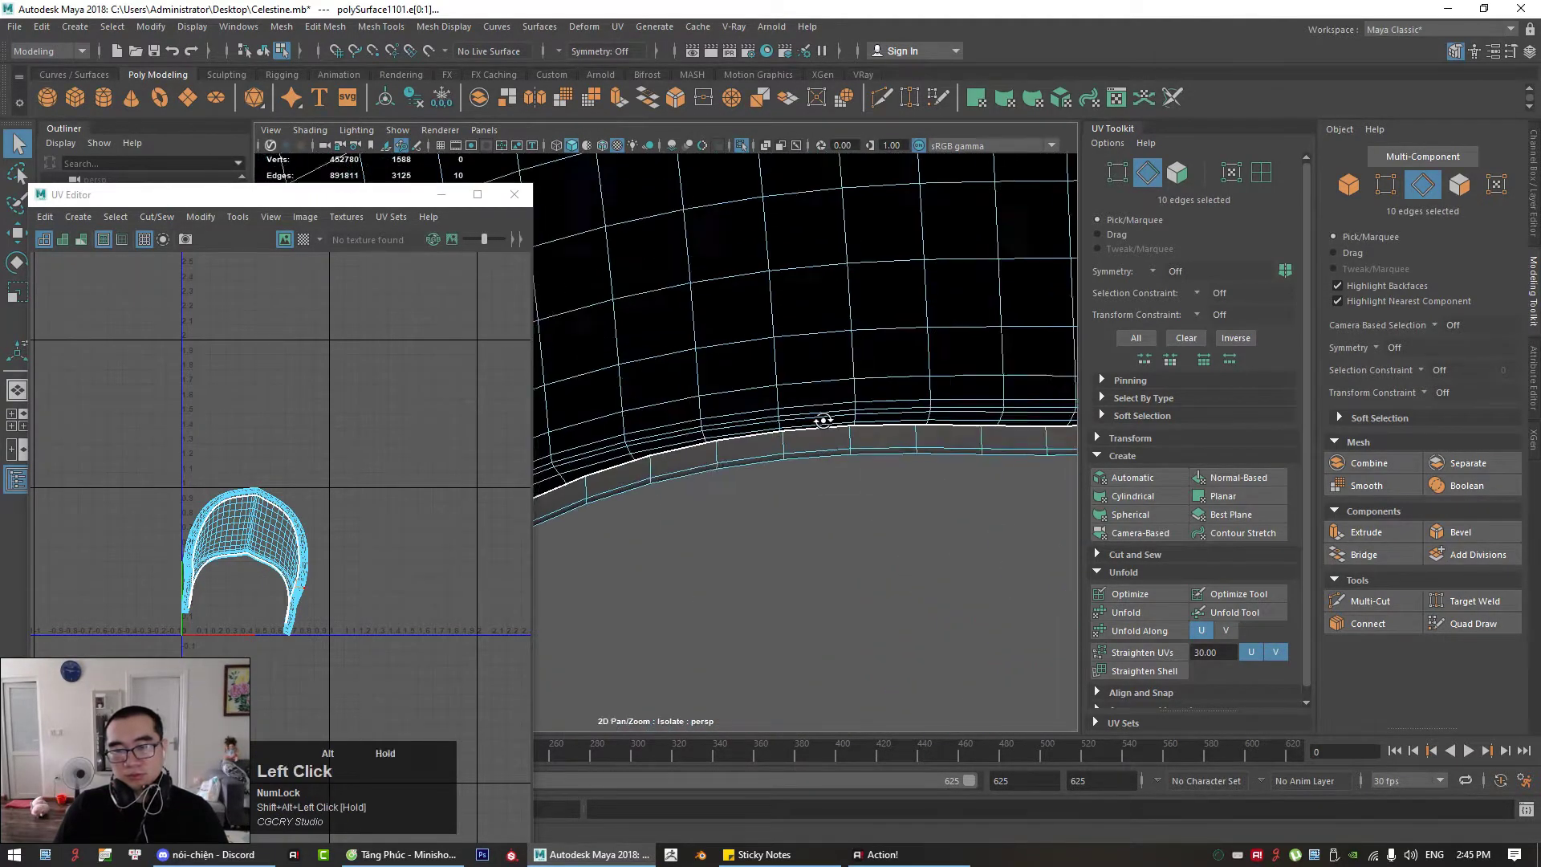
pyautogui.keyDown('alt'); pyautogui.moveTo(826, 420); pyautogui.dragTo(883, 459, button='middle'); pyautogui.keyUp('alt')
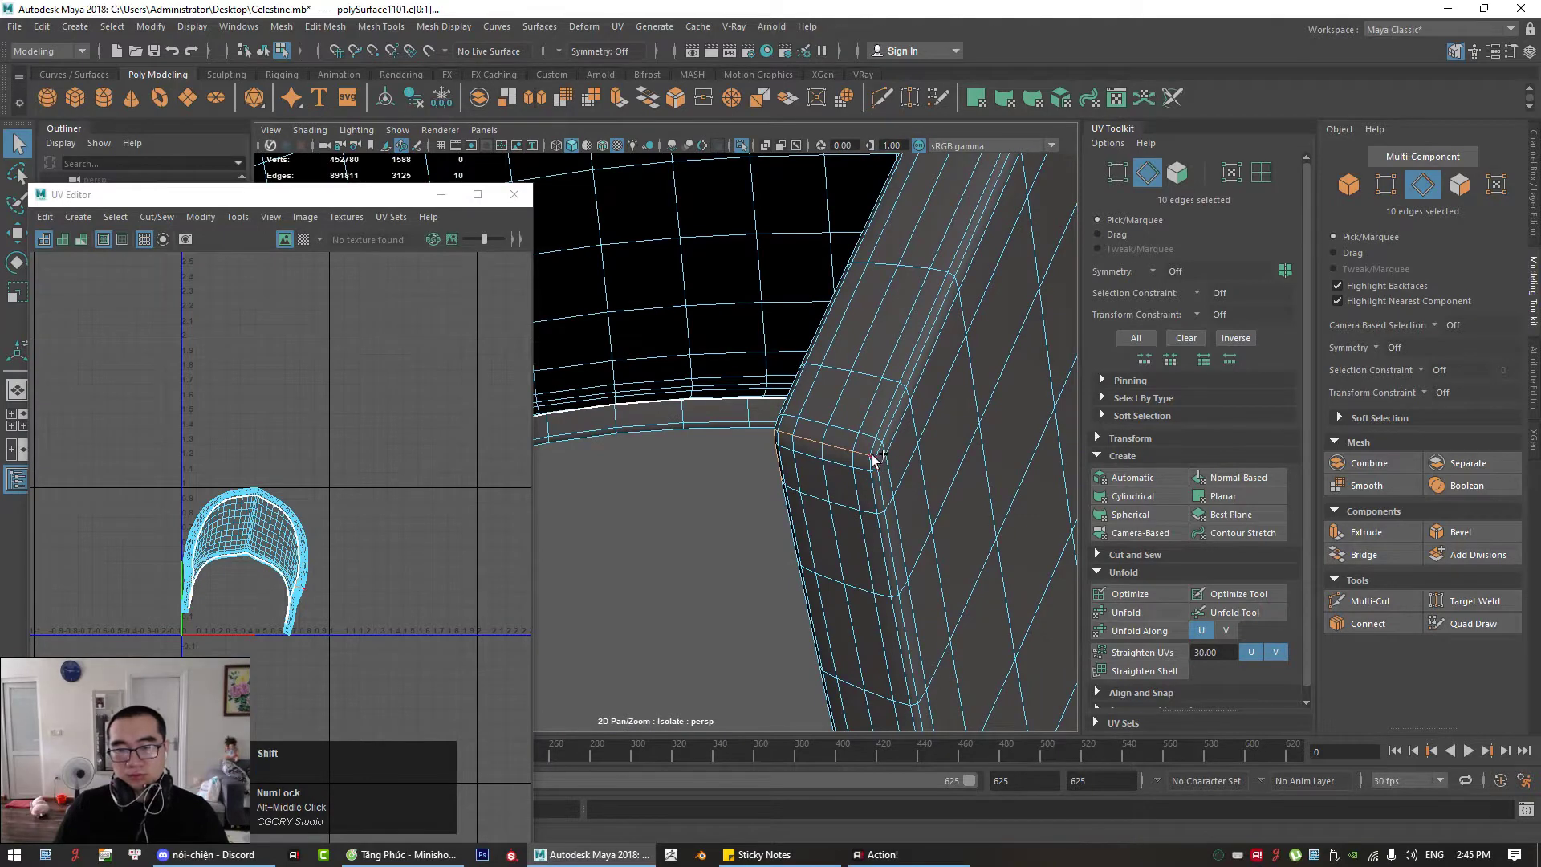
pyautogui.keyDown('shift'); pyautogui.click(874, 459); pyautogui.keyUp('shift')
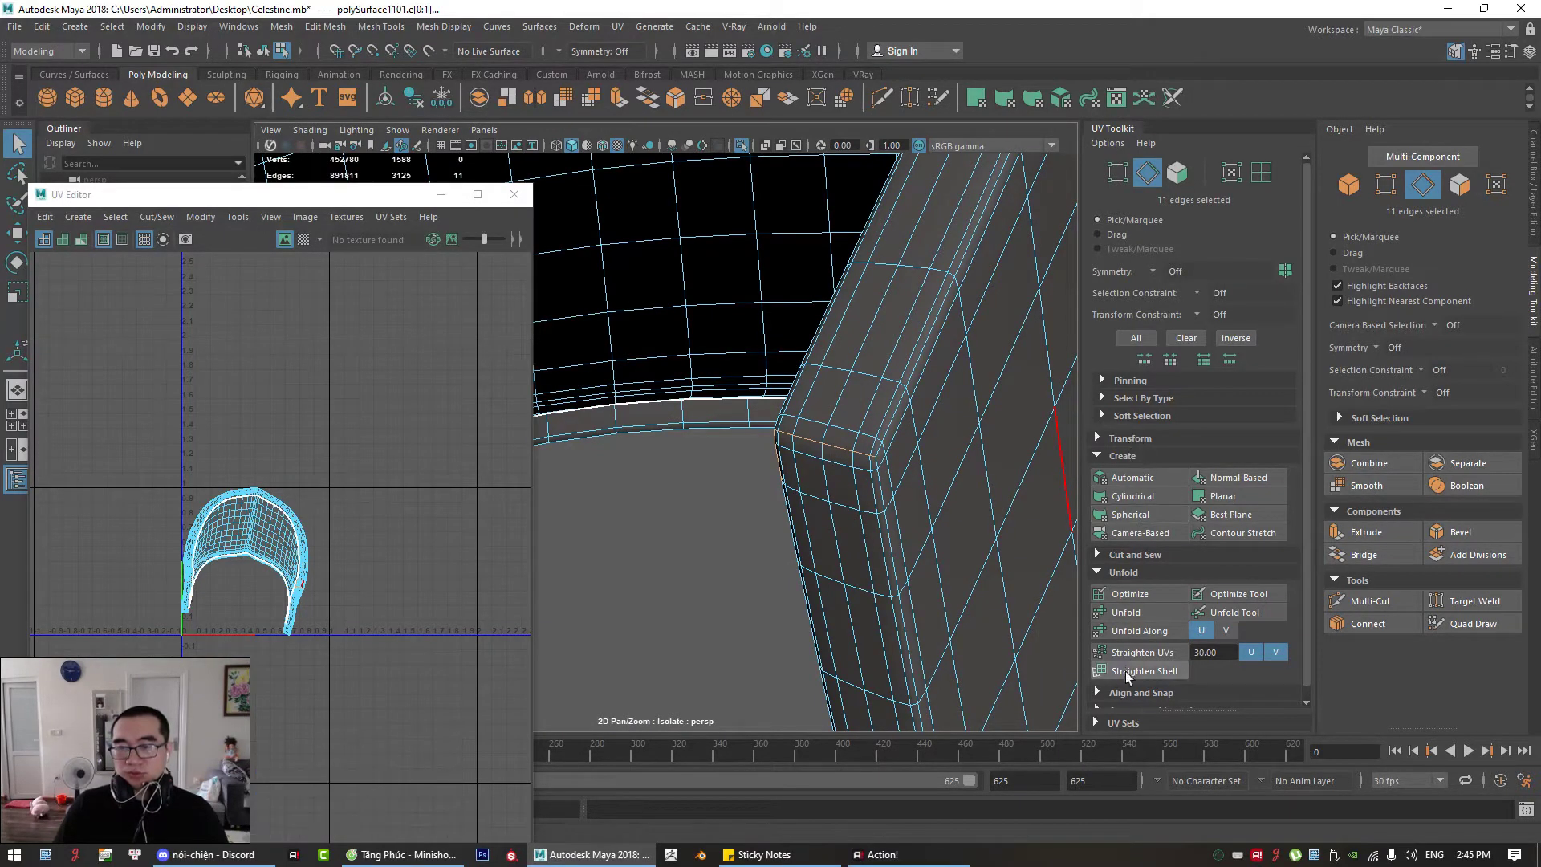
# Step: Expand the Cut and Sew commands in the UV Toolkit
pyautogui.scroll(-1, 1133, 696)
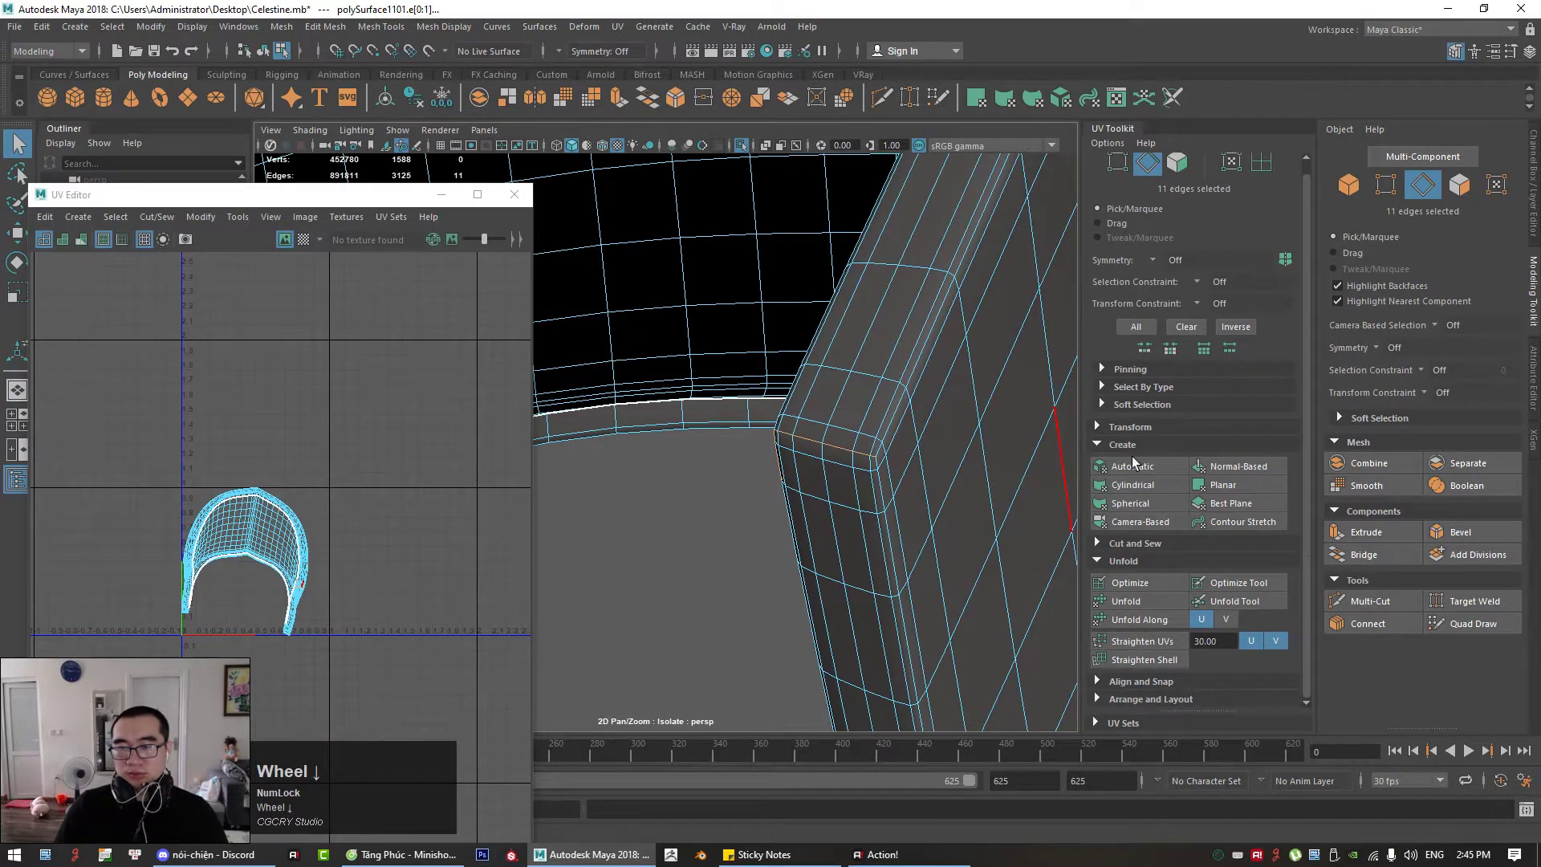
pyautogui.scroll(-1, 1139, 621)
pyautogui.scroll(1, 1143, 414)
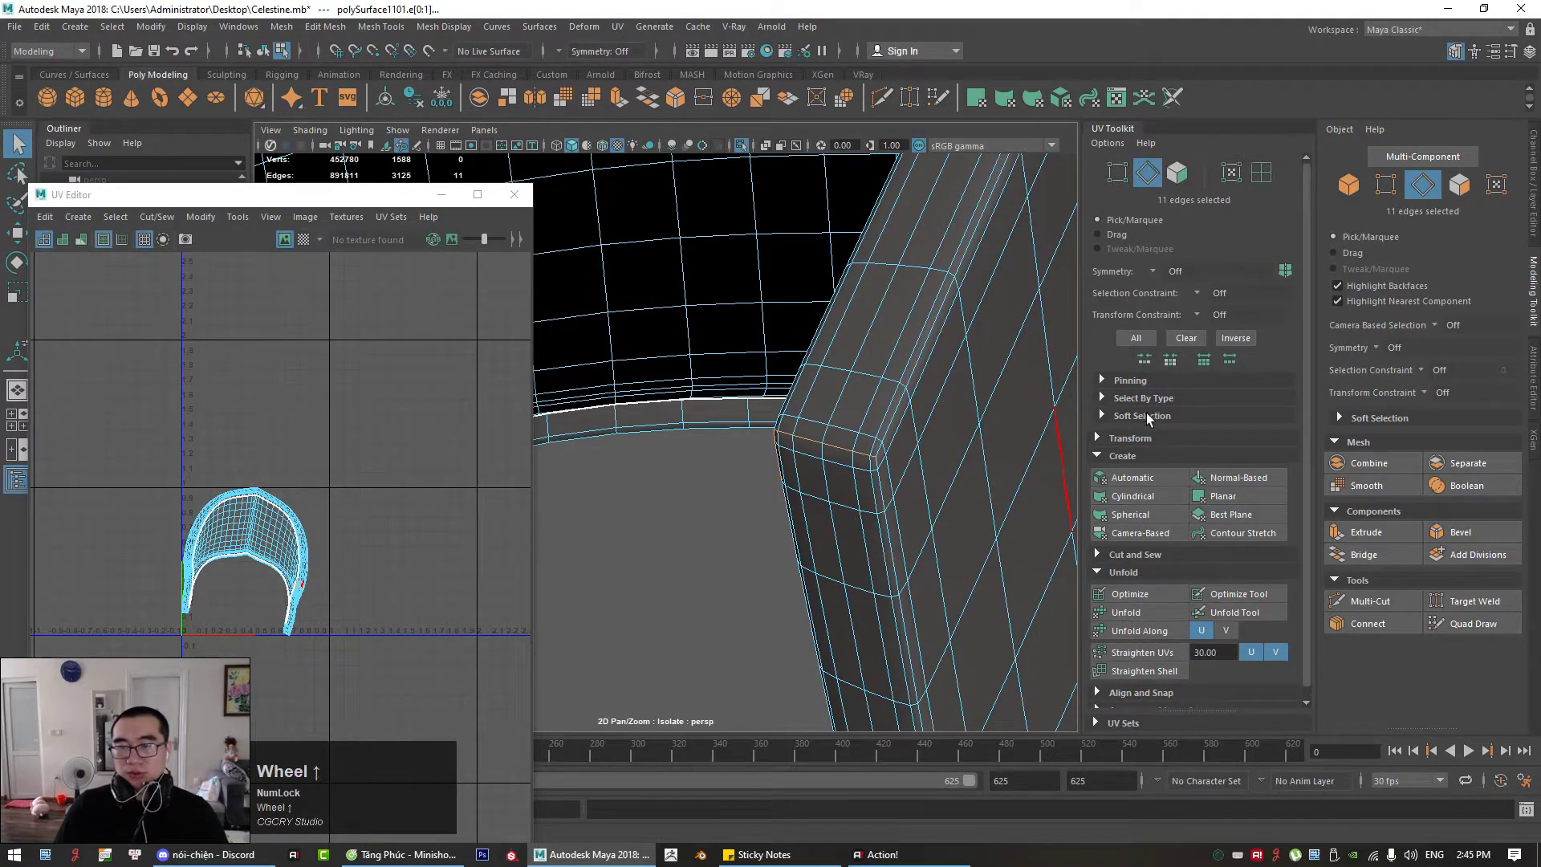
pyautogui.scroll(-1, 1151, 421)
pyautogui.click(1154, 545)
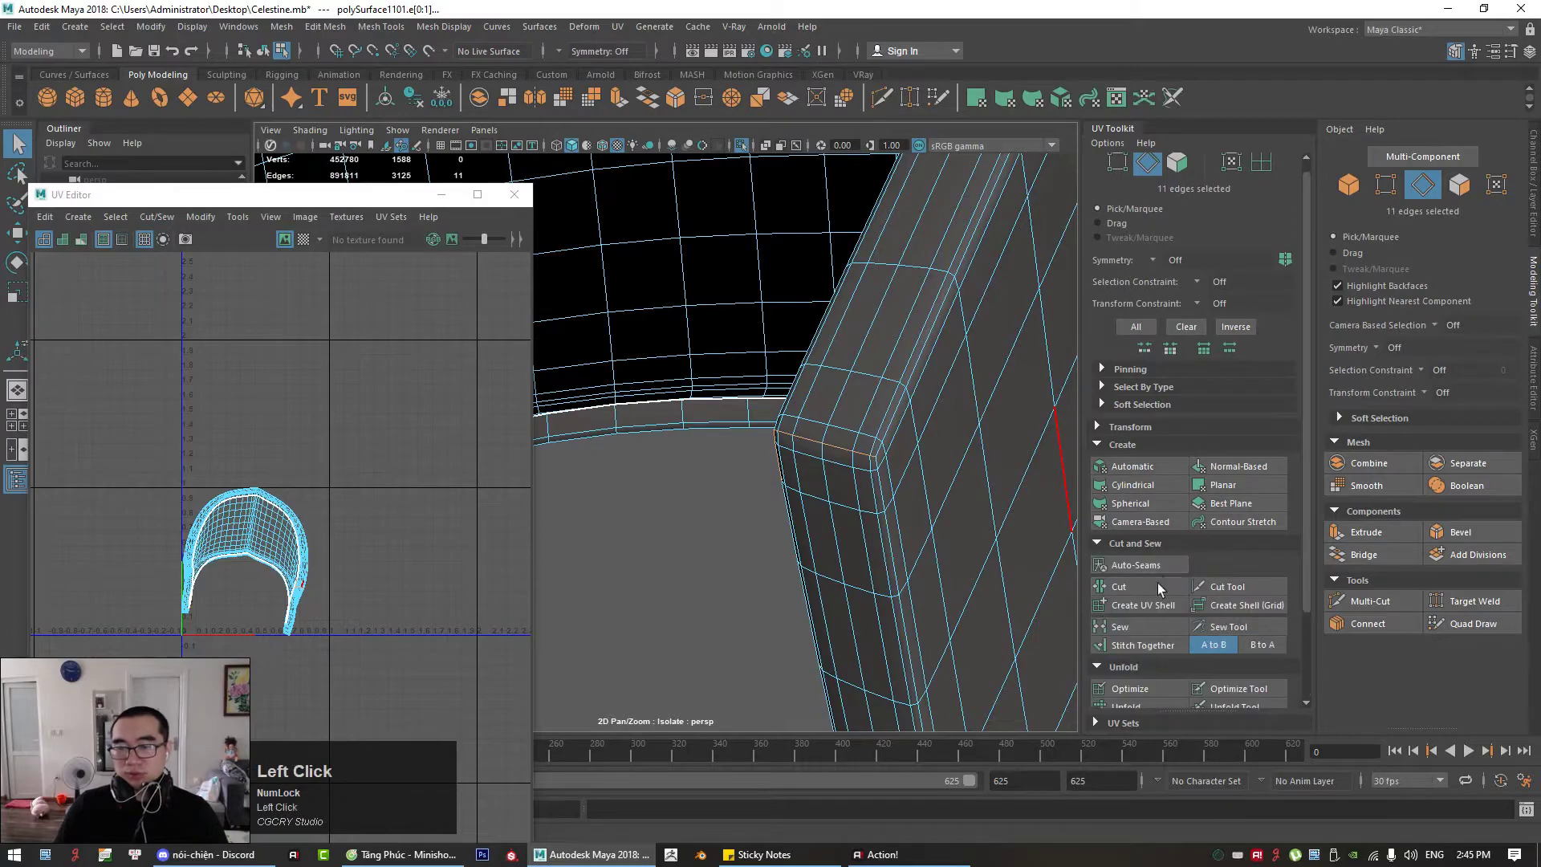
# Step: Add the edges running from the opening's pointed corner to the rim's outer tip to the seam selection
pyautogui.keyDown('alt'); pyautogui.moveTo(1014, 521); pyautogui.dragTo(707, 405, button='right'); pyautogui.keyUp('alt')
pyautogui.keyDown('alt'); pyautogui.moveTo(705, 406); pyautogui.dragTo(836, 426); pyautogui.keyUp('alt')
pyautogui.keyDown('alt'); pyautogui.moveTo(784, 681); pyautogui.dragTo(774, 502, button='middle'); pyautogui.keyUp('alt')
pyautogui.keyDown('alt'); pyautogui.moveTo(774, 502); pyautogui.dragTo(870, 313); pyautogui.keyUp('alt')
pyautogui.keyDown('alt'); pyautogui.moveTo(869, 313); pyautogui.dragTo(780, 607, button='middle'); pyautogui.keyUp('alt')
pyautogui.keyDown('alt'); pyautogui.moveTo(780, 607); pyautogui.dragTo(841, 276, button='right'); pyautogui.keyUp('alt')
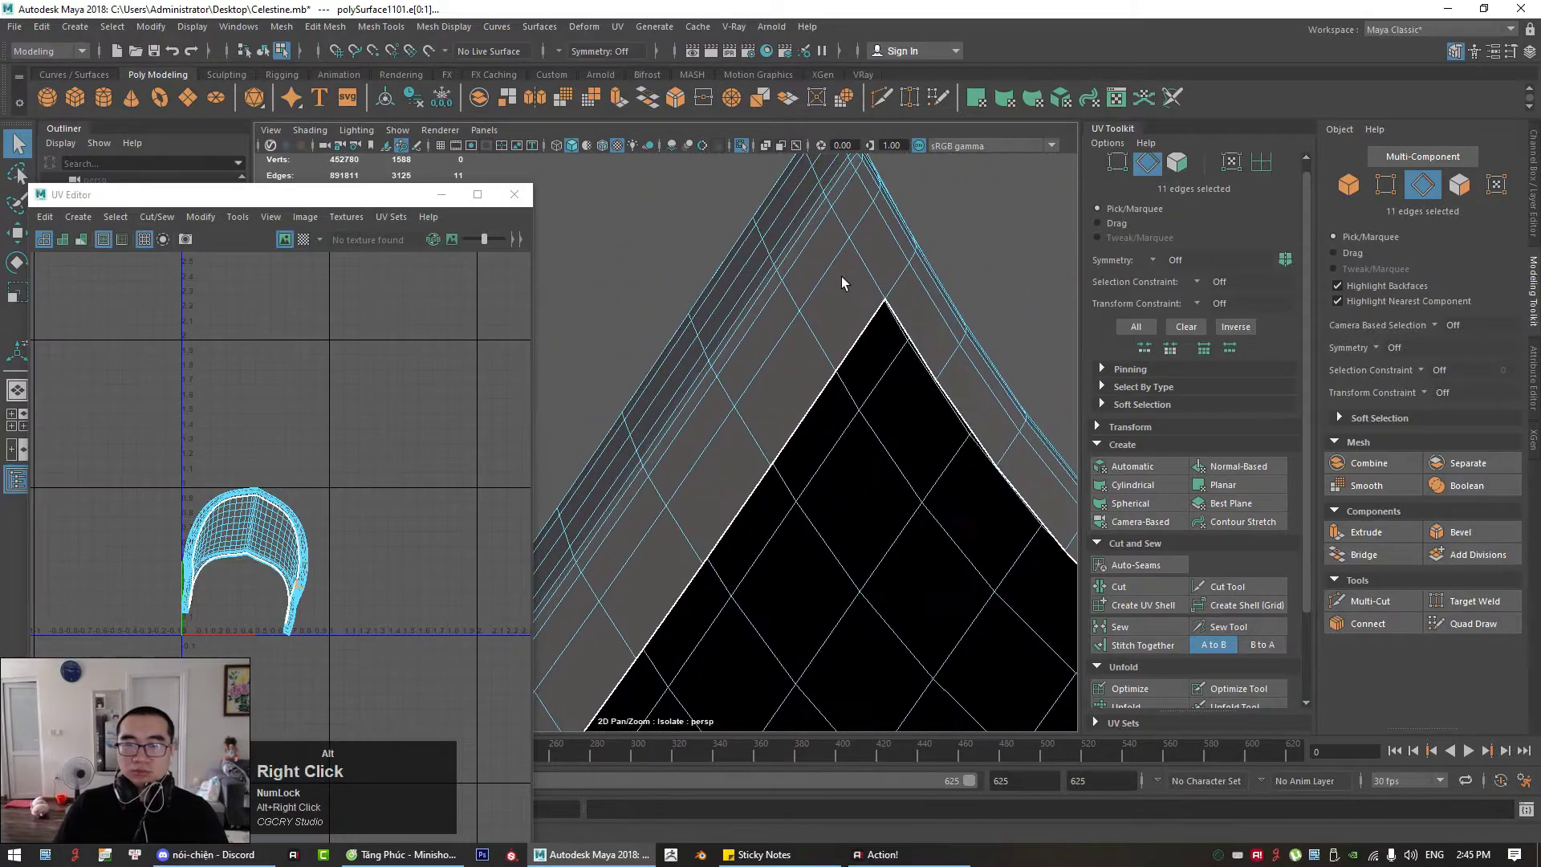
pyautogui.keyDown('alt'); pyautogui.moveTo(841, 276); pyautogui.dragTo(745, 419, button='middle'); pyautogui.keyUp('alt')
pyautogui.keyDown('alt'); pyautogui.moveTo(745, 418); pyautogui.dragTo(781, 456, button='right'); pyautogui.keyUp('alt')
pyautogui.keyDown('shift'); pyautogui.click(781, 455); pyautogui.keyUp('shift')
pyautogui.keyDown('shift'); pyautogui.click(782, 463); pyautogui.keyUp('shift')
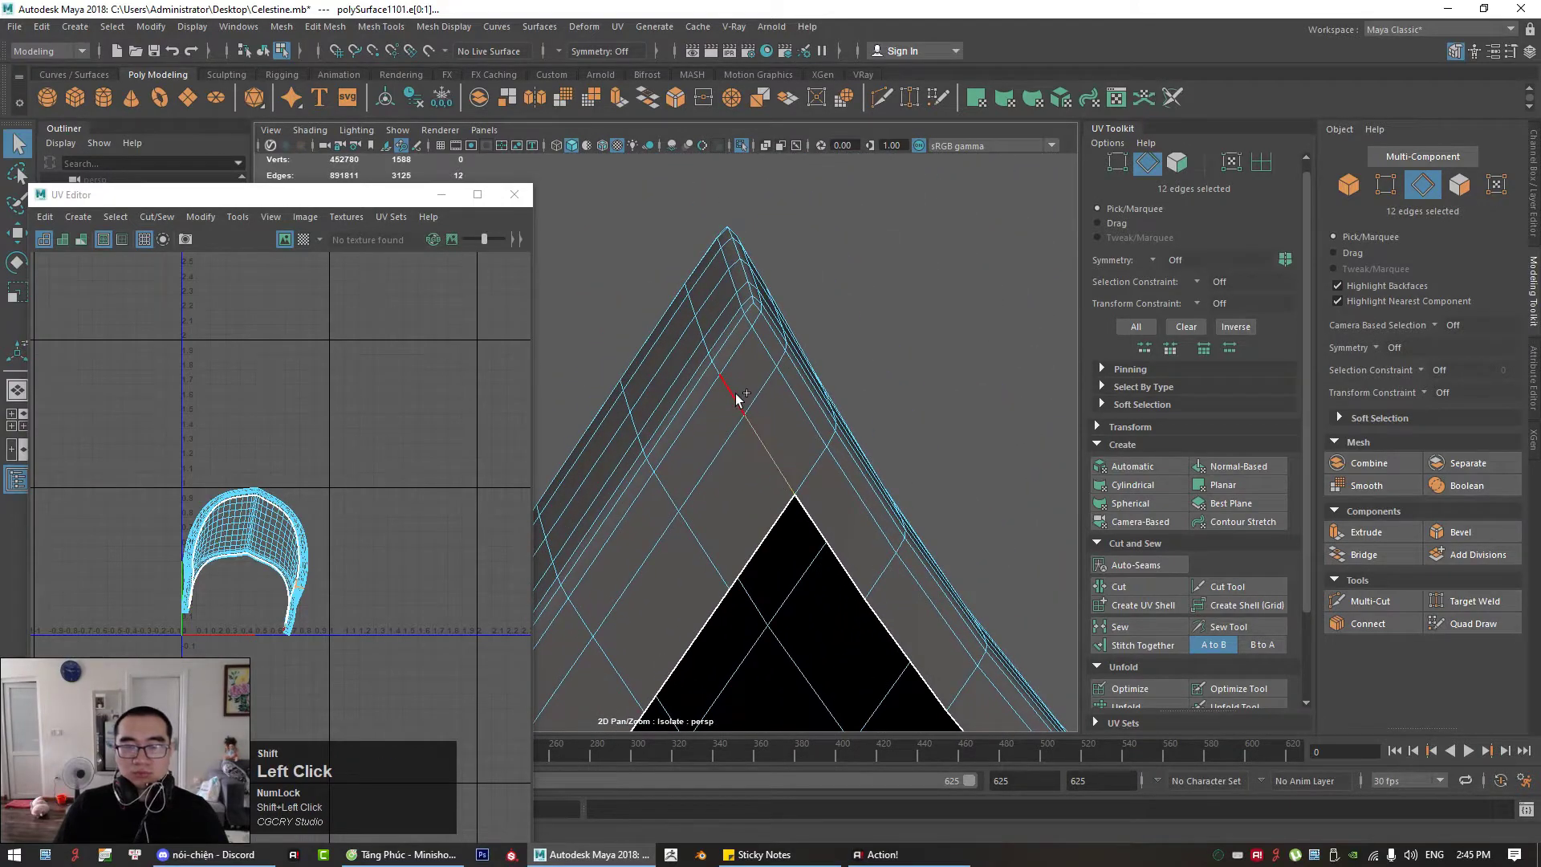
pyautogui.keyDown('shift'); pyautogui.click(749, 305); pyautogui.keyUp('shift')
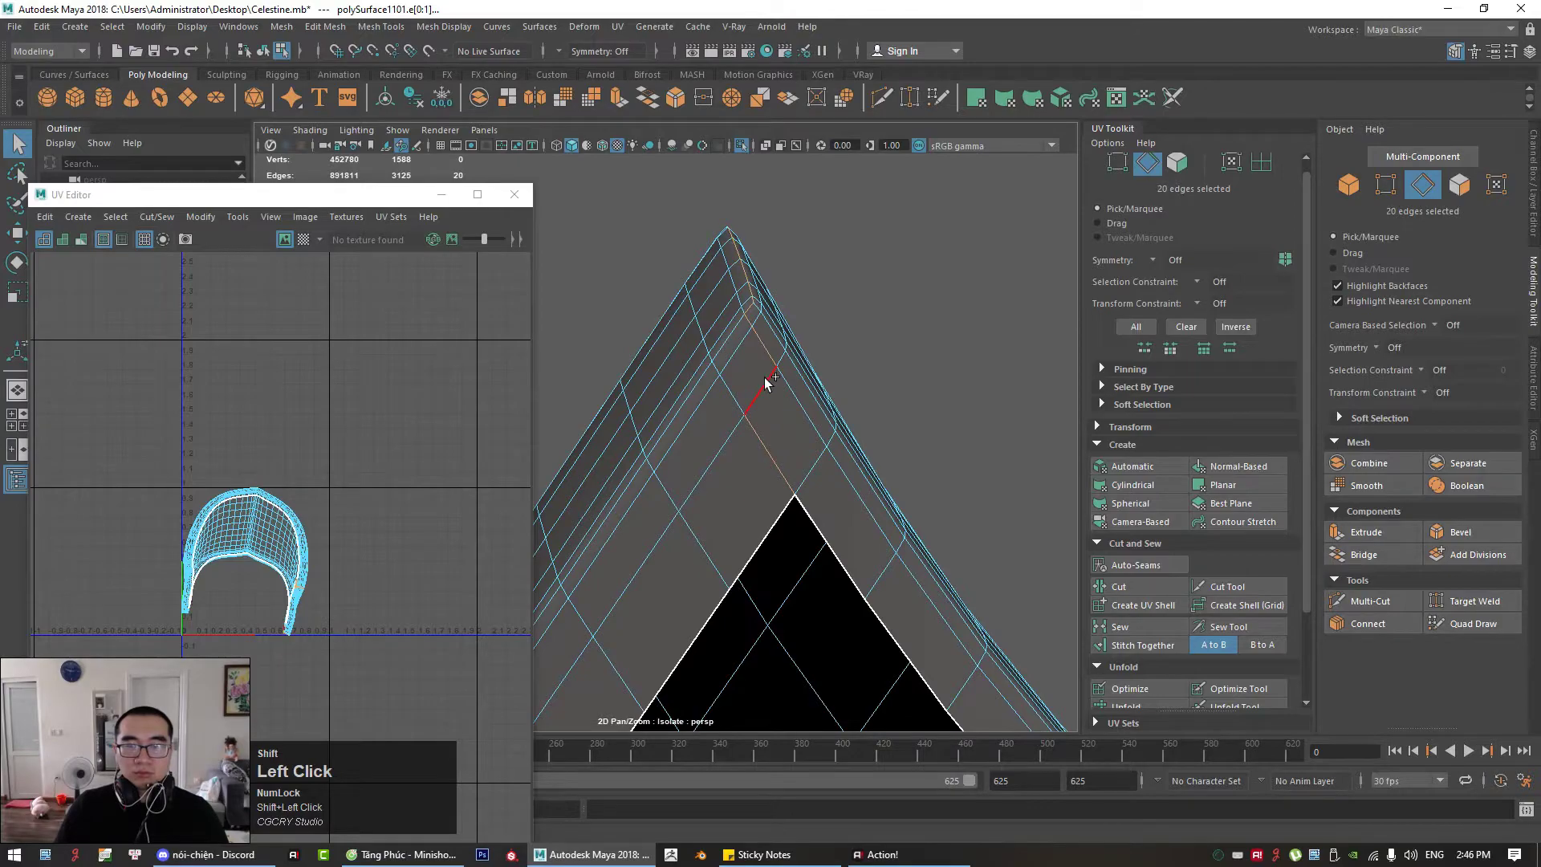
pyautogui.keyDown('shift'); pyautogui.click(764, 377); pyautogui.keyUp('shift')
# Step: Continue the pointed corner's seam selection around the tip onto the band's outer side
pyautogui.keyDown('alt'); pyautogui.moveTo(764, 378); pyautogui.dragTo(802, 398, button='right'); pyautogui.keyUp('alt')
pyautogui.keyDown('alt'); pyautogui.moveTo(802, 398); pyautogui.dragTo(815, 540); pyautogui.keyUp('alt')
pyautogui.keyDown('alt'); pyautogui.moveTo(816, 540); pyautogui.dragTo(829, 492, button='right'); pyautogui.keyUp('alt')
pyautogui.keyDown('alt'); pyautogui.moveTo(829, 492); pyautogui.dragTo(788, 506, button='middle'); pyautogui.keyUp('alt')
pyautogui.keyDown('alt'); pyautogui.moveTo(787, 505); pyautogui.dragTo(833, 588, button='right'); pyautogui.keyUp('alt')
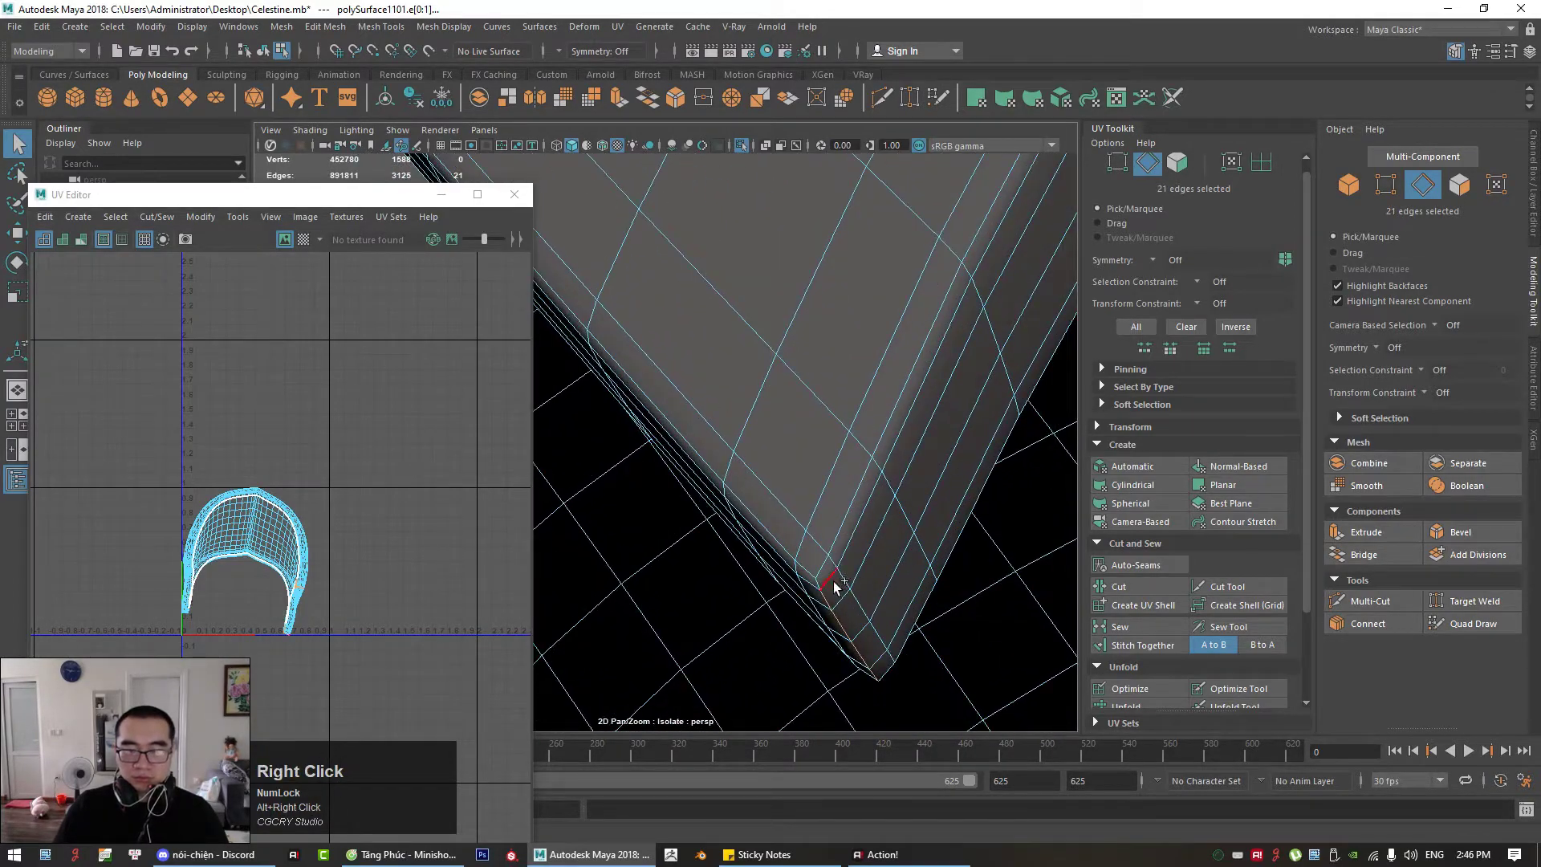
pyautogui.keyDown('shift'); pyautogui.click(865, 579); pyautogui.keyUp('shift')
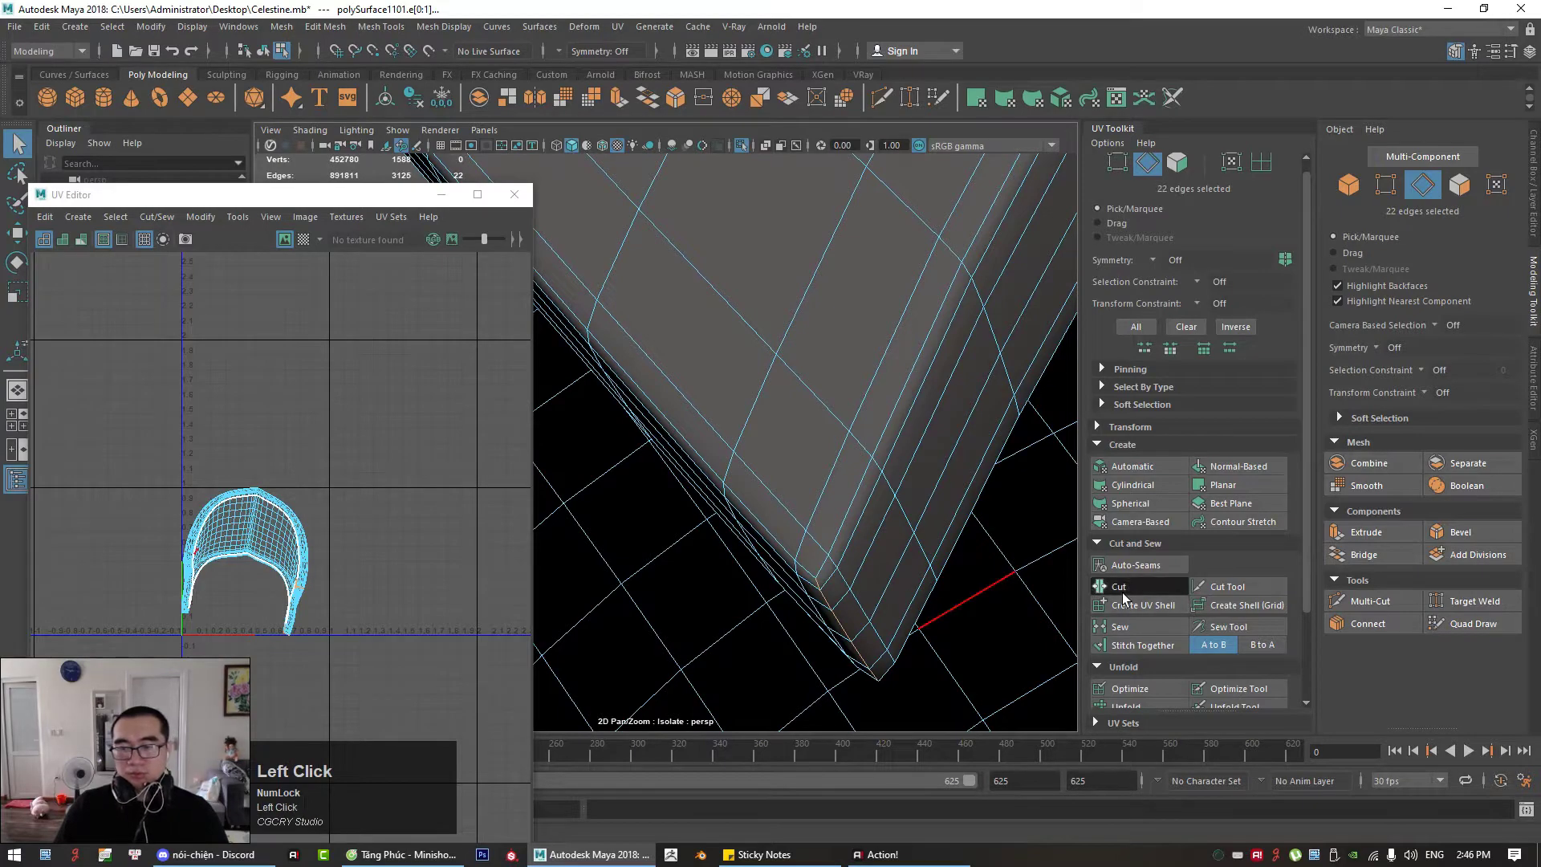
# Step: Add the edge path from the opening's third corner across the rim to the seam selection
pyautogui.keyDown('alt'); pyautogui.moveTo(983, 401); pyautogui.dragTo(812, 408, button='right'); pyautogui.keyUp('alt')
pyautogui.keyDown('alt'); pyautogui.moveTo(812, 409); pyautogui.dragTo(667, 572); pyautogui.keyUp('alt')
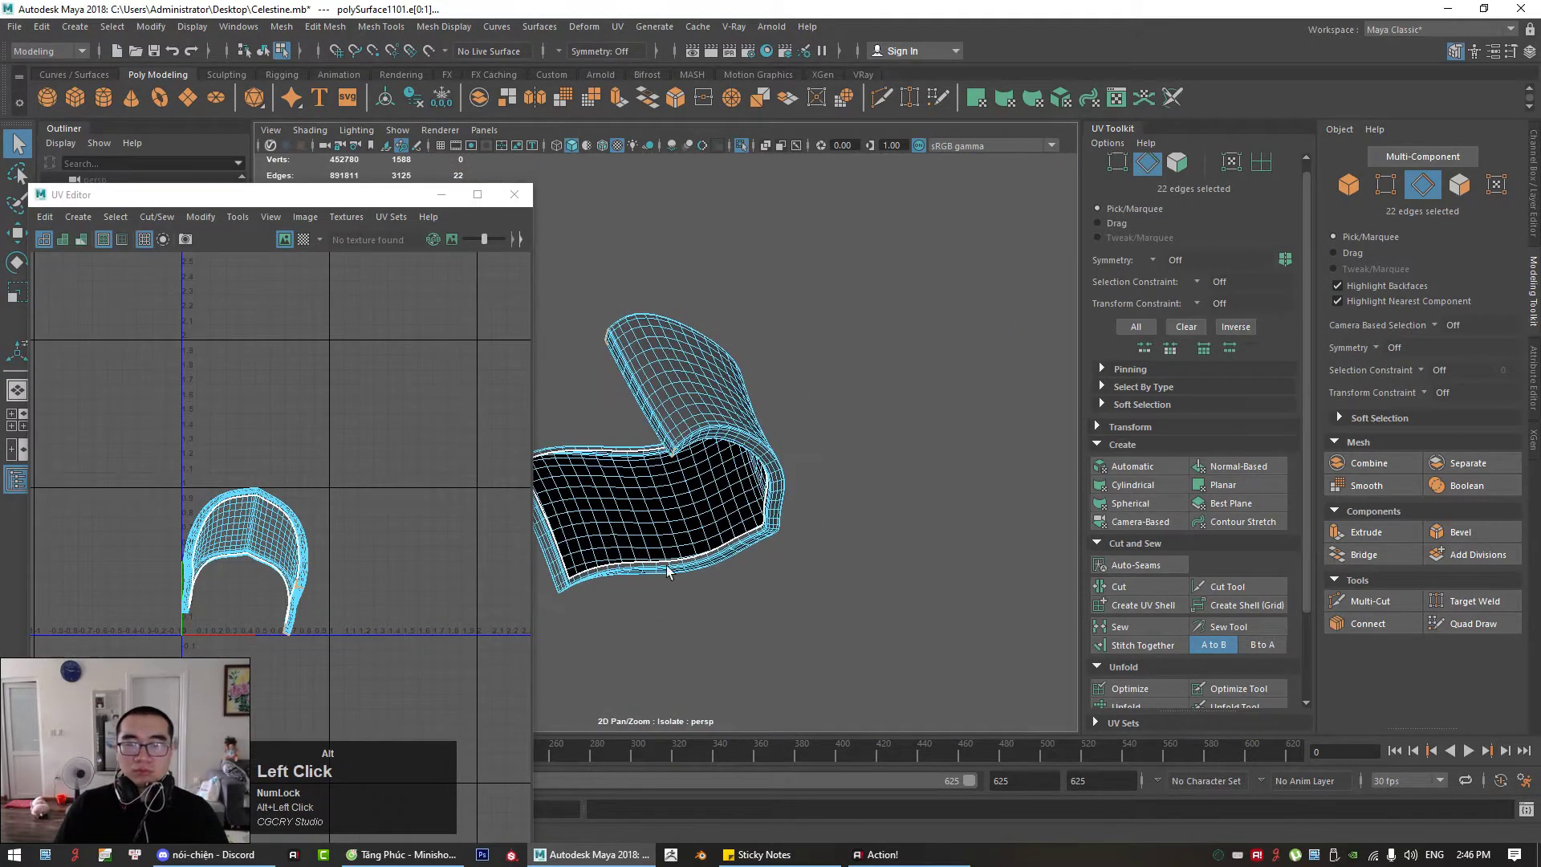
pyautogui.keyDown('alt'); pyautogui.moveTo(667, 571); pyautogui.dragTo(783, 467, button='middle'); pyautogui.keyUp('alt')
pyautogui.keyDown('alt'); pyautogui.moveTo(783, 467); pyautogui.dragTo(947, 441, button='right'); pyautogui.keyUp('alt')
pyautogui.keyDown('alt'); pyautogui.moveTo(947, 441); pyautogui.dragTo(787, 421, button='middle'); pyautogui.keyUp('alt')
pyautogui.keyDown('alt'); pyautogui.moveTo(786, 420); pyautogui.dragTo(906, 450, button='right'); pyautogui.keyUp('alt')
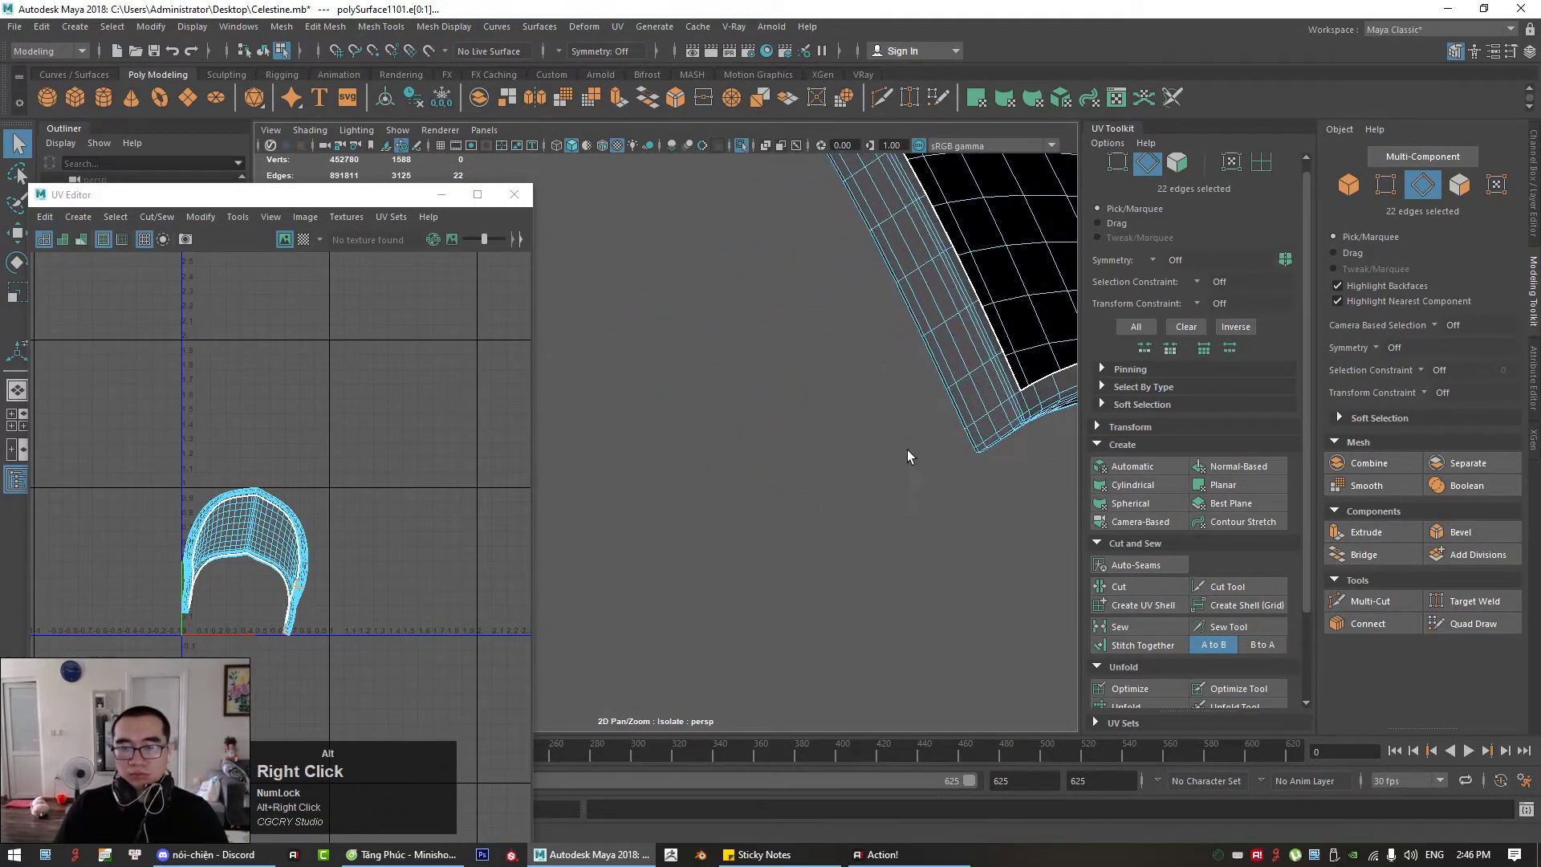
pyautogui.keyDown('alt'); pyautogui.moveTo(906, 450); pyautogui.dragTo(725, 430, button='middle'); pyautogui.keyUp('alt')
pyautogui.keyDown('alt'); pyautogui.moveTo(725, 430); pyautogui.dragTo(952, 434, button='right'); pyautogui.keyUp('alt')
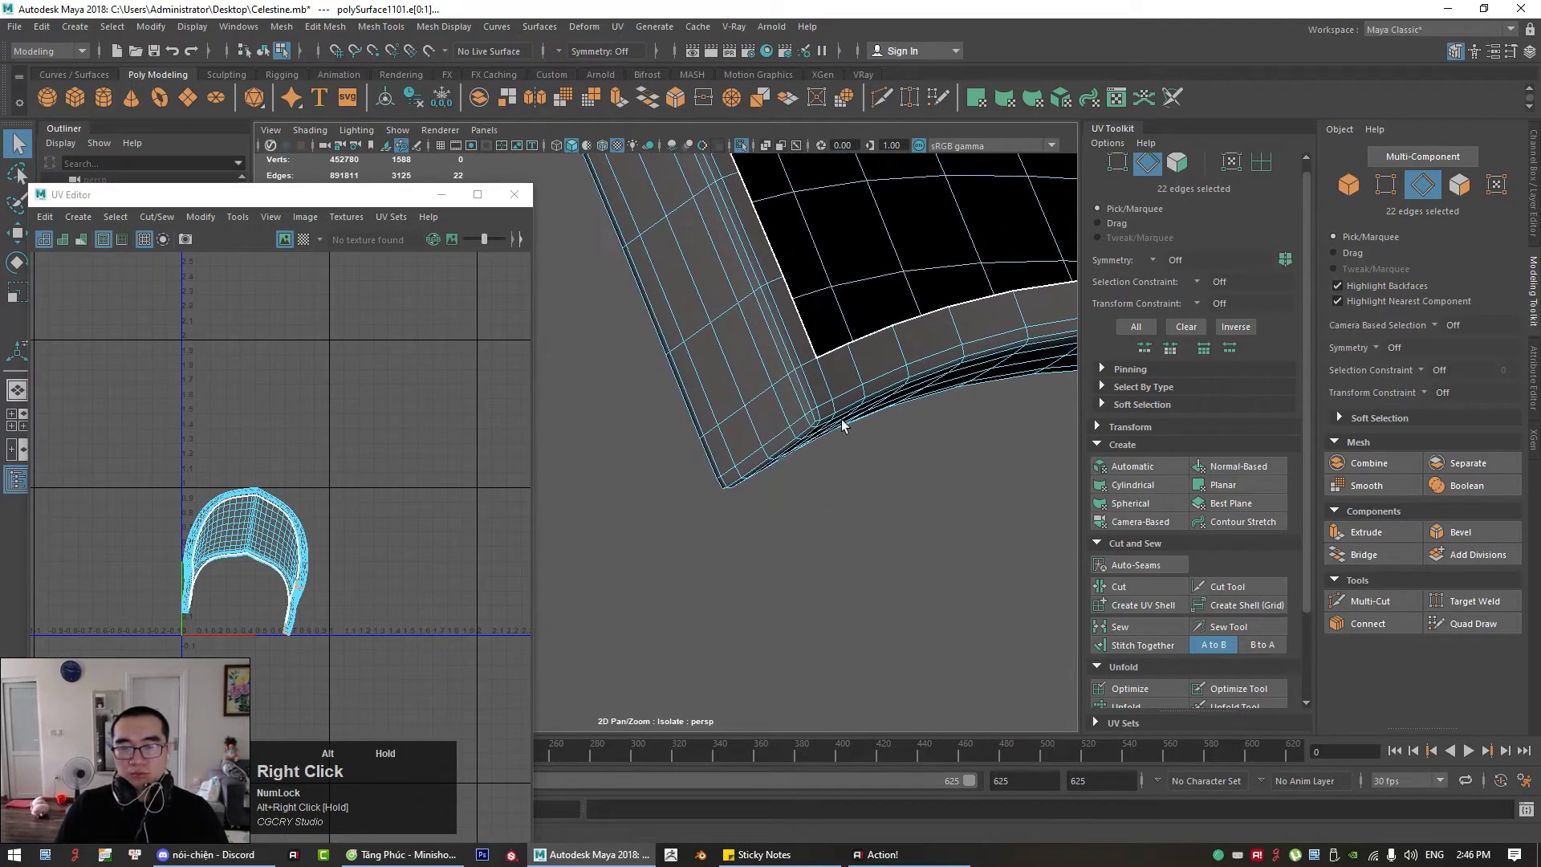
pyautogui.keyDown('shift'); pyautogui.click(868, 351); pyautogui.keyUp('shift')
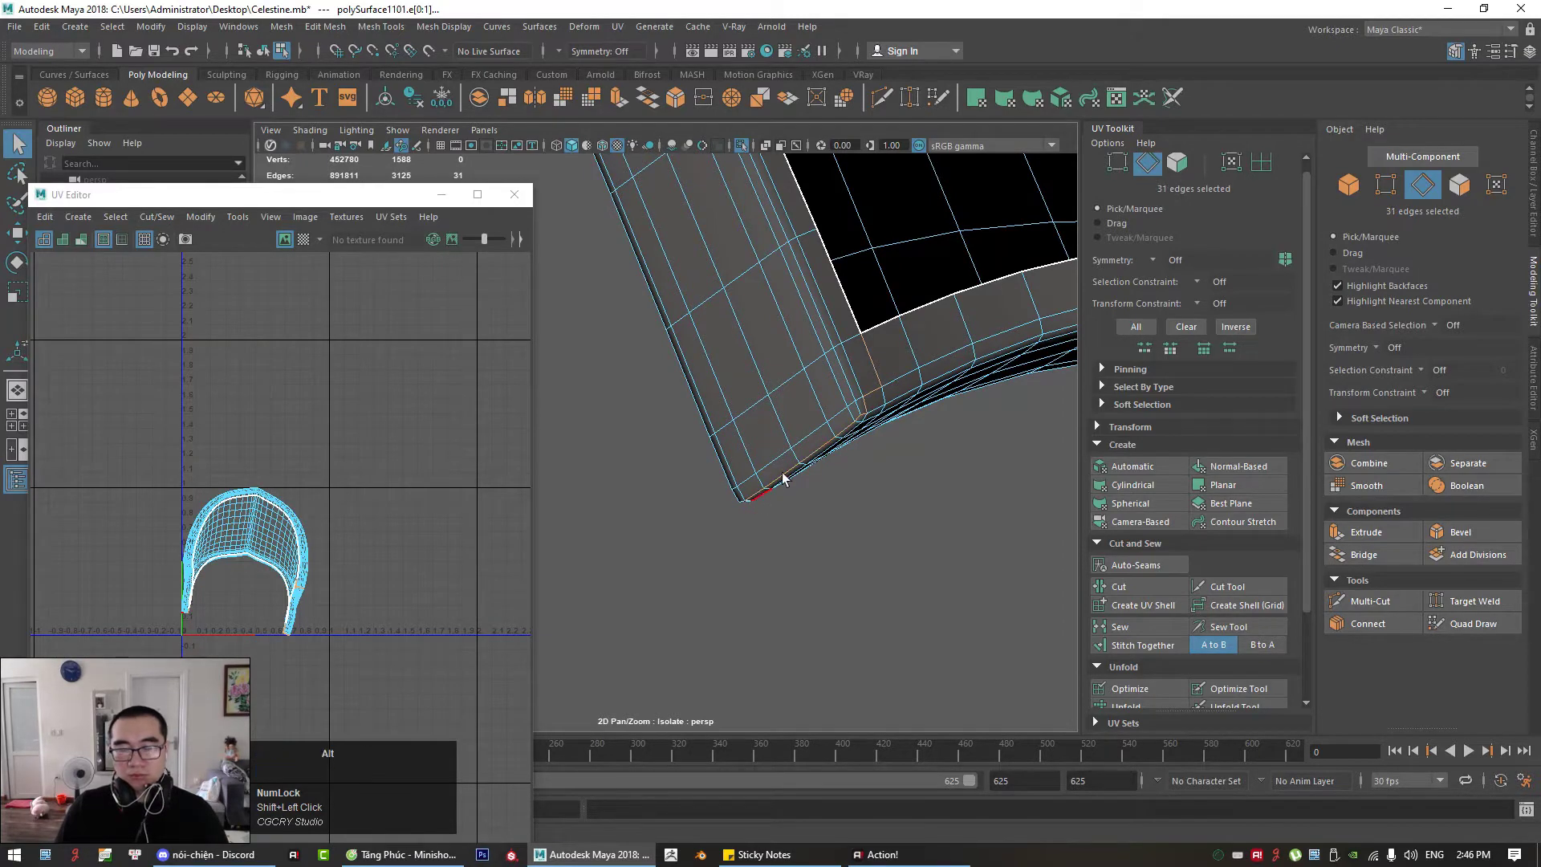
# Step: Add the missing outer edge at the end of the third corner's seam and cut the UVs along the selected edges
pyautogui.keyDown('alt'); pyautogui.moveTo(784, 478); pyautogui.dragTo(865, 417); pyautogui.keyUp('alt')
pyautogui.keyDown('alt'); pyautogui.moveTo(762, 537); pyautogui.dragTo(963, 300, button='middle'); pyautogui.keyUp('alt')
pyautogui.scroll(-1, 963, 300)
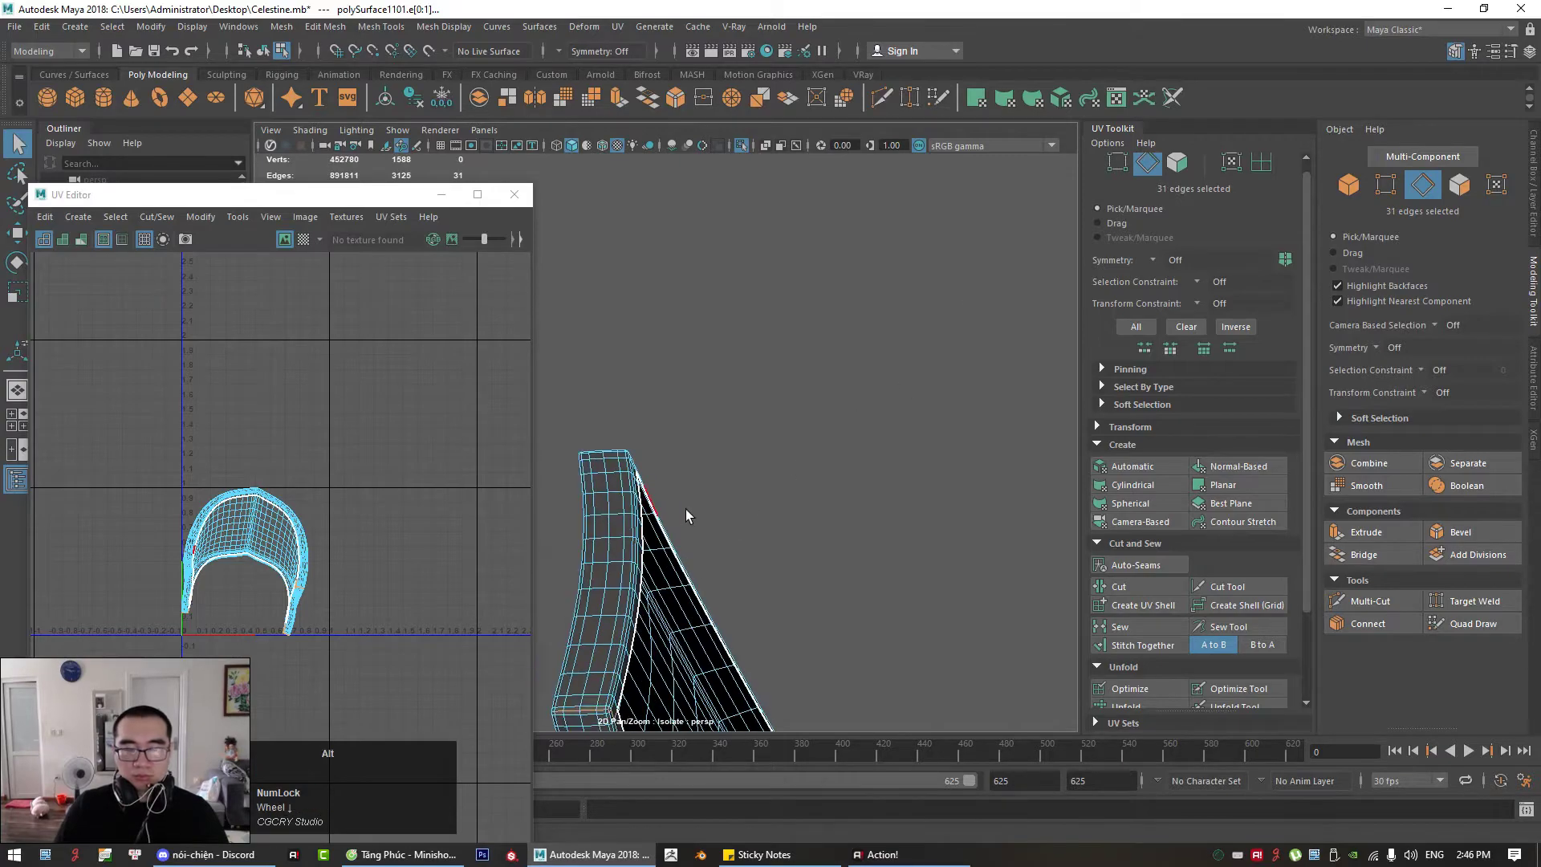
pyautogui.press('f')
pyautogui.keyDown('alt'); pyautogui.moveTo(865, 496); pyautogui.dragTo(733, 484, button='right'); pyautogui.keyUp('alt')
pyautogui.keyDown('alt'); pyautogui.moveTo(733, 485); pyautogui.dragTo(835, 437); pyautogui.keyUp('alt')
pyautogui.keyDown('alt'); pyautogui.moveTo(836, 437); pyautogui.dragTo(759, 450, button='middle'); pyautogui.keyUp('alt')
pyautogui.keyDown('alt'); pyautogui.moveTo(689, 410); pyautogui.dragTo(927, 498, button='right'); pyautogui.keyUp('alt')
pyautogui.keyDown('alt'); pyautogui.moveTo(708, 332); pyautogui.dragTo(712, 426, button='middle'); pyautogui.keyUp('alt')
pyautogui.keyDown('alt'); pyautogui.moveTo(712, 426); pyautogui.dragTo(780, 457, button='right'); pyautogui.keyUp('alt')
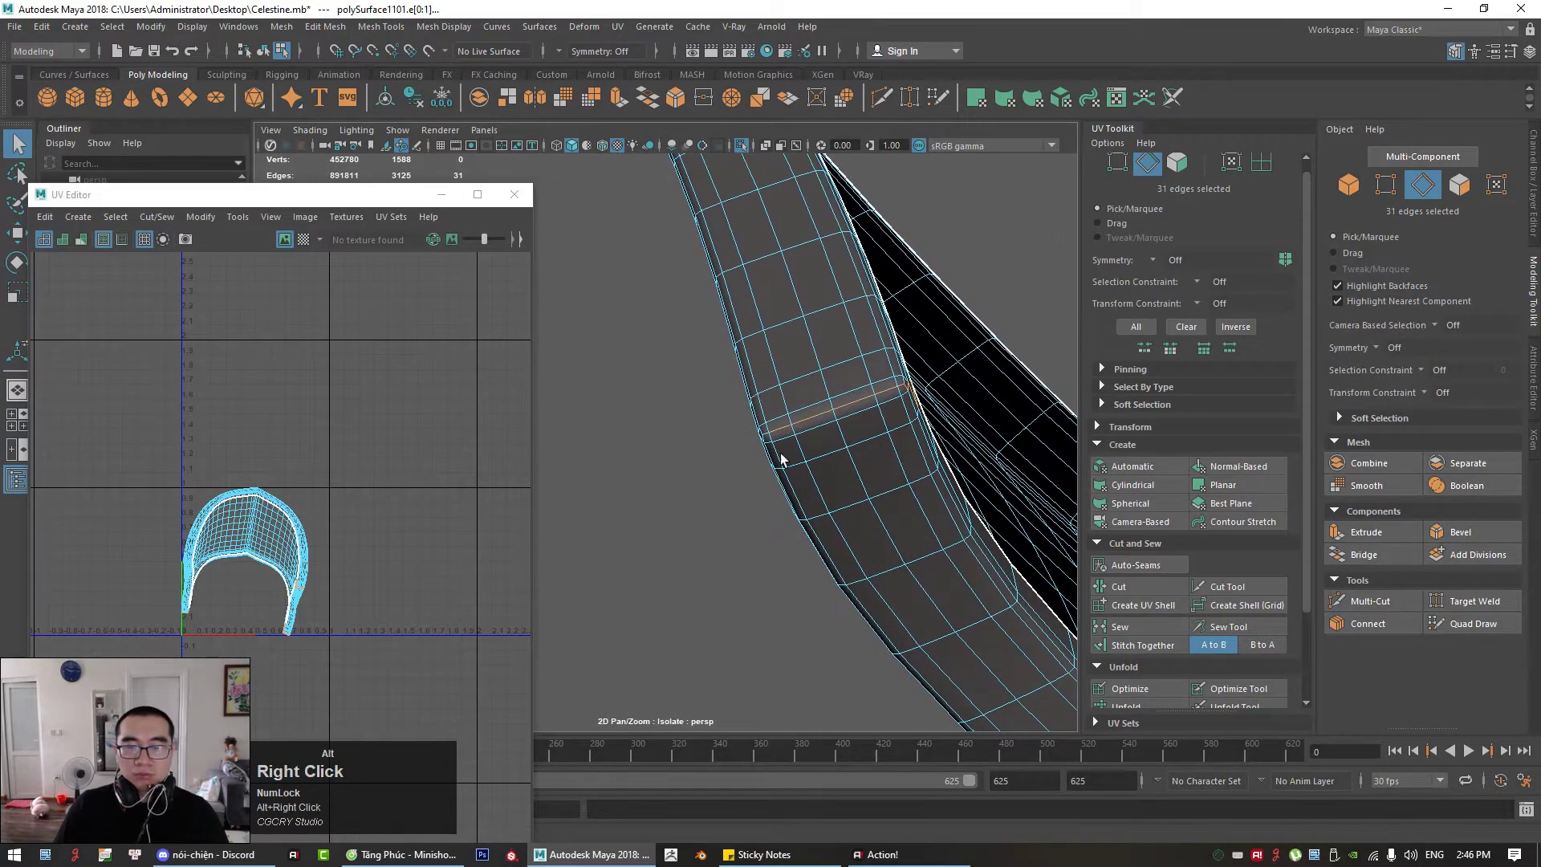
pyautogui.keyDown('shift'); pyautogui.click(765, 434); pyautogui.keyUp('shift')
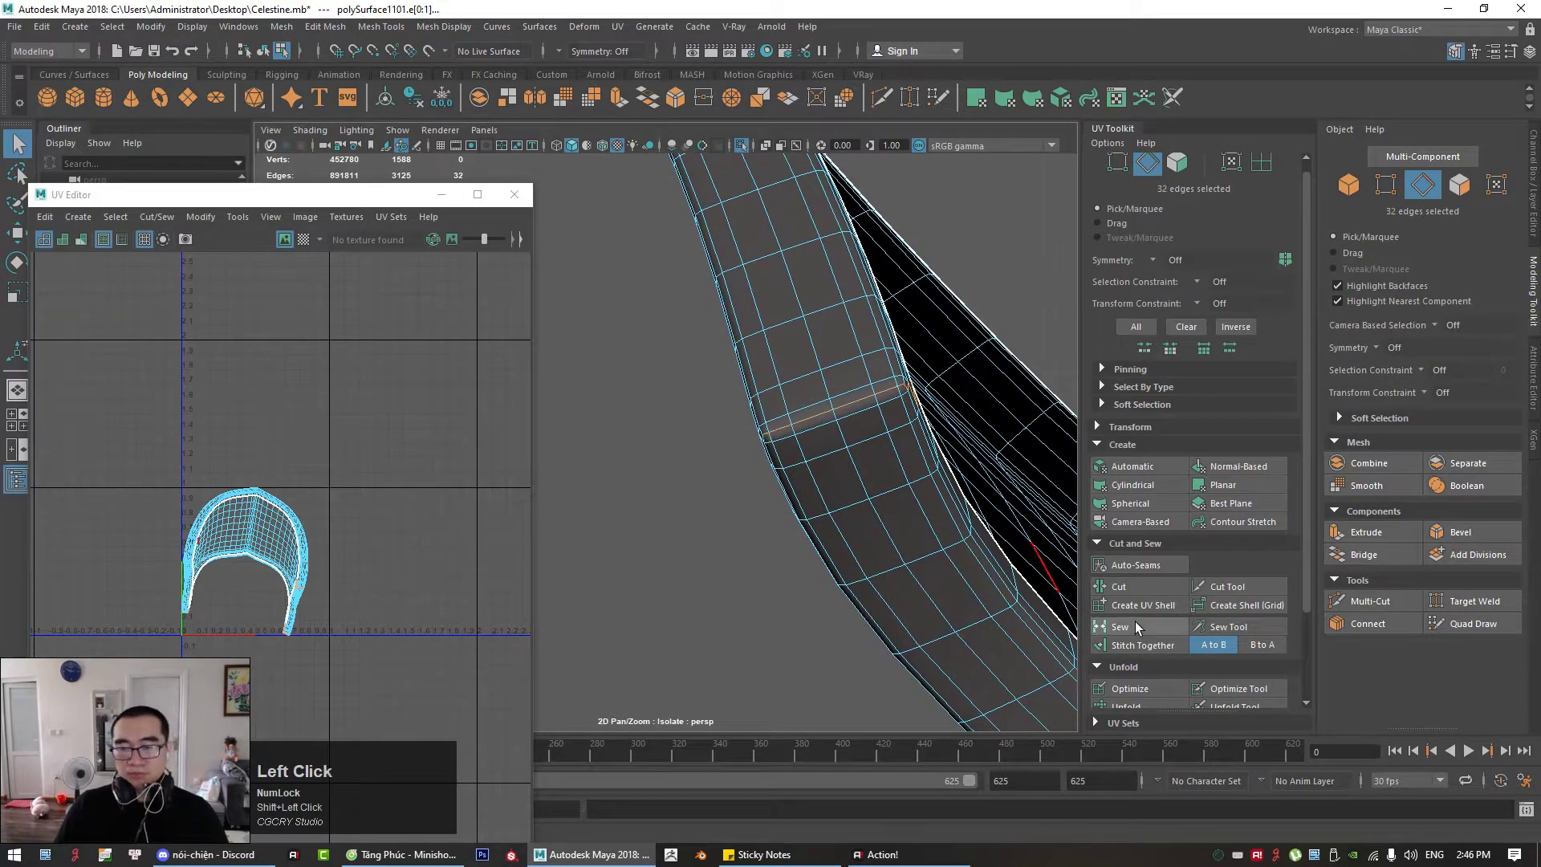
pyautogui.click(1118, 586)
# Step: Add the edges across the end of the band's remaining corner to the seam selection
pyautogui.keyDown('alt'); pyautogui.moveTo(791, 455); pyautogui.dragTo(481, 313, button='right'); pyautogui.keyUp('alt')
pyautogui.keyDown('alt'); pyautogui.moveTo(682, 361); pyautogui.dragTo(699, 509); pyautogui.keyUp('alt')
pyautogui.keyDown('alt'); pyautogui.moveTo(698, 508); pyautogui.dragTo(873, 406, button='right'); pyautogui.keyUp('alt')
pyautogui.keyDown('alt'); pyautogui.moveTo(873, 406); pyautogui.dragTo(856, 426, button='middle'); pyautogui.keyUp('alt')
pyautogui.keyDown('alt'); pyautogui.moveTo(856, 426); pyautogui.dragTo(864, 350, button='right'); pyautogui.keyUp('alt')
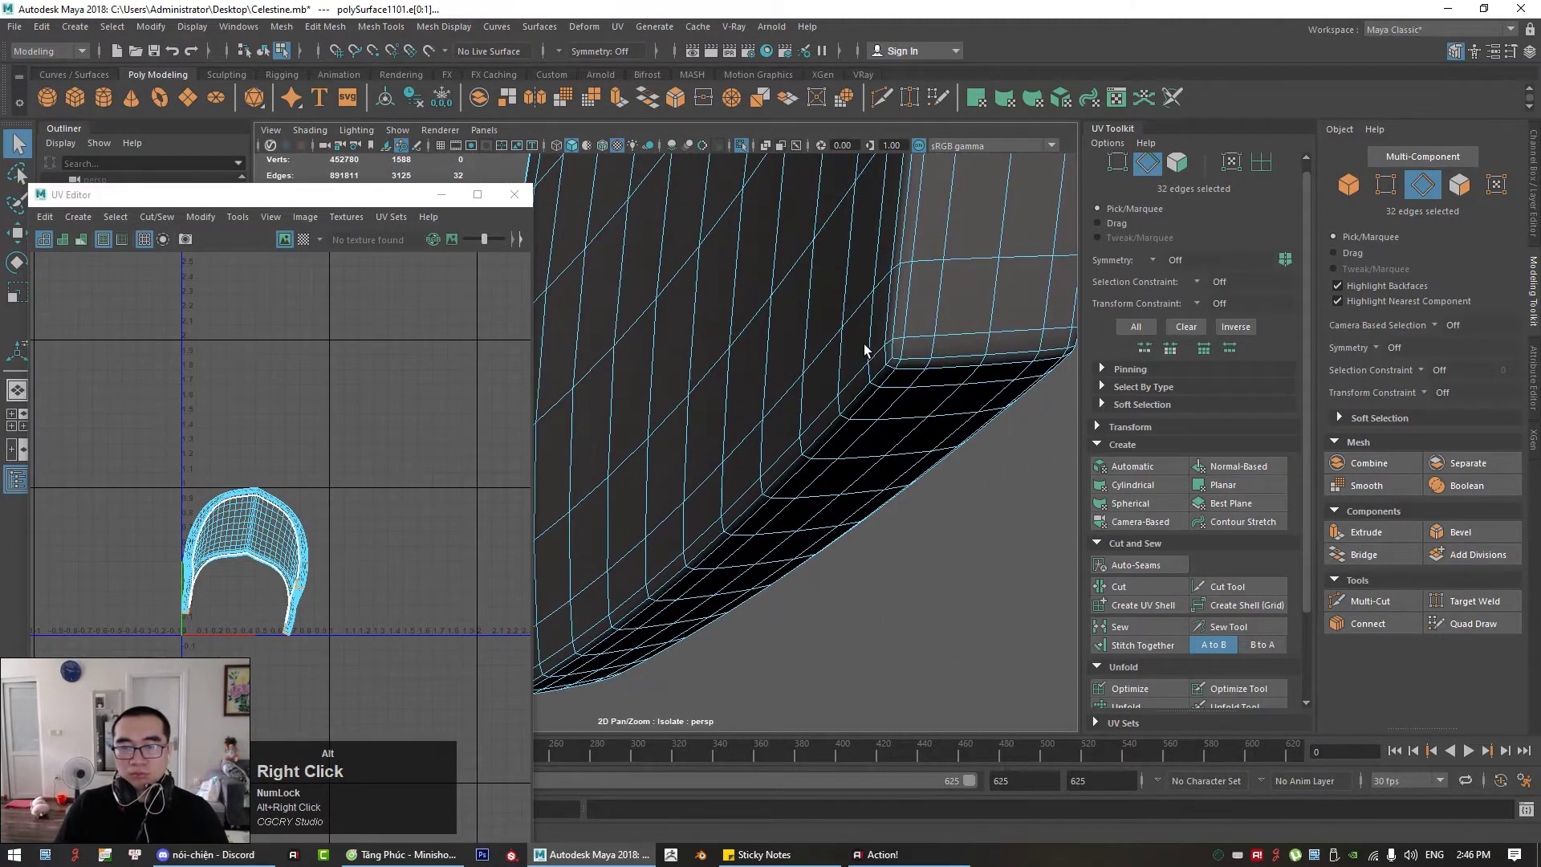
pyautogui.keyDown('shift'); pyautogui.click(904, 360); pyautogui.keyUp('shift')
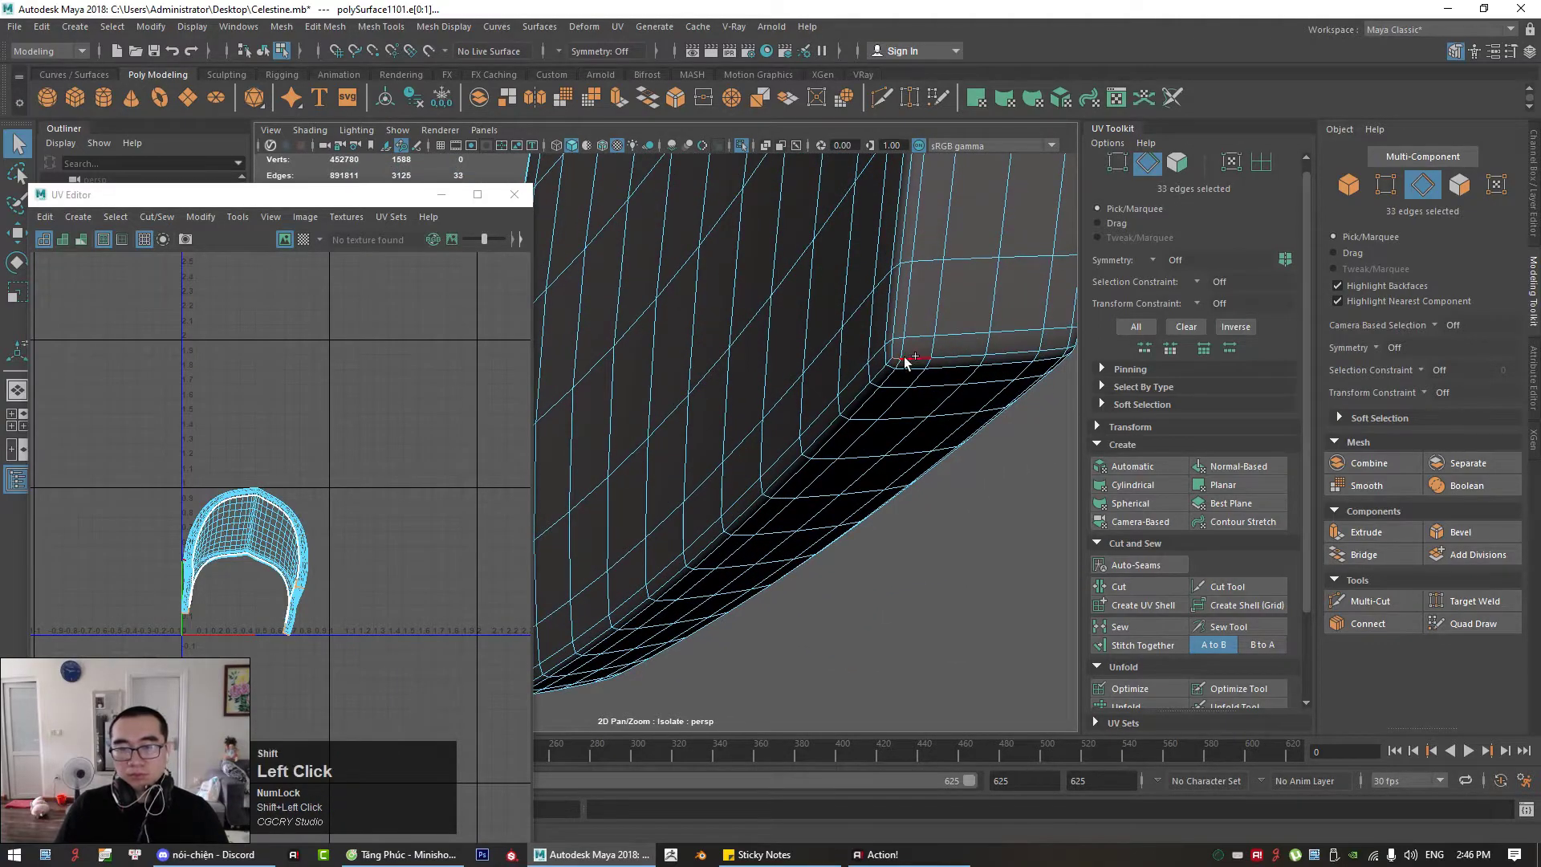
pyautogui.keyDown('shift'); pyautogui.click(1007, 355); pyautogui.keyUp('shift')
pyautogui.keyDown('alt'); pyautogui.moveTo(1006, 355); pyautogui.dragTo(801, 355); pyautogui.keyUp('alt')
pyautogui.keyDown('alt'); pyautogui.moveTo(626, 457); pyautogui.dragTo(821, 441, button='middle'); pyautogui.keyUp('alt')
# Step: Extend the last corner's seam selection up to the opening's inner border and cut the UVs along it
pyautogui.keyDown('shift'); pyautogui.click(738, 379); pyautogui.keyUp('shift')
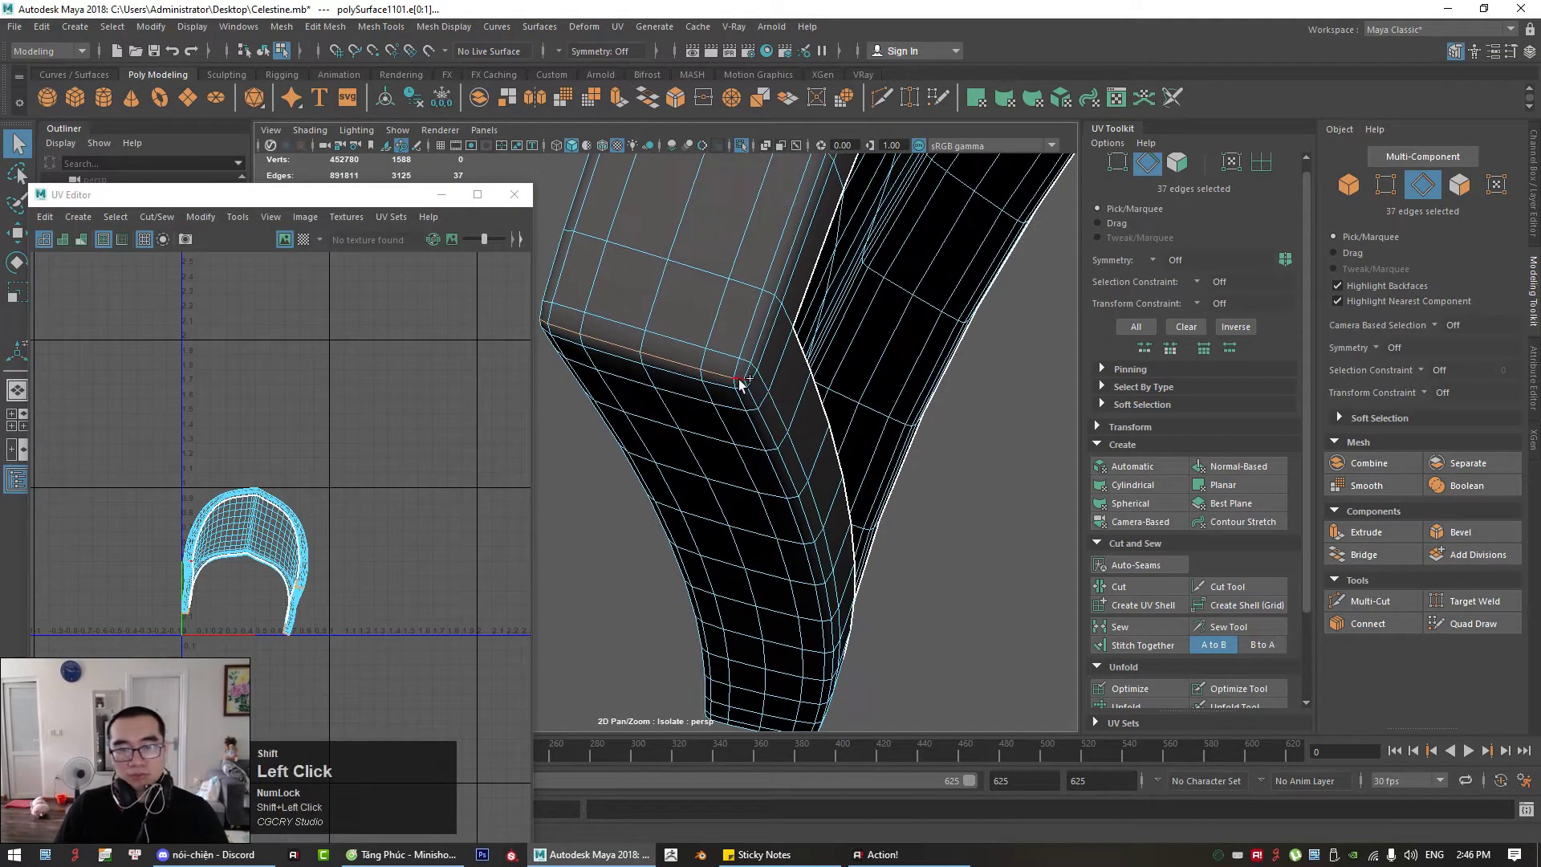
pyautogui.keyDown('shift'); pyautogui.click(745, 371); pyautogui.keyUp('shift')
pyautogui.keyDown('shift'); pyautogui.click(758, 347); pyautogui.keyUp('shift')
pyautogui.keyDown('shift'); pyautogui.click(779, 299); pyautogui.keyUp('shift')
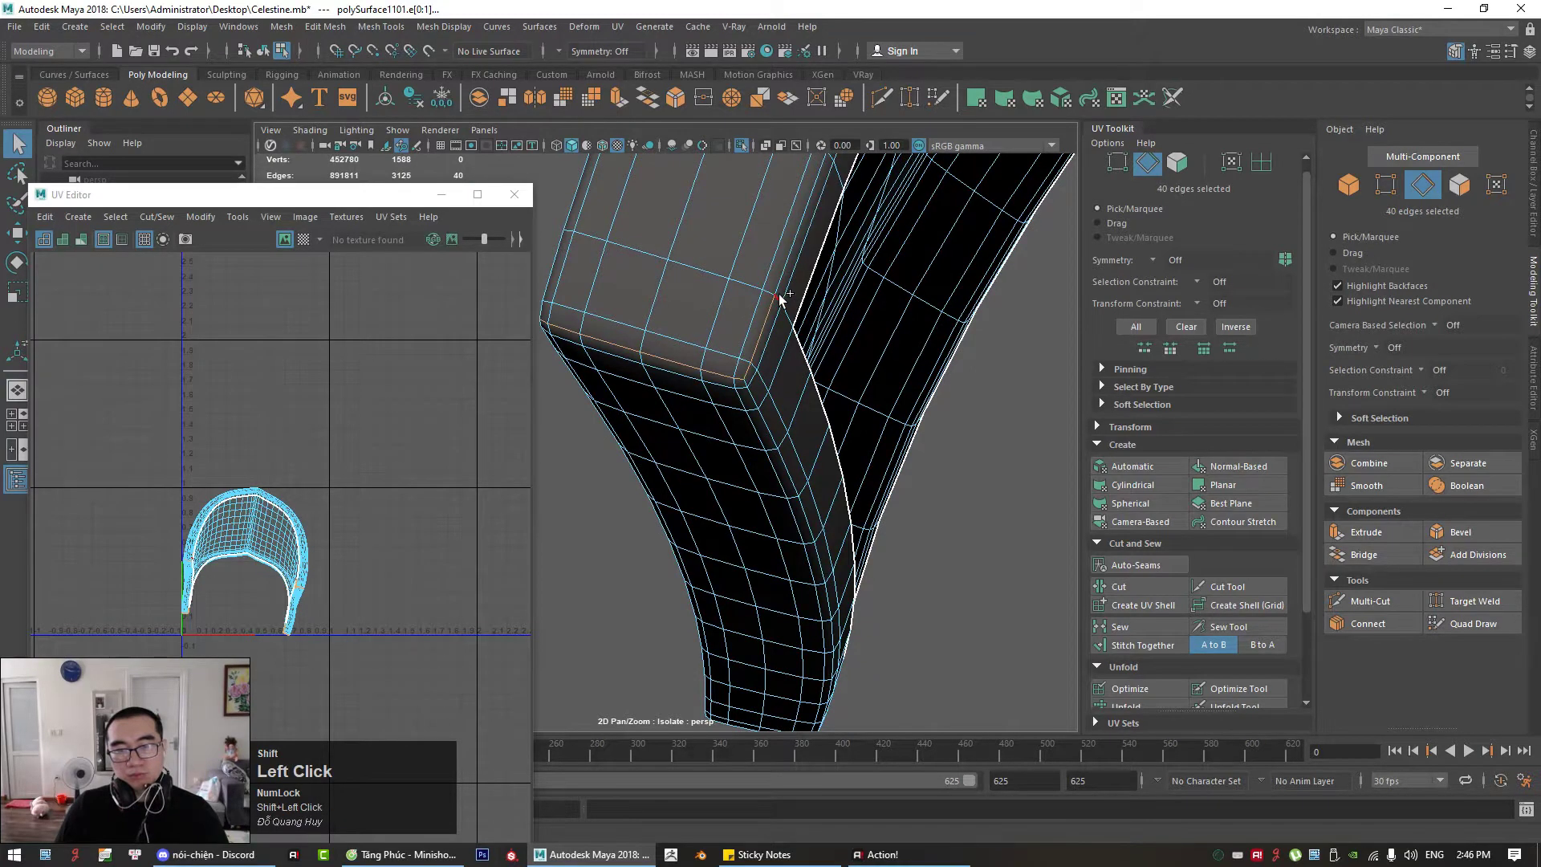
pyautogui.keyDown('shift'); pyautogui.click(788, 310); pyautogui.keyUp('shift')
pyautogui.click(1138, 589)
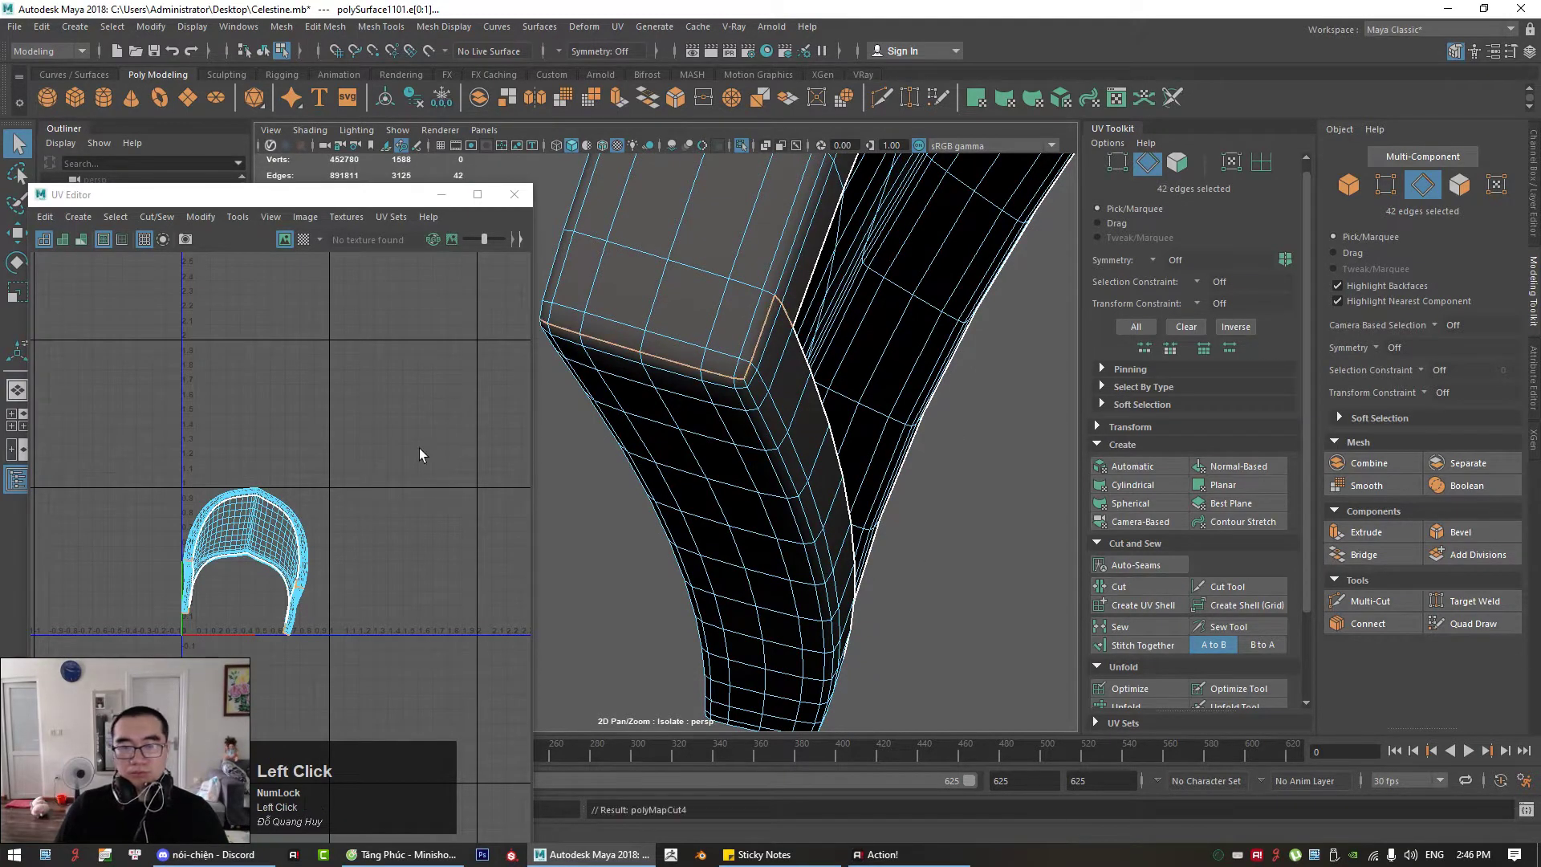
# Step: Select the band's whole UV shell and unfold it
pyautogui.moveTo(368, 430); pyautogui.dragTo(299, 402, button='right')
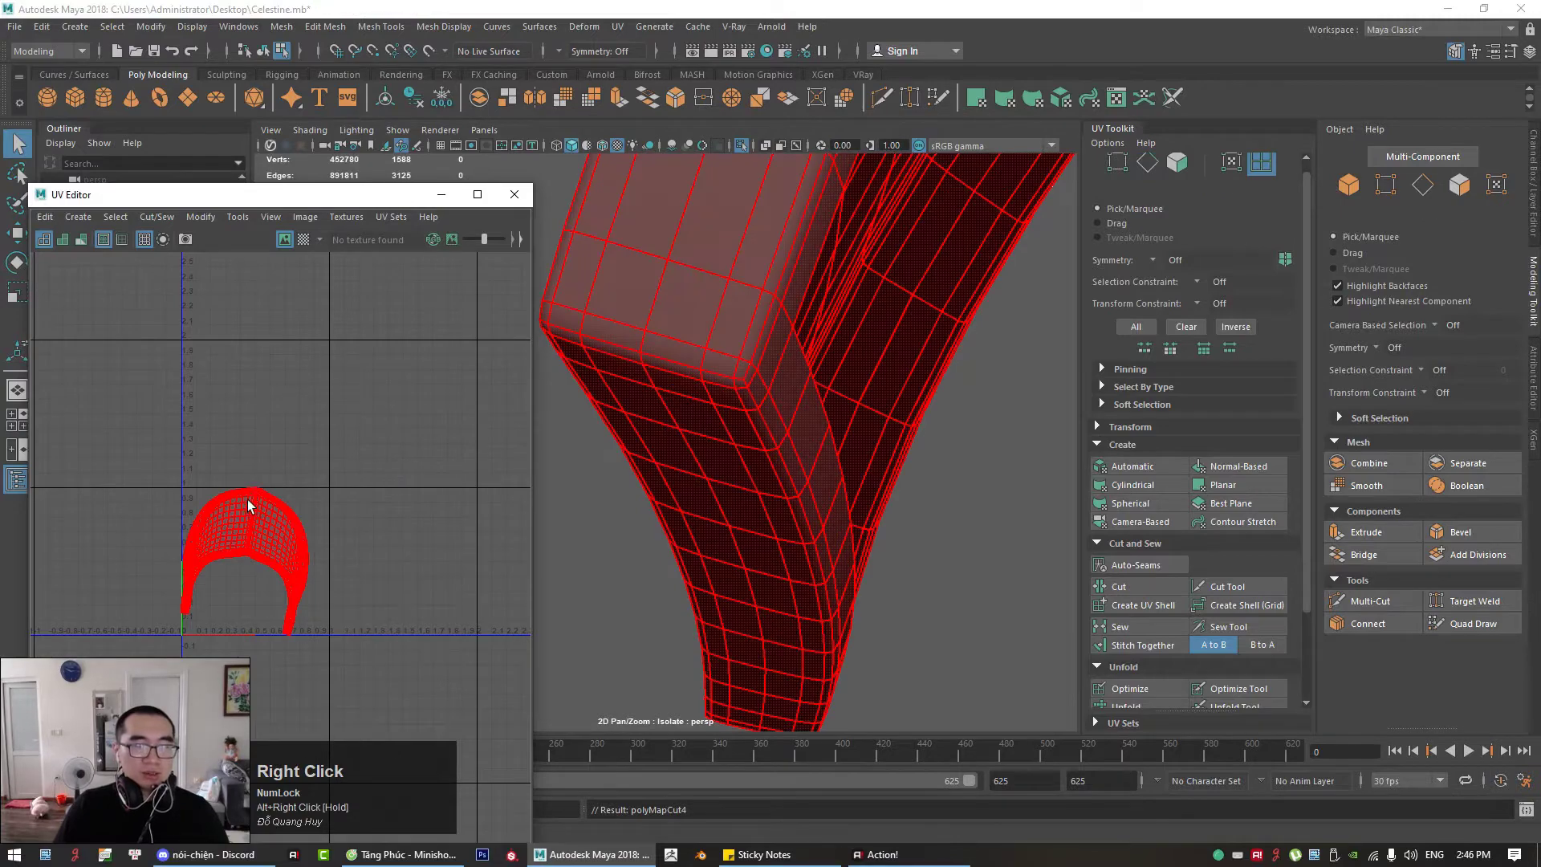
pyautogui.click(732, 507)
pyautogui.scroll(-2, 1140, 630)
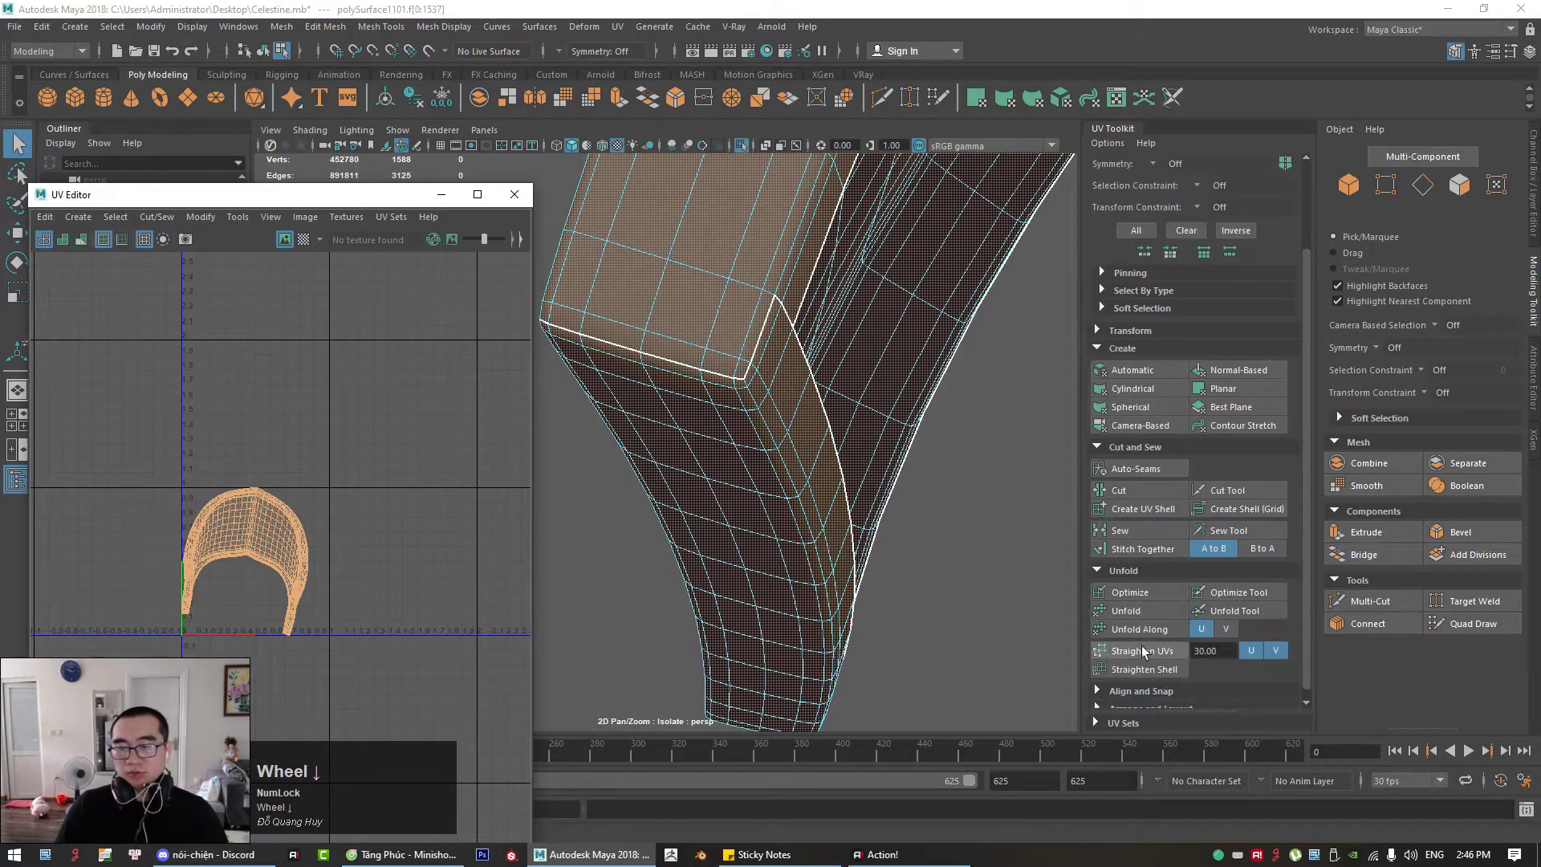
pyautogui.click(1127, 611)
pyautogui.scroll(2, 294, 515)
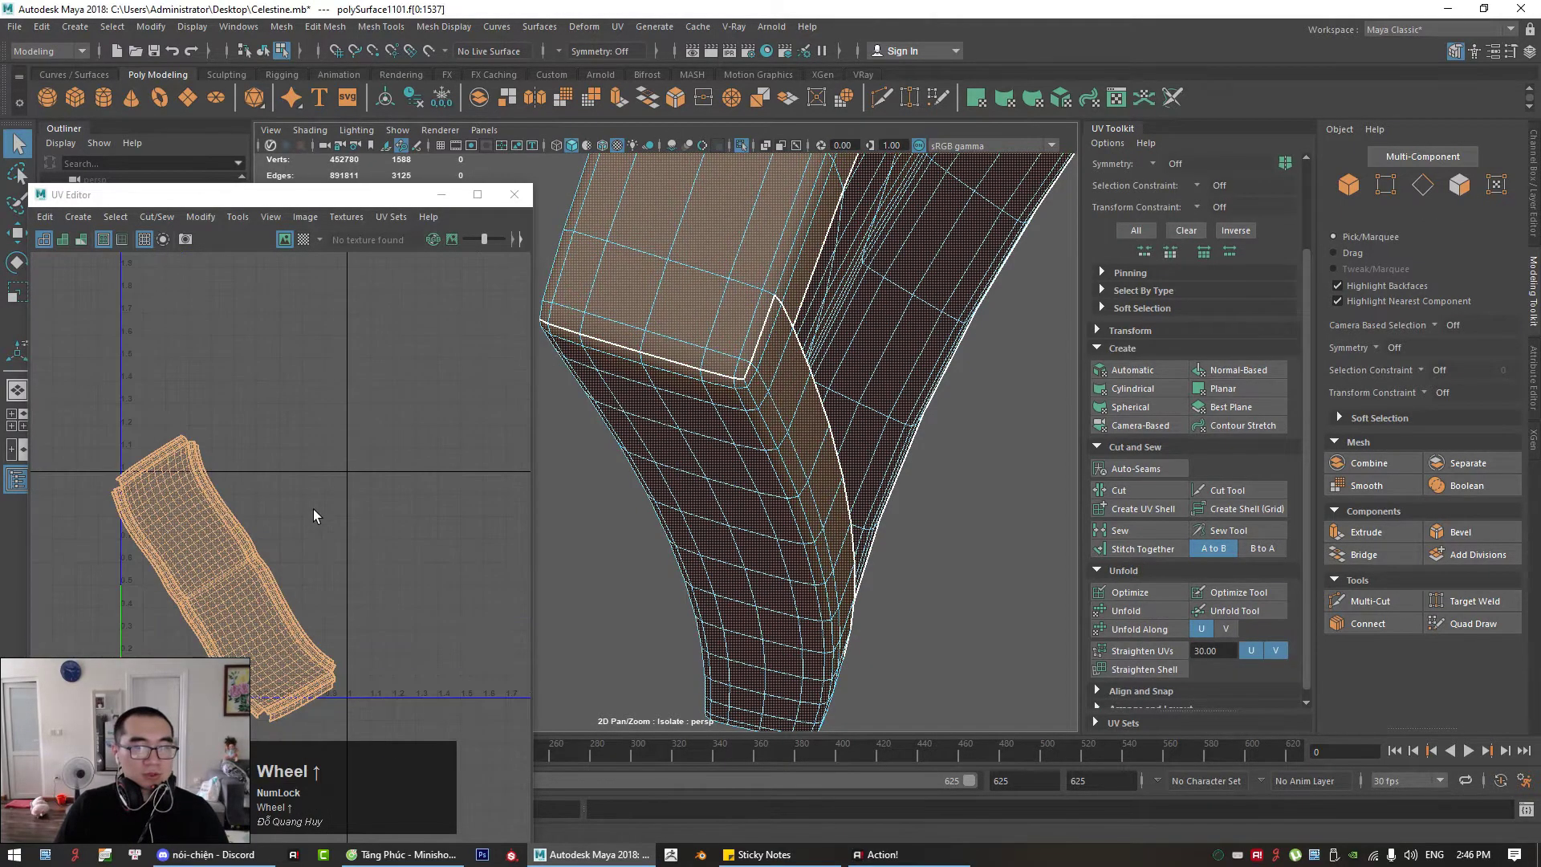
# Step: Rotate the unfolded UV shell upright, fit it at a smaller scale inside the unit UV square, and deselect it
pyautogui.click(221, 568)
pyautogui.click(223, 526)
pyautogui.scroll(-2, 223, 527)
pyautogui.press('e')
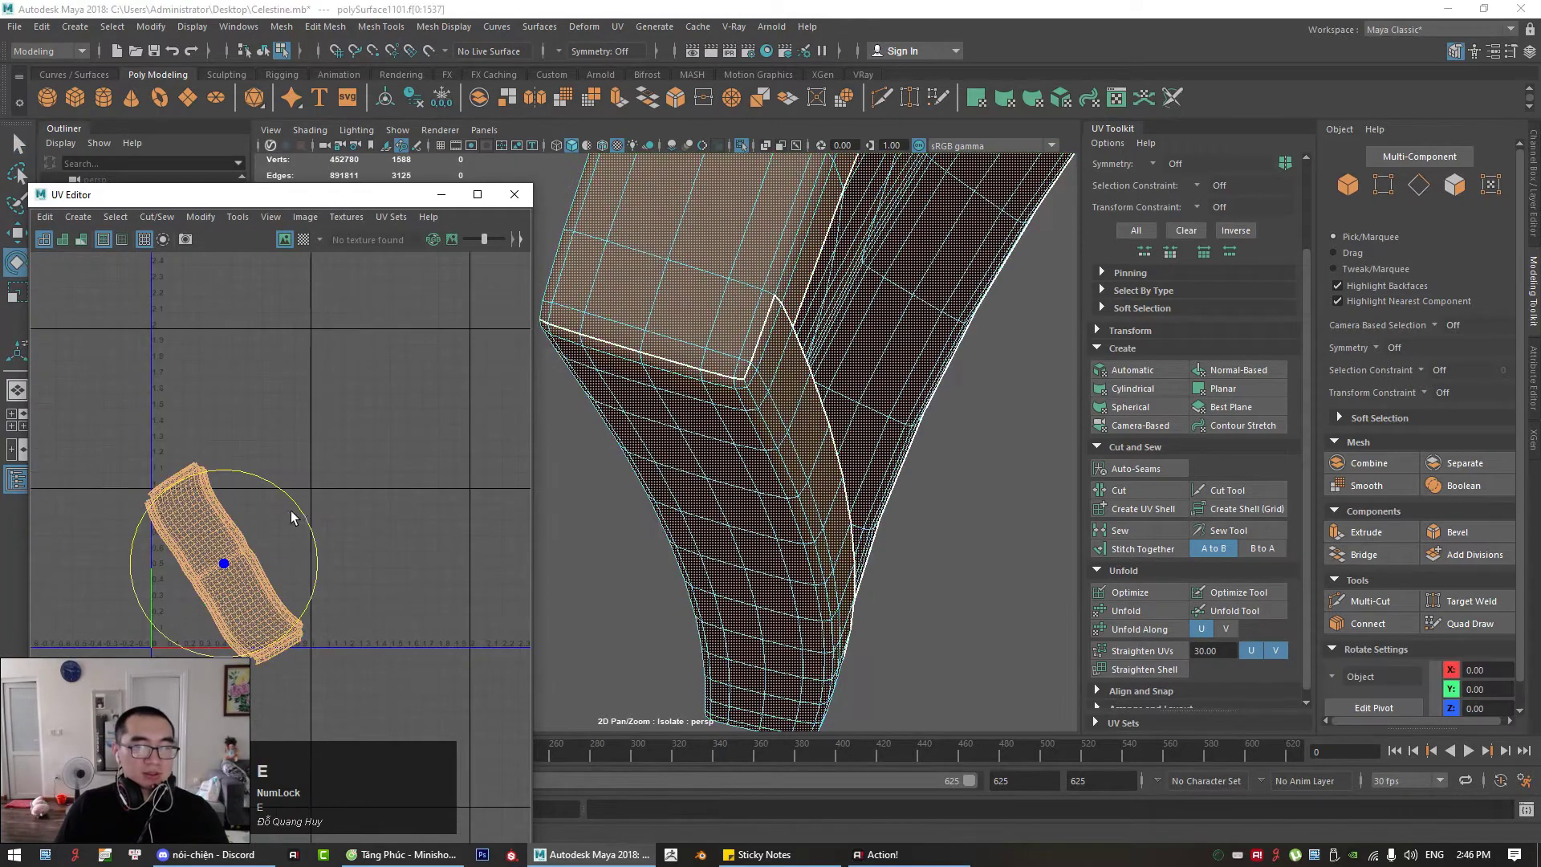
pyautogui.moveTo(298, 515); pyautogui.dragTo(316, 566)
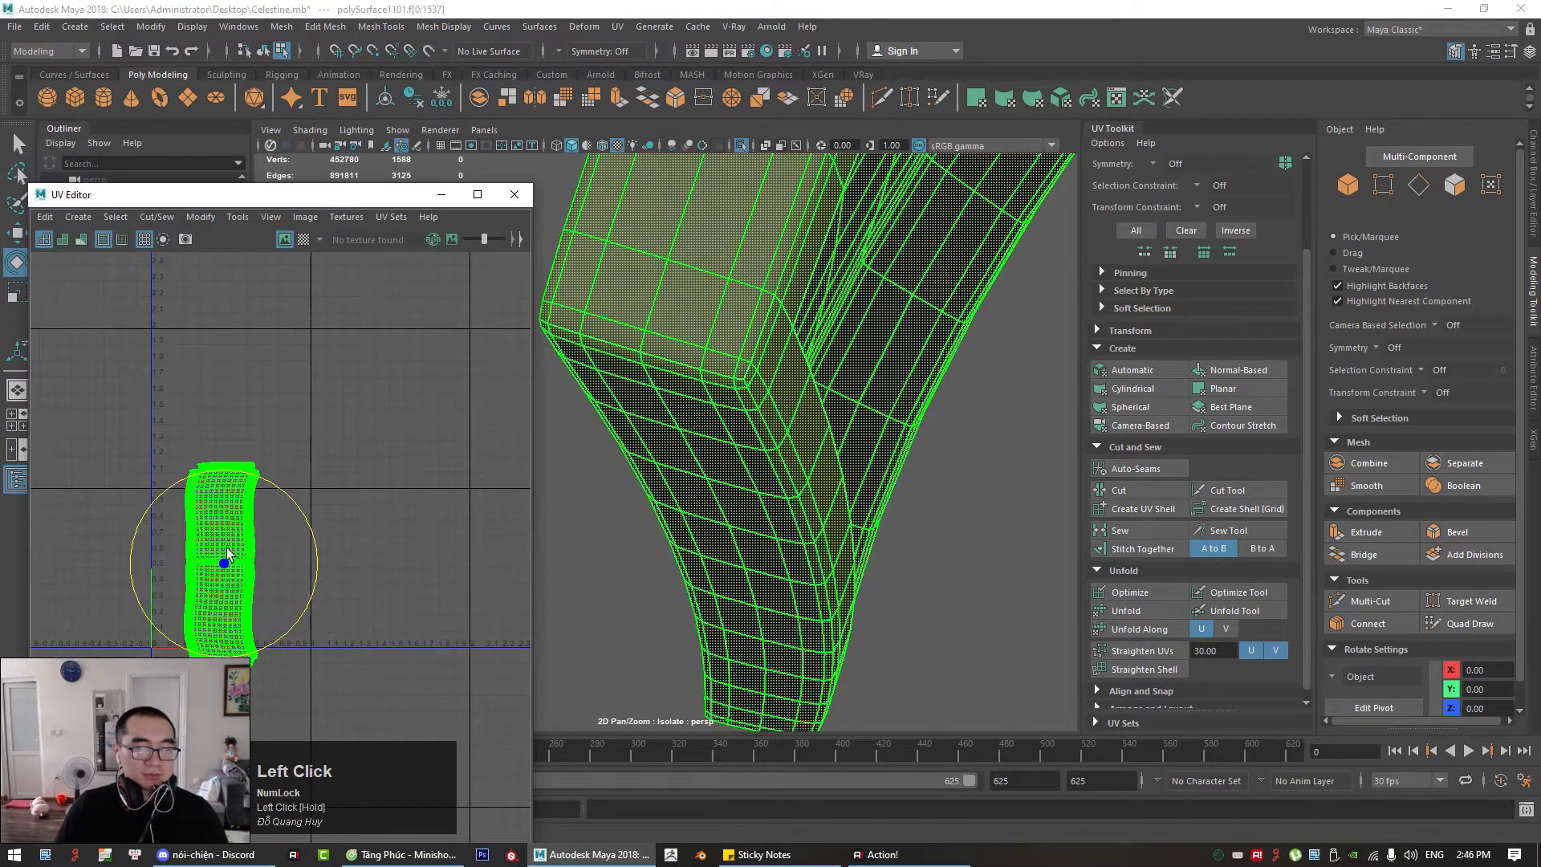
pyautogui.press('r')
pyautogui.moveTo(211, 584); pyautogui.dragTo(179, 574)
pyautogui.press('w')
pyautogui.click(281, 453)
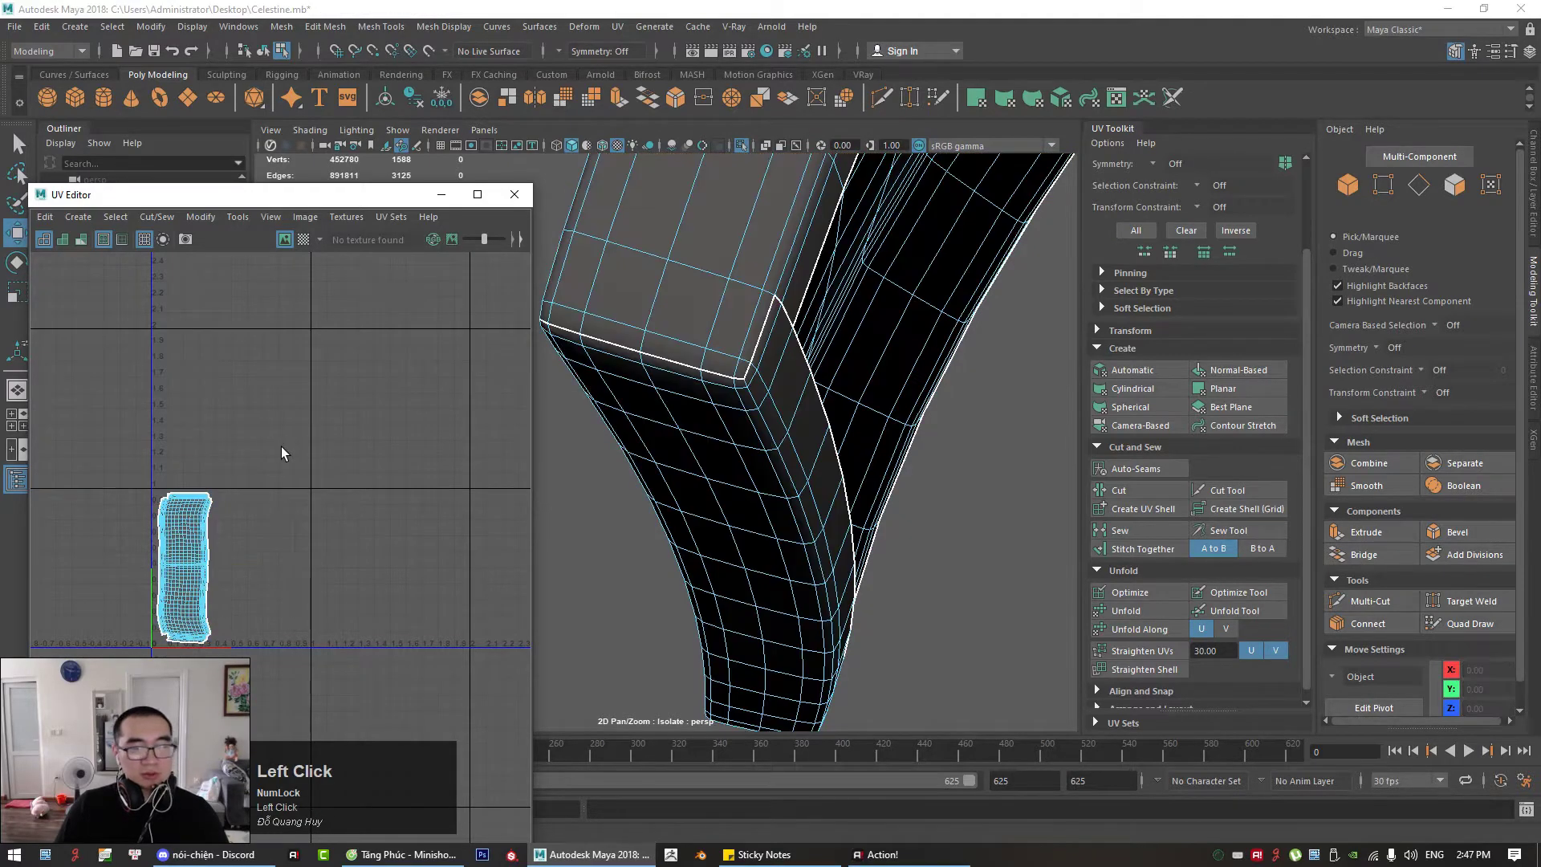
# Step: Return the boot band to object mode, deselect it, close the UV Editor and show the whole character again
pyautogui.keyDown('alt'); pyautogui.moveTo(790, 321); pyautogui.dragTo(666, 337, button='right'); pyautogui.keyUp('alt')
pyautogui.keyDown('alt'); pyautogui.moveTo(904, 362); pyautogui.dragTo(786, 405, button='right'); pyautogui.keyUp('alt')
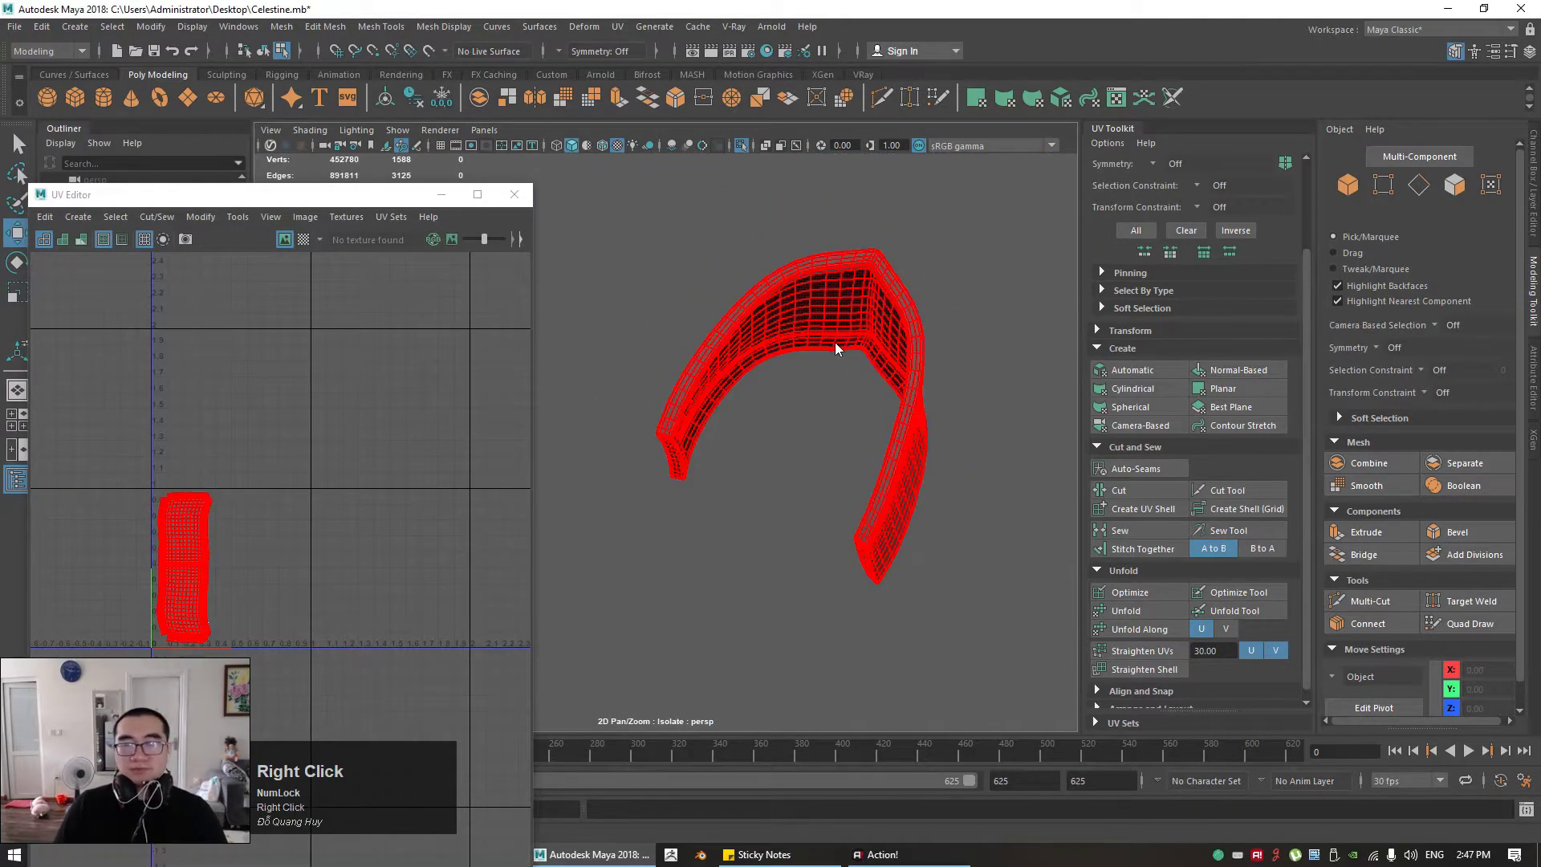
pyautogui.moveTo(835, 347); pyautogui.dragTo(791, 347, button='right')
pyautogui.click(982, 273)
pyautogui.keyDown('alt'); pyautogui.moveTo(791, 348); pyautogui.dragTo(768, 277); pyautogui.keyUp('alt')
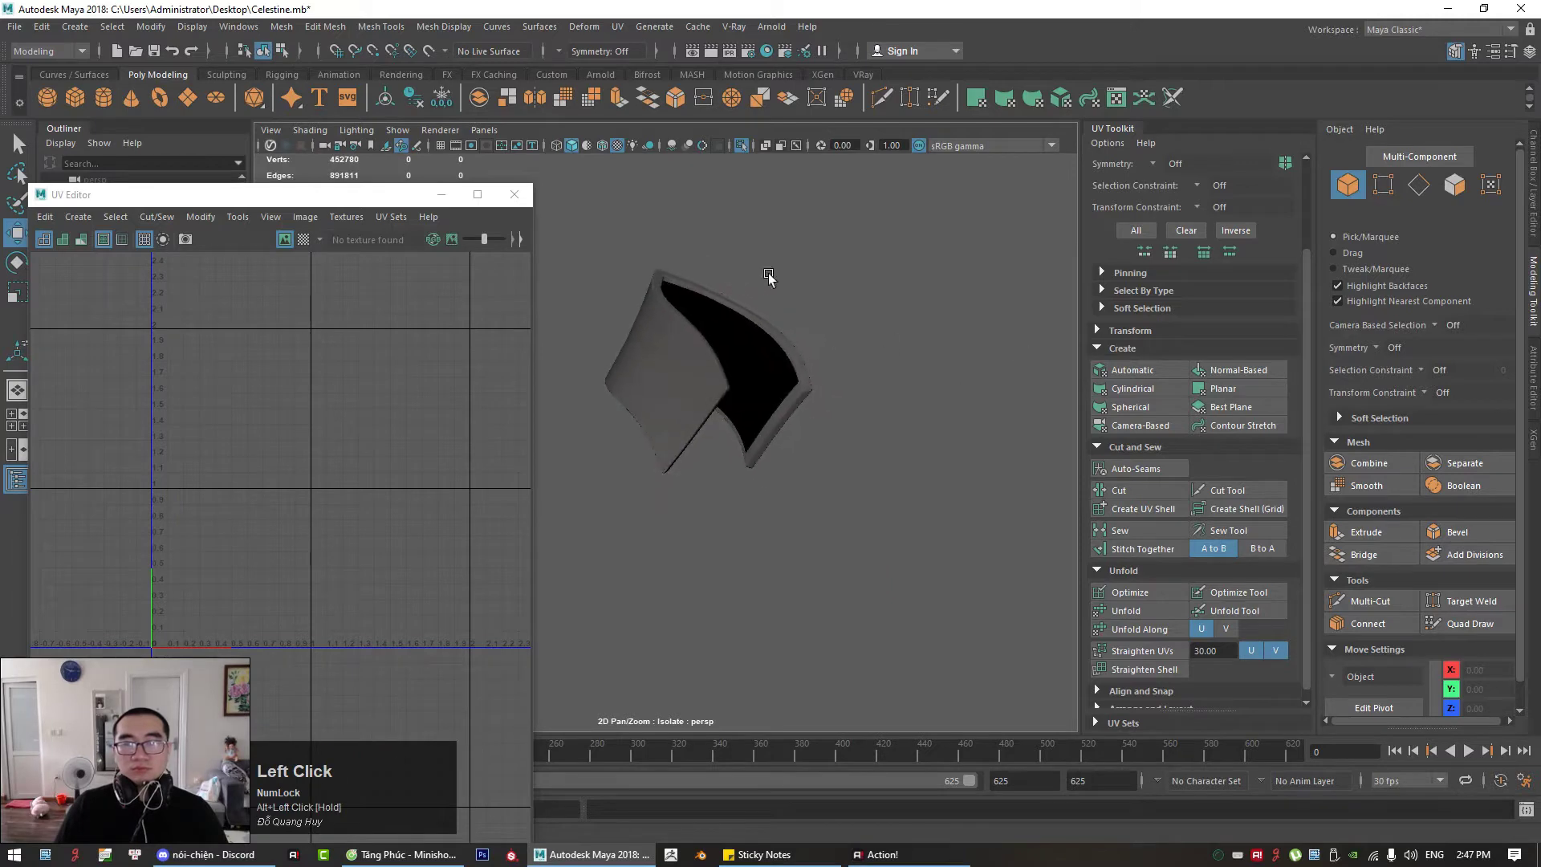
pyautogui.click(514, 195)
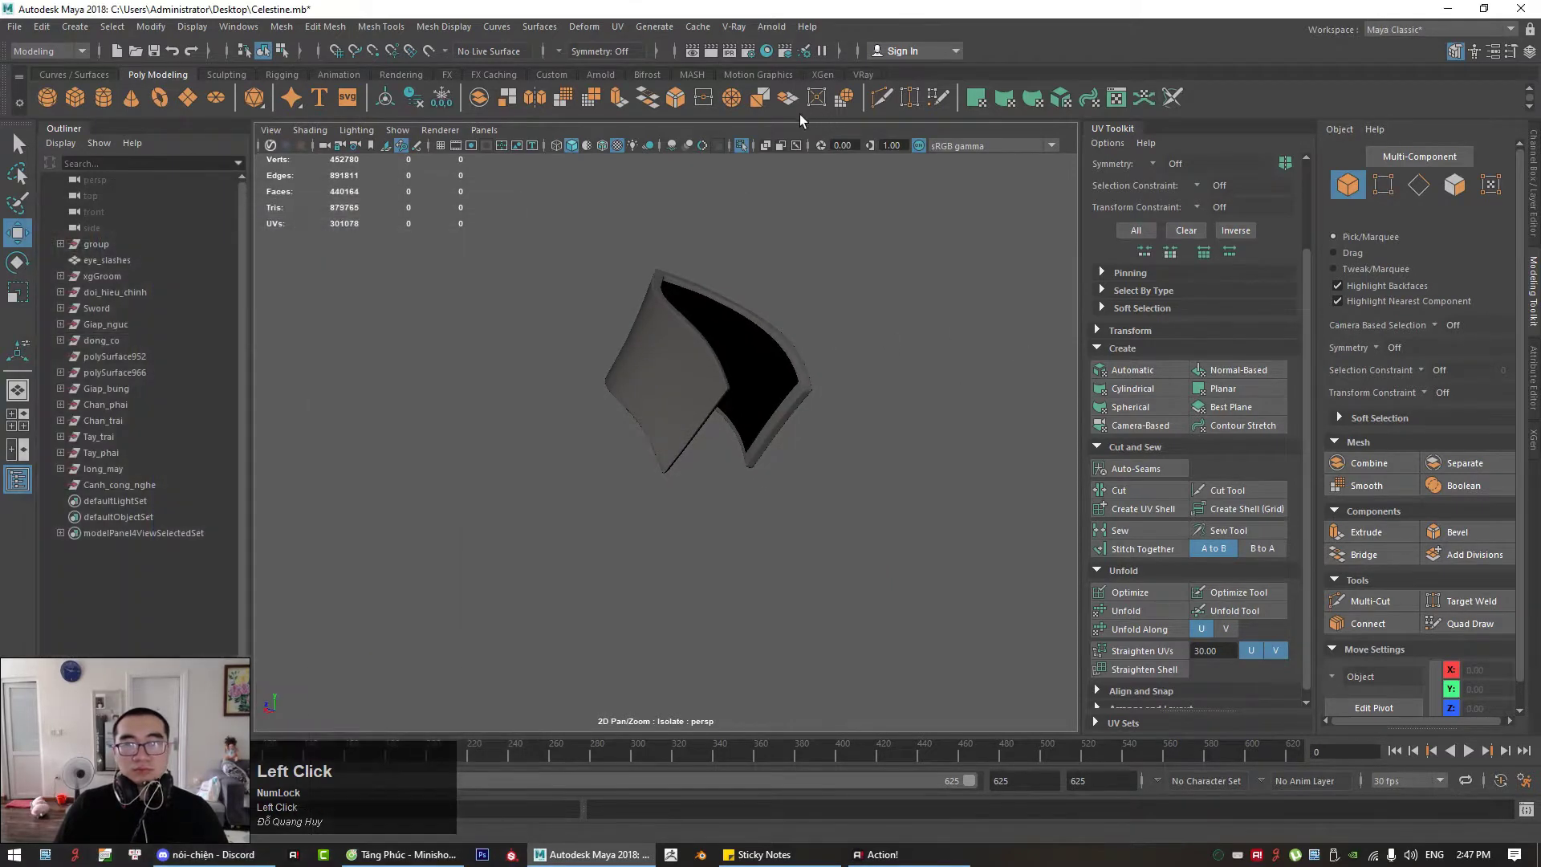
pyautogui.click(739, 145)
# Step: Select the base mesh of the high-heeled shoe and turn on X-ray display to see it beneath the foot armor
pyautogui.keyDown('alt'); pyautogui.moveTo(869, 390); pyautogui.dragTo(673, 340, button='right'); pyautogui.keyUp('alt')
pyautogui.keyDown('alt'); pyautogui.moveTo(672, 340); pyautogui.dragTo(903, 353); pyautogui.keyUp('alt')
pyautogui.keyDown('alt'); pyautogui.moveTo(903, 353); pyautogui.dragTo(730, 473, button='right'); pyautogui.keyUp('alt')
pyautogui.keyDown('alt'); pyautogui.moveTo(729, 474); pyautogui.dragTo(701, 536); pyautogui.keyUp('alt')
pyautogui.click(688, 460)
pyautogui.click(788, 523)
pyautogui.press('q')
pyautogui.click(702, 536)
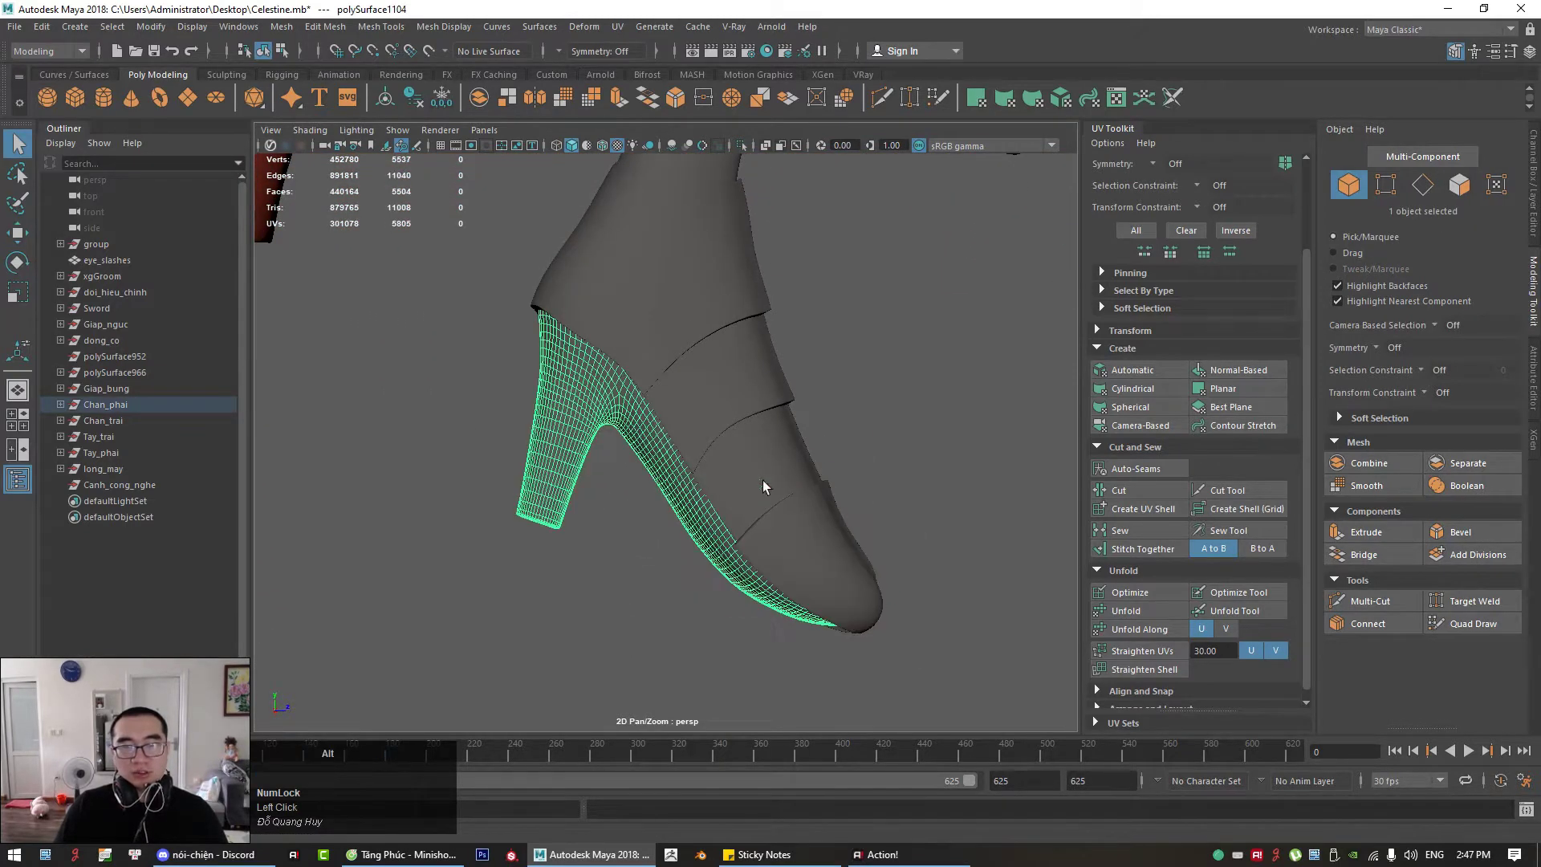
pyautogui.keyDown('alt'); pyautogui.moveTo(764, 485); pyautogui.dragTo(688, 506); pyautogui.keyUp('alt')
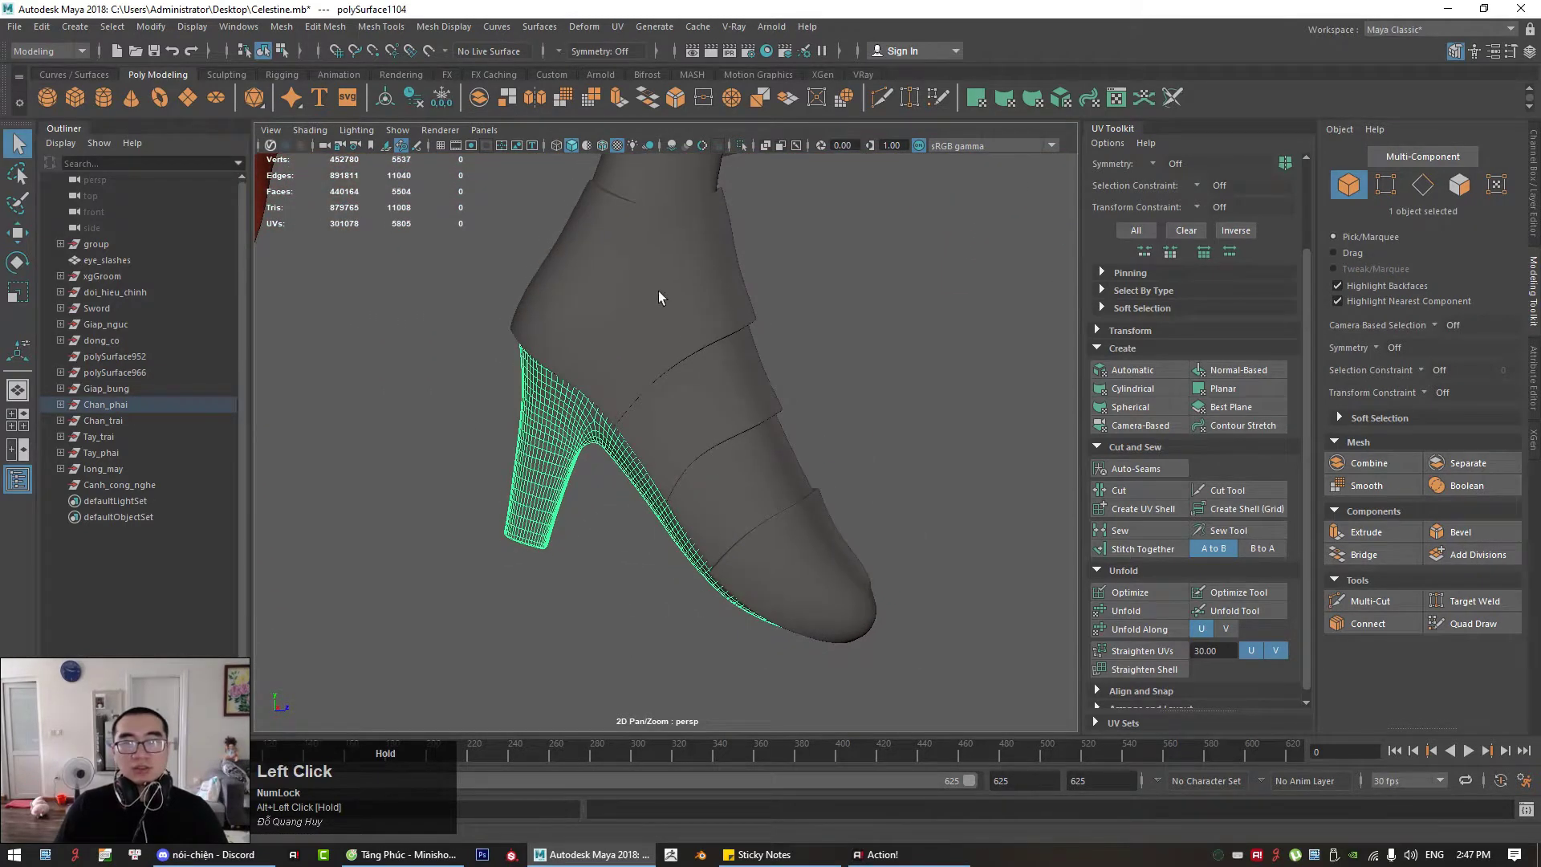
pyautogui.click(765, 145)
pyautogui.keyDown('alt'); pyautogui.moveTo(649, 344); pyautogui.dragTo(703, 381); pyautogui.keyUp('alt')
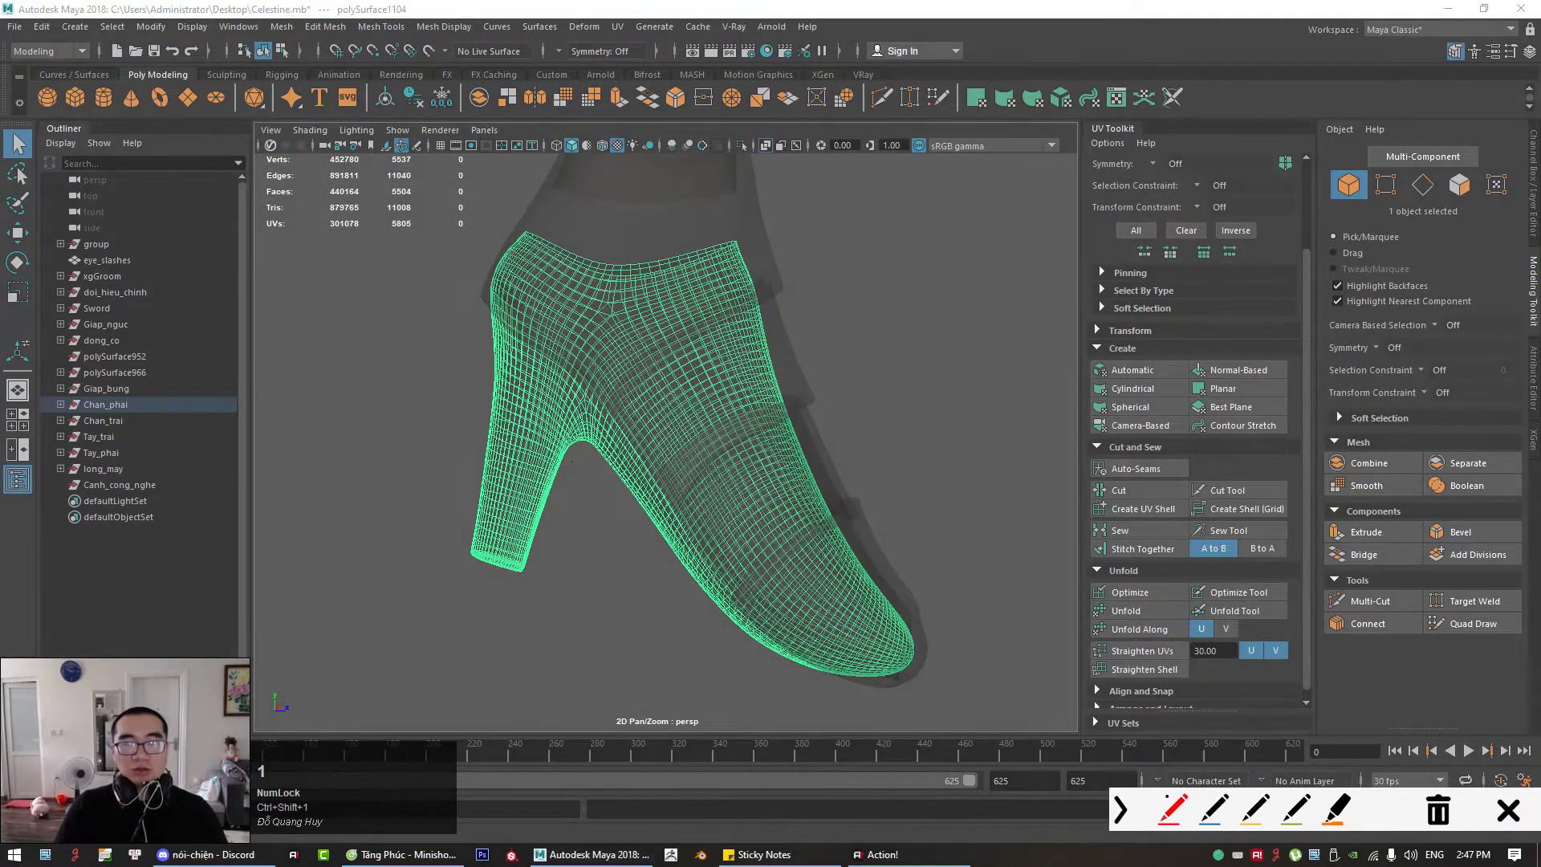
pyautogui.moveTo(509, 257); pyautogui.dragTo(537, 273)
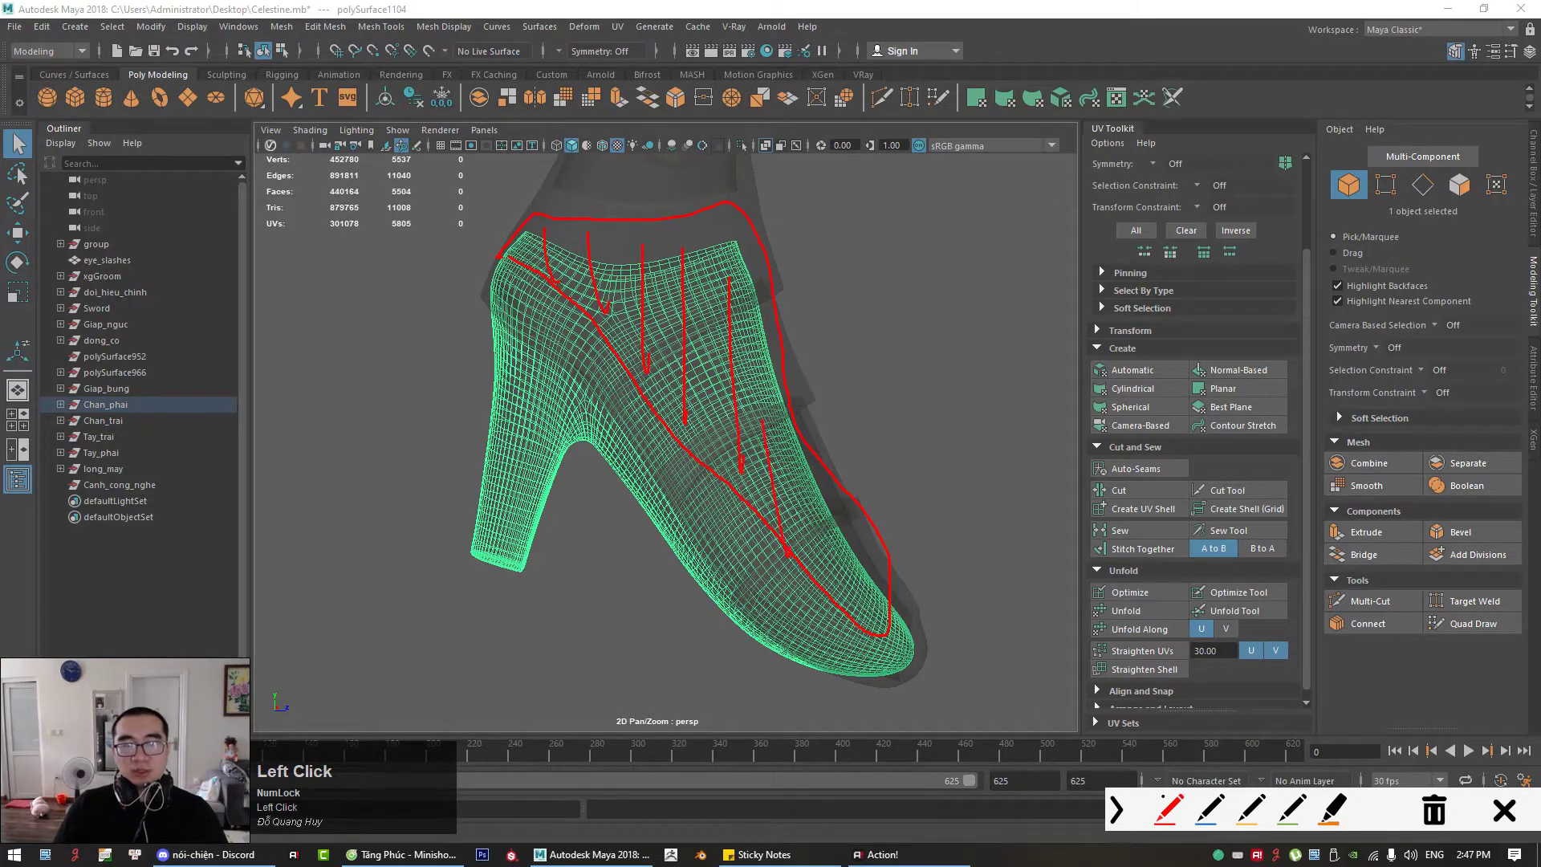
pyautogui.press('Escape')
# Step: Select the face loop running around the shoe from heel to toe below the armor plates' coverage and delete it
pyautogui.keyDown('alt'); pyautogui.moveTo(567, 292); pyautogui.dragTo(585, 393, button='right'); pyautogui.keyUp('alt')
pyautogui.moveTo(393, 443); pyautogui.dragTo(392, 451, button='right')
pyautogui.click(559, 313)
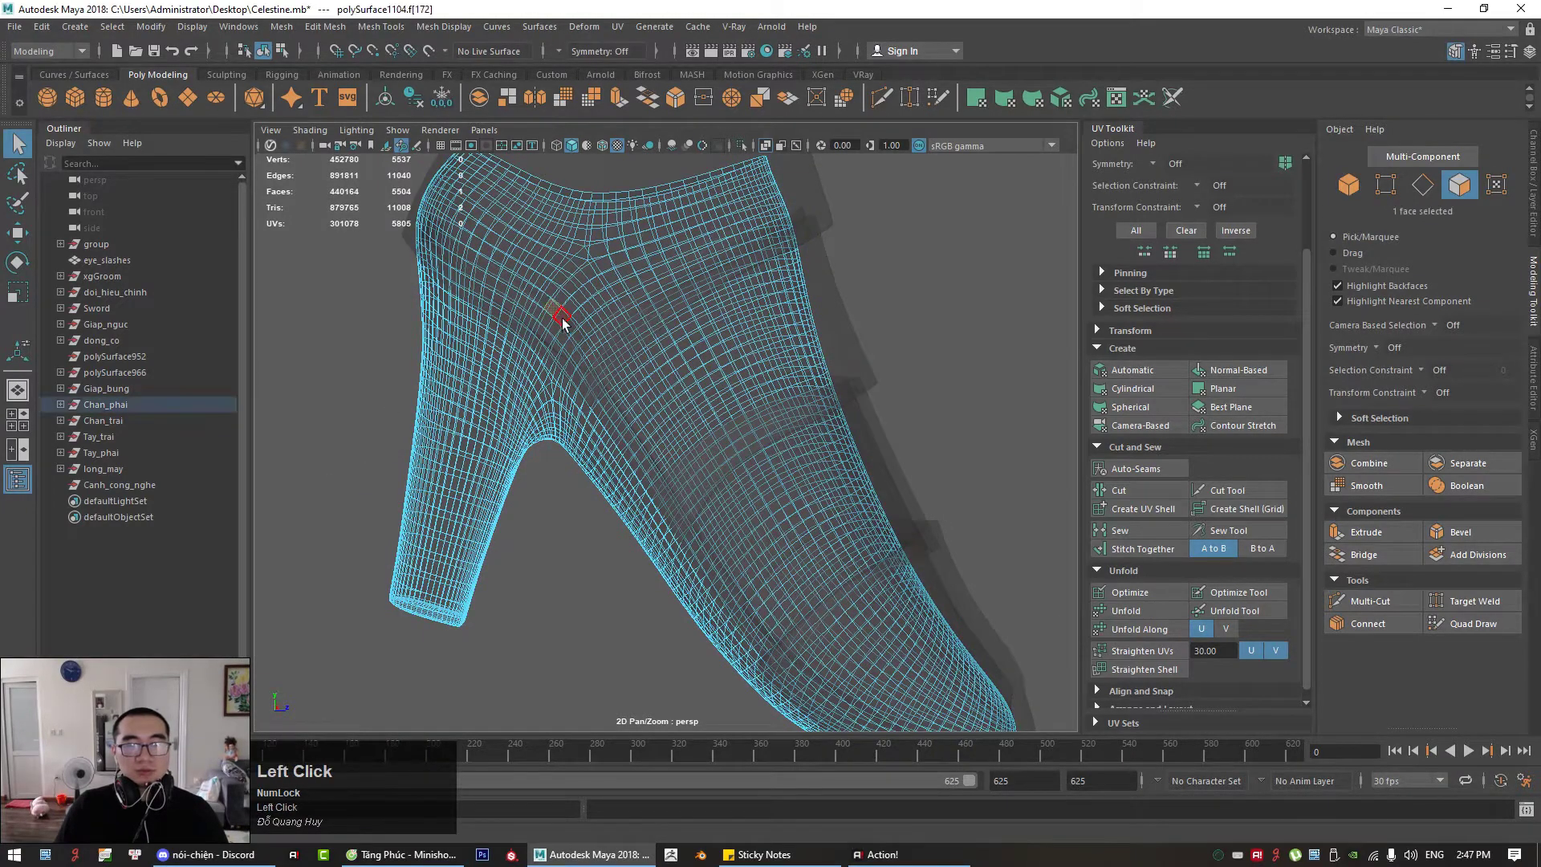
pyautogui.keyDown('shift'); pyautogui.doubleClick(562, 318); pyautogui.keyUp('shift')
pyautogui.moveTo(561, 316)
pyautogui.keyDown('alt'); pyautogui.mouseDown(button='right')
pyautogui.moveTo(763, 436)
pyautogui.moveTo(629, 402)
pyautogui.moveTo(568, 297)
pyautogui.mouseUp(button='right'); pyautogui.keyUp('alt')
pyautogui.click(571, 289)
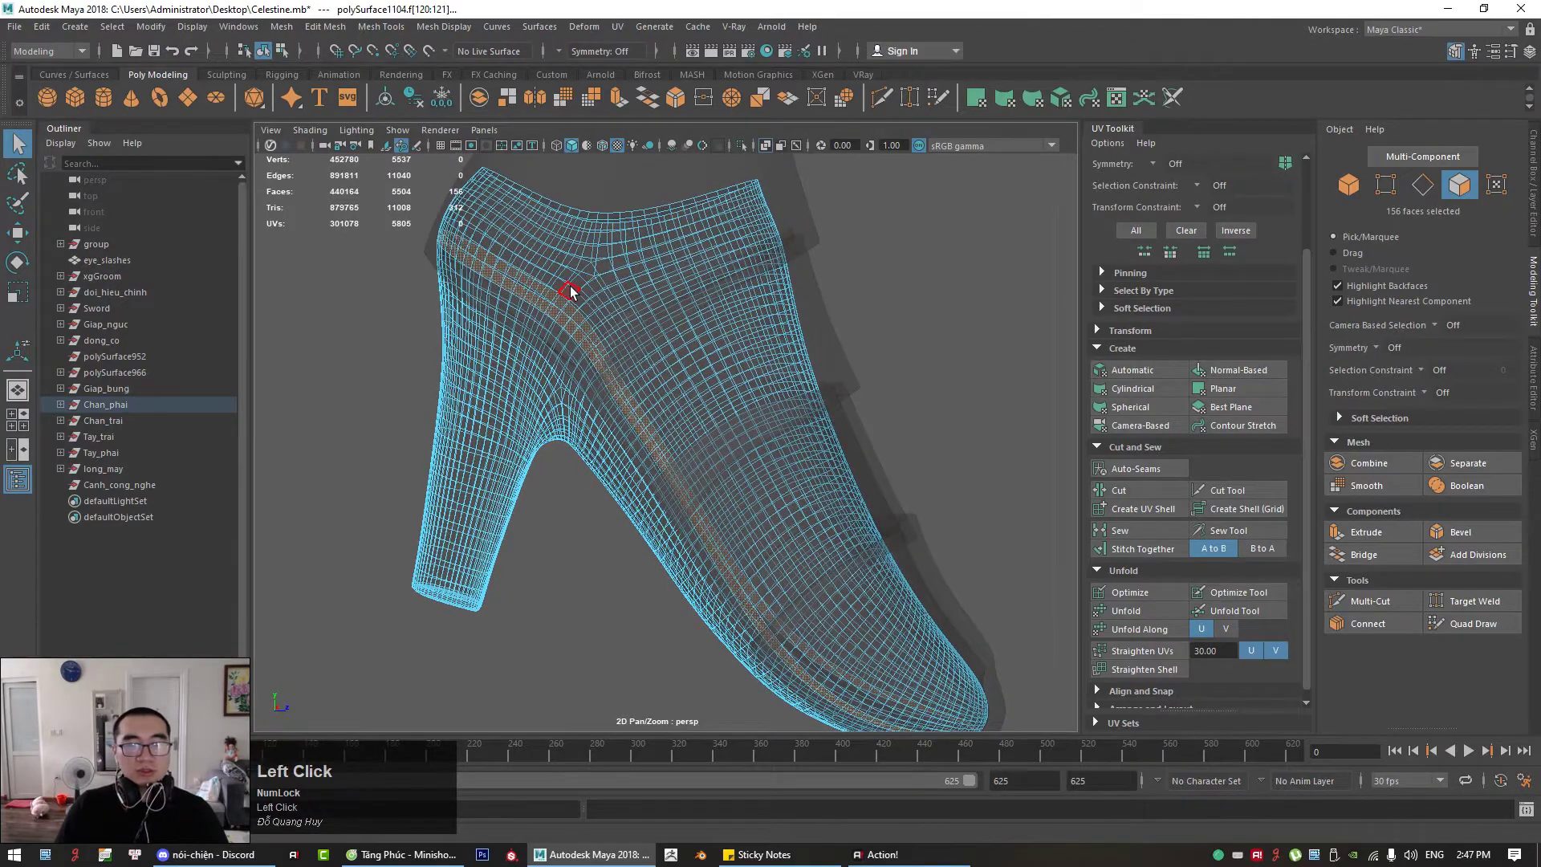
pyautogui.keyDown('shift'); pyautogui.doubleClick(579, 298); pyautogui.keyUp('shift')
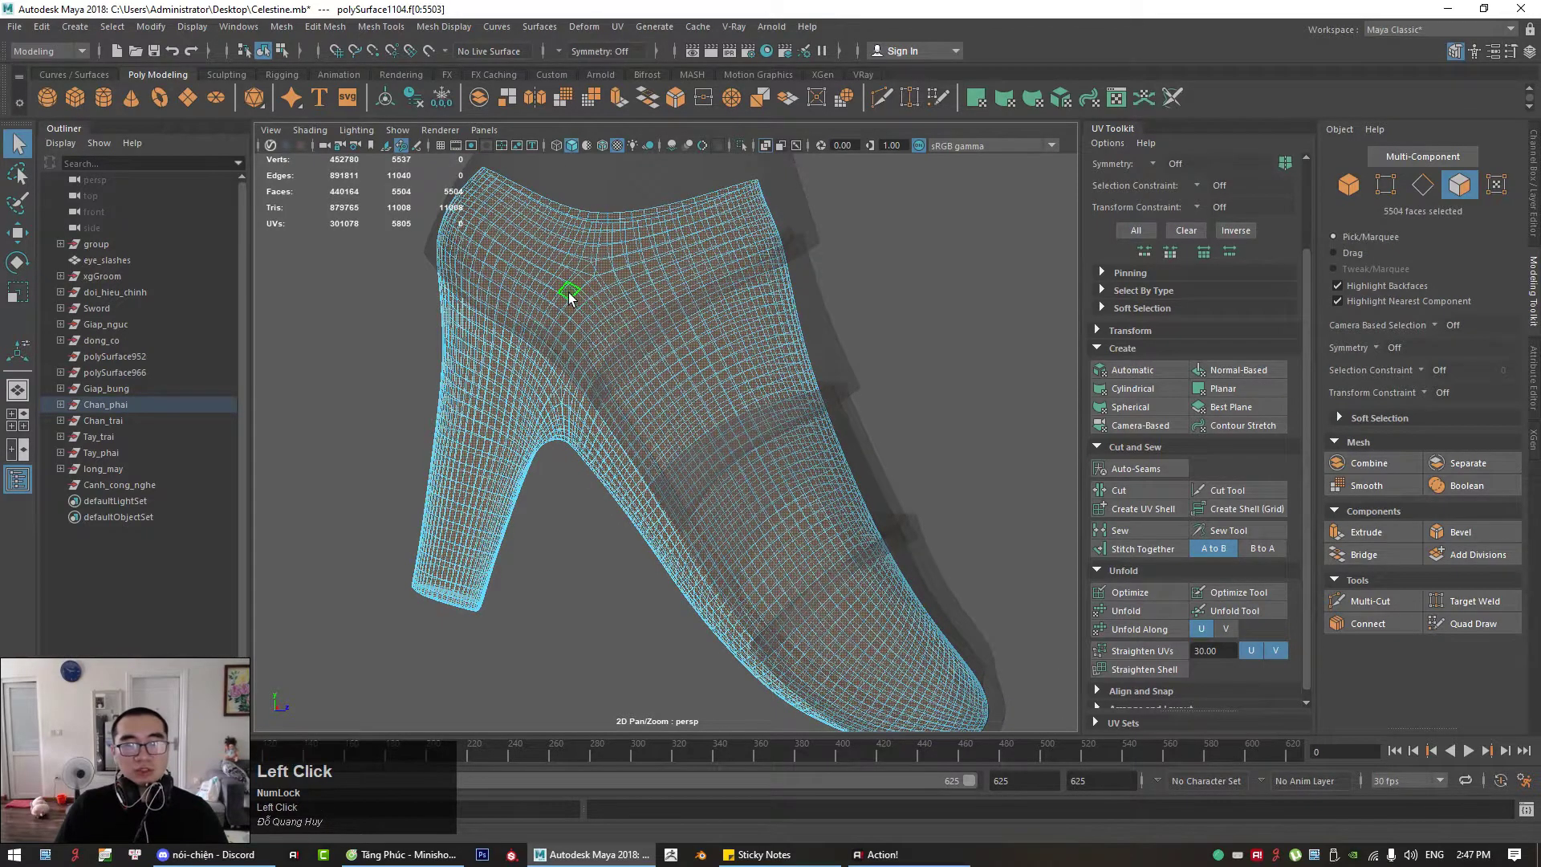
pyautogui.click(577, 299)
pyautogui.keyDown('shift'); pyautogui.doubleClick(578, 301); pyautogui.keyUp('shift')
pyautogui.keyDown('alt'); pyautogui.moveTo(578, 300); pyautogui.dragTo(647, 428, button='right'); pyautogui.keyUp('alt')
pyautogui.keyDown('alt'); pyautogui.moveTo(811, 460); pyautogui.dragTo(751, 449); pyautogui.keyUp('alt')
pyautogui.press('Delete')
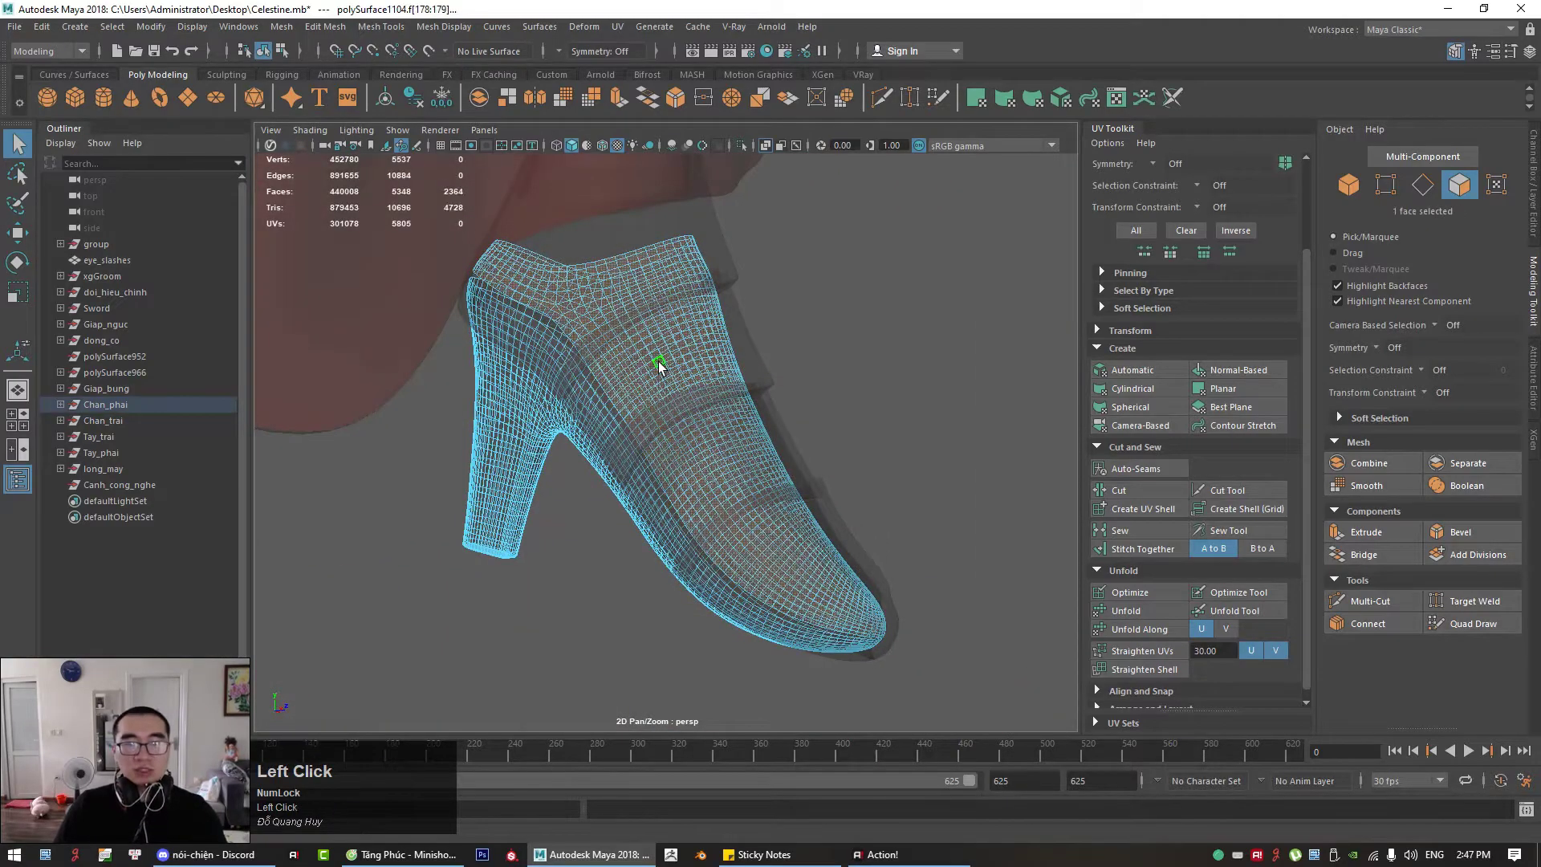
# Step: Delete the detached hidden upper part of the shoe, return to object mode and turn off X-ray display
pyautogui.click(664, 369)
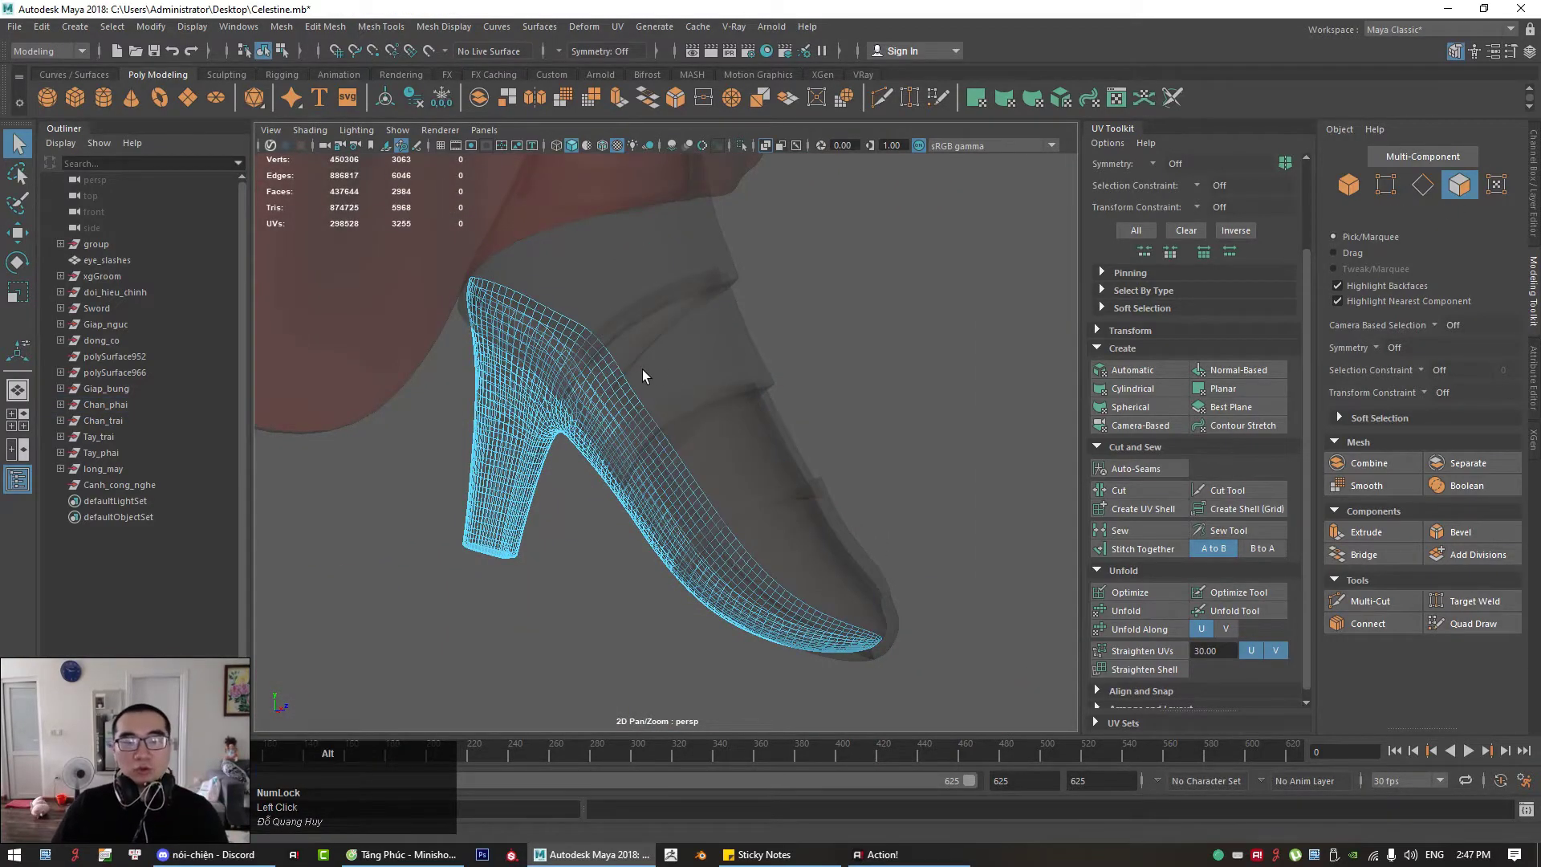
pyautogui.moveTo(642, 369)
pyautogui.keyDown('alt'); pyautogui.mouseDown()
pyautogui.moveTo(677, 302)
pyautogui.moveTo(667, 368)
pyautogui.mouseUp(); pyautogui.keyUp('alt')
pyautogui.moveTo(804, 377); pyautogui.dragTo(883, 354, button='right')
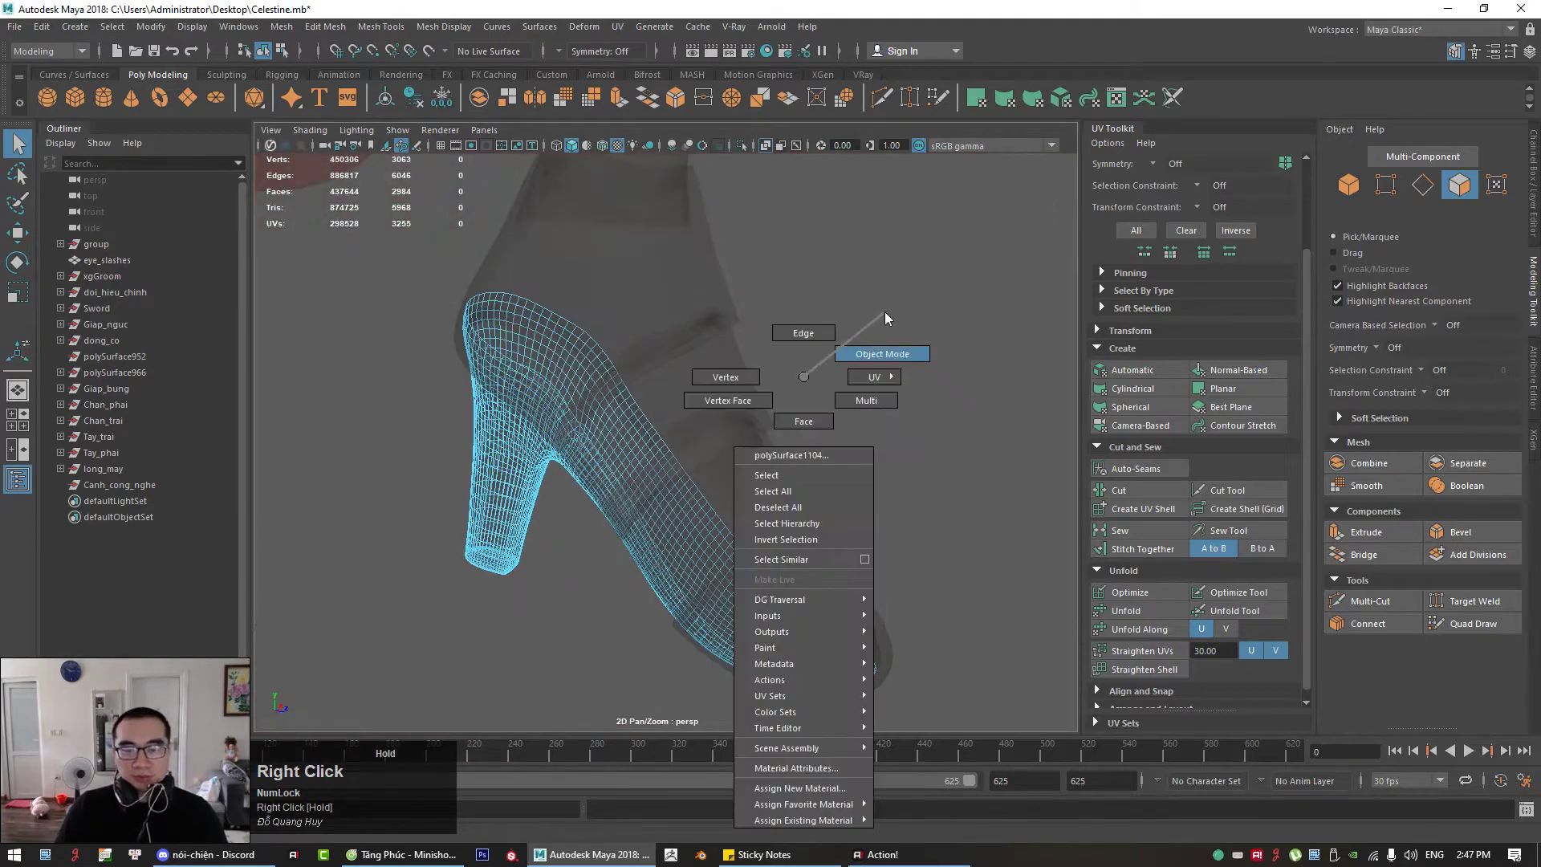
pyautogui.click(766, 473)
pyautogui.click(765, 146)
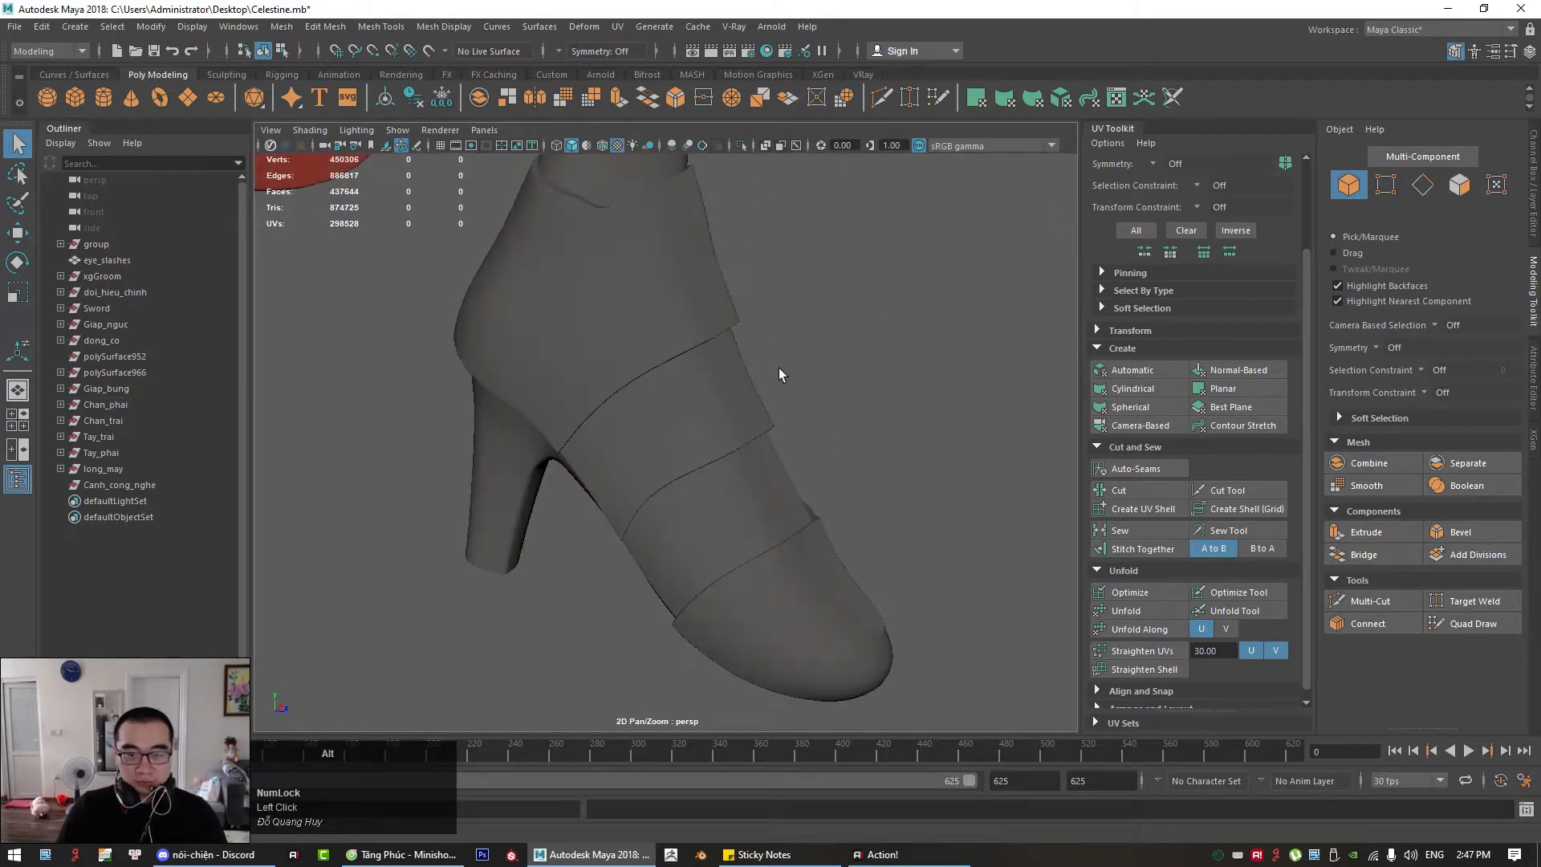
pyautogui.keyDown('alt'); pyautogui.moveTo(779, 370); pyautogui.dragTo(727, 408); pyautogui.keyUp('alt')
# Step: Examine the shoe, ankle cuff and lower leg armor pieces for hidden geometry
pyautogui.click(561, 451)
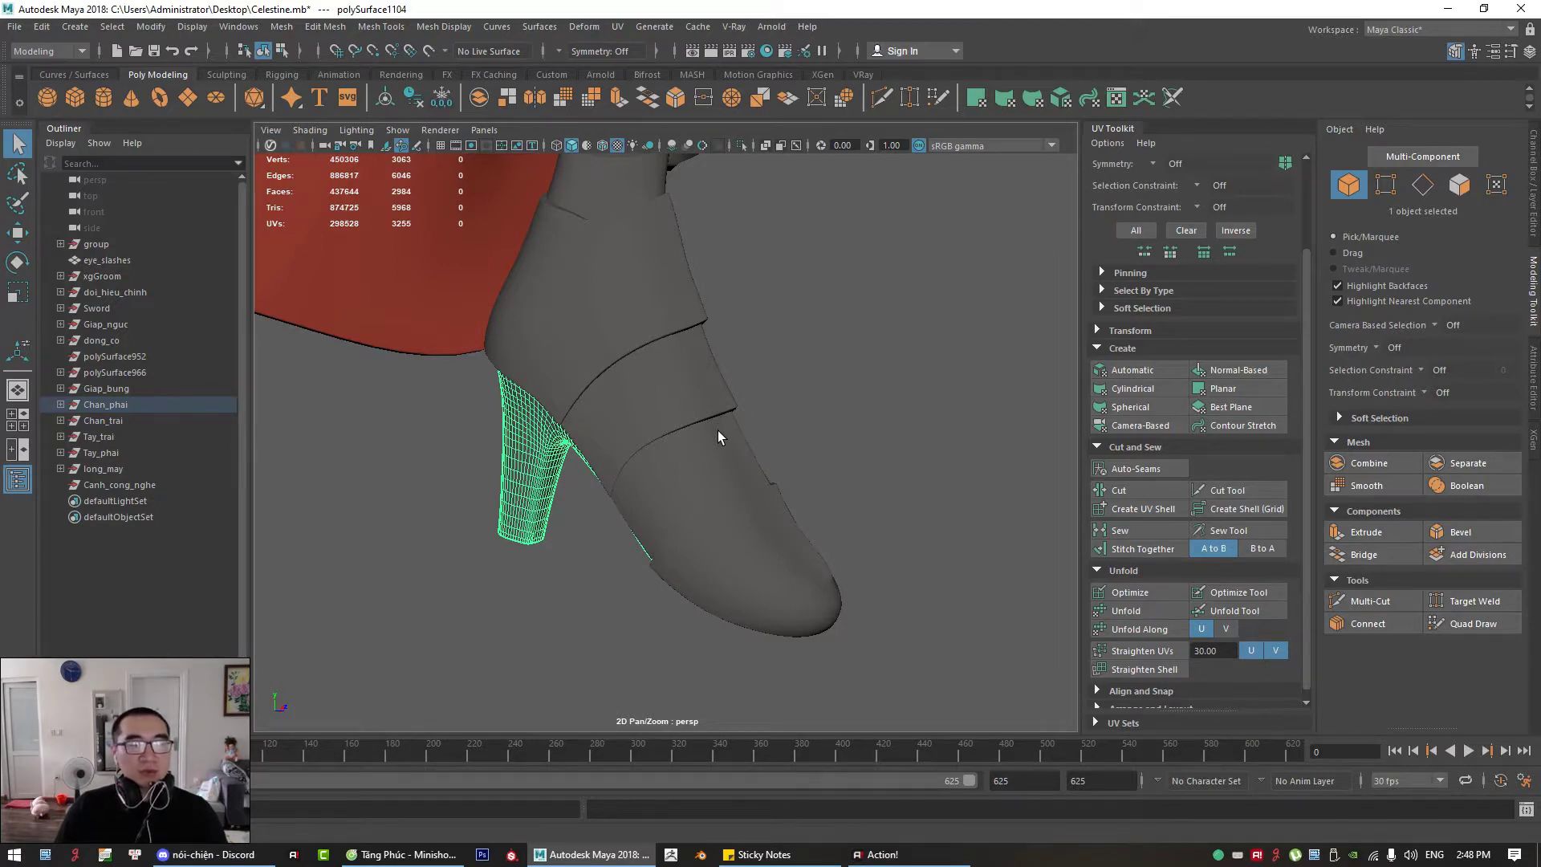
pyautogui.keyDown('alt'); pyautogui.moveTo(707, 378); pyautogui.dragTo(706, 454, button='middle'); pyautogui.keyUp('alt')
pyautogui.click(648, 400)
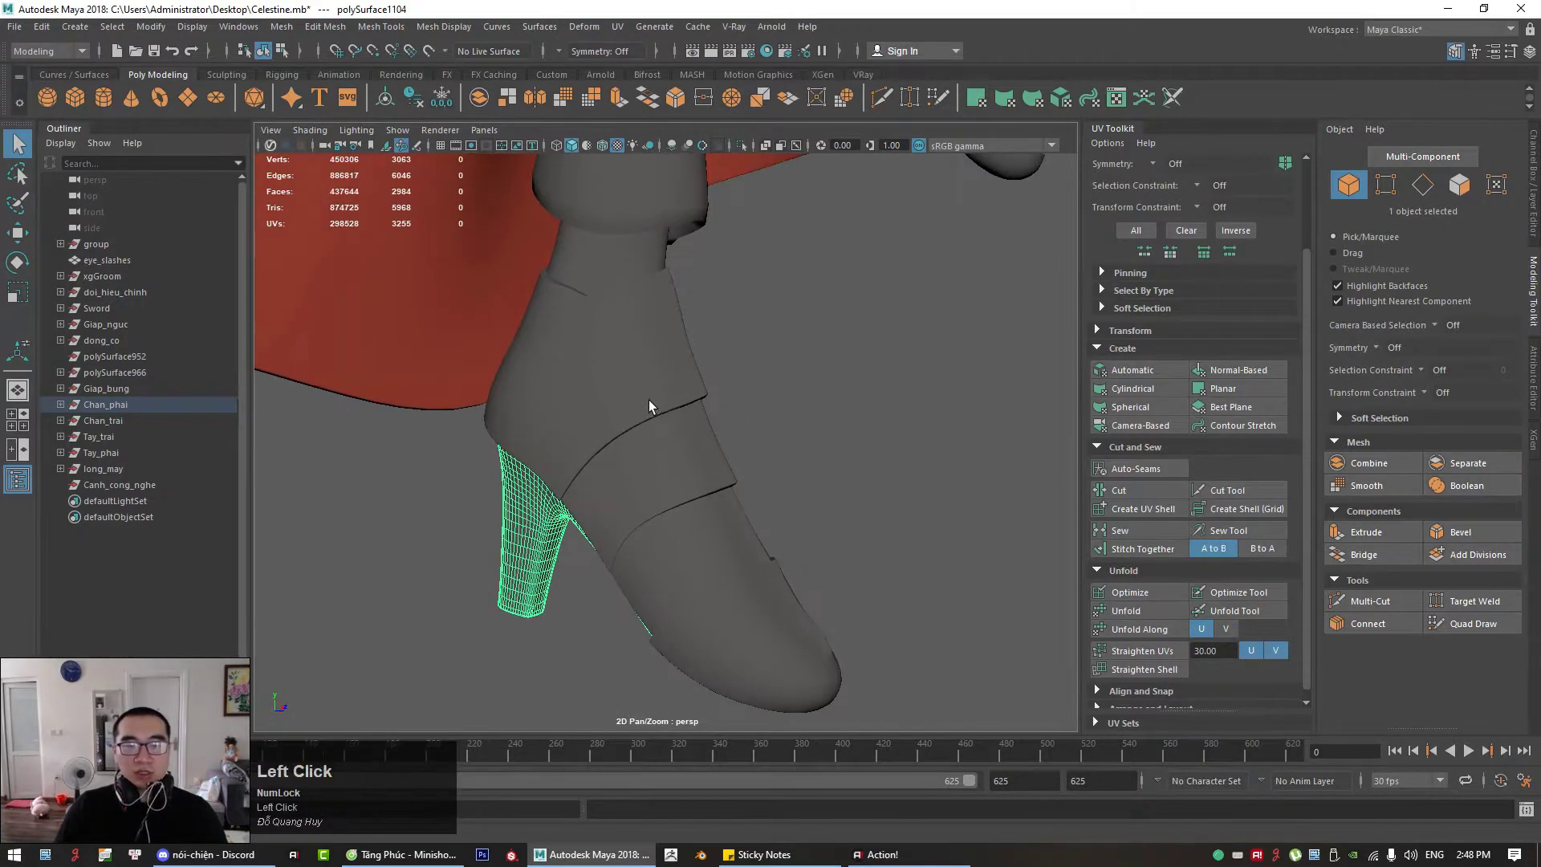
pyautogui.keyDown('alt'); pyautogui.moveTo(758, 394); pyautogui.dragTo(752, 425, button='middle'); pyautogui.keyUp('alt')
pyautogui.click(753, 433)
pyautogui.moveTo(753, 427)
pyautogui.keyDown('alt'); pyautogui.mouseDown()
pyautogui.moveTo(811, 365)
pyautogui.moveTo(802, 320)
pyautogui.moveTo(729, 450)
pyautogui.moveTo(754, 446)
pyautogui.mouseUp(); pyautogui.keyUp('alt')
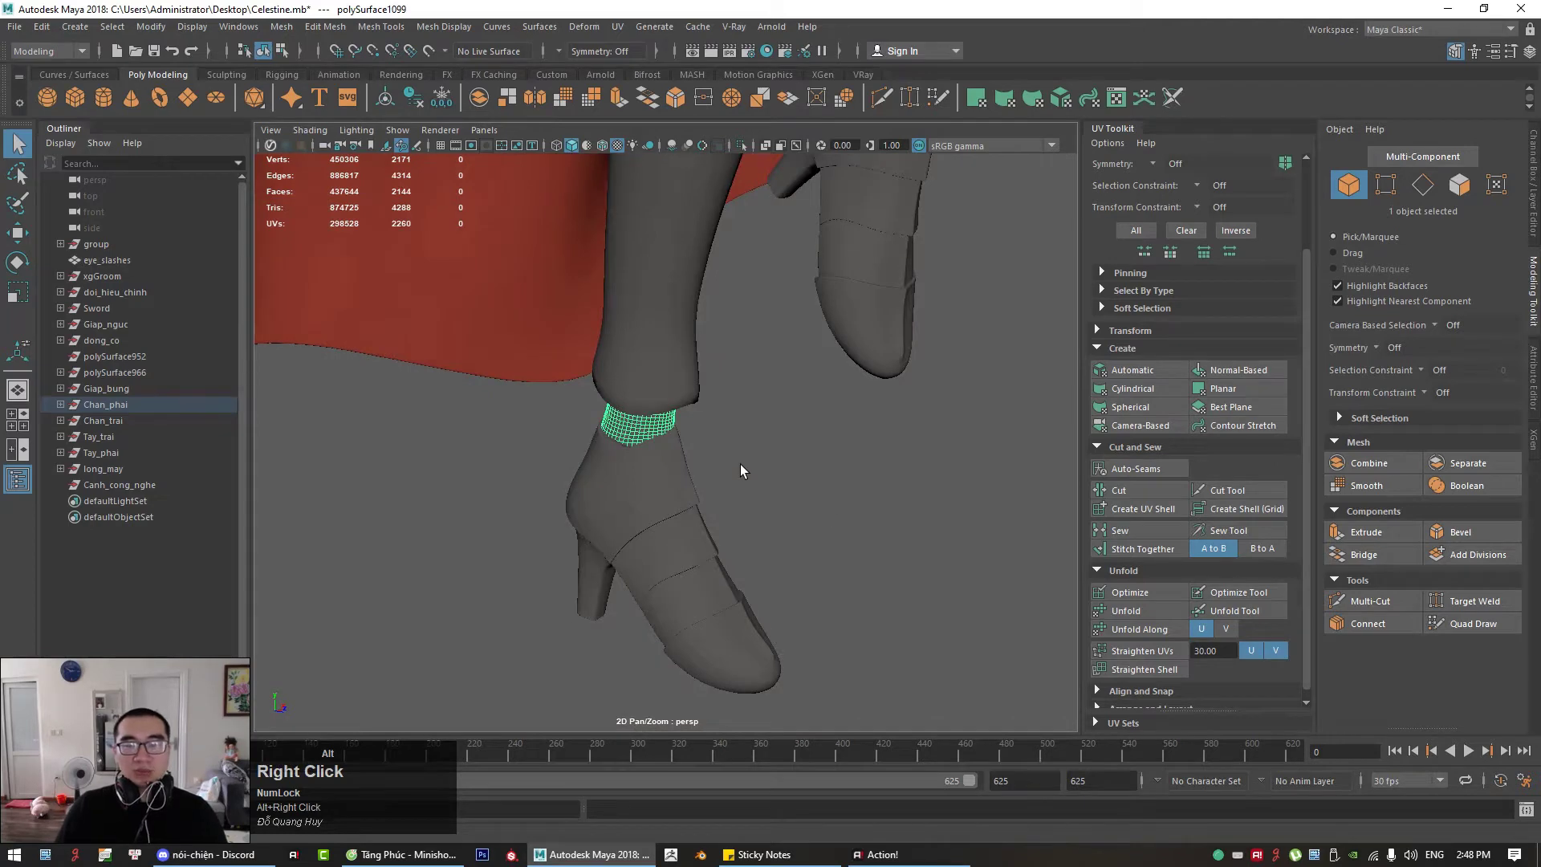
pyautogui.keyDown('alt'); pyautogui.moveTo(767, 356); pyautogui.dragTo(753, 538, button='middle'); pyautogui.keyUp('alt')
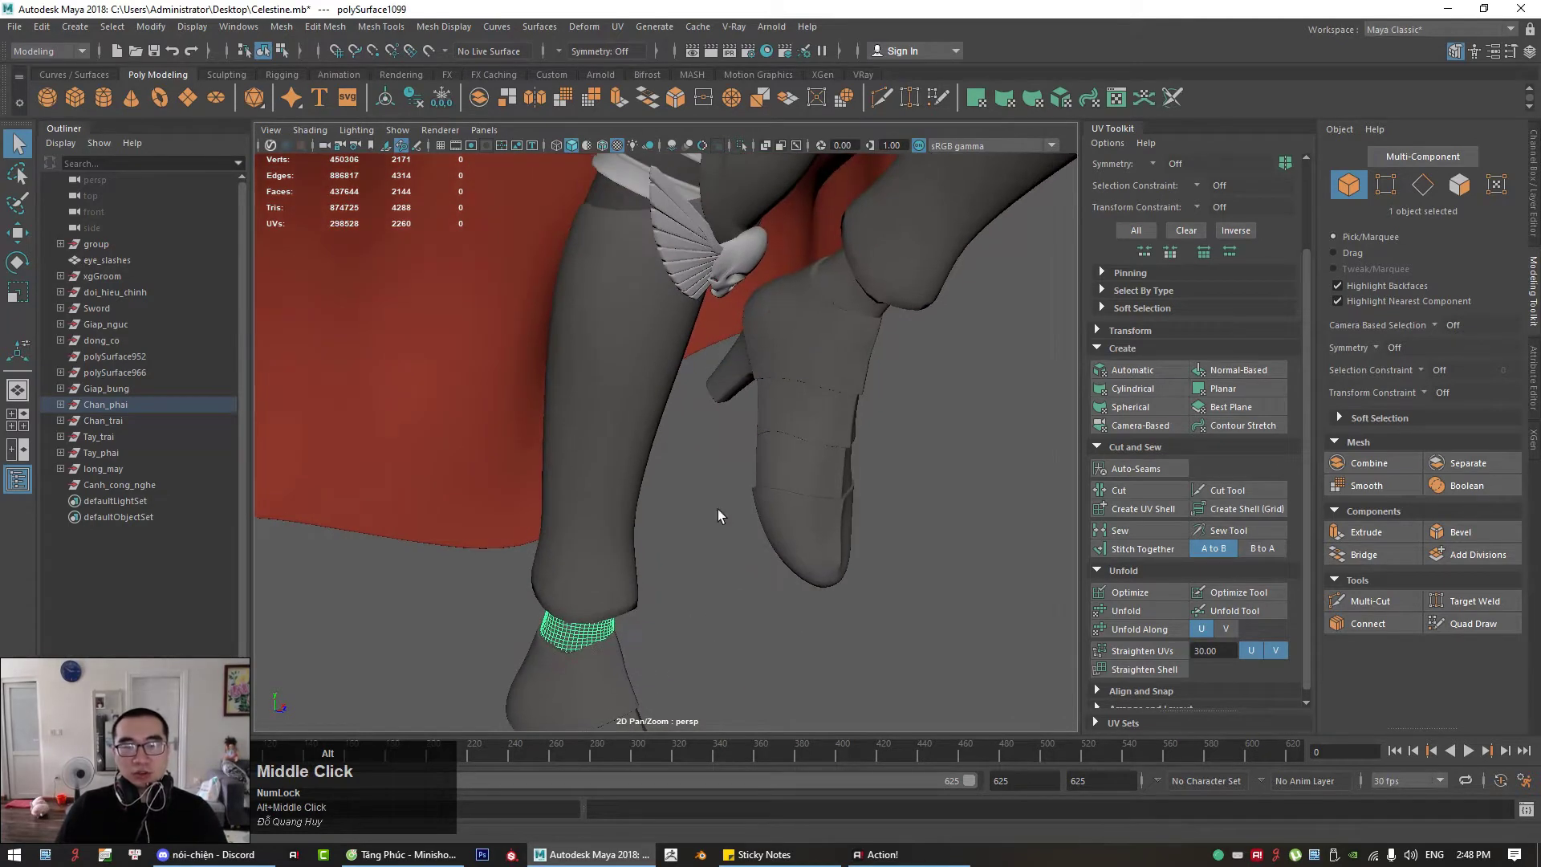
pyautogui.keyDown('alt'); pyautogui.moveTo(660, 406); pyautogui.dragTo(658, 547, button='middle'); pyautogui.keyUp('alt')
pyautogui.keyDown('alt'); pyautogui.moveTo(658, 547); pyautogui.dragTo(770, 543, button='right'); pyautogui.keyUp('alt')
# Step: Examine the knee guard and its surrounding parts from several angles
pyautogui.click(791, 459)
pyautogui.keyDown('alt'); pyautogui.moveTo(817, 494); pyautogui.dragTo(859, 462); pyautogui.keyUp('alt')
pyautogui.press('f')
pyautogui.keyDown('alt'); pyautogui.moveTo(824, 457); pyautogui.dragTo(811, 481, button='right'); pyautogui.keyUp('alt')
pyautogui.moveTo(810, 481)
pyautogui.keyDown('alt'); pyautogui.mouseDown()
pyautogui.moveTo(822, 554)
pyautogui.moveTo(821, 509)
pyautogui.moveTo(671, 516)
pyautogui.moveTo(715, 430)
pyautogui.moveTo(772, 469)
pyautogui.moveTo(839, 451)
pyautogui.moveTo(812, 469)
pyautogui.mouseUp(); pyautogui.keyUp('alt')
pyautogui.click(715, 430)
pyautogui.keyDown('alt'); pyautogui.moveTo(812, 469); pyautogui.dragTo(770, 446, button='right'); pyautogui.keyUp('alt')
pyautogui.keyDown('alt'); pyautogui.moveTo(669, 390); pyautogui.dragTo(691, 394); pyautogui.keyUp('alt')
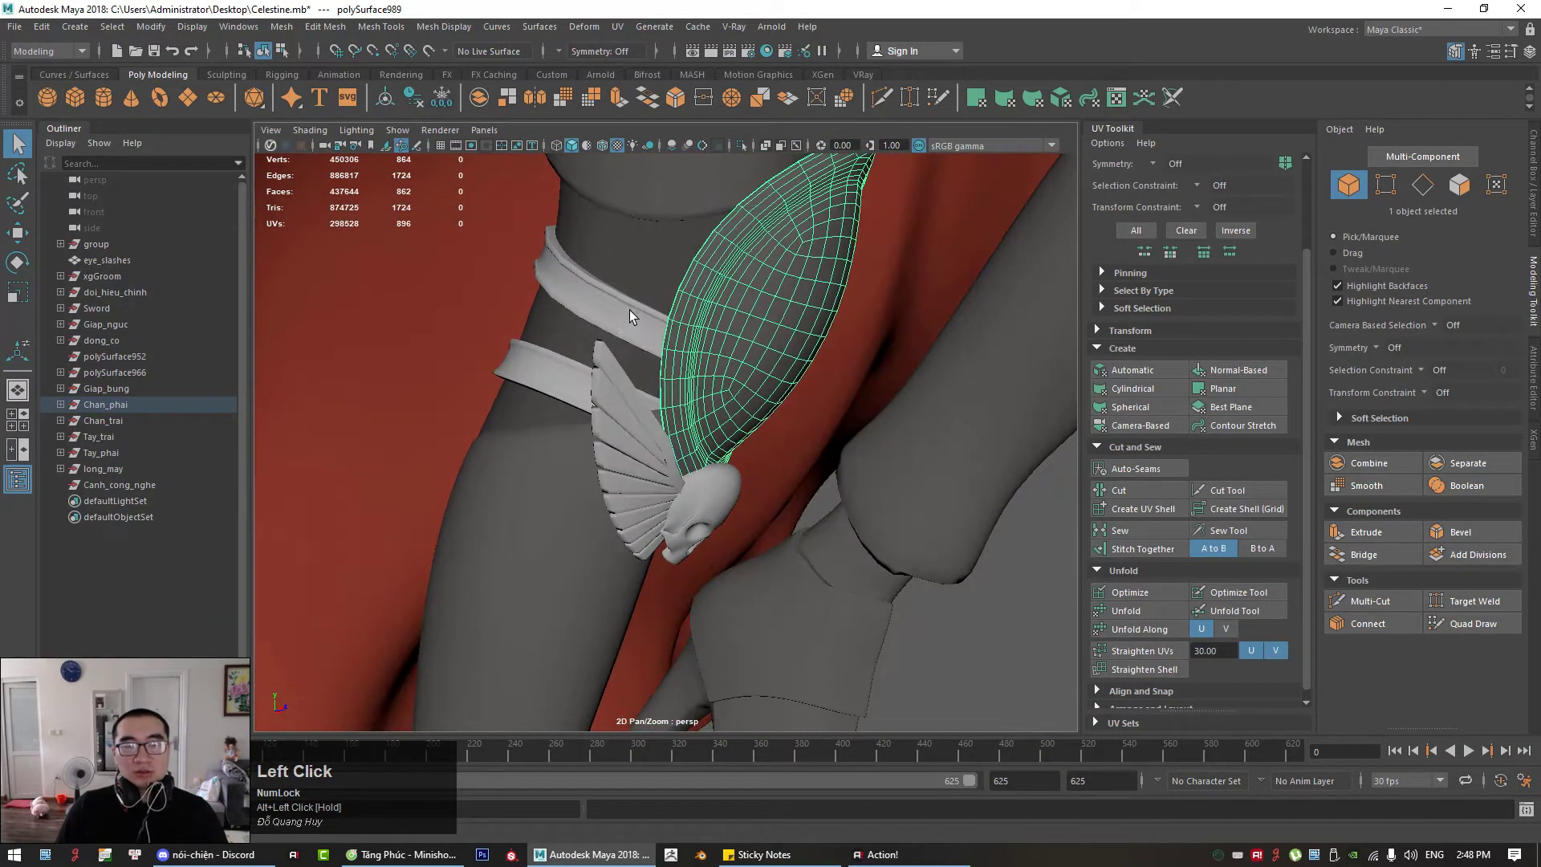
# Step: Select the two straps behind the knee guard and isolate them in the view
pyautogui.click(629, 311)
pyautogui.keyDown('alt'); pyautogui.moveTo(629, 311); pyautogui.dragTo(727, 387); pyautogui.keyUp('alt')
pyautogui.keyDown('alt'); pyautogui.moveTo(656, 353); pyautogui.dragTo(612, 358, button='right'); pyautogui.keyUp('alt')
pyautogui.keyDown('alt'); pyautogui.moveTo(611, 358); pyautogui.dragTo(615, 491); pyautogui.keyUp('alt')
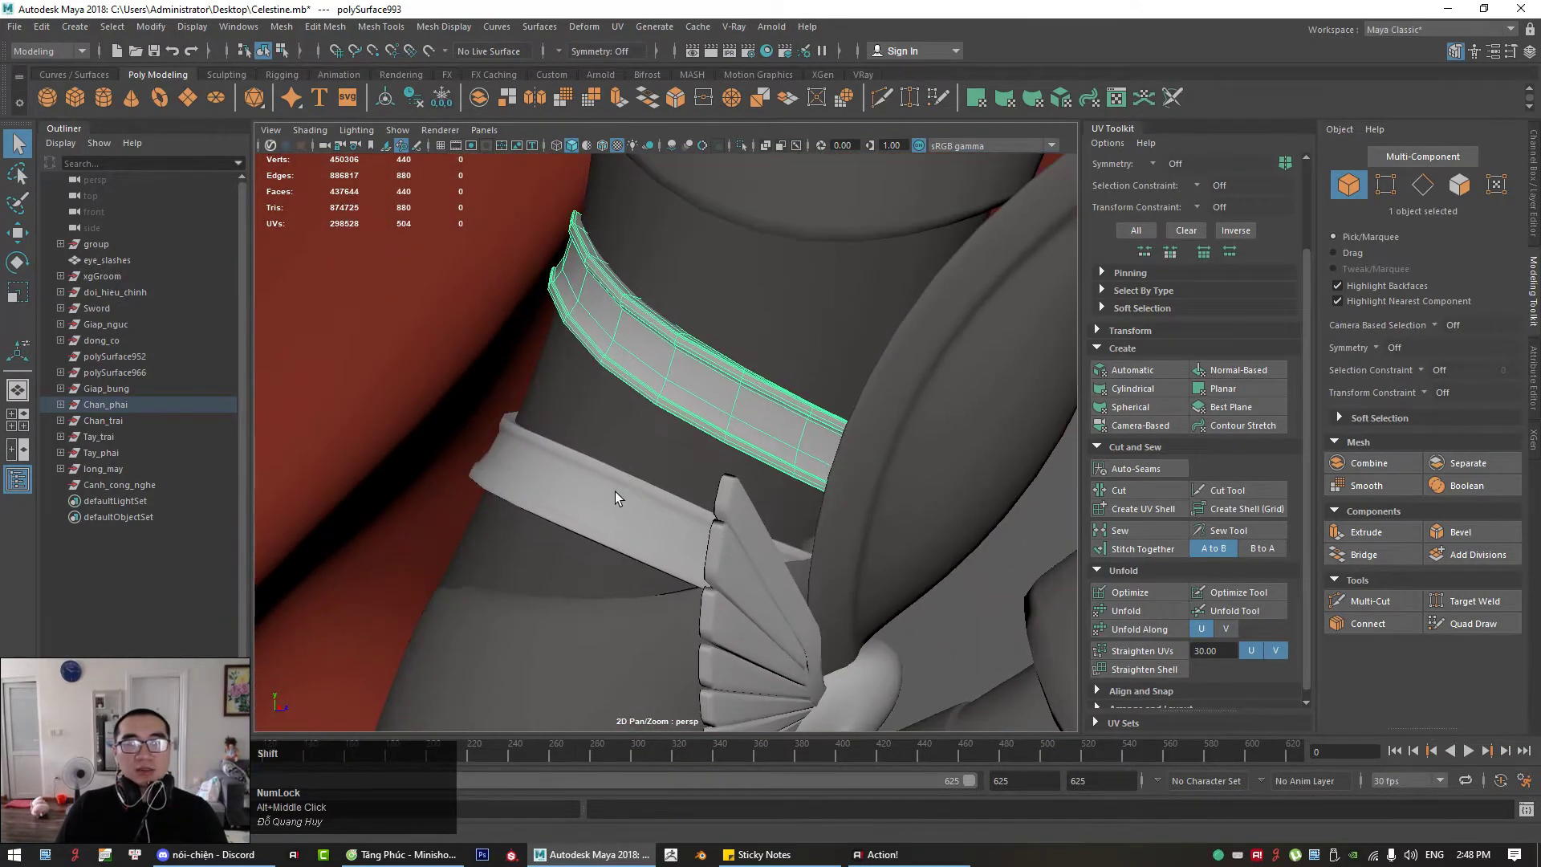
pyautogui.keyDown('shift'); pyautogui.click(727, 536); pyautogui.keyUp('shift')
pyautogui.keyDown('alt'); pyautogui.moveTo(727, 536); pyautogui.dragTo(735, 220); pyautogui.keyUp('alt')
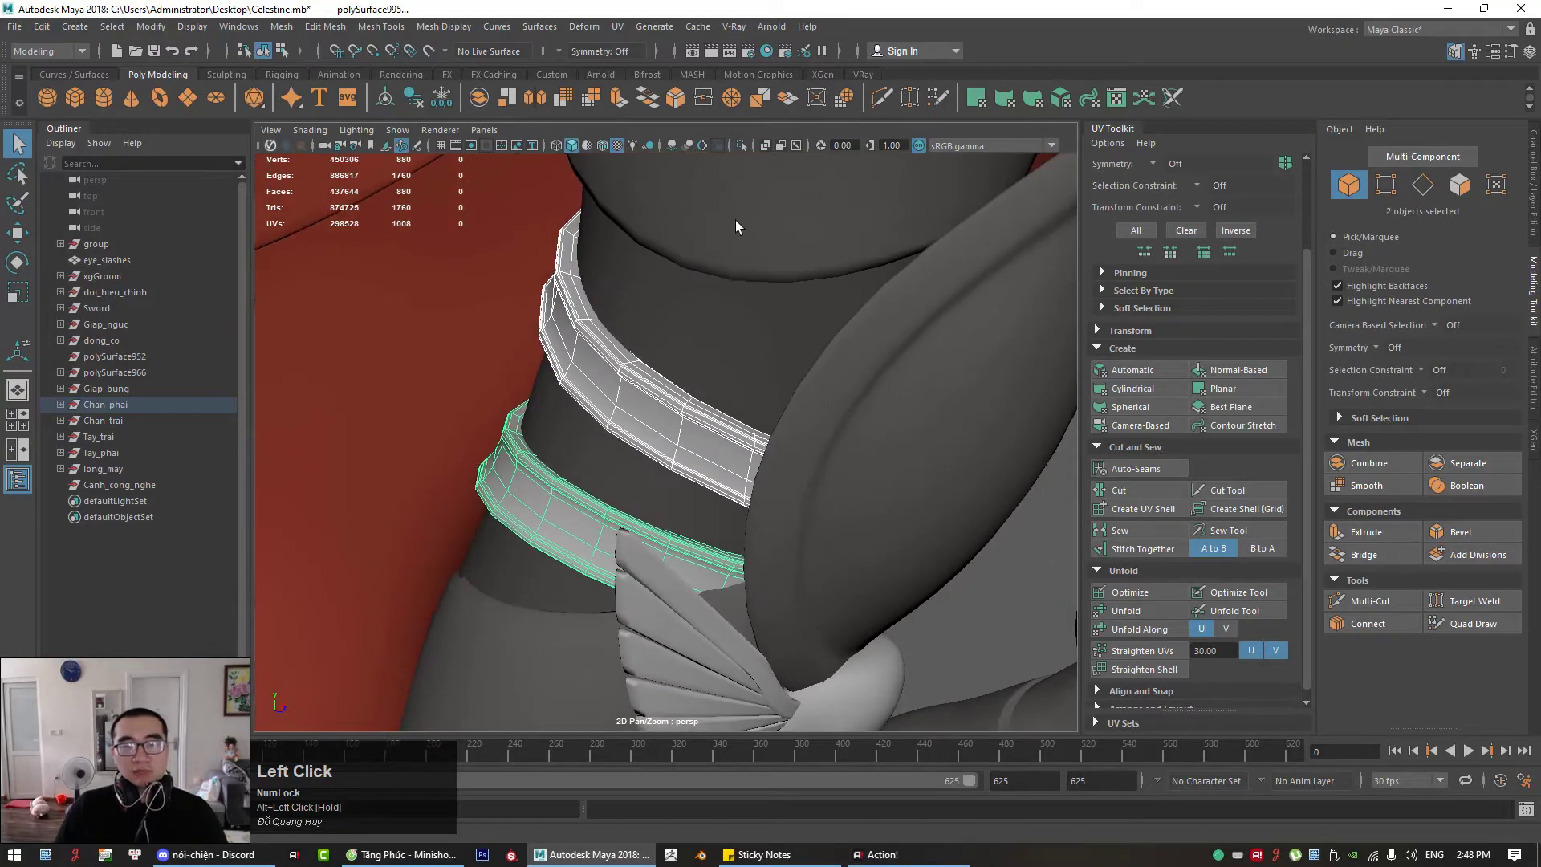
pyautogui.click(739, 147)
pyautogui.moveTo(666, 273)
pyautogui.keyDown('alt'); pyautogui.mouseDown()
pyautogui.moveTo(630, 344)
pyautogui.moveTo(578, 334)
pyautogui.moveTo(684, 264)
pyautogui.mouseUp(); pyautogui.keyUp('alt')
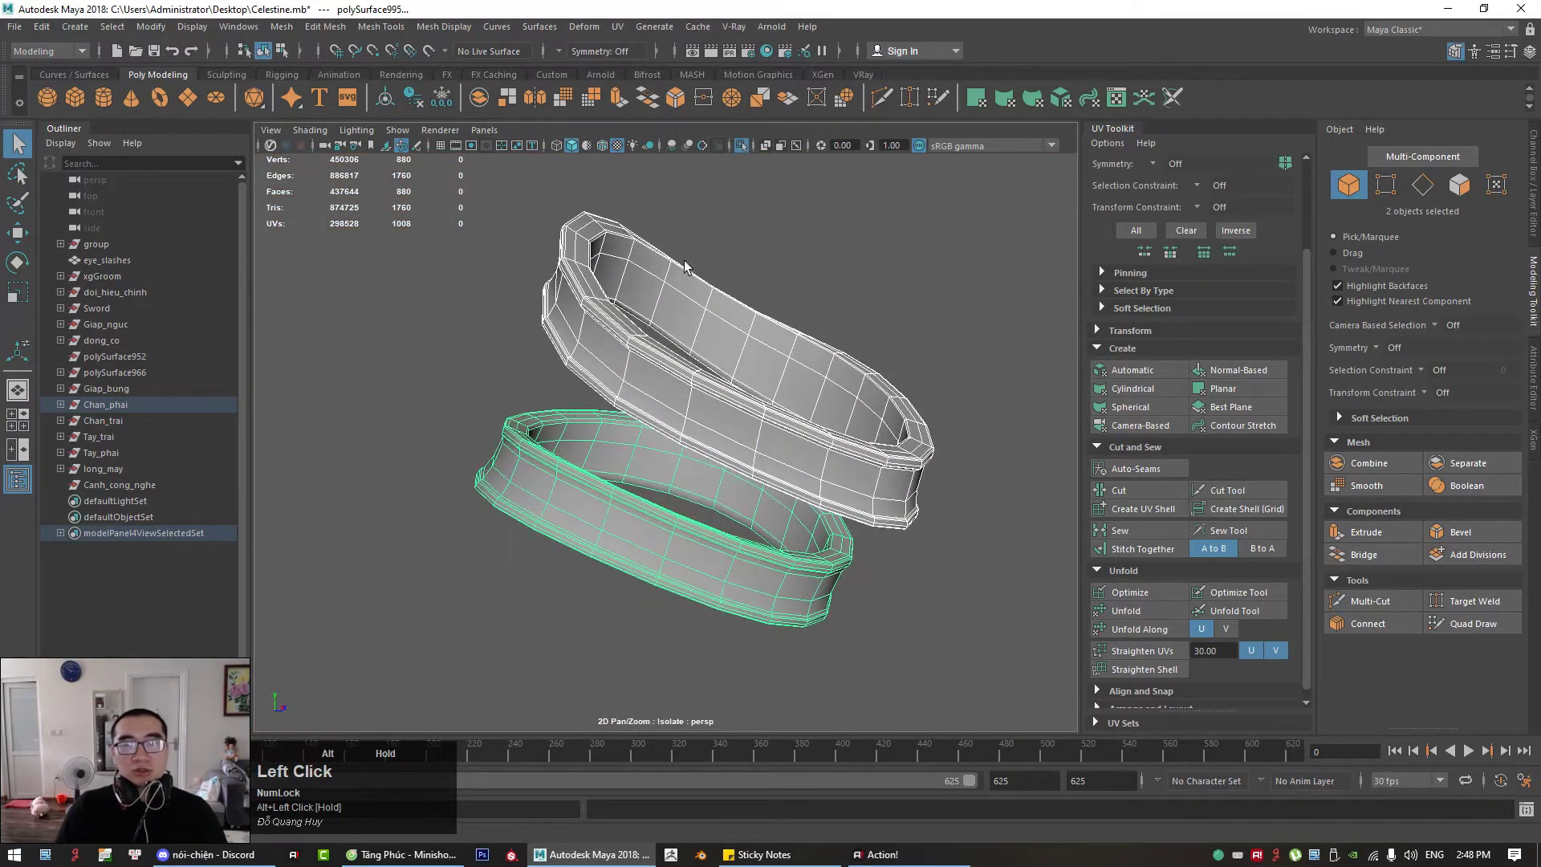
pyautogui.click(740, 147)
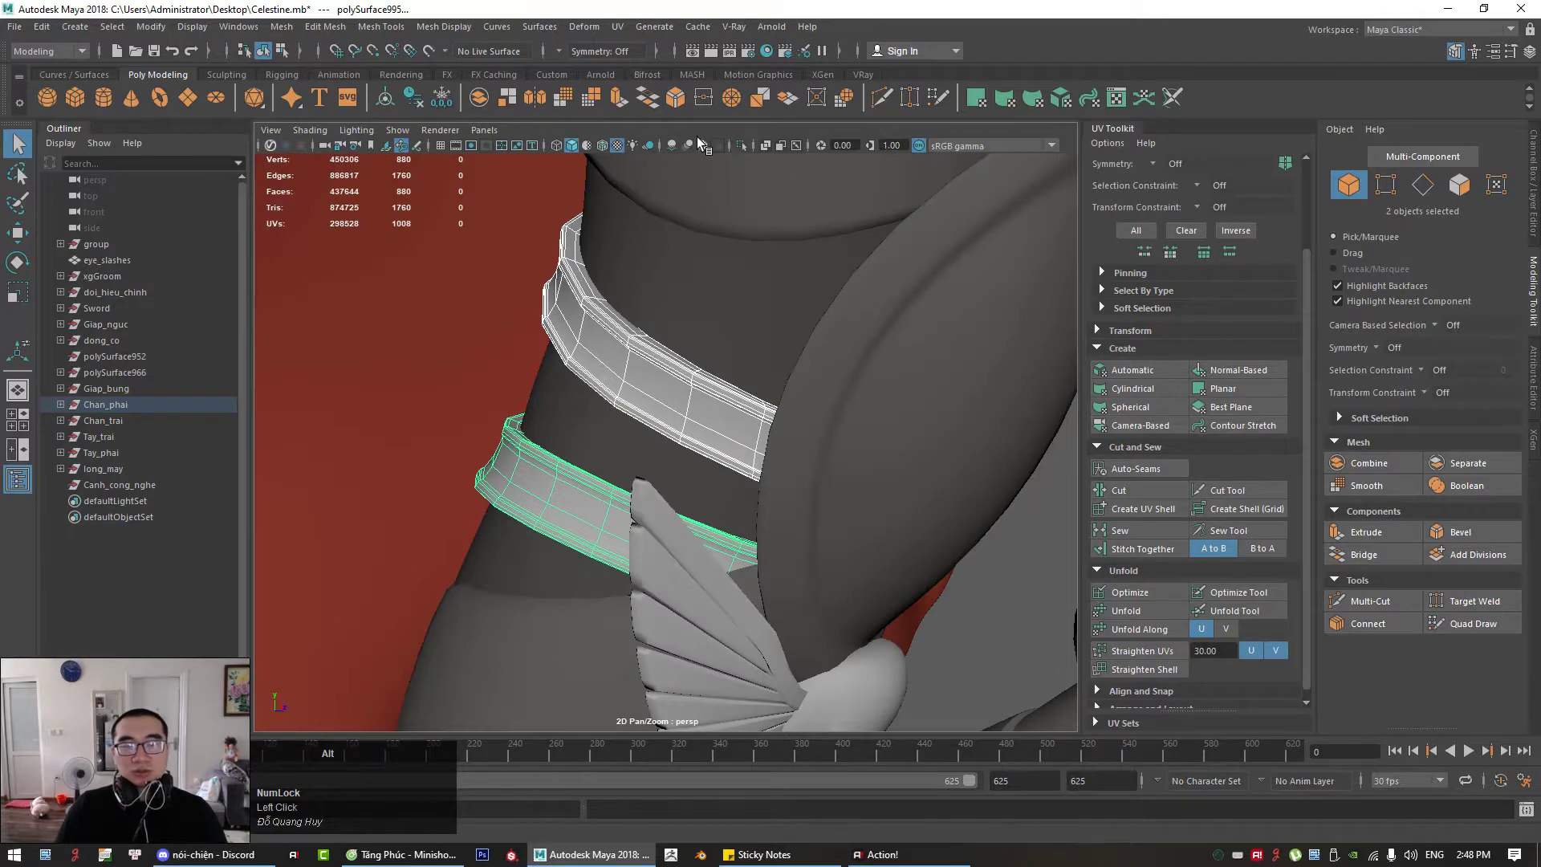
pyautogui.click(741, 145)
# Step: Delete the two hidden face loops on the inner side of the upper knee strap
pyautogui.rightClick(716, 239)
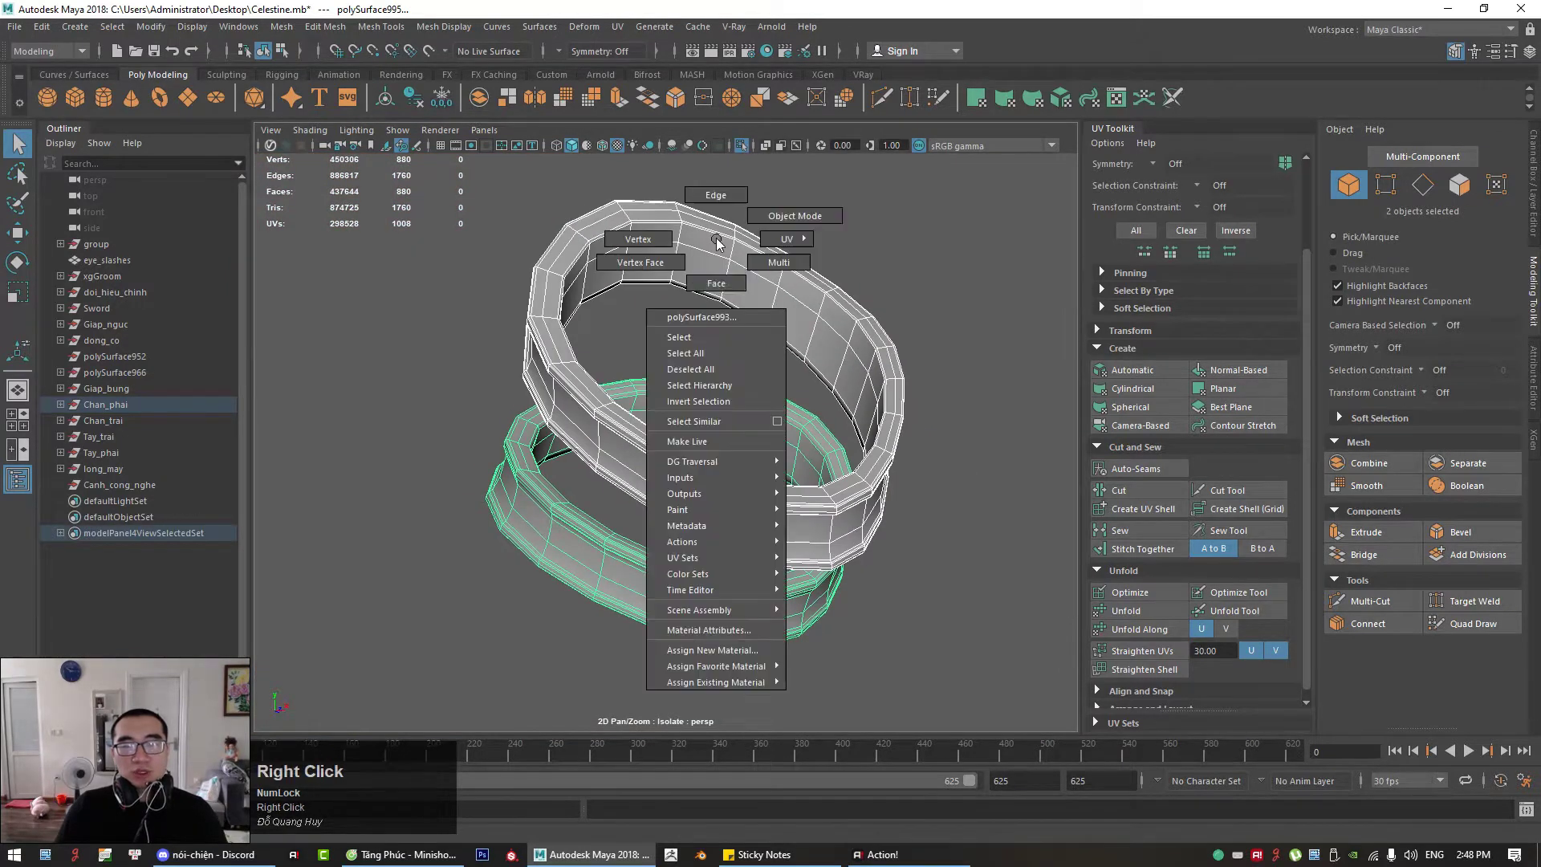
pyautogui.moveTo(716, 239); pyautogui.dragTo(716, 284, button='right')
pyautogui.click(705, 245)
pyautogui.keyDown('shift'); pyautogui.doubleClick(740, 255); pyautogui.keyUp('shift')
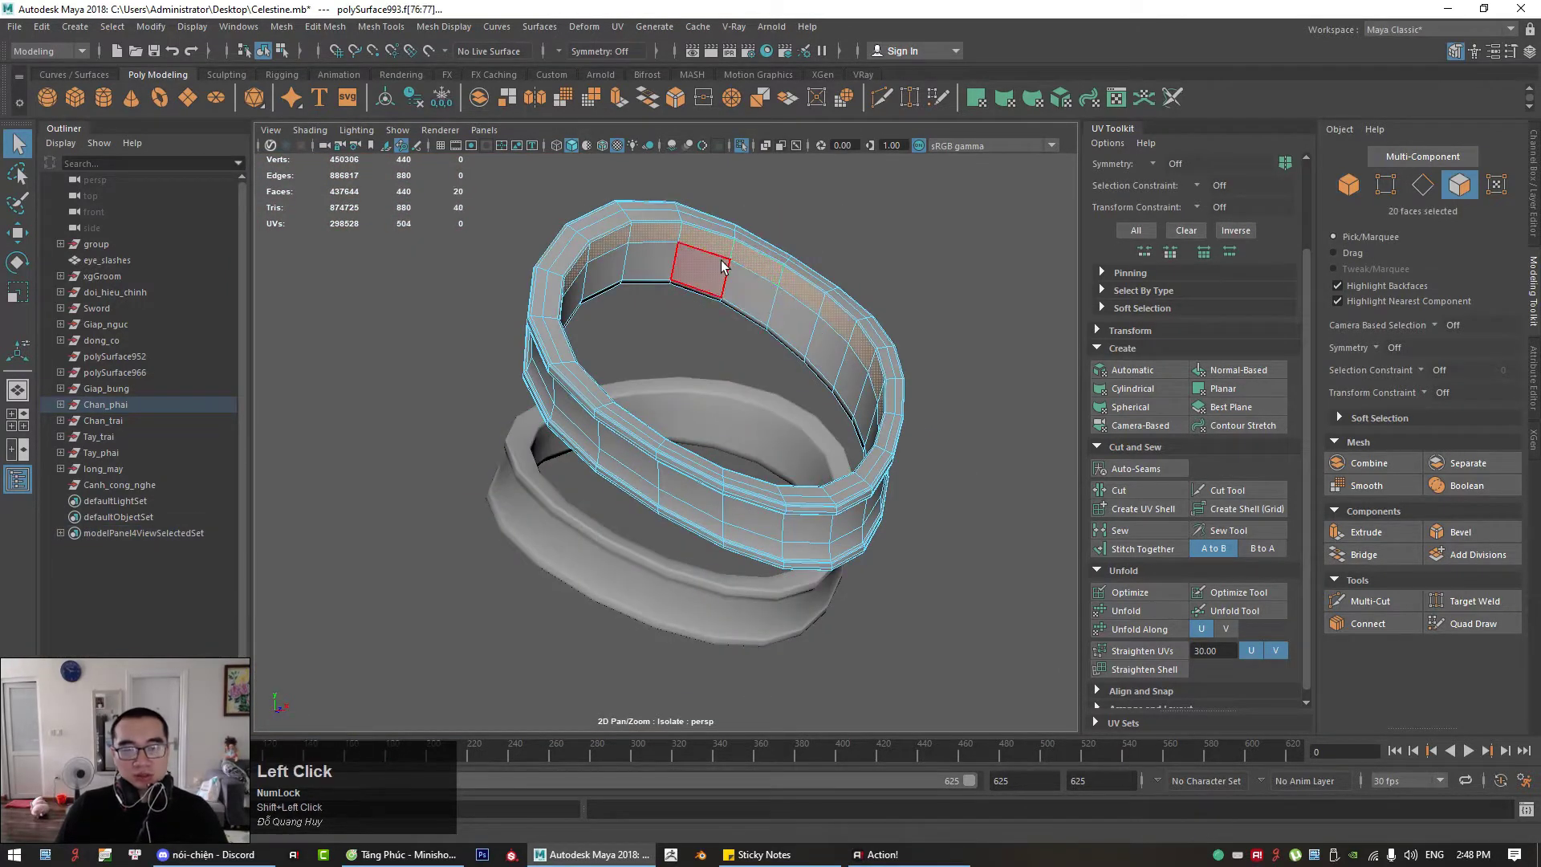
pyautogui.press('Delete')
pyautogui.doubleClick(735, 285)
pyautogui.press('Delete')
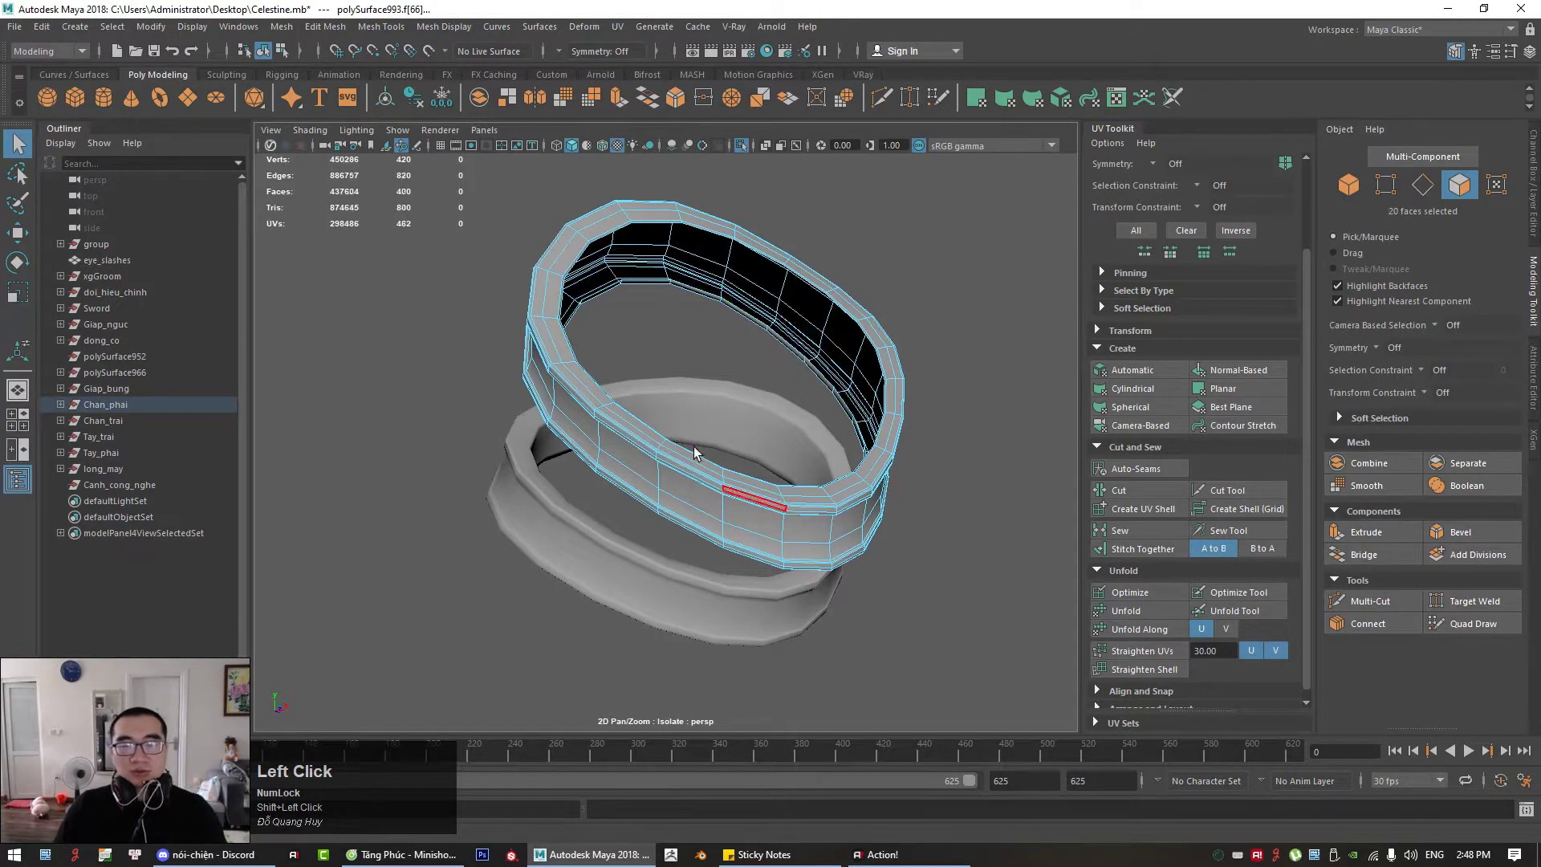
# Step: Delete the two inner face loops of the lower knee strap, return to object mode and end the isolation
pyautogui.click(702, 412)
pyautogui.moveTo(696, 413); pyautogui.dragTo(693, 411, button='right')
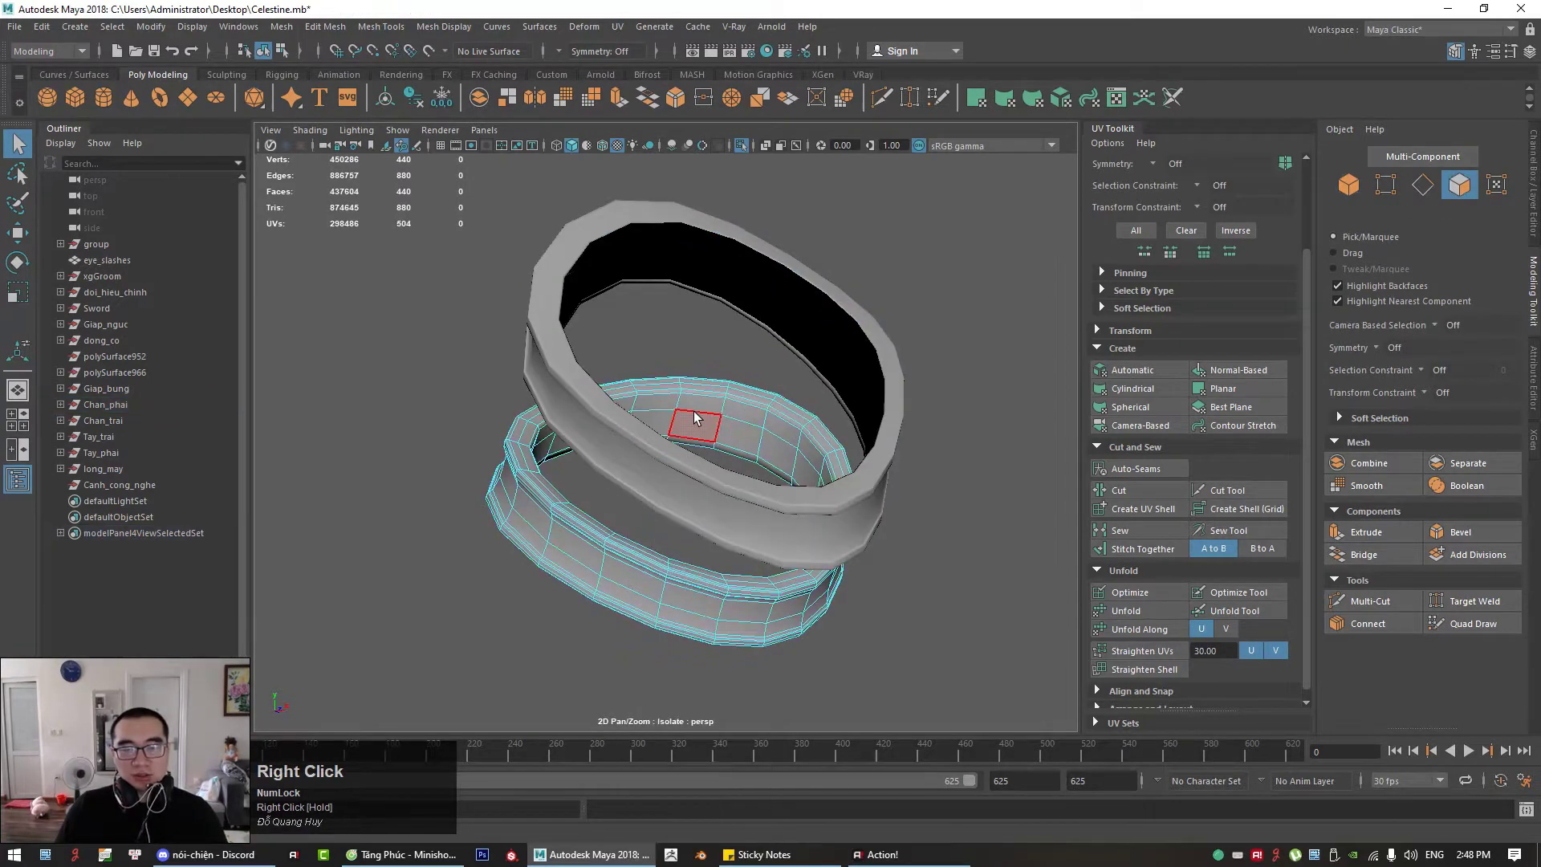
pyautogui.click(705, 405)
pyautogui.keyDown('shift'); pyautogui.doubleClick(728, 419); pyautogui.keyUp('shift')
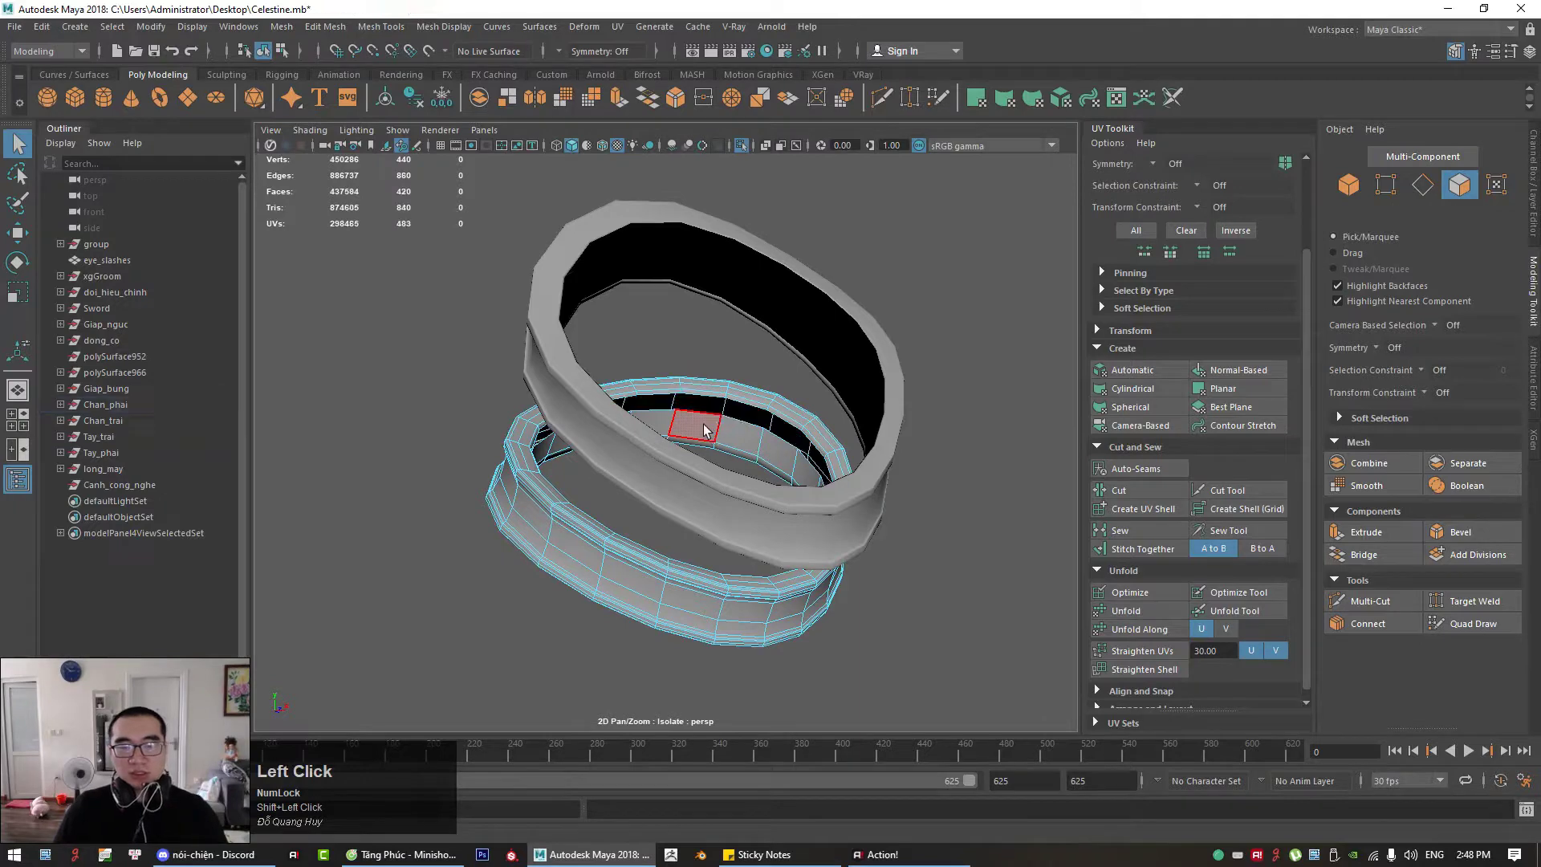
pyautogui.press('Delete')
pyautogui.moveTo(787, 304); pyautogui.dragTo(890, 270, button='right')
pyautogui.click(933, 259)
pyautogui.click(741, 146)
# Step: Select the thigh armor piece above the knee guard and isolate it
pyautogui.keyDown('alt'); pyautogui.moveTo(896, 387); pyautogui.dragTo(707, 566, button='right'); pyautogui.keyUp('alt')
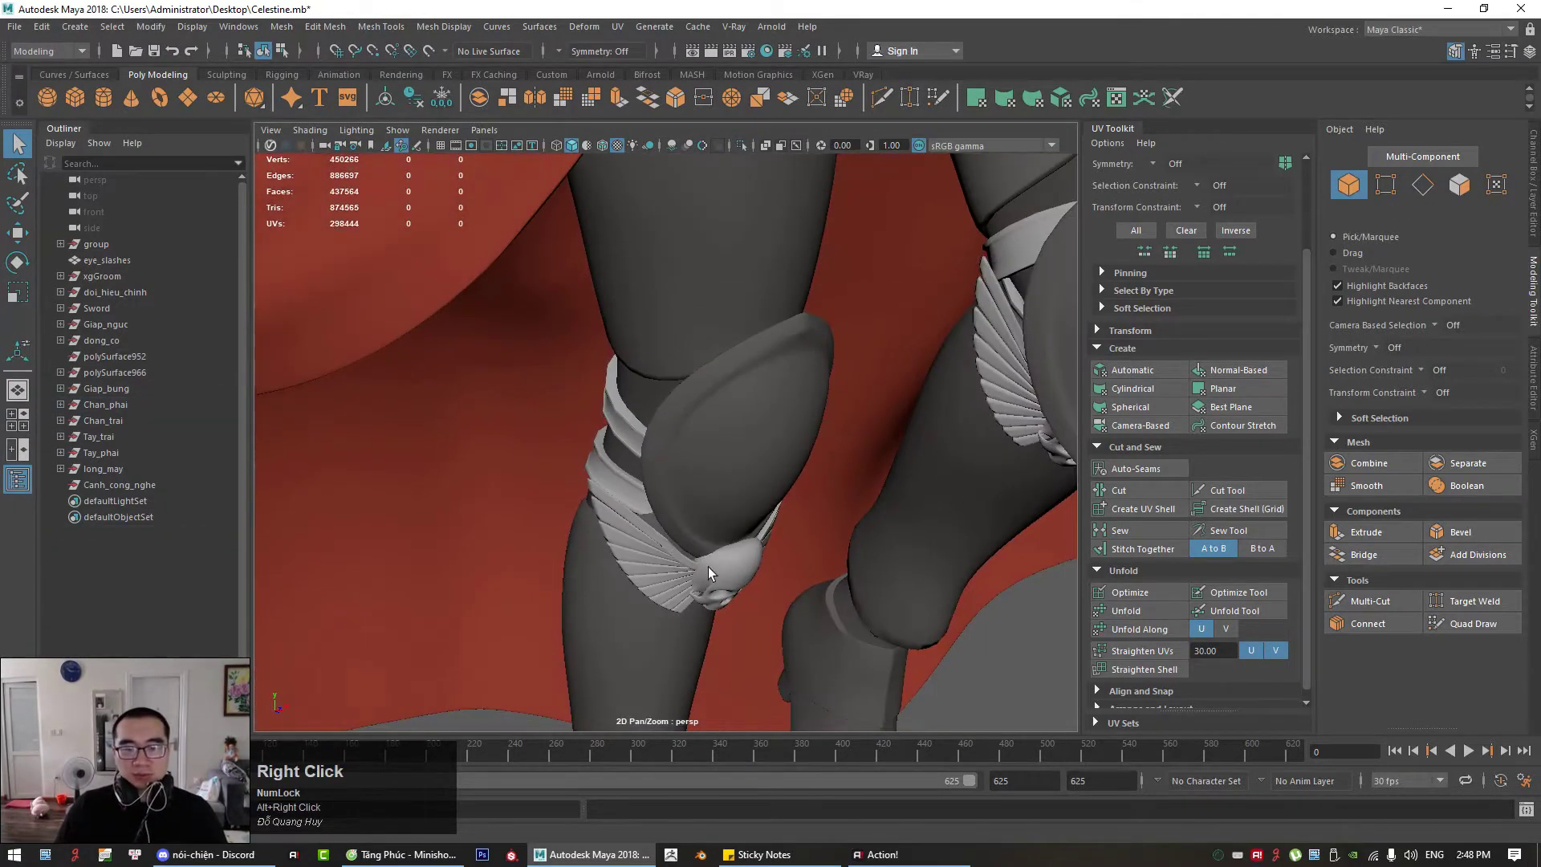
pyautogui.click(730, 469)
pyautogui.keyDown('alt'); pyautogui.moveTo(730, 469); pyautogui.dragTo(766, 488, button='middle'); pyautogui.keyUp('alt')
pyautogui.click(775, 477)
pyautogui.keyDown('alt'); pyautogui.moveTo(850, 457); pyautogui.dragTo(815, 451); pyautogui.keyUp('alt')
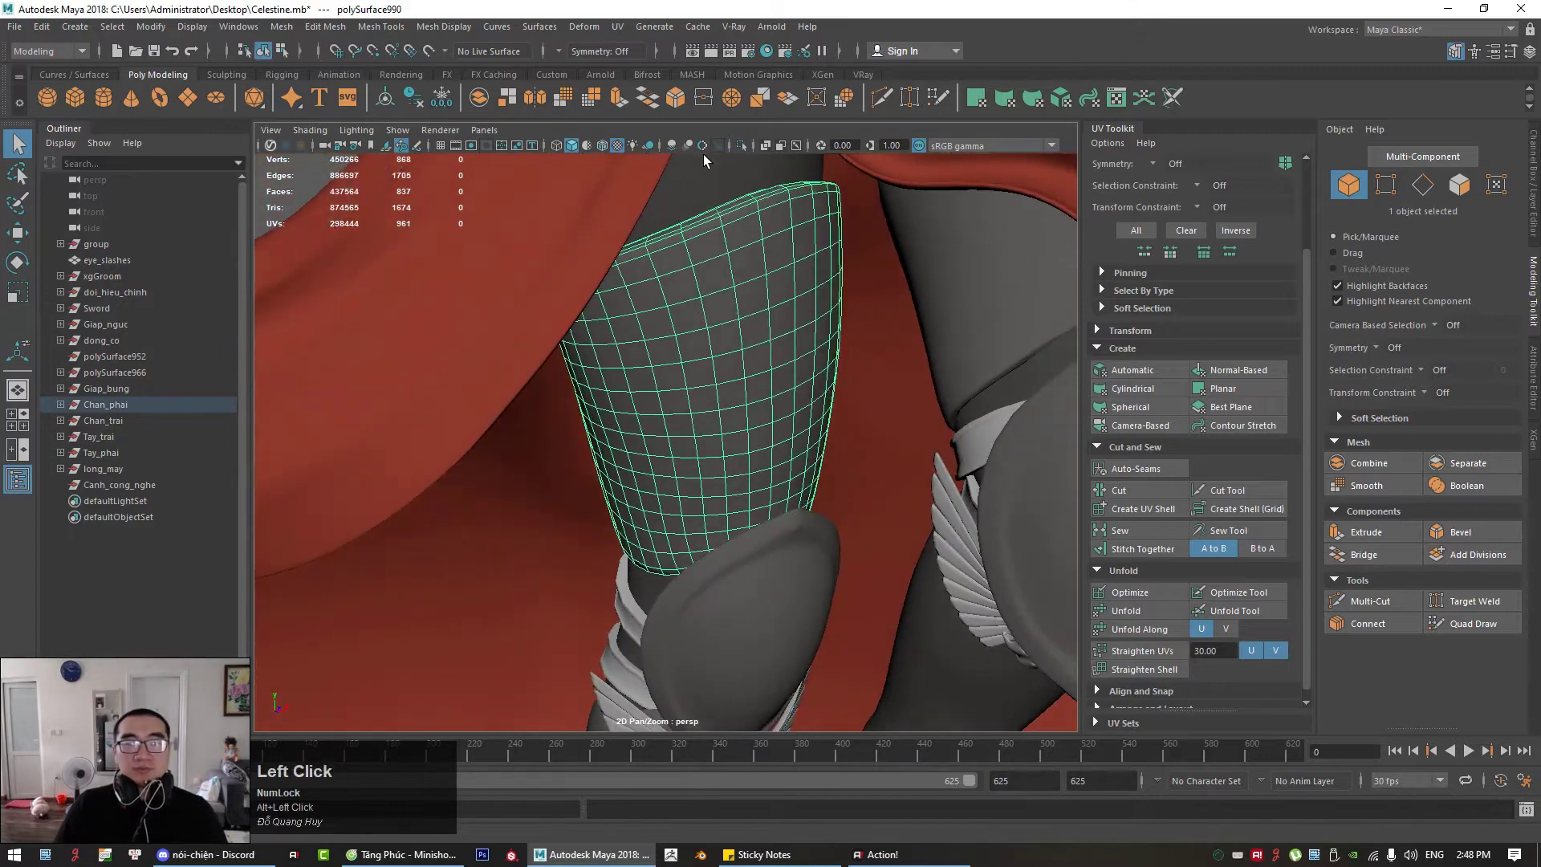
pyautogui.click(741, 146)
pyautogui.keyDown('alt'); pyautogui.moveTo(762, 217); pyautogui.dragTo(737, 152); pyautogui.keyUp('alt')
pyautogui.click(739, 146)
pyautogui.keyDown('alt'); pyautogui.moveTo(754, 220); pyautogui.dragTo(714, 273, button='right'); pyautogui.keyUp('alt')
pyautogui.keyDown('alt'); pyautogui.moveTo(715, 273); pyautogui.dragTo(750, 333); pyautogui.keyUp('alt')
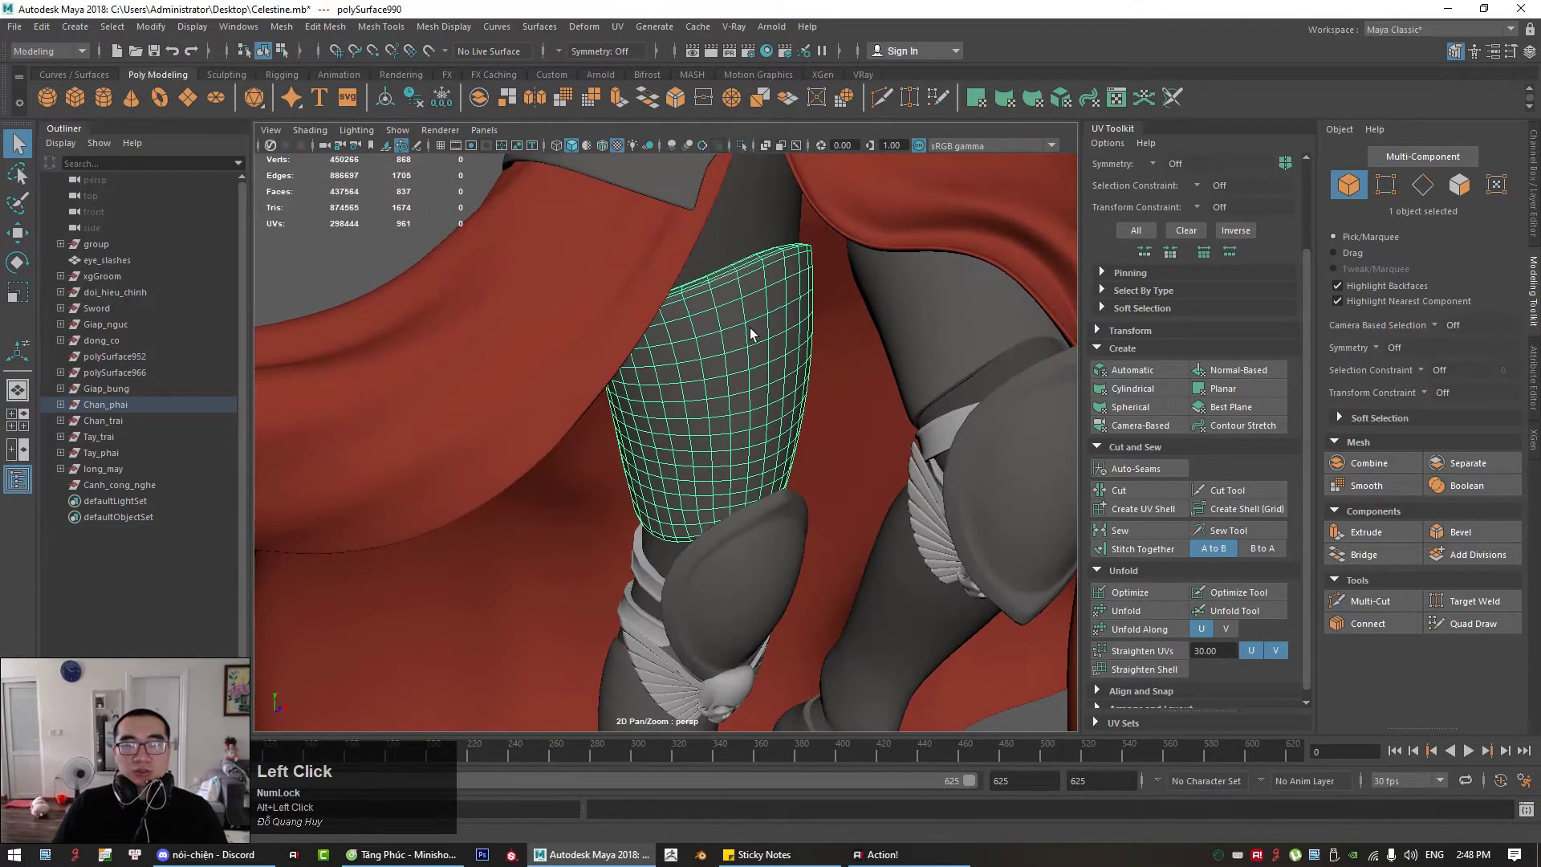
pyautogui.click(740, 146)
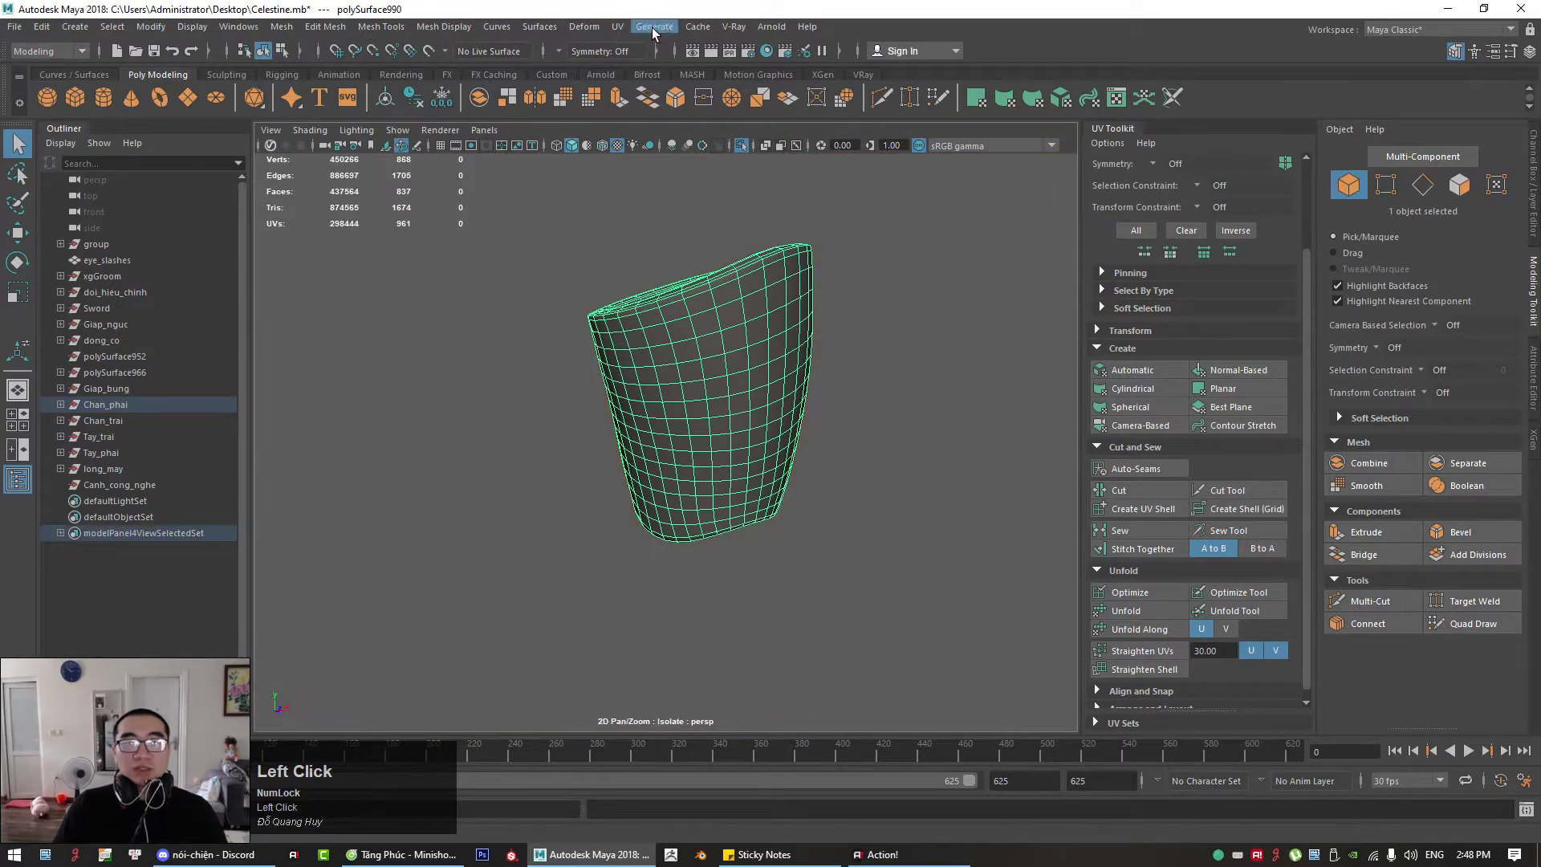
# Step: Open the UV Editor for the thigh piece and check its UV shells by selecting and deselecting them
pyautogui.click(617, 26)
pyautogui.click(642, 50)
pyautogui.keyDown('alt'); pyautogui.moveTo(706, 314); pyautogui.dragTo(1059, 388); pyautogui.keyUp('alt')
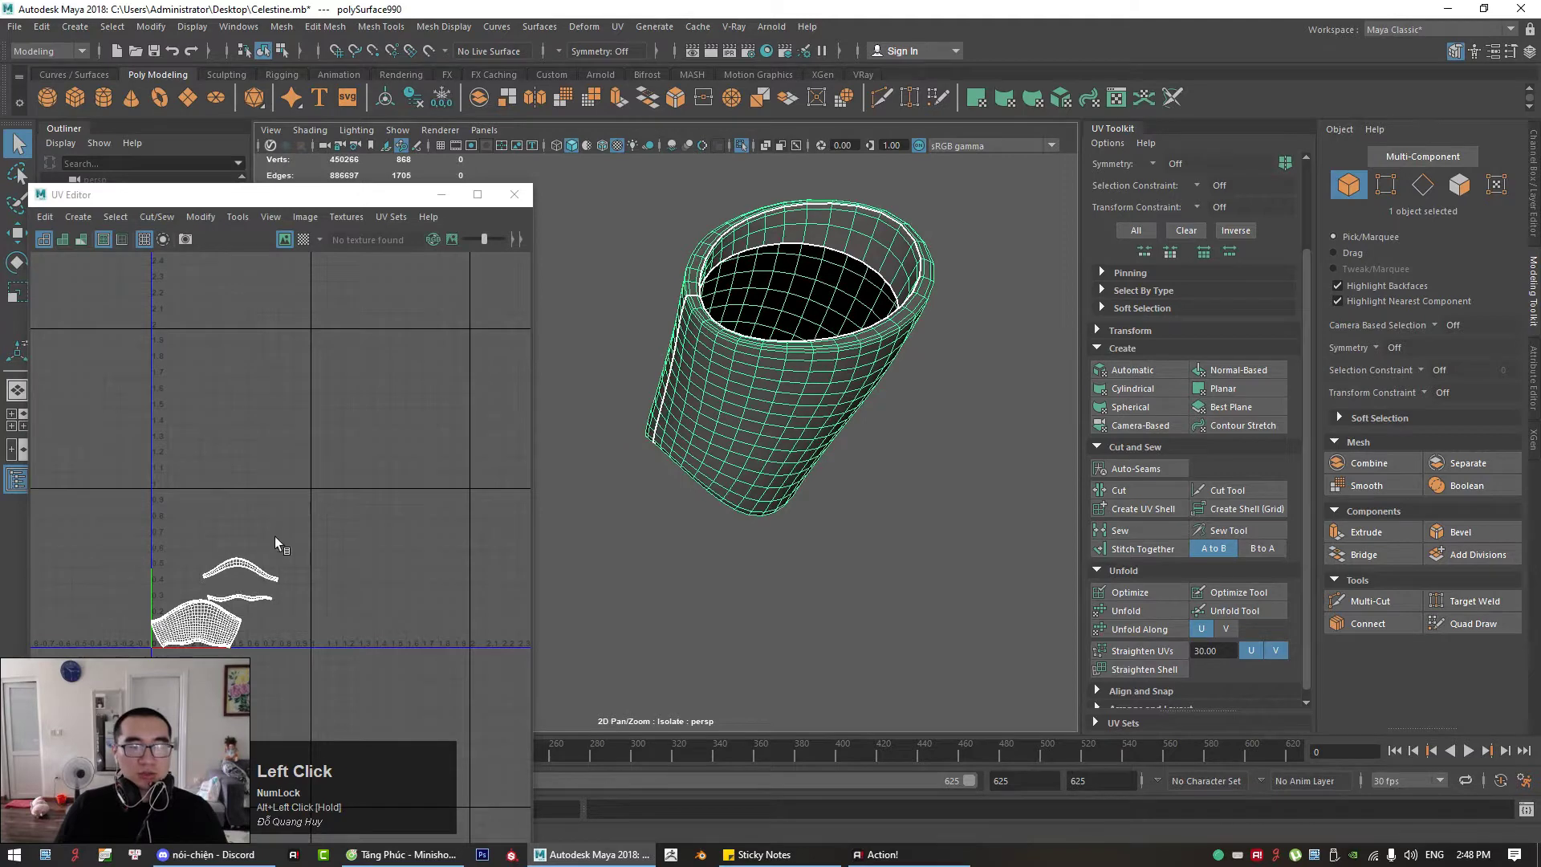
pyautogui.moveTo(275, 536); pyautogui.dragTo(200, 499, button='right')
pyautogui.click(200, 610)
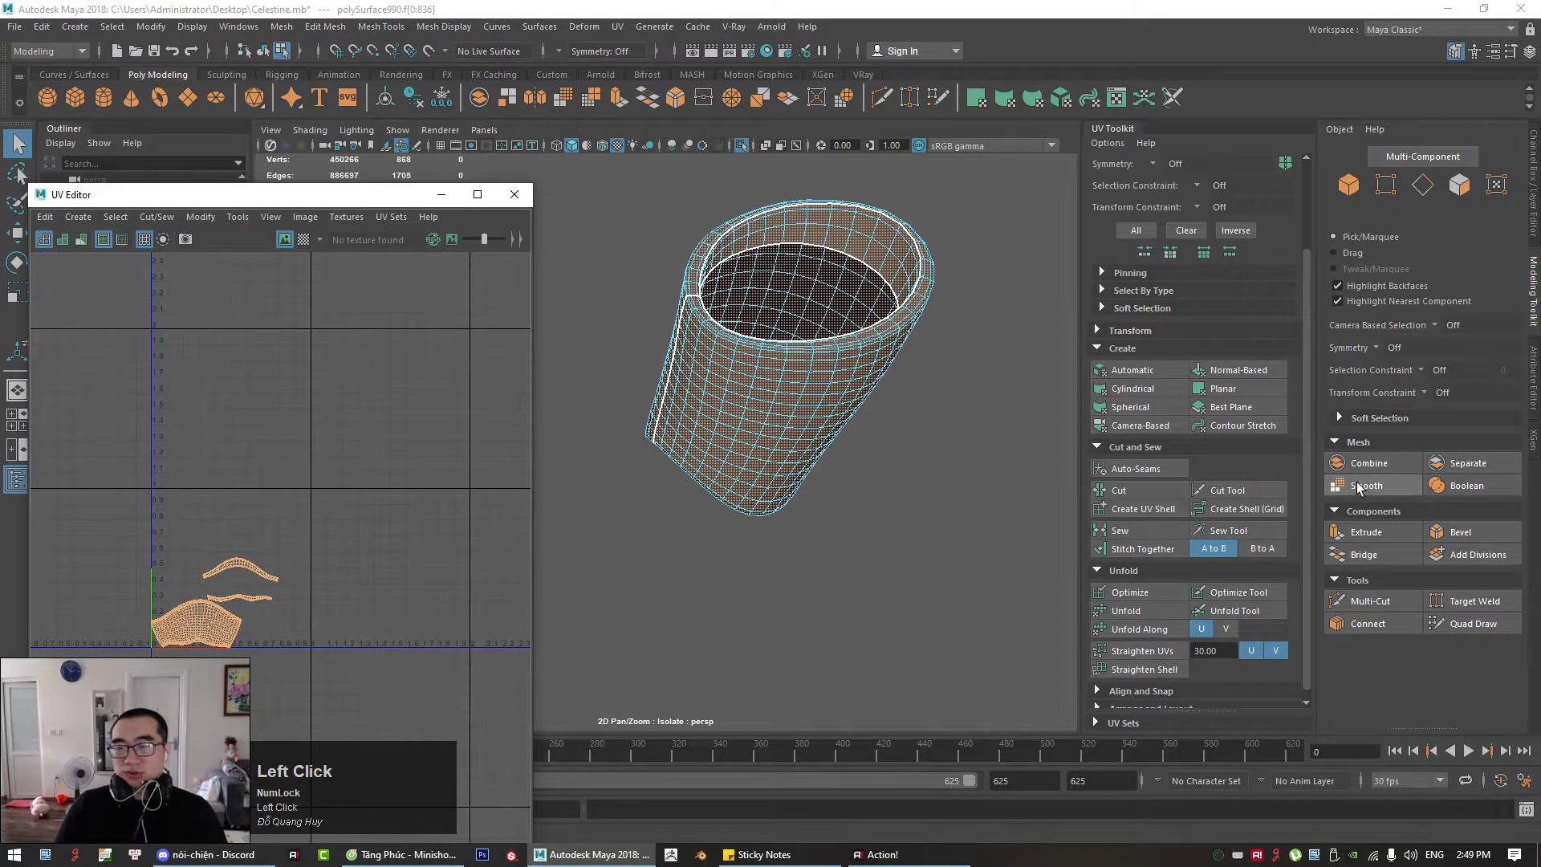
pyautogui.click(990, 433)
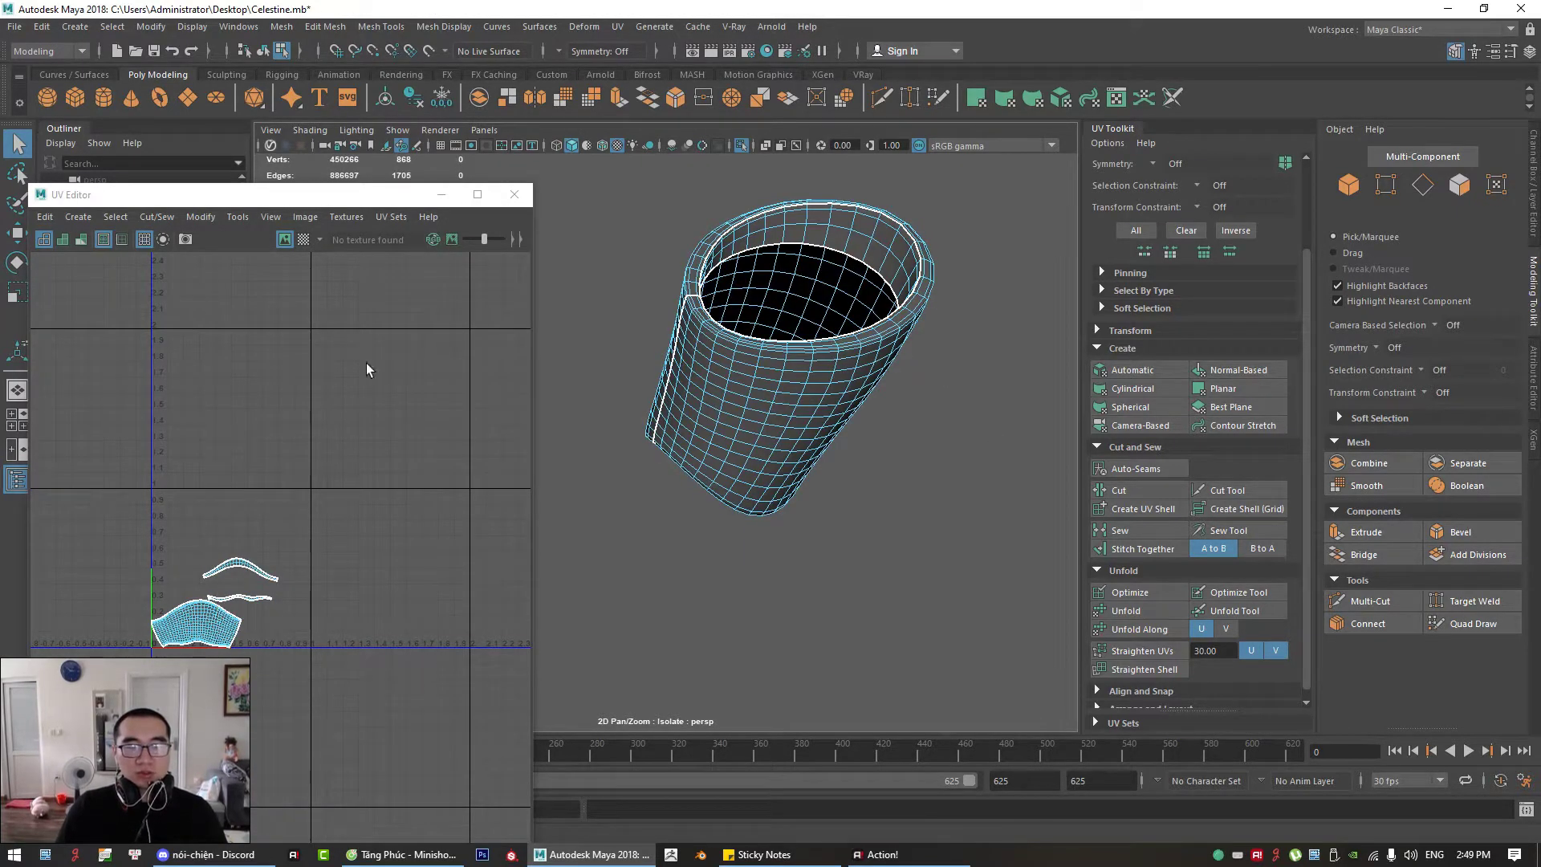
# Step: Close the UV Editor, end the isolation of the thigh piece and select the hip armor plates
pyautogui.click(514, 195)
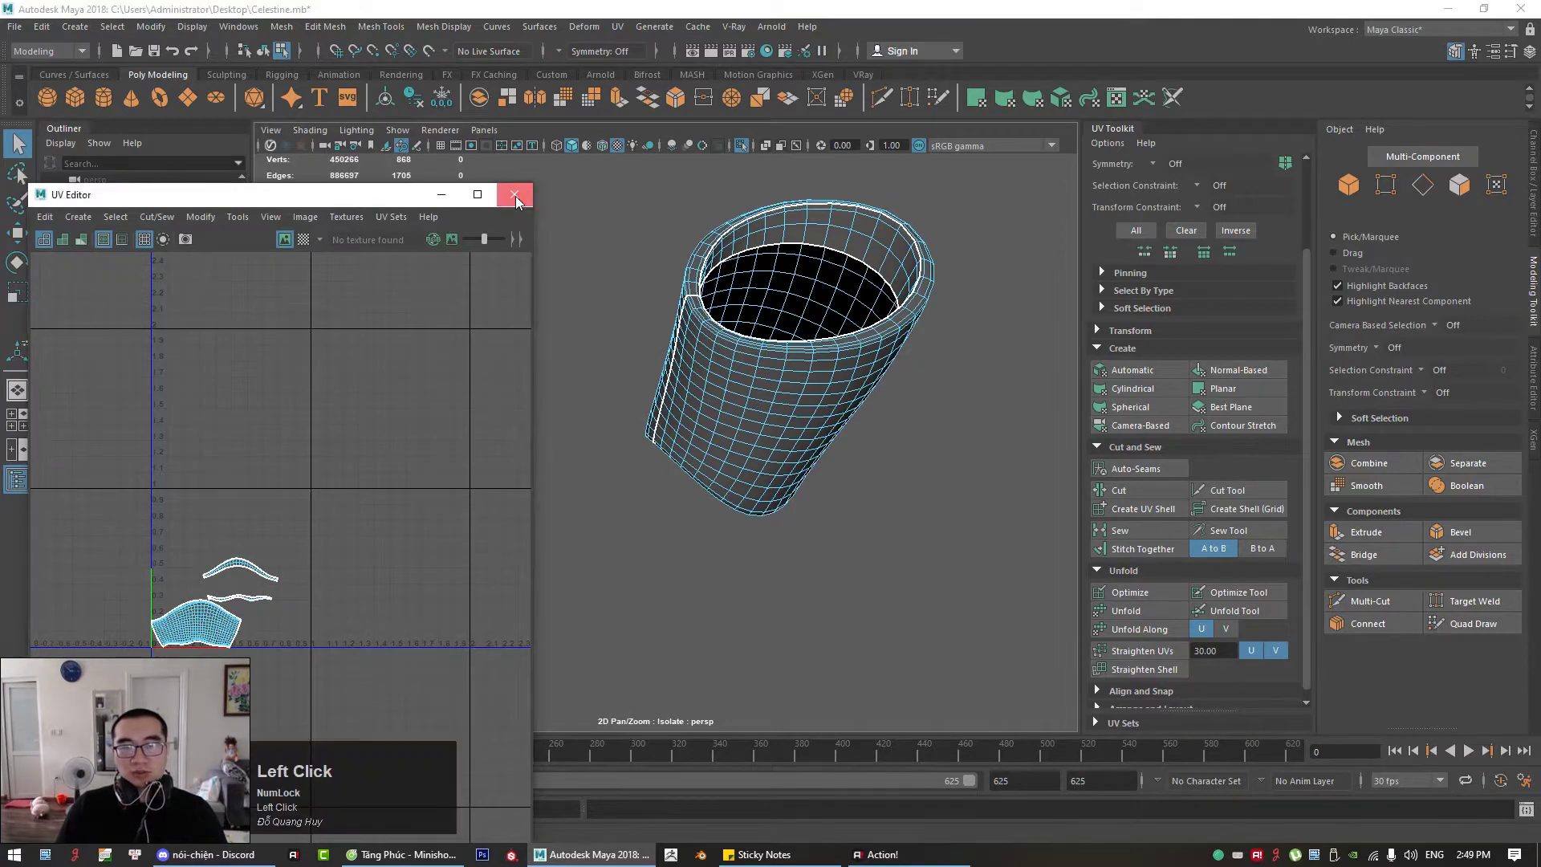
pyautogui.click(739, 147)
pyautogui.keyDown('alt'); pyautogui.moveTo(533, 385); pyautogui.dragTo(640, 280); pyautogui.keyUp('alt')
pyautogui.click(591, 311)
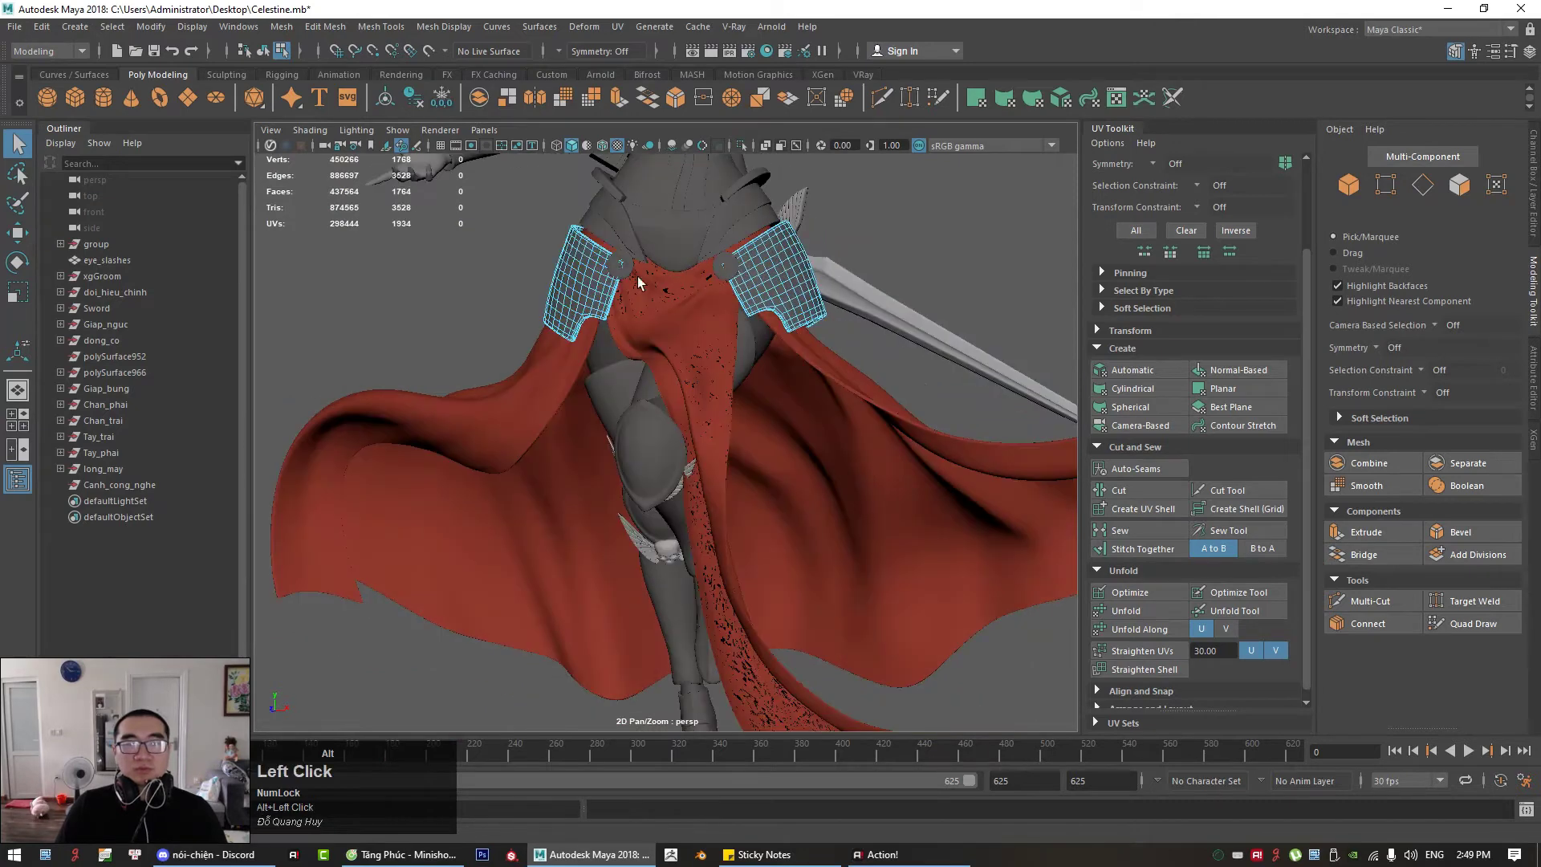
# Step: Check the corset on the torso, and select the halo's topmost spike in object mode
pyautogui.keyDown('alt'); pyautogui.moveTo(585, 268); pyautogui.dragTo(640, 462, button='middle'); pyautogui.keyUp('alt')
pyautogui.keyDown('alt'); pyautogui.moveTo(640, 463); pyautogui.dragTo(639, 423); pyautogui.keyUp('alt')
pyautogui.keyDown('alt'); pyautogui.moveTo(639, 423); pyautogui.dragTo(706, 485, button='right'); pyautogui.keyUp('alt')
pyautogui.keyDown('alt'); pyautogui.moveTo(756, 576); pyautogui.dragTo(618, 465, button='middle'); pyautogui.keyUp('alt')
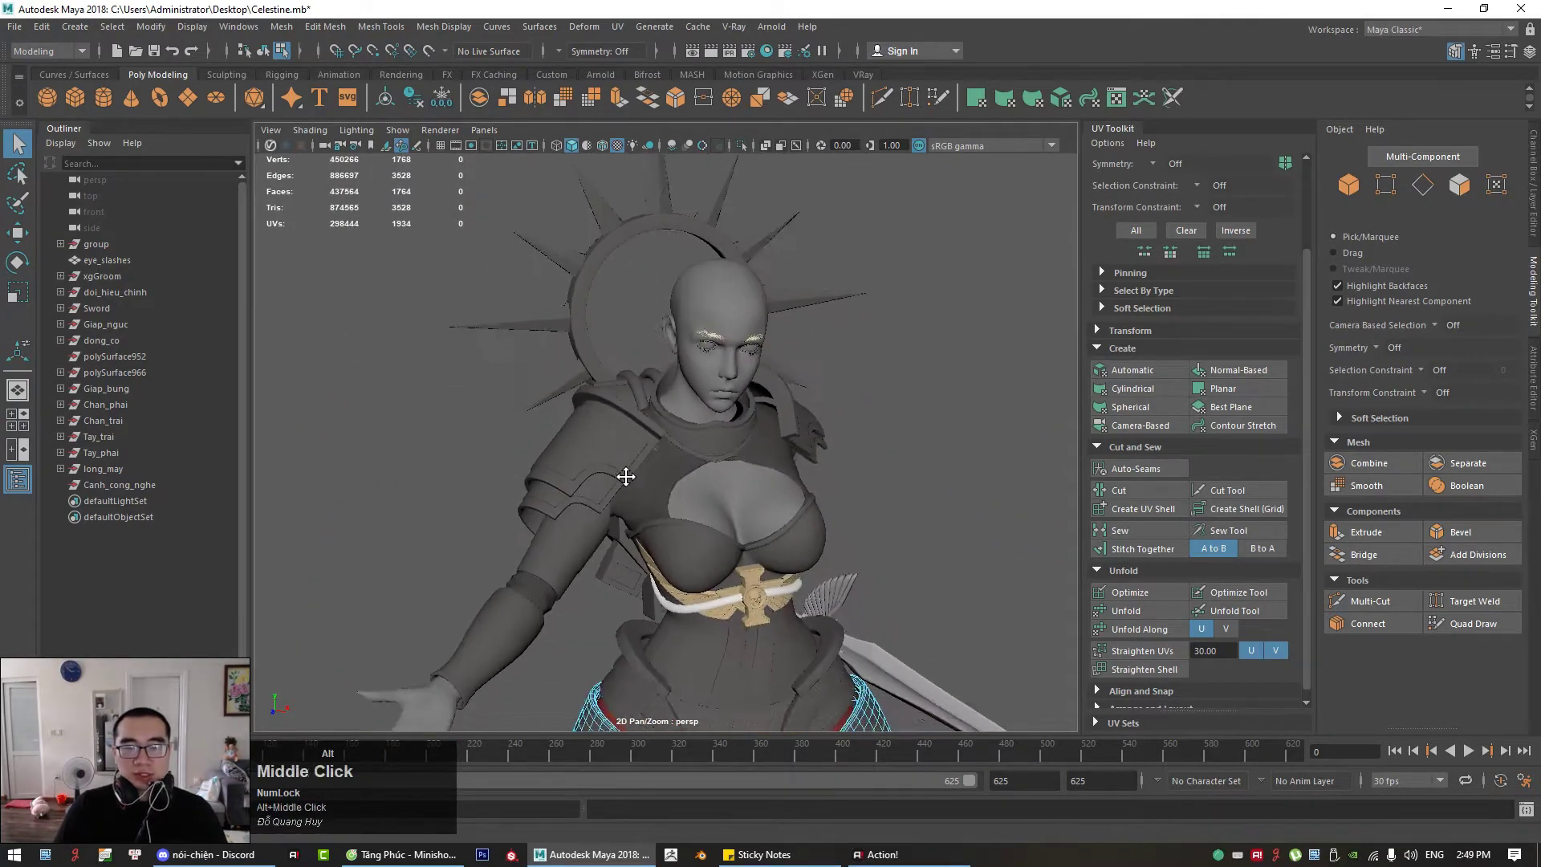
pyautogui.keyDown('alt'); pyautogui.moveTo(619, 464); pyautogui.dragTo(711, 555, button='right'); pyautogui.keyUp('alt')
pyautogui.click(692, 579)
pyautogui.keyDown('alt'); pyautogui.moveTo(692, 579); pyautogui.dragTo(668, 332); pyautogui.keyUp('alt')
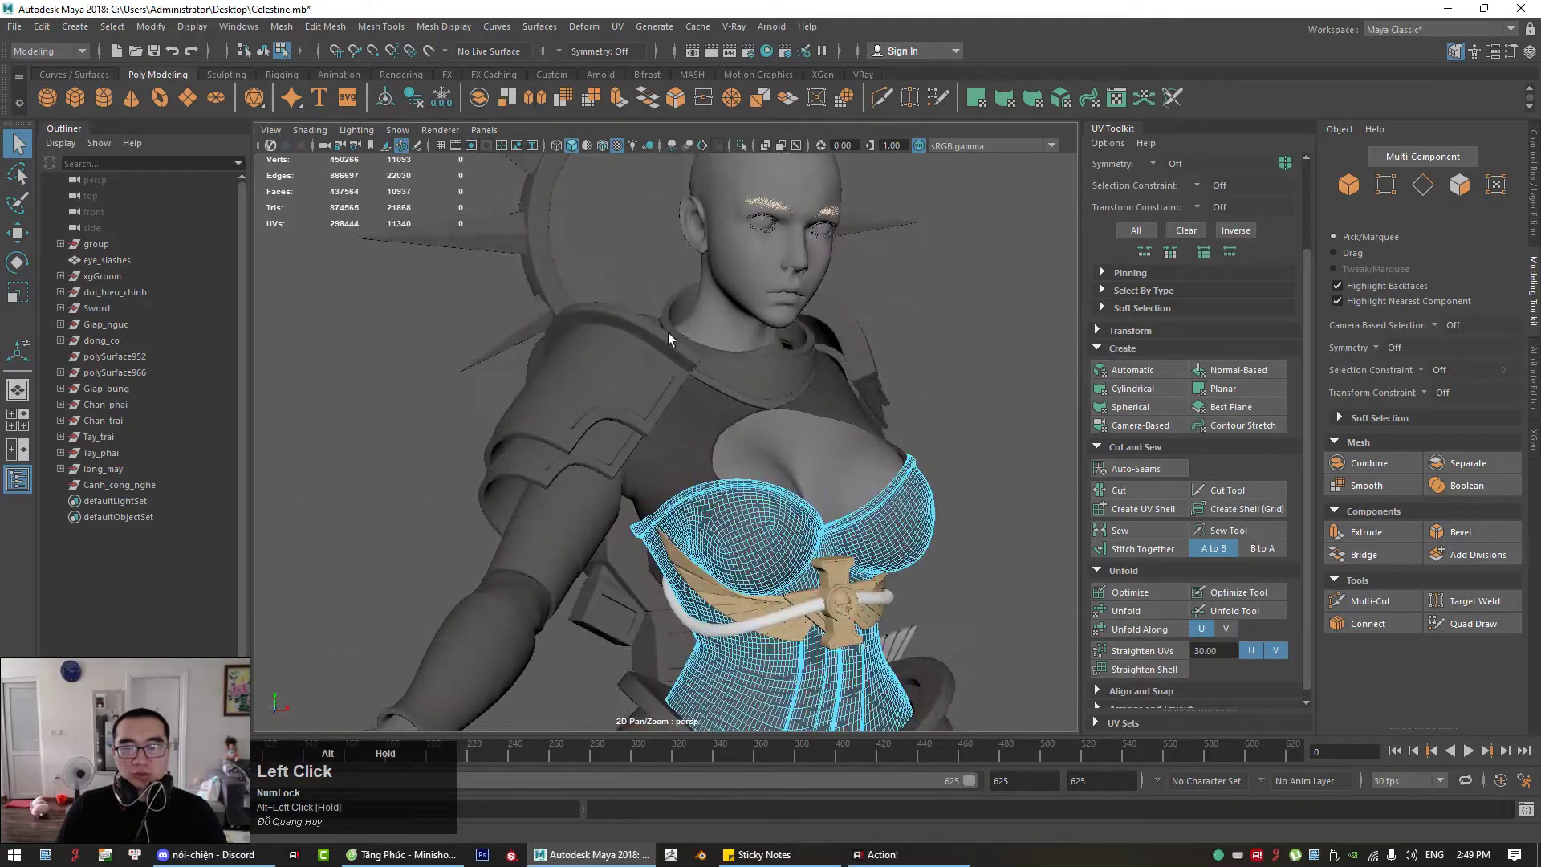
pyautogui.keyDown('alt'); pyautogui.moveTo(586, 165); pyautogui.dragTo(610, 268, button='middle'); pyautogui.keyUp('alt')
pyautogui.click(641, 305)
pyautogui.moveTo(640, 298); pyautogui.dragTo(885, 212, button='right')
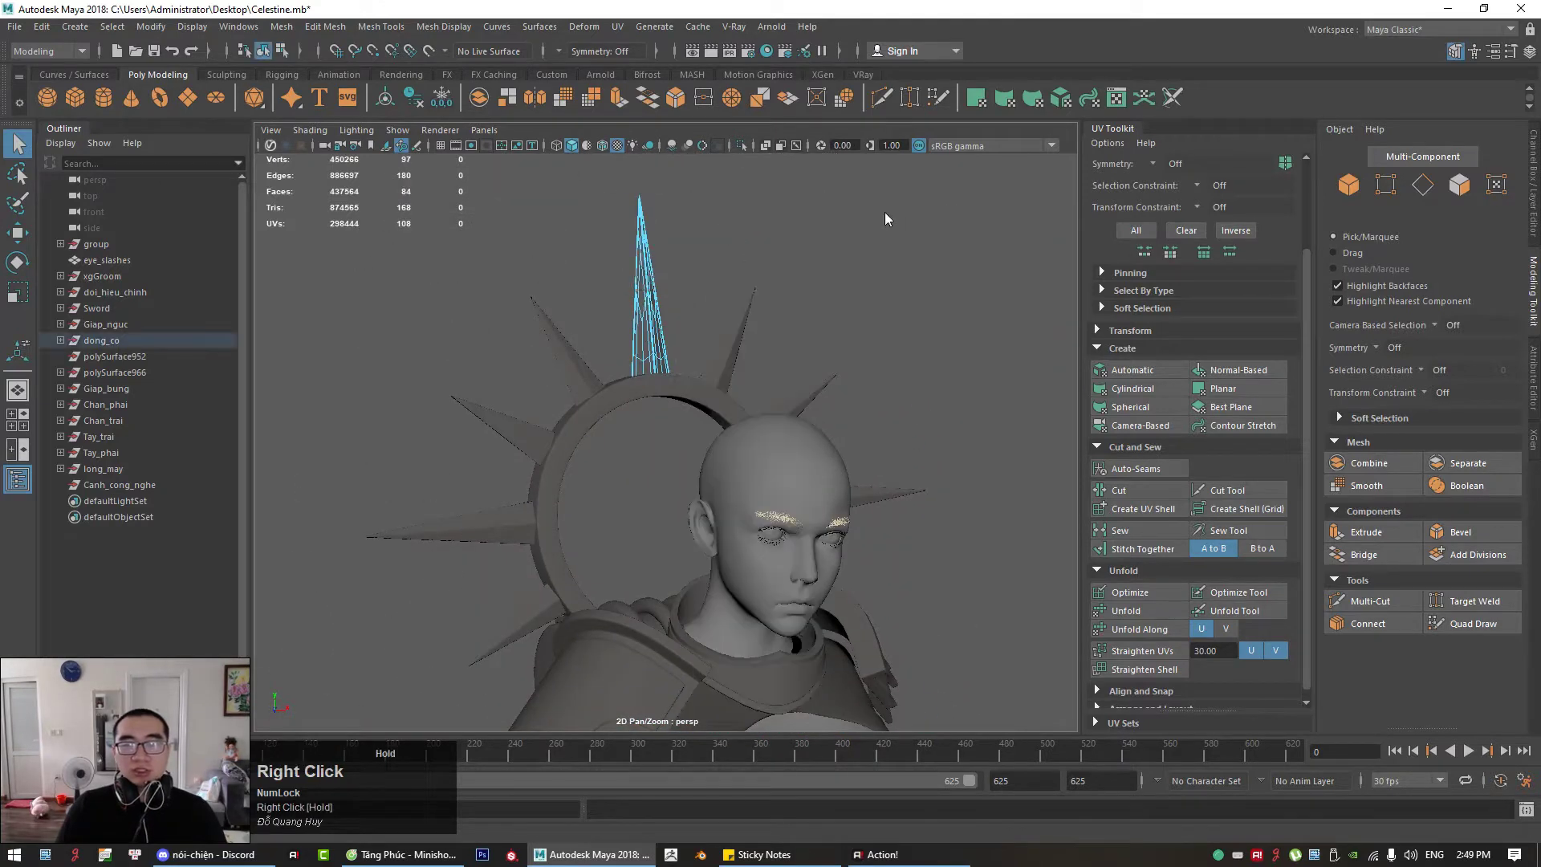
pyautogui.click(658, 329)
# Step: Open the UV Editor beside the model and examine the top spike's UV shells against its geometry
pyautogui.click(618, 29)
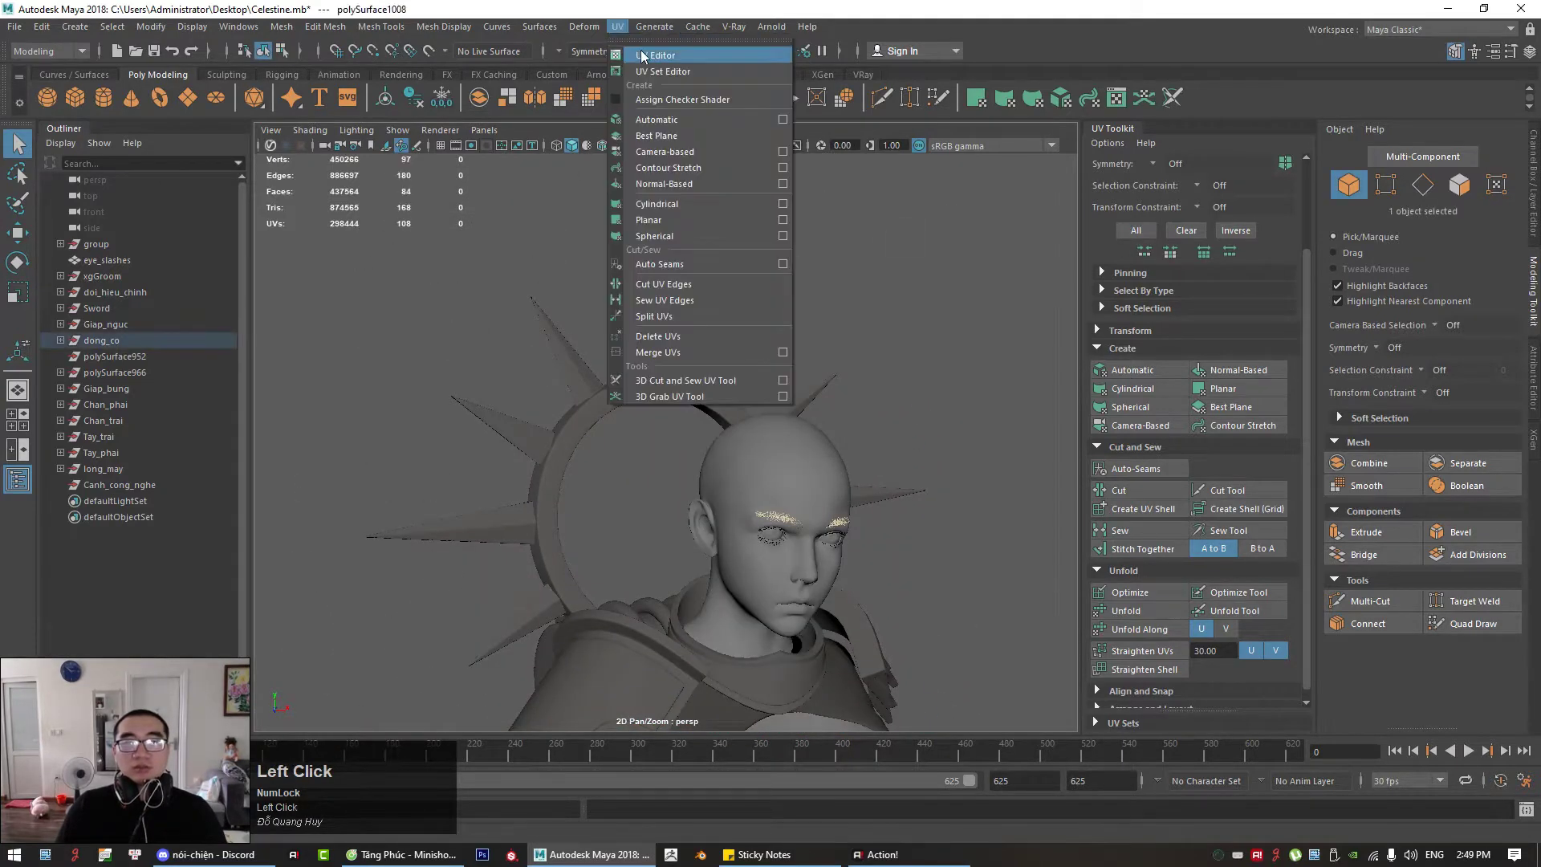
pyautogui.click(645, 54)
pyautogui.moveTo(256, 204); pyautogui.dragTo(1156, 108)
pyautogui.keyDown('alt'); pyautogui.moveTo(722, 482); pyautogui.dragTo(826, 482, button='right'); pyautogui.keyUp('alt')
pyautogui.keyDown('alt'); pyautogui.moveTo(826, 481); pyautogui.dragTo(673, 485, button='middle'); pyautogui.keyUp('alt')
pyautogui.keyDown('alt'); pyautogui.moveTo(669, 478); pyautogui.dragTo(682, 464); pyautogui.keyUp('alt')
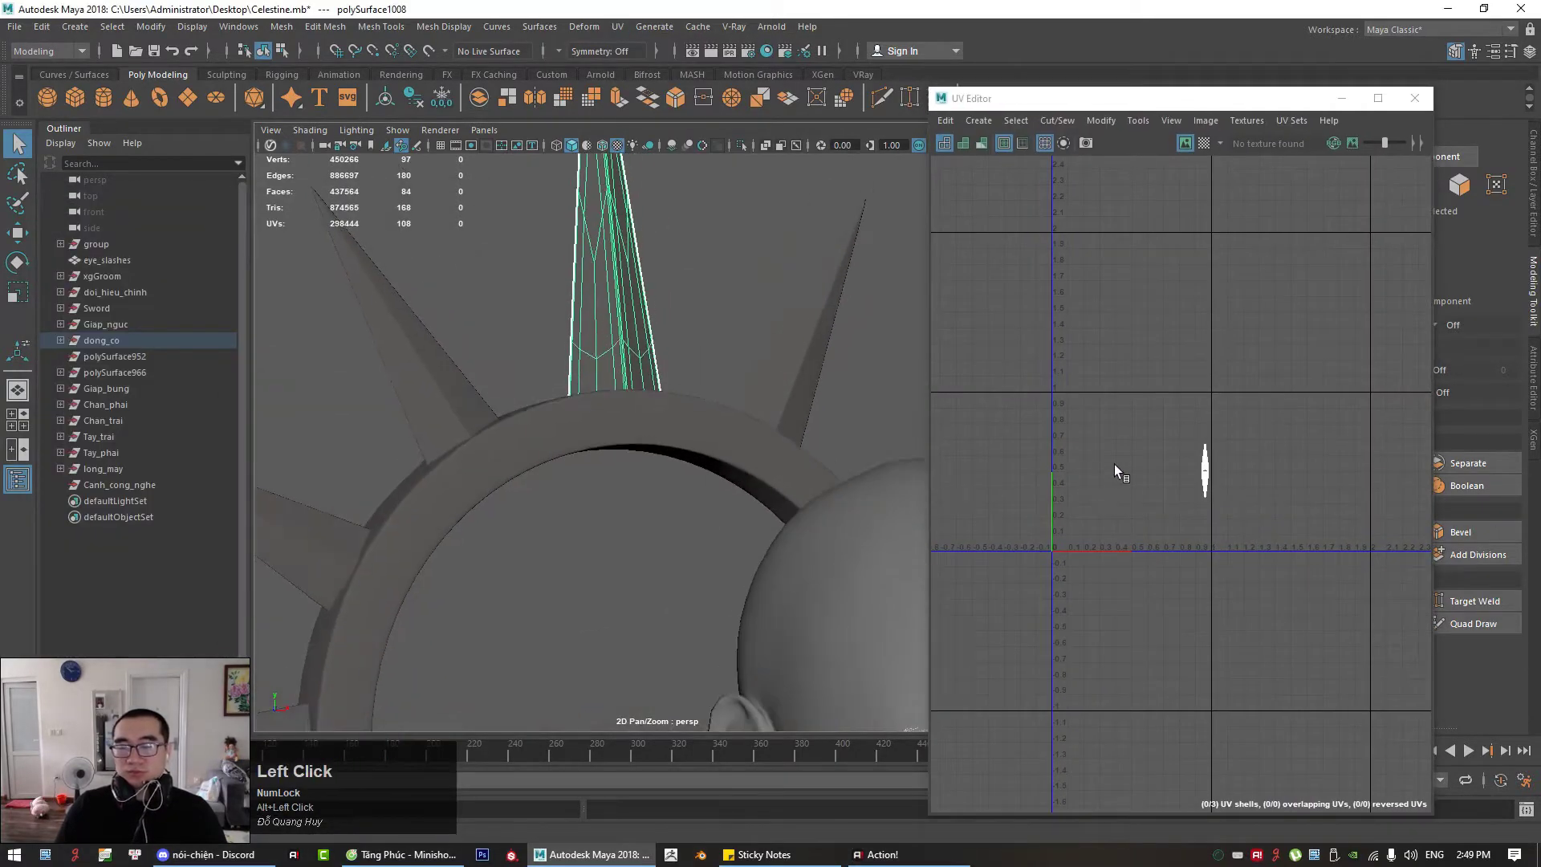
pyautogui.scroll(5, 1117, 463)
pyautogui.keyDown('alt'); pyautogui.moveTo(1412, 440); pyautogui.dragTo(815, 440, button='middle'); pyautogui.keyUp('alt')
pyautogui.keyDown('alt'); pyautogui.moveTo(1170, 401); pyautogui.dragTo(1250, 433, button='middle'); pyautogui.keyUp('alt')
pyautogui.keyDown('alt'); pyautogui.moveTo(608, 333); pyautogui.dragTo(653, 364); pyautogui.keyUp('alt')
pyautogui.keyDown('alt'); pyautogui.moveTo(585, 293); pyautogui.dragTo(639, 512, button='middle'); pyautogui.keyUp('alt')
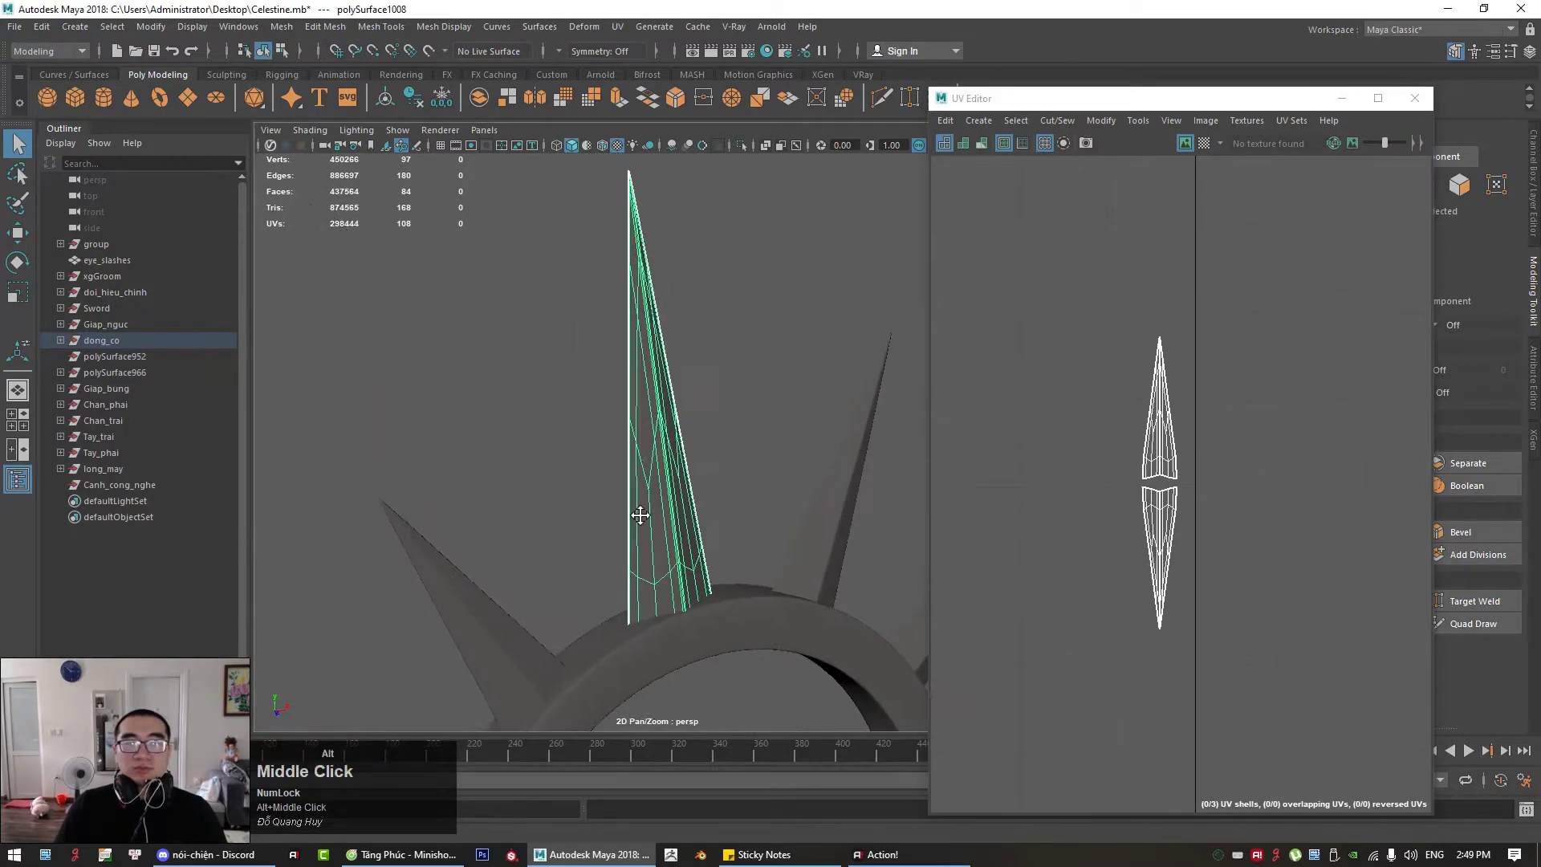
pyautogui.keyDown('alt'); pyautogui.moveTo(639, 501); pyautogui.dragTo(589, 557); pyautogui.keyUp('alt')
pyautogui.keyDown('alt'); pyautogui.moveTo(588, 557); pyautogui.dragTo(460, 486, button='right'); pyautogui.keyUp('alt')
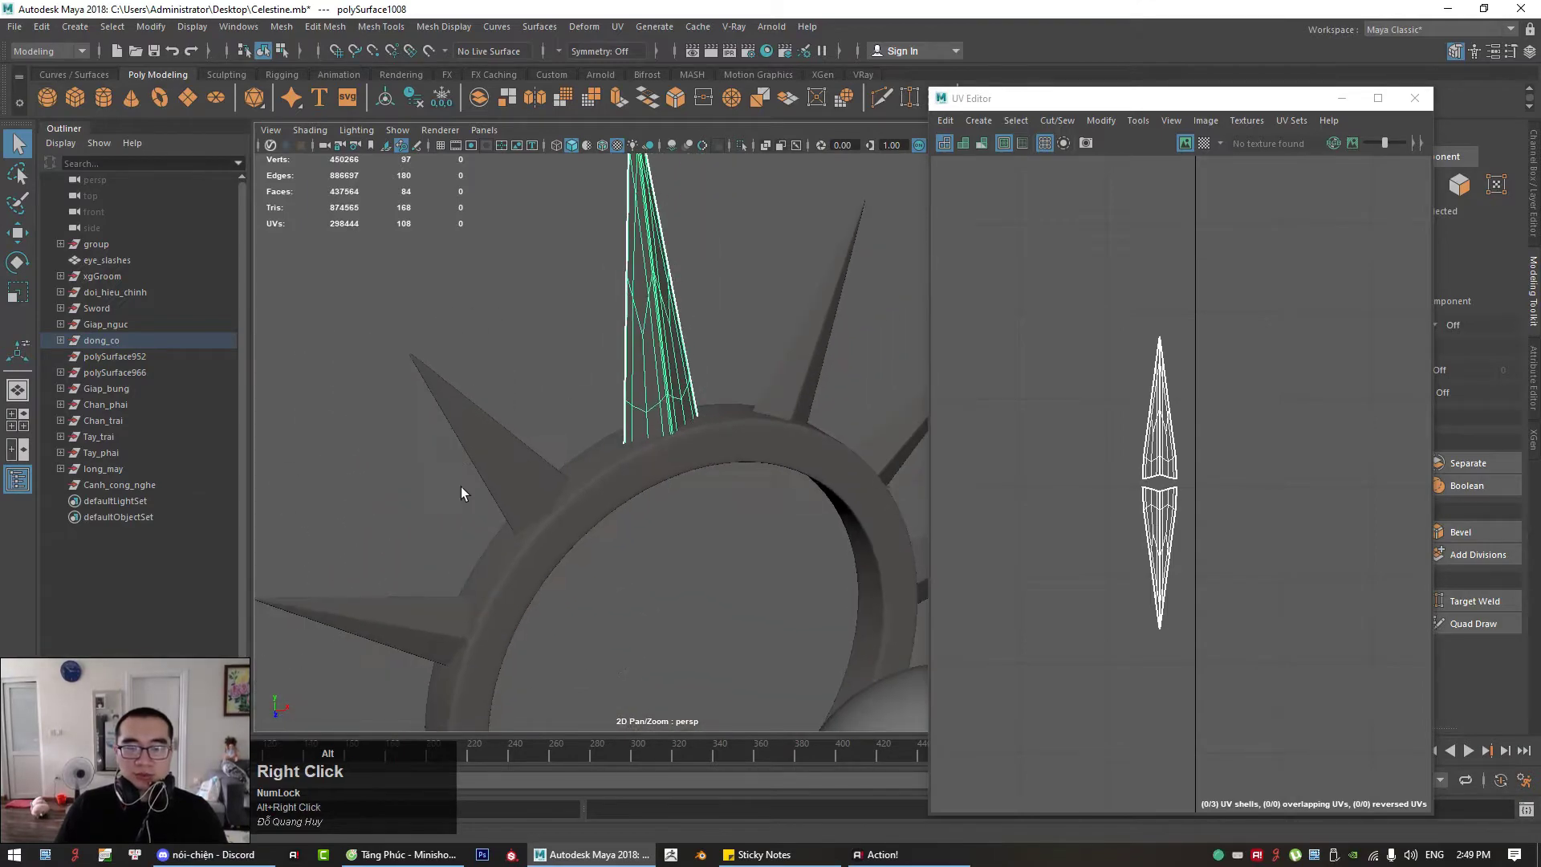
# Step: Select the halo ring and compare its UV layout with the ring's shape from several sides
pyautogui.click(478, 451)
pyautogui.keyDown('alt'); pyautogui.moveTo(478, 451); pyautogui.dragTo(533, 403, button='middle'); pyautogui.keyUp('alt')
pyautogui.click(533, 403)
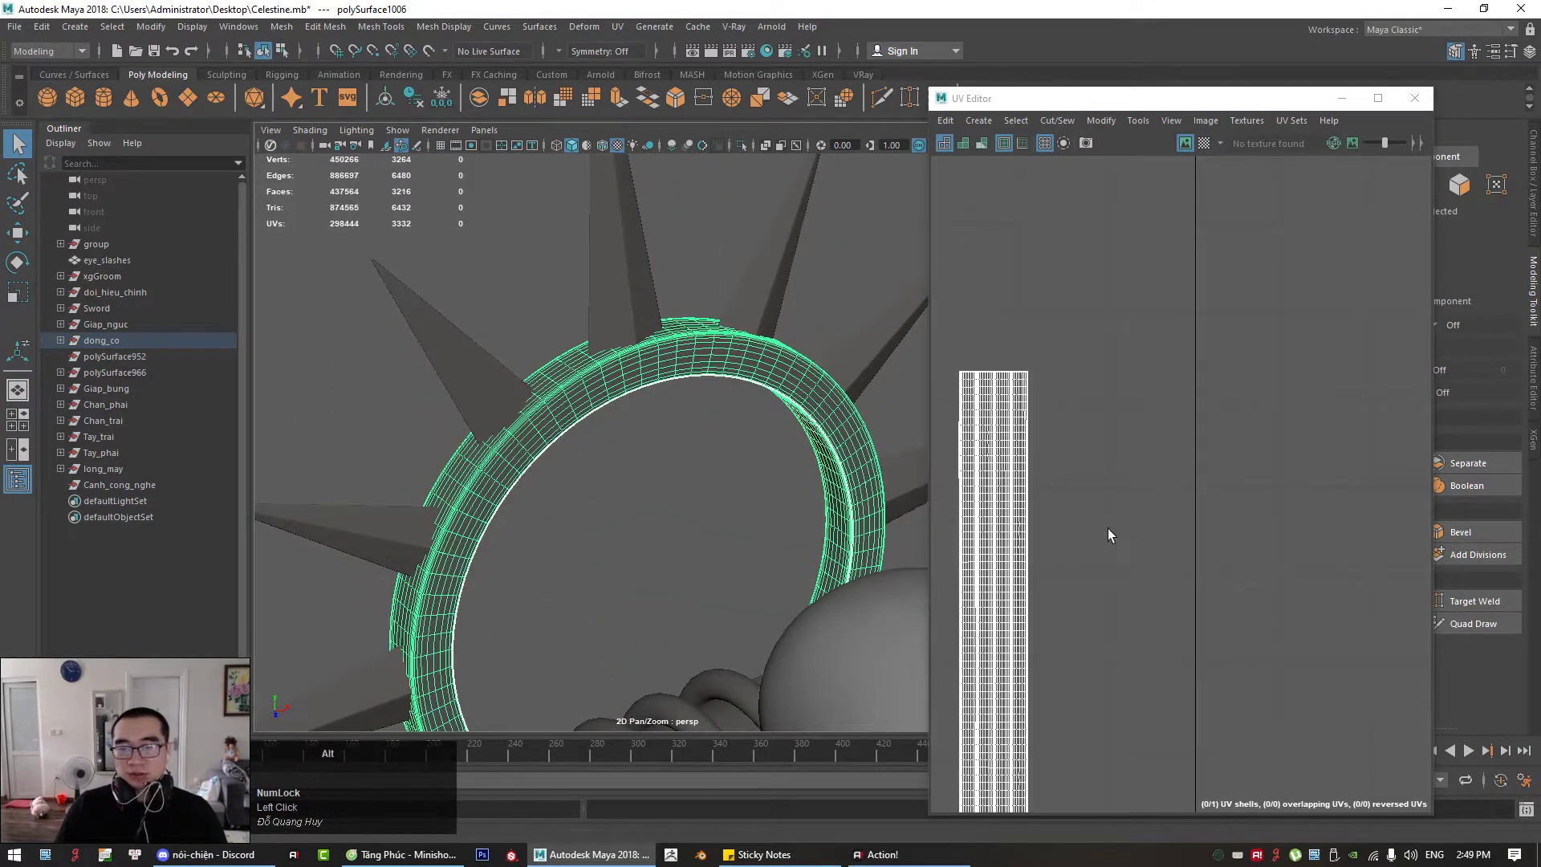
pyautogui.keyDown('alt'); pyautogui.moveTo(1108, 528); pyautogui.dragTo(1184, 383, button='middle'); pyautogui.keyUp('alt')
pyautogui.keyDown('alt'); pyautogui.moveTo(726, 447); pyautogui.dragTo(633, 446); pyautogui.keyUp('alt')
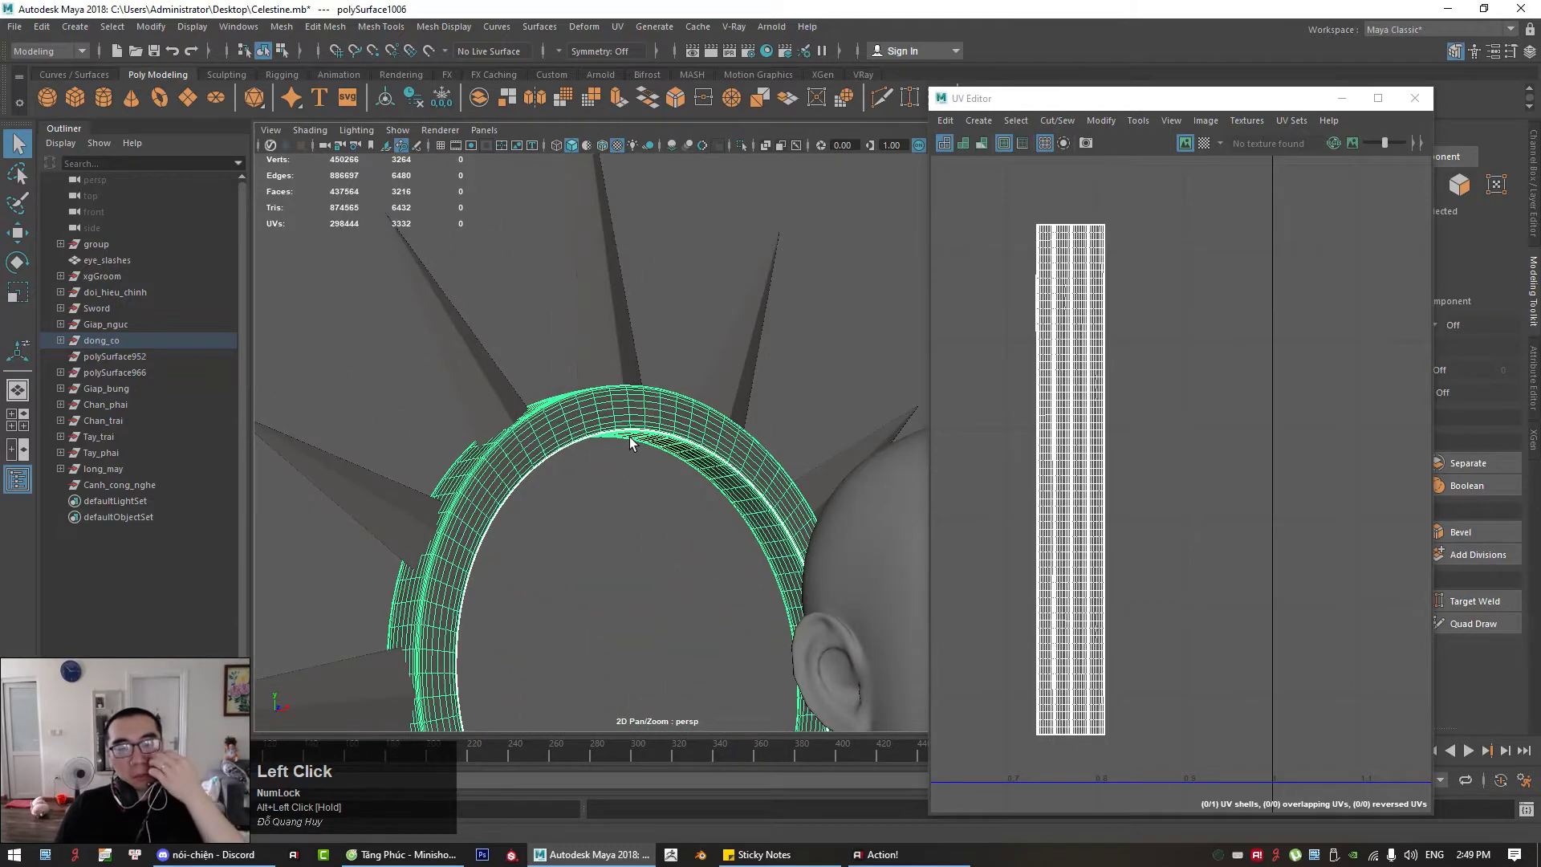
pyautogui.keyDown('alt'); pyautogui.moveTo(656, 453); pyautogui.dragTo(646, 506, button='right'); pyautogui.keyUp('alt')
pyautogui.keyDown('alt'); pyautogui.moveTo(647, 505); pyautogui.dragTo(595, 527); pyautogui.keyUp('alt')
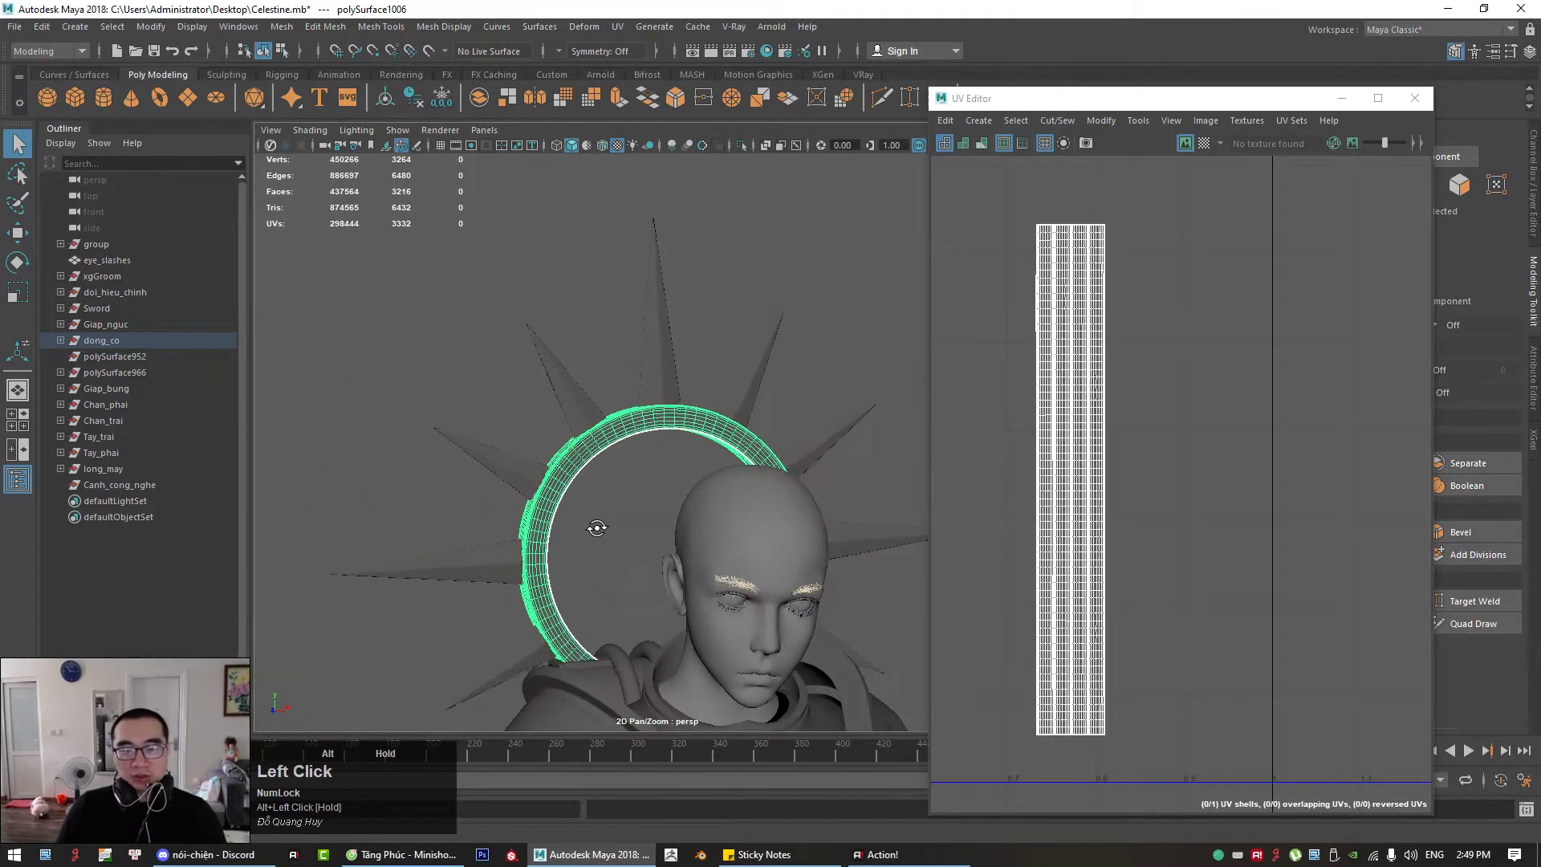
pyautogui.keyDown('alt'); pyautogui.moveTo(594, 526); pyautogui.dragTo(668, 550, button='right'); pyautogui.keyUp('alt')
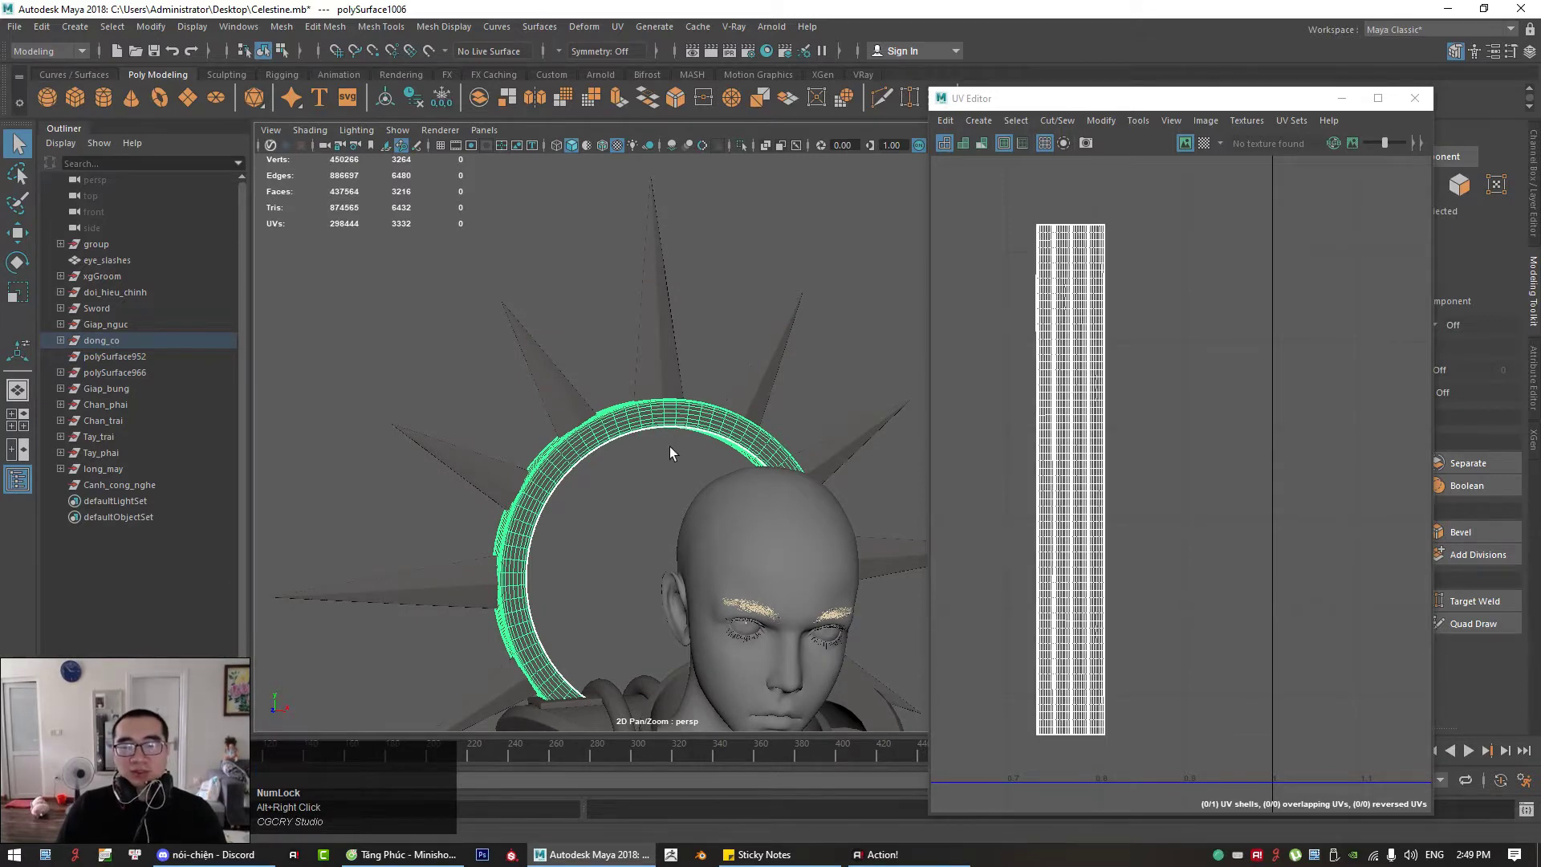
pyautogui.keyDown('alt'); pyautogui.moveTo(634, 489); pyautogui.dragTo(678, 478); pyautogui.keyUp('alt')
pyautogui.keyDown('alt'); pyautogui.moveTo(677, 478); pyautogui.dragTo(688, 516, button='right'); pyautogui.keyUp('alt')
pyautogui.keyDown('alt'); pyautogui.moveTo(688, 516); pyautogui.dragTo(547, 448); pyautogui.keyUp('alt')
pyautogui.keyDown('alt'); pyautogui.moveTo(634, 472); pyautogui.dragTo(464, 508); pyautogui.keyUp('alt')
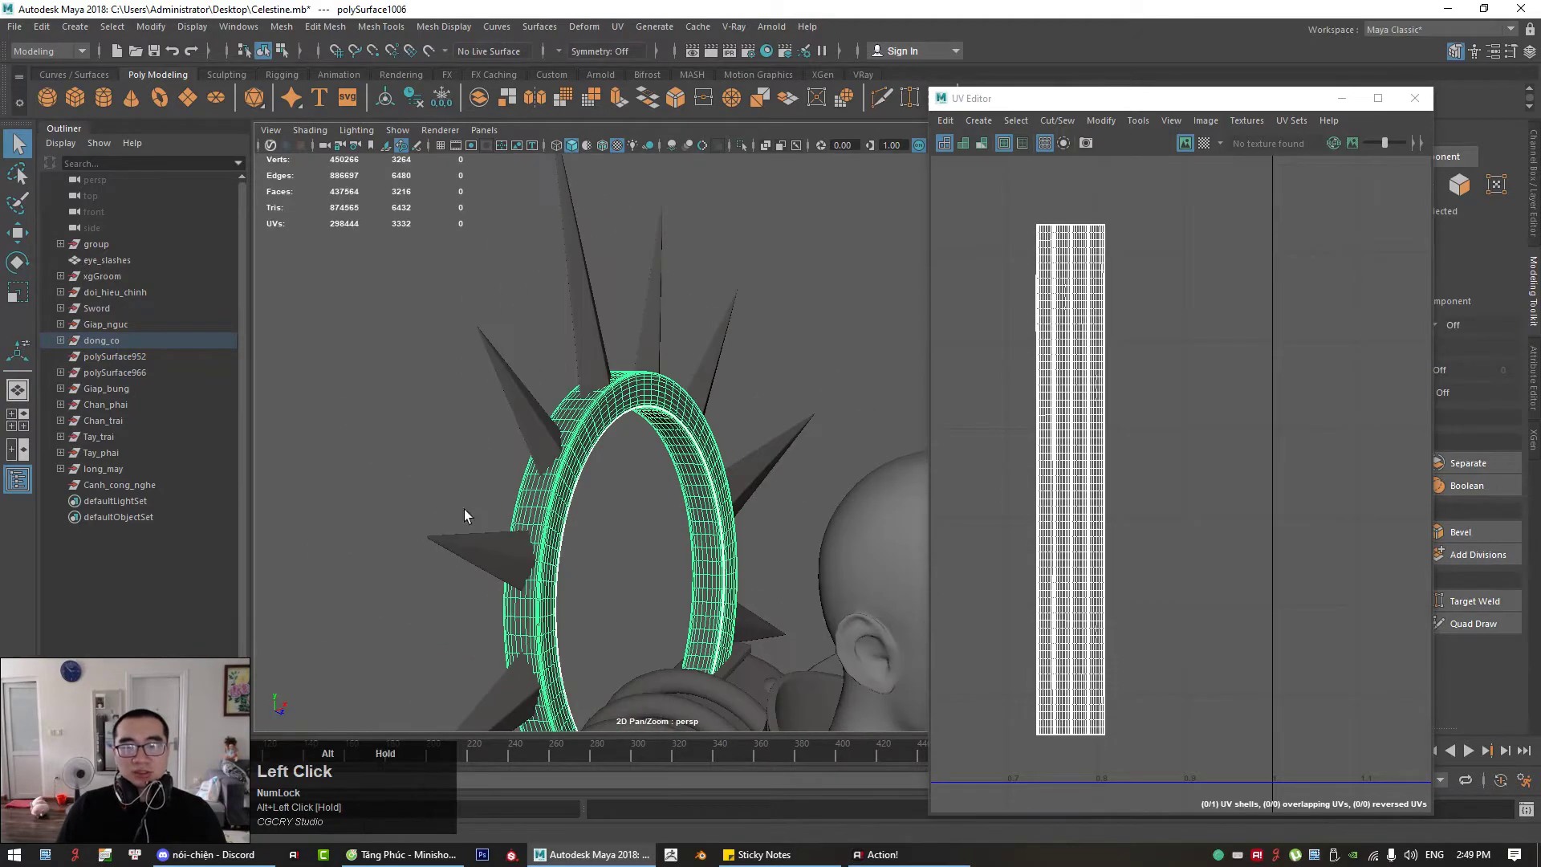
pyautogui.keyDown('alt'); pyautogui.moveTo(464, 509); pyautogui.dragTo(602, 527, button='middle'); pyautogui.keyUp('alt')
pyautogui.keyDown('alt'); pyautogui.moveTo(602, 526); pyautogui.dragTo(693, 517); pyautogui.keyUp('alt')
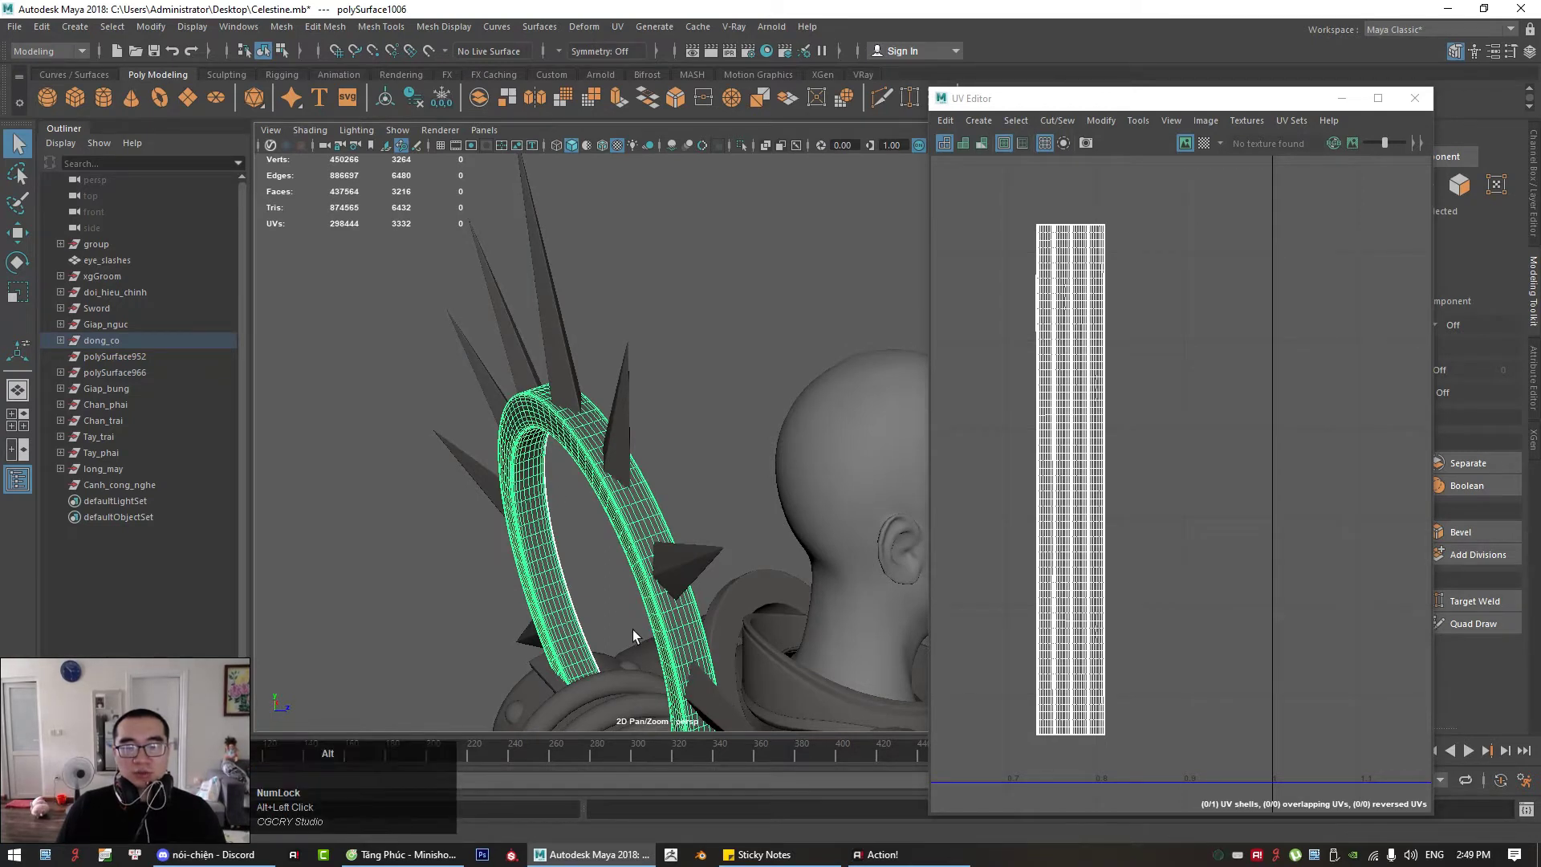
# Step: Annotate the viewport above the halo with red crossing direction arrows labelled "Sau" and "Trước", and close the annotation overlay
pyautogui.press('capslock')
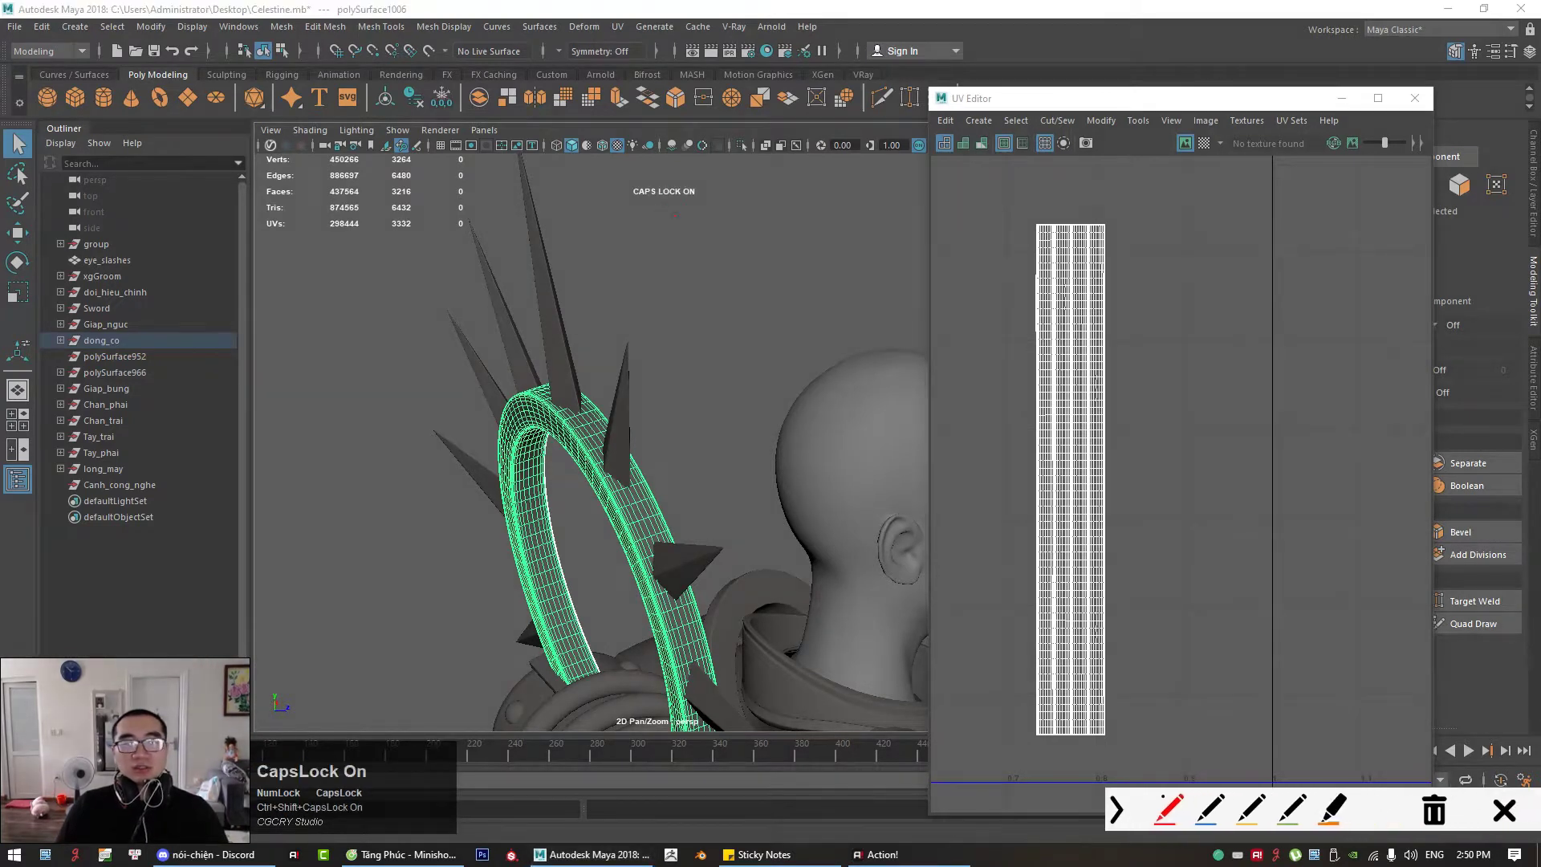
pyautogui.press('Tab')
pyautogui.press('capslock')
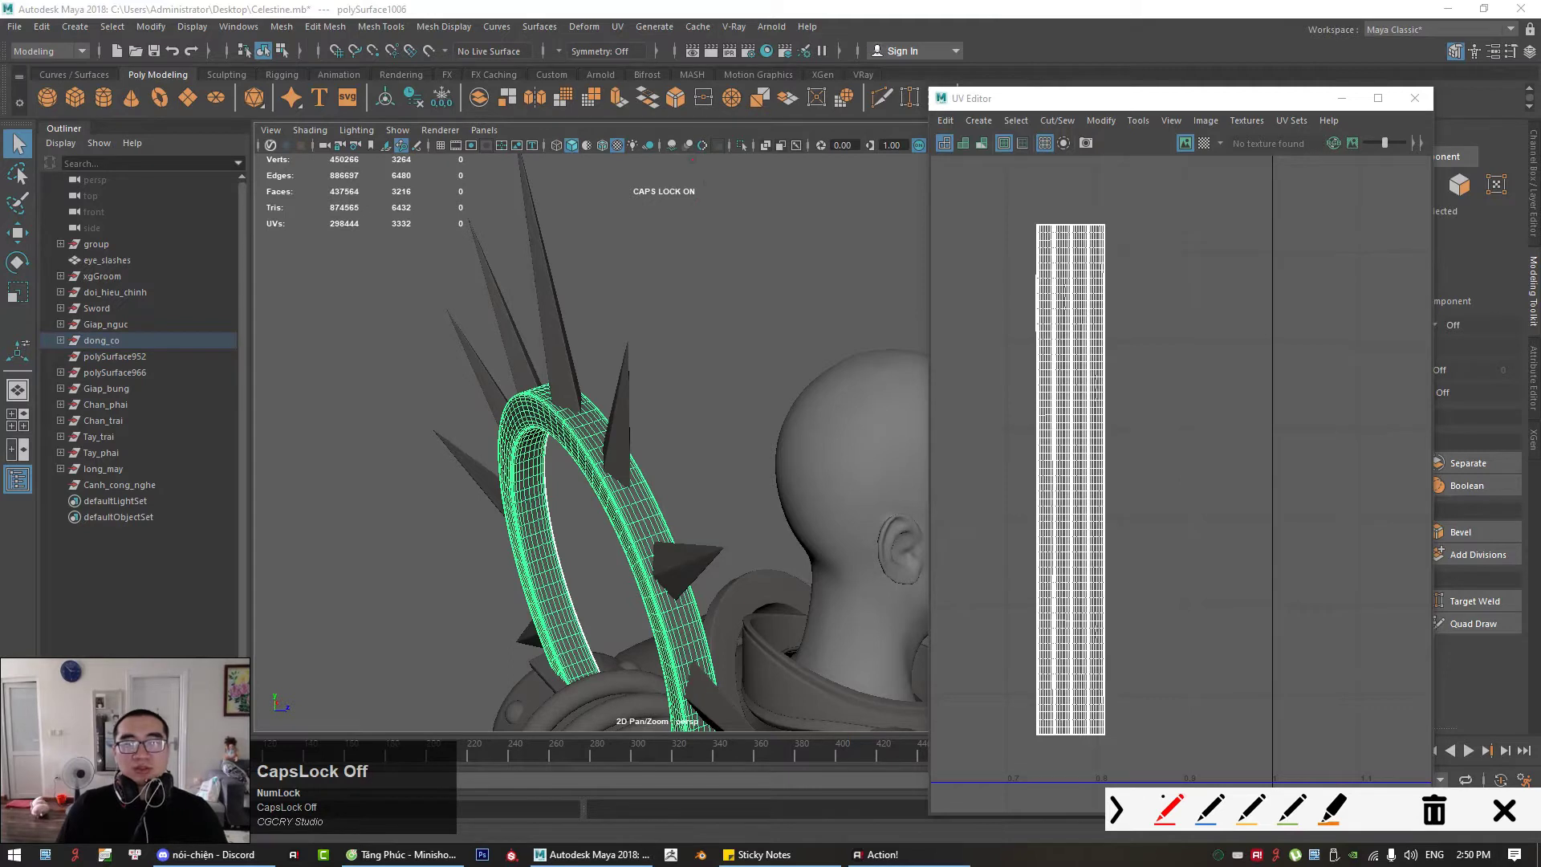
pyautogui.moveTo(710, 151); pyautogui.dragTo(719, 347)
pyautogui.hotkey('ctrl', 'z')
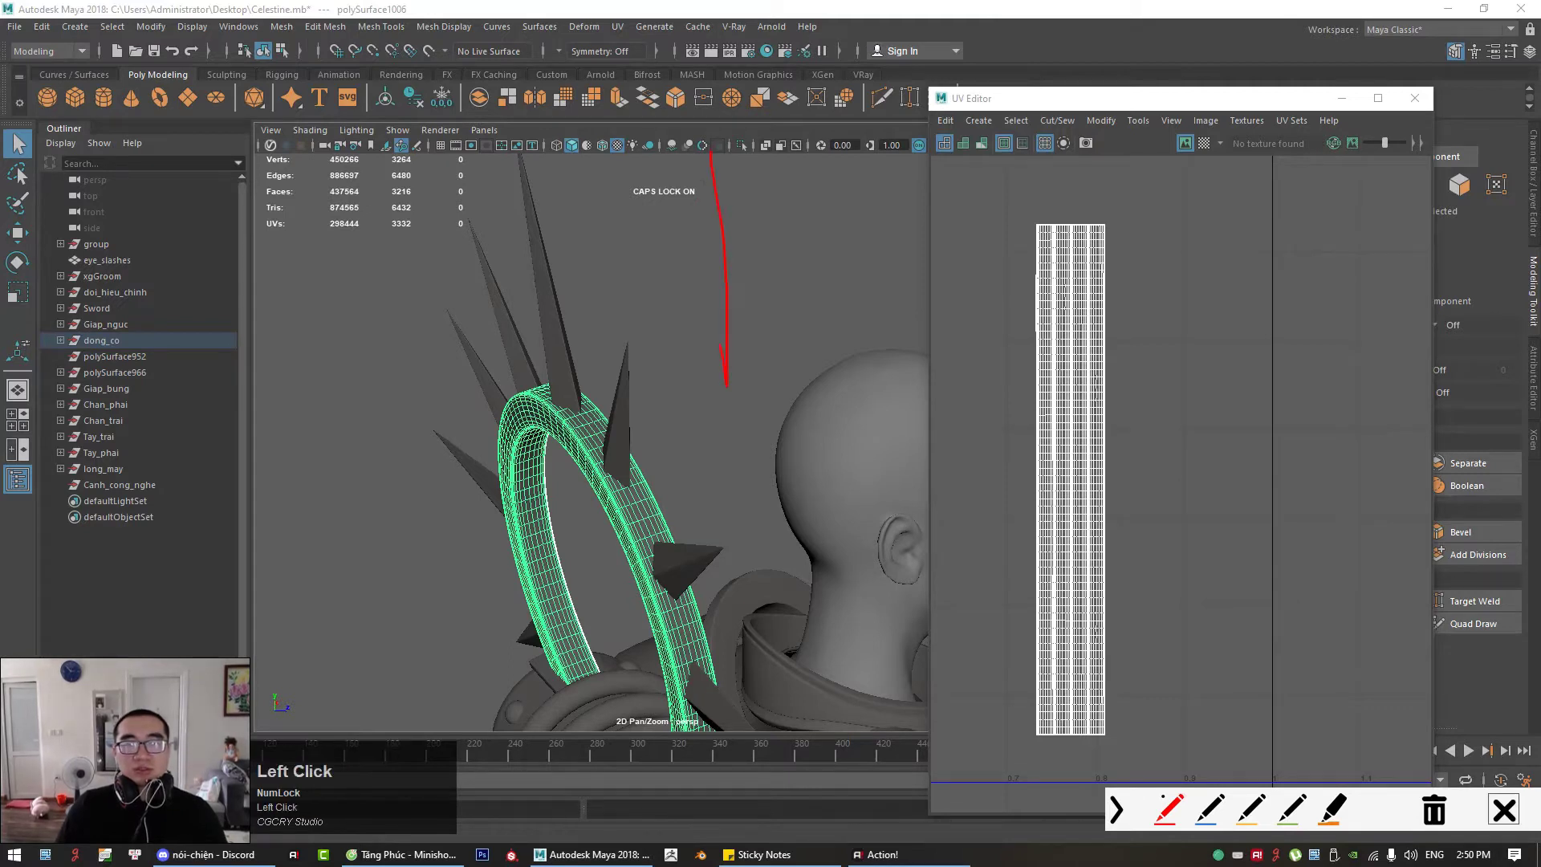
pyautogui.moveTo(592, 269); pyautogui.dragTo(865, 258)
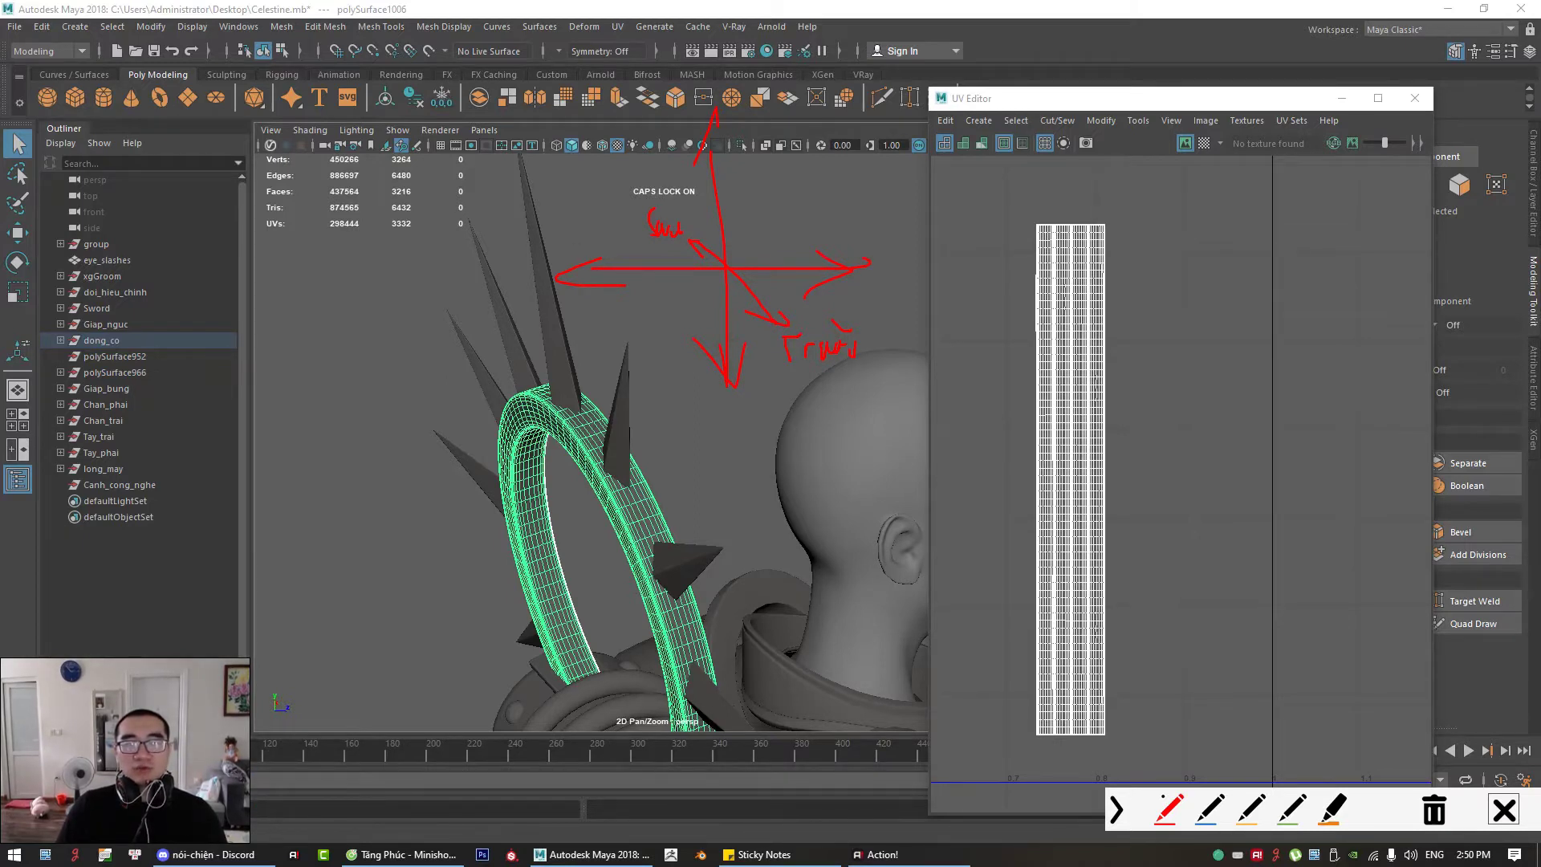
pyautogui.click(613, 191)
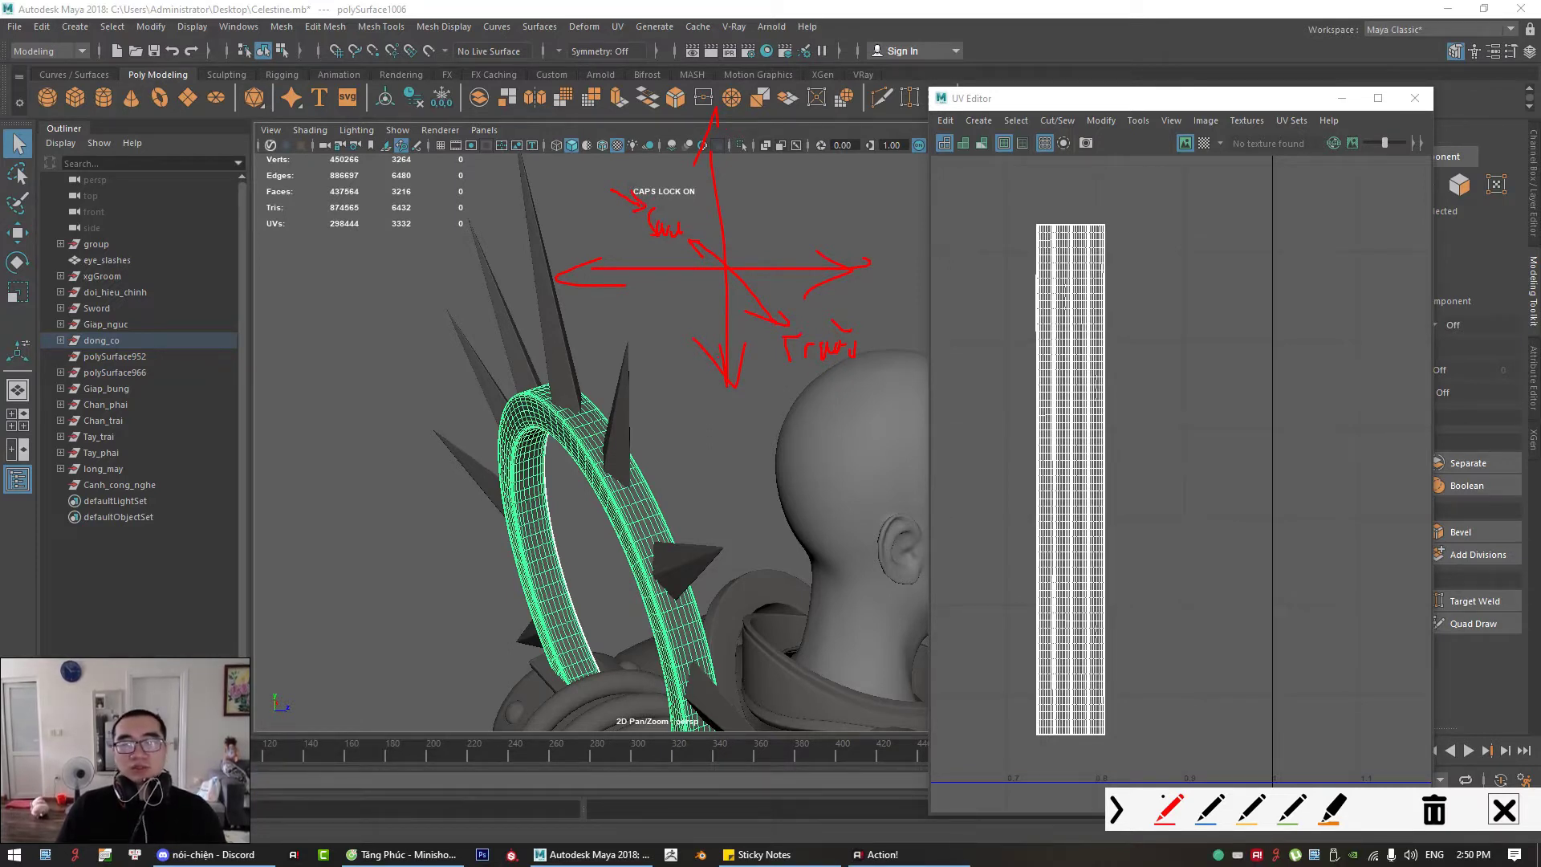
pyautogui.moveTo(701, 408); pyautogui.dragTo(716, 385)
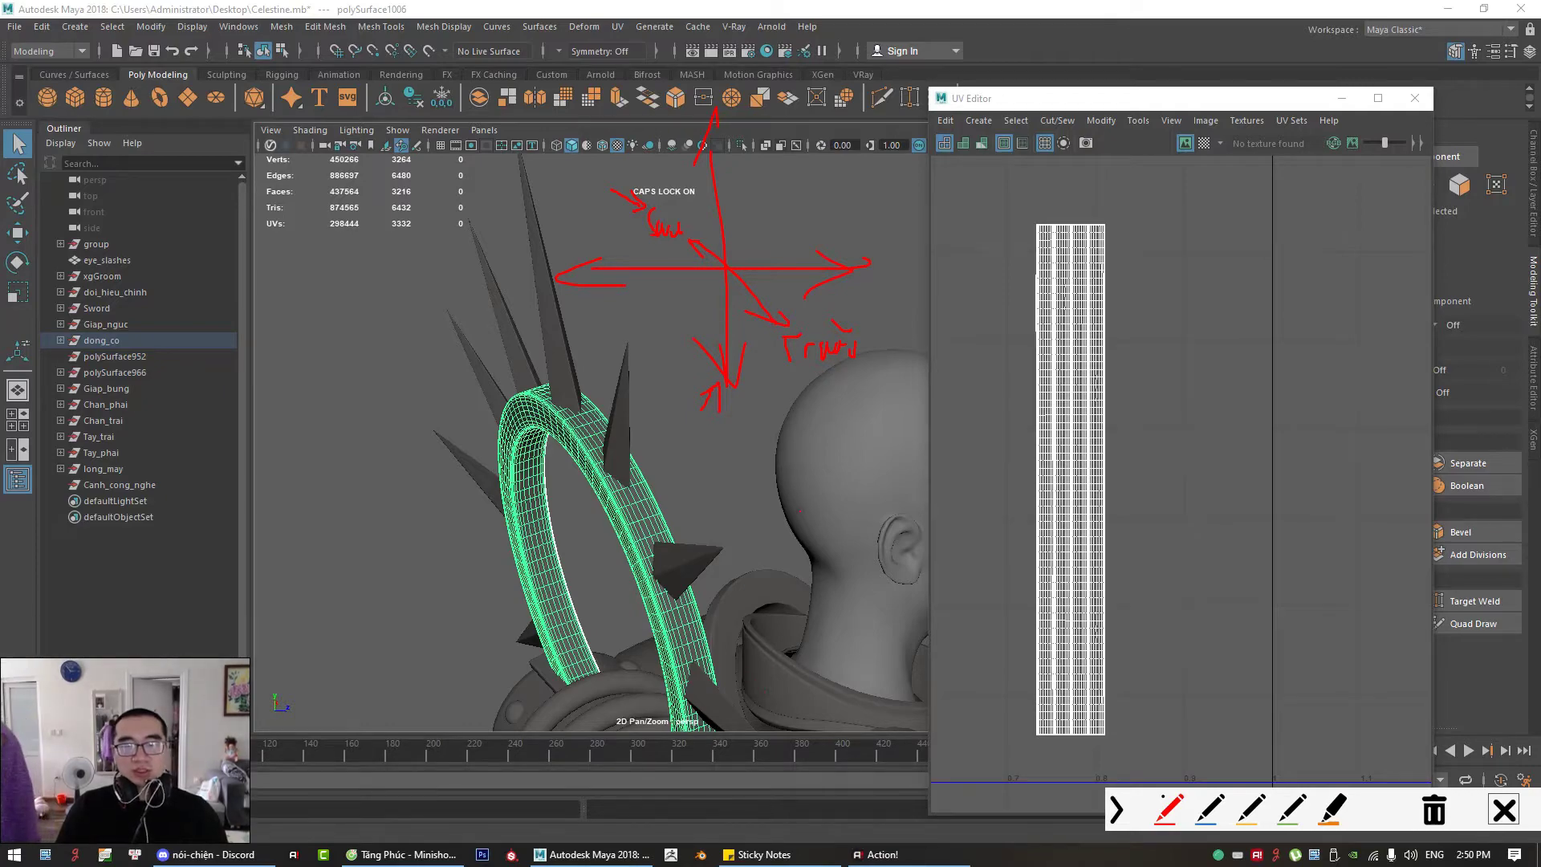
pyautogui.press('Escape')
# Step: Examine the shoulder armor, back cylinder and halo from the front and the side of the character
pyautogui.keyDown('alt'); pyautogui.moveTo(778, 520); pyautogui.dragTo(633, 561); pyautogui.keyUp('alt')
pyautogui.keyDown('alt'); pyautogui.moveTo(633, 561); pyautogui.dragTo(763, 444, button='middle'); pyautogui.keyUp('alt')
pyautogui.moveTo(763, 444)
pyautogui.keyDown('alt'); pyautogui.mouseDown()
pyautogui.moveTo(597, 542)
pyautogui.moveTo(574, 602)
pyautogui.moveTo(521, 553)
pyautogui.mouseUp(); pyautogui.keyUp('alt')
pyautogui.keyDown('alt'); pyautogui.moveTo(522, 554); pyautogui.dragTo(595, 504, button='right'); pyautogui.keyUp('alt')
pyautogui.hotkey('ctrl', 'shift', '1')
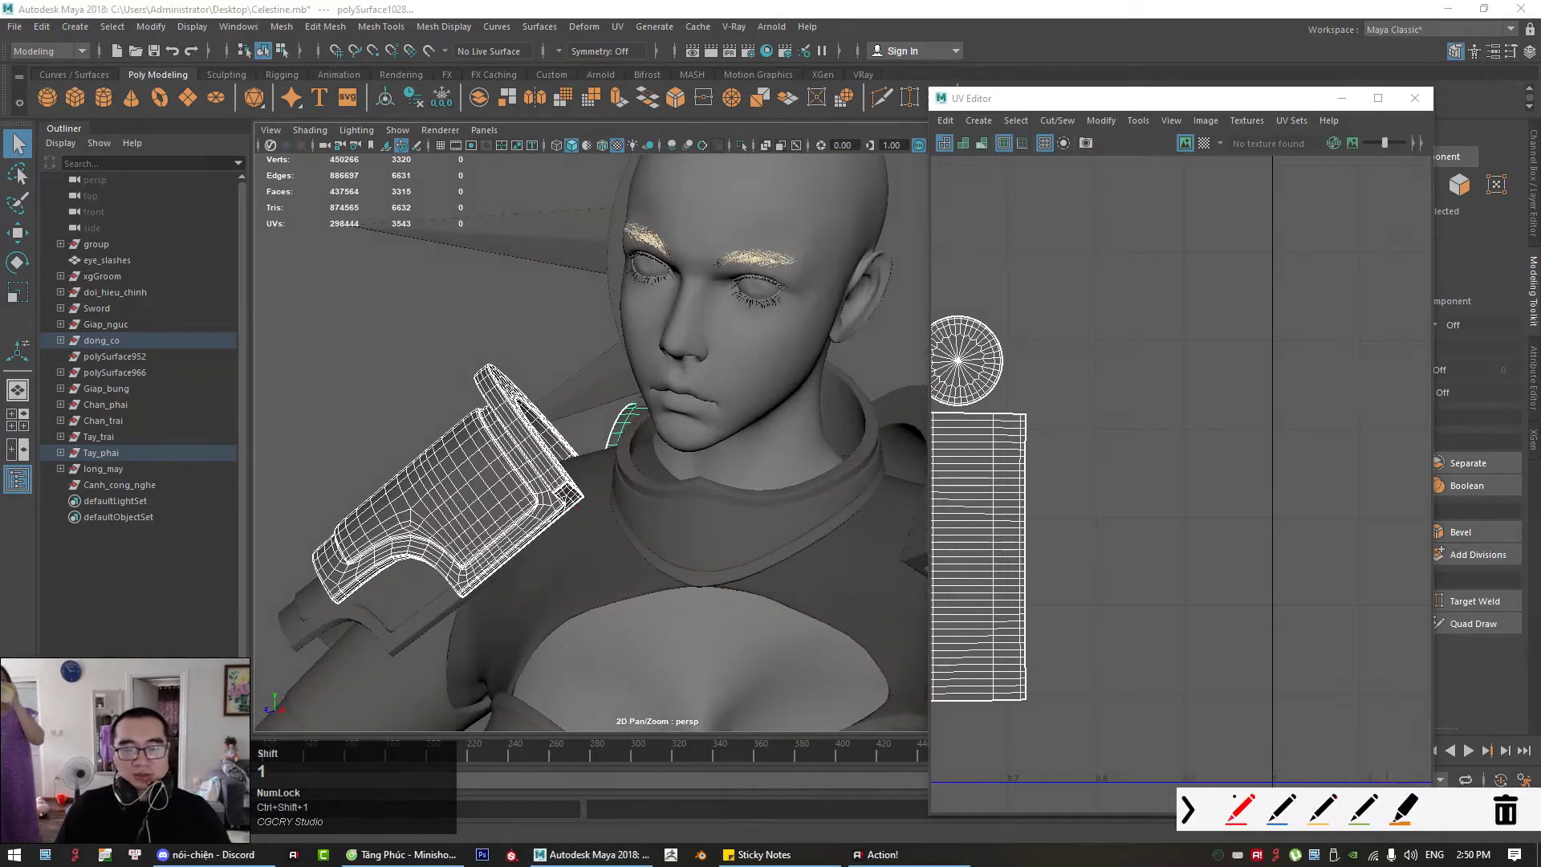
pyautogui.hotkey('ctrl', 'shift', '1')
pyautogui.keyDown('alt'); pyautogui.moveTo(565, 491); pyautogui.dragTo(524, 496); pyautogui.keyUp('alt')
pyautogui.keyDown('alt'); pyautogui.moveTo(525, 496); pyautogui.dragTo(532, 490, button='right'); pyautogui.keyUp('alt')
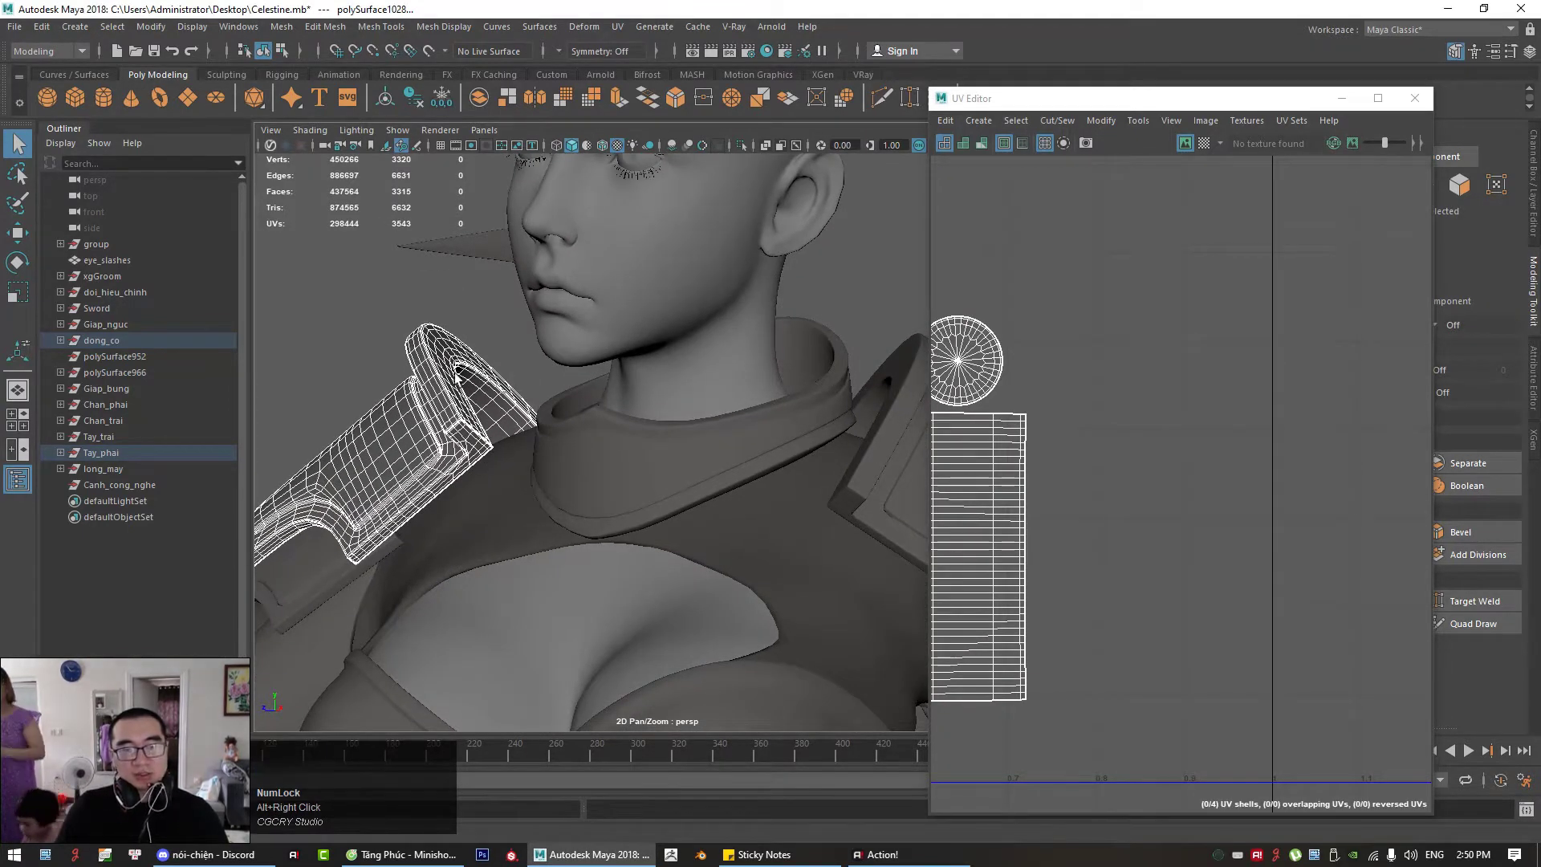
pyautogui.keyDown('alt'); pyautogui.moveTo(463, 391); pyautogui.dragTo(532, 447, button='right'); pyautogui.keyUp('alt')
pyautogui.keyDown('alt'); pyautogui.moveTo(532, 447); pyautogui.dragTo(723, 475); pyautogui.keyUp('alt')
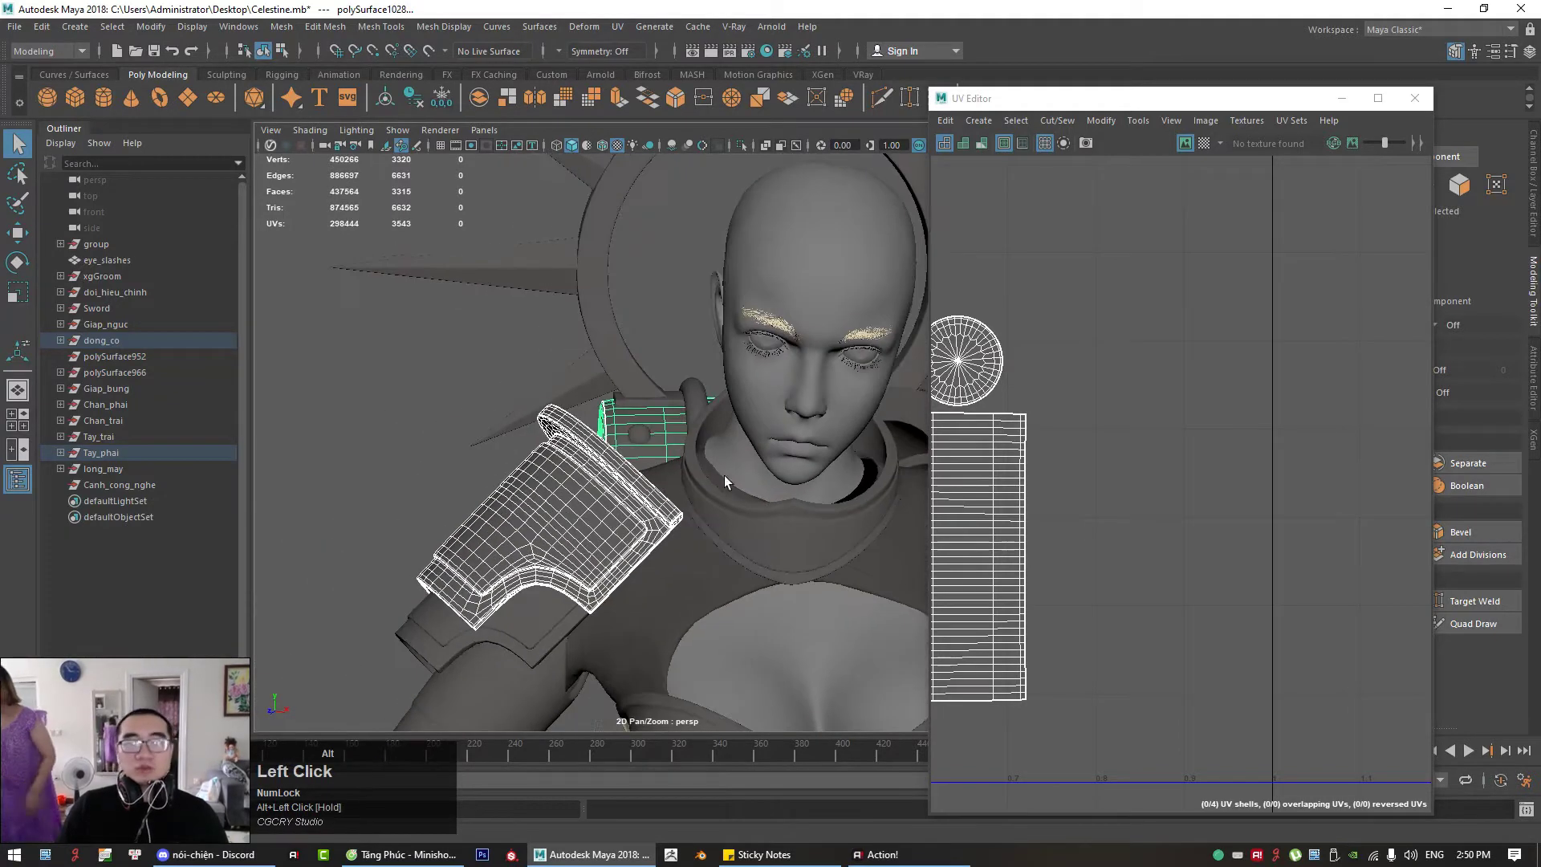
pyautogui.keyDown('alt'); pyautogui.moveTo(724, 475); pyautogui.dragTo(726, 427, button='right'); pyautogui.keyUp('alt')
pyautogui.keyDown('alt'); pyautogui.moveTo(725, 427); pyautogui.dragTo(687, 454, button='middle'); pyautogui.keyUp('alt')
pyautogui.keyDown('alt'); pyautogui.moveTo(688, 454); pyautogui.dragTo(780, 265, button='right'); pyautogui.keyUp('alt')
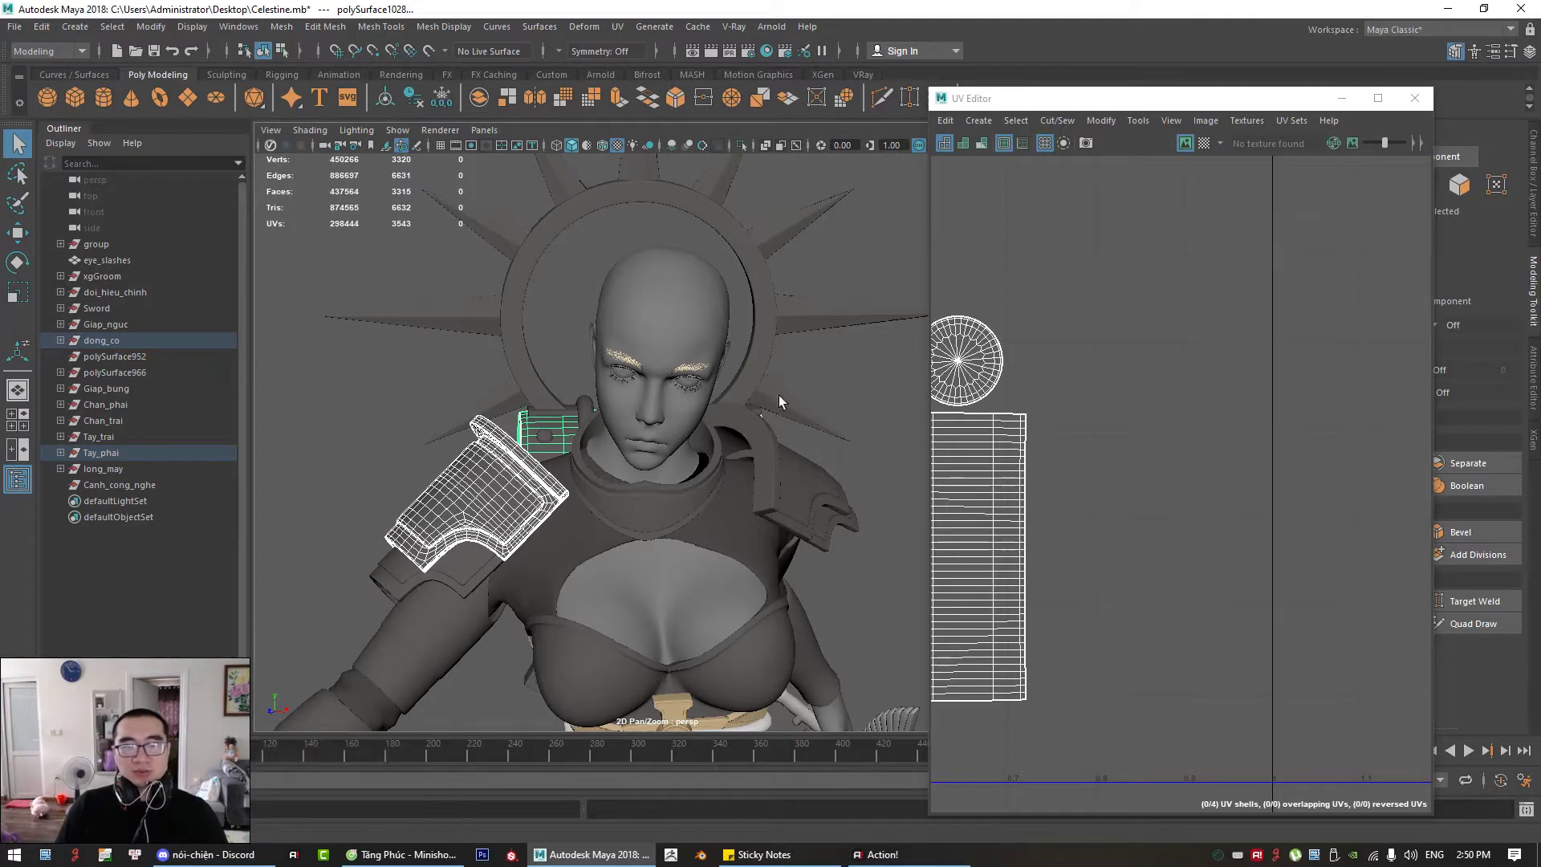
pyautogui.keyDown('alt'); pyautogui.moveTo(634, 547); pyautogui.dragTo(588, 449); pyautogui.keyUp('alt')
pyautogui.keyDown('alt'); pyautogui.moveTo(575, 530); pyautogui.dragTo(765, 473); pyautogui.keyUp('alt')
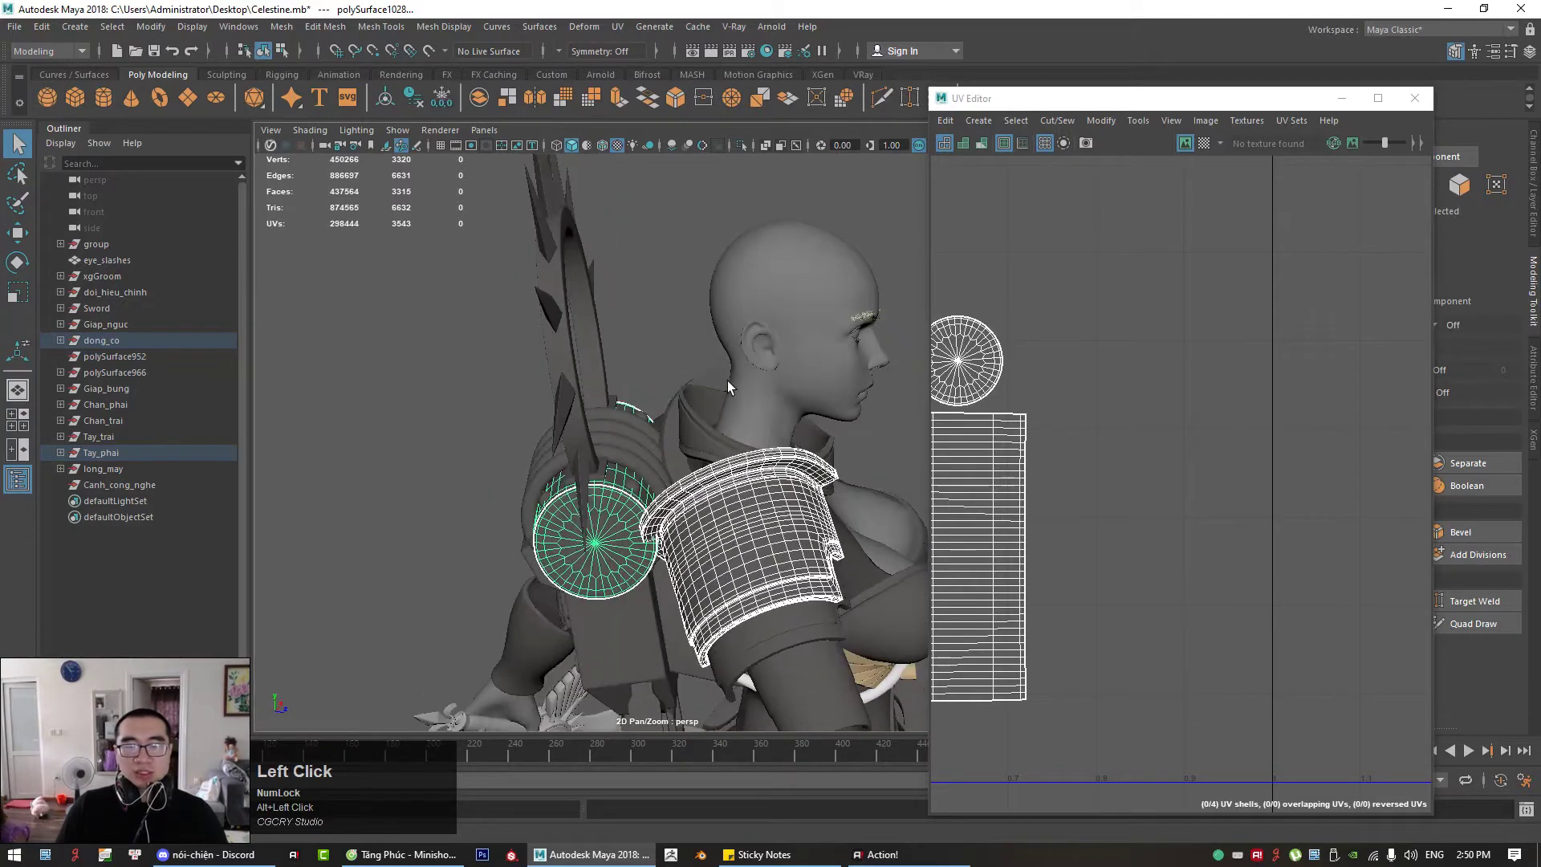
pyautogui.keyDown('alt'); pyautogui.moveTo(557, 382); pyautogui.dragTo(555, 231); pyautogui.keyUp('alt')
# Step: Select the halo ring and its lowest visible side spike to check their UVs
pyautogui.click(555, 239)
pyautogui.keyDown('alt'); pyautogui.moveTo(556, 239); pyautogui.dragTo(657, 369, button='right'); pyautogui.keyUp('alt')
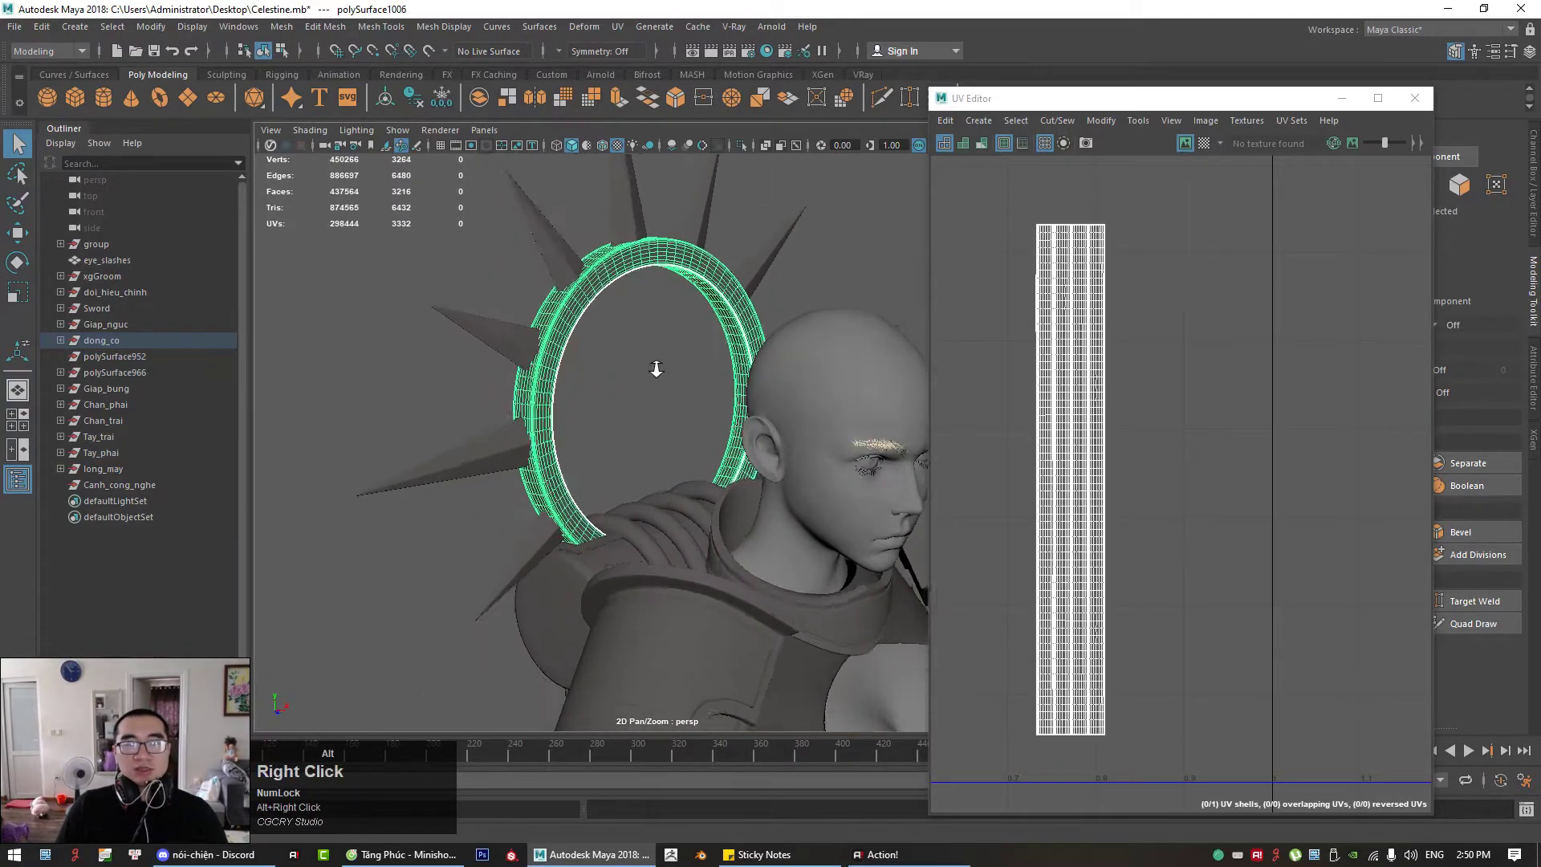
pyautogui.keyDown('alt'); pyautogui.moveTo(656, 368); pyautogui.dragTo(523, 346); pyautogui.keyUp('alt')
pyautogui.keyDown('alt'); pyautogui.moveTo(533, 465); pyautogui.dragTo(560, 377, button='middle'); pyautogui.keyUp('alt')
pyautogui.keyDown('alt'); pyautogui.moveTo(560, 378); pyautogui.dragTo(543, 400); pyautogui.keyUp('alt')
pyautogui.click(501, 453)
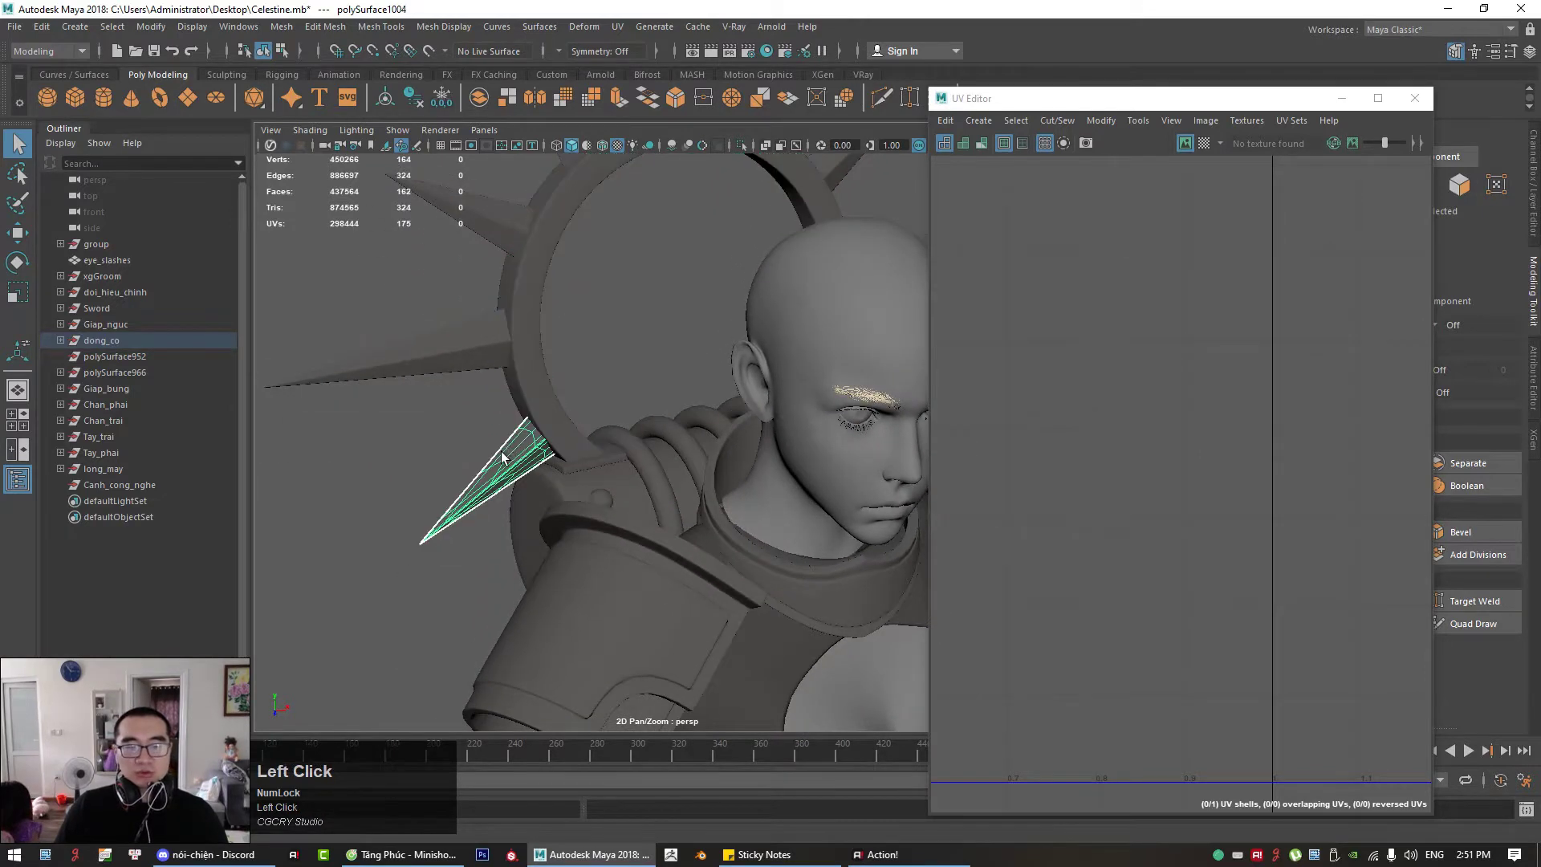
pyautogui.keyDown('alt'); pyautogui.moveTo(502, 453); pyautogui.dragTo(626, 456); pyautogui.keyUp('alt')
# Step: Check the UVs of a middle curved hose on the back cylinder, isolating the hose briefly to inspect it
pyautogui.click(626, 455)
pyautogui.keyDown('alt'); pyautogui.moveTo(626, 456); pyautogui.dragTo(719, 513, button='right'); pyautogui.keyUp('alt')
pyautogui.keyDown('alt'); pyautogui.moveTo(718, 514); pyautogui.dragTo(827, 401); pyautogui.keyUp('alt')
pyautogui.click(709, 450)
pyautogui.moveTo(1192, 110); pyautogui.dragTo(1242, 99)
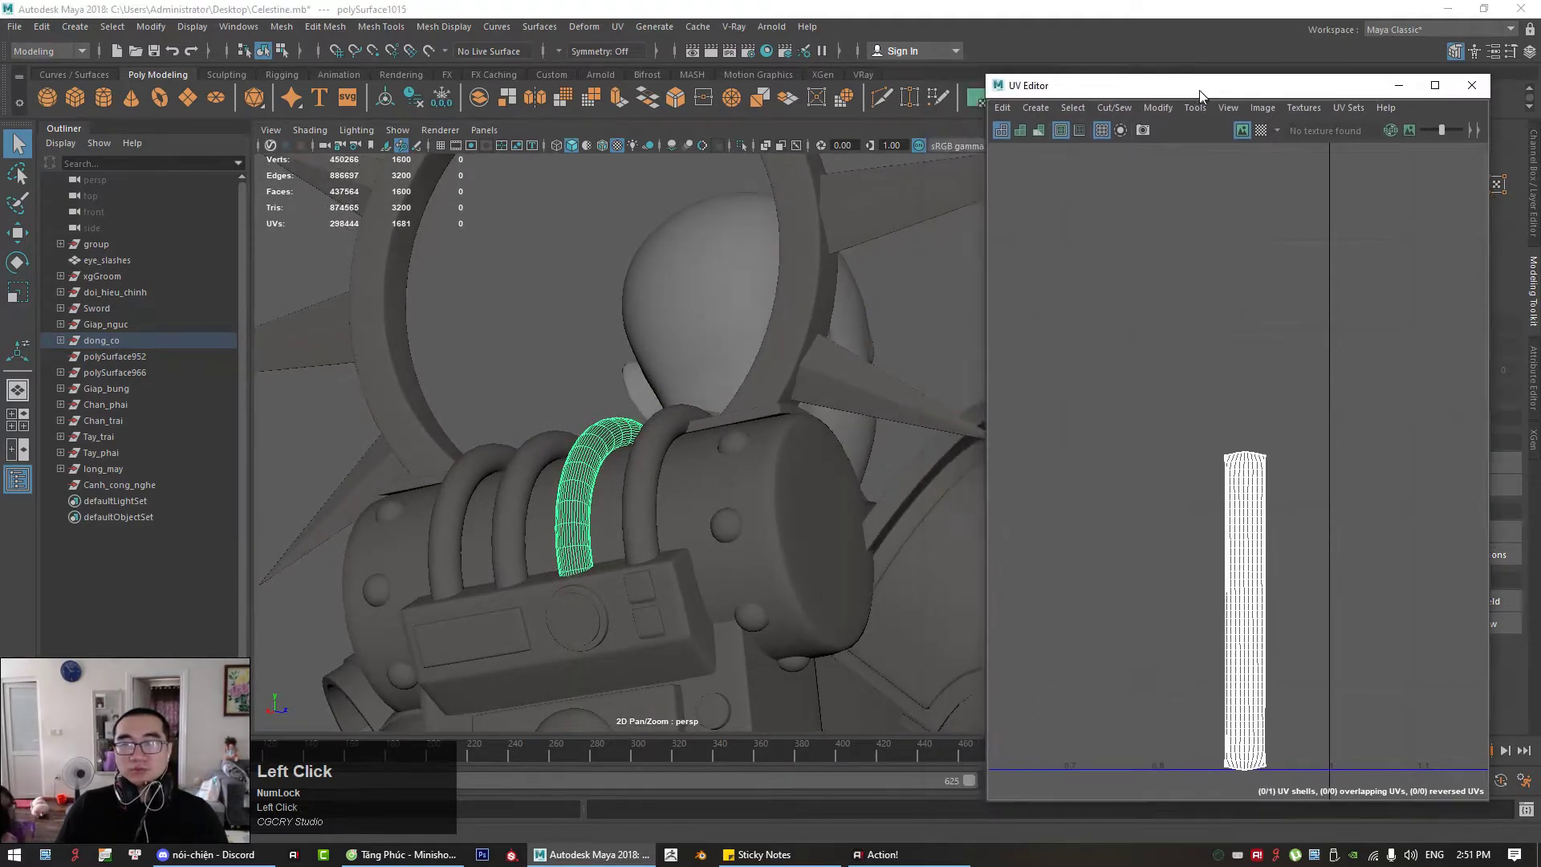
pyautogui.click(740, 145)
pyautogui.keyDown('alt'); pyautogui.moveTo(690, 212); pyautogui.dragTo(618, 406); pyautogui.keyUp('alt')
pyautogui.click(739, 145)
# Step: Select the upper round rivet at the end of the back cylinder and check its UV shell
pyautogui.click(716, 571)
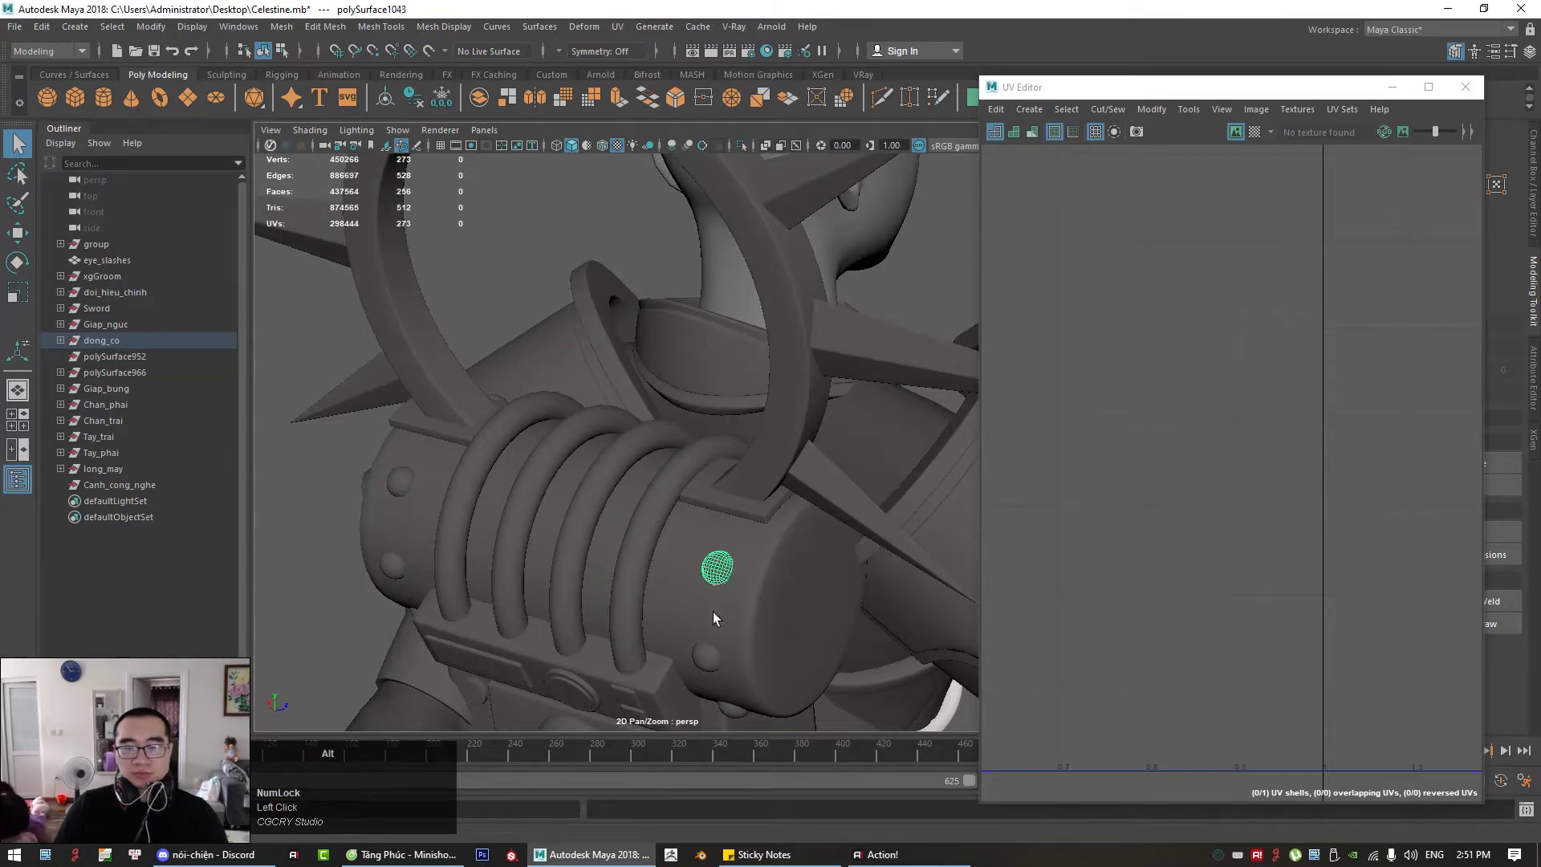
pyautogui.keyDown('alt'); pyautogui.moveTo(713, 611); pyautogui.dragTo(745, 475, button='middle'); pyautogui.keyUp('alt')
pyautogui.scroll(3, 1111, 428)
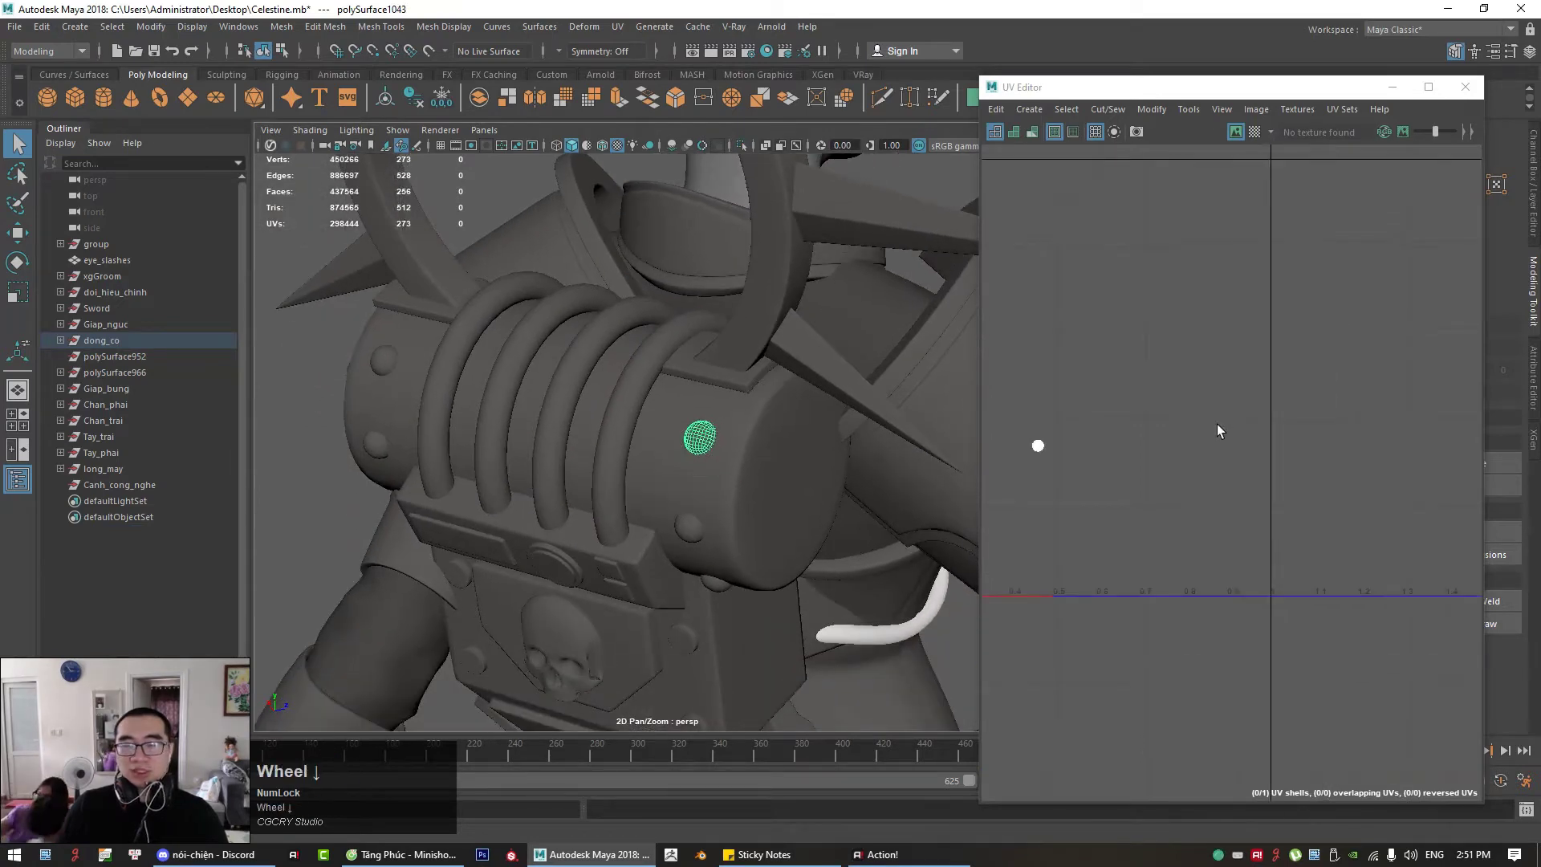
# Step: Select the mounting plate between the halo ring and the back cylinder and examine its UV shells
pyautogui.click(754, 388)
pyautogui.keyDown('alt'); pyautogui.moveTo(763, 430); pyautogui.dragTo(777, 419); pyautogui.keyUp('alt')
pyautogui.keyDown('alt'); pyautogui.moveTo(777, 419); pyautogui.dragTo(684, 441, button='middle'); pyautogui.keyUp('alt')
pyautogui.keyDown('alt'); pyautogui.moveTo(684, 441); pyautogui.dragTo(990, 513, button='right'); pyautogui.keyUp('alt')
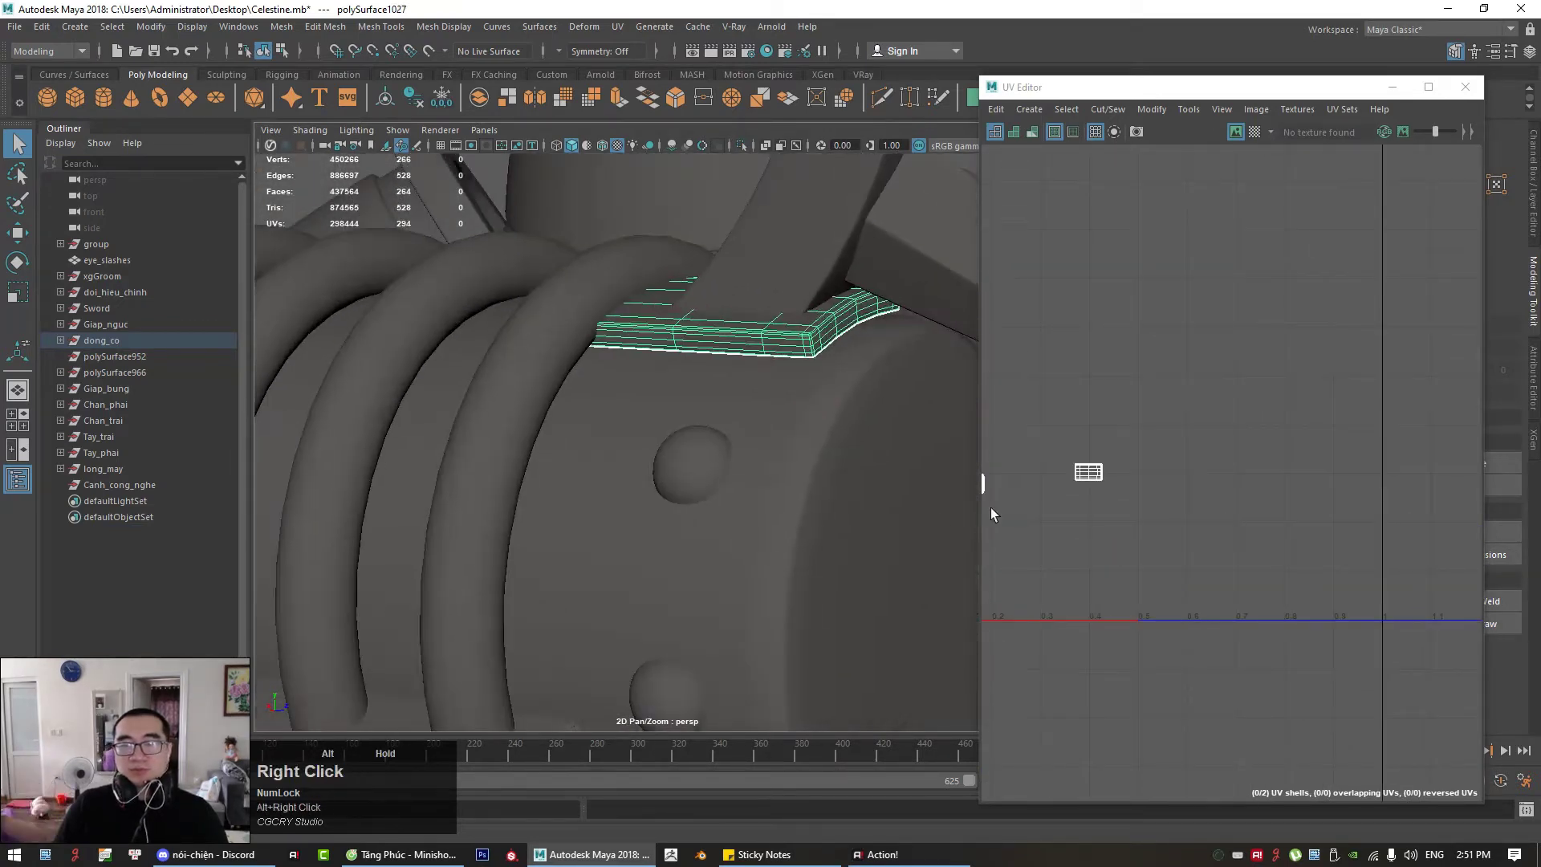
pyautogui.keyDown('alt'); pyautogui.moveTo(1043, 494); pyautogui.dragTo(1188, 449, button='middle'); pyautogui.keyUp('alt')
pyautogui.scroll(6, 1136, 444)
# Step: Cut the mounting plate's UVs along the vertical edges at its front corner
pyautogui.keyDown('alt'); pyautogui.moveTo(811, 405); pyautogui.dragTo(686, 466, button='middle'); pyautogui.keyUp('alt')
pyautogui.keyDown('alt'); pyautogui.moveTo(686, 465); pyautogui.dragTo(810, 469, button='right'); pyautogui.keyUp('alt')
pyautogui.keyDown('alt'); pyautogui.moveTo(810, 469); pyautogui.dragTo(760, 522, button='middle'); pyautogui.keyUp('alt')
pyautogui.moveTo(732, 368); pyautogui.dragTo(731, 309, button='right')
pyautogui.keyDown('alt'); pyautogui.moveTo(749, 384); pyautogui.dragTo(802, 438, button='right'); pyautogui.keyUp('alt')
pyautogui.scroll(5, 771, 351)
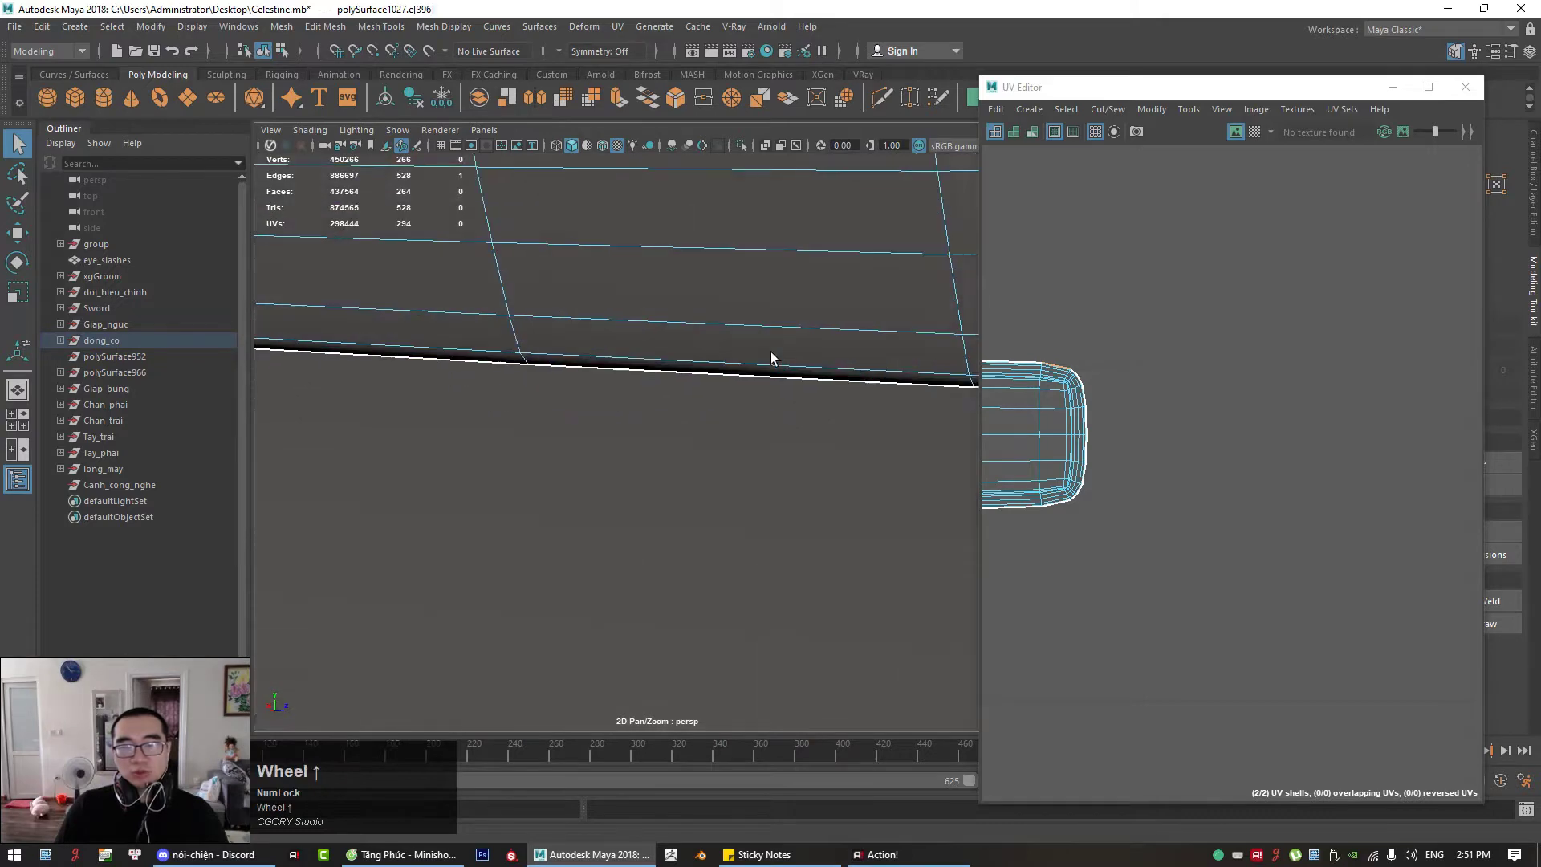
pyautogui.scroll(-3, 773, 345)
pyautogui.keyDown('alt'); pyautogui.moveTo(774, 345); pyautogui.dragTo(676, 427, button='middle'); pyautogui.keyUp('alt')
pyautogui.keyDown('alt'); pyautogui.moveTo(675, 427); pyautogui.dragTo(748, 425, button='right'); pyautogui.keyUp('alt')
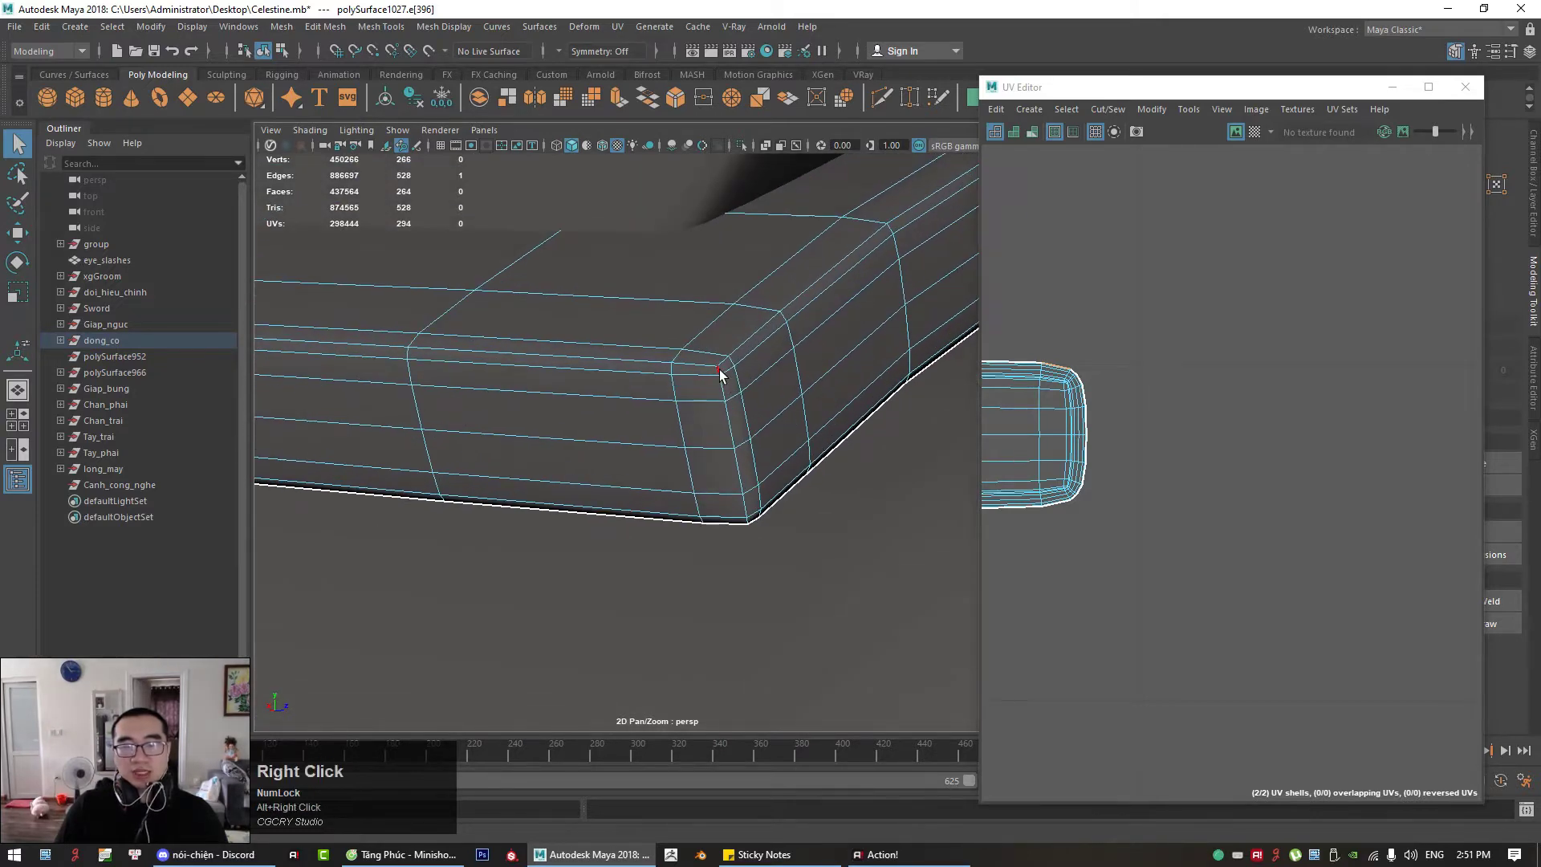
pyautogui.keyDown('shift'); pyautogui.click(727, 423); pyautogui.keyUp('shift')
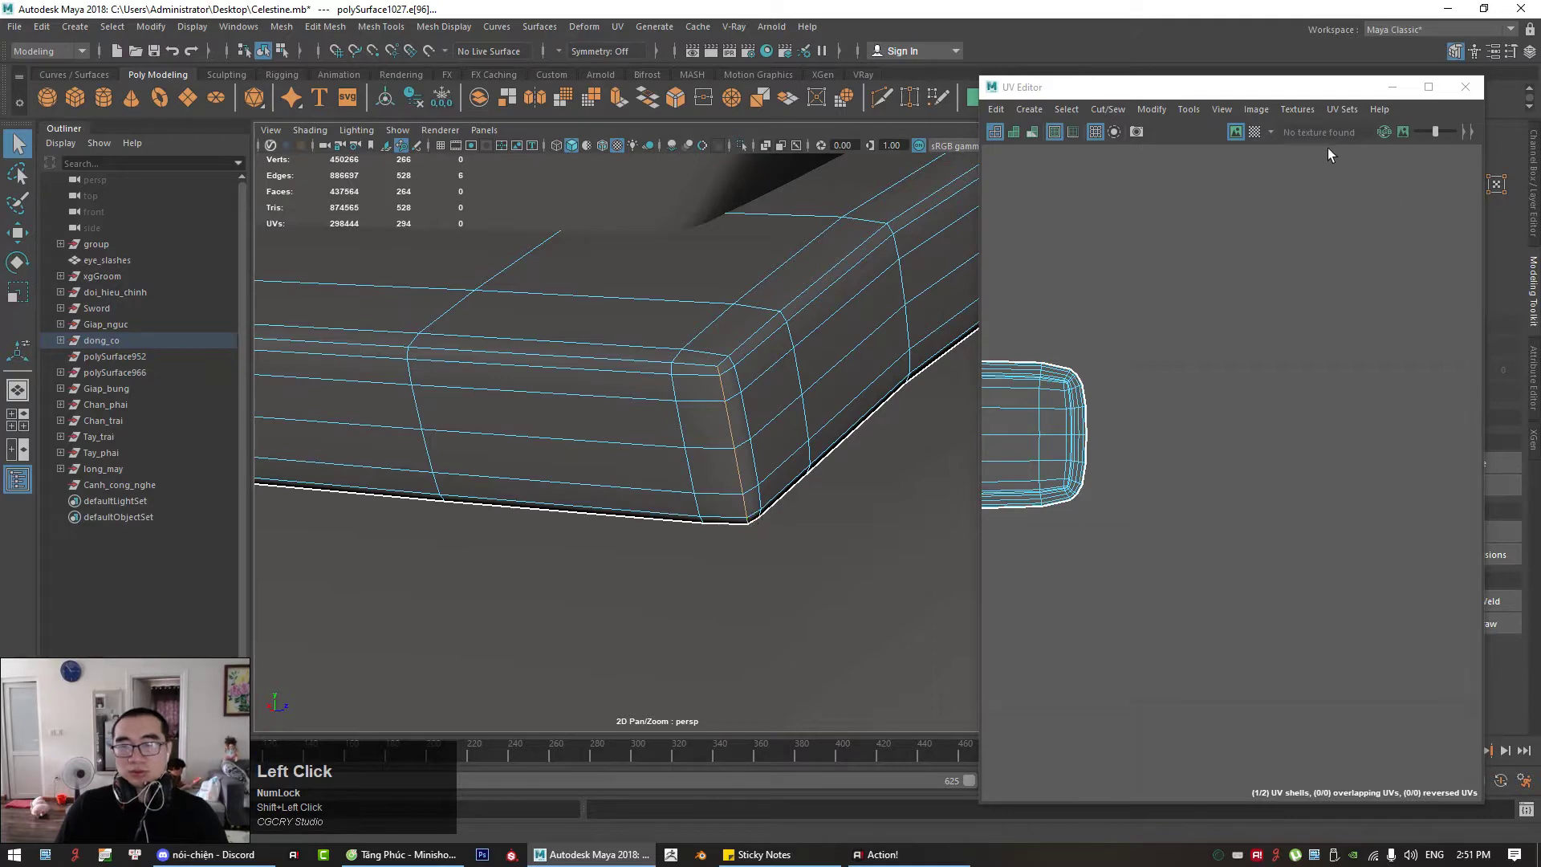
pyautogui.moveTo(1202, 101); pyautogui.dragTo(1004, 184)
pyautogui.moveTo(981, 207); pyautogui.dragTo(734, 569)
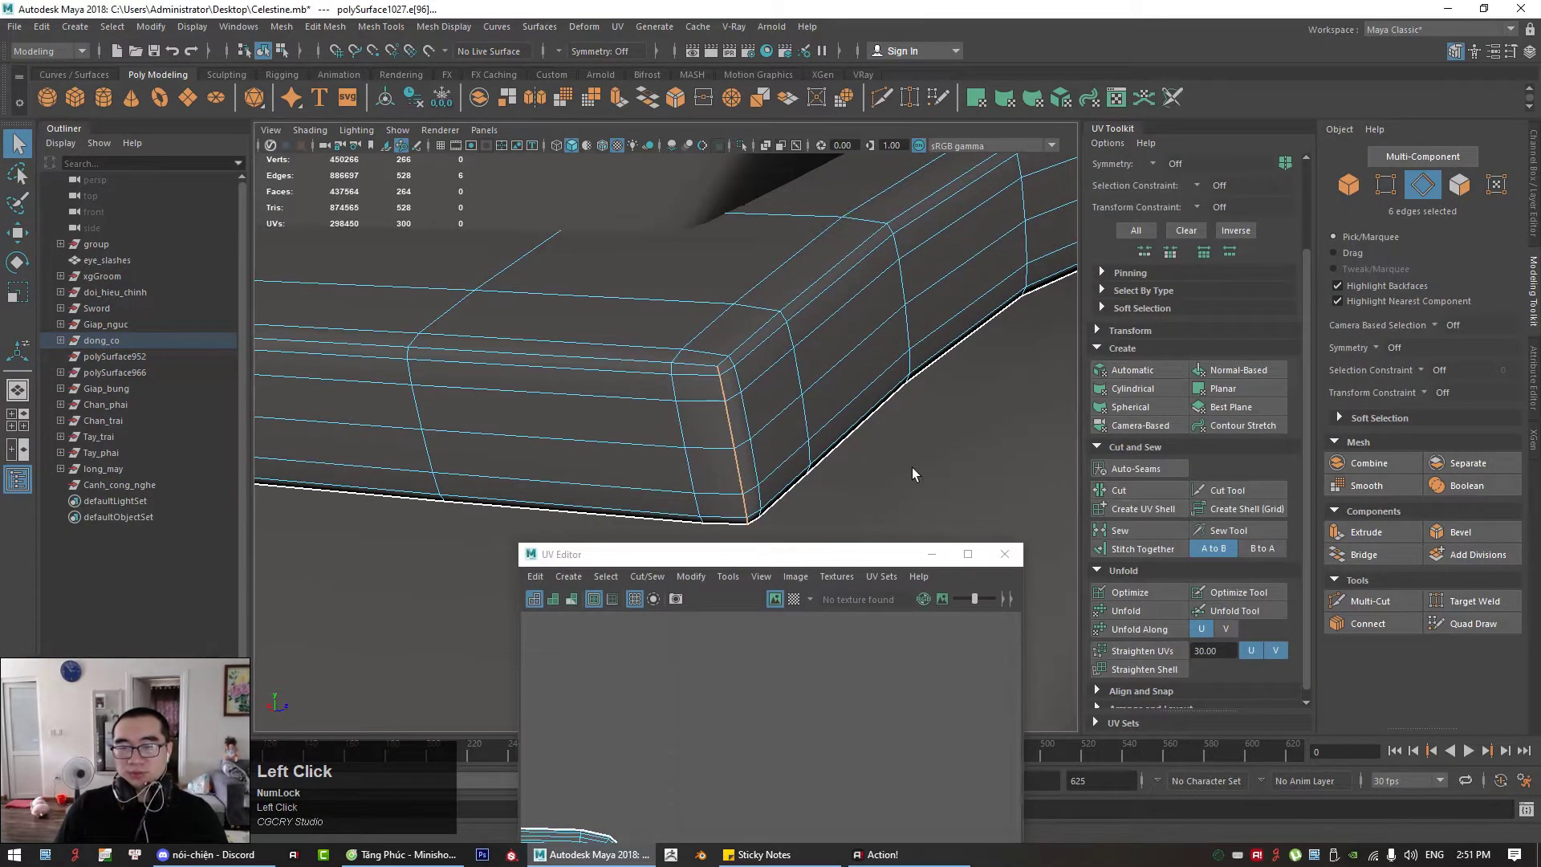
# Step: Unfold the whole mounting plate's UVs and examine the shell with its opened corner
pyautogui.moveTo(806, 350); pyautogui.dragTo(711, 340, button='right')
pyautogui.moveTo(809, 340); pyautogui.dragTo(871, 321, button='right')
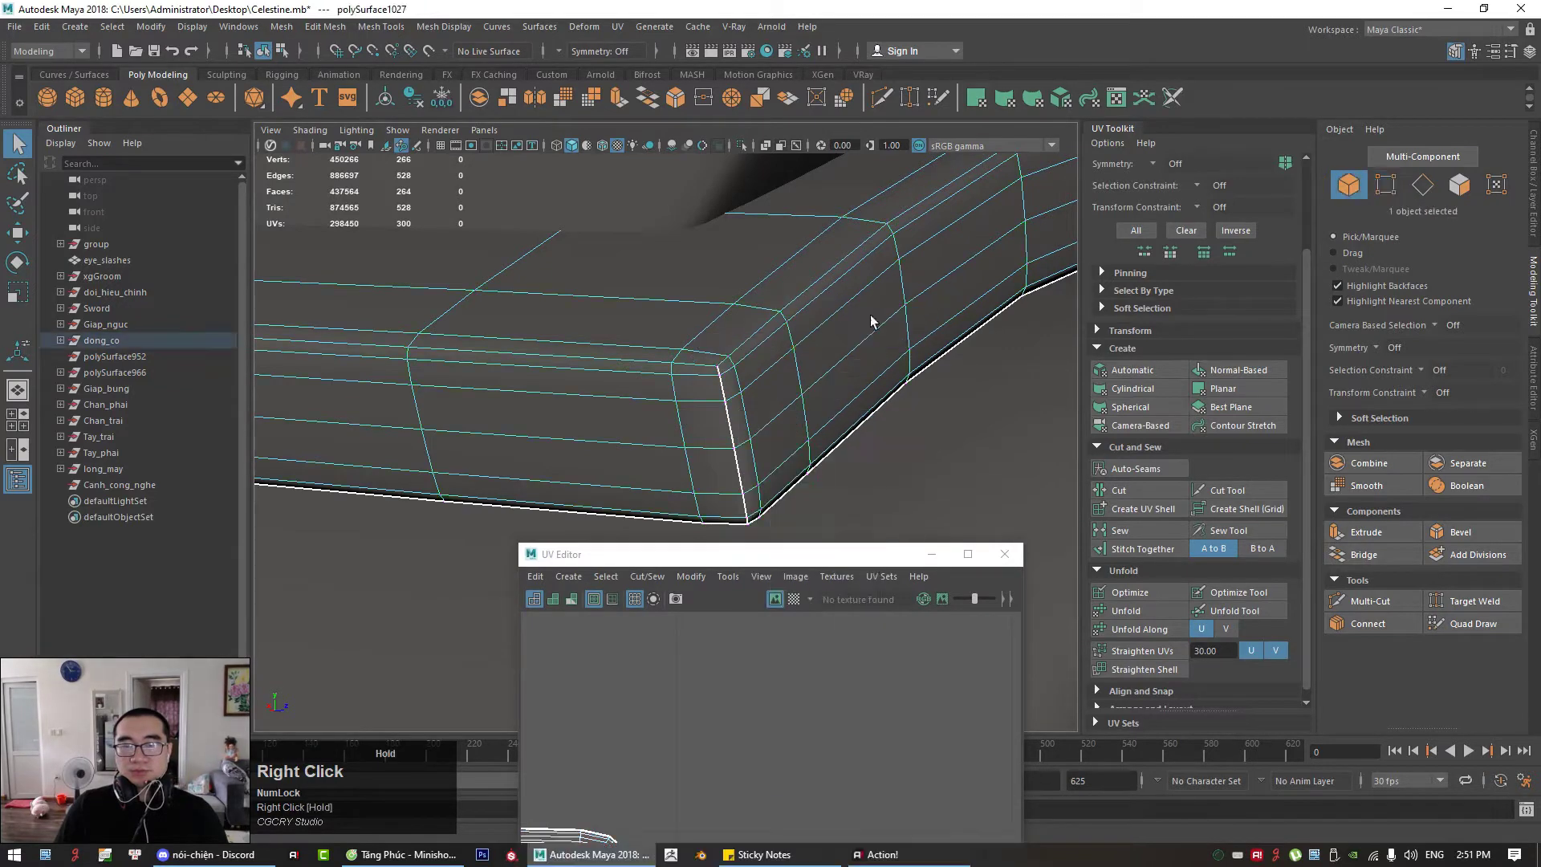
pyautogui.click(1140, 611)
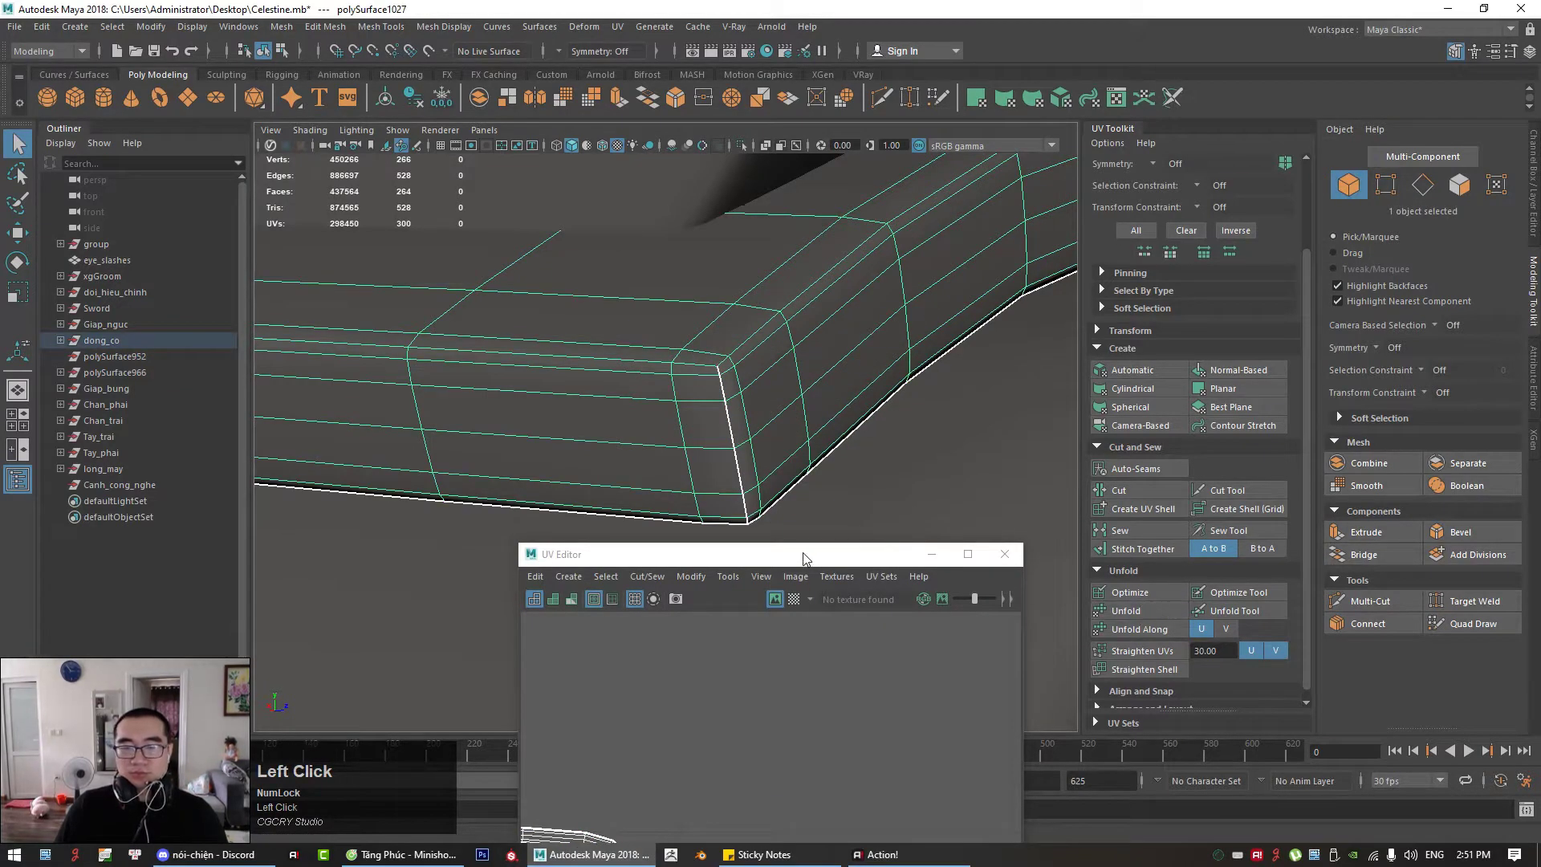
pyautogui.moveTo(808, 554); pyautogui.dragTo(1110, 163)
pyautogui.scroll(1, 940, 470)
pyautogui.moveTo(940, 470); pyautogui.dragTo(1010, 449, button='middle')
pyautogui.scroll(2, 969, 421)
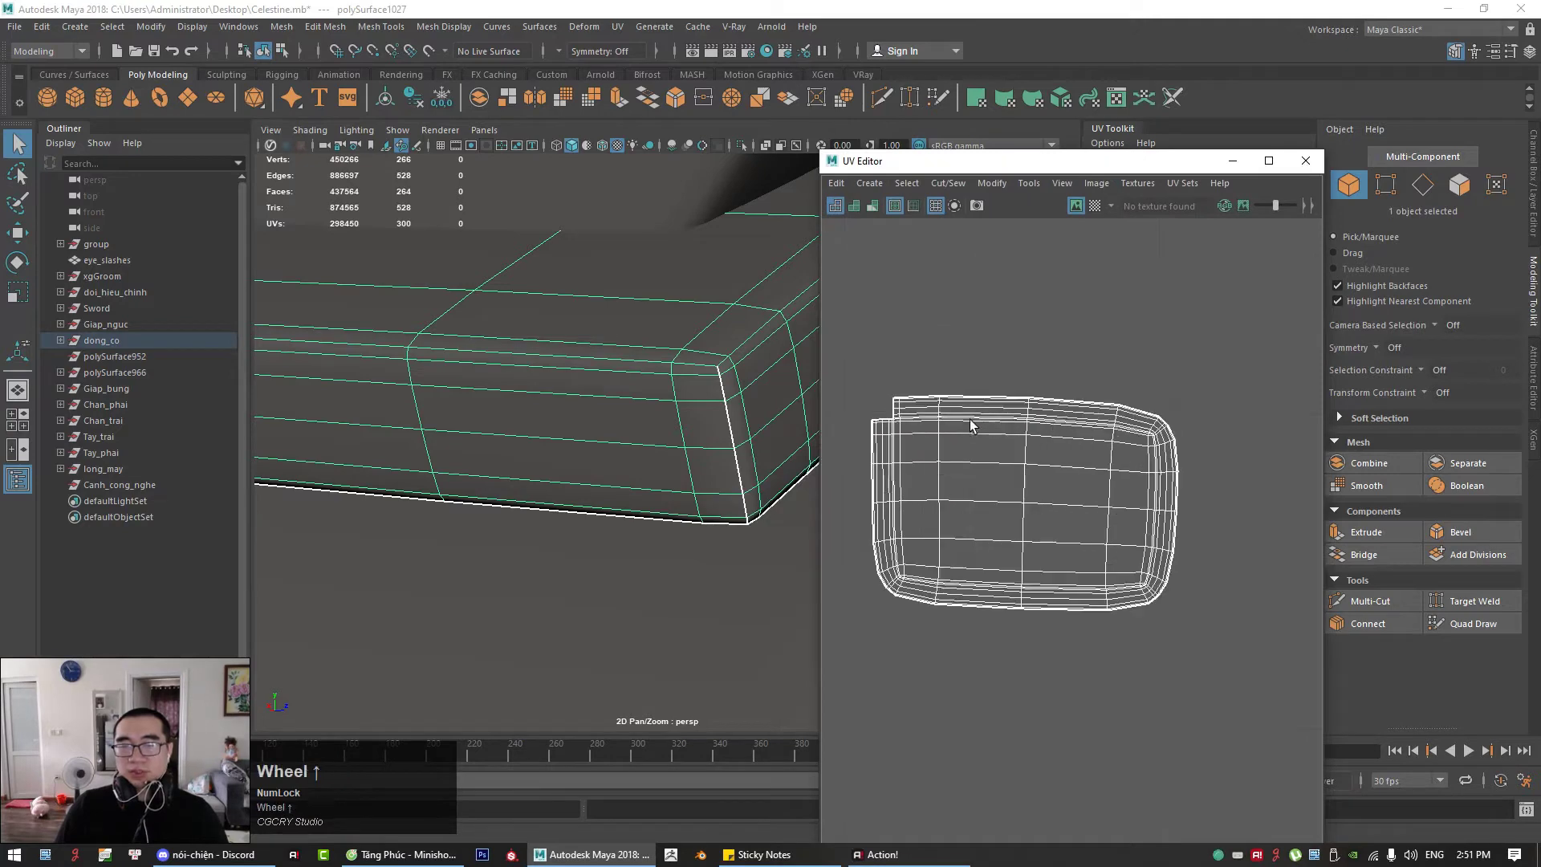
# Step: Preview the checker pattern on the mounting plate to compare its cut and uncut corners, then turn it off and close the UV Editor
pyautogui.click(1101, 205)
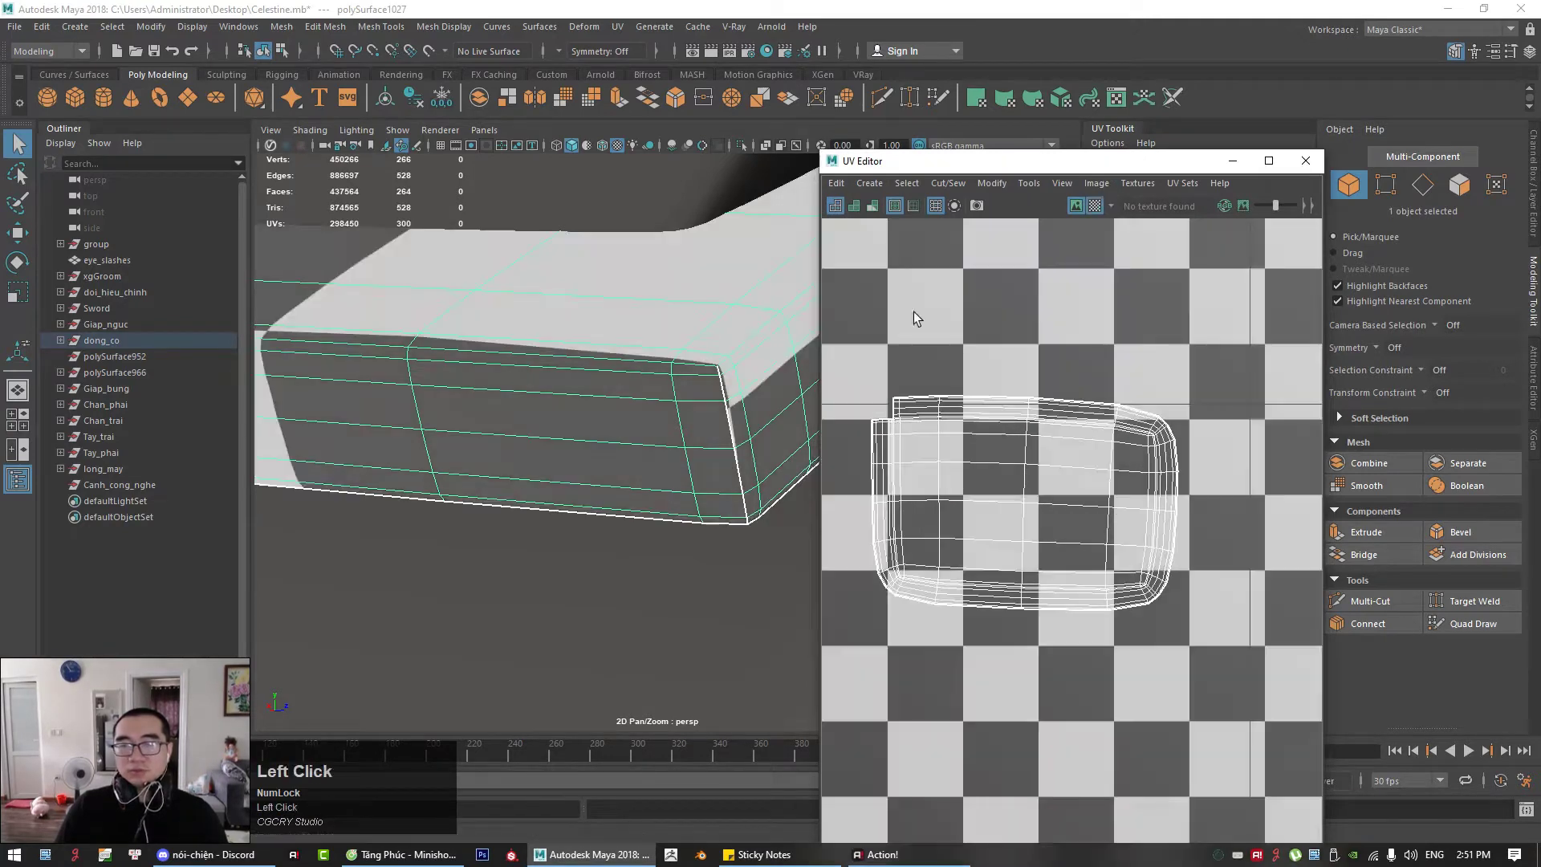
pyautogui.keyDown('alt'); pyautogui.moveTo(641, 456); pyautogui.dragTo(694, 431, button='right'); pyautogui.keyUp('alt')
pyautogui.keyDown('alt'); pyautogui.moveTo(718, 383); pyautogui.dragTo(608, 396, button='middle'); pyautogui.keyUp('alt')
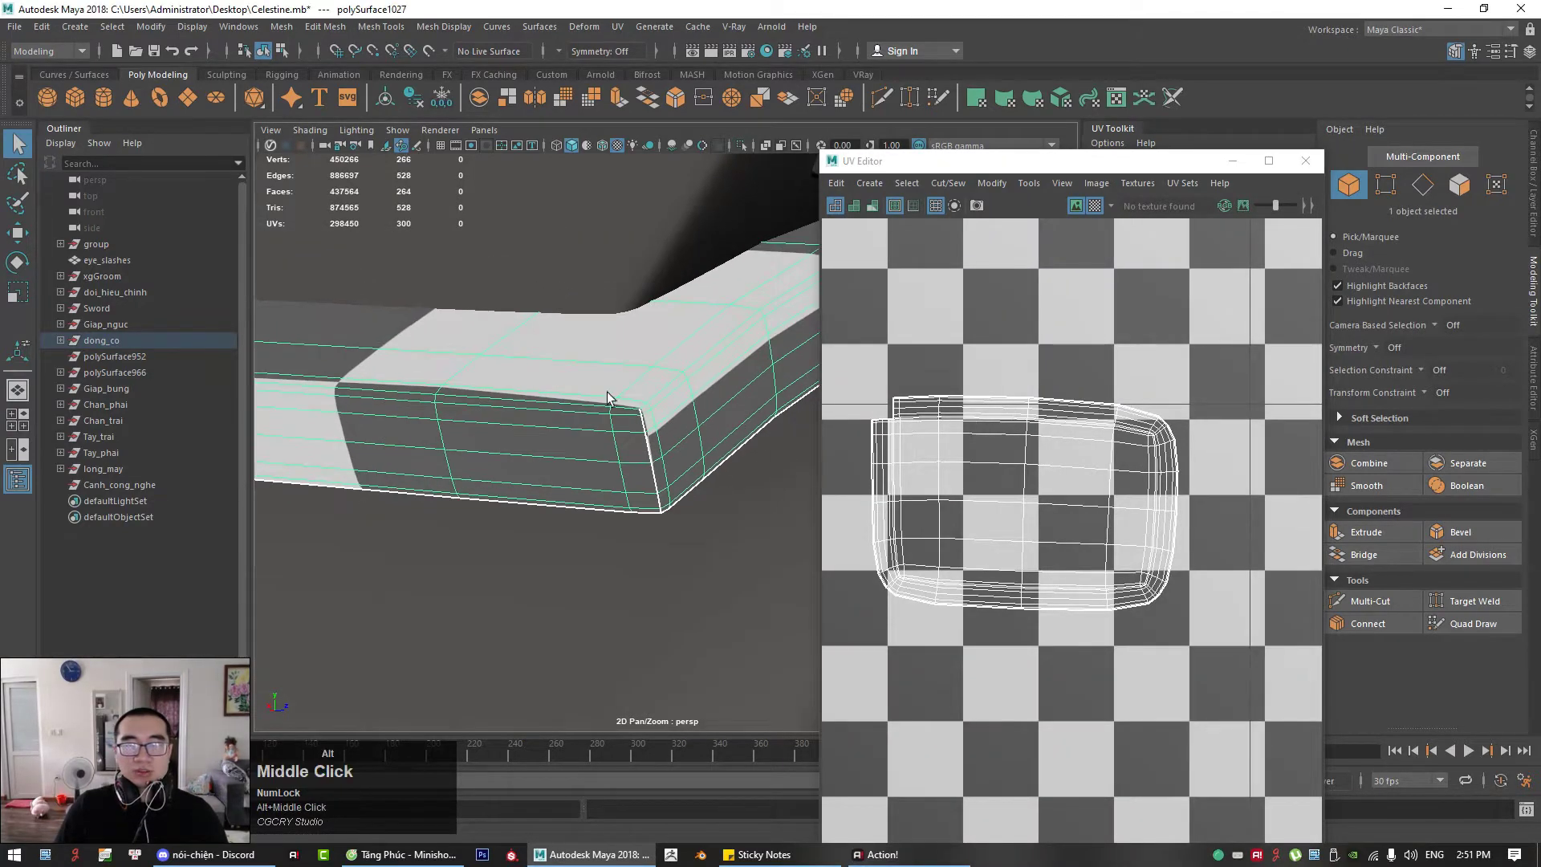
pyautogui.scroll(-6, 646, 387)
pyautogui.keyDown('alt'); pyautogui.moveTo(647, 386); pyautogui.dragTo(505, 433); pyautogui.keyUp('alt')
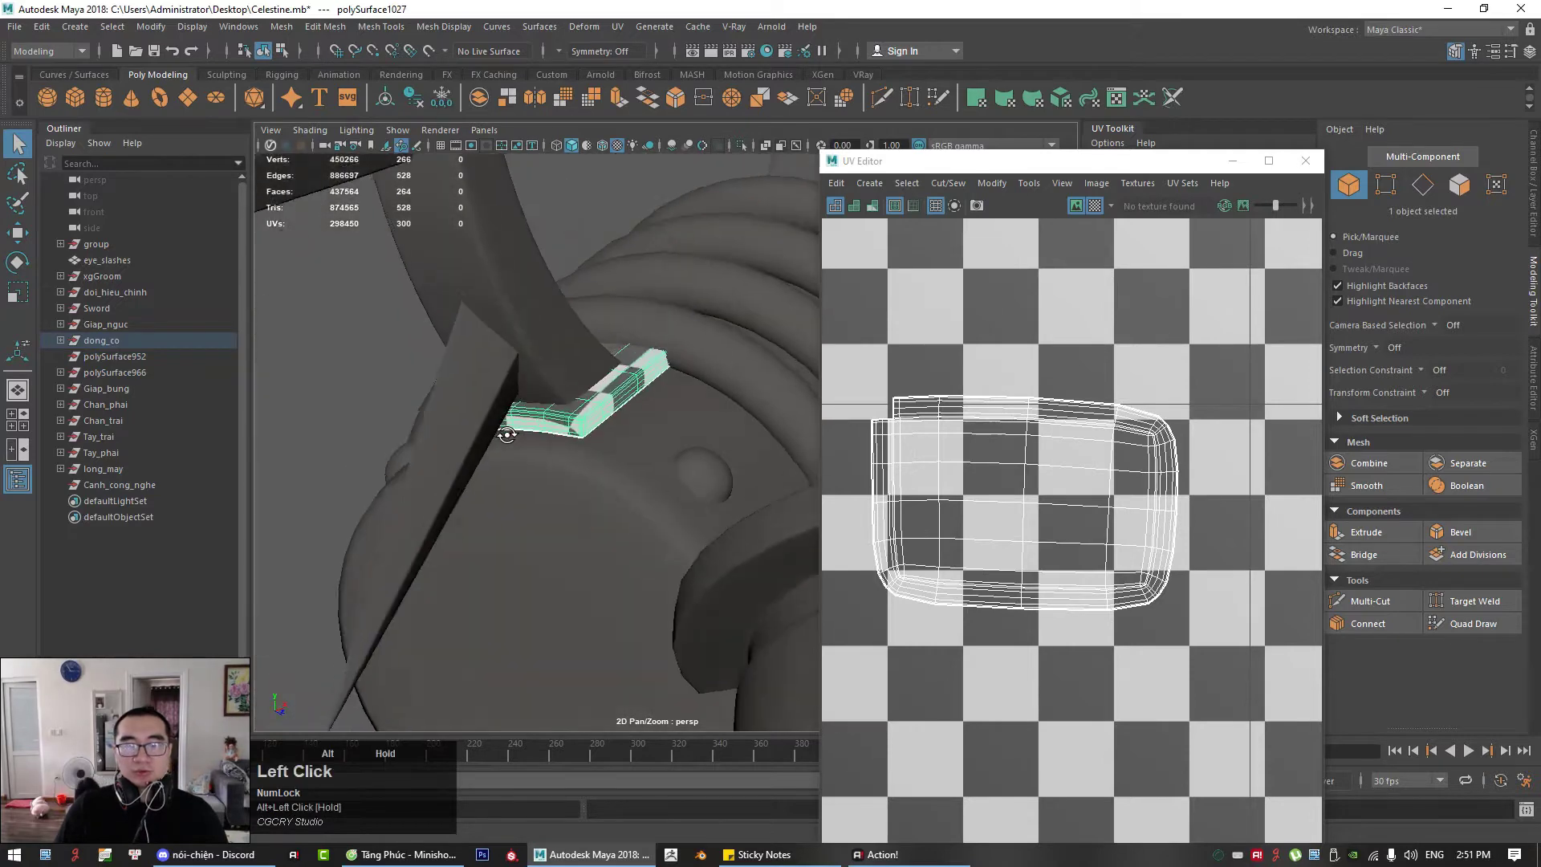
pyautogui.keyDown('alt'); pyautogui.moveTo(579, 462); pyautogui.dragTo(747, 474, button='right'); pyautogui.keyUp('alt')
pyautogui.keyDown('alt'); pyautogui.moveTo(433, 361); pyautogui.dragTo(398, 387, button='middle'); pyautogui.keyUp('alt')
pyautogui.keyDown('alt'); pyautogui.moveTo(398, 387); pyautogui.dragTo(473, 377, button='right'); pyautogui.keyUp('alt')
pyautogui.keyDown('alt'); pyautogui.moveTo(450, 361); pyautogui.dragTo(646, 478, button='middle'); pyautogui.keyUp('alt')
pyautogui.moveTo(377, 426); pyautogui.dragTo(545, 429)
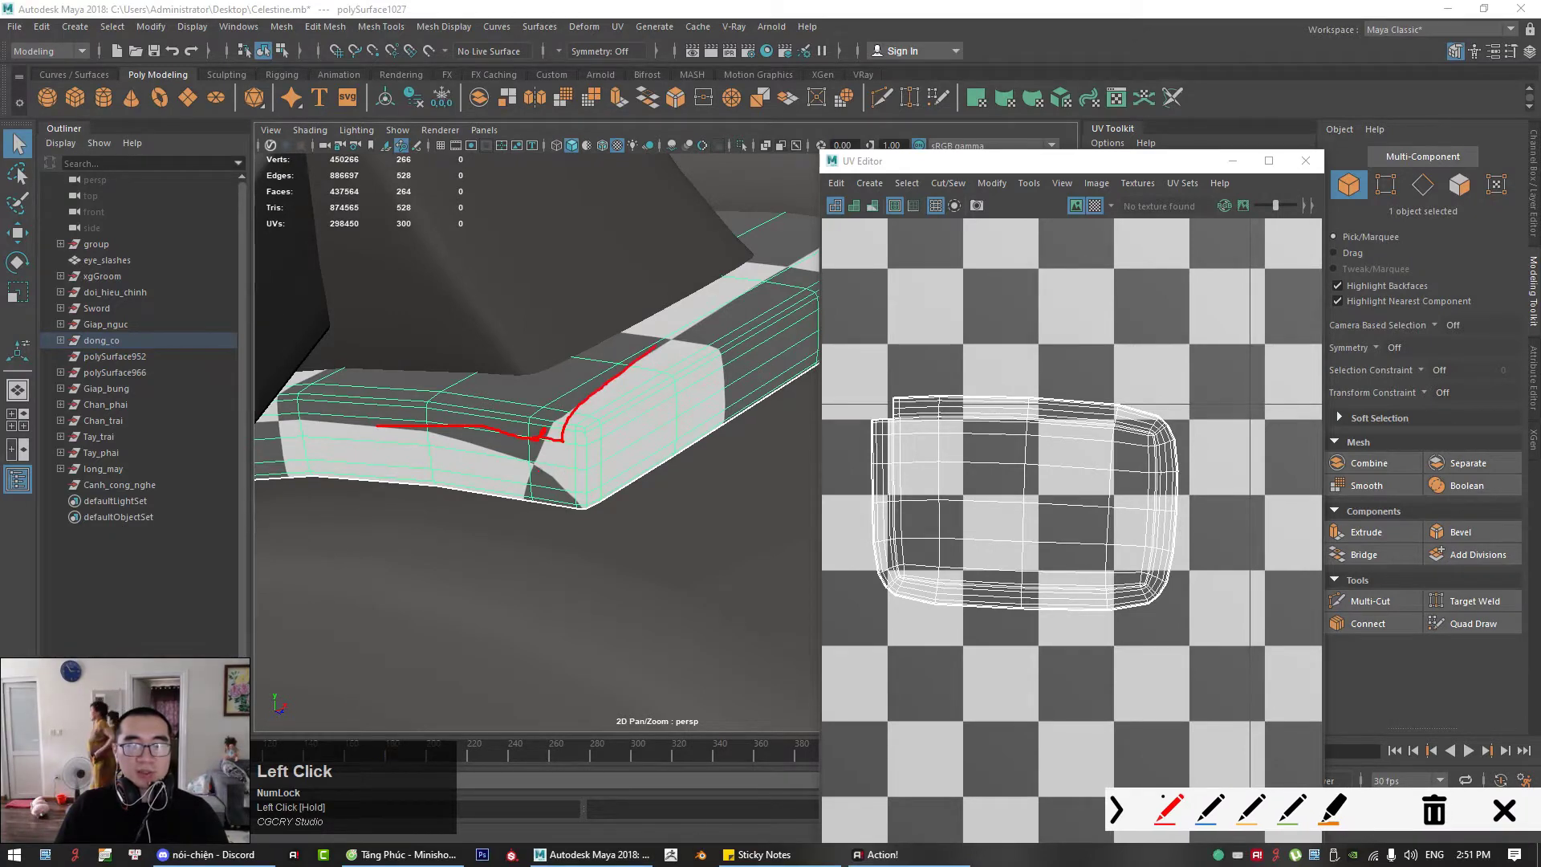
pyautogui.press('Num_Lock')
pyautogui.keyDown('alt'); pyautogui.moveTo(440, 488); pyautogui.dragTo(677, 473); pyautogui.keyUp('alt')
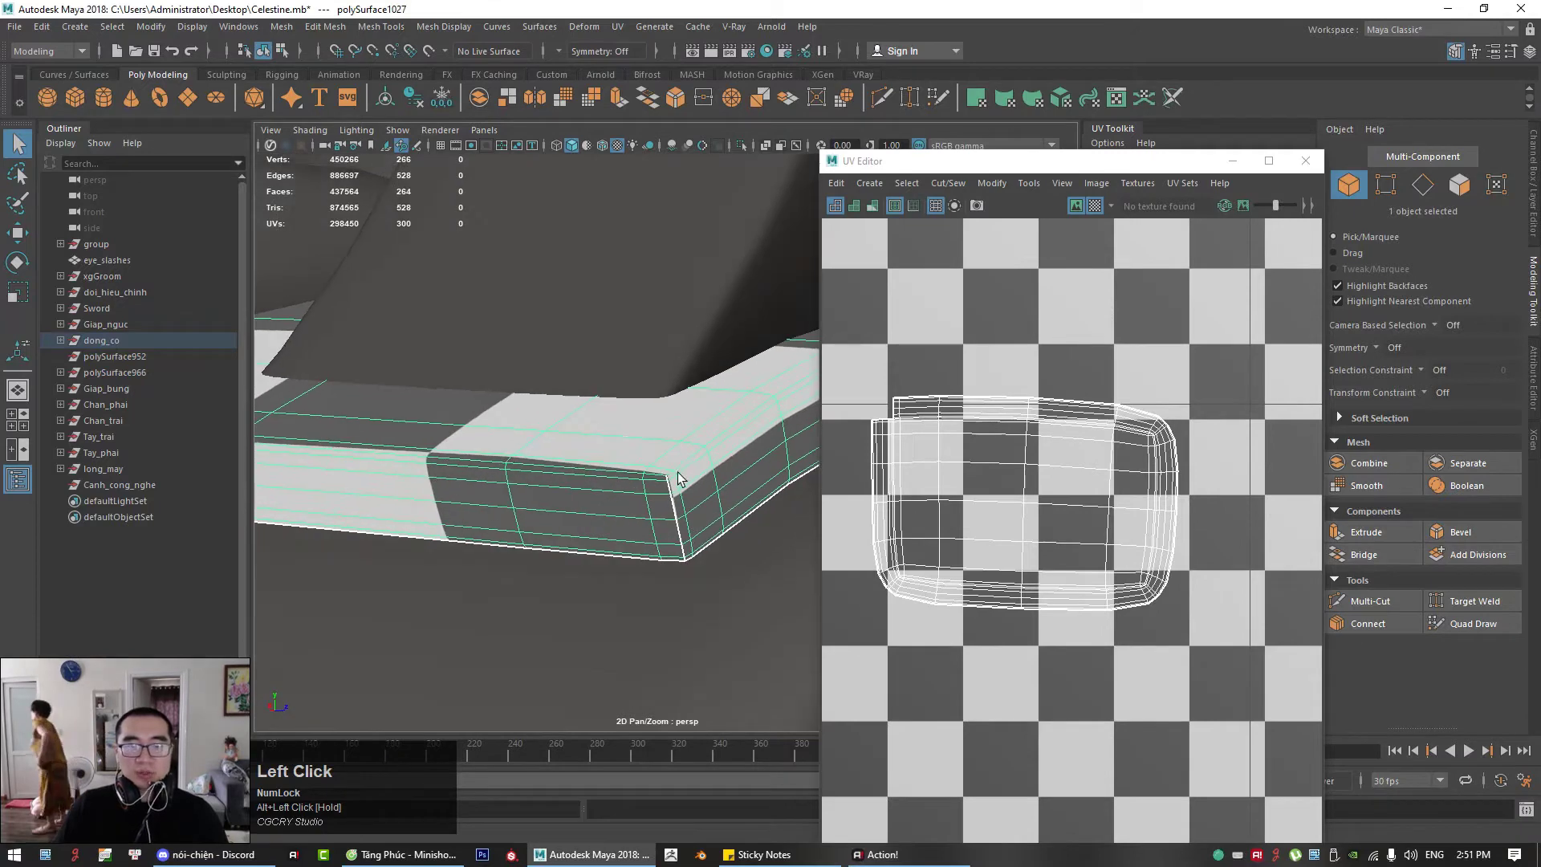
pyautogui.click(1094, 205)
pyautogui.click(1305, 161)
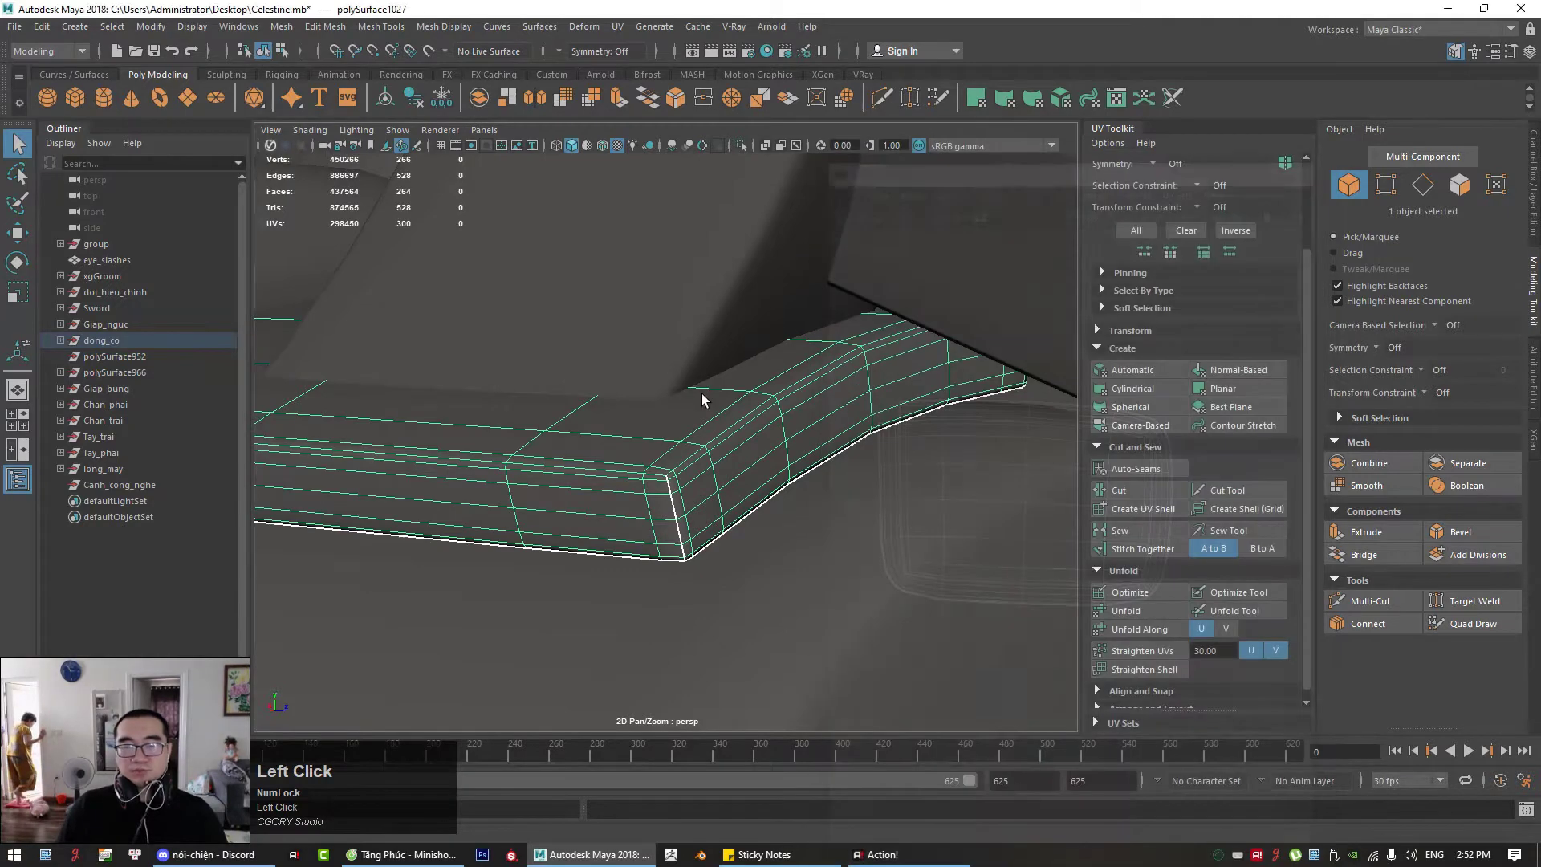
# Step: Select the rectangular box below the cylinder's hoses and examine its UV shells in the UV Editor
pyautogui.keyDown('alt'); pyautogui.moveTo(703, 395); pyautogui.dragTo(557, 512, button='right'); pyautogui.keyUp('alt')
pyautogui.keyDown('alt'); pyautogui.moveTo(556, 512); pyautogui.dragTo(773, 415, button='middle'); pyautogui.keyUp('alt')
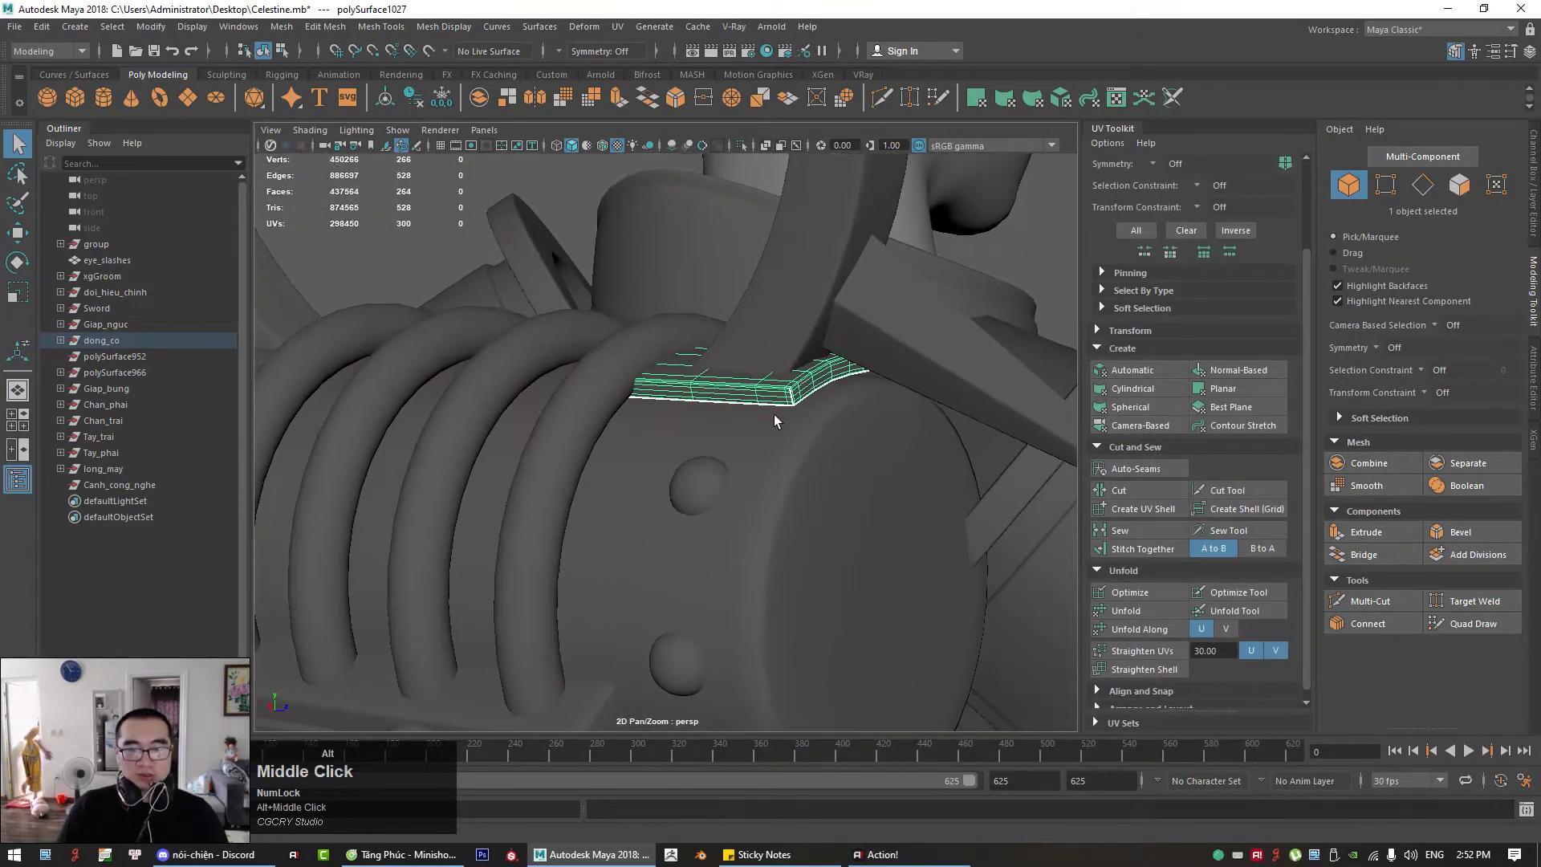
pyautogui.keyDown('alt'); pyautogui.moveTo(774, 414); pyautogui.dragTo(706, 542); pyautogui.keyUp('alt')
pyautogui.keyDown('alt'); pyautogui.moveTo(706, 542); pyautogui.dragTo(652, 426, button='right'); pyautogui.keyUp('alt')
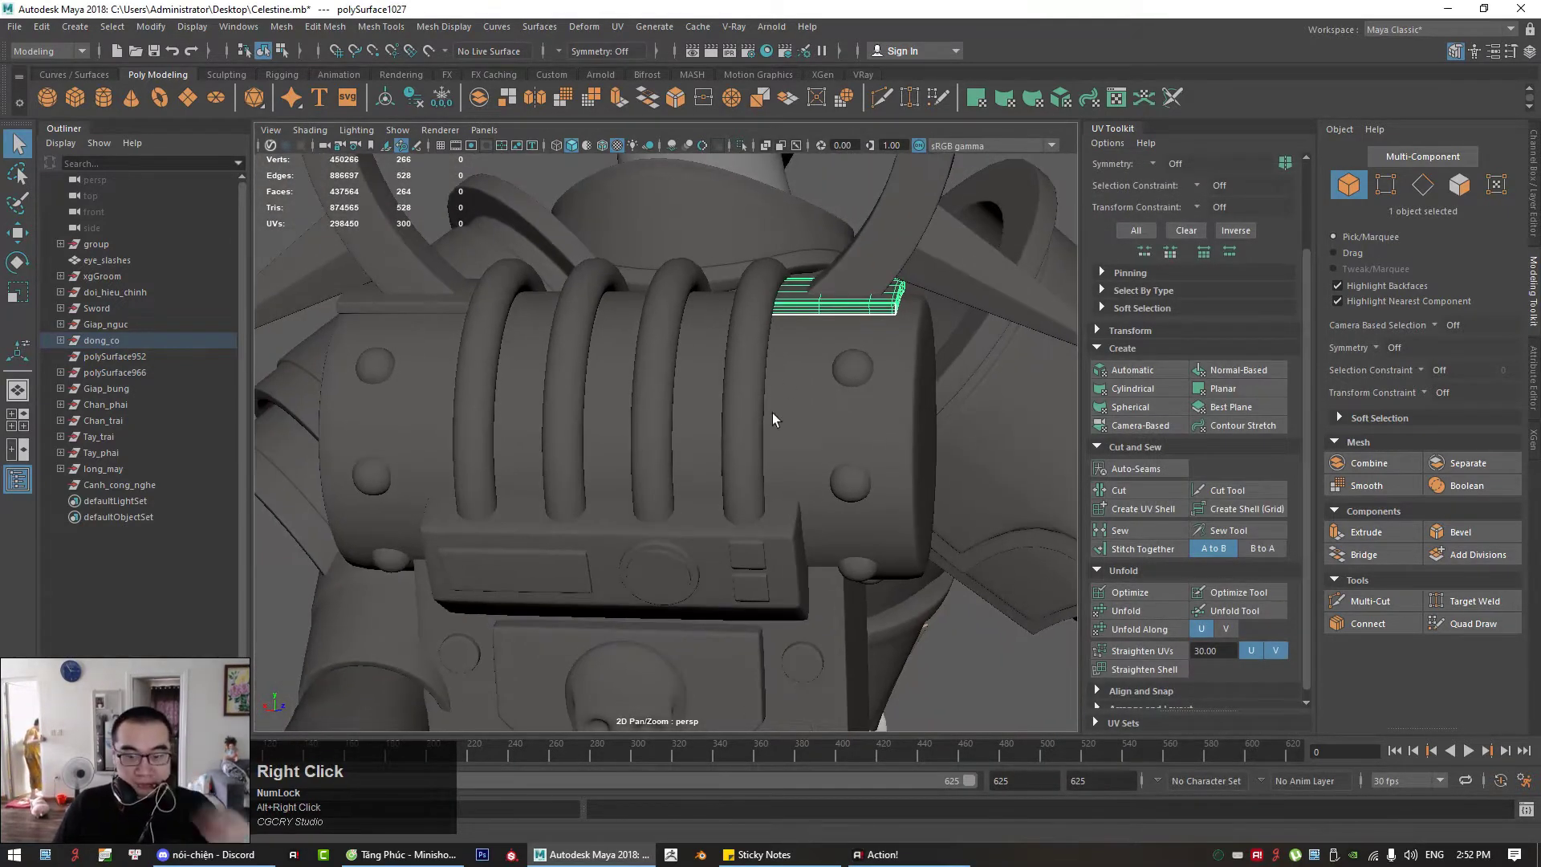
pyautogui.click(784, 539)
pyautogui.keyDown('alt'); pyautogui.moveTo(783, 539); pyautogui.dragTo(753, 491); pyautogui.keyUp('alt')
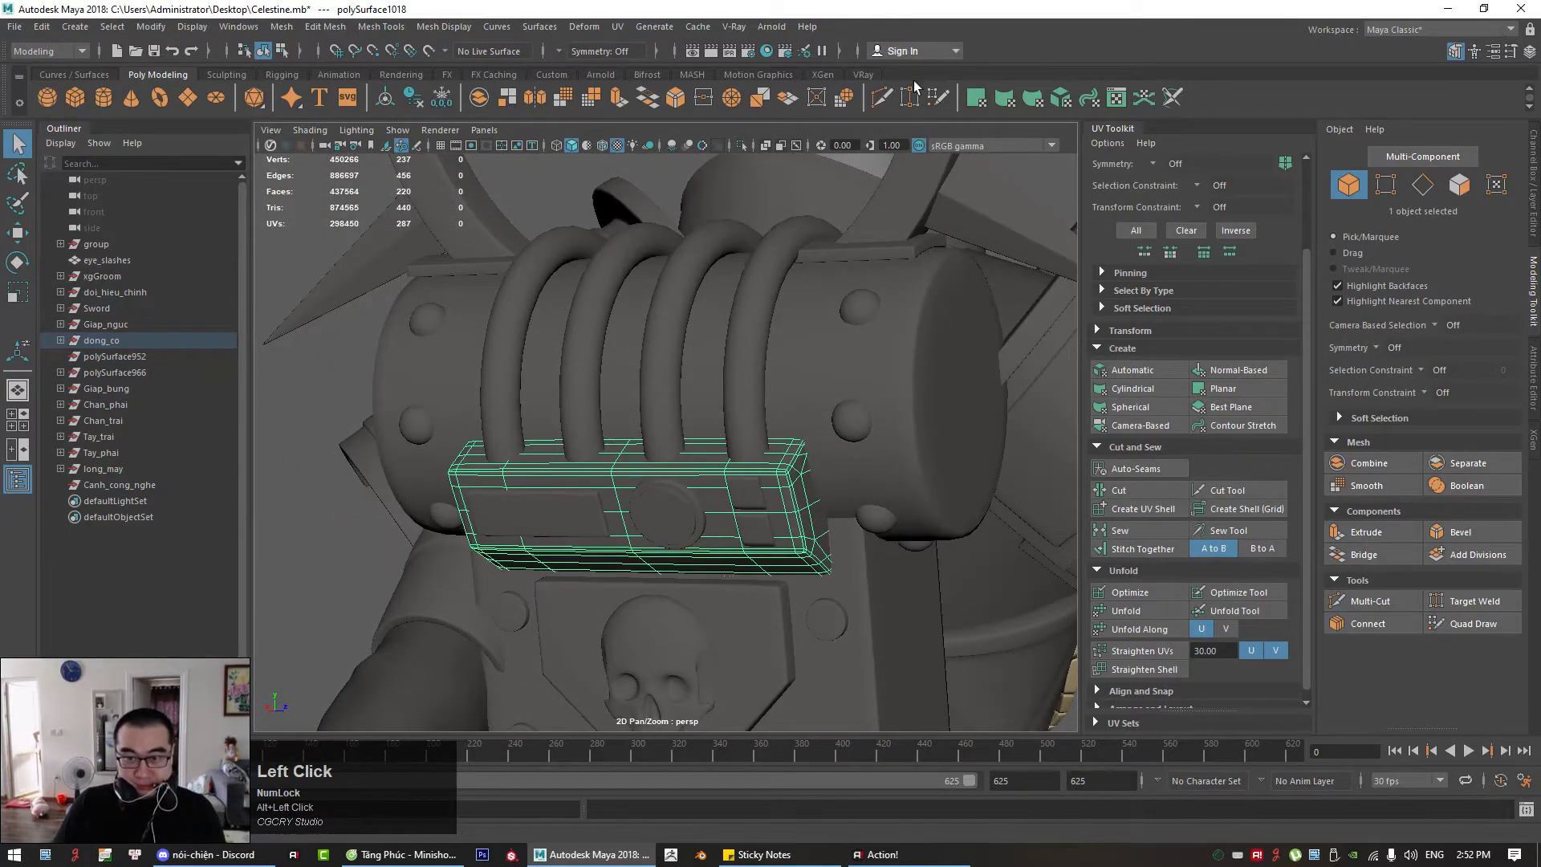
pyautogui.click(617, 26)
pyautogui.click(642, 50)
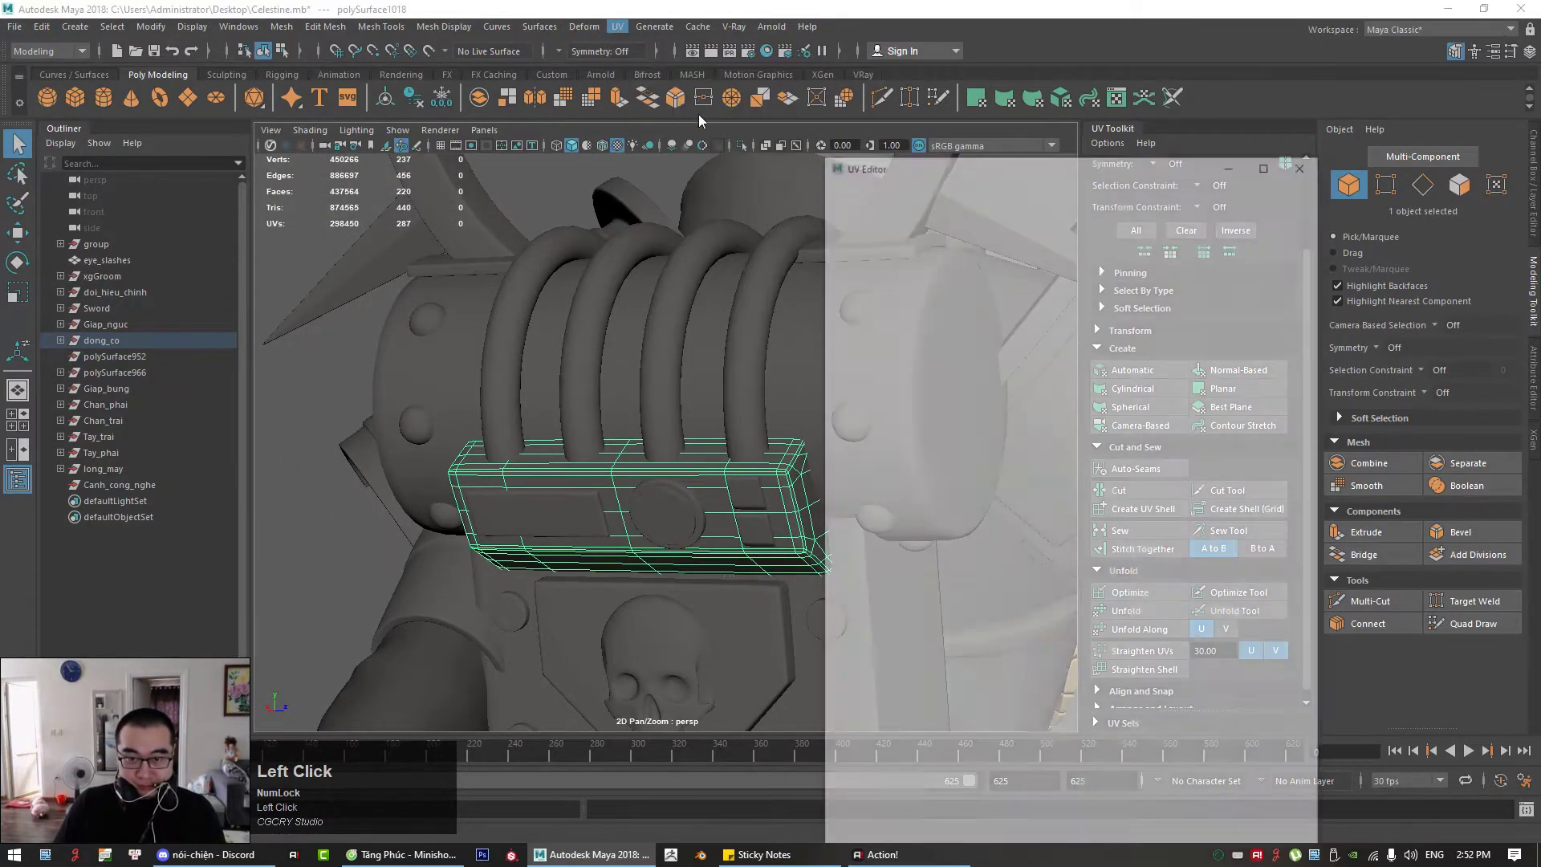
pyautogui.moveTo(922, 164); pyautogui.dragTo(1060, 127)
pyautogui.scroll(-3, 1088, 427)
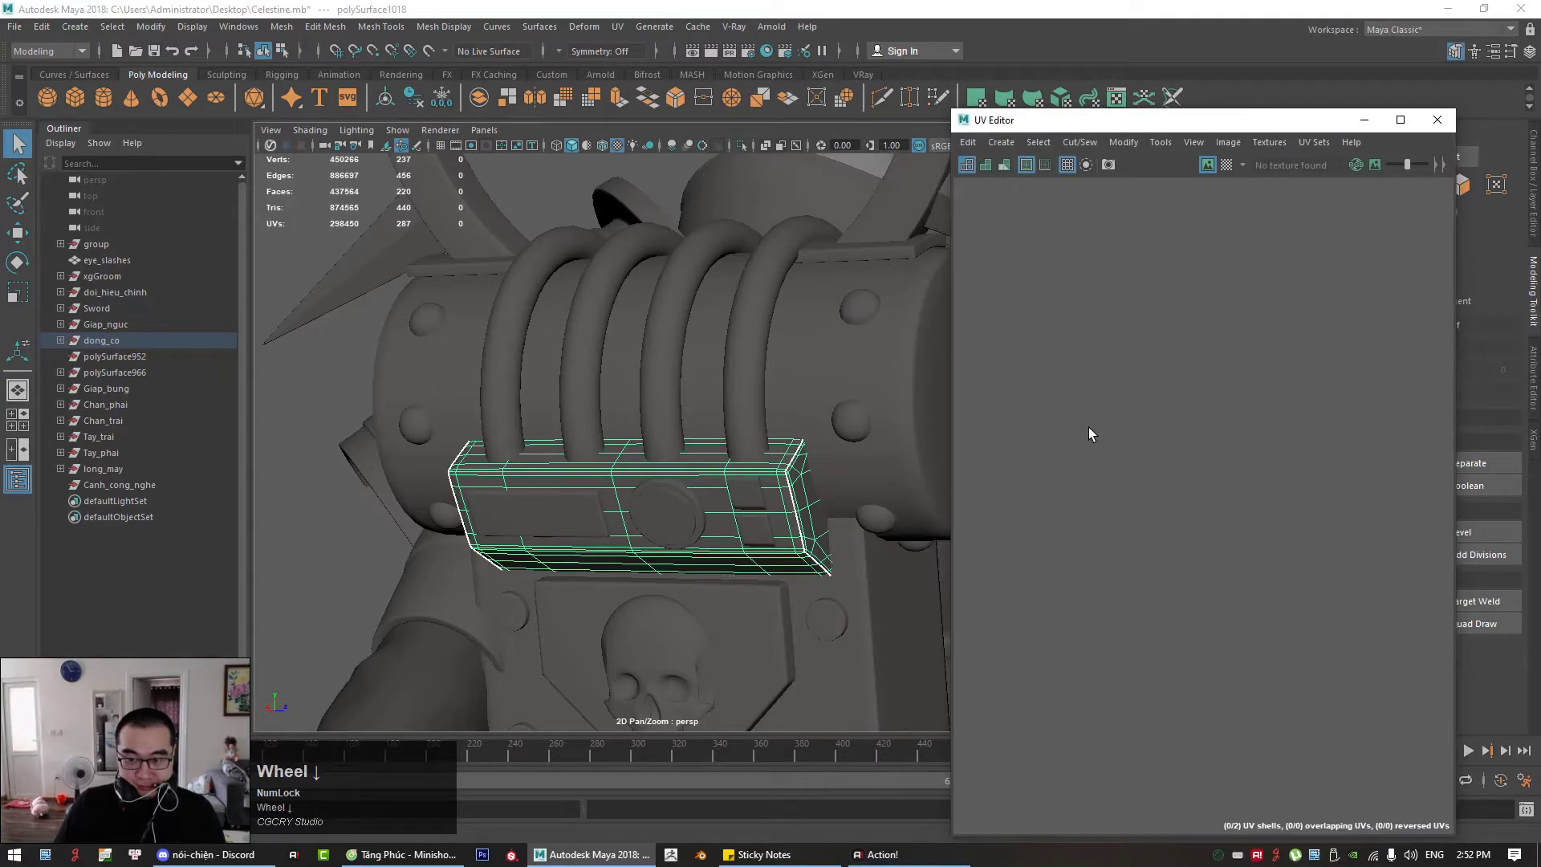
pyautogui.scroll(-1, 1183, 459)
pyautogui.keyDown('alt'); pyautogui.moveTo(1240, 316); pyautogui.dragTo(1193, 490, button='middle'); pyautogui.keyUp('alt')
pyautogui.scroll(2, 767, 488)
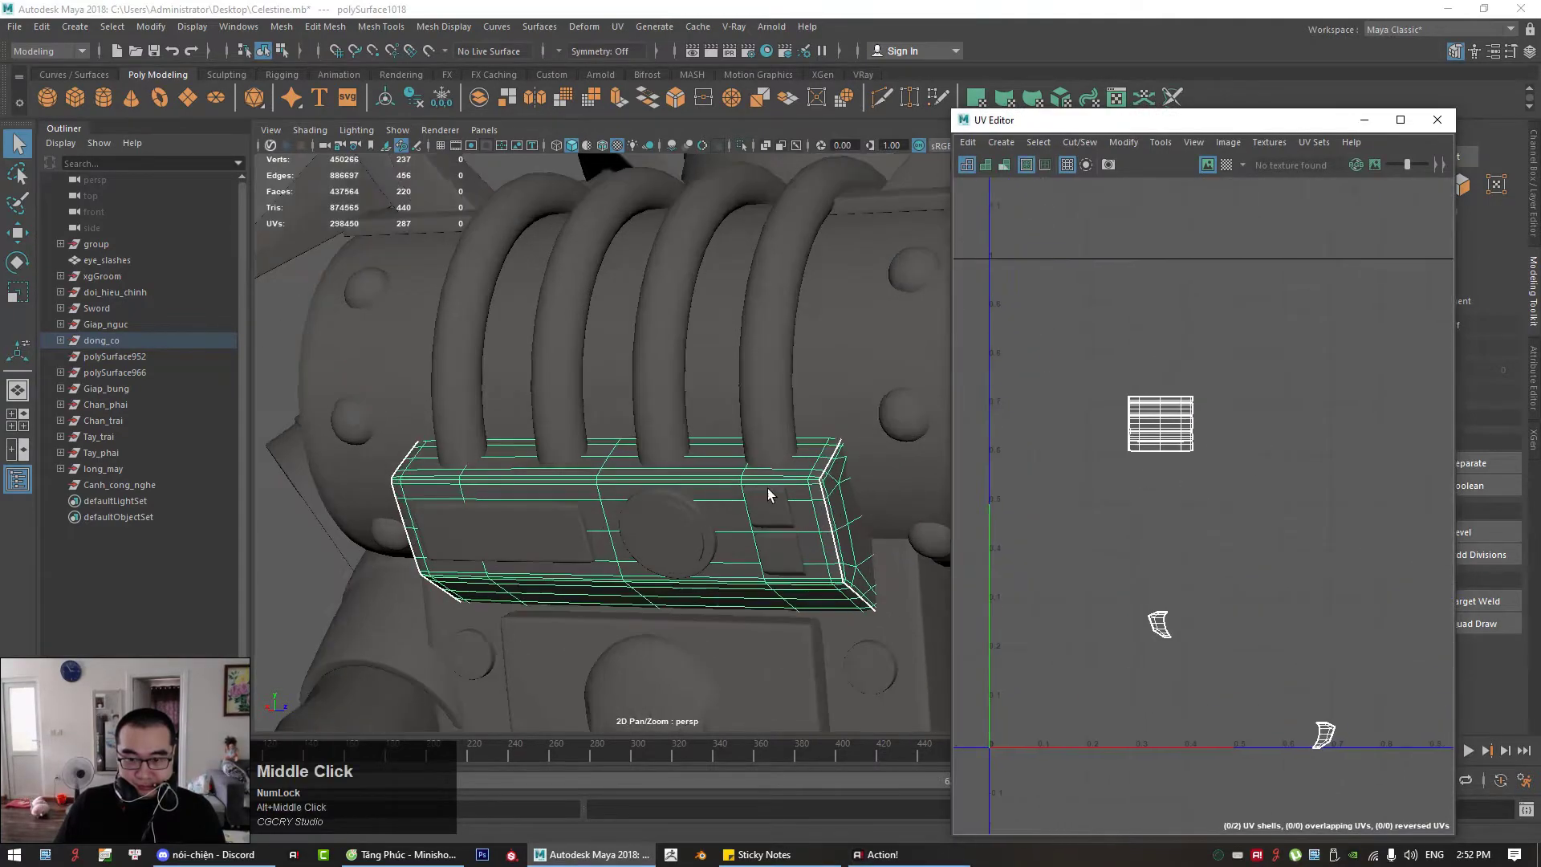
# Step: Select the UV border edges along the front vertical corner at one end of the box
pyautogui.keyDown('alt'); pyautogui.moveTo(767, 488); pyautogui.dragTo(722, 497); pyautogui.keyUp('alt')
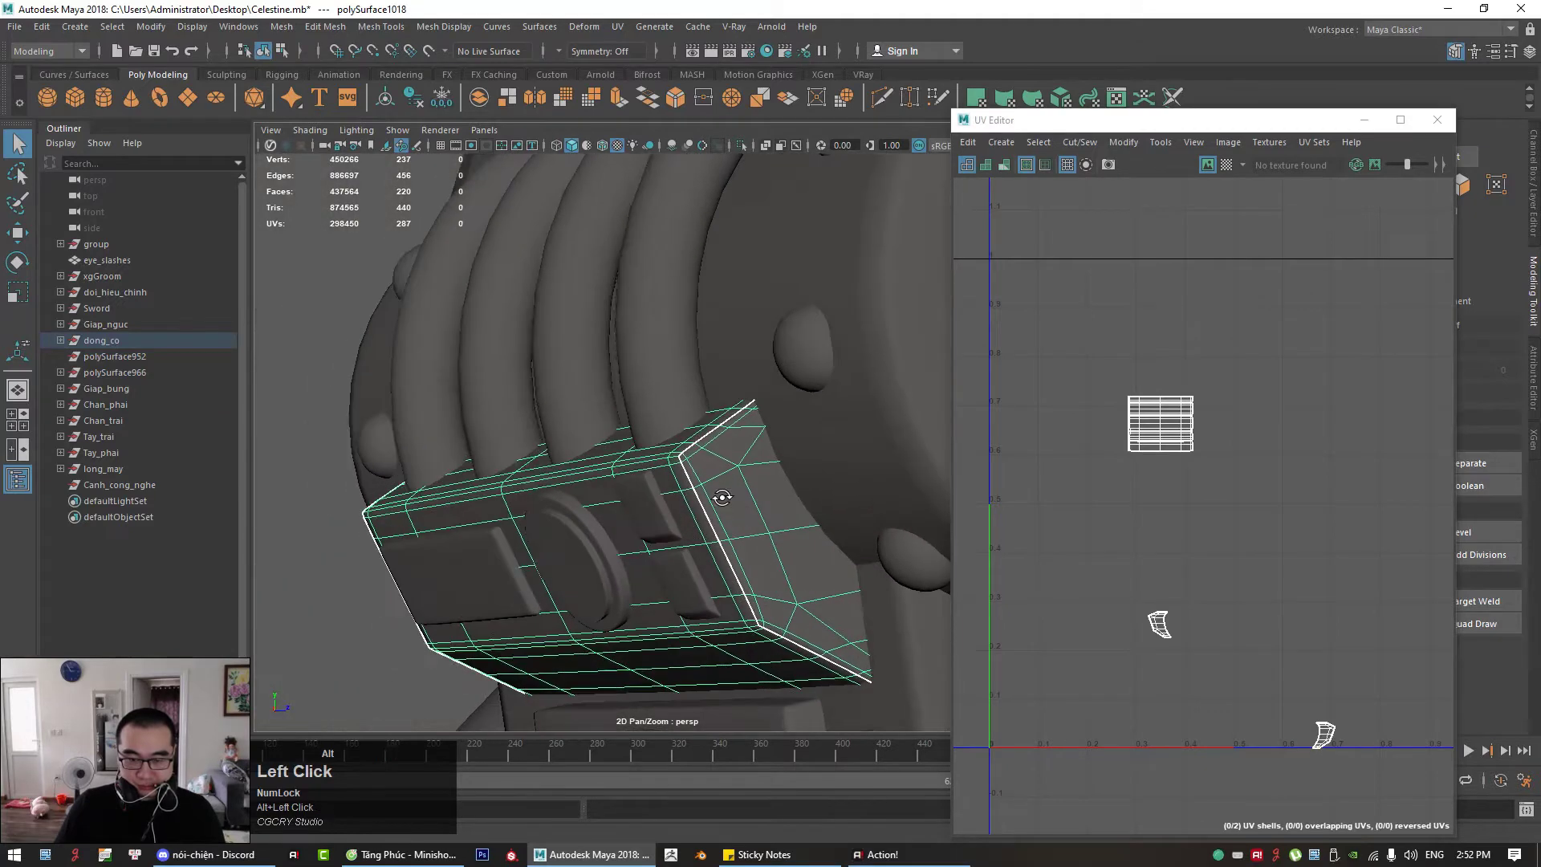
pyautogui.moveTo(714, 488); pyautogui.dragTo(717, 371, button='right')
pyautogui.keyDown('alt'); pyautogui.moveTo(713, 520); pyautogui.dragTo(693, 480, button='right'); pyautogui.keyUp('alt')
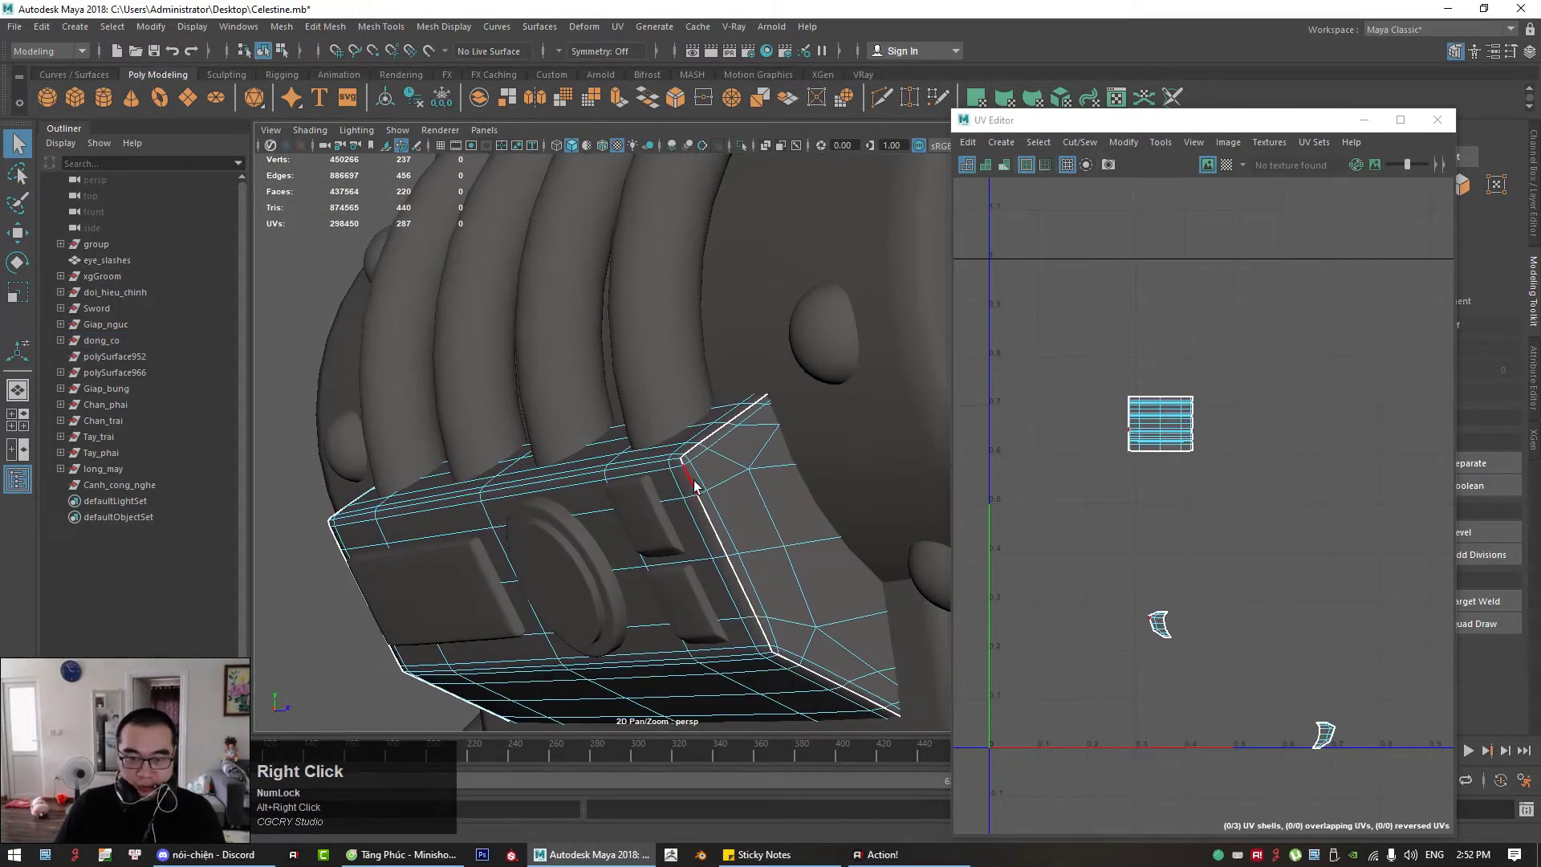
pyautogui.click(694, 486)
pyautogui.scroll(3, 682, 491)
pyautogui.press('q')
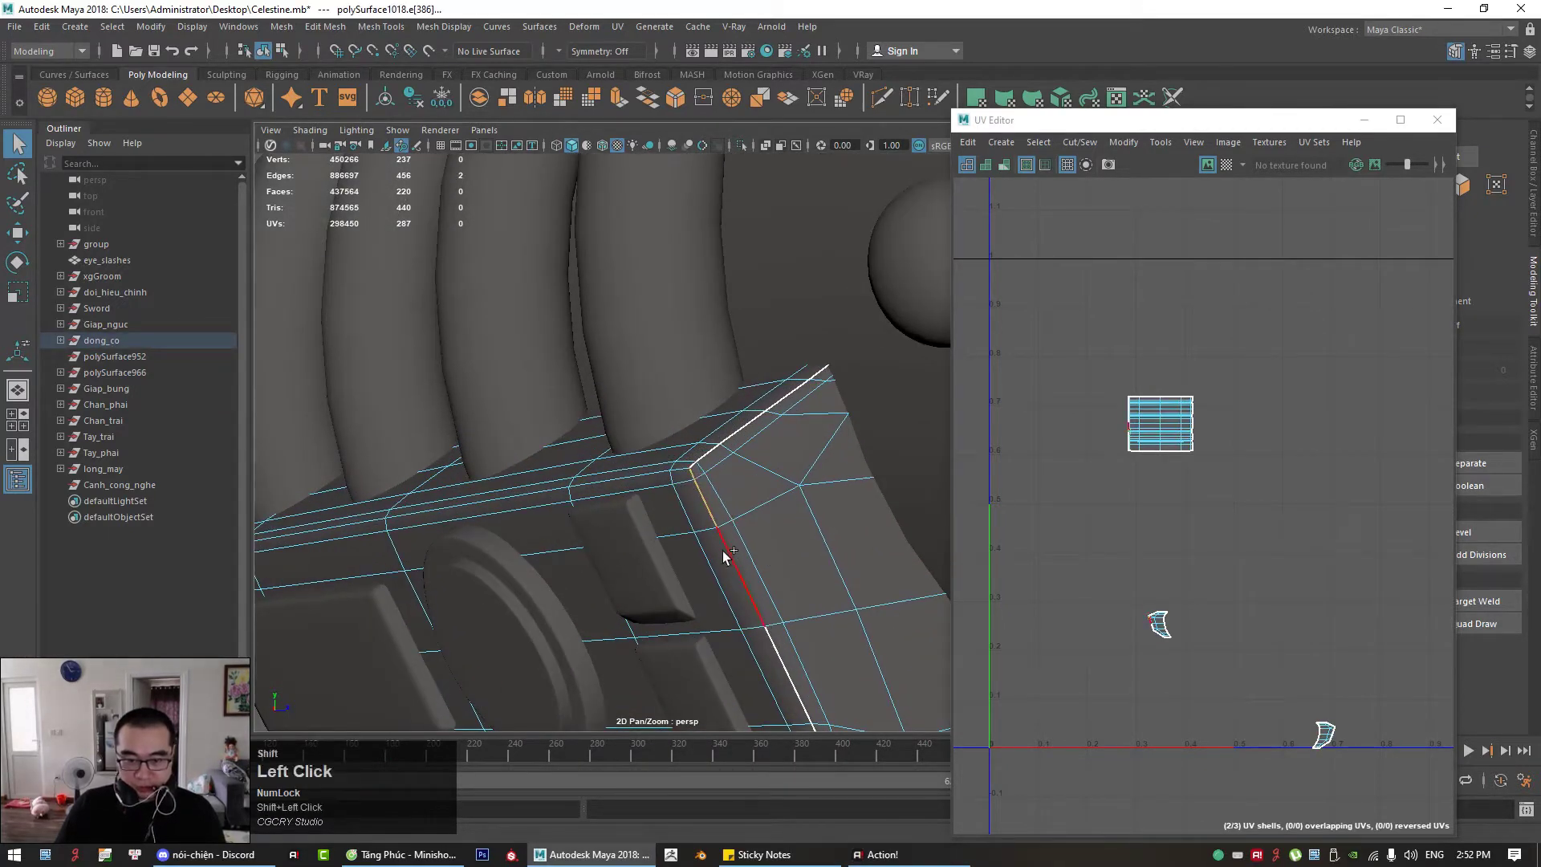
pyautogui.keyDown('shift'); pyautogui.click(722, 549); pyautogui.keyUp('shift')
pyautogui.keyDown('alt'); pyautogui.moveTo(759, 634); pyautogui.dragTo(707, 479, button='middle'); pyautogui.keyUp('alt')
pyautogui.keyDown('shift'); pyautogui.click(726, 507); pyautogui.keyUp('shift')
pyautogui.keyDown('shift'); pyautogui.click(774, 603); pyautogui.keyUp('shift')
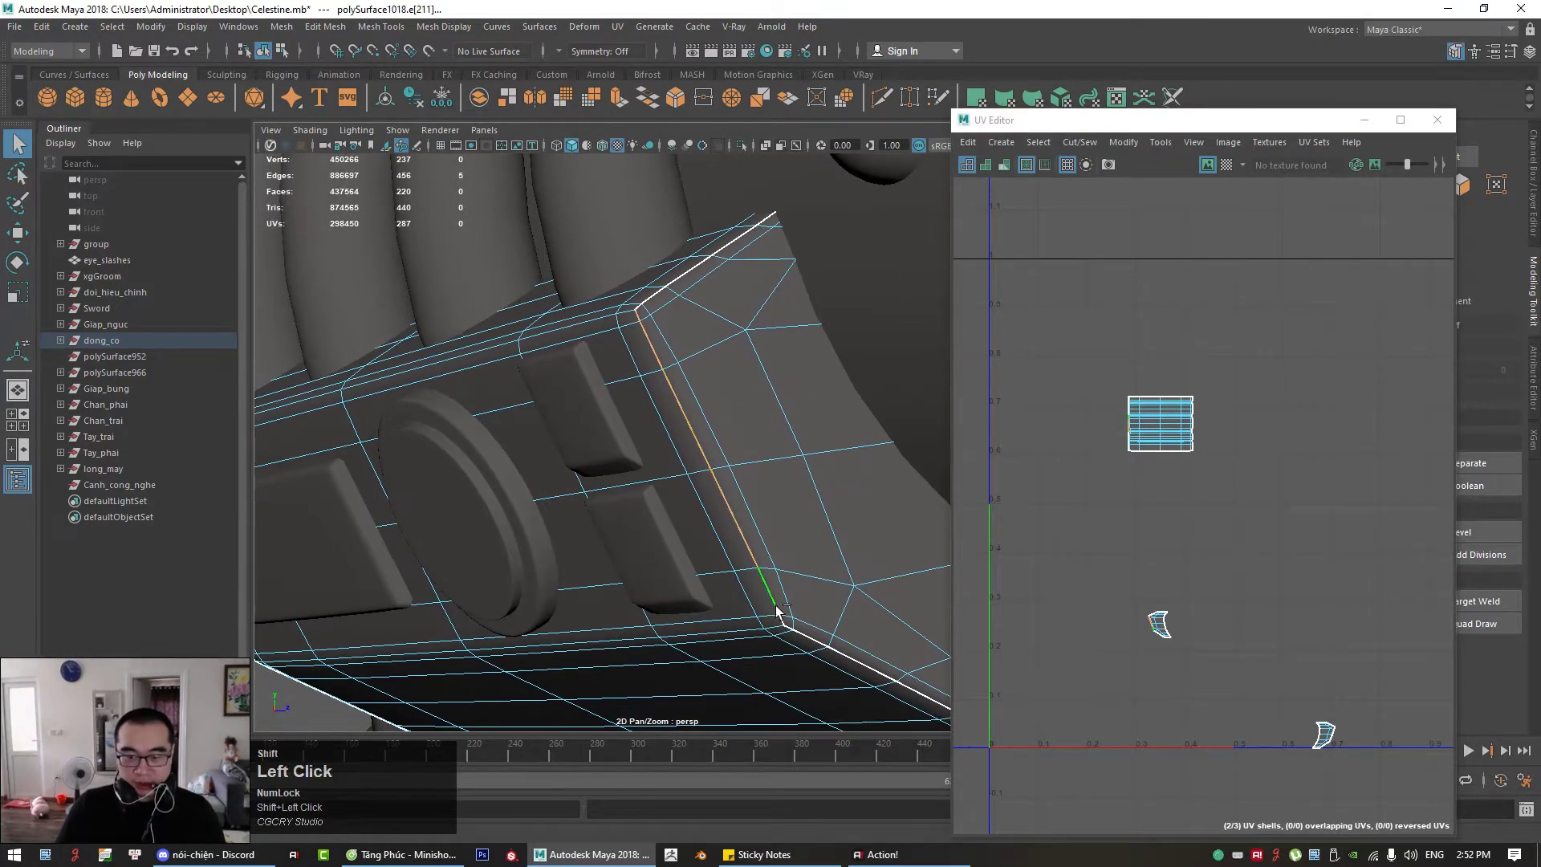
pyautogui.keyDown('shift'); pyautogui.click(782, 619); pyautogui.keyUp('shift')
# Step: Add the matching corner edges at the box's opposite end and sew both end caps' UVs to the main shell
pyautogui.keyDown('alt'); pyautogui.moveTo(619, 544); pyautogui.dragTo(522, 516, button='right'); pyautogui.keyUp('alt')
pyautogui.keyDown('alt'); pyautogui.moveTo(523, 516); pyautogui.dragTo(604, 516); pyautogui.keyUp('alt')
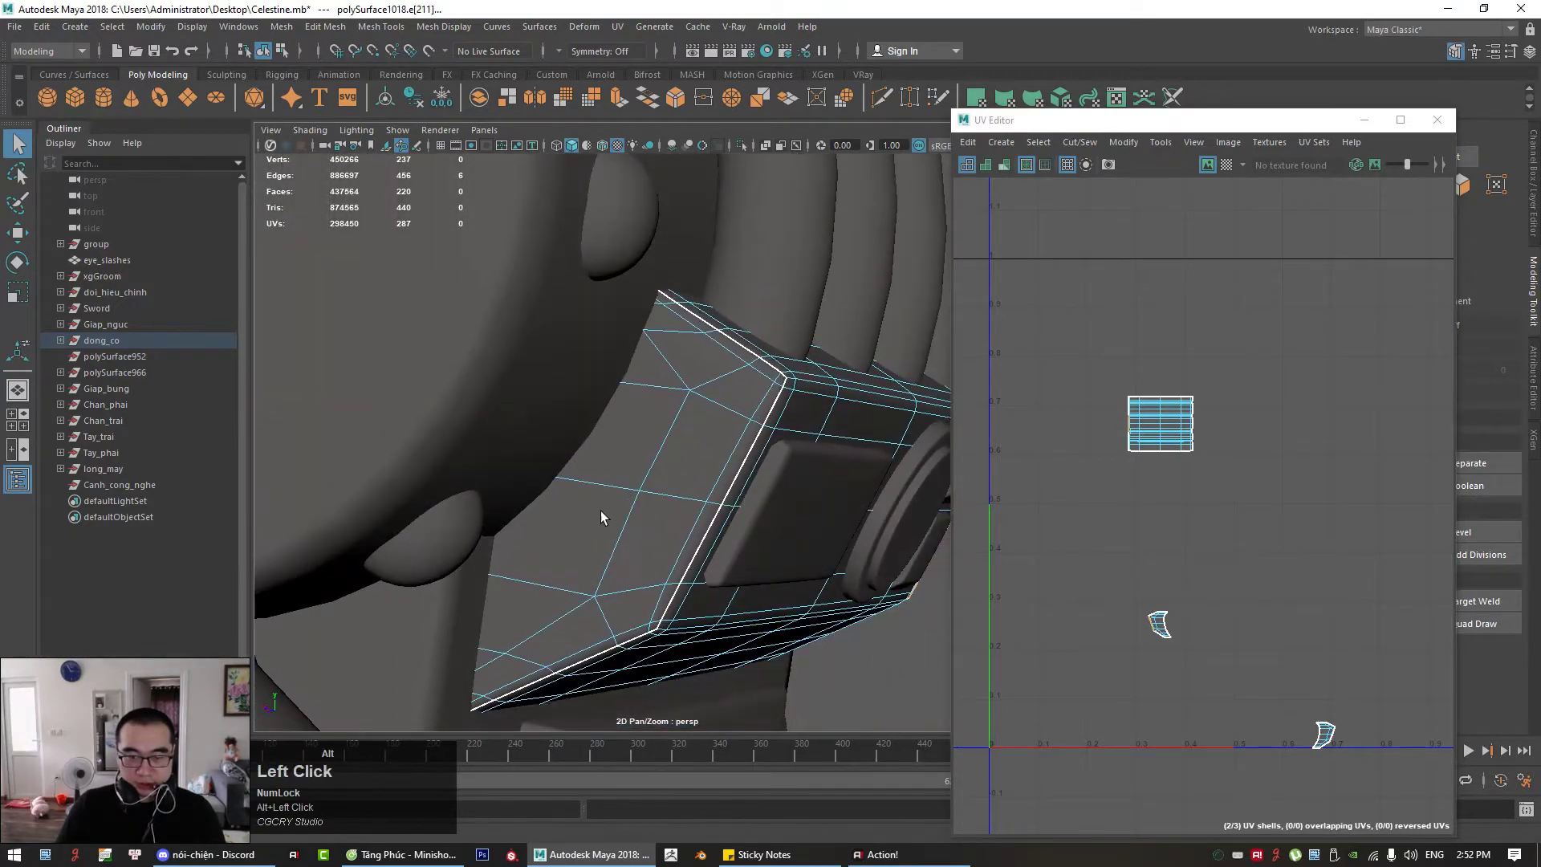
pyautogui.keyDown('shift'); pyautogui.click(775, 401); pyautogui.keyUp('shift')
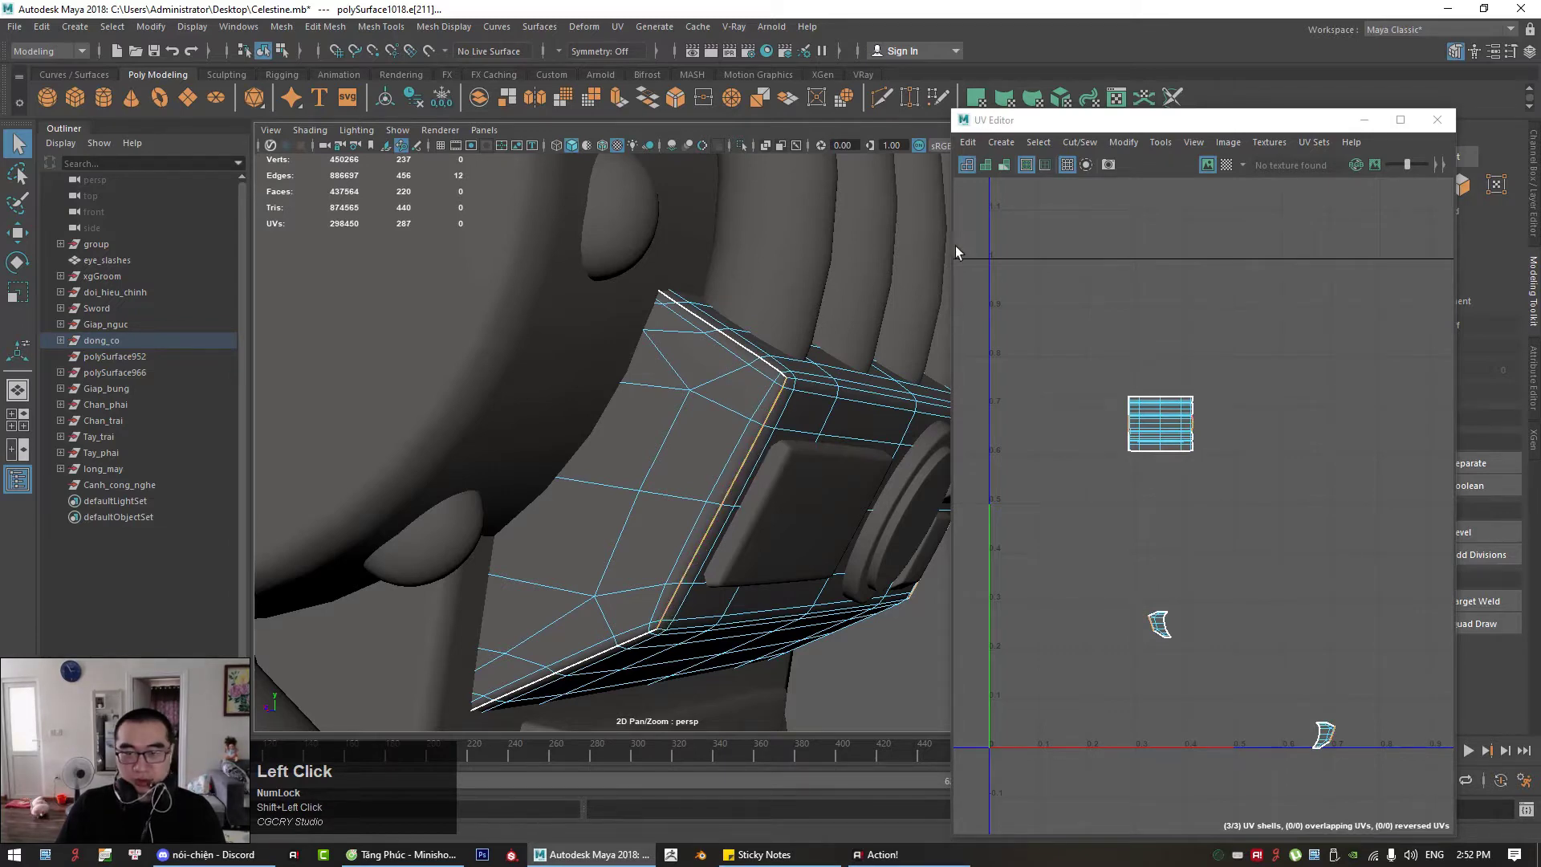
pyautogui.moveTo(1081, 128); pyautogui.dragTo(101, 153)
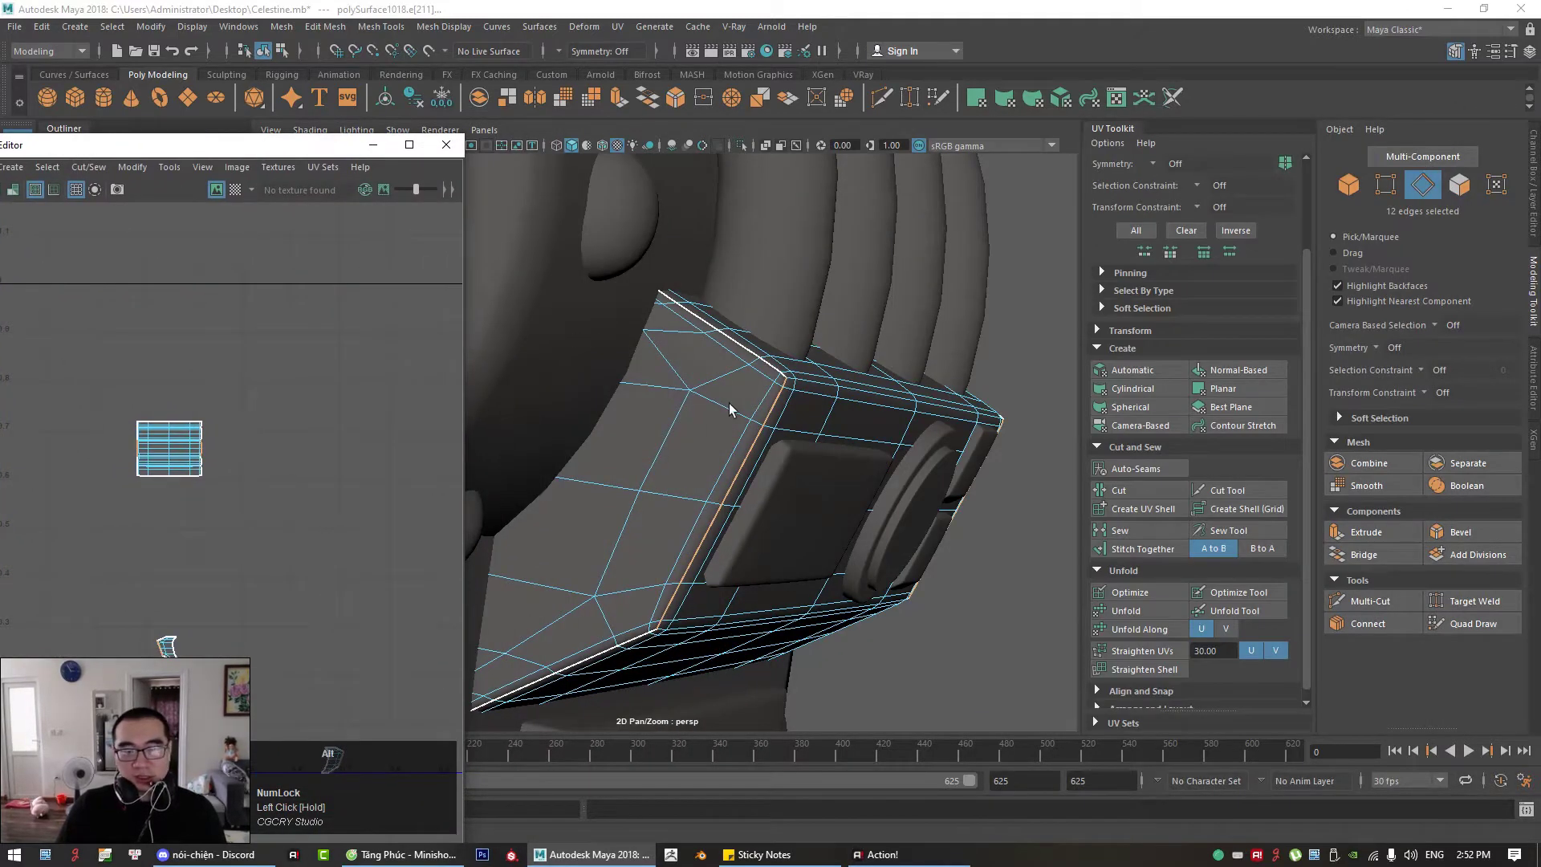
pyautogui.keyDown('alt'); pyautogui.moveTo(750, 481); pyautogui.dragTo(864, 430, button='middle'); pyautogui.keyUp('alt')
pyautogui.keyDown('alt'); pyautogui.moveTo(864, 431); pyautogui.dragTo(781, 433); pyautogui.keyUp('alt')
pyautogui.keyDown('alt'); pyautogui.moveTo(791, 450); pyautogui.dragTo(692, 456, button='right'); pyautogui.keyUp('alt')
pyautogui.keyDown('alt'); pyautogui.moveTo(692, 455); pyautogui.dragTo(721, 481, button='middle'); pyautogui.keyUp('alt')
pyautogui.click(1143, 530)
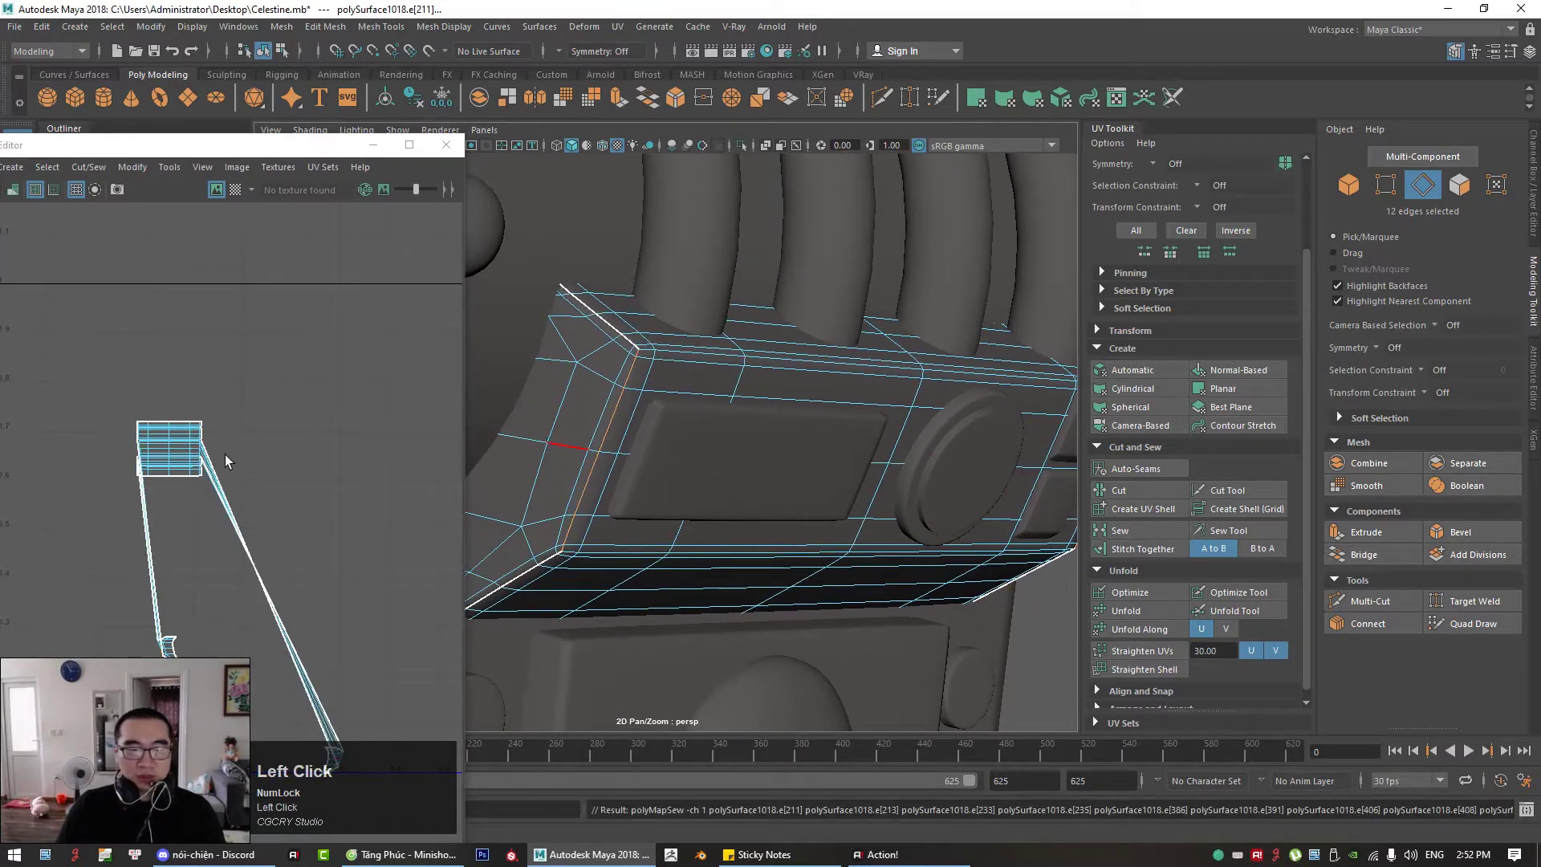
# Step: Unfold the box's joined UV shell and rotate it so its long side lies horizontally
pyautogui.moveTo(271, 456); pyautogui.dragTo(193, 435, button='right')
pyautogui.click(185, 443)
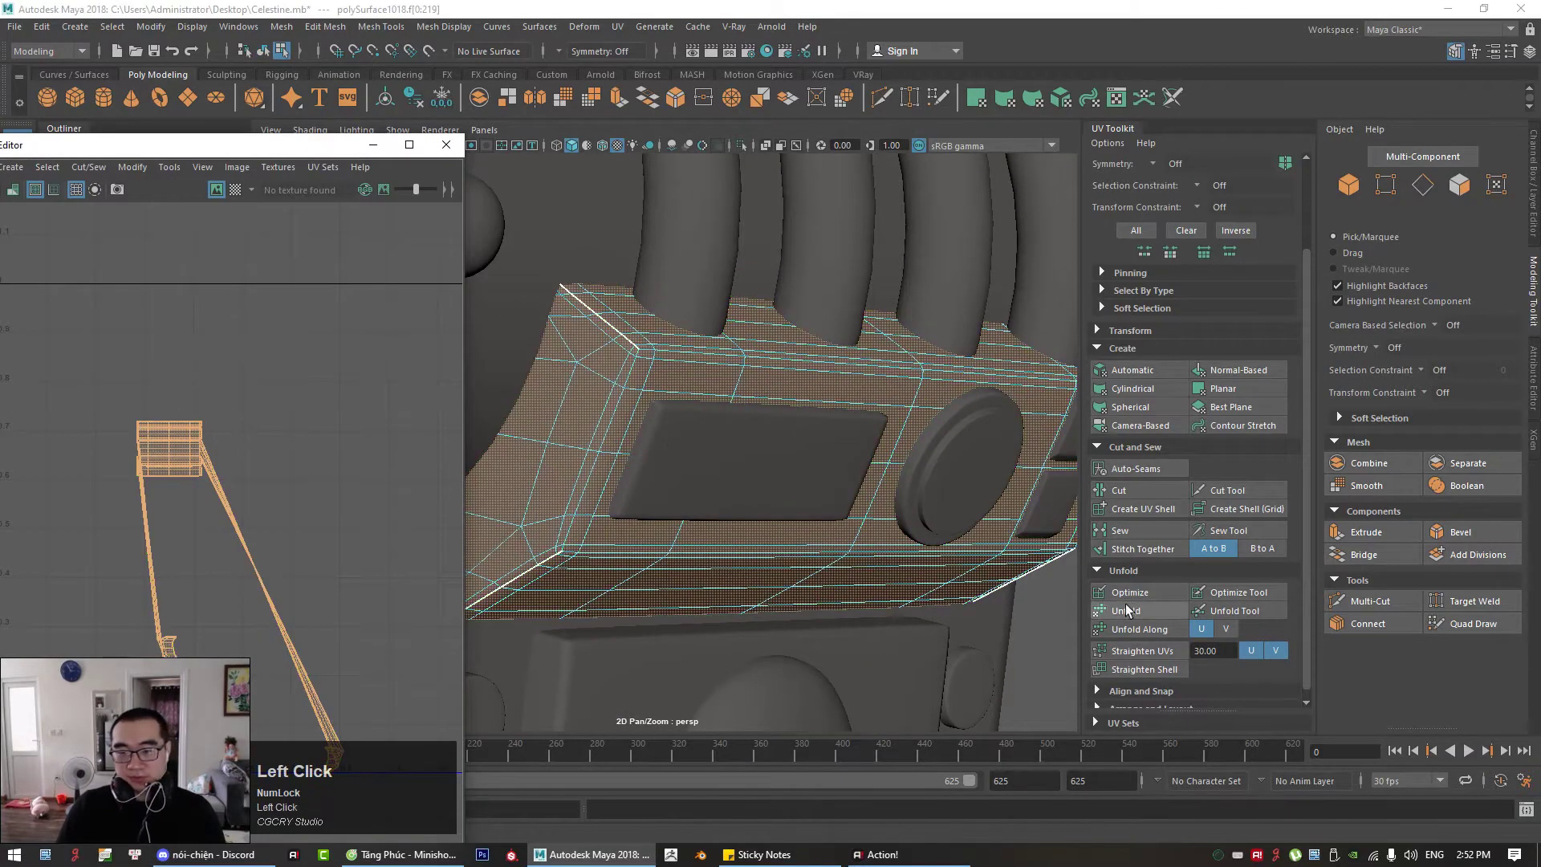
pyautogui.click(1127, 610)
pyautogui.moveTo(200, 514); pyautogui.dragTo(127, 492, button='right')
pyautogui.click(192, 536)
pyautogui.press('e')
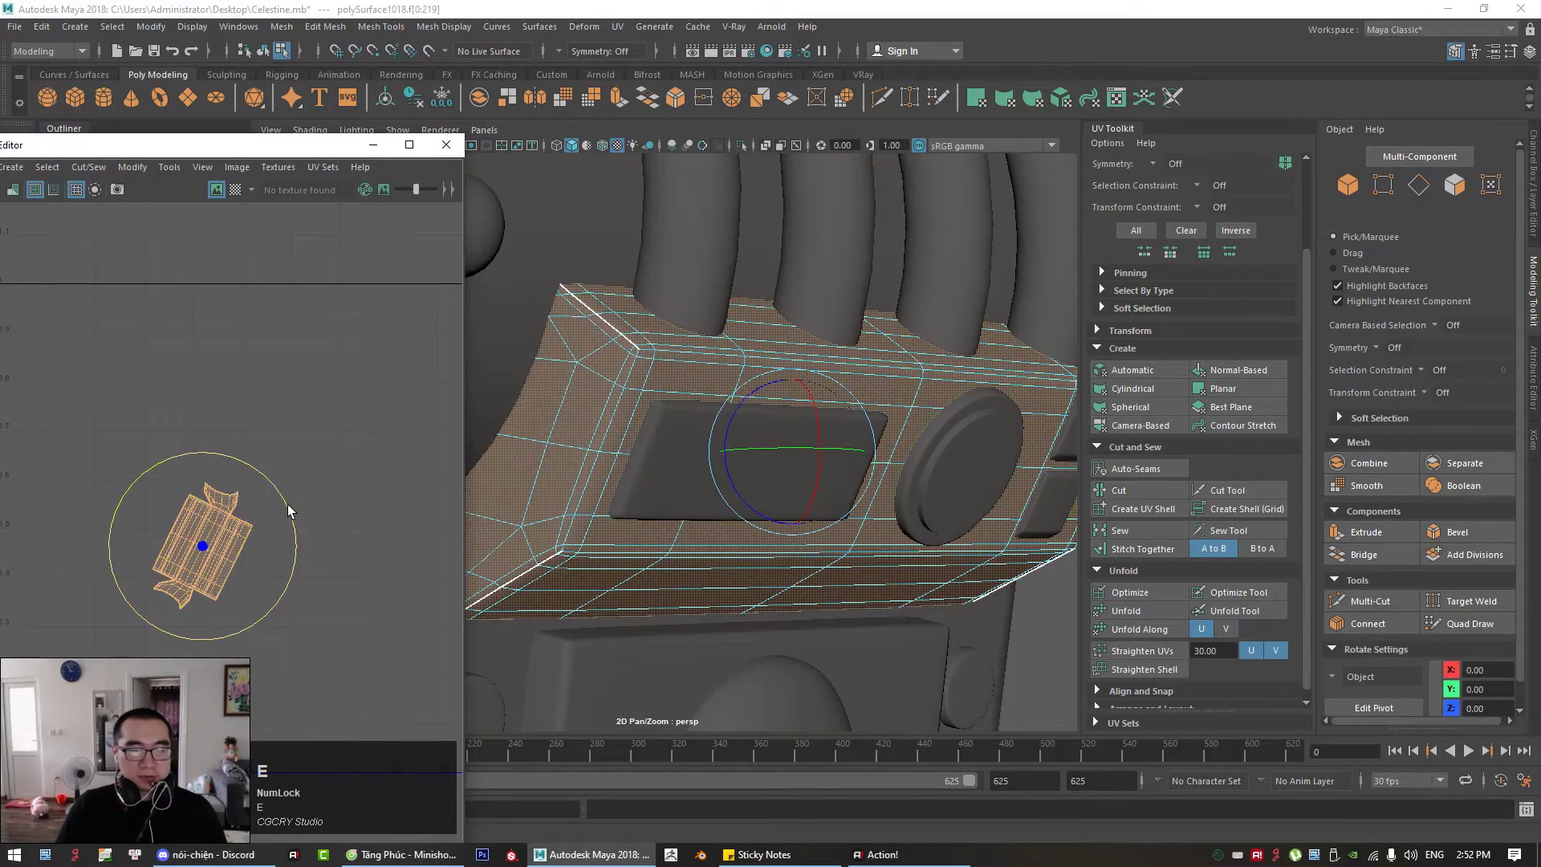
pyautogui.moveTo(290, 510); pyautogui.dragTo(300, 632)
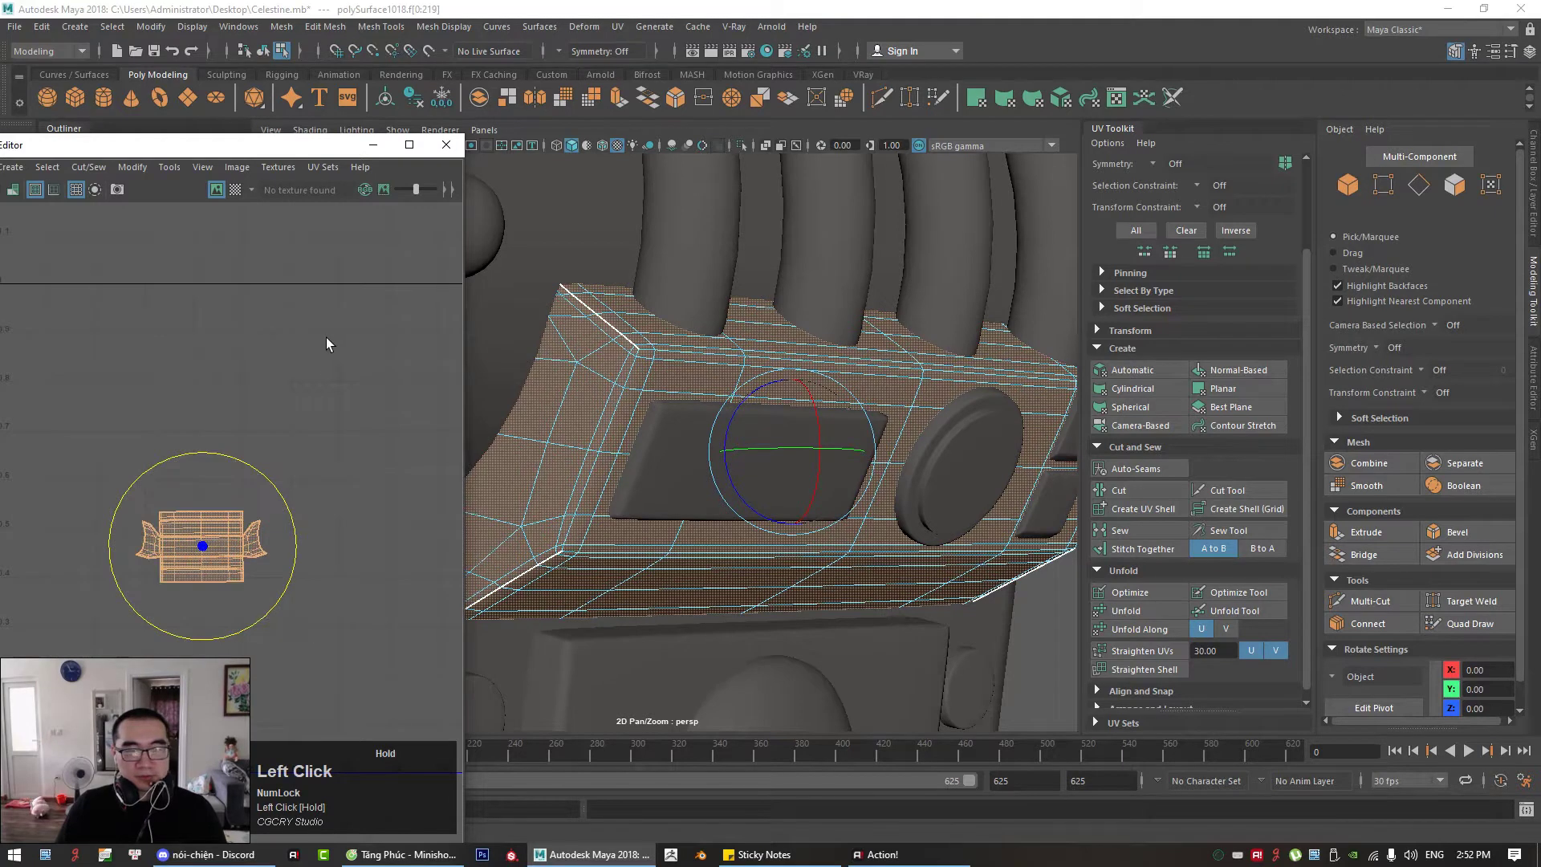
pyautogui.click(325, 343)
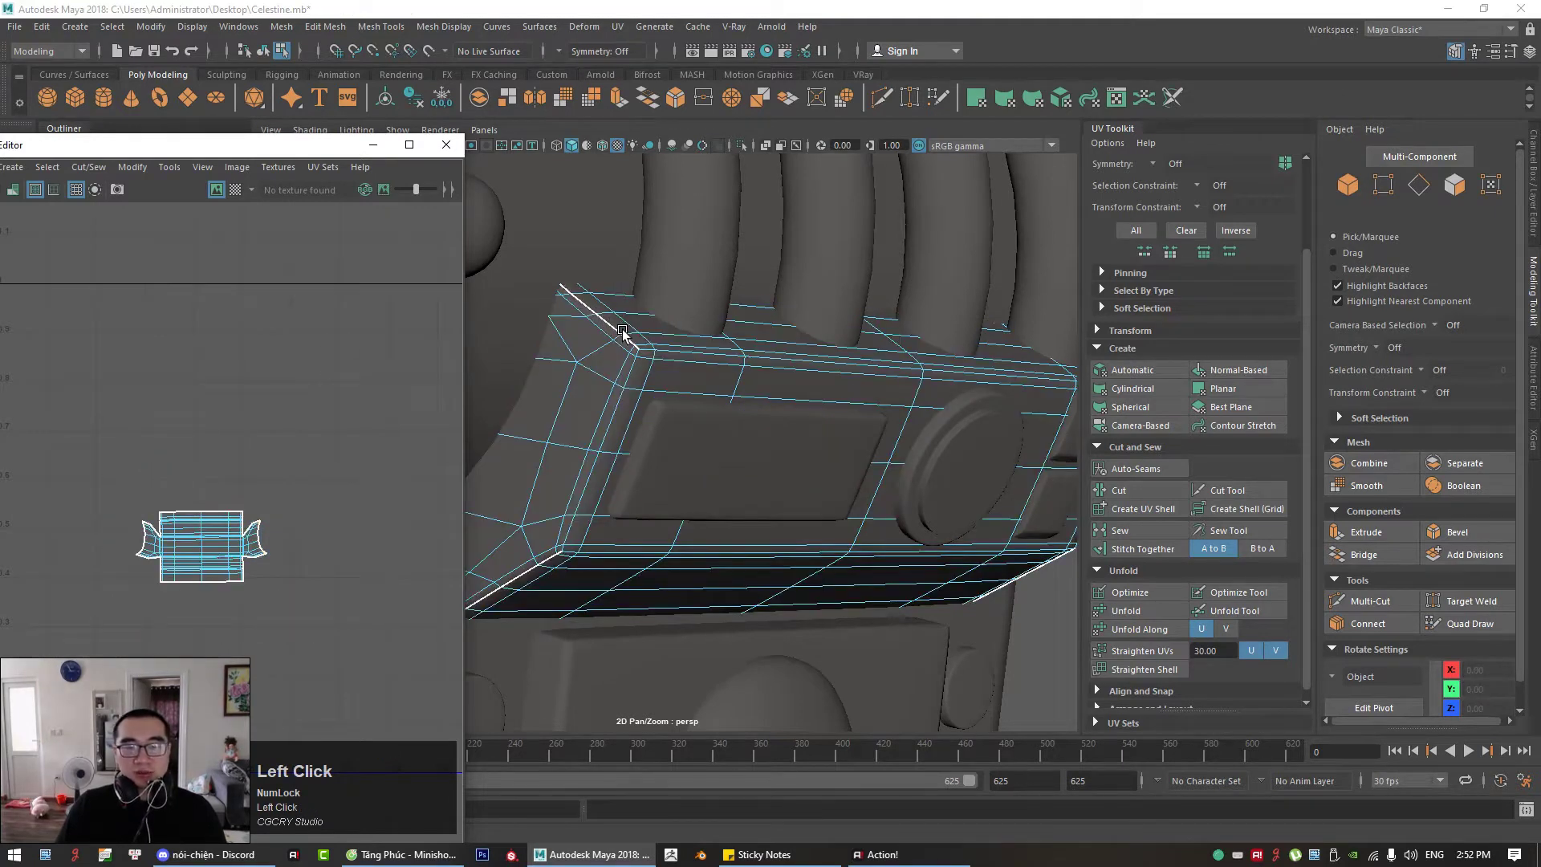
pyautogui.click(214, 533)
pyautogui.scroll(2, 203, 548)
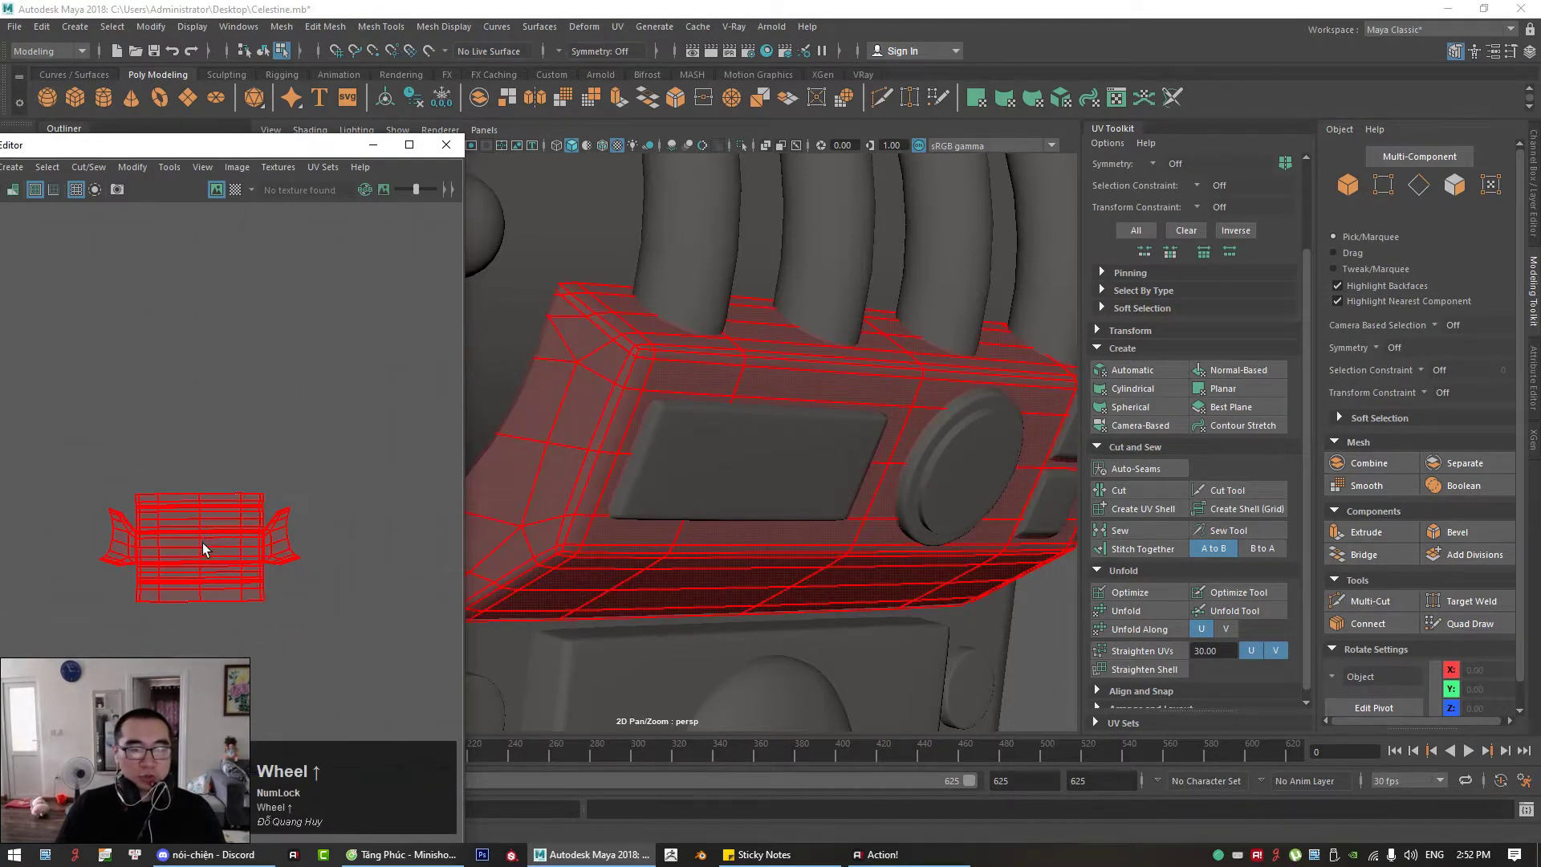
pyautogui.scroll(-2, 293, 475)
# Step: Add the mounting plate to the selection and examine its UV shells beside the box's, up close at a rounded corner
pyautogui.scroll(-3, 581, 354)
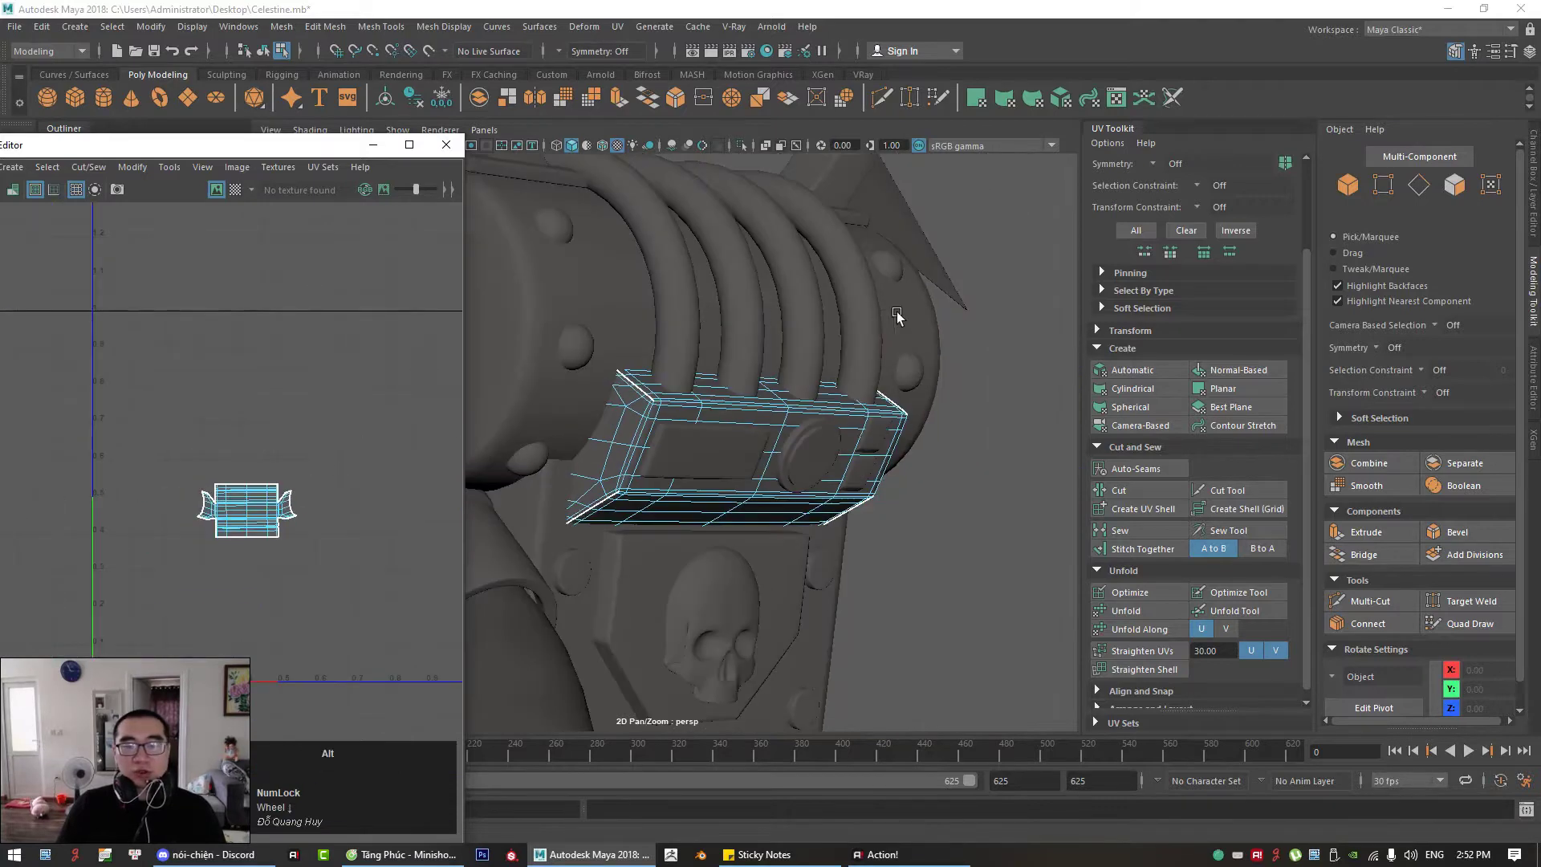
pyautogui.keyDown('alt'); pyautogui.moveTo(898, 316); pyautogui.dragTo(888, 282); pyautogui.keyUp('alt')
pyautogui.keyDown('shift'); pyautogui.click(879, 198); pyautogui.keyUp('shift')
pyautogui.keyDown('shift'); pyautogui.click(879, 201); pyautogui.keyUp('shift')
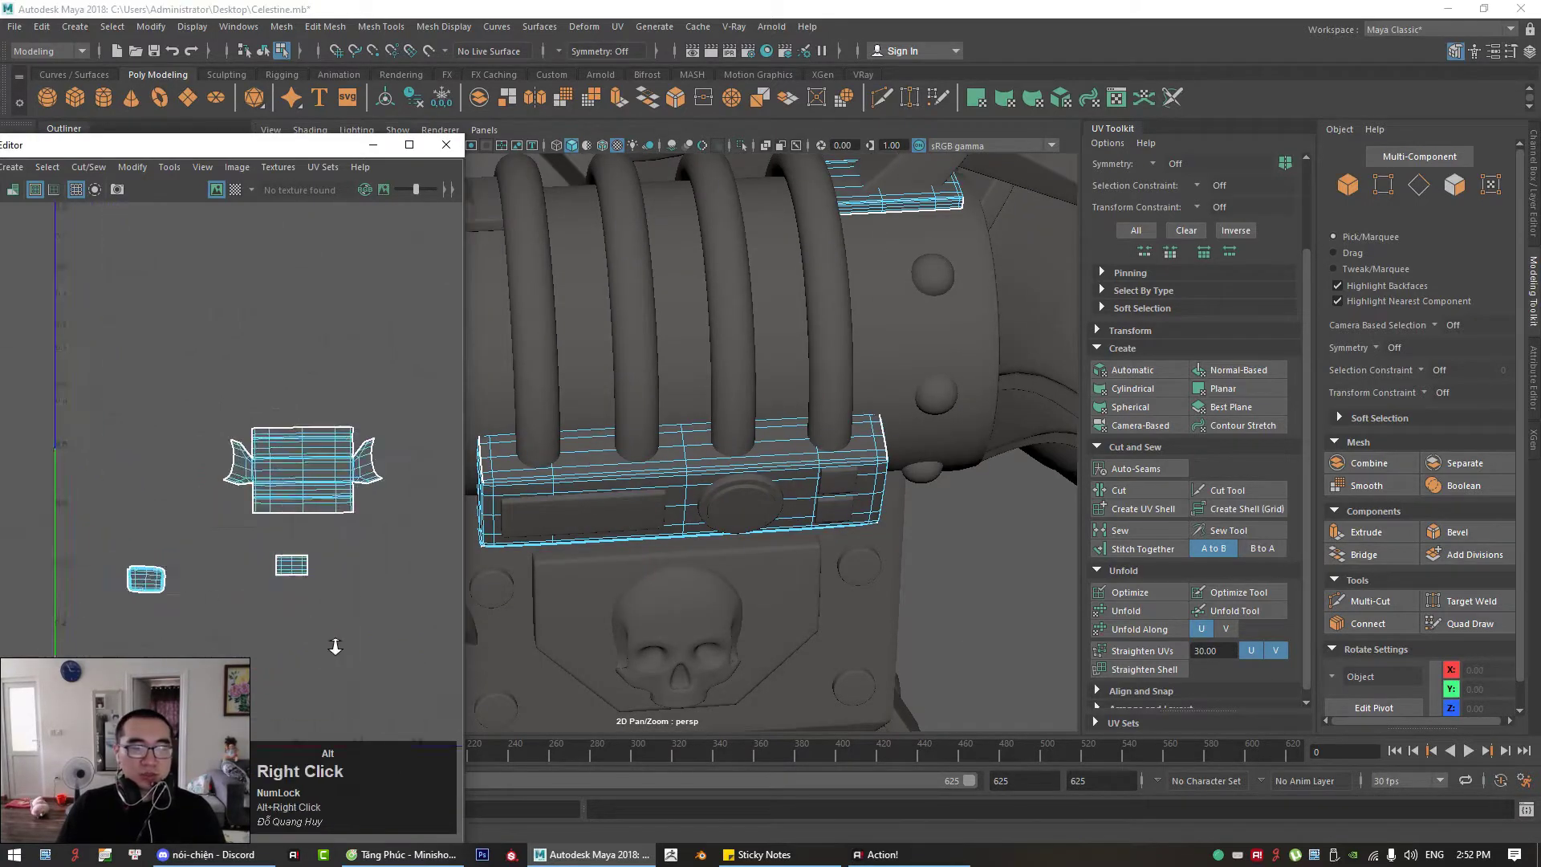
pyautogui.keyDown('alt'); pyautogui.moveTo(334, 647); pyautogui.dragTo(345, 634, button='right'); pyautogui.keyUp('alt')
pyautogui.keyDown('alt'); pyautogui.moveTo(345, 634); pyautogui.dragTo(392, 538, button='middle'); pyautogui.keyUp('alt')
pyautogui.keyDown('alt'); pyautogui.moveTo(263, 486); pyautogui.dragTo(354, 559, button='right'); pyautogui.keyUp('alt')
pyautogui.keyDown('alt'); pyautogui.moveTo(354, 559); pyautogui.dragTo(138, 448, button='middle'); pyautogui.keyUp('alt')
pyautogui.scroll(2, 270, 449)
pyautogui.scroll(5, 271, 453)
pyautogui.click(329, 359)
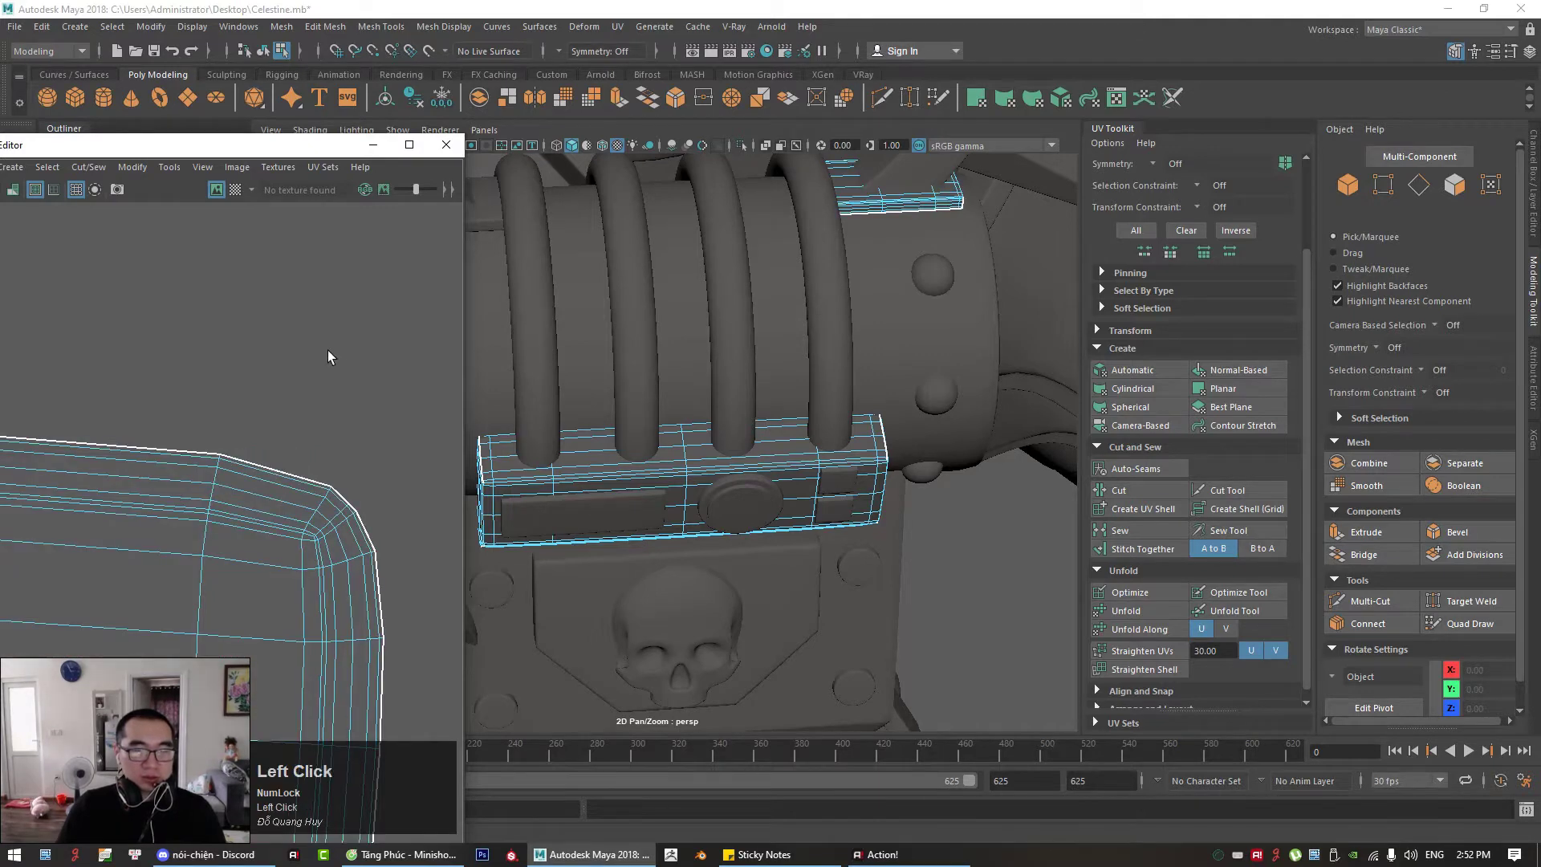
# Step: Select the short diagonal run of edges at one rounded corner of the mounting plate's UV shell
pyautogui.moveTo(328, 350); pyautogui.dragTo(320, 281, button='right')
pyautogui.scroll(2, 321, 541)
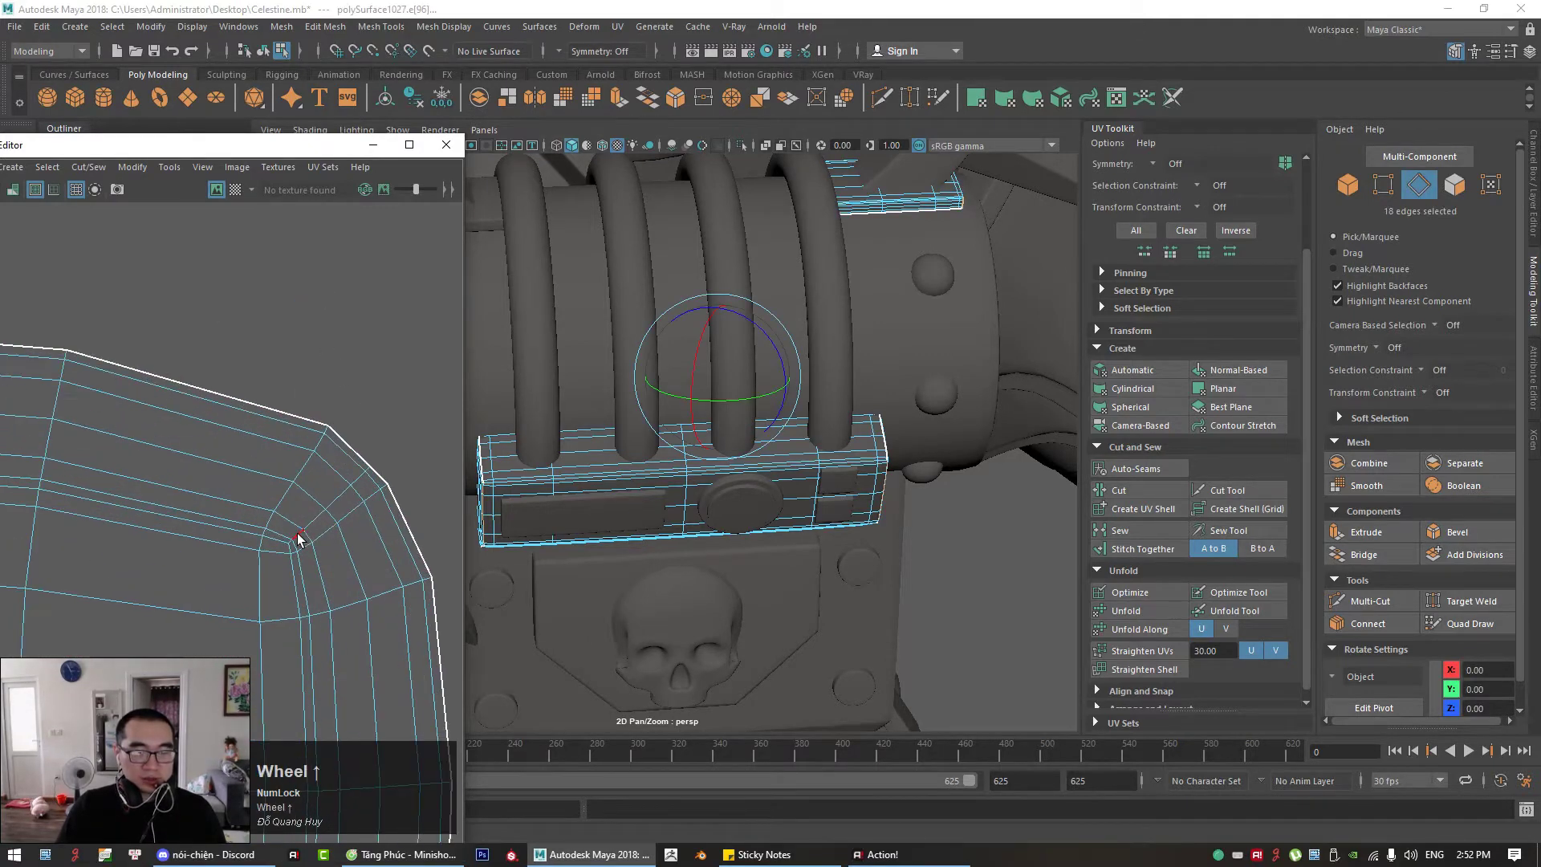
pyautogui.click(325, 510)
pyautogui.keyDown('alt'); pyautogui.moveTo(325, 521); pyautogui.dragTo(302, 628, button='right'); pyautogui.keyUp('alt')
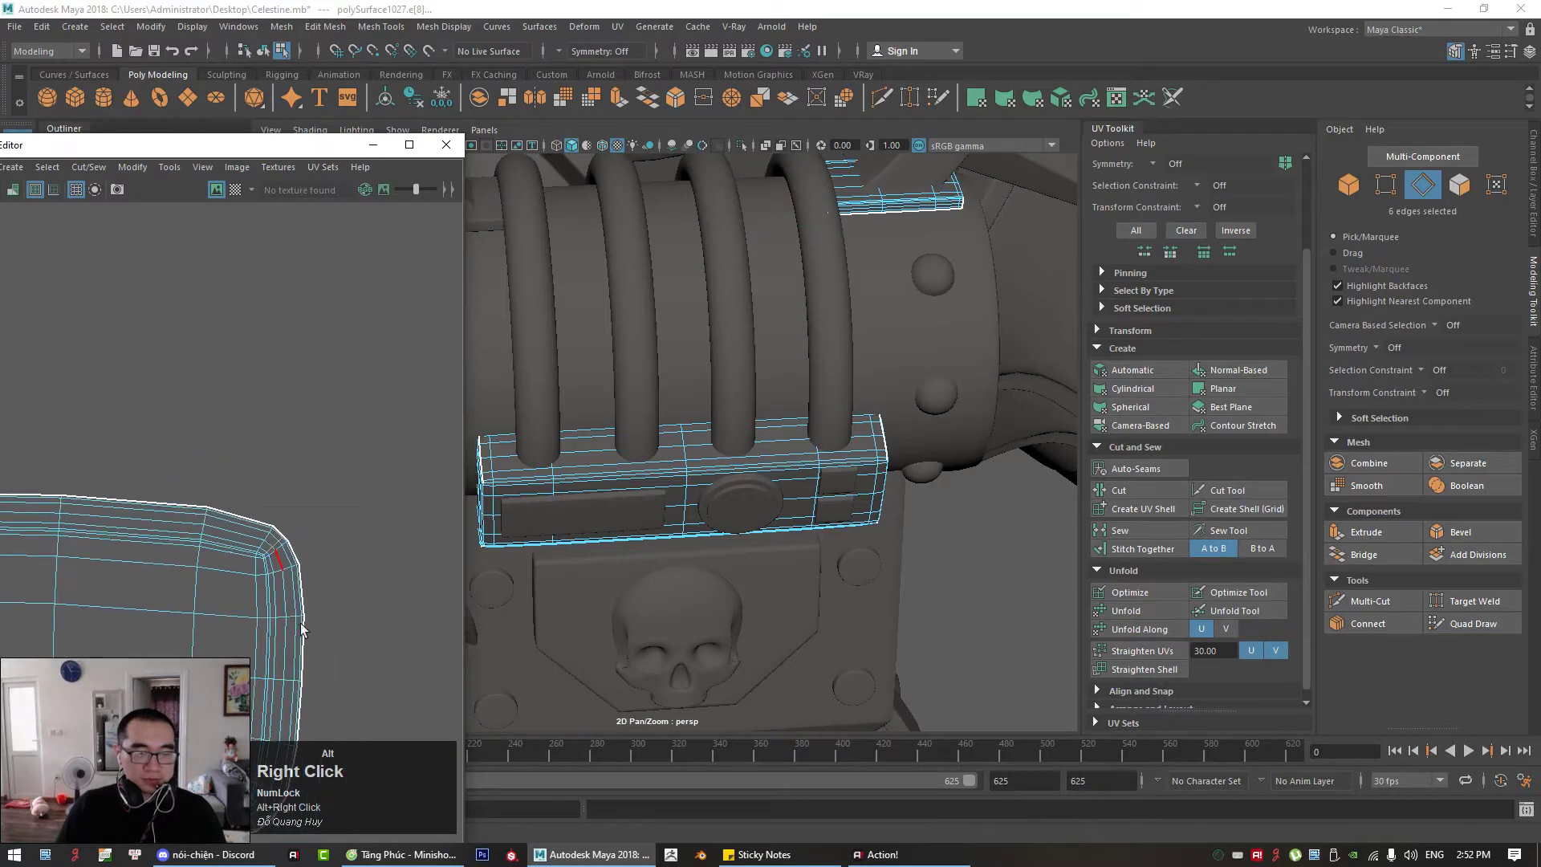
# Step: Add the matching diagonal edges at the plate's other rounded corners and cut the UVs along them
pyautogui.keyDown('alt'); pyautogui.moveTo(301, 629); pyautogui.dragTo(305, 481, button='middle'); pyautogui.keyUp('alt')
pyautogui.keyDown('alt'); pyautogui.moveTo(306, 481); pyautogui.dragTo(489, 556, button='right'); pyautogui.keyUp('alt')
pyautogui.keyDown('alt'); pyautogui.moveTo(273, 441); pyautogui.dragTo(72, 461, button='right'); pyautogui.keyUp('alt')
pyautogui.keyDown('shift'); pyautogui.doubleClick(295, 422); pyautogui.keyUp('shift')
pyautogui.keyDown('alt'); pyautogui.moveTo(72, 460); pyautogui.dragTo(277, 465, button='middle'); pyautogui.keyUp('alt')
pyautogui.scroll(4, 287, 463)
pyautogui.keyDown('shift'); pyautogui.click(333, 486); pyautogui.keyUp('shift')
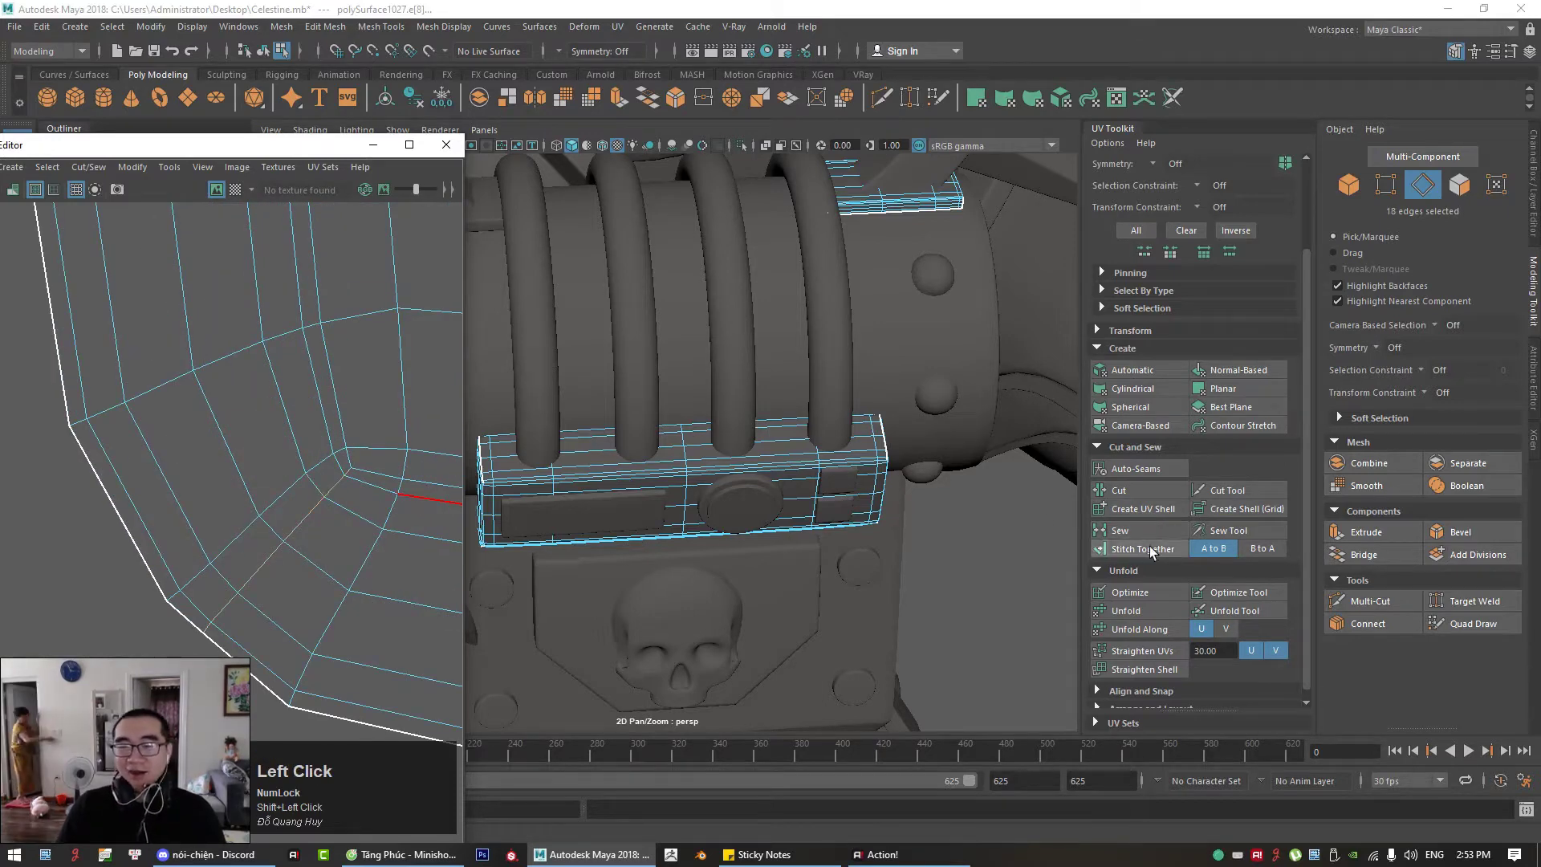
pyautogui.click(1113, 495)
# Step: Select the mounting plate's whole UV shell and unfold it with the corners cut open
pyautogui.keyDown('alt'); pyautogui.moveTo(345, 466); pyautogui.dragTo(201, 470, button='right'); pyautogui.keyUp('alt')
pyautogui.keyDown('alt'); pyautogui.moveTo(364, 344); pyautogui.dragTo(160, 474, button='middle'); pyautogui.keyUp('alt')
pyautogui.keyDown('alt'); pyautogui.moveTo(161, 473); pyautogui.dragTo(5, 464, button='right'); pyautogui.keyUp('alt')
pyautogui.moveTo(235, 440); pyautogui.dragTo(244, 459, button='right')
pyautogui.click(244, 459)
pyautogui.click(1125, 612)
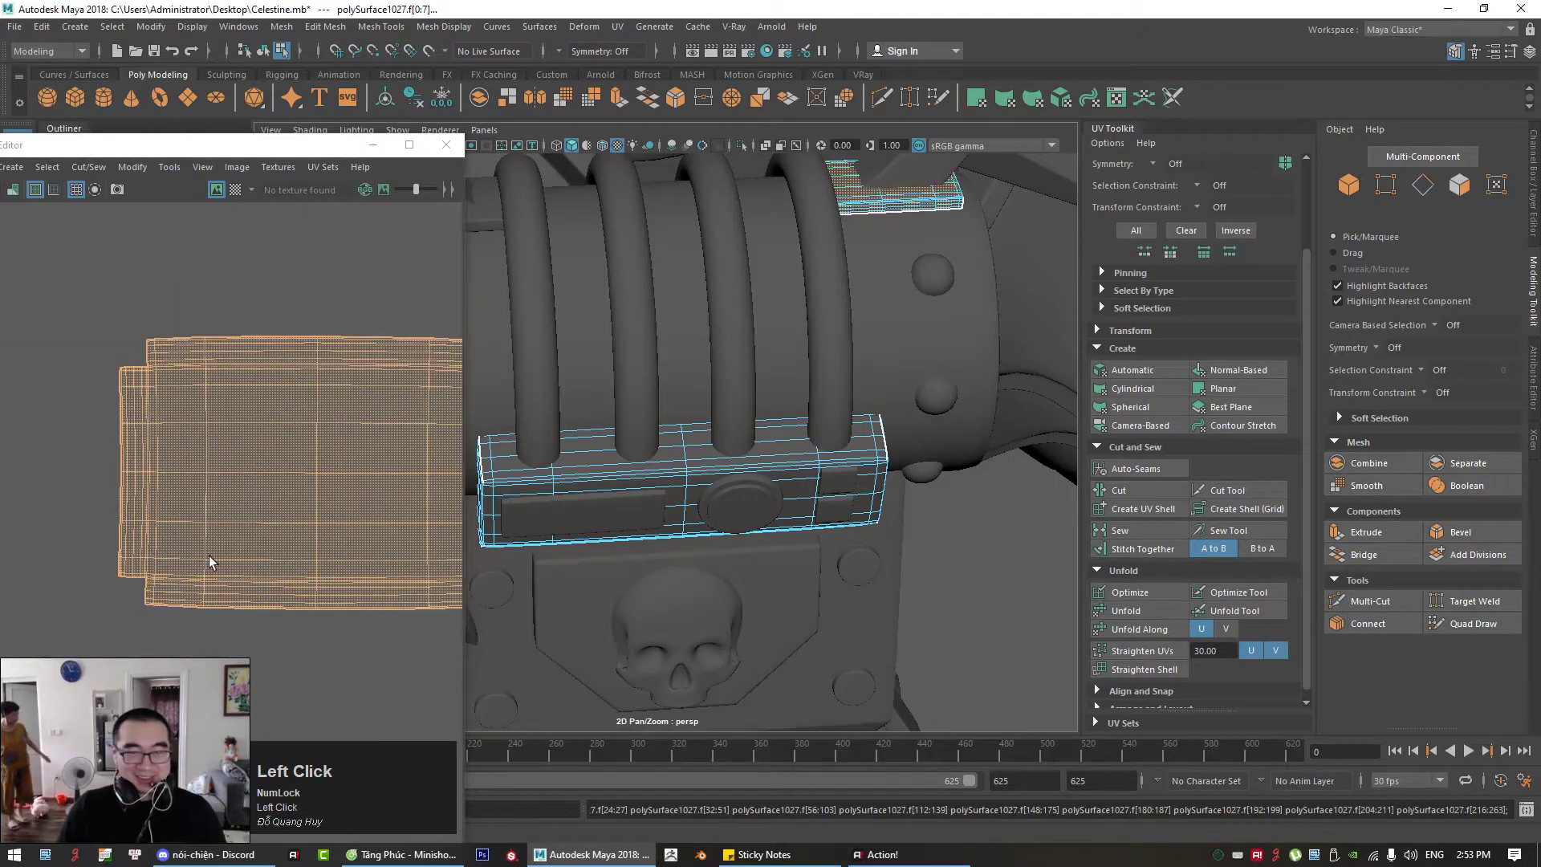
pyautogui.keyDown('alt'); pyautogui.moveTo(353, 546); pyautogui.dragTo(241, 510, button='right'); pyautogui.keyUp('alt')
# Step: Move the unfolded plate shell up so it sits beside the box's large UV shell
pyautogui.click(300, 396)
pyautogui.scroll(-6, 302, 395)
pyautogui.keyDown('alt'); pyautogui.moveTo(337, 380); pyautogui.dragTo(137, 549, button='middle'); pyautogui.keyUp('alt')
pyautogui.scroll(2, 138, 550)
pyautogui.click(103, 601)
pyautogui.press('w')
pyautogui.moveTo(102, 604); pyautogui.dragTo(157, 445)
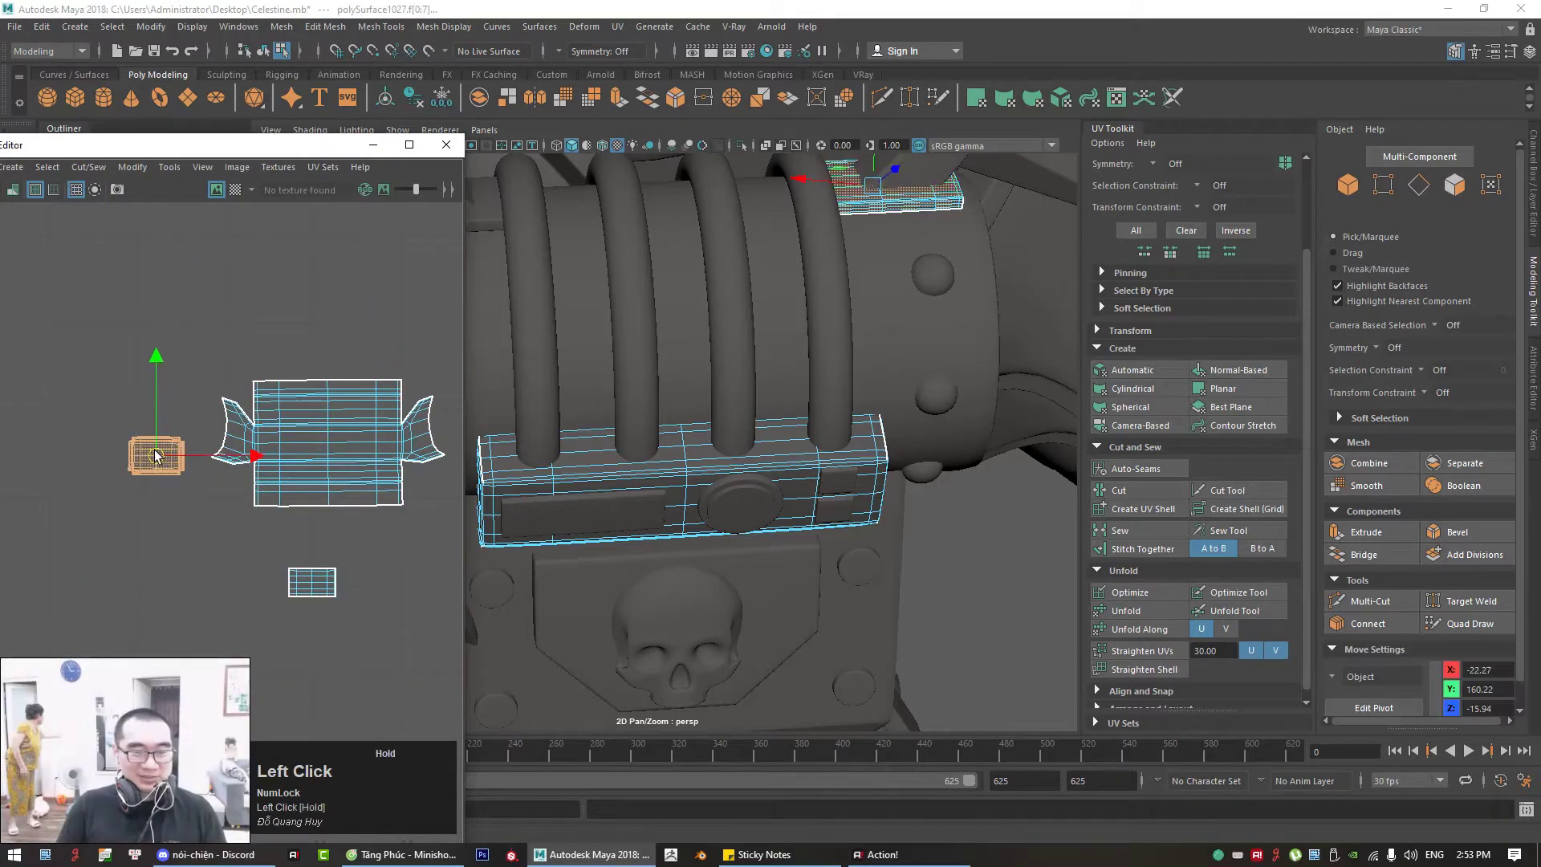
pyautogui.hotkey('ctrl', 'shift', '1')
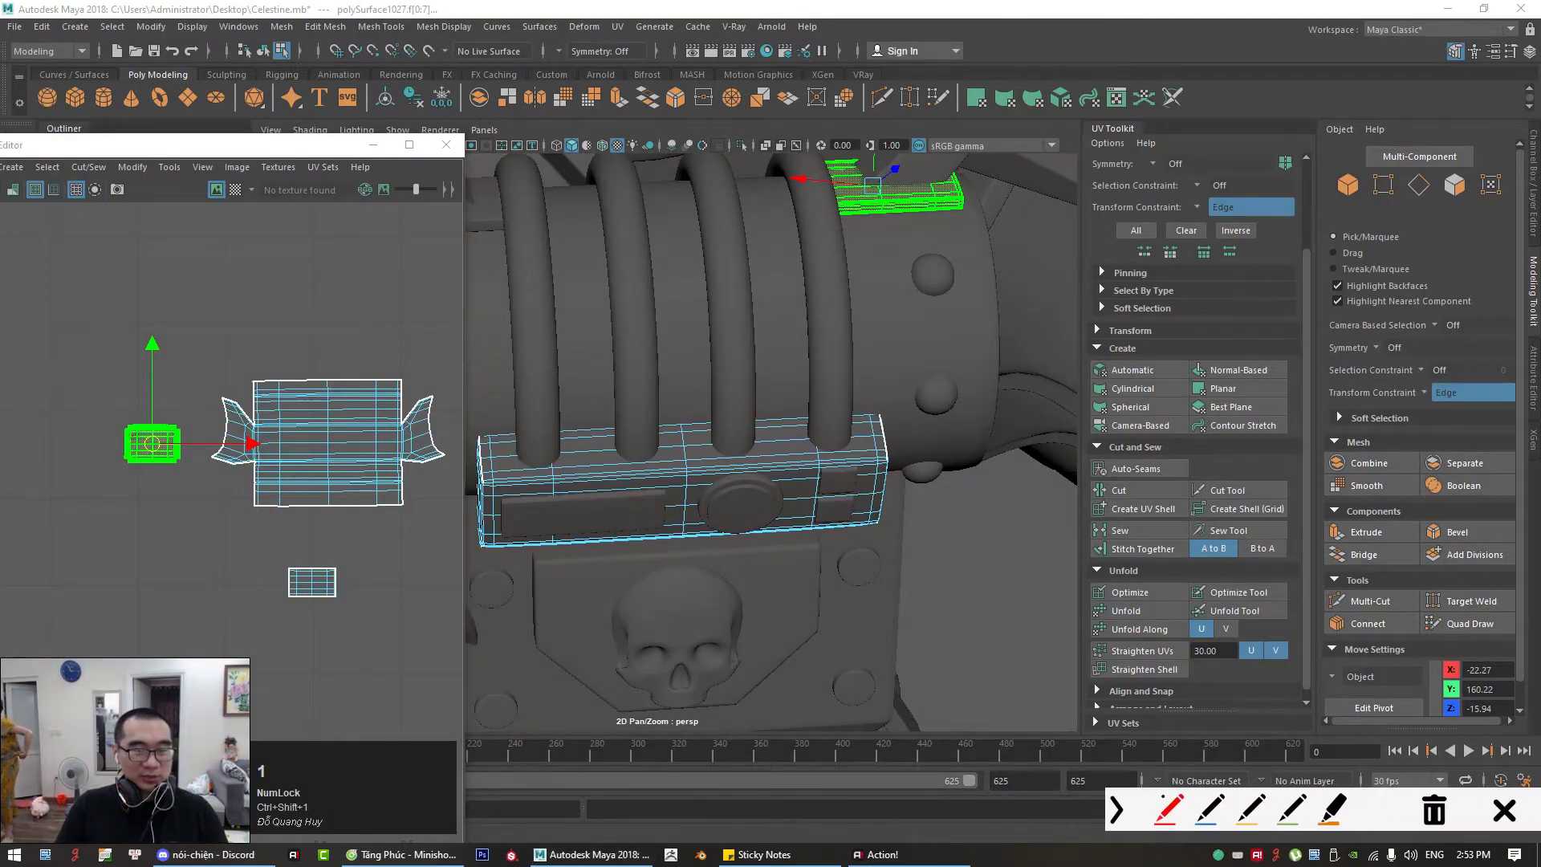
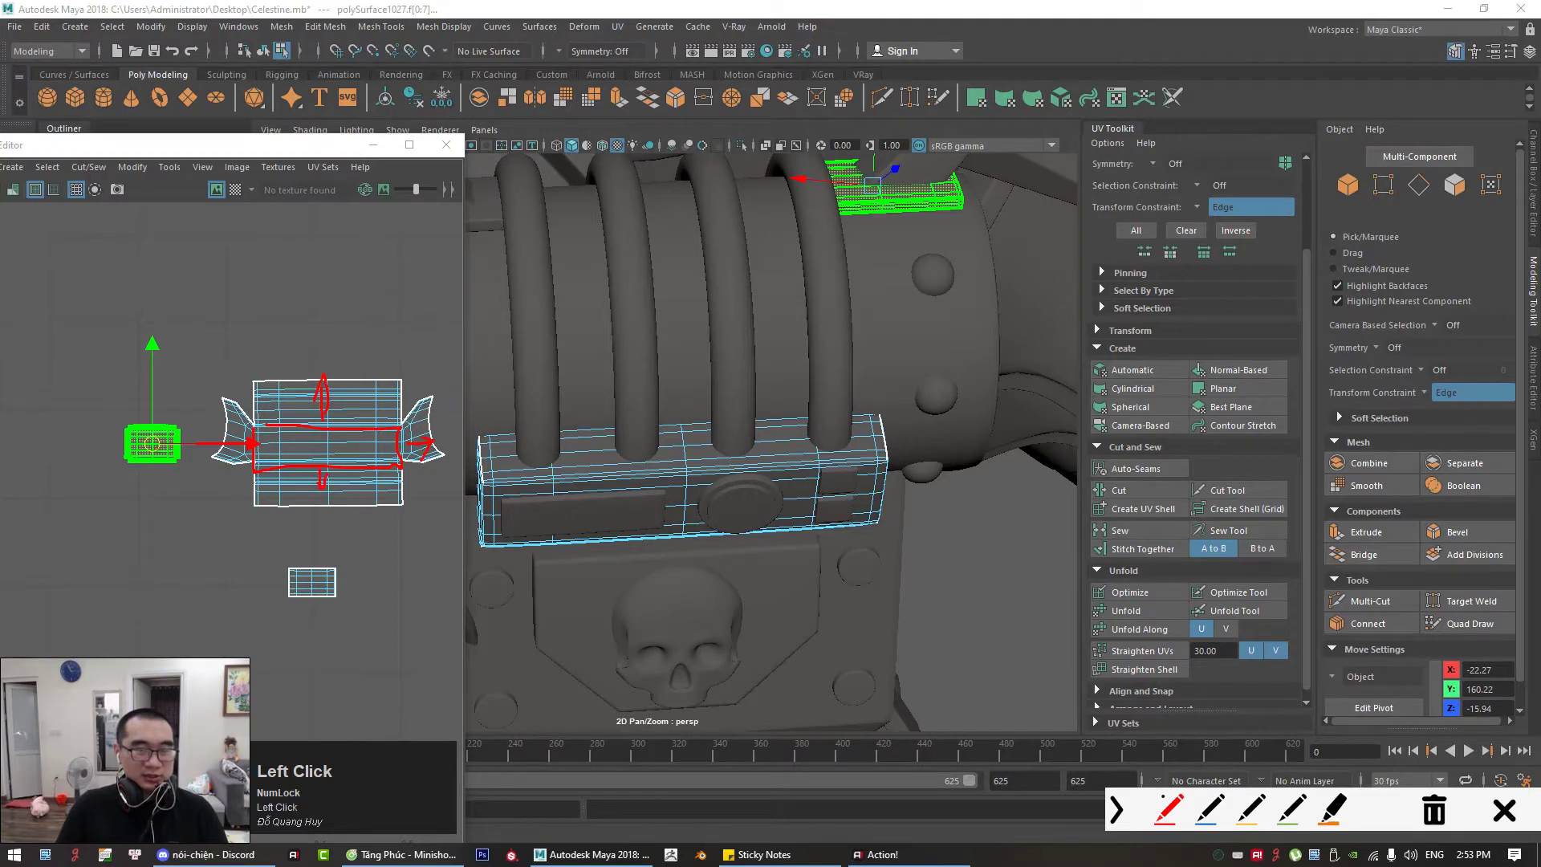
# Step: Zoom in on the stacked rectangular UV shell and outline its main face area with the red annotation pen
pyautogui.hotkey('ctrl', 'shift', '1')
pyautogui.scroll(6, 131, 431)
pyautogui.hotkey('ctrl', 'shift', '1')
pyautogui.moveTo(114, 421); pyautogui.dragTo(114, 546)
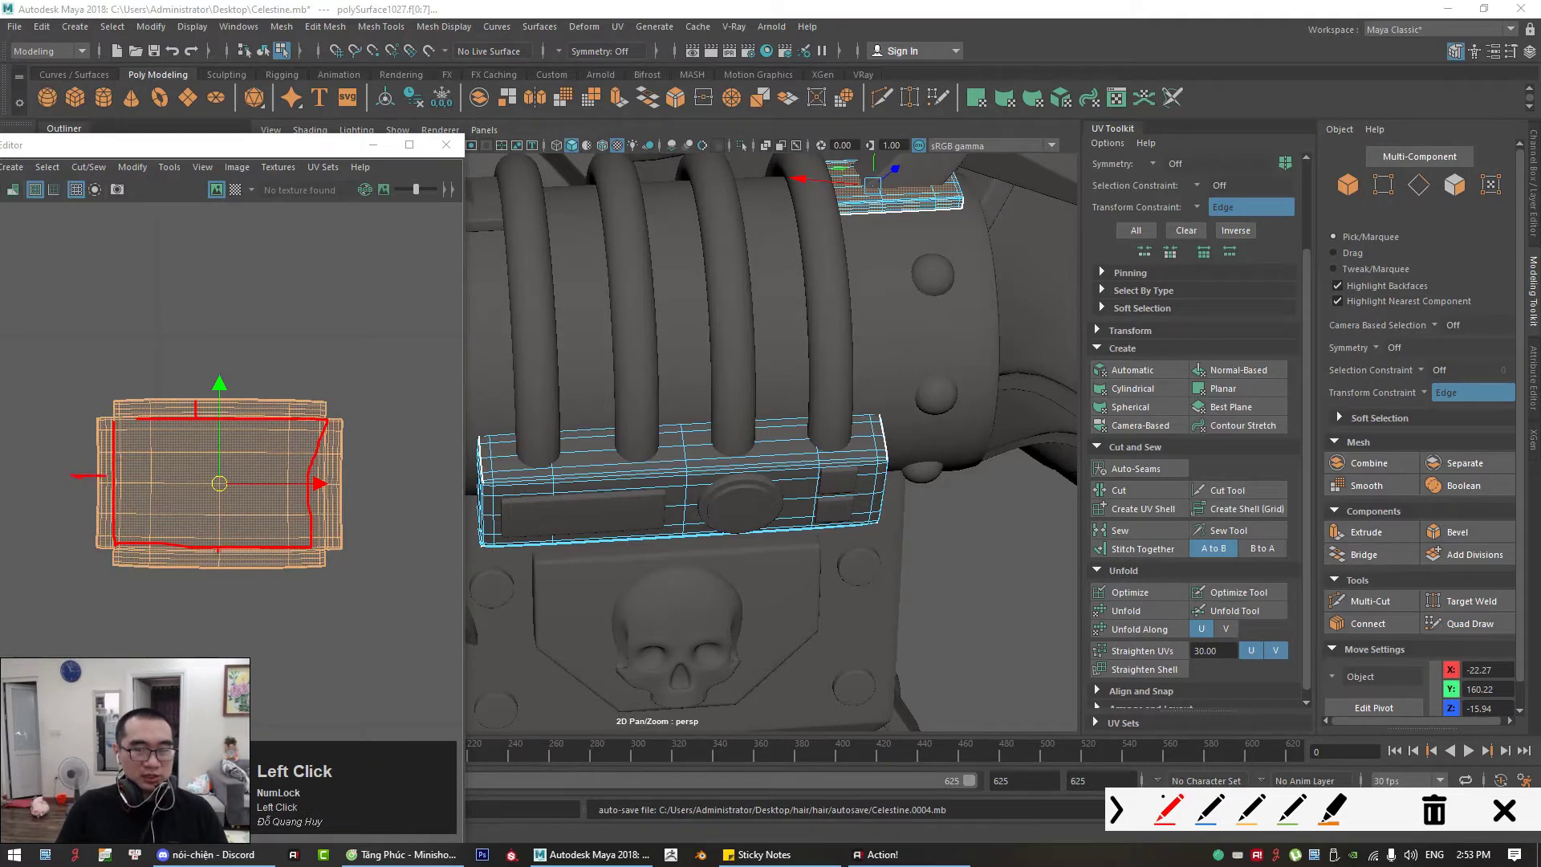
pyautogui.press('Num_Lock')
pyautogui.scroll(-4, 329, 476)
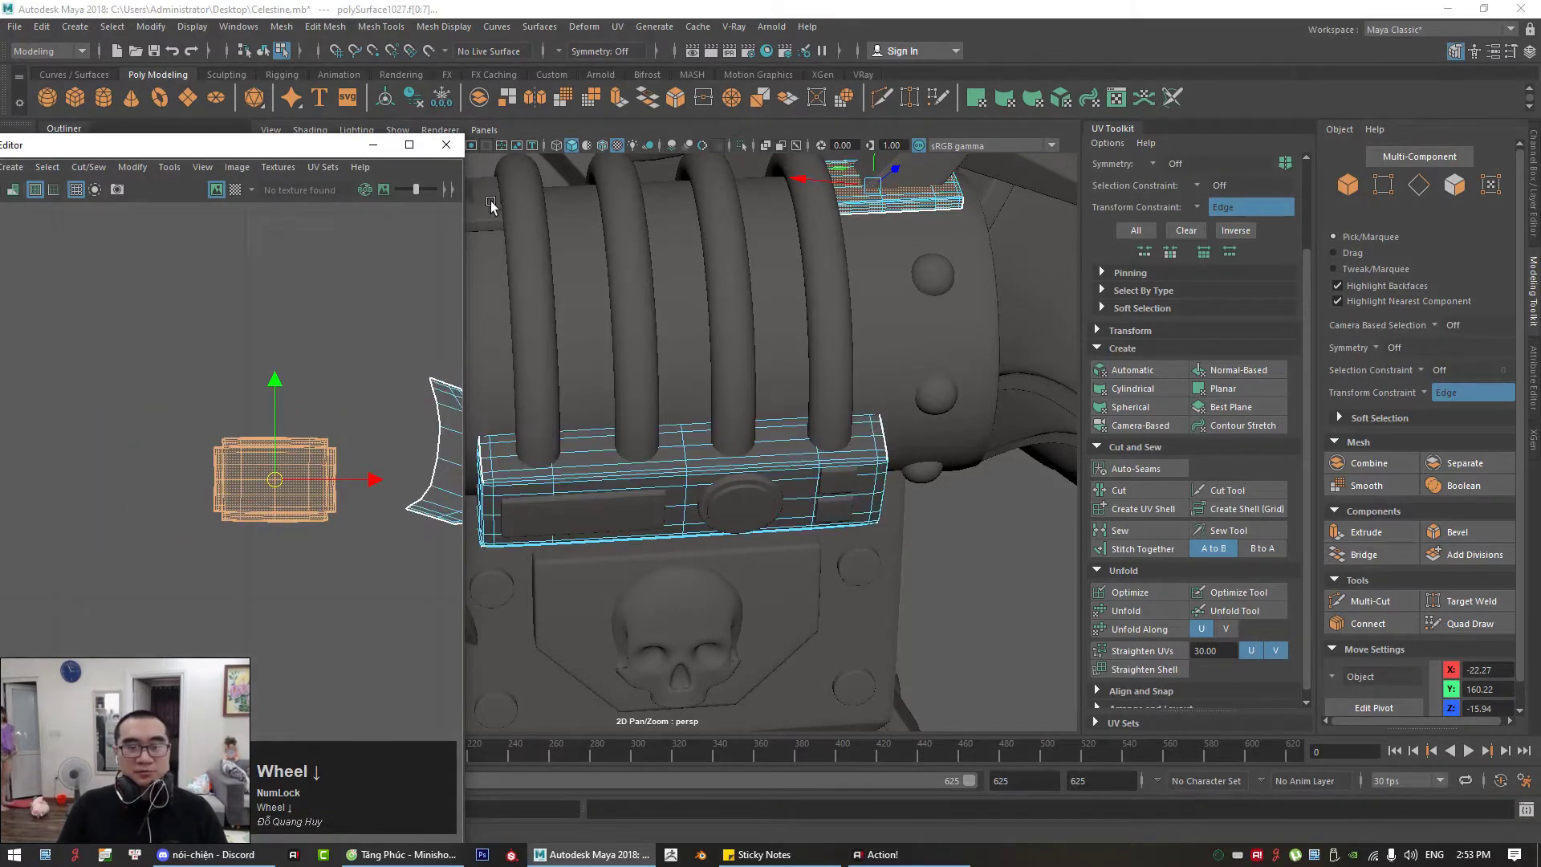
# Step: Return to object mode, select the upper shoulder armour piece and examine the borders and corners of its UV shell
pyautogui.scroll(-6, 656, 337)
pyautogui.moveTo(803, 441); pyautogui.dragTo(869, 368, button='right')
pyautogui.keyDown('alt'); pyautogui.moveTo(666, 438); pyautogui.dragTo(715, 454, button='right'); pyautogui.keyUp('alt')
pyautogui.keyDown('alt'); pyautogui.moveTo(716, 454); pyautogui.dragTo(871, 449); pyautogui.keyUp('alt')
pyautogui.click(892, 398)
pyautogui.scroll(-5, 257, 469)
pyautogui.scroll(3, 200, 634)
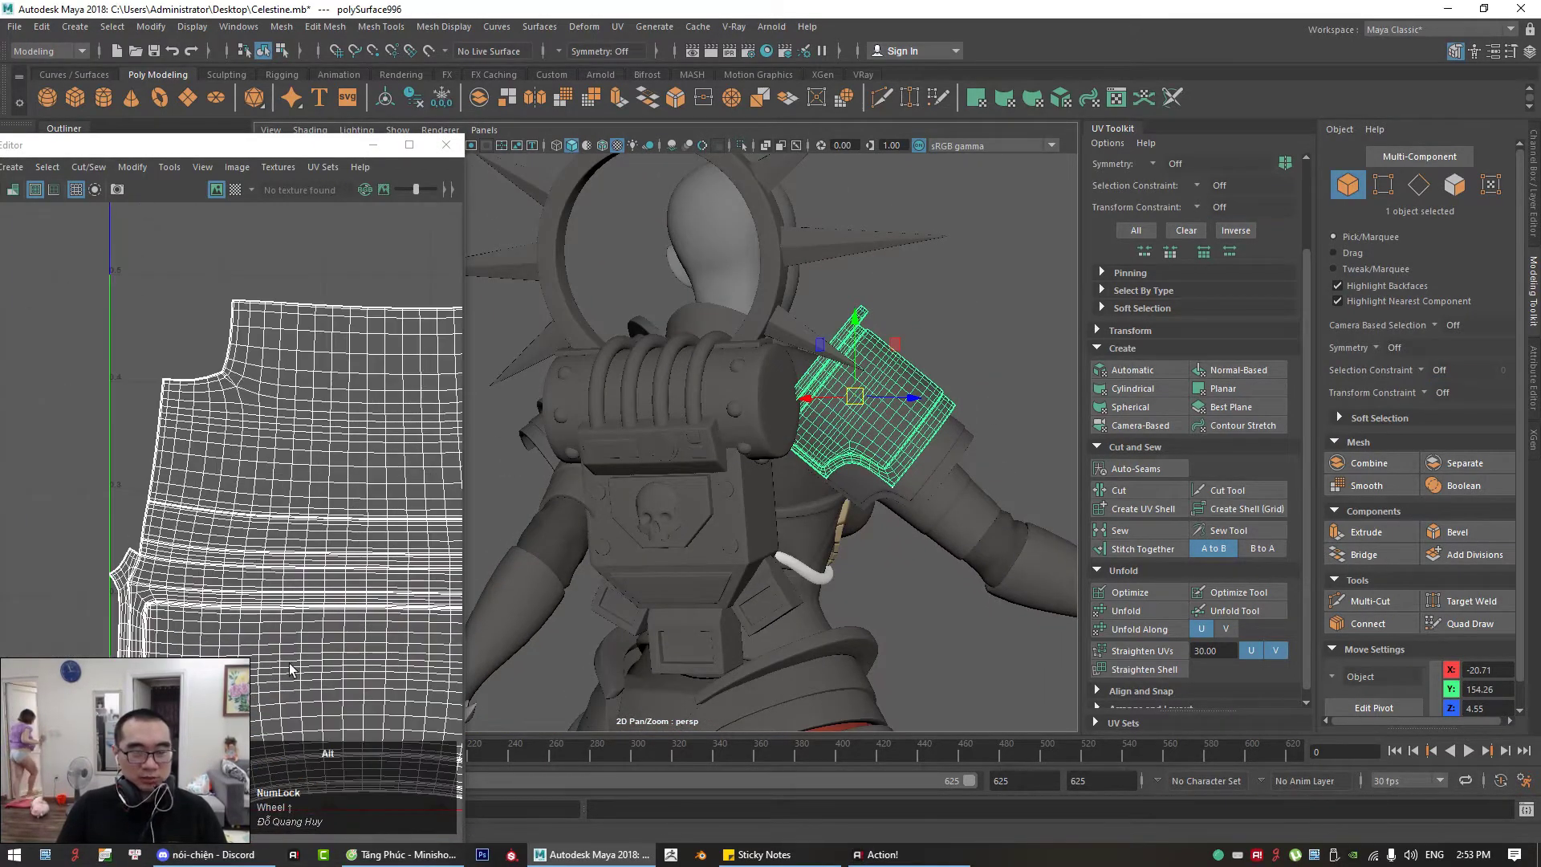
pyautogui.keyDown('alt'); pyautogui.moveTo(450, 766); pyautogui.dragTo(305, 609, button='middle'); pyautogui.keyUp('alt')
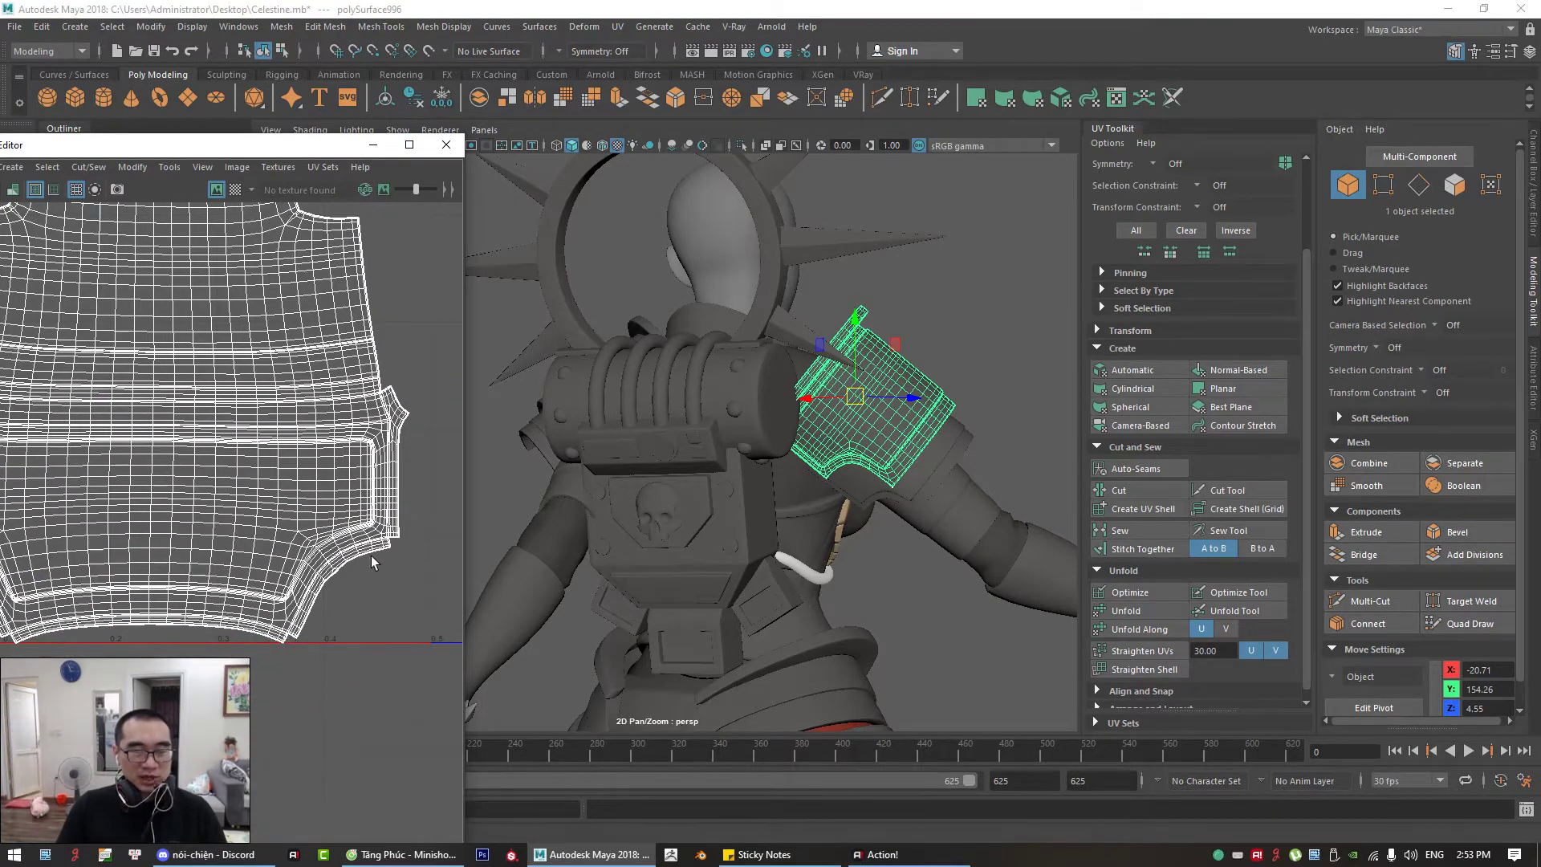
# Step: Select the lower shoulder armour piece Giap_vai2, open its UVs in the UV Editor and frame its curved upper shell
pyautogui.click(450, 157)
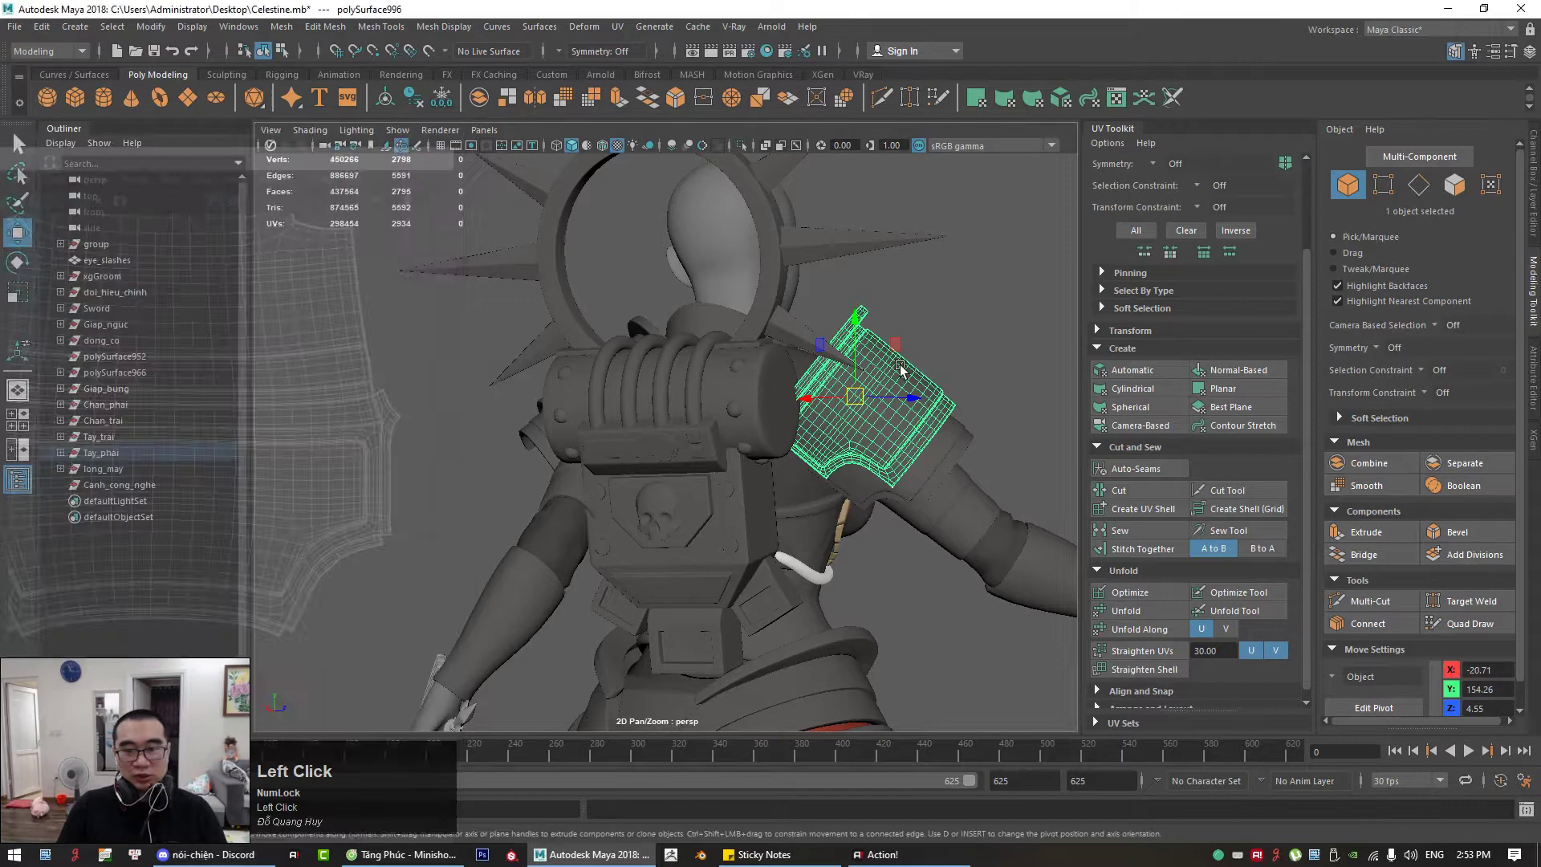
pyautogui.click(926, 491)
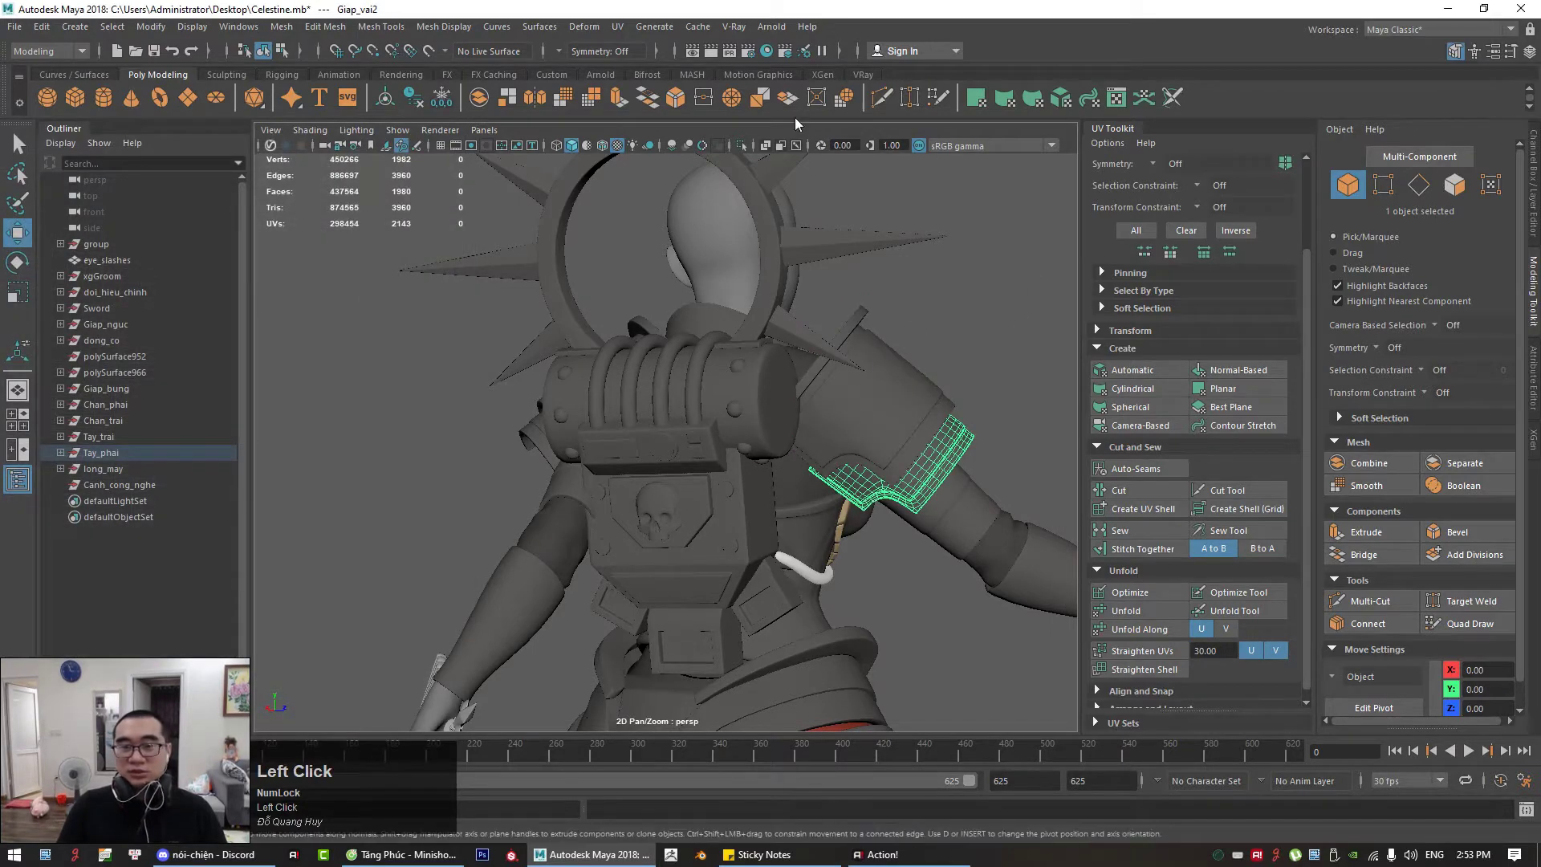
pyautogui.click(617, 27)
pyautogui.click(629, 59)
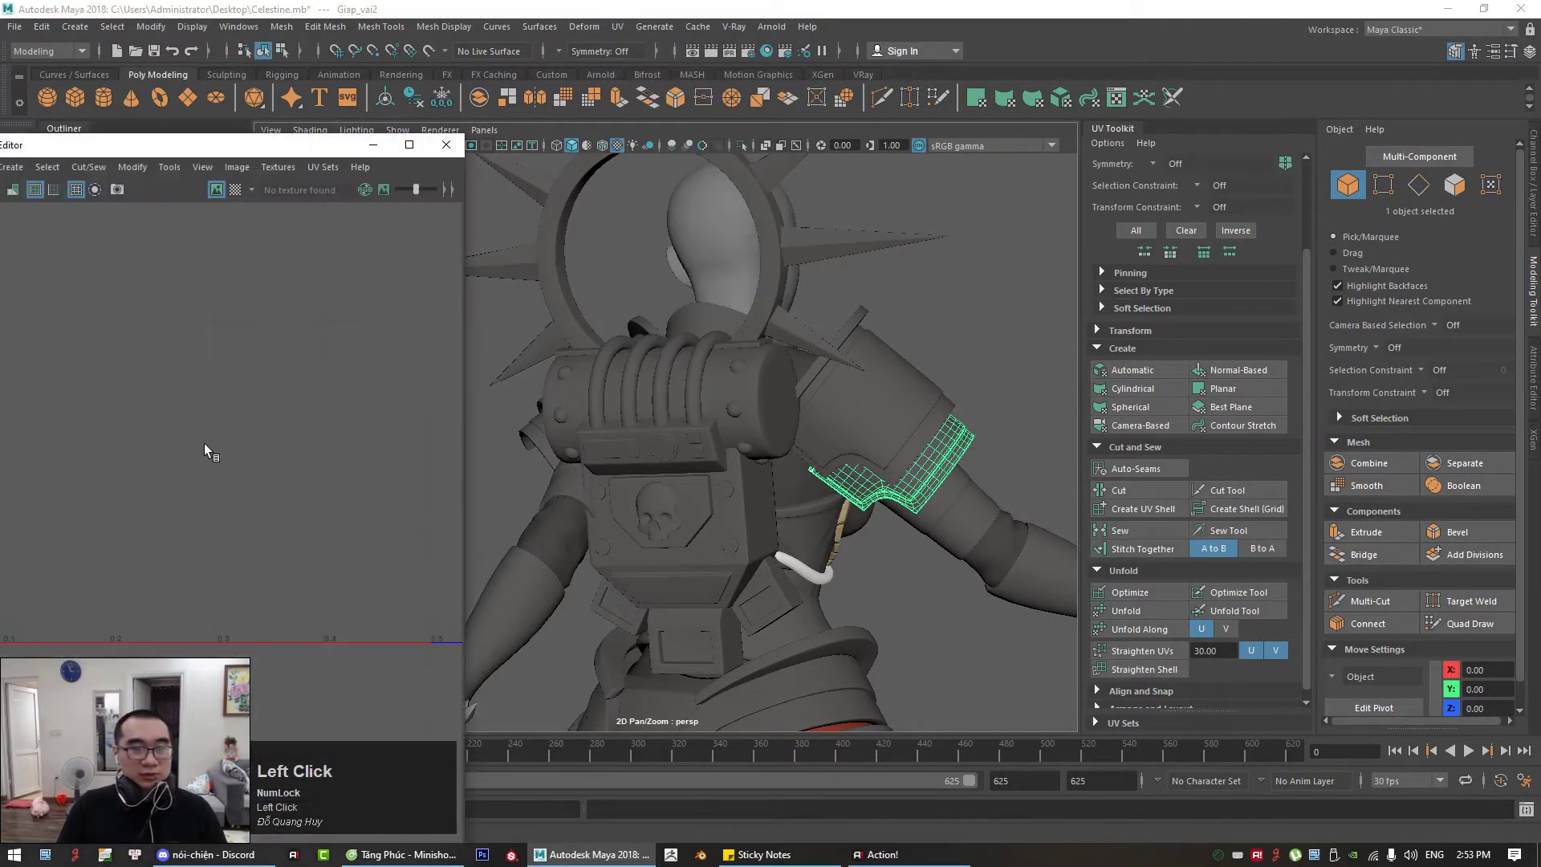
pyautogui.scroll(-3, 231, 472)
pyautogui.scroll(3, 256, 475)
pyautogui.keyDown('alt'); pyautogui.moveTo(255, 475); pyautogui.dragTo(125, 527, button='middle'); pyautogui.keyUp('alt')
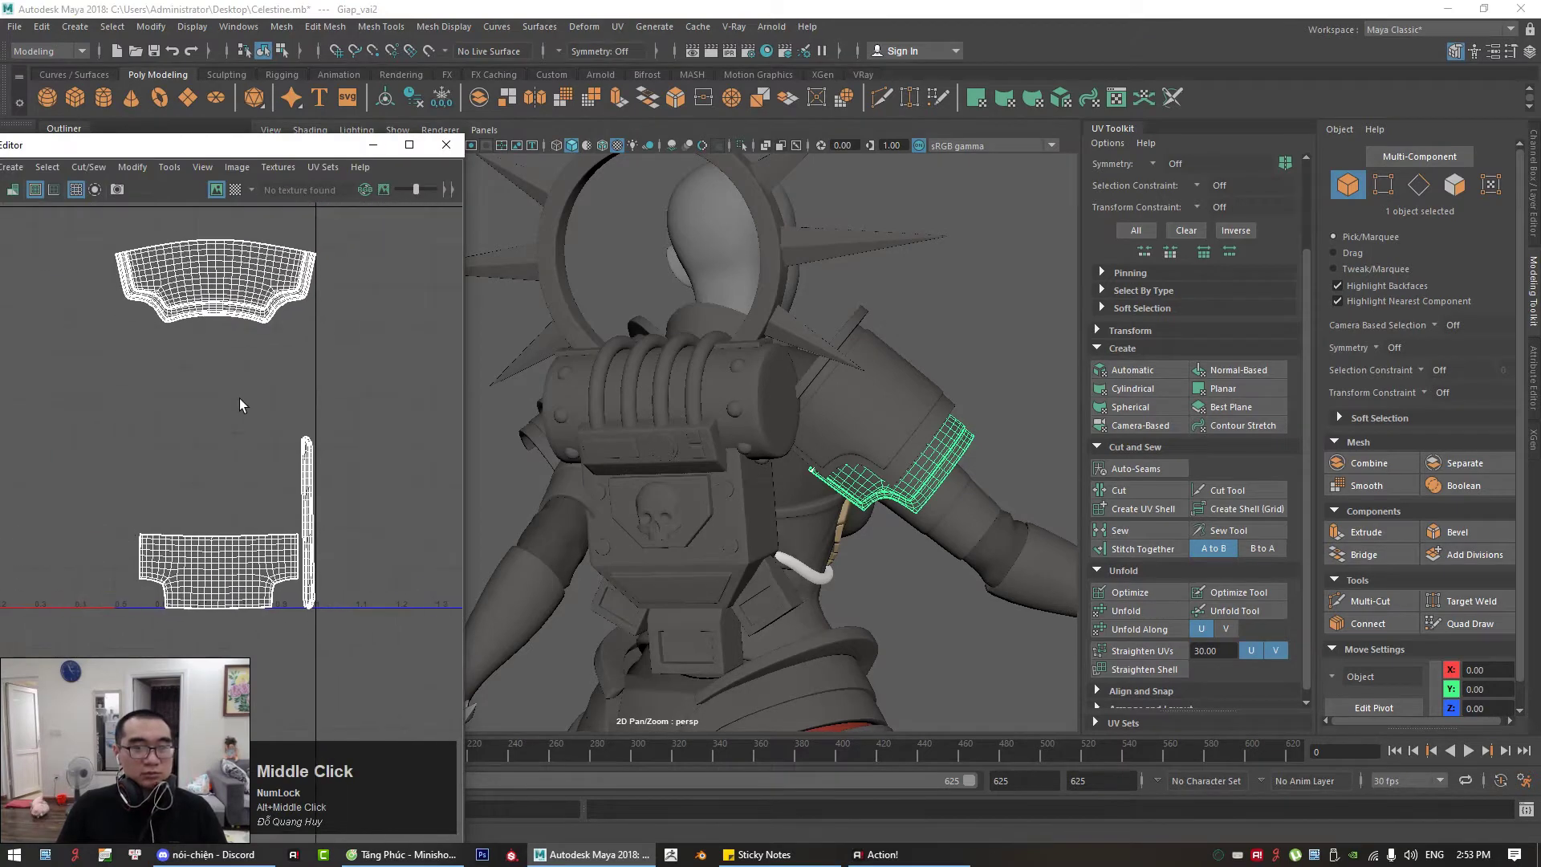
pyautogui.scroll(2, 245, 316)
pyautogui.keyDown('alt'); pyautogui.moveTo(299, 313); pyautogui.dragTo(254, 464, button='middle'); pyautogui.keyUp('alt')
pyautogui.scroll(1, 318, 405)
pyautogui.scroll(4, 321, 417)
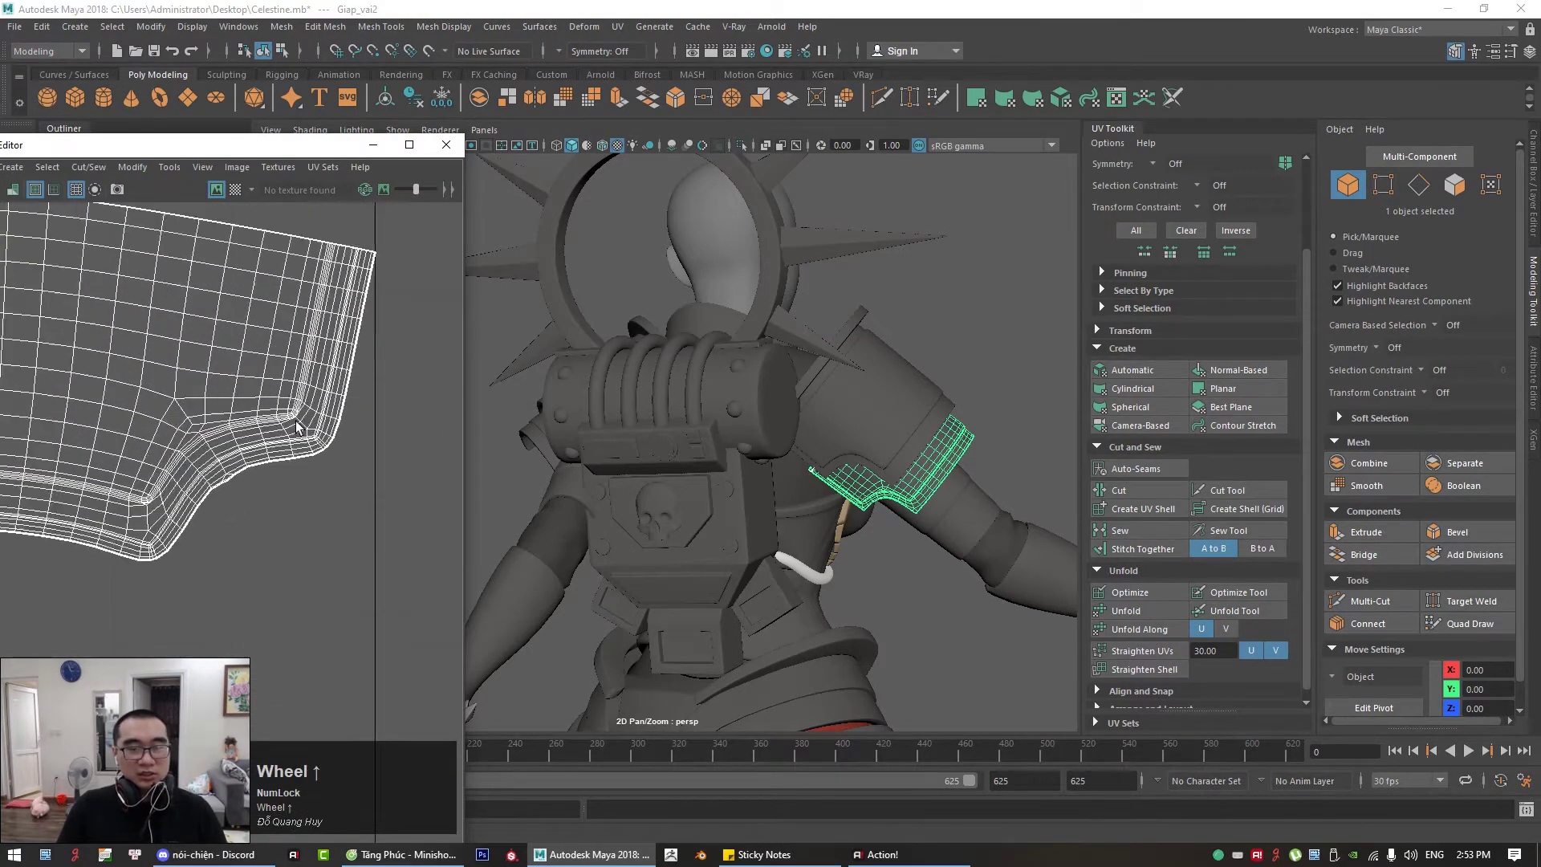
# Step: Cut the UVs of Giap_vai2's curved upper shell along the edges crossing the border strip at its four lower corners
pyautogui.moveTo(321, 474); pyautogui.dragTo(321, 415, button='right')
pyautogui.scroll(2, 330, 452)
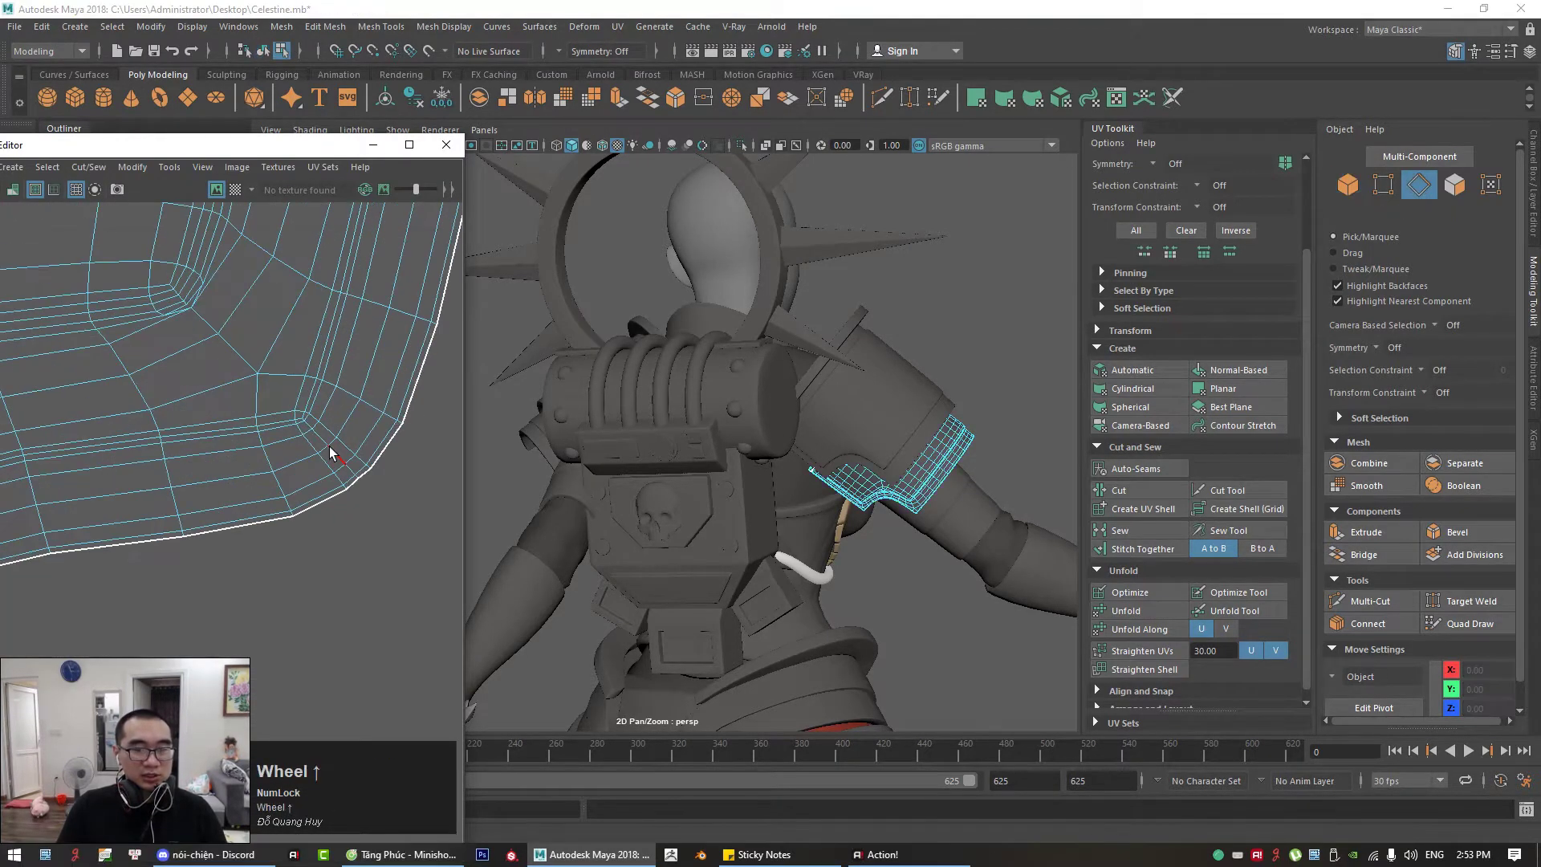
pyautogui.click(315, 438)
pyautogui.press('q')
pyautogui.keyDown('alt'); pyautogui.moveTo(155, 550); pyautogui.dragTo(369, 442, button='middle'); pyautogui.keyUp('alt')
pyautogui.keyDown('alt'); pyautogui.moveTo(158, 578); pyautogui.dragTo(321, 481, button='middle'); pyautogui.keyUp('alt')
pyautogui.keyDown('alt'); pyautogui.moveTo(149, 598); pyautogui.dragTo(334, 476, button='middle'); pyautogui.keyUp('alt')
pyautogui.scroll(2, 334, 476)
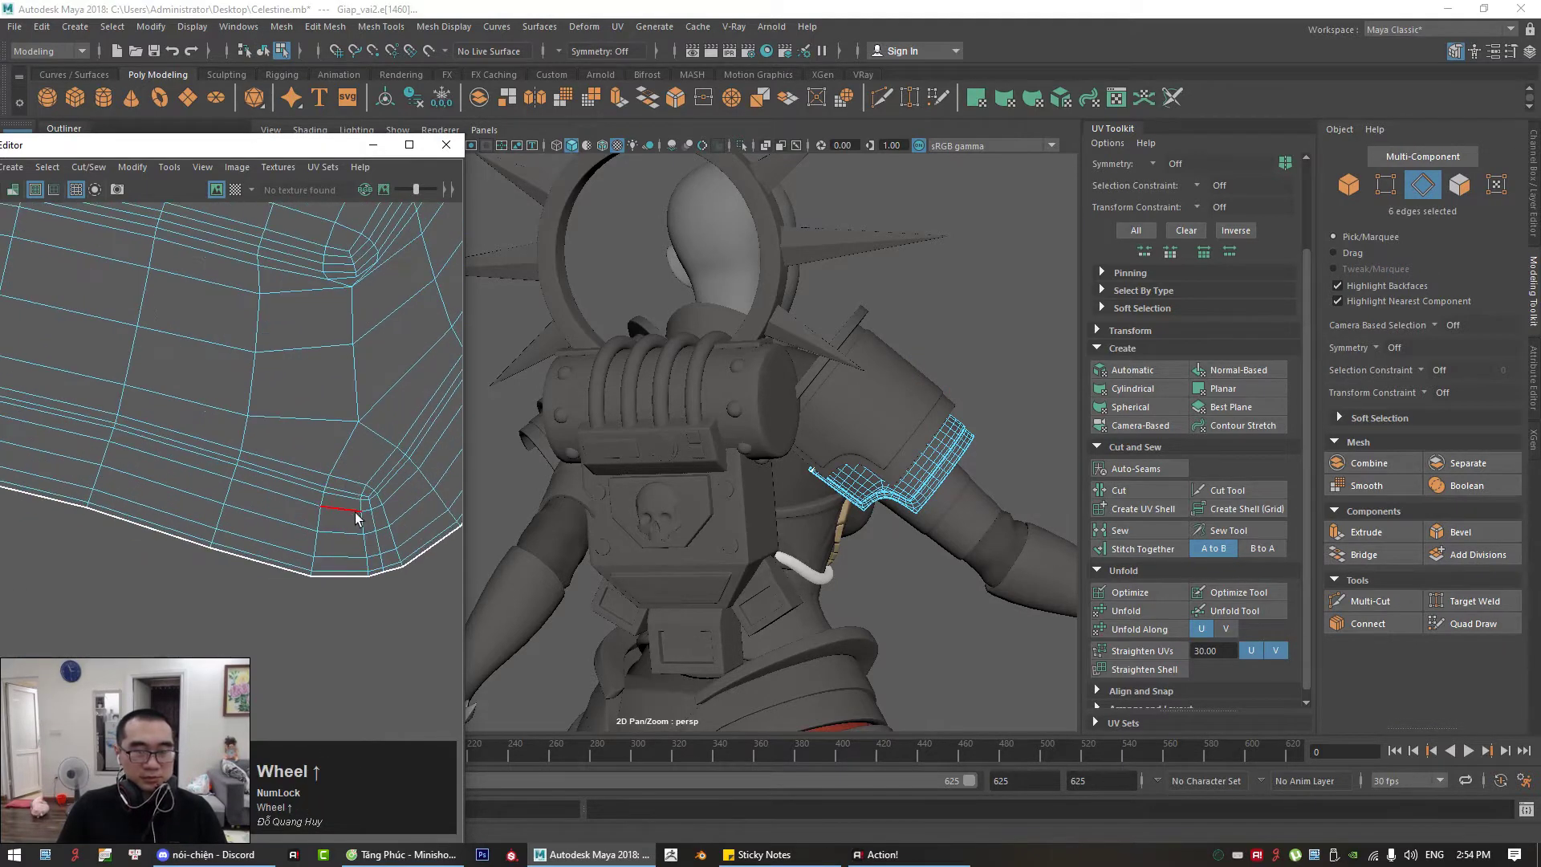
pyautogui.keyDown('alt'); pyautogui.moveTo(366, 510); pyautogui.dragTo(120, 474, button='right'); pyautogui.keyUp('alt')
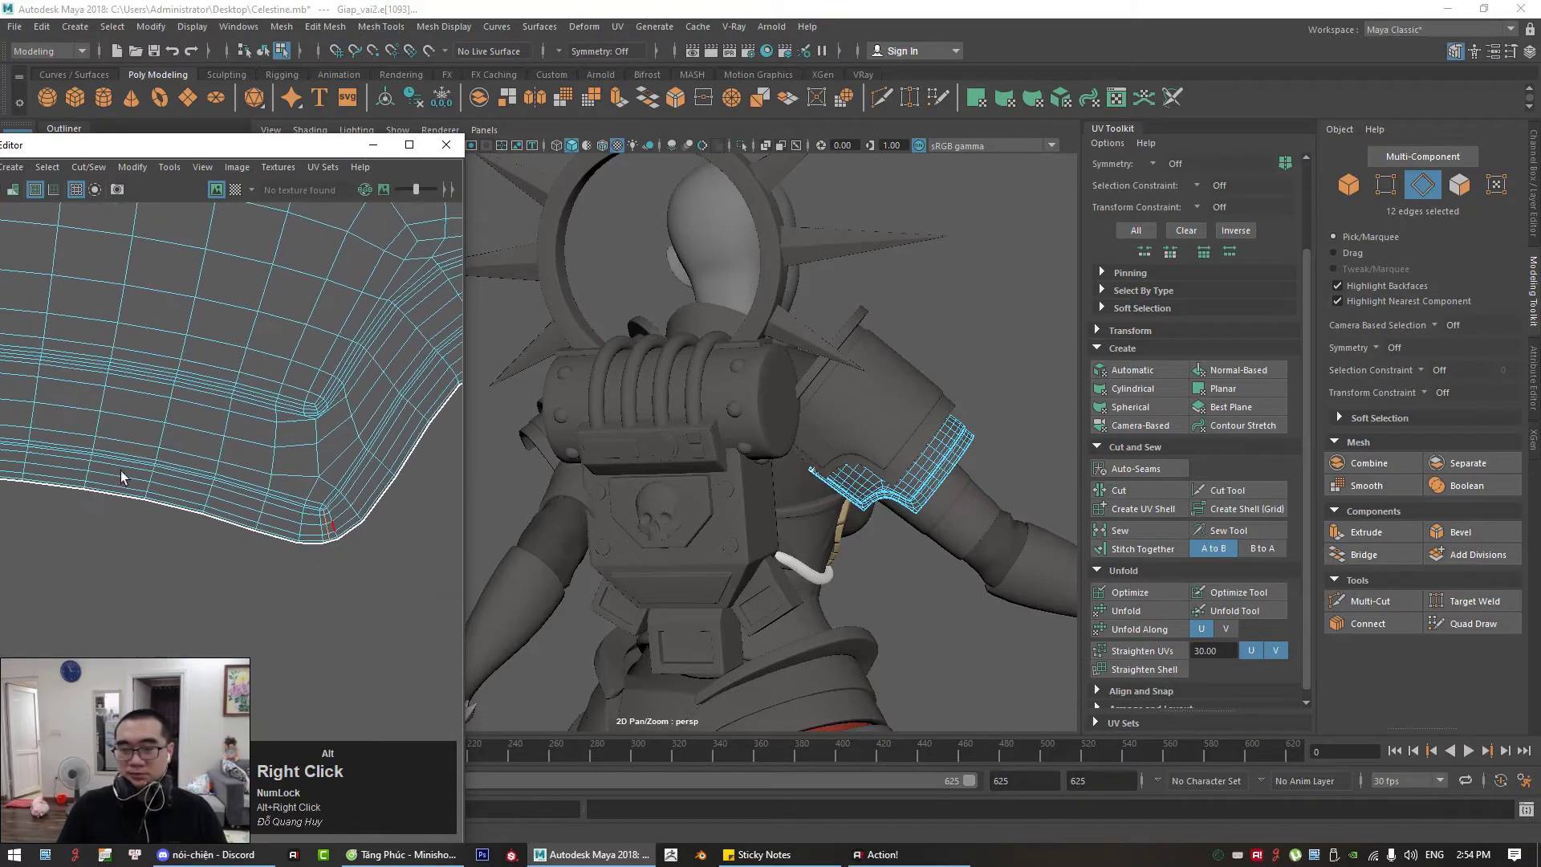
pyautogui.keyDown('alt'); pyautogui.moveTo(121, 474); pyautogui.dragTo(337, 498, button='middle'); pyautogui.keyUp('alt')
pyautogui.keyDown('alt'); pyautogui.moveTo(120, 437); pyautogui.dragTo(275, 450, button='middle'); pyautogui.keyUp('alt')
pyautogui.scroll(4, 300, 449)
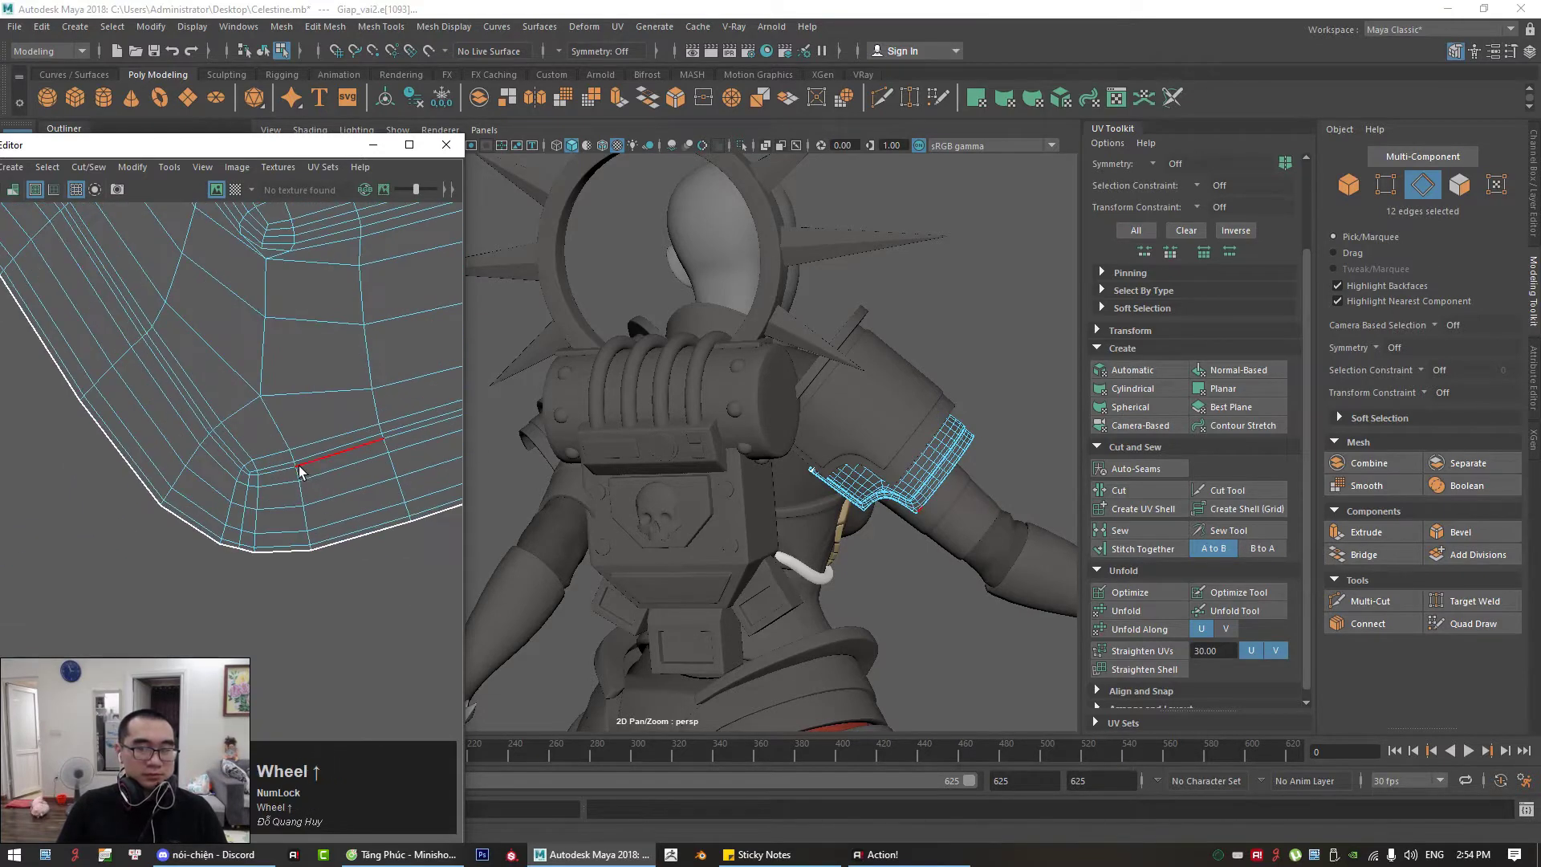
pyautogui.keyDown('shift'); pyautogui.doubleClick(210, 484); pyautogui.keyUp('shift')
pyautogui.keyDown('alt'); pyautogui.moveTo(211, 485); pyautogui.dragTo(113, 303, button='right'); pyautogui.keyUp('alt')
pyautogui.keyDown('alt'); pyautogui.moveTo(113, 302); pyautogui.dragTo(298, 459, button='middle'); pyautogui.keyUp('alt')
pyautogui.scroll(4, 138, 424)
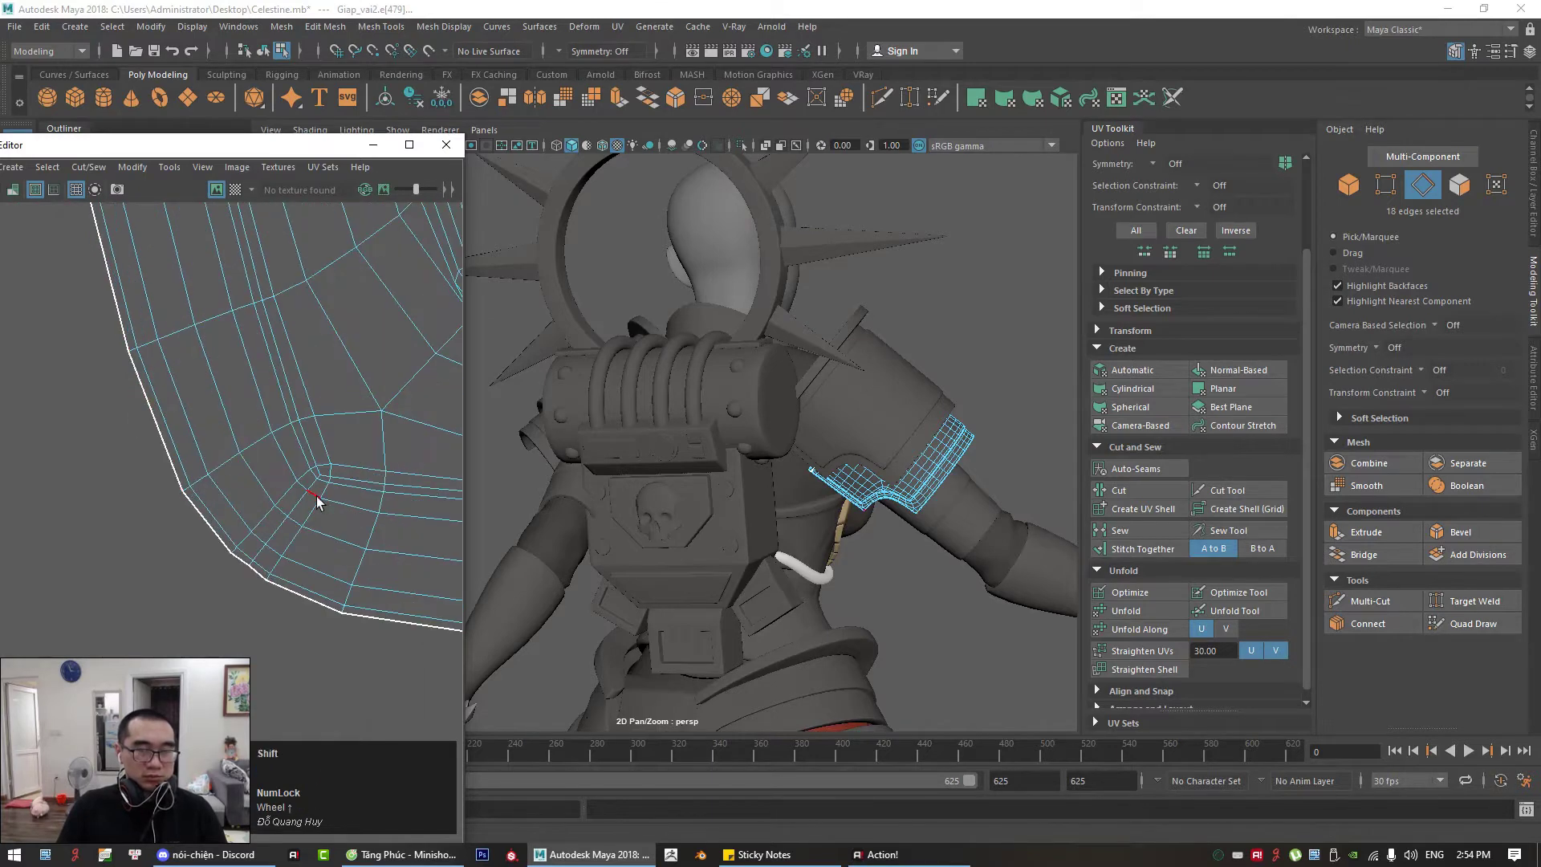
pyautogui.click(1139, 489)
# Step: Select all faces of the curved Giap_vai2 shell and unfold its UVs
pyautogui.rightClick(412, 454)
pyautogui.moveTo(412, 454); pyautogui.dragTo(335, 382, button='right')
pyautogui.click(336, 382)
pyautogui.scroll(-3, 335, 382)
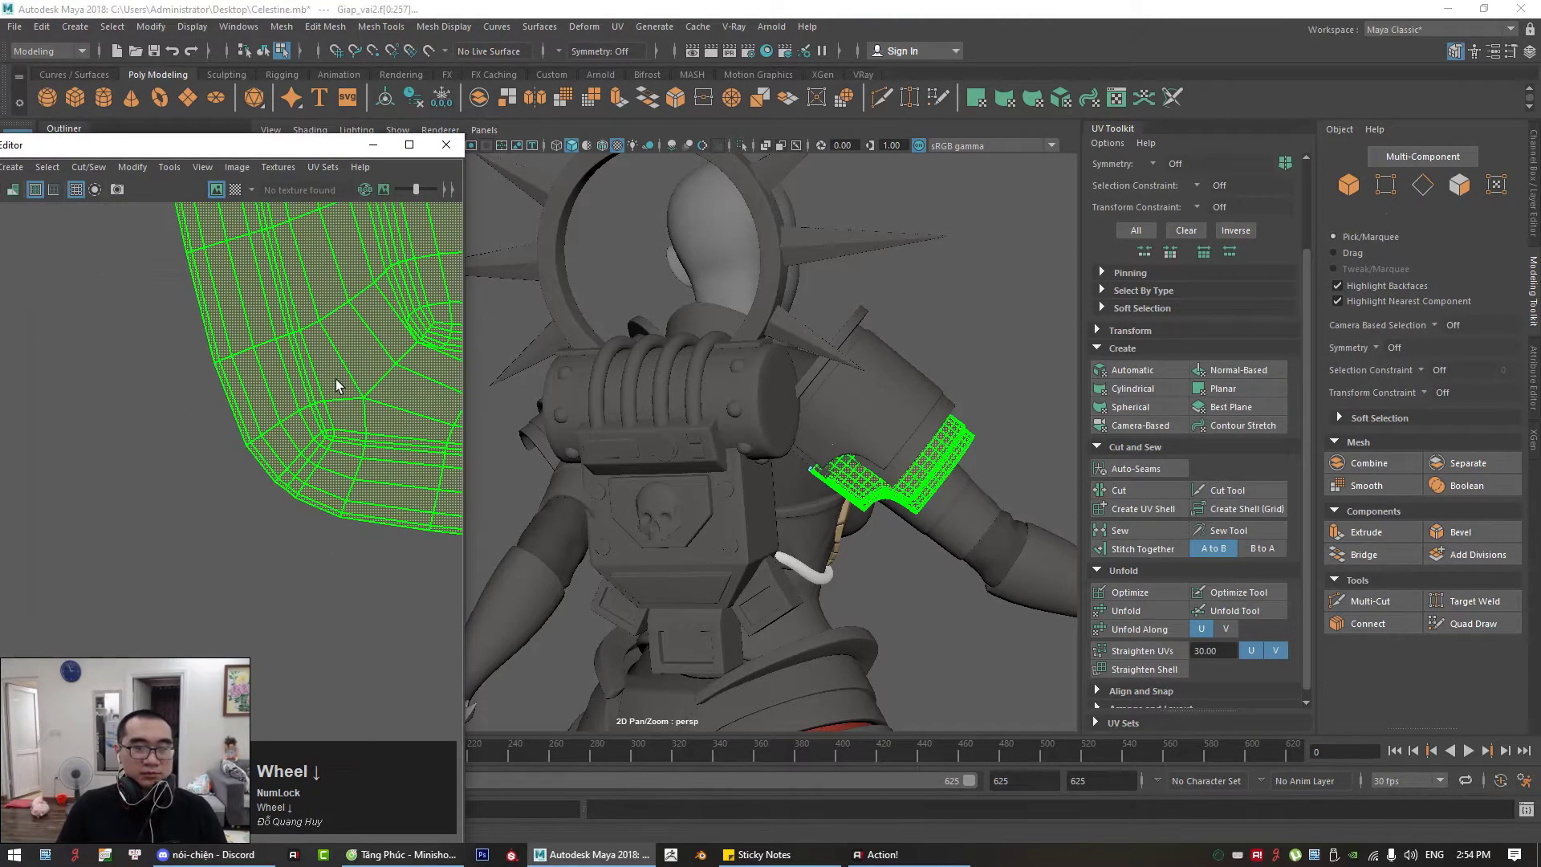
pyautogui.click(1126, 610)
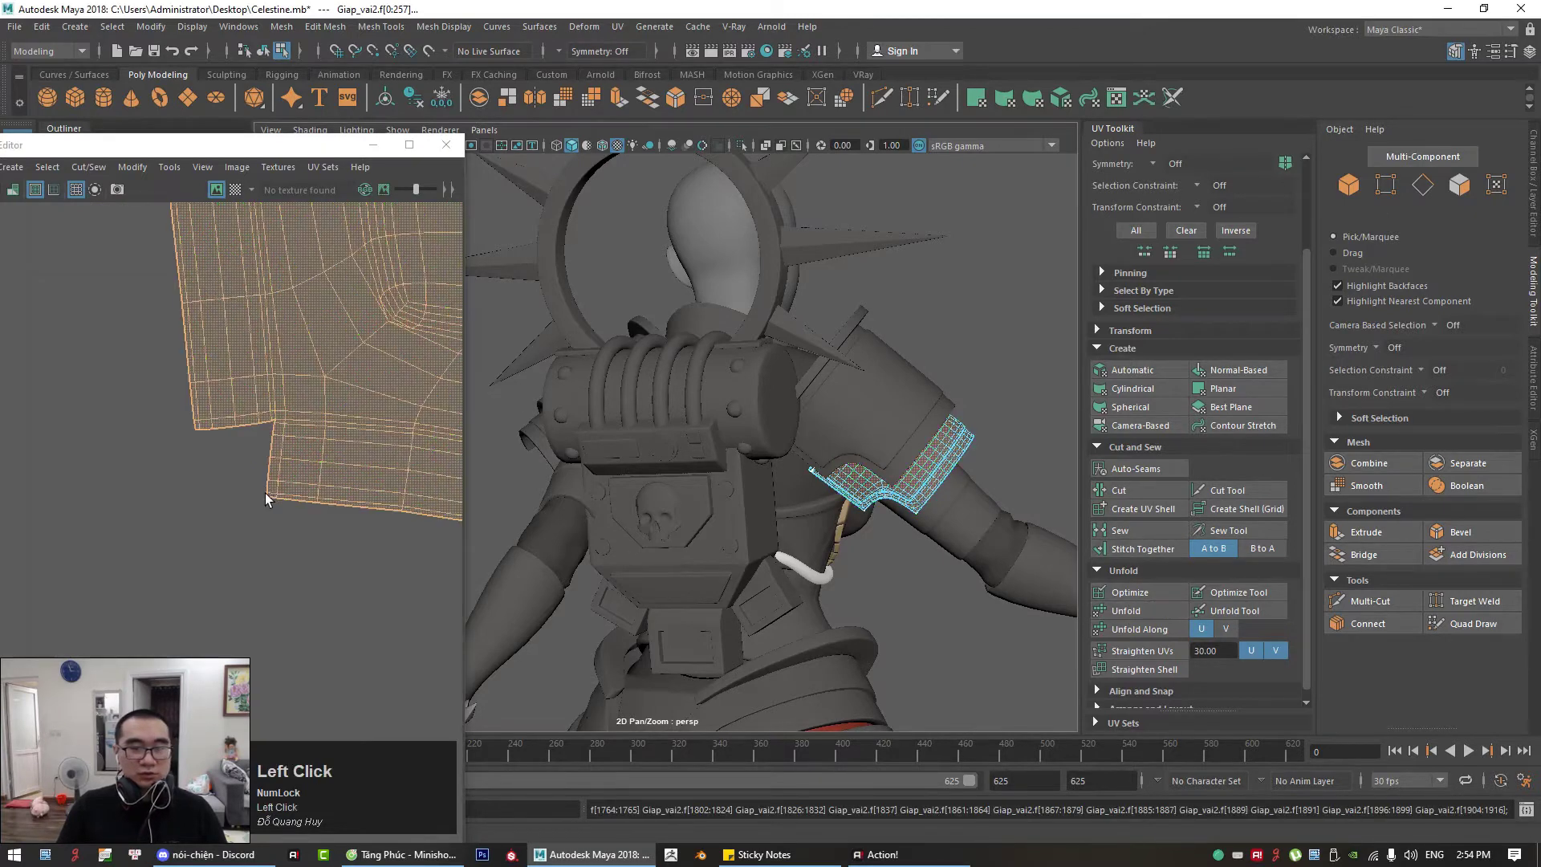
# Step: Examine the unfolded Giap_vai2 shell around its cut corners
pyautogui.scroll(-1, 265, 491)
pyautogui.scroll(-2, 252, 475)
pyautogui.click(271, 523)
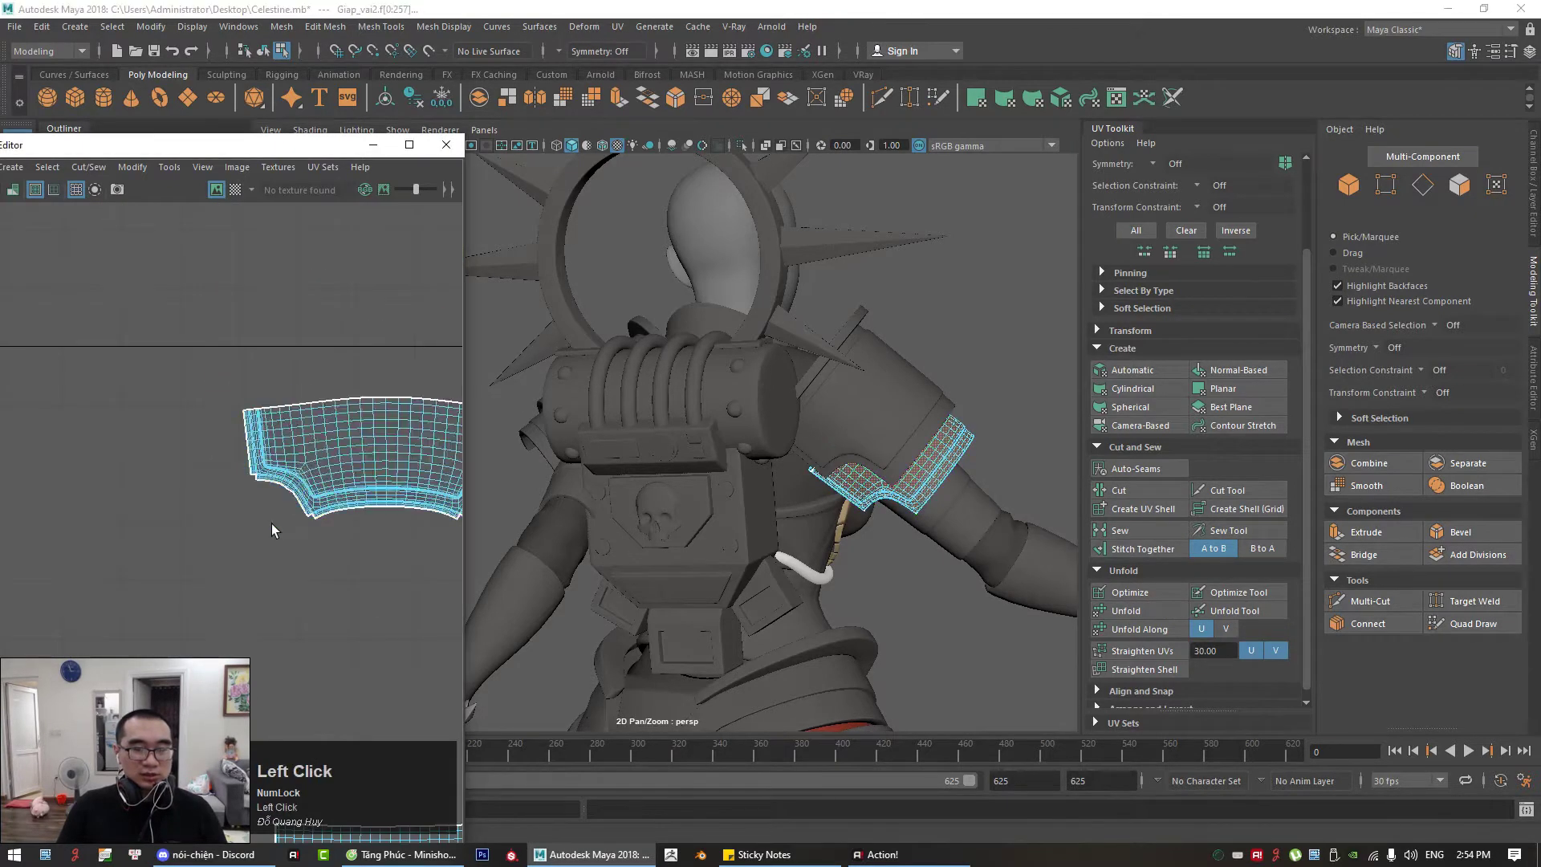
pyautogui.keyDown('alt'); pyautogui.middleClick(359, 546); pyautogui.keyUp('alt')
pyautogui.scroll(4, 347, 536)
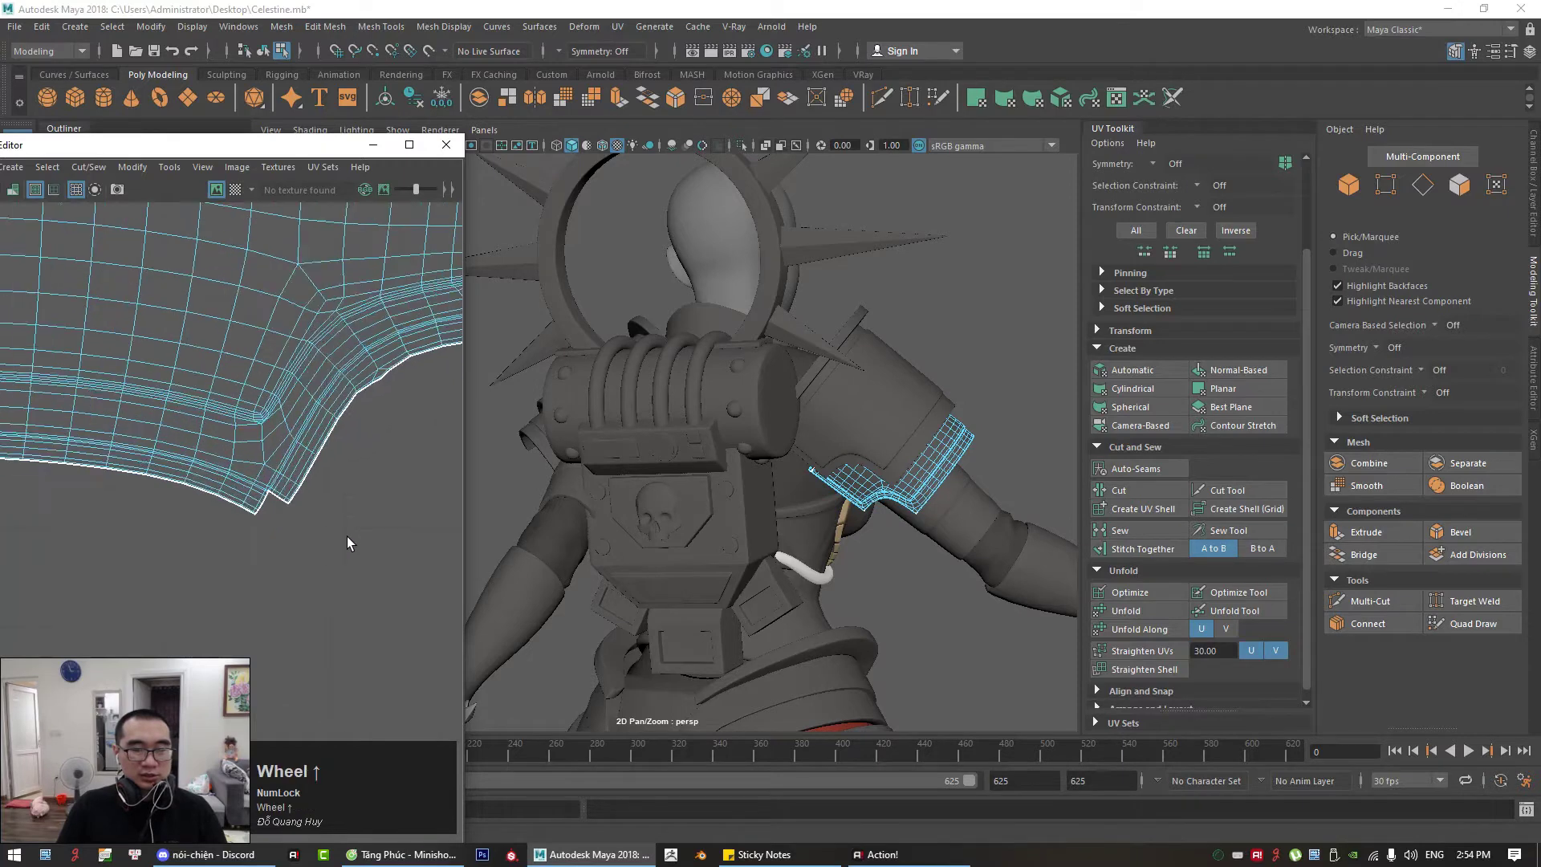
pyautogui.scroll(2, 266, 509)
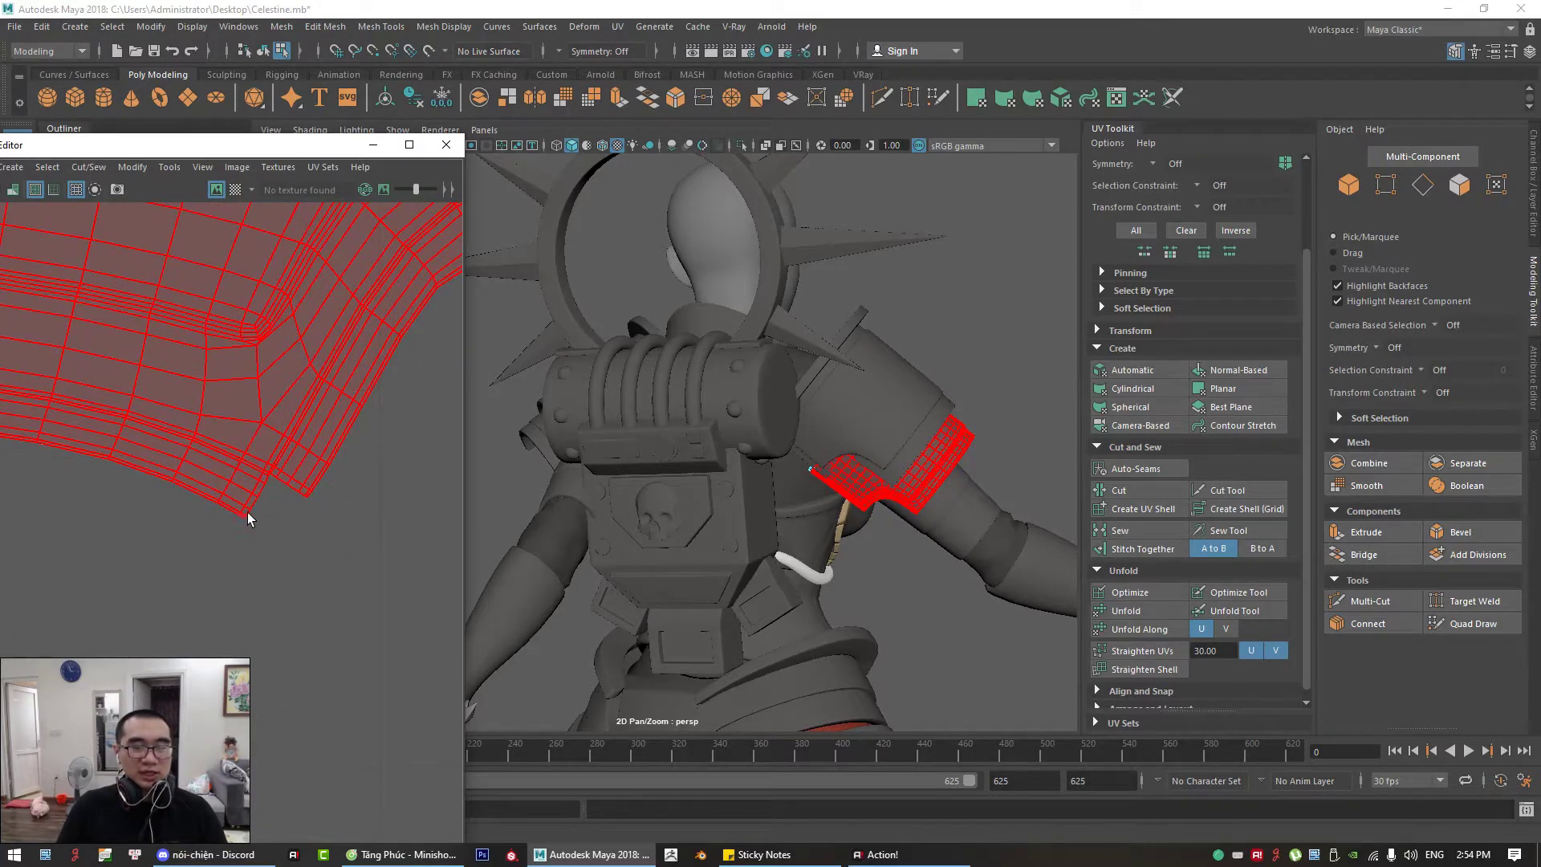
pyautogui.click(239, 590)
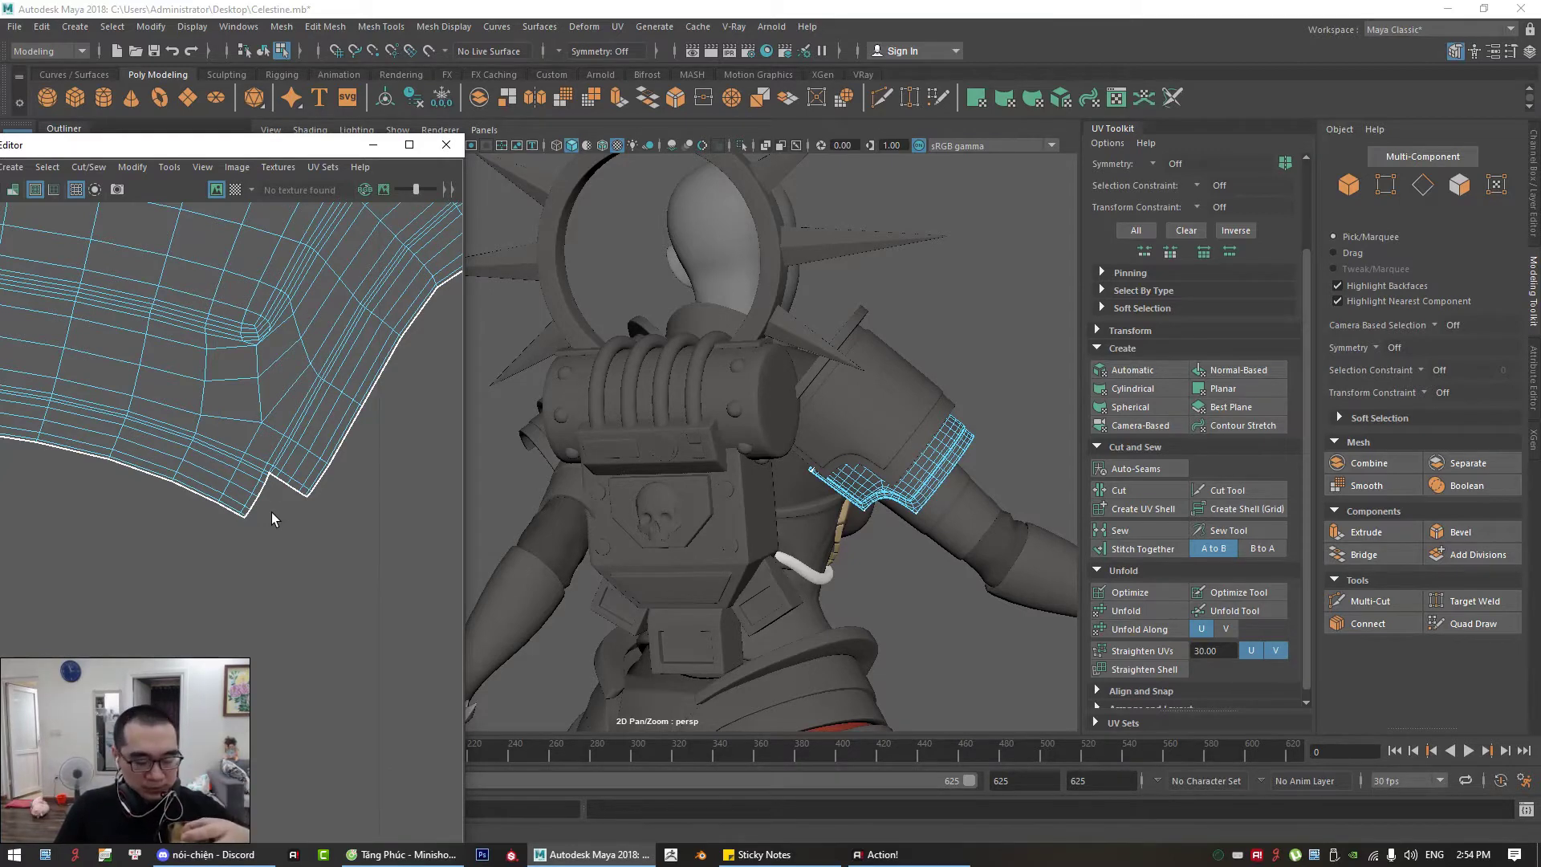
pyautogui.hotkey('ctrl', 'F11')
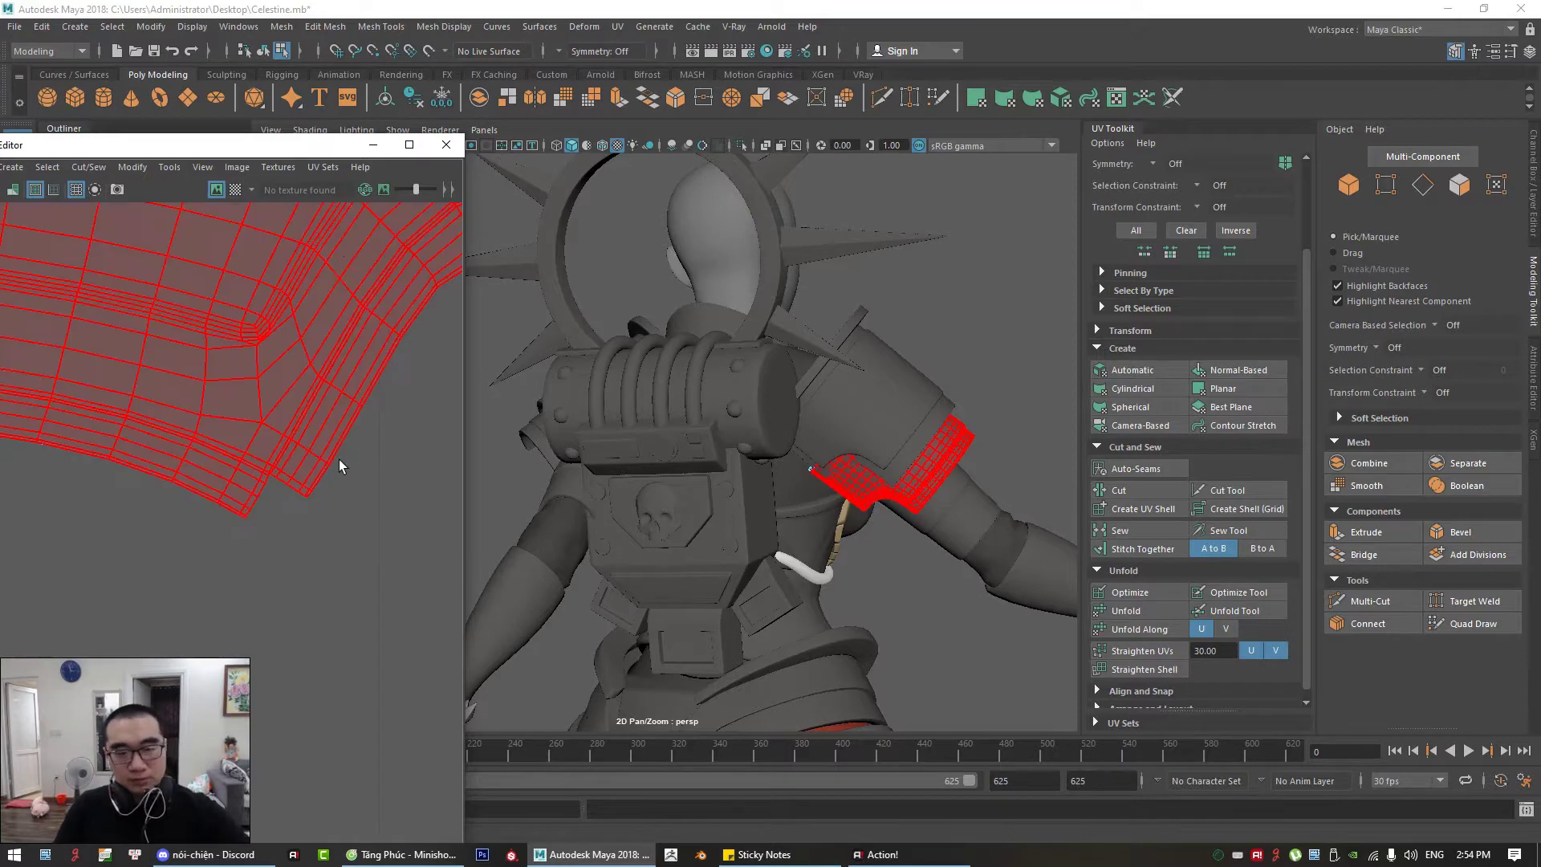
pyautogui.scroll(-2, 356, 382)
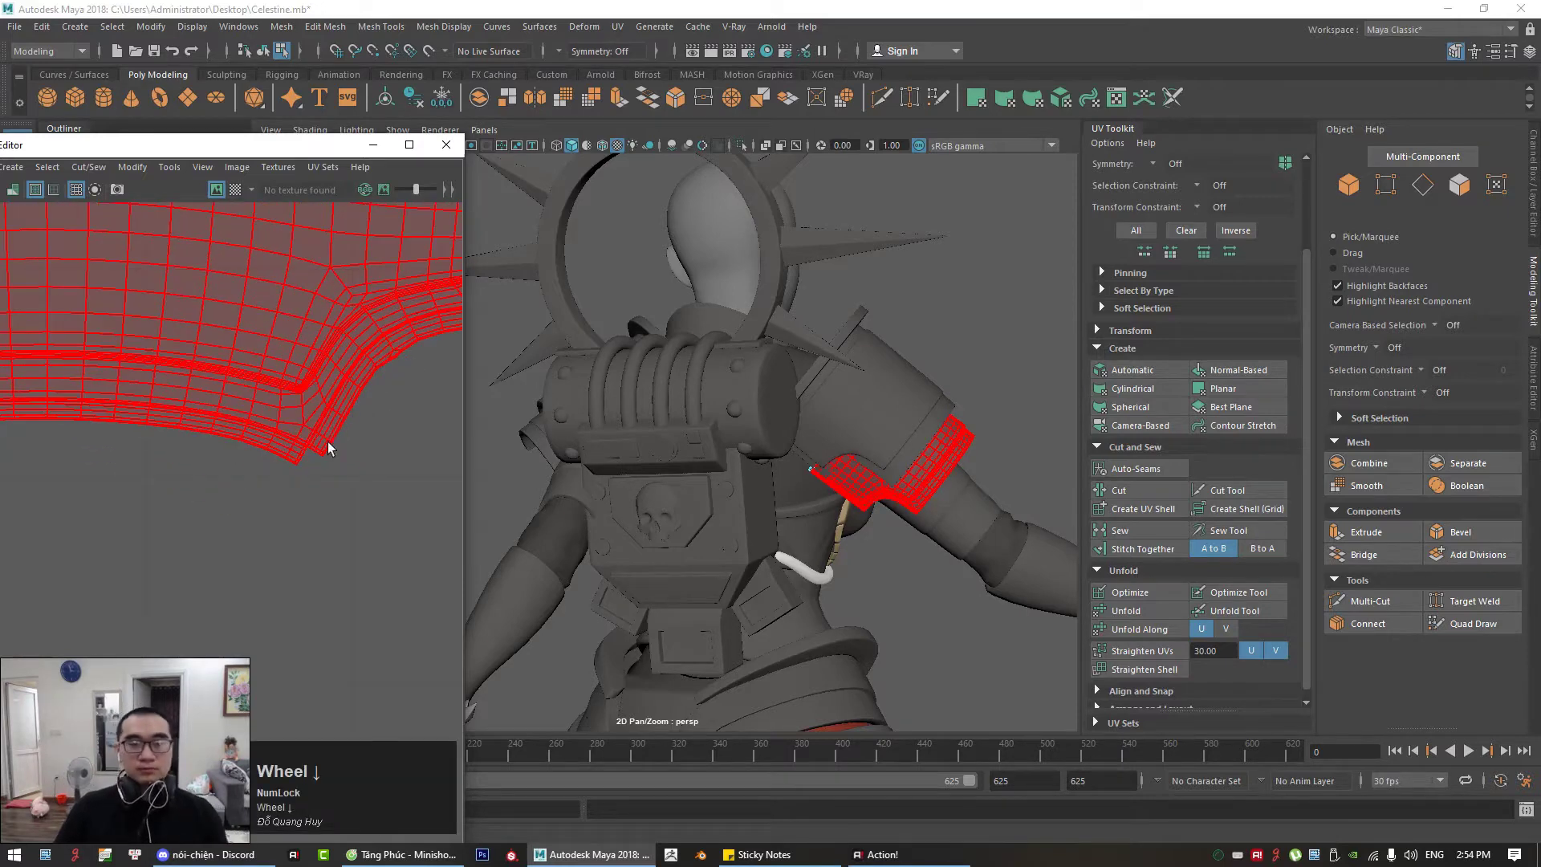
# Step: Close the UV Editor, return to object mode and select the curved pipe nearest the end of the backpack cylinder
pyautogui.click(446, 144)
pyautogui.keyDown('alt'); pyautogui.moveTo(722, 401); pyautogui.dragTo(763, 407); pyautogui.keyUp('alt')
pyautogui.click(764, 407)
pyautogui.keyDown('alt'); pyautogui.moveTo(764, 407); pyautogui.dragTo(825, 565, button='right'); pyautogui.keyUp('alt')
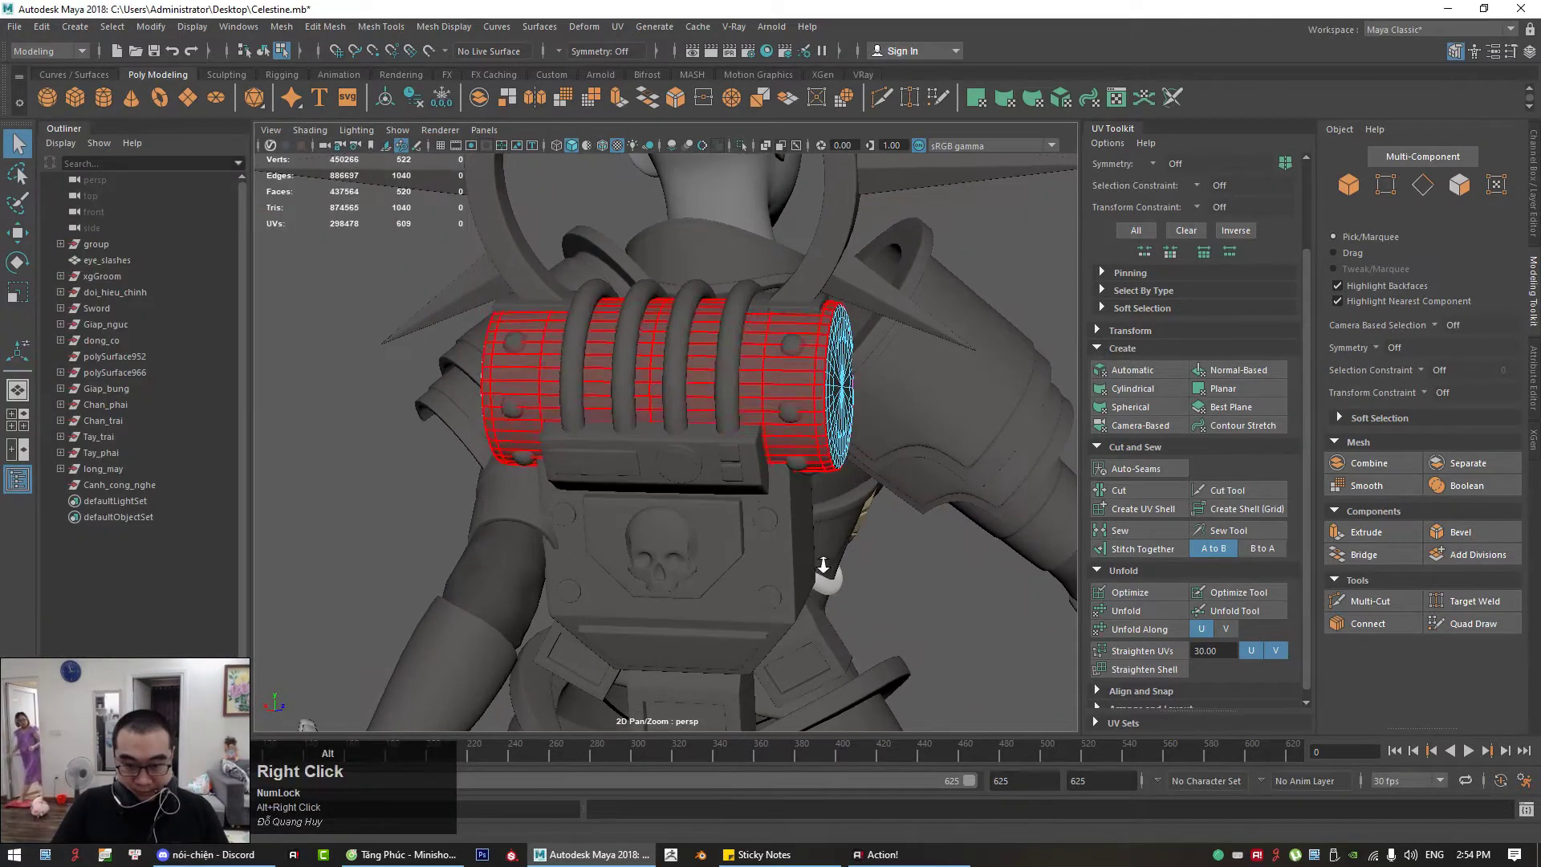
pyautogui.keyDown('alt'); pyautogui.moveTo(793, 515); pyautogui.dragTo(774, 512); pyautogui.keyUp('alt')
pyautogui.moveTo(797, 404); pyautogui.dragTo(867, 374, button='right')
pyautogui.keyDown('alt'); pyautogui.moveTo(772, 399); pyautogui.dragTo(753, 356); pyautogui.keyUp('alt')
pyautogui.click(736, 313)
pyautogui.click(698, 366)
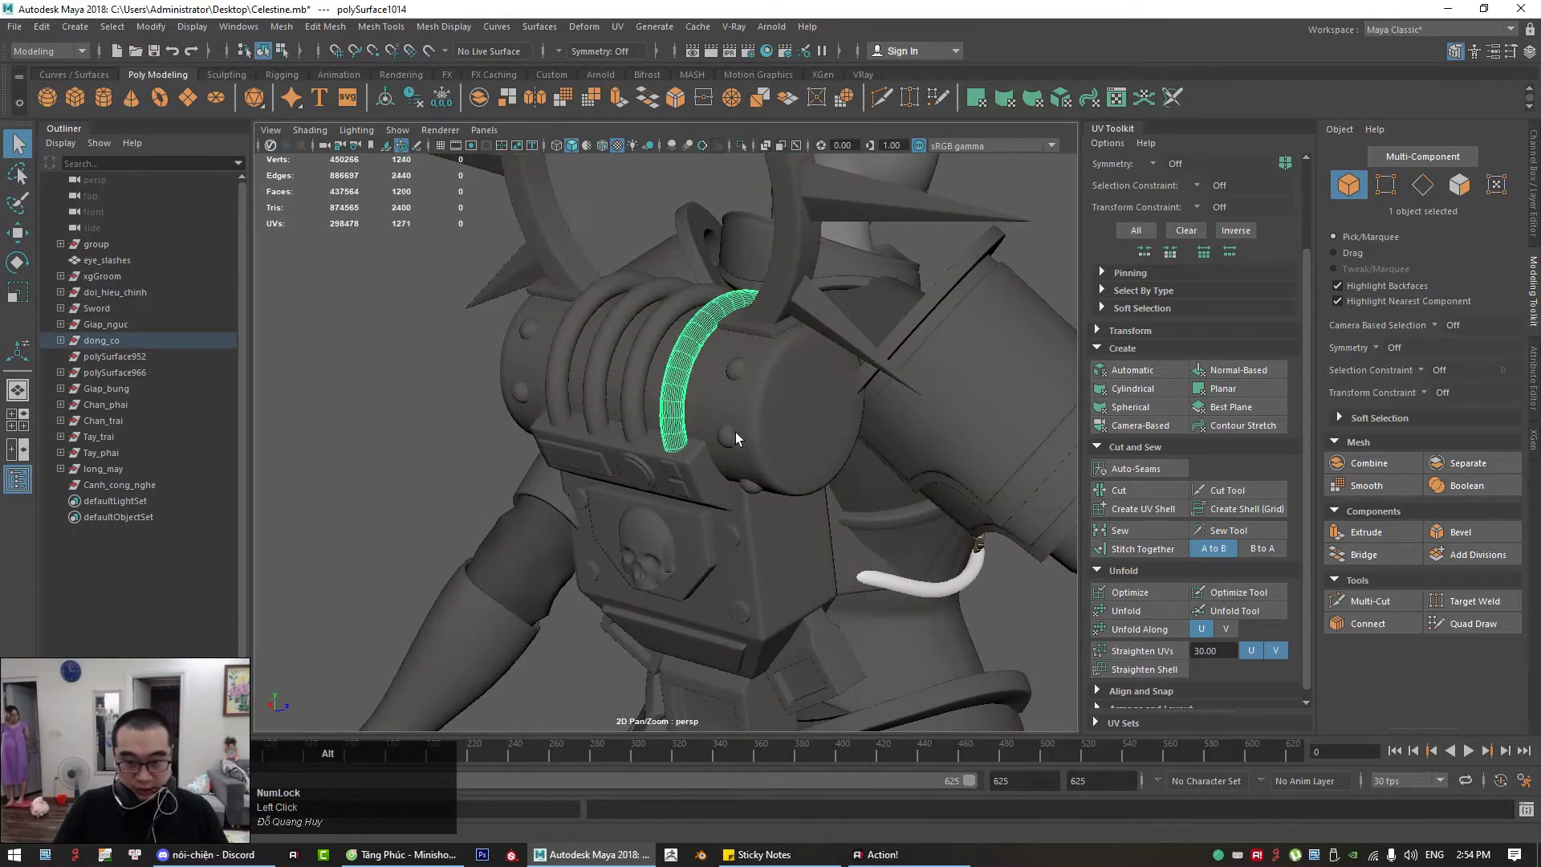
# Step: Select the box-shaped side block beneath the backpack and display its UV shells in the UV Editor
pyautogui.keyDown('alt'); pyautogui.moveTo(712, 478); pyautogui.dragTo(709, 419, button='middle'); pyautogui.keyUp('alt')
pyautogui.keyDown('alt'); pyautogui.moveTo(710, 419); pyautogui.dragTo(710, 373); pyautogui.keyUp('alt')
pyautogui.click(762, 545)
pyautogui.click(766, 552)
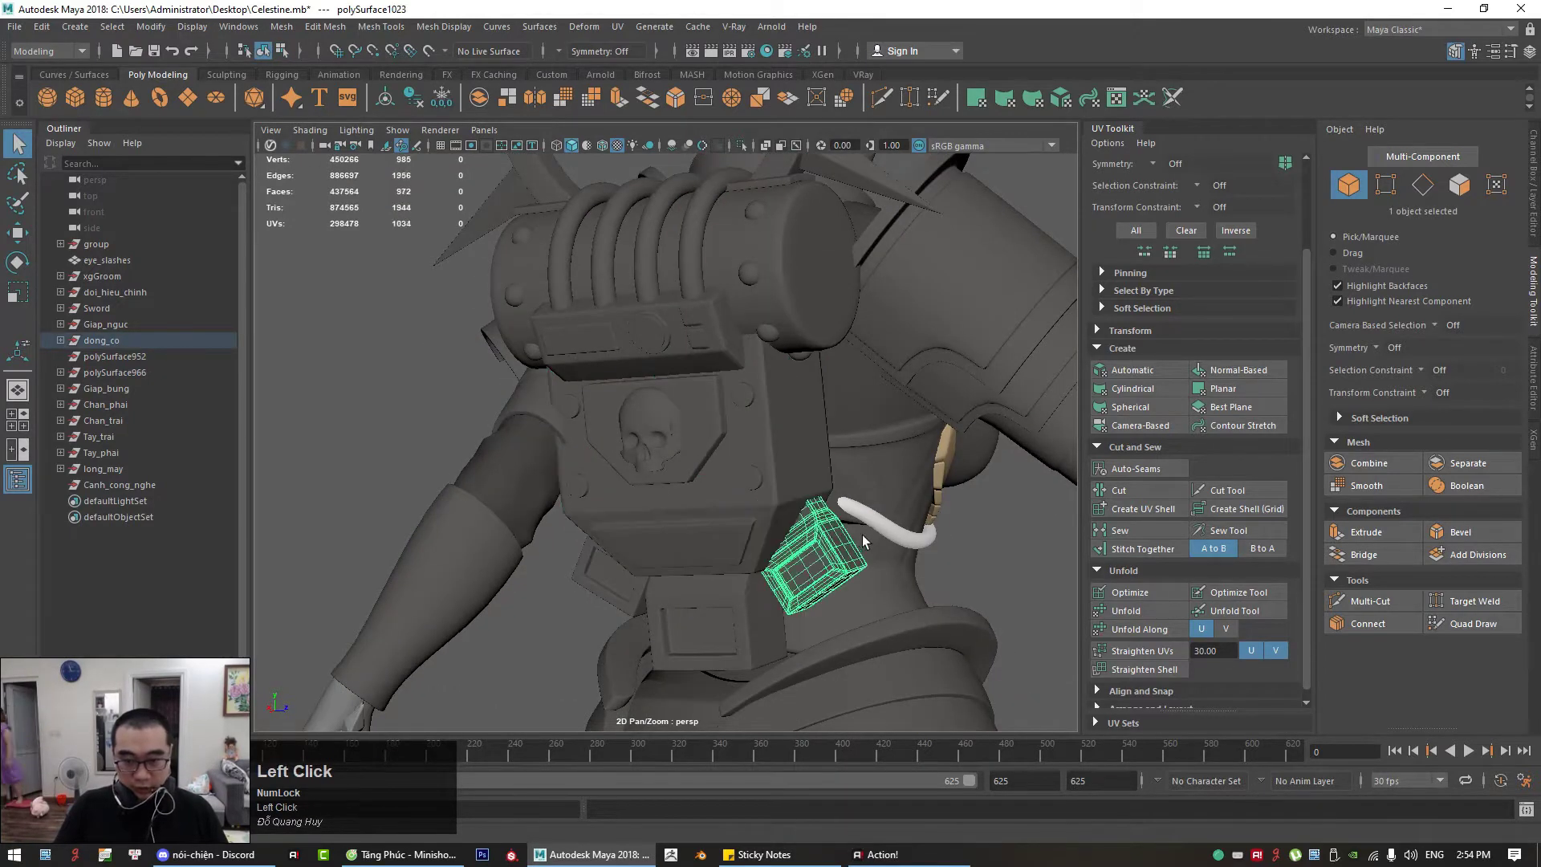
pyautogui.keyDown('alt'); pyautogui.moveTo(766, 552); pyautogui.dragTo(727, 154); pyautogui.keyUp('alt')
pyautogui.click(630, 27)
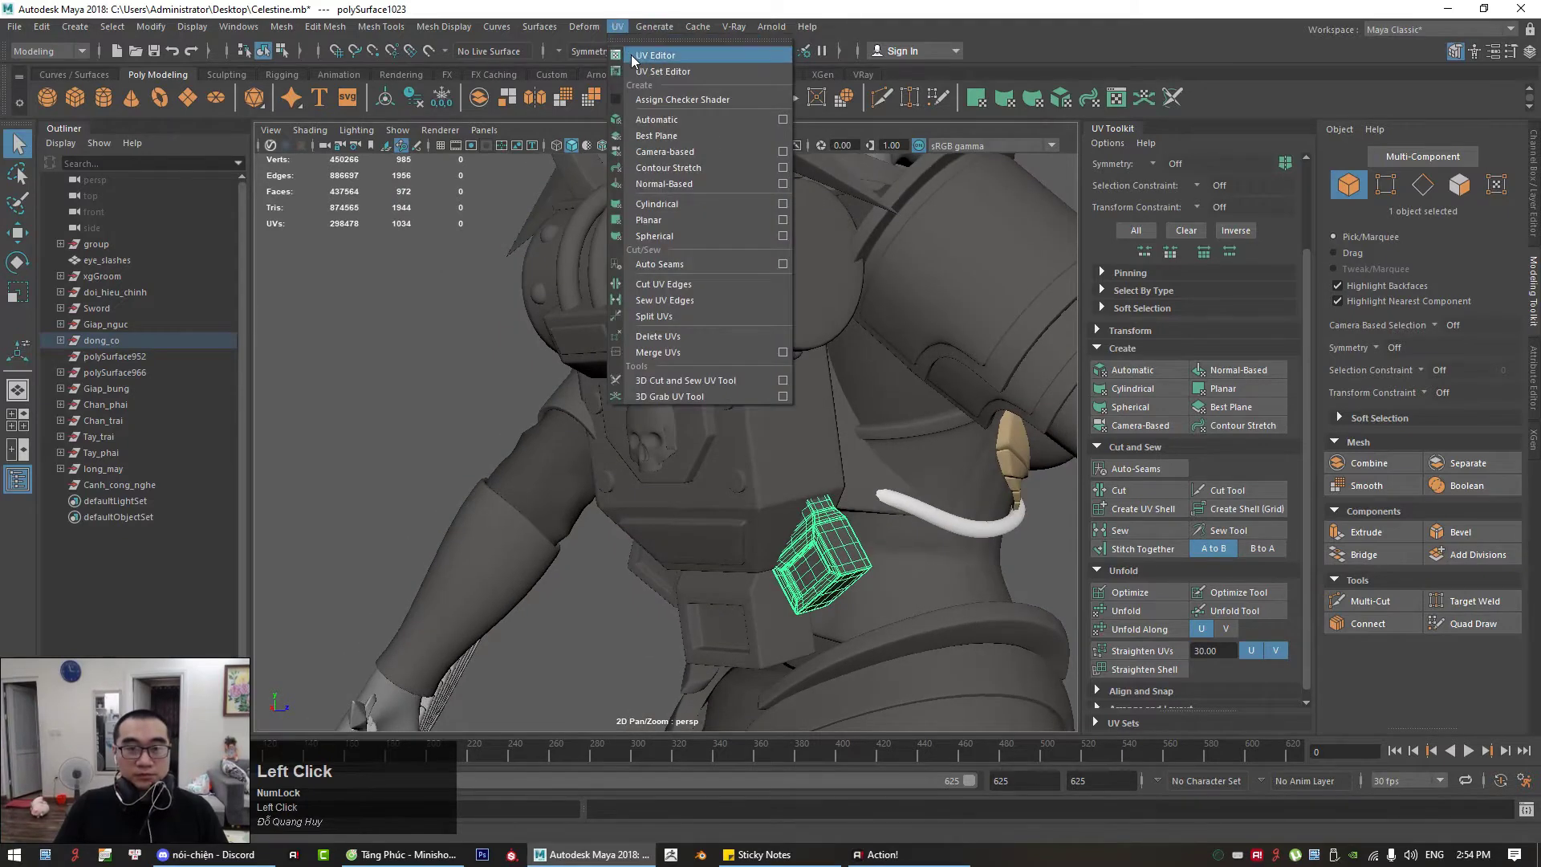
pyautogui.click(631, 54)
pyautogui.scroll(-2, 251, 475)
pyautogui.scroll(3, 131, 443)
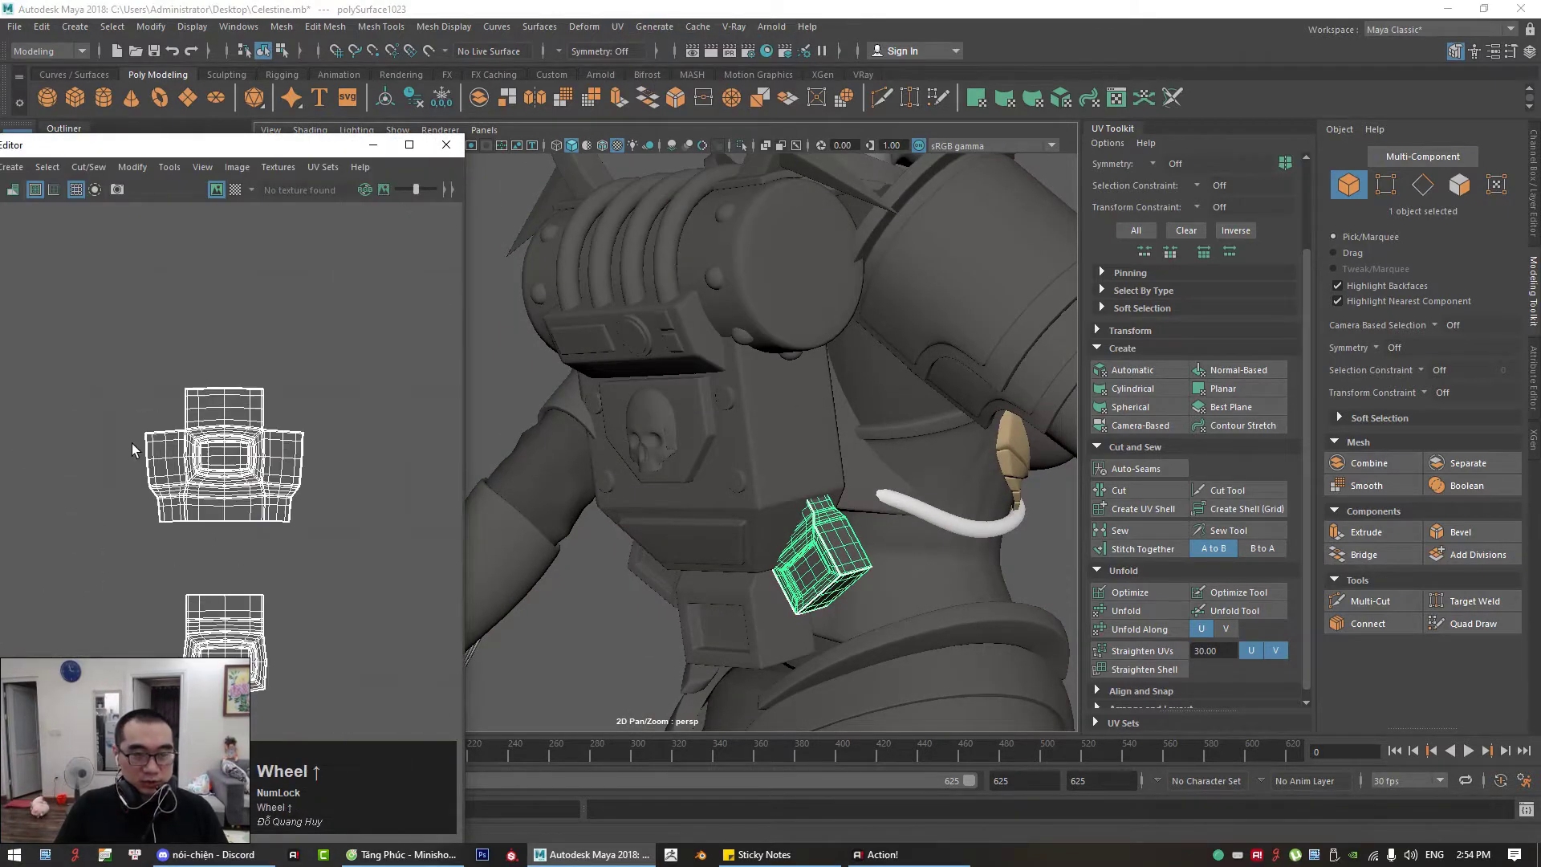
# Step: Inspect the selected box-shaped block from several sides, comparing its seam edges with its UV shells
pyautogui.keyDown('alt'); pyautogui.moveTo(846, 543); pyautogui.dragTo(880, 509, button='middle'); pyautogui.keyUp('alt')
pyautogui.keyDown('alt'); pyautogui.moveTo(880, 509); pyautogui.dragTo(902, 538, button='right'); pyautogui.keyUp('alt')
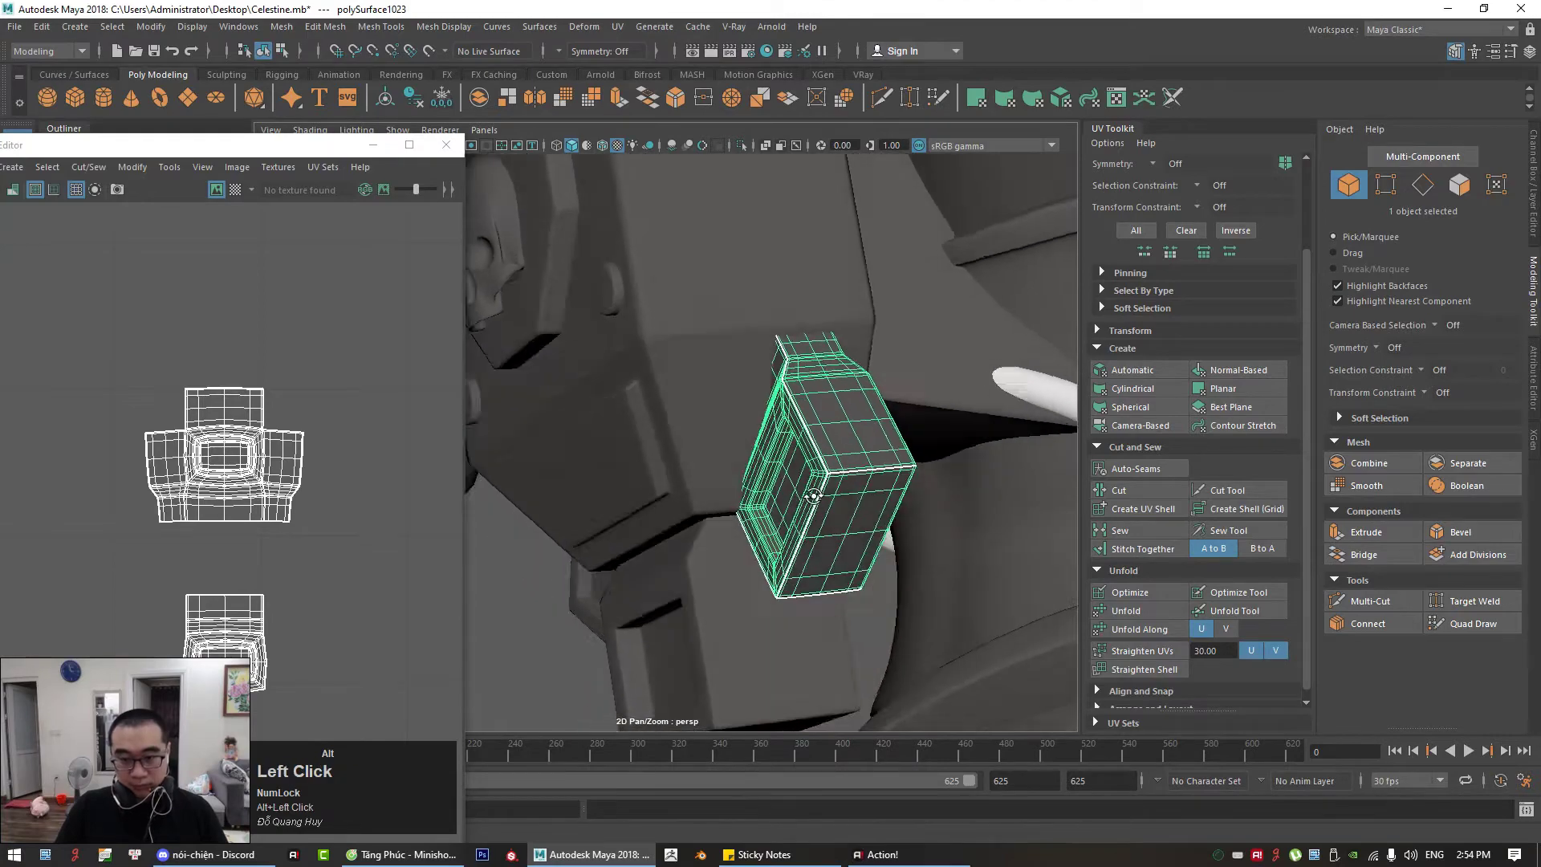
pyautogui.keyDown('alt'); pyautogui.moveTo(707, 523); pyautogui.dragTo(703, 499); pyautogui.keyUp('alt')
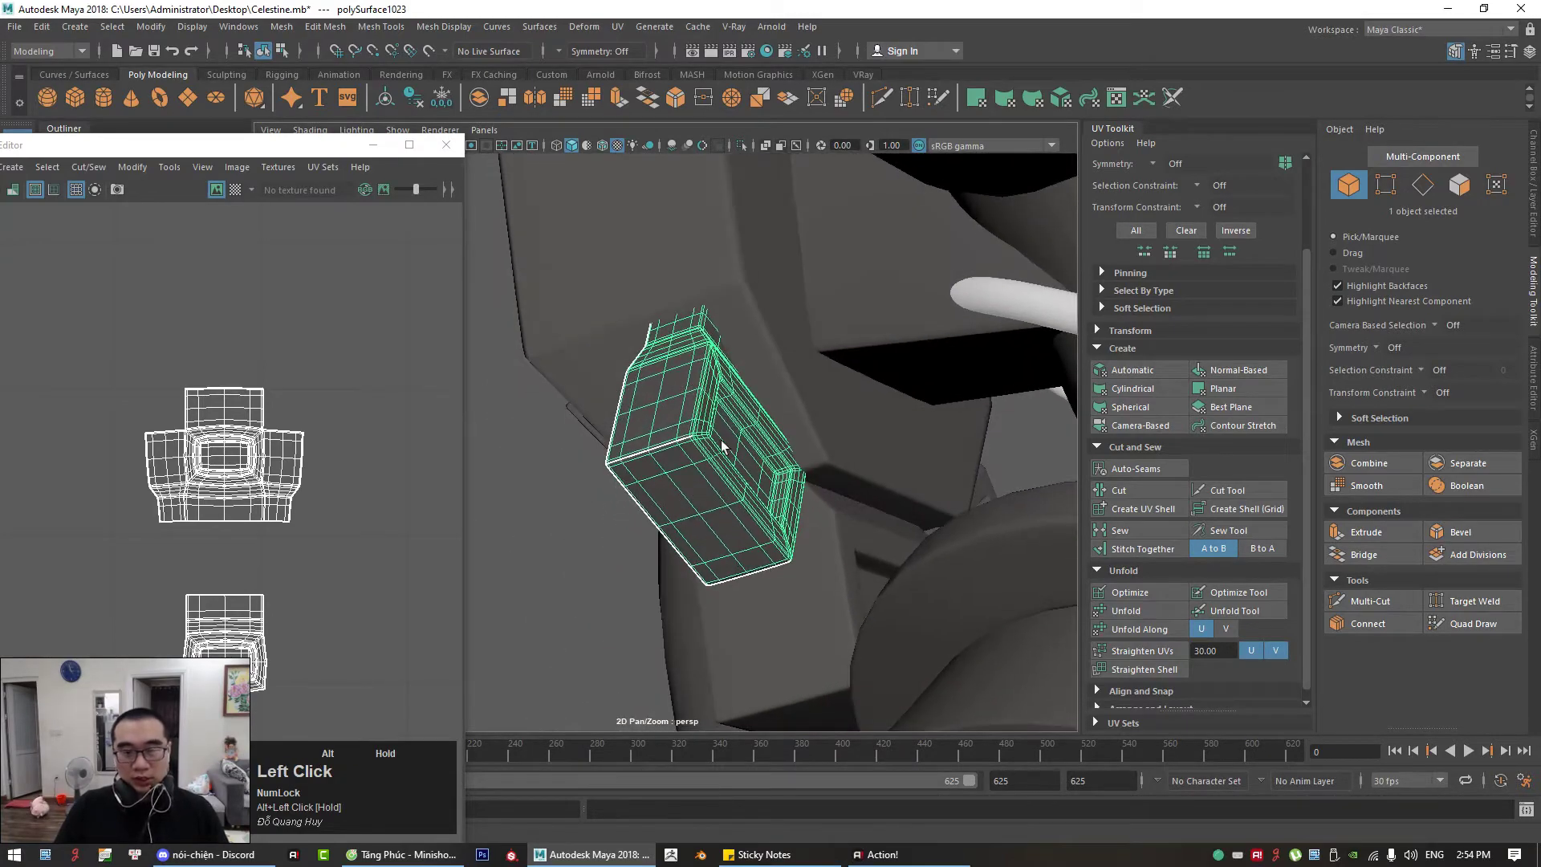
pyautogui.keyDown('alt'); pyautogui.moveTo(869, 510); pyautogui.dragTo(775, 484); pyautogui.keyUp('alt')
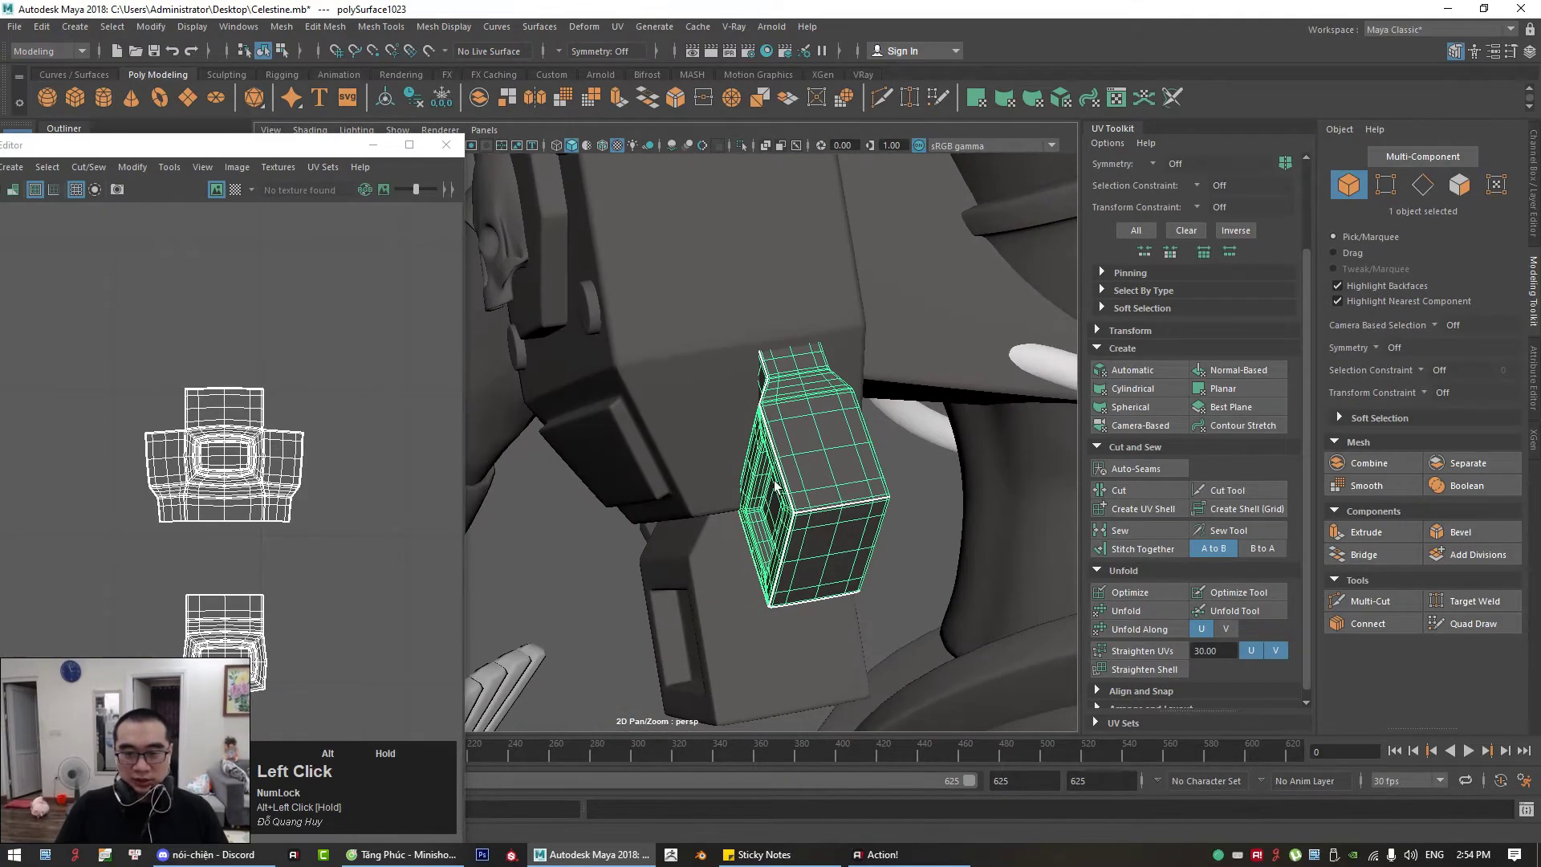
pyautogui.keyDown('alt'); pyautogui.moveTo(773, 564); pyautogui.dragTo(663, 564); pyautogui.keyUp('alt')
pyautogui.keyDown('alt'); pyautogui.moveTo(664, 564); pyautogui.dragTo(712, 488, button='middle'); pyautogui.keyUp('alt')
pyautogui.keyDown('alt'); pyautogui.moveTo(712, 489); pyautogui.dragTo(936, 495); pyautogui.keyUp('alt')
# Step: Select the neighbouring box-shaped blocks beneath the backpack in turn and examine their seam placement from all sides
pyautogui.click(755, 439)
pyautogui.keyDown('alt'); pyautogui.moveTo(567, 466); pyautogui.dragTo(785, 503, button='middle'); pyautogui.keyUp('alt')
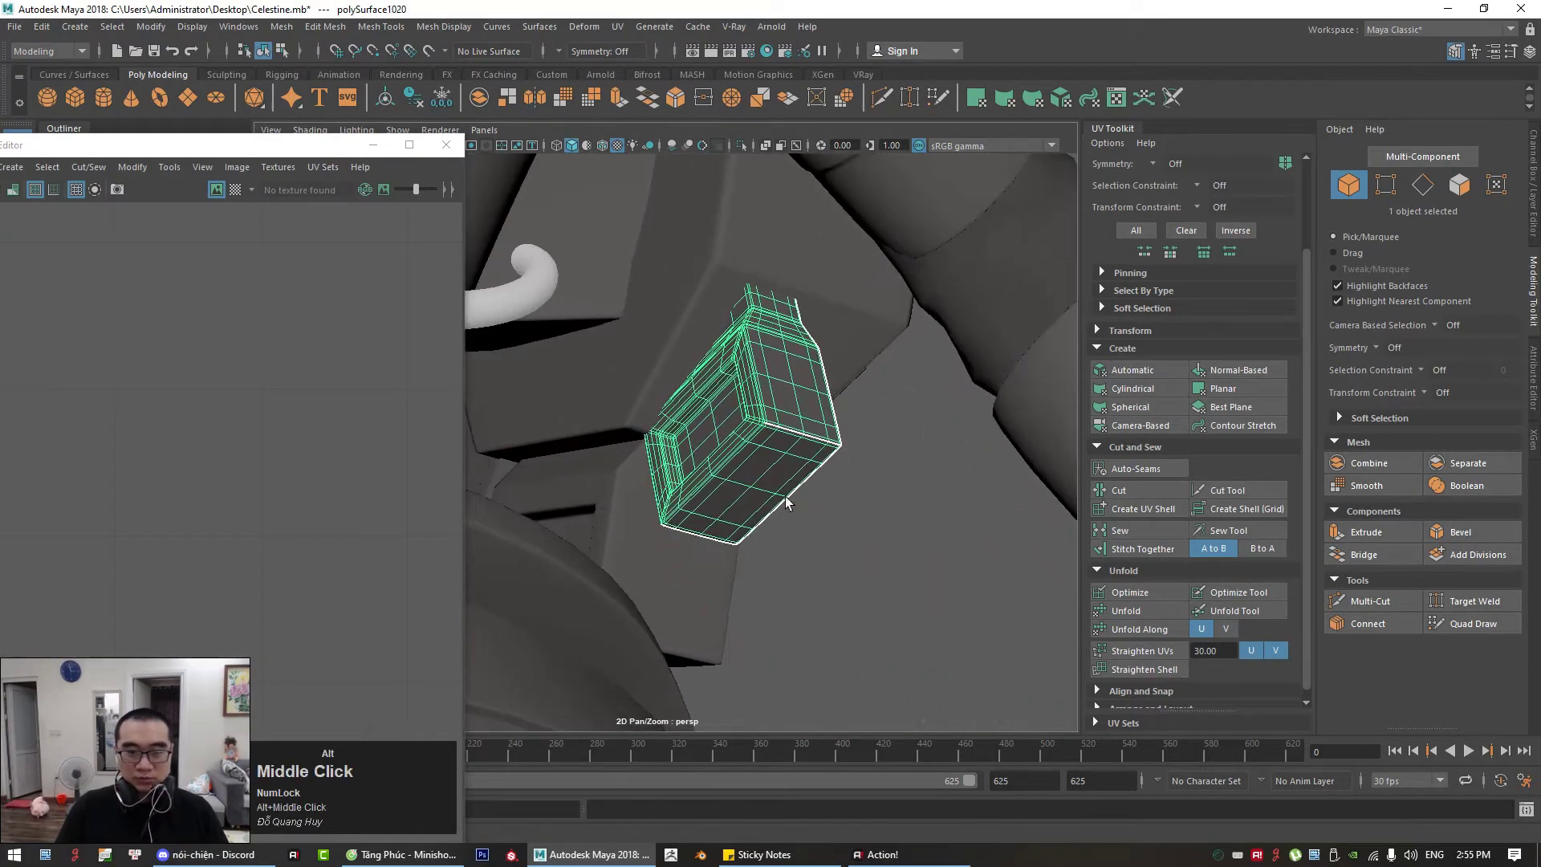
pyautogui.keyDown('alt'); pyautogui.moveTo(744, 520); pyautogui.dragTo(700, 546); pyautogui.keyUp('alt')
pyautogui.keyDown('alt'); pyautogui.moveTo(802, 554); pyautogui.dragTo(746, 567); pyautogui.keyUp('alt')
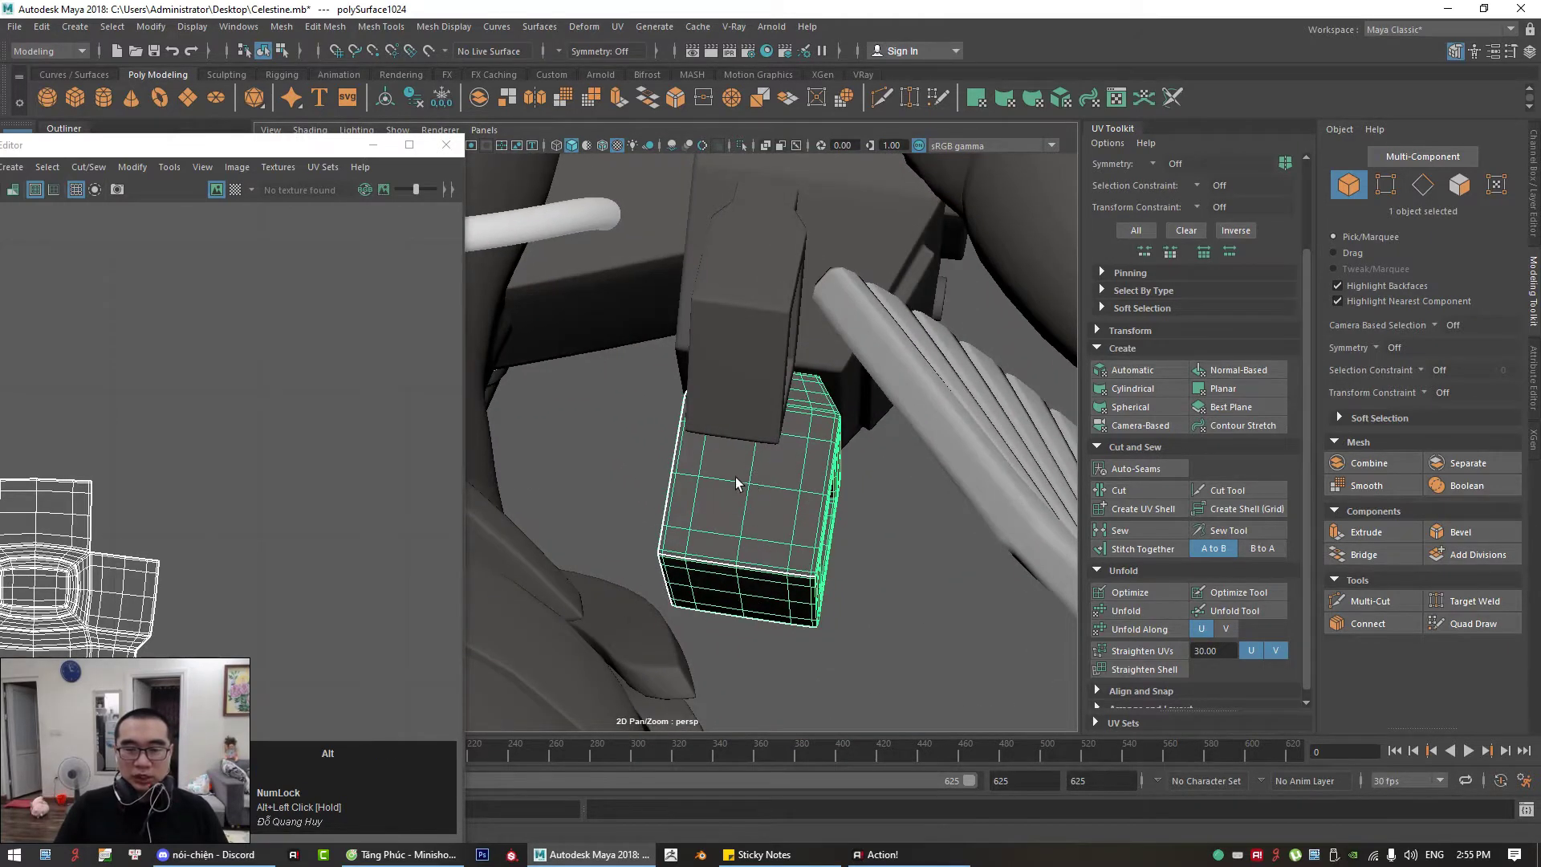
pyautogui.keyDown('alt'); pyautogui.moveTo(736, 483); pyautogui.dragTo(626, 500); pyautogui.keyUp('alt')
pyautogui.click(716, 335)
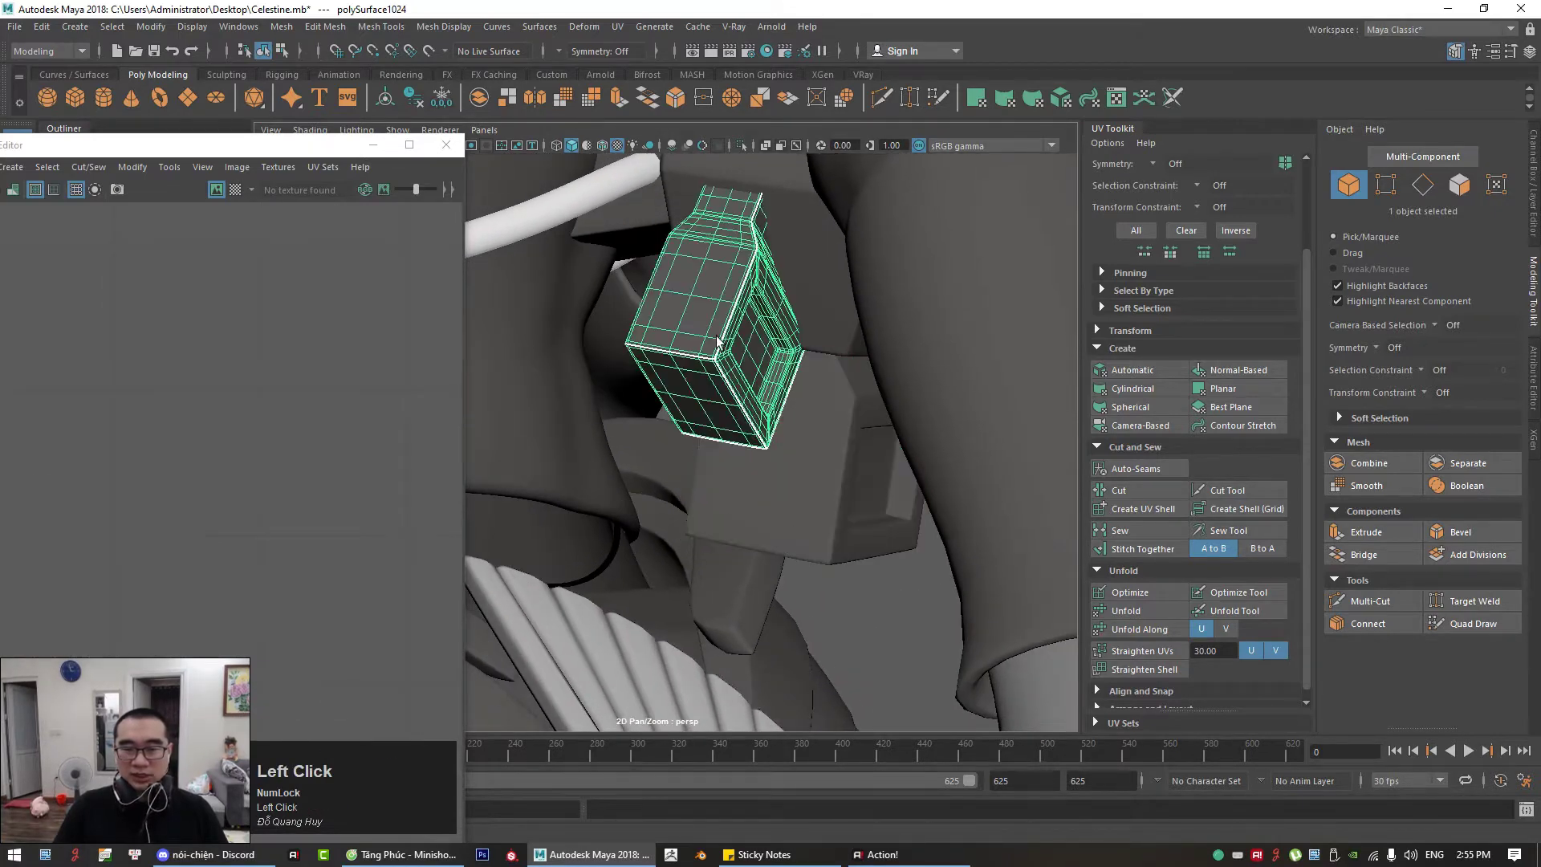
pyautogui.keyDown('alt'); pyautogui.moveTo(747, 396); pyautogui.dragTo(775, 285); pyautogui.keyUp('alt')
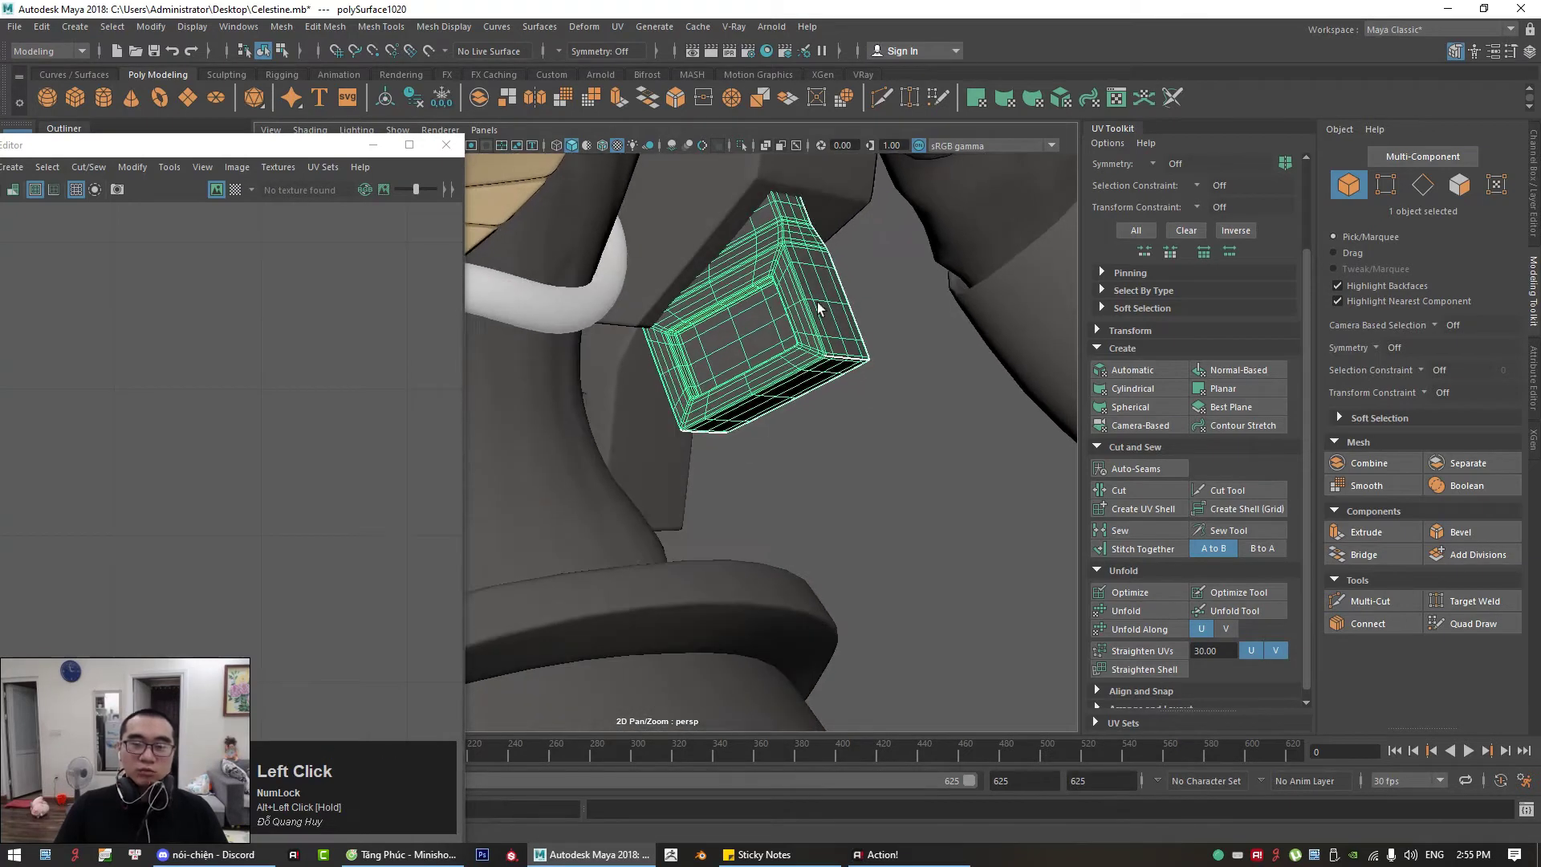
pyautogui.keyDown('alt'); pyautogui.moveTo(848, 356); pyautogui.dragTo(786, 452); pyautogui.keyUp('alt')
pyautogui.click(671, 492)
pyautogui.moveTo(671, 491)
pyautogui.keyDown('alt'); pyautogui.mouseDown()
pyautogui.moveTo(688, 489)
pyautogui.moveTo(667, 503)
pyautogui.mouseUp(); pyautogui.keyUp('alt')
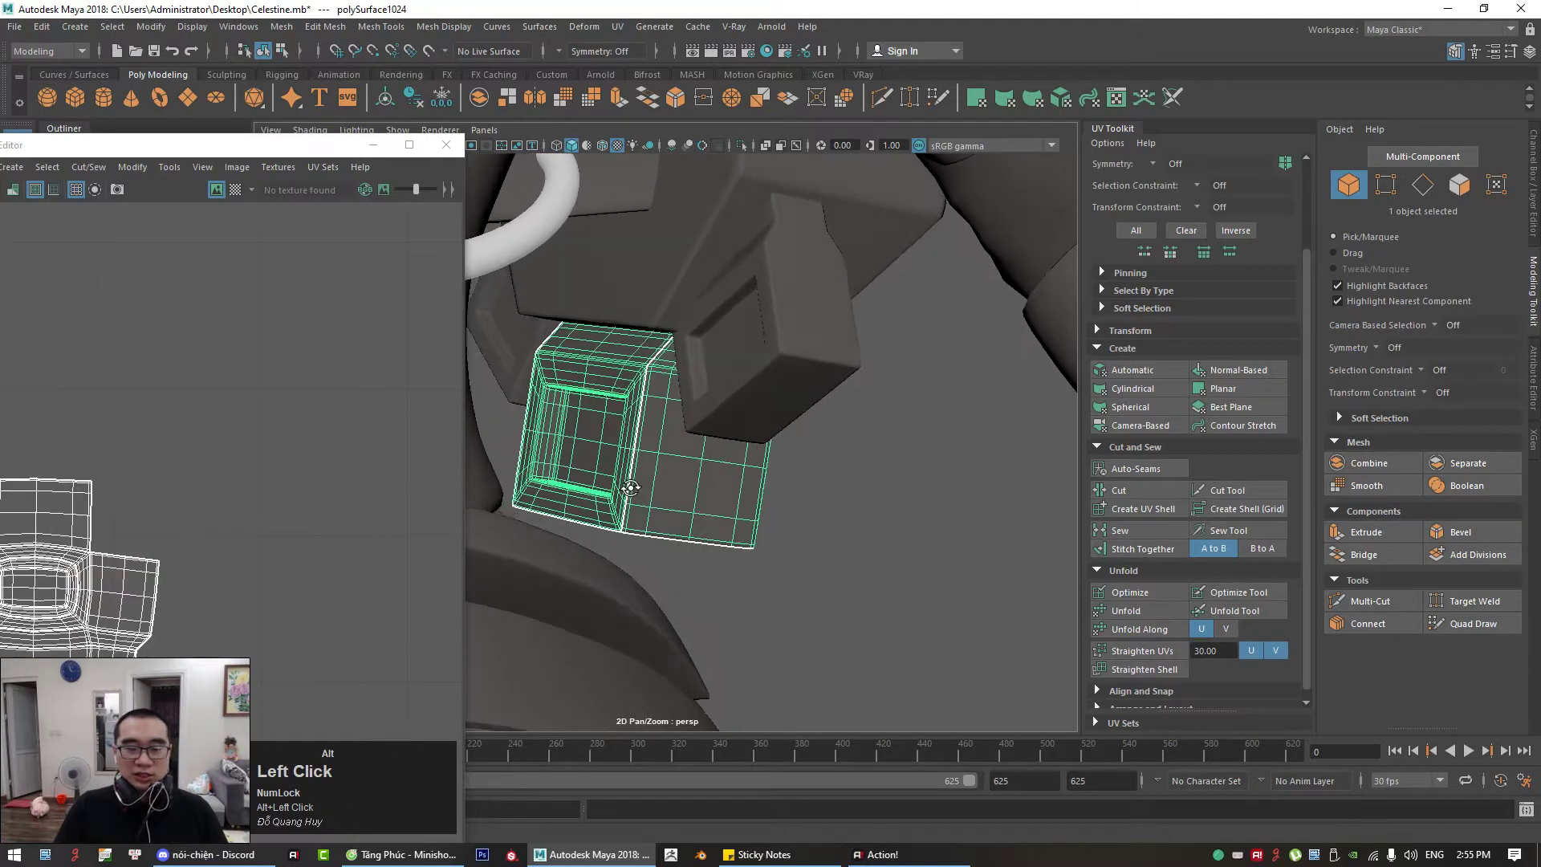
# Step: Trace the block's vertical seam in red, clear the marking, and check how exposed the seam is from the character's front
pyautogui.hotkey('ctrl', 'shift', '1')
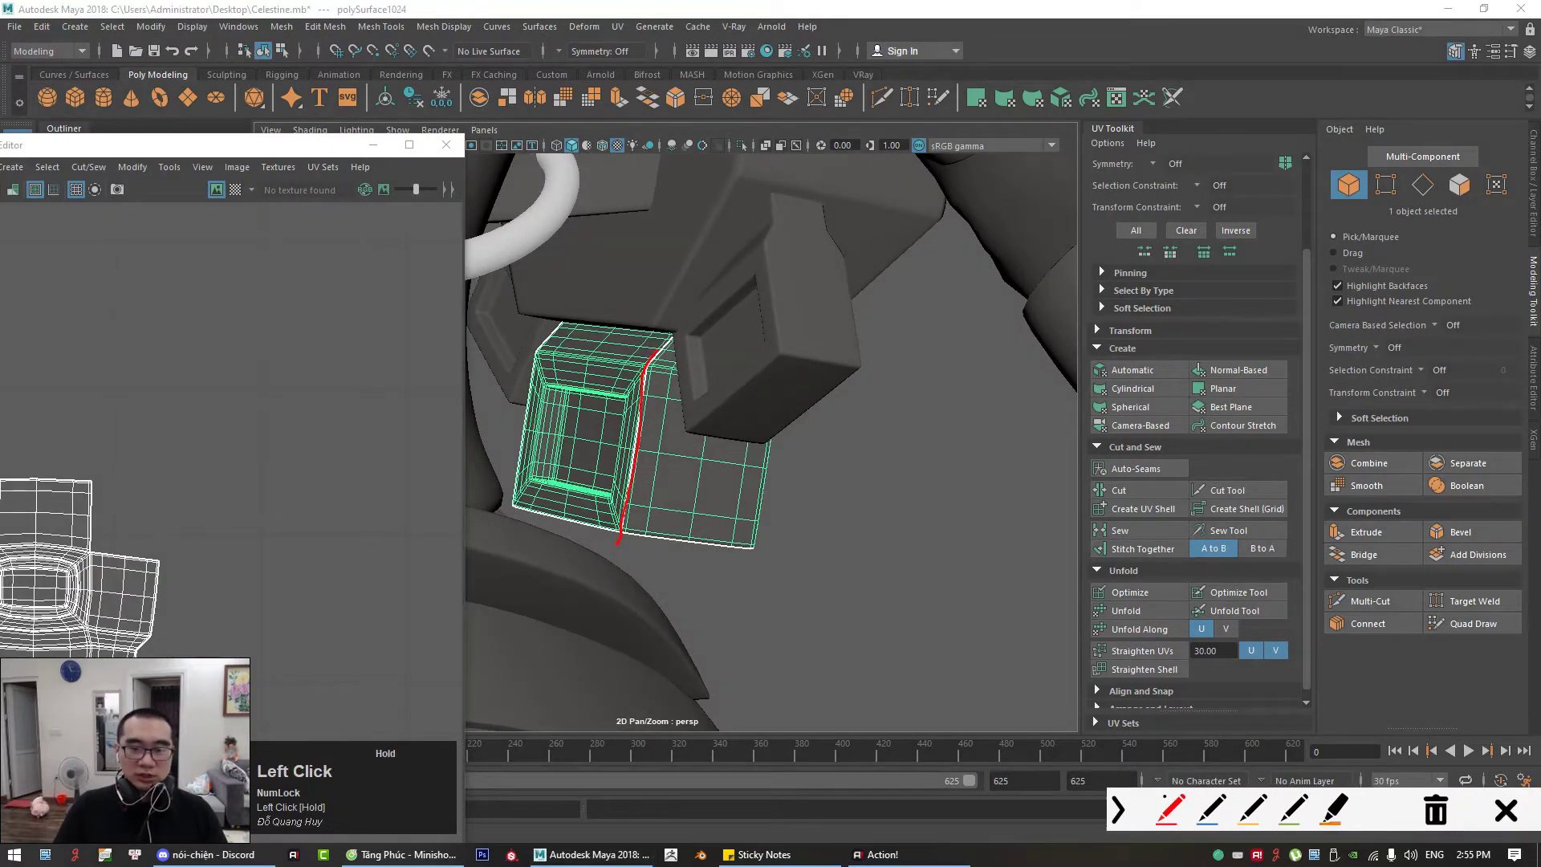
pyautogui.press('Escape')
pyautogui.keyDown('alt'); pyautogui.moveTo(833, 480); pyautogui.dragTo(678, 435, button='right'); pyautogui.keyUp('alt')
pyautogui.moveTo(679, 435)
pyautogui.keyDown('alt'); pyautogui.mouseDown()
pyautogui.moveTo(737, 451)
pyautogui.moveTo(663, 435)
pyautogui.moveTo(457, 443)
pyautogui.moveTo(482, 445)
pyautogui.moveTo(417, 424)
pyautogui.moveTo(636, 433)
pyautogui.moveTo(690, 443)
pyautogui.moveTo(390, 435)
pyautogui.moveTo(818, 456)
pyautogui.mouseUp(); pyautogui.keyUp('alt')
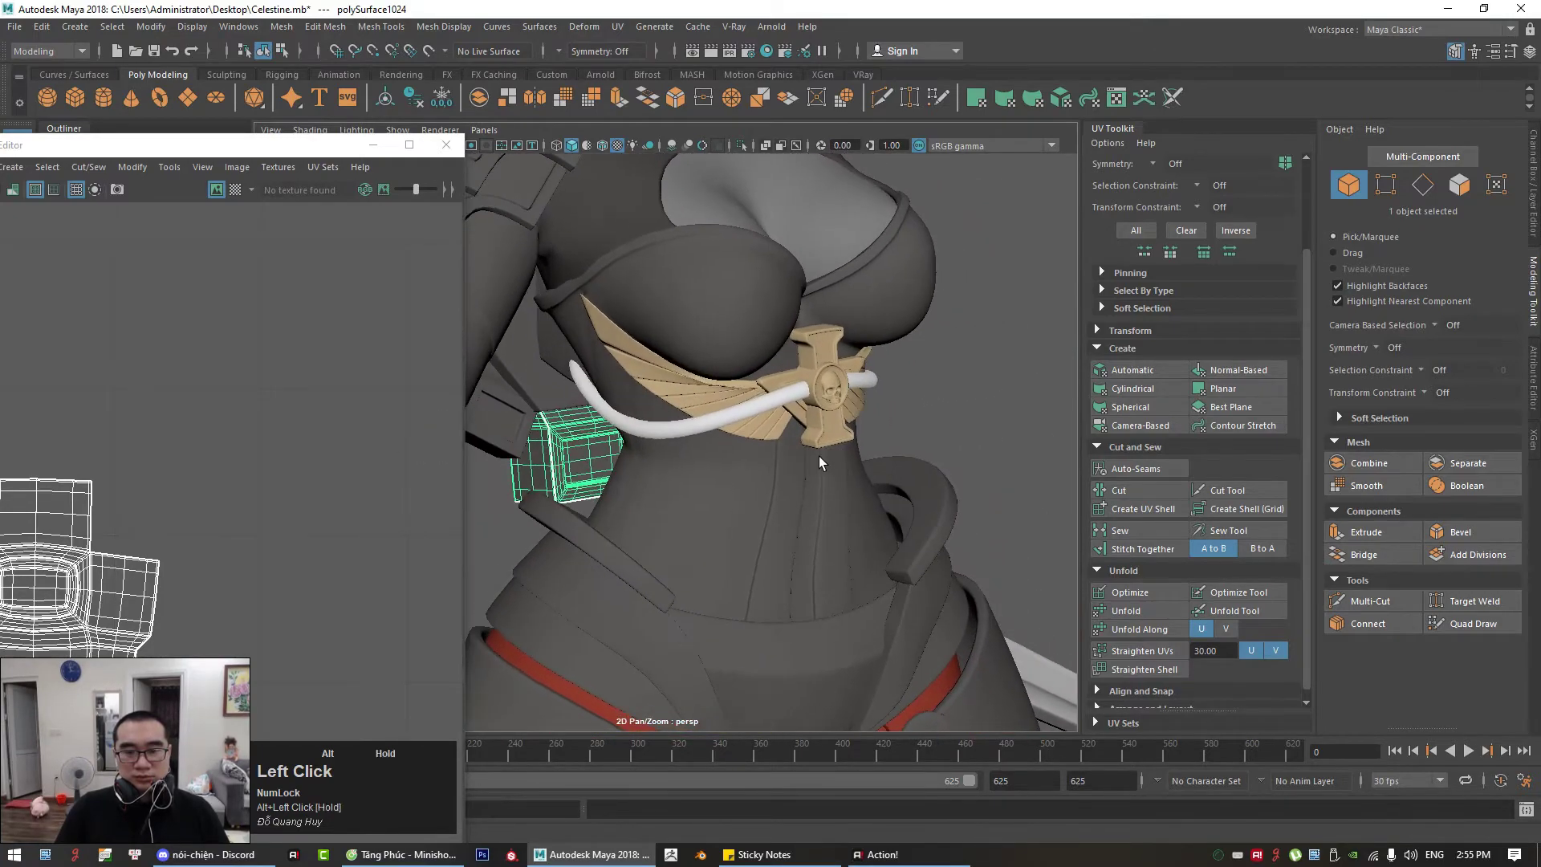
pyautogui.keyDown('alt'); pyautogui.moveTo(819, 456); pyautogui.dragTo(864, 454, button='right'); pyautogui.keyUp('alt')
pyautogui.keyDown('alt'); pyautogui.moveTo(864, 455); pyautogui.dragTo(701, 454); pyautogui.keyUp('alt')
pyautogui.keyDown('alt'); pyautogui.moveTo(770, 455); pyautogui.dragTo(994, 460, button='middle'); pyautogui.keyUp('alt')
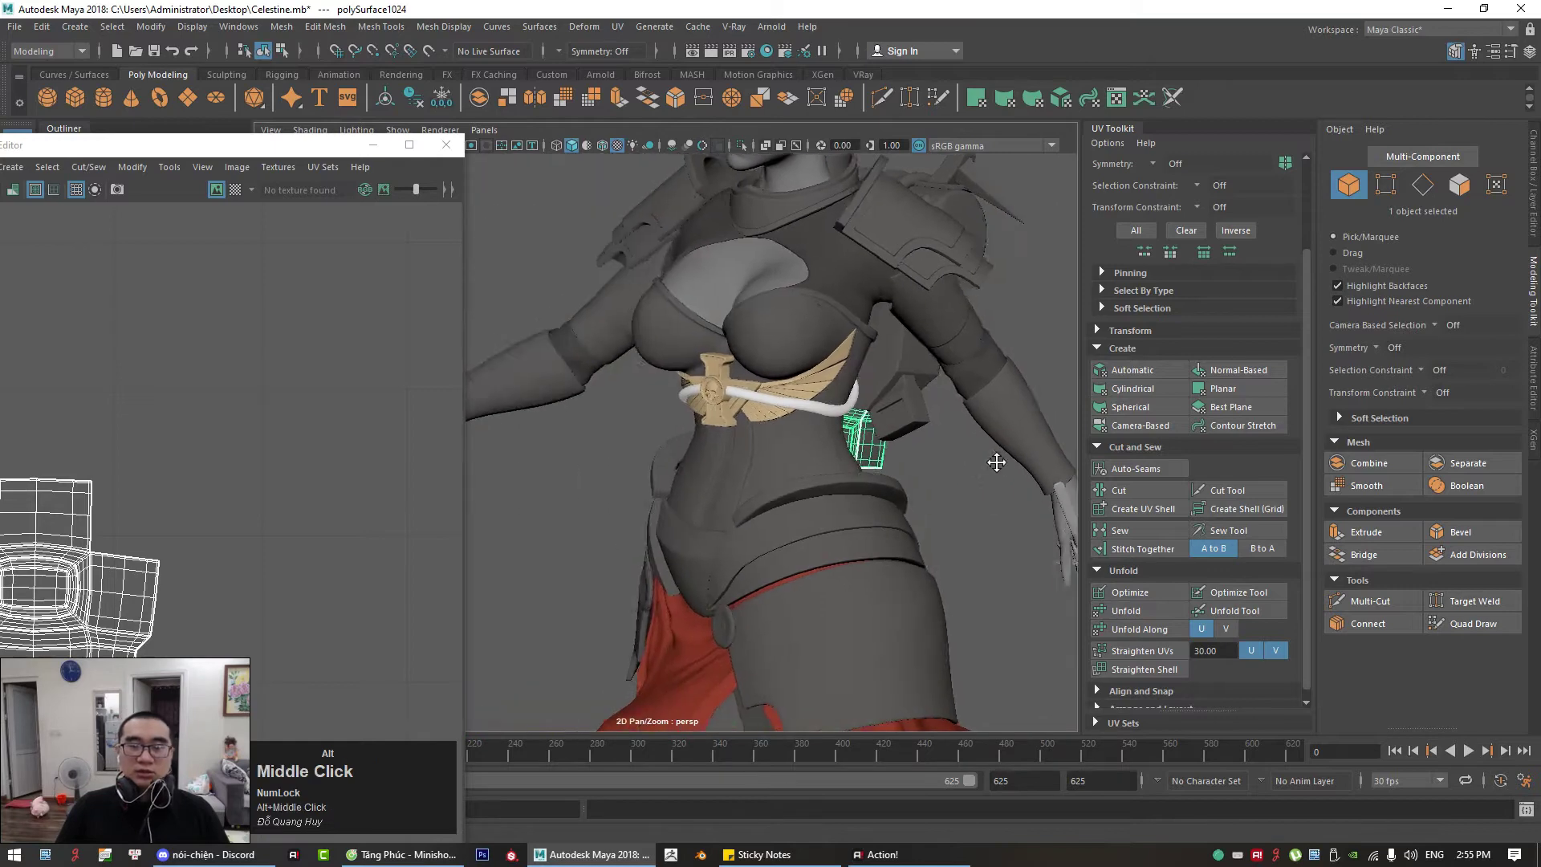
pyautogui.keyDown('alt'); pyautogui.moveTo(803, 465); pyautogui.dragTo(964, 467); pyautogui.keyUp('alt')
pyautogui.keyDown('alt'); pyautogui.moveTo(965, 467); pyautogui.dragTo(849, 448, button='right'); pyautogui.keyUp('alt')
pyautogui.keyDown('alt'); pyautogui.moveTo(849, 448); pyautogui.dragTo(815, 435); pyautogui.keyUp('alt')
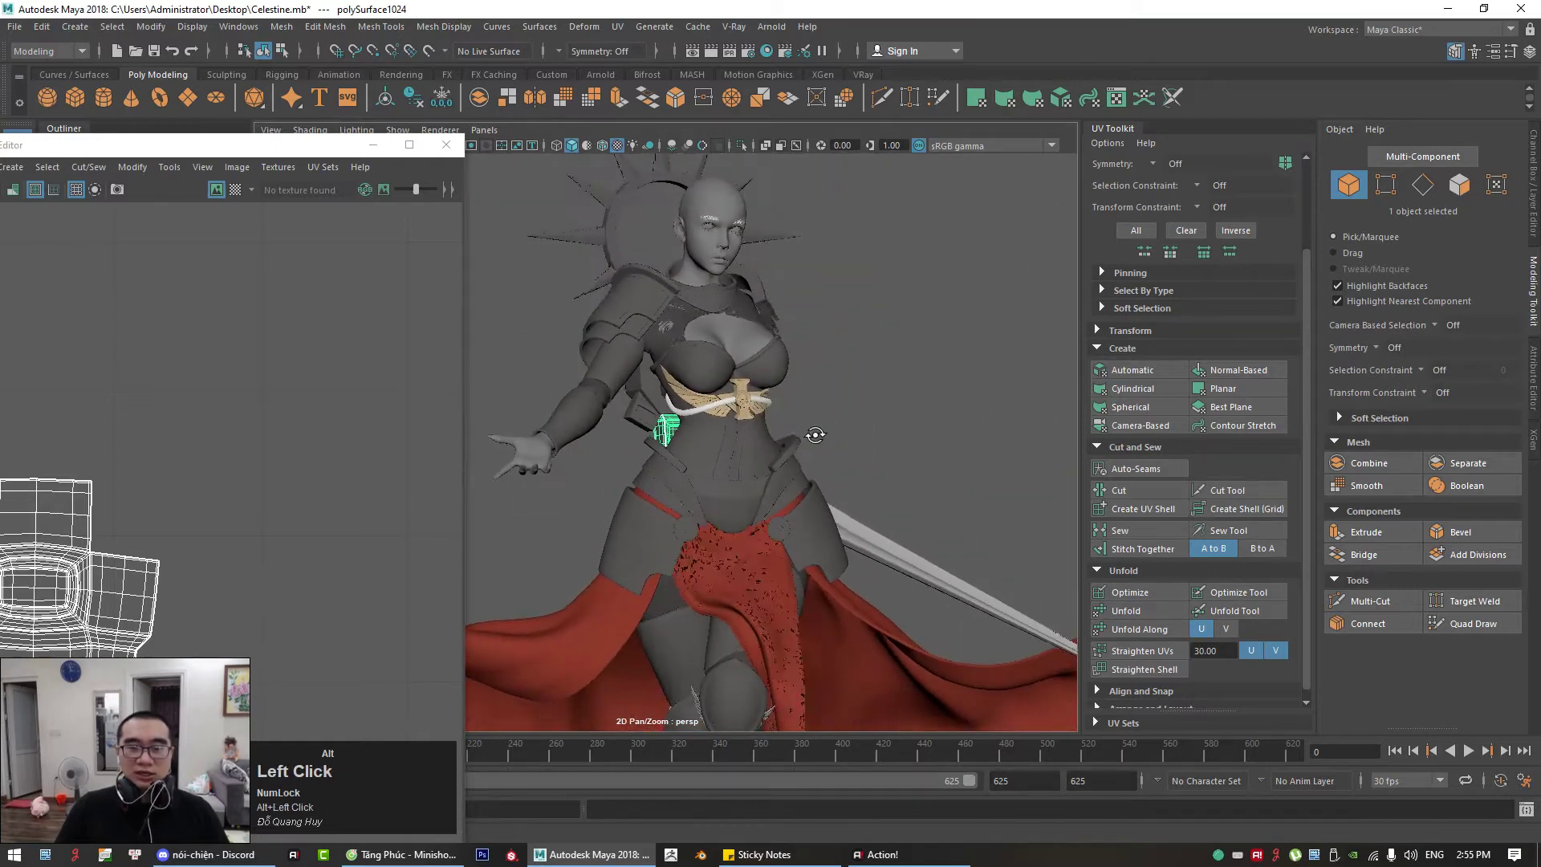
pyautogui.keyDown('alt'); pyautogui.moveTo(814, 440); pyautogui.dragTo(851, 469, button='right'); pyautogui.keyUp('alt')
pyautogui.keyDown('alt'); pyautogui.moveTo(850, 468); pyautogui.dragTo(814, 464); pyautogui.keyUp('alt')
pyautogui.keyDown('alt'); pyautogui.moveTo(814, 464); pyautogui.dragTo(874, 535, button='right'); pyautogui.keyUp('alt')
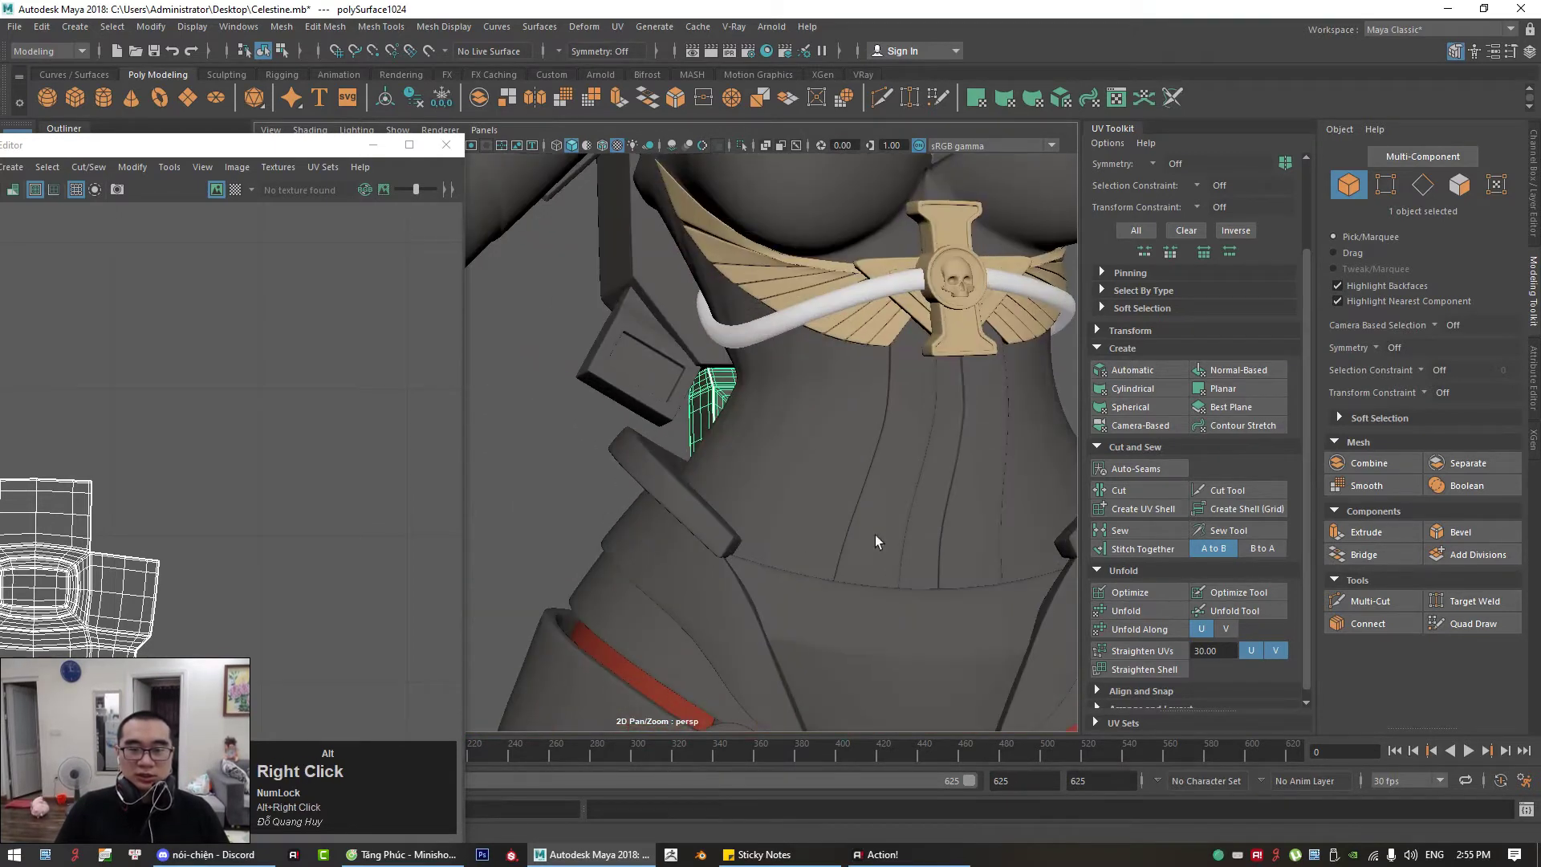
# Step: Mark the same block seam in red as seen beside the waist from the front, and clear the marking
pyautogui.hotkey('ctrl', 'shift', 'd')
pyautogui.moveTo(708, 368); pyautogui.dragTo(702, 369)
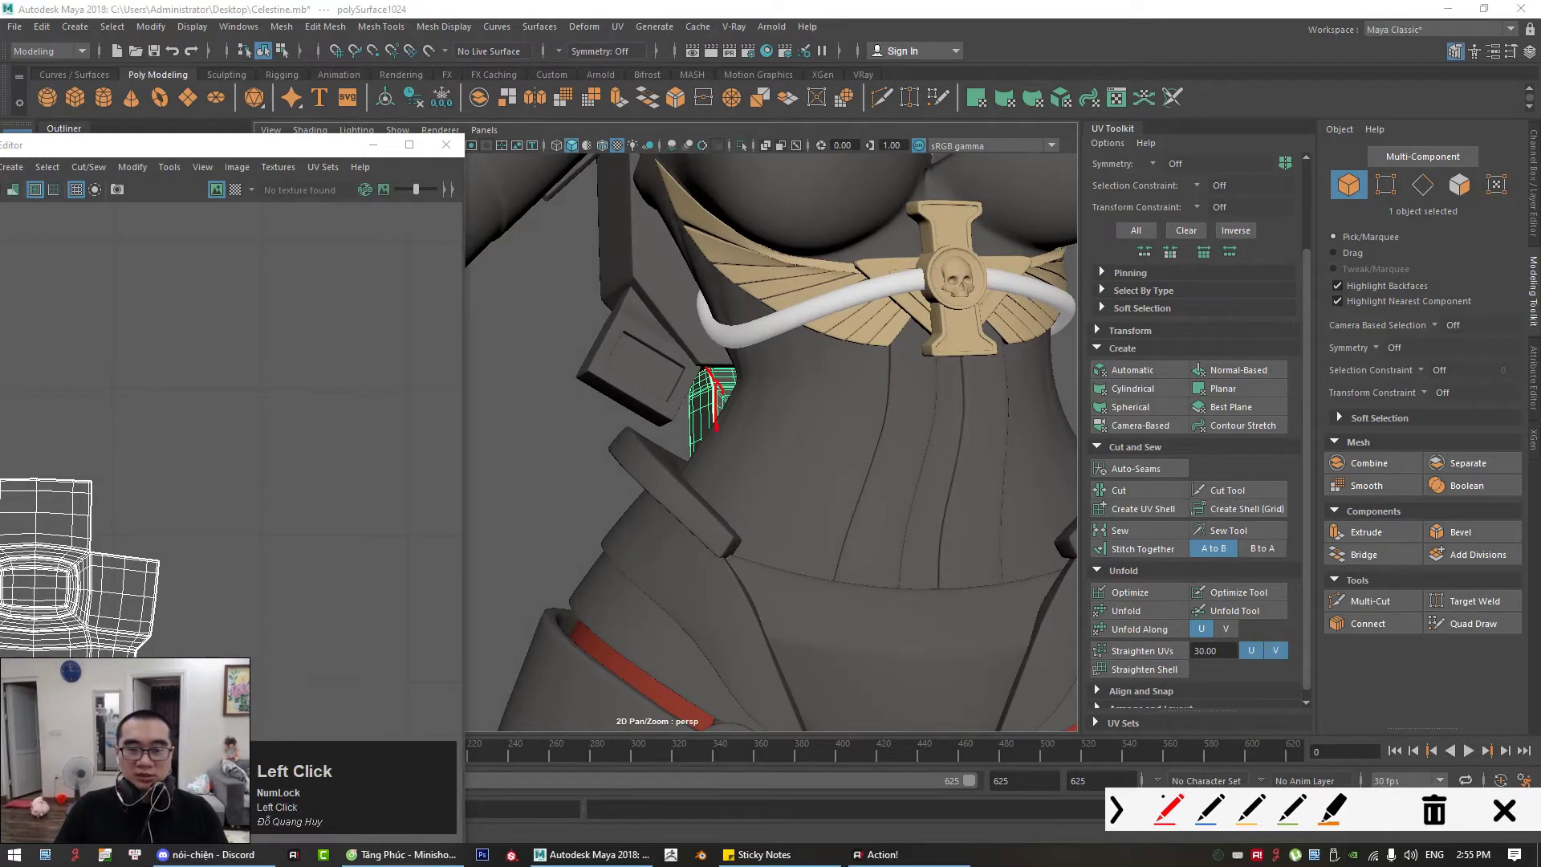
pyautogui.press('Escape')
pyautogui.keyDown('alt'); pyautogui.moveTo(811, 406); pyautogui.dragTo(658, 470, button='right'); pyautogui.keyUp('alt')
pyautogui.keyDown('alt'); pyautogui.moveTo(835, 450); pyautogui.dragTo(790, 485, button='right'); pyautogui.keyUp('alt')
pyautogui.keyDown('alt'); pyautogui.moveTo(790, 485); pyautogui.dragTo(784, 494); pyautogui.keyUp('alt')
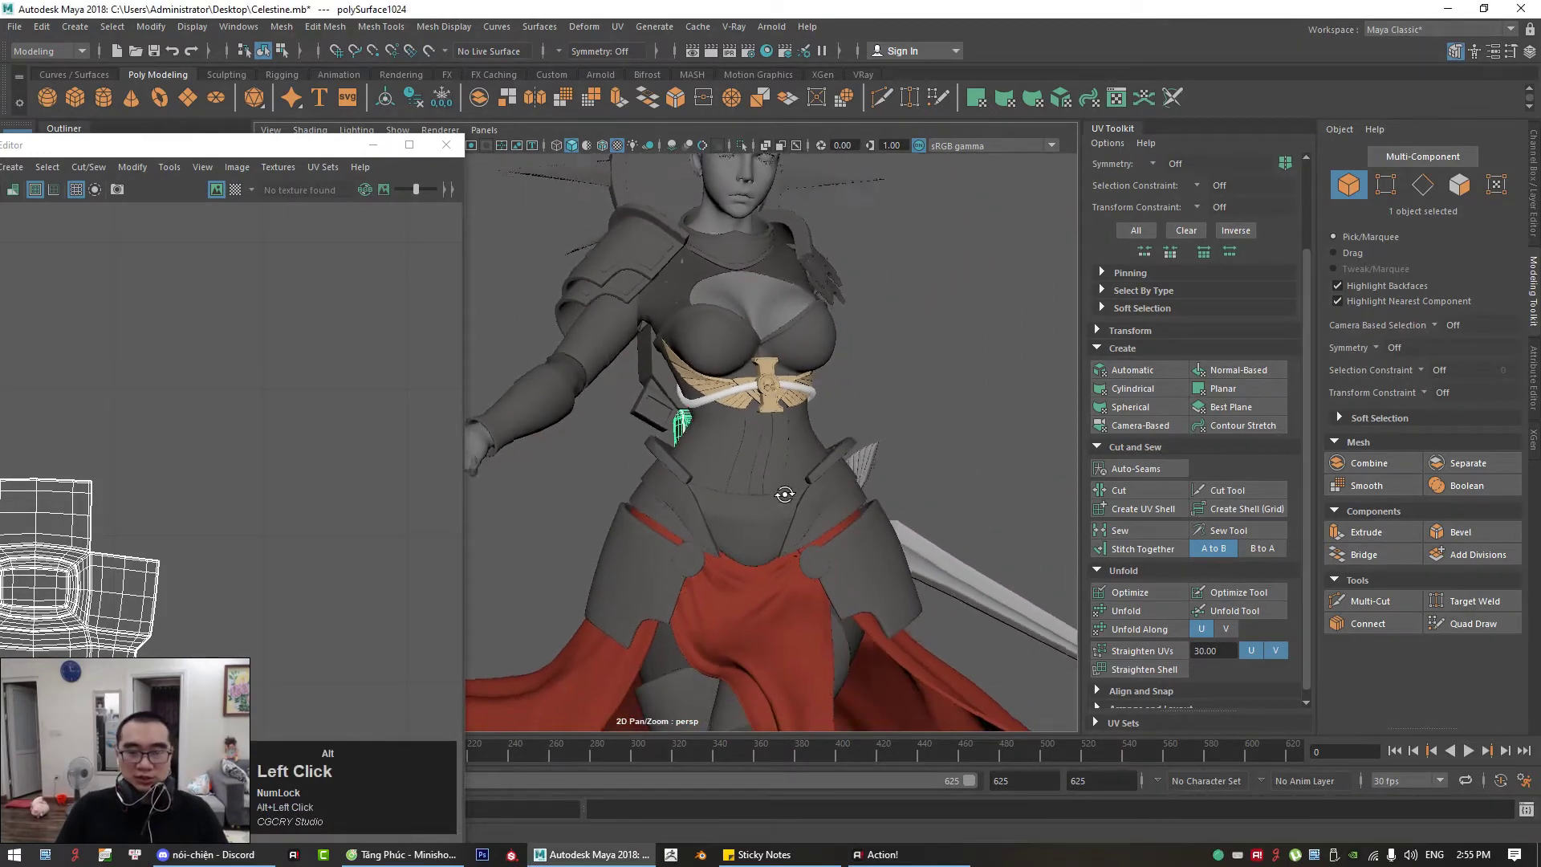
pyautogui.scroll(-2, 784, 494)
pyautogui.scroll(1, 791, 450)
# Step: Select the chest armour, followed by the curved hip guard beside the waist, and examine the guard's UV shell
pyautogui.click(791, 449)
pyautogui.keyDown('alt'); pyautogui.moveTo(791, 449); pyautogui.dragTo(803, 524, button='right'); pyautogui.keyUp('alt')
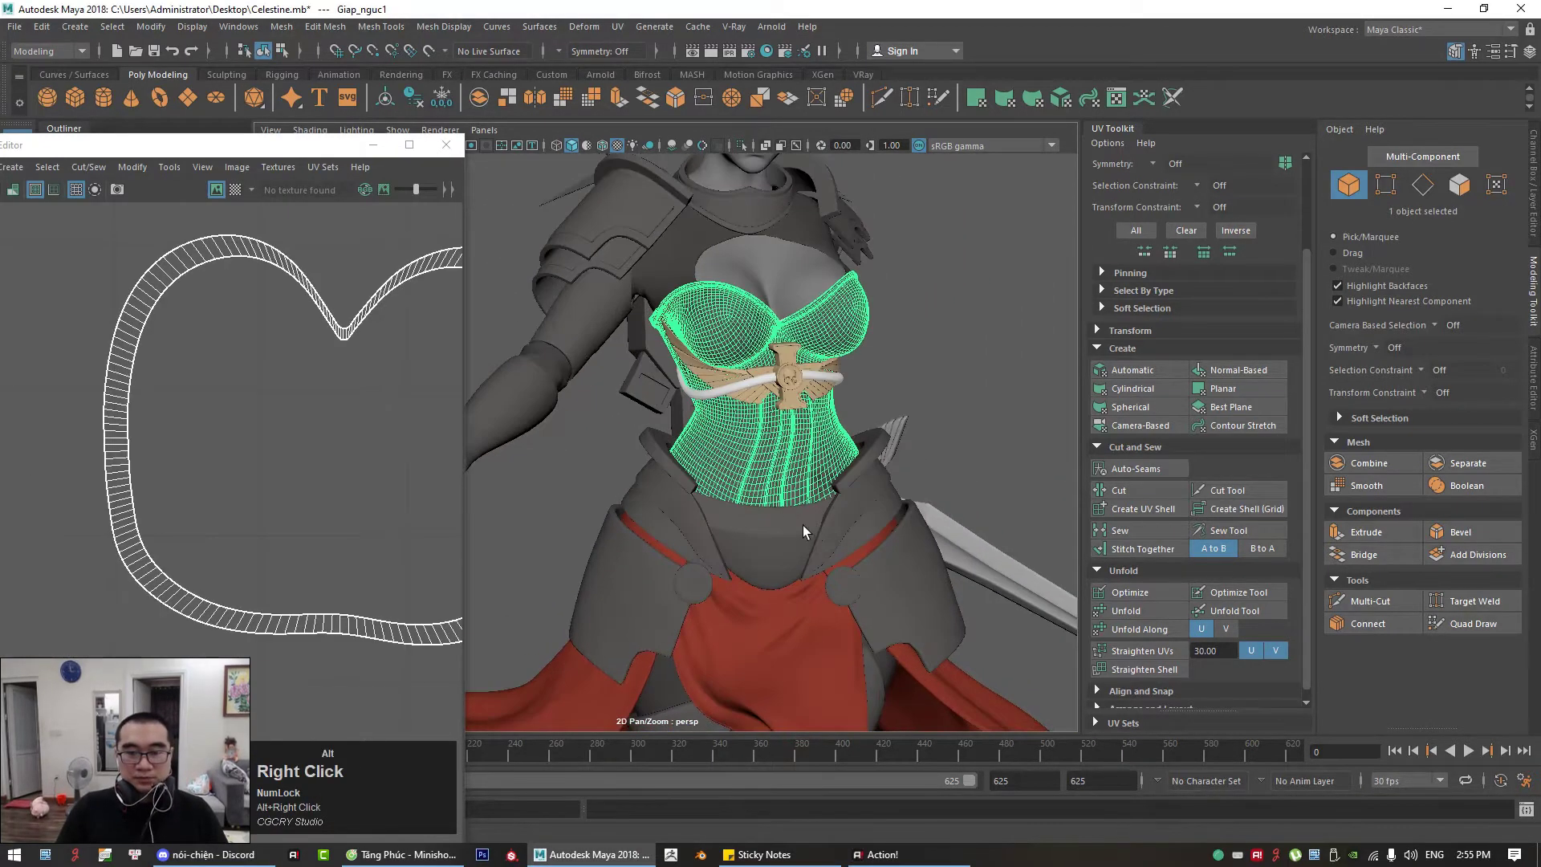
pyautogui.click(675, 511)
pyautogui.keyDown('alt'); pyautogui.moveTo(676, 514); pyautogui.dragTo(657, 461); pyautogui.keyUp('alt')
pyautogui.click(860, 495)
pyautogui.scroll(-5, 233, 458)
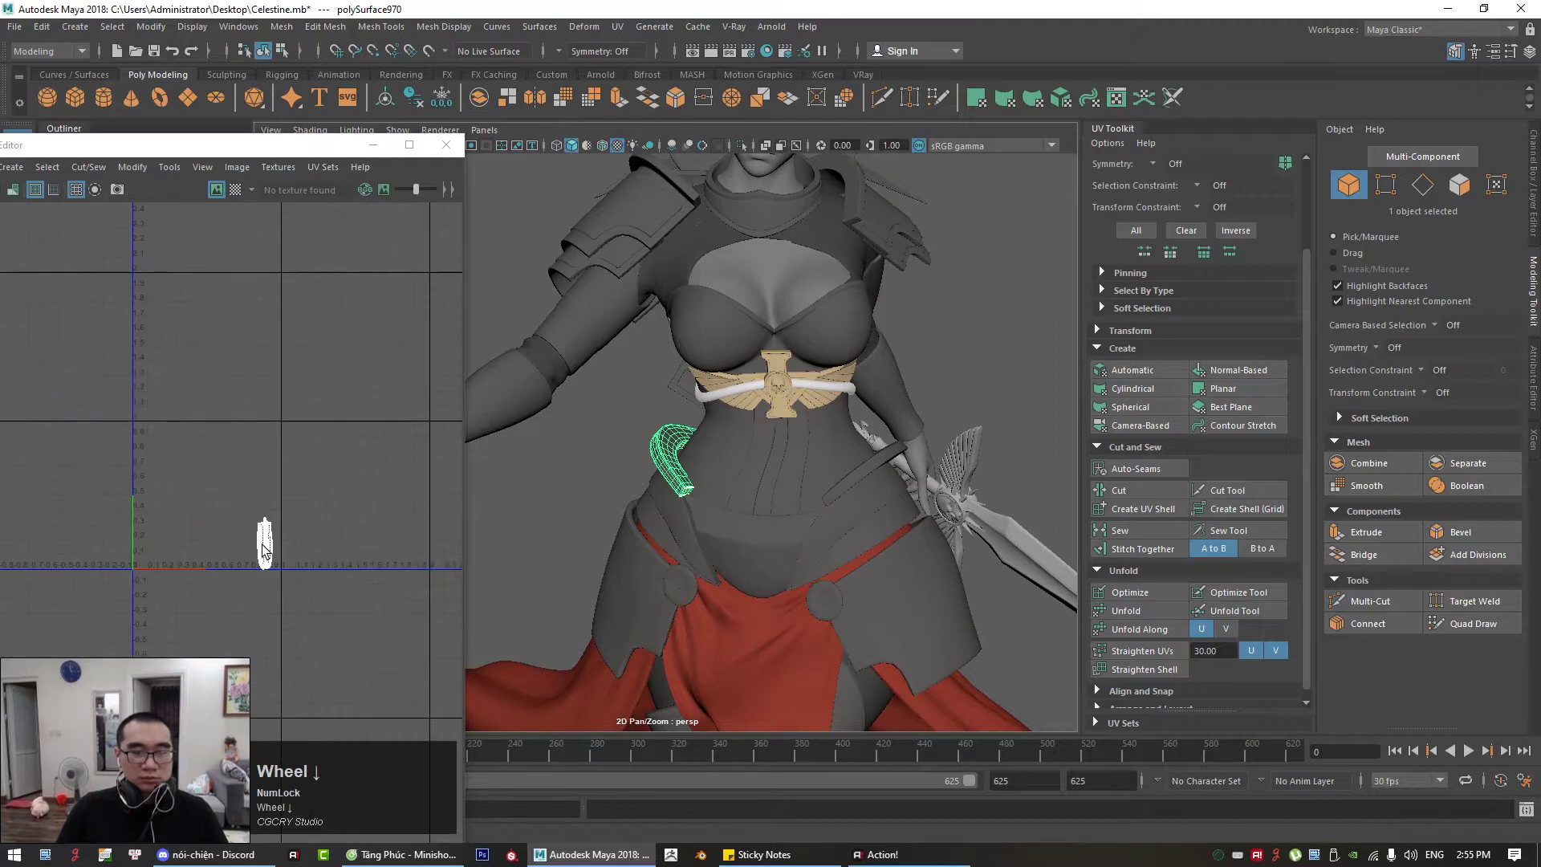
pyautogui.scroll(6, 266, 536)
pyautogui.keyDown('alt'); pyautogui.moveTo(732, 461); pyautogui.dragTo(723, 457); pyautogui.keyUp('alt')
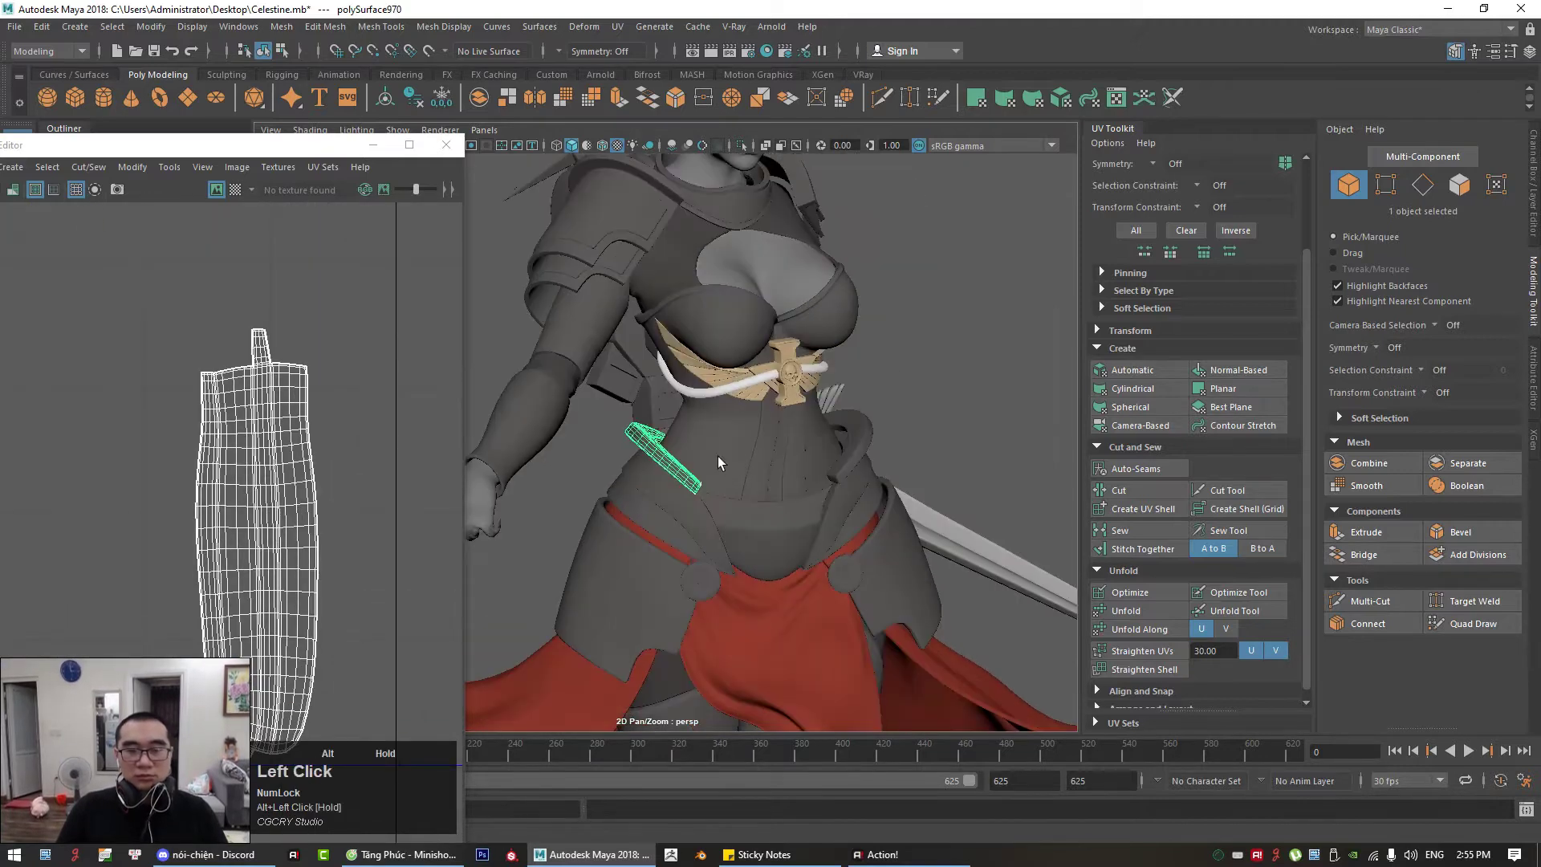
# Step: Preview the checker pattern on the curved hip guard, turn it off, and inspect the guard's seams from several sides
pyautogui.keyDown('alt'); pyautogui.moveTo(723, 458); pyautogui.dragTo(705, 512, button='right'); pyautogui.keyUp('alt')
pyautogui.keyDown('alt'); pyautogui.moveTo(705, 513); pyautogui.dragTo(866, 605, button='middle'); pyautogui.keyUp('alt')
pyautogui.click(235, 189)
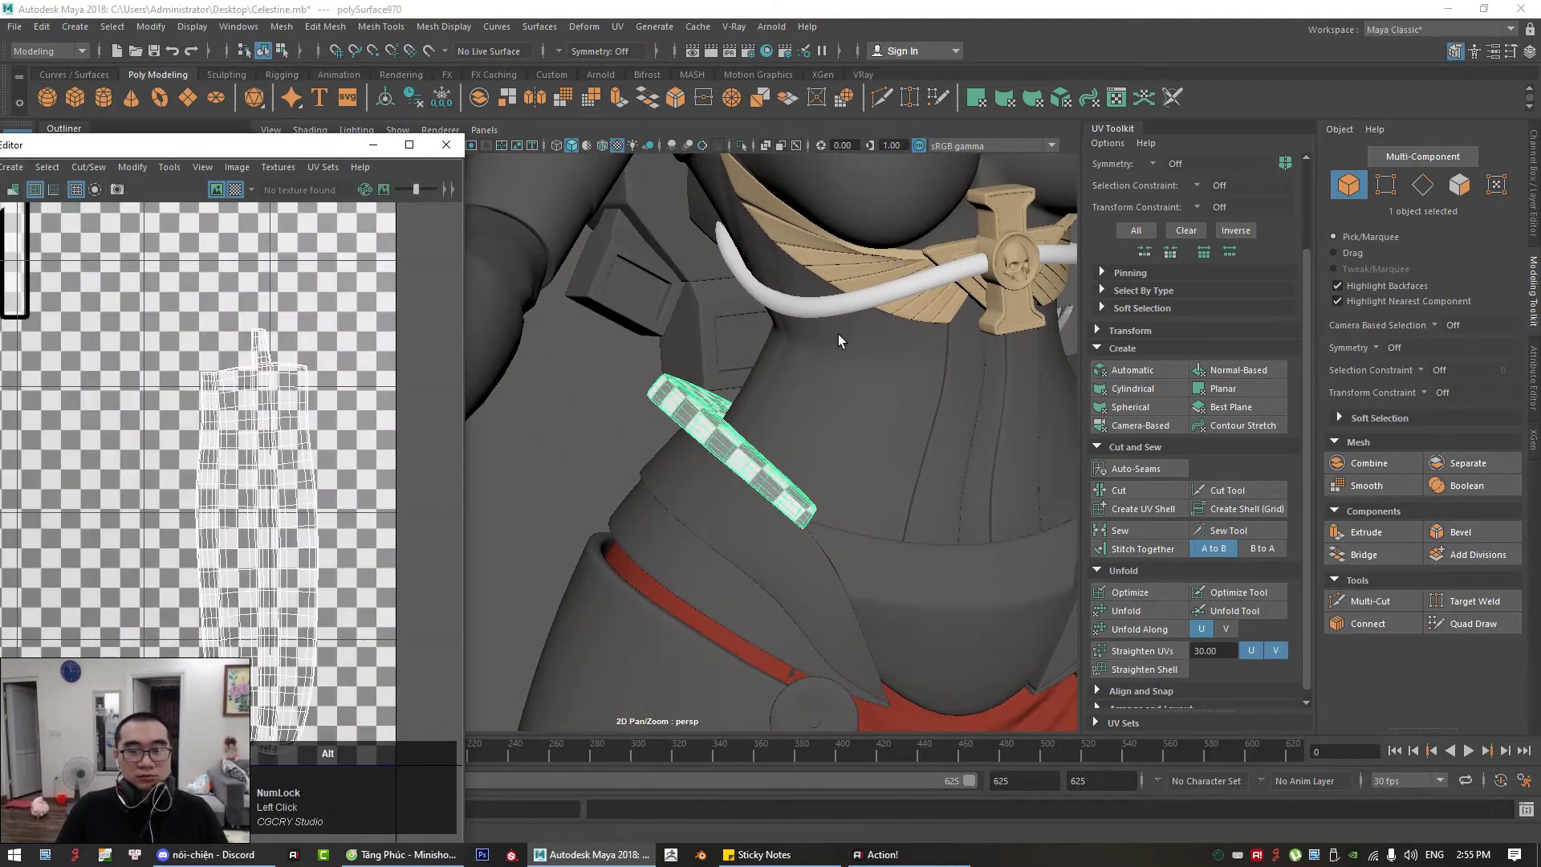
pyautogui.keyDown('alt'); pyautogui.moveTo(840, 337); pyautogui.dragTo(873, 388); pyautogui.keyUp('alt')
pyautogui.click(237, 190)
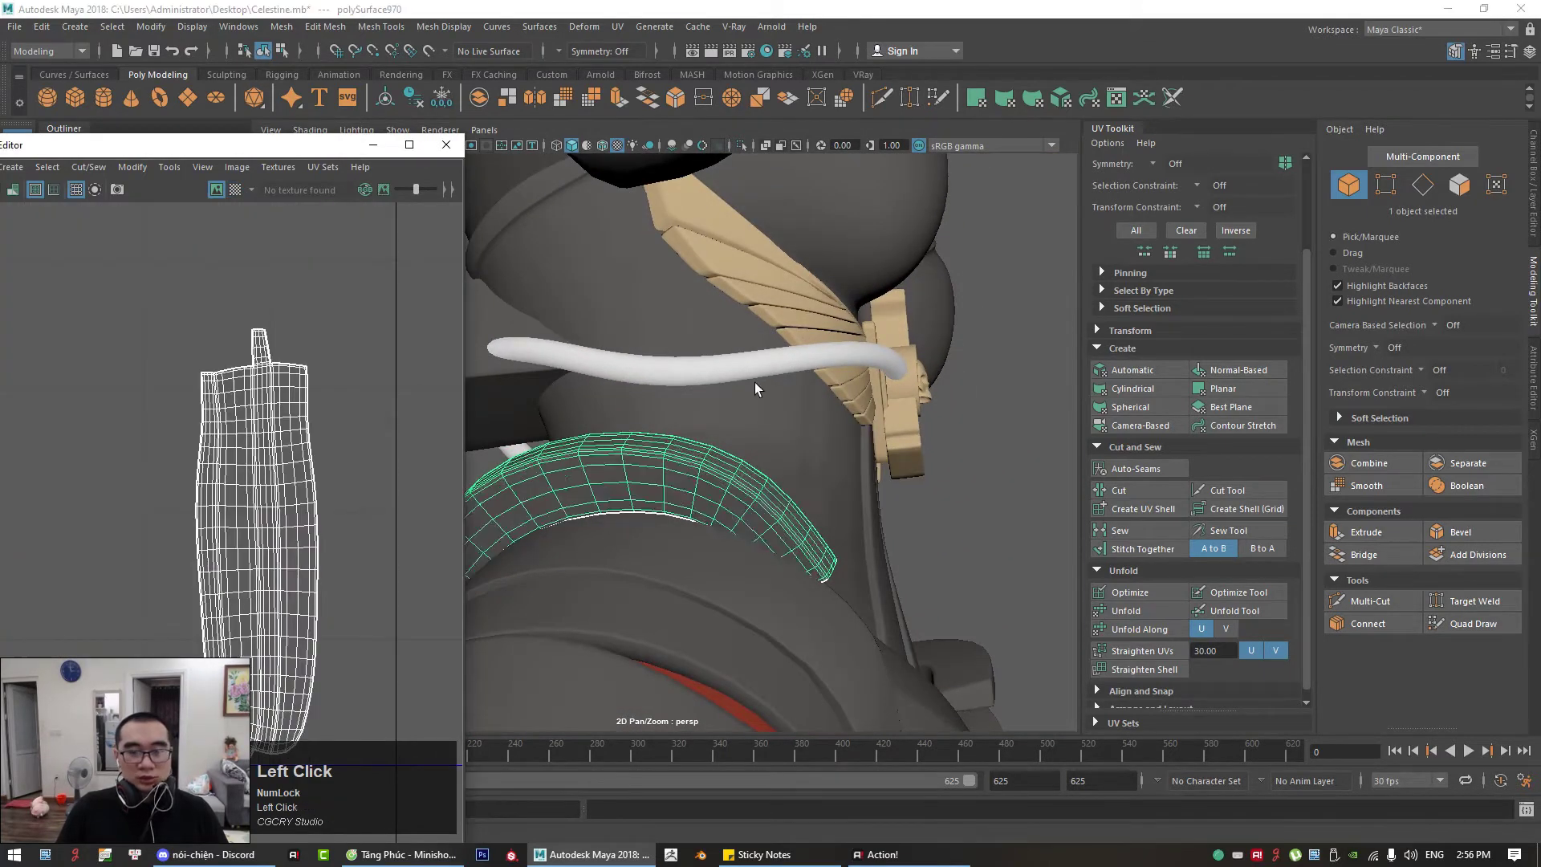
pyautogui.keyDown('alt'); pyautogui.moveTo(850, 438); pyautogui.dragTo(794, 426, button='right'); pyautogui.keyUp('alt')
pyautogui.keyDown('alt'); pyautogui.moveTo(794, 426); pyautogui.dragTo(660, 478); pyautogui.keyUp('alt')
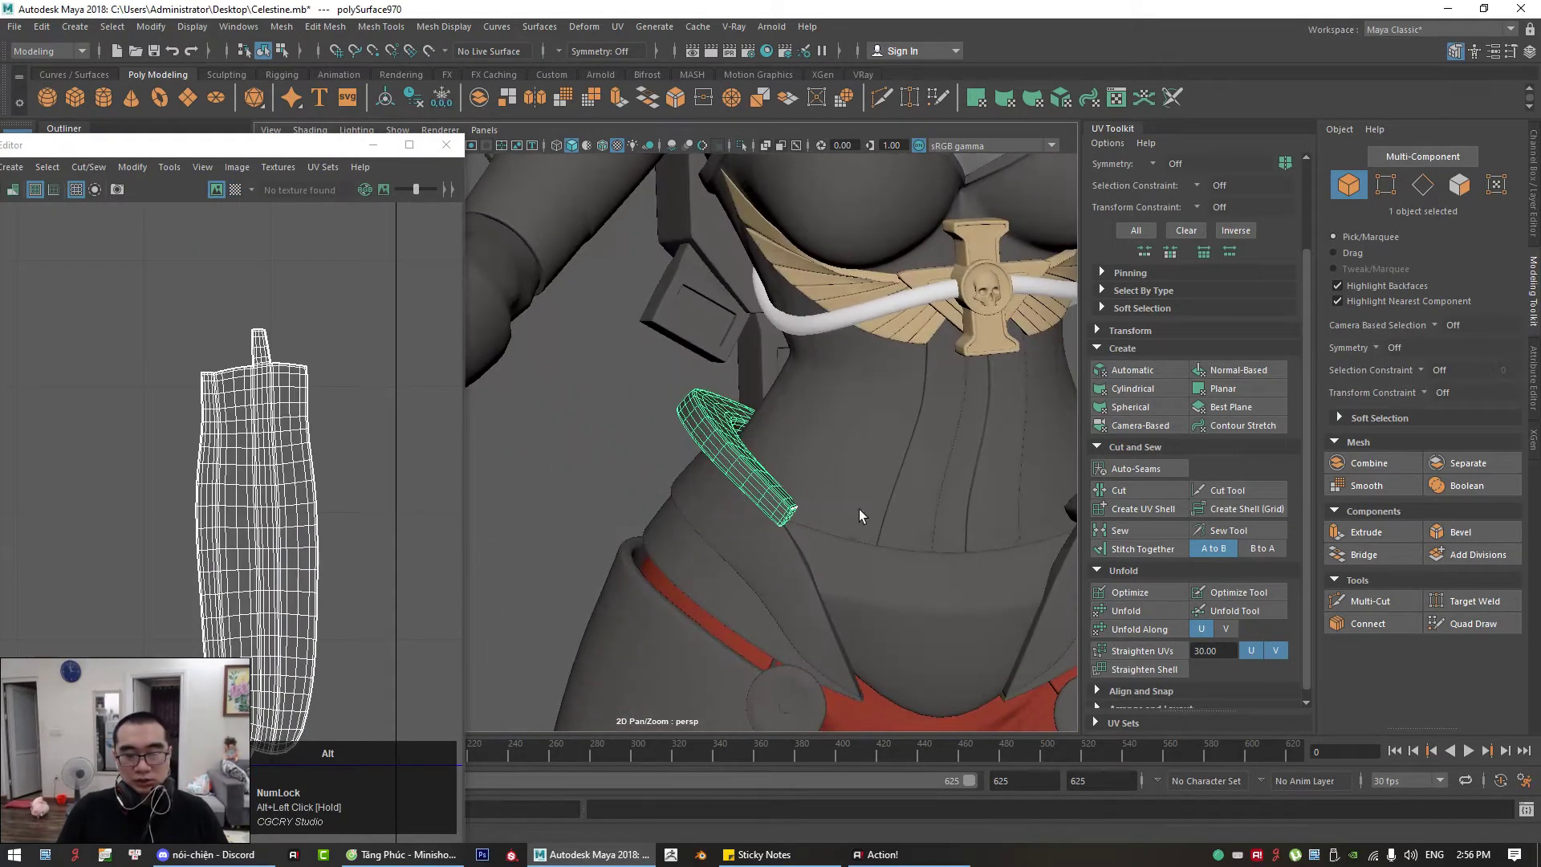
pyautogui.keyDown('alt'); pyautogui.moveTo(859, 509); pyautogui.dragTo(645, 523); pyautogui.keyUp('alt')
# Step: Select the curved hip plate beneath the guard and examine its seam edges and UV shell
pyautogui.click(645, 523)
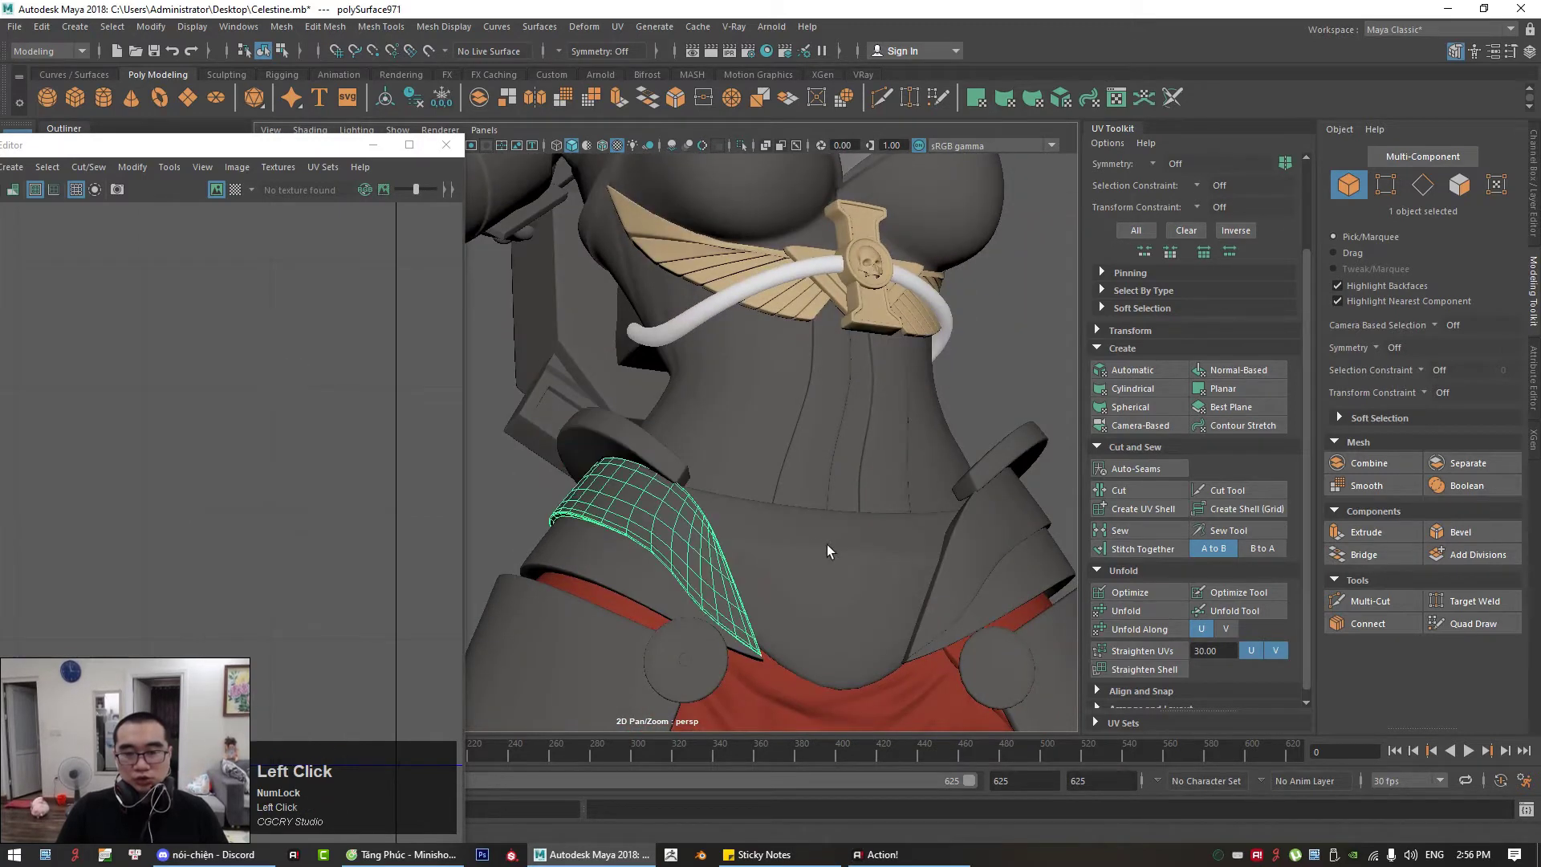
pyautogui.keyDown('alt'); pyautogui.moveTo(947, 539); pyautogui.dragTo(867, 425); pyautogui.keyUp('alt')
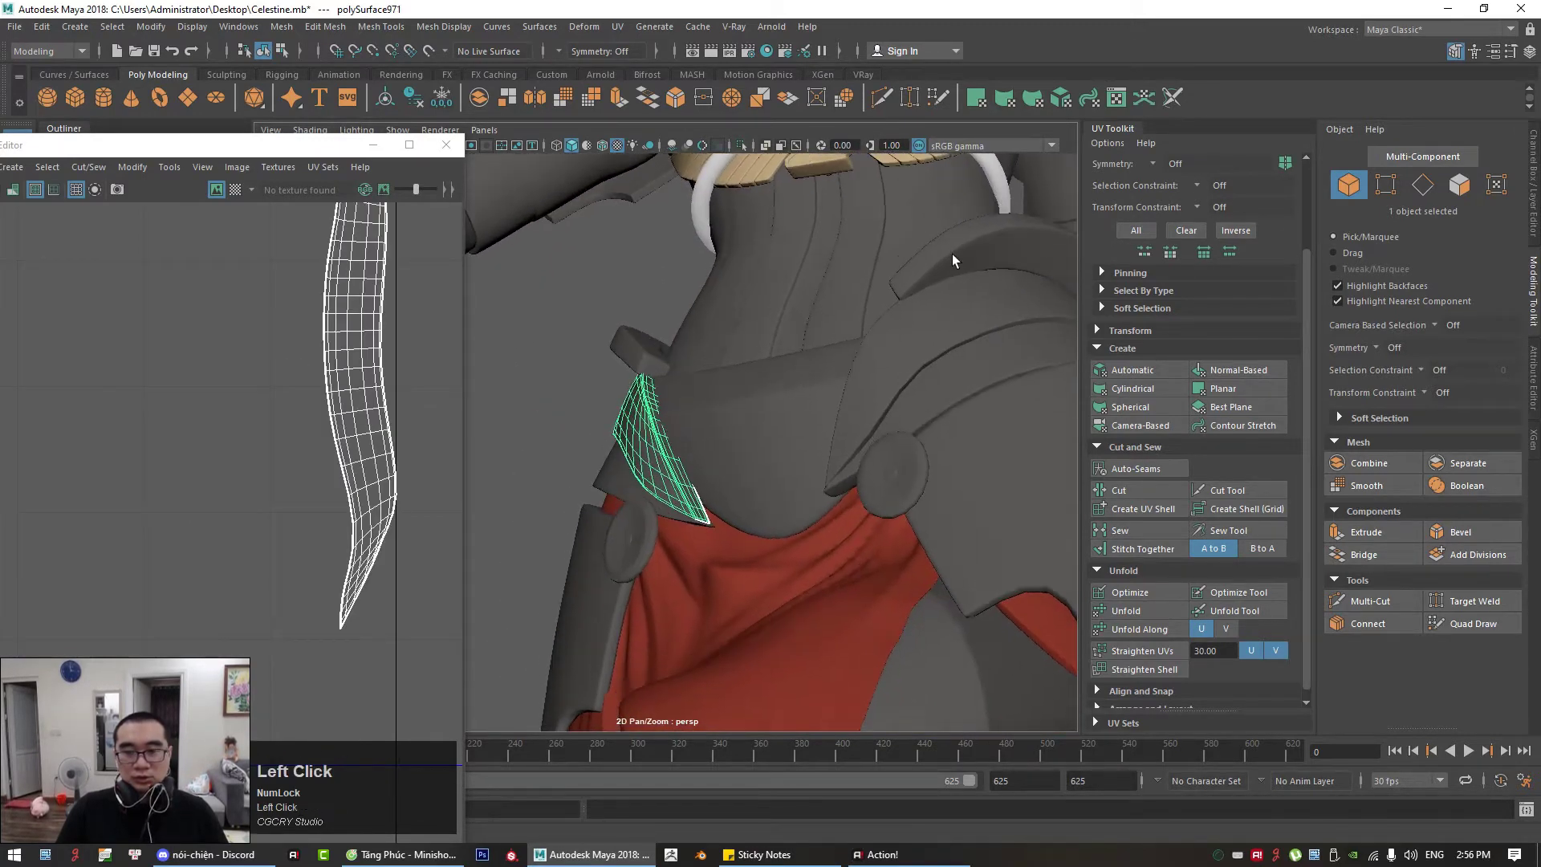
pyautogui.click(919, 320)
pyautogui.keyDown('alt'); pyautogui.moveTo(592, 516); pyautogui.dragTo(842, 383); pyautogui.keyUp('alt')
# Step: Select and isolate the front belly plate, and inspect the seam edges around its corner
pyautogui.click(842, 383)
pyautogui.keyDown('alt'); pyautogui.moveTo(843, 384); pyautogui.dragTo(761, 494, button='middle'); pyautogui.keyUp('alt')
pyautogui.keyDown('alt'); pyautogui.moveTo(762, 494); pyautogui.dragTo(807, 162); pyautogui.keyUp('alt')
pyautogui.click(738, 145)
pyautogui.keyDown('alt'); pyautogui.moveTo(843, 310); pyautogui.dragTo(859, 412); pyautogui.keyUp('alt')
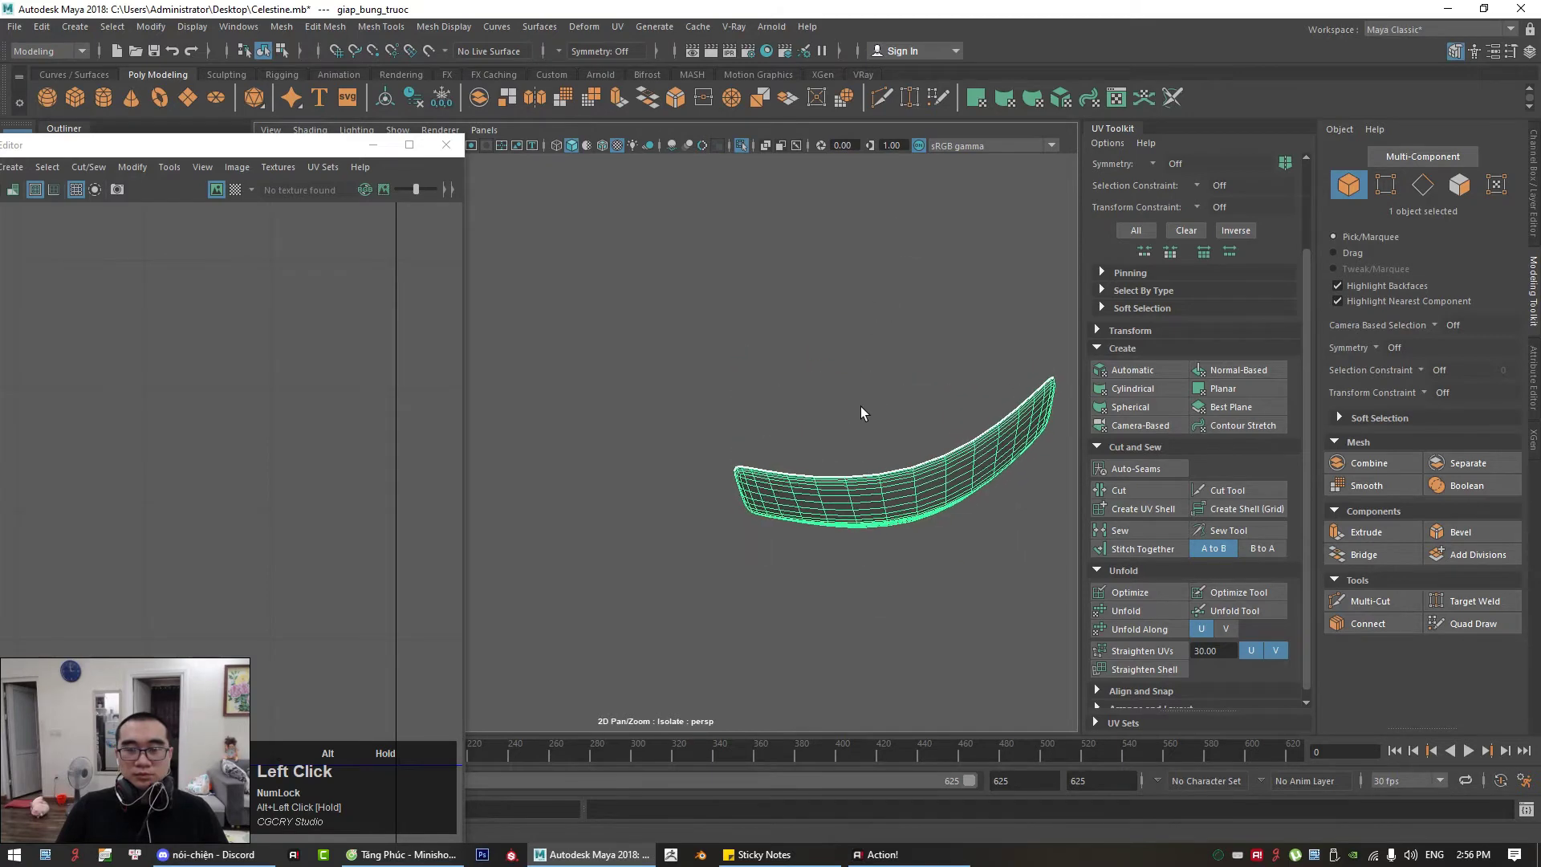
pyautogui.keyDown('alt'); pyautogui.moveTo(859, 413); pyautogui.dragTo(743, 475, button='right'); pyautogui.keyUp('alt')
pyautogui.keyDown('alt'); pyautogui.moveTo(743, 474); pyautogui.dragTo(710, 481, button='middle'); pyautogui.keyUp('alt')
pyautogui.keyDown('alt'); pyautogui.moveTo(709, 481); pyautogui.dragTo(835, 528, button='right'); pyautogui.keyUp('alt')
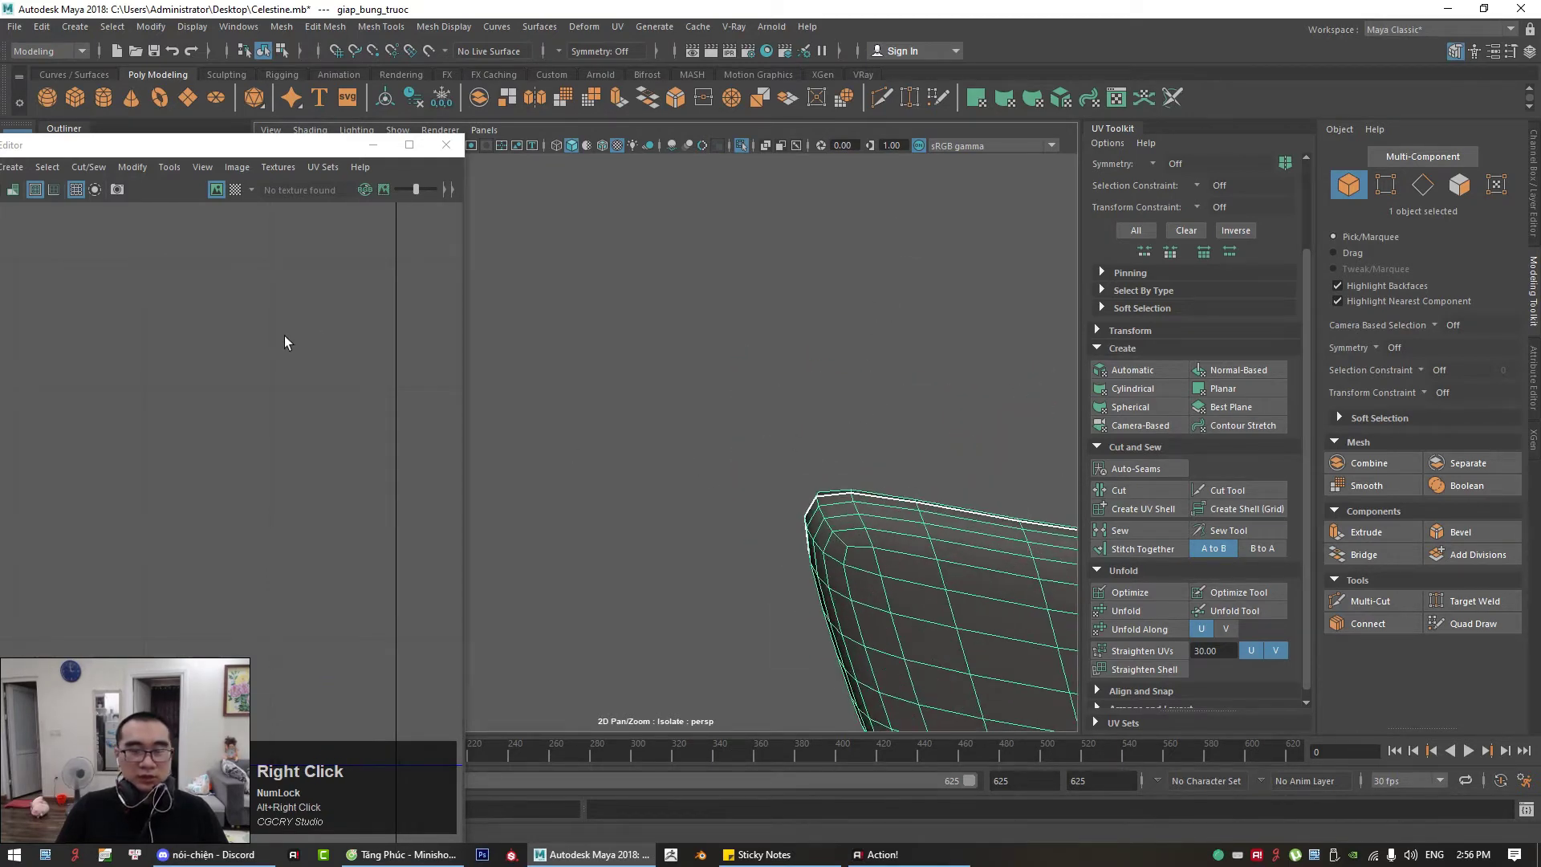
# Step: Compare the front belly plate's UV shells with the seam running along its rim and tips
pyautogui.scroll(-5, 240, 369)
pyautogui.keyDown('alt'); pyautogui.moveTo(834, 517); pyautogui.dragTo(855, 509); pyautogui.keyUp('alt')
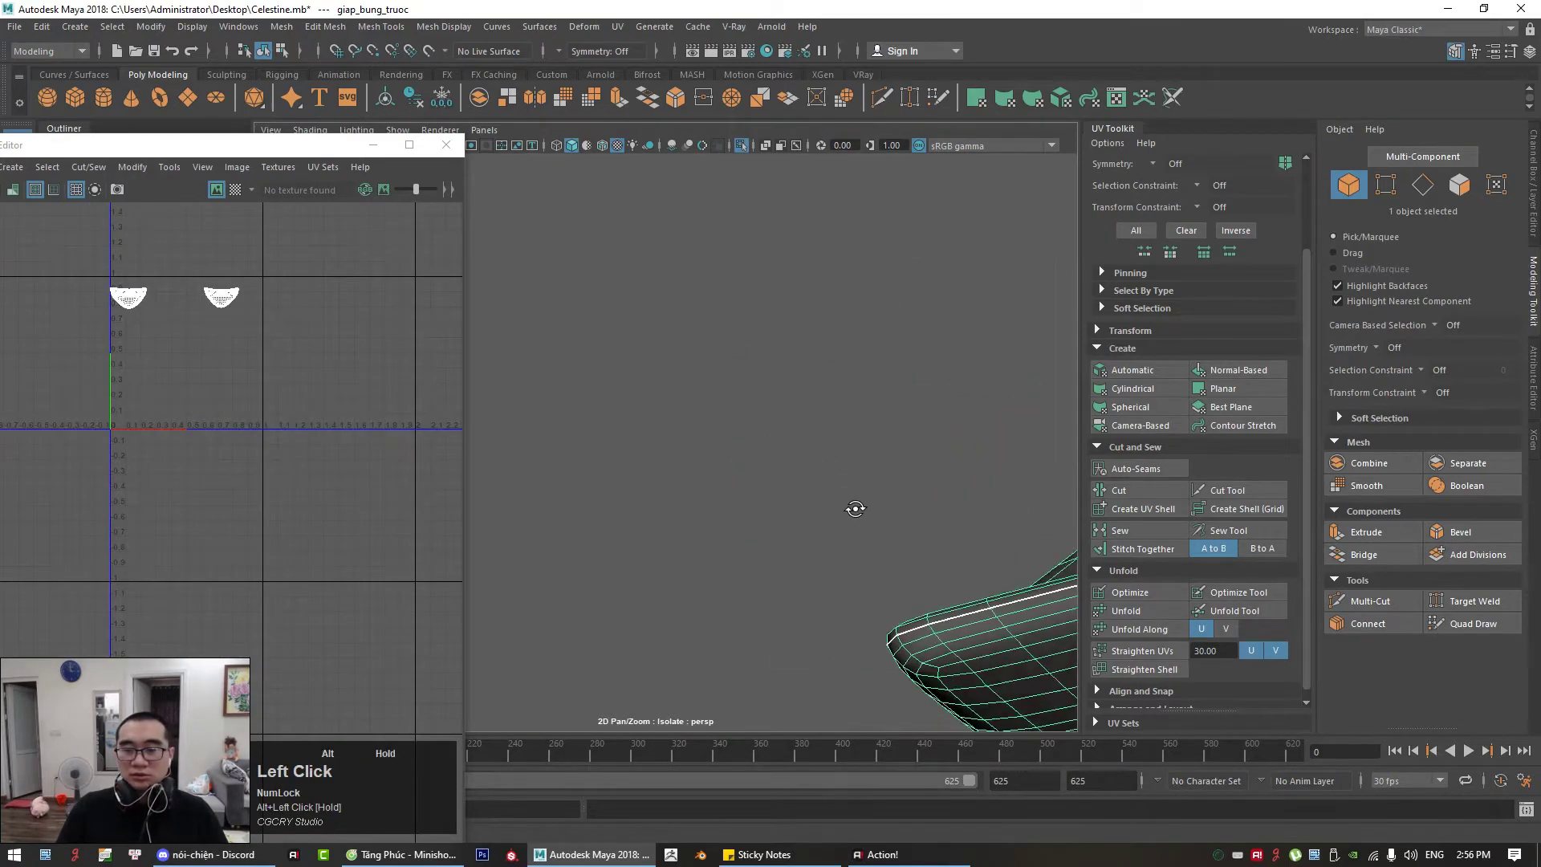
pyautogui.keyDown('alt'); pyautogui.moveTo(855, 508); pyautogui.dragTo(526, 492, button='middle'); pyautogui.keyUp('alt')
pyautogui.keyDown('alt'); pyautogui.moveTo(526, 491); pyautogui.dragTo(899, 303); pyautogui.keyUp('alt')
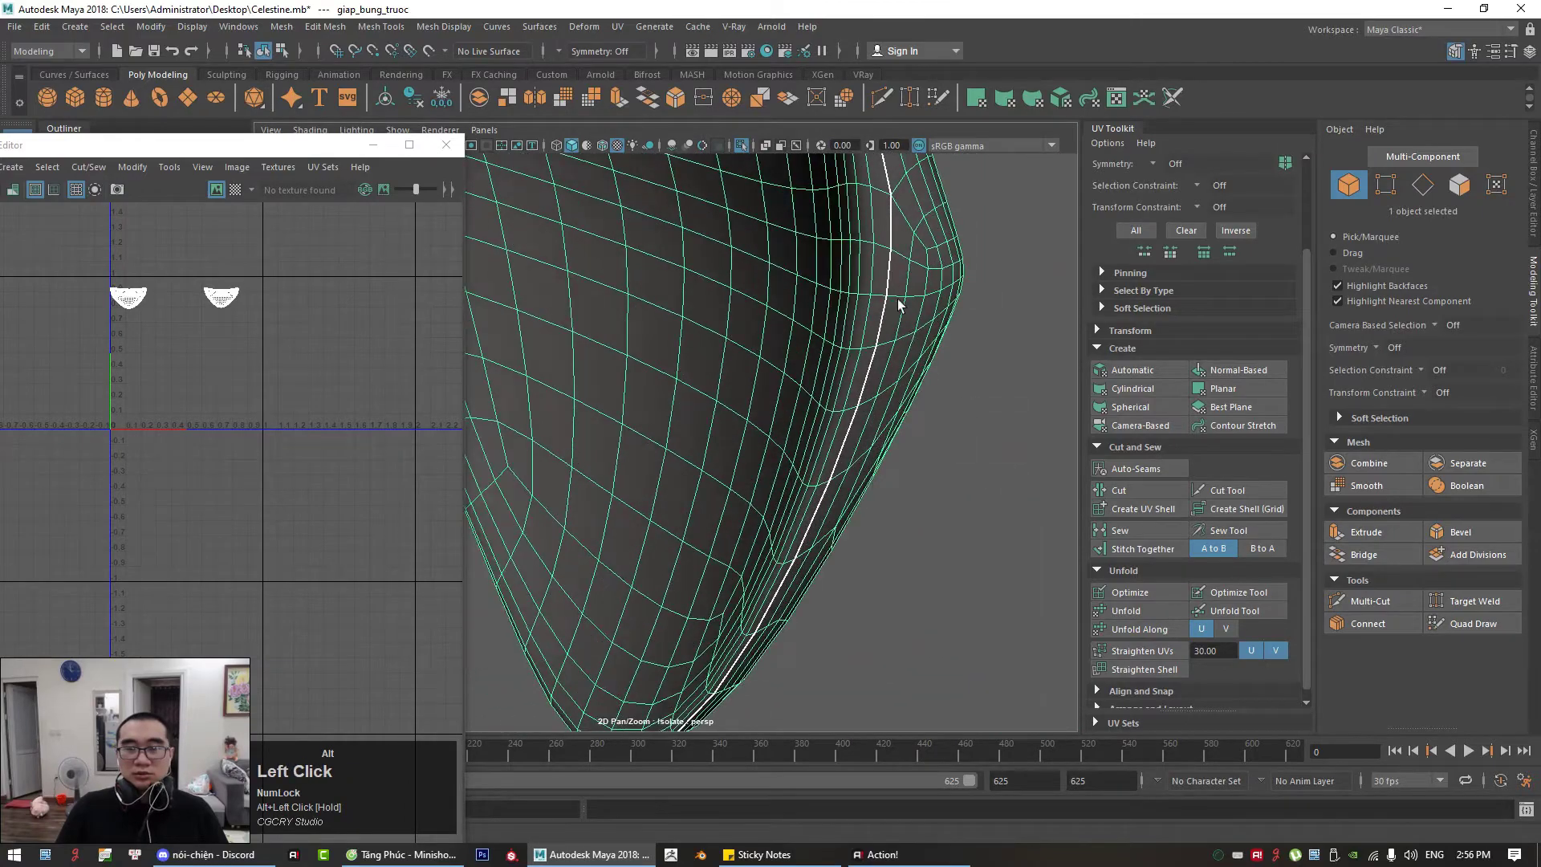
pyautogui.keyDown('alt'); pyautogui.moveTo(899, 303); pyautogui.dragTo(1000, 461, button='middle'); pyautogui.keyUp('alt')
pyautogui.keyDown('alt'); pyautogui.moveTo(1001, 462); pyautogui.dragTo(522, 245); pyautogui.keyUp('alt')
# Step: Close the UV Editor, show the whole model again and select the round discs on the hip armour
pyautogui.click(446, 145)
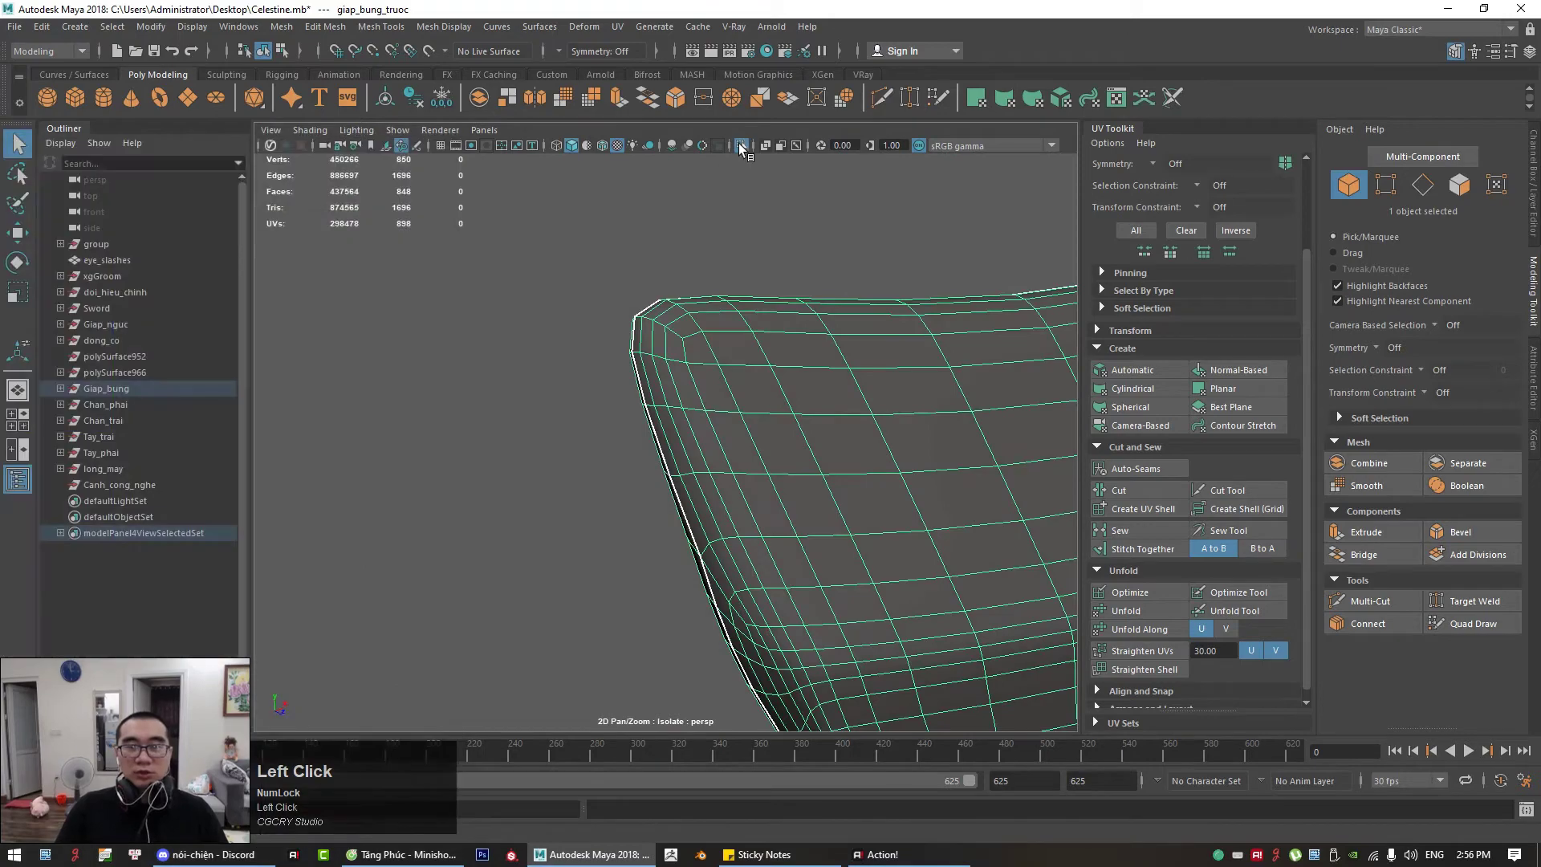
pyautogui.keyDown('alt'); pyautogui.moveTo(923, 457); pyautogui.dragTo(420, 333, button='right'); pyautogui.keyUp('alt')
pyautogui.keyDown('alt'); pyautogui.moveTo(706, 377); pyautogui.dragTo(807, 389); pyautogui.keyUp('alt')
pyautogui.keyDown('alt'); pyautogui.moveTo(807, 389); pyautogui.dragTo(842, 381, button='middle'); pyautogui.keyUp('alt')
pyautogui.keyDown('alt'); pyautogui.moveTo(842, 381); pyautogui.dragTo(744, 393); pyautogui.keyUp('alt')
pyautogui.click(820, 424)
pyautogui.keyDown('alt'); pyautogui.moveTo(820, 423); pyautogui.dragTo(898, 459, button='right'); pyautogui.keyUp('alt')
pyautogui.keyDown('alt'); pyautogui.moveTo(899, 459); pyautogui.dragTo(786, 241); pyautogui.keyUp('alt')
# Step: Display the round discs' UV shells in the UV Editor, hide the Modeling Toolkit, examine the disc seams and close the editor
pyautogui.click(617, 27)
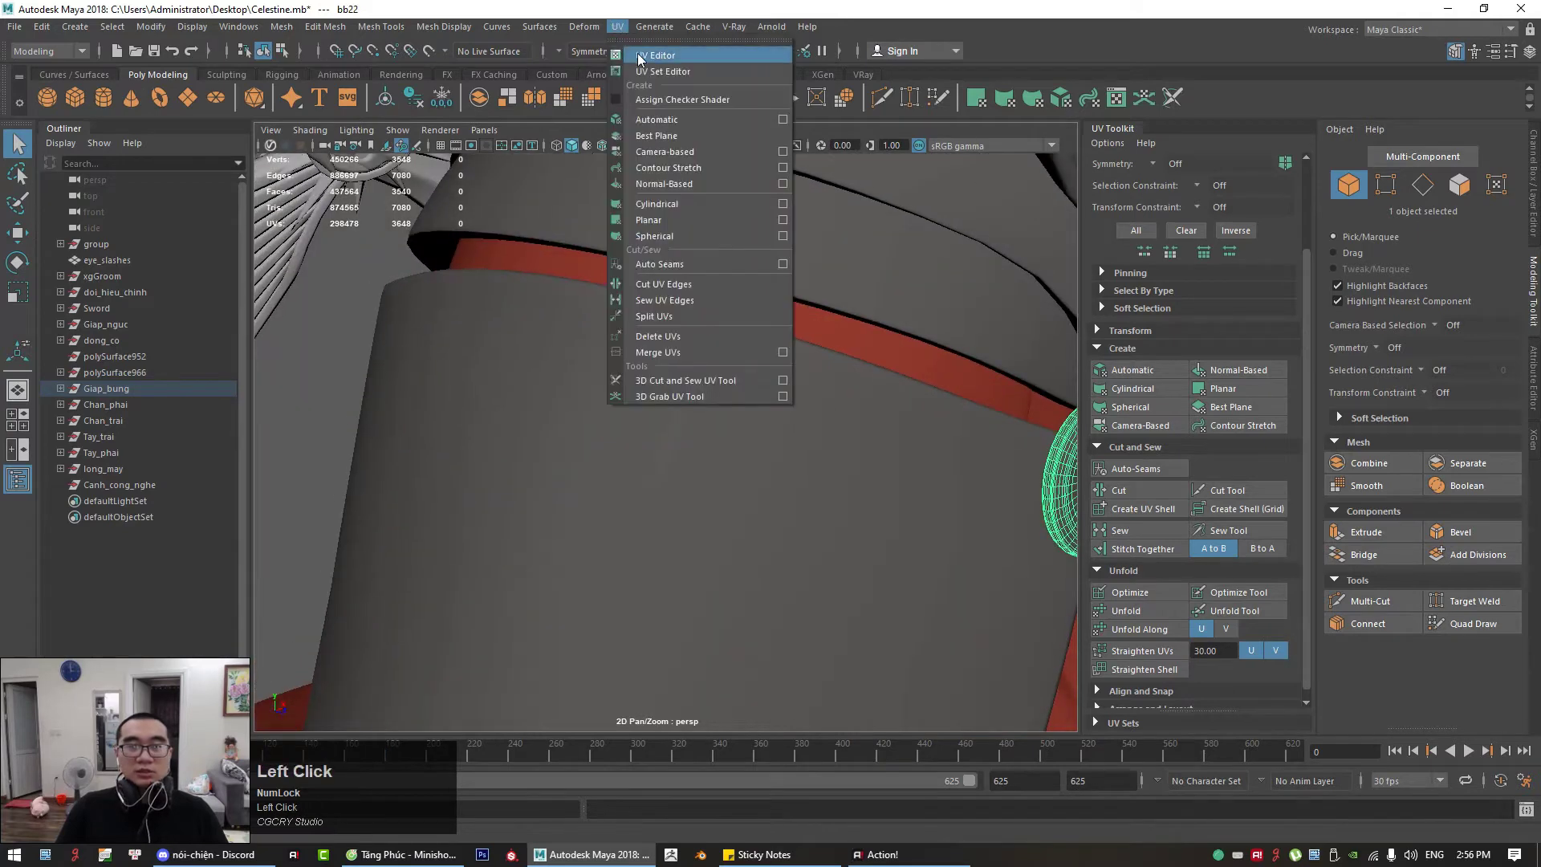
pyautogui.click(654, 48)
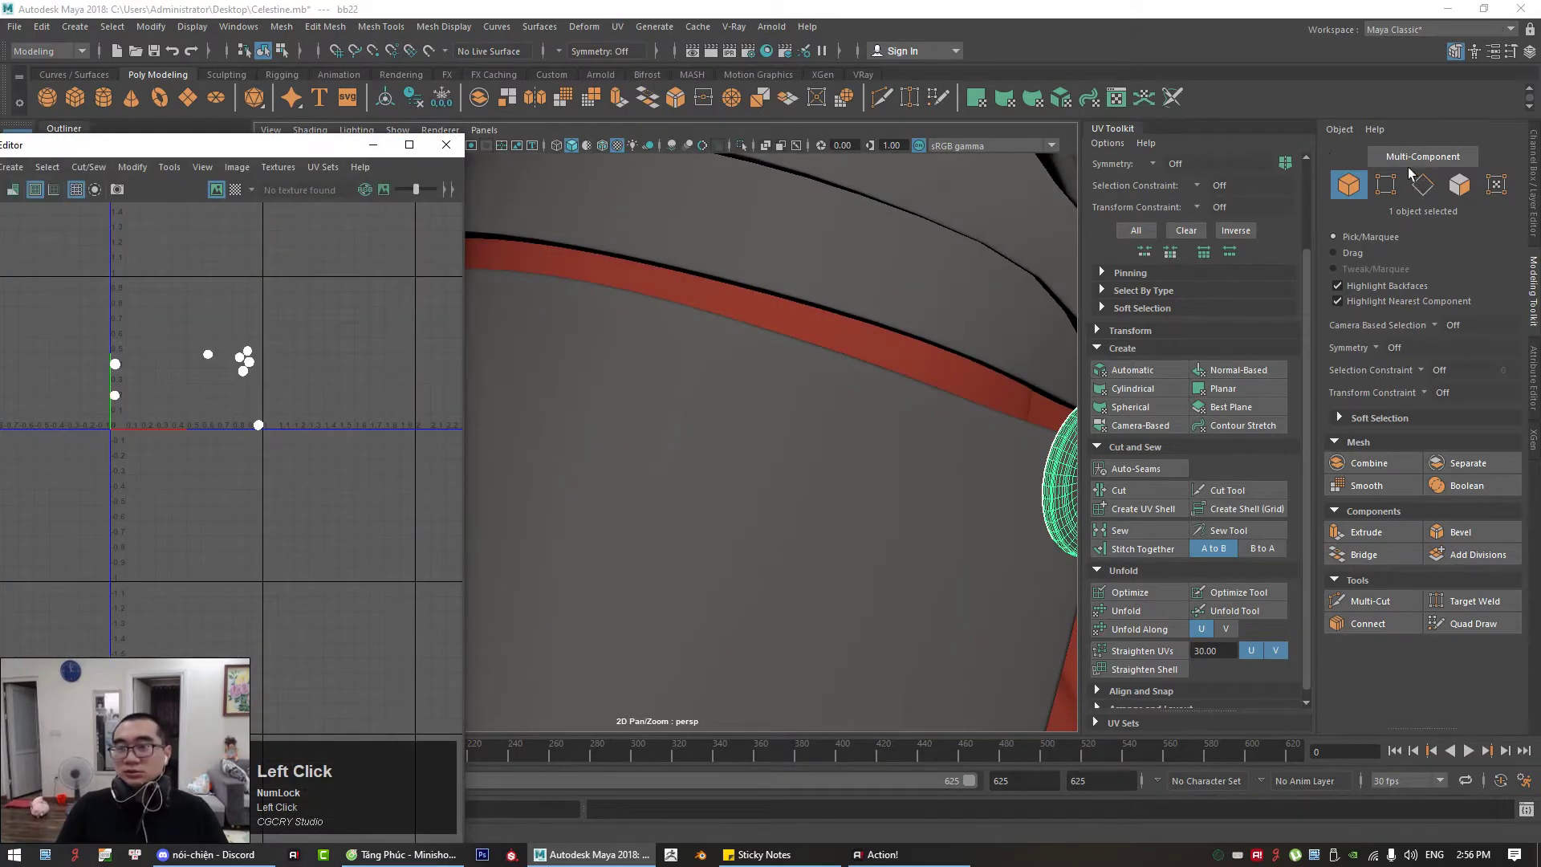
pyautogui.click(1534, 293)
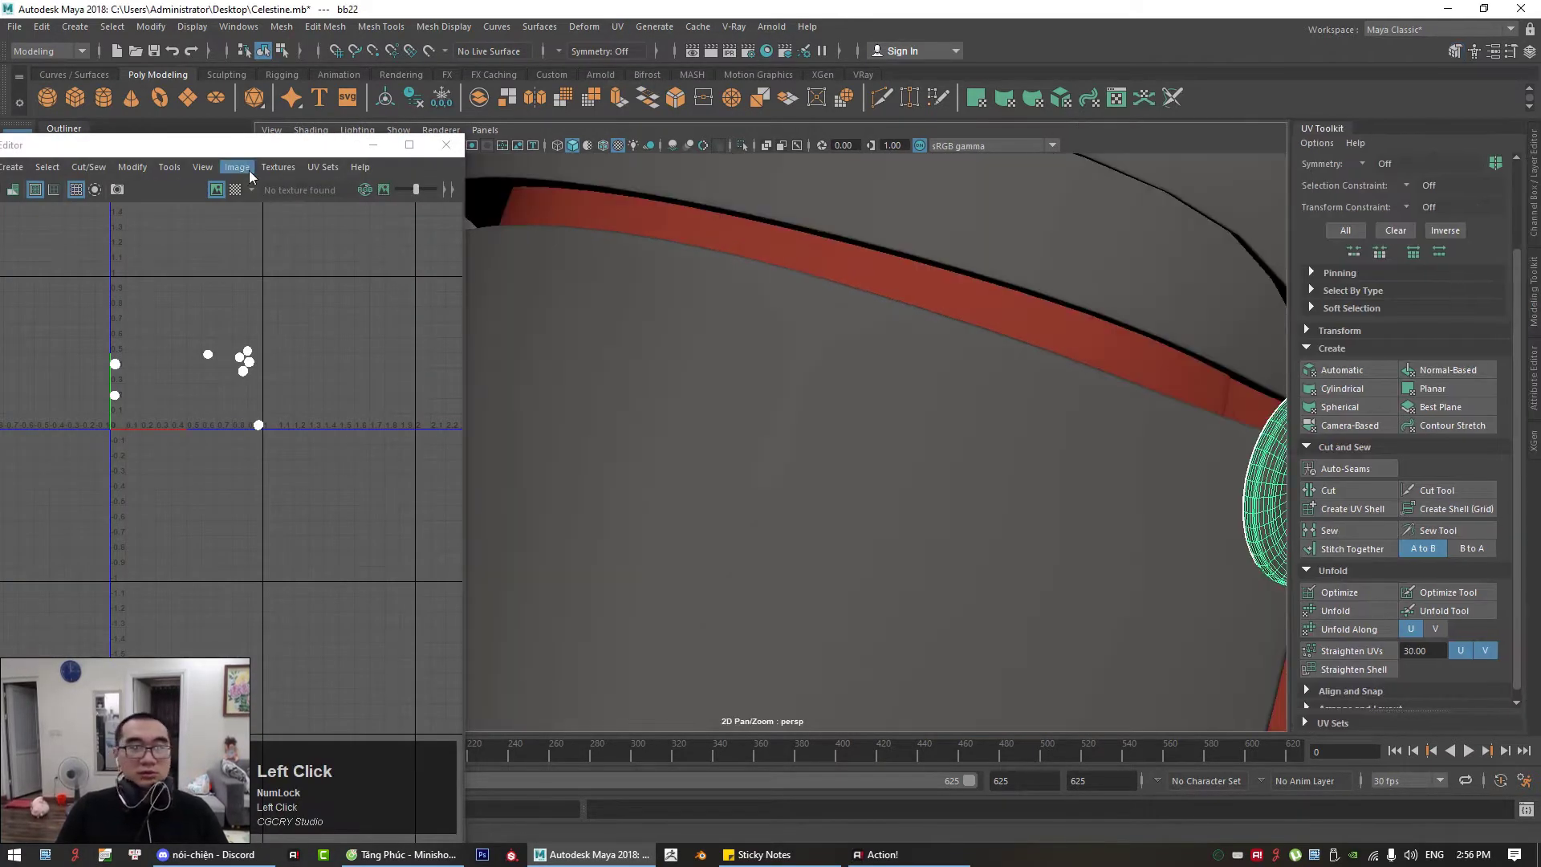
pyautogui.moveTo(266, 149); pyautogui.dragTo(636, 161)
pyautogui.keyDown('alt'); pyautogui.moveTo(1224, 471); pyautogui.dragTo(1094, 450, button='middle'); pyautogui.keyUp('alt')
pyautogui.keyDown('alt'); pyautogui.moveTo(1094, 450); pyautogui.dragTo(1060, 417); pyautogui.keyUp('alt')
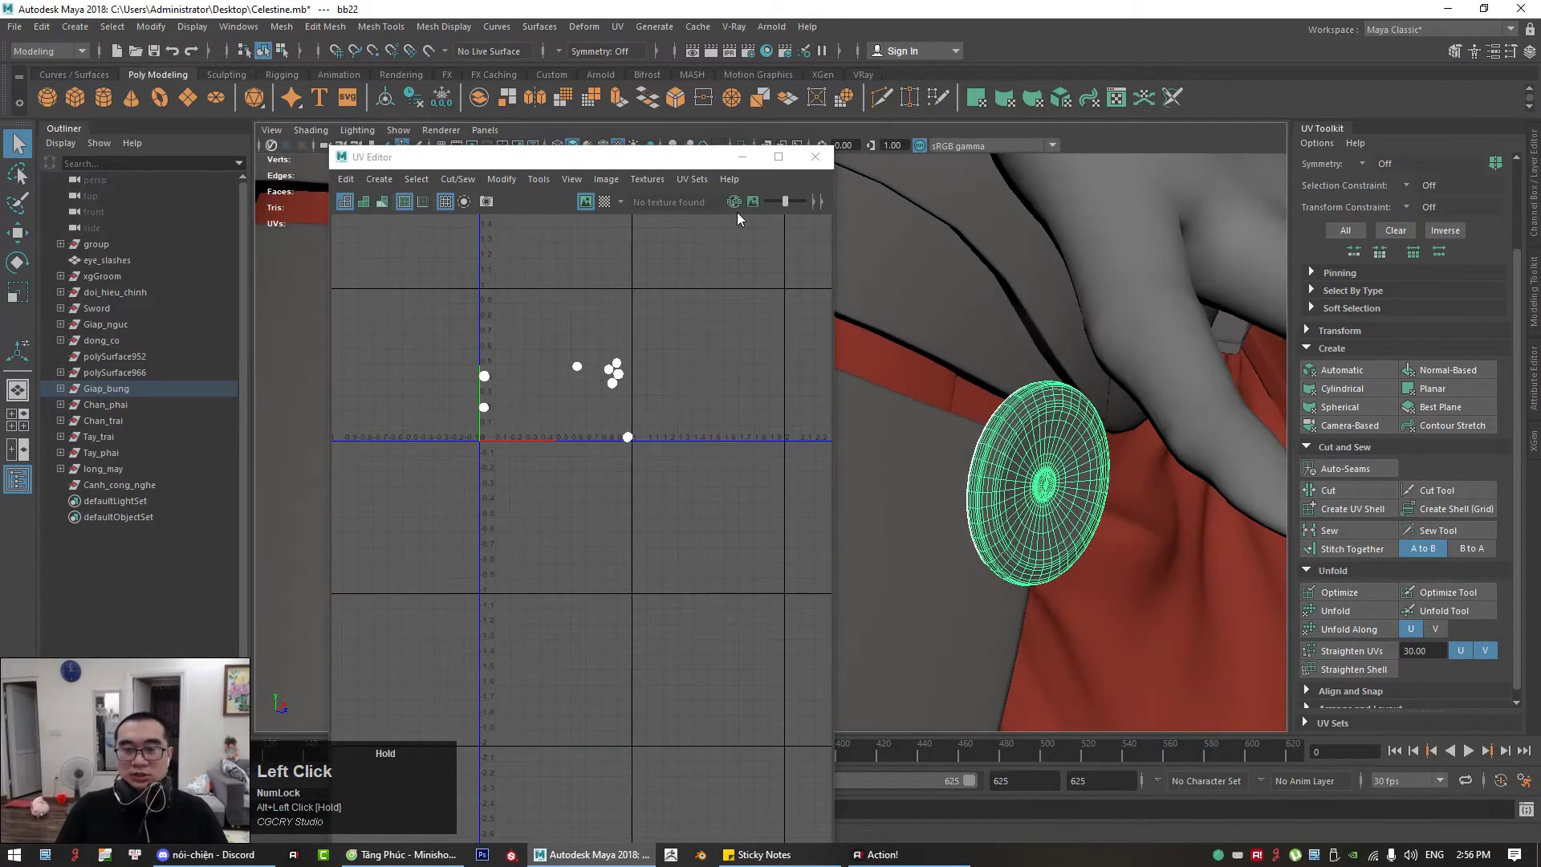
pyautogui.click(813, 159)
# Step: Select the thigh armour plates below the discs and display their UV shells in the UV Editor, clear of the selected plate
pyautogui.scroll(-5, 840, 344)
pyautogui.keyDown('alt'); pyautogui.moveTo(732, 470); pyautogui.dragTo(749, 387, button='middle'); pyautogui.keyUp('alt')
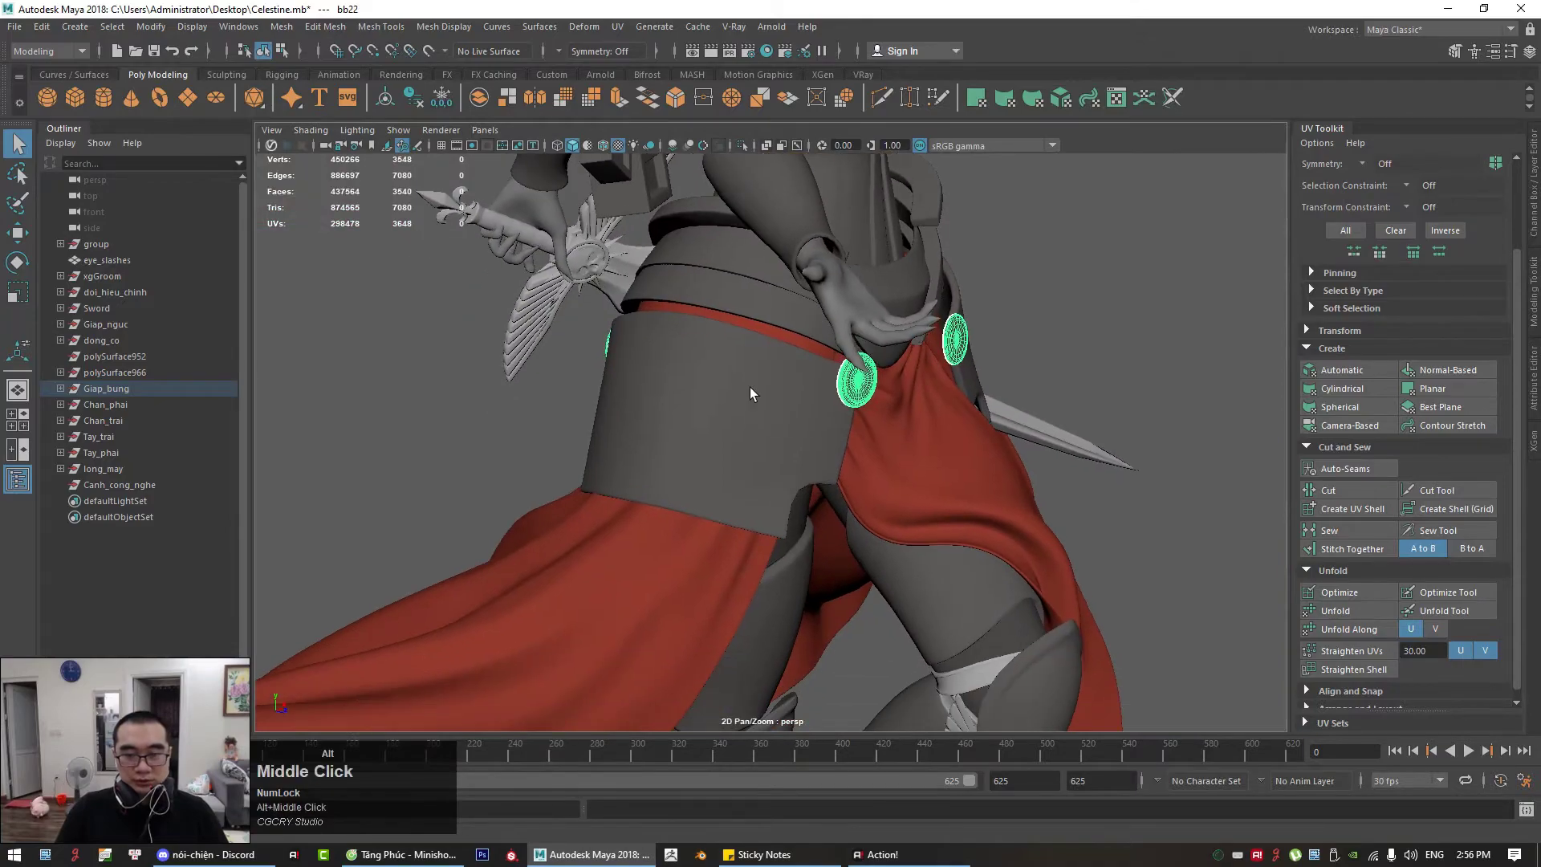
pyautogui.click(718, 521)
pyautogui.keyDown('alt'); pyautogui.moveTo(843, 433); pyautogui.dragTo(706, 437); pyautogui.keyUp('alt')
pyautogui.keyDown('alt'); pyautogui.moveTo(707, 438); pyautogui.dragTo(754, 401, button='right'); pyautogui.keyUp('alt')
pyautogui.click(722, 441)
pyautogui.keyDown('alt'); pyautogui.moveTo(754, 401); pyautogui.dragTo(699, 356); pyautogui.keyUp('alt')
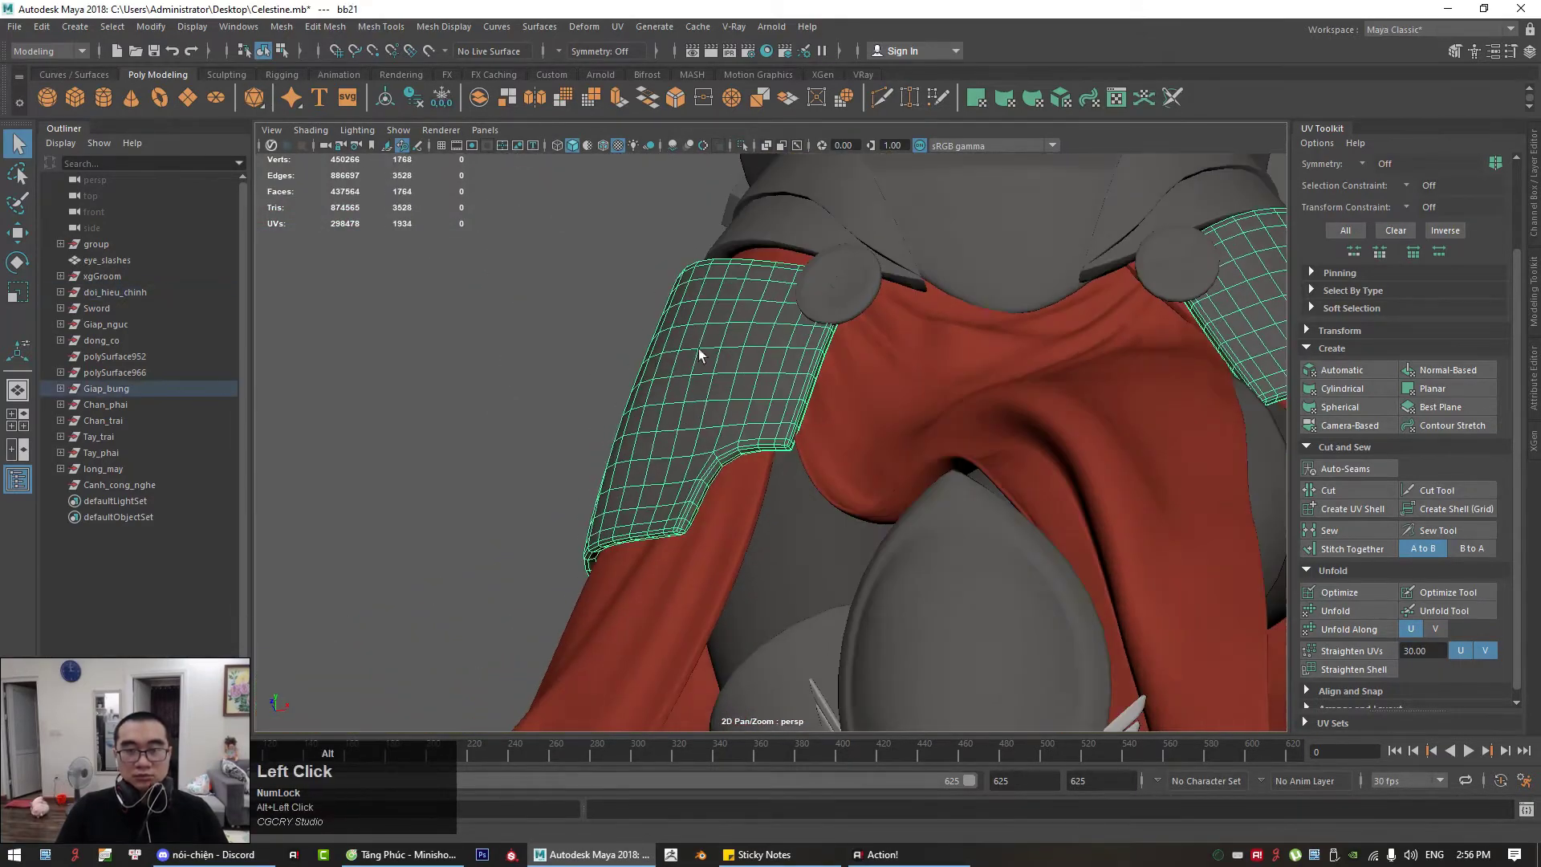
pyautogui.click(619, 27)
pyautogui.click(654, 47)
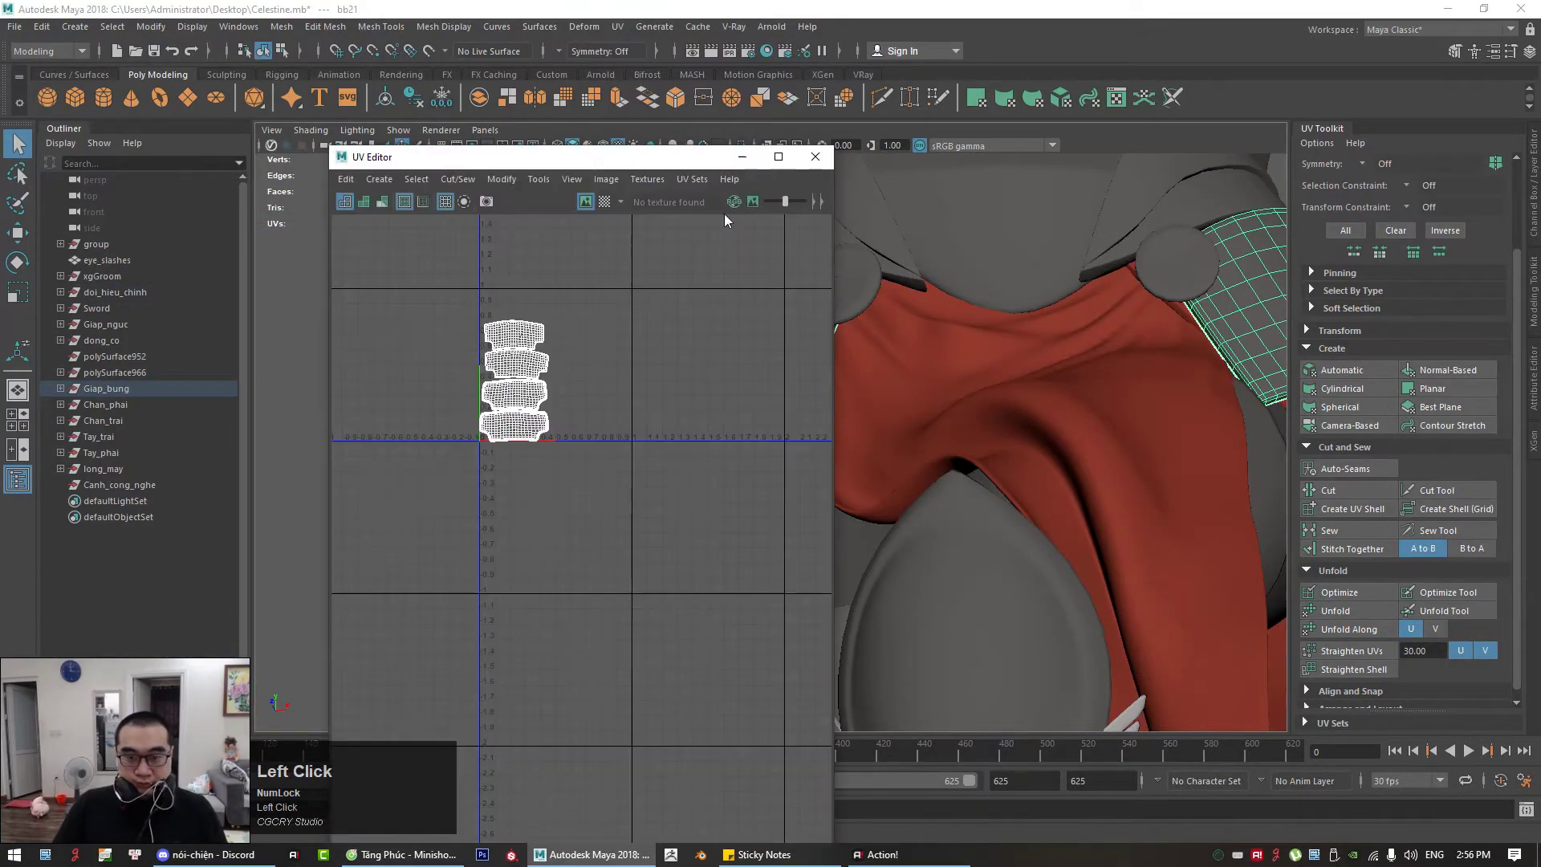
pyautogui.moveTo(593, 158); pyautogui.dragTo(1212, 167)
# Step: Select the short rim edges at two lower corners of the thigh plate and cut them as UV seams
pyautogui.keyDown('alt'); pyautogui.moveTo(883, 522); pyautogui.dragTo(924, 546, button='right'); pyautogui.keyUp('alt')
pyautogui.keyDown('alt'); pyautogui.moveTo(923, 545); pyautogui.dragTo(791, 460); pyautogui.keyUp('alt')
pyautogui.keyDown('alt'); pyautogui.moveTo(670, 249); pyautogui.dragTo(698, 385, button='middle'); pyautogui.keyUp('alt')
pyautogui.keyDown('alt'); pyautogui.moveTo(698, 385); pyautogui.dragTo(772, 374, button='right'); pyautogui.keyUp('alt')
pyautogui.moveTo(780, 365); pyautogui.dragTo(723, 330, button='right')
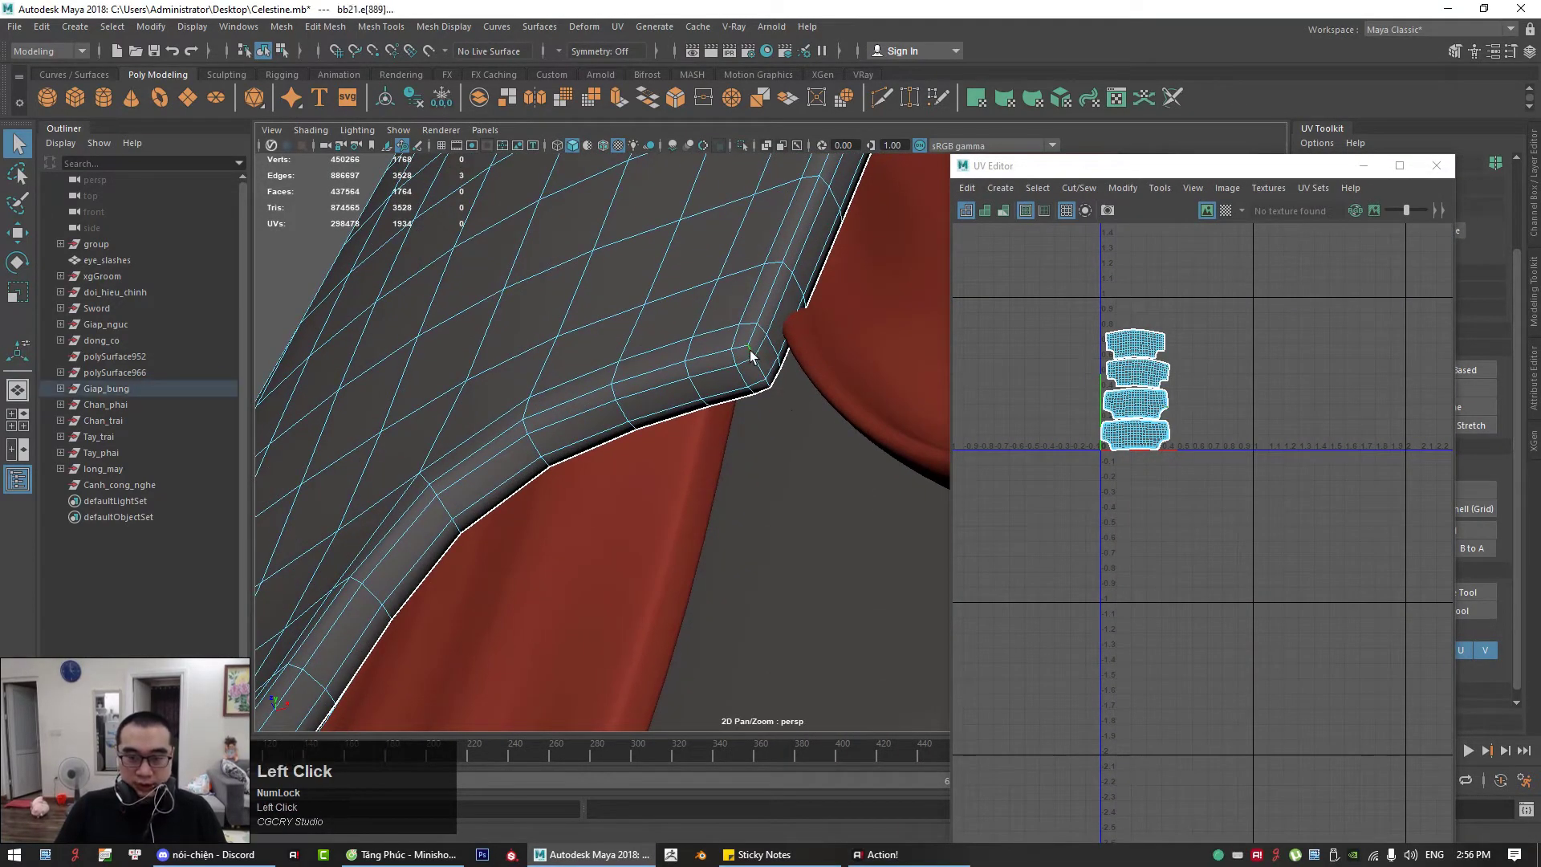
pyautogui.keyDown('alt'); pyautogui.moveTo(562, 521); pyautogui.dragTo(809, 389, button='middle'); pyautogui.keyUp('alt')
pyautogui.keyDown('alt'); pyautogui.moveTo(714, 573); pyautogui.dragTo(754, 616, button='right'); pyautogui.keyUp('alt')
pyautogui.keyDown('alt'); pyautogui.moveTo(650, 613); pyautogui.dragTo(627, 430); pyautogui.keyUp('alt')
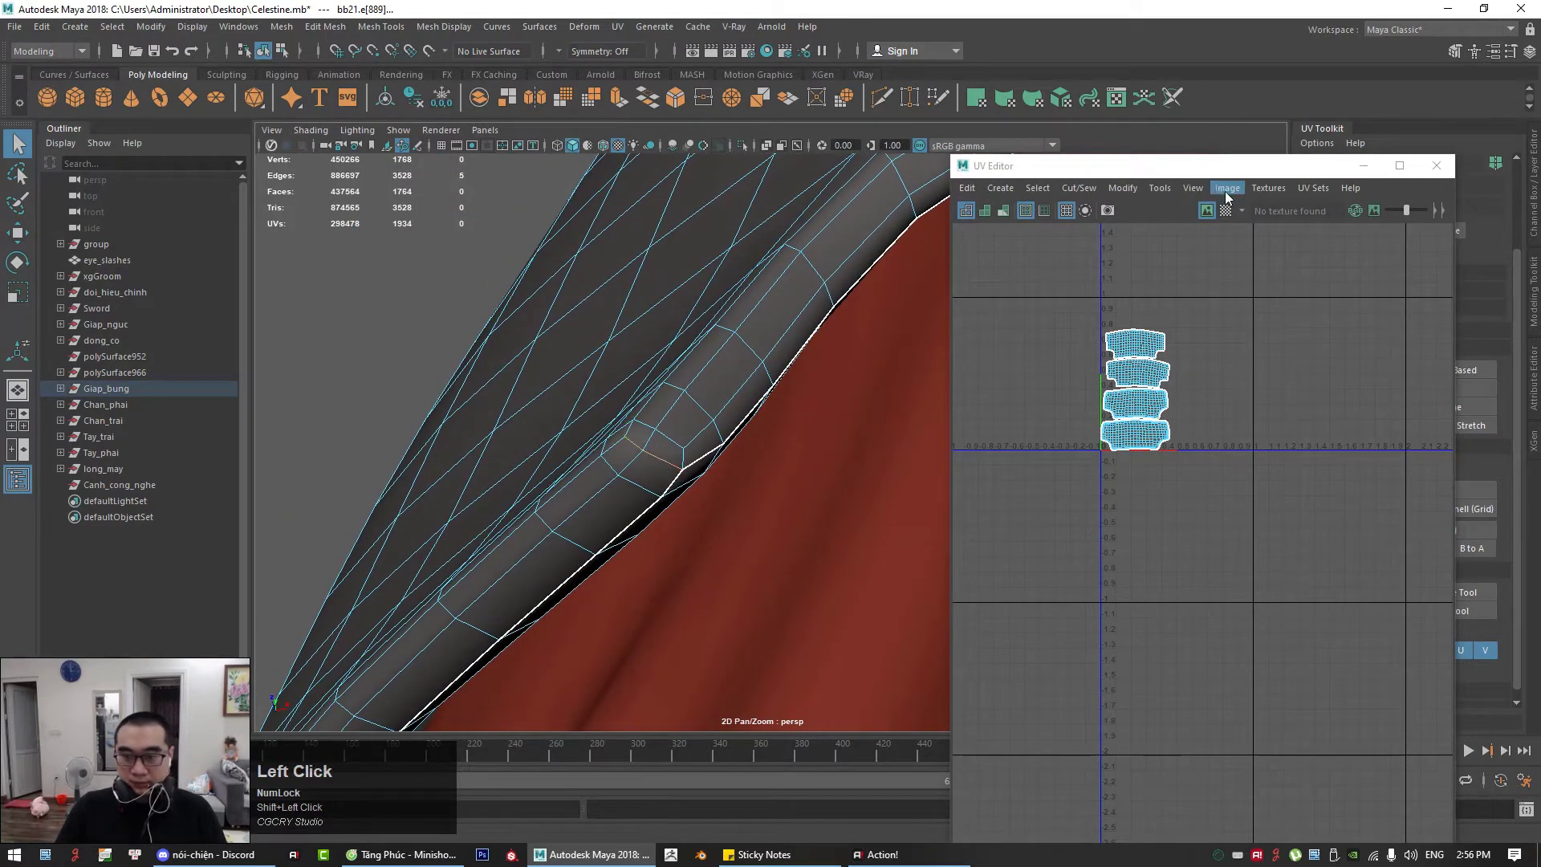
pyautogui.moveTo(1196, 171); pyautogui.dragTo(679, 236)
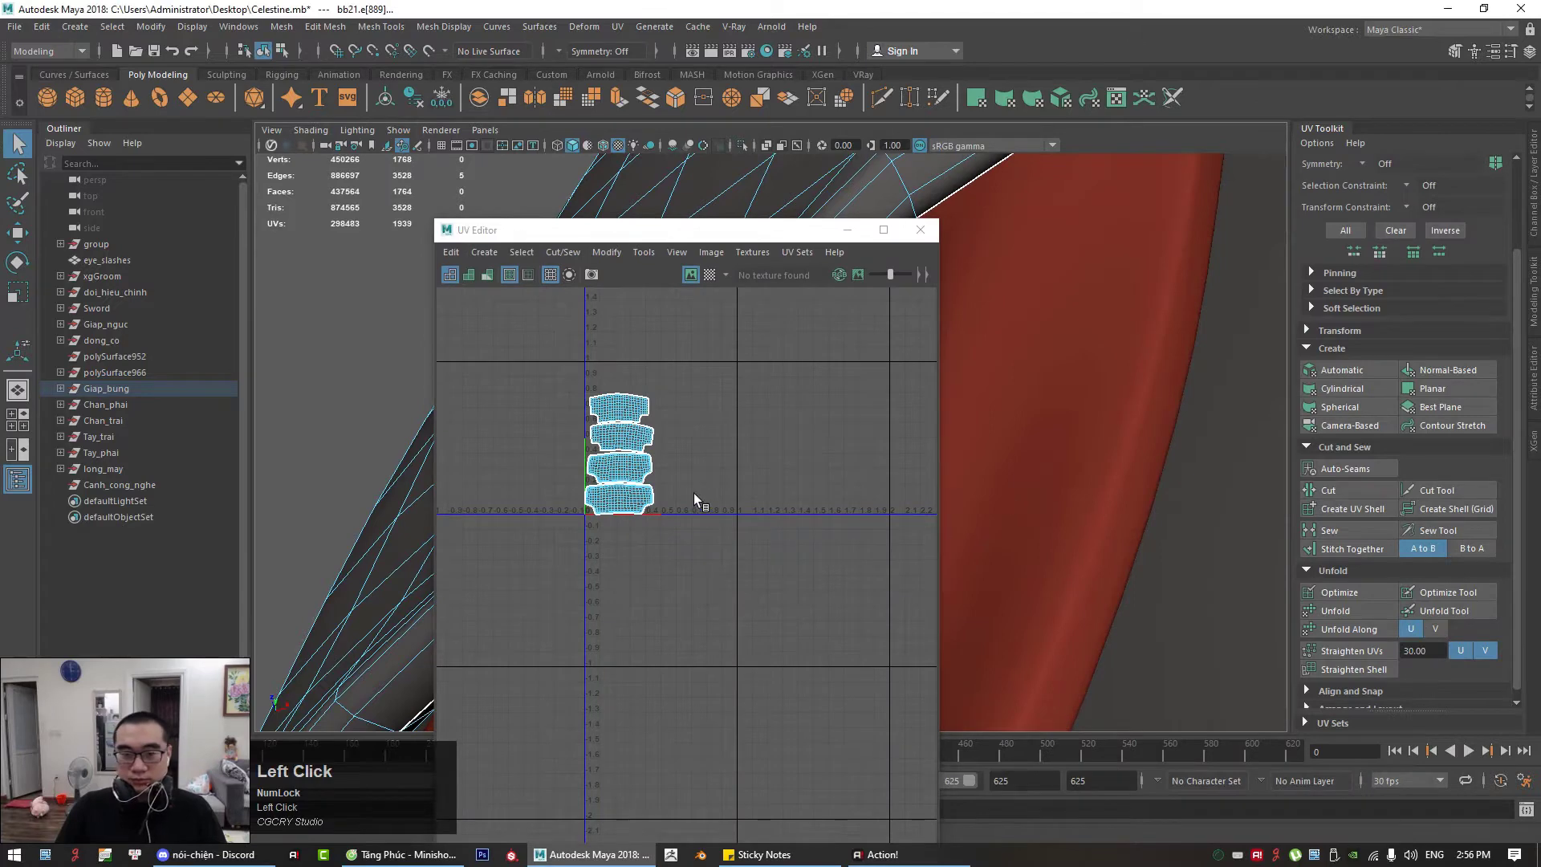
# Step: Select the cut thigh plate's whole UV shell, second from the bottom of the stack, and unfold it
pyautogui.scroll(8, 647, 464)
pyautogui.scroll(-4, 647, 465)
pyautogui.rightClick(650, 469)
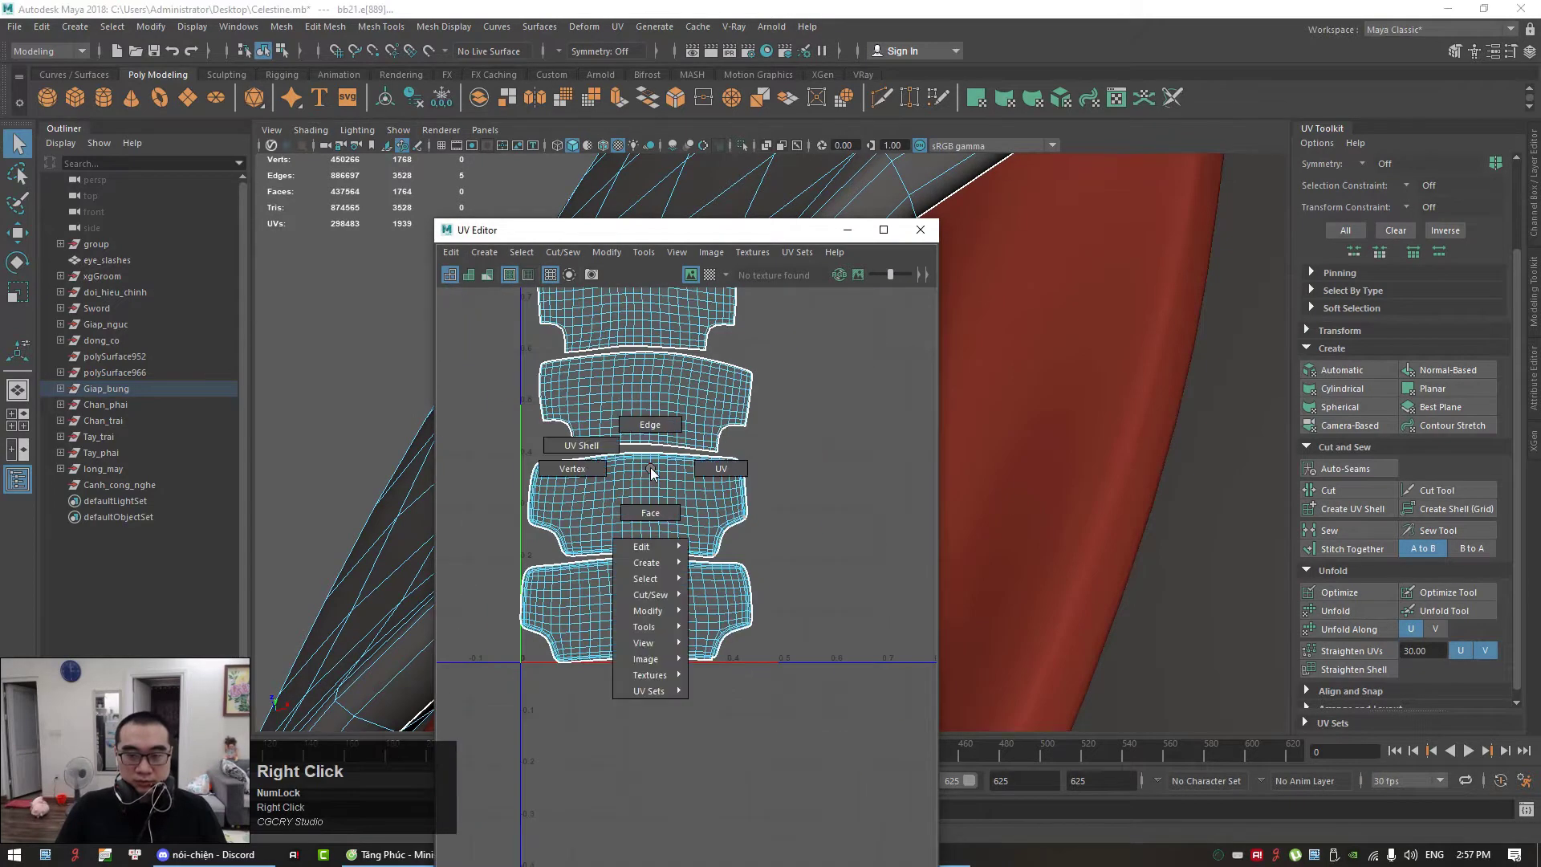
pyautogui.moveTo(650, 469); pyautogui.dragTo(581, 445, button='right')
pyautogui.click(629, 502)
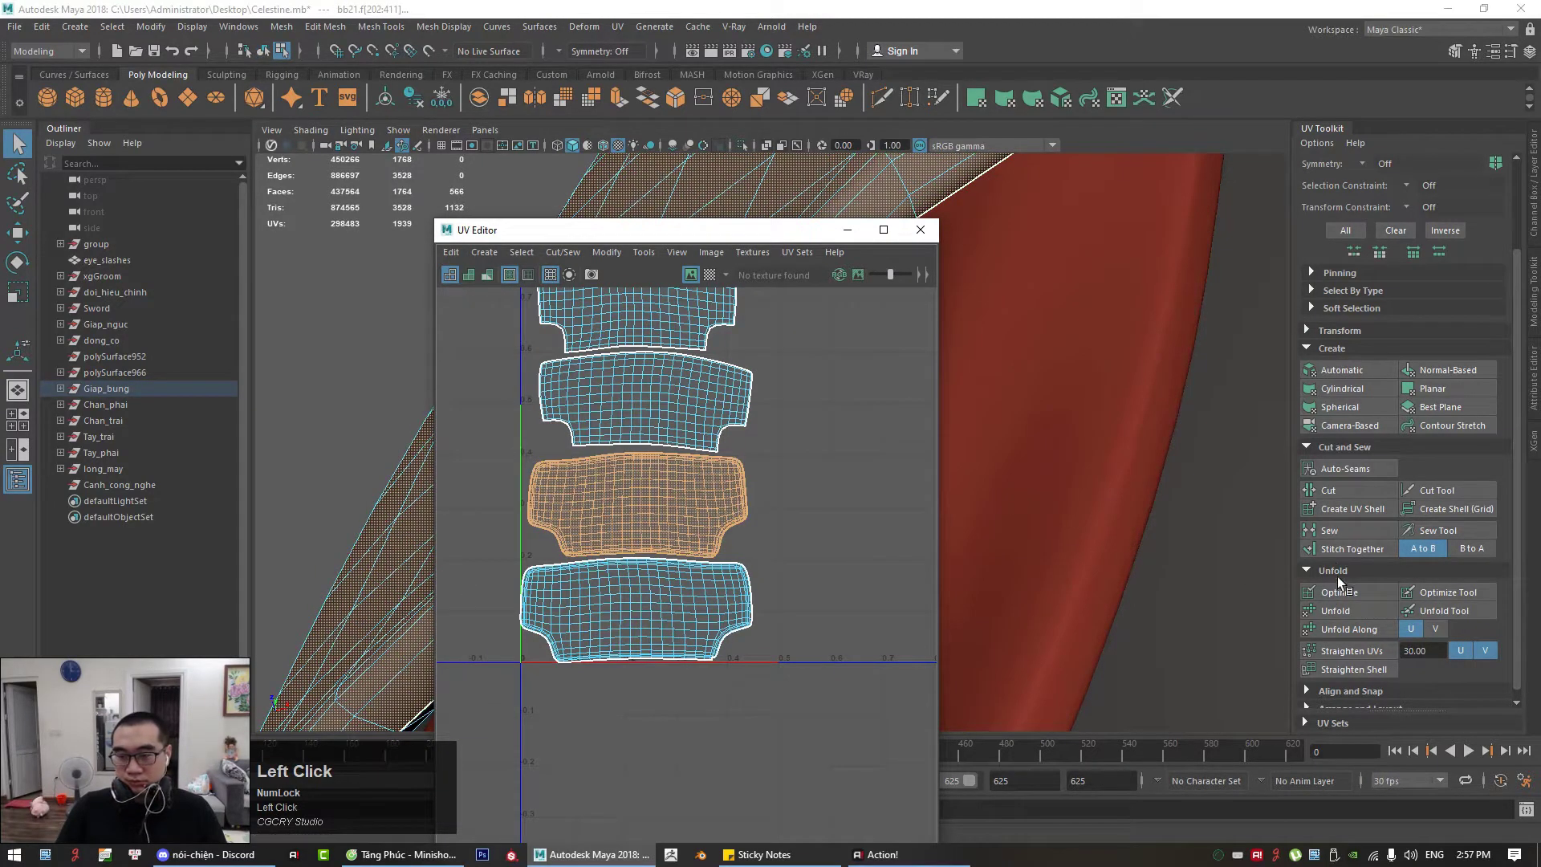
pyautogui.click(1332, 610)
# Step: Select the short rim edges at the remaining uncut corners of the second UV shell from the bottom and cut them as seams
pyautogui.scroll(3, 642, 522)
pyautogui.moveTo(602, 509); pyautogui.dragTo(729, 540, button='middle')
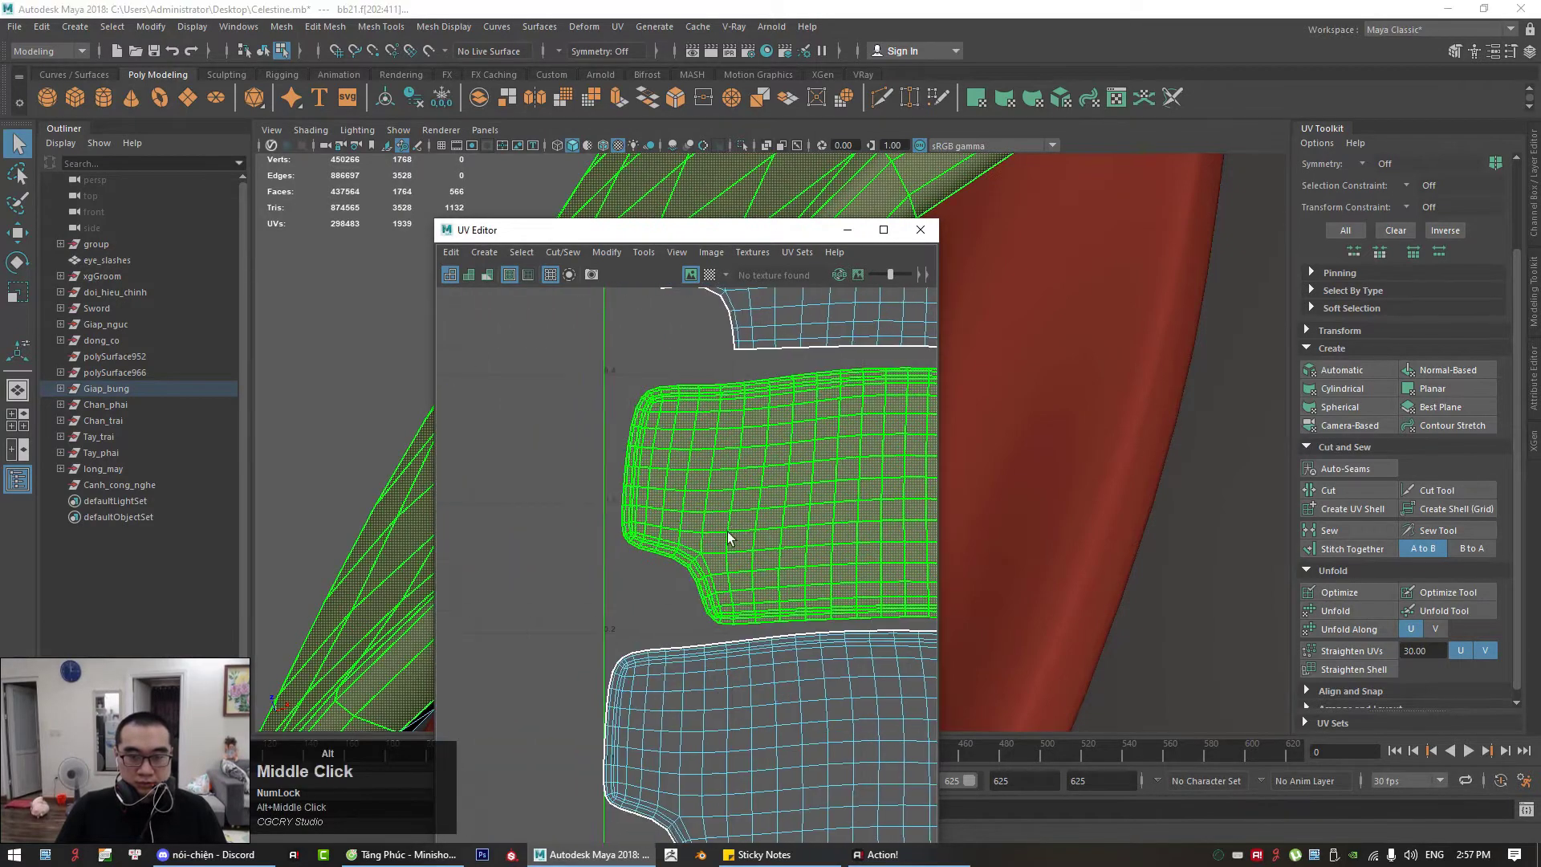
pyautogui.scroll(2, 637, 420)
pyautogui.rightClick(600, 355)
pyautogui.moveTo(600, 355); pyautogui.dragTo(653, 340, button='right')
pyautogui.scroll(3, 653, 378)
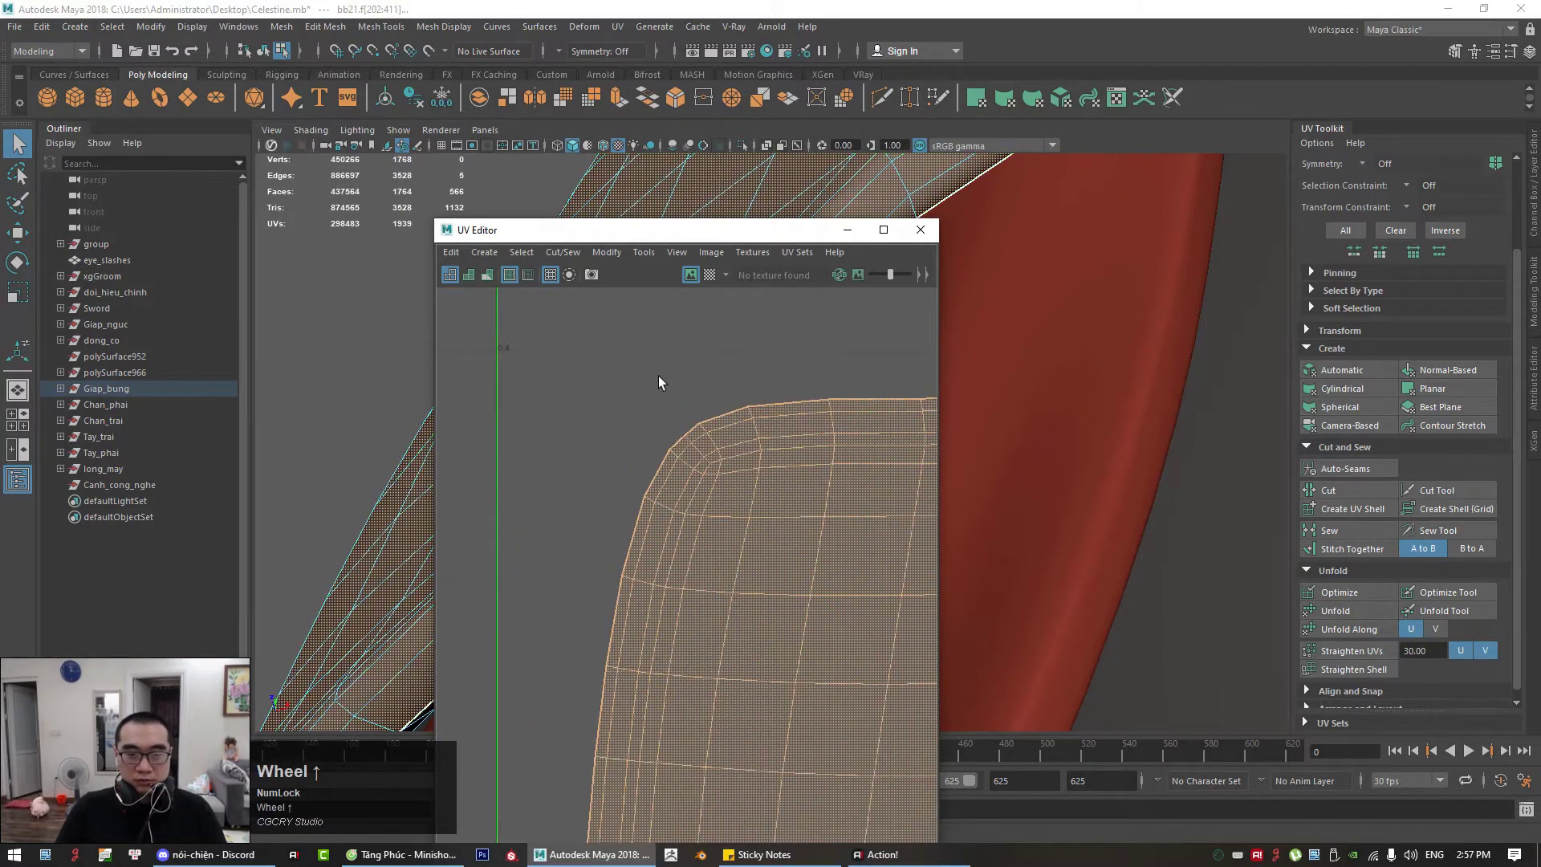
pyautogui.click(698, 463)
pyautogui.scroll(-3, 699, 453)
pyautogui.scroll(3, 654, 638)
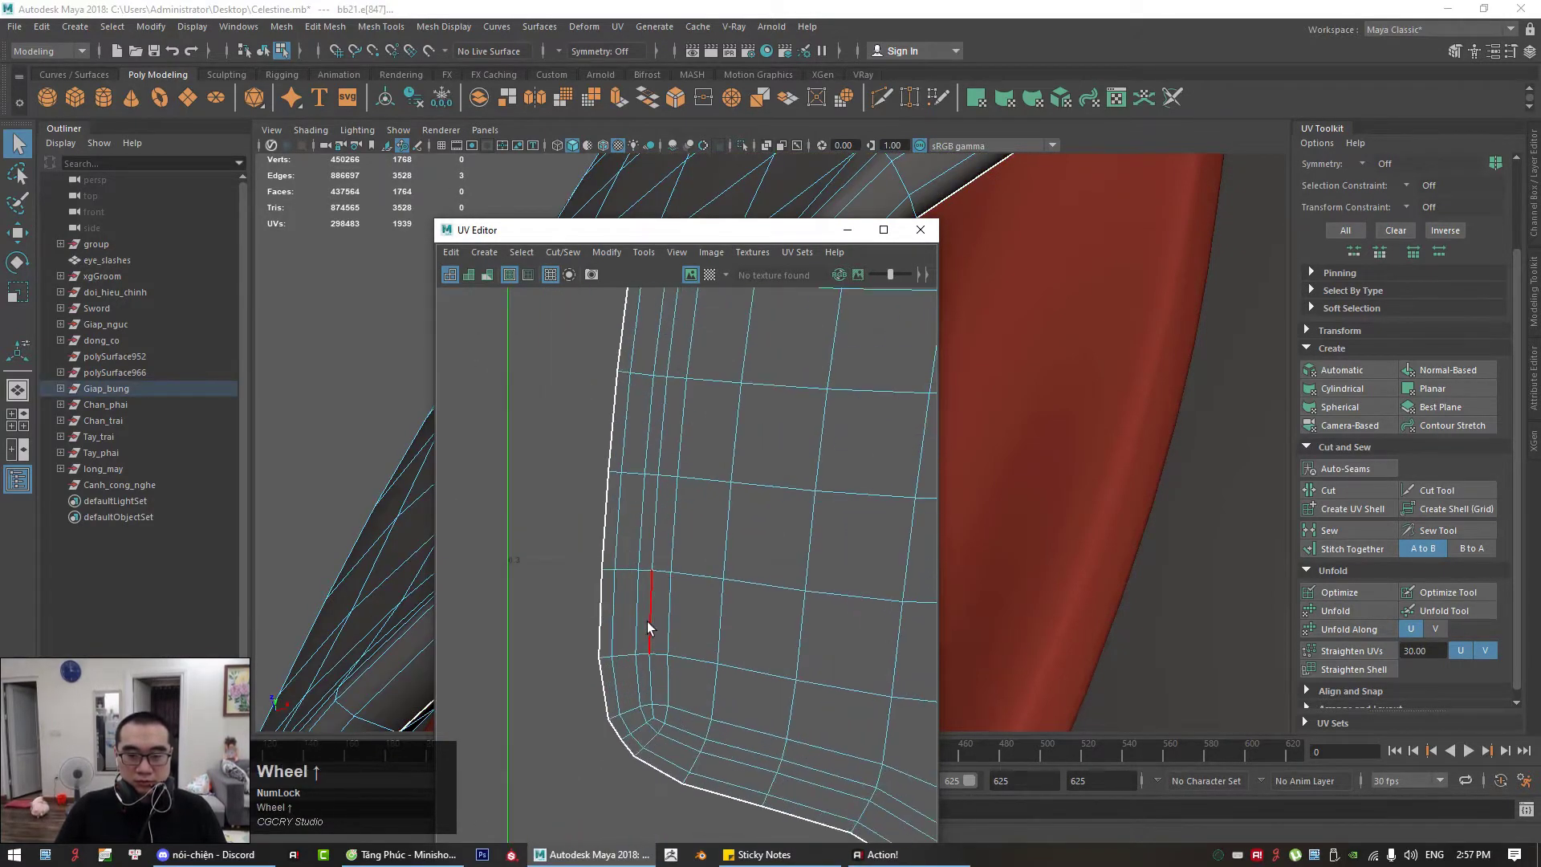
pyautogui.keyDown('alt'); pyautogui.moveTo(714, 622); pyautogui.dragTo(641, 602, button='right'); pyautogui.keyUp('alt')
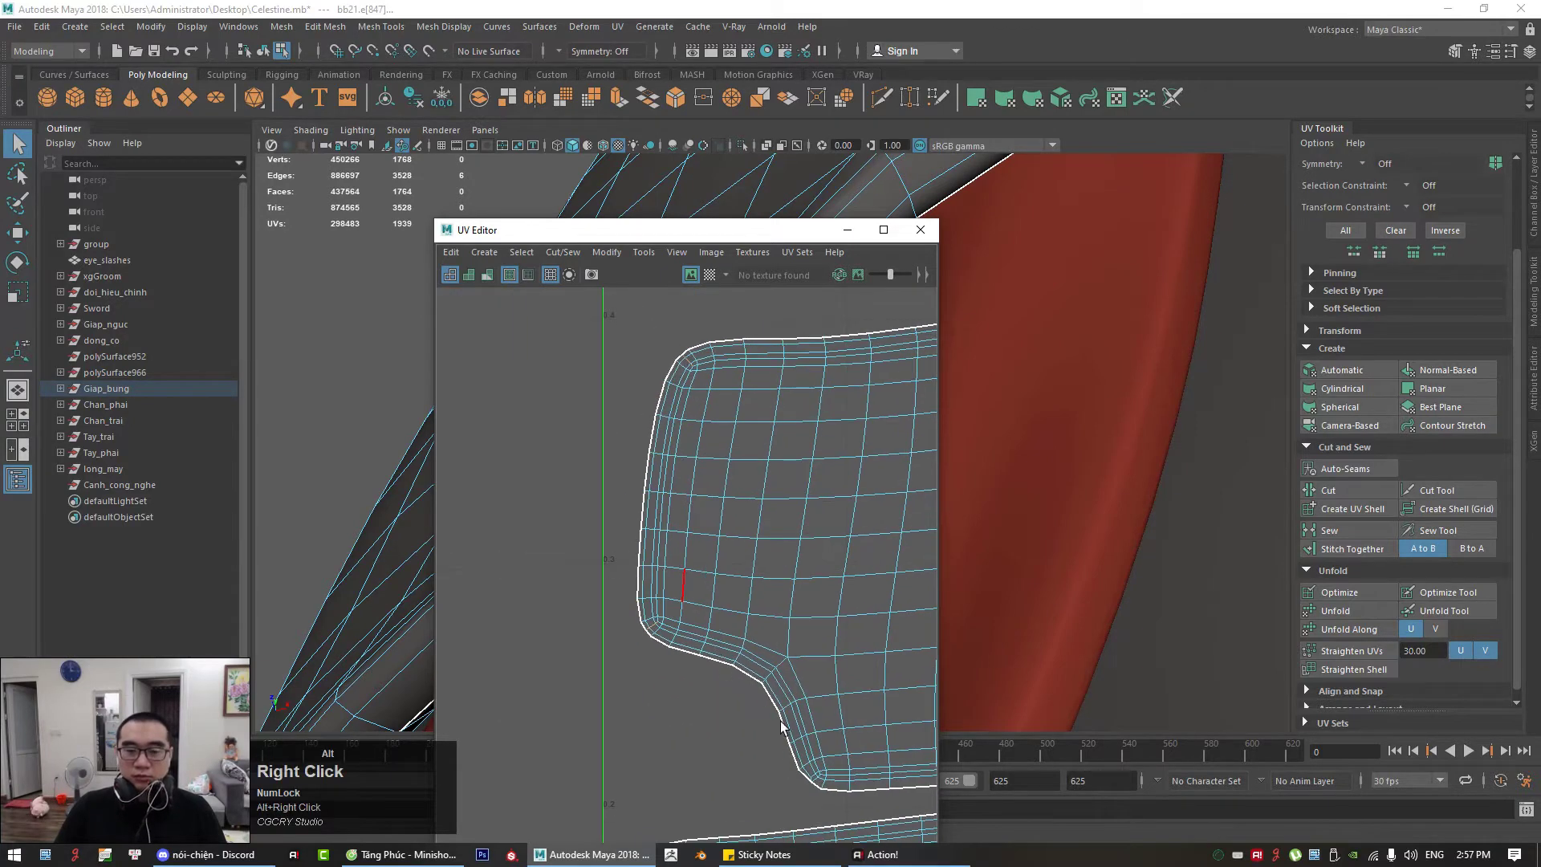
pyautogui.keyDown('alt'); pyautogui.moveTo(804, 800); pyautogui.dragTo(706, 658, button='middle'); pyautogui.keyUp('alt')
pyautogui.keyDown('alt'); pyautogui.moveTo(723, 654); pyautogui.dragTo(674, 531, button='right'); pyautogui.keyUp('alt')
pyautogui.keyDown('alt'); pyautogui.moveTo(674, 531); pyautogui.dragTo(711, 583, button='middle'); pyautogui.keyUp('alt')
pyautogui.keyDown('alt'); pyautogui.moveTo(710, 583); pyautogui.dragTo(746, 520, button='right'); pyautogui.keyUp('alt')
pyautogui.keyDown('alt'); pyautogui.moveTo(747, 520); pyautogui.dragTo(719, 489, button='middle'); pyautogui.keyUp('alt')
pyautogui.scroll(5, 751, 533)
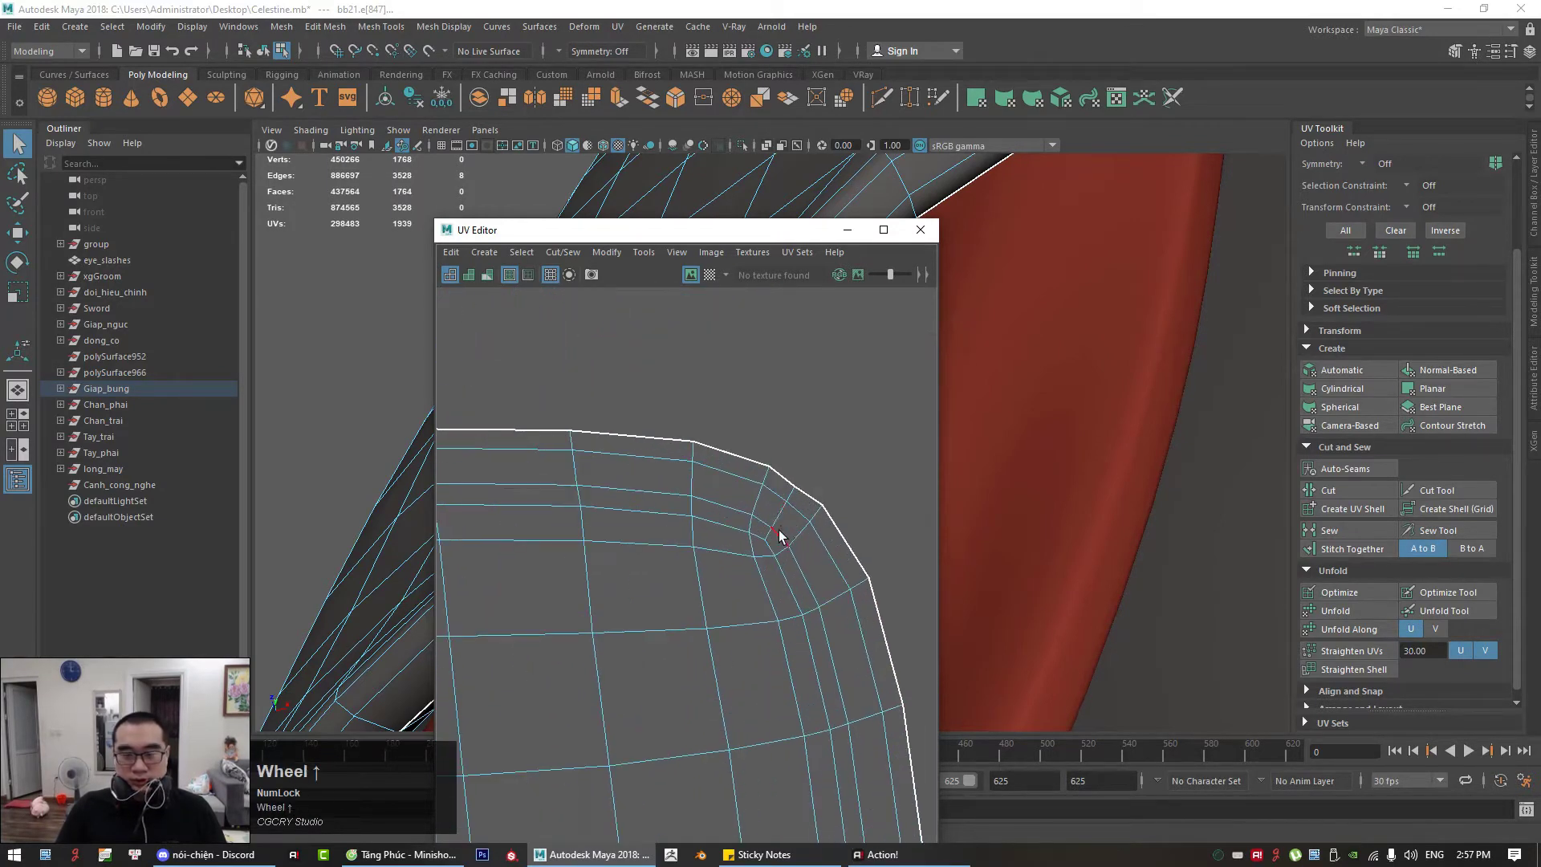
pyautogui.keyDown('alt'); pyautogui.moveTo(775, 520); pyautogui.dragTo(609, 626, button='right'); pyautogui.keyUp('alt')
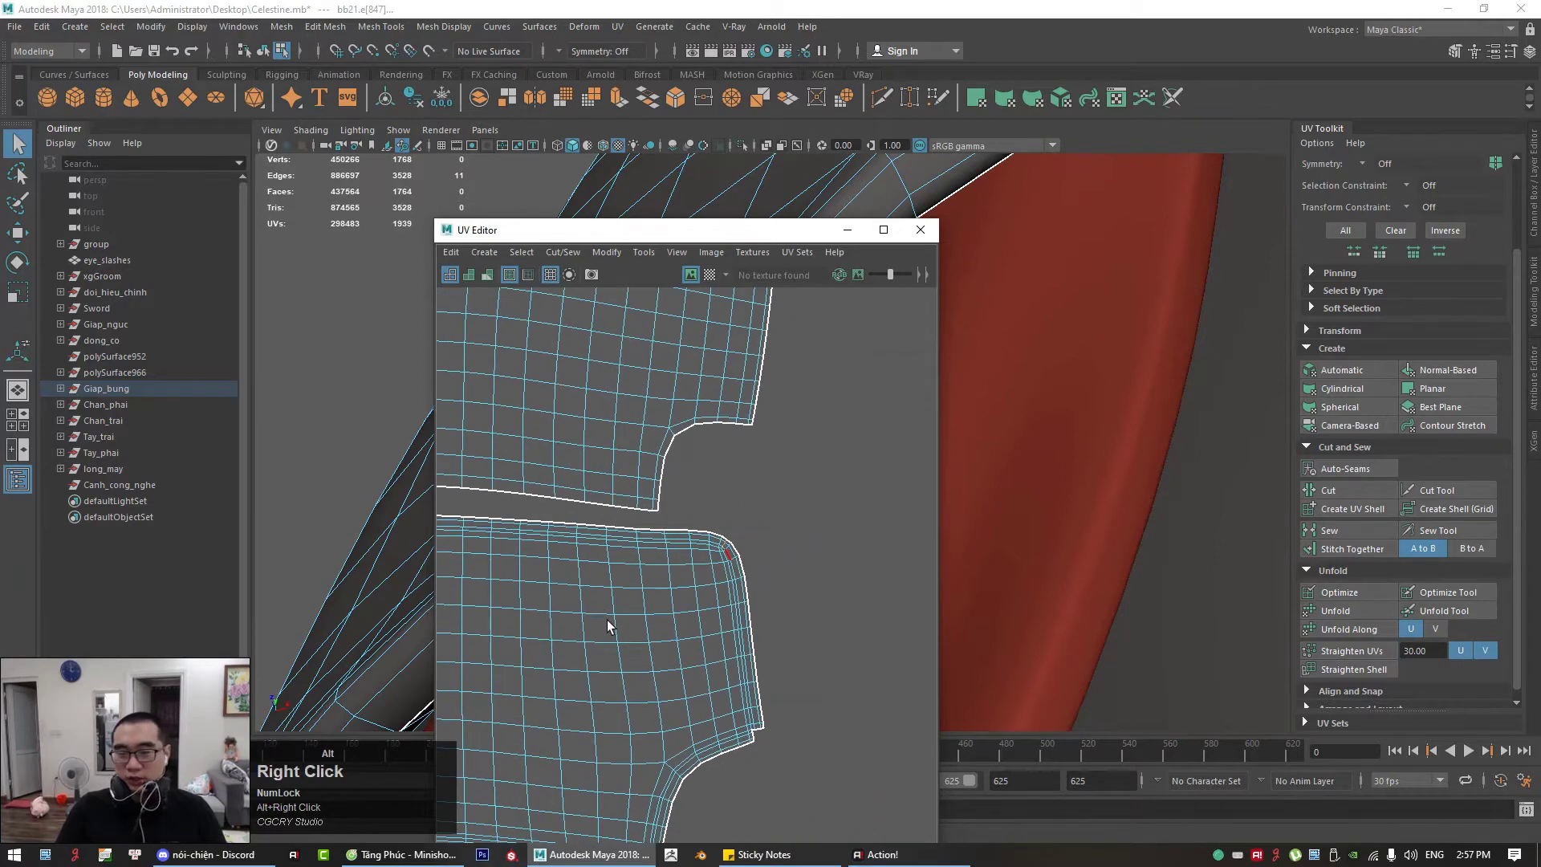
pyautogui.keyDown('alt'); pyautogui.moveTo(609, 626); pyautogui.dragTo(805, 482, button='middle'); pyautogui.keyUp('alt')
pyautogui.scroll(-3, 806, 482)
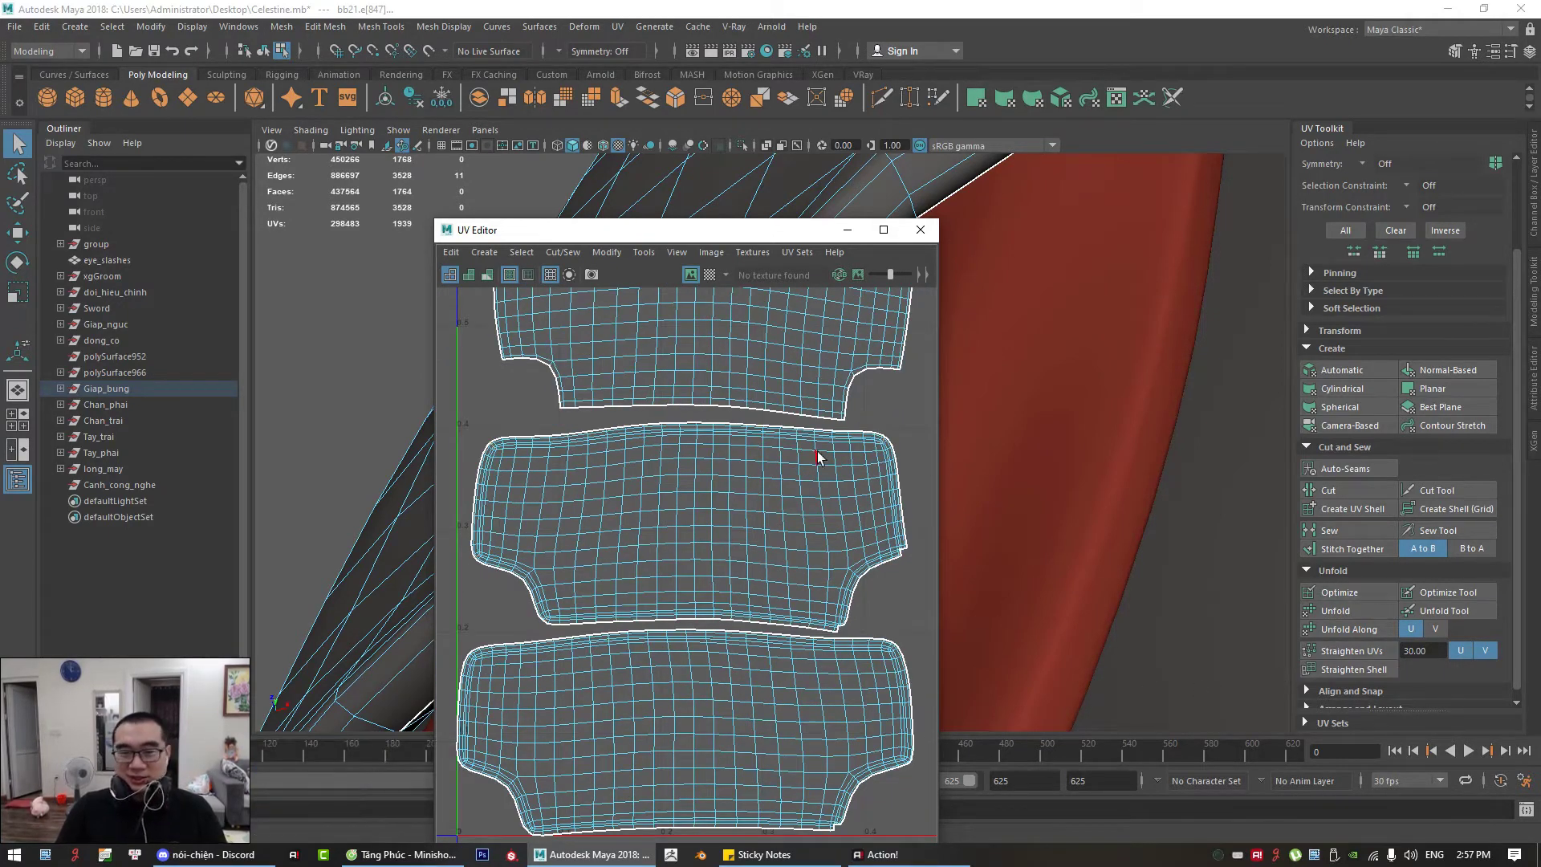
pyautogui.click(1340, 514)
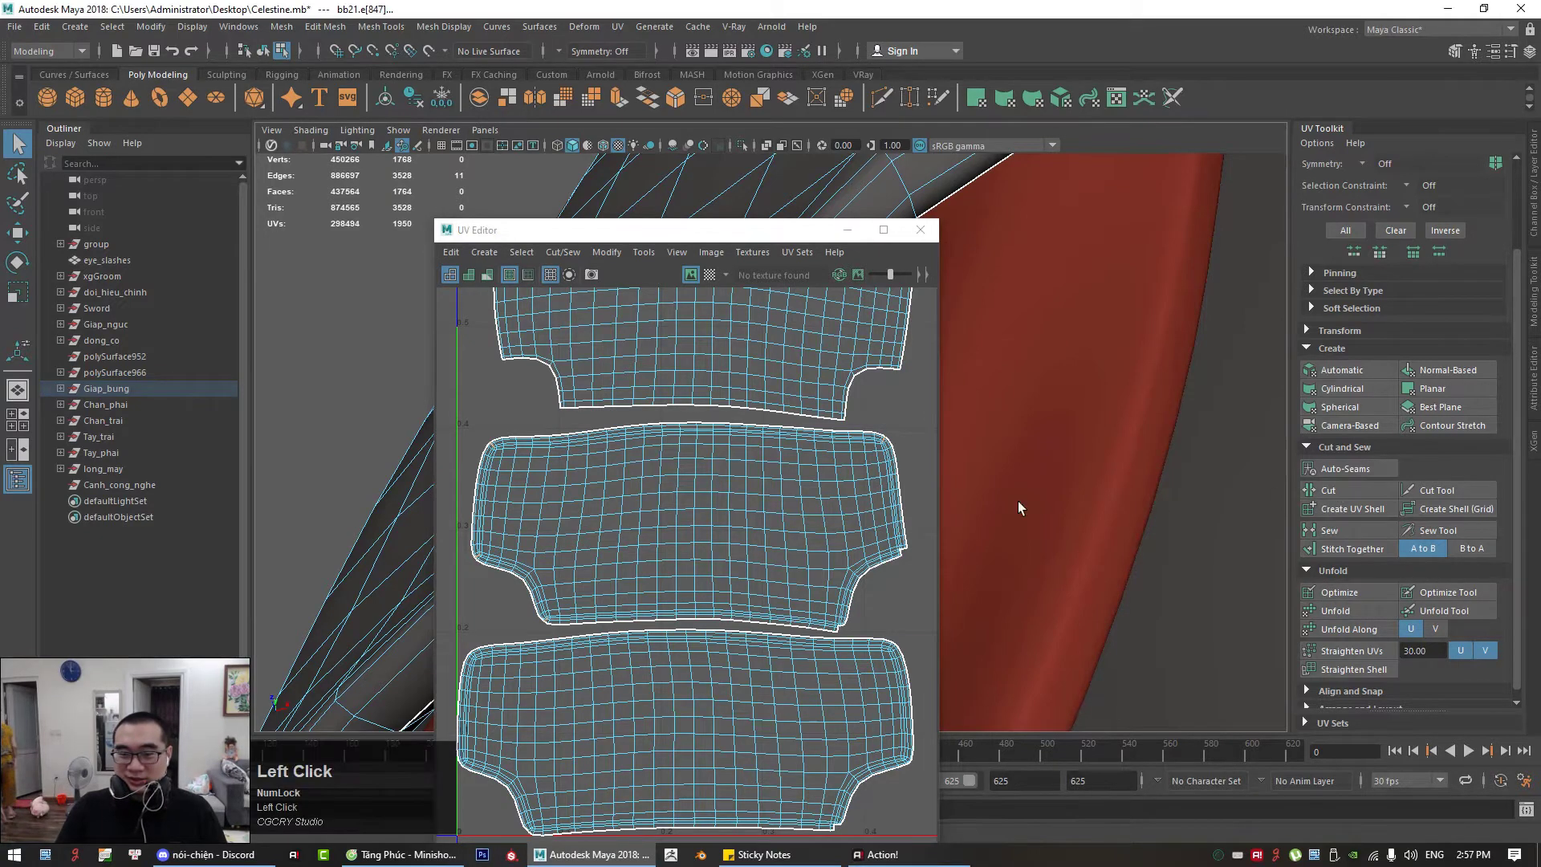
# Step: Select the whole second UV shell from the bottom, unfold it and clear the selection
pyautogui.moveTo(734, 505); pyautogui.dragTo(731, 529, button='right')
pyautogui.click(731, 528)
pyautogui.click(1336, 611)
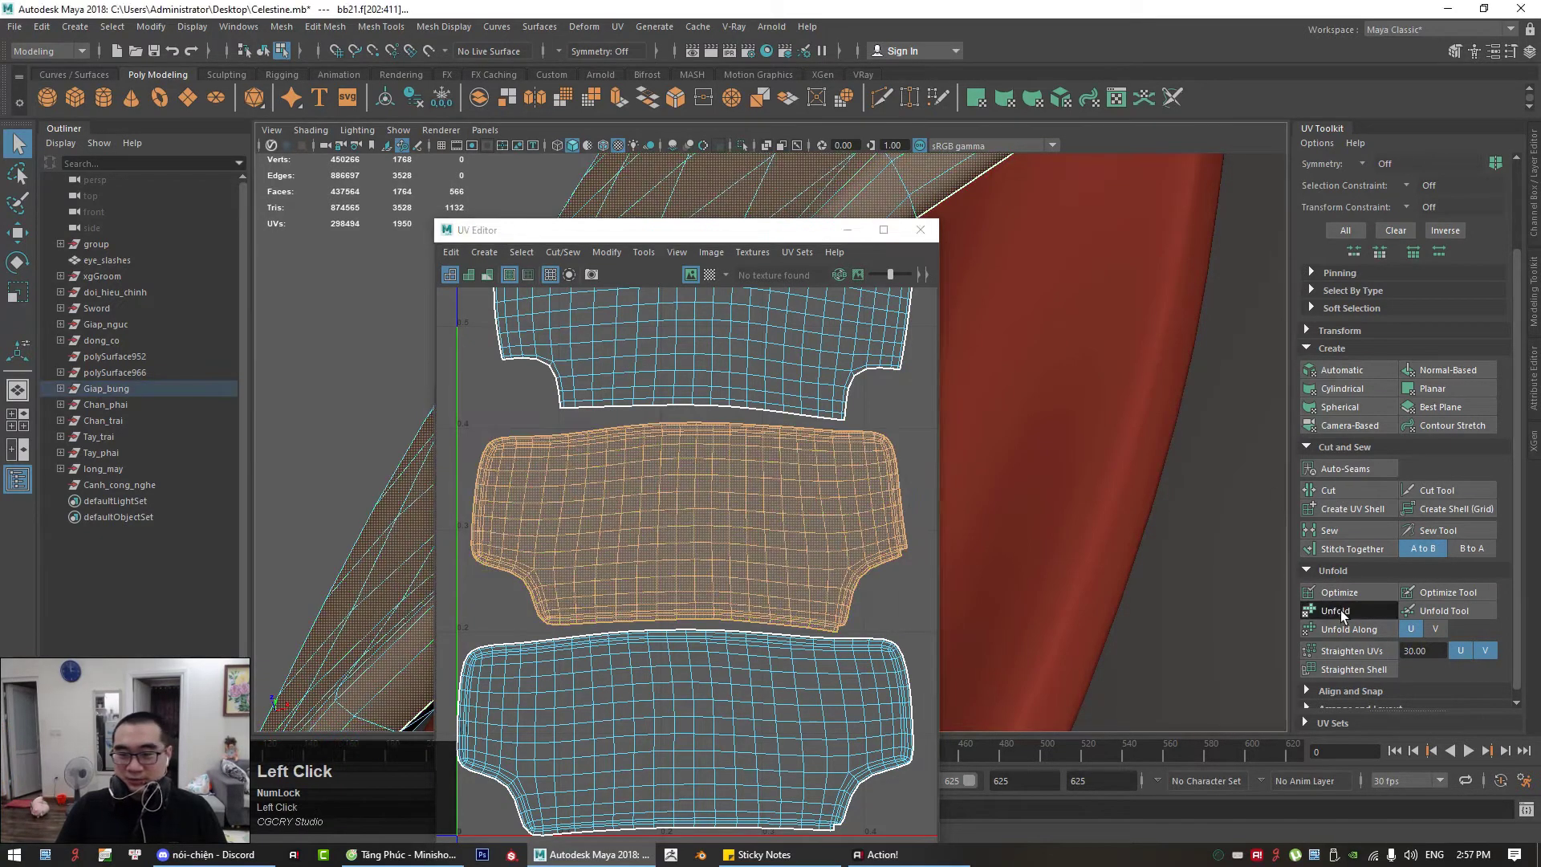
pyautogui.click(911, 392)
pyautogui.scroll(-3, 825, 476)
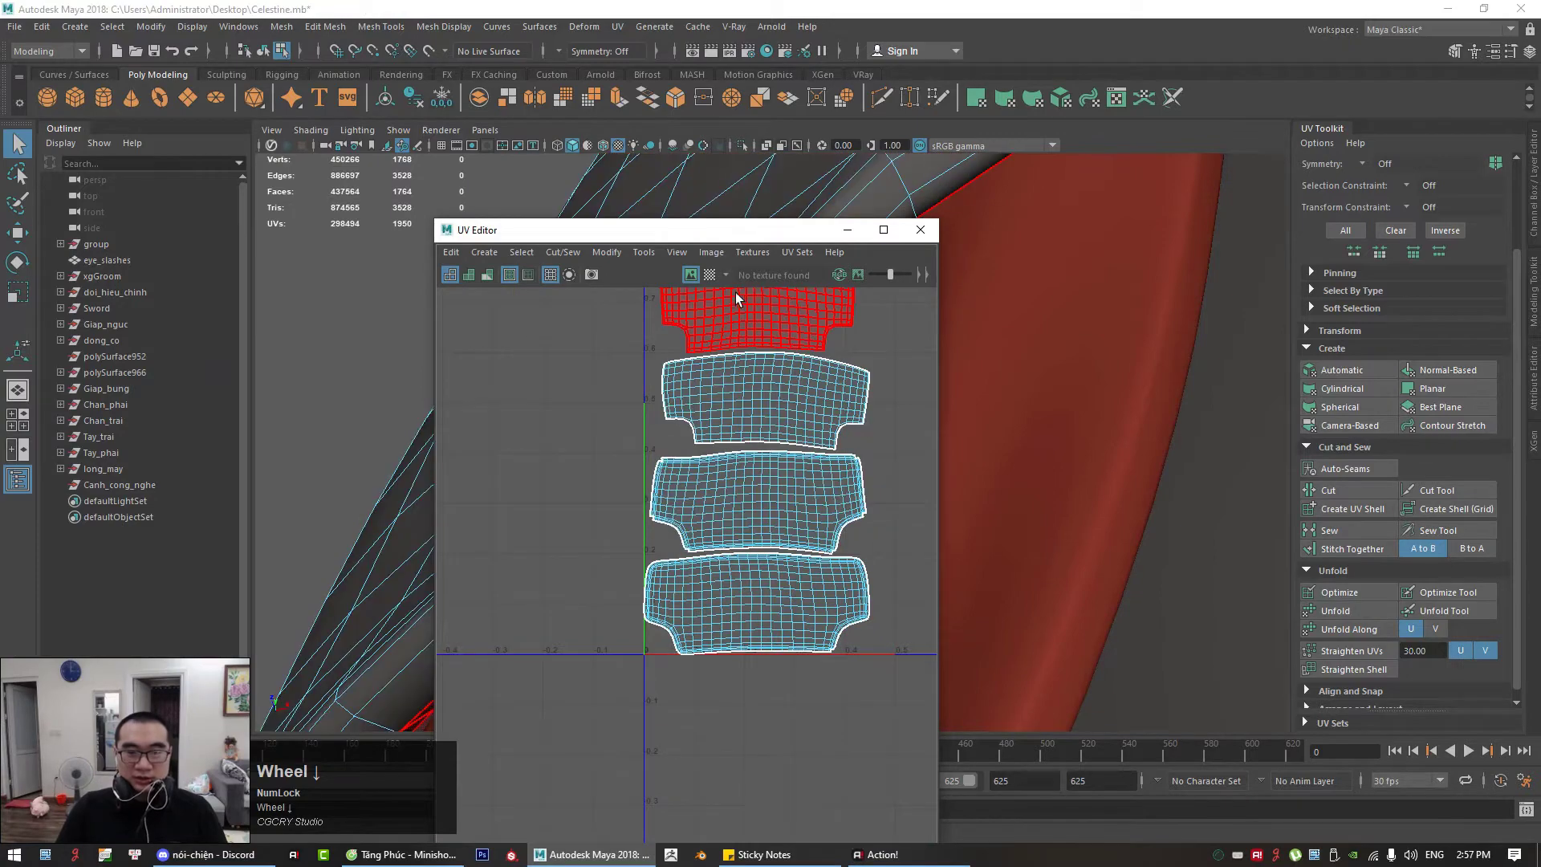
# Step: Move the UV Editor clear of the model, return to object selection and select the winged skull ornament below the knee plate
pyautogui.moveTo(705, 229); pyautogui.dragTo(256, 190)
pyautogui.scroll(-3, 862, 362)
pyautogui.keyDown('alt'); pyautogui.moveTo(866, 384); pyautogui.dragTo(947, 450); pyautogui.keyUp('alt')
pyautogui.moveTo(576, 342); pyautogui.dragTo(693, 276, button='right')
pyautogui.click(693, 276)
pyautogui.keyDown('alt'); pyautogui.moveTo(930, 722); pyautogui.dragTo(935, 562, button='middle'); pyautogui.keyUp('alt')
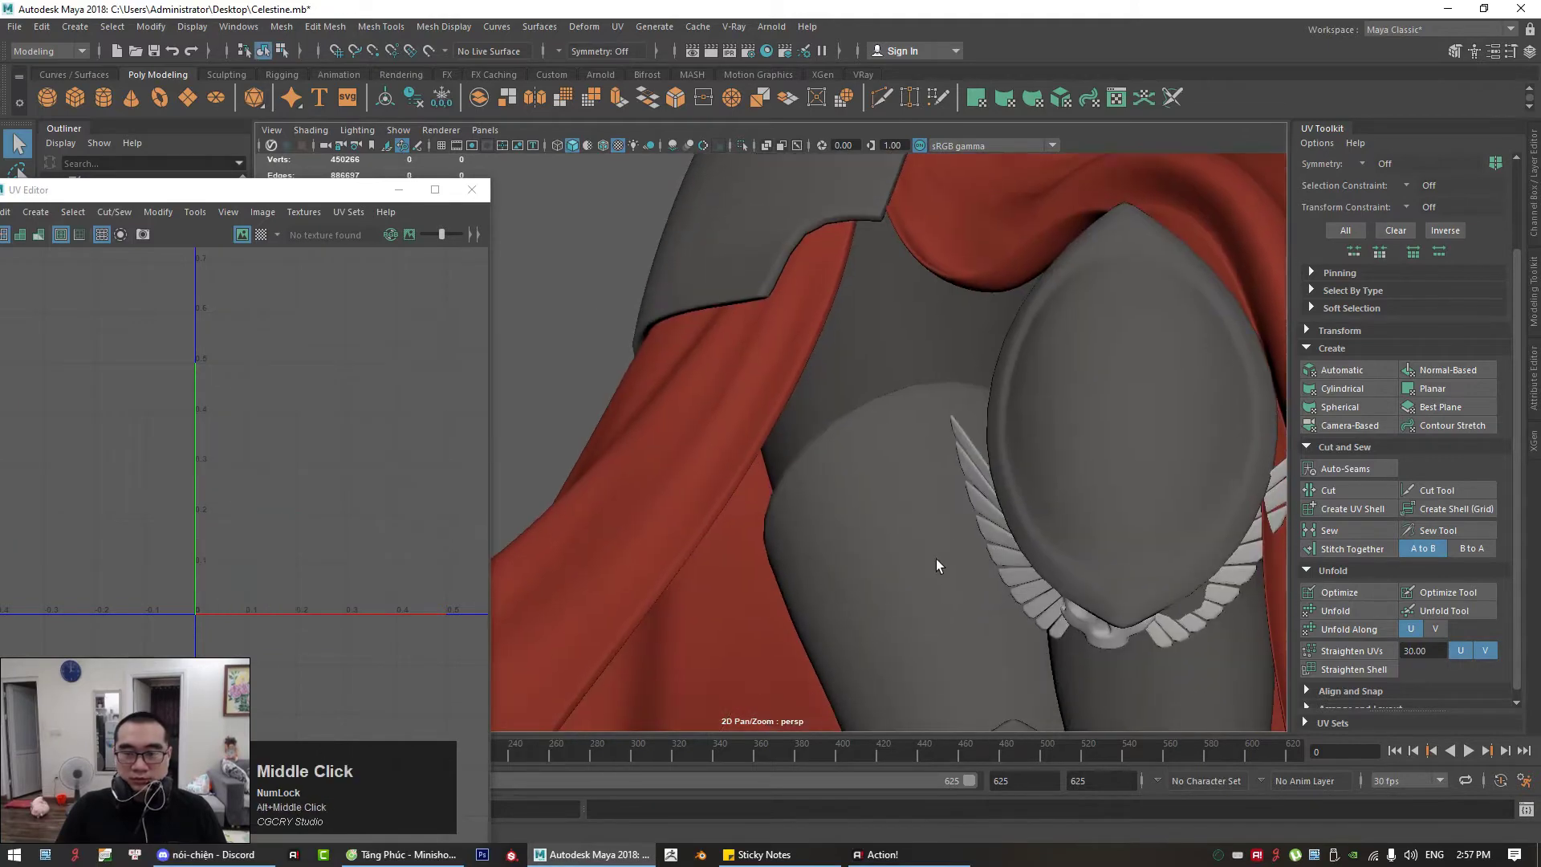
pyautogui.click(984, 522)
pyautogui.keyDown('alt'); pyautogui.moveTo(936, 695); pyautogui.dragTo(908, 262, button='middle'); pyautogui.keyUp('alt')
pyautogui.keyDown('alt'); pyautogui.moveTo(923, 533); pyautogui.dragTo(985, 539); pyautogui.keyUp('alt')
pyautogui.keyDown('alt'); pyautogui.moveTo(869, 712); pyautogui.dragTo(849, 362, button='middle'); pyautogui.keyUp('alt')
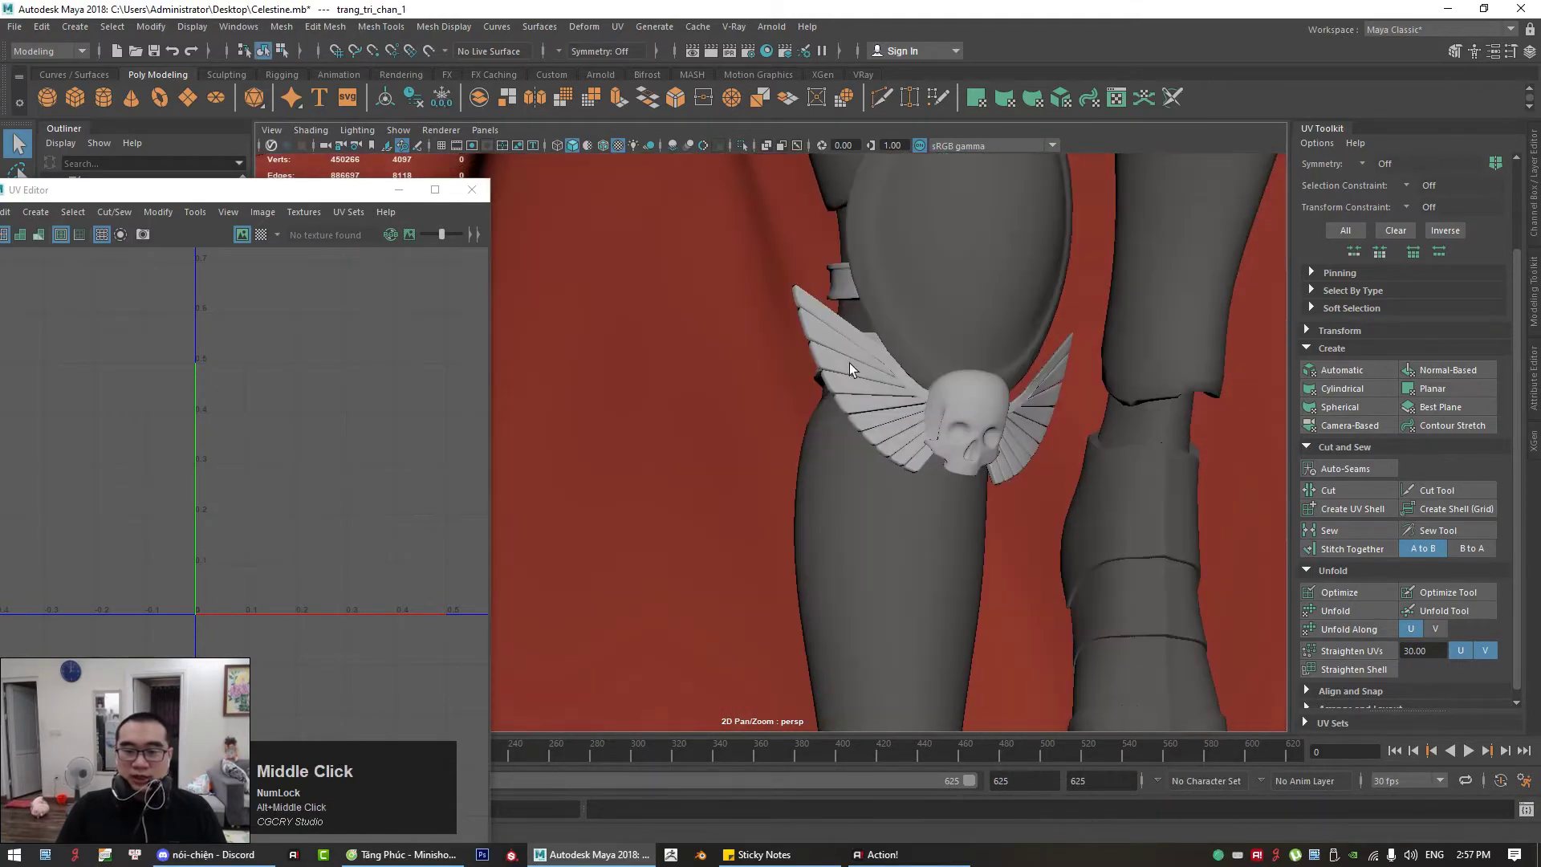
# Step: Examine the winged skull ornaments on the legs and the surrounding armour from several angles
pyautogui.scroll(3, 803, 334)
pyautogui.keyDown('alt'); pyautogui.moveTo(803, 334); pyautogui.dragTo(970, 343); pyautogui.keyUp('alt')
pyautogui.keyDown('alt'); pyautogui.moveTo(987, 269); pyautogui.dragTo(911, 530, button='middle'); pyautogui.keyUp('alt')
pyautogui.scroll(5, 911, 530)
pyautogui.keyDown('alt'); pyautogui.moveTo(931, 526); pyautogui.dragTo(1114, 567); pyautogui.keyUp('alt')
pyautogui.keyDown('alt'); pyautogui.moveTo(1114, 567); pyautogui.dragTo(863, 358, button='middle'); pyautogui.keyUp('alt')
pyautogui.keyDown('alt'); pyautogui.moveTo(1026, 438); pyautogui.dragTo(904, 190); pyautogui.keyUp('alt')
pyautogui.keyDown('alt'); pyautogui.moveTo(904, 190); pyautogui.dragTo(830, 308, button='right'); pyautogui.keyUp('alt')
pyautogui.keyDown('alt'); pyautogui.moveTo(830, 308); pyautogui.dragTo(821, 367, button='middle'); pyautogui.keyUp('alt')
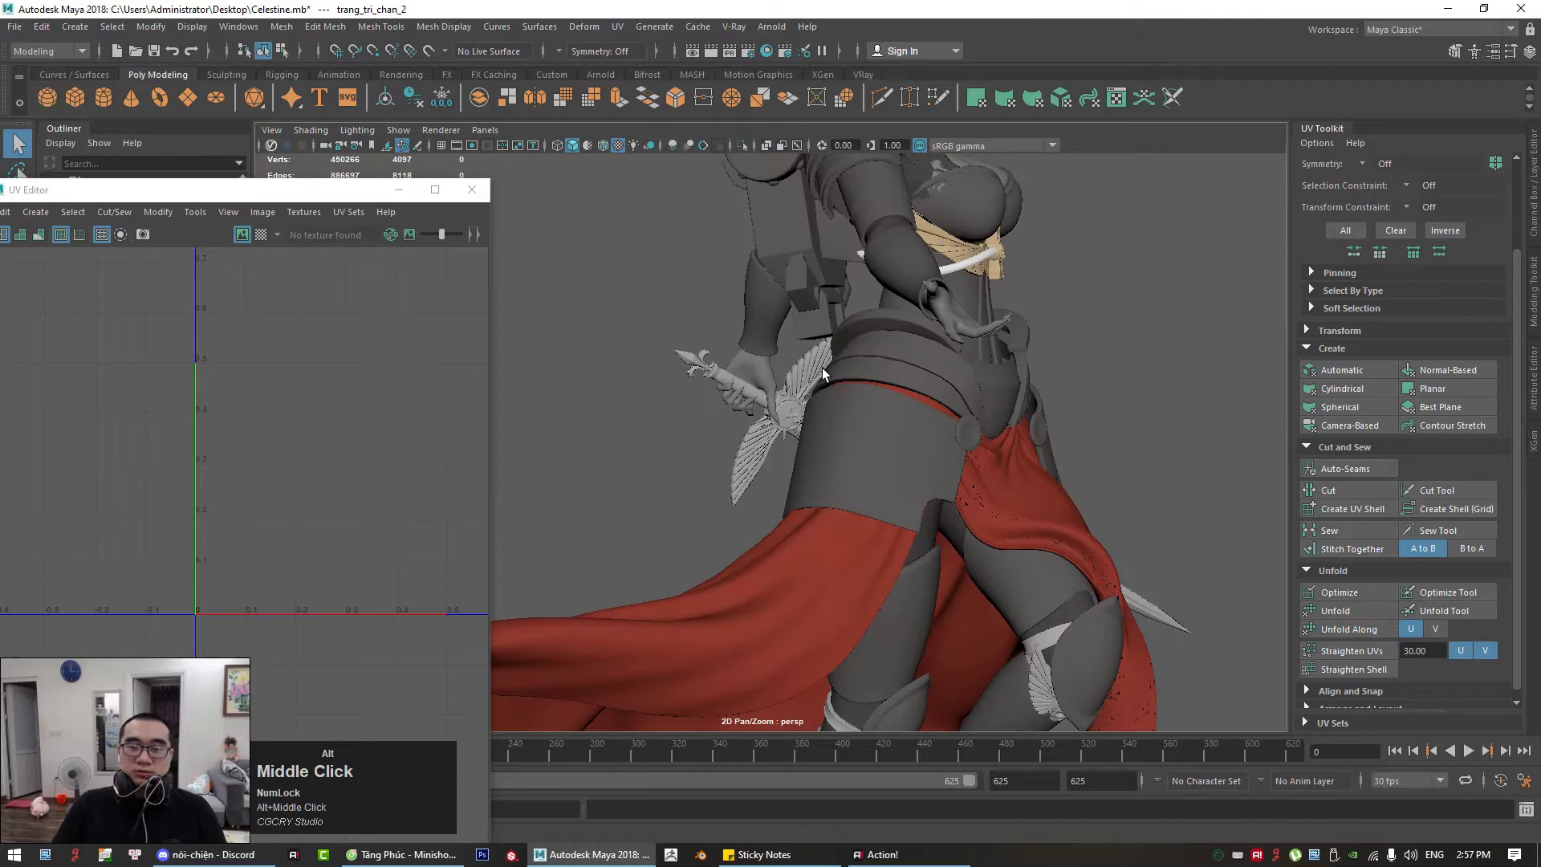
pyautogui.click(798, 296)
pyautogui.keyDown('alt'); pyautogui.moveTo(798, 295); pyautogui.dragTo(812, 386); pyautogui.keyUp('alt')
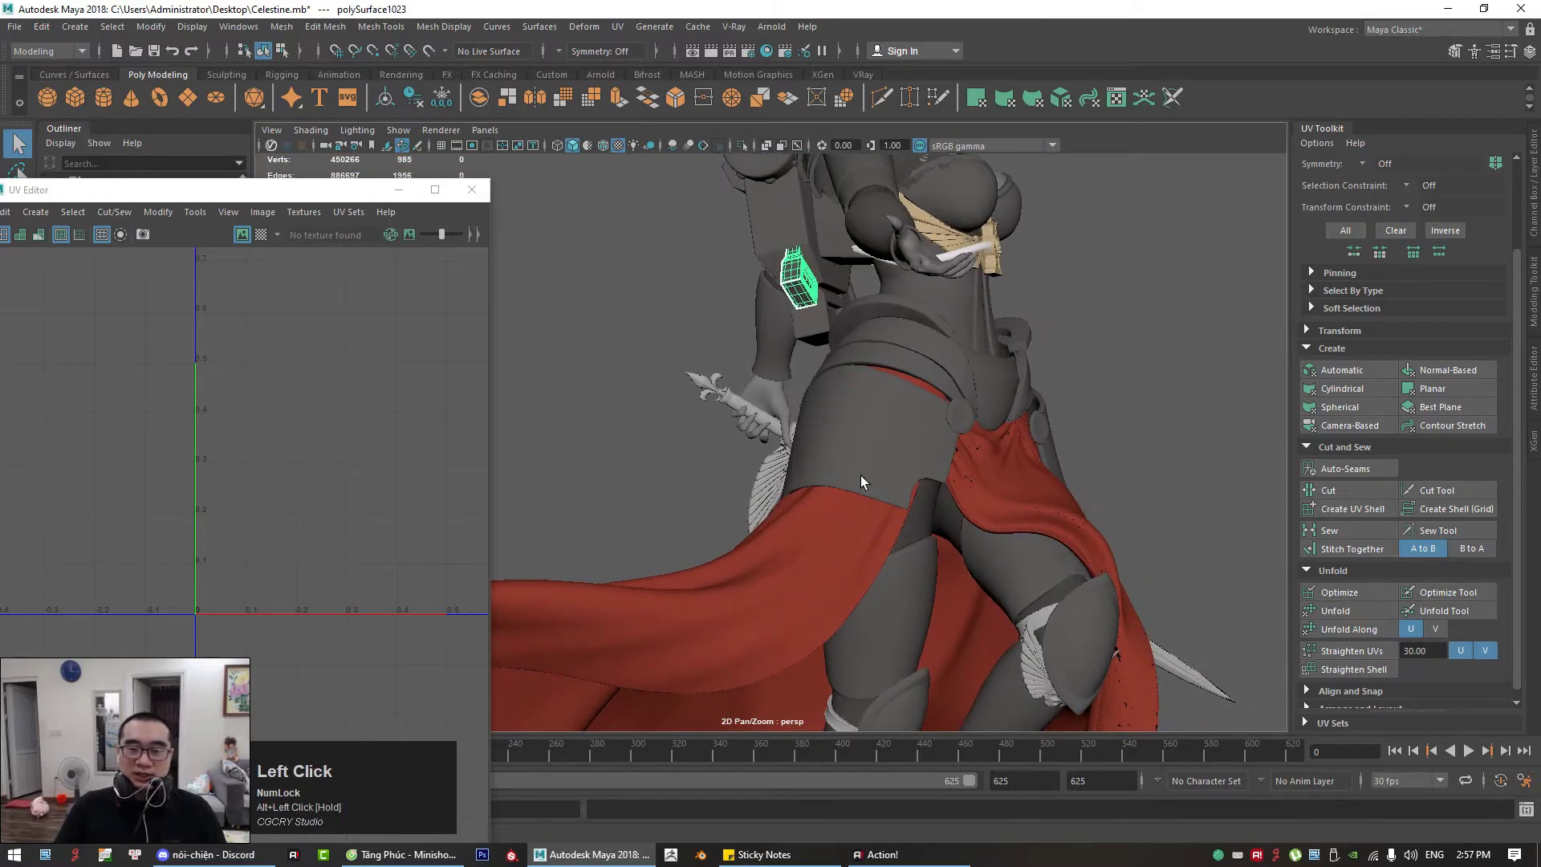
pyautogui.keyDown('alt'); pyautogui.moveTo(878, 512); pyautogui.dragTo(845, 290, button='middle'); pyautogui.keyUp('alt')
pyautogui.keyDown('alt'); pyautogui.moveTo(846, 290); pyautogui.dragTo(1100, 489, button='right'); pyautogui.keyUp('alt')
pyautogui.keyDown('alt'); pyautogui.moveTo(1100, 489); pyautogui.dragTo(995, 481, button='middle'); pyautogui.keyUp('alt')
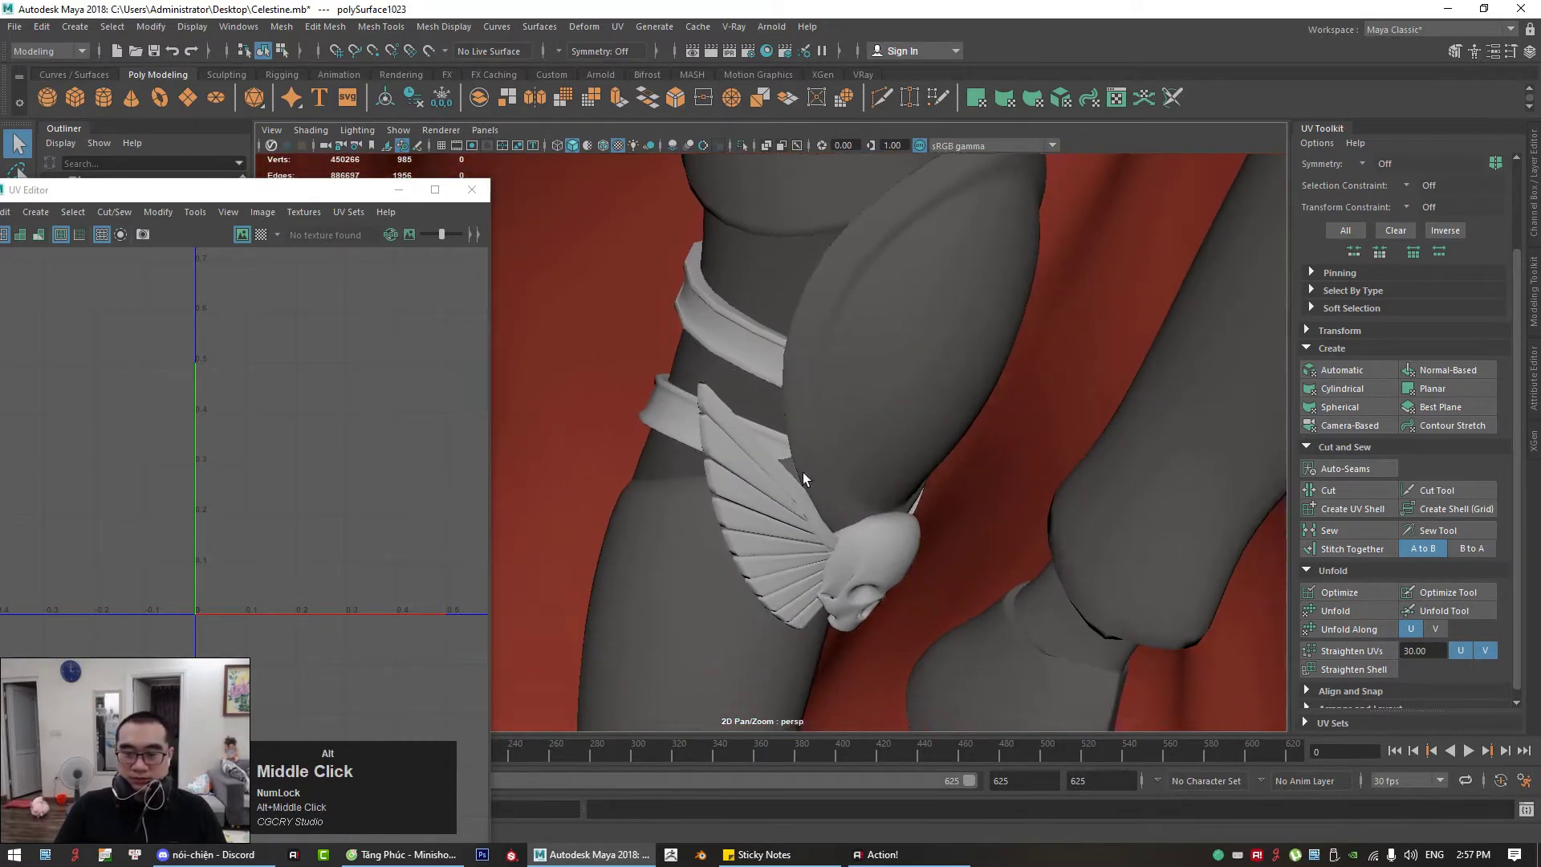
pyautogui.keyDown('alt'); pyautogui.moveTo(995, 481); pyautogui.dragTo(754, 451, button='right'); pyautogui.keyUp('alt')
# Step: Select the top feather's faces on the winged skull ornament, separate them into their own object and select that object
pyautogui.click(754, 446)
pyautogui.click(742, 458)
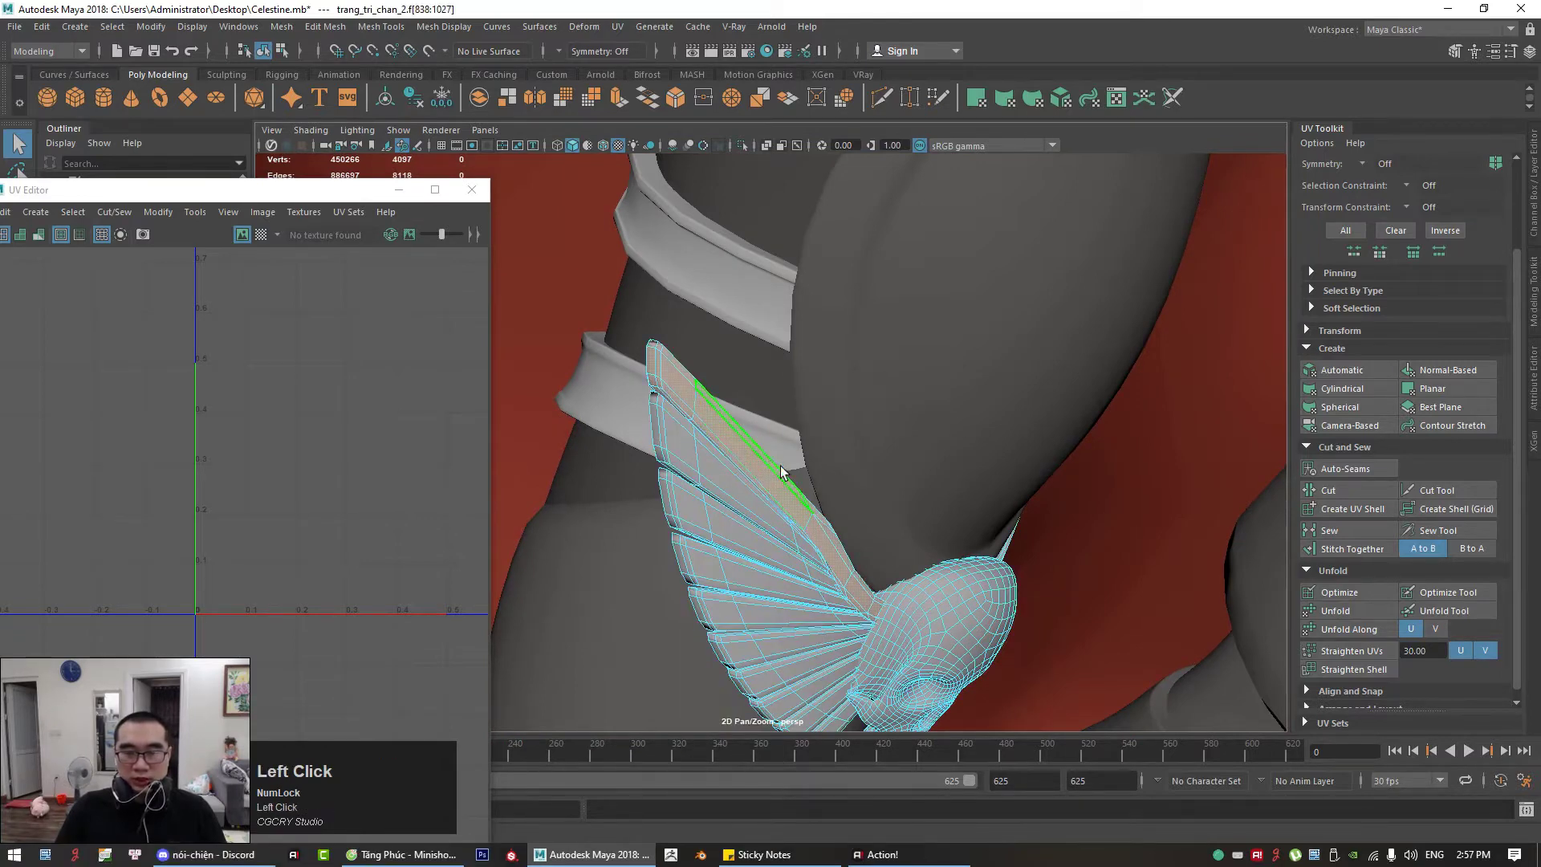
pyautogui.click(285, 28)
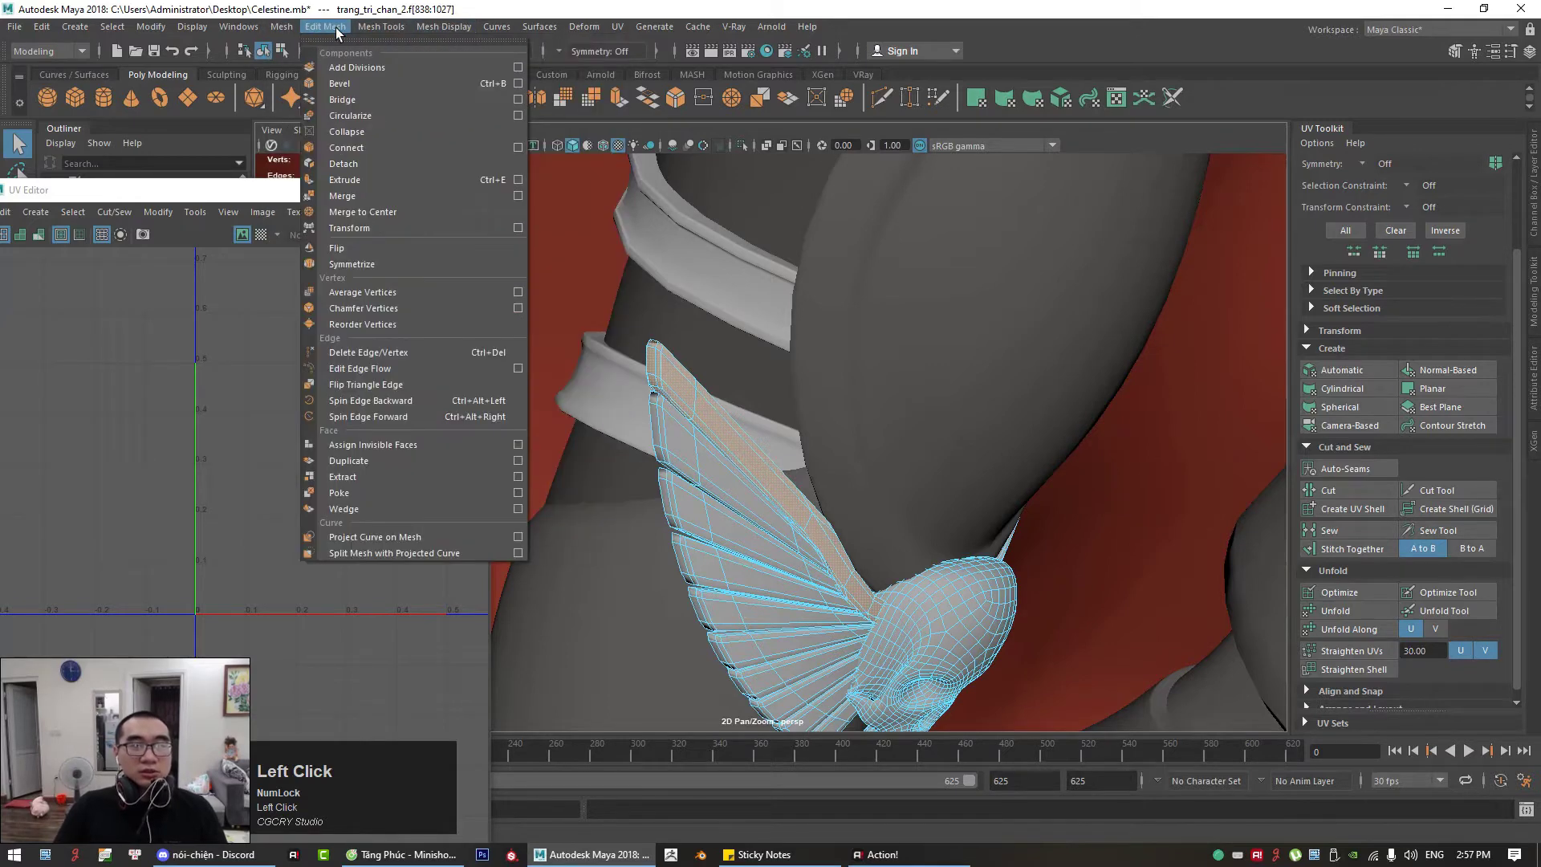
pyautogui.click(313, 99)
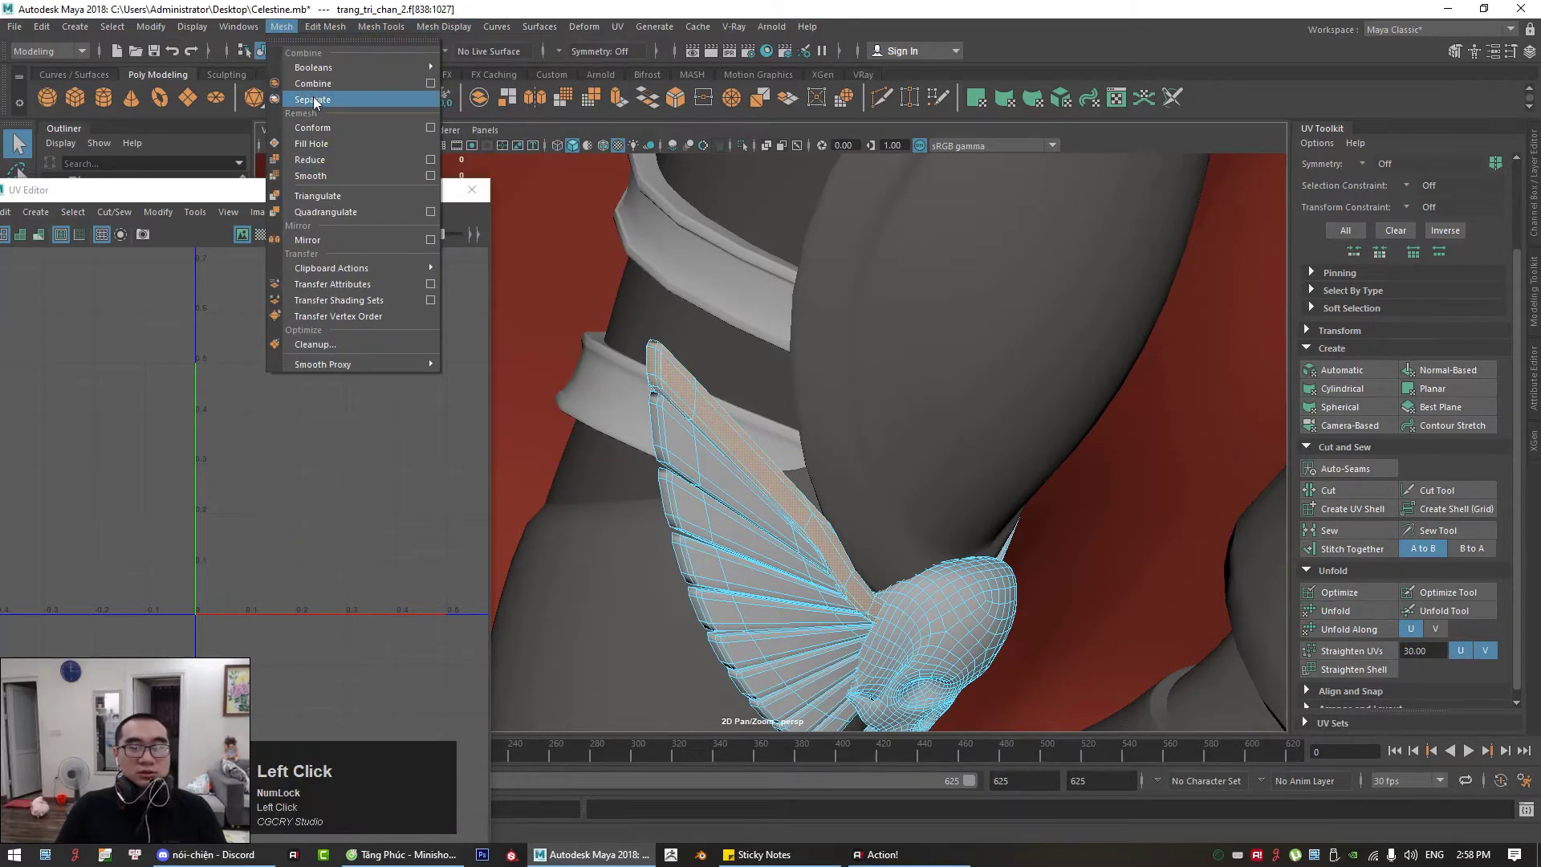
pyautogui.moveTo(700, 458); pyautogui.dragTo(738, 455, button='right')
pyautogui.click(732, 439)
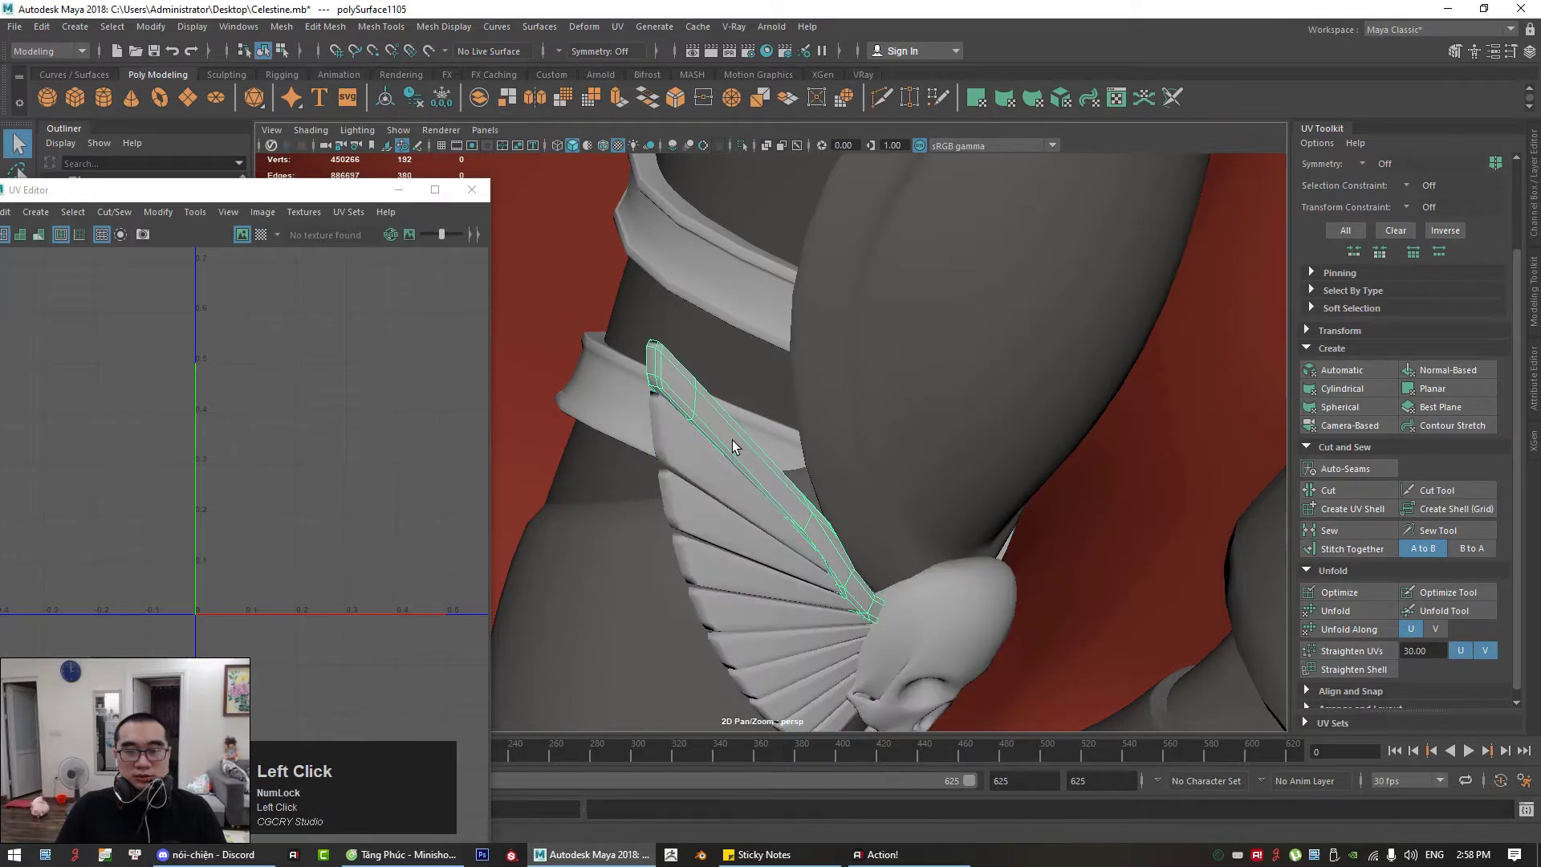
# Step: Create camera-based UVs for the separated feather and check its shape in isolation before restoring the full view
pyautogui.scroll(-4, 382, 413)
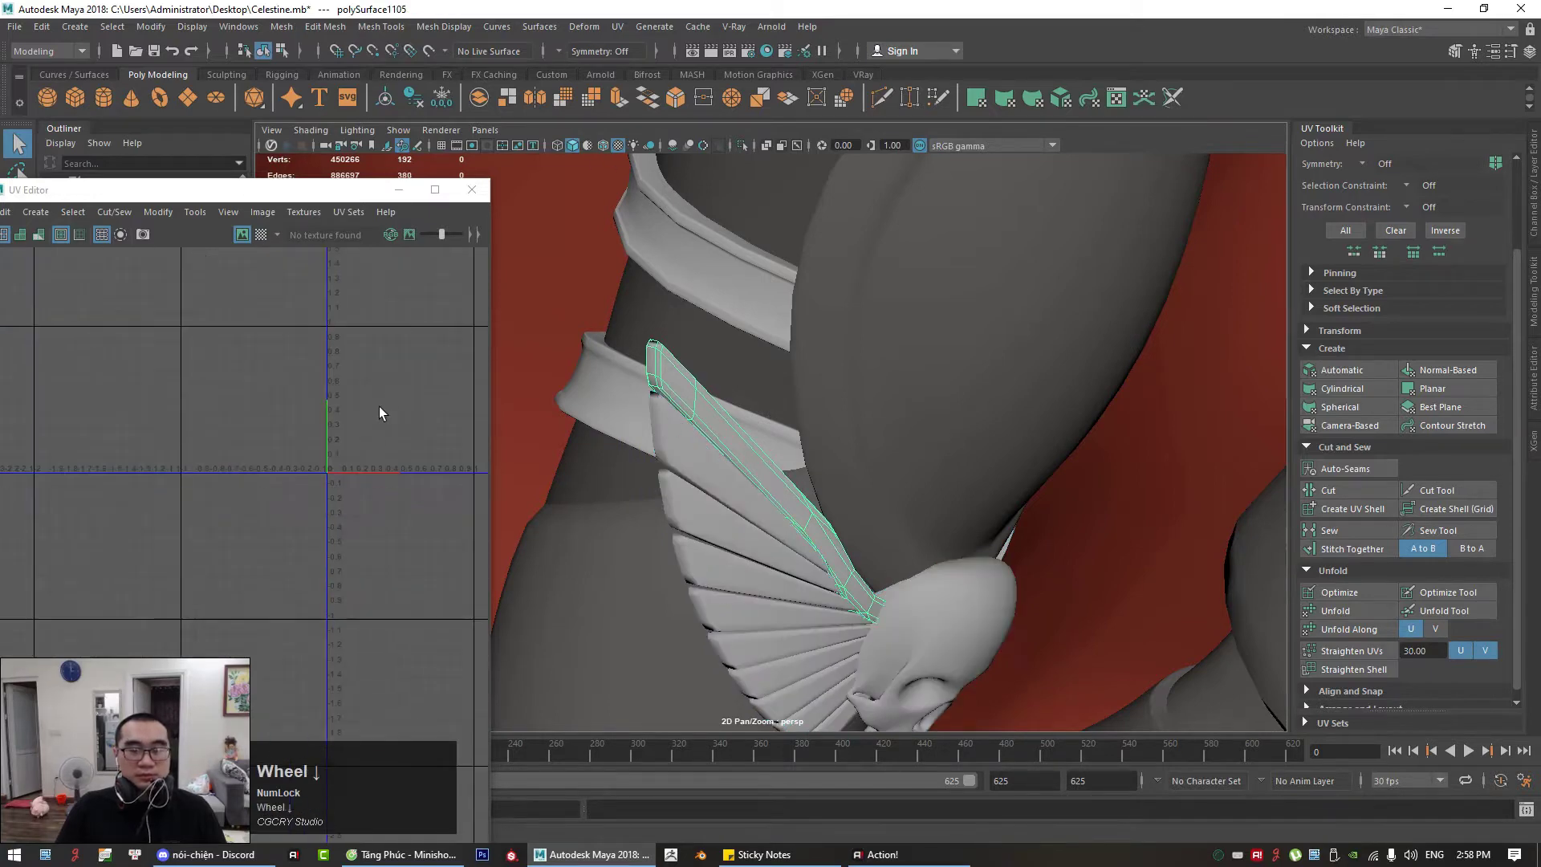
pyautogui.keyDown('alt'); pyautogui.moveTo(379, 406); pyautogui.dragTo(292, 438, button='middle'); pyautogui.keyUp('alt')
pyautogui.scroll(2, 299, 435)
pyautogui.keyDown('alt'); pyautogui.moveTo(1179, 512); pyautogui.dragTo(909, 493); pyautogui.keyUp('alt')
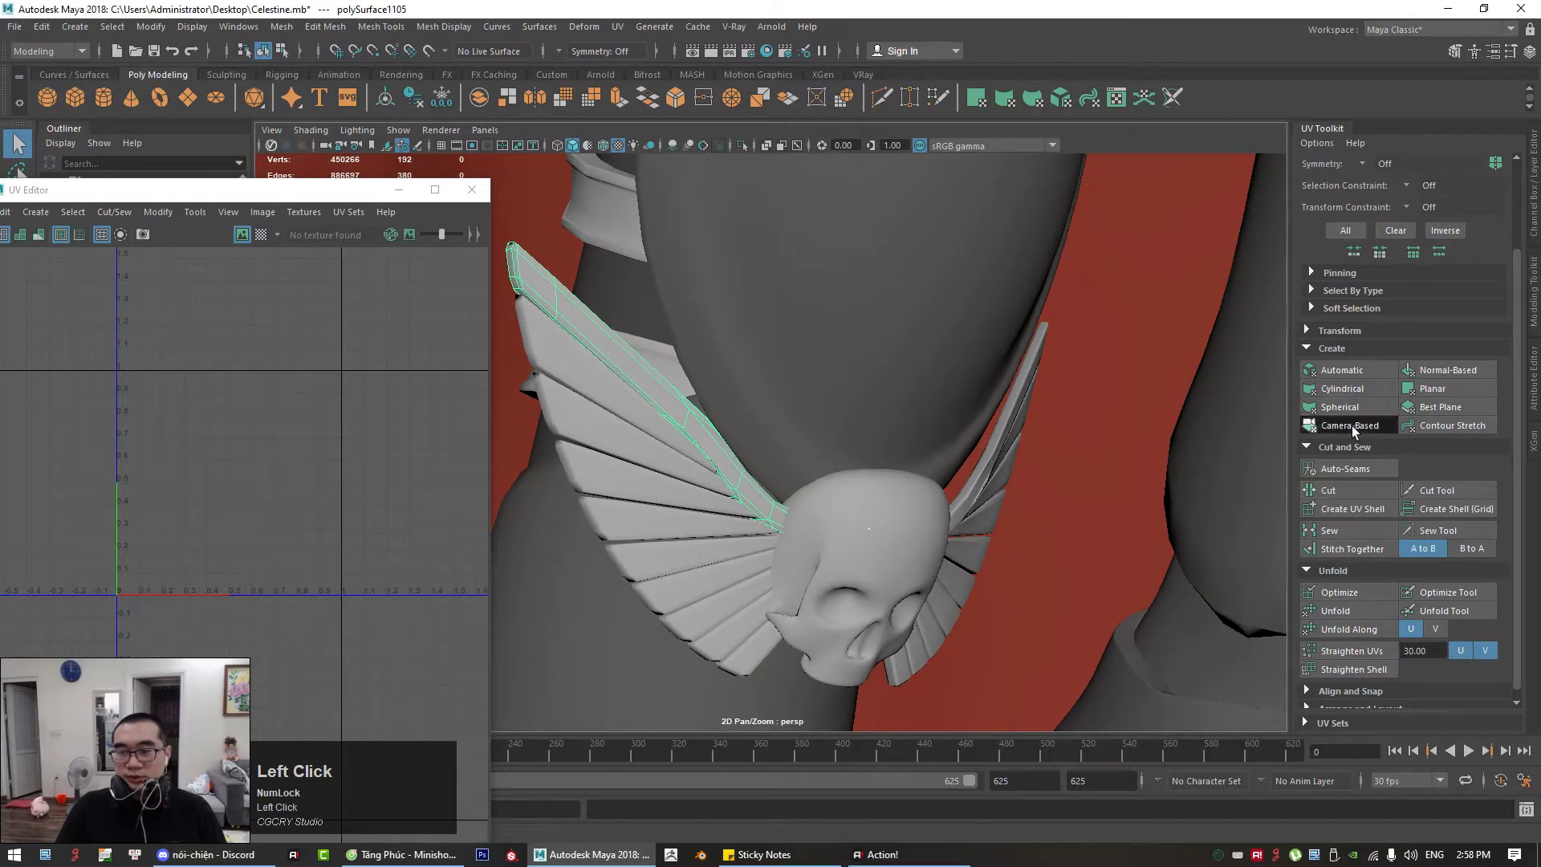
pyautogui.moveTo(698, 256); pyautogui.dragTo(767, 256, button='right')
pyautogui.click(743, 146)
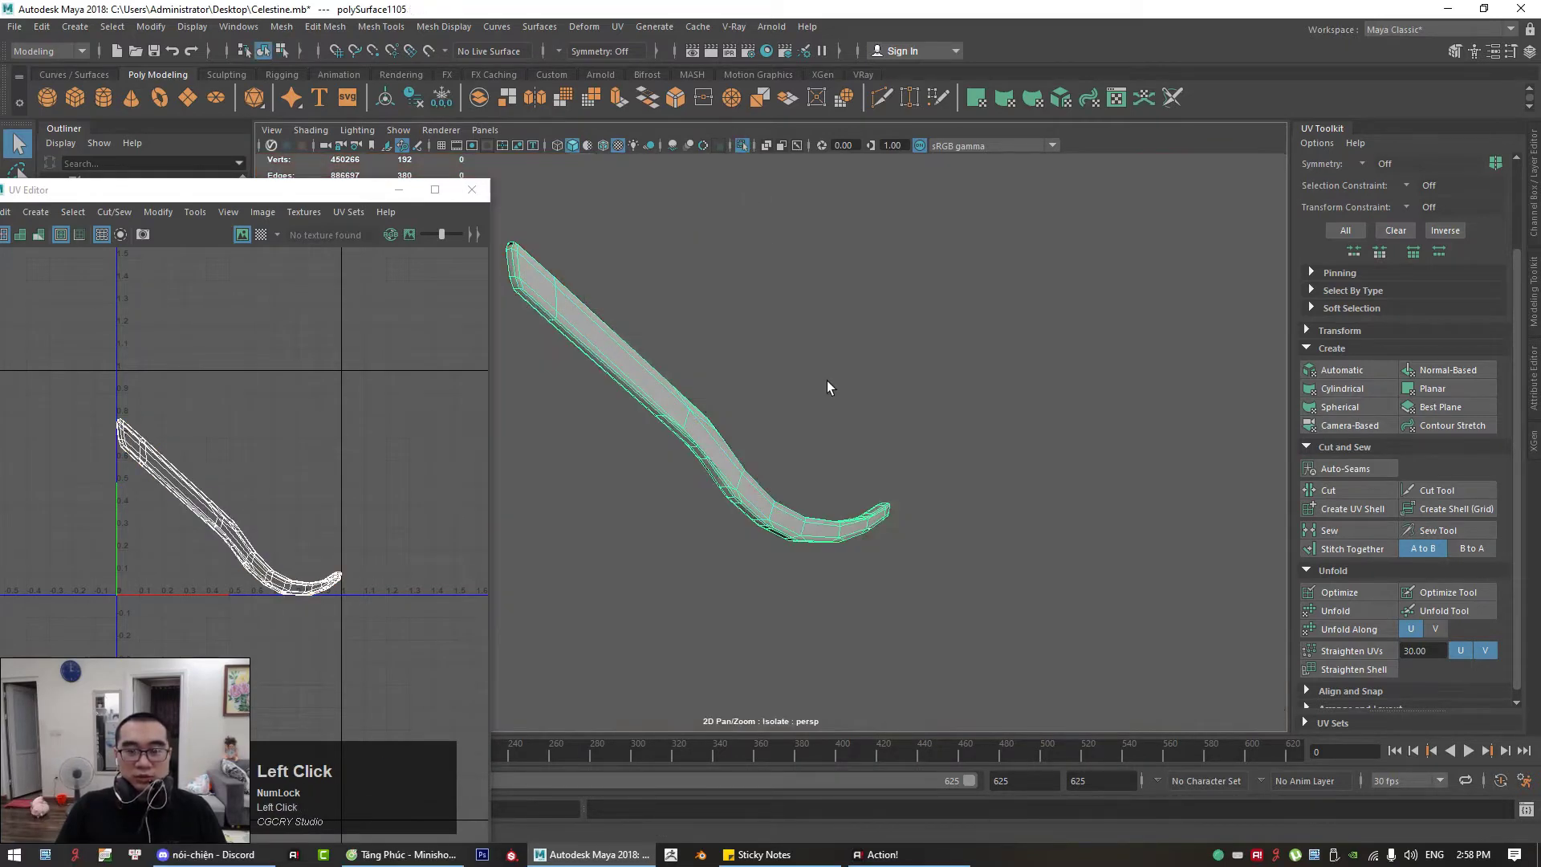
pyautogui.keyDown('alt'); pyautogui.moveTo(827, 384); pyautogui.dragTo(733, 349); pyautogui.keyUp('alt')
pyautogui.click(743, 146)
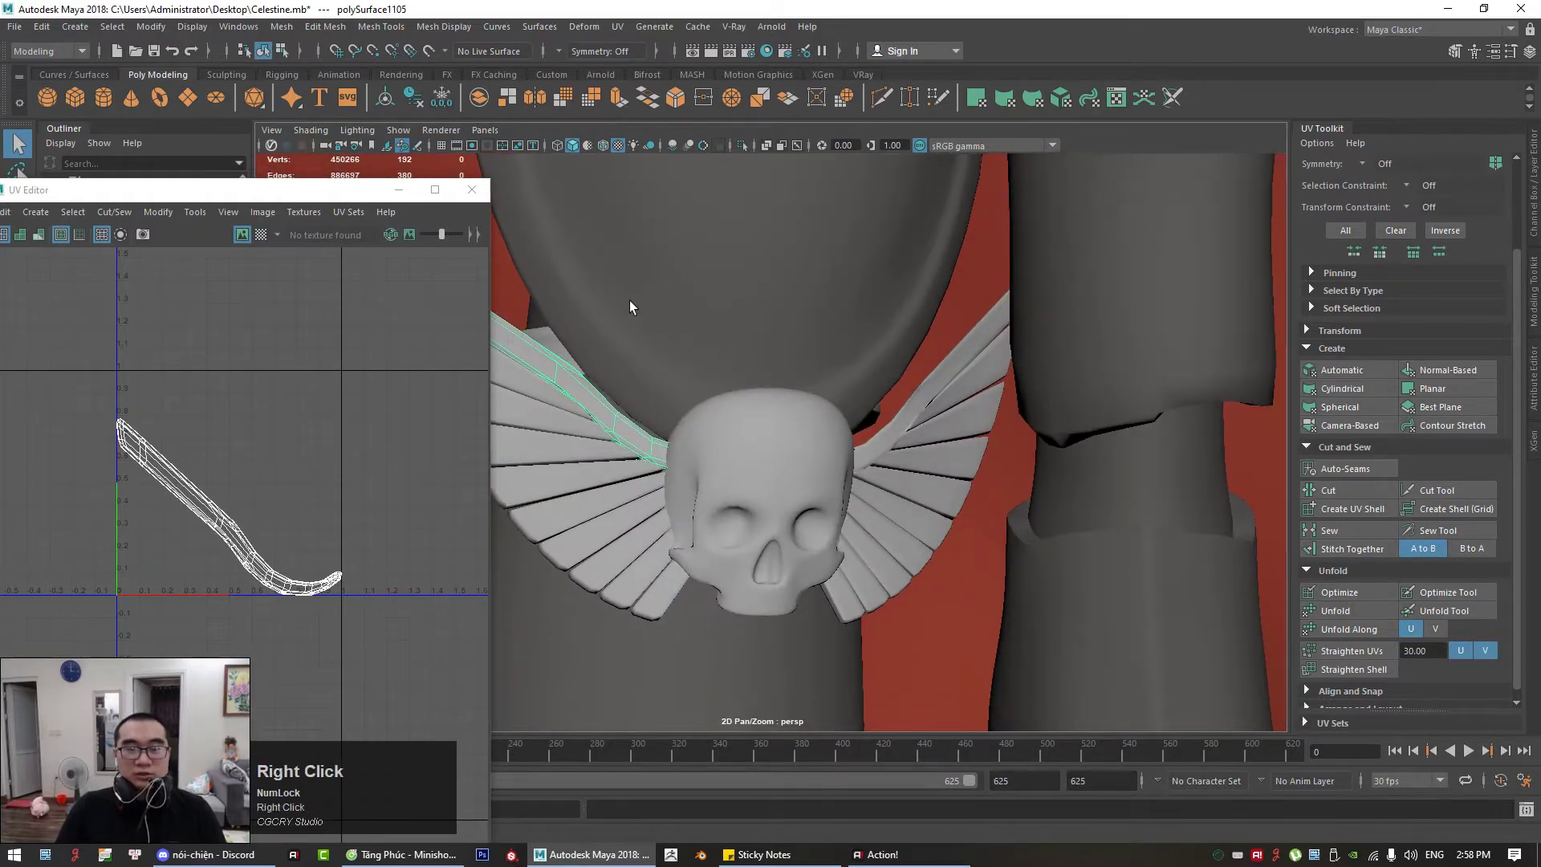
# Step: Select the faces at the feather's inner end, hidden behind the skull
pyautogui.moveTo(629, 306); pyautogui.dragTo(632, 341, button='right')
pyautogui.moveTo(595, 407); pyautogui.dragTo(892, 239, button='right')
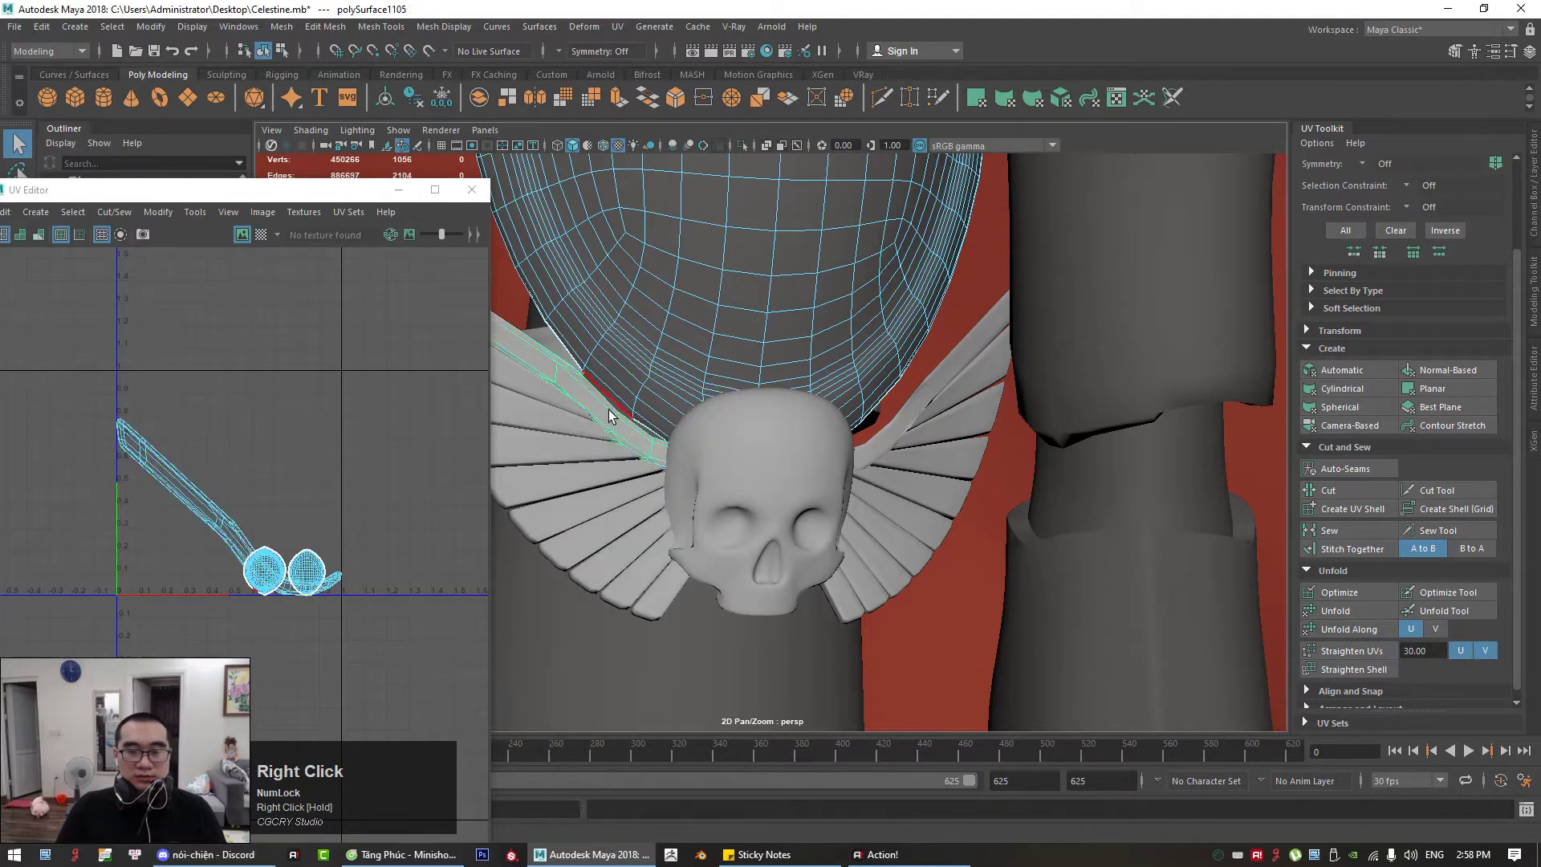
pyautogui.click(608, 409)
pyautogui.moveTo(598, 408); pyautogui.dragTo(864, 286, button='right')
pyautogui.click(646, 542)
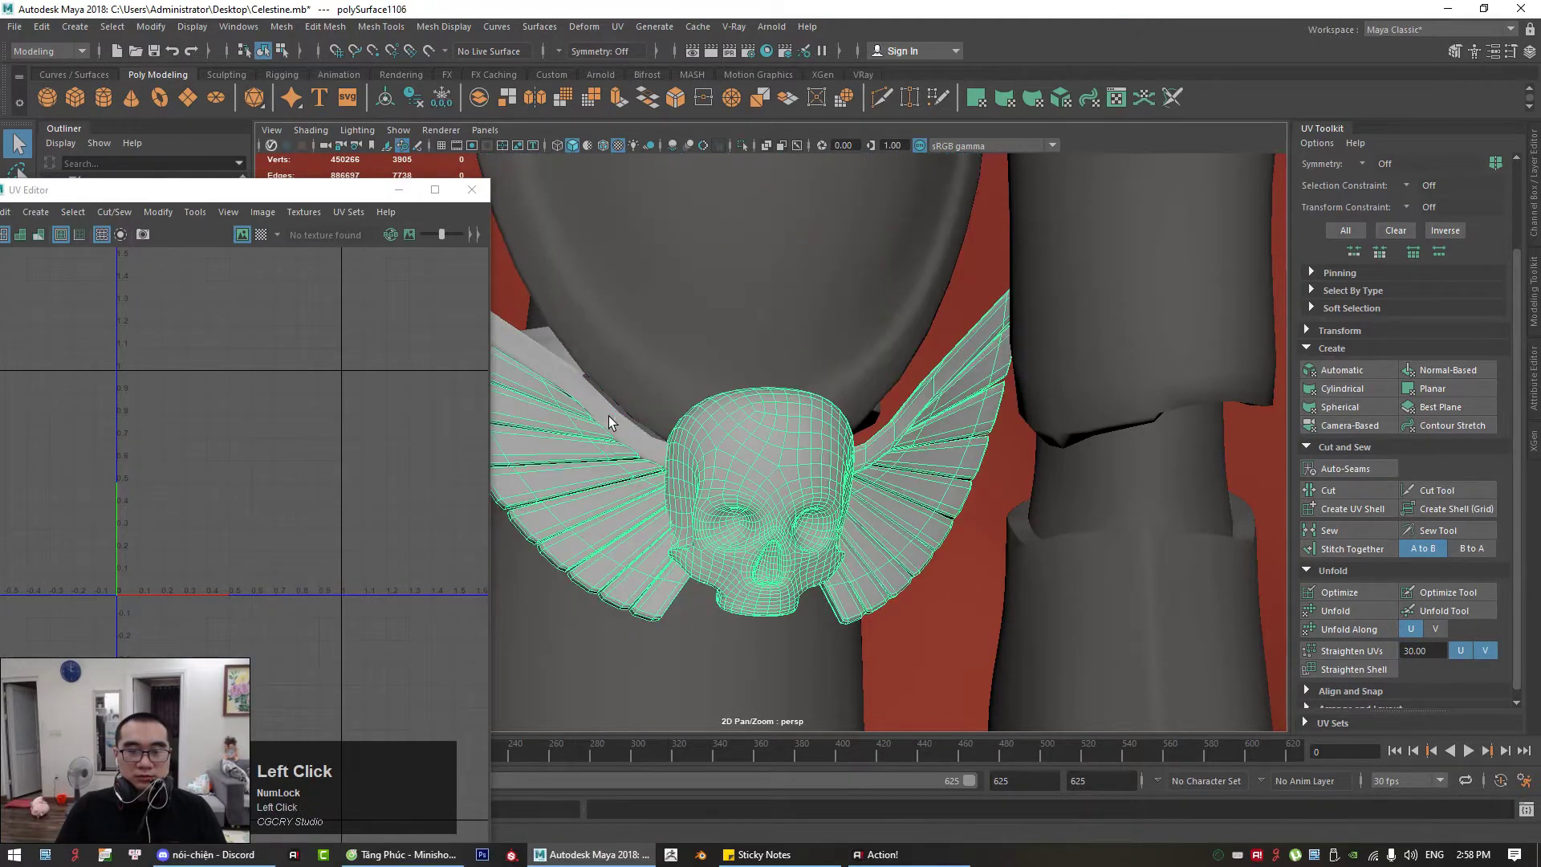
pyautogui.moveTo(609, 419); pyautogui.dragTo(628, 442, button='right')
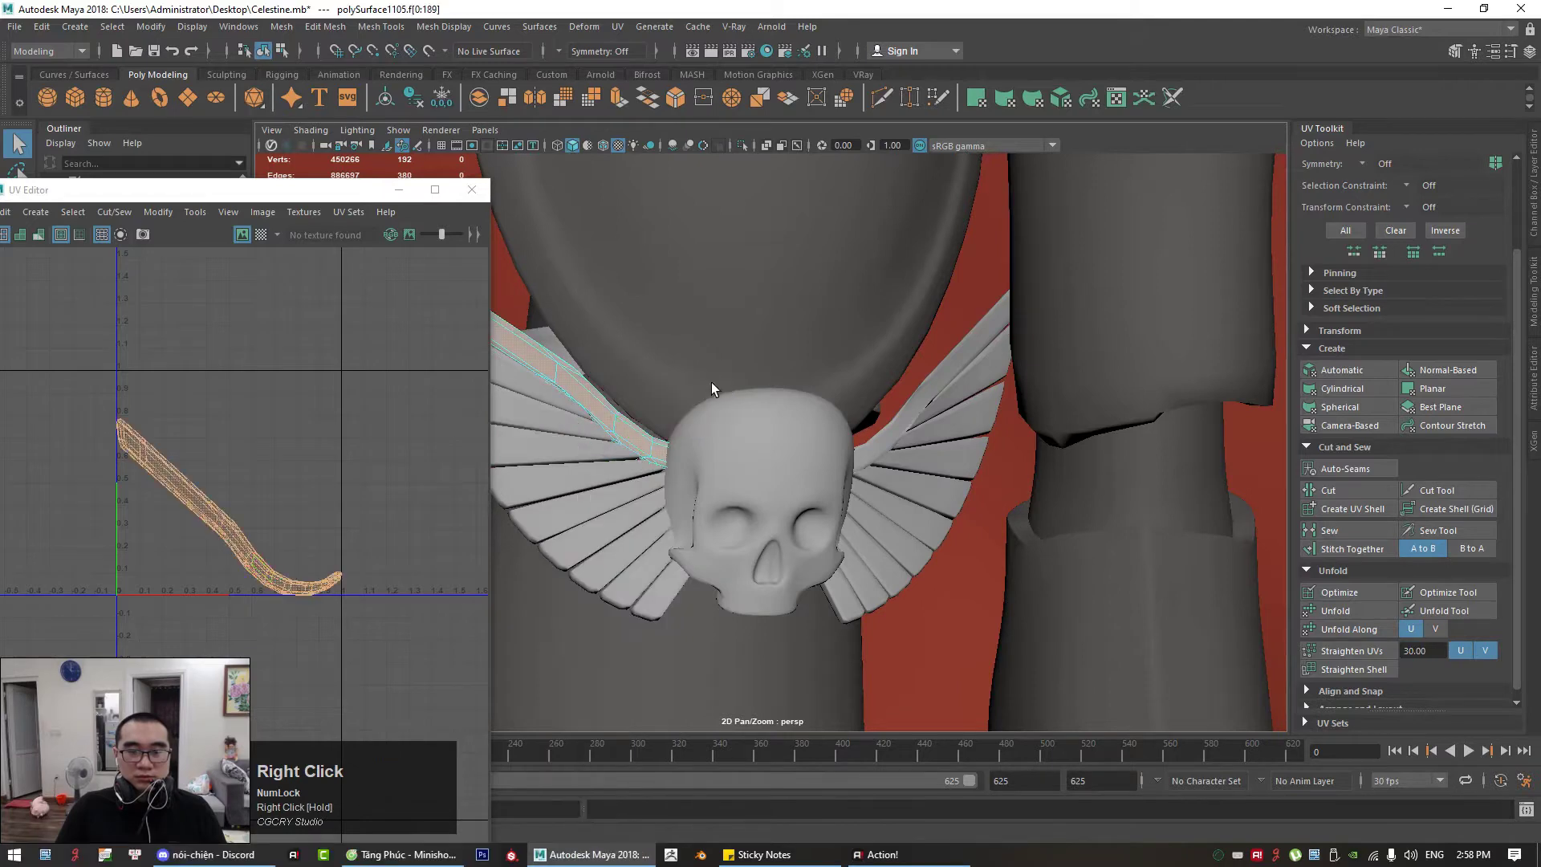
pyautogui.moveTo(711, 382); pyautogui.dragTo(925, 637)
# Step: Examine the feather's bend and its inner end behind the skull in X-ray display, and restore normal shading
pyautogui.keyDown('alt'); pyautogui.moveTo(735, 544); pyautogui.dragTo(791, 504); pyautogui.keyUp('alt')
pyautogui.keyDown('alt'); pyautogui.moveTo(791, 504); pyautogui.dragTo(845, 494, button='right'); pyautogui.keyUp('alt')
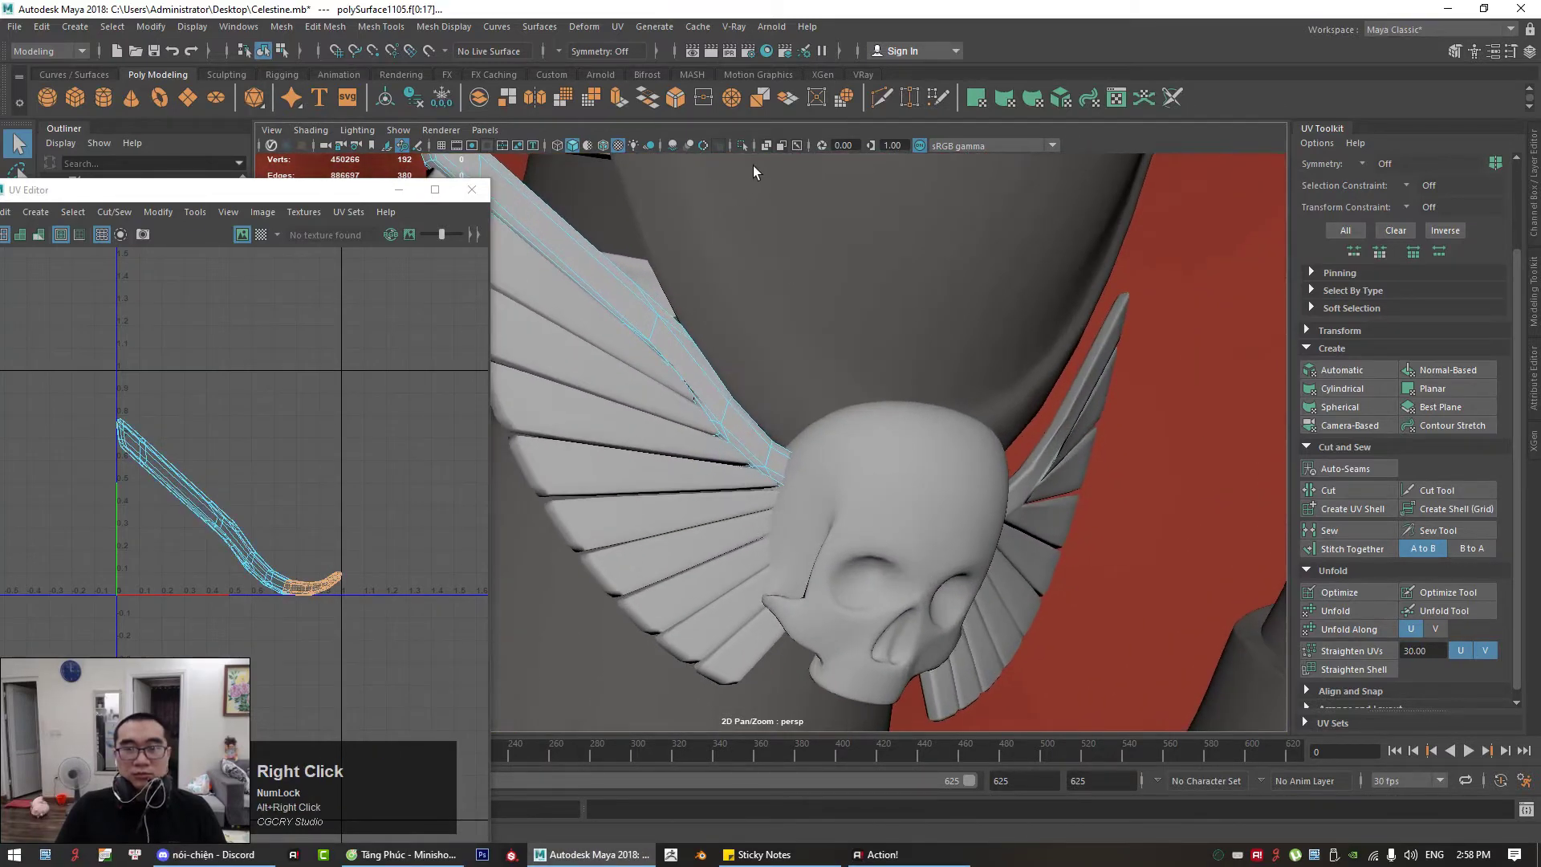
pyautogui.click(766, 145)
pyautogui.keyDown('alt'); pyautogui.moveTo(845, 412); pyautogui.dragTo(787, 471); pyautogui.keyUp('alt')
pyautogui.keyDown('alt'); pyautogui.moveTo(650, 513); pyautogui.dragTo(712, 508, button='right'); pyautogui.keyUp('alt')
pyautogui.keyDown('alt'); pyautogui.moveTo(711, 508); pyautogui.dragTo(870, 522); pyautogui.keyUp('alt')
pyautogui.keyDown('alt'); pyautogui.moveTo(870, 522); pyautogui.dragTo(812, 146, button='right'); pyautogui.keyUp('alt')
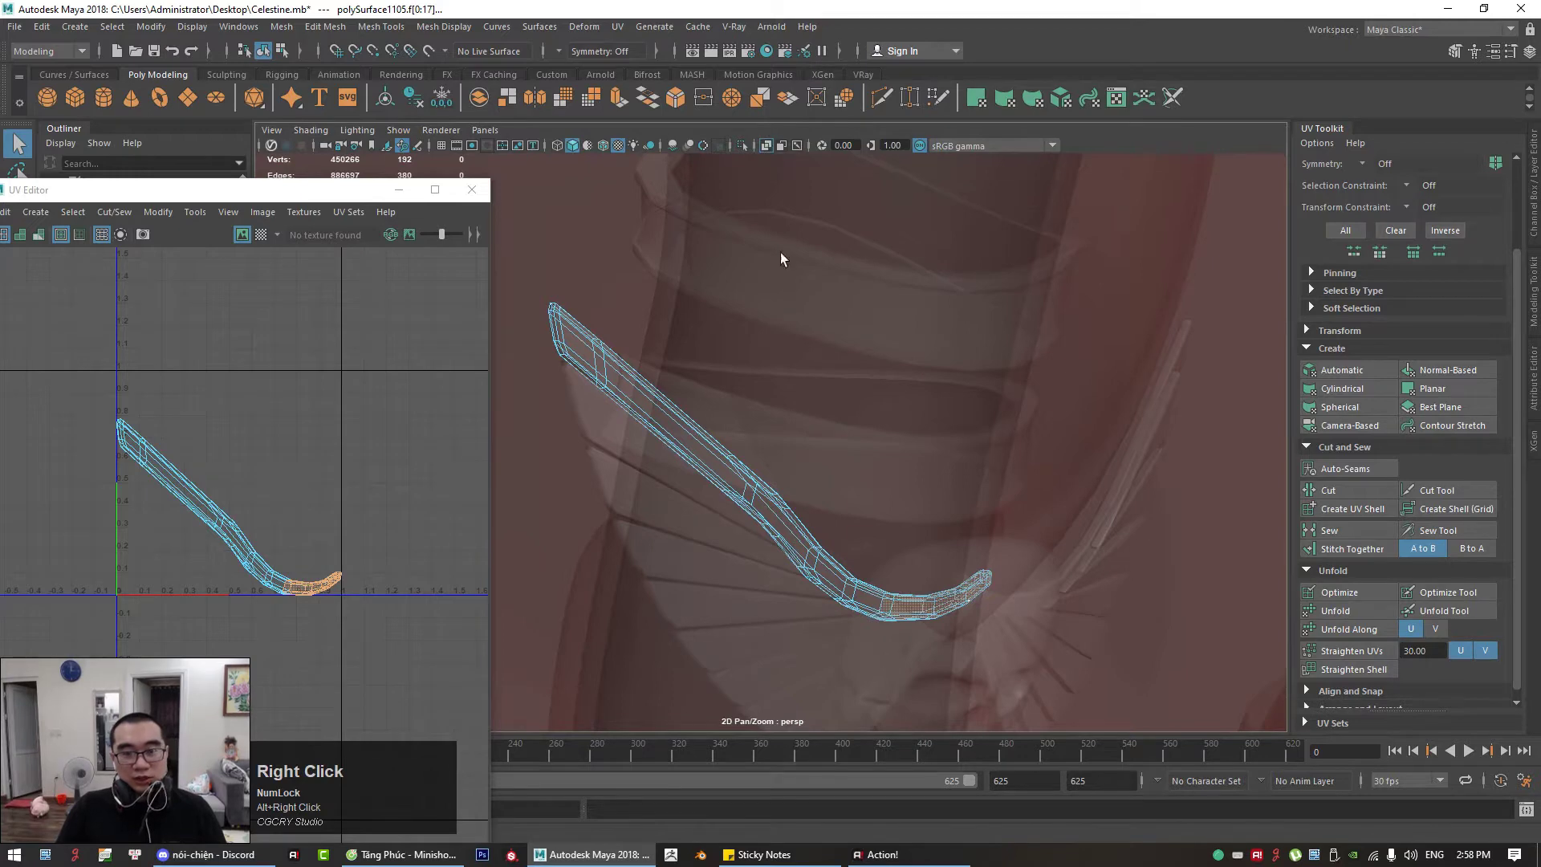
pyautogui.keyDown('alt'); pyautogui.moveTo(781, 258); pyautogui.dragTo(778, 400); pyautogui.keyUp('alt')
pyautogui.keyDown('alt'); pyautogui.moveTo(778, 400); pyautogui.dragTo(861, 508, button='right'); pyautogui.keyUp('alt')
pyautogui.keyDown('alt'); pyautogui.moveTo(799, 384); pyautogui.dragTo(824, 364, button='right'); pyautogui.keyUp('alt')
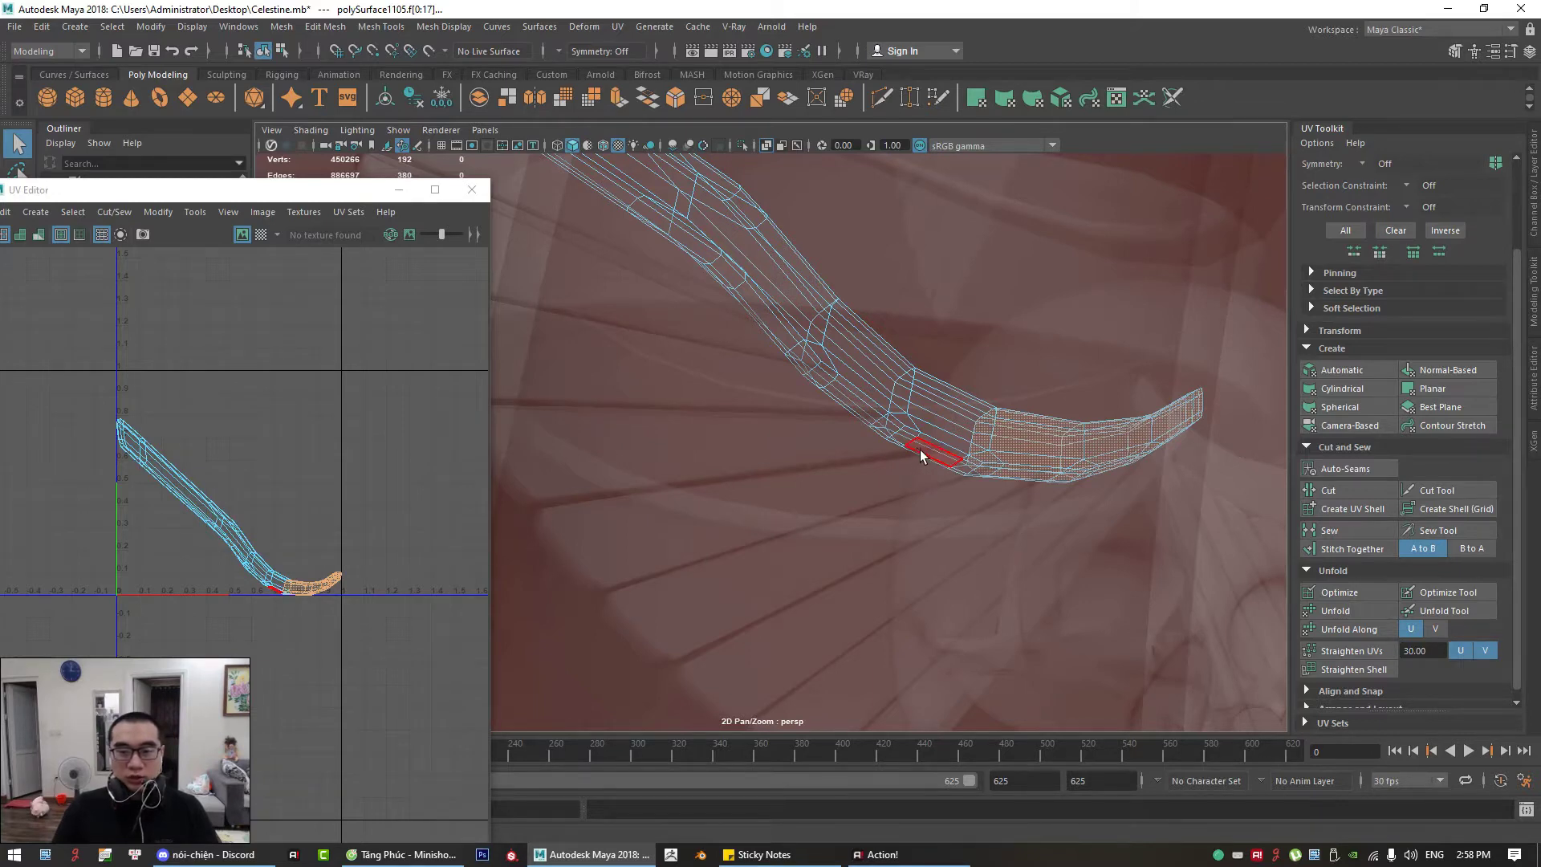
pyautogui.moveTo(870, 509)
pyautogui.keyDown('alt'); pyautogui.mouseDown()
pyautogui.moveTo(850, 516)
pyautogui.moveTo(860, 505)
pyautogui.mouseUp(); pyautogui.keyUp('alt')
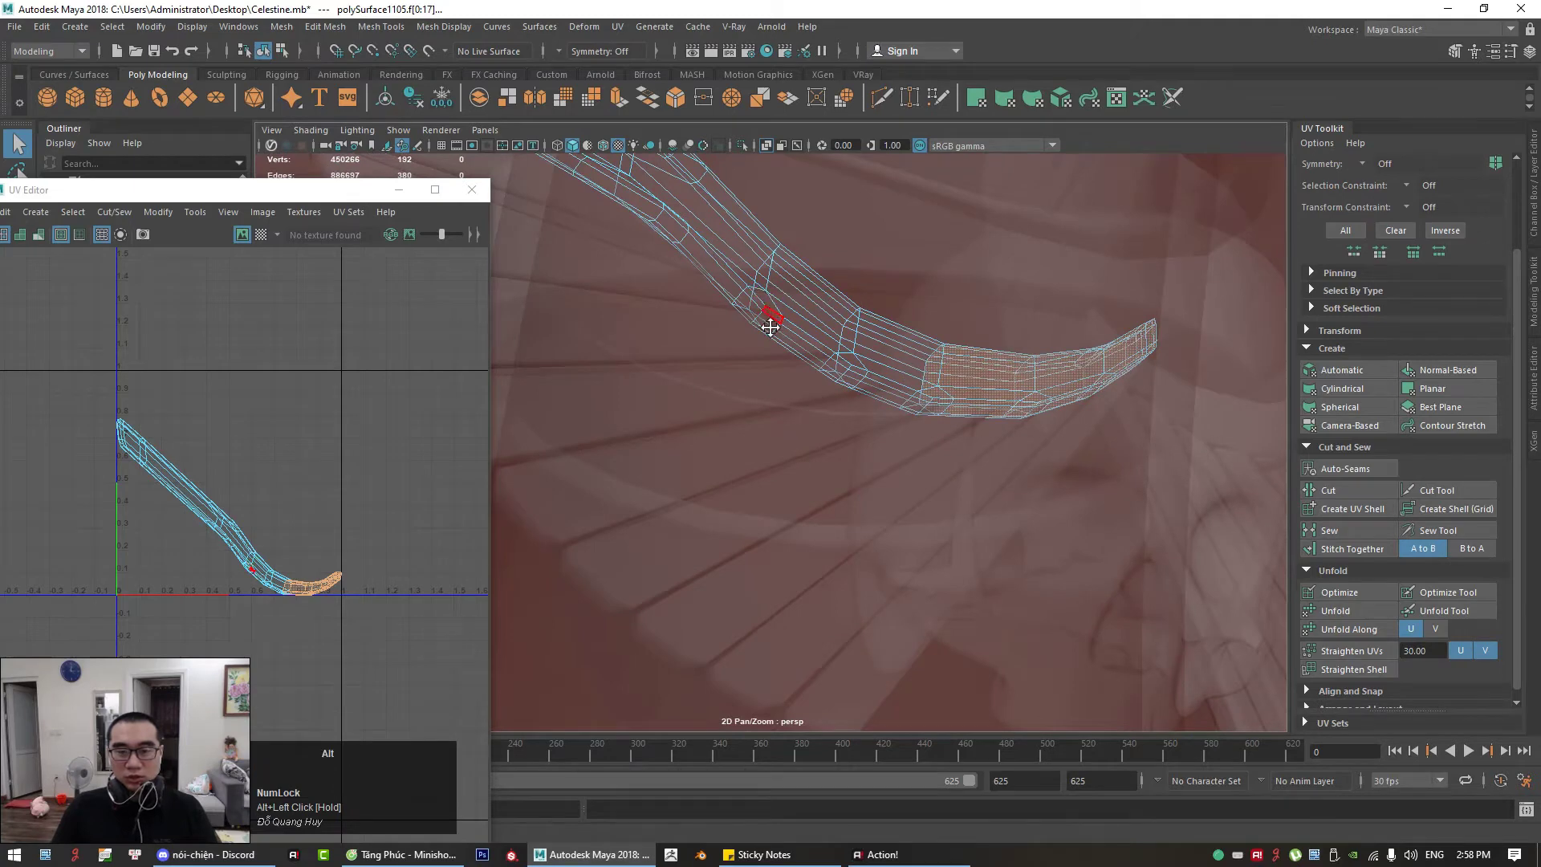
pyautogui.keyDown('alt'); pyautogui.moveTo(770, 327); pyautogui.dragTo(995, 469, button='right'); pyautogui.keyUp('alt')
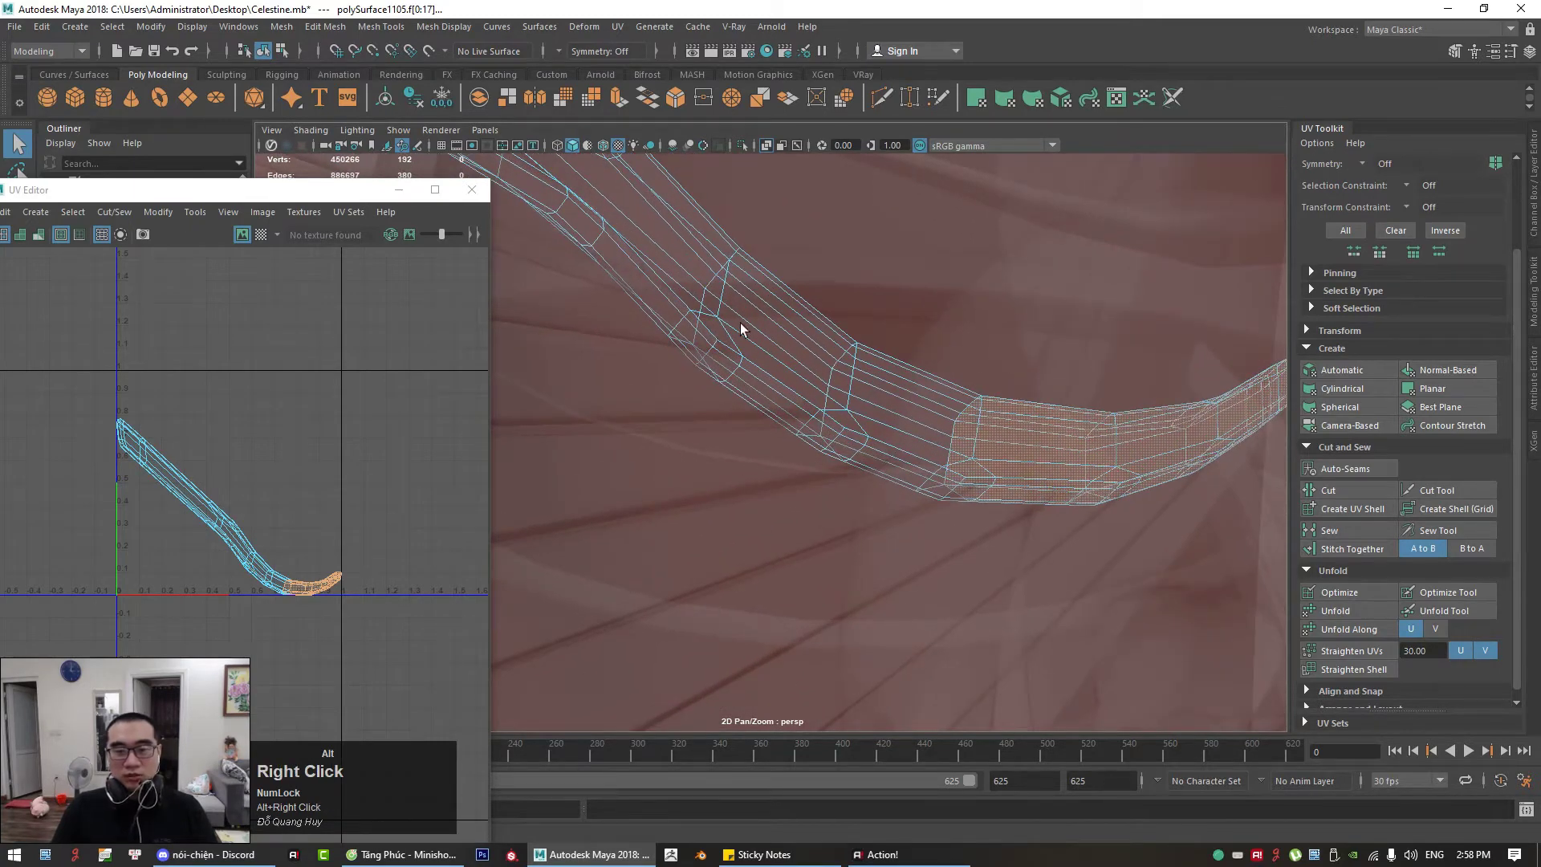
pyautogui.keyDown('alt'); pyautogui.moveTo(740, 322); pyautogui.dragTo(748, 383, button='middle'); pyautogui.keyUp('alt')
pyautogui.keyDown('alt'); pyautogui.moveTo(748, 384); pyautogui.dragTo(855, 264, button='right'); pyautogui.keyUp('alt')
pyautogui.click(765, 145)
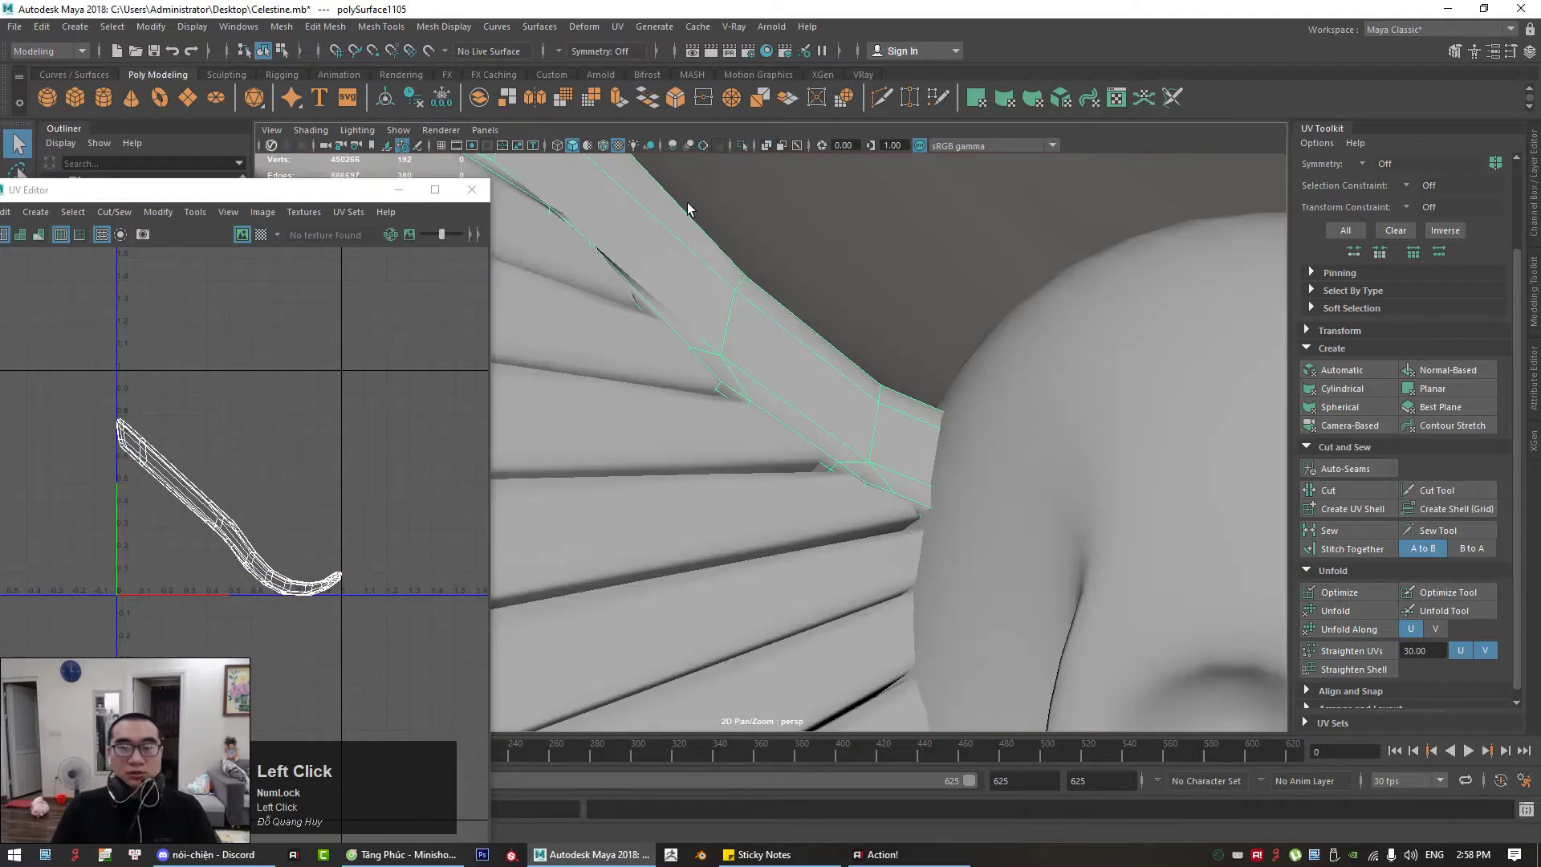
# Step: Isolate the separated feather and examine the vertex at its bend from several angles
pyautogui.click(741, 145)
pyautogui.moveTo(745, 344); pyautogui.dragTo(660, 345, button='right')
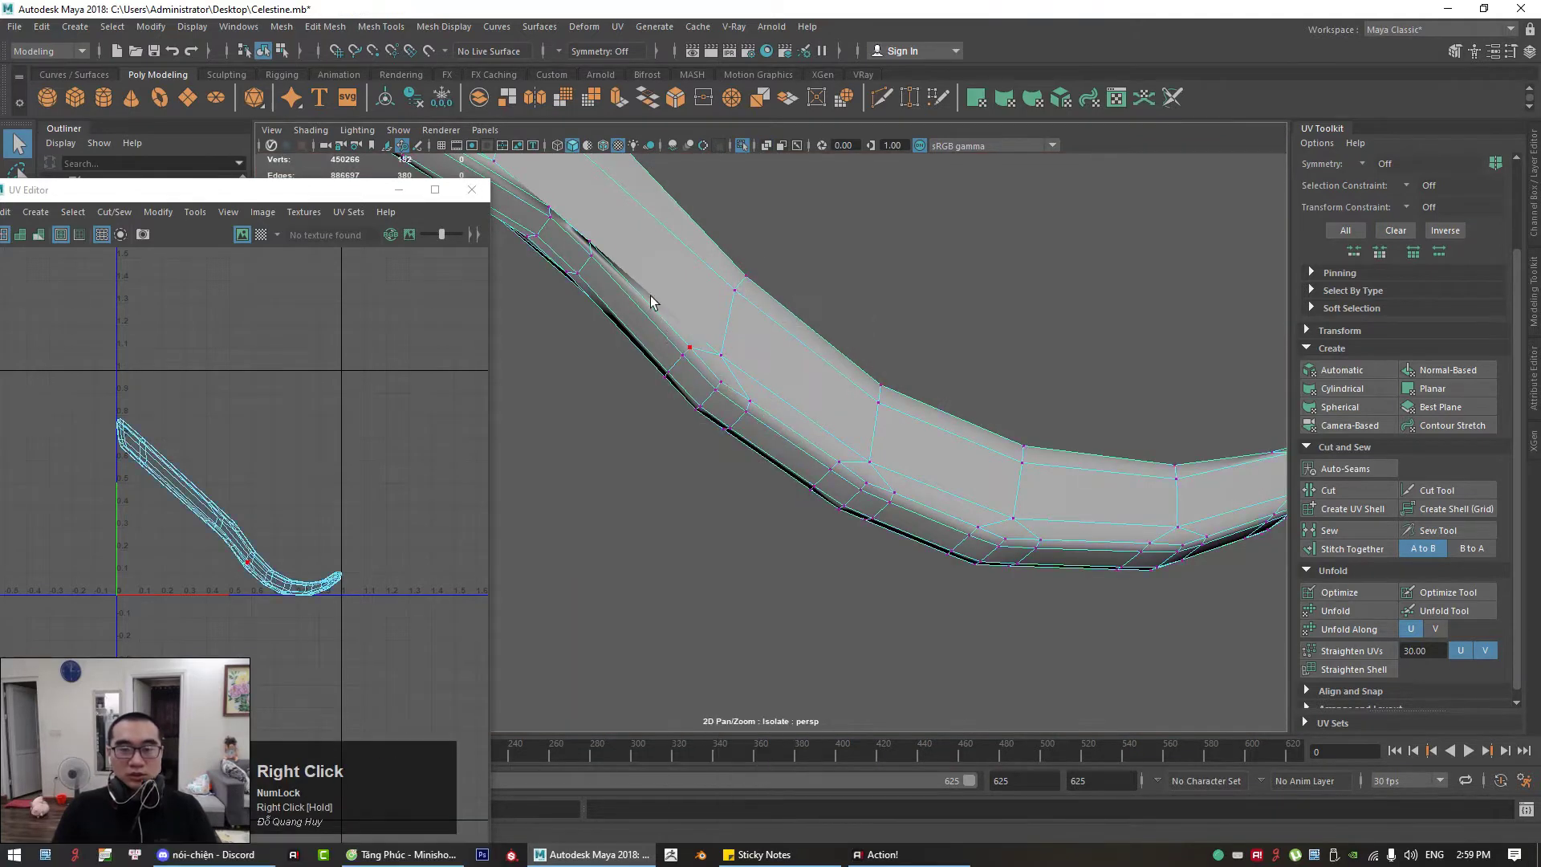
pyautogui.keyDown('alt'); pyautogui.moveTo(649, 295); pyautogui.dragTo(731, 440, button='middle'); pyautogui.keyUp('alt')
pyautogui.click(703, 416)
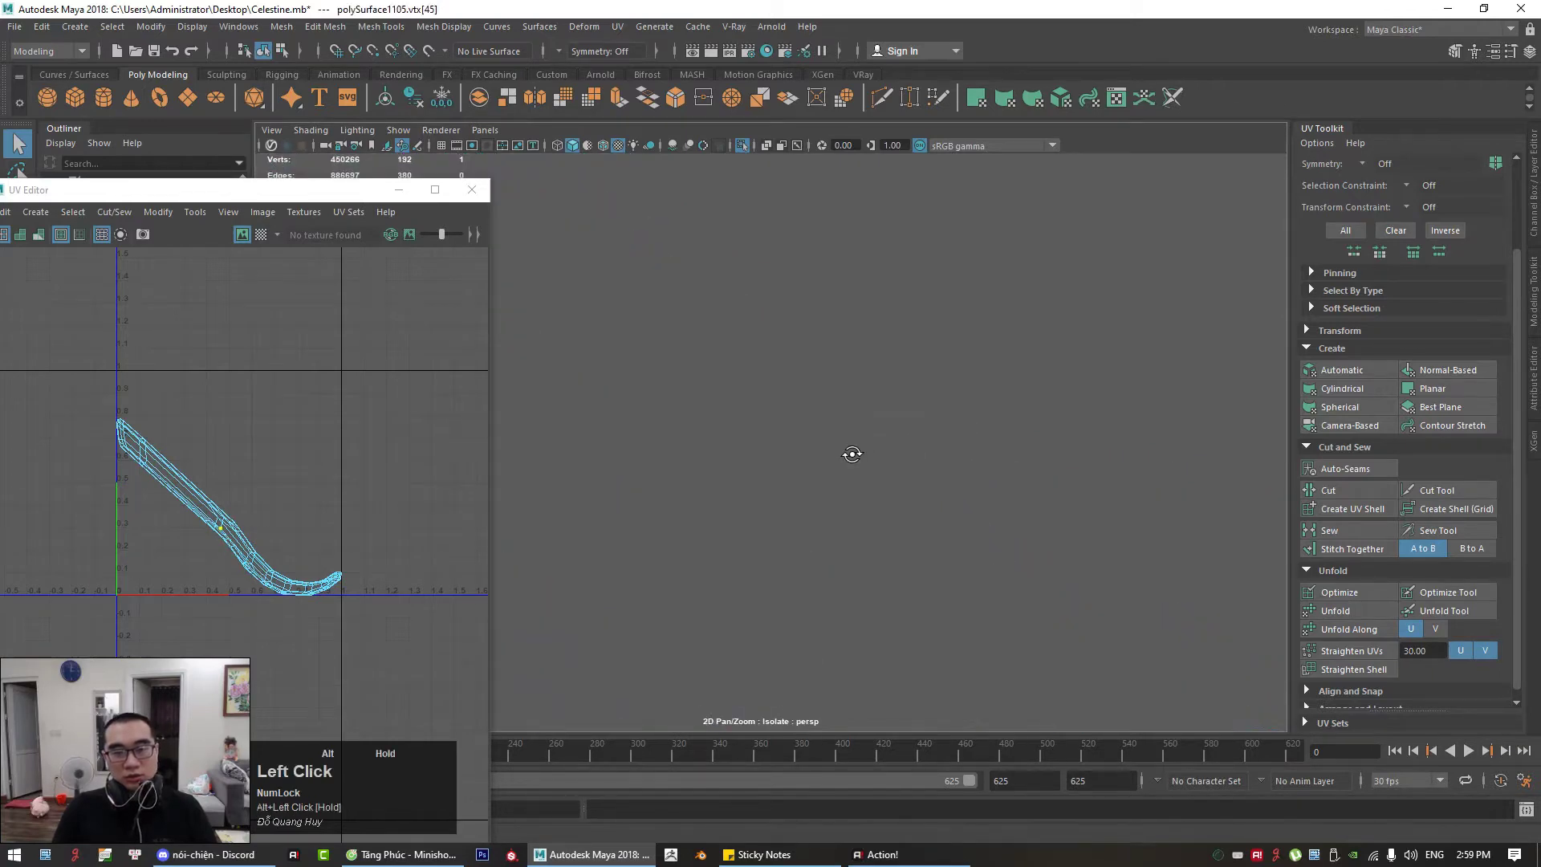
pyautogui.press('f')
pyautogui.keyDown('alt'); pyautogui.moveTo(992, 436); pyautogui.dragTo(816, 447, button='right'); pyautogui.keyUp('alt')
pyautogui.moveTo(815, 447)
pyautogui.keyDown('alt'); pyautogui.mouseDown()
pyautogui.moveTo(842, 481)
pyautogui.moveTo(754, 498)
pyautogui.moveTo(650, 459)
pyautogui.moveTo(829, 450)
pyautogui.moveTo(947, 394)
pyautogui.moveTo(942, 368)
pyautogui.moveTo(847, 481)
pyautogui.moveTo(772, 519)
pyautogui.moveTo(795, 392)
pyautogui.moveTo(808, 420)
pyautogui.moveTo(792, 436)
pyautogui.moveTo(815, 416)
pyautogui.moveTo(974, 474)
pyautogui.moveTo(880, 535)
pyautogui.moveTo(798, 557)
pyautogui.moveTo(894, 485)
pyautogui.mouseUp(); pyautogui.keyUp('alt')
pyautogui.press('w')
pyautogui.hotkey('ctrl', 'z')
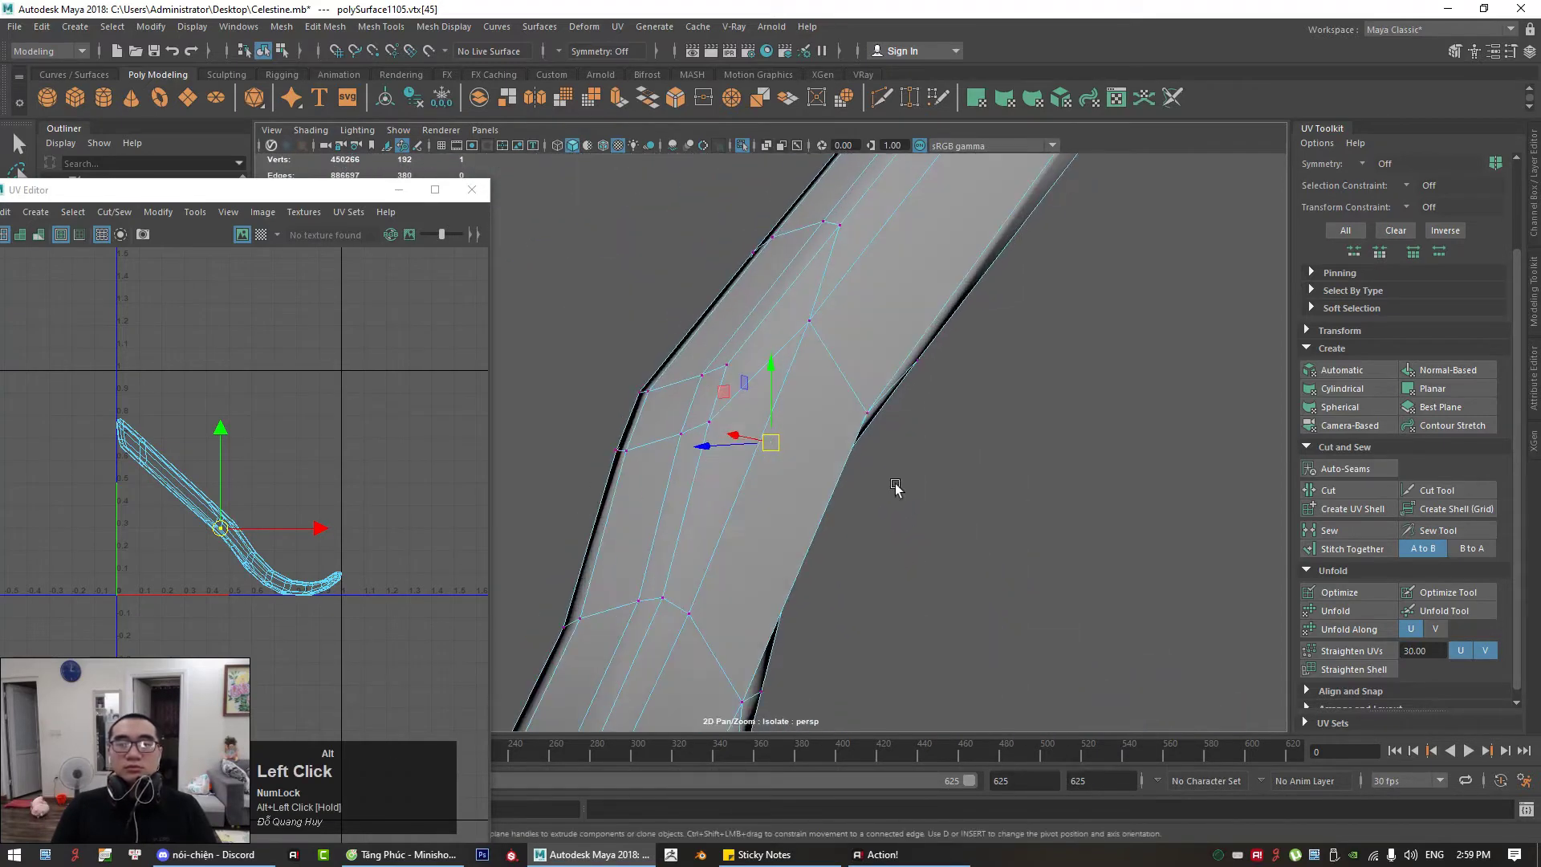
pyautogui.keyDown('alt'); pyautogui.moveTo(893, 485); pyautogui.dragTo(746, 536, button='right'); pyautogui.keyUp('alt')
pyautogui.keyDown('alt'); pyautogui.moveTo(747, 536); pyautogui.dragTo(1021, 516); pyautogui.keyUp('alt')
pyautogui.keyDown('alt'); pyautogui.moveTo(1021, 516); pyautogui.dragTo(811, 447, button='middle'); pyautogui.keyUp('alt')
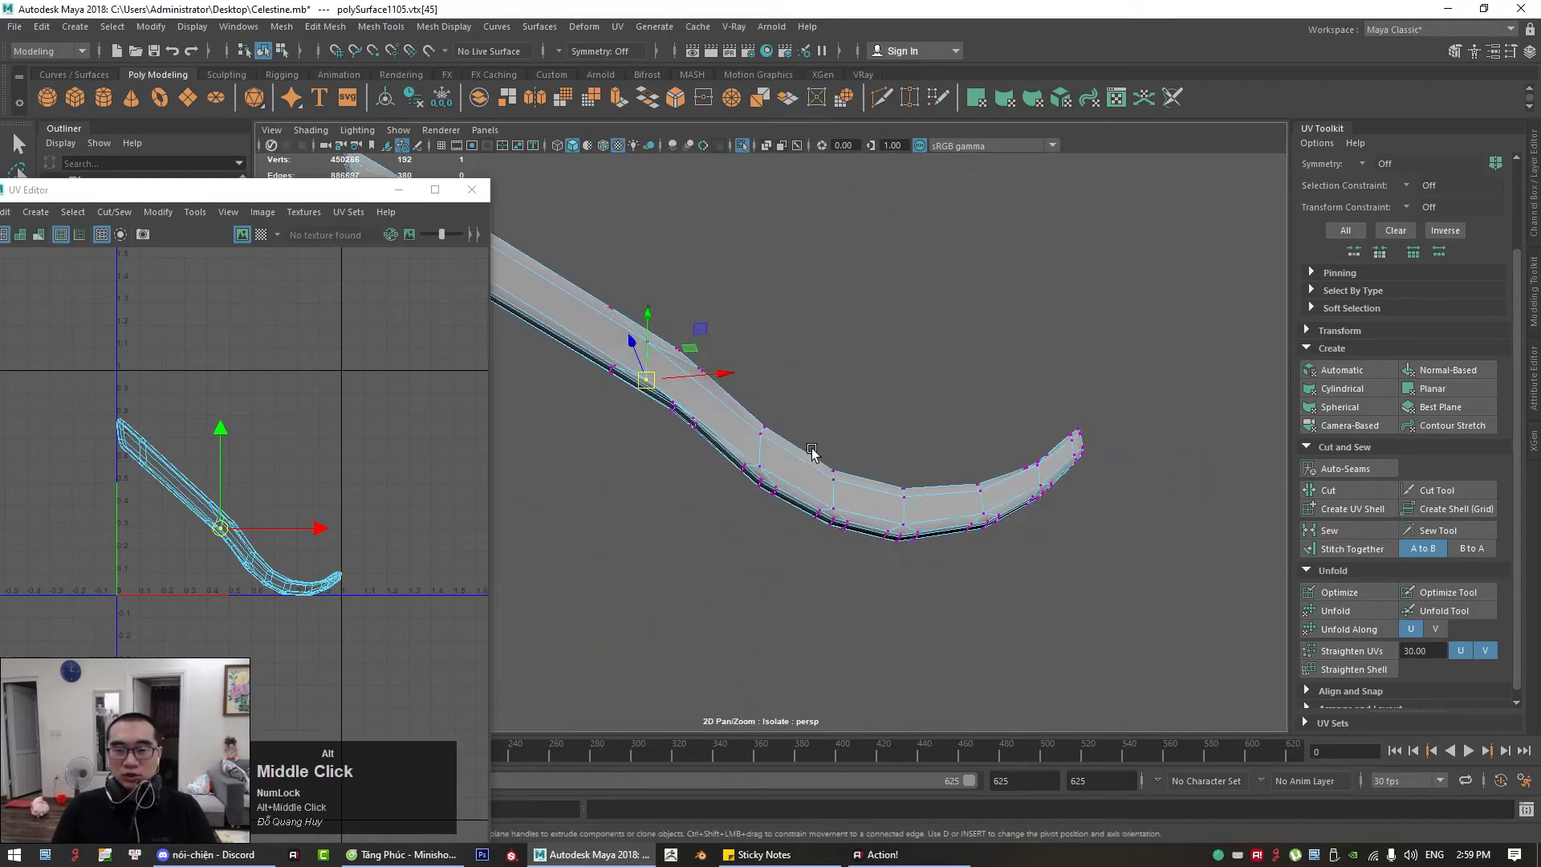
# Step: Select the faces of the feather's curved inner end and delete them
pyautogui.keyDown('alt'); pyautogui.moveTo(812, 447); pyautogui.dragTo(825, 526, button='right'); pyautogui.keyUp('alt')
pyautogui.keyDown('alt'); pyautogui.moveTo(825, 525); pyautogui.dragTo(859, 408); pyautogui.keyUp('alt')
pyautogui.moveTo(859, 409); pyautogui.dragTo(857, 451, button='right')
pyautogui.keyDown('alt'); pyautogui.moveTo(929, 417); pyautogui.dragTo(915, 570, button='middle'); pyautogui.keyUp('alt')
pyautogui.keyDown('alt'); pyautogui.moveTo(915, 571); pyautogui.dragTo(898, 520, button='right'); pyautogui.keyUp('alt')
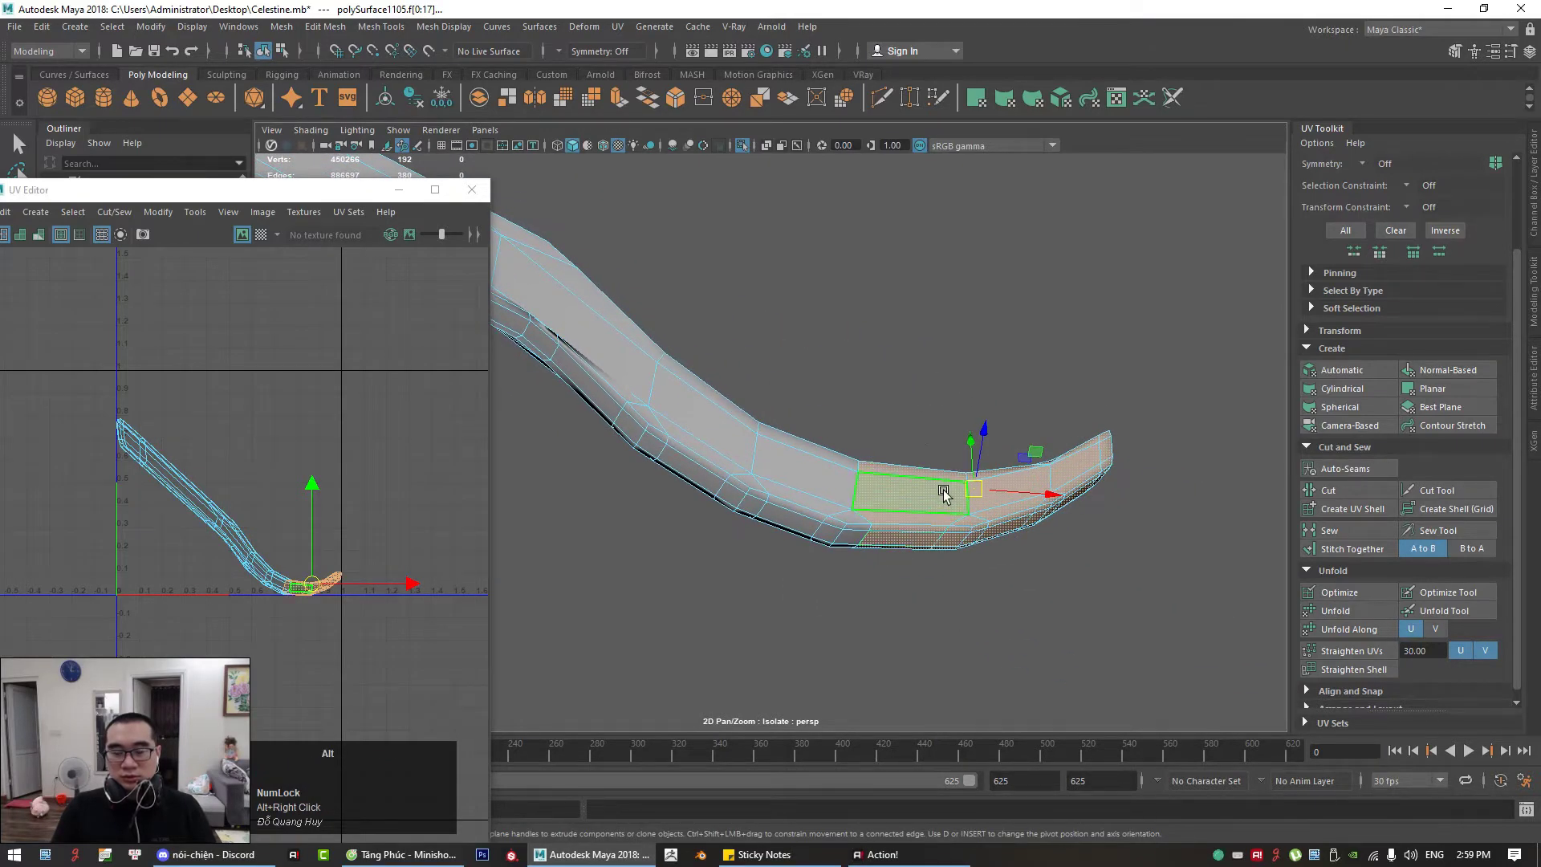
pyautogui.keyDown('alt'); pyautogui.moveTo(944, 493); pyautogui.dragTo(878, 553); pyautogui.keyUp('alt')
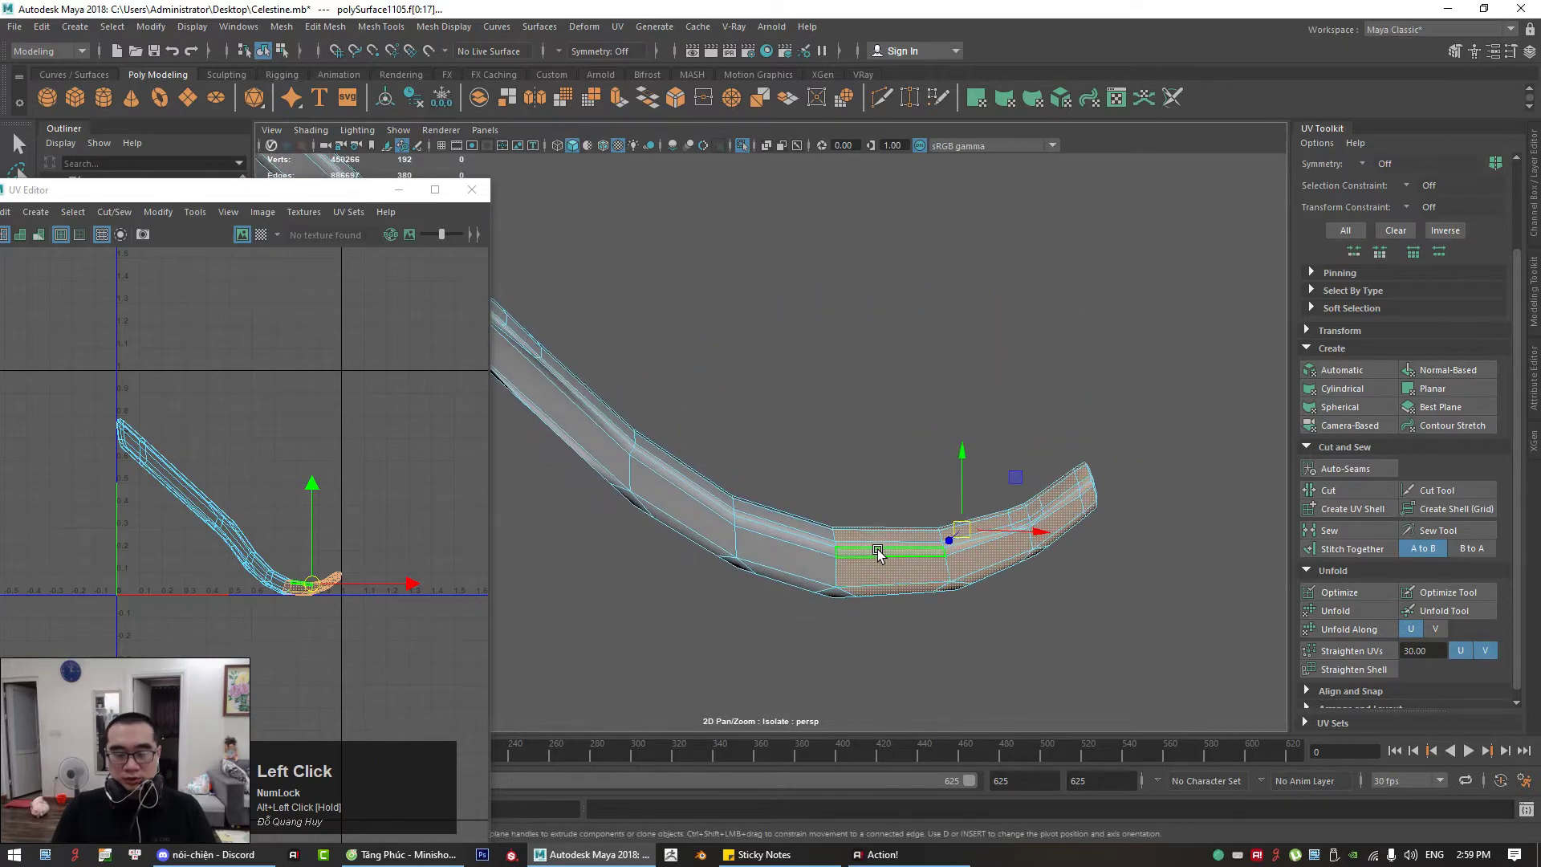
pyautogui.press('Delete')
# Step: Select the lengthwise edge run along the feather's side near its open inner end
pyautogui.keyDown('alt'); pyautogui.moveTo(754, 508); pyautogui.dragTo(1139, 562, button='middle'); pyautogui.keyUp('alt')
pyautogui.keyDown('alt'); pyautogui.moveTo(949, 480); pyautogui.dragTo(810, 498); pyautogui.keyUp('alt')
pyautogui.keyDown('alt'); pyautogui.moveTo(883, 480); pyautogui.dragTo(860, 480, button='right'); pyautogui.keyUp('alt')
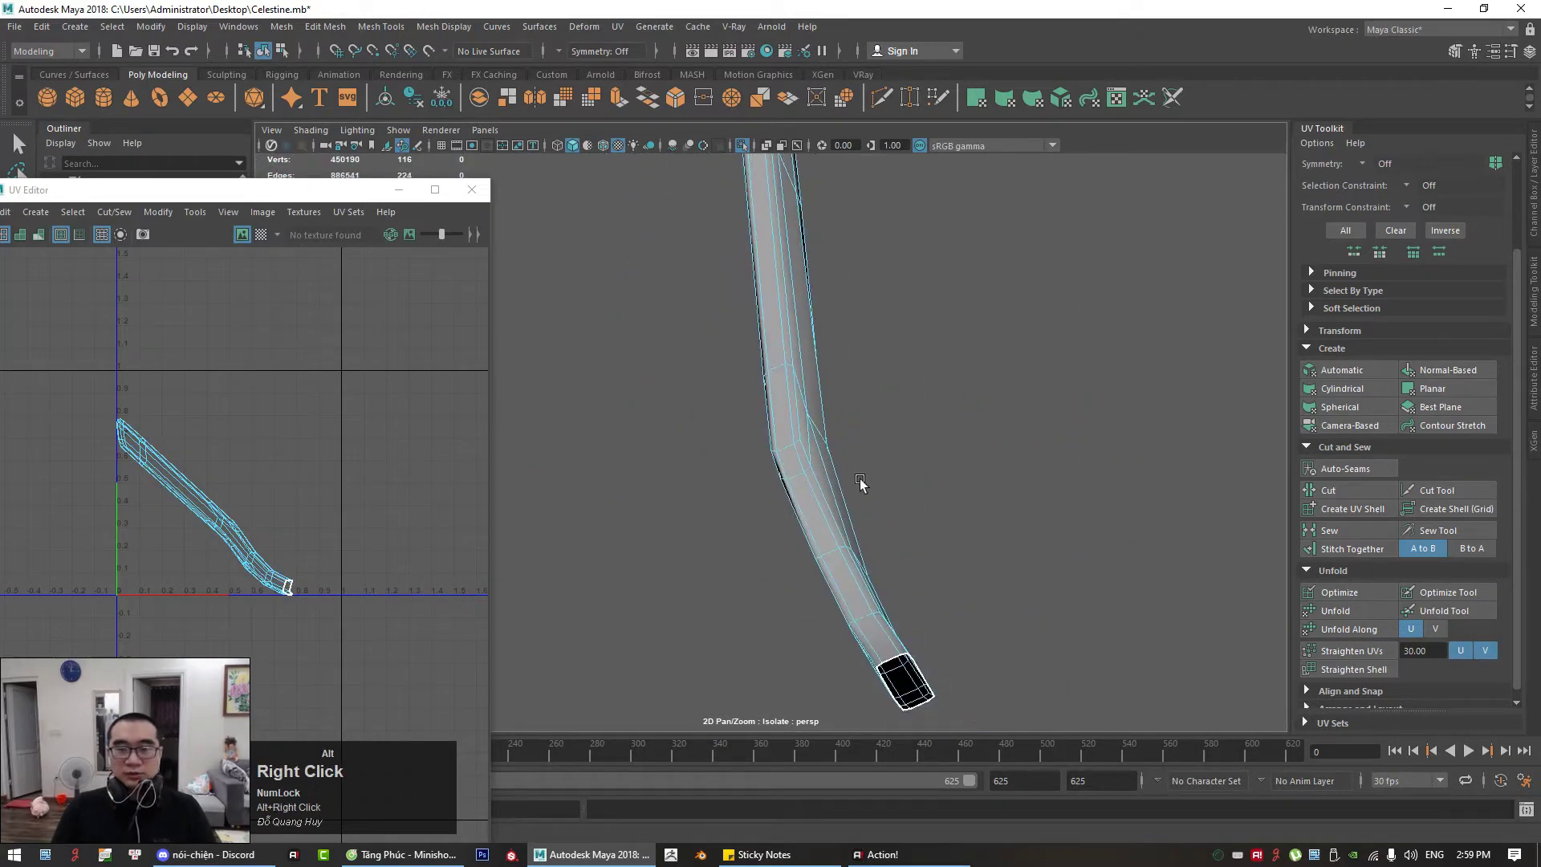
pyautogui.keyDown('alt'); pyautogui.moveTo(860, 480); pyautogui.dragTo(719, 498); pyautogui.keyUp('alt')
pyautogui.keyDown('alt'); pyautogui.moveTo(719, 499); pyautogui.dragTo(931, 454, button='middle'); pyautogui.keyUp('alt')
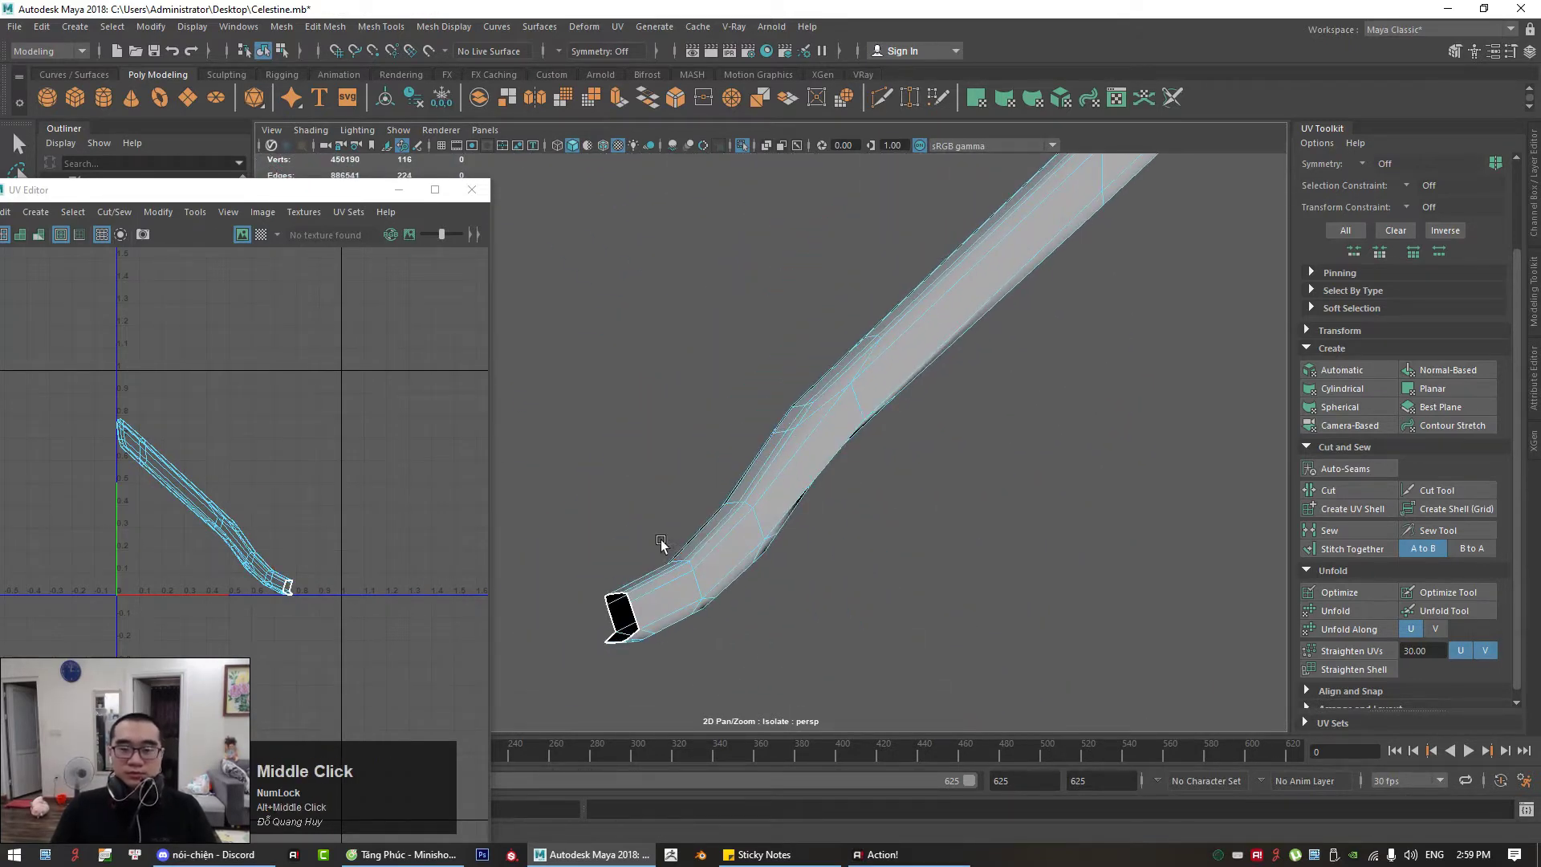
pyautogui.moveTo(632, 408); pyautogui.dragTo(632, 467, button='right')
pyautogui.keyDown('alt'); pyautogui.moveTo(687, 562); pyautogui.dragTo(698, 501, button='middle'); pyautogui.keyUp('alt')
pyautogui.keyDown('alt'); pyautogui.moveTo(697, 501); pyautogui.dragTo(816, 525); pyautogui.keyUp('alt')
pyautogui.keyDown('alt'); pyautogui.moveTo(815, 525); pyautogui.dragTo(909, 589, button='right'); pyautogui.keyUp('alt')
pyautogui.doubleClick(878, 556)
# Step: Extend the edge selection past the feather's bend onto the long straight stretch towards the tip
pyautogui.keyDown('alt'); pyautogui.moveTo(890, 520); pyautogui.dragTo(842, 551); pyautogui.keyUp('alt')
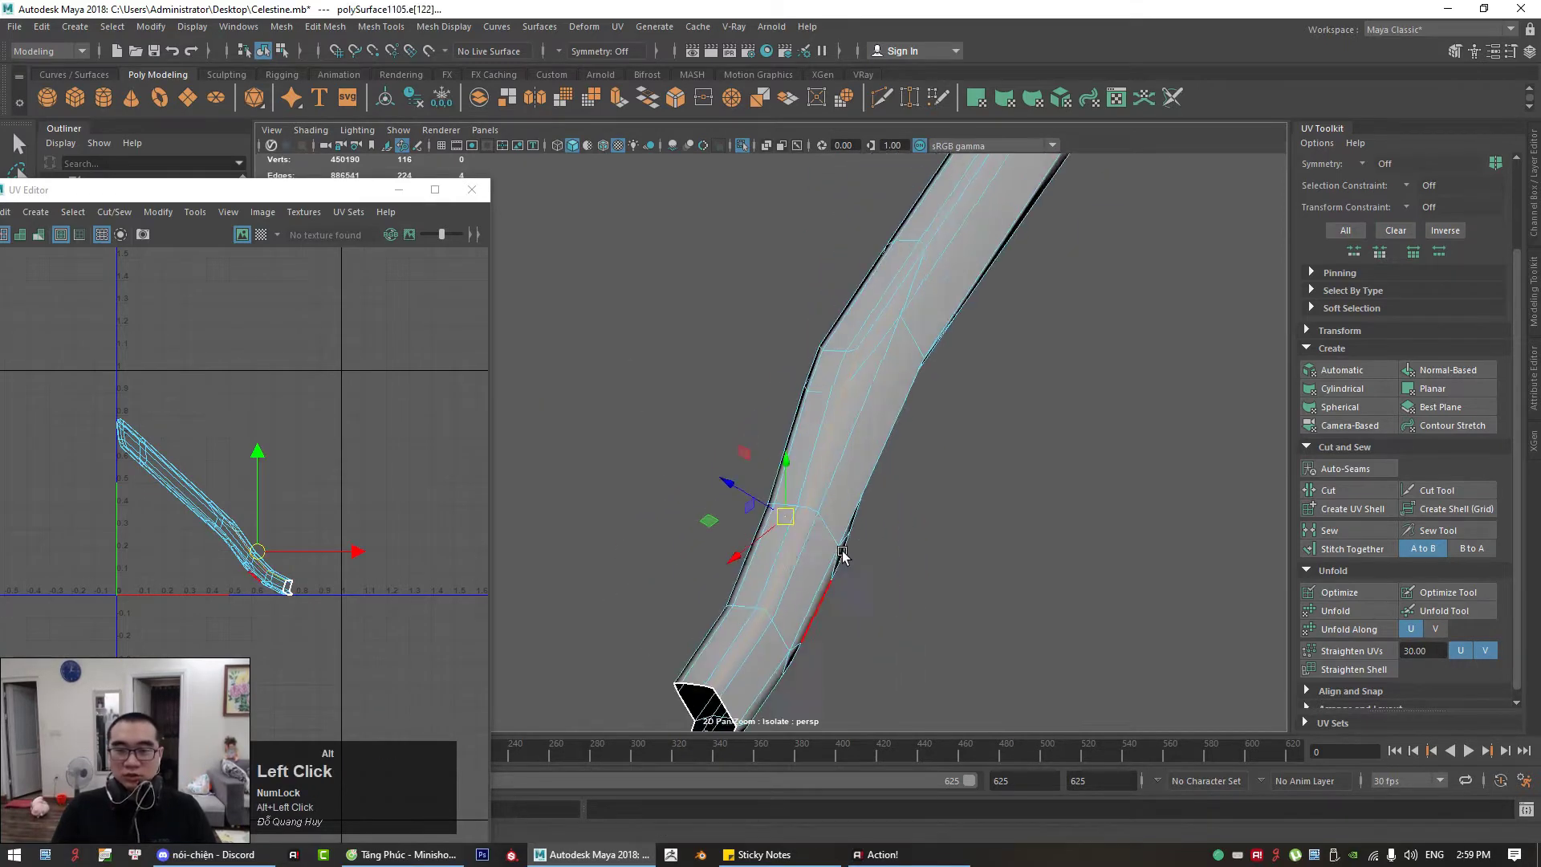
pyautogui.keyDown('alt'); pyautogui.moveTo(842, 554); pyautogui.dragTo(784, 498, button='middle'); pyautogui.keyUp('alt')
pyautogui.click(787, 473)
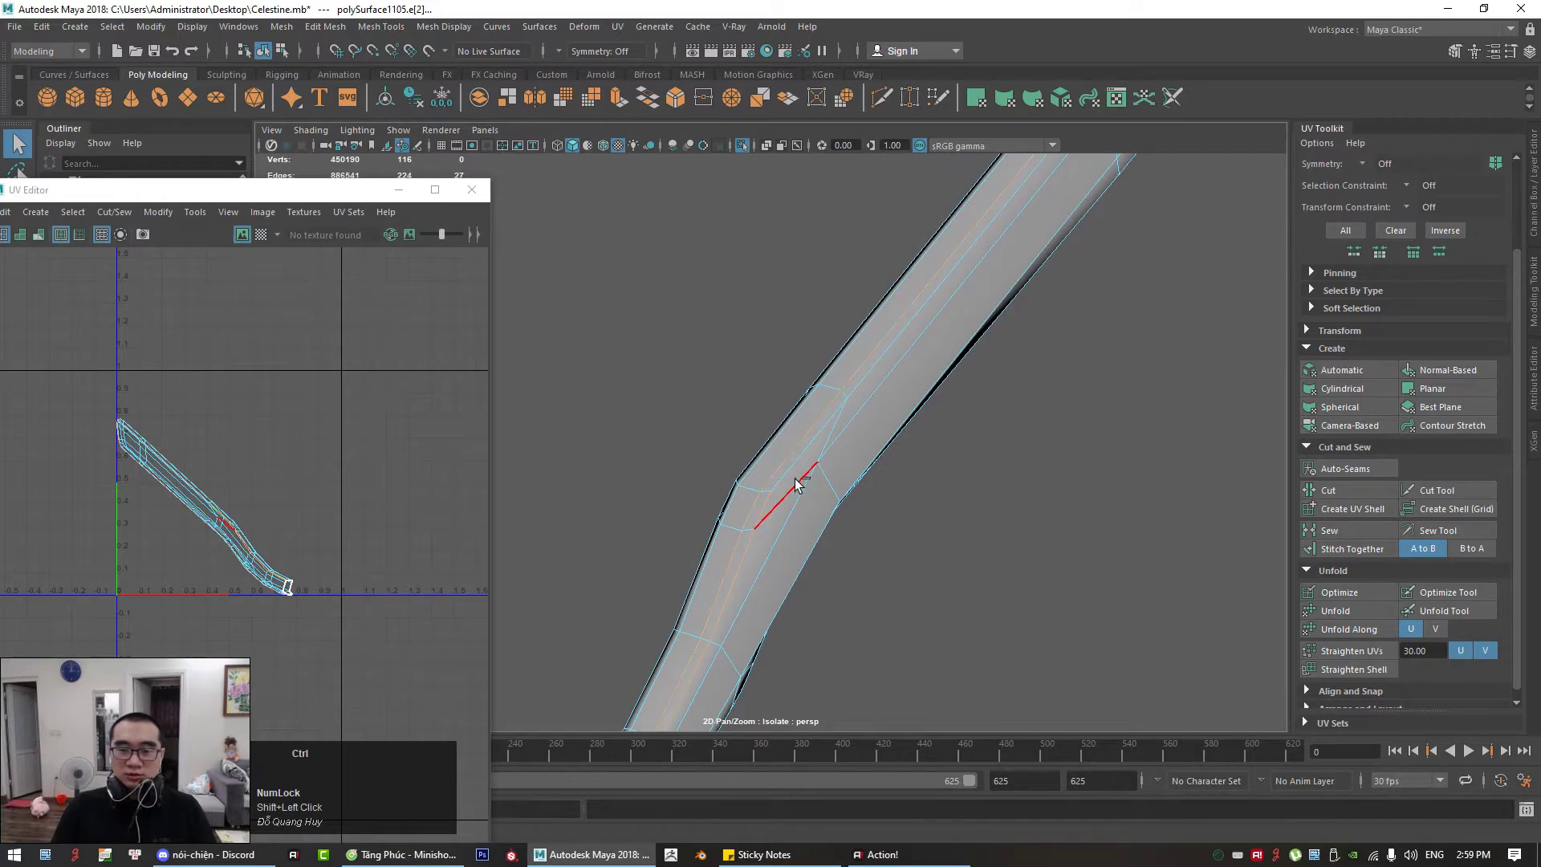
pyautogui.hotkey('ctrl', 'z')
pyautogui.hotkey('ctrl', 'z')
pyautogui.keyDown('shift'); pyautogui.doubleClick(786, 469); pyautogui.keyUp('shift')
# Step: Add the border edges around the feather's tip to the edge selection
pyautogui.keyDown('alt'); pyautogui.moveTo(1031, 242); pyautogui.dragTo(1022, 252, button='middle'); pyautogui.keyUp('alt')
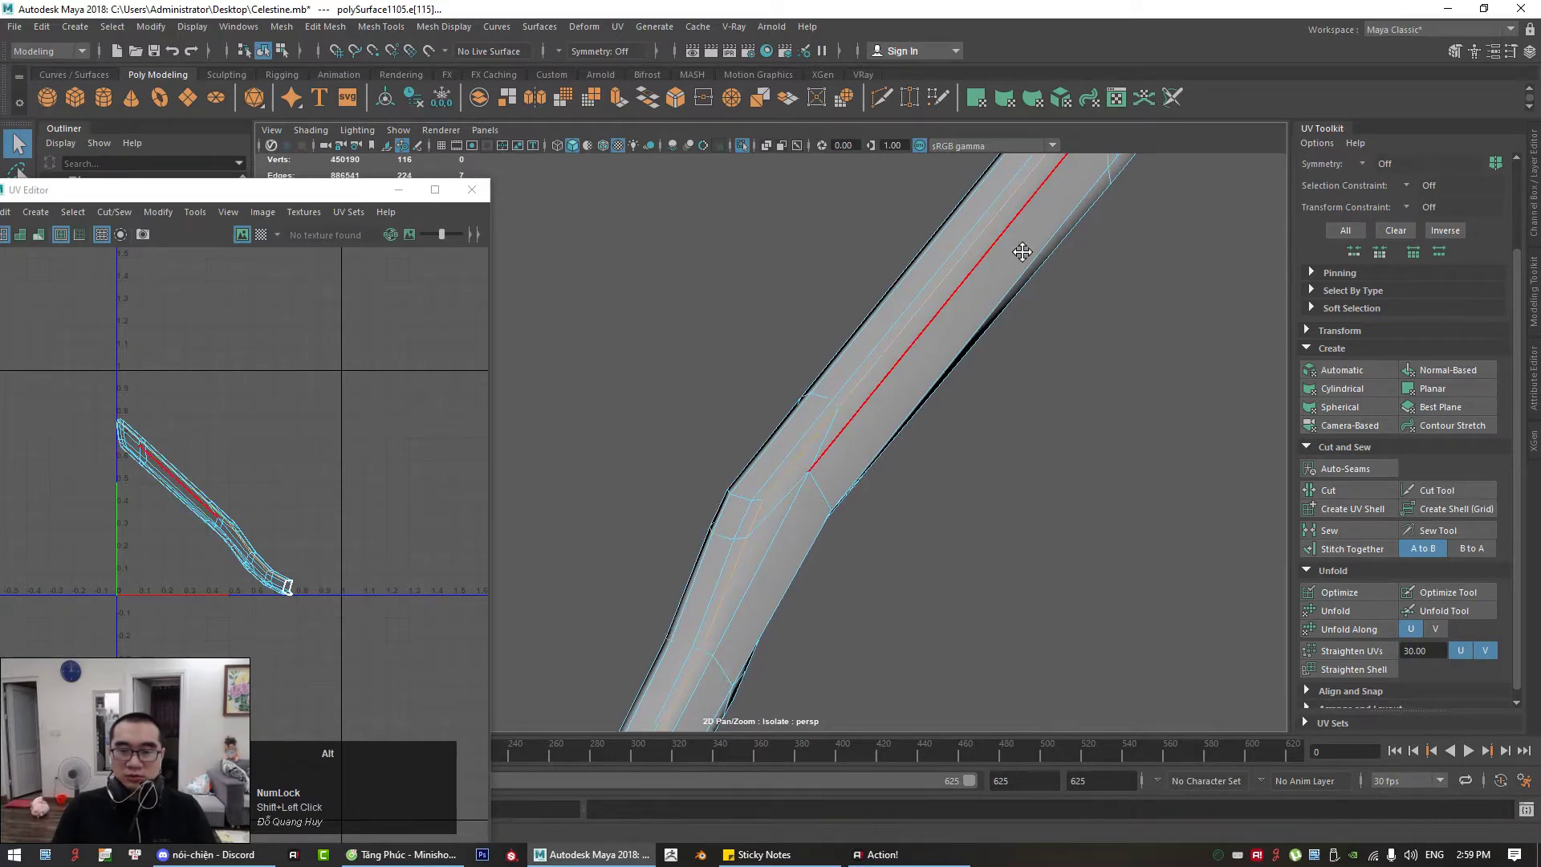
pyautogui.keyDown('alt'); pyautogui.moveTo(1021, 252); pyautogui.dragTo(706, 471); pyautogui.keyUp('alt')
pyautogui.keyDown('alt'); pyautogui.moveTo(705, 471); pyautogui.dragTo(930, 498, button='middle'); pyautogui.keyUp('alt')
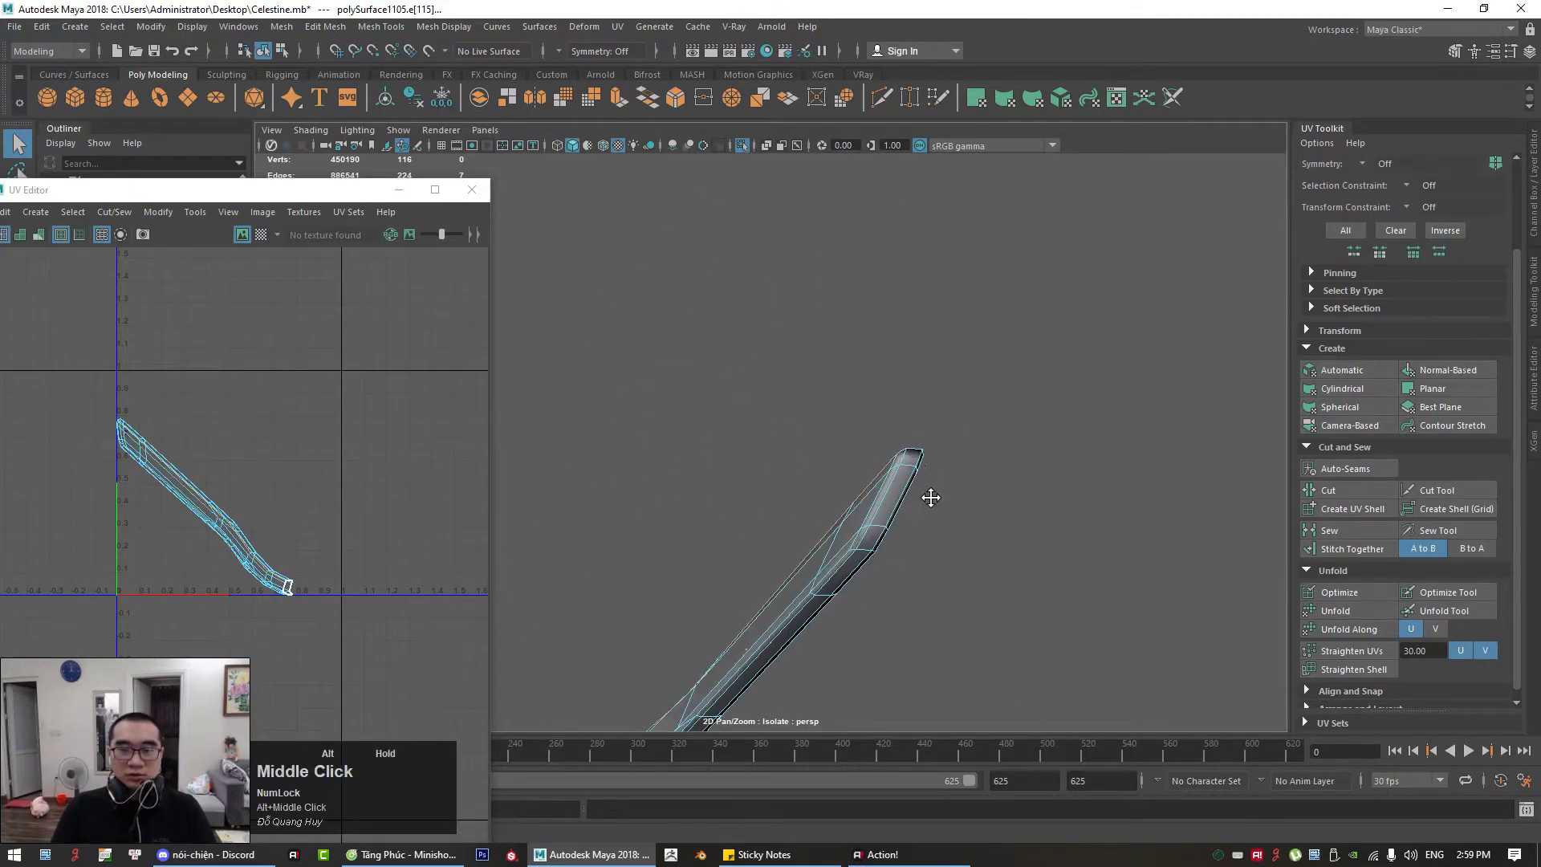
pyautogui.keyDown('alt'); pyautogui.moveTo(930, 498); pyautogui.dragTo(1042, 447, button='right'); pyautogui.keyUp('alt')
pyautogui.keyDown('alt'); pyautogui.moveTo(1042, 446); pyautogui.dragTo(935, 515); pyautogui.keyUp('alt')
pyautogui.keyDown('shift'); pyautogui.doubleClick(1030, 463); pyautogui.keyUp('shift')
pyautogui.keyDown('shift'); pyautogui.click(931, 607); pyautogui.keyUp('shift')
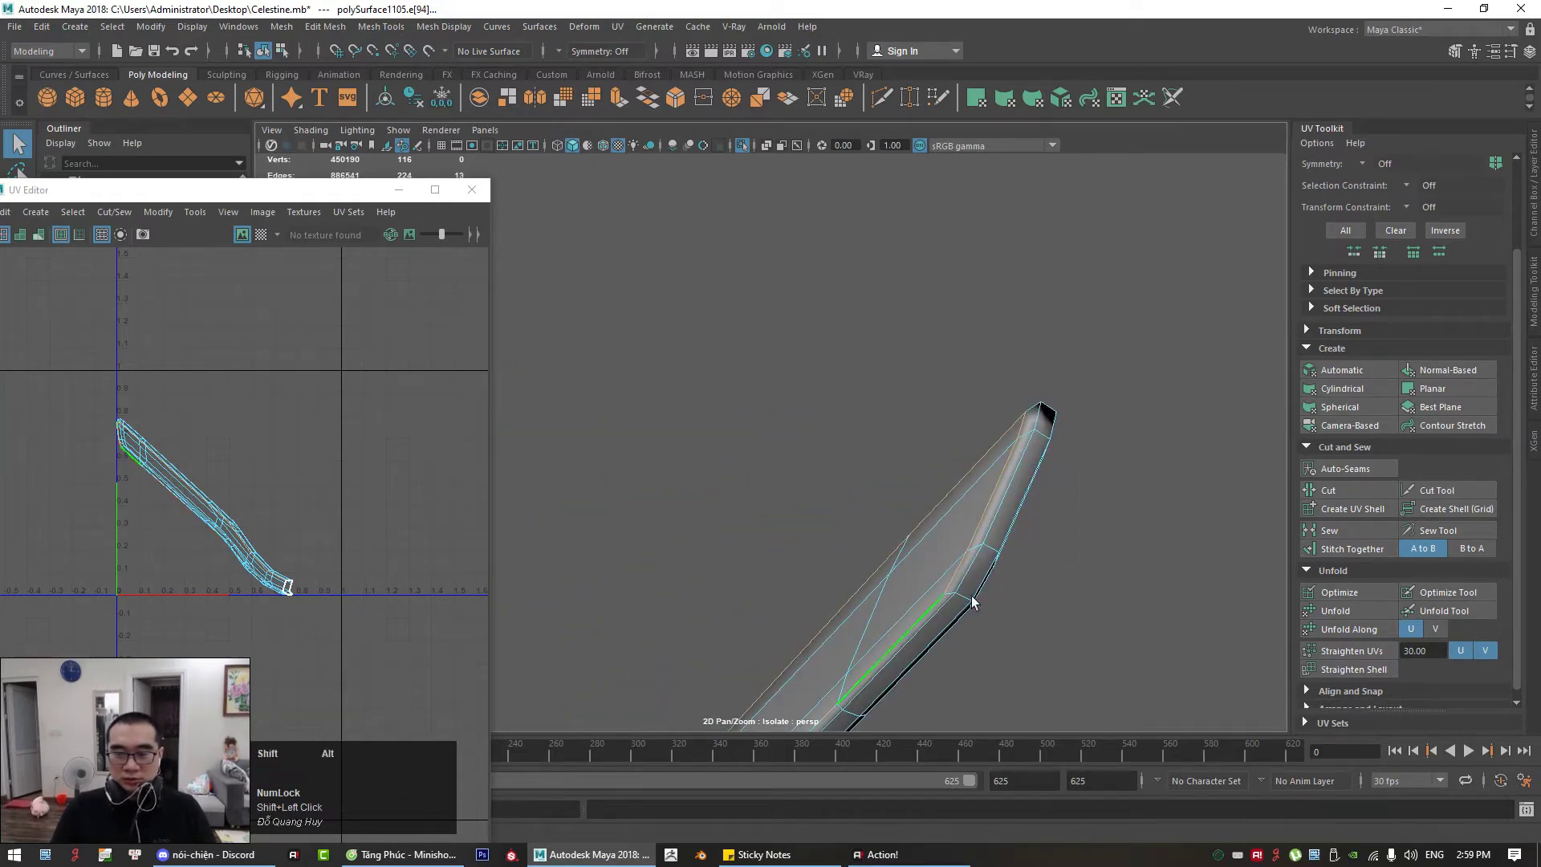
# Step: Continue the edge selection along the feather's opposite side to the open inner end and cut the UVs there
pyautogui.keyDown('alt'); pyautogui.moveTo(972, 602); pyautogui.dragTo(1073, 340, button='right'); pyautogui.keyUp('alt')
pyautogui.keyDown('alt'); pyautogui.moveTo(1073, 340); pyautogui.dragTo(1004, 367, button='middle'); pyautogui.keyUp('alt')
pyautogui.keyDown('alt'); pyautogui.moveTo(1004, 368); pyautogui.dragTo(1022, 437); pyautogui.keyUp('alt')
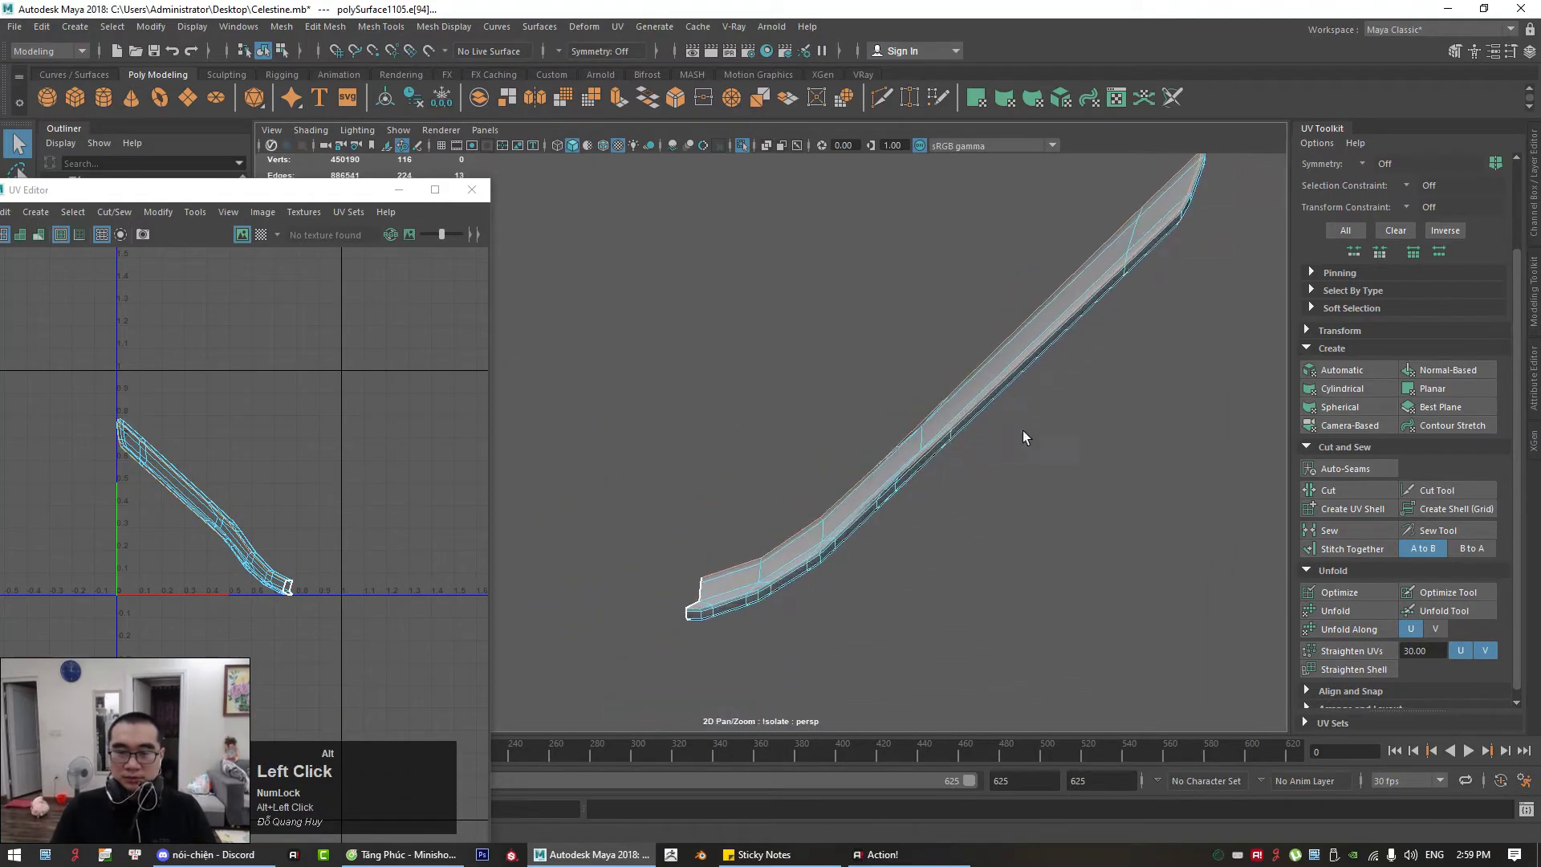
pyautogui.keyDown('alt'); pyautogui.moveTo(1022, 437); pyautogui.dragTo(1041, 605, button='right'); pyautogui.keyUp('alt')
pyautogui.keyDown('alt'); pyautogui.moveTo(1041, 605); pyautogui.dragTo(1066, 496, button='middle'); pyautogui.keyUp('alt')
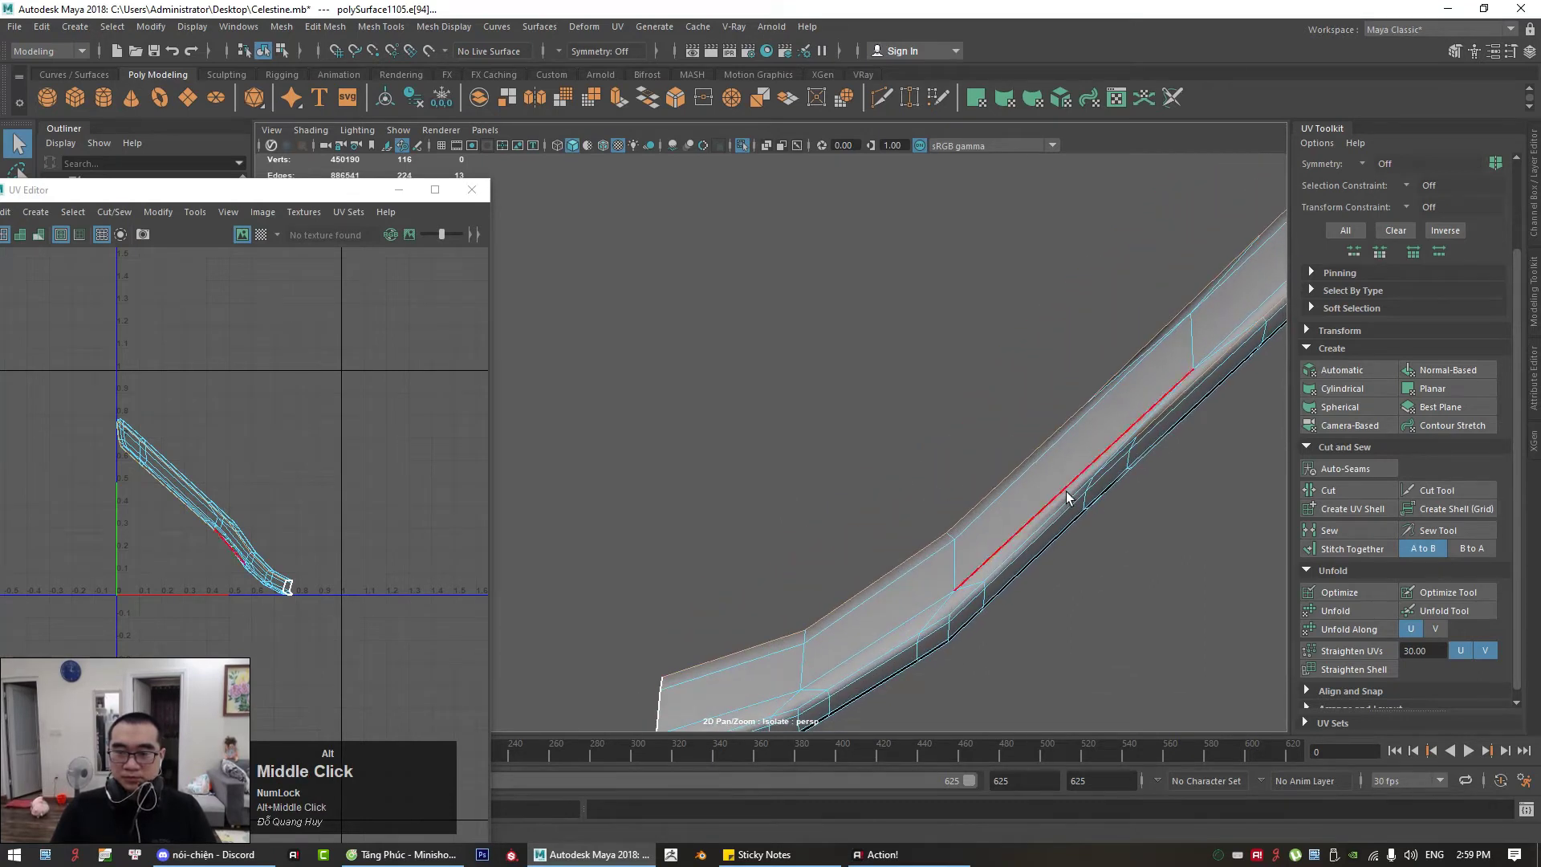
pyautogui.keyDown('alt'); pyautogui.moveTo(1066, 491); pyautogui.dragTo(1136, 593); pyautogui.keyUp('alt')
pyautogui.keyDown('alt'); pyautogui.moveTo(1137, 593); pyautogui.dragTo(908, 369, button='middle'); pyautogui.keyUp('alt')
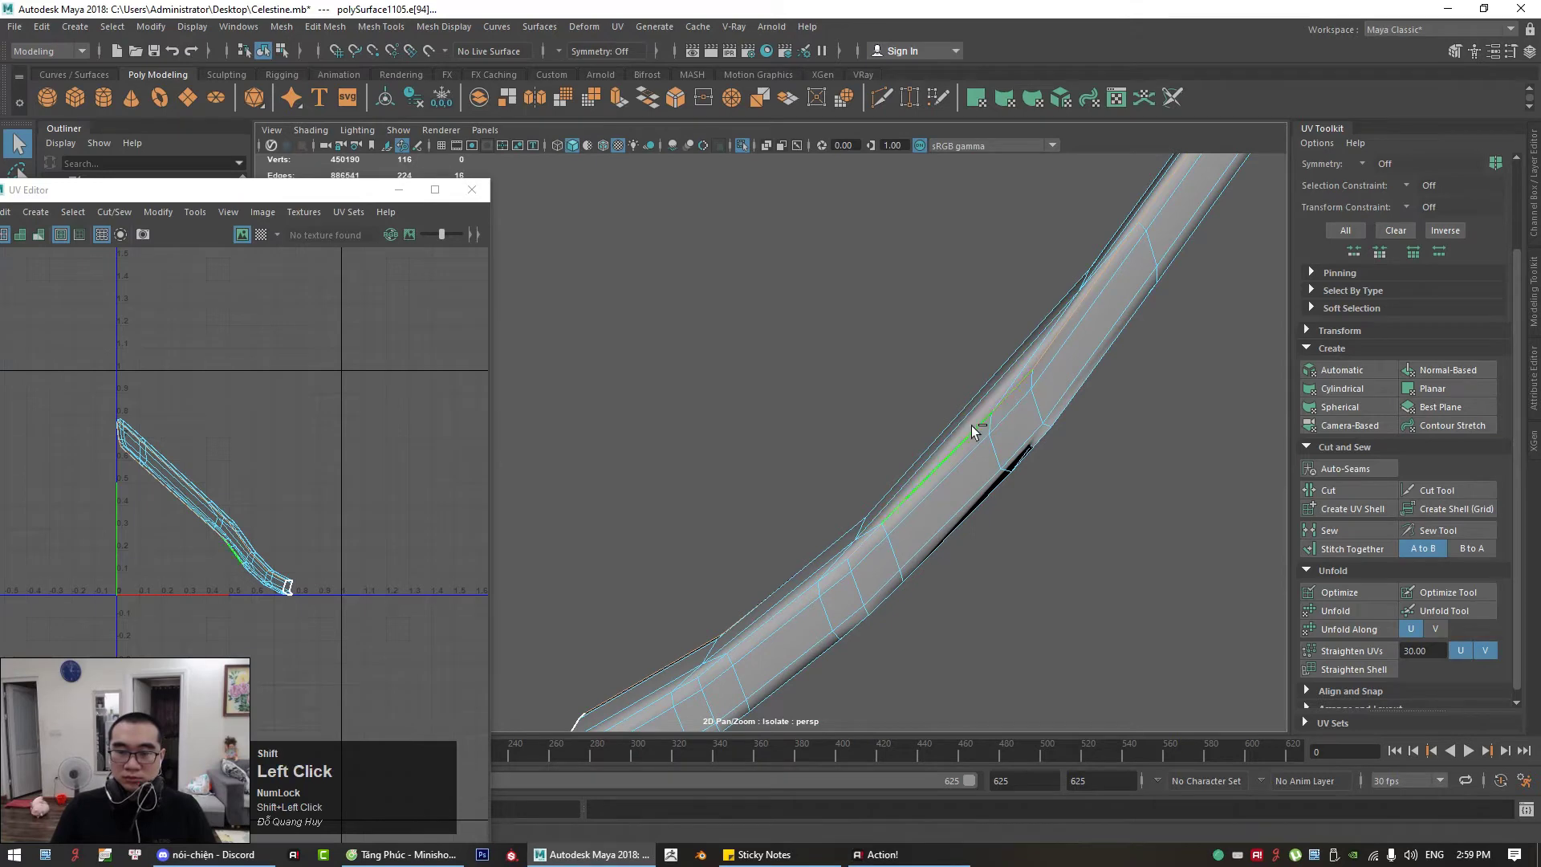
pyautogui.keyDown('alt'); pyautogui.moveTo(974, 431); pyautogui.dragTo(852, 397); pyautogui.keyUp('alt')
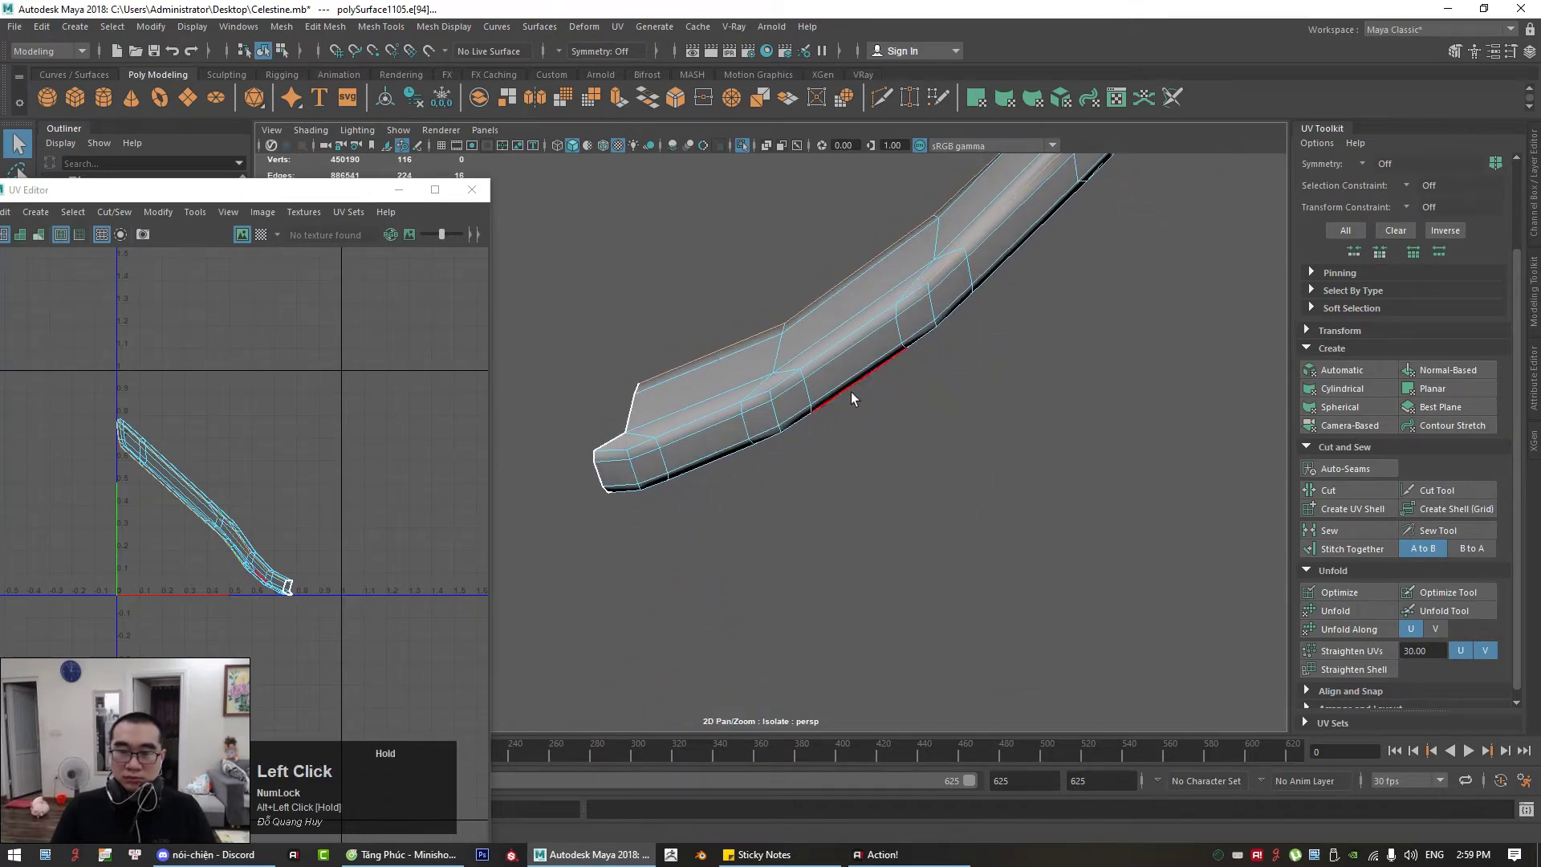
pyautogui.keyDown('shift'); pyautogui.click(854, 326); pyautogui.keyUp('shift')
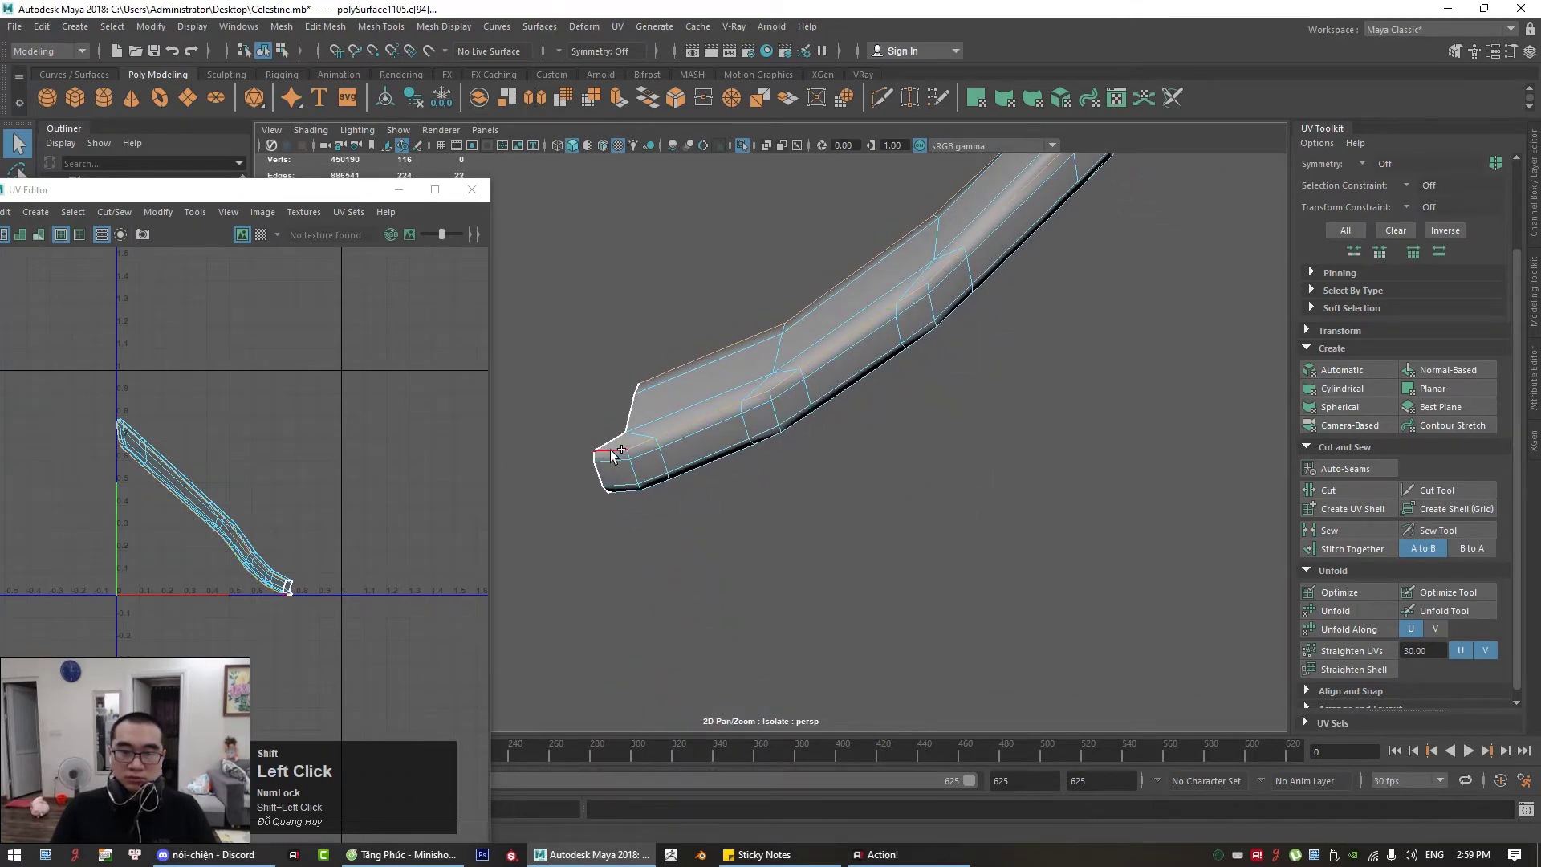
pyautogui.click(1328, 489)
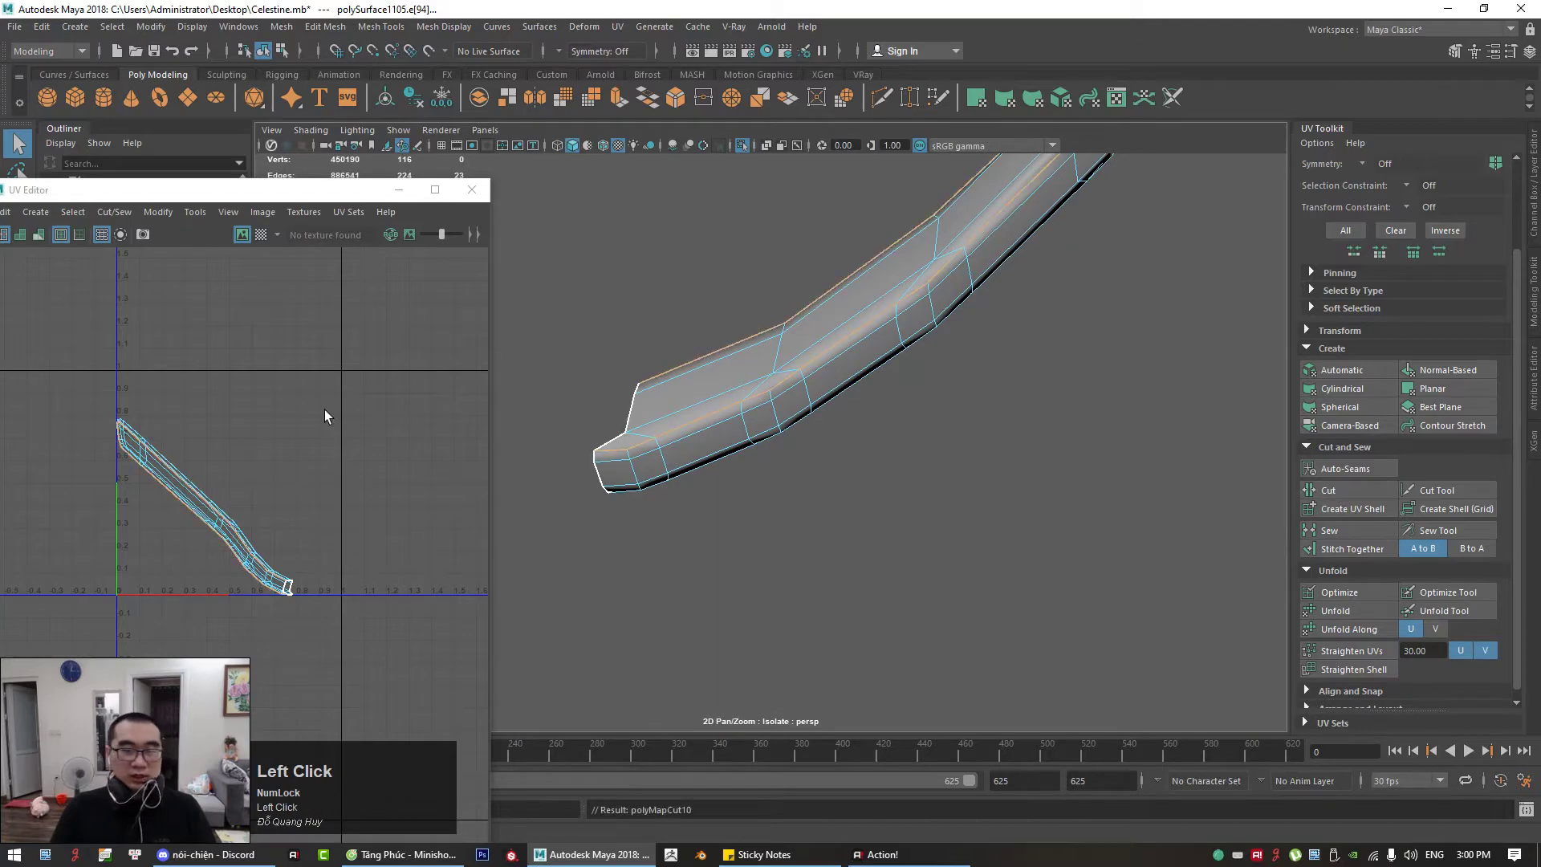
# Step: Select the feather's cut-off multi-strip UV shell and move it clear of the other shell
pyautogui.moveTo(324, 411); pyautogui.dragTo(231, 478, button='right')
pyautogui.click(206, 515)
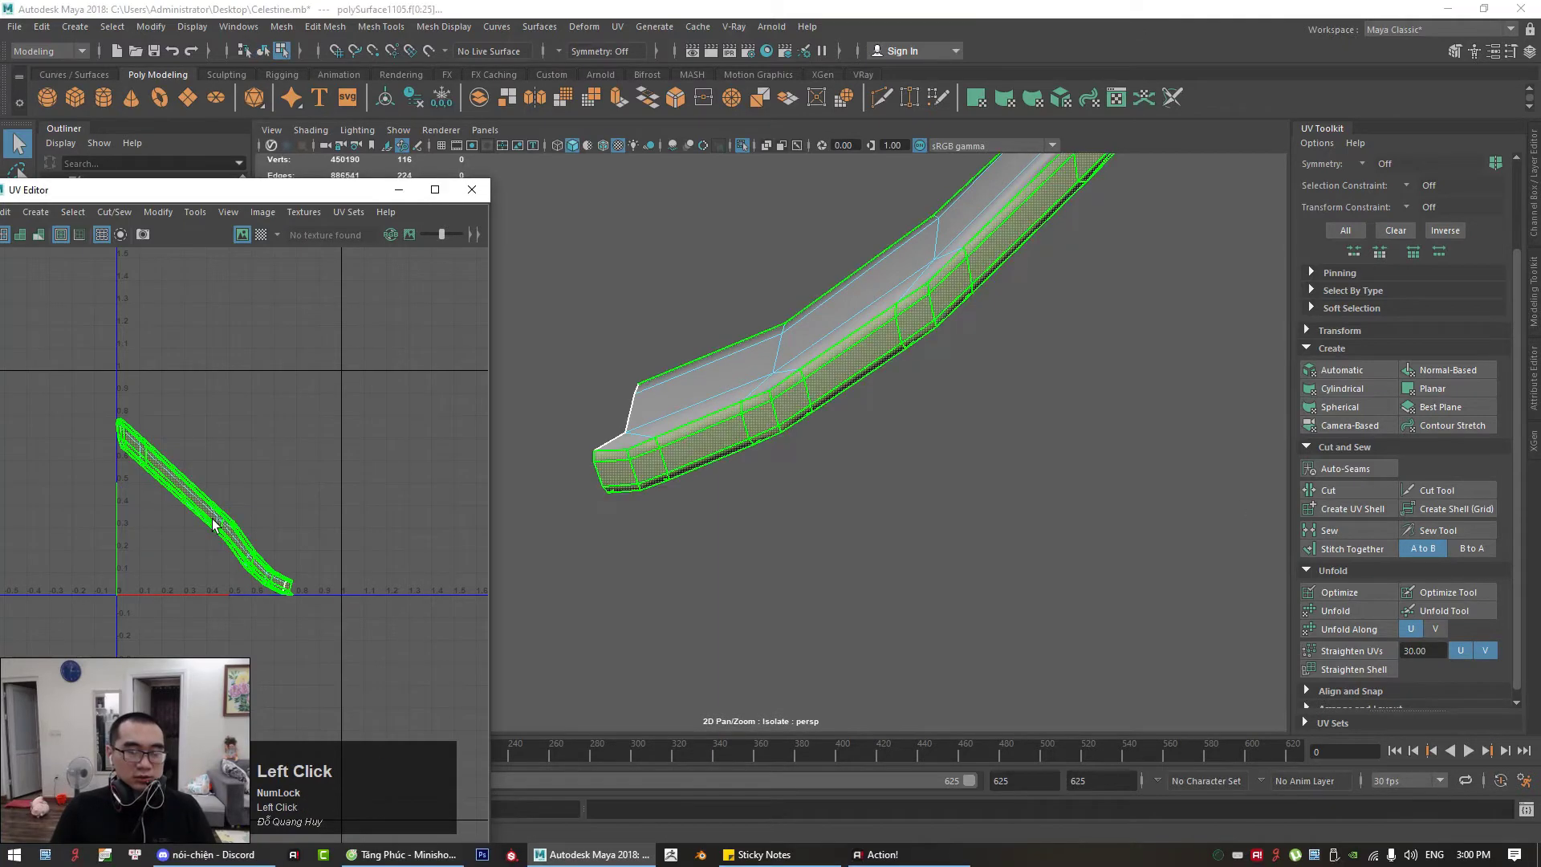
pyautogui.press('w')
pyautogui.moveTo(204, 507); pyautogui.dragTo(266, 446)
# Step: Select the short edges across the feather's rim at the corner near its tip and cut the UVs along them
pyautogui.keyDown('alt'); pyautogui.moveTo(770, 354); pyautogui.dragTo(594, 354, button='right'); pyautogui.keyUp('alt')
pyautogui.keyDown('alt'); pyautogui.moveTo(882, 317); pyautogui.dragTo(739, 594, button='middle'); pyautogui.keyUp('alt')
pyautogui.keyDown('alt'); pyautogui.moveTo(739, 562); pyautogui.dragTo(842, 489); pyautogui.keyUp('alt')
pyautogui.keyDown('alt'); pyautogui.moveTo(842, 489); pyautogui.dragTo(774, 531, button='middle'); pyautogui.keyUp('alt')
pyautogui.keyDown('alt'); pyautogui.moveTo(773, 531); pyautogui.dragTo(914, 594); pyautogui.keyUp('alt')
pyautogui.keyDown('alt'); pyautogui.moveTo(914, 594); pyautogui.dragTo(858, 526, button='middle'); pyautogui.keyUp('alt')
pyautogui.keyDown('alt'); pyautogui.moveTo(858, 526); pyautogui.dragTo(1028, 496, button='right'); pyautogui.keyUp('alt')
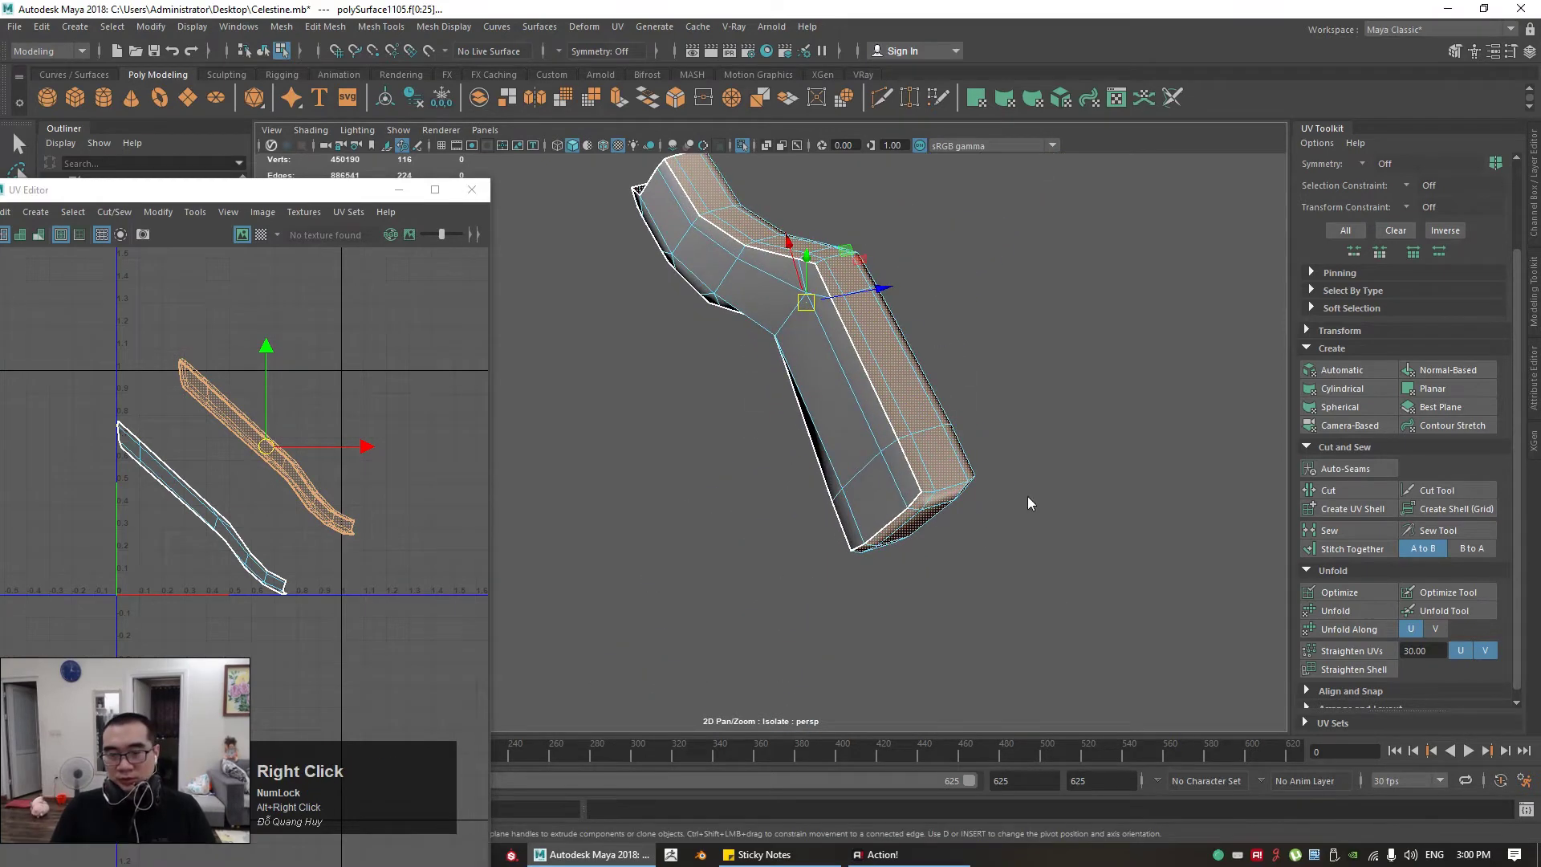
pyautogui.press('q')
pyautogui.click(942, 489)
pyautogui.keyDown('alt'); pyautogui.moveTo(995, 499); pyautogui.dragTo(867, 484); pyautogui.keyUp('alt')
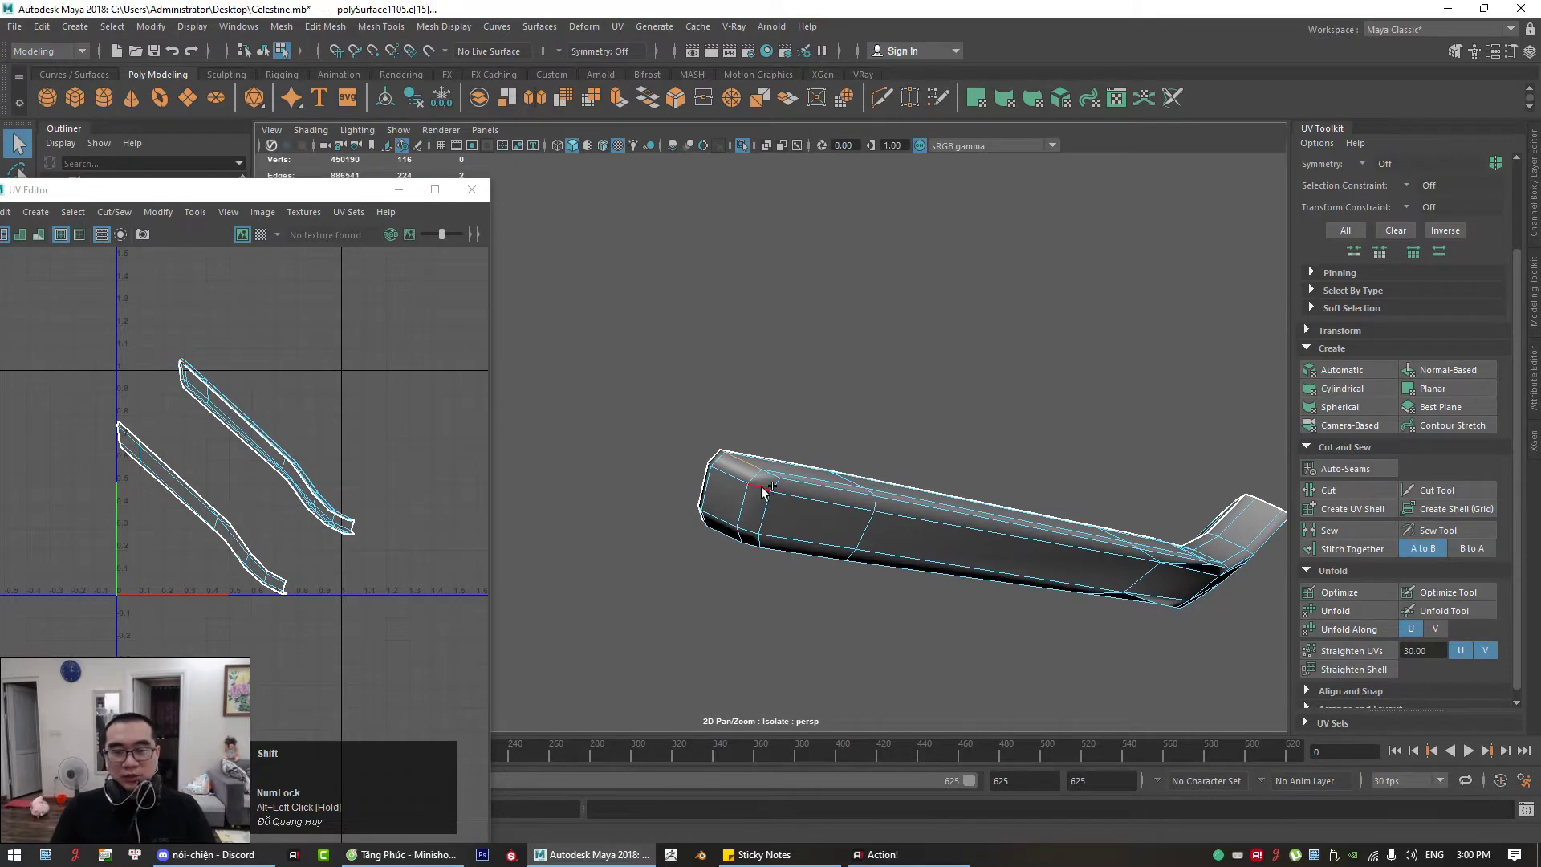
pyautogui.keyDown('shift'); pyautogui.click(768, 475); pyautogui.keyUp('shift')
pyautogui.keyDown('alt'); pyautogui.moveTo(767, 475); pyautogui.dragTo(755, 369); pyautogui.keyUp('alt')
pyautogui.keyDown('shift'); pyautogui.click(749, 357); pyautogui.keyUp('shift')
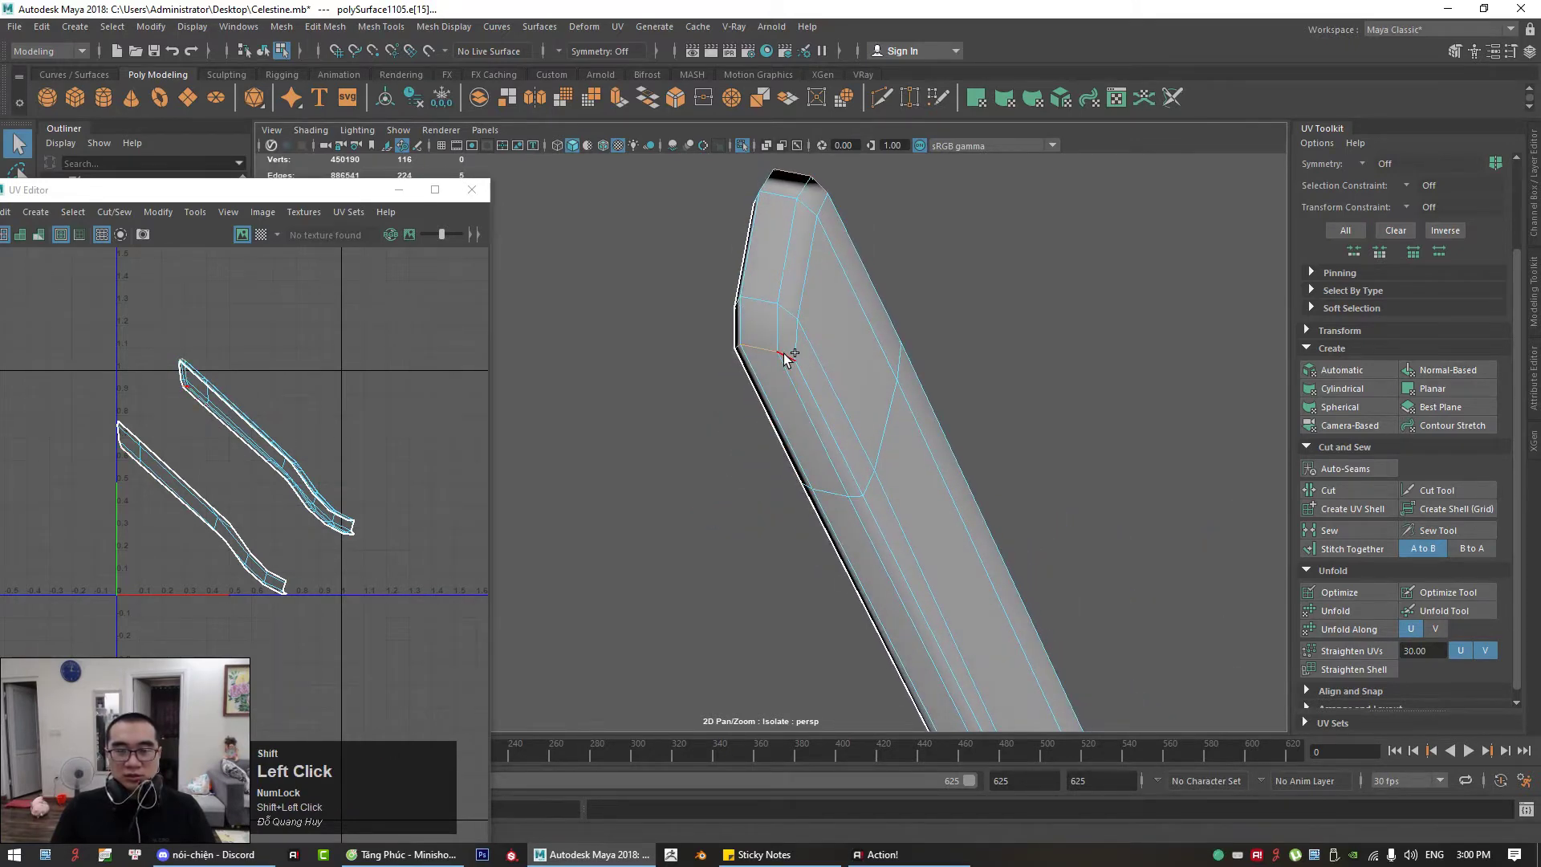
pyautogui.moveTo(330, 438); pyautogui.dragTo(565, 465, button='right')
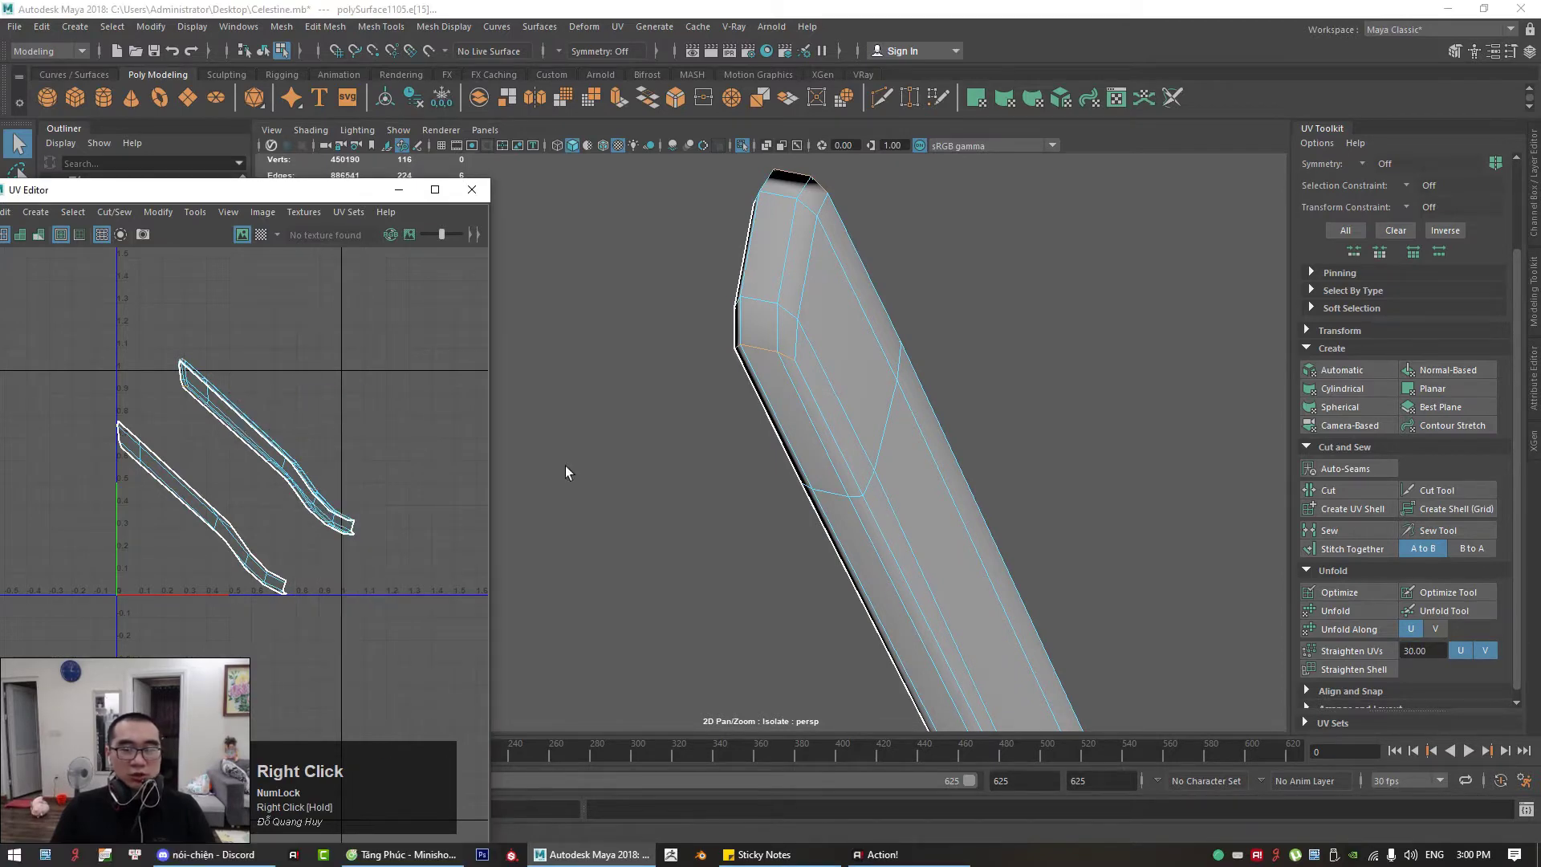
pyautogui.click(1336, 490)
# Step: Unfold both of the feather's UV shells
pyautogui.moveTo(209, 437); pyautogui.dragTo(172, 393, button='right')
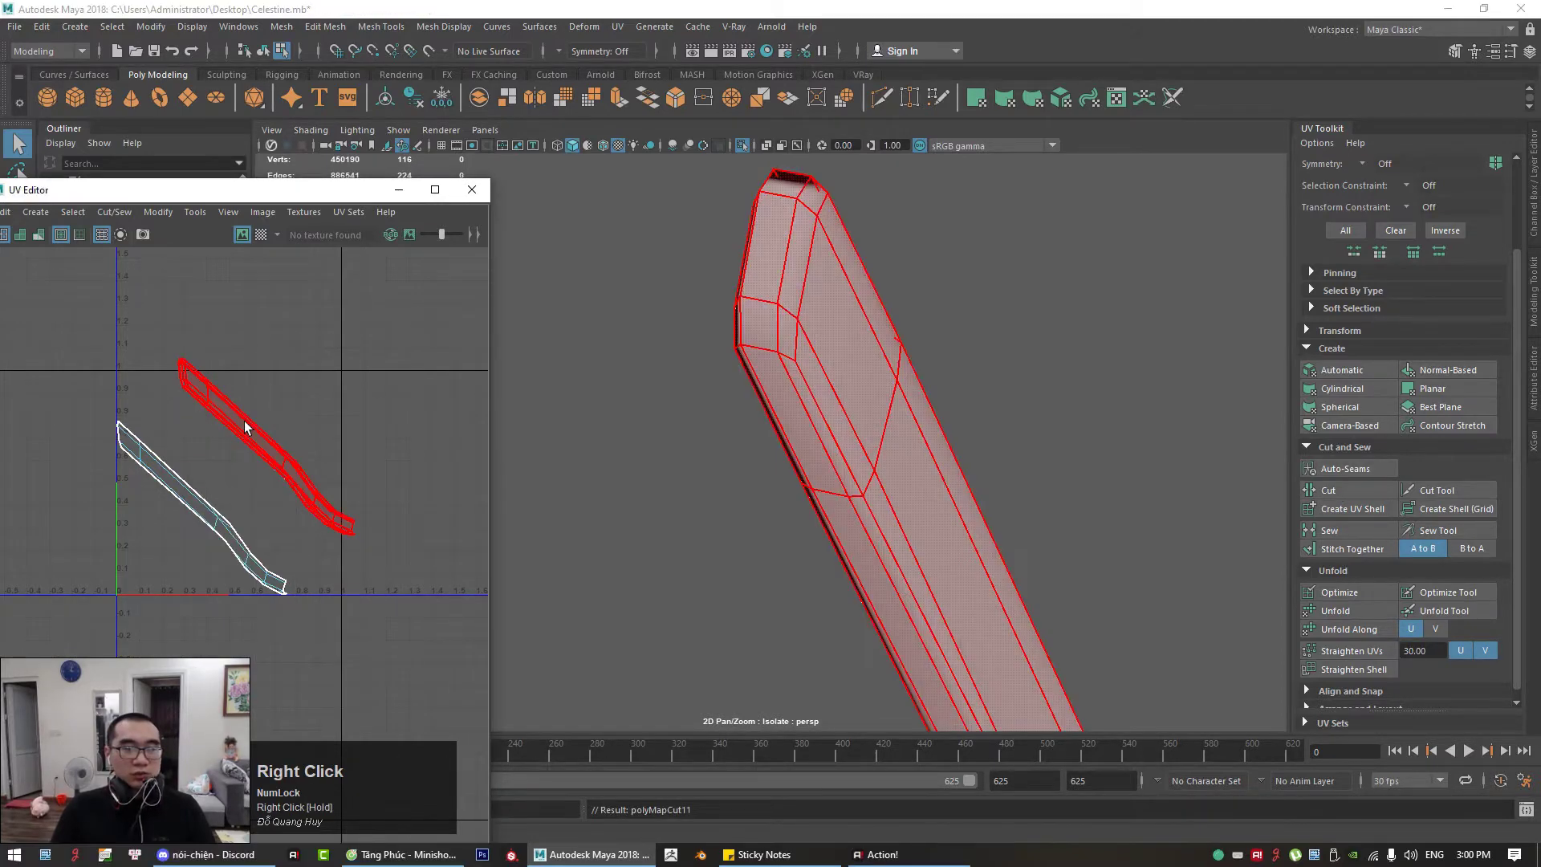
pyautogui.click(245, 426)
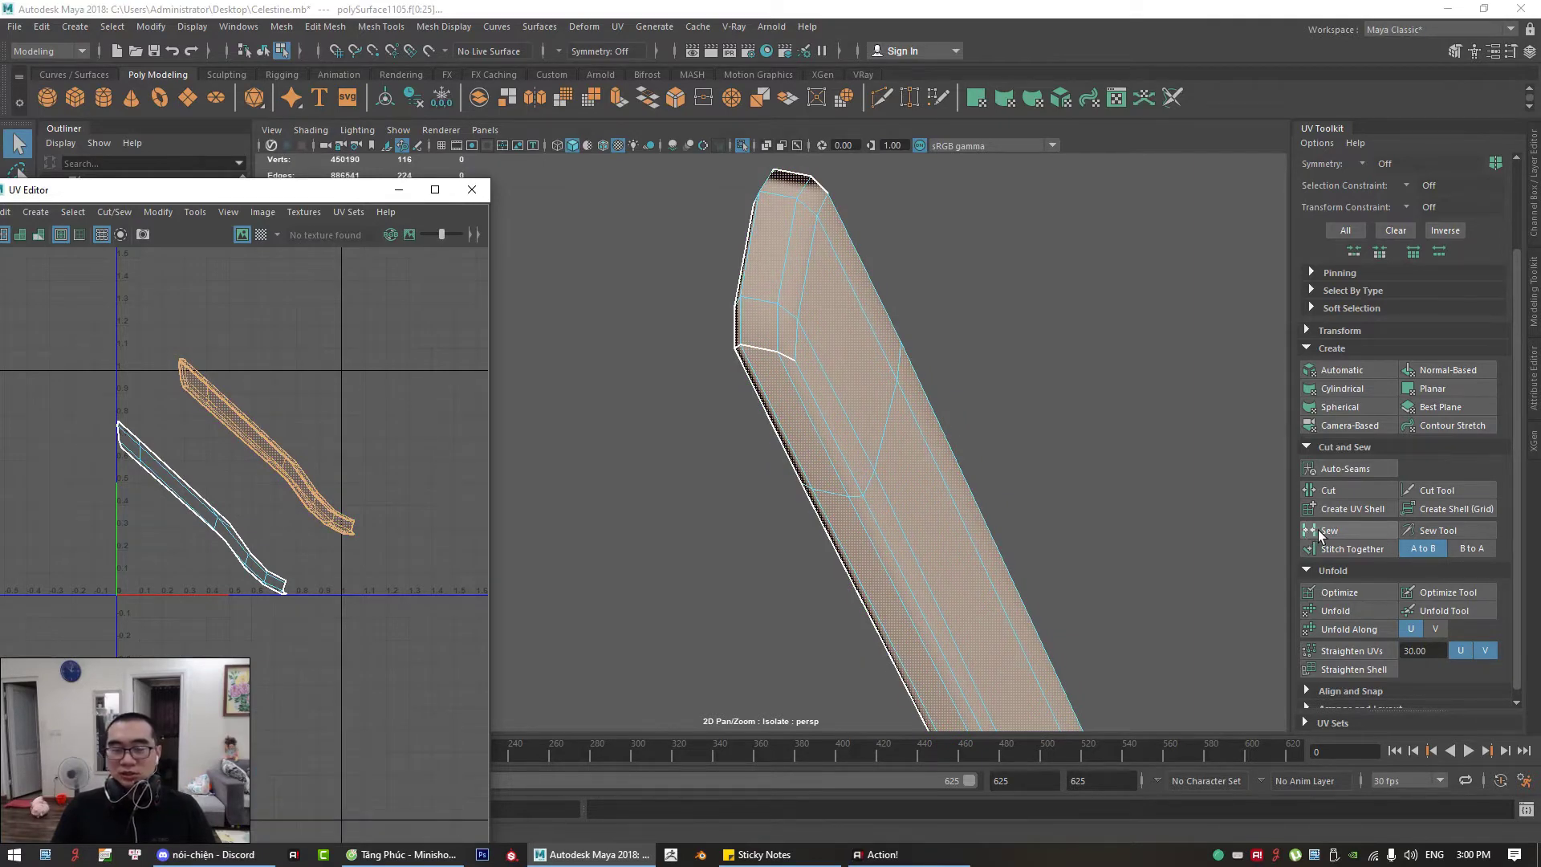
pyautogui.click(1342, 552)
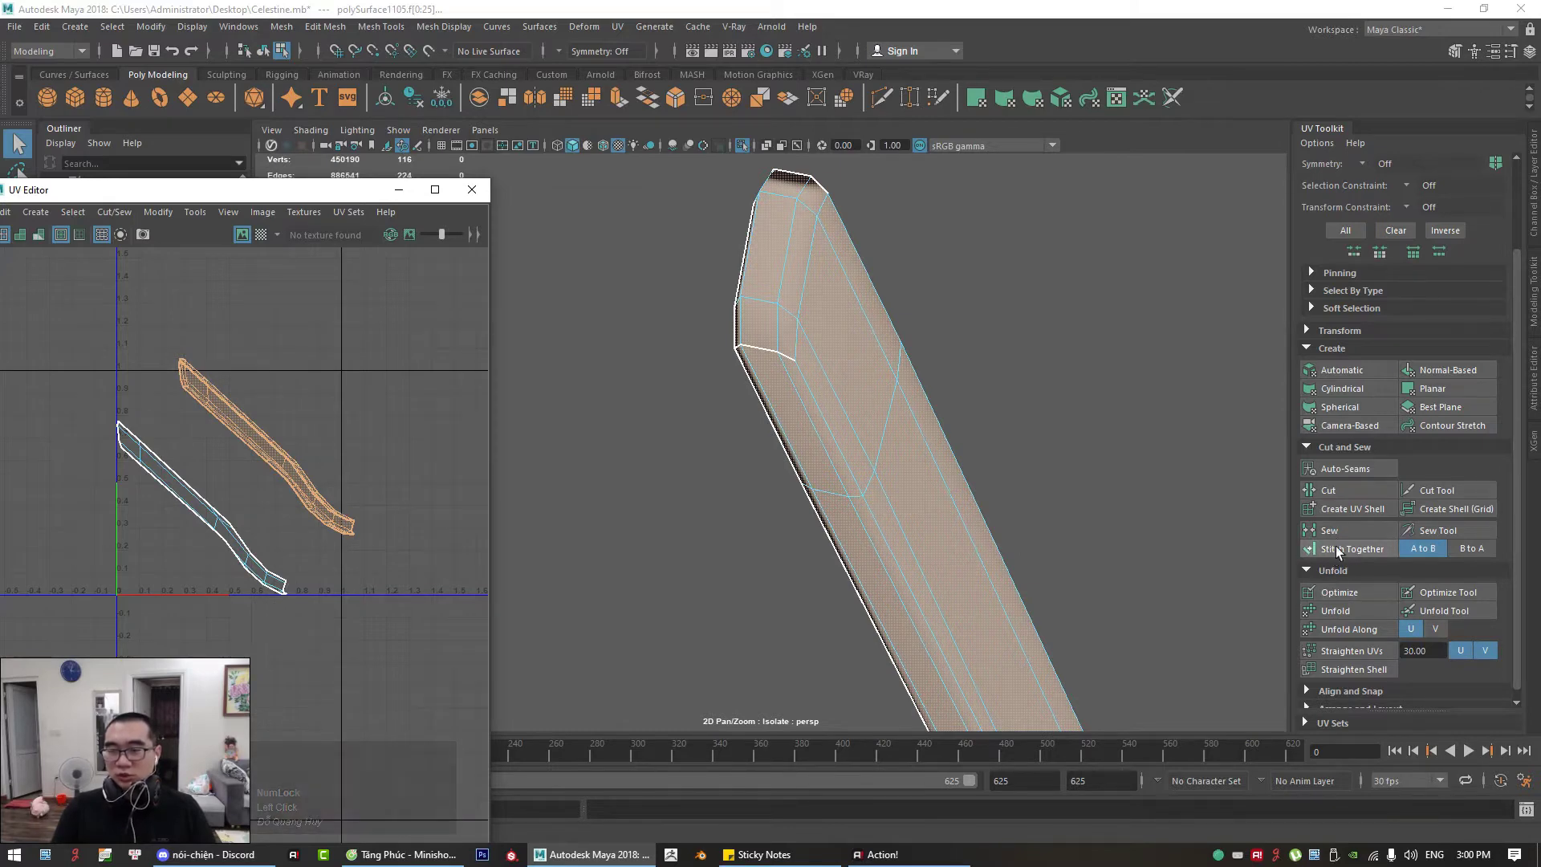
pyautogui.click(1334, 610)
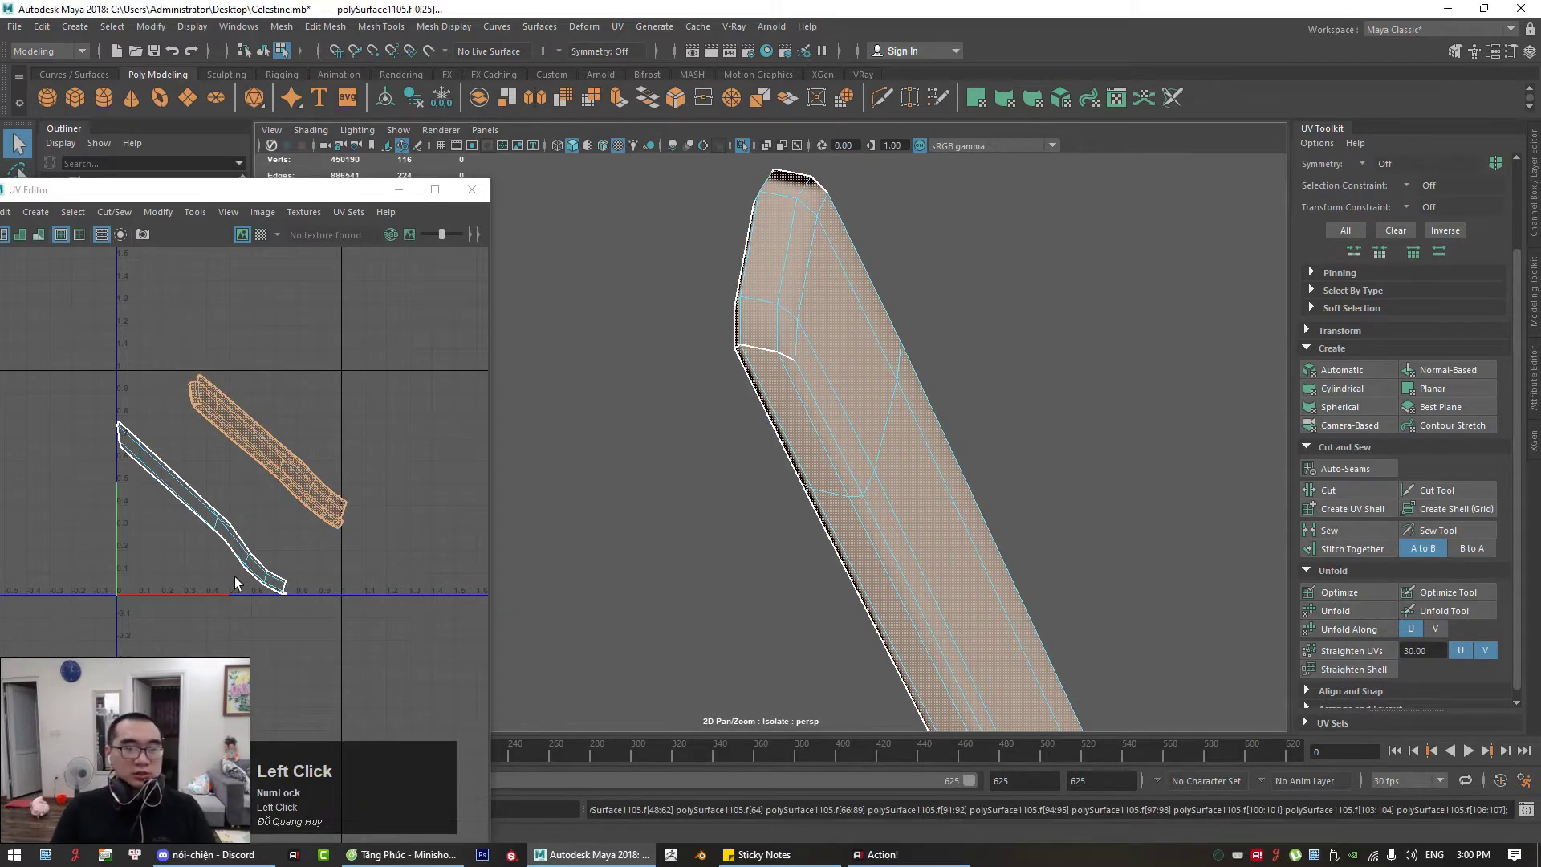
pyautogui.click(228, 552)
pyautogui.click(265, 457)
pyautogui.click(1356, 610)
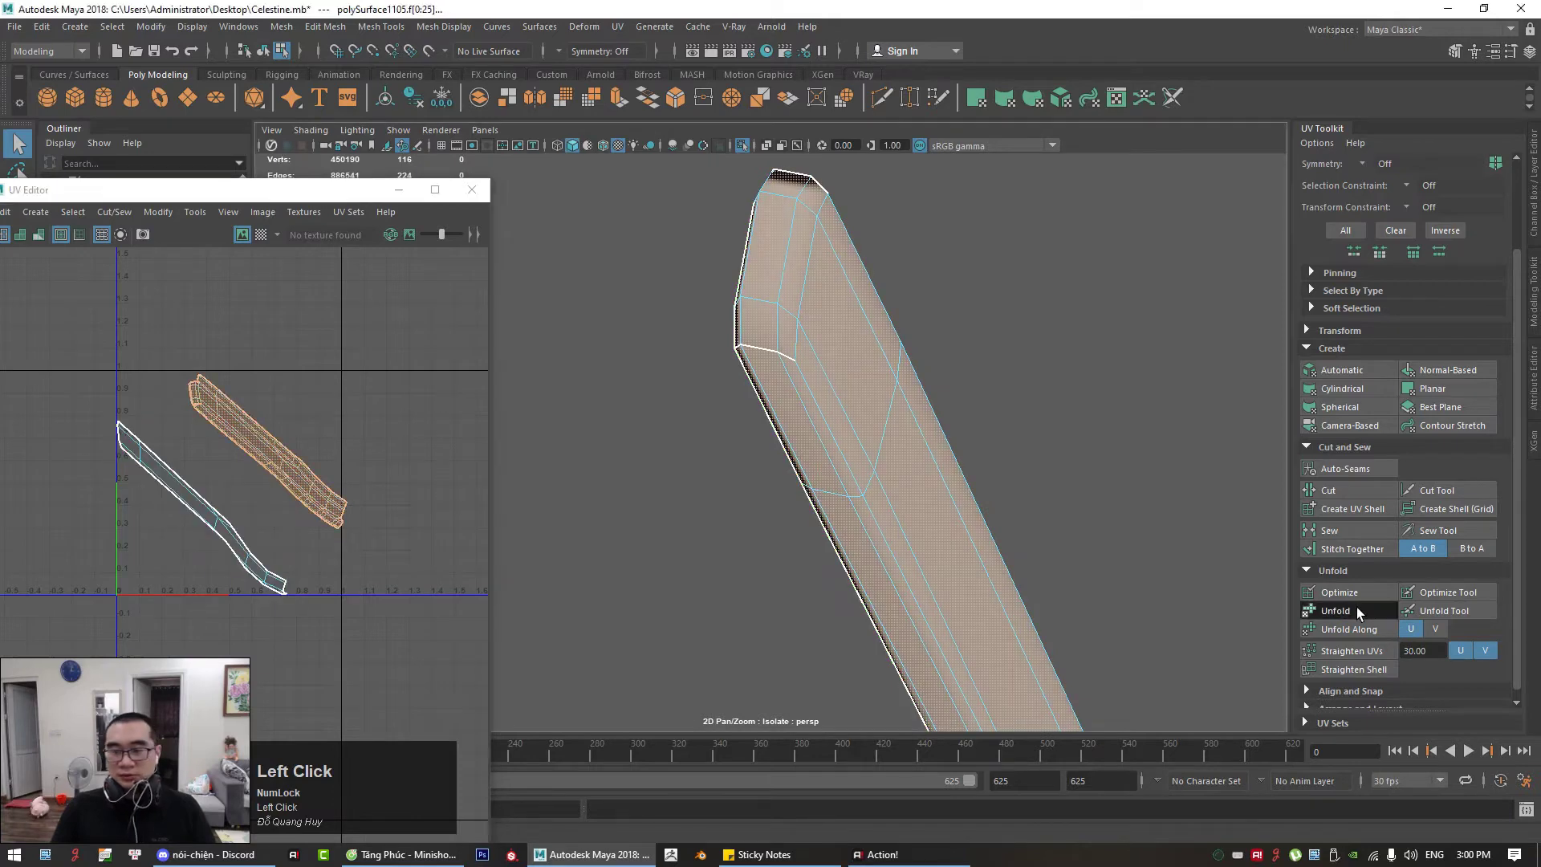
pyautogui.moveTo(251, 565); pyautogui.dragTo(340, 446)
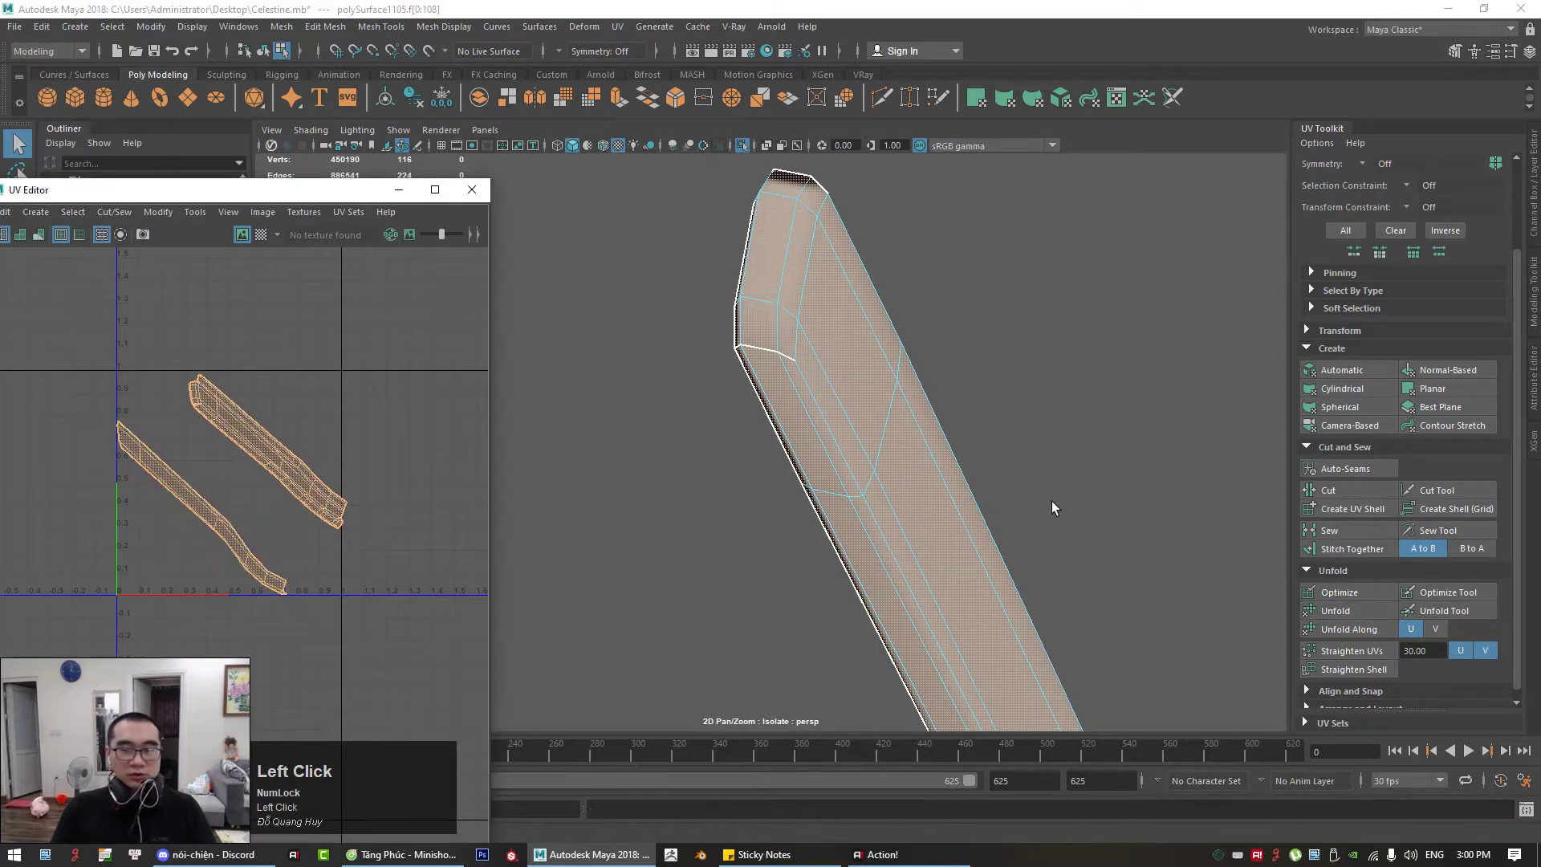
pyautogui.click(1344, 612)
# Step: Rotate the wider feather UV shell to horizontal and move it towards the upper edge of the UV tile
pyautogui.moveTo(273, 337); pyautogui.dragTo(202, 313, button='right')
pyautogui.click(231, 427)
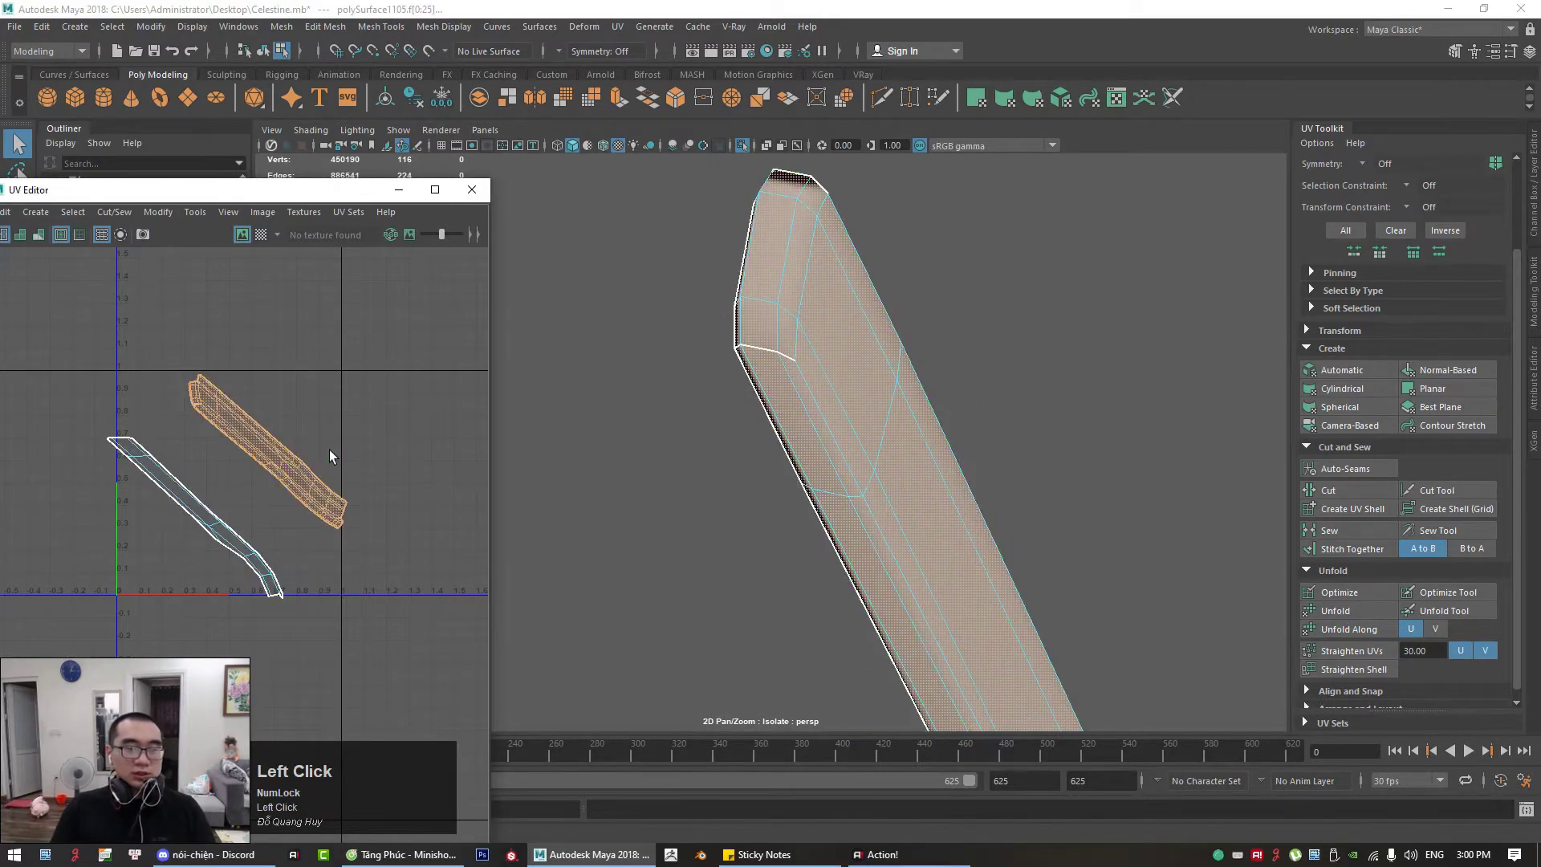
pyautogui.press('e')
pyautogui.moveTo(354, 478); pyautogui.dragTo(361, 368)
pyautogui.press('w')
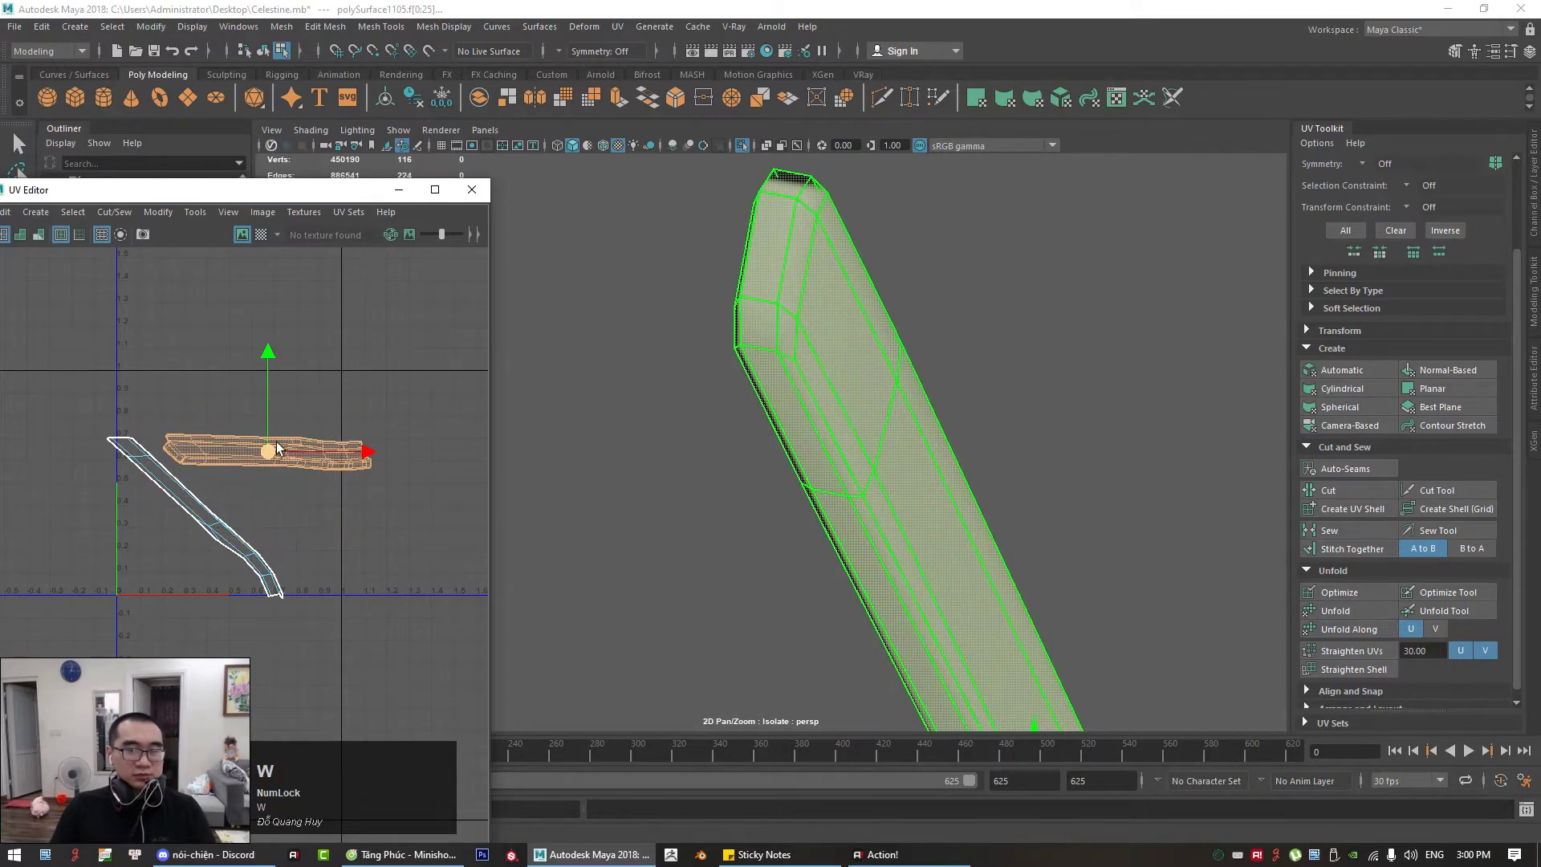
pyautogui.moveTo(277, 447); pyautogui.dragTo(246, 390)
# Step: Rotate the narrower feather UV shell to horizontal and place it just beneath the wider one
pyautogui.click(258, 528)
pyautogui.press('e')
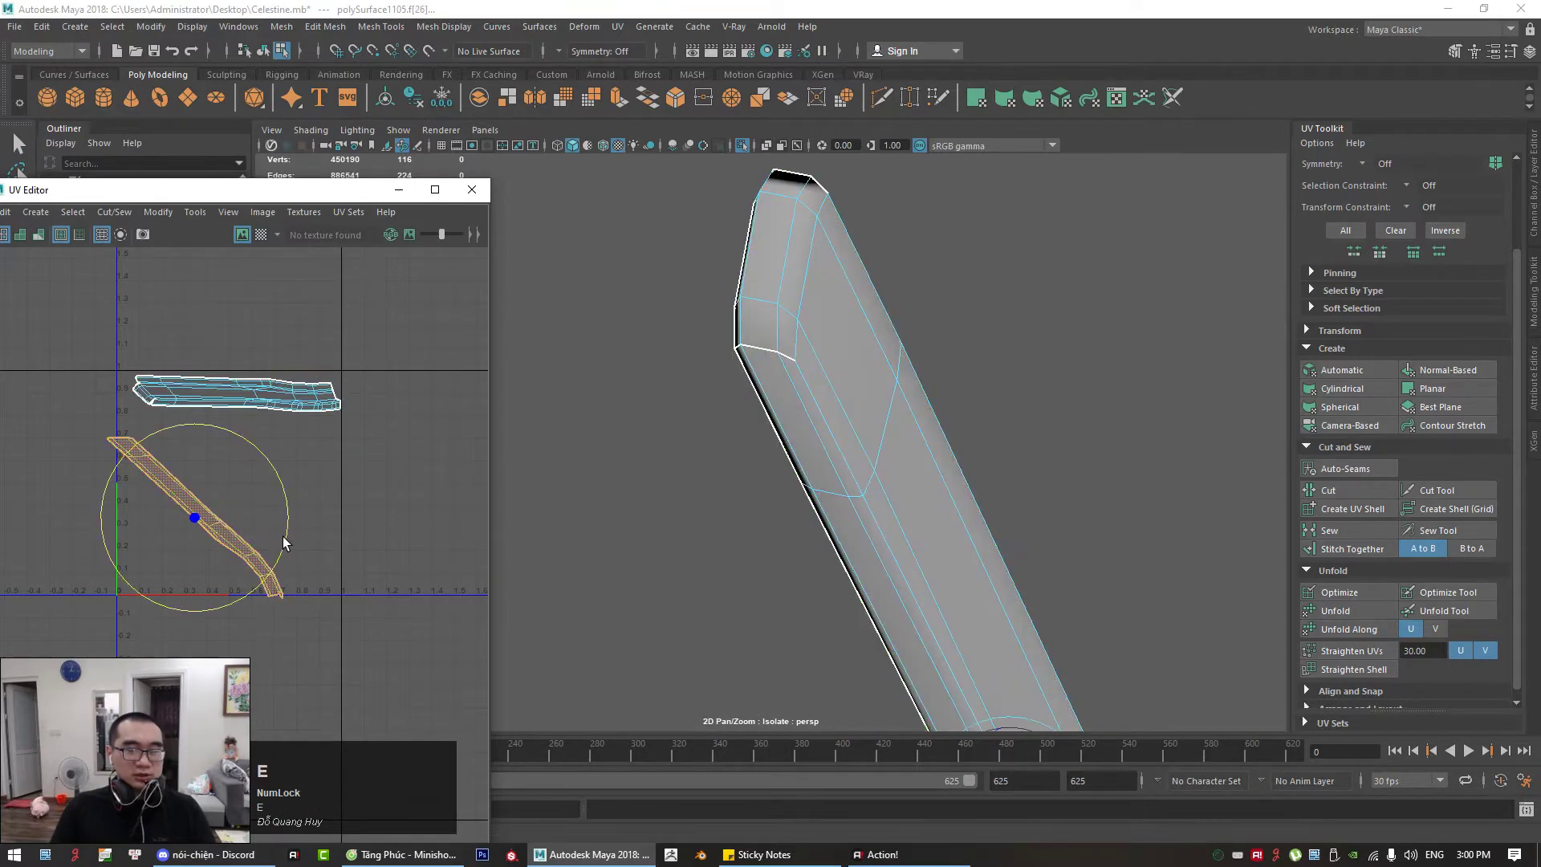
pyautogui.moveTo(283, 543); pyautogui.dragTo(282, 470)
pyautogui.press('w')
pyautogui.moveTo(185, 513); pyautogui.dragTo(212, 422)
pyautogui.hotkey('ctrl', 'z')
pyautogui.click(329, 313)
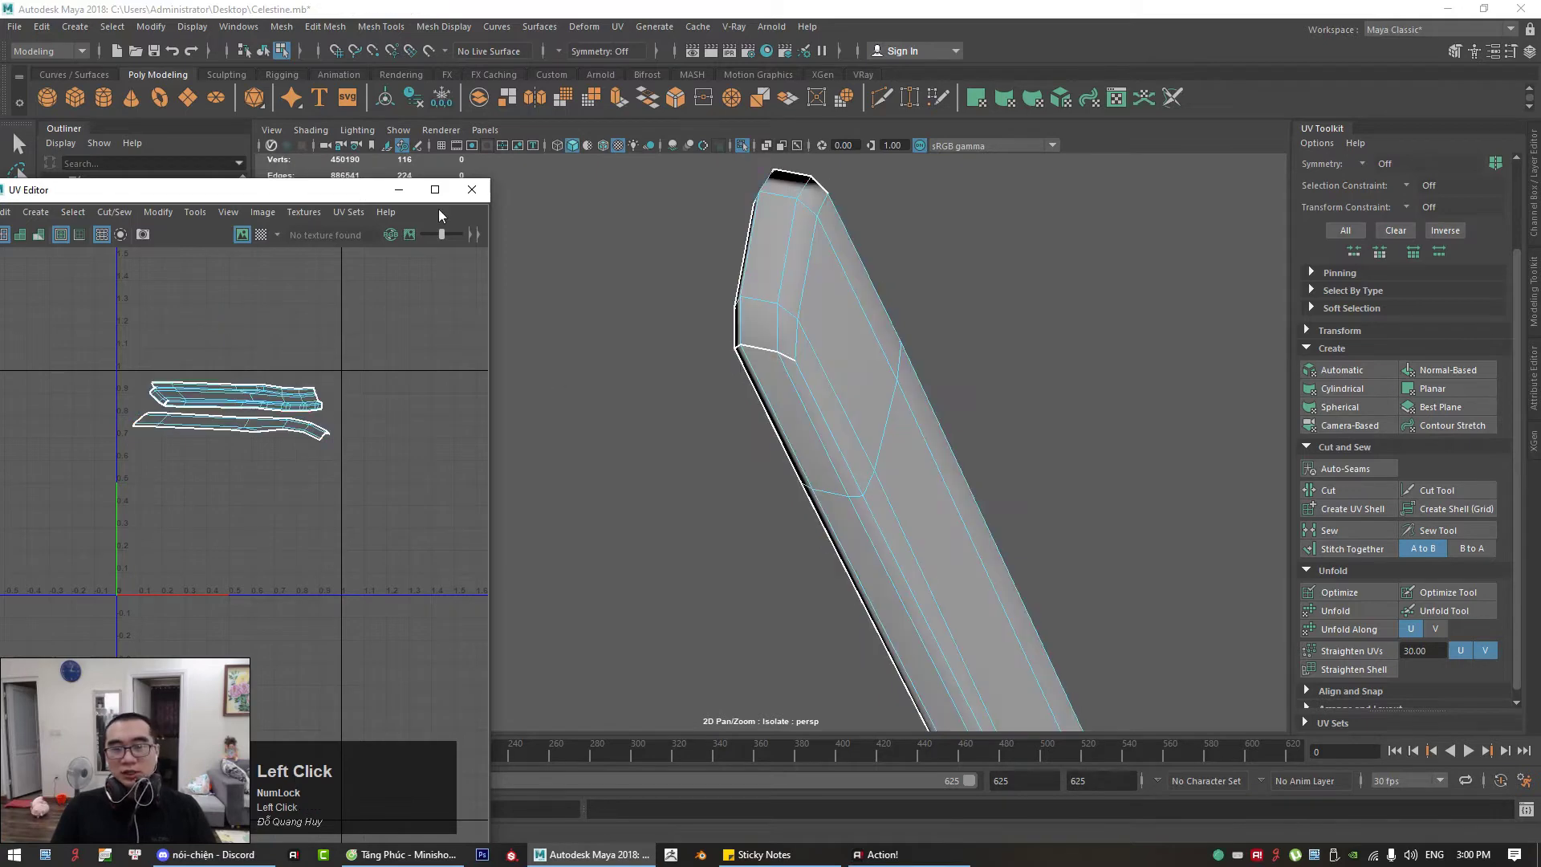
# Step: Close the UV Editor and bring the whole character back into view from isolation
pyautogui.click(472, 191)
pyautogui.keyDown('alt'); pyautogui.moveTo(867, 386); pyautogui.dragTo(938, 393, button='right'); pyautogui.keyUp('alt')
pyautogui.click(743, 143)
pyautogui.keyDown('alt'); pyautogui.moveTo(753, 407); pyautogui.dragTo(498, 537, button='right'); pyautogui.keyUp('alt')
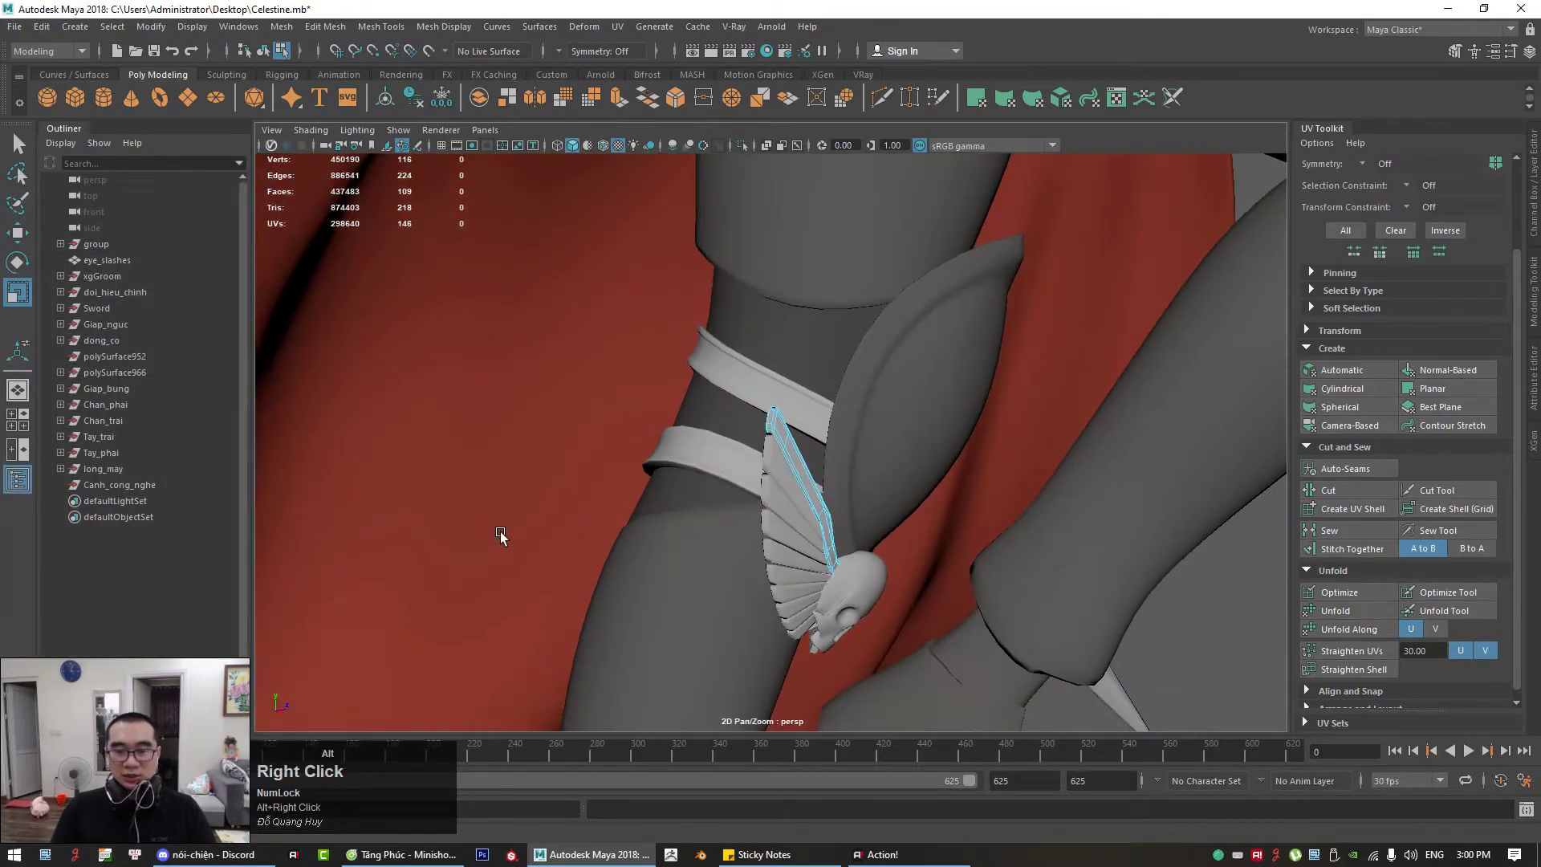
# Step: Select all faces of the skull in the winged knee ornament
pyautogui.keyDown('alt'); pyautogui.moveTo(498, 537); pyautogui.dragTo(732, 591); pyautogui.keyUp('alt')
pyautogui.press('q')
pyautogui.keyDown('alt'); pyautogui.moveTo(860, 562); pyautogui.dragTo(828, 574); pyautogui.keyUp('alt')
pyautogui.keyDown('alt'); pyautogui.moveTo(828, 575); pyautogui.dragTo(799, 526, button='middle'); pyautogui.keyUp('alt')
pyautogui.keyDown('alt'); pyautogui.moveTo(799, 526); pyautogui.dragTo(1040, 571, button='right'); pyautogui.keyUp('alt')
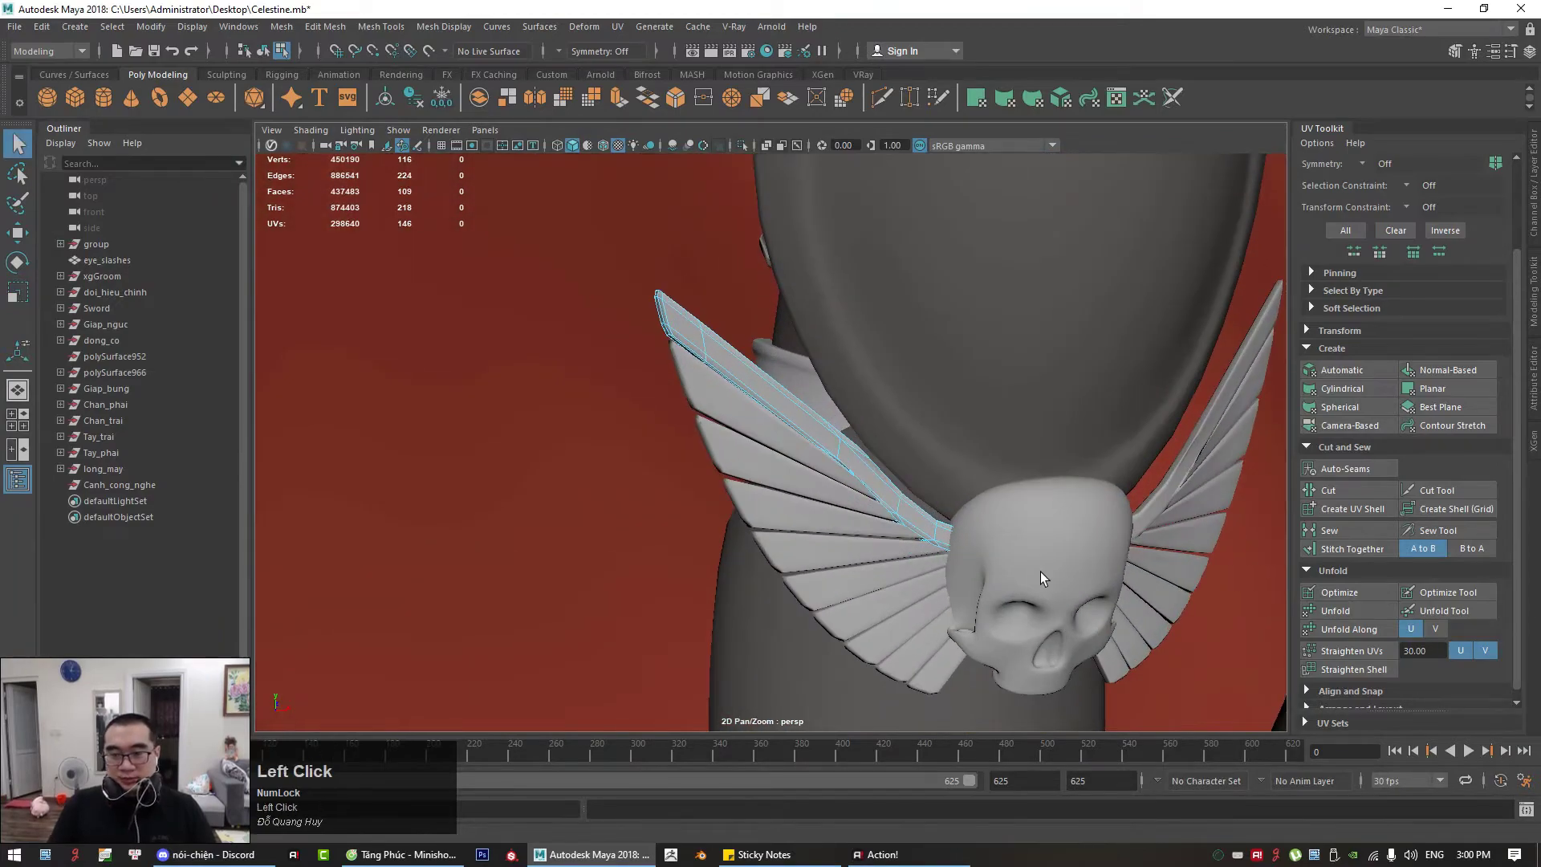
pyautogui.click(1040, 571)
pyautogui.keyDown('alt'); pyautogui.moveTo(1040, 571); pyautogui.dragTo(1050, 620); pyautogui.keyUp('alt')
pyautogui.keyDown('alt'); pyautogui.moveTo(1051, 618); pyautogui.dragTo(1028, 553, button='right'); pyautogui.keyUp('alt')
pyautogui.keyDown('alt'); pyautogui.moveTo(1028, 554); pyautogui.dragTo(971, 490); pyautogui.keyUp('alt')
pyautogui.keyDown('alt'); pyautogui.moveTo(971, 509); pyautogui.dragTo(794, 438, button='middle'); pyautogui.keyUp('alt')
pyautogui.keyDown('alt'); pyautogui.moveTo(794, 438); pyautogui.dragTo(924, 421, button='right'); pyautogui.keyUp('alt')
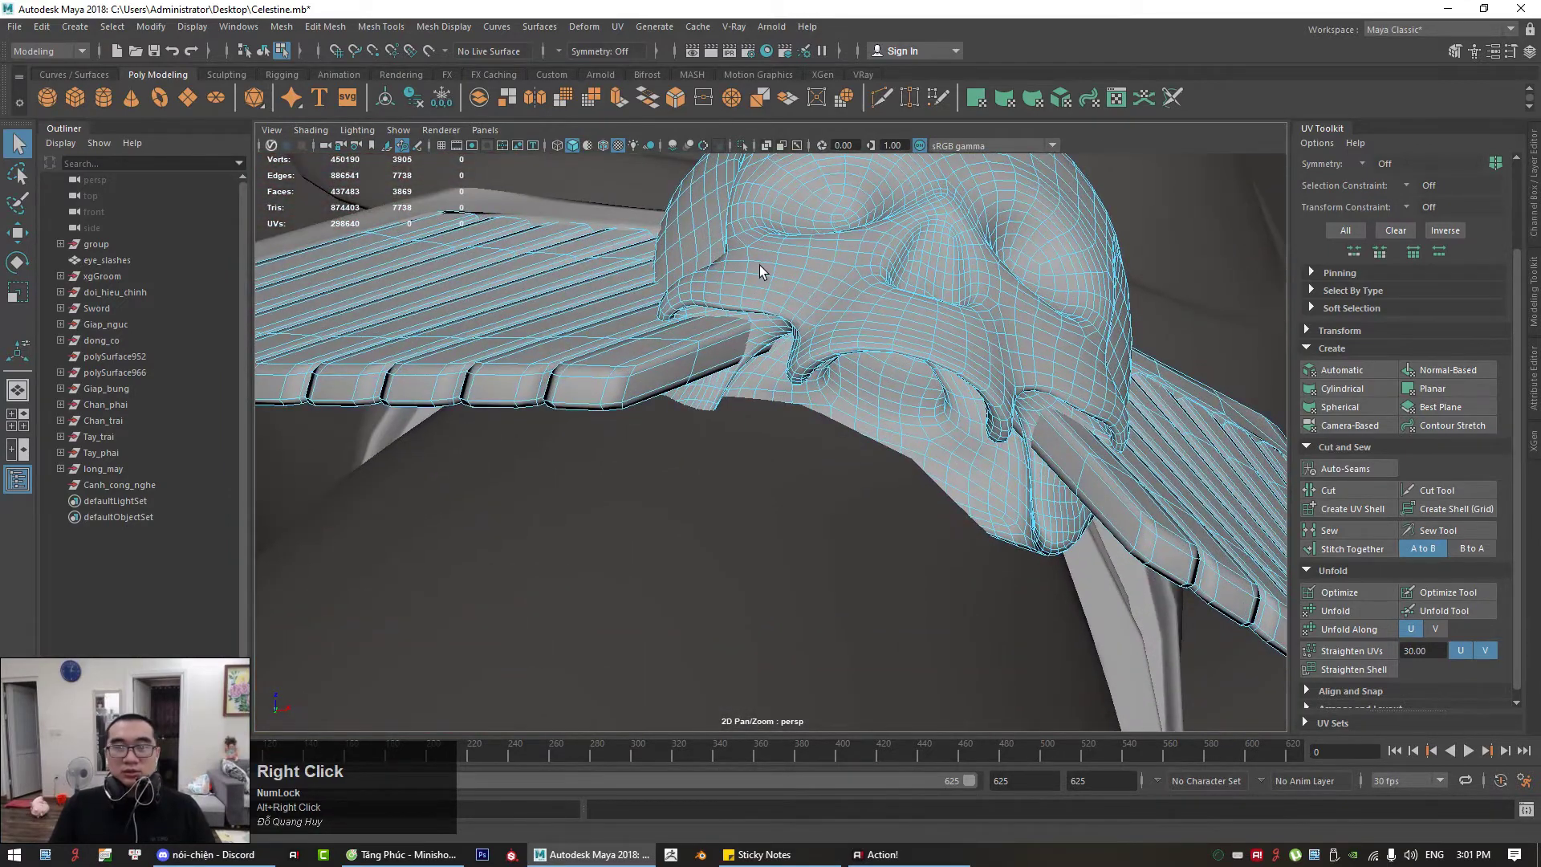
pyautogui.moveTo(858, 270); pyautogui.dragTo(841, 308, button='right')
pyautogui.doubleClick(828, 286)
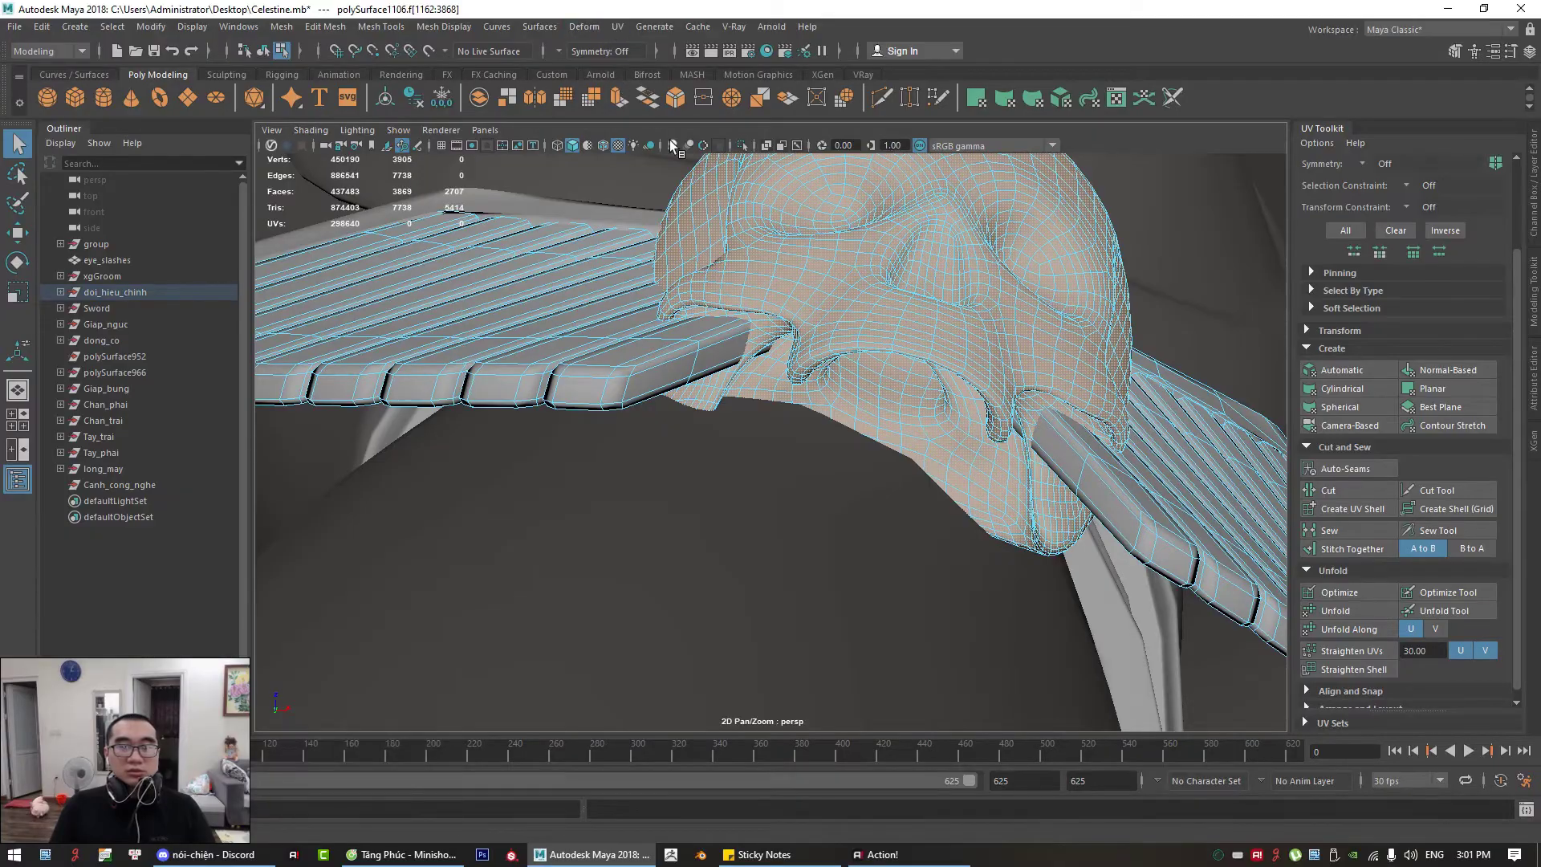
pyautogui.keyDown('alt'); pyautogui.moveTo(762, 337); pyautogui.dragTo(735, 320); pyautogui.keyUp('alt')
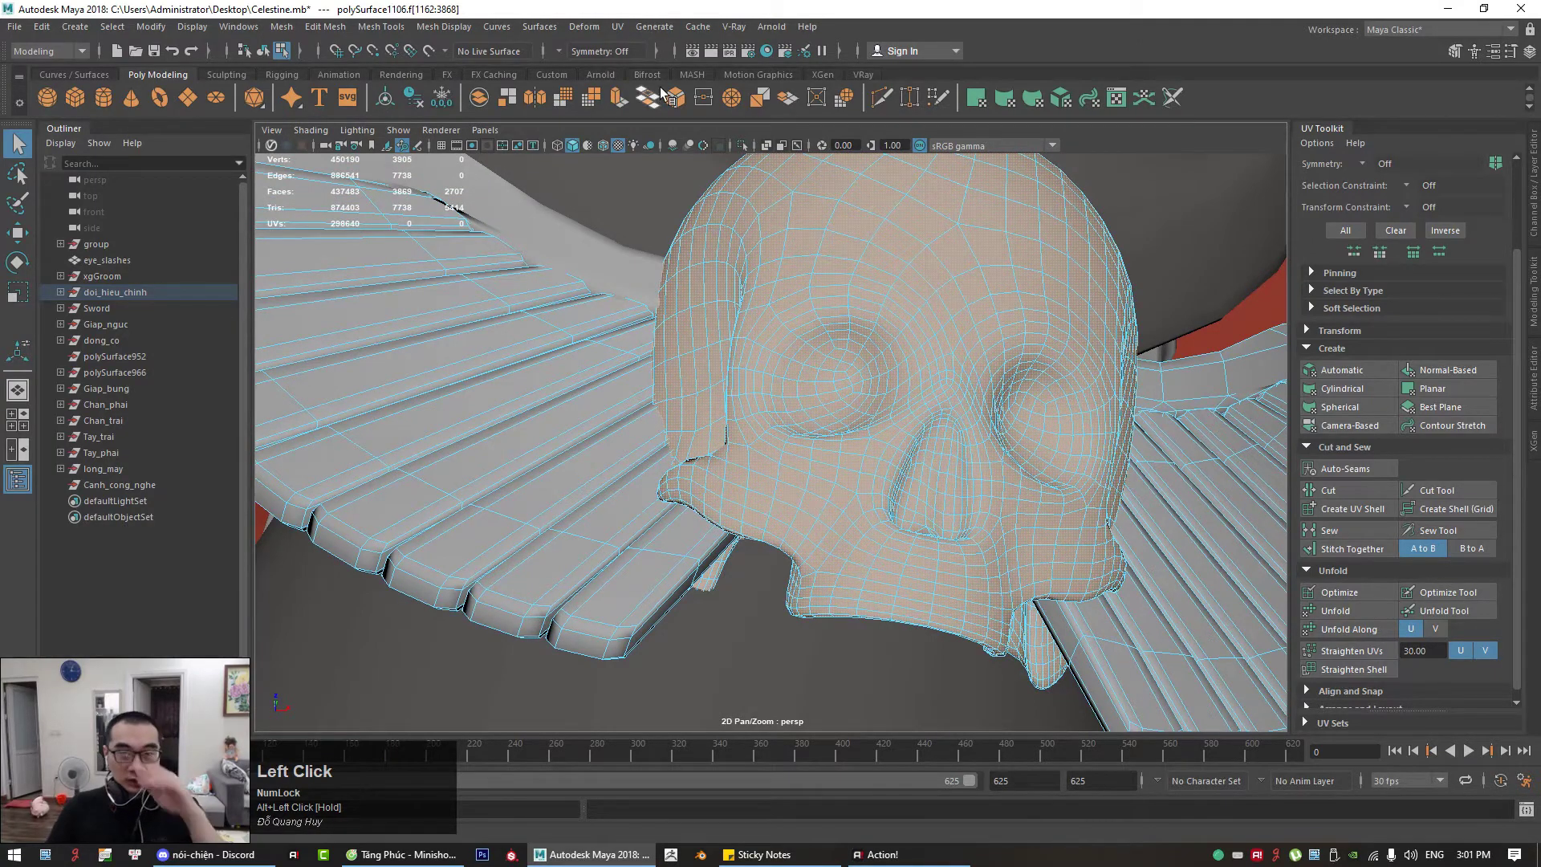
# Step: Separate the winged ornament into individual meshes and select the skull
pyautogui.click(285, 28)
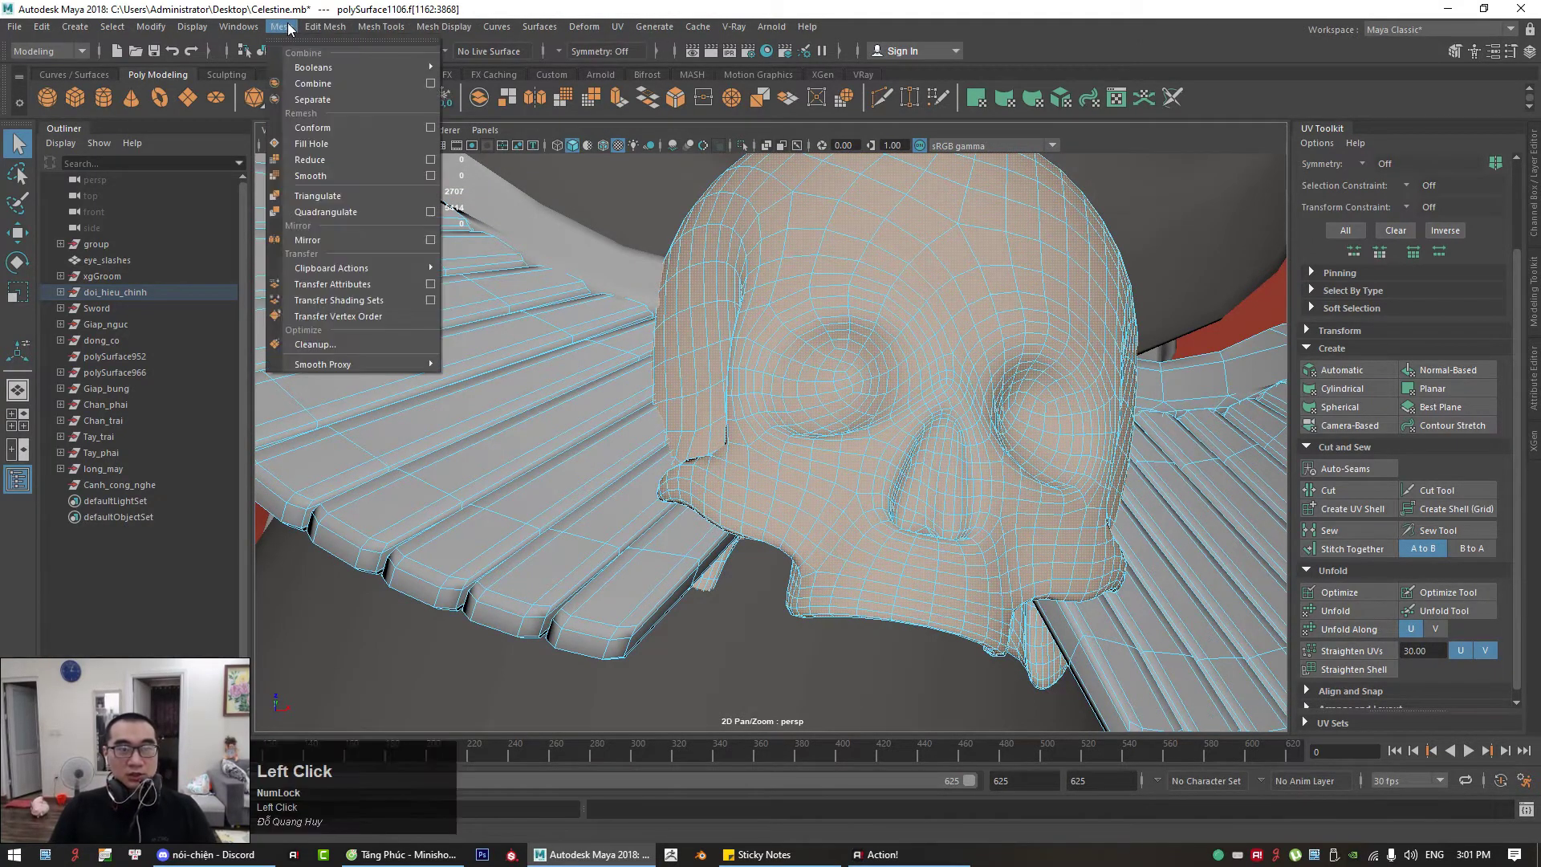
pyautogui.click(319, 99)
pyautogui.click(961, 267)
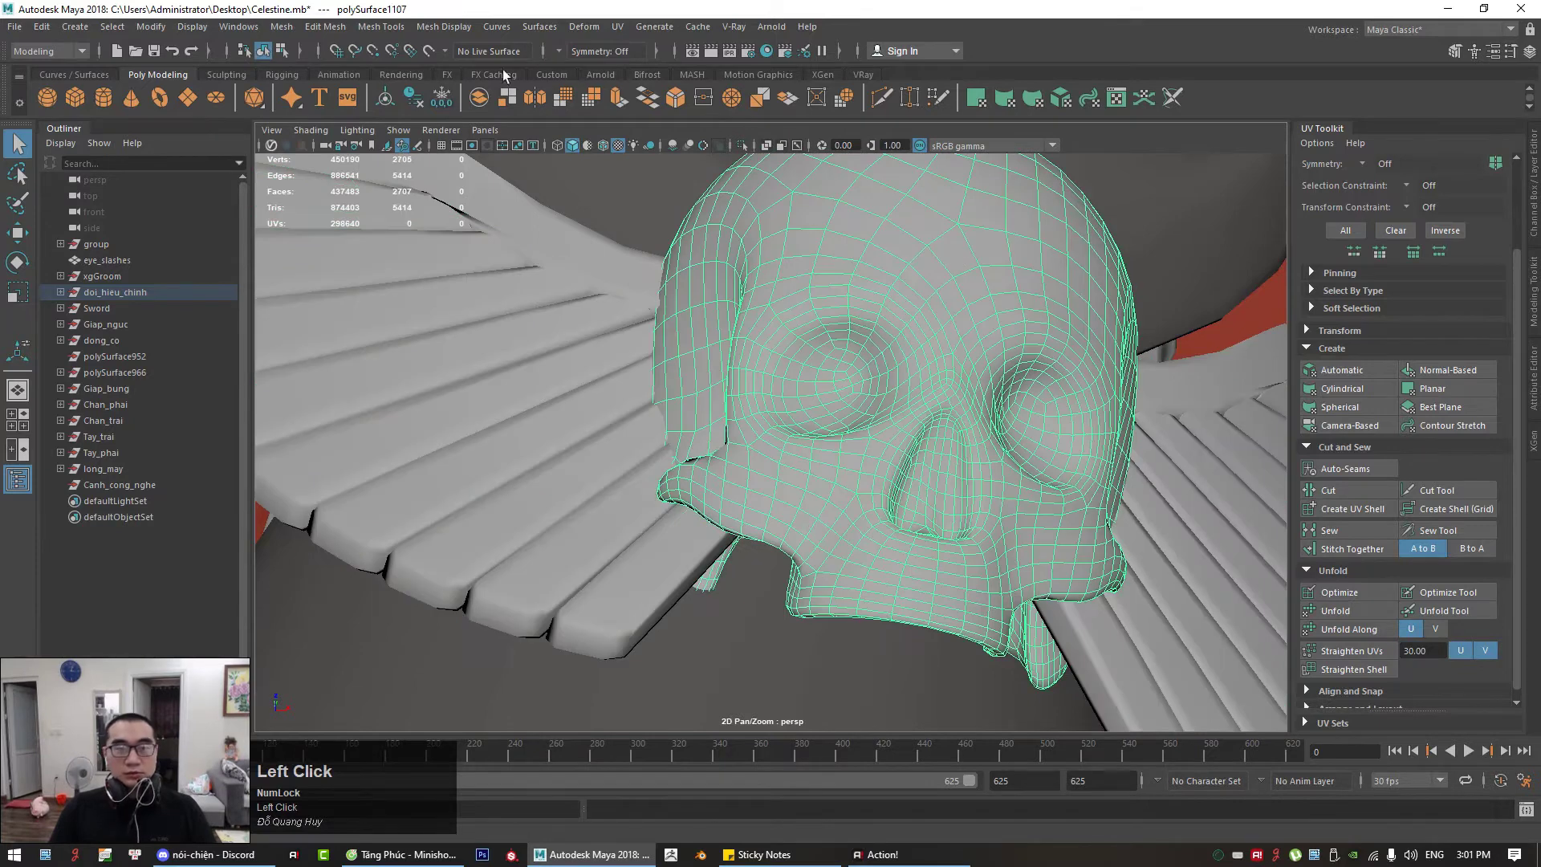
# Step: Open the UV Editor and apply a camera-based UV projection to the skull
pyautogui.click(616, 26)
pyautogui.click(641, 47)
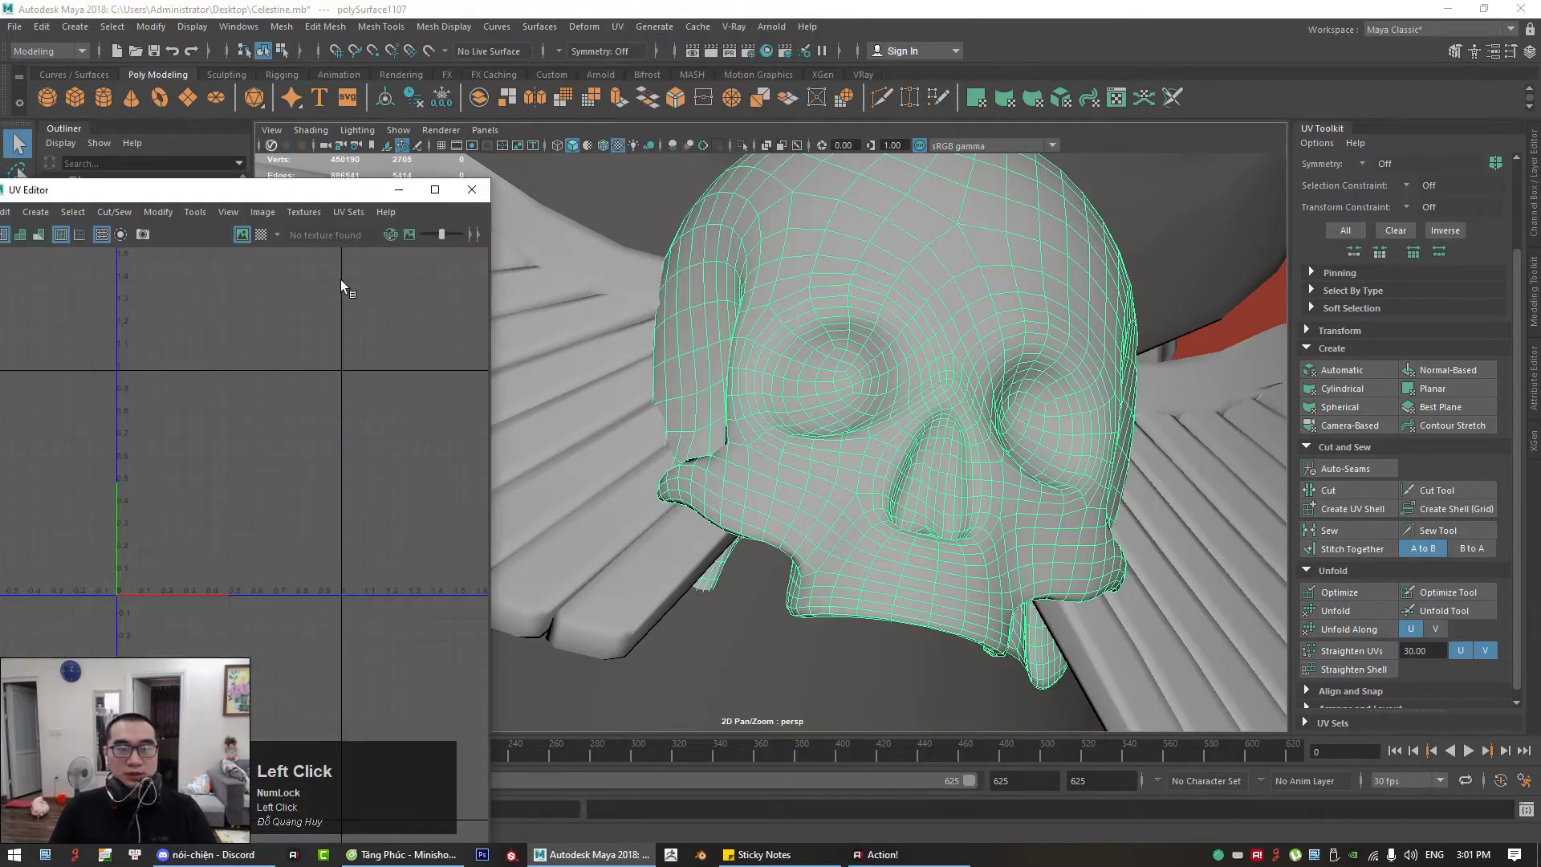
pyautogui.moveTo(303, 191); pyautogui.dragTo(549, 168)
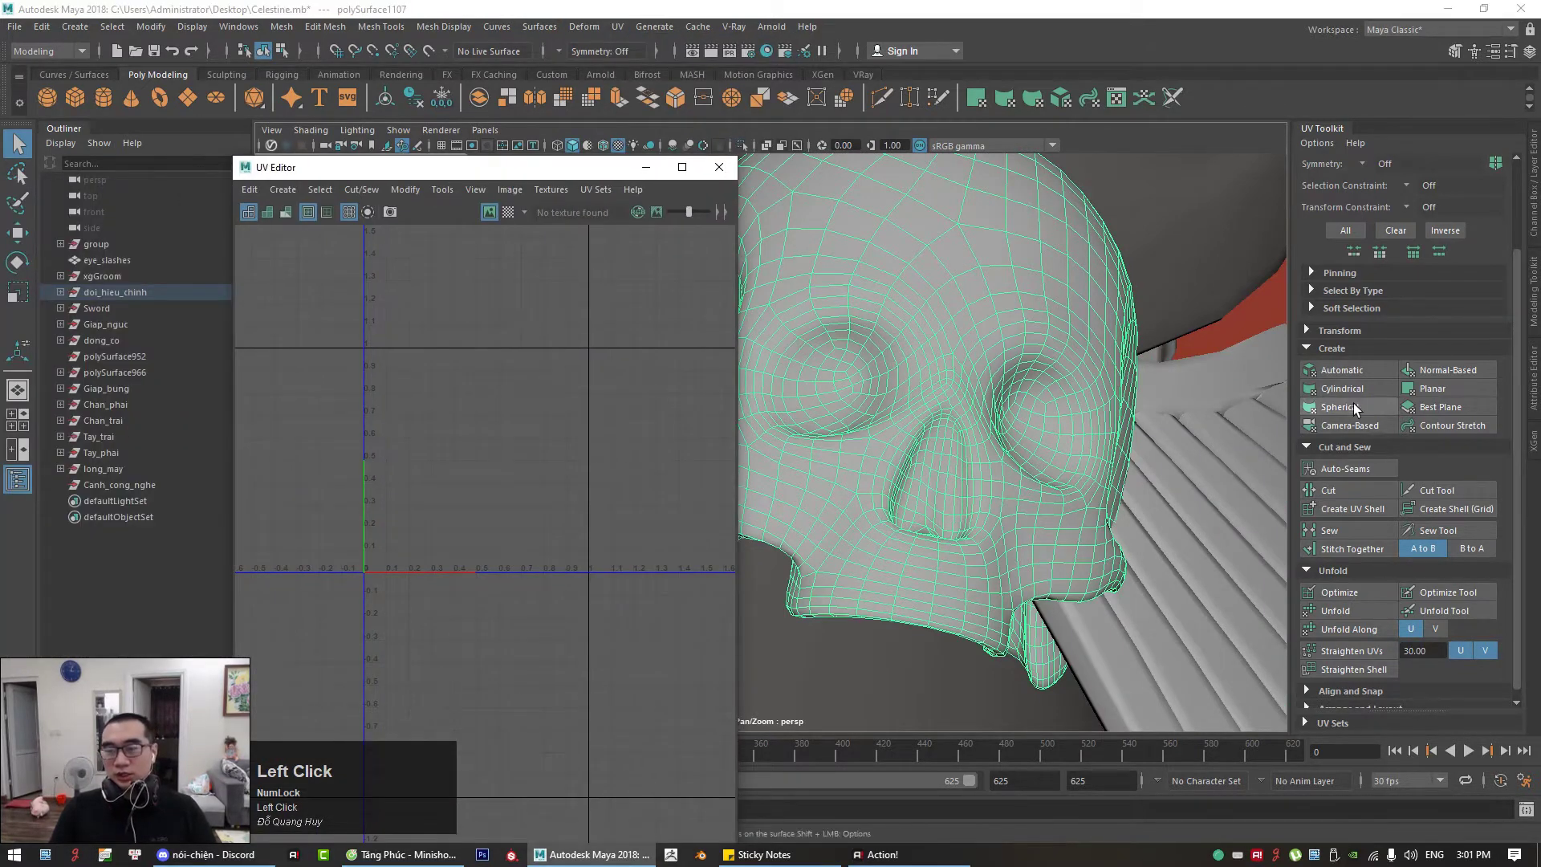
pyautogui.click(1345, 426)
pyautogui.click(634, 403)
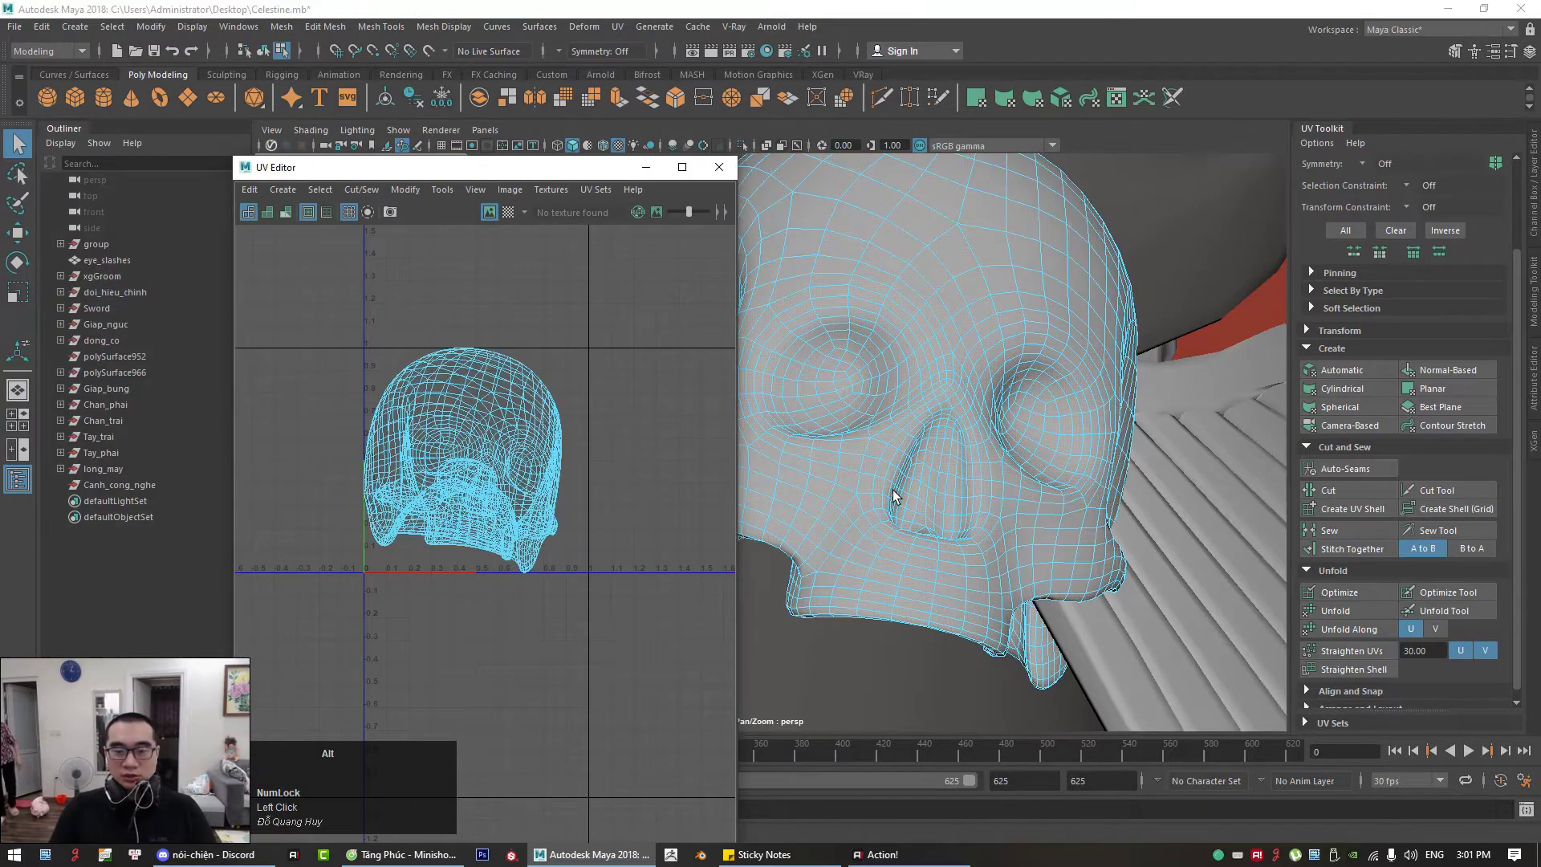
# Step: Isolate the skull mesh in the viewport
pyautogui.keyDown('alt'); pyautogui.moveTo(894, 495); pyautogui.dragTo(907, 409); pyautogui.keyUp('alt')
pyautogui.click(742, 144)
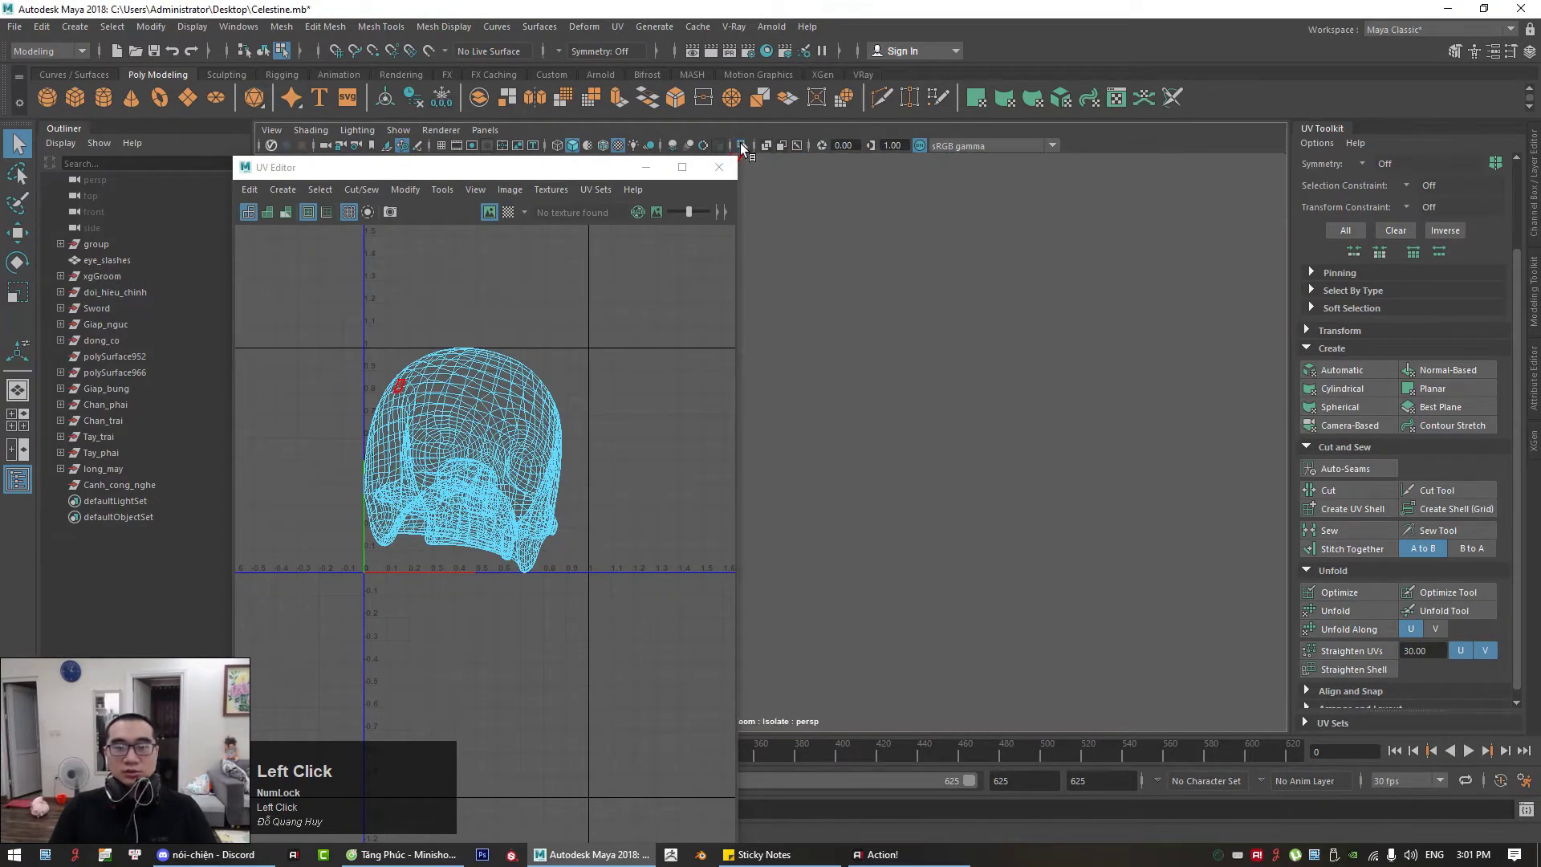
pyautogui.click(741, 144)
pyautogui.moveTo(947, 201); pyautogui.dragTo(1035, 166, button='right')
pyautogui.click(969, 259)
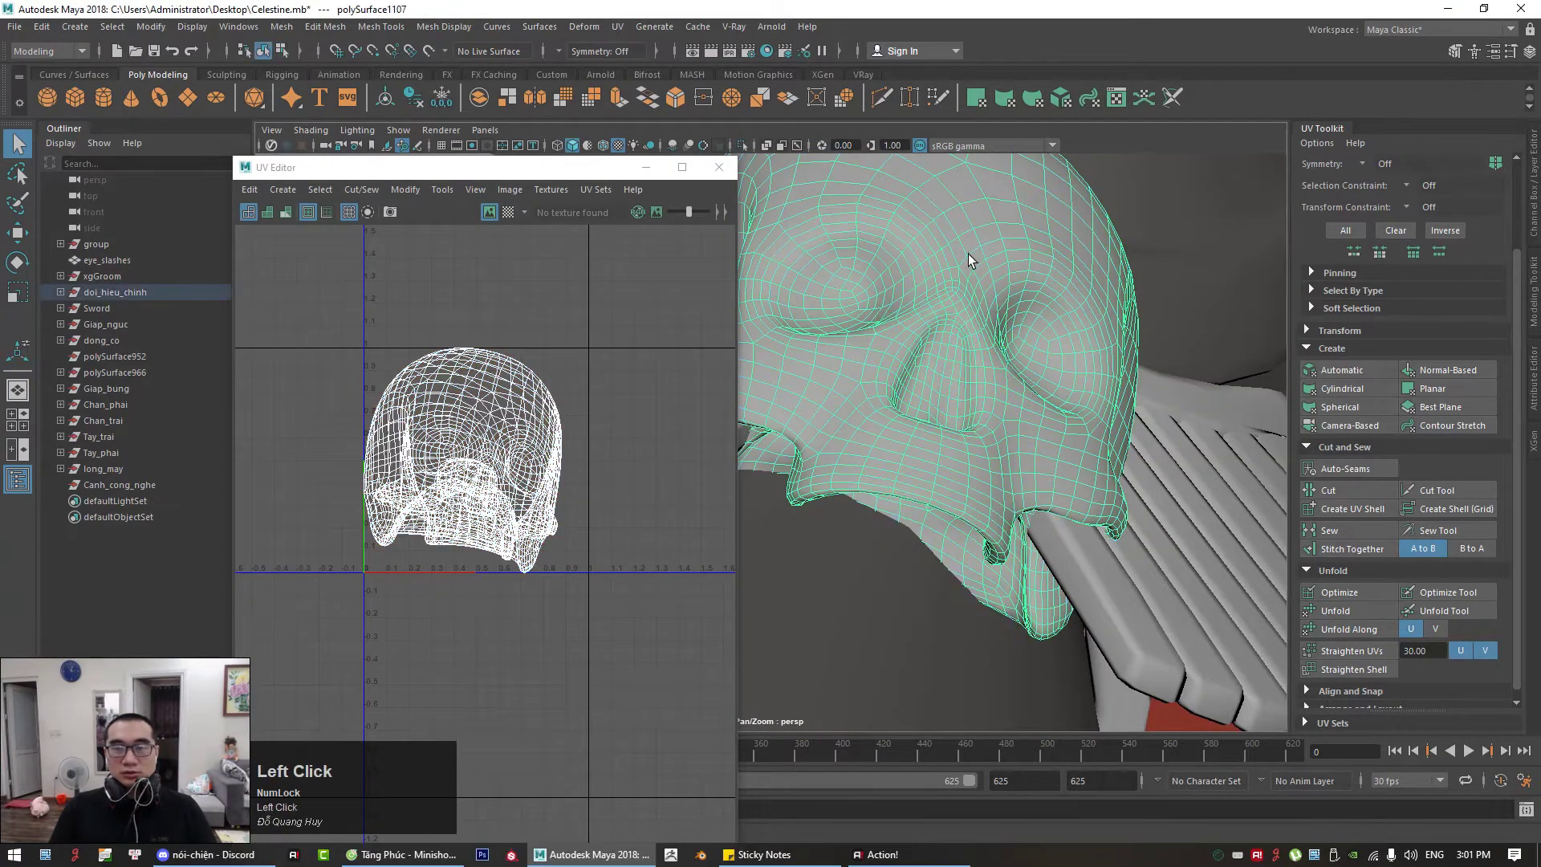
pyautogui.click(742, 145)
# Step: Examine the skull's sides and underside around the jaw to judge how it could be cut
pyautogui.keyDown('alt'); pyautogui.moveTo(963, 369); pyautogui.dragTo(866, 409); pyautogui.keyUp('alt')
pyautogui.keyDown('alt'); pyautogui.moveTo(867, 410); pyautogui.dragTo(839, 426, button='right'); pyautogui.keyUp('alt')
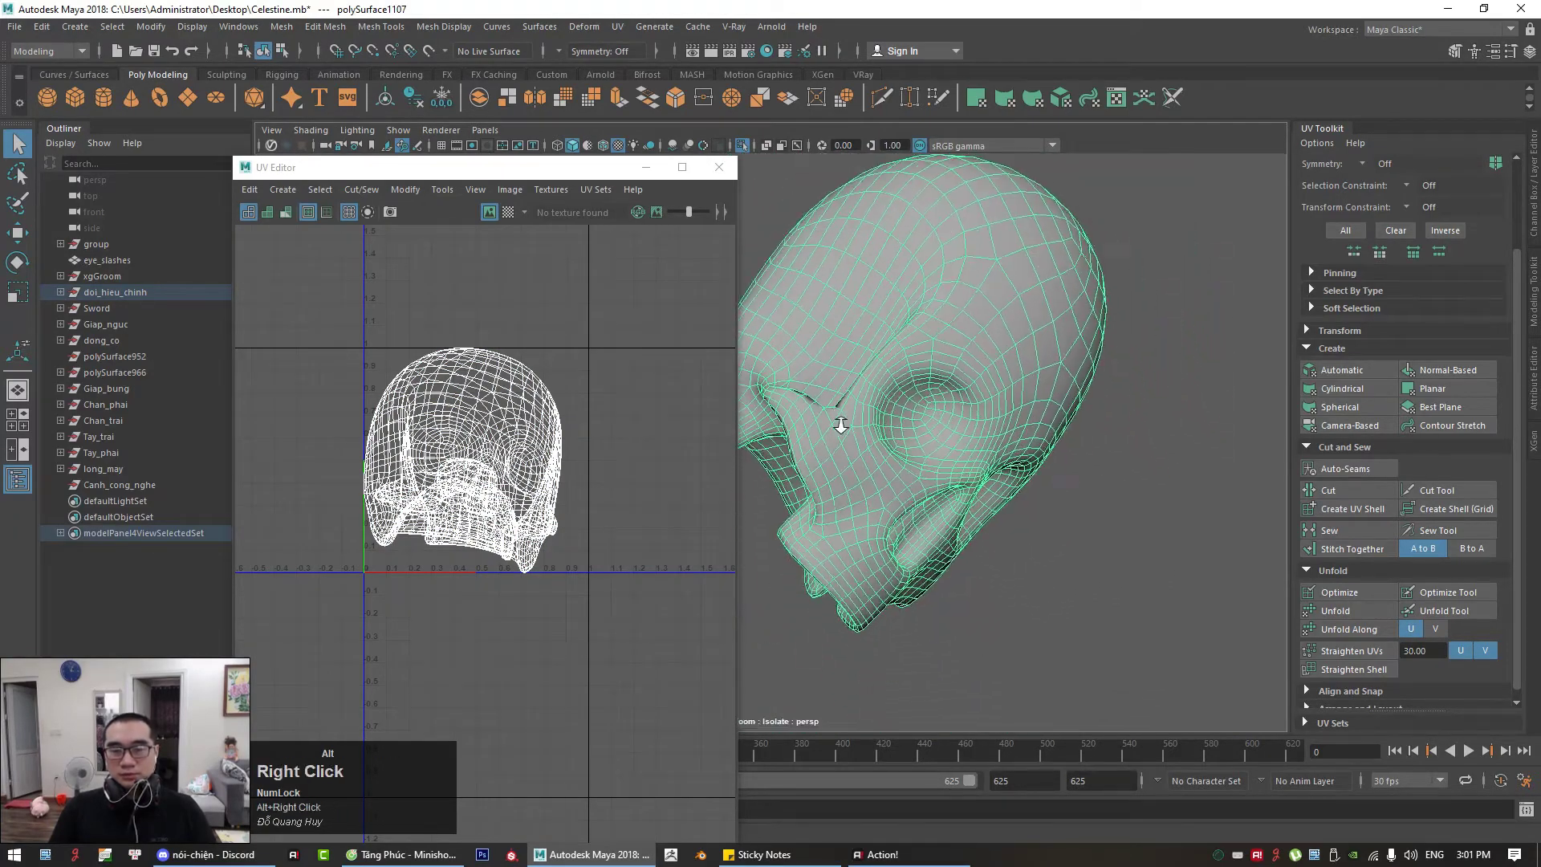
pyautogui.keyDown('alt'); pyautogui.moveTo(839, 426); pyautogui.dragTo(994, 454, button='middle'); pyautogui.keyUp('alt')
pyautogui.keyDown('alt'); pyautogui.moveTo(994, 454); pyautogui.dragTo(1047, 491); pyautogui.keyUp('alt')
pyautogui.keyDown('alt'); pyautogui.moveTo(1018, 440); pyautogui.dragTo(836, 447); pyautogui.keyUp('alt')
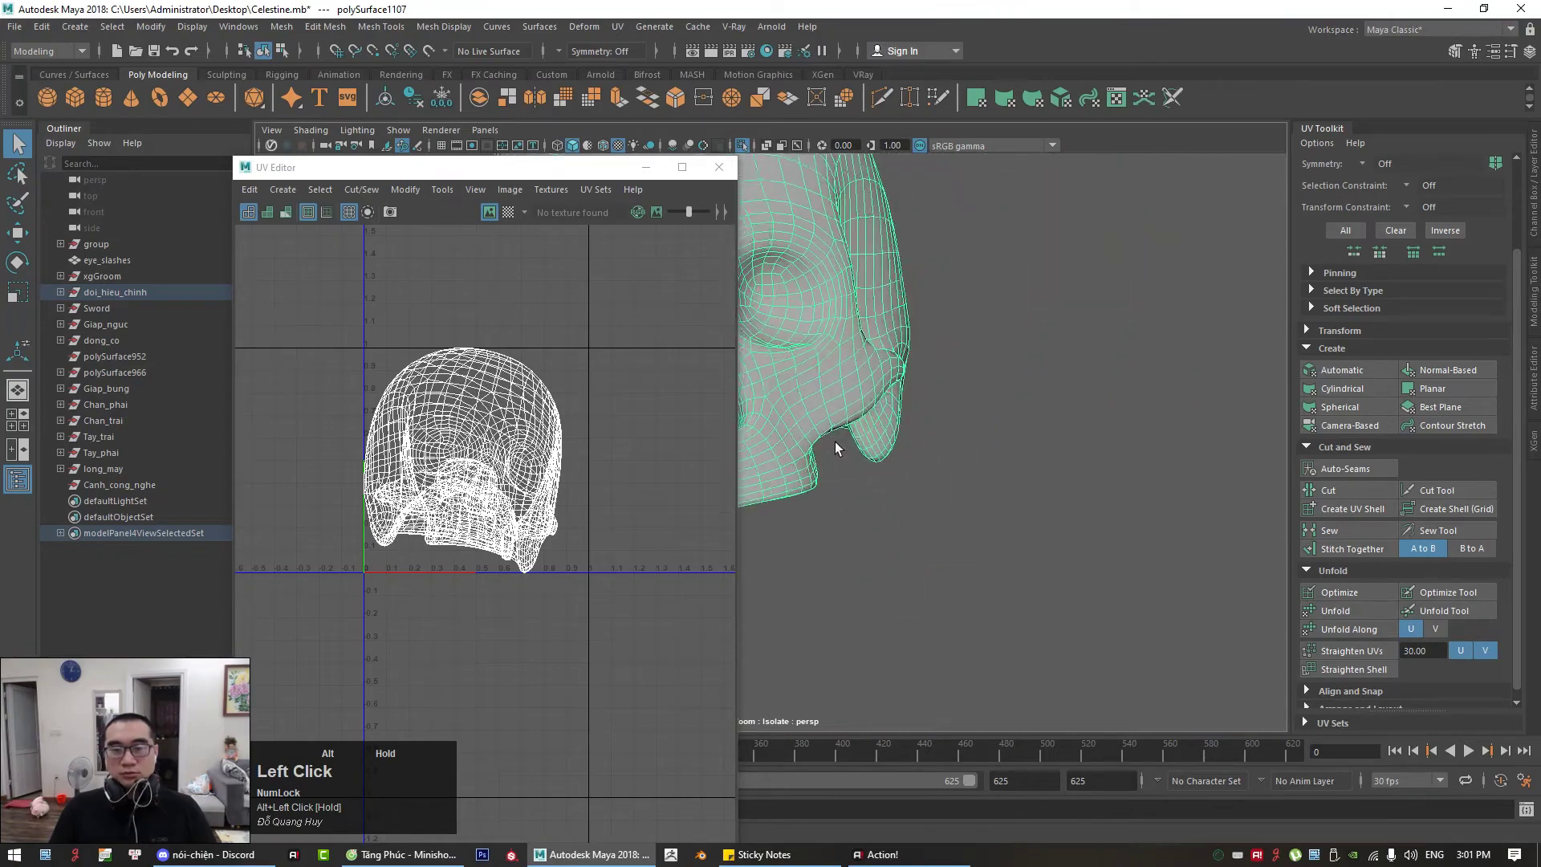
pyautogui.keyDown('alt'); pyautogui.moveTo(835, 447); pyautogui.dragTo(1123, 514, button='middle'); pyautogui.keyUp('alt')
pyautogui.keyDown('alt'); pyautogui.moveTo(1124, 514); pyautogui.dragTo(1004, 584); pyautogui.keyUp('alt')
pyautogui.keyDown('alt'); pyautogui.moveTo(1004, 585); pyautogui.dragTo(990, 431, button='middle'); pyautogui.keyUp('alt')
pyautogui.keyDown('alt'); pyautogui.moveTo(991, 431); pyautogui.dragTo(1037, 353); pyautogui.keyUp('alt')
pyautogui.moveTo(1049, 354); pyautogui.dragTo(1048, 398, button='right')
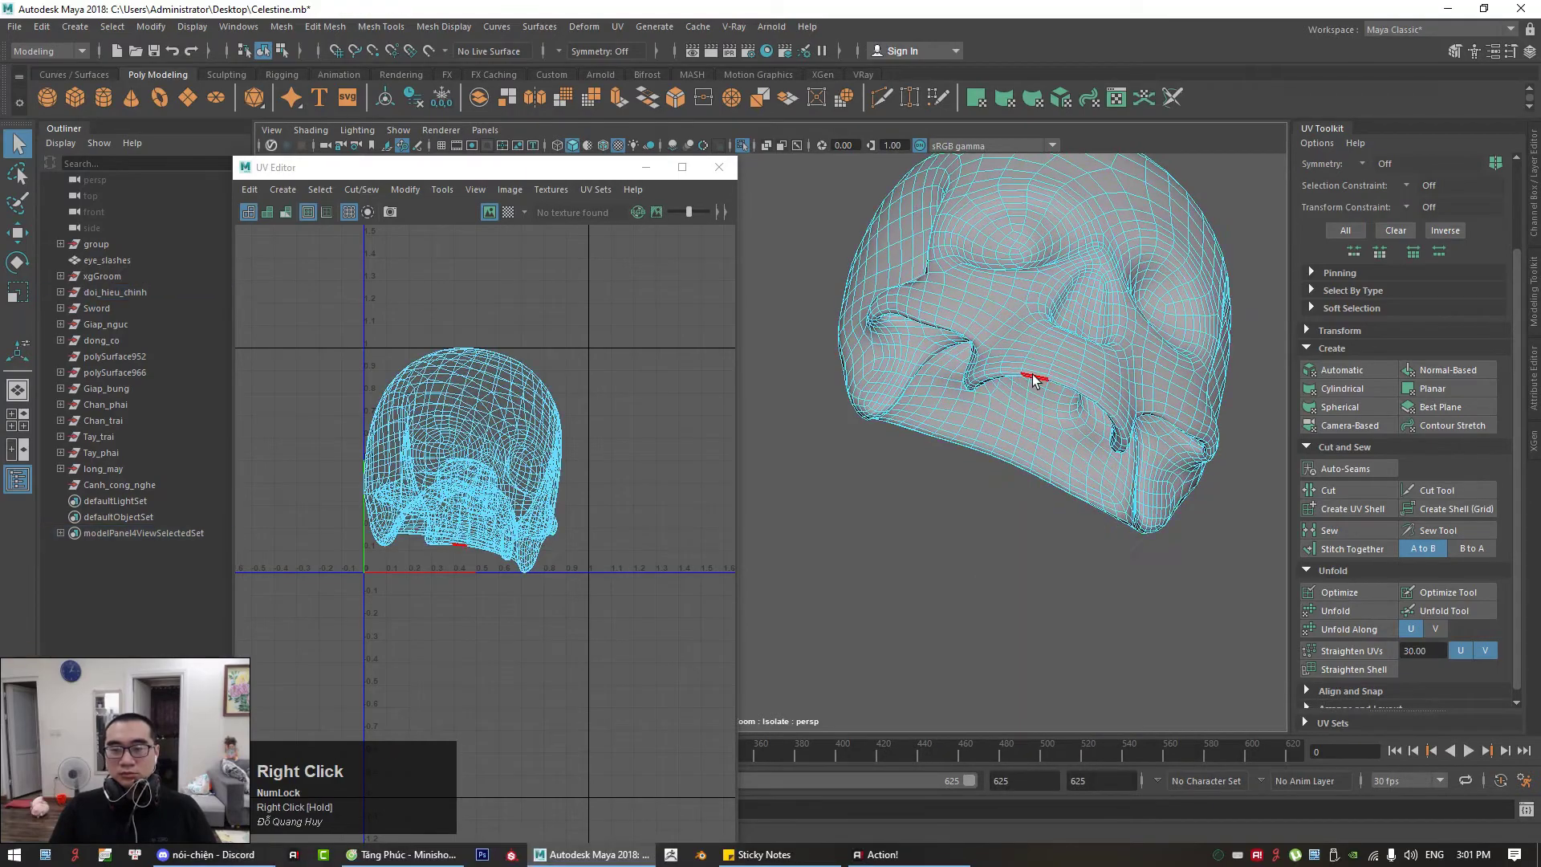
pyautogui.click(1031, 377)
pyautogui.keyDown('alt'); pyautogui.moveTo(1031, 378); pyautogui.dragTo(918, 450, button='middle'); pyautogui.keyUp('alt')
pyautogui.keyDown('alt'); pyautogui.moveTo(918, 450); pyautogui.dragTo(939, 389); pyautogui.keyUp('alt')
pyautogui.keyDown('alt'); pyautogui.moveTo(939, 388); pyautogui.dragTo(1027, 486, button='middle'); pyautogui.keyUp('alt')
pyautogui.keyDown('alt'); pyautogui.moveTo(1028, 485); pyautogui.dragTo(977, 430); pyautogui.keyUp('alt')
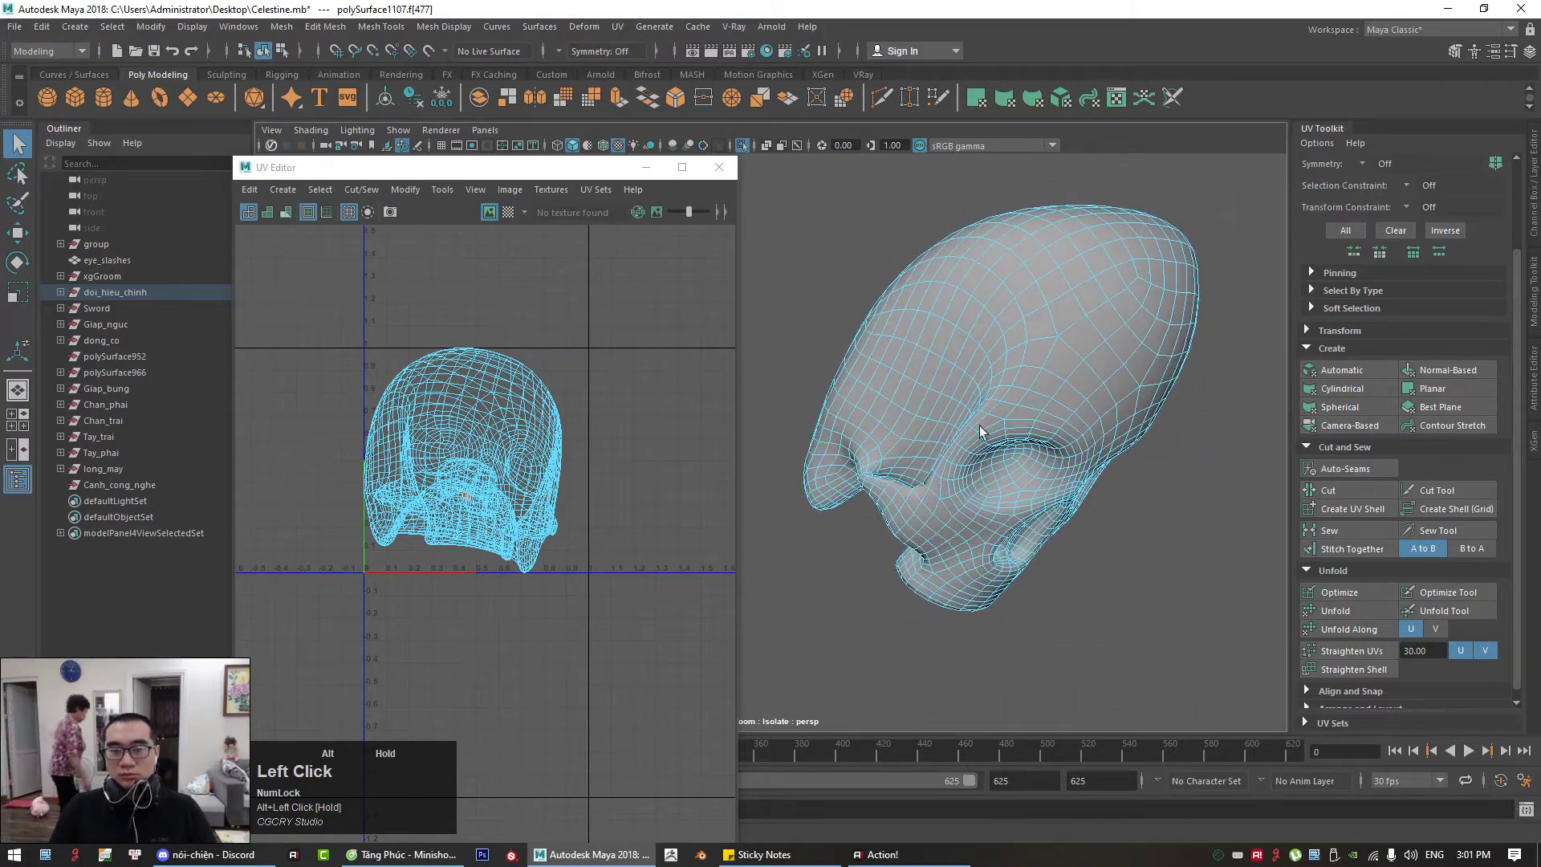
# Step: Inspect the opening behind the cheekbone and the surrounding edge flow up close
pyautogui.keyDown('alt'); pyautogui.moveTo(976, 430); pyautogui.dragTo(998, 410, button='middle'); pyautogui.keyUp('alt')
pyautogui.keyDown('alt'); pyautogui.moveTo(998, 409); pyautogui.dragTo(1013, 374, button='right'); pyautogui.keyUp('alt')
pyautogui.click(1013, 374)
pyautogui.keyDown('alt'); pyautogui.moveTo(1069, 416); pyautogui.dragTo(941, 385); pyautogui.keyUp('alt')
pyautogui.keyDown('alt'); pyautogui.moveTo(1004, 425); pyautogui.dragTo(1075, 475); pyautogui.keyUp('alt')
pyautogui.keyDown('alt'); pyautogui.moveTo(1075, 475); pyautogui.dragTo(1097, 476, button='middle'); pyautogui.keyUp('alt')
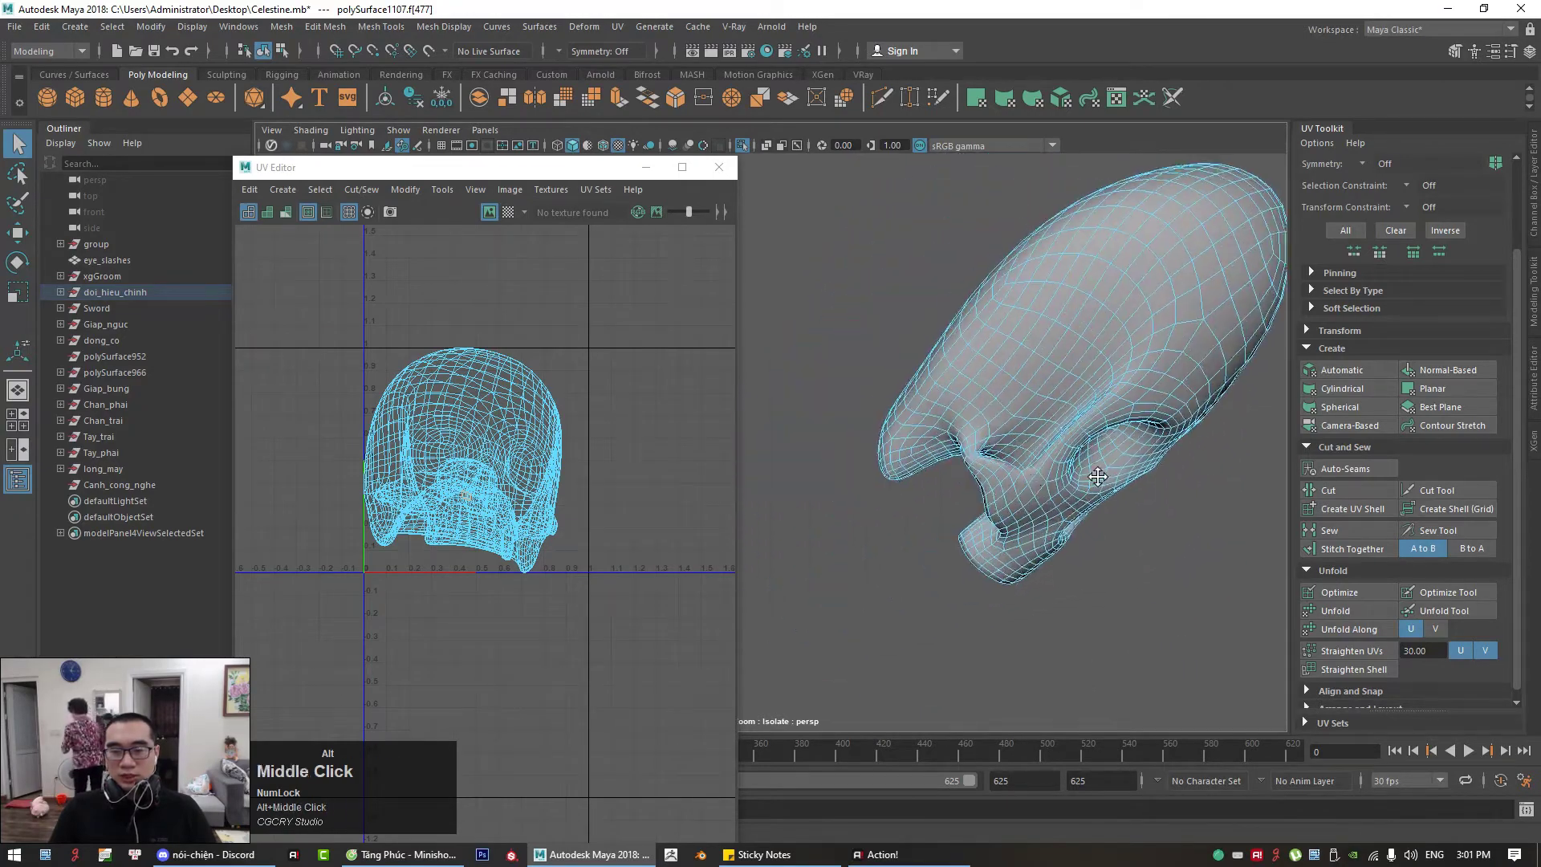
pyautogui.keyDown('alt'); pyautogui.moveTo(989, 455); pyautogui.dragTo(1050, 471); pyautogui.keyUp('alt')
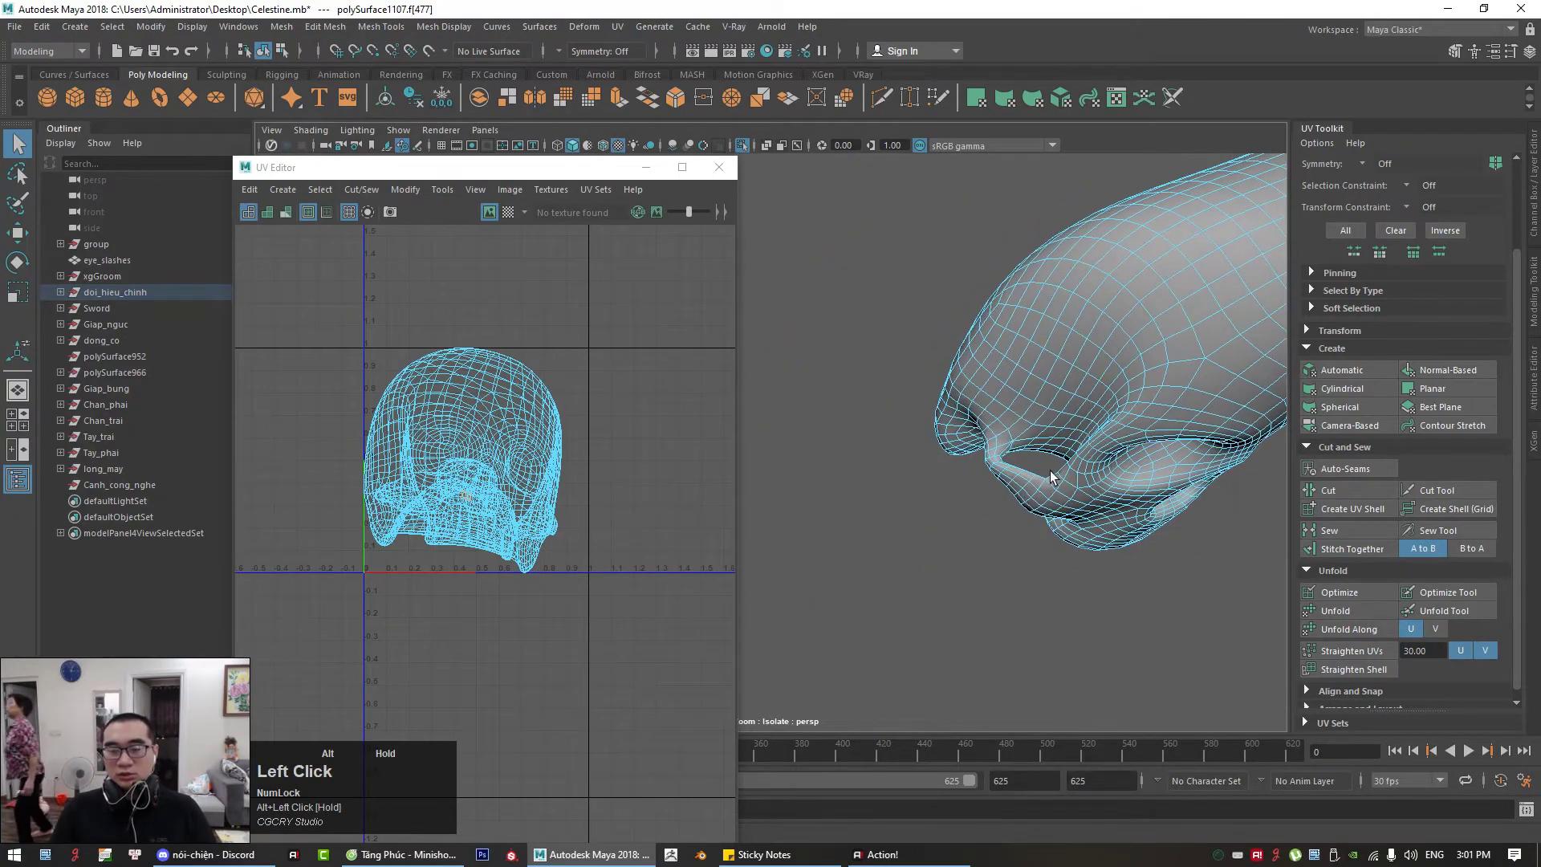
pyautogui.keyDown('alt'); pyautogui.moveTo(1050, 470); pyautogui.dragTo(988, 495, button='right'); pyautogui.keyUp('alt')
pyautogui.keyDown('alt'); pyautogui.moveTo(989, 496); pyautogui.dragTo(1067, 442); pyautogui.keyUp('alt')
pyautogui.keyDown('alt'); pyautogui.moveTo(1067, 442); pyautogui.dragTo(1088, 310, button='right'); pyautogui.keyUp('alt')
pyautogui.keyDown('alt'); pyautogui.moveTo(1090, 478); pyautogui.dragTo(922, 498, button='middle'); pyautogui.keyUp('alt')
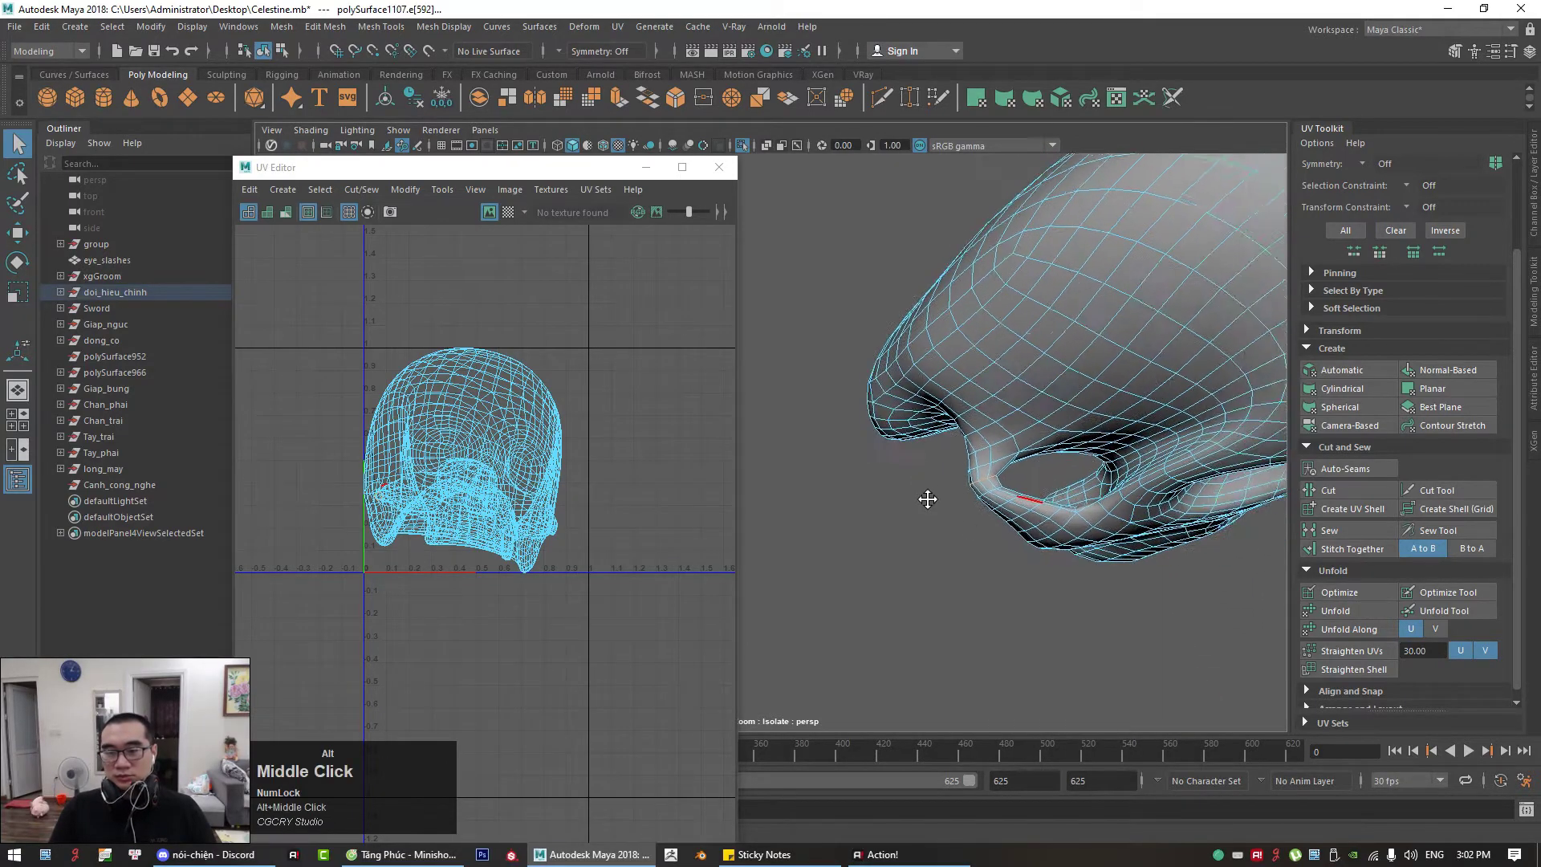
pyautogui.keyDown('alt'); pyautogui.moveTo(922, 498); pyautogui.dragTo(1288, 546); pyautogui.keyUp('alt')
pyautogui.keyDown('alt'); pyautogui.moveTo(1123, 481); pyautogui.dragTo(1063, 571); pyautogui.keyUp('alt')
pyautogui.keyDown('alt'); pyautogui.moveTo(1079, 484); pyautogui.dragTo(1049, 482, button='middle'); pyautogui.keyUp('alt')
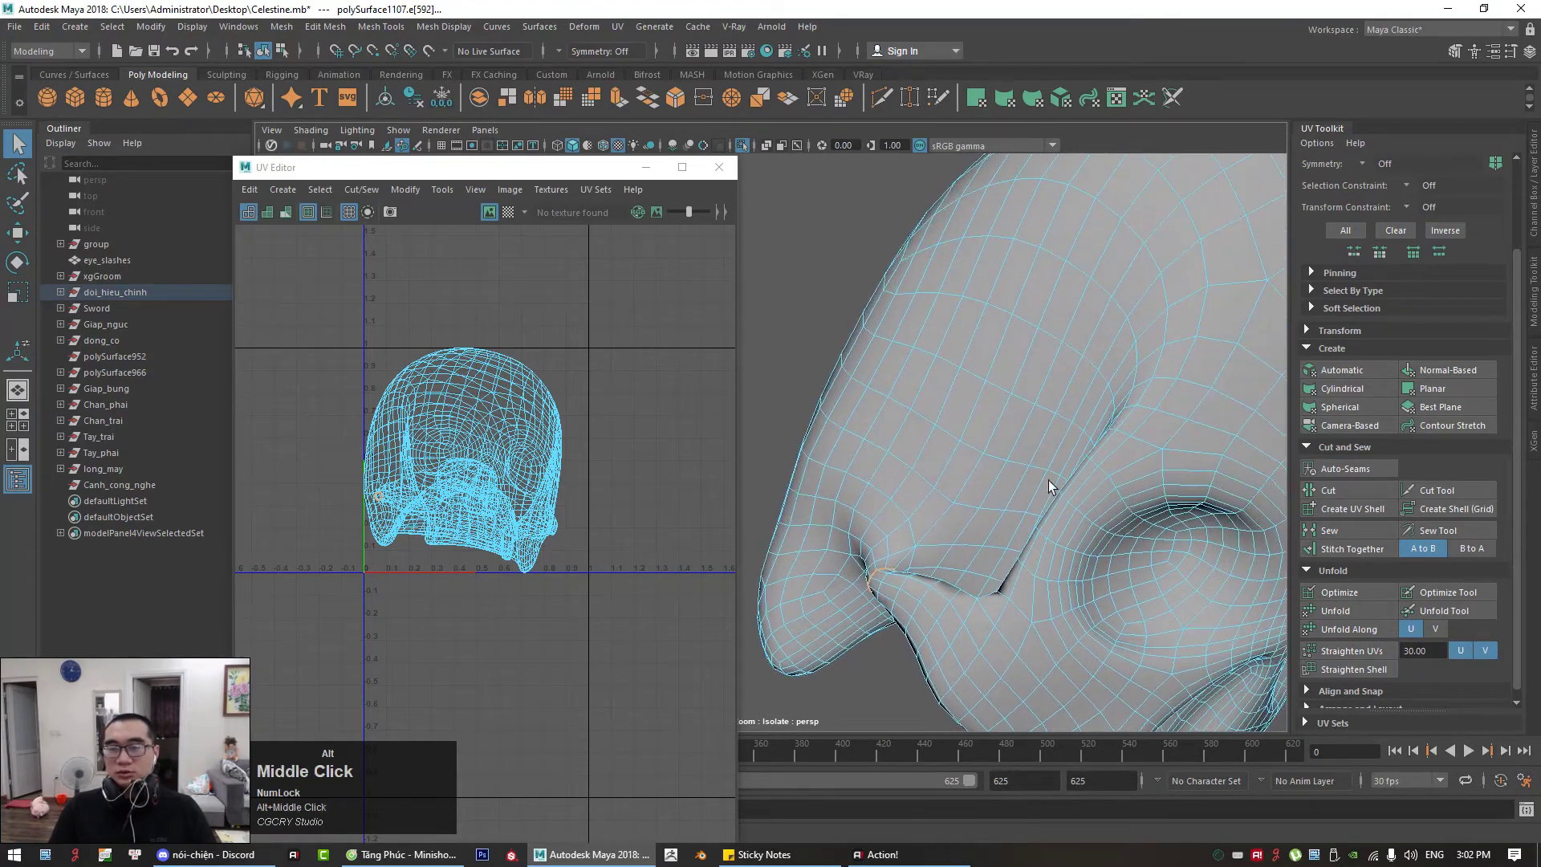
pyautogui.keyDown('alt'); pyautogui.moveTo(1049, 482); pyautogui.dragTo(1009, 536); pyautogui.keyUp('alt')
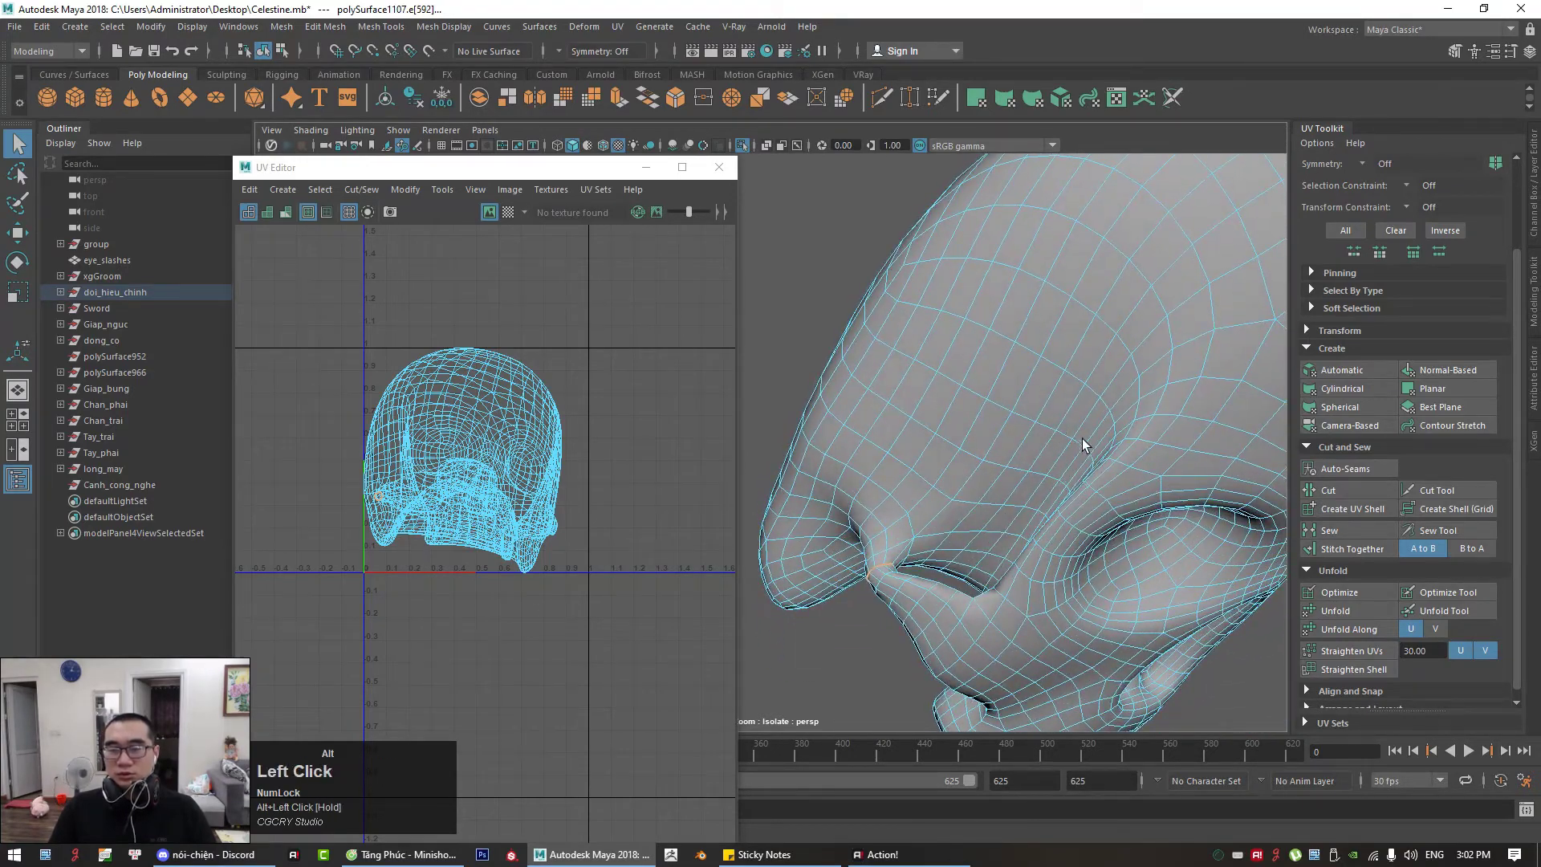
pyautogui.keyDown('alt'); pyautogui.moveTo(1082, 443); pyautogui.dragTo(1004, 540, button='middle'); pyautogui.keyUp('alt')
pyautogui.keyDown('alt'); pyautogui.moveTo(1003, 540); pyautogui.dragTo(974, 523, button='right'); pyautogui.keyUp('alt')
pyautogui.keyDown('alt'); pyautogui.moveTo(939, 533); pyautogui.dragTo(967, 544); pyautogui.keyUp('alt')
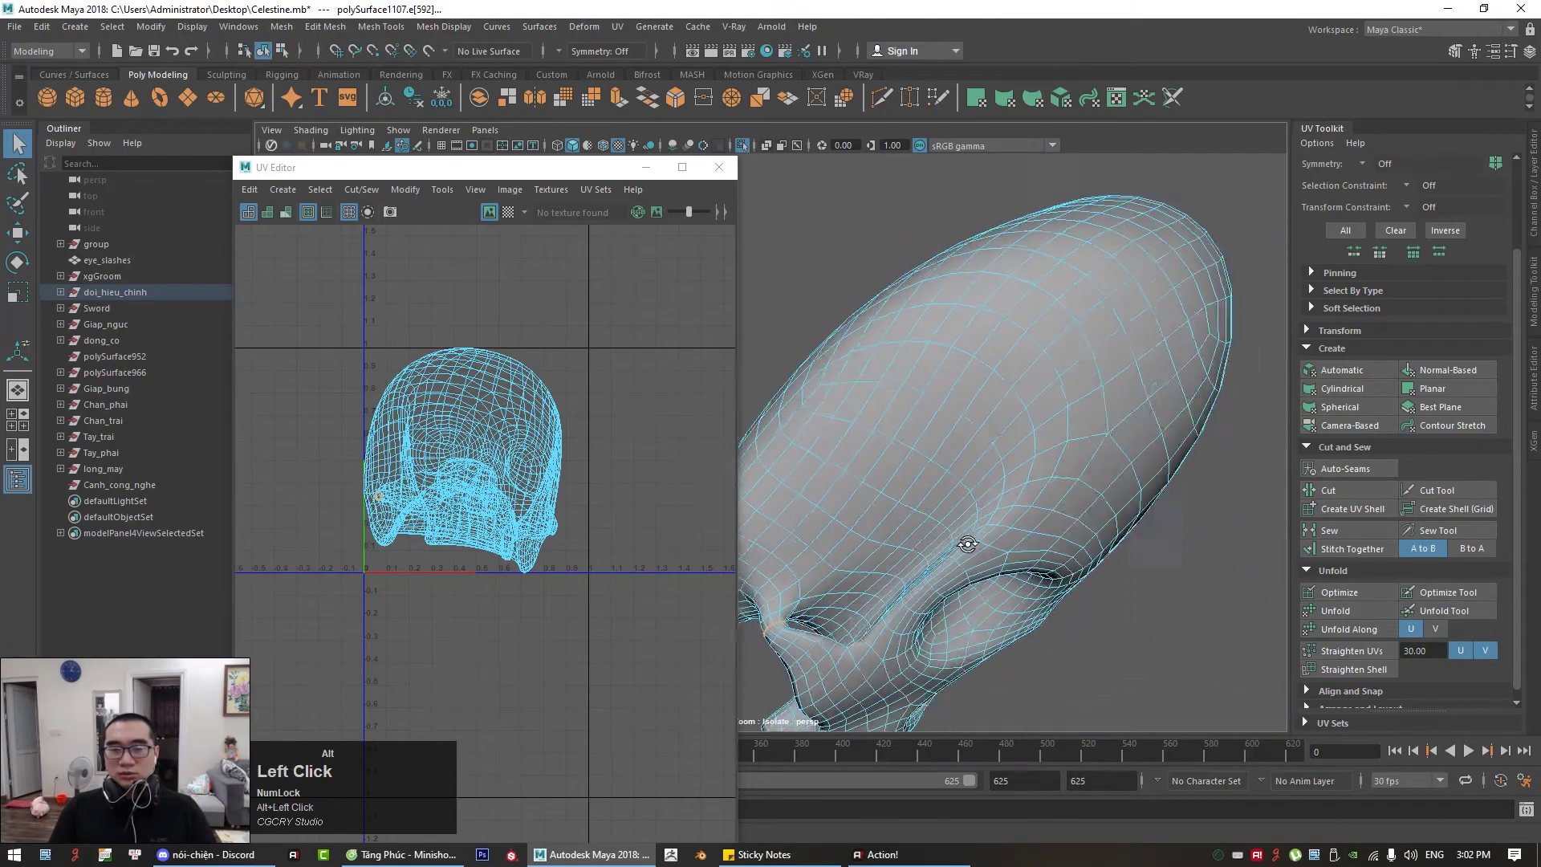
pyautogui.keyDown('alt'); pyautogui.moveTo(966, 544); pyautogui.dragTo(1073, 505, button='middle'); pyautogui.keyUp('alt')
pyautogui.keyDown('alt'); pyautogui.moveTo(1073, 506); pyautogui.dragTo(887, 372); pyautogui.keyUp('alt')
pyautogui.keyDown('alt'); pyautogui.moveTo(887, 372); pyautogui.dragTo(1044, 472, button='middle'); pyautogui.keyUp('alt')
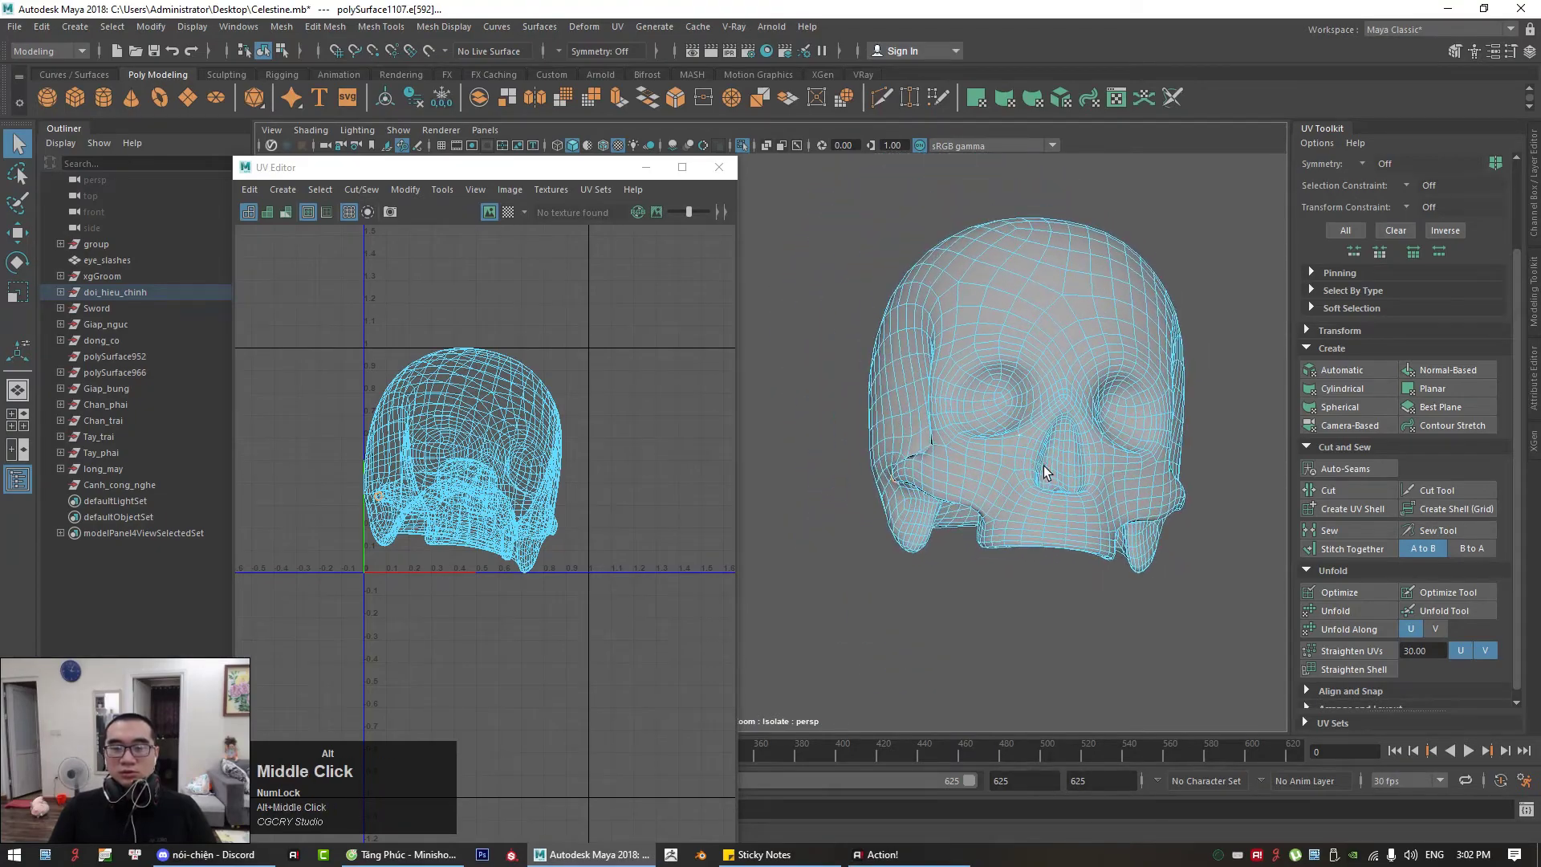
# Step: Face the skull towards the camera and reproject all its faces with camera-based UV mapping
pyautogui.moveTo(1045, 472)
pyautogui.keyDown('alt'); pyautogui.mouseDown()
pyautogui.moveTo(992, 419)
pyautogui.moveTo(1023, 417)
pyautogui.moveTo(1048, 389)
pyautogui.moveTo(1055, 487)
pyautogui.moveTo(1023, 482)
pyautogui.mouseUp(); pyautogui.keyUp('alt')
pyautogui.keyDown('alt'); pyautogui.moveTo(1023, 482); pyautogui.dragTo(979, 561, button='middle'); pyautogui.keyUp('alt')
pyautogui.keyDown('alt'); pyautogui.moveTo(980, 561); pyautogui.dragTo(978, 545); pyautogui.keyUp('alt')
pyautogui.keyDown('alt'); pyautogui.moveTo(1011, 523); pyautogui.dragTo(1021, 514, button='middle'); pyautogui.keyUp('alt')
pyautogui.keyDown('alt'); pyautogui.moveTo(1020, 513); pyautogui.dragTo(1036, 516); pyautogui.keyUp('alt')
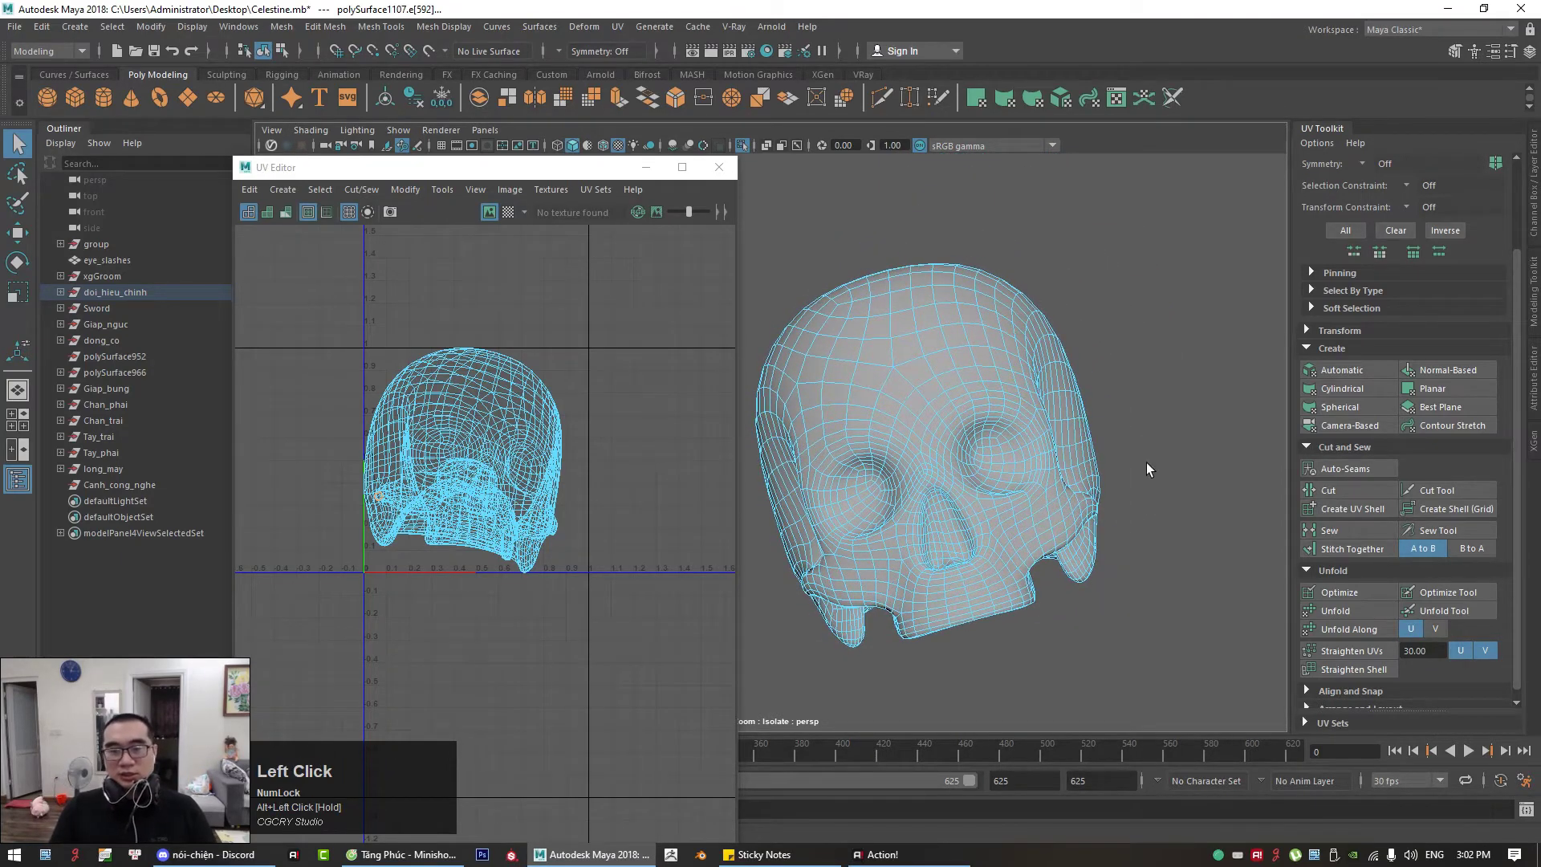
pyautogui.click(1333, 428)
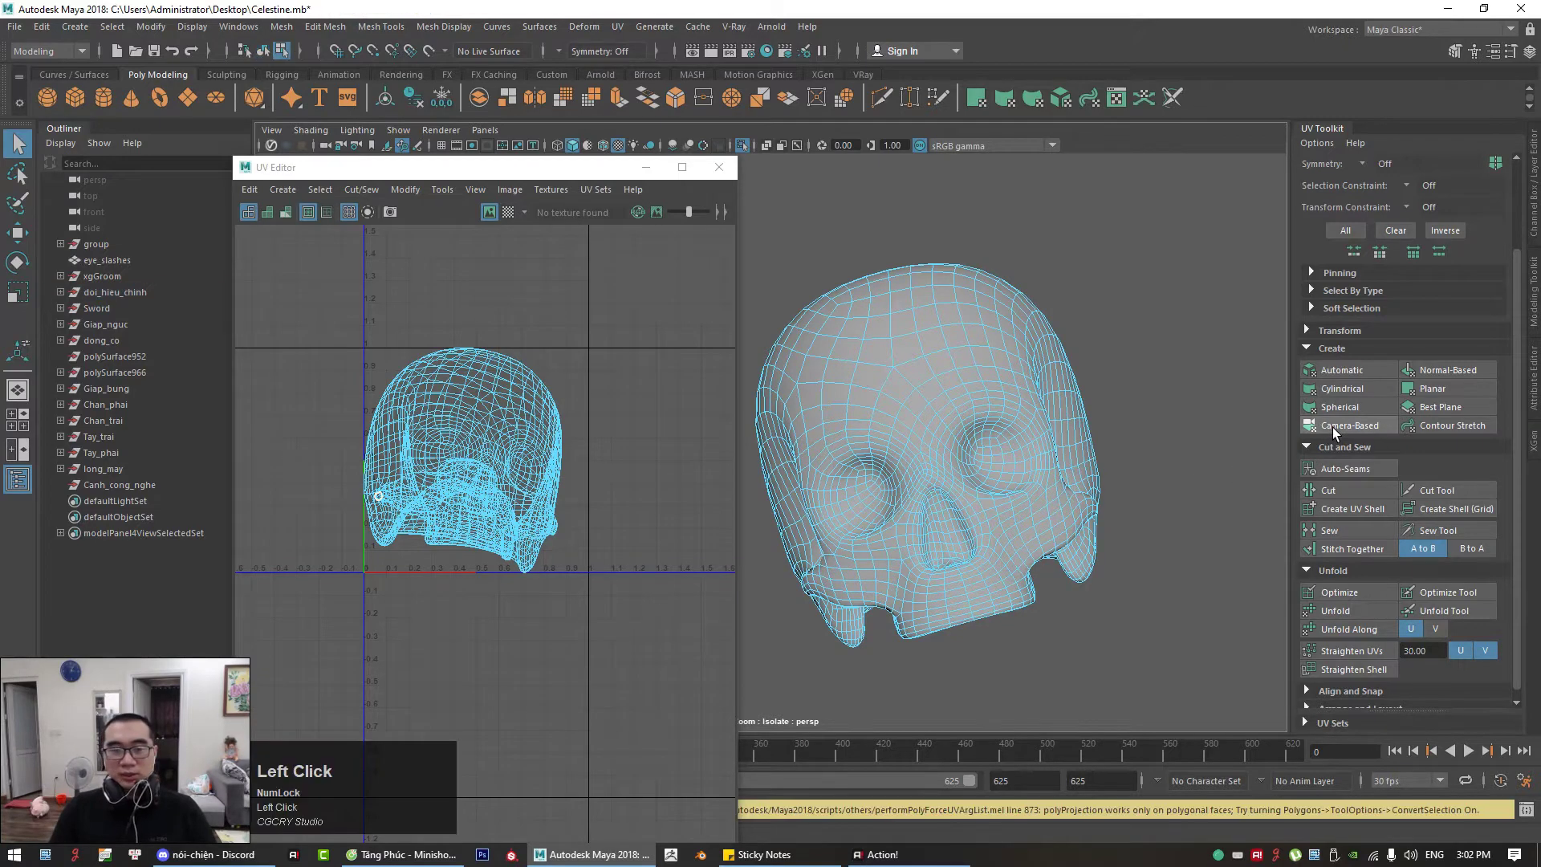
pyautogui.moveTo(518, 457); pyautogui.dragTo(471, 441, button='right')
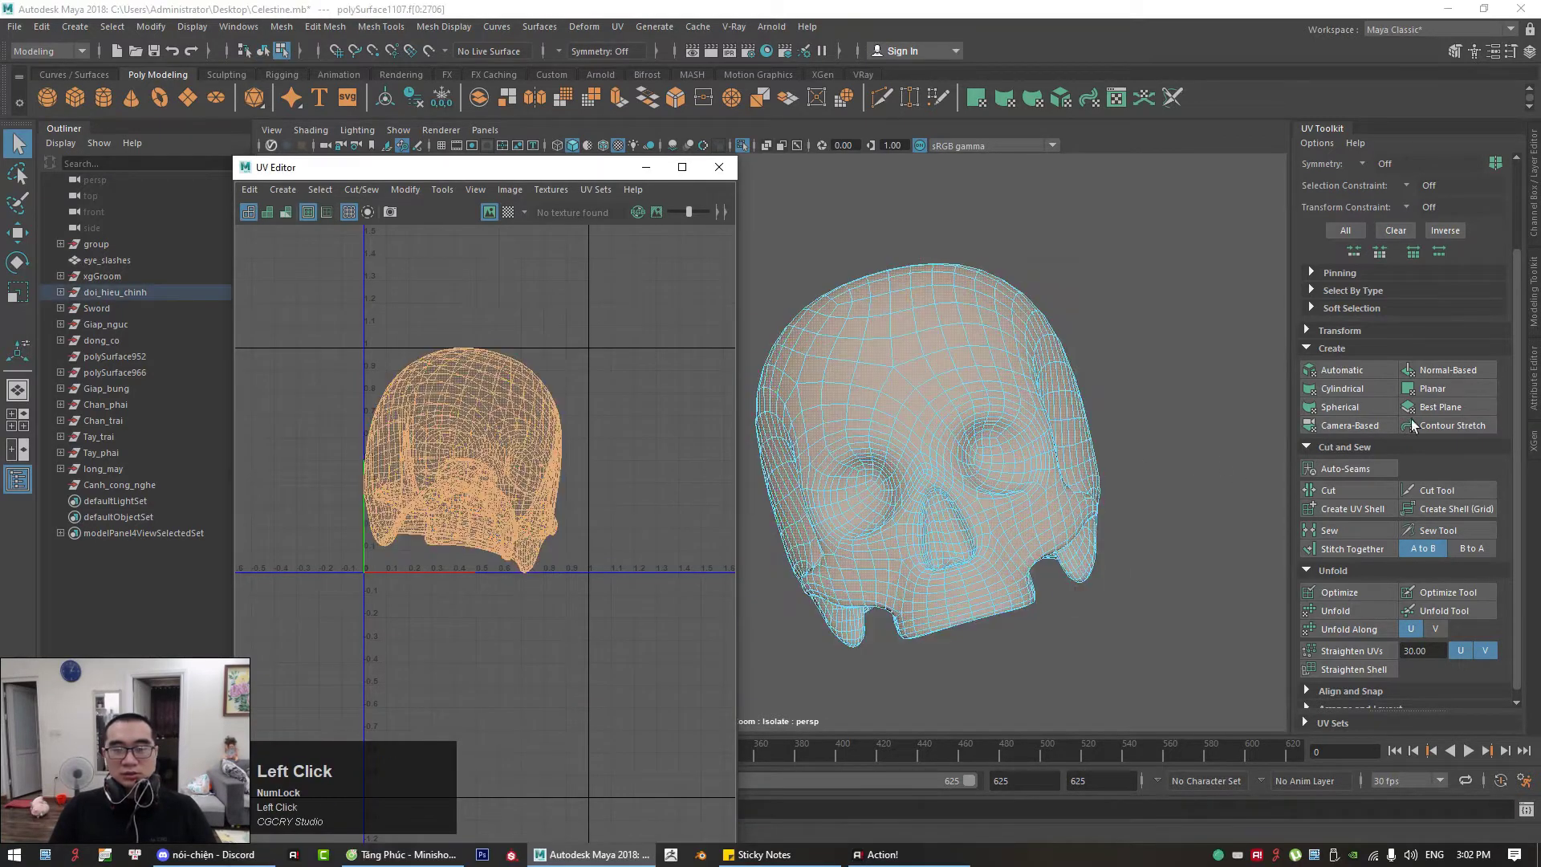
pyautogui.click(1369, 424)
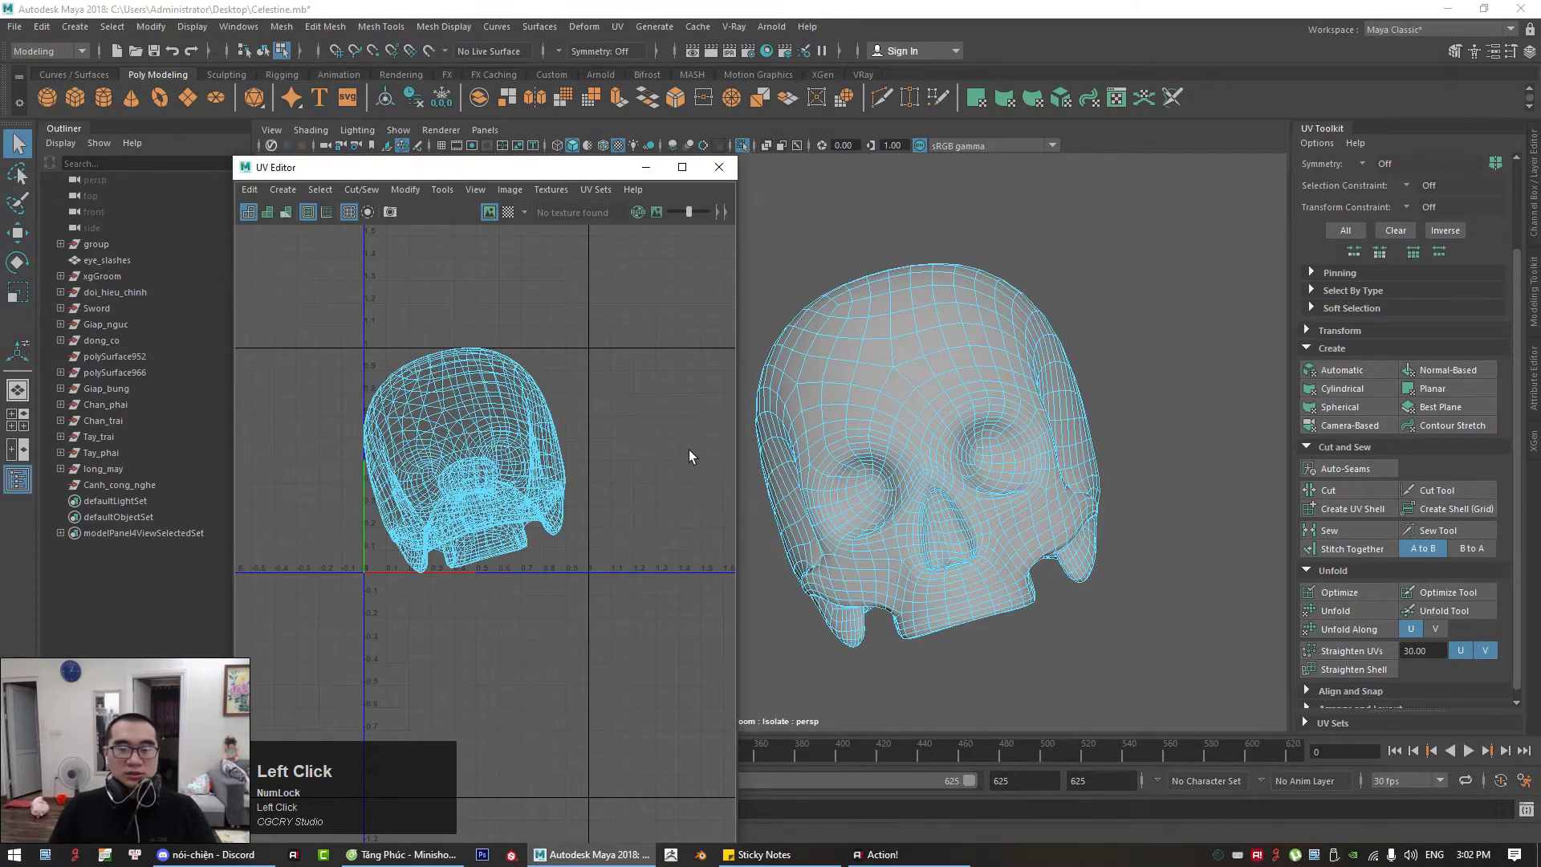
pyautogui.keyDown('alt'); pyautogui.moveTo(1250, 414); pyautogui.dragTo(1250, 418); pyautogui.keyUp('alt')
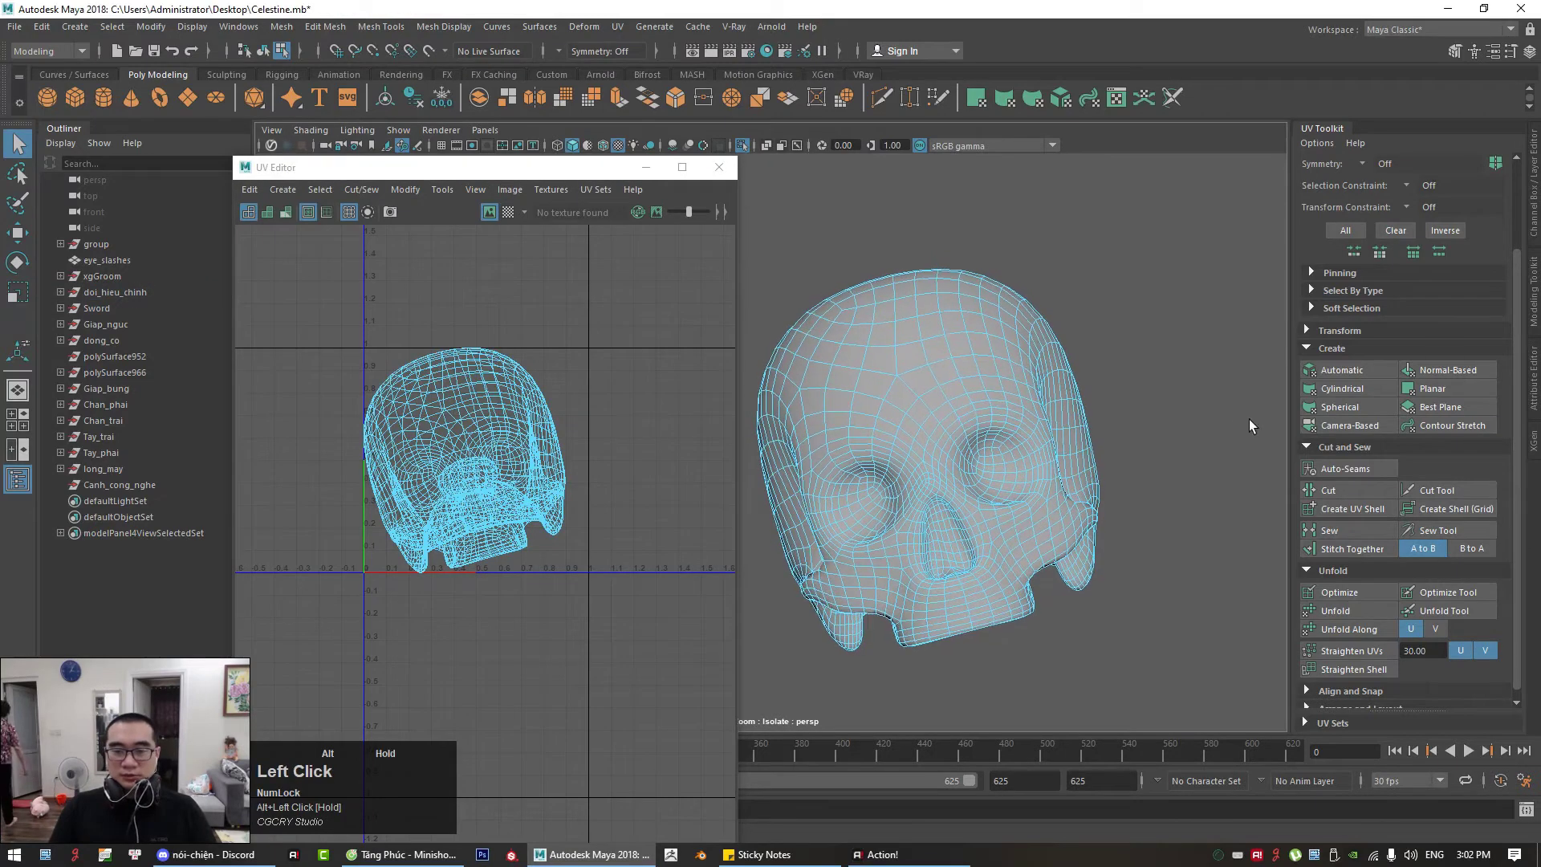
# Step: Select the skull's whole UV shell and rotate it upright
pyautogui.moveTo(642, 374); pyautogui.dragTo(580, 354, button='right')
pyautogui.click(491, 420)
pyautogui.press('e')
pyautogui.moveTo(548, 422); pyautogui.dragTo(472, 467)
pyautogui.press('w')
pyautogui.click(476, 468)
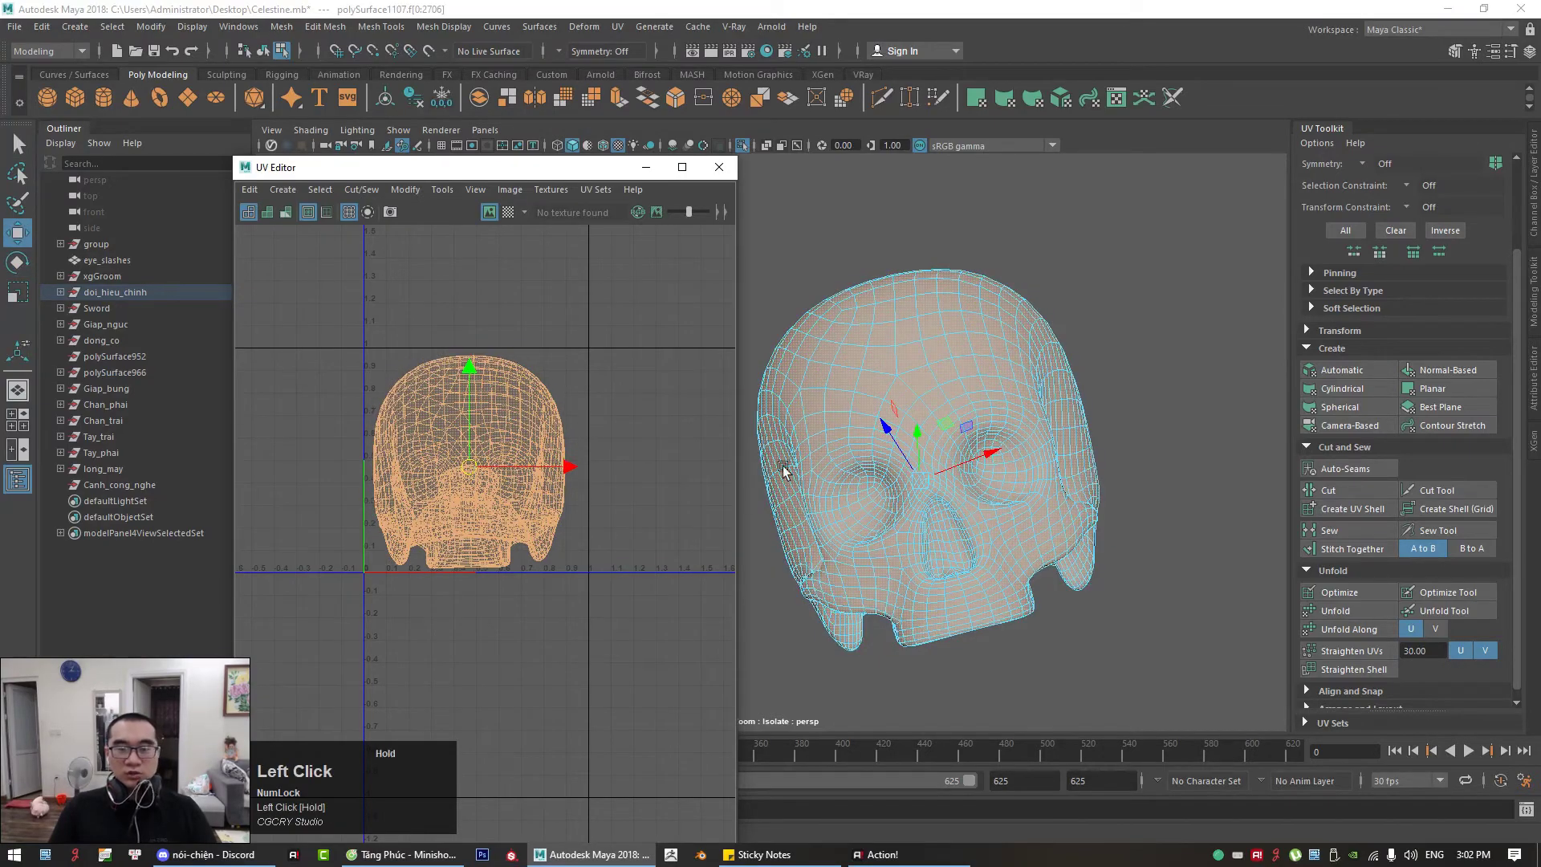
pyautogui.keyDown('alt'); pyautogui.moveTo(786, 471); pyautogui.dragTo(1210, 372); pyautogui.keyUp('alt')
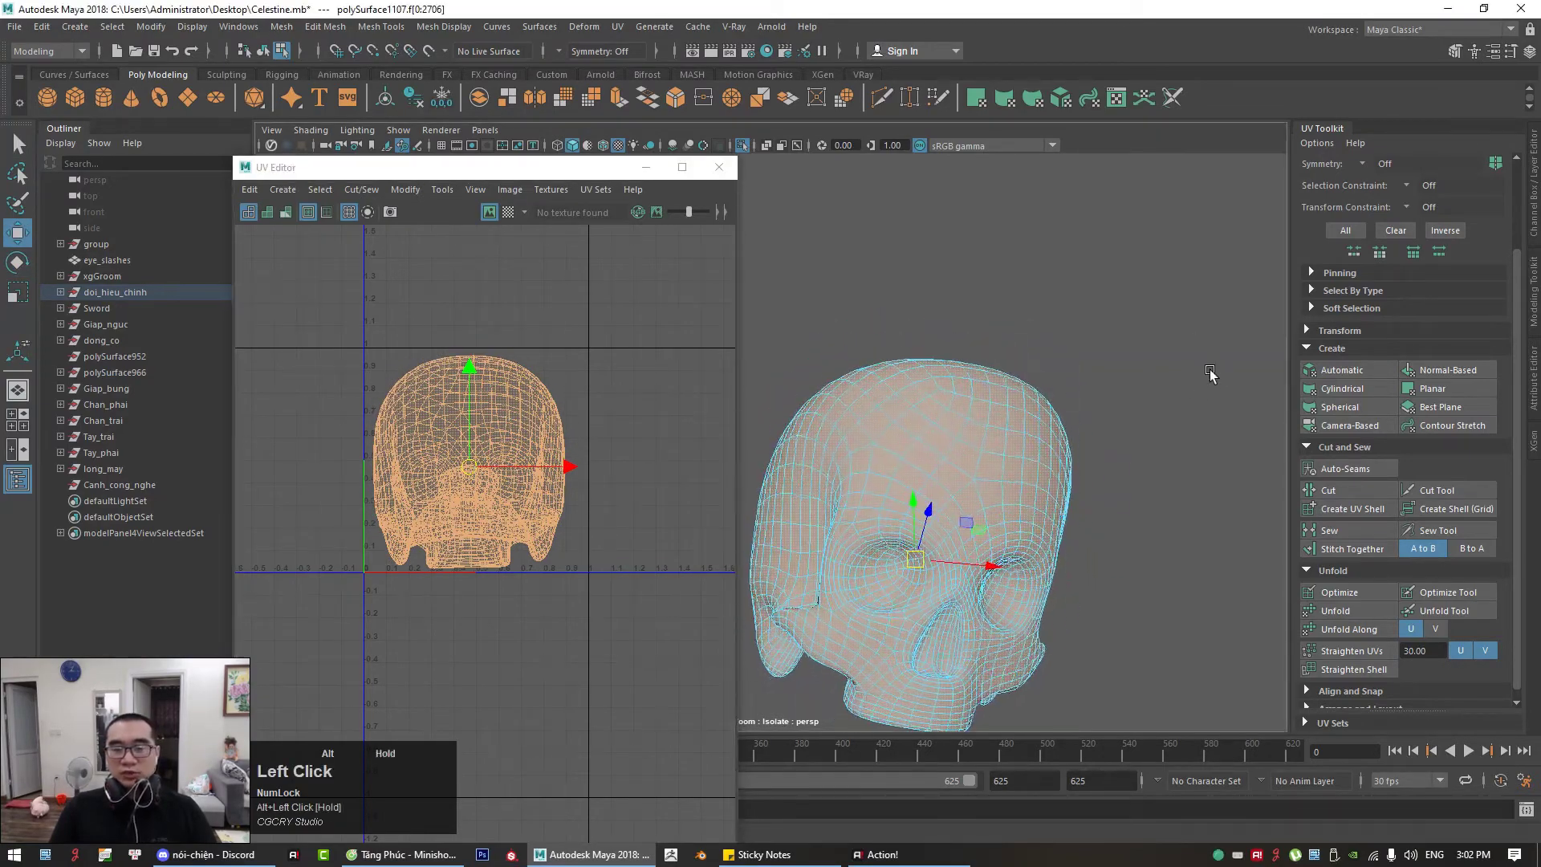
pyautogui.keyDown('alt'); pyautogui.moveTo(1035, 580); pyautogui.dragTo(1038, 491, button='middle'); pyautogui.keyUp('alt')
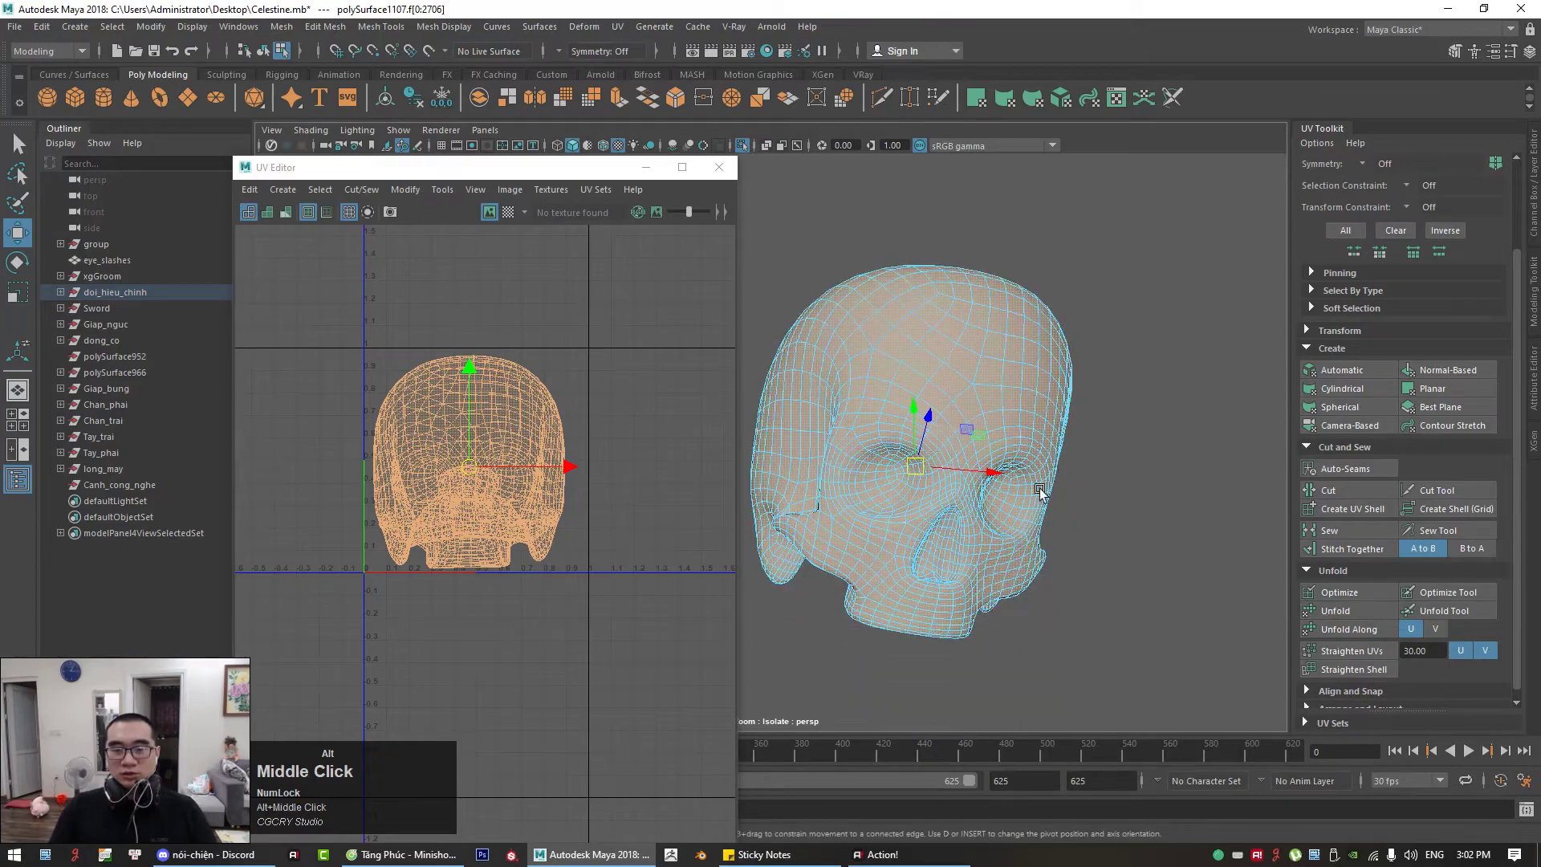
pyautogui.click(569, 422)
pyautogui.click(515, 437)
pyautogui.press('e')
pyautogui.click(559, 445)
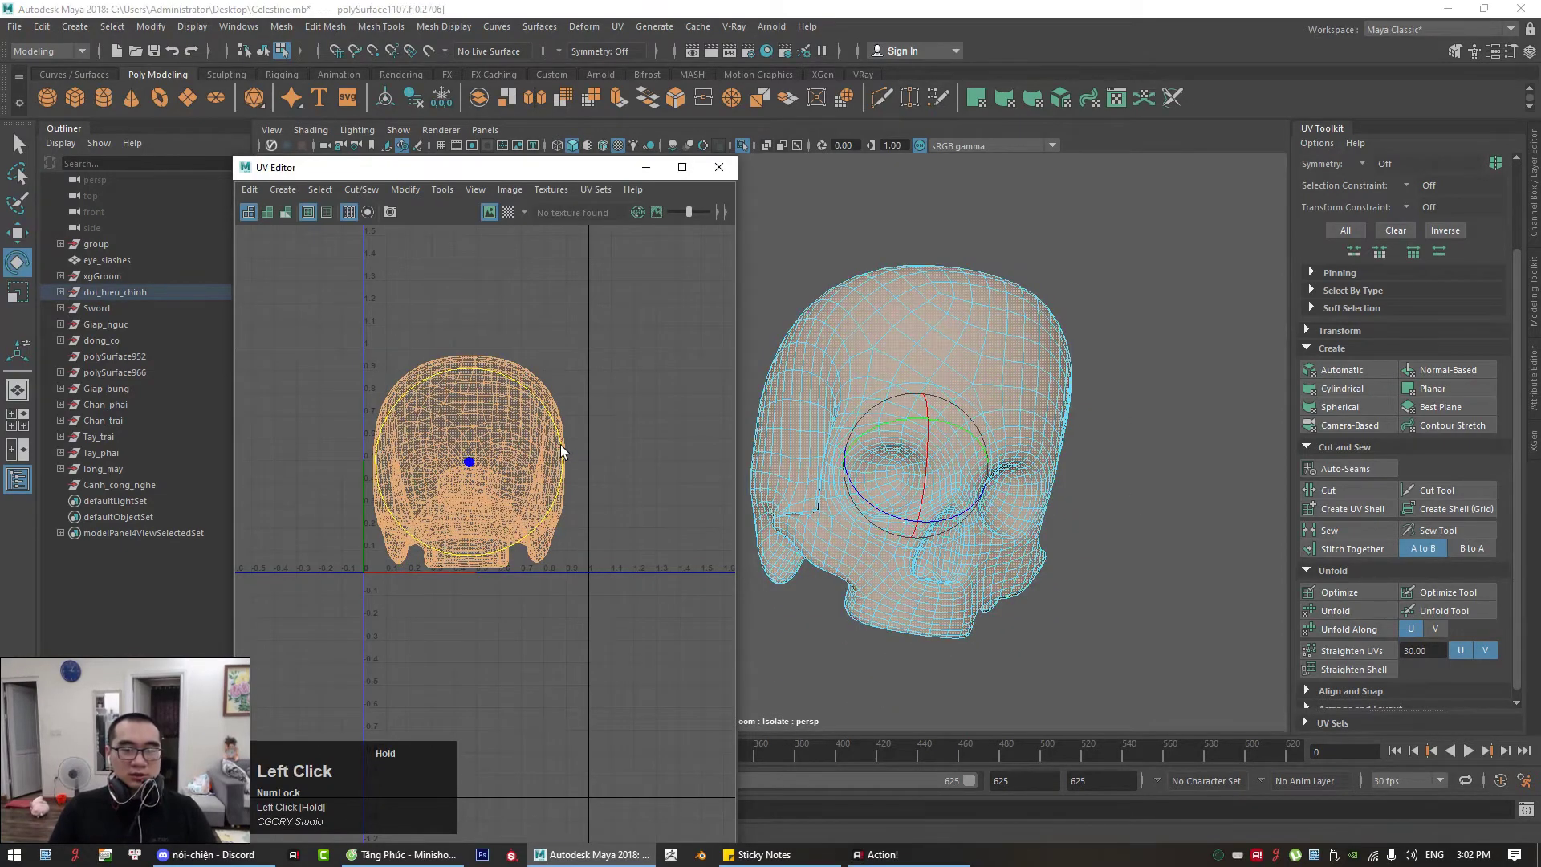
pyautogui.press('w')
pyautogui.click(617, 404)
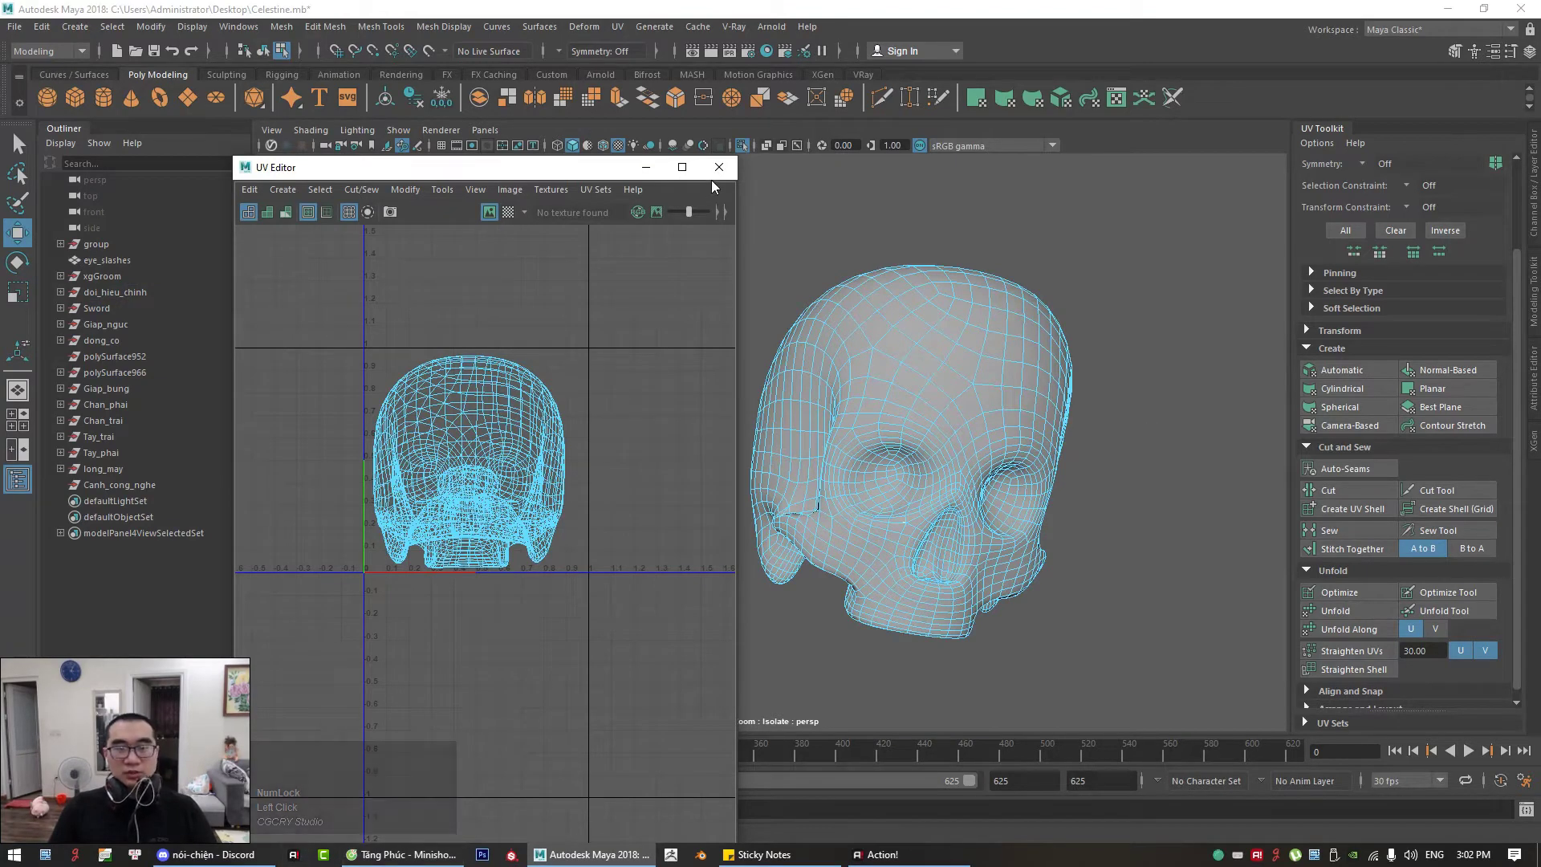
# Step: Close the UV Editor and bring the character's other parts back from isolation
pyautogui.click(1012, 218)
pyautogui.click(719, 167)
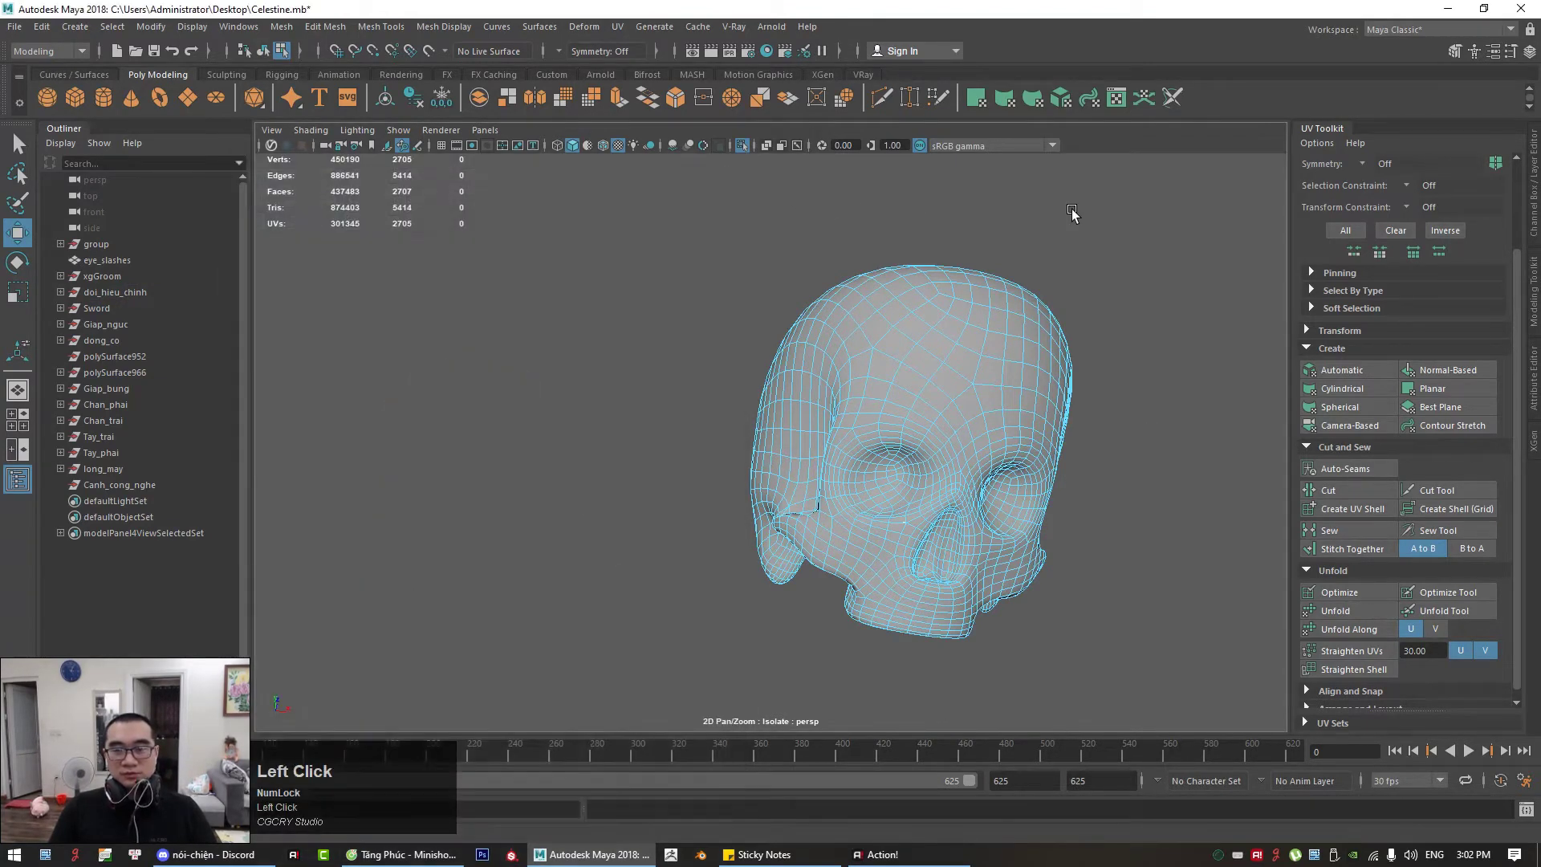
pyautogui.keyDown('alt'); pyautogui.moveTo(1071, 213); pyautogui.dragTo(798, 211, button='right'); pyautogui.keyUp('alt')
pyautogui.click(742, 145)
pyautogui.keyDown('alt'); pyautogui.moveTo(867, 413); pyautogui.dragTo(811, 410, button='right'); pyautogui.keyUp('alt')
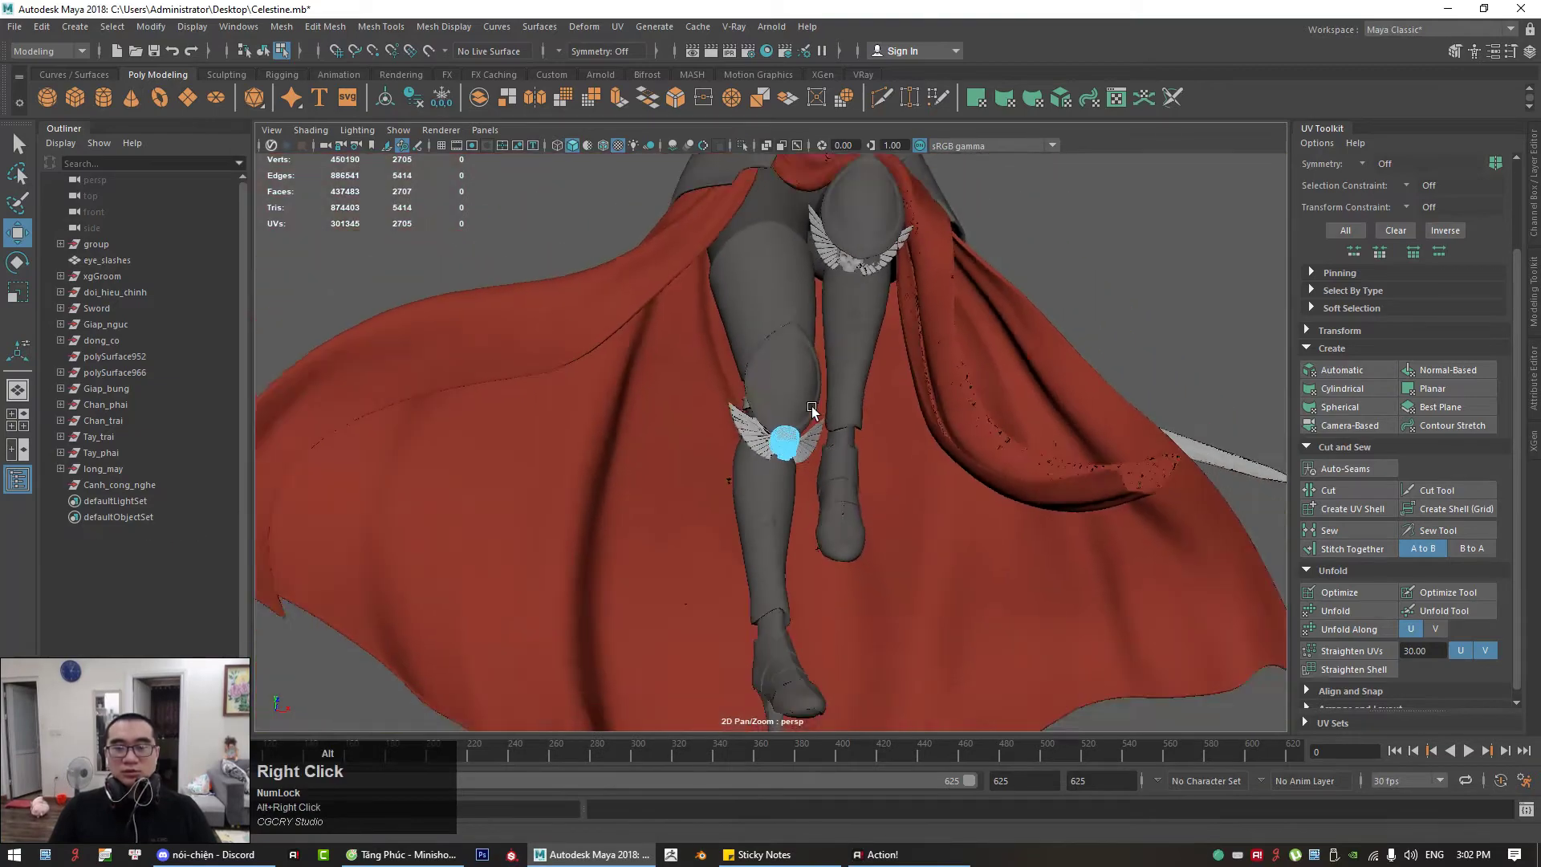
pyautogui.keyDown('alt'); pyautogui.moveTo(810, 409); pyautogui.dragTo(828, 473); pyautogui.keyUp('alt')
# Step: Return to object selection and select the knee guard plate above the winged skull ornament
pyautogui.moveTo(1069, 536); pyautogui.dragTo(1149, 387, button='right')
pyautogui.click(1142, 623)
pyautogui.keyDown('alt'); pyautogui.moveTo(1142, 622); pyautogui.dragTo(846, 552, button='right'); pyautogui.keyUp('alt')
pyautogui.keyDown('alt'); pyautogui.moveTo(846, 552); pyautogui.dragTo(950, 403); pyautogui.keyUp('alt')
pyautogui.keyDown('alt'); pyautogui.moveTo(950, 403); pyautogui.dragTo(985, 520, button='middle'); pyautogui.keyUp('alt')
pyautogui.keyDown('alt'); pyautogui.moveTo(985, 520); pyautogui.dragTo(860, 526); pyautogui.keyUp('alt')
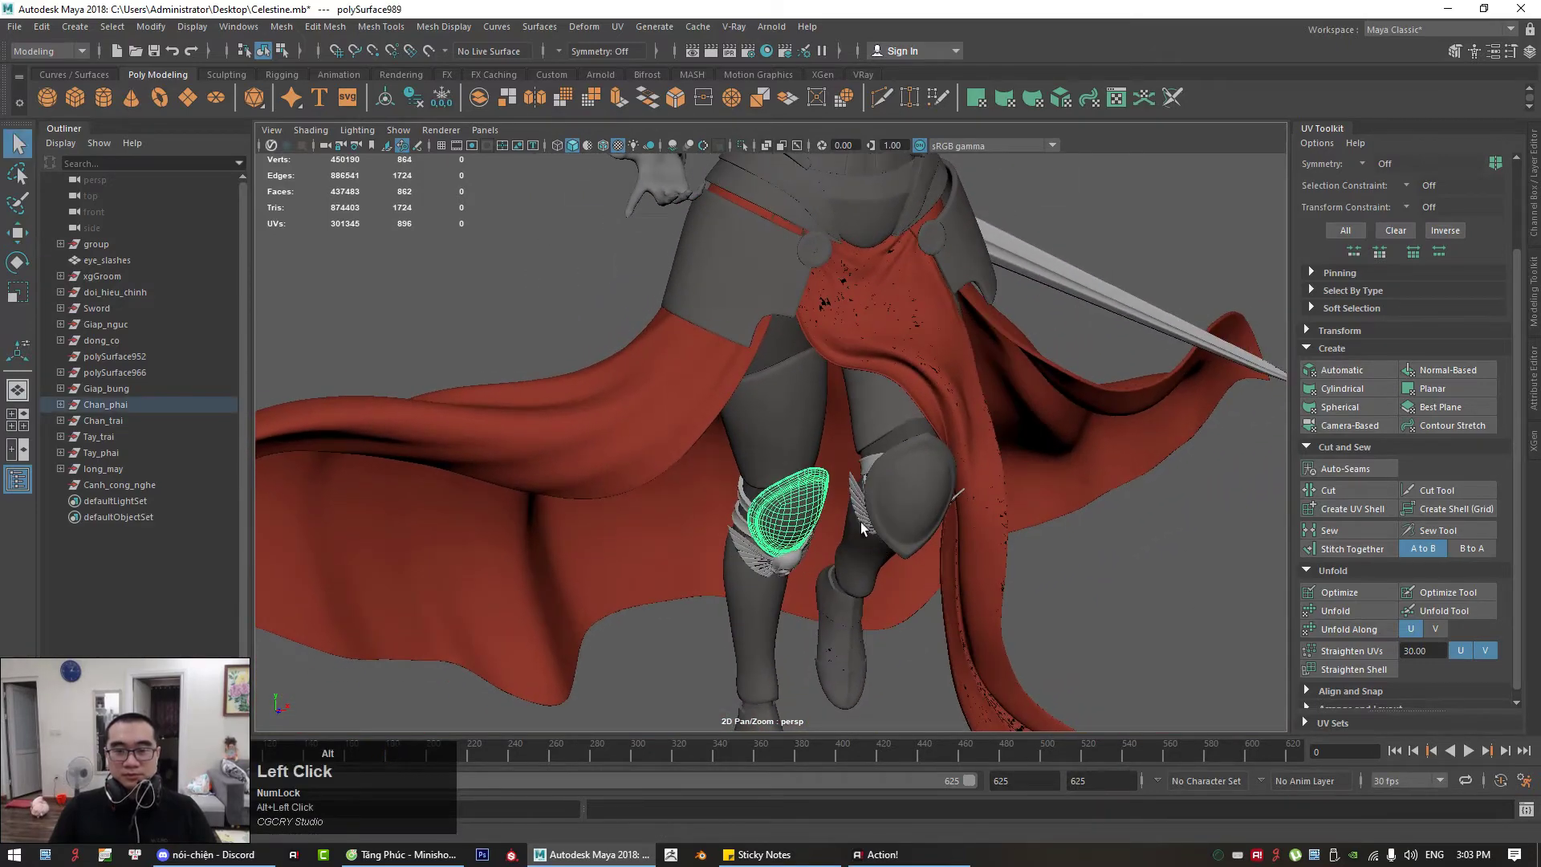
# Step: Select the round ring surrounding the skull emblem on the sword's winged crossguard
pyautogui.keyDown('alt'); pyautogui.moveTo(1003, 366); pyautogui.dragTo(1003, 458, button='middle'); pyautogui.keyUp('alt')
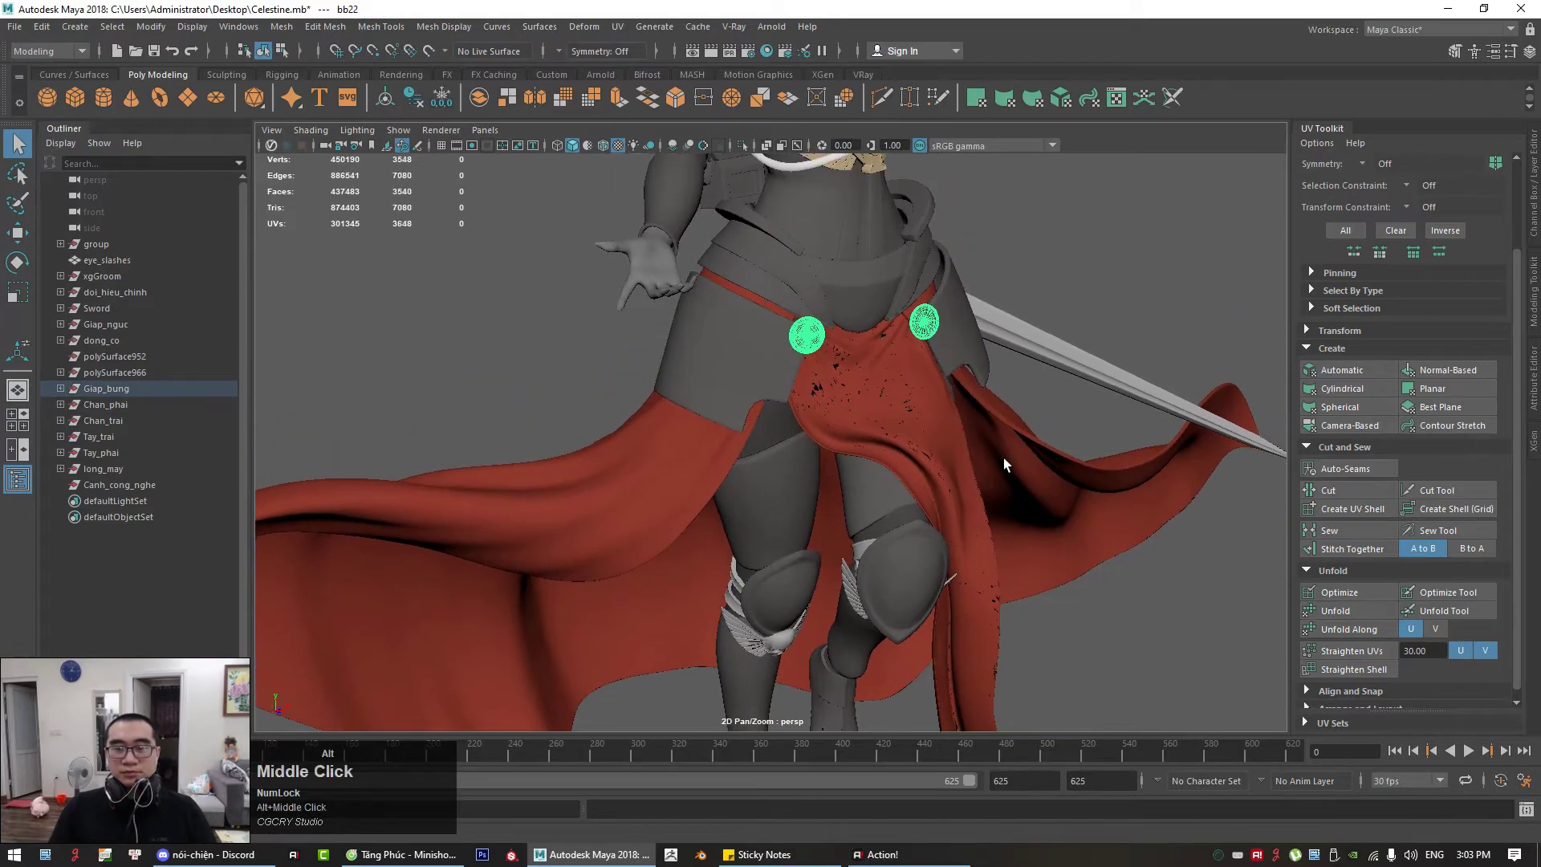
pyautogui.keyDown('alt'); pyautogui.moveTo(1003, 457); pyautogui.dragTo(672, 489); pyautogui.keyUp('alt')
pyautogui.click(848, 414)
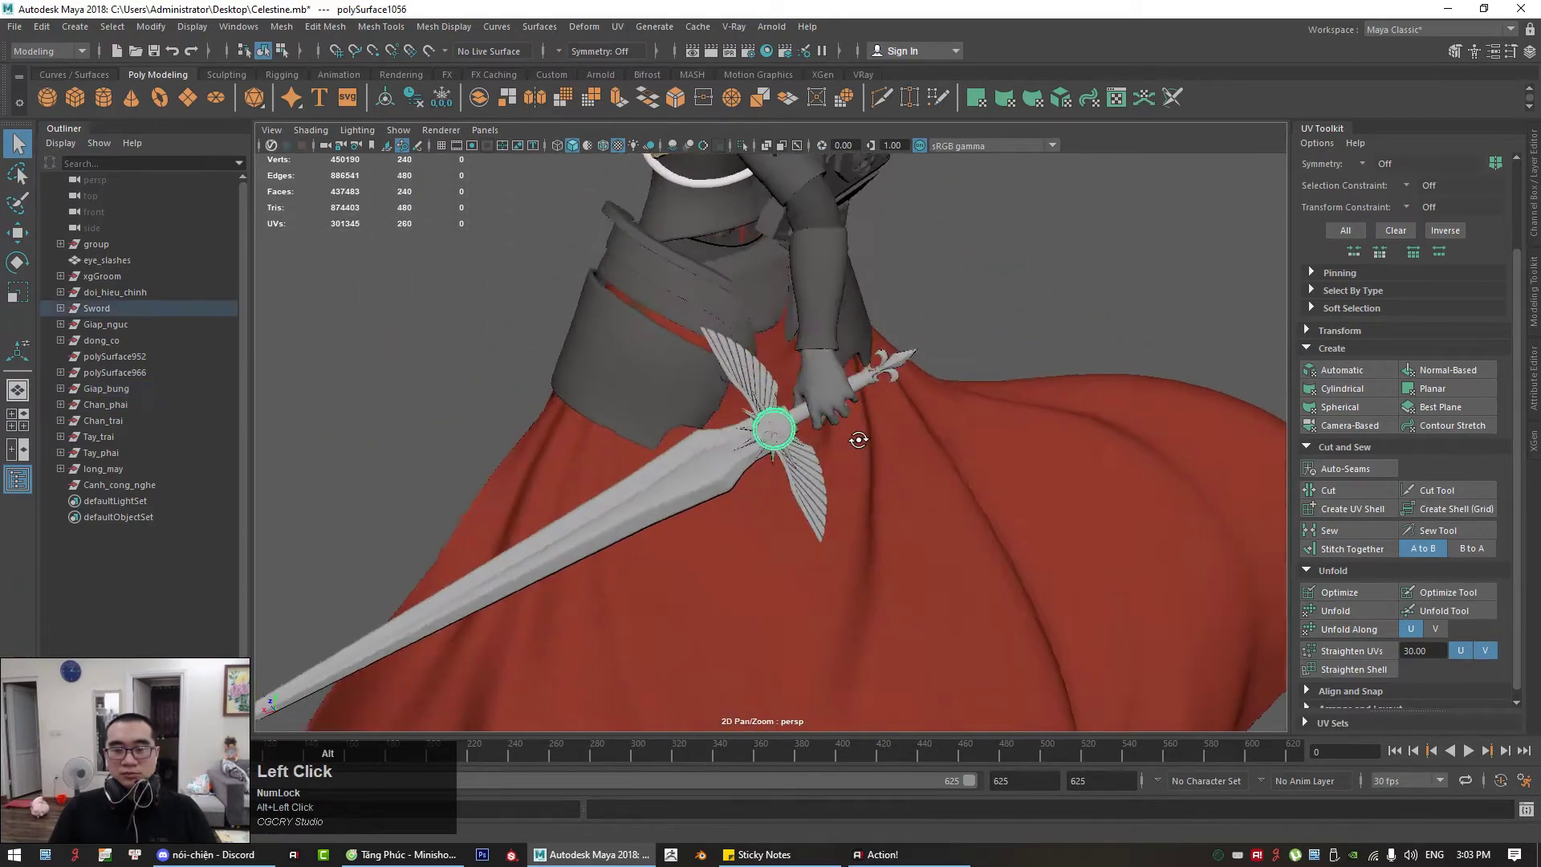
pyautogui.keyDown('alt'); pyautogui.moveTo(848, 414); pyautogui.dragTo(1076, 623, button='right'); pyautogui.keyUp('alt')
pyautogui.keyDown('alt'); pyautogui.moveTo(1077, 623); pyautogui.dragTo(787, 450, button='middle'); pyautogui.keyUp('alt')
pyautogui.keyDown('alt'); pyautogui.moveTo(787, 450); pyautogui.dragTo(897, 467); pyautogui.keyUp('alt')
pyautogui.keyDown('alt'); pyautogui.moveTo(896, 467); pyautogui.dragTo(279, 554, button='middle'); pyautogui.keyUp('alt')
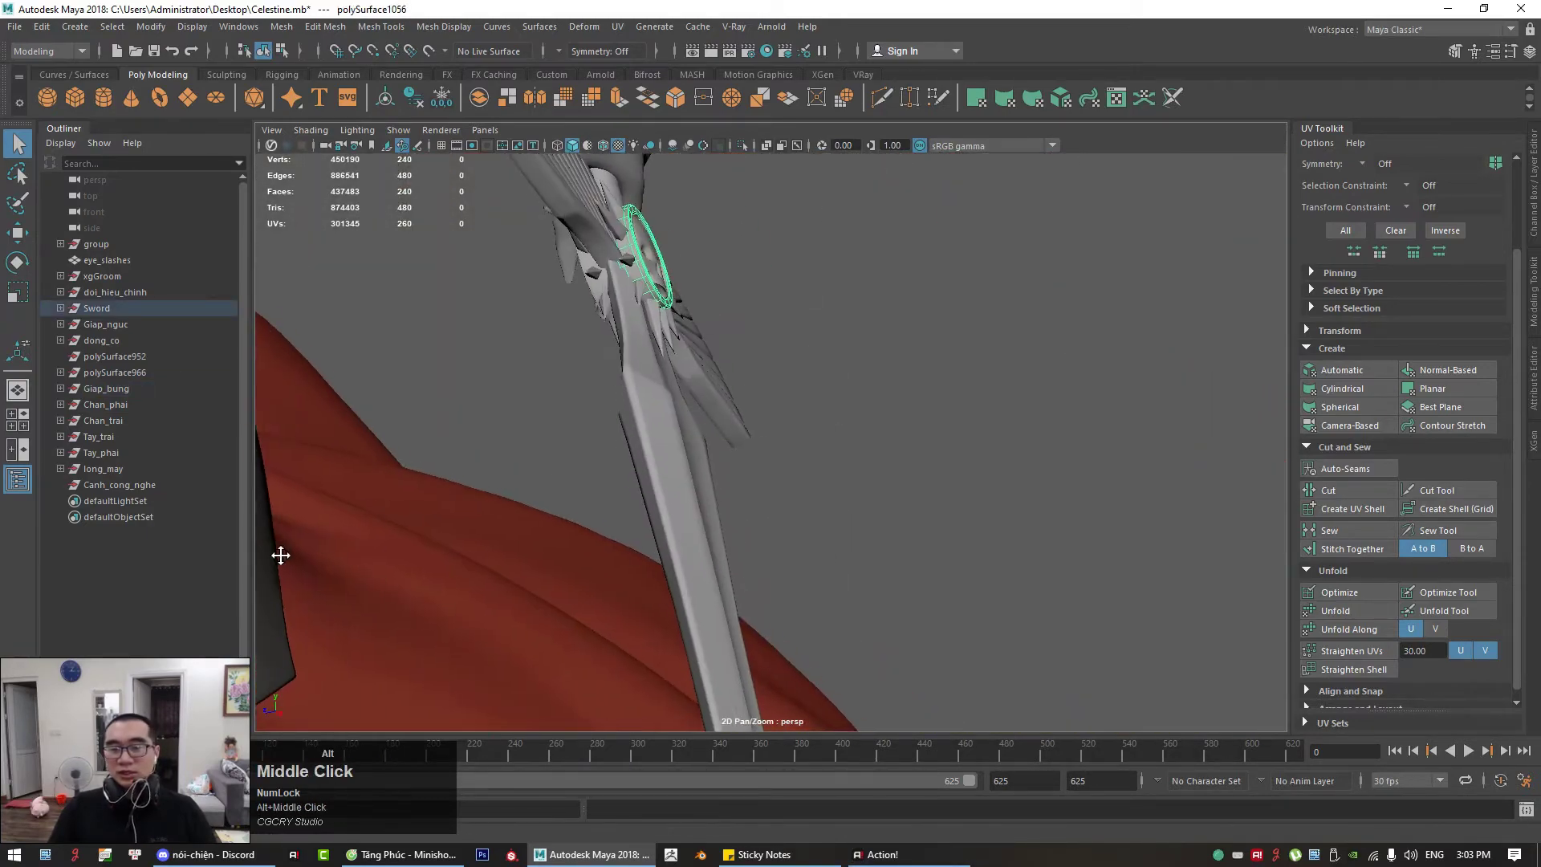
pyautogui.press('f')
pyautogui.keyDown('alt'); pyautogui.moveTo(792, 338); pyautogui.dragTo(651, 402); pyautogui.keyUp('alt')
pyautogui.keyDown('alt'); pyautogui.moveTo(651, 401); pyautogui.dragTo(715, 361, button='right'); pyautogui.keyUp('alt')
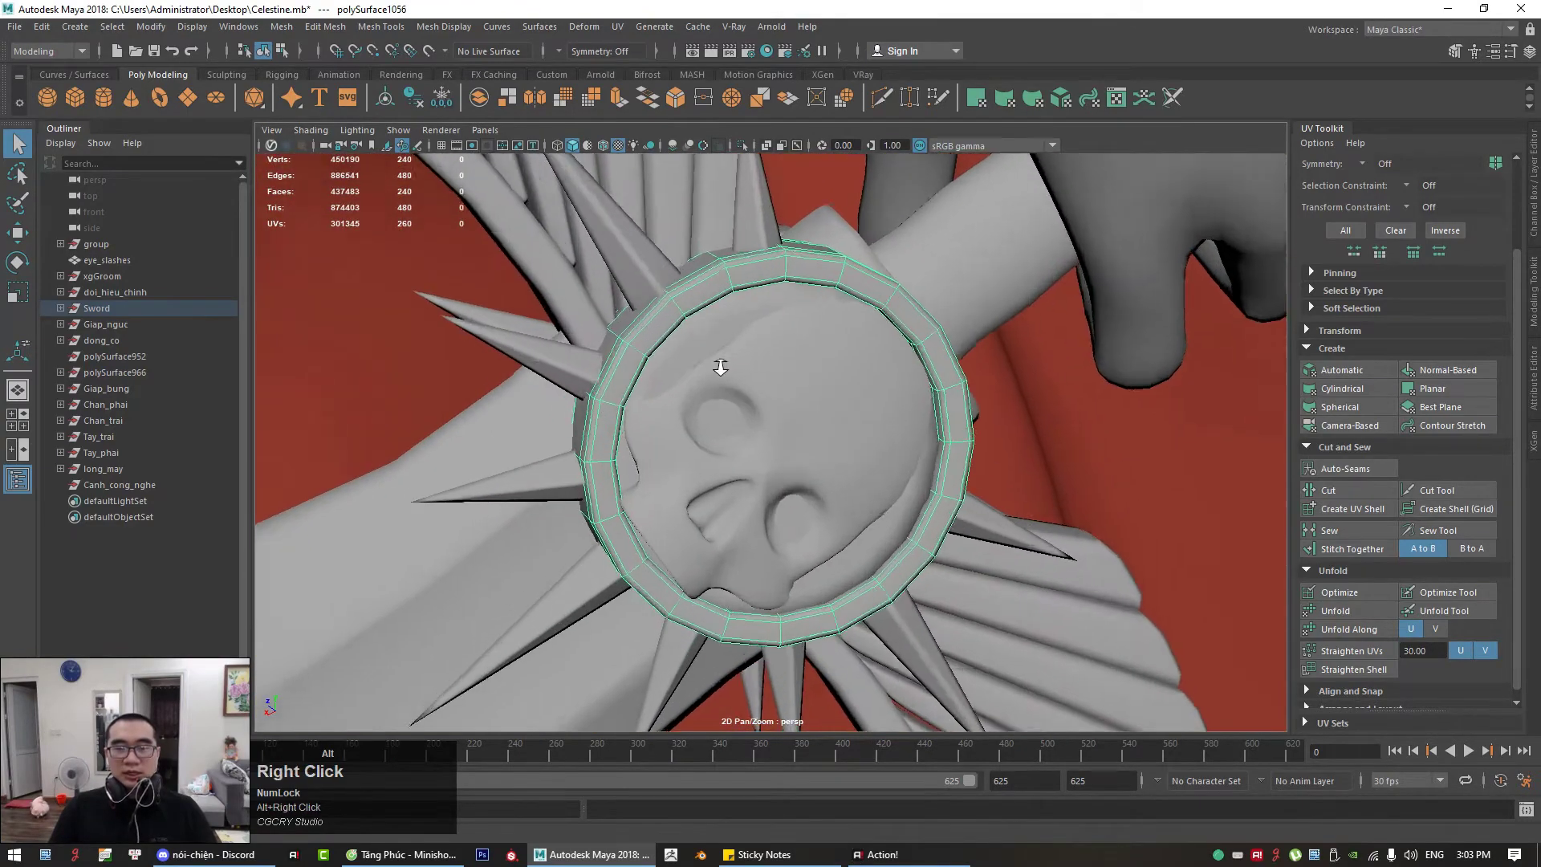
pyautogui.keyDown('alt'); pyautogui.moveTo(715, 362); pyautogui.dragTo(686, 355); pyautogui.keyUp('alt')
# Step: Select the sword's skull emblem, examine its UV shell in the UV Editor, and close the editor
pyautogui.click(817, 369)
pyautogui.keyDown('alt'); pyautogui.moveTo(817, 369); pyautogui.dragTo(795, 414); pyautogui.keyUp('alt')
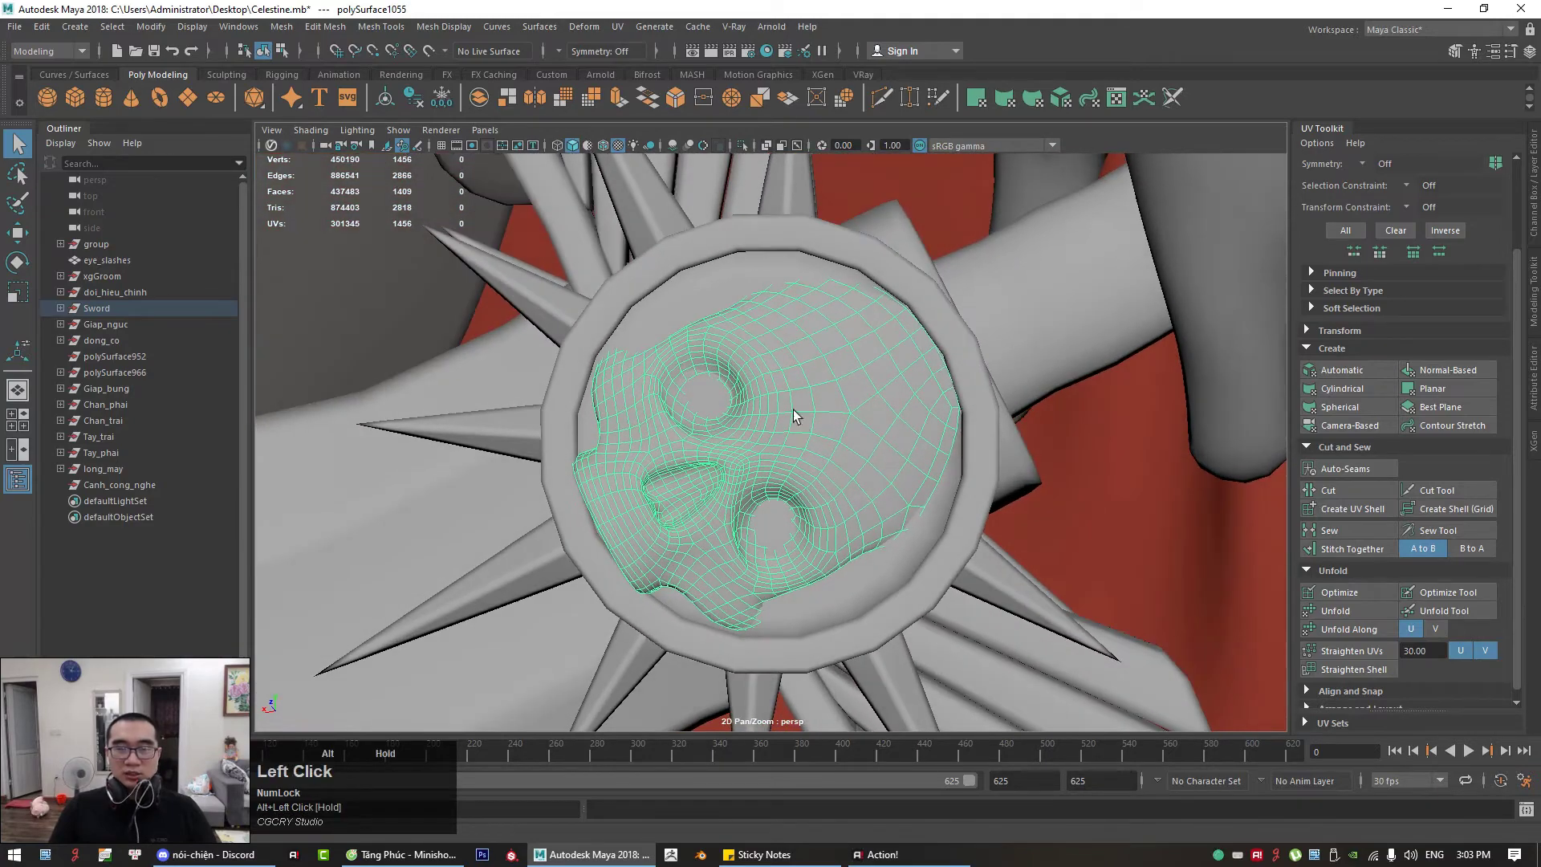
pyautogui.click(618, 27)
pyautogui.click(646, 45)
pyautogui.moveTo(514, 178); pyautogui.dragTo(378, 151)
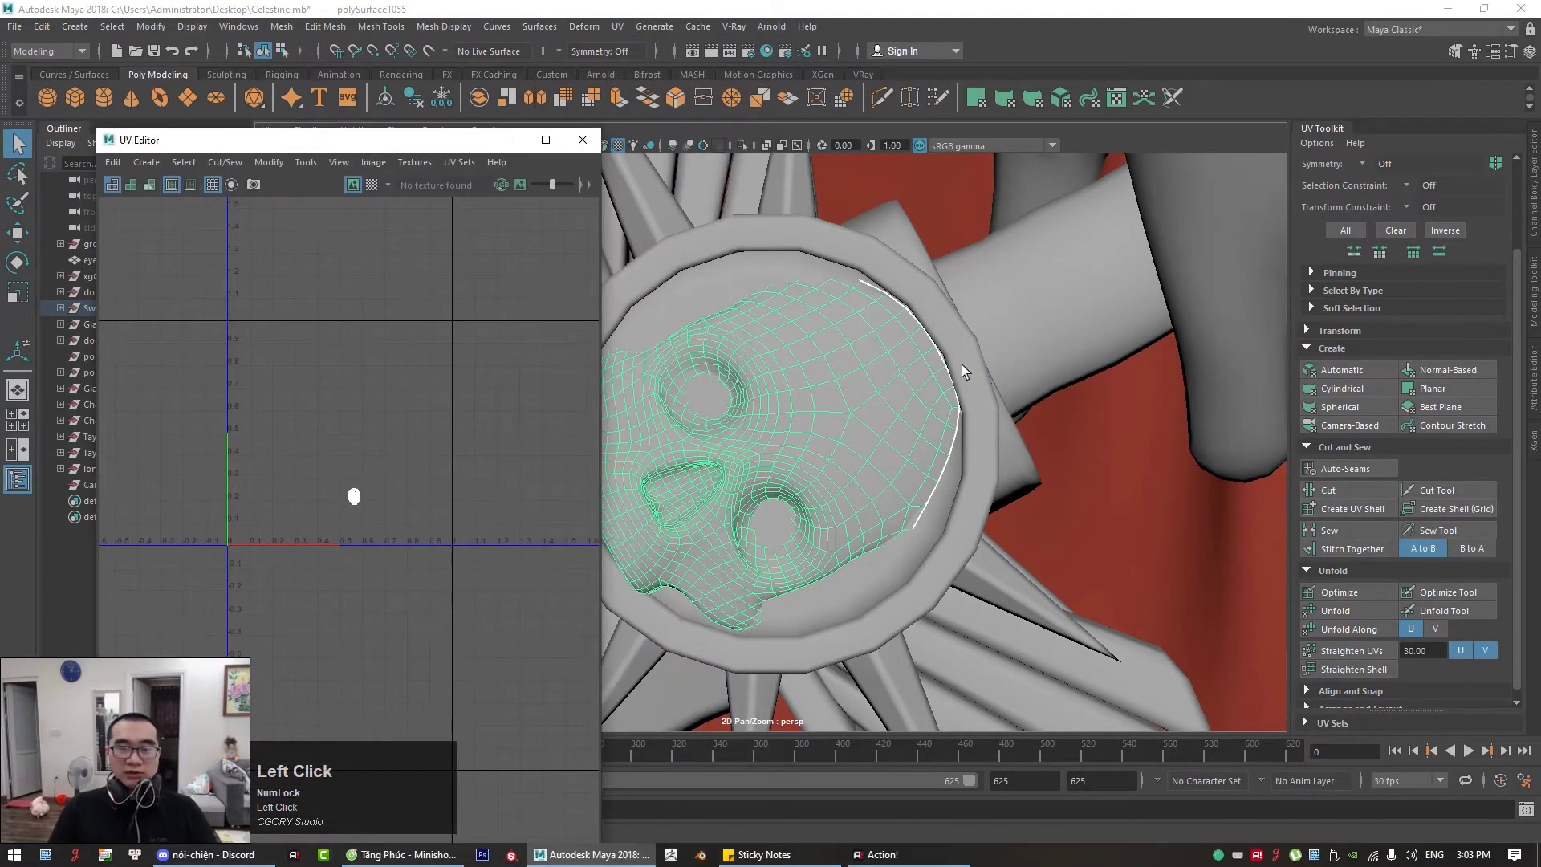
pyautogui.keyDown('alt'); pyautogui.moveTo(960, 368); pyautogui.dragTo(986, 377); pyautogui.keyUp('alt')
pyautogui.scroll(12, 372, 488)
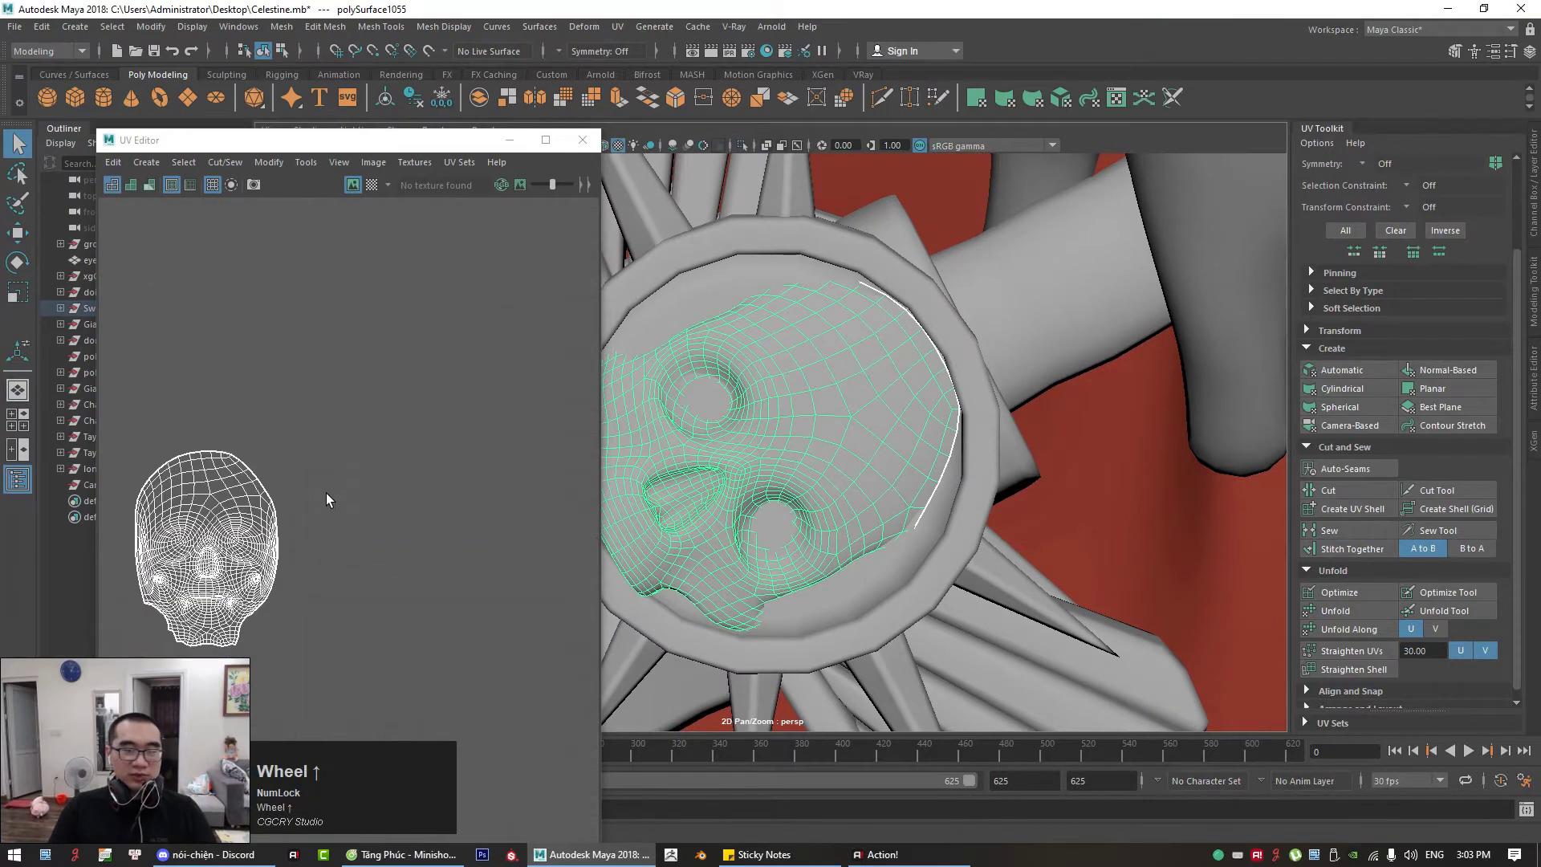
pyautogui.keyDown('alt'); pyautogui.moveTo(308, 515); pyautogui.dragTo(526, 455, button='middle'); pyautogui.keyUp('alt')
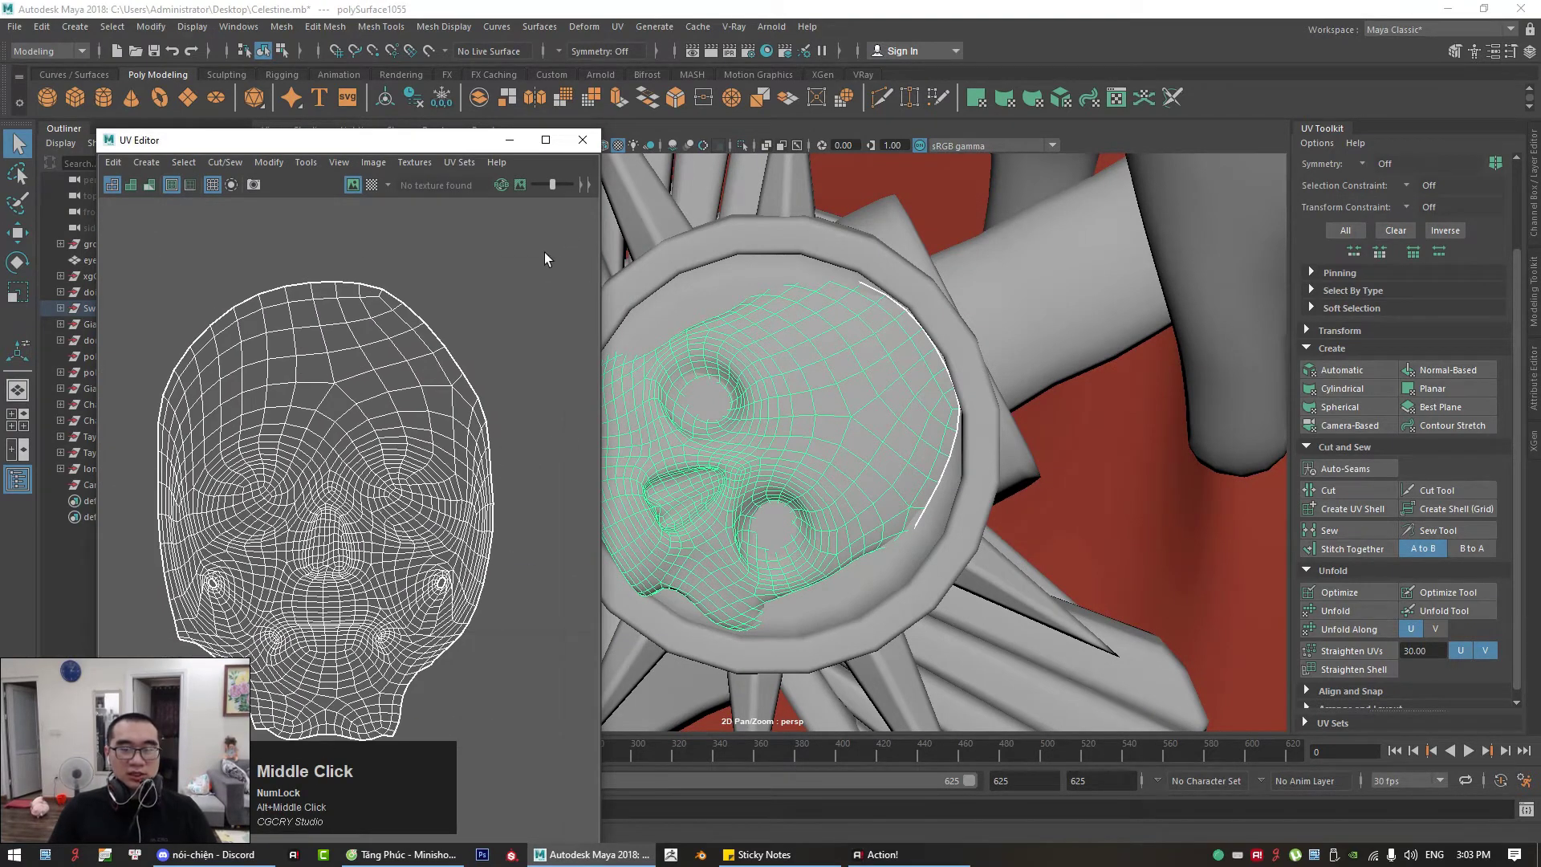
pyautogui.click(583, 142)
# Step: Select the ring around the sword's skull and smooth its mesh using the Modeling Toolkit
pyautogui.keyDown('alt'); pyautogui.moveTo(913, 478); pyautogui.dragTo(707, 273); pyautogui.keyUp('alt')
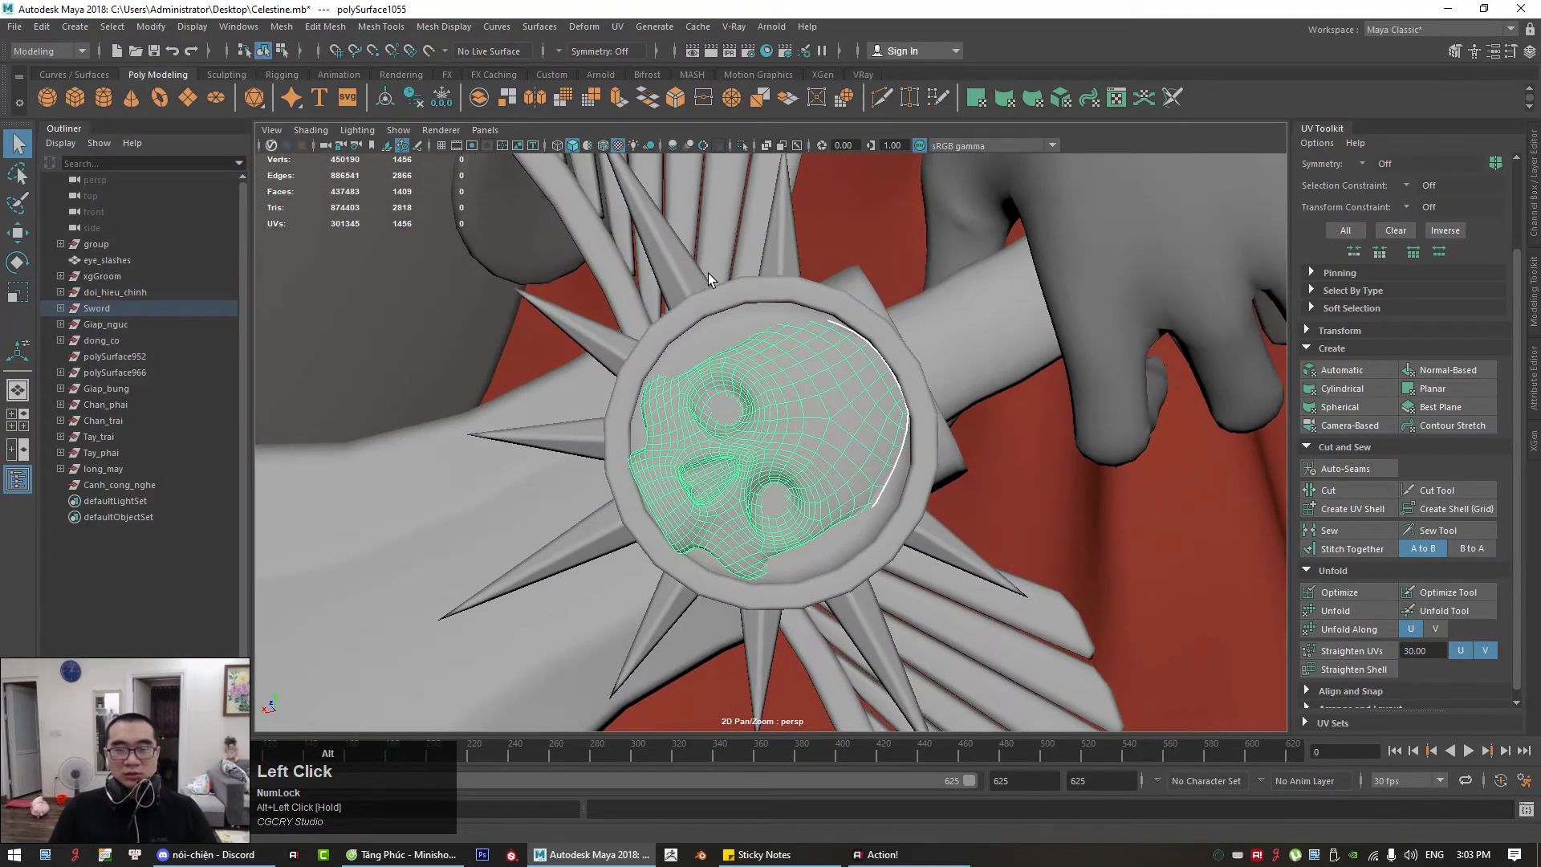
pyautogui.click(683, 310)
pyautogui.keyDown('alt'); pyautogui.moveTo(684, 310); pyautogui.dragTo(754, 426, button='right'); pyautogui.keyUp('alt')
pyautogui.keyDown('alt'); pyautogui.moveTo(755, 425); pyautogui.dragTo(785, 416); pyautogui.keyUp('alt')
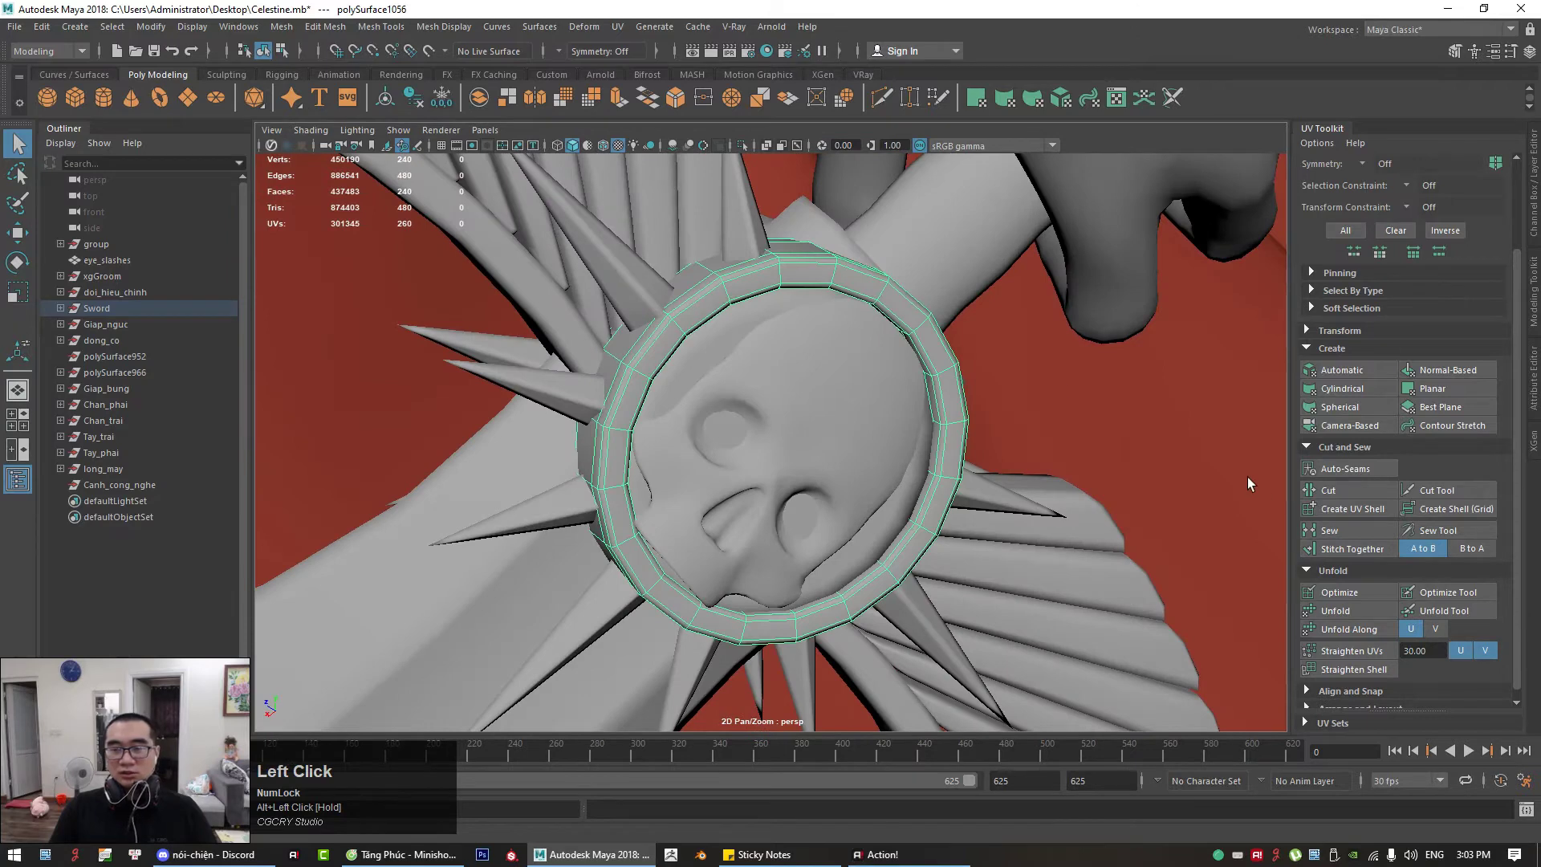
pyautogui.click(1534, 315)
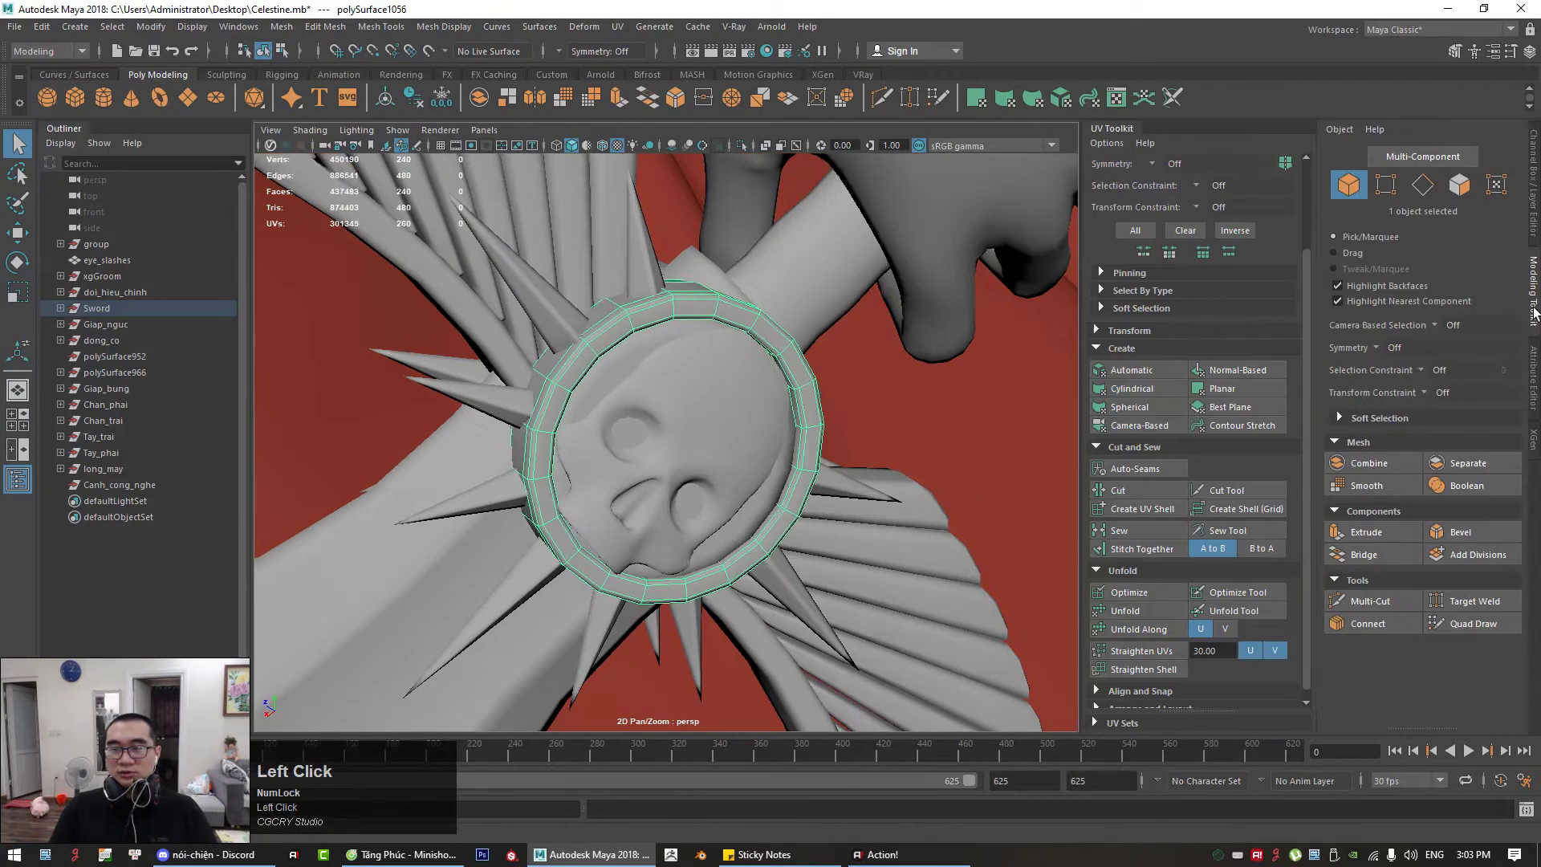
pyautogui.click(1355, 491)
# Step: Examine the smoothed ring and the adjoining spikes and wing feathers from several angles
pyautogui.keyDown('alt'); pyautogui.moveTo(746, 454); pyautogui.dragTo(667, 444); pyautogui.keyUp('alt')
pyautogui.keyDown('alt'); pyautogui.moveTo(619, 419); pyautogui.dragTo(650, 442, button='middle'); pyautogui.keyUp('alt')
pyautogui.keyDown('alt'); pyautogui.moveTo(650, 441); pyautogui.dragTo(687, 441); pyautogui.keyUp('alt')
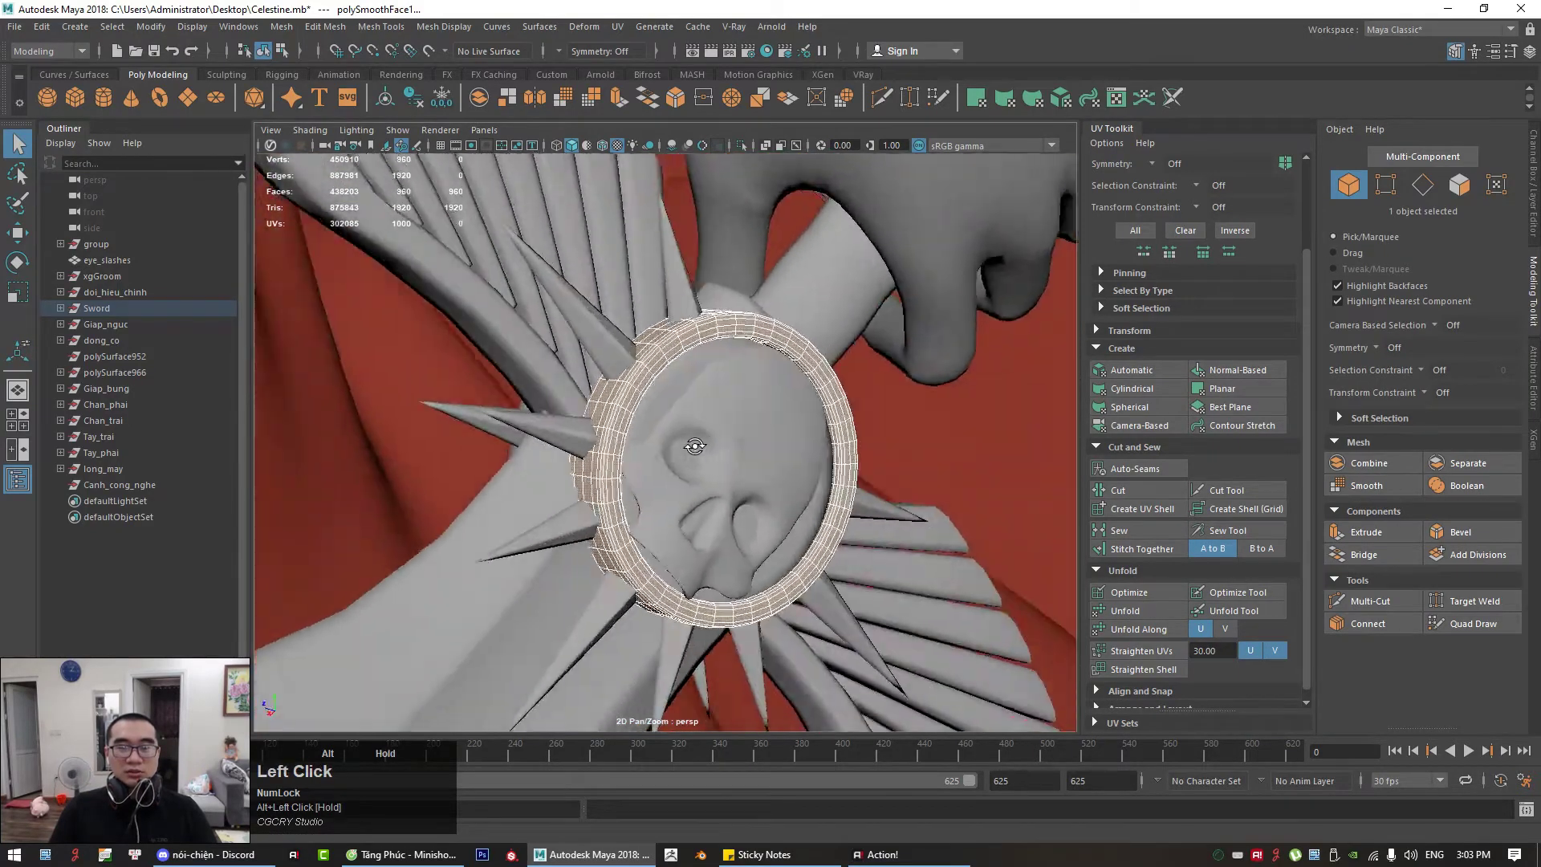
pyautogui.keyDown('alt'); pyautogui.moveTo(687, 441); pyautogui.dragTo(594, 370, button='right'); pyautogui.keyUp('alt')
pyautogui.keyDown('alt'); pyautogui.moveTo(623, 394); pyautogui.dragTo(713, 541, button='middle'); pyautogui.keyUp('alt')
pyautogui.keyDown('alt'); pyautogui.moveTo(712, 540); pyautogui.dragTo(678, 539); pyautogui.keyUp('alt')
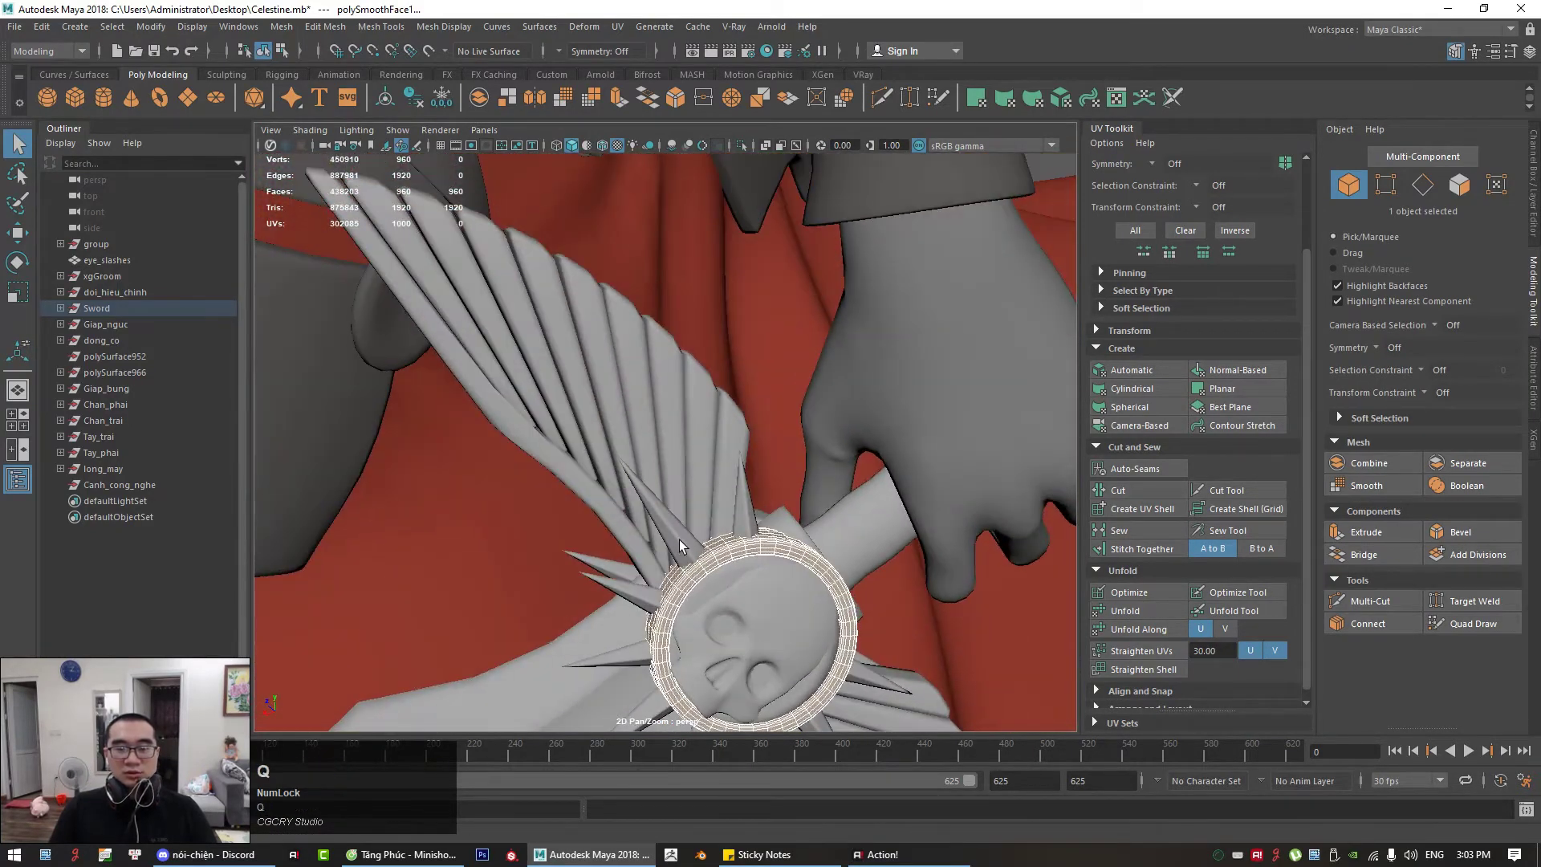
pyautogui.keyDown('alt'); pyautogui.moveTo(679, 540); pyautogui.dragTo(718, 491, button='middle'); pyautogui.keyUp('alt')
pyautogui.keyDown('alt'); pyautogui.moveTo(718, 491); pyautogui.dragTo(748, 491); pyautogui.keyUp('alt')
pyautogui.keyDown('alt'); pyautogui.moveTo(564, 506); pyautogui.dragTo(812, 506); pyautogui.keyUp('alt')
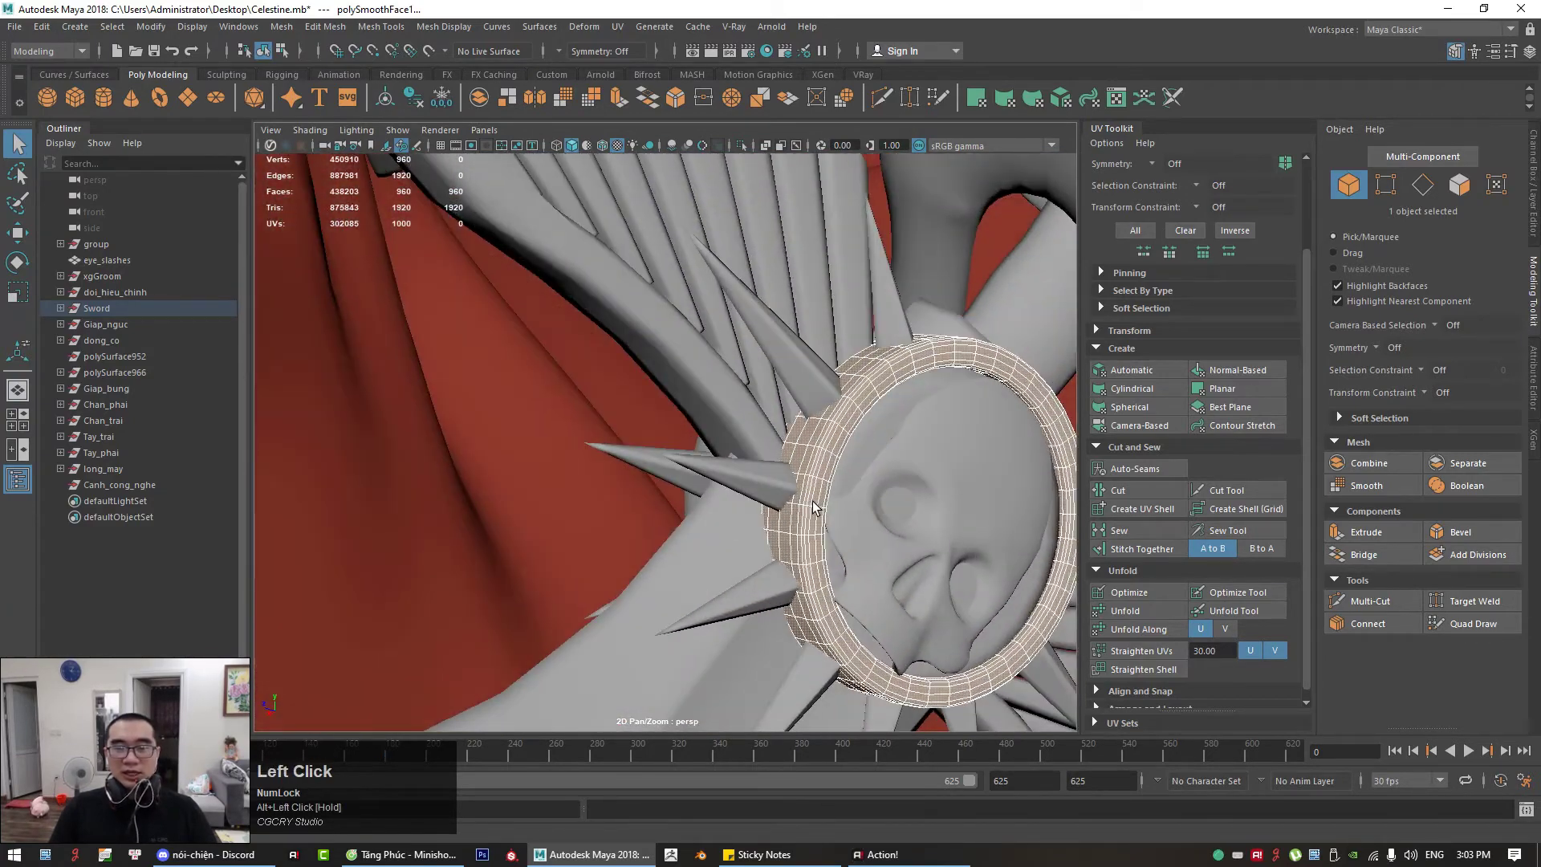
# Step: Open the UV Editor and bring the smoothed ring's UV layout into view
pyautogui.click(617, 27)
pyautogui.click(642, 46)
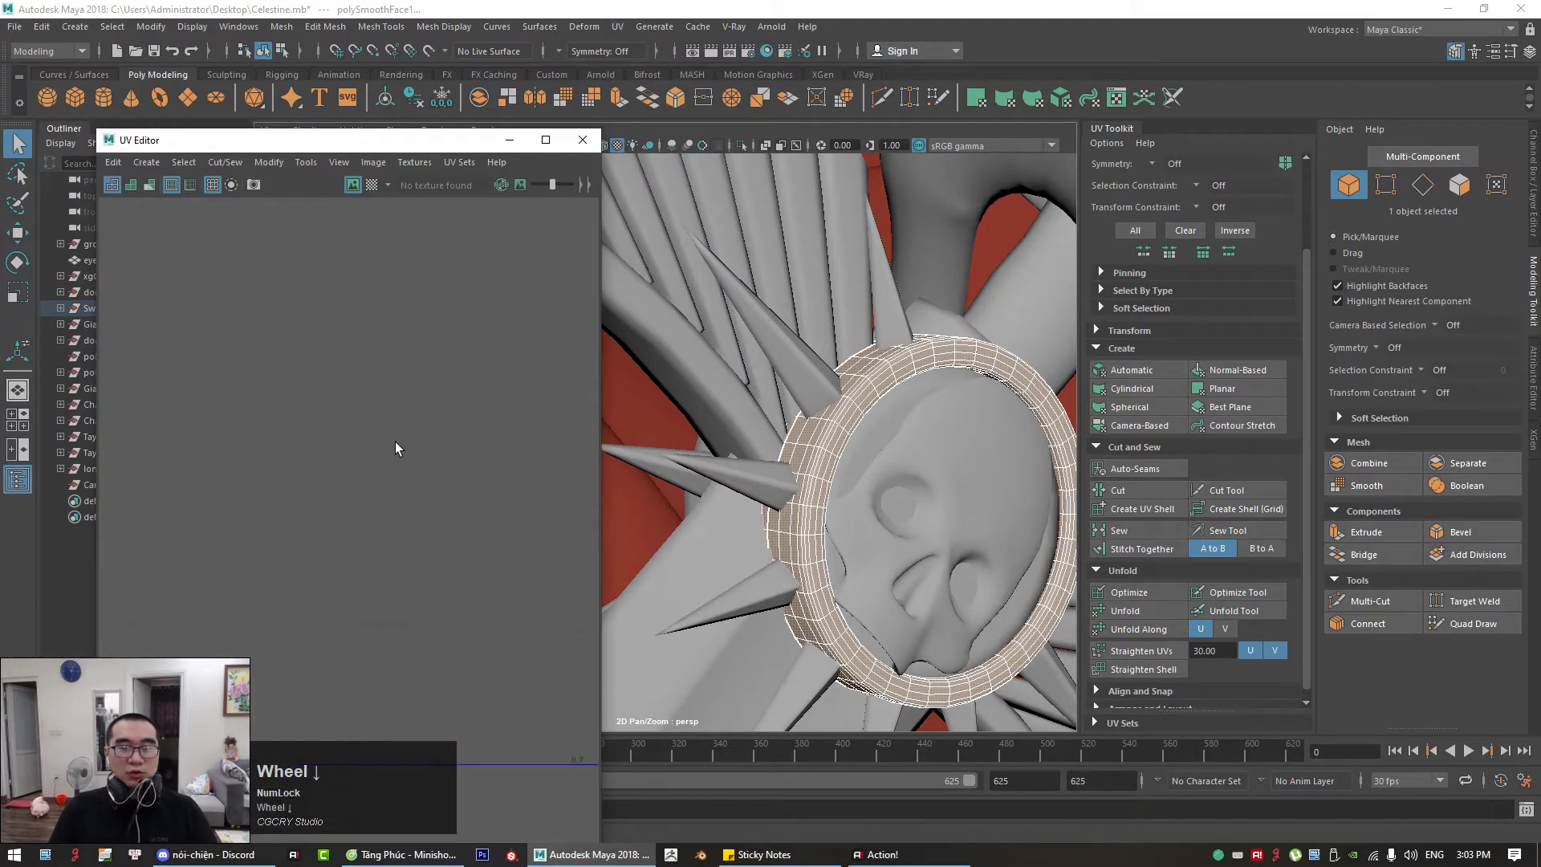
pyautogui.scroll(5, 353, 454)
pyautogui.scroll(3, 353, 454)
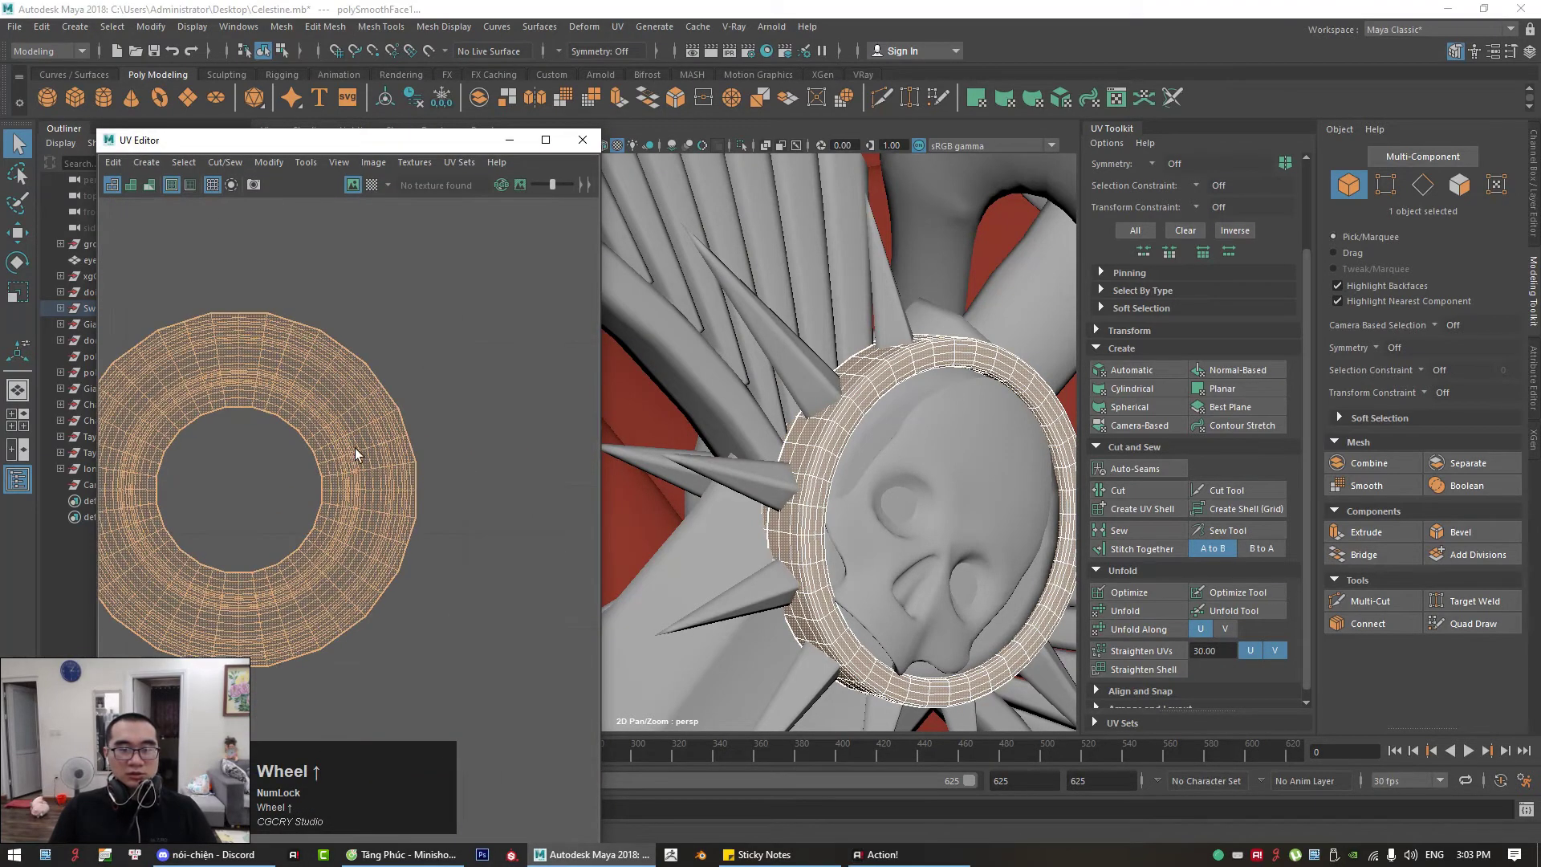
pyautogui.moveTo(353, 454); pyautogui.dragTo(409, 469, button='middle')
# Step: Switch the ring back to object selection and isolate it from the other sword parts
pyautogui.keyDown('alt'); pyautogui.moveTo(1003, 401); pyautogui.dragTo(995, 365); pyautogui.keyUp('alt')
pyautogui.rightClick(823, 427)
pyautogui.click(823, 426)
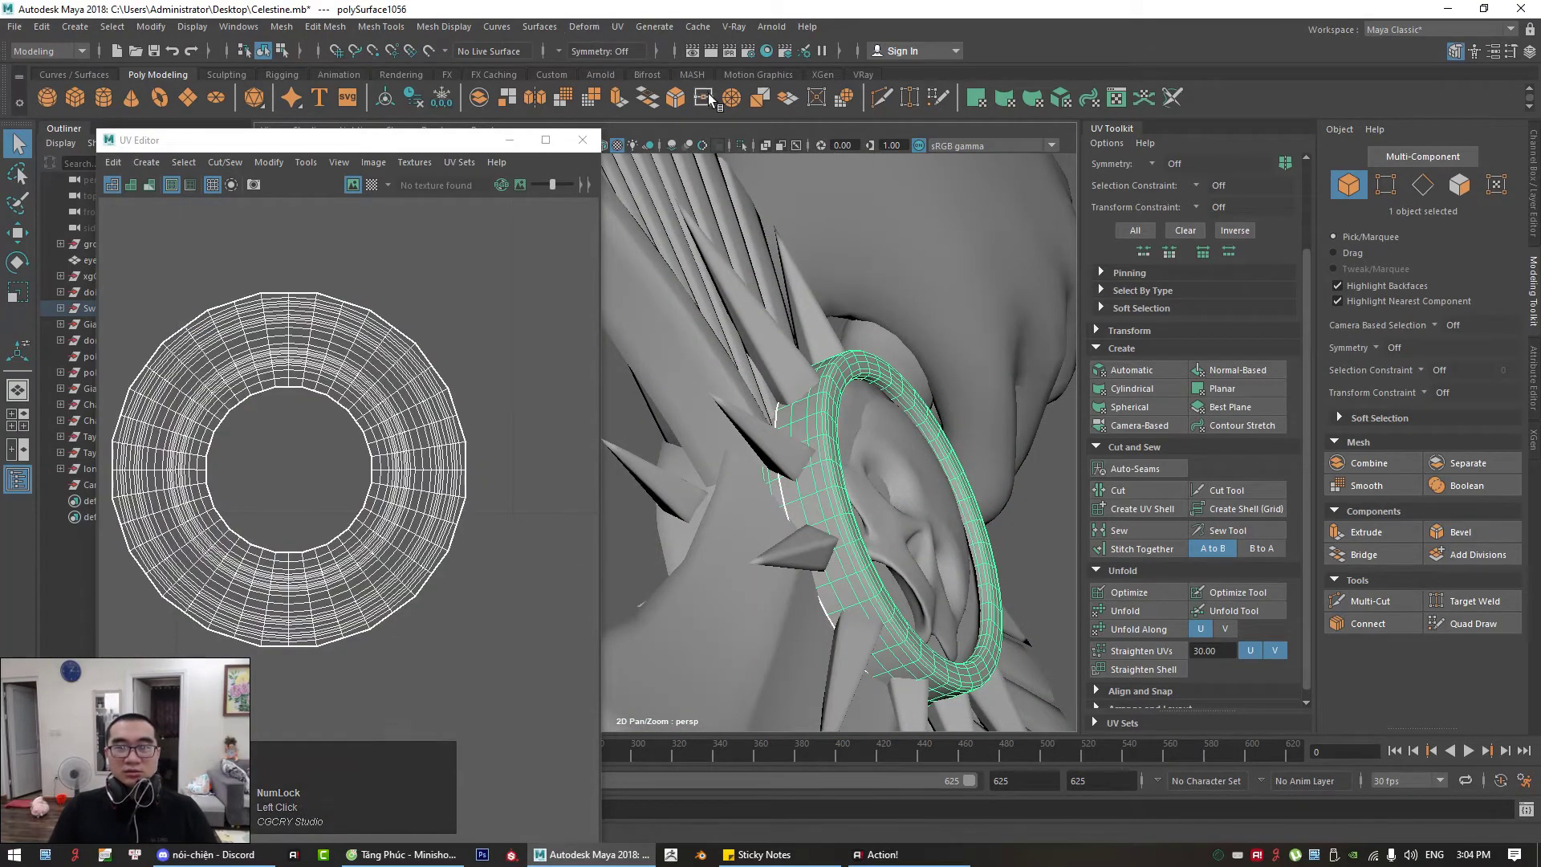
pyautogui.click(740, 145)
pyautogui.keyDown('alt'); pyautogui.moveTo(794, 417); pyautogui.dragTo(688, 532); pyautogui.keyUp('alt')
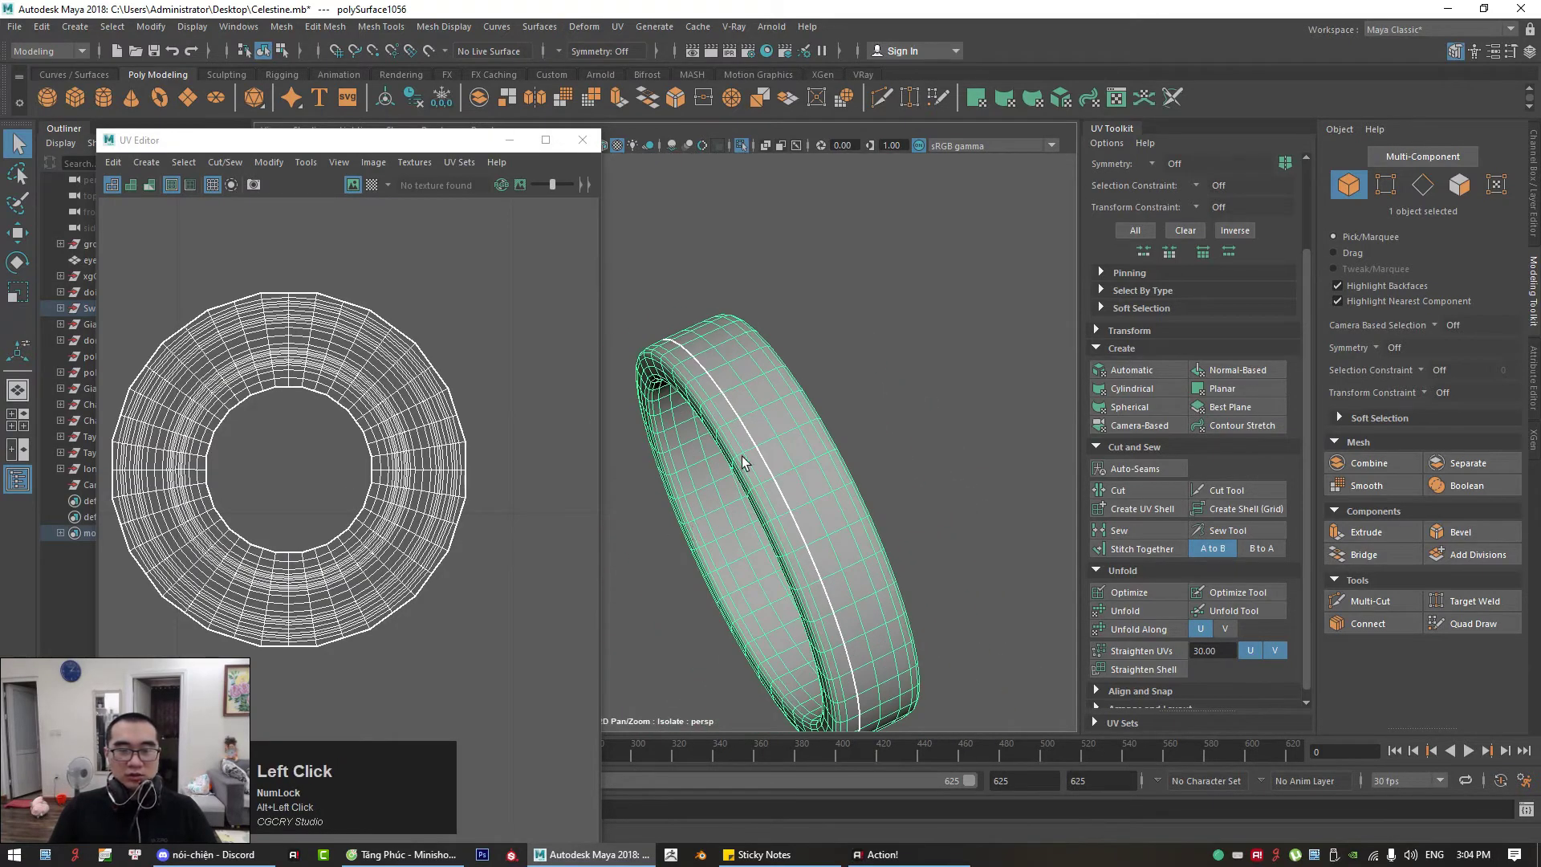
pyautogui.moveTo(742, 461); pyautogui.dragTo(711, 448, button='right')
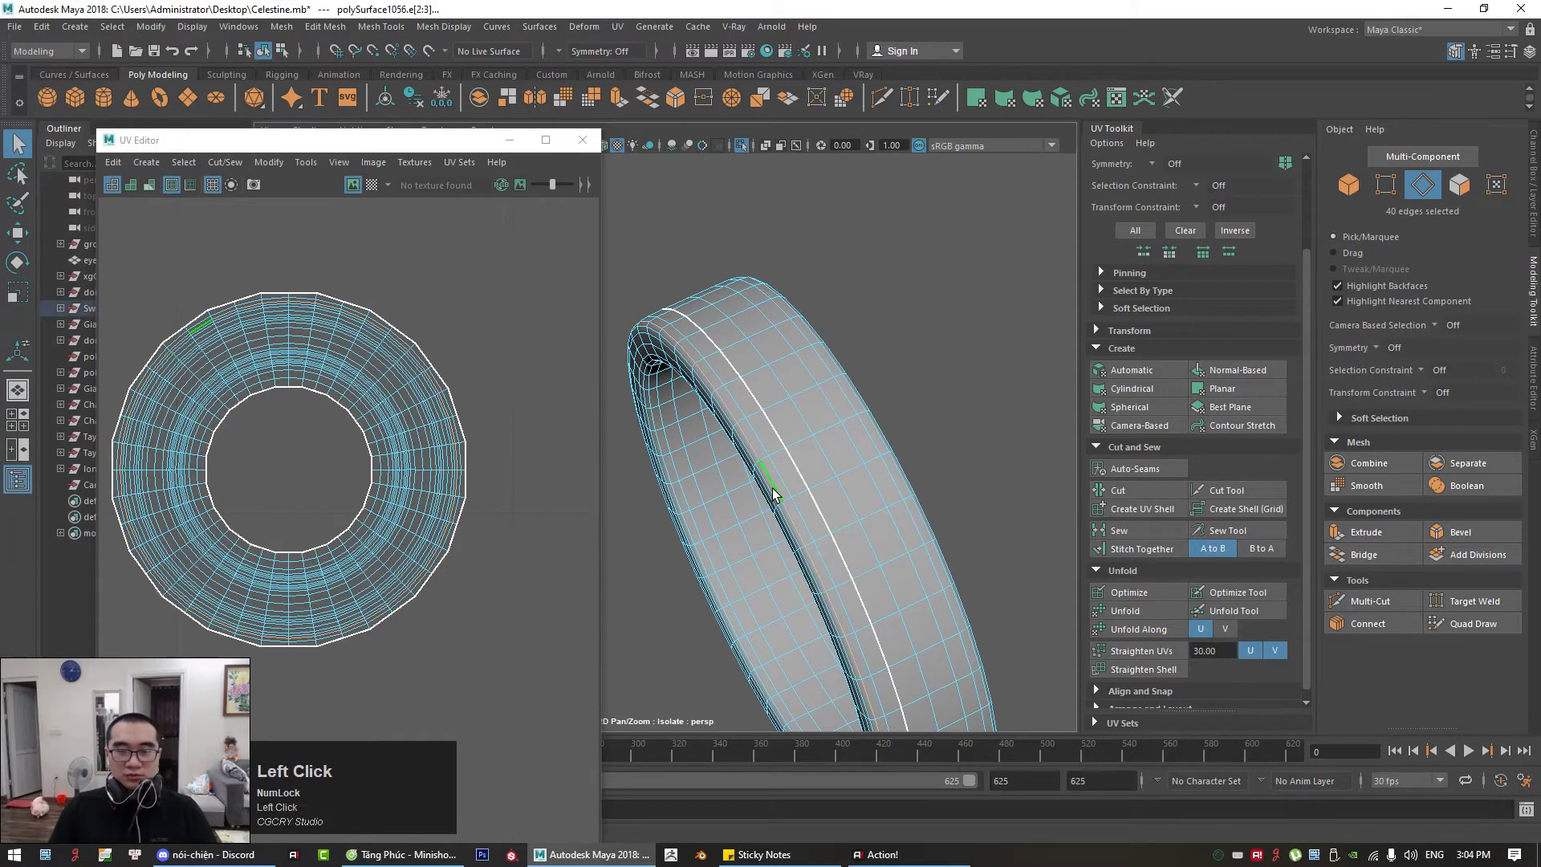
pyautogui.keyDown('alt'); pyautogui.moveTo(772, 495); pyautogui.dragTo(910, 459); pyautogui.keyUp('alt')
pyautogui.keyDown('alt'); pyautogui.moveTo(910, 459); pyautogui.dragTo(1144, 352, button='middle'); pyautogui.keyUp('alt')
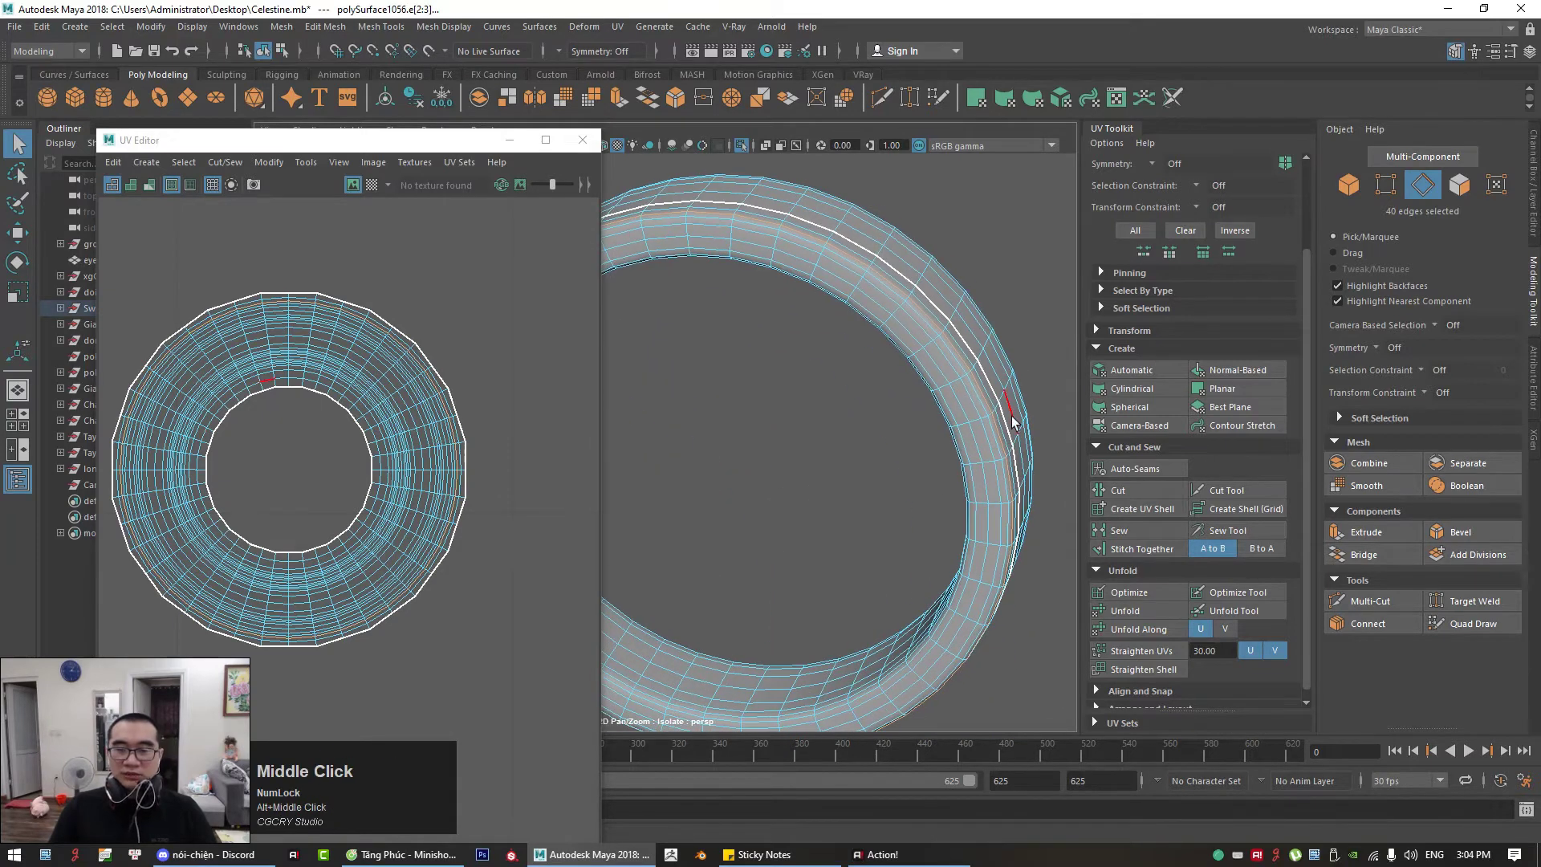
pyautogui.rightClick(1012, 421)
pyautogui.click(955, 414)
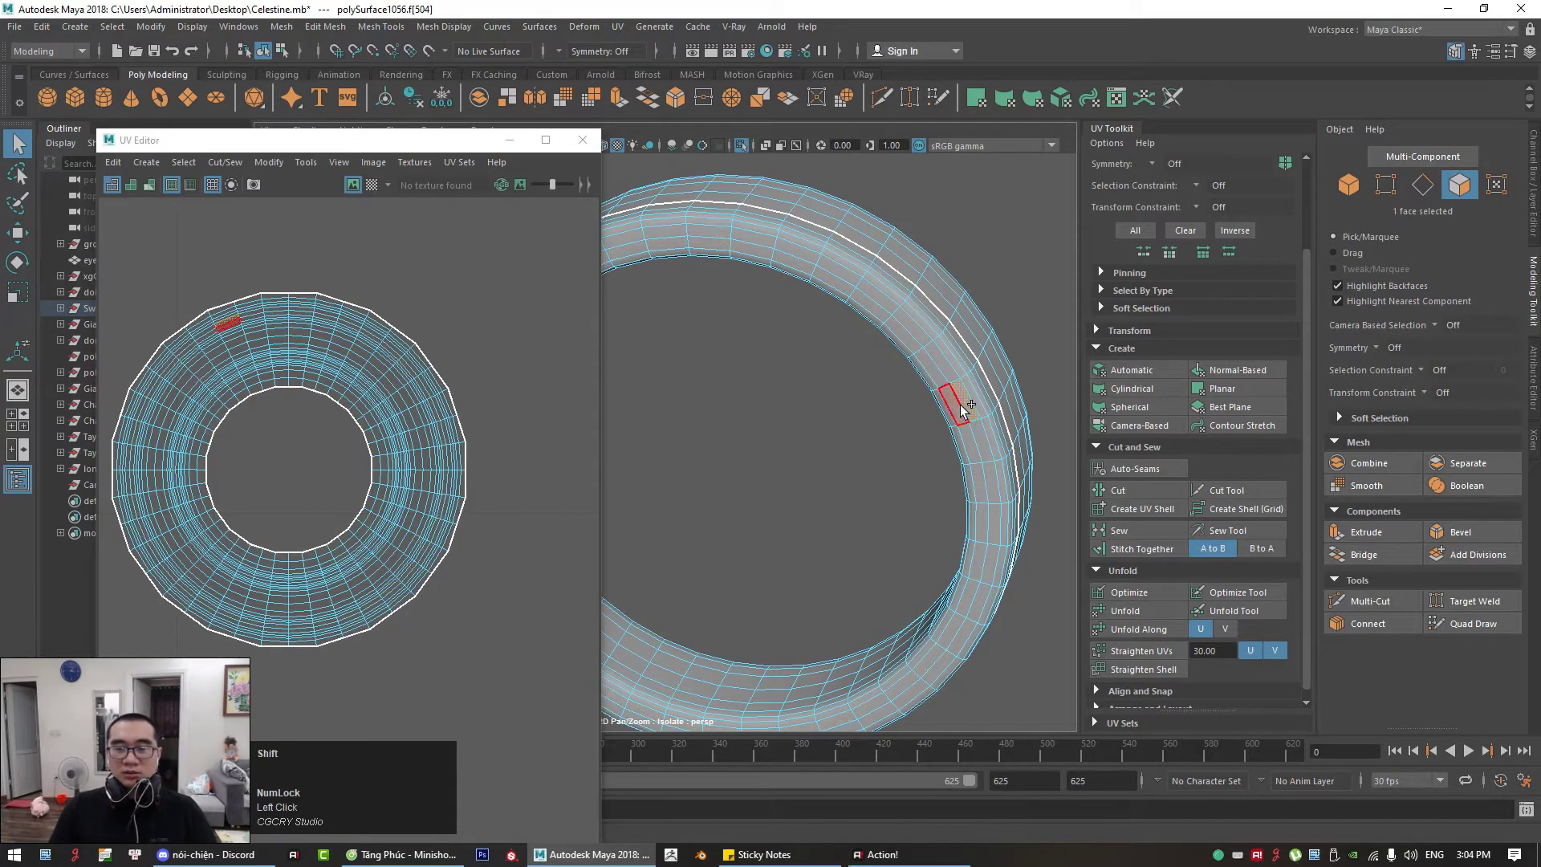
# Step: Select the two edge loops bordering the ring's front face and cut the UVs along them
pyautogui.moveTo(962, 403); pyautogui.dragTo(951, 403, button='right')
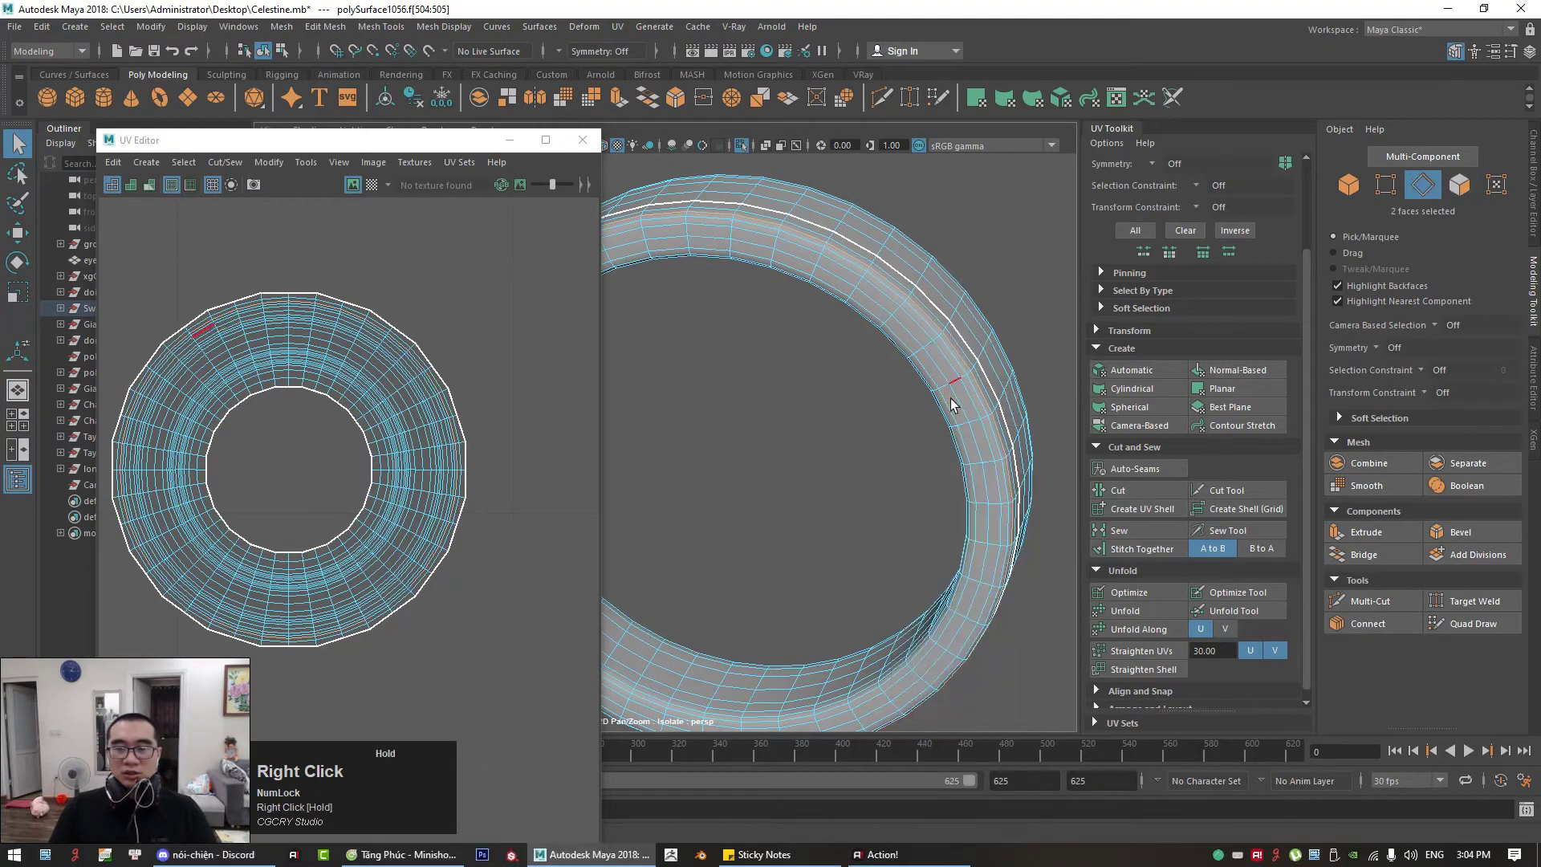
pyautogui.keyDown('alt'); pyautogui.moveTo(973, 441); pyautogui.dragTo(713, 432); pyautogui.keyUp('alt')
pyautogui.keyDown('alt'); pyautogui.moveTo(712, 431); pyautogui.dragTo(847, 392, button='middle'); pyautogui.keyUp('alt')
pyautogui.keyDown('alt'); pyautogui.moveTo(847, 392); pyautogui.dragTo(863, 401, button='right'); pyautogui.keyUp('alt')
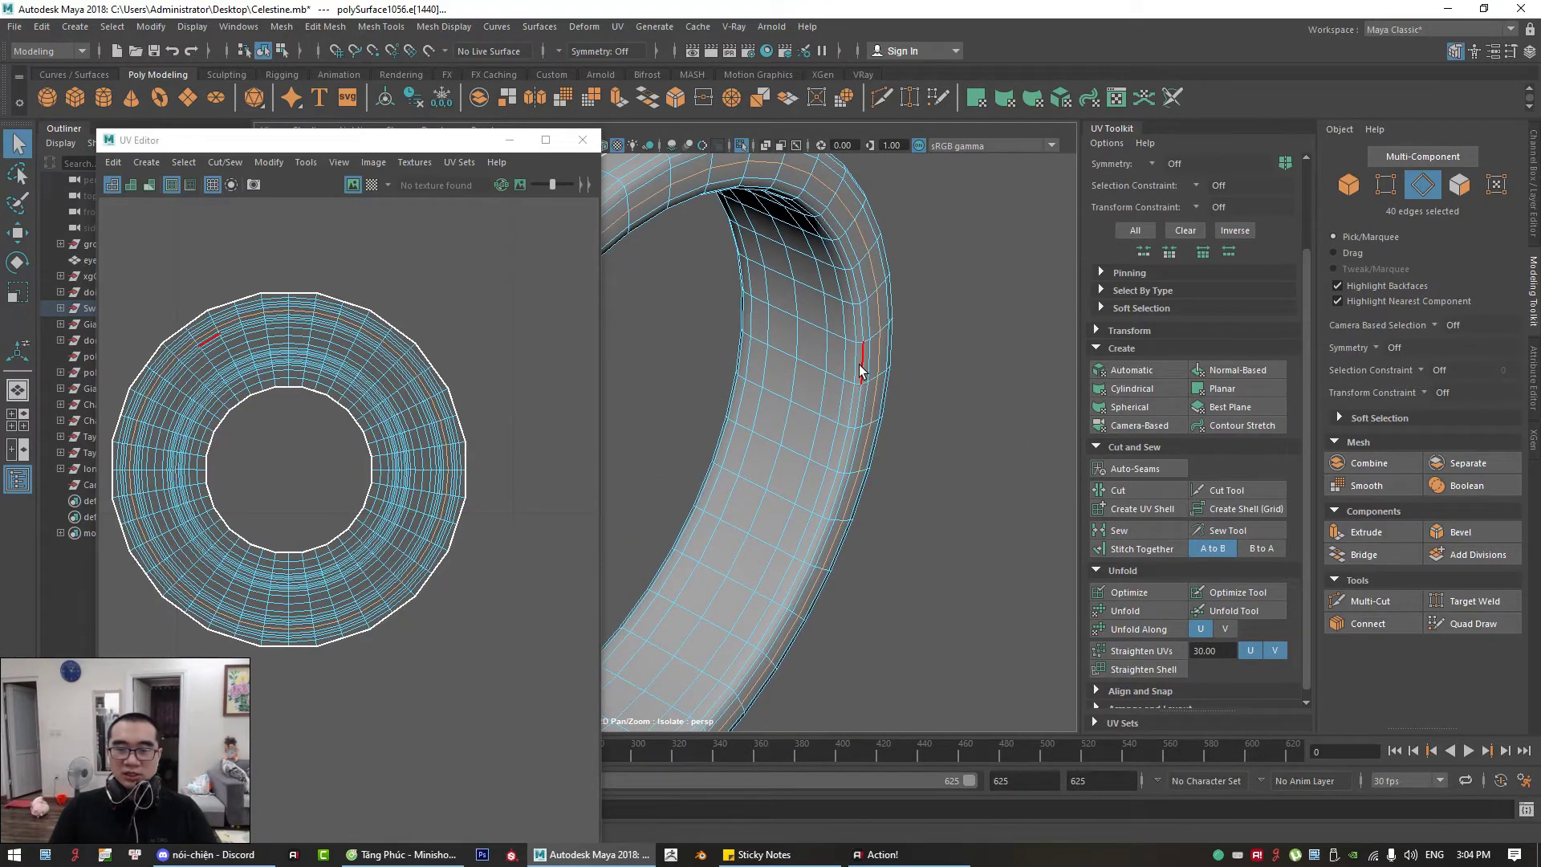
pyautogui.keyDown('alt'); pyautogui.moveTo(864, 372); pyautogui.dragTo(760, 404); pyautogui.keyUp('alt')
pyautogui.keyDown('alt'); pyautogui.moveTo(759, 404); pyautogui.dragTo(675, 429, button='middle'); pyautogui.keyUp('alt')
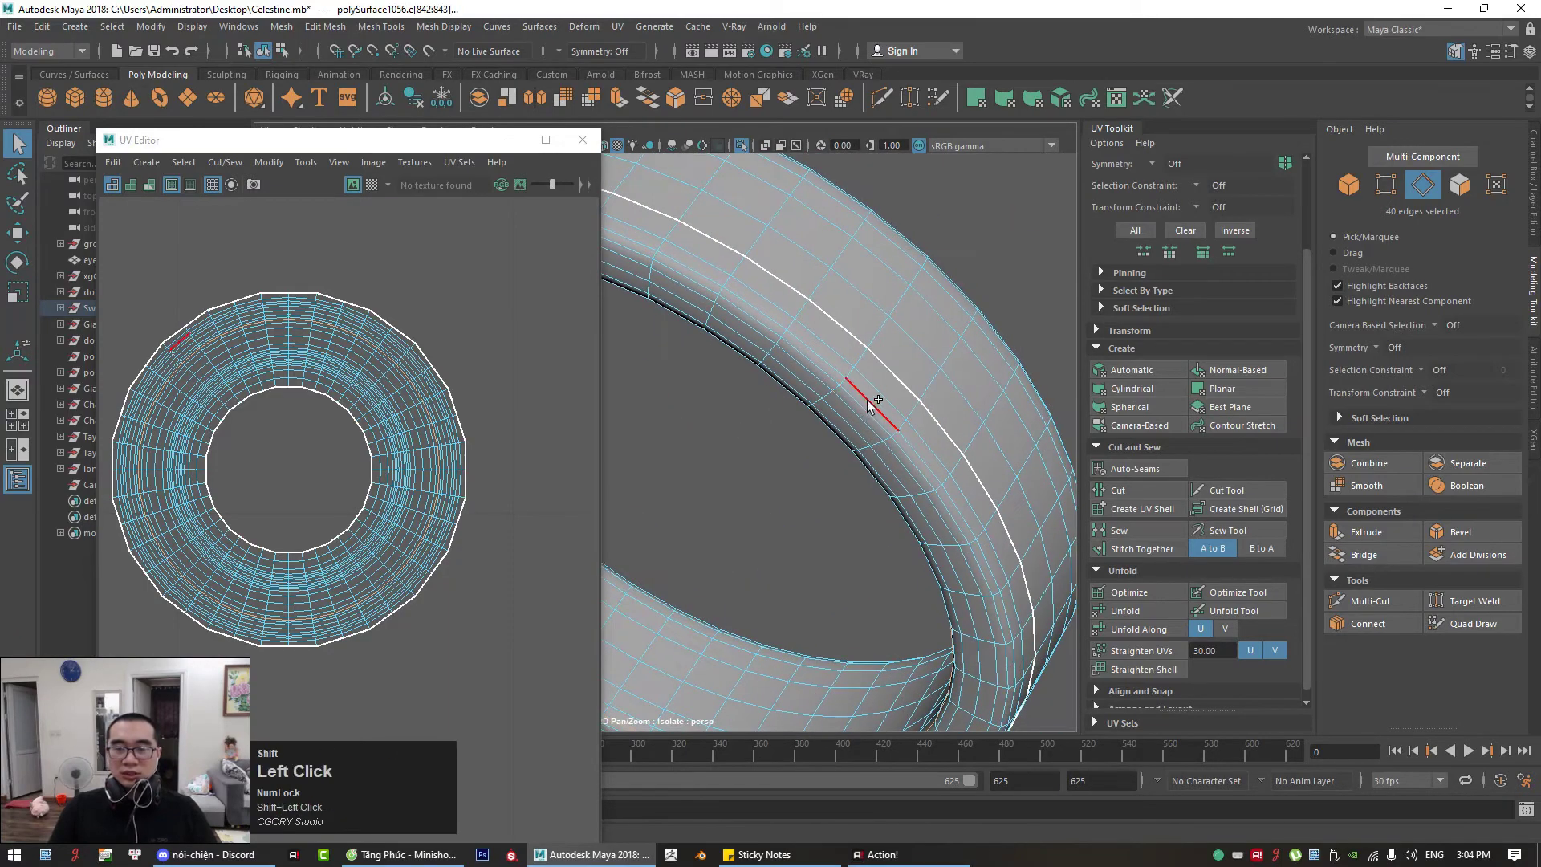
pyautogui.keyDown('shift'); pyautogui.doubleClick(868, 401); pyautogui.keyUp('shift')
pyautogui.keyDown('alt'); pyautogui.moveTo(868, 401); pyautogui.dragTo(739, 430, button='right'); pyautogui.keyUp('alt')
pyautogui.keyDown('alt'); pyautogui.moveTo(739, 430); pyautogui.dragTo(995, 449); pyautogui.keyUp('alt')
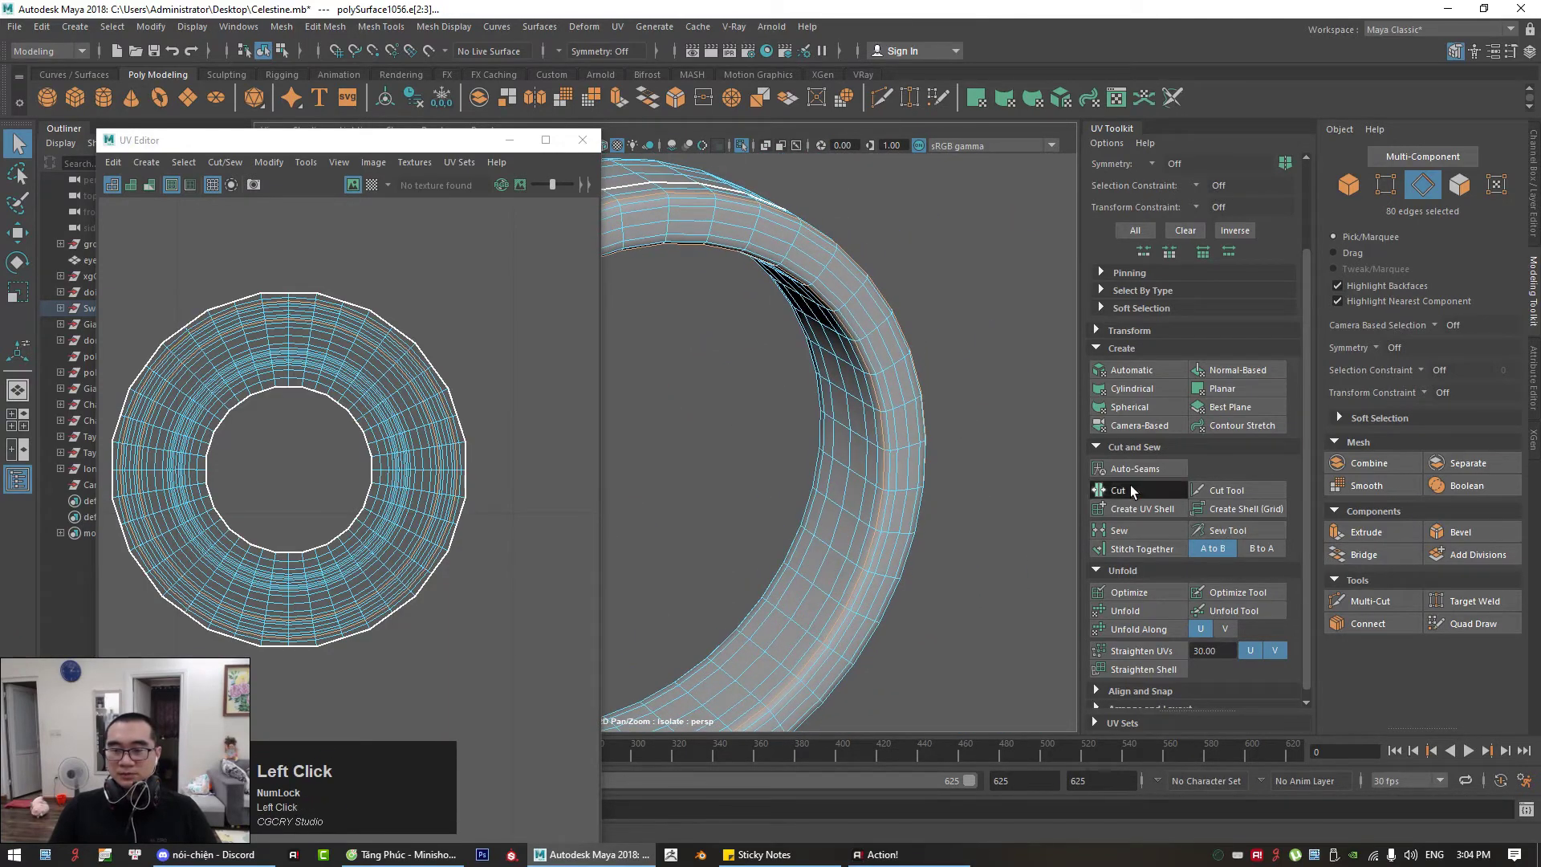
# Step: Select the UV shell of the ring's front strip and place it, scaled down, clear of the remaining shells
pyautogui.moveTo(502, 395); pyautogui.dragTo(495, 437, button='right')
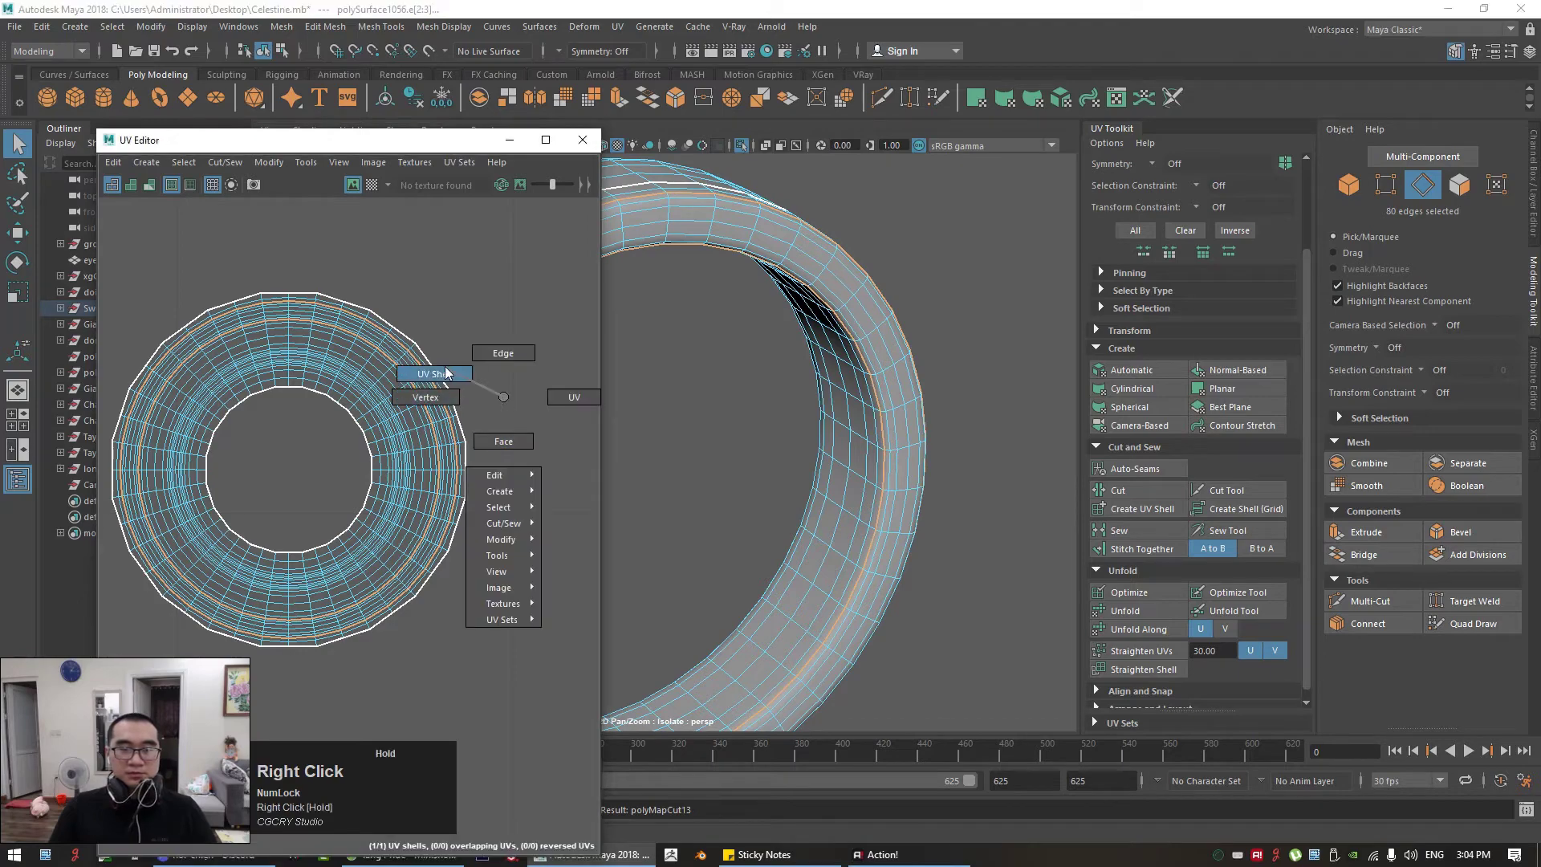
pyautogui.moveTo(447, 373); pyautogui.dragTo(447, 374, button='right')
pyautogui.click(432, 409)
pyautogui.press('w')
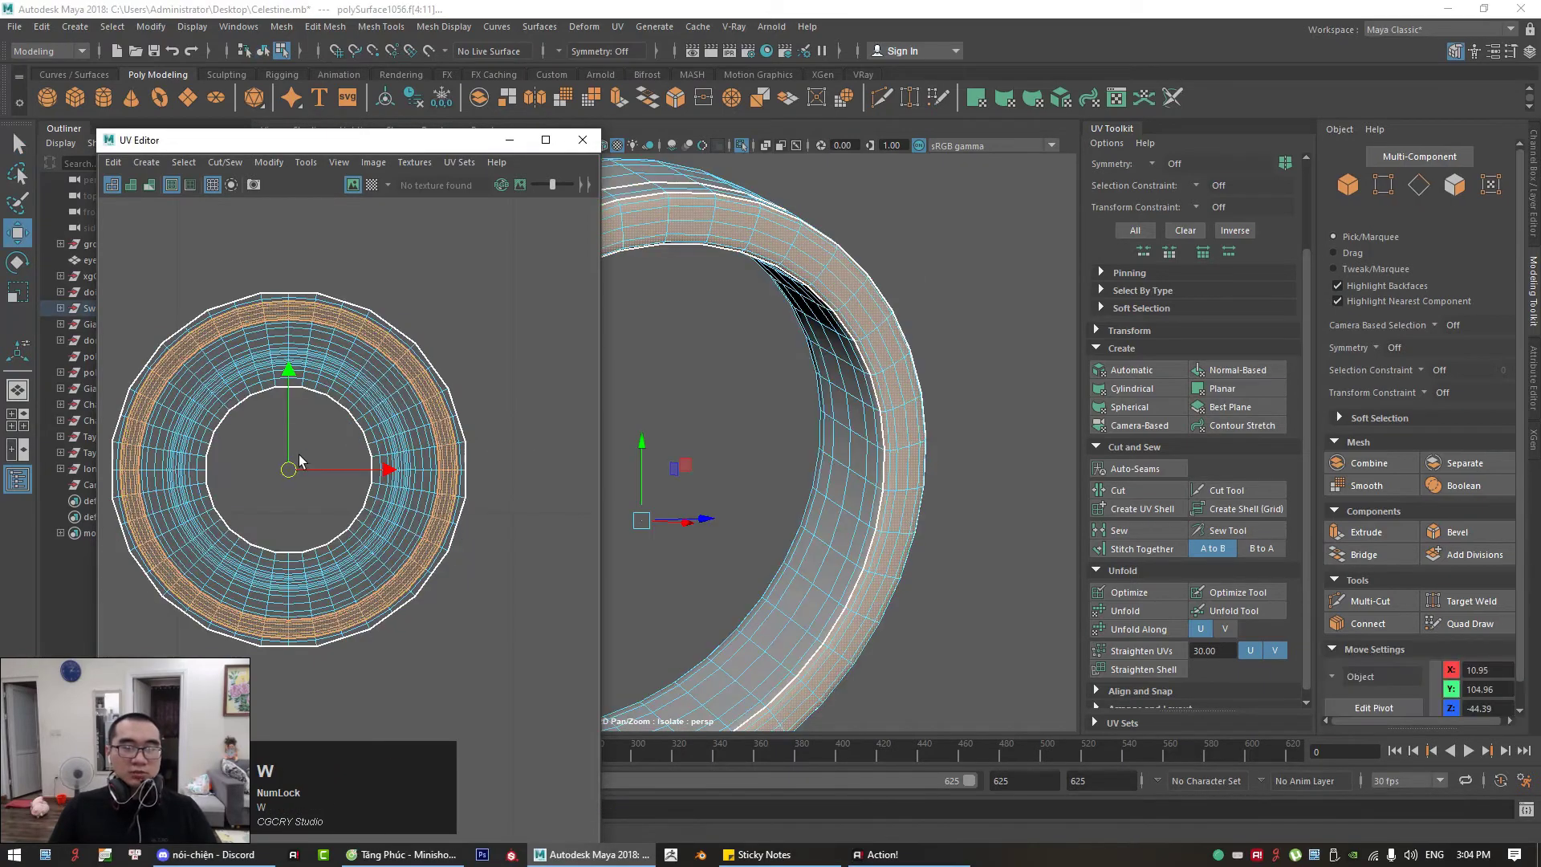
pyautogui.moveTo(506, 262); pyautogui.dragTo(507, 263)
pyautogui.click(461, 324)
pyautogui.click(421, 378)
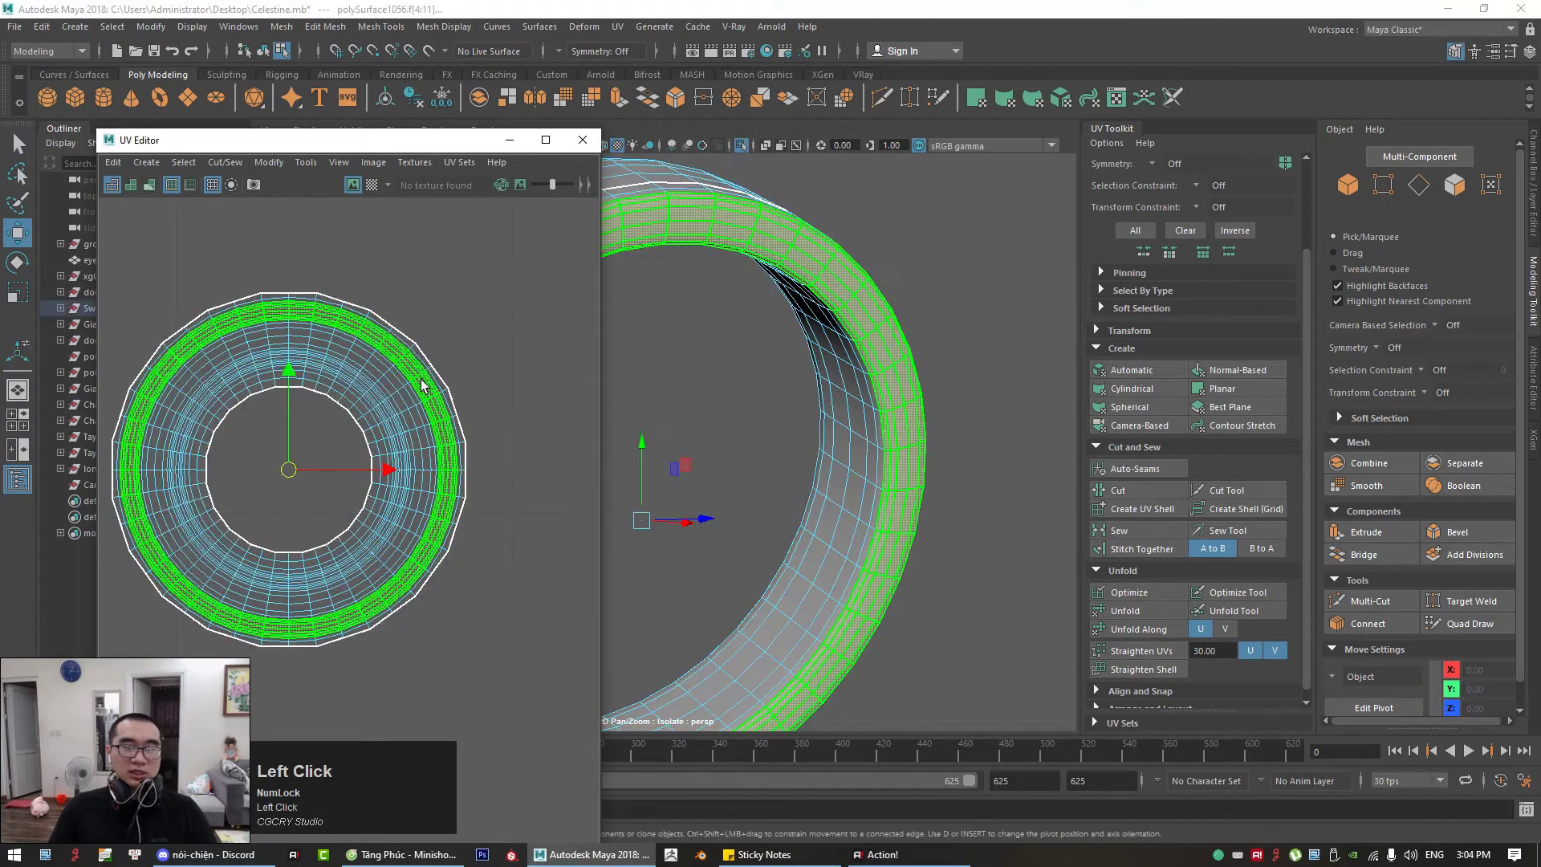
pyautogui.moveTo(284, 469); pyautogui.dragTo(381, 455)
pyautogui.rightClick(406, 412)
pyautogui.press('r')
pyautogui.moveTo(441, 393); pyautogui.dragTo(468, 368)
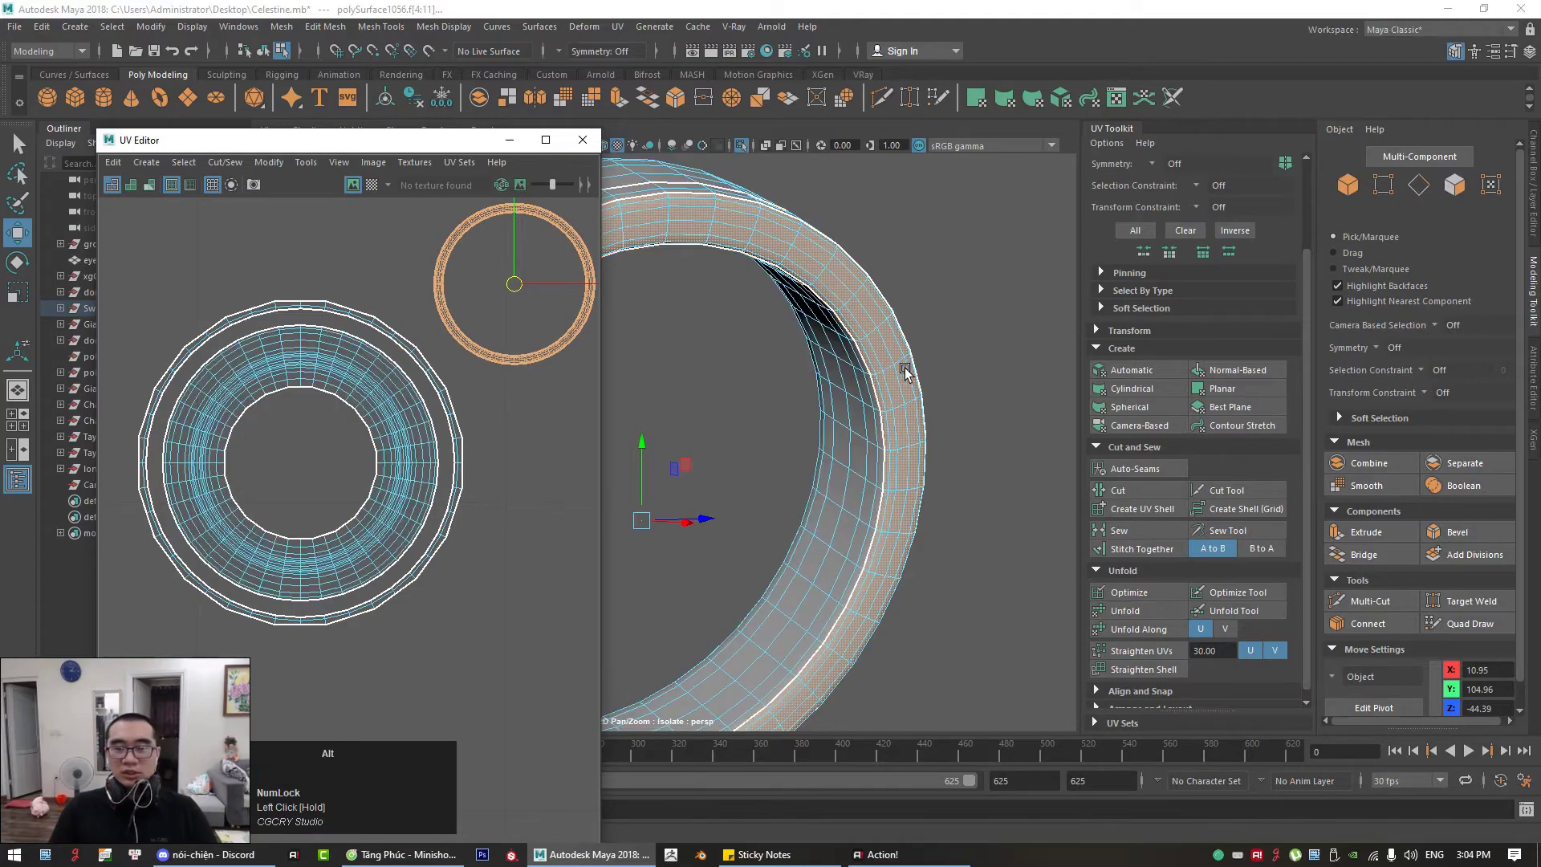
# Step: Select the seam edge loop around the ring's outer side wall and sew its UVs together
pyautogui.keyDown('alt'); pyautogui.moveTo(904, 368); pyautogui.dragTo(819, 457); pyautogui.keyUp('alt')
pyautogui.moveTo(864, 396); pyautogui.dragTo(872, 348, button='right')
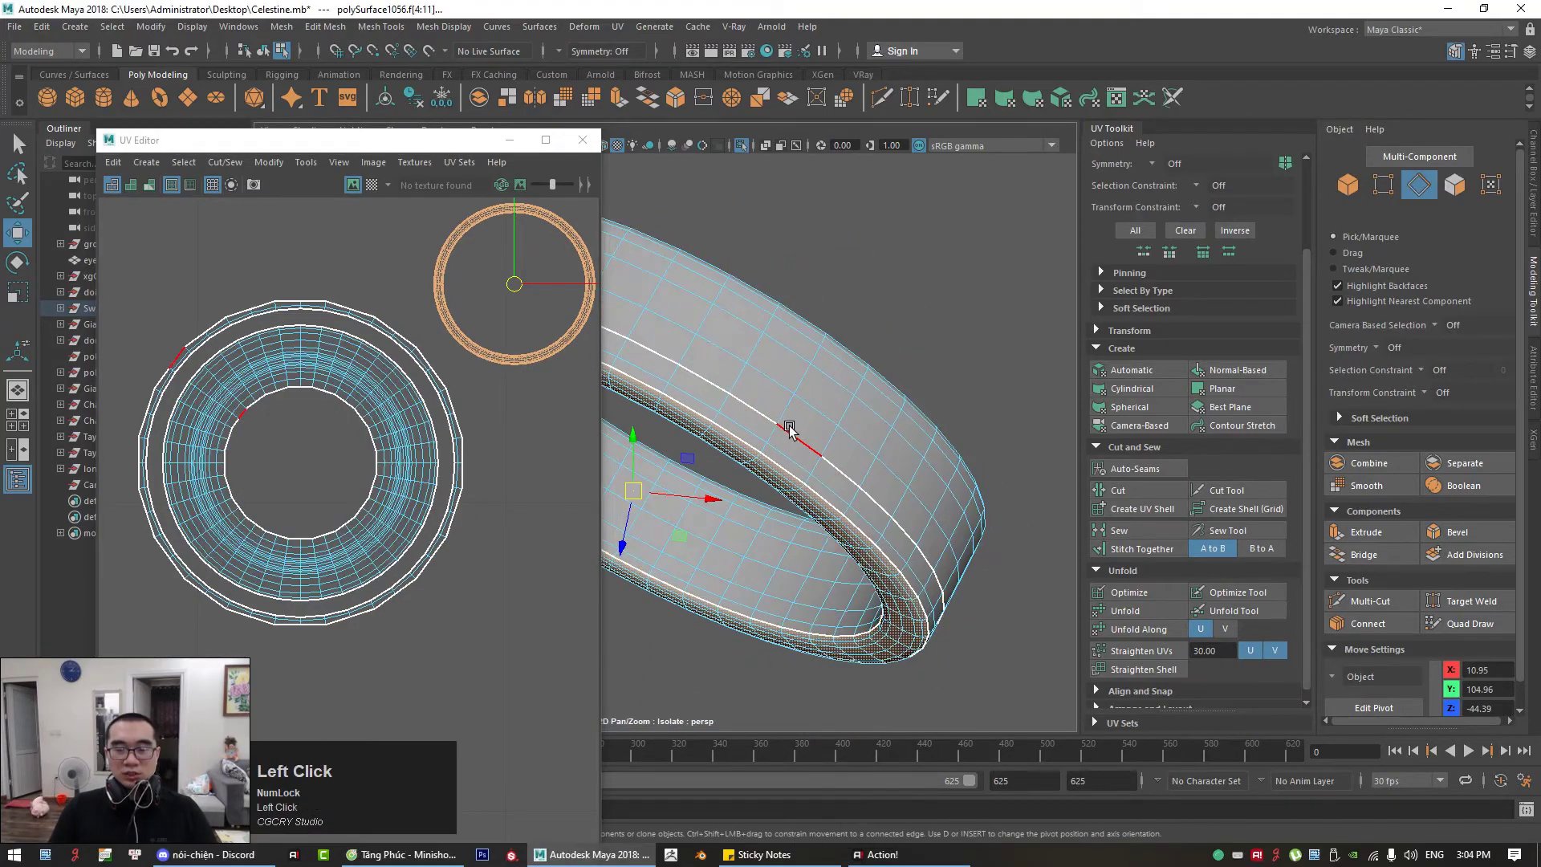
pyautogui.doubleClick(789, 427)
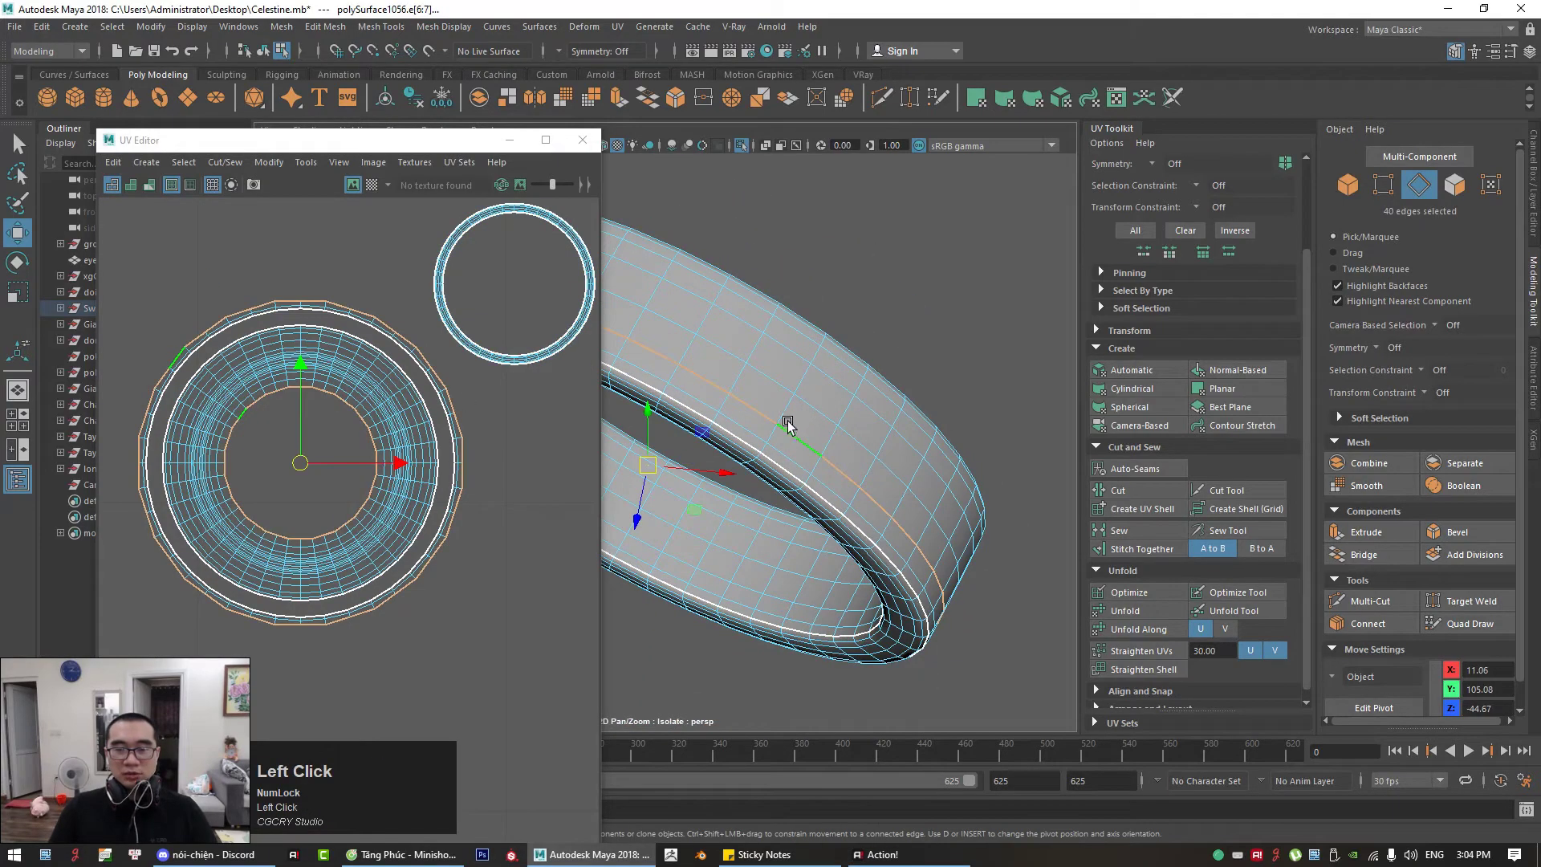
pyautogui.click(1121, 532)
# Step: Select the ring's joined outer and inner wall UV shell and unfold it
pyautogui.rightClick(473, 395)
pyautogui.moveTo(373, 354); pyautogui.dragTo(378, 361, button='right')
pyautogui.click(377, 365)
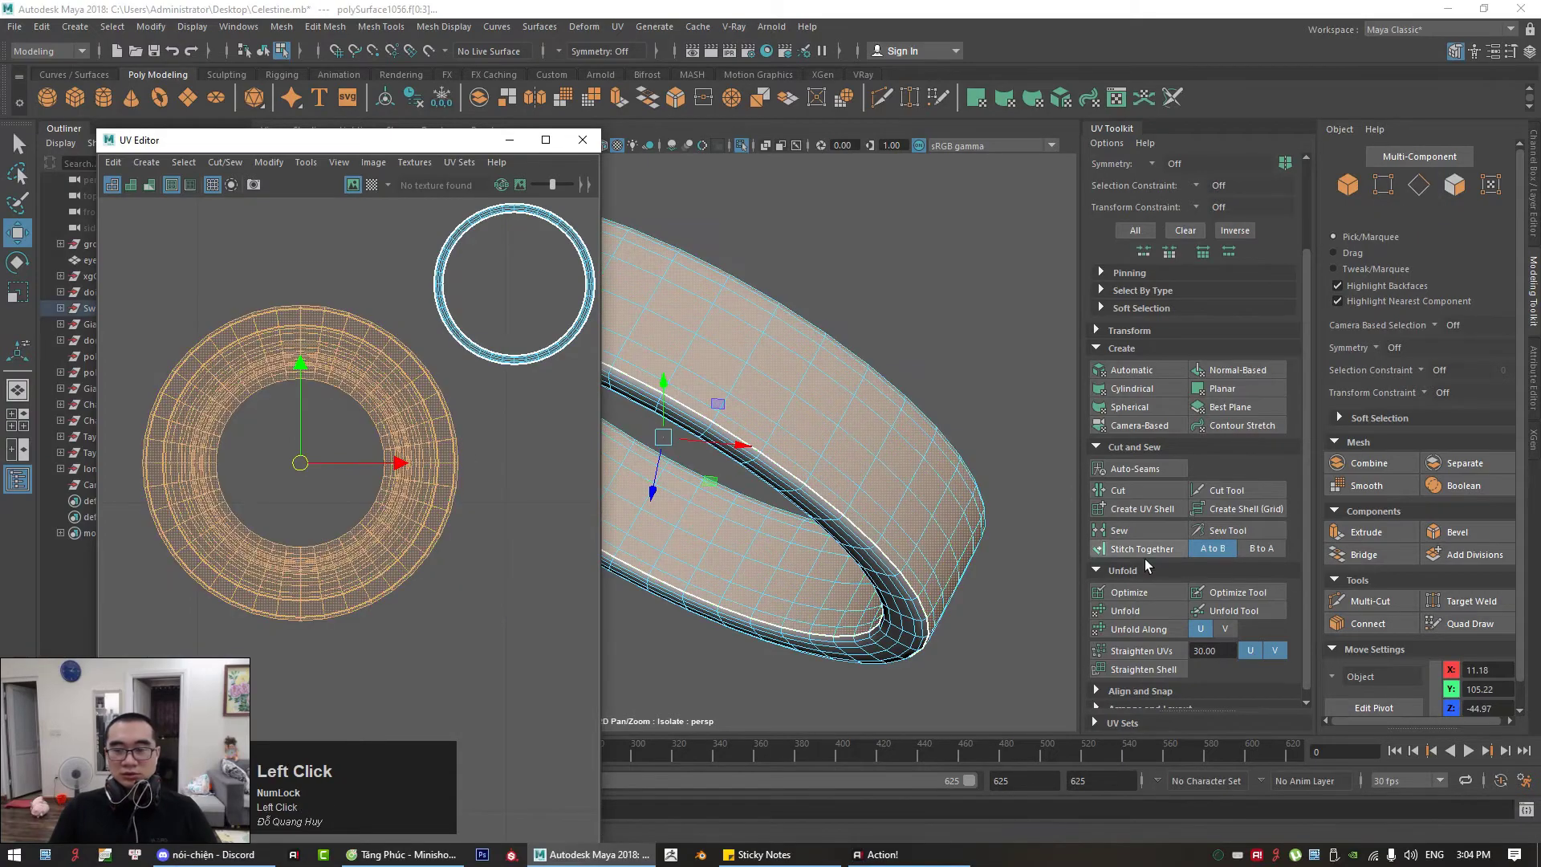
pyautogui.click(492, 646)
pyautogui.moveTo(849, 461)
pyautogui.keyDown('alt'); pyautogui.mouseDown()
pyautogui.moveTo(743, 485)
pyautogui.moveTo(833, 480)
pyautogui.mouseUp(); pyautogui.keyUp('alt')
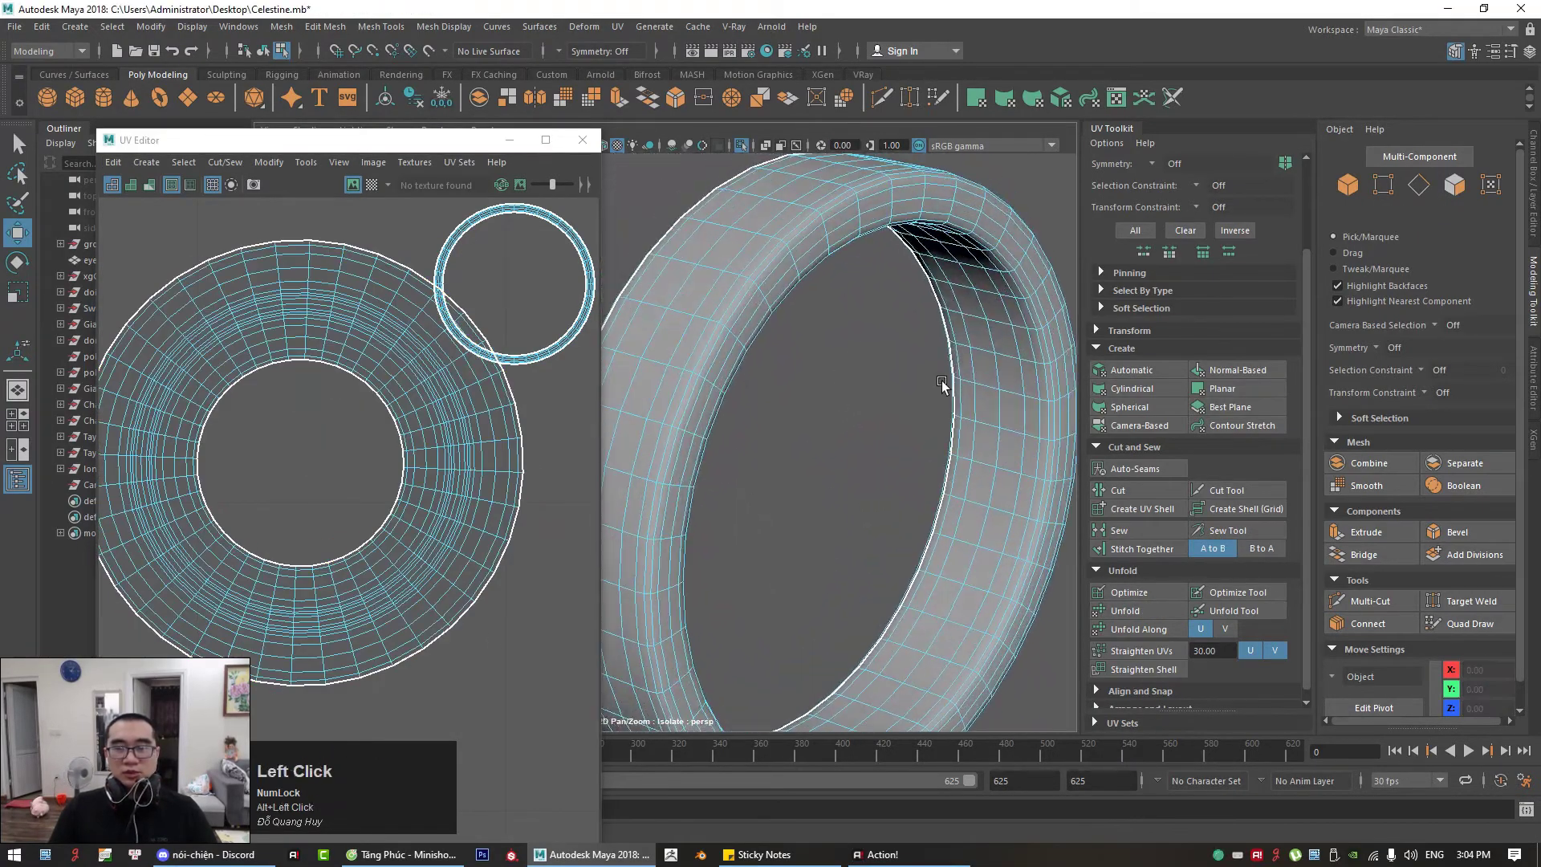
# Step: Bring the other sword parts back from isolation and check how the ring sits around the skull
pyautogui.click(740, 146)
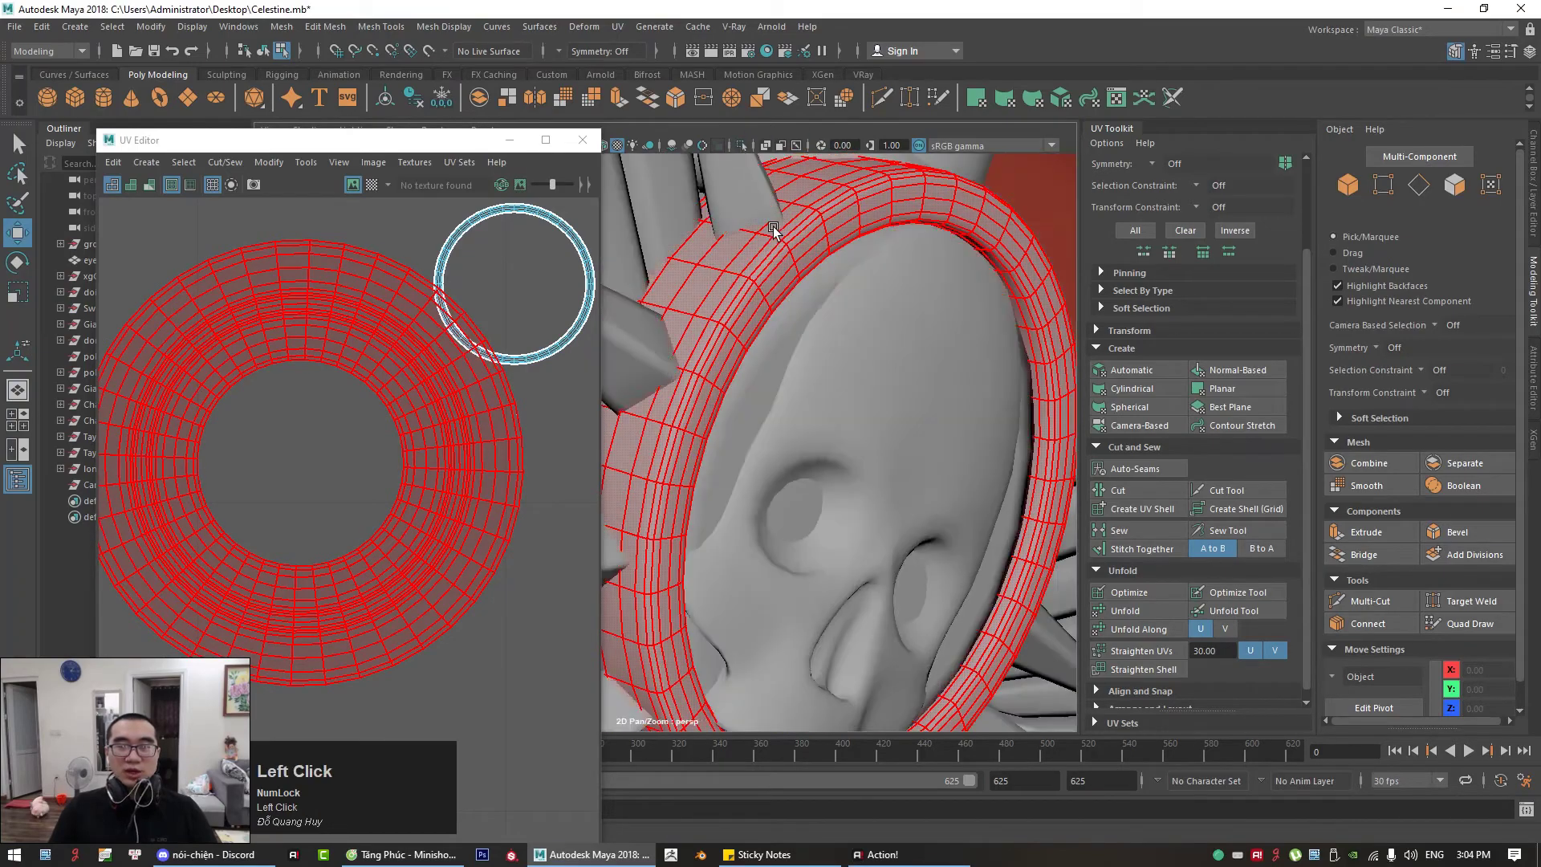
pyautogui.keyDown('alt'); pyautogui.moveTo(815, 321); pyautogui.dragTo(777, 337, button='right'); pyautogui.keyUp('alt')
pyautogui.keyDown('alt'); pyautogui.moveTo(778, 337); pyautogui.dragTo(533, 233); pyautogui.keyUp('alt')
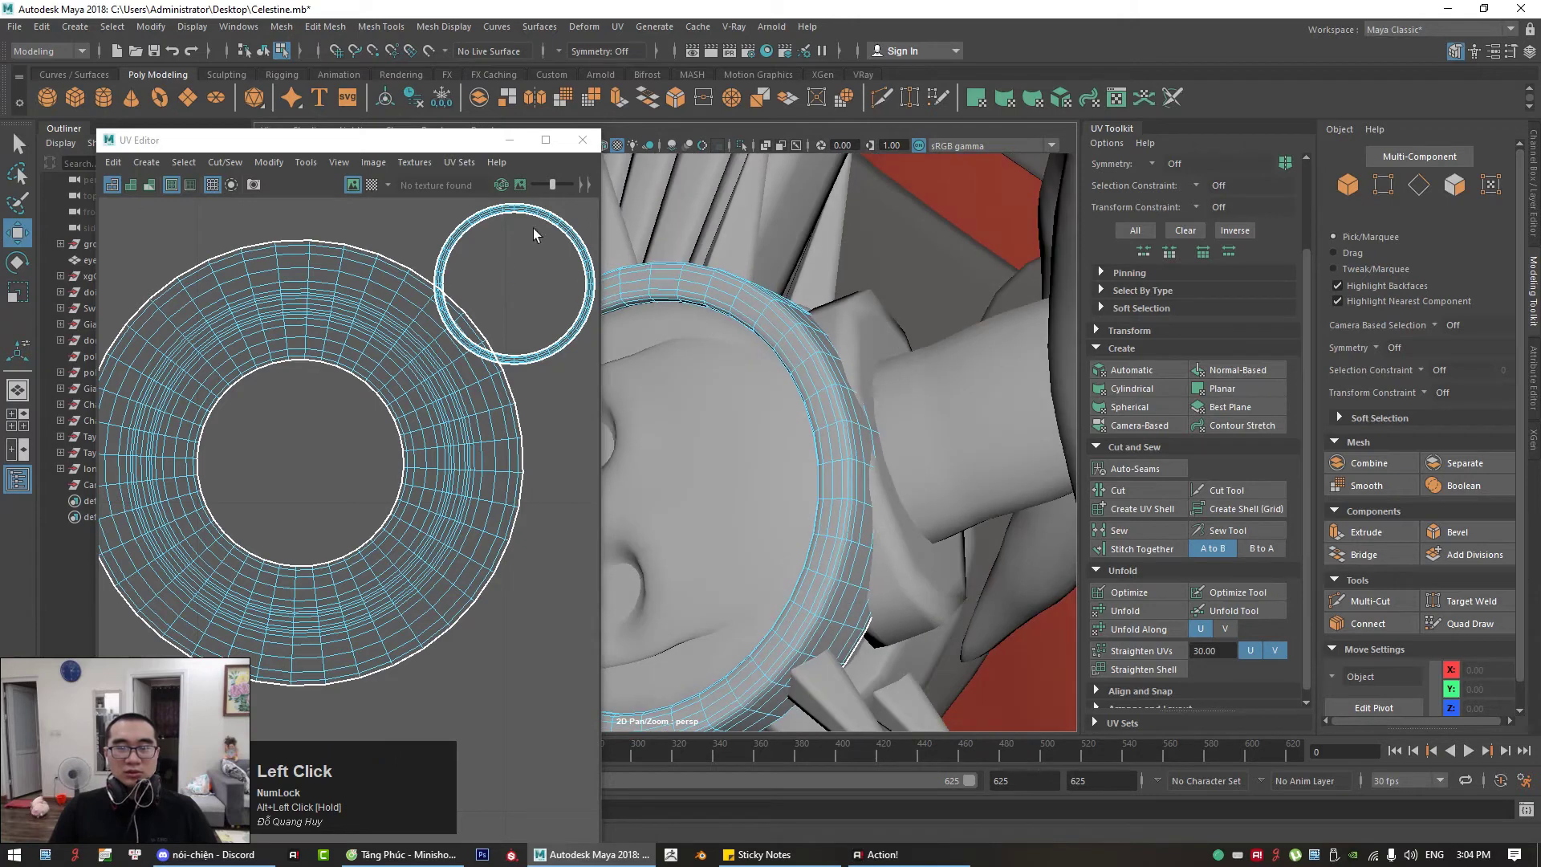
# Step: Select the ring's narrow UV shell and check which faces it covers around the skull
pyautogui.click(555, 229)
pyautogui.keyDown('alt'); pyautogui.moveTo(853, 389); pyautogui.dragTo(953, 383, button='middle'); pyautogui.keyUp('alt')
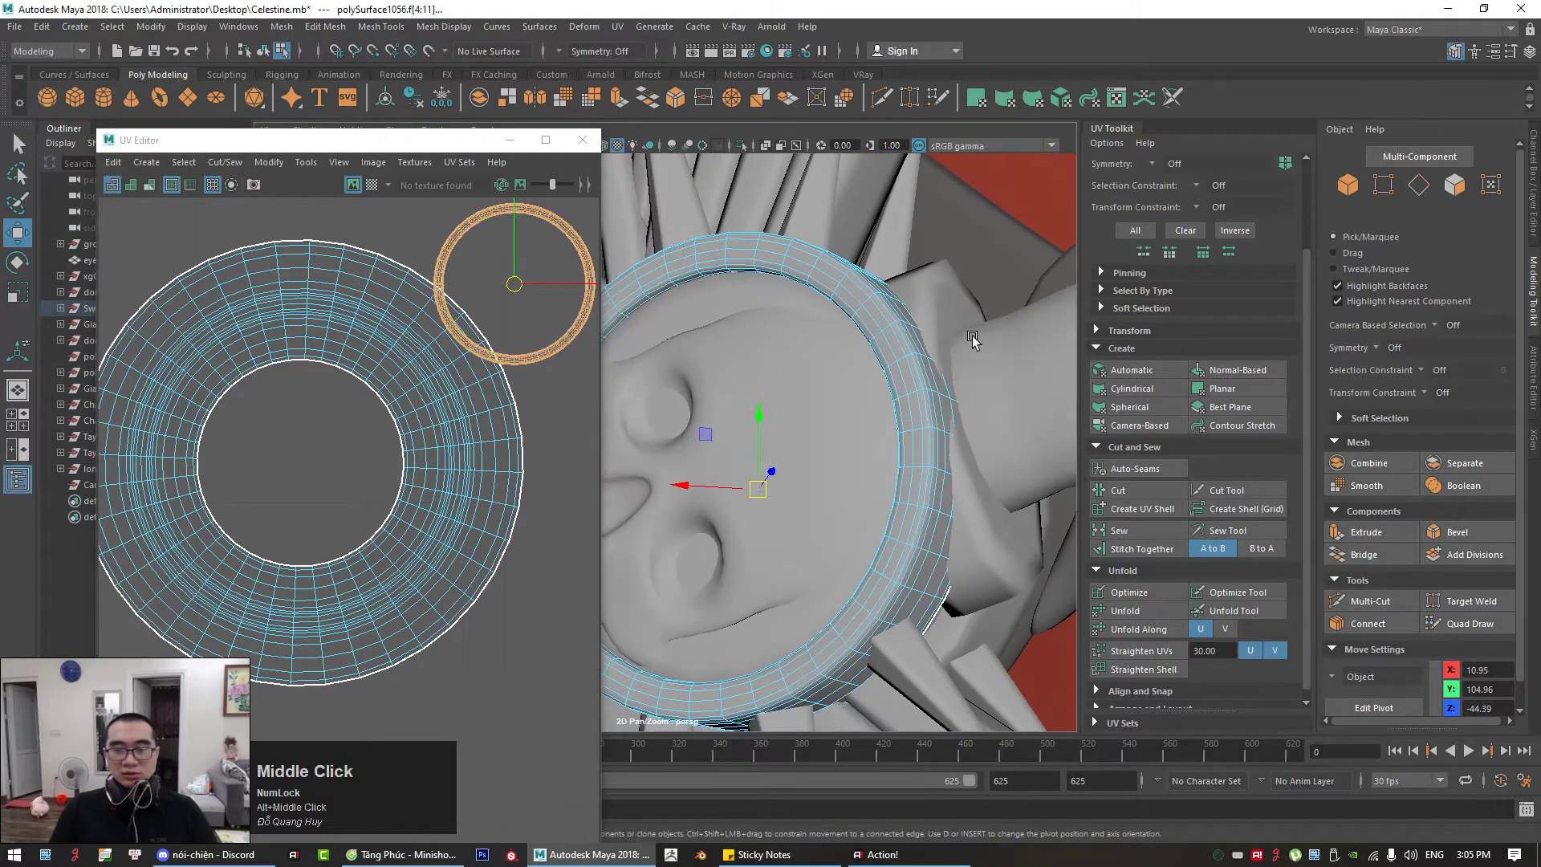
pyautogui.moveTo(953, 383); pyautogui.dragTo(953, 383, button='right')
pyautogui.moveTo(900, 332); pyautogui.dragTo(902, 371, button='right')
pyautogui.keyDown('alt'); pyautogui.moveTo(907, 382); pyautogui.dragTo(913, 358); pyautogui.keyUp('alt')
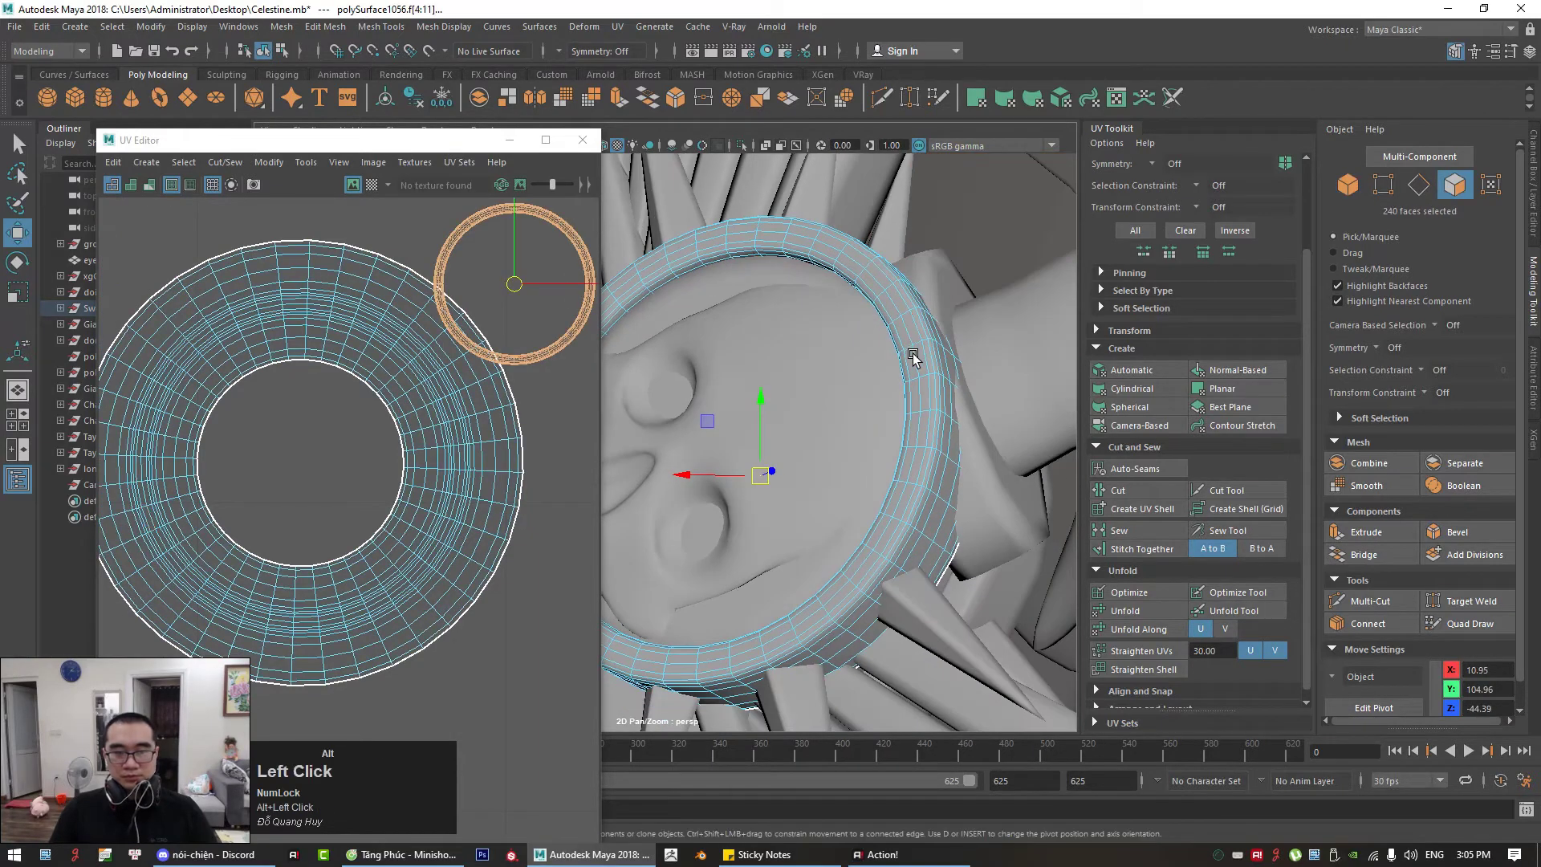
pyautogui.click(912, 355)
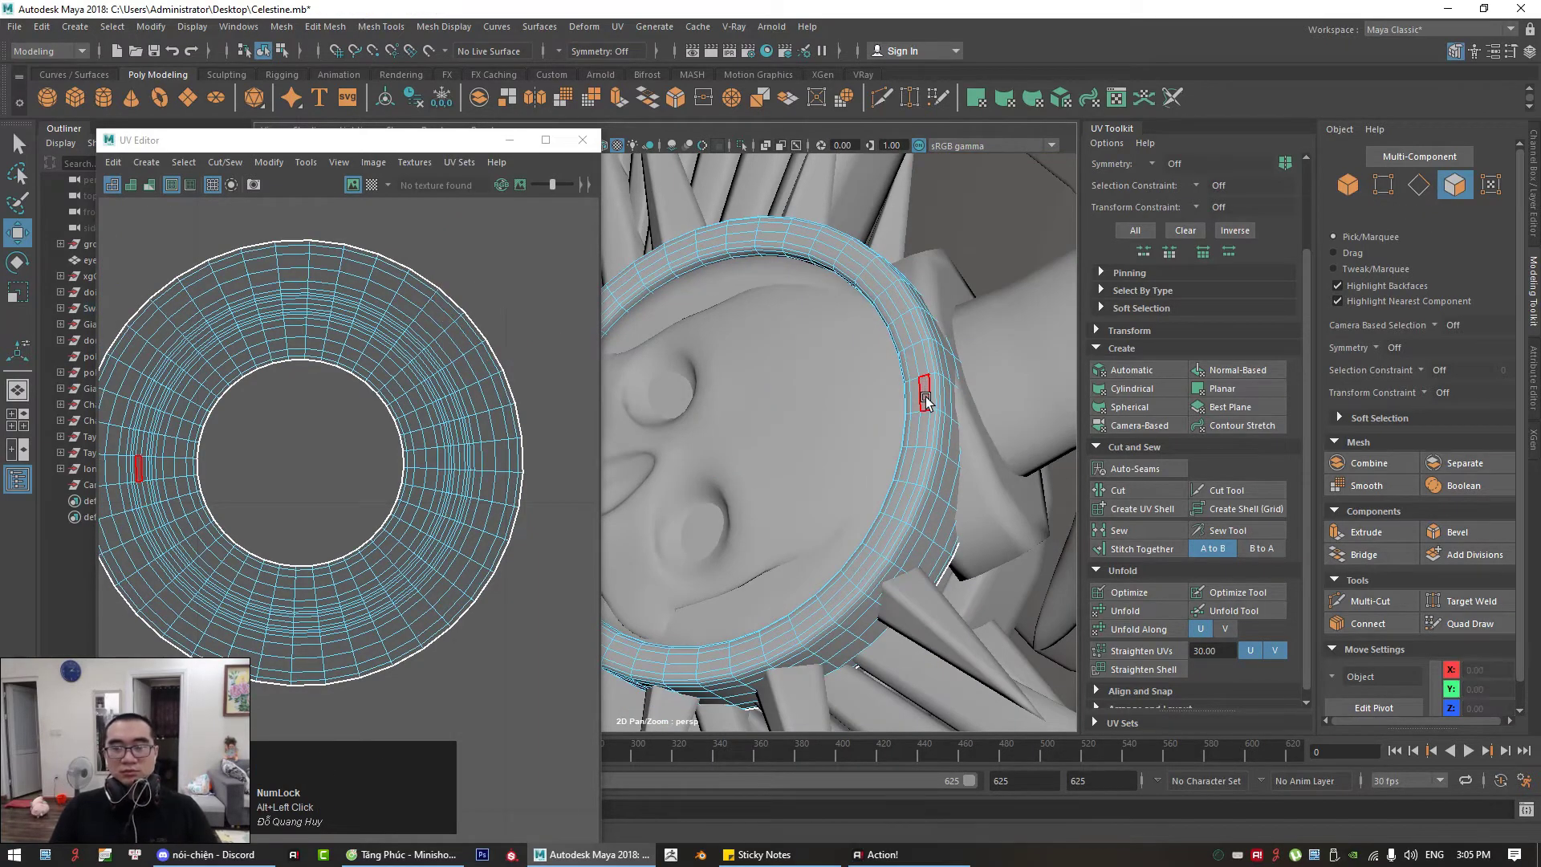
pyautogui.hotkey('ctrl', 'z')
# Step: Reselect the ring, try deleting the UVs of its narrow shell, and undo the deletion
pyautogui.click(992, 219)
pyautogui.click(941, 363)
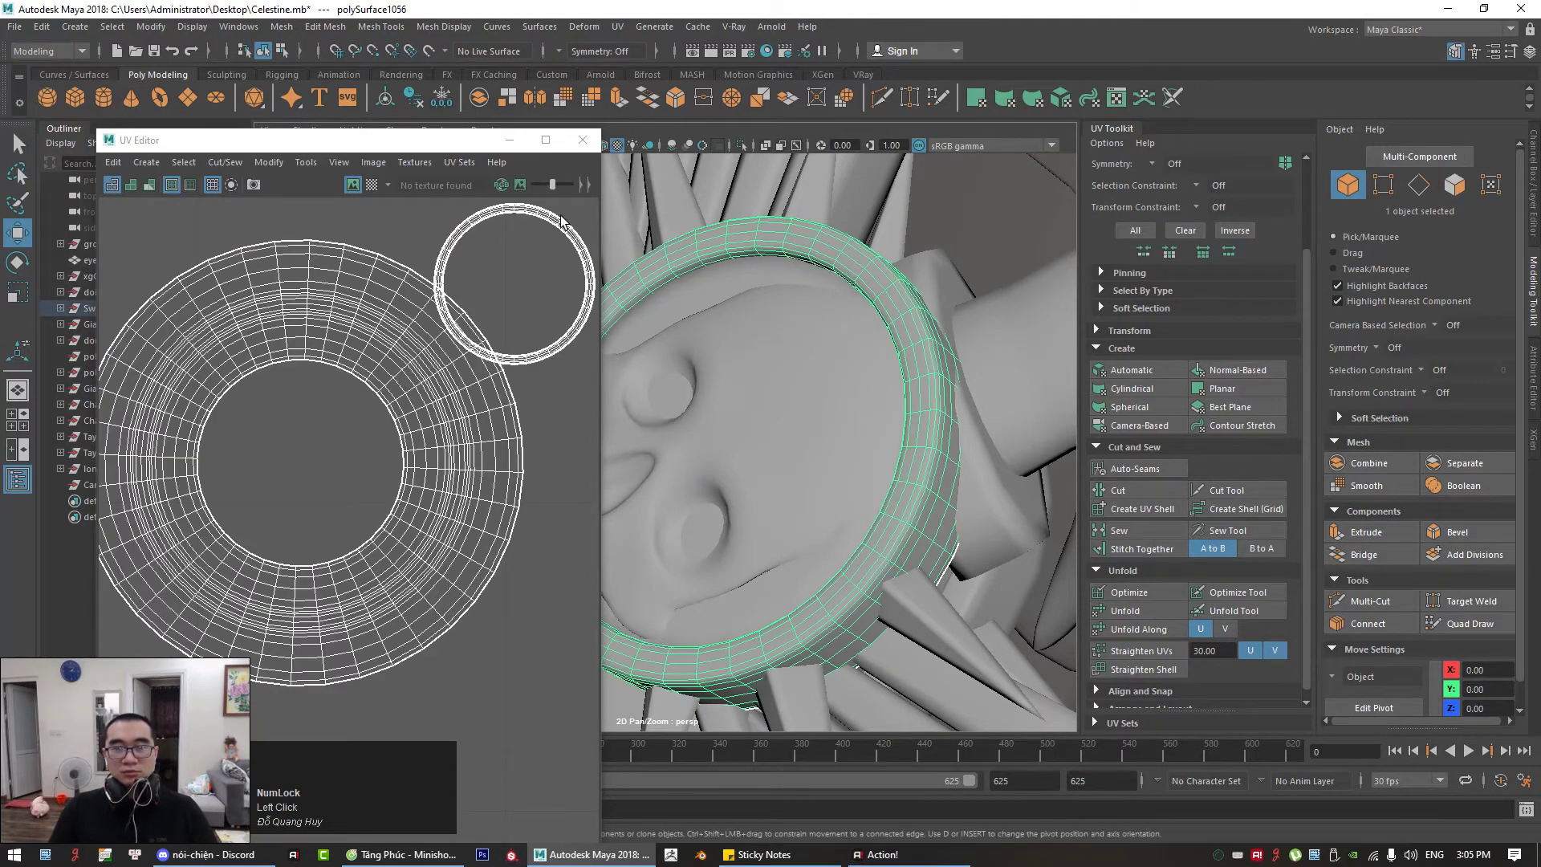
pyautogui.moveTo(561, 220); pyautogui.dragTo(883, 325, button='right')
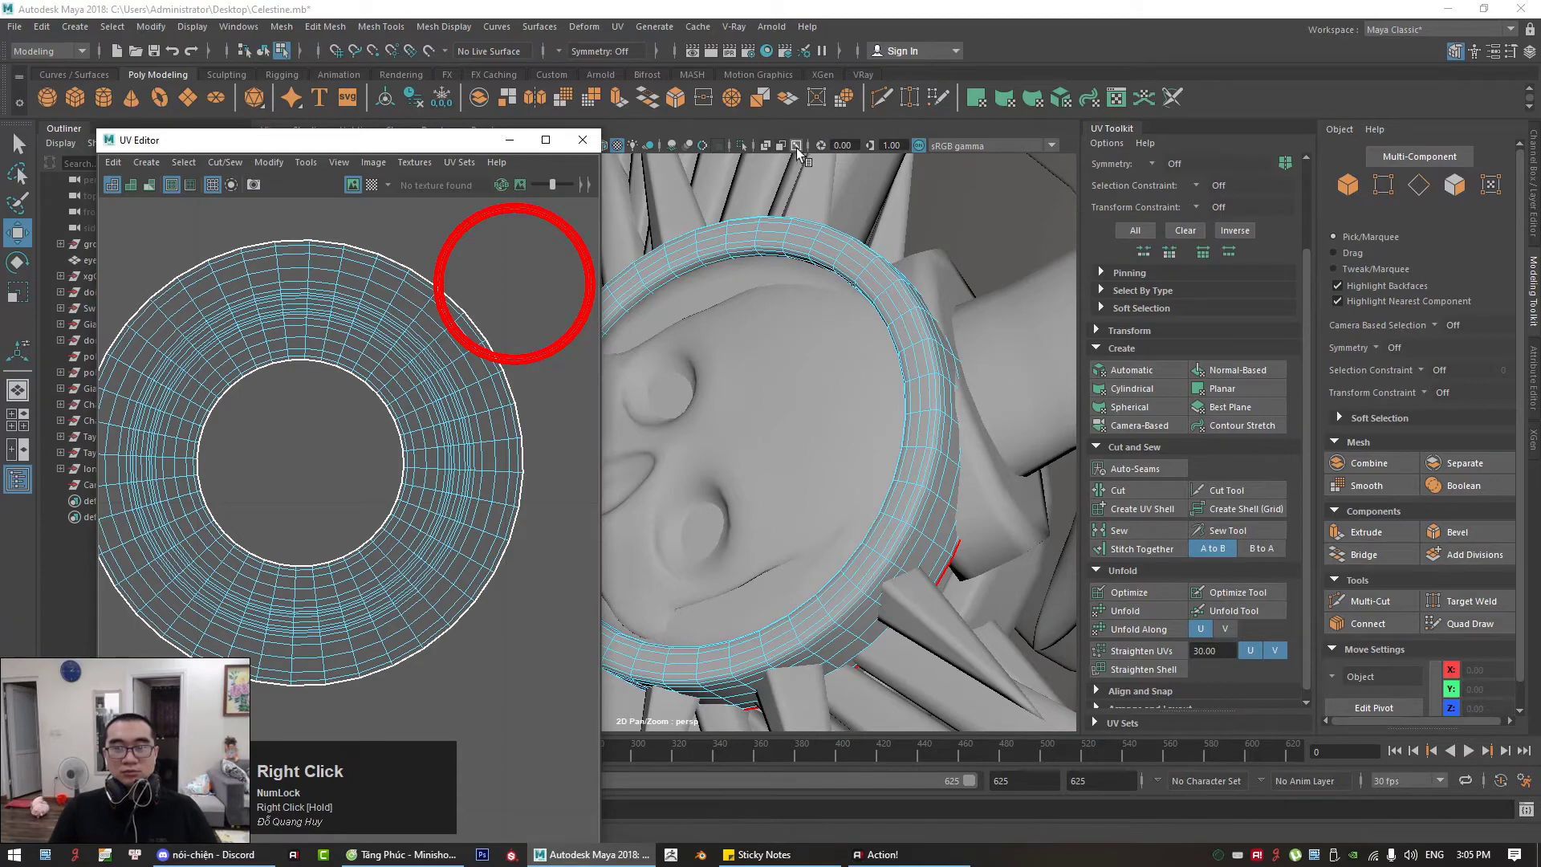
pyautogui.click(924, 11)
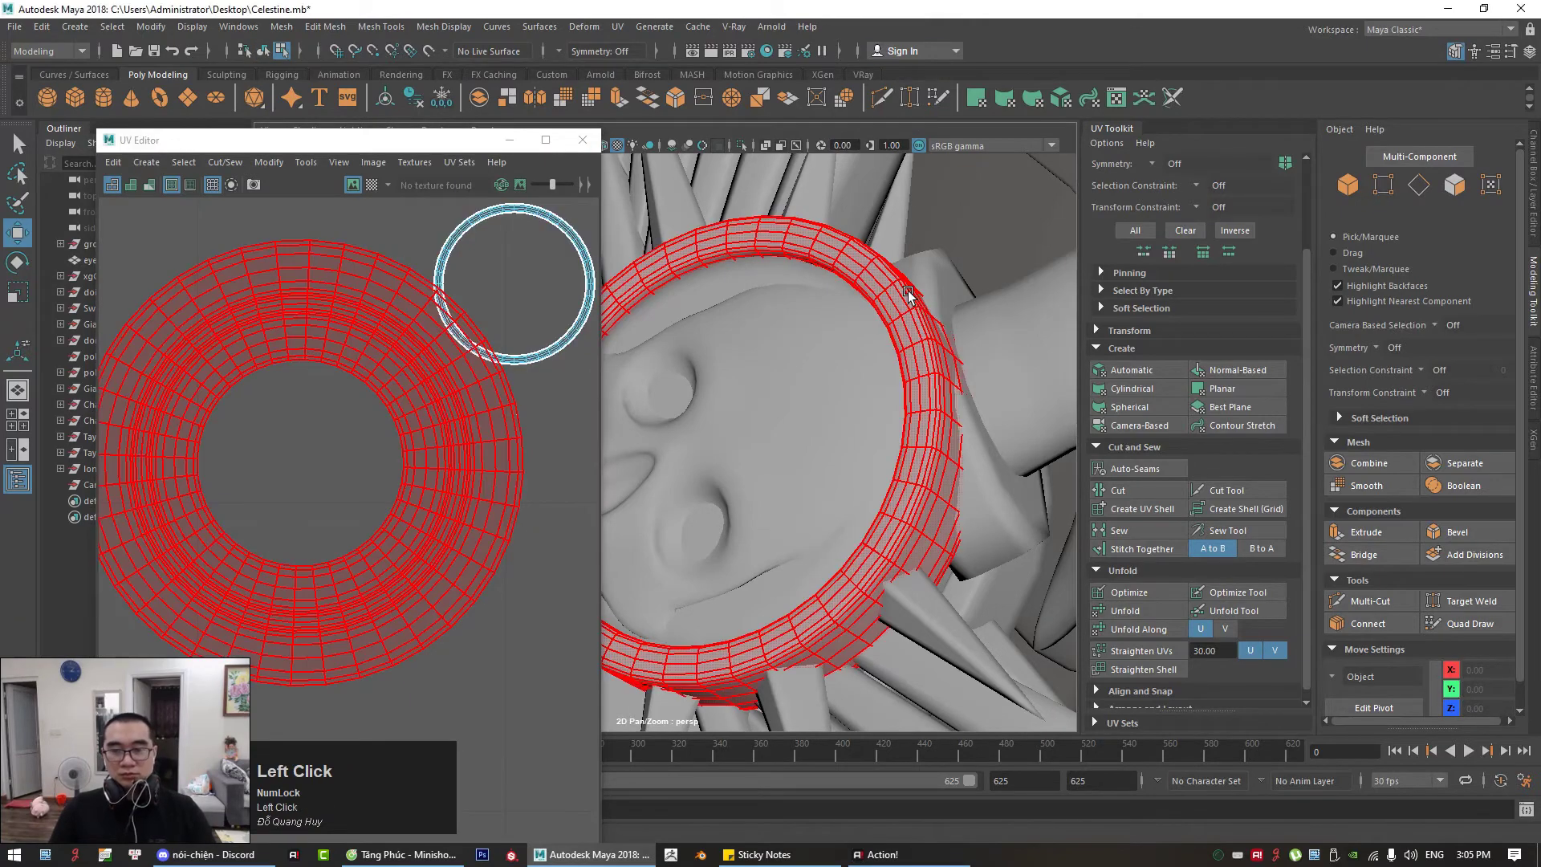
pyautogui.click(584, 253)
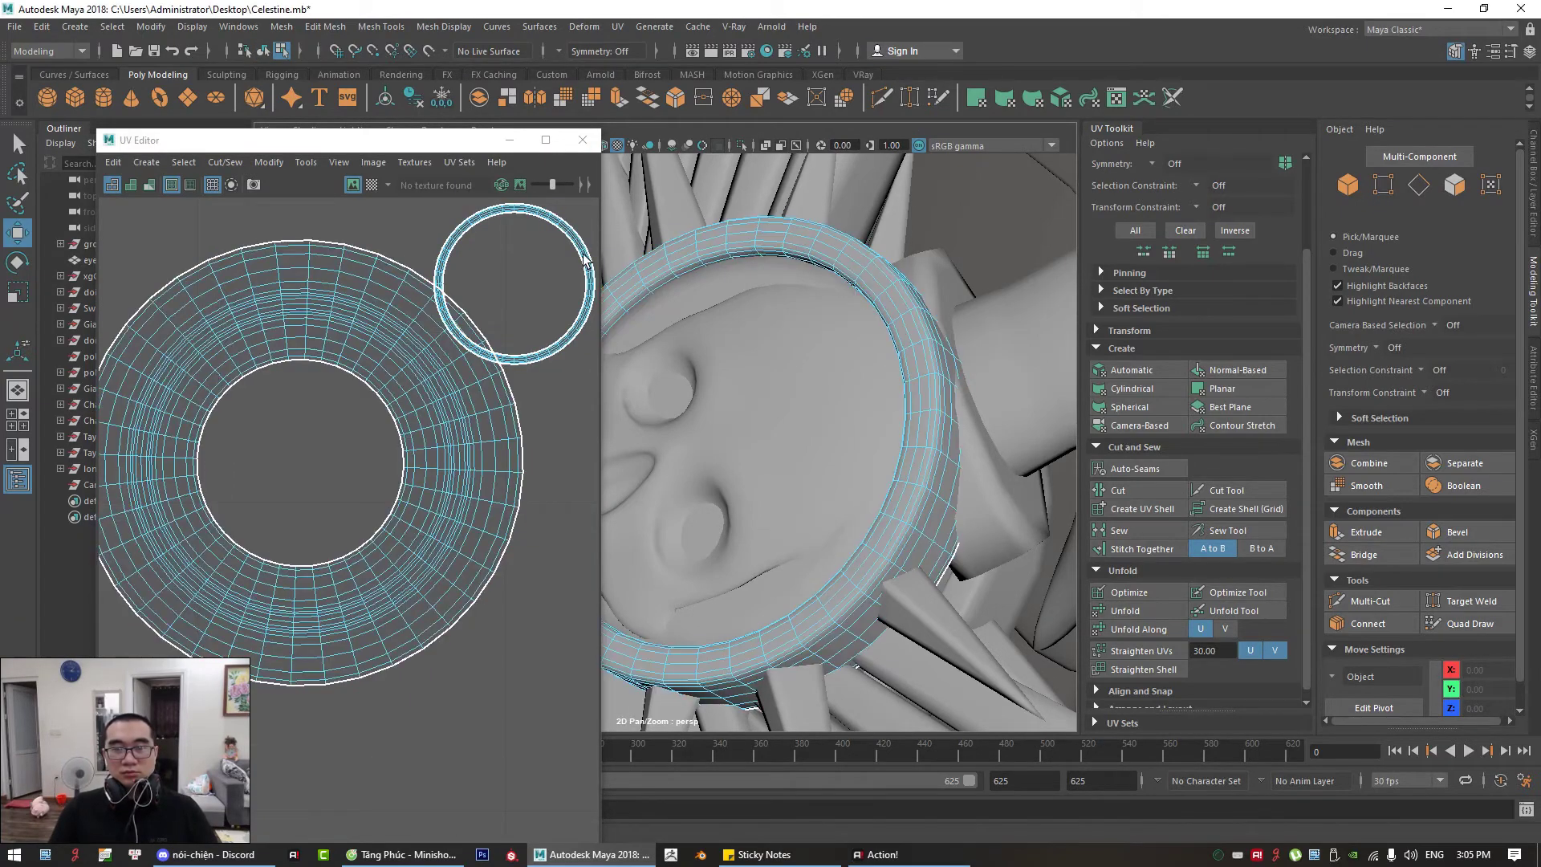
pyautogui.press('Delete')
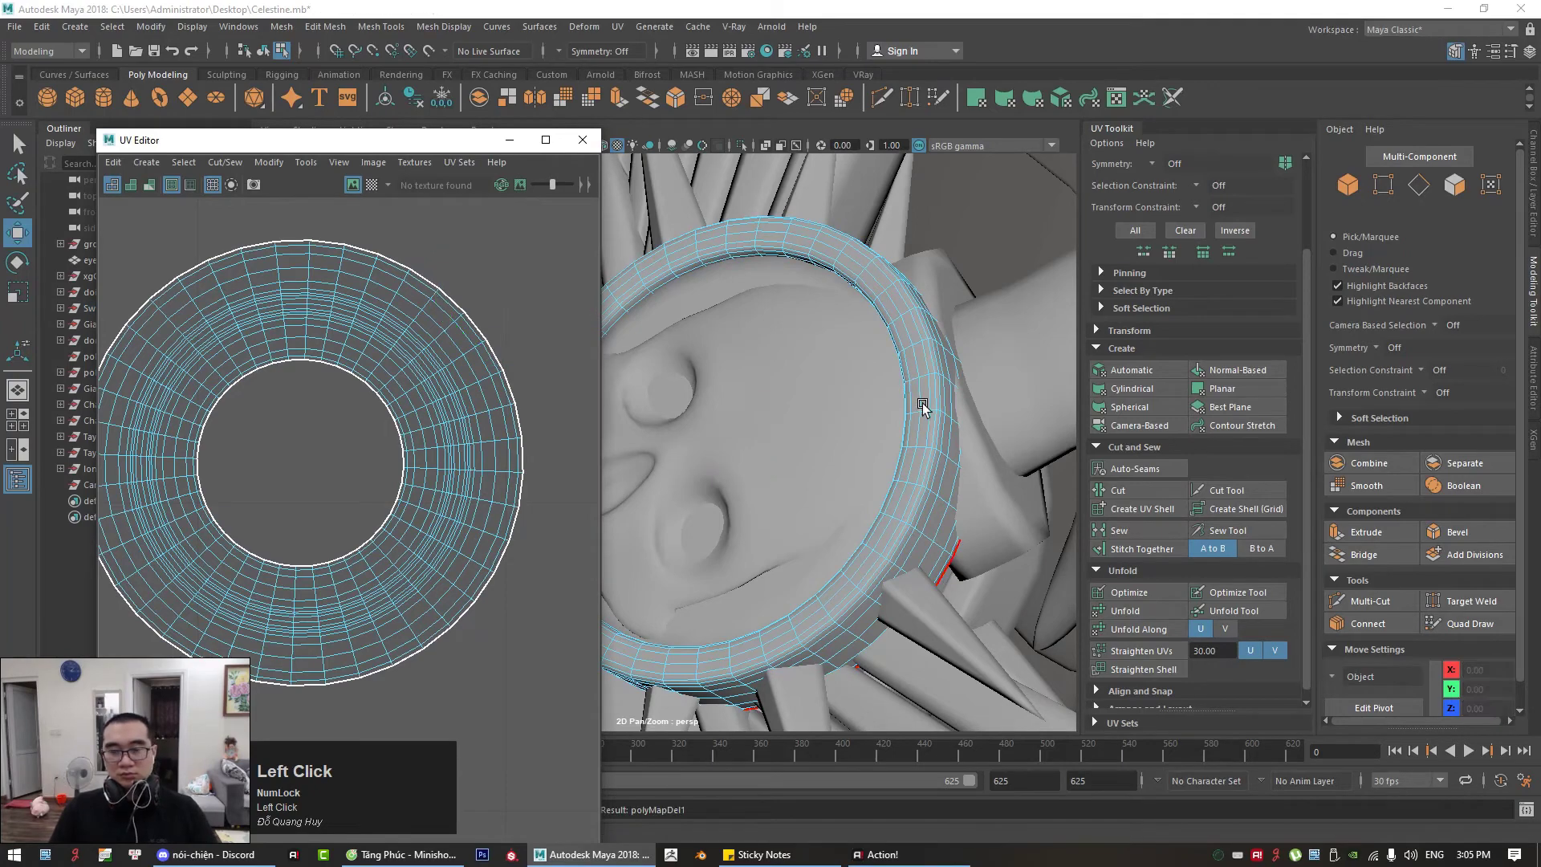
pyautogui.hotkey('ctrl', 'z')
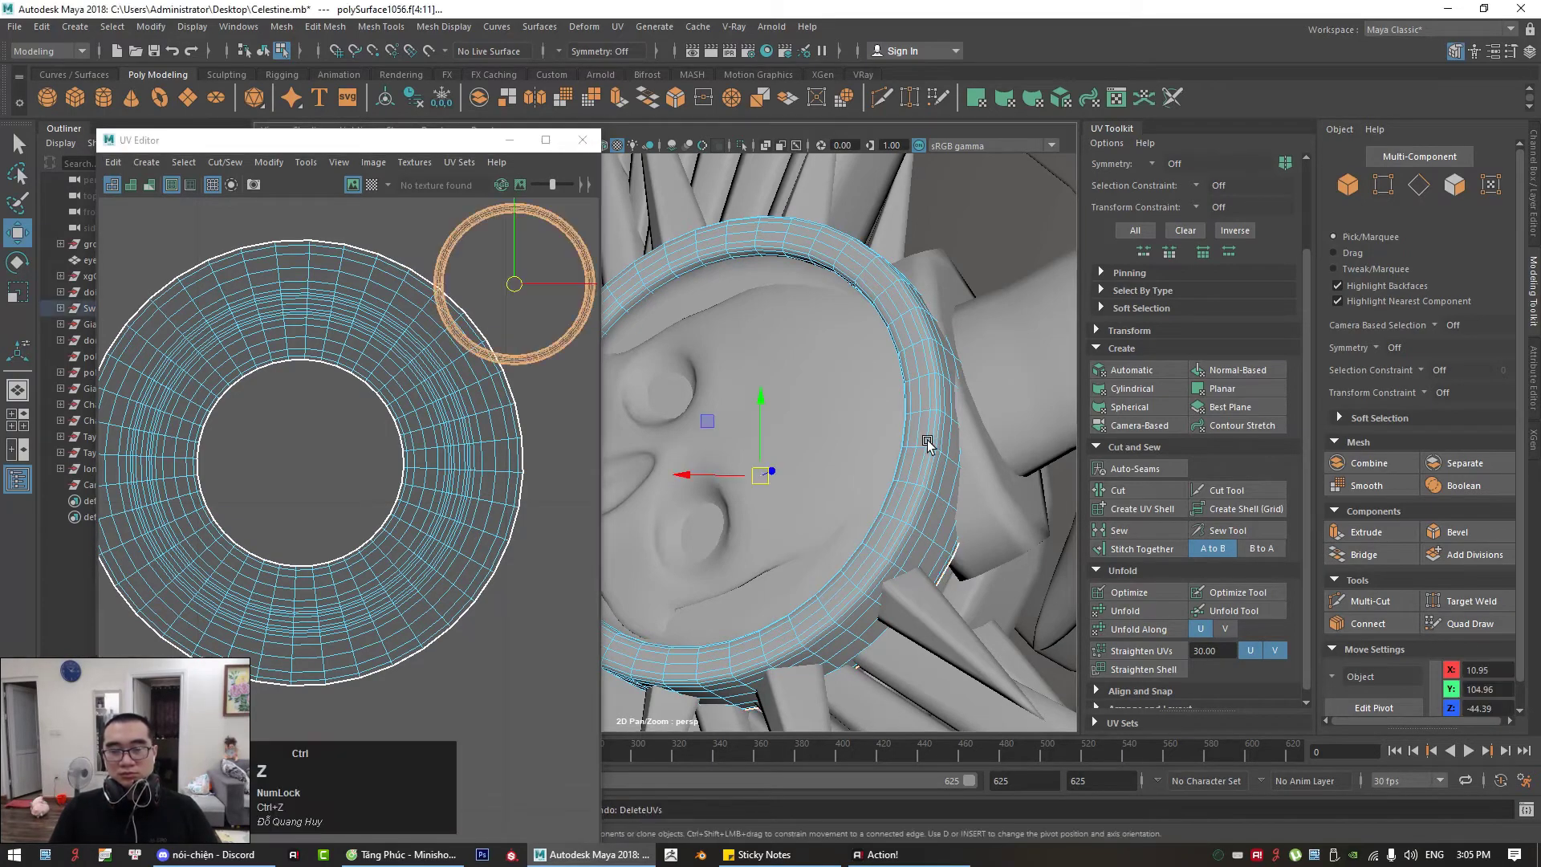
# Step: Inspect the ring from behind and in front to see where the narrow UV shell's faces meet the guard
pyautogui.keyDown('alt'); pyautogui.moveTo(952, 559); pyautogui.dragTo(802, 433); pyautogui.keyUp('alt')
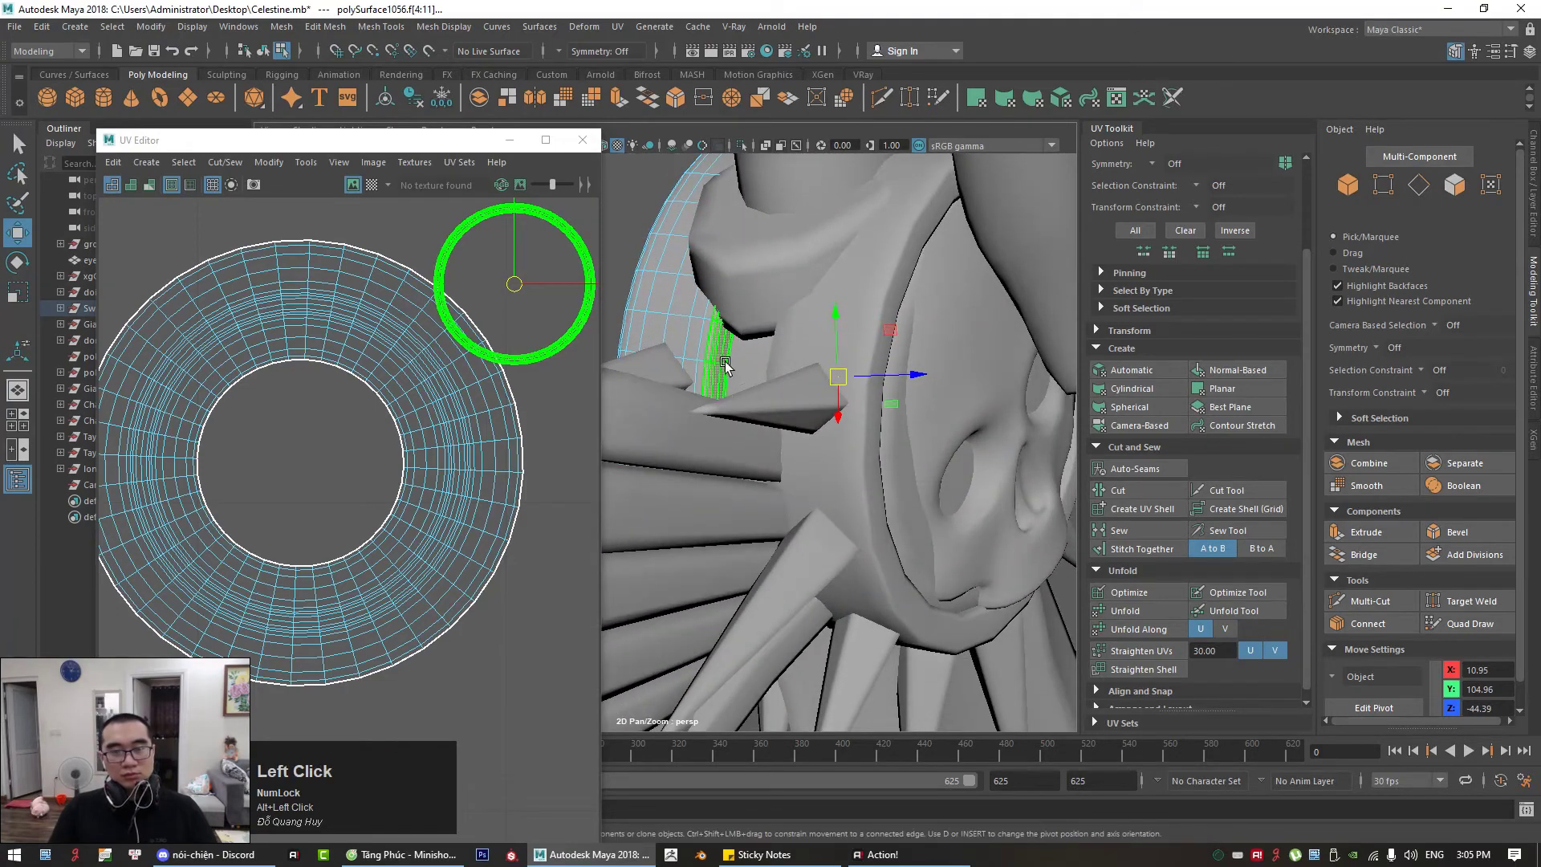
pyautogui.click(723, 358)
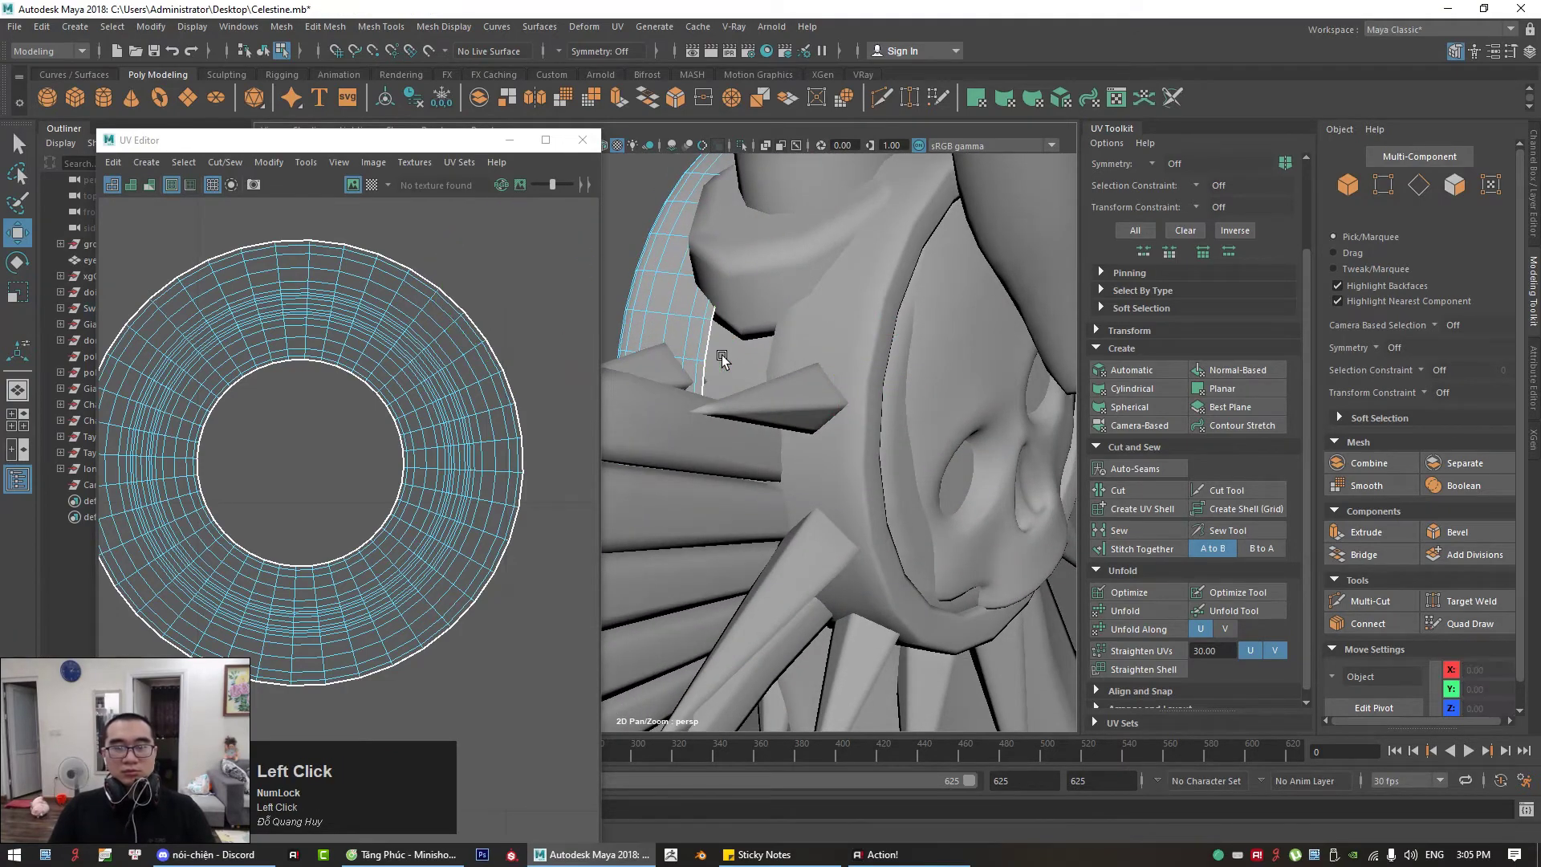
pyautogui.keyDown('alt'); pyautogui.moveTo(792, 394); pyautogui.dragTo(779, 394, button='right'); pyautogui.keyUp('alt')
pyautogui.keyDown('alt'); pyautogui.moveTo(779, 394); pyautogui.dragTo(1076, 477); pyautogui.keyUp('alt')
pyautogui.hotkey('ctrl', 'z')
pyautogui.keyDown('alt'); pyautogui.moveTo(826, 454); pyautogui.dragTo(970, 450, button='middle'); pyautogui.keyUp('alt')
pyautogui.keyDown('alt'); pyautogui.moveTo(887, 450); pyautogui.dragTo(946, 450, button='right'); pyautogui.keyUp('alt')
pyautogui.keyDown('alt'); pyautogui.moveTo(946, 450); pyautogui.dragTo(977, 437); pyautogui.keyUp('alt')
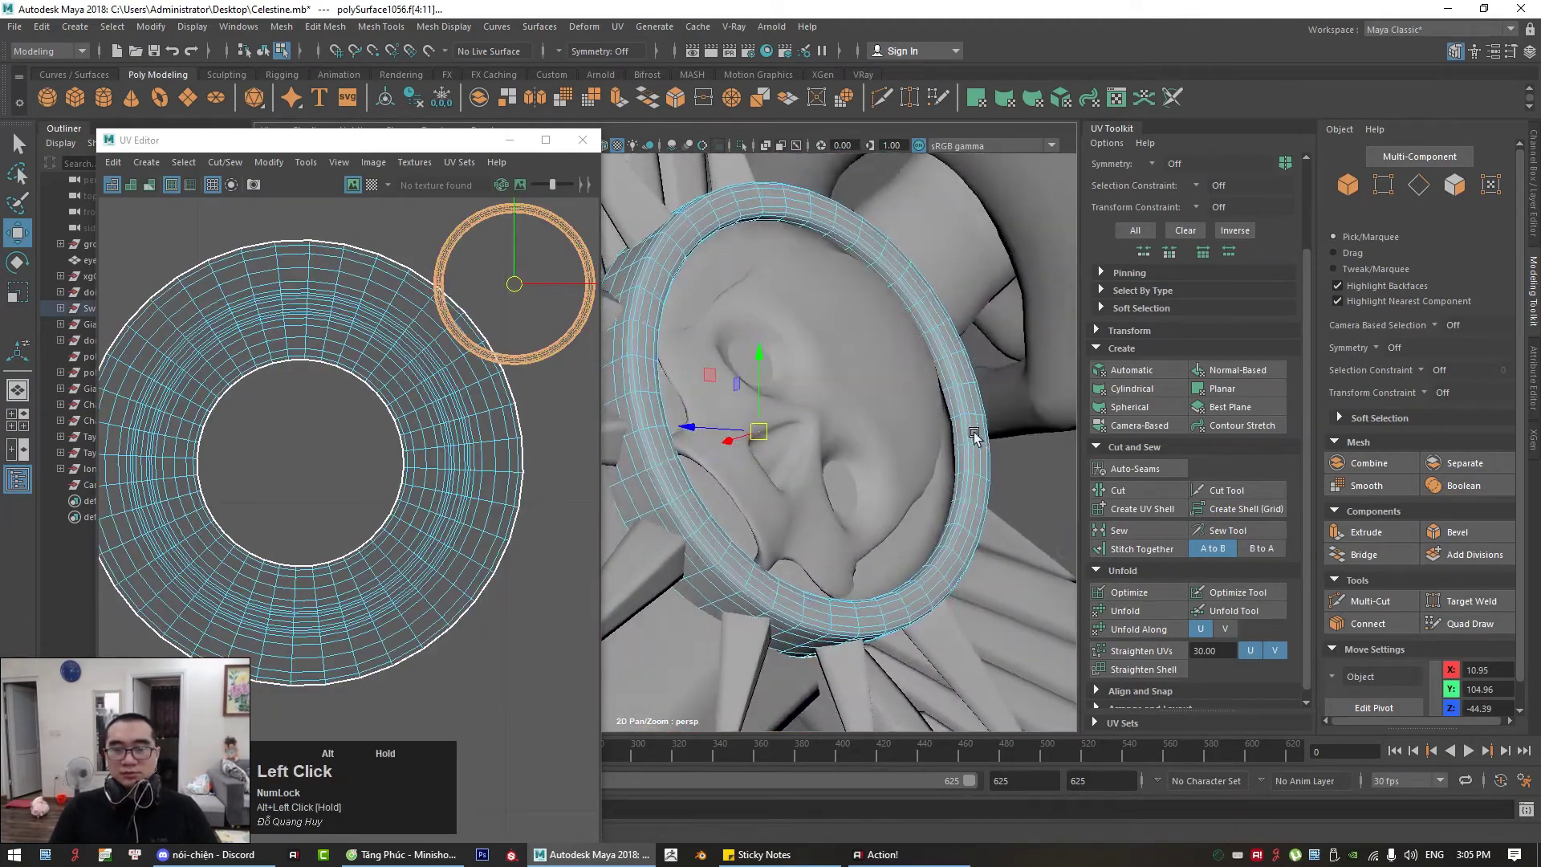
# Step: Close the UV Editor and isolate the sword blade for mesh cleanup
pyautogui.click(487, 314)
pyautogui.click(582, 140)
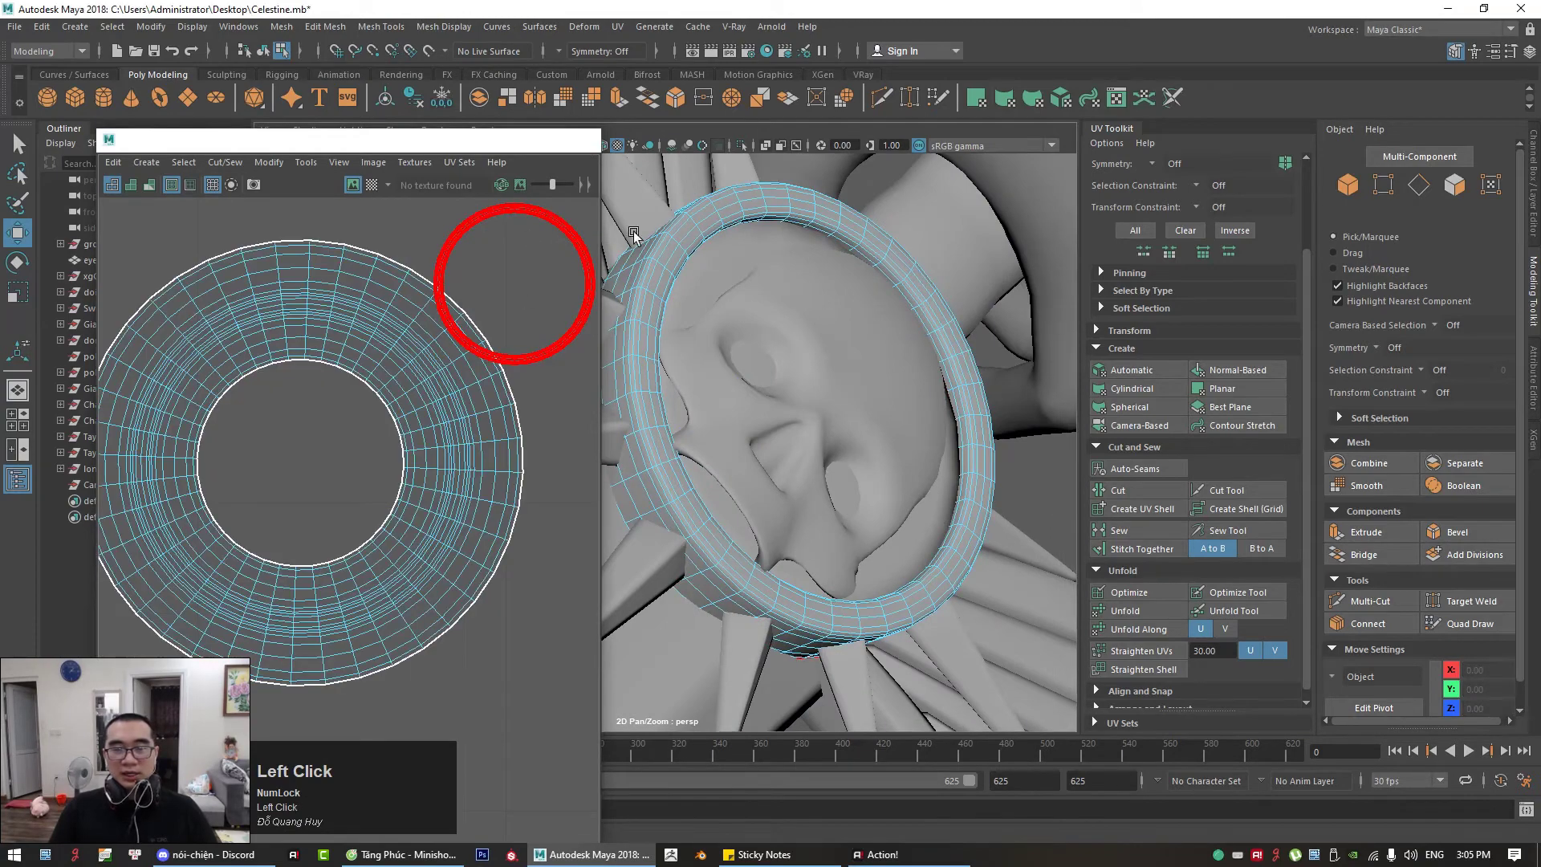
pyautogui.keyDown('alt'); pyautogui.moveTo(706, 438); pyautogui.dragTo(623, 459, button='right'); pyautogui.keyUp('alt')
pyautogui.keyDown('alt'); pyautogui.moveTo(674, 464); pyautogui.dragTo(808, 475, button='middle'); pyautogui.keyUp('alt')
pyautogui.keyDown('alt'); pyautogui.moveTo(808, 475); pyautogui.dragTo(788, 440); pyautogui.keyUp('alt')
pyautogui.click(756, 454)
pyautogui.keyDown('alt'); pyautogui.moveTo(787, 444); pyautogui.dragTo(674, 337, button='middle'); pyautogui.keyUp('alt')
pyautogui.keyDown('alt'); pyautogui.moveTo(674, 337); pyautogui.dragTo(806, 317); pyautogui.keyUp('alt')
pyautogui.click(646, 337)
pyautogui.click(741, 145)
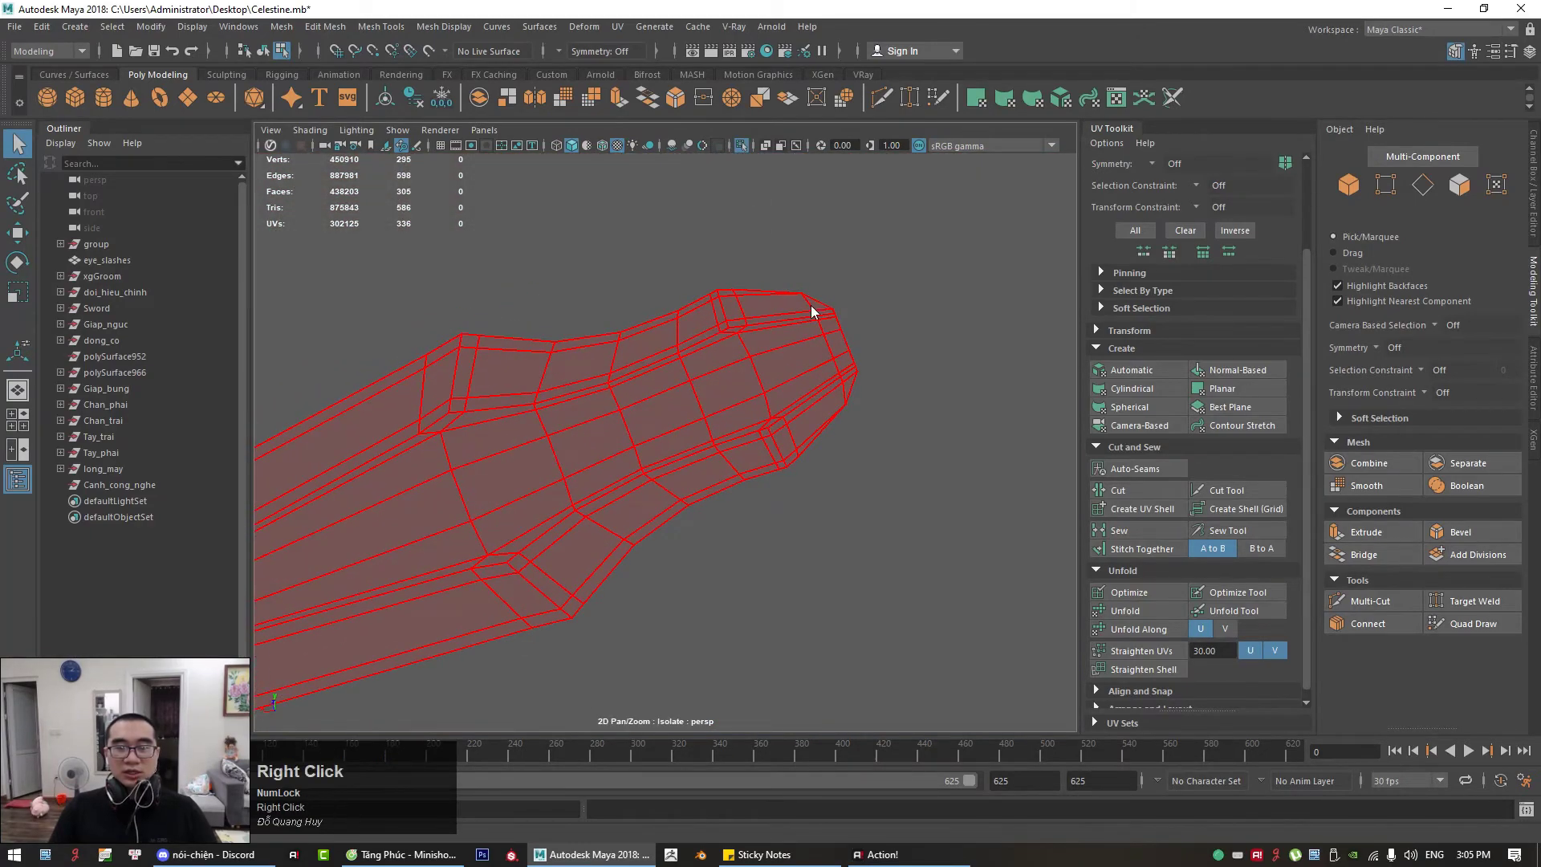
# Step: Compare the blade's end with the guard and skull covering it, and isolate the blade again for face editing
pyautogui.moveTo(811, 305); pyautogui.dragTo(802, 349, button='right')
pyautogui.click(741, 144)
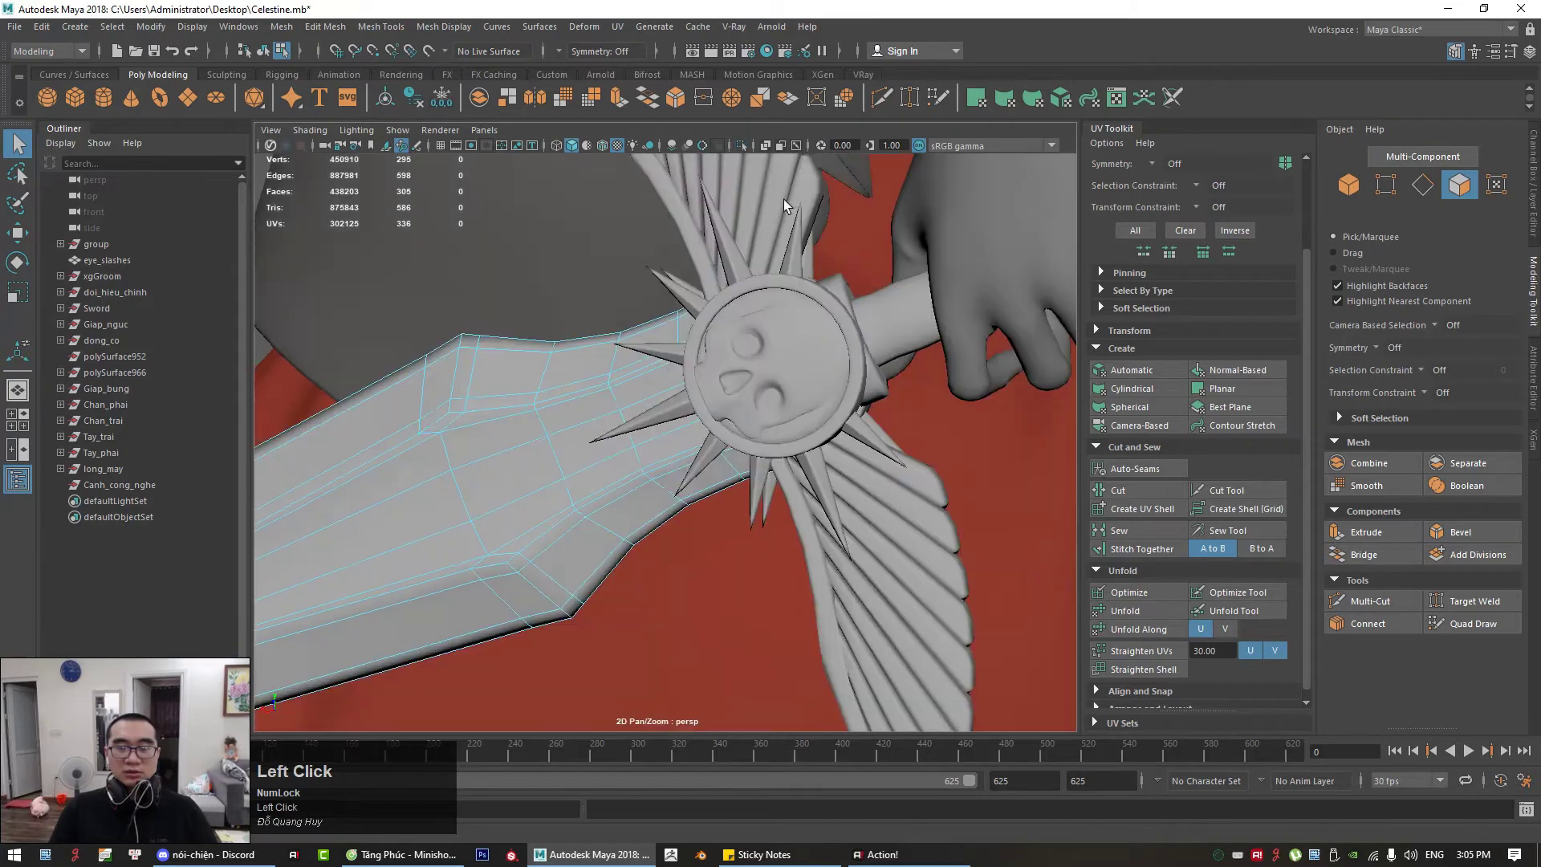
pyautogui.keyDown('alt'); pyautogui.moveTo(783, 199); pyautogui.dragTo(838, 305); pyautogui.keyUp('alt')
pyautogui.rightClick(768, 189)
pyautogui.click(915, 122)
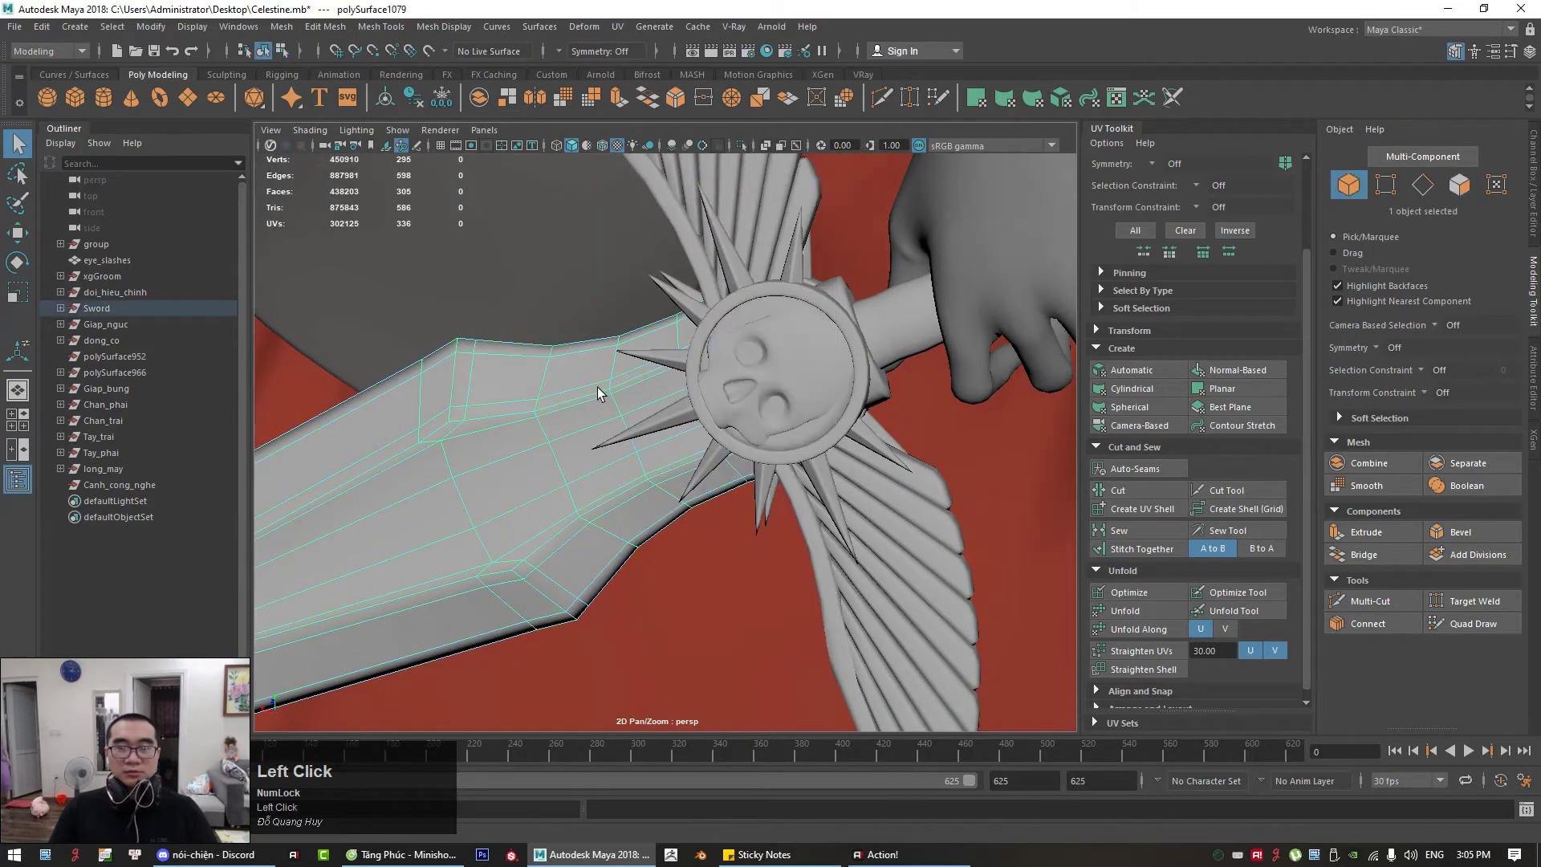
pyautogui.click(606, 429)
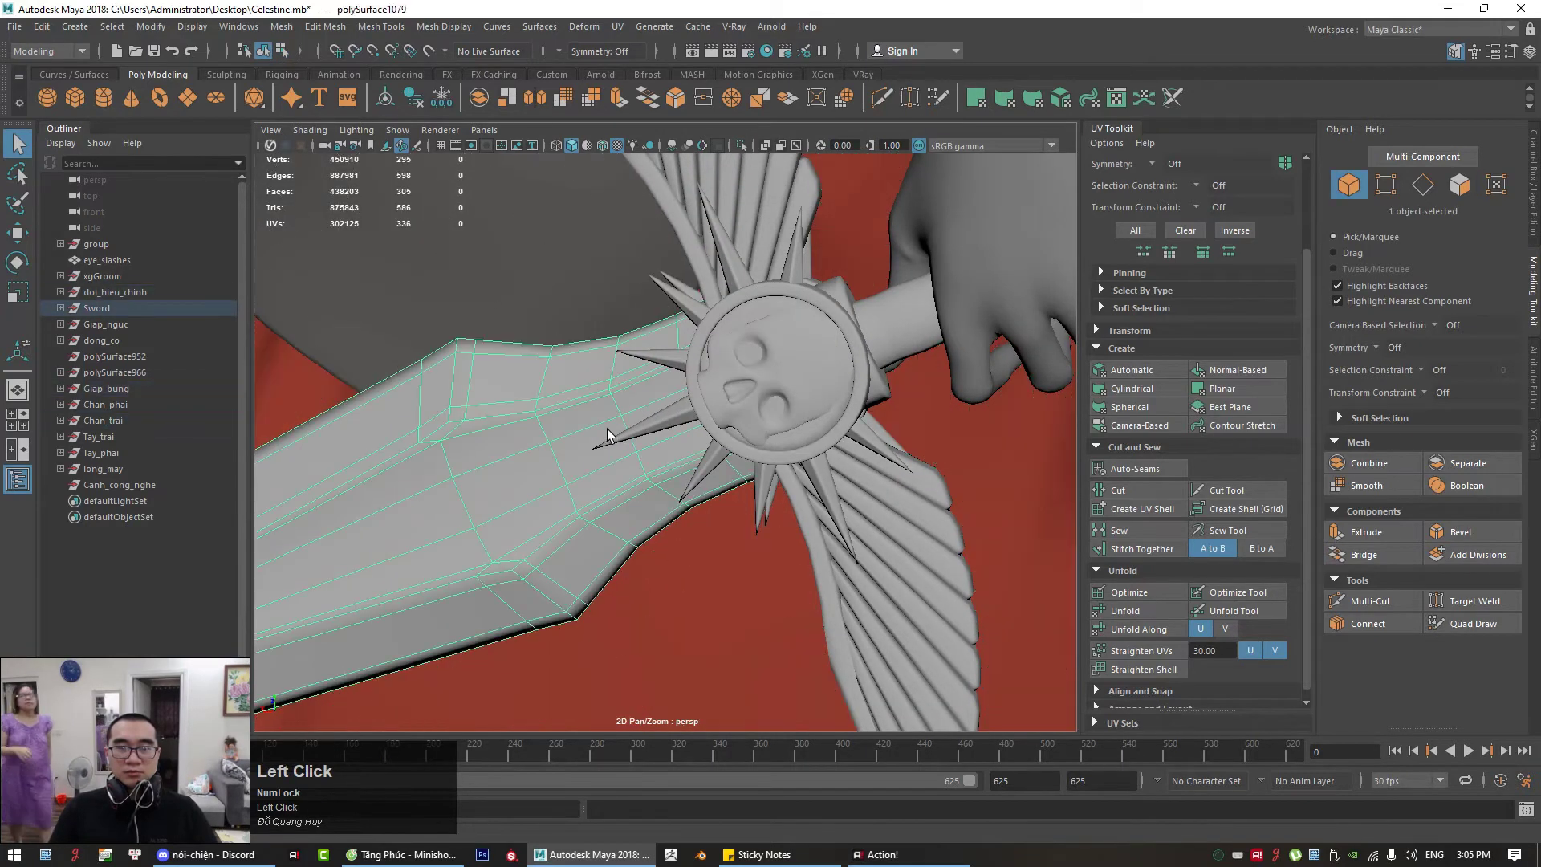
pyautogui.click(741, 145)
pyautogui.moveTo(808, 297); pyautogui.dragTo(823, 319, button='right')
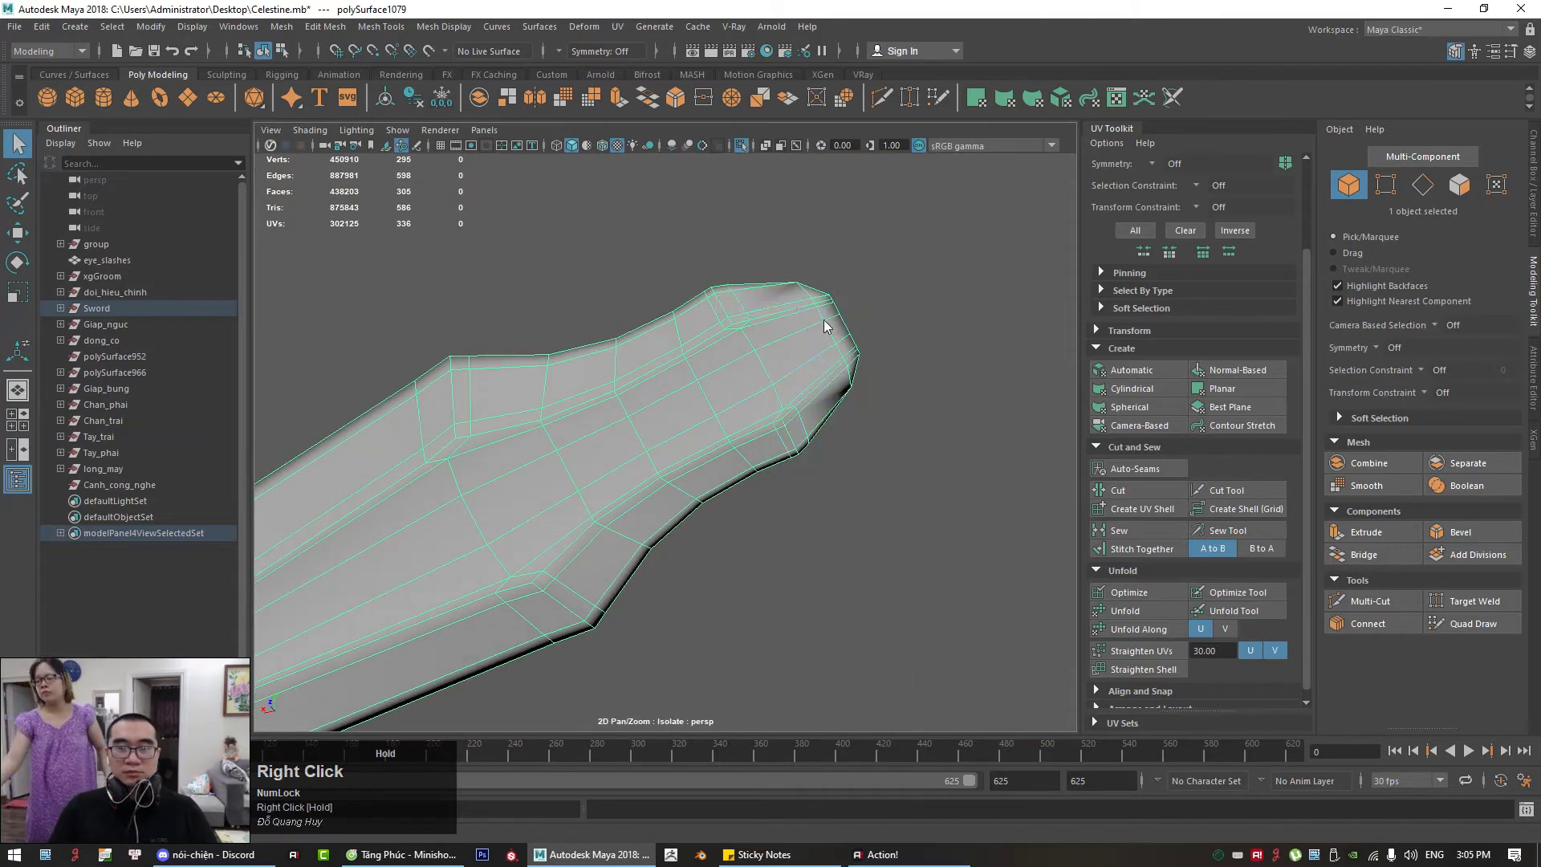
# Step: Select the faces closing the blade's end beneath the guard, check them against the whole sword, and delete them
pyautogui.click(777, 297)
pyautogui.keyDown('shift'); pyautogui.doubleClick(786, 306); pyautogui.keyUp('shift')
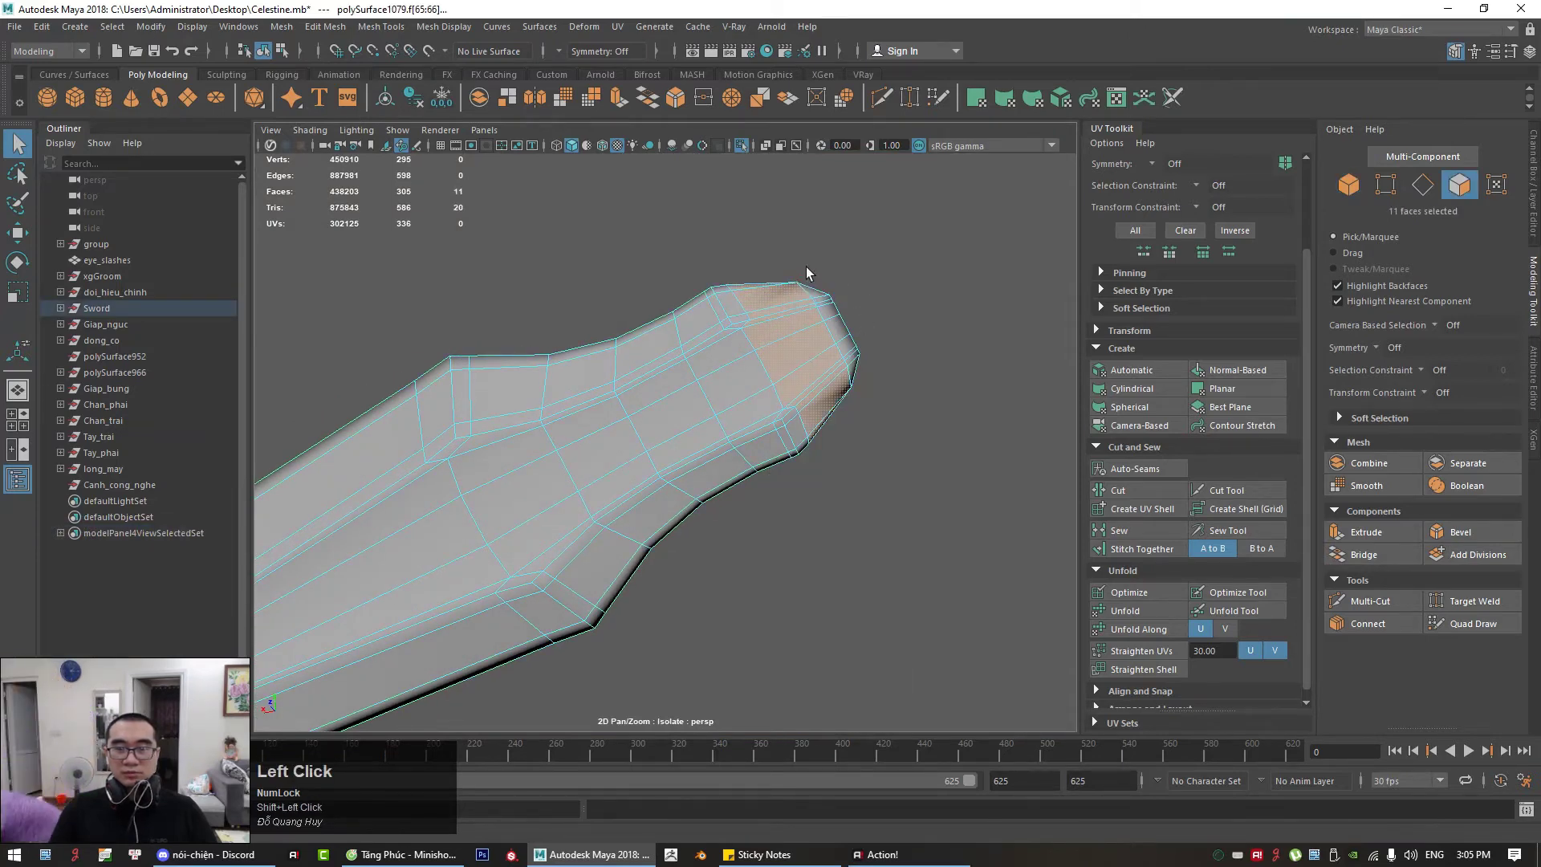
pyautogui.keyDown('ctrl'); pyautogui.keyDown('shift'); pyautogui.moveTo(806, 273); pyautogui.dragTo(893, 365); pyautogui.keyUp('shift'); pyautogui.keyUp('ctrl')
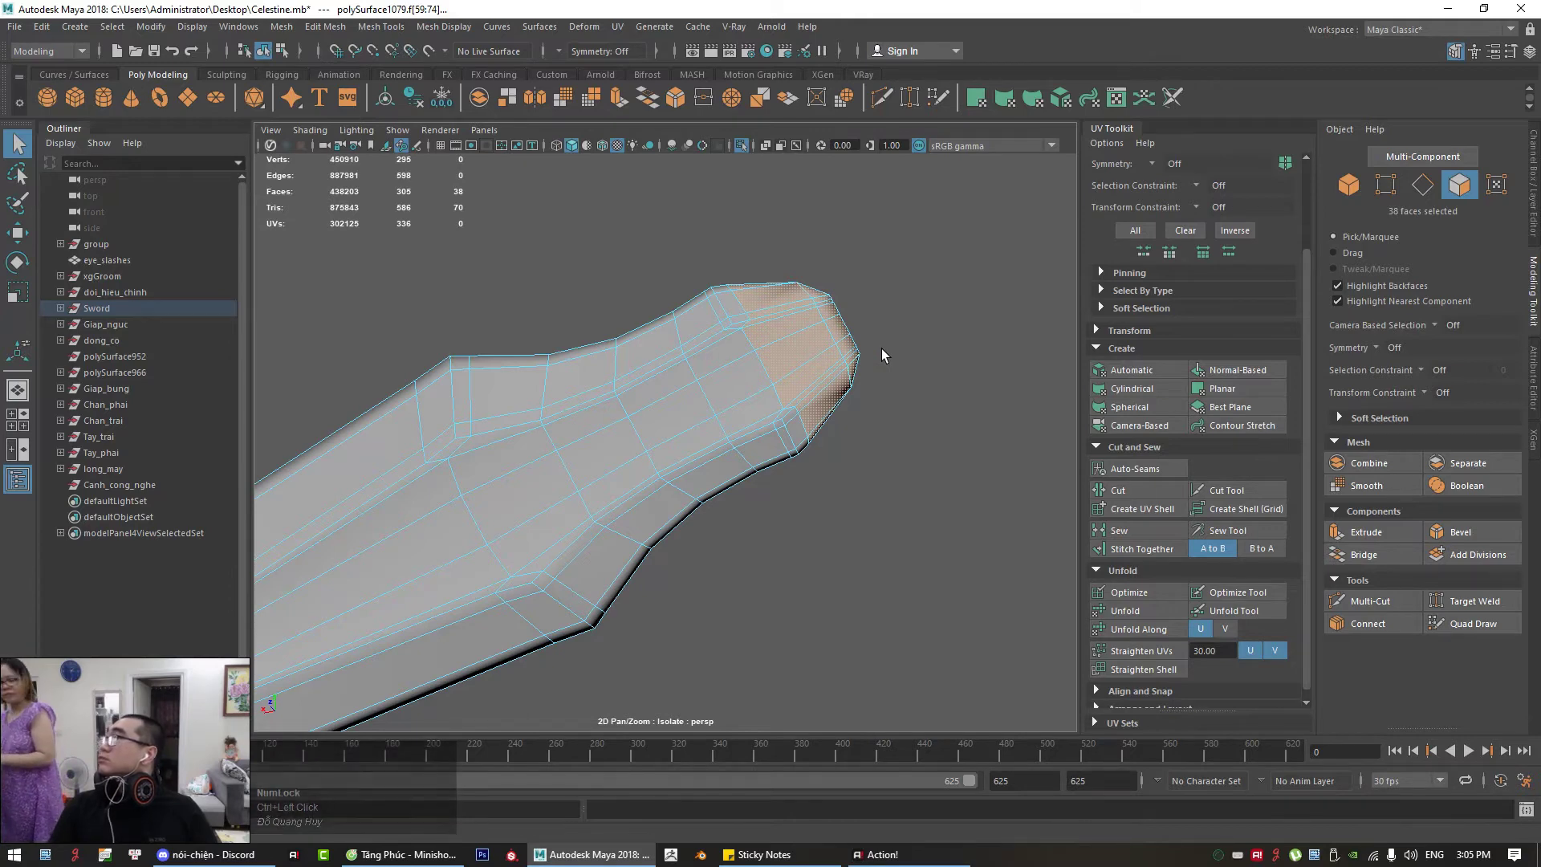
pyautogui.keyDown('alt'); pyautogui.moveTo(788, 308); pyautogui.dragTo(713, 149); pyautogui.keyUp('alt')
pyautogui.click(740, 143)
pyautogui.moveTo(806, 273)
pyautogui.keyDown('alt'); pyautogui.mouseDown()
pyautogui.moveTo(826, 310)
pyautogui.moveTo(831, 284)
pyautogui.mouseUp(); pyautogui.keyUp('alt')
pyautogui.press('Delete')
# Step: Check the trimmed blade against the guard with the other parts shown, and isolate the blade again
pyautogui.click(741, 145)
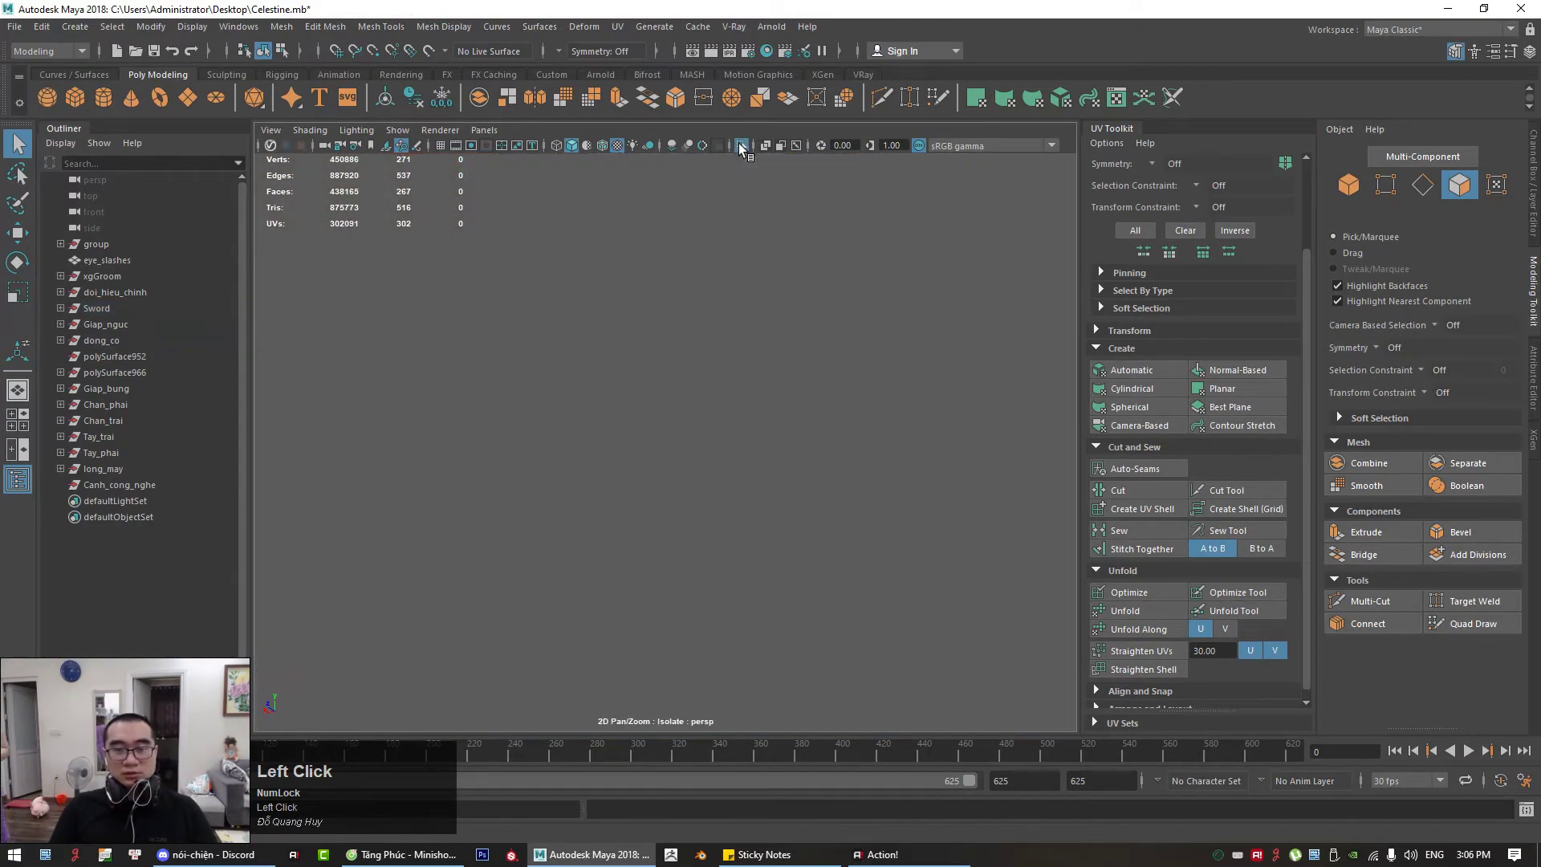
pyautogui.moveTo(631, 347); pyautogui.dragTo(700, 294, button='right')
pyautogui.click(624, 433)
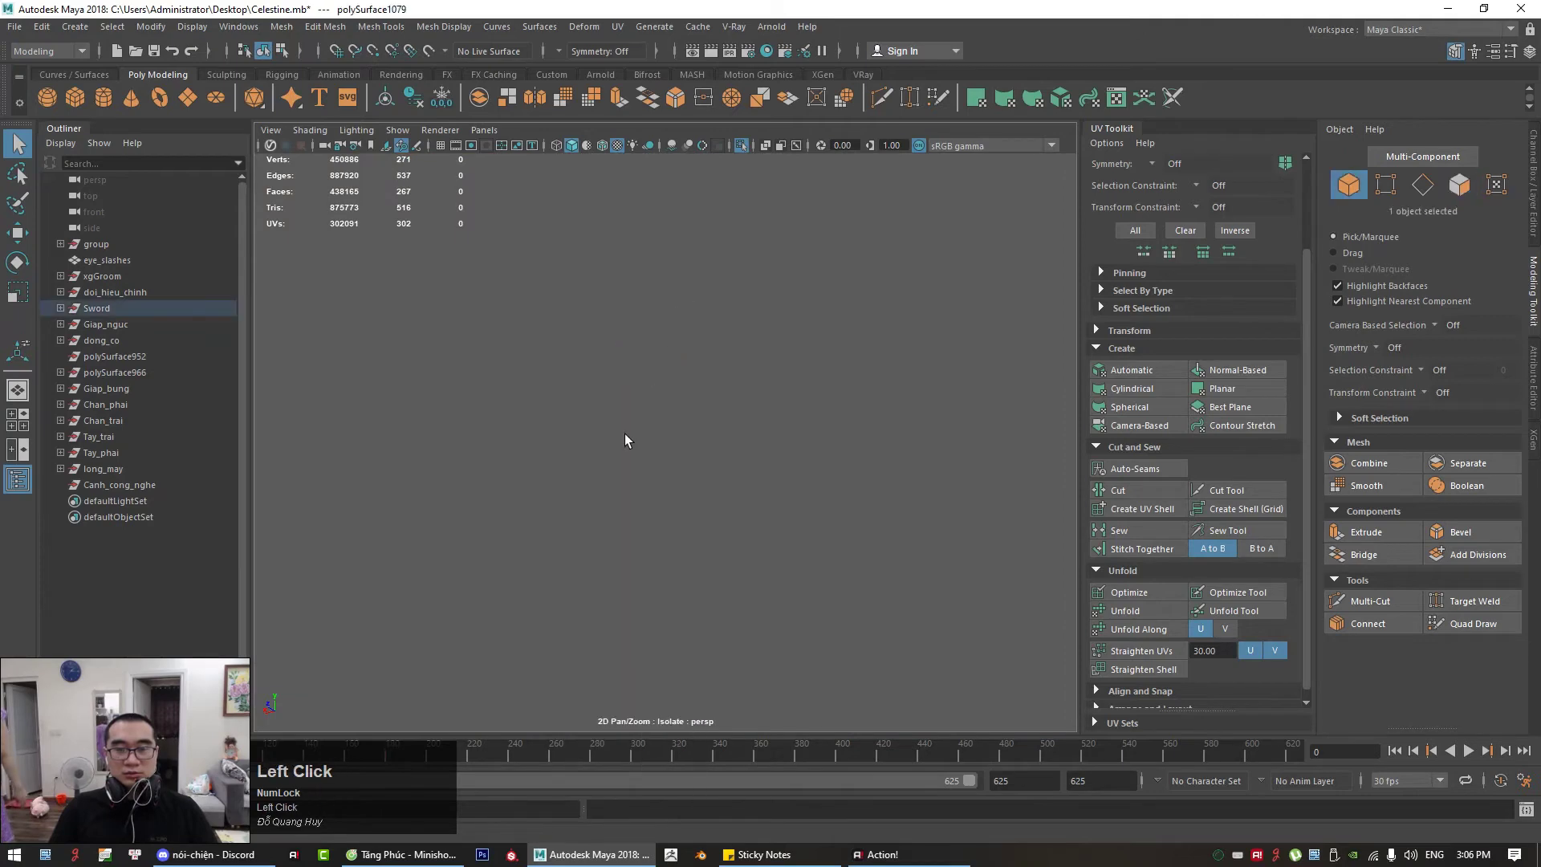
pyautogui.click(741, 145)
pyautogui.click(618, 461)
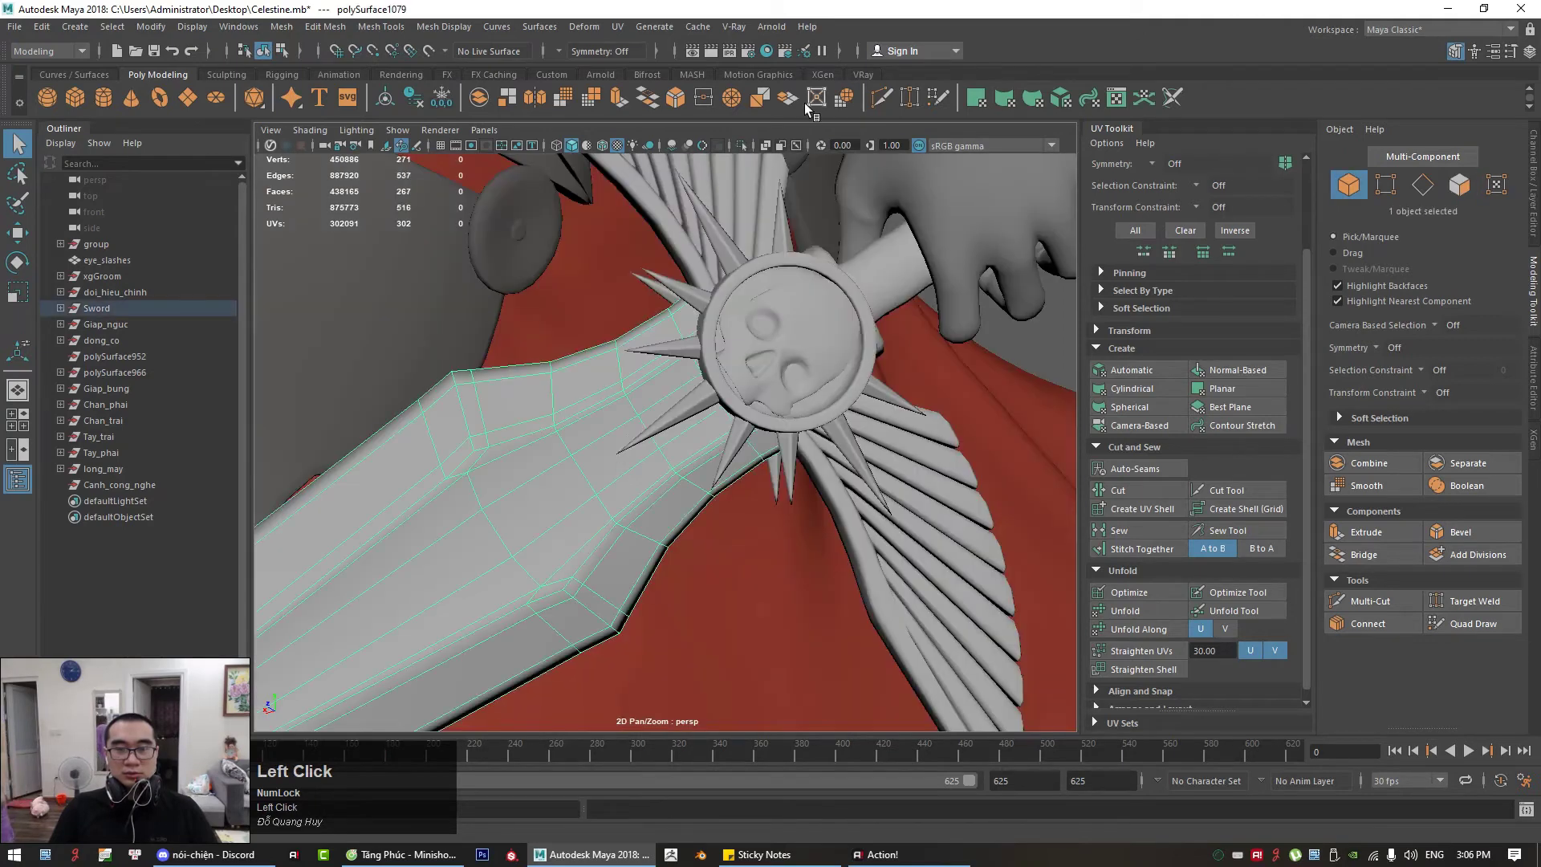
pyautogui.click(740, 145)
# Step: Delete the two stray spike-shaped faces protruding from the blade's cut end
pyautogui.keyDown('alt'); pyautogui.moveTo(746, 299); pyautogui.dragTo(744, 318); pyautogui.keyUp('alt')
pyautogui.moveTo(751, 317); pyautogui.dragTo(754, 360, button='right')
pyautogui.keyDown('alt'); pyautogui.moveTo(756, 361); pyautogui.dragTo(817, 389, button='right'); pyautogui.keyUp('alt')
pyautogui.click(765, 327)
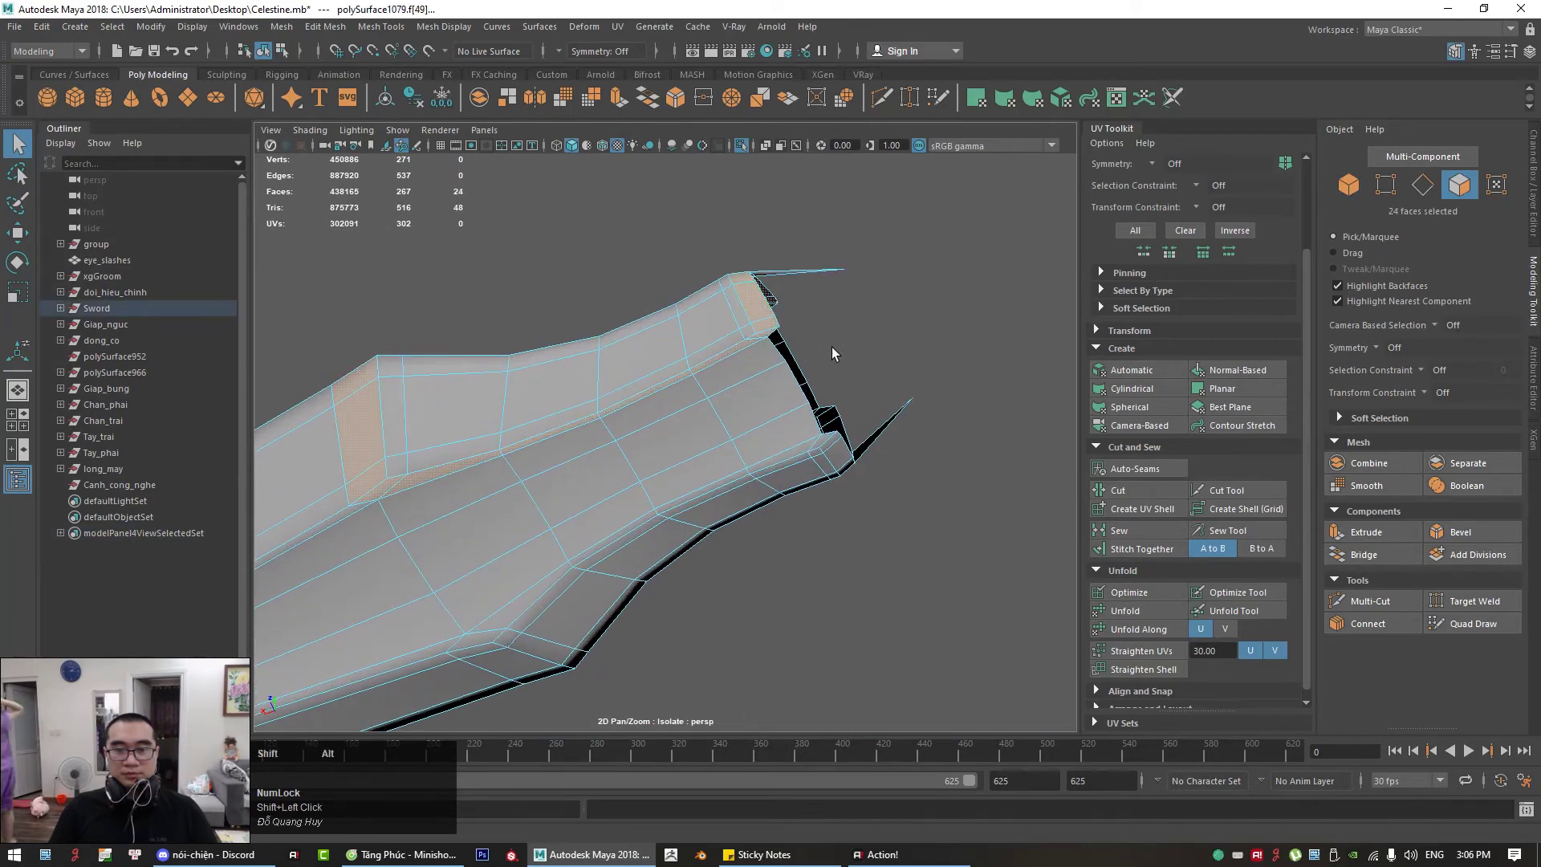
pyautogui.press('Delete')
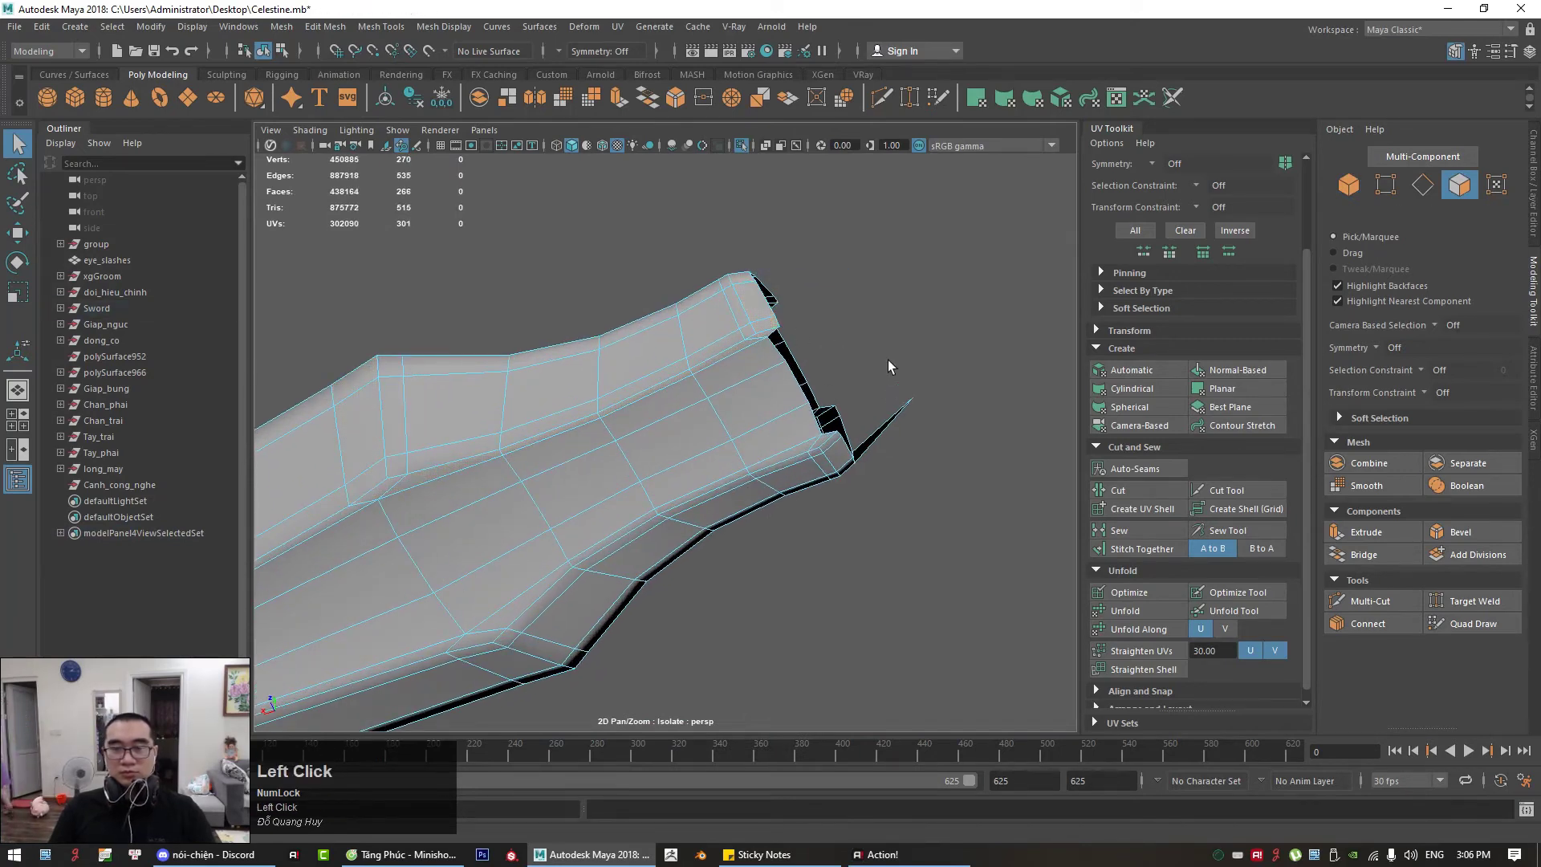
pyautogui.click(841, 443)
# Step: Connect the neighbouring vertices across the notch at each corner of the blade's cut end with the Connect tool
pyautogui.keyDown('alt'); pyautogui.moveTo(681, 437); pyautogui.dragTo(666, 413); pyautogui.keyUp('alt')
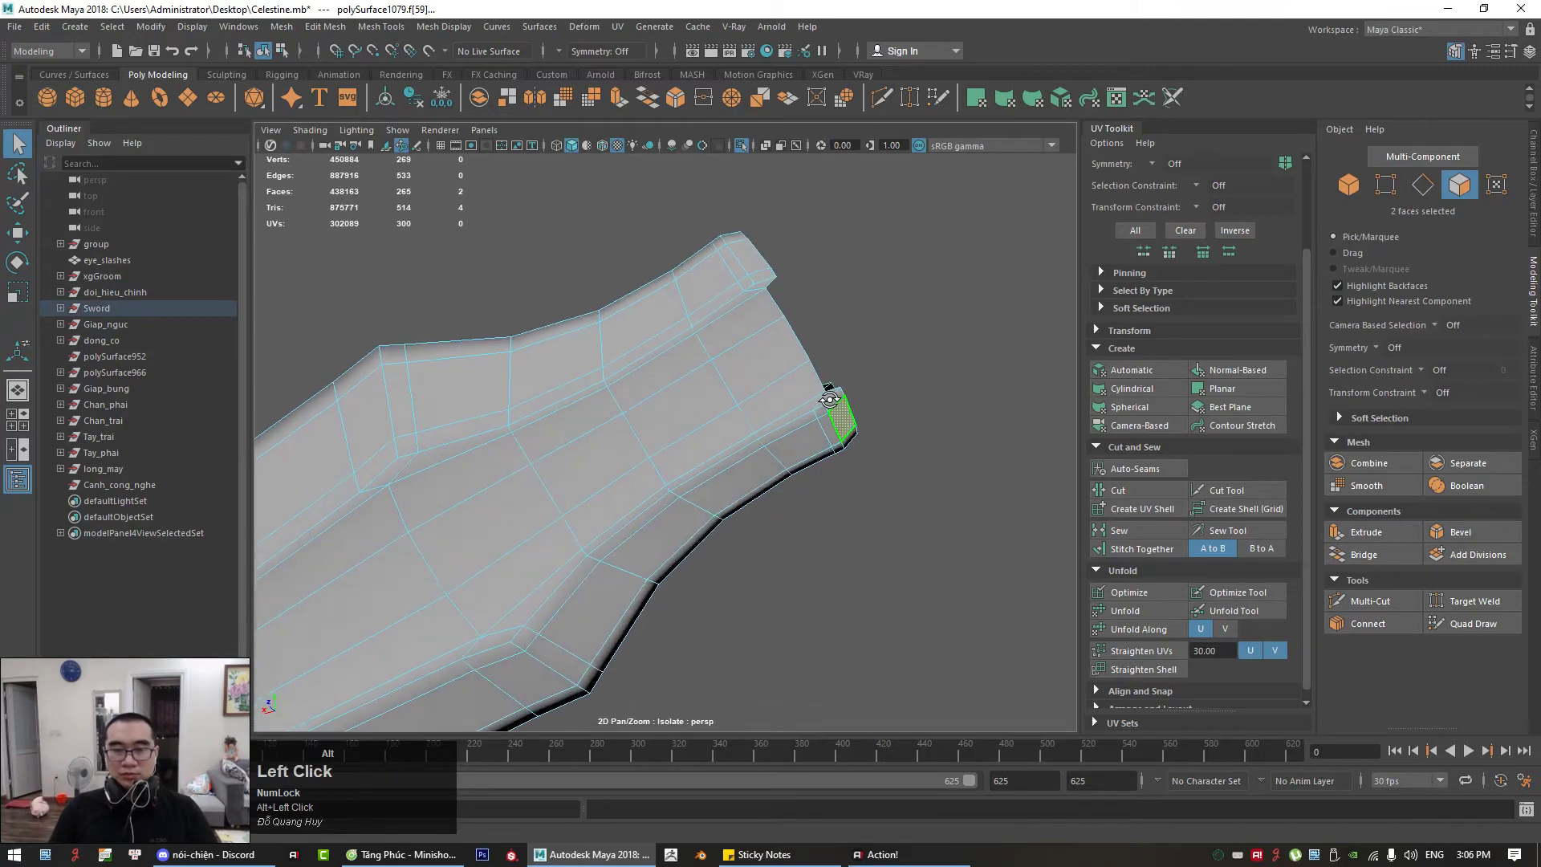
pyautogui.keyDown('alt'); pyautogui.moveTo(666, 413); pyautogui.dragTo(654, 390, button='middle'); pyautogui.keyUp('alt')
pyautogui.keyDown('alt'); pyautogui.moveTo(655, 390); pyautogui.dragTo(825, 248, button='right'); pyautogui.keyUp('alt')
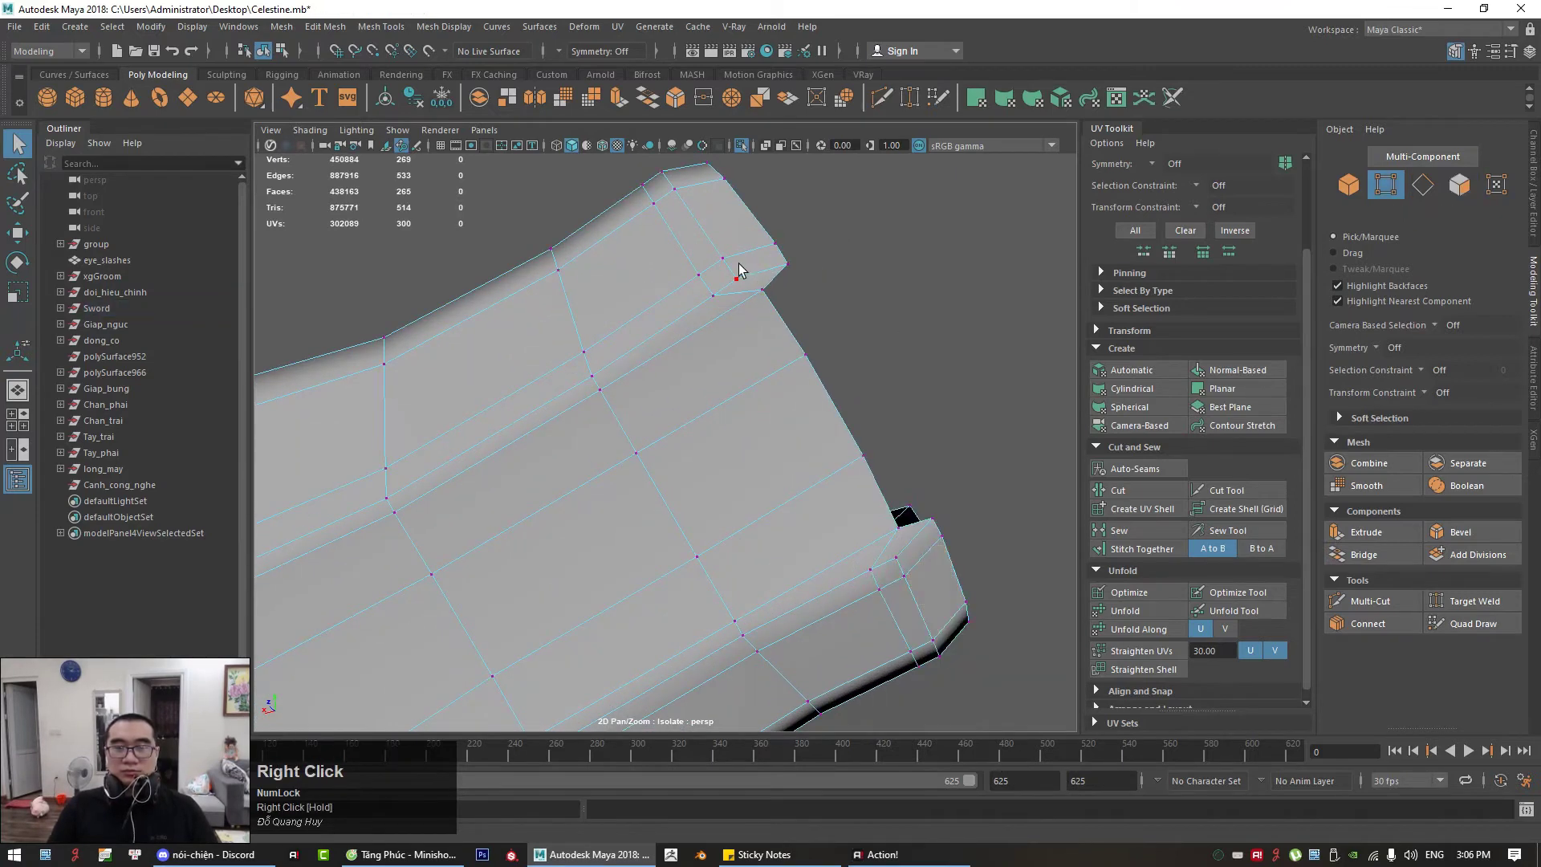
pyautogui.moveTo(730, 269); pyautogui.dragTo(768, 315)
pyautogui.keyDown('shift'); pyautogui.click(897, 527); pyautogui.keyUp('shift')
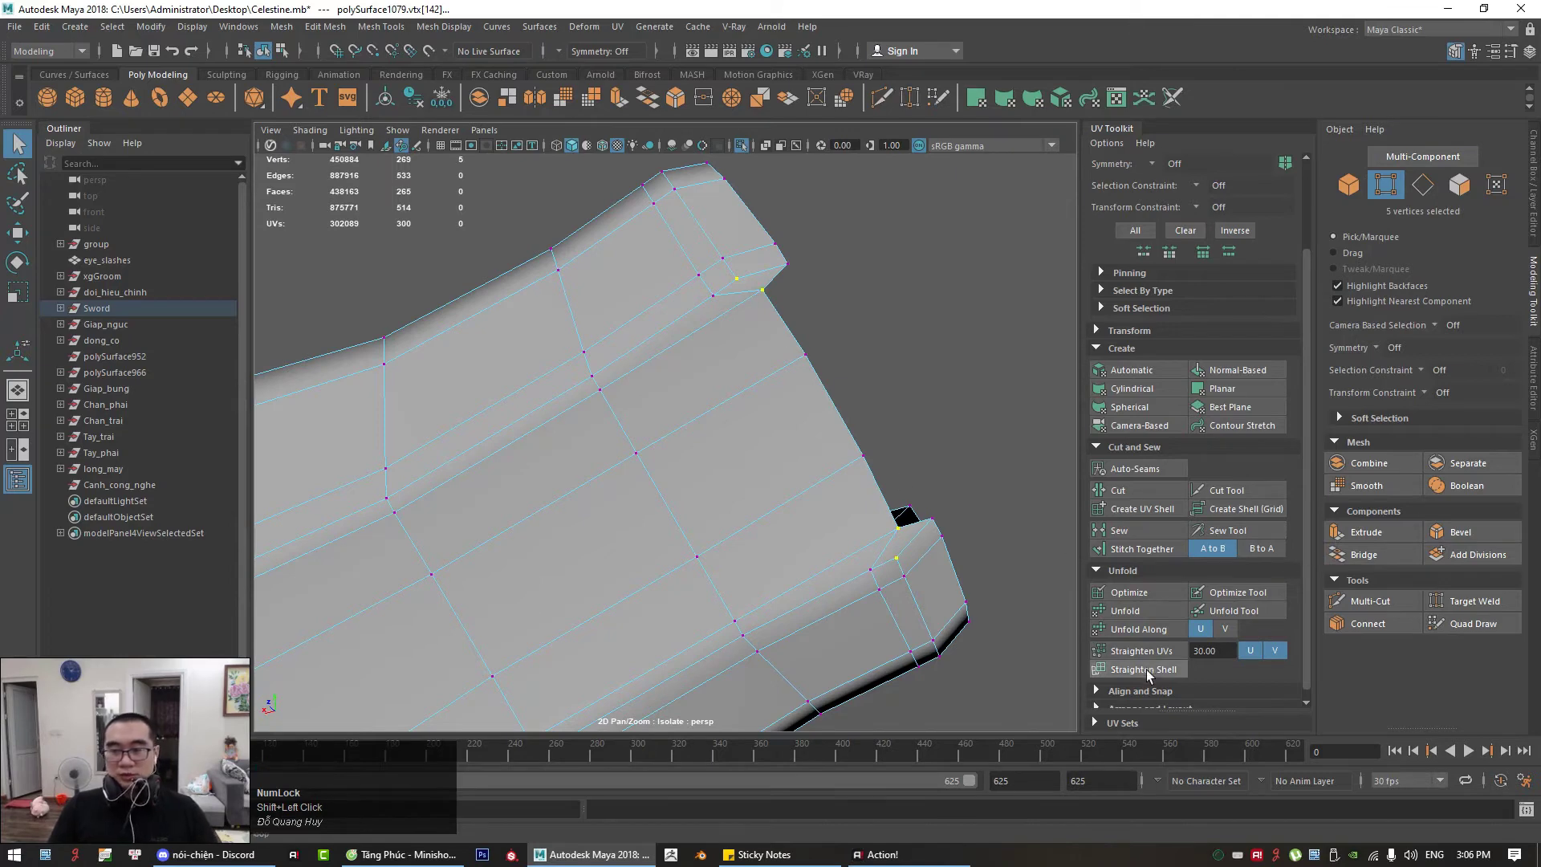
pyautogui.click(1367, 625)
pyautogui.click(848, 292)
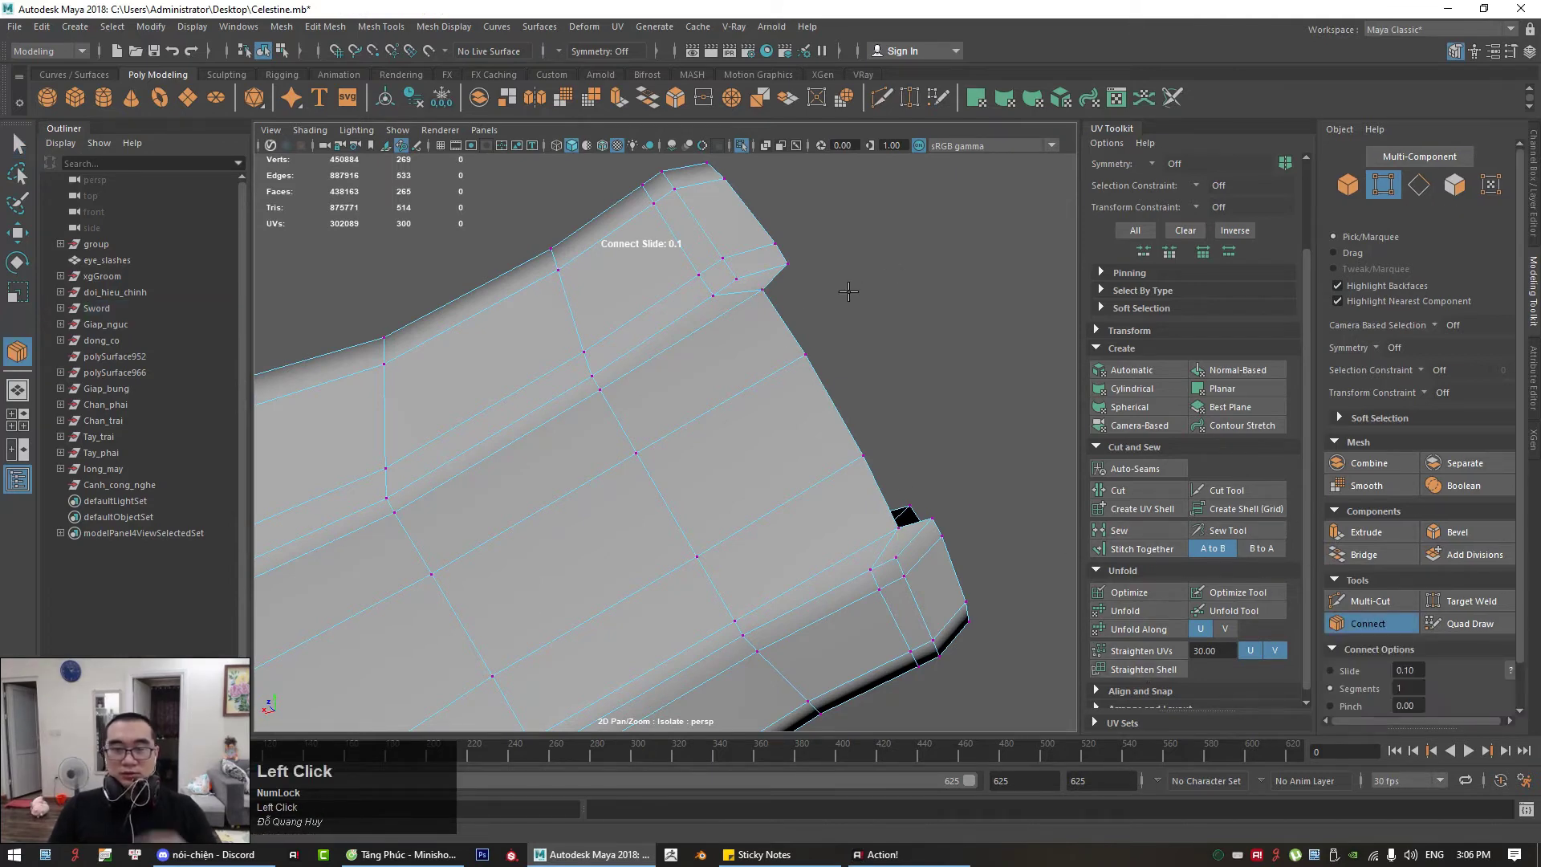
pyautogui.click(736, 278)
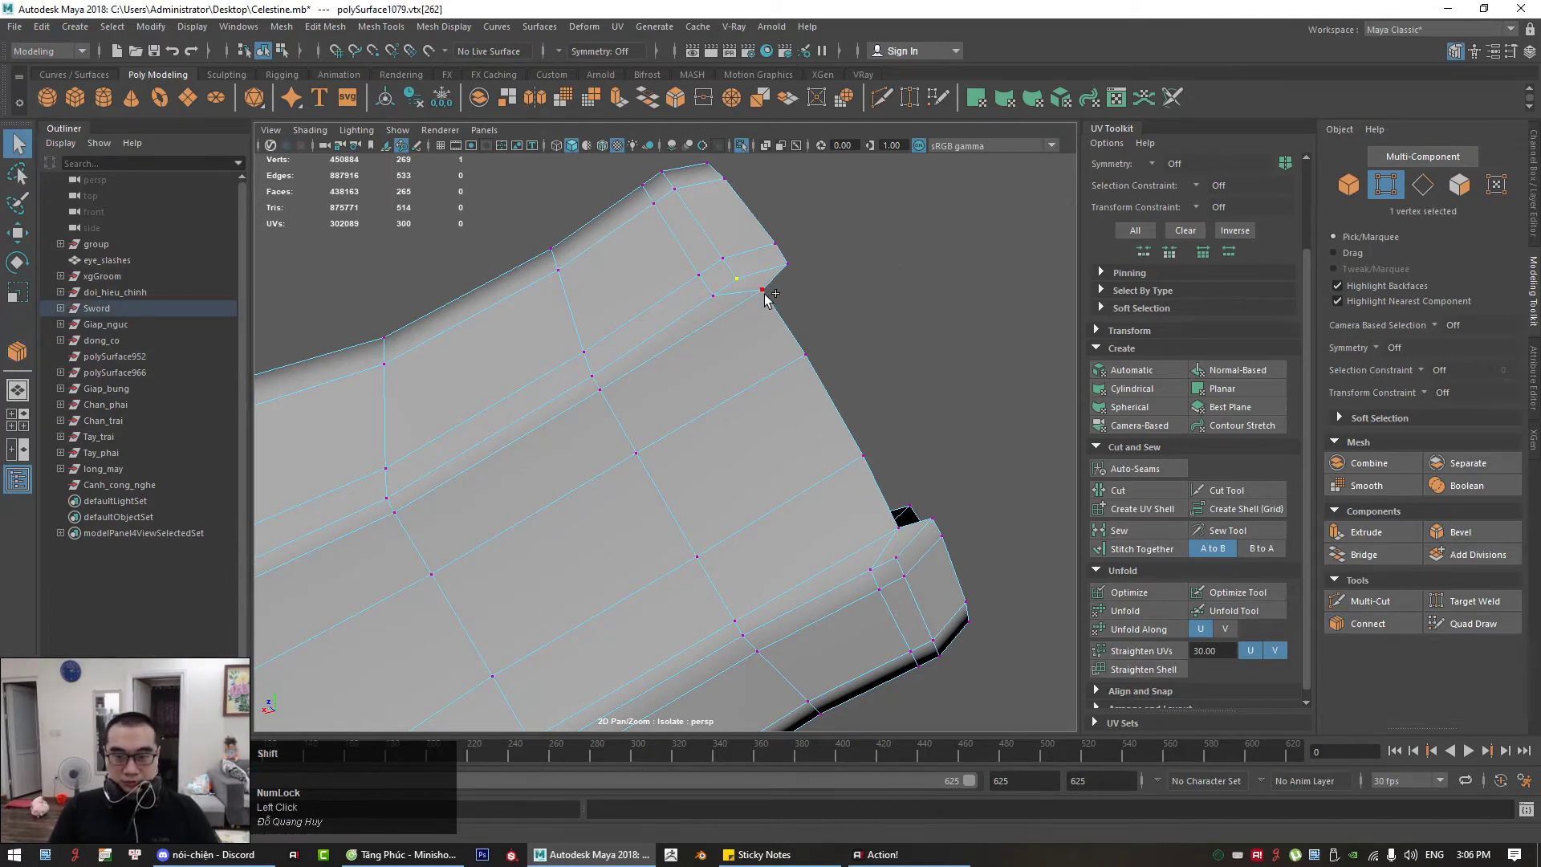
pyautogui.keyDown('shift'); pyautogui.click(762, 289); pyautogui.keyUp('shift')
pyautogui.click(1367, 624)
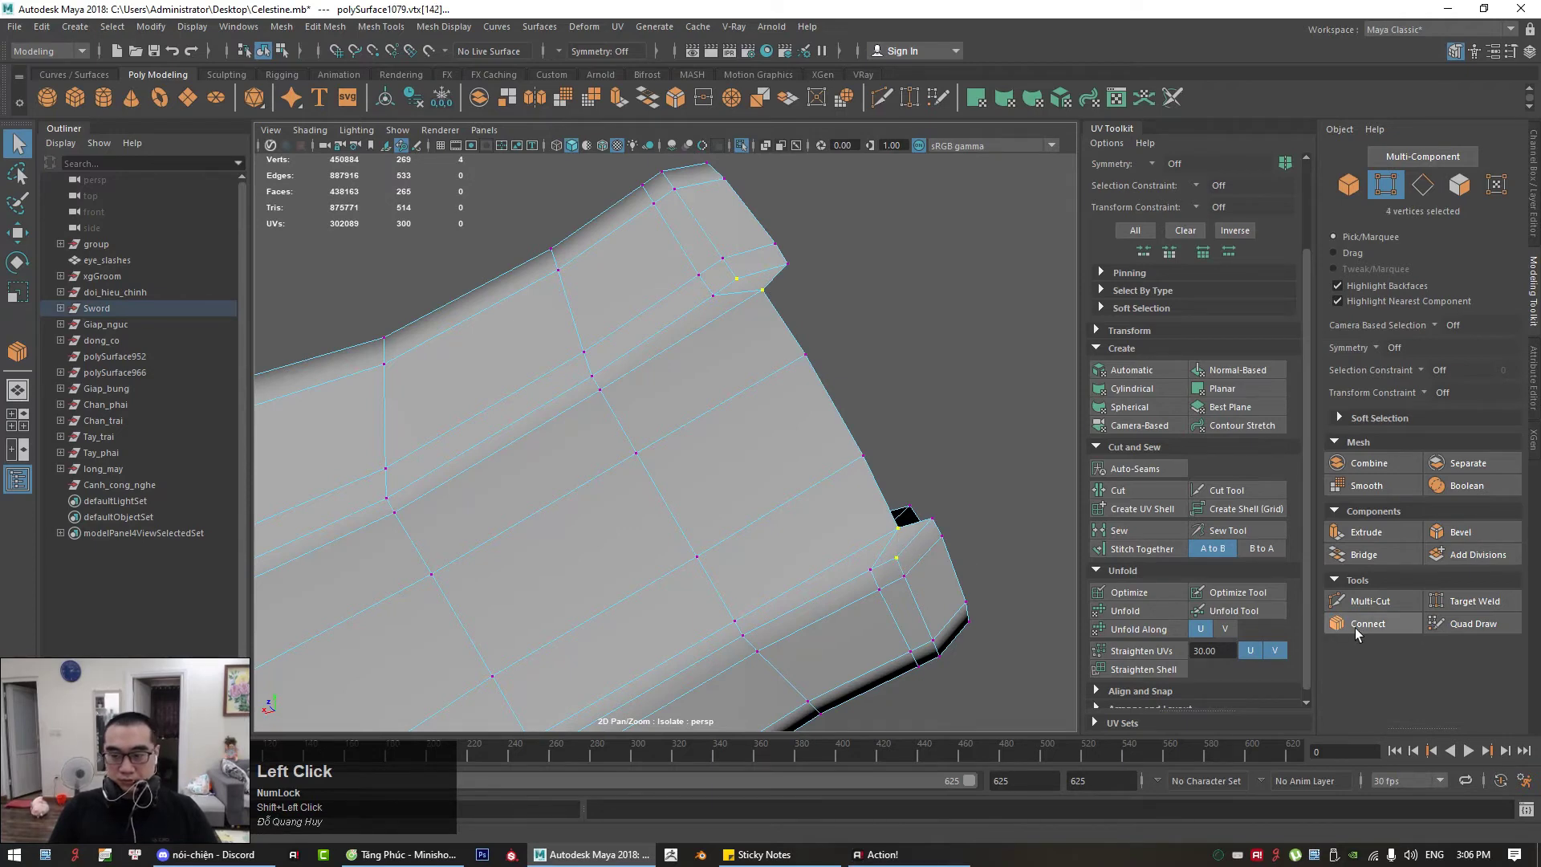
# Step: Delete the leftover small triangular faces at the corners of the blade's cut end
pyautogui.moveTo(751, 256); pyautogui.dragTo(747, 286, button='right')
pyautogui.click(745, 277)
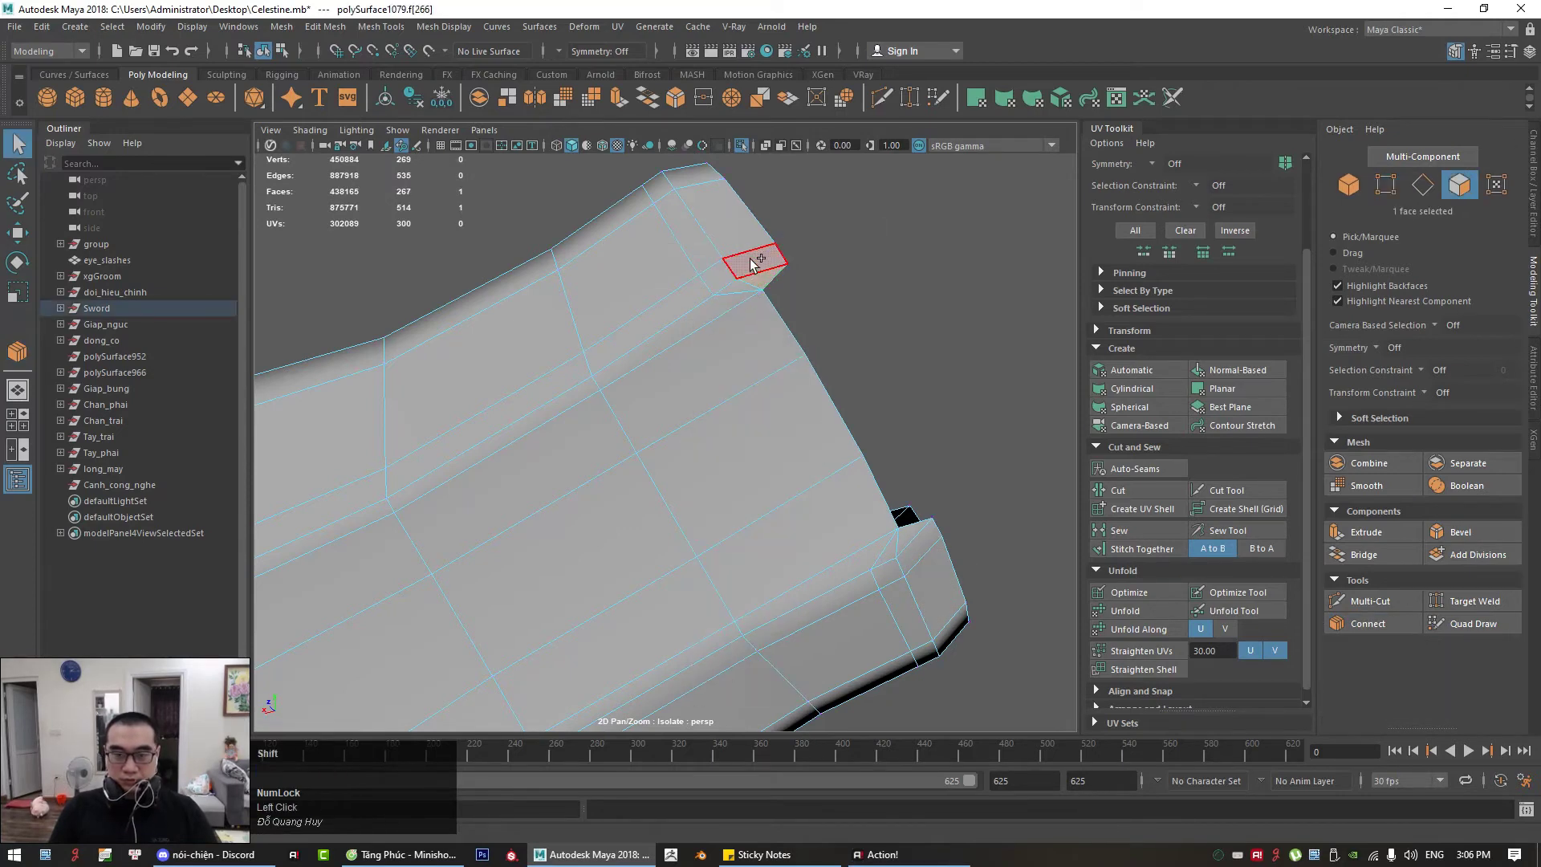
pyautogui.keyDown('shift'); pyautogui.click(740, 239); pyautogui.keyUp('shift')
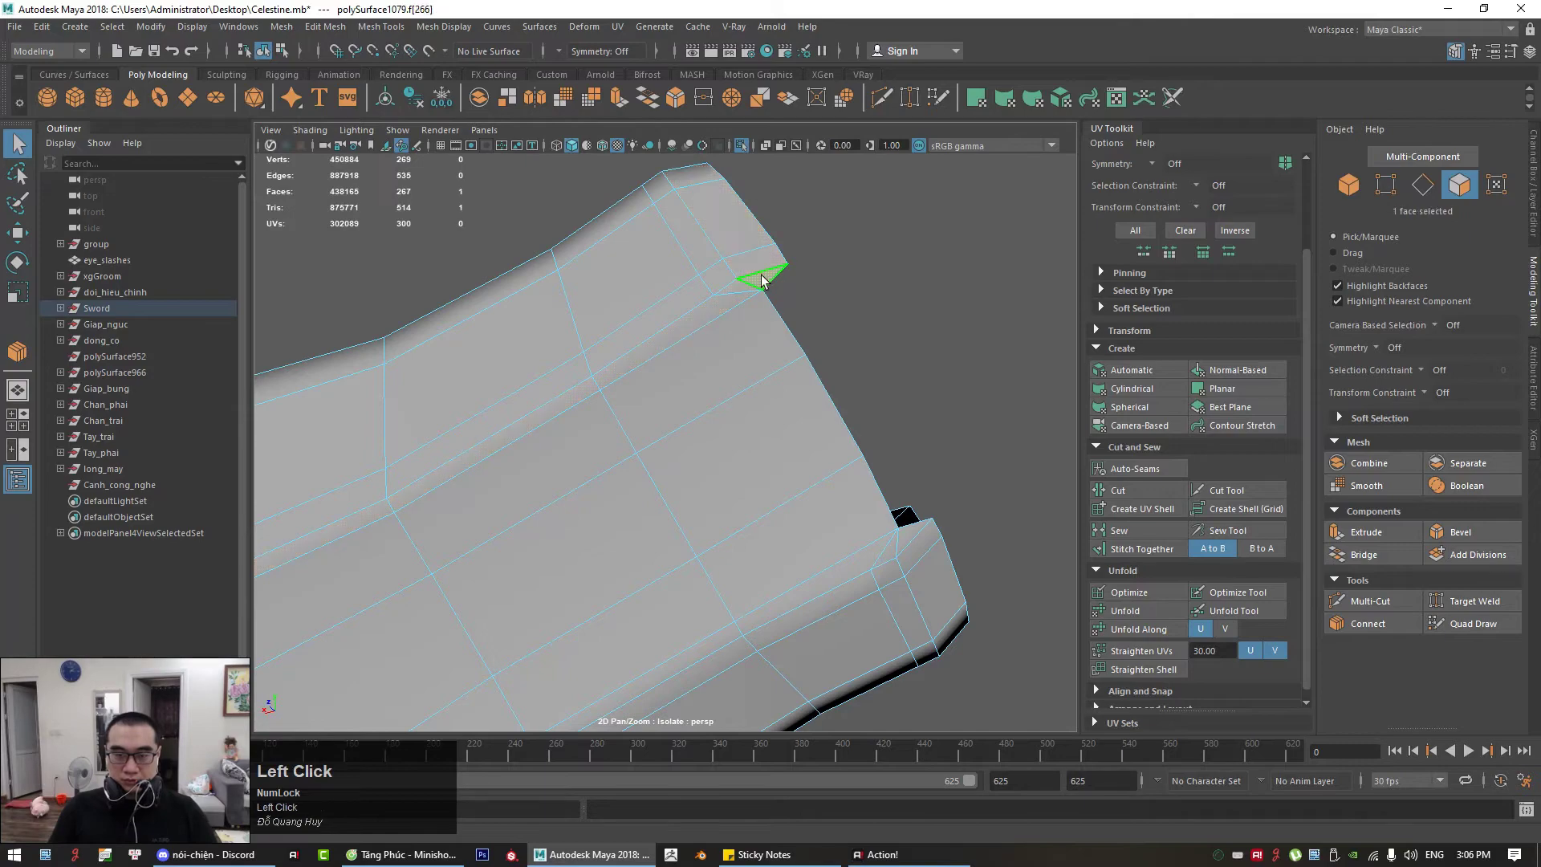
pyautogui.press('Delete')
pyautogui.click(754, 258)
pyautogui.keyDown('shift'); pyautogui.doubleClick(747, 238); pyautogui.keyUp('shift')
pyautogui.keyDown('alt'); pyautogui.moveTo(863, 307); pyautogui.dragTo(553, 297); pyautogui.keyUp('alt')
pyautogui.click(608, 276)
pyautogui.press('Delete')
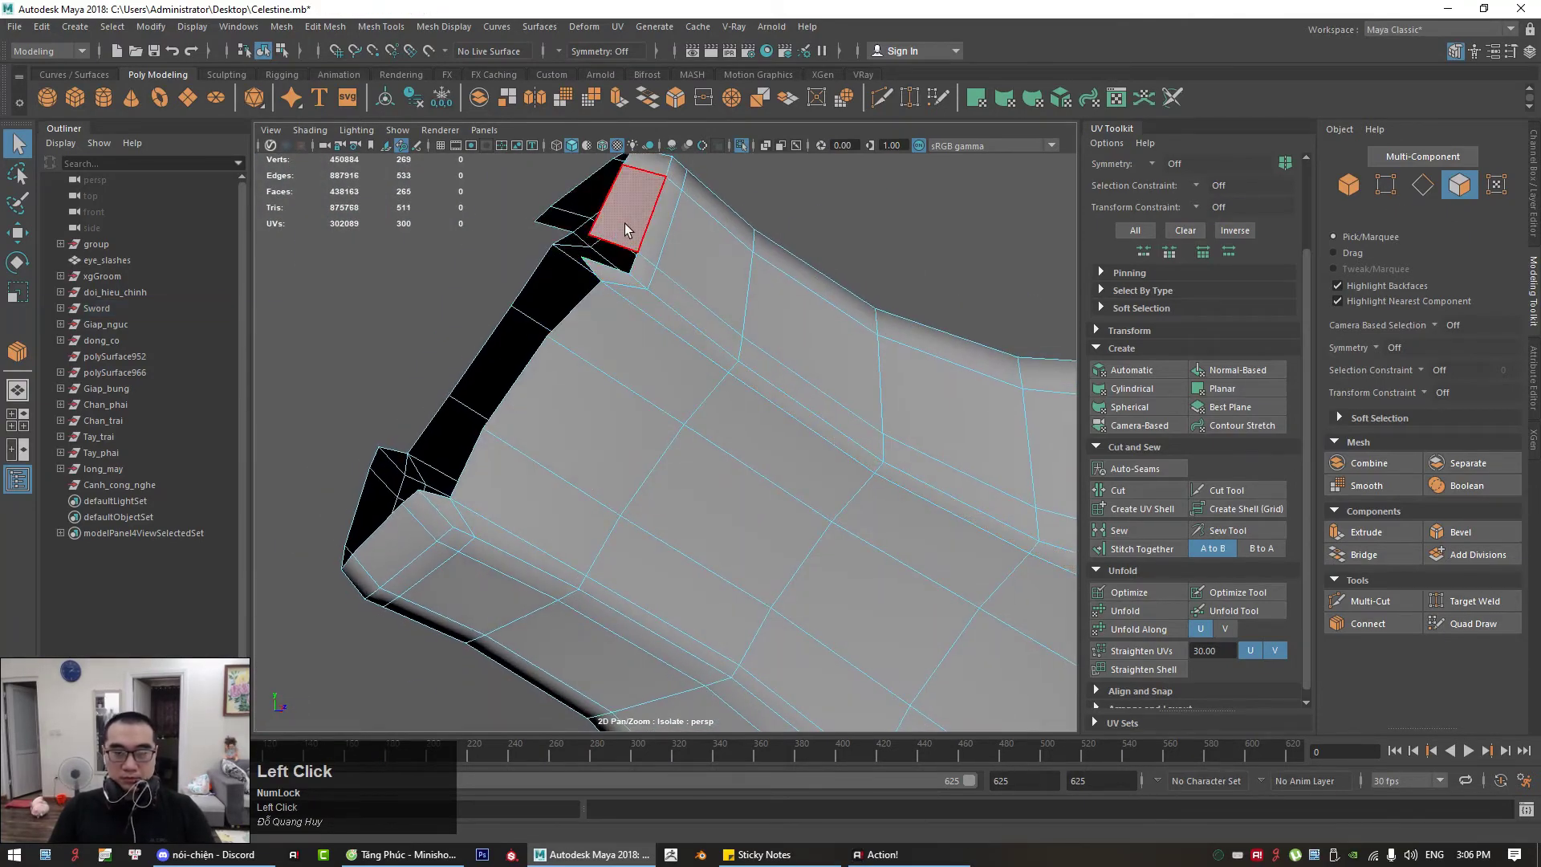
# Step: Delete the strip of five faces wrapping around one protruding corner of the blade's cut end
pyautogui.click(625, 230)
pyautogui.keyDown('alt'); pyautogui.moveTo(675, 218); pyautogui.dragTo(669, 285, button='middle'); pyautogui.keyUp('alt')
pyautogui.keyDown('shift'); pyautogui.doubleClick(644, 231); pyautogui.keyUp('shift')
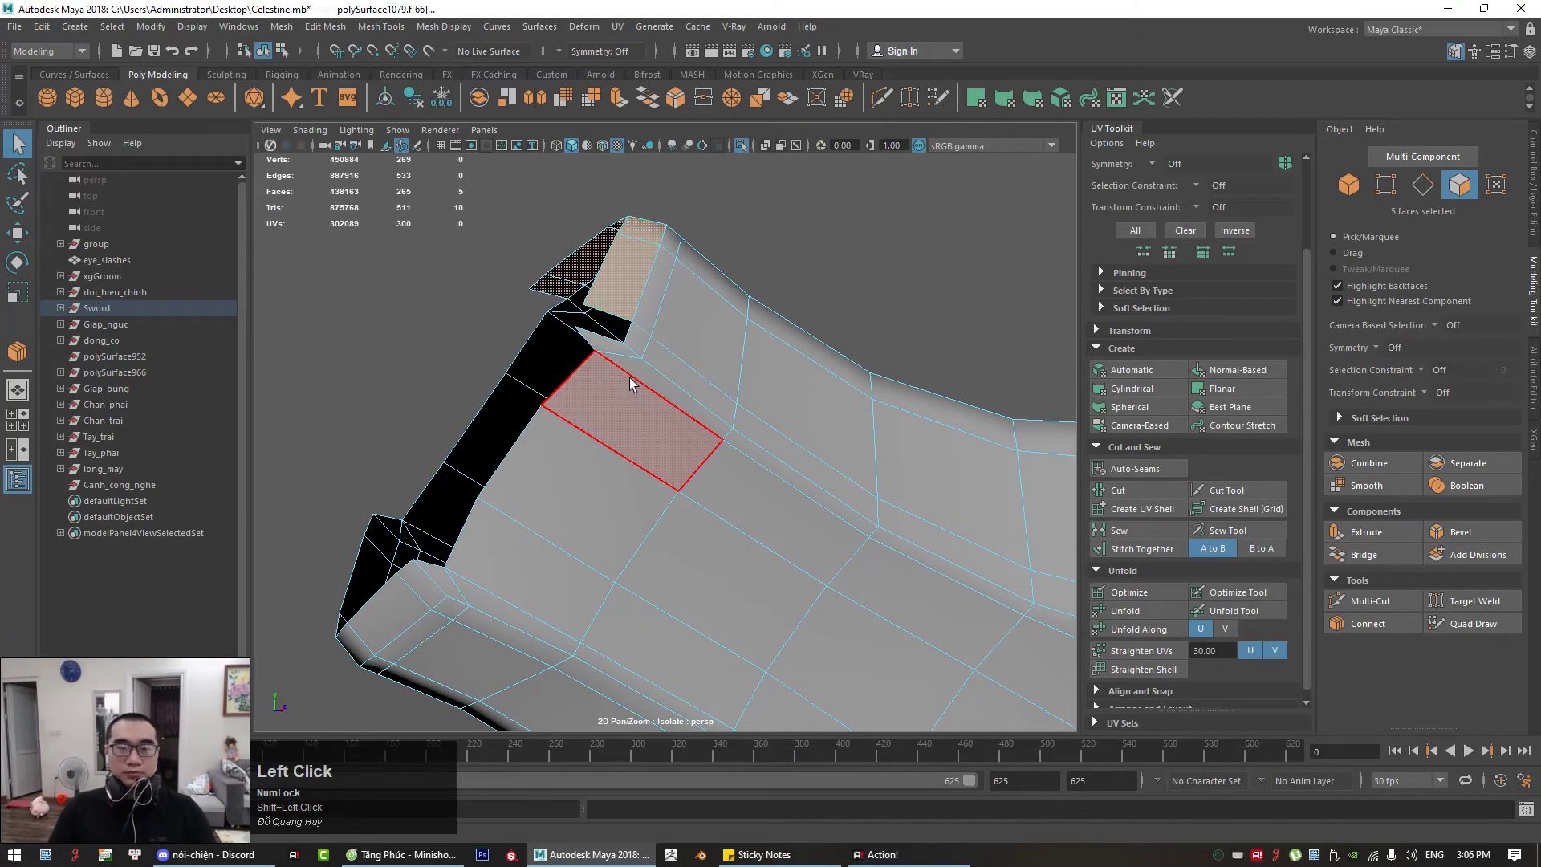
pyautogui.press('Delete')
# Step: Delete the stray vertex sticking out of the notch beside the trimmed corner of the blade's cut end
pyautogui.moveTo(585, 333); pyautogui.dragTo(566, 273, button='right')
pyautogui.keyDown('alt'); pyautogui.moveTo(554, 304); pyautogui.dragTo(439, 284); pyautogui.keyUp('alt')
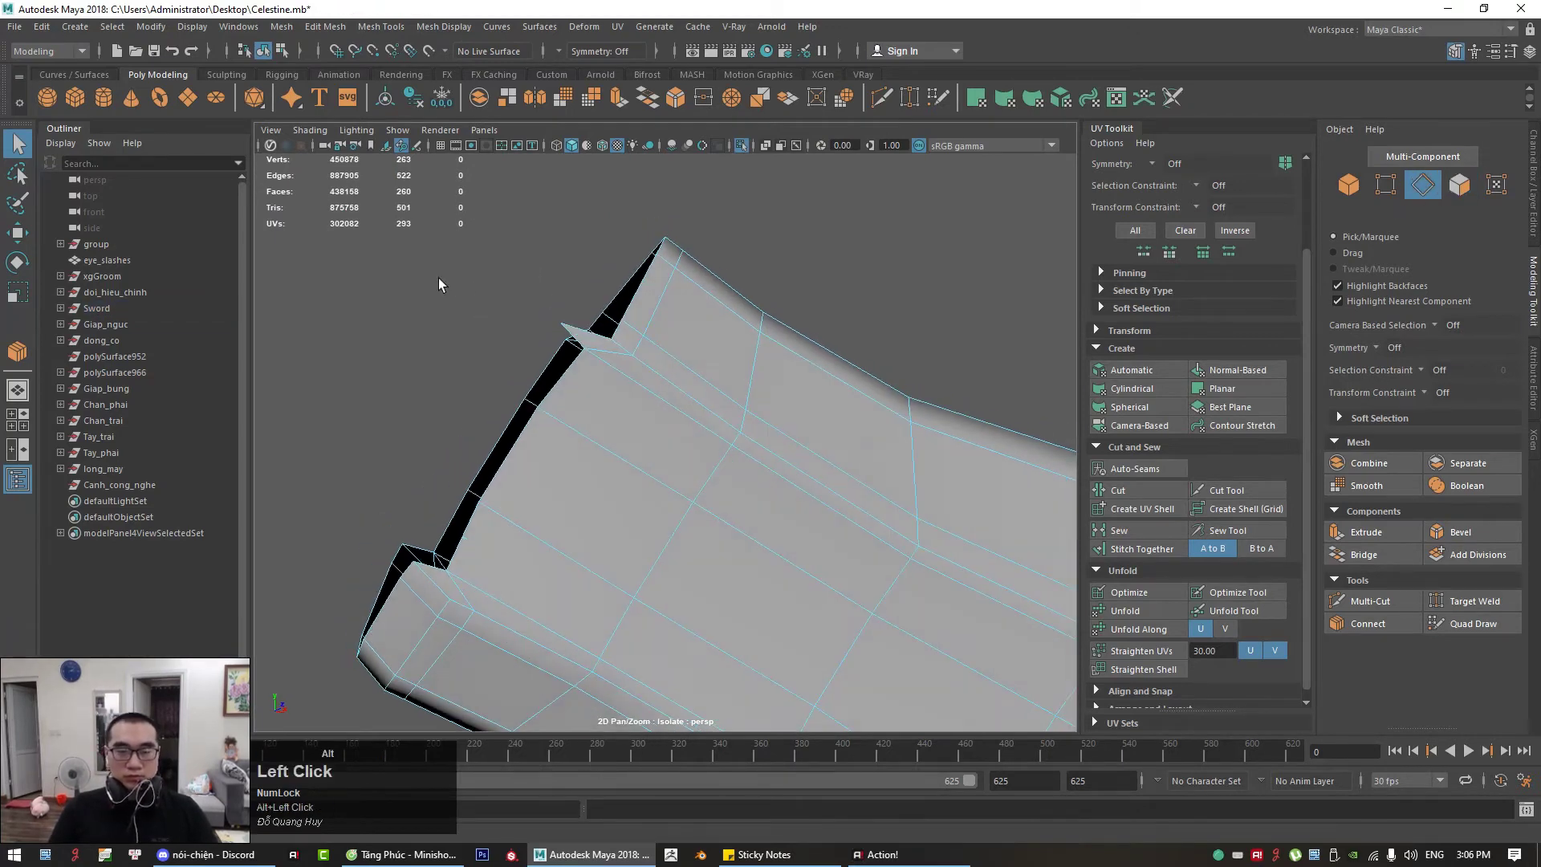
pyautogui.moveTo(550, 318); pyautogui.dragTo(341, 247, button='right')
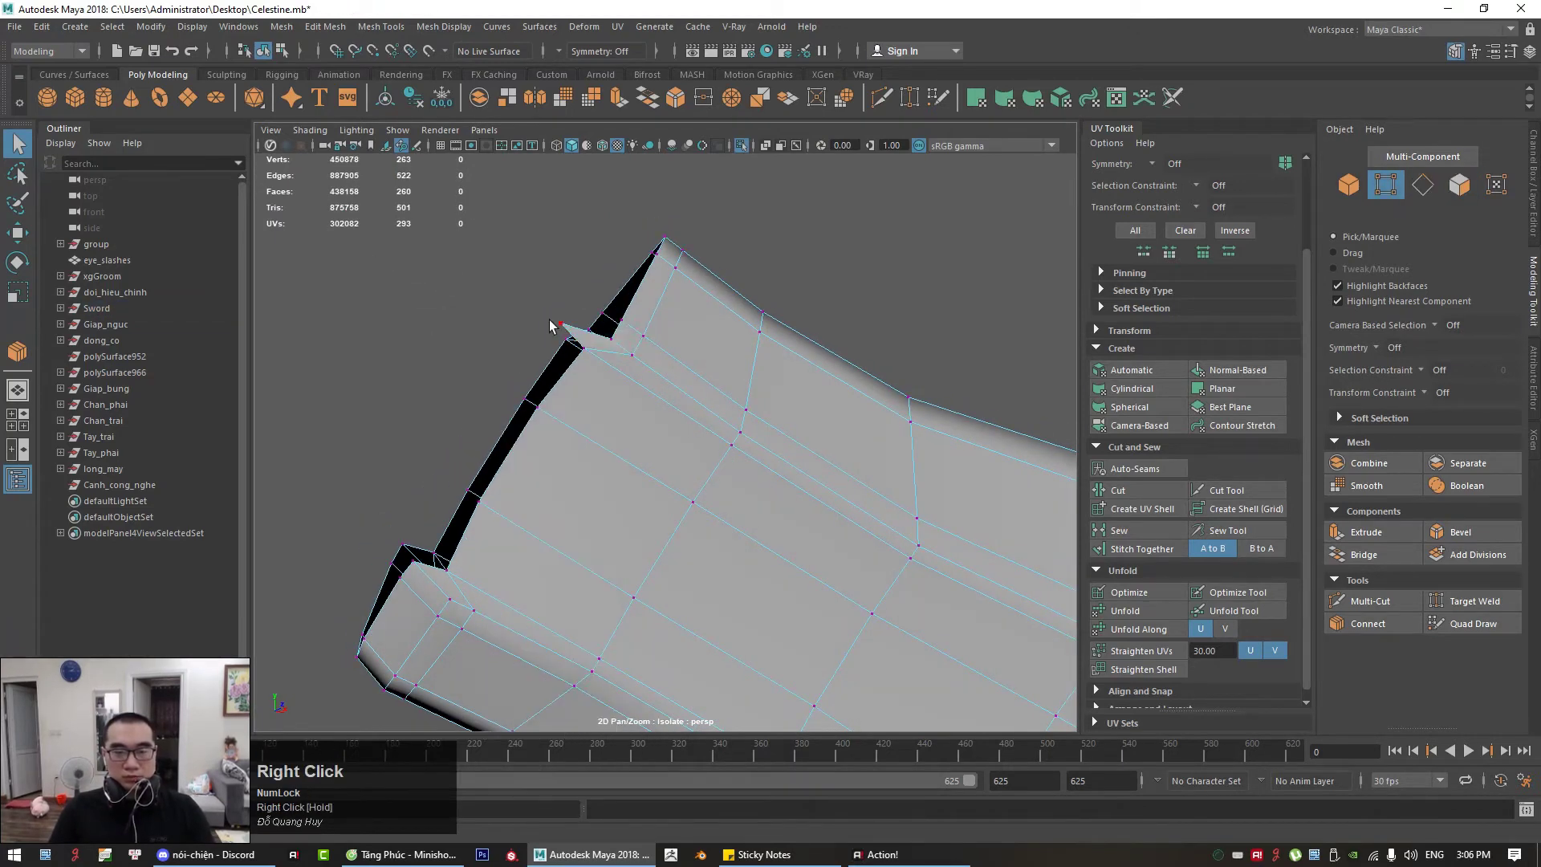
pyautogui.click(560, 322)
pyautogui.press('Delete')
# Step: Delete the redundant edge loop running around the blade close to its cut end, together with its vertices
pyautogui.keyDown('alt'); pyautogui.moveTo(611, 333); pyautogui.dragTo(626, 298, button='middle'); pyautogui.keyUp('alt')
pyautogui.moveTo(722, 277); pyautogui.dragTo(738, 202, button='right')
pyautogui.click(669, 276)
pyautogui.press('Delete')
pyautogui.keyDown('alt'); pyautogui.moveTo(669, 276); pyautogui.dragTo(696, 230, button='middle'); pyautogui.keyUp('alt')
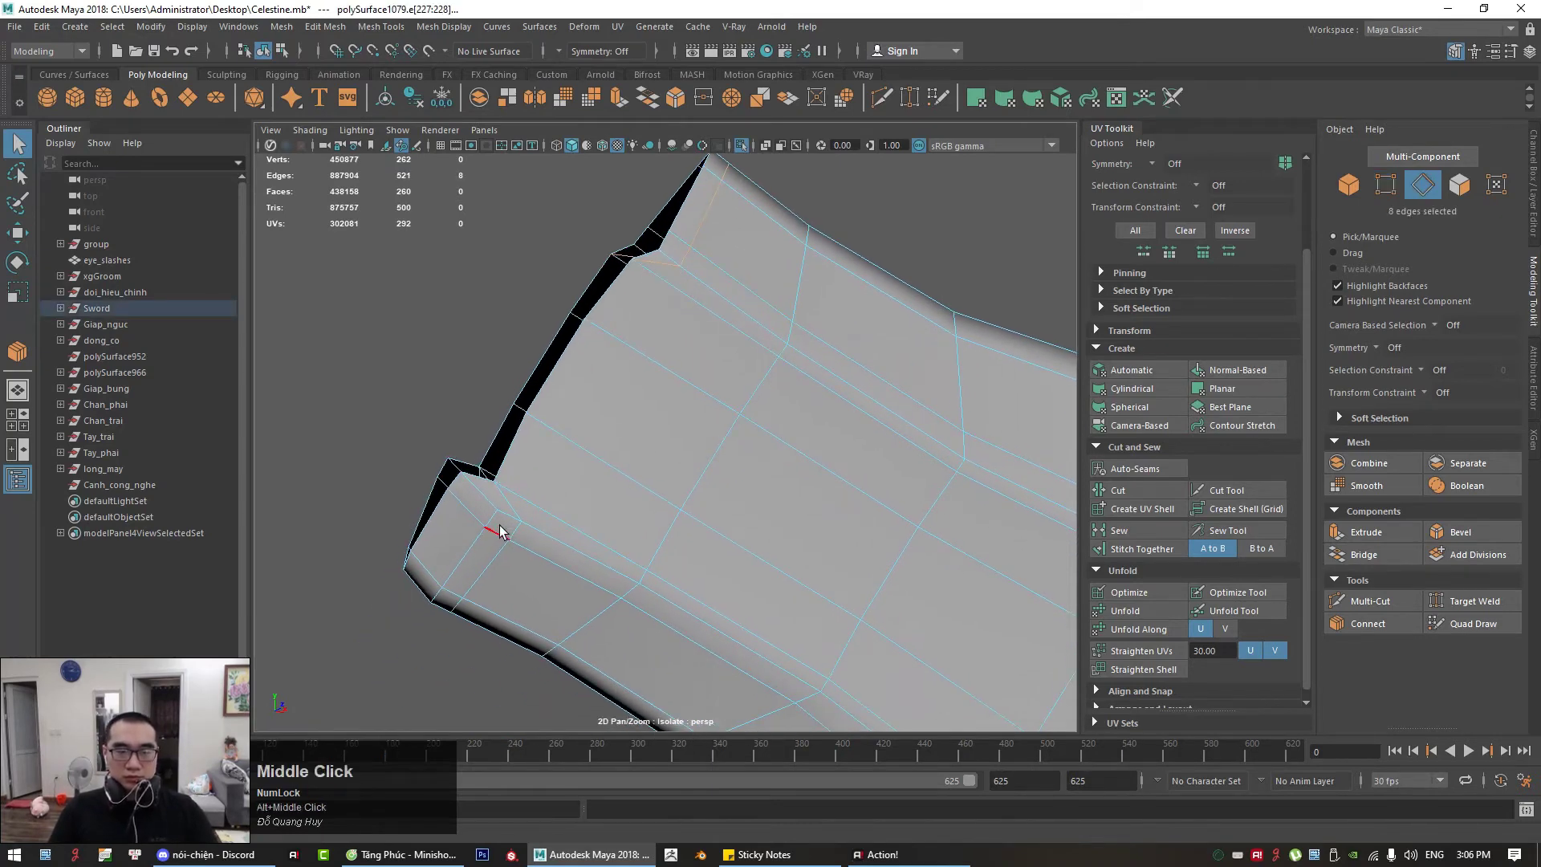
pyautogui.click(513, 530)
pyautogui.hotkey('ctrl', 'Delete')
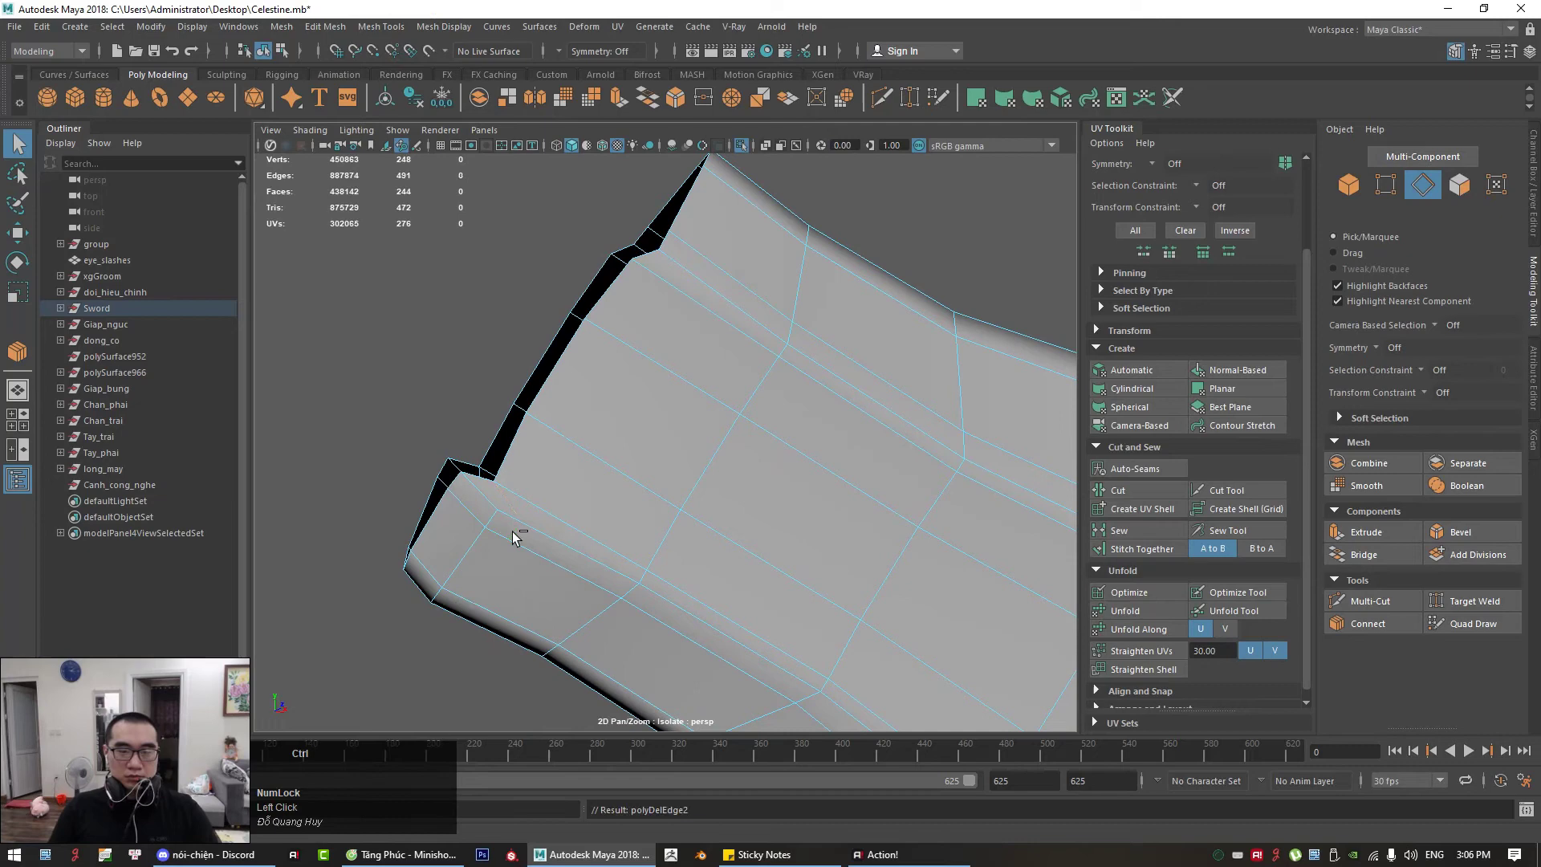
# Step: Delete the small notch faces and the strip of faces at the opposite protruding corner of the blade's cut end
pyautogui.moveTo(475, 497); pyautogui.dragTo(471, 502, button='right')
pyautogui.click(471, 501)
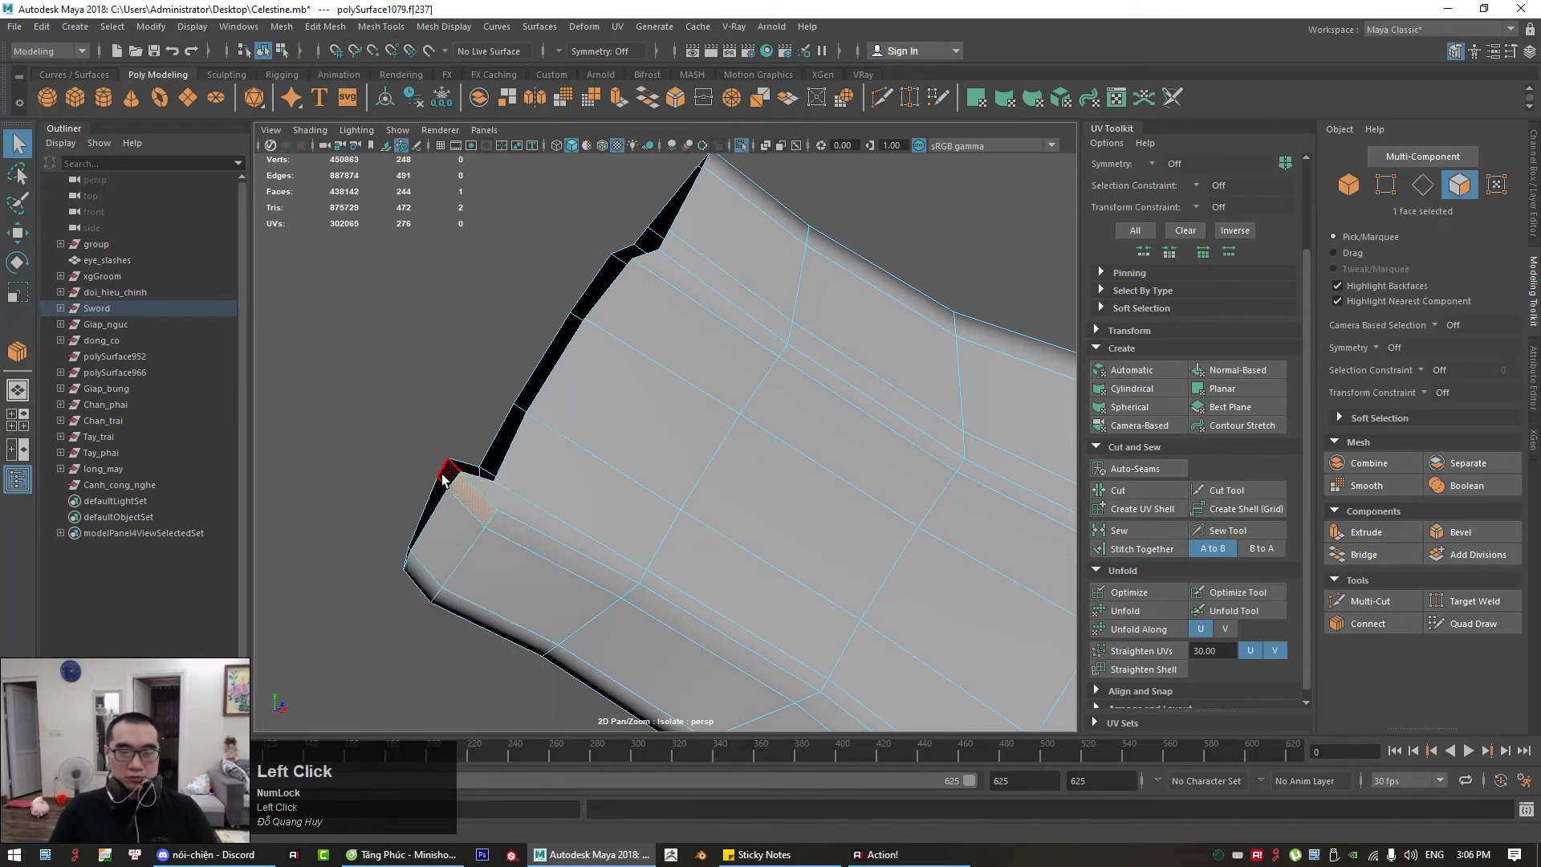
pyautogui.press('Delete')
pyautogui.click(454, 528)
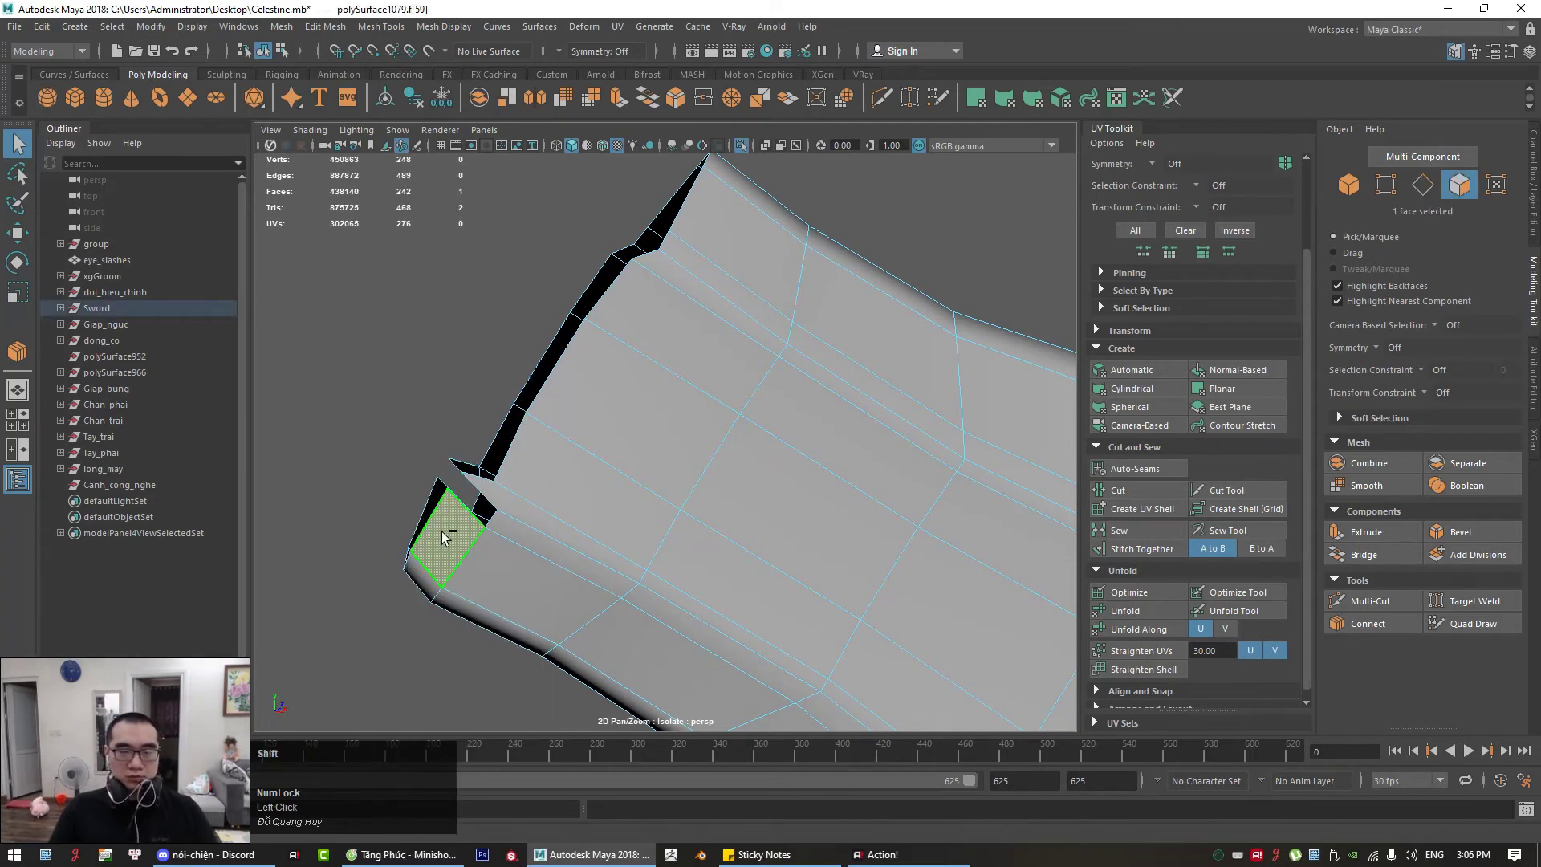
pyautogui.keyDown('shift'); pyautogui.doubleClick(441, 531); pyautogui.keyUp('shift')
pyautogui.click(406, 547)
pyautogui.click(433, 543)
pyautogui.keyDown('shift'); pyautogui.doubleClick(413, 560); pyautogui.keyUp('shift')
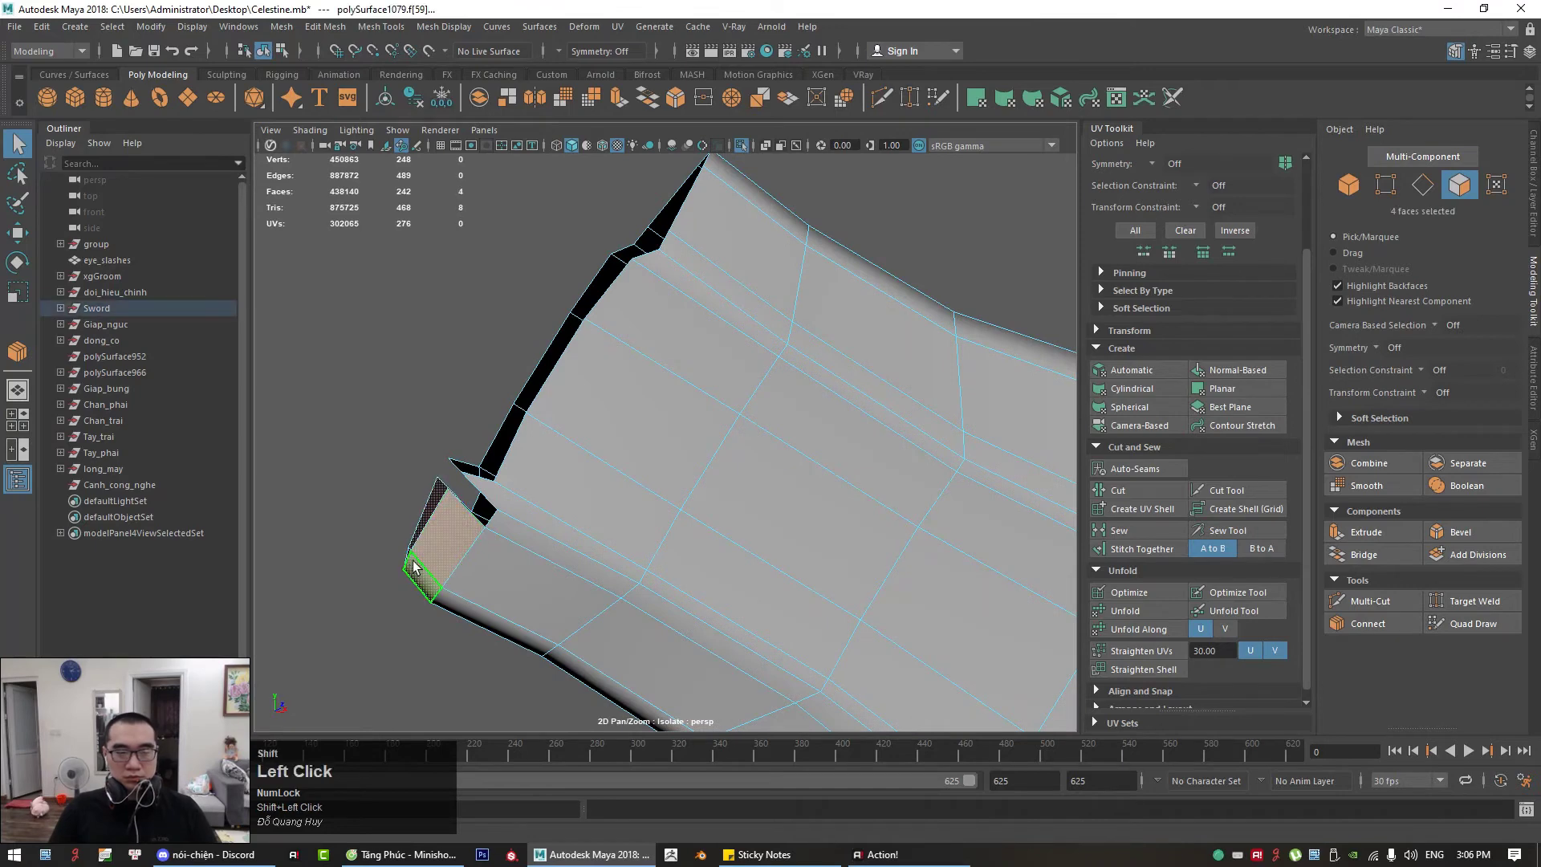
pyautogui.press('Delete')
# Step: Delete the extra vertex and the leftover spike-shaped face protruding from the second corner of the blade's cut end
pyautogui.moveTo(337, 462); pyautogui.dragTo(253, 384, button='right')
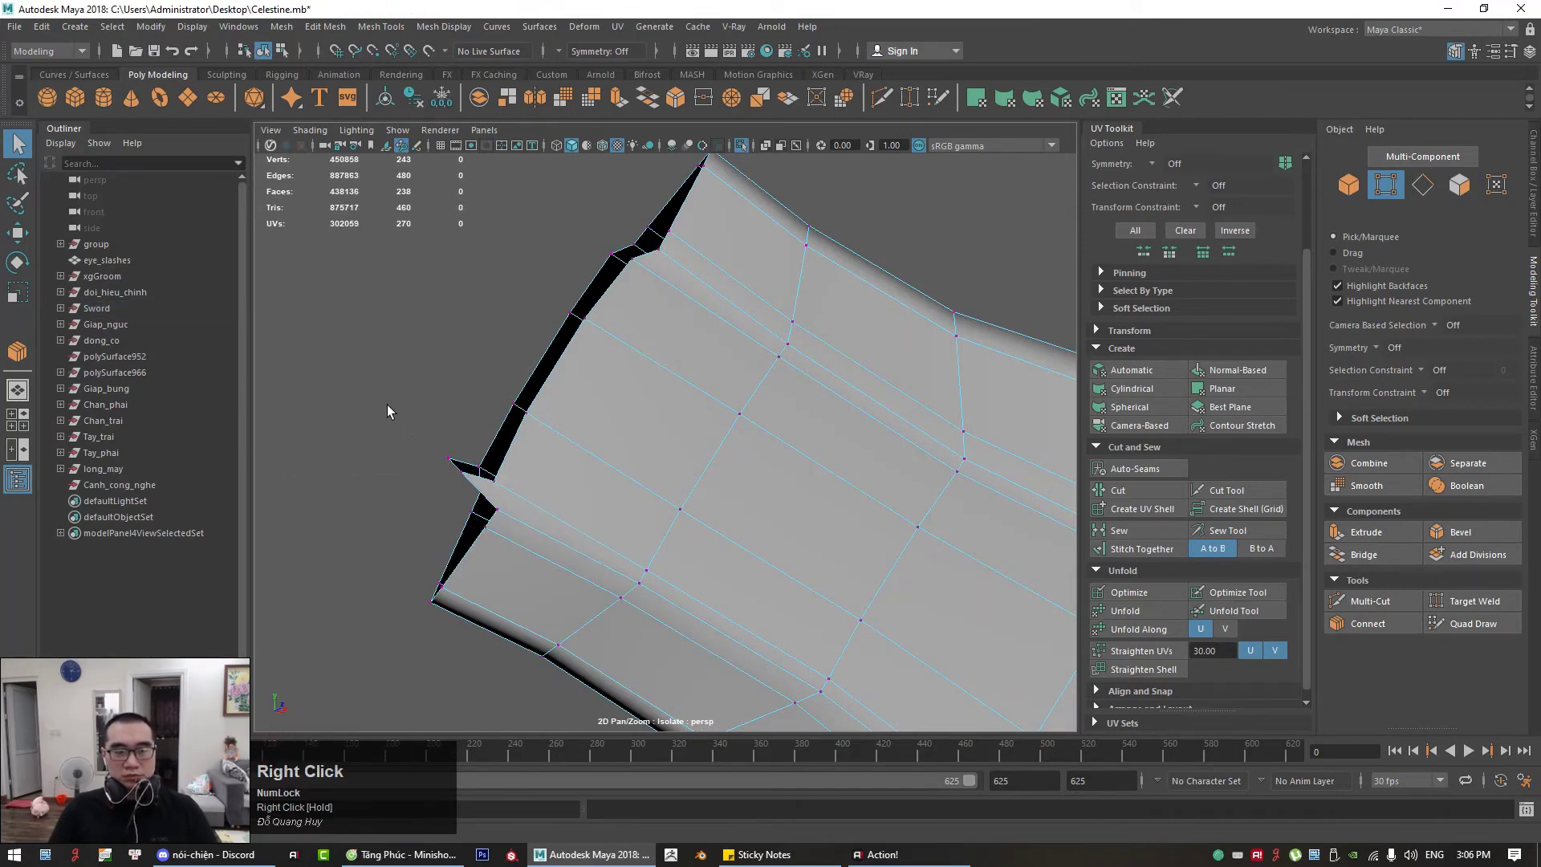
pyautogui.click(463, 481)
pyautogui.press('Delete')
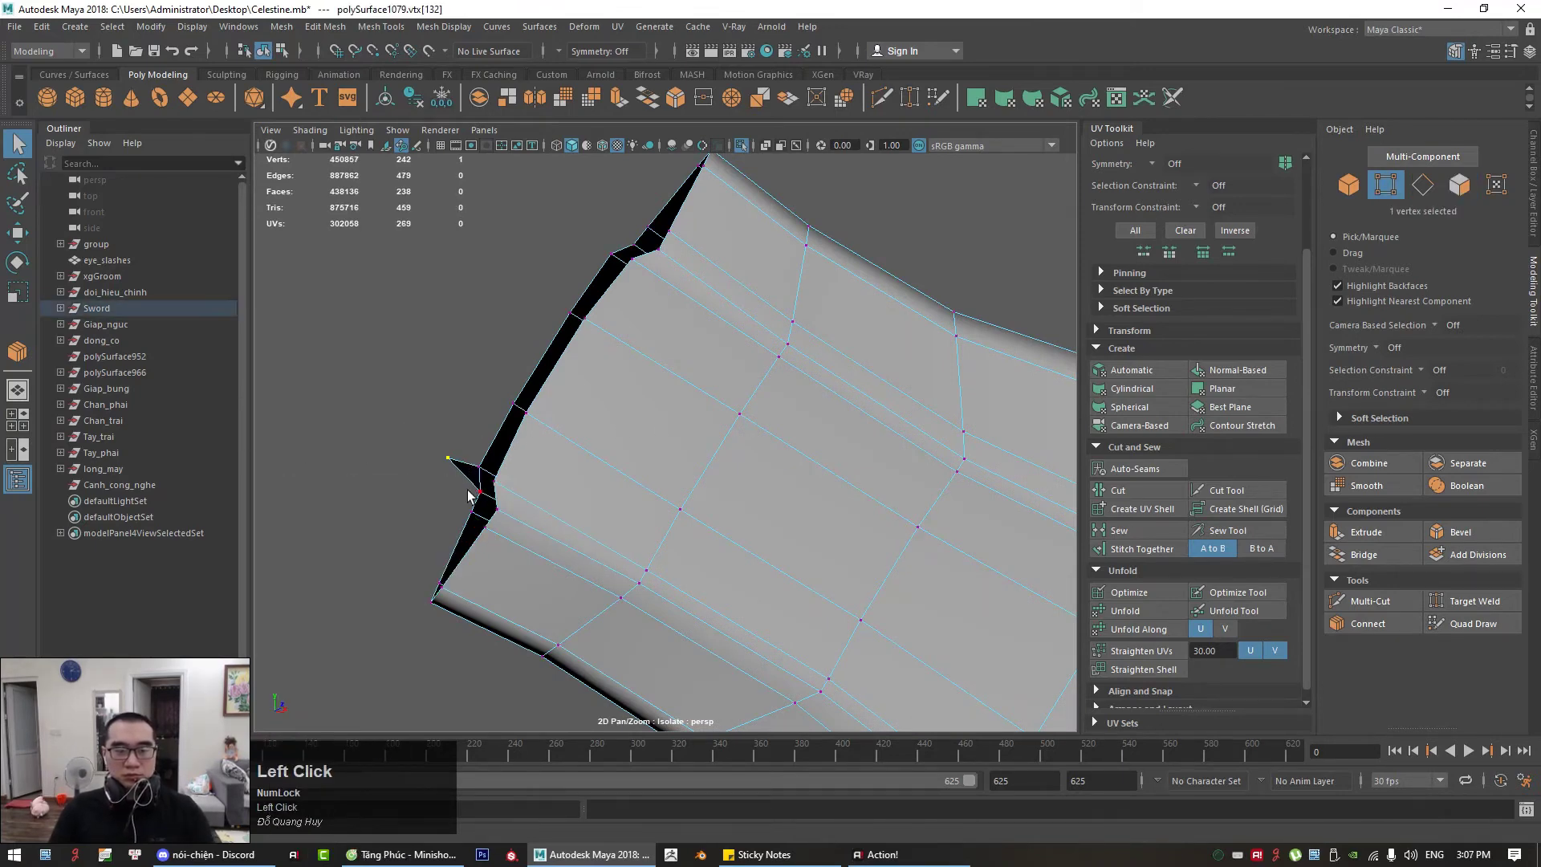
pyautogui.keyDown('alt'); pyautogui.moveTo(605, 447); pyautogui.dragTo(895, 482); pyautogui.keyUp('alt')
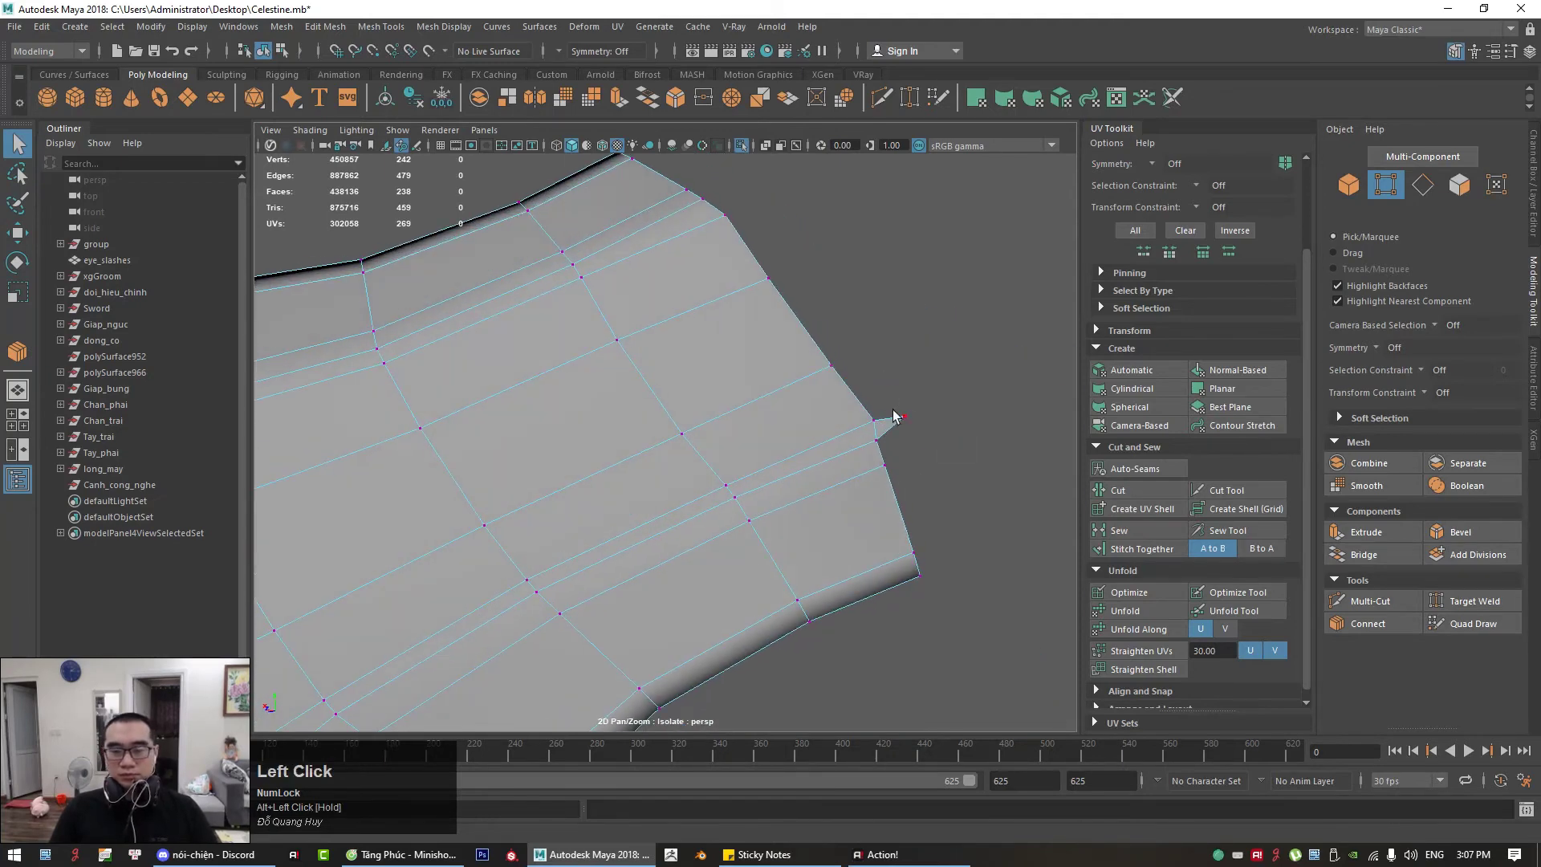
pyautogui.moveTo(891, 408); pyautogui.dragTo(945, 449)
pyautogui.click(945, 450)
pyautogui.moveTo(894, 401)
pyautogui.mouseDown()
pyautogui.moveTo(925, 438)
pyautogui.moveTo(922, 411)
pyautogui.mouseUp()
pyautogui.moveTo(922, 410); pyautogui.dragTo(922, 452, button='right')
pyautogui.click(880, 447)
pyautogui.press('Delete')
# Step: Leave component mode, show all parts again and check the trimmed blade against the guard and the rest of the sword
pyautogui.scroll(-3, 889, 424)
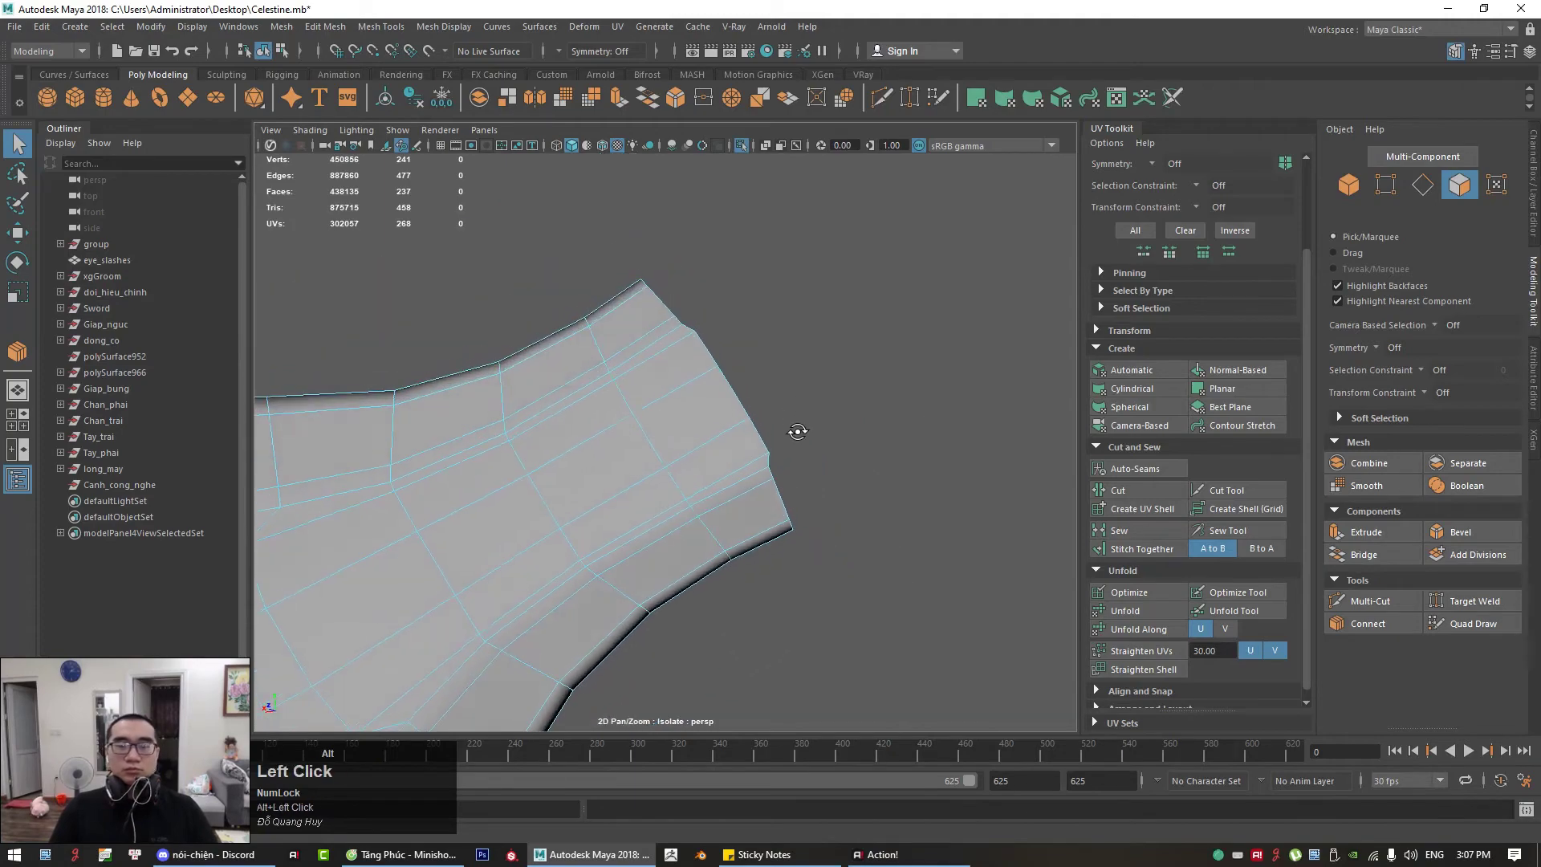
pyautogui.moveTo(746, 159); pyautogui.dragTo(821, 179, button='right')
pyautogui.click(741, 146)
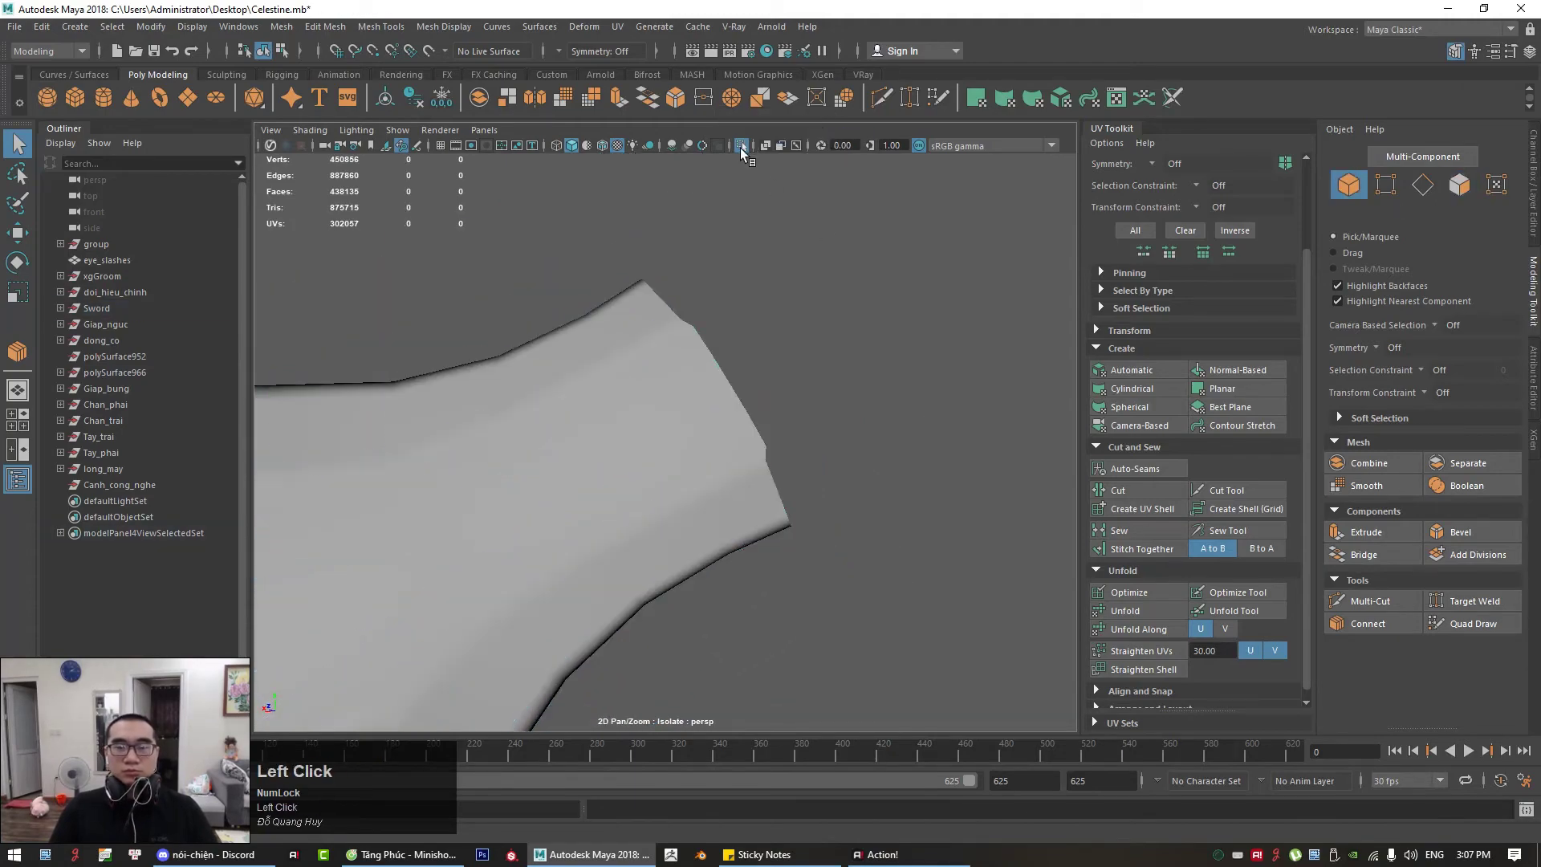
pyautogui.keyDown('alt'); pyautogui.moveTo(802, 241); pyautogui.dragTo(597, 373); pyautogui.keyUp('alt')
pyautogui.keyDown('alt'); pyautogui.moveTo(597, 374); pyautogui.dragTo(437, 433, button='middle'); pyautogui.keyUp('alt')
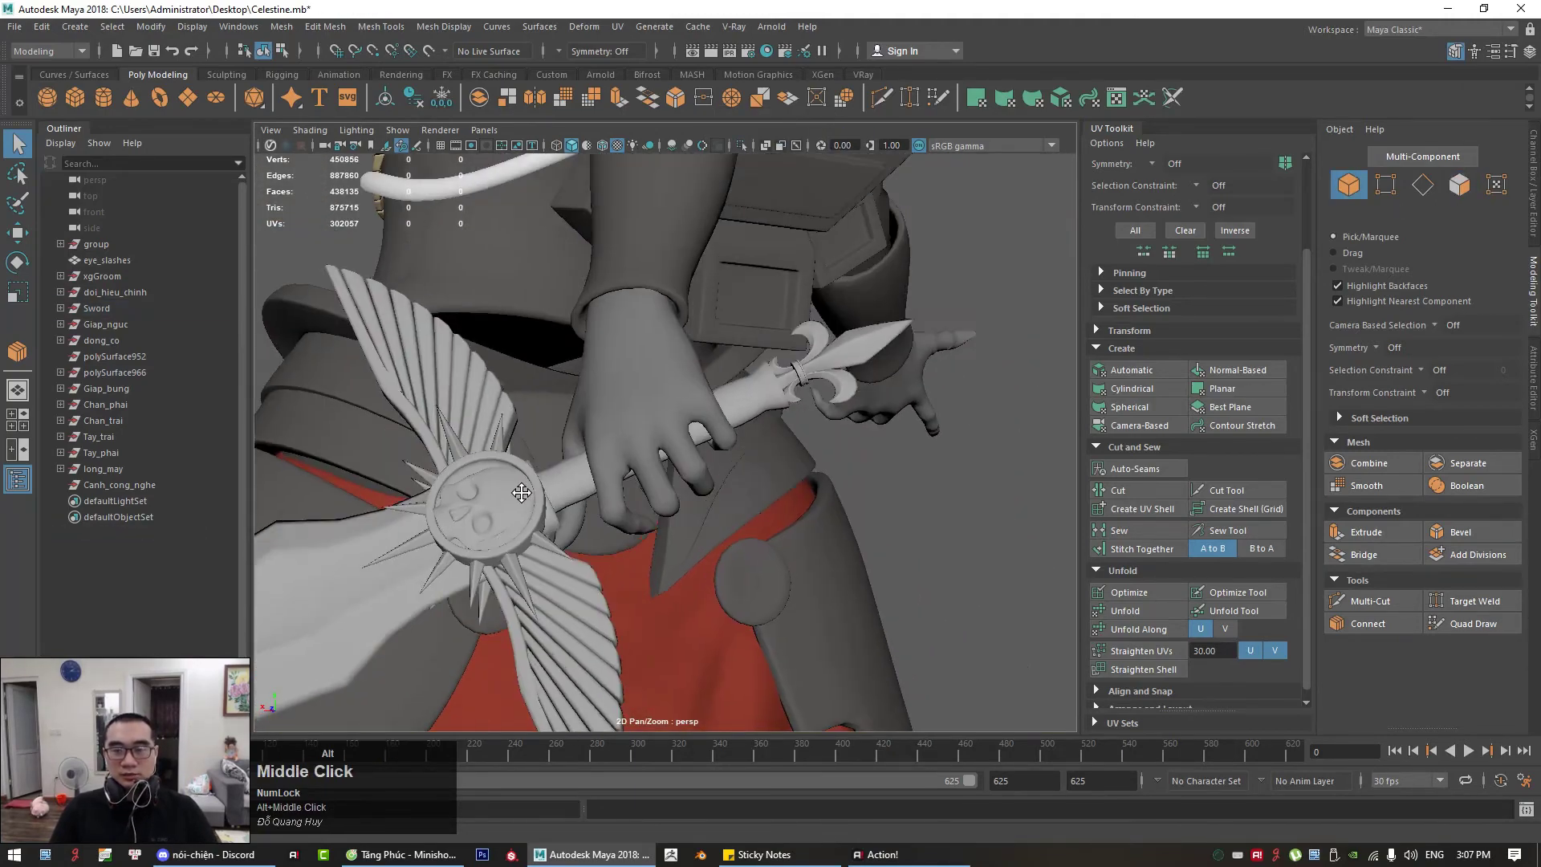
pyautogui.keyDown('alt'); pyautogui.moveTo(437, 434); pyautogui.dragTo(481, 450); pyautogui.keyUp('alt')
pyautogui.keyDown('alt'); pyautogui.moveTo(481, 449); pyautogui.dragTo(658, 413, button='middle'); pyautogui.keyUp('alt')
pyautogui.keyDown('alt'); pyautogui.moveTo(658, 414); pyautogui.dragTo(469, 419, button='right'); pyautogui.keyUp('alt')
pyautogui.keyDown('alt'); pyautogui.moveTo(569, 513); pyautogui.dragTo(835, 364, button='middle'); pyautogui.keyUp('alt')
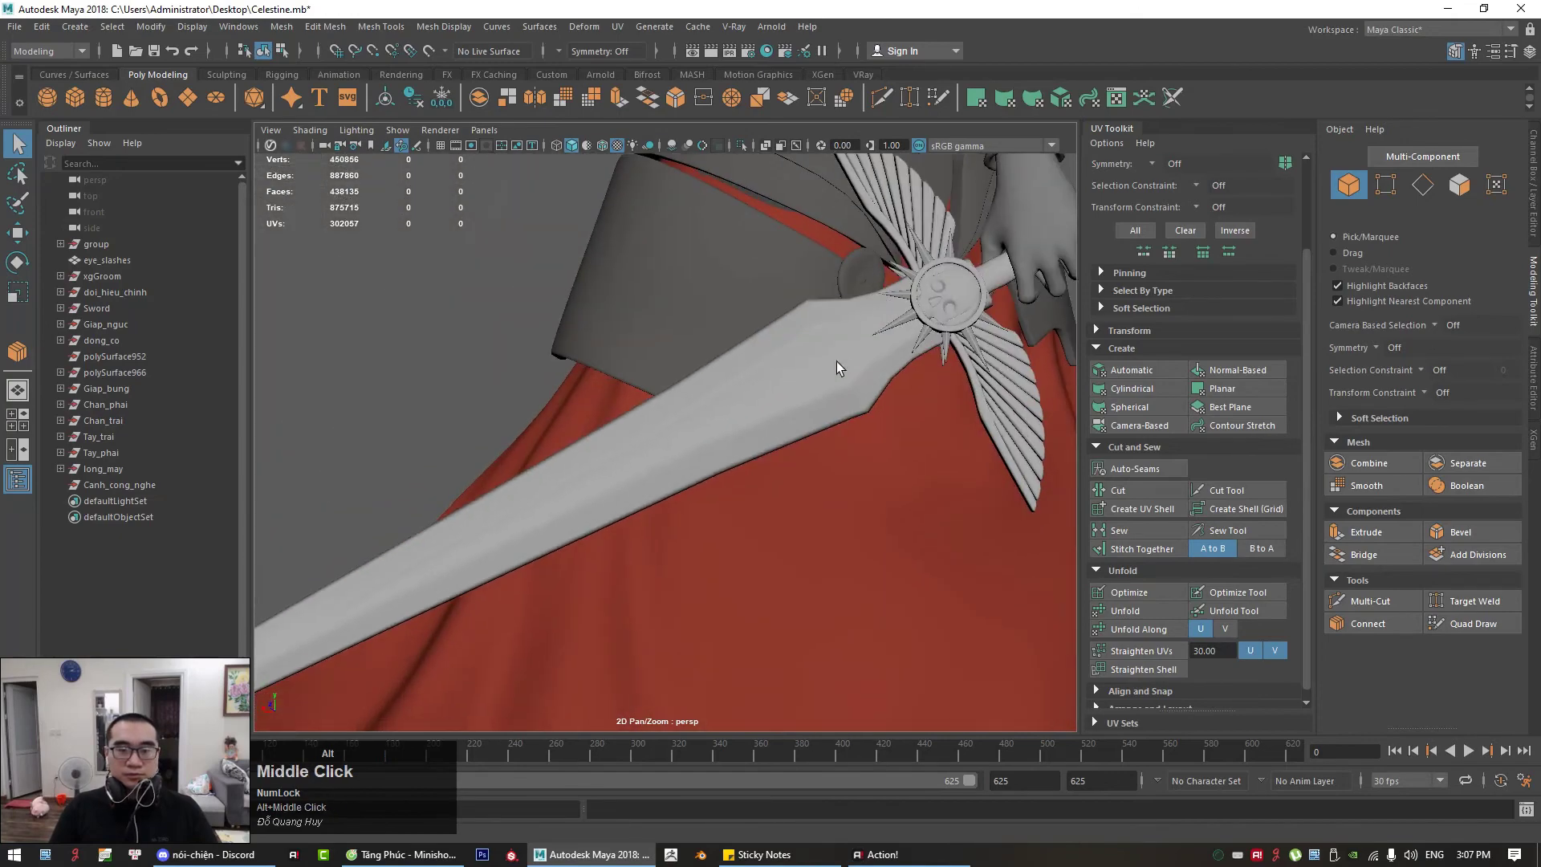
pyautogui.keyDown('alt'); pyautogui.moveTo(836, 365); pyautogui.dragTo(474, 426, button='right'); pyautogui.keyUp('alt')
pyautogui.keyDown('alt'); pyautogui.moveTo(474, 426); pyautogui.dragTo(722, 522); pyautogui.keyUp('alt')
pyautogui.keyDown('alt'); pyautogui.moveTo(722, 522); pyautogui.dragTo(886, 559, button='middle'); pyautogui.keyUp('alt')
pyautogui.keyDown('alt'); pyautogui.moveTo(886, 559); pyautogui.dragTo(770, 554); pyautogui.keyUp('alt')
pyautogui.keyDown('alt'); pyautogui.moveTo(770, 554); pyautogui.dragTo(851, 554, button='right'); pyautogui.keyUp('alt')
pyautogui.keyDown('alt'); pyautogui.moveTo(851, 553); pyautogui.dragTo(746, 521); pyautogui.keyUp('alt')
pyautogui.keyDown('alt'); pyautogui.moveTo(746, 522); pyautogui.dragTo(706, 513, button='middle'); pyautogui.keyUp('alt')
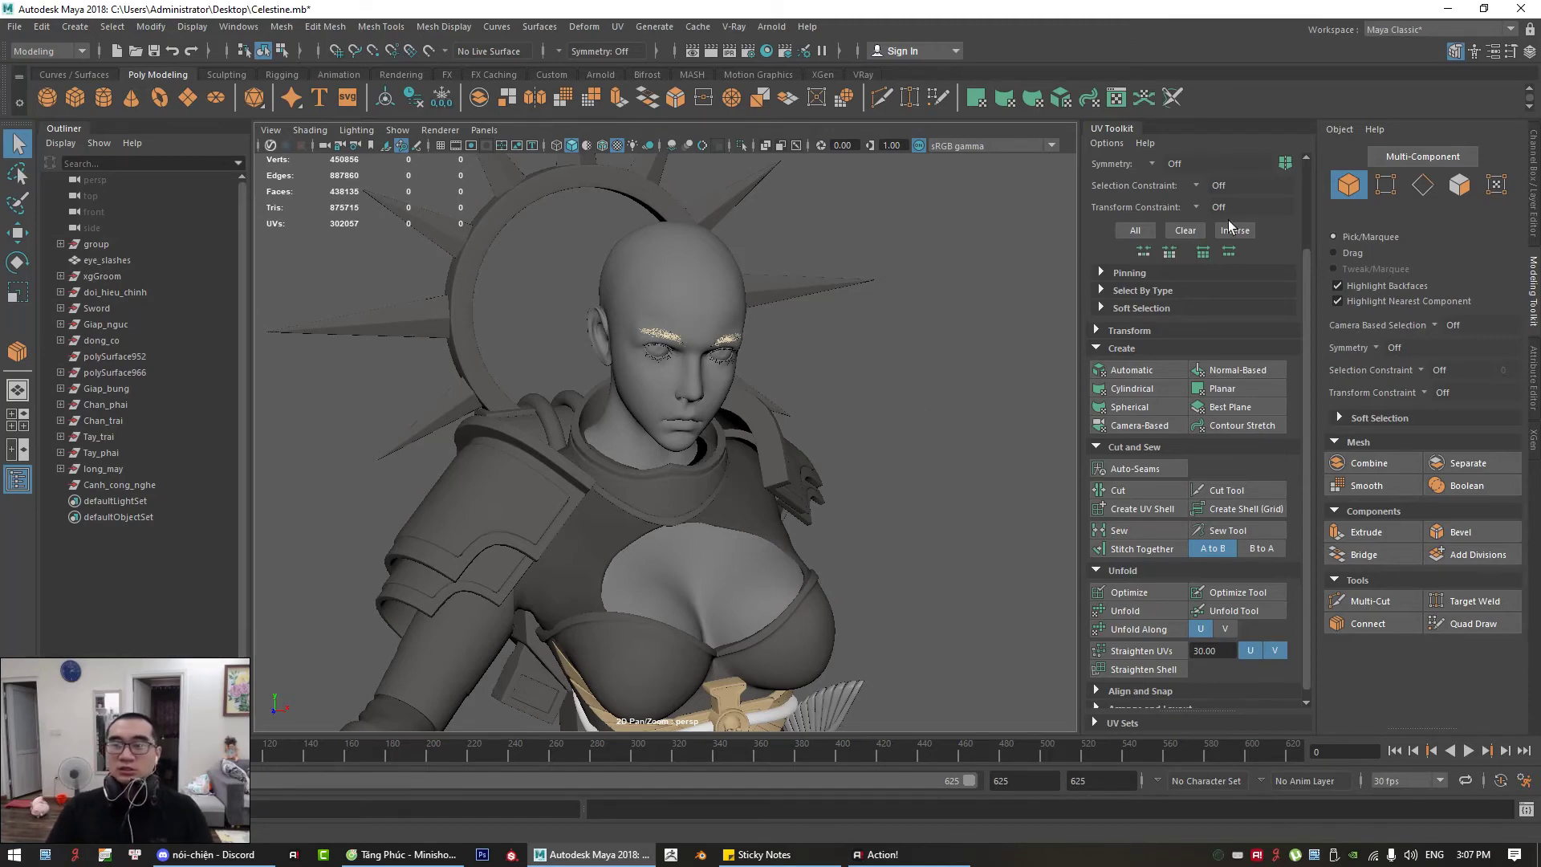
# Step: Open the head mesh in the UV Editor and examine its overall UV layout alongside the model
pyautogui.click(661, 292)
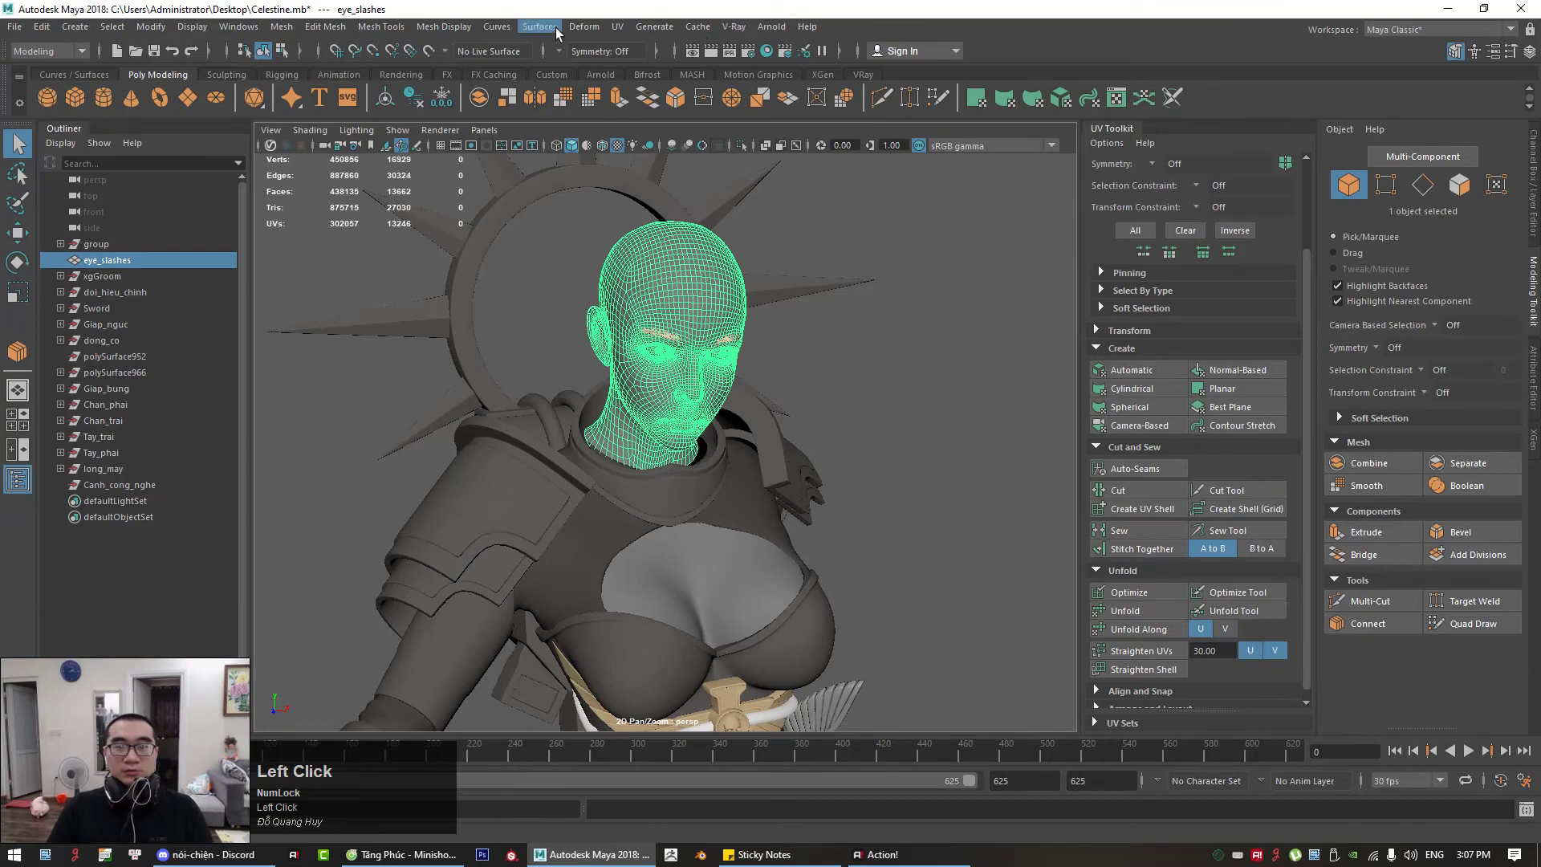
pyautogui.click(617, 26)
pyautogui.click(642, 56)
pyautogui.scroll(-2, 415, 425)
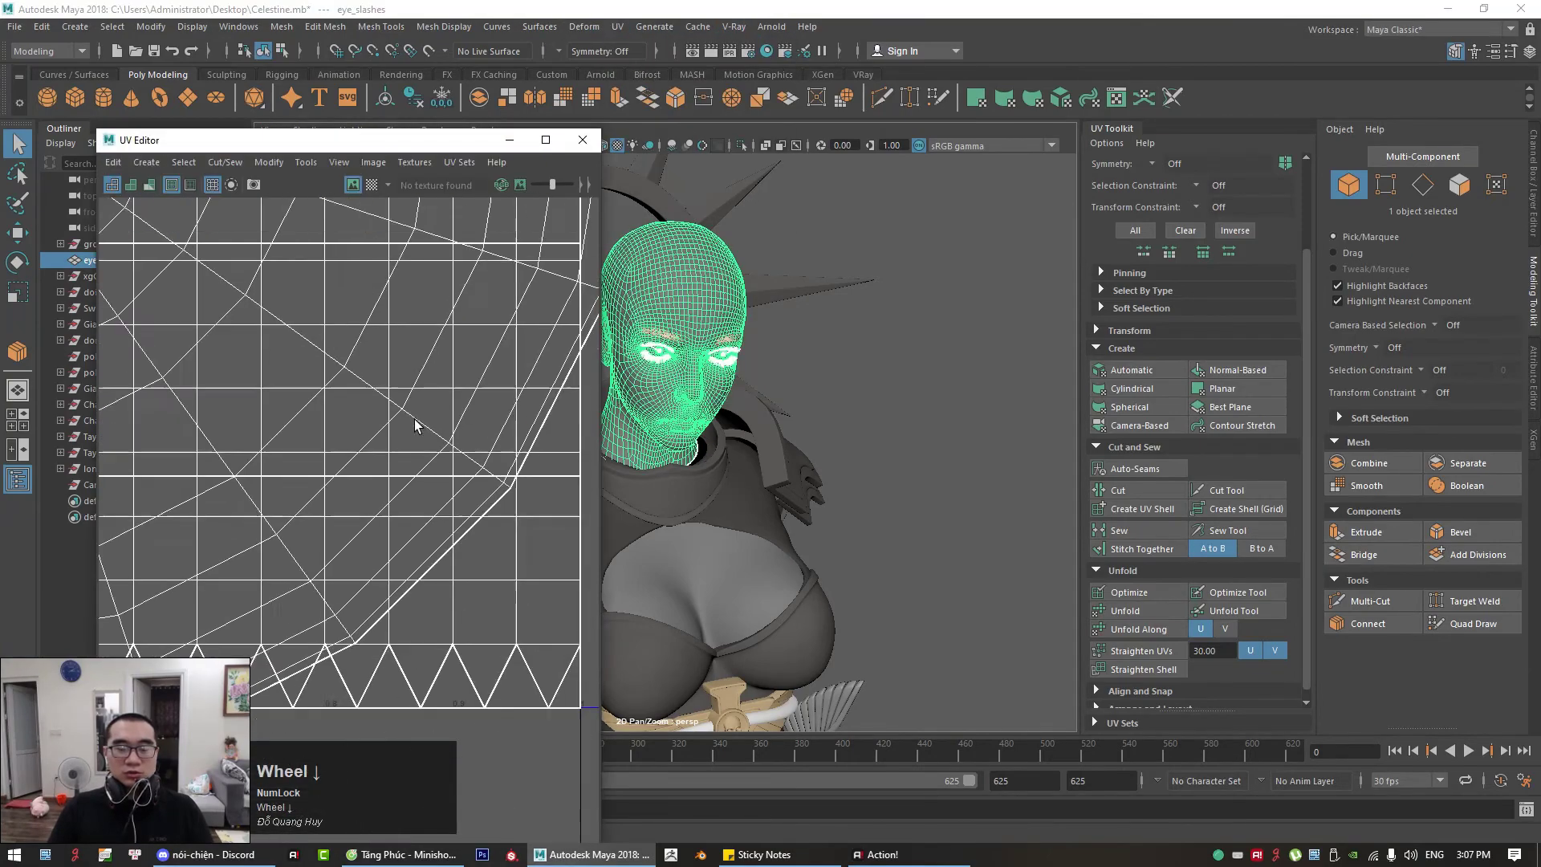
pyautogui.scroll(-8, 415, 425)
pyautogui.scroll(1, 440, 409)
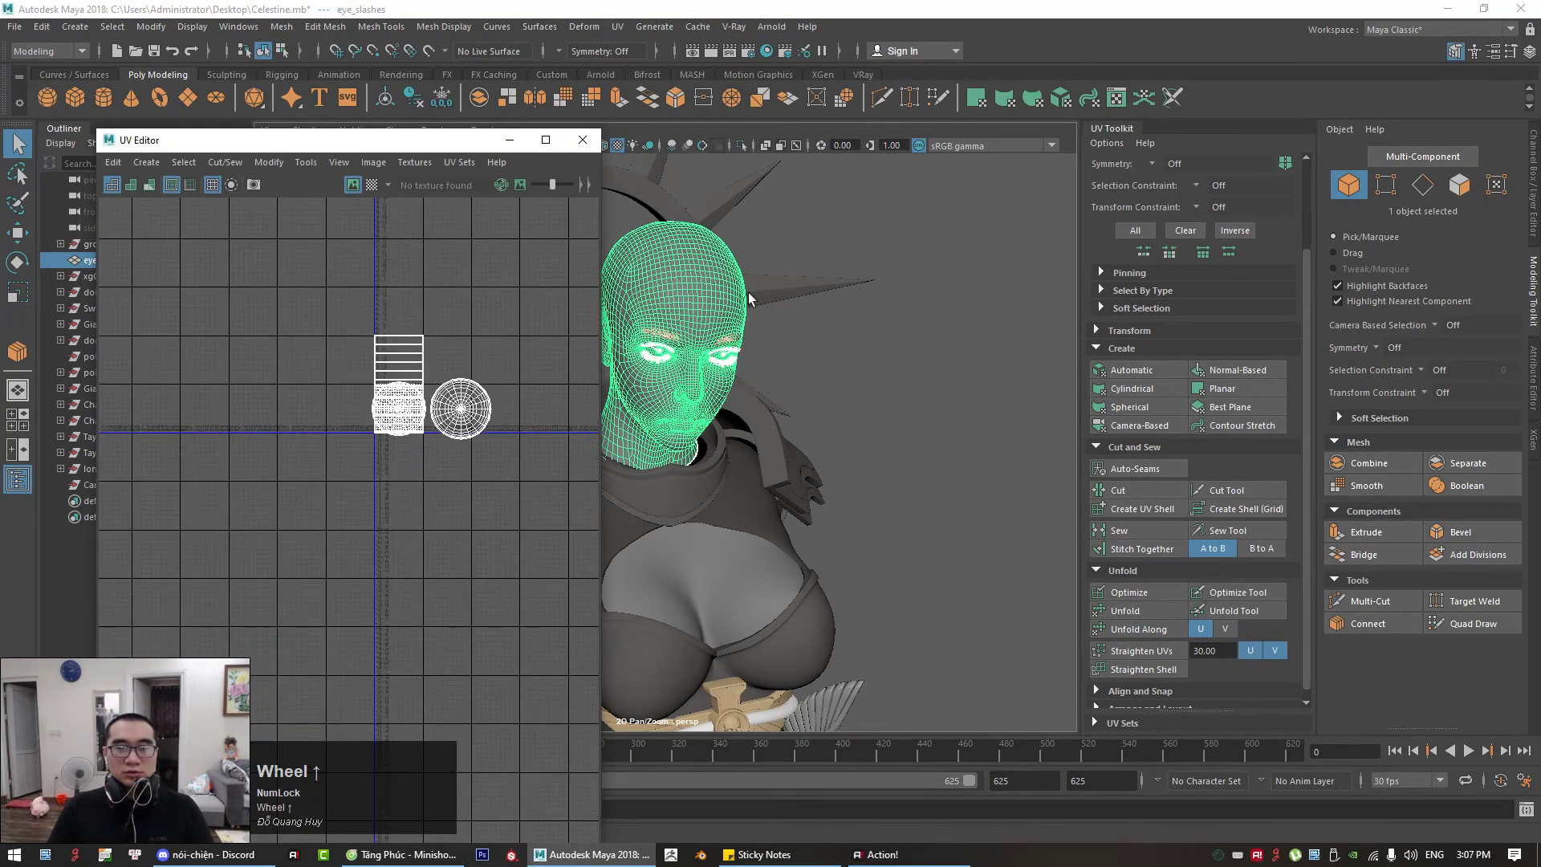
pyautogui.keyDown('alt'); pyautogui.moveTo(788, 325); pyautogui.dragTo(851, 432, button='middle'); pyautogui.keyUp('alt')
pyautogui.click(948, 422)
pyautogui.click(756, 390)
pyautogui.keyDown('alt'); pyautogui.moveTo(756, 390); pyautogui.dragTo(843, 418, button='right'); pyautogui.keyUp('alt')
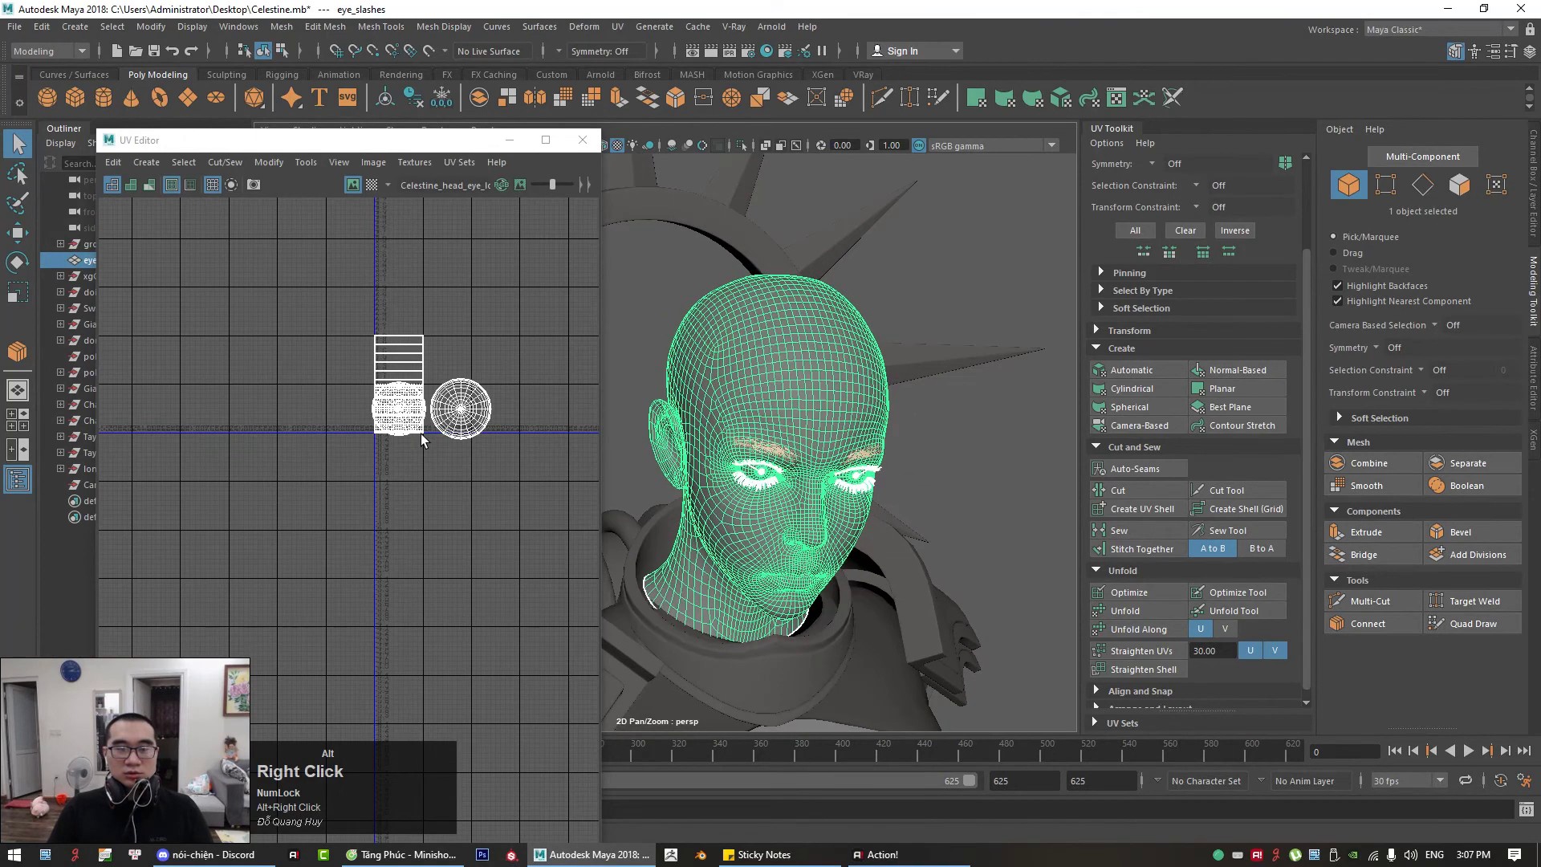
# Step: Inspect the head's overlapping UV shells by selecting the eyelash faces and an eye shell, and close the UV Editor
pyautogui.scroll(4, 393, 385)
pyautogui.rightClick(283, 424)
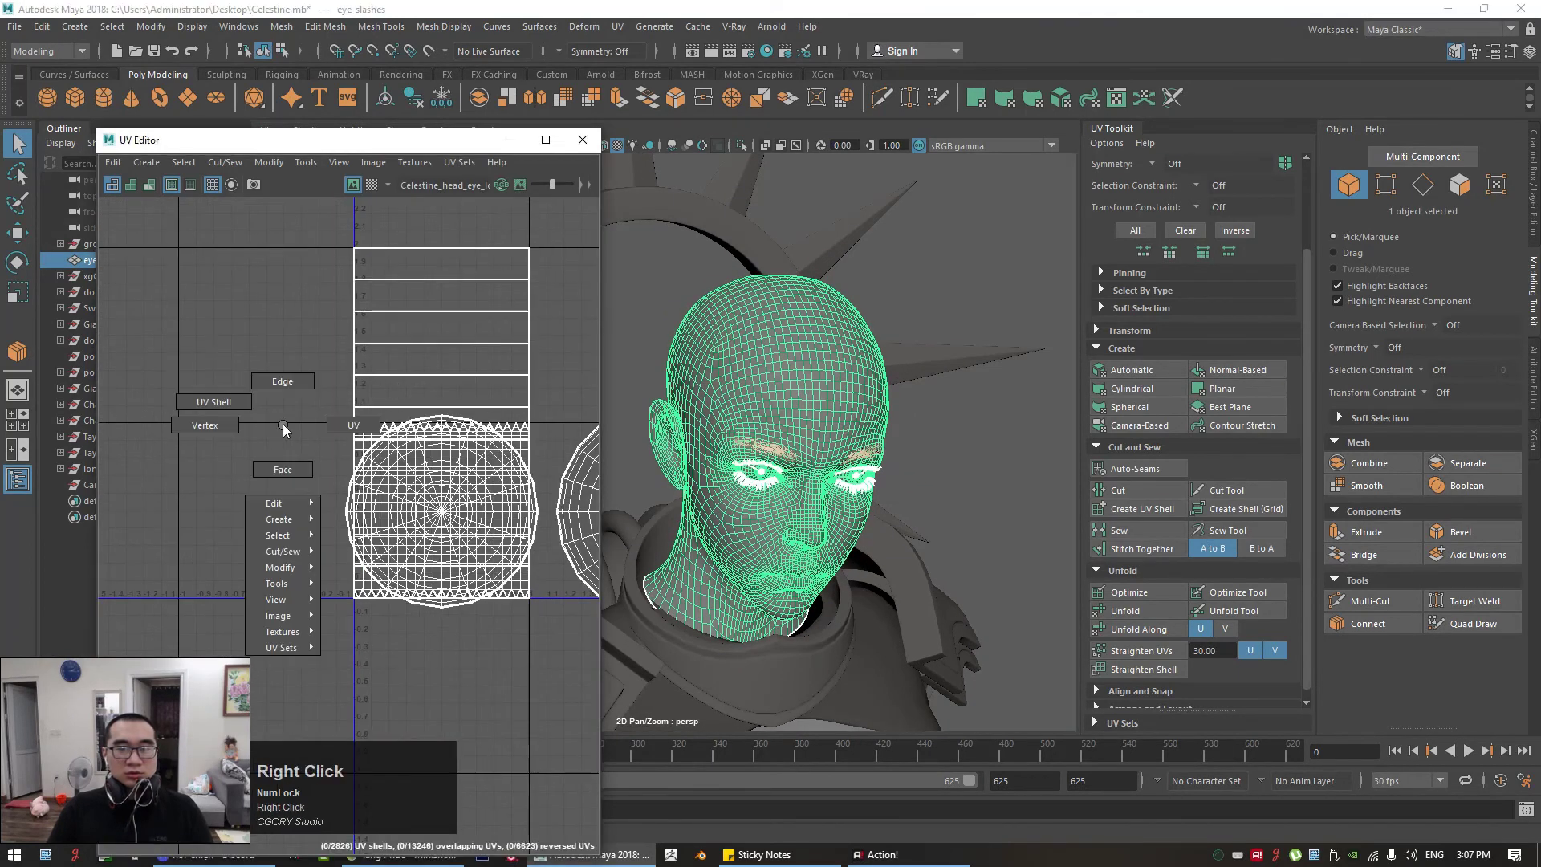
pyautogui.click(229, 404)
pyautogui.click(446, 348)
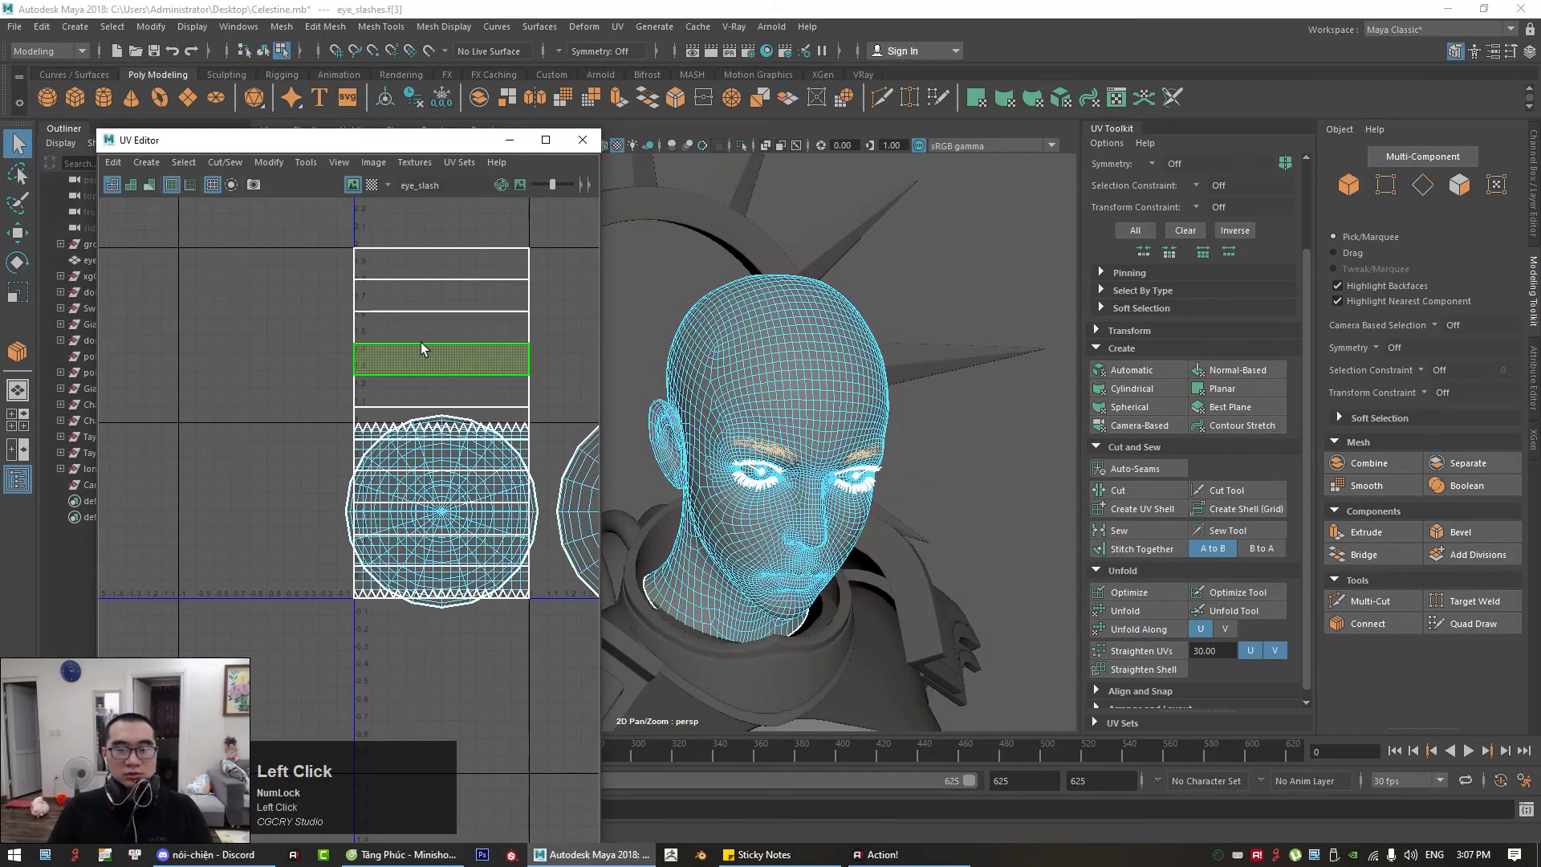
pyautogui.moveTo(258, 366); pyautogui.dragTo(277, 408, button='right')
pyautogui.click(460, 304)
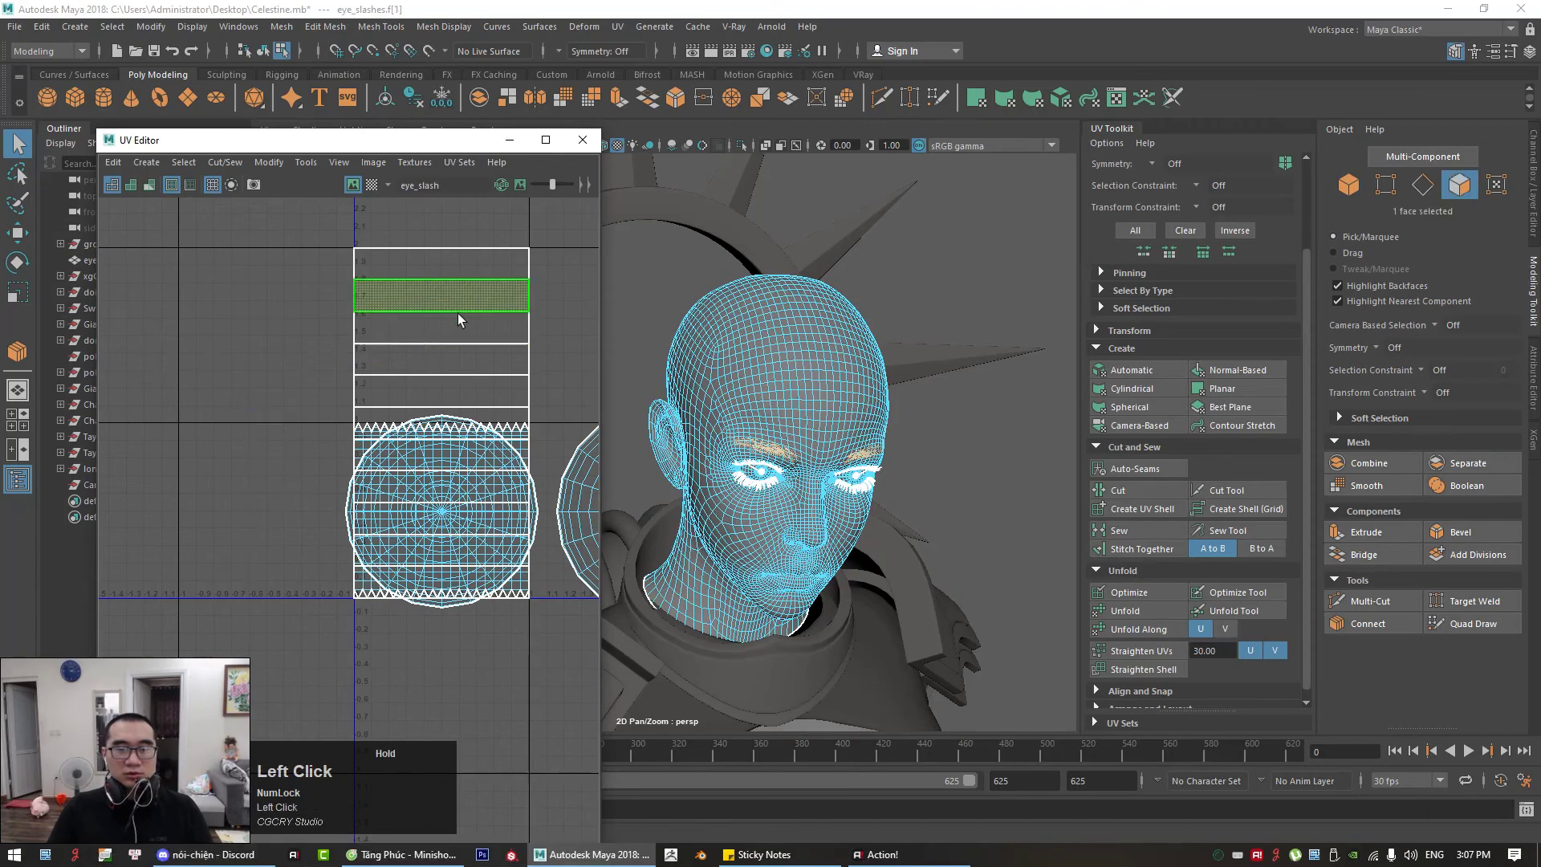
pyautogui.click(403, 329)
pyautogui.keyDown('alt'); pyautogui.moveTo(848, 445); pyautogui.dragTo(658, 457); pyautogui.keyUp('alt')
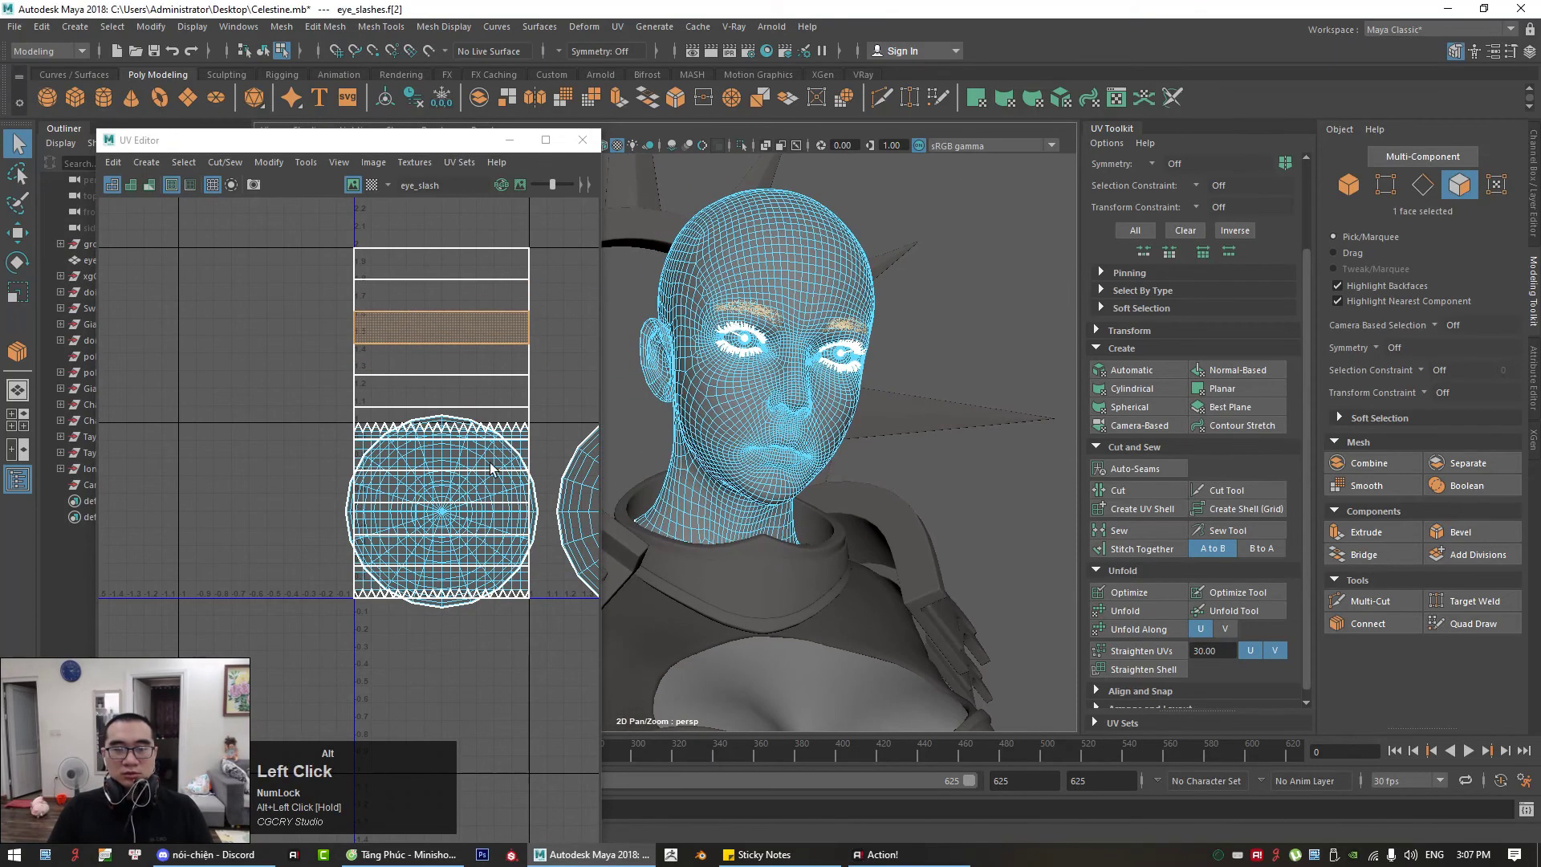
pyautogui.rightClick(187, 457)
pyautogui.moveTo(236, 457); pyautogui.dragTo(141, 425, button='right')
pyautogui.click(141, 425)
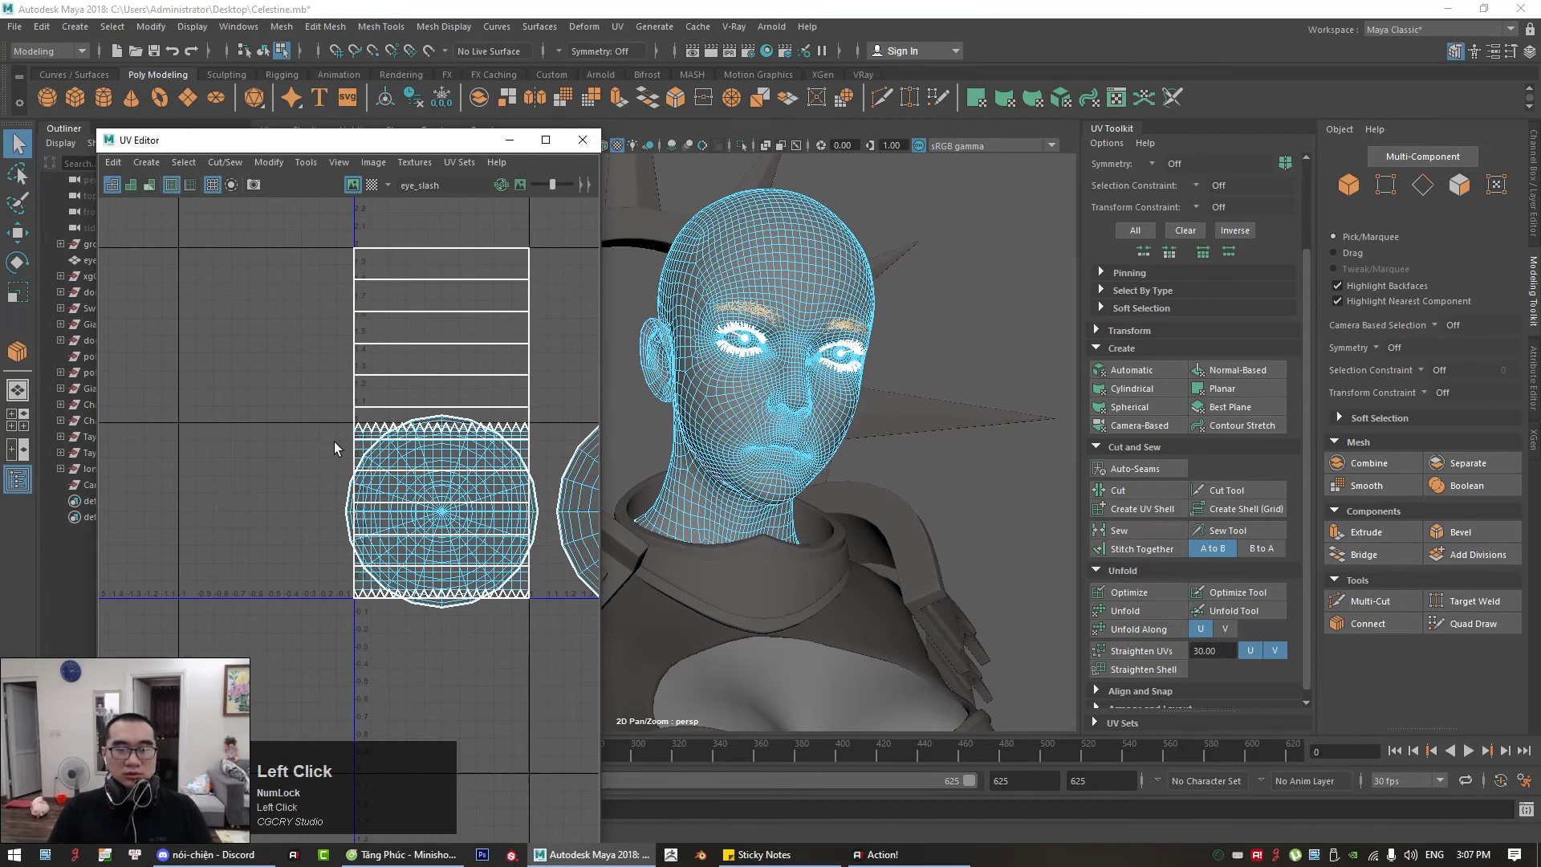
pyautogui.click(356, 443)
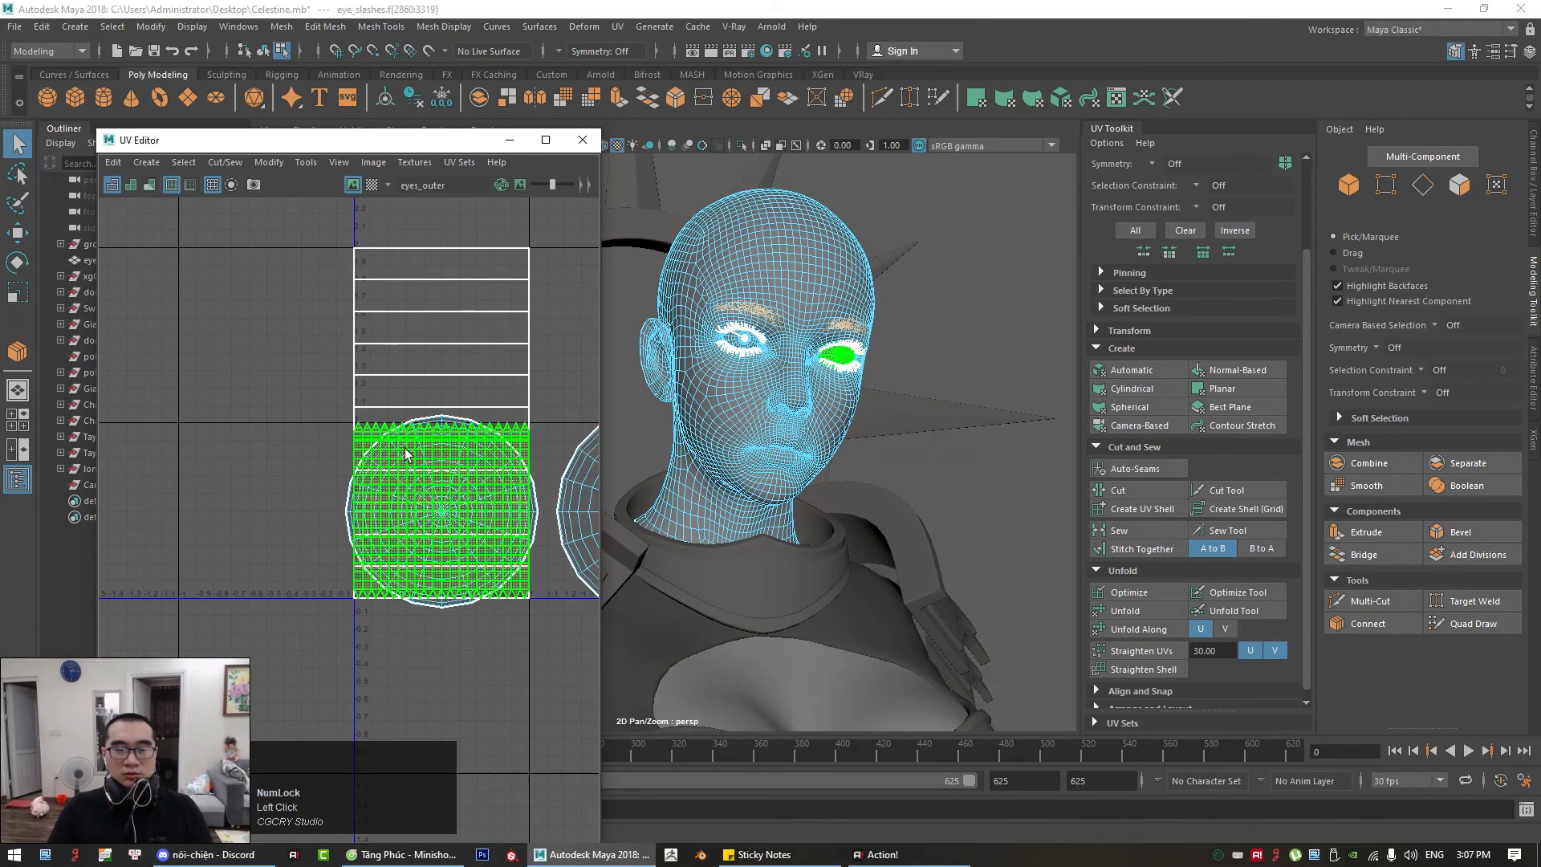
pyautogui.click(582, 140)
# Step: Return to object selection with nothing selected and save the scene
pyautogui.click(999, 307)
pyautogui.moveTo(934, 314); pyautogui.dragTo(608, 421, button='right')
pyautogui.click(1020, 282)
pyautogui.keyDown('alt'); pyautogui.moveTo(865, 441); pyautogui.dragTo(889, 454); pyautogui.keyUp('alt')
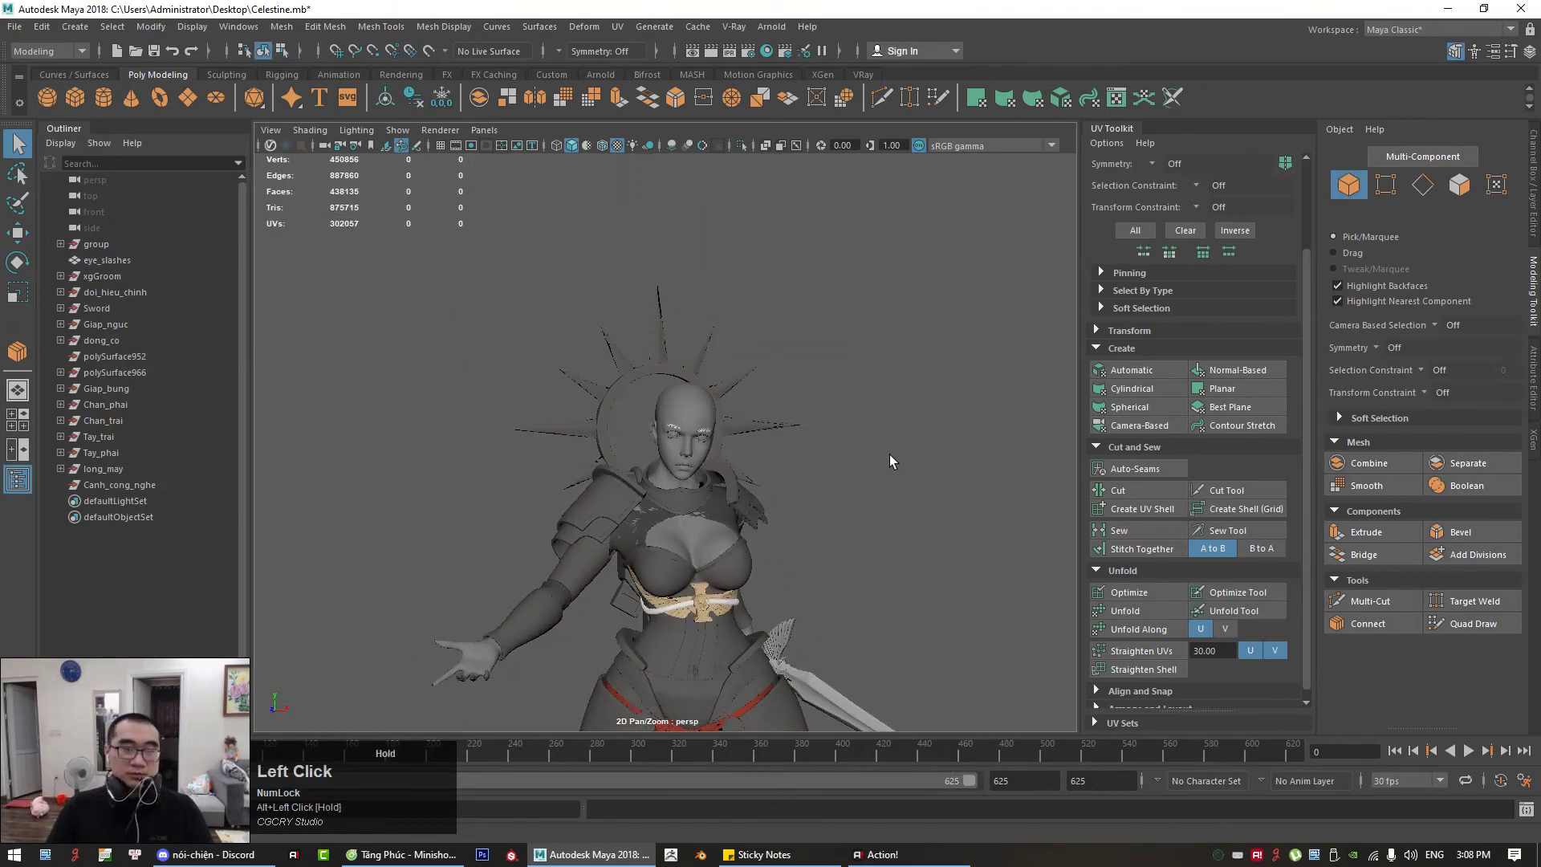
pyautogui.keyDown('alt'); pyautogui.moveTo(889, 454); pyautogui.dragTo(897, 422, button='middle'); pyautogui.keyUp('alt')
pyautogui.keyDown('alt'); pyautogui.moveTo(897, 422); pyautogui.dragTo(788, 414, button='right'); pyautogui.keyUp('alt')
pyautogui.hotkey('ctrl', 's')
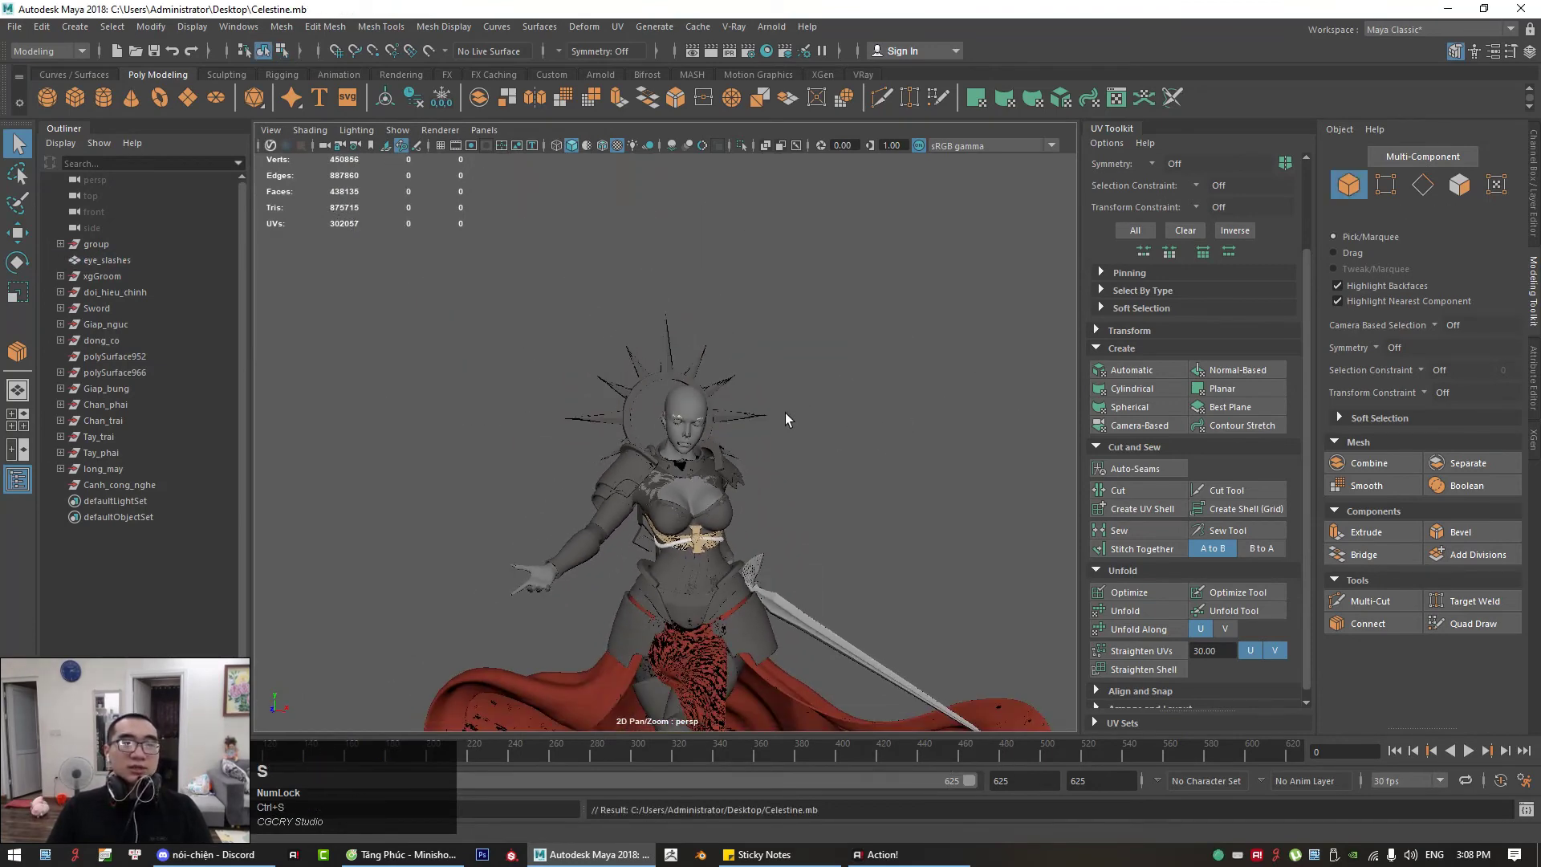
# Step: Try to save the scene as a Maya ASCII copy named "Celestine_fix UV" on the Desktop
pyautogui.click(16, 27)
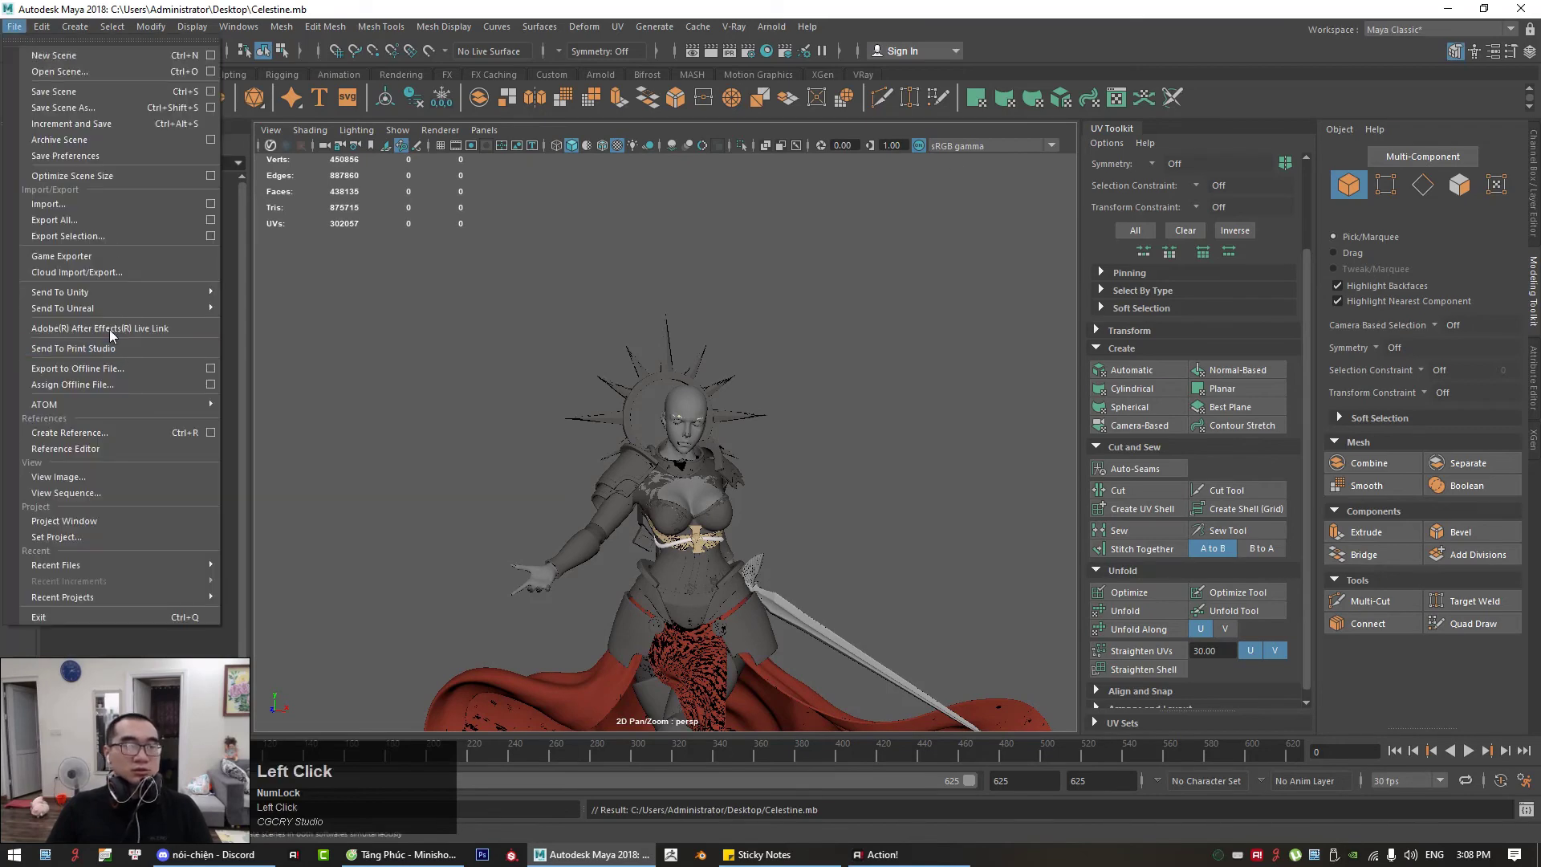
pyautogui.click(76, 107)
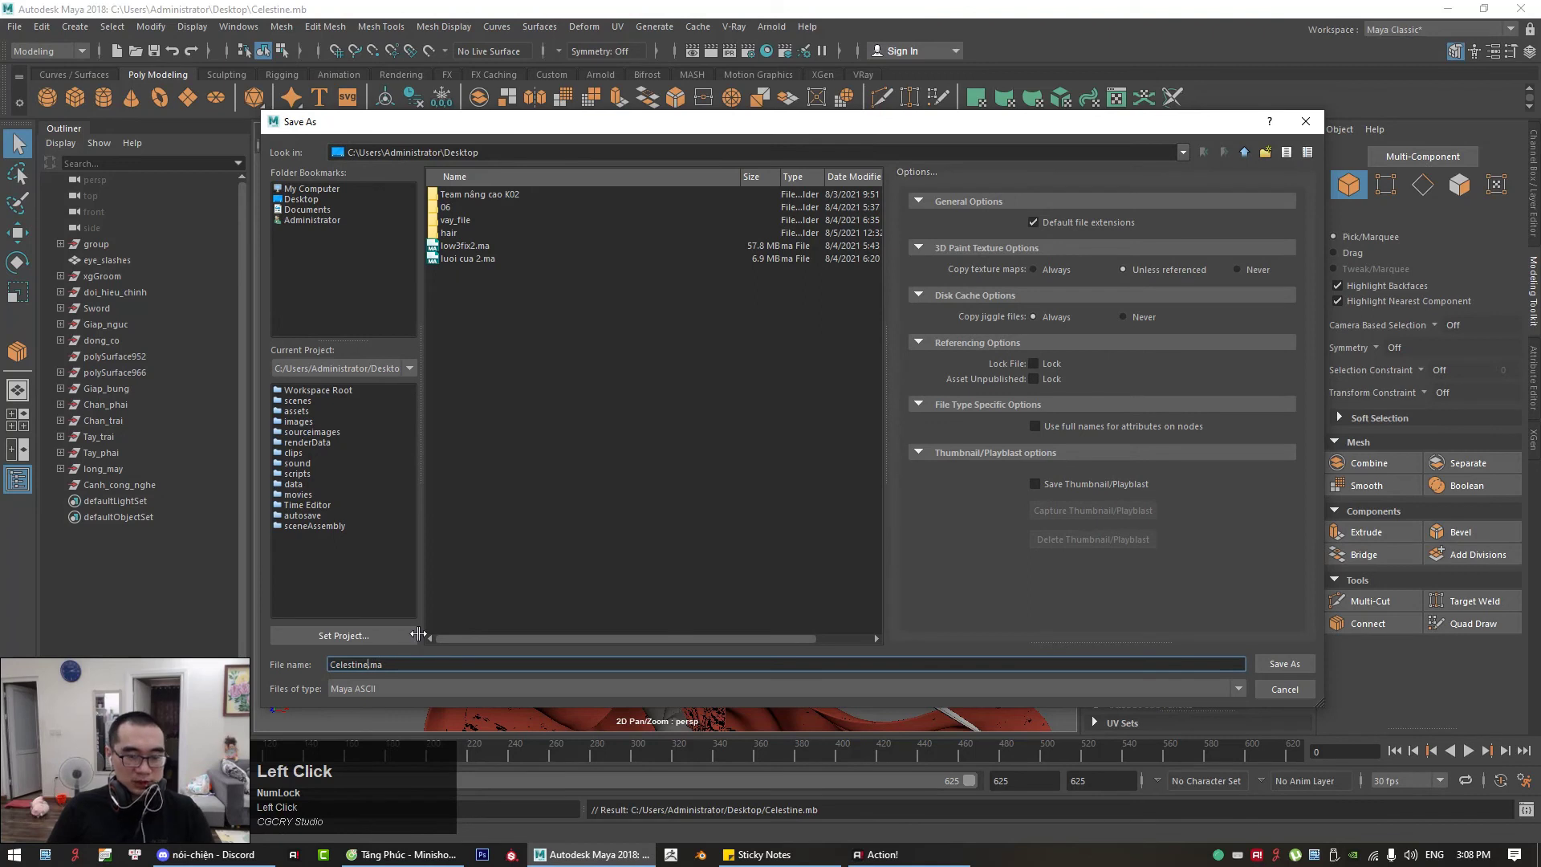
pyautogui.write('_')
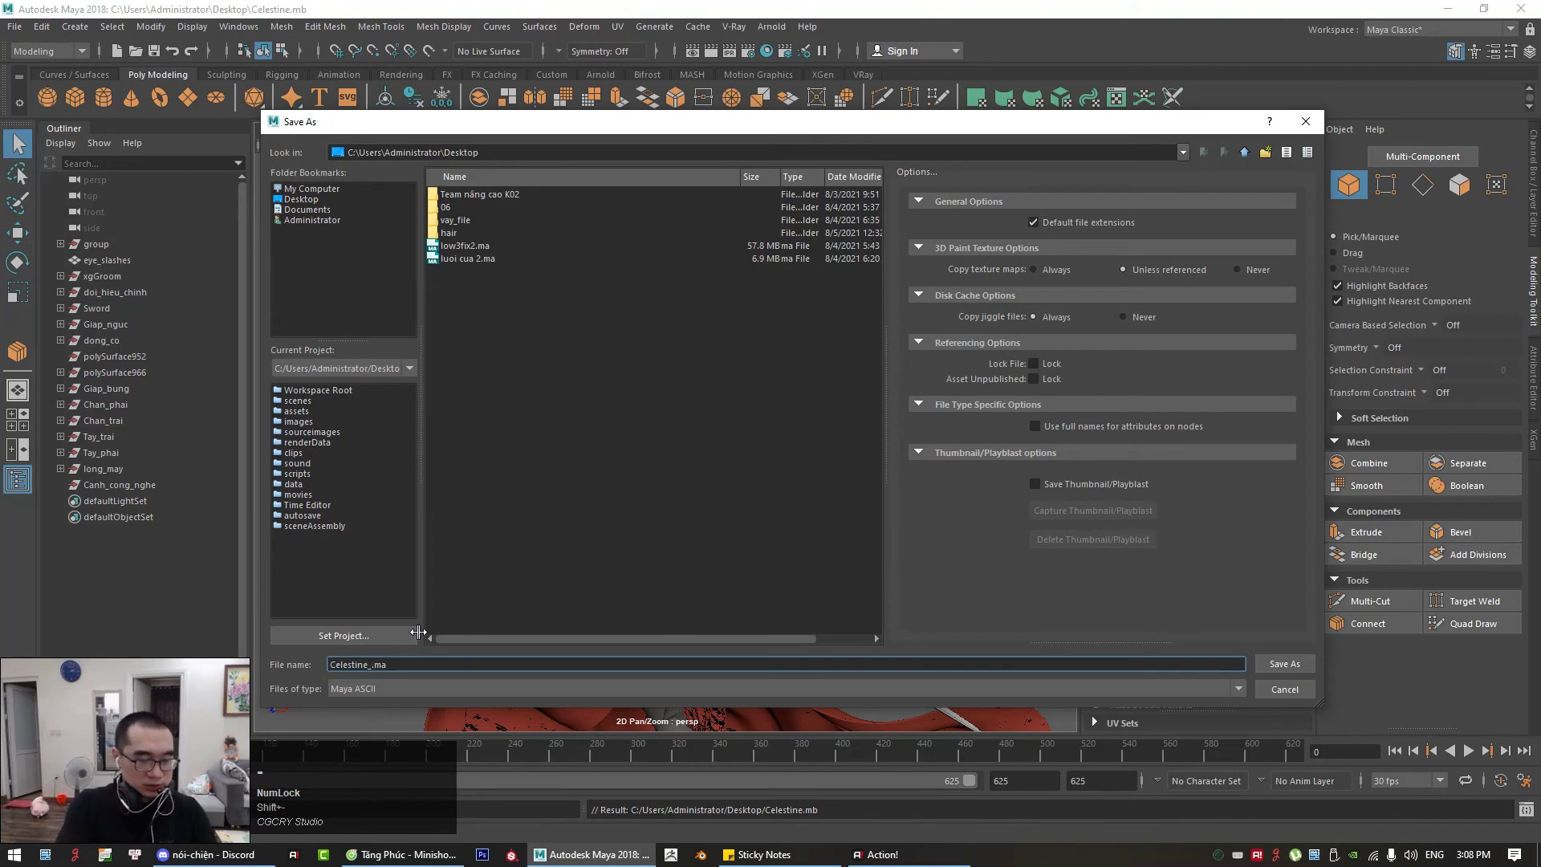
pyautogui.write('fux')
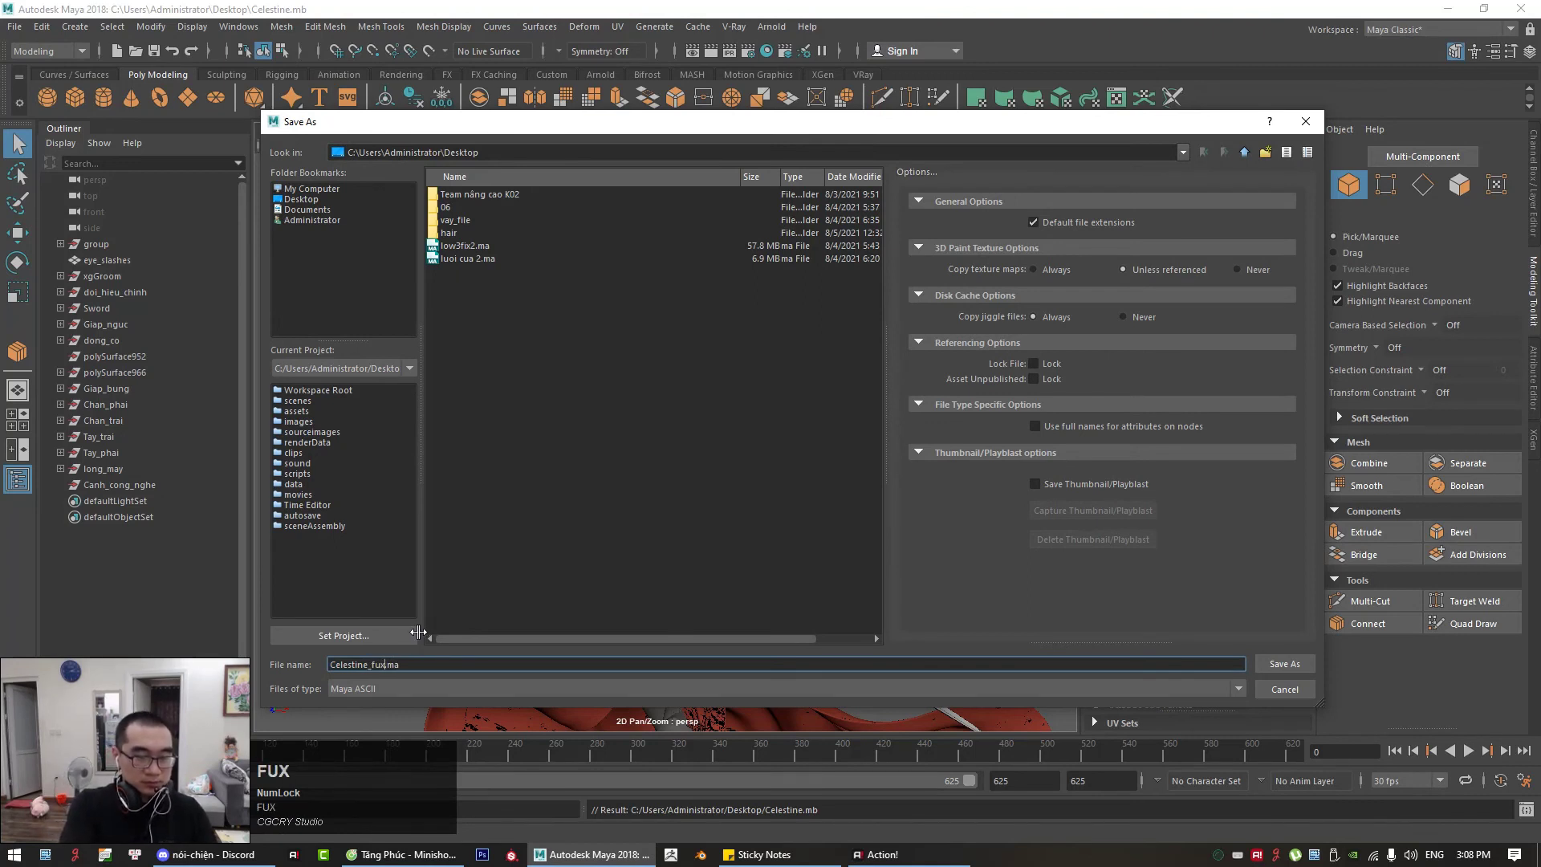
pyautogui.press('BackSpace')
pyautogui.press('BackSpace')
pyautogui.write('ix UV')
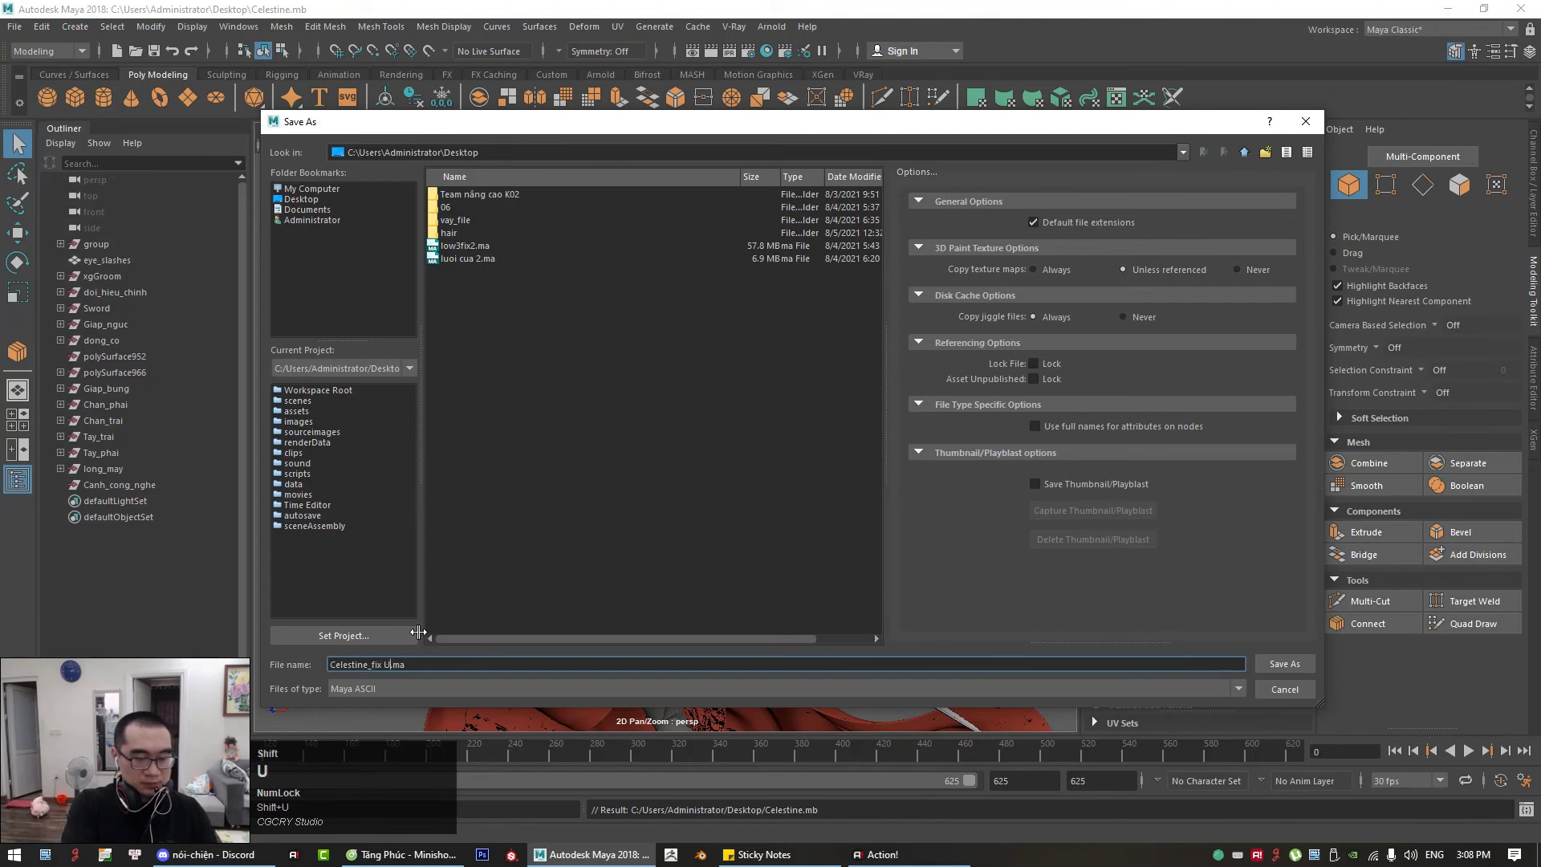
pyautogui.click(1274, 662)
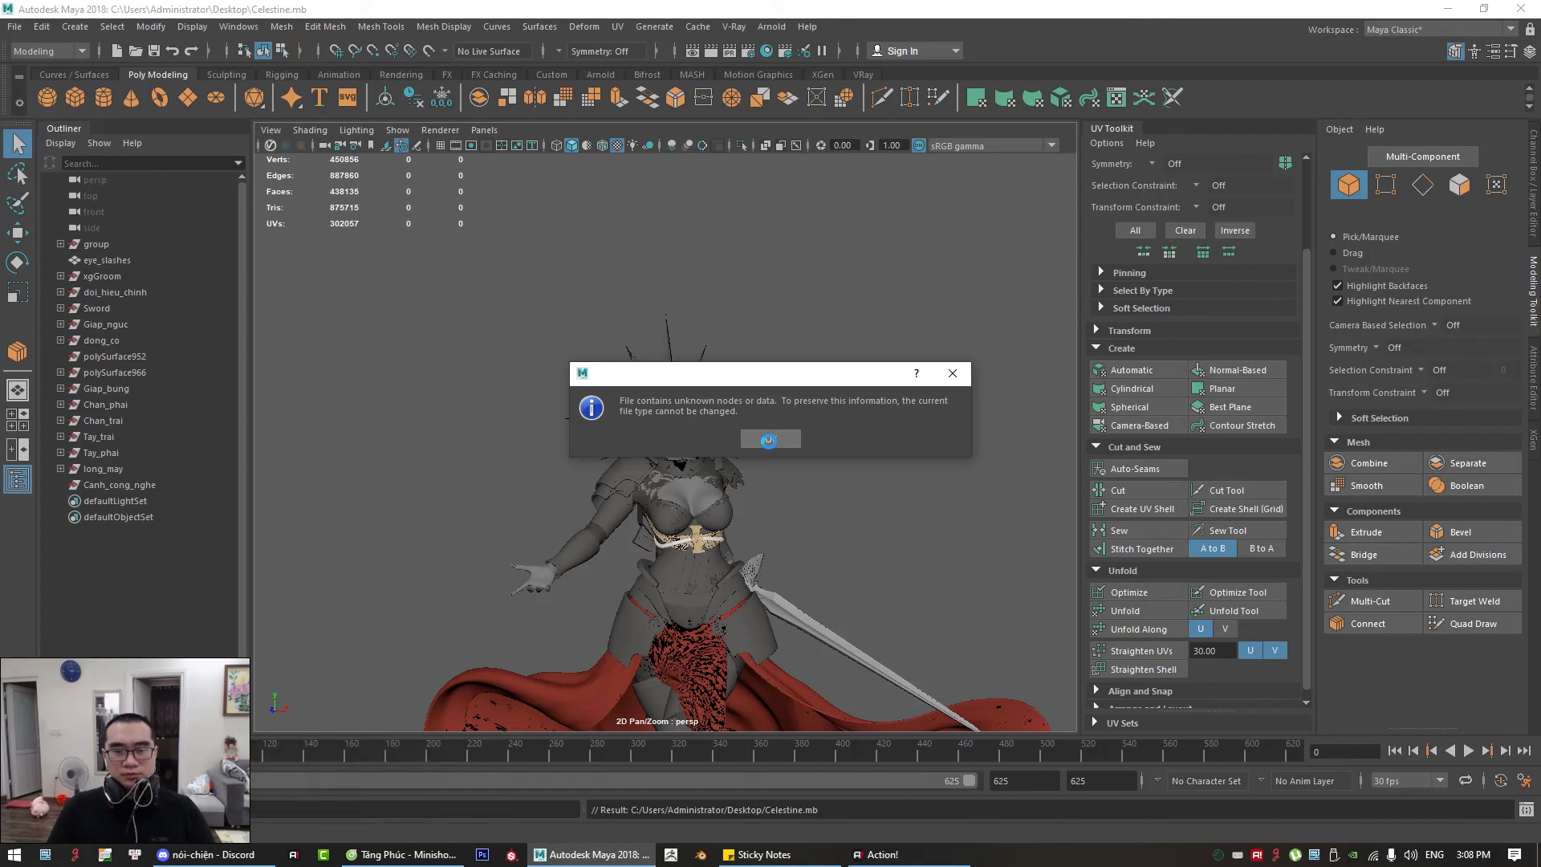
pyautogui.click(768, 439)
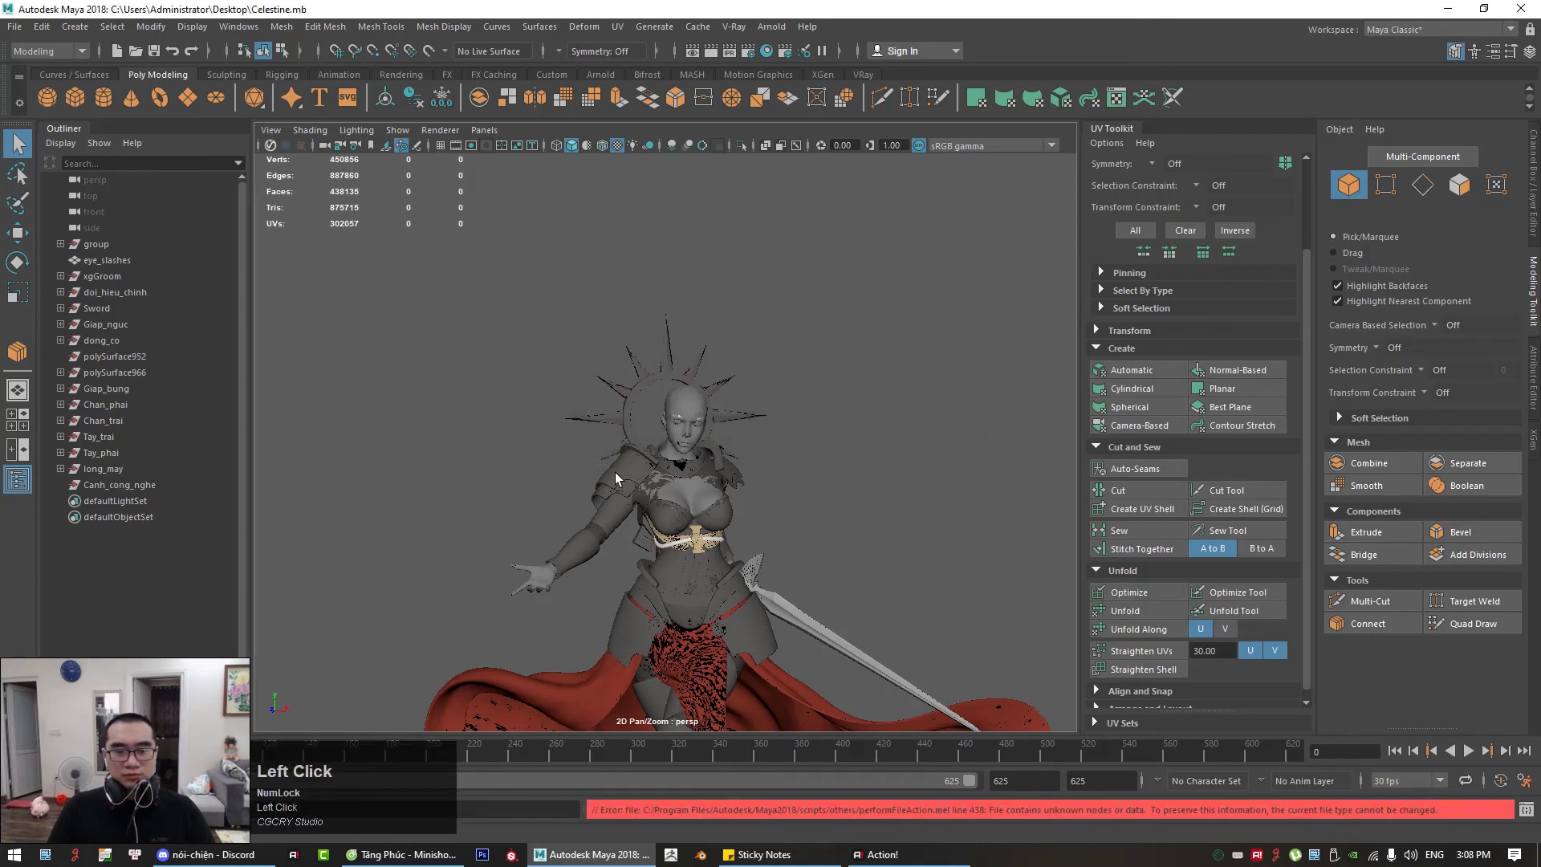
# Step: Save a copy of the scene to the Desktop as a Maya Binary file named "Celestine_fix.mb"
pyautogui.click(12, 26)
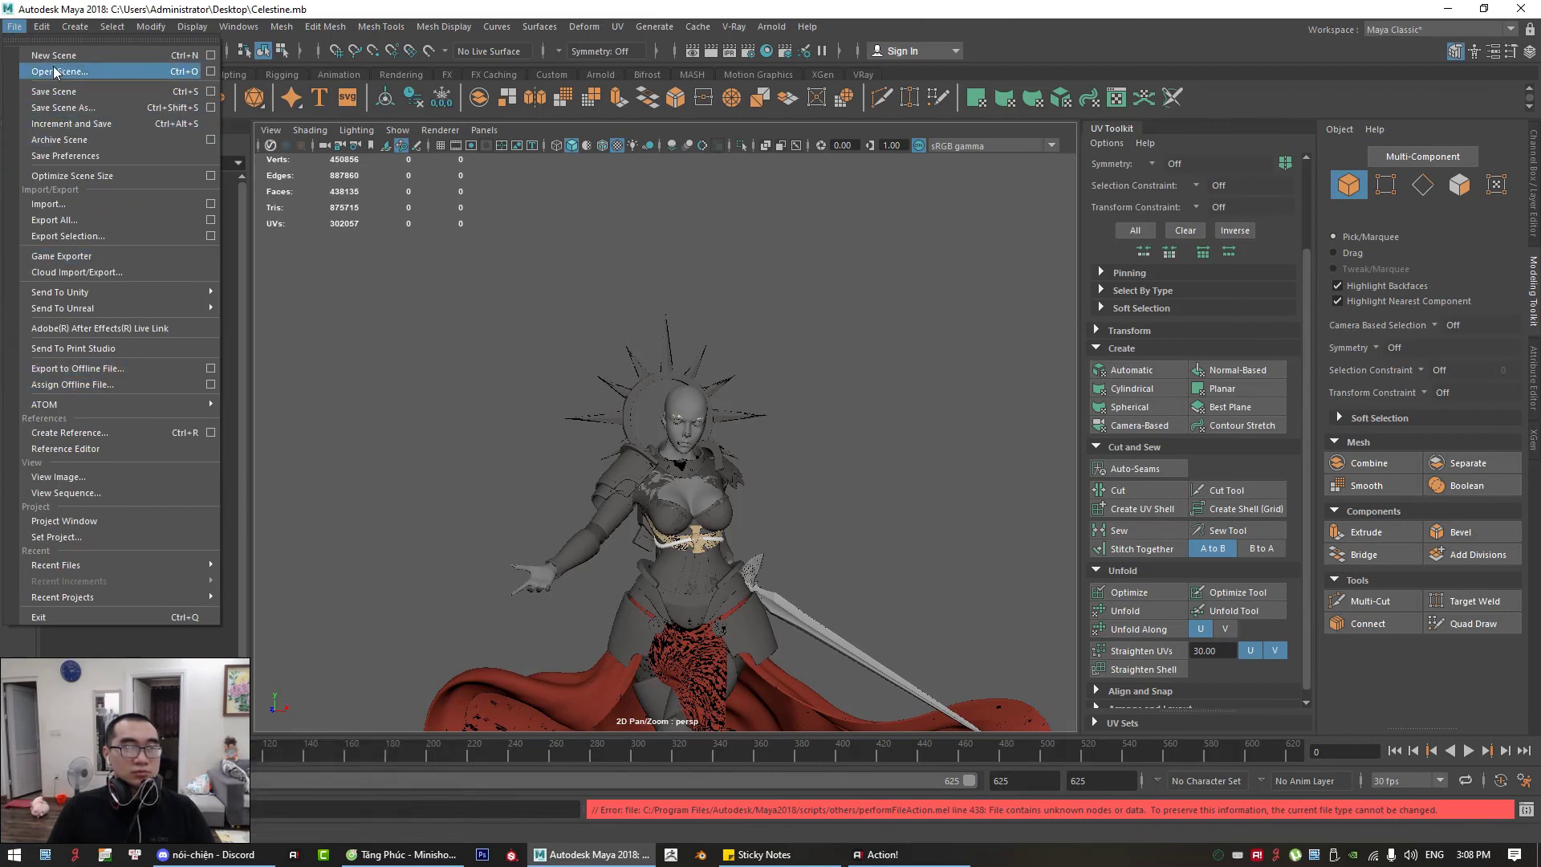
pyautogui.click(61, 107)
pyautogui.click(417, 688)
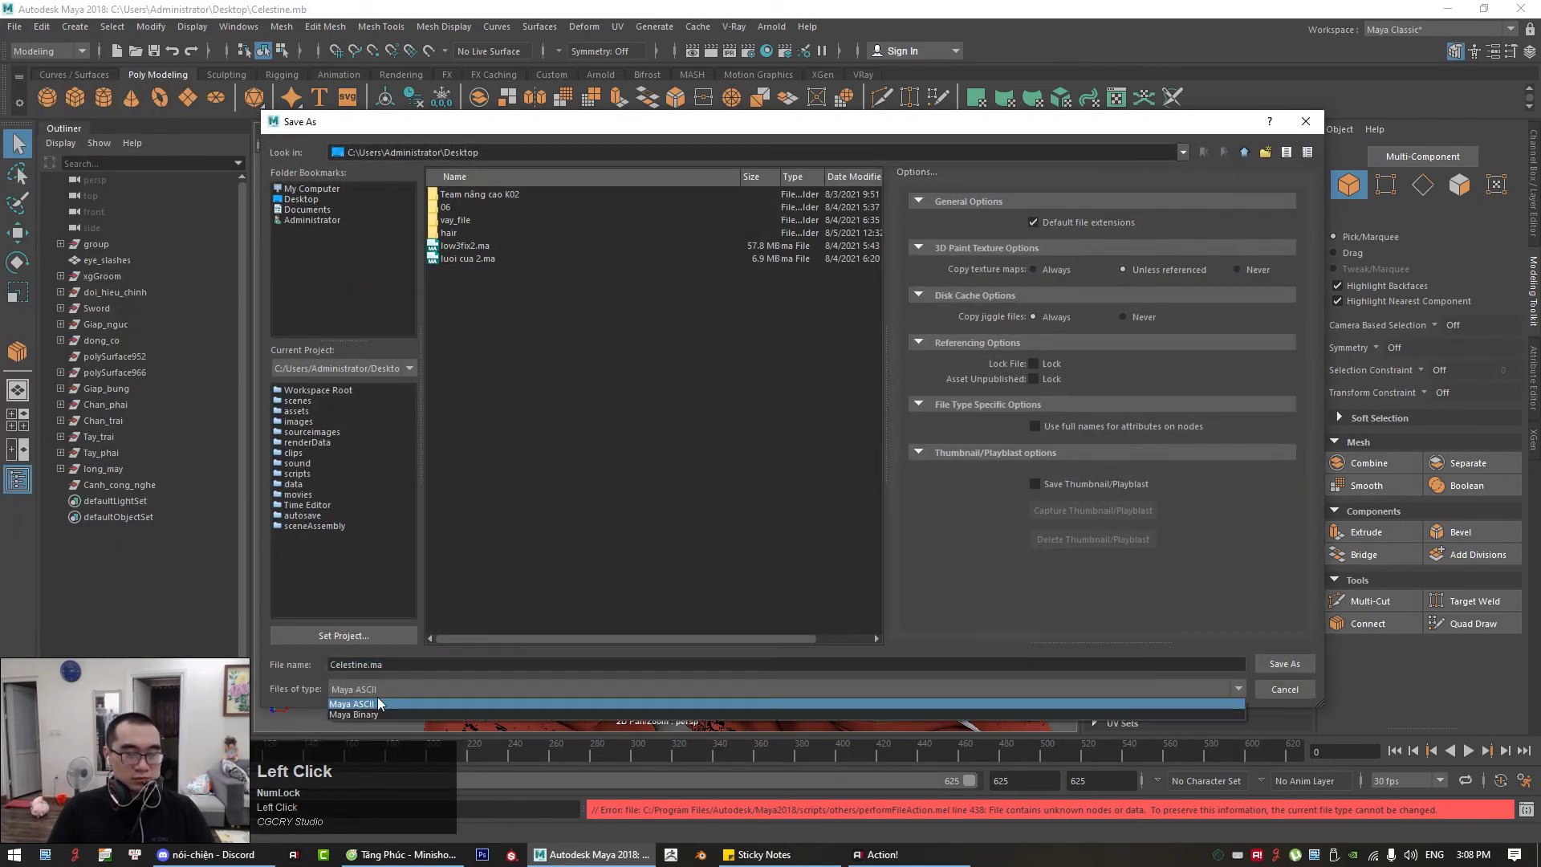
pyautogui.click(371, 716)
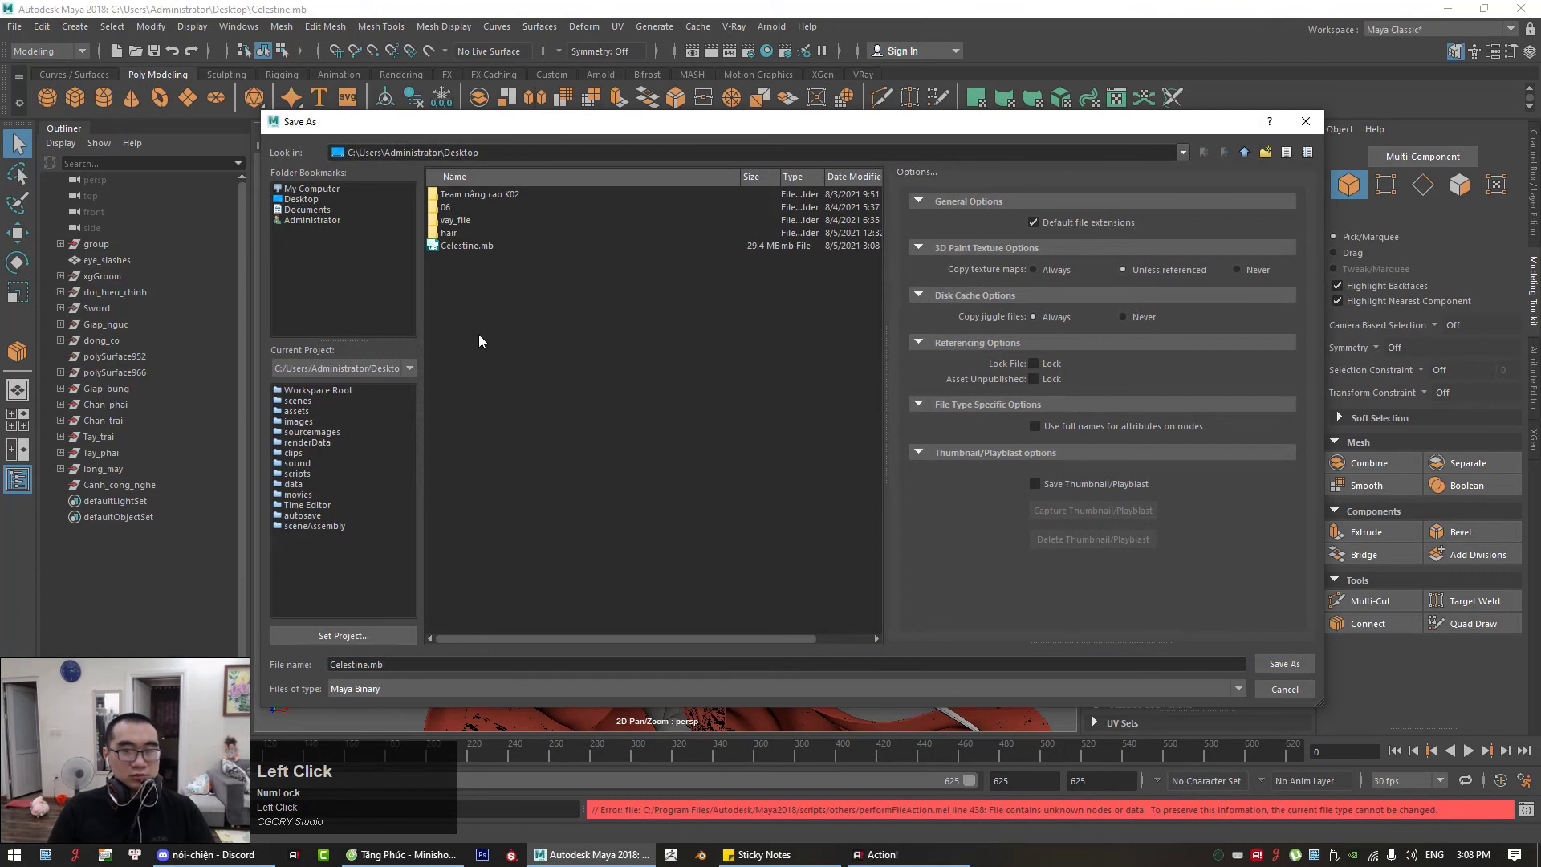
pyautogui.click(299, 198)
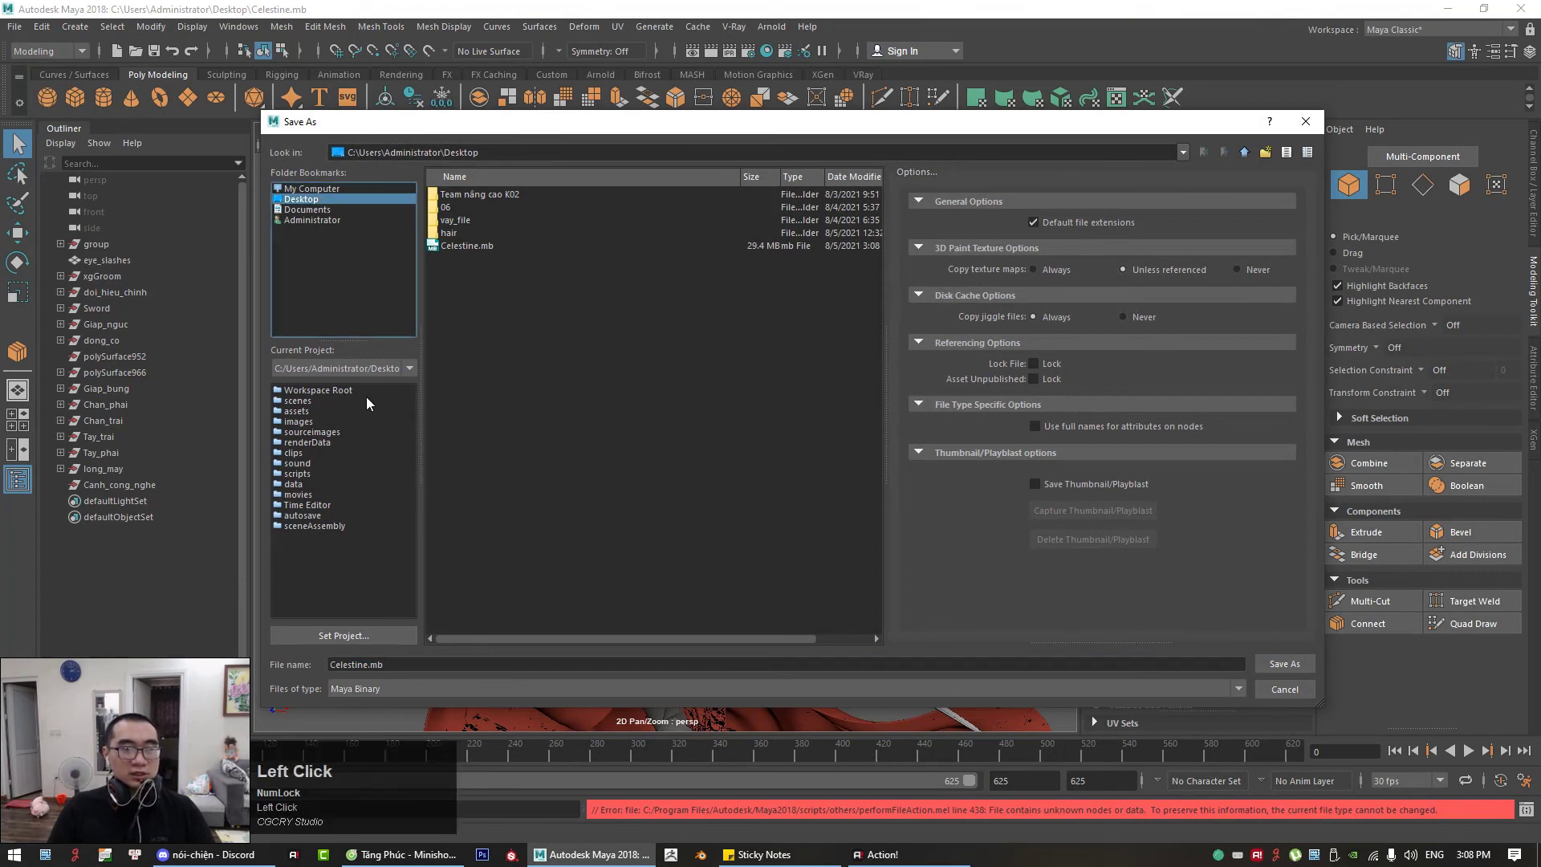
pyautogui.click(367, 663)
pyautogui.write('_fix')
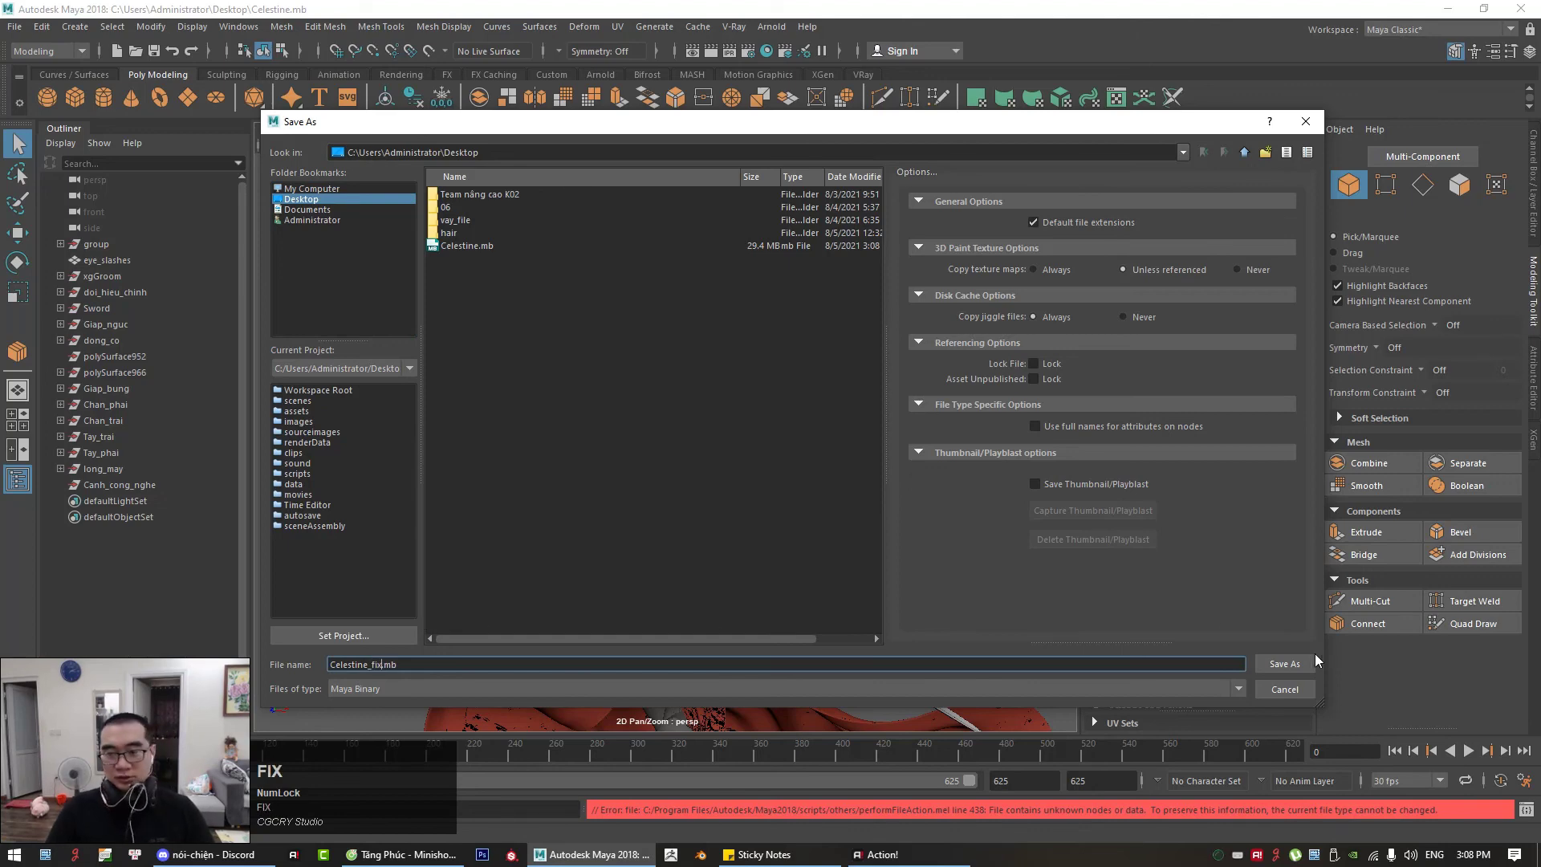
pyautogui.click(1284, 664)
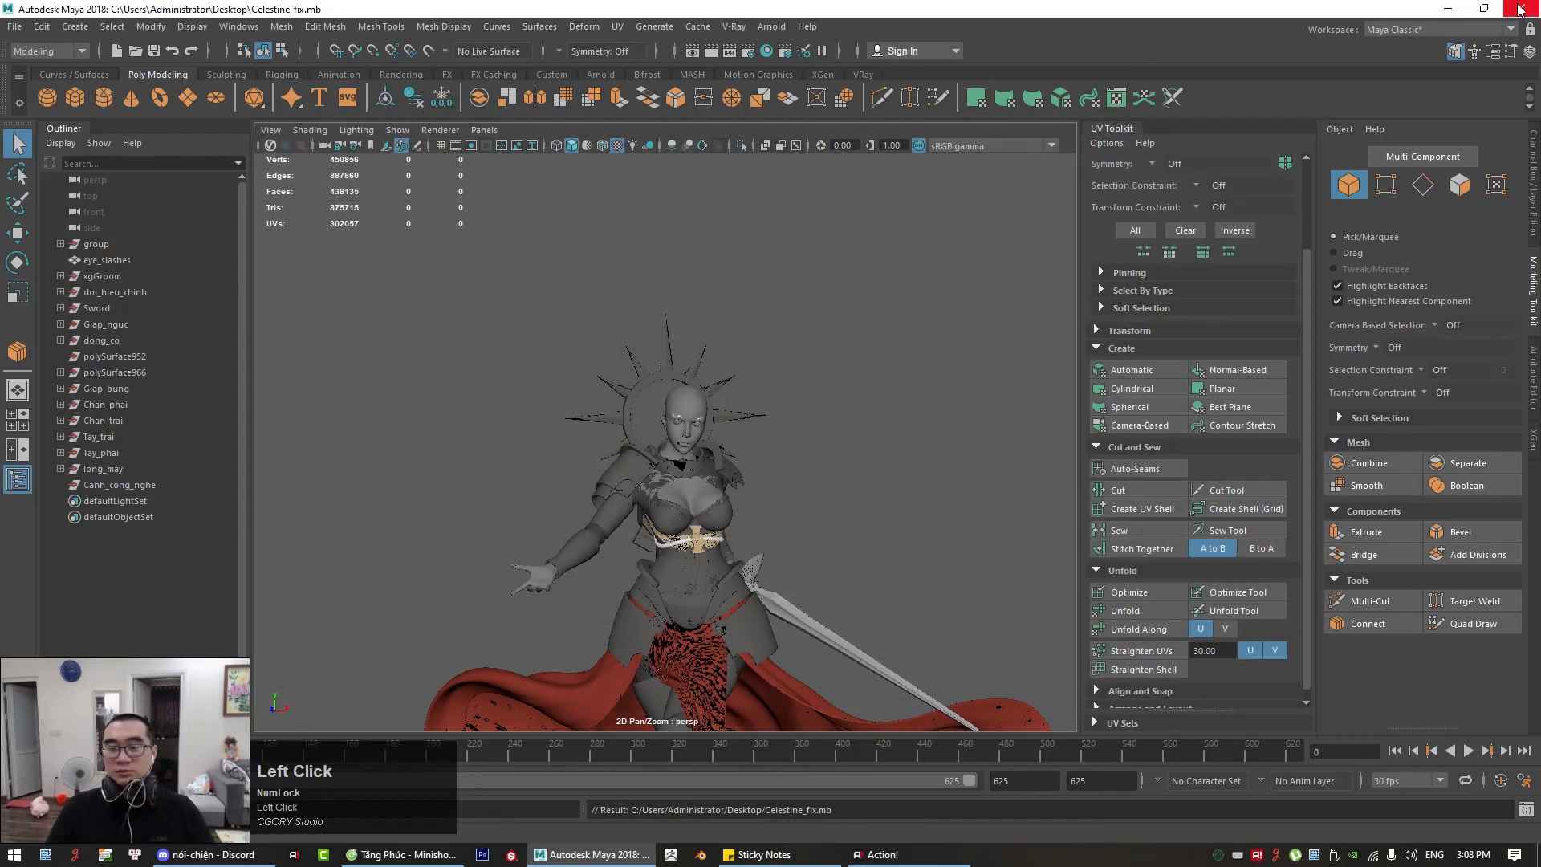
pyautogui.click(883, 855)
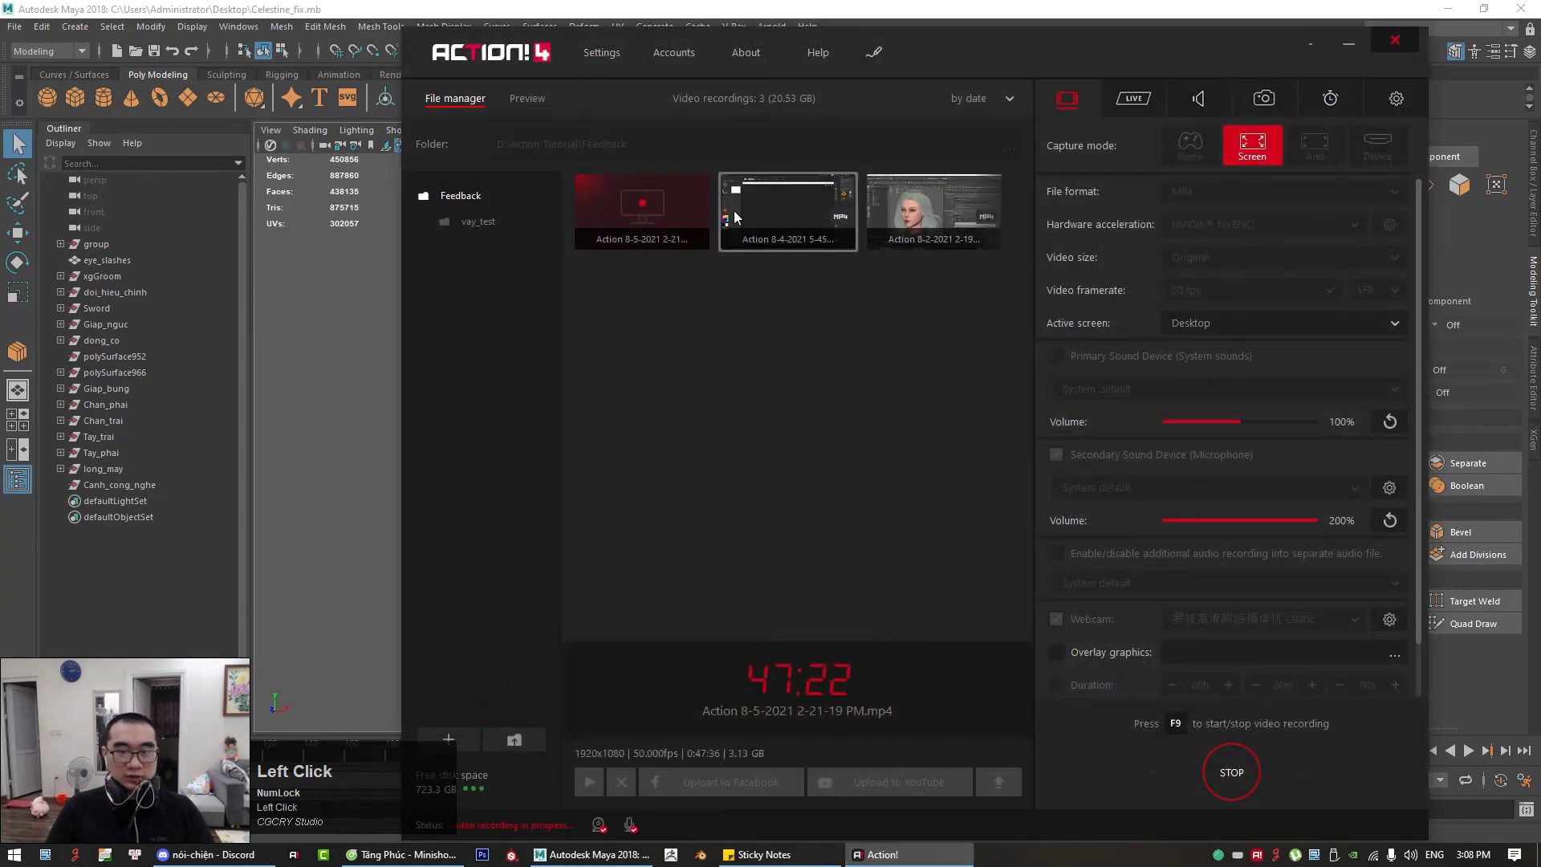